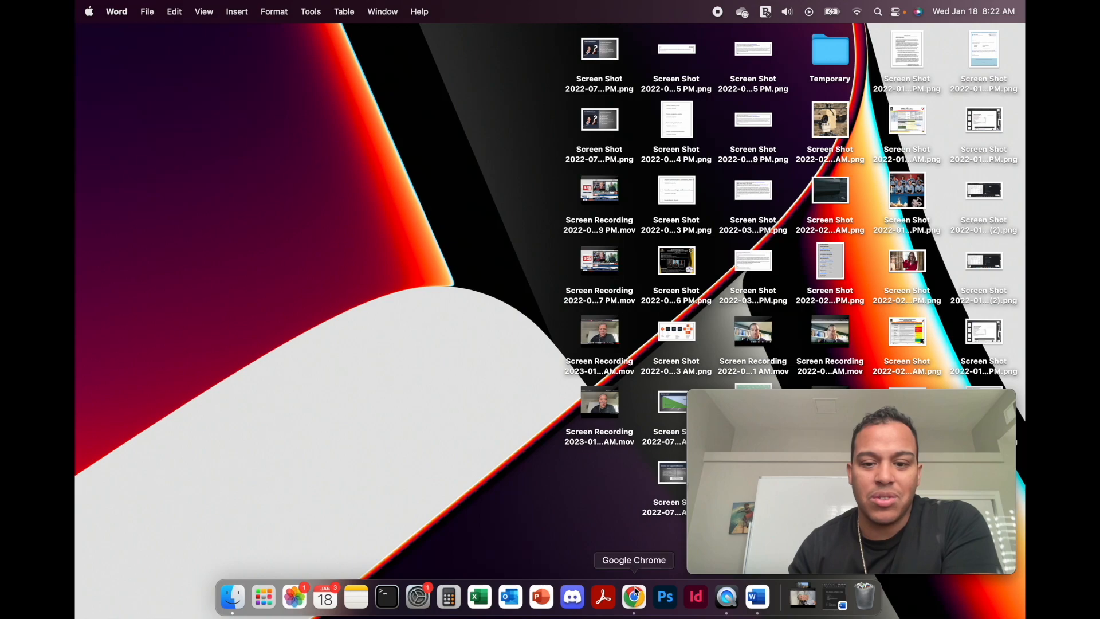
Switch to Google Chrome, move its window to the desktop's left edge and widen it to about three quarters of the desktop.
click(635, 599)
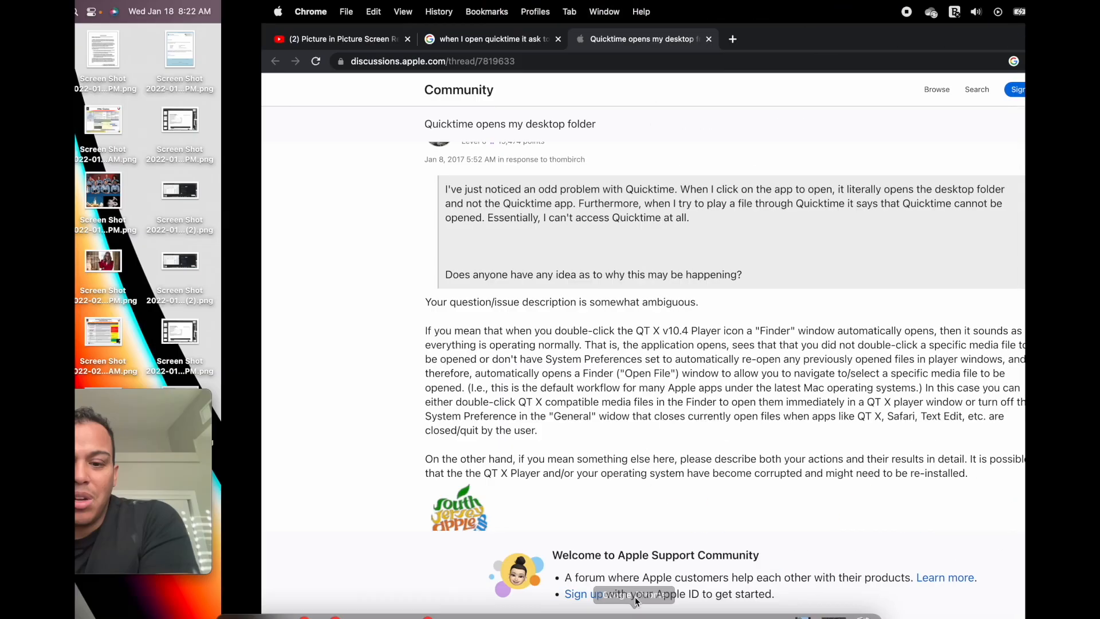
click(114, 33)
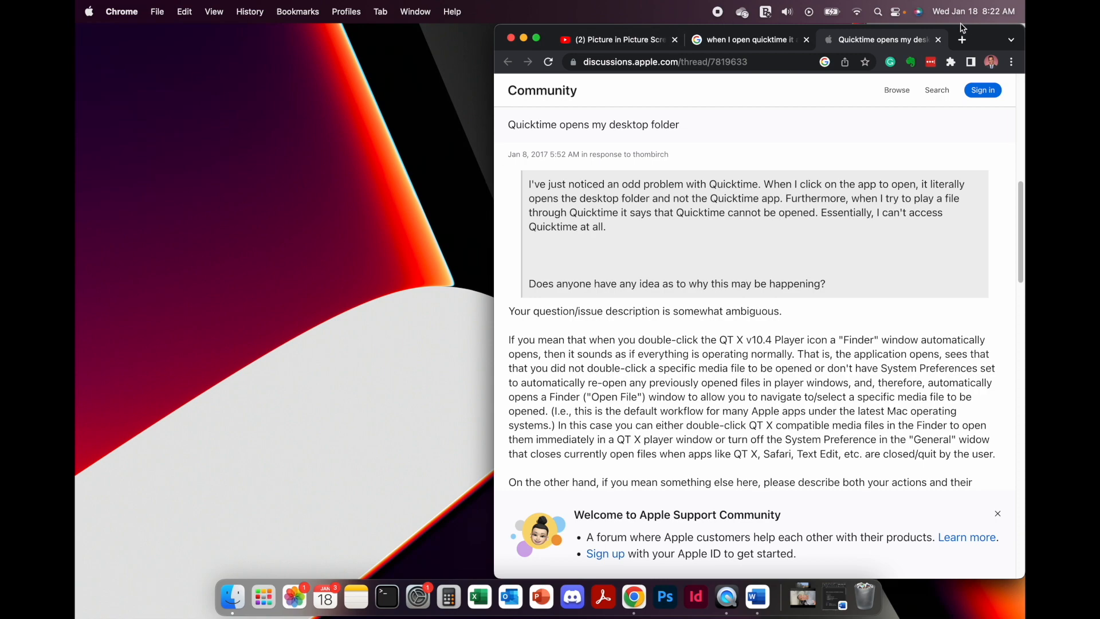
drag(975, 39, 558, 40)
drag(602, 169, 772, 170)
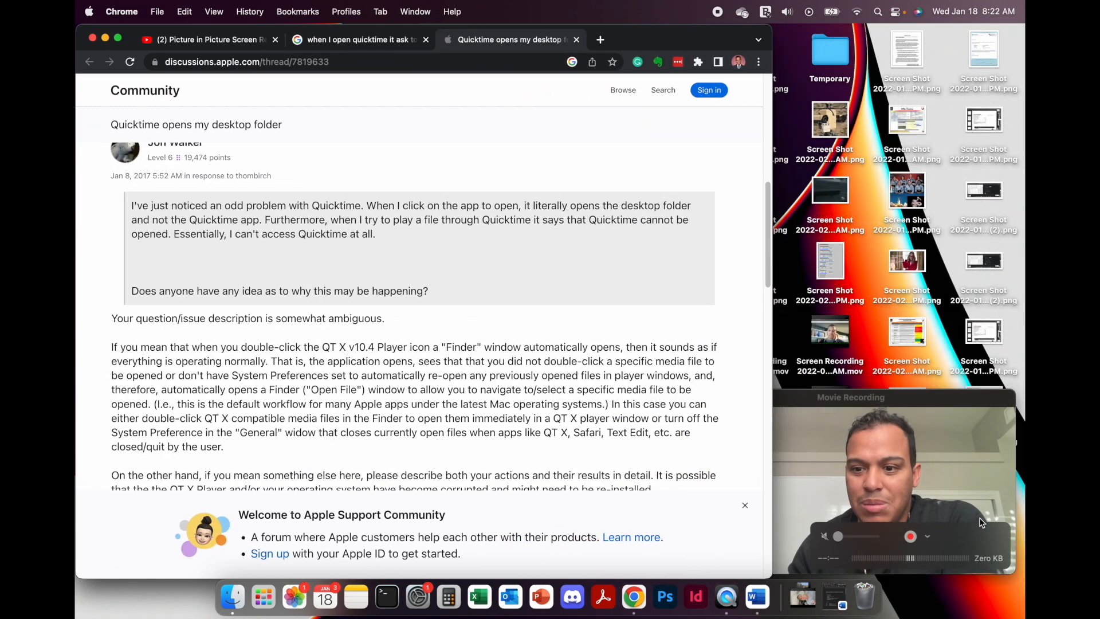
Switch to QuickTime Player, bringing the webcam preview in front of the browser, and shift the preview slightly toward the desktop's lower right corner.
click(974, 510)
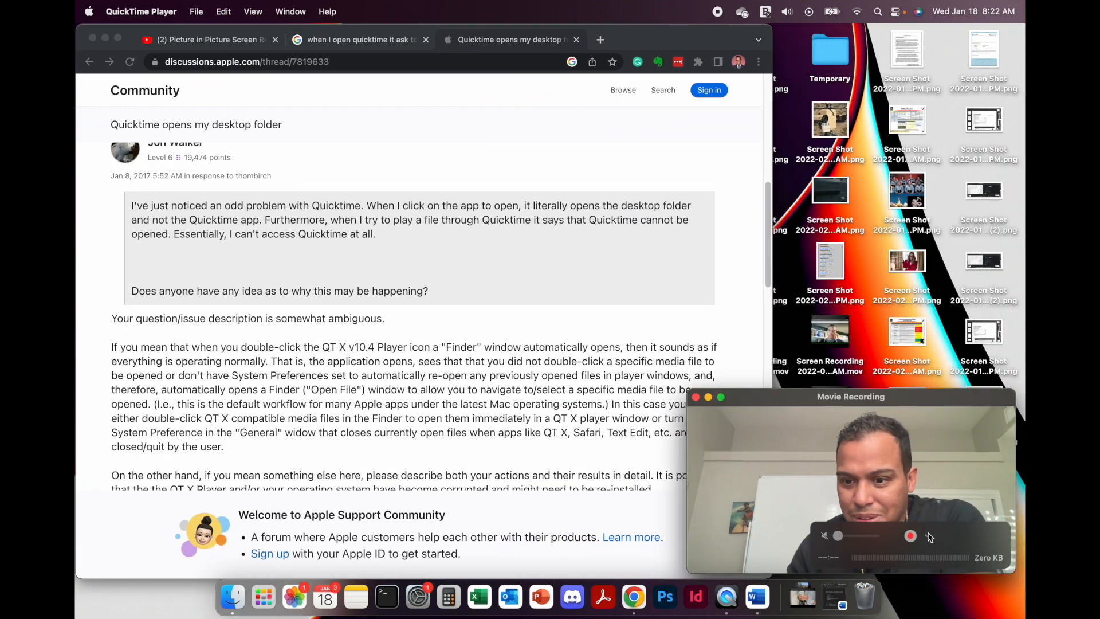
click(928, 536)
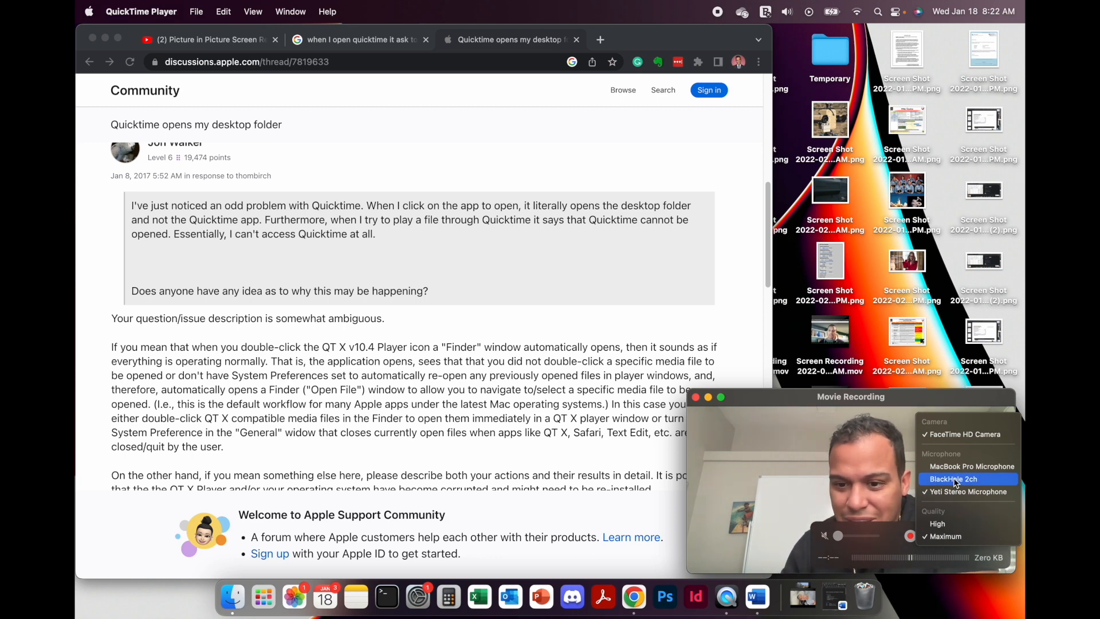
click(778, 397)
mouse_move(778, 398)
mouse_down()
mouse_move(792, 393)
mouse_move(784, 408)
mouse_up()
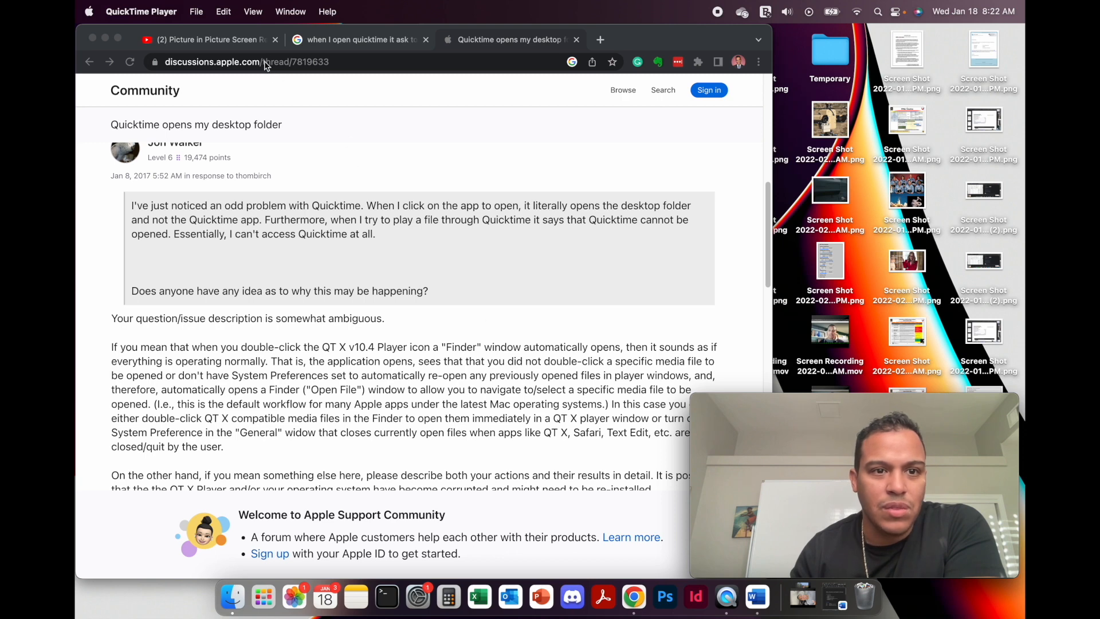
Replace the open QuickTime search, Apple forum and YouTube pages with a single new blank browser tab.
click(313, 40)
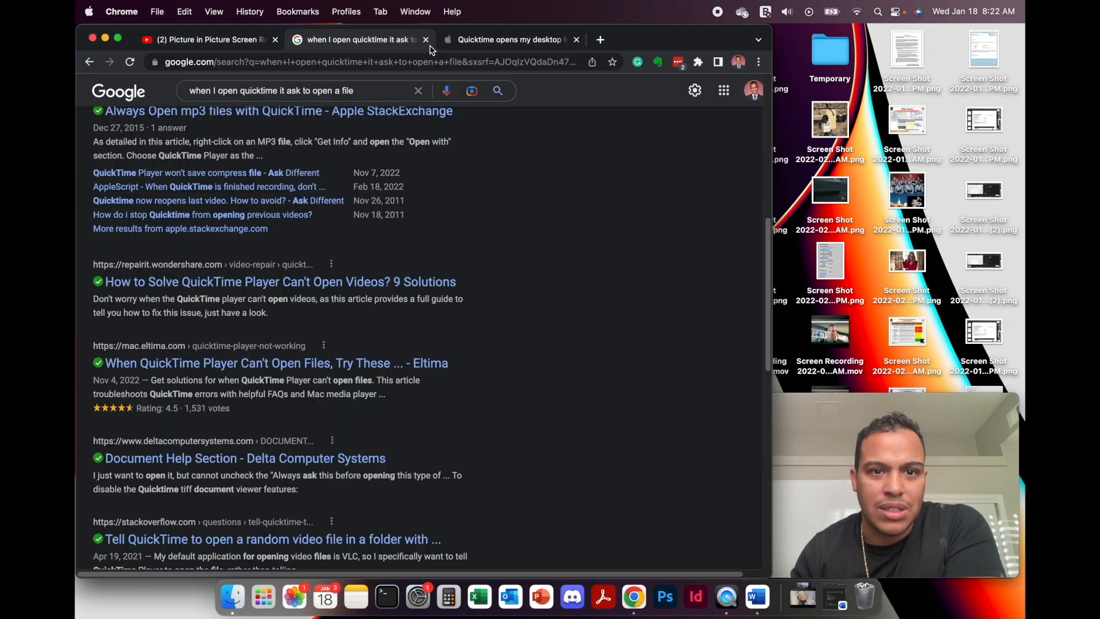
click(425, 39)
click(426, 40)
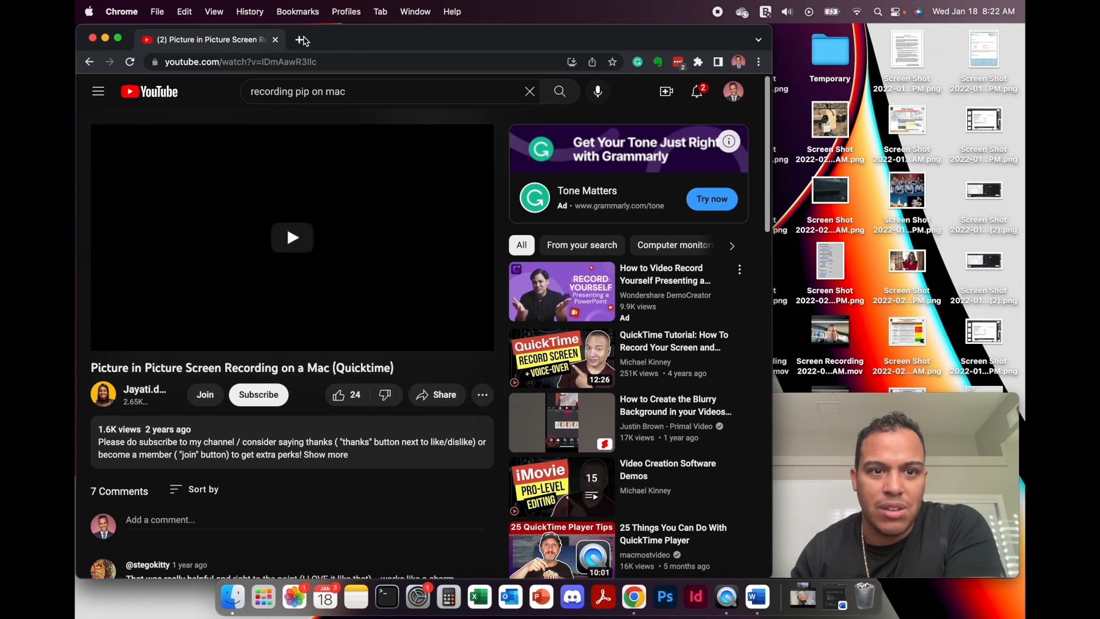
click(300, 39)
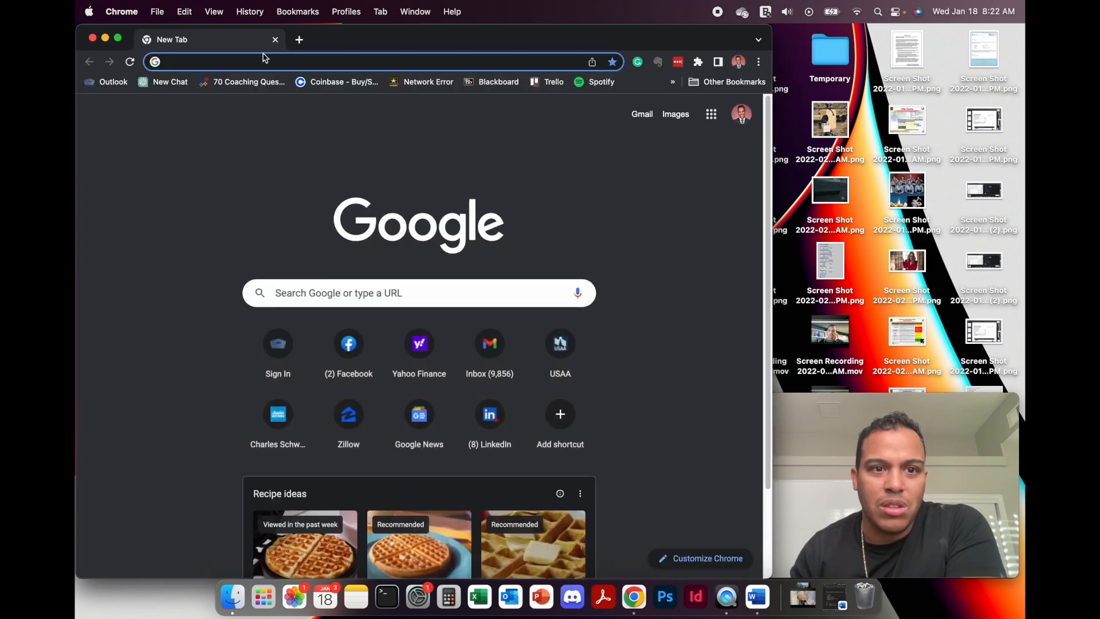
right_click(652, 84)
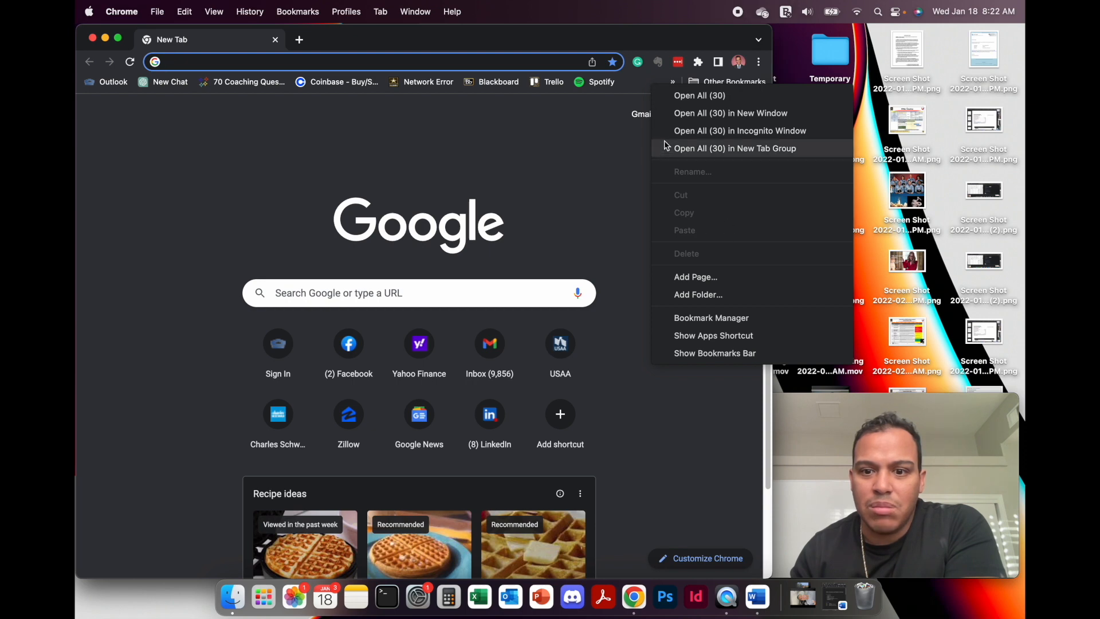
click(743, 354)
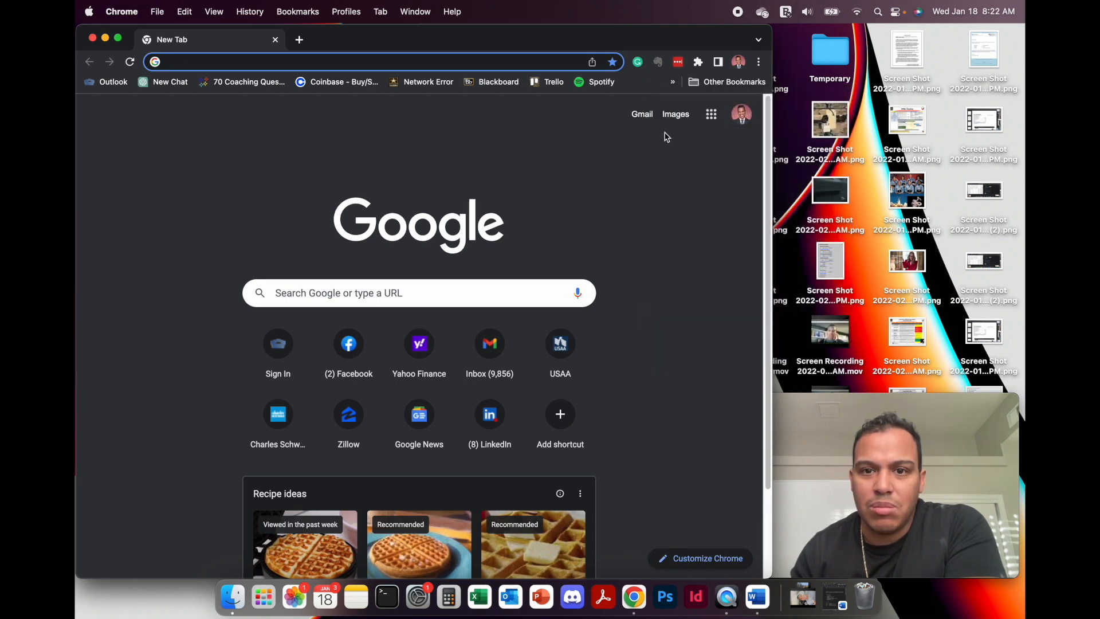
right_click(649, 86)
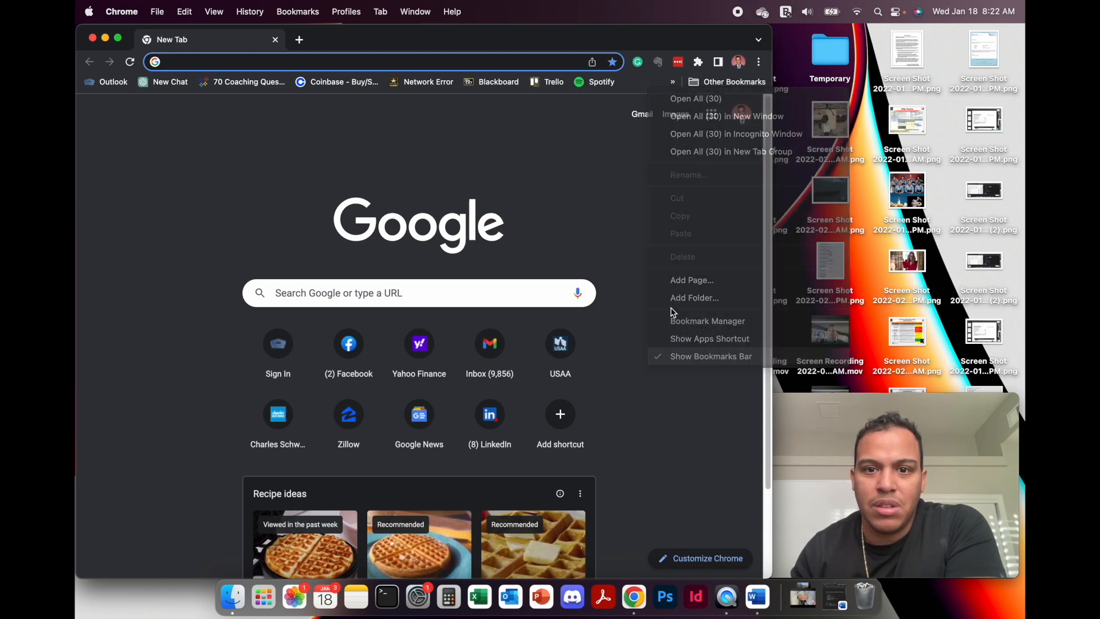
key(Escape)
Search Google for "chat gpt" and open ChatGPT through OpenAI's "ChatGPT: Optimizing Language Models for Dialogue" page.
click(259, 61)
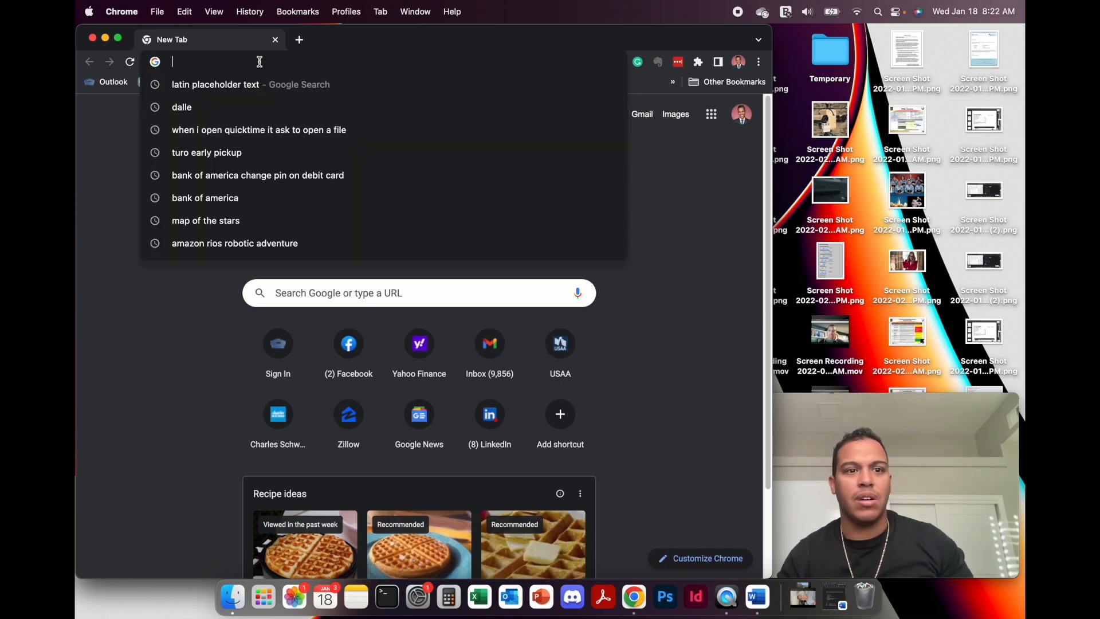
text(chat )
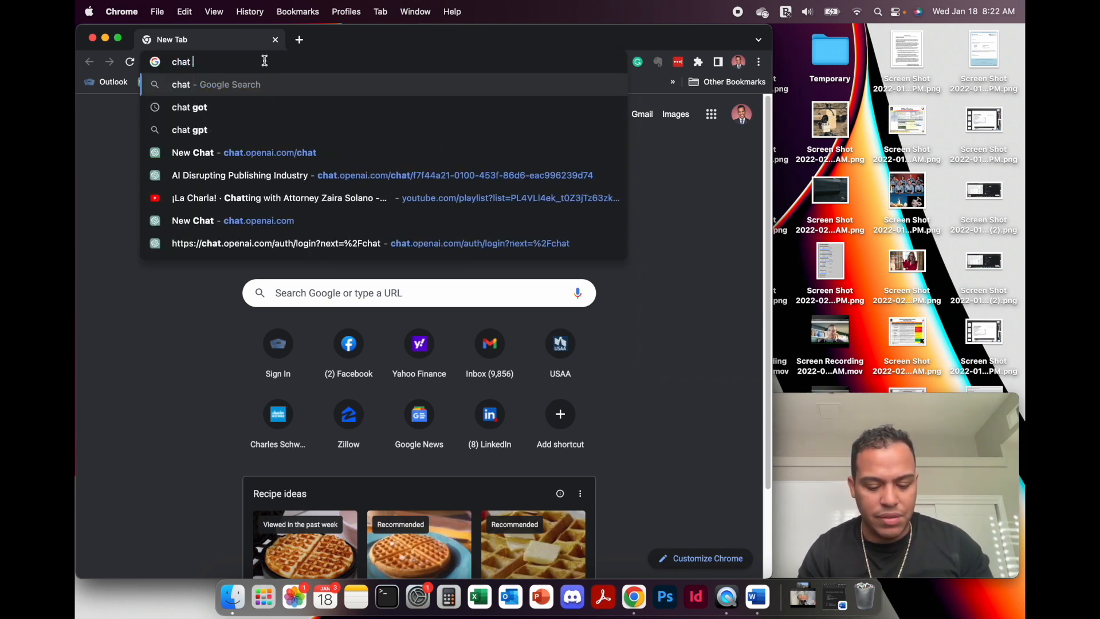
text(gpt)
key(Return)
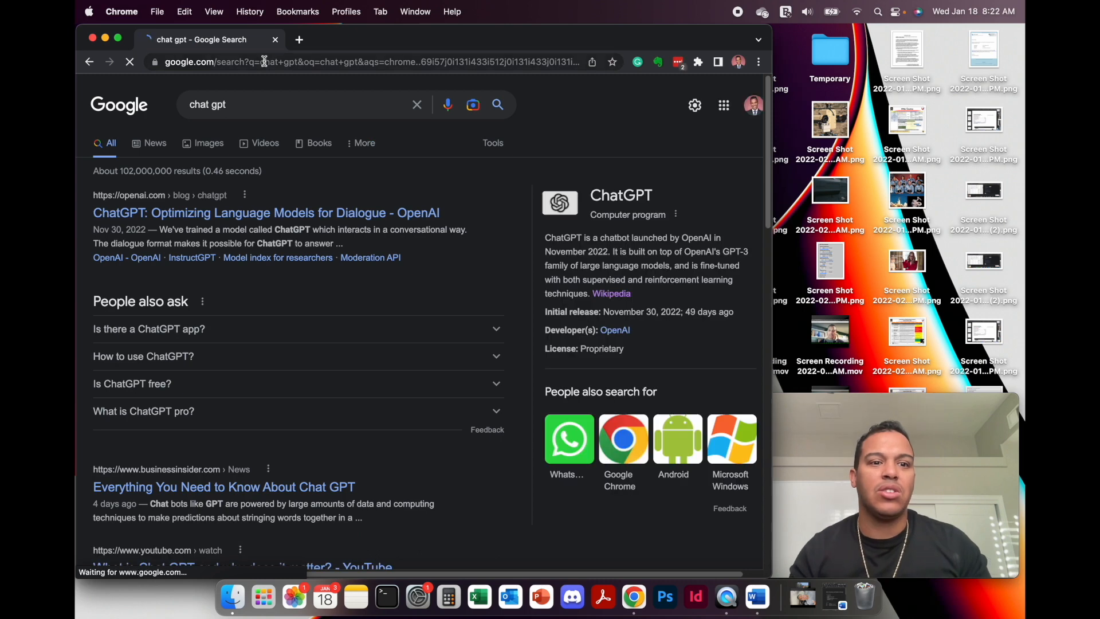
click(230, 217)
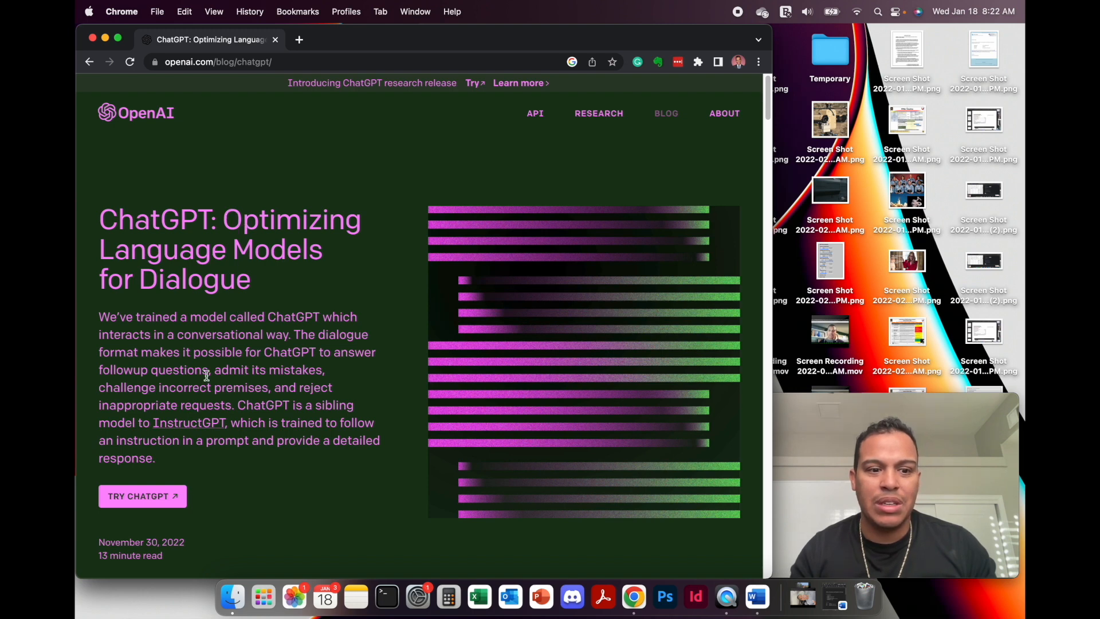
click(172, 503)
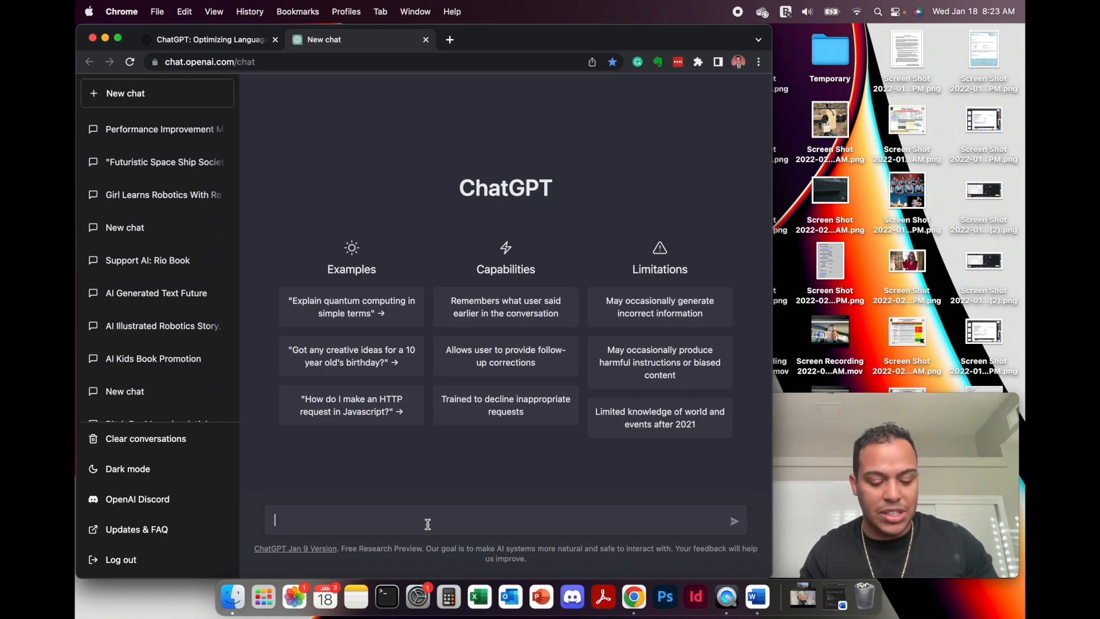
Draft the prompt "Write a childrens rhym about a group of people in a space ship exploring galaxies." in the new chat.
text(Write a r)
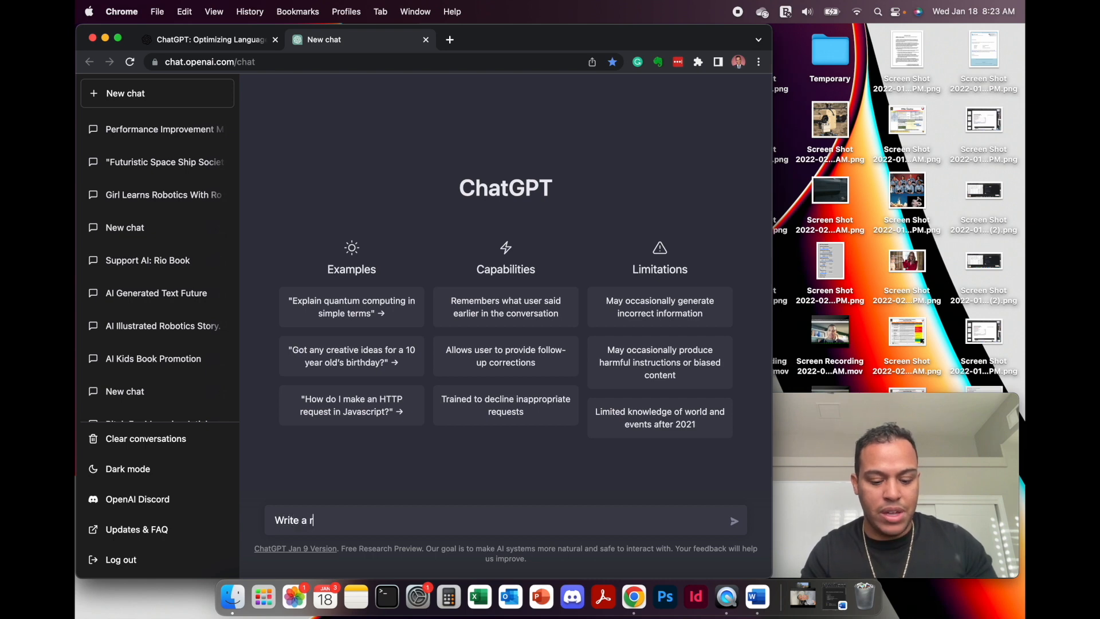
key(BackSpace)
key(BackSpace)
key(BackSpace)
text(childrens rhy)
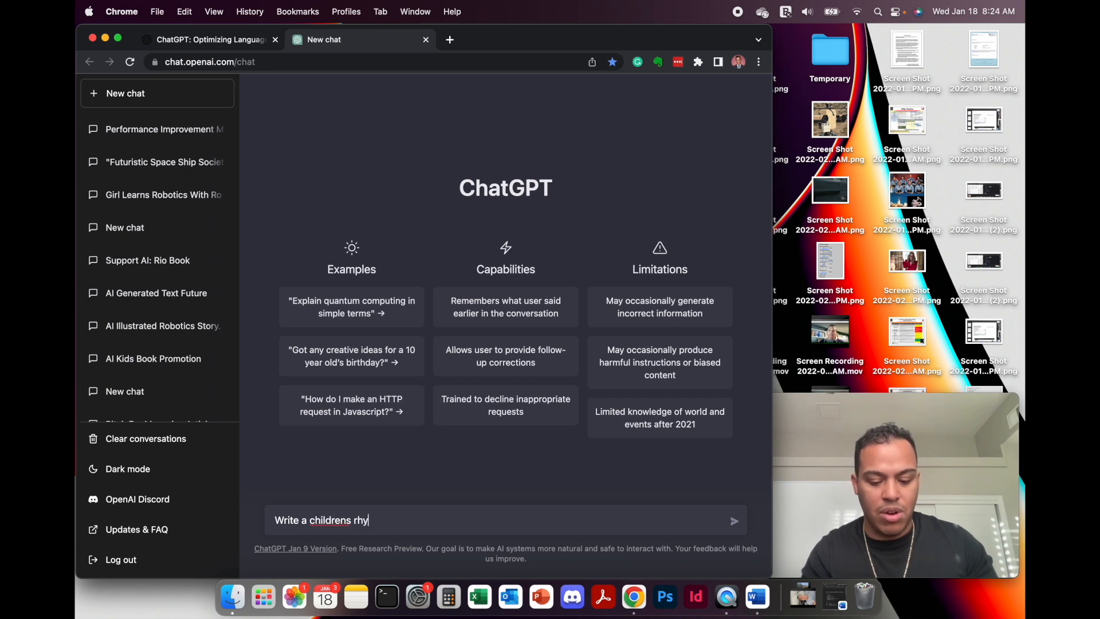
text(m about)
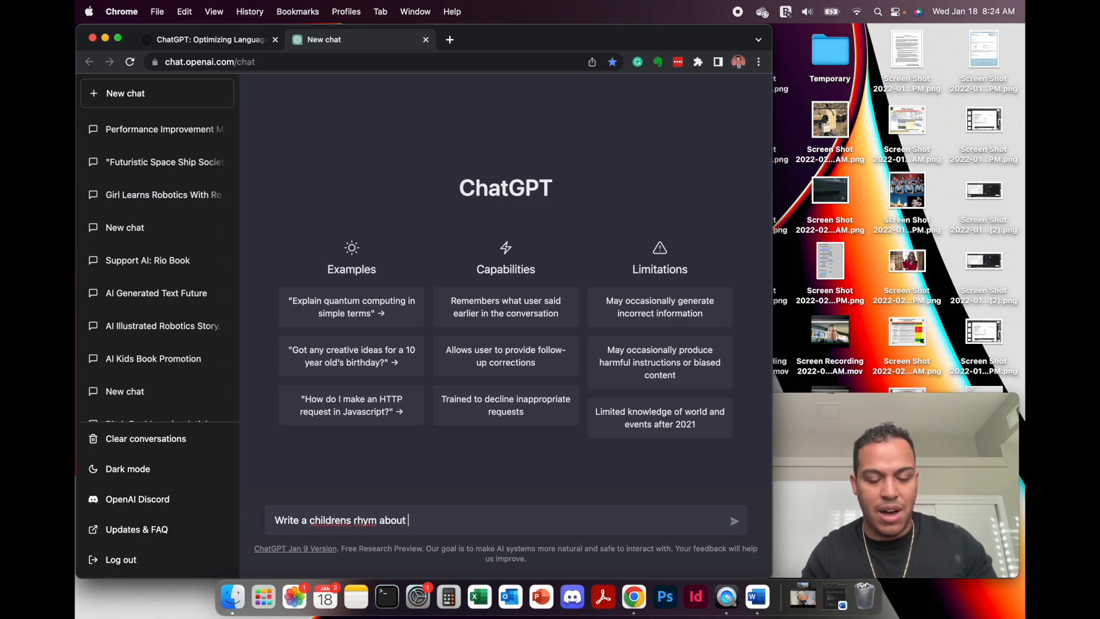
text( a group of people in a space ship exploring galaxies.)
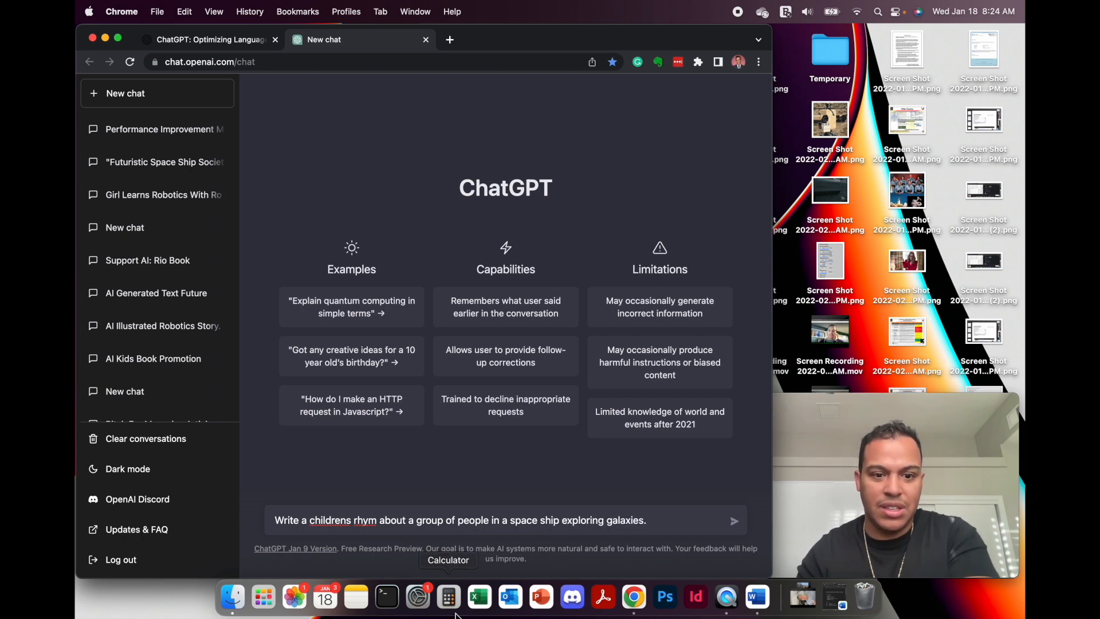
Correct the misspelled words in the prompt to "children's" and "rhyme", and submit it.
right_click(335, 526)
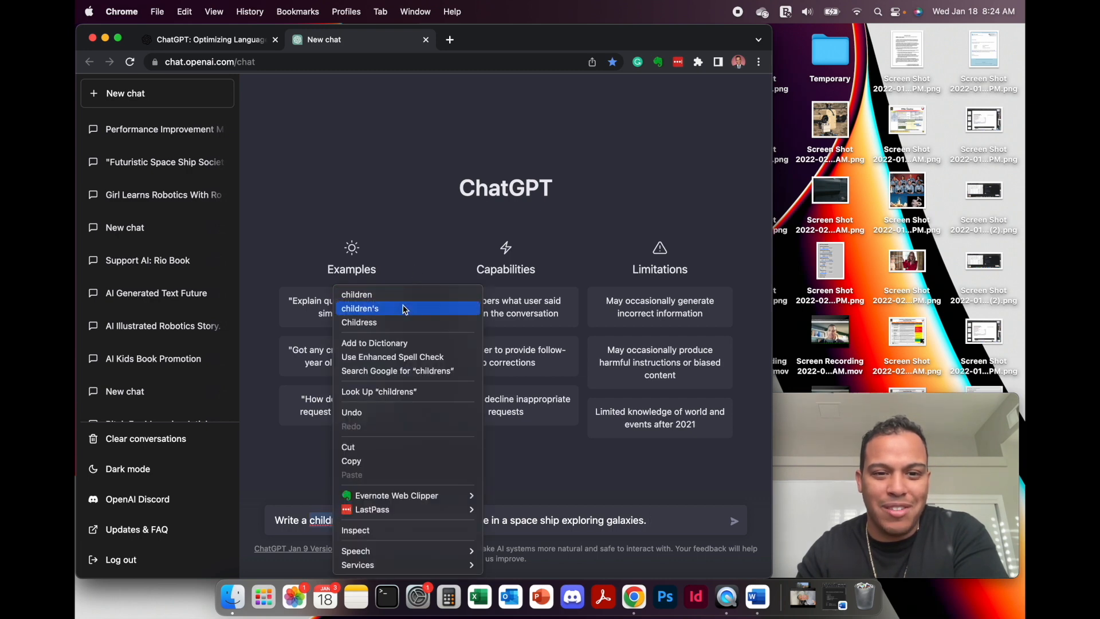
click(405, 309)
right_click(373, 521)
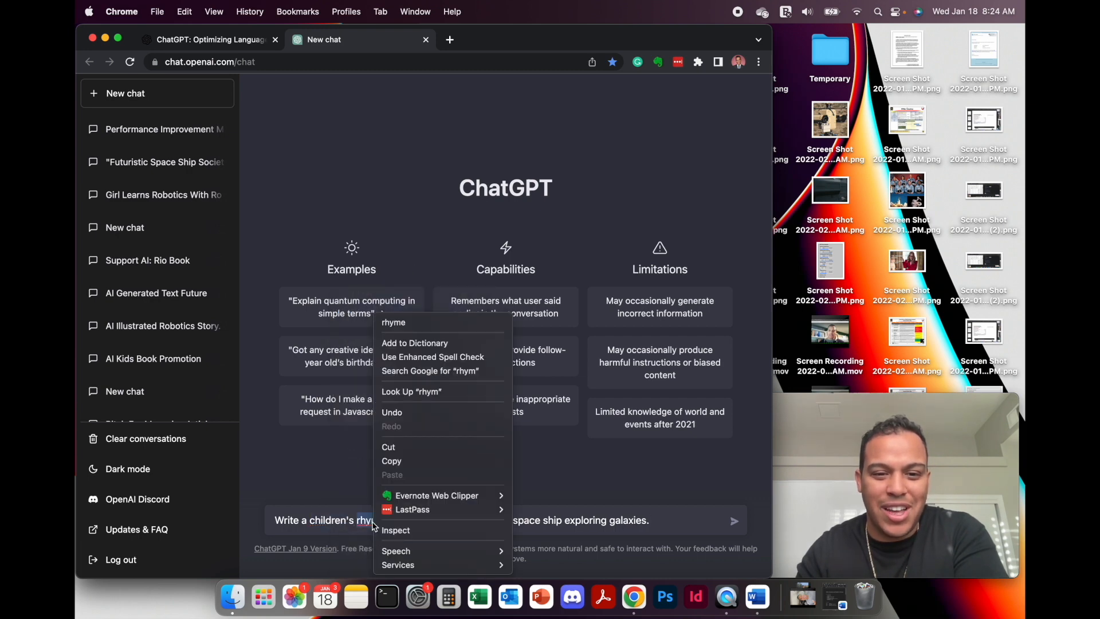
click(406, 322)
click(658, 522)
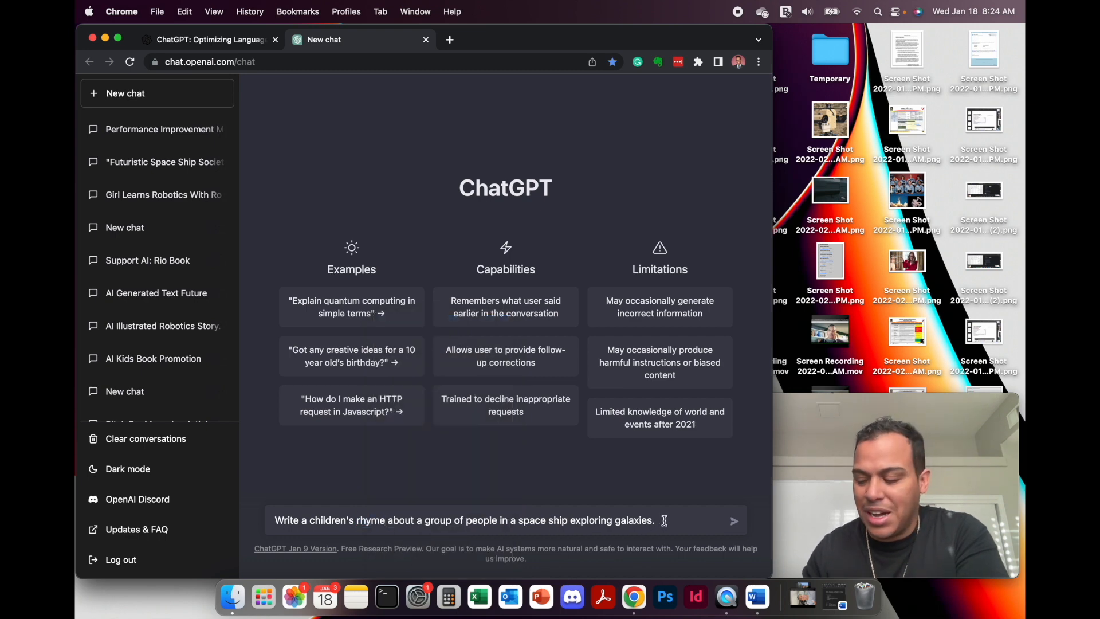
key(Return)
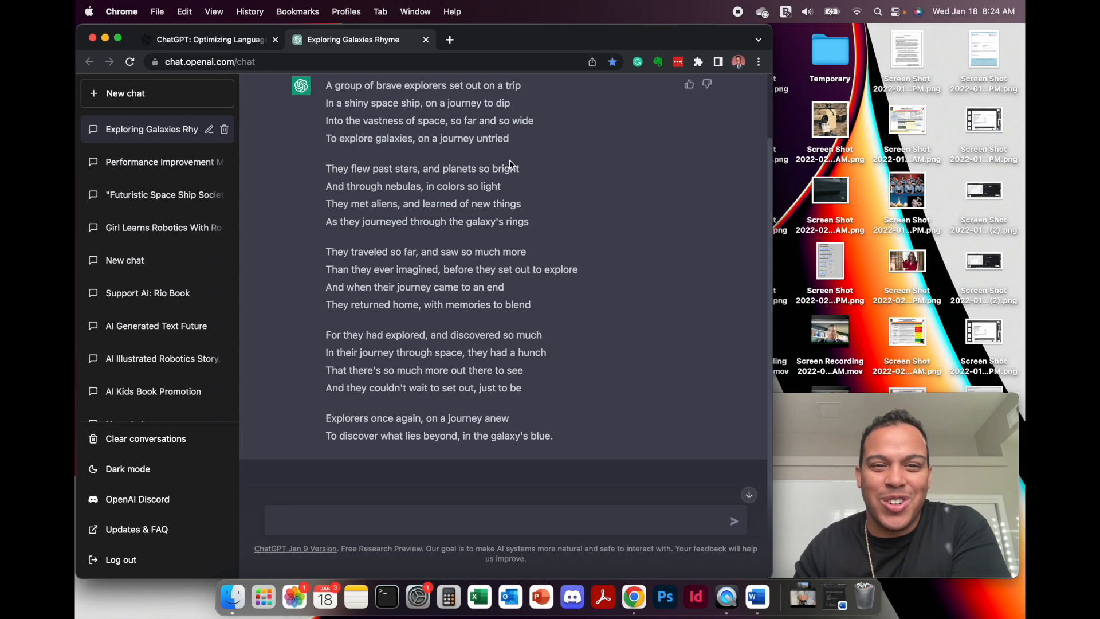
Read through the generated rhyme about exploring galaxies together with its original prompt.
scroll(510, 178, up, 1)
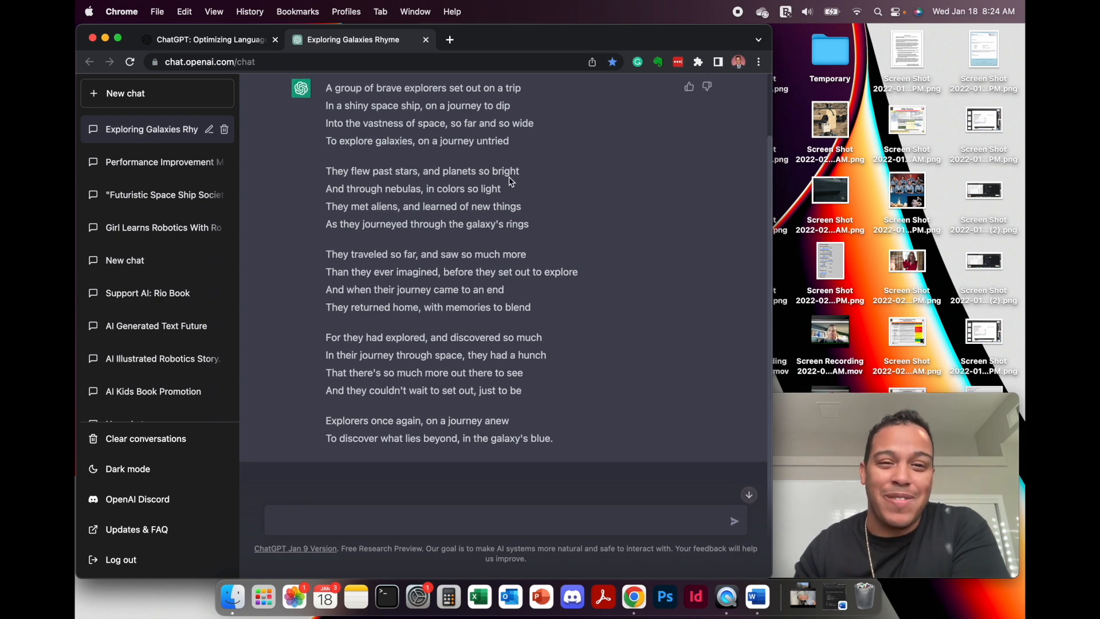
scroll(509, 179, up, 2)
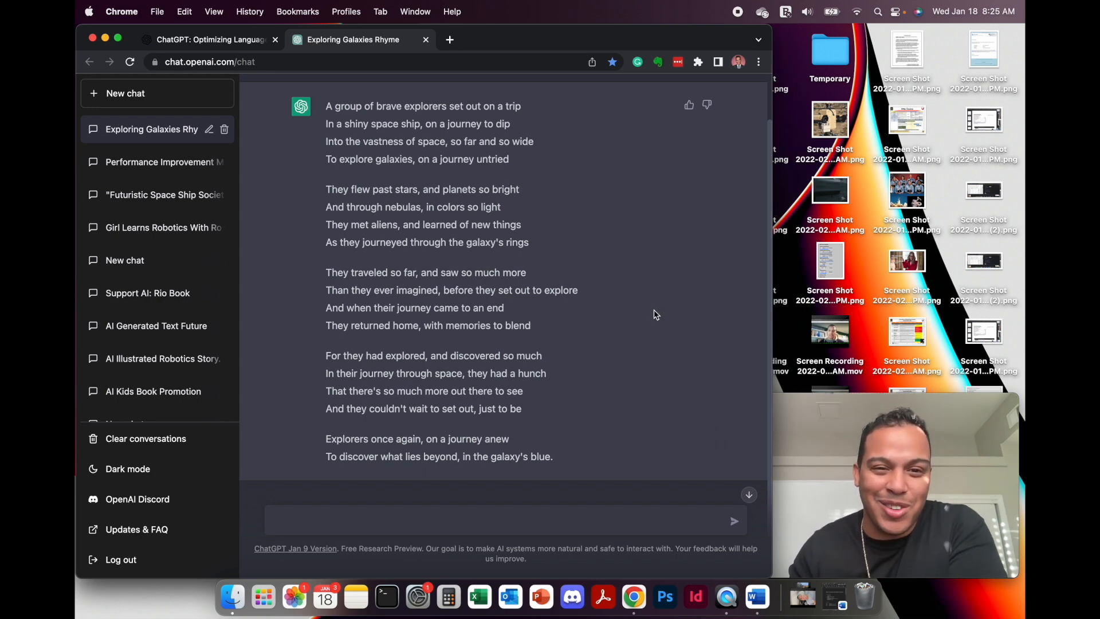
scroll(468, 248, up, 1)
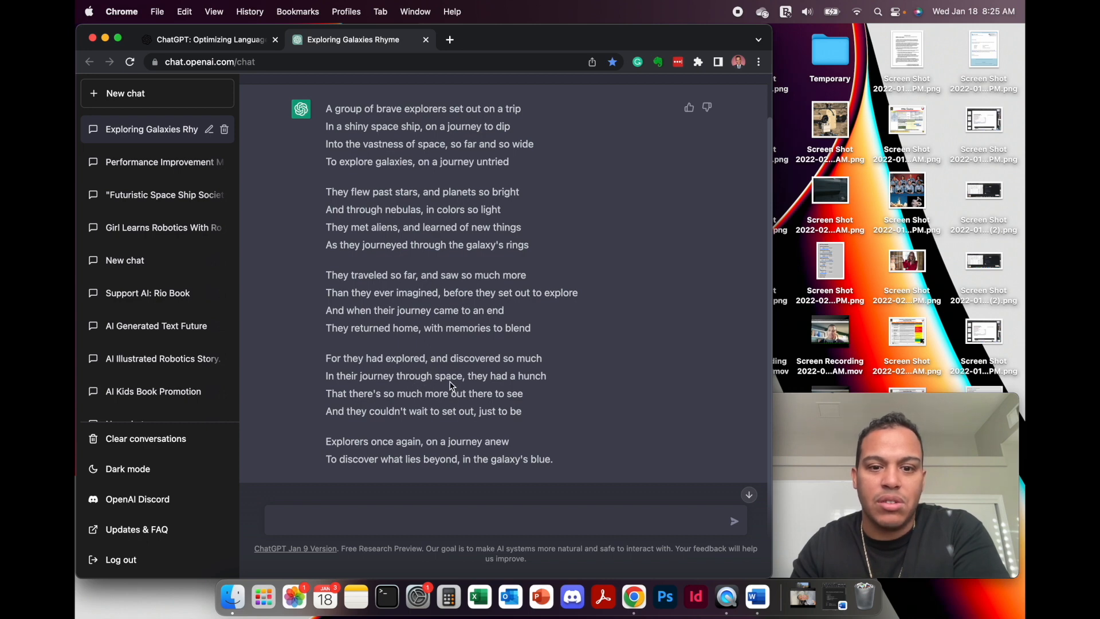
scroll(483, 367, down, 1)
scroll(467, 383, up, 1)
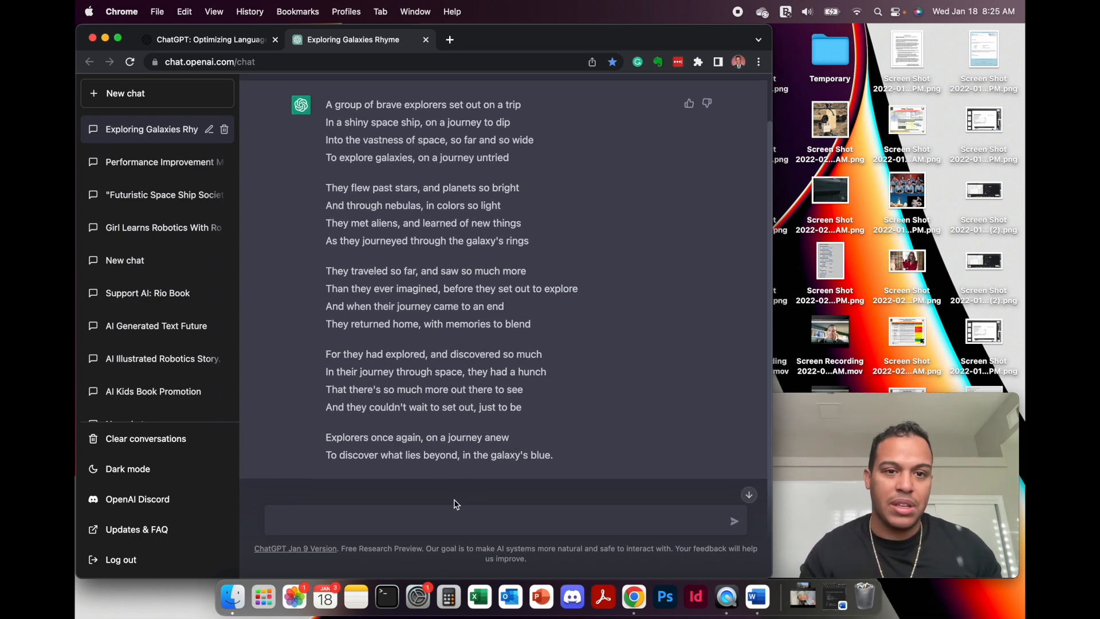
scroll(425, 368, up, 2)
scroll(425, 367, down, 2)
scroll(425, 344, up, 2)
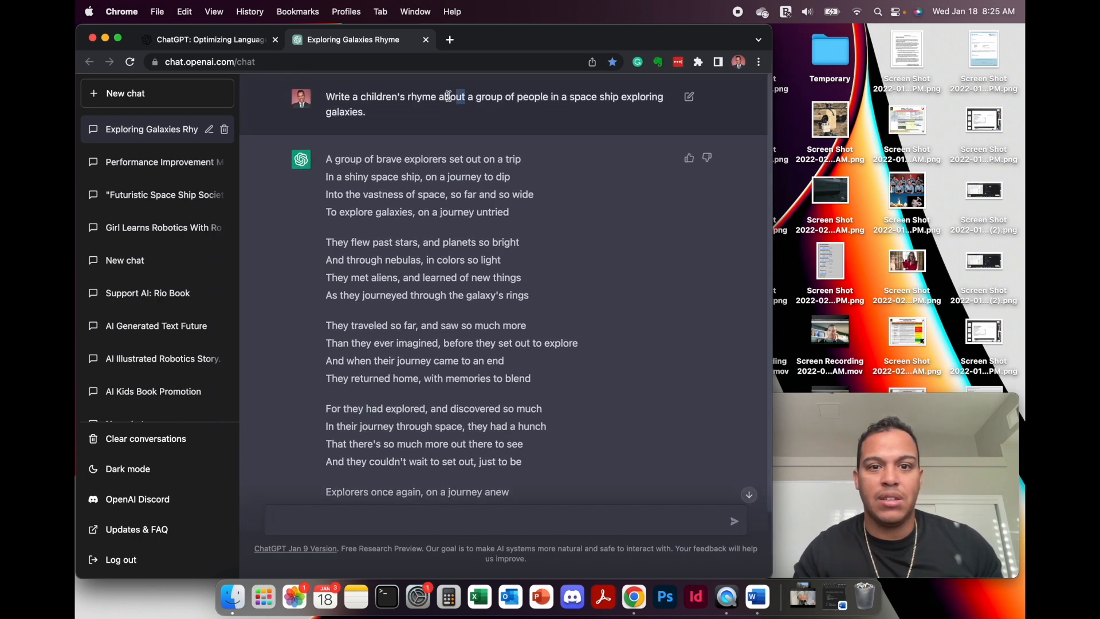
Reuse the opening of the first prompt to submit "Write a children's rhyme about robots helping people in space.".
drag(449, 96, 320, 90)
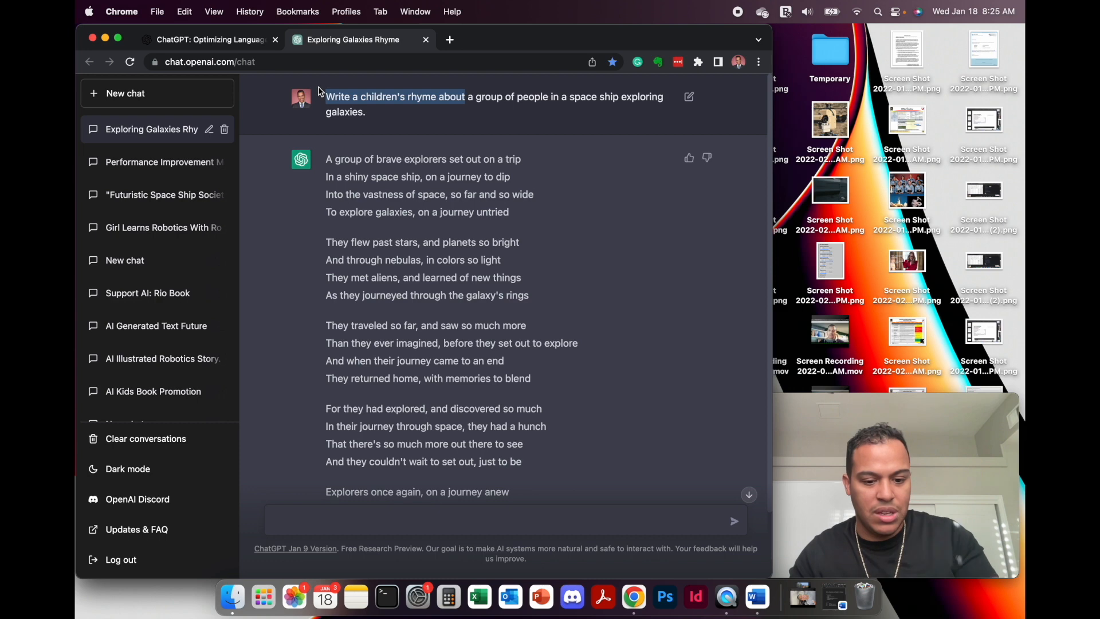
key(super+c)
scroll(407, 323, down, 2)
click(387, 517)
key(super+v)
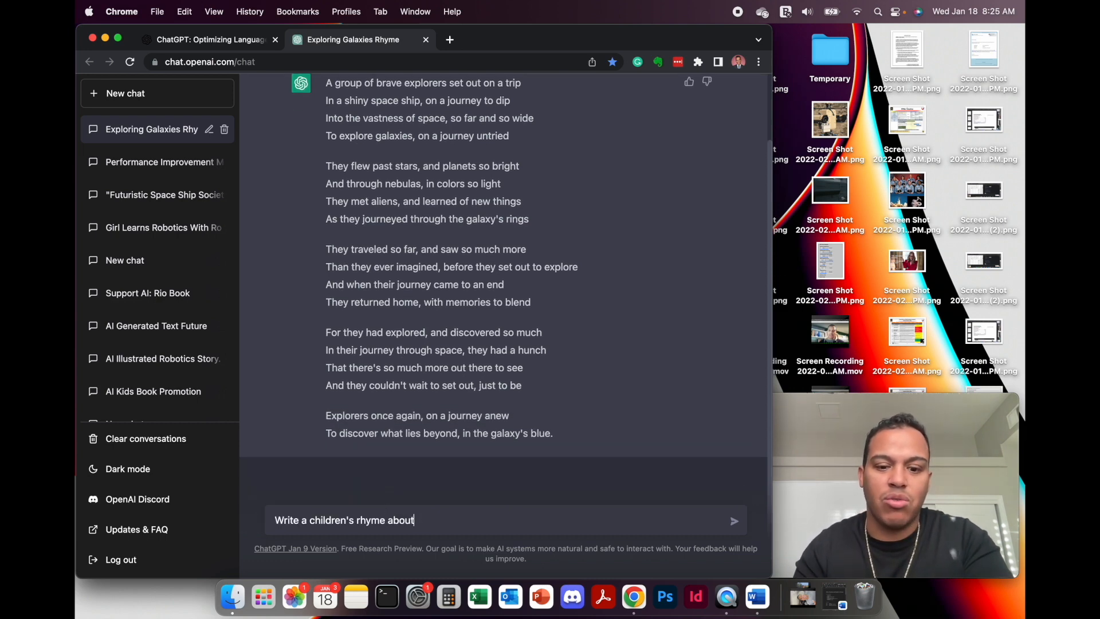
text(robots)
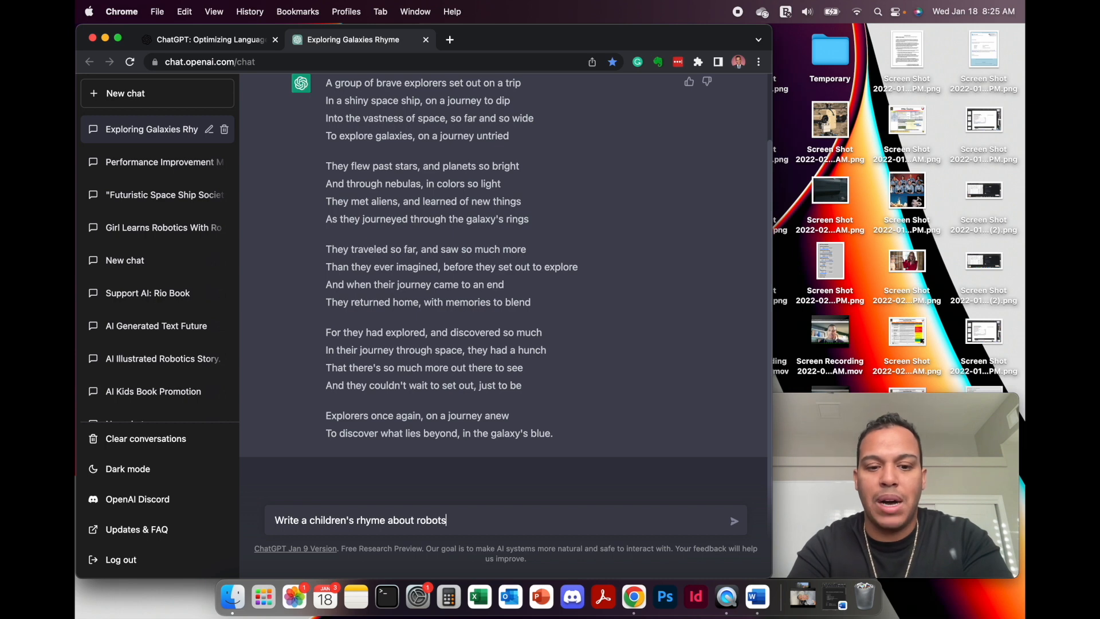
text( helping )
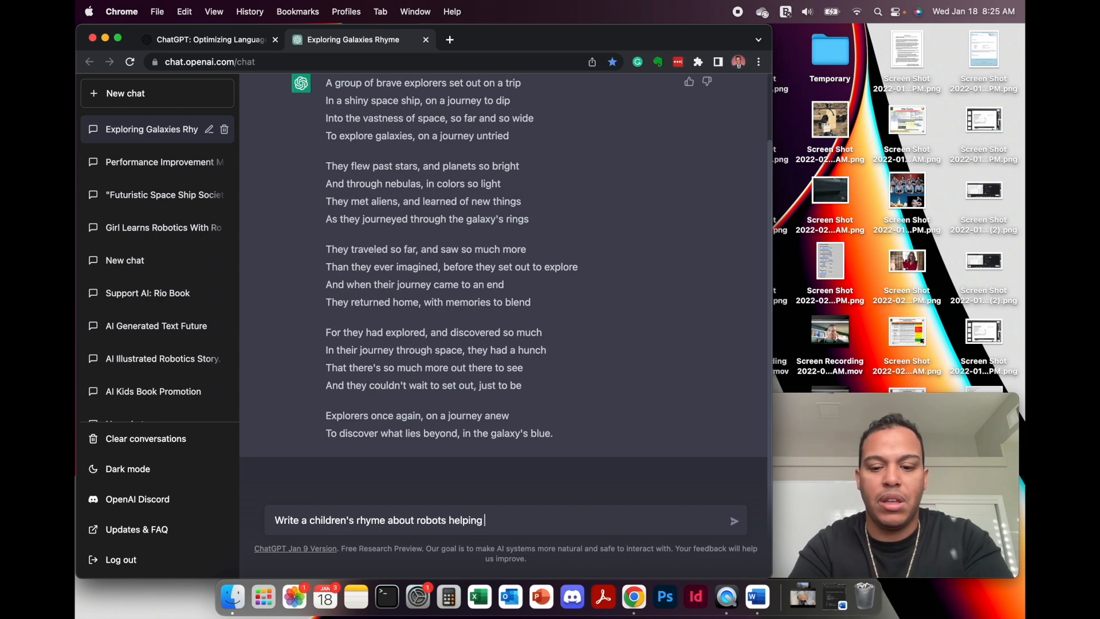
text(people in space)
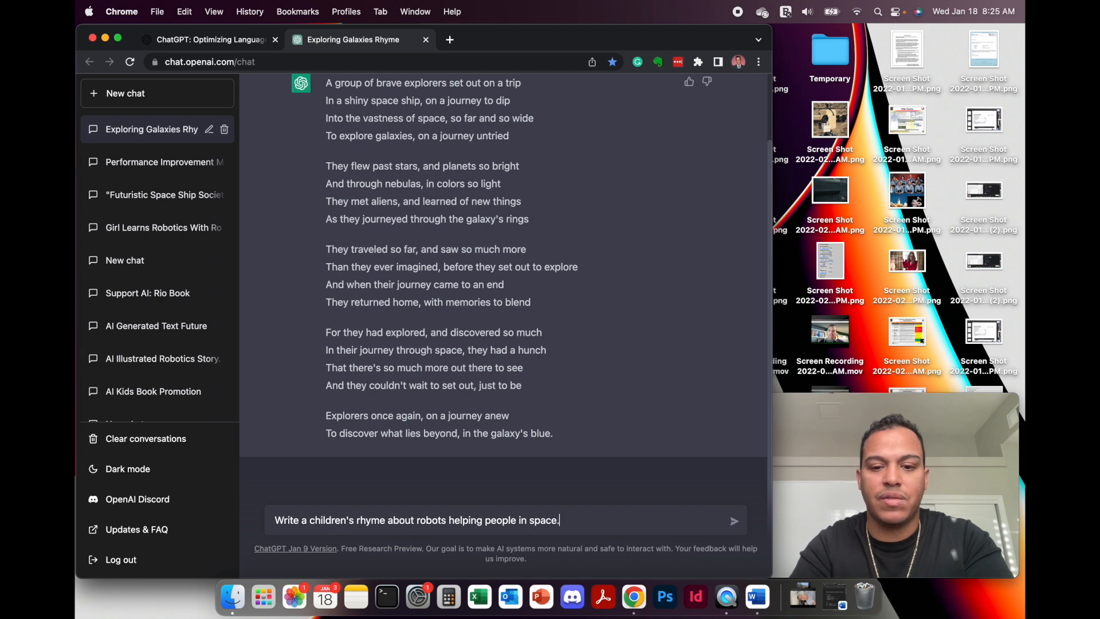
text(.)
key(Return)
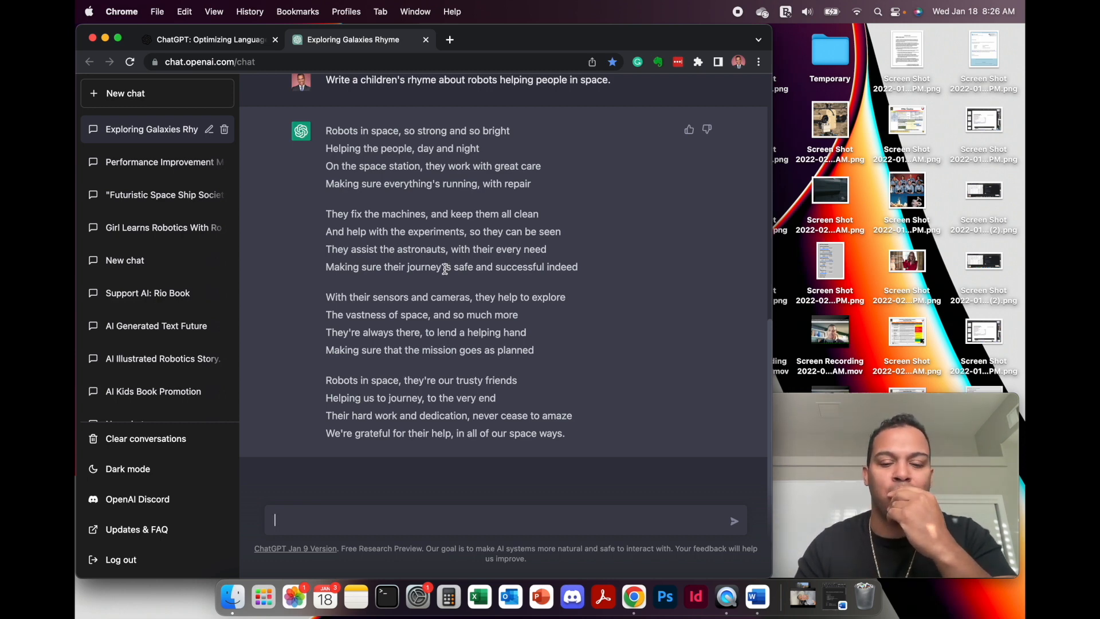
Submit the prompt "Write a children's rhyme about children having fun aboard a spaceship." in the same chat.
scroll(446, 269, up, 6)
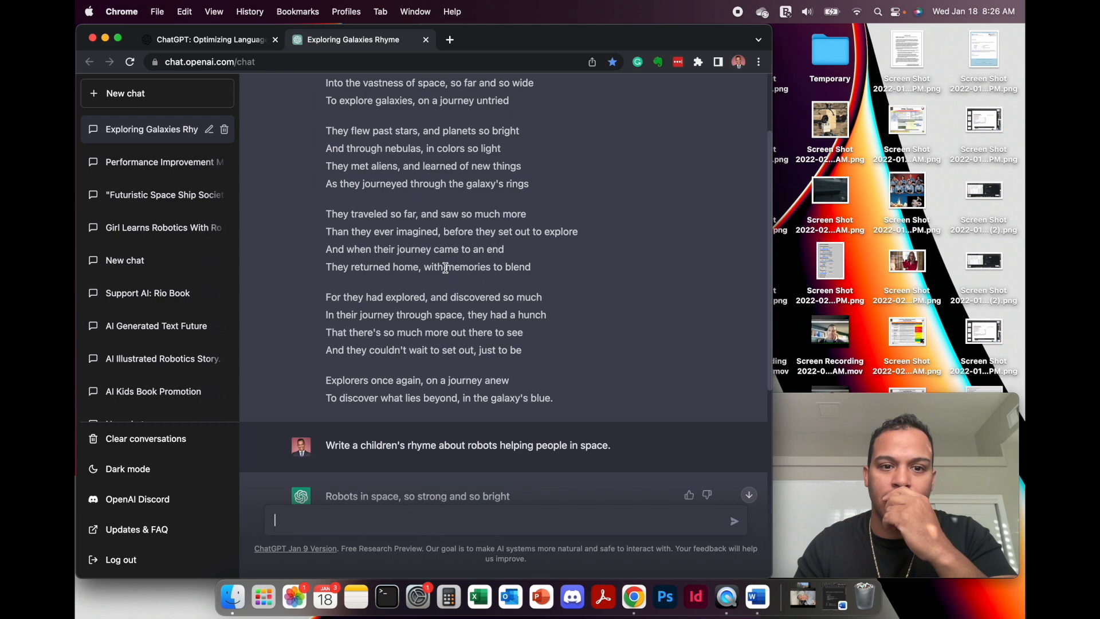
scroll(446, 268, down, 1)
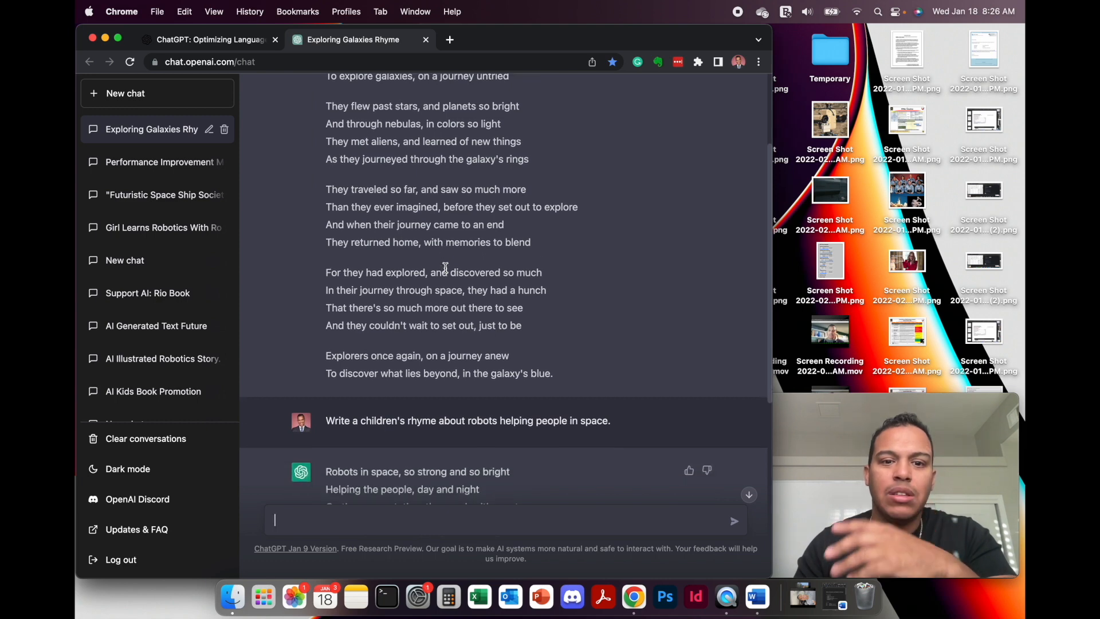
scroll(446, 269, up, 1)
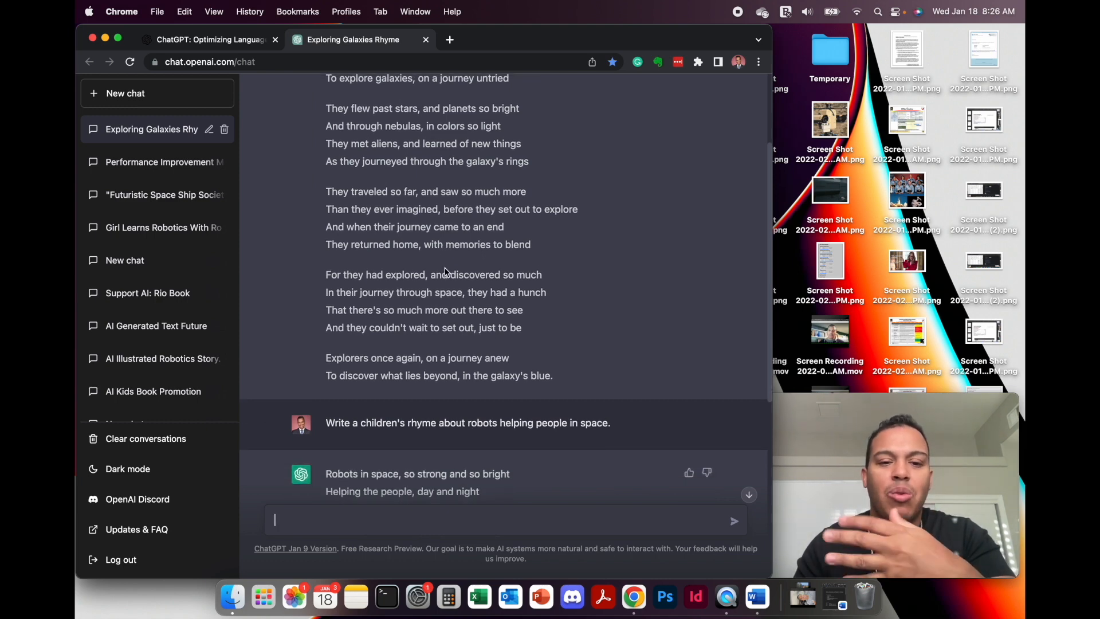
scroll(446, 271, down, 6)
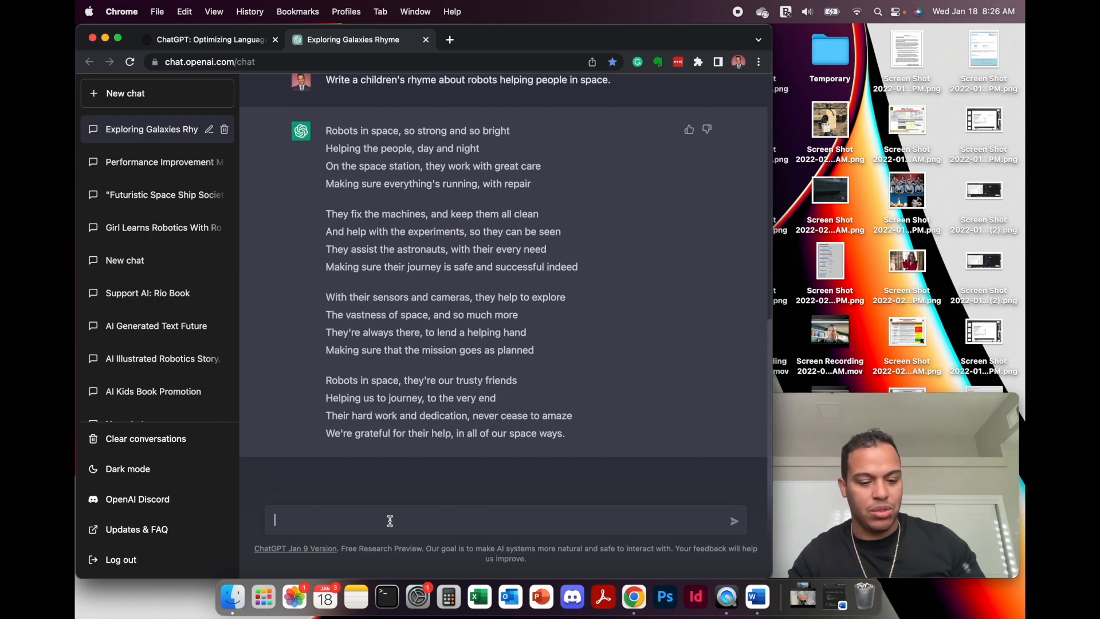
key(super+v)
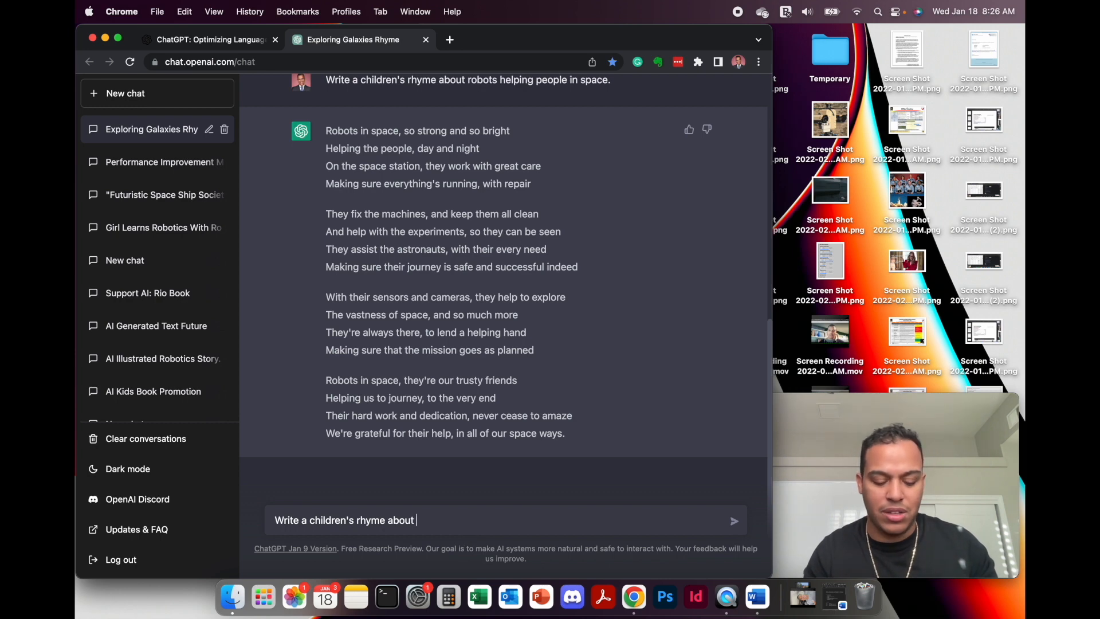
text(children having fun aboard a space)
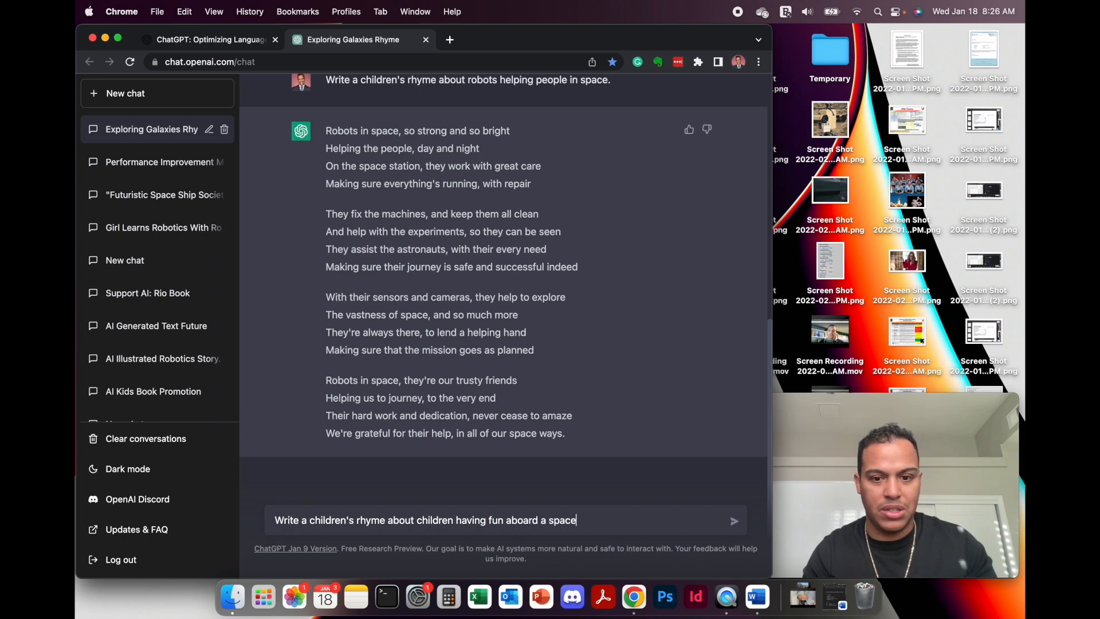
text(ship.)
key(Return)
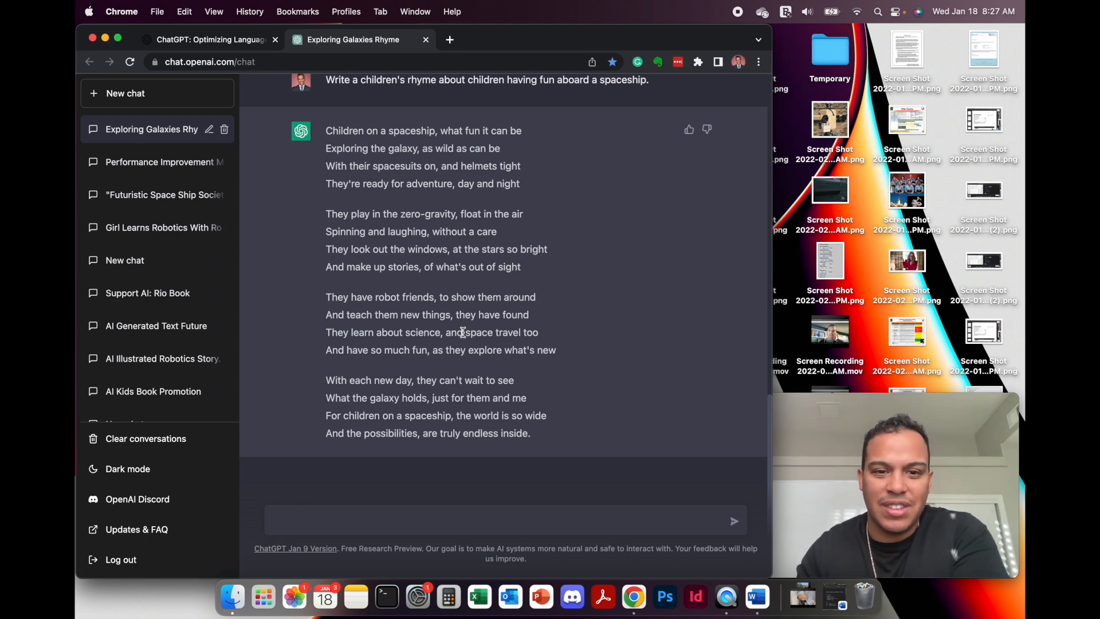
Draft the prompt "Write a children's rhyme about science and physics" in the same chat.
scroll(464, 333, up, 12)
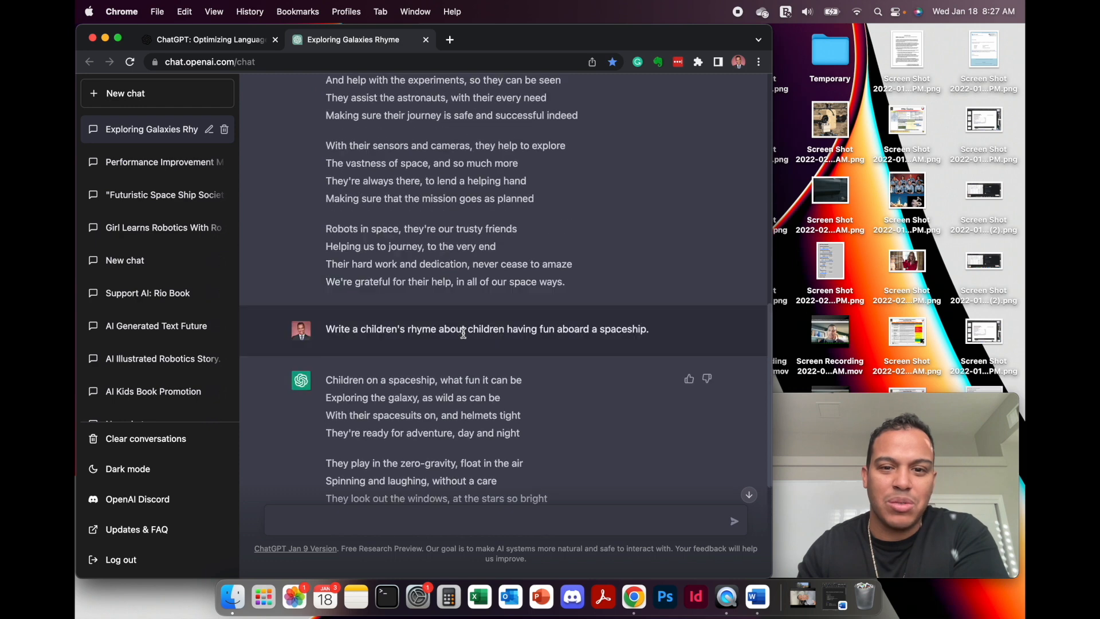
scroll(463, 332, down, 12)
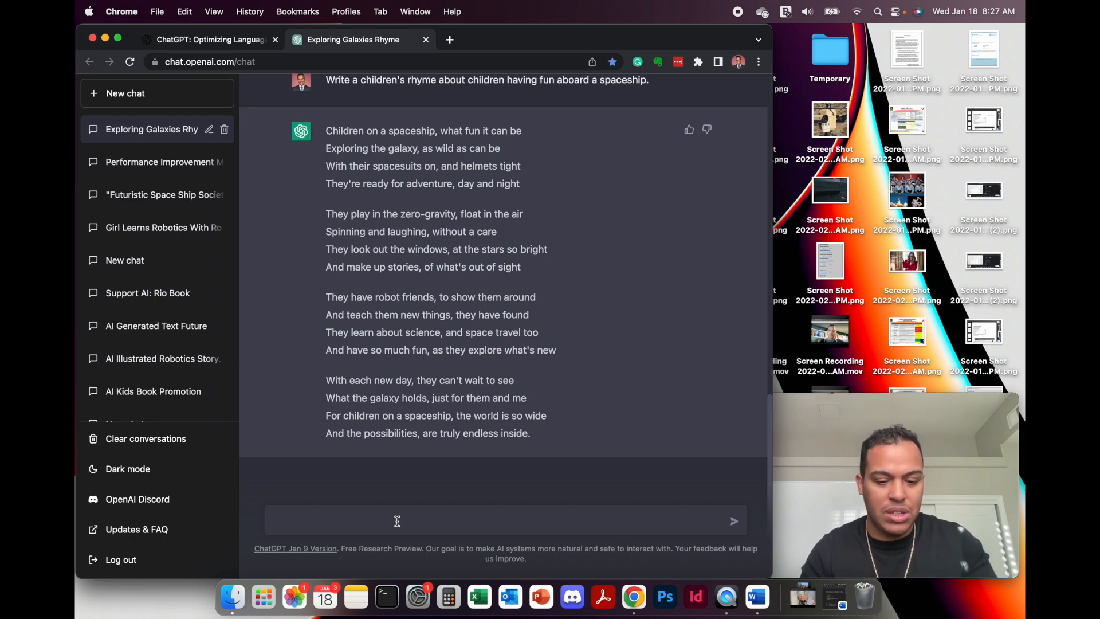
text(Write a children's rhyme about)
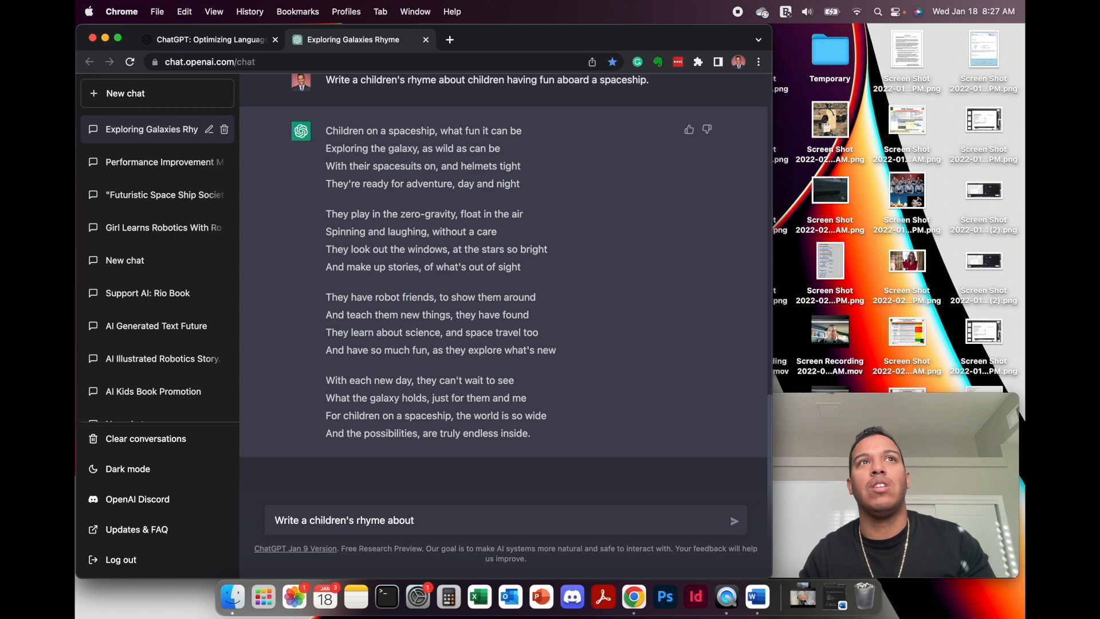
text( science)
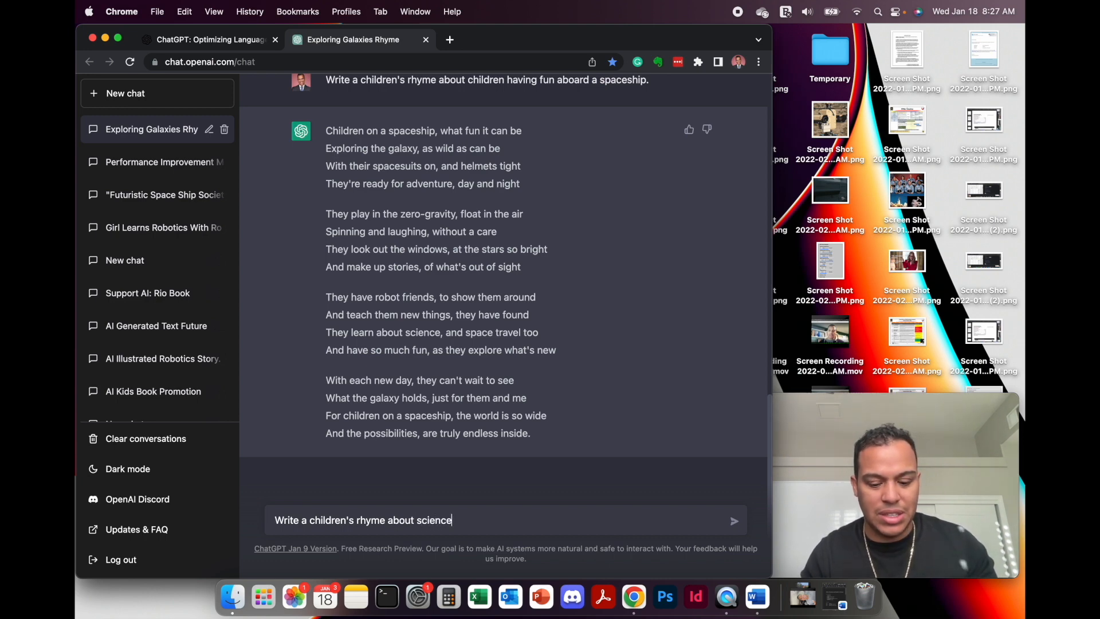
text( and physics)
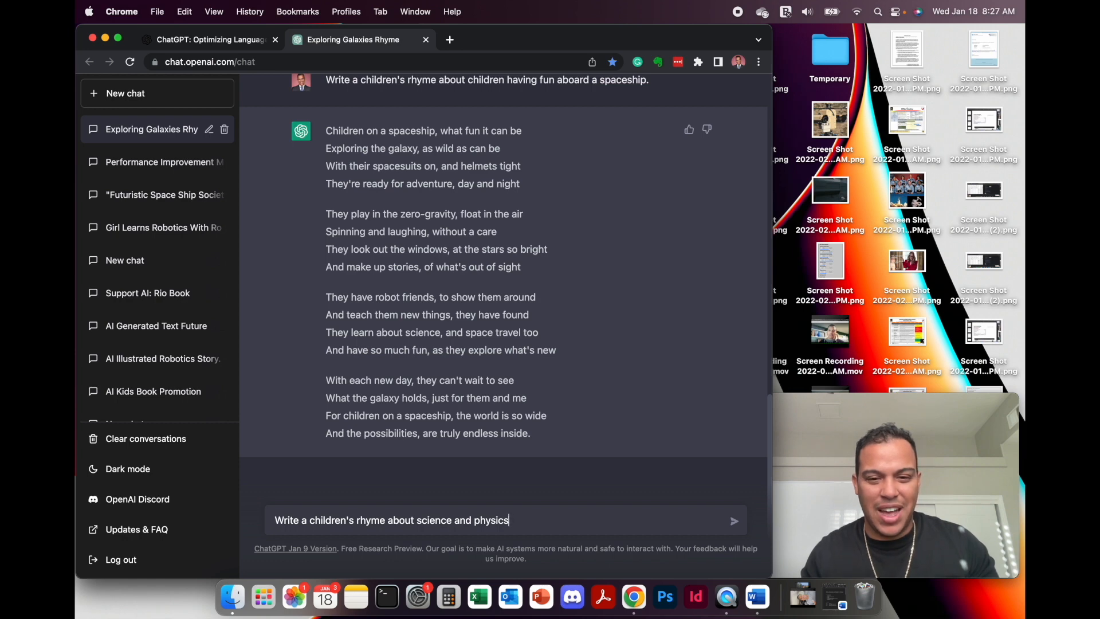
Revise the drafted prompt's topics to "science, astrophysics, and the solar system." and submit it.
text(,)
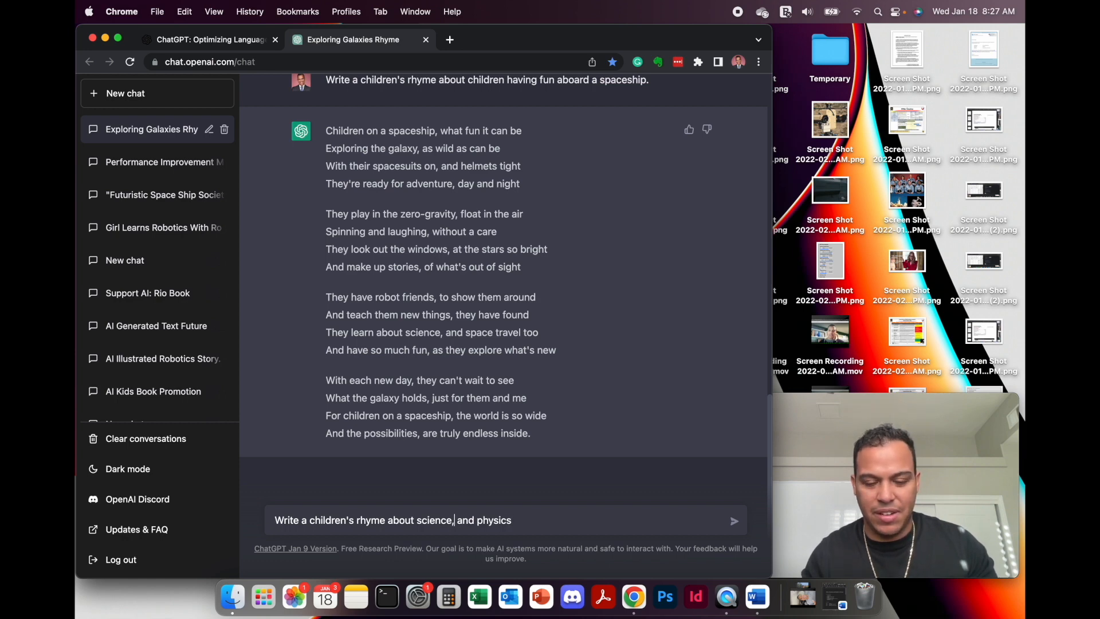
key(BackSpace)
key(BackSpace)
key(BackSpace)
key(BackSpace)
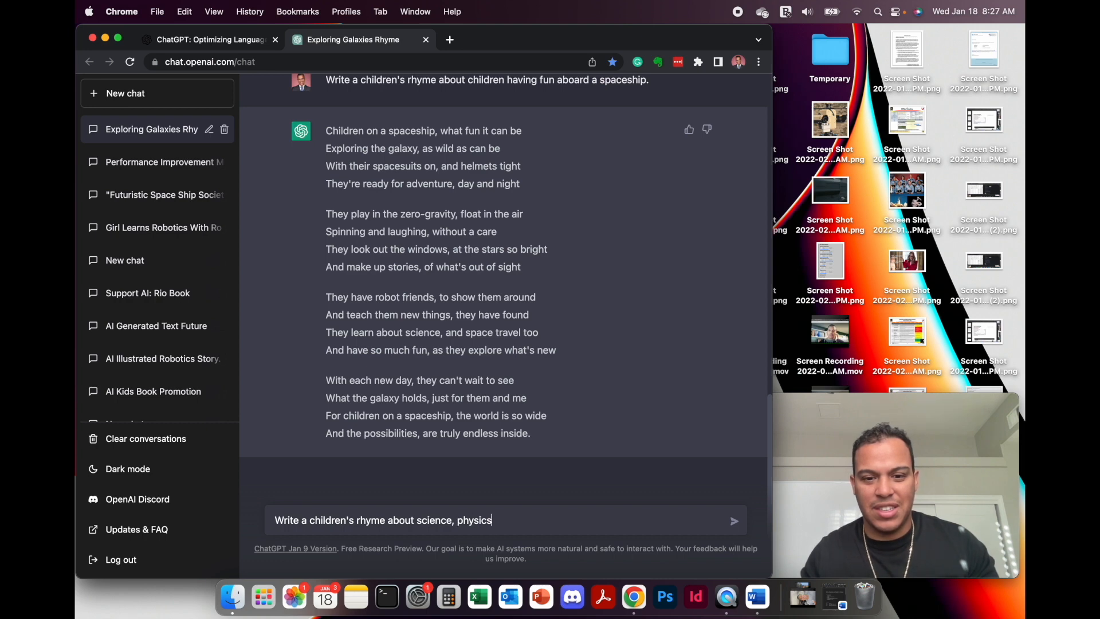
text(astrophysics)
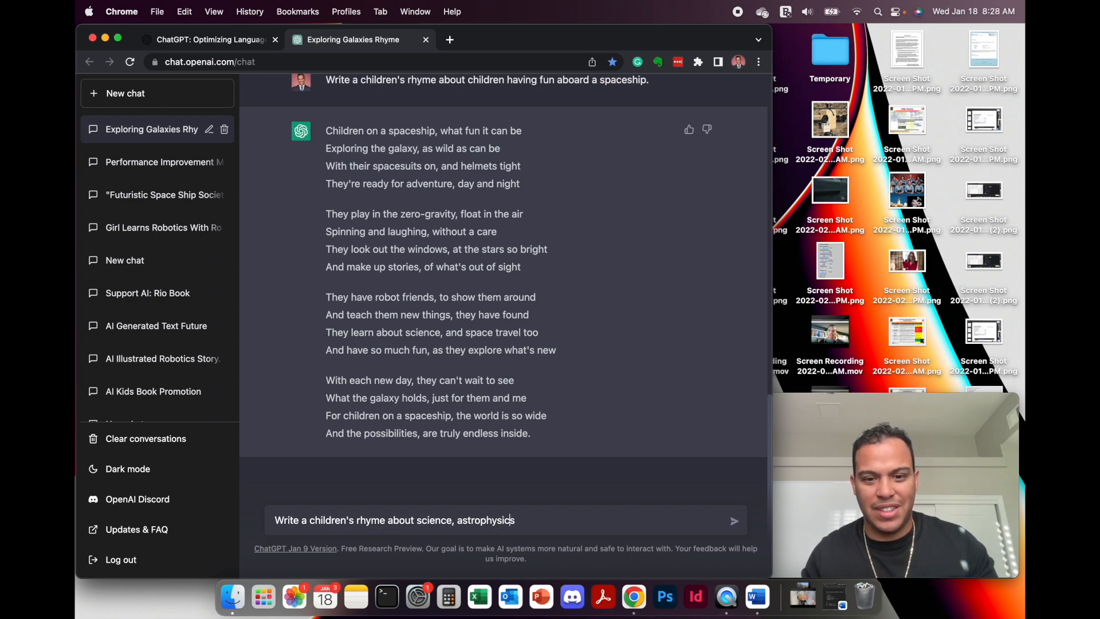
text(, and the solar system)
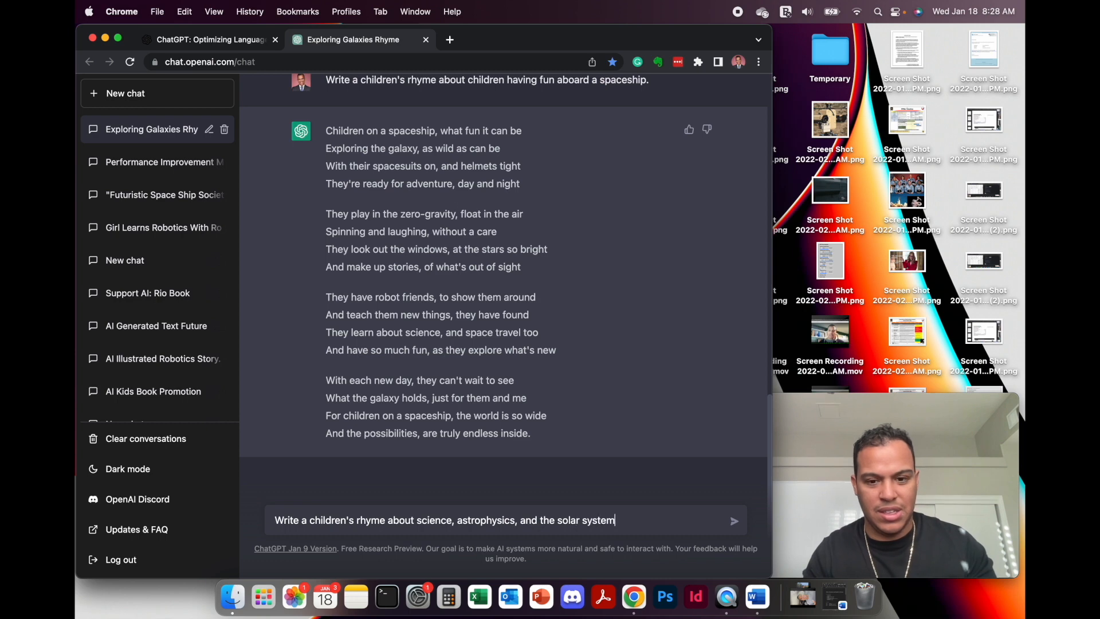
key(Return)
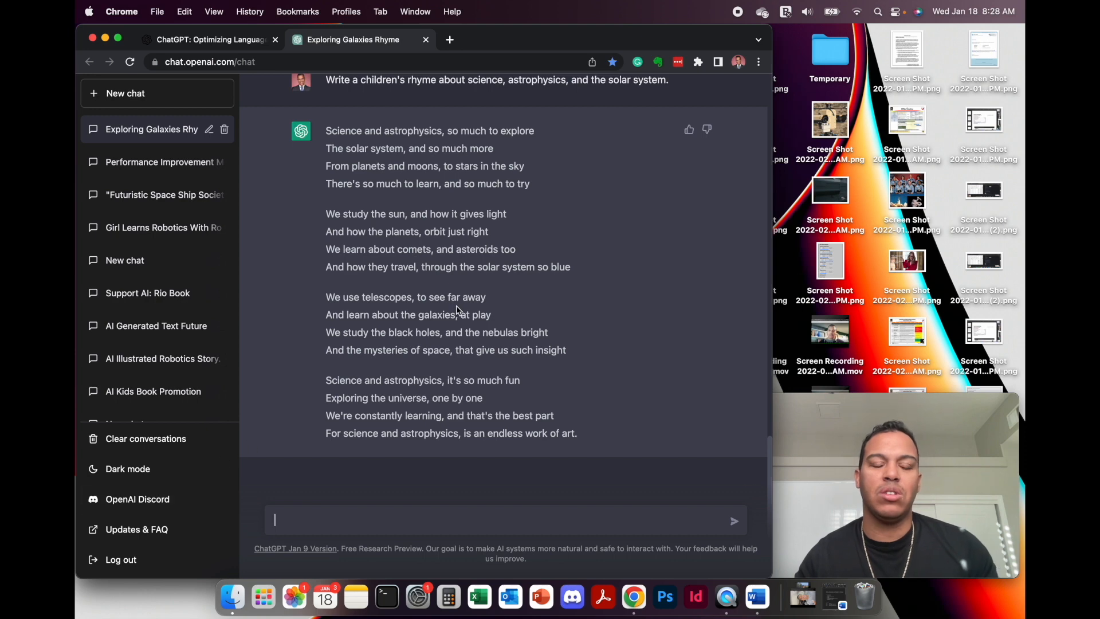
Copy the full text of the chat's first rhyme, about brave explorers travelling through galaxies.
scroll(459, 310, up, 1)
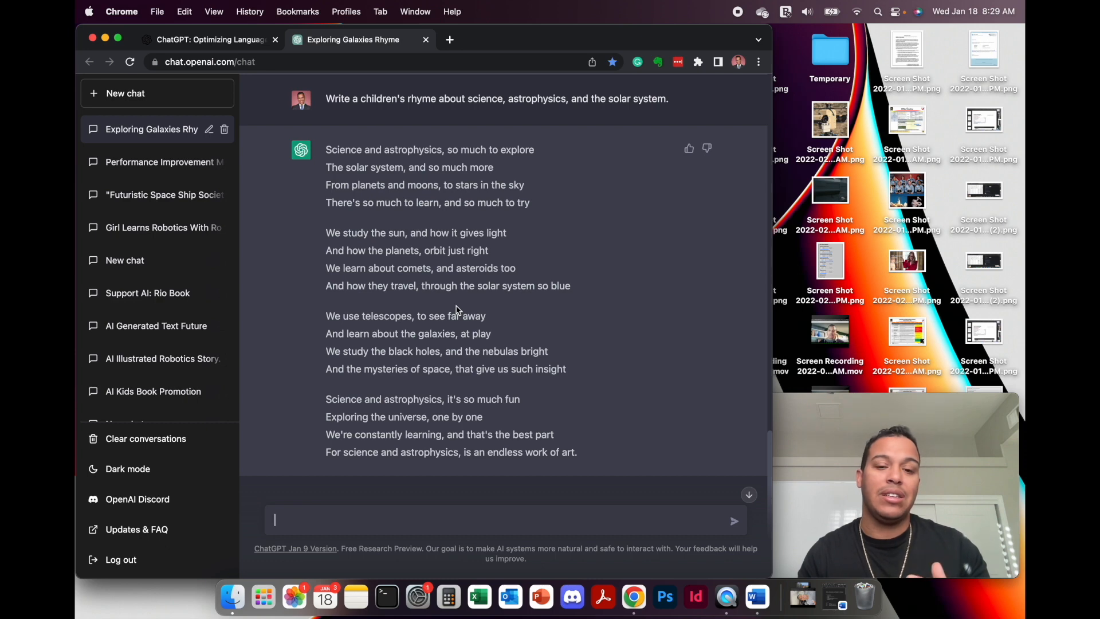
scroll(457, 309, up, 15)
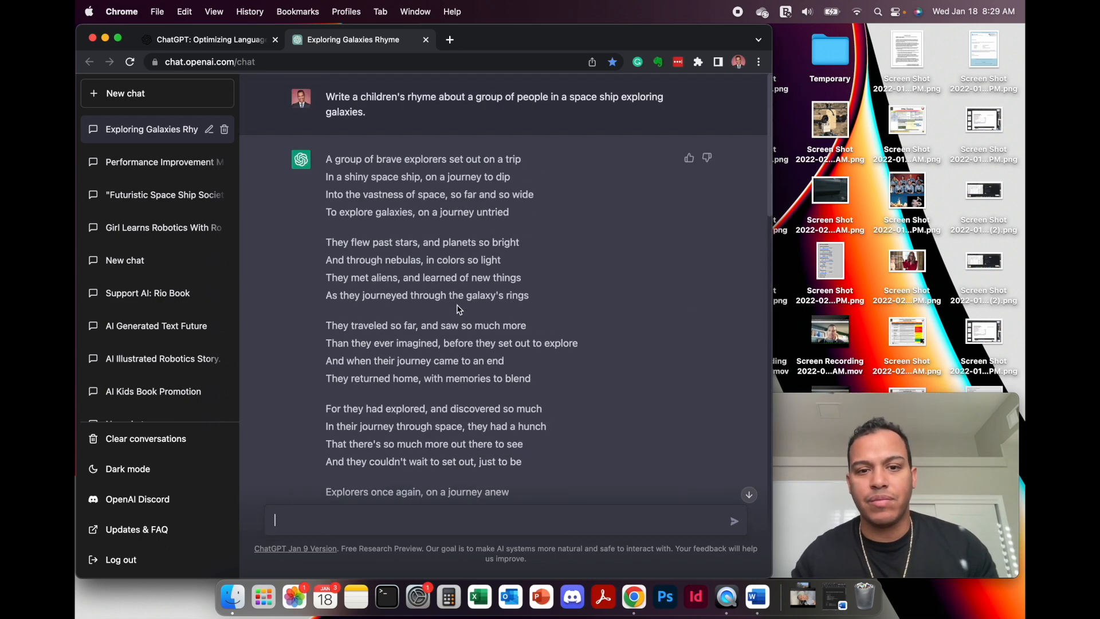
scroll(524, 411, down, 5)
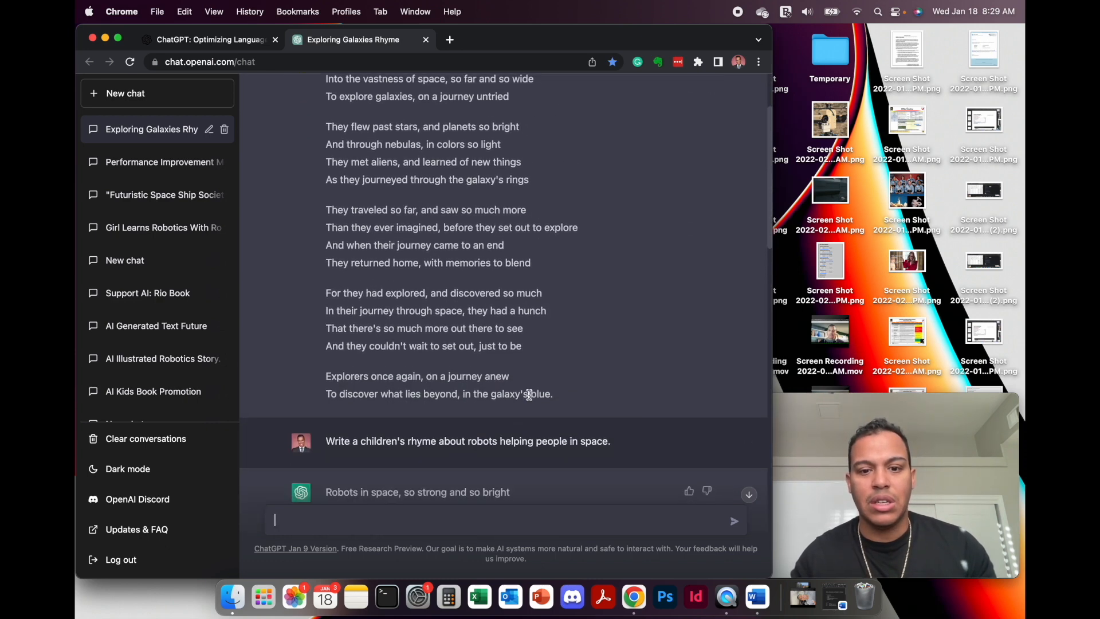
drag(561, 439, 327, 131)
key(super+c)
right_click(368, 140)
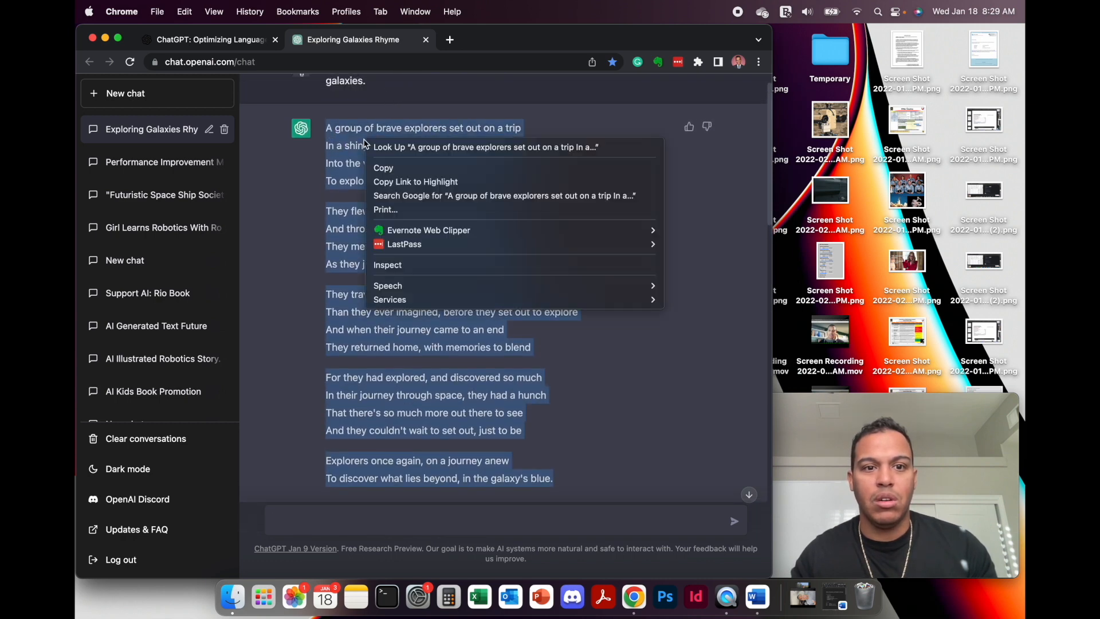
click(383, 168)
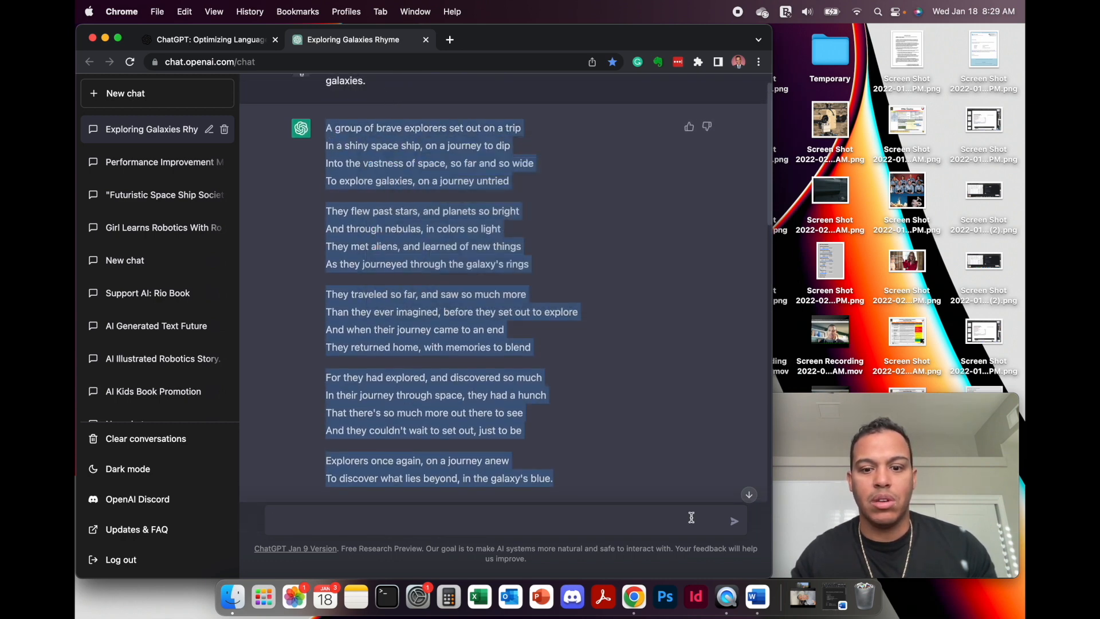
Switch to the Notes document in Word, and move and widen its window to cover most of the browser window.
click(761, 598)
drag(808, 35, 418, 36)
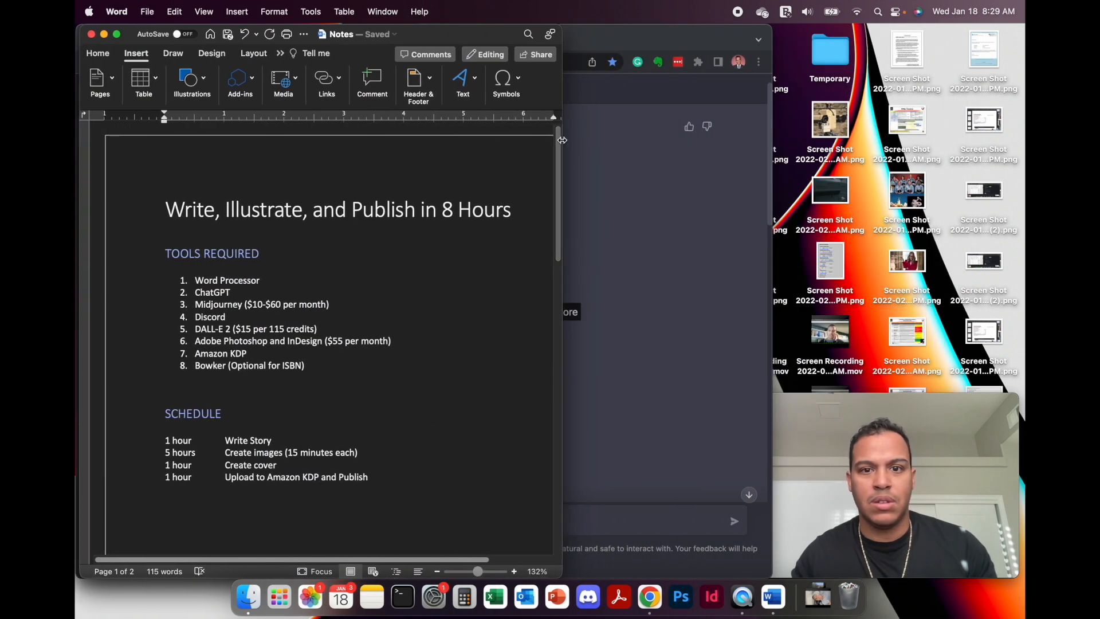
drag(562, 140, 821, 171)
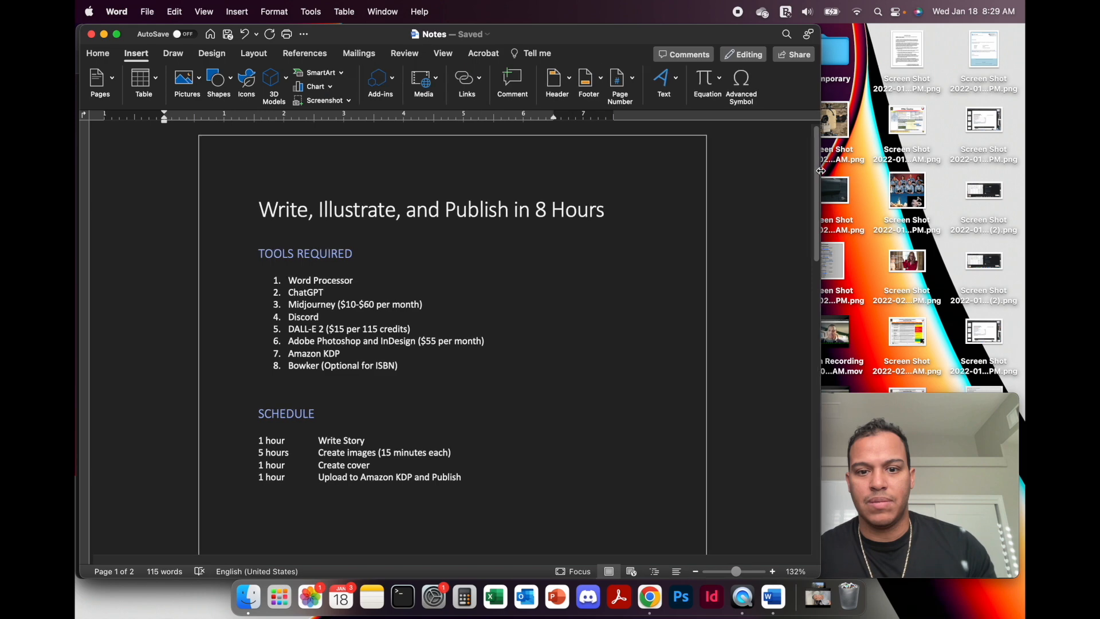
click(858, 447)
click(516, 413)
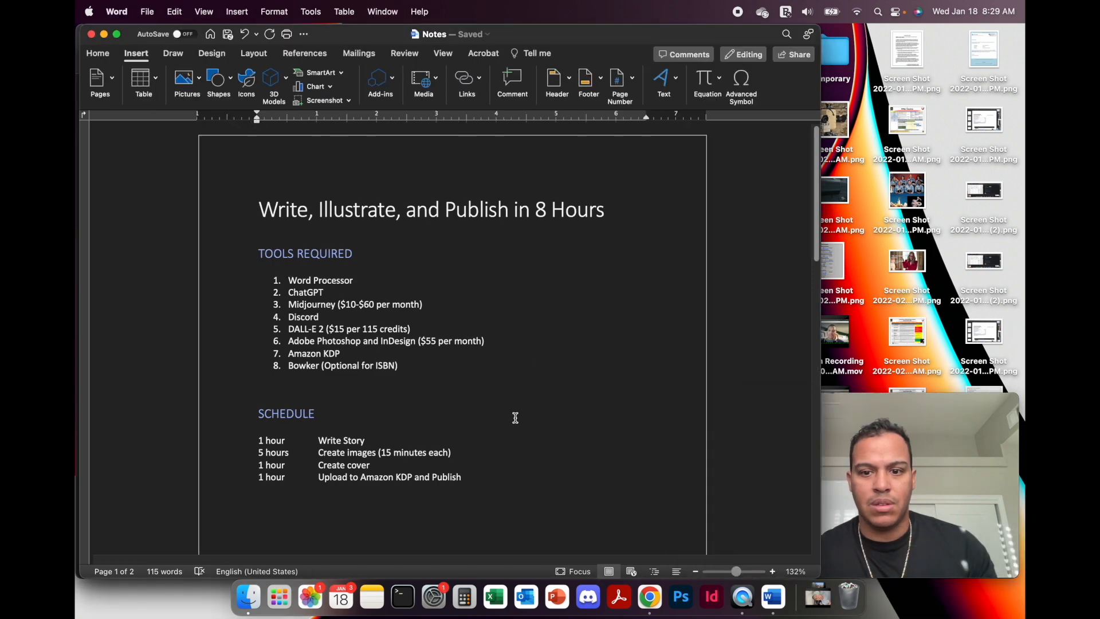
scroll(513, 360, down, 2)
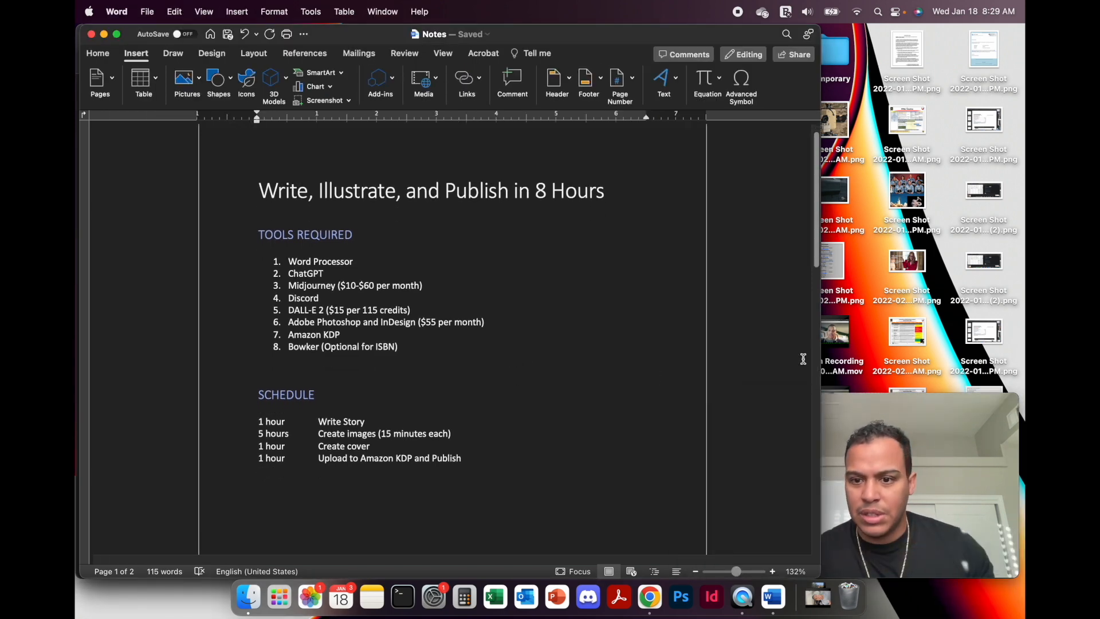
drag(820, 360, 738, 366)
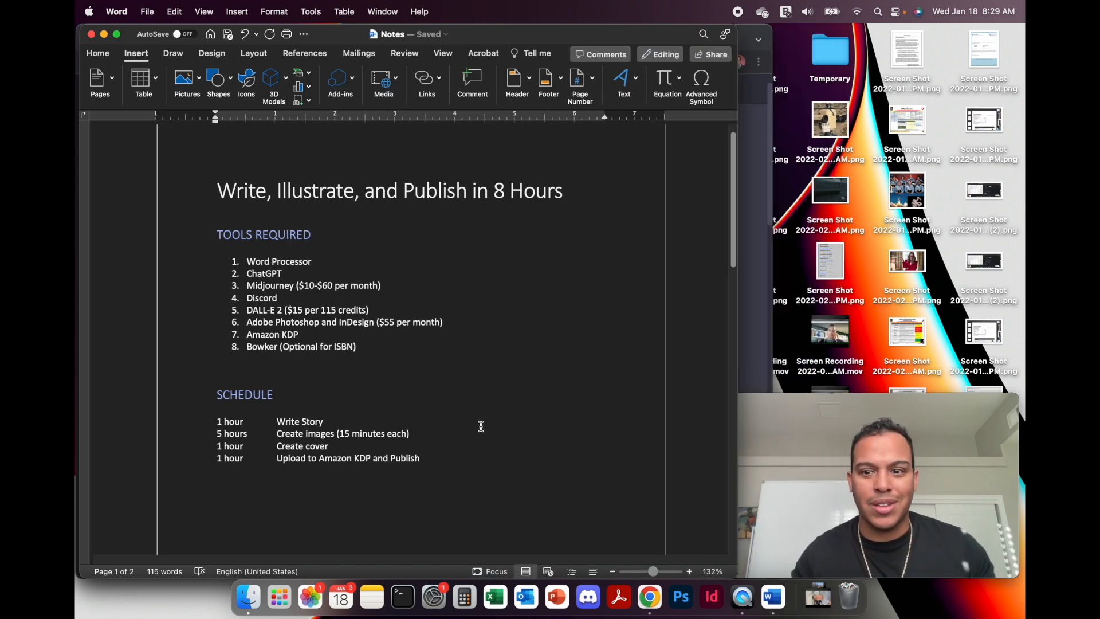
Insert a blank page at the end of the Notes document, after the Midjourney style links.
scroll(456, 444, down, 5)
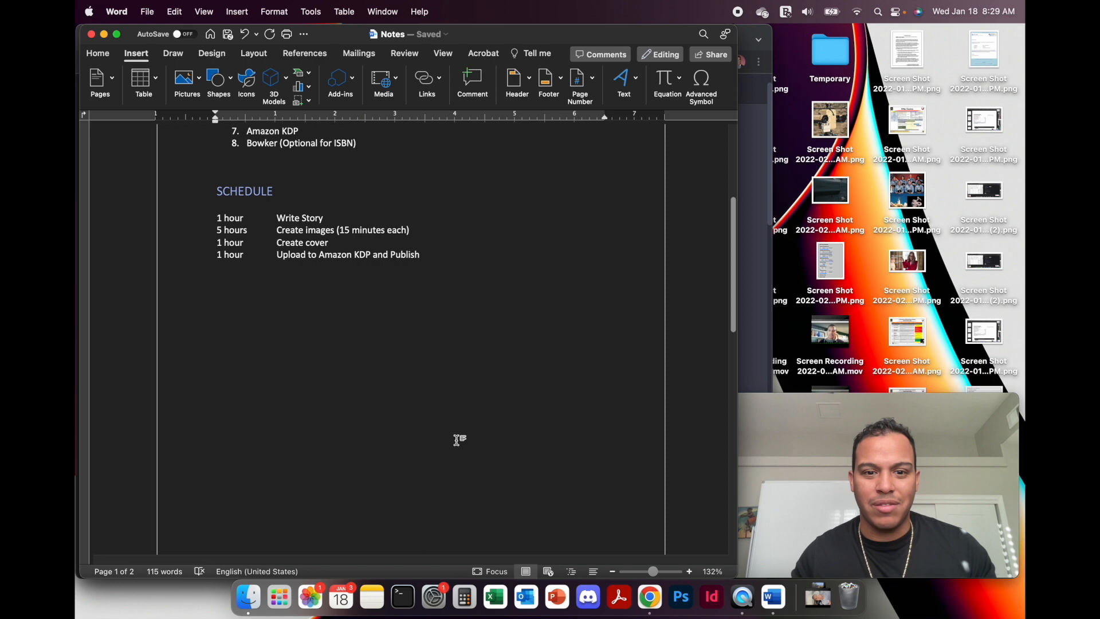
scroll(457, 441, down, 10)
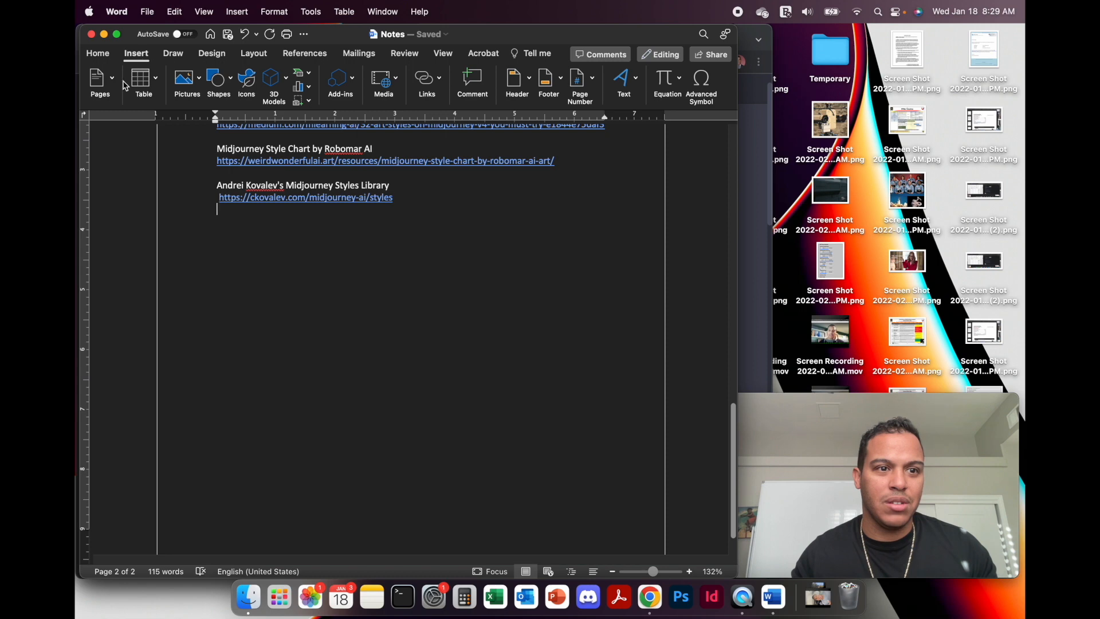
click(100, 80)
click(137, 129)
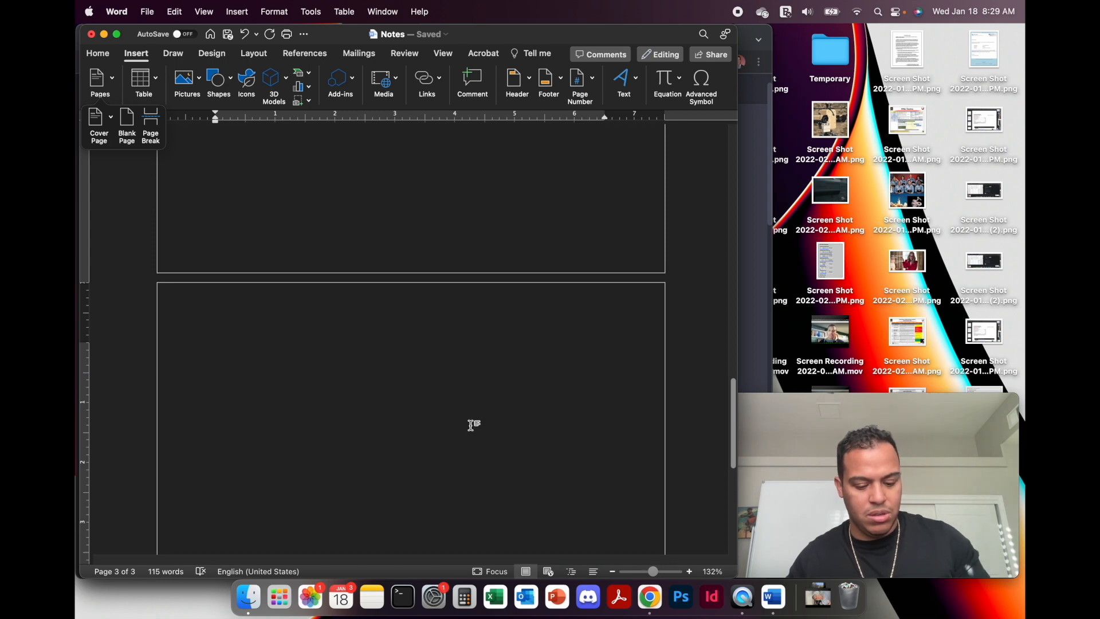
Paste the copied brave explorers rhyme onto the new blank page, keeping text only.
text(v)
key(BackSpace)
key(super+v)
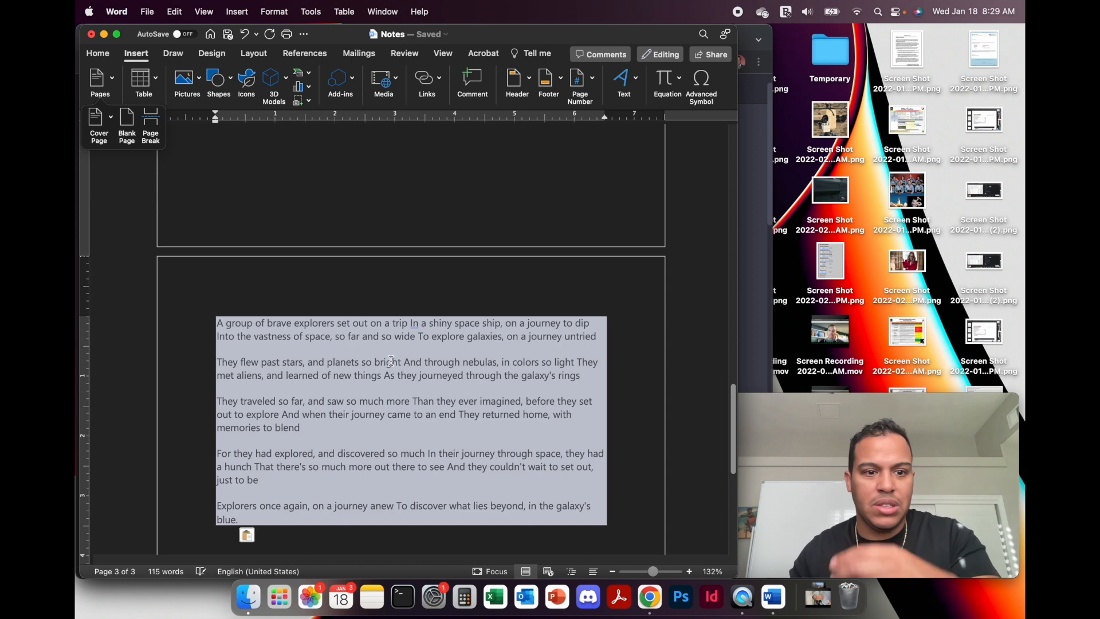
scroll(237, 427, down, 1)
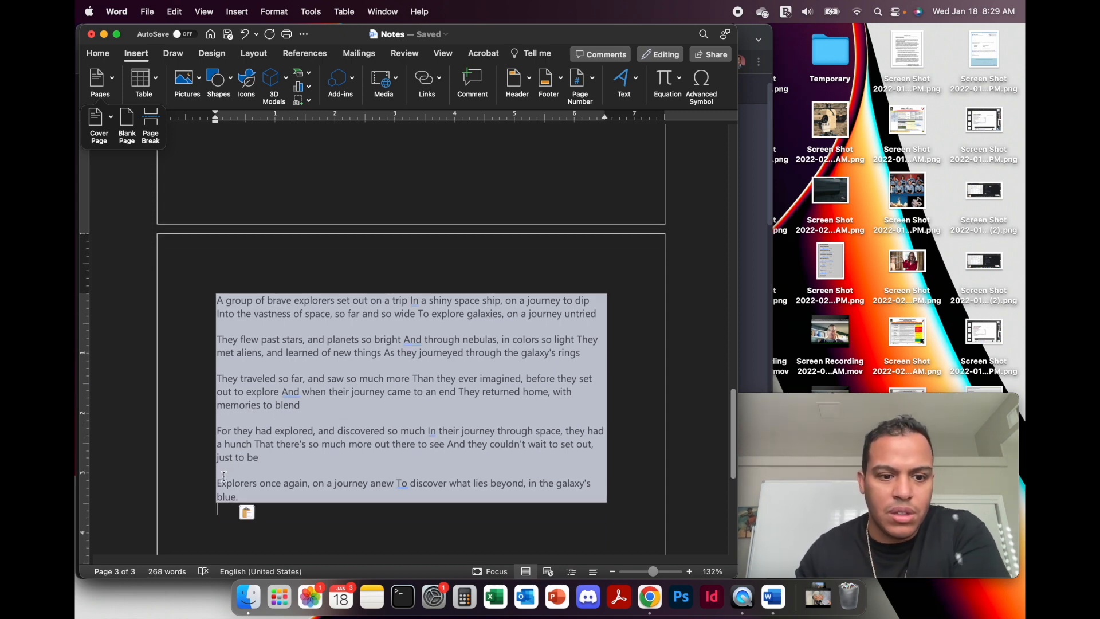
click(247, 513)
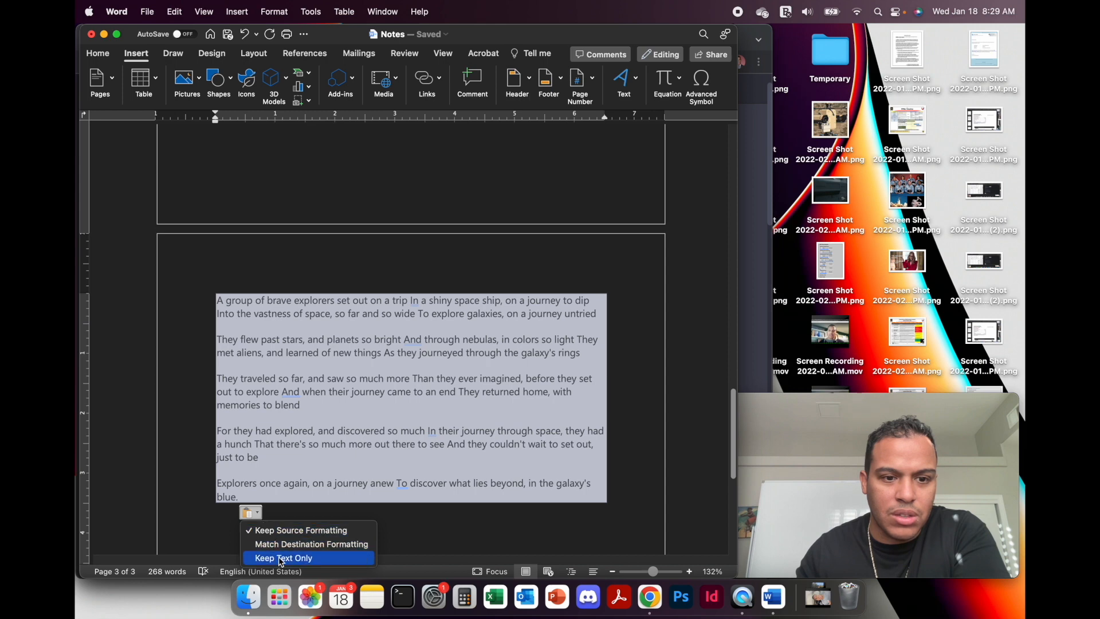
click(282, 558)
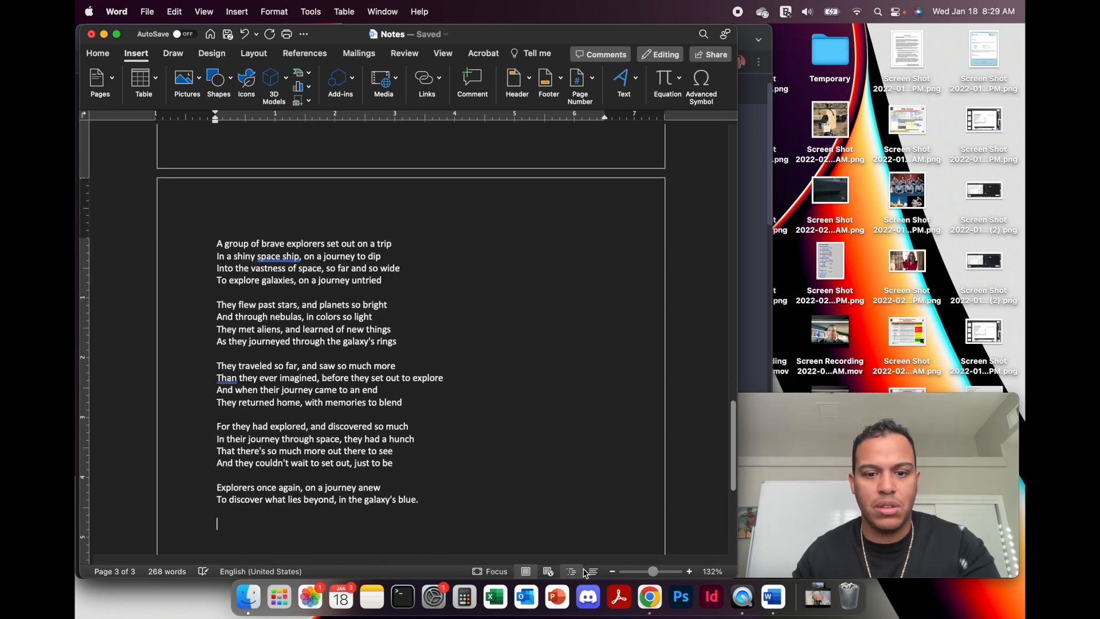
Switch to the ChatGPT chat in Chrome and copy the rhyme about robots helping people in space.
click(647, 596)
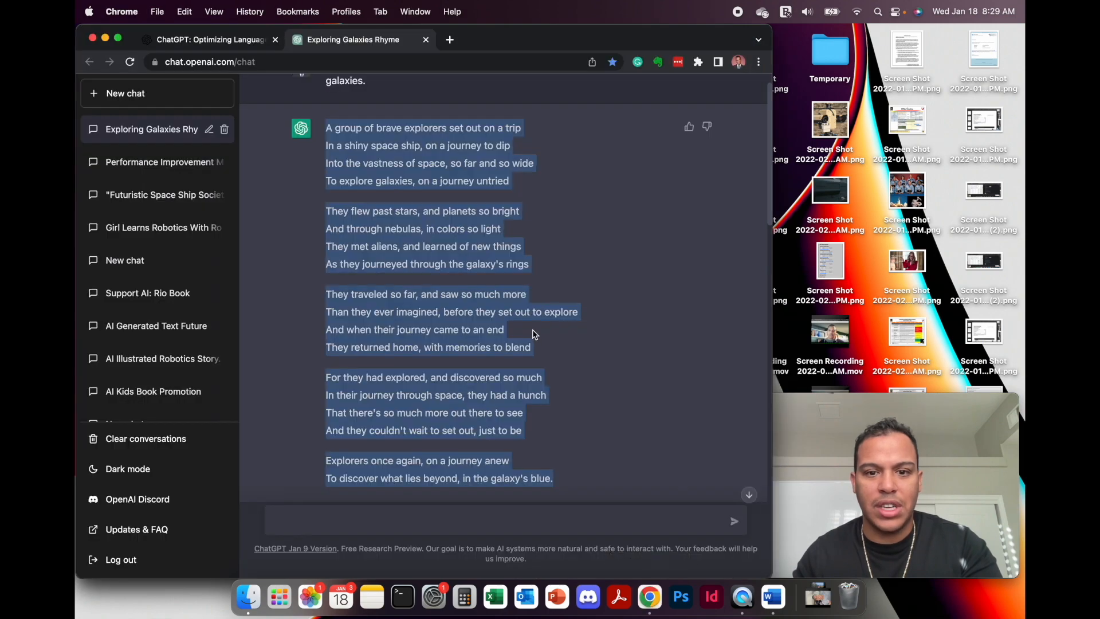
scroll(522, 327, down, 15)
scroll(536, 319, up, 2)
scroll(535, 320, up, 5)
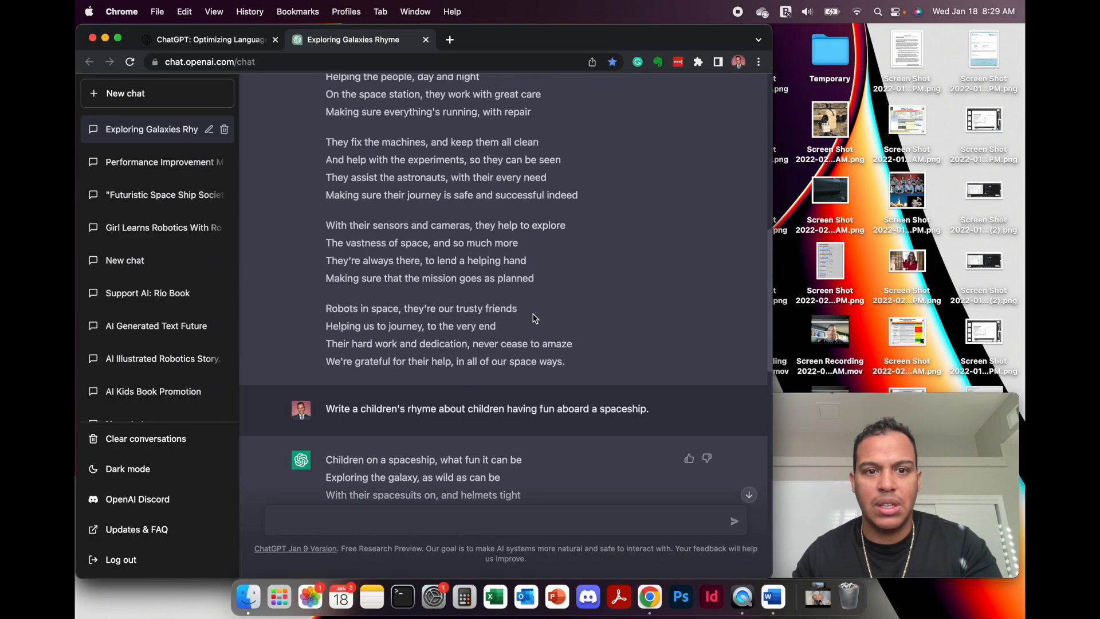
drag(580, 488, 331, 192)
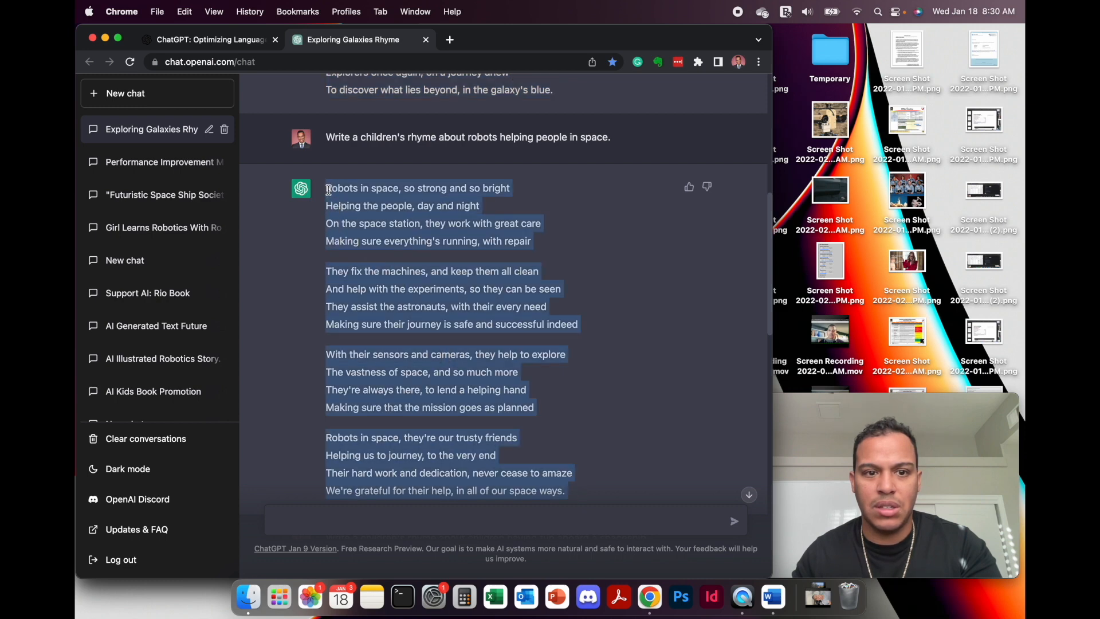
right_click(339, 198)
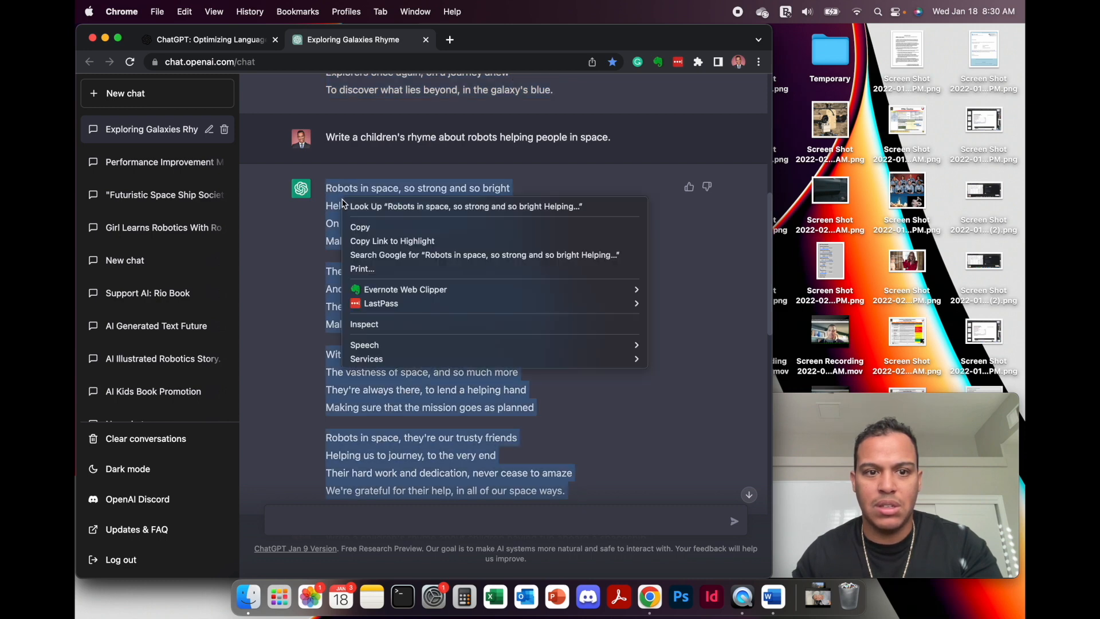
click(361, 228)
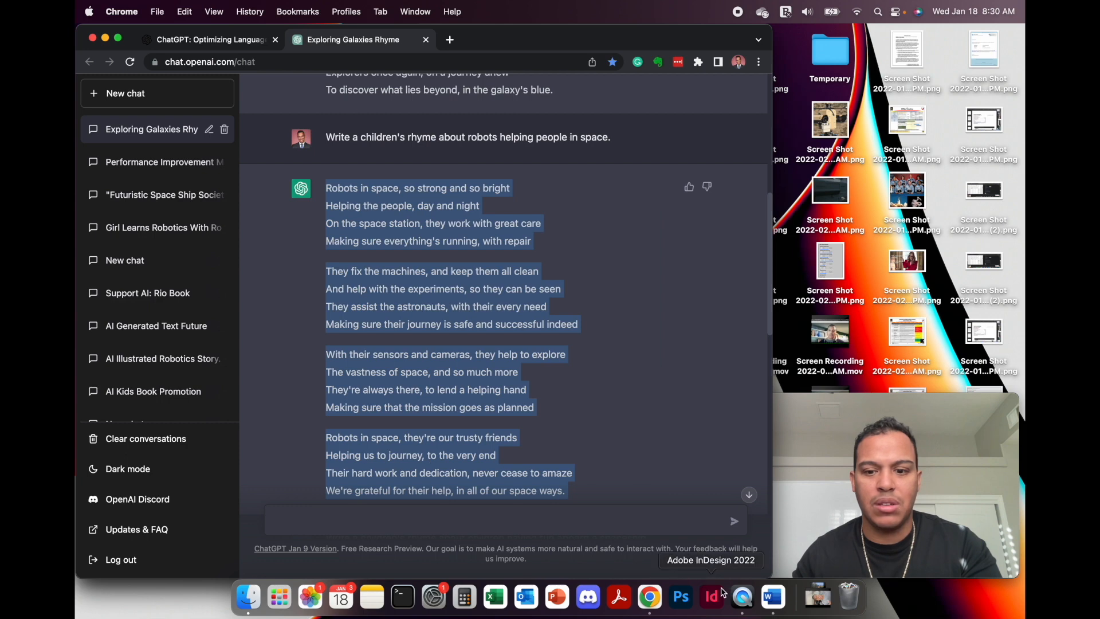
Switch to Word and paste the copied robots text as unformatted text below the explorers rhyme.
click(774, 596)
scroll(300, 504, down, 1)
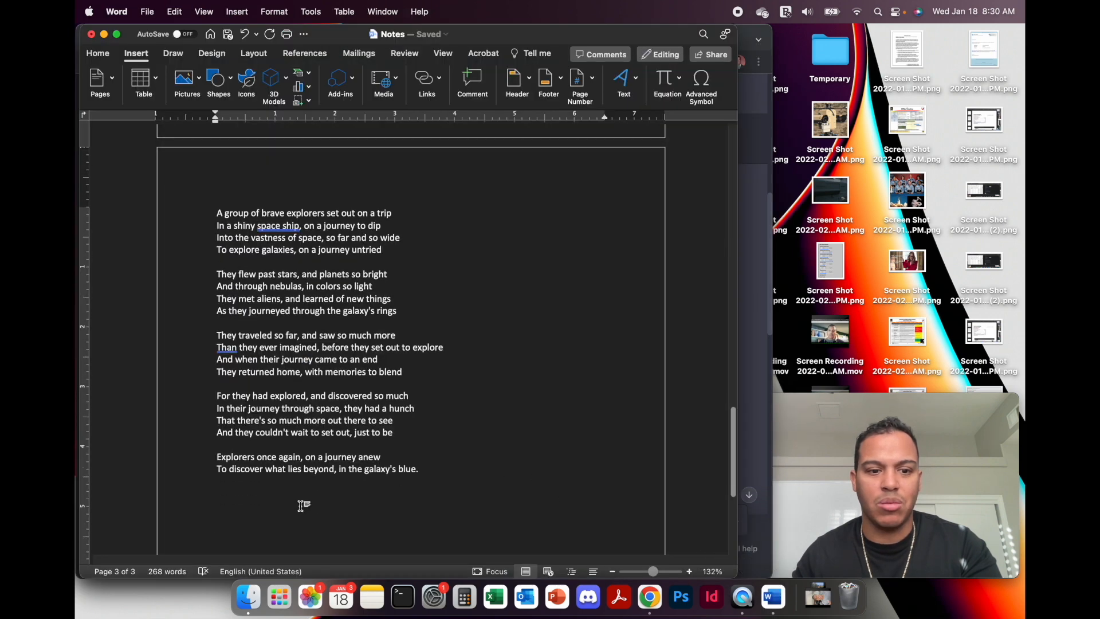
right_click(228, 499)
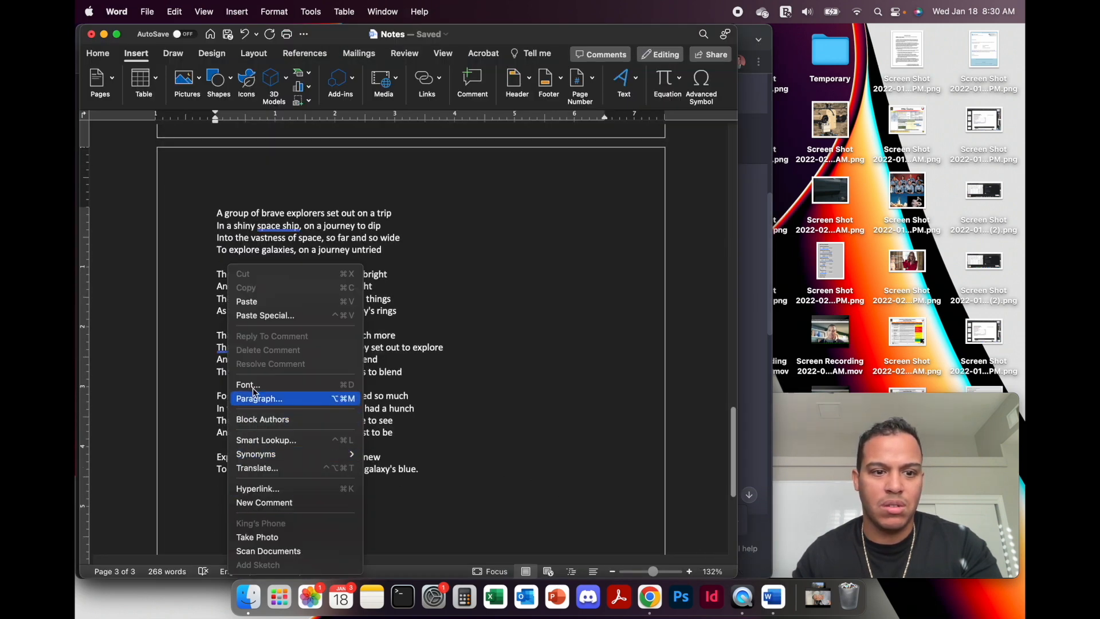
click(263, 317)
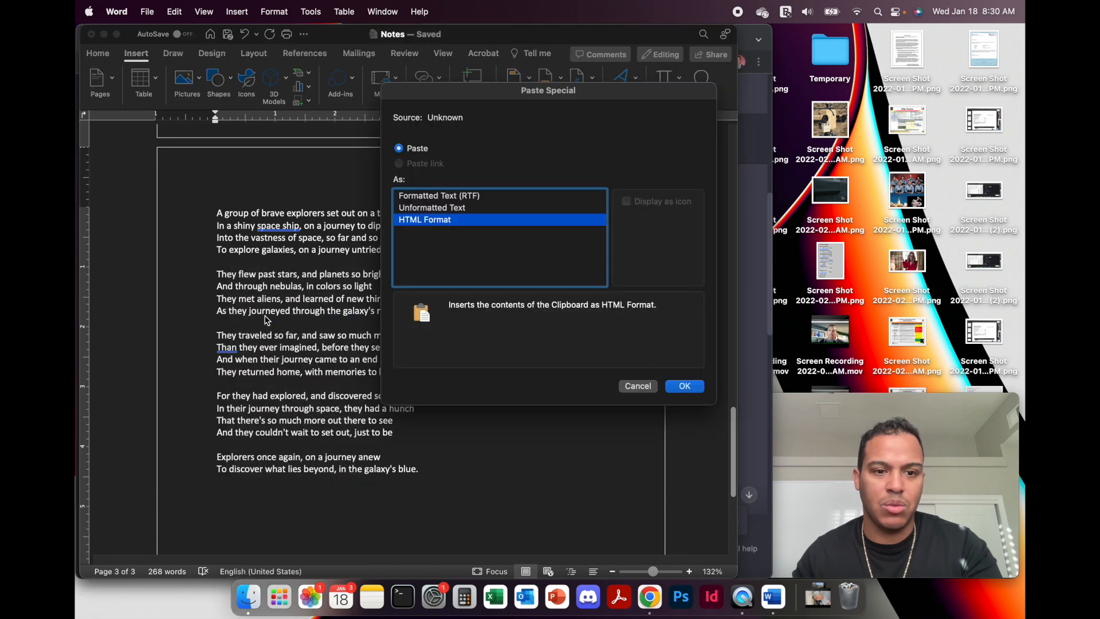
click(477, 209)
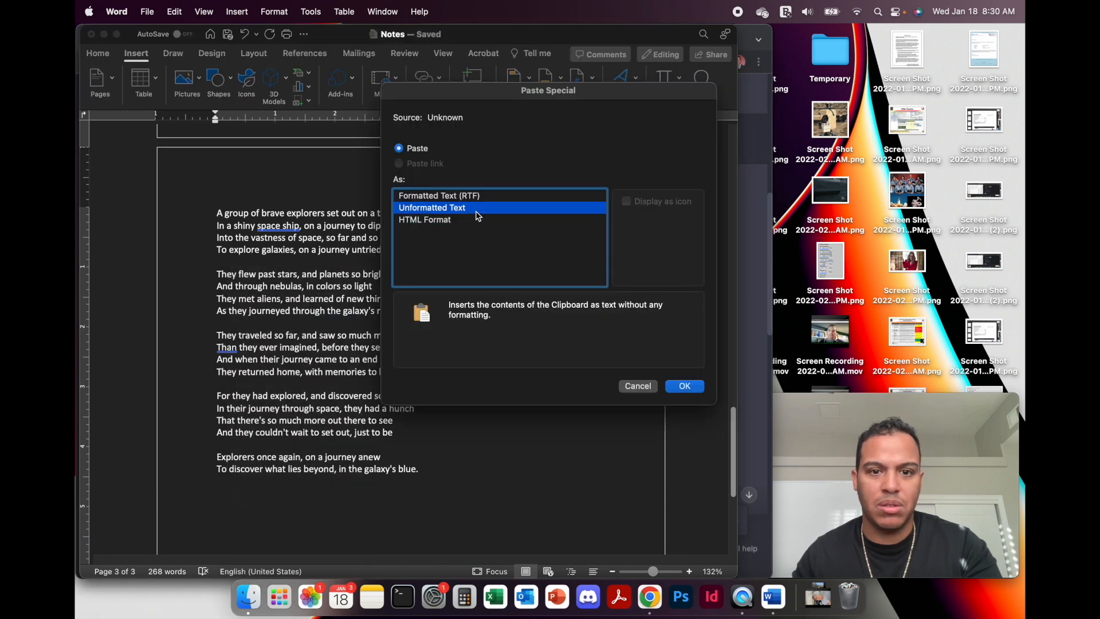
click(670, 388)
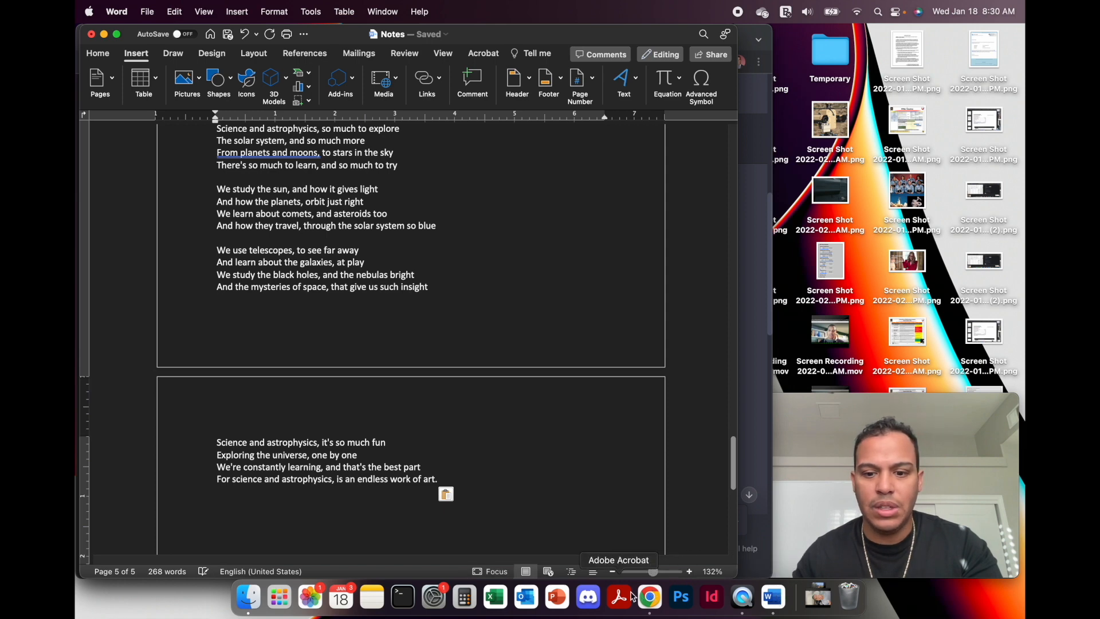
Return to the ChatGPT chat in Chrome and copy only the rhyme about children having fun aboard a spaceship.
click(650, 596)
scroll(490, 416, down, 5)
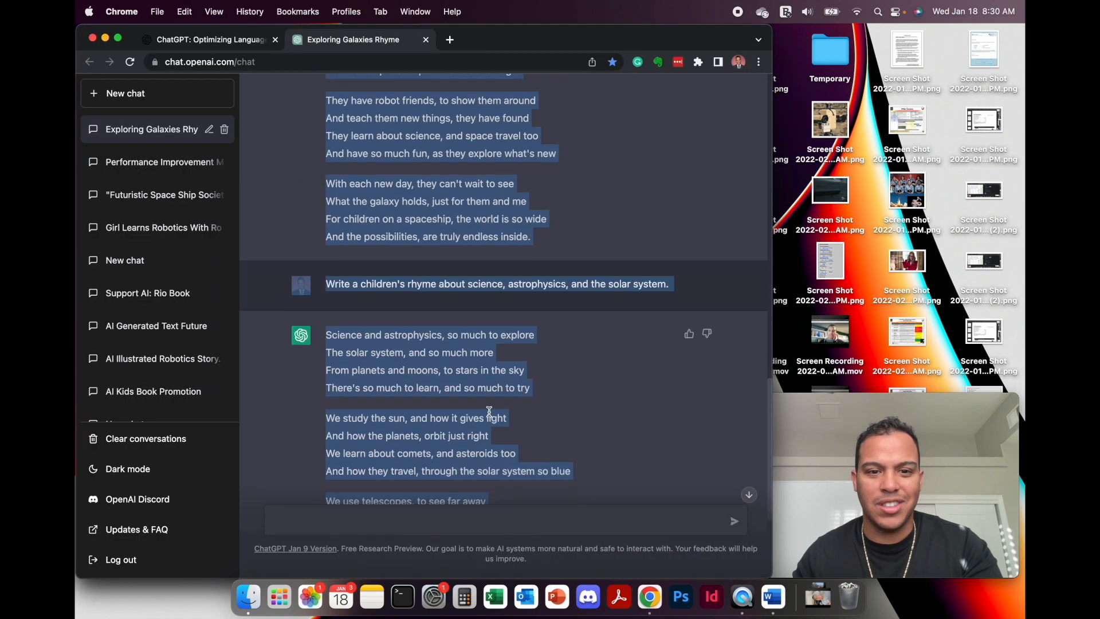
scroll(489, 411, up, 5)
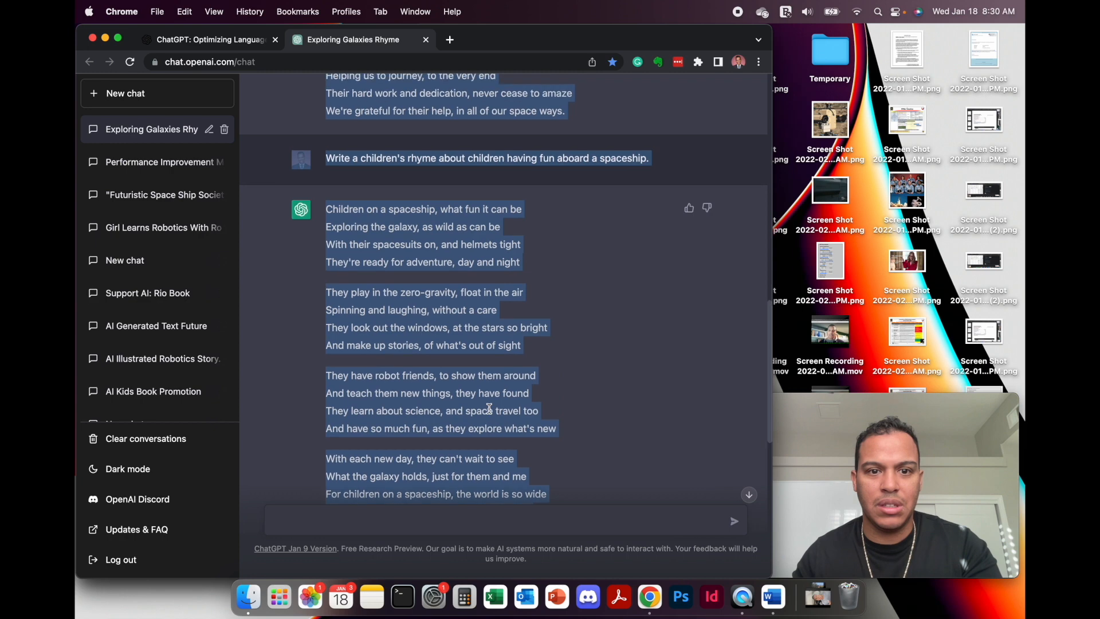
click(528, 300)
scroll(510, 373, down, 1)
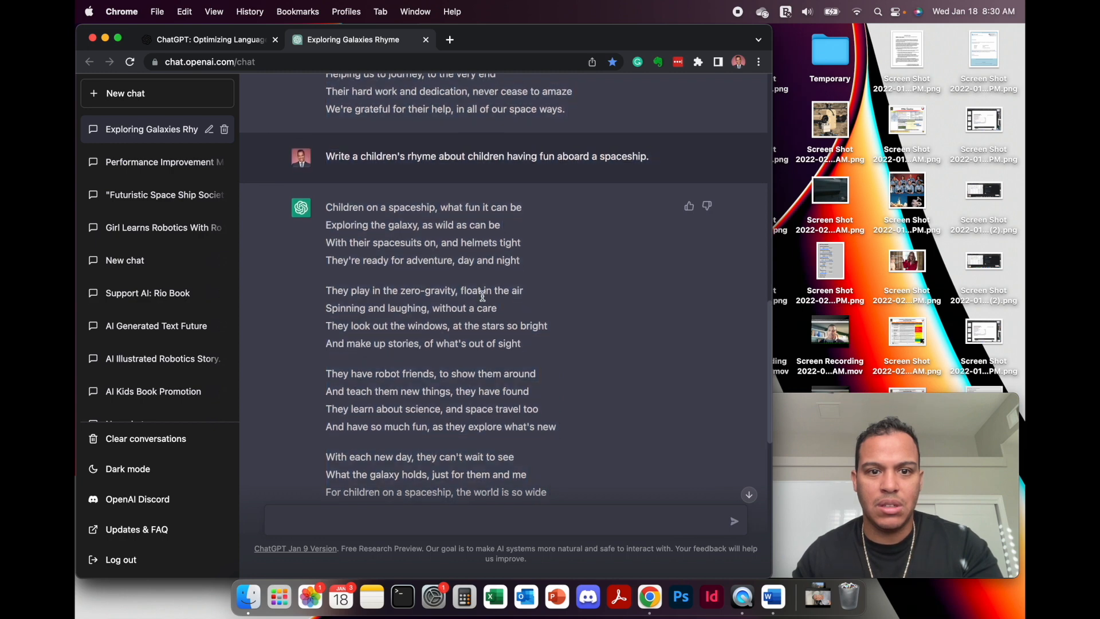
scroll(534, 470, down, 2)
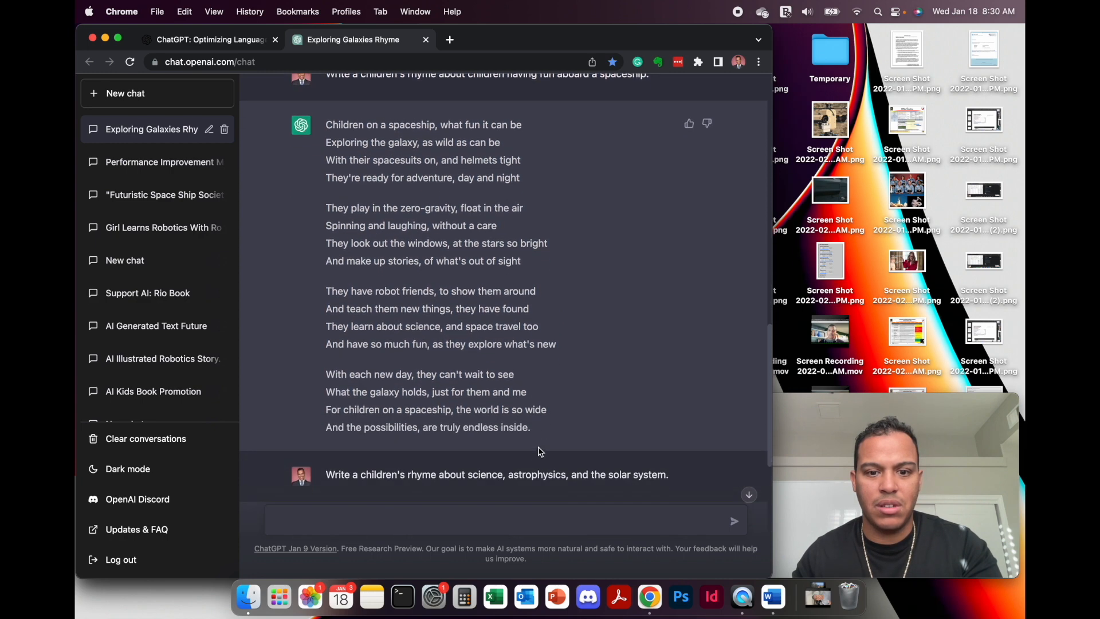
drag(542, 433, 335, 136)
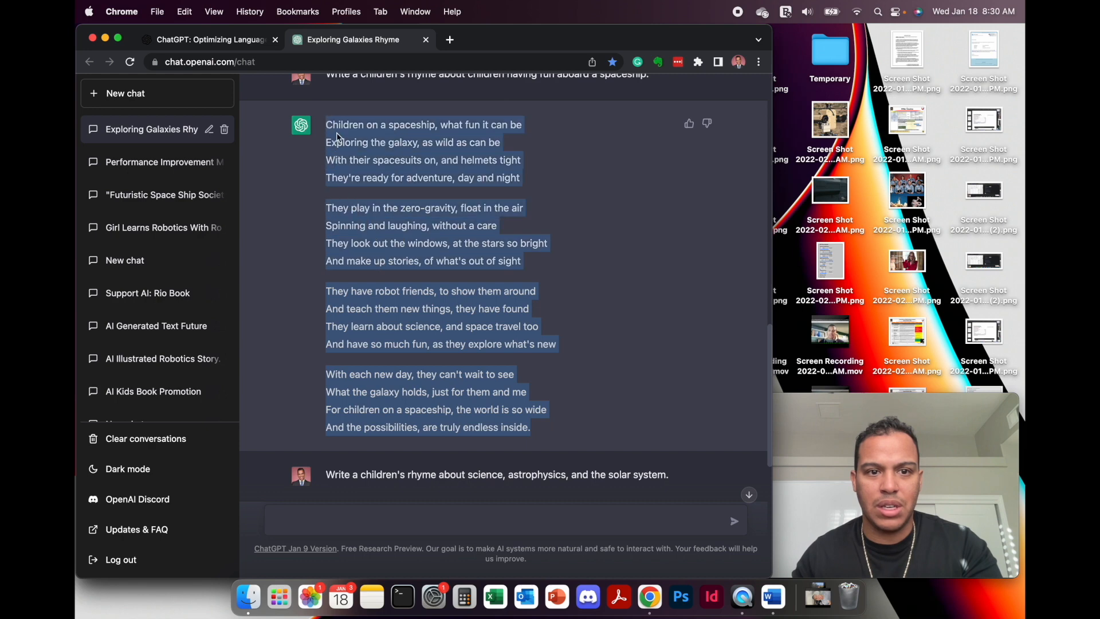
right_click(337, 137)
click(365, 168)
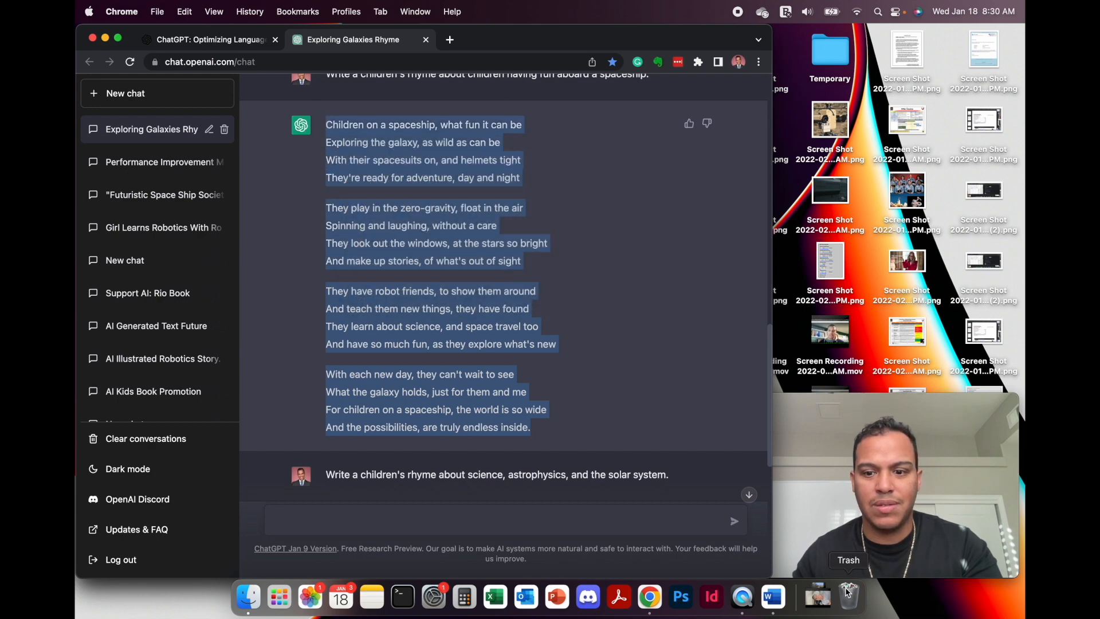
Switch to Word and paste the children on a spaceship rhyme as unformatted text at the end of the Notes document.
click(774, 596)
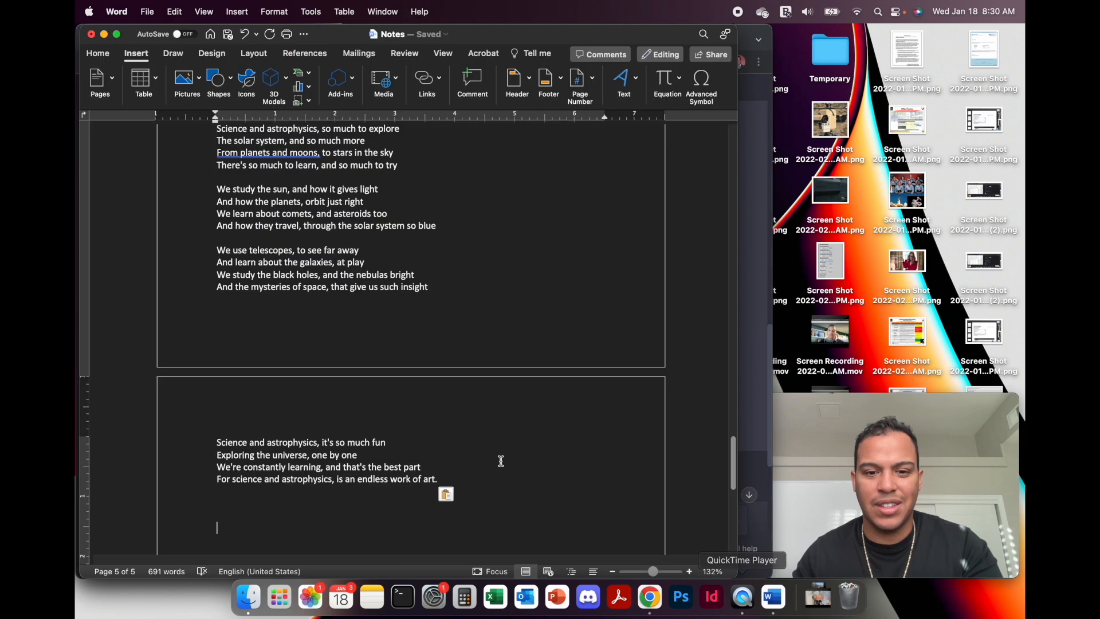
right_click(230, 526)
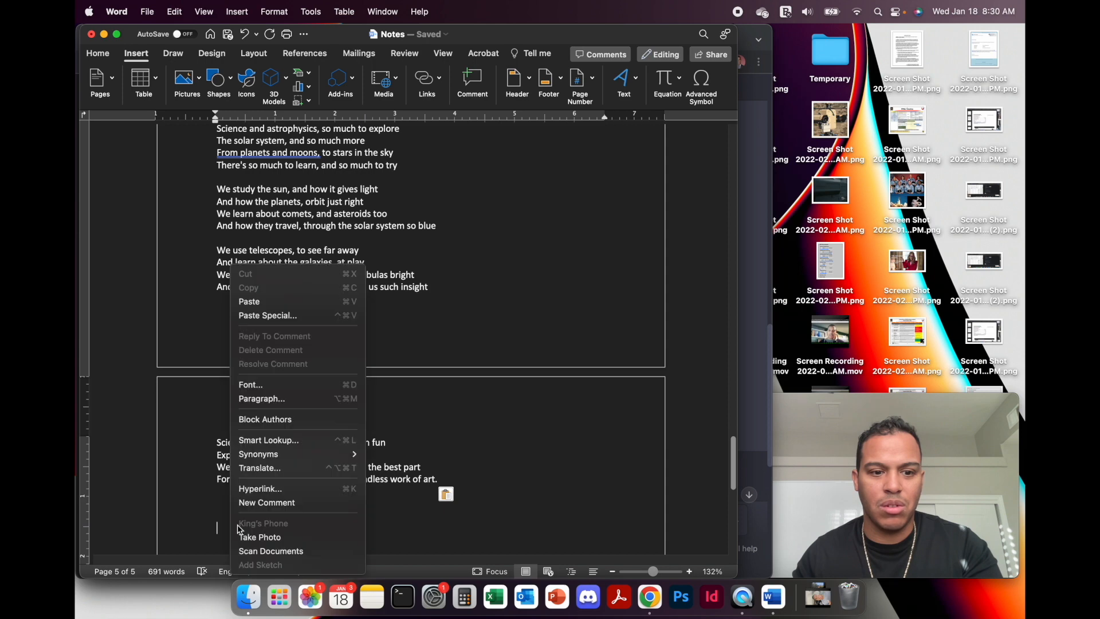
click(296, 317)
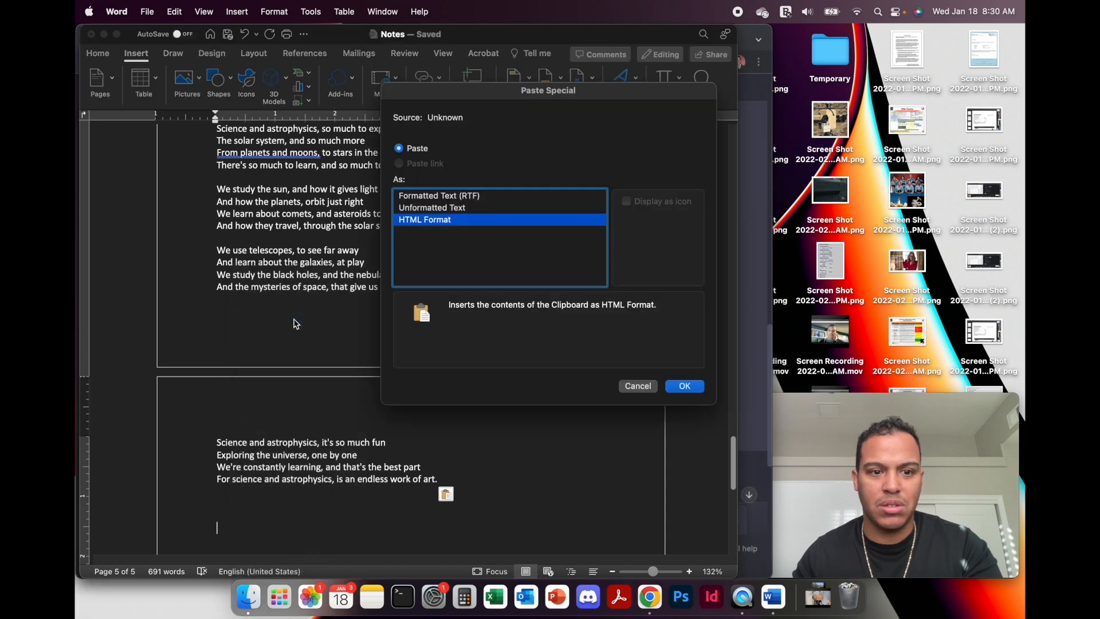
click(477, 209)
click(685, 386)
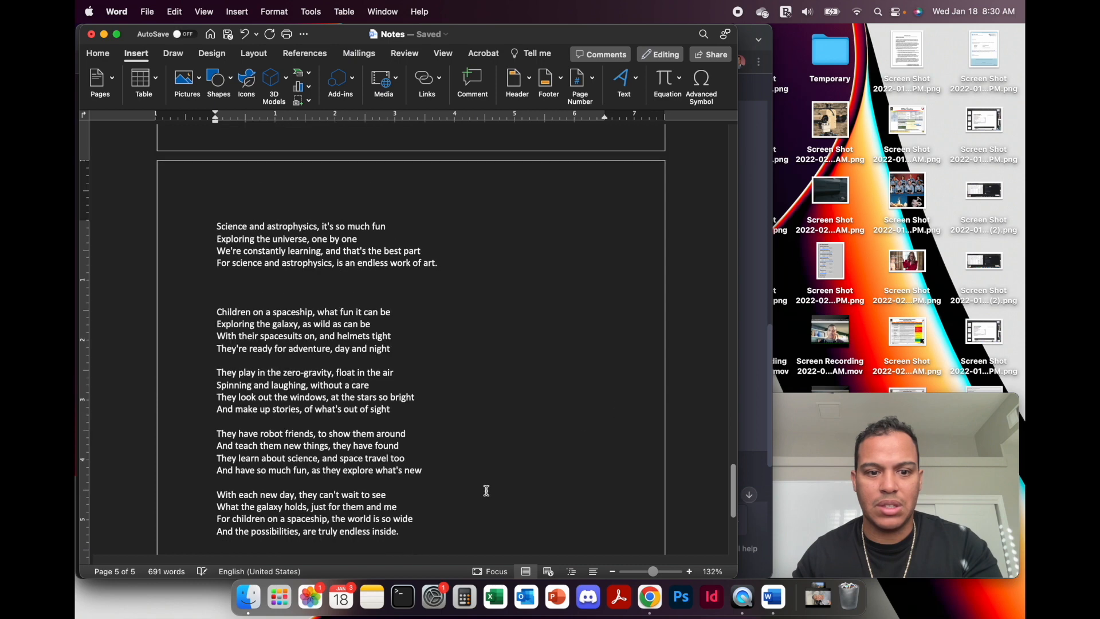
Switch back to ChatGPT in Chrome and copy the full rhyme about science, astrophysics, and the solar system.
click(662, 606)
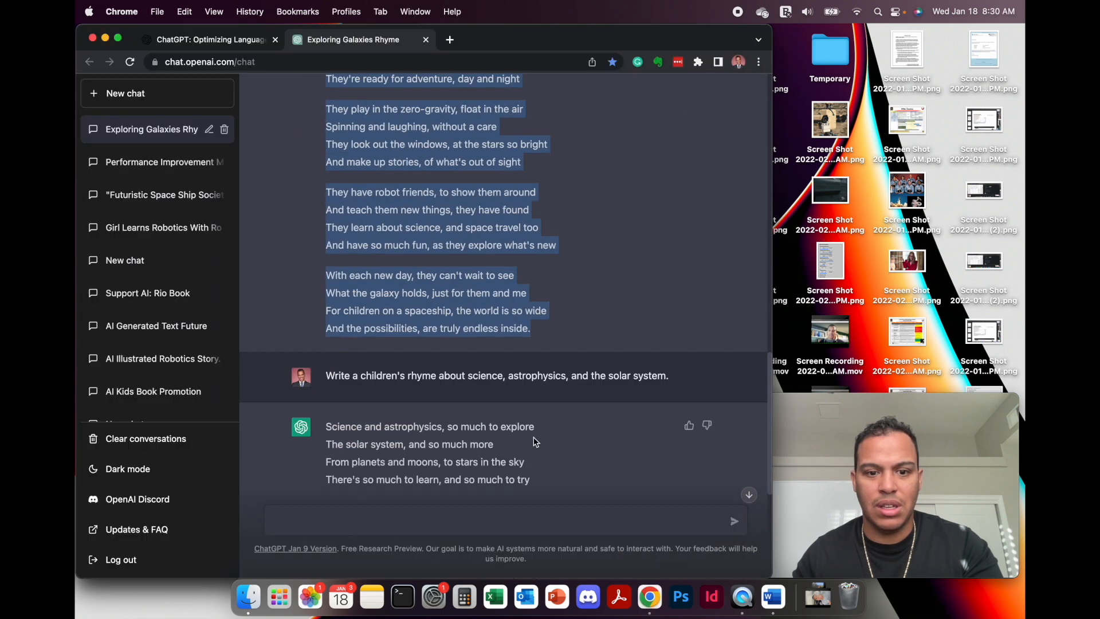
click(338, 271)
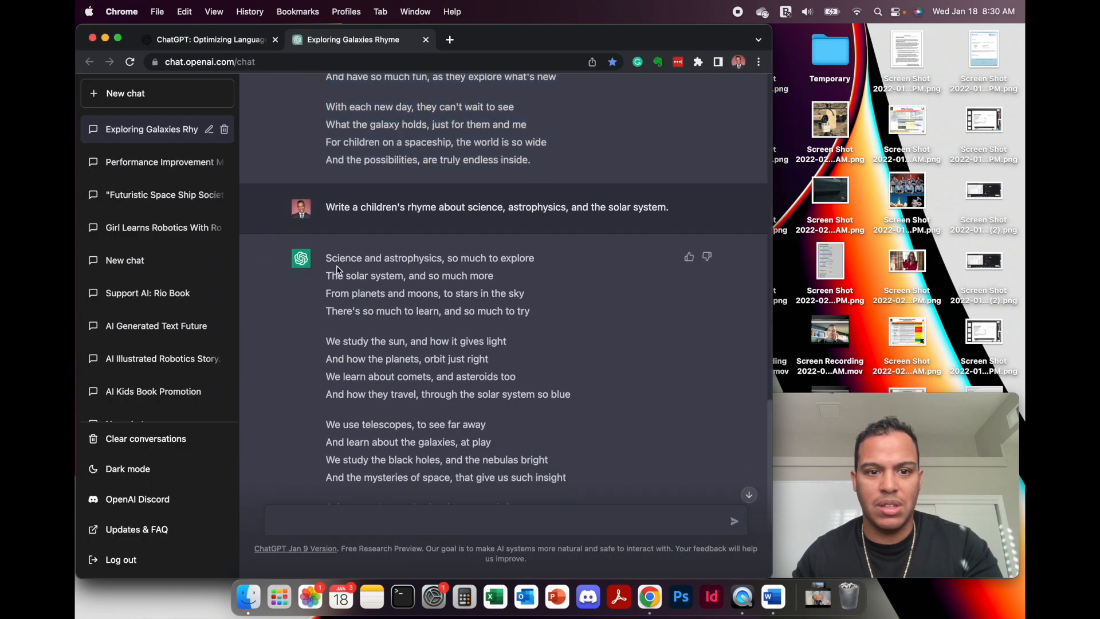
drag(327, 258, 594, 498)
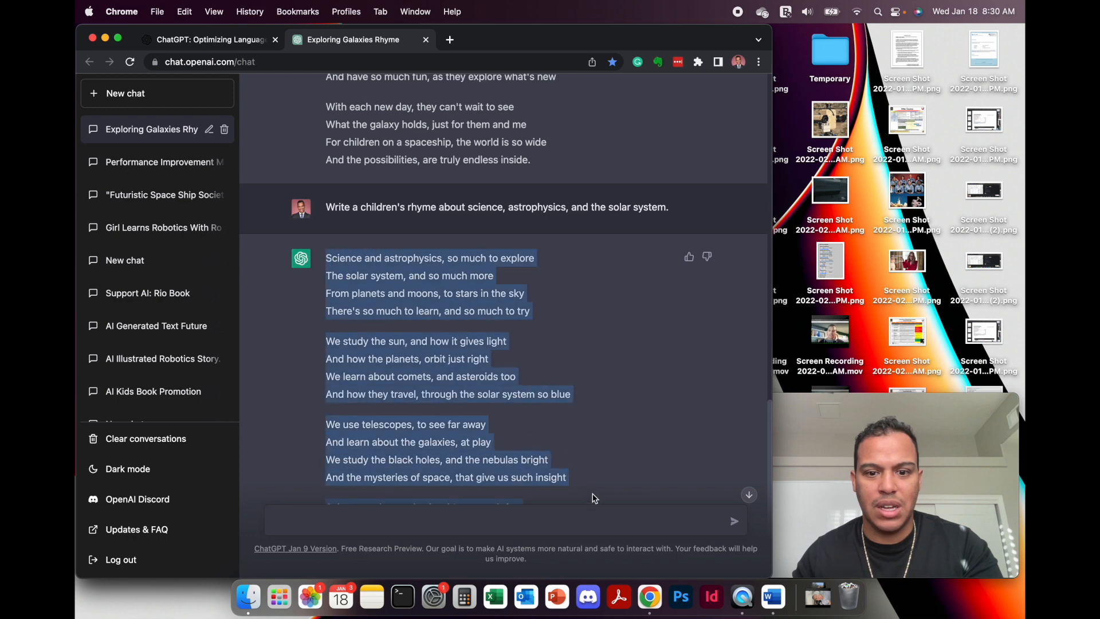
scroll(594, 460, down, 3)
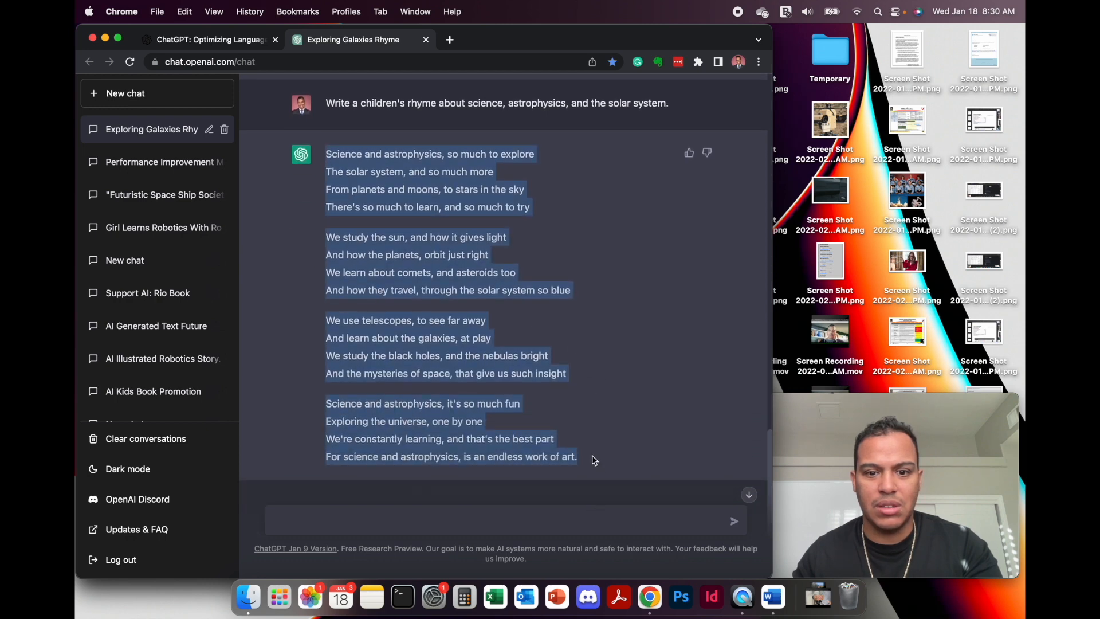
right_click(552, 439)
click(473, 433)
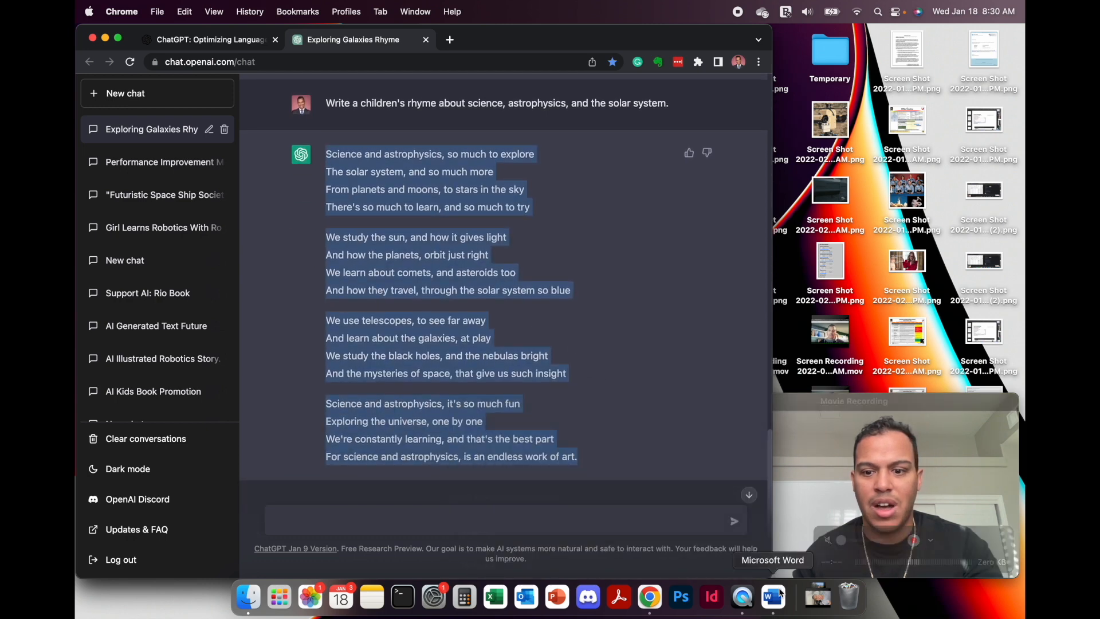
Switch to Word and paste the science and astrophysics rhyme as unformatted text below the spaceship rhyme.
click(780, 596)
scroll(381, 454, down, 2)
click(367, 462)
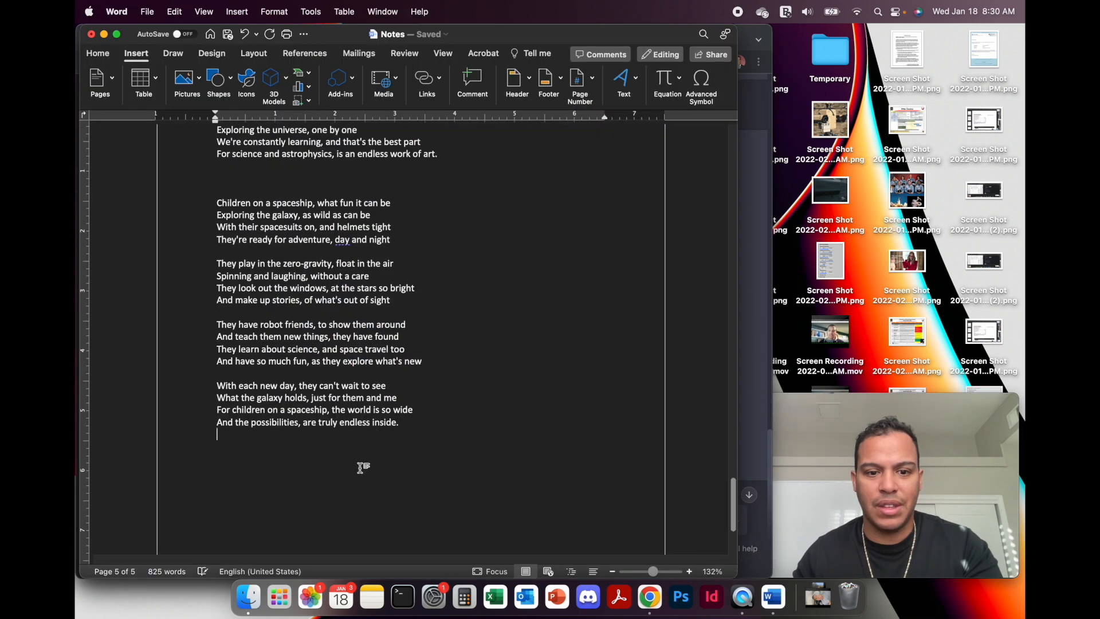
right_click(242, 454)
click(269, 316)
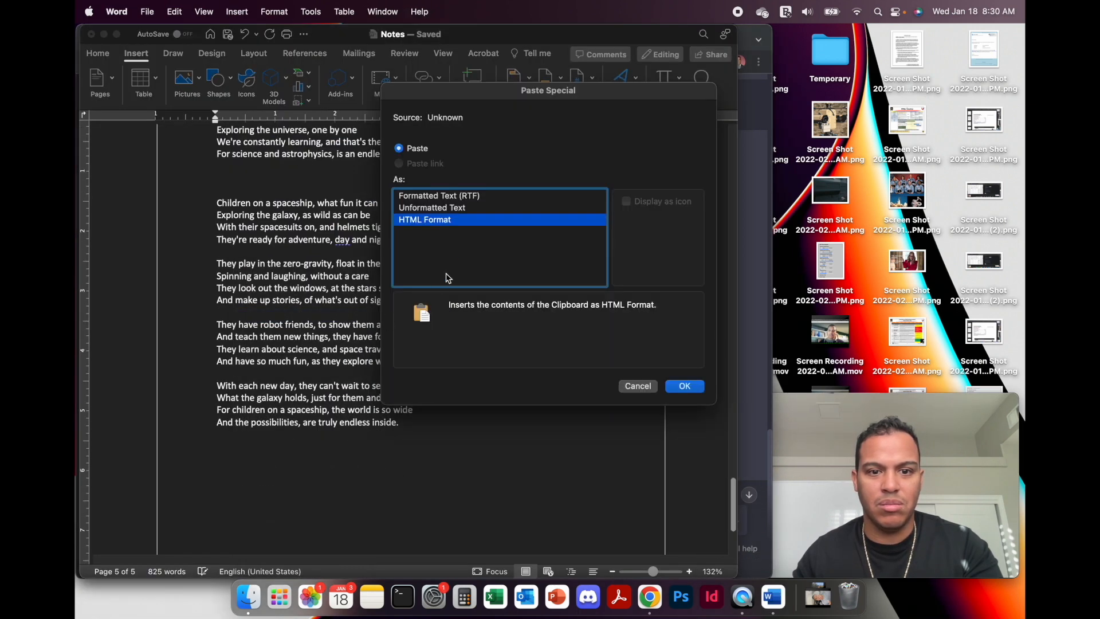
click(453, 208)
click(686, 386)
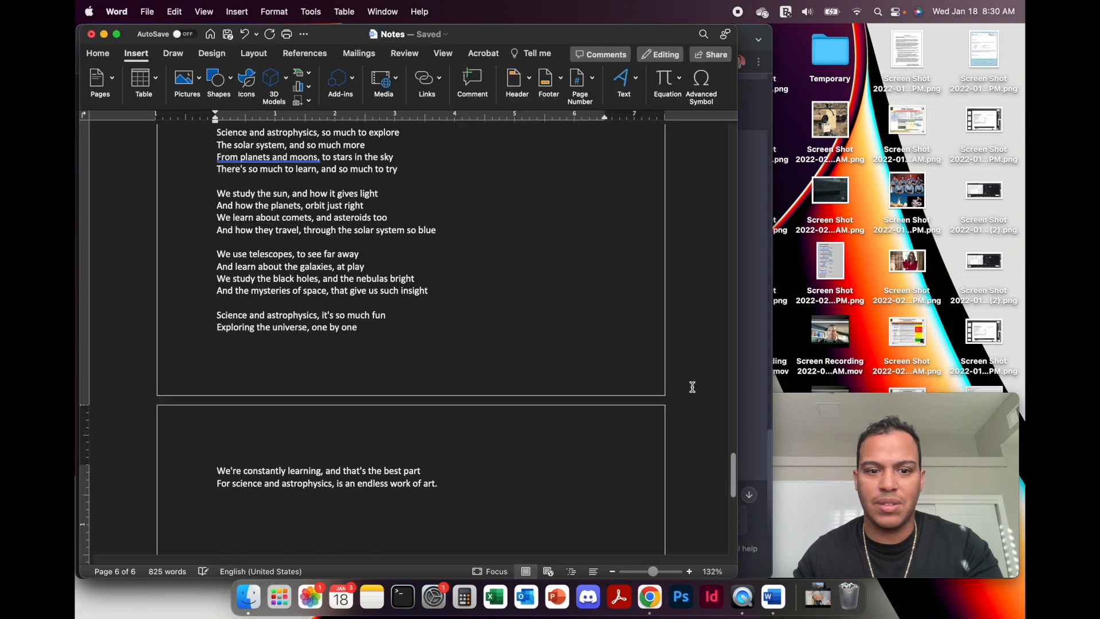
Delete the account name line above the science rhyme and insert a blank line between the prompt and the children on a spaceship rhyme.
scroll(404, 395, up, 10)
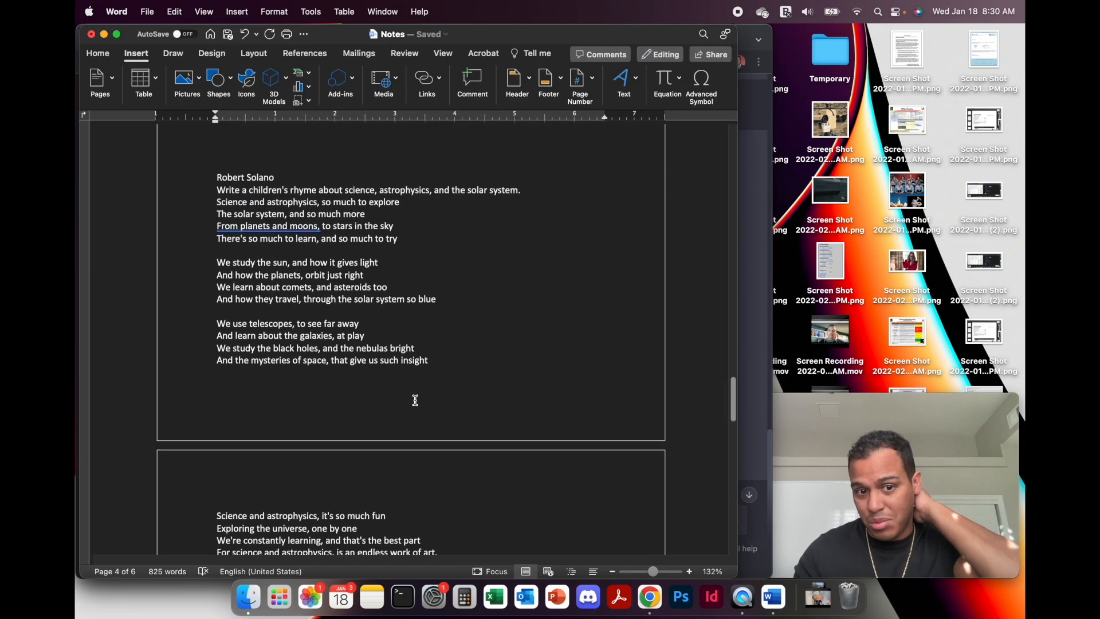
scroll(415, 400, up, 5)
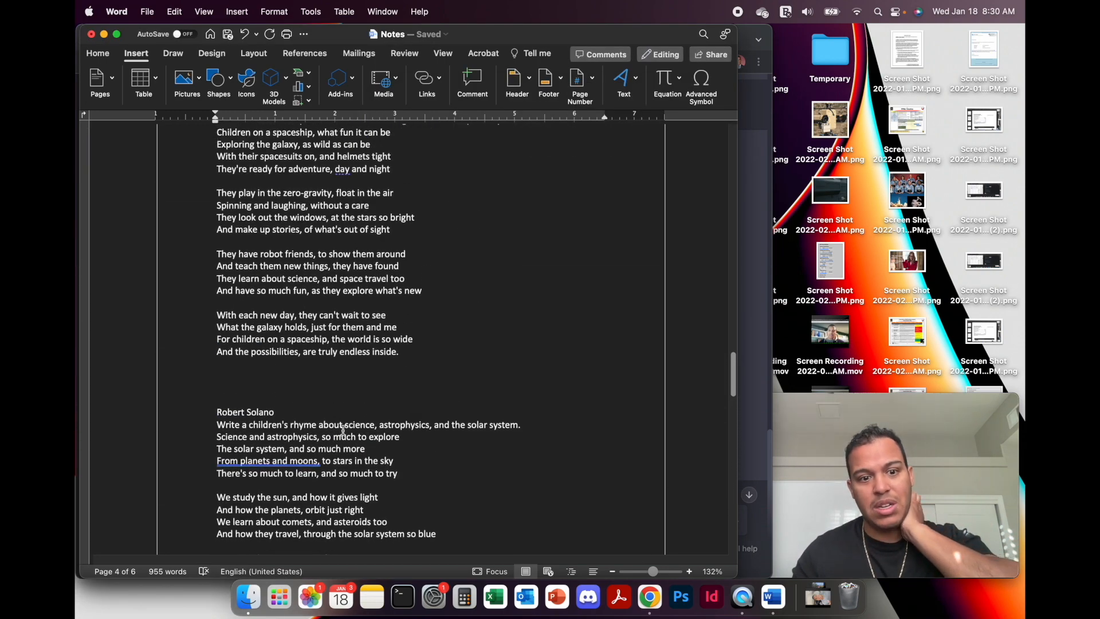
drag(279, 413, 206, 411)
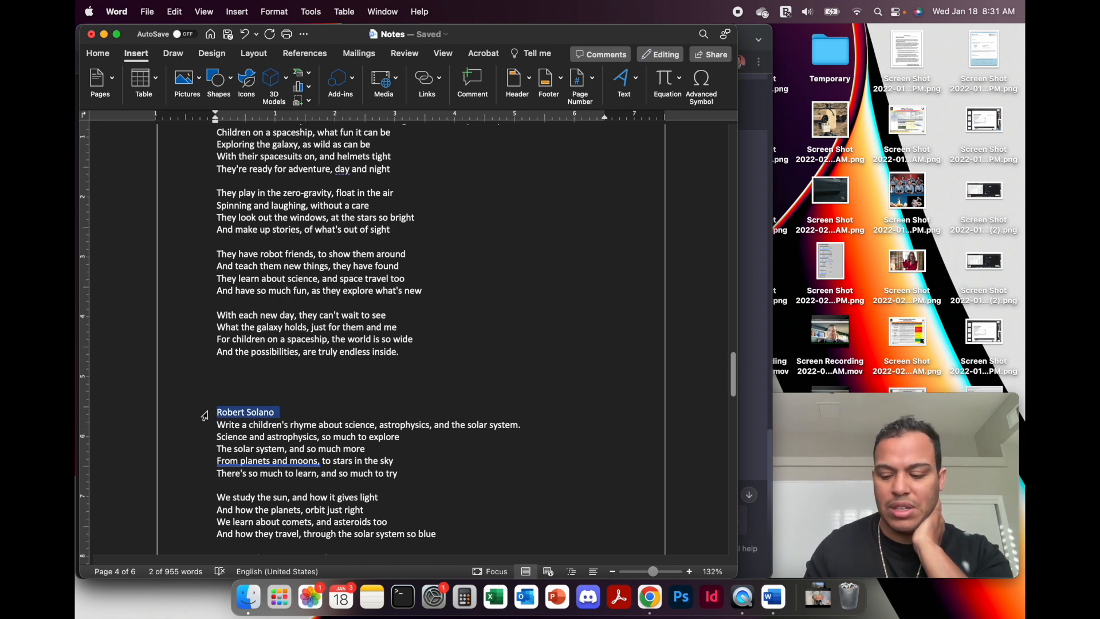
key(BackSpace)
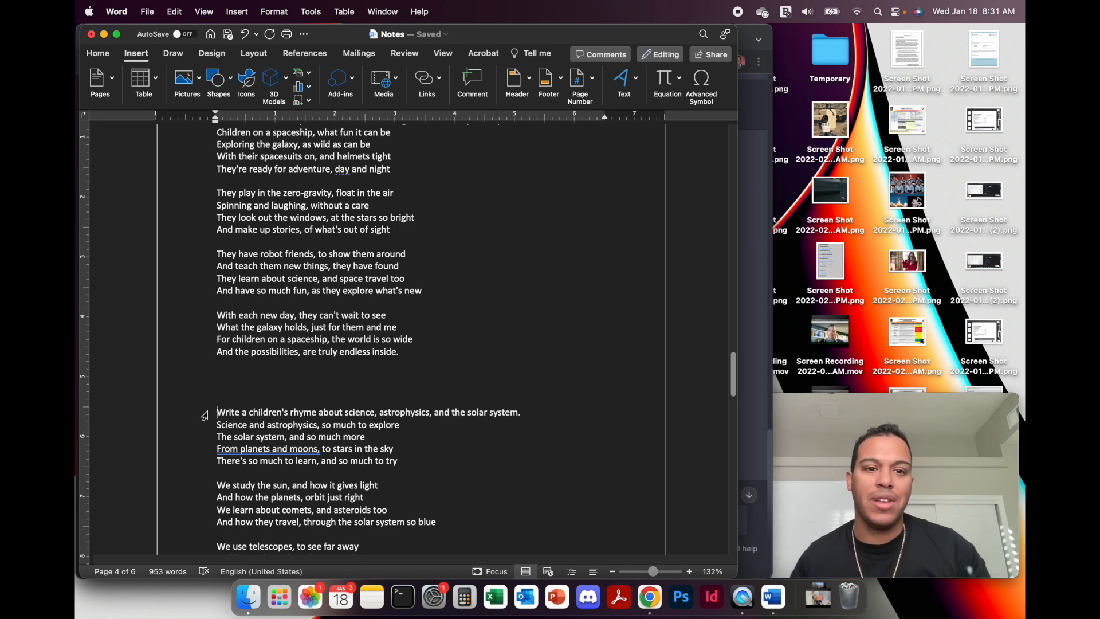
scroll(493, 272, up, 5)
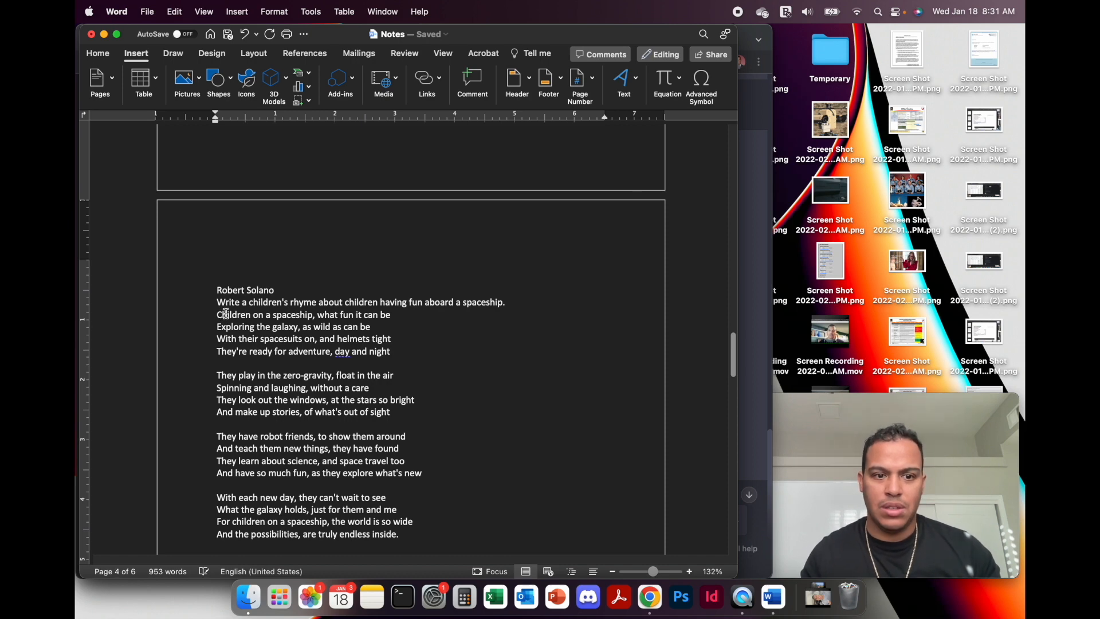
key(Return)
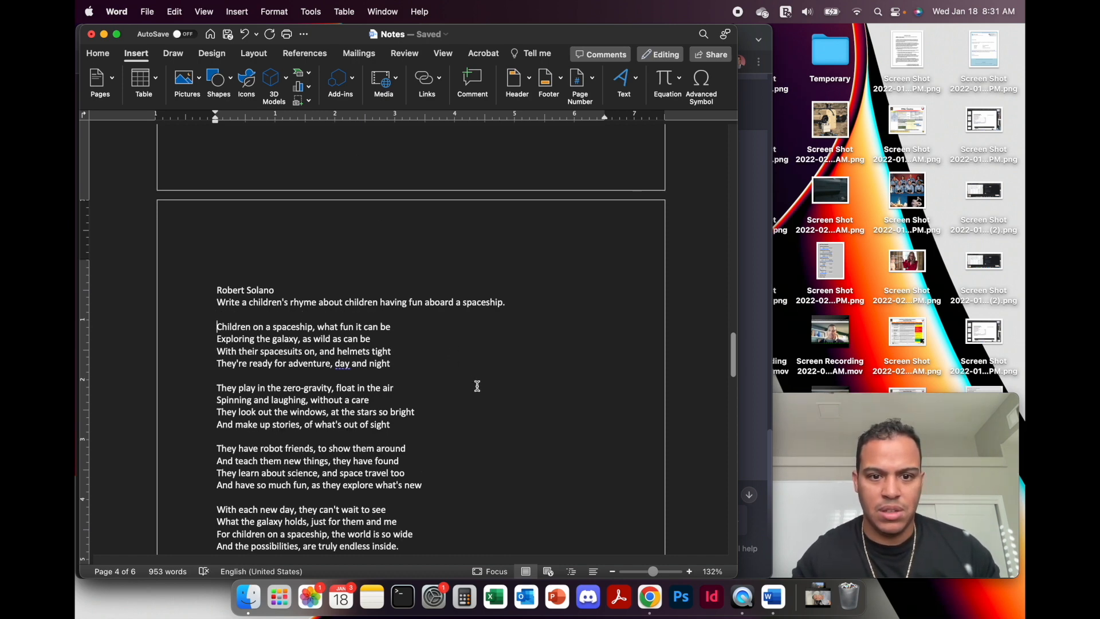
Split the explorers rhyme's first stanza after "on a journey to dip" and put the number 1 on its own line above it.
scroll(487, 387, up, 10)
scroll(488, 389, up, 15)
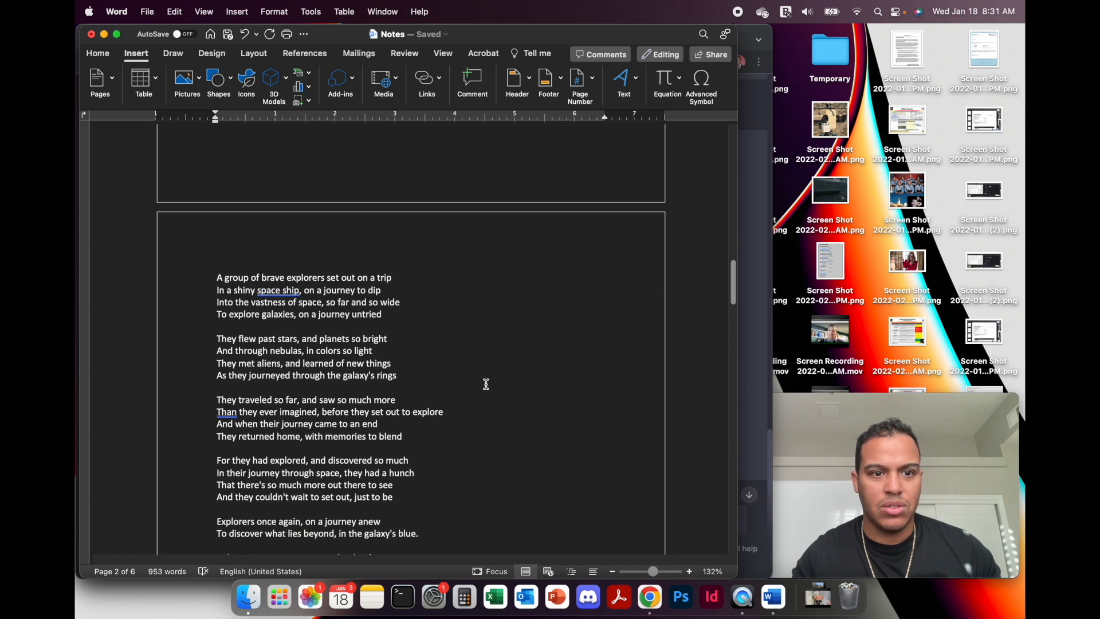
scroll(483, 379, down, 8)
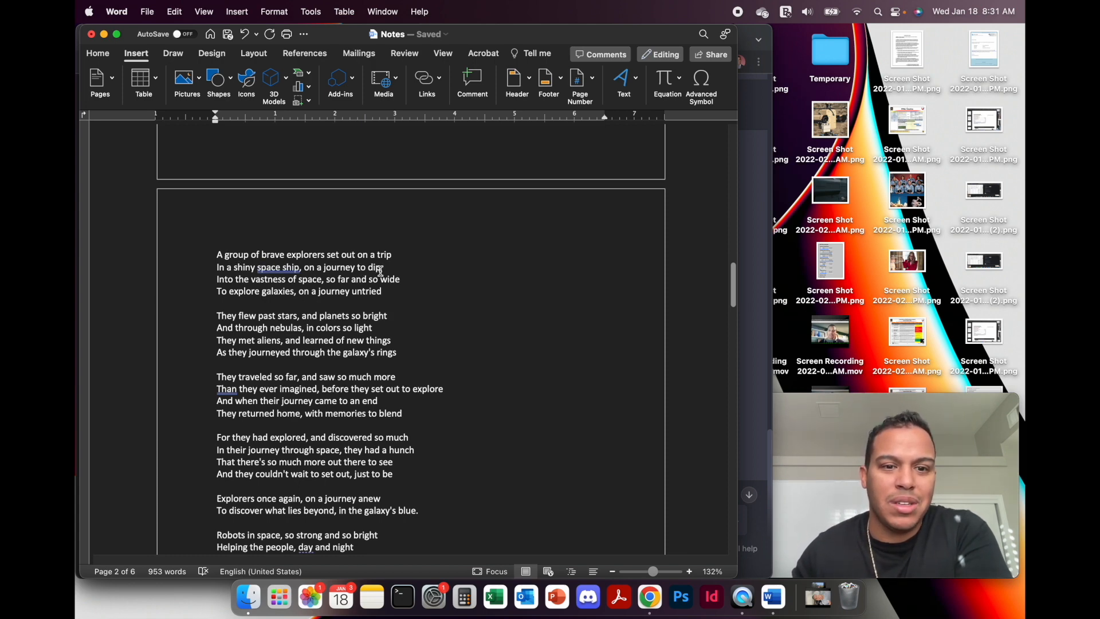
click(412, 261)
key(Return)
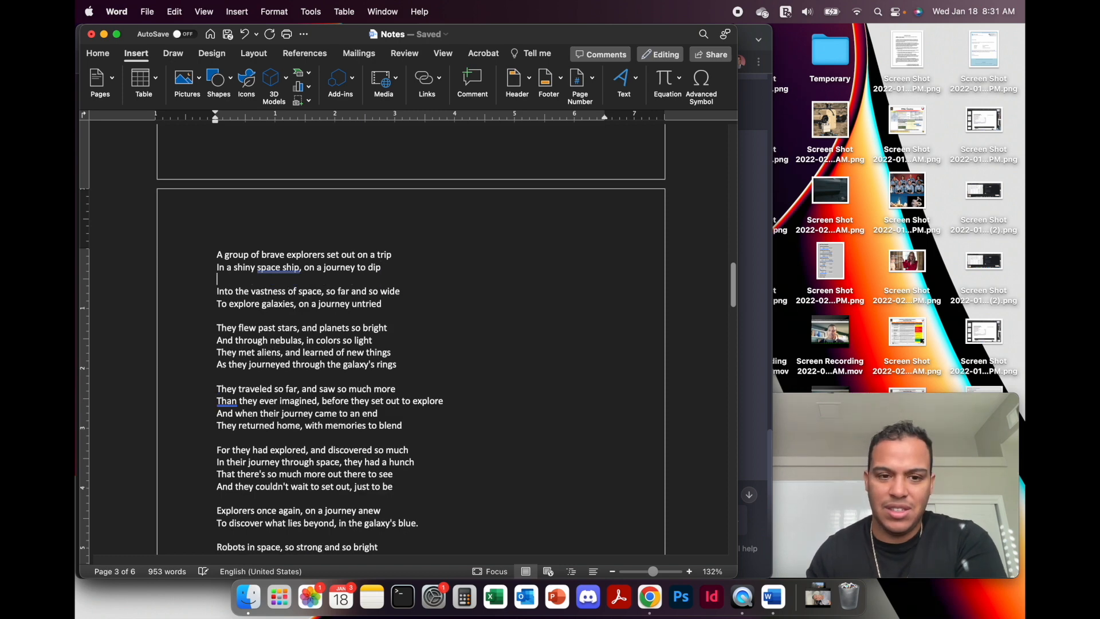
text(1.)
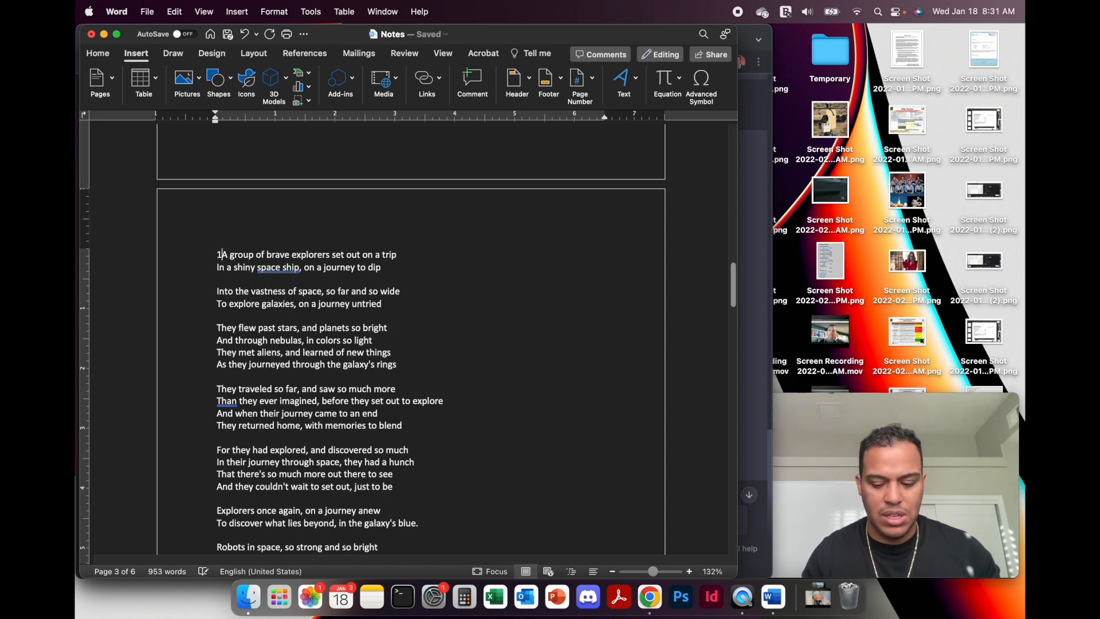
key(BackSpace)
key(Return)
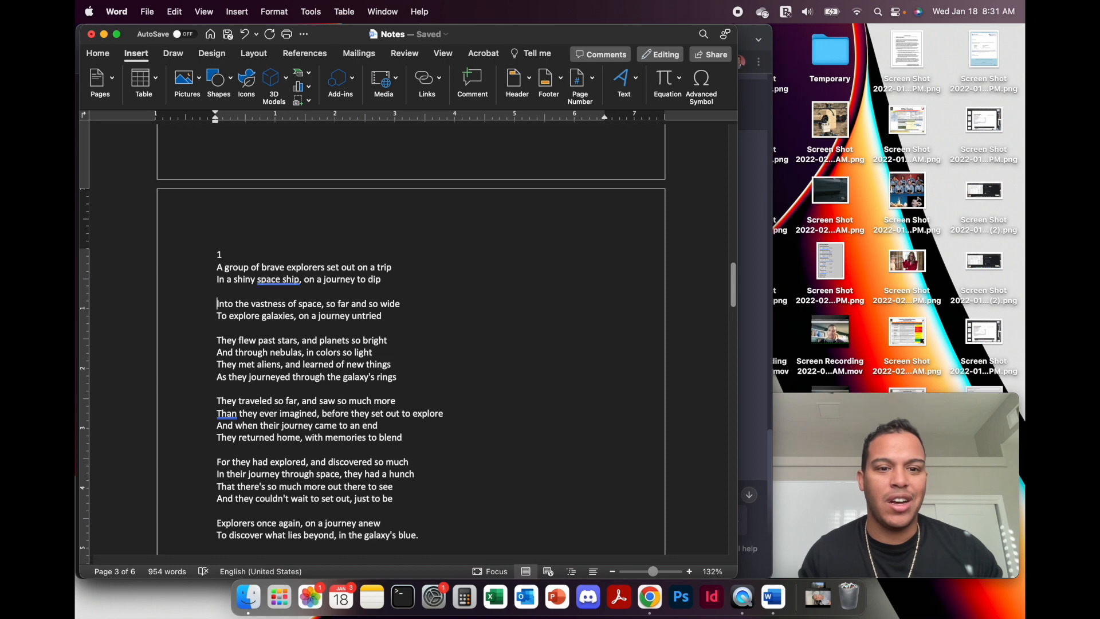
Add the number 2 above "Into the vastness of space" and 3 above "They flew past stars", each on its own line.
text(2)
key(Return)
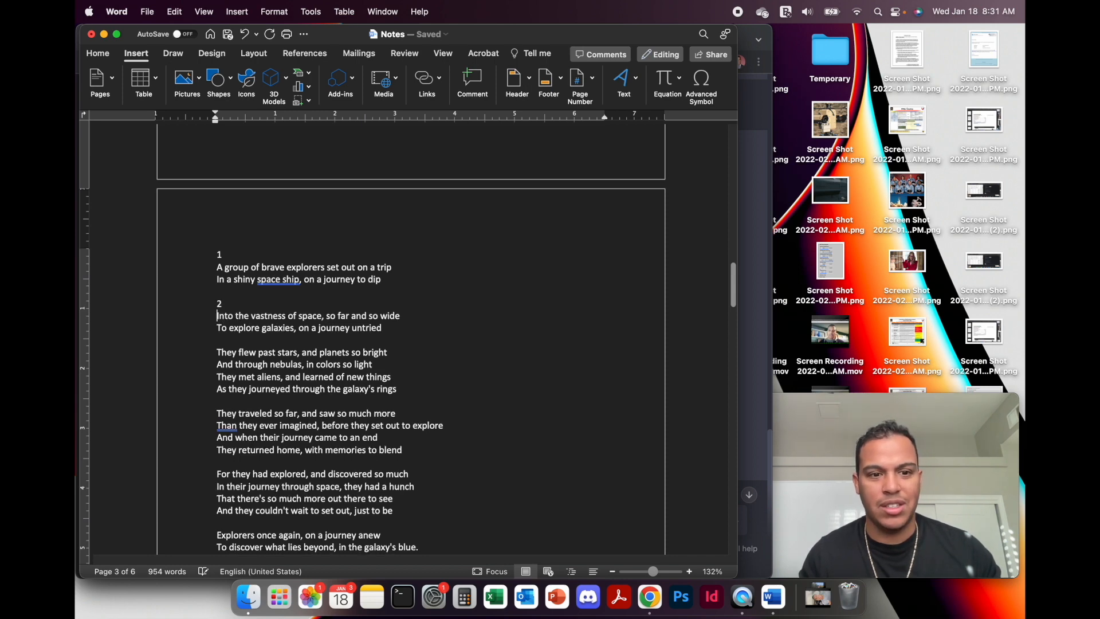
scroll(430, 287, down, 1)
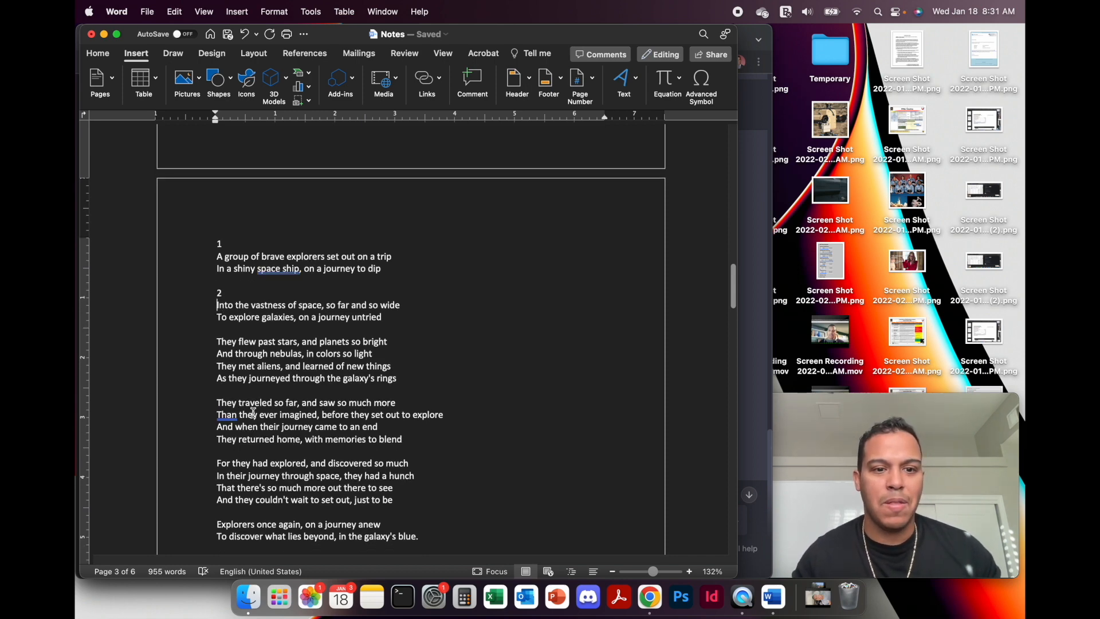
scroll(258, 359, down, 1)
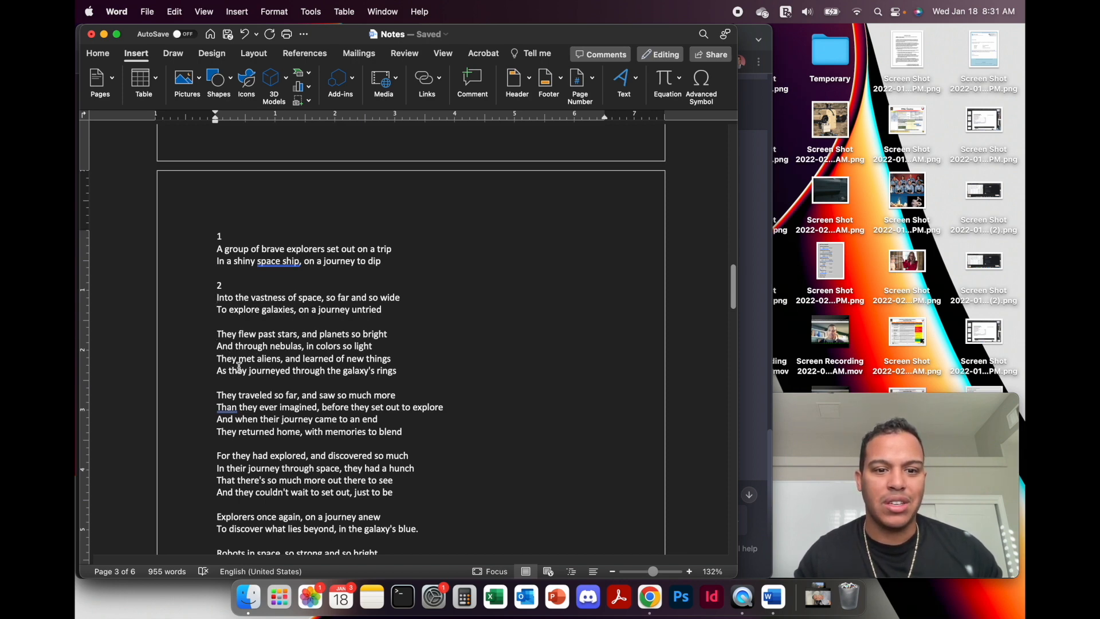
text(3)
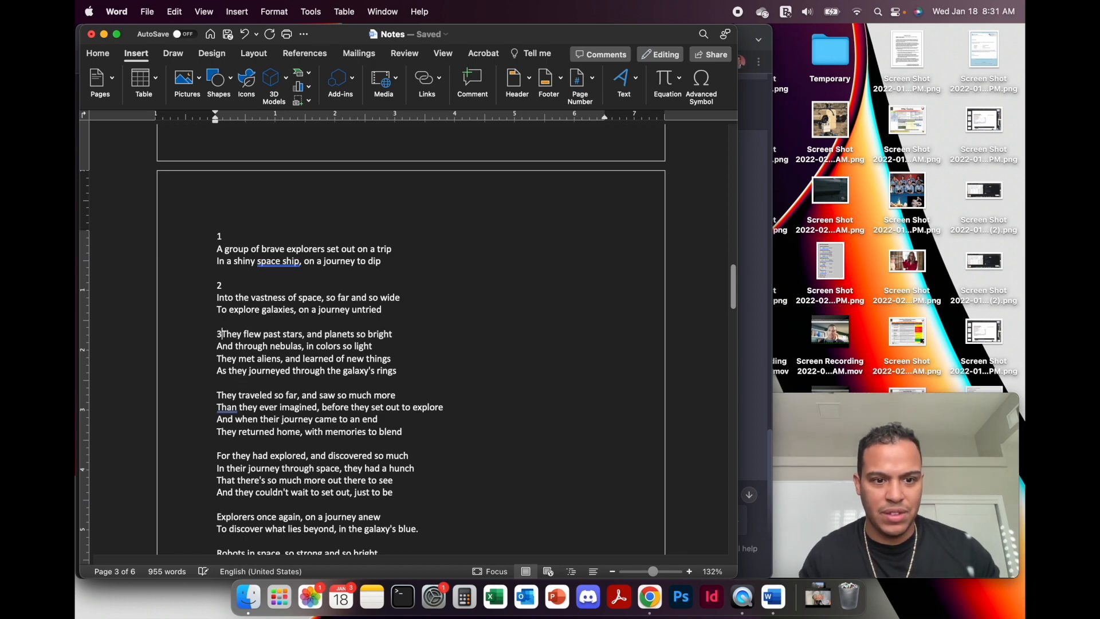
key(Return)
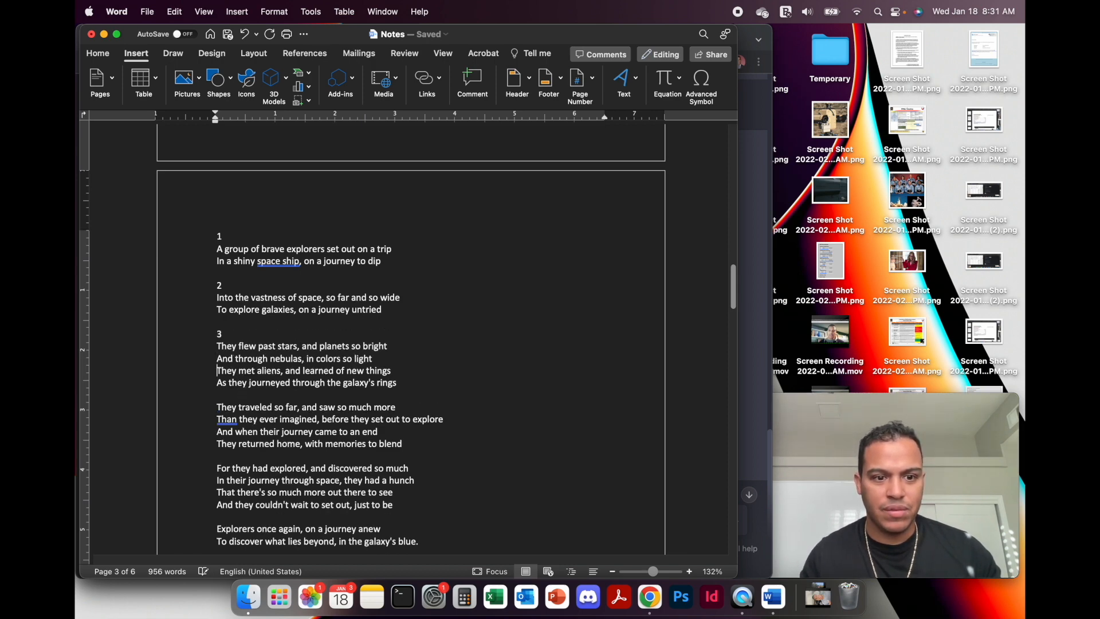
Separate the "They met aliens" couplet from verse 3 with a blank line.
scroll(250, 330, down, 2)
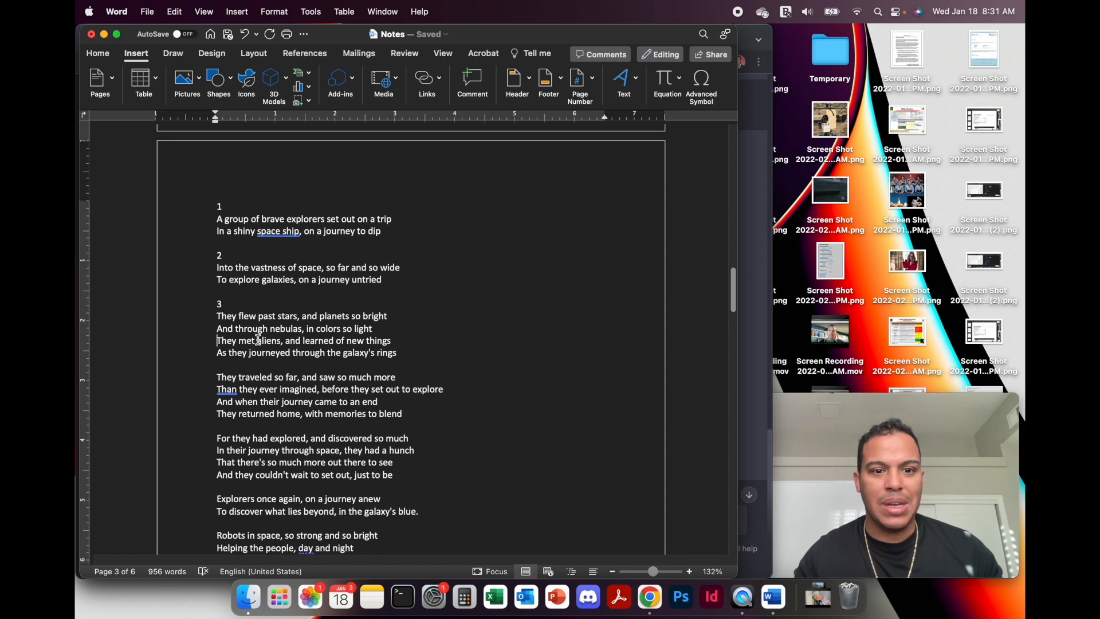
scroll(268, 346, down, 2)
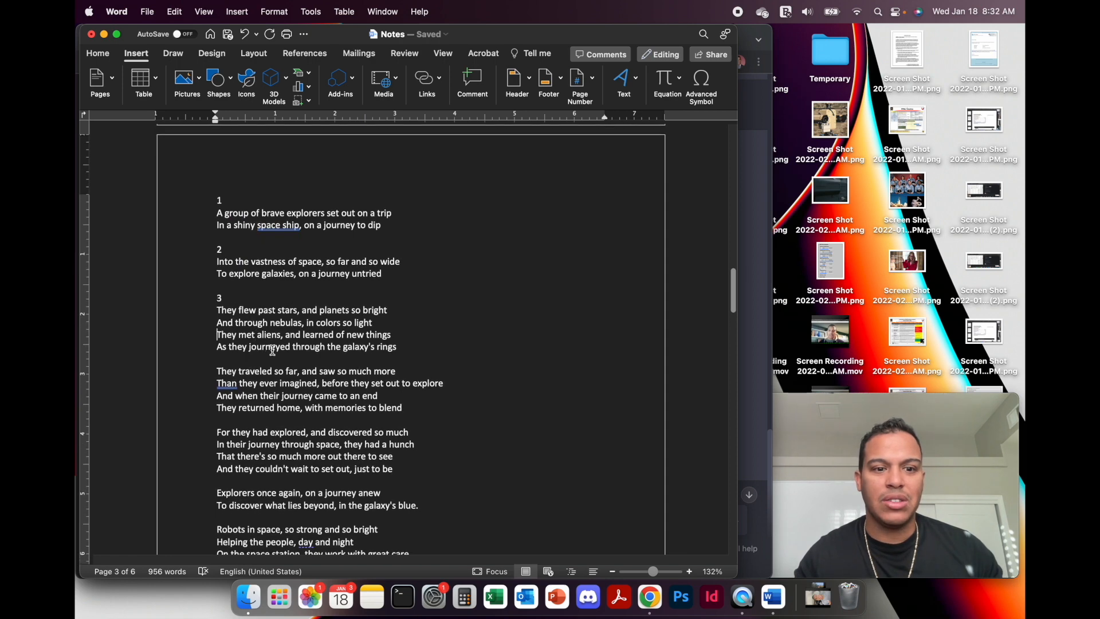
scroll(275, 351, down, 3)
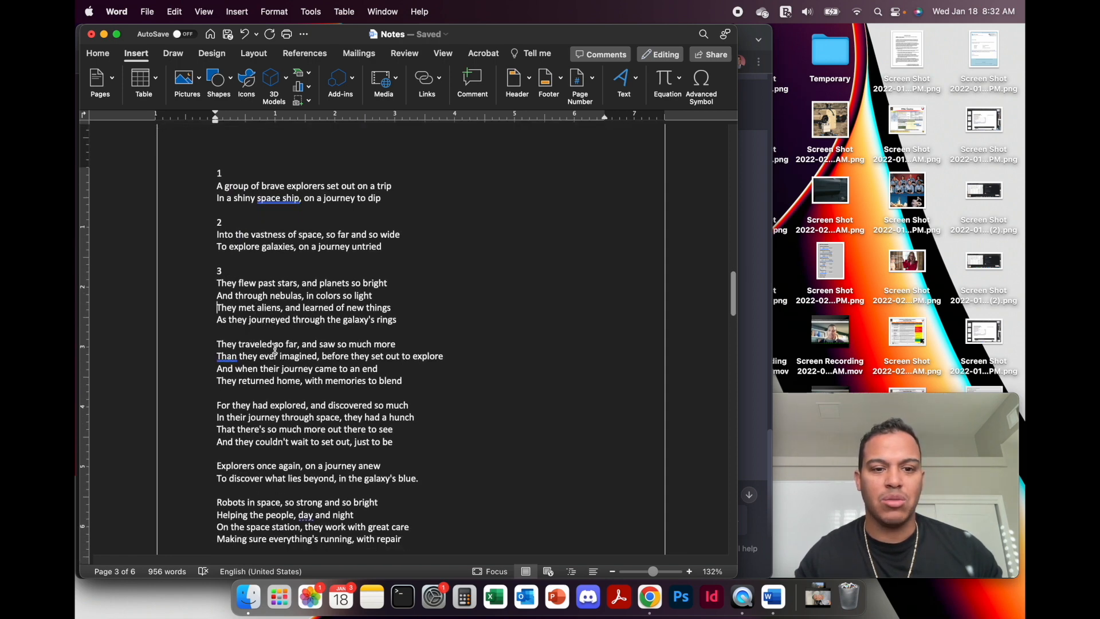
key(Return)
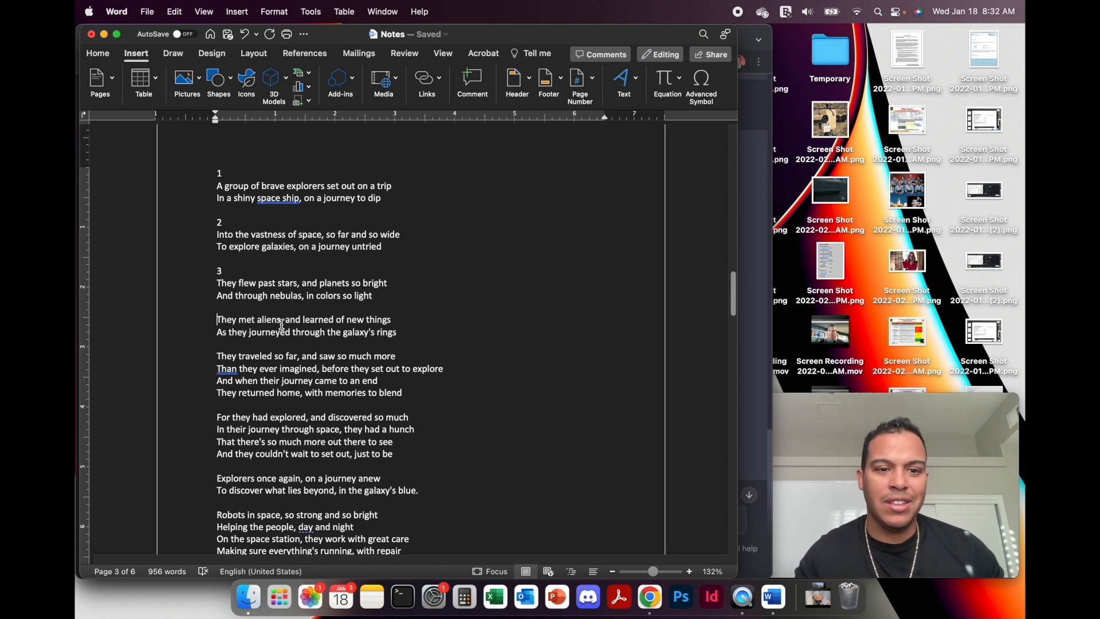
Color the word "aliens," red in the couplet below verse 3.
drag(284, 322, 264, 326)
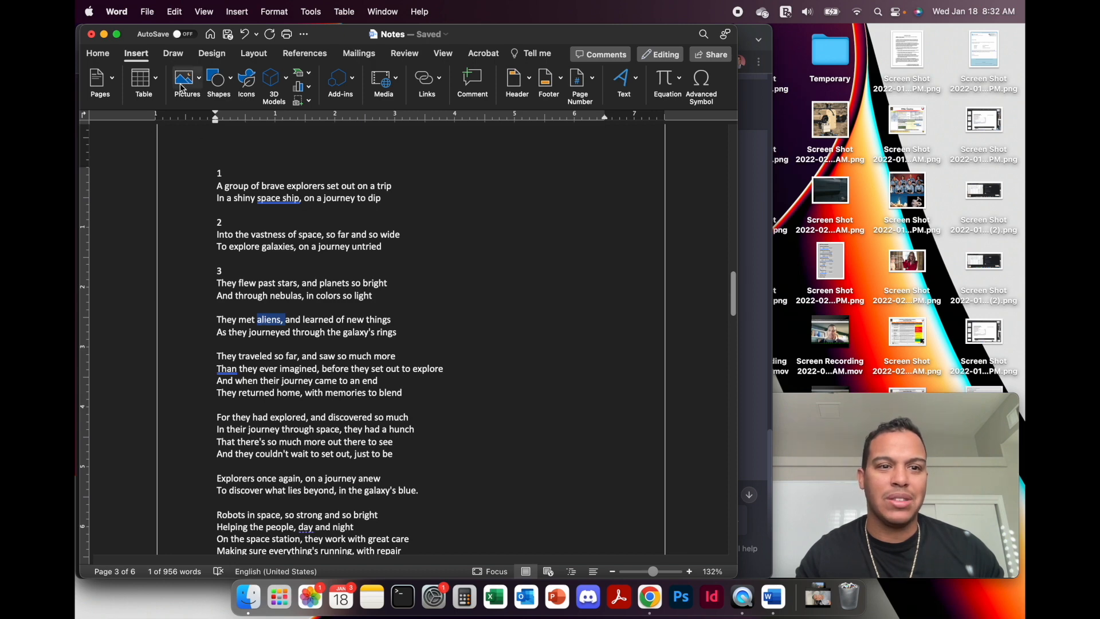
click(98, 56)
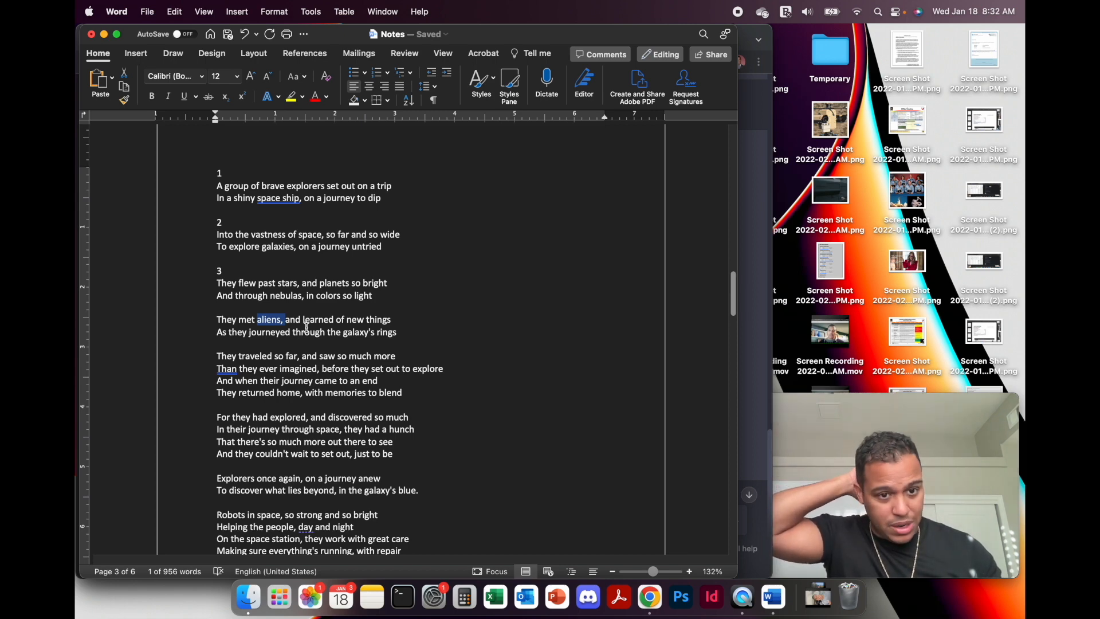
click(315, 96)
click(295, 257)
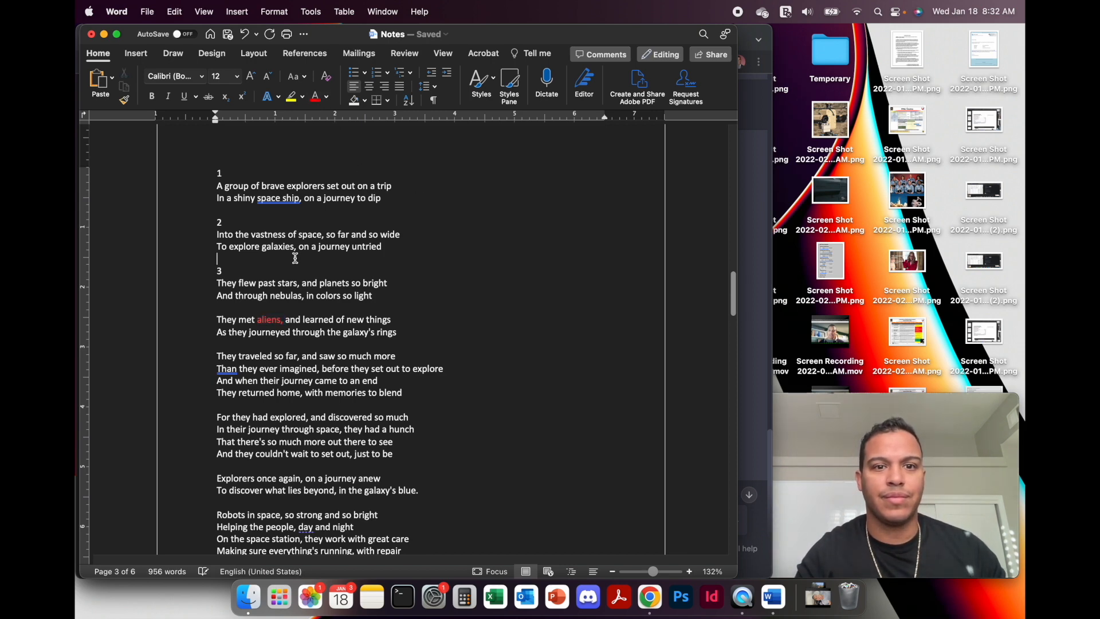
Set the document zoom to 180%.
click(440, 55)
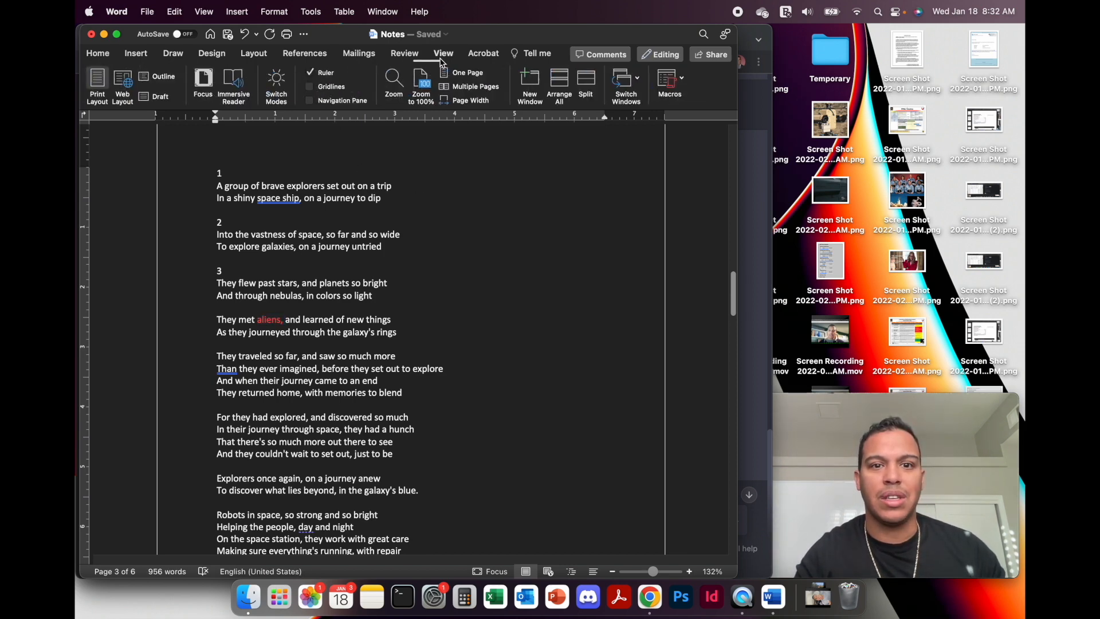
click(421, 86)
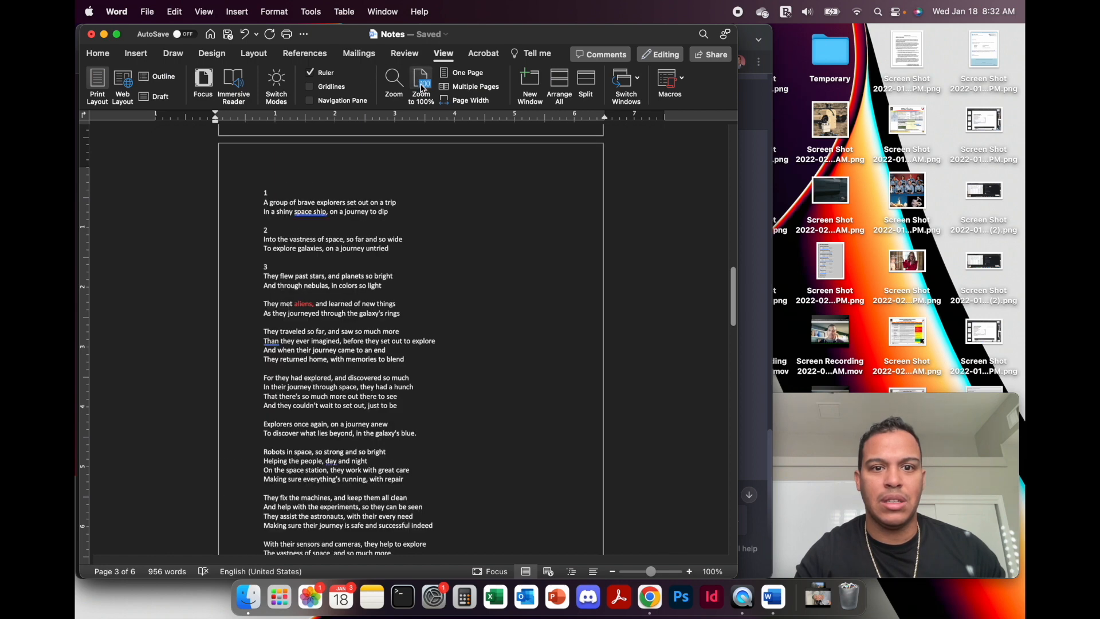
click(689, 573)
click(689, 573)
click(689, 572)
click(689, 573)
click(689, 573)
click(689, 573)
click(689, 572)
click(689, 573)
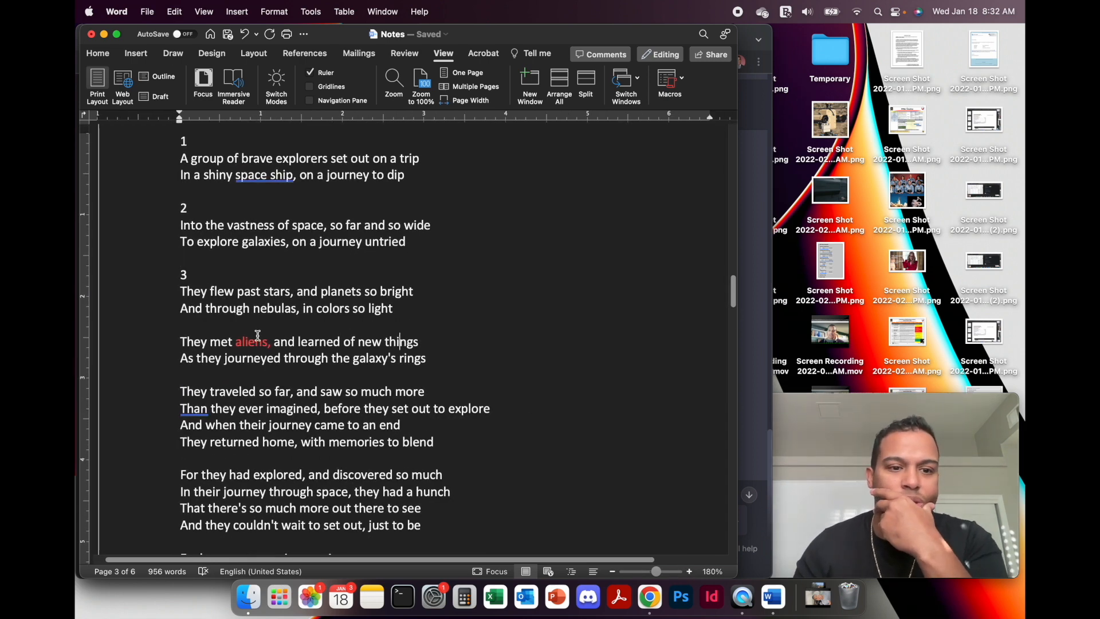
Replace "met aliens," with "robots friends" in the line that ends "and learned of new things".
click(215, 345)
text(robot)
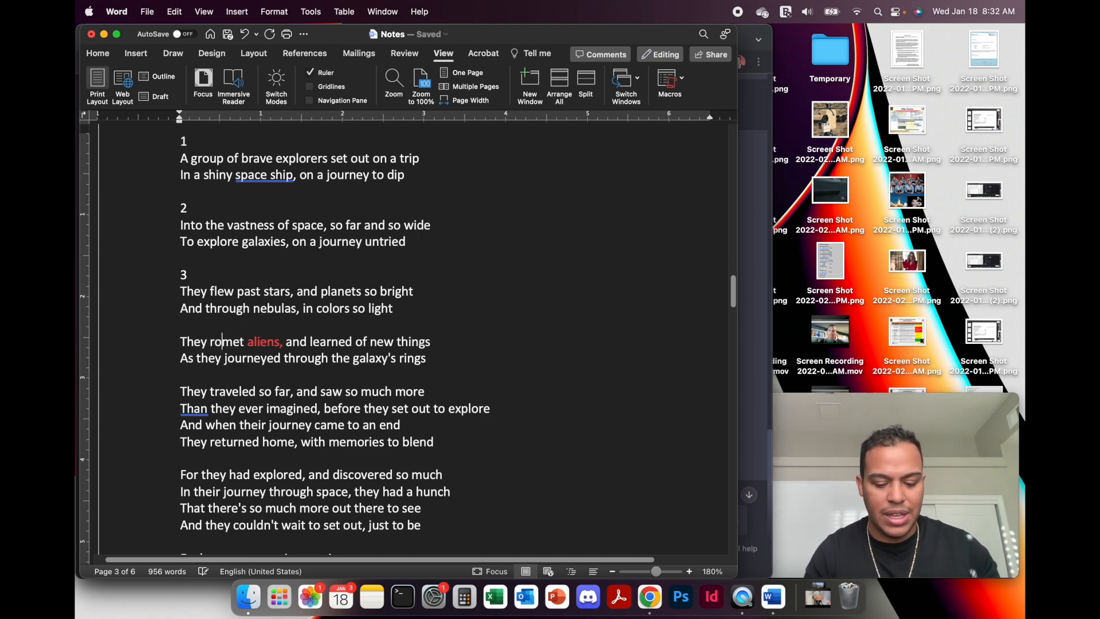
key(BackSpace)
text(s friends)
key(Delete)
key(Delete)
key(Delete)
key(Delete)
key(Delete)
key(Delete)
key(Delete)
key(Delete)
key(Delete)
key(Delete)
key(Delete)
key(Delete)
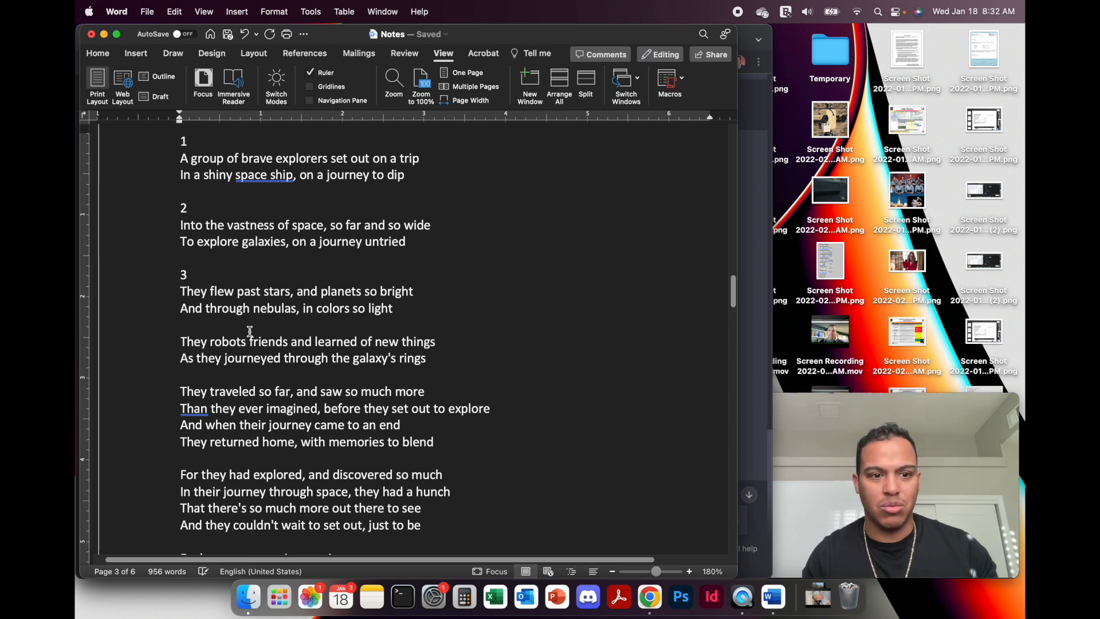
Put the number 4 on its own line above the "They robots friends" couplet.
key(Home)
text(4)
key(Return)
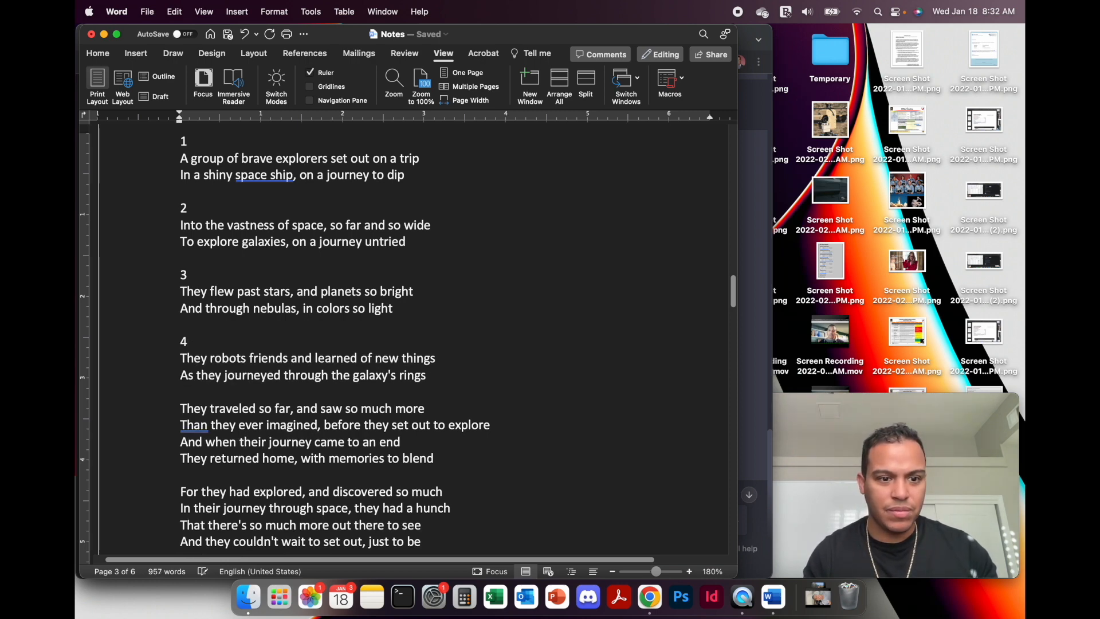
Delete the four-line stanza from "They traveled so far" through "with memories to blend".
scroll(304, 455, down, 1)
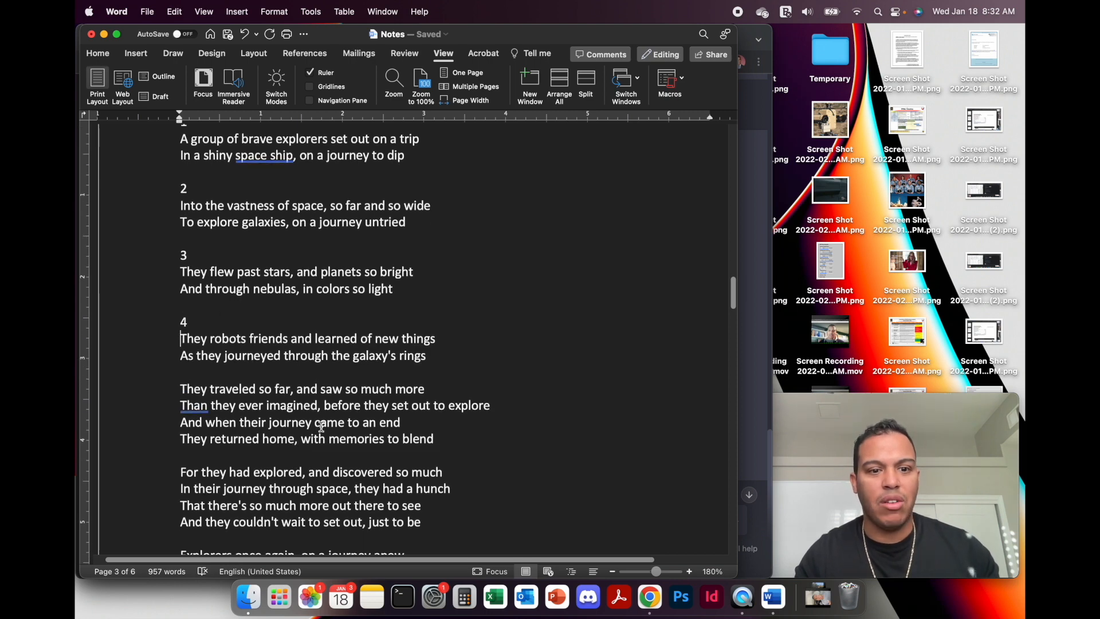
scroll(322, 427, down, 1)
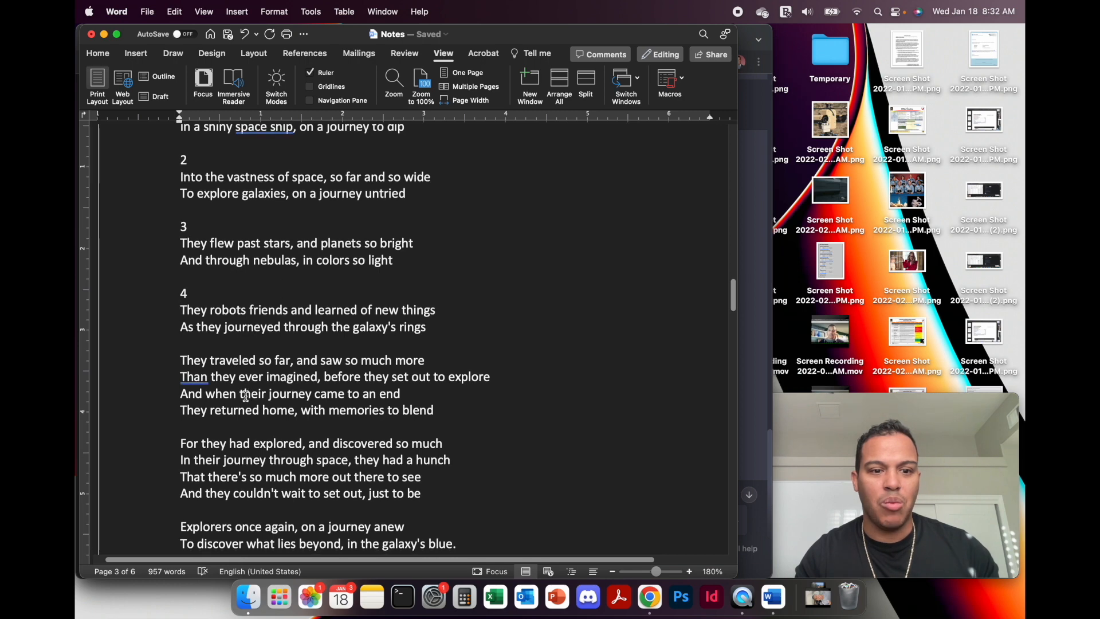
scroll(247, 394, down, 1)
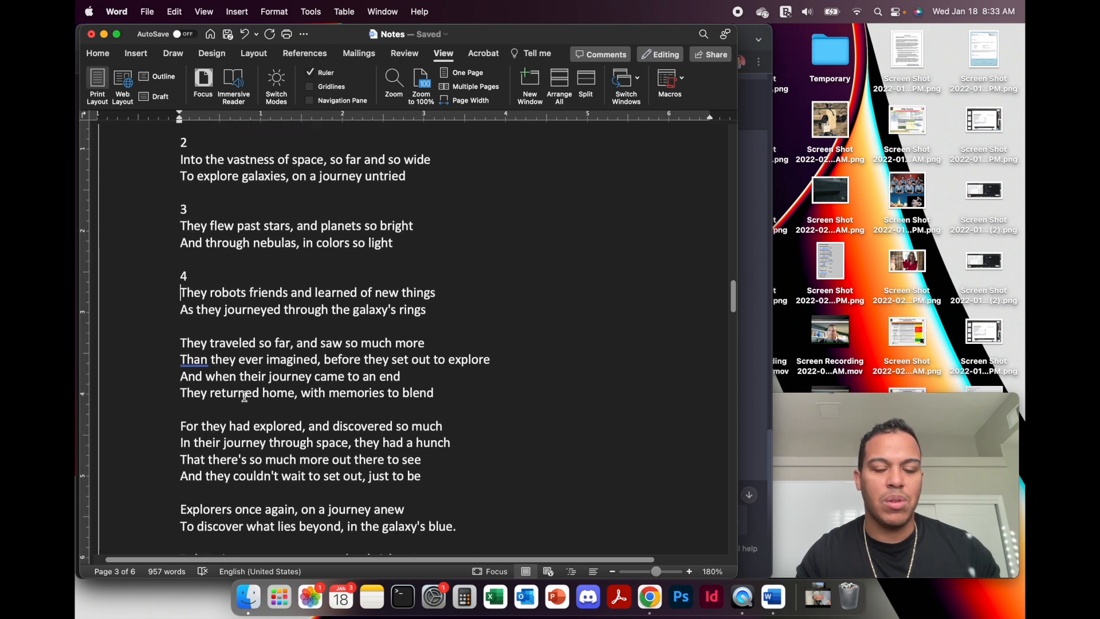
scroll(246, 394, down, 1)
drag(436, 391, 148, 352)
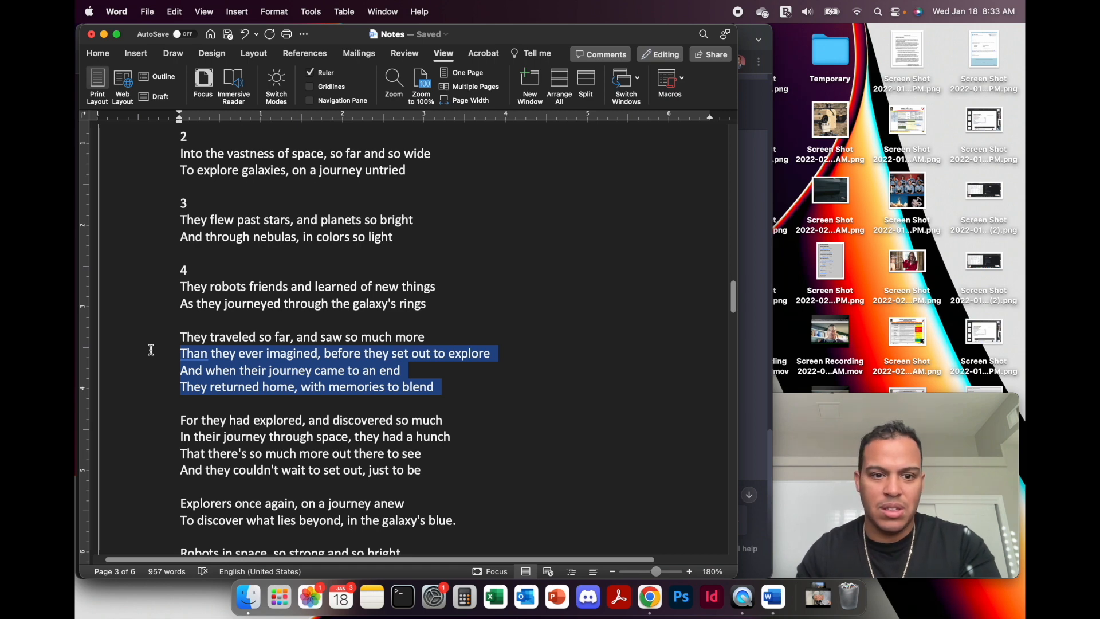
drag(151, 350, 157, 341)
key(BackSpace)
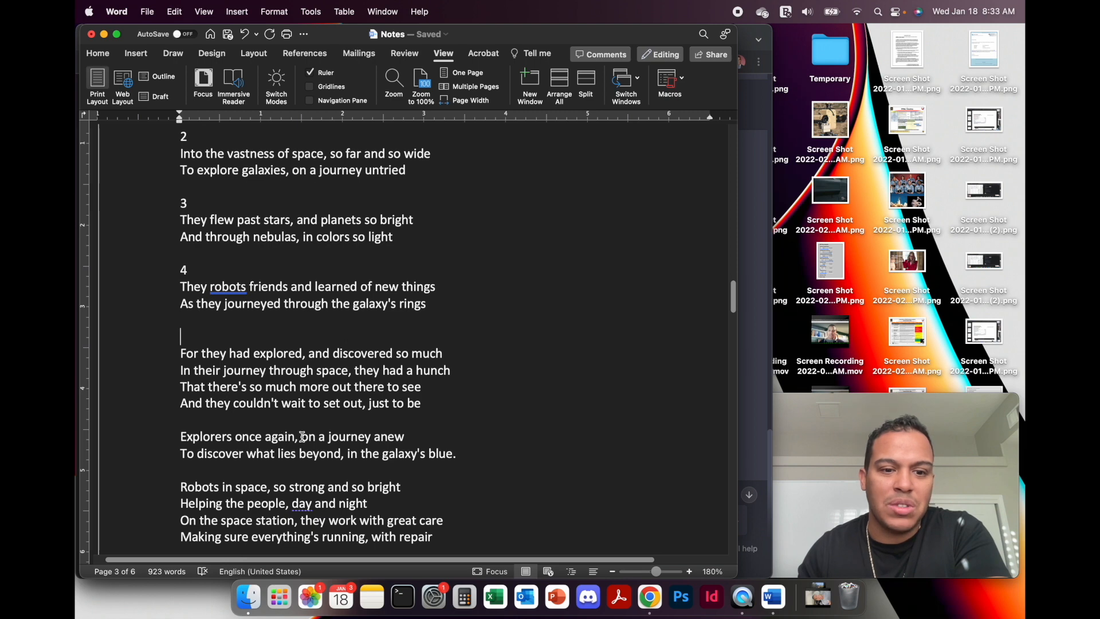
scroll(324, 437, down, 1)
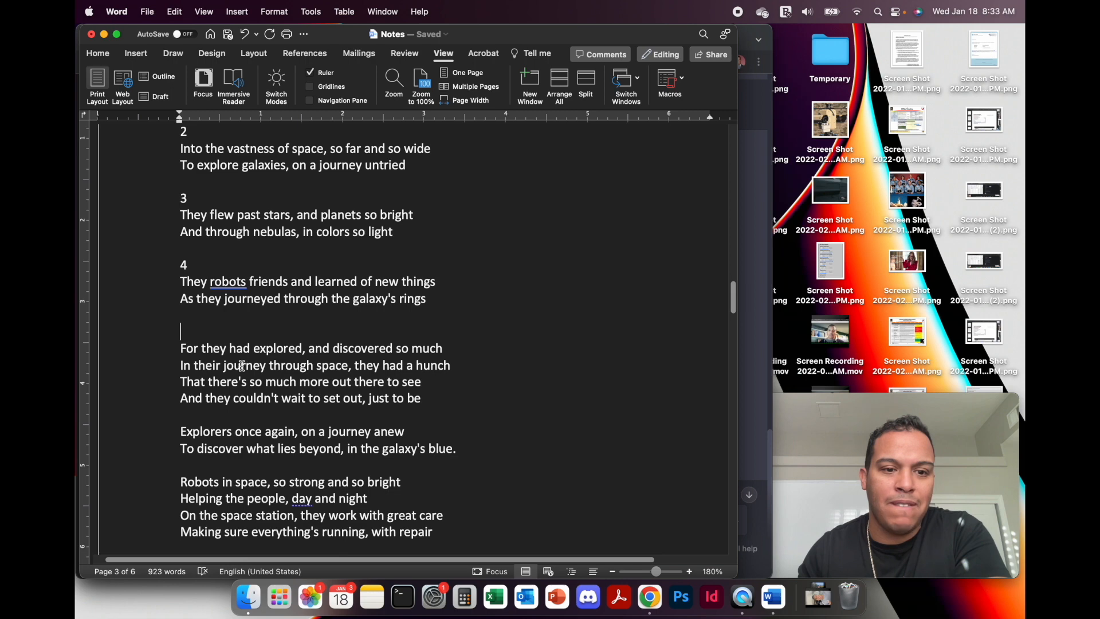
Color the six lines from "For they had explored" through "in the galaxy's blue." red.
drag(459, 448, 171, 346)
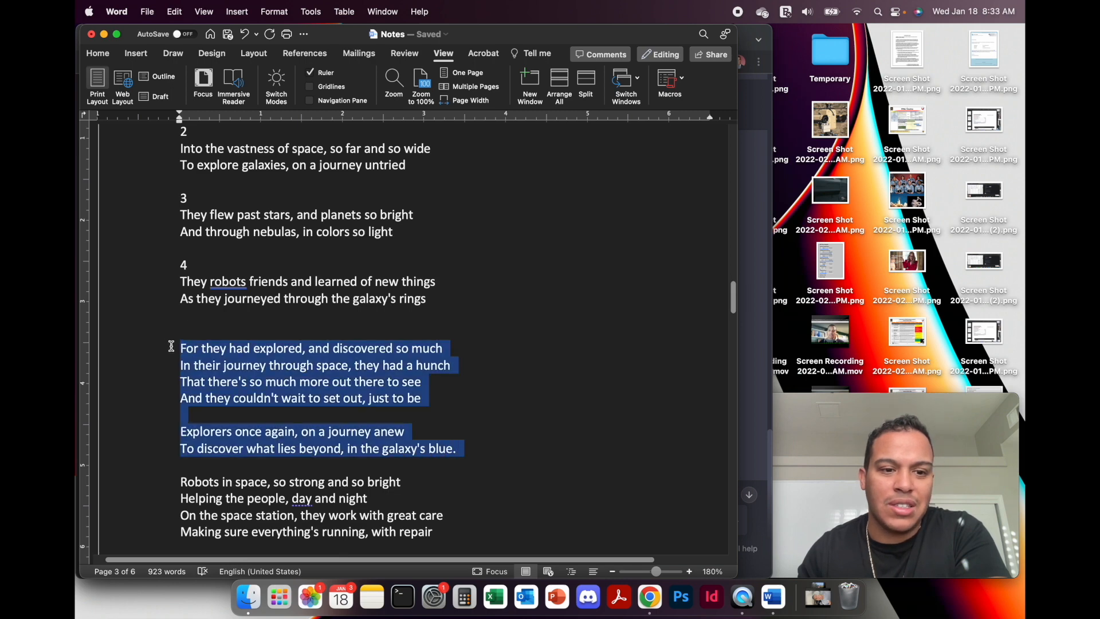
click(98, 54)
click(314, 101)
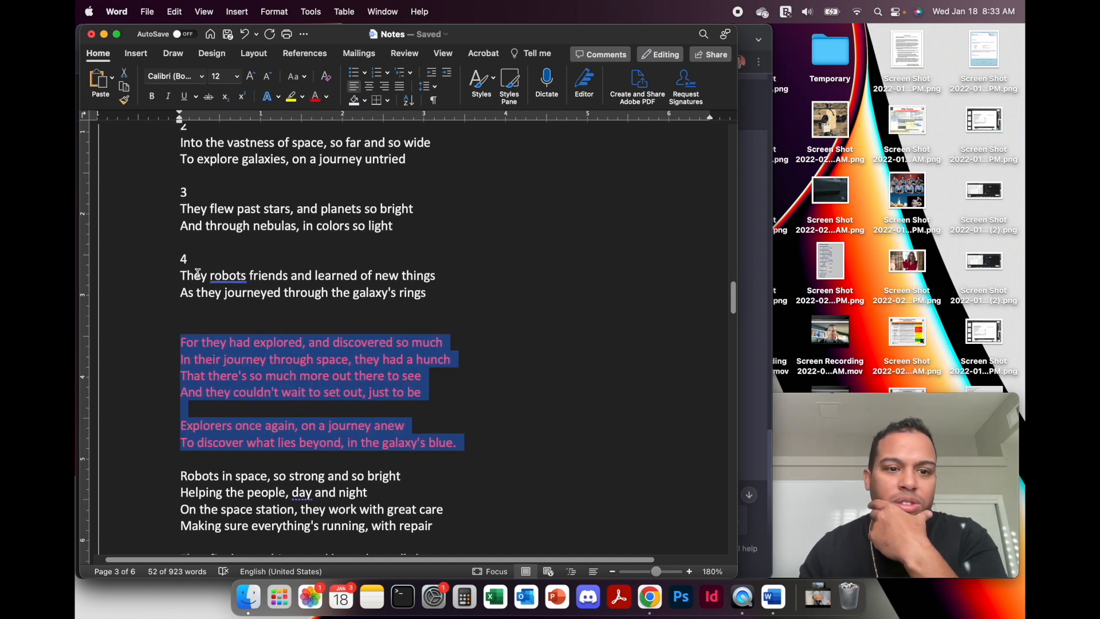
Insert "had" before "robots friends" in the first line under number 4.
click(226, 281)
text(had)
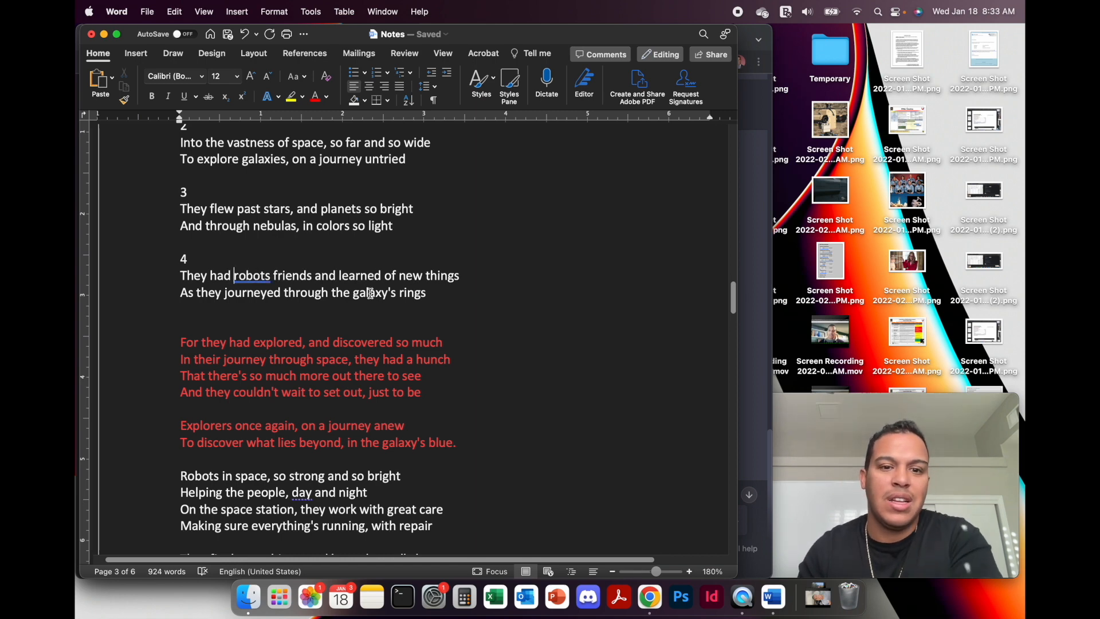
Split the "Robots in space, so strong and so bright" stanza into two couplets, with 5 and 6 on their own lines above them.
scroll(361, 298, down, 2)
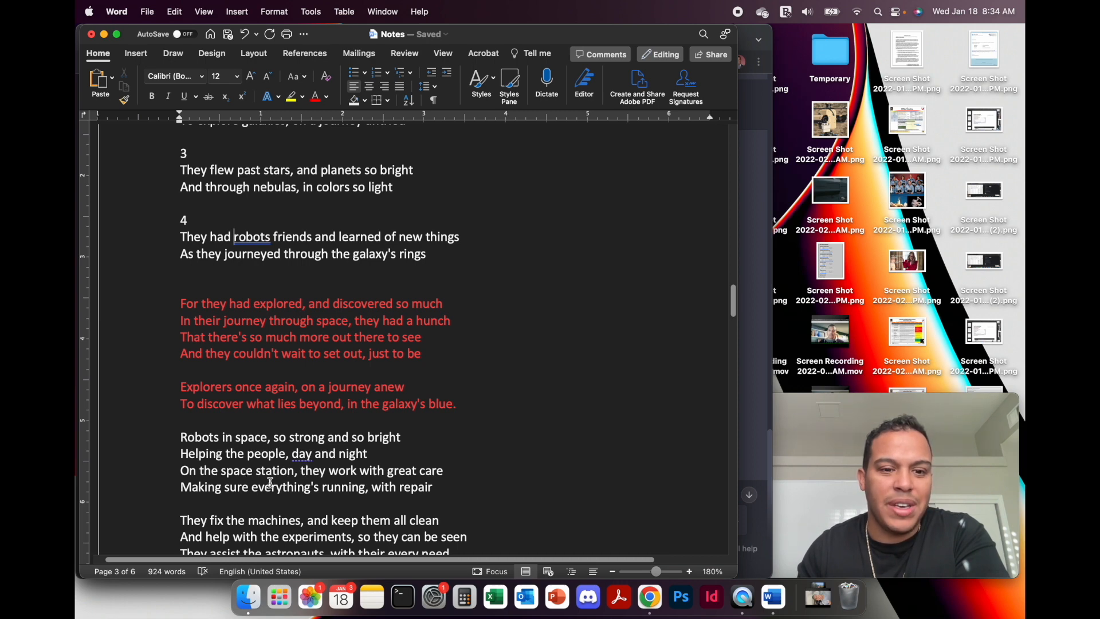
scroll(270, 483, down, 1)
click(183, 435)
text(5)
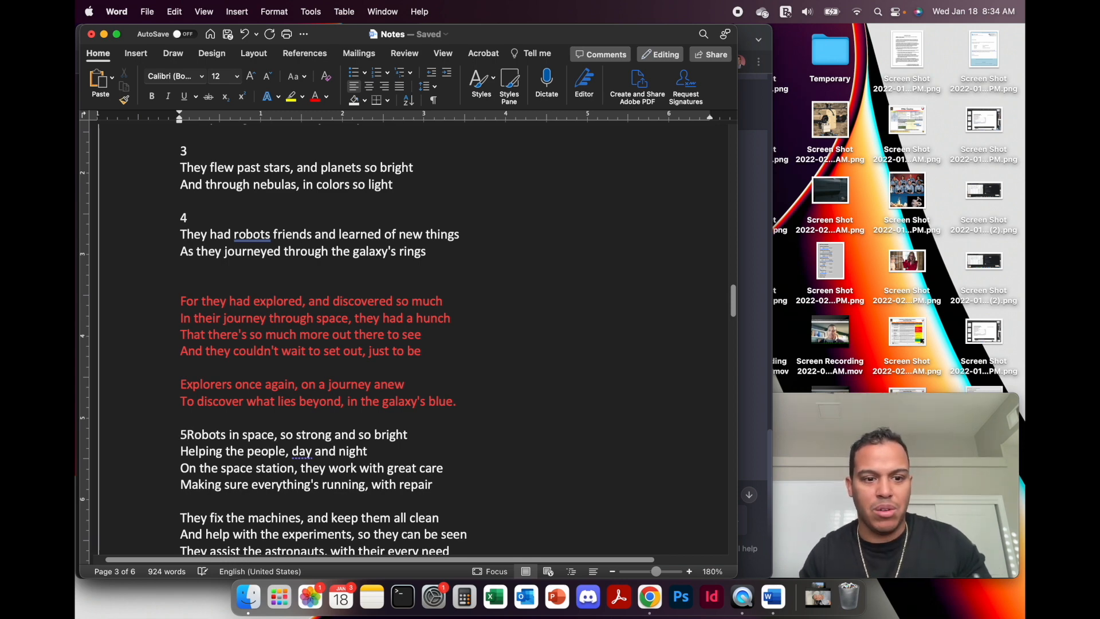
key(Return)
key(Return)
text(6)
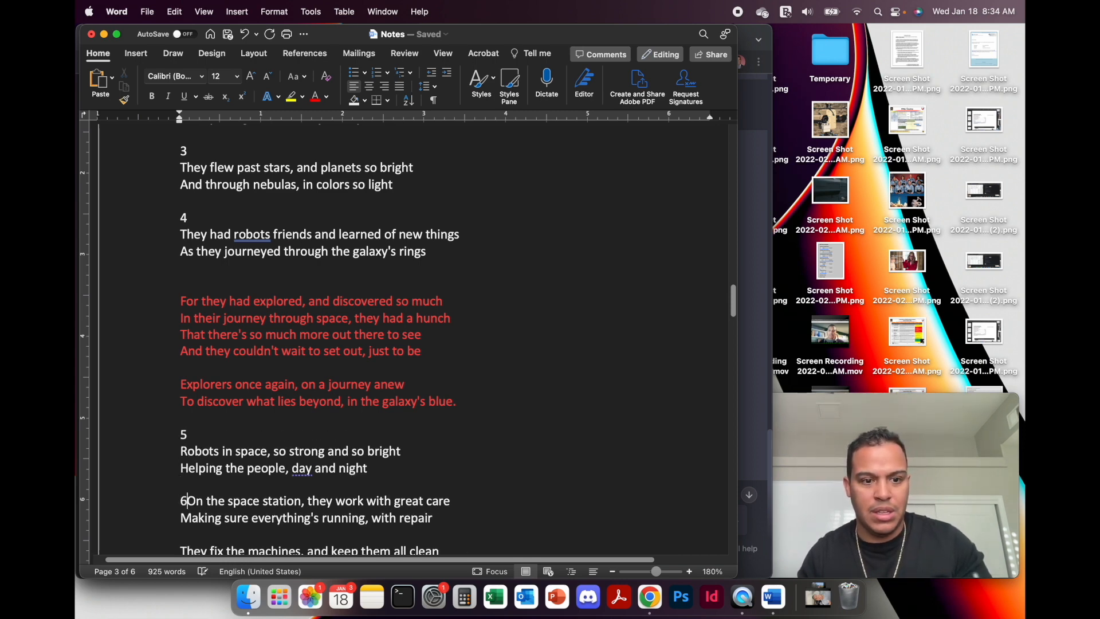
key(Return)
Split the "They fix the machines" stanza into two couplets, with 7 and 8 on their own lines above them.
scroll(250, 380, down, 5)
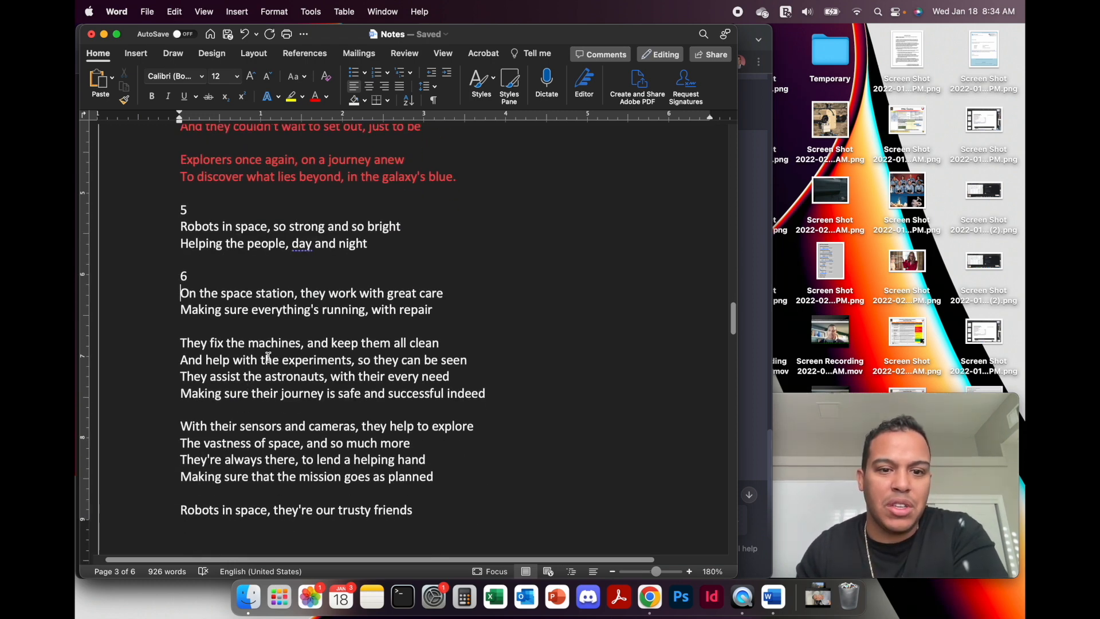
click(187, 343)
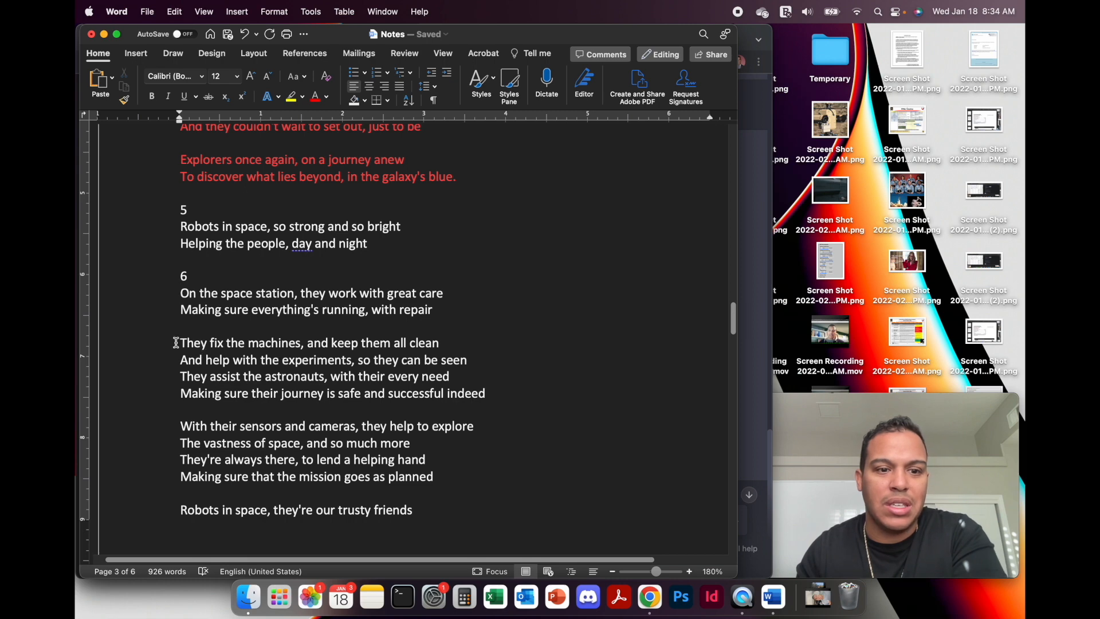
text(7)
key(Return)
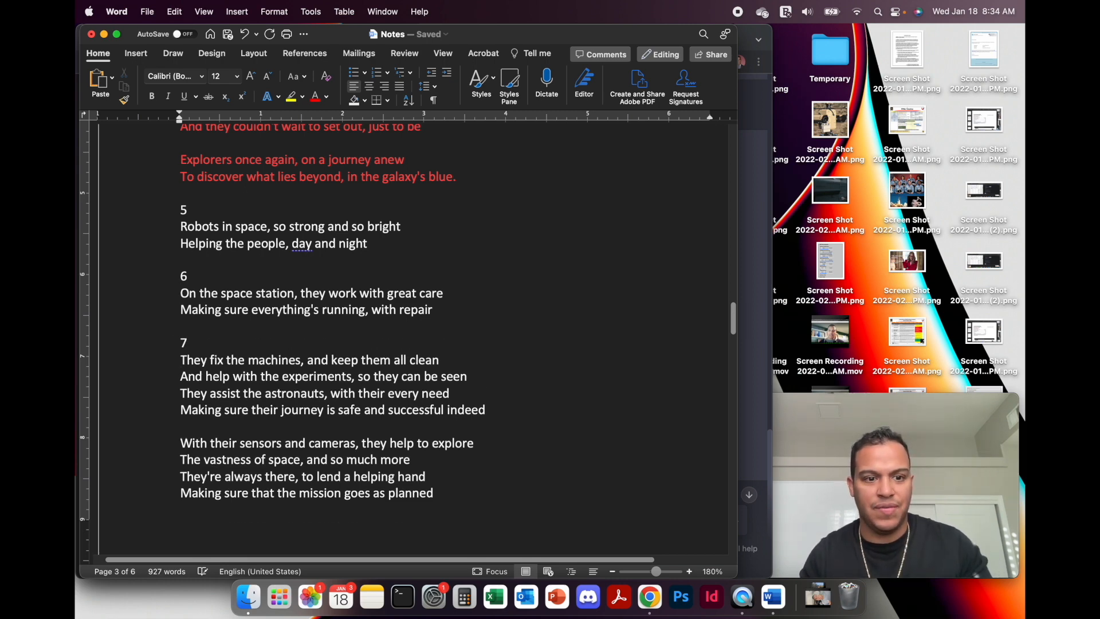
key(Return)
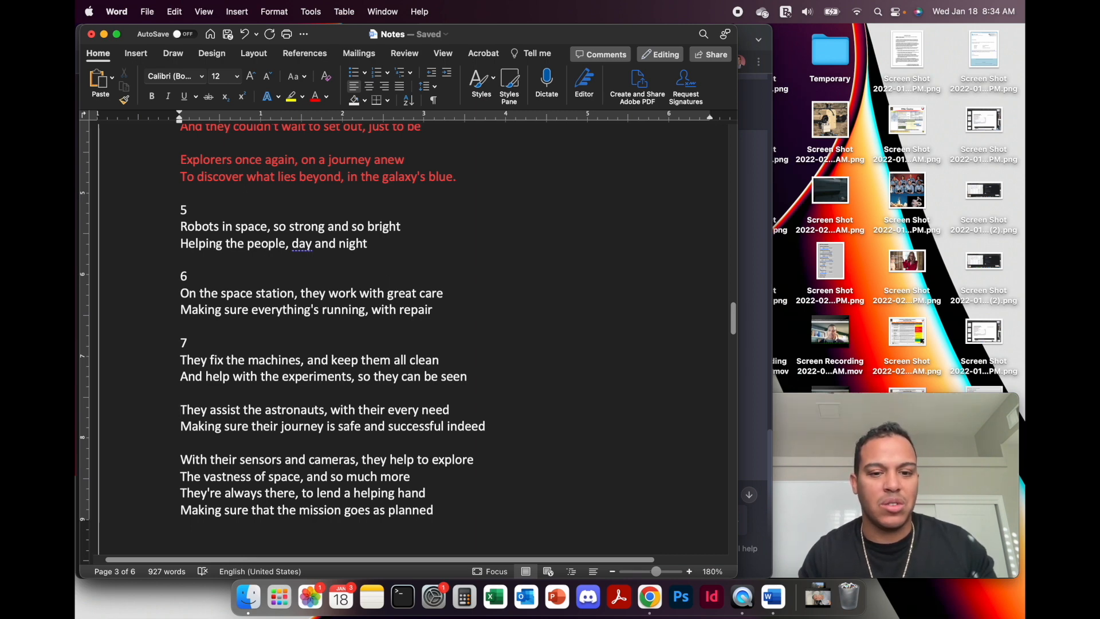
text(8)
key(Return)
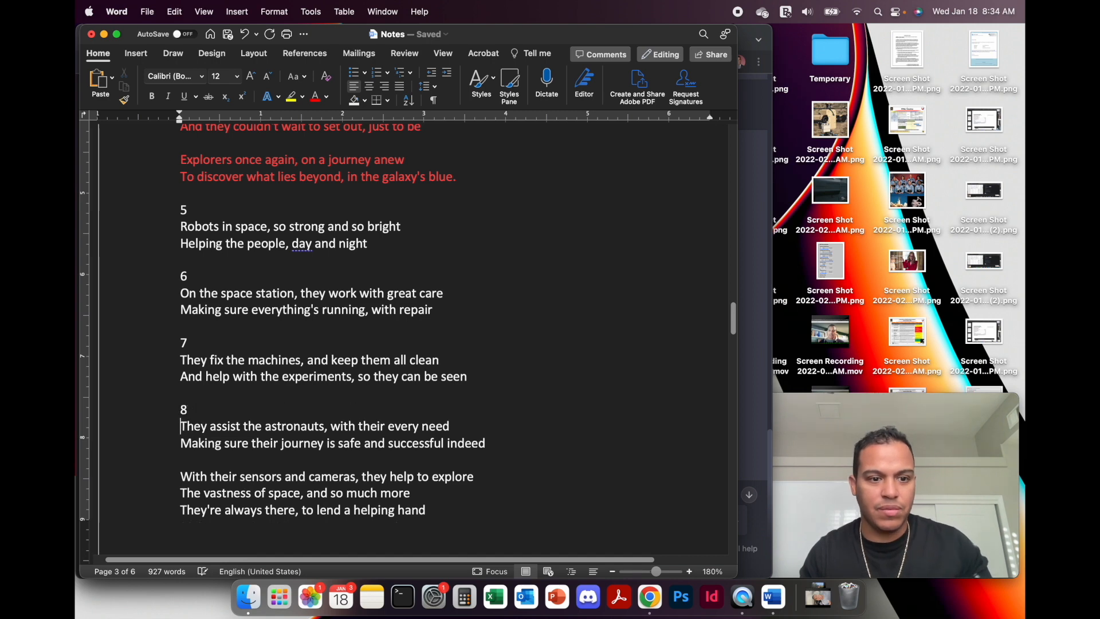
Put the number 9 on its own line above the "With their sensors and cameras" couplet.
scroll(230, 351, down, 3)
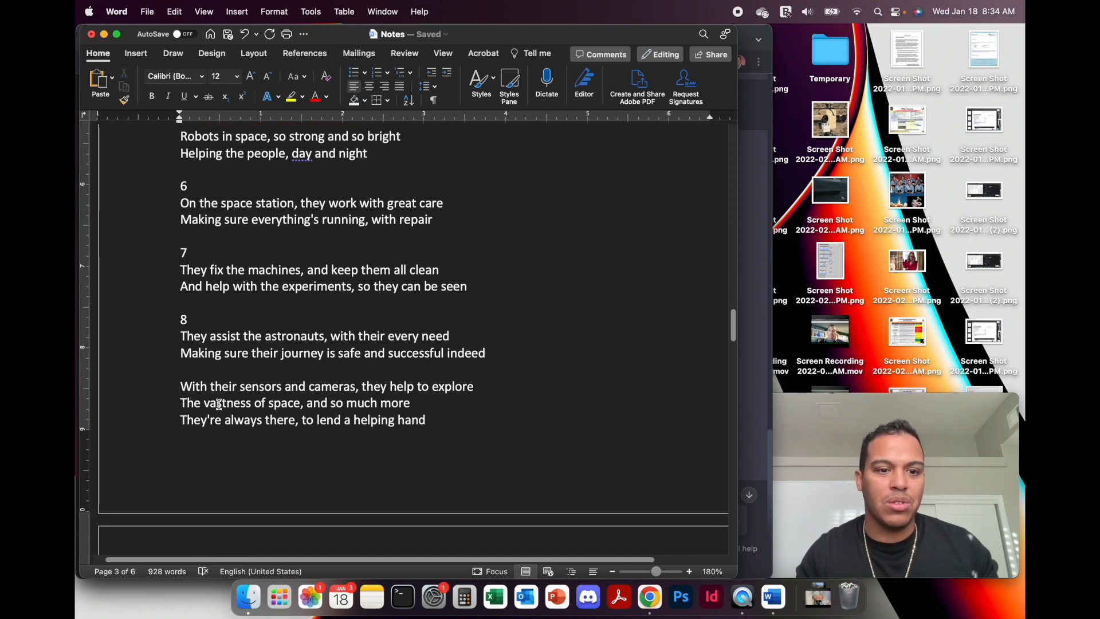
click(179, 385)
text(9)
key(Return)
Hide the white space between pages and put 10, preceded by a blank line, above the "They're always there" couplet.
scroll(187, 388, down, 5)
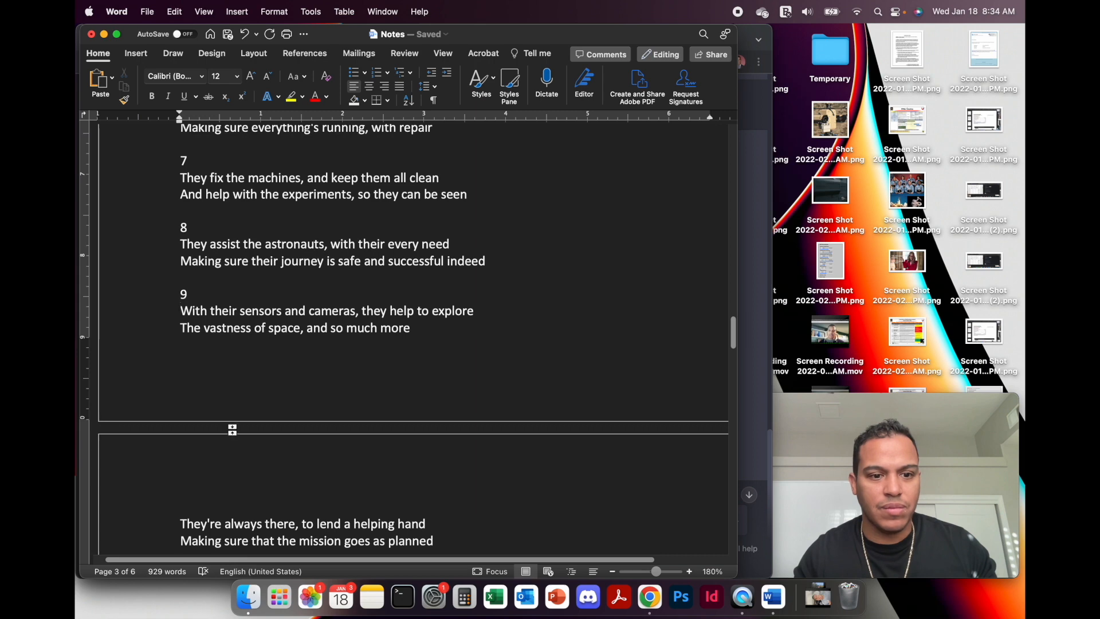
double_click(232, 430)
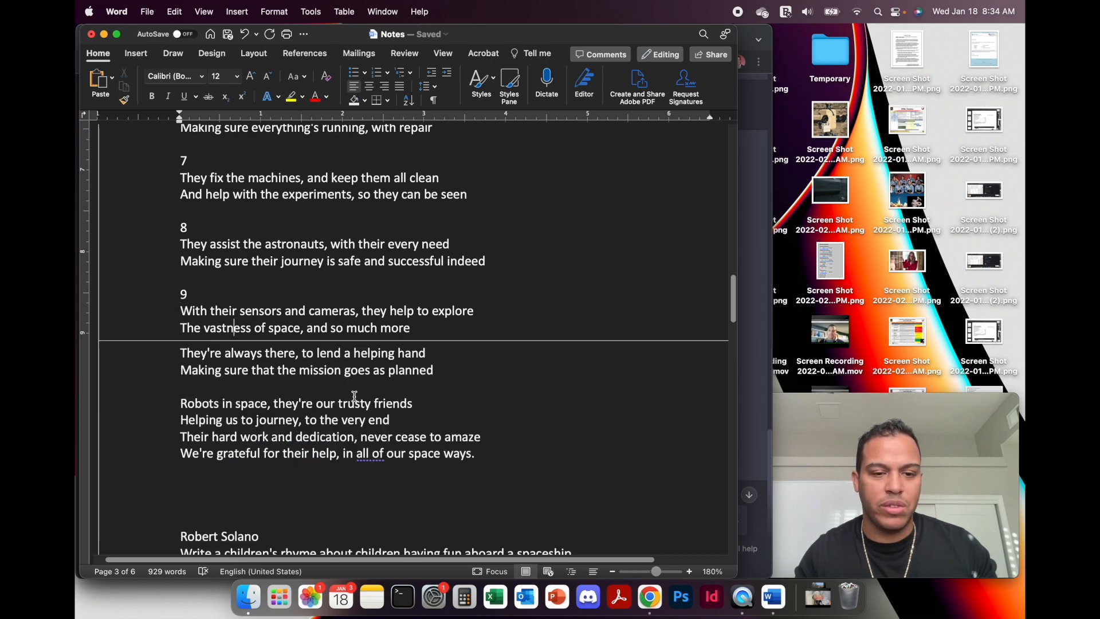
click(182, 354)
text(10)
key(Return)
key(Up)
key(Return)
Split the "Robots in space, they're our trusty friends" stanza into two couplets, with 11 and 12 on their own lines above them.
scroll(315, 403, down, 1)
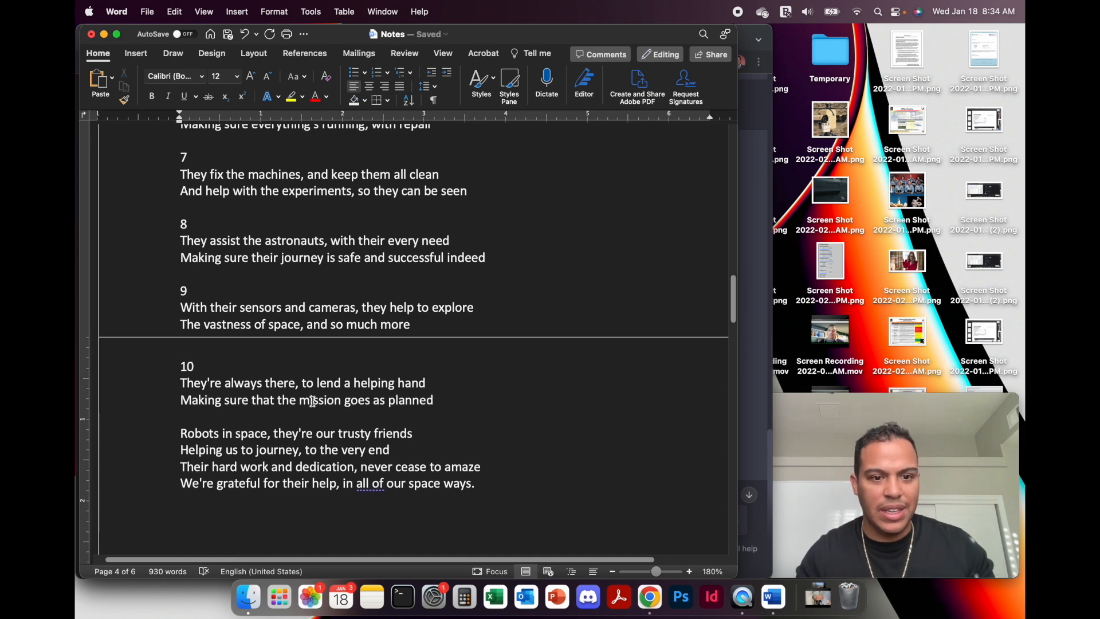
scroll(315, 405, down, 1)
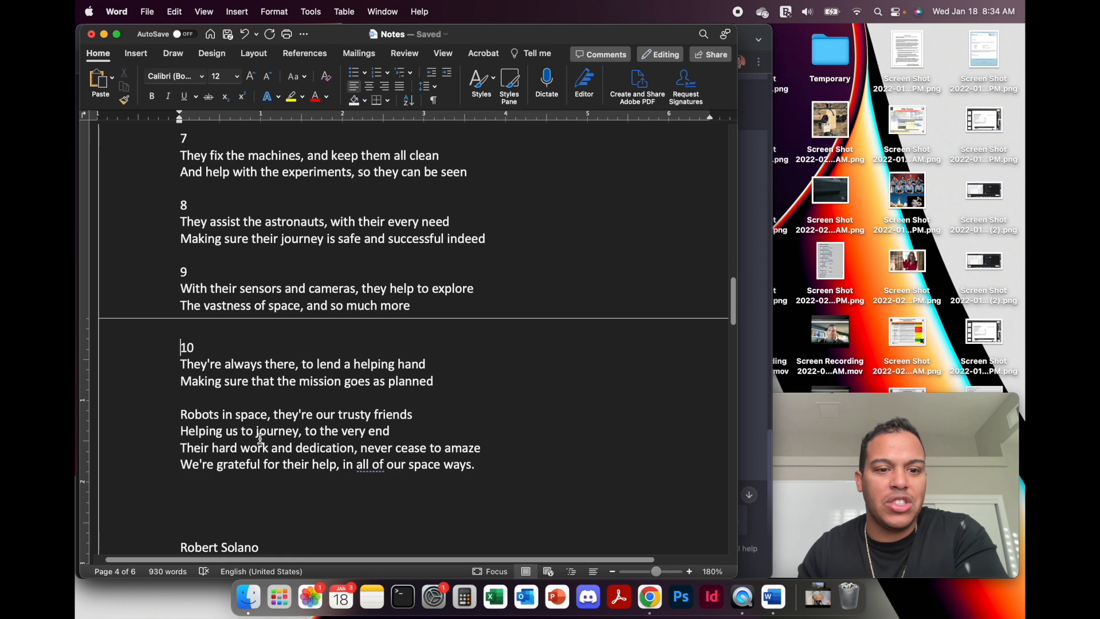
click(400, 433)
key(Return)
key(Return)
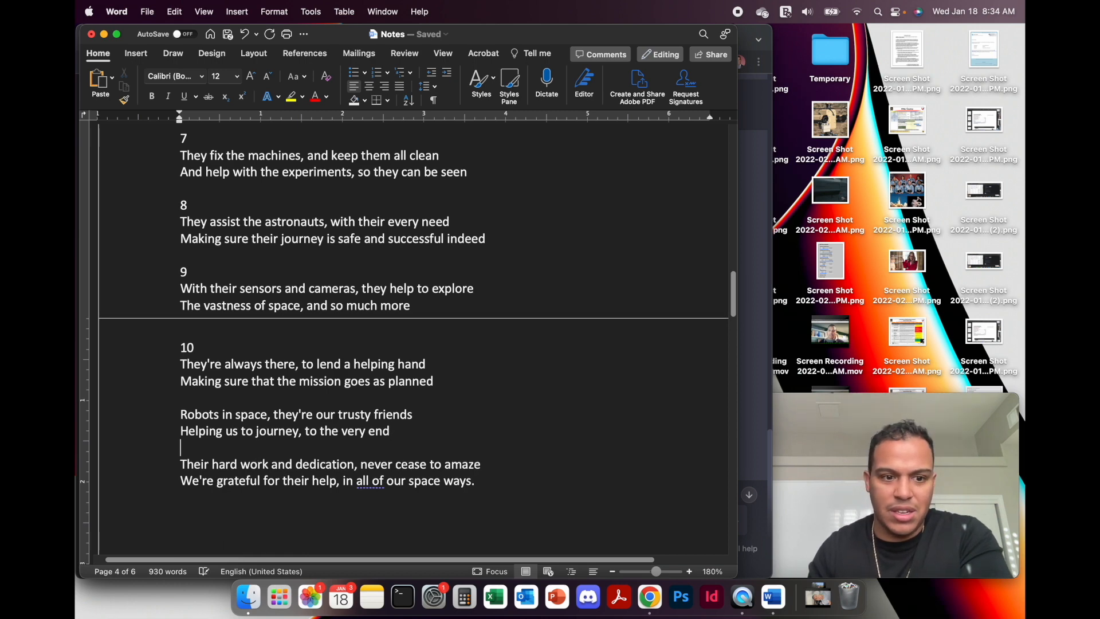
click(181, 415)
text(11)
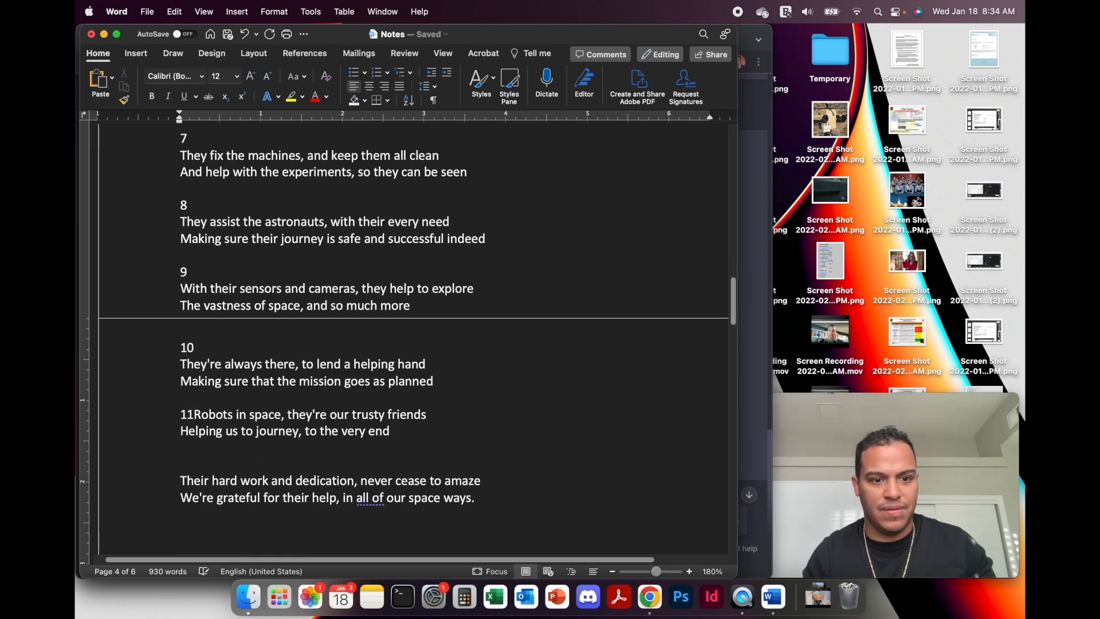
key(Return)
key(Down)
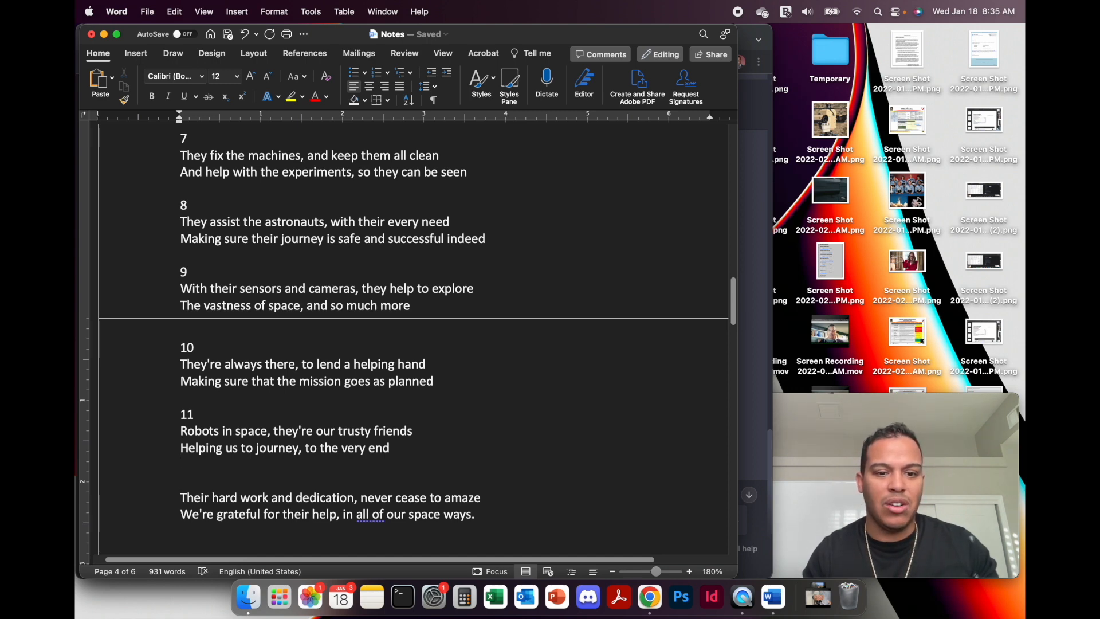
text(12)
Delete the author name and prompt line above the "Children on a spaceship" rhyme, along with the surplus blank lines.
scroll(426, 396, down, 5)
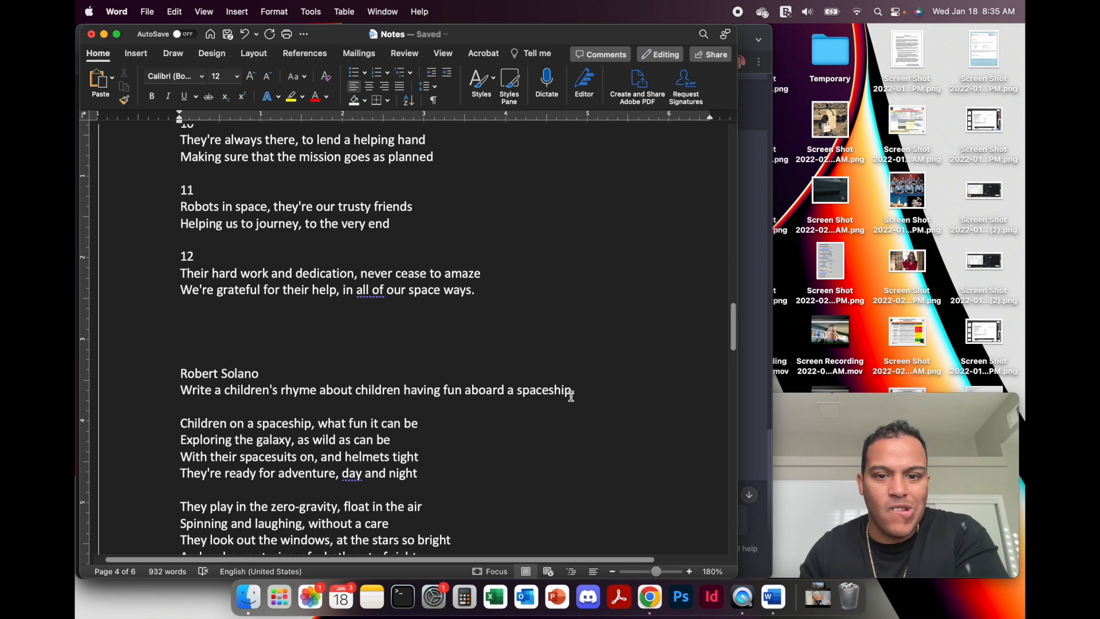
drag(573, 393, 204, 375)
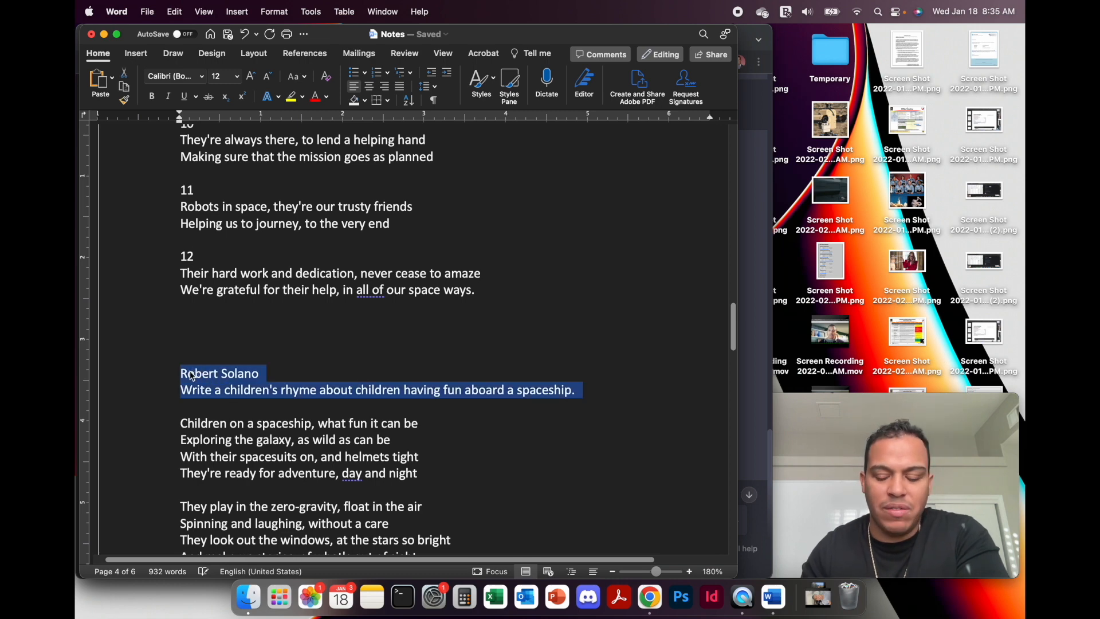
key(BackSpace)
key(BackSpace)
key(BackSpace)
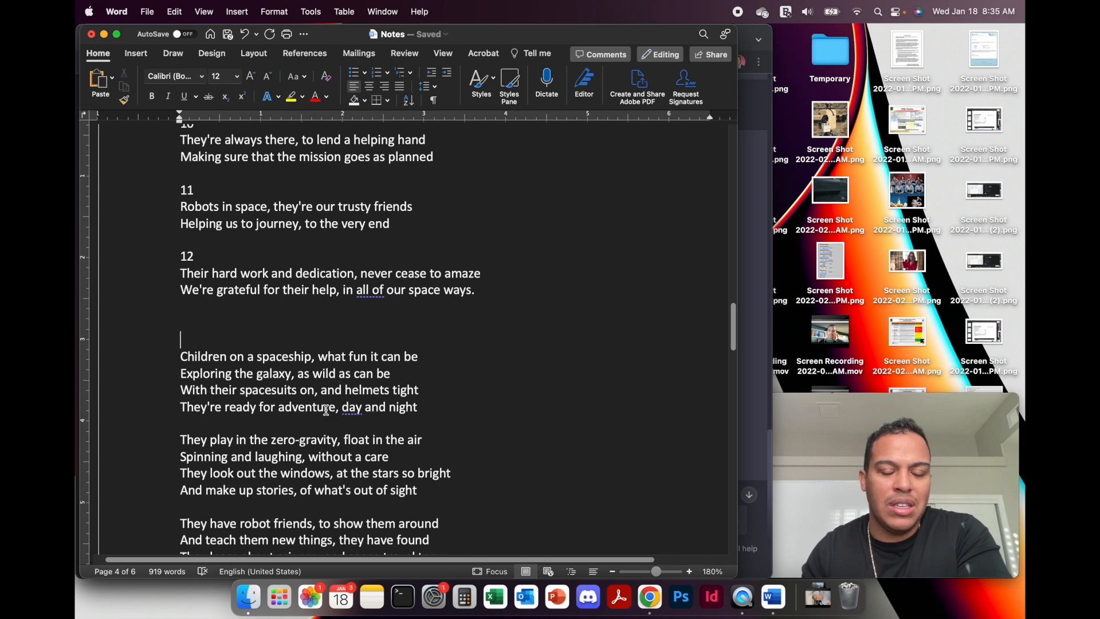
Insert a blank line after "Exploring the galaxy, as wild as can be" and color that line's closing "can be" red.
click(396, 373)
key(Return)
drag(399, 373, 356, 374)
click(316, 99)
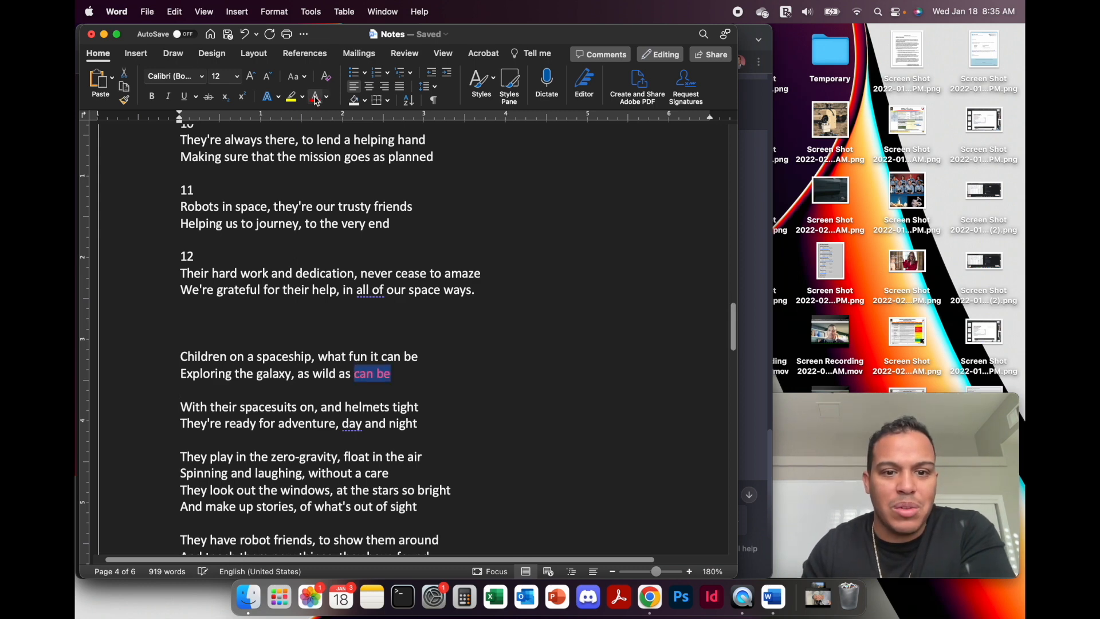
Number the "Children on a spaceship" couplet 13 and the "With their spacesuits on" couplet 14, each number on its own line above.
click(229, 355)
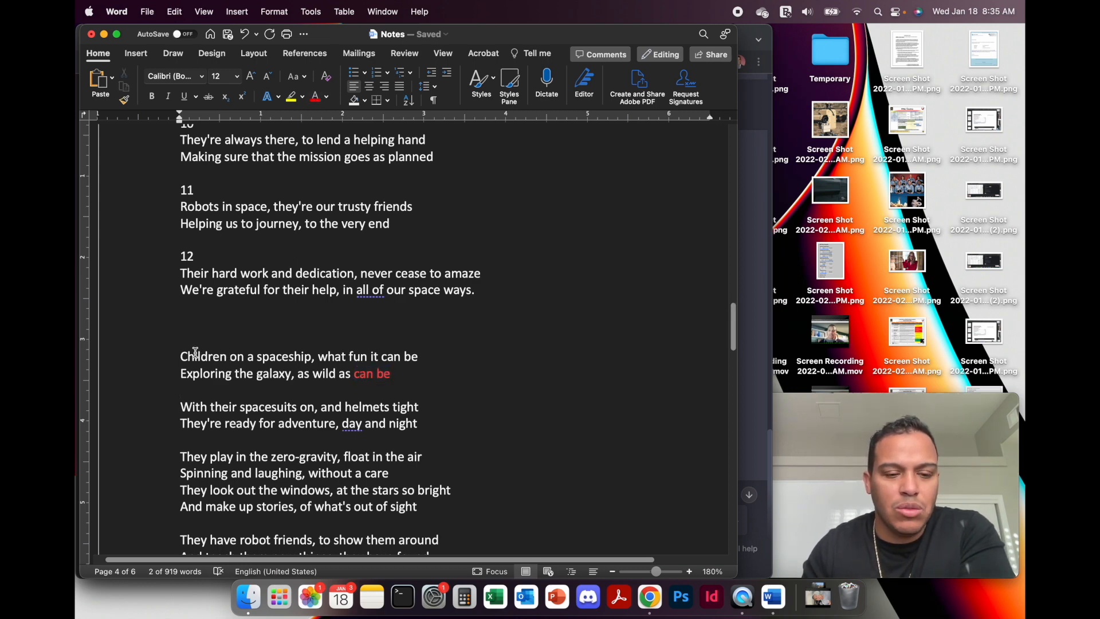
click(222, 342)
text(13)
scroll(231, 360, down, 1)
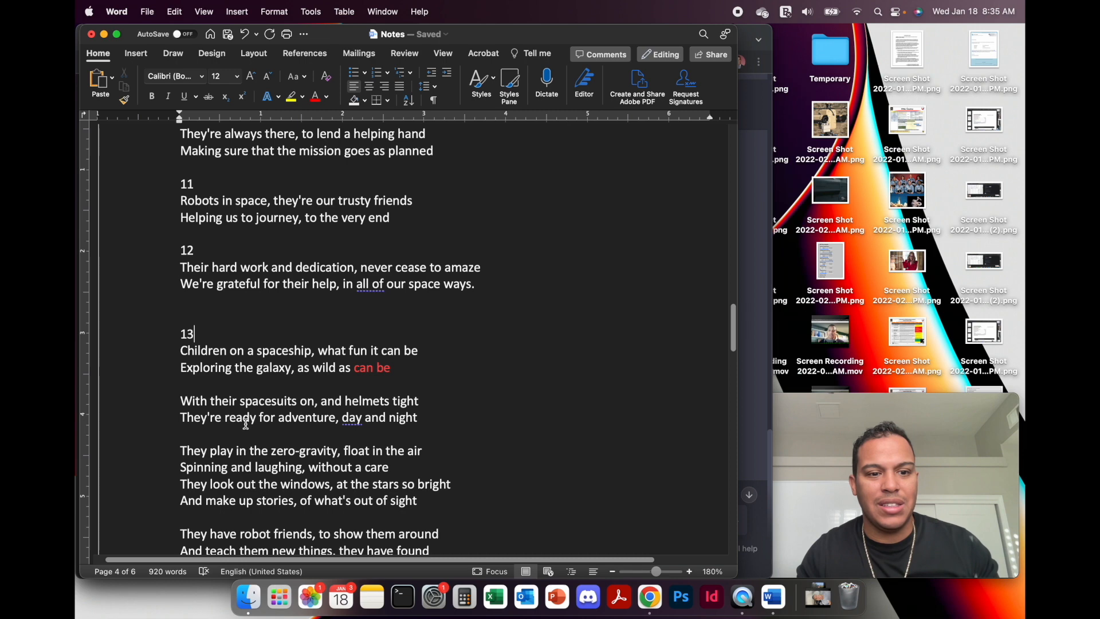
click(187, 399)
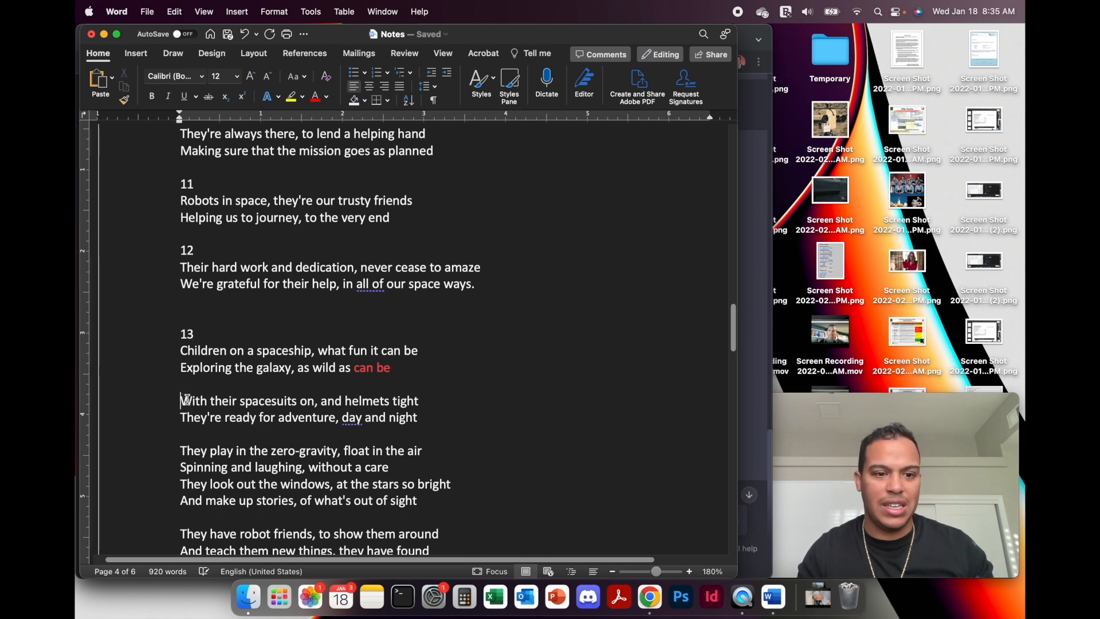
text(14)
key(Return)
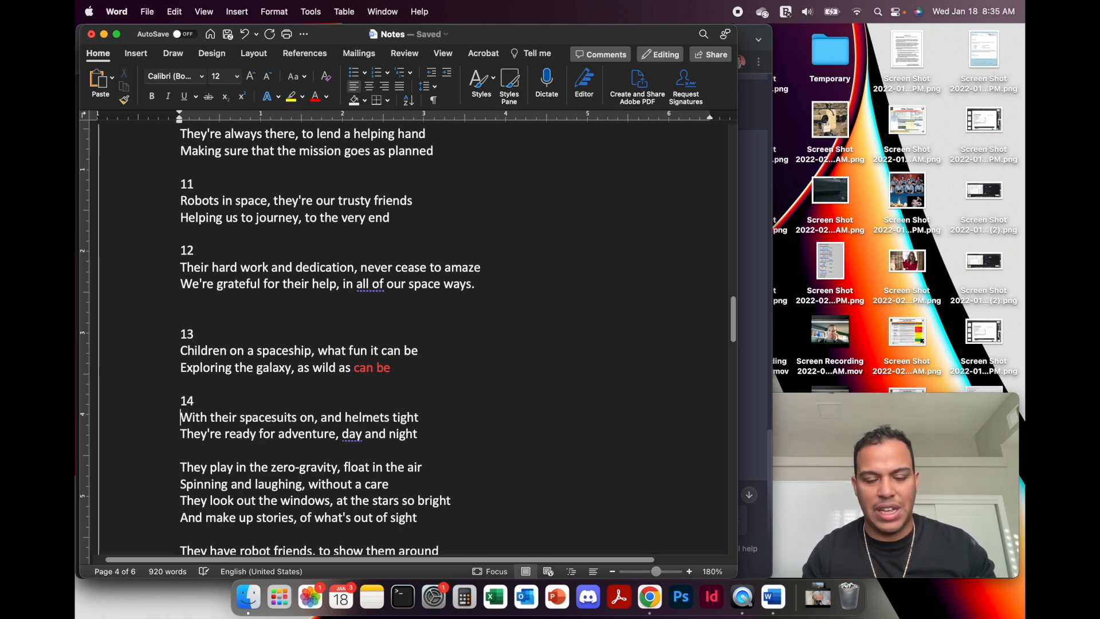
Split the "They play in the zero-gravity" stanza into two couplets, with 15 and 16 on their own lines above them.
scroll(212, 367, down, 2)
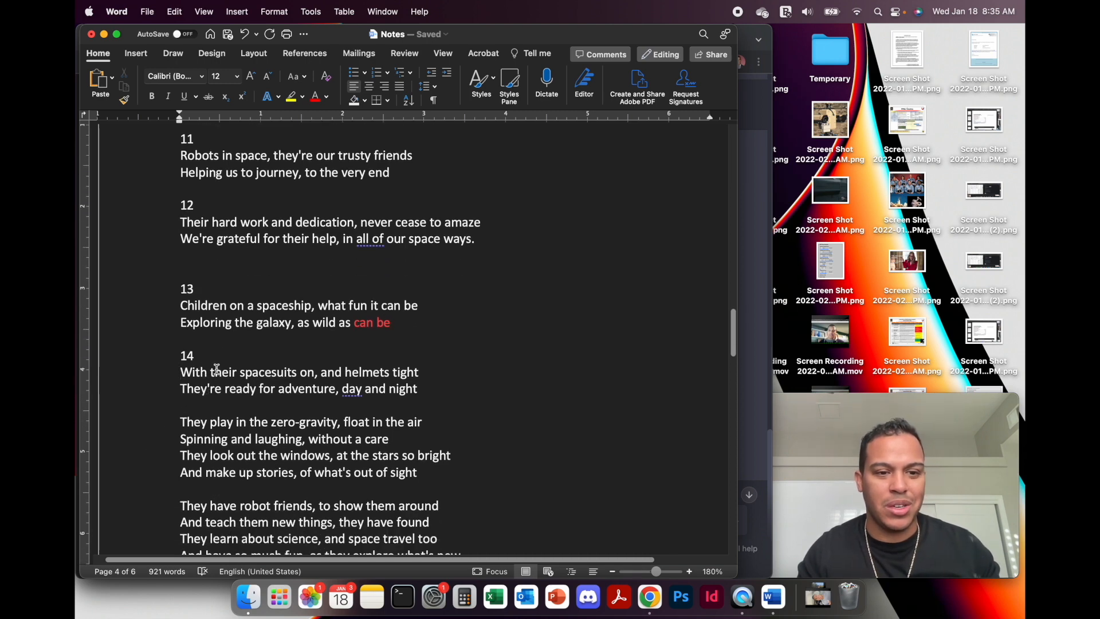
scroll(268, 373, down, 3)
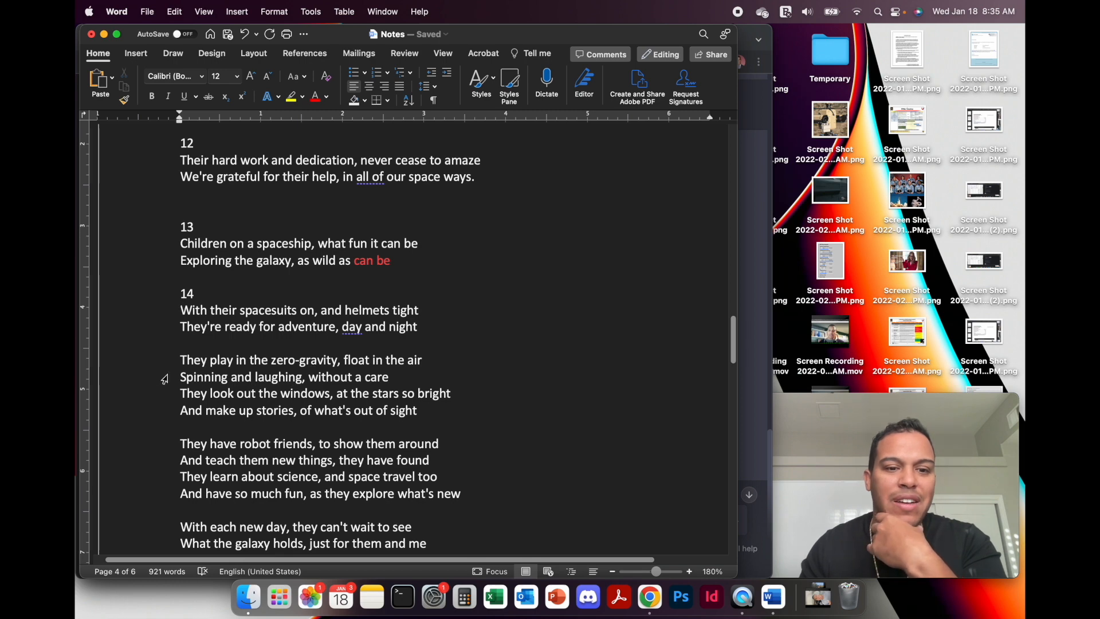
click(178, 360)
text(15)
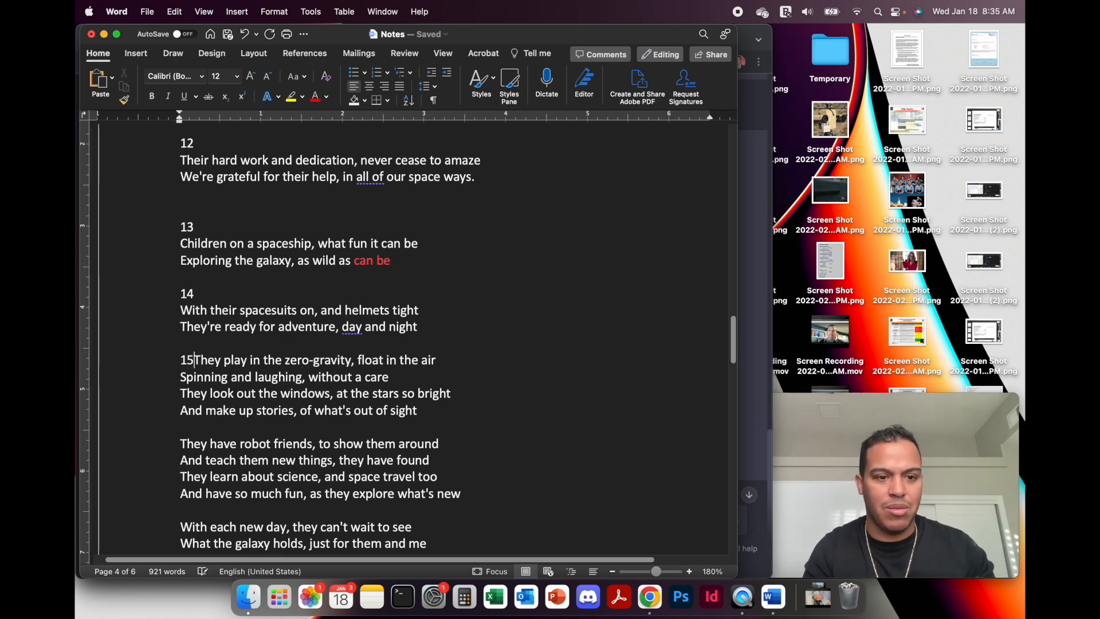
key(Return)
key(Return)
key(BackSpace)
key(Down)
key(Down)
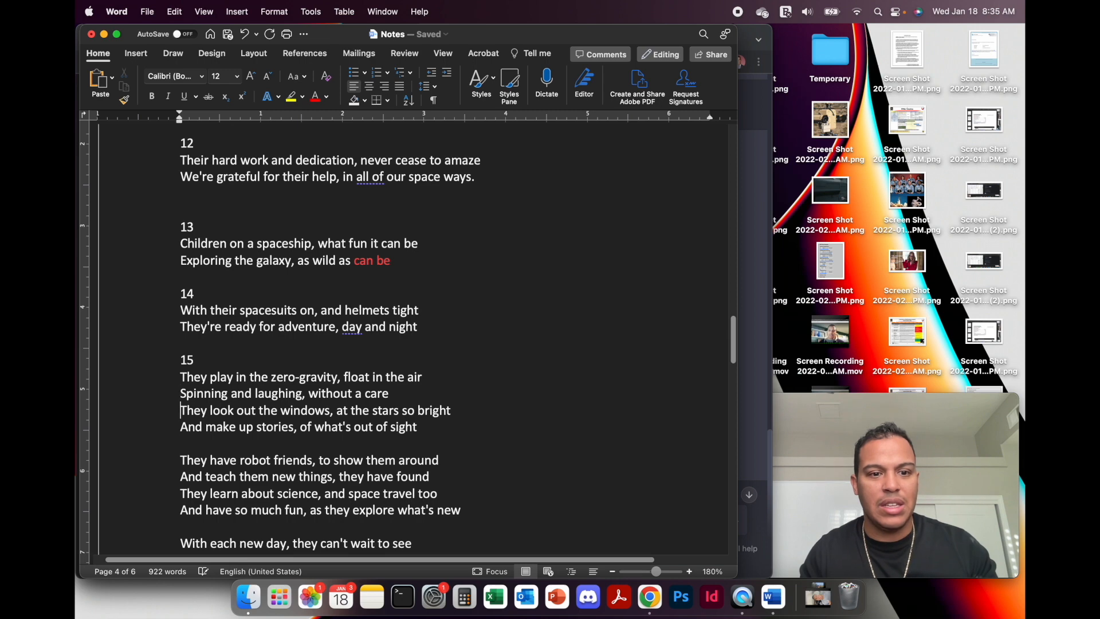
key(Return)
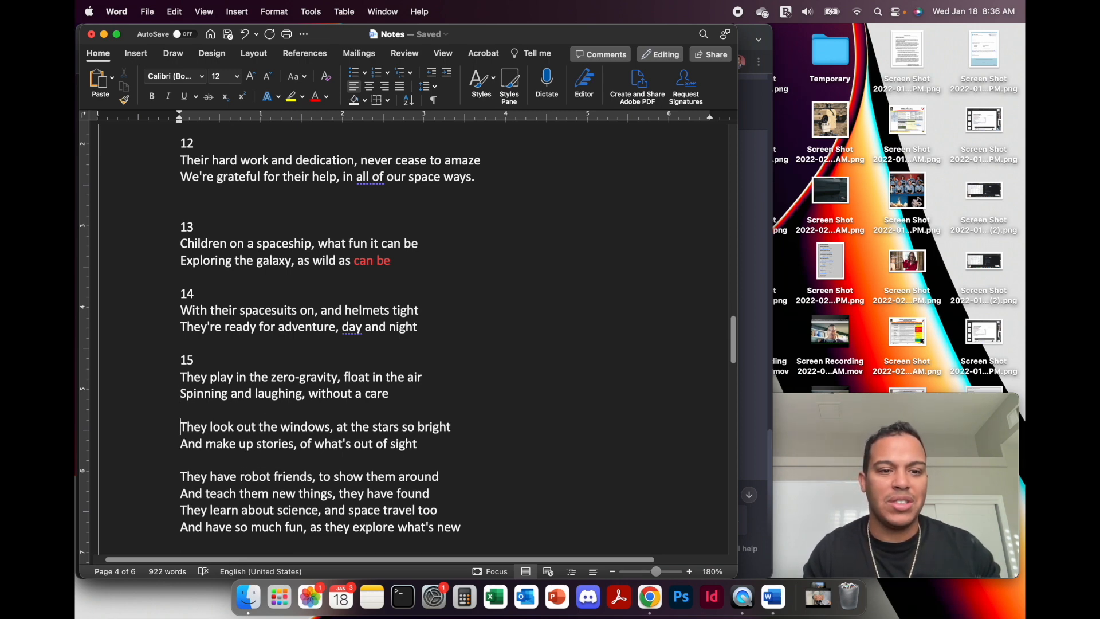
text(16)
key(Return)
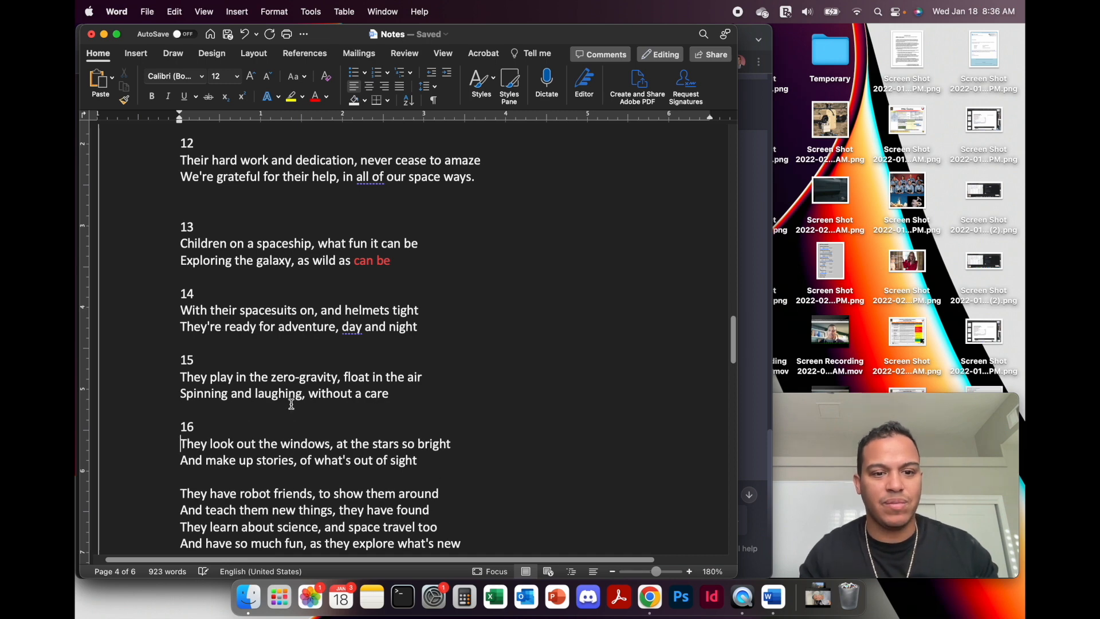
Split the "They have robot friends" stanza into two couplets, with 17 and 18 on their own lines above them.
scroll(362, 423, down, 2)
scroll(363, 423, down, 4)
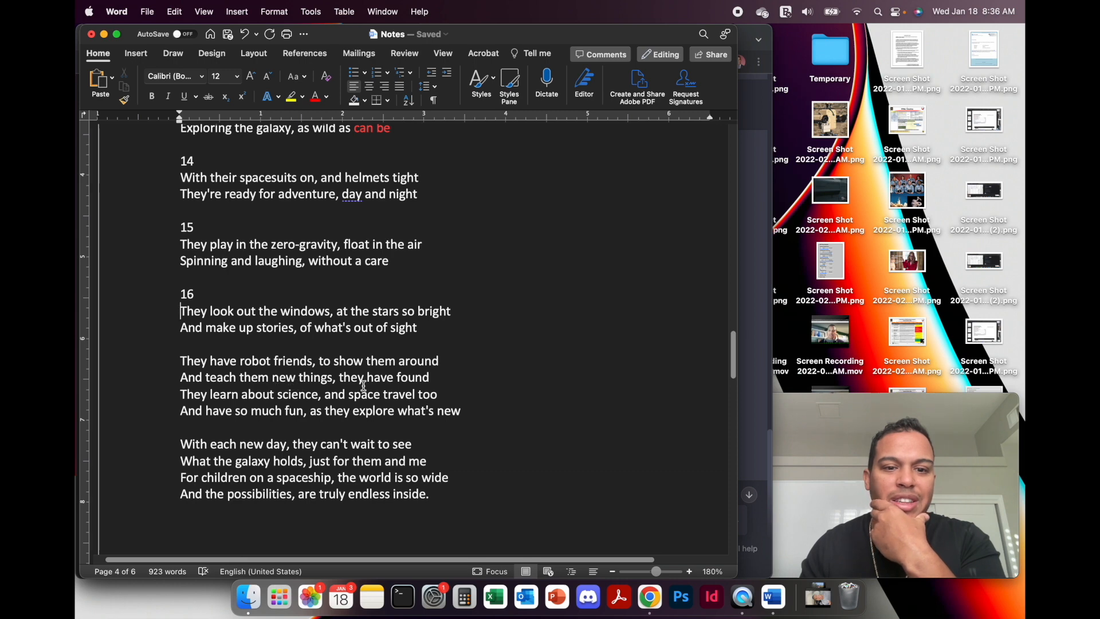
click(179, 361)
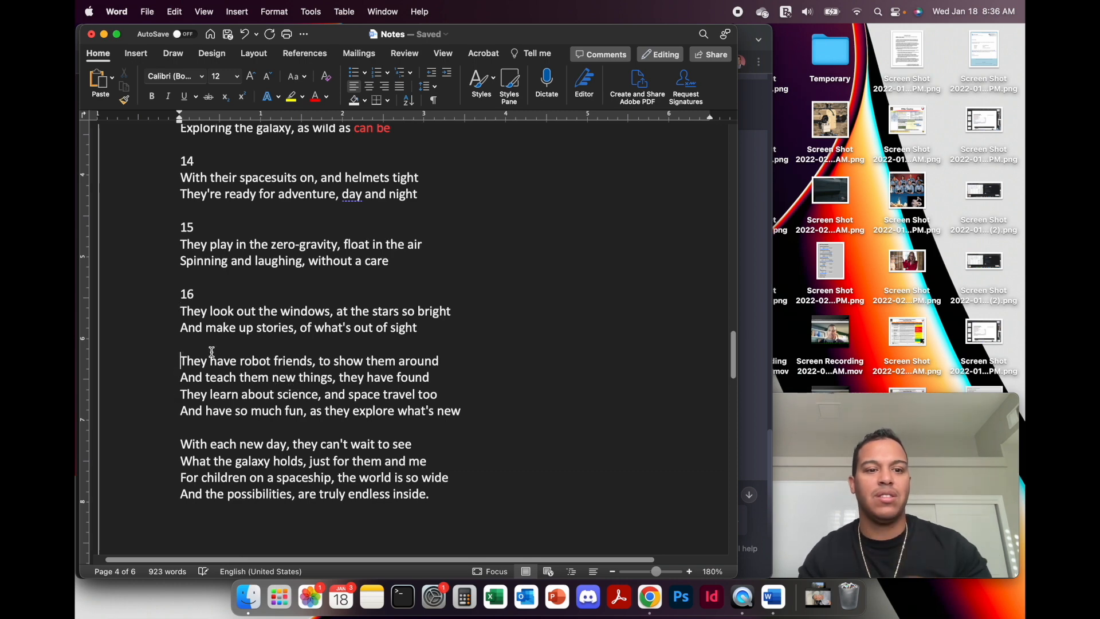
text(17)
key(Return)
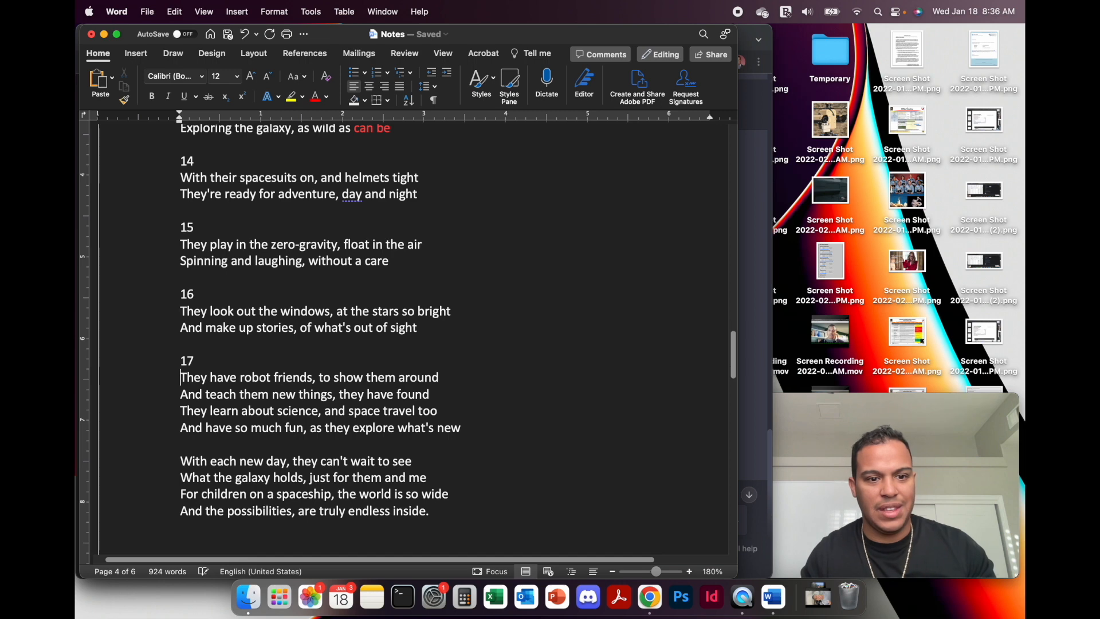
key(Return)
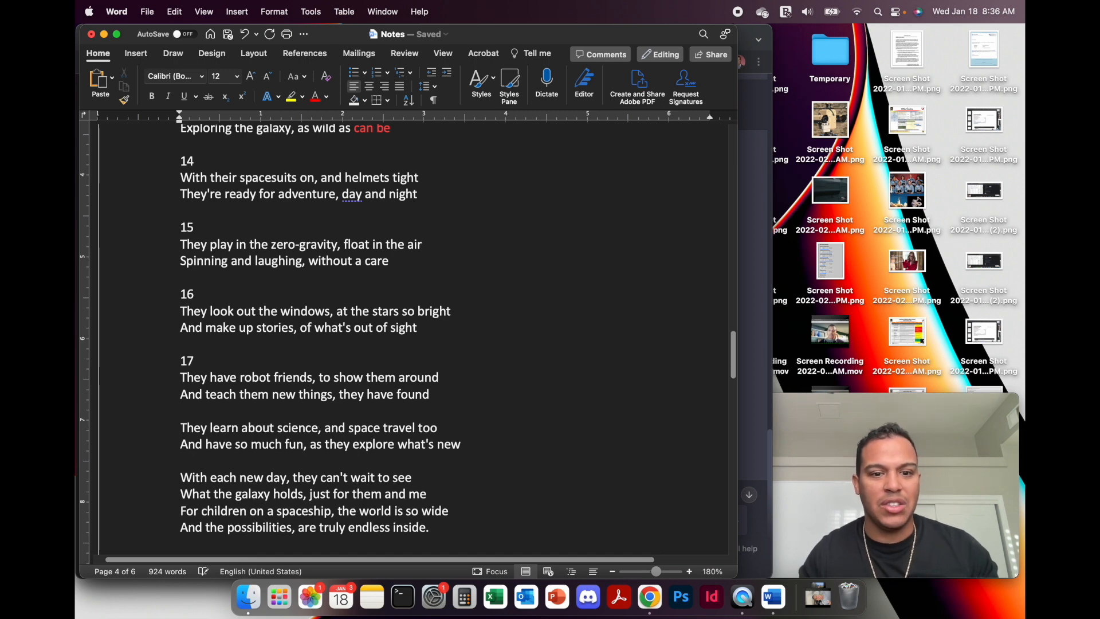
scroll(310, 421, down, 1)
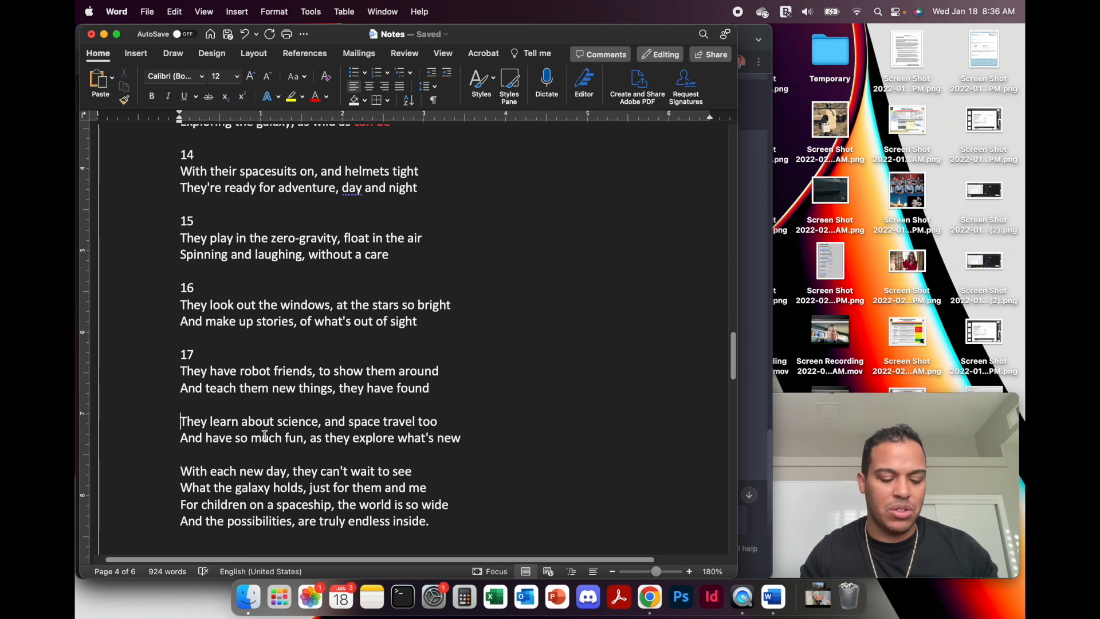
text(18)
key(Return)
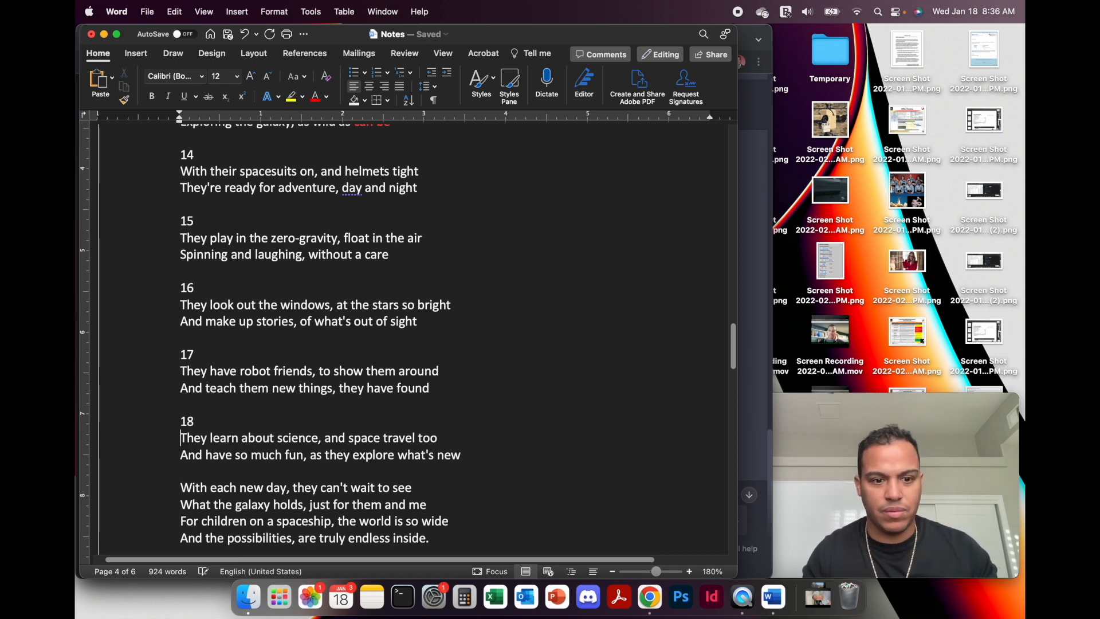
Color the closing word "me" red in the line "What the galaxy holds, just for them and me".
scroll(300, 430, down, 3)
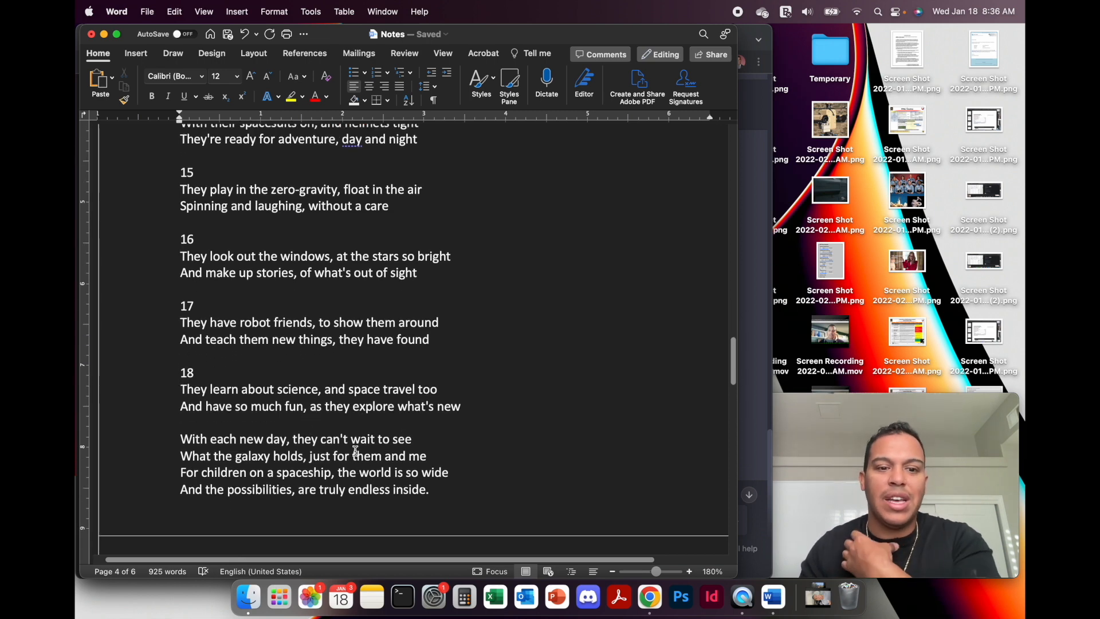
scroll(356, 448, down, 1)
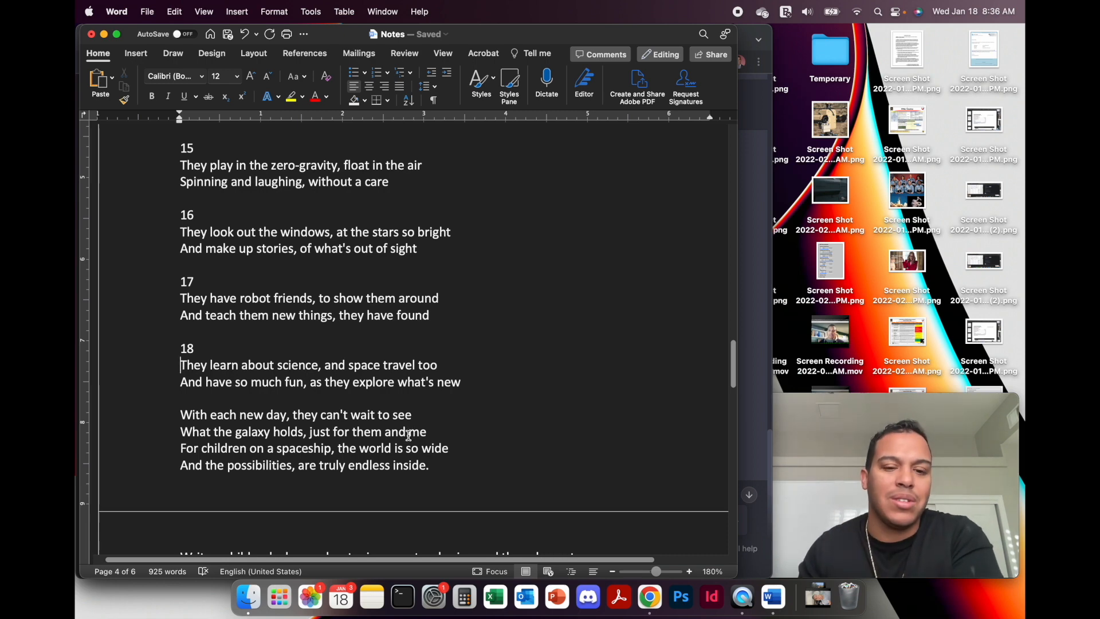
drag(428, 434, 414, 434)
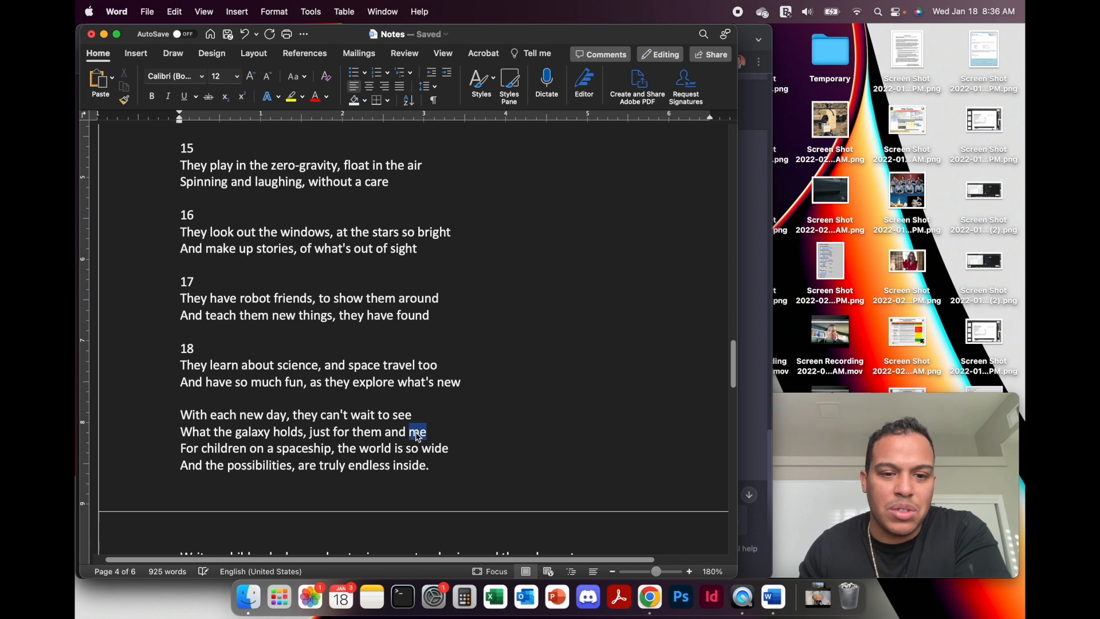
Number the "With each new day" couplet 19 on its own line above, and separate it from the "For children on a spaceship" couplet with a blank line.
click(372, 399)
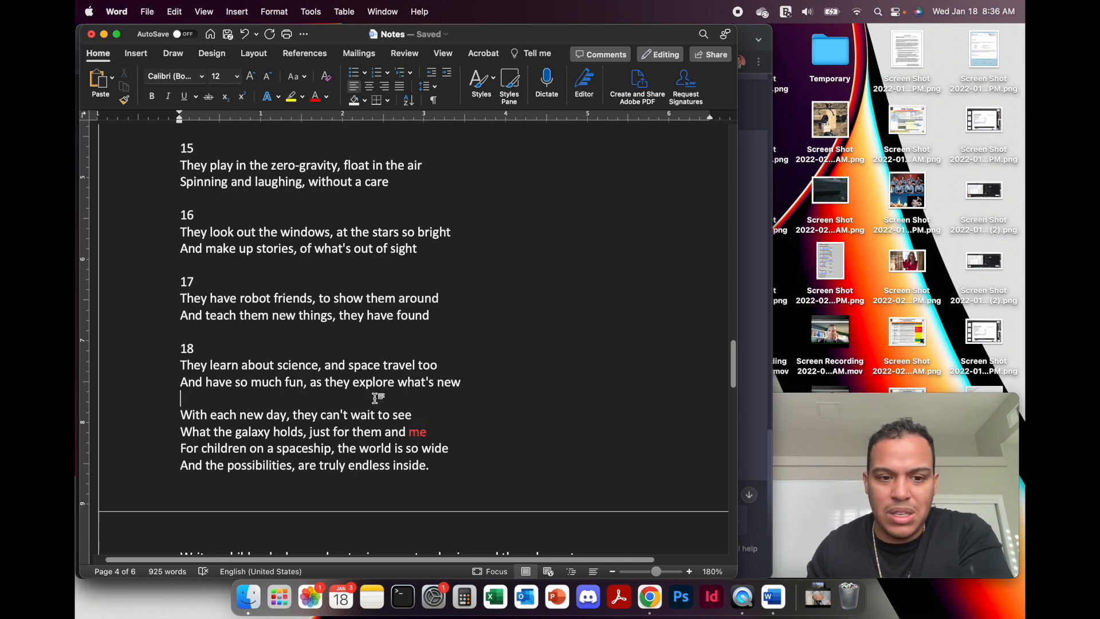
key(Return)
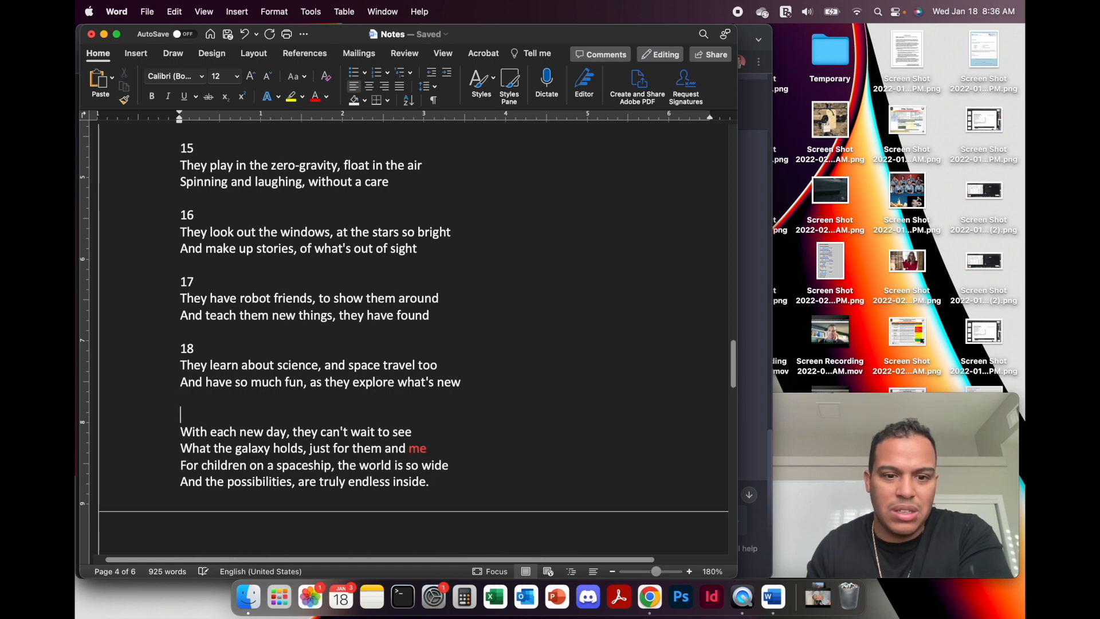
text(19)
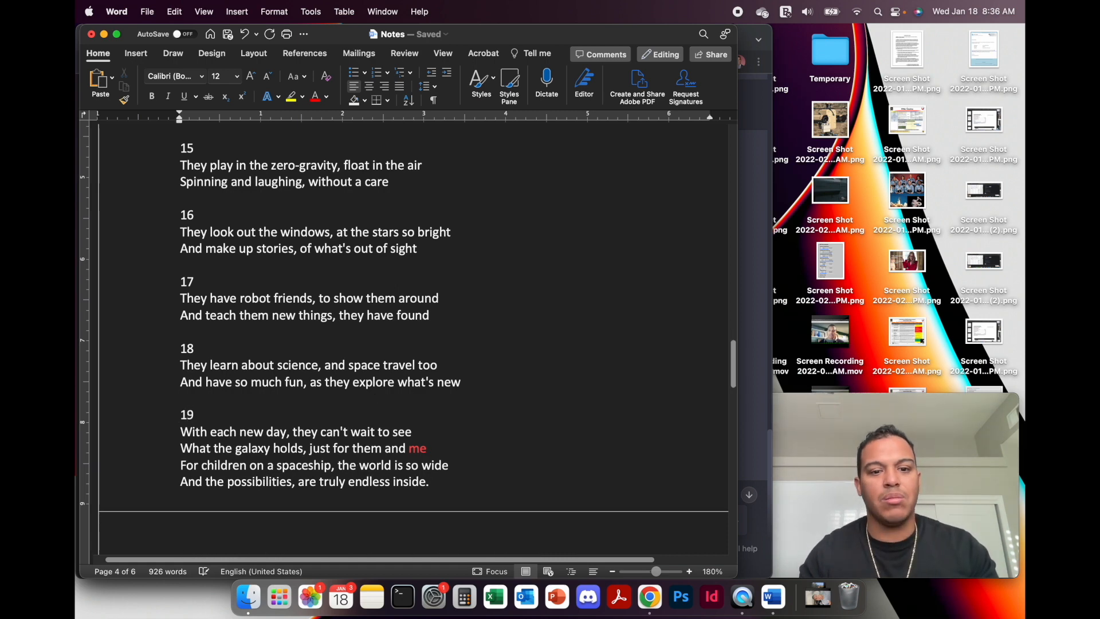
scroll(401, 400, down, 2)
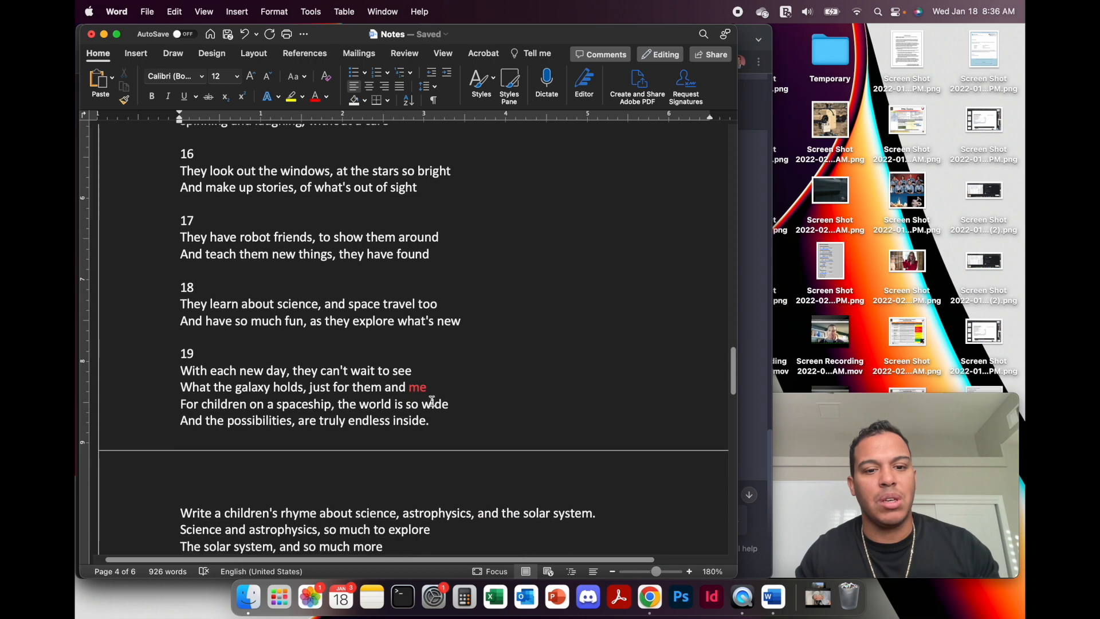
click(439, 390)
key(Return)
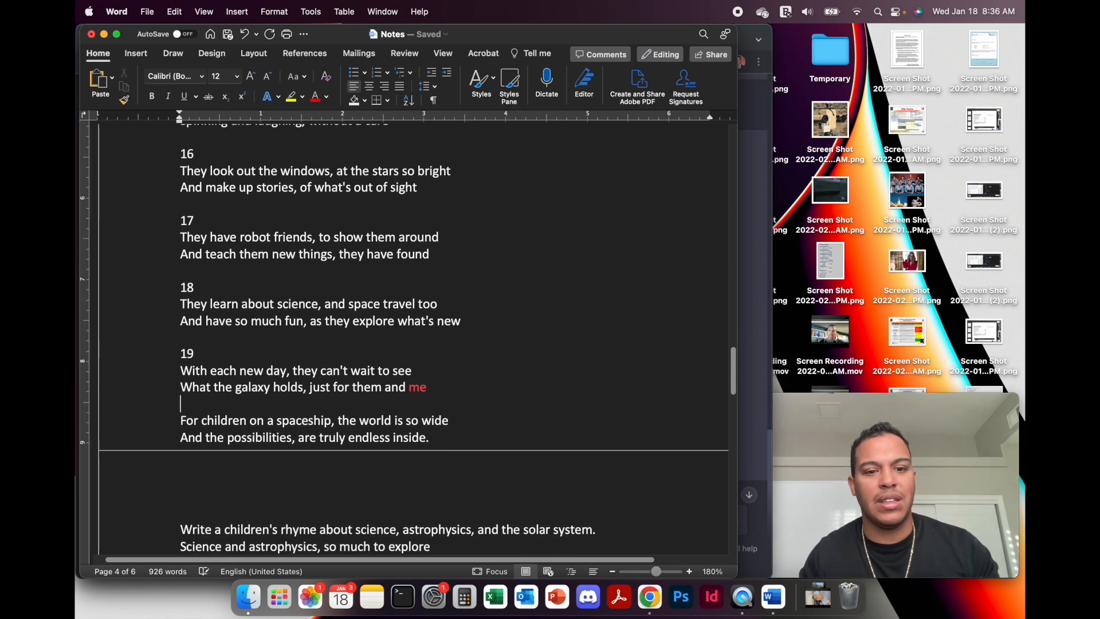
Delete the prompt line above the "Science and astrophysics" rhyme, along with the surplus blank lines.
scroll(469, 387, down, 2)
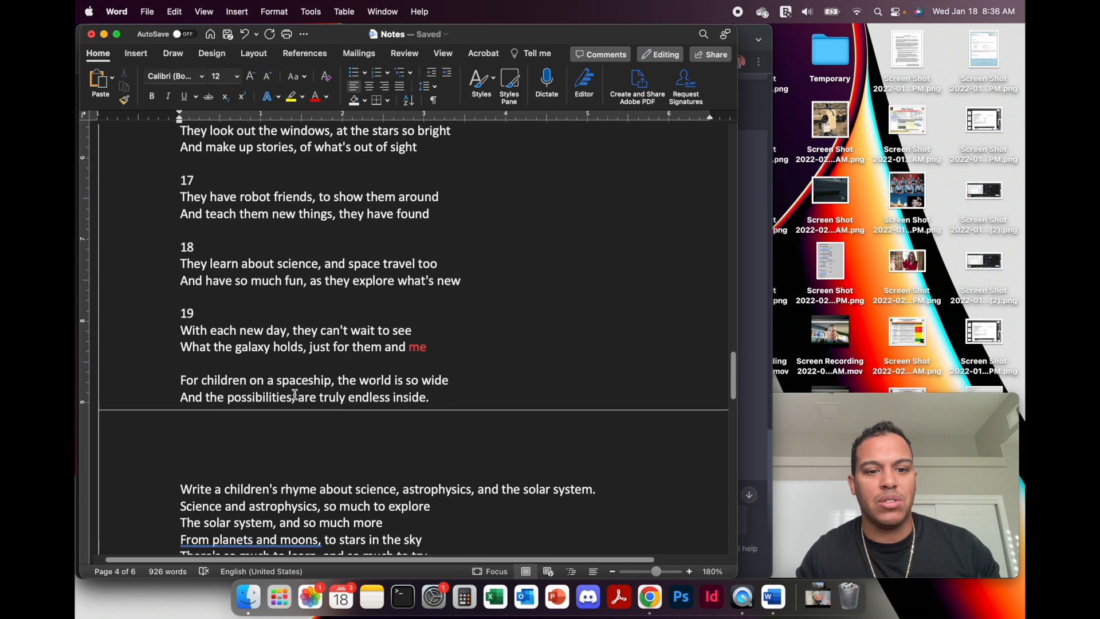
scroll(290, 394, down, 2)
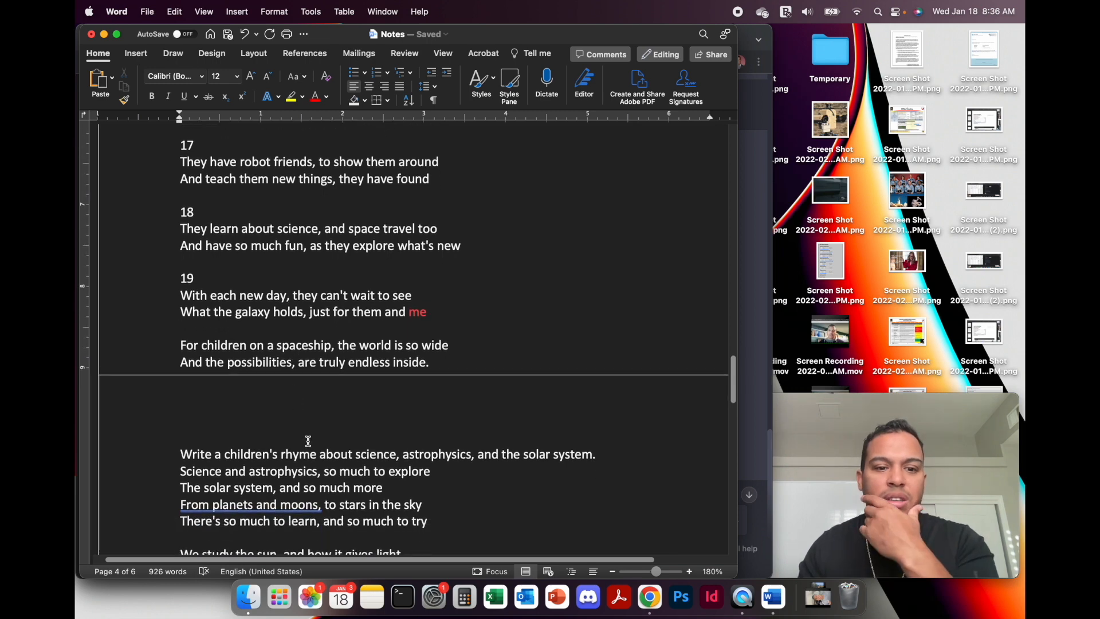
scroll(308, 442, down, 2)
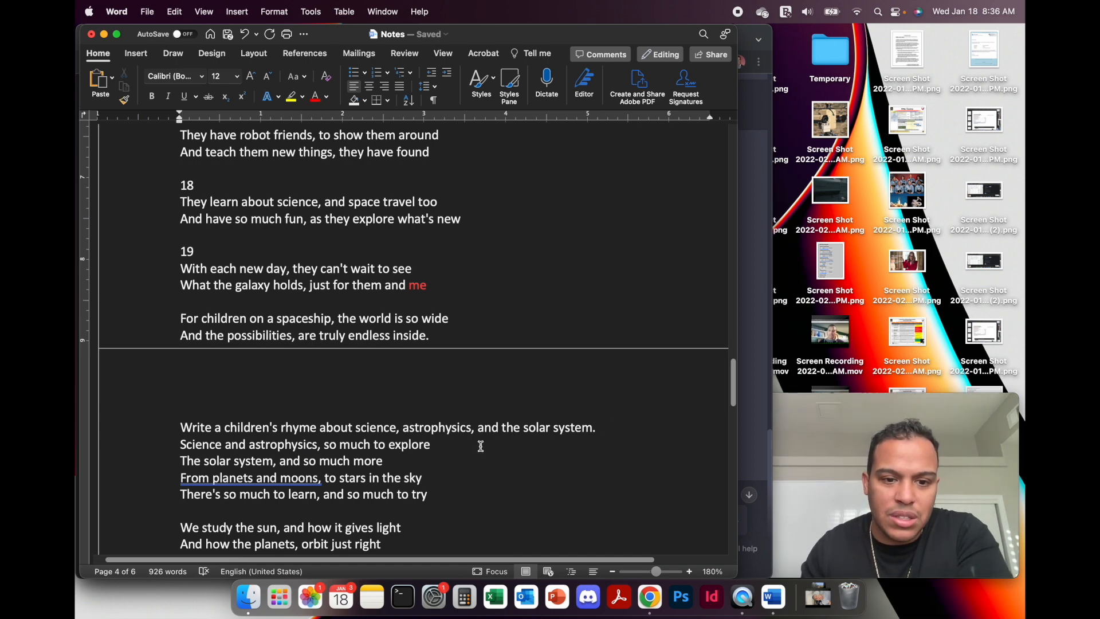
click(607, 427)
key(Return)
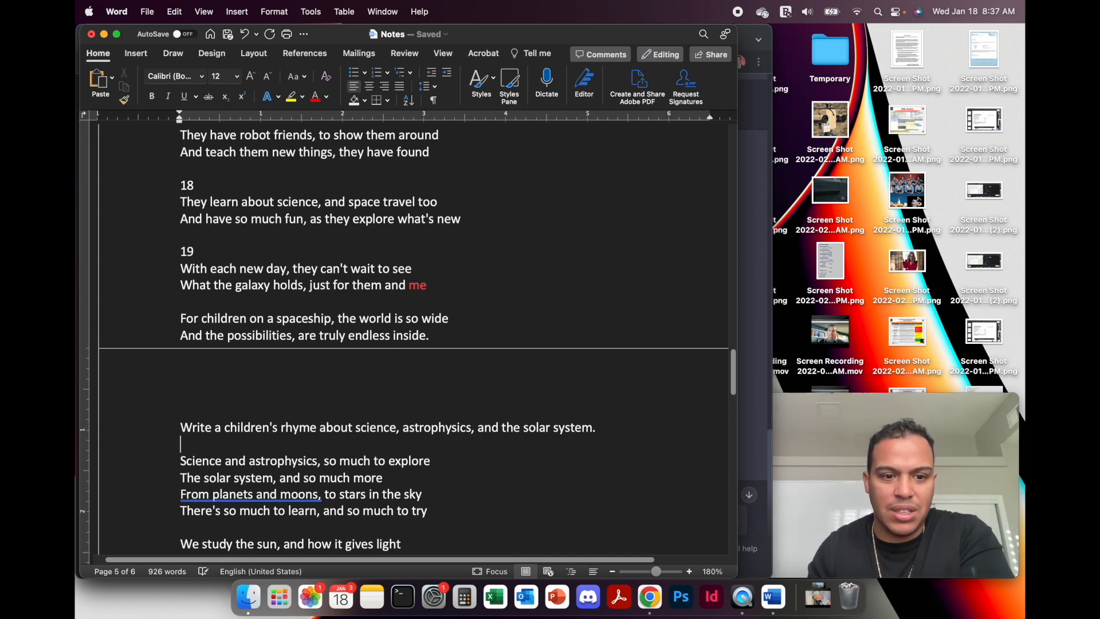
scroll(546, 472, down, 1)
triple_click(605, 415)
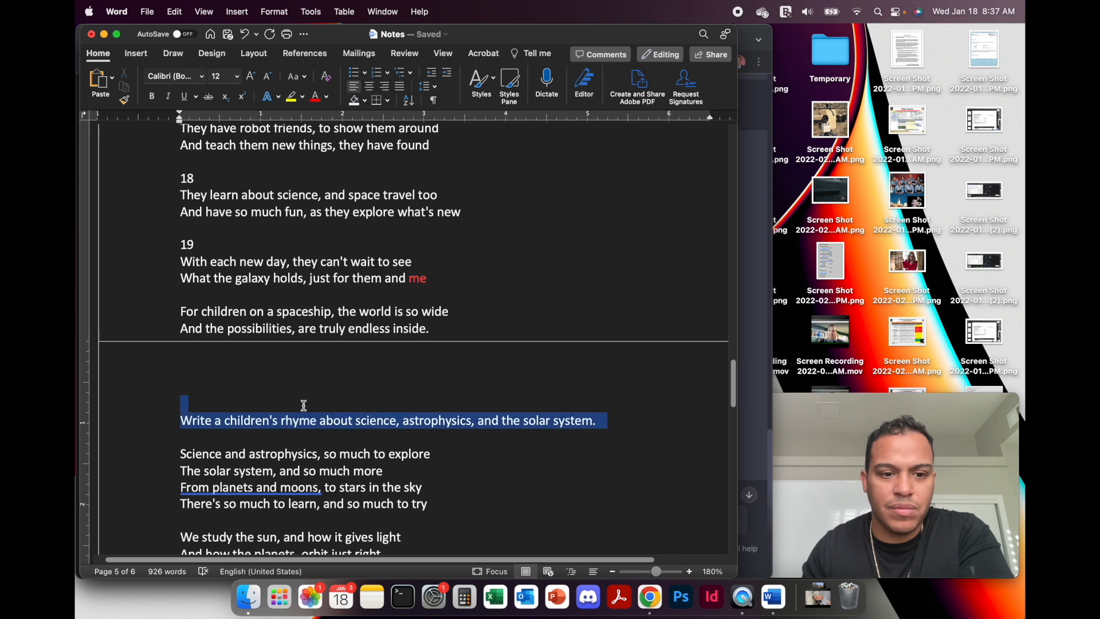
key(BackSpace)
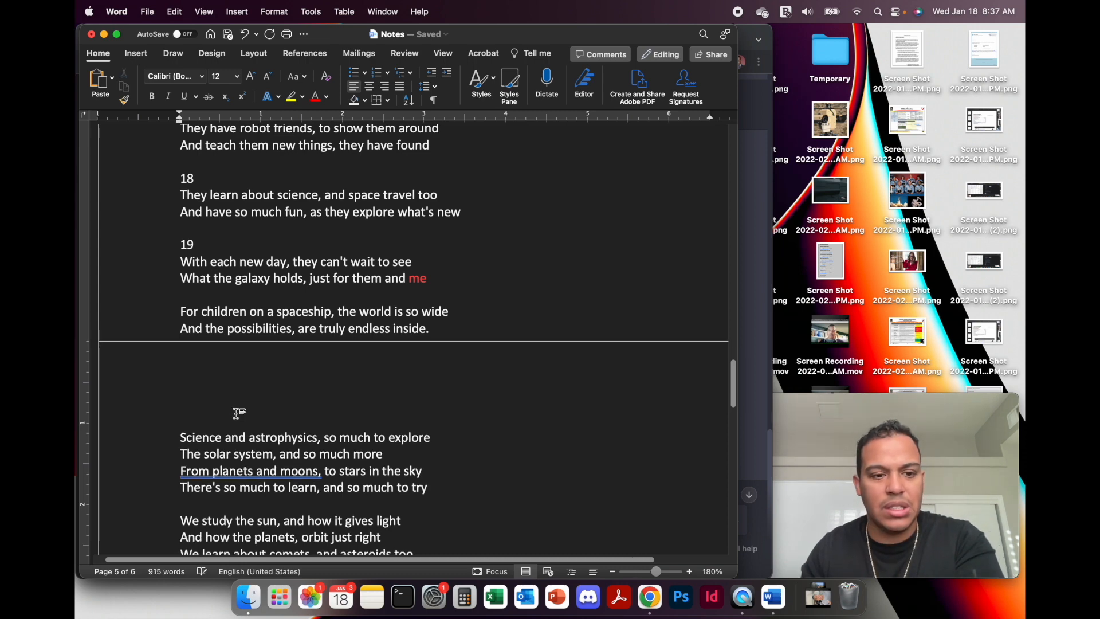
key(Delete)
Shorten "astrophysics" to "physics" in the opening line of the science rhyme.
scroll(259, 375, down, 1)
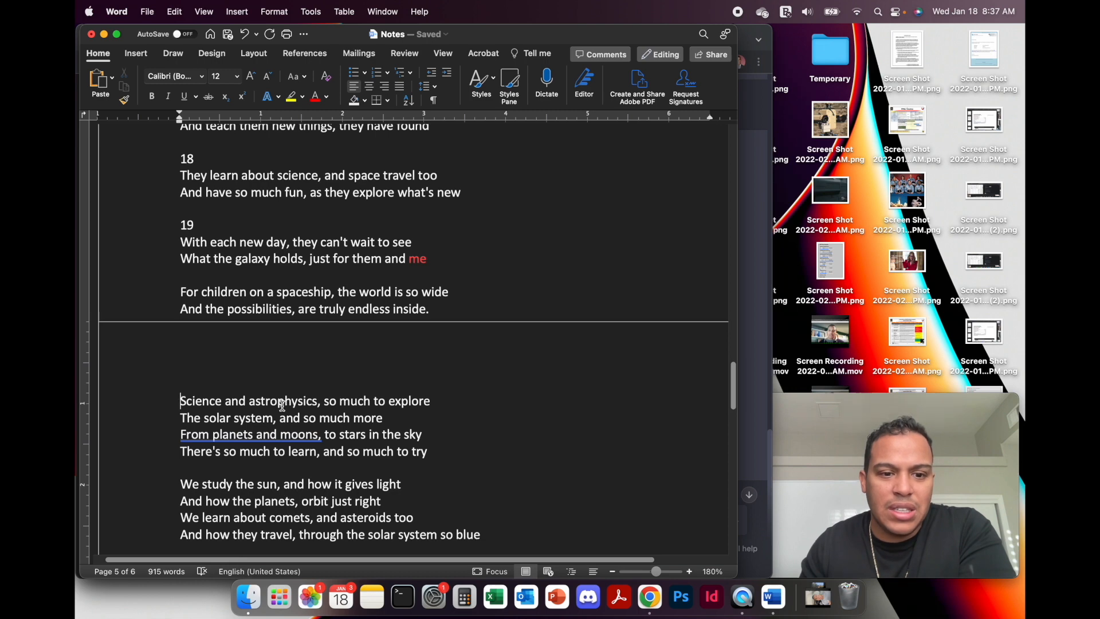
key(BackSpace)
key(BackSpace)
key(BackSpace)
key(BackSpace)
key(BackSpace)
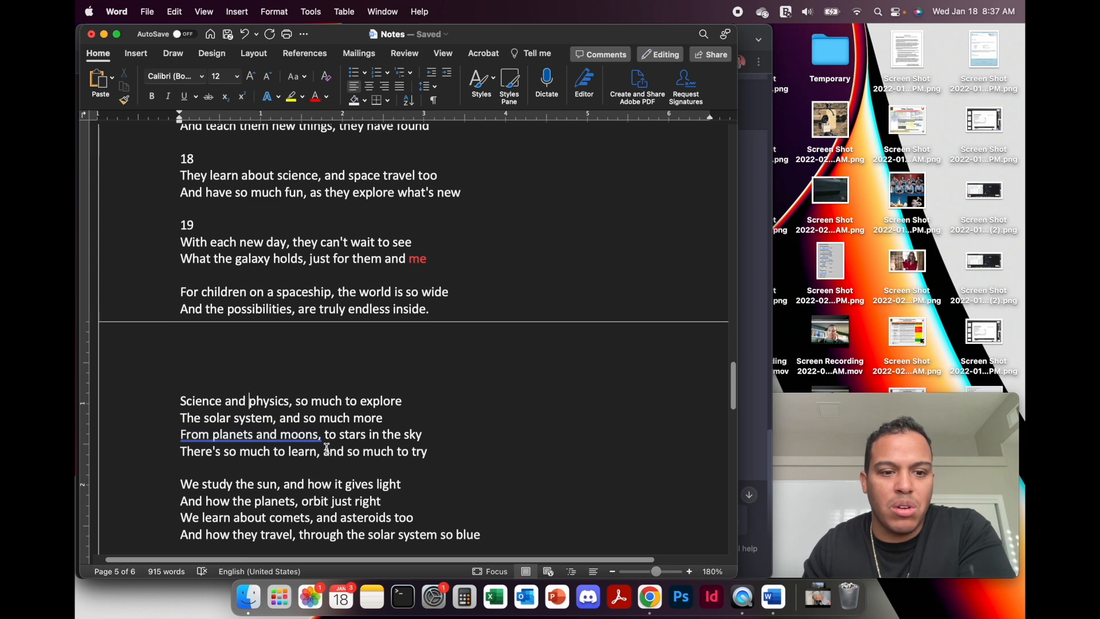
Split the "Science and physics" stanza into two couplets with a blank line after "The solar system, and so much more".
click(420, 419)
key(Return)
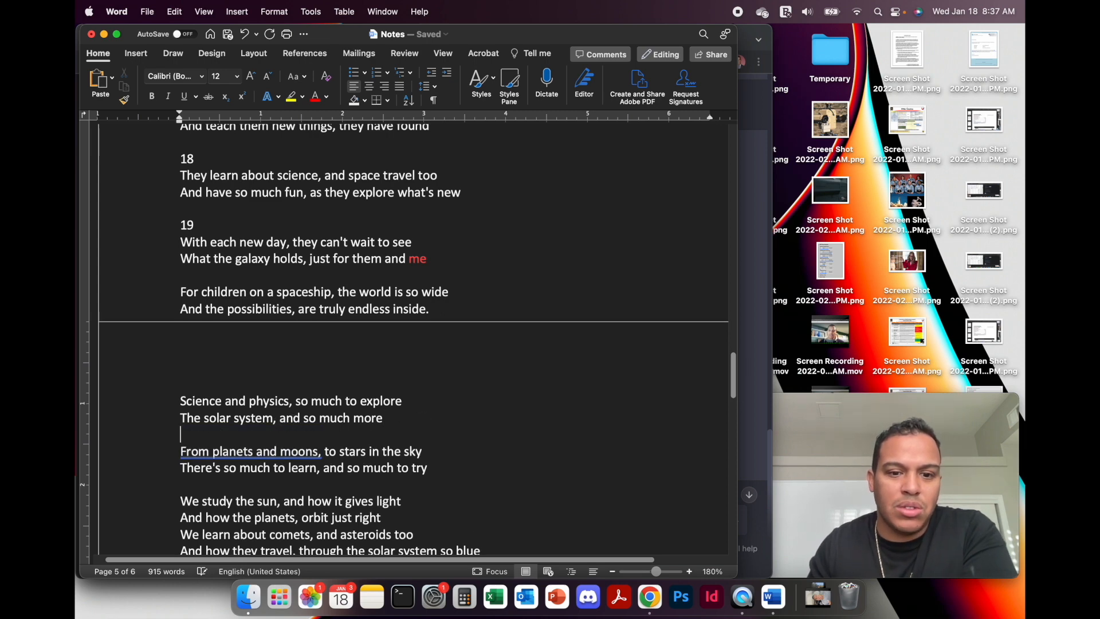
scroll(400, 451, down, 1)
scroll(400, 450, down, 1)
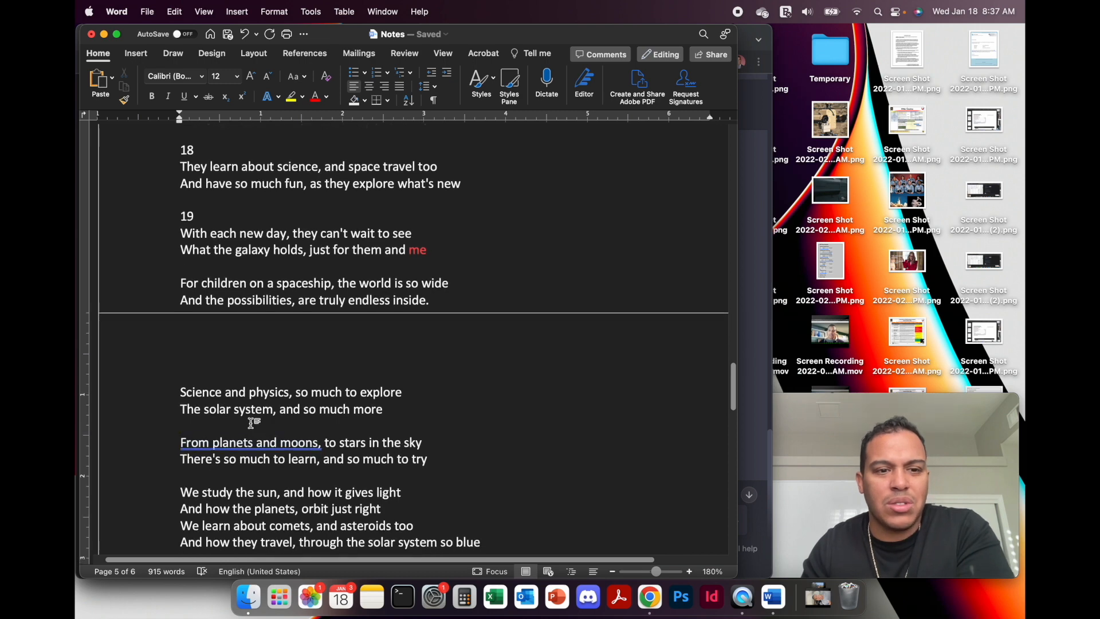
scroll(253, 422, down, 5)
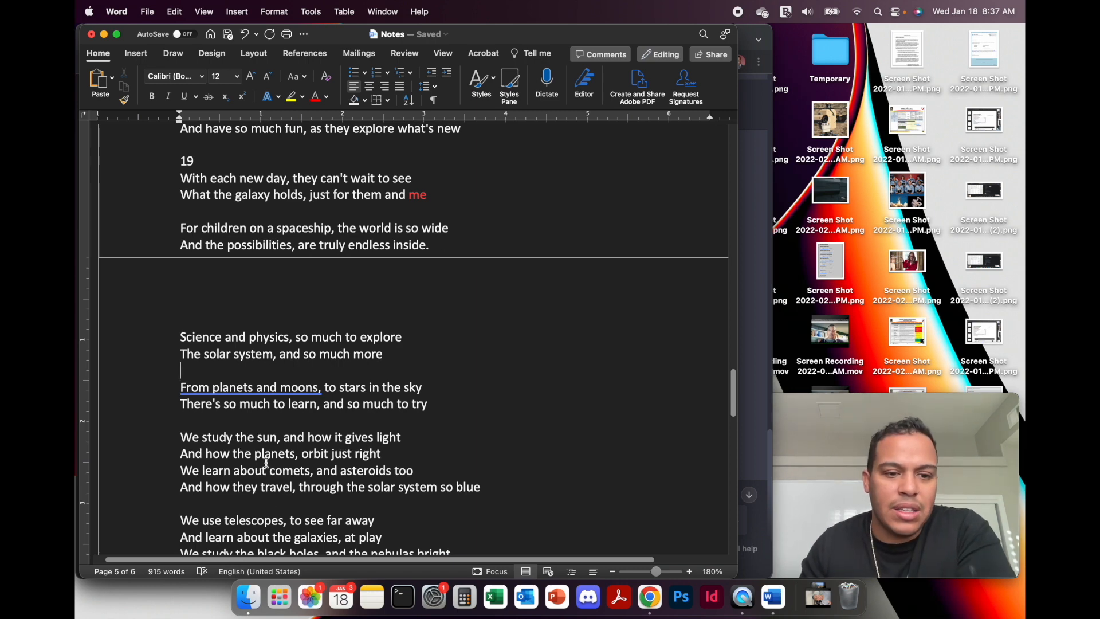
Split the "We study the sun" stanza into two couplets with a blank line and color its closing word "blue" red.
click(393, 455)
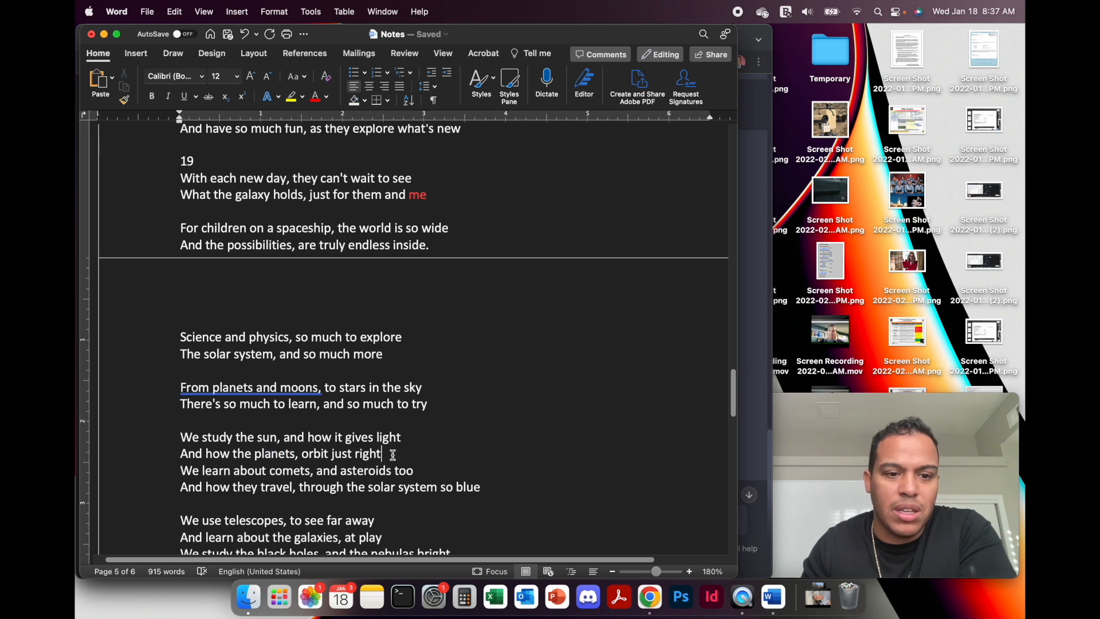
key(Return)
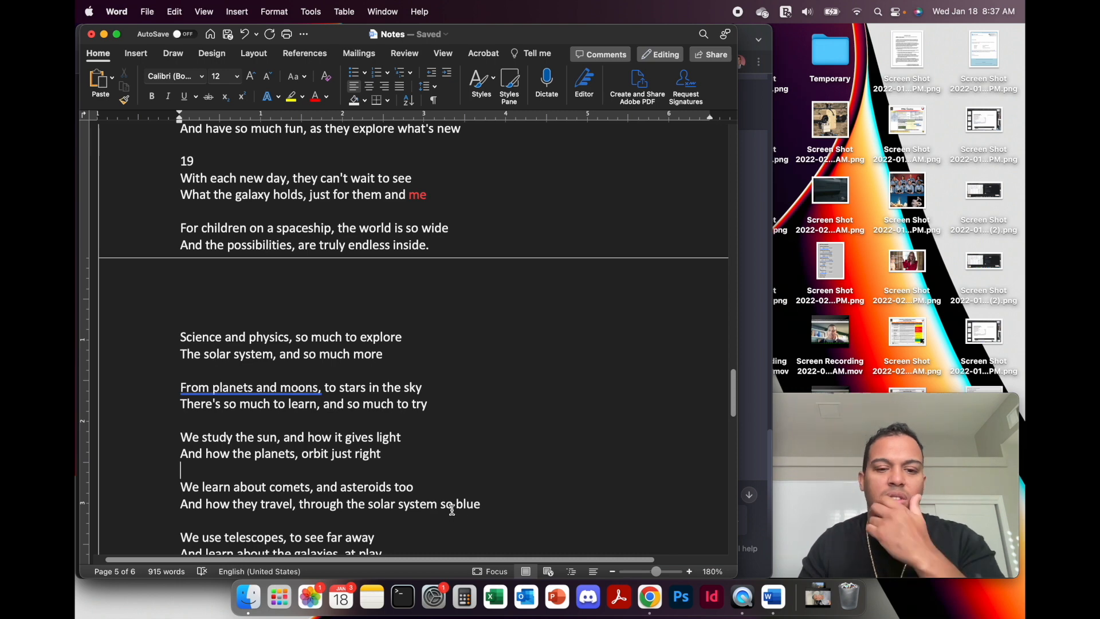
drag(484, 508, 456, 508)
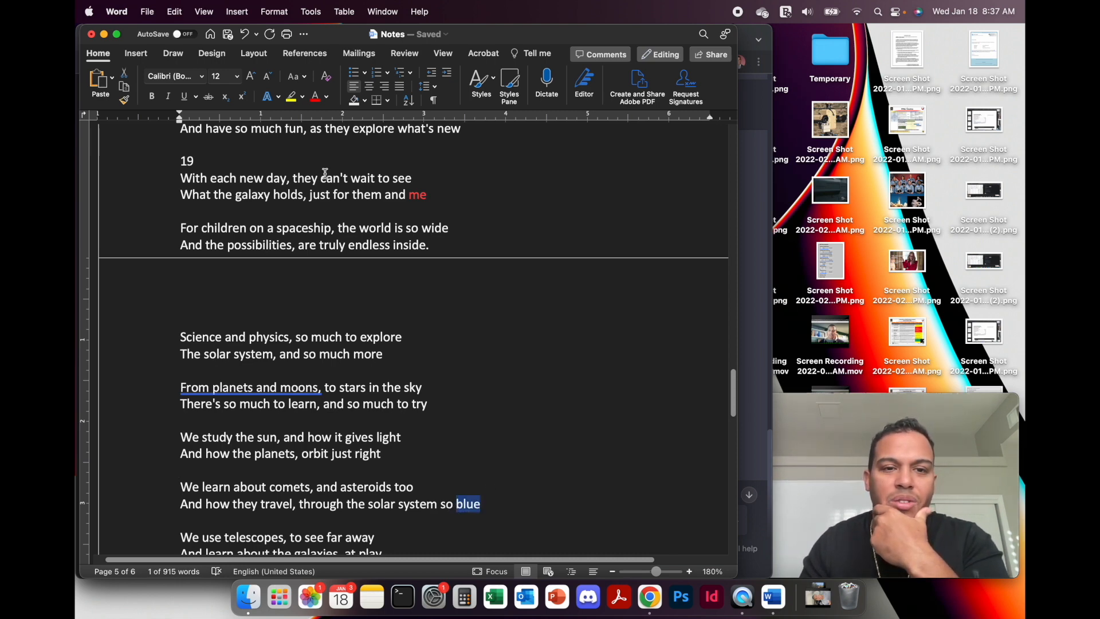
click(317, 101)
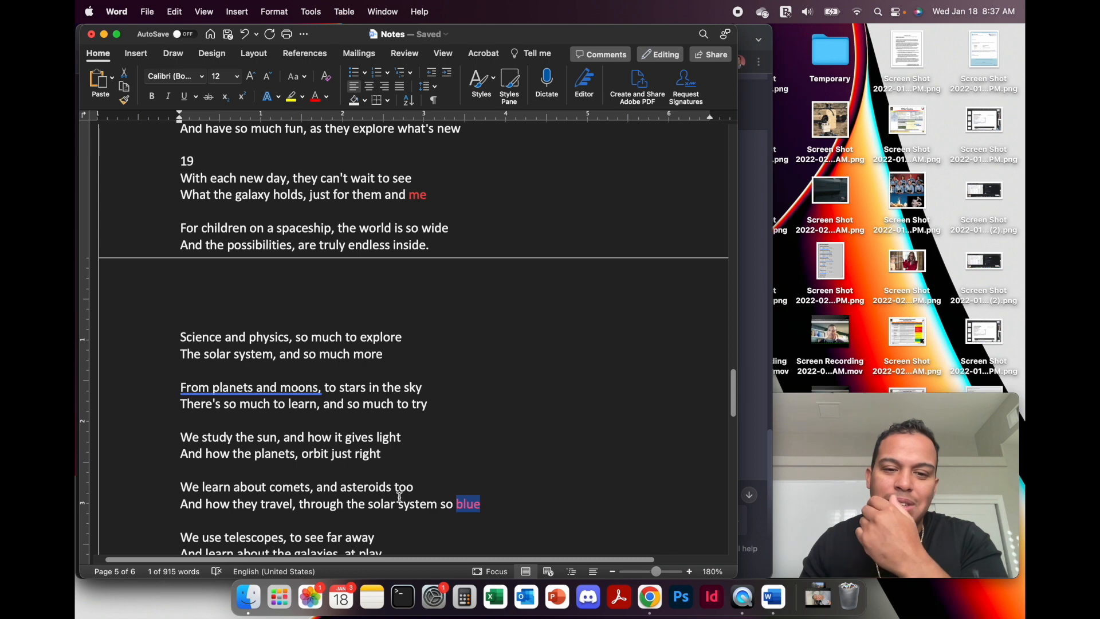
Split the "We use telescopes" stanza into two couplets with a blank line after "And learn about the galaxies, at play".
scroll(373, 496, down, 2)
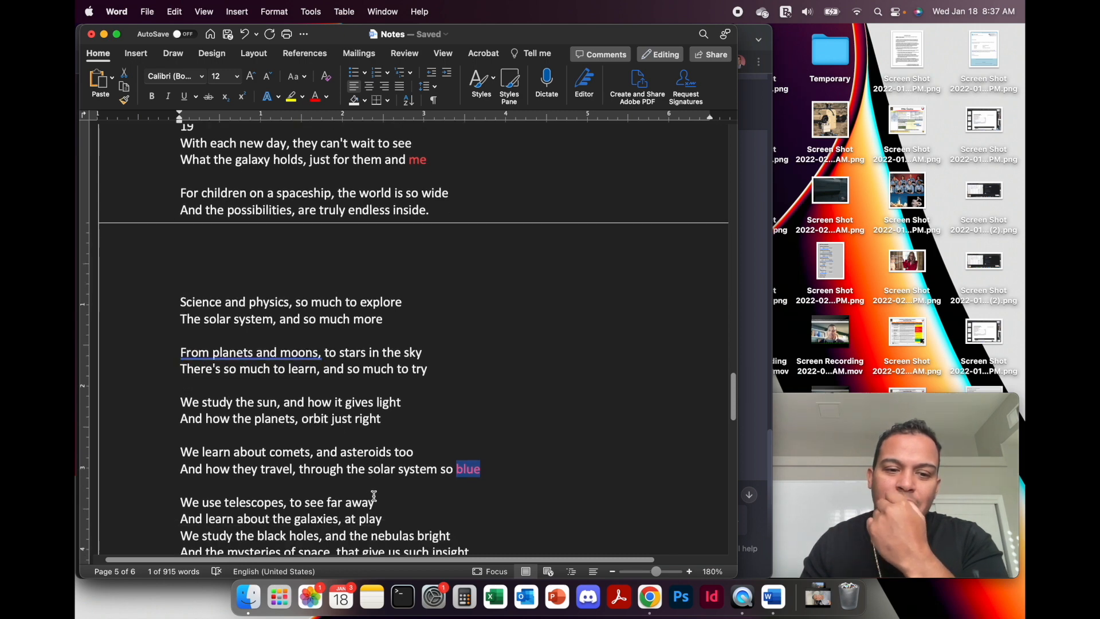
scroll(373, 494, down, 1)
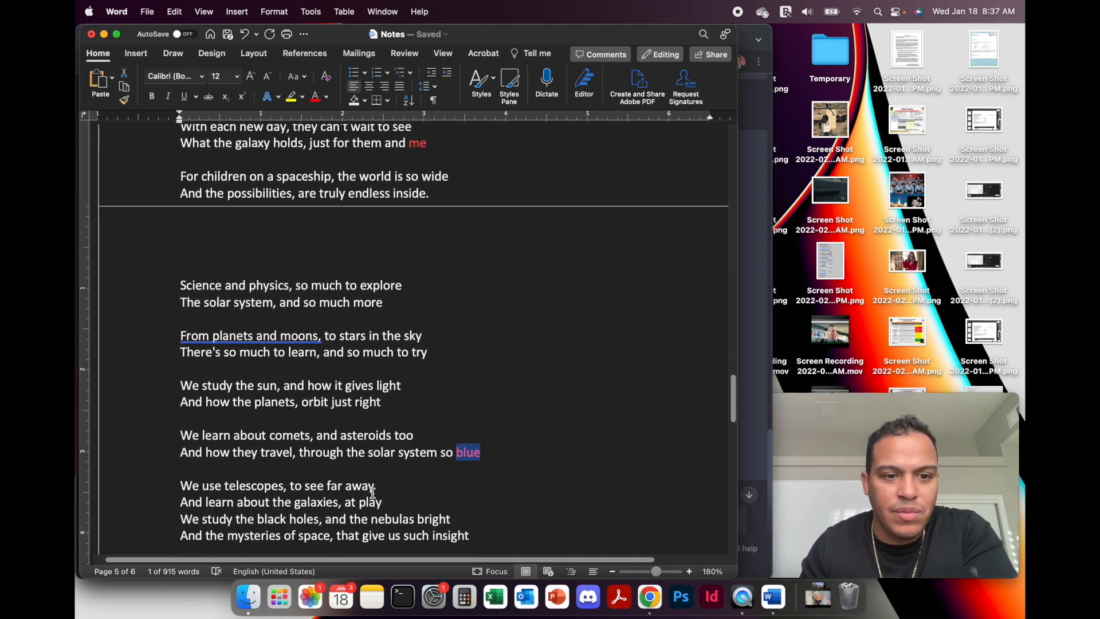
scroll(370, 487, down, 1)
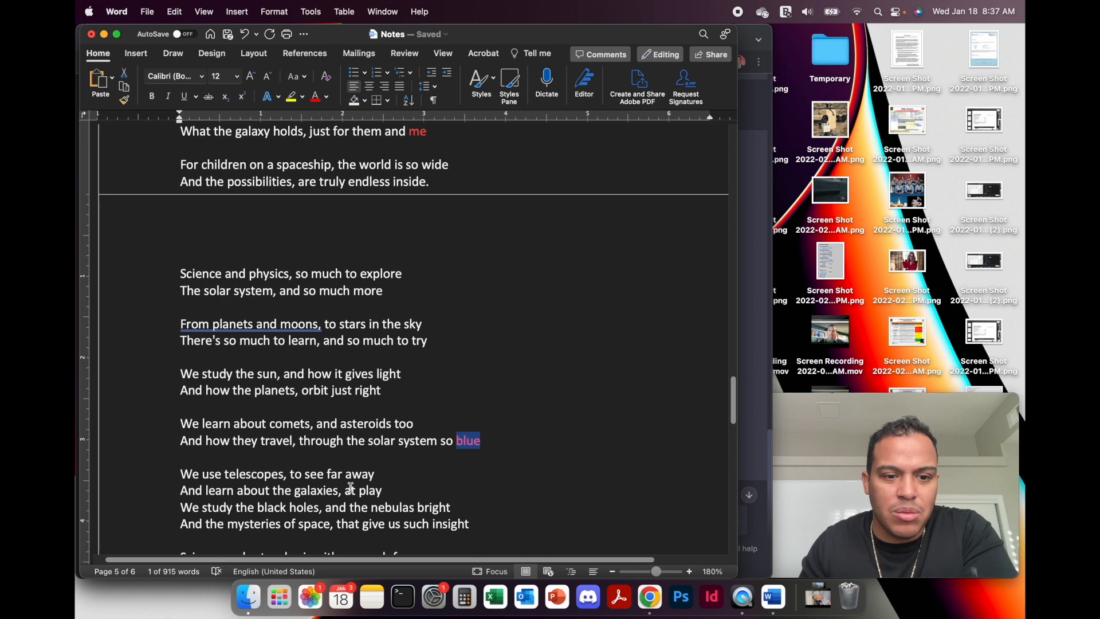
click(401, 492)
key(Return)
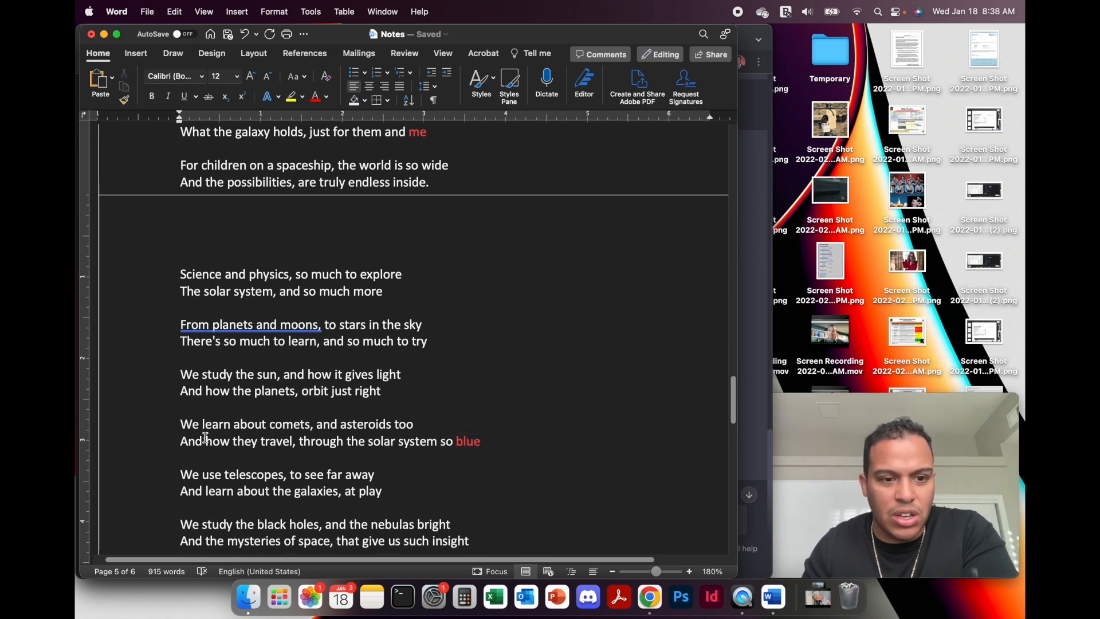
Replace "We" with "They" at the start of the "study the sun" and "learn about comets" lines.
scroll(205, 419, up, 1)
drag(200, 393, 181, 393)
text(They)
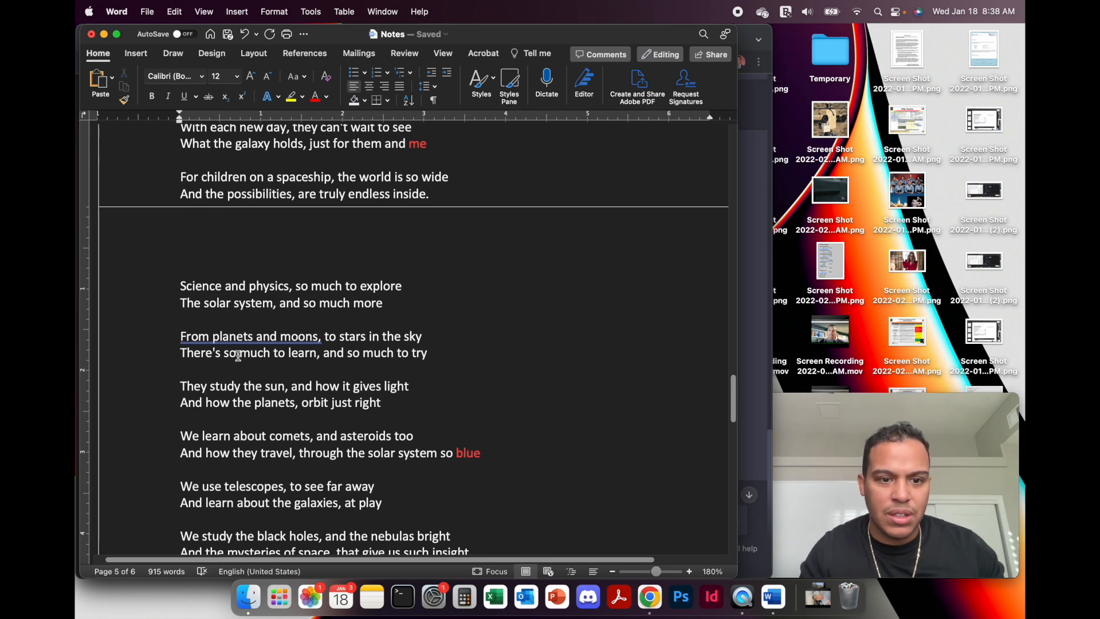
double_click(200, 439)
text(They)
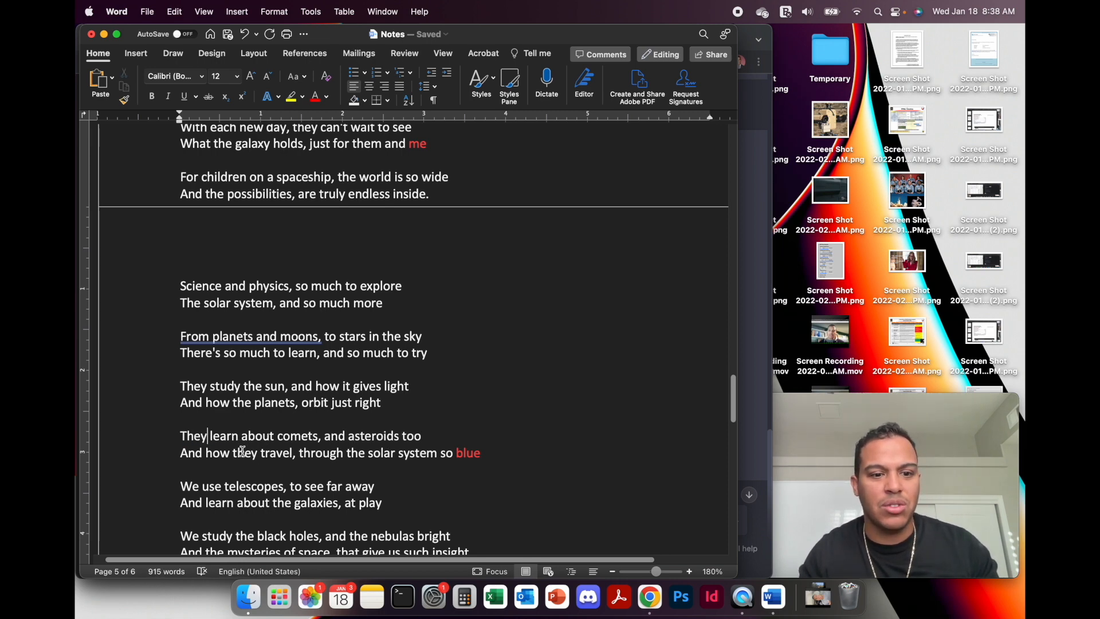
Replace "We" with "They" at the start of the "use telescopes" and "study the black holes" lines.
scroll(325, 456, down, 1)
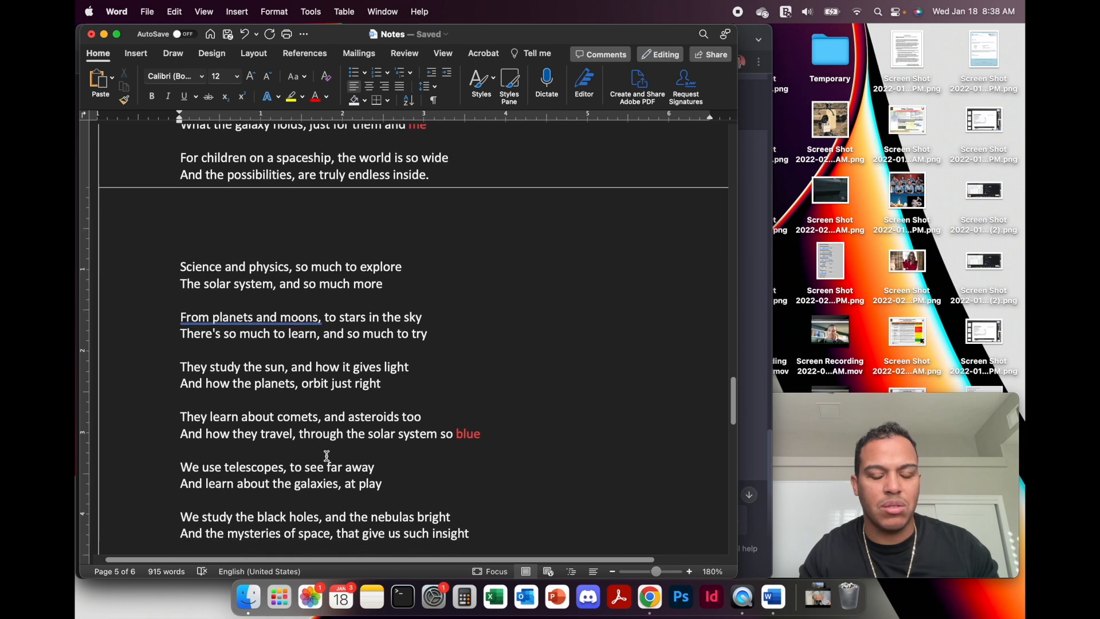
scroll(327, 456, down, 1)
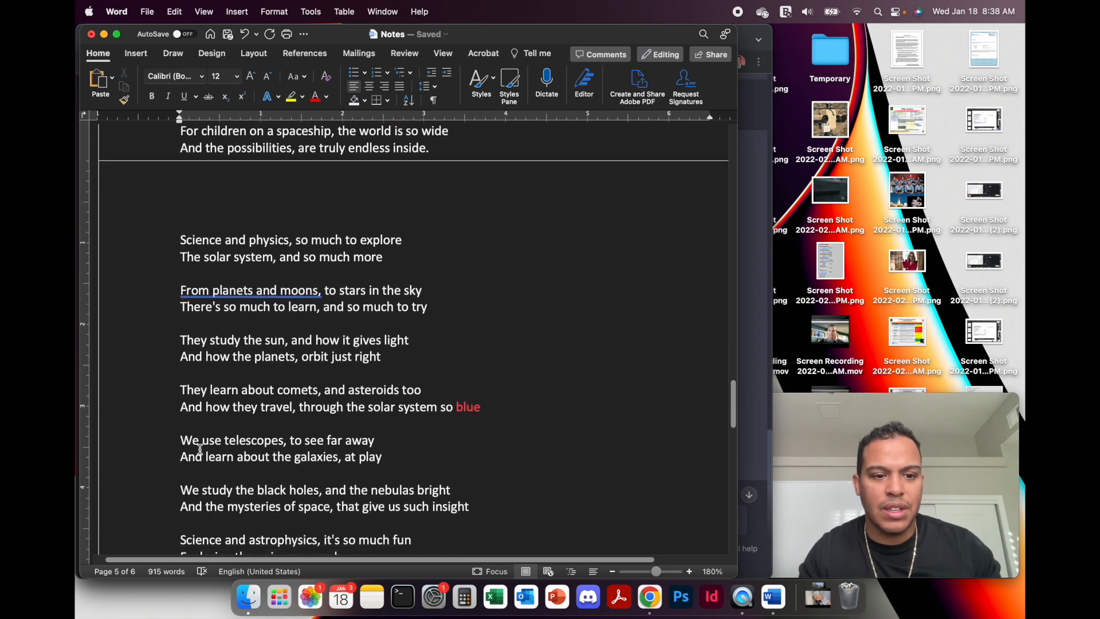
double_click(189, 441)
text(They)
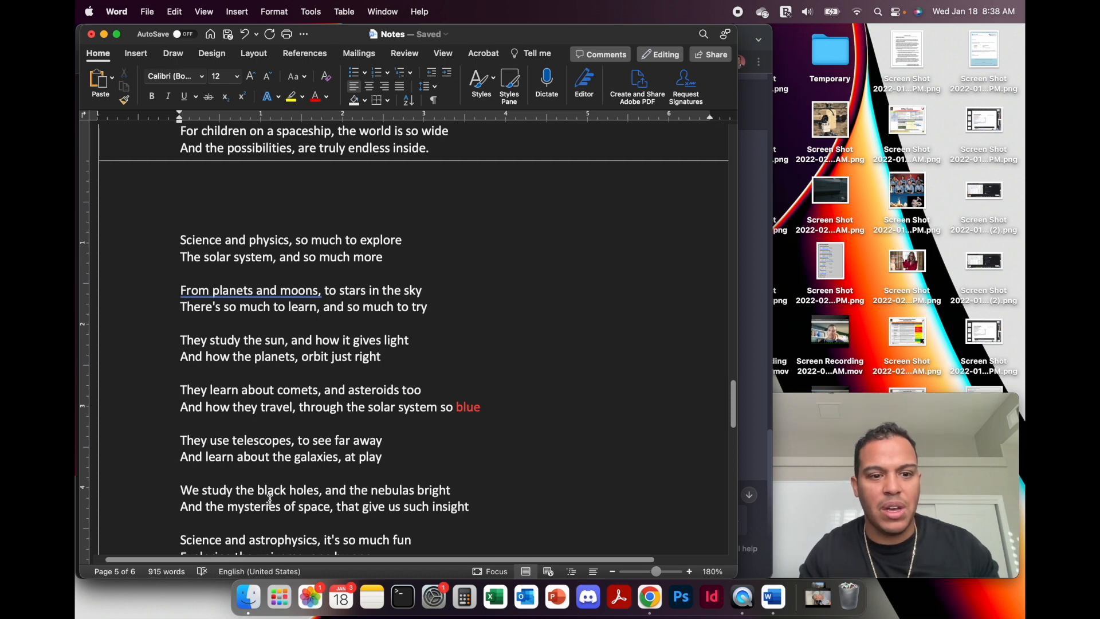
scroll(277, 462, down, 1)
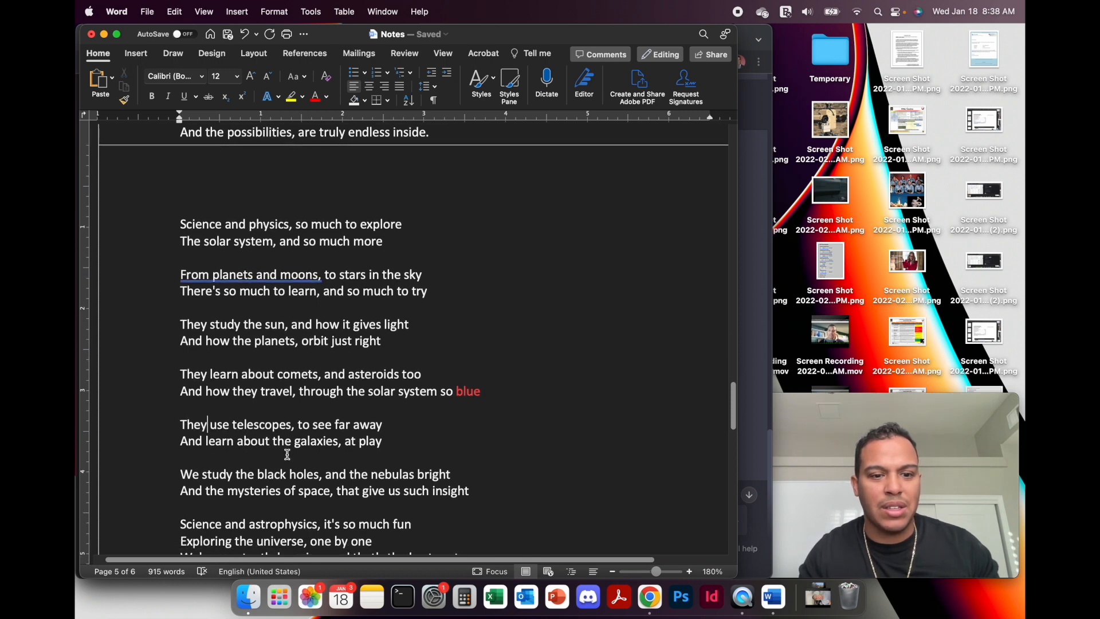
scroll(289, 453, down, 2)
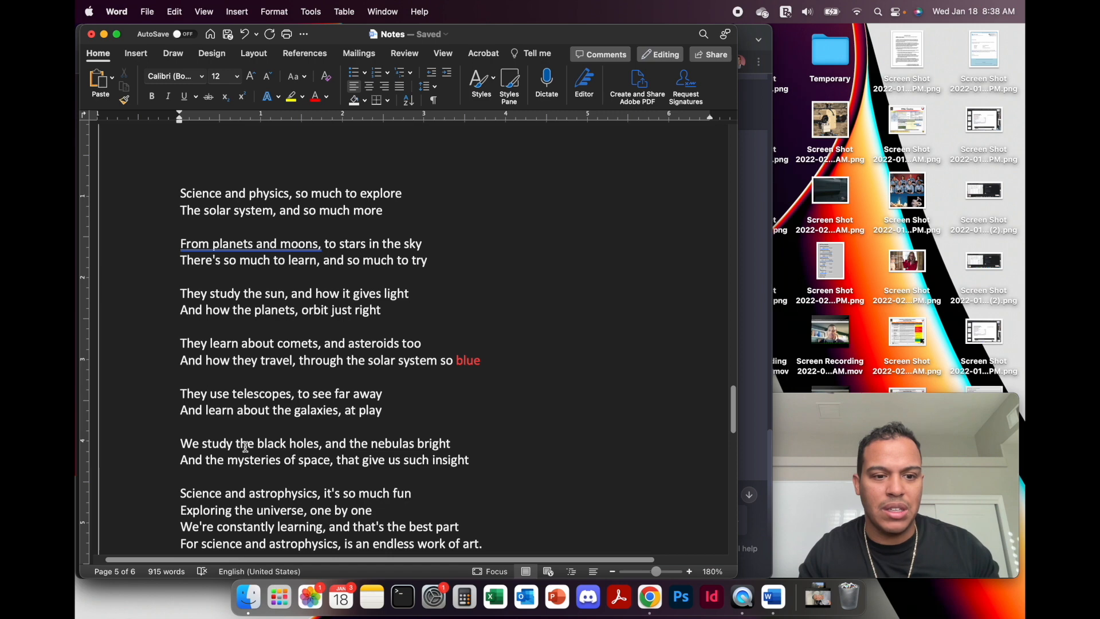
double_click(196, 446)
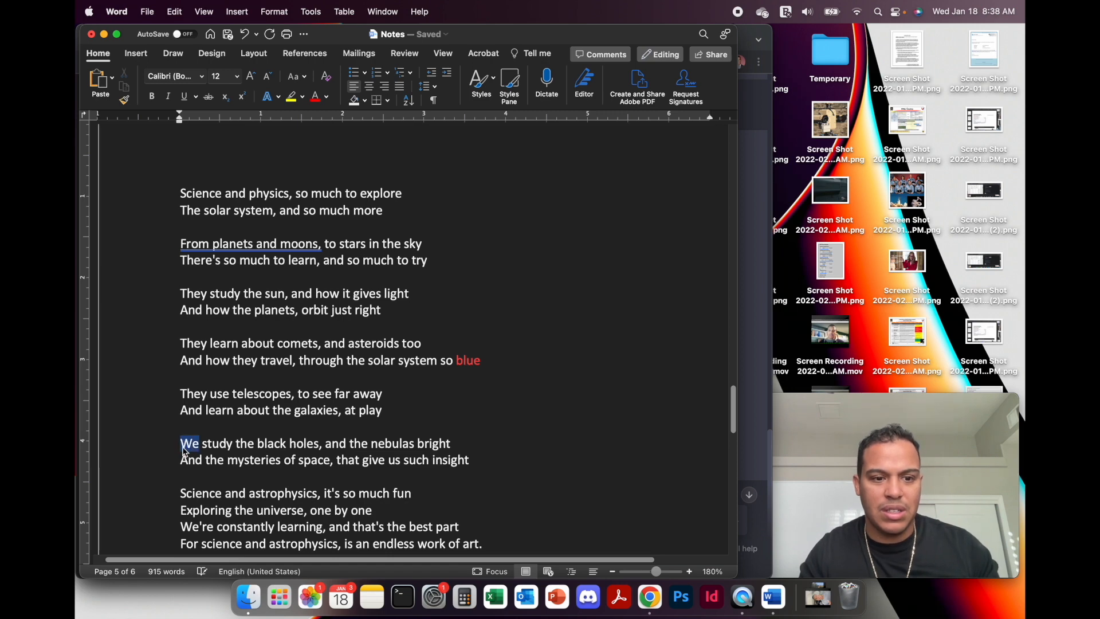
text(They)
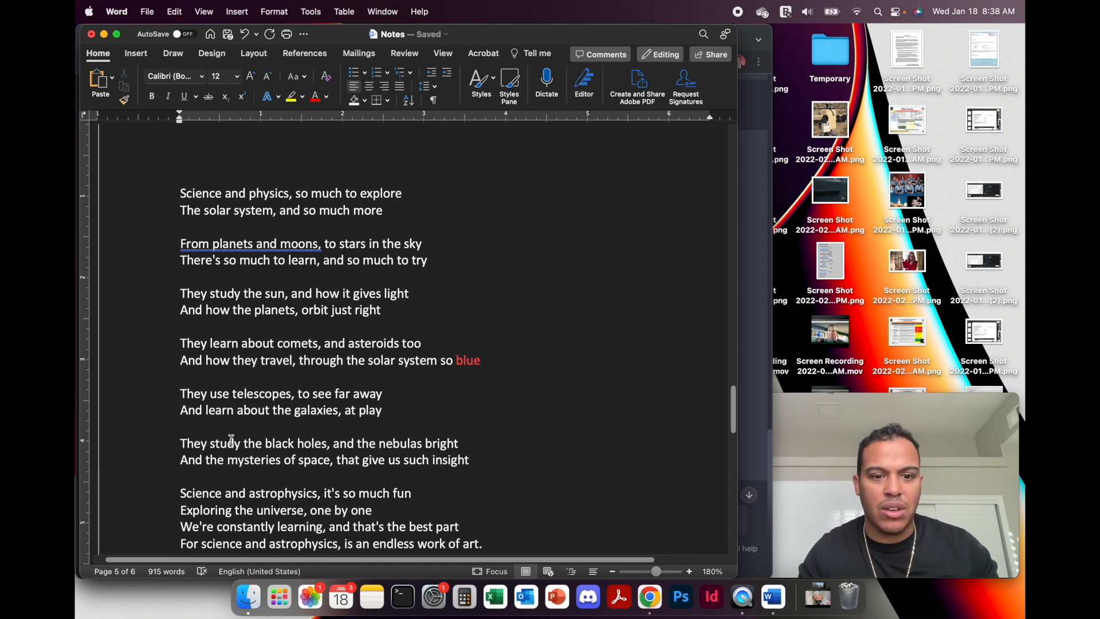
Shorten "astrophysics" to "physics" in the "it's so much fun" line and insert a blank line after "Exploring the universe, one by one".
scroll(286, 462, down, 1)
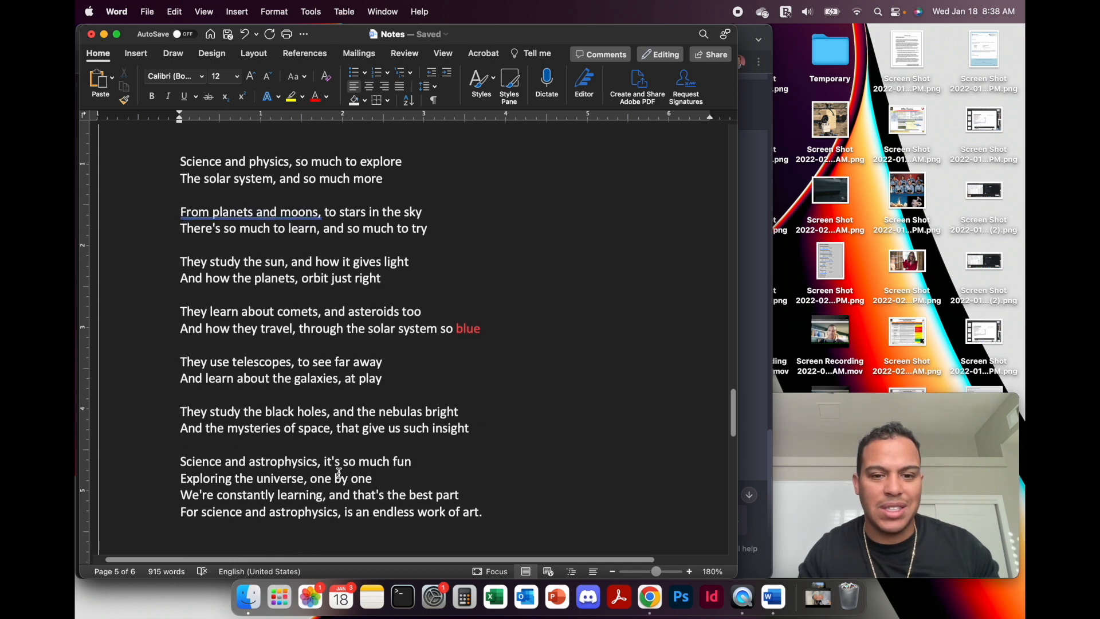
click(256, 461)
key(Delete)
key(Delete)
key(Delete)
key(Delete)
key(Delete)
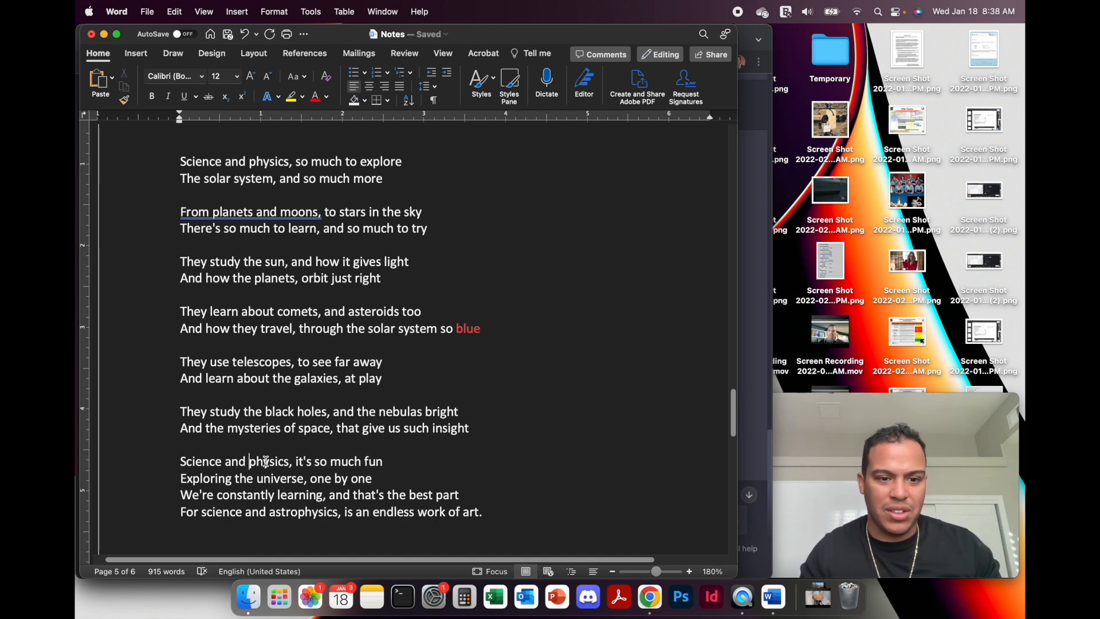
click(374, 479)
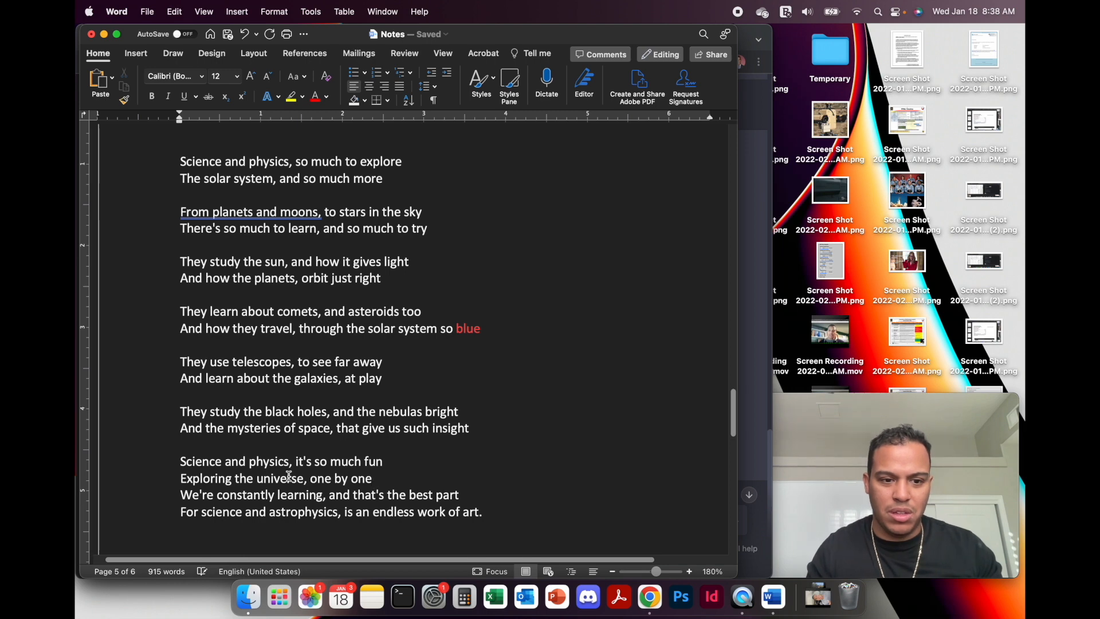
key(Return)
Shorten "astrophysics" to "physics" in the closing line "is an endless work of art" of the split stanzas.
scroll(378, 470, down, 2)
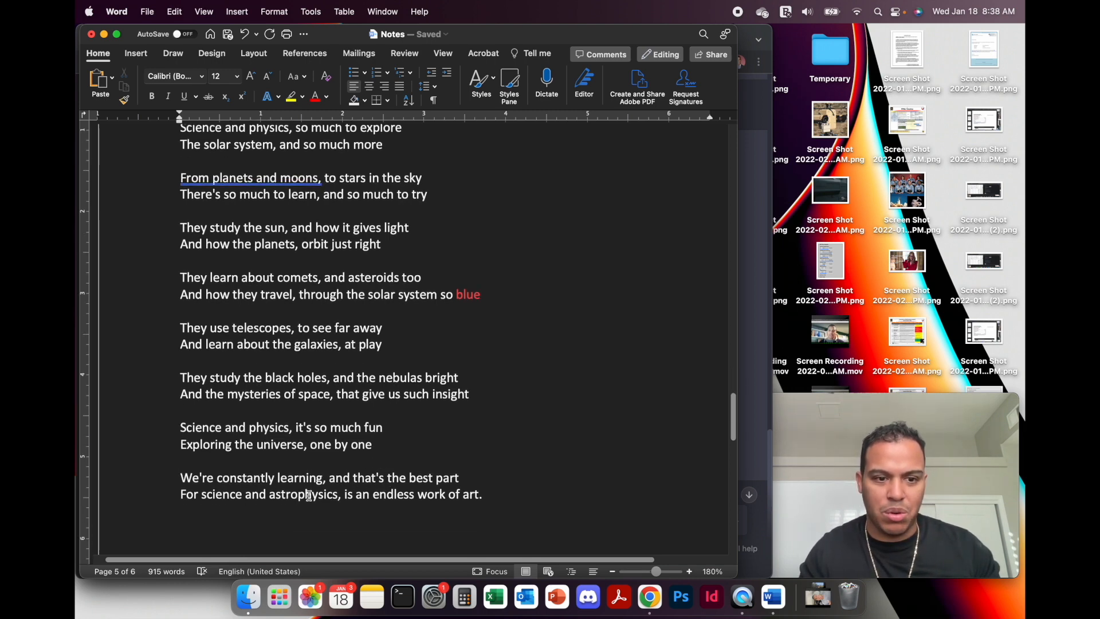
key(BackSpace)
key(BackSpace)
key(BackSpace)
key(BackSpace)
key(BackSpace)
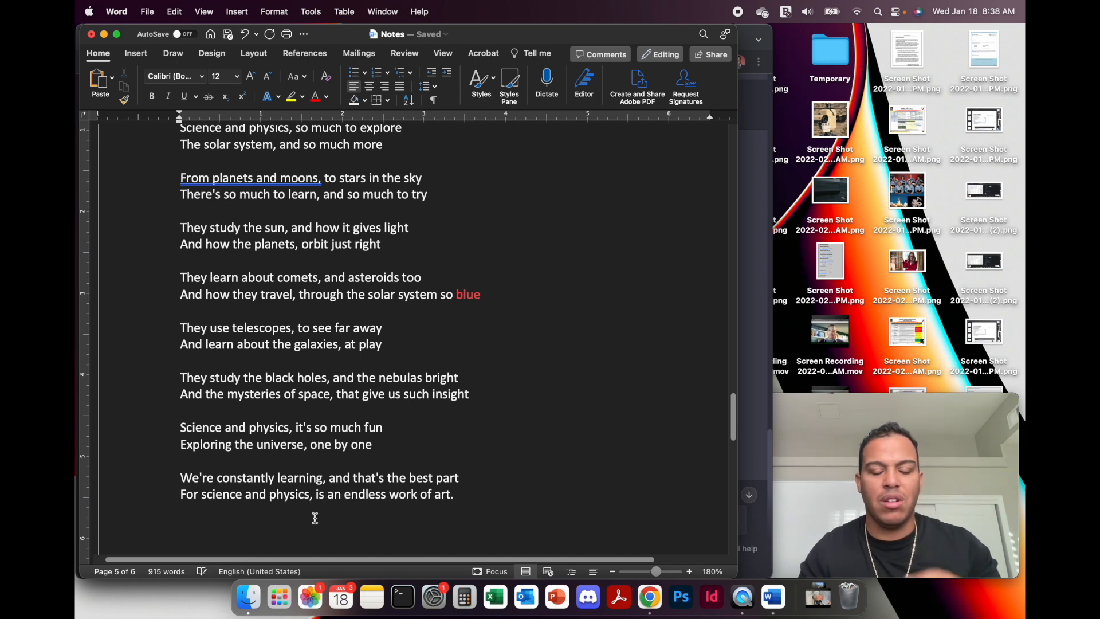
Compare the numbered spaceship pages and edited science couplets with the unsplit "Children on a spaceship" stanzas further down.
scroll(394, 414, down, 3)
scroll(394, 414, down, 3)
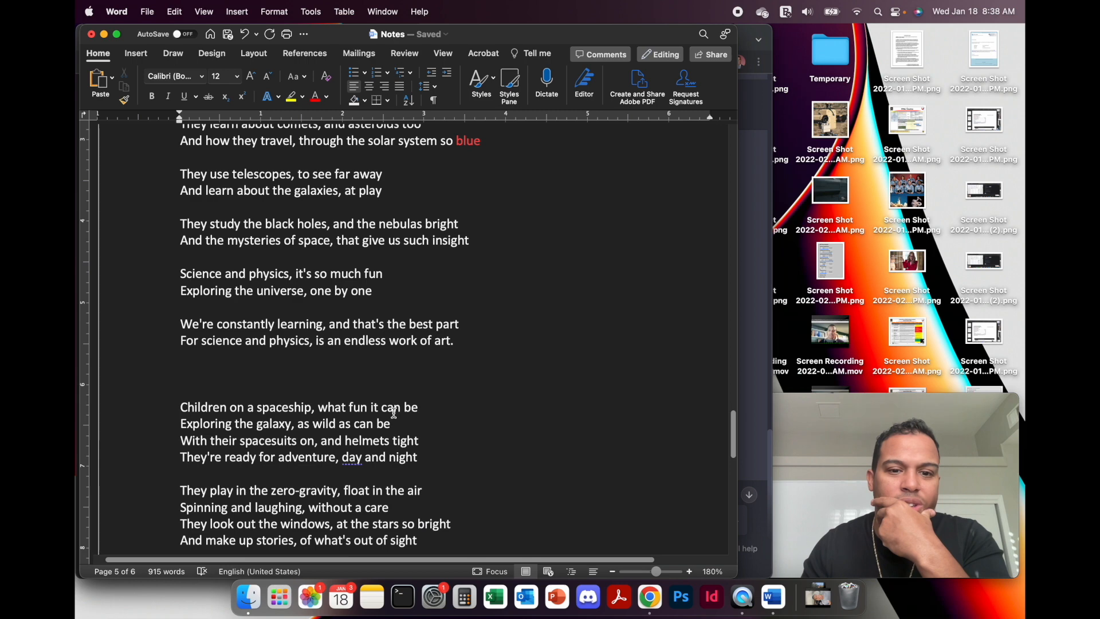
scroll(395, 413, up, 1)
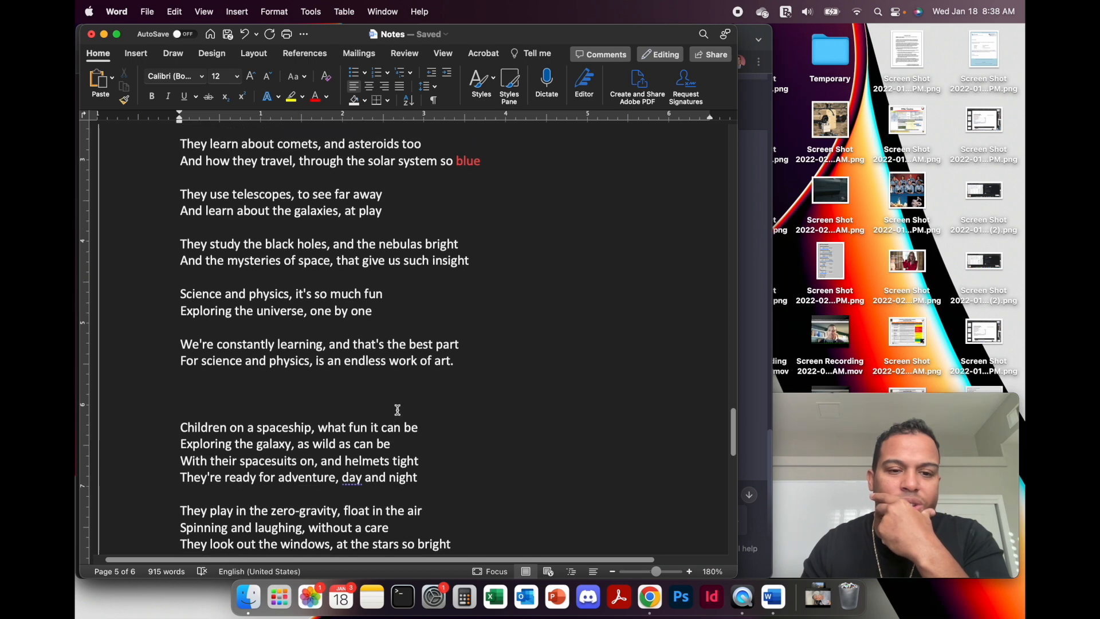
scroll(398, 410, up, 20)
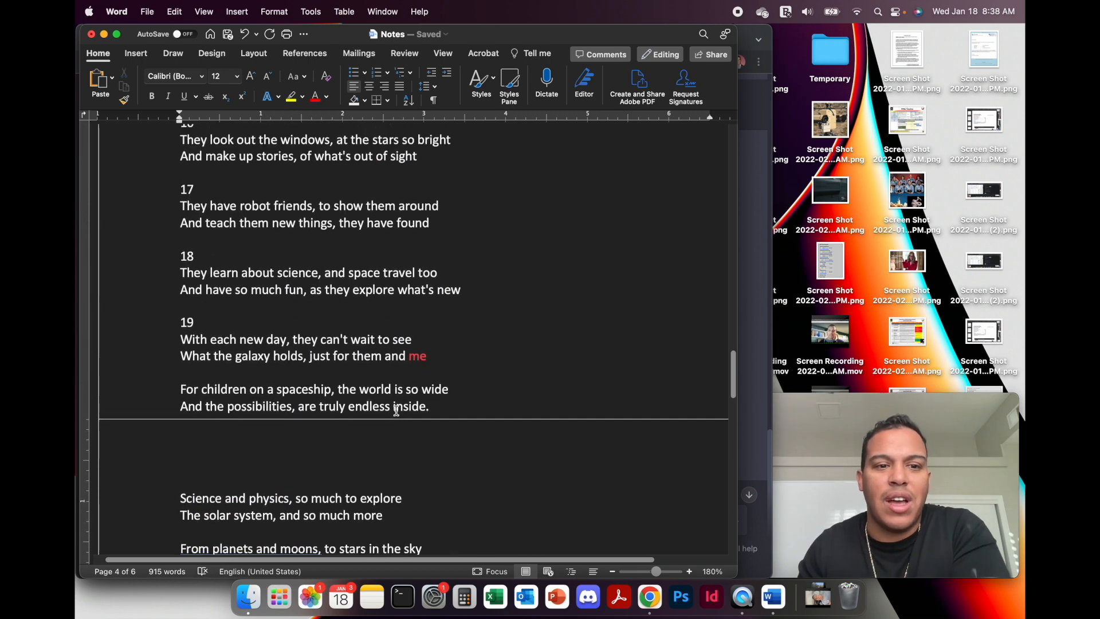
scroll(397, 410, up, 2)
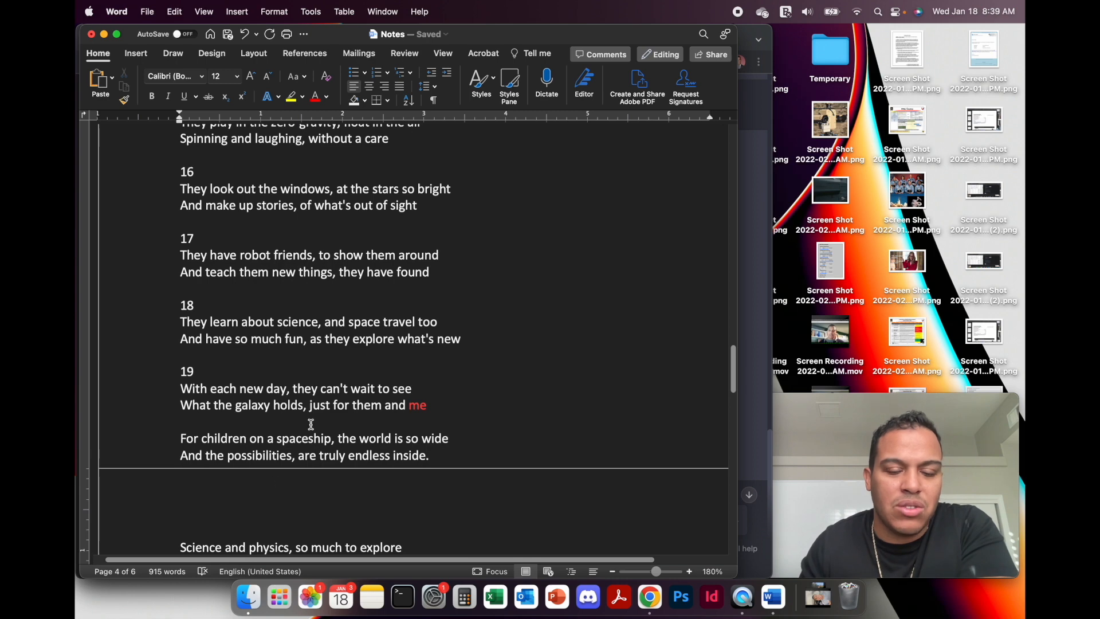
scroll(312, 425, down, 10)
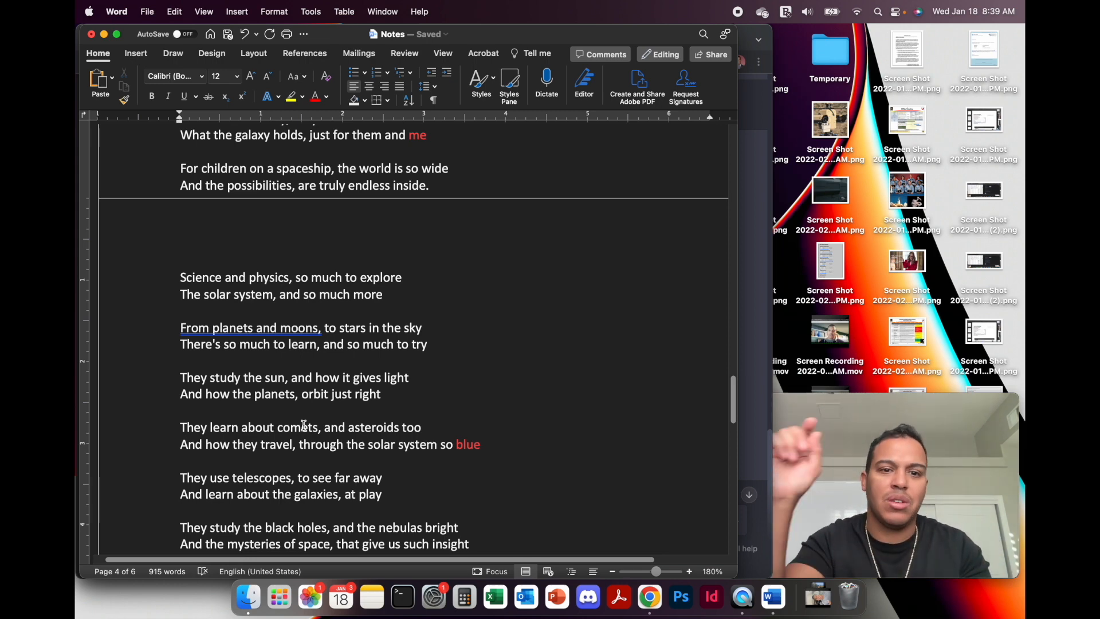
scroll(305, 424, down, 5)
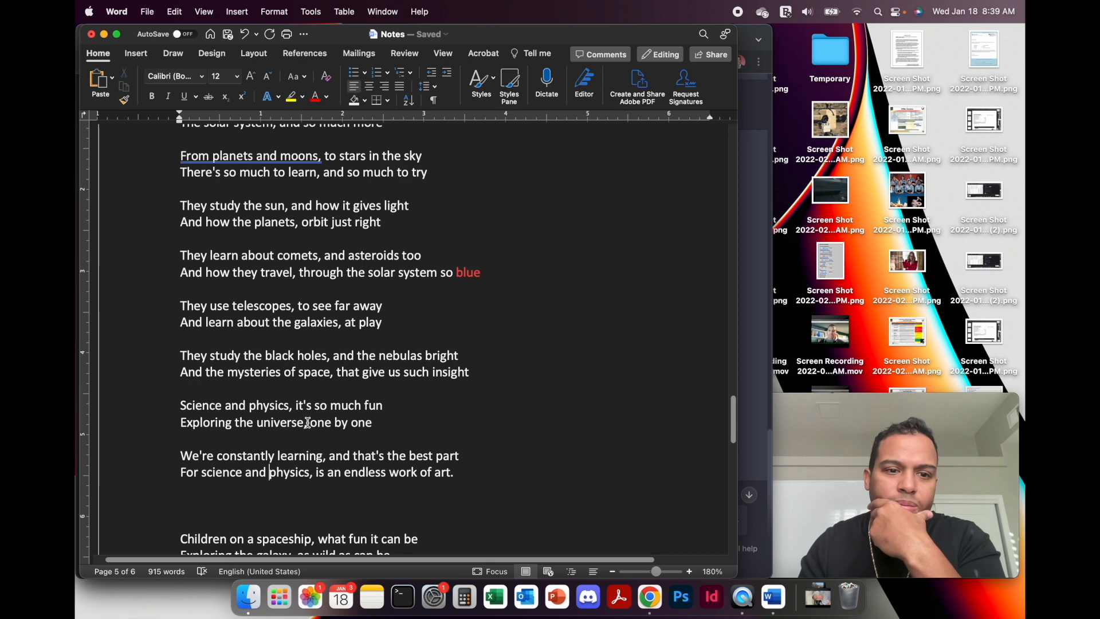
scroll(308, 422, down, 6)
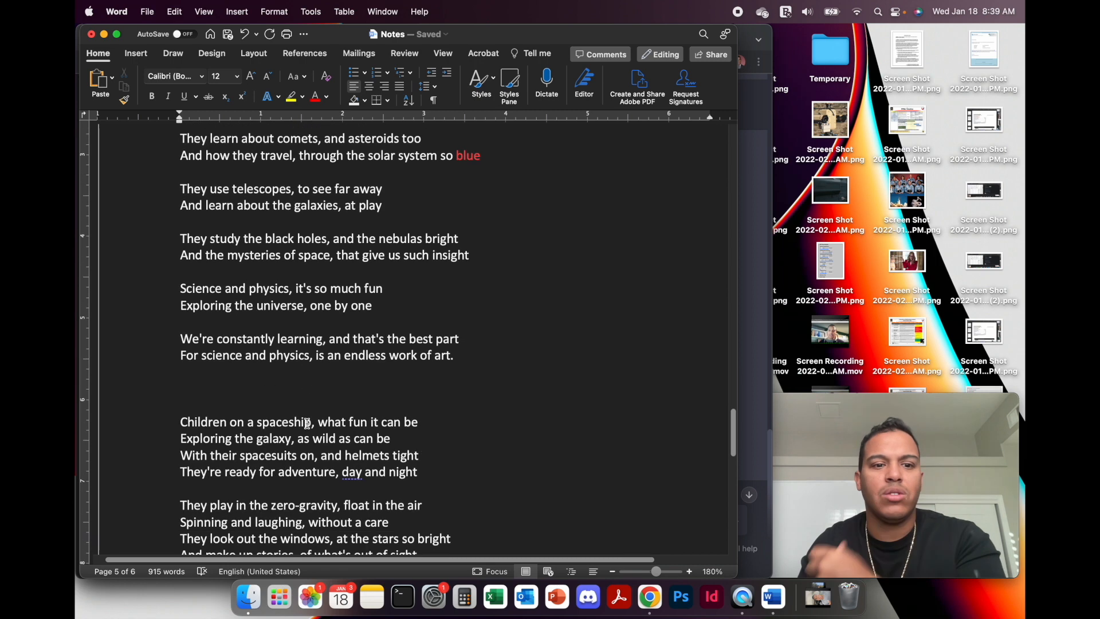
scroll(308, 423, down, 4)
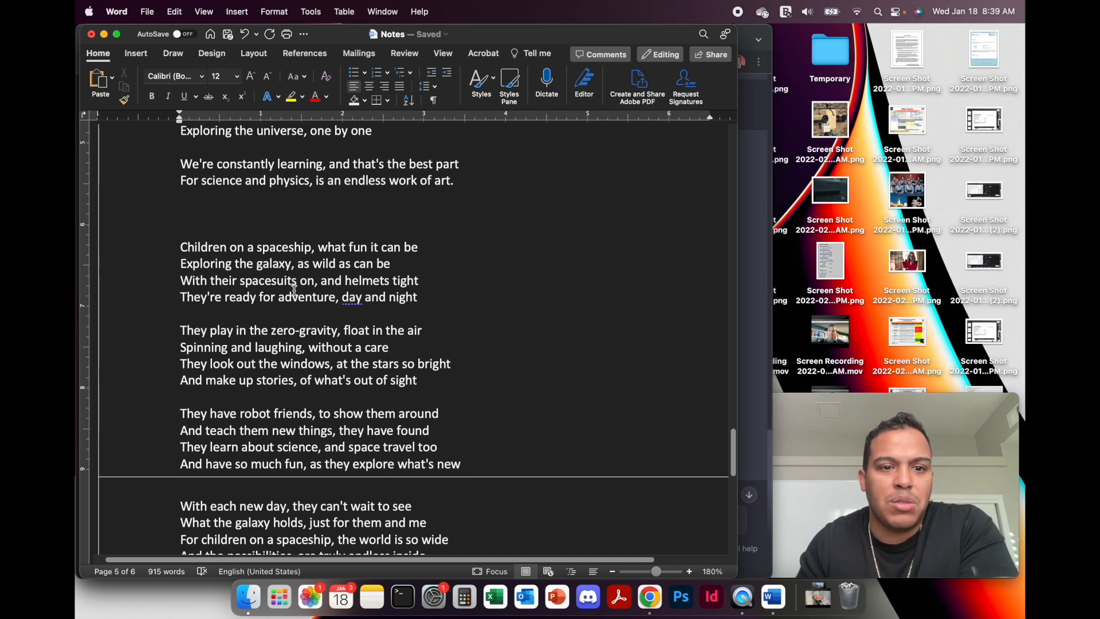
Insert a blank line after "Exploring the galaxy, as wild as can be" and highlight the "With their spacesuits on" couplet bright green.
click(392, 265)
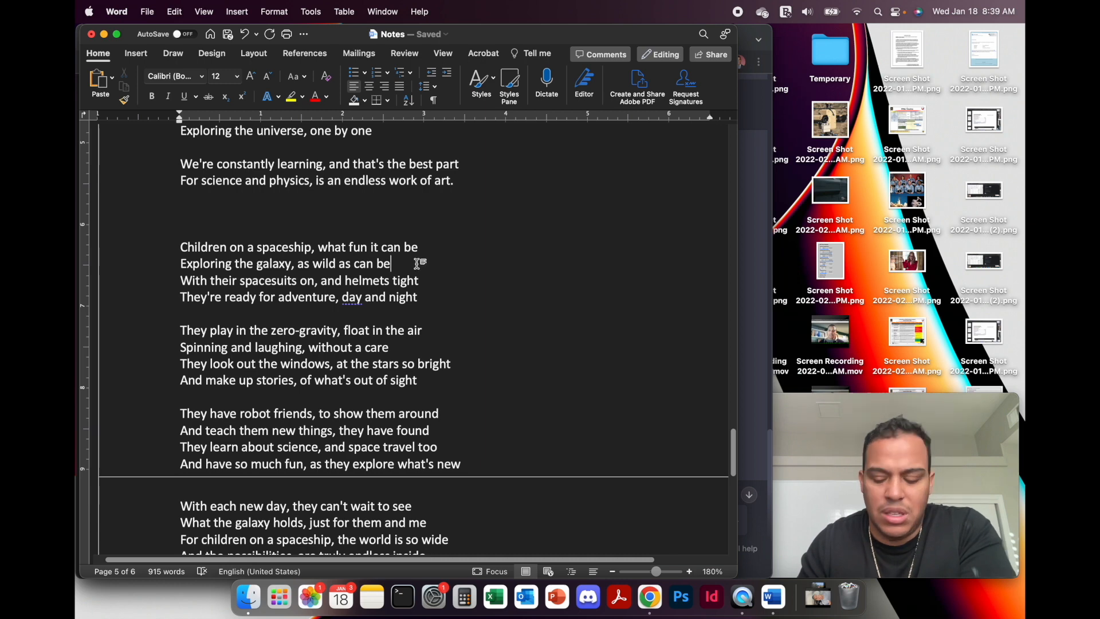
key(Return)
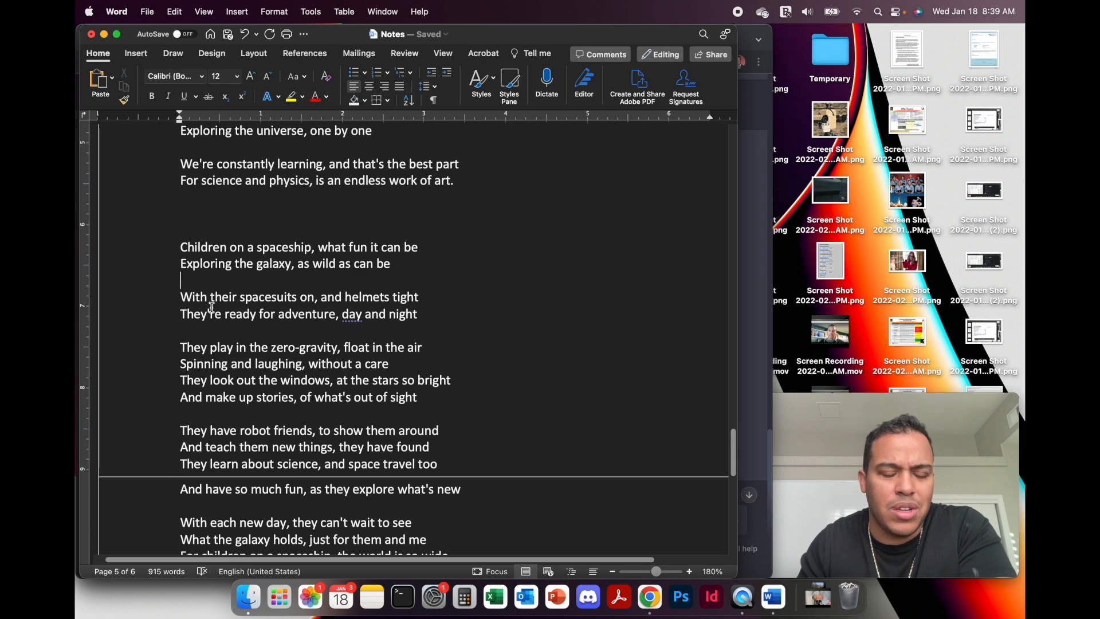
drag(428, 314, 172, 294)
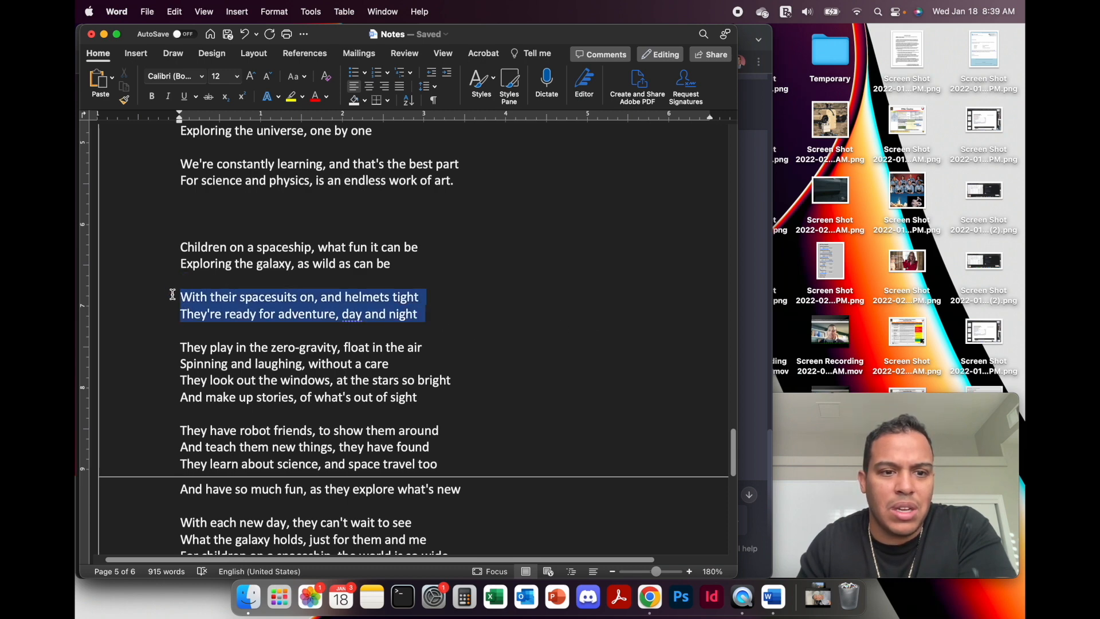
click(302, 97)
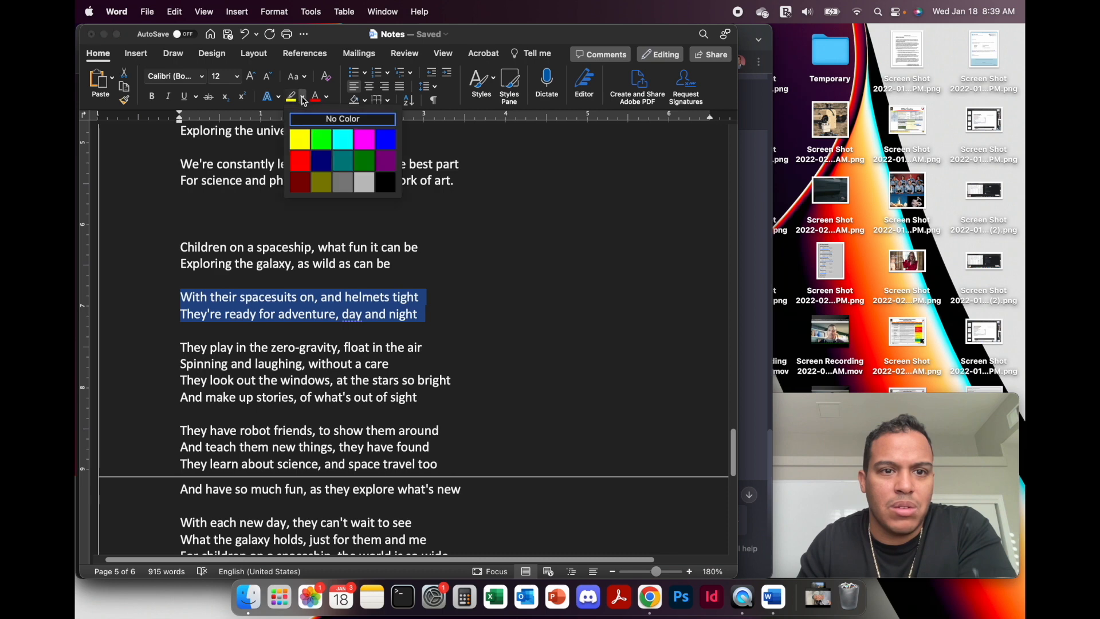
click(323, 139)
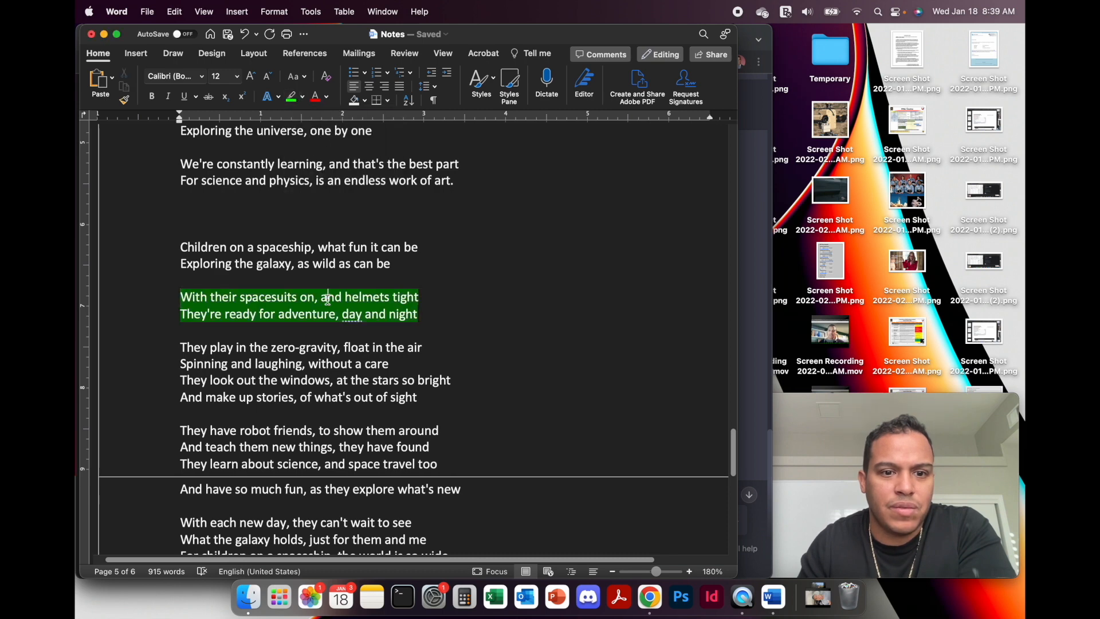
Color all the text from the unnumbered "Children on a spaceship" stanza to the end of the document red.
scroll(326, 312, down, 3)
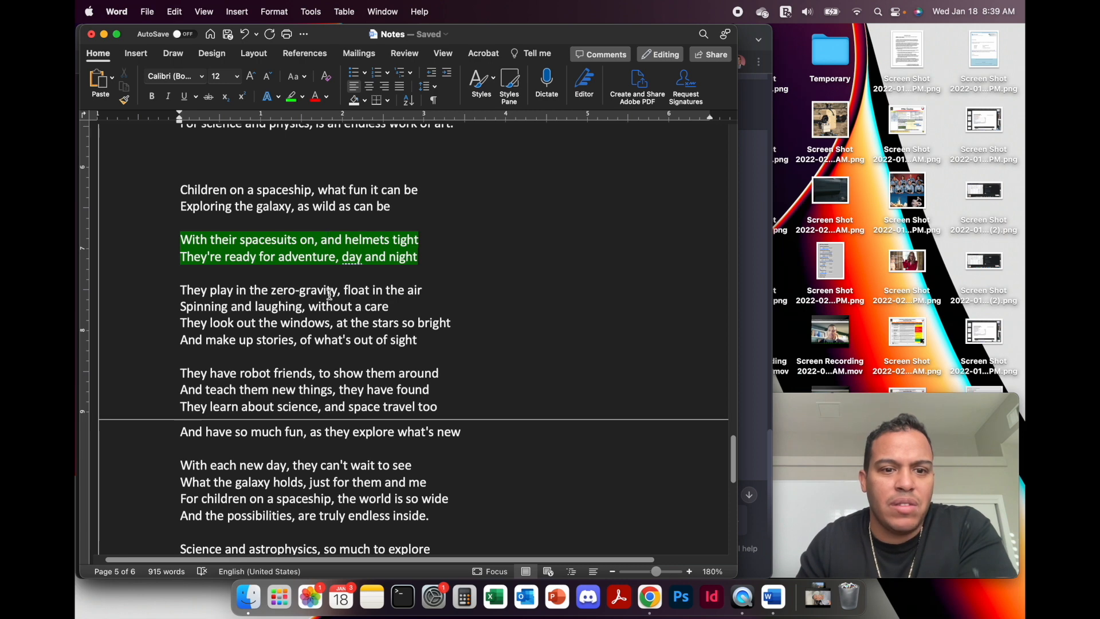
scroll(344, 321, down, 3)
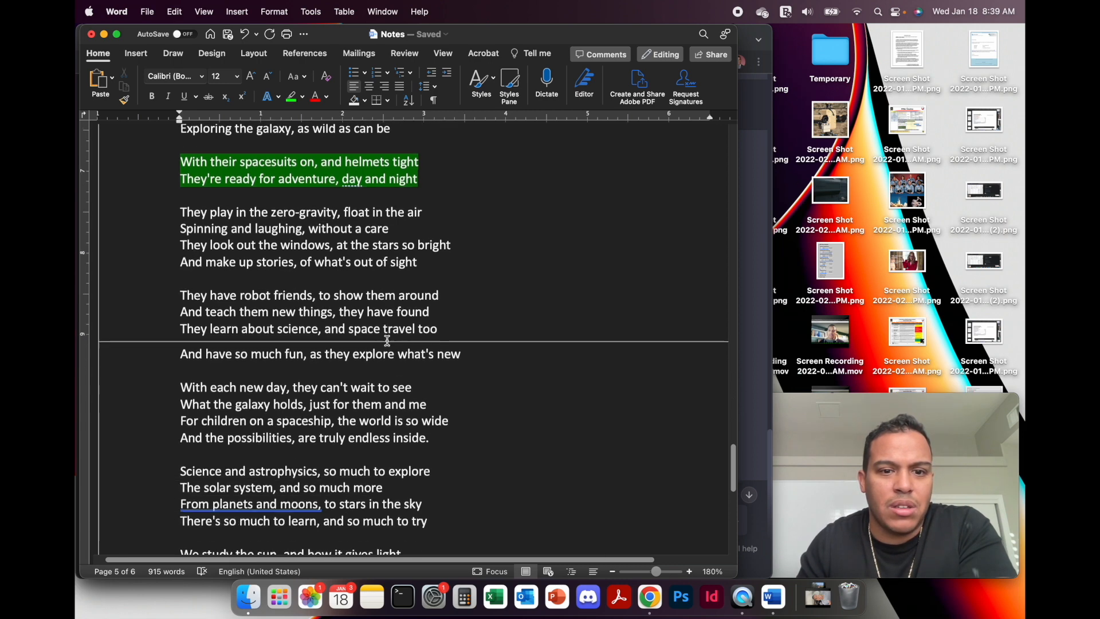
scroll(387, 341, down, 10)
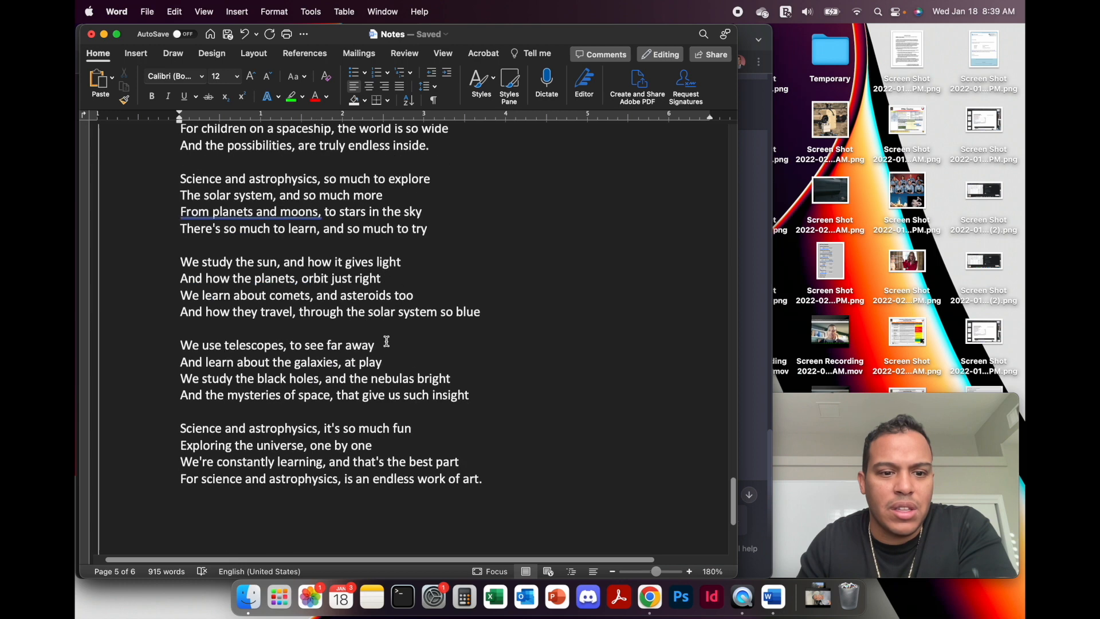
scroll(378, 401, down, 4)
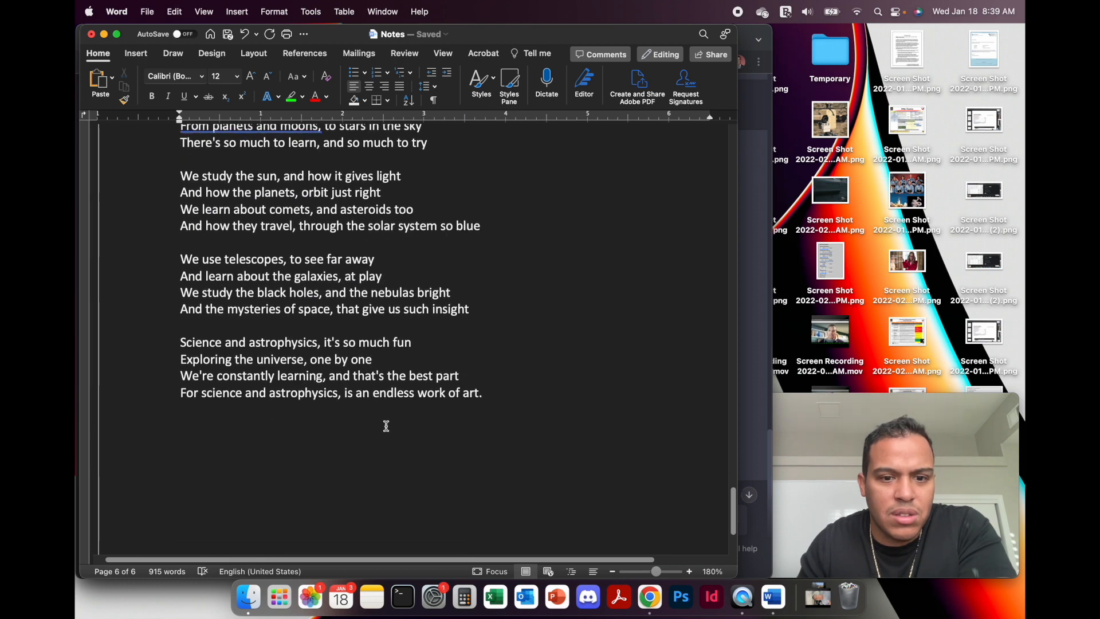
scroll(435, 419, up, 5)
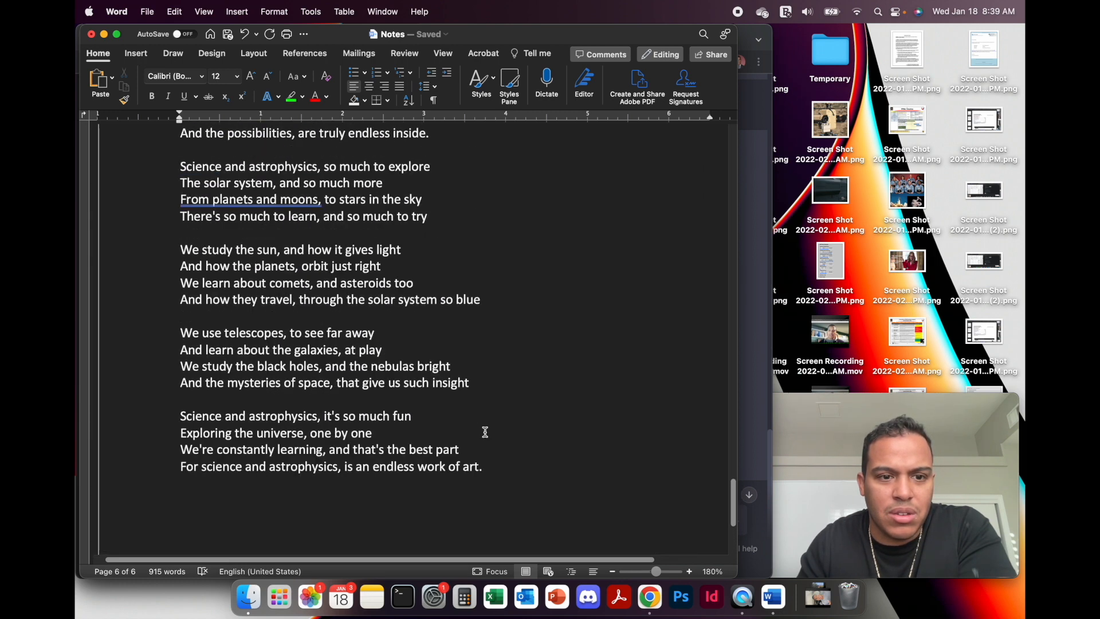
drag(485, 462, 205, 380)
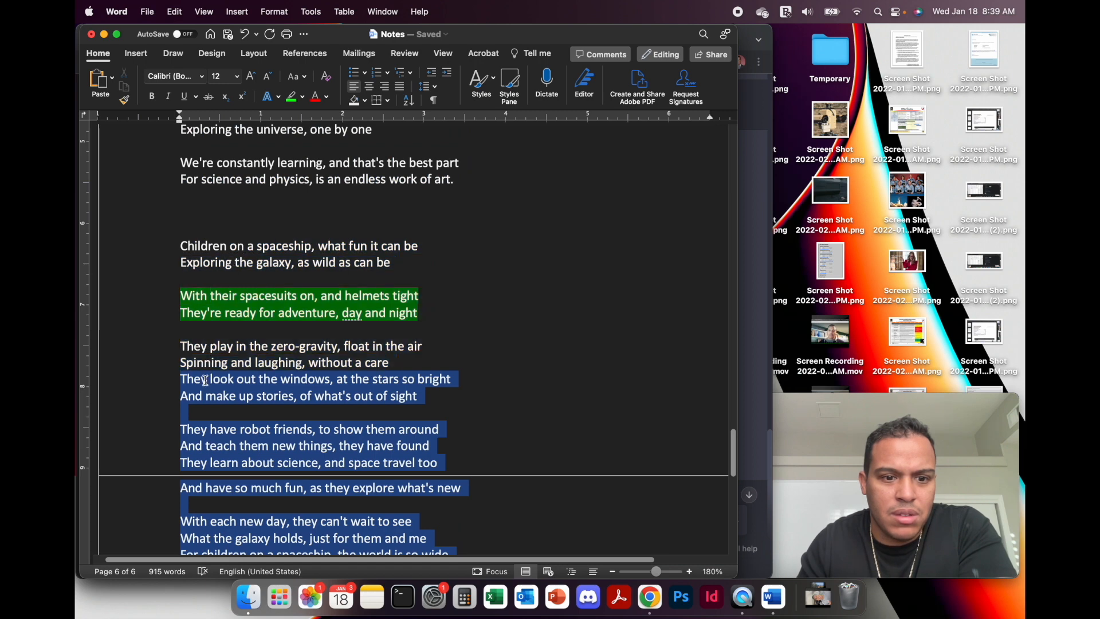
drag(205, 381, 185, 250)
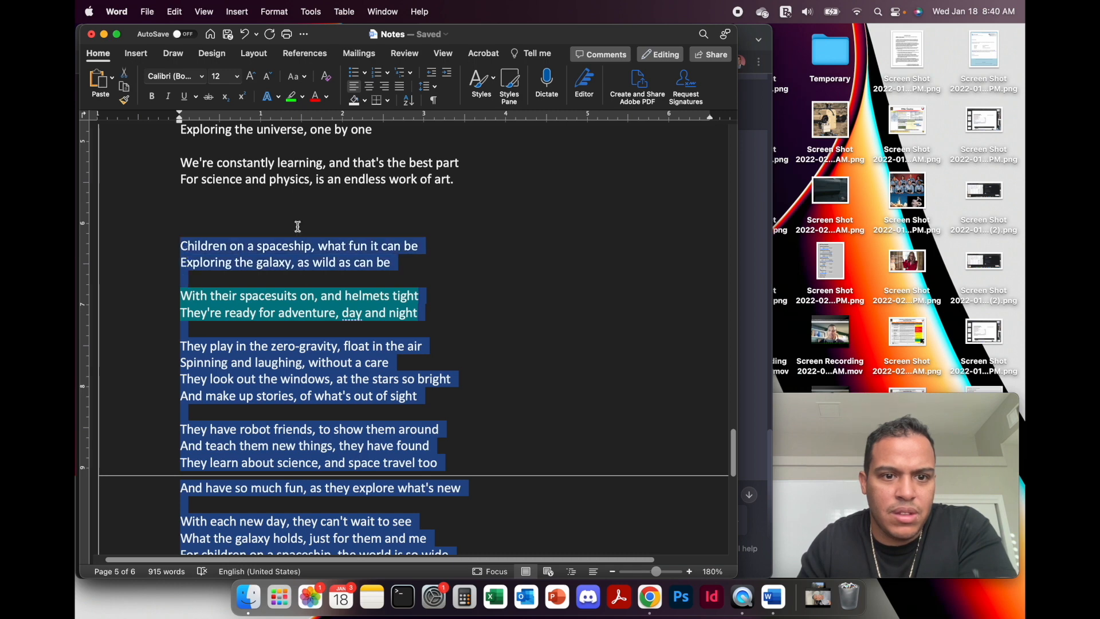
click(314, 96)
click(346, 204)
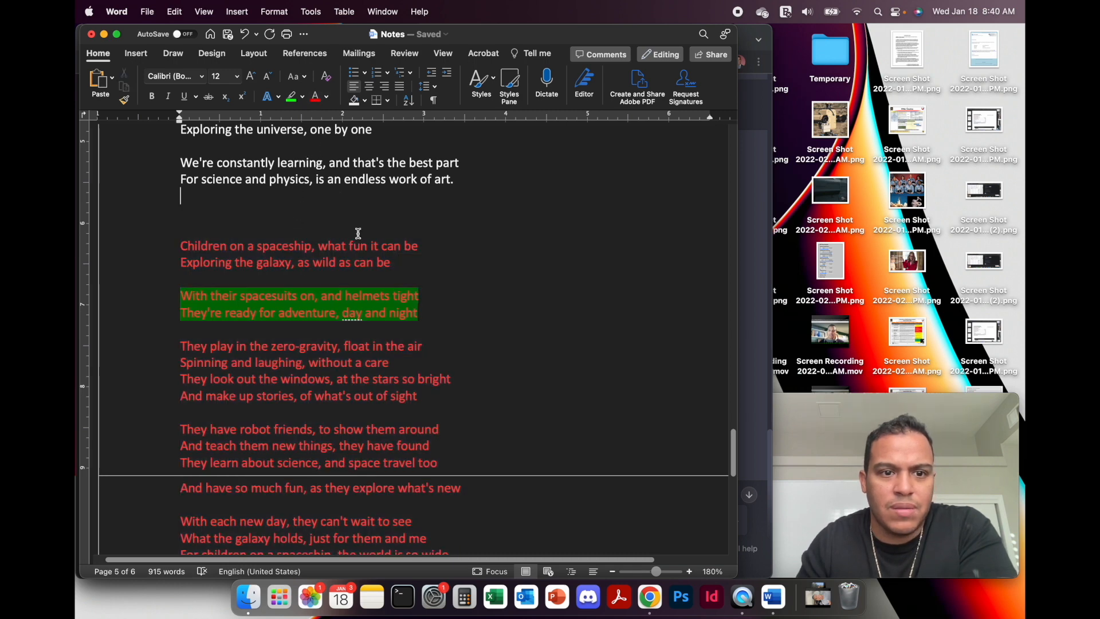
Remove the green highlight from the "With their spacesuits on, and helmets tight" couplet in the red stanzas.
scroll(379, 262, up, 1)
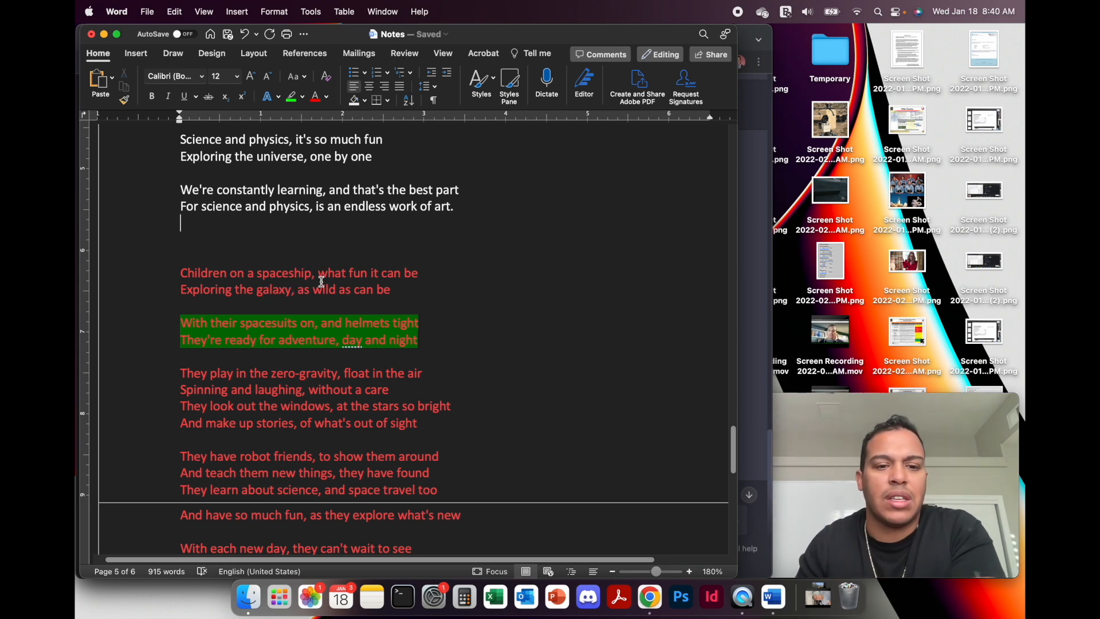
drag(442, 352, 173, 319)
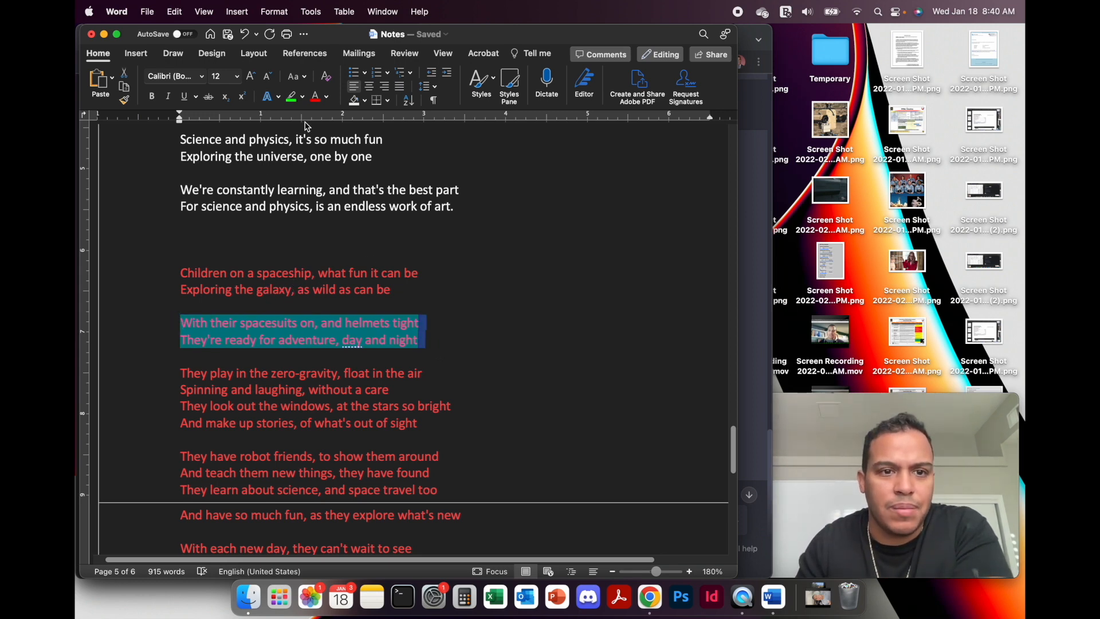
click(303, 97)
click(314, 123)
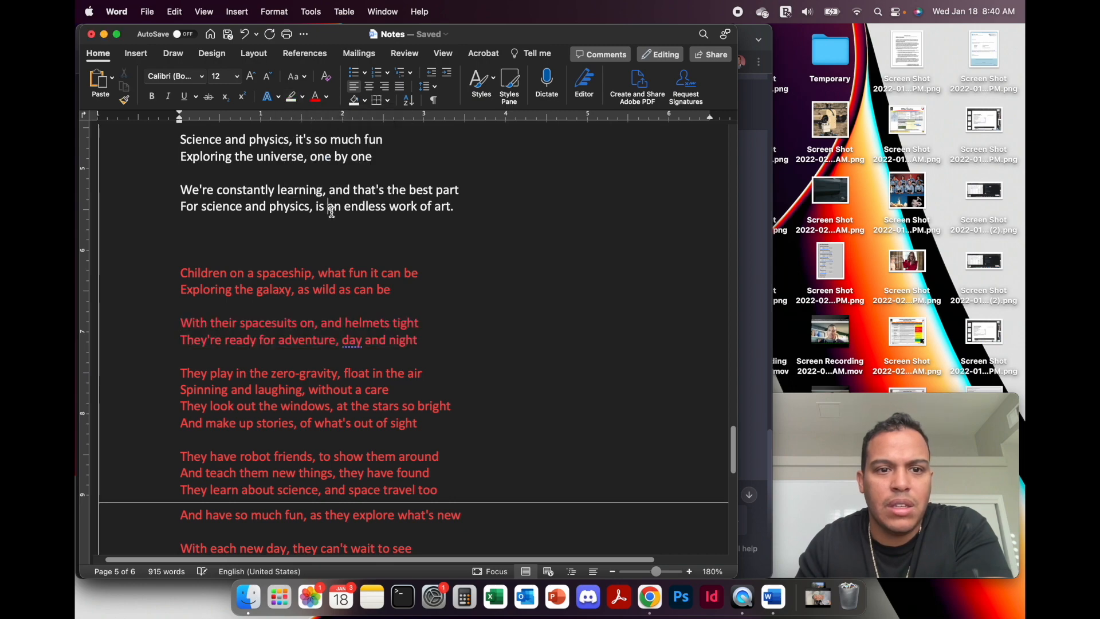
Review the numbered pages 1 to 19 and the unnumbered science couplets for how the story lines fit together.
scroll(337, 225, up, 5)
scroll(337, 226, up, 15)
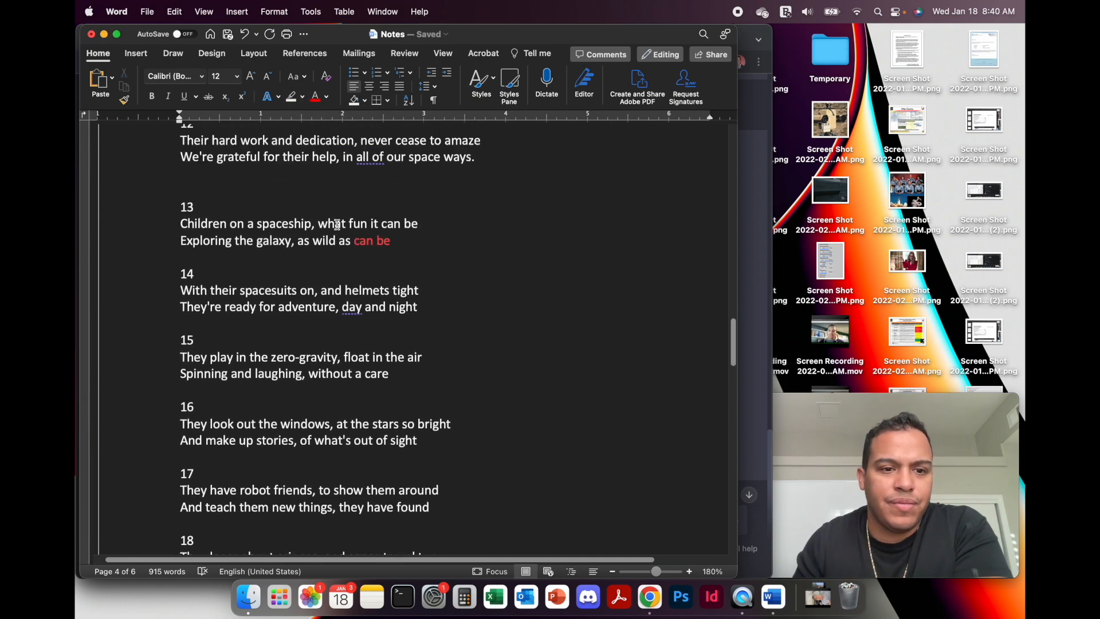
scroll(337, 225, up, 12)
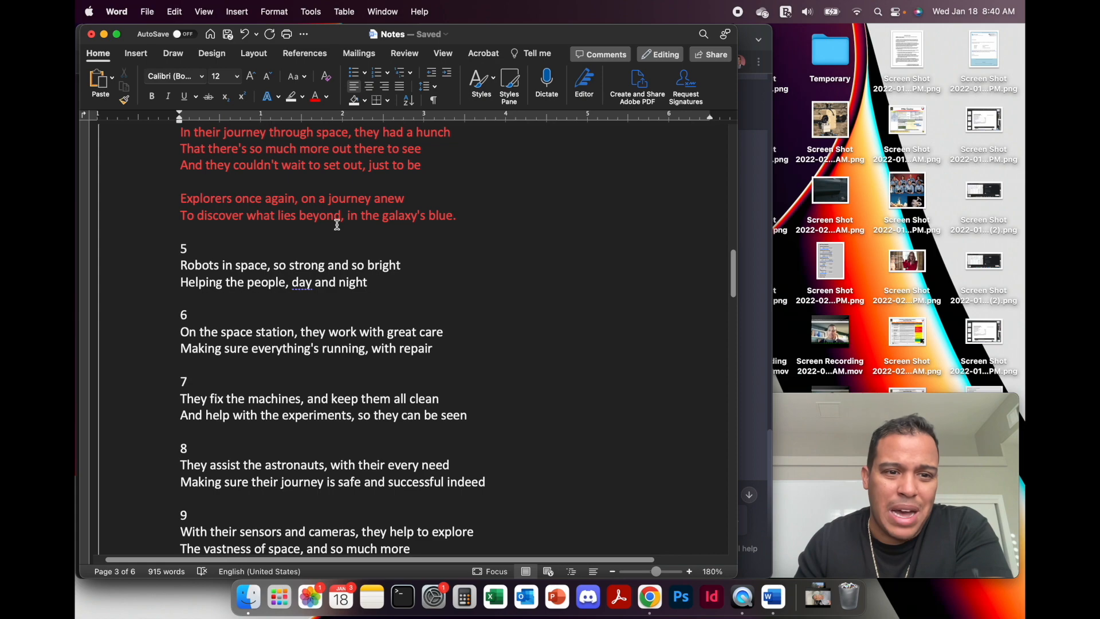
scroll(337, 225, up, 10)
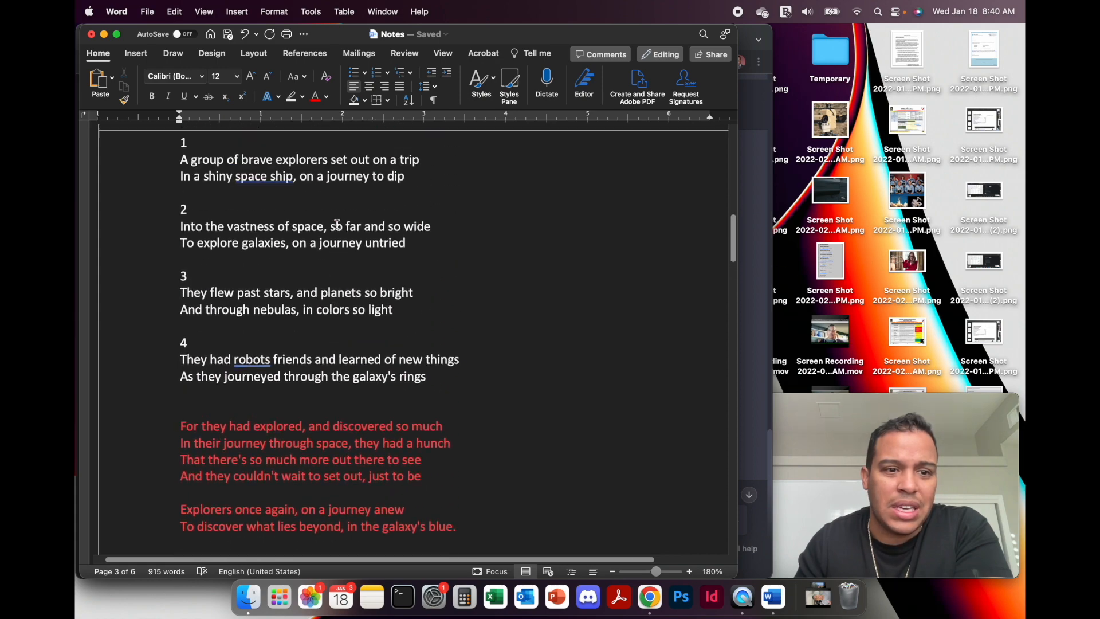
scroll(337, 225, down, 20)
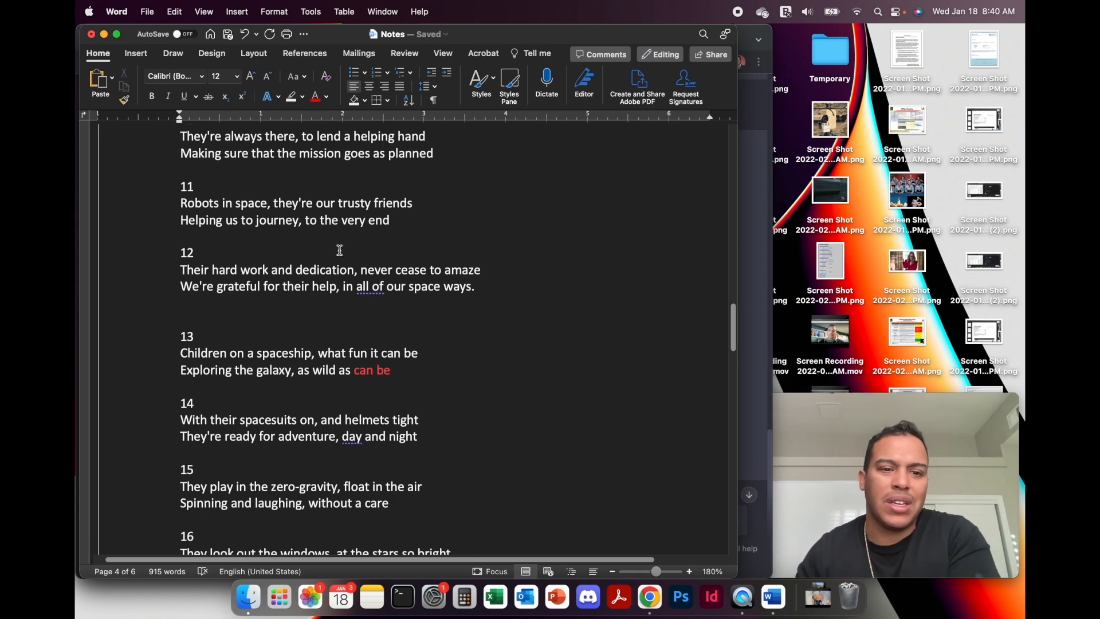
scroll(404, 347, down, 10)
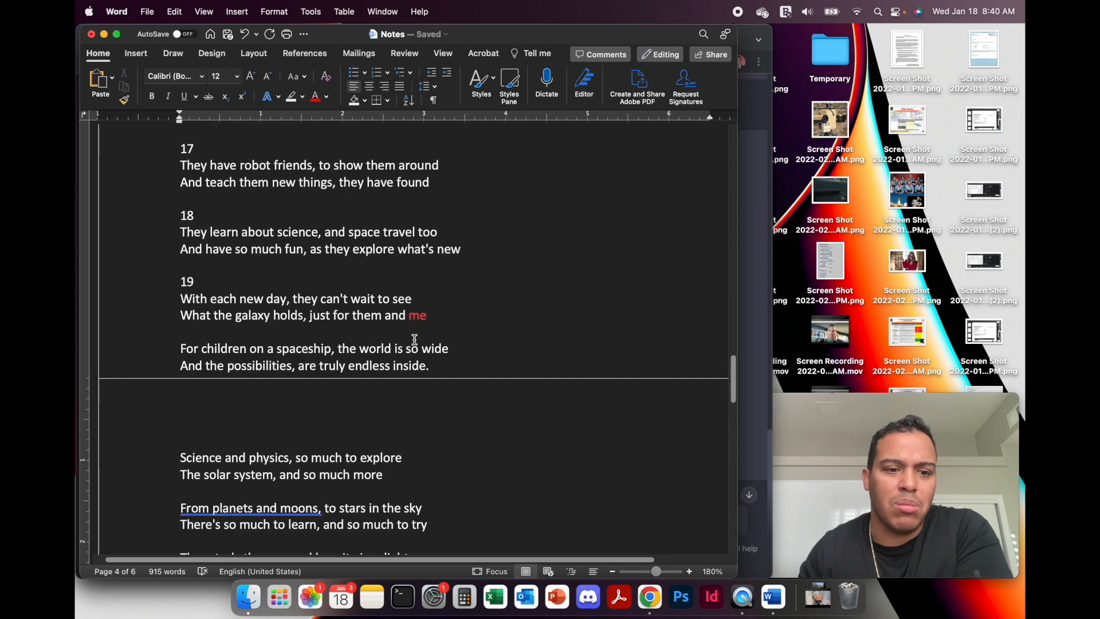
scroll(415, 340, down, 5)
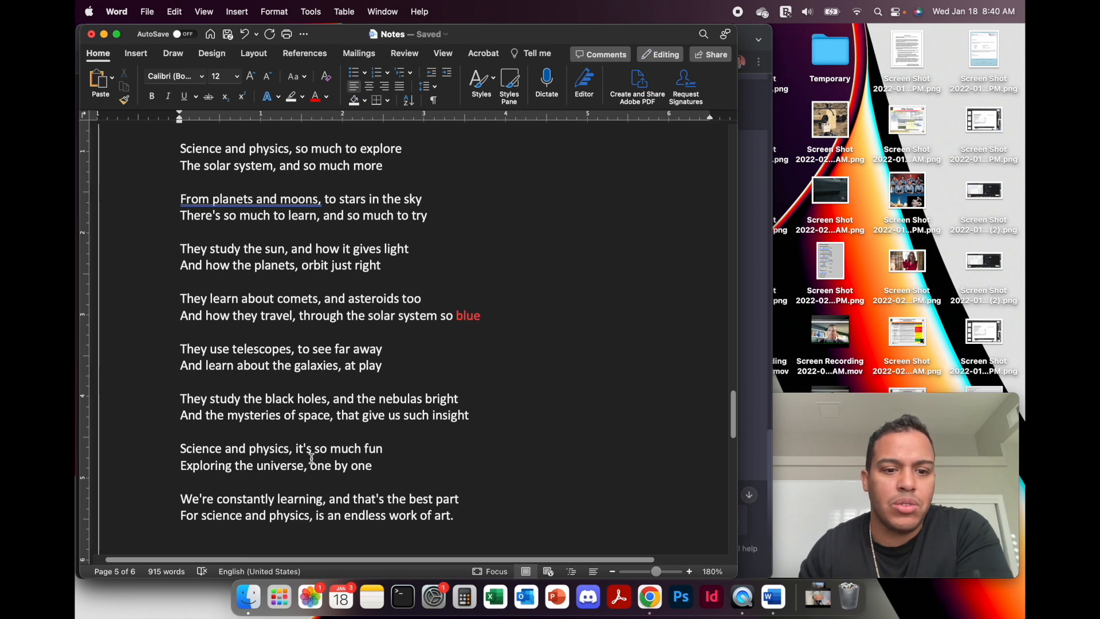
scroll(312, 458, down, 2)
scroll(313, 452, up, 6)
scroll(314, 453, up, 8)
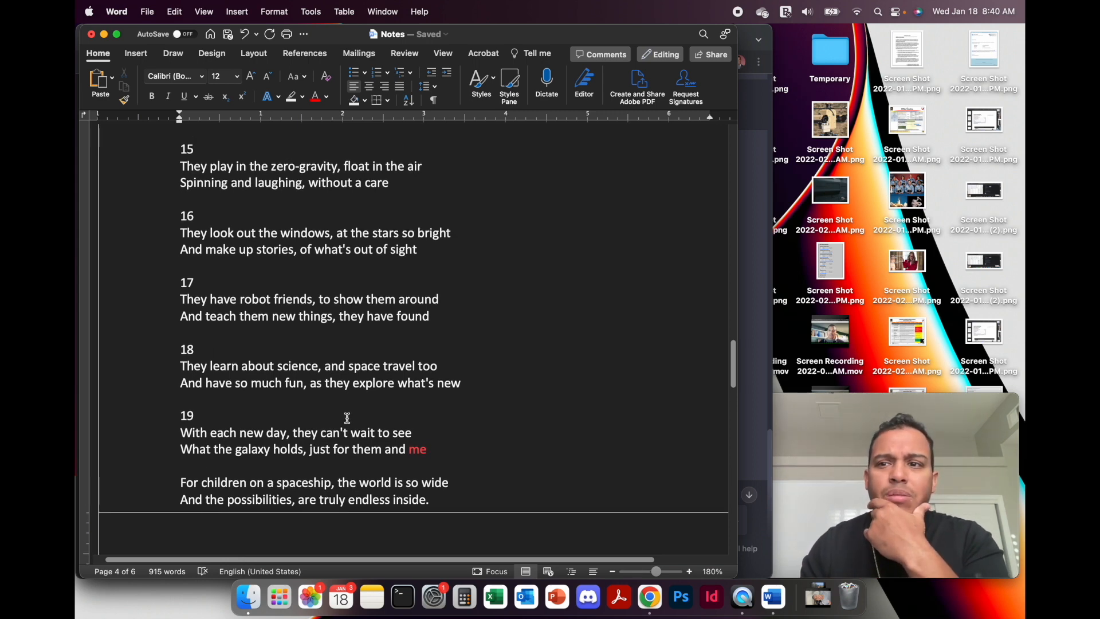
scroll(347, 417, up, 6)
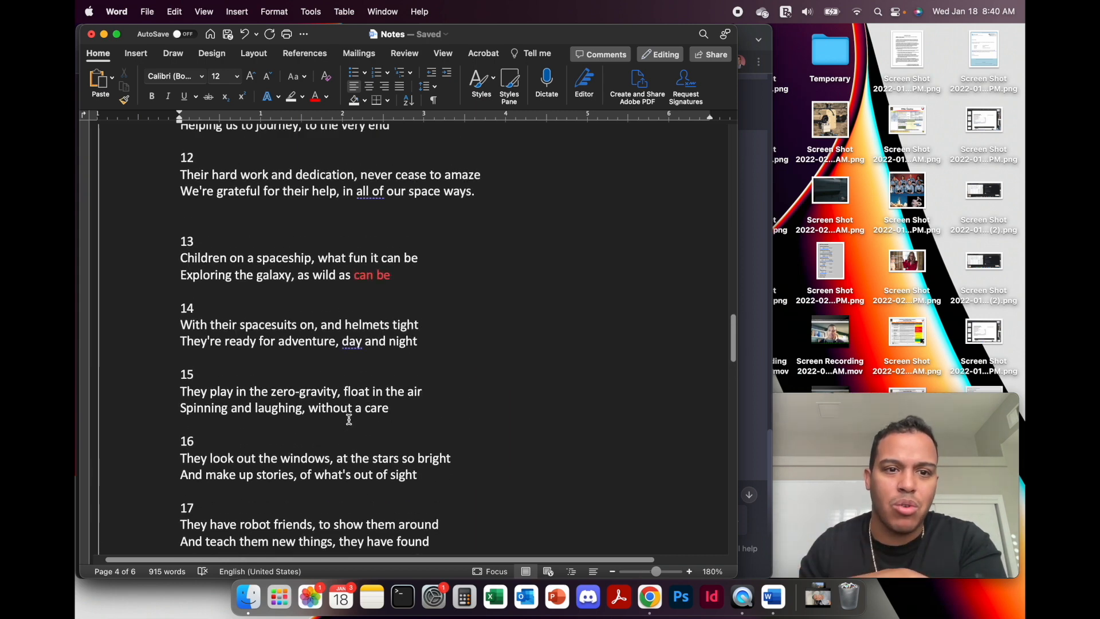
scroll(354, 413, up, 1)
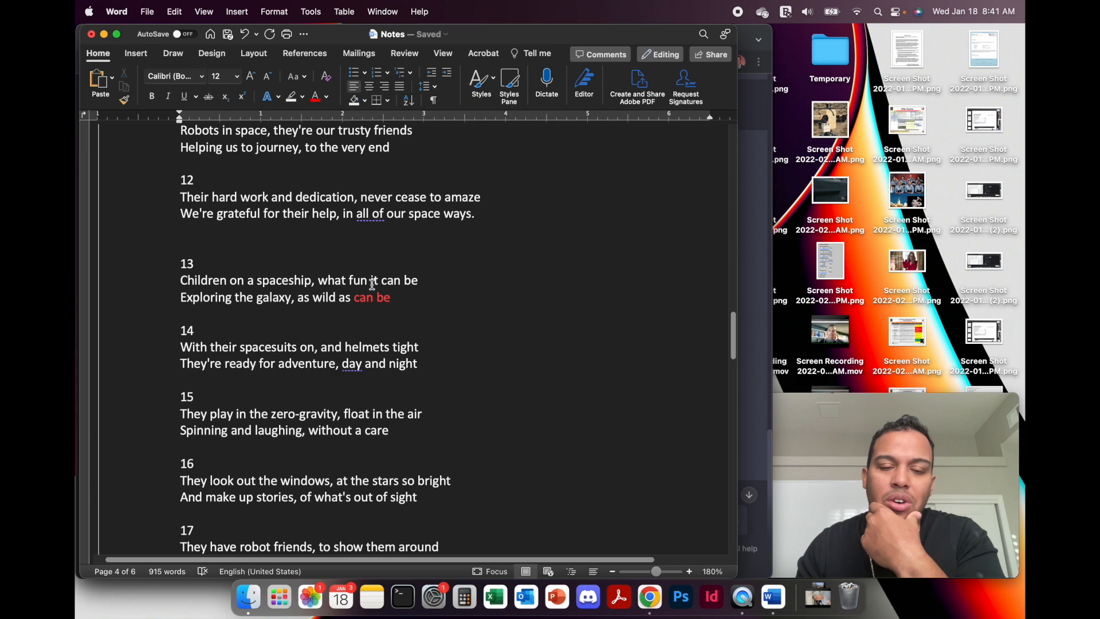
scroll(350, 293, up, 5)
scroll(382, 275, up, 12)
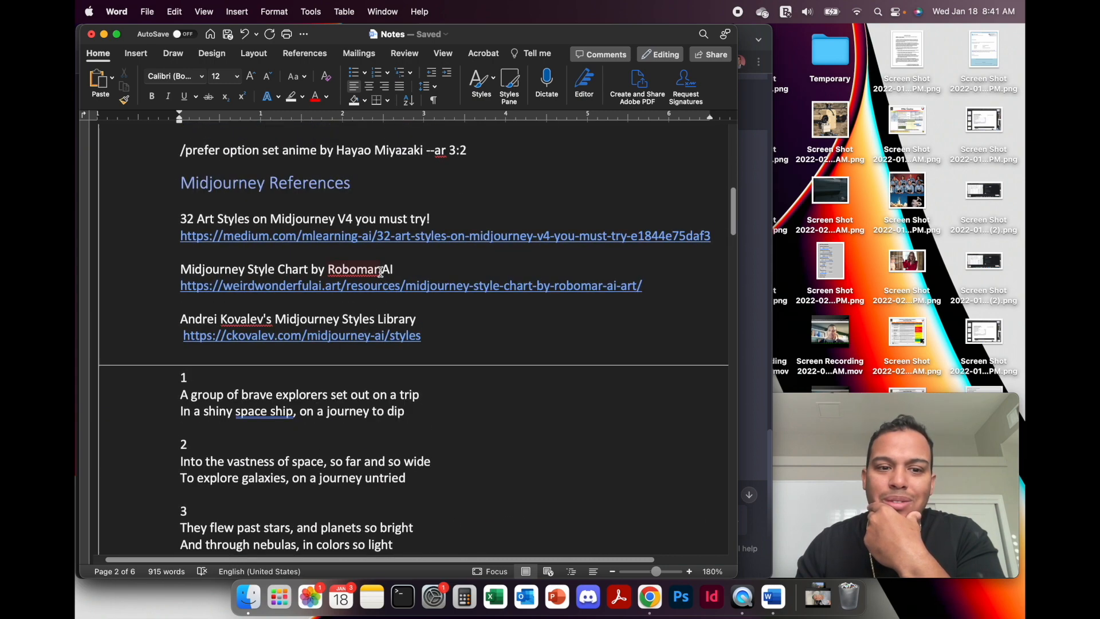
scroll(382, 275, down, 5)
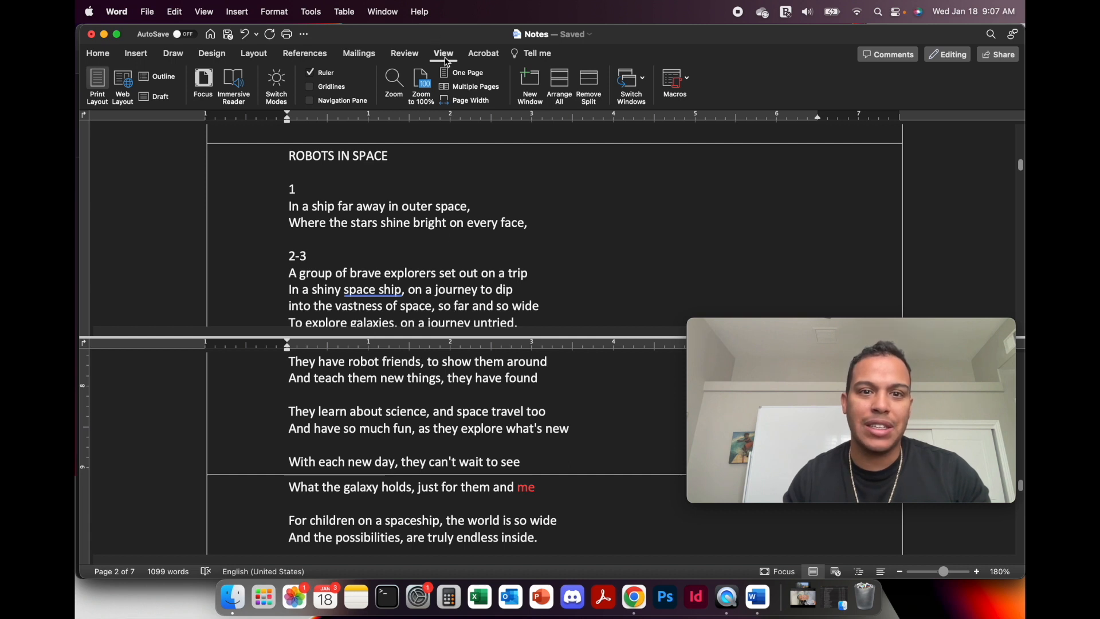
Remove the document window's split, split it again, and look through the loose science and ship stanzas in the second pane.
click(592, 87)
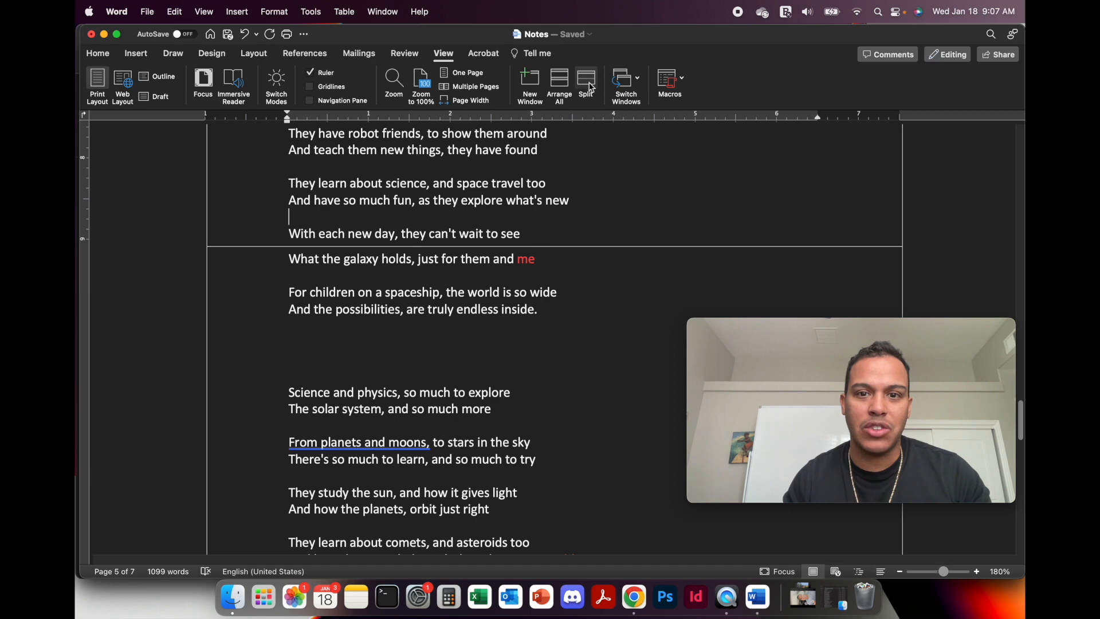
click(593, 87)
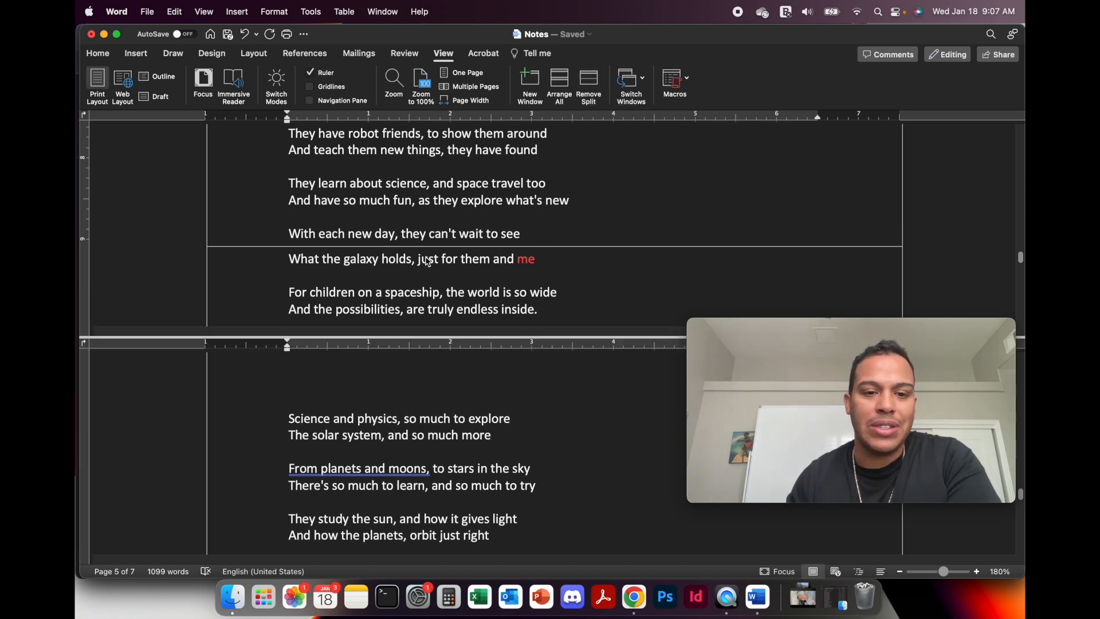
scroll(399, 436, down, 1)
scroll(399, 429, down, 5)
scroll(399, 429, down, 10)
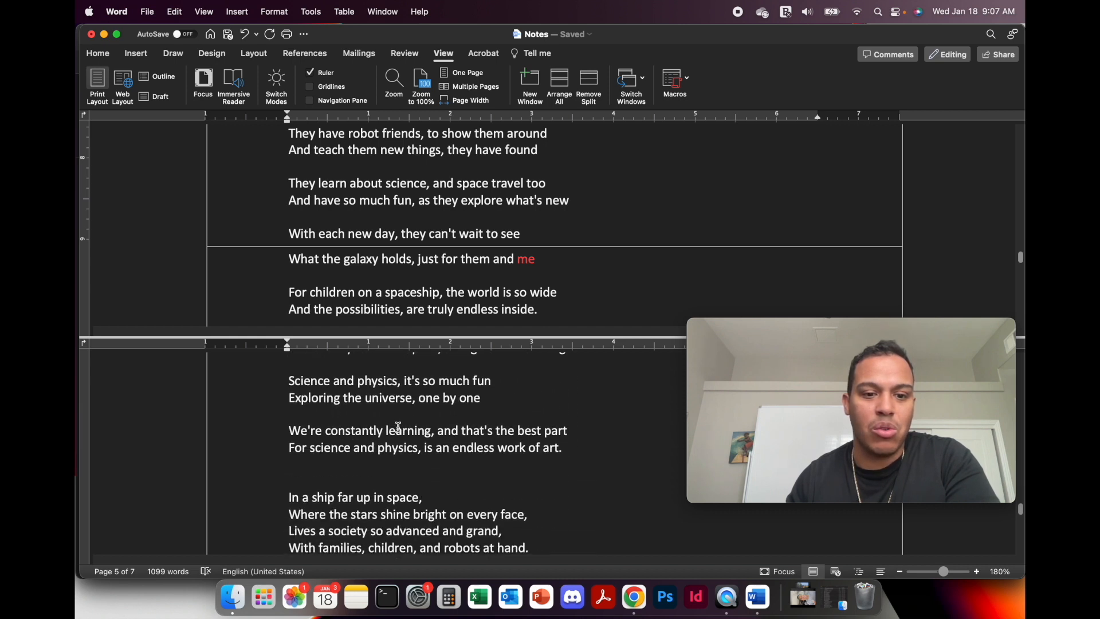
scroll(398, 427, down, 10)
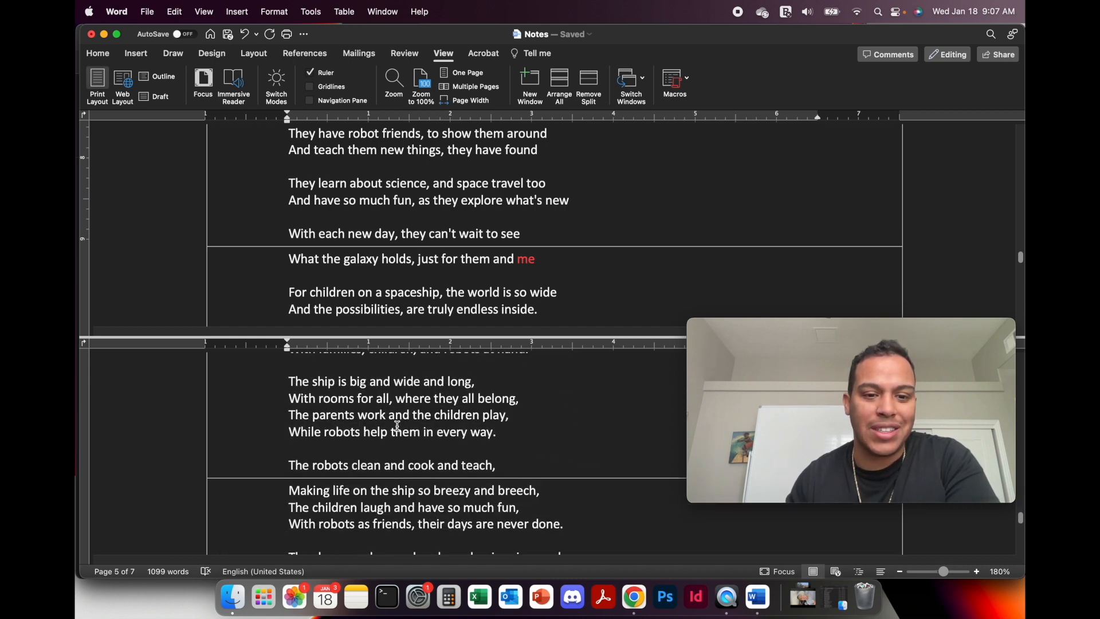
Copy the "They use telescopes, to see far away" couplet from the loose science stanzas and delete it there.
scroll(396, 427, up, 3)
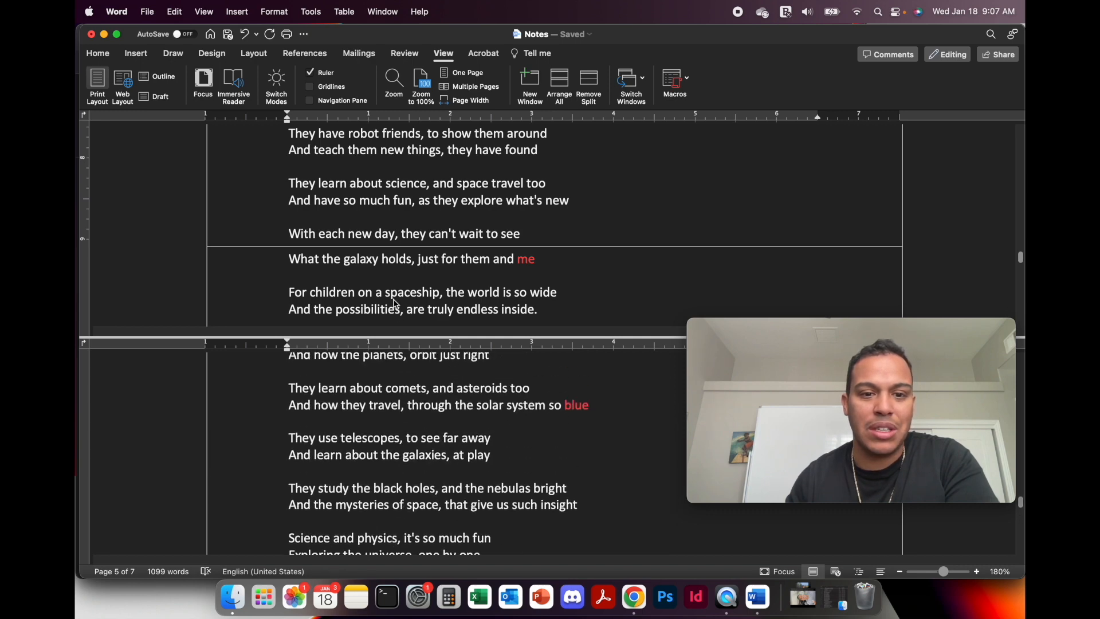
scroll(395, 278, up, 10)
scroll(395, 278, up, 15)
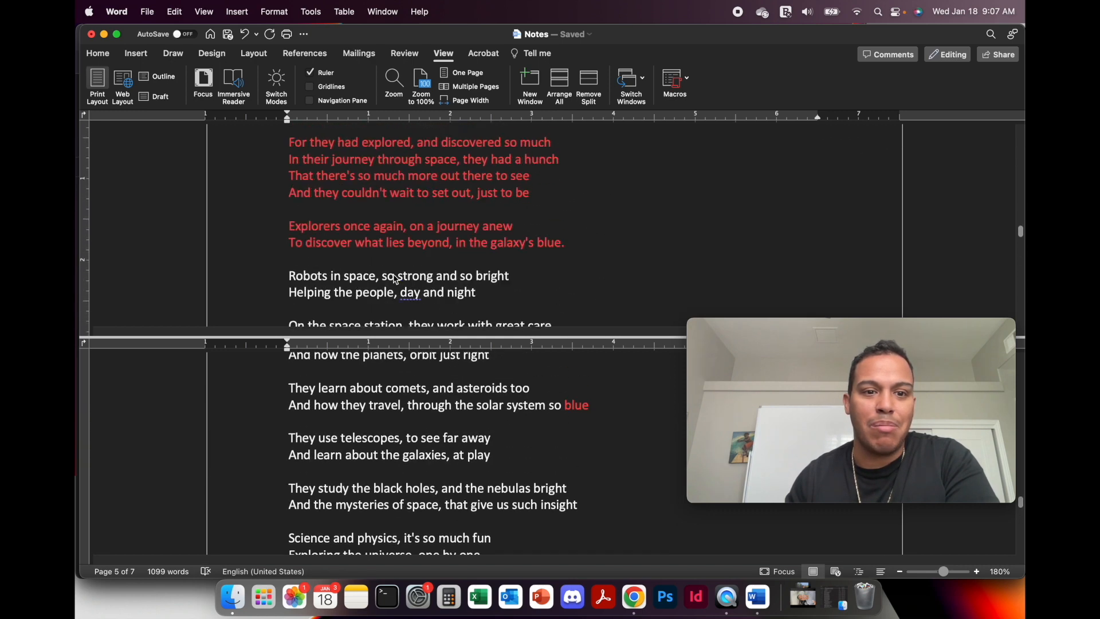
scroll(395, 279, up, 10)
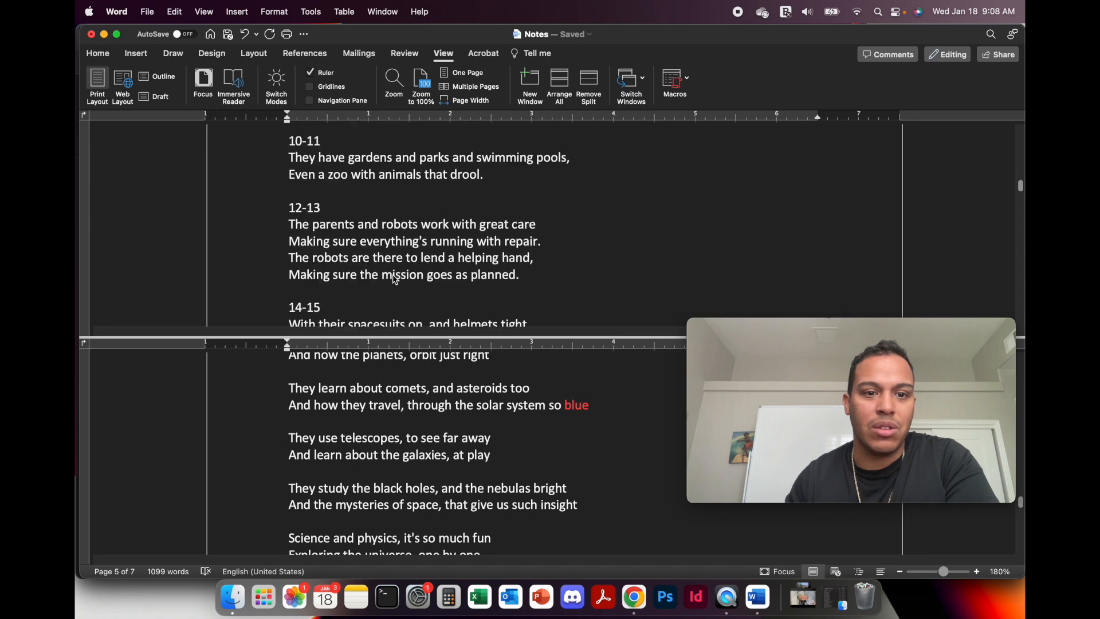
scroll(395, 280, down, 2)
click(434, 455)
drag(390, 457, 285, 442)
key(cmd+c)
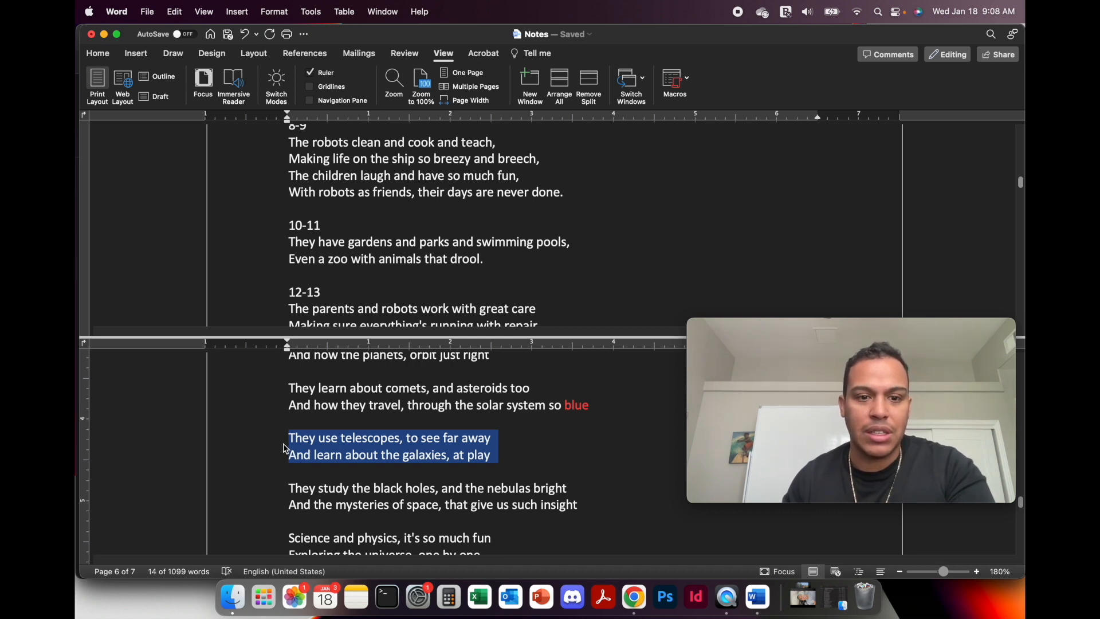
key(BackSpace)
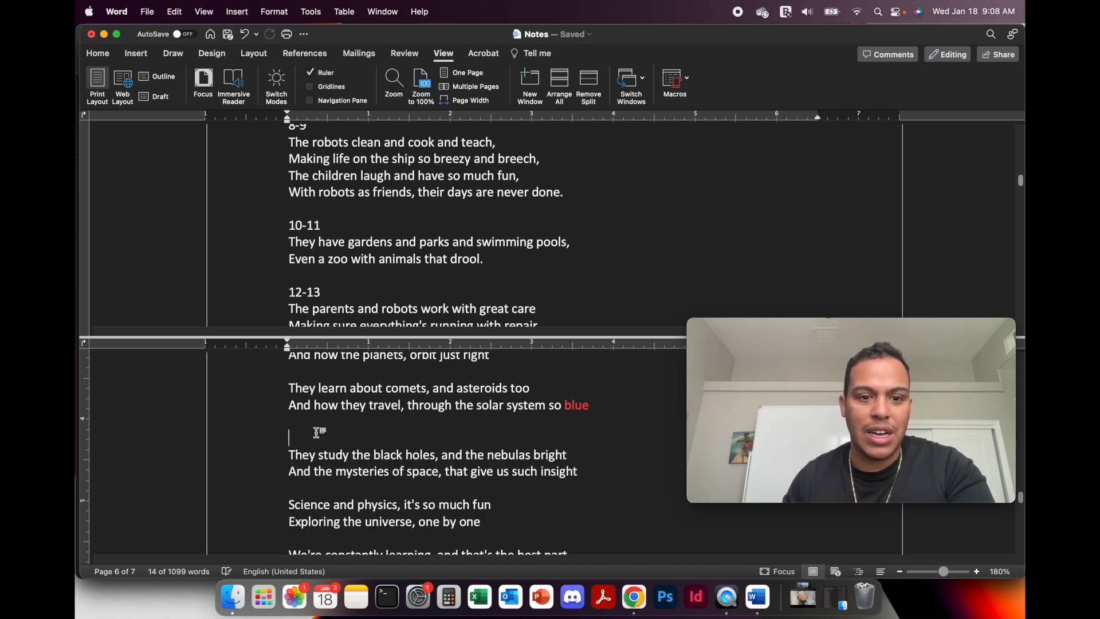
Try pasting the telescopes couplet below "Even a zoo with animals that drool." on pages 10-11, and undo the insertion.
click(505, 259)
key(Return)
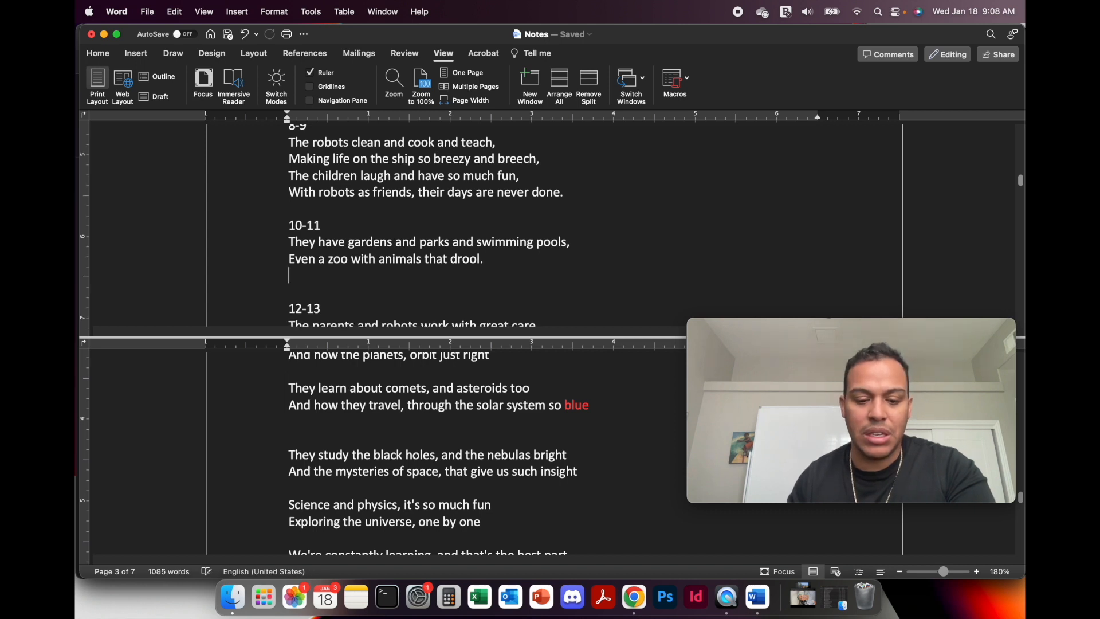
key(cmd+v)
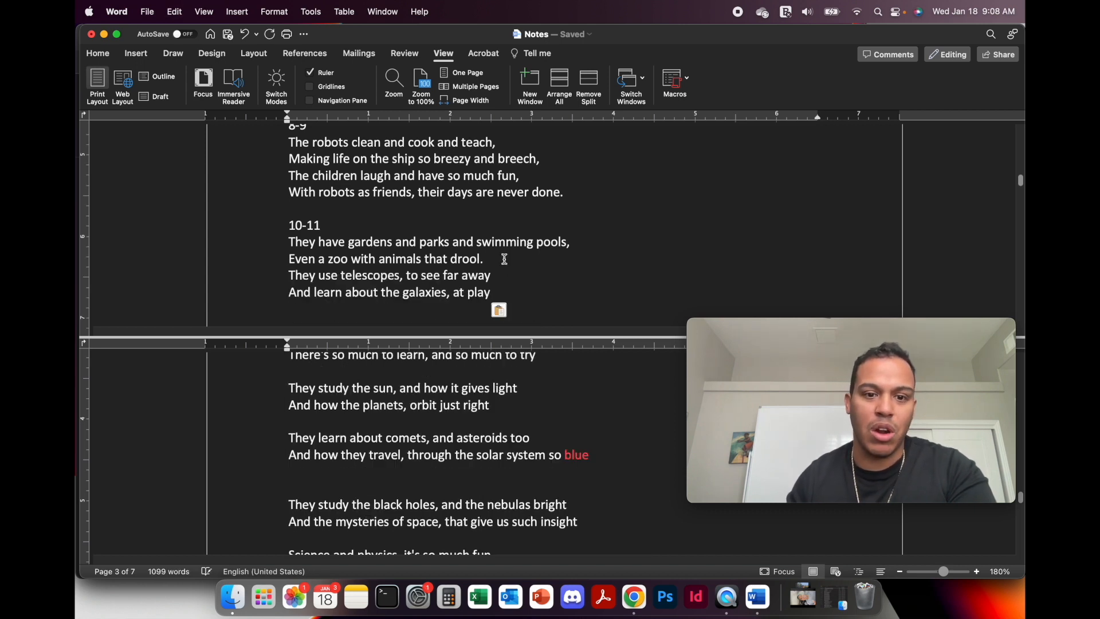
scroll(423, 261, down, 1)
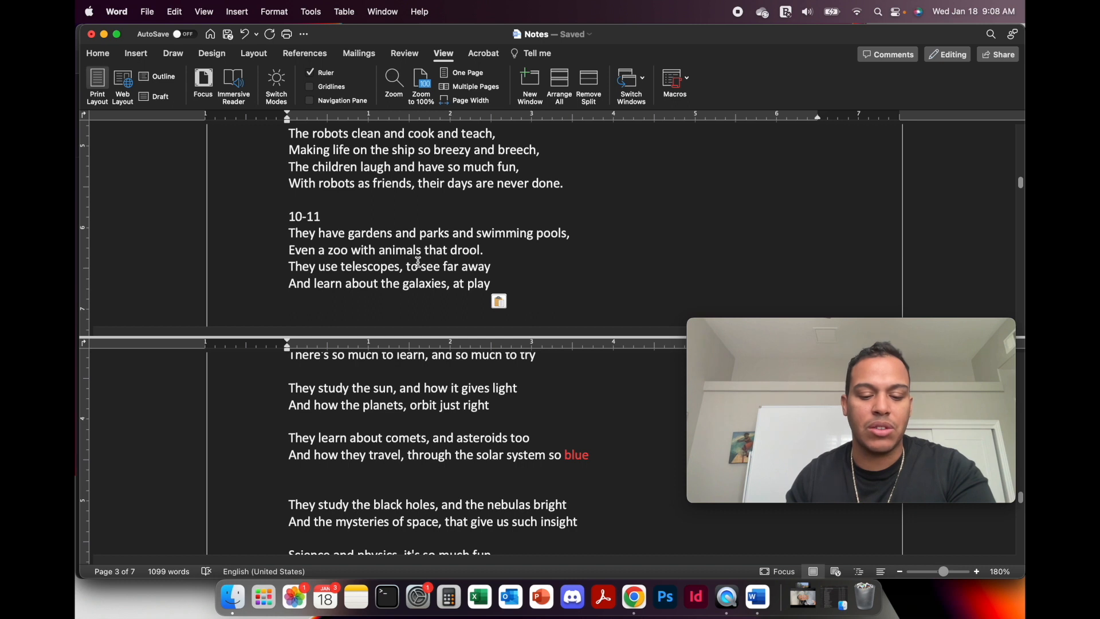
key(cmd+z)
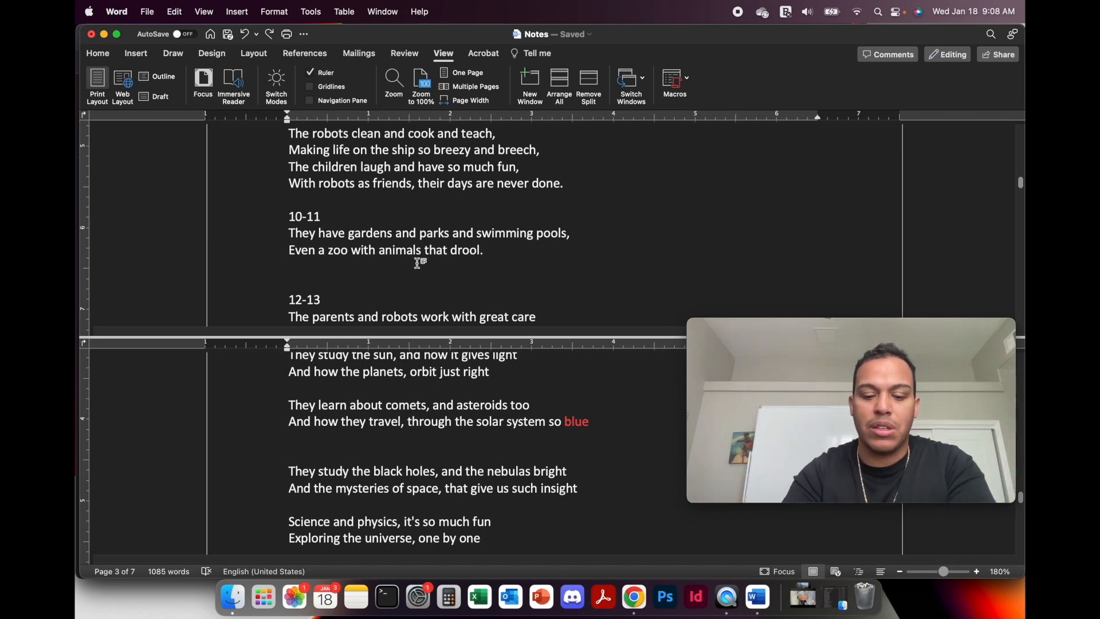
key(Delete)
Read through the assembled ROBOTS IN SPACE story from page 1 to pages 26-27 and "The End".
scroll(426, 258, up, 2)
scroll(425, 259, up, 10)
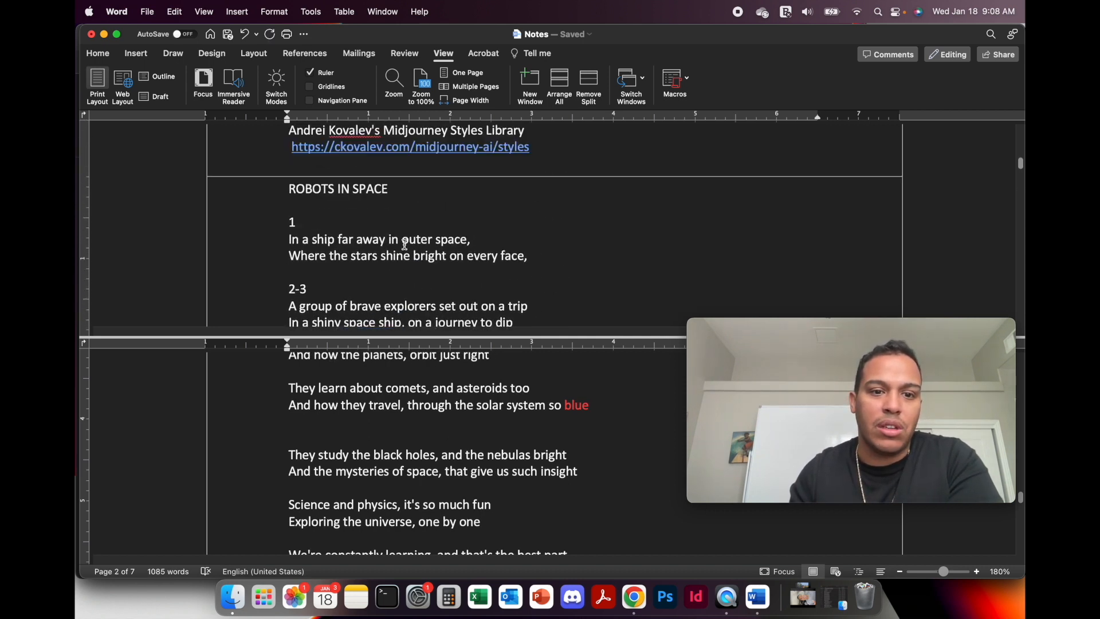
scroll(405, 245, down, 1)
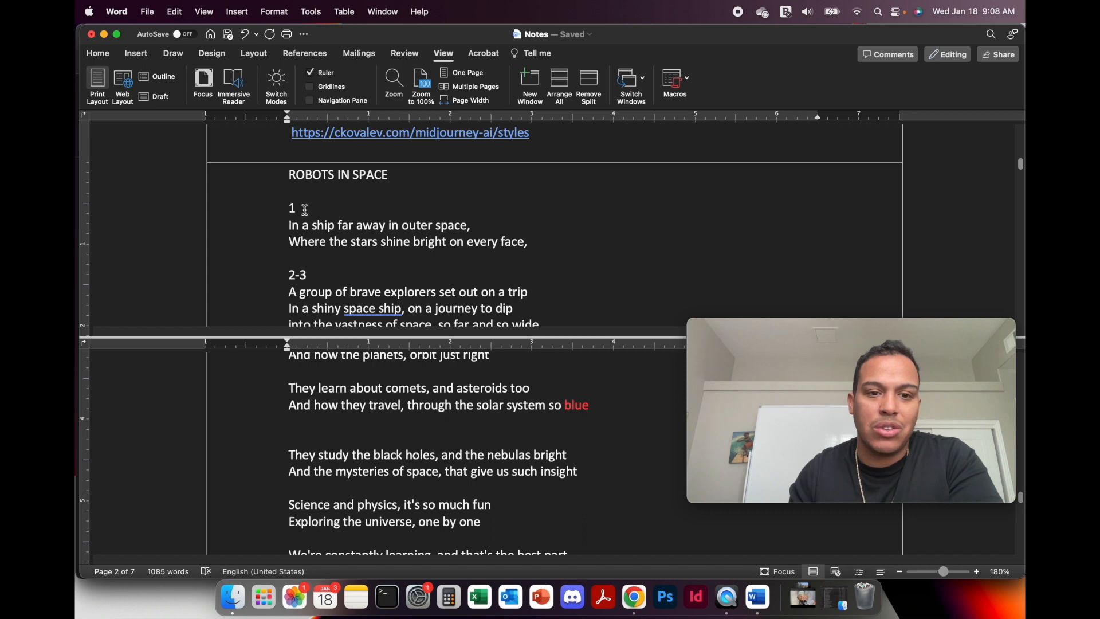
scroll(310, 274, down, 4)
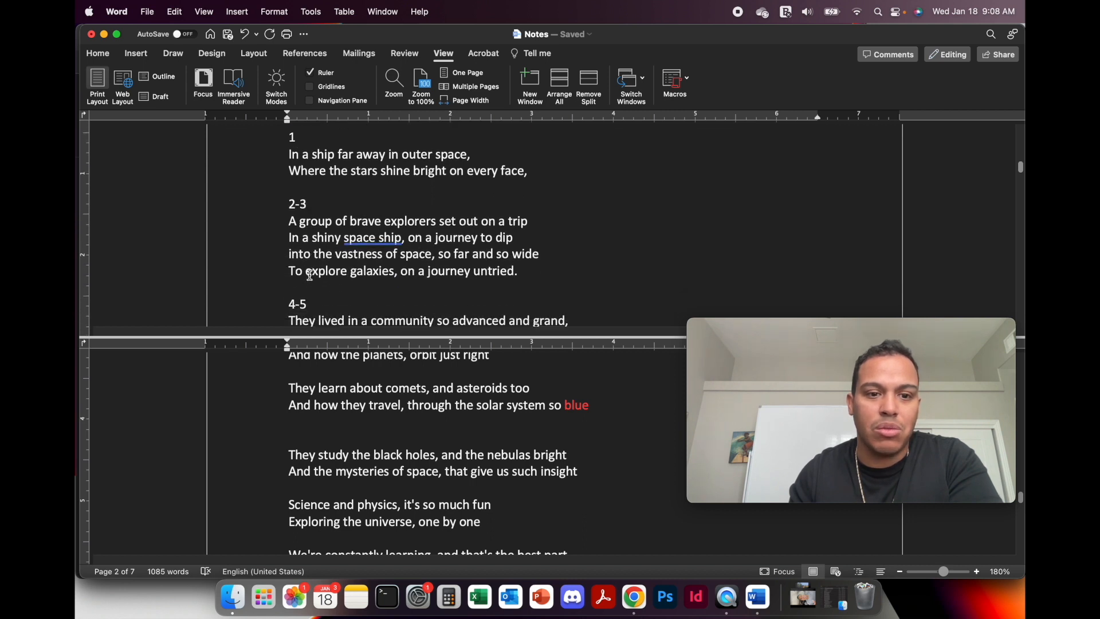
scroll(309, 275, down, 8)
scroll(315, 279, down, 10)
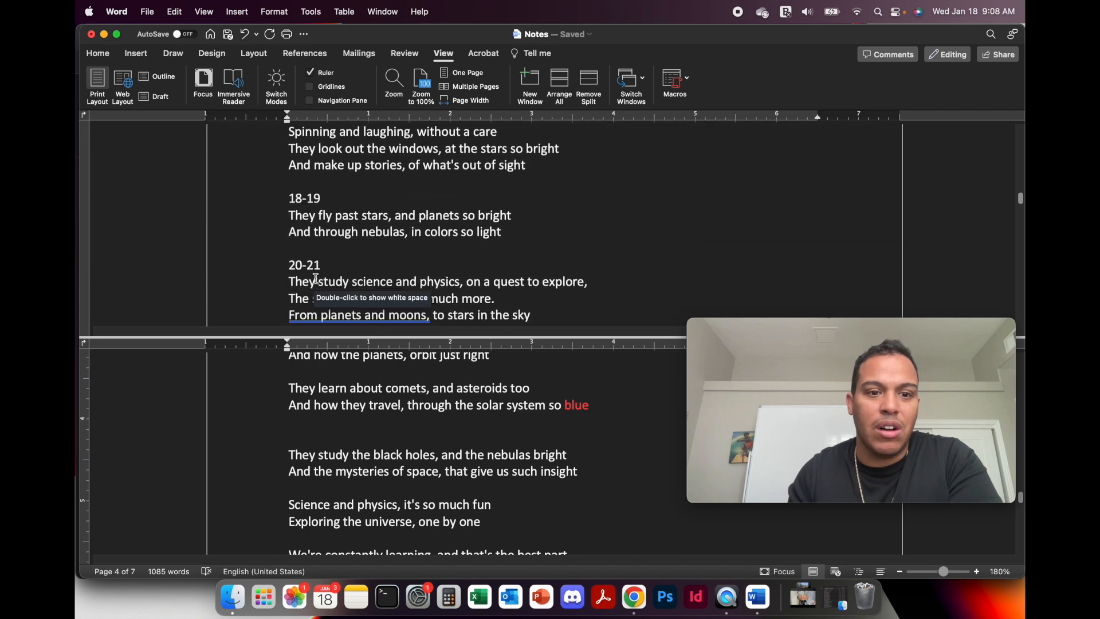
scroll(316, 279, down, 10)
scroll(315, 279, down, 2)
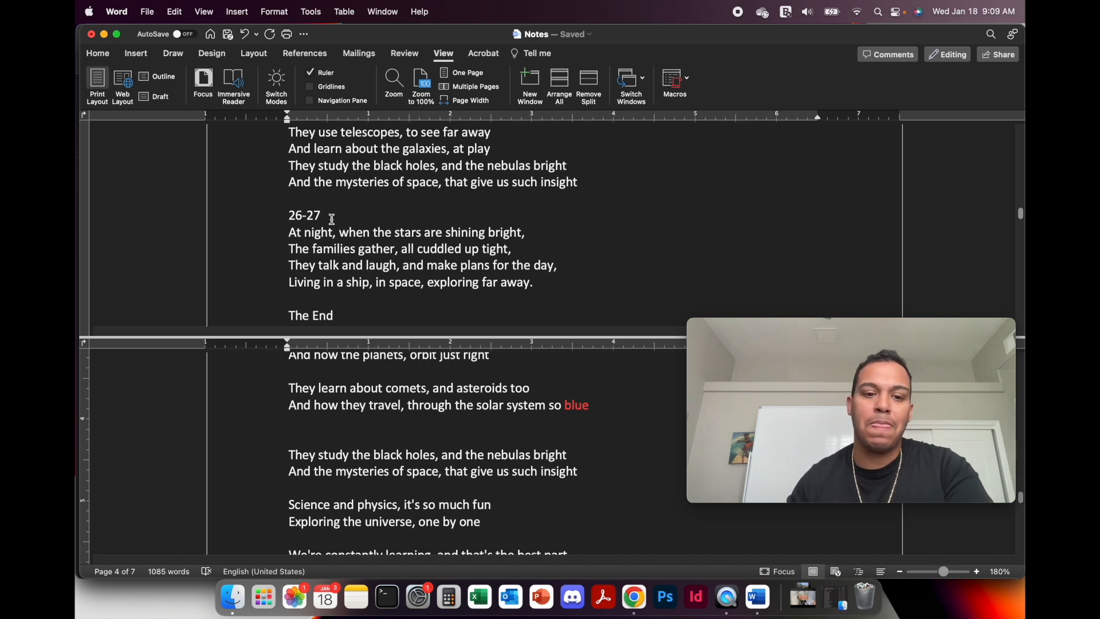
Remove the document split and narrow the window to about half the screen width, showing the text around "The End".
click(597, 90)
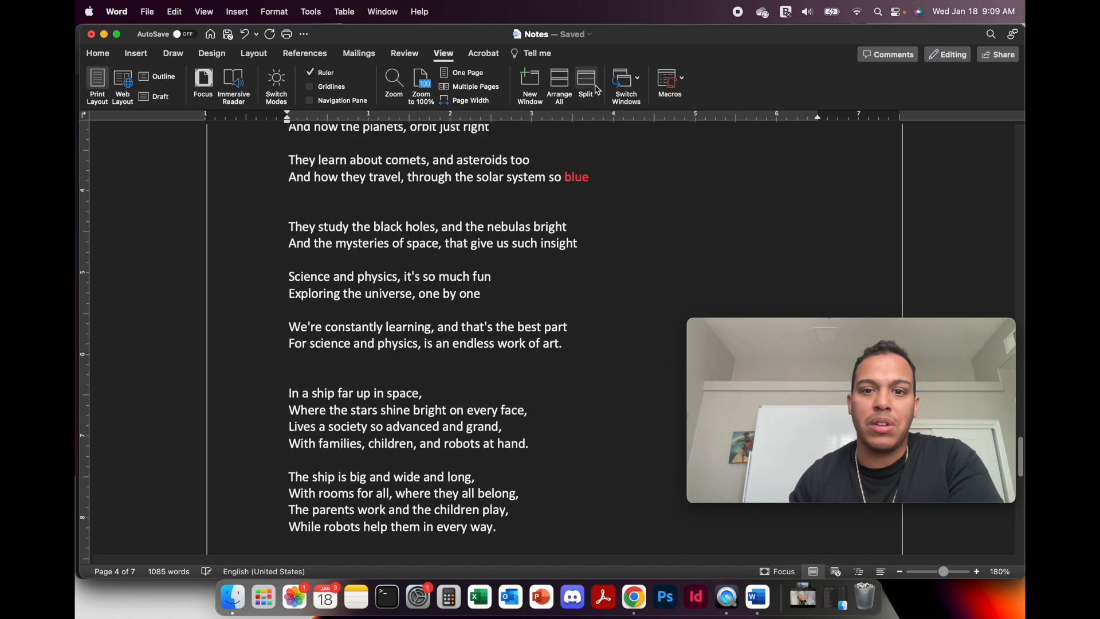
drag(1023, 116, 528, 132)
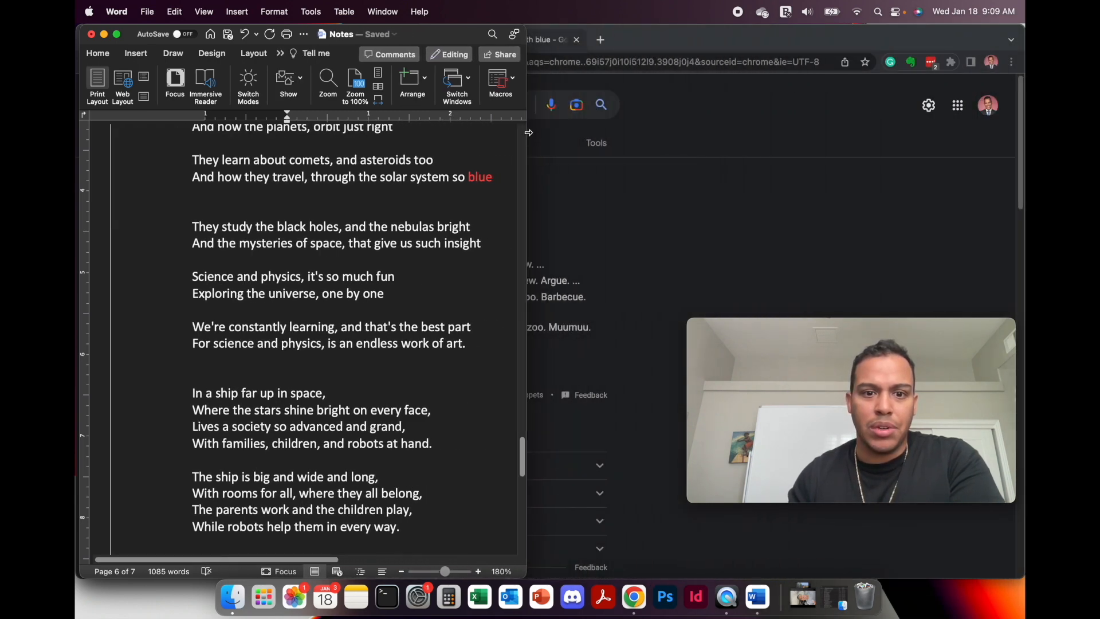
scroll(412, 253, up, 10)
scroll(412, 253, up, 20)
scroll(319, 449, down, 7)
scroll(286, 407, up, 8)
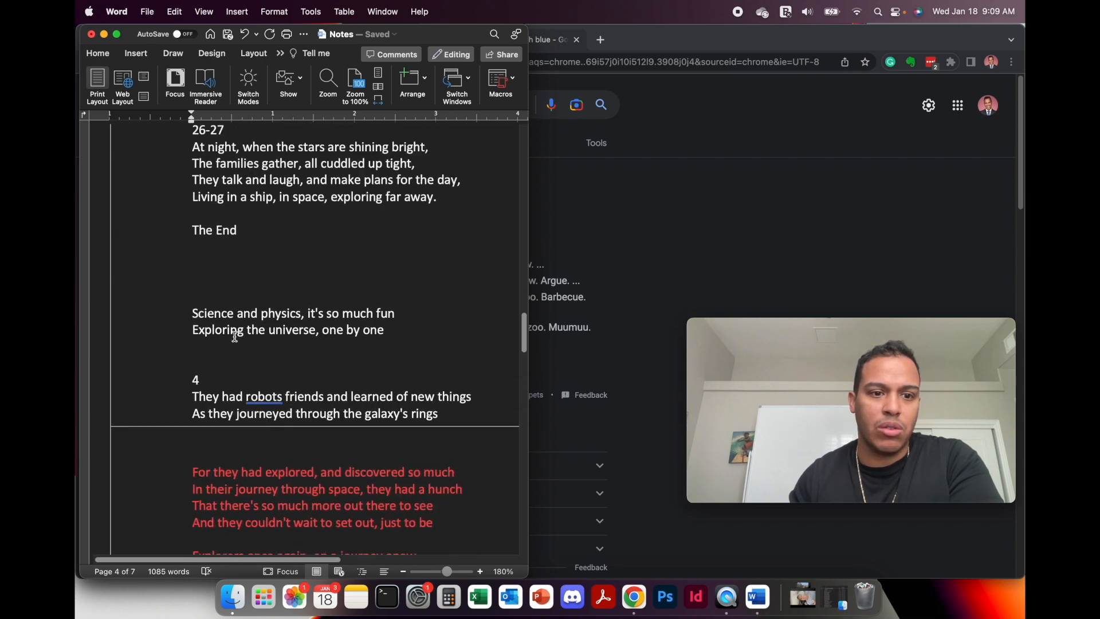
Return to the opening of the ROBOTS IN SPACE story, showing the title through pages 6-7.
scroll(235, 356, up, 6)
drag(236, 414, 151, 407)
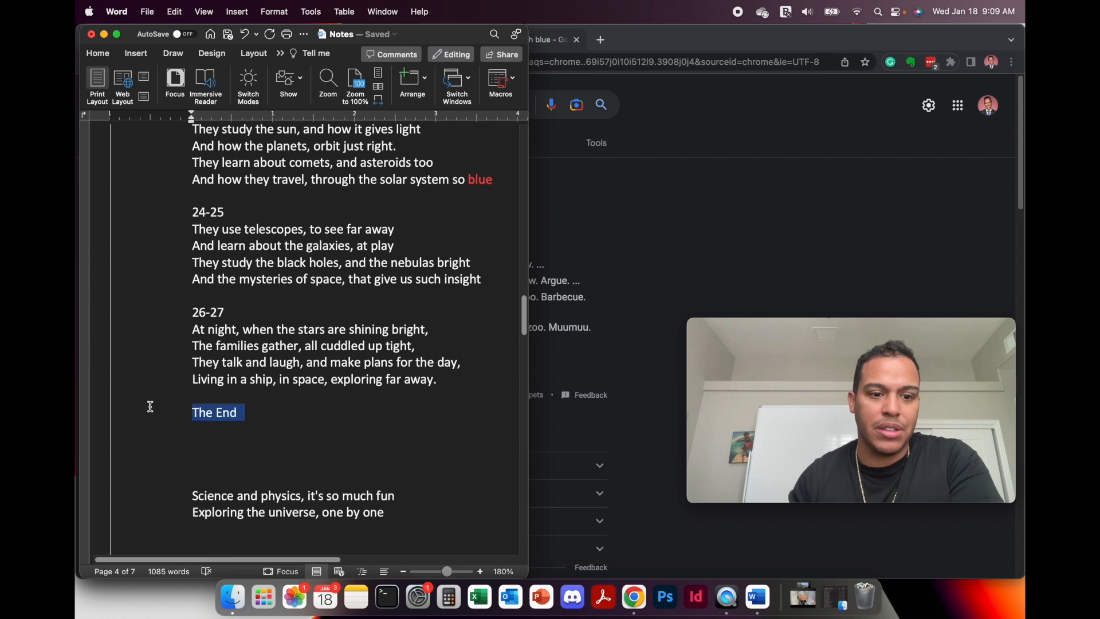
click(102, 54)
click(278, 280)
scroll(276, 269, up, 9)
scroll(277, 269, up, 15)
scroll(277, 268, up, 4)
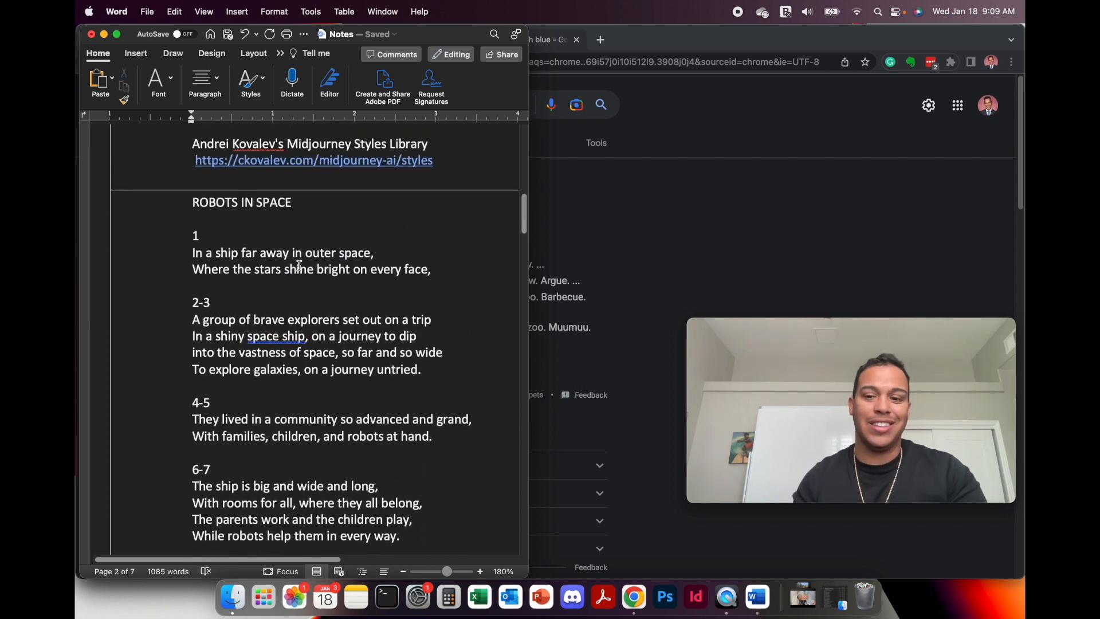
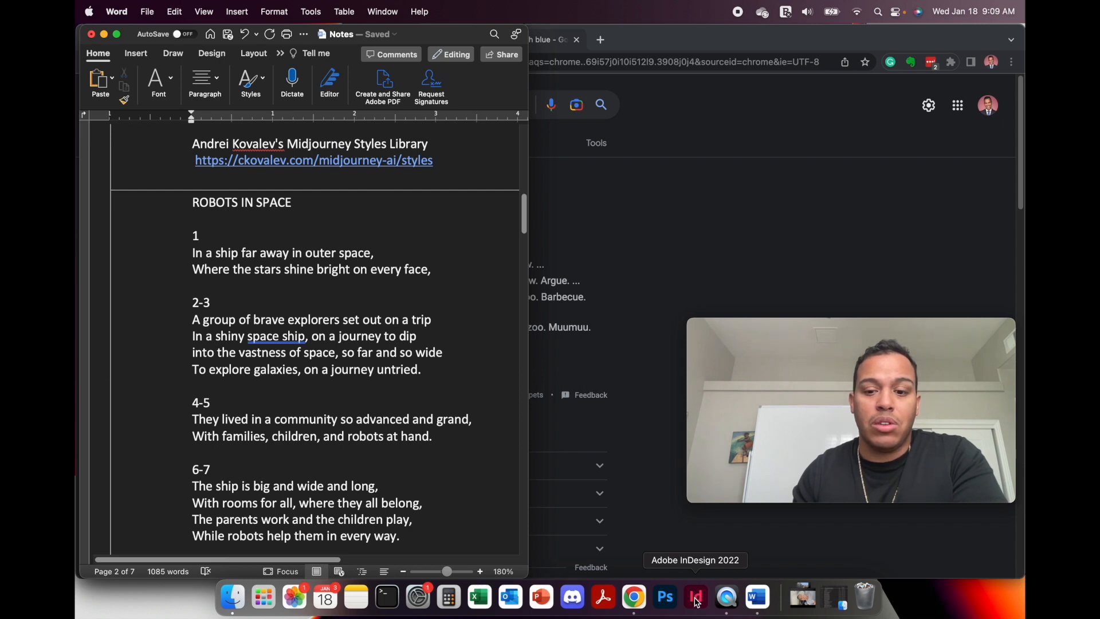
Switch to Adobe InDesign 2022 and enlarge its start window to fill the screen.
click(697, 601)
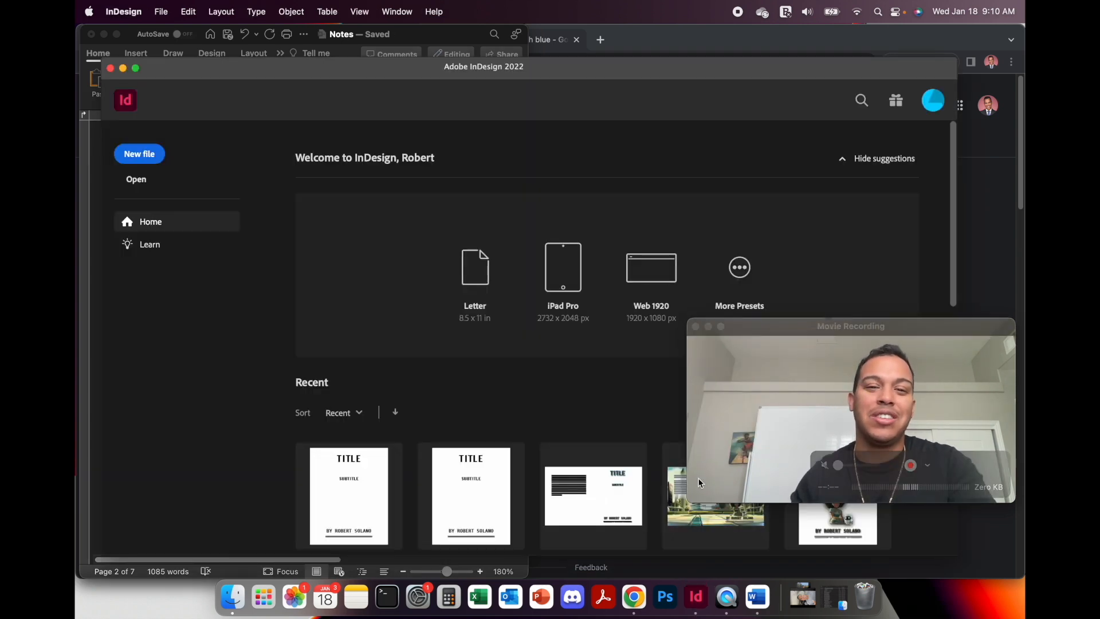
drag(410, 69, 387, 18)
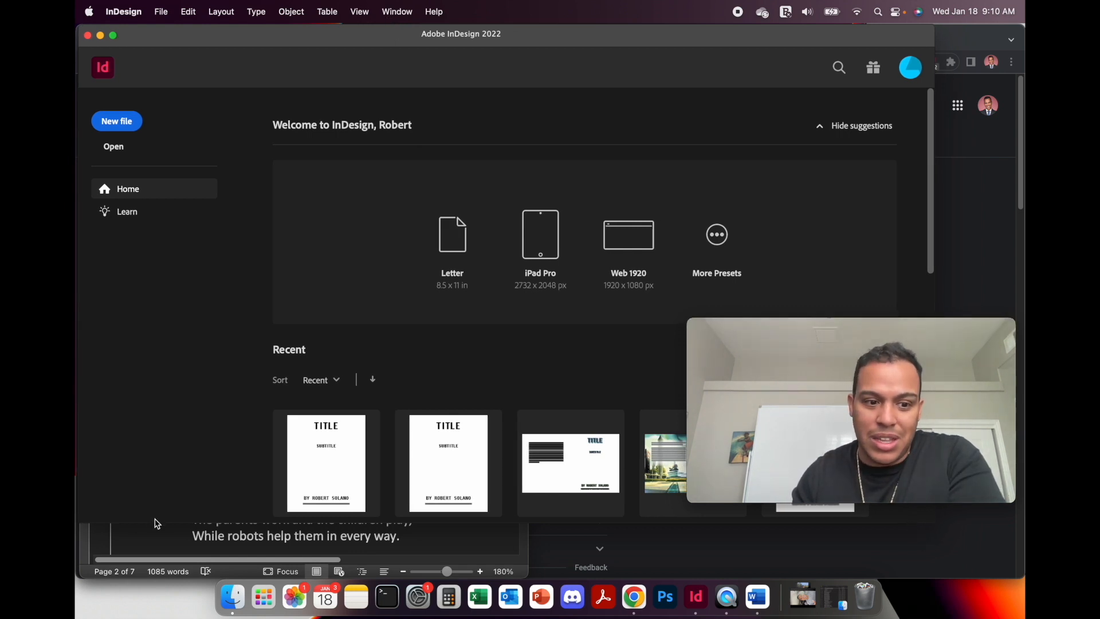
drag(154, 522, 149, 577)
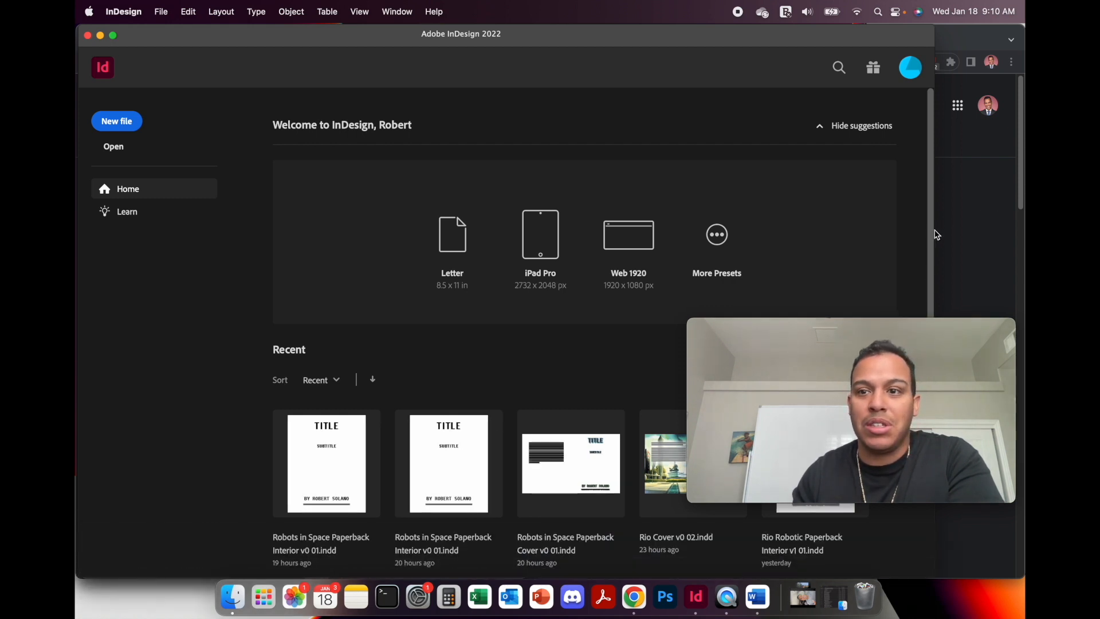
drag(936, 212, 1024, 210)
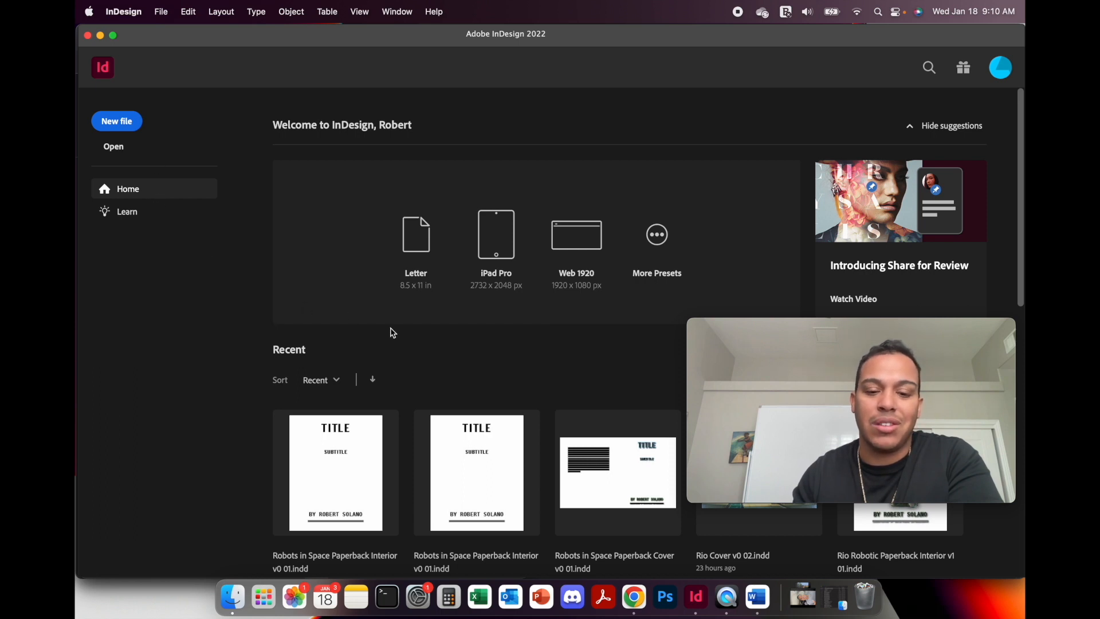
Open the most recently used "Robots in Space Paperback Interior v0 01.indd" and show its title page.
scroll(451, 360, down, 2)
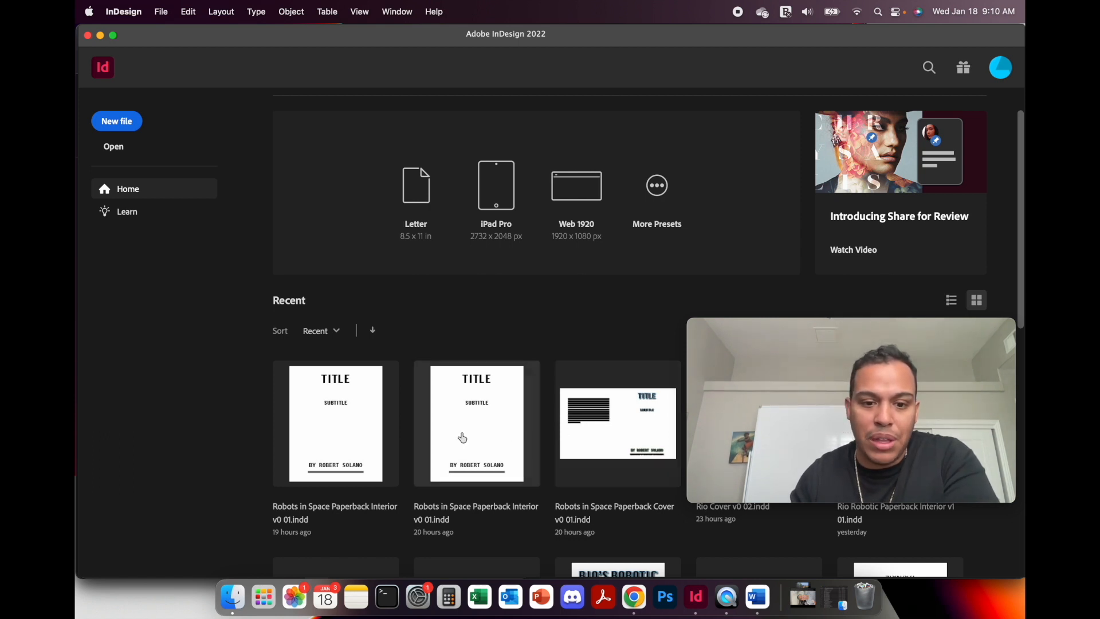
double_click(353, 444)
scroll(579, 313, up, 10)
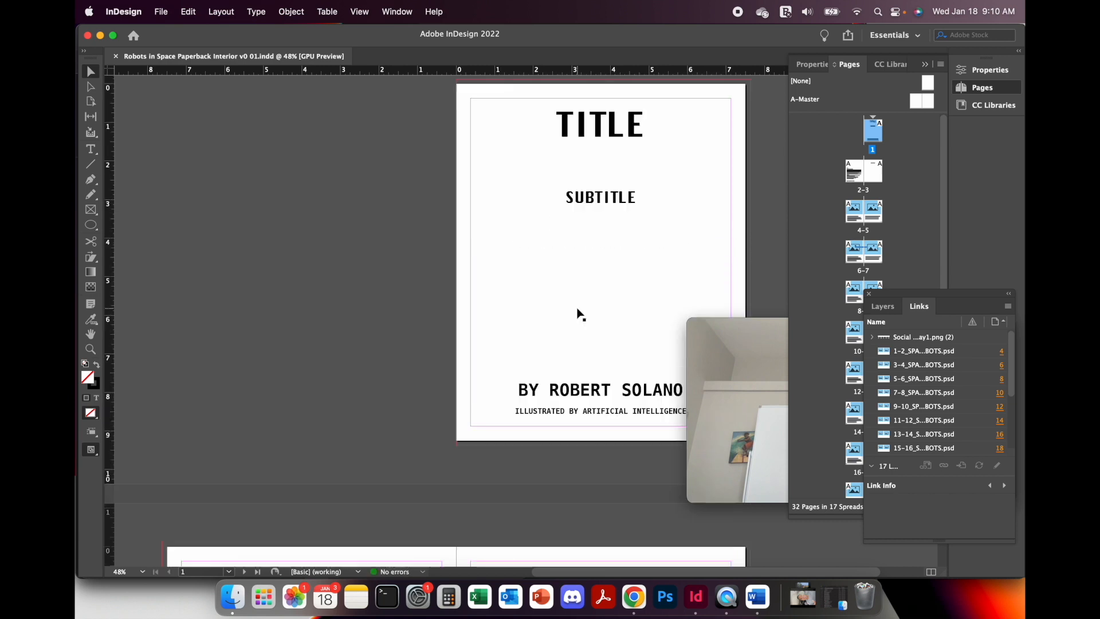
mouse_move(769, 336)
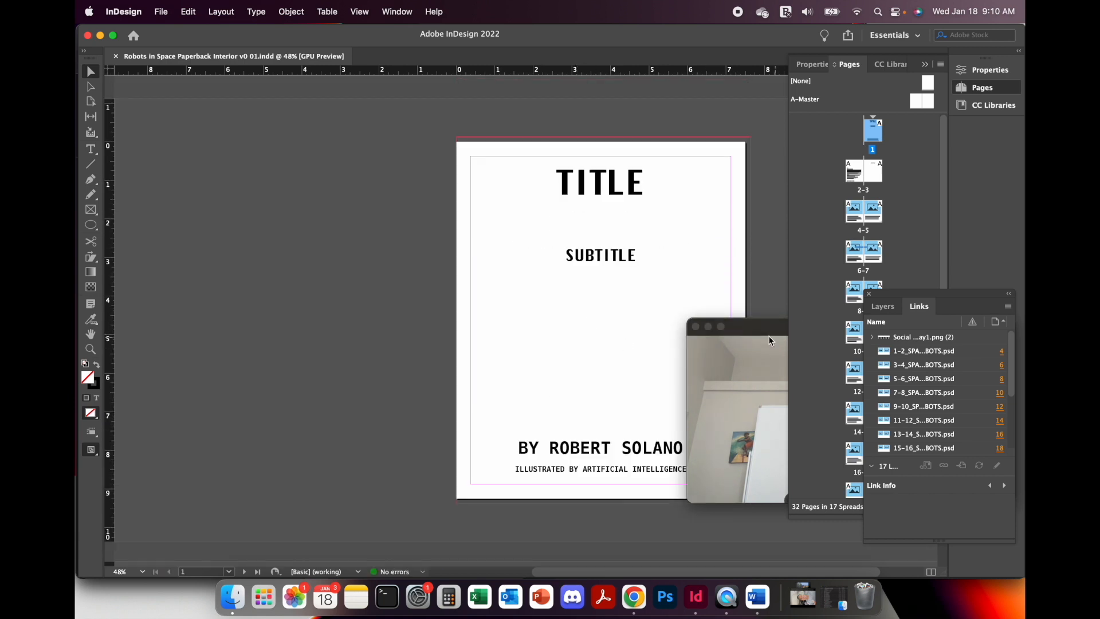
drag(770, 337, 805, 381)
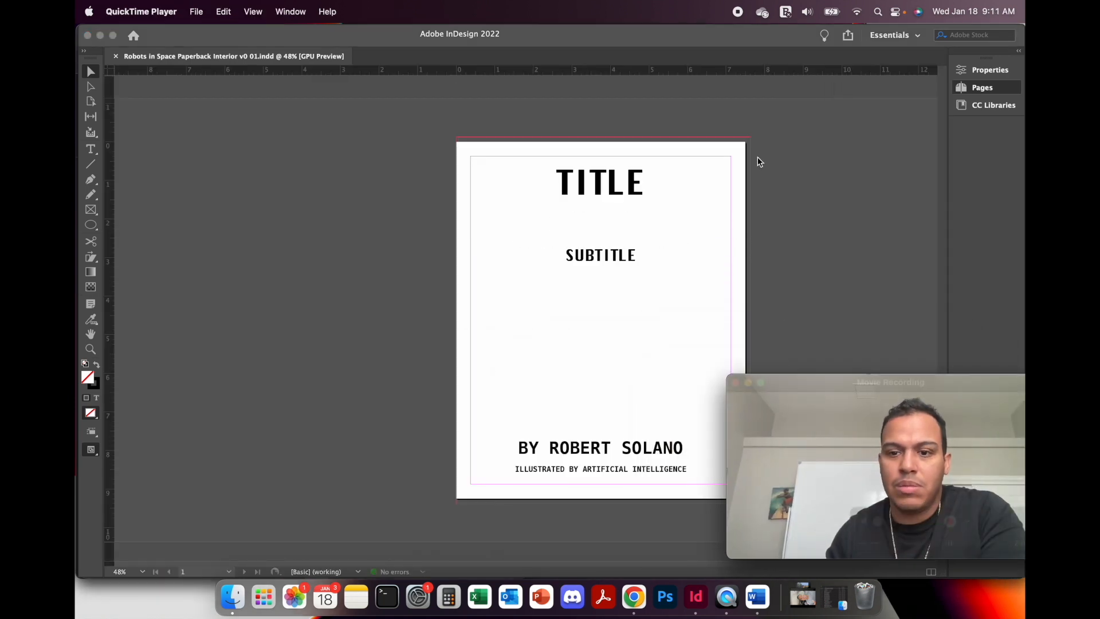
click(790, 158)
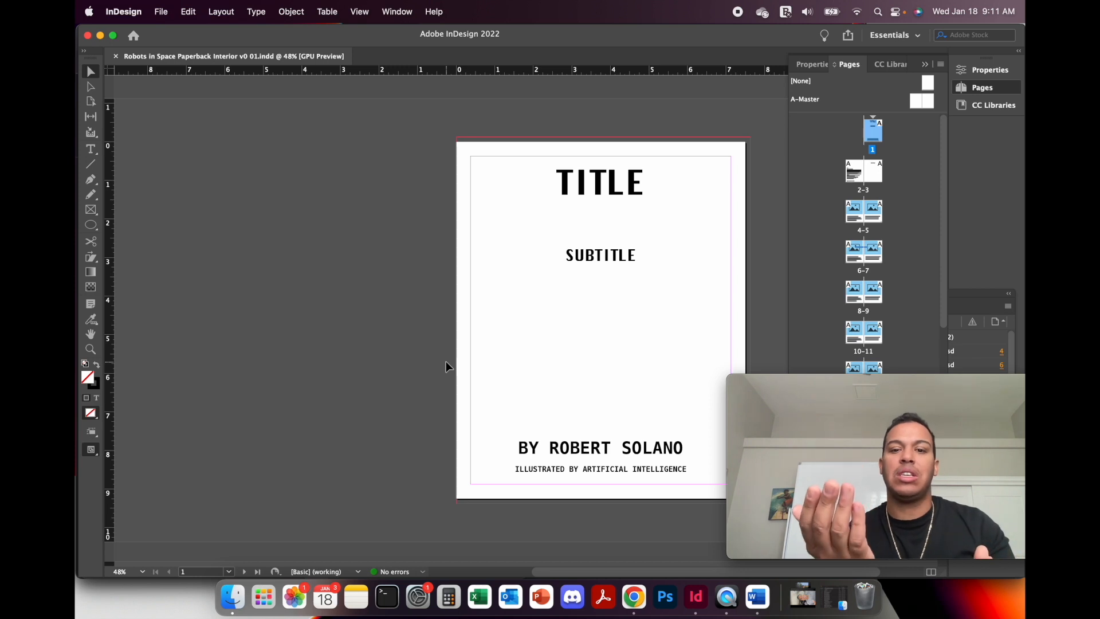
Look through the template's title page, copyright and Dedication spread, and the picture-and-text story spreads.
scroll(452, 375, down, 10)
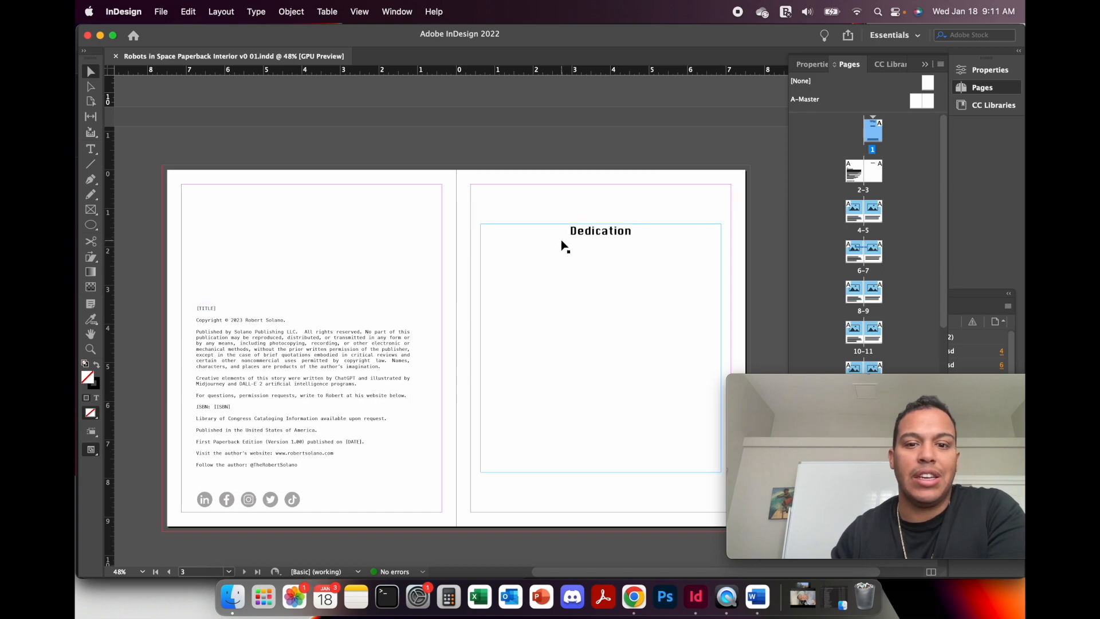
scroll(514, 340, down, 10)
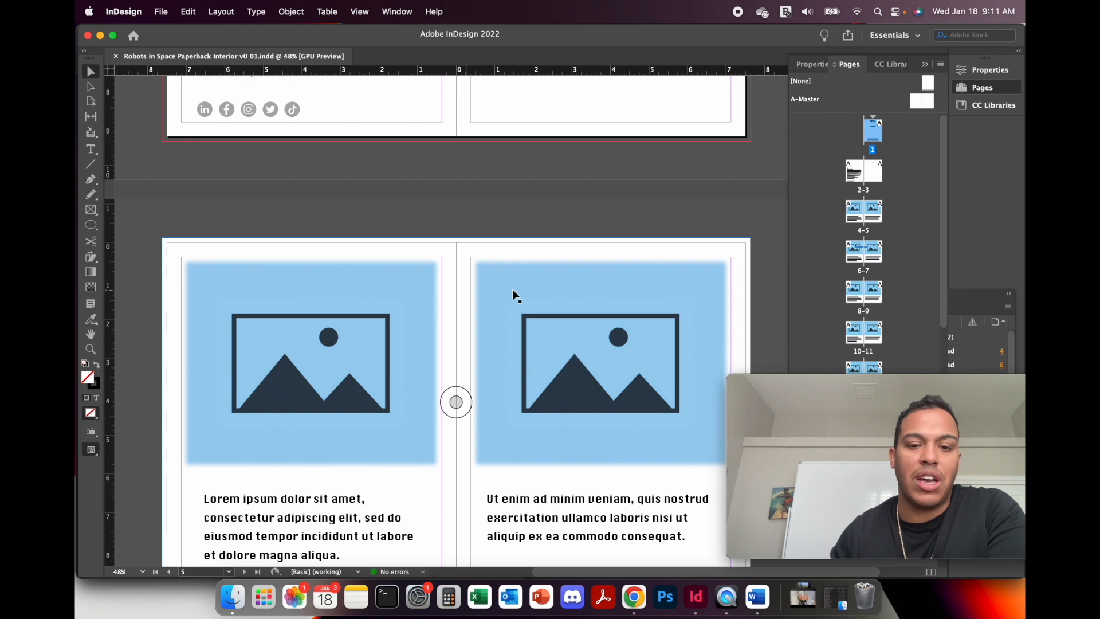
scroll(551, 438, down, 2)
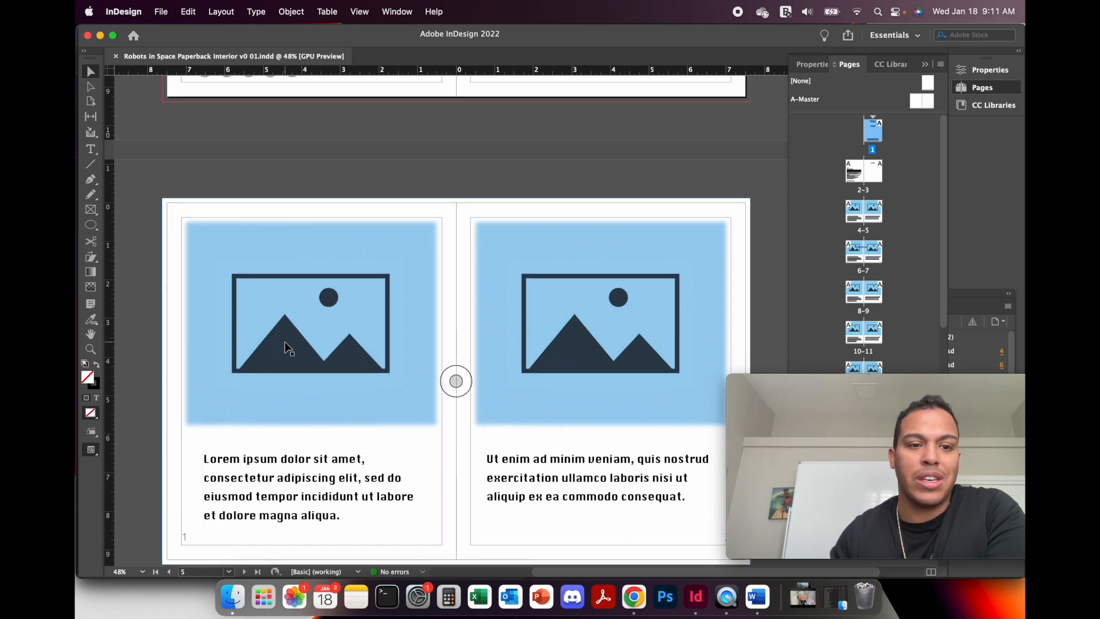
scroll(376, 423, down, 10)
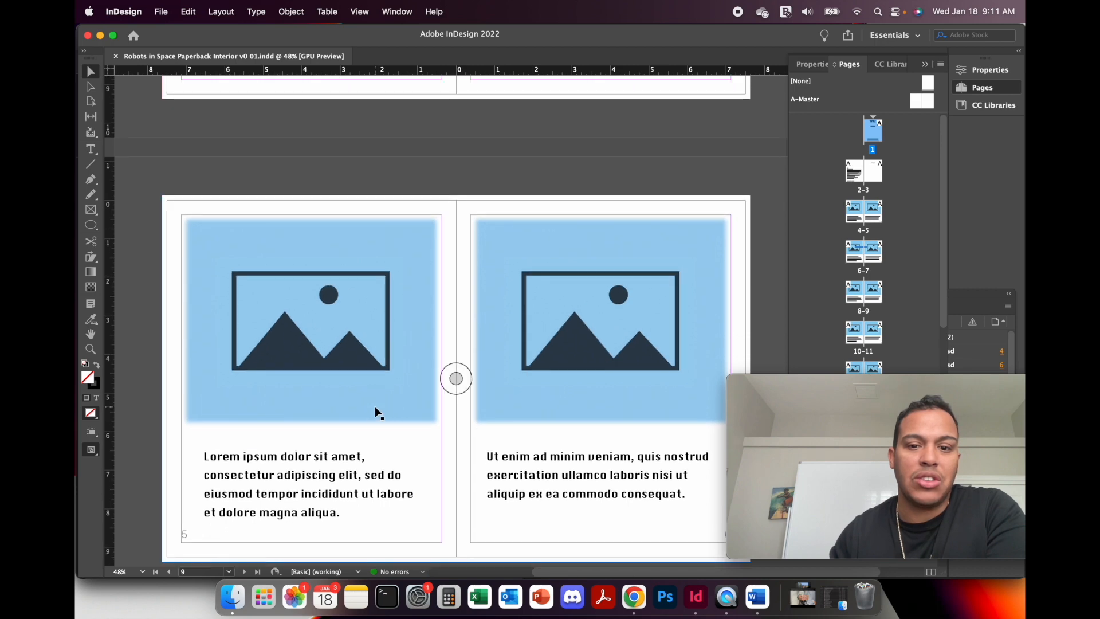
scroll(376, 411, down, 10)
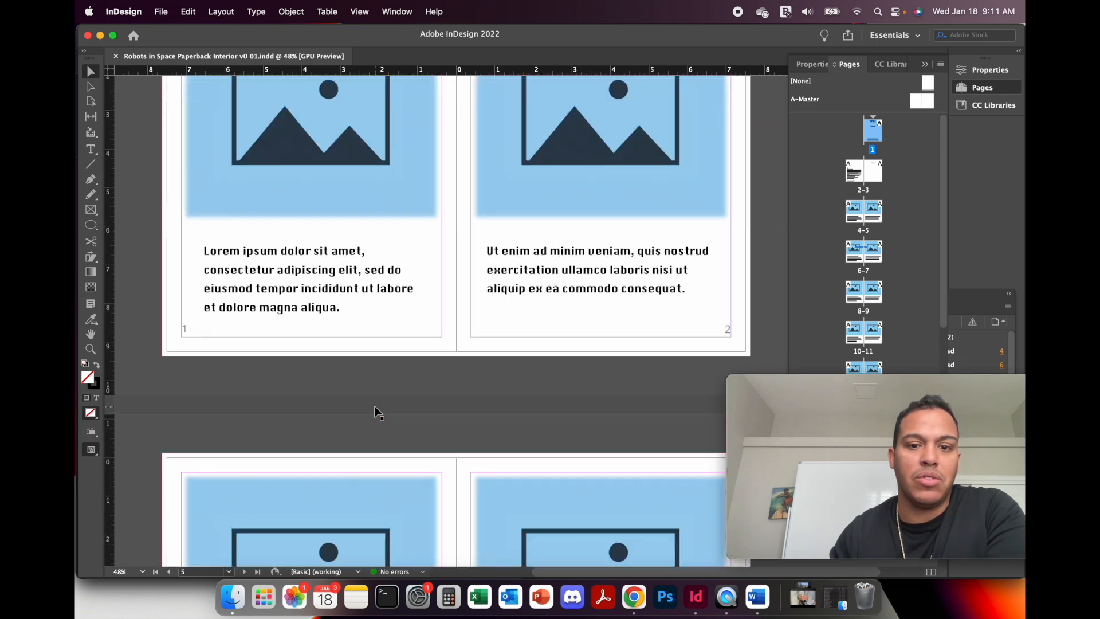
scroll(377, 412, up, 5)
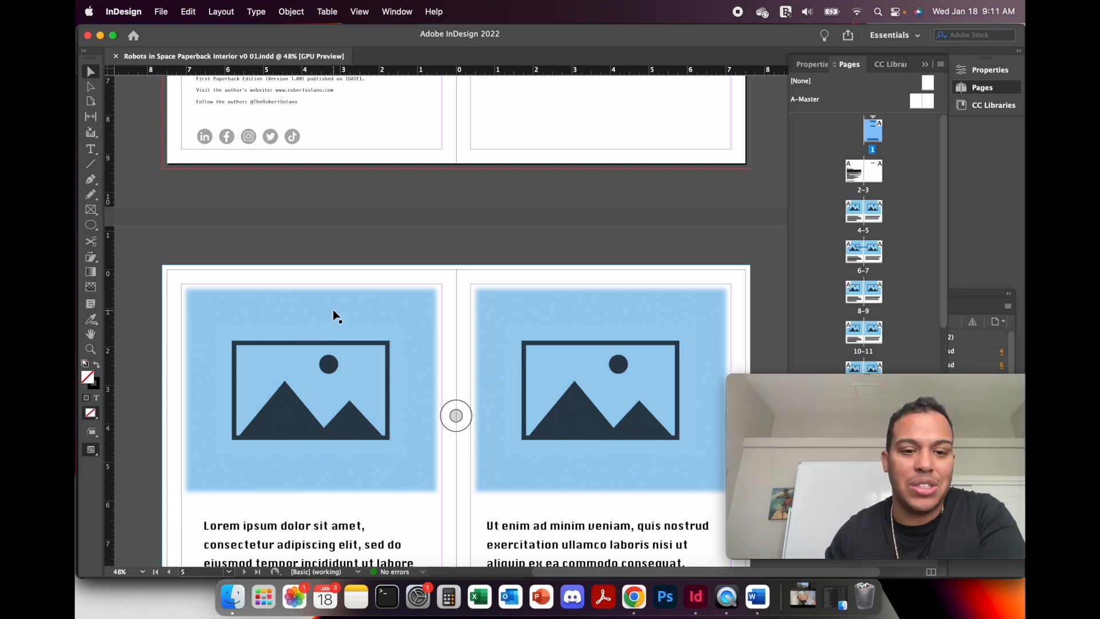
scroll(335, 312, down, 3)
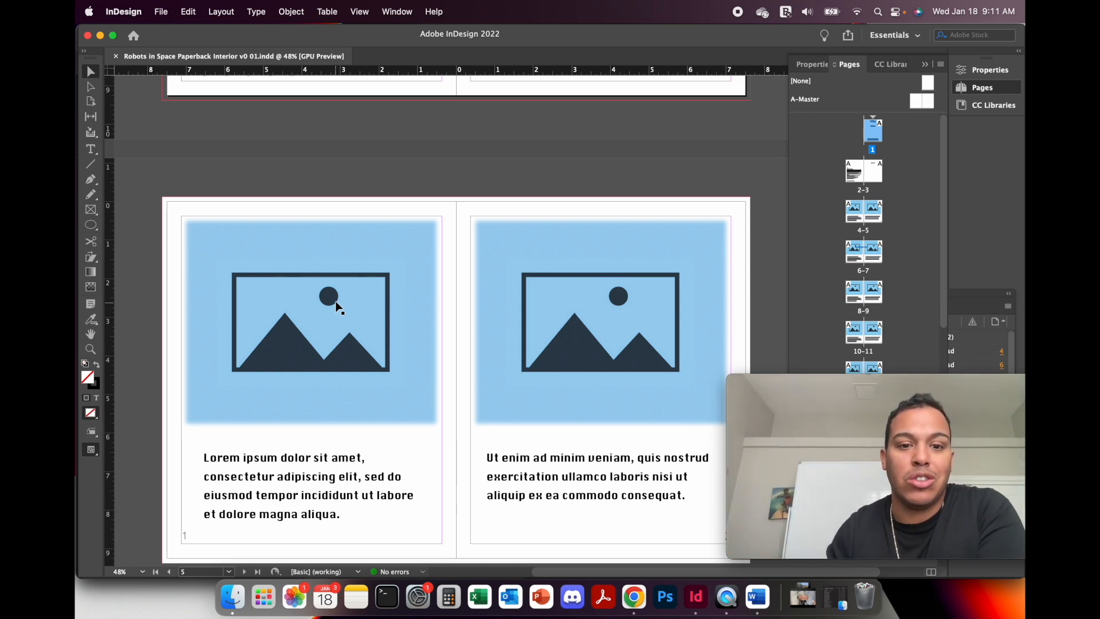
scroll(339, 294, up, 10)
scroll(338, 295, down, 12)
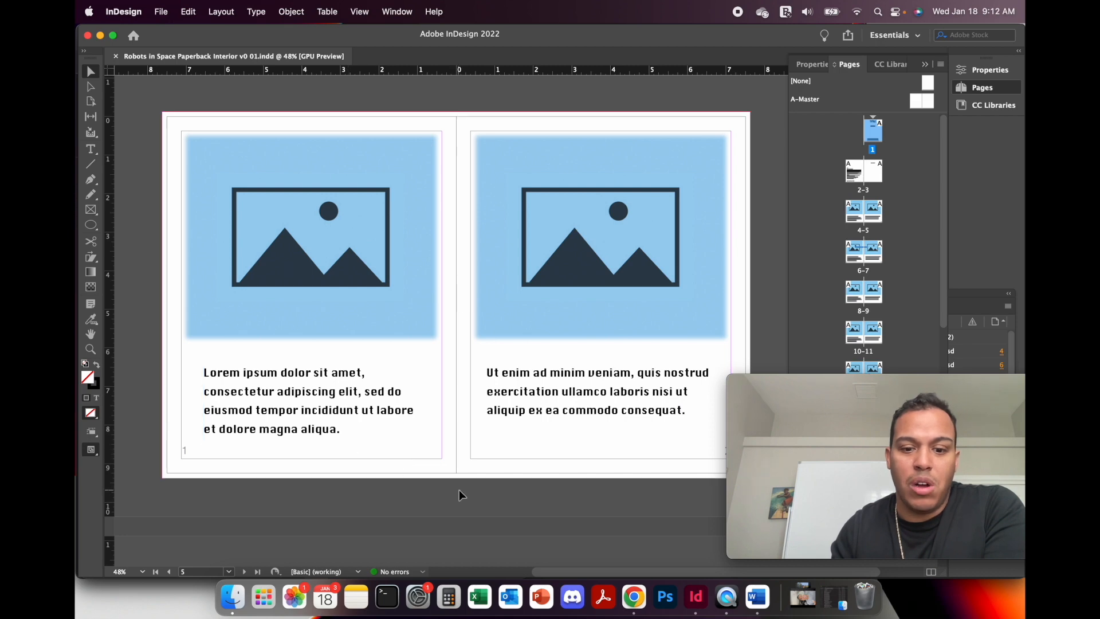
scroll(491, 459, up, 8)
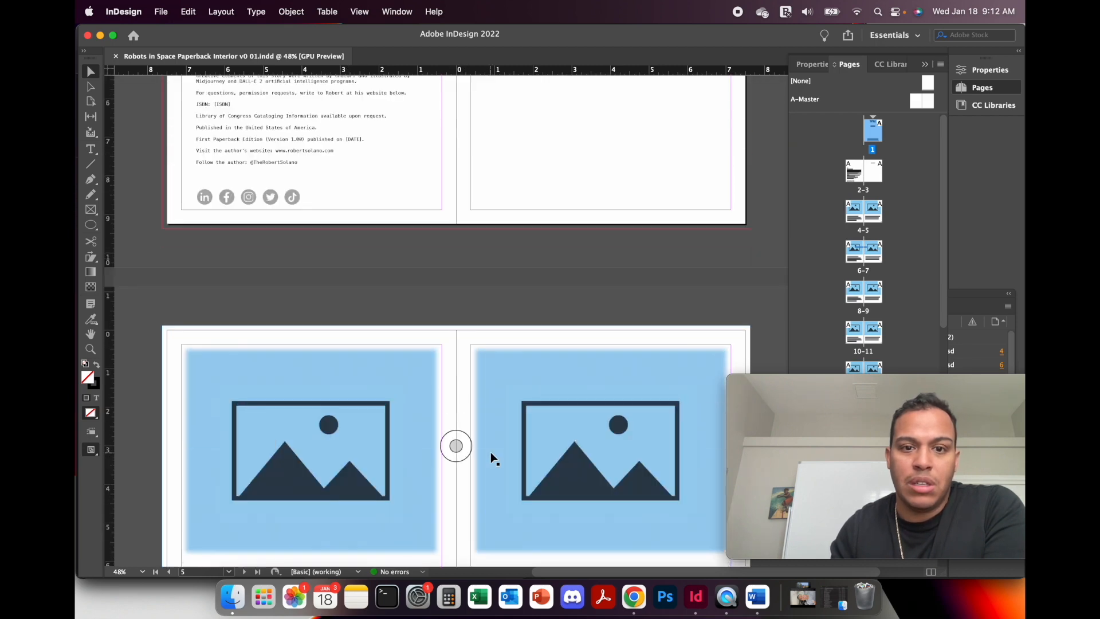
scroll(493, 458, down, 3)
scroll(491, 453, down, 3)
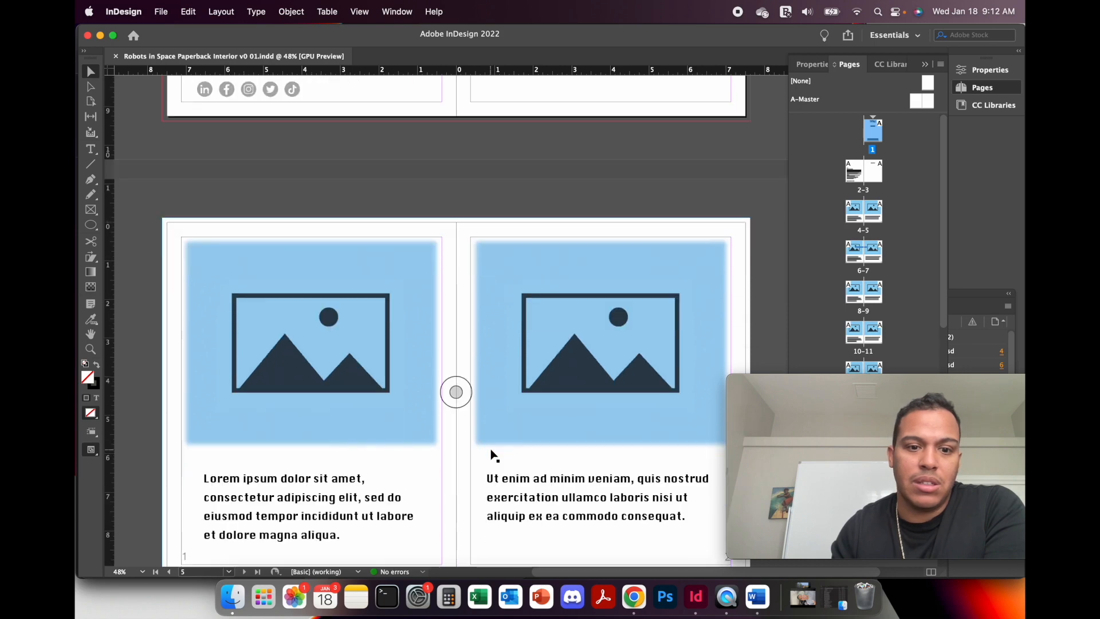
scroll(491, 455, down, 1)
scroll(510, 433, up, 12)
scroll(509, 432, down, 6)
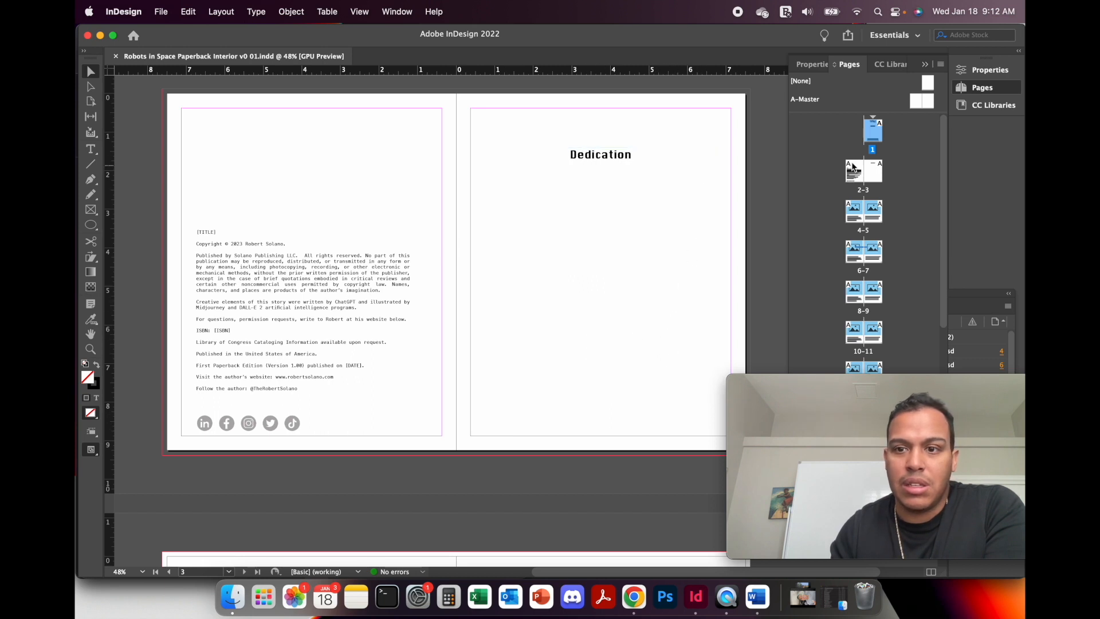
Try deleting page 3, the Dedication page, from the document, and undo the page deletion.
click(874, 172)
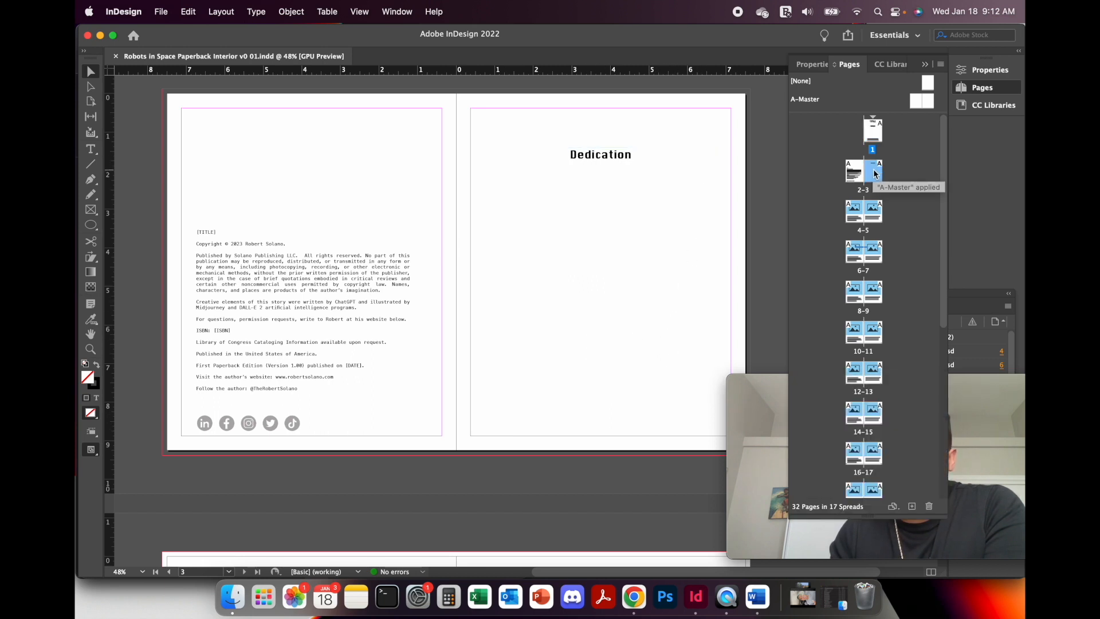
click(930, 506)
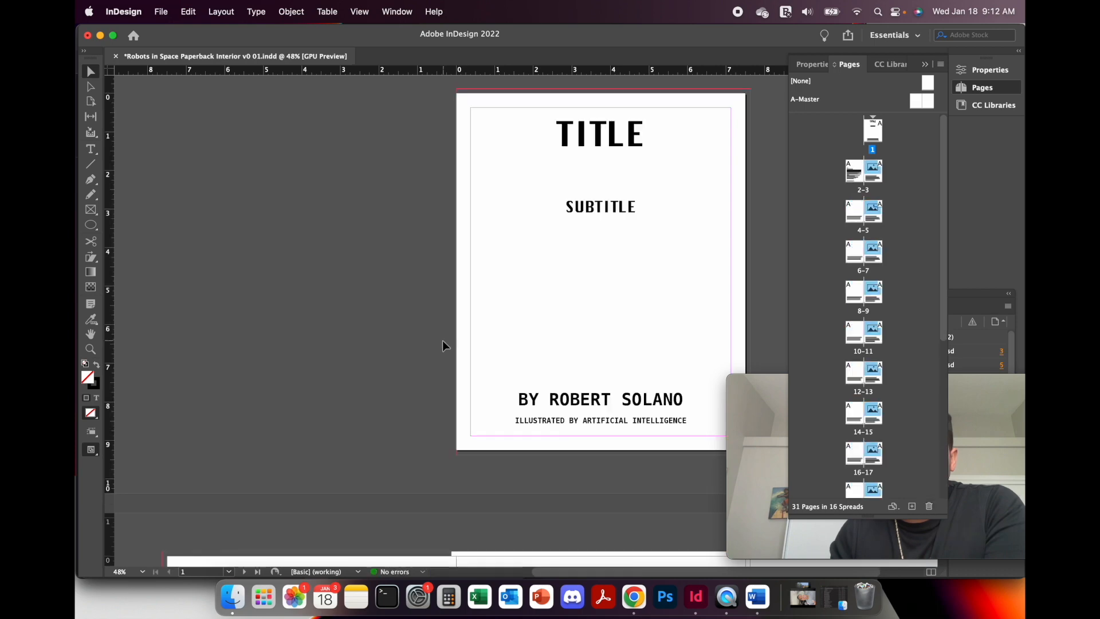
scroll(445, 344, down, 10)
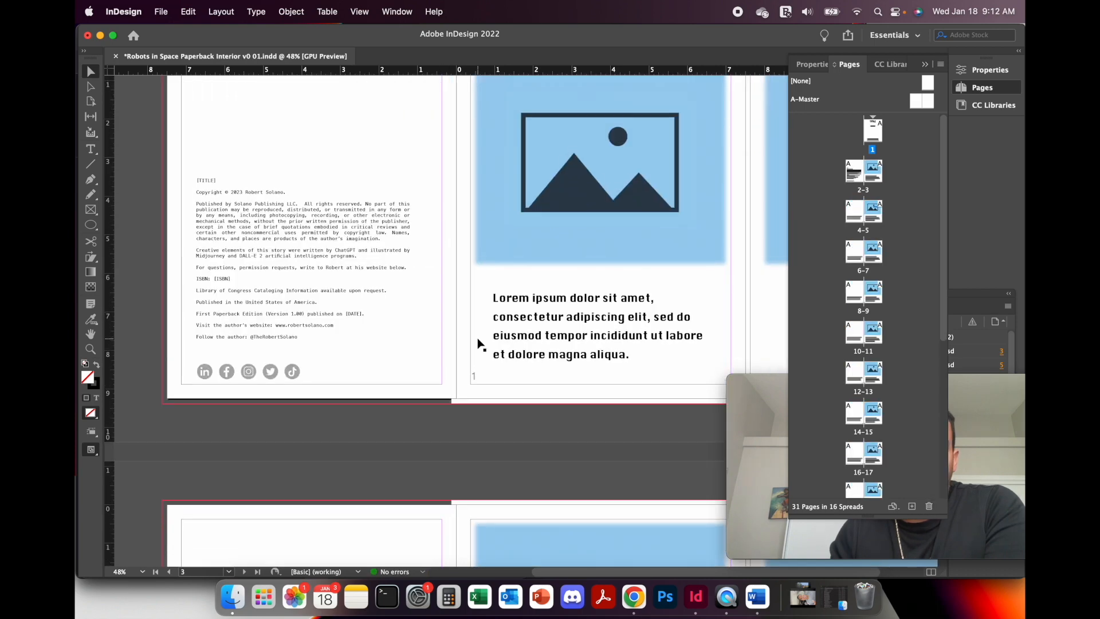
scroll(478, 344, up, 4)
scroll(478, 344, down, 1)
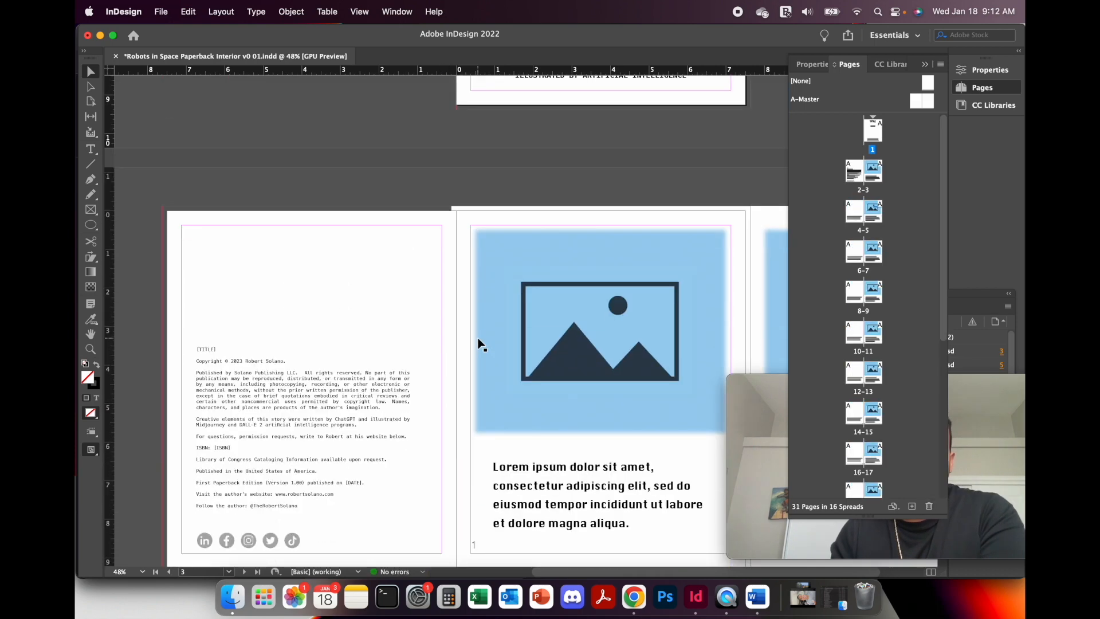
click(189, 13)
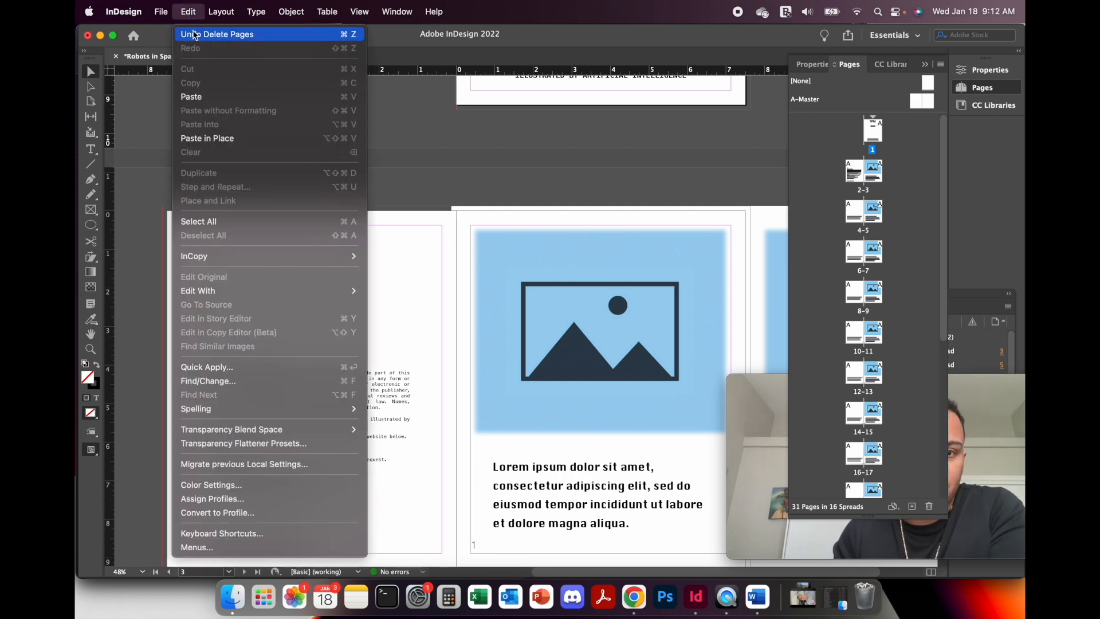
click(196, 35)
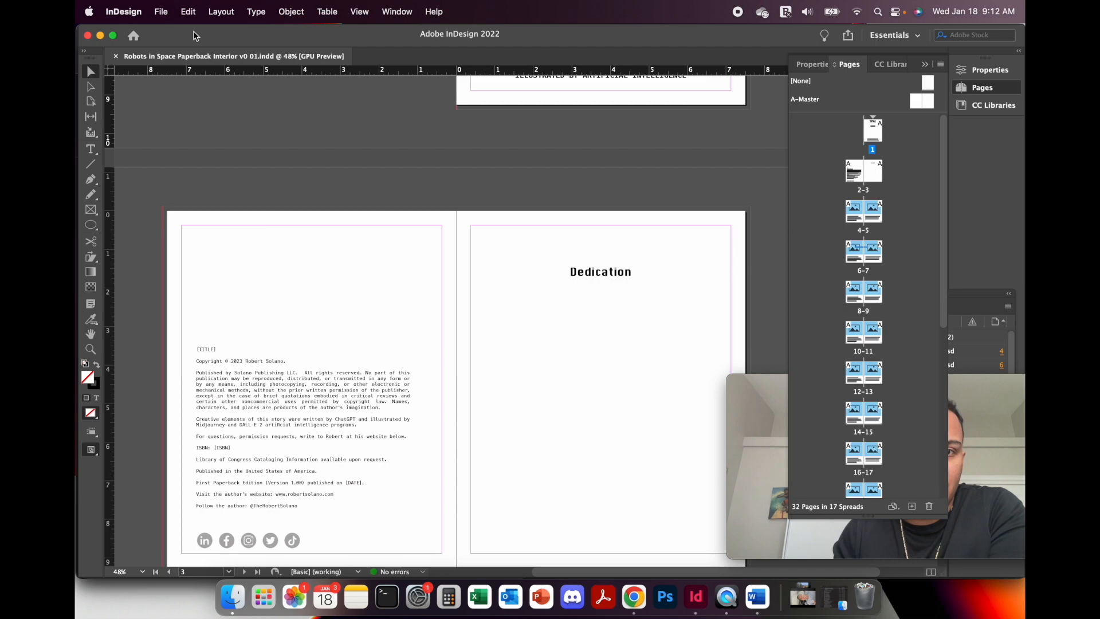
Delete the "Dedication" text frame from page 3, opposite the copyright page.
scroll(569, 275, down, 5)
scroll(569, 275, up, 3)
scroll(590, 223, down, 1)
scroll(590, 222, down, 5)
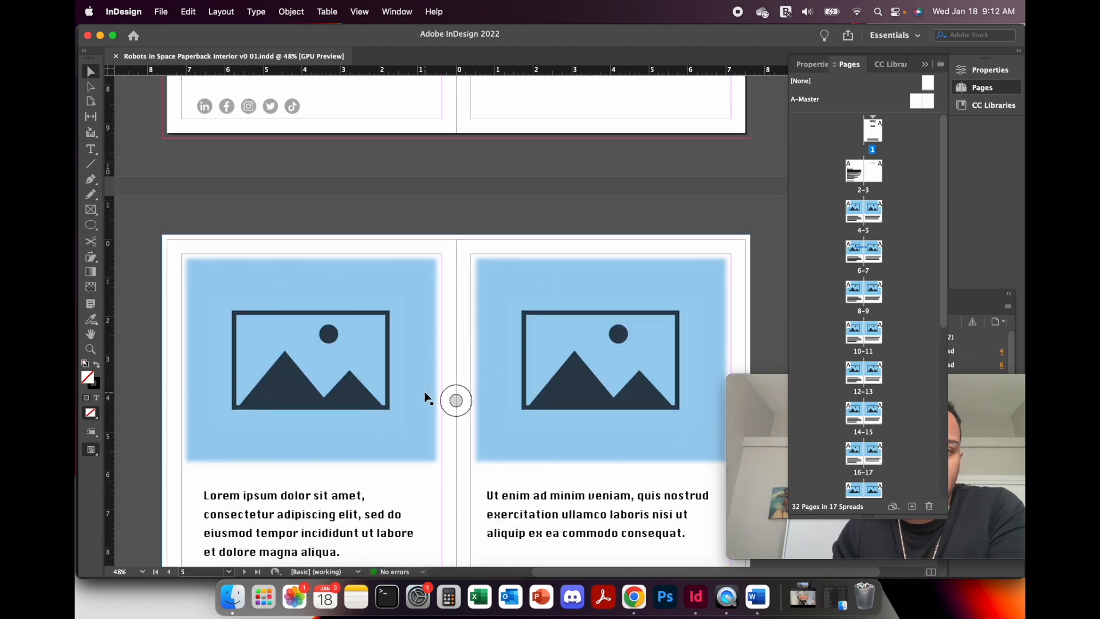
scroll(425, 397, up, 3)
scroll(609, 201, up, 3)
click(612, 190)
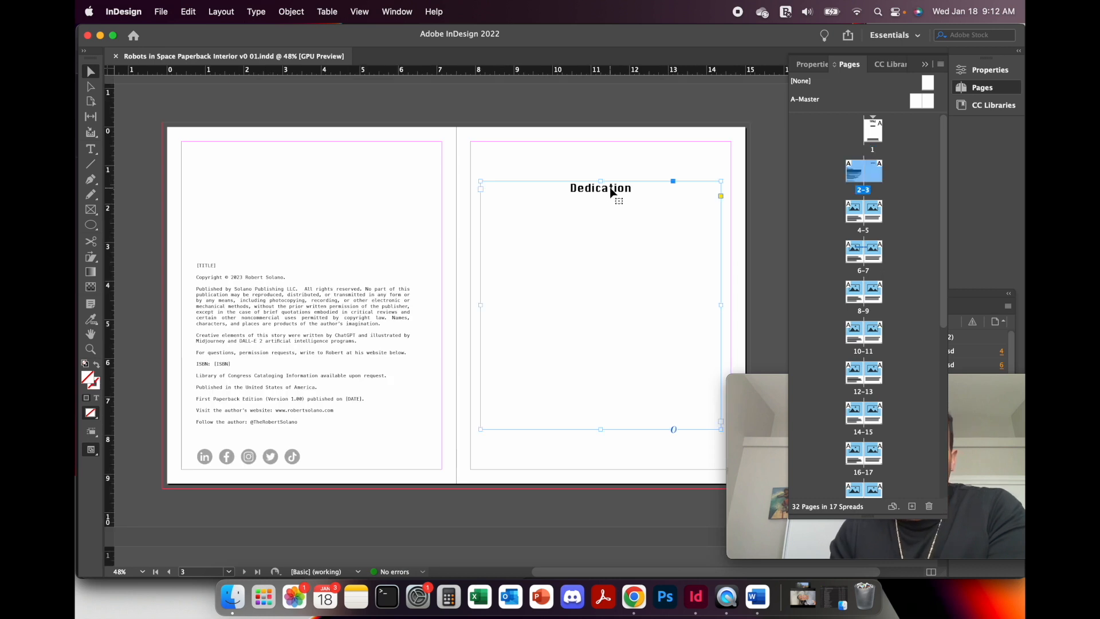
key(Delete)
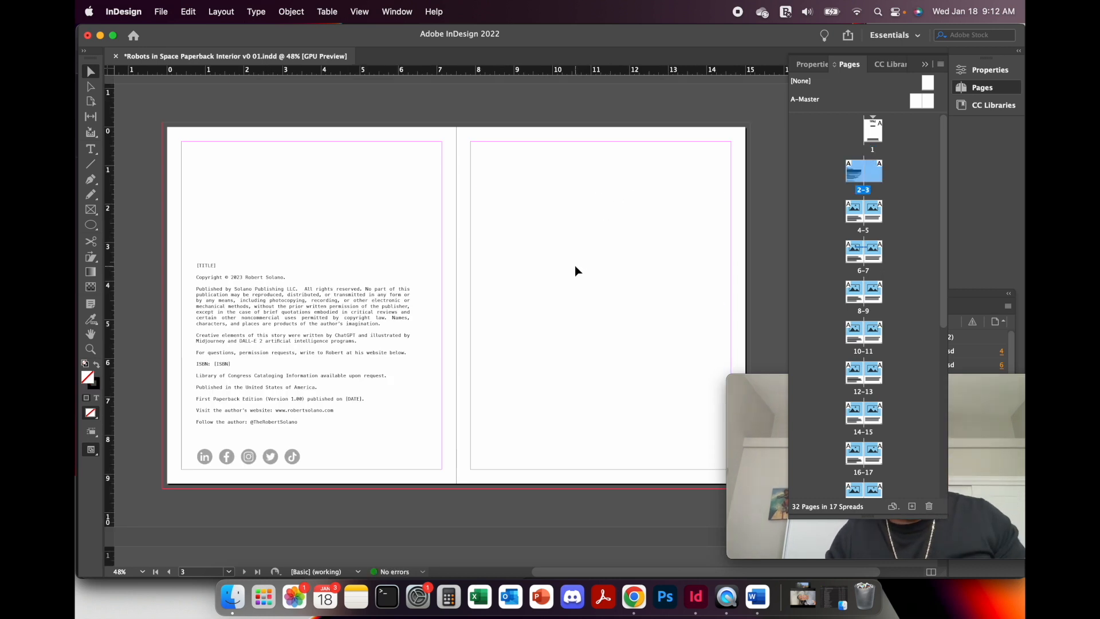
Copy the story text frame from page 4 onto page 3, opposite the copyright page, placing it in the lower part of the page.
scroll(575, 267, down, 10)
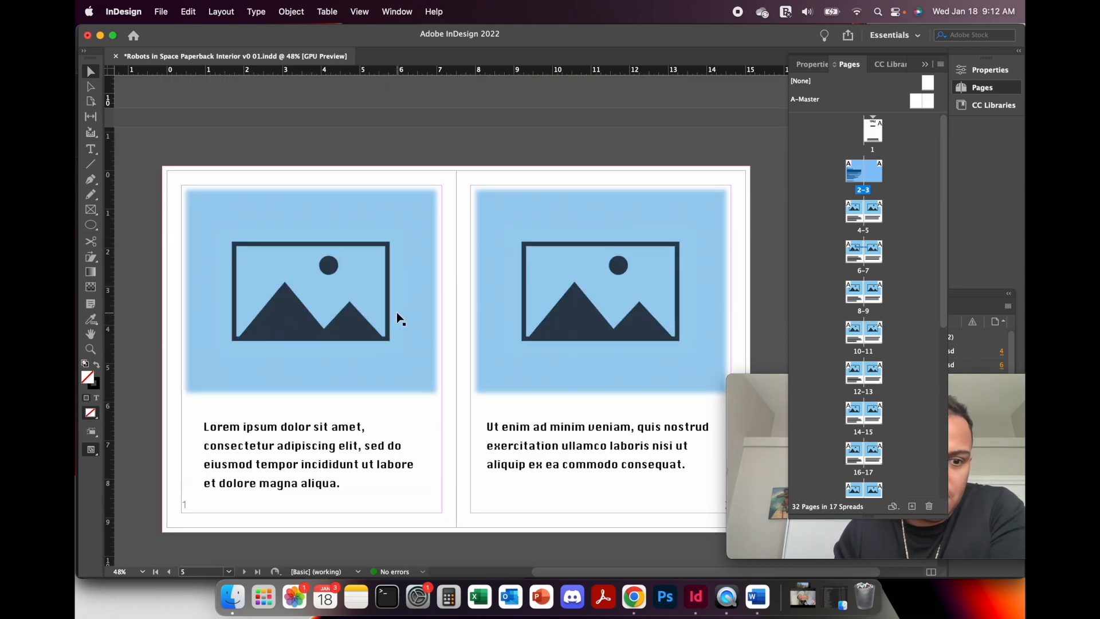
click(344, 431)
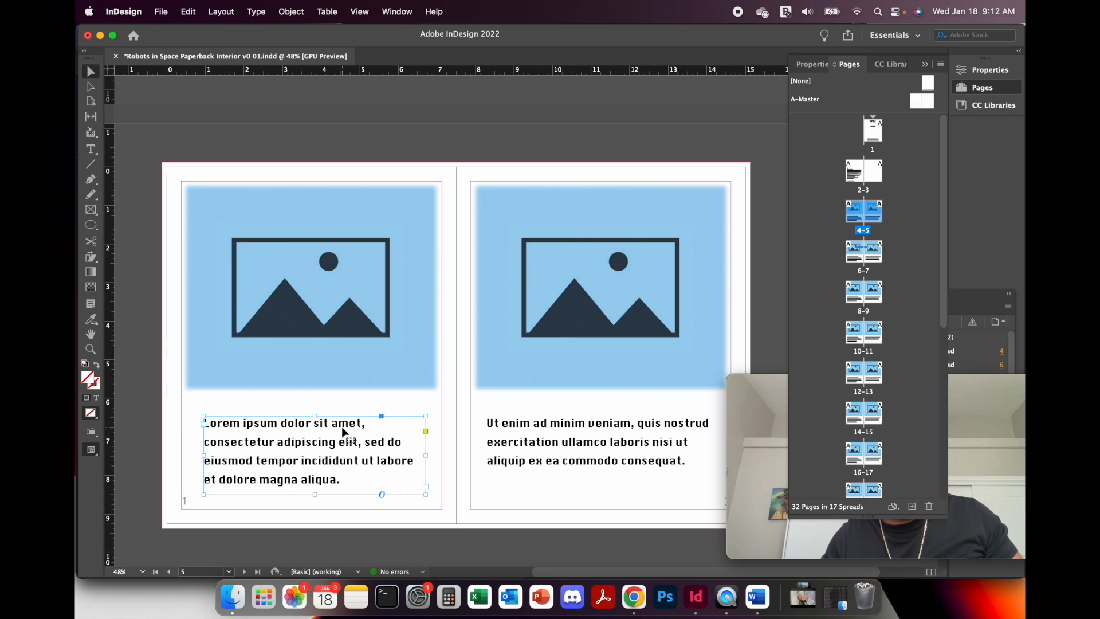
scroll(476, 351, up, 15)
scroll(580, 347, down, 7)
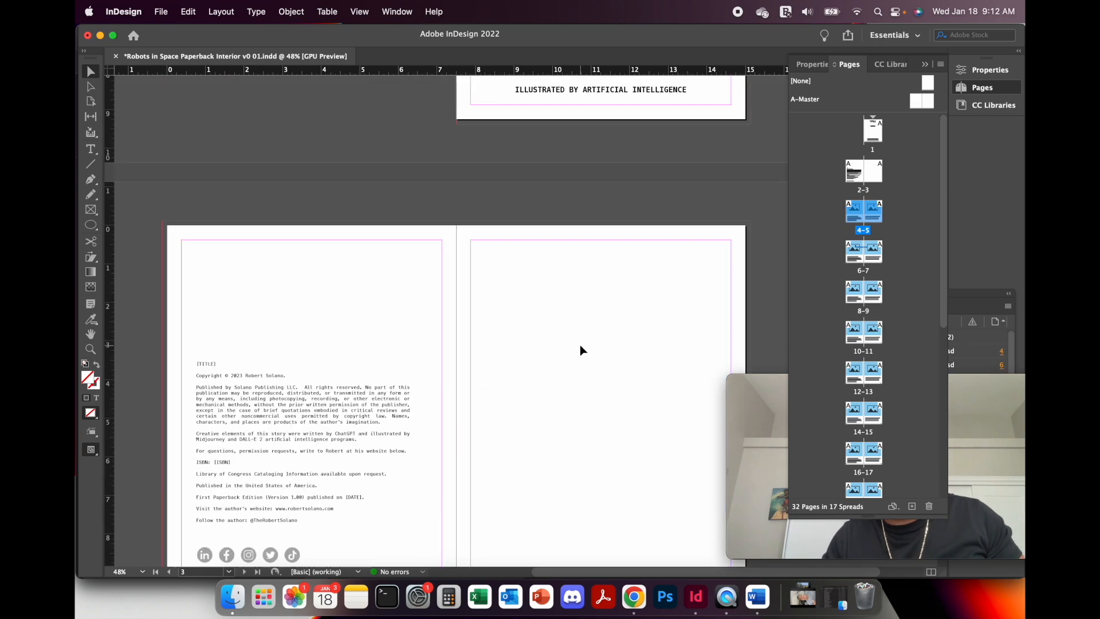
click(580, 417)
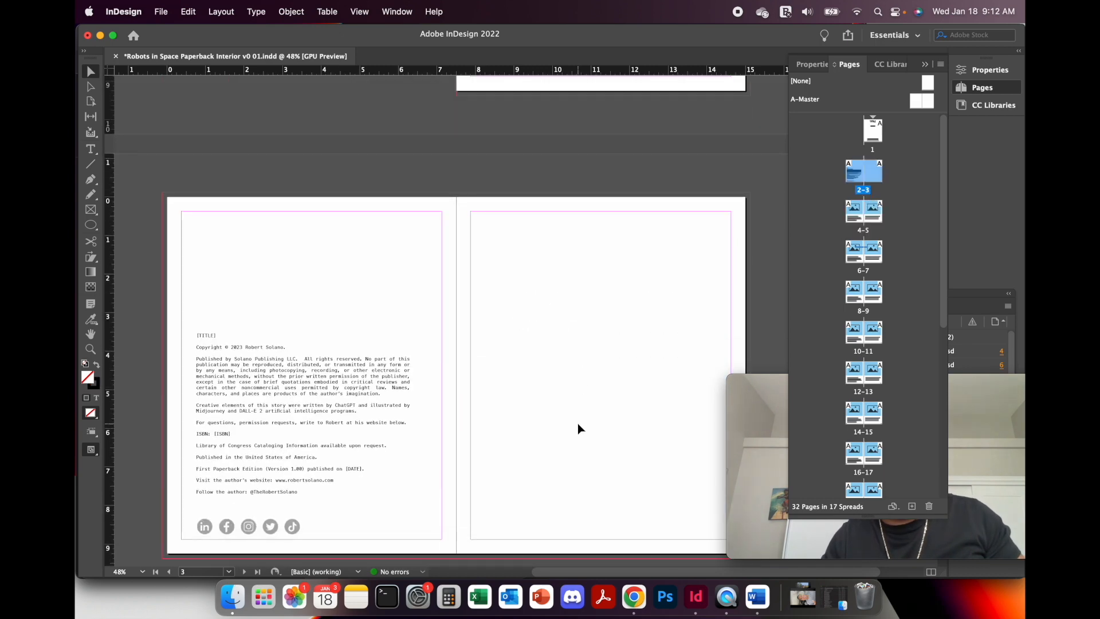
key(super+v)
scroll(558, 363, down, 2)
drag(513, 330, 589, 437)
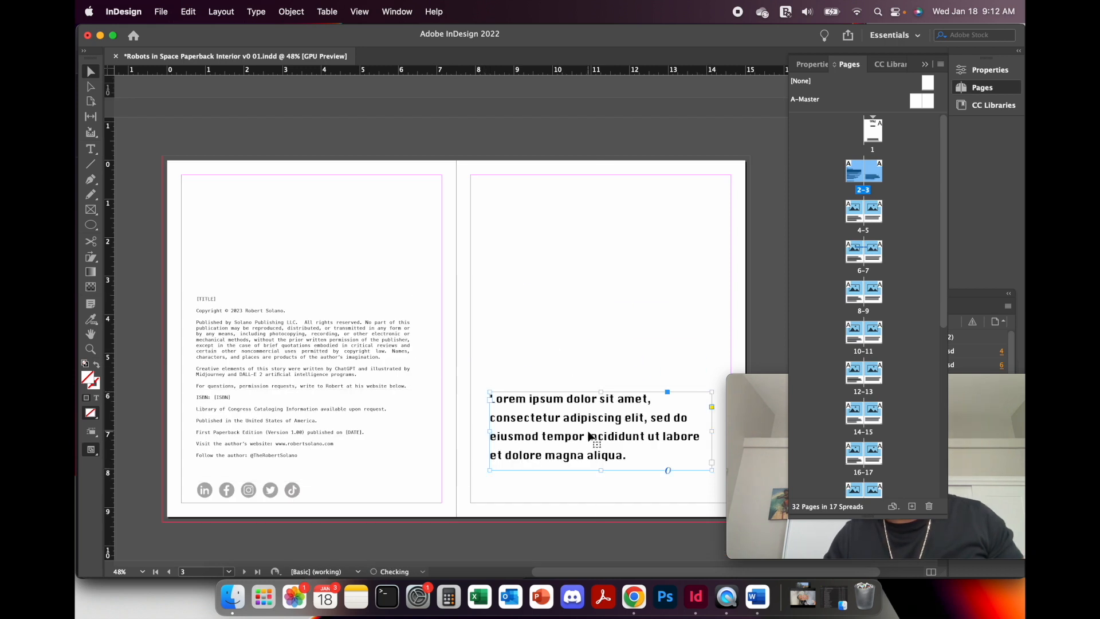
scroll(425, 398, down, 10)
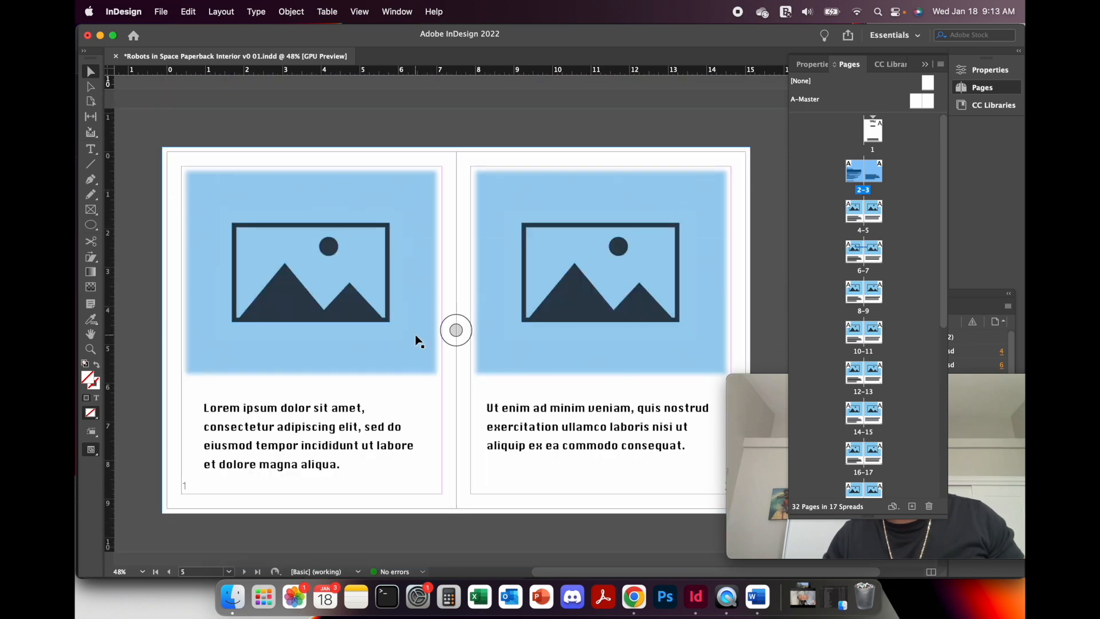
scroll(417, 341, up, 8)
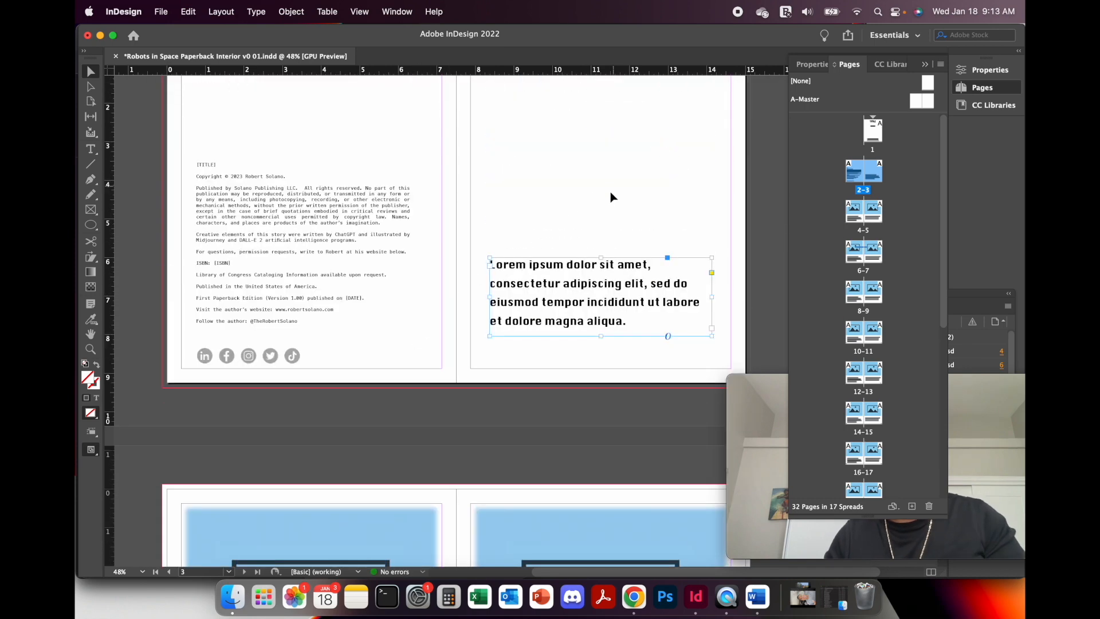
scroll(606, 199, up, 2)
click(605, 218)
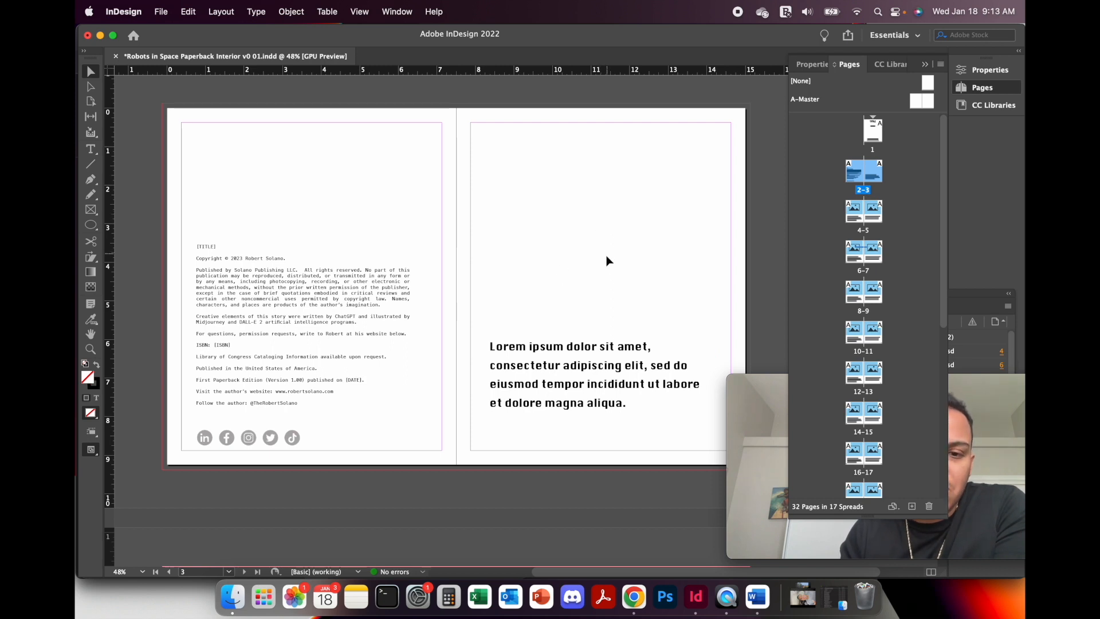
scroll(606, 258, down, 1)
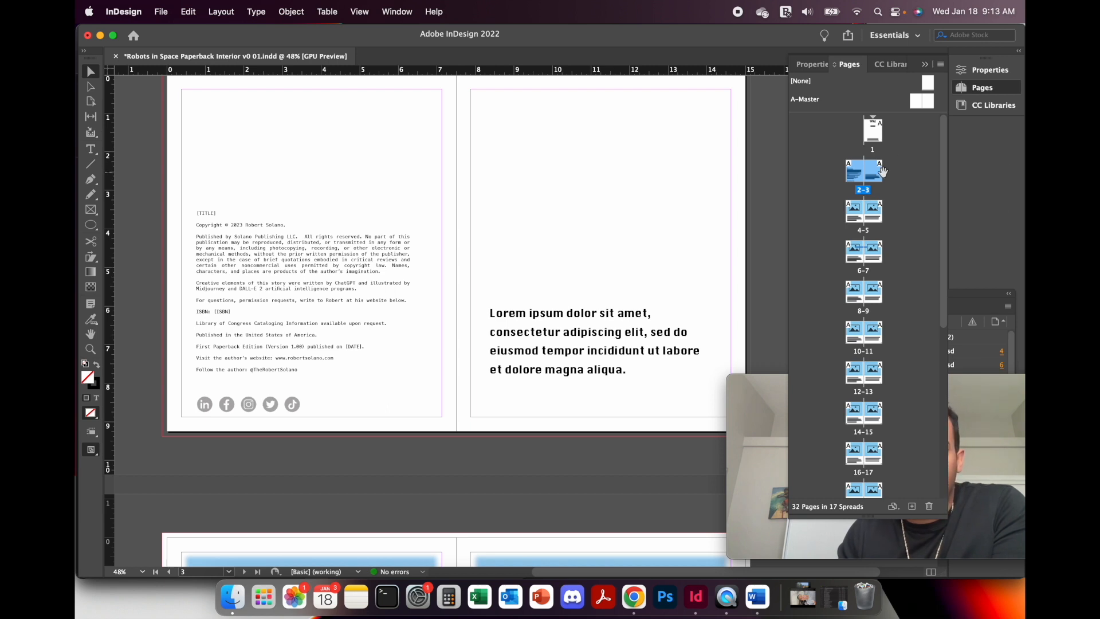
click(981, 452)
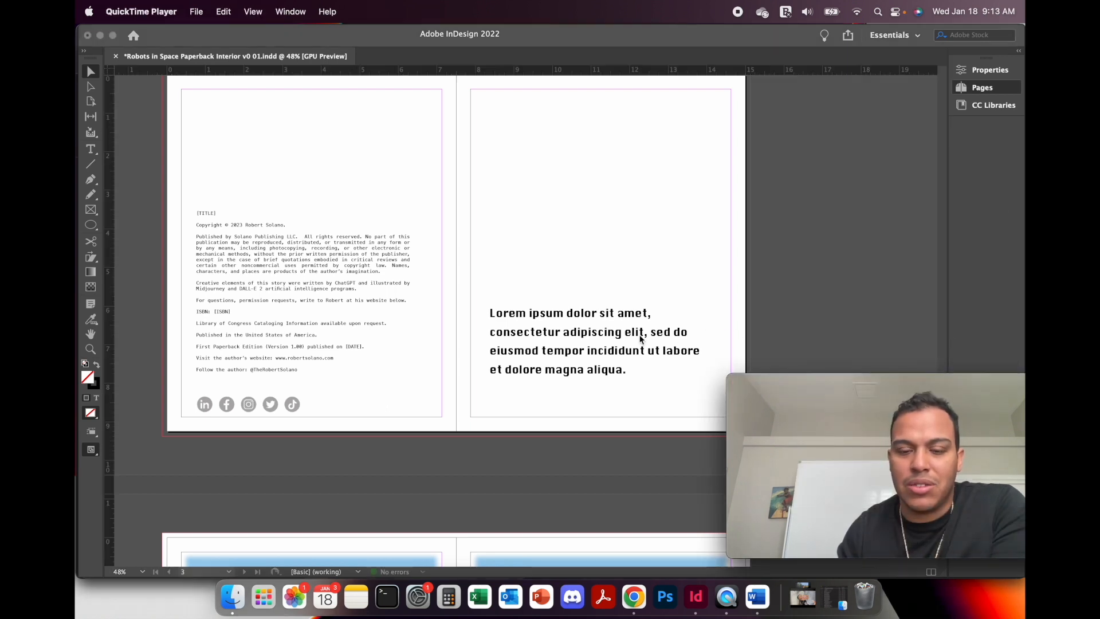
click(633, 268)
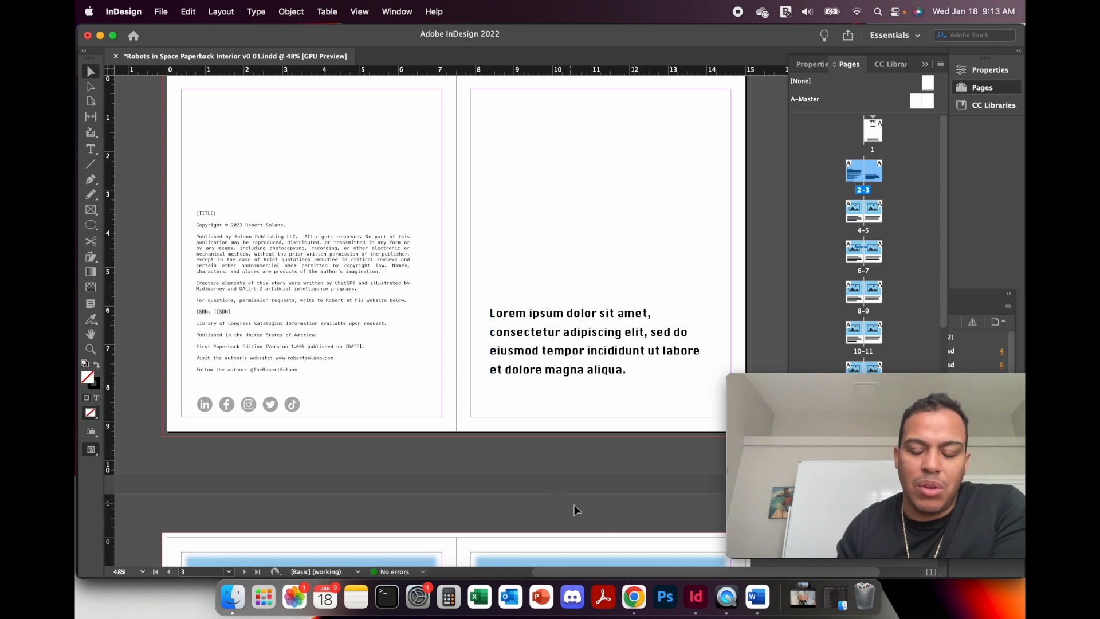
Switch to the Word notes and copy the two-line rhyme under page 1, starting "In a ship far away in outer space,".
click(757, 598)
click(376, 307)
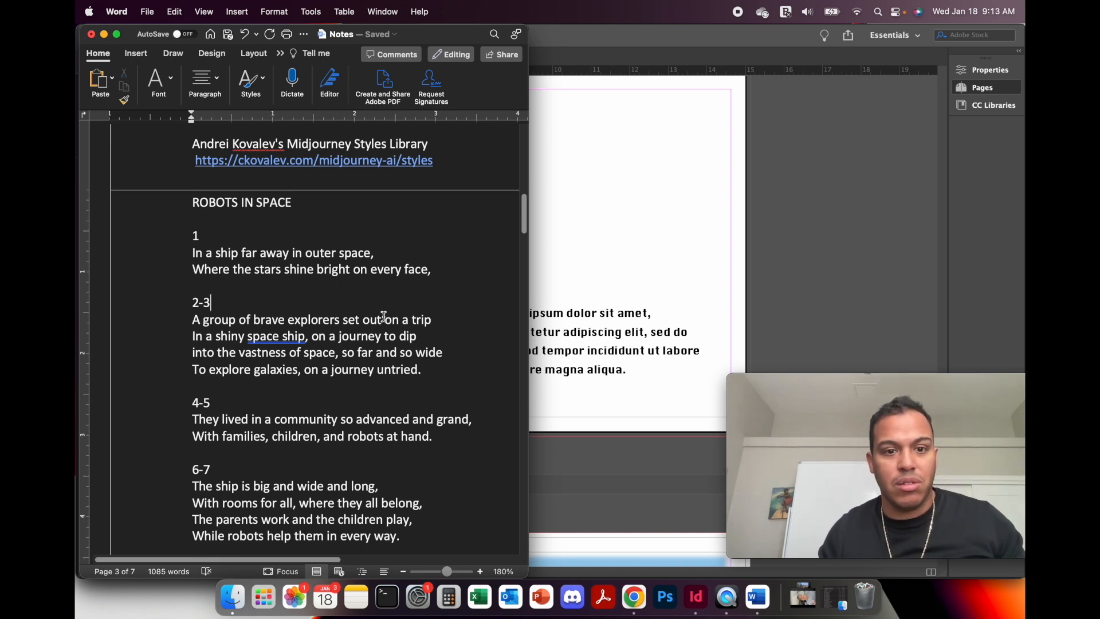
drag(435, 270, 192, 257)
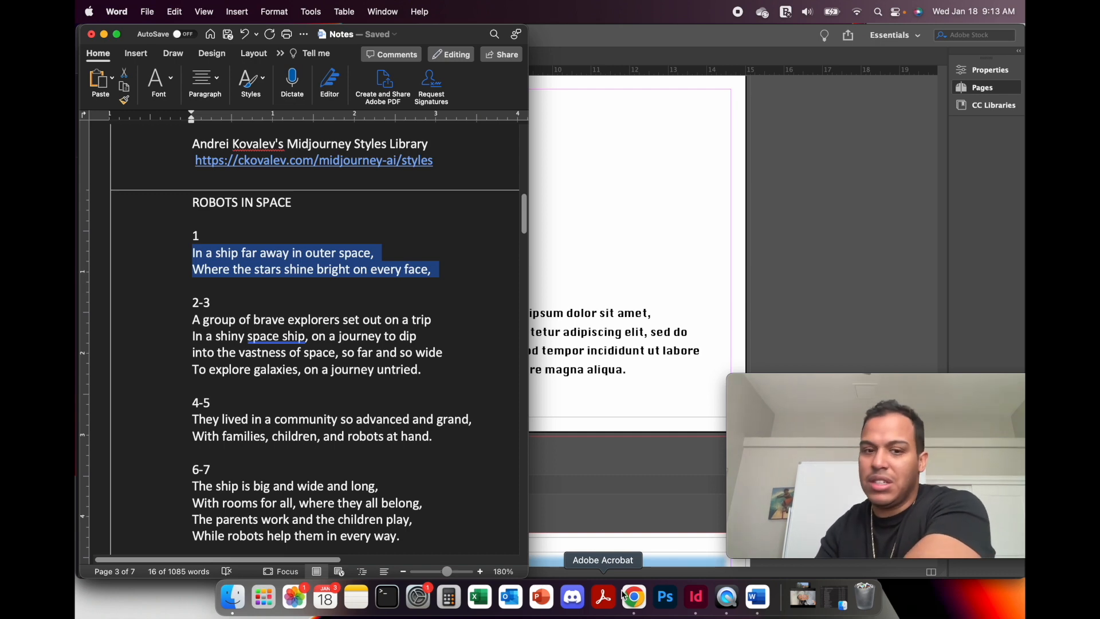
right_click(269, 251)
click(285, 268)
Back in InDesign, replace the placeholder text on page 3 with the copied page 1 rhyme.
click(639, 377)
click(638, 376)
double_click(629, 373)
drag(628, 373, 493, 325)
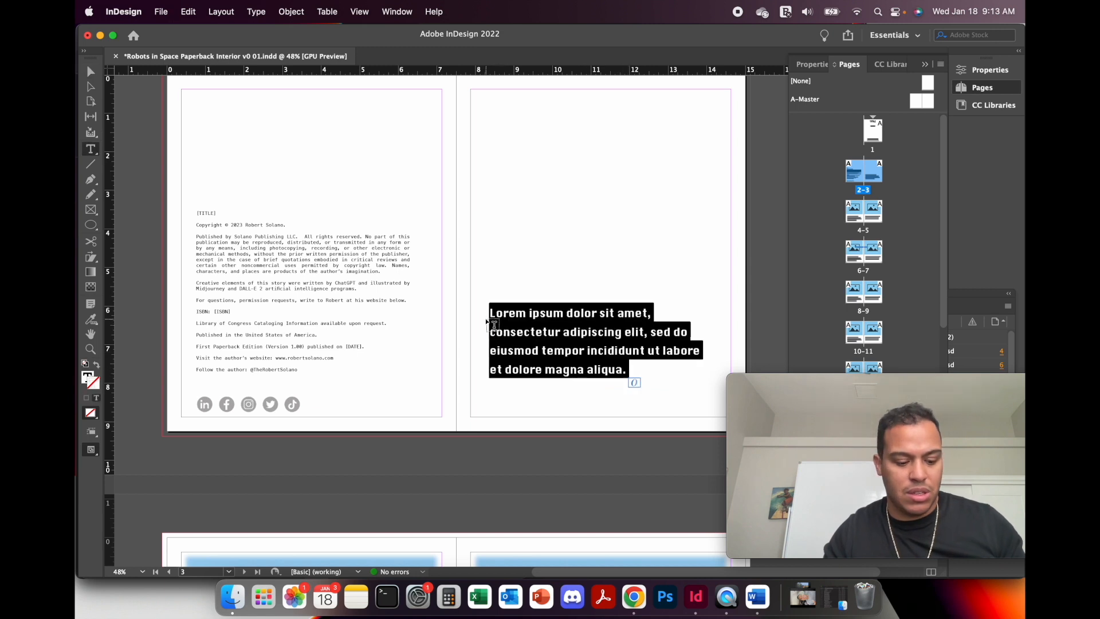
key(super+v)
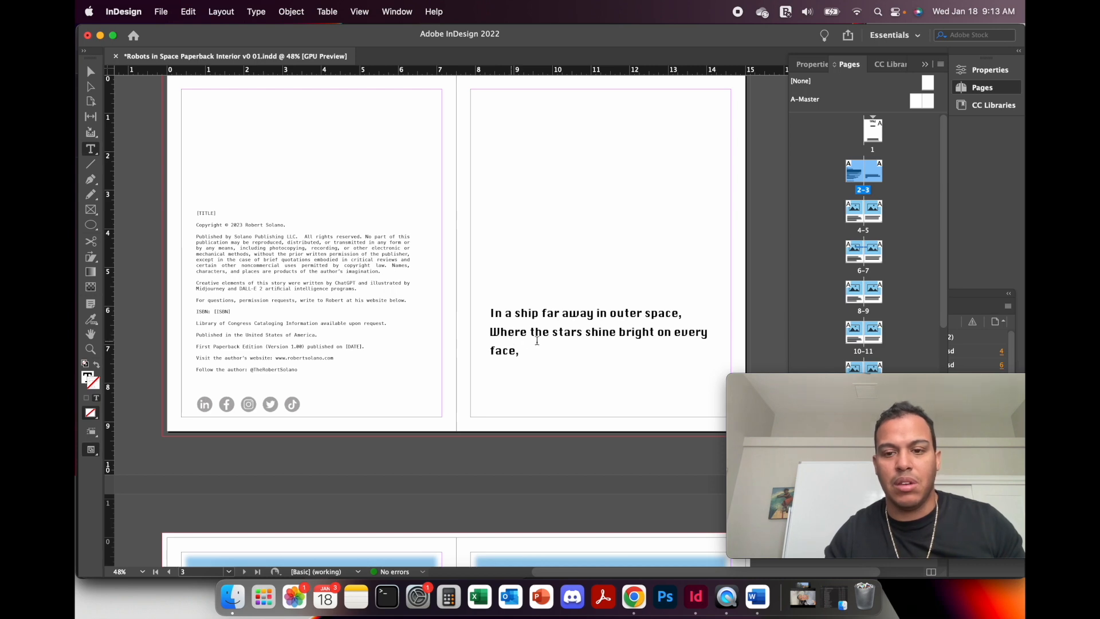
Replace page 4's placeholder text with the four-line 2-3 verse from the Word notes, starting "A group of brave explorers set out on a trip".
scroll(495, 389, down, 10)
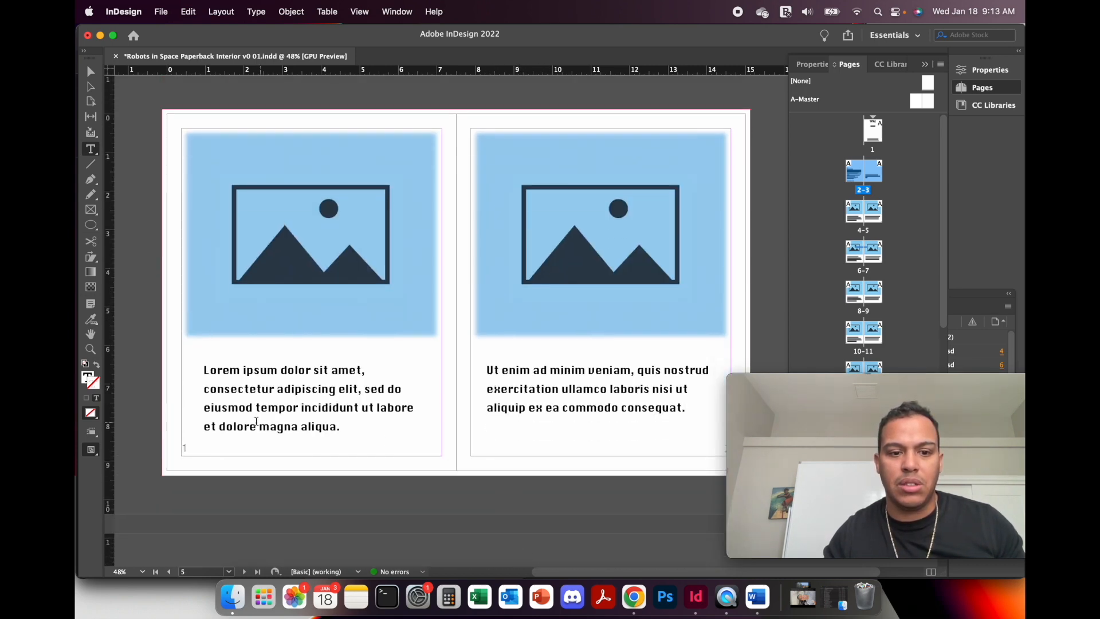
click(758, 597)
click(309, 337)
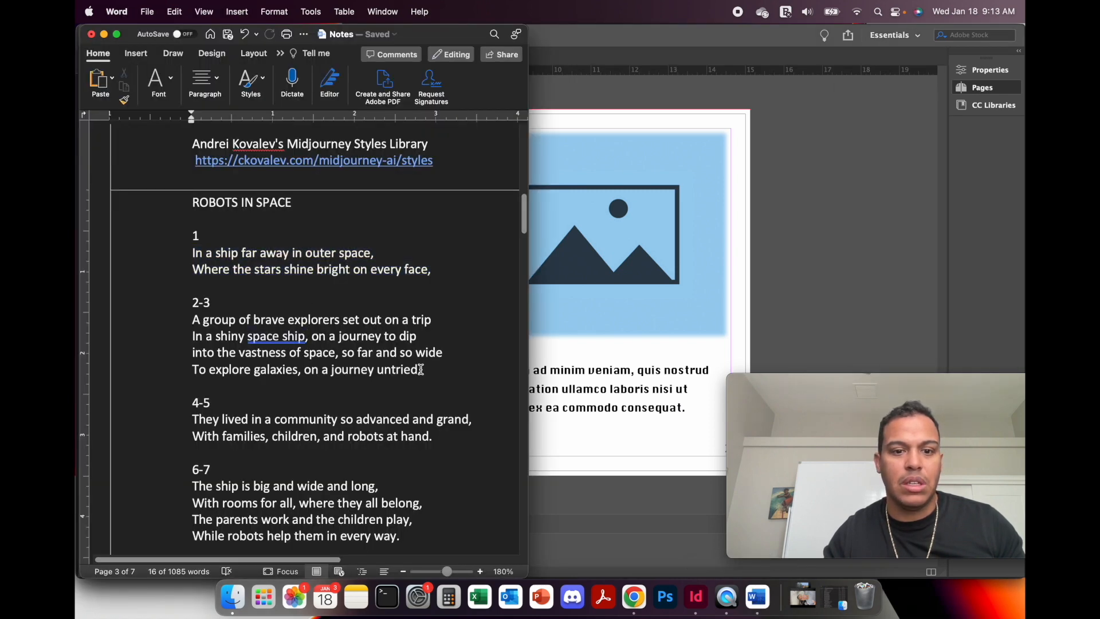
drag(422, 371, 205, 314)
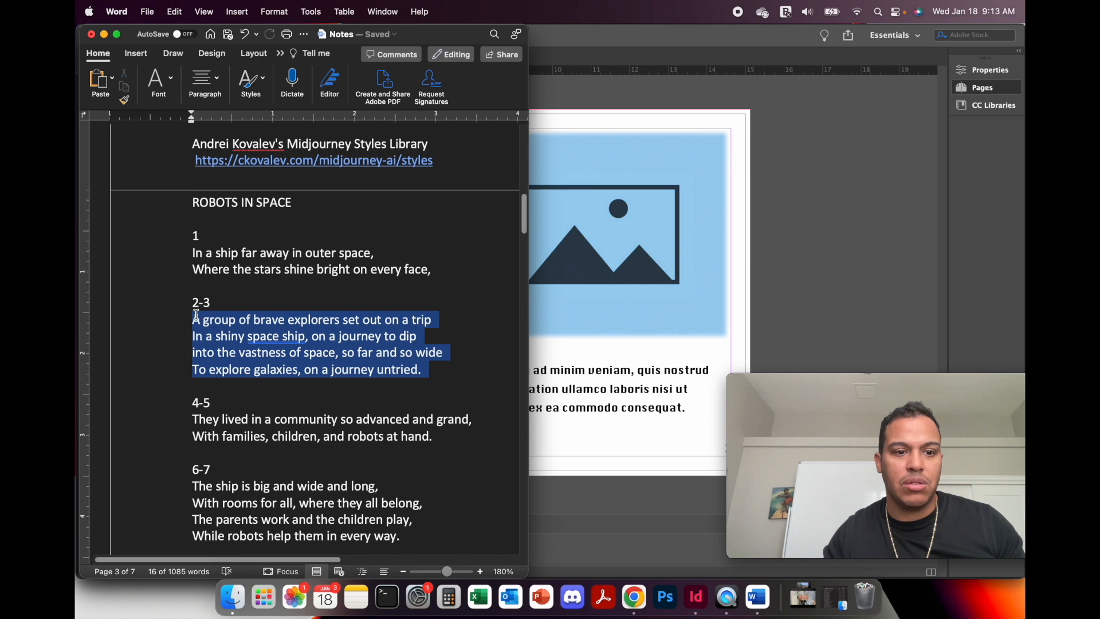
key(super+c)
click(563, 426)
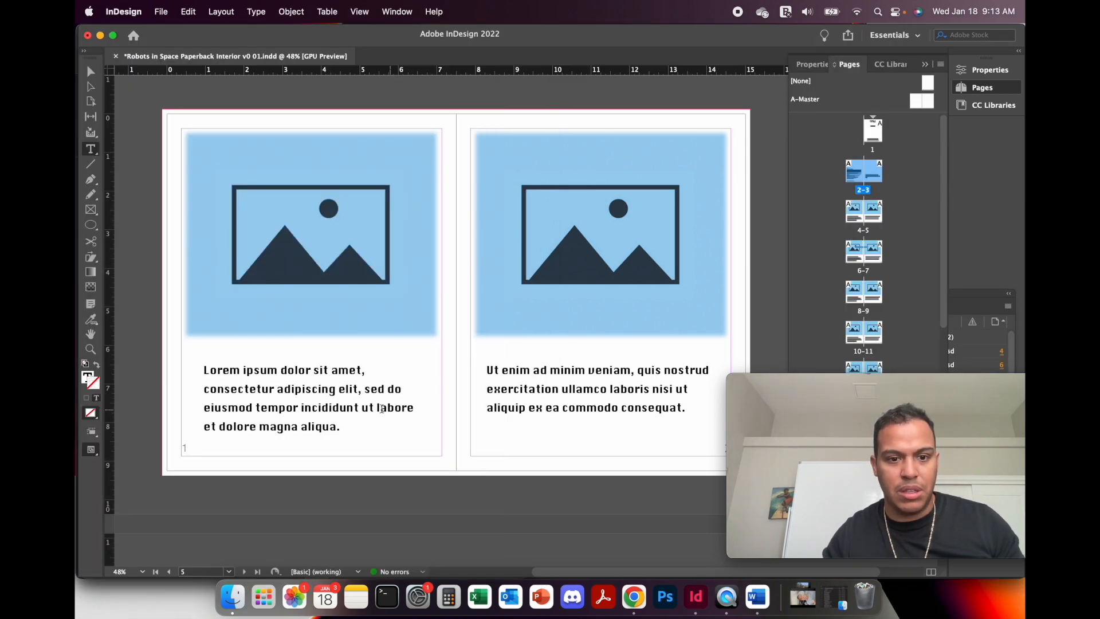
drag(352, 426, 197, 372)
key(super+v)
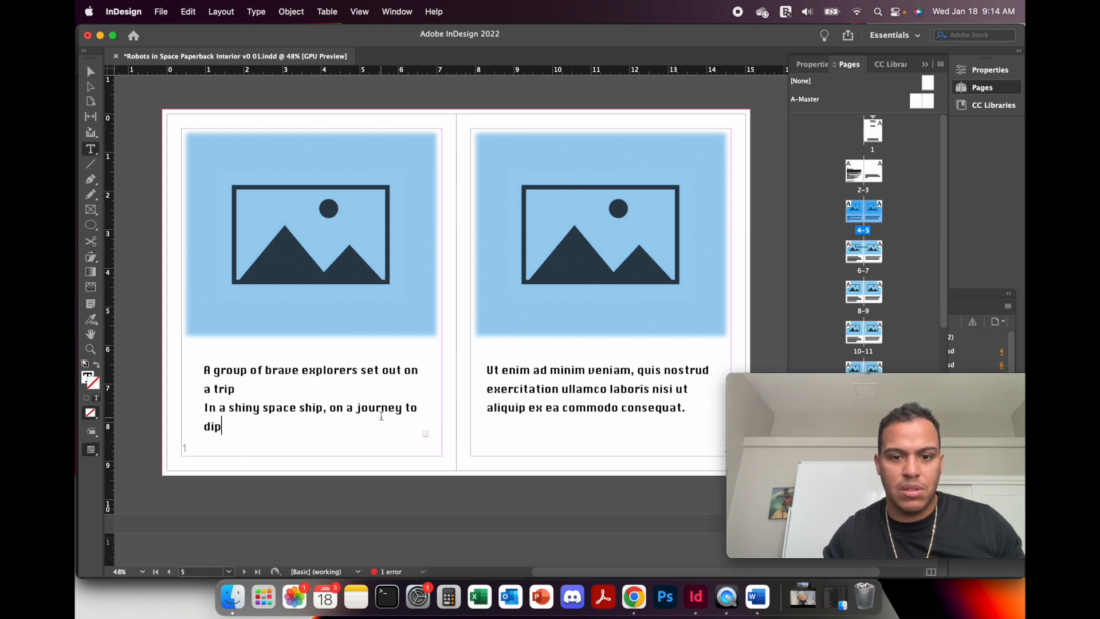
Replace page 5's placeholder text with the last two lines of the 2-3 verse from Word, starting "into the vastness of space".
click(758, 597)
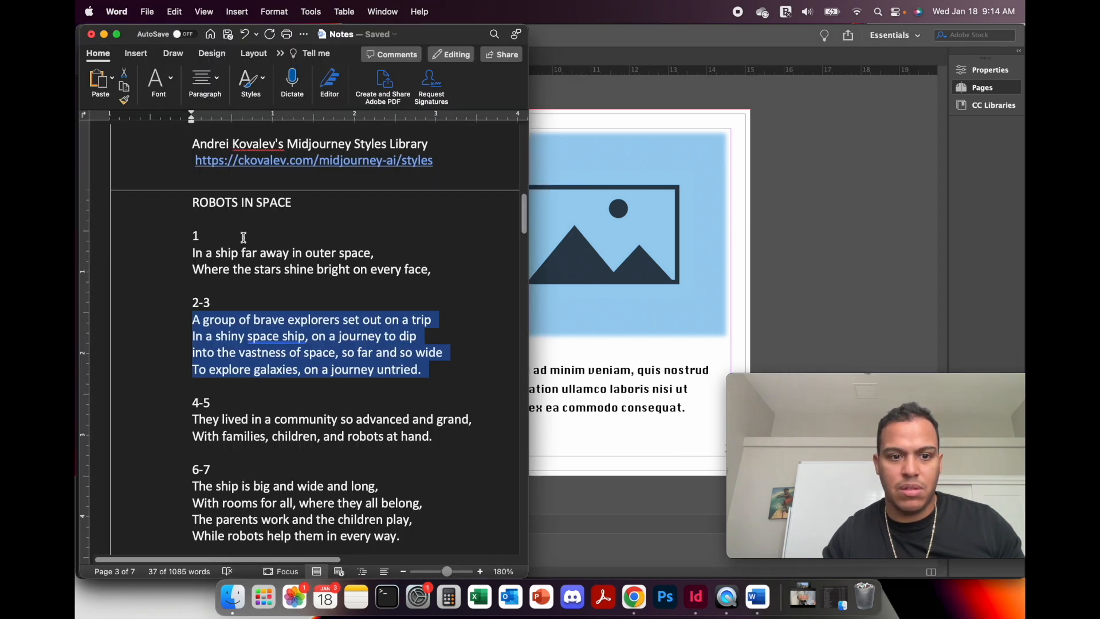
click(287, 370)
drag(426, 372, 163, 345)
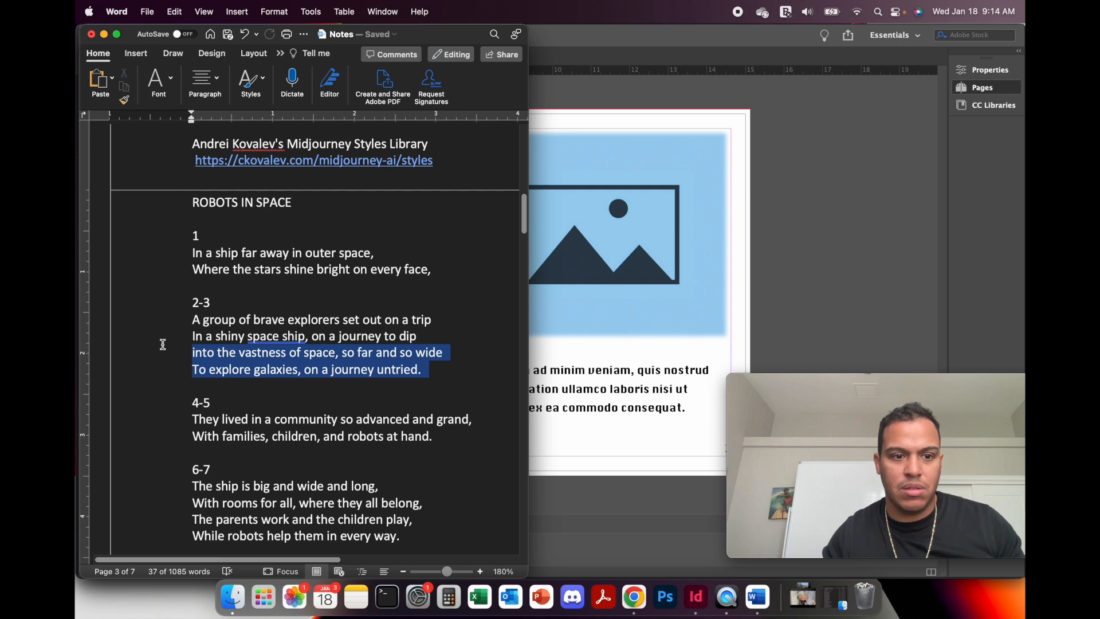
click(579, 398)
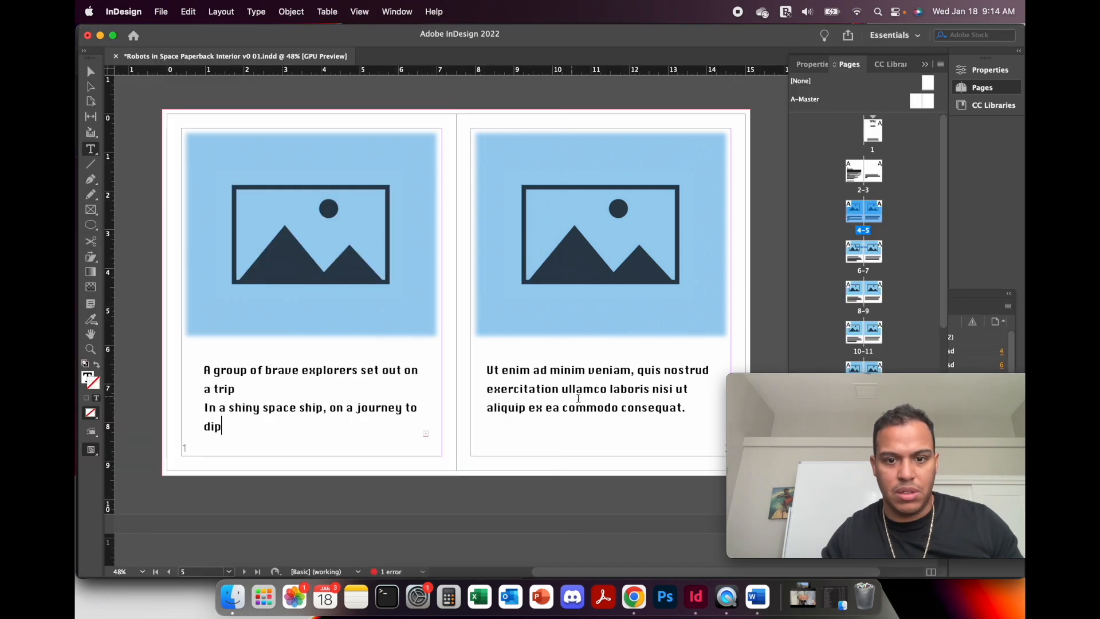
drag(685, 407, 484, 369)
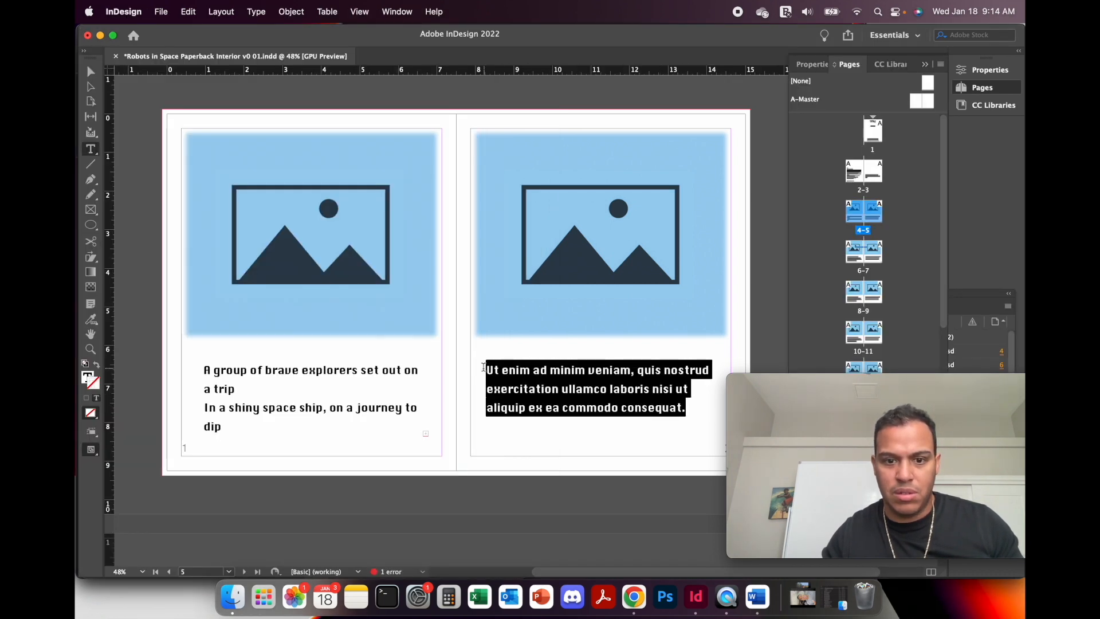
key(cmd+v)
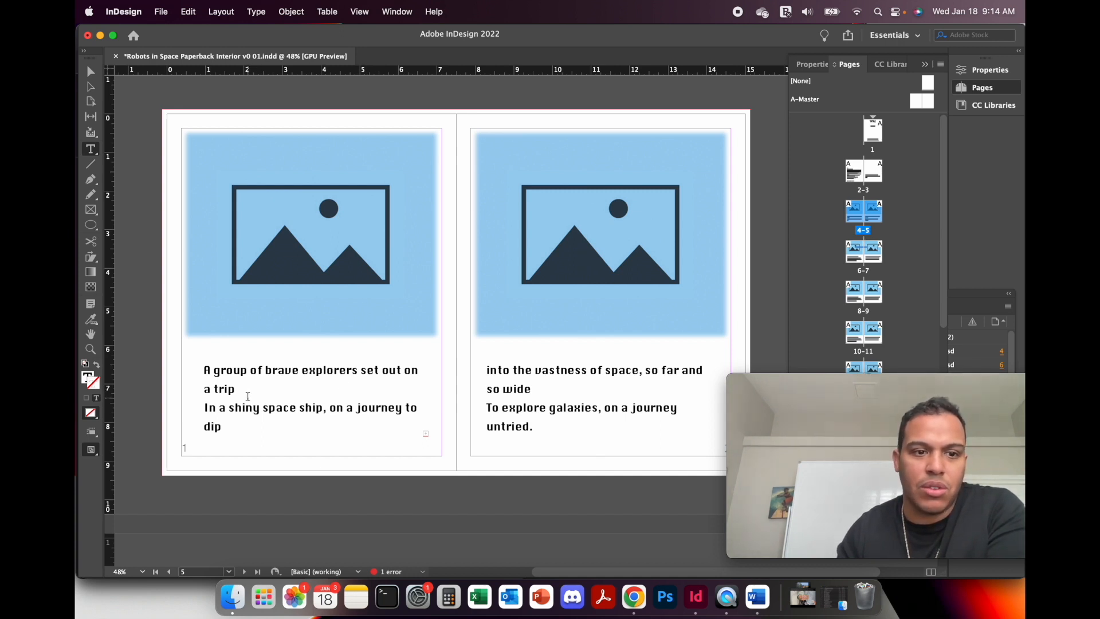
Reduce the font size of the page 4 text frame to 17 pt.
click(90, 71)
click(666, 367)
click(273, 403)
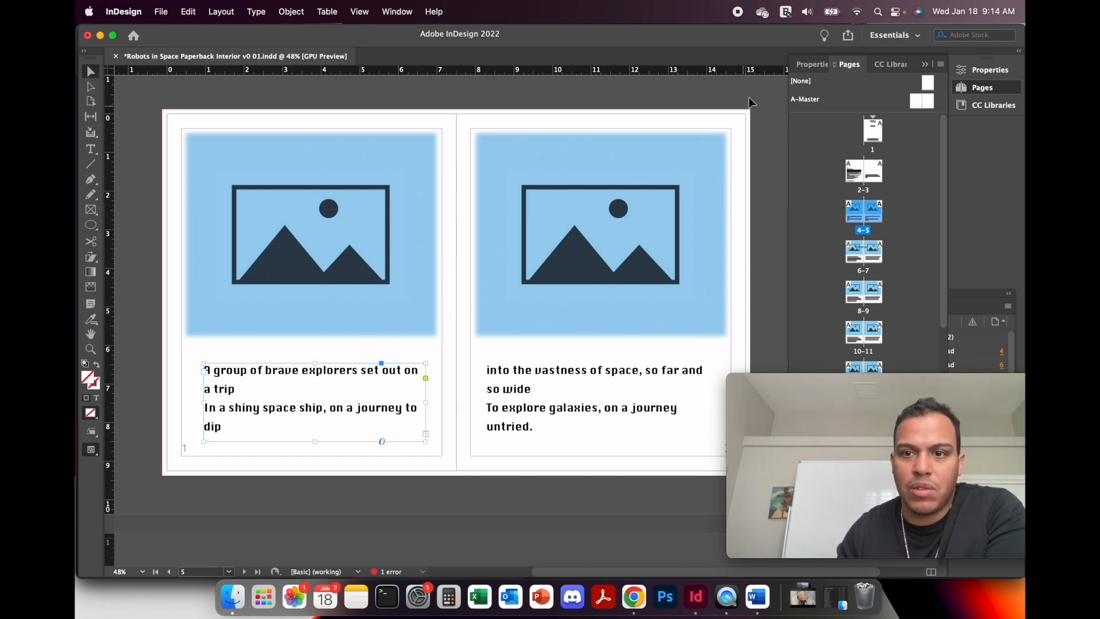
click(800, 68)
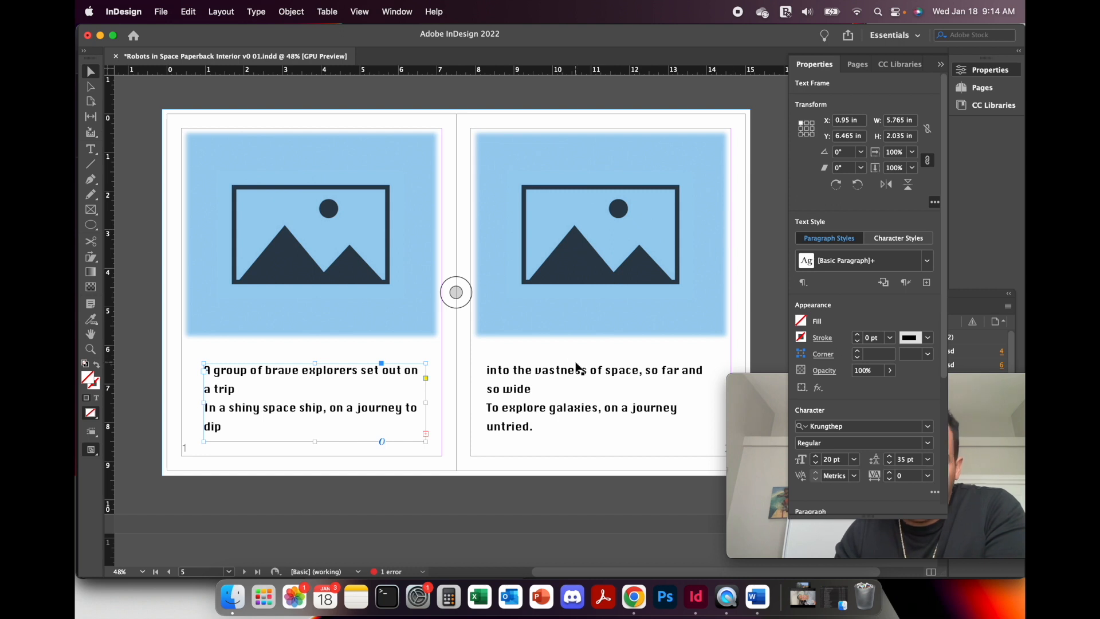
click(817, 467)
click(816, 467)
click(816, 467)
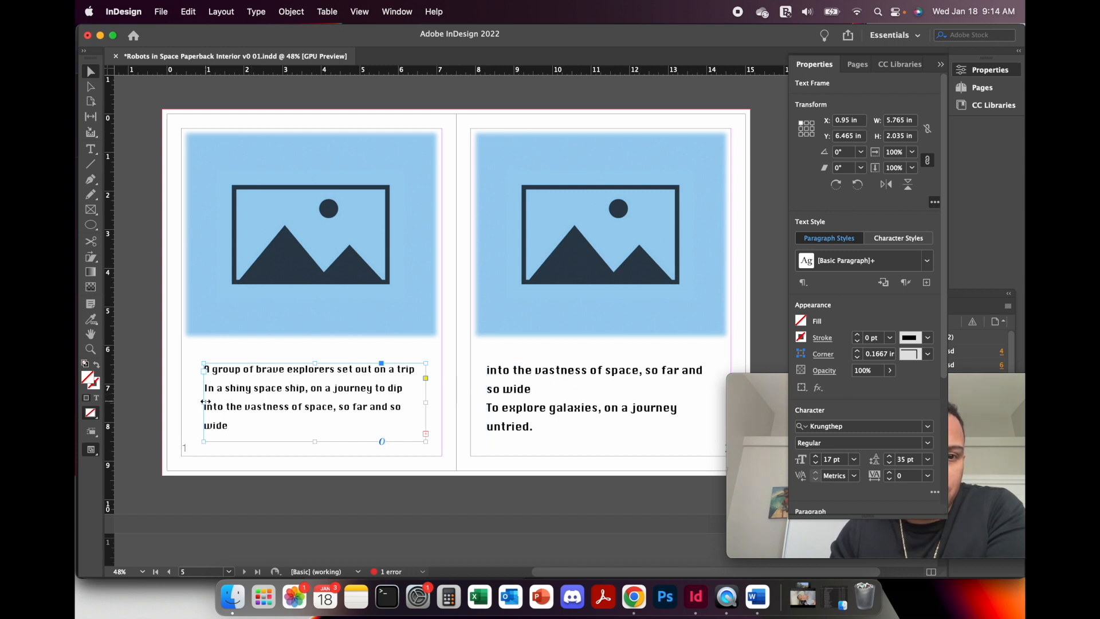
Widen page 4's text frame to both side margins, 6.75 in wide, and set its font size to 18 pt.
drag(204, 404, 181, 404)
drag(426, 404, 442, 404)
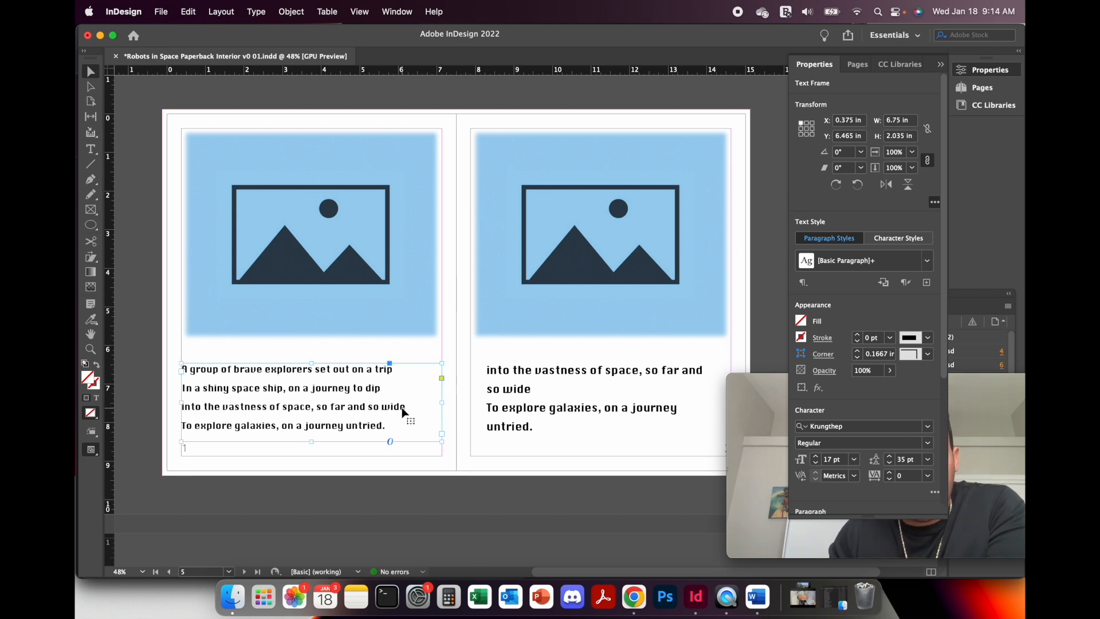
click(816, 457)
click(816, 457)
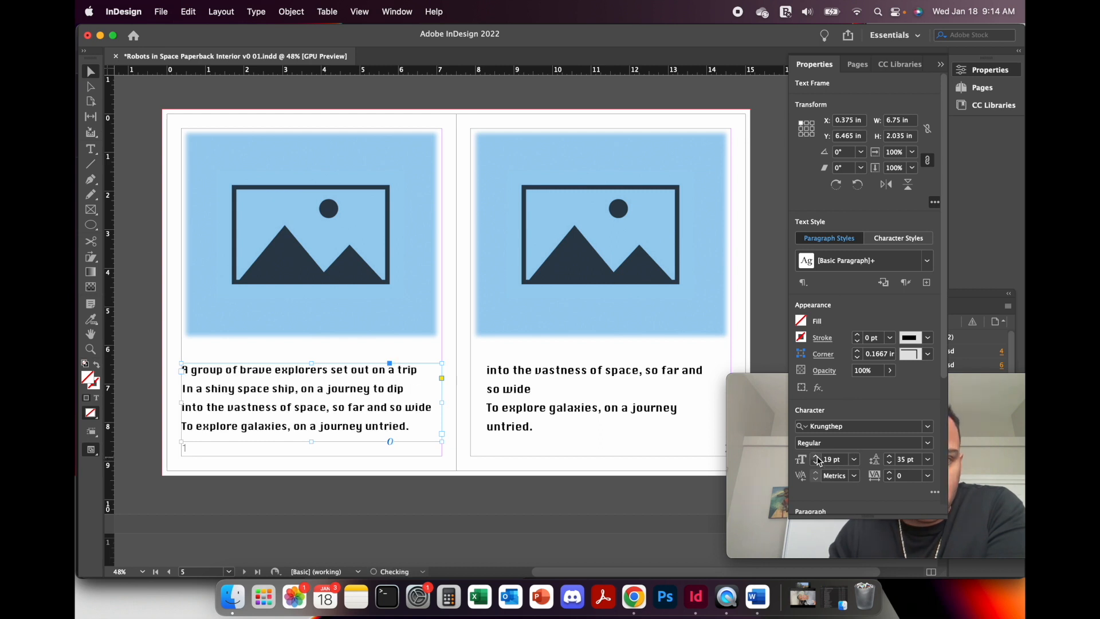
click(816, 457)
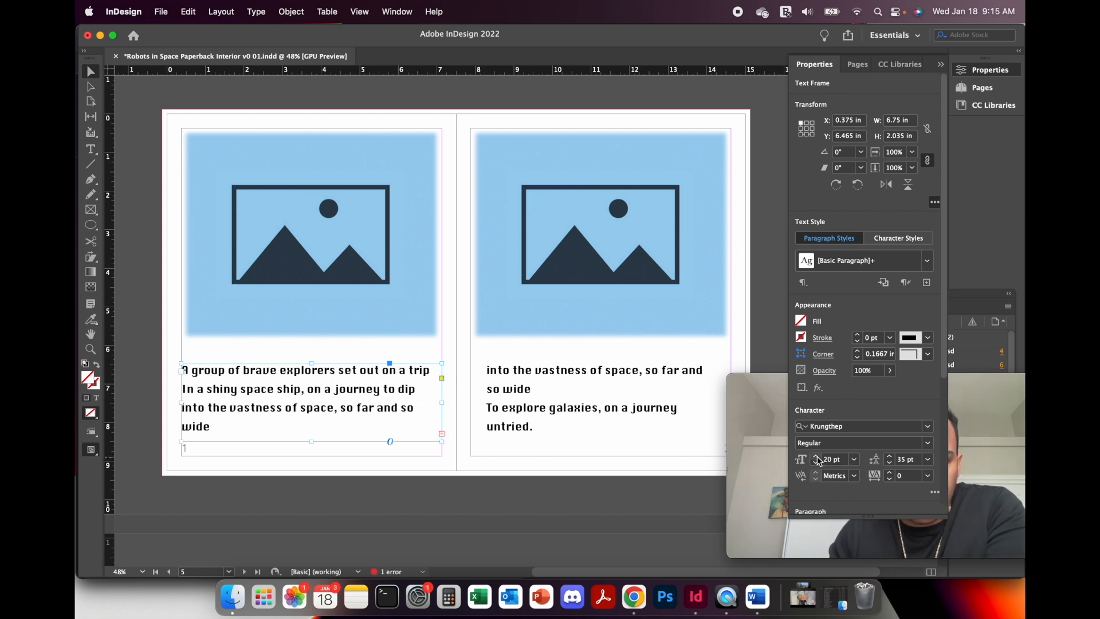
click(816, 465)
click(816, 465)
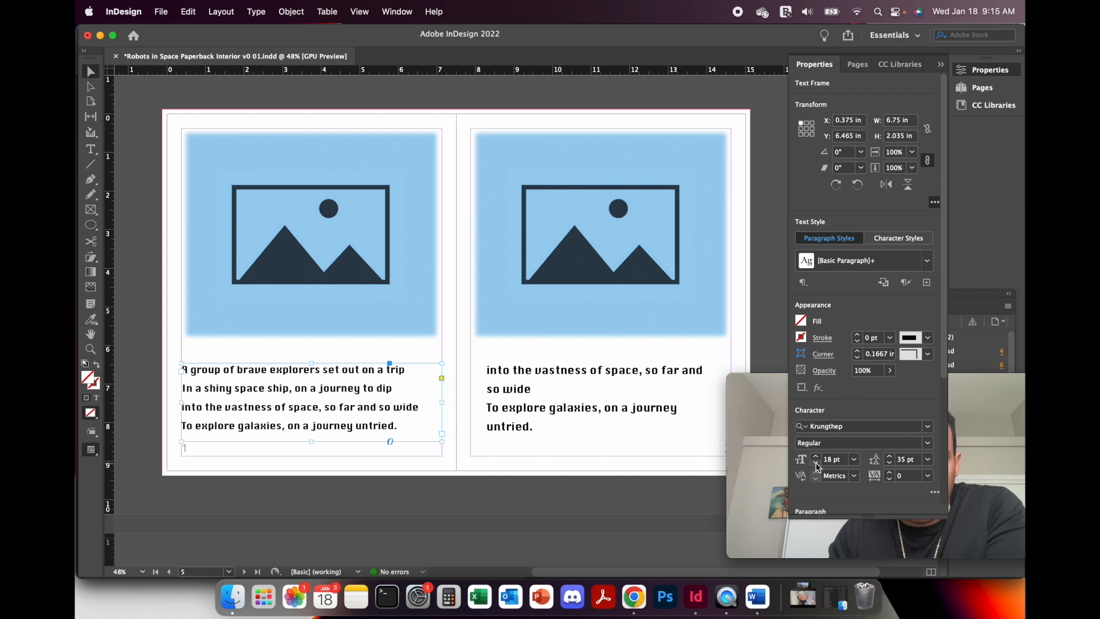
Delete the last two verse lines from page 4, keeping the text through "on a journey to dip".
double_click(341, 418)
drag(398, 425, 184, 407)
key(BackSpace)
key(BackSpace)
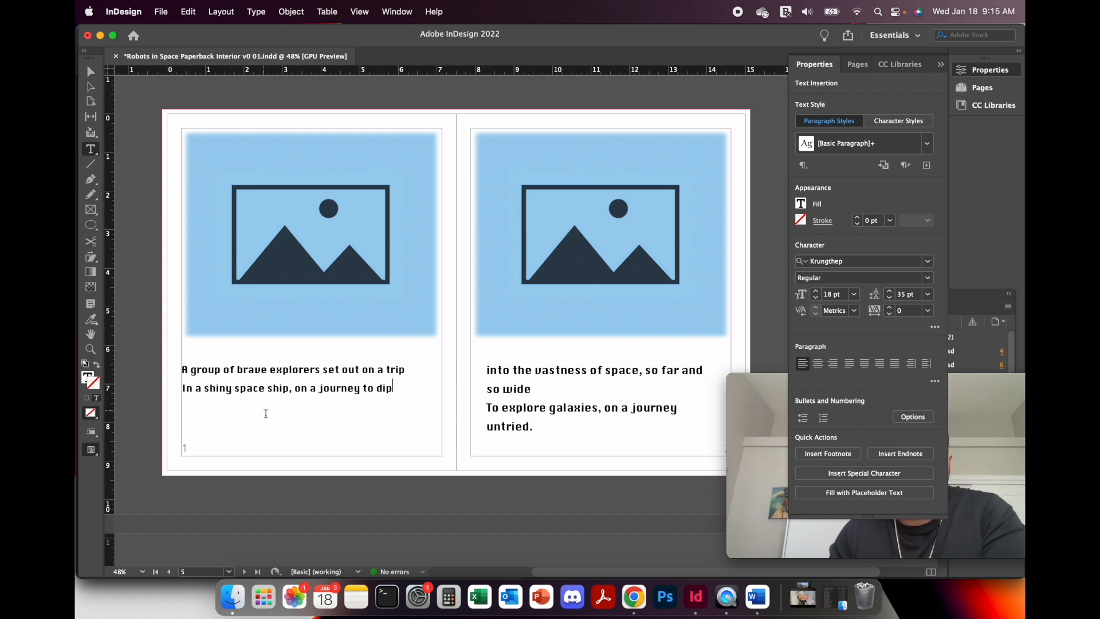
Set page 5's verse text to 18 pt and widen its frame to both side margins, 6.75 in wide.
click(564, 419)
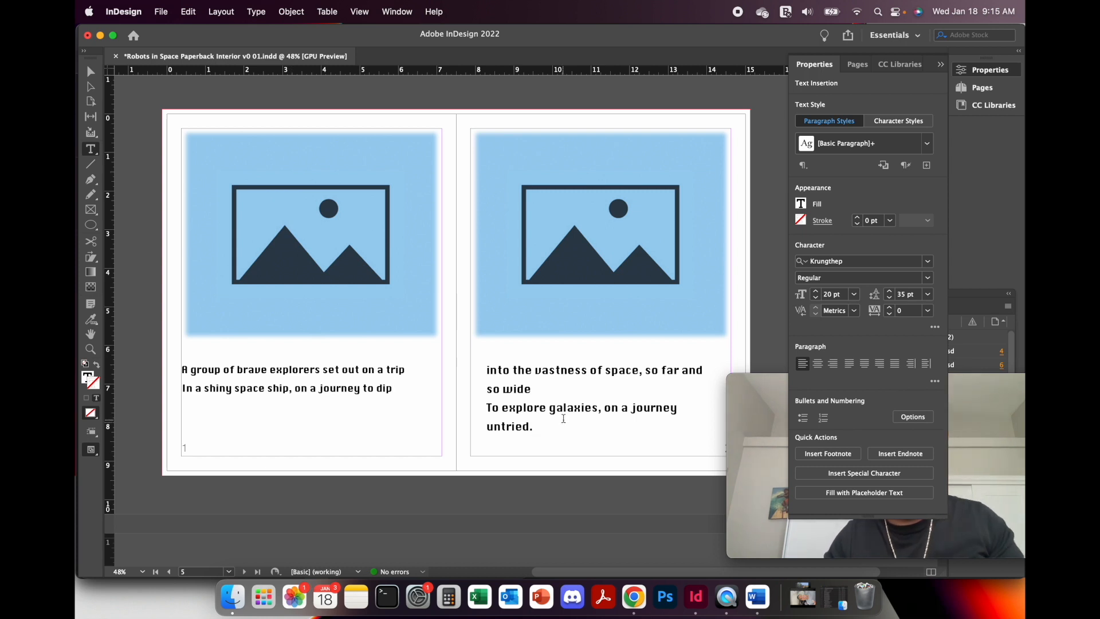
key(super+a)
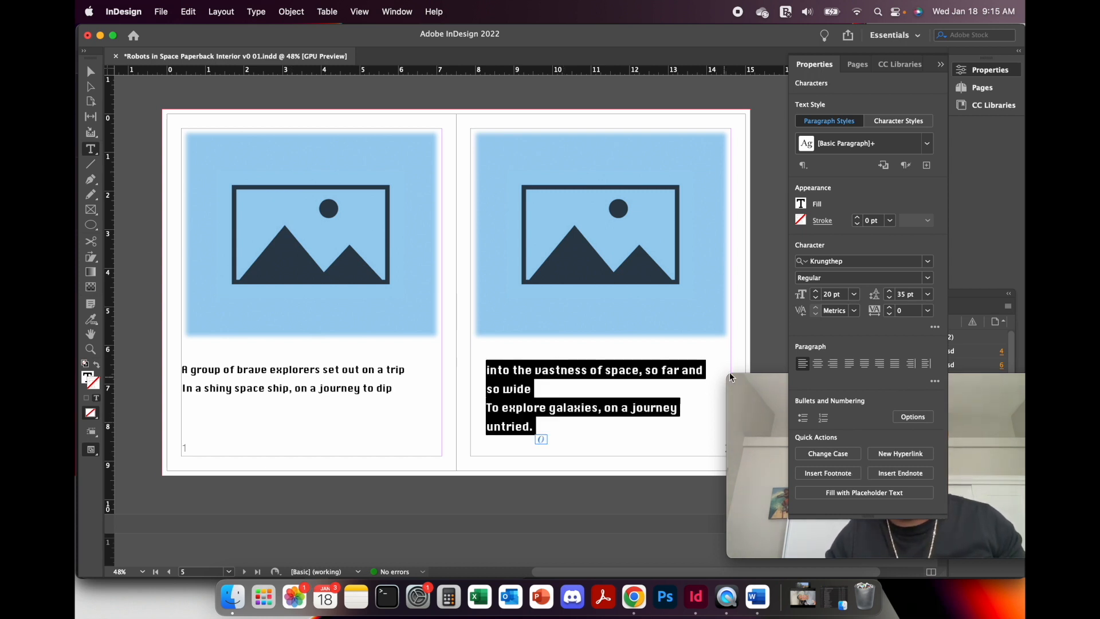
click(816, 298)
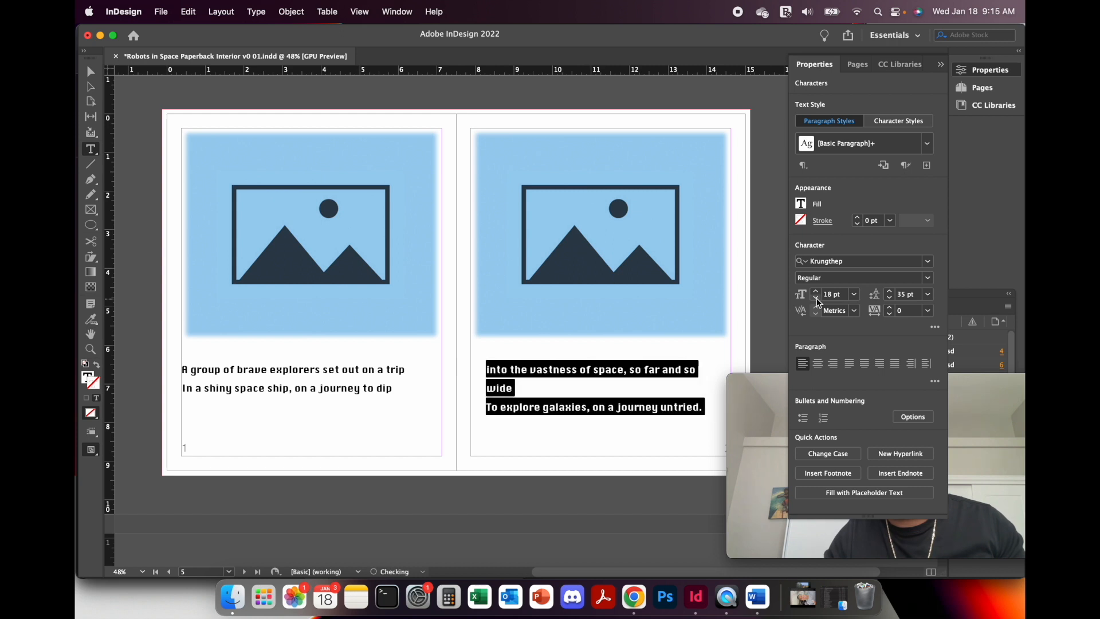
click(90, 71)
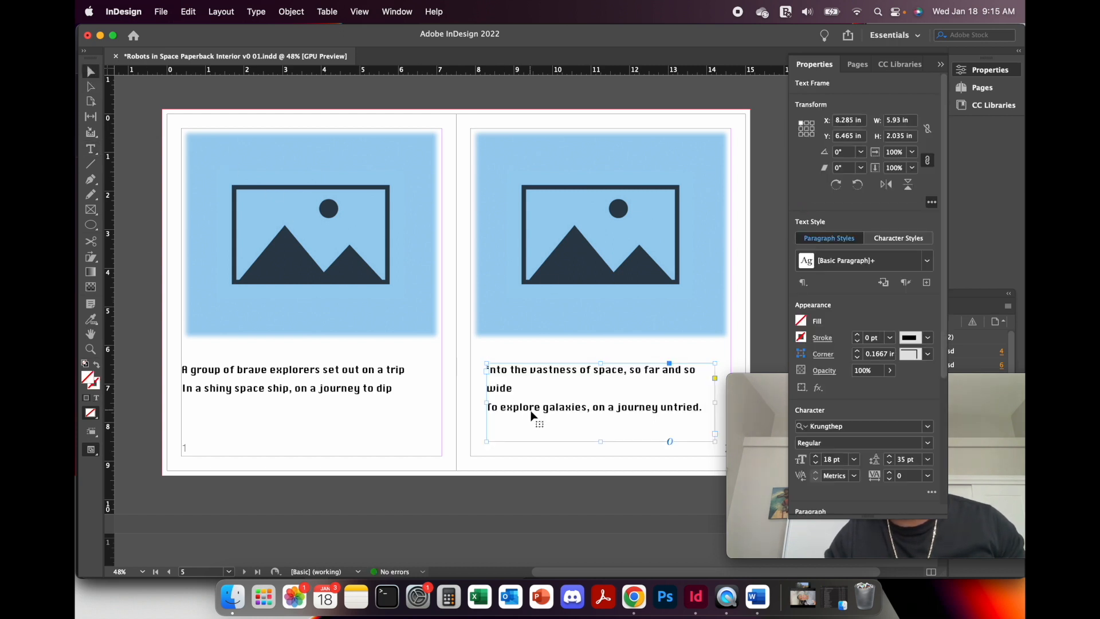
drag(486, 405, 470, 405)
drag(715, 403, 730, 402)
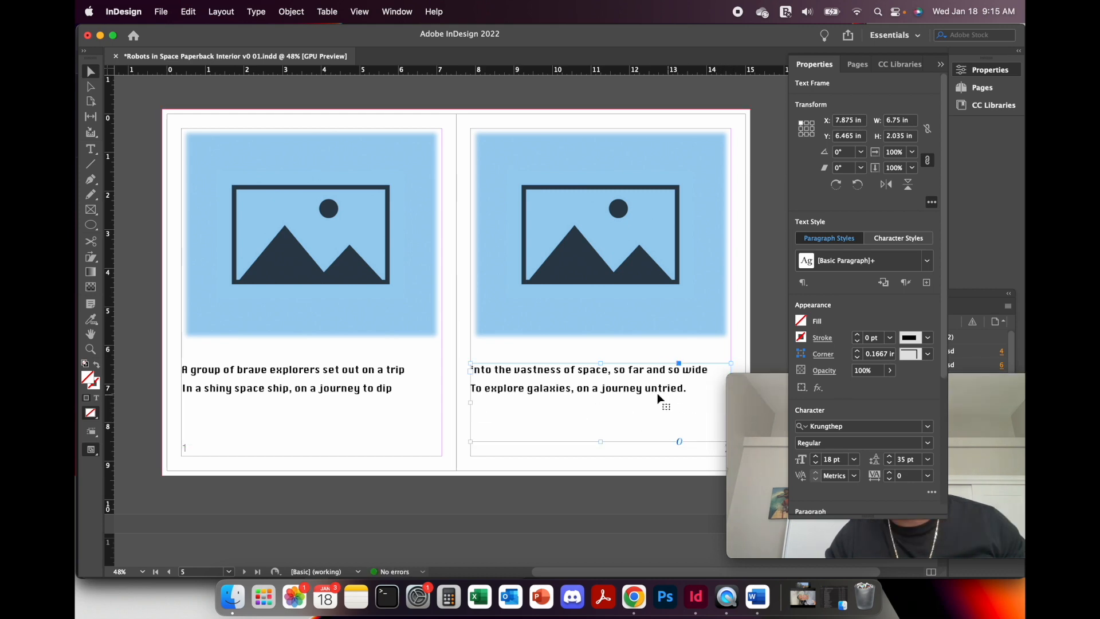
Widen page 3's "In a ship far away" text frame to both side margins, 6.75 in wide.
scroll(651, 388, up, 10)
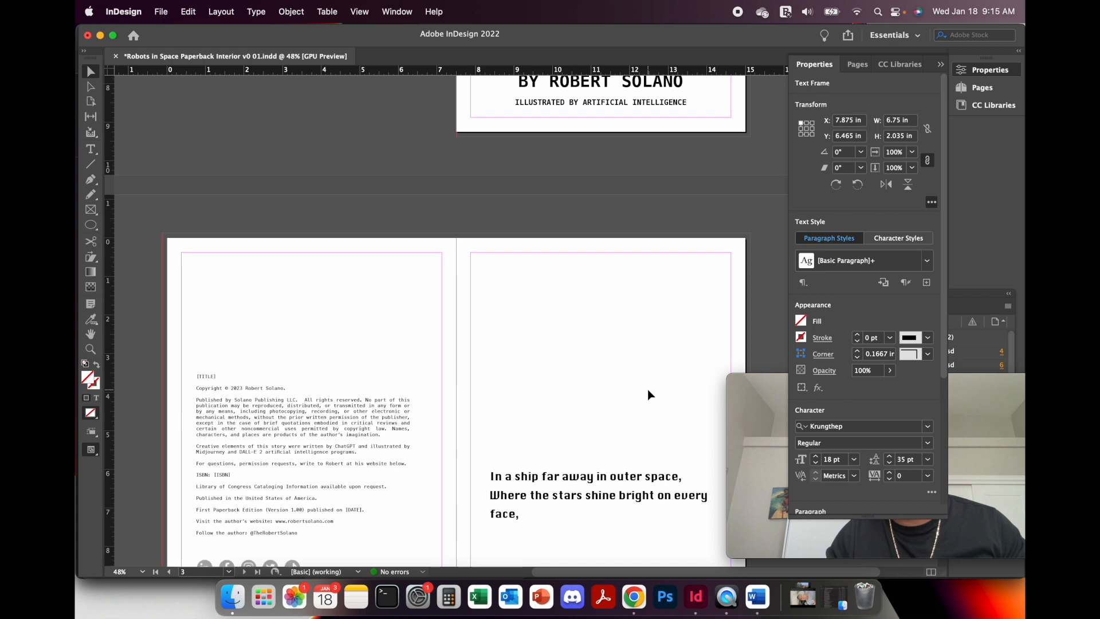
click(638, 444)
scroll(635, 446, down, 2)
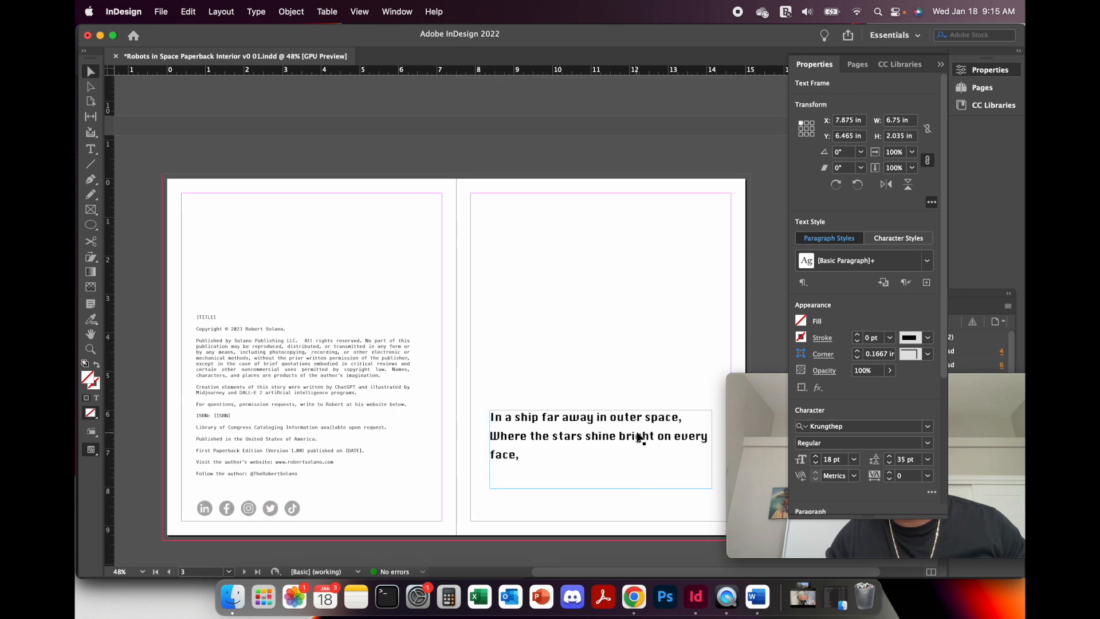
drag(488, 450, 471, 450)
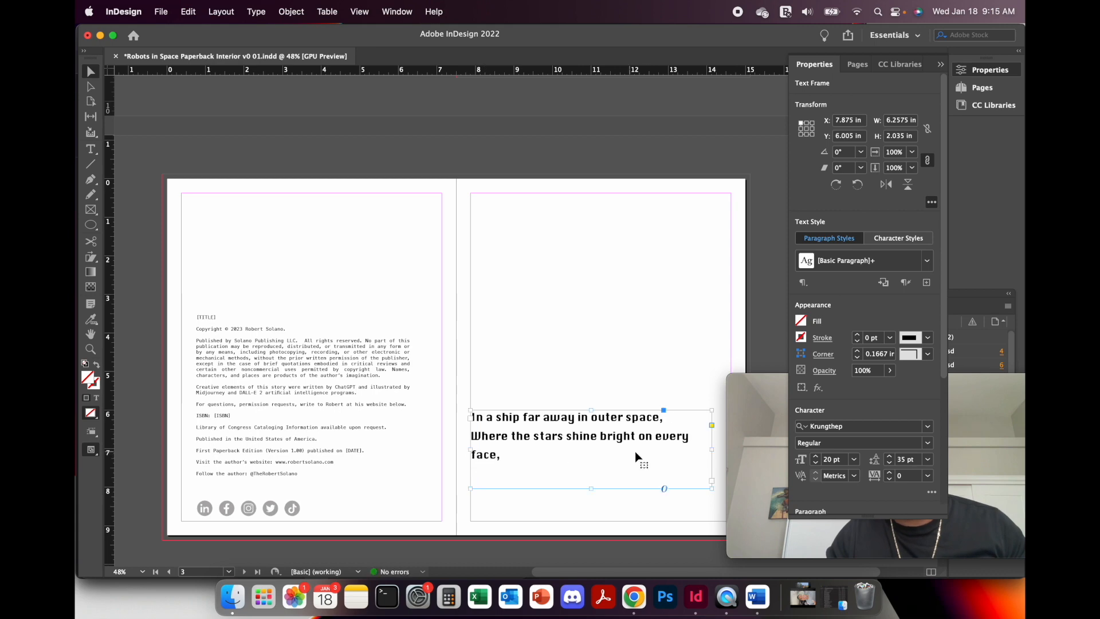
mouse_move(712, 450)
mouse_down()
mouse_move(745, 451)
mouse_move(731, 451)
mouse_up()
scroll(700, 442, down, 5)
scroll(698, 440, up, 2)
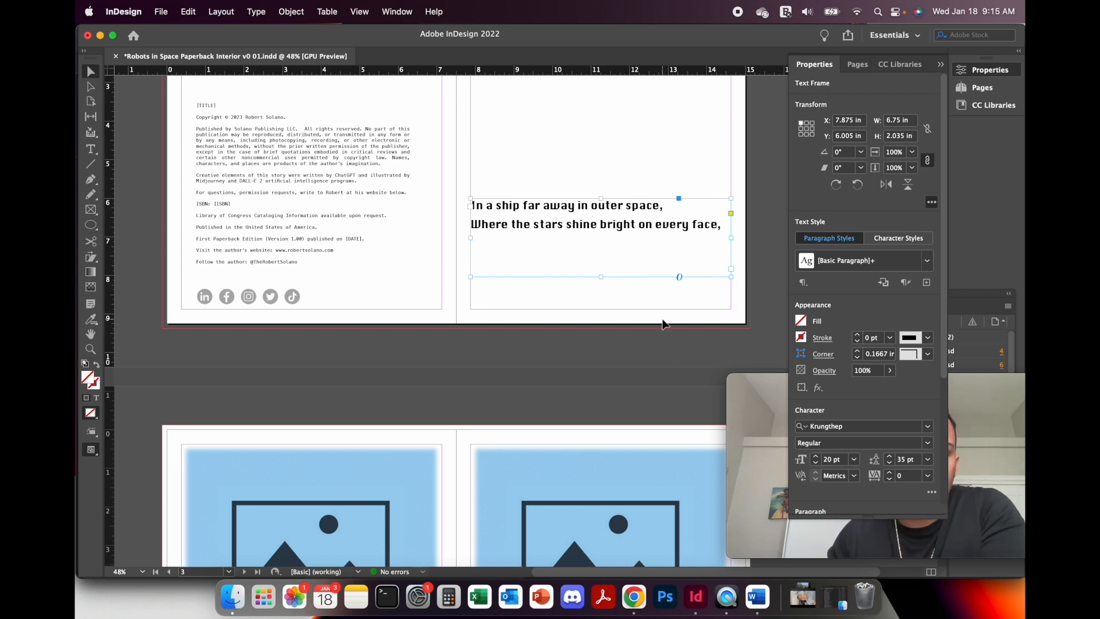
scroll(614, 346, down, 10)
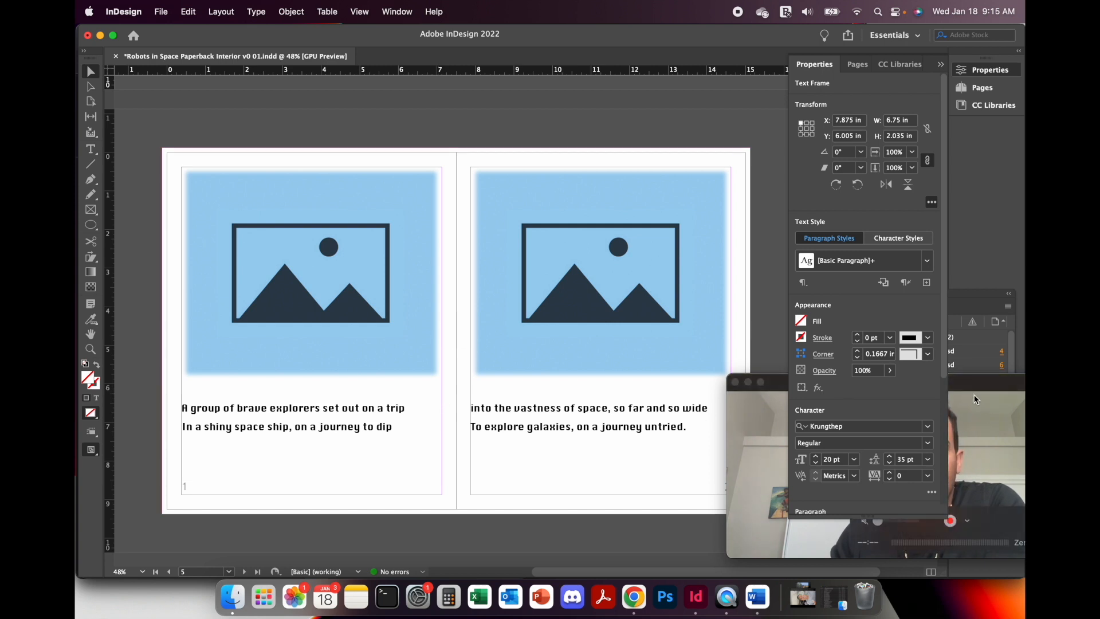
click(973, 389)
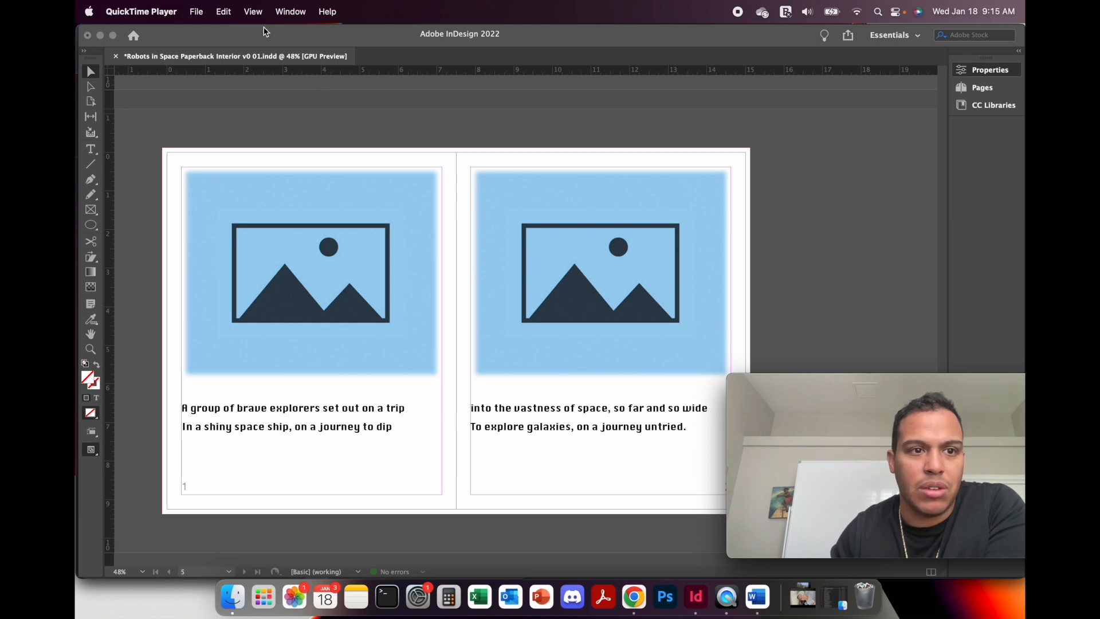
click(346, 125)
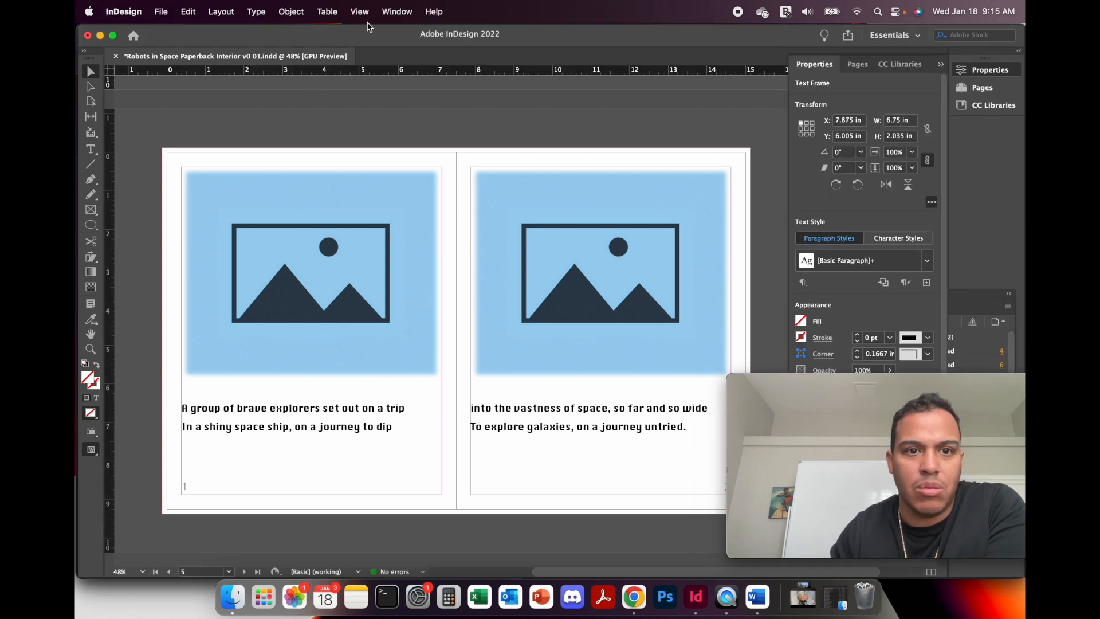
click(395, 11)
mouse_move(370, 16)
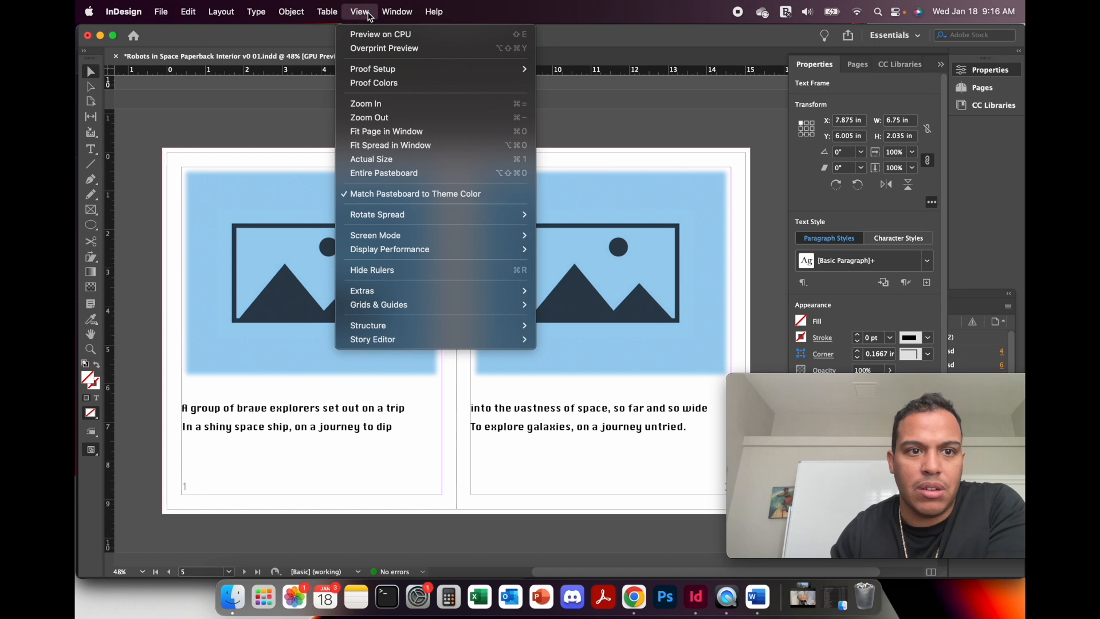
click(370, 17)
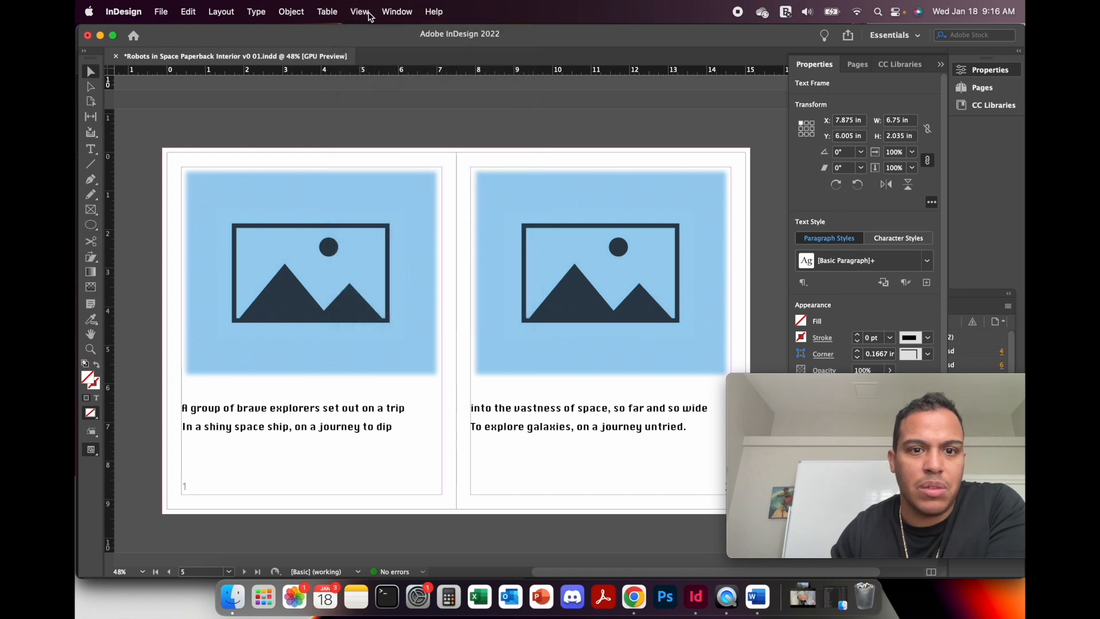
click(367, 14)
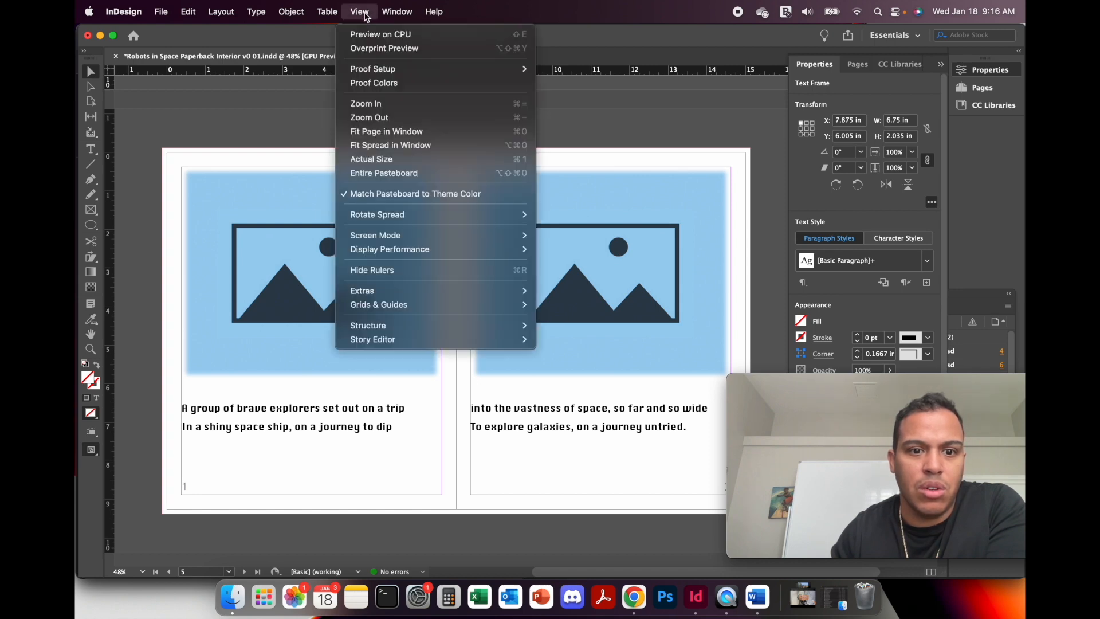
mouse_move(446, 312)
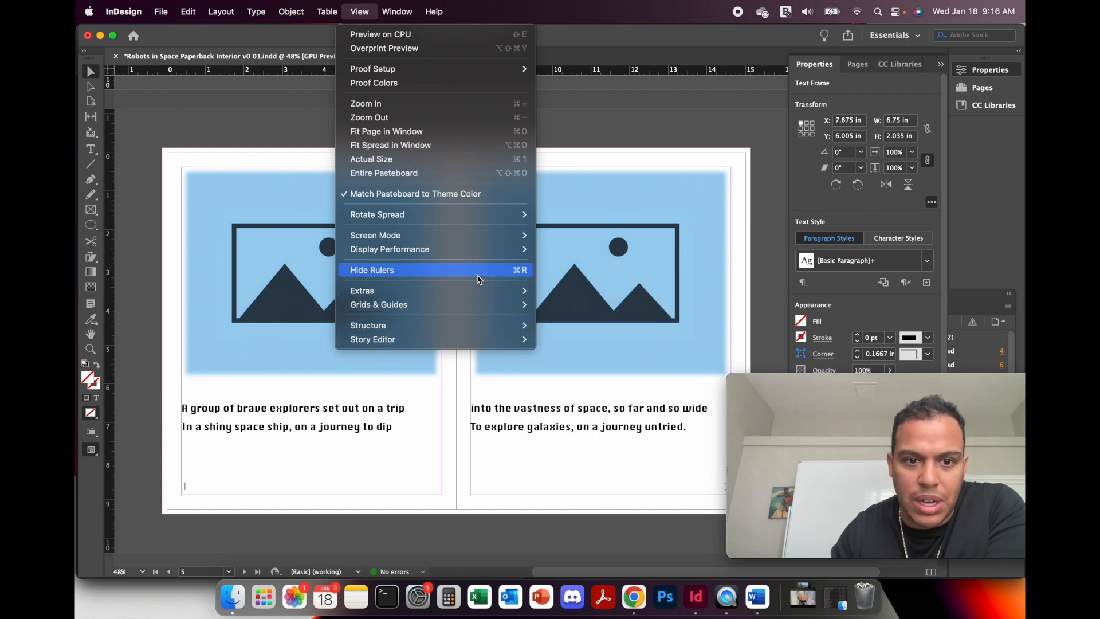
click(150, 314)
scroll(316, 271, up, 5)
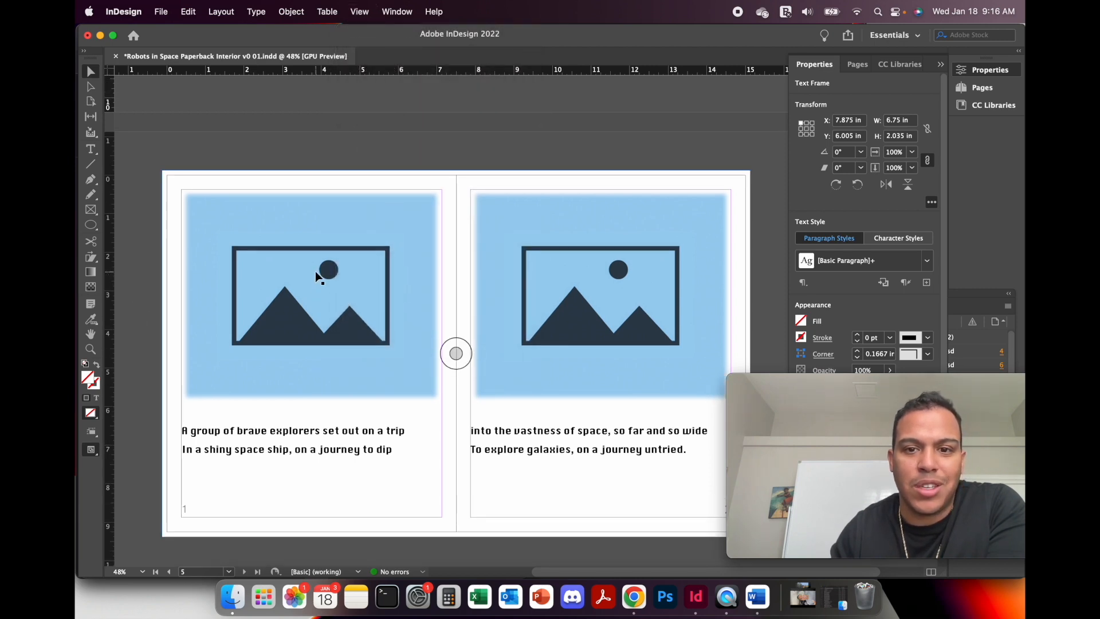
scroll(315, 273, up, 5)
scroll(315, 277, down, 1)
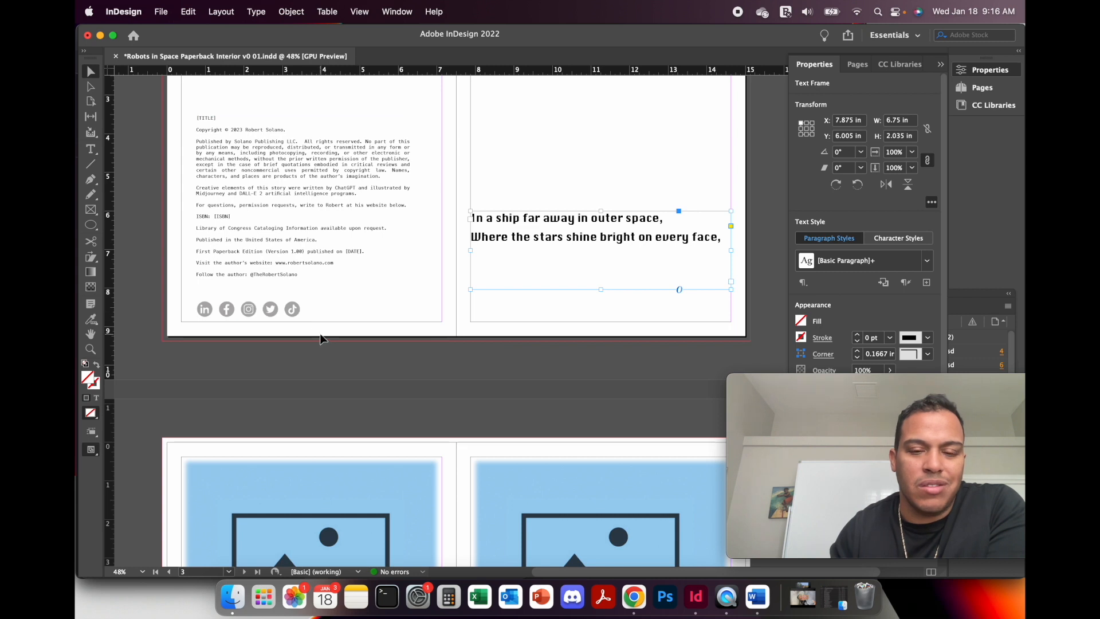
scroll(322, 332, down, 1)
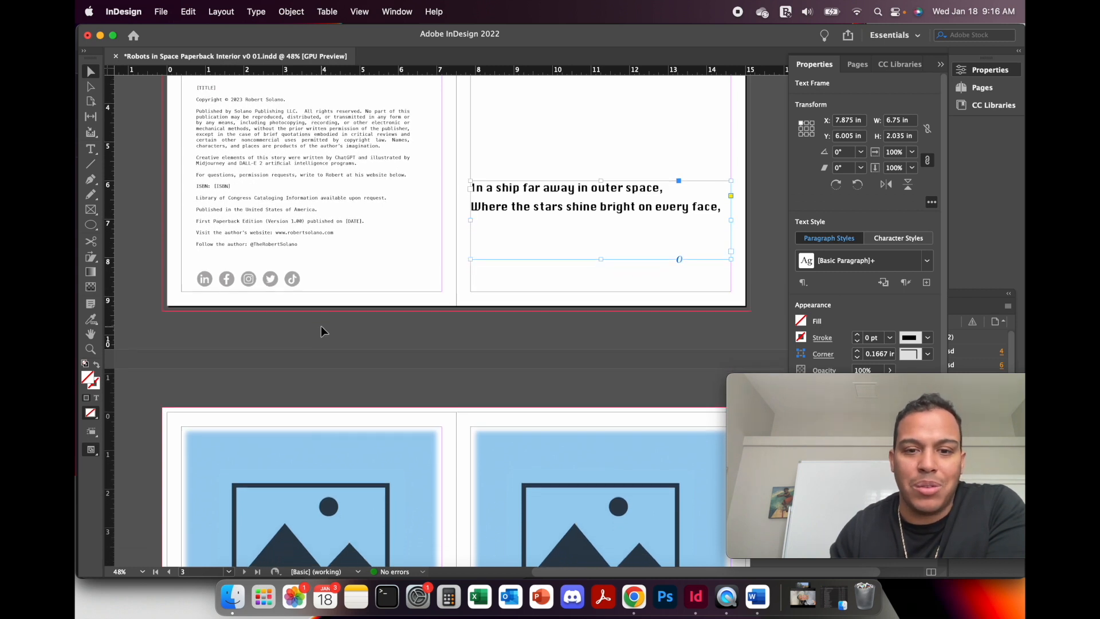
scroll(322, 325, down, 8)
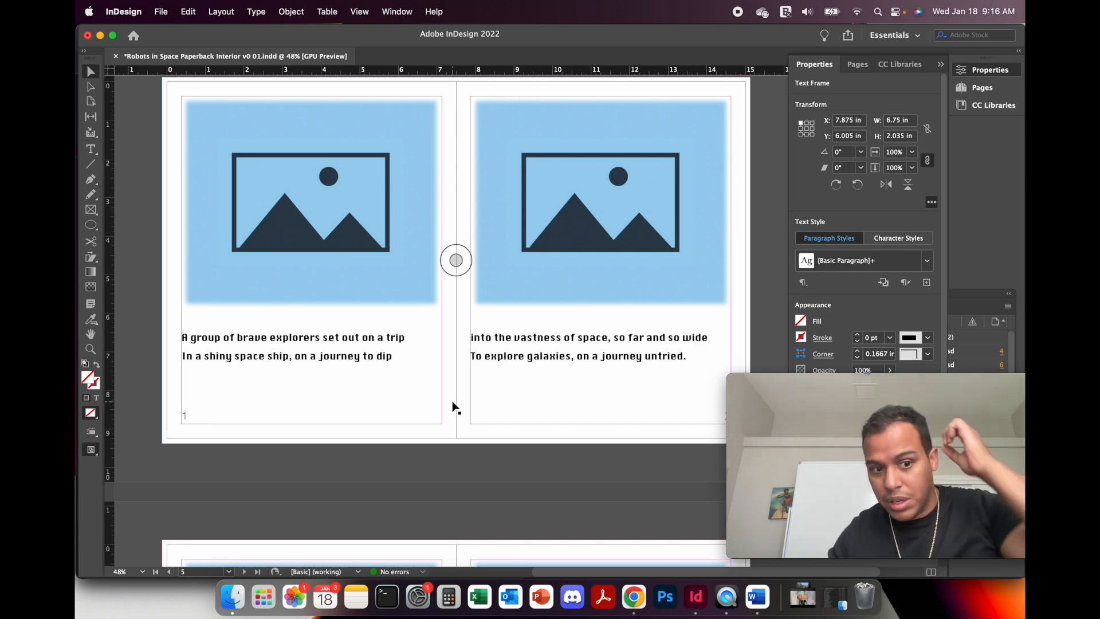
Switch to the Word notes and copy the two lines of verse 4-5, starting "They lived in a community".
scroll(450, 406, down, 10)
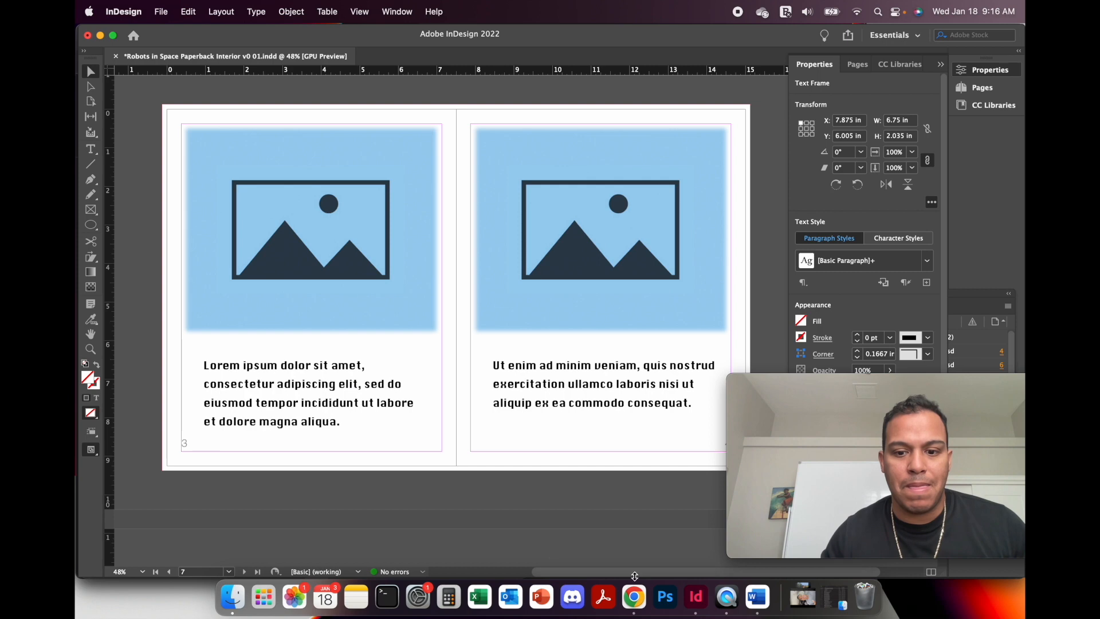
click(768, 606)
click(370, 414)
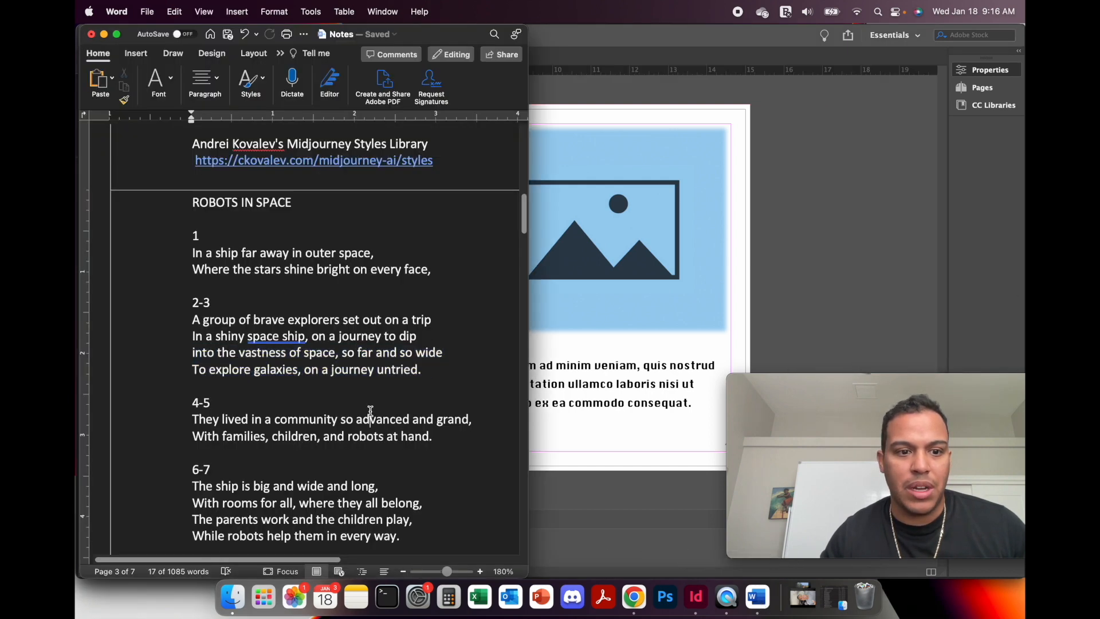
scroll(390, 406, down, 2)
scroll(389, 407, down, 1)
double_click(138, 361)
key(super+c)
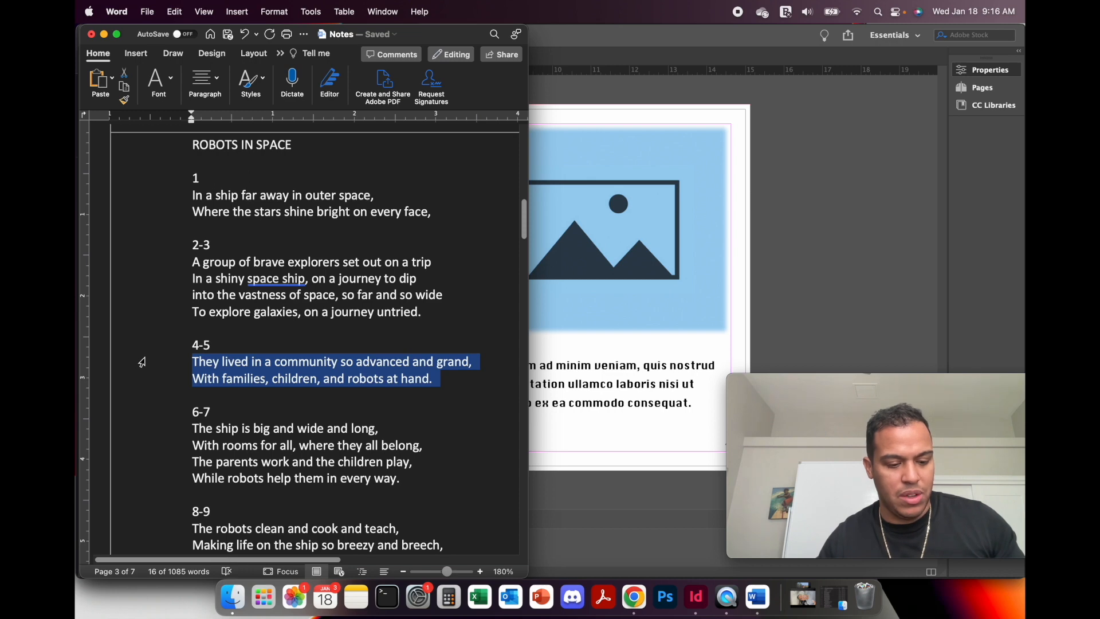
Back in InDesign, replace page 6's Lorem ipsum placeholder text with the copied verse 4-5.
click(544, 390)
click(344, 423)
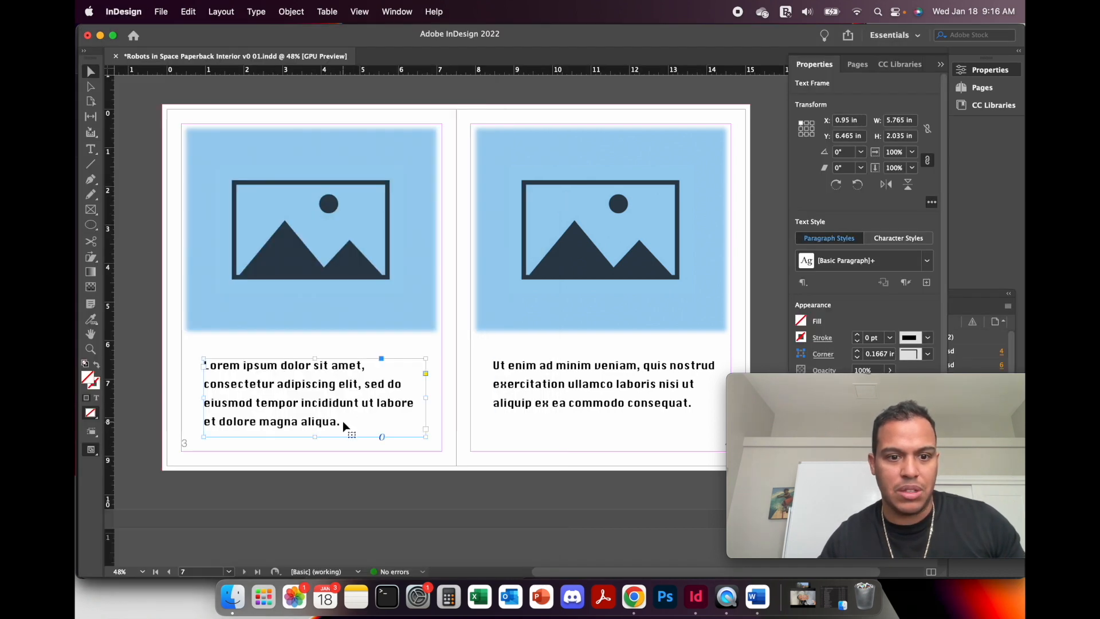
drag(344, 422, 202, 364)
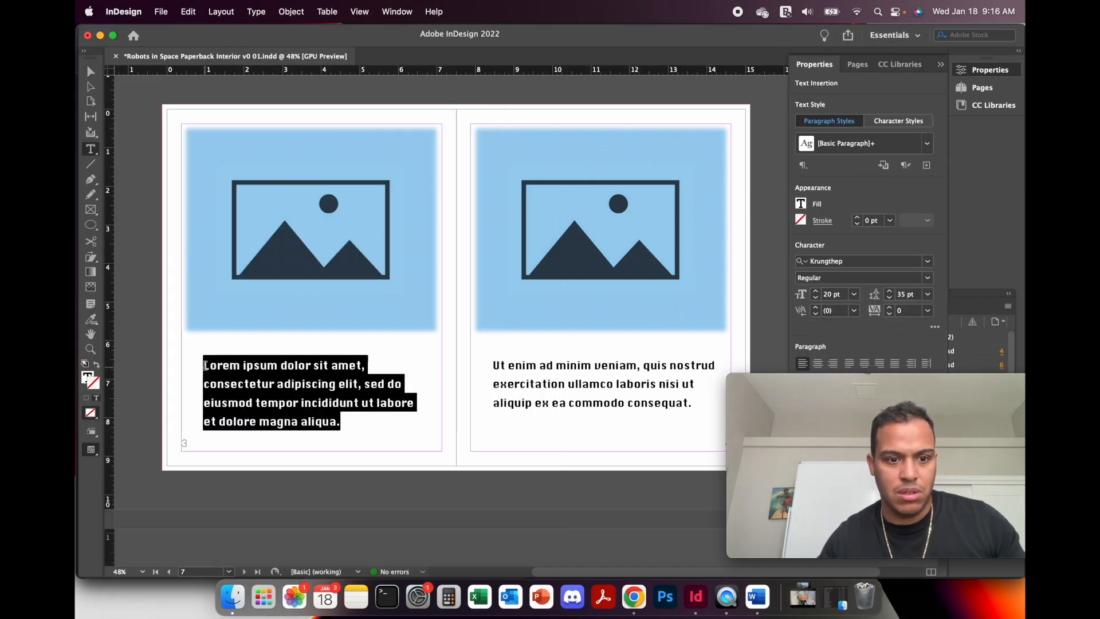
key(super+v)
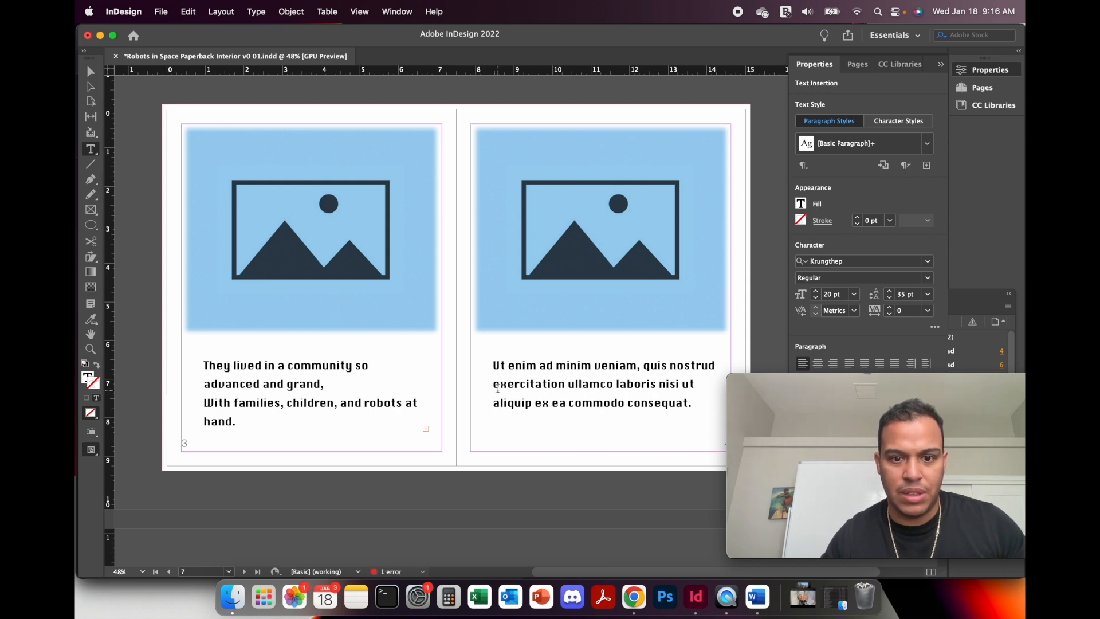
Delete the placeholder text frame below the image on page 7.
click(90, 71)
click(494, 367)
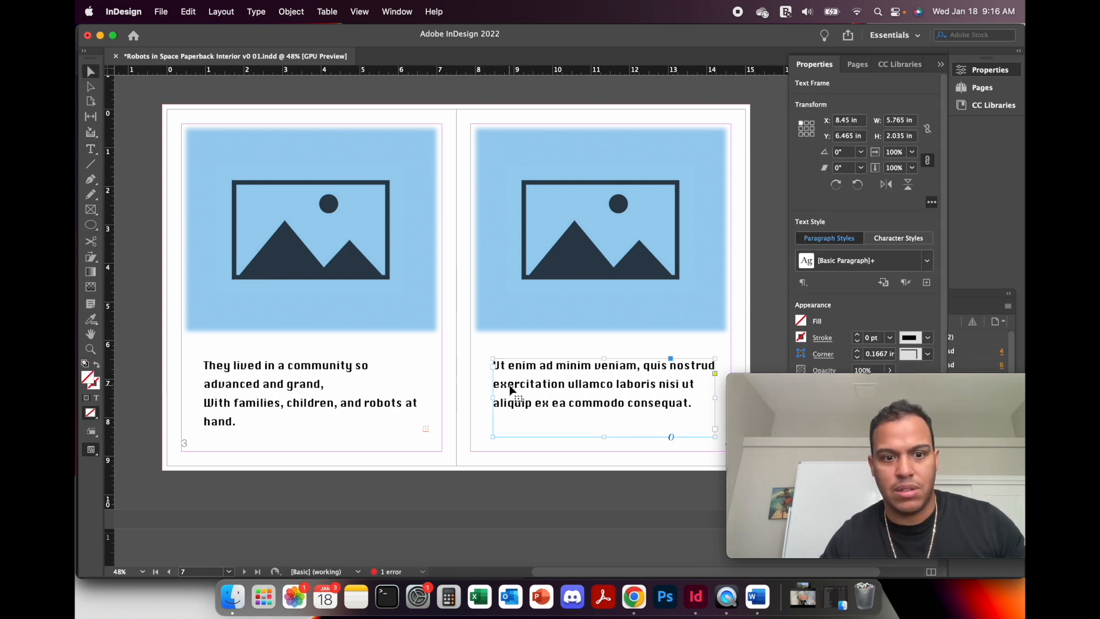
key(BackSpace)
Widen page 6's text frame to both side margins, 6.75 in wide.
click(363, 398)
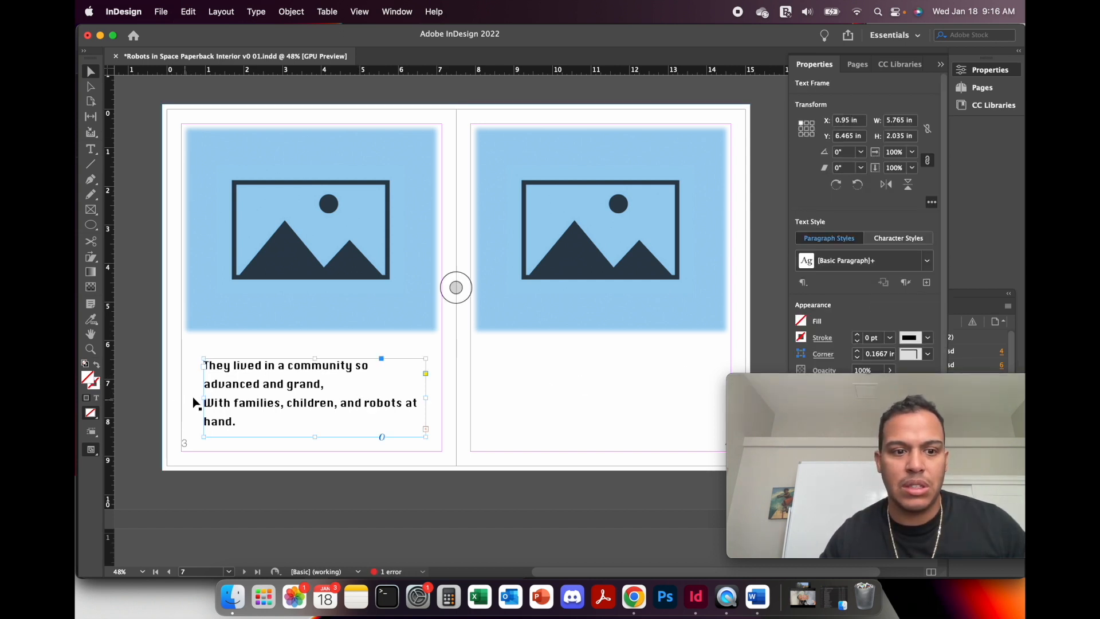
drag(204, 397, 182, 398)
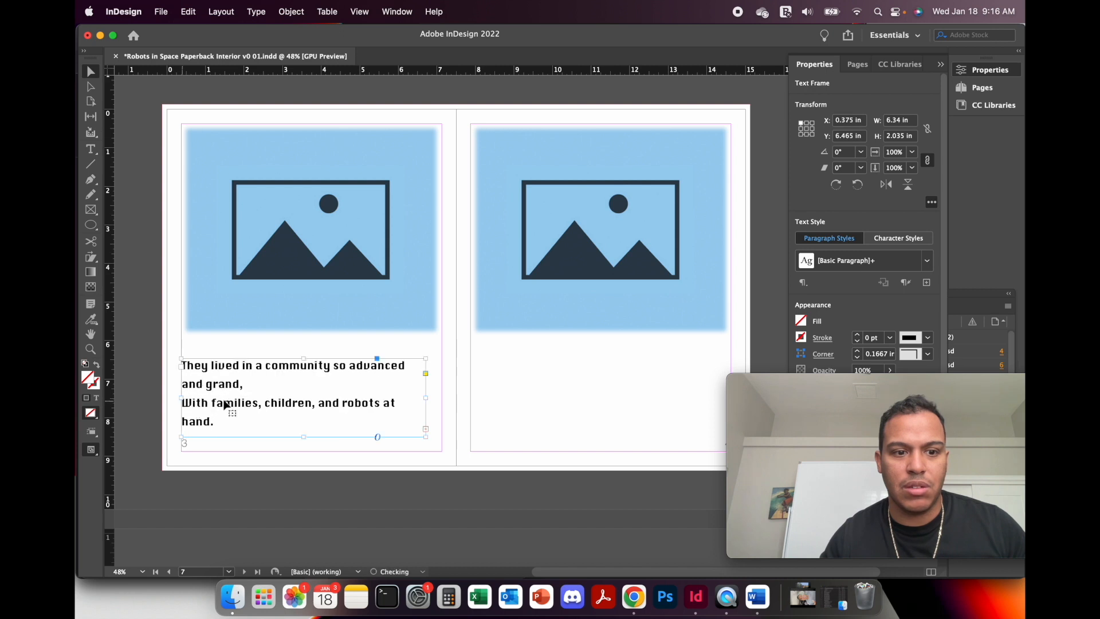
drag(426, 406, 442, 401)
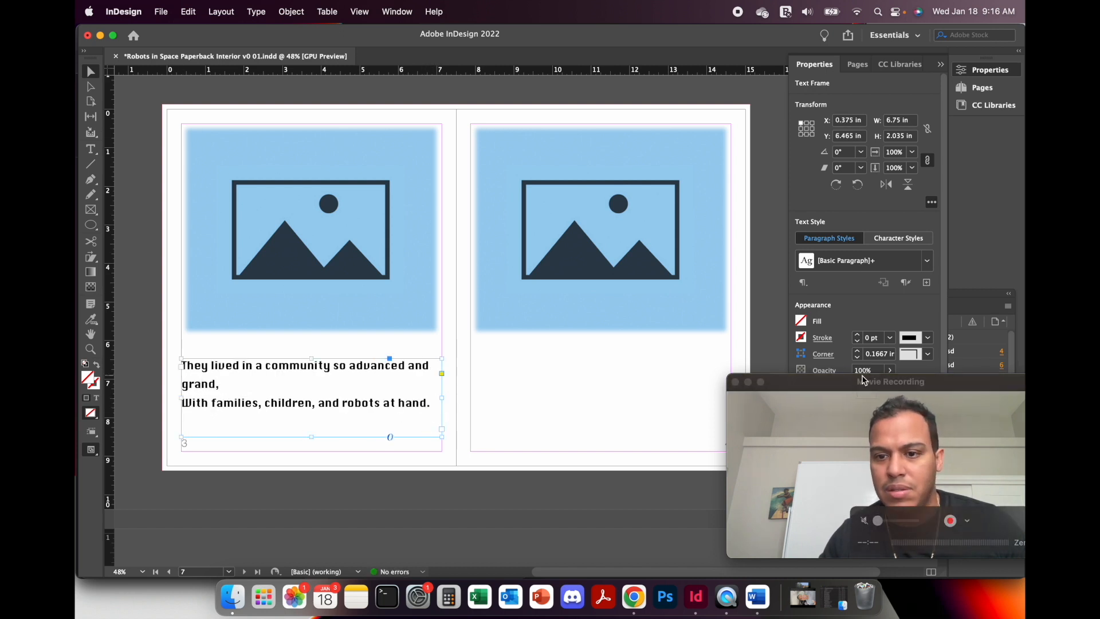
Set the font size of all the verse text on page 6 to 18 pt.
drag(849, 380, 820, 101)
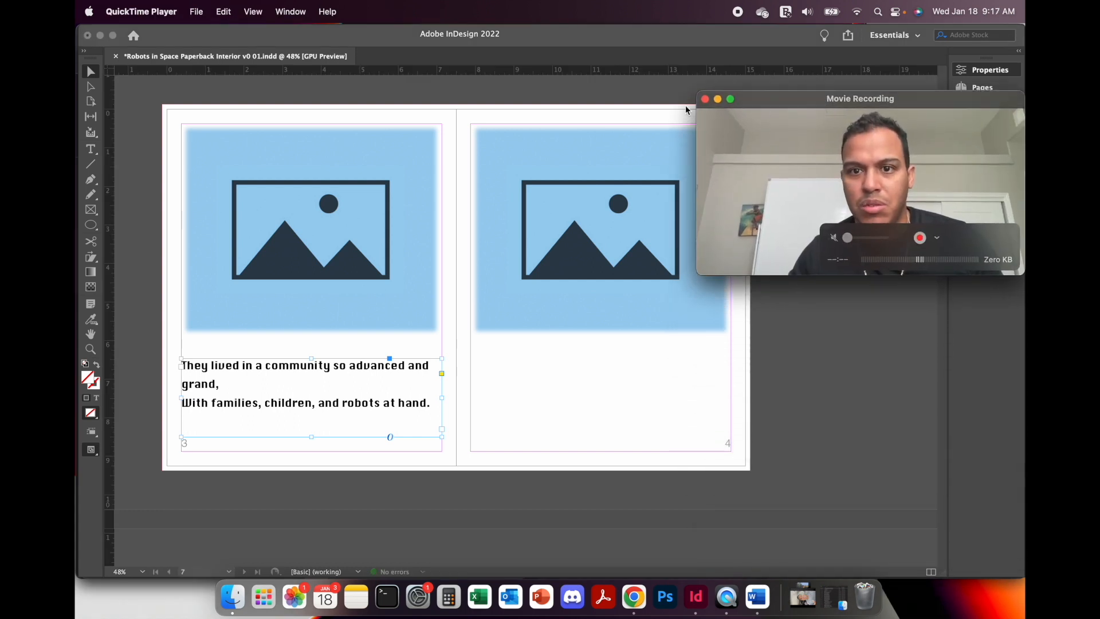
click(794, 384)
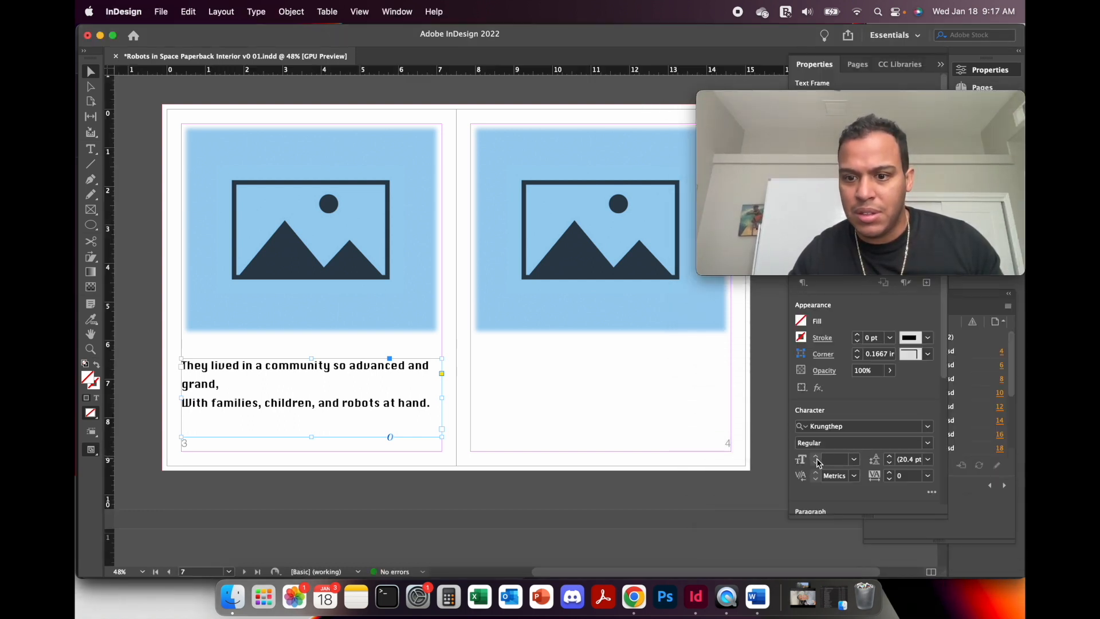
double_click(278, 403)
key(super+a)
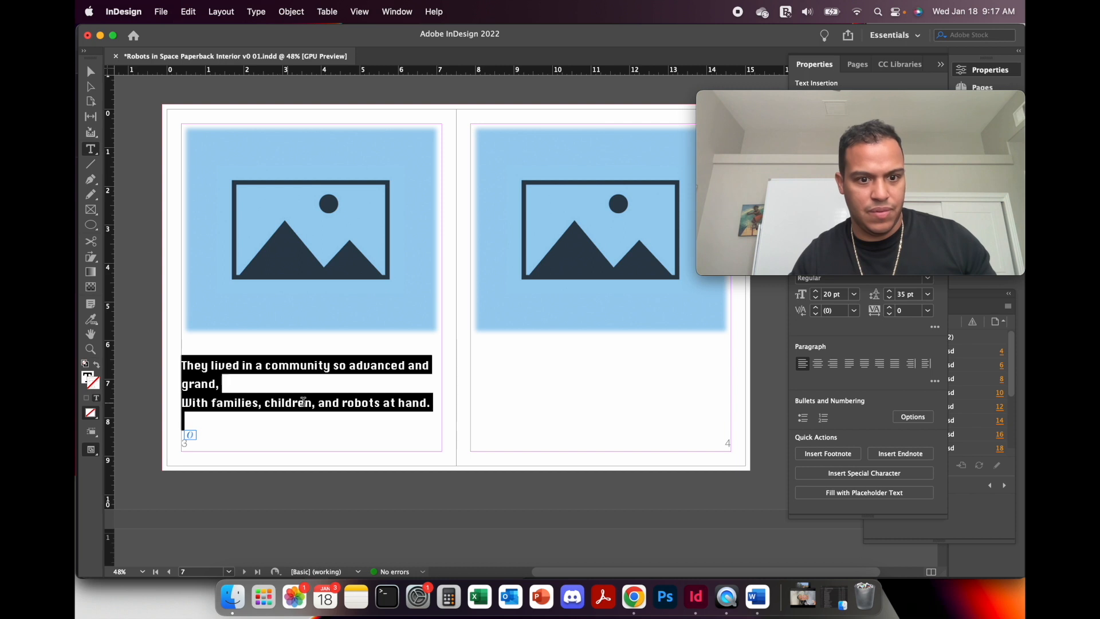
click(817, 299)
click(818, 299)
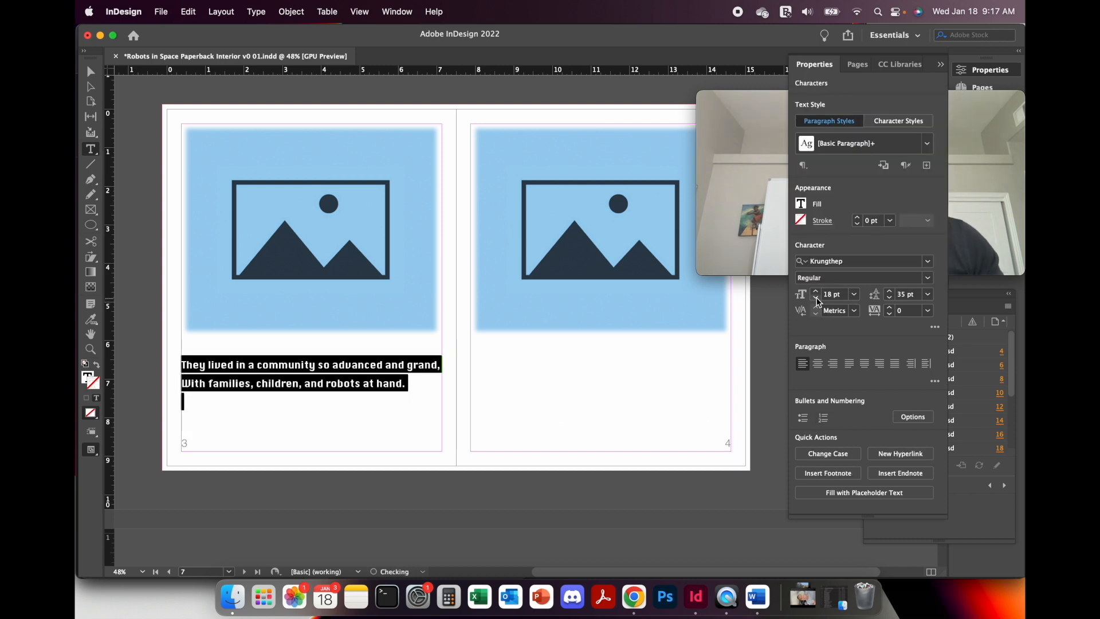
click(362, 471)
scroll(379, 444, down, 2)
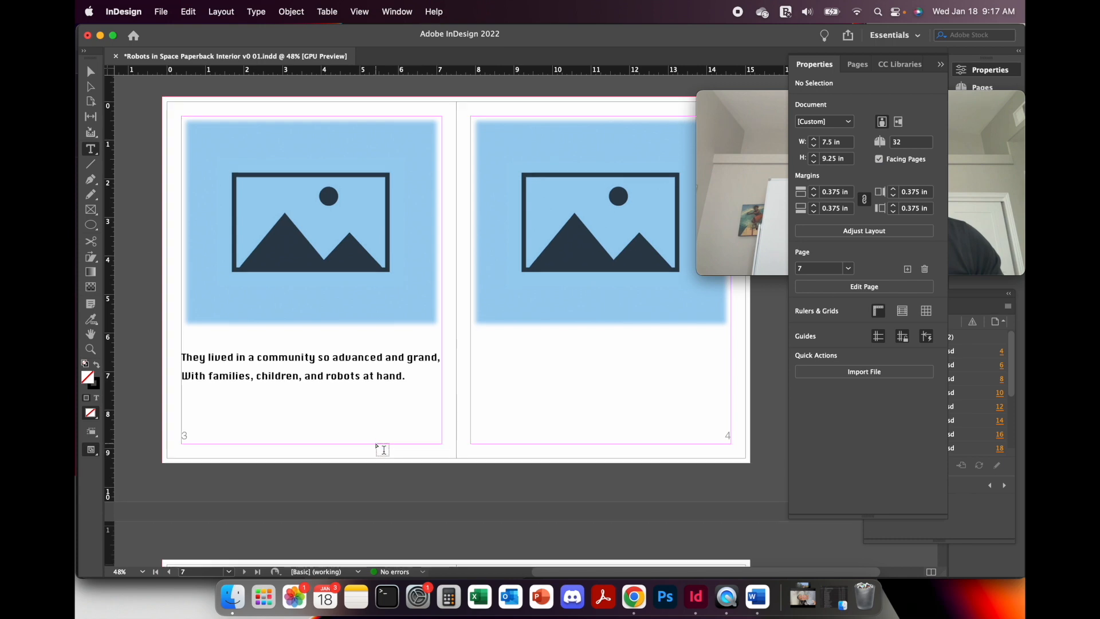
Go to the next story spread, then switch to Word and copy the four-line verse 6-7.
scroll(384, 450, down, 10)
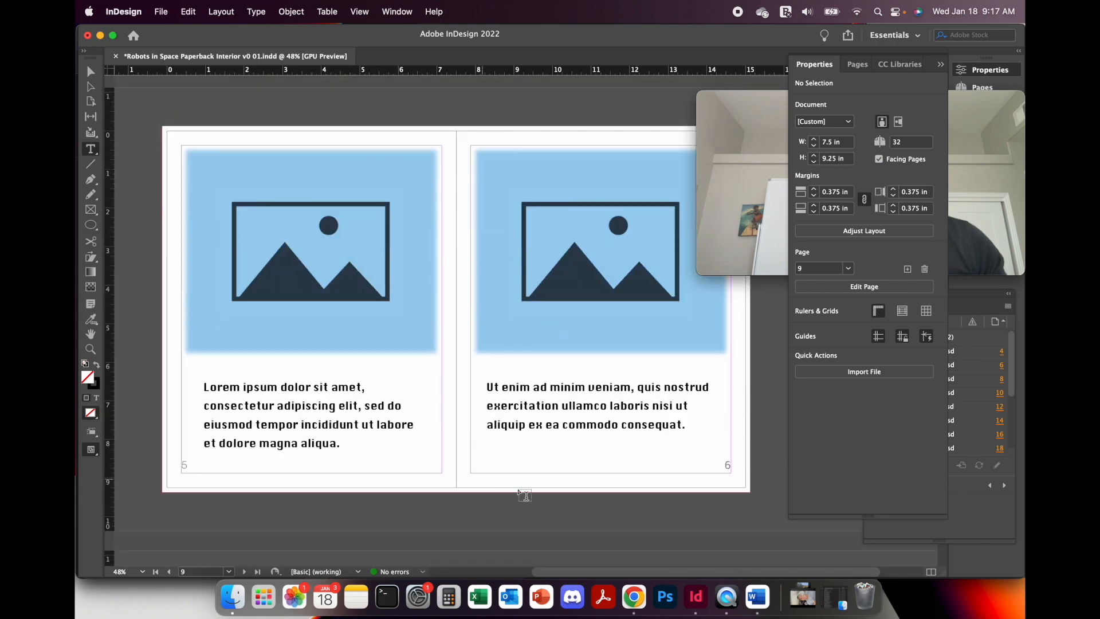
click(757, 597)
click(338, 414)
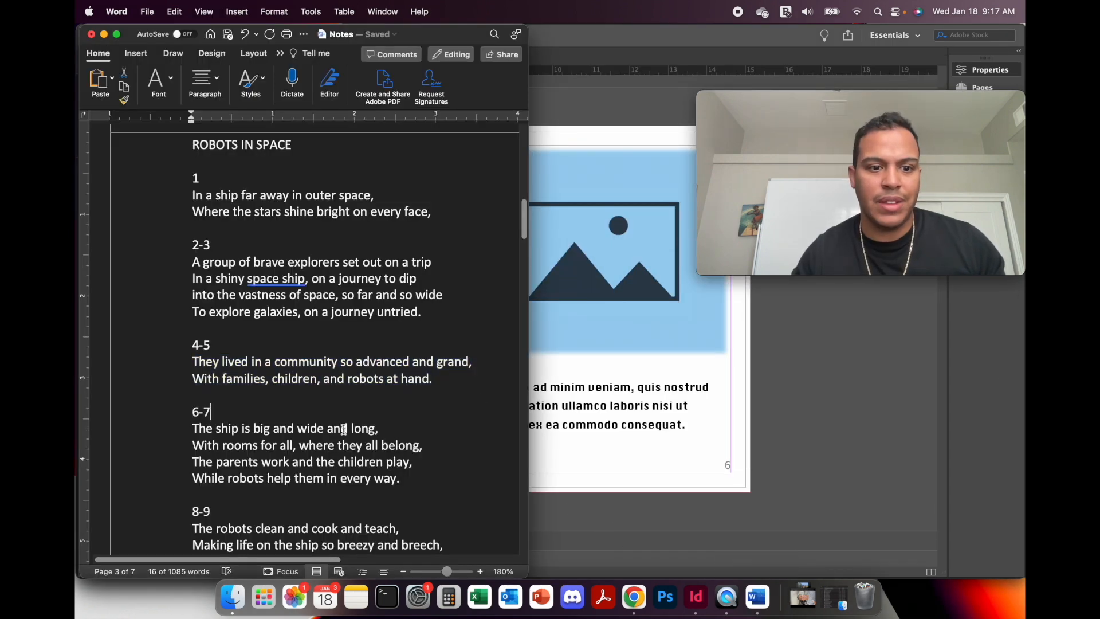
drag(403, 480, 198, 433)
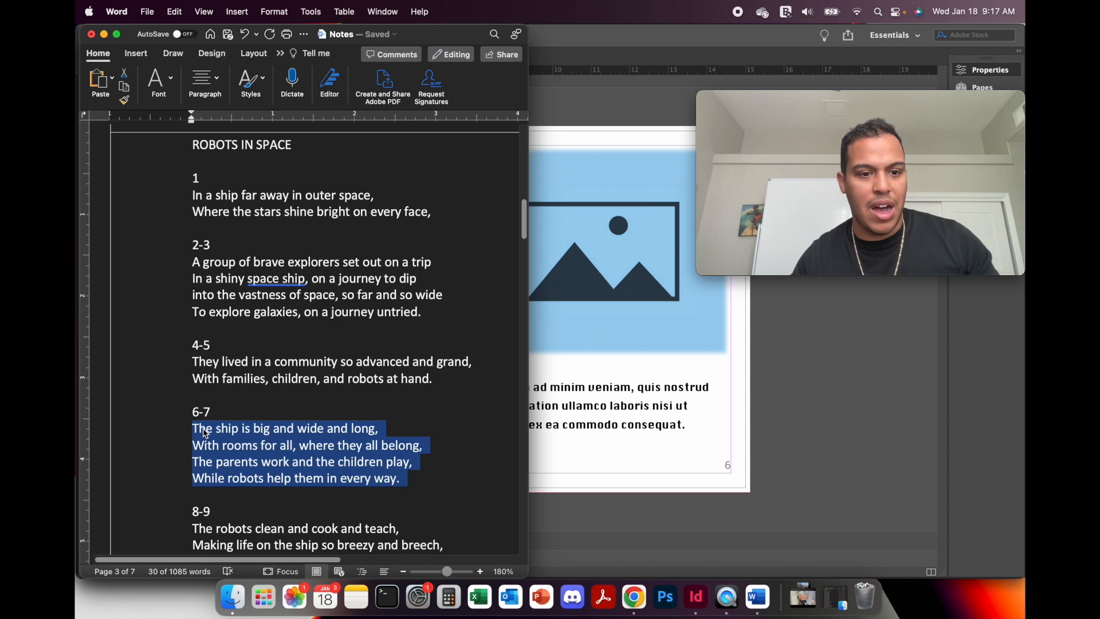
Back in InDesign, replace page 8's Lorem ipsum placeholder text with the copied verse 6-7.
click(609, 446)
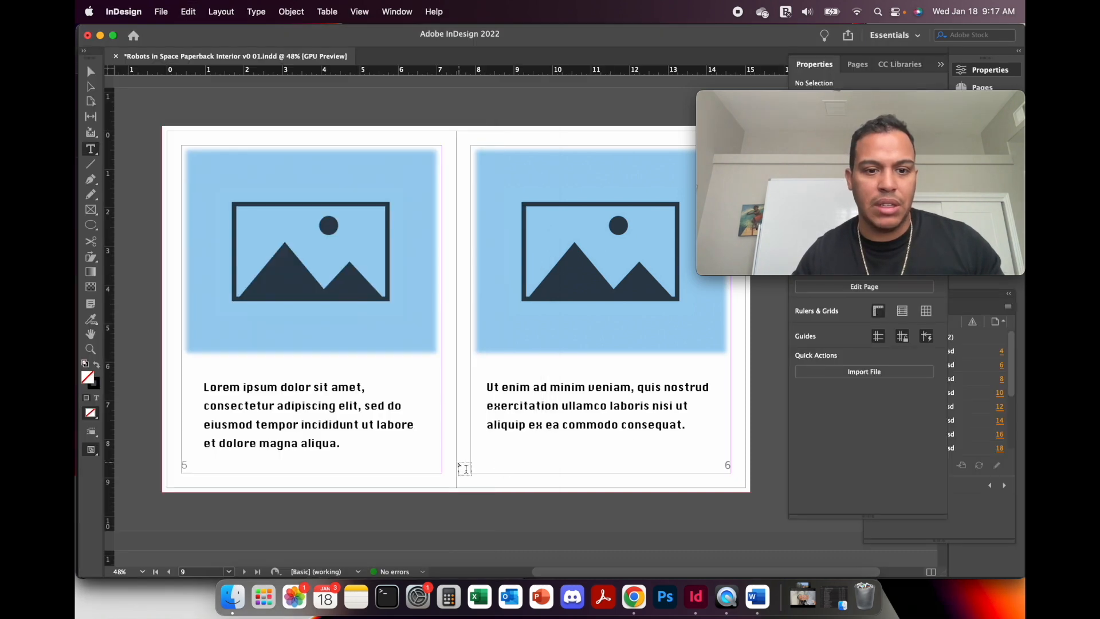
drag(341, 446, 205, 391)
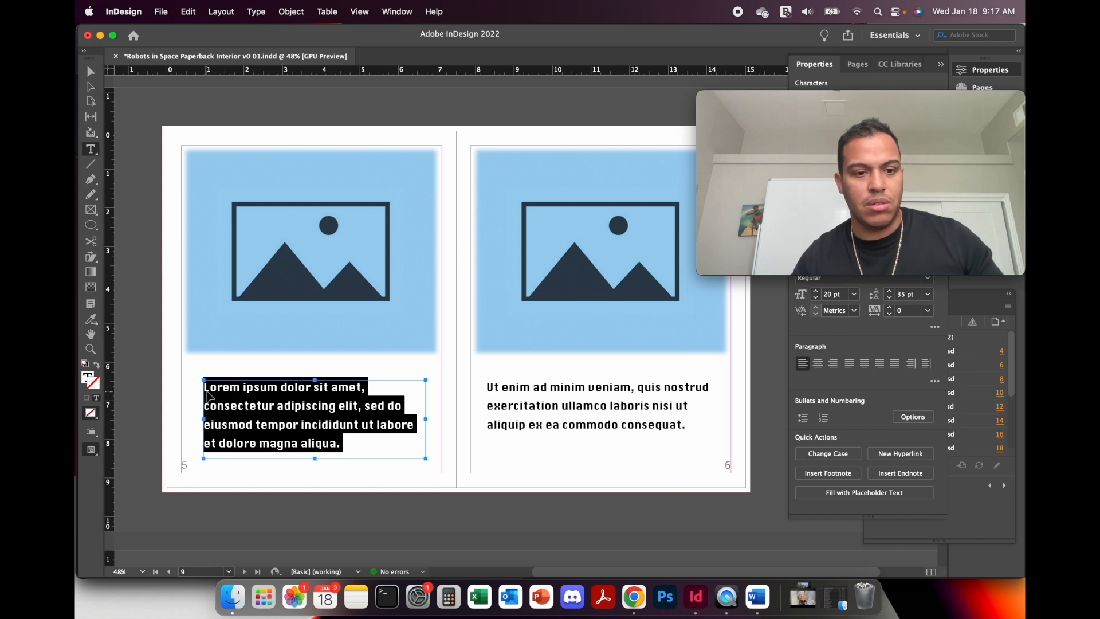
key(super+v)
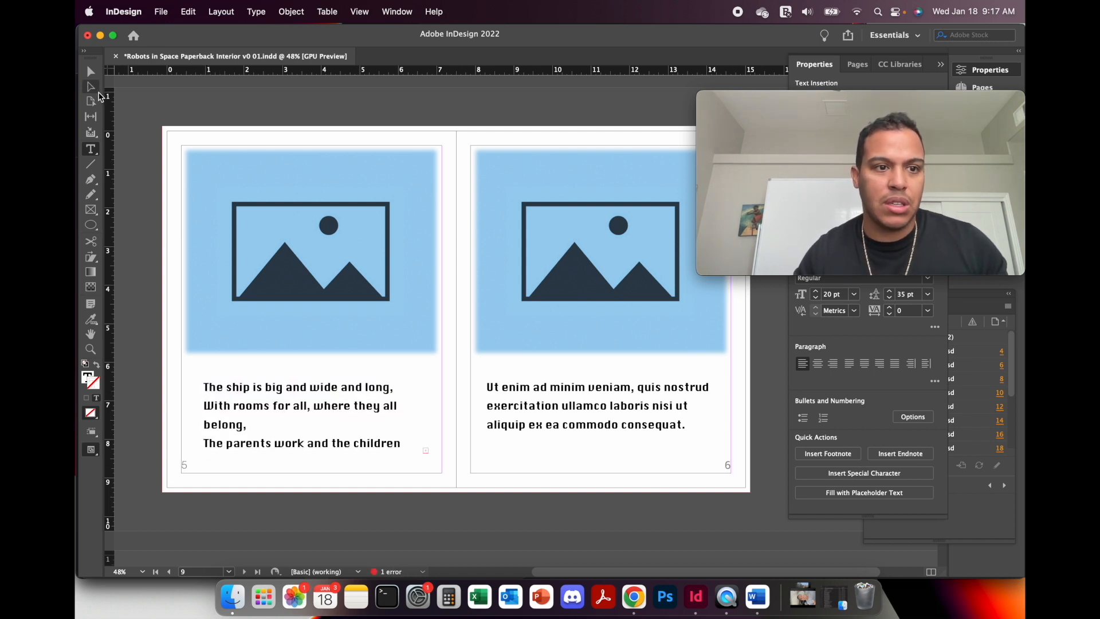
Widen page 8's text frame to reach both side margins.
click(93, 76)
drag(202, 422, 182, 422)
drag(433, 418, 442, 422)
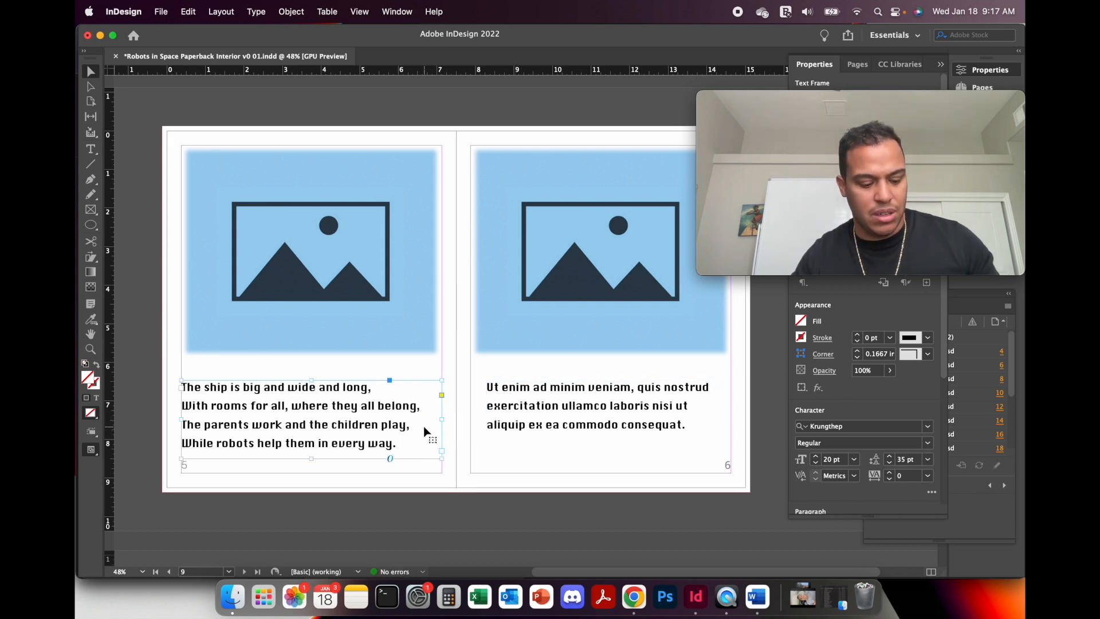
Set the font size of all the verse text on page 8 to 18 pt.
double_click(415, 429)
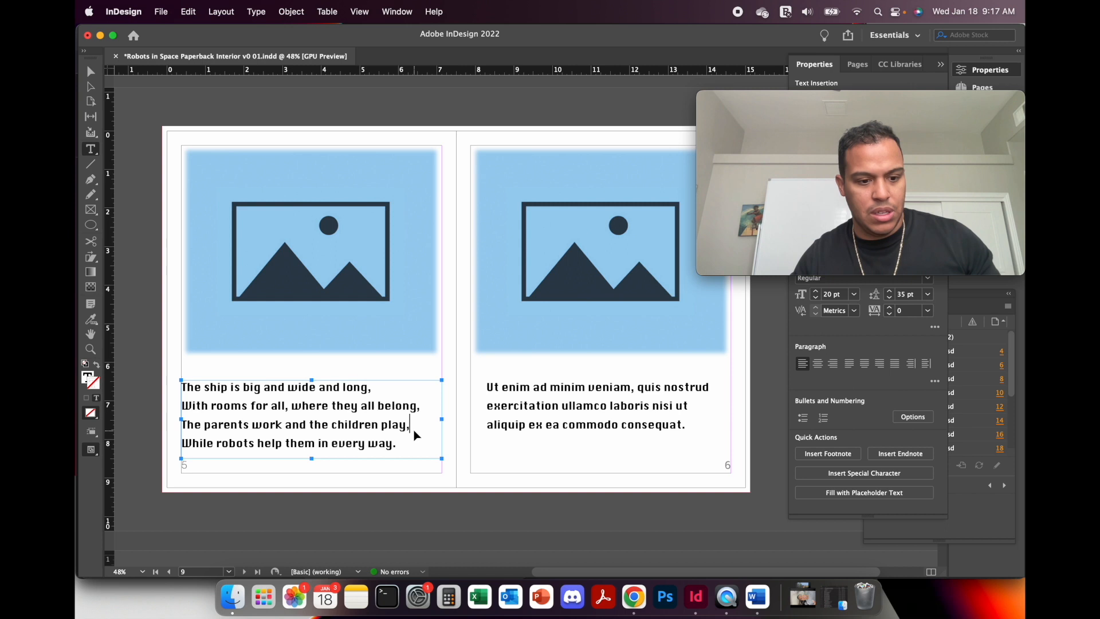
key(super+a)
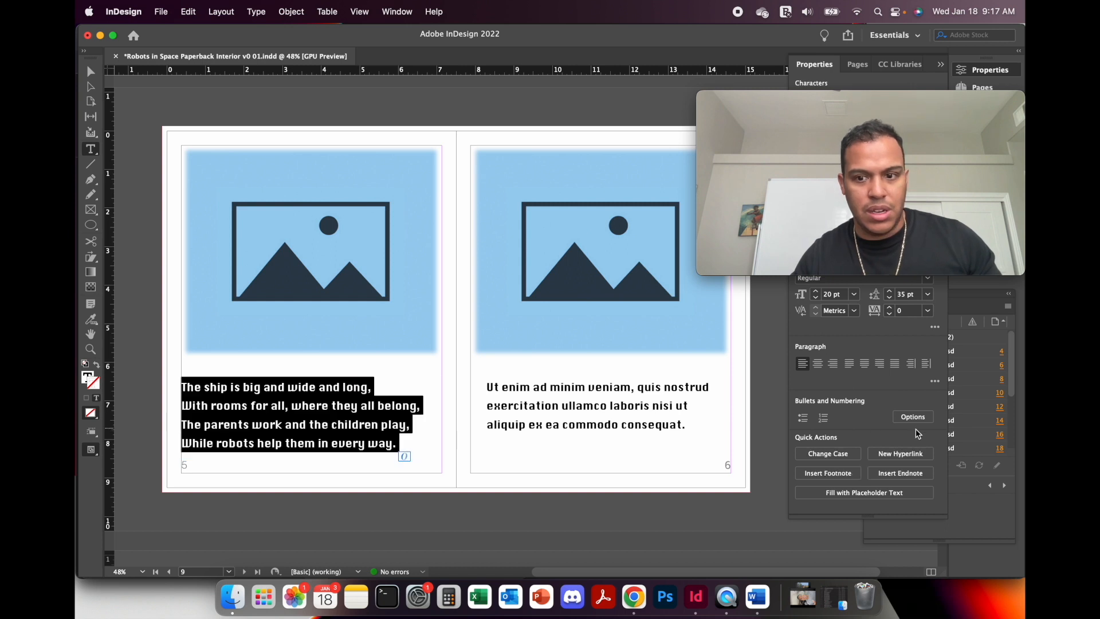
click(816, 297)
click(816, 298)
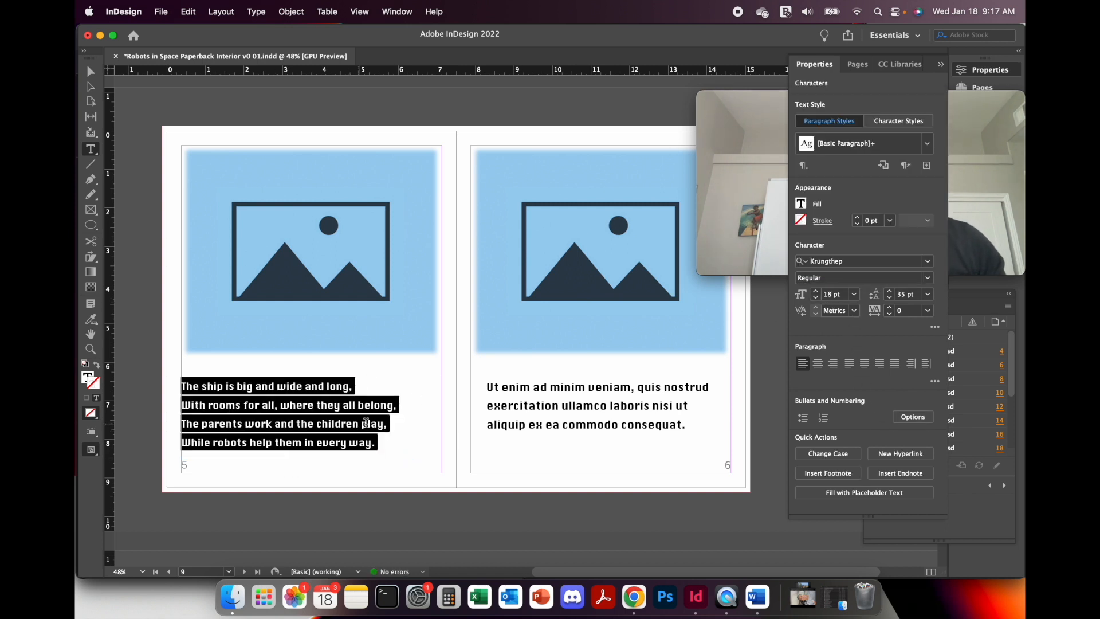
Move the verse's last two lines, starting "The parents work", from page 8 to page 9, replacing the placeholder text there.
click(404, 424)
drag(384, 447, 165, 414)
key(super+c)
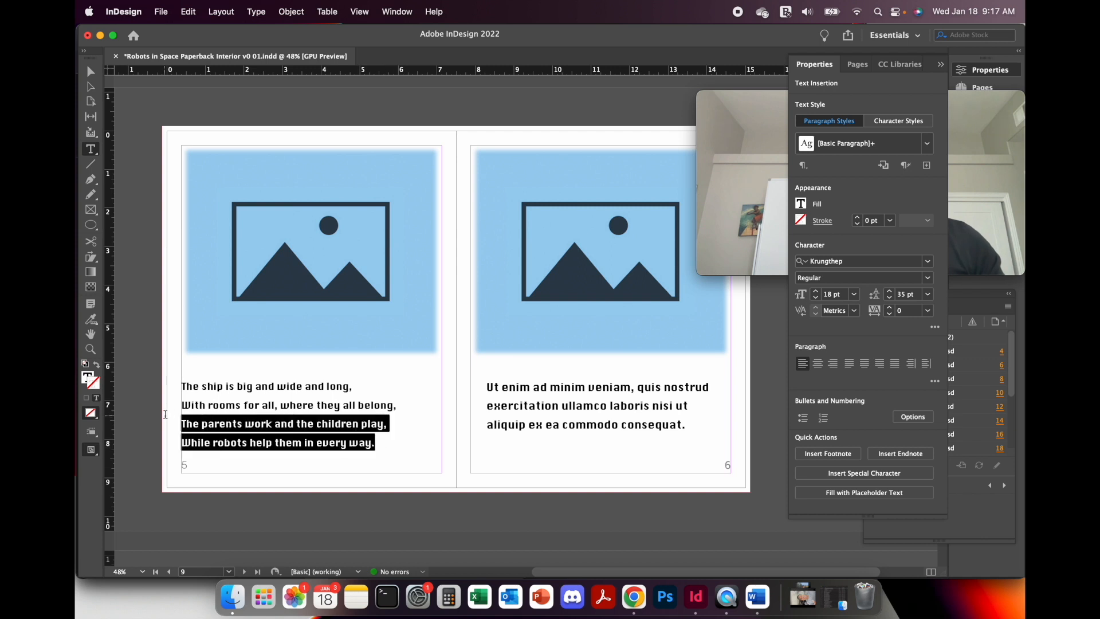
key(BackSpace)
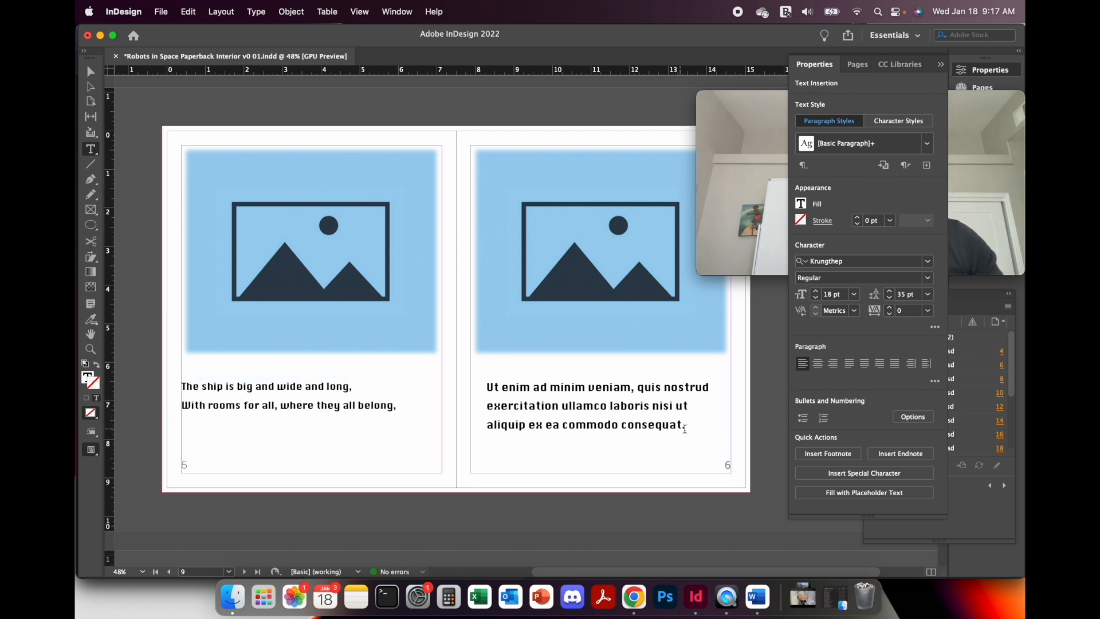
drag(689, 430, 485, 386)
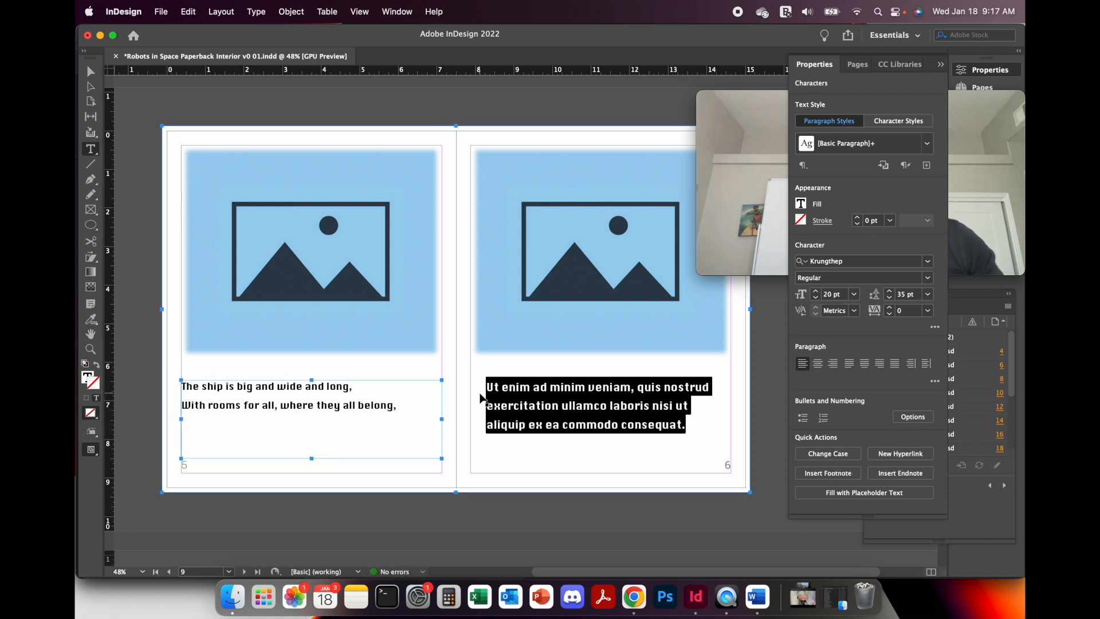
key(super+v)
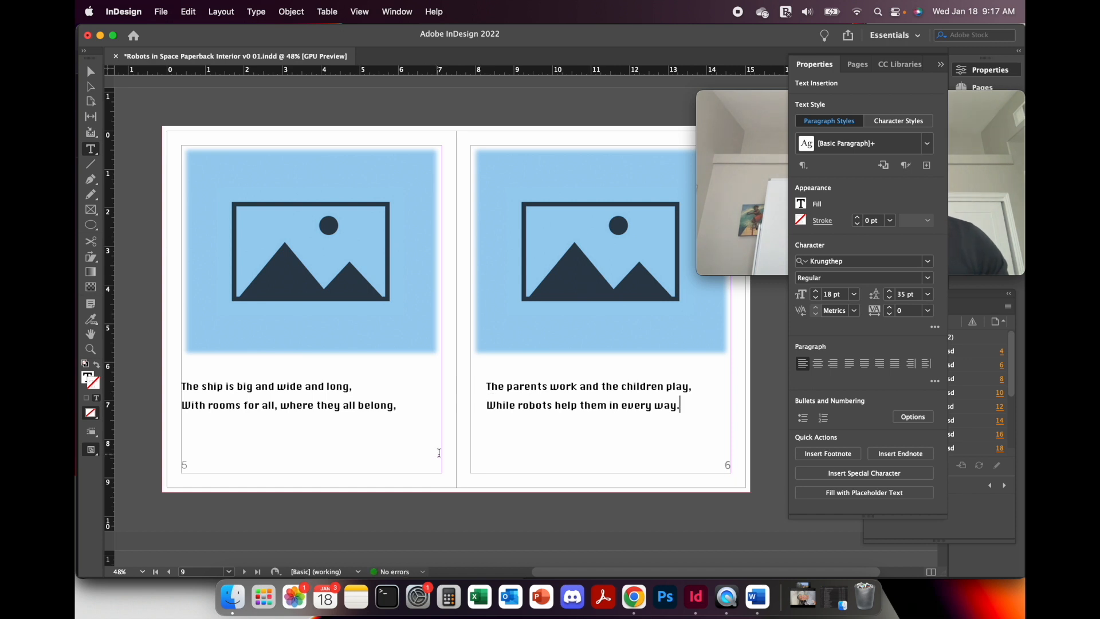
Widen page 9's text frame to both side margins, 6.75 in wide.
click(90, 72)
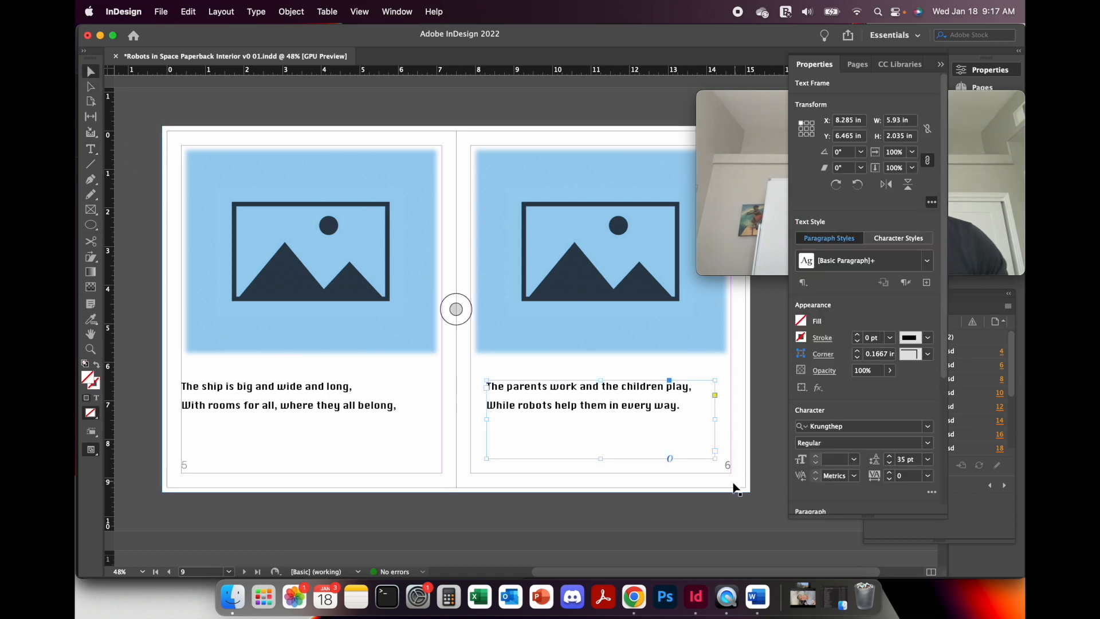
drag(473, 420, 469, 420)
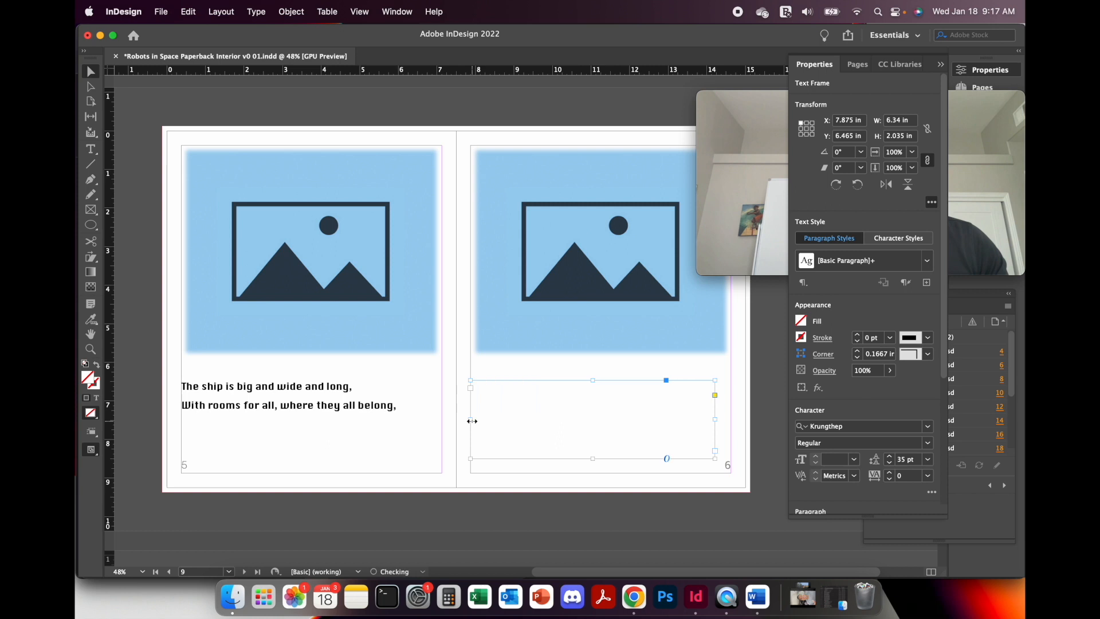
drag(715, 421, 730, 422)
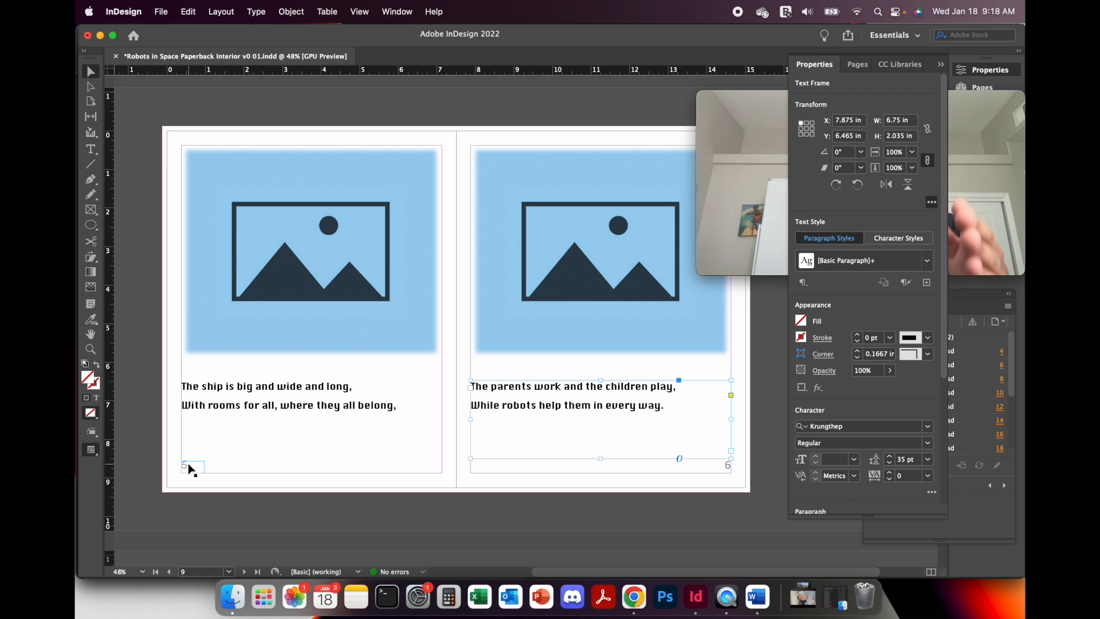
Review the verse text and layout across the story spreads, then examine the title page's title and subtitle placeholders.
click(740, 122)
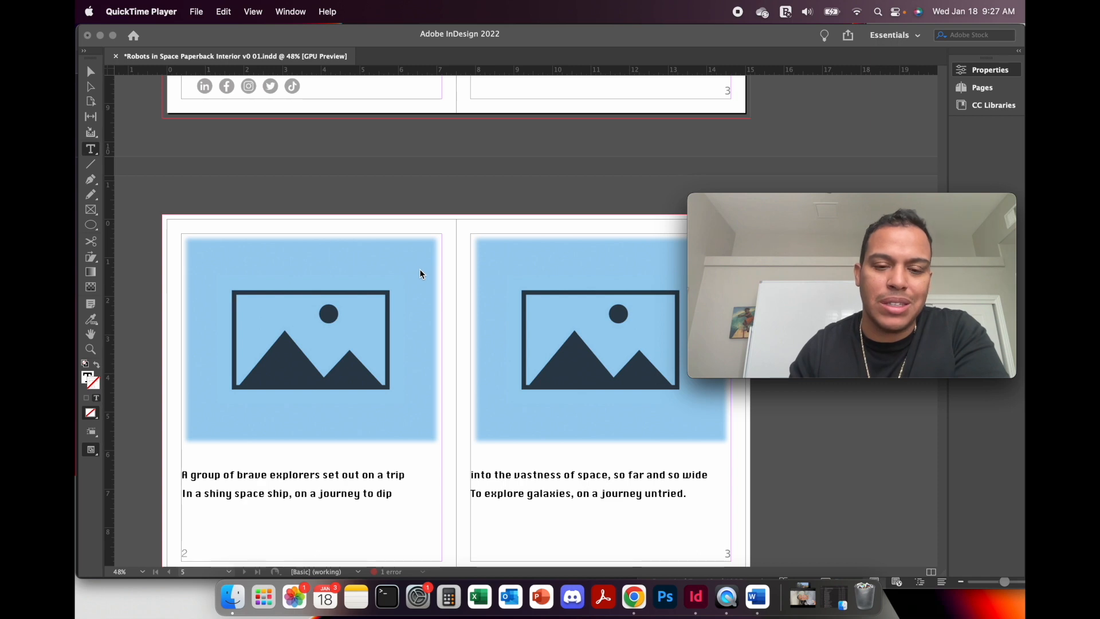
scroll(423, 304, up, 3)
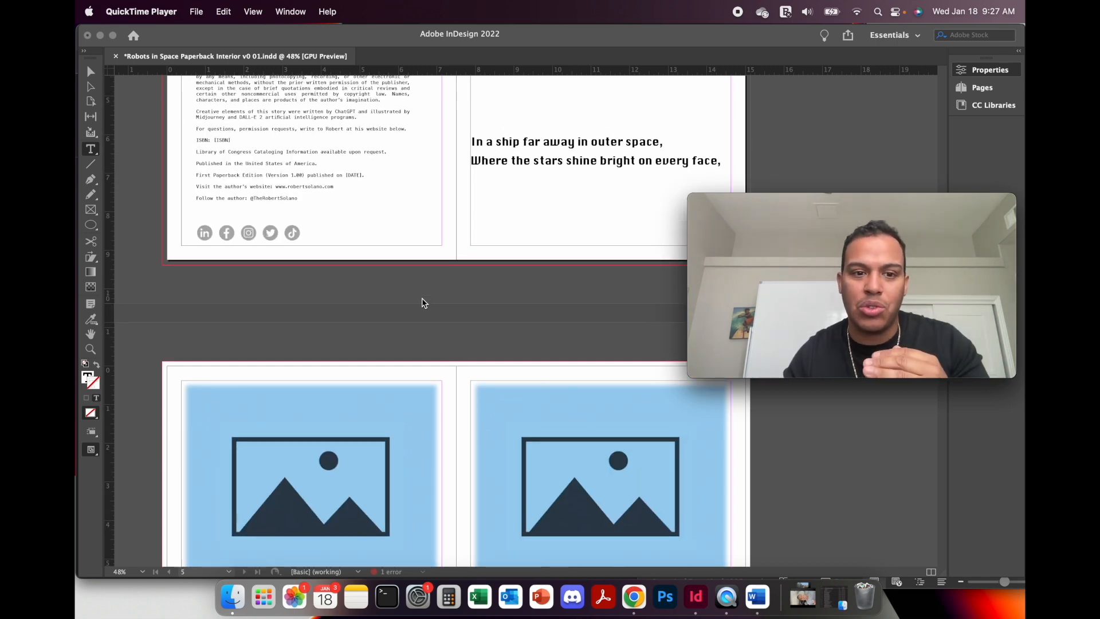
scroll(439, 292, down, 1)
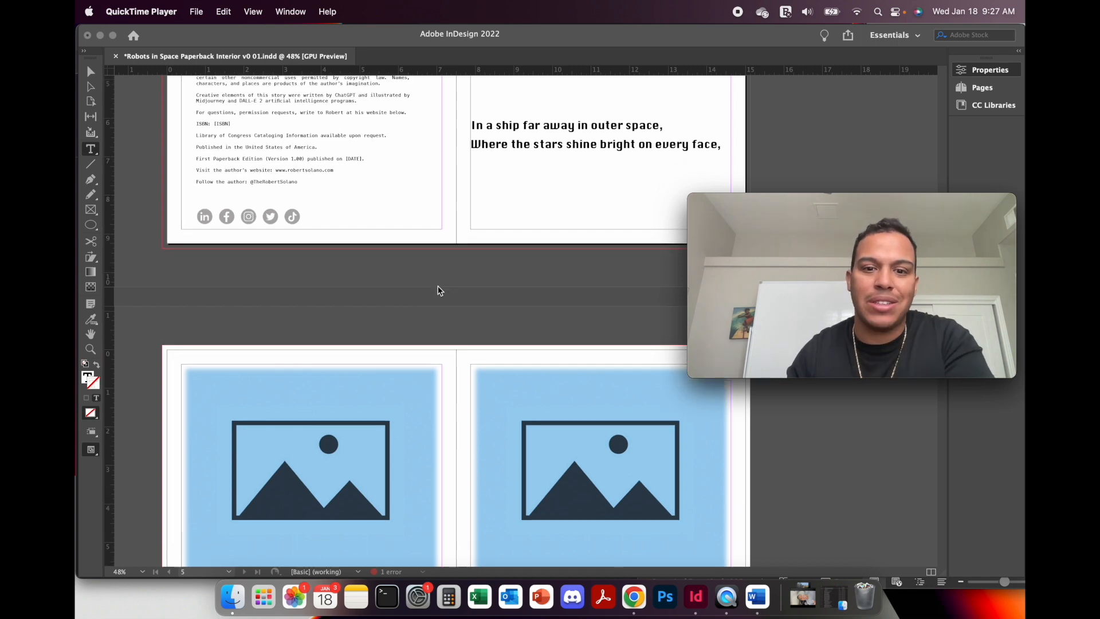
scroll(439, 291, down, 12)
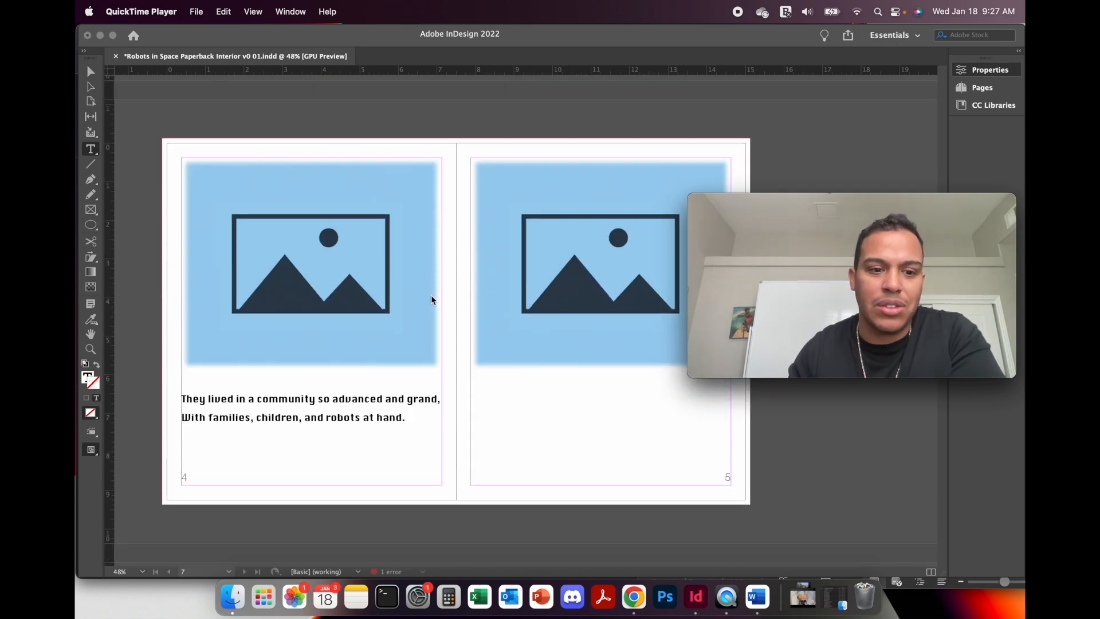
scroll(431, 300, down, 9)
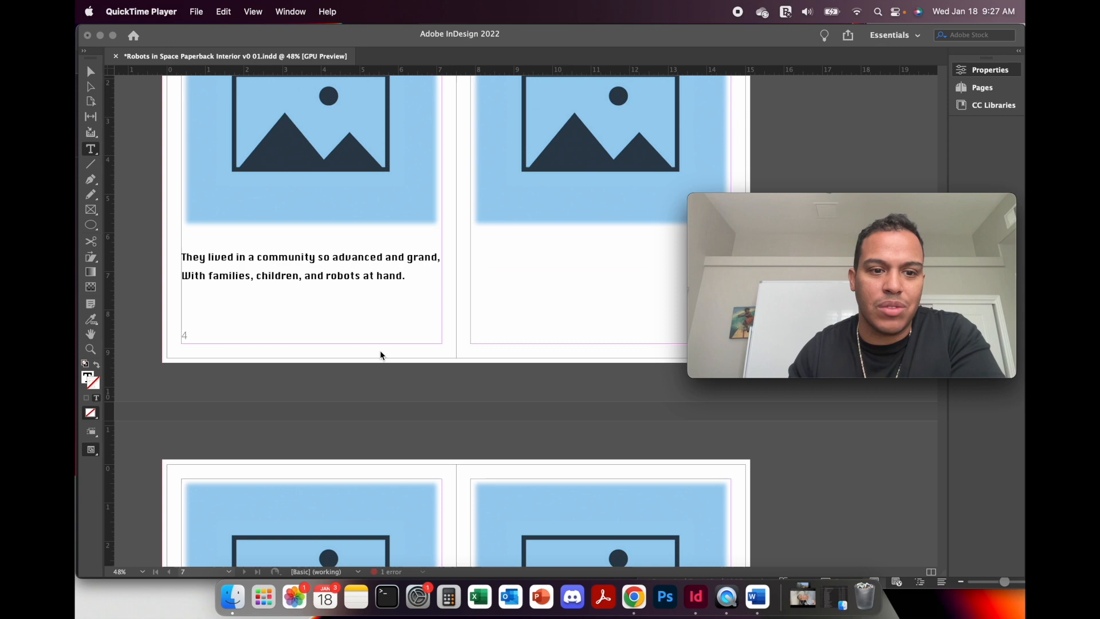
scroll(381, 355, down, 20)
scroll(382, 335, down, 20)
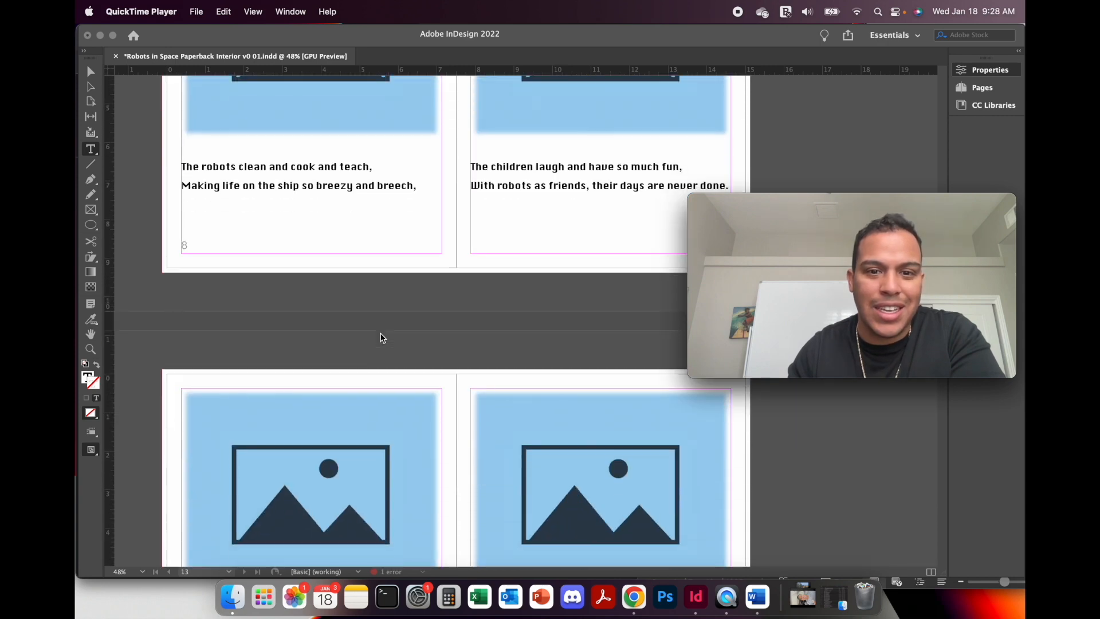
scroll(382, 337, down, 20)
scroll(382, 337, down, 20)
scroll(381, 338, up, 20)
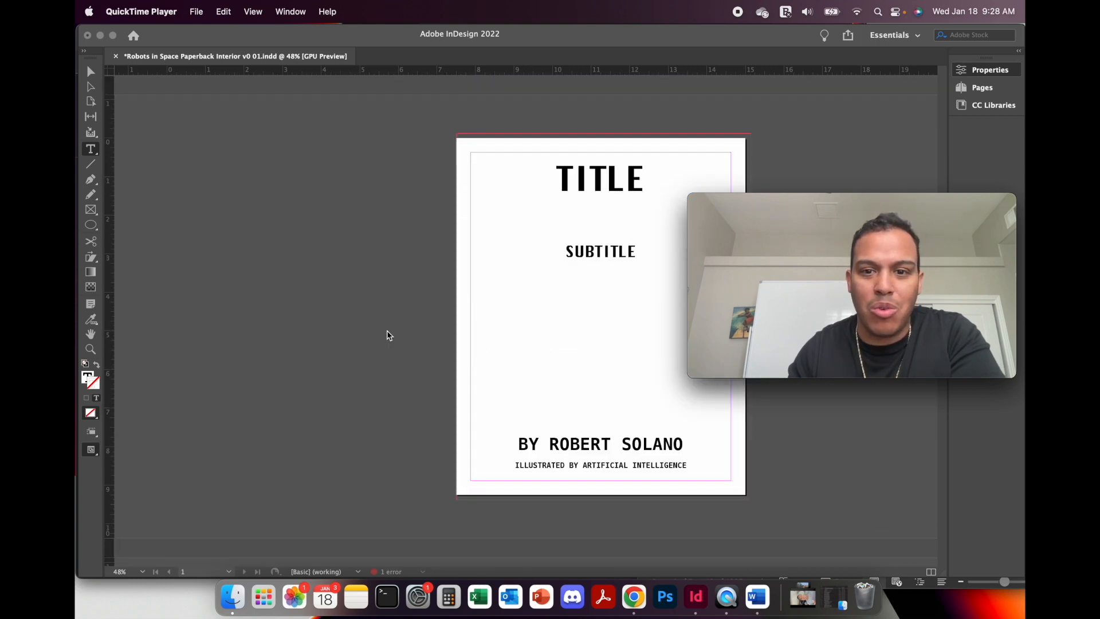
click(573, 180)
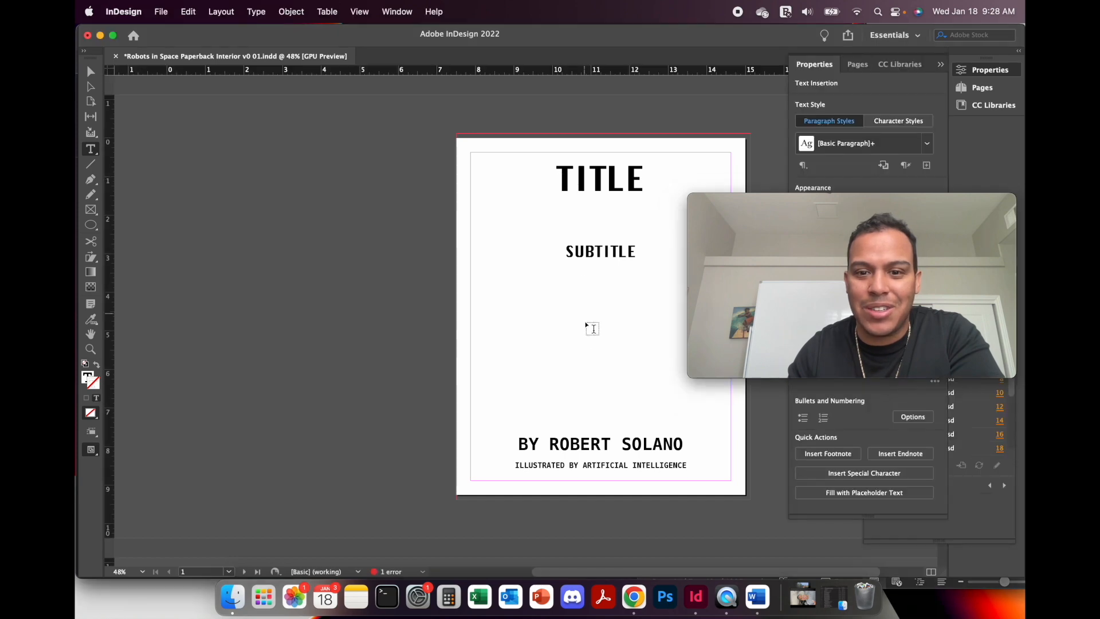
Switch to Chrome, close the rhyme search tab and start a new prompt with "Write" in the ChatGPT story chat.
click(634, 598)
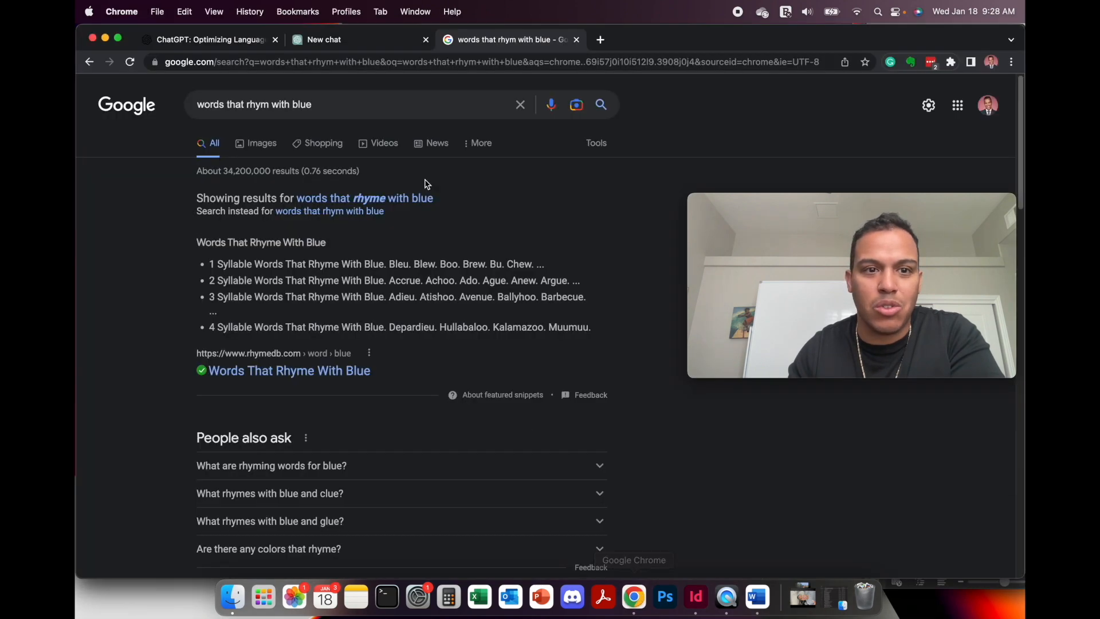
click(321, 39)
click(577, 40)
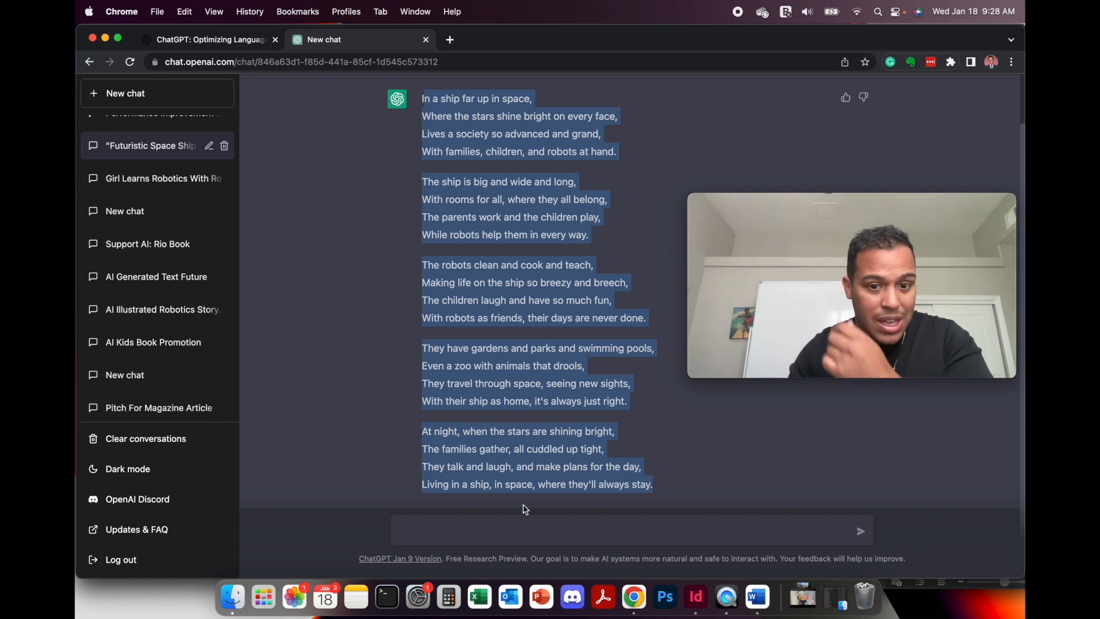
click(481, 535)
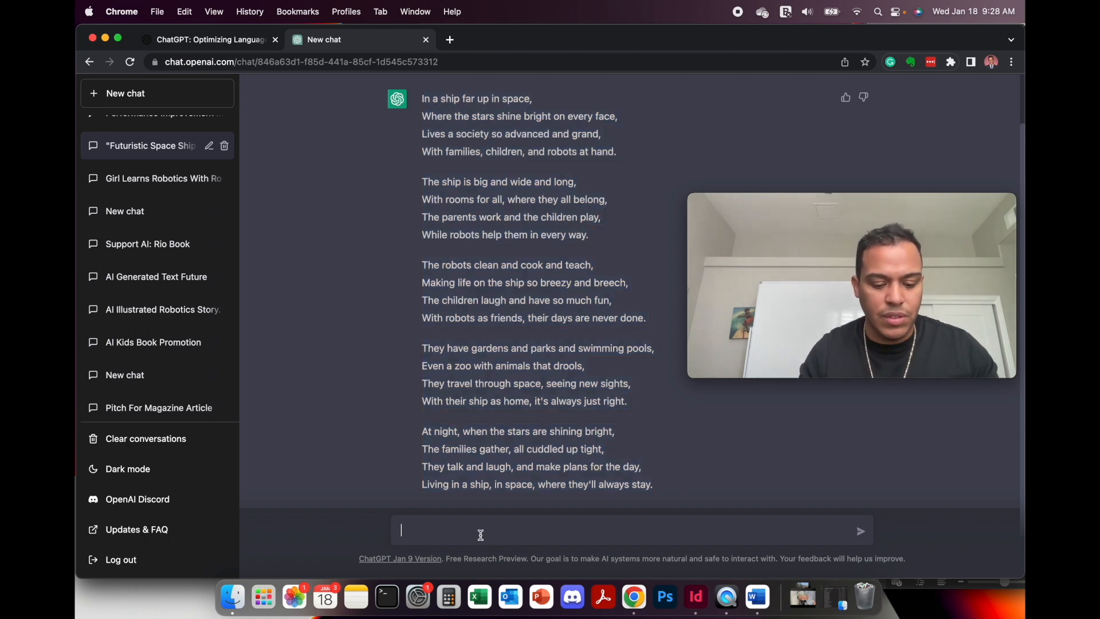
text(Write.)
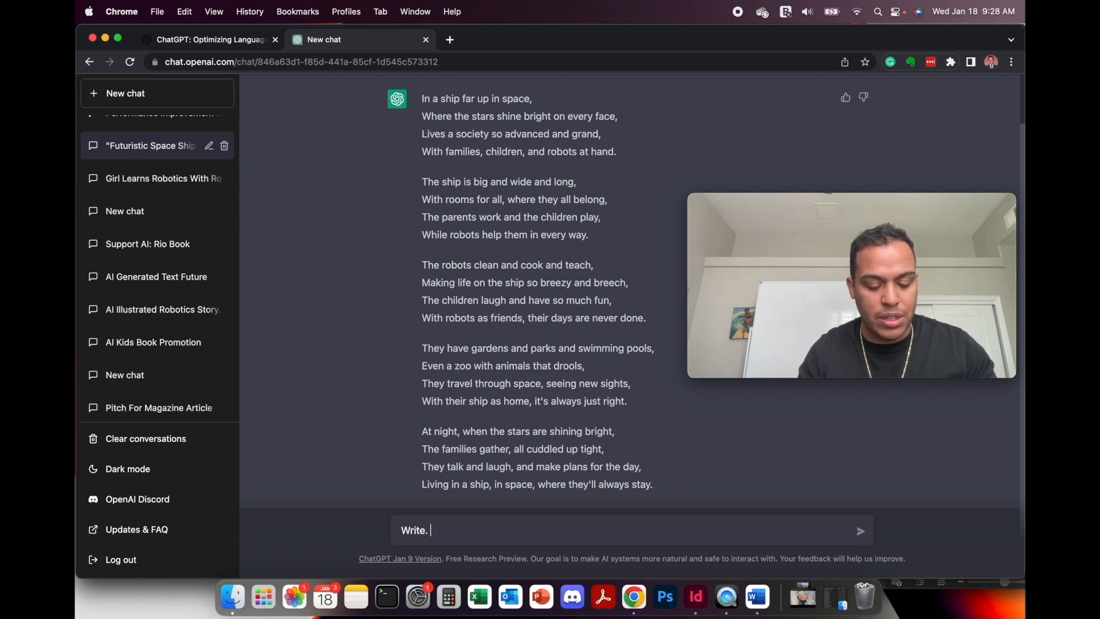
Ask ChatGPT to write a title for a children's book about a group of space explorers.
key(BackSpace)
key(BackSpace)
text(a title for a children's book about)
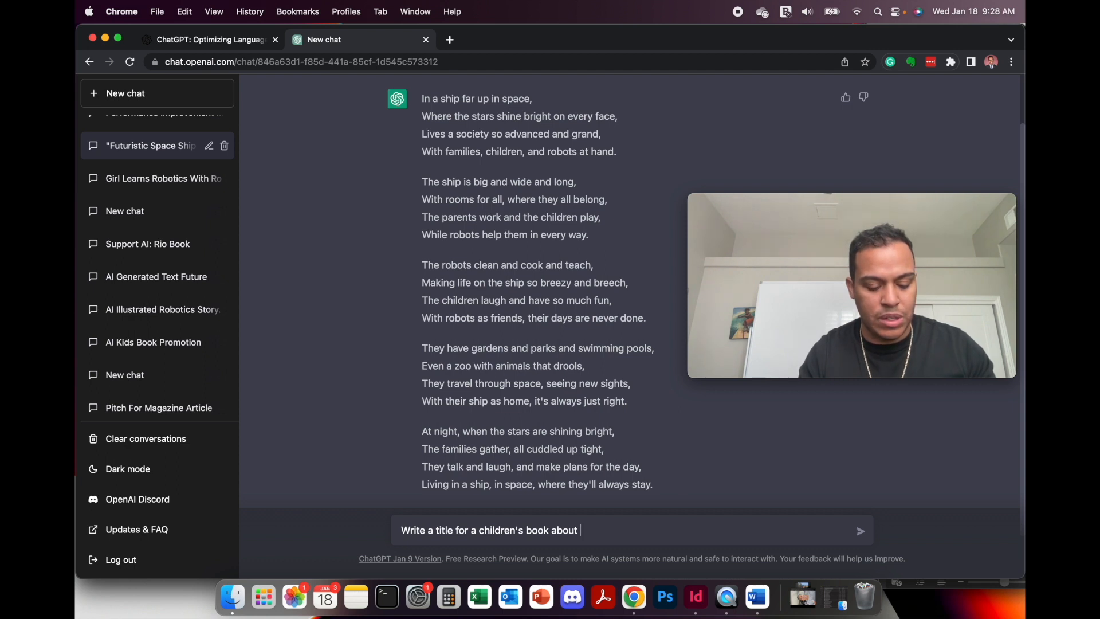
text(a group o)
text(f space exploring)
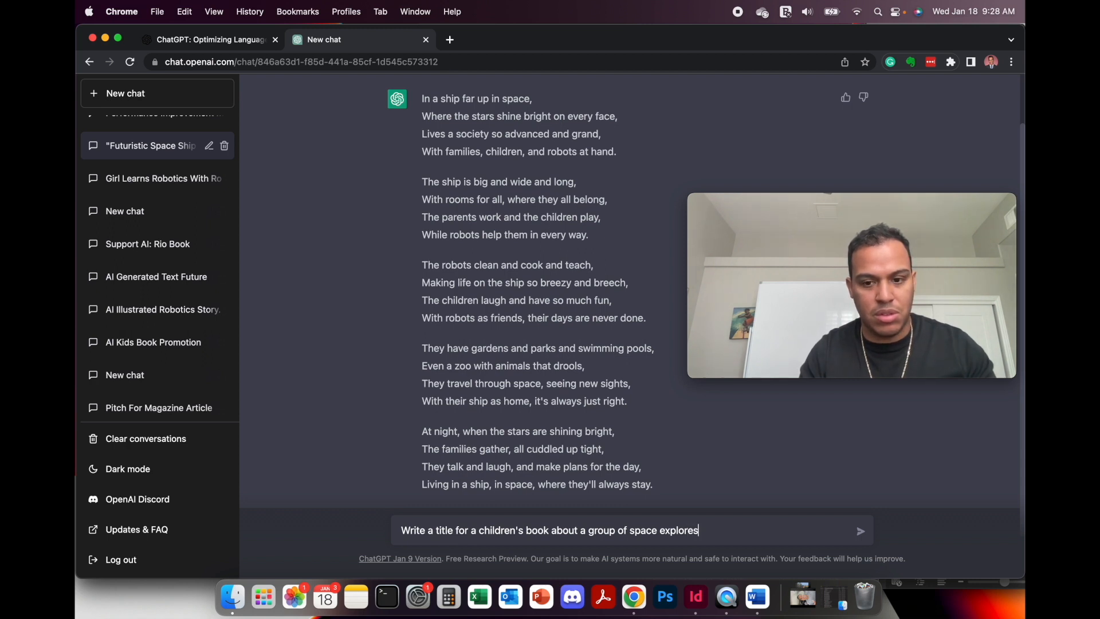
text(.)
key(Return)
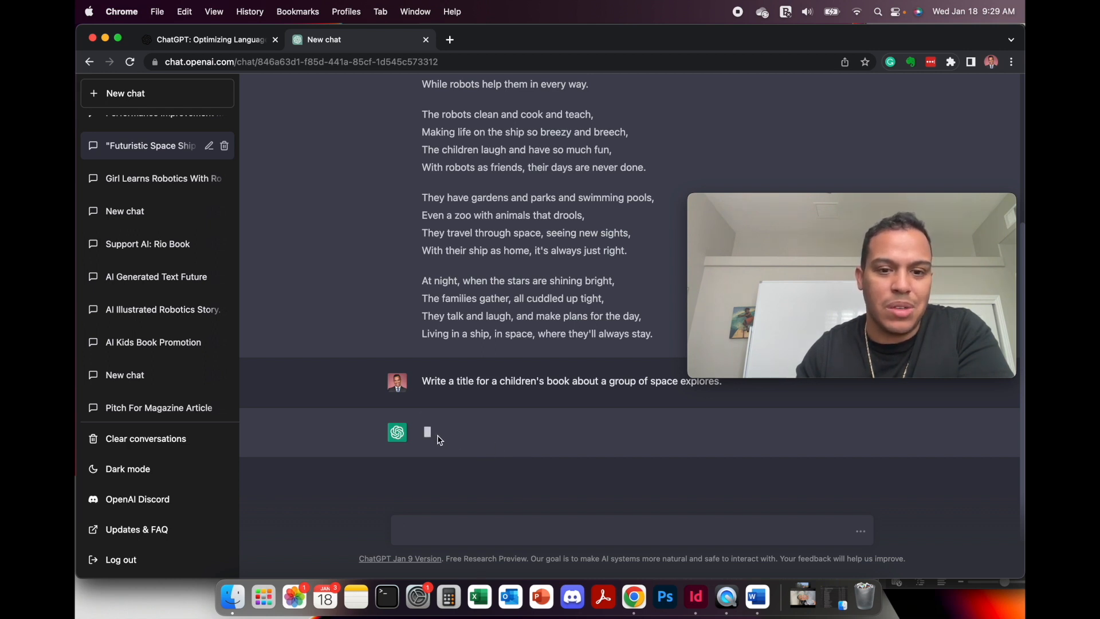
Reload the stalled ChatGPT conversation and check the Wi-Fi connection.
click(131, 63)
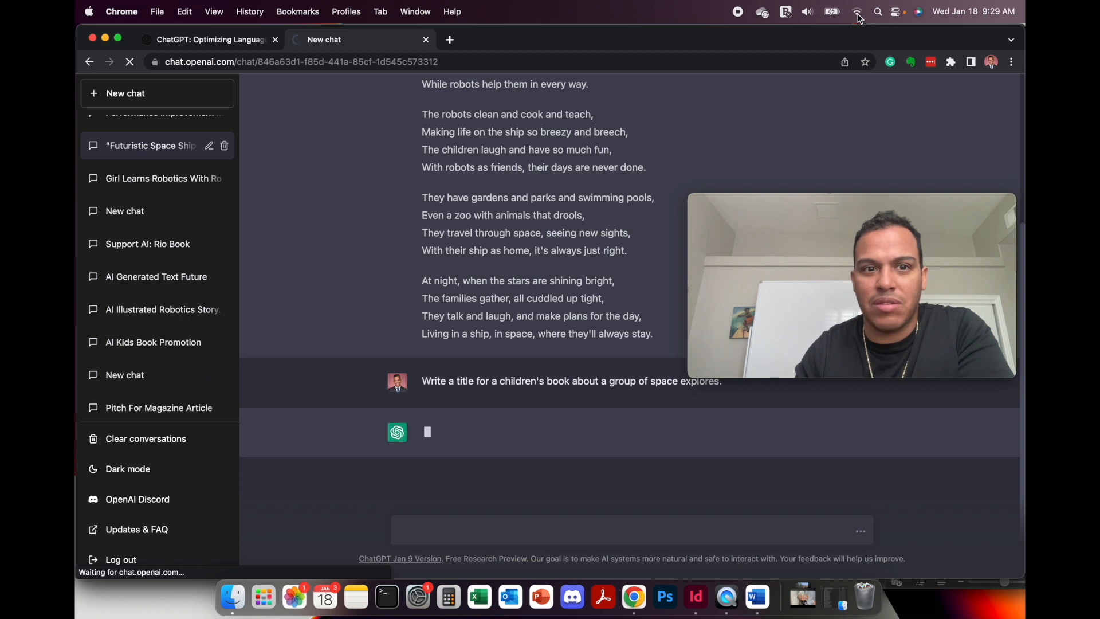
click(858, 13)
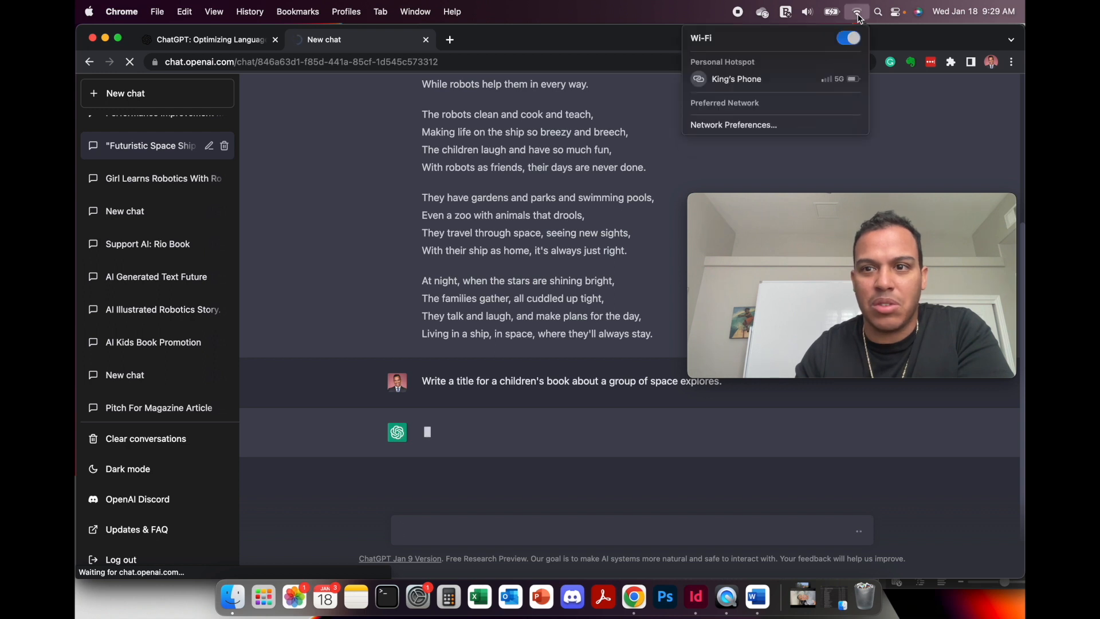
click(605, 14)
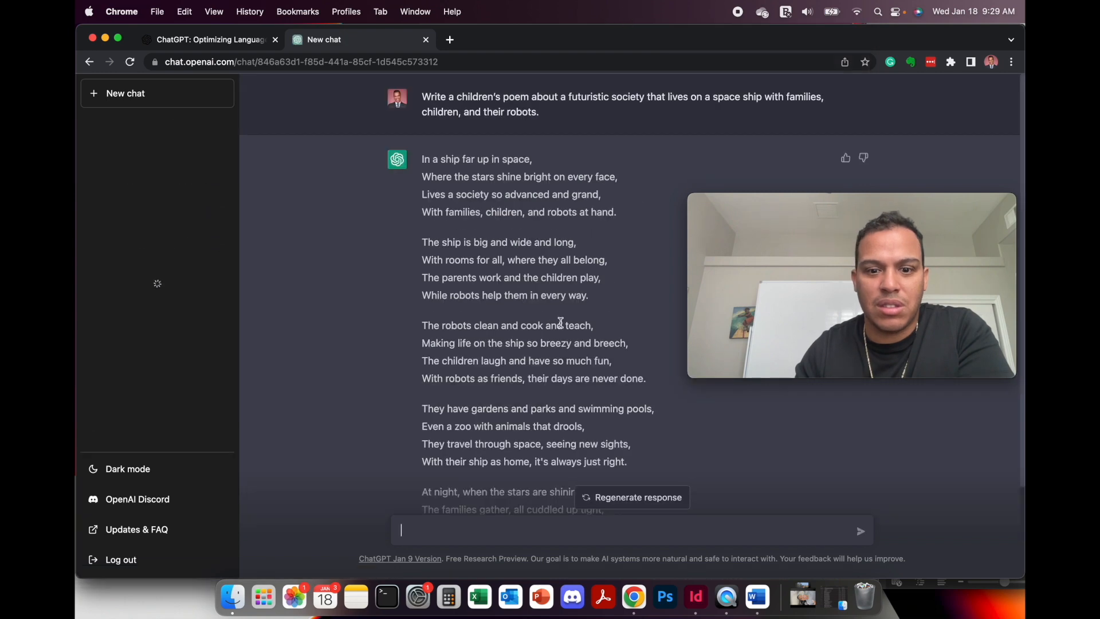
Send the prompt "Write a title for a children's book about a group of families, children, and robots exploring space.".
scroll(562, 378, down, 3)
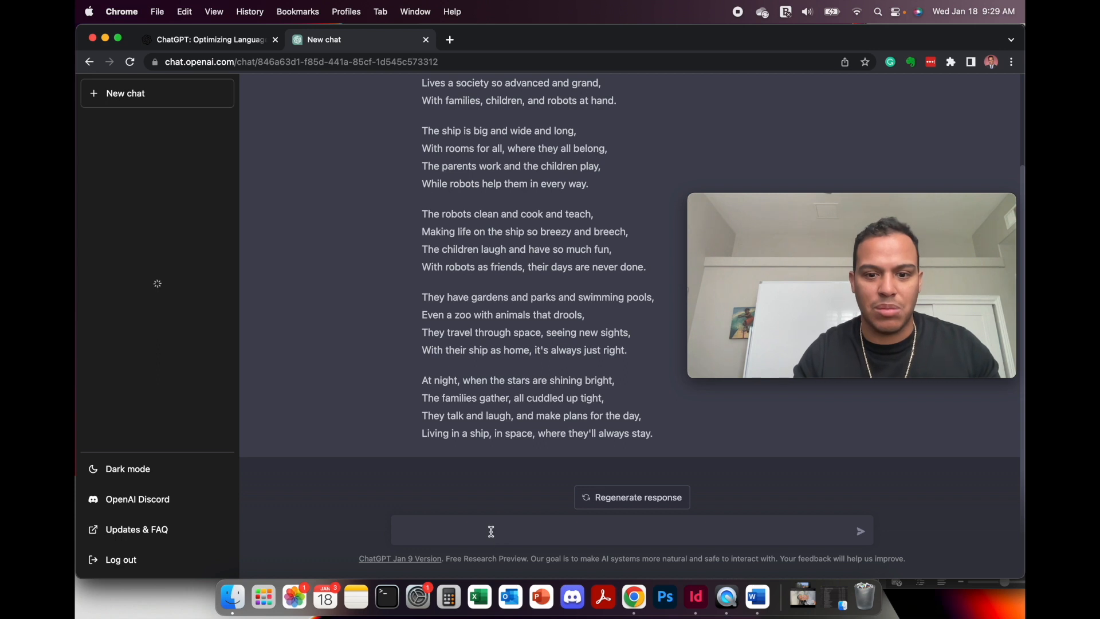
text(Wr)
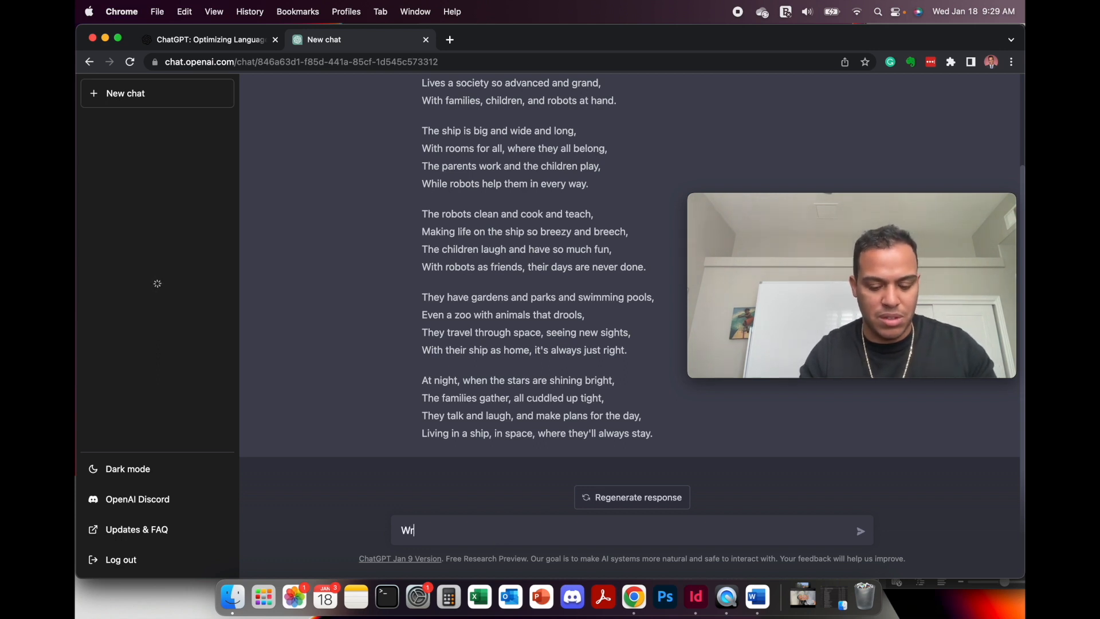
text(ite a title for )
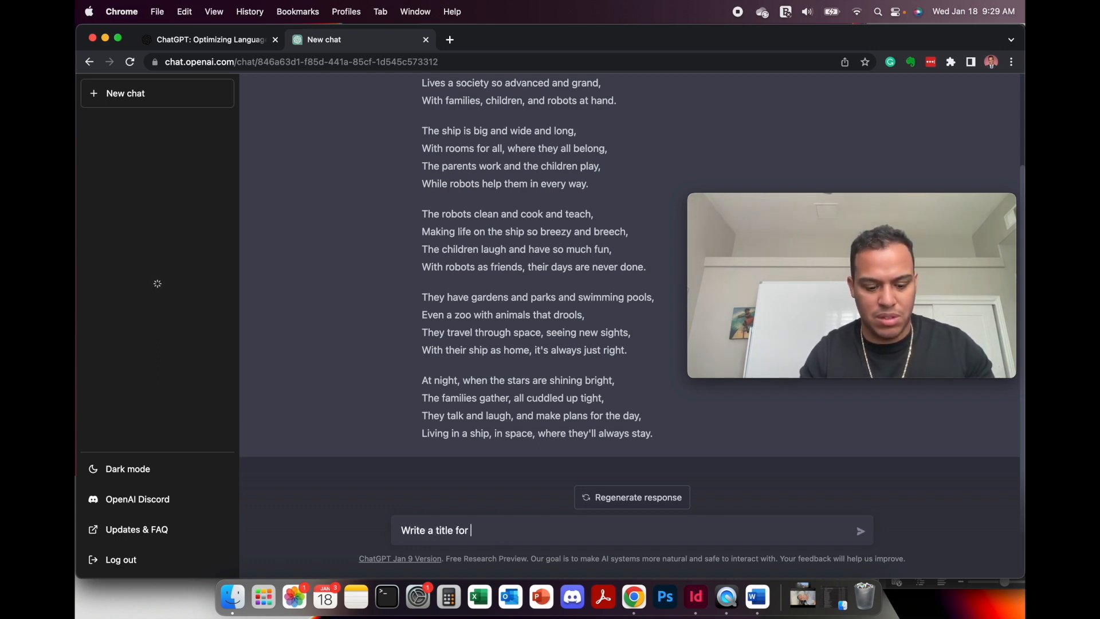
text(a children's book about )
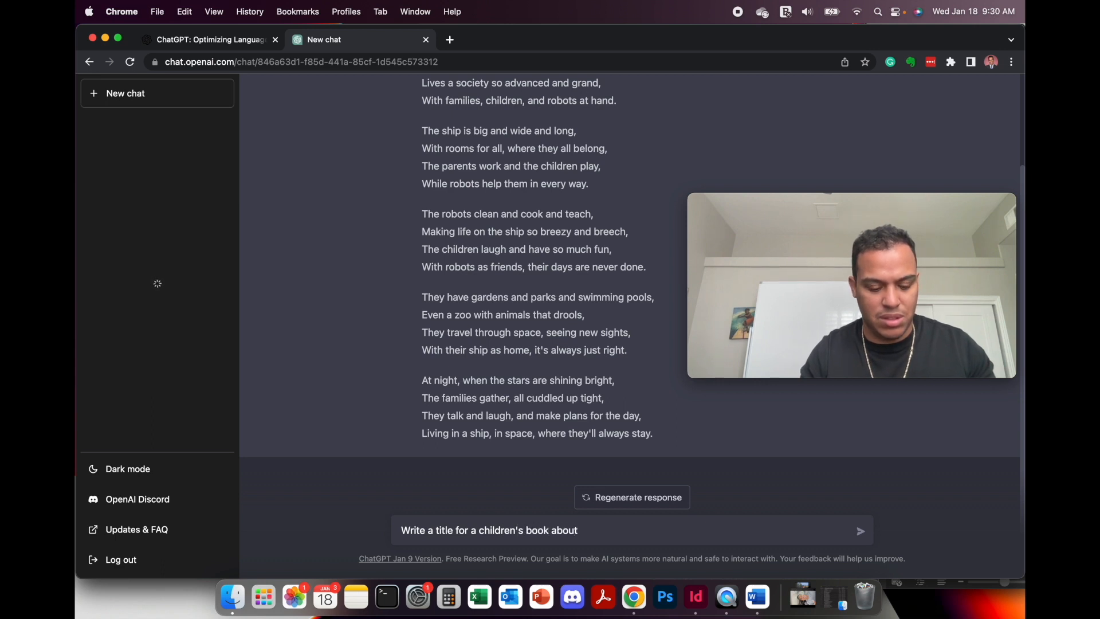
text(a famil)
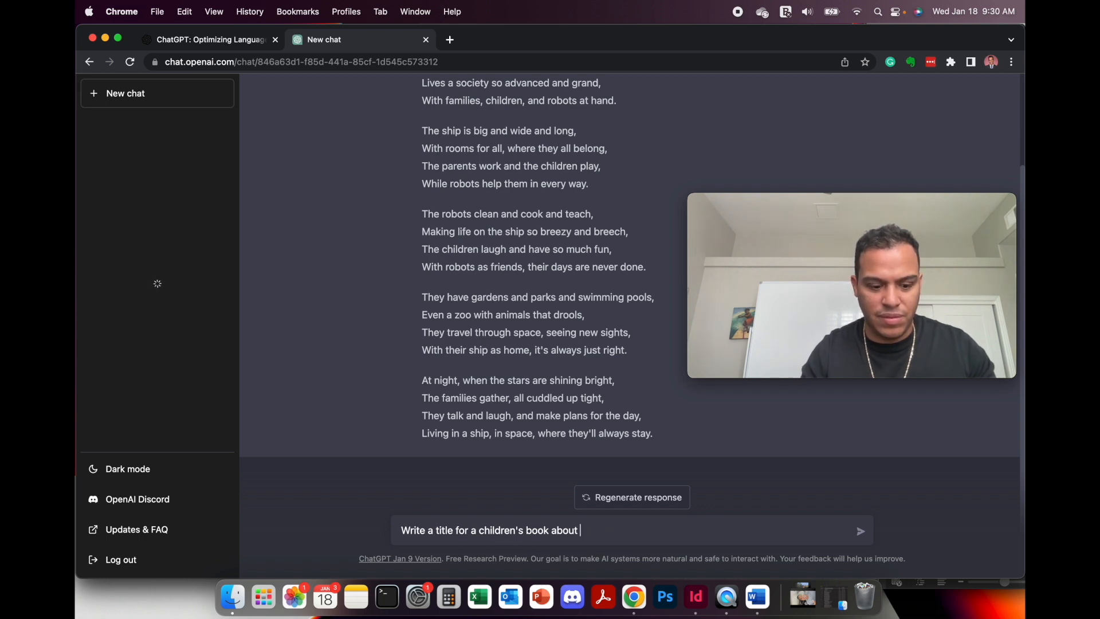
text(group of)
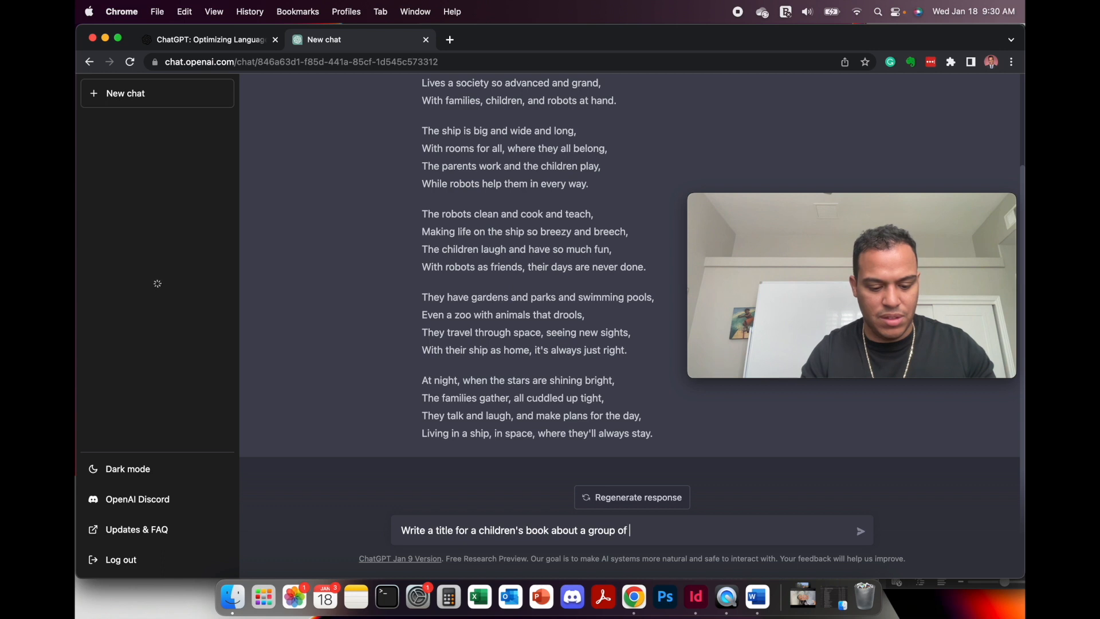
text( families, children, and robots exploring space.)
key(Return)
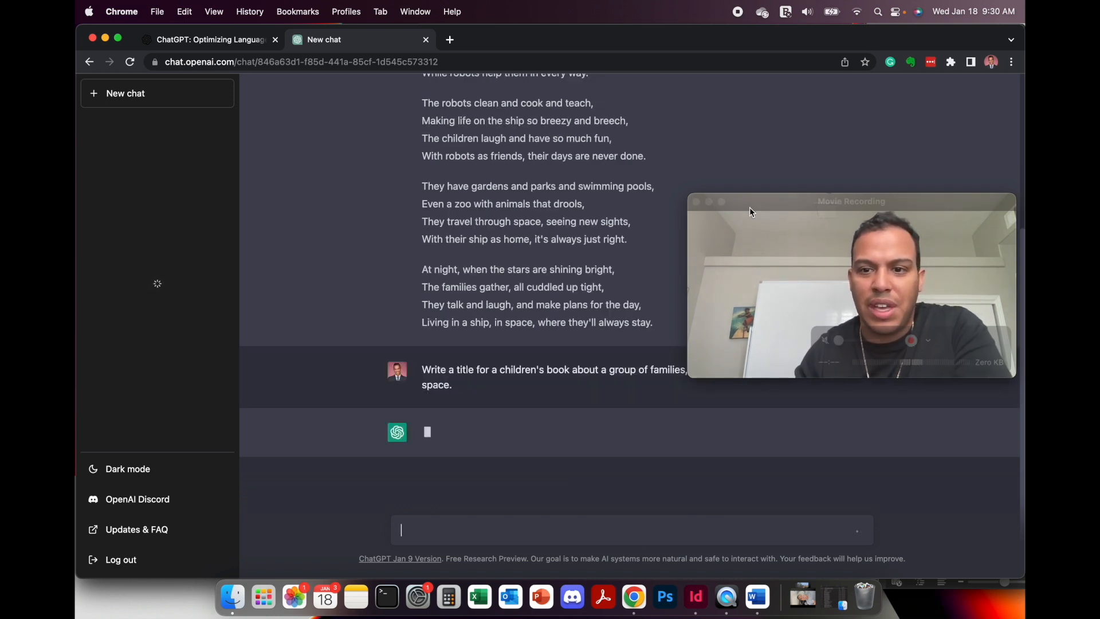
Switch to InDesign and replace the TITLE placeholder on the book's title page with "Robots in Space".
drag(786, 202, 772, 132)
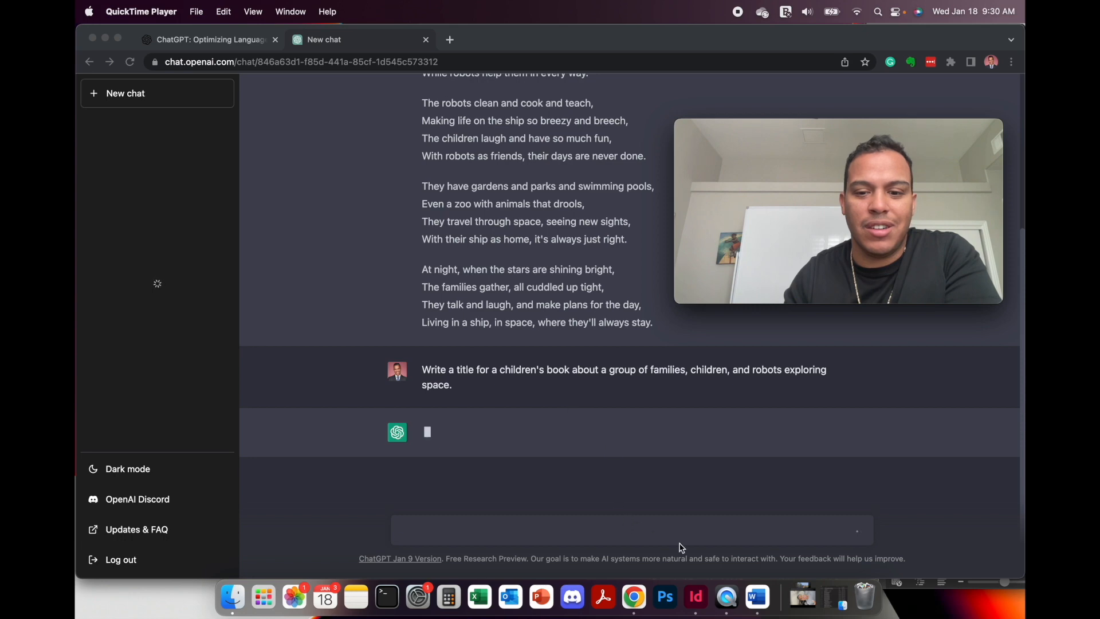
click(757, 600)
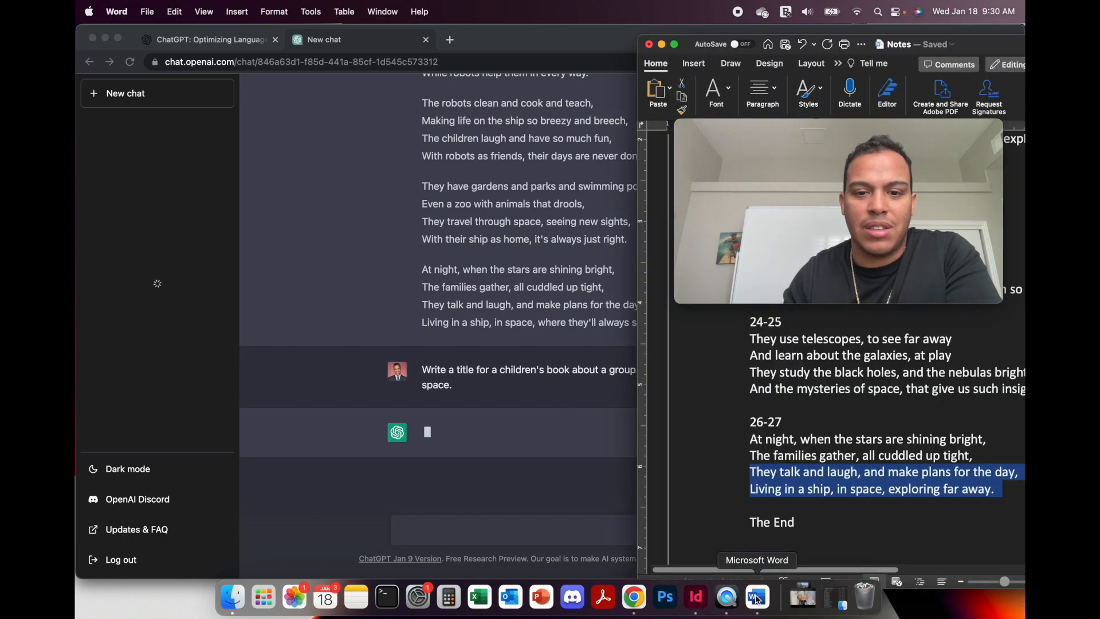
click(697, 599)
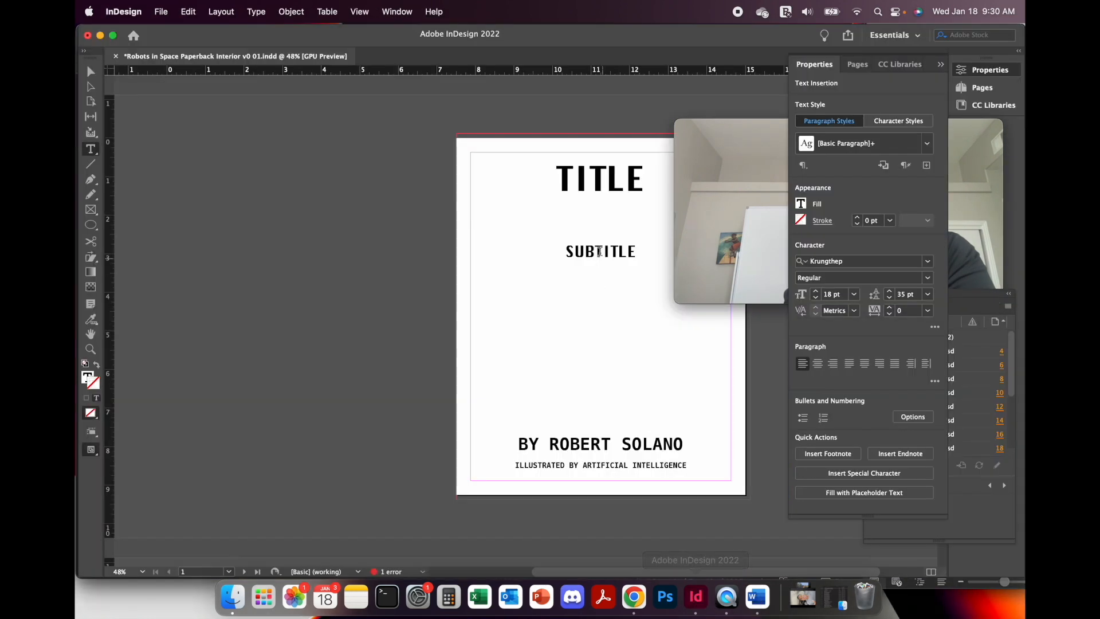
drag(555, 182, 636, 183)
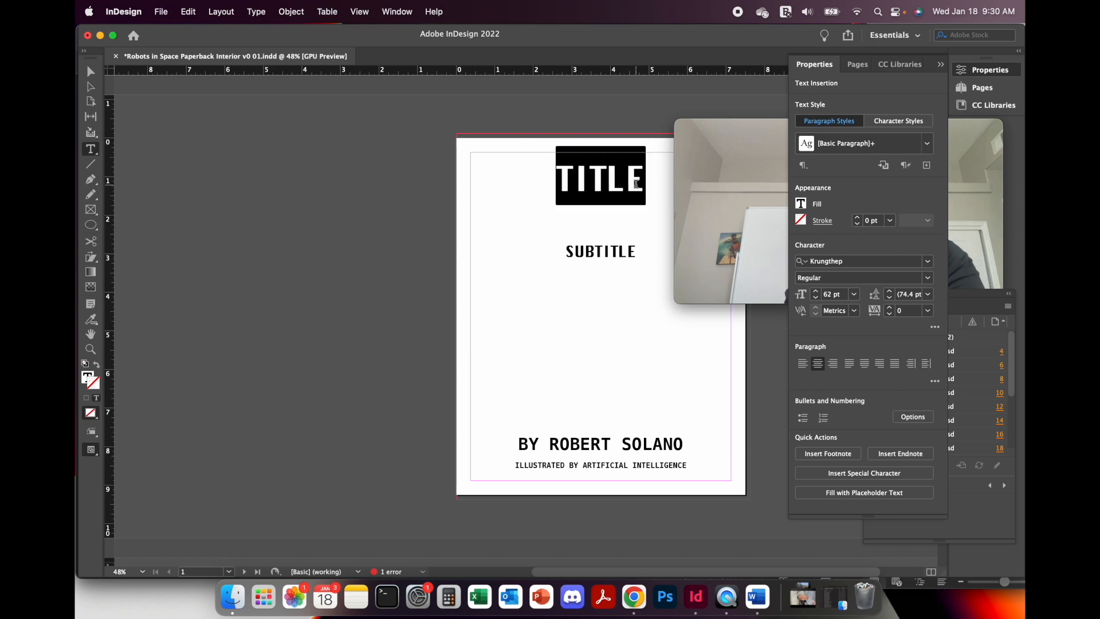
text(R)
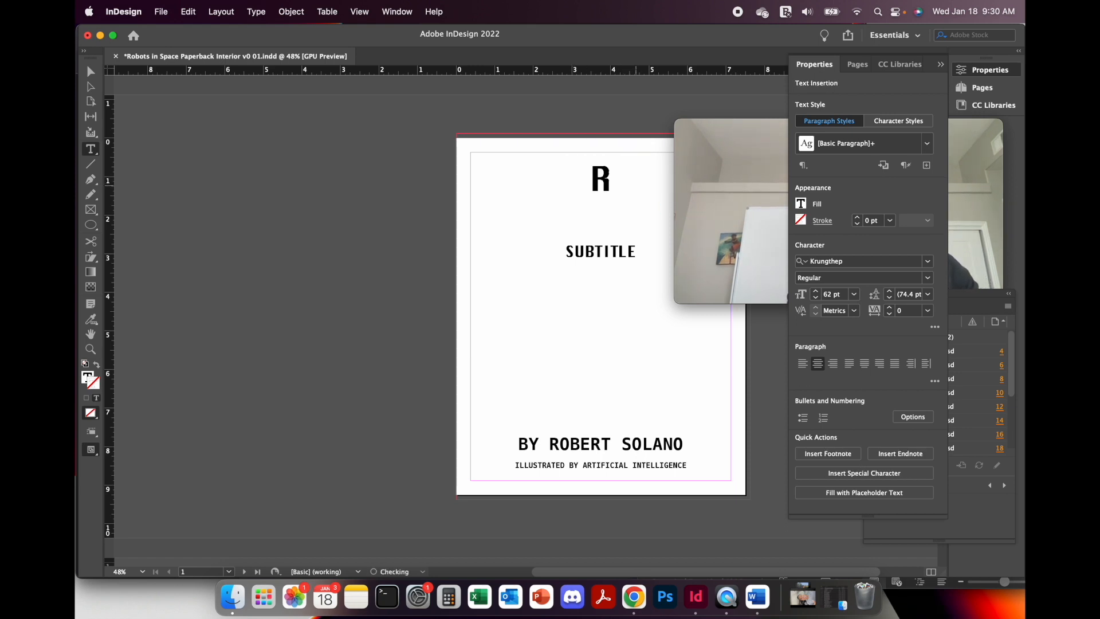
text(obots in Space)
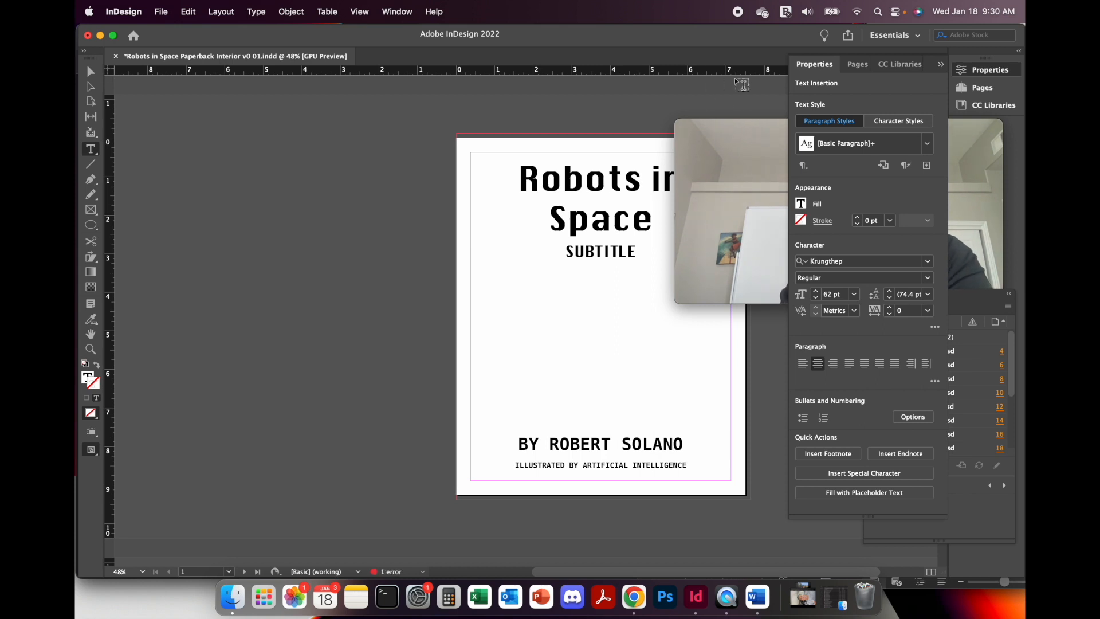
click(733, 132)
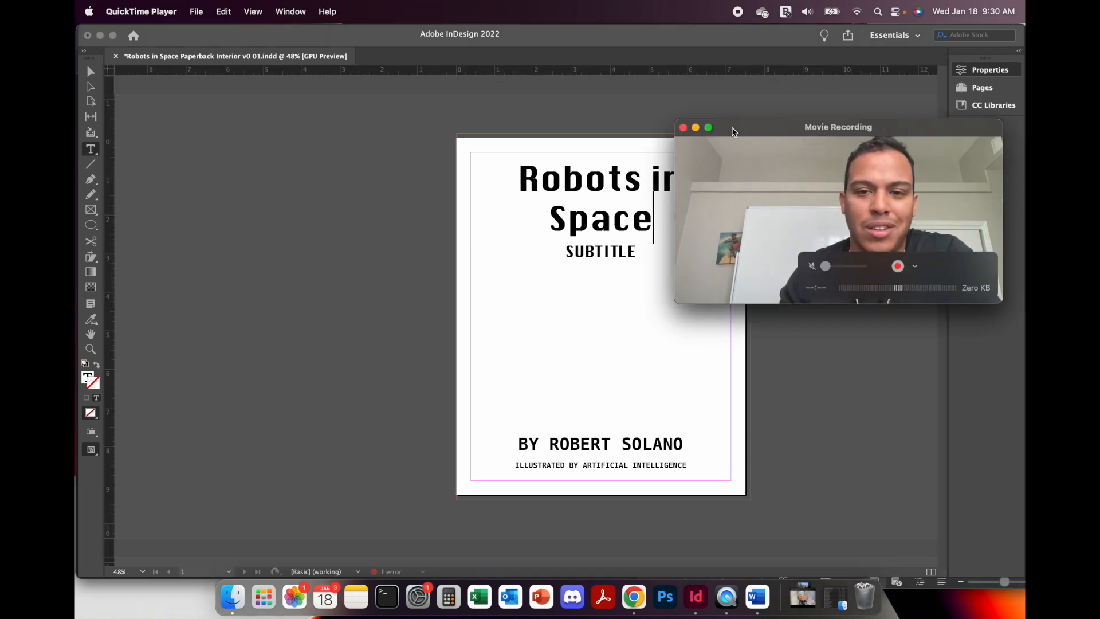
drag(737, 134, 739, 97)
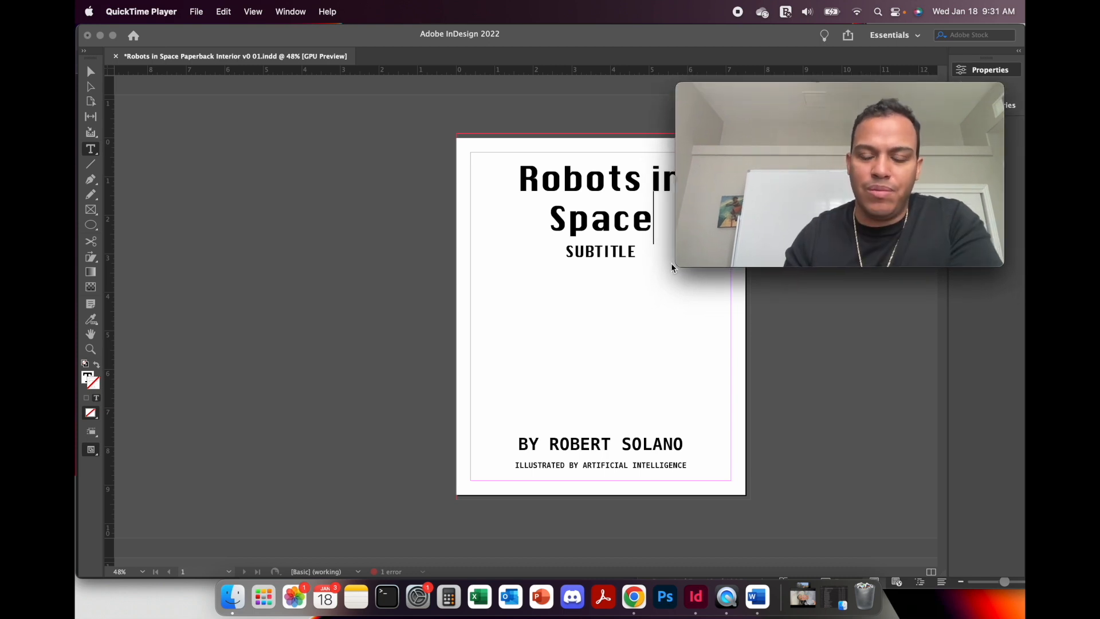
scroll(435, 489, down, 2)
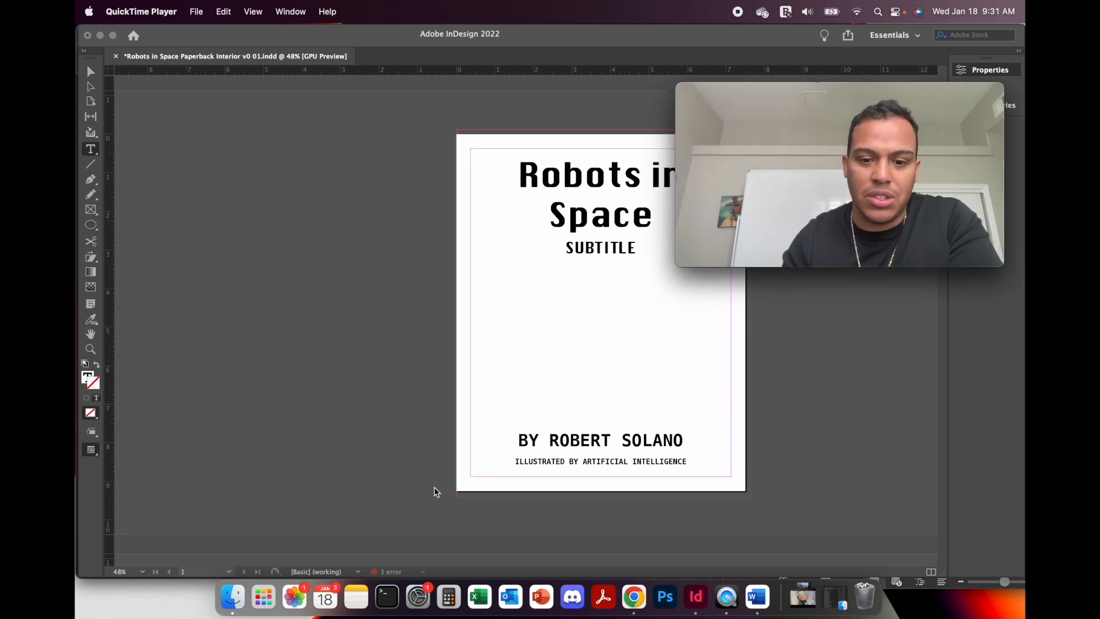
scroll(436, 487, up, 2)
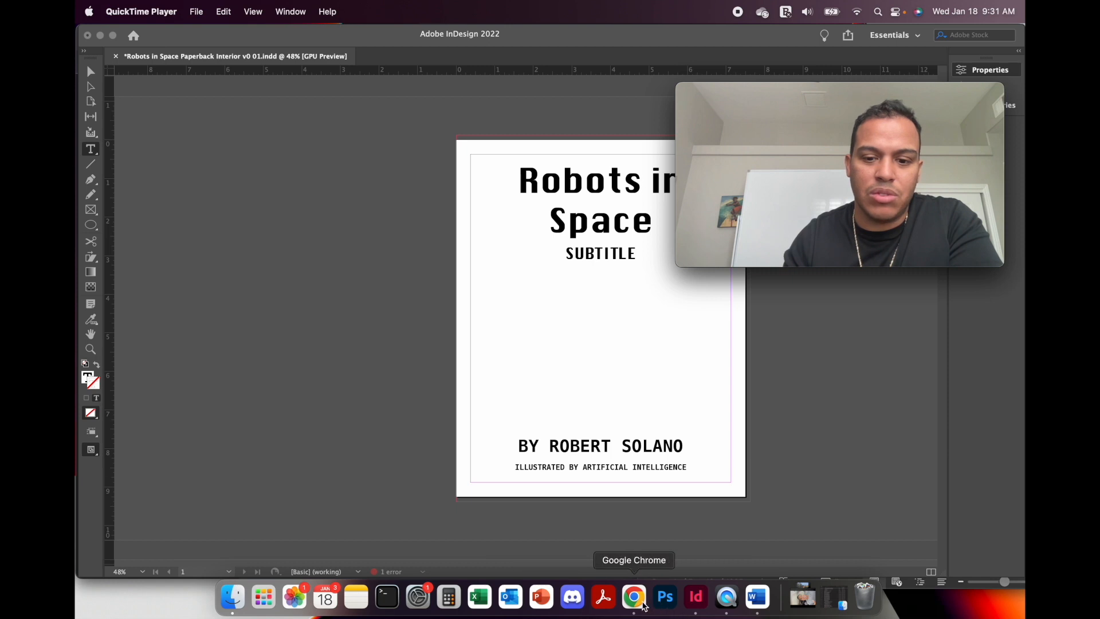
Switch to Chrome, open midjourney.com in a new tab and view the subscription management page.
click(635, 598)
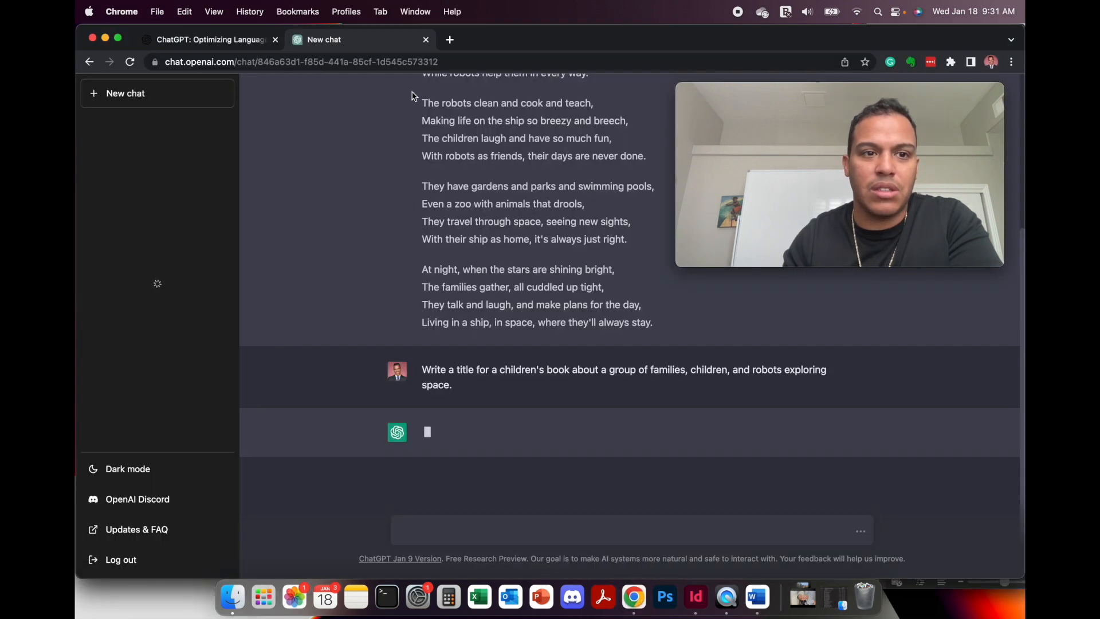
click(450, 40)
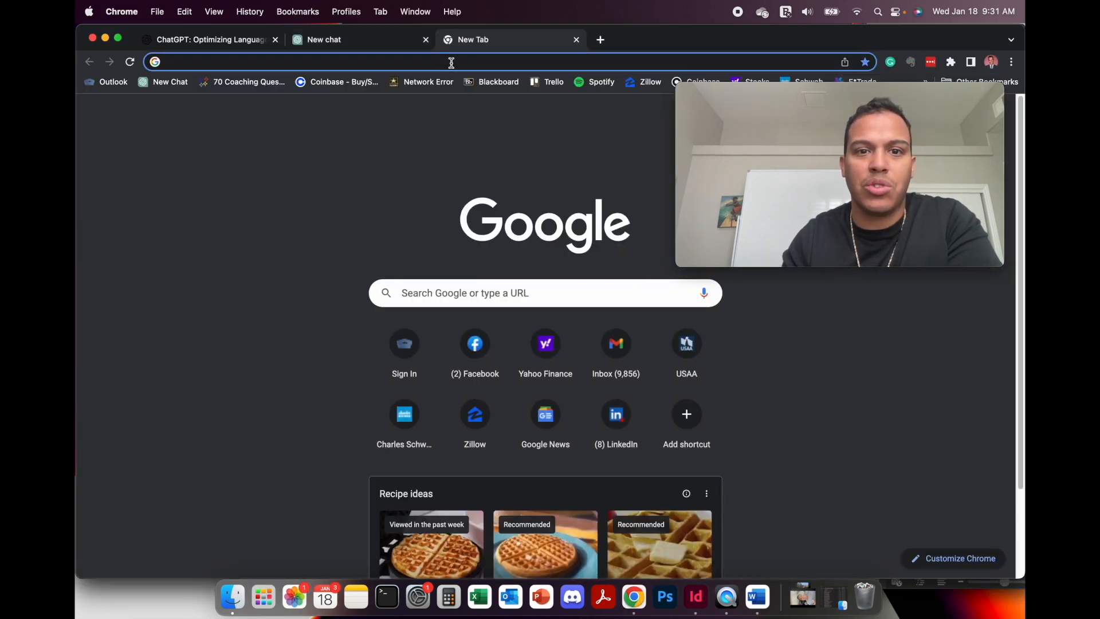
text(mi)
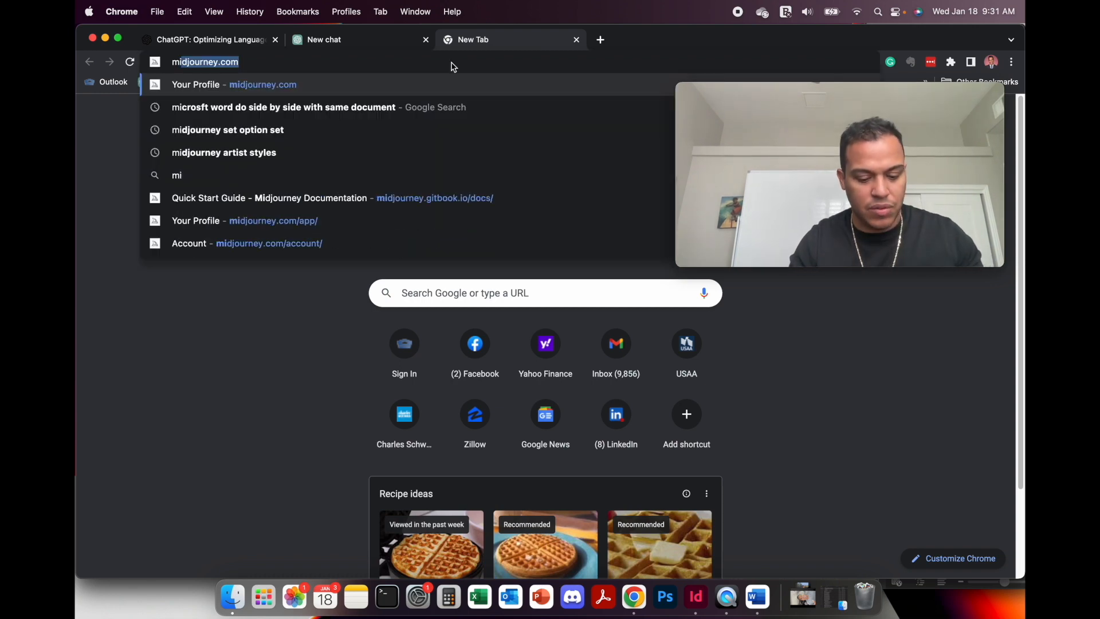
text(djourney)
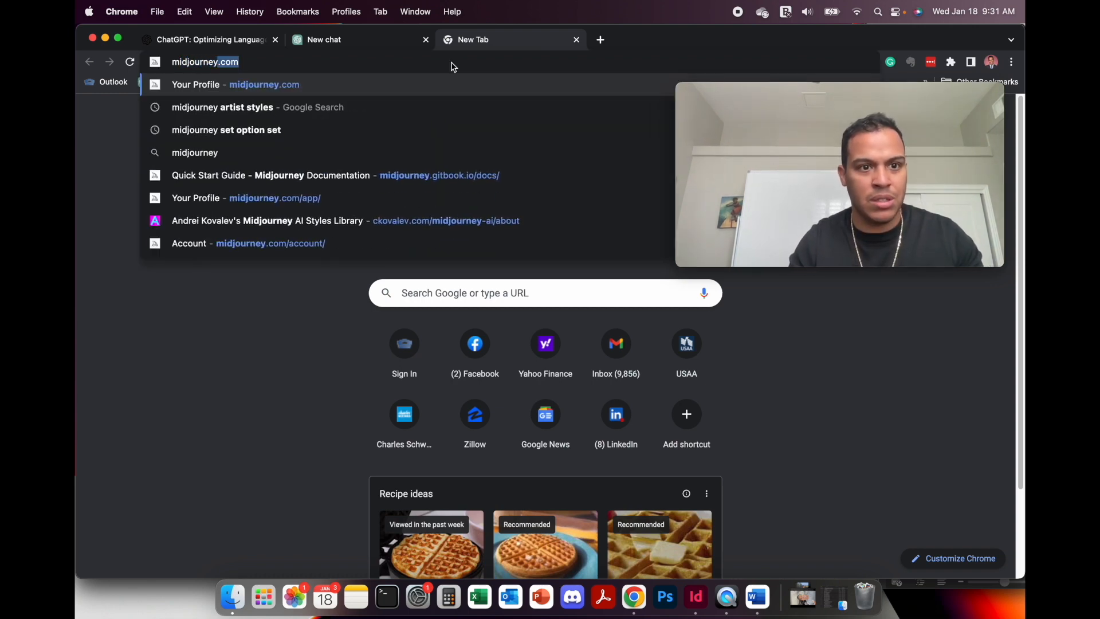
key(Return)
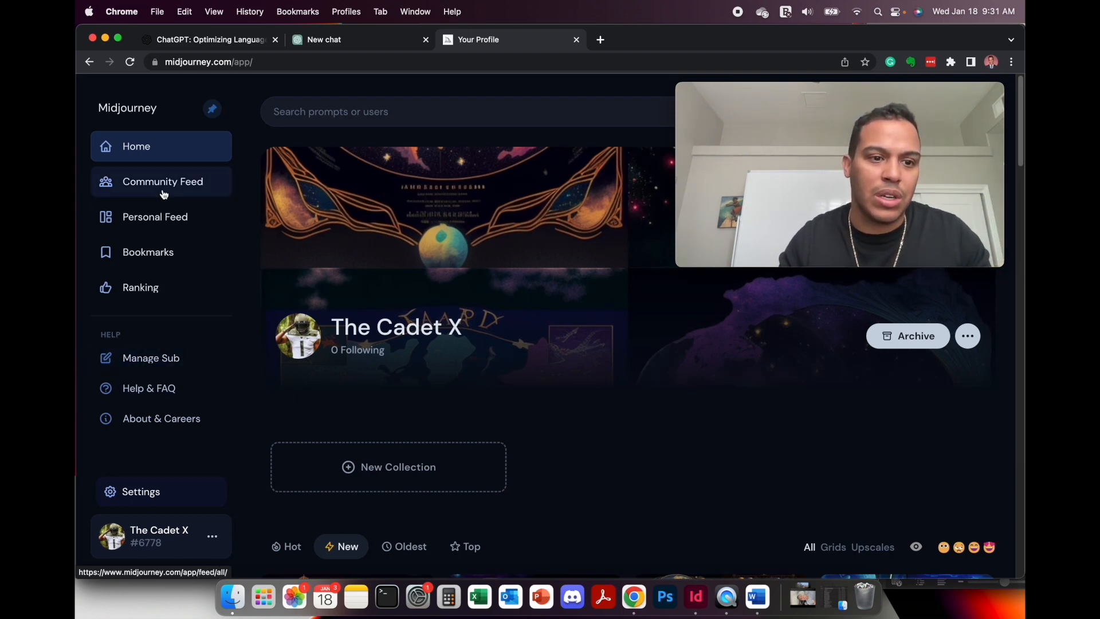
click(160, 360)
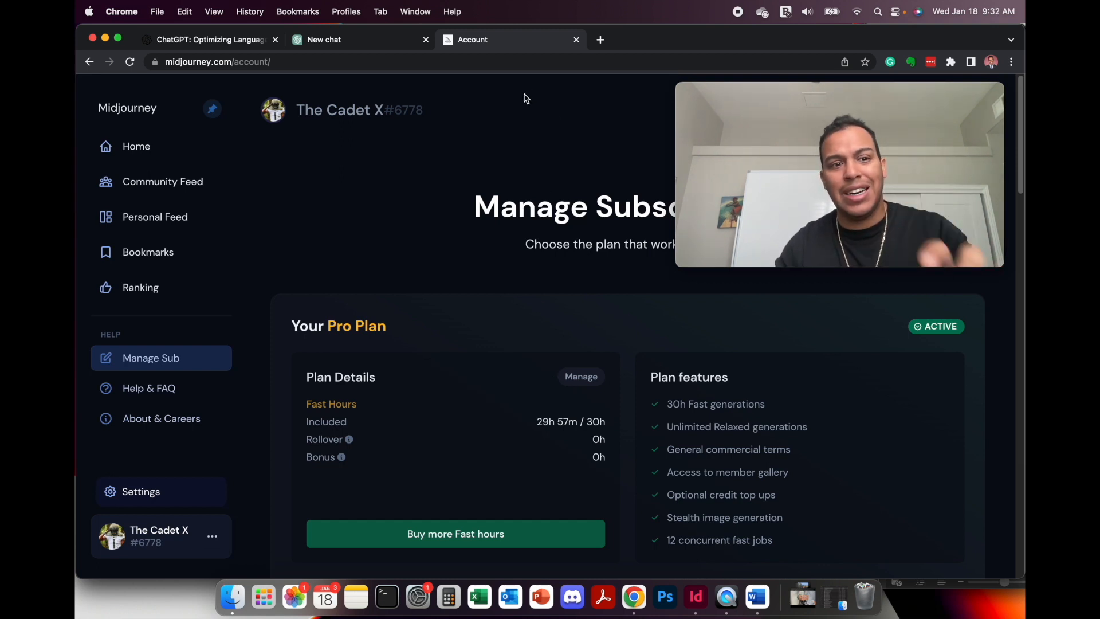
Search for Discord in a new tab, open it in the browser and go to the Midjourney server.
click(600, 39)
text(discrod)
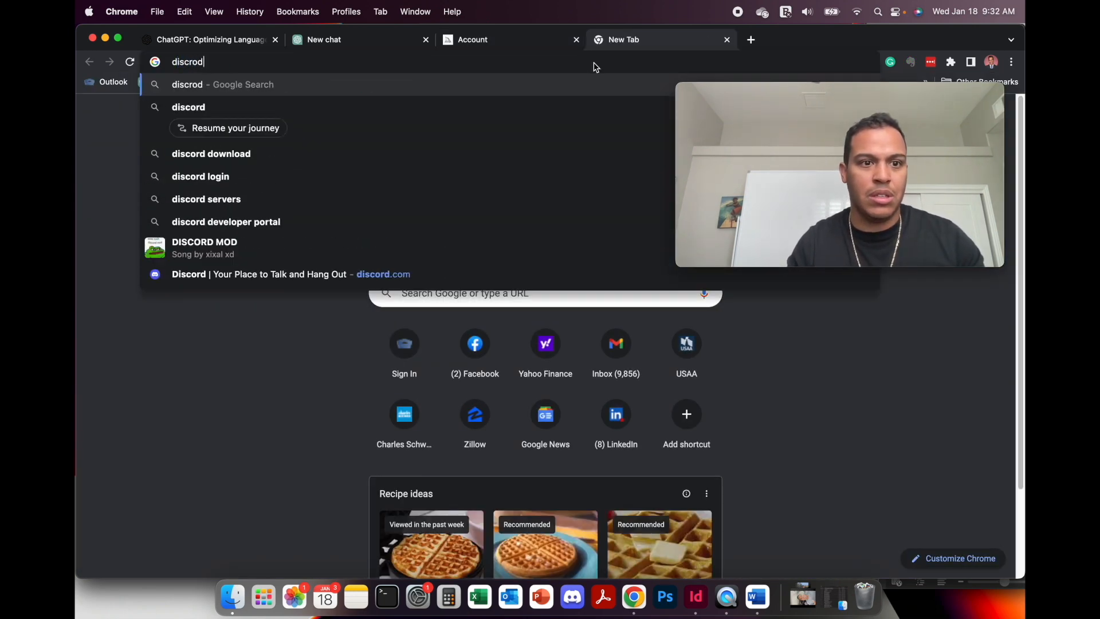
key(Return)
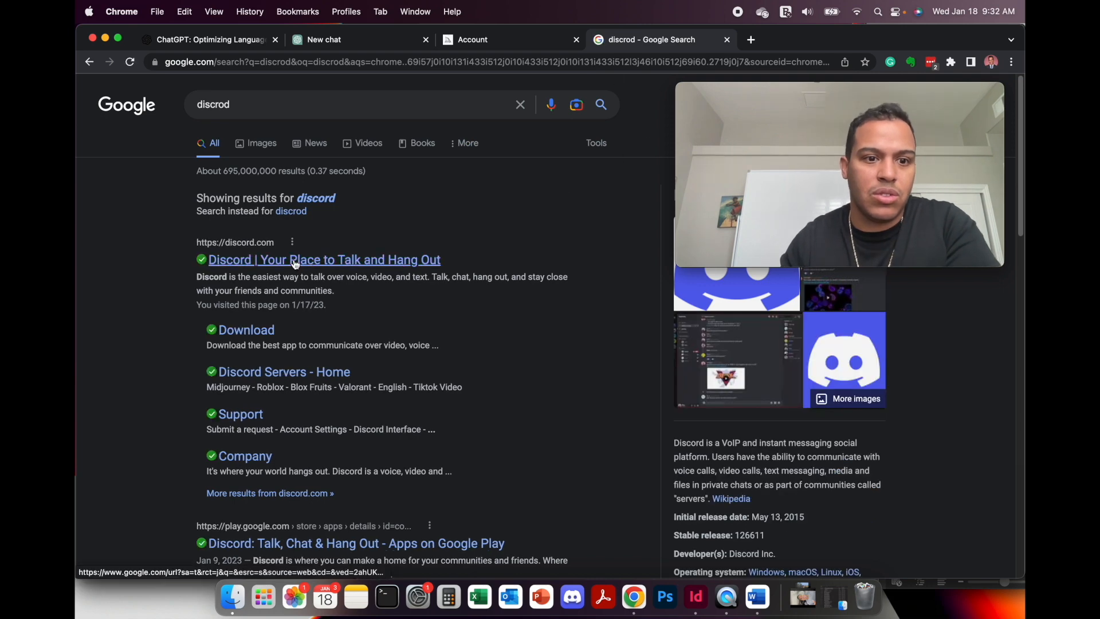
click(296, 261)
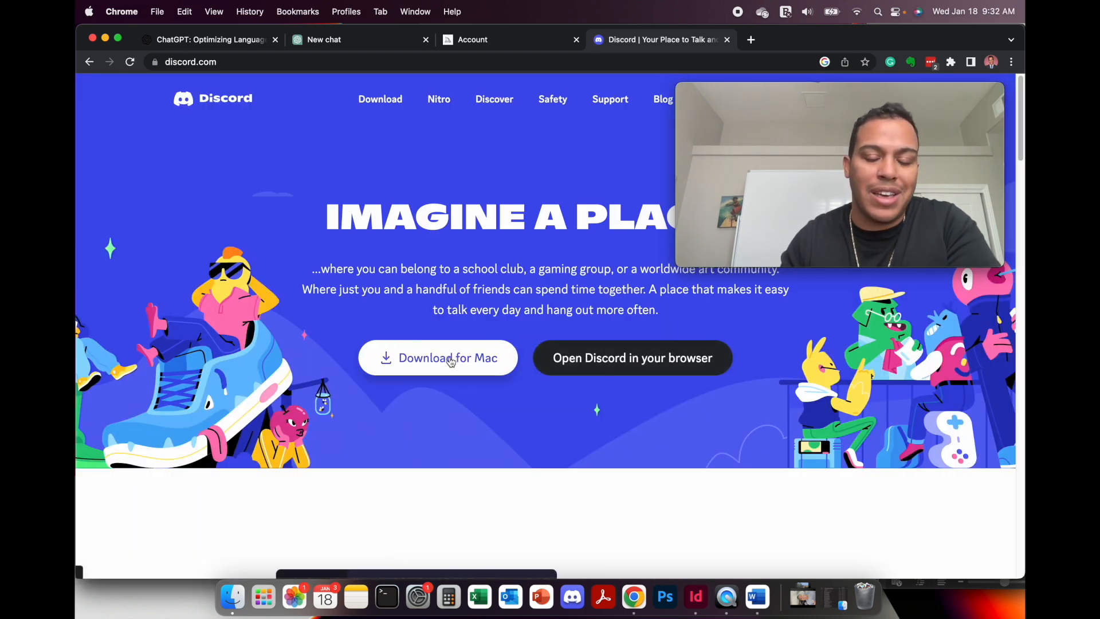
click(598, 361)
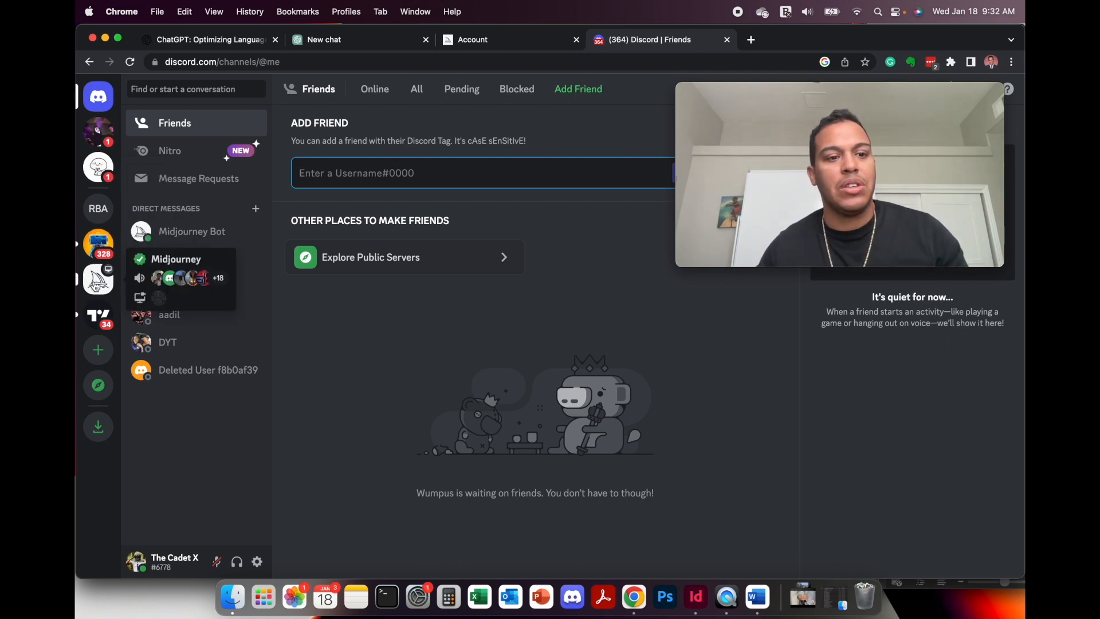
click(97, 286)
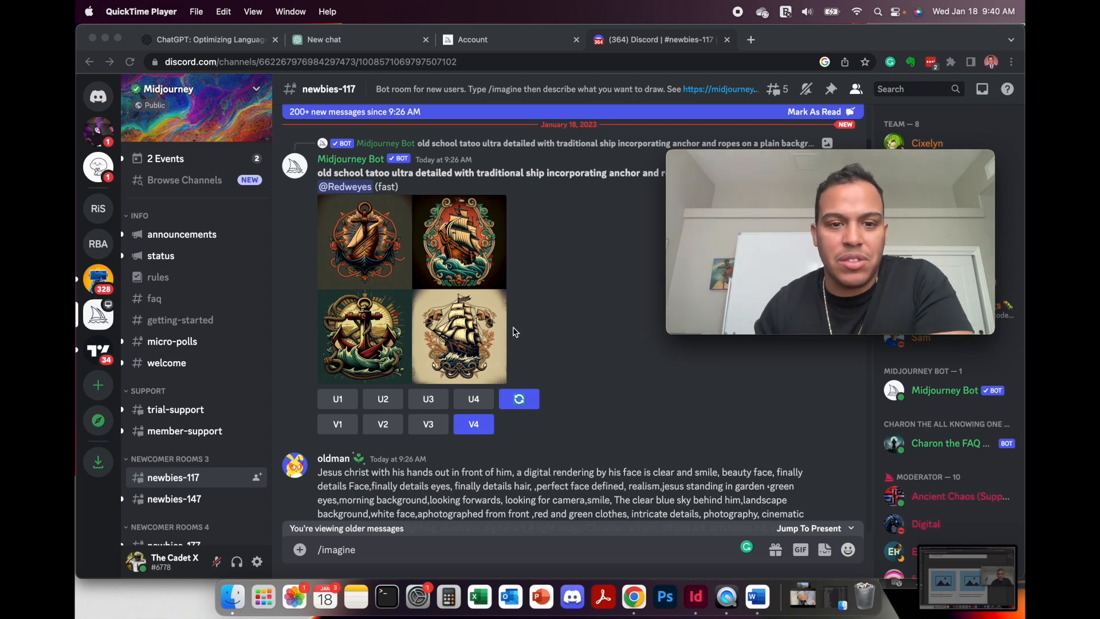
scroll(510, 310, up, 3)
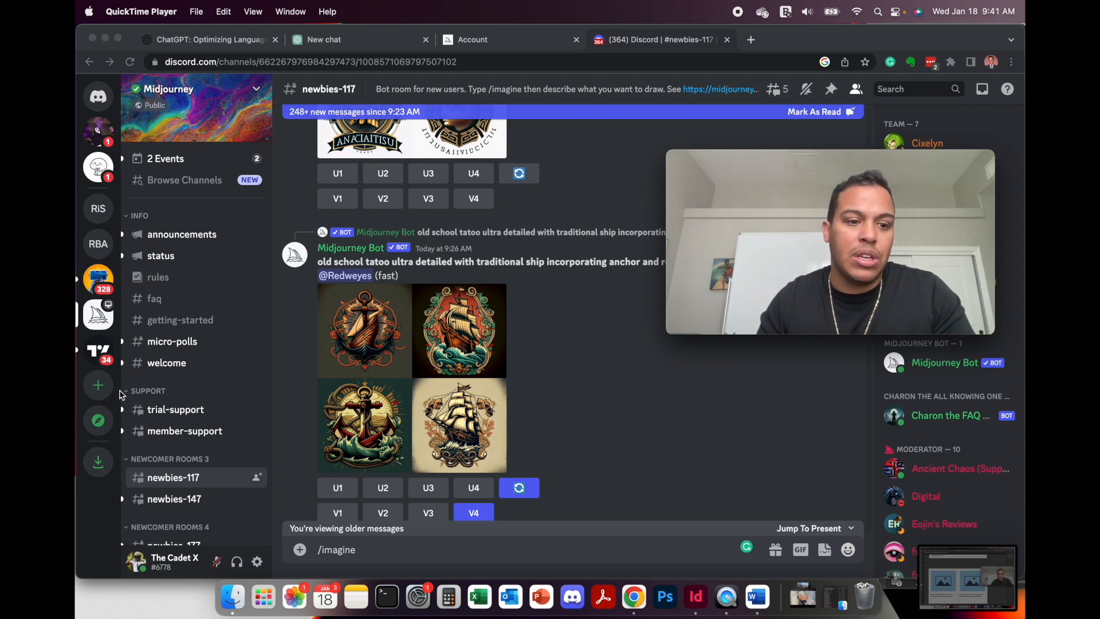
click(100, 391)
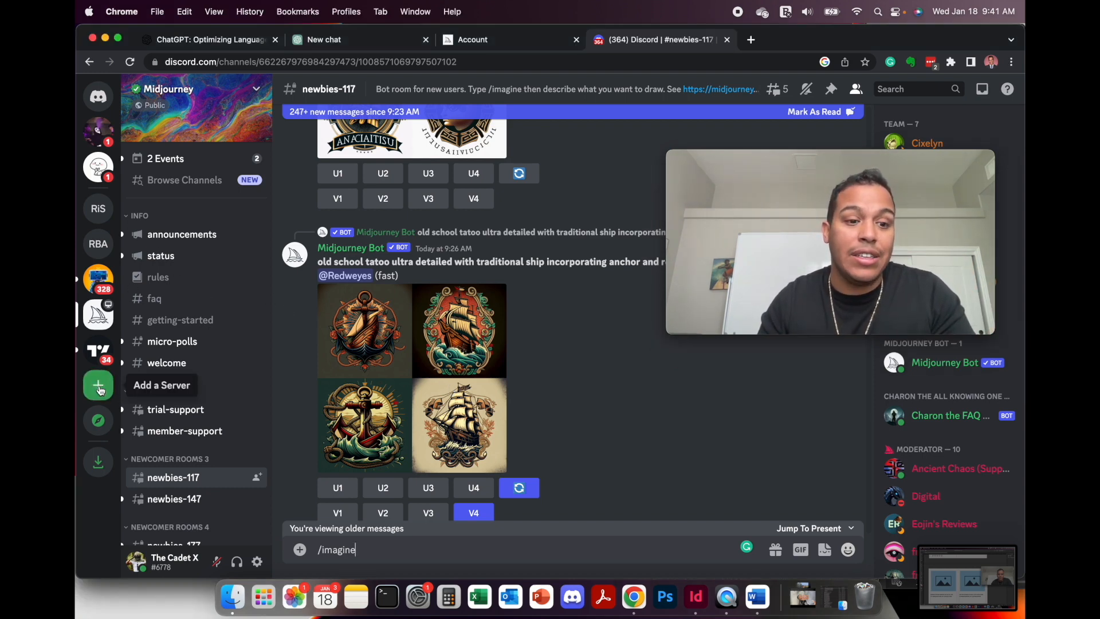
click(99, 390)
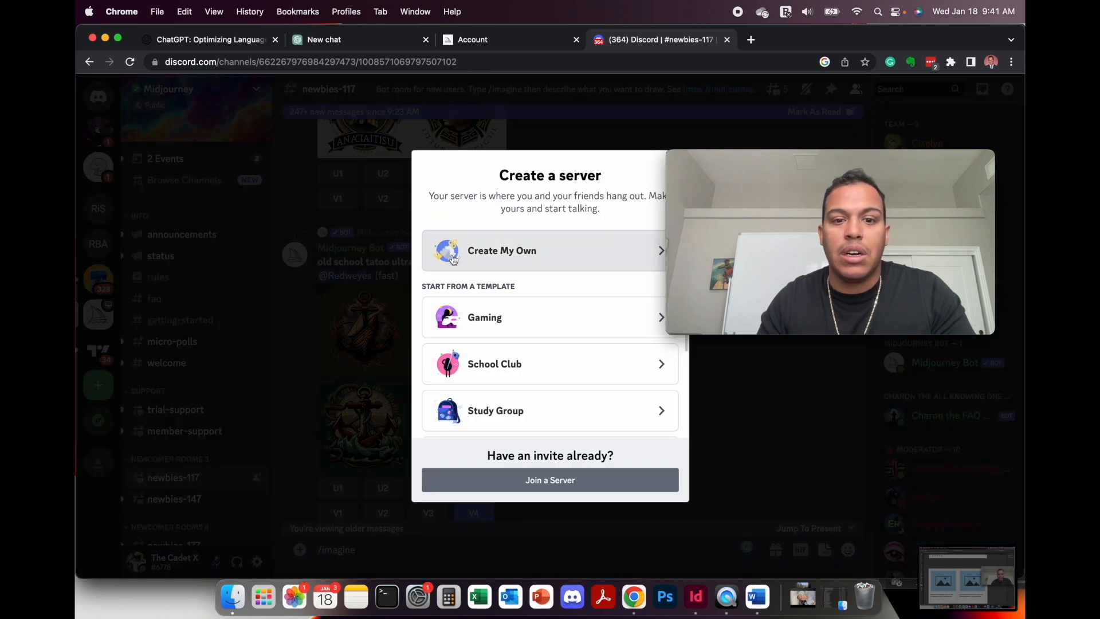
click(523, 263)
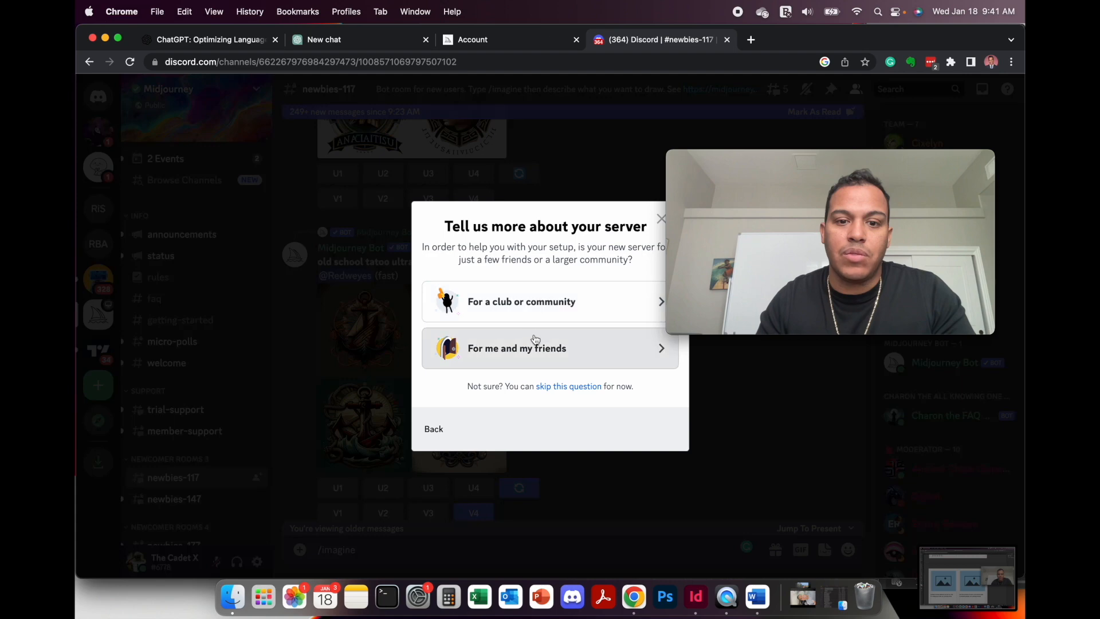
click(512, 361)
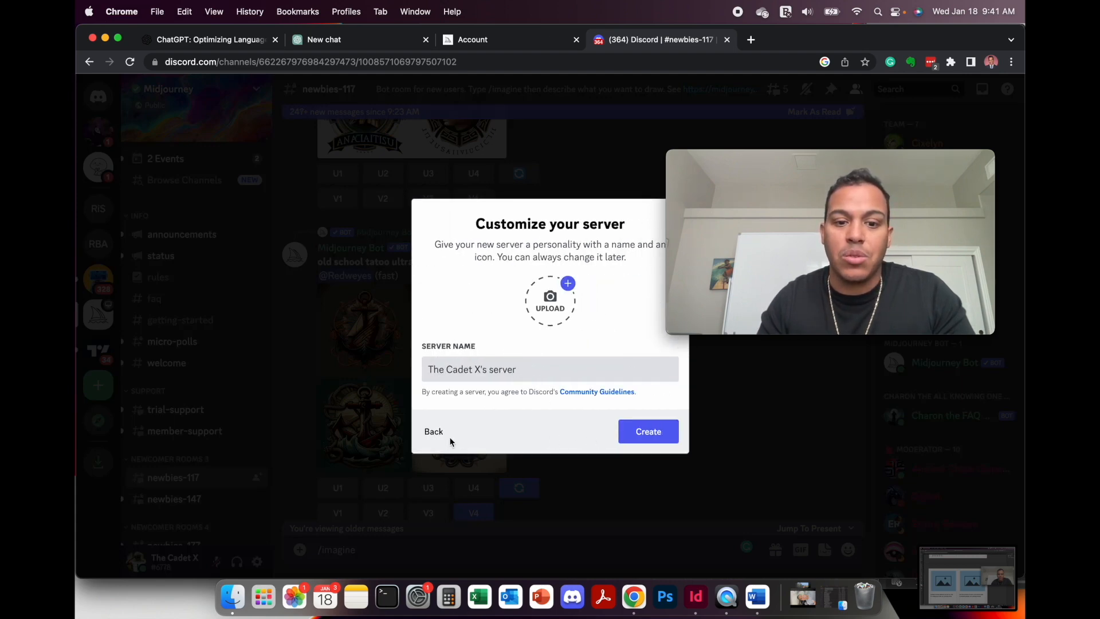
click(434, 435)
click(434, 431)
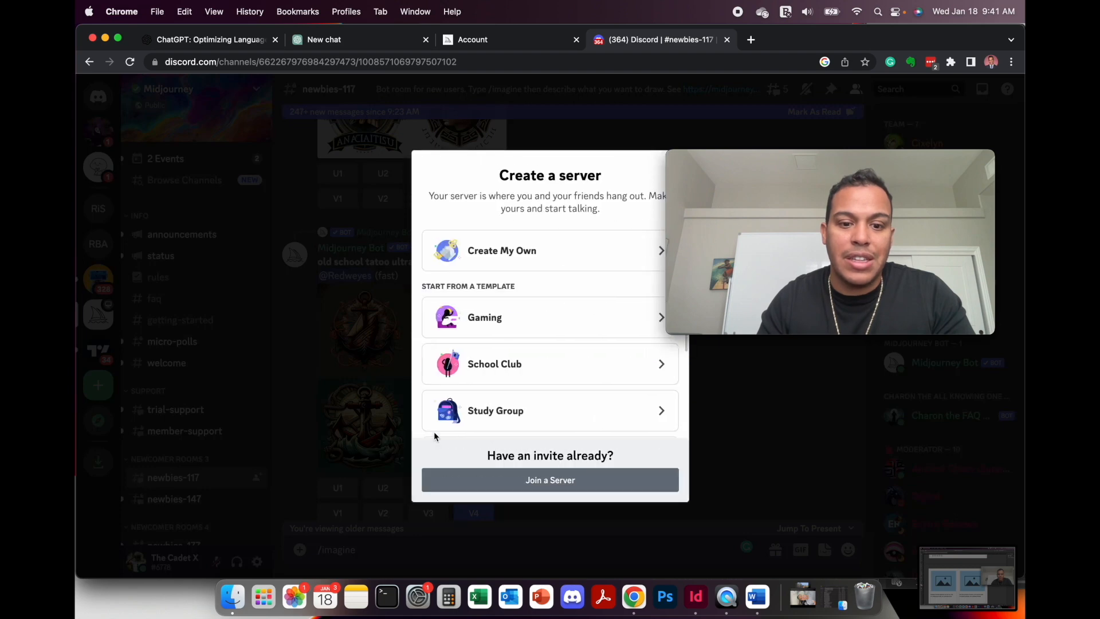
drag(707, 175, 731, 222)
click(675, 171)
click(672, 169)
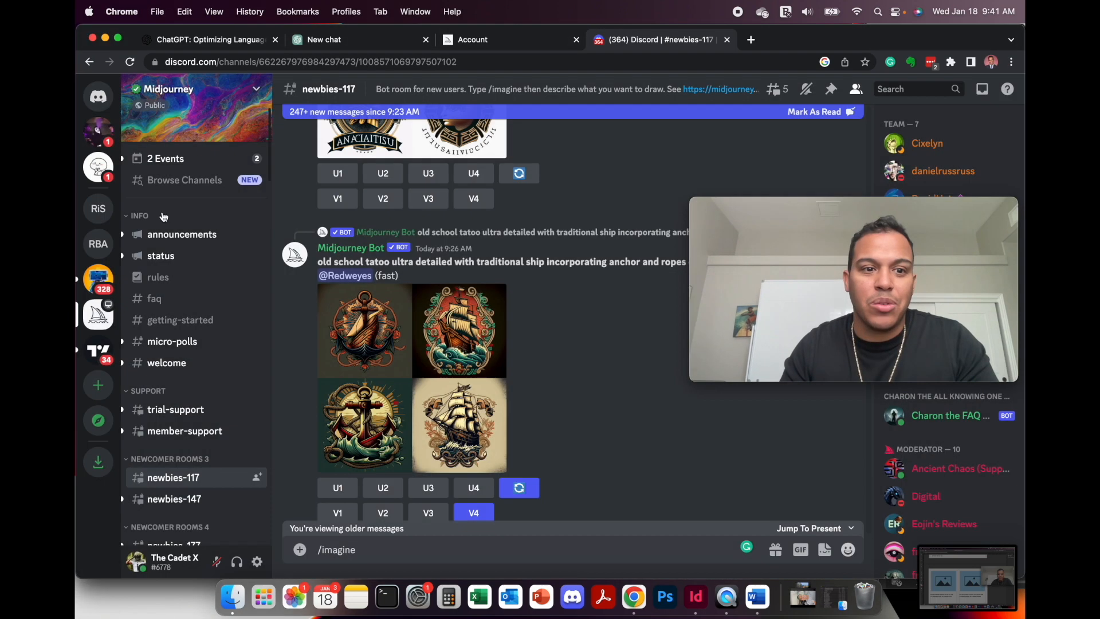
Look at the Robots in Space server, return to the Midjourney server and start adding the Midjourney Bot to a server from its profile.
click(104, 218)
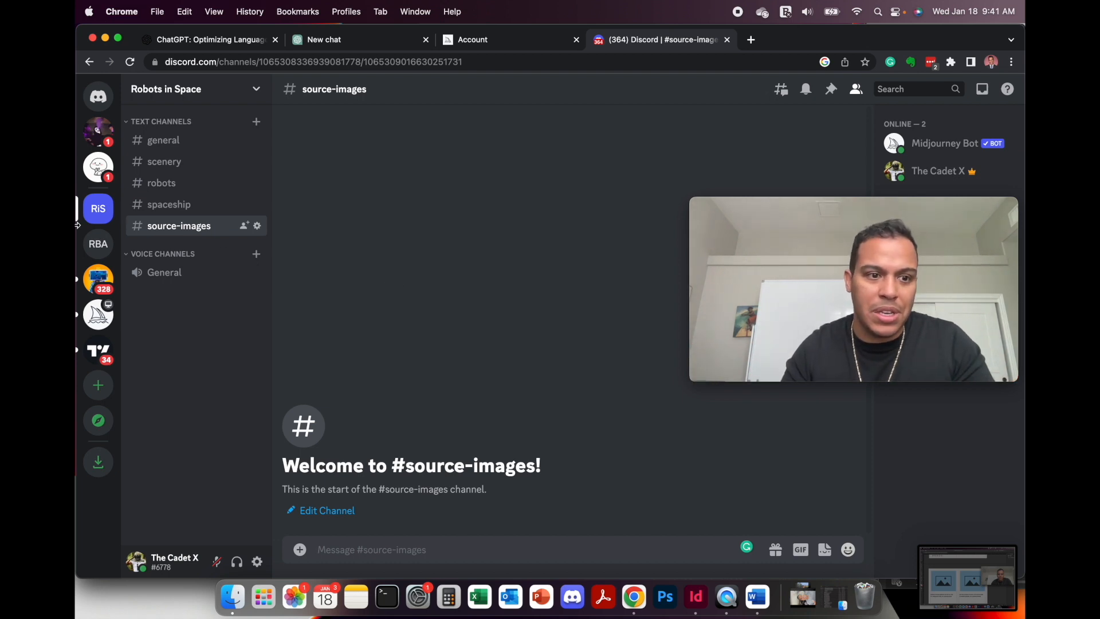
click(98, 317)
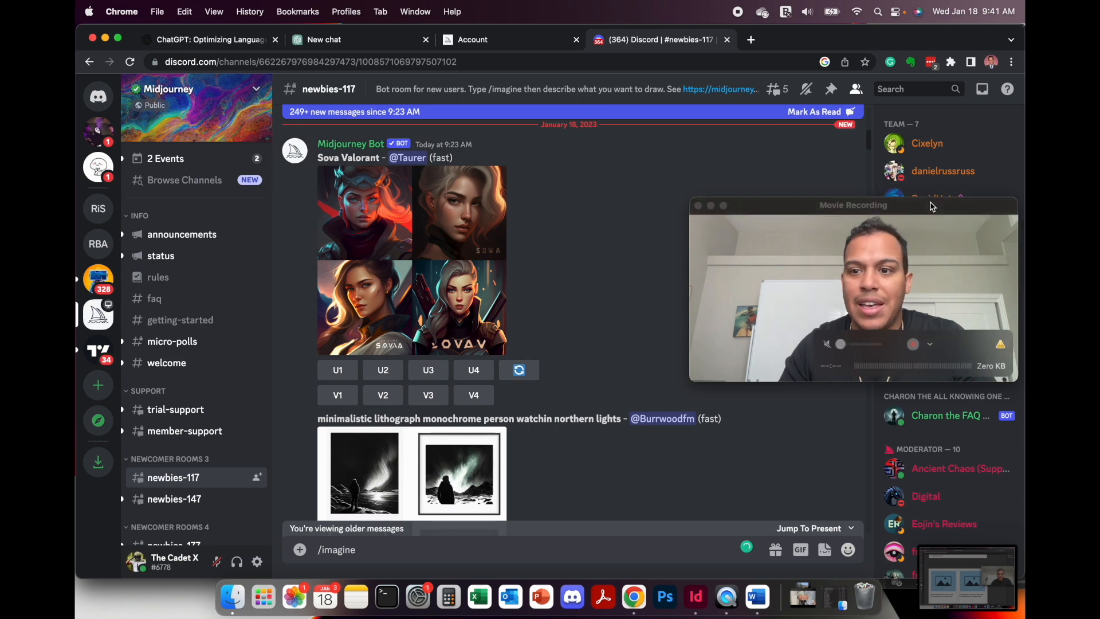
drag(933, 204, 737, 186)
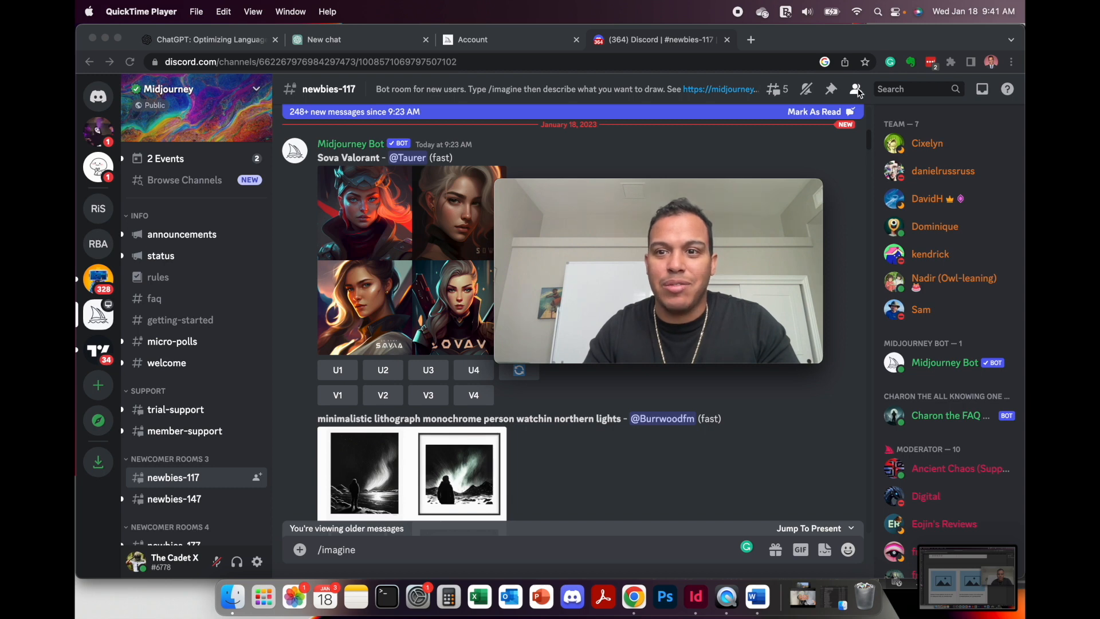
click(953, 373)
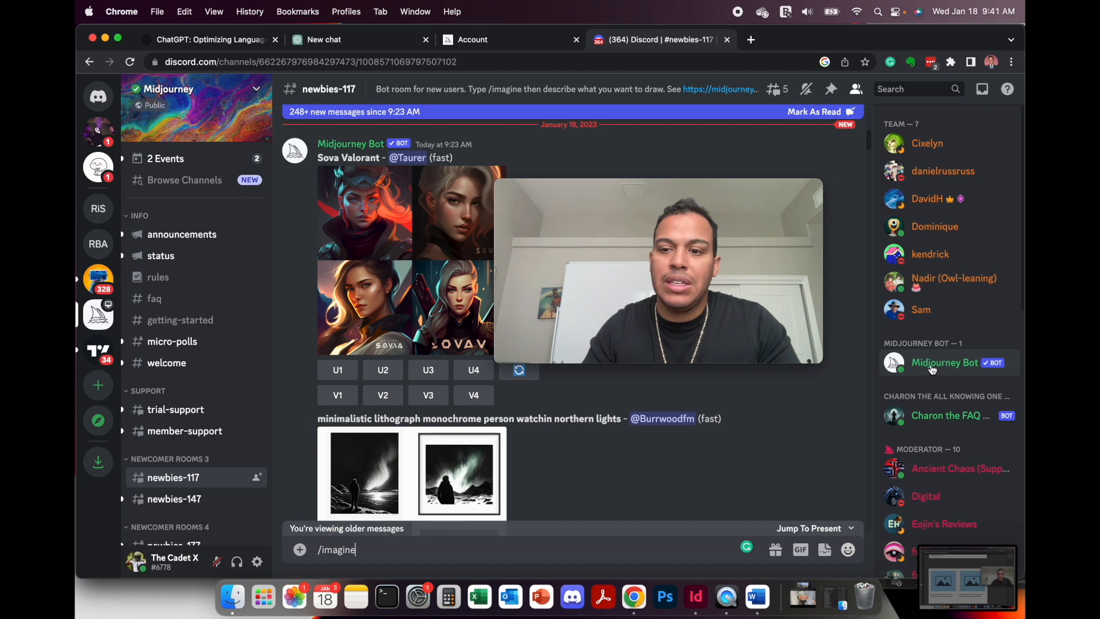
click(938, 372)
drag(783, 259, 593, 257)
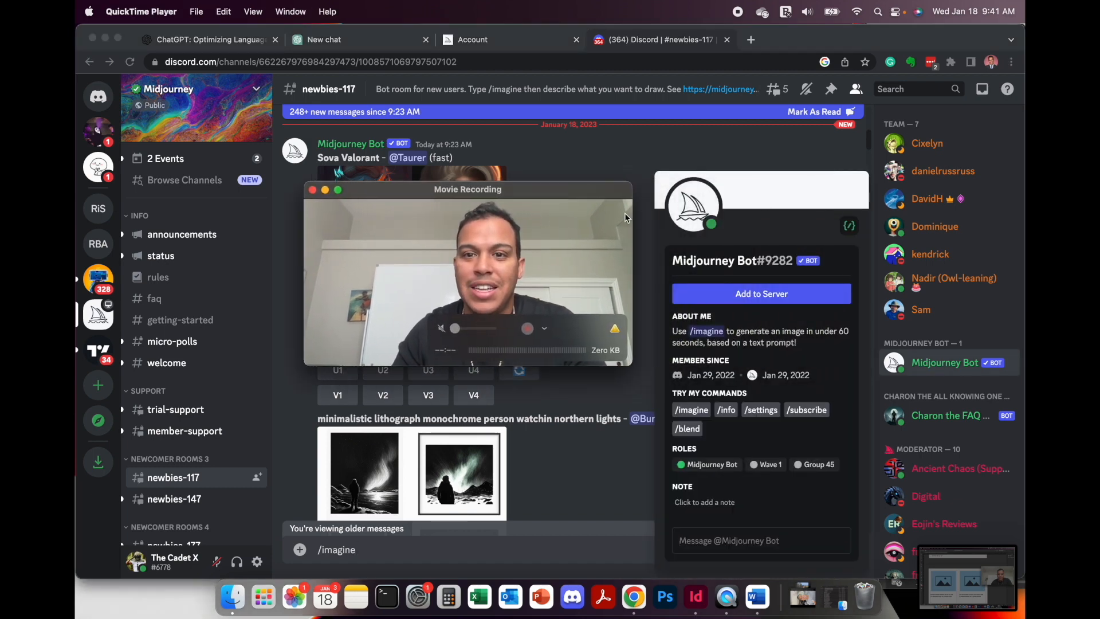
click(788, 299)
click(789, 299)
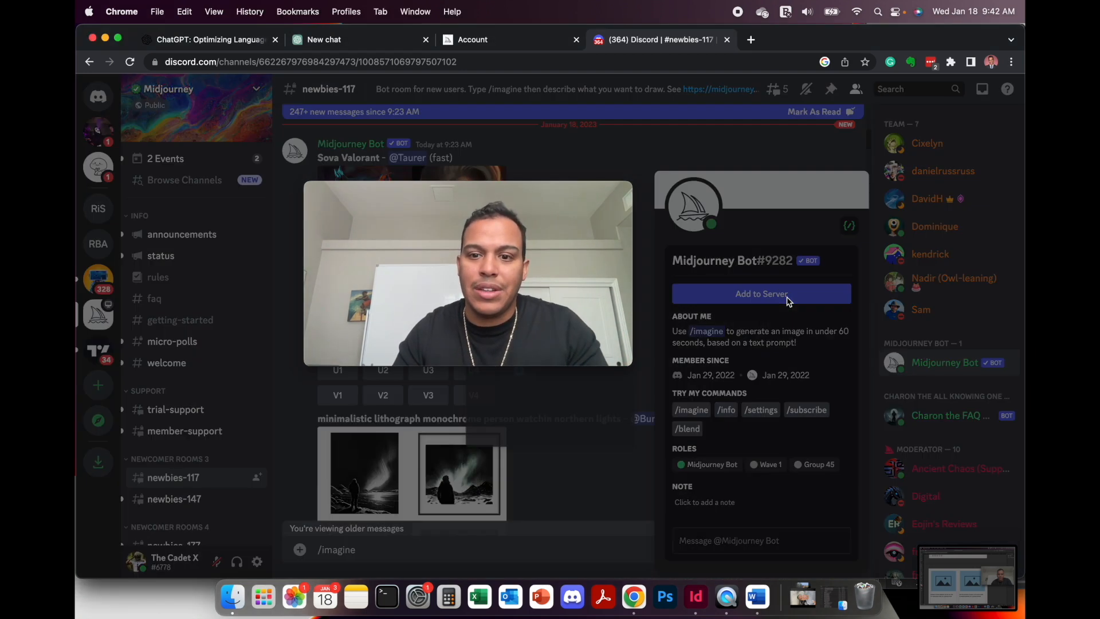
Authorize the Midjourney Bot with all requested permissions for the Robots in Space server and open that server's general channel.
drag(560, 211, 976, 177)
click(646, 434)
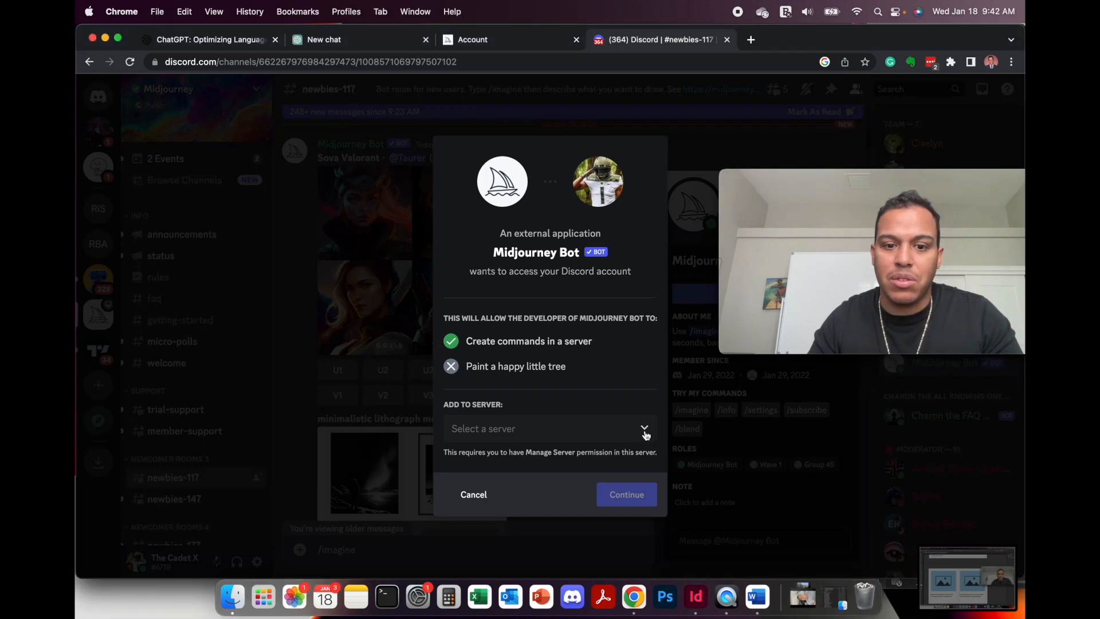
click(644, 434)
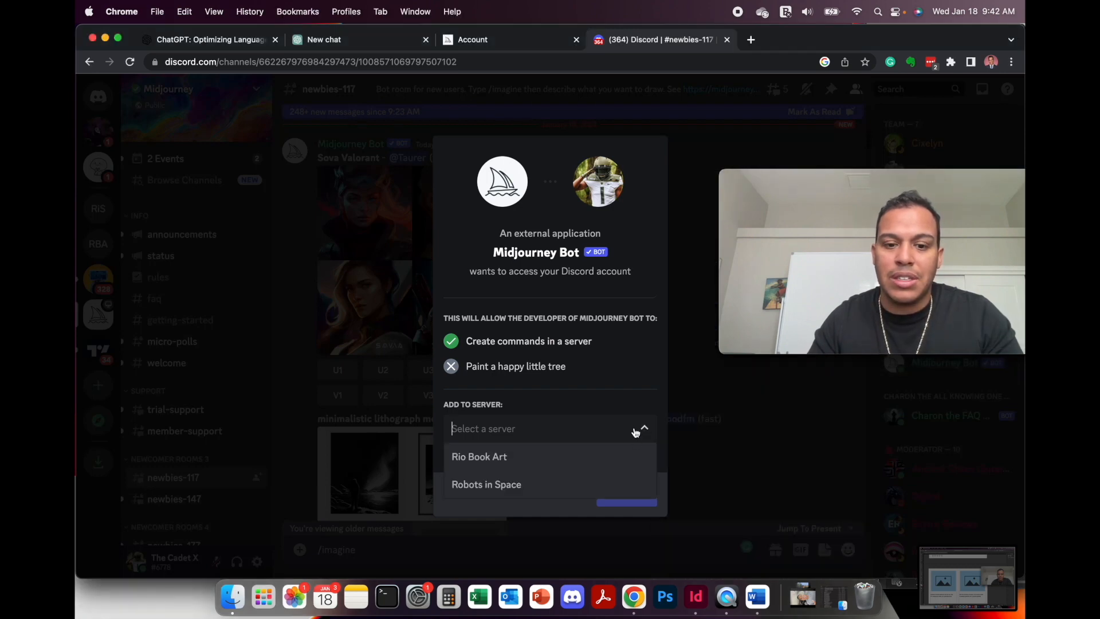
click(508, 492)
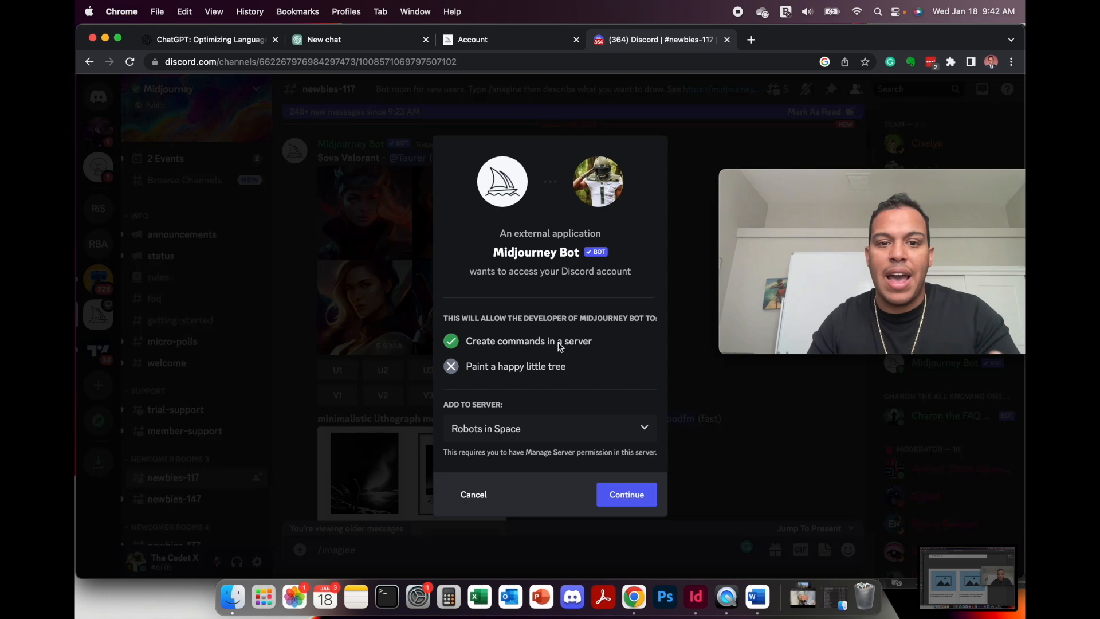
click(622, 496)
scroll(571, 420, down, 3)
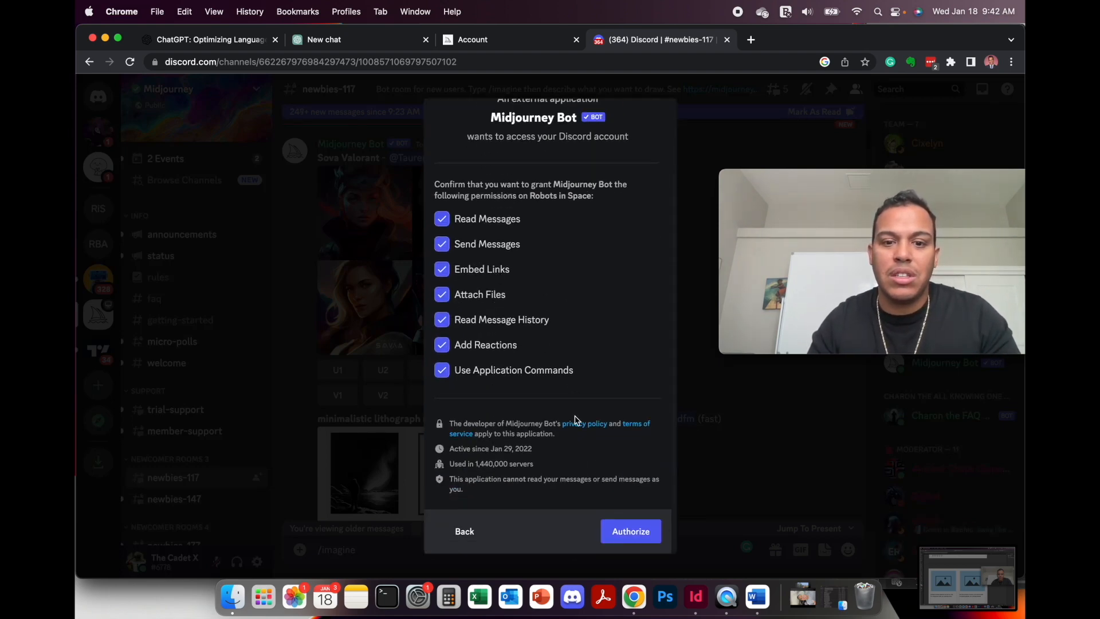
click(625, 531)
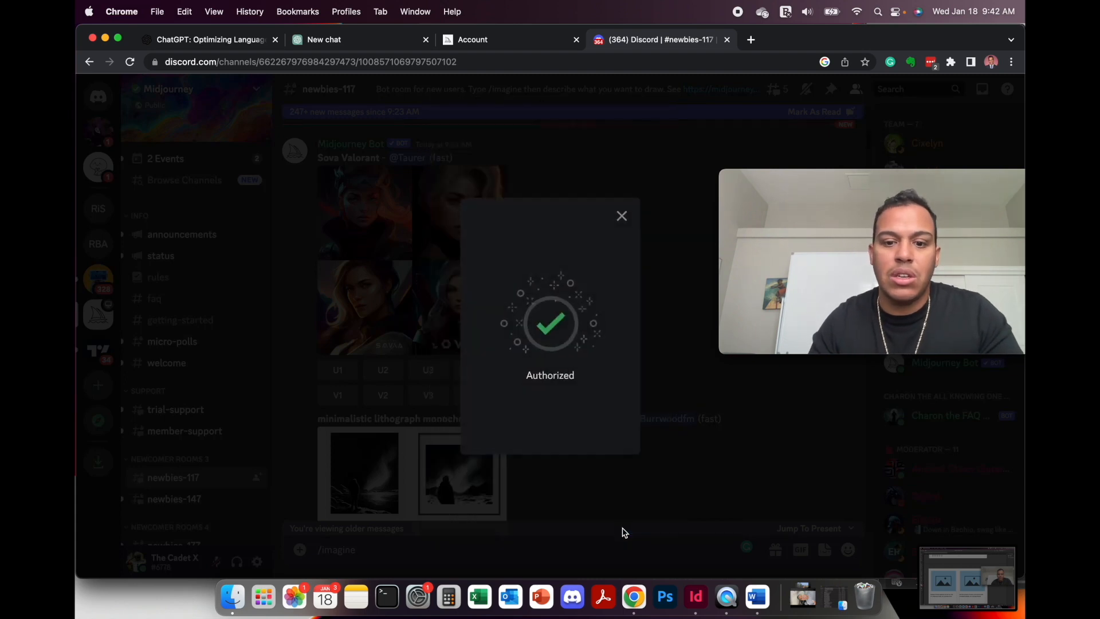
click(621, 218)
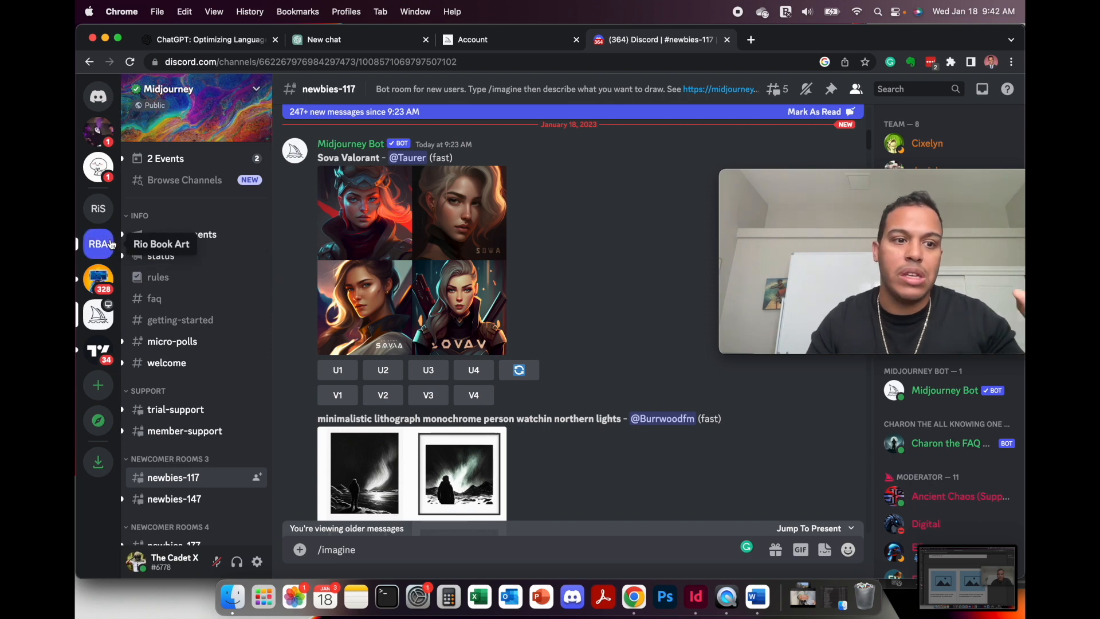
click(103, 214)
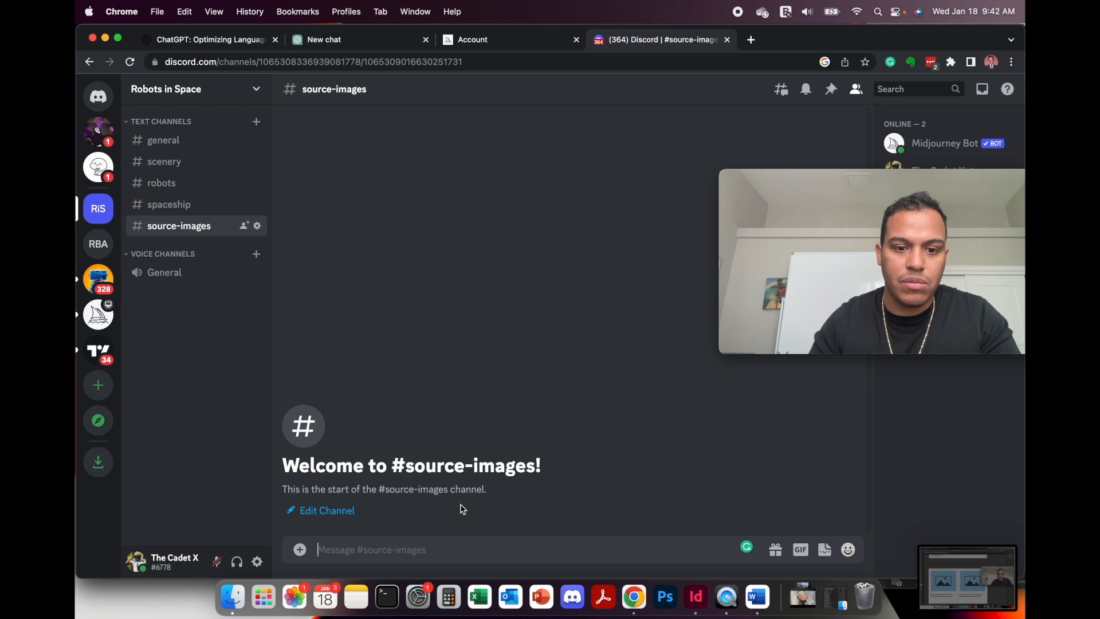
click(178, 143)
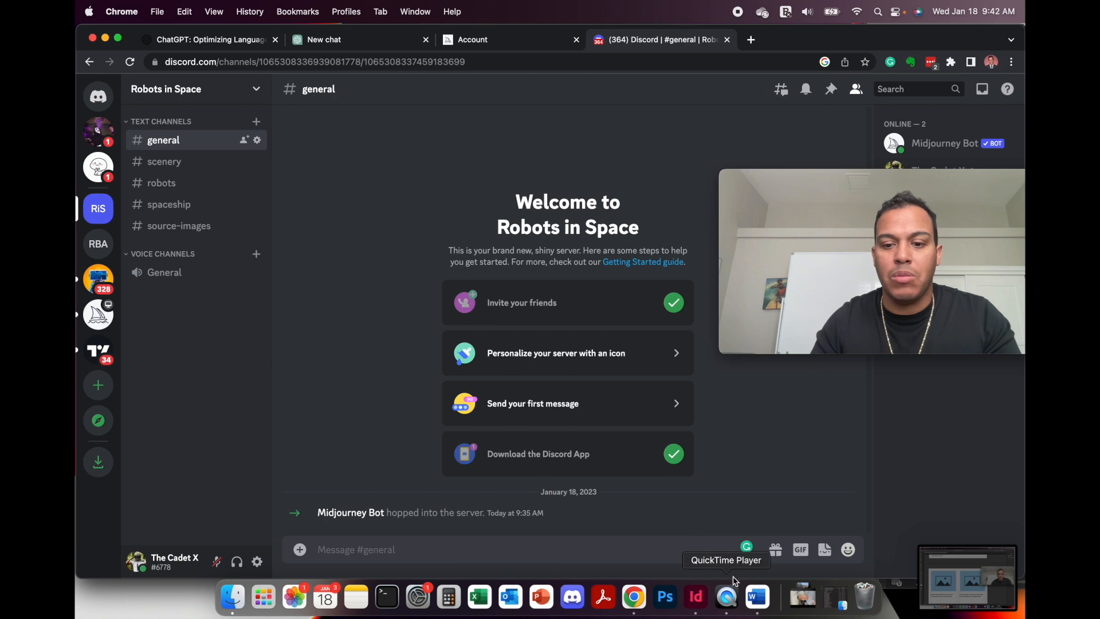
Switch to InDesign and examine the image placeholders and verse text on the spread of pages 14 and 15.
click(697, 598)
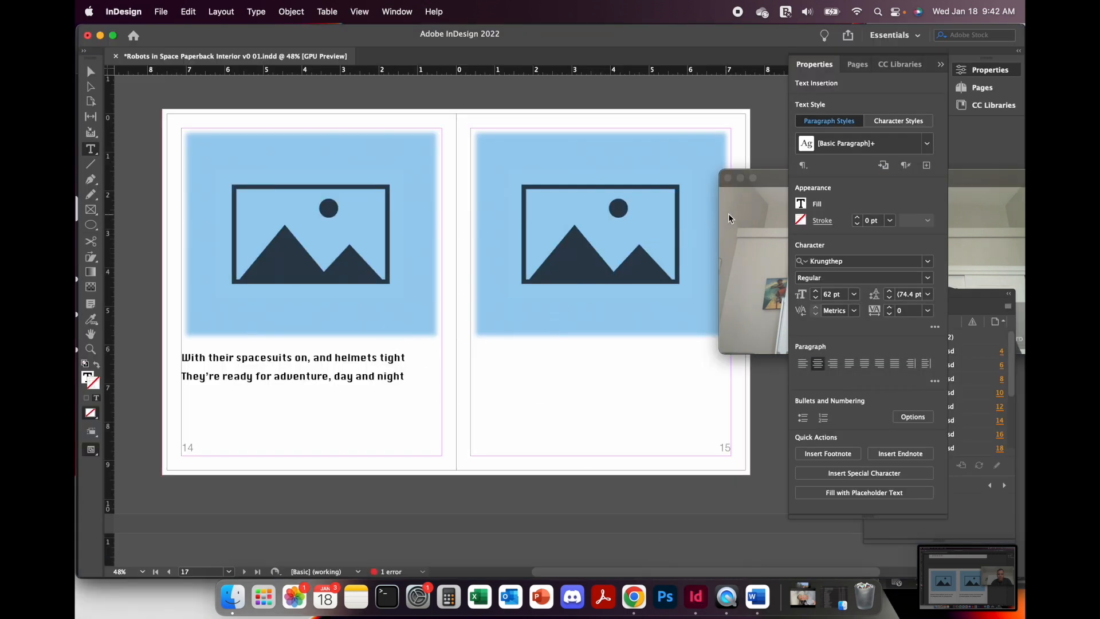
drag(763, 187, 536, 375)
click(243, 387)
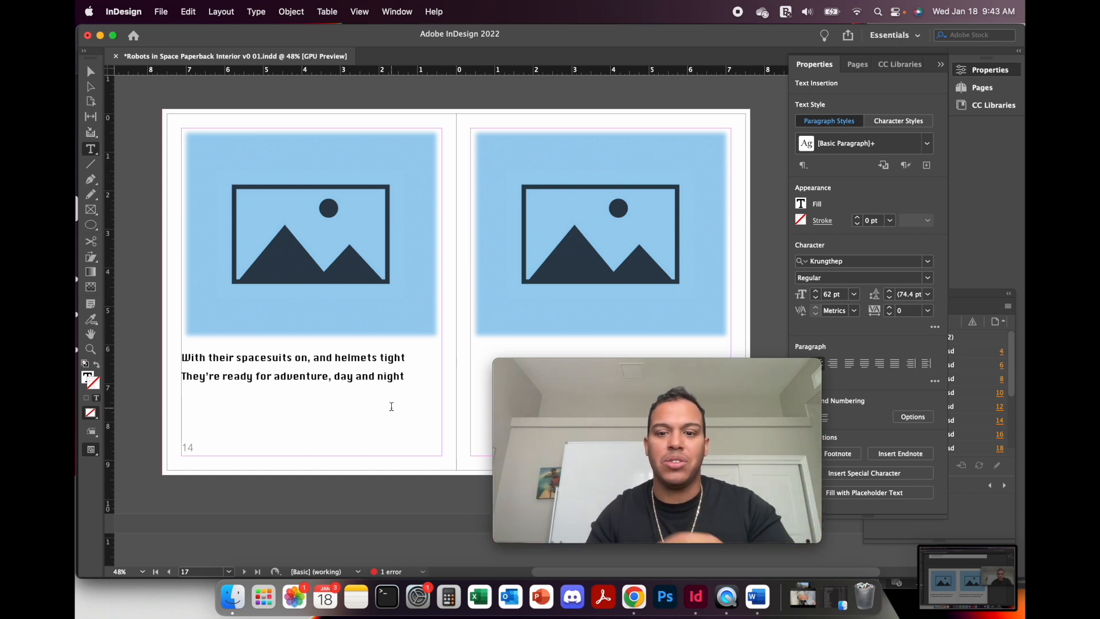
mouse_move(582, 423)
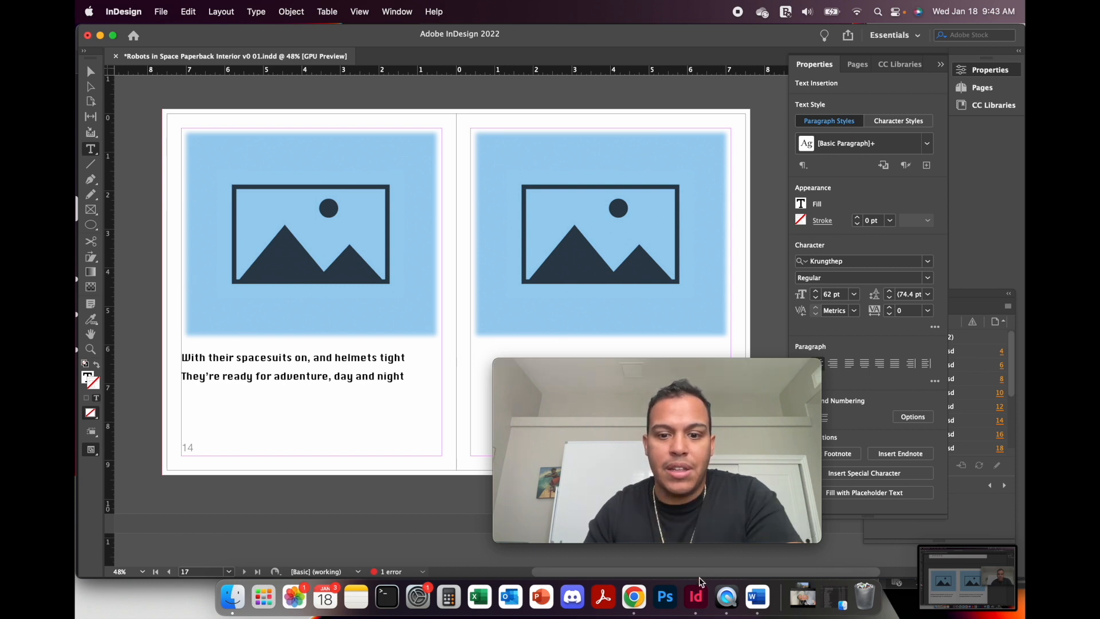
Switch back to Chrome and create a text channel named "people" in the Robots in Space server.
click(633, 598)
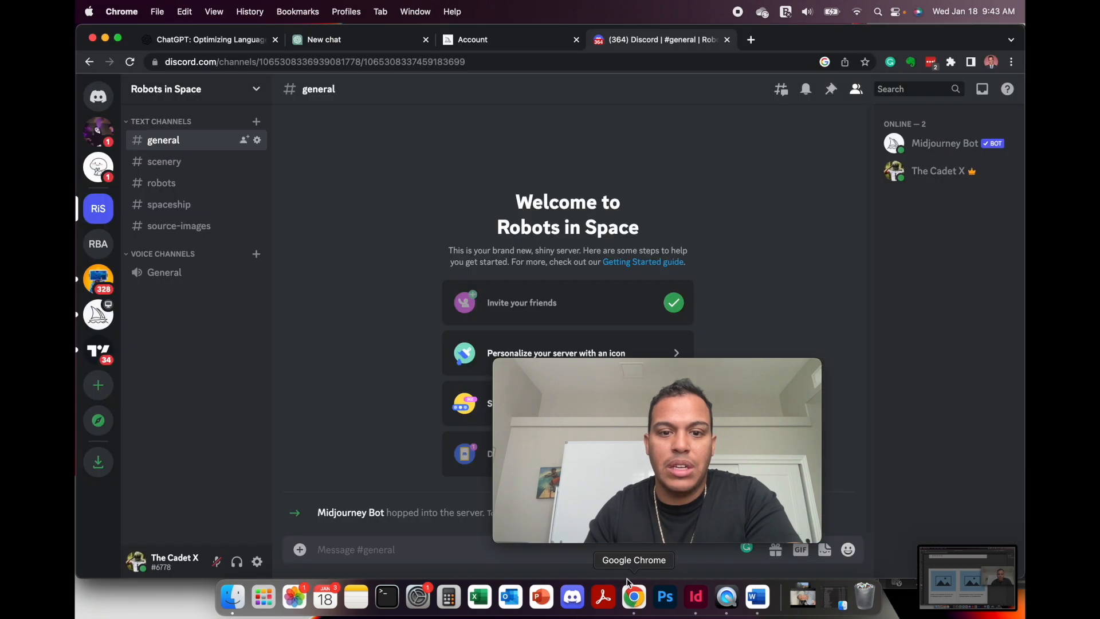
mouse_move(662, 411)
drag(614, 373, 800, 247)
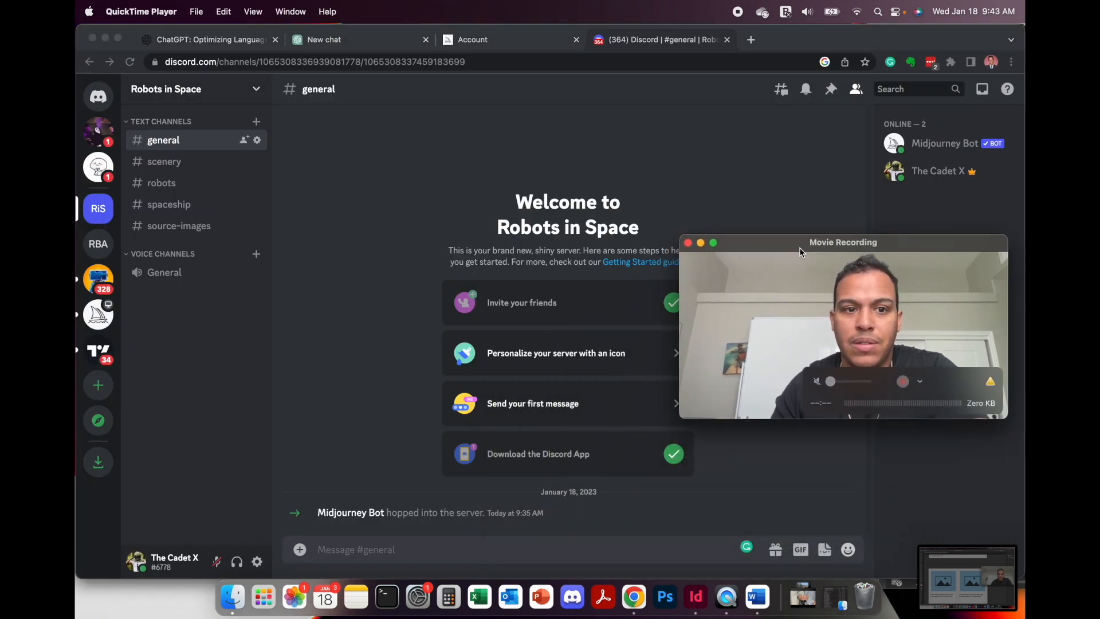
click(186, 208)
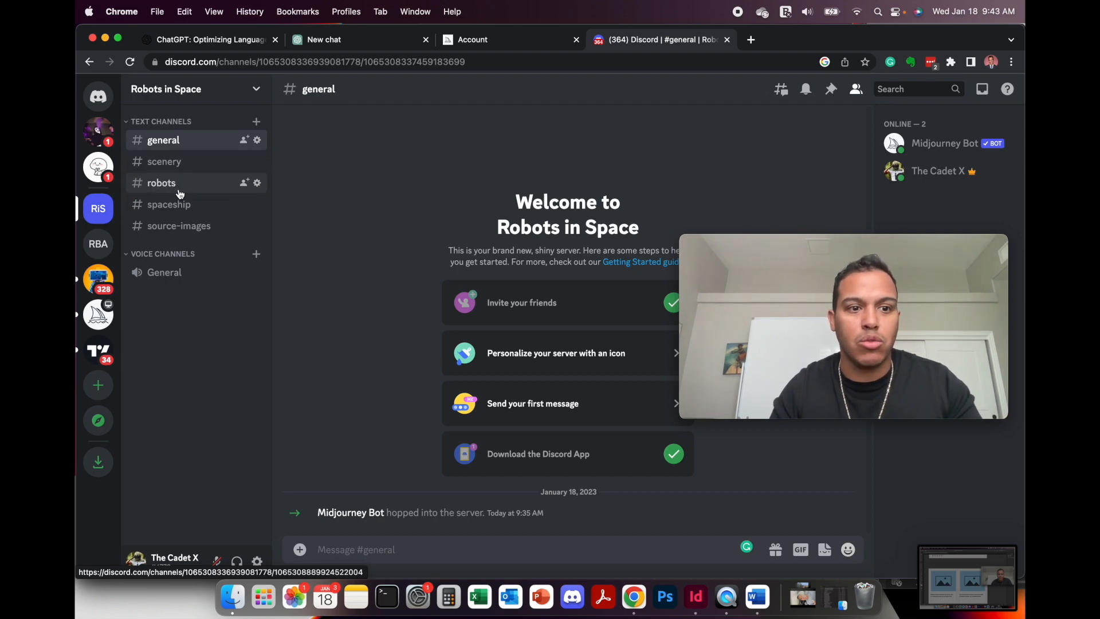
click(256, 121)
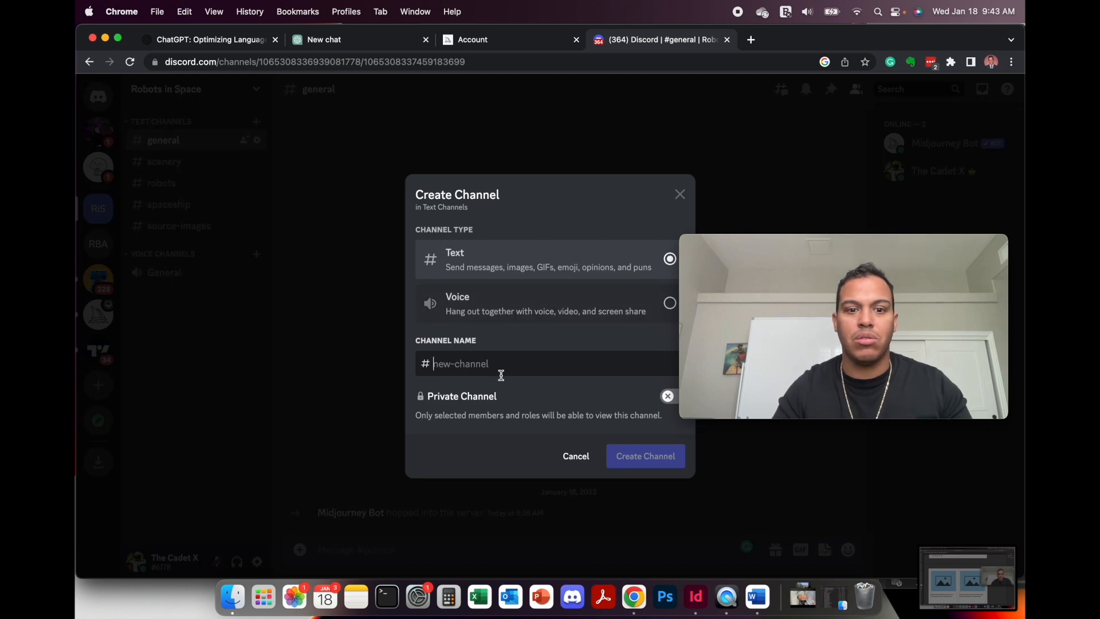
text(people)
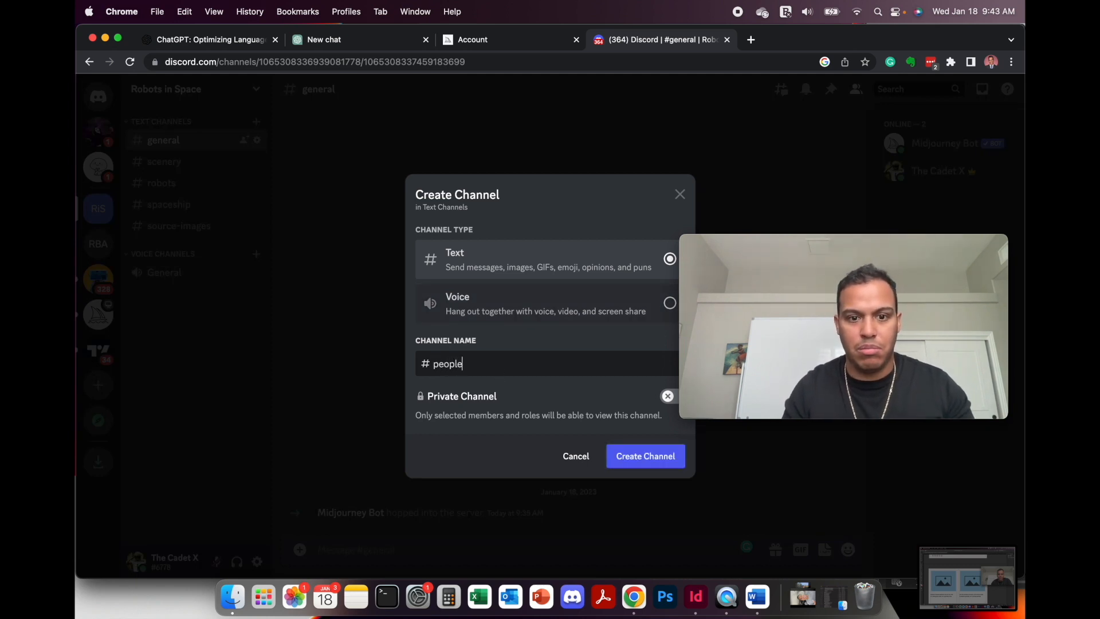
click(661, 459)
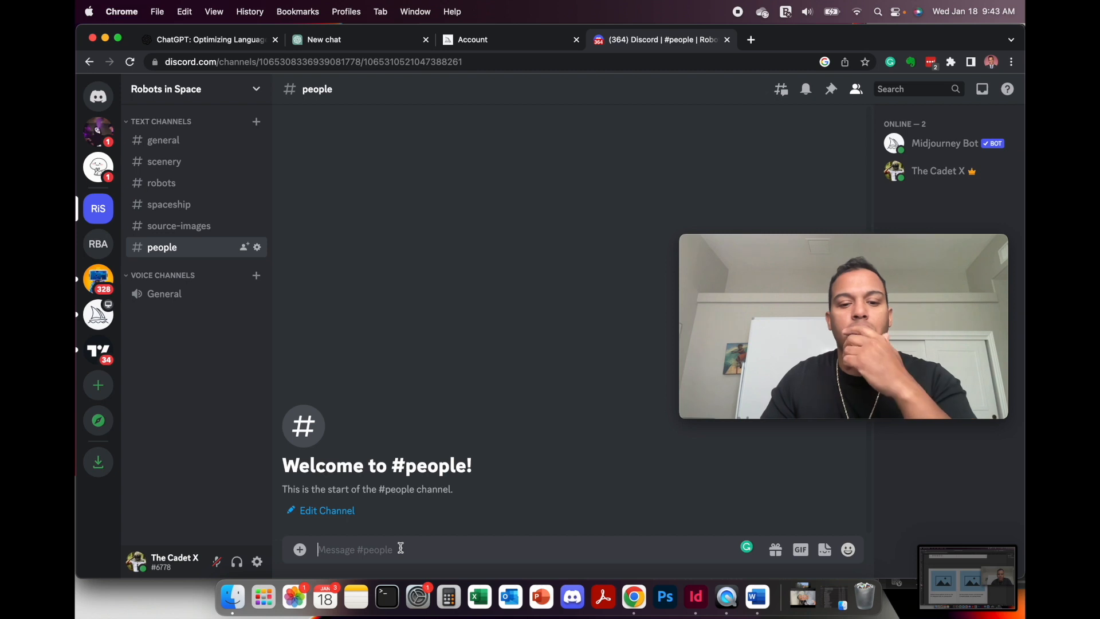
Run the /settings command in the people channel and switch Midjourney to Fast mode.
text(/settings)
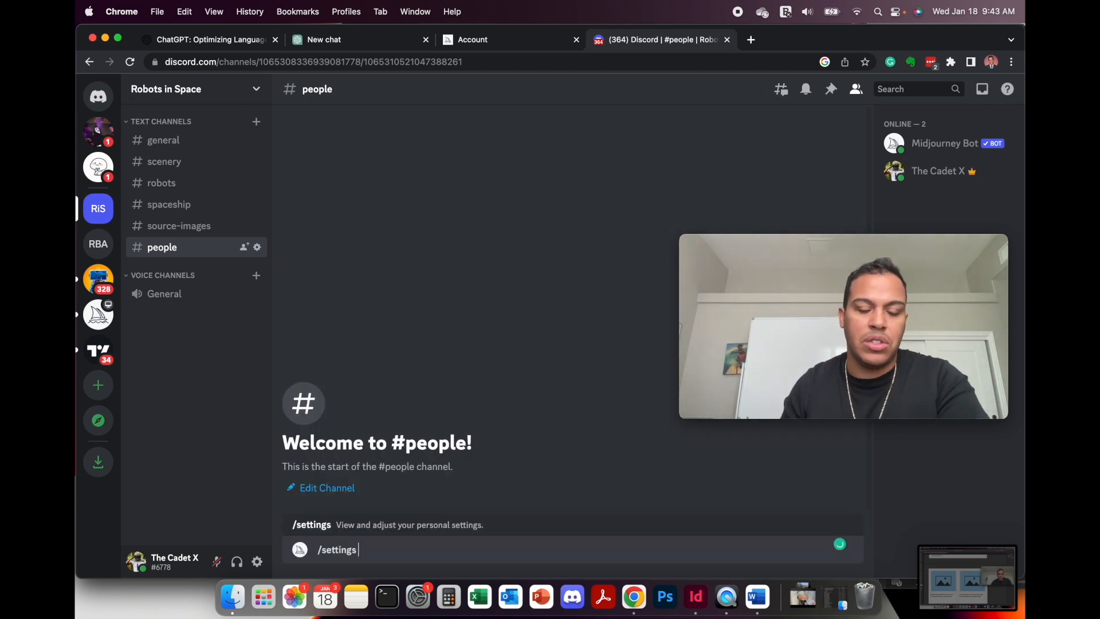
key(Return)
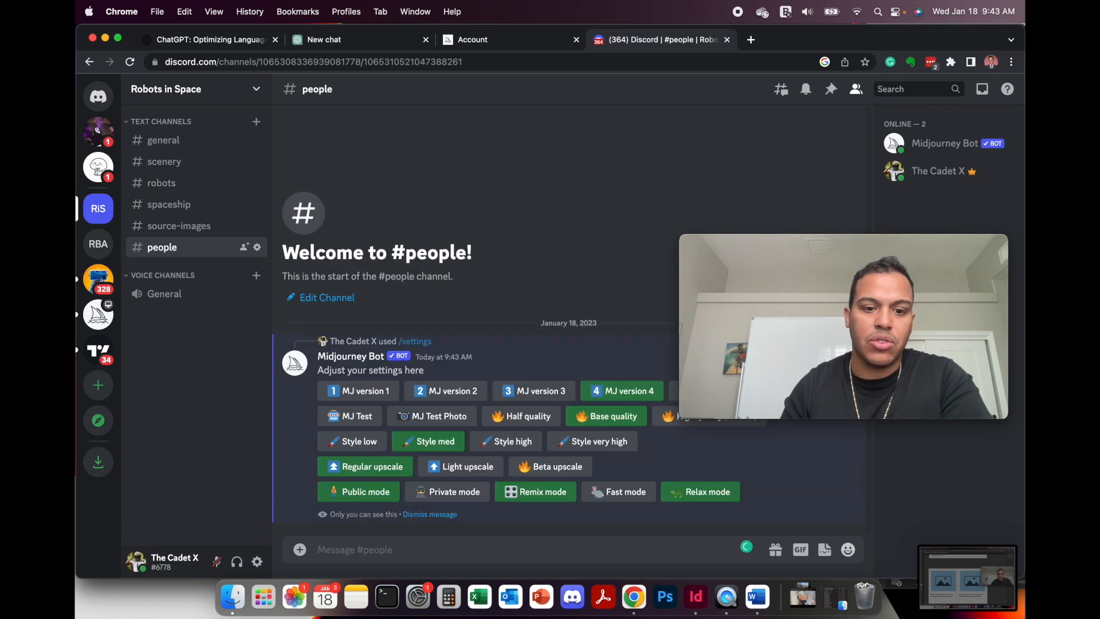
drag(796, 247, 793, 174)
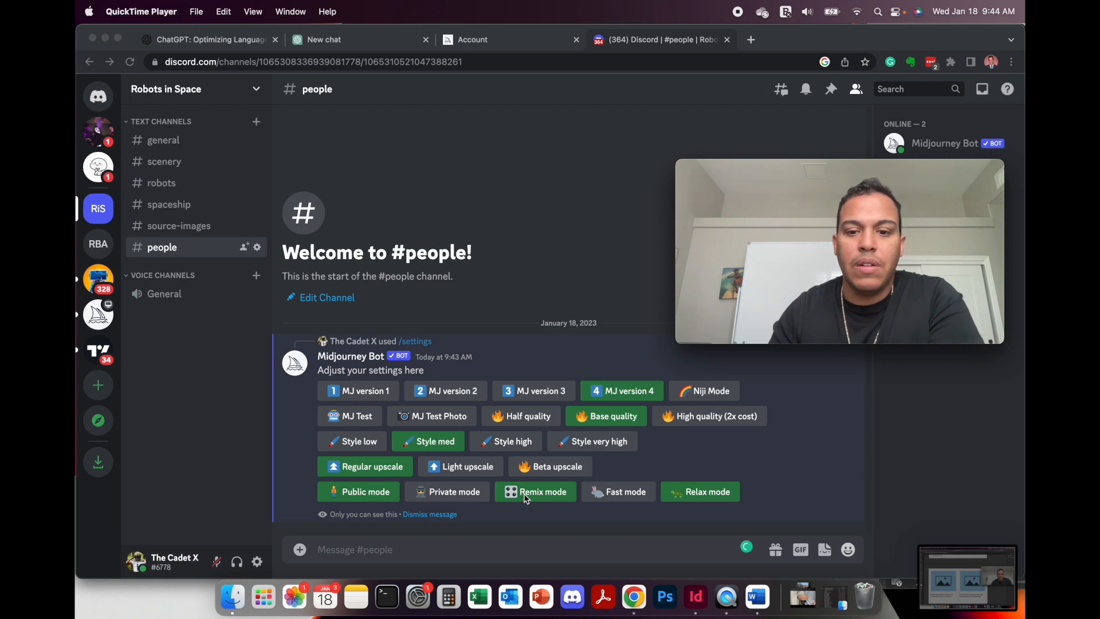
click(624, 499)
click(624, 500)
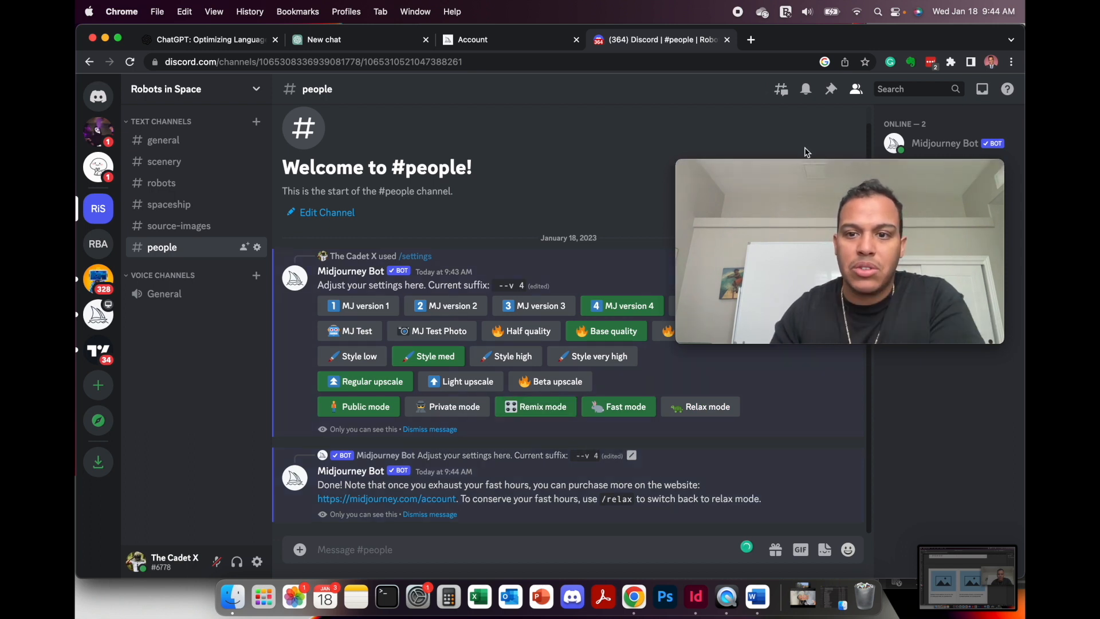
drag(797, 169, 813, 333)
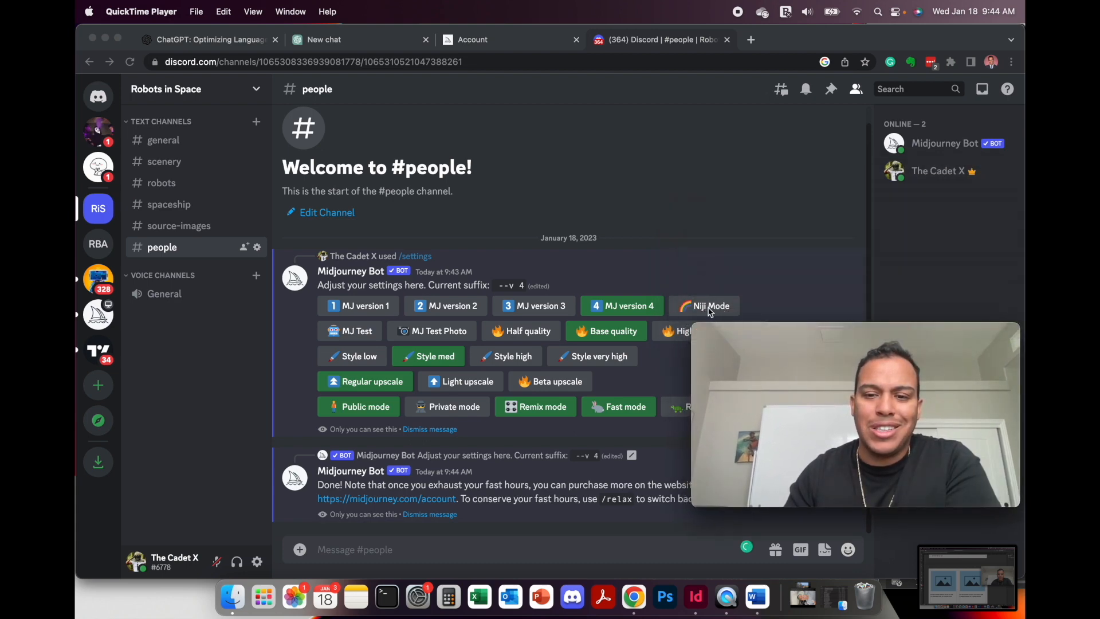
drag(771, 329, 751, 92)
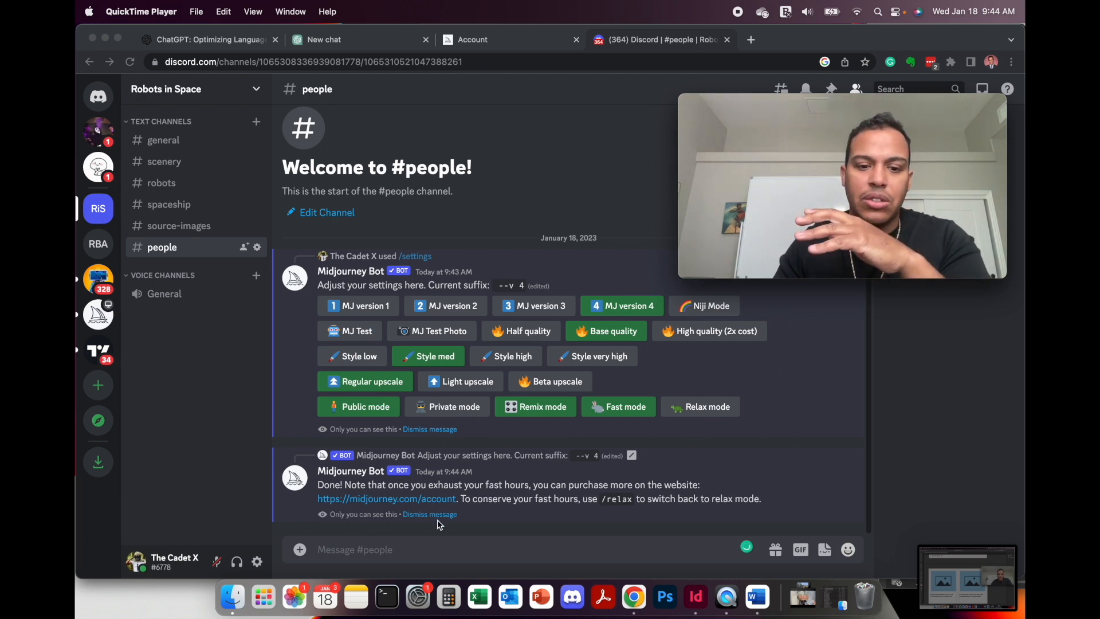
Switch to the Notes document in Word and select the phrase "by Hayao Miyazaki" under Midjourney Basics for copying.
click(755, 598)
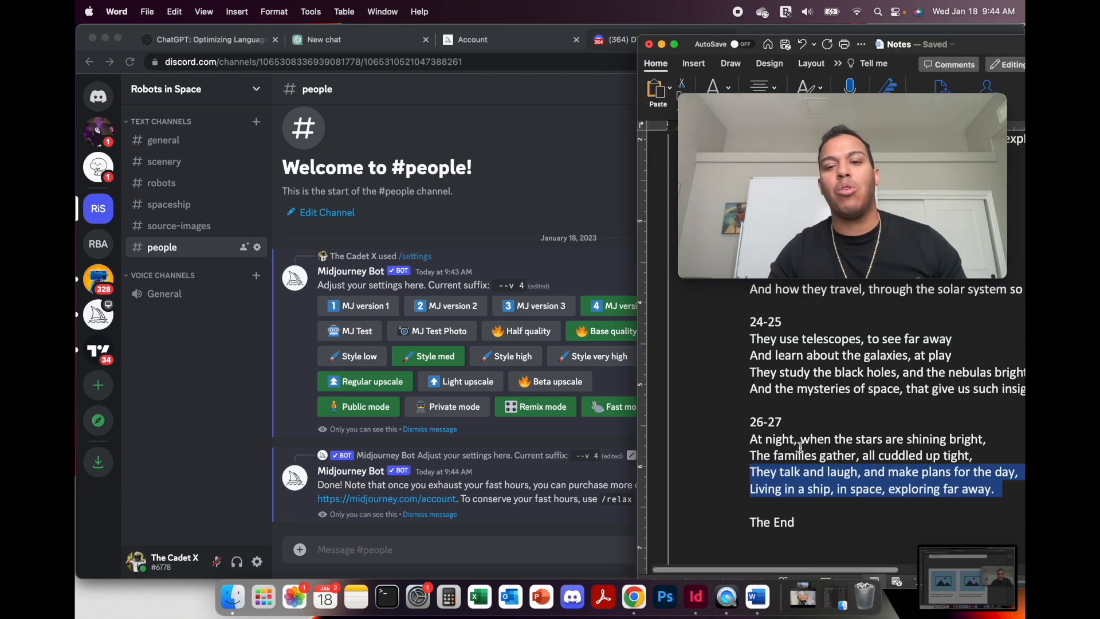
click(800, 445)
scroll(801, 424, up, 20)
scroll(814, 401, up, 10)
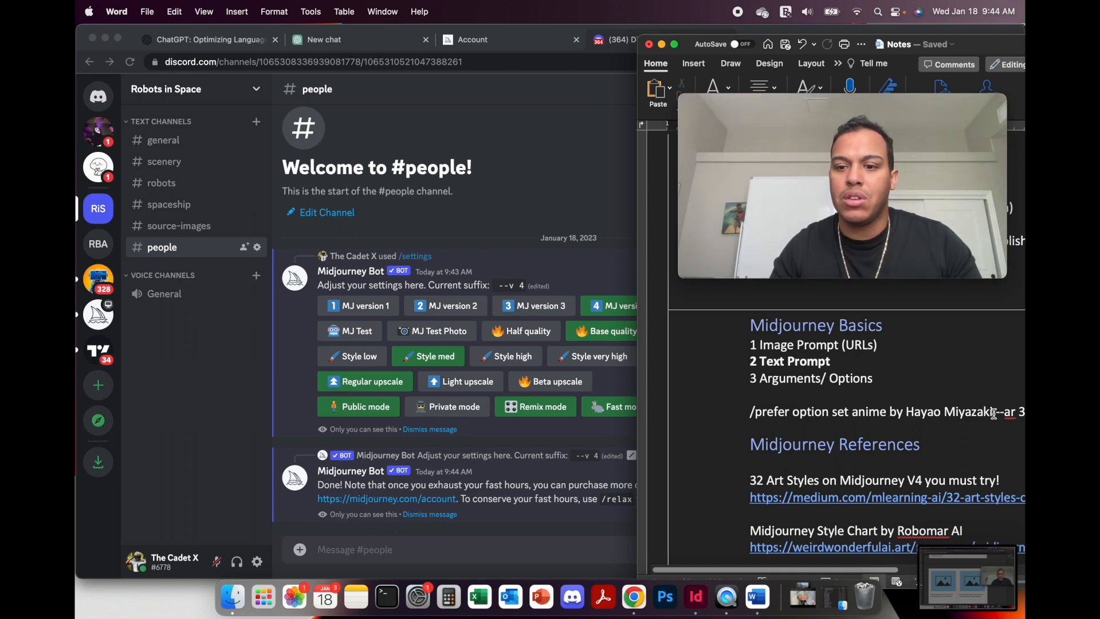
right_click(923, 420)
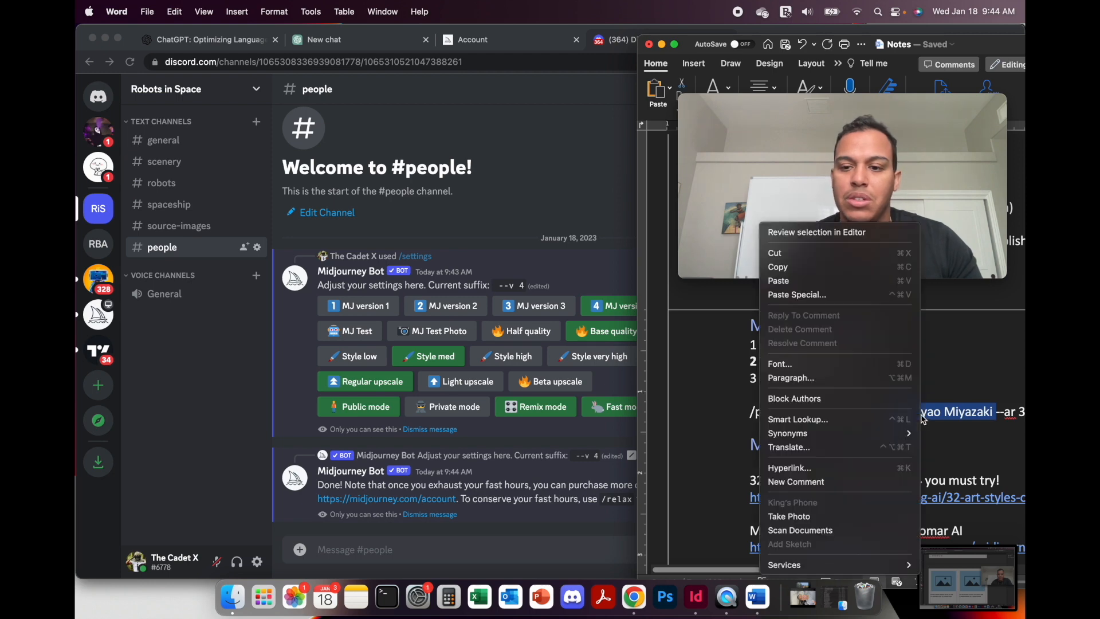
click(836, 276)
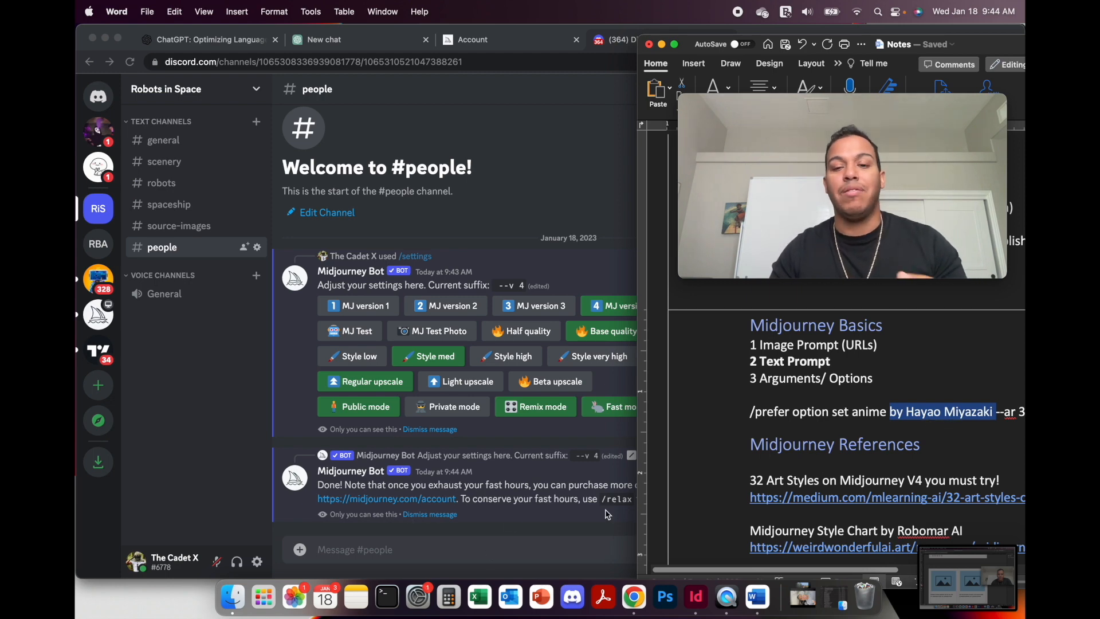
Switch back to Chrome and start an /imagine prompt in the people channel reading "children in airlock wearing space suits,".
click(538, 554)
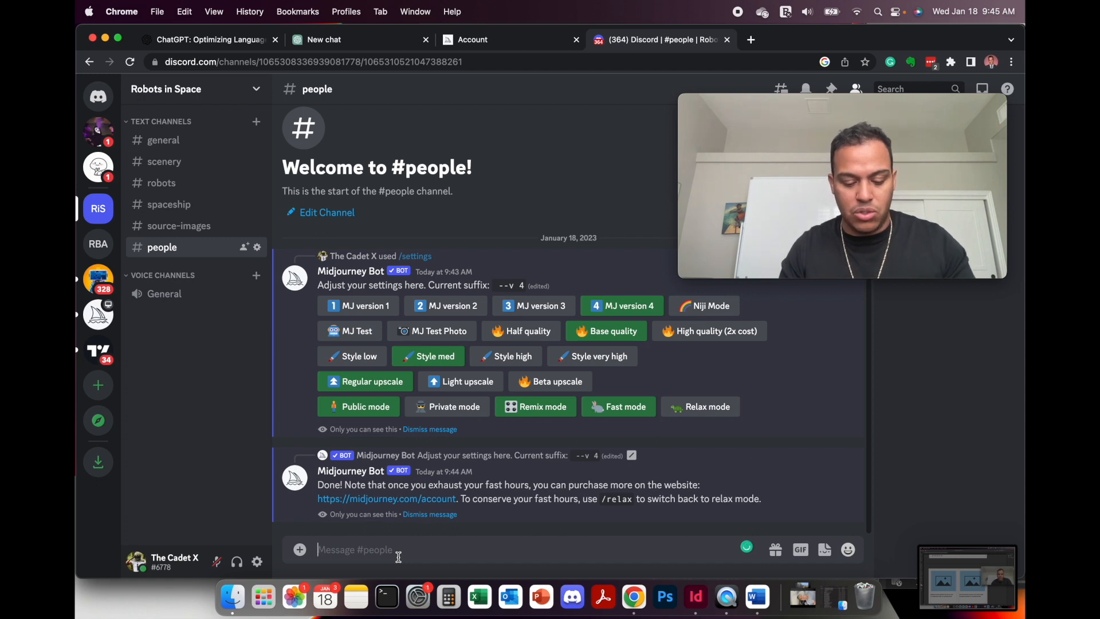
text(/)
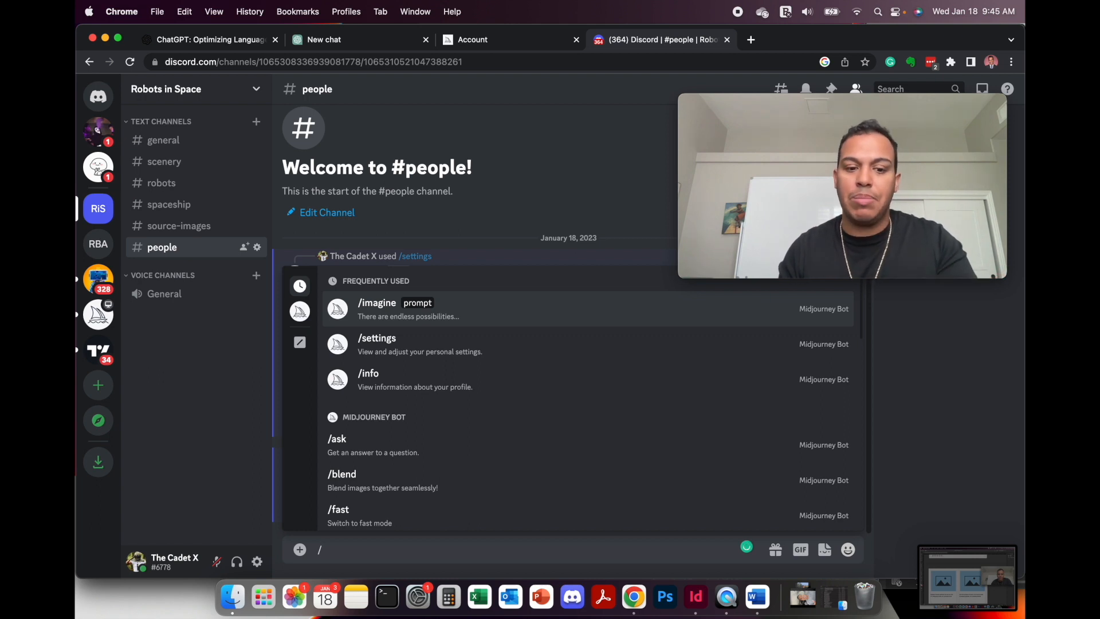
key(Return)
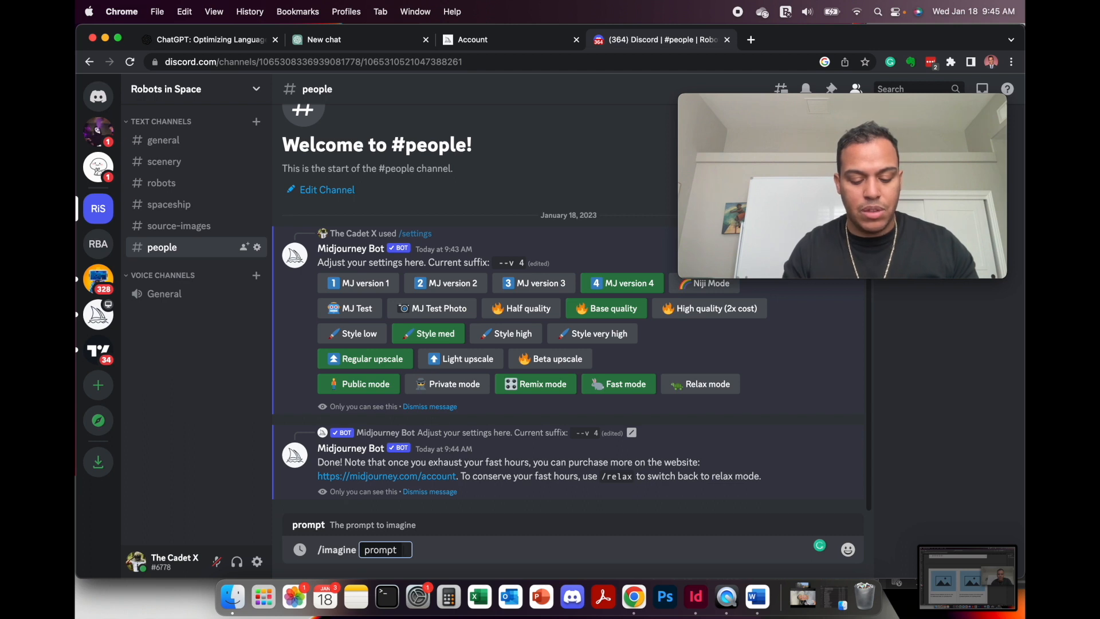
text(children)
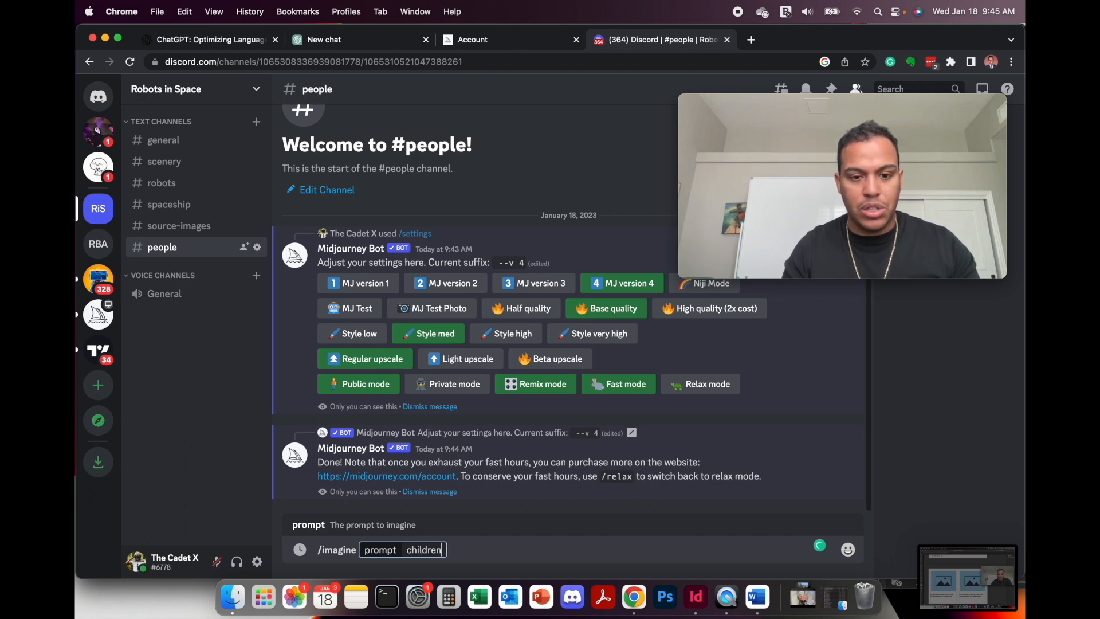
text( in airlock)
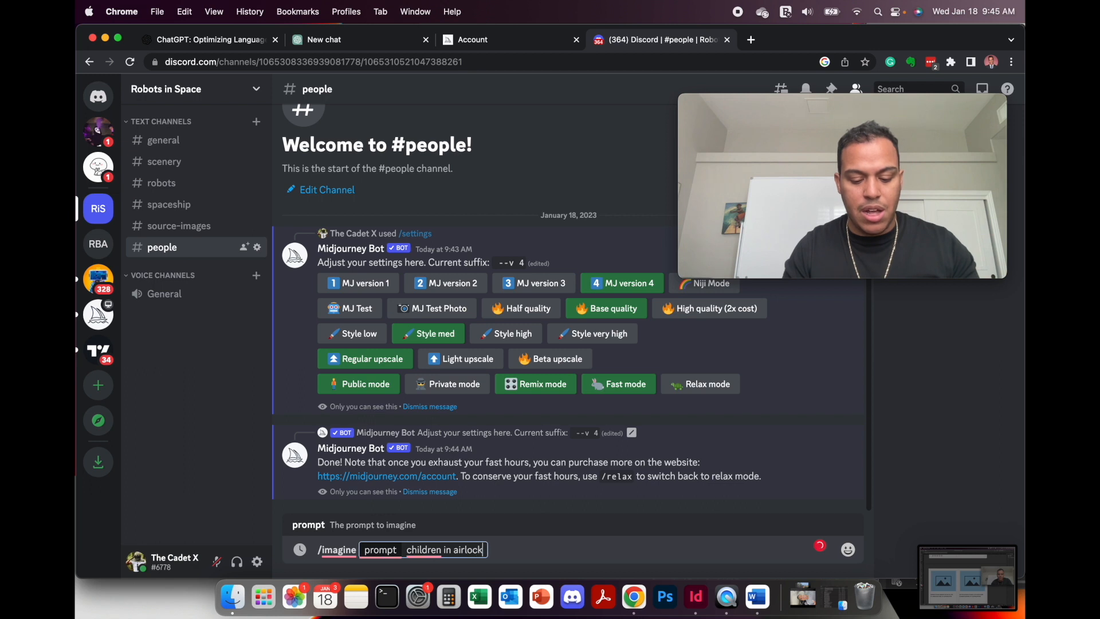
text( wearing)
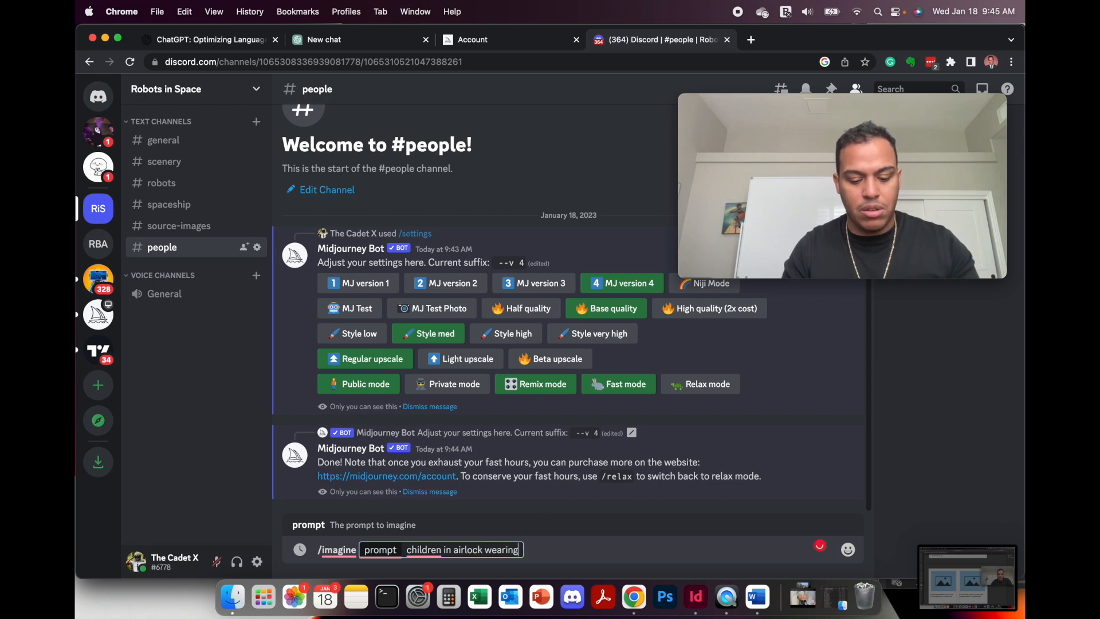
text( space suits)
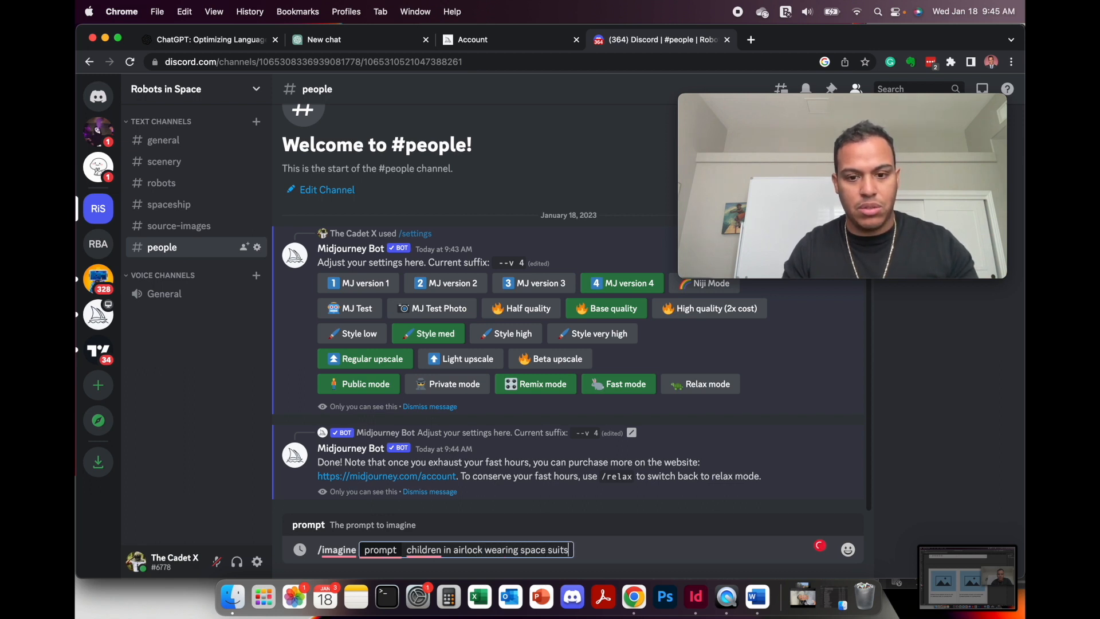
text(,)
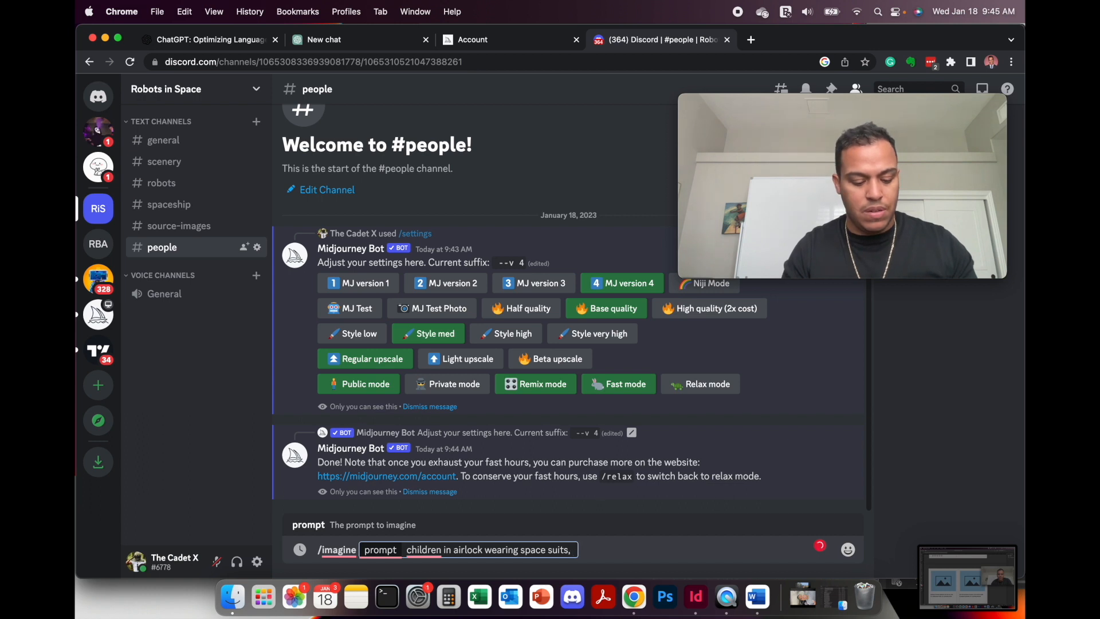
text( ****)
key(BackSpace)
key(BackSpace)
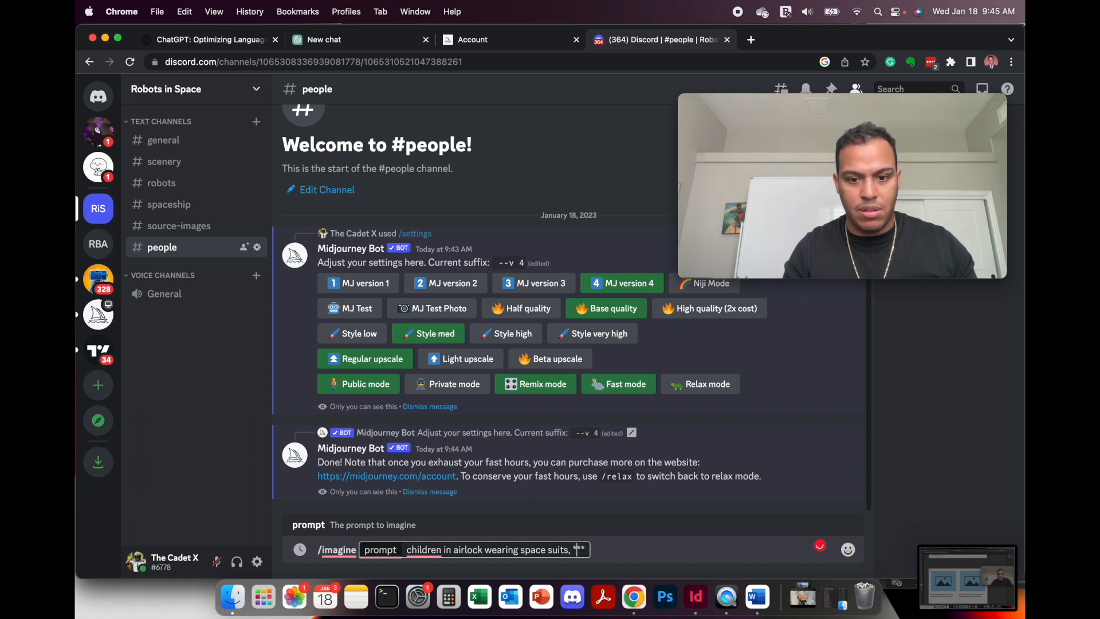
key(BackSpace)
key(BackSpace)
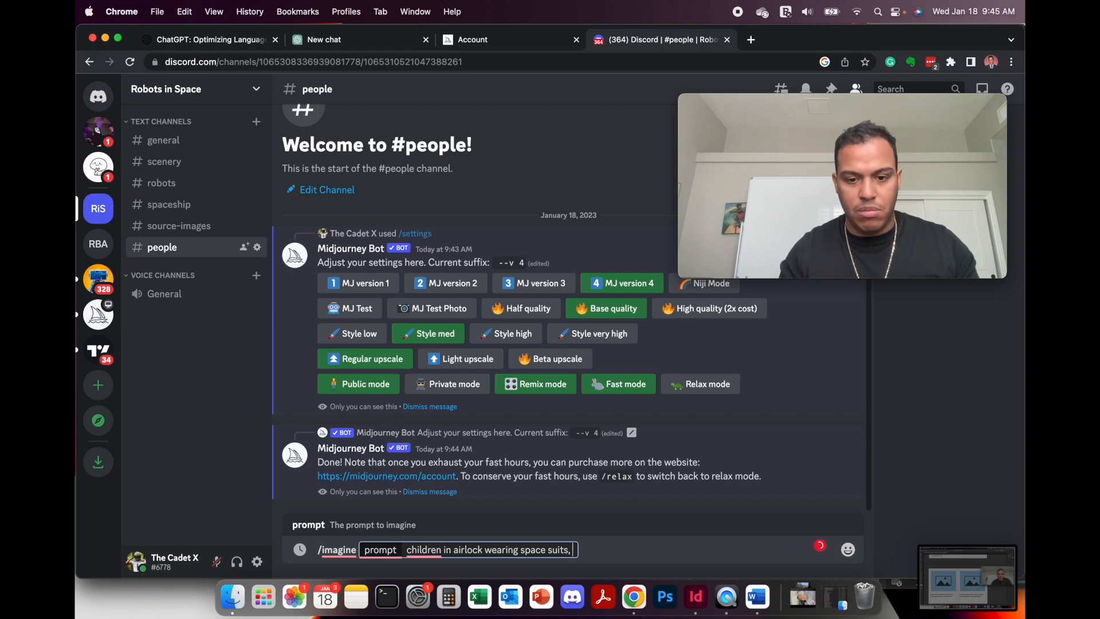
Copy "by Hayao Miyazaki" from the Word notes and append it without formatting to the /imagine prompt in Chrome.
click(758, 597)
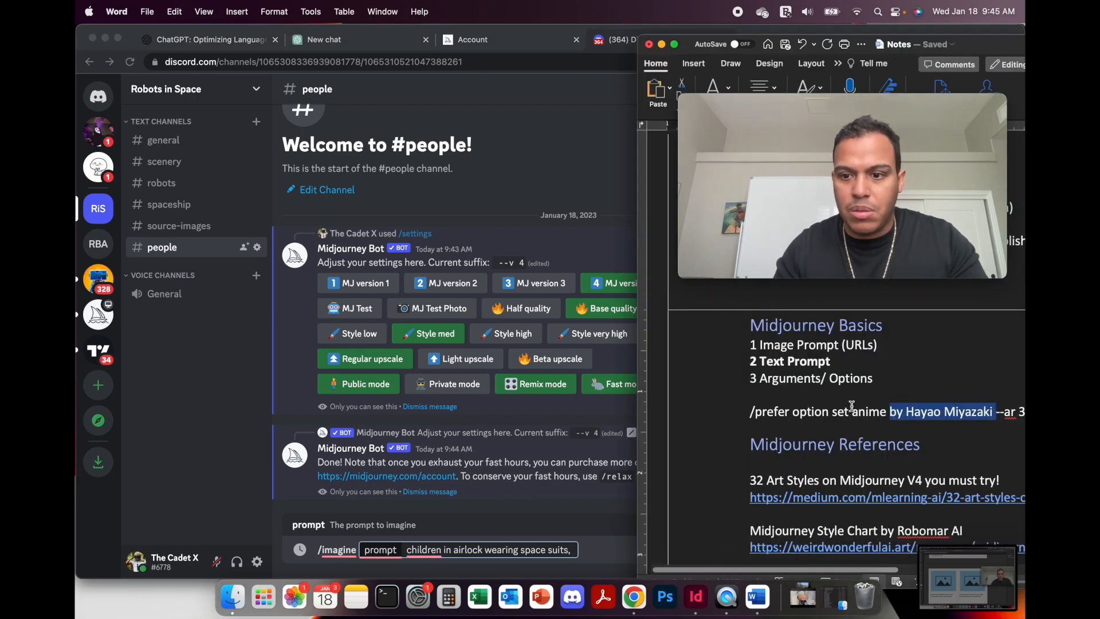
right_click(933, 418)
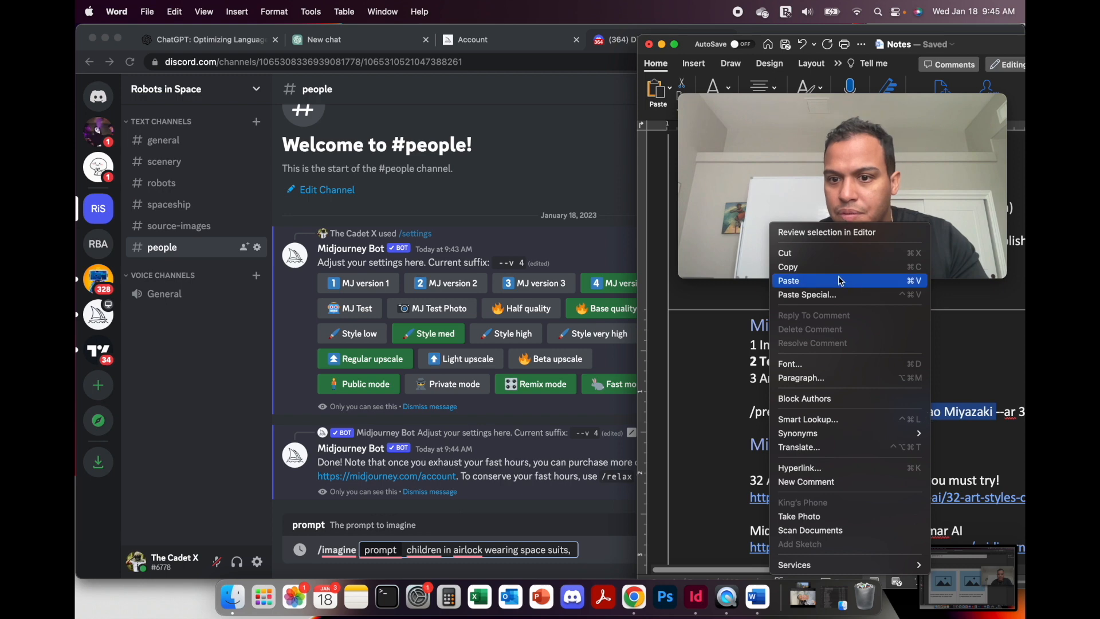
click(803, 267)
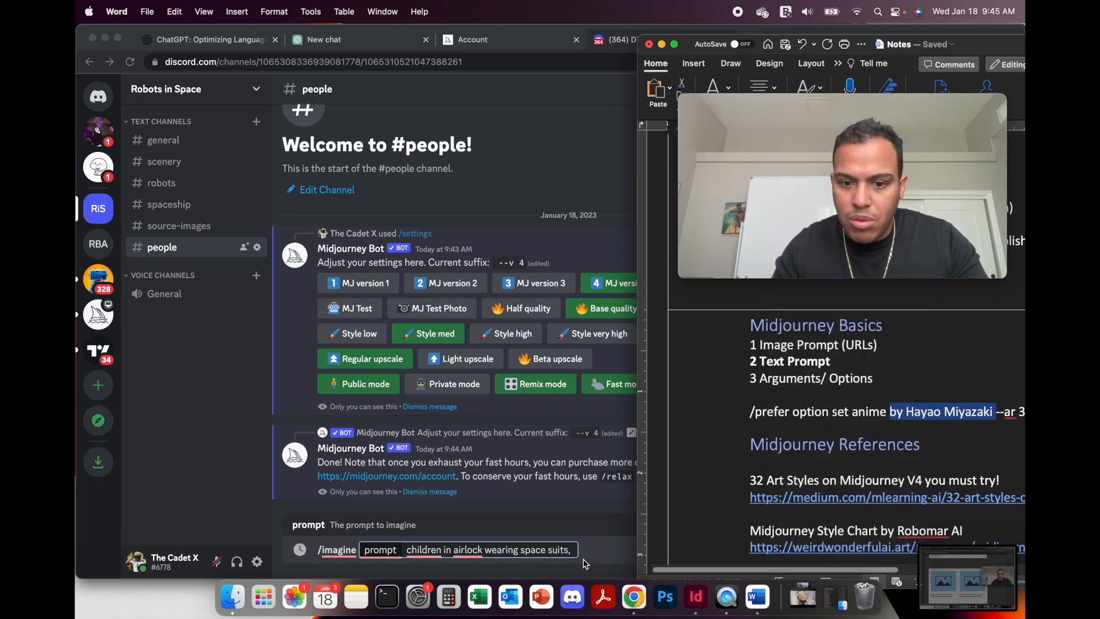
click(576, 557)
right_click(575, 554)
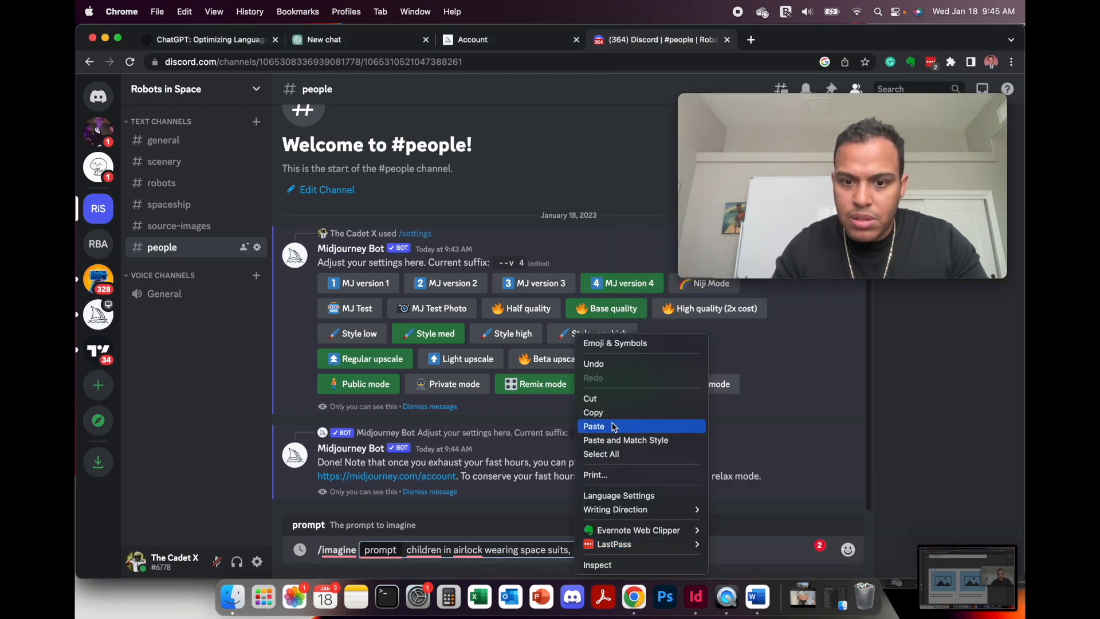
click(616, 427)
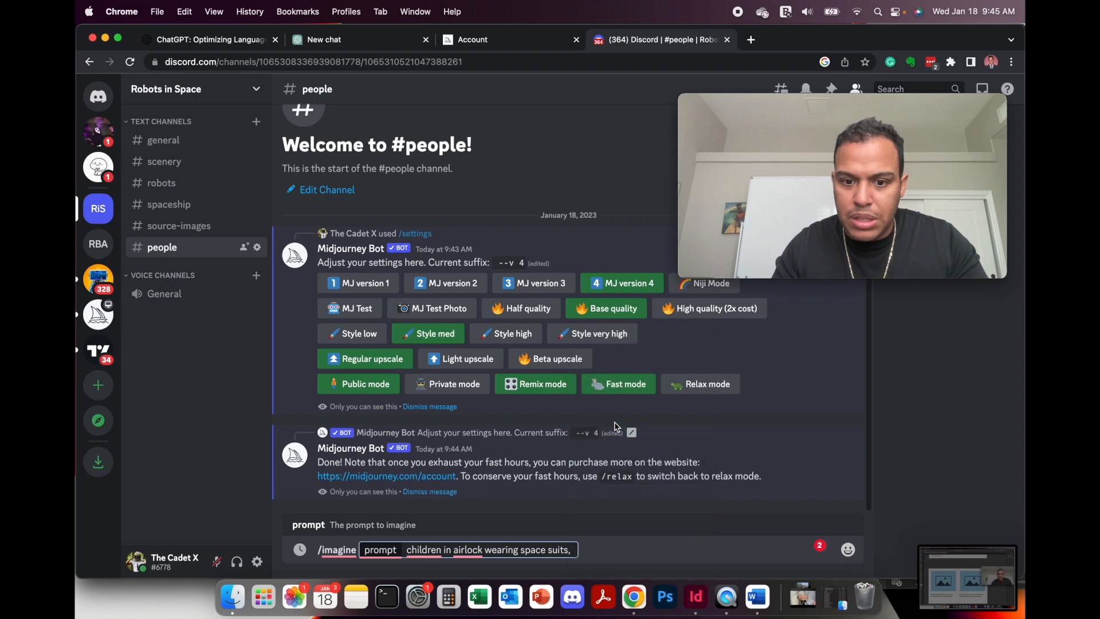
right_click(576, 552)
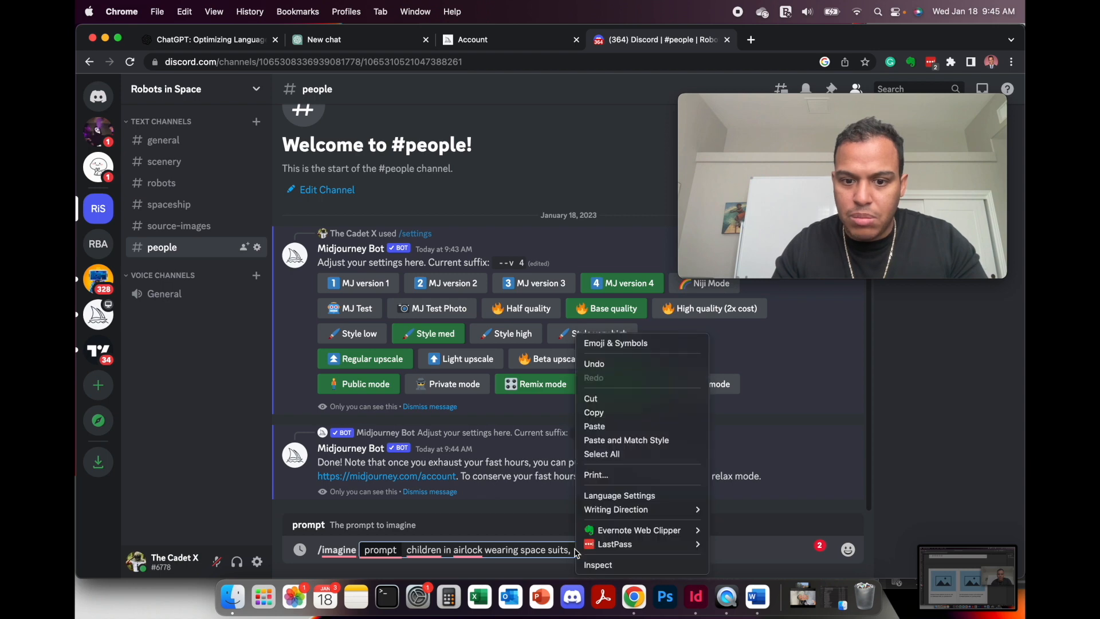
click(625, 443)
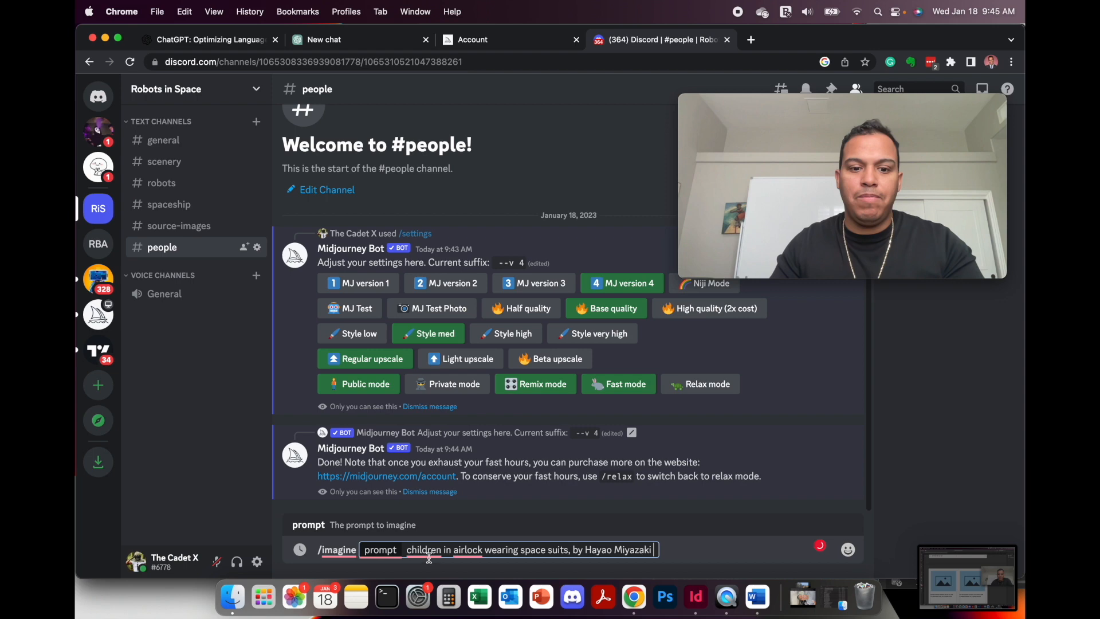
Submit the prompt after dismissing the grammar suggestion for "airlock", and view the generated image grid enlarged.
mouse_move(436, 554)
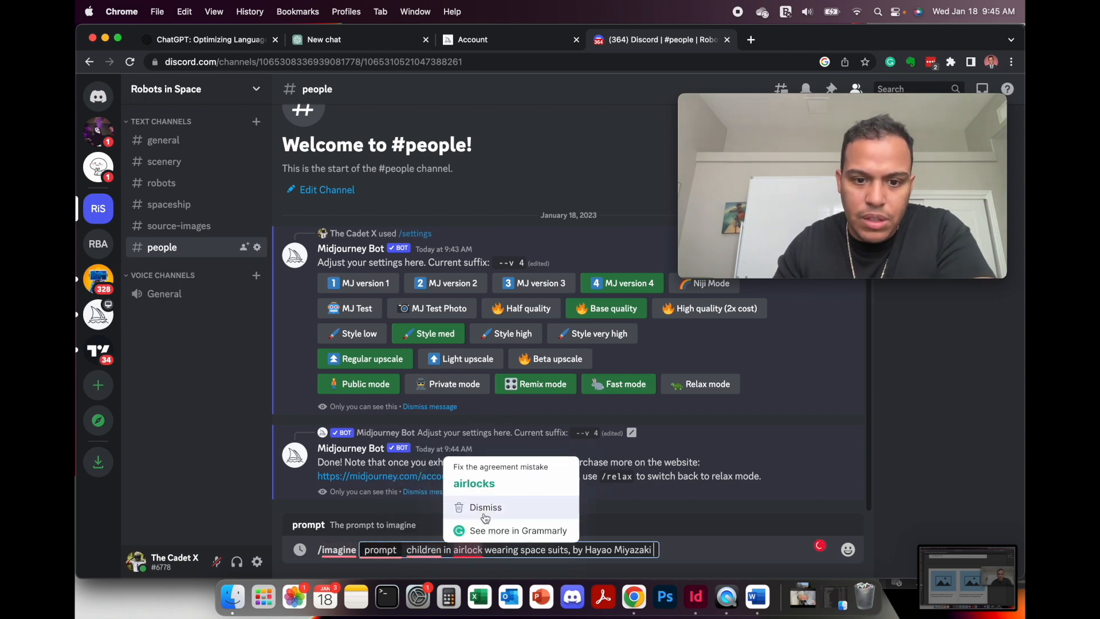
click(492, 506)
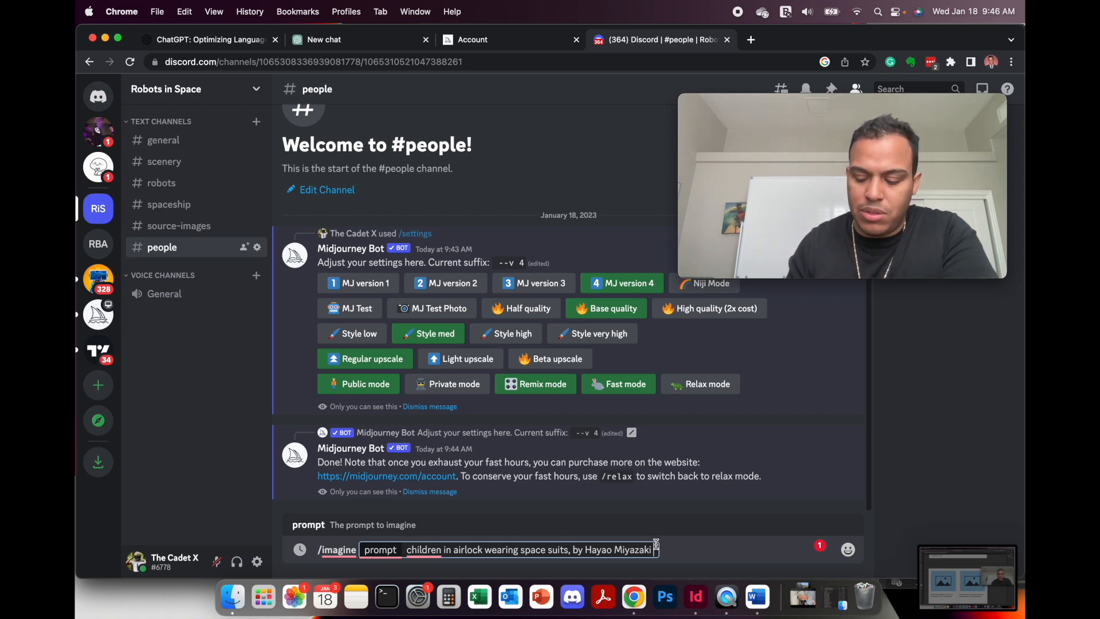
key(Return)
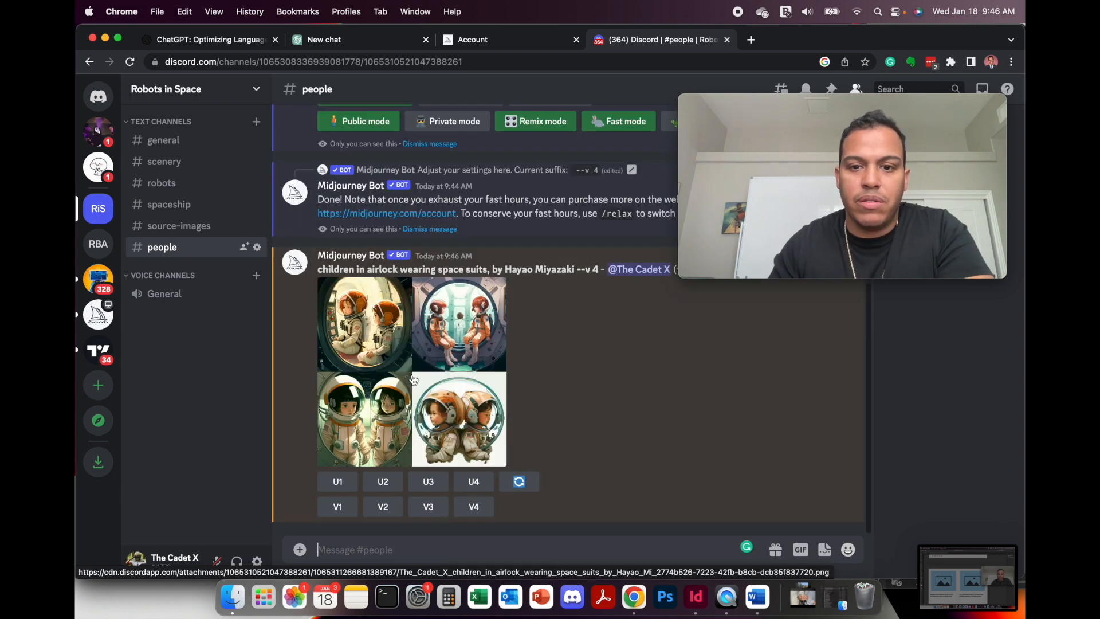
click(410, 380)
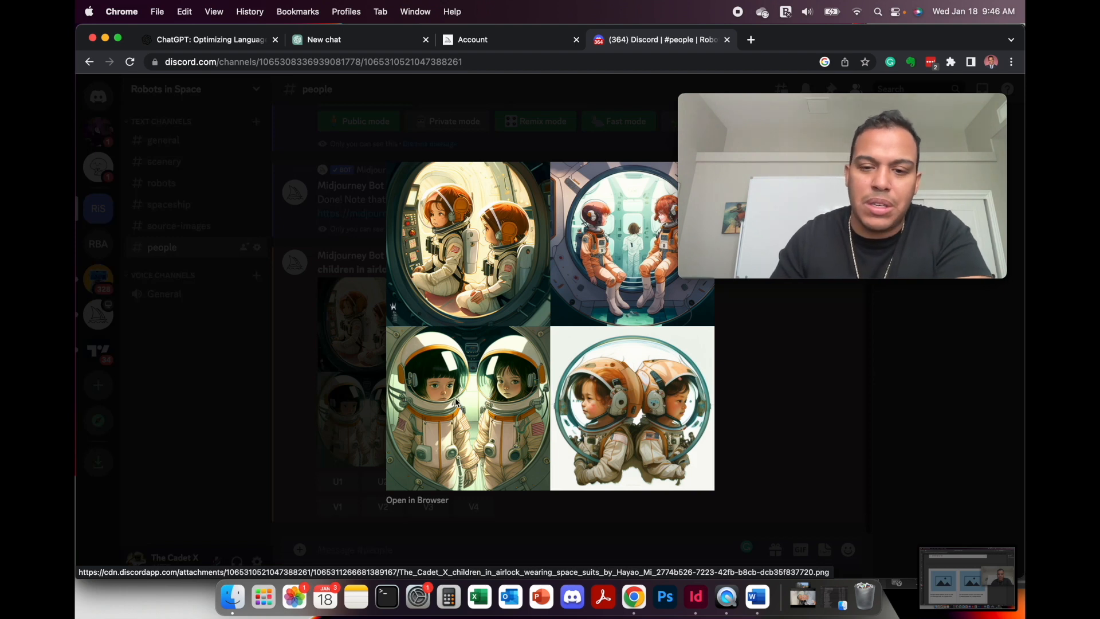
click(748, 385)
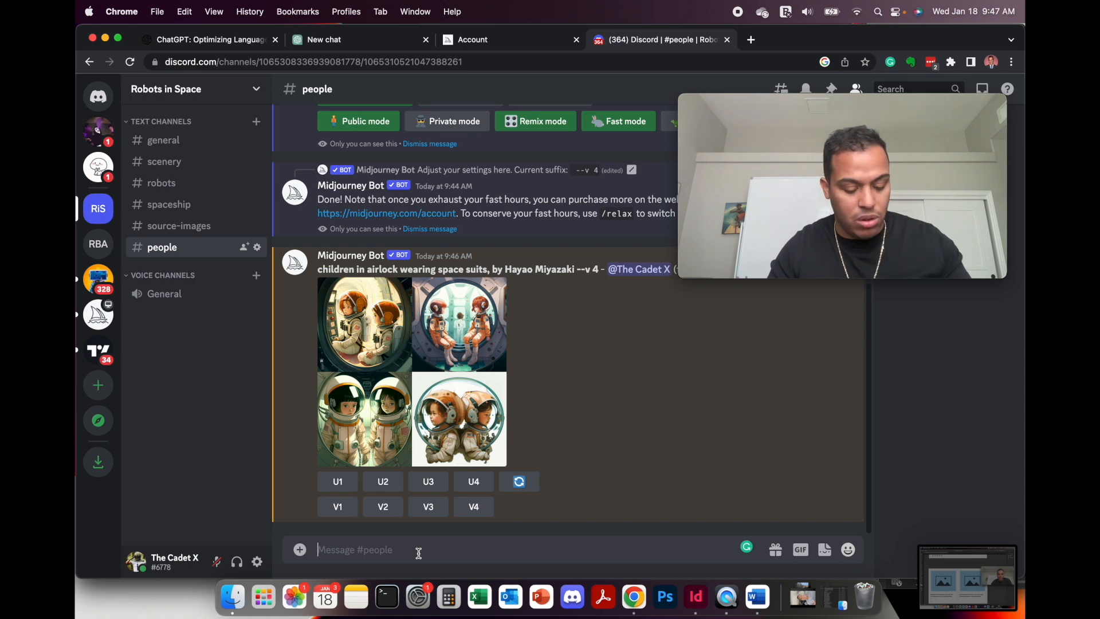
Start a new /imagine prompt with the text "children in airlock wearing space suits, by Hayao Miyazaki" copied from the previous result.
drag(320, 268, 578, 272)
key(super+c)
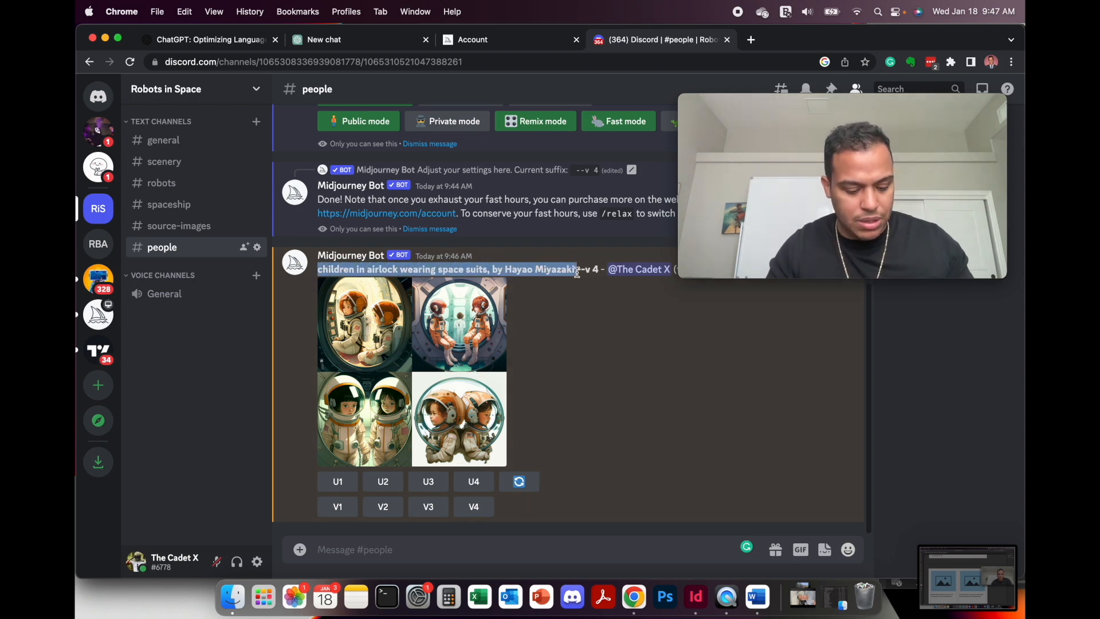
click(467, 547)
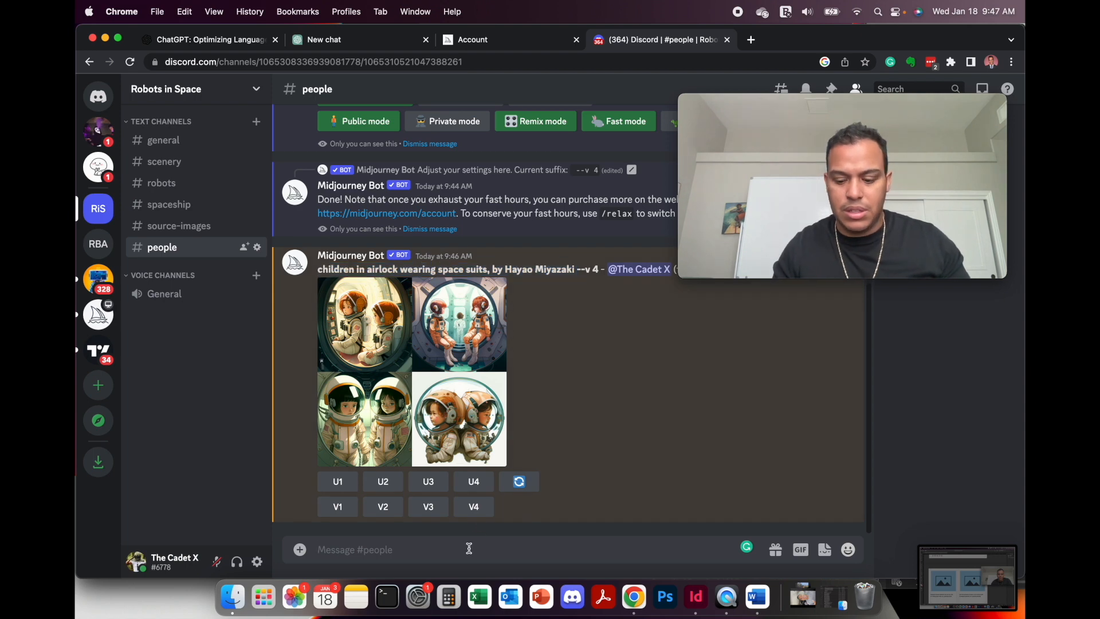
text(/imagine prompt)
key(super+v)
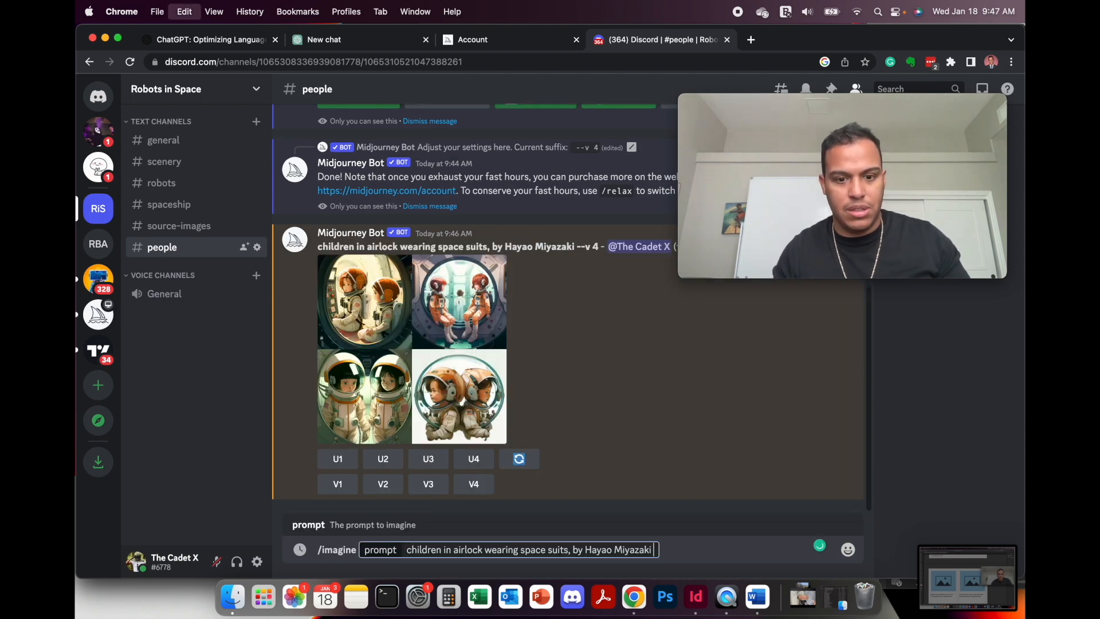
Revise the new prompt to read "children floating anti-gravity, airlock, wearing space suits, by Hayao Miyazaki".
key(Left)
key(Left)
key(Left)
key(Left)
key(Left)
key(Left)
key(Left)
key(Left)
key(Left)
key(Left)
key(Left)
key(Left)
key(Left)
key(Left)
key(Left)
key(Left)
key(Left)
key(Left)
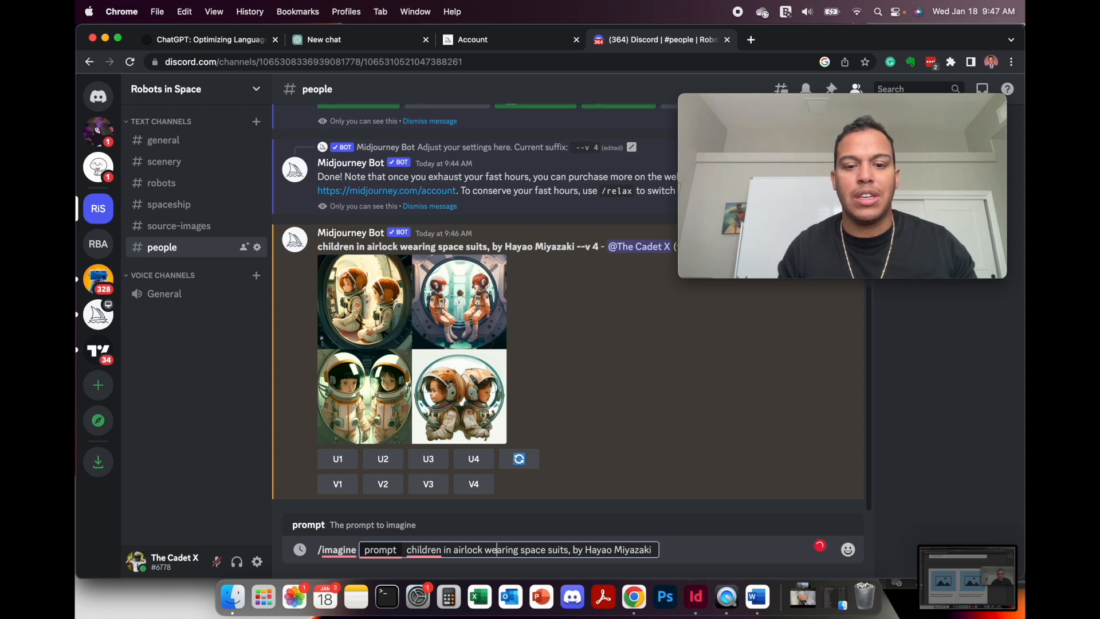
key(Left)
key(Left)
key(Left)
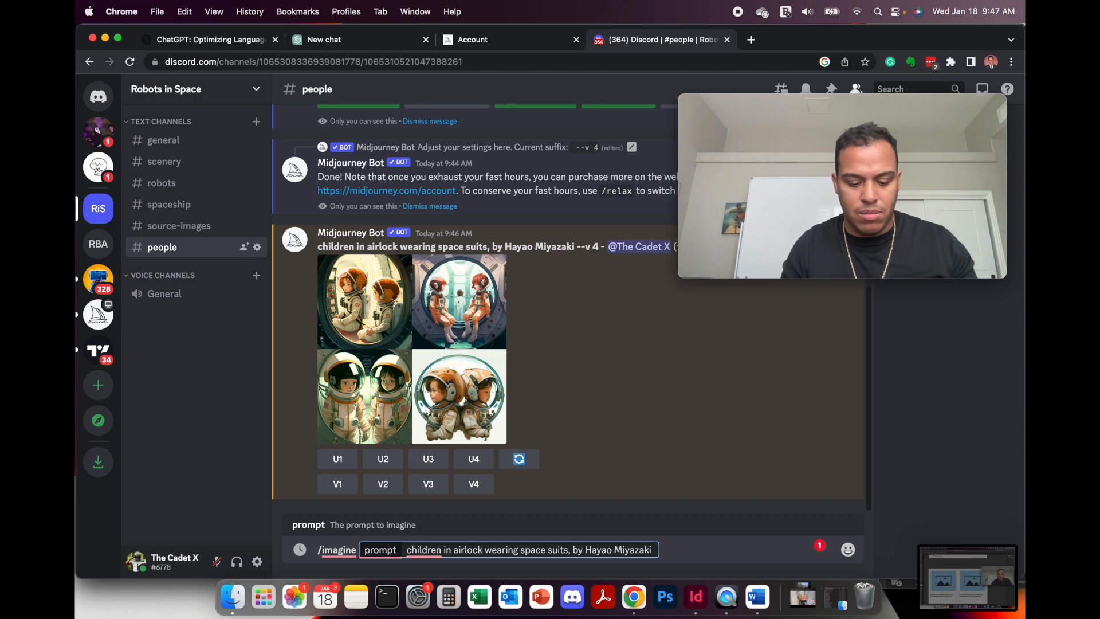
key(Left)
key(Left)
key(Left)
key(Left)
key(Left)
key(Left)
text(floating )
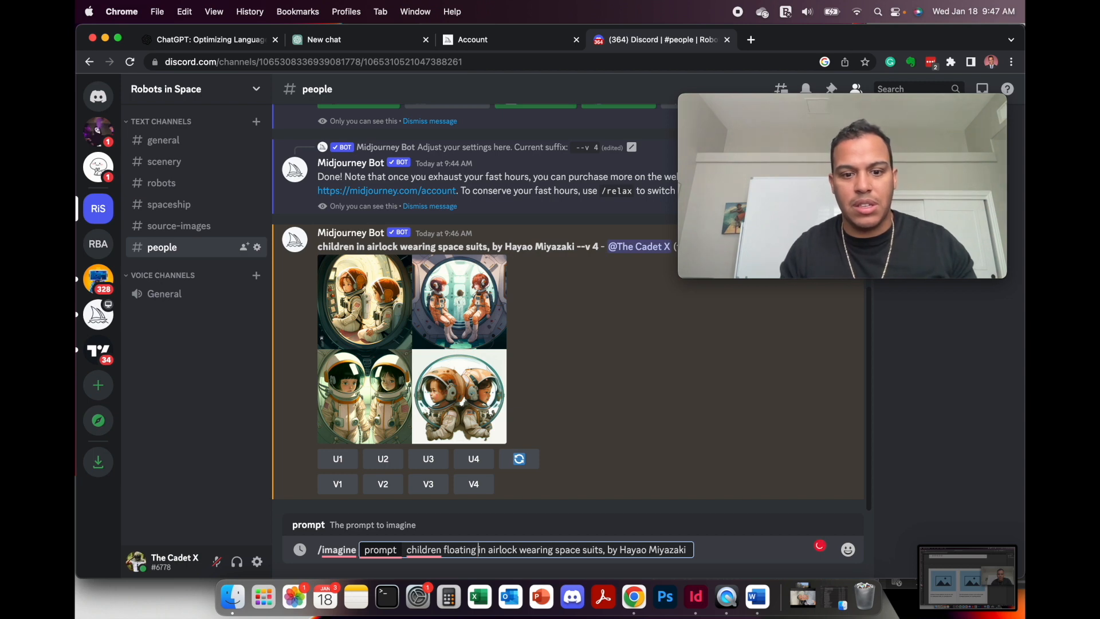
text(anti-gravity,)
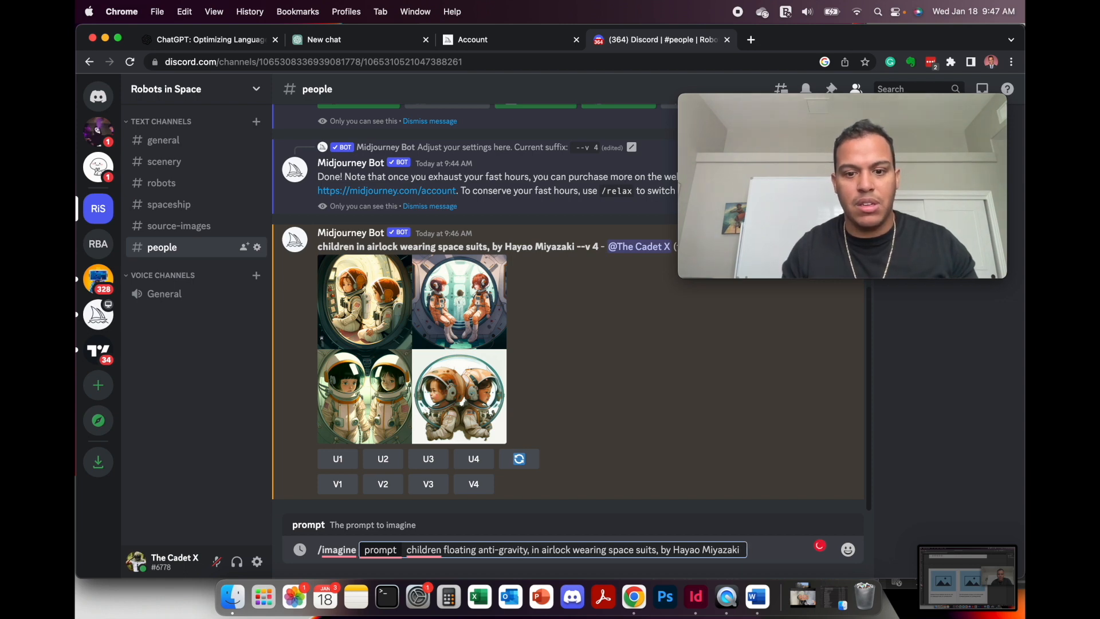
key(Delete)
key(Delete)
key(Delete)
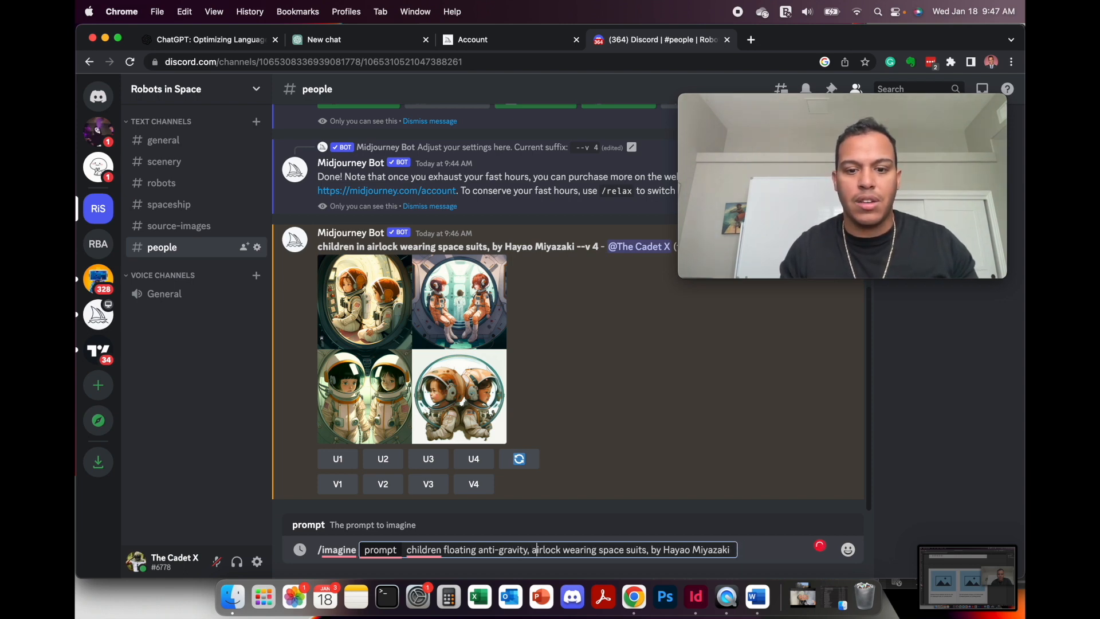
text(,)
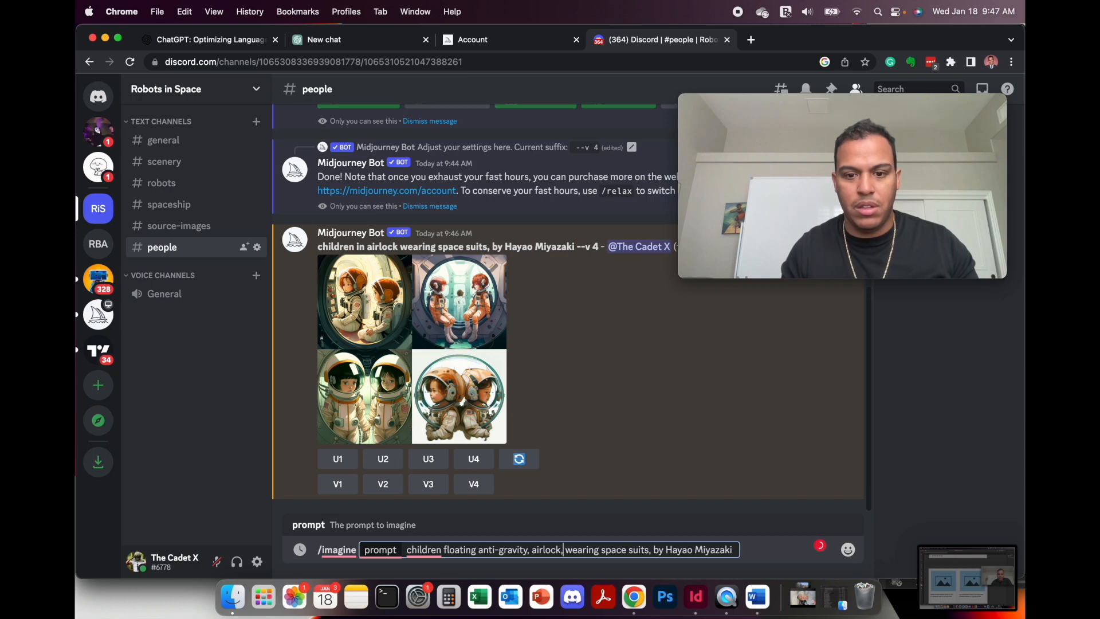
Add "futuristic, anime, bright colors," between "wearing space suits," and "by Hayao Miyazaki" in the /imagine prompt.
click(578, 549)
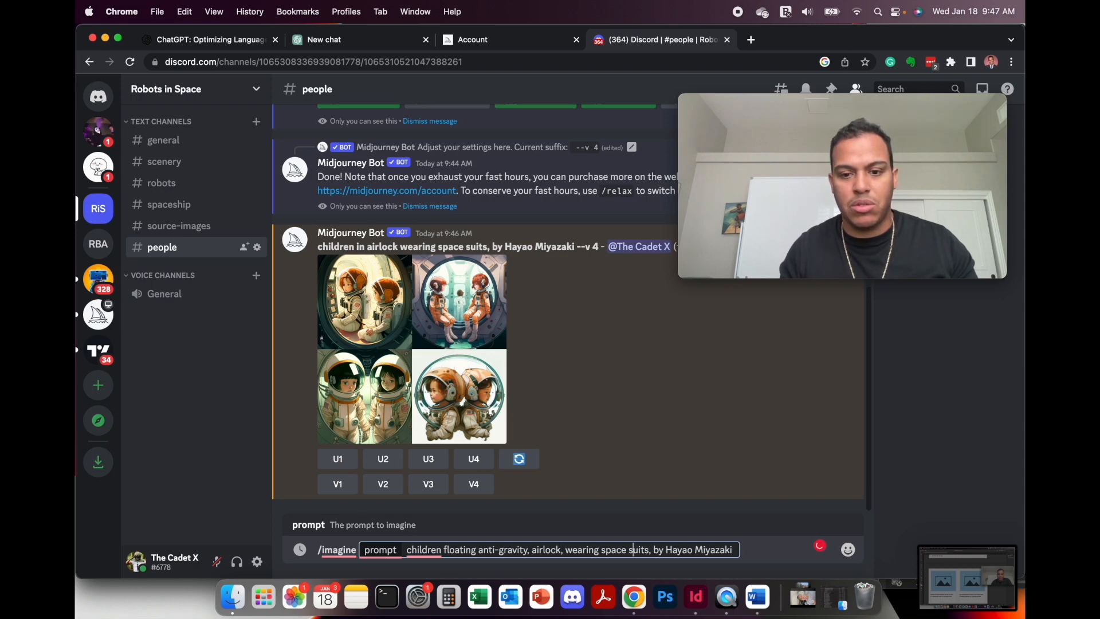
text(,)
click(653, 550)
text(futuristi)
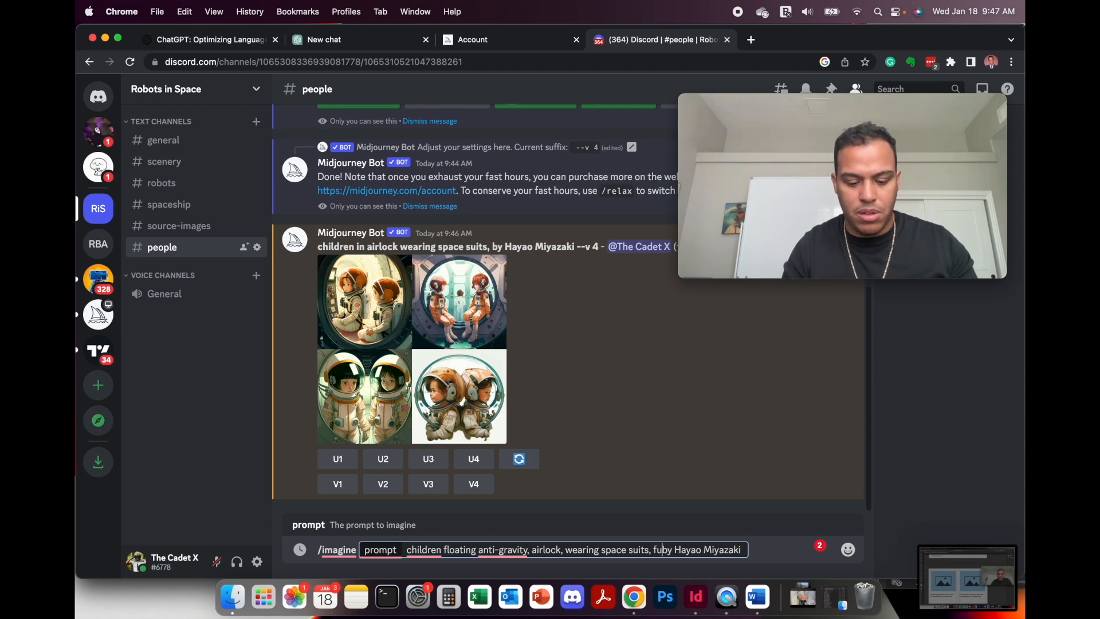
text(c, )
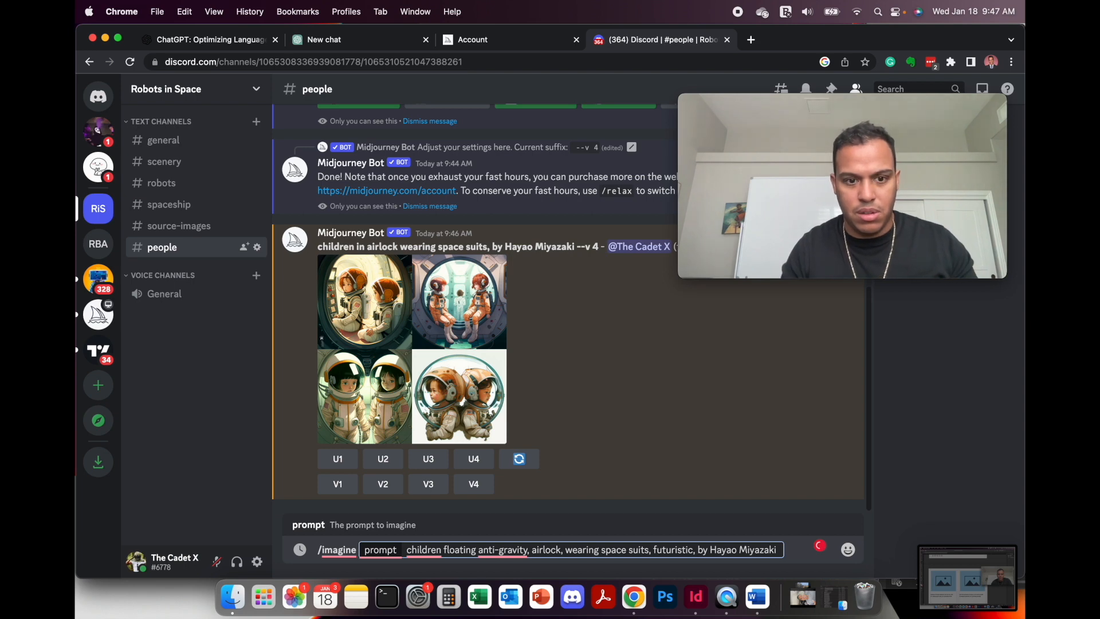
text(anime, )
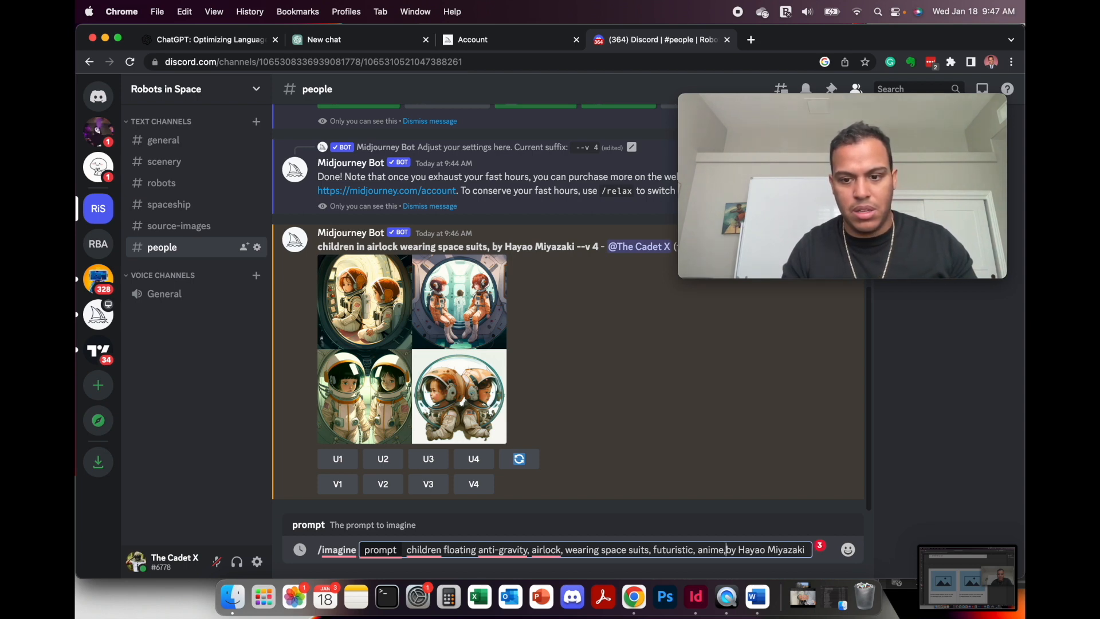
text(bright colors)
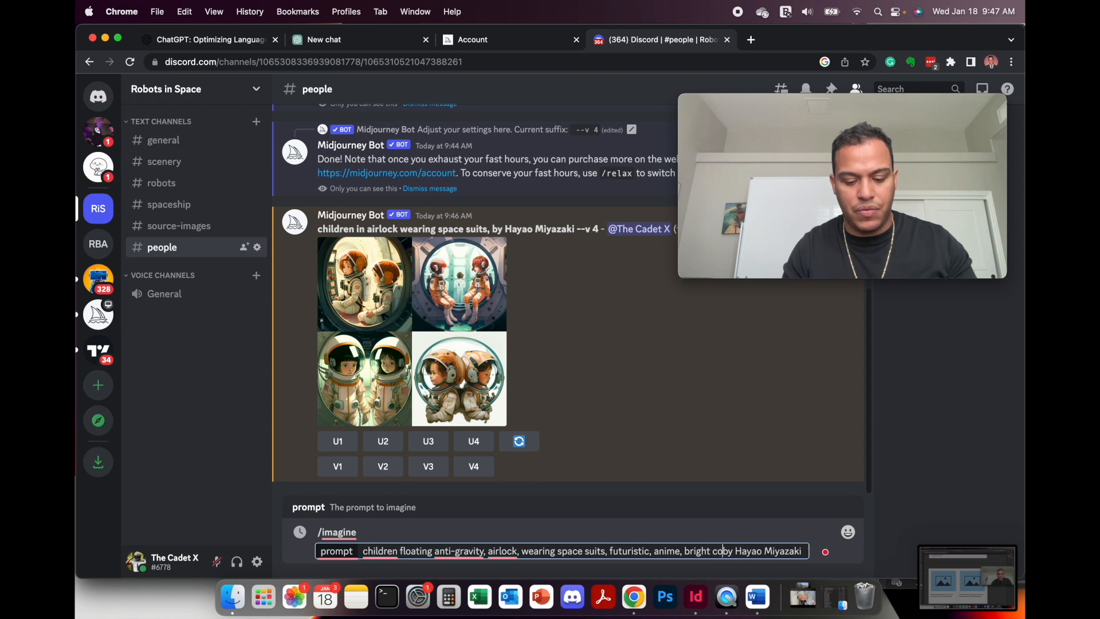
text(,)
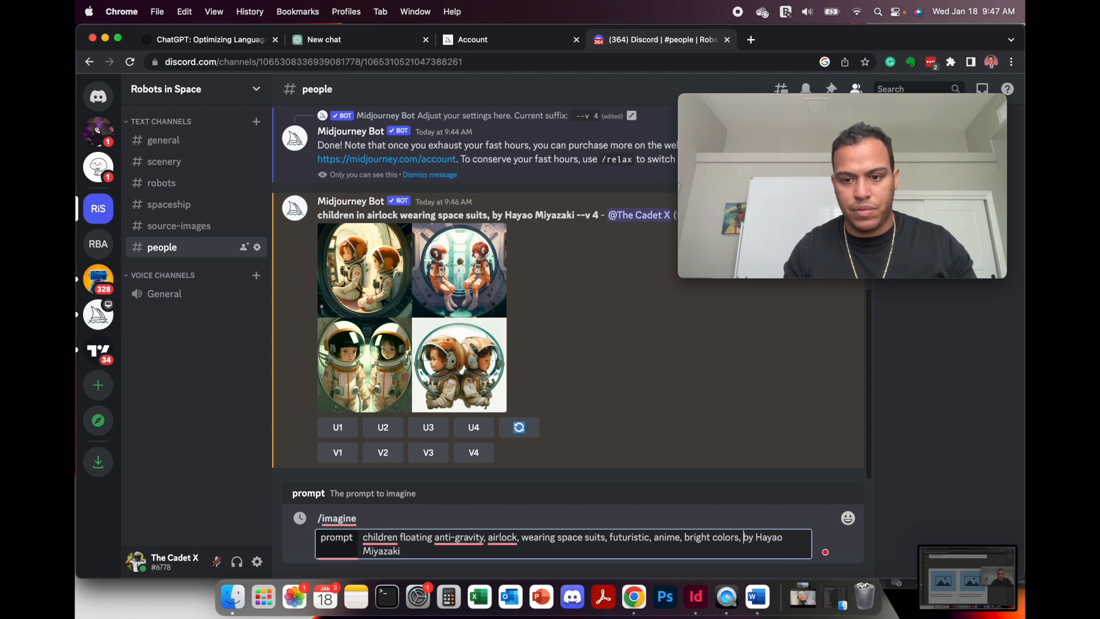
Insert "award-winning" before "anime" in the prompt.
key(Left)
key(Left)
key(Left)
key(Left)
key(Left)
text(award-w)
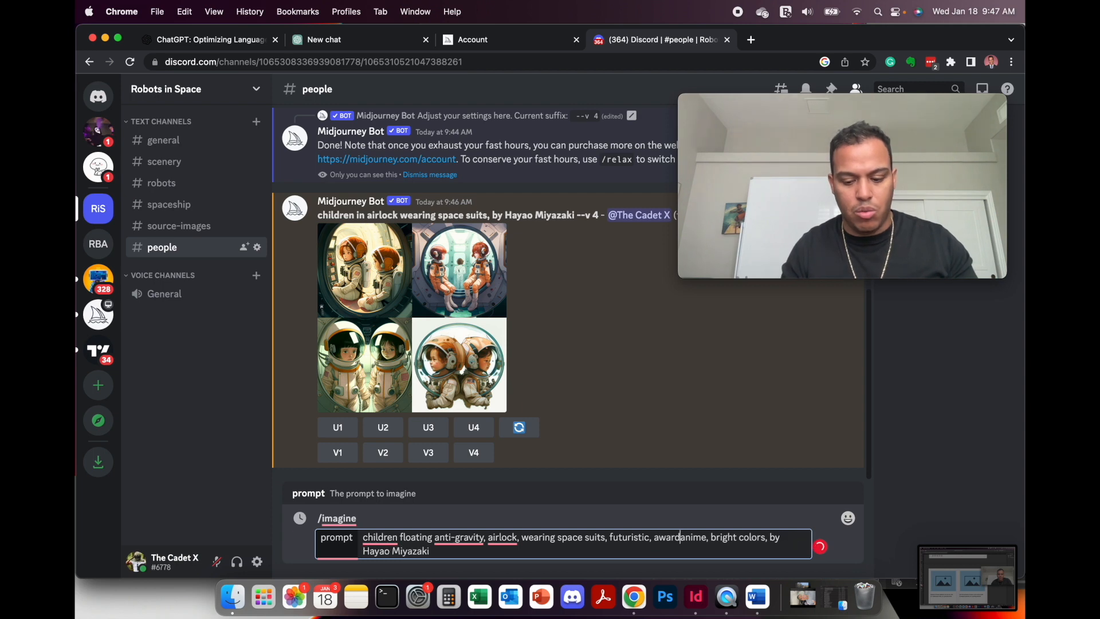
text(inning)
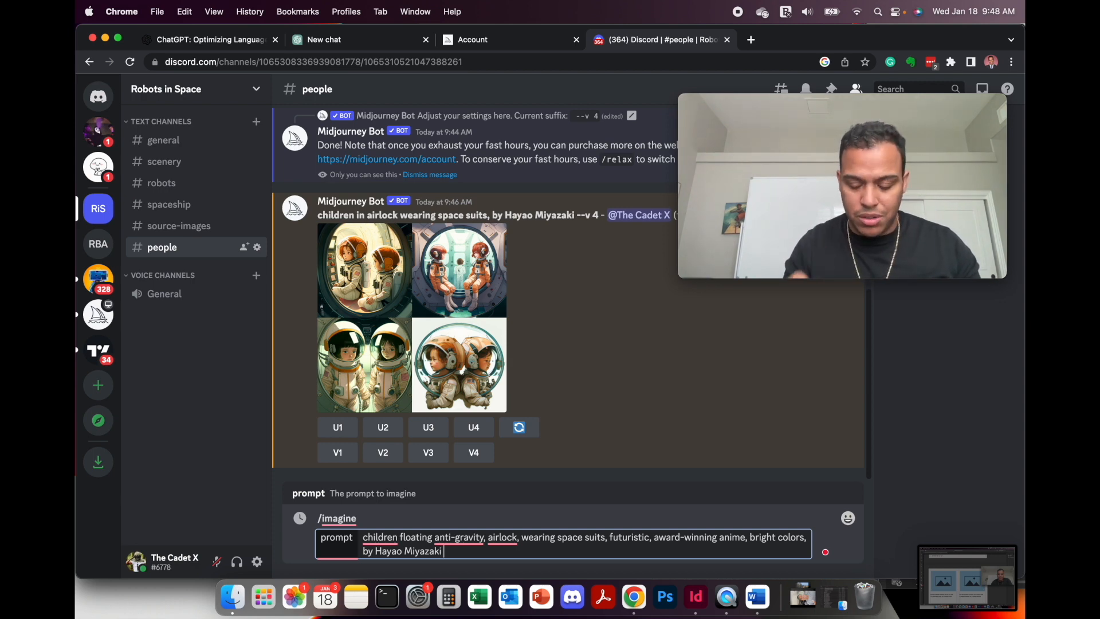
Append the aspect ratio parameter "--ar 3:2" to the end of the prompt.
text(--)
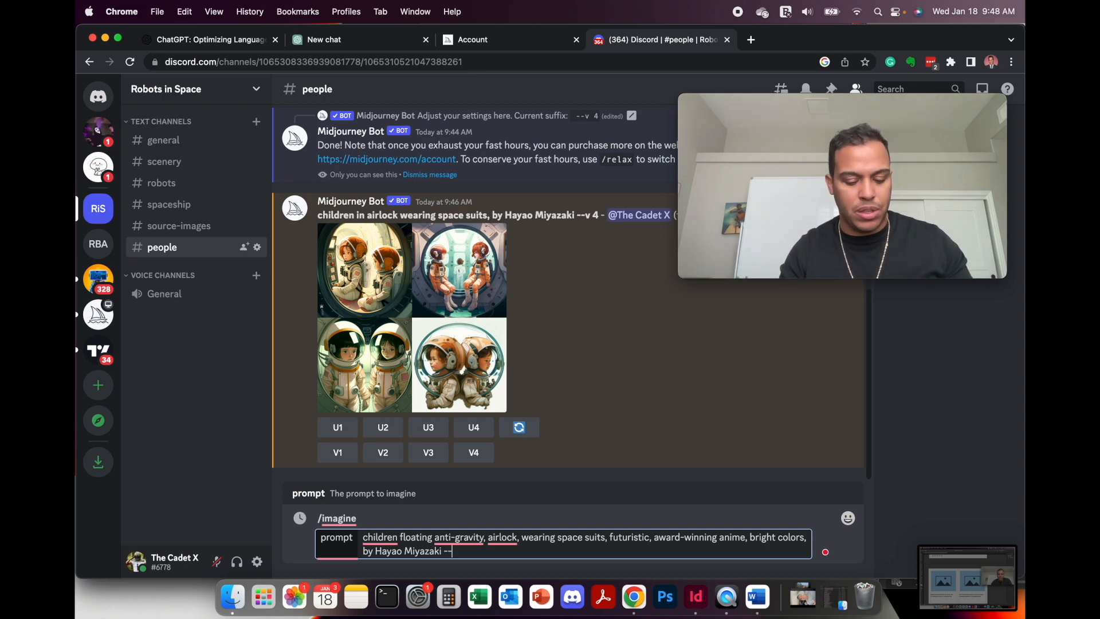
text(ar)
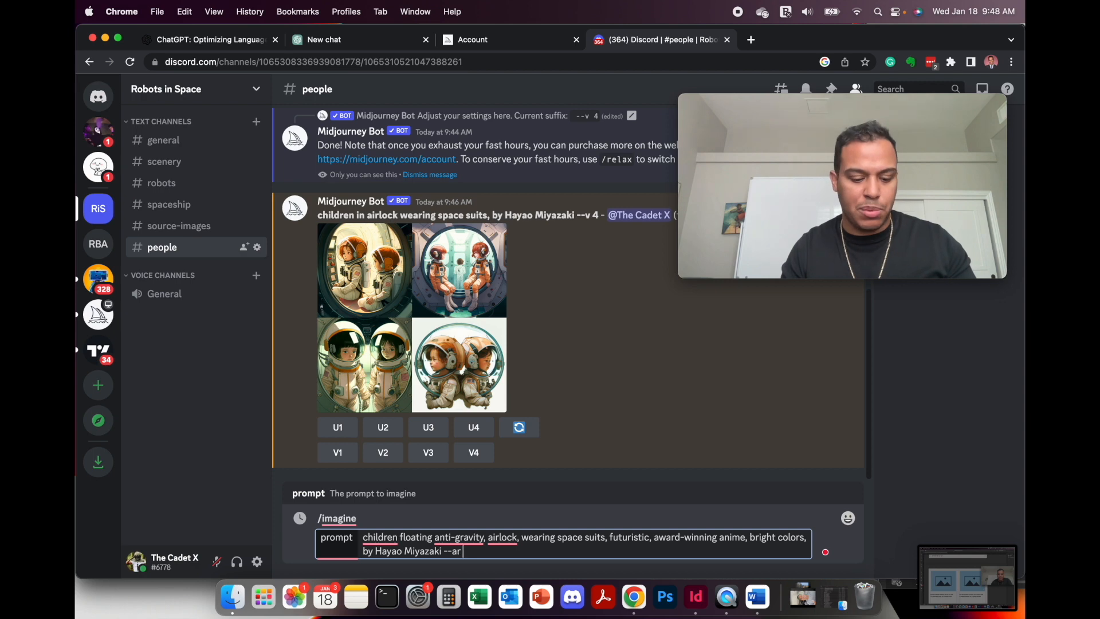
text( 3:2)
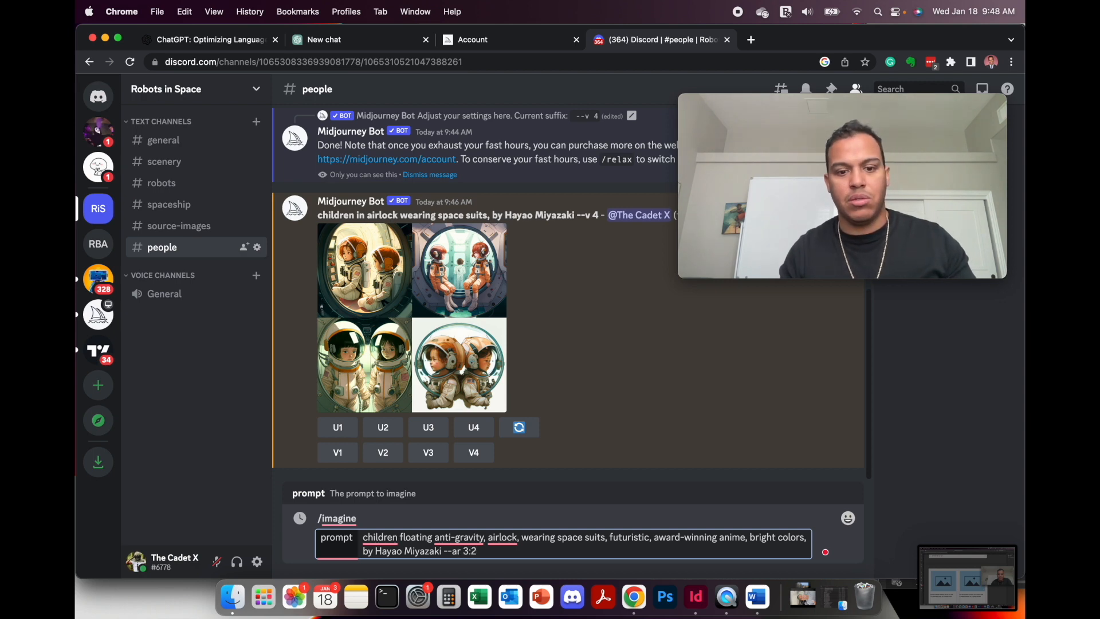
text(a)
key(BackSpace)
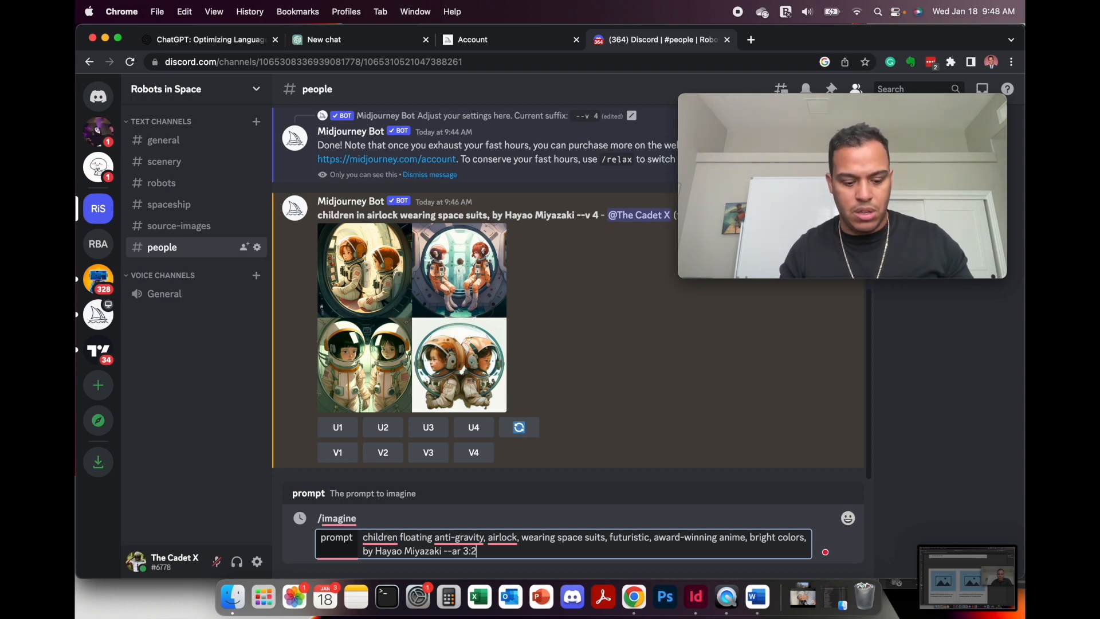
Copy the complete /imagine command with its prompt text and submit it in the people channel.
key(super+a)
key(super+c)
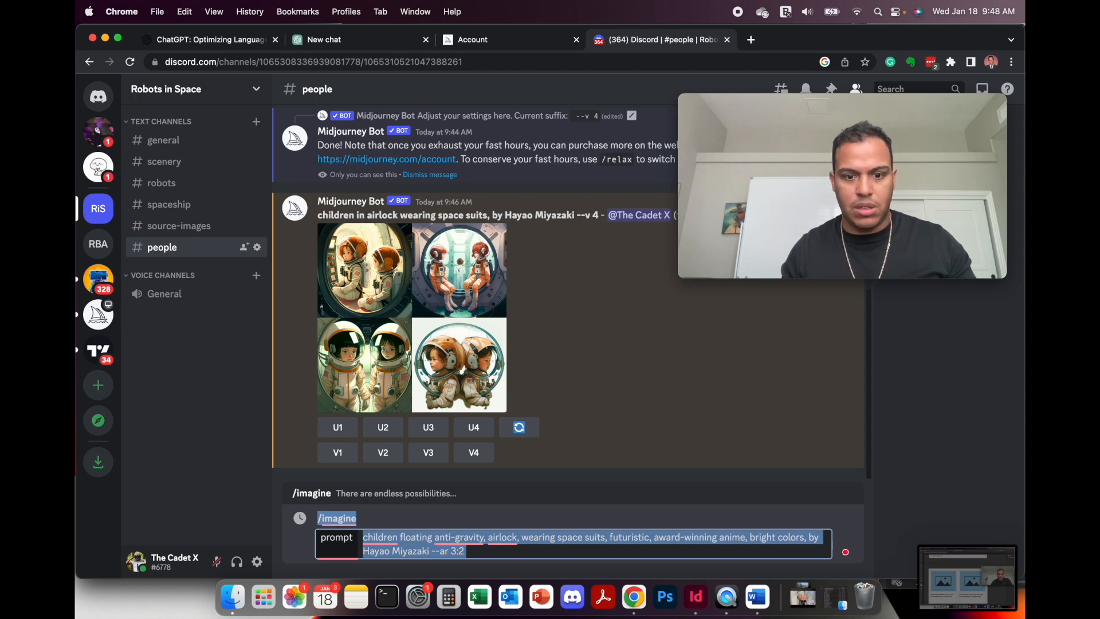
click(527, 552)
key(Return)
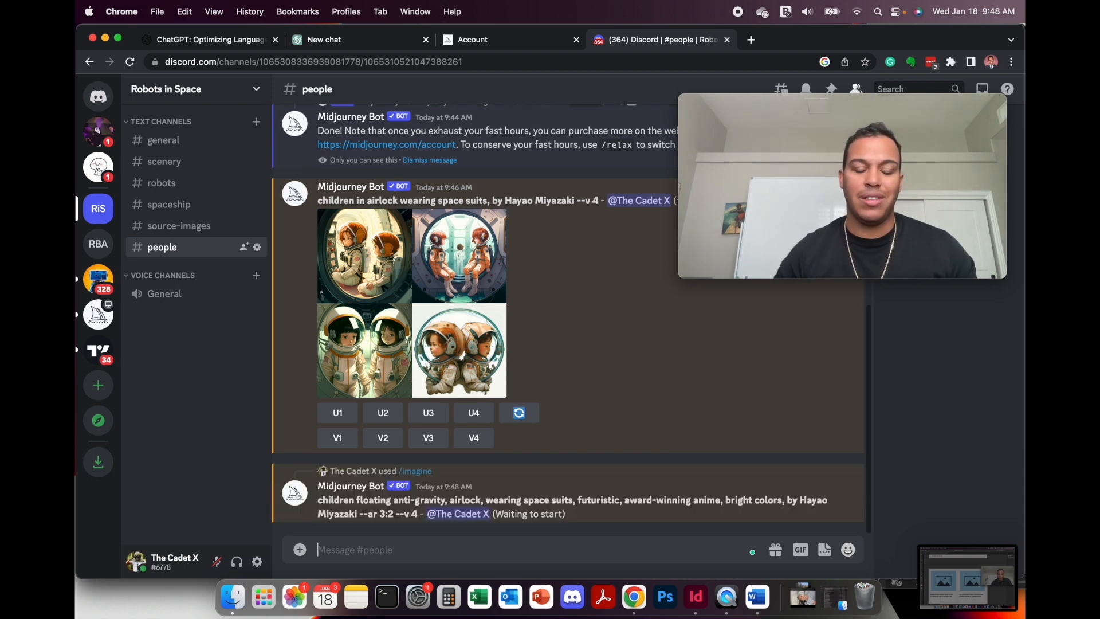
Start a new /imagine command with the copied prompt, append "--niji" and submit it.
text(/)
key(Return)
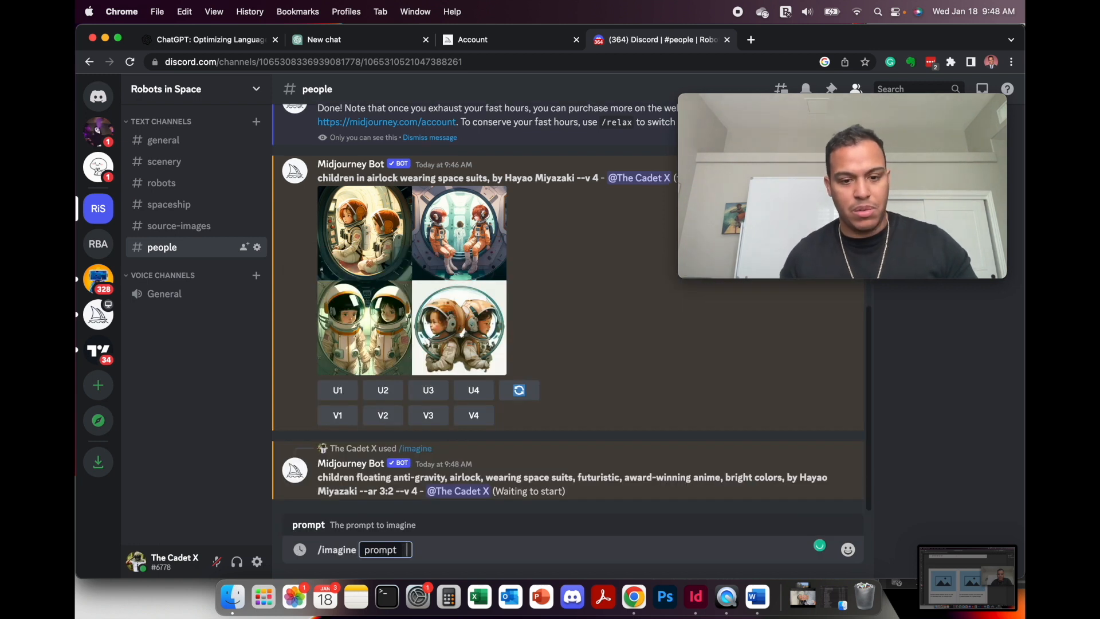
key(super+v)
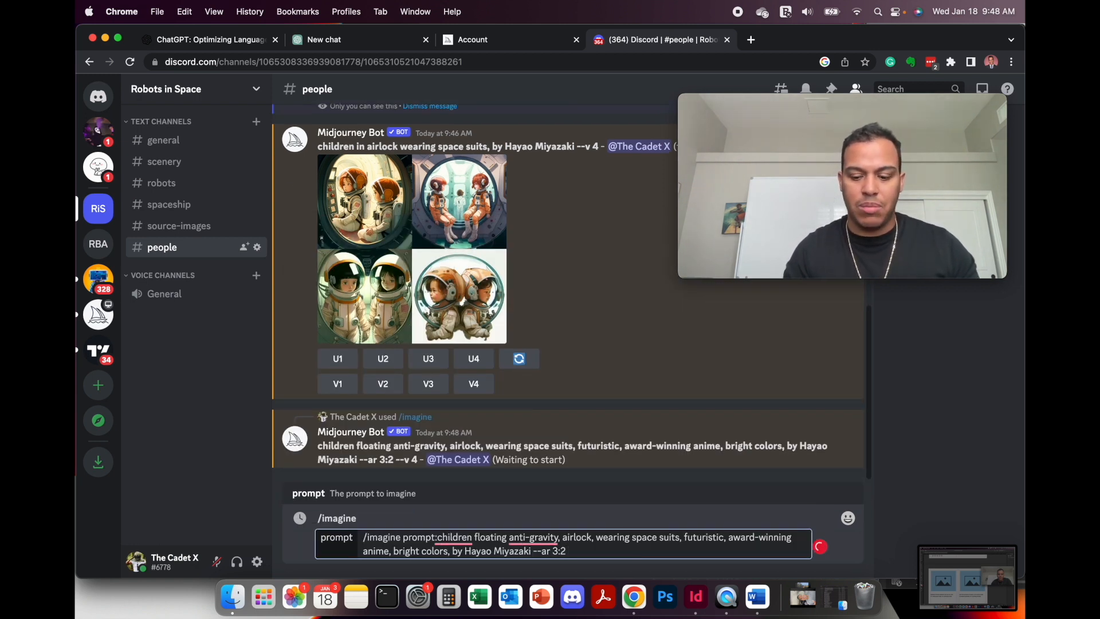
text(niji)
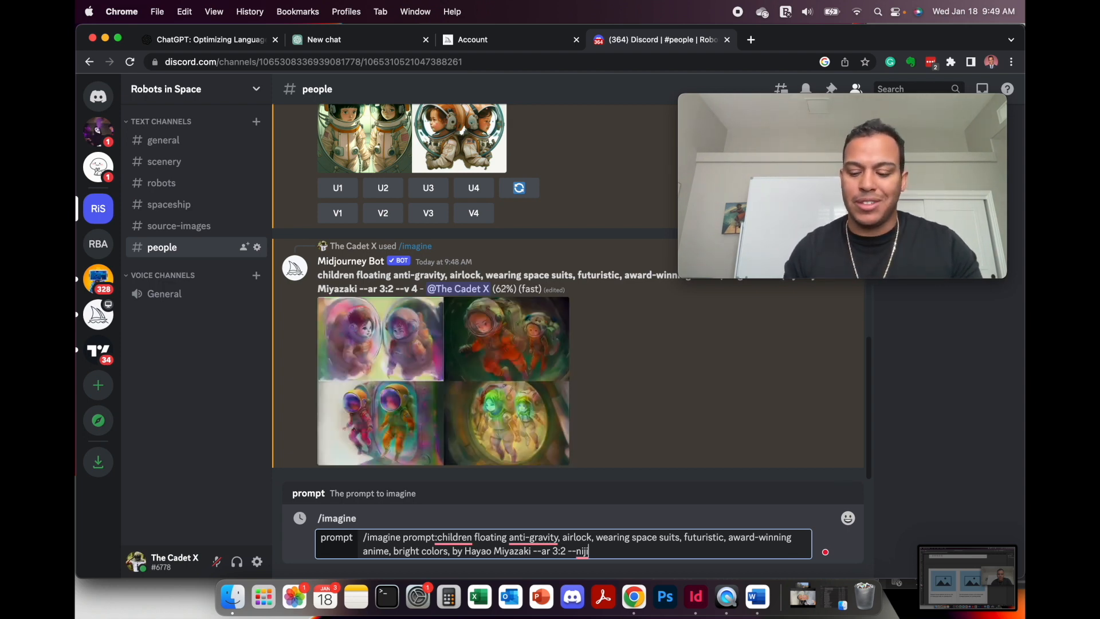
key(Return)
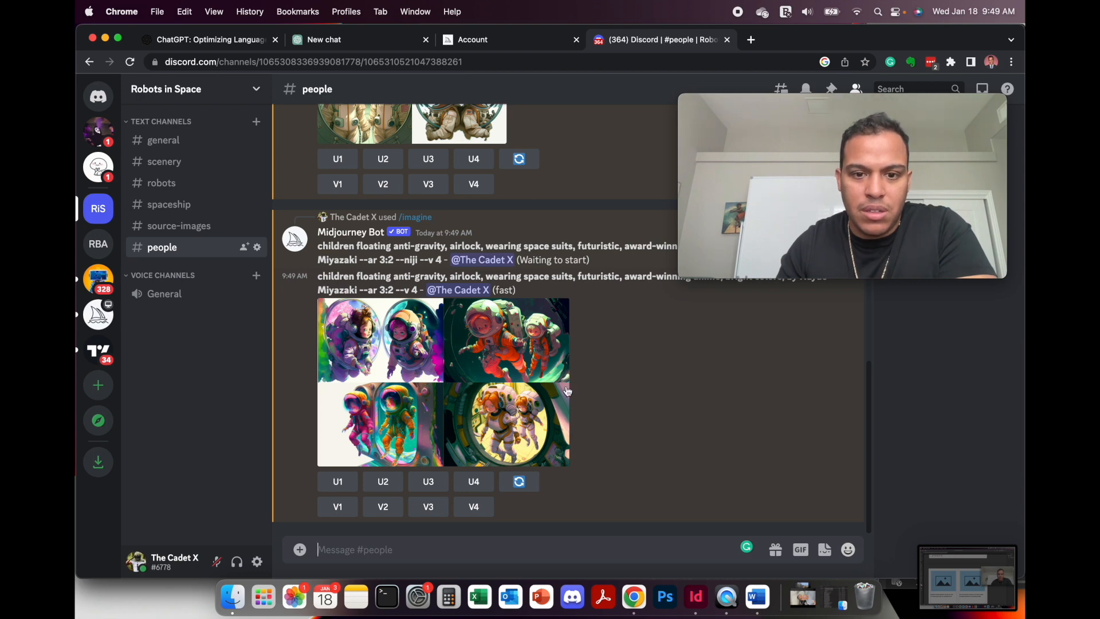
View the version 4 image grid and the niji image grid enlarged, moving the webcam window off the picture.
click(518, 377)
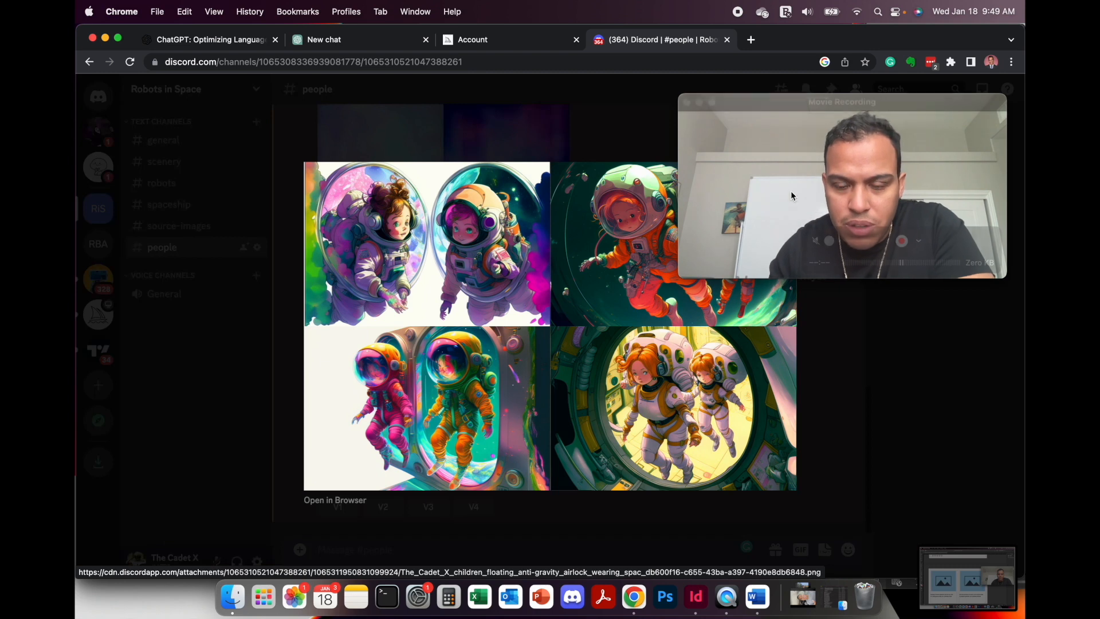
drag(793, 112, 831, 403)
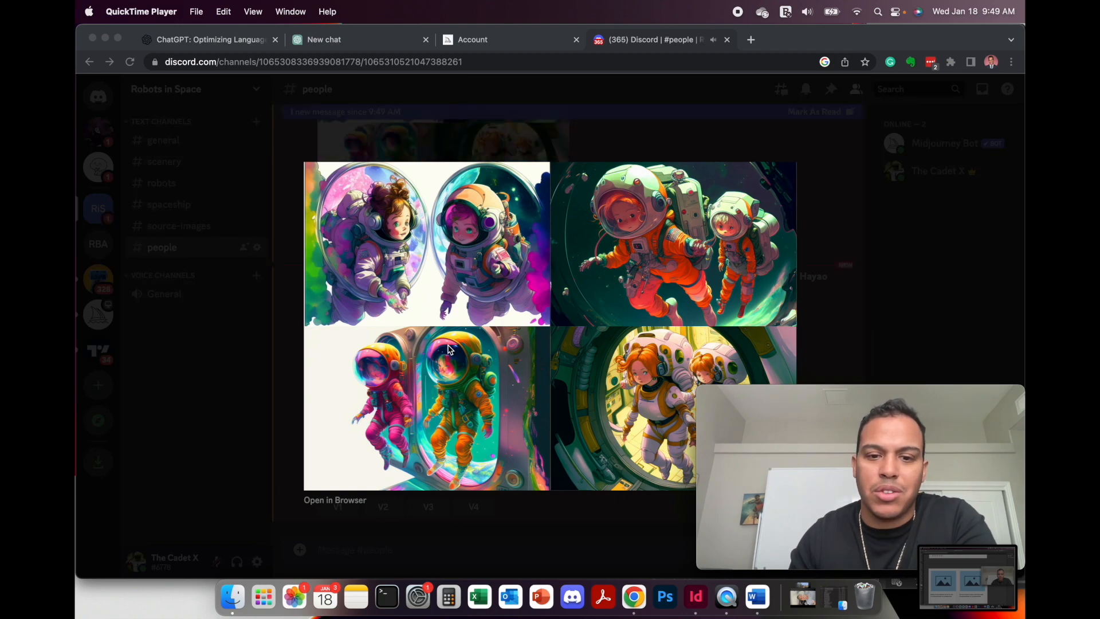
click(884, 293)
click(867, 270)
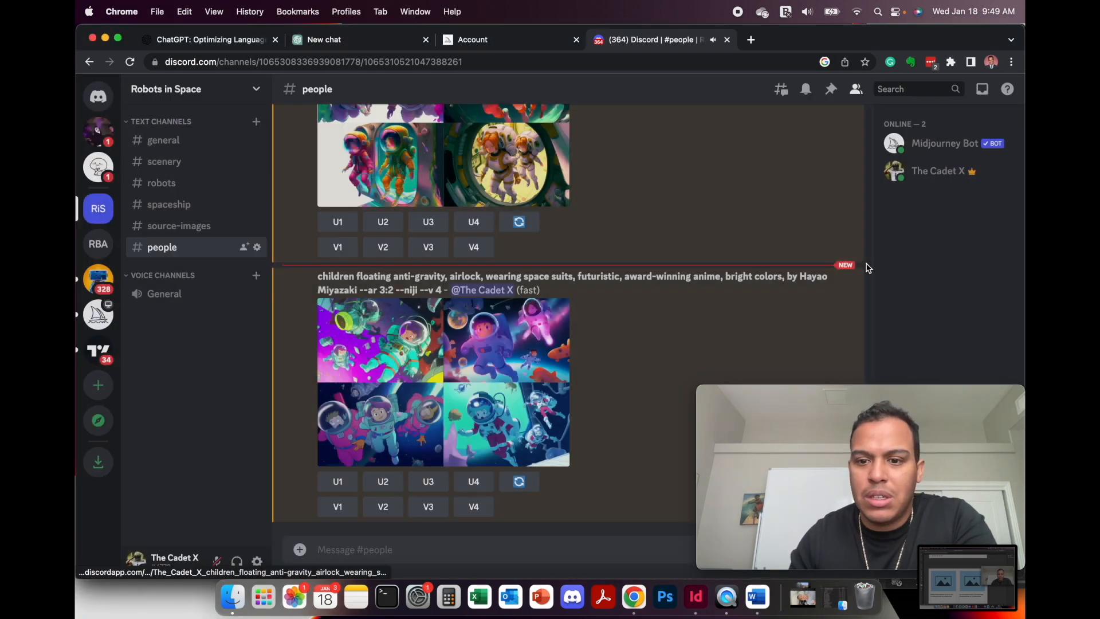
click(459, 384)
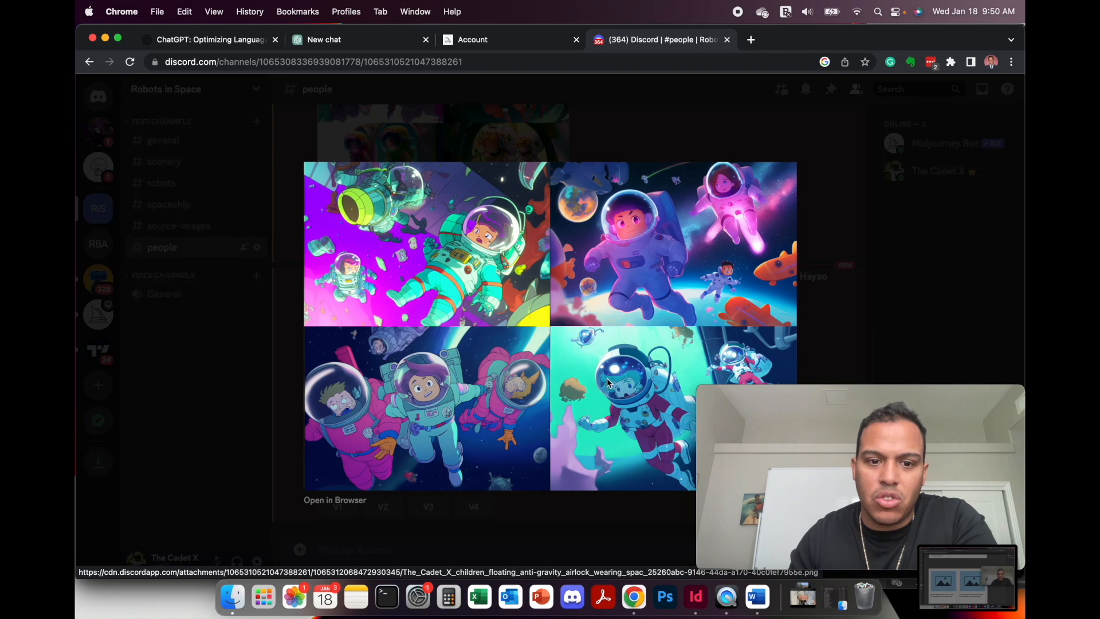
click(832, 302)
Start a new /imagine prompt with the text up to "--ar 3:2" copied from the result generated without niji.
scroll(615, 309, up, 4)
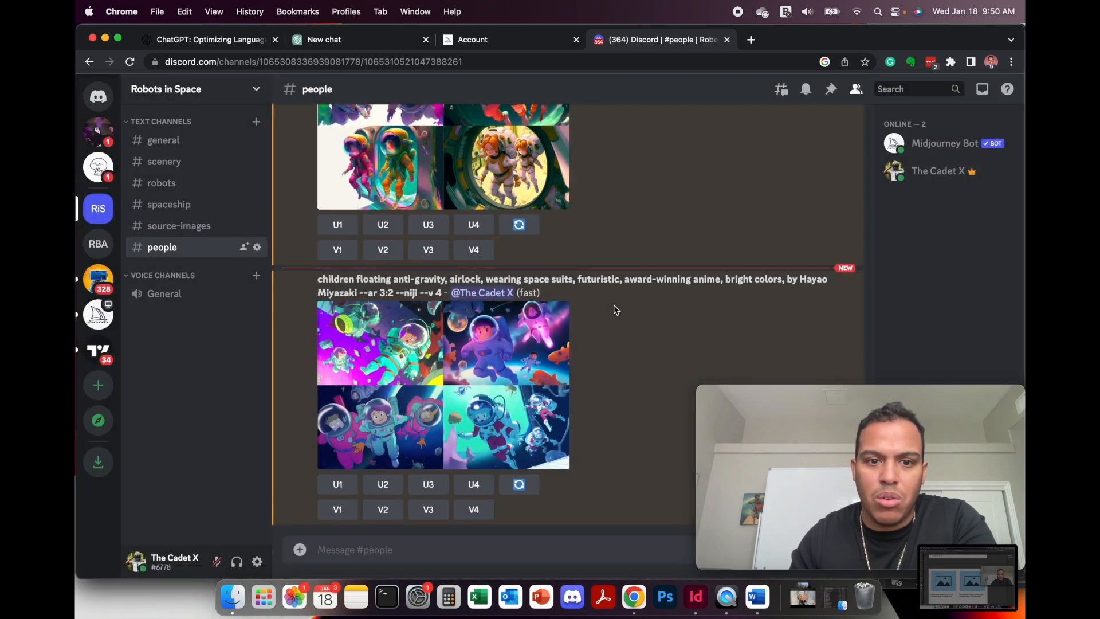
scroll(615, 310, up, 3)
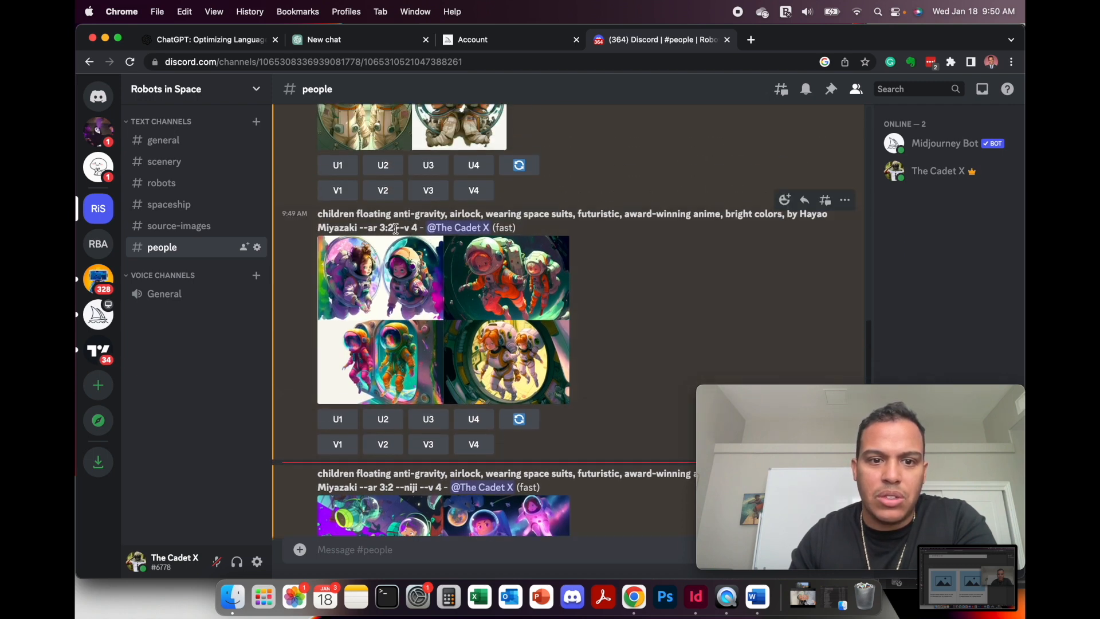
drag(396, 228, 320, 217)
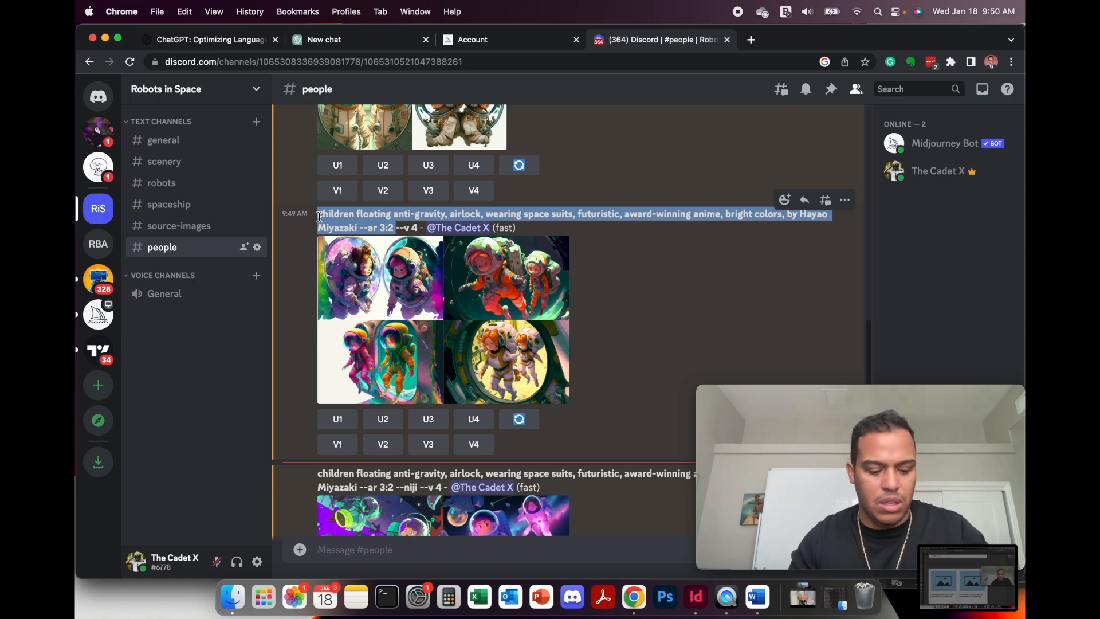
scroll(458, 344, down, 3)
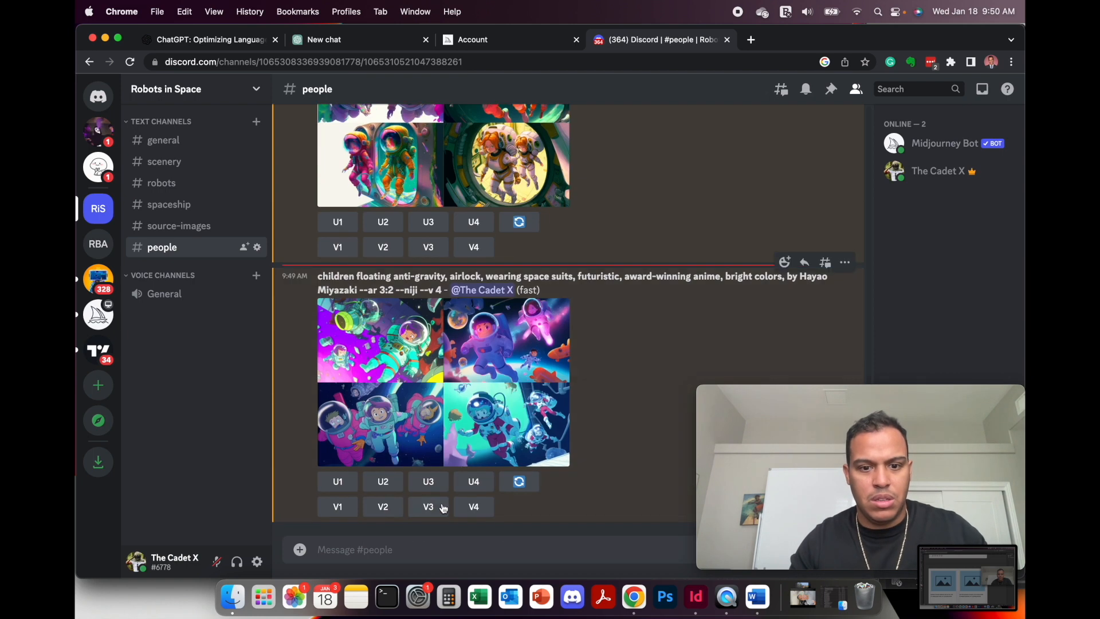
click(425, 554)
text(/)
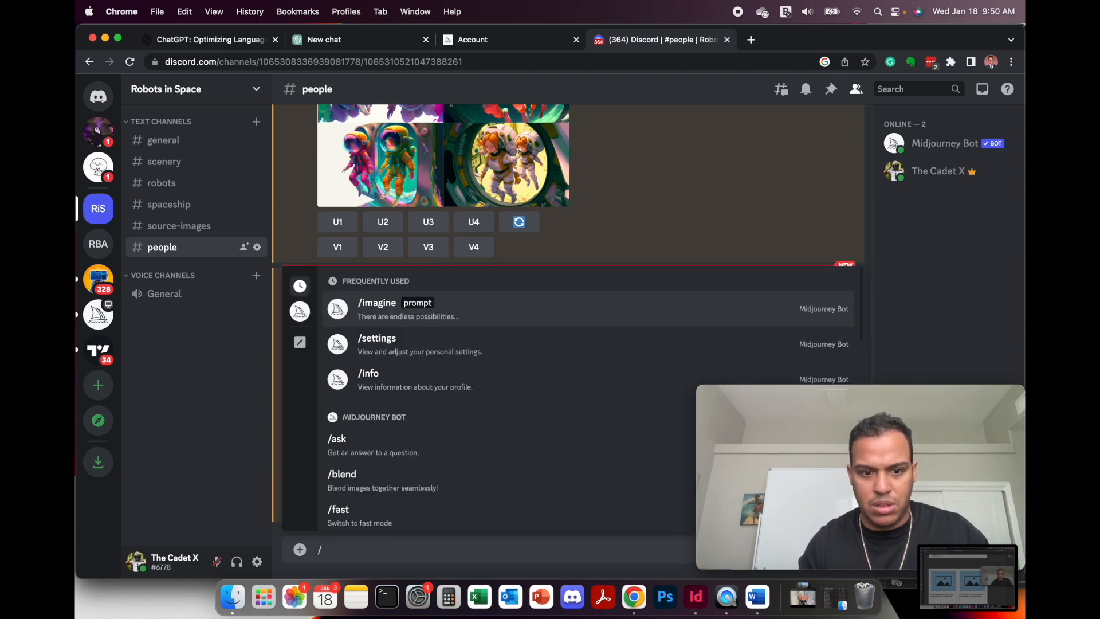
key(Return)
key(super+v)
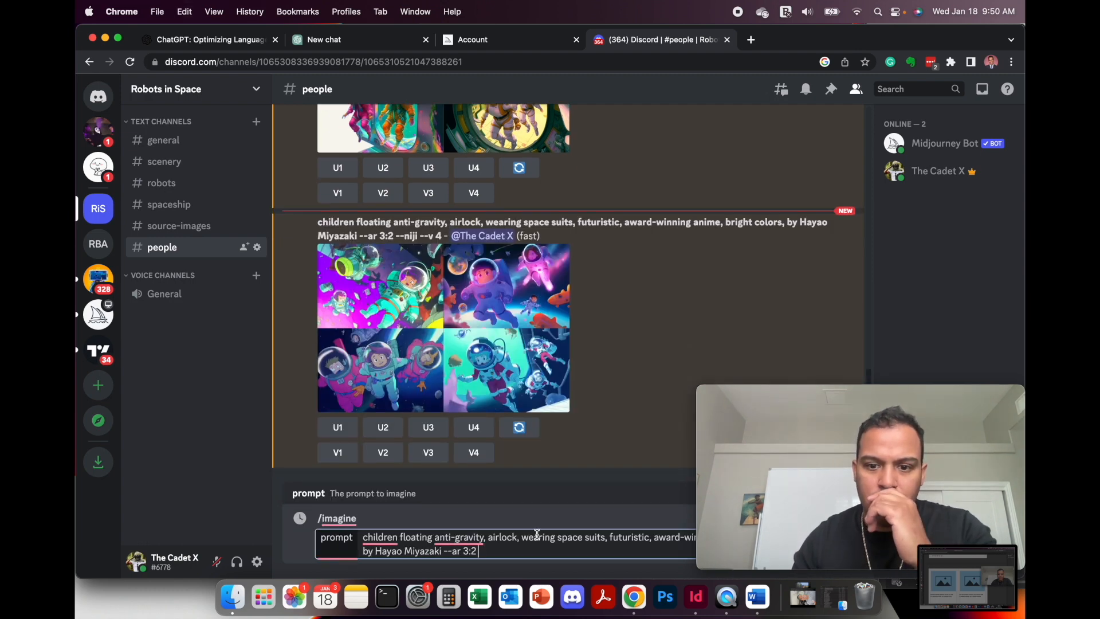
Insert "wearing spacesuits::3," before "airlock" in the prompt and remove the surplus spaces, moving the webcam window off the prompt.
drag(810, 387, 811, 290)
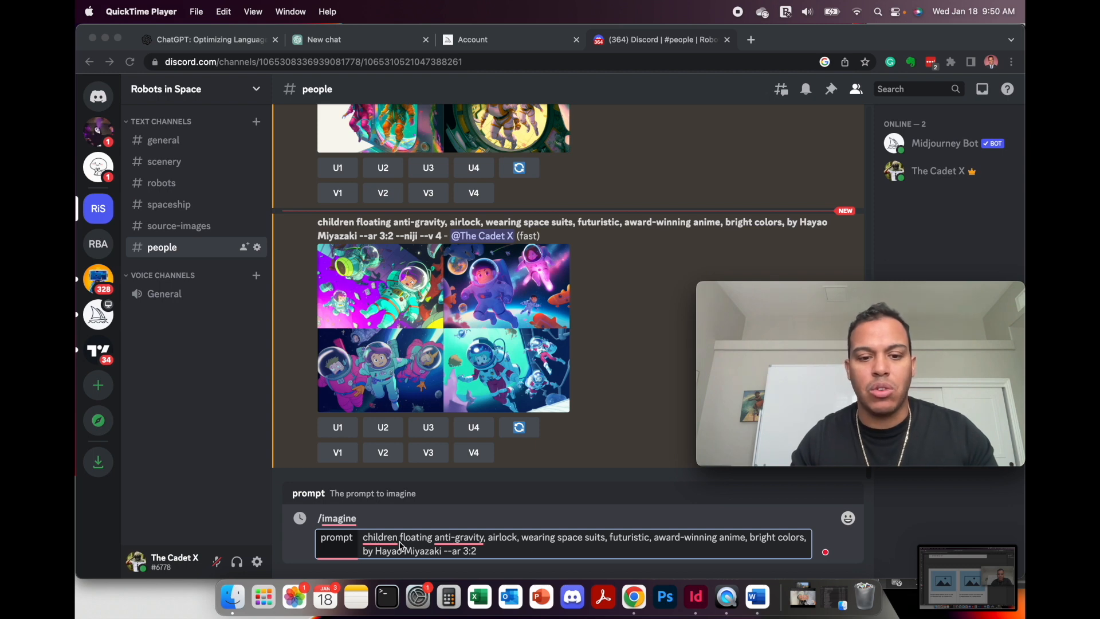
click(495, 545)
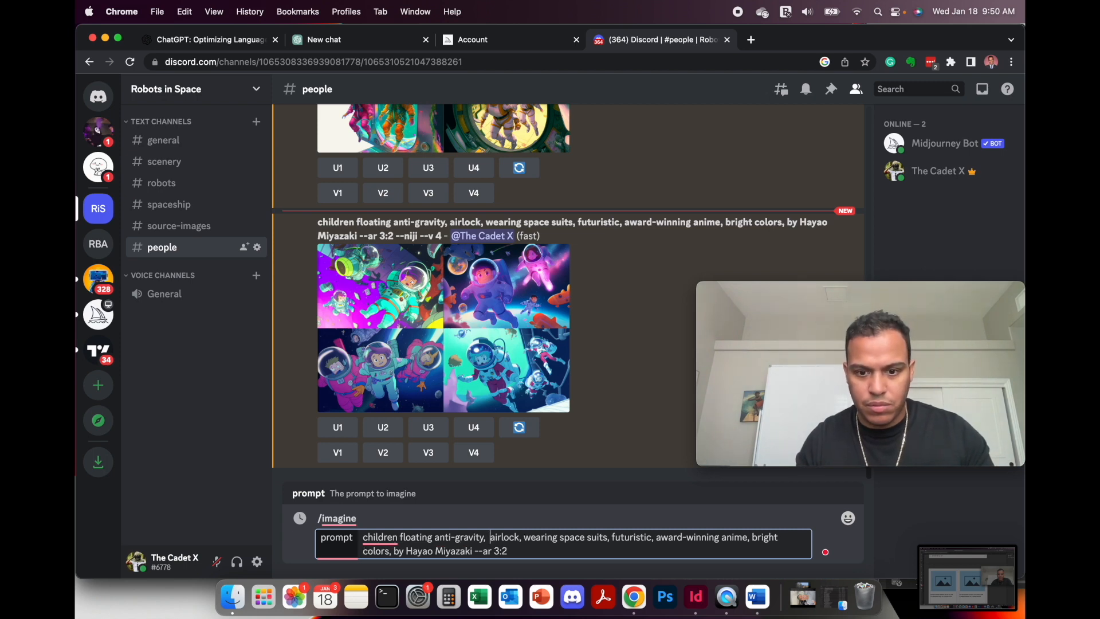
key(Left)
key(Left)
key(Left)
key(Left)
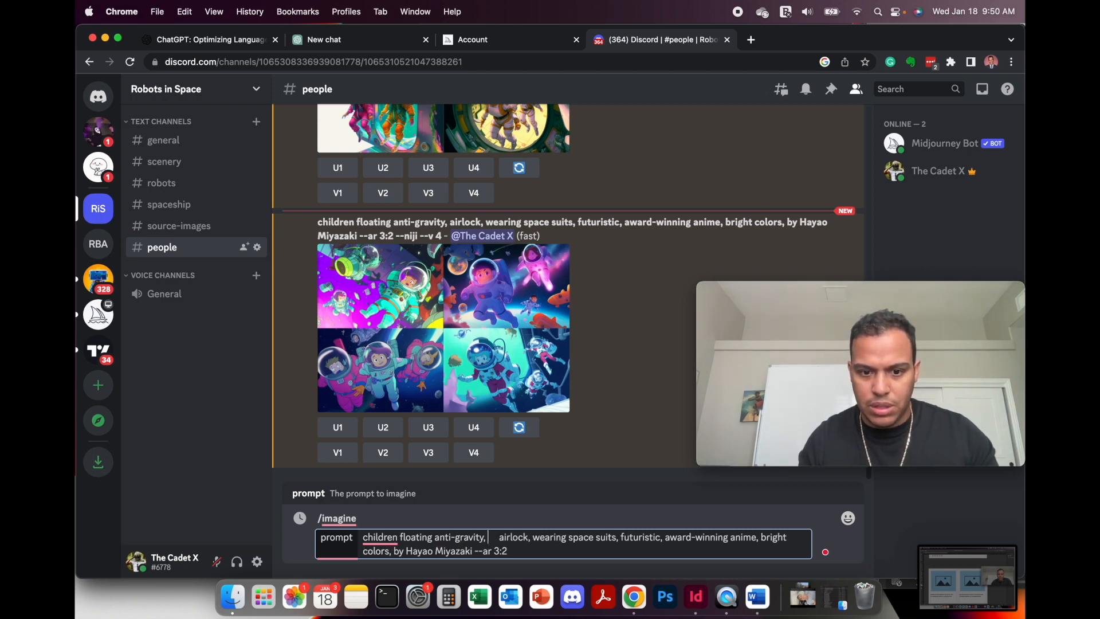
text(wea)
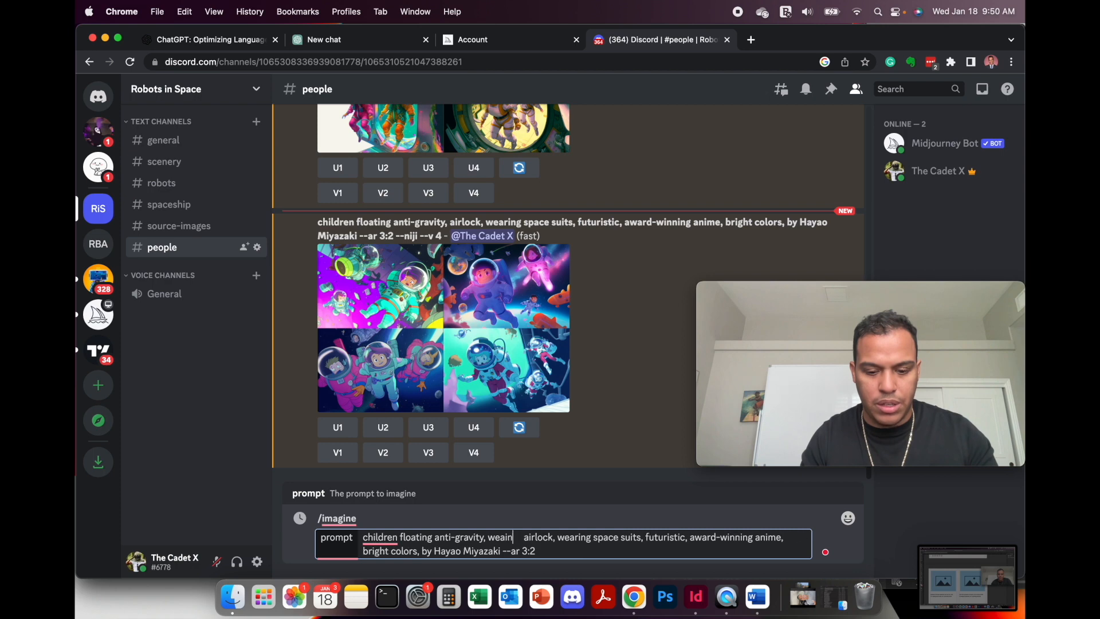
text(ring spacesu)
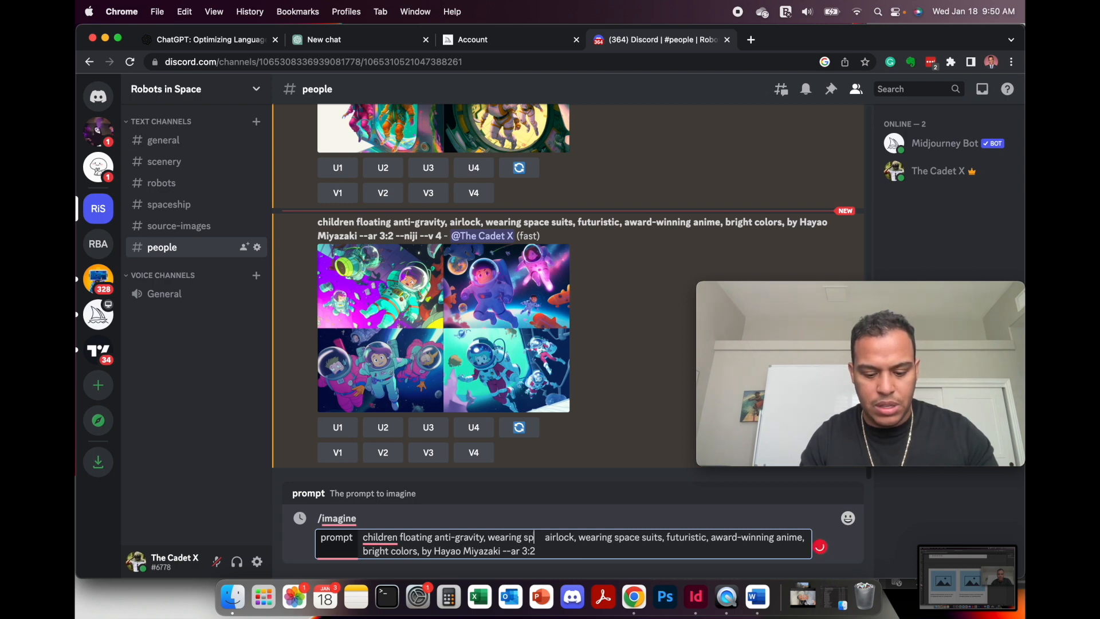
text(its)
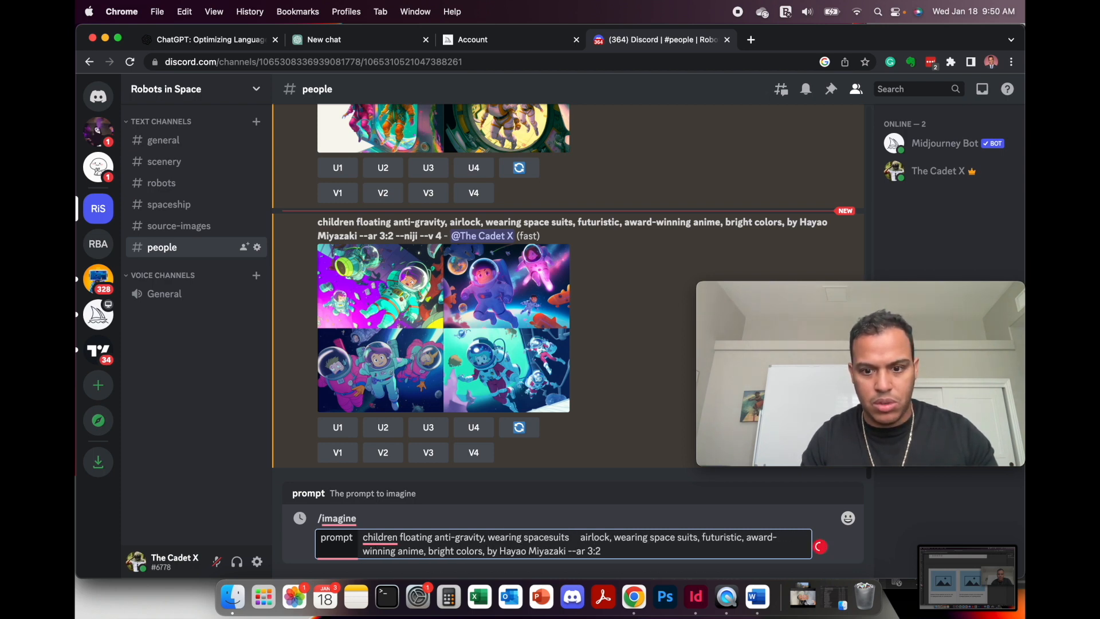
text(::)
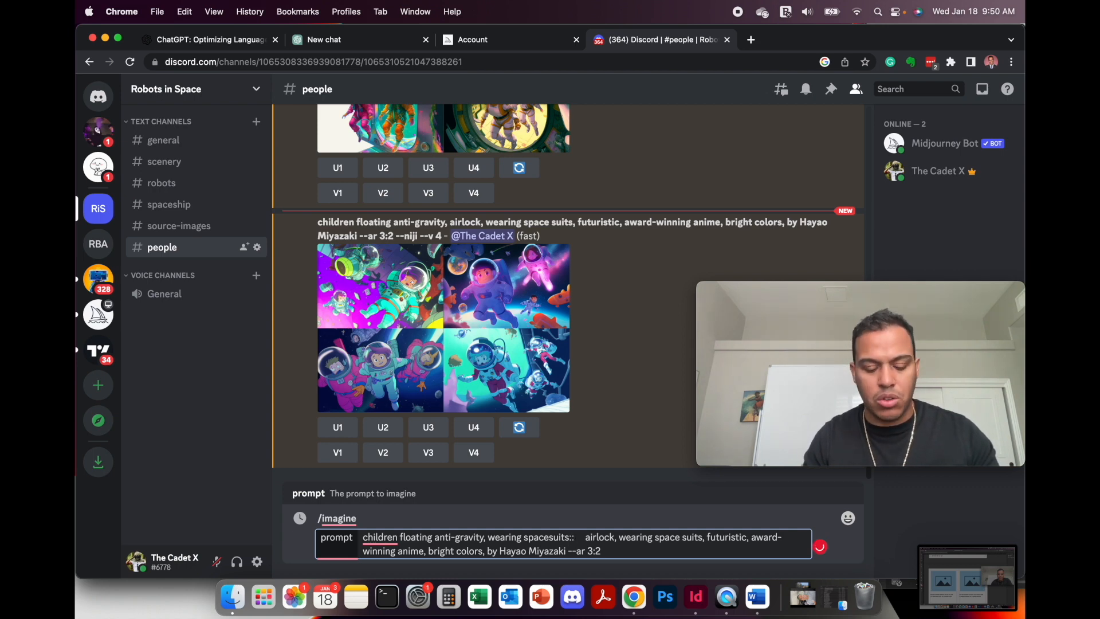
text(3)
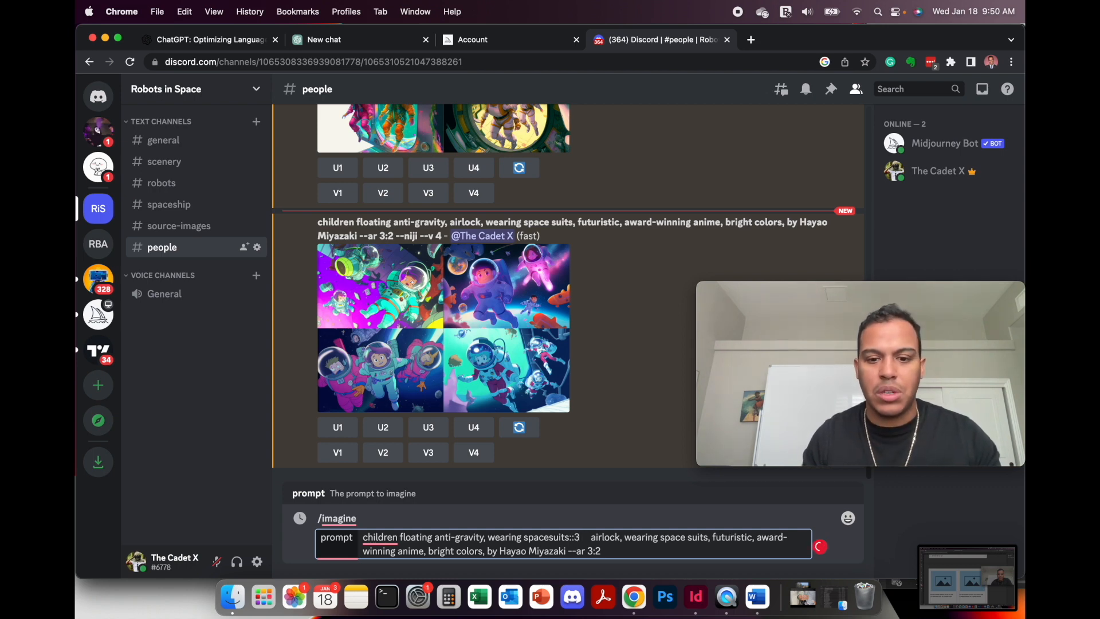
text(,)
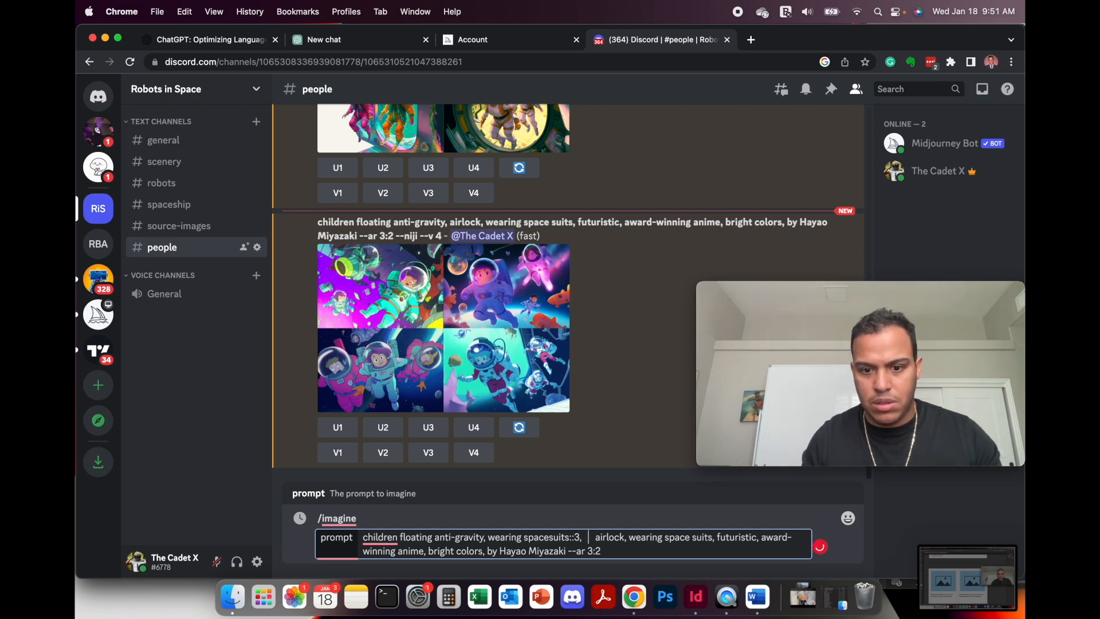
key(Delete)
key(Delete)
key(Delete)
key(Delete)
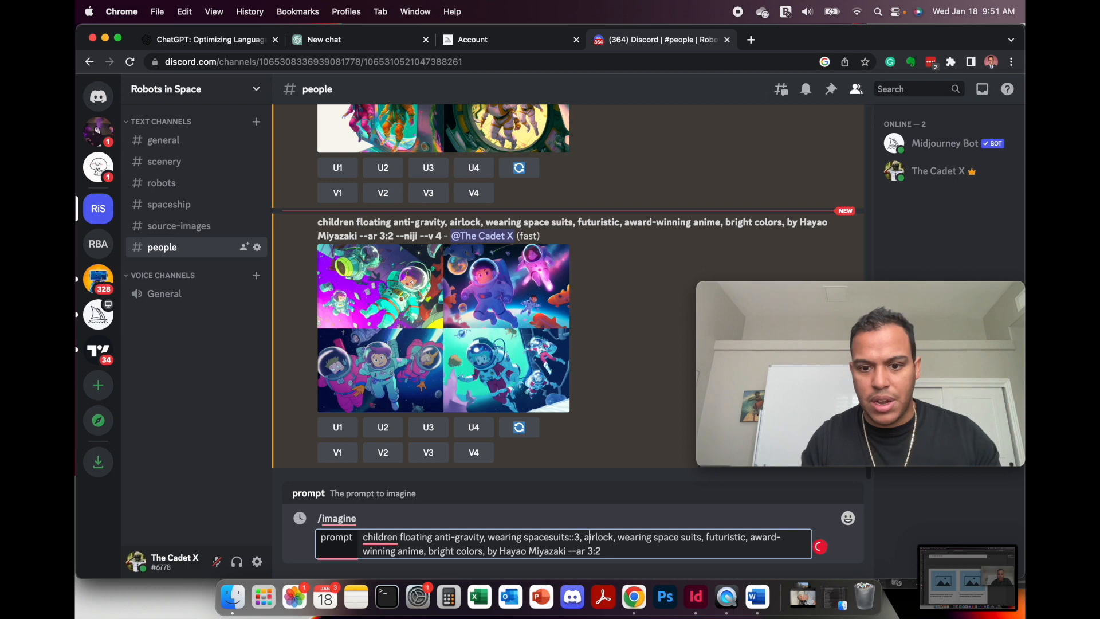
Add "futiristic::5" after "airlock," and delete the old "wearing space suits, futuristic," wording from the prompt.
text(, futiristic::)
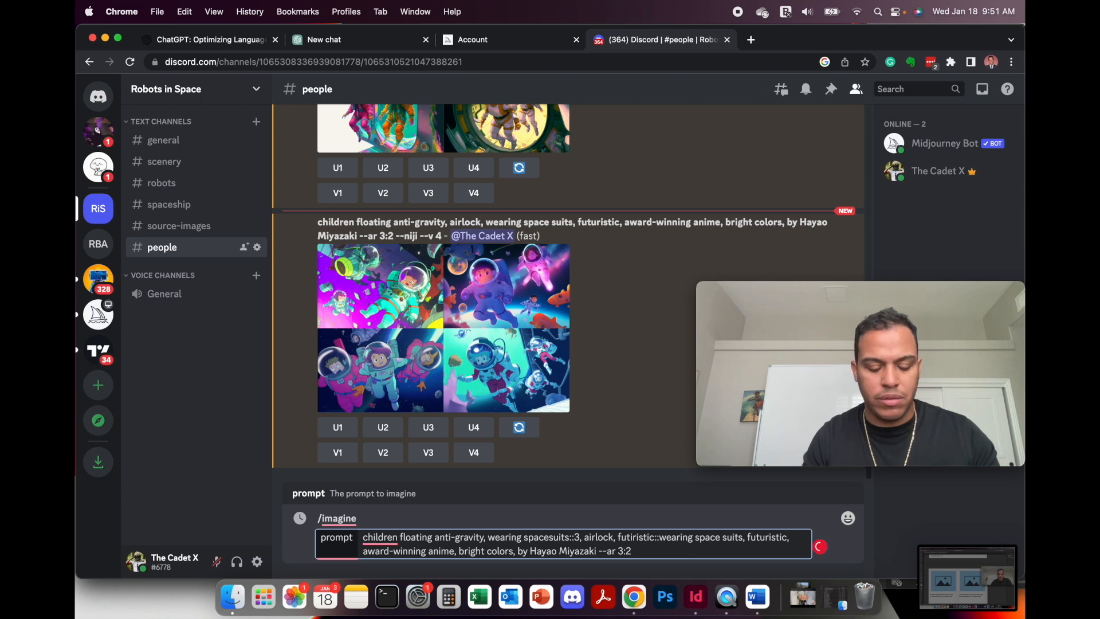
key(Delete)
key(Delete)
key(Delete)
key(Delete)
key(Delete)
key(Delete)
key(Delete)
key(Delete)
key(Delete)
key(Delete)
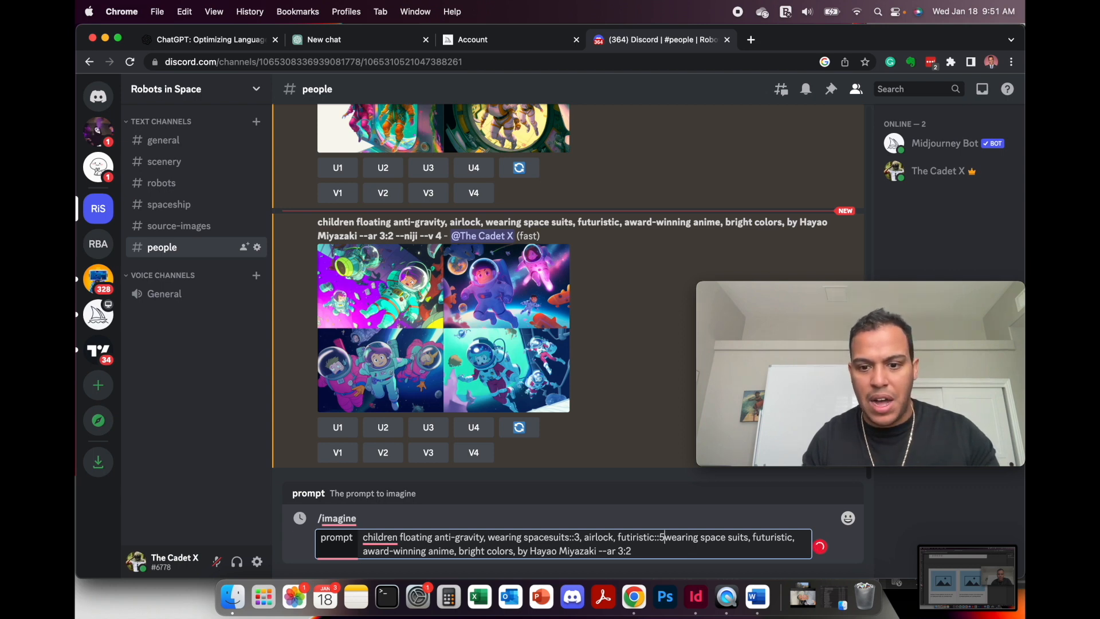
text(5)
key(Delete)
key(Delete)
key(Delete)
key(Delete)
key(Delete)
key(Delete)
key(Delete)
key(Delete)
key(Delete)
key(Delete)
key(Delete)
key(Delete)
key(Delete)
key(Delete)
key(Delete)
key(Delete)
key(Delete)
key(Delete)
key(Delete)
key(Delete)
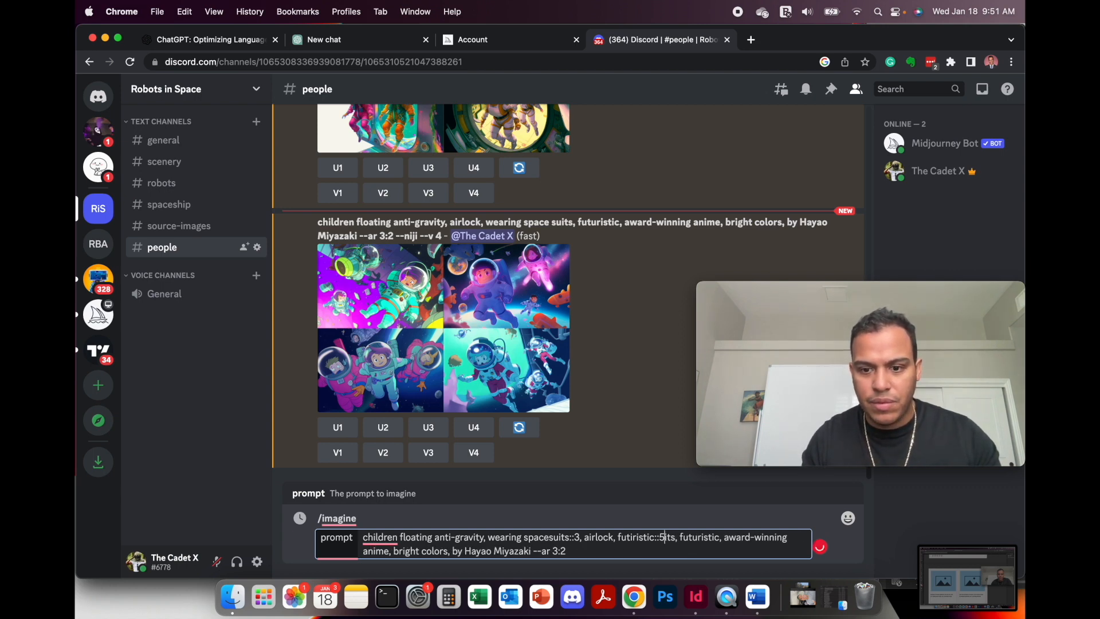
key(Delete)
key(Delete)
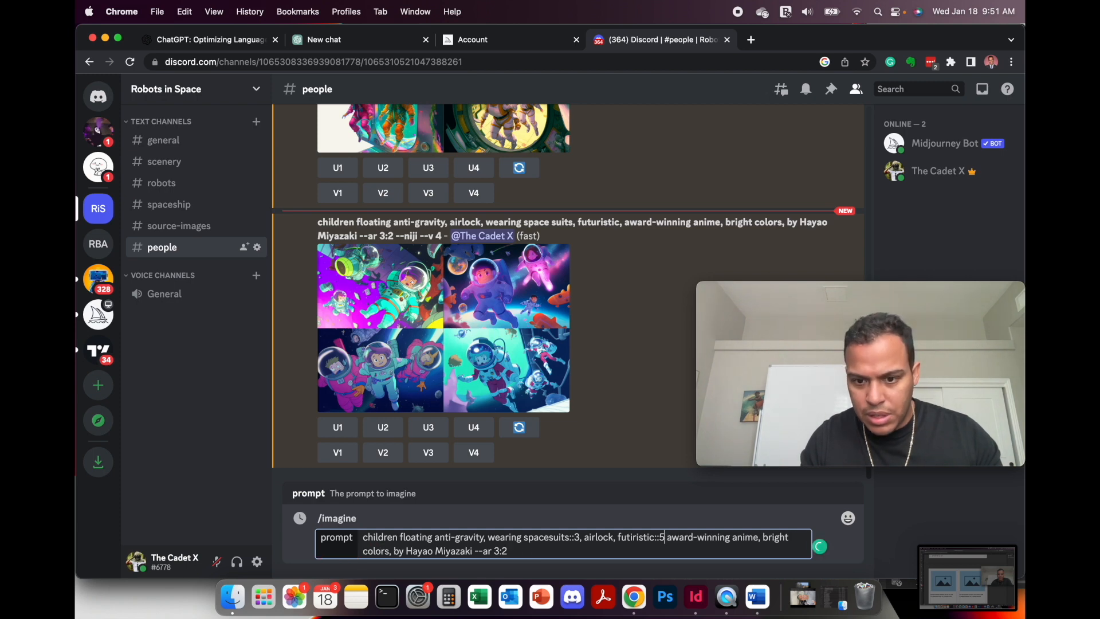
Remove the comma after "wearing spacesuits::3" in the prompt.
key(Left)
key(Left)
key(Left)
key(Left)
key(Left)
key(Left)
key(Delete)
key(Right)
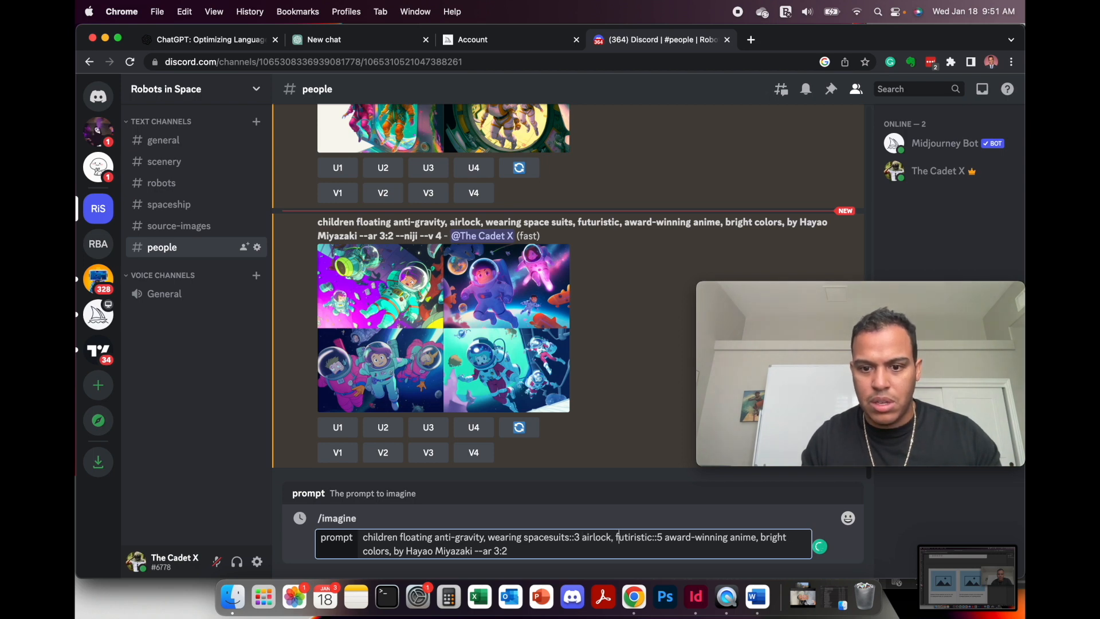
Add the weight "::3" directly after "Hayao Miyazaki", copy the complete /imagine command and submit it.
key(Left)
key(Left)
key(Left)
key(Left)
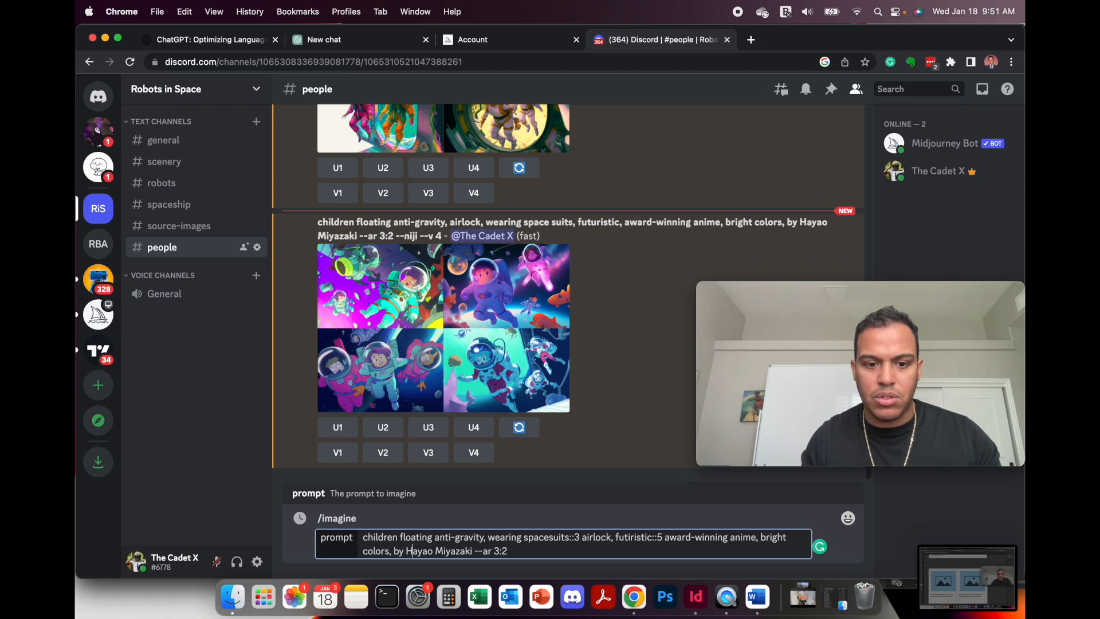
key(Right)
key(Right)
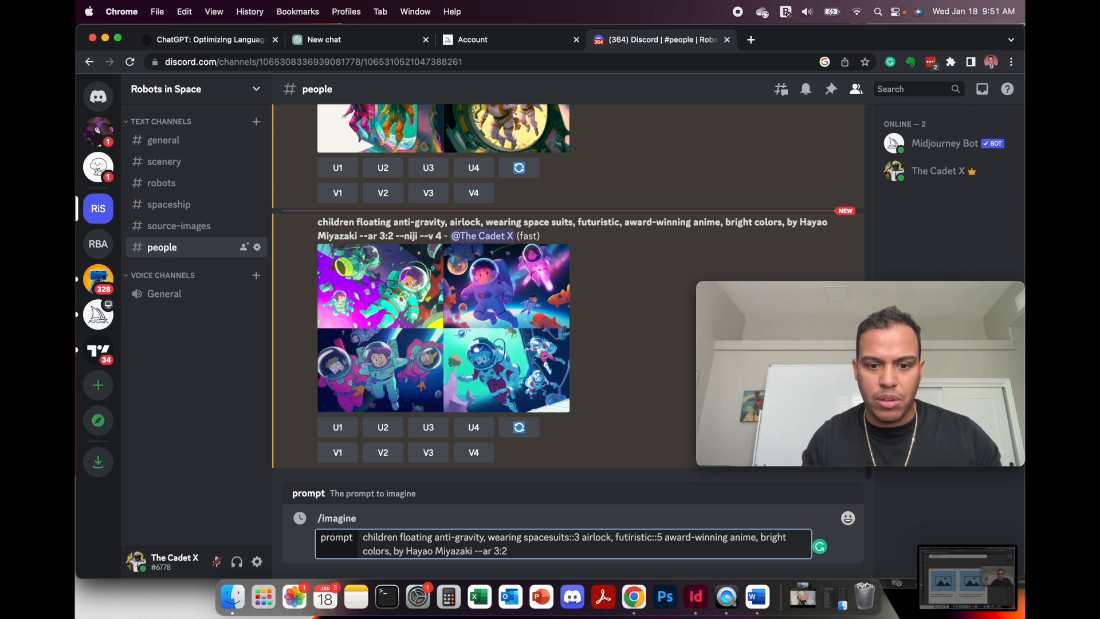
text(::3)
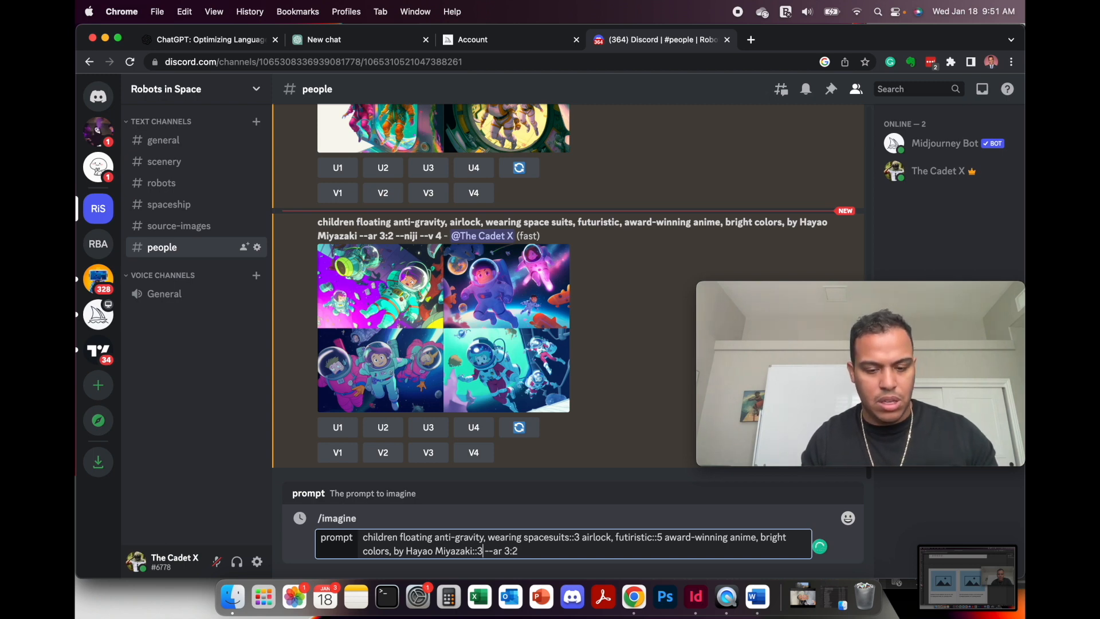
key(super+a)
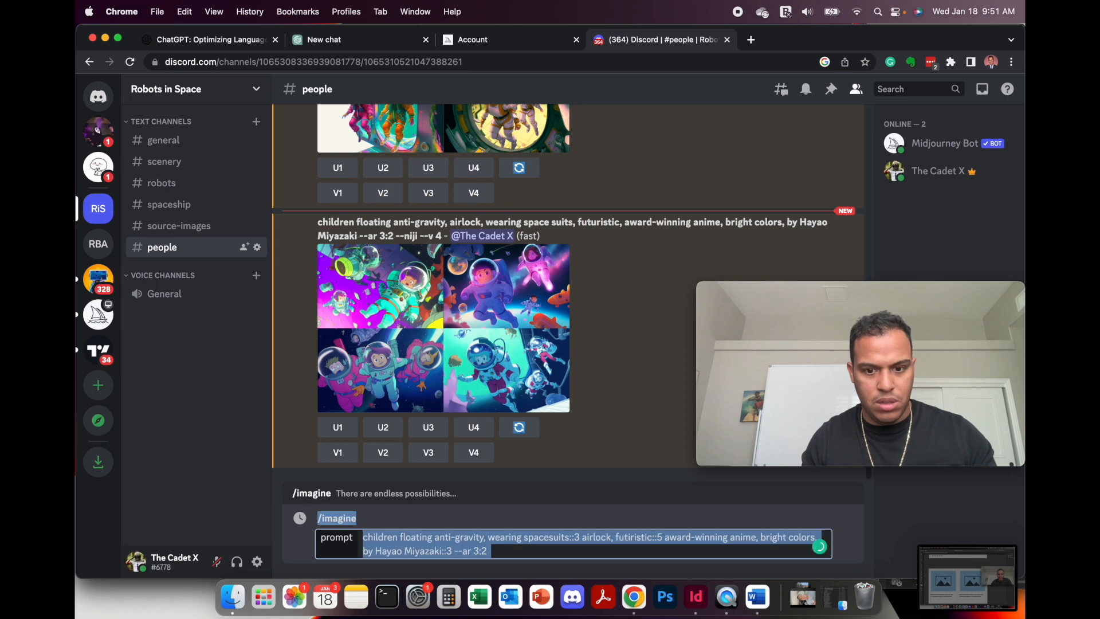
key(Return)
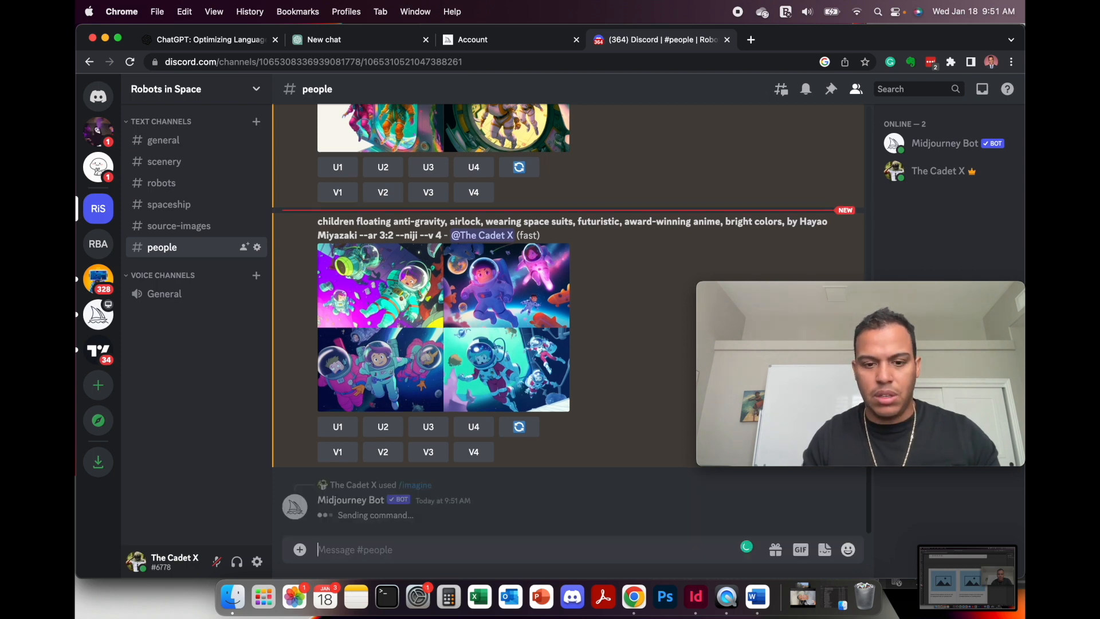
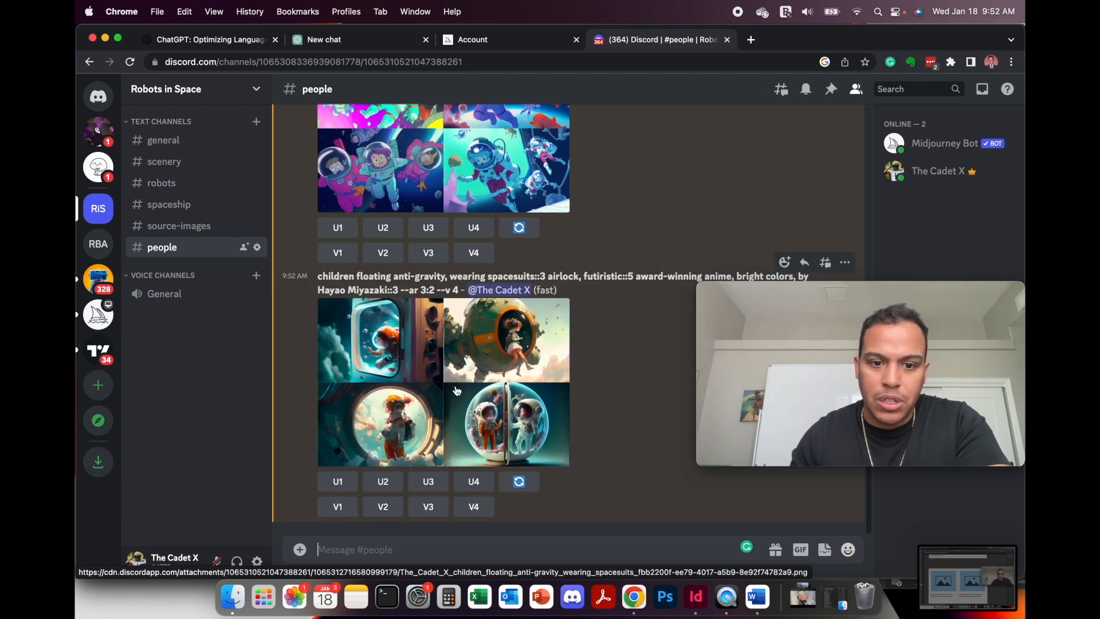
View the image grid generated from the weighted prompt enlarged, moving the webcam window off its lower images, and close it.
click(454, 390)
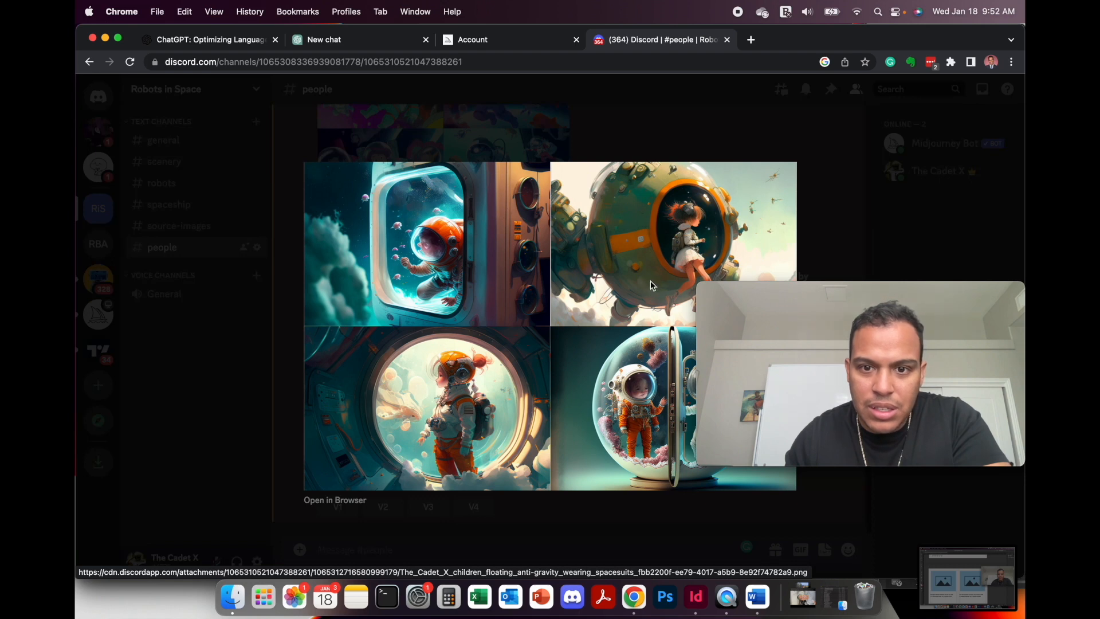
drag(776, 296, 801, 167)
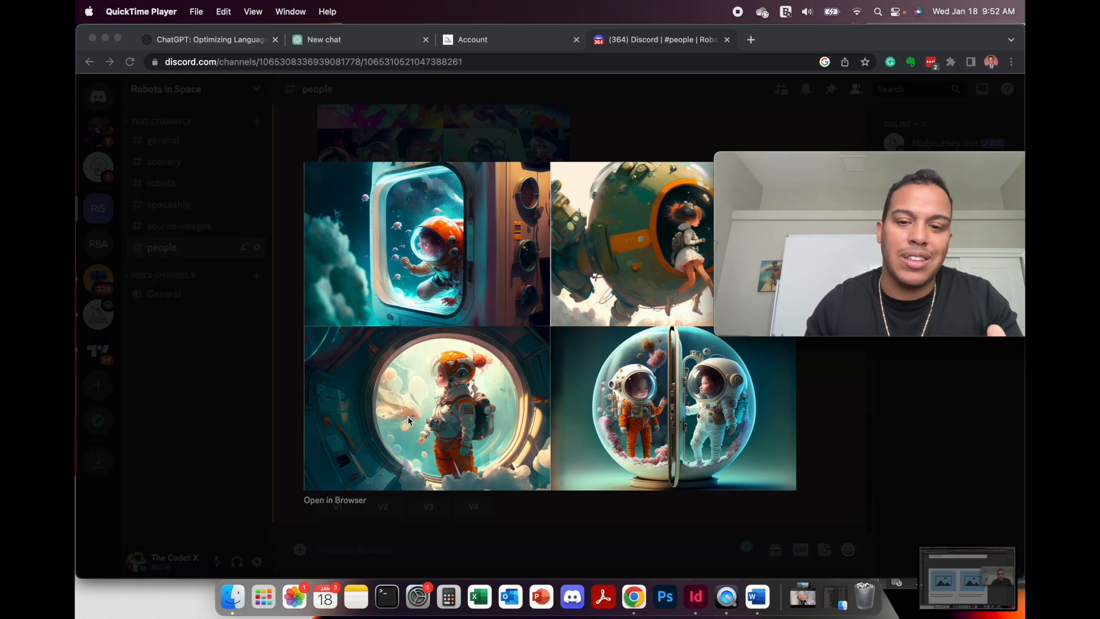
mouse_move(923, 243)
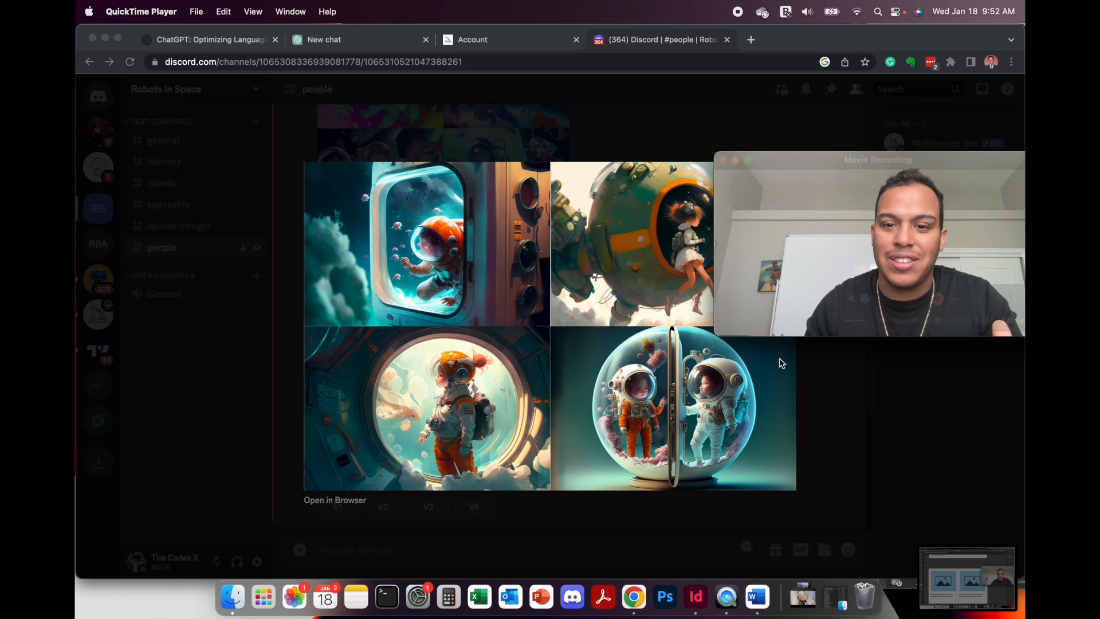
click(820, 390)
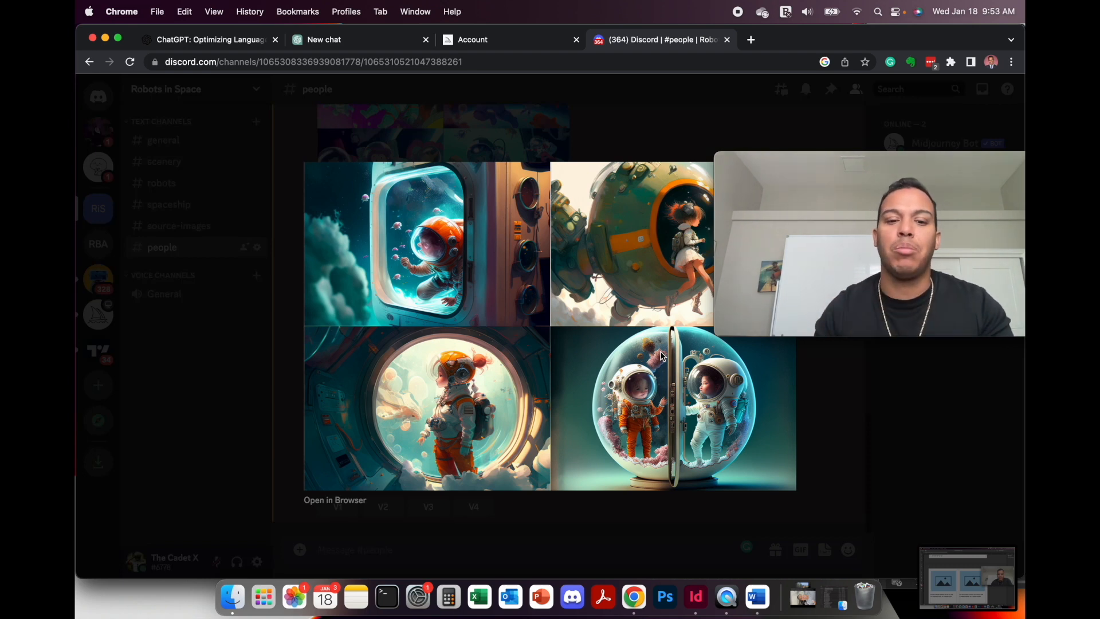
click(829, 412)
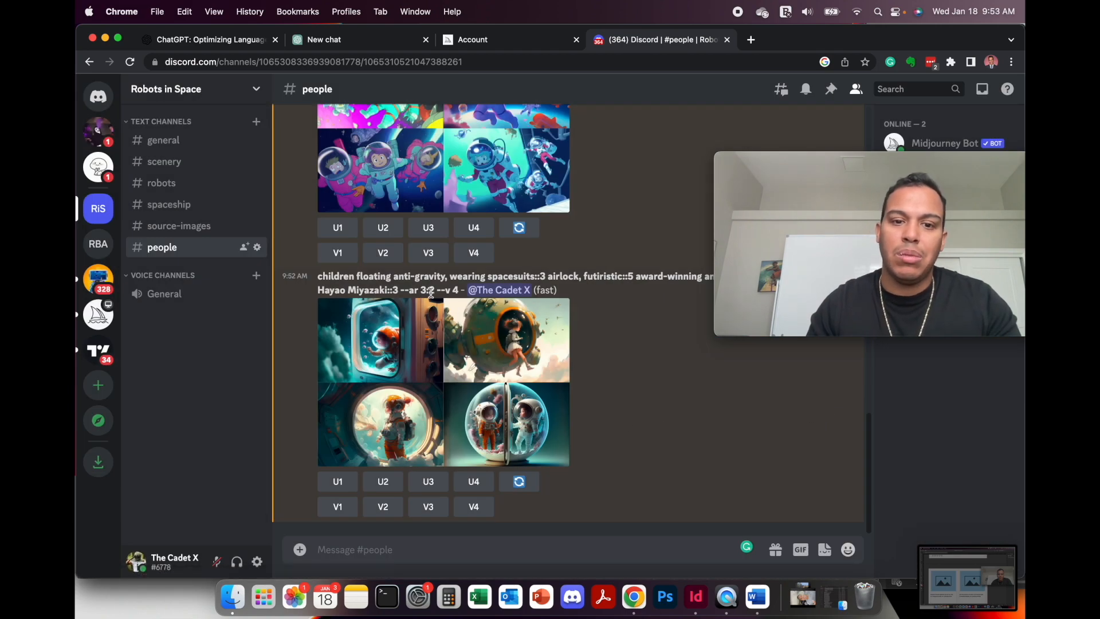
Start a new /imagine command with the copied weighted prompt and remove the duplicate "/imagine prompt:" from its beginning.
click(427, 554)
text(/)
key(Return)
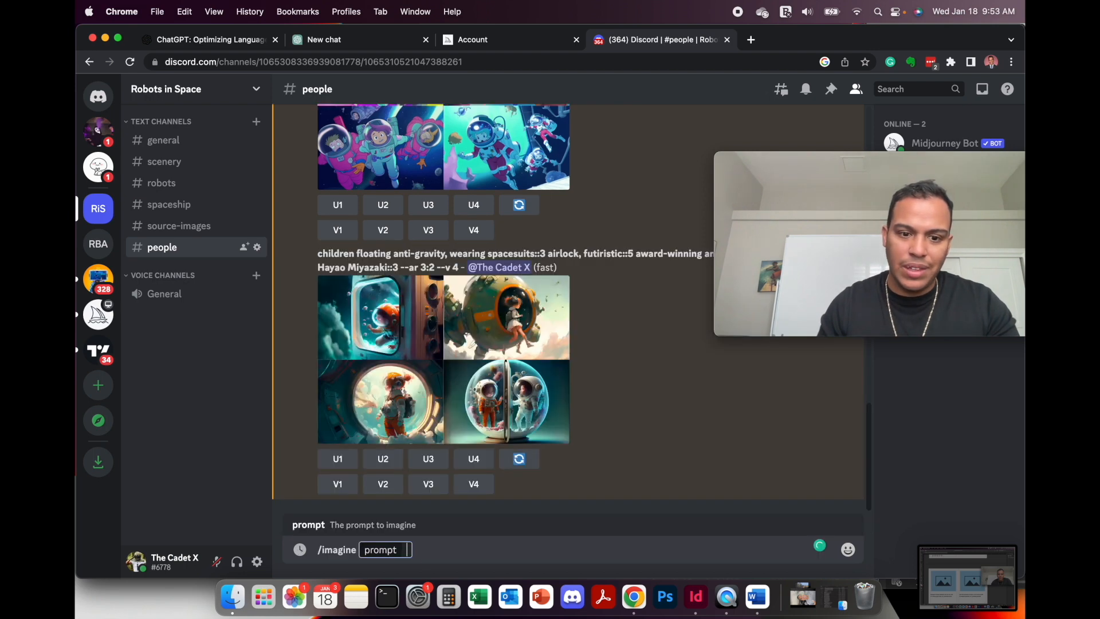
text(/imagine prompt:children floating anti-gravity, wearing spacesuits::3 airlock, futiristic::5 award-winning anime, bright colors, by Hayao Miyazaki::3 --ar 3:2)
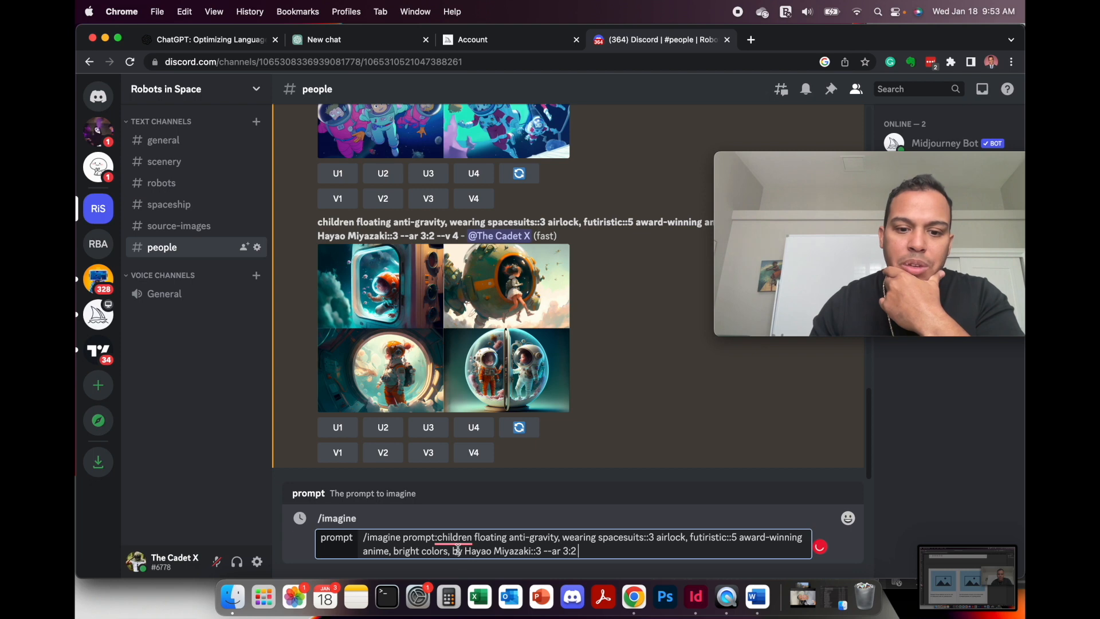
mouse_move(439, 541)
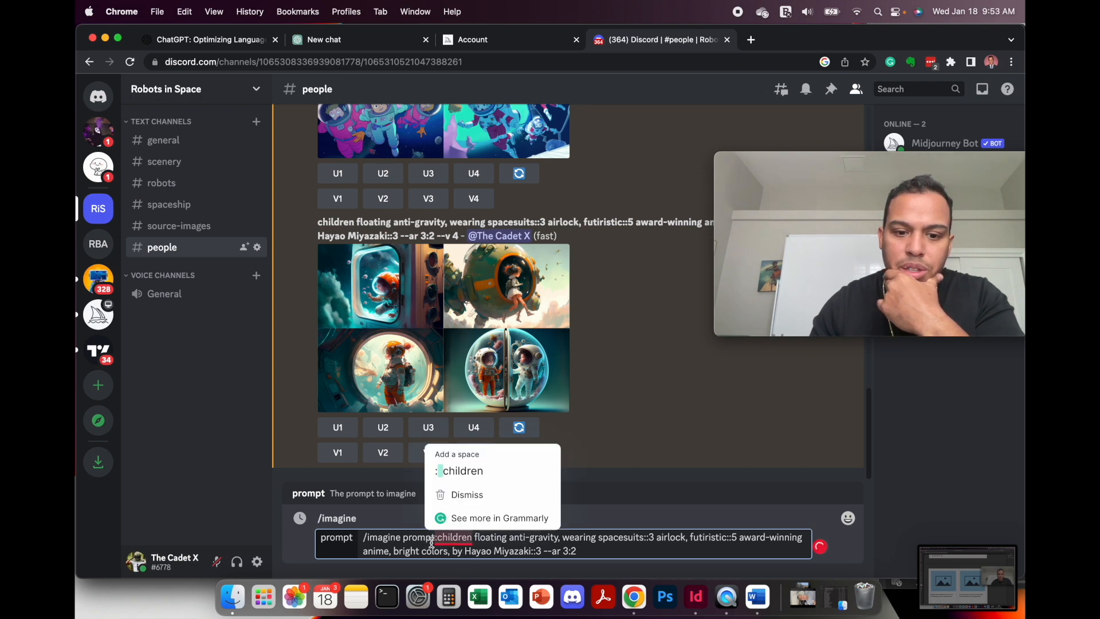
drag(437, 538, 361, 537)
key(BackSpace)
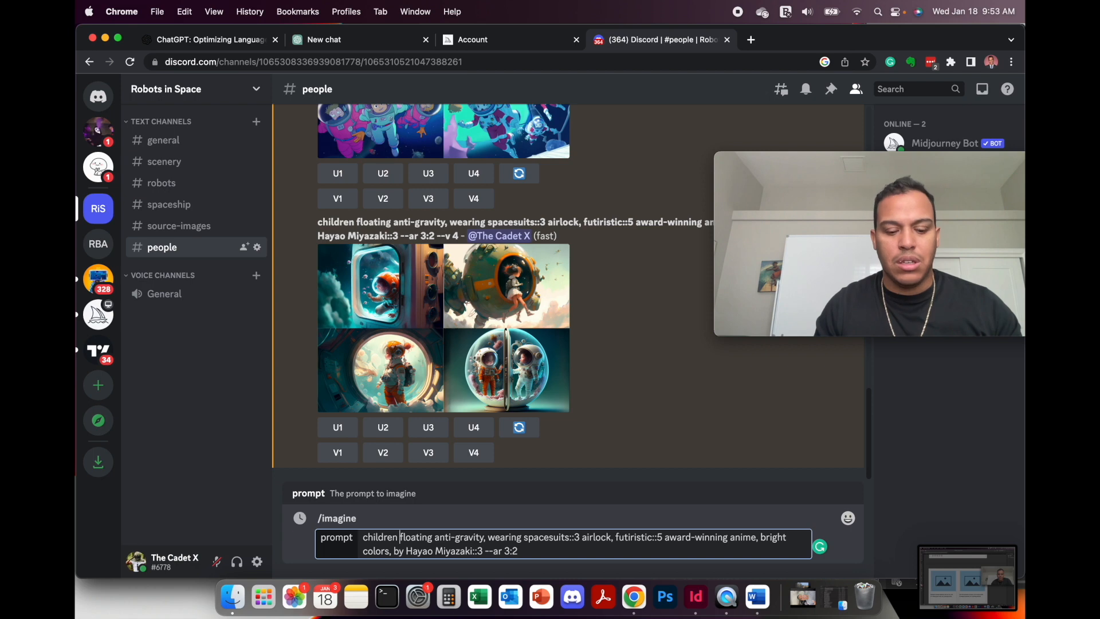
Replace "floating" after "children" with "wieghtlessness," in the prompt.
text(wieghtlessness)
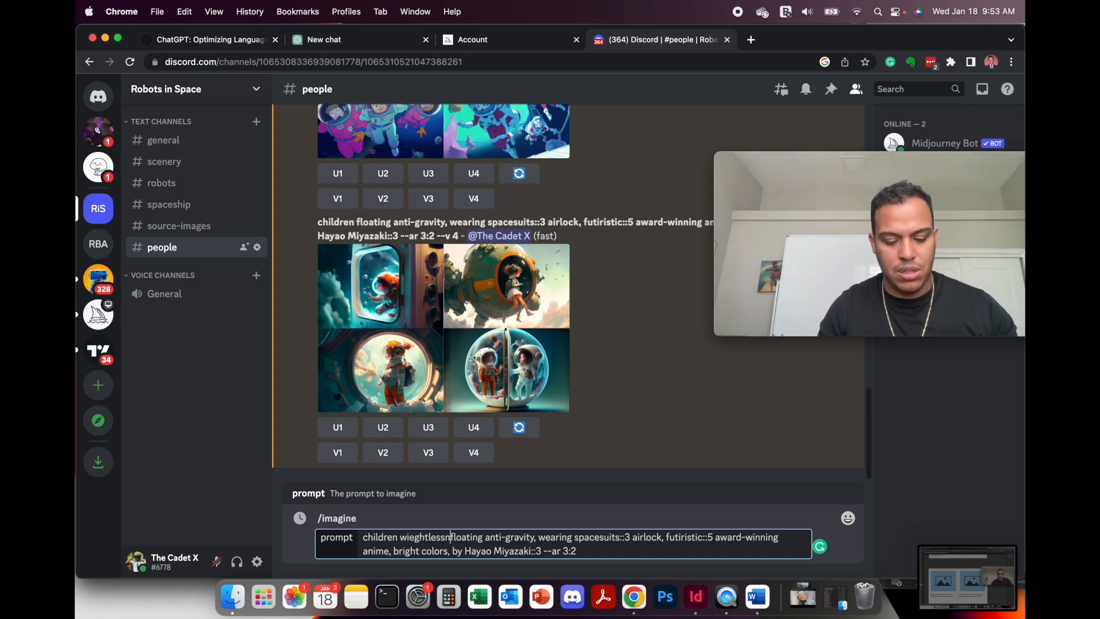
text(,)
key(Delete)
key(Delete)
key(Delete)
key(Delete)
key(Delete)
key(Delete)
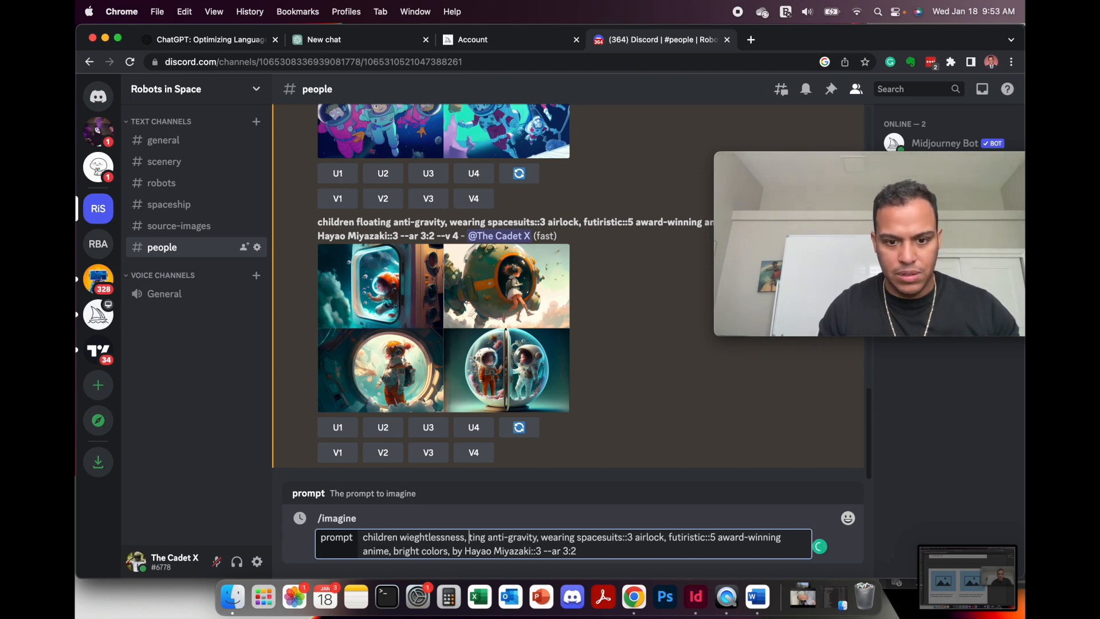
key(Delete)
key(Delete)
key(Delete)
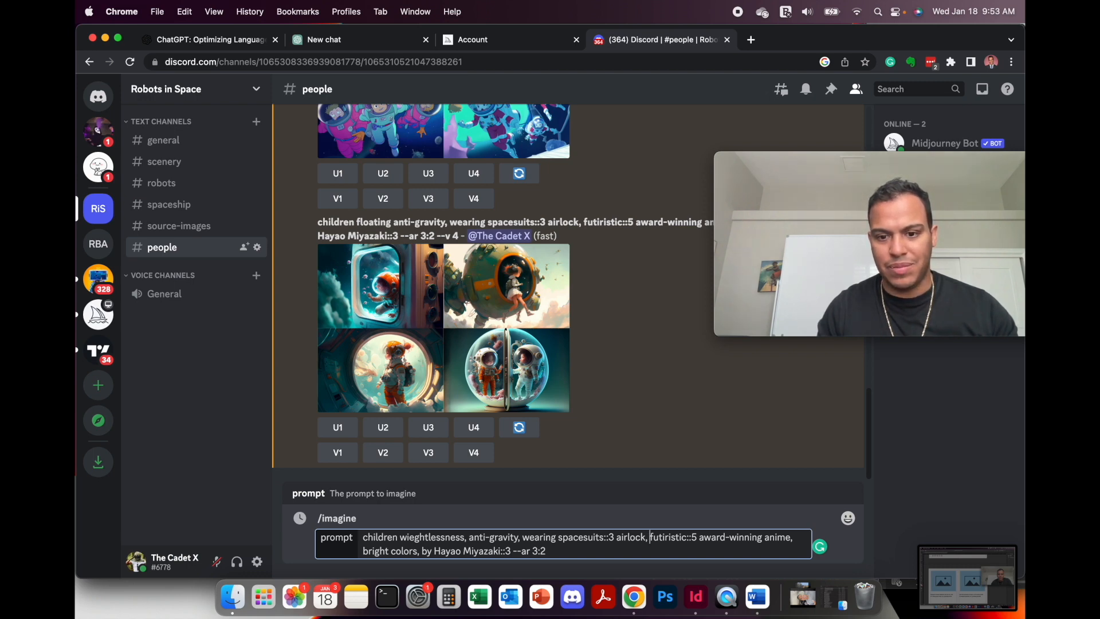
Insert "outerspace, spaceship," directly before "futiristic::5" in the /imagine prompt.
text(outerspace,)
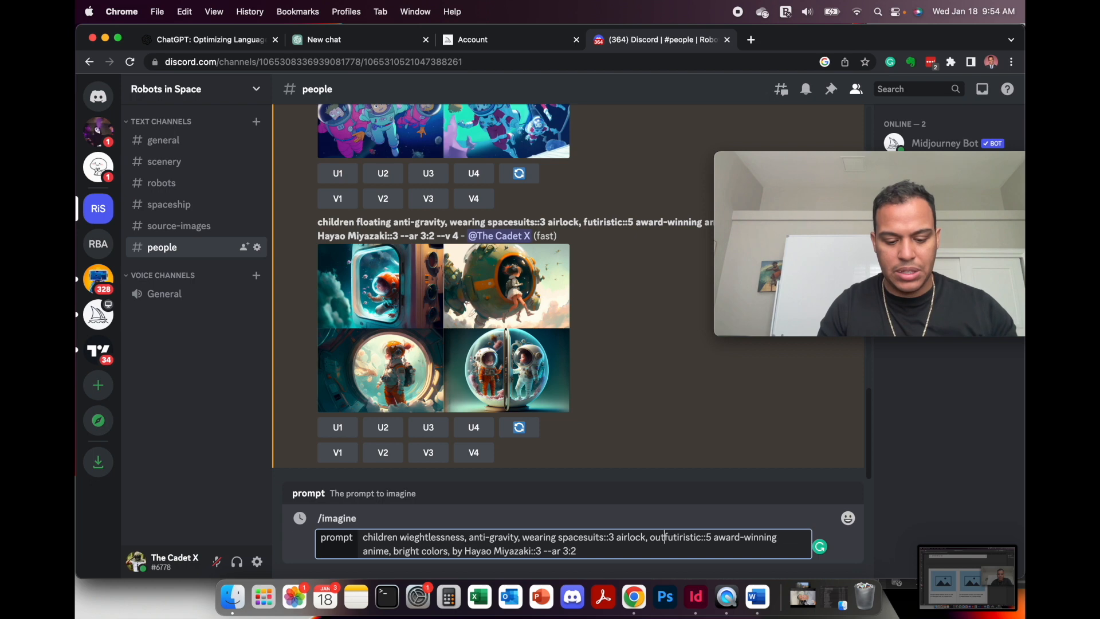
text( spaceship)
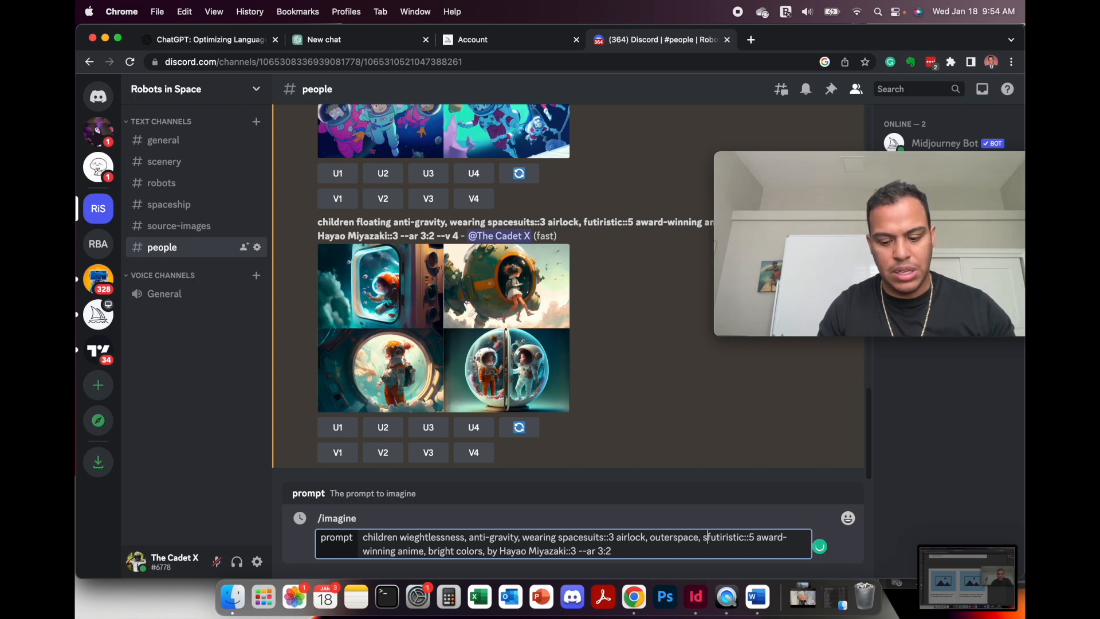
text(,)
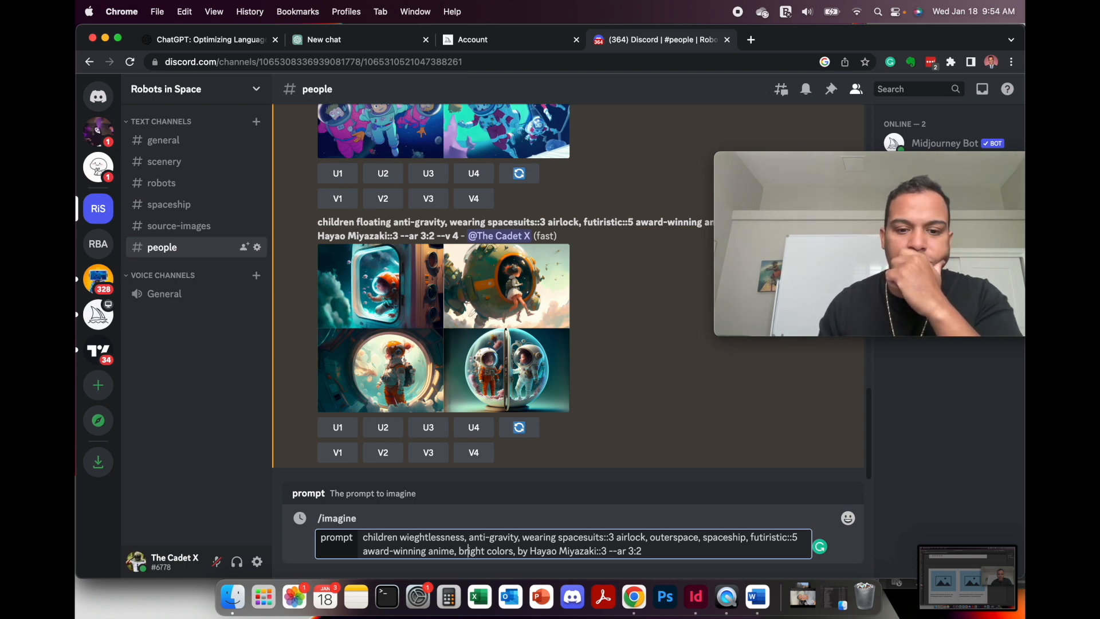
Remove "colors" after "bright" in the prompt and submit the /imagine command.
key(BackSpace)
key(BackSpace)
key(BackSpace)
key(BackSpace)
key(BackSpace)
key(BackSpace)
key(BackSpace)
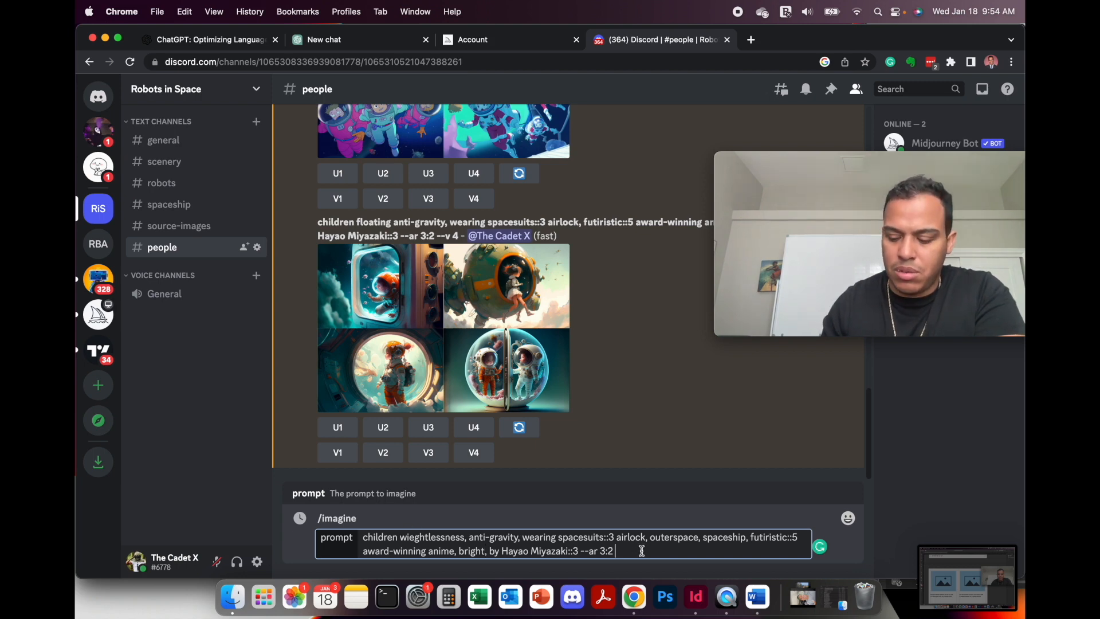
key(Return)
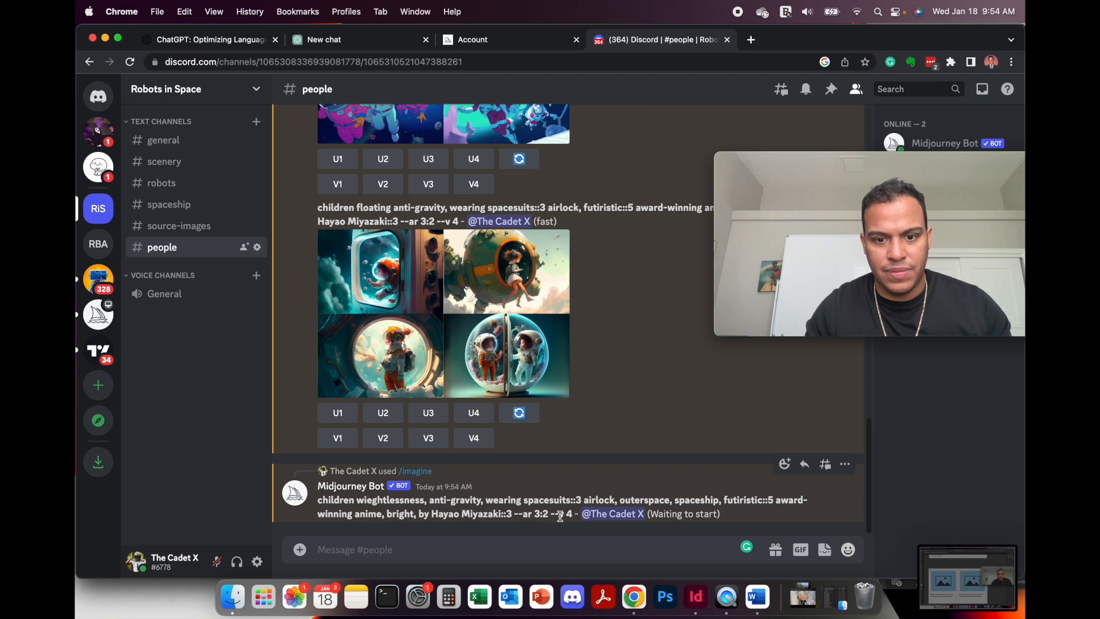
Copy the submitted prompt text through "--ar 3:2" and paste it into a new /imagine command.
drag(549, 515, 319, 506)
key(super+c)
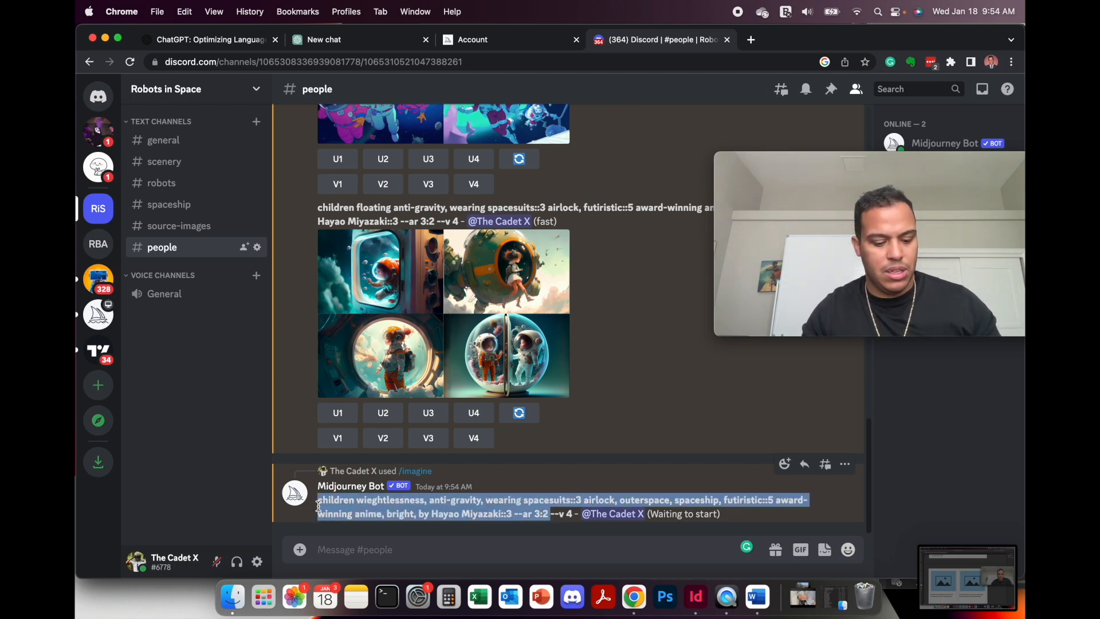
click(371, 556)
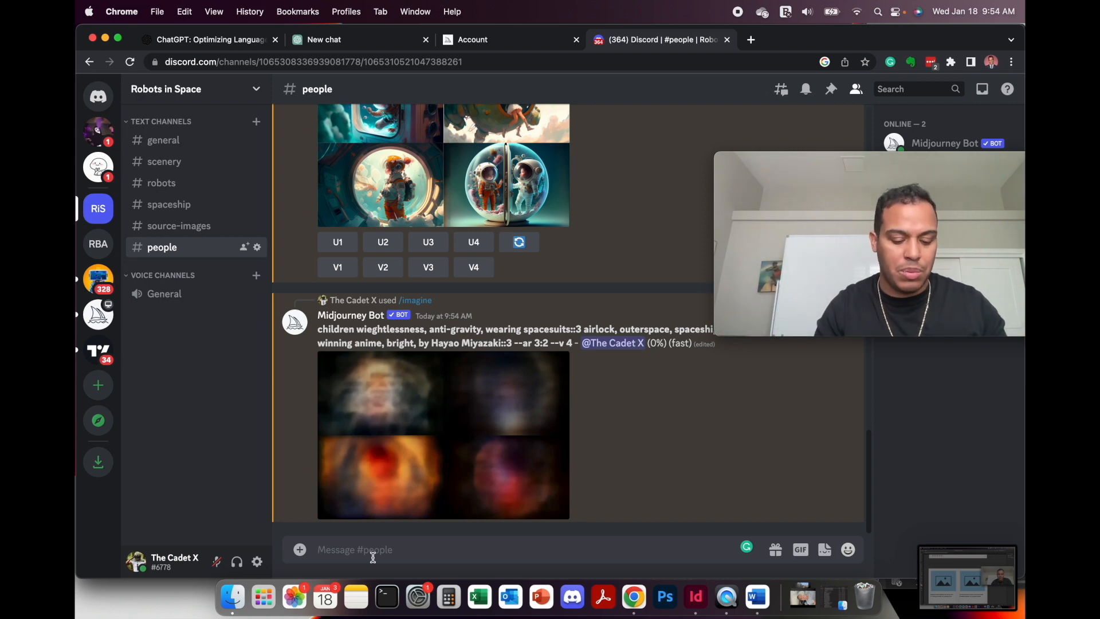
text(/)
key(Return)
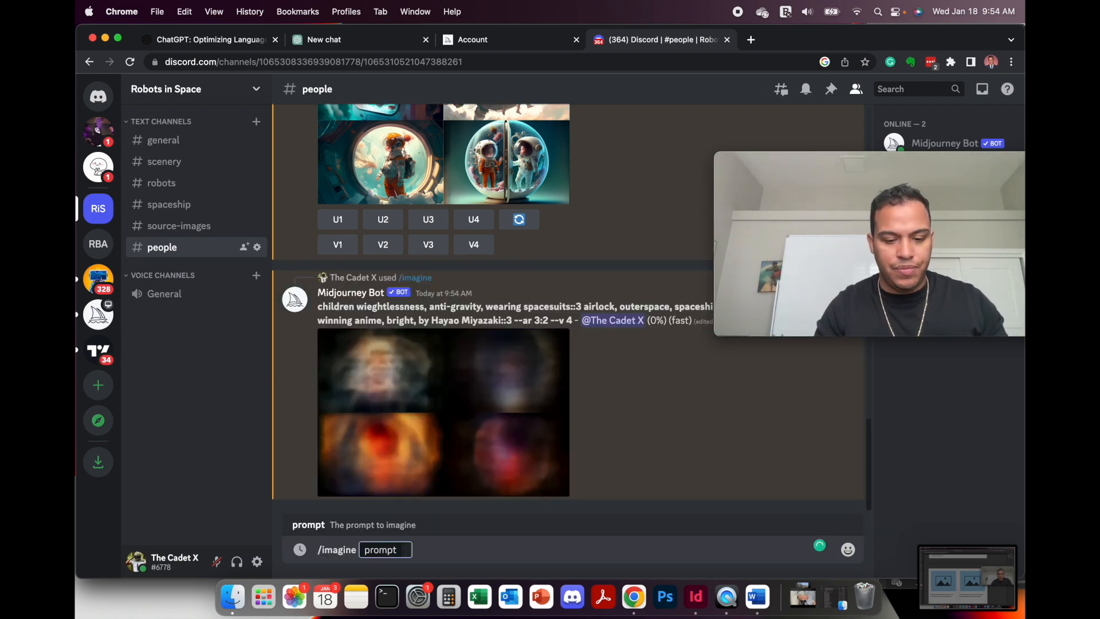
key(super+v)
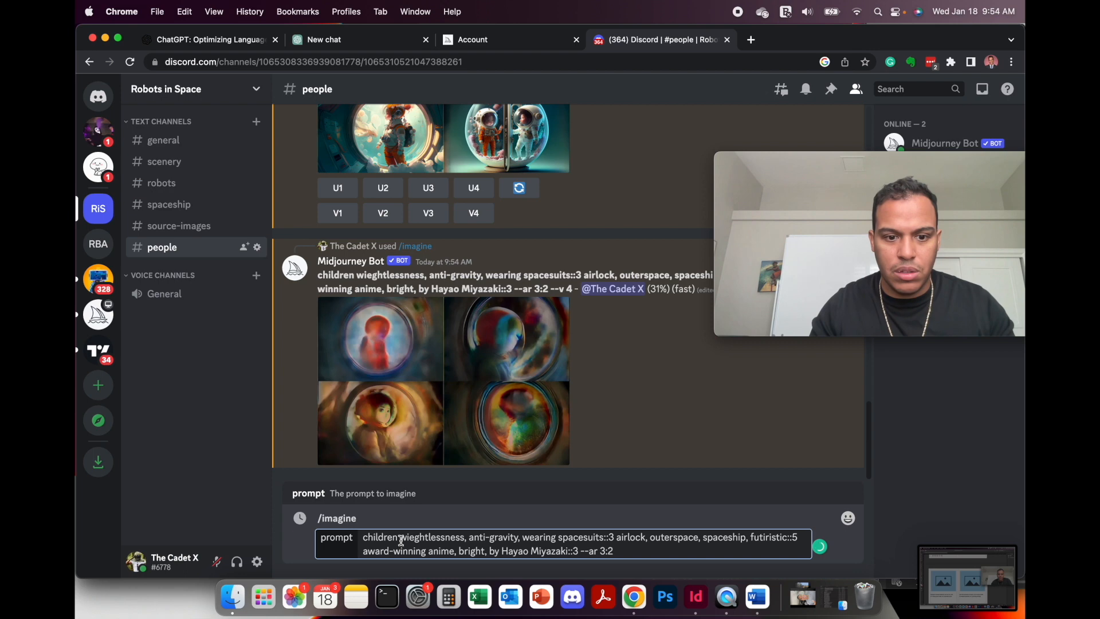
Replace the prompt's opening "children wieghtlessness," with "astonaut wieghtless in outerspace,".
drag(401, 538, 353, 529)
text(asto)
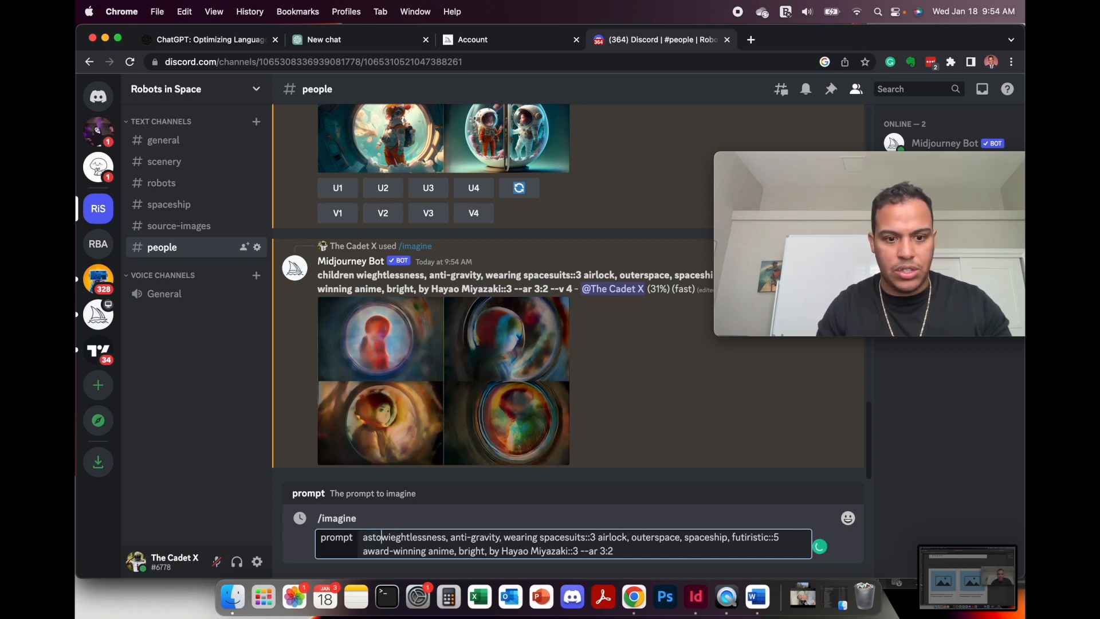
text(naut)
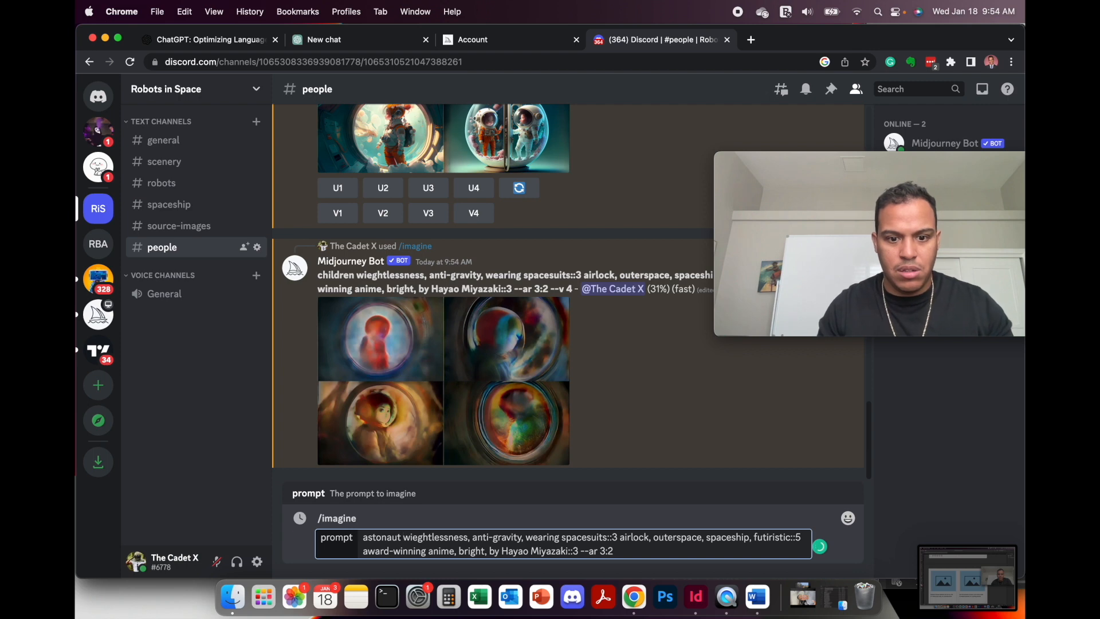
key(Right)
key(Right)
text(in outerspace)
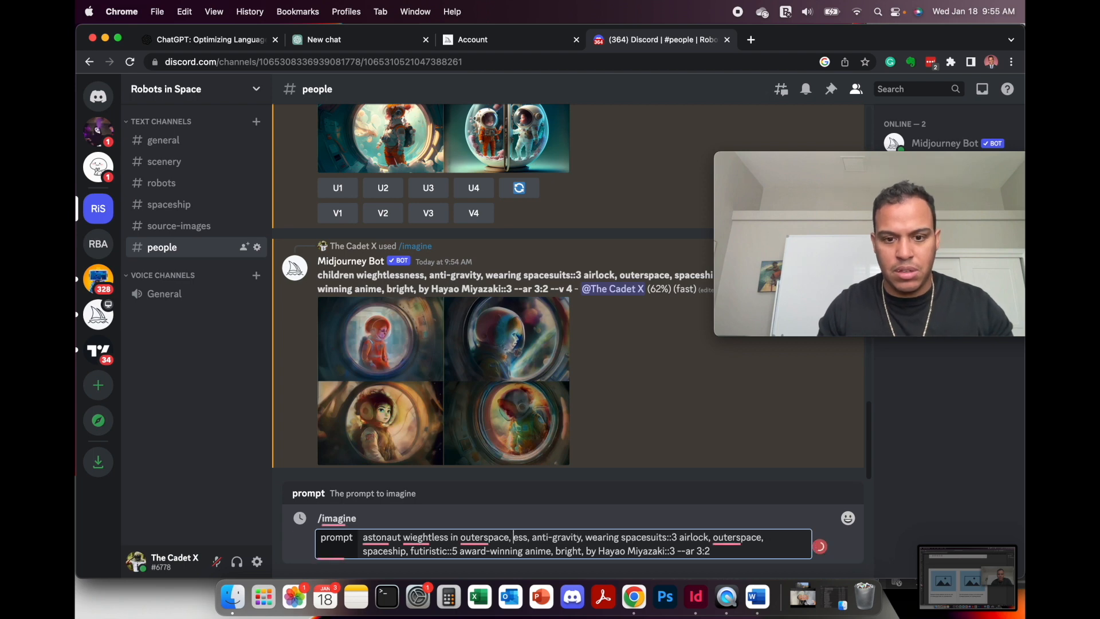
key(Delete)
key(Delete)
key(Delete)
key(Delete)
Delete "airlock," after "wearing spacesuits::3" in the prompt.
key(Right)
key(Right)
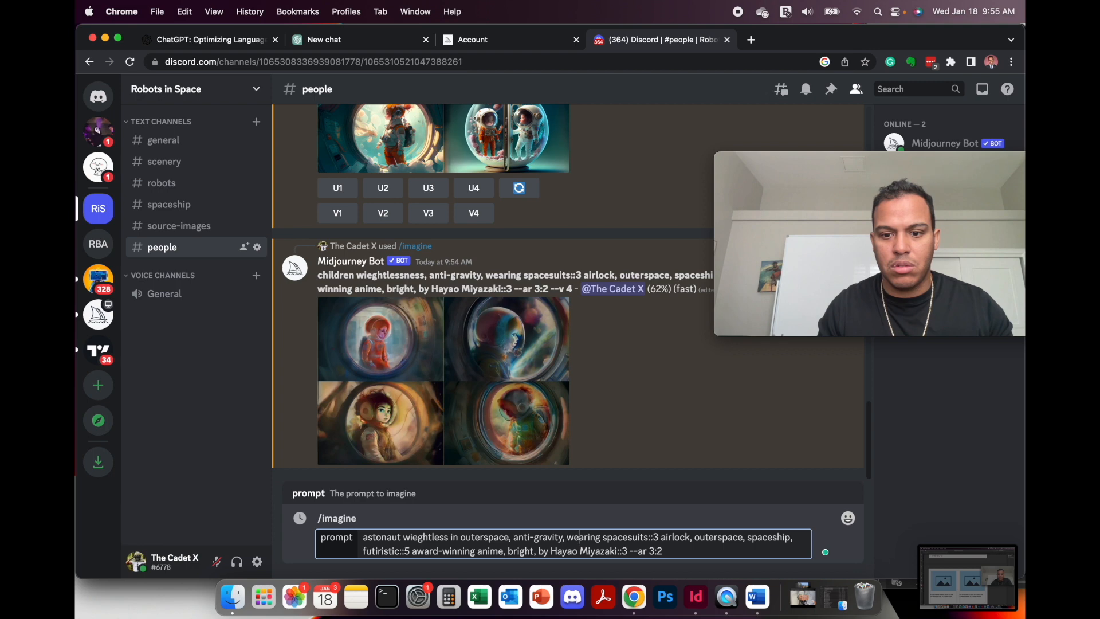
key(Right)
key(Right)
key(Right)
key(Right)
key(Right)
key(Right)
key(Right)
key(Right)
key(Right)
key(Right)
key(Right)
key(Right)
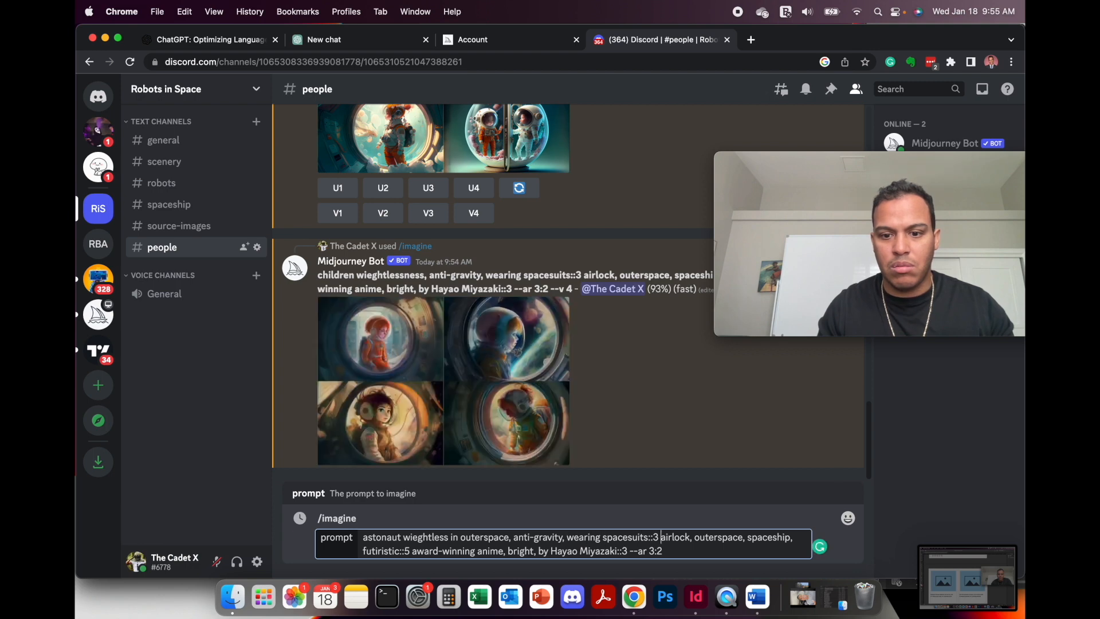
key(Delete)
key(Delete)
key(Delete)
key(Delete)
key(Delete)
key(Delete)
key(Delete)
key(Delete)
key(Delete)
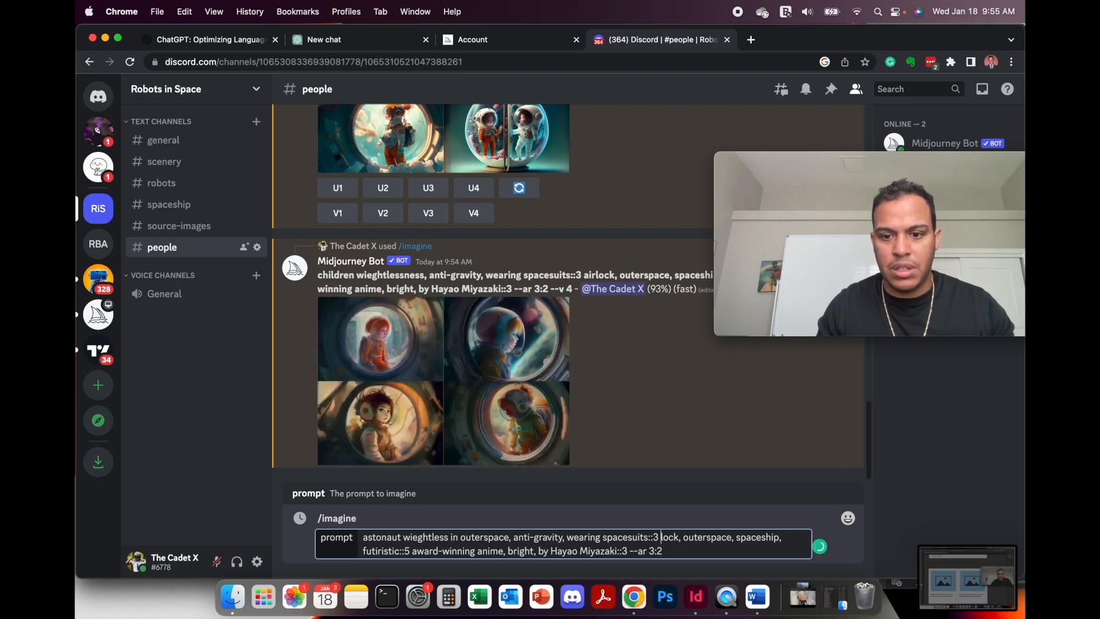
key(Delete)
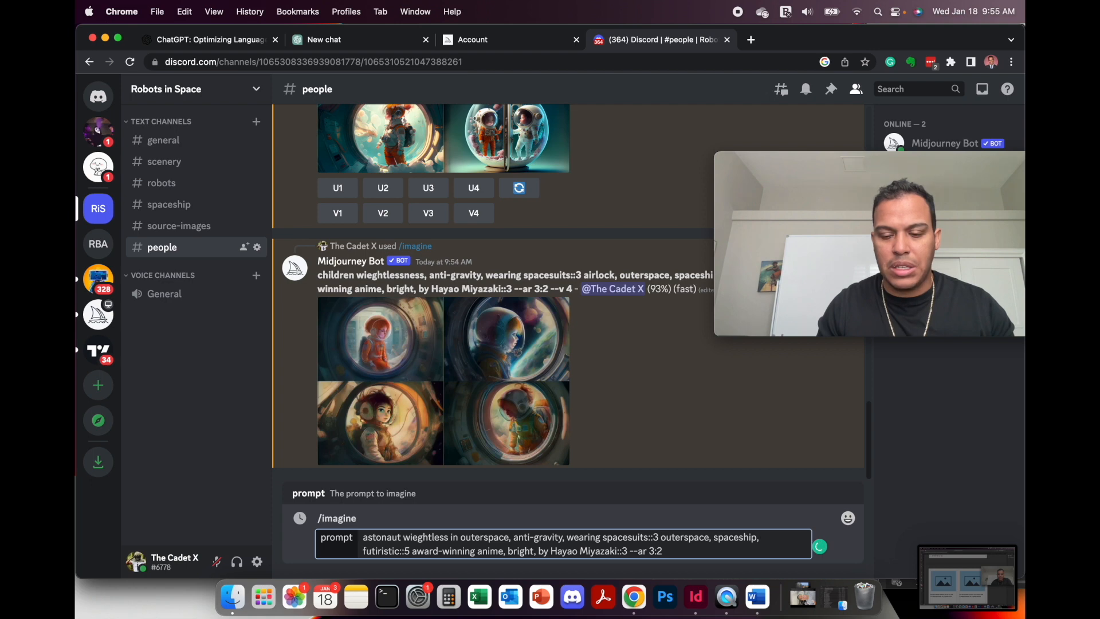
Add "spacewalk," after "spaceship," in the prompt and submit the /imagine command.
key(Right)
key(Right)
key(Right)
key(Right)
key(Right)
key(Right)
key(Right)
key(Right)
key(Right)
key(Right)
key(Right)
key(Right)
key(Right)
key(Right)
key(Right)
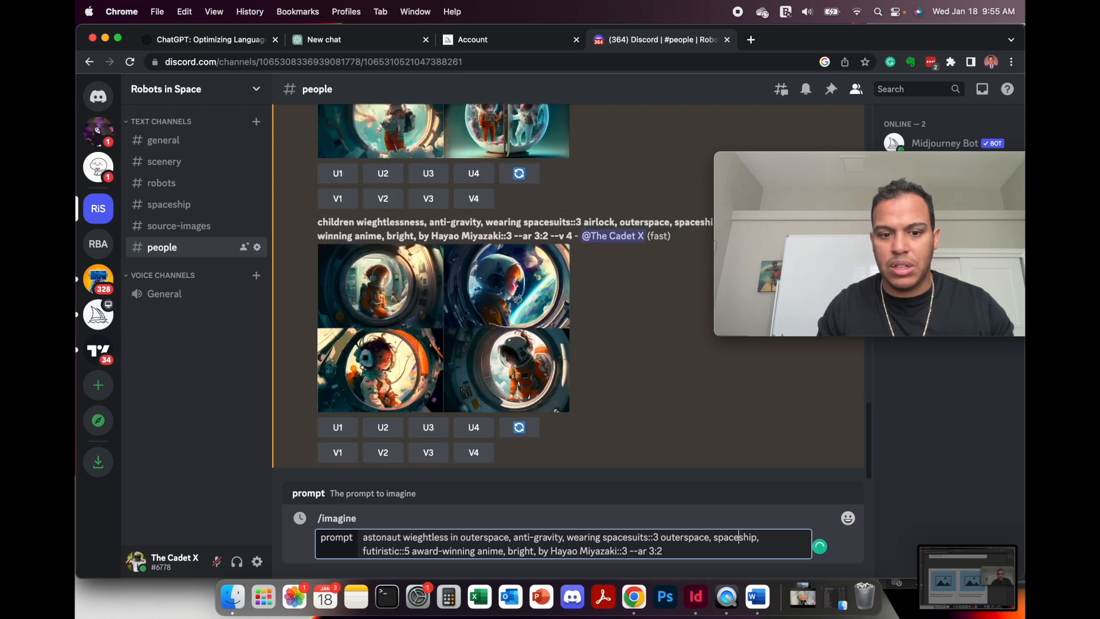
text(spacewalk)
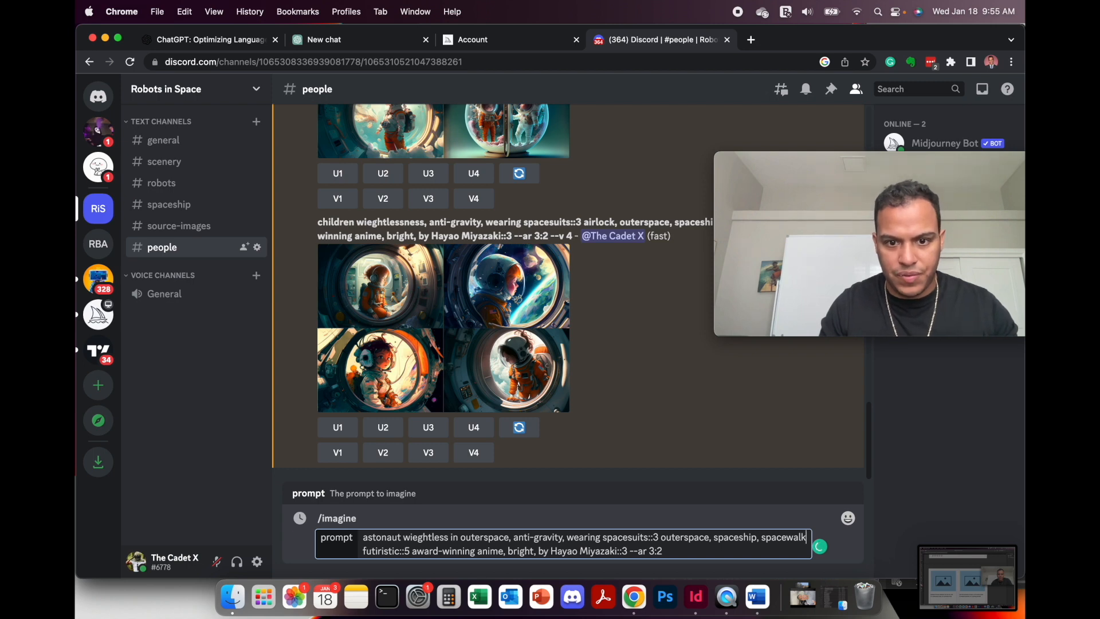
text(,)
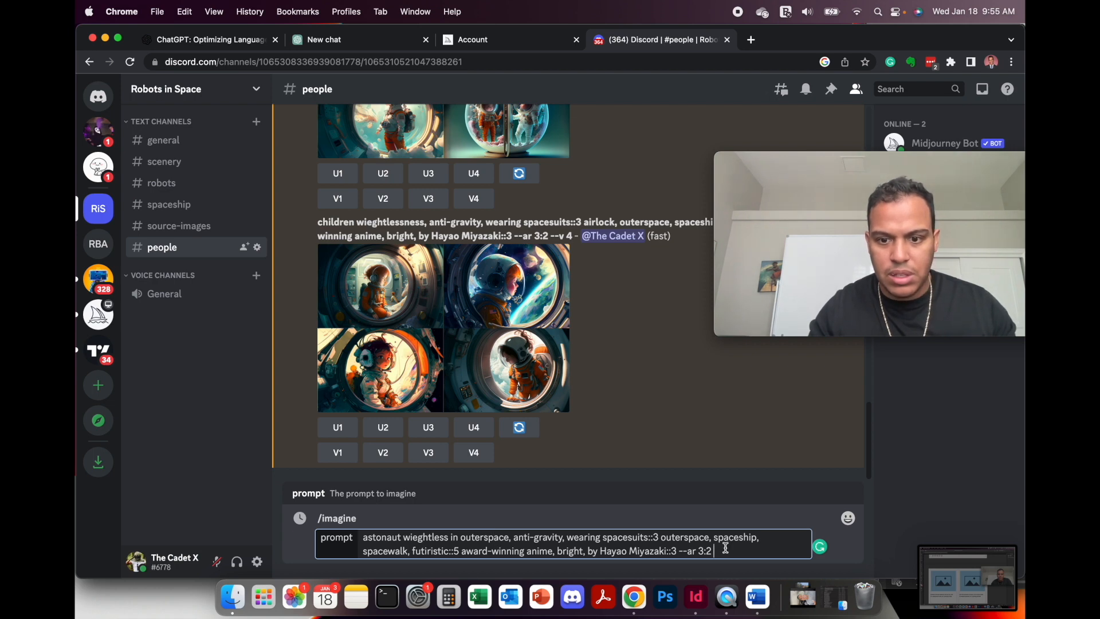
key(Return)
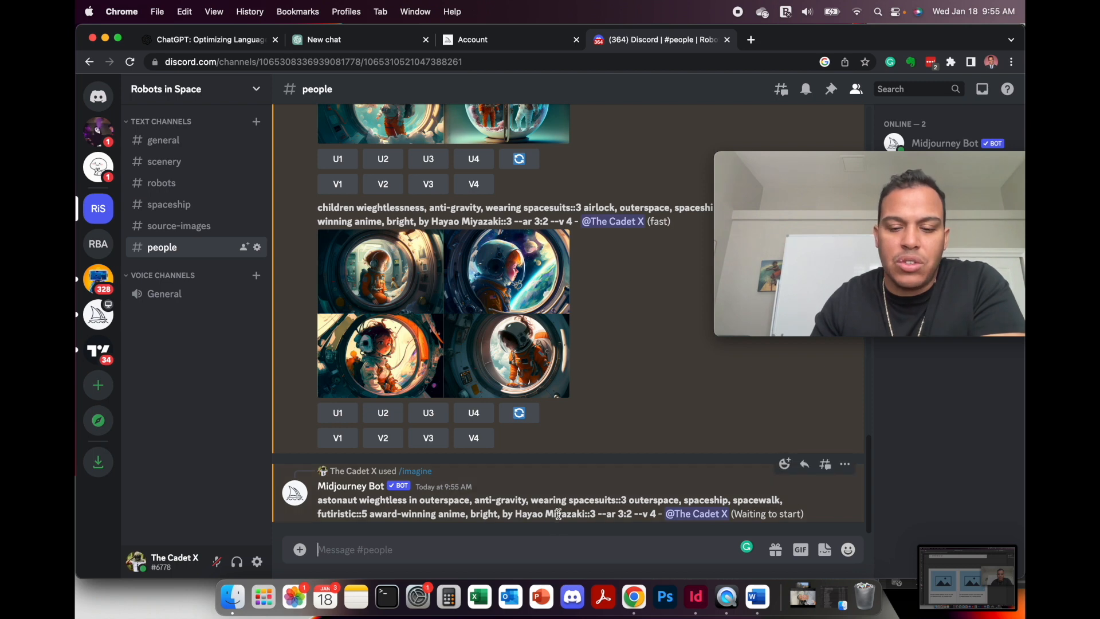
View the finished image grid from the "children wieghtlessness" prompt enlarged and close it.
click(420, 319)
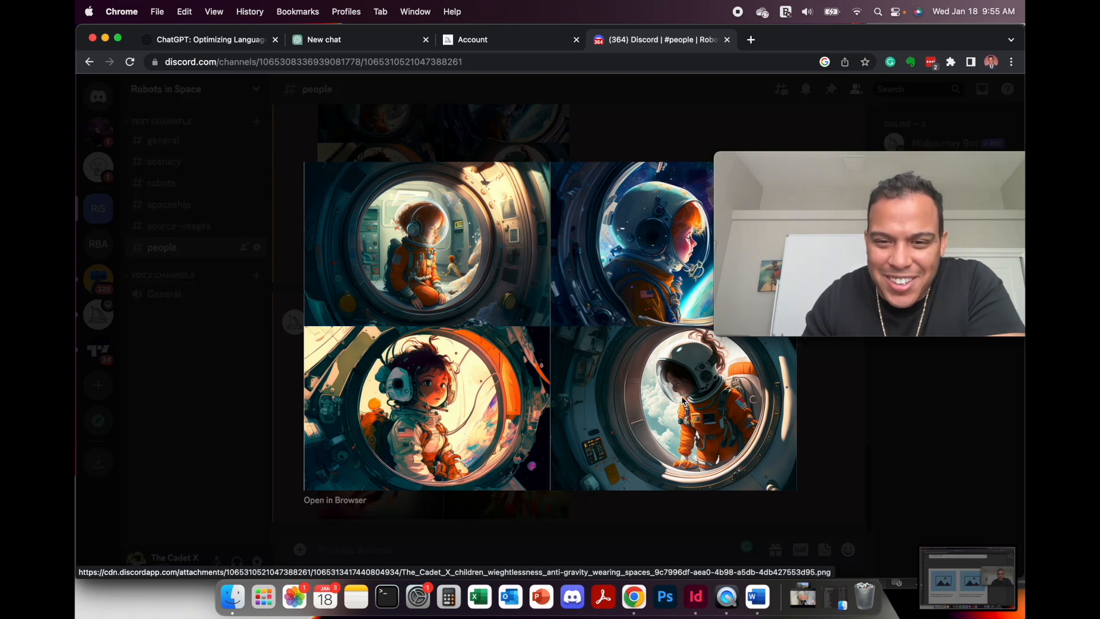
click(814, 427)
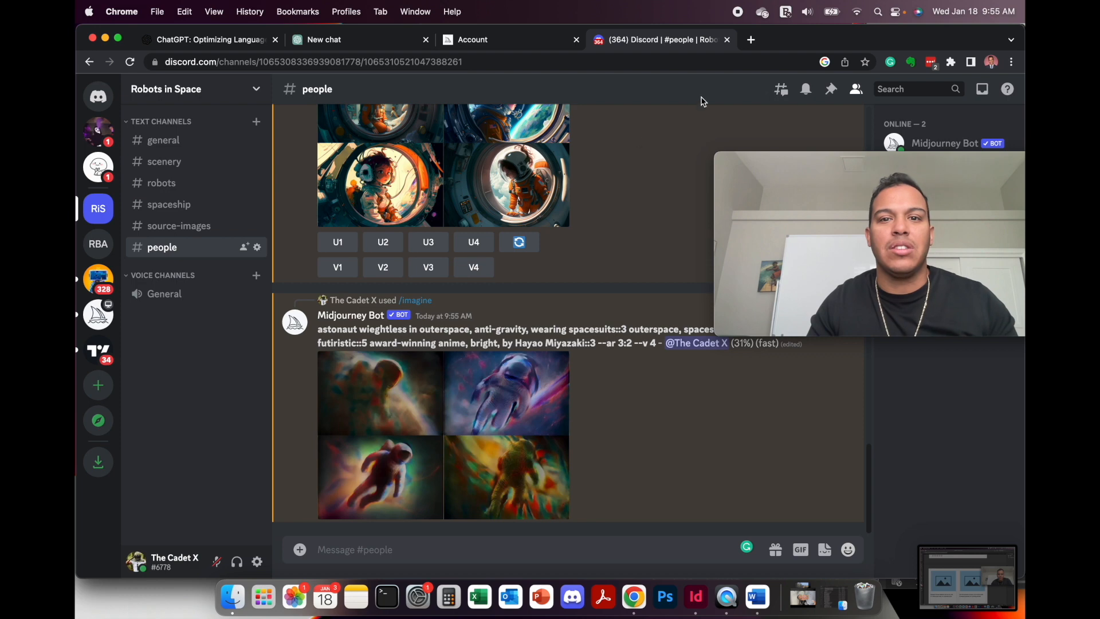
Search Google Images in a new browser tab for "futuristic children in space suits floating" and browse the results.
click(751, 39)
click(728, 59)
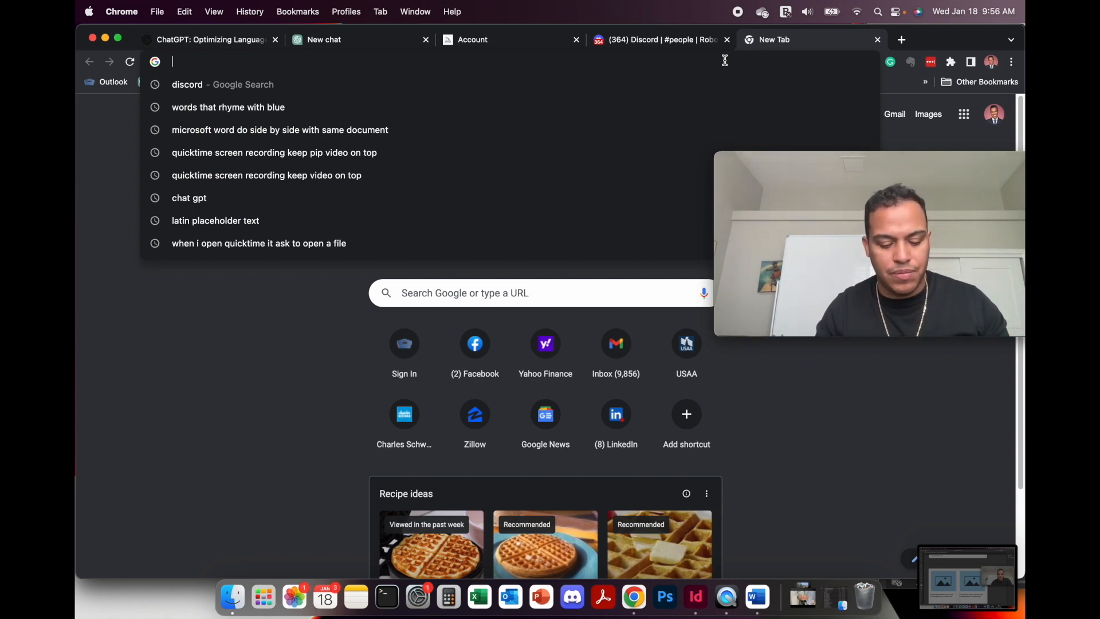
text(futuristic chi)
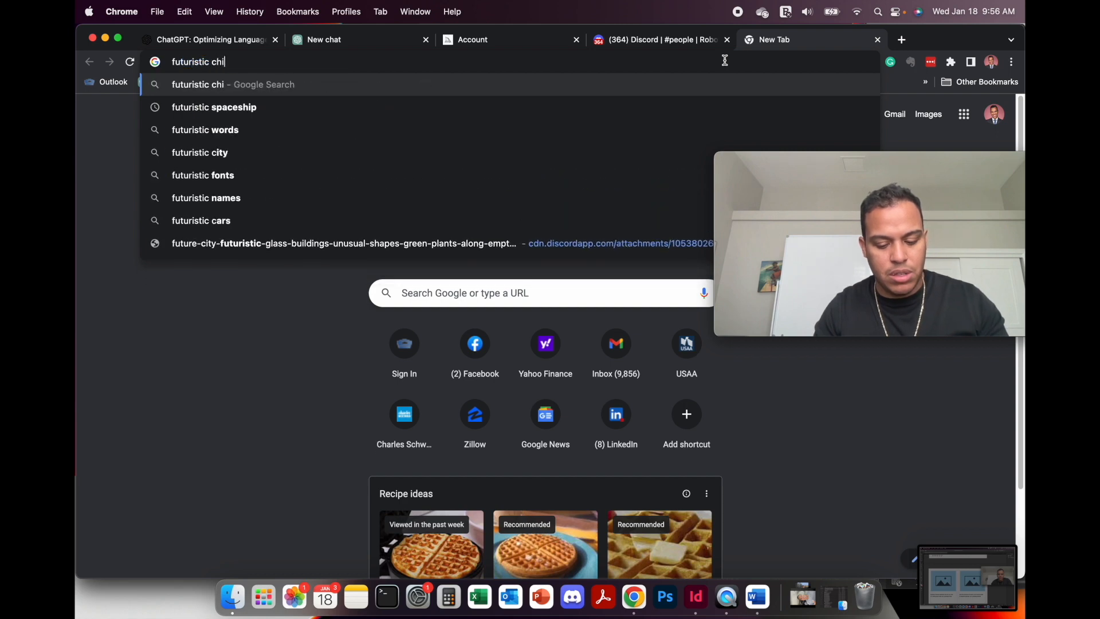
text(ldren in sp)
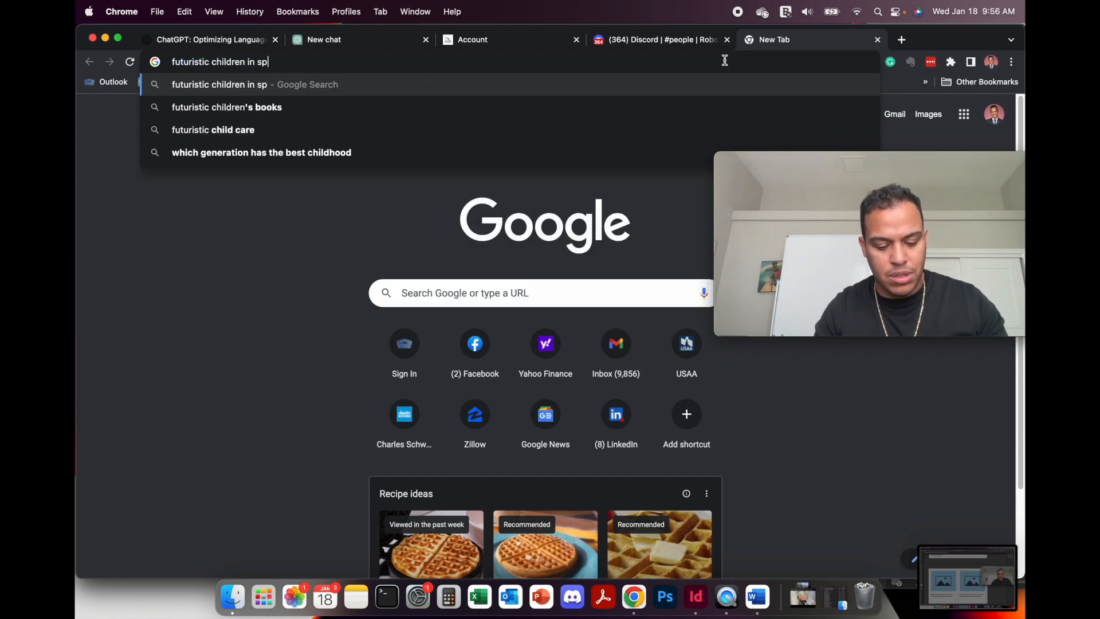
text(ace suits floating)
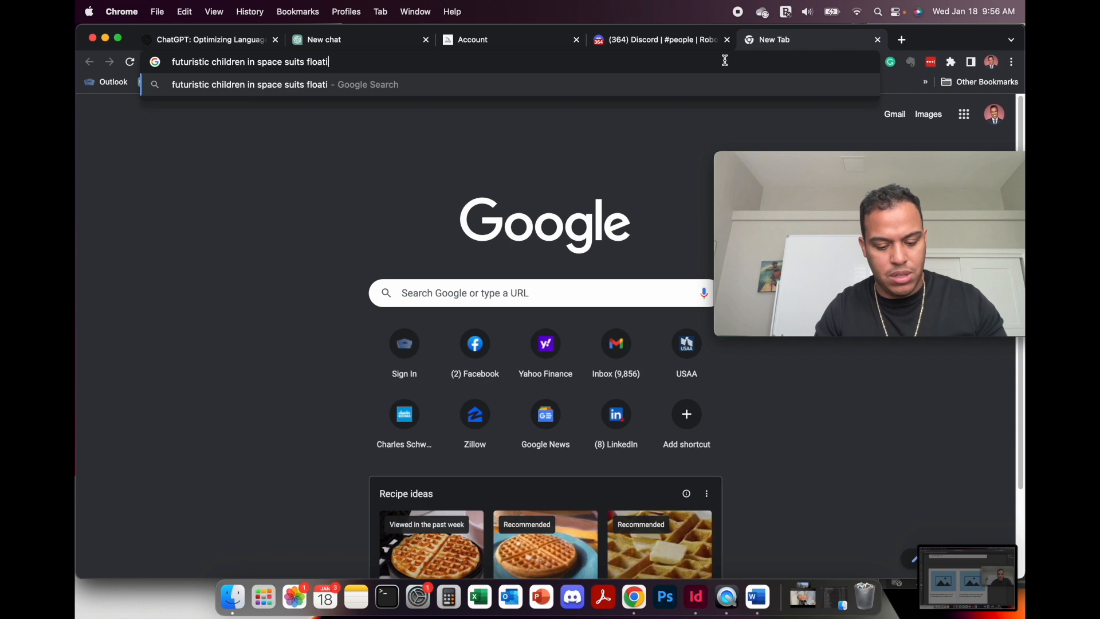
key(Return)
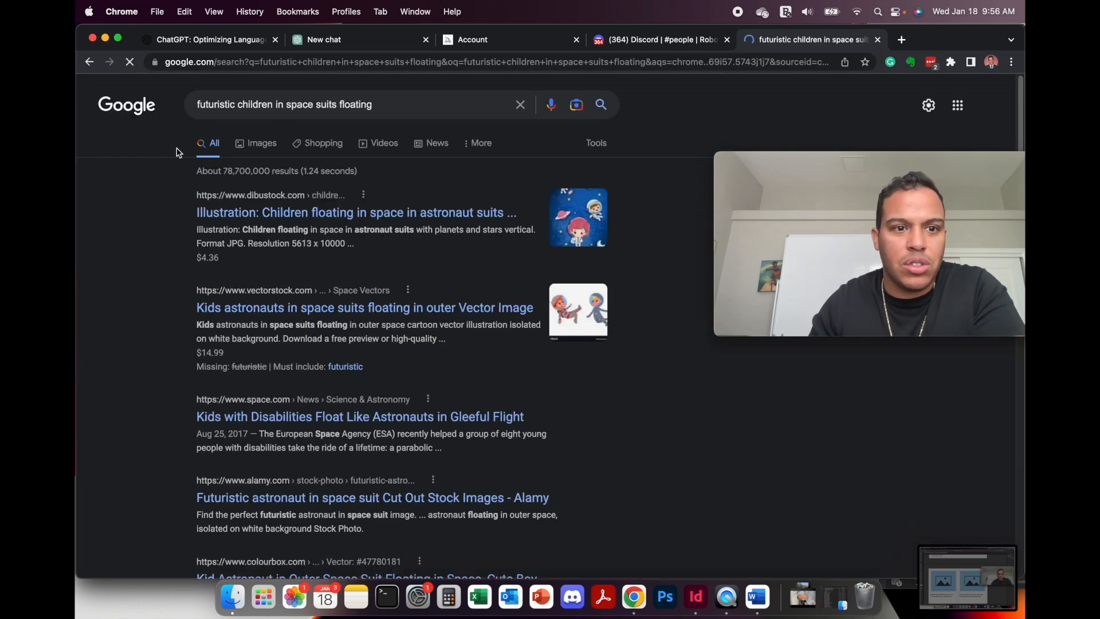
click(260, 144)
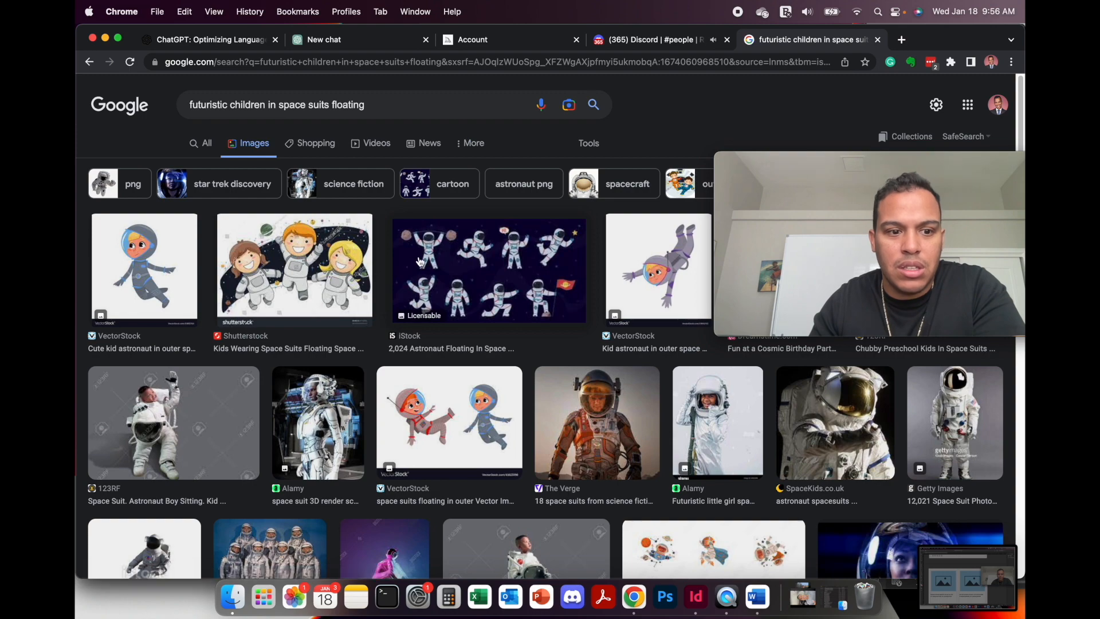
scroll(601, 342, down, 5)
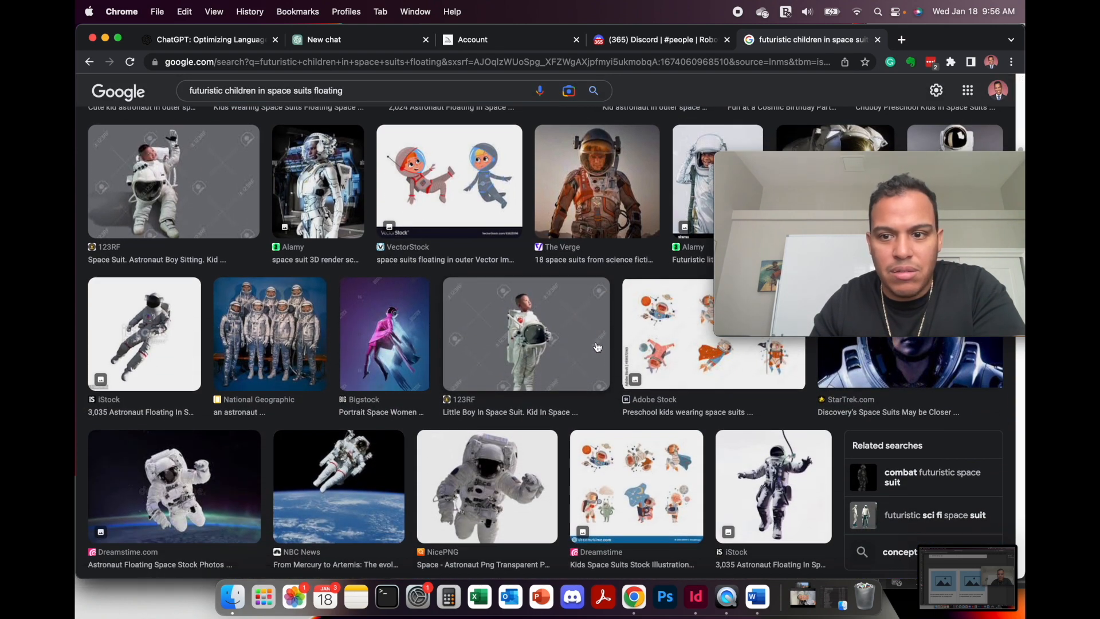
scroll(601, 342, down, 10)
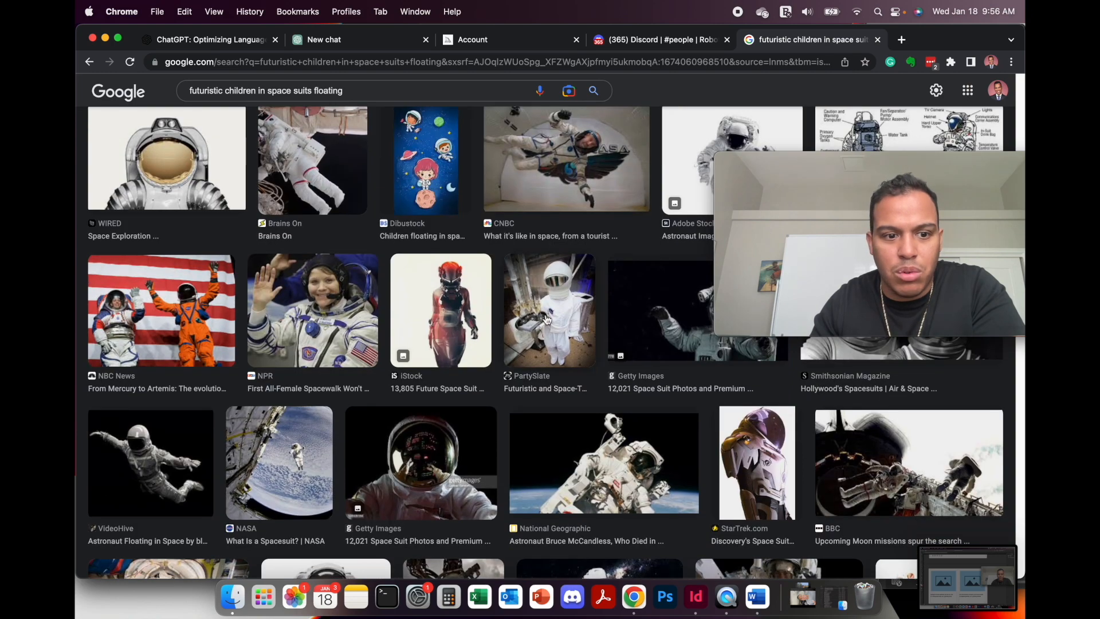
Add "anime" to the end of the image search and look through the results for a reference picture.
scroll(543, 320, up, 15)
click(388, 110)
text(anime)
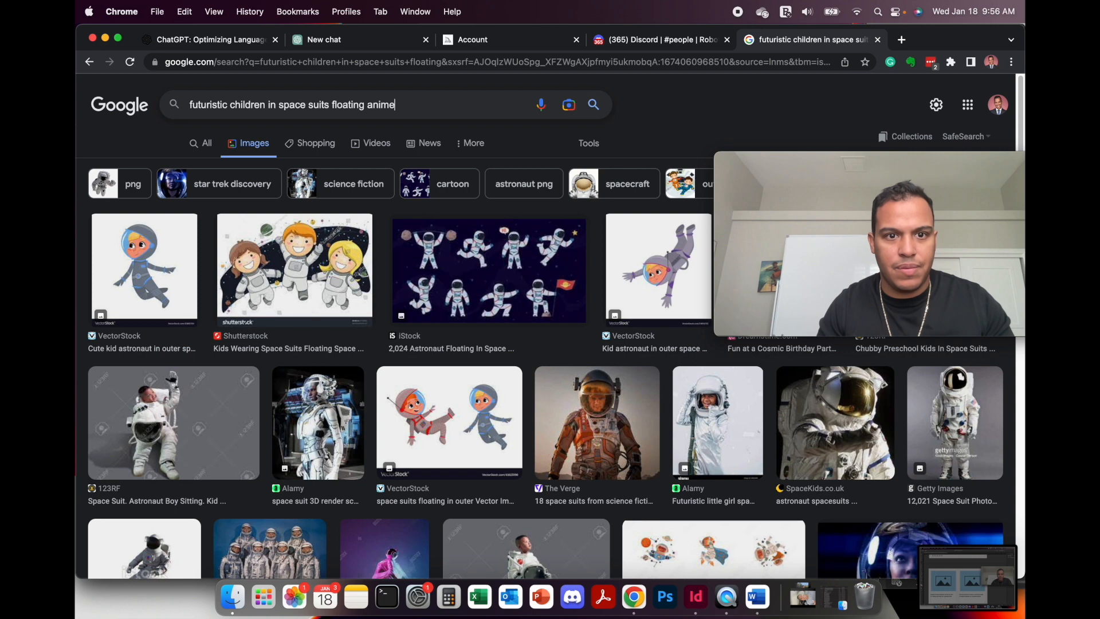
key(Return)
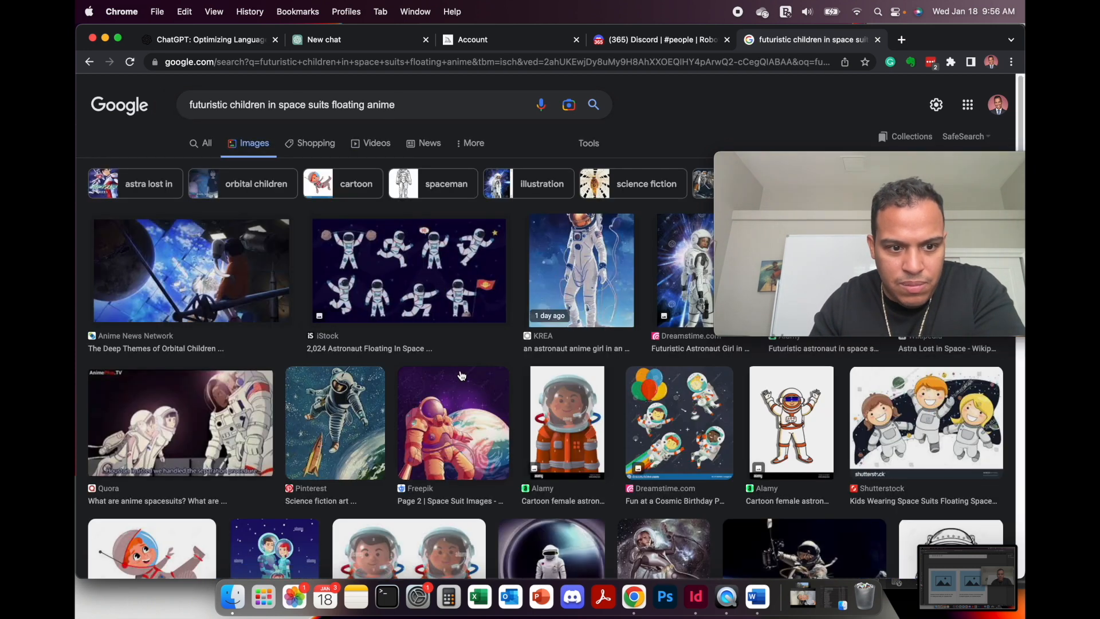
scroll(537, 405, down, 2)
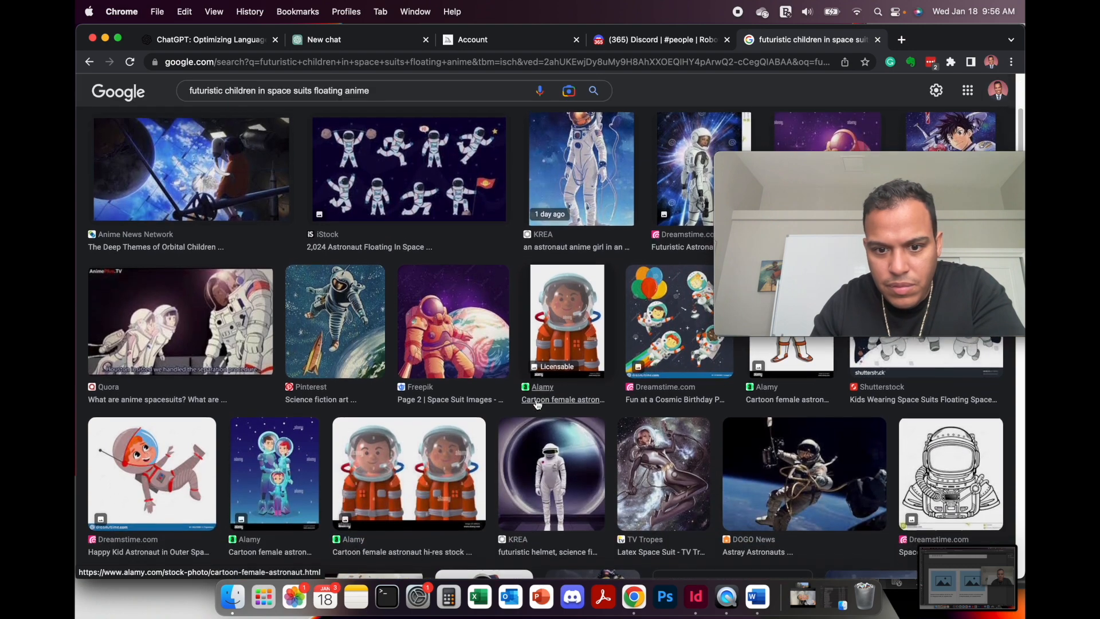
scroll(537, 405, down, 3)
scroll(537, 405, down, 4)
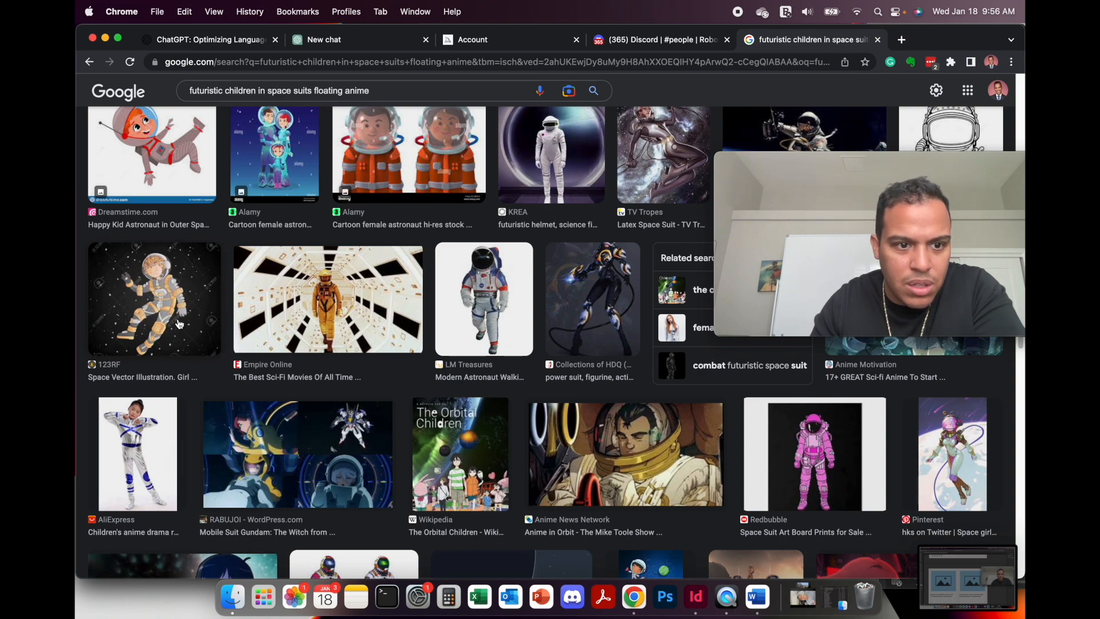
scroll(1000, 414, down, 2)
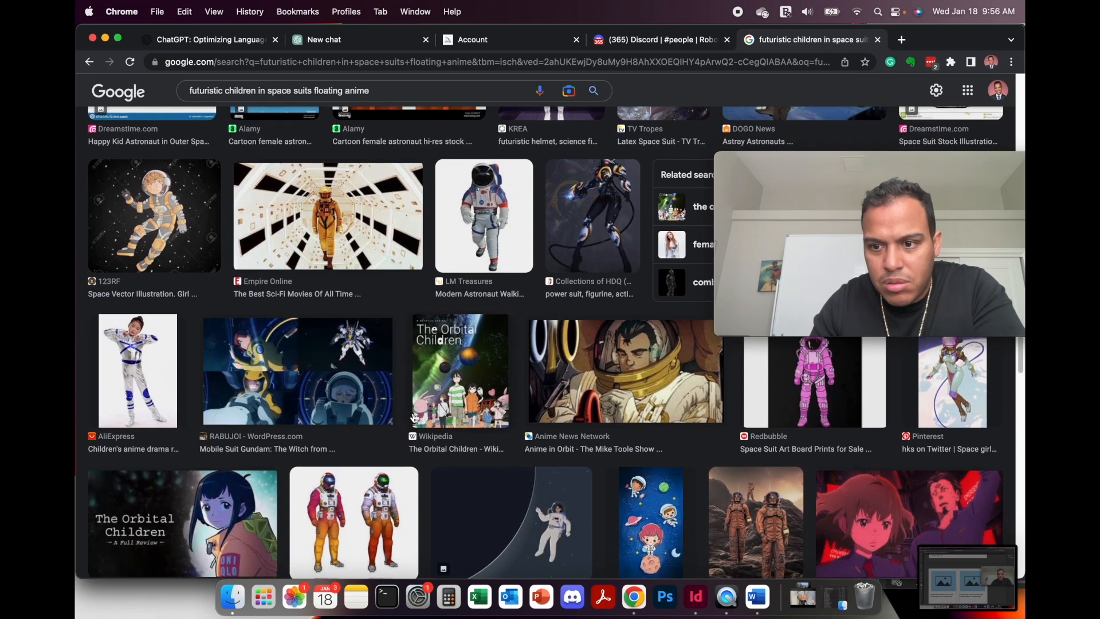
Look through the image results for a reference picture and copy the 123RF cartoon of an astronaut girl floating in space.
scroll(928, 417, down, 6)
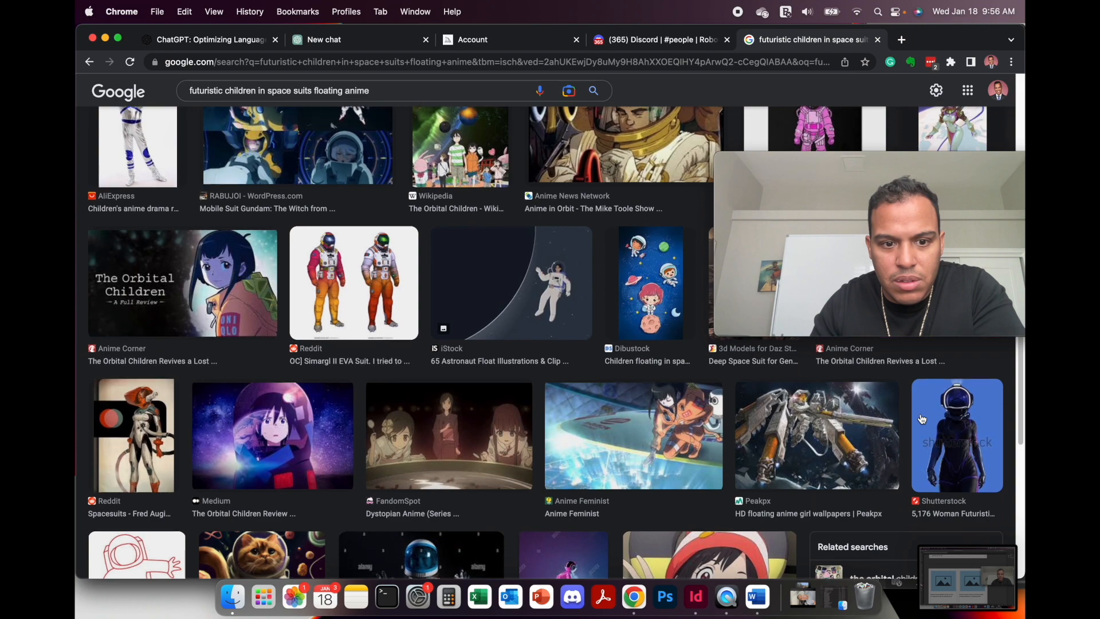
scroll(814, 432, down, 9)
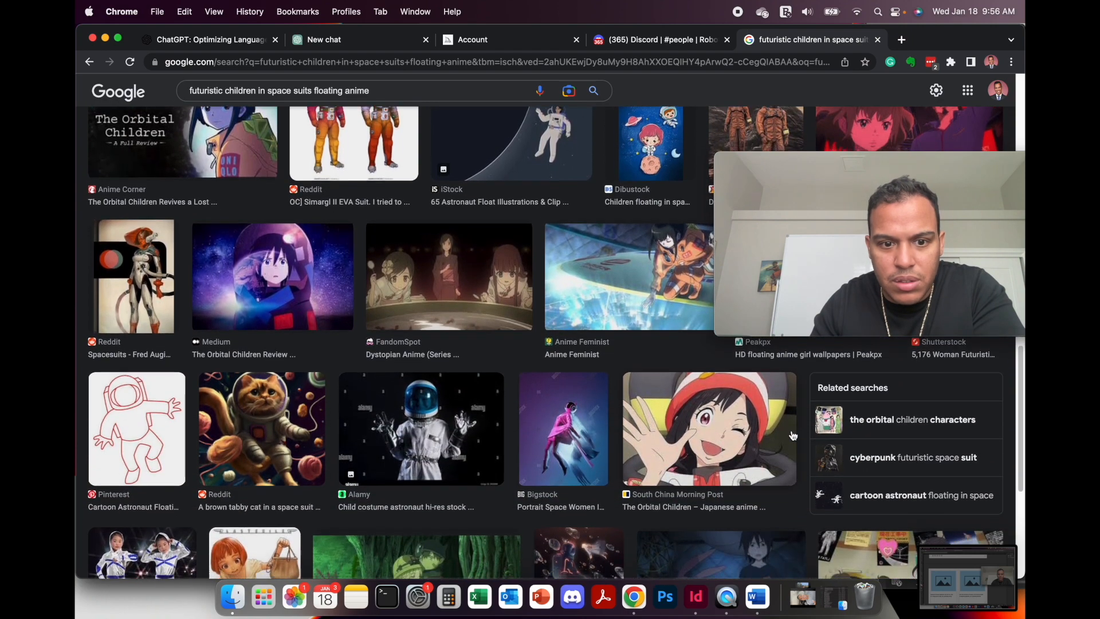
scroll(474, 398, down, 2)
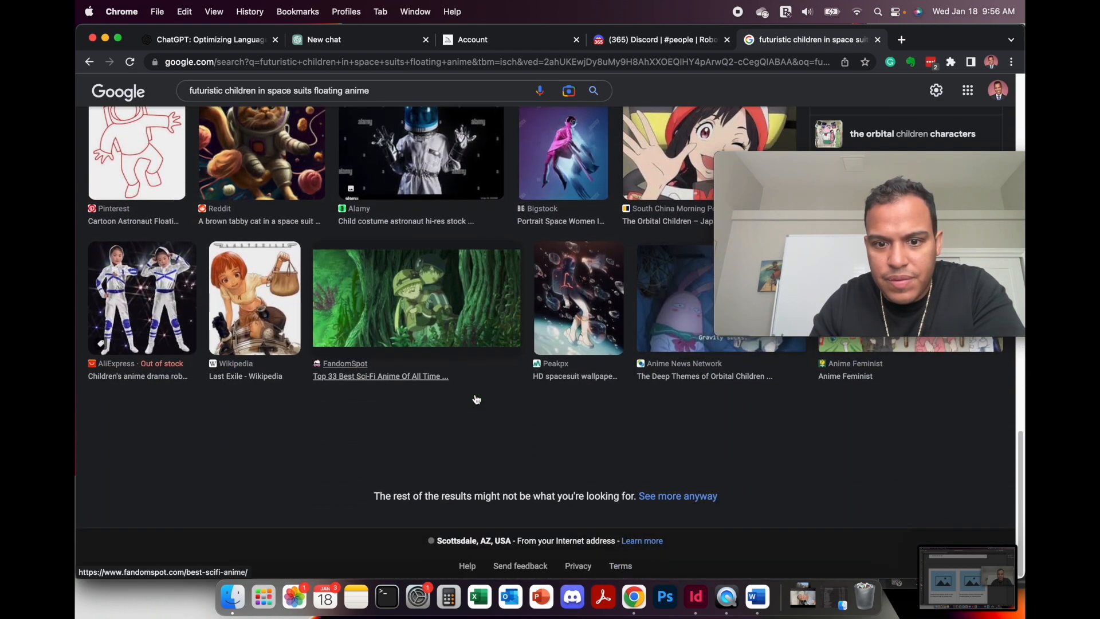
scroll(476, 400, up, 6)
scroll(476, 399, up, 10)
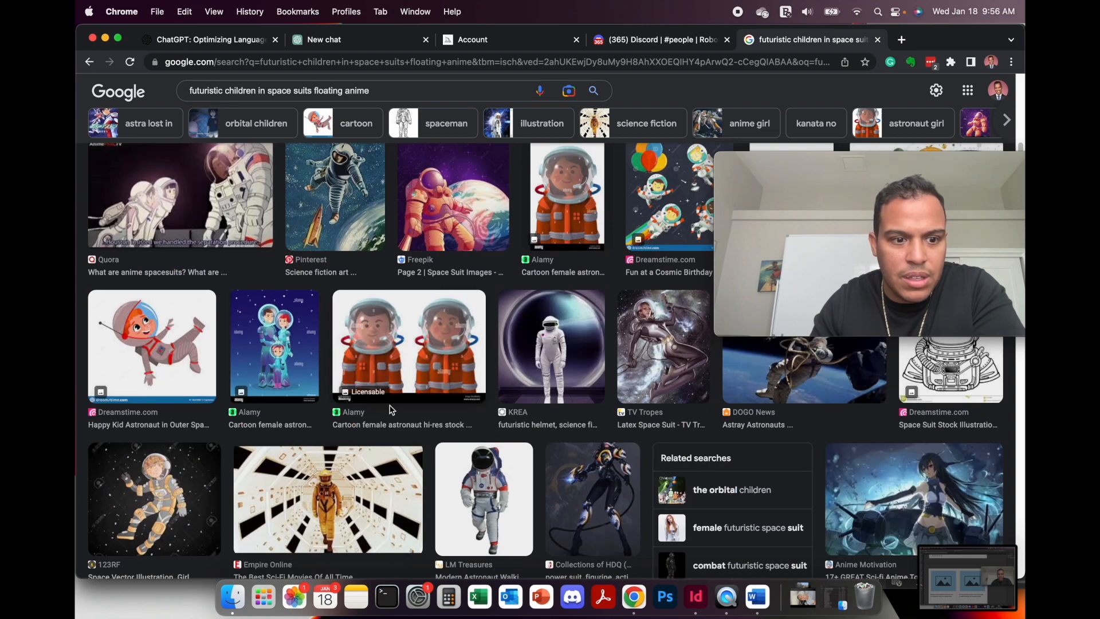
scroll(310, 414, down, 3)
click(154, 409)
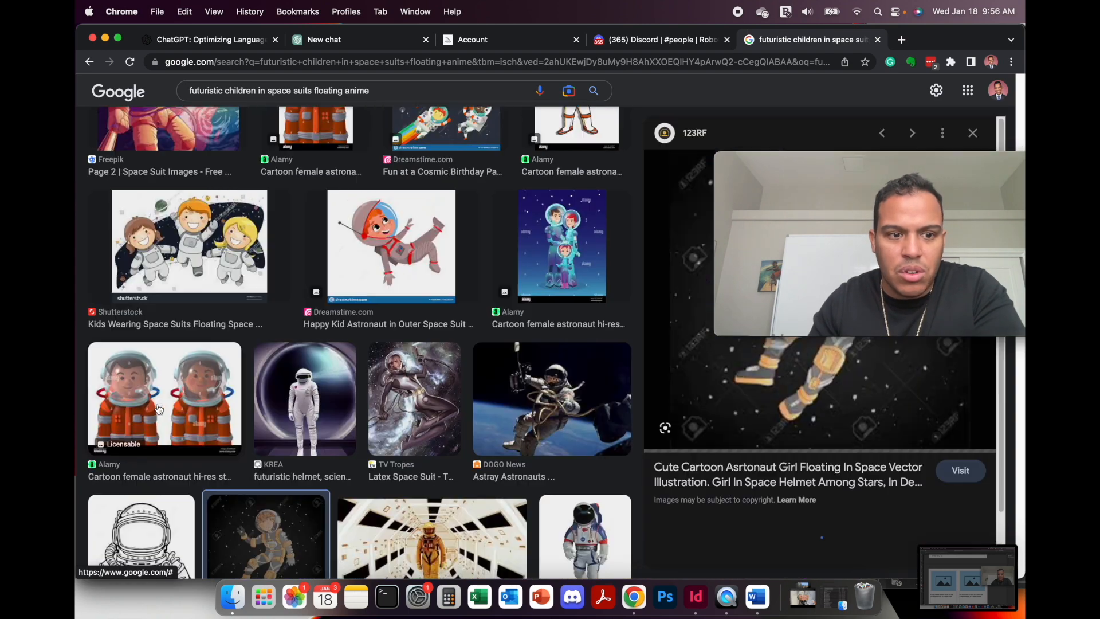
drag(916, 161, 385, 209)
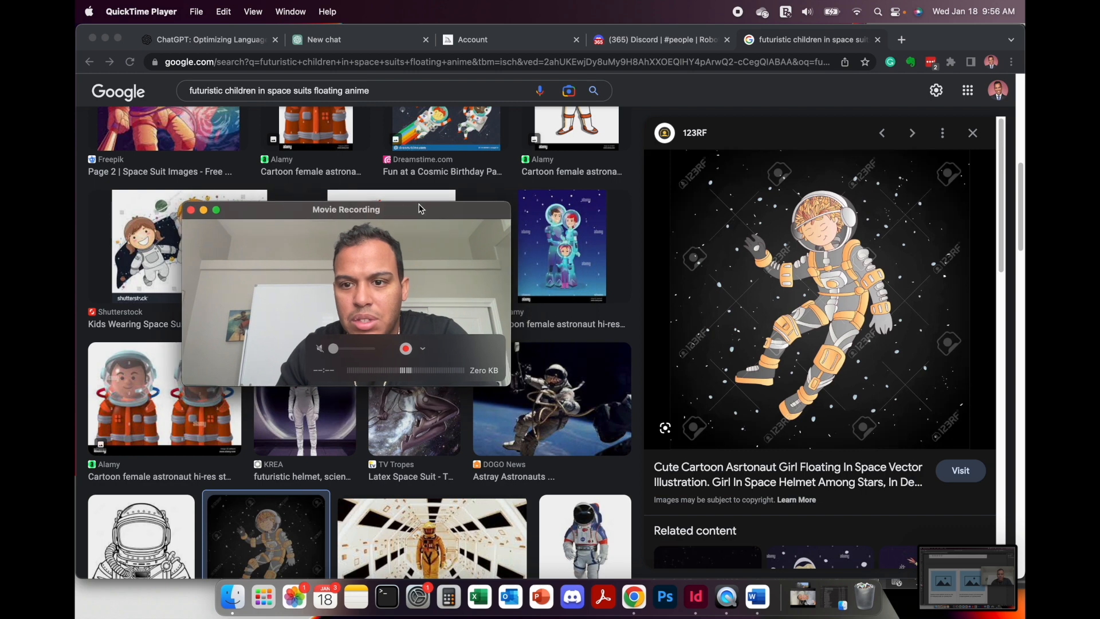
right_click(820, 313)
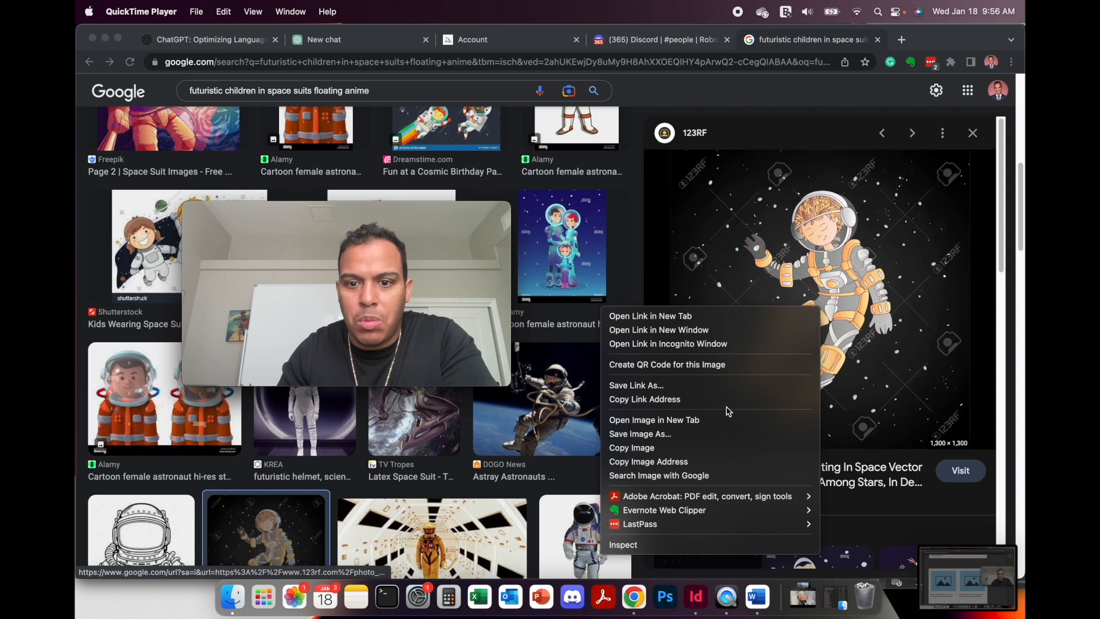
click(716, 448)
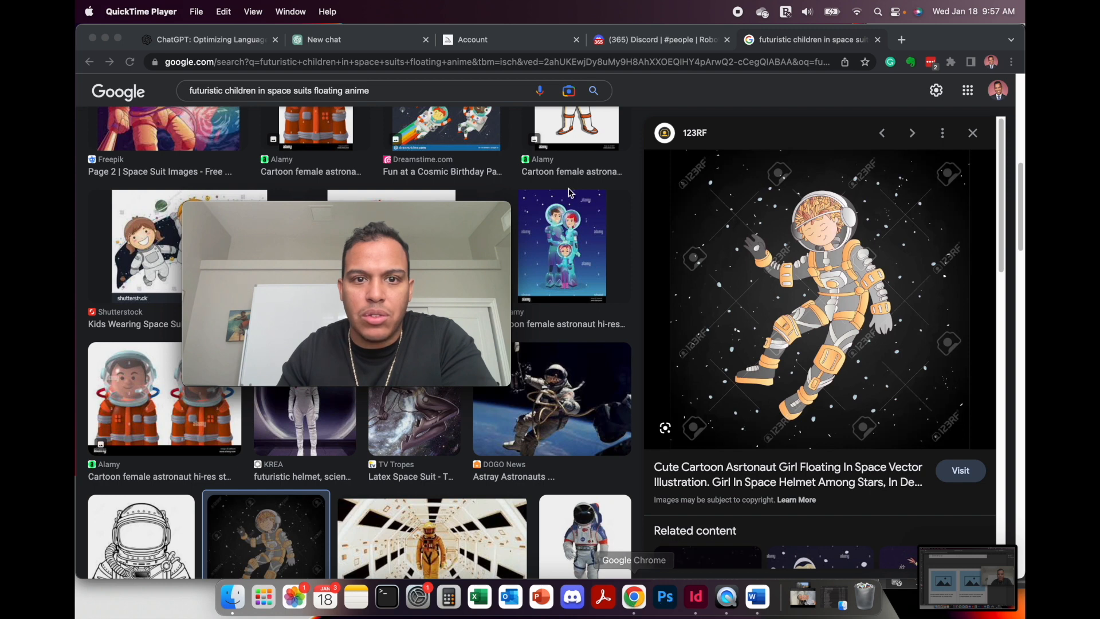
Switch to Discord and post the copied astronaut picture in the source-images channel.
click(625, 41)
drag(271, 208, 780, 215)
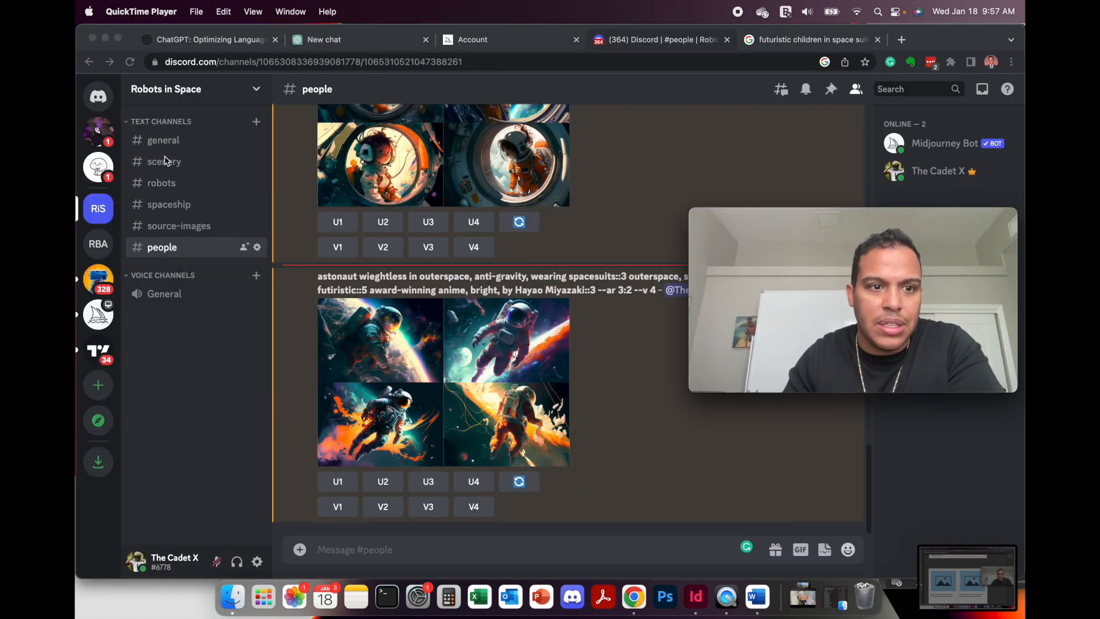
click(185, 226)
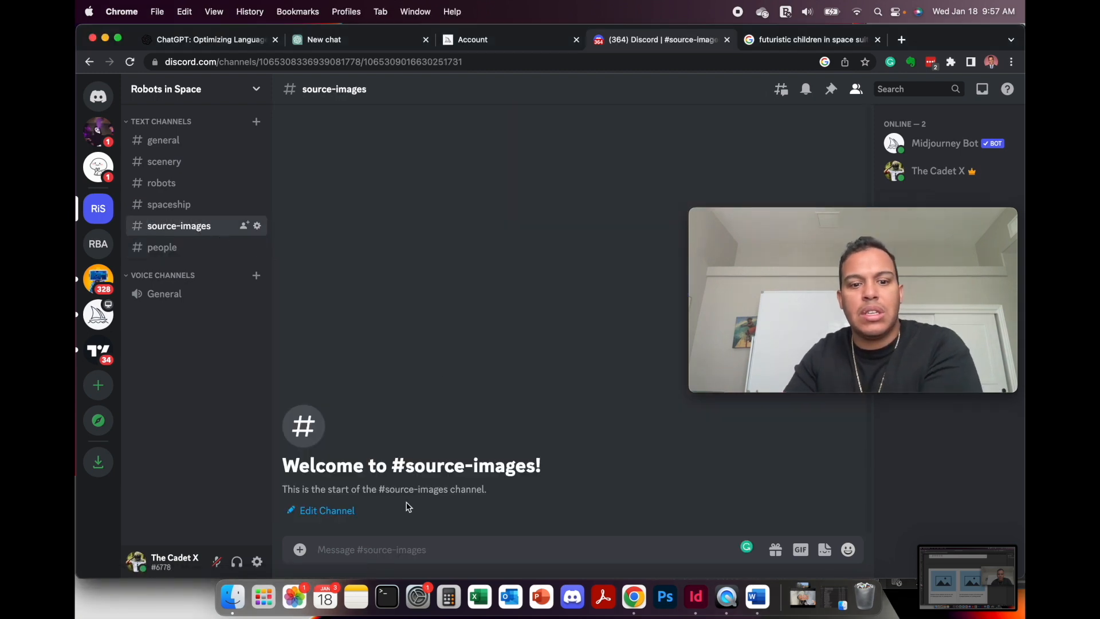
right_click(355, 550)
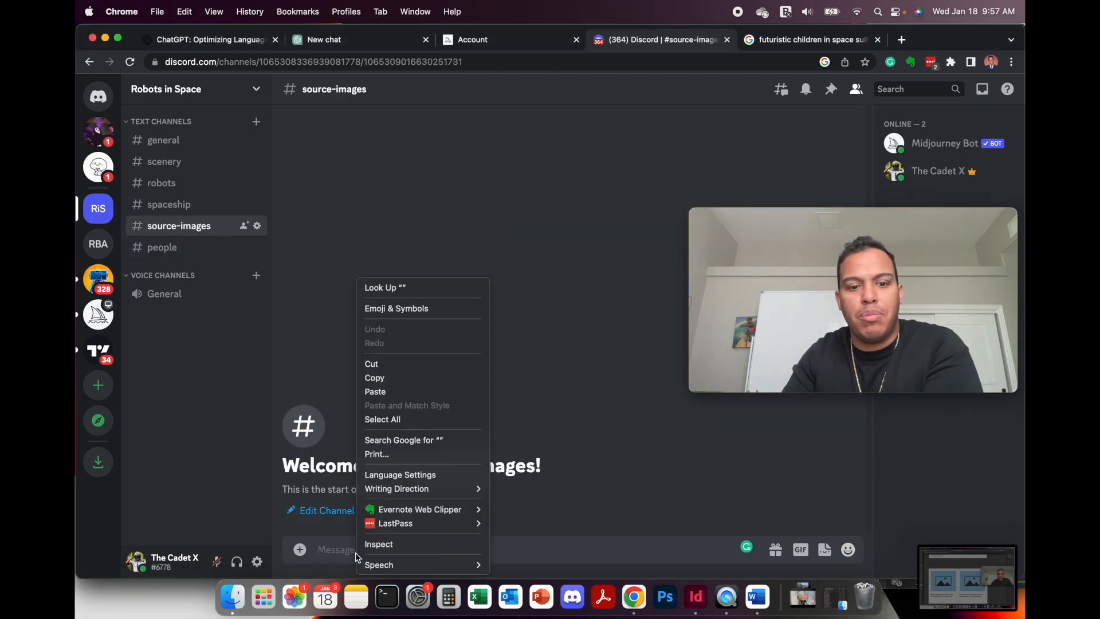
click(401, 392)
key(Return)
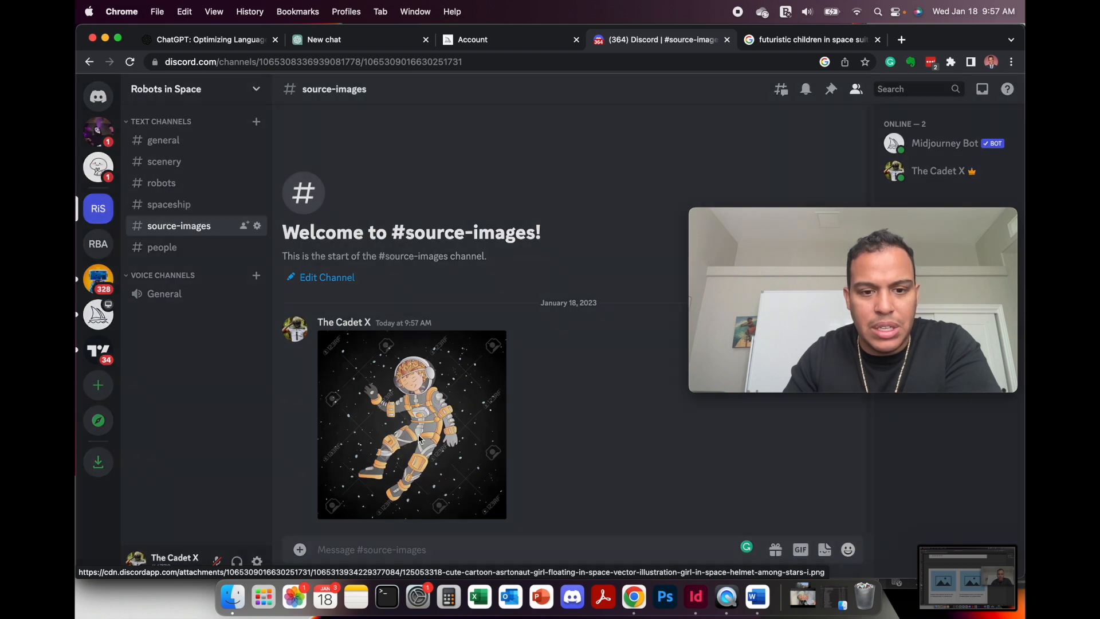
Enlarge the posted astronaut picture, copy its image address and close the preview.
click(419, 440)
right_click(537, 339)
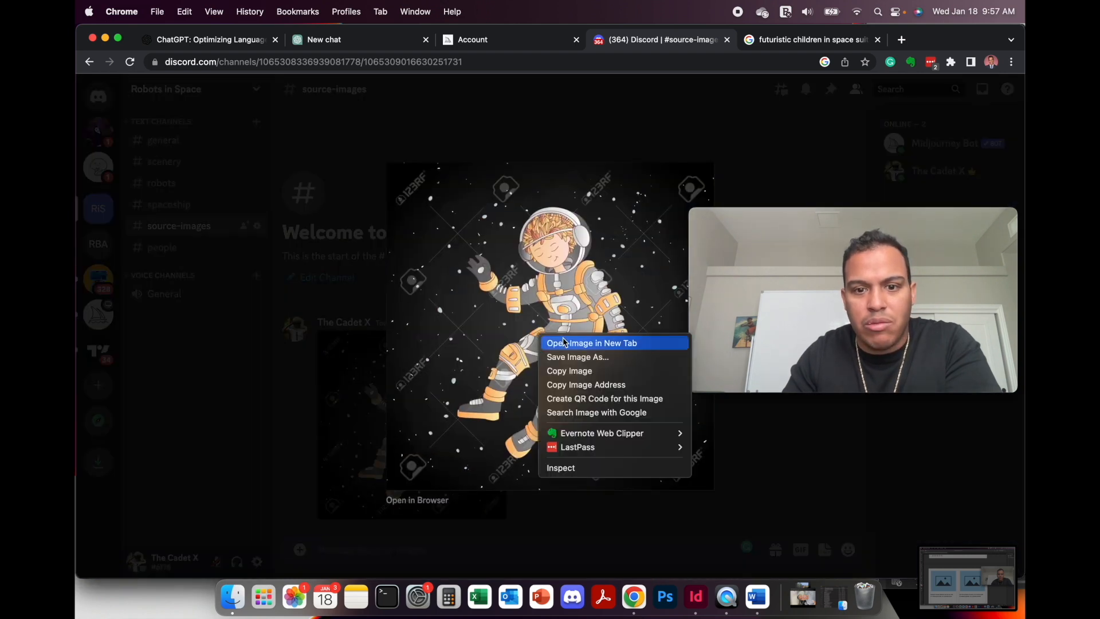
click(589, 390)
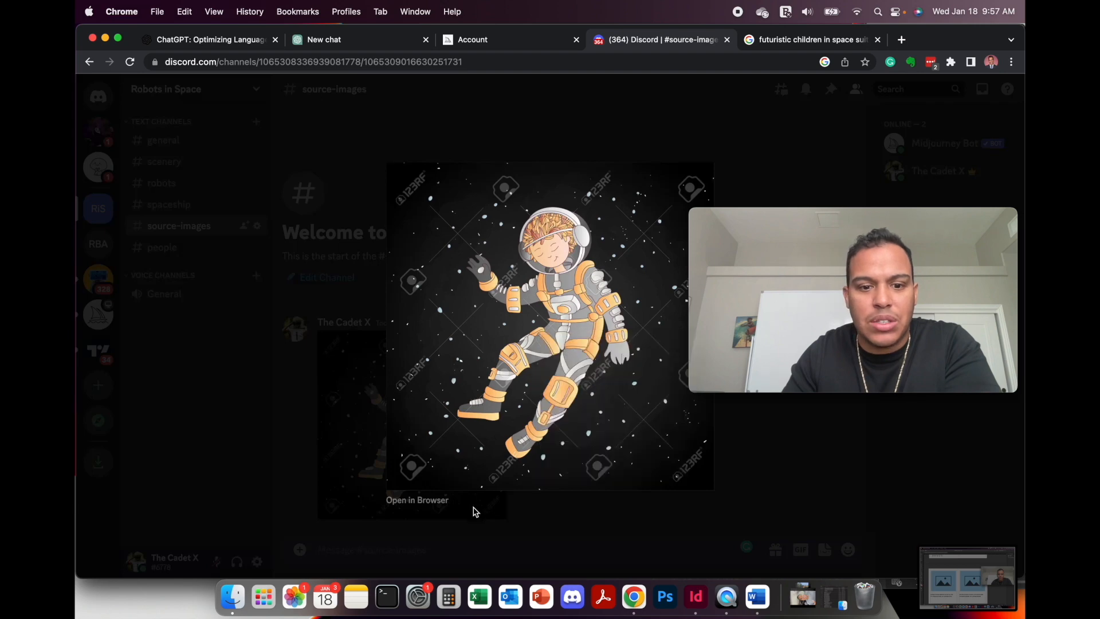
click(488, 518)
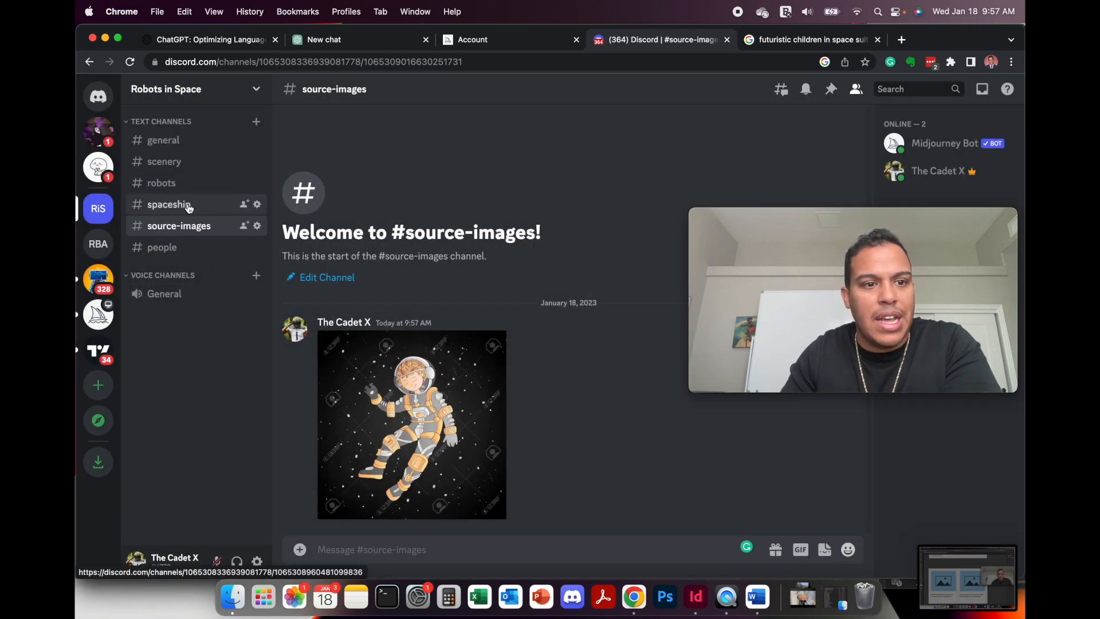
Start an /imagine command in the people channel and paste the copied image address as the beginning of the prompt.
click(165, 248)
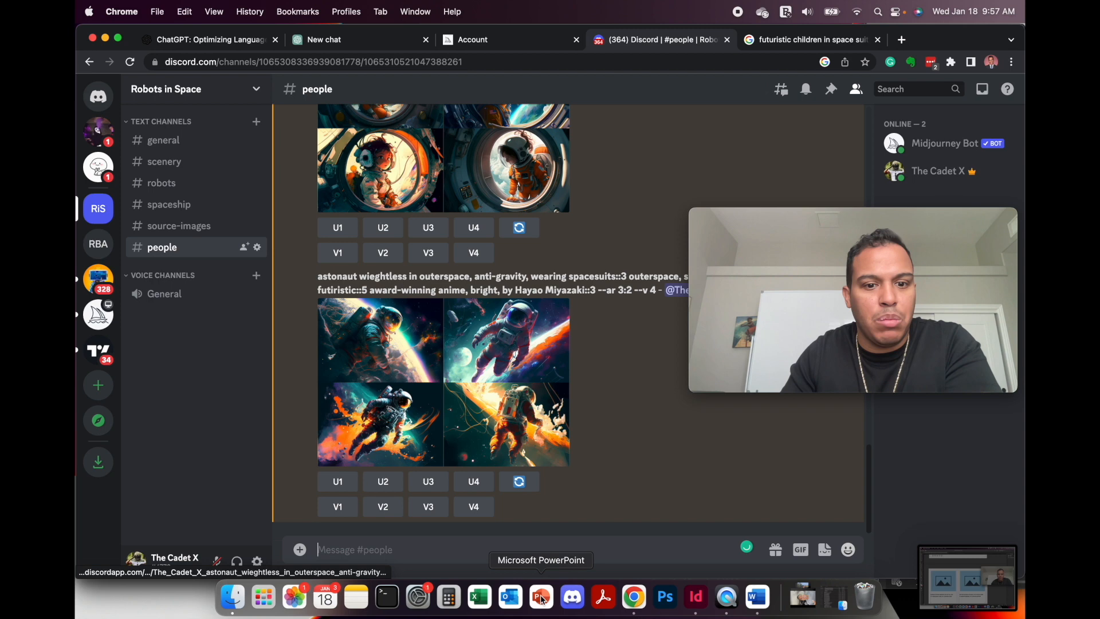
click(434, 550)
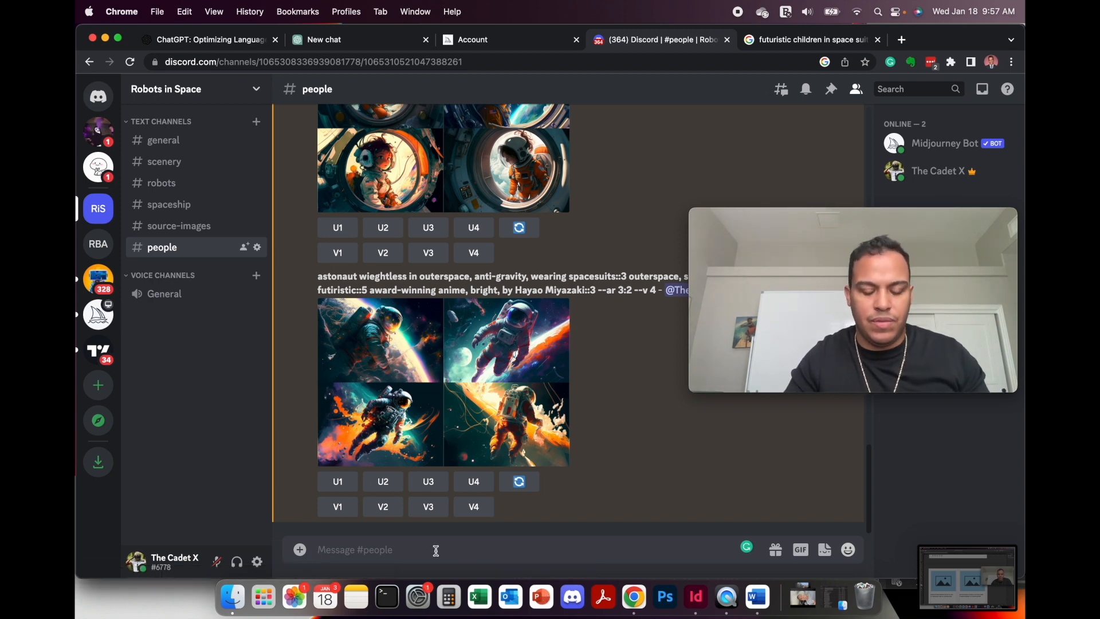
text(/)
key(Return)
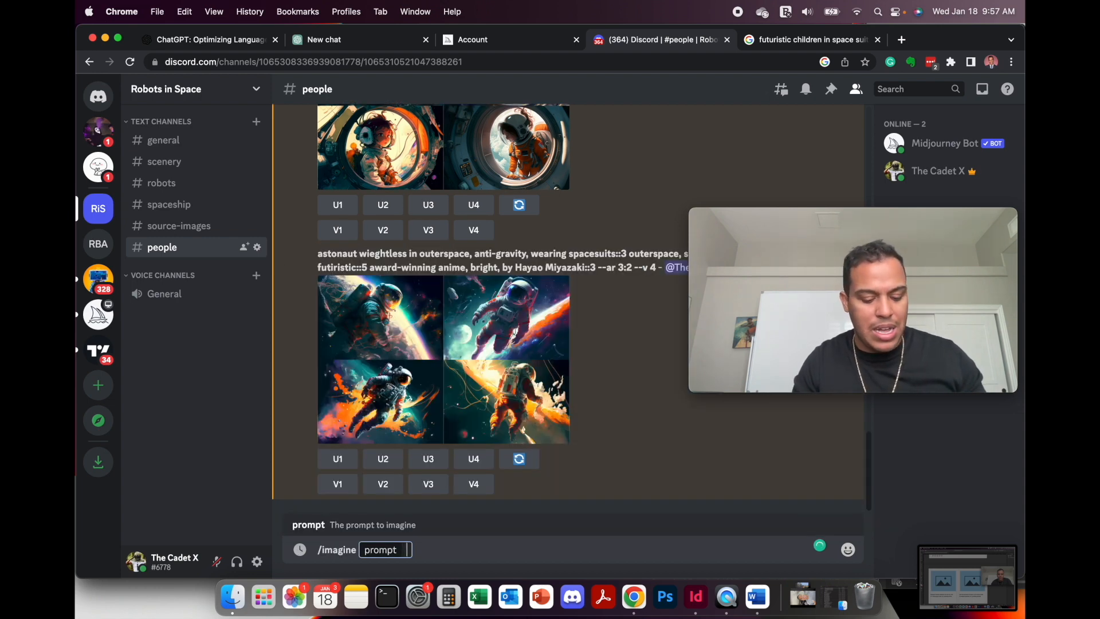
key(super+v)
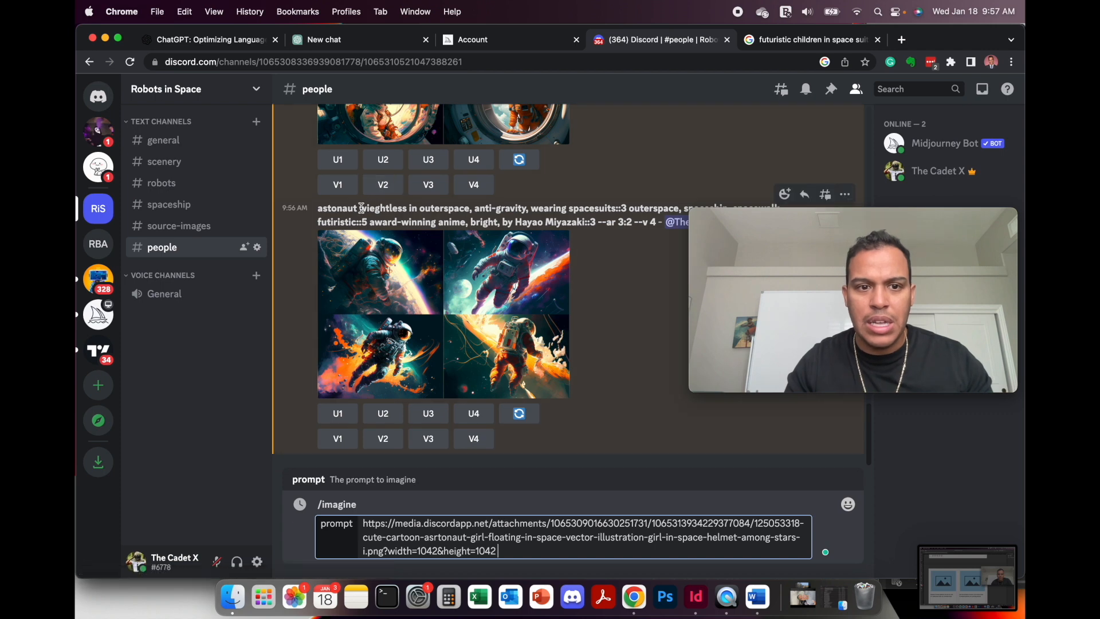
Append the previous "astonaut wieghtless in outerspace" prompt text through "--ar 3:2" after the image address and submit the command.
click(324, 211)
drag(321, 211, 632, 223)
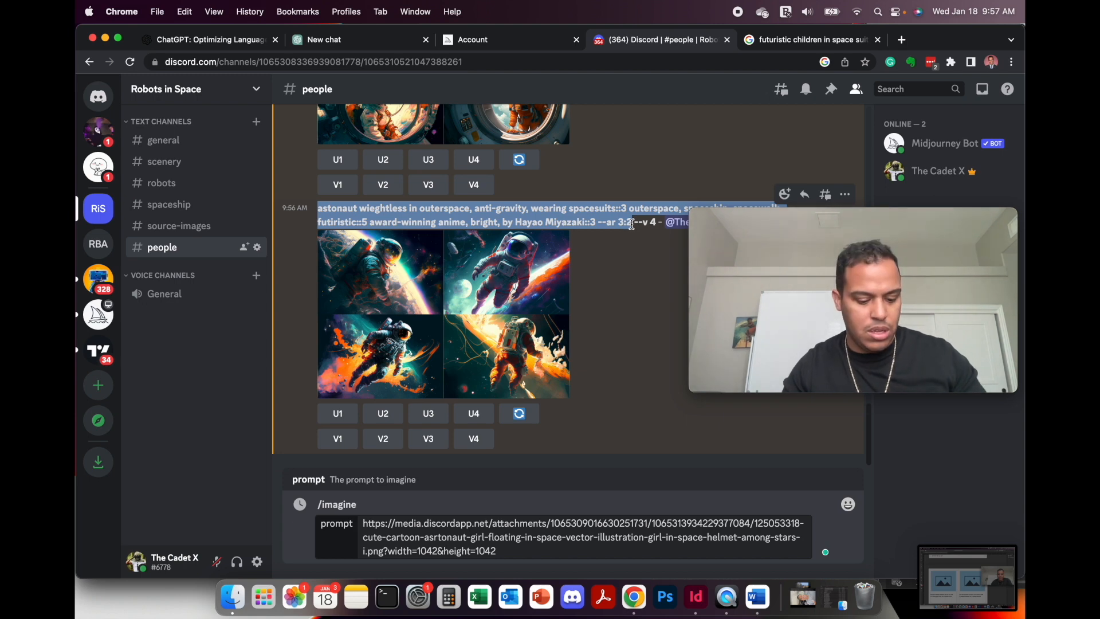
click(532, 555)
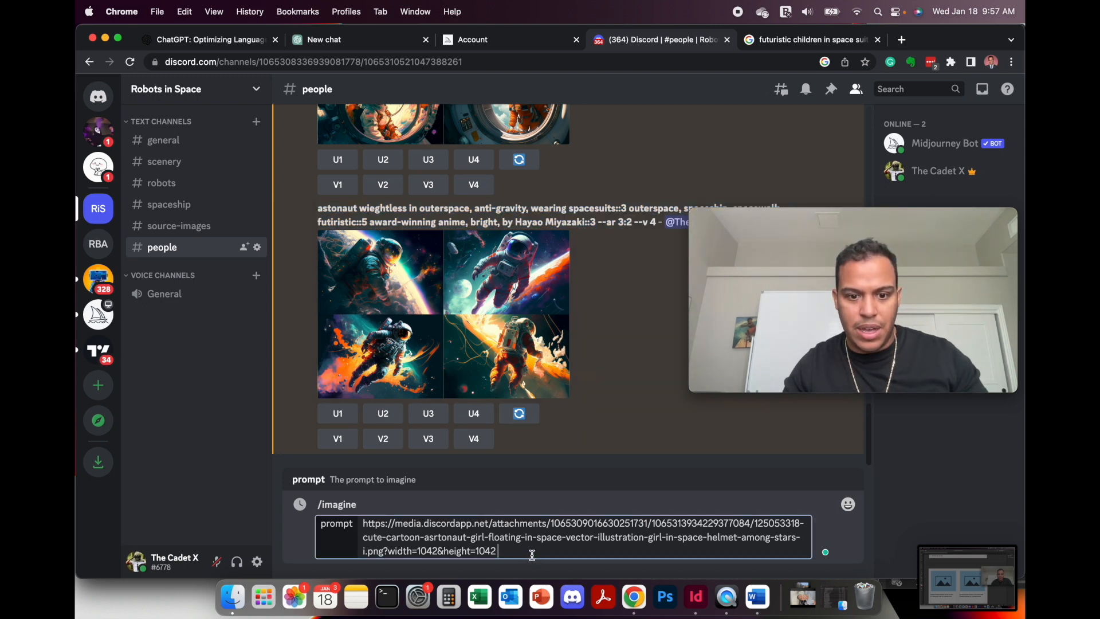
key(super+v)
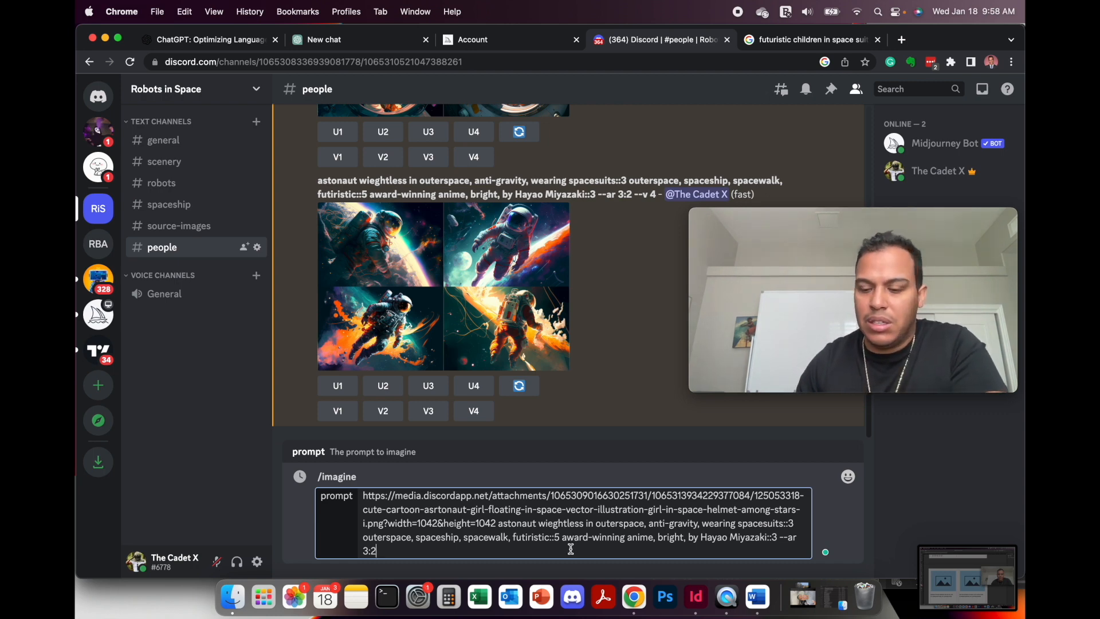
key(Return)
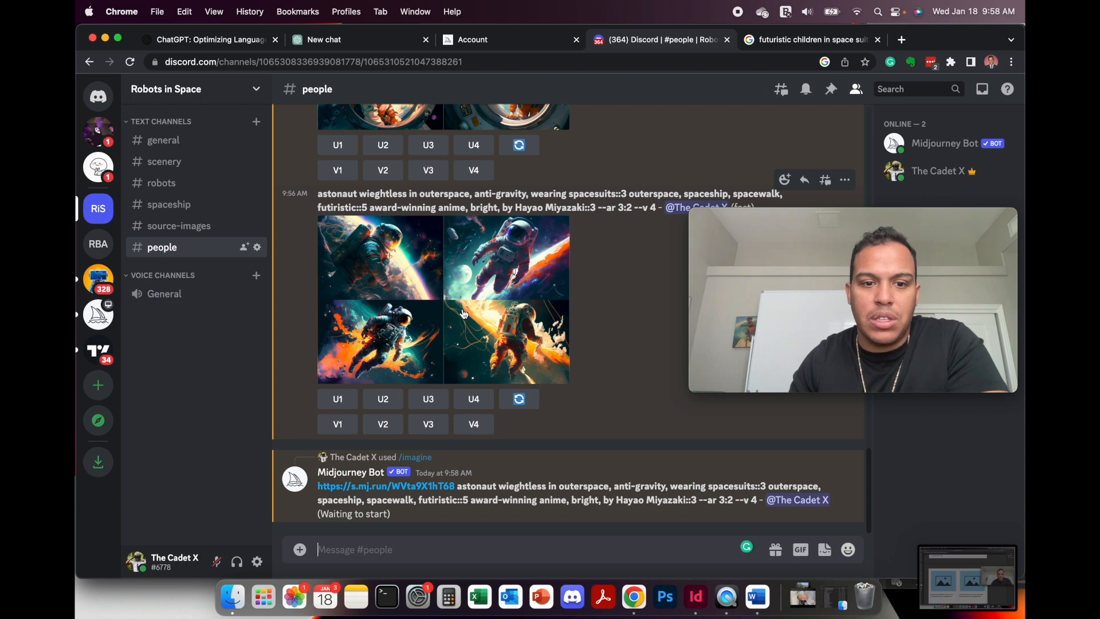
View the image grid from the earlier astronaut prompt without a reference picture enlarged, then close it.
click(465, 337)
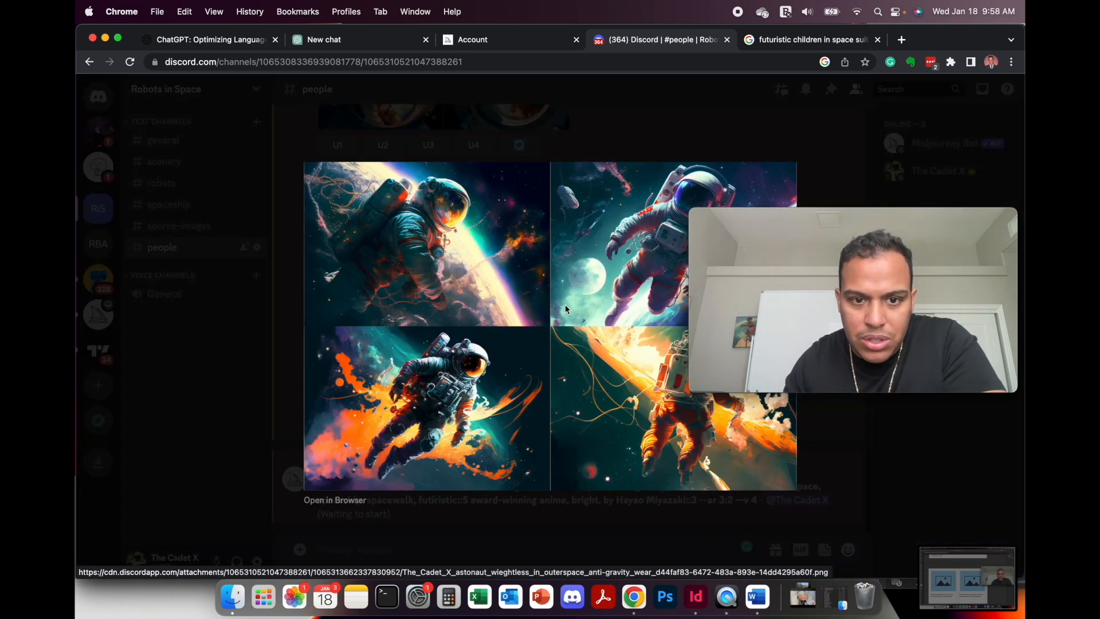
drag(738, 222, 745, 360)
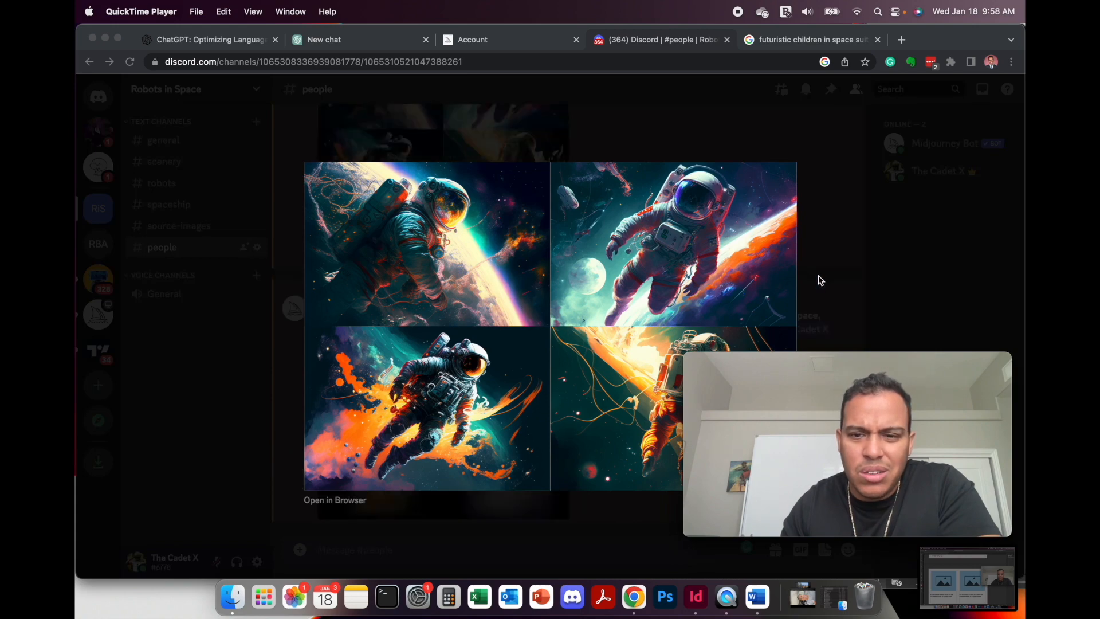
click(871, 296)
click(865, 313)
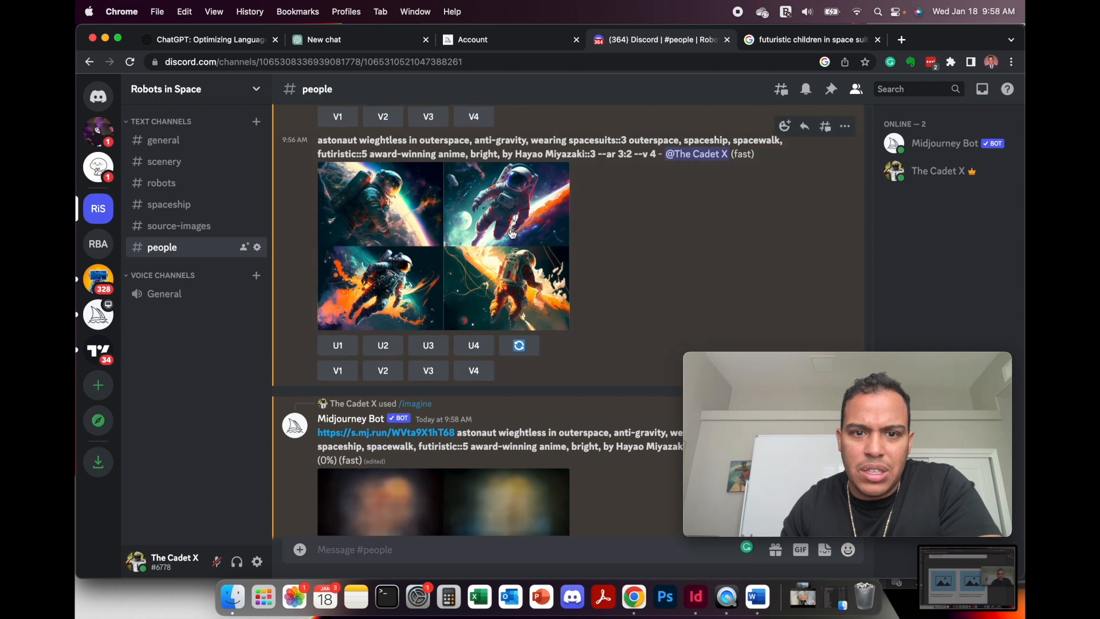
click(509, 230)
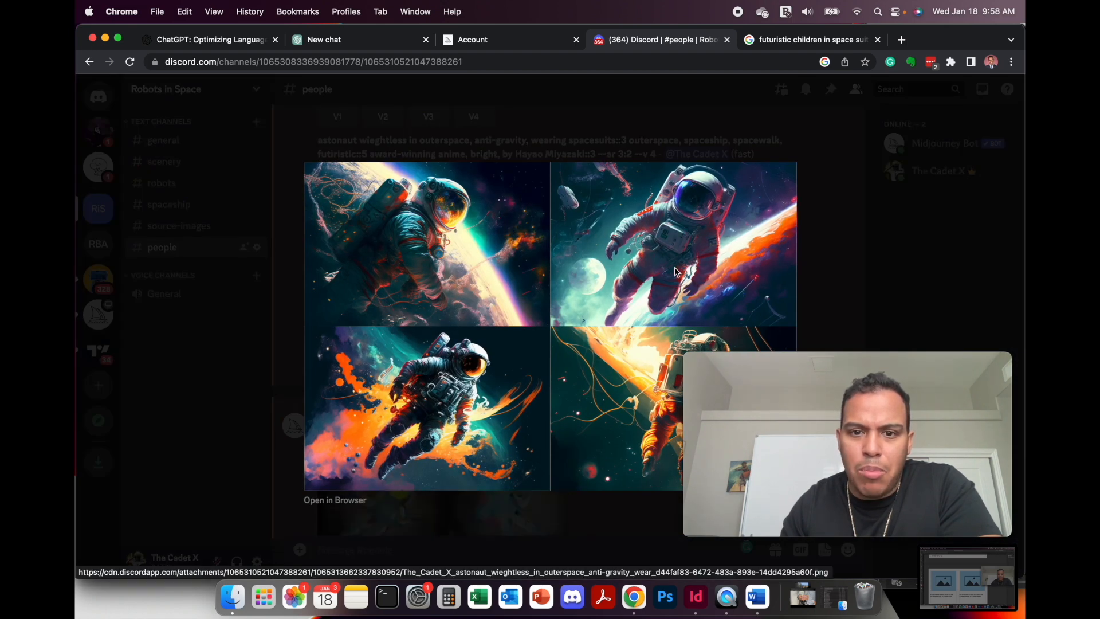
click(875, 261)
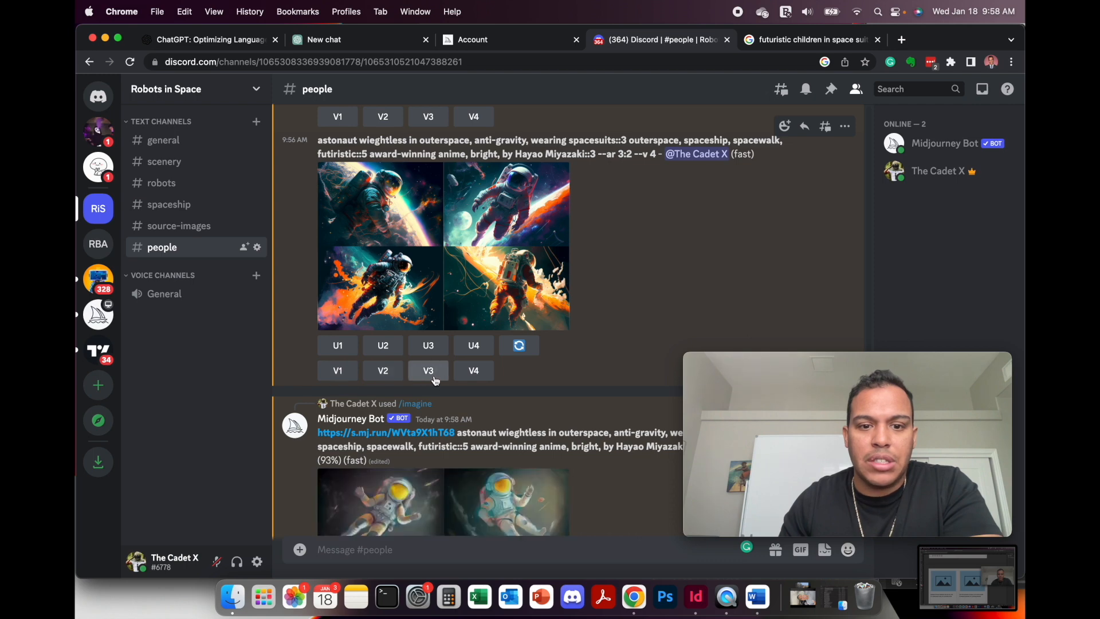
Try to create variations of image 2 from the earlier astronaut grid with "--niji" added to the end of the remix prompt.
click(384, 371)
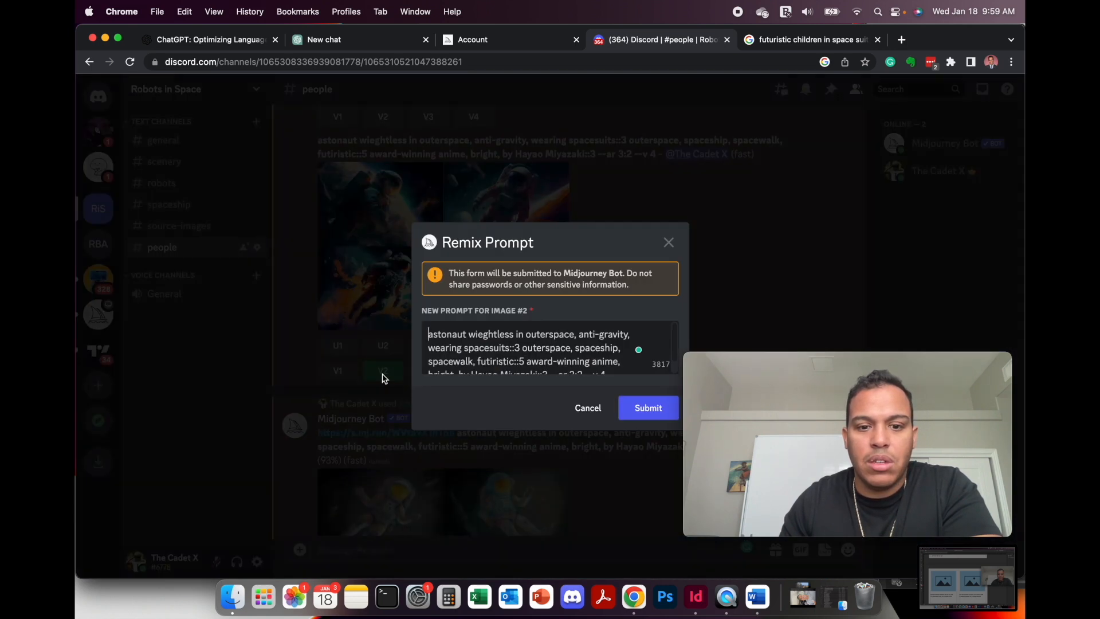
scroll(586, 362, down, 1)
click(618, 363)
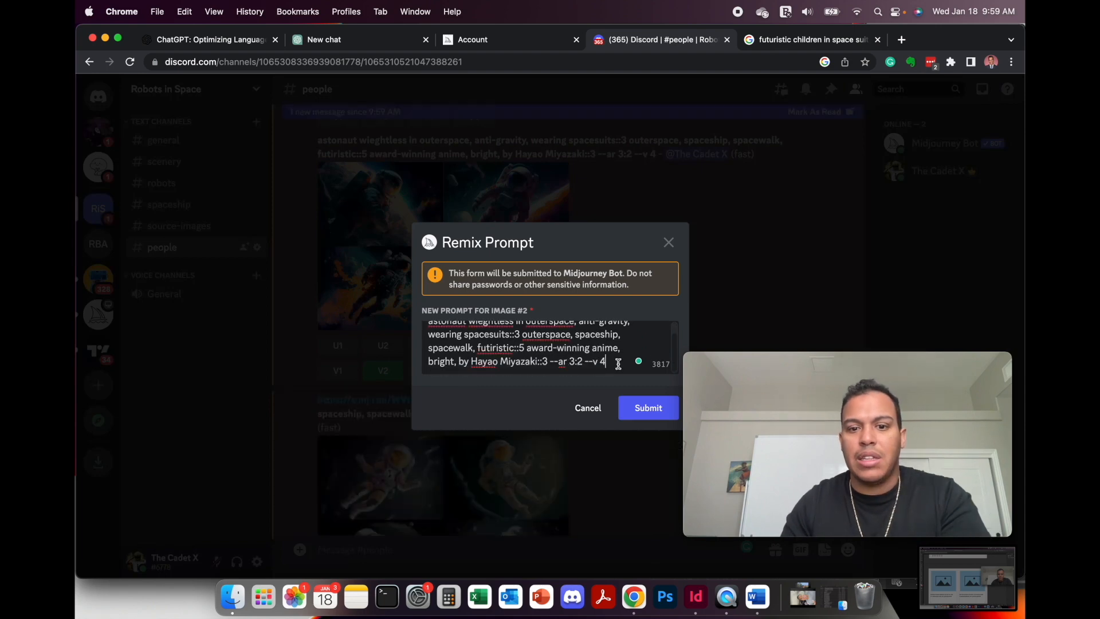
text(--niji)
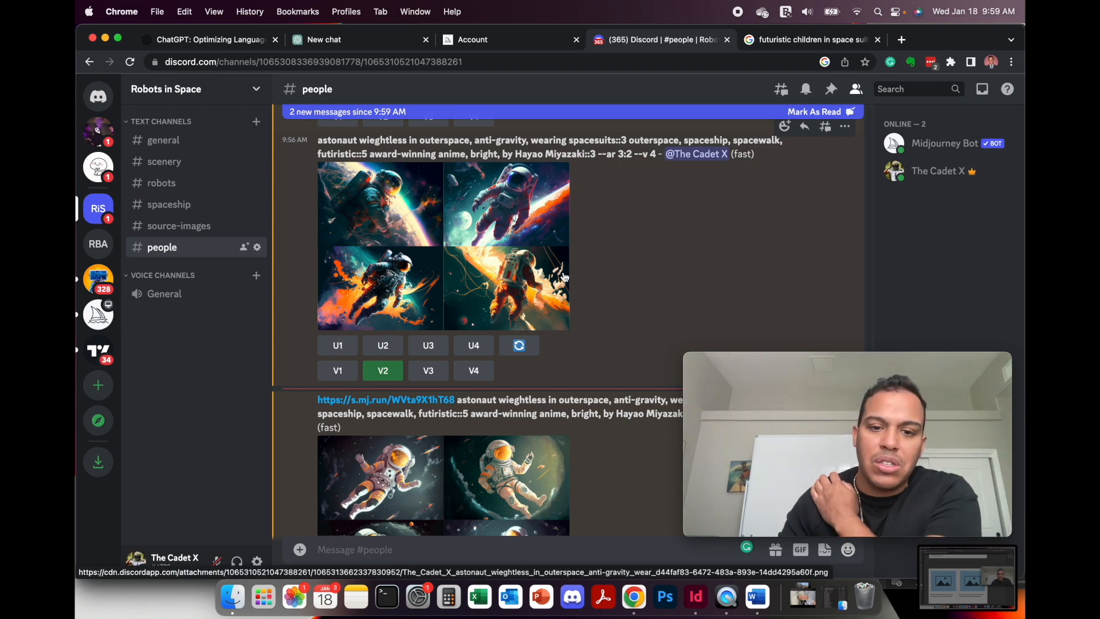
Examine the enlarged grid of floating astronauts generated from the reference picture prompt.
scroll(599, 305, down, 5)
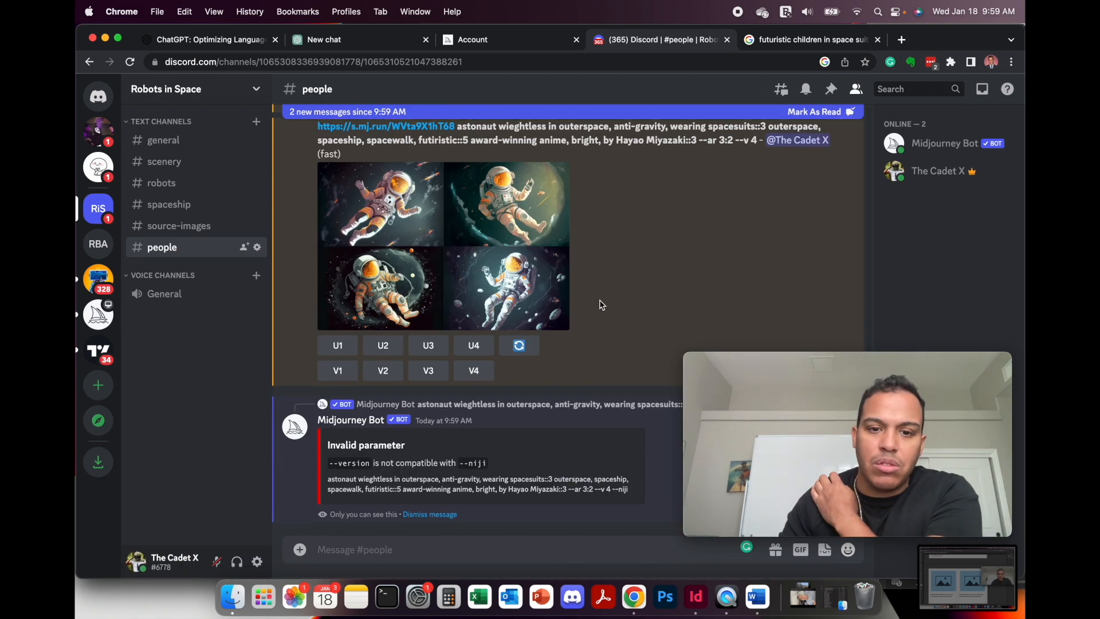
click(483, 269)
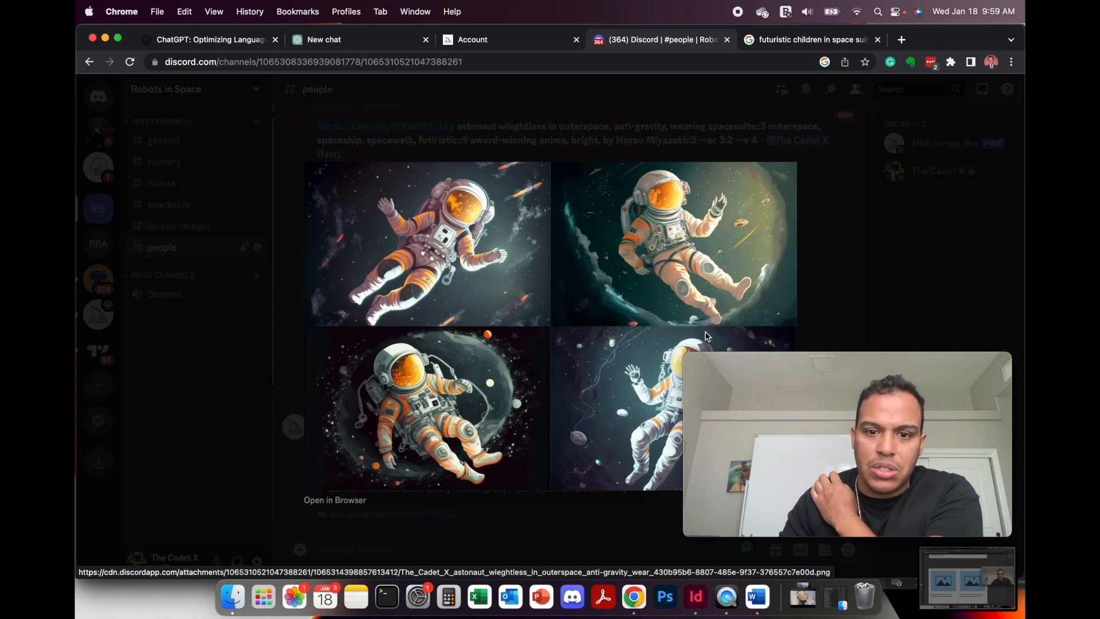
drag(766, 363, 862, 340)
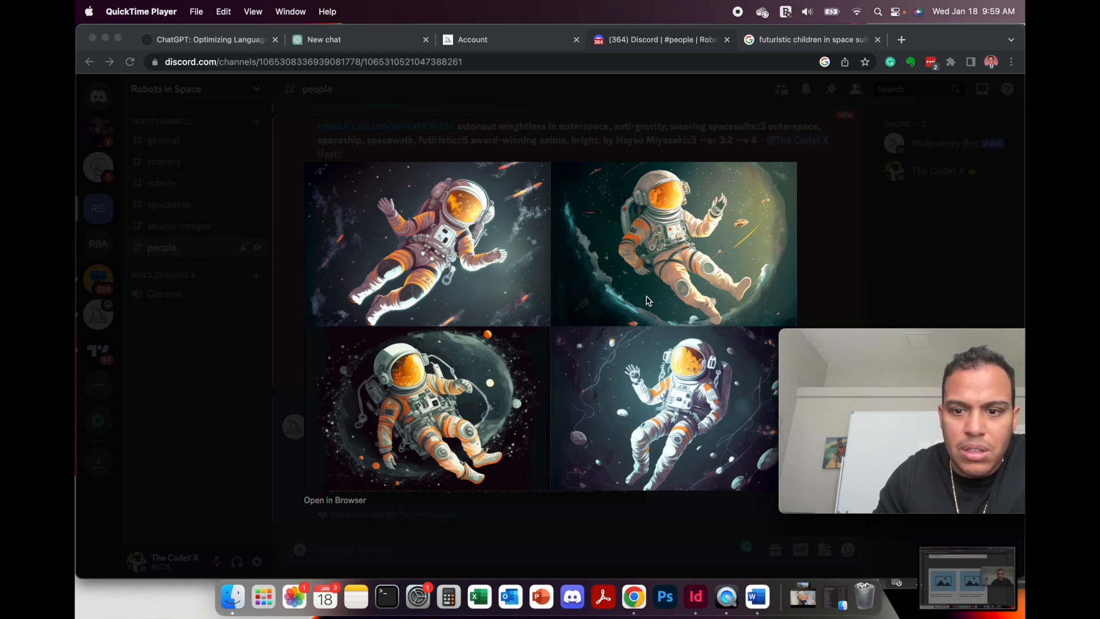
mouse_move(914, 340)
drag(894, 341, 803, 308)
click(838, 259)
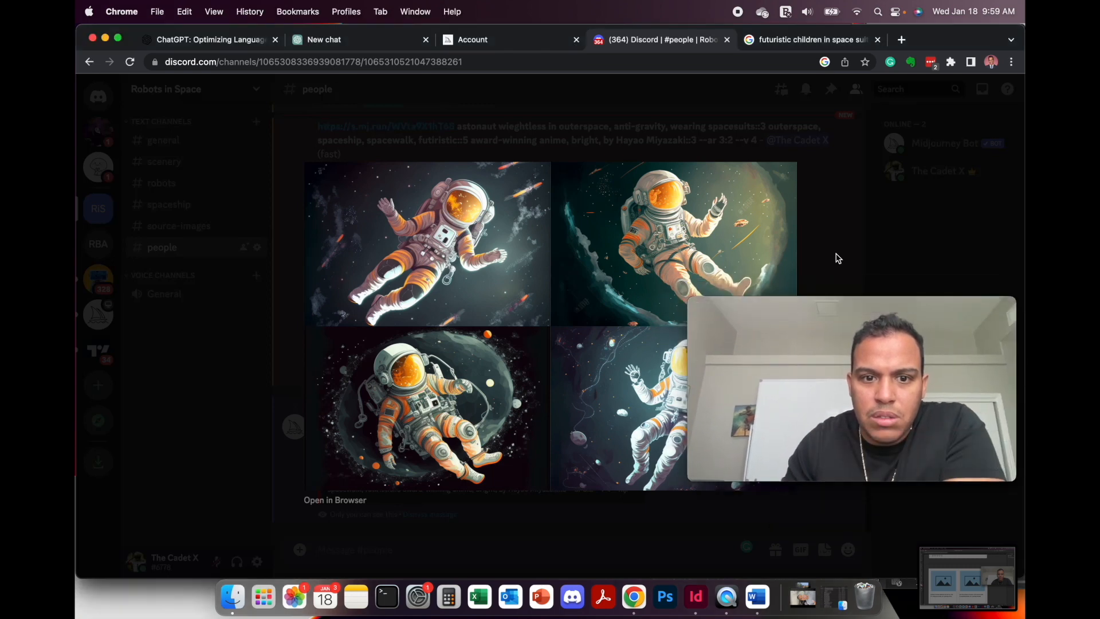
Remix image 2 of the earlier astronaut grid without a reference picture, replacing "--v 4" with "--niji" at the end of the prompt.
click(813, 248)
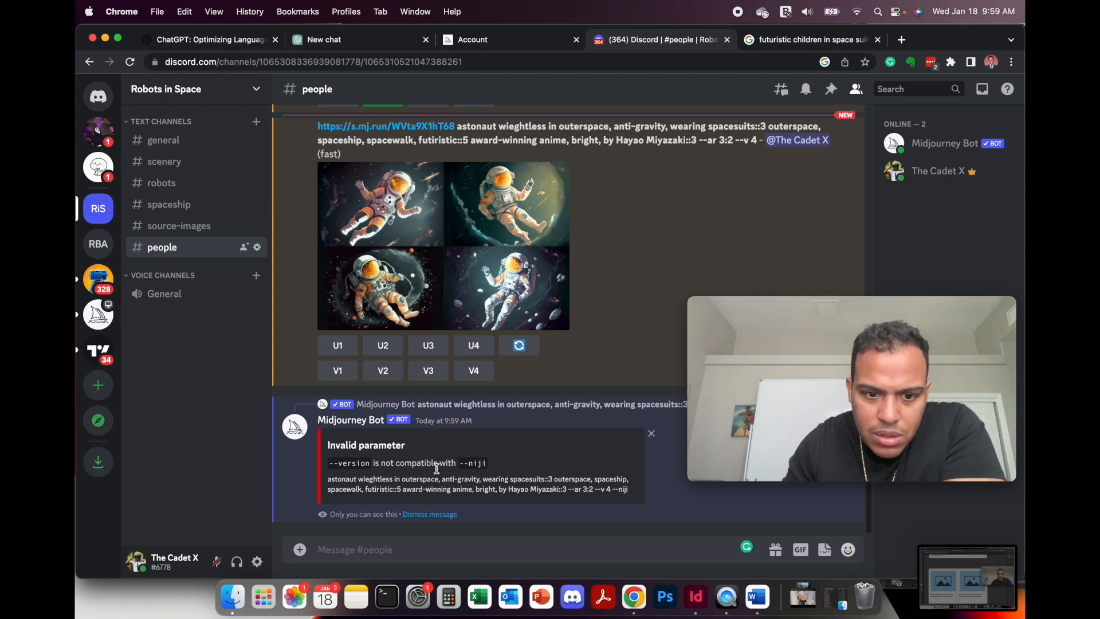
mouse_move(774, 315)
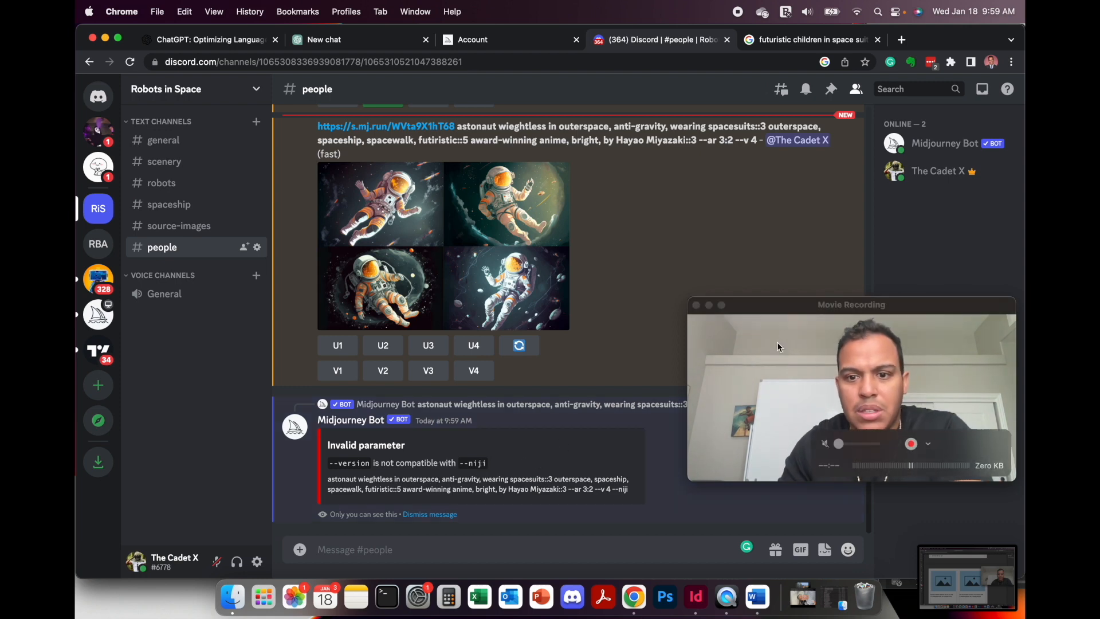
scroll(634, 270, up, 6)
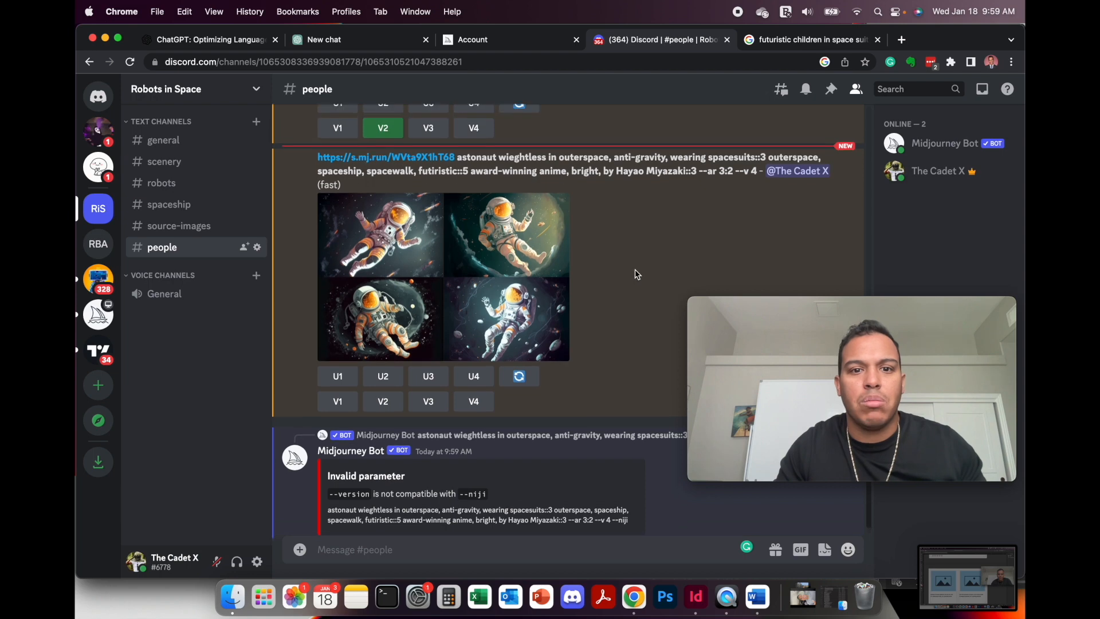
click(391, 461)
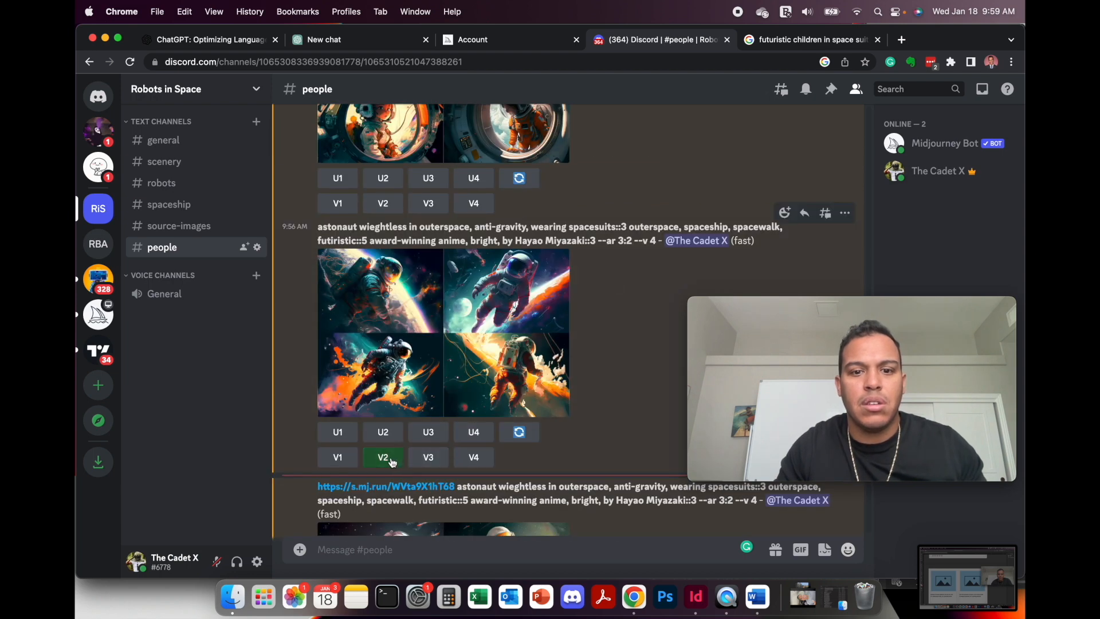
scroll(573, 361, down, 2)
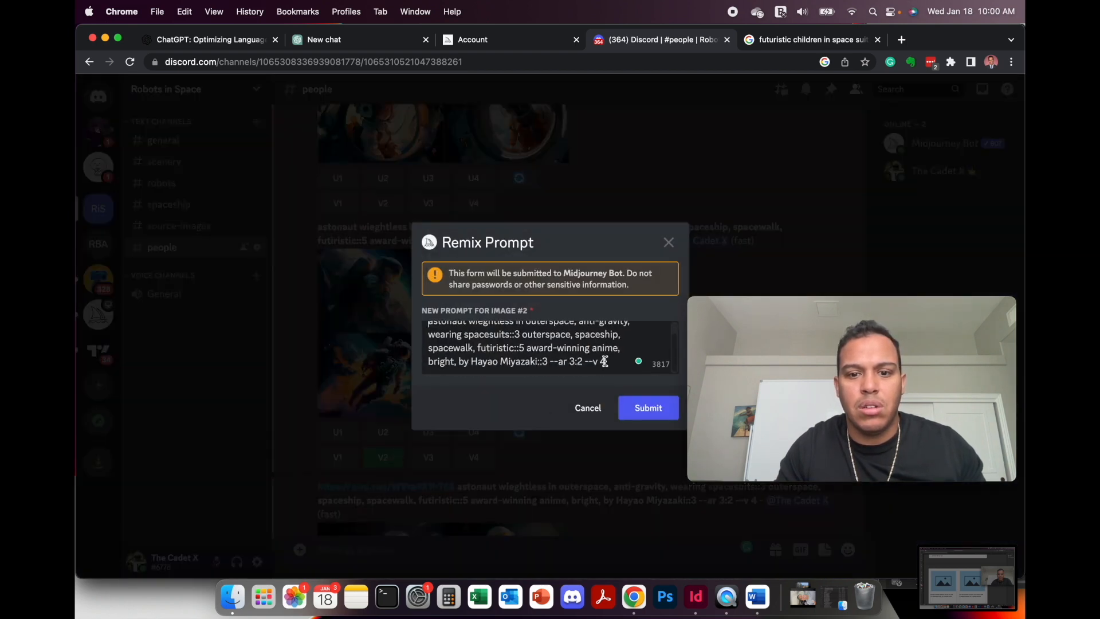
click(607, 362)
key(BackSpace)
key(BackSpace)
key(BackSpace)
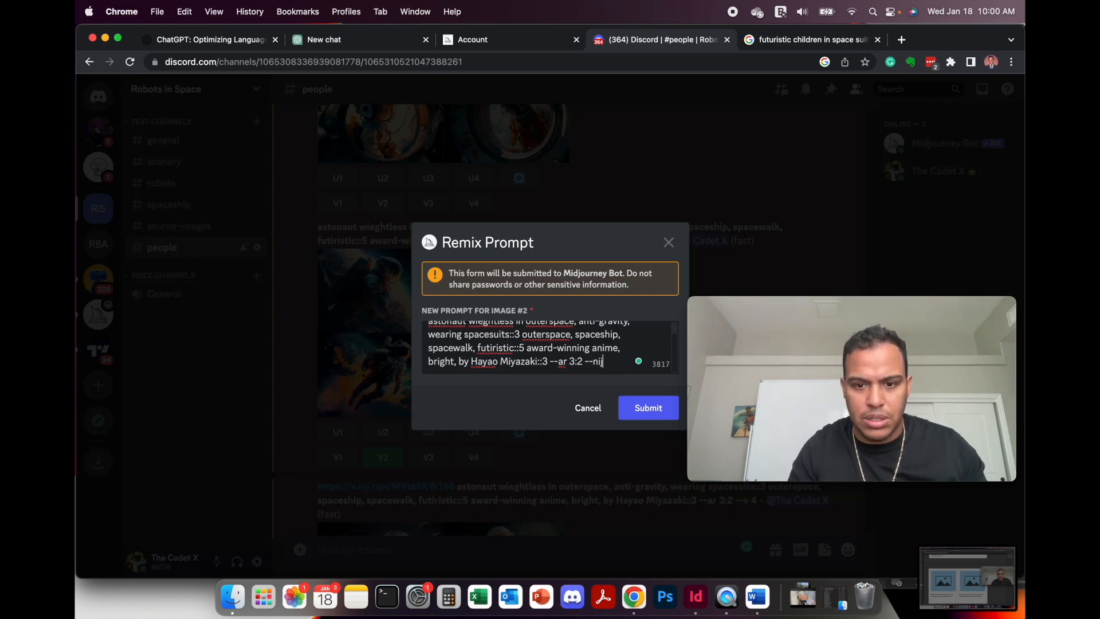
click(651, 408)
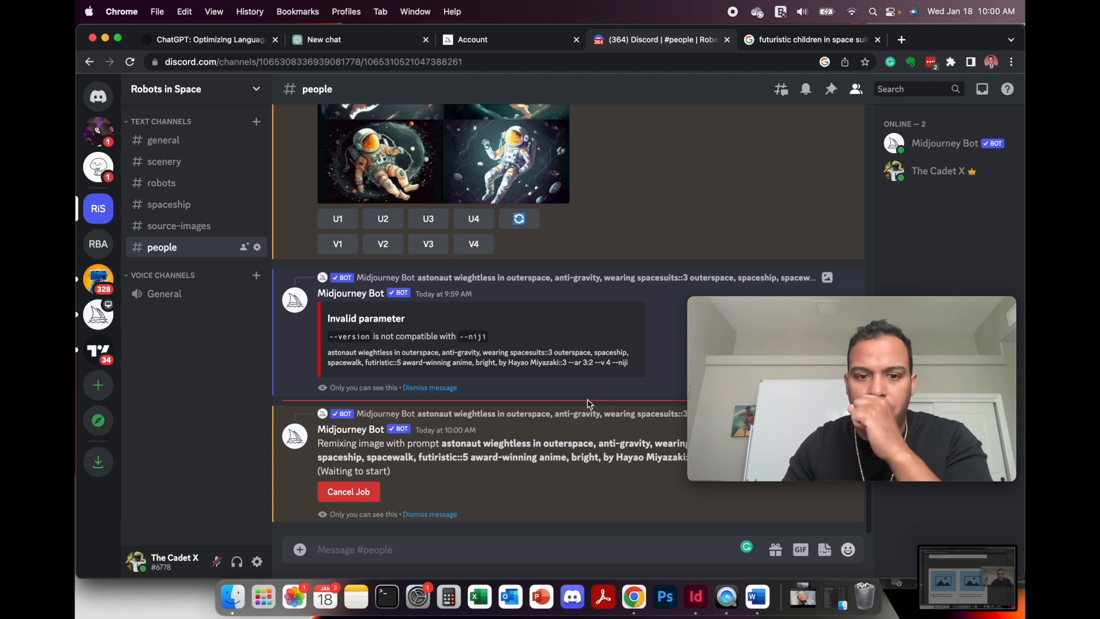
View the floating astronaut grid from the reference picture prompt enlarged, close it, and check the progress of the niji remix.
scroll(584, 399, up, 5)
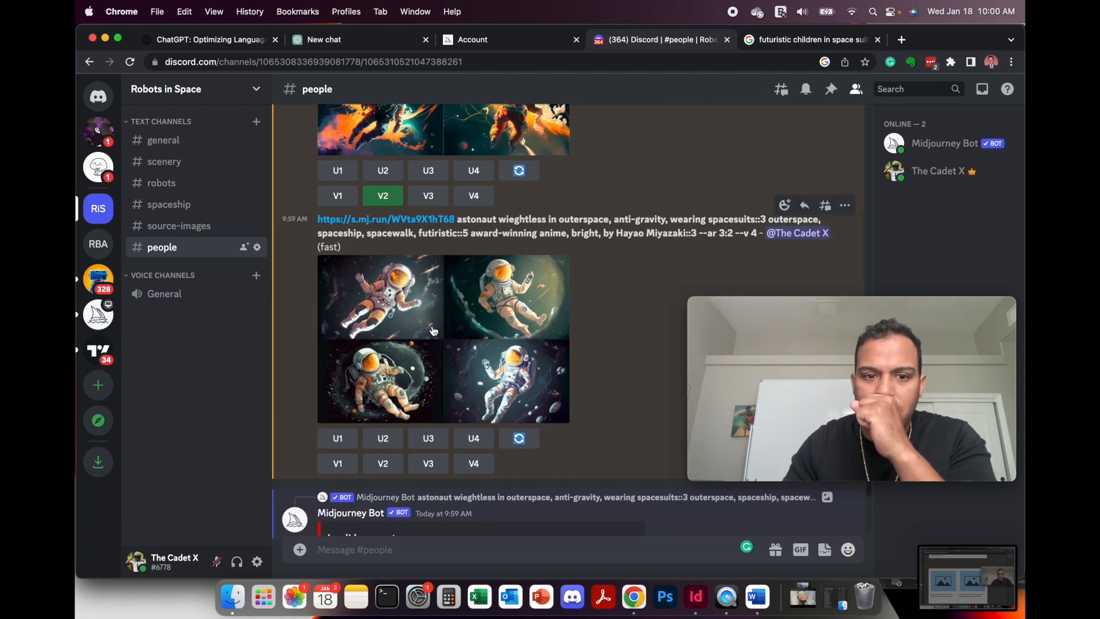
click(429, 330)
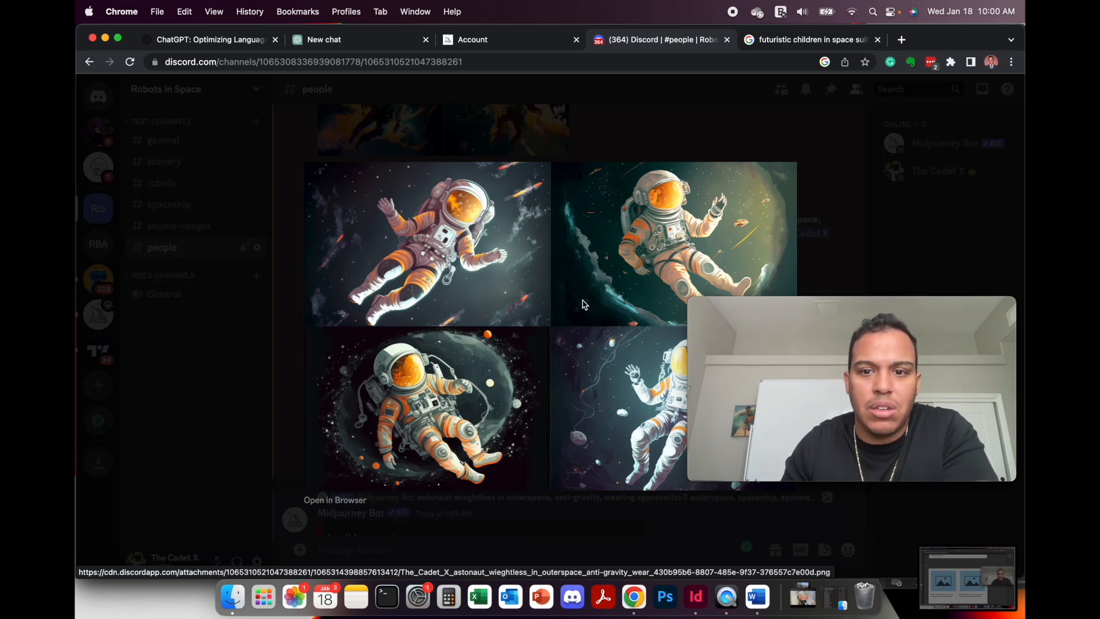
drag(747, 305, 719, 292)
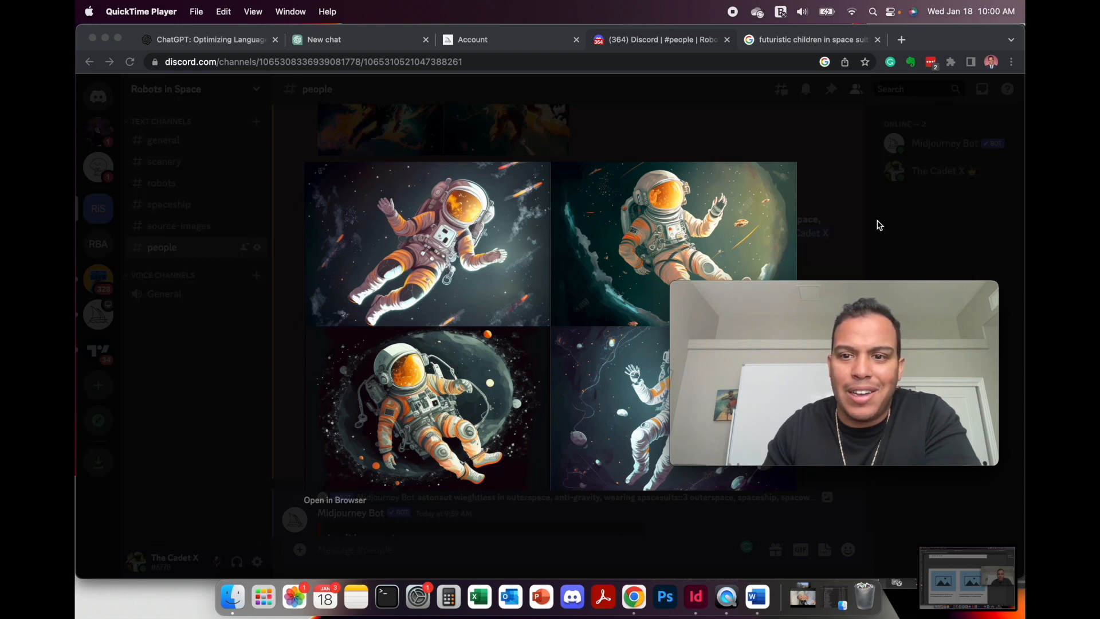
click(843, 226)
click(898, 213)
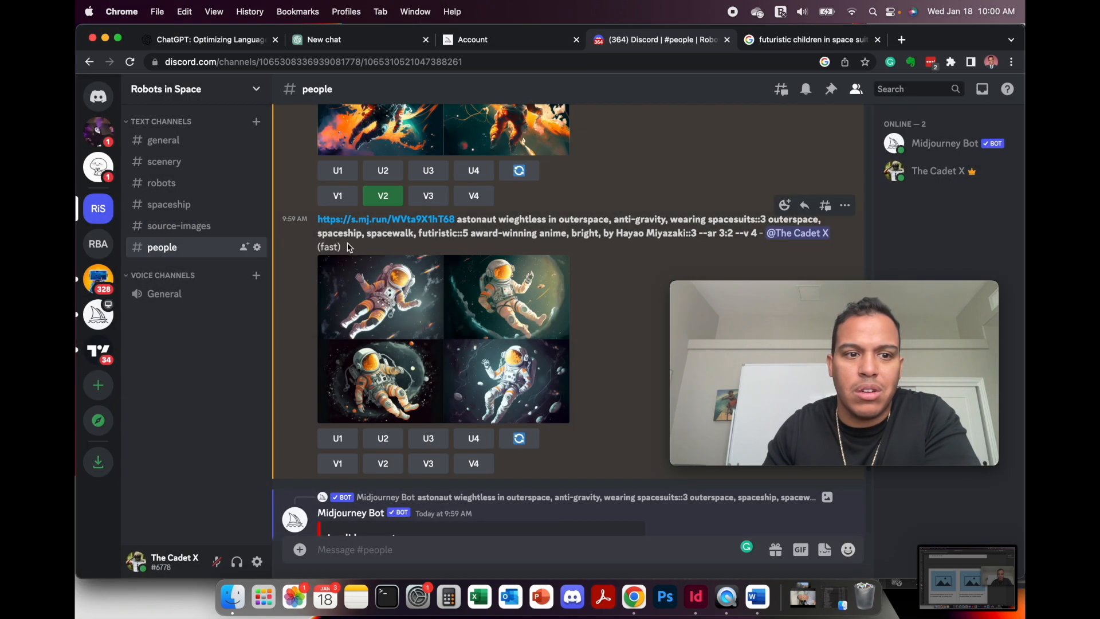
scroll(375, 457, down, 7)
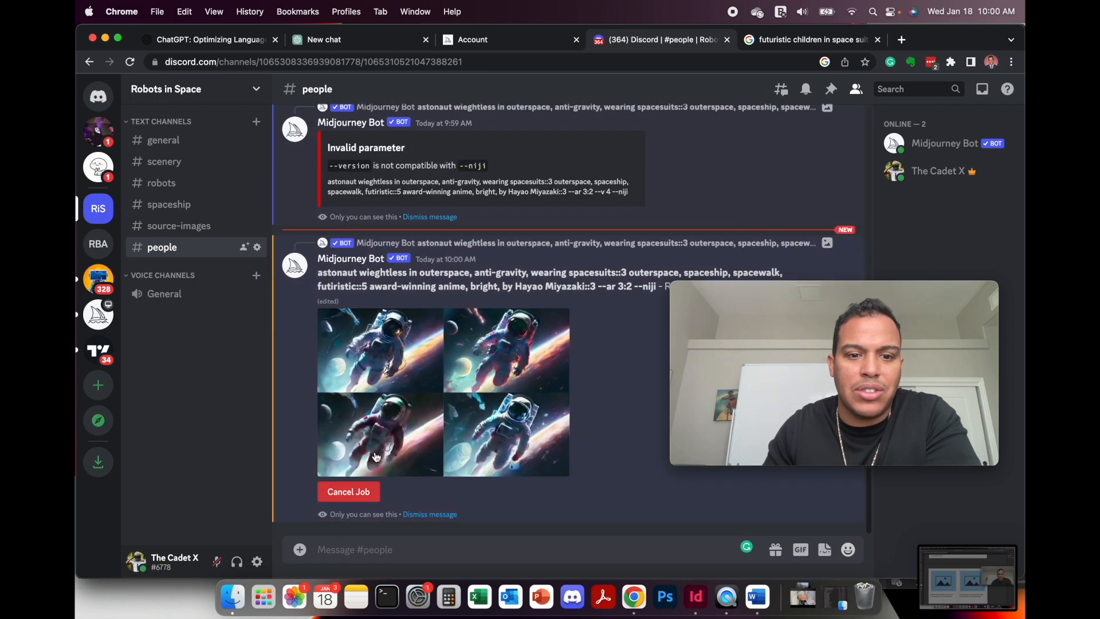
In the scenery channel, start an /imagine command with the prompt "space scene, stars, planets, nebula".
click(170, 167)
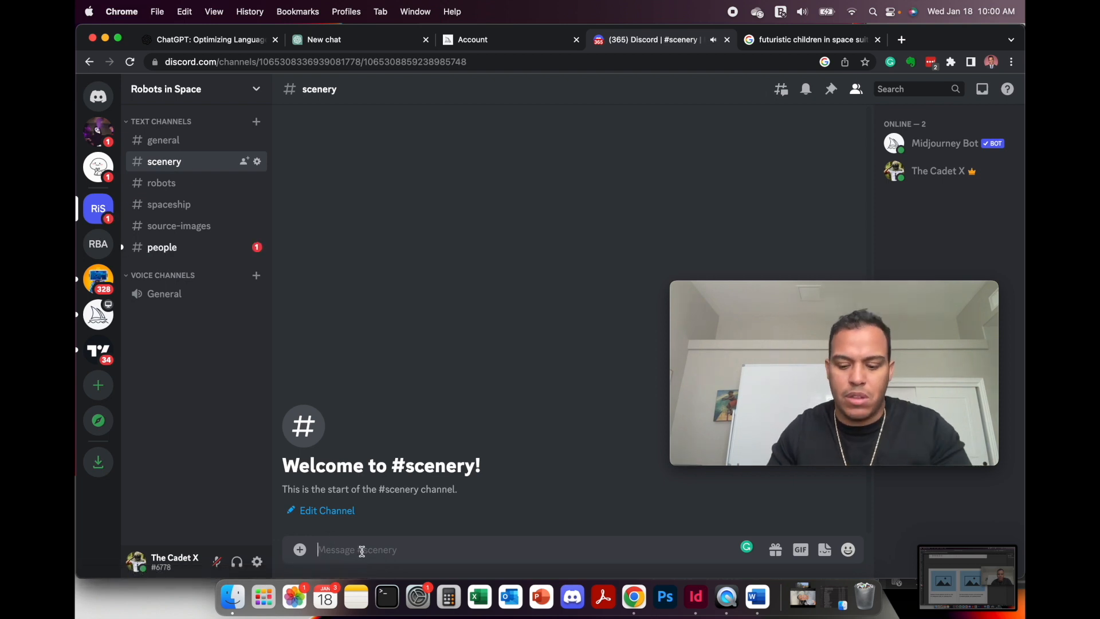
text(/)
key(Return)
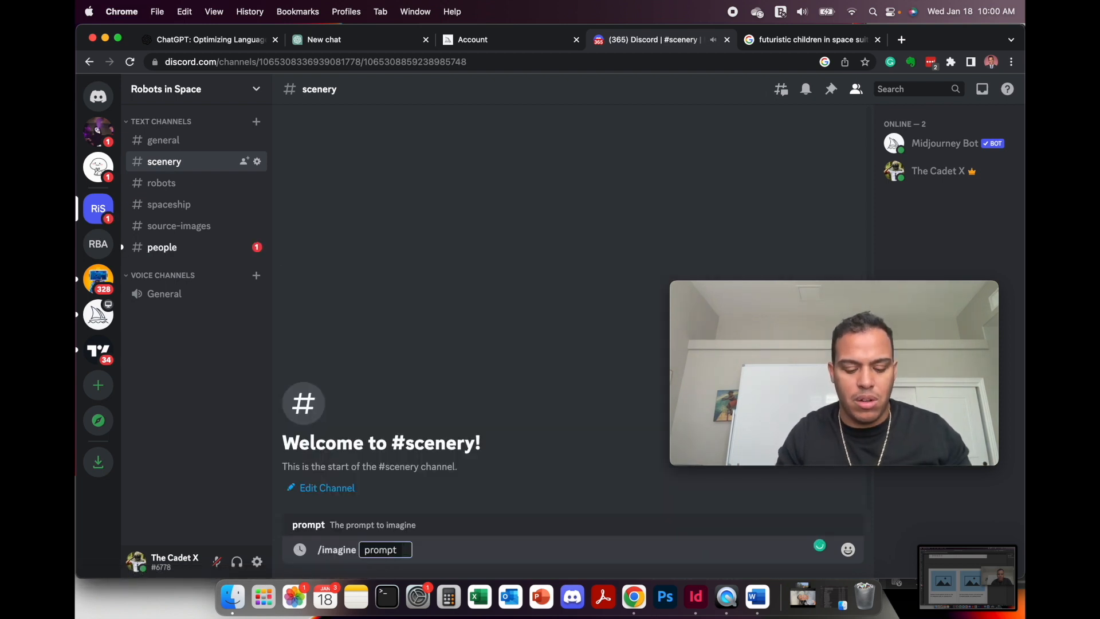
text(space scene, s)
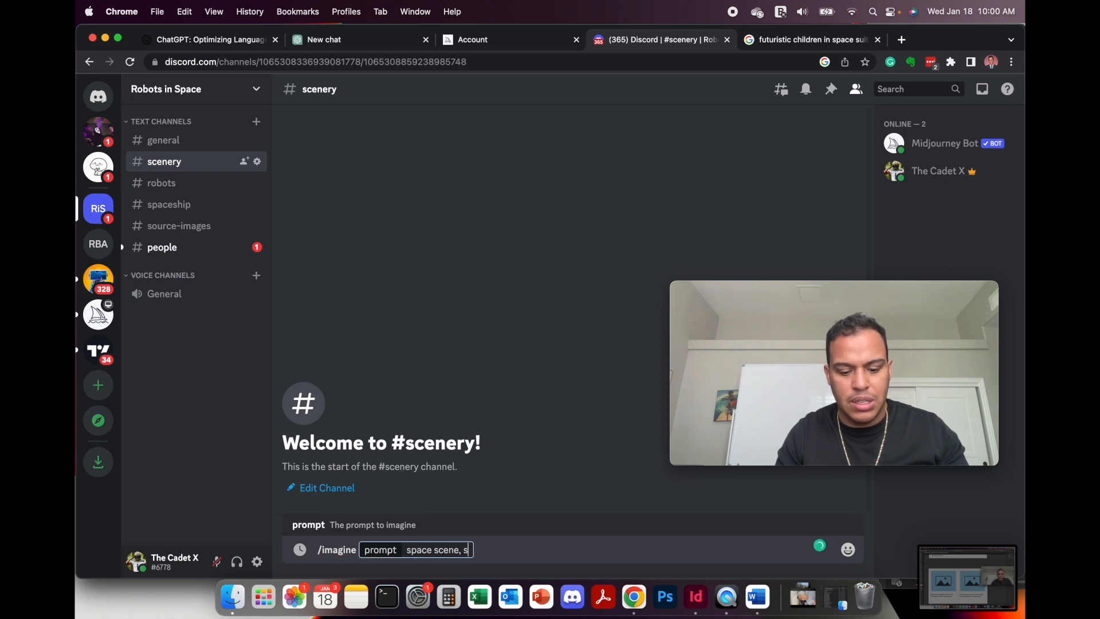
text(tars, planets, nebula)
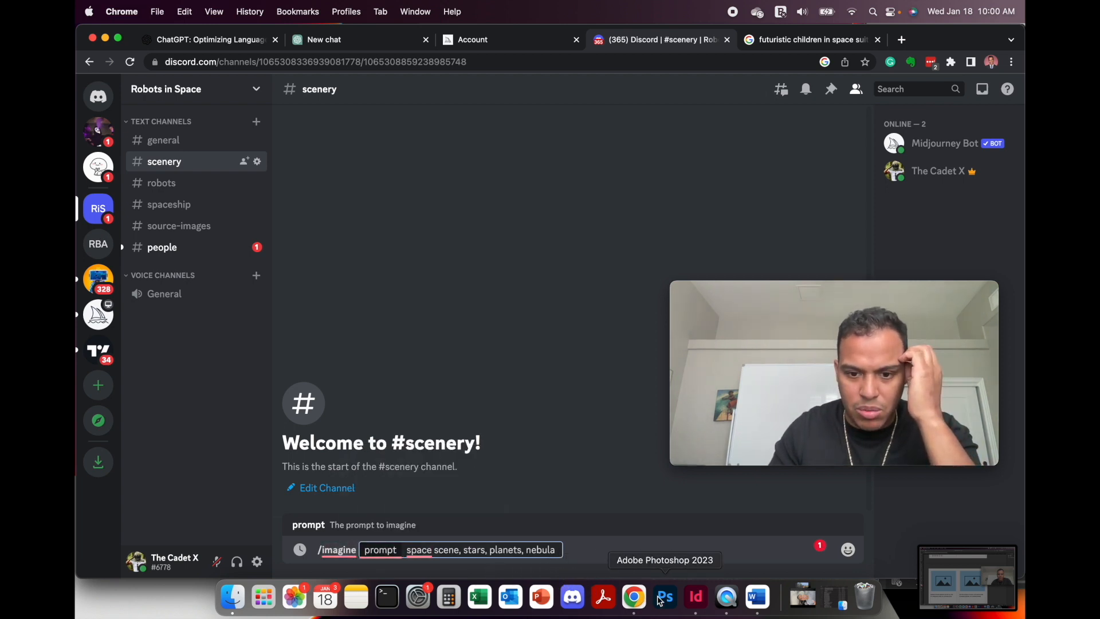
Copy "by Hayao Miyazaki" from the Word notes, append it to the space scene prompt after a comma, and submit the command.
click(758, 597)
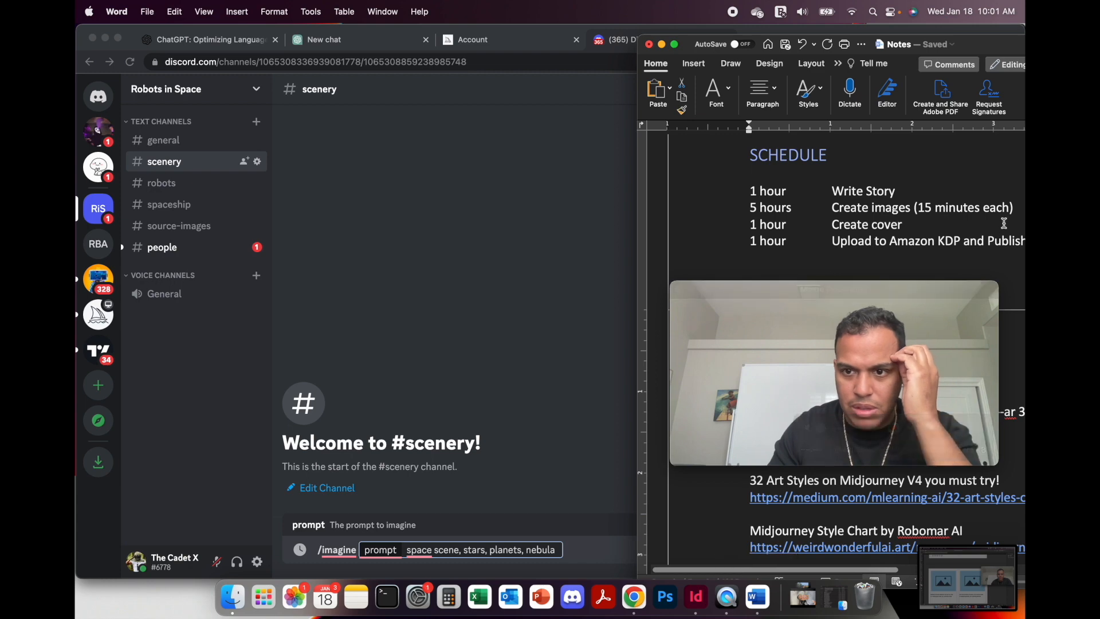
scroll(968, 235, down, 5)
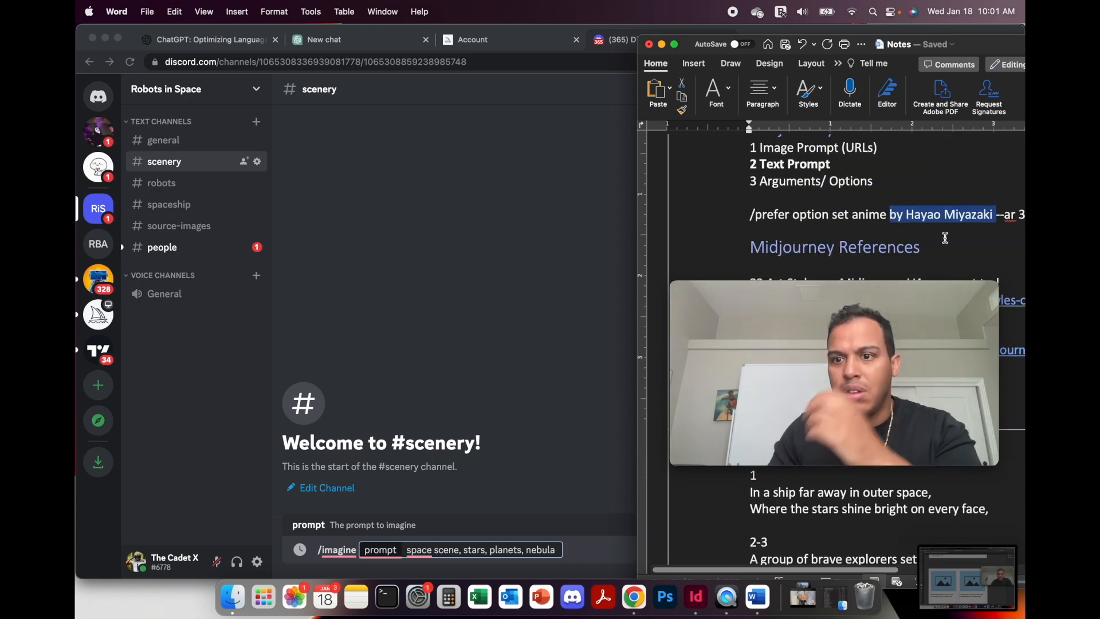
right_click(949, 225)
click(830, 261)
click(560, 550)
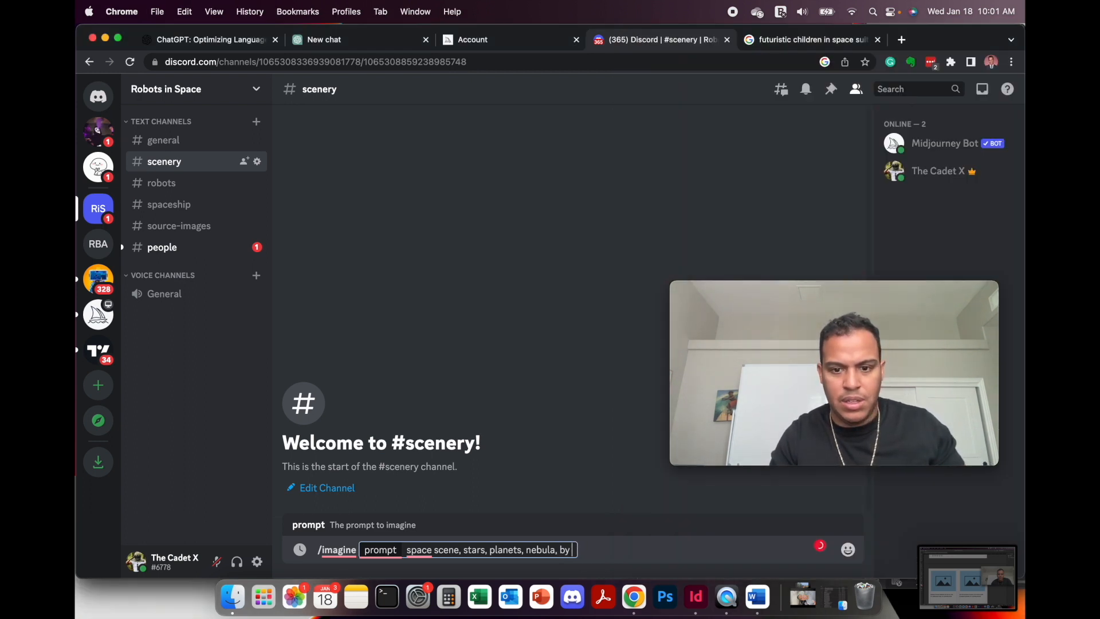
right_click(575, 551)
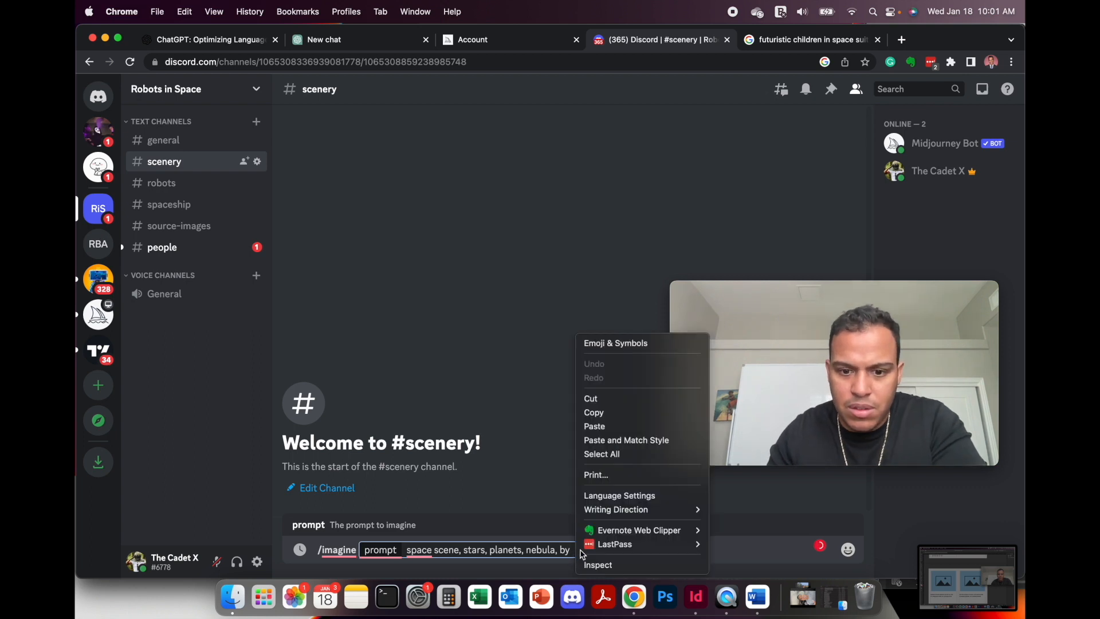
click(642, 442)
key(BackSpace)
key(BackSpace)
key(BackSpace)
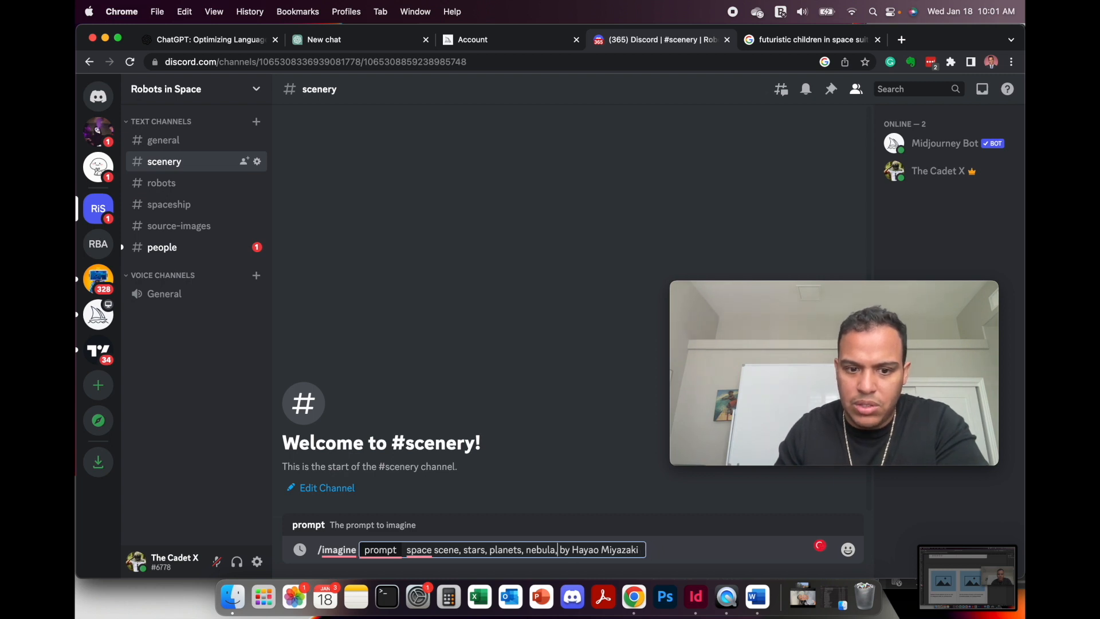
key(Return)
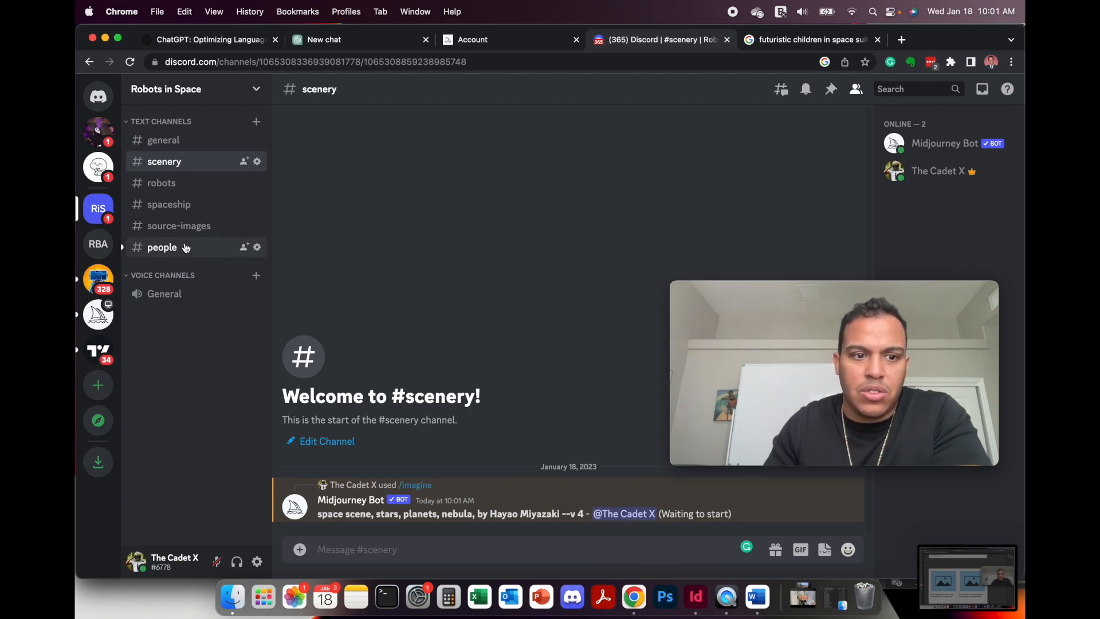
View the niji remix grid of astronauts in the people channel enlarged, then close it.
click(163, 247)
click(460, 379)
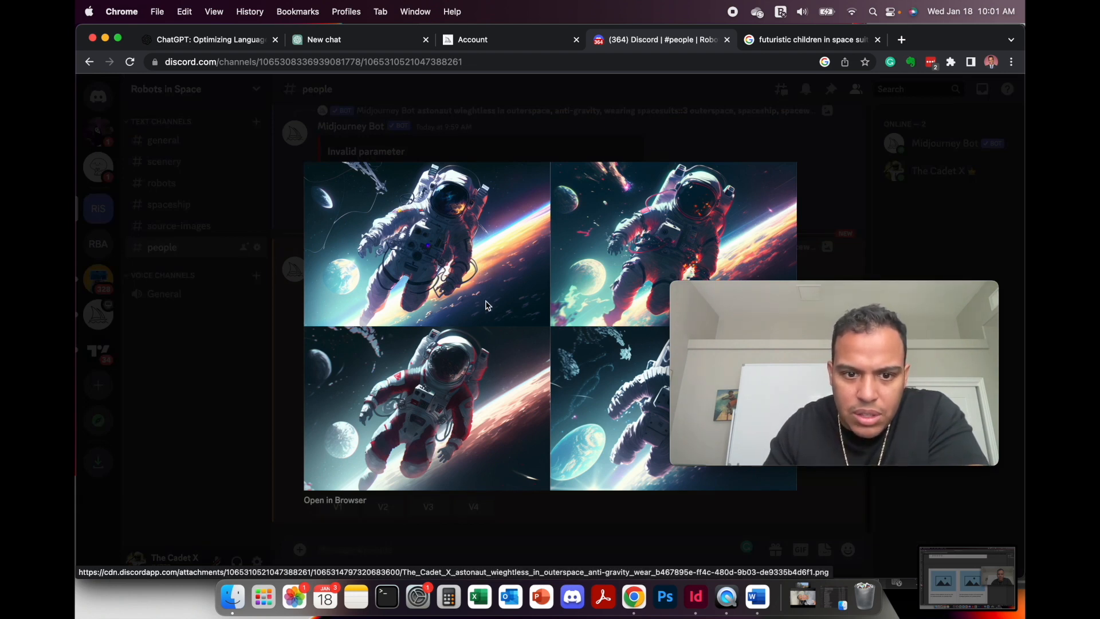
mouse_move(778, 300)
mouse_down()
mouse_move(796, 415)
mouse_move(811, 245)
mouse_move(800, 186)
mouse_move(780, 300)
mouse_up()
click(860, 215)
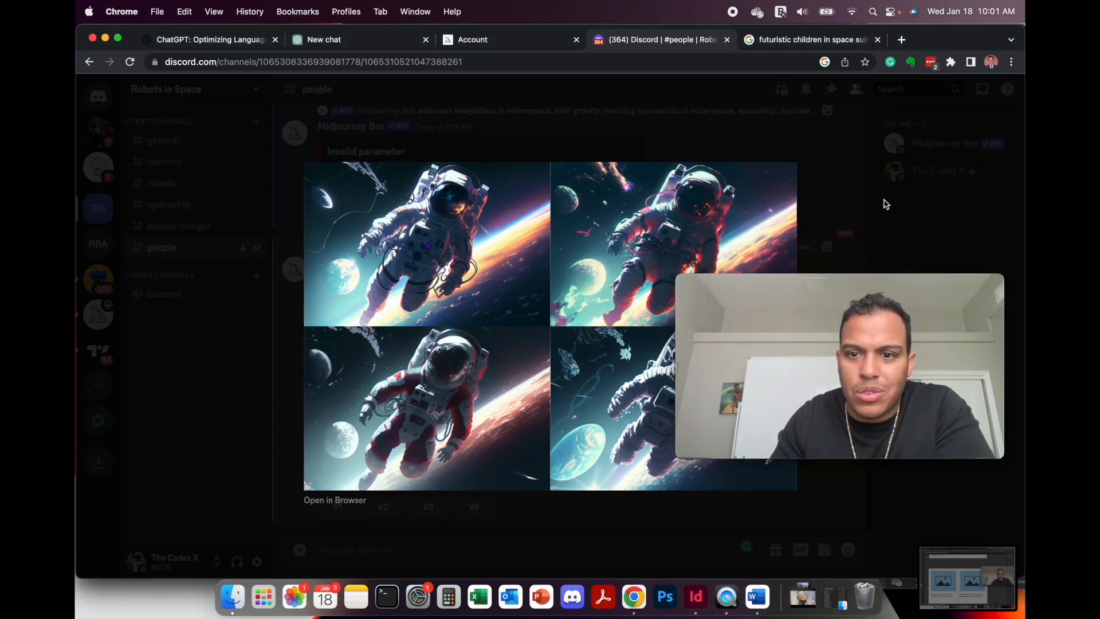
click(870, 204)
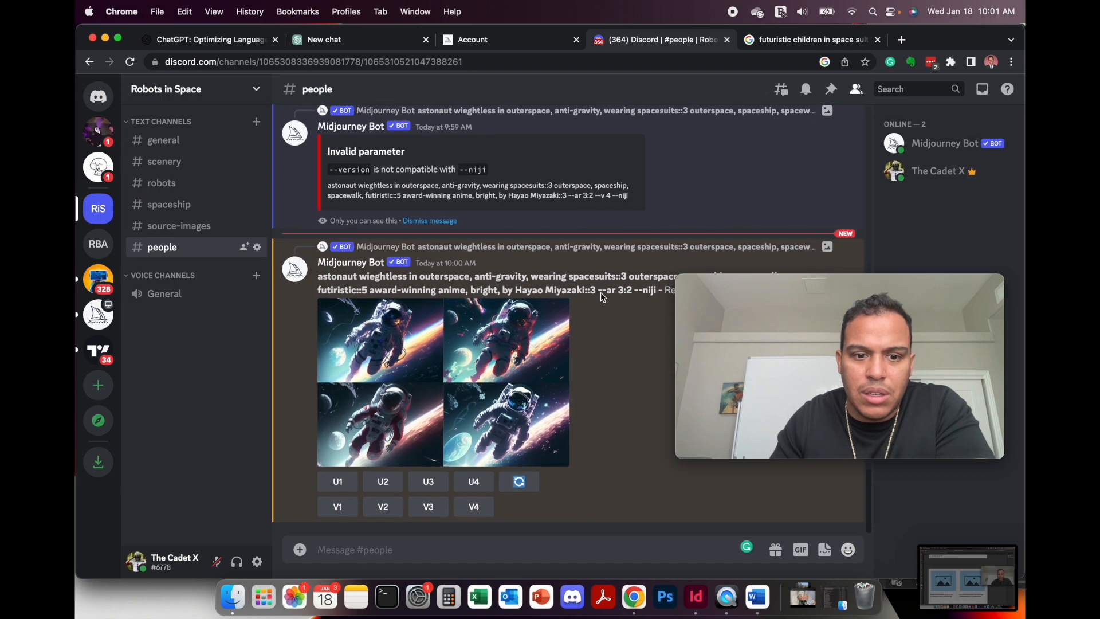
Upscale image 1 of the floating astronaut grid generated from the reference picture prompt.
scroll(600, 297, up, 3)
scroll(600, 297, up, 2)
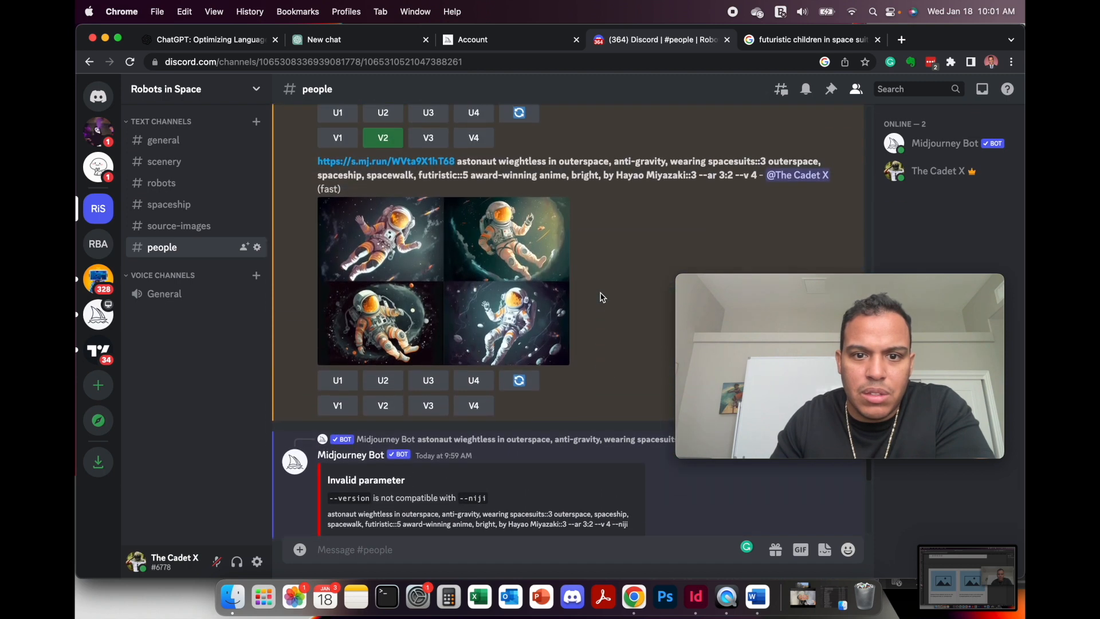
scroll(435, 270, up, 2)
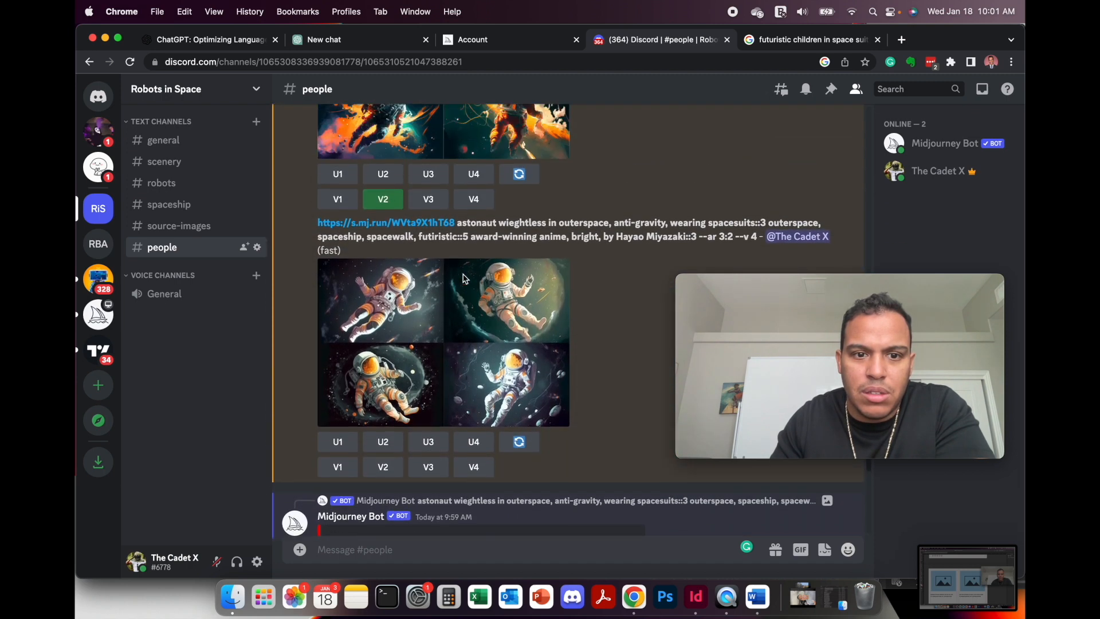
scroll(439, 308, up, 2)
scroll(433, 307, down, 3)
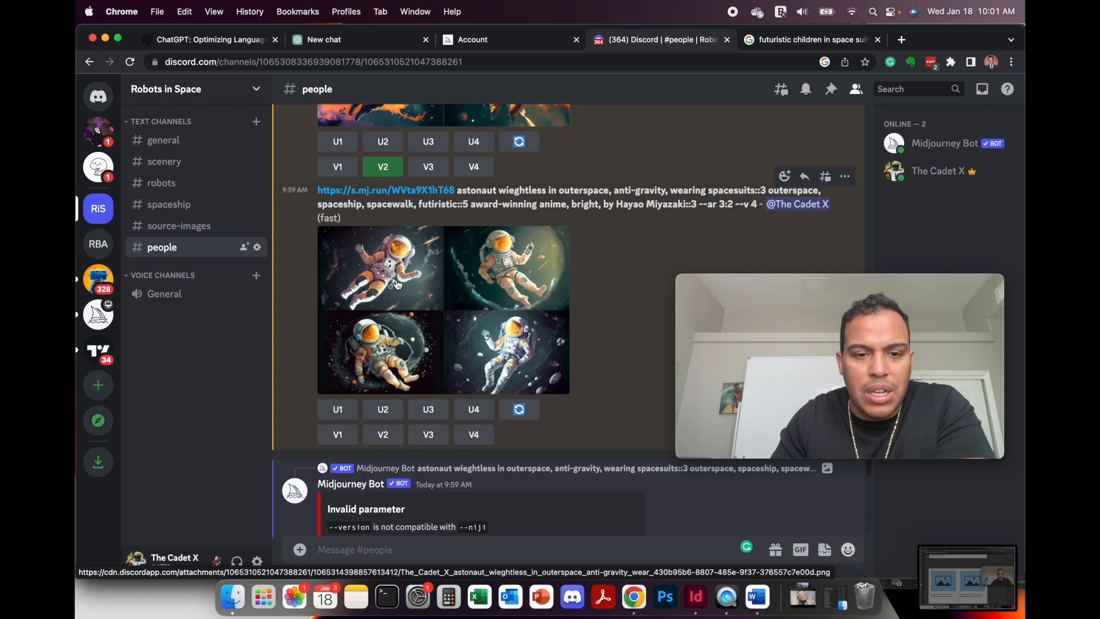
click(398, 285)
click(294, 296)
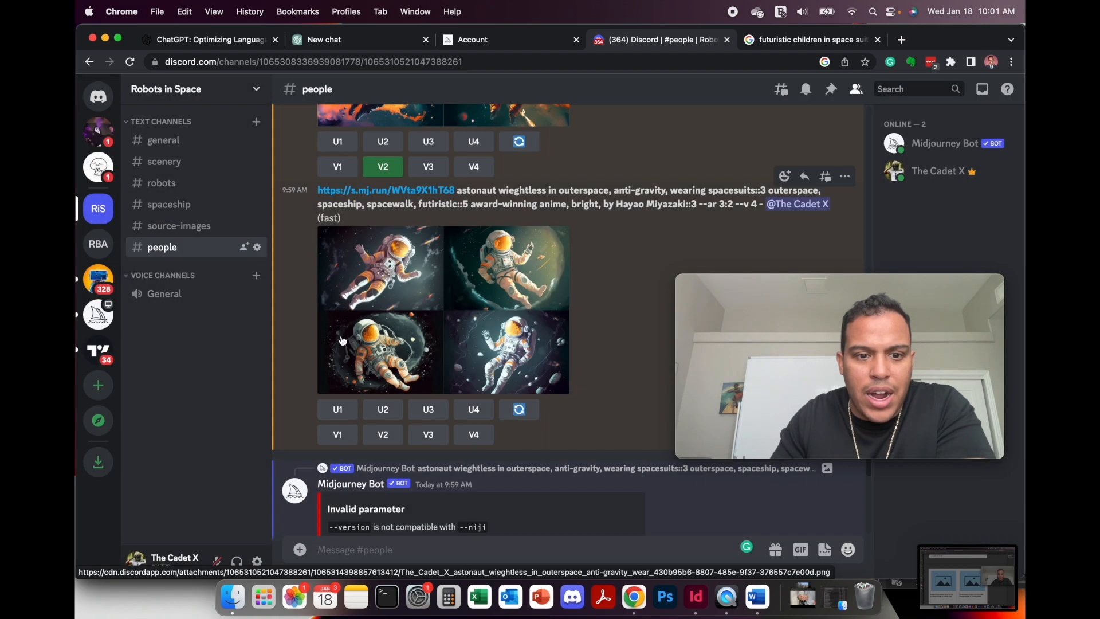
click(344, 408)
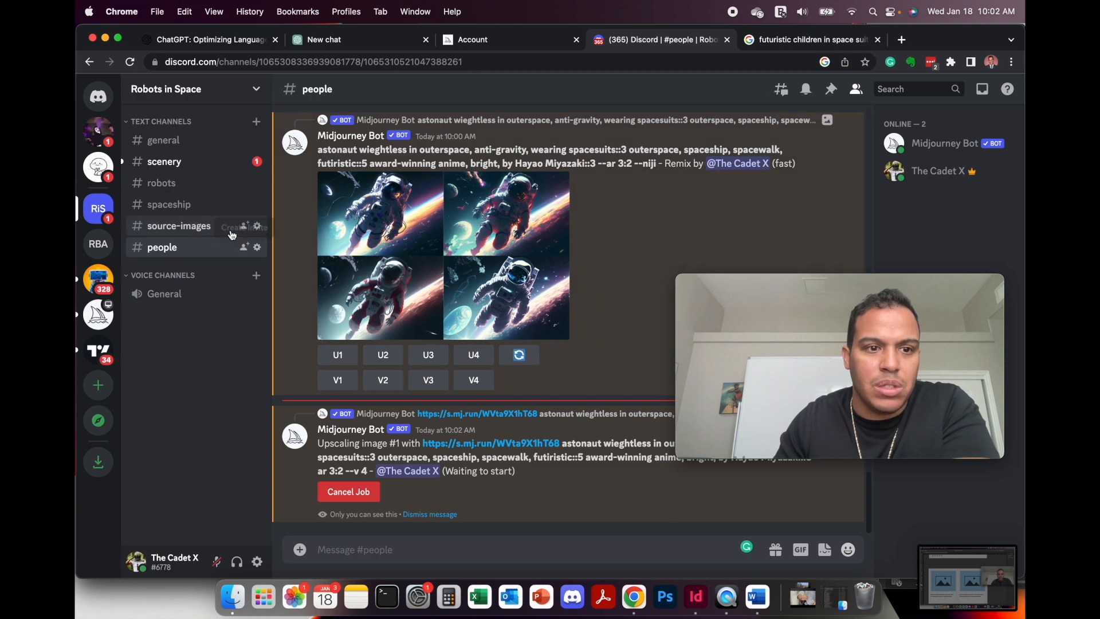
View the space scene image grid in the scenery channel enlarged, then close it.
click(171, 163)
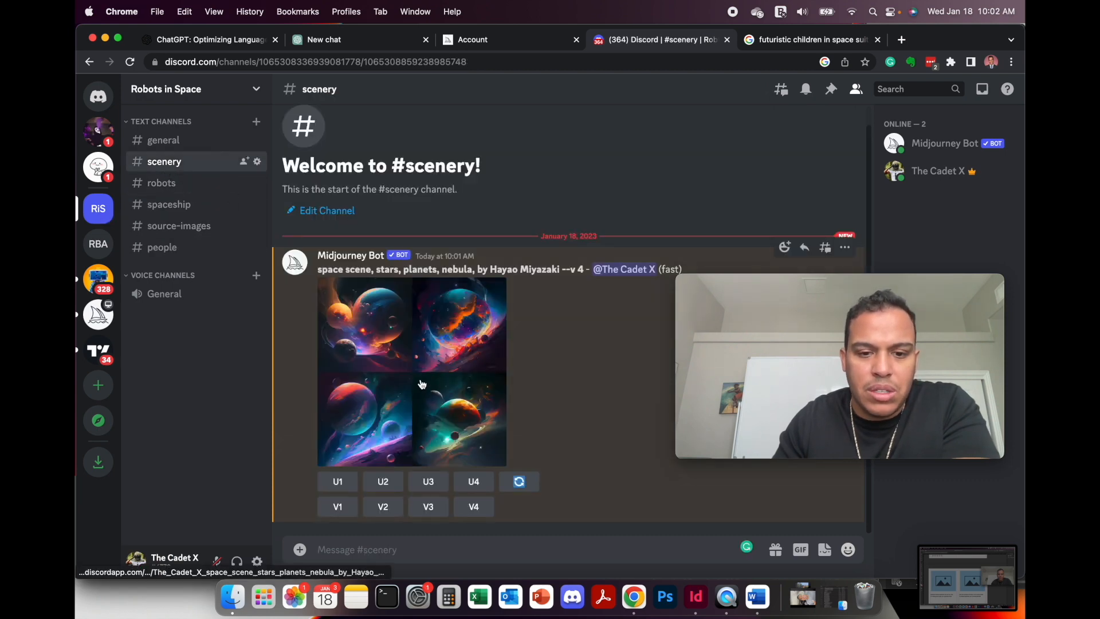
click(421, 383)
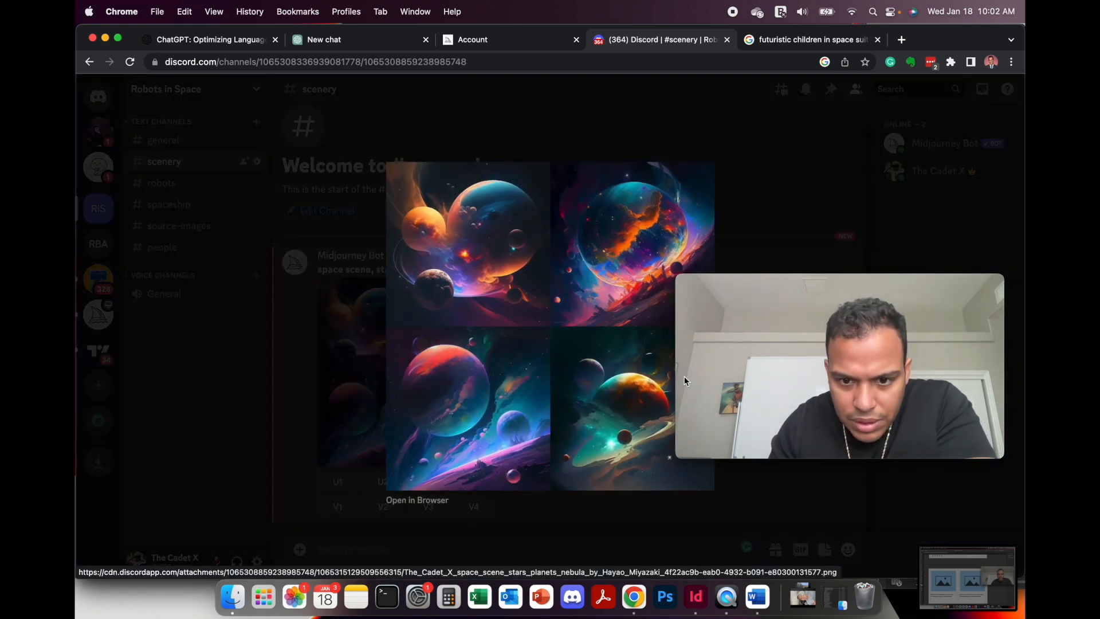
drag(786, 284, 789, 341)
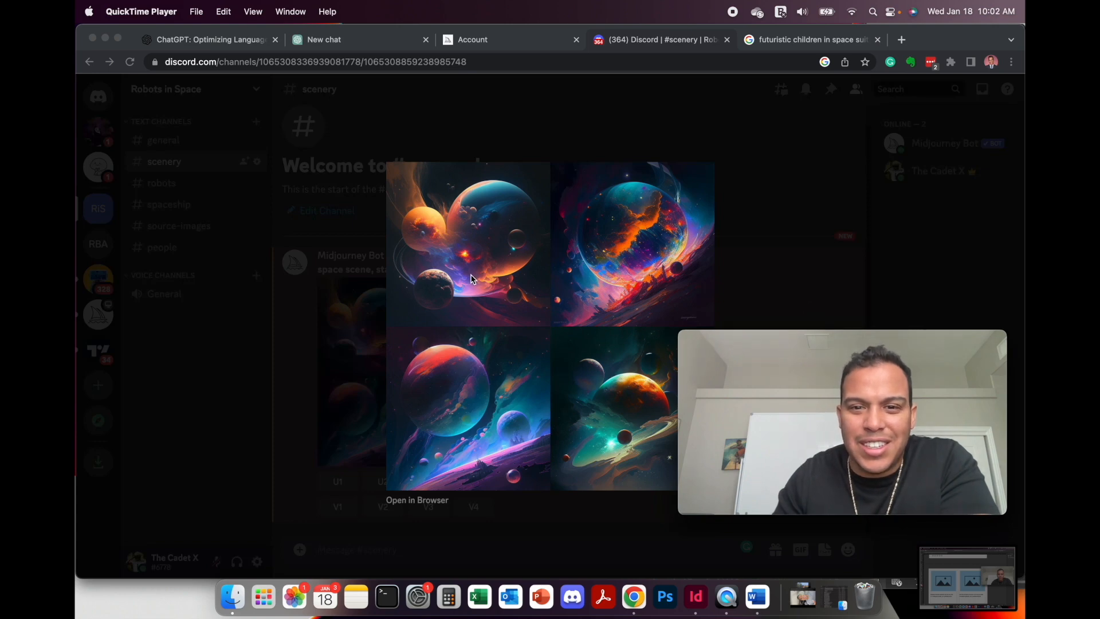
click(800, 270)
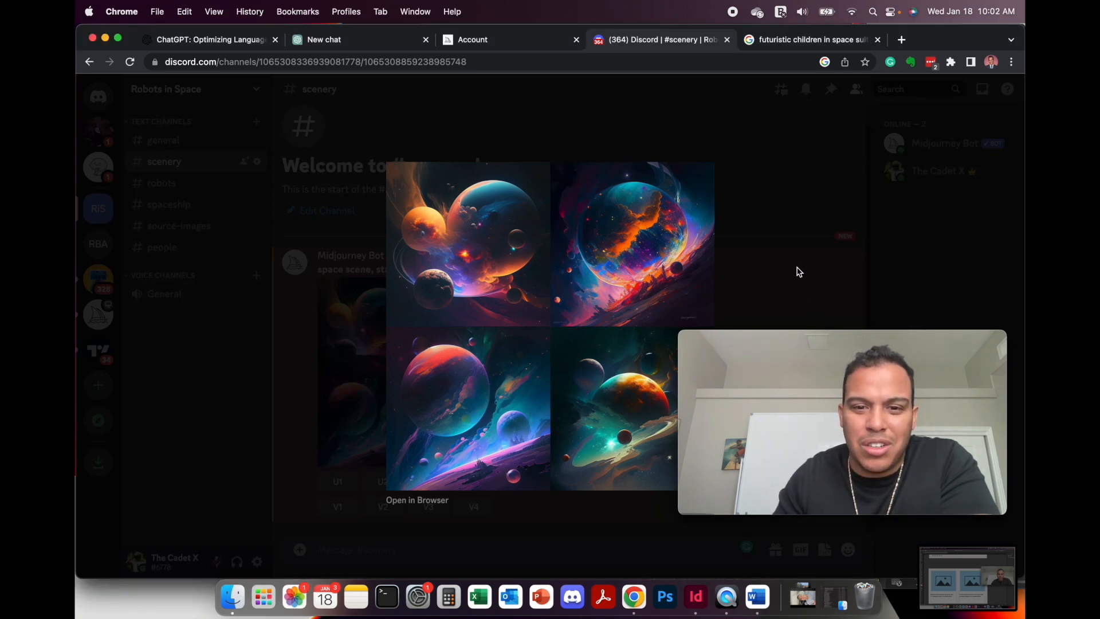
click(799, 272)
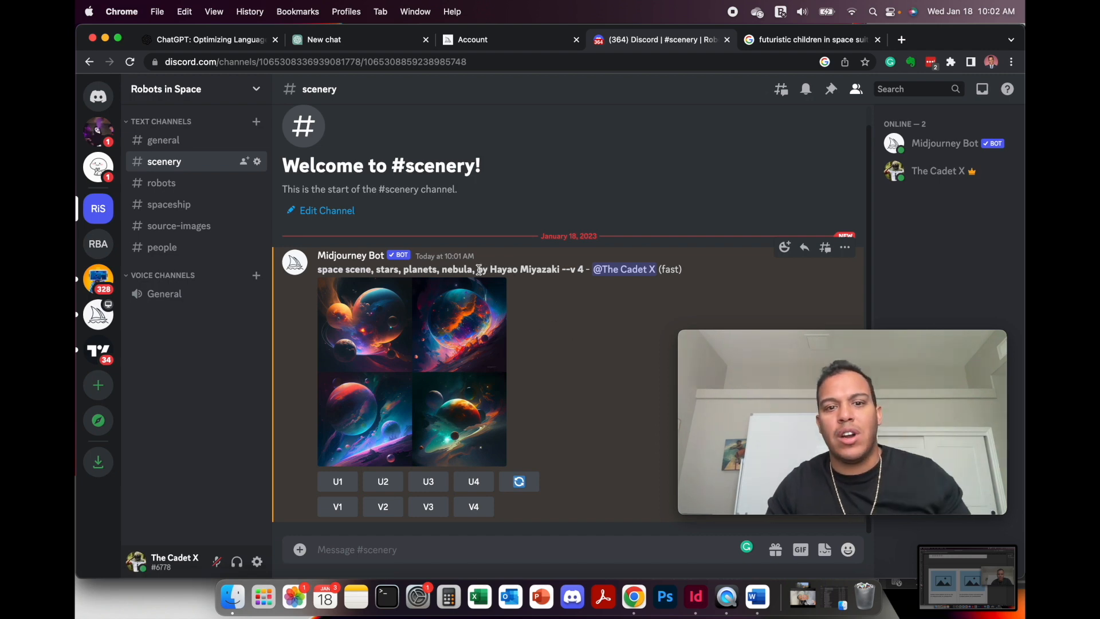
Submit an imagine command in the scenery channel with the prompt "space scene, moon, stars, anime style".
click(405, 541)
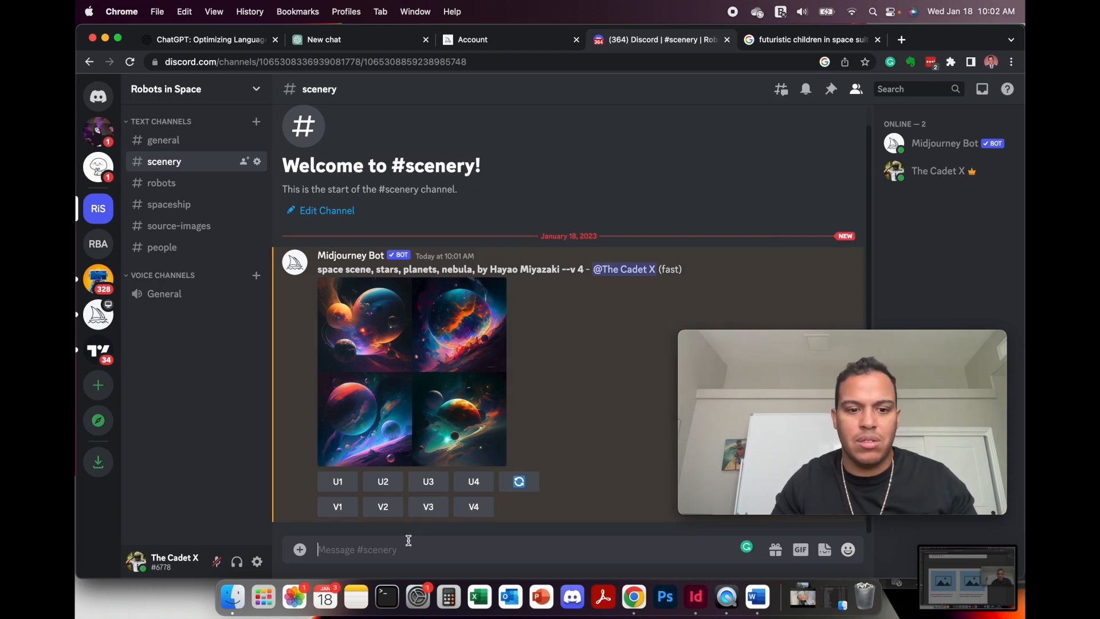
text(/)
key(Return)
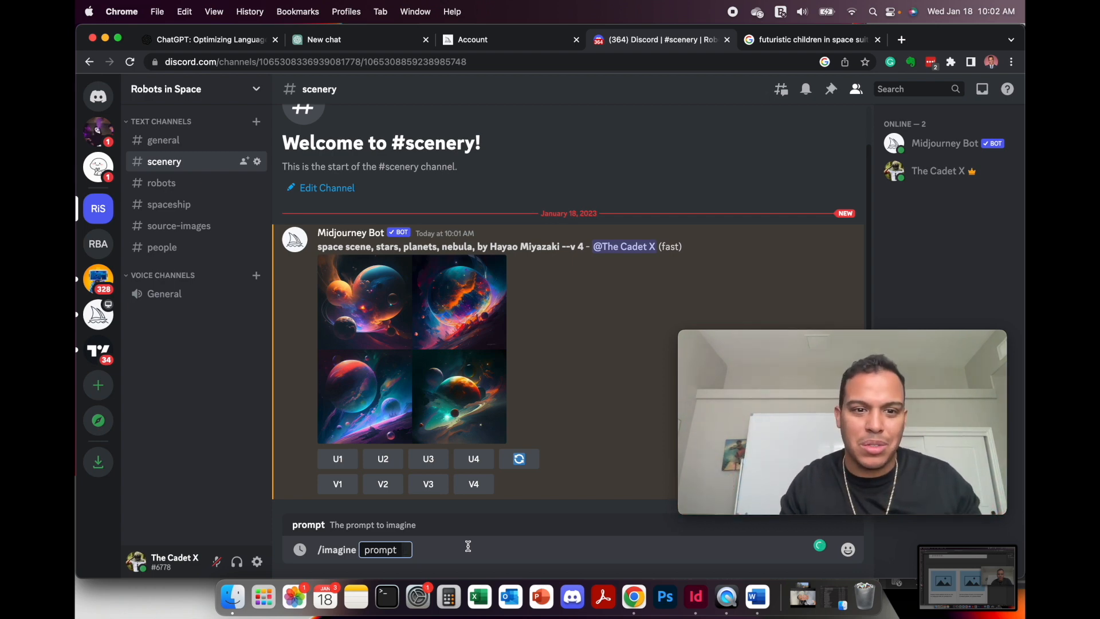
text(pace scene)
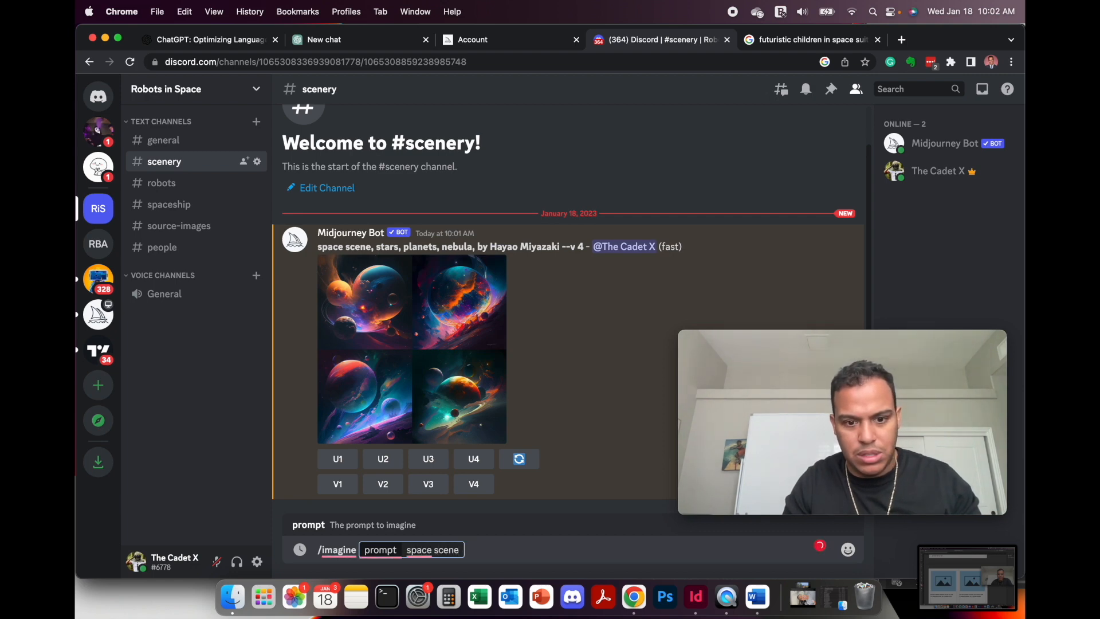
text(, floating abov)
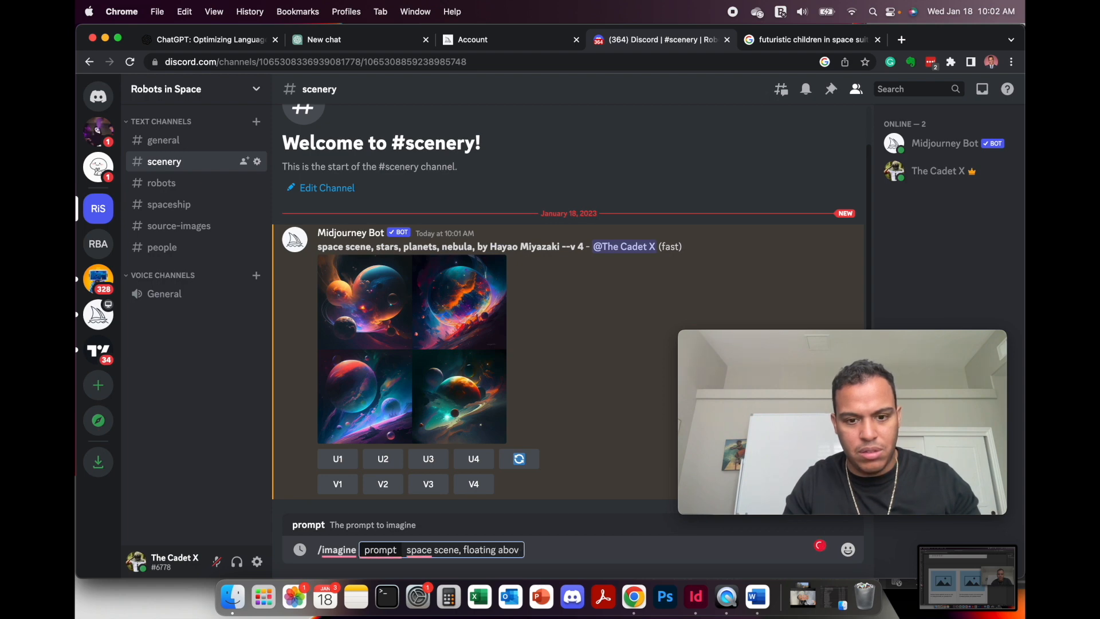
key(BackSpace)
key(BackSpace)
key(BackSpace)
key(BackSpace)
key(BackSpace)
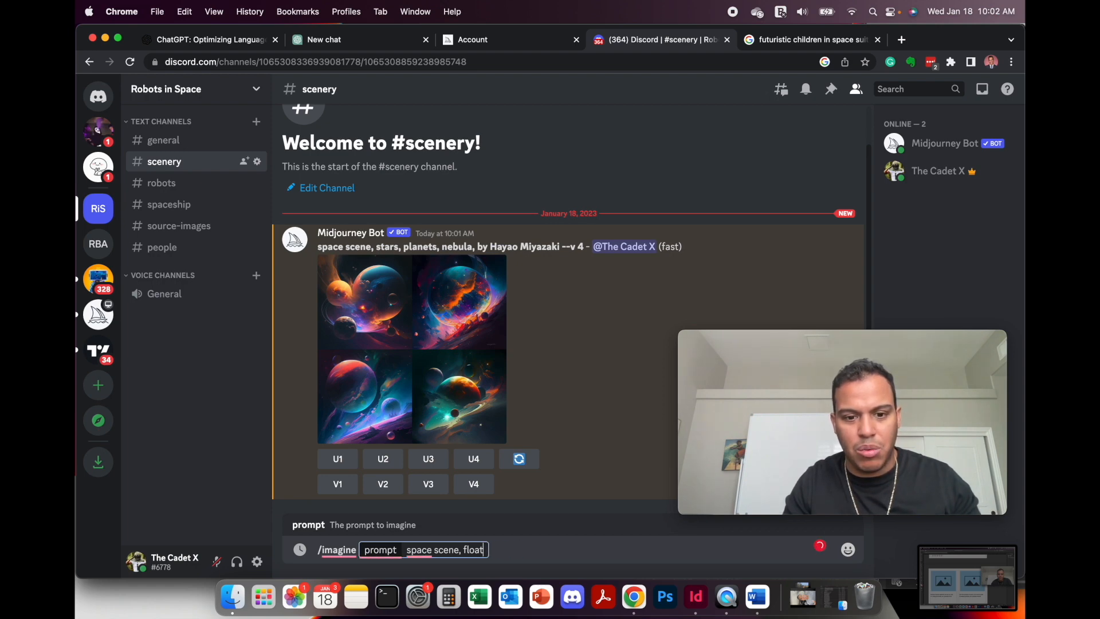
key(BackSpace)
key(BackSpace)
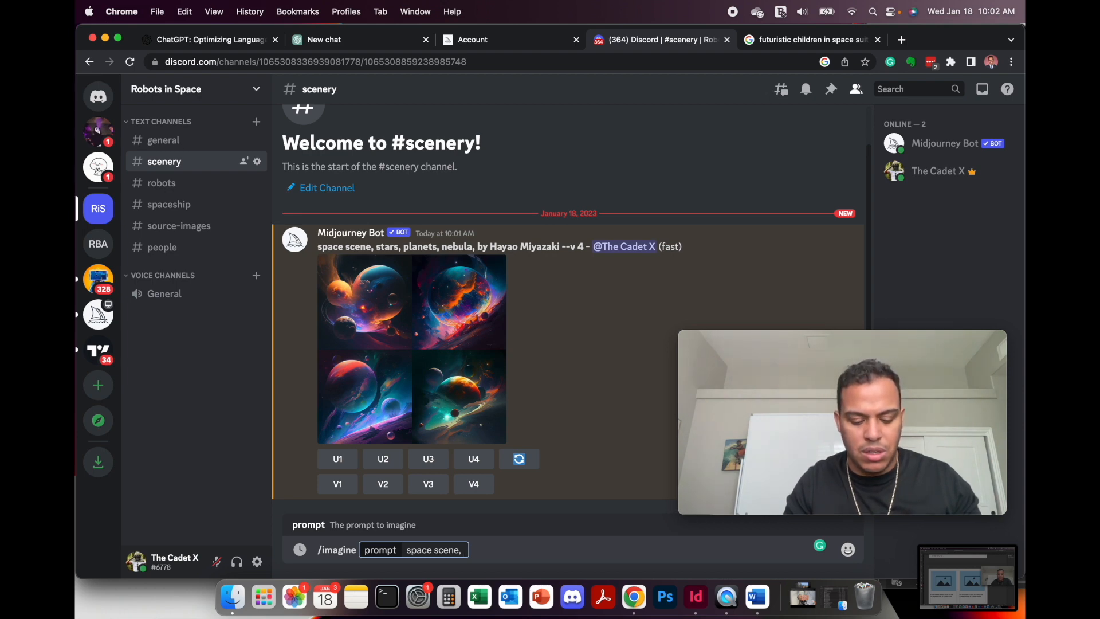
text(moon)
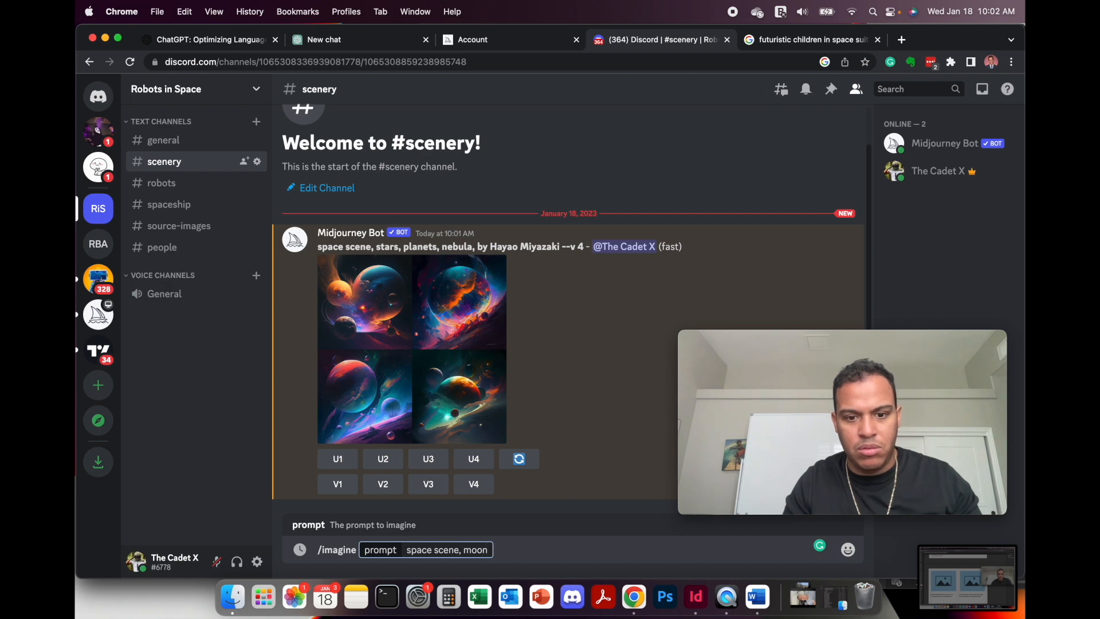
text(, st)
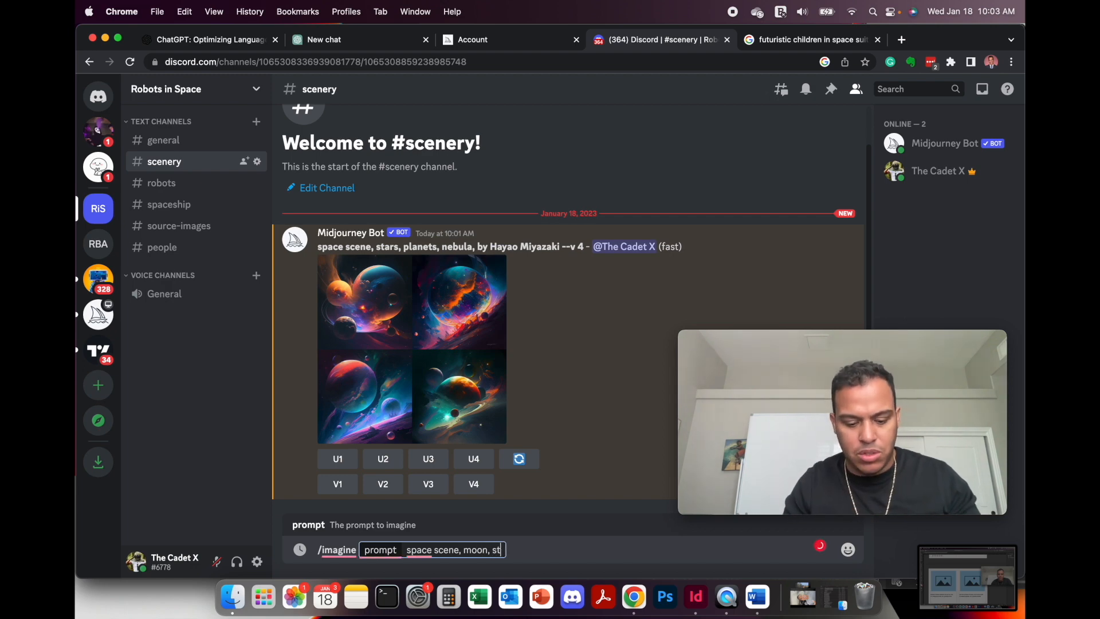
text(ars, anu)
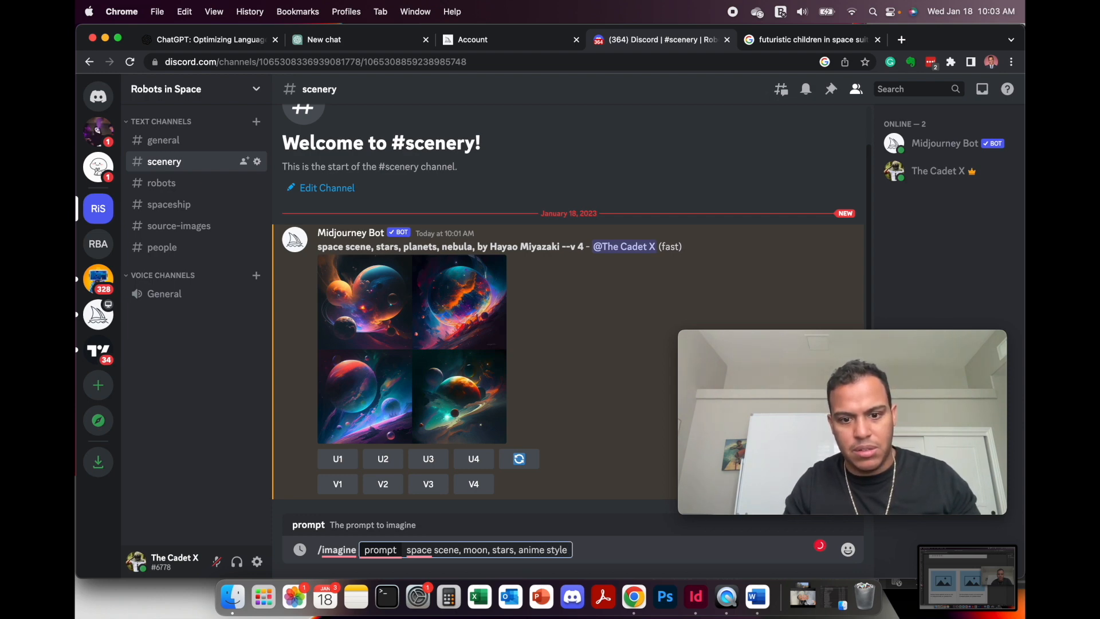
key(Return)
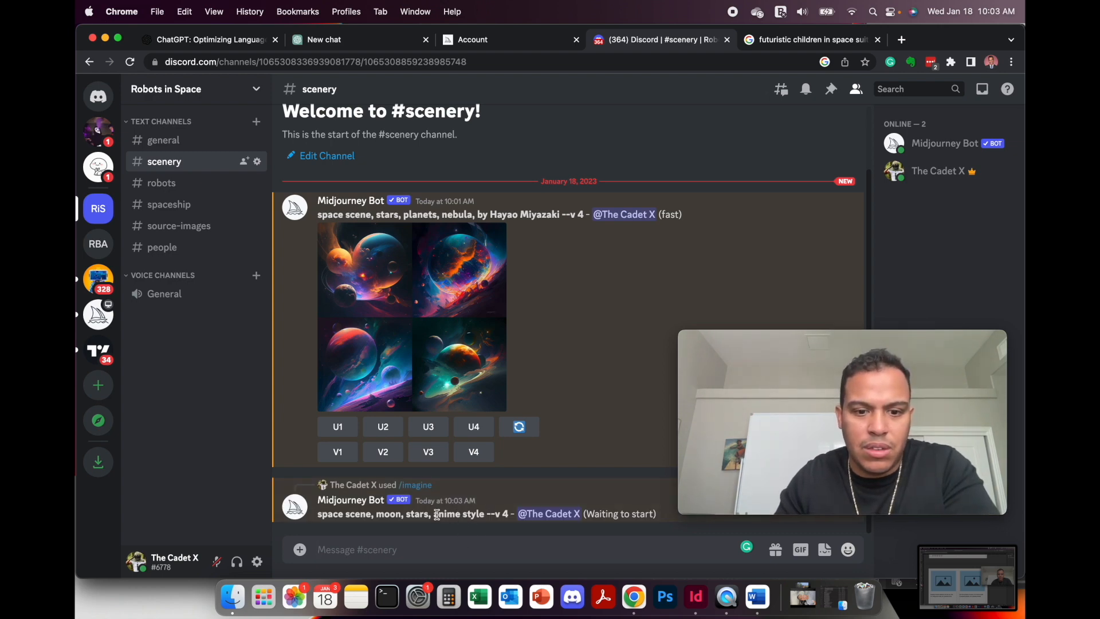
drag(430, 516, 327, 512)
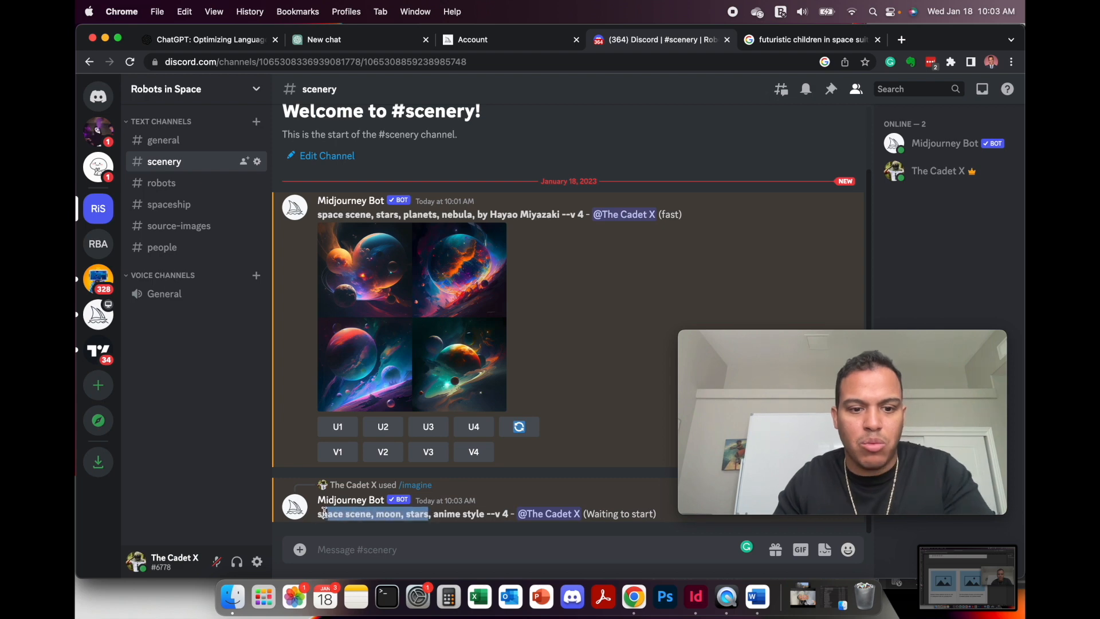
click(361, 553)
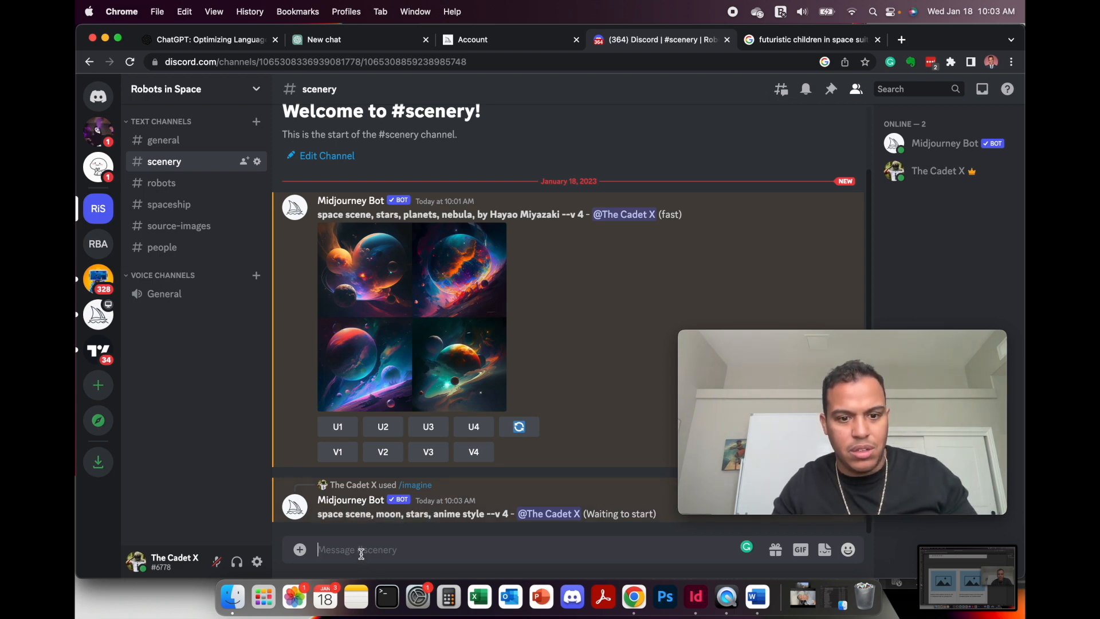
text(/)
text(space scene, moon, stars)
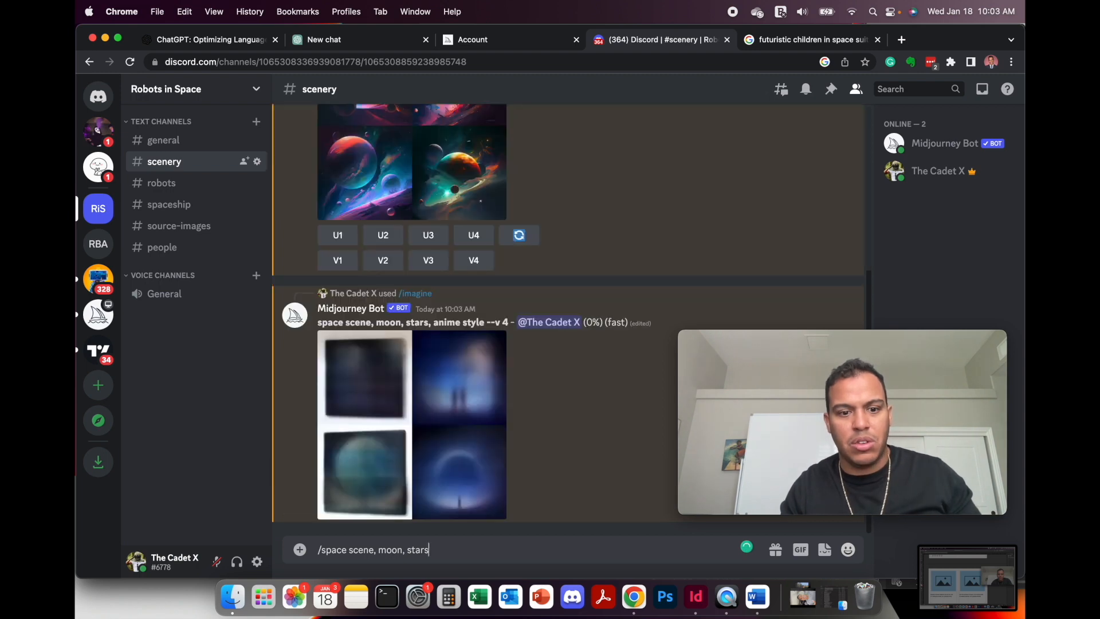
key(BackSpace)
key(BackSpace)
key(BackSpace)
key(BackSpace)
key(BackSpace)
key(BackSpace)
key(BackSpace)
key(BackSpace)
key(BackSpace)
key(BackSpace)
key(BackSpace)
key(BackSpace)
key(BackSpace)
key(BackSpace)
key(BackSpace)
key(BackSpace)
key(BackSpace)
key(BackSpace)
key(BackSpace)
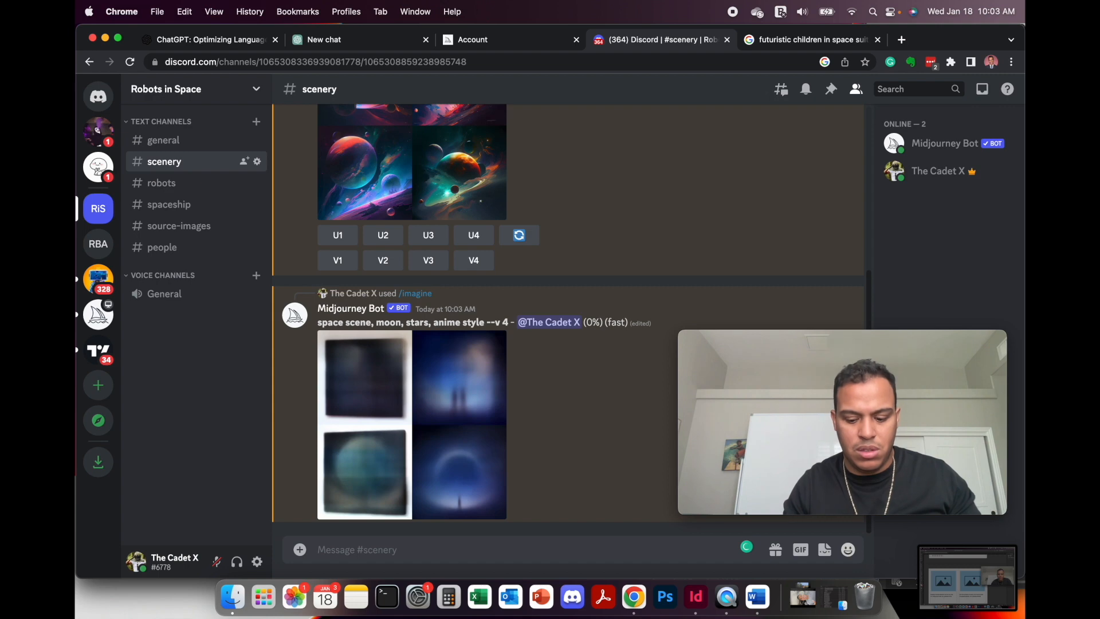
text(/ti)
key(Tab)
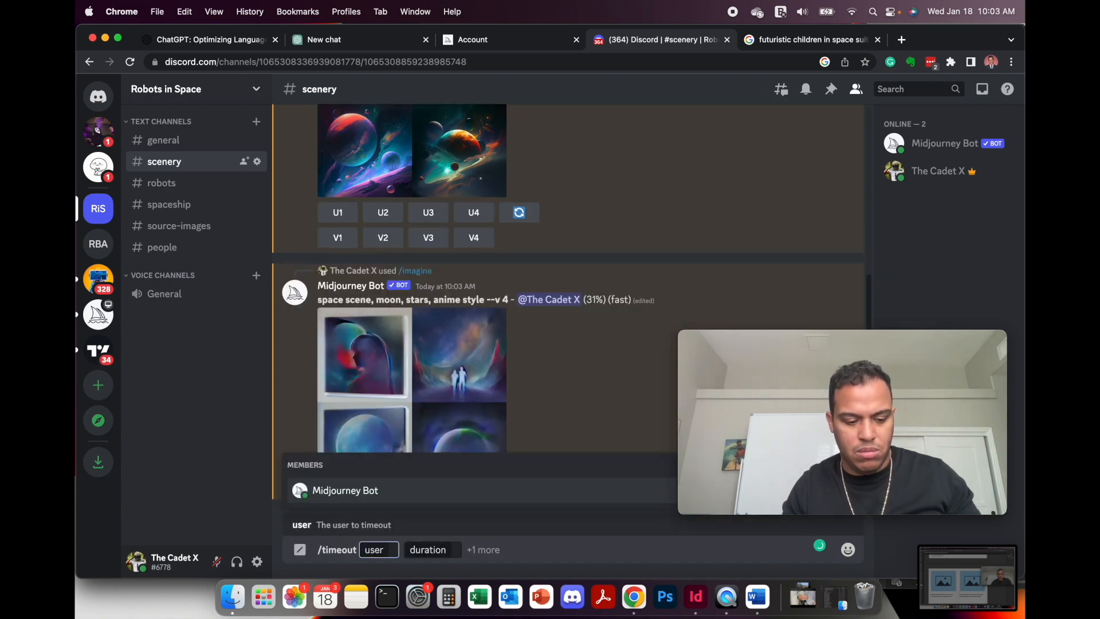
key(BackSpace)
key(BackSpace)
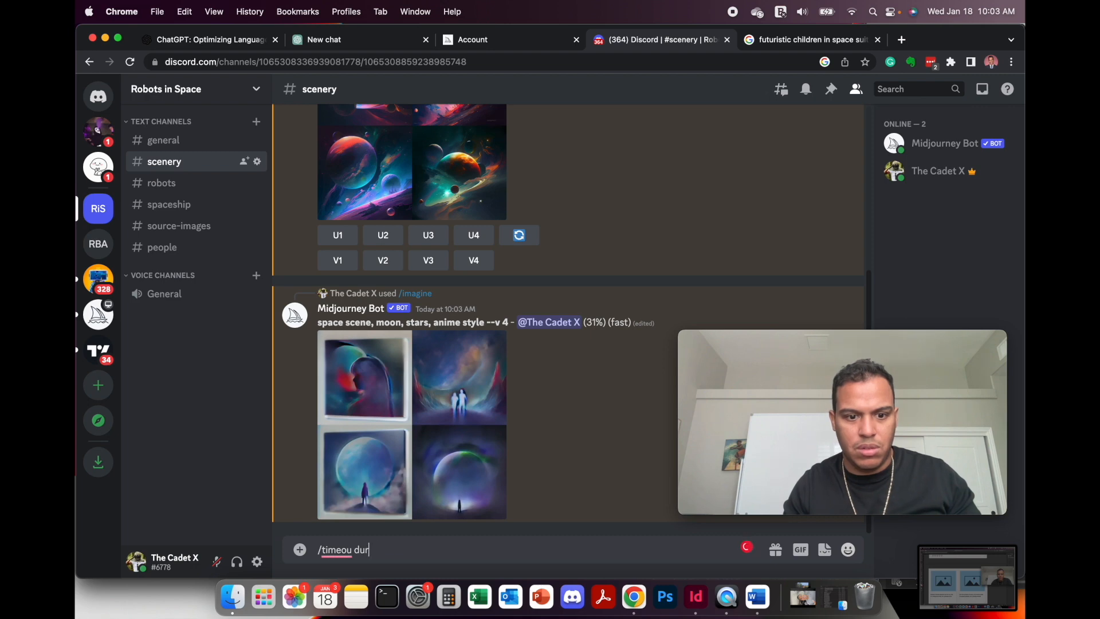
key(BackSpace)
key(BackSpace)
key(BackSpace)
key(BackSpace)
key(BackSpace)
key(BackSpace)
key(BackSpace)
key(BackSpace)
key(BackSpace)
key(BackSpace)
key(BackSpace)
Submit another imagine command with the prompt "space scene, moon, stars", leaving out the anime style.
text(/image)
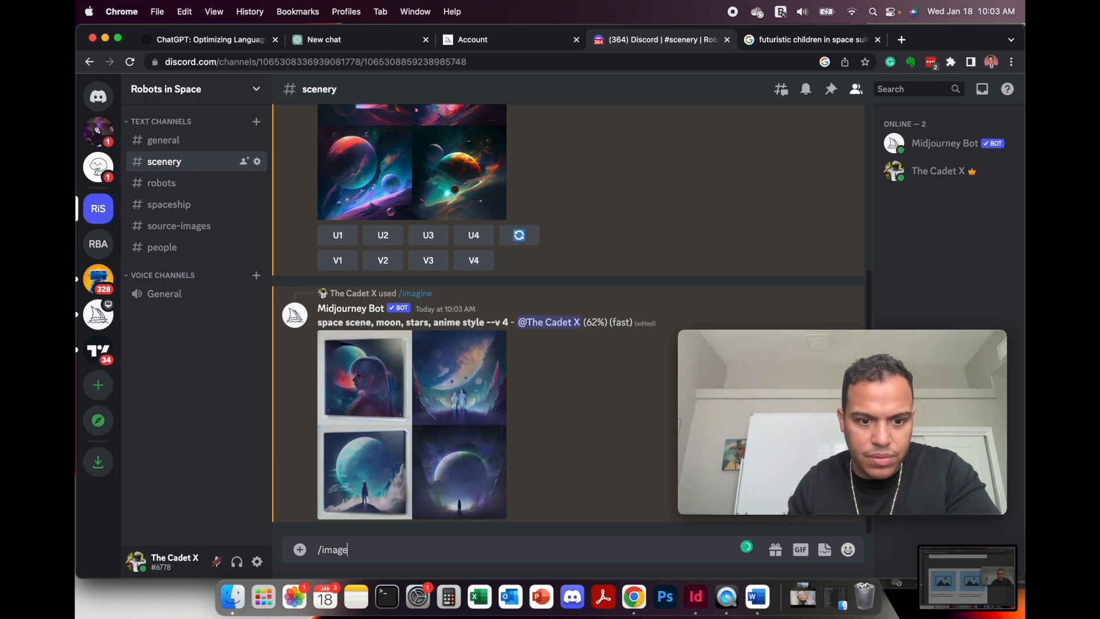
key(Return)
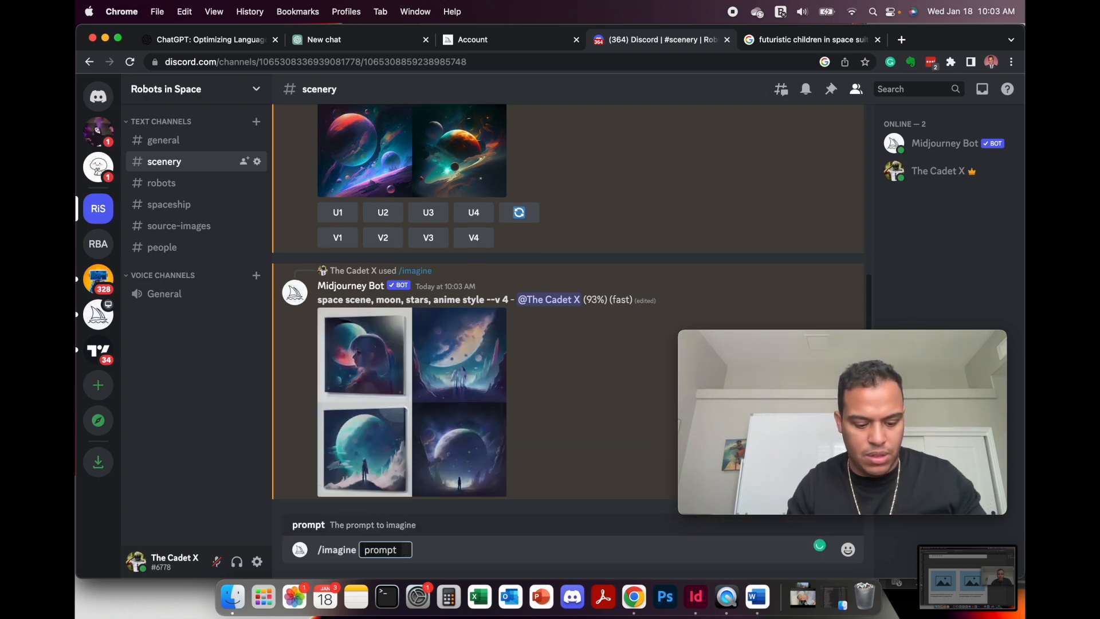
text(space scene, moon, stars)
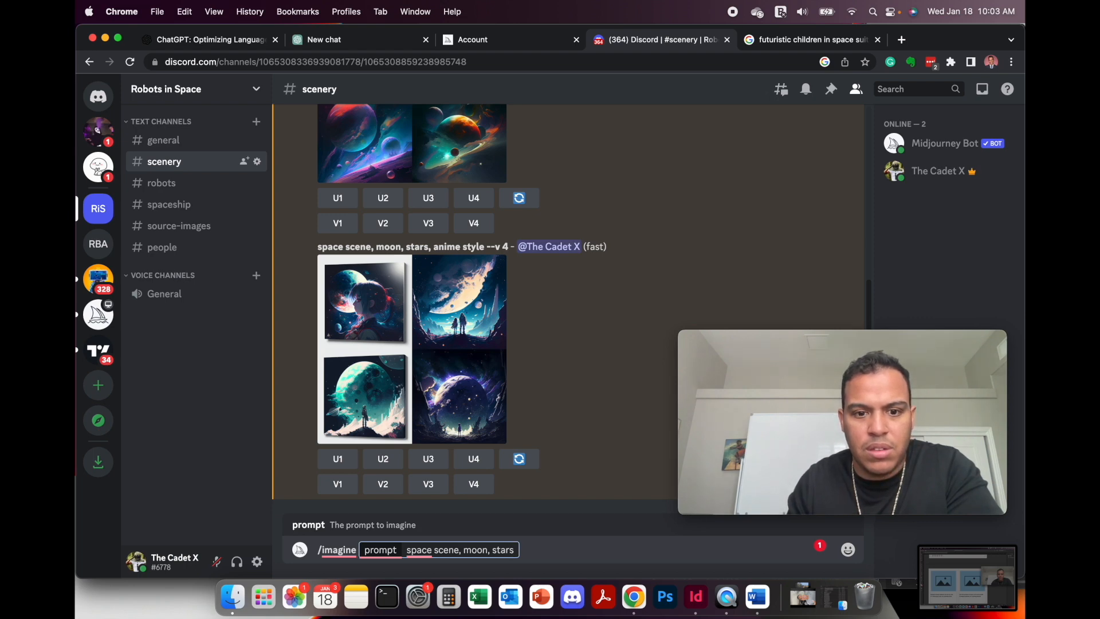
key(Return)
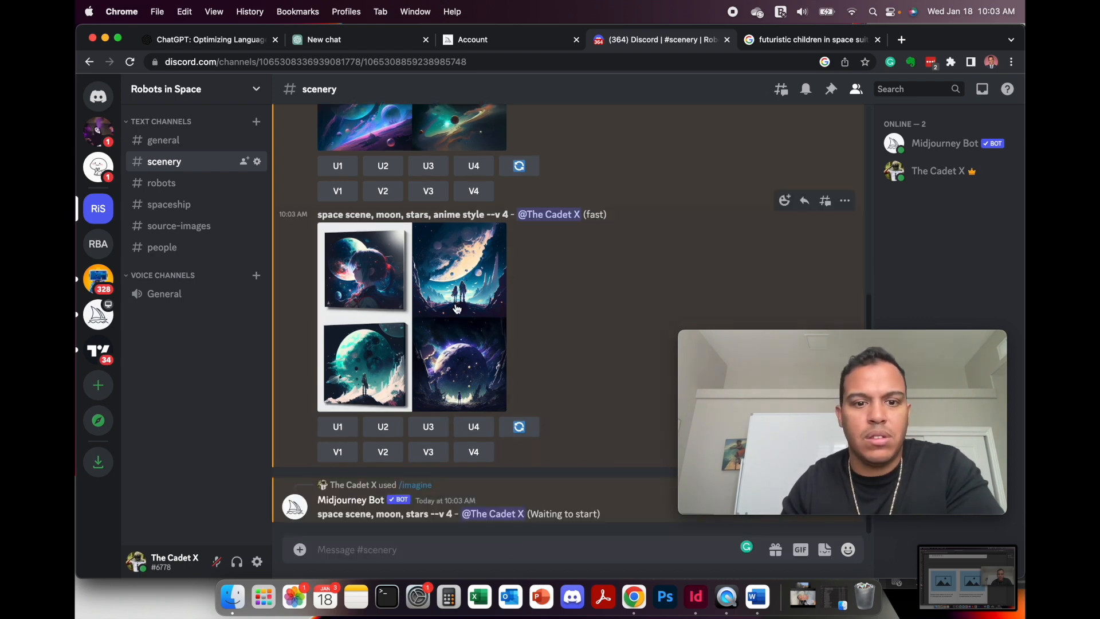
View the anime style moon and stars grid enlarged, close it, and look over the images in the scenery channel.
click(455, 302)
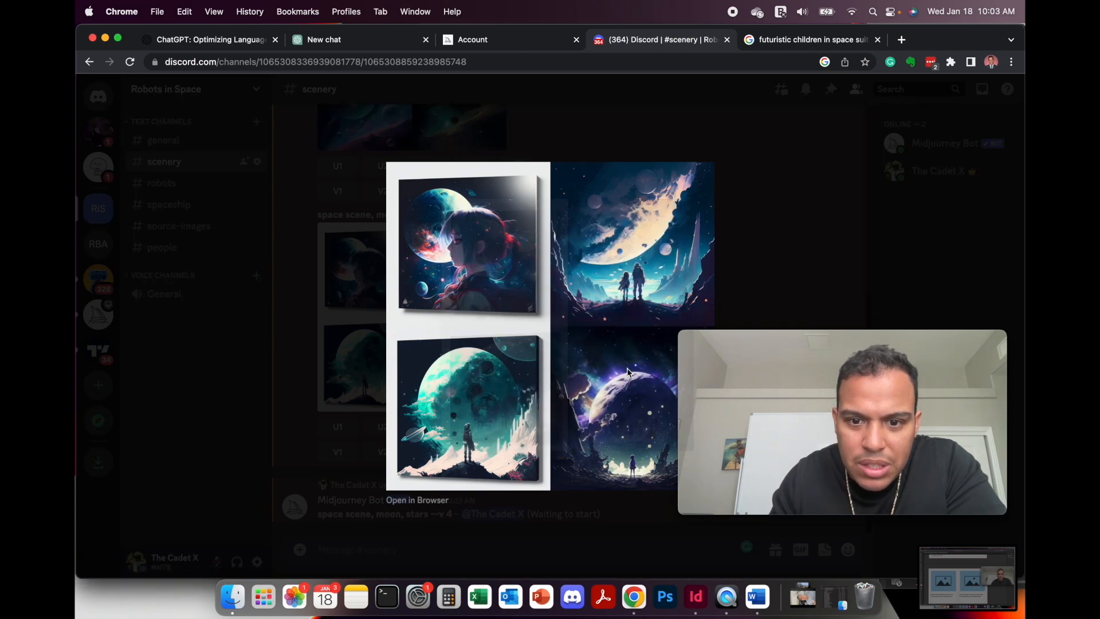
click(780, 271)
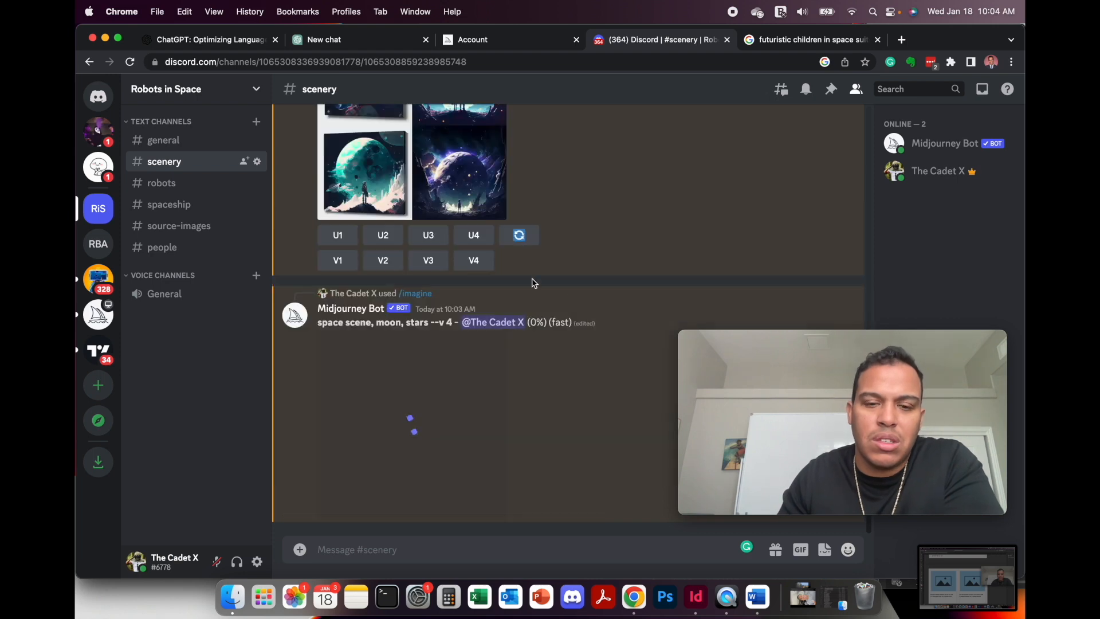
scroll(559, 265, up, 5)
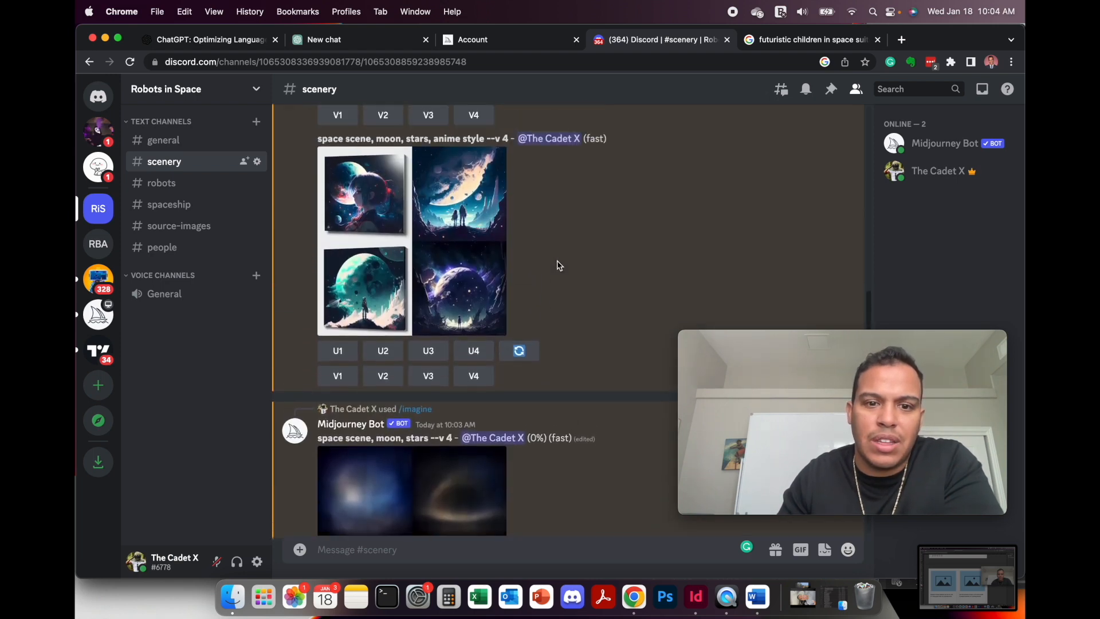
scroll(560, 277, up, 3)
scroll(560, 277, down, 8)
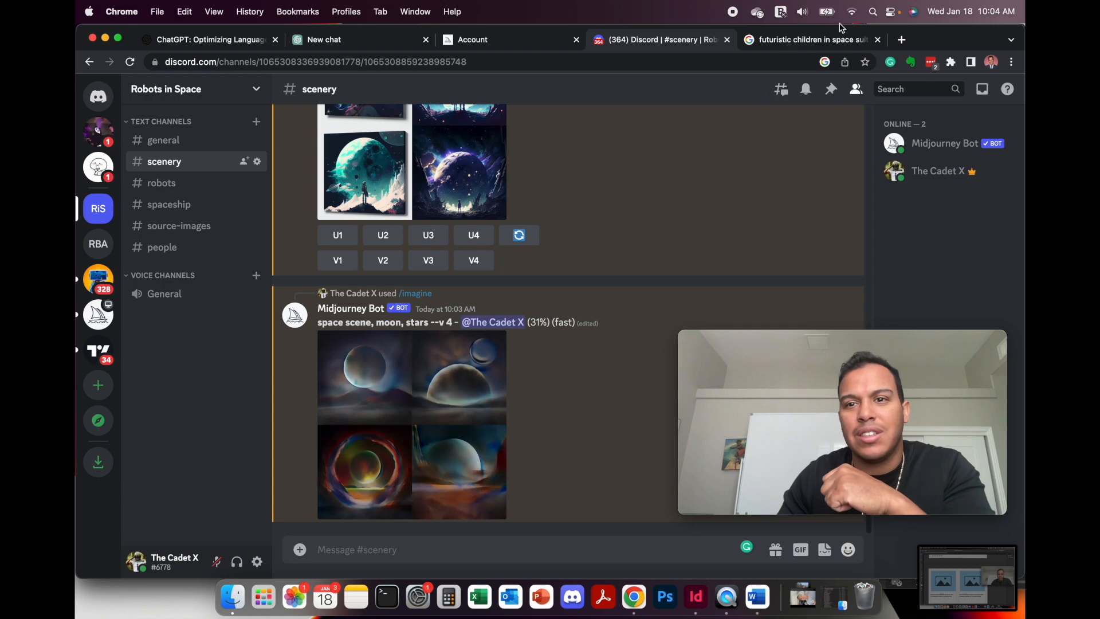
Search Google for "space scene" in the browser tab with the astronaut image results and show the image results.
click(800, 42)
click(584, 59)
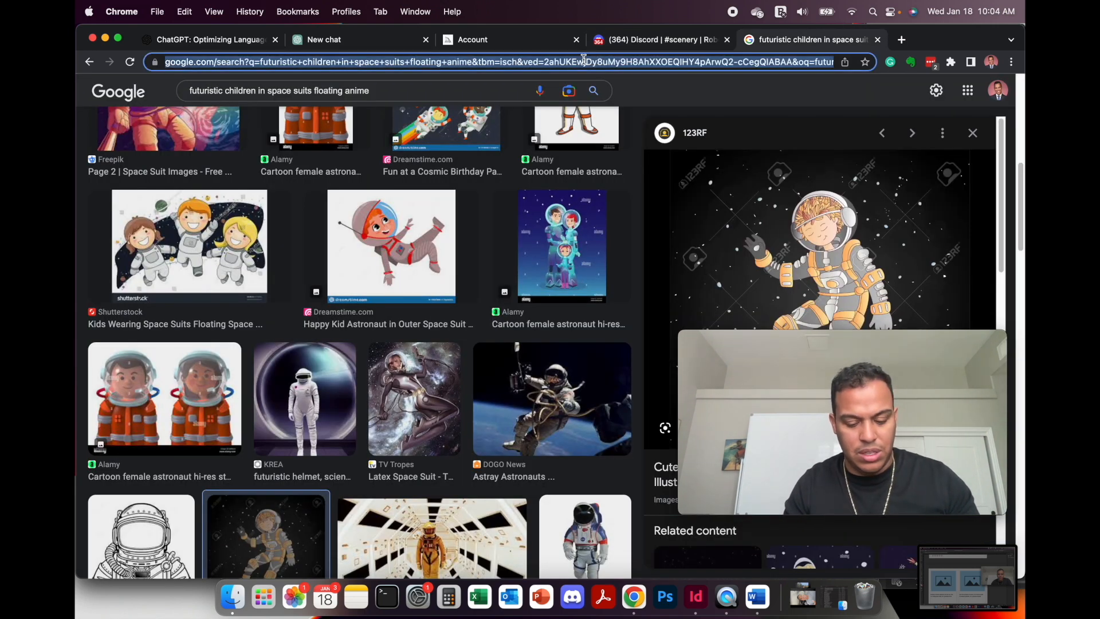
text(space scene)
key(Return)
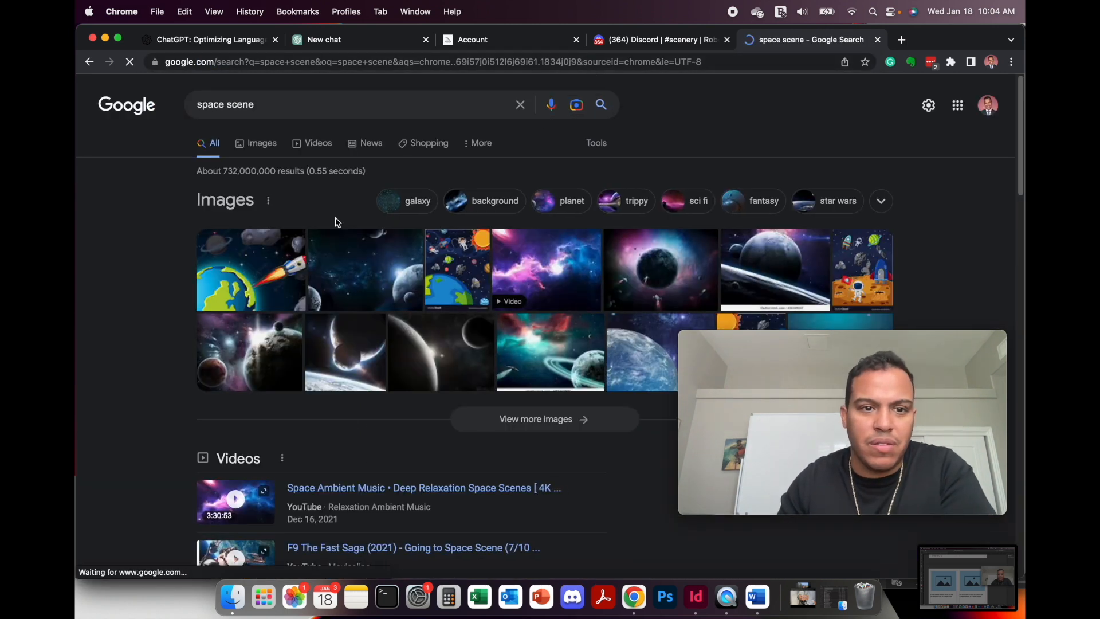
click(259, 147)
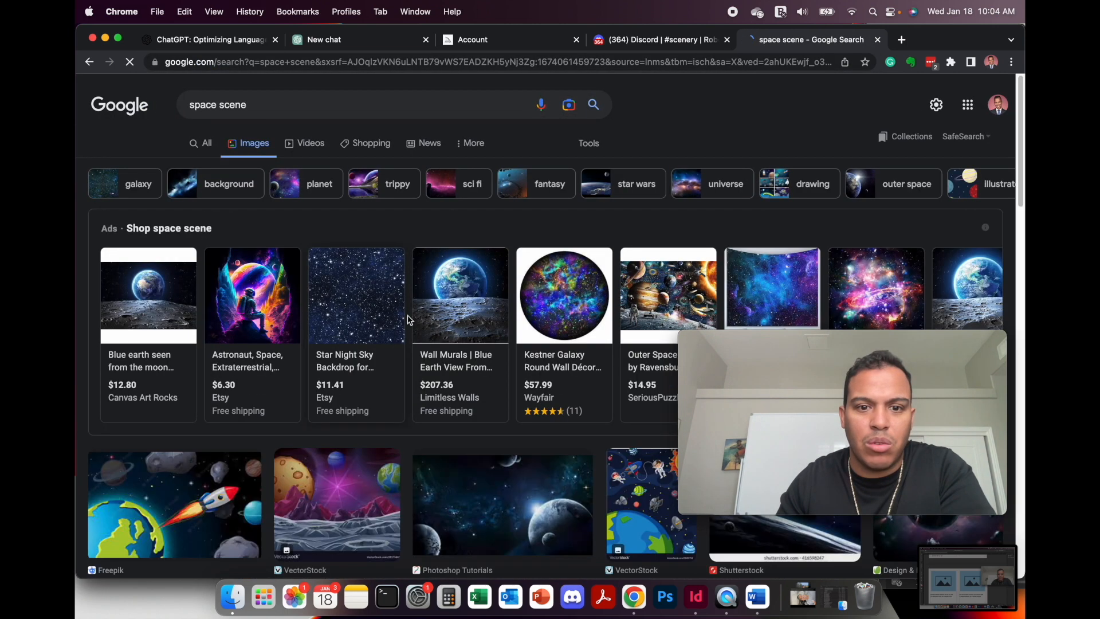
Open the Photoshop Tutorials space scene picture with planets at full size in a new browser tab and copy the image.
scroll(476, 361, down, 3)
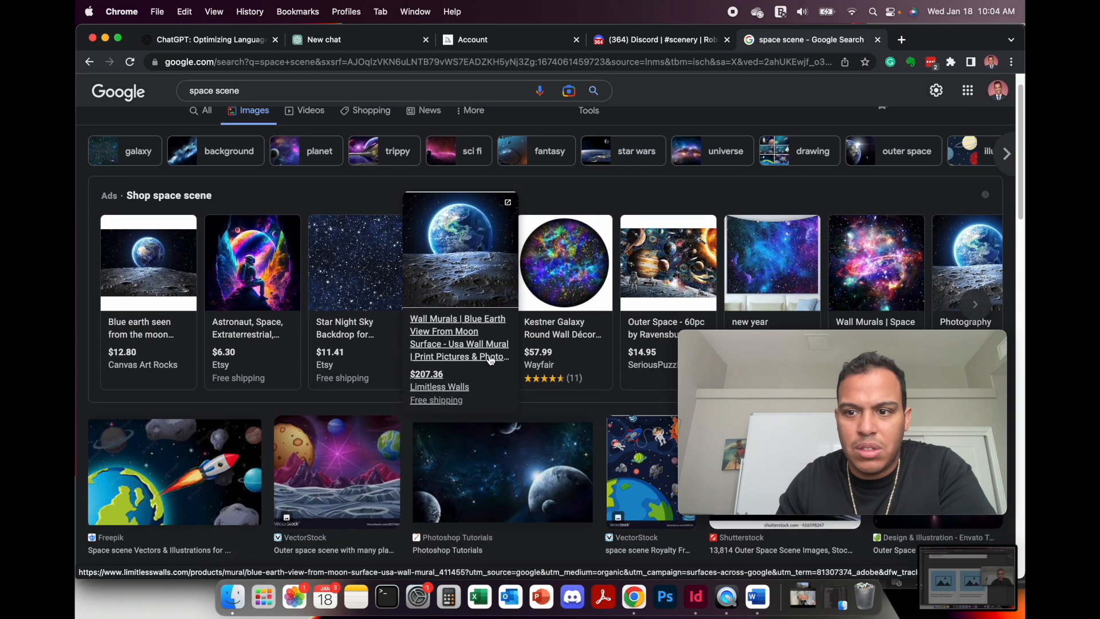
scroll(493, 355, down, 5)
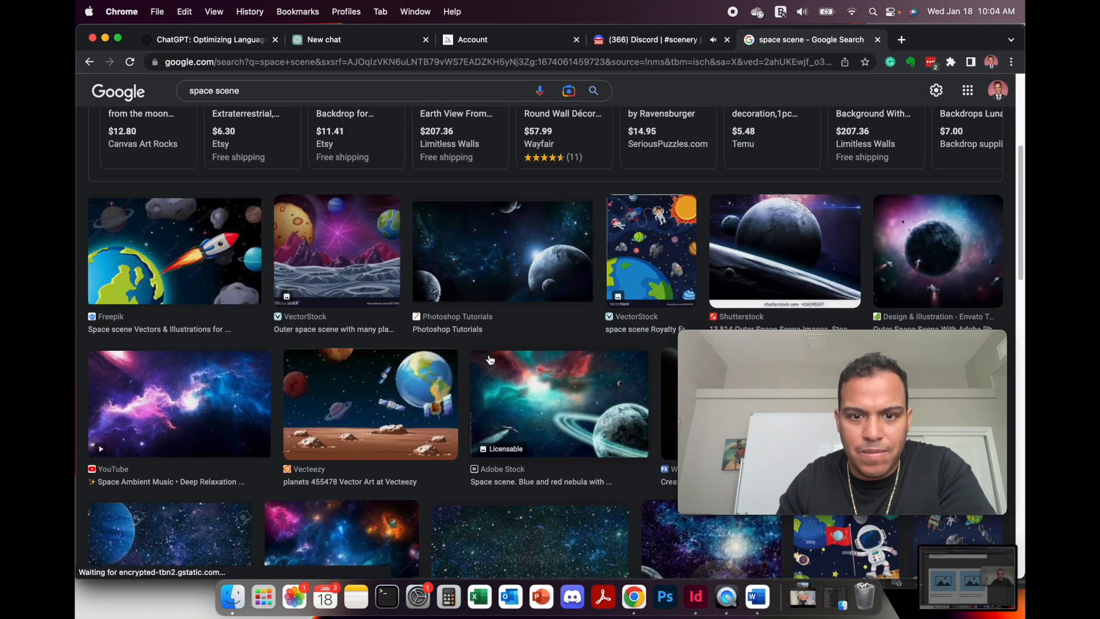
click(513, 282)
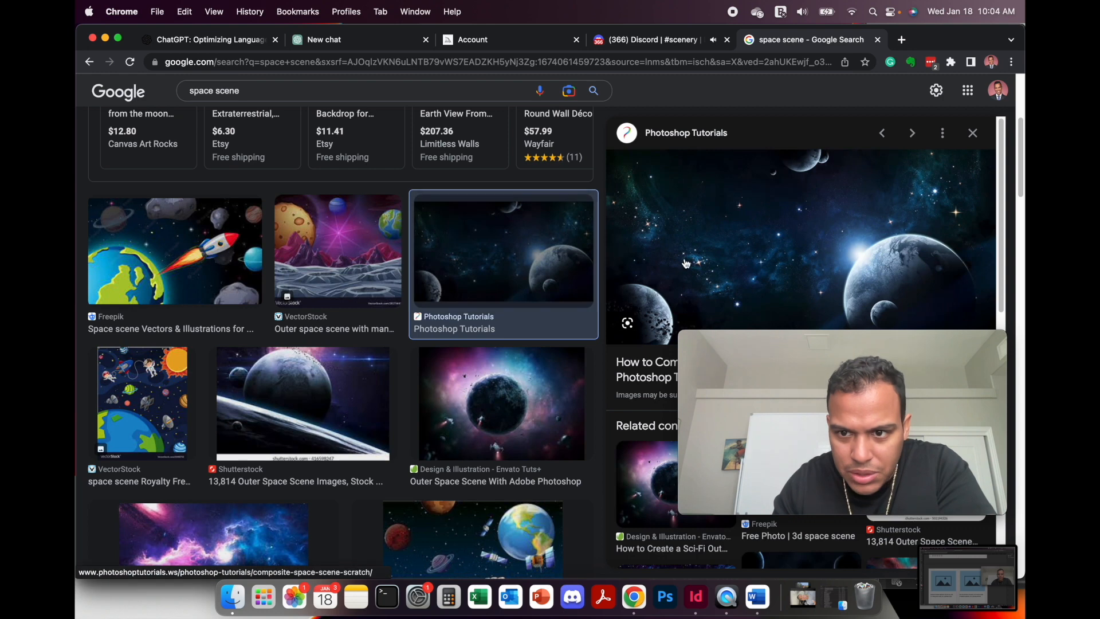
drag(796, 340, 800, 402)
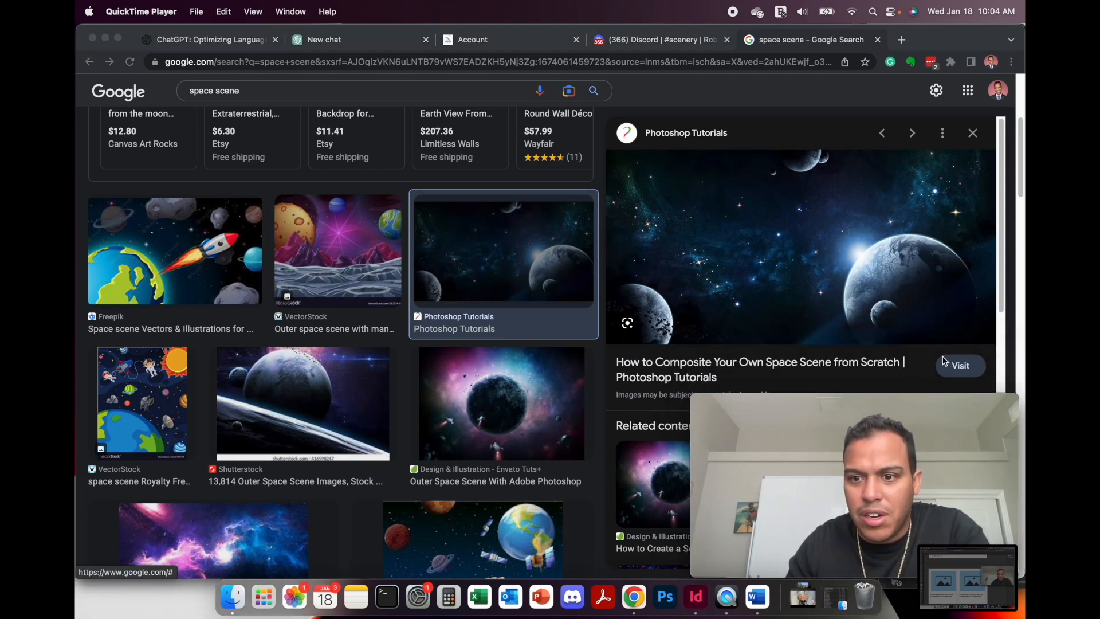
right_click(773, 288)
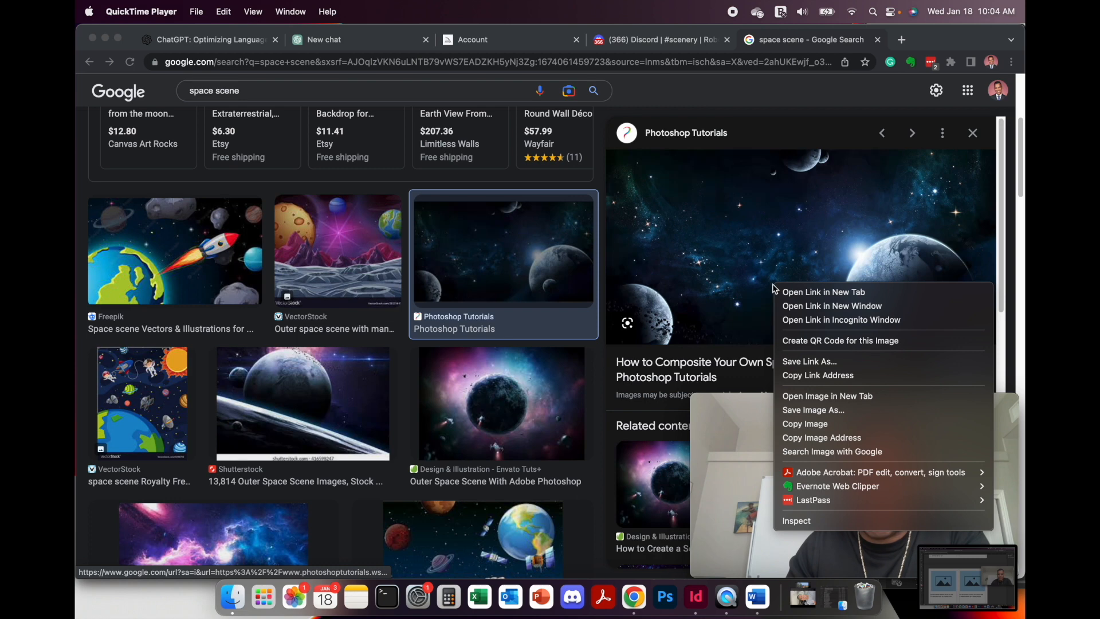
click(815, 396)
click(877, 39)
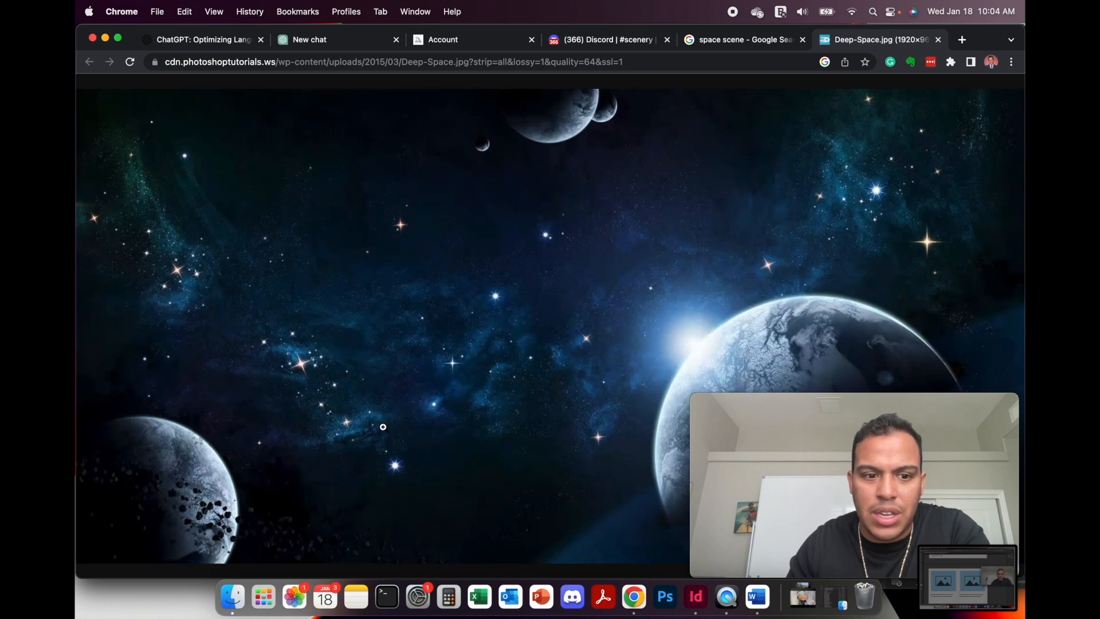
right_click(423, 344)
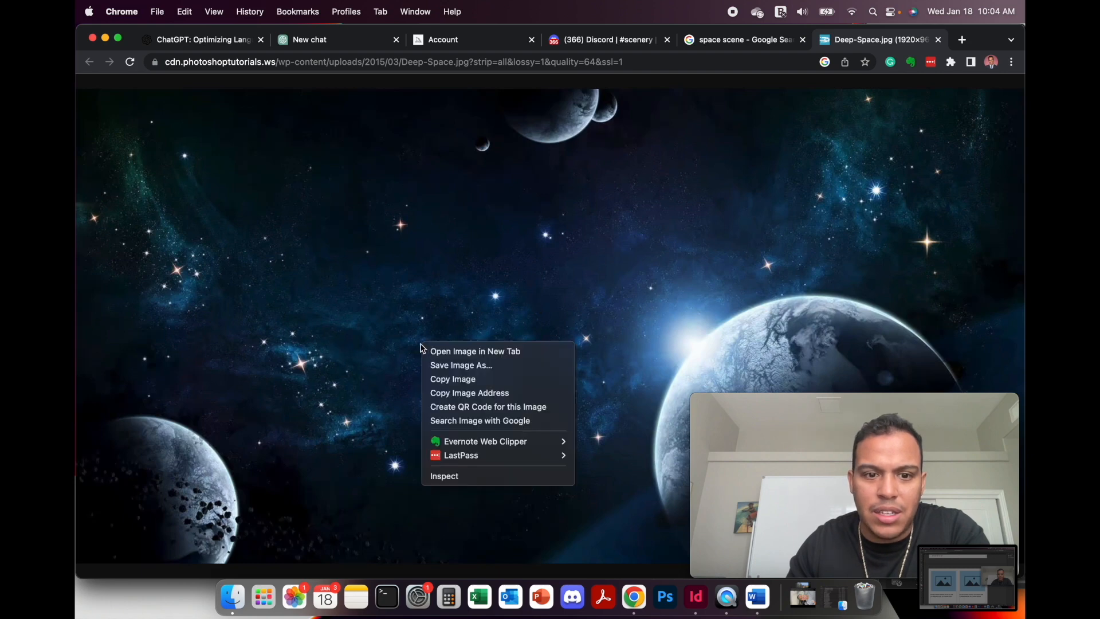
click(473, 379)
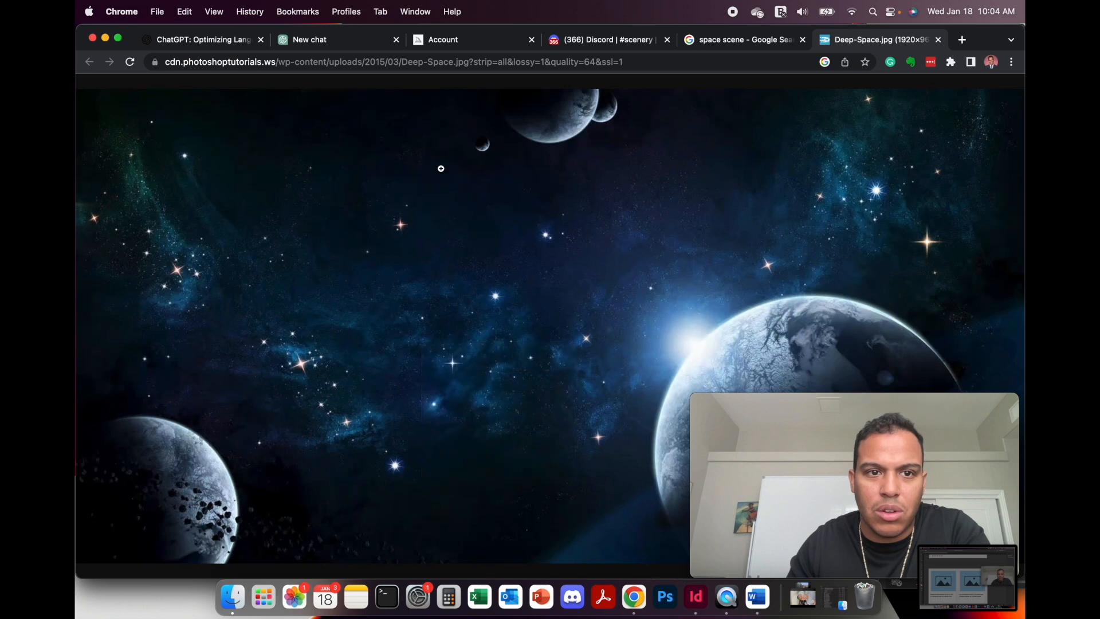
Post the copied Deep-Space picture in the source-images channel of the Robots in Space Discord server.
click(612, 44)
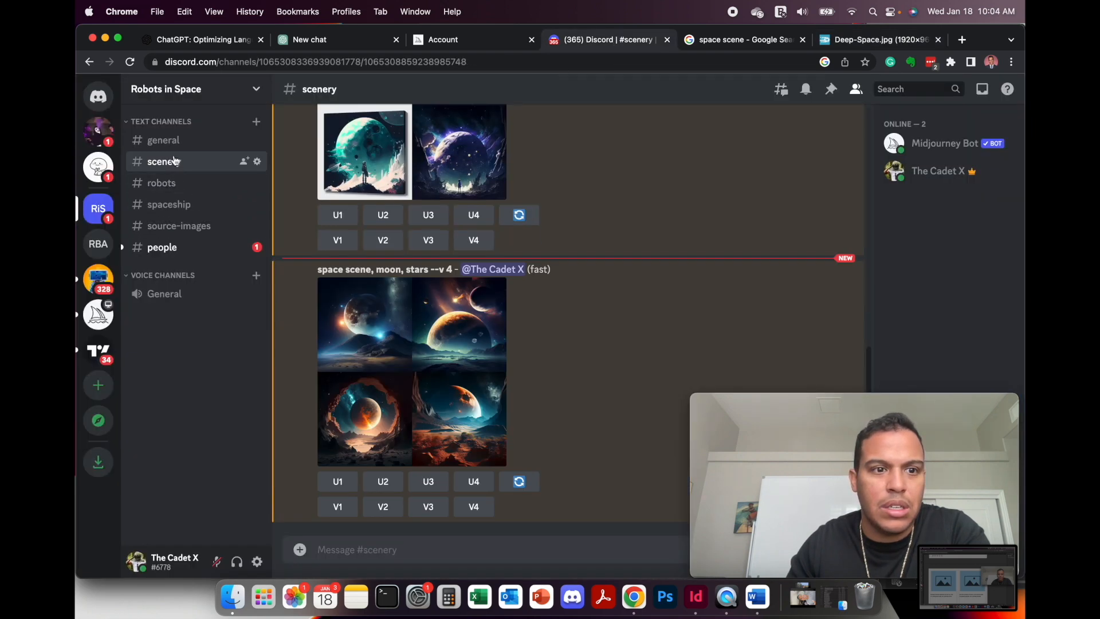
click(192, 228)
click(370, 550)
key(super+v)
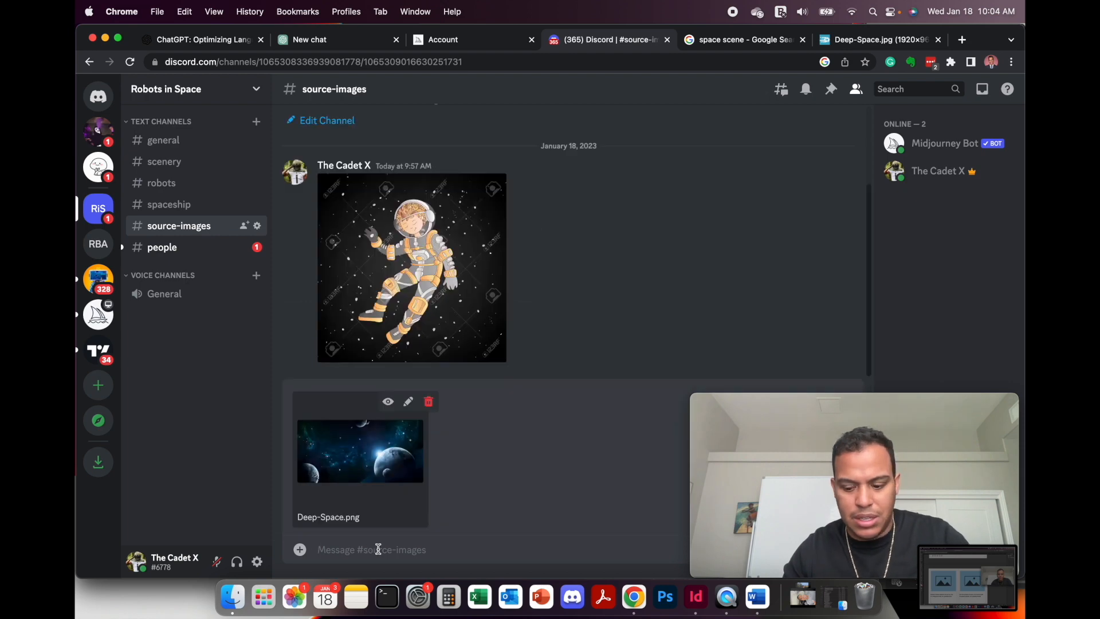
key(Return)
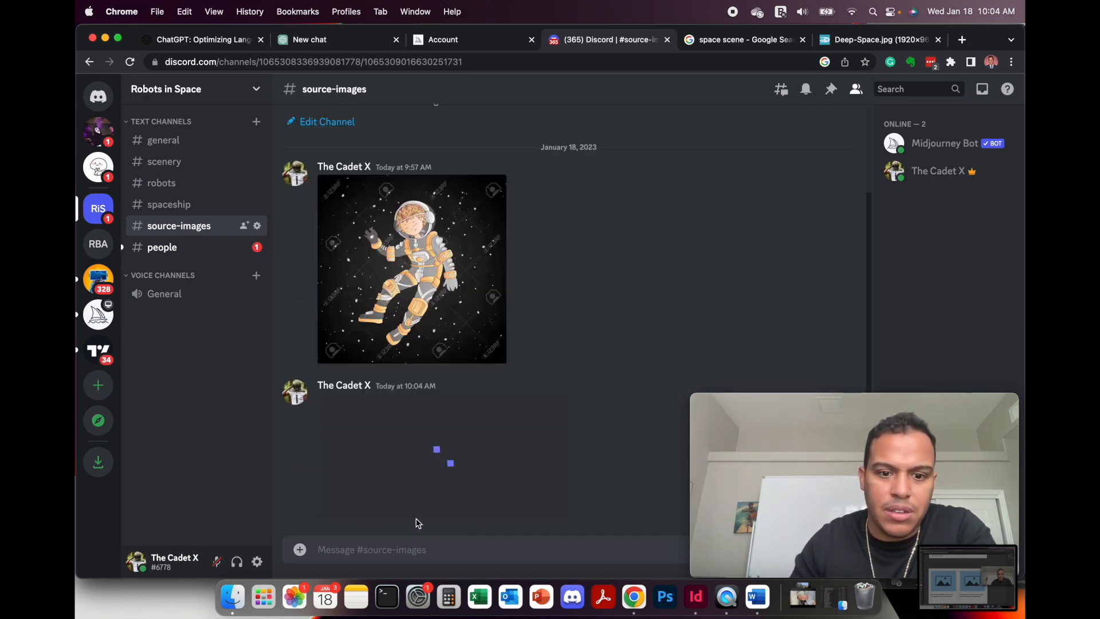
Copy the image address of the posted Deep-Space picture from its enlarged view and close the view.
click(430, 476)
right_click(490, 320)
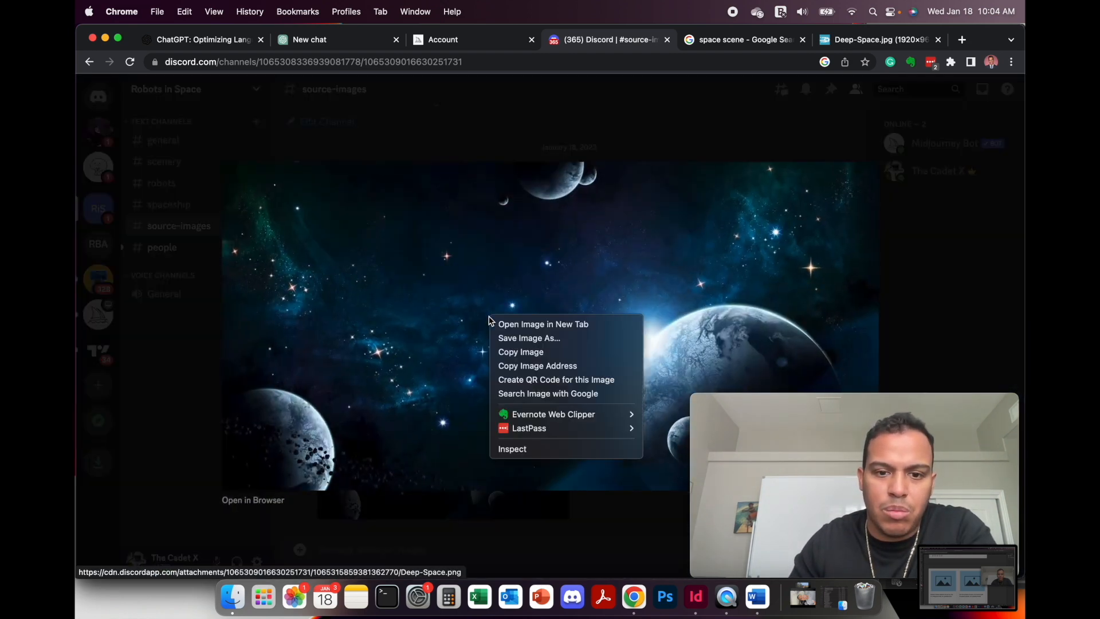
click(533, 366)
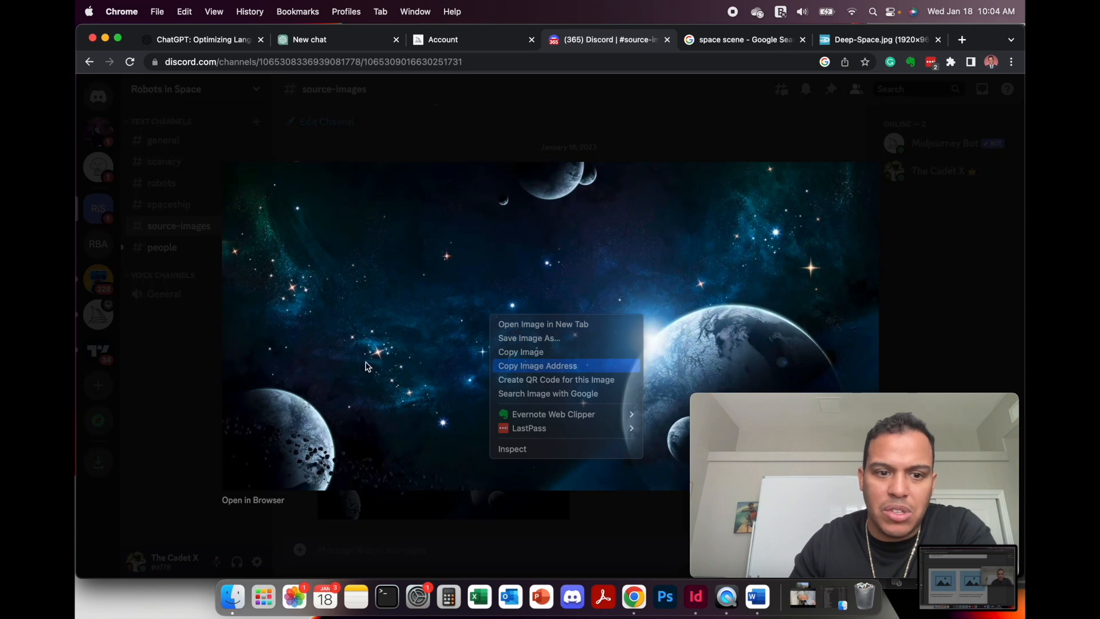
click(179, 369)
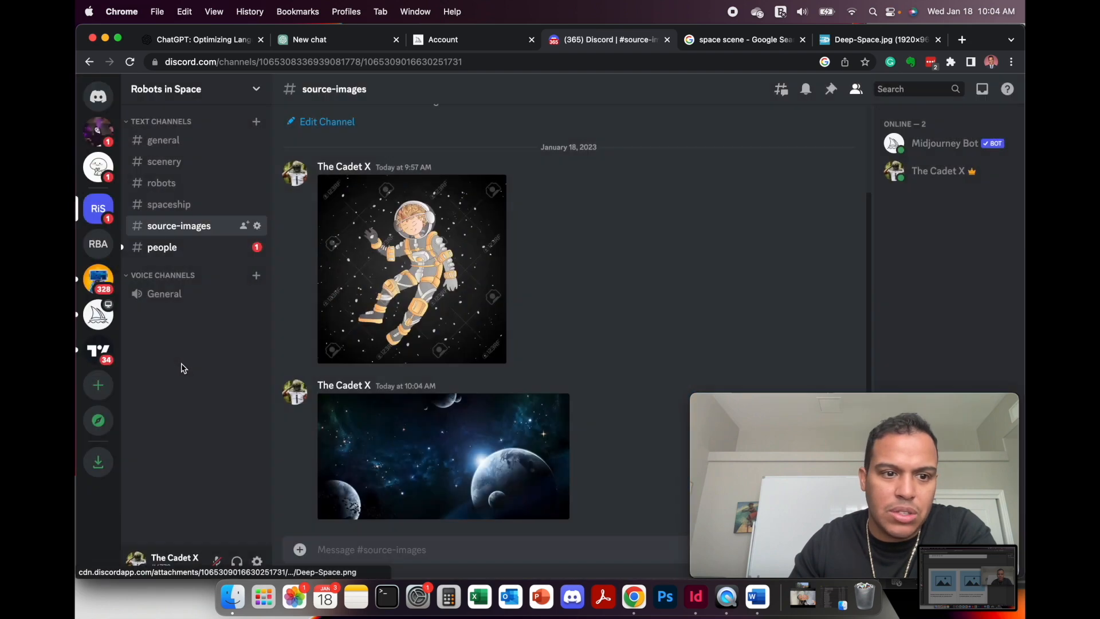
Submit an imagine command in the scenery channel with the Deep-Space image link followed by the prompt "outerspace".
click(159, 164)
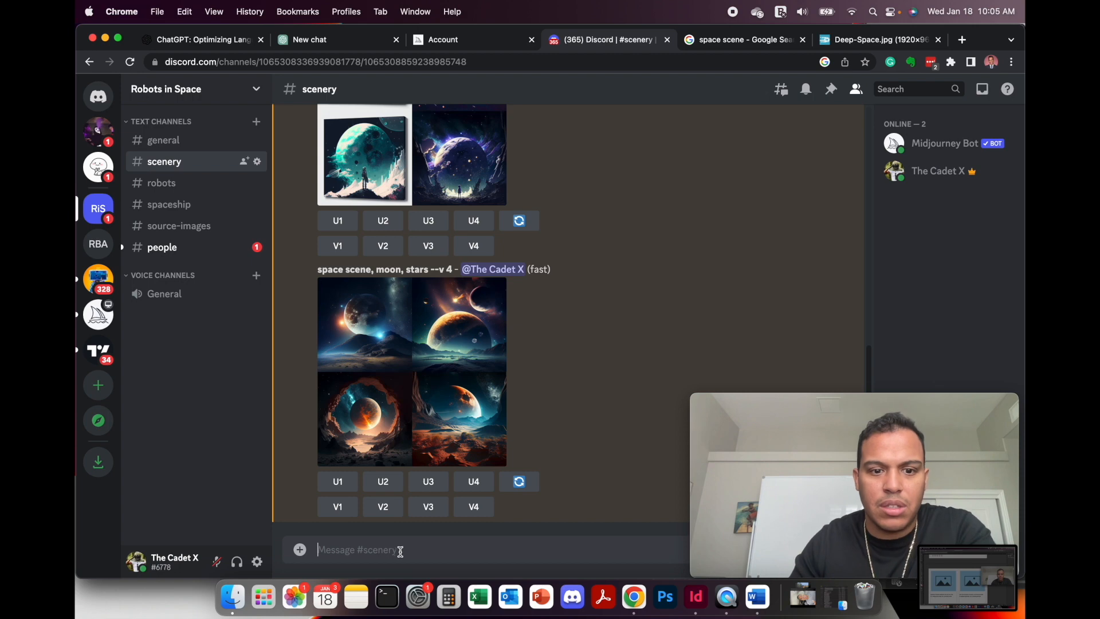
text(/)
key(Tab)
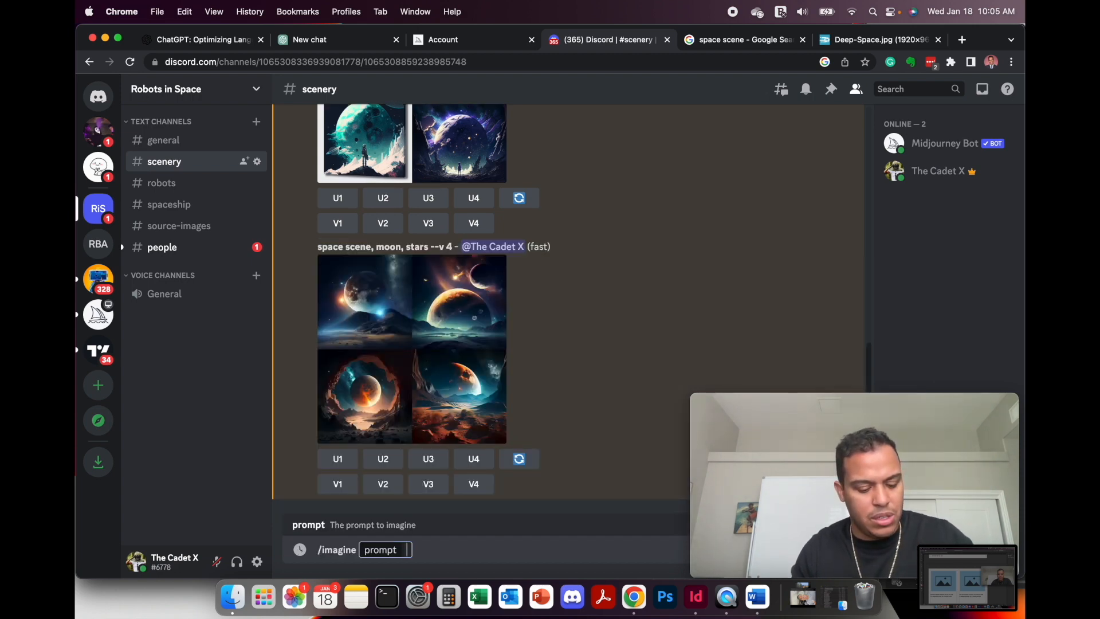
key(super+v)
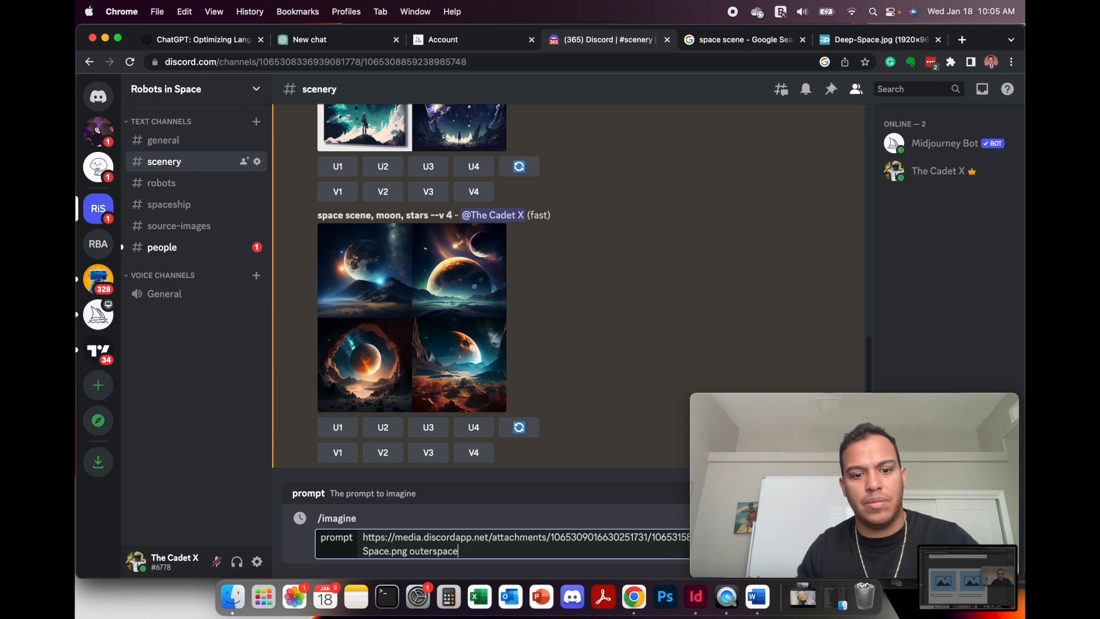
key(Return)
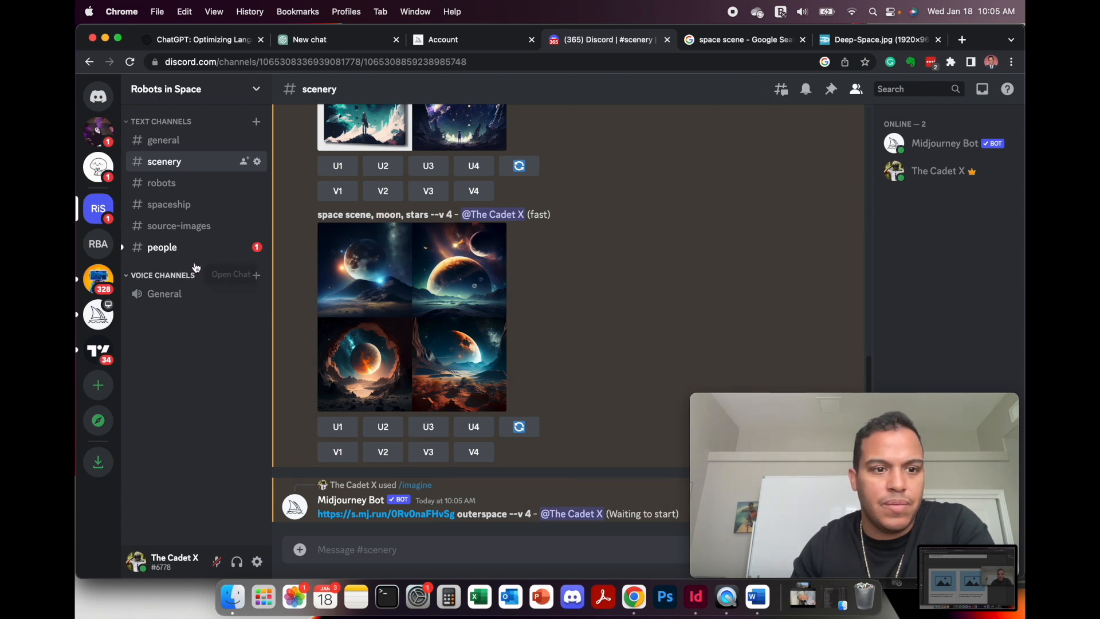
Enlarge the upscaled astronaut picture in the people channel and open it in its own browser tab.
click(166, 251)
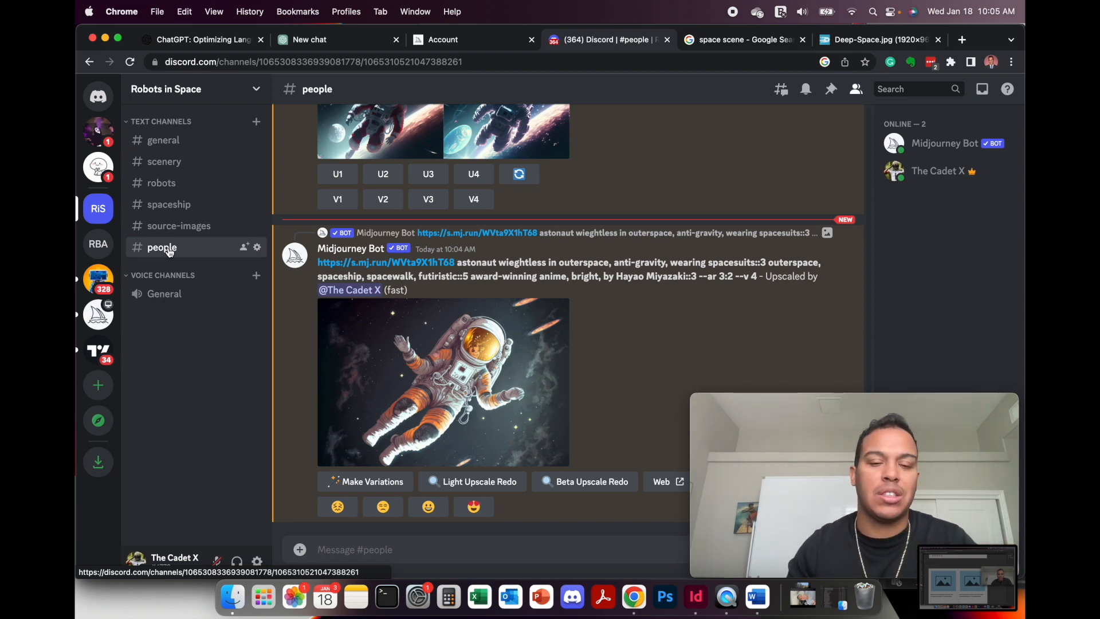
click(469, 378)
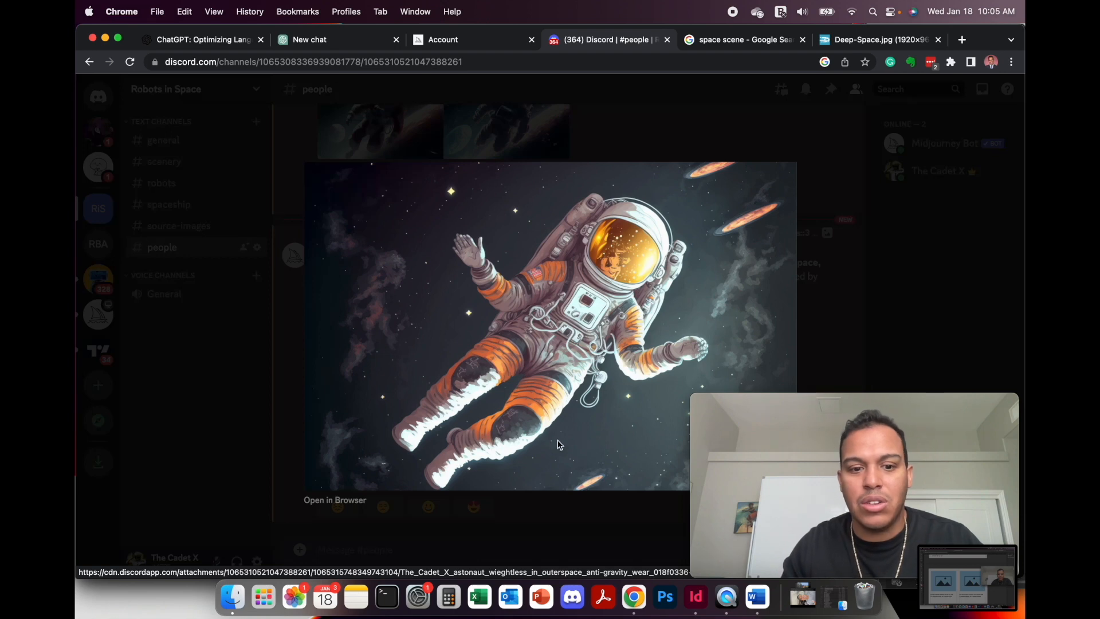
drag(769, 400, 776, 187)
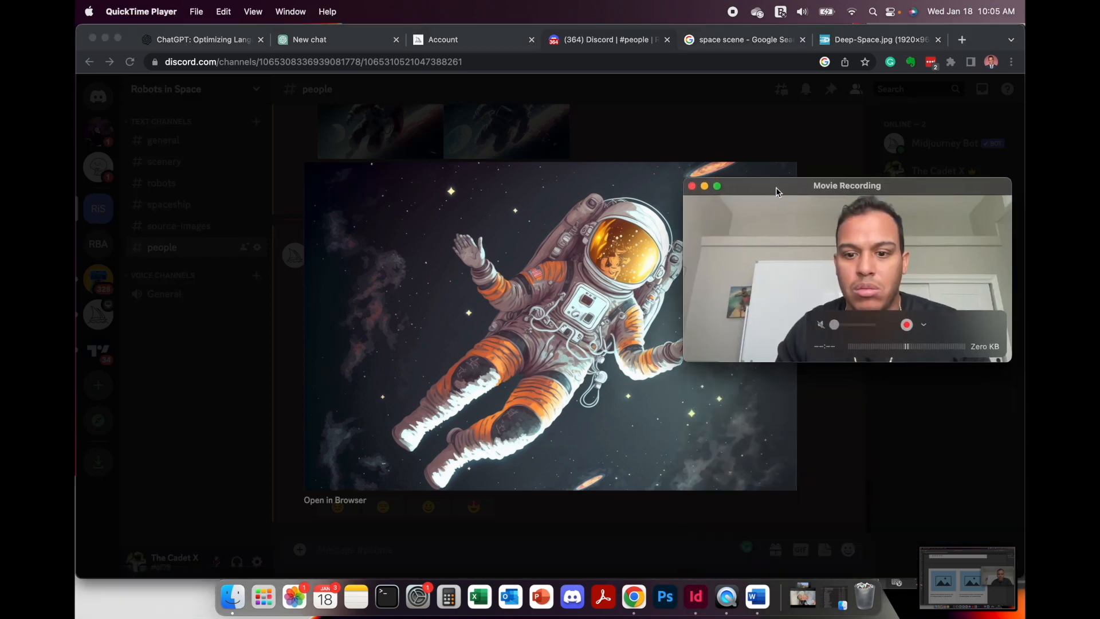
click(344, 501)
click(341, 502)
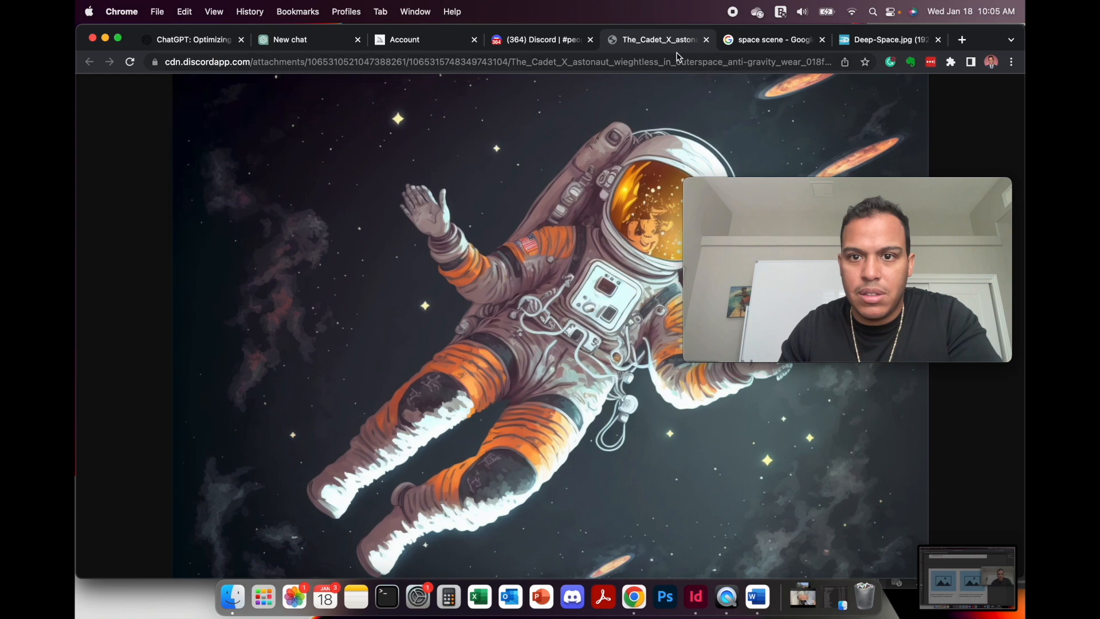
Examine the full-size astronaut picture, return to the Discord tab and close the enlarged view.
click(752, 41)
click(659, 40)
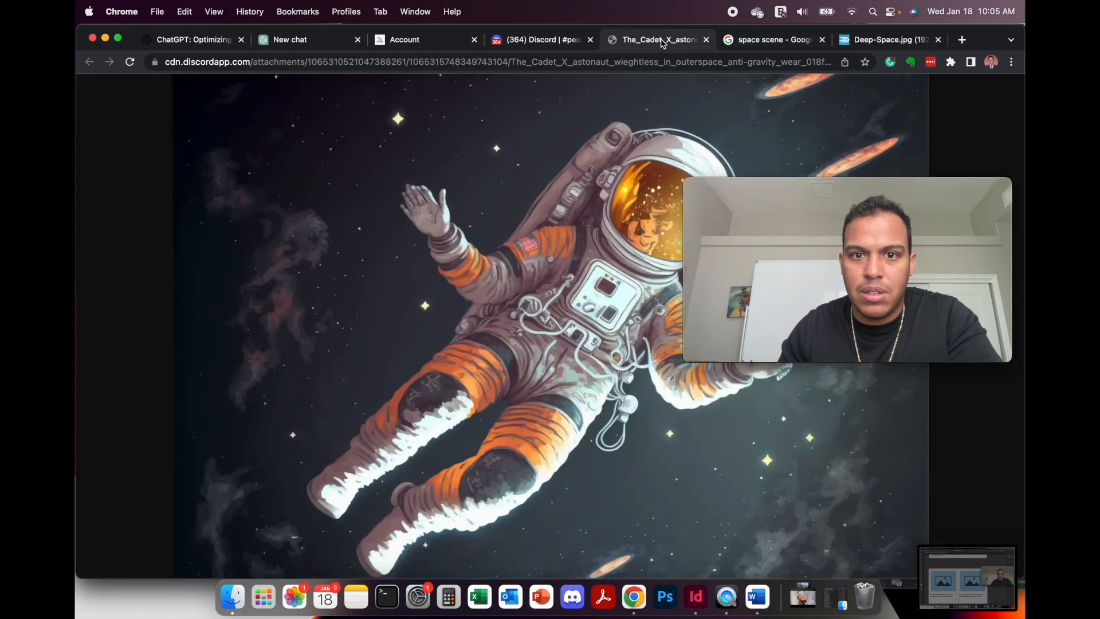
click(496, 258)
scroll(496, 259, down, 5)
click(504, 278)
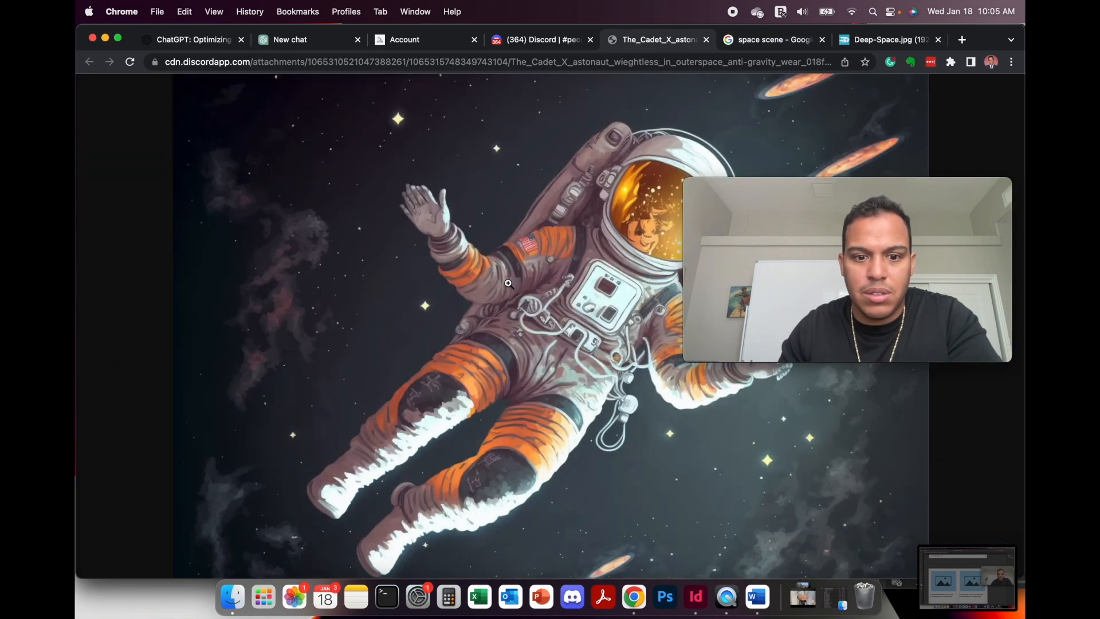
click(547, 40)
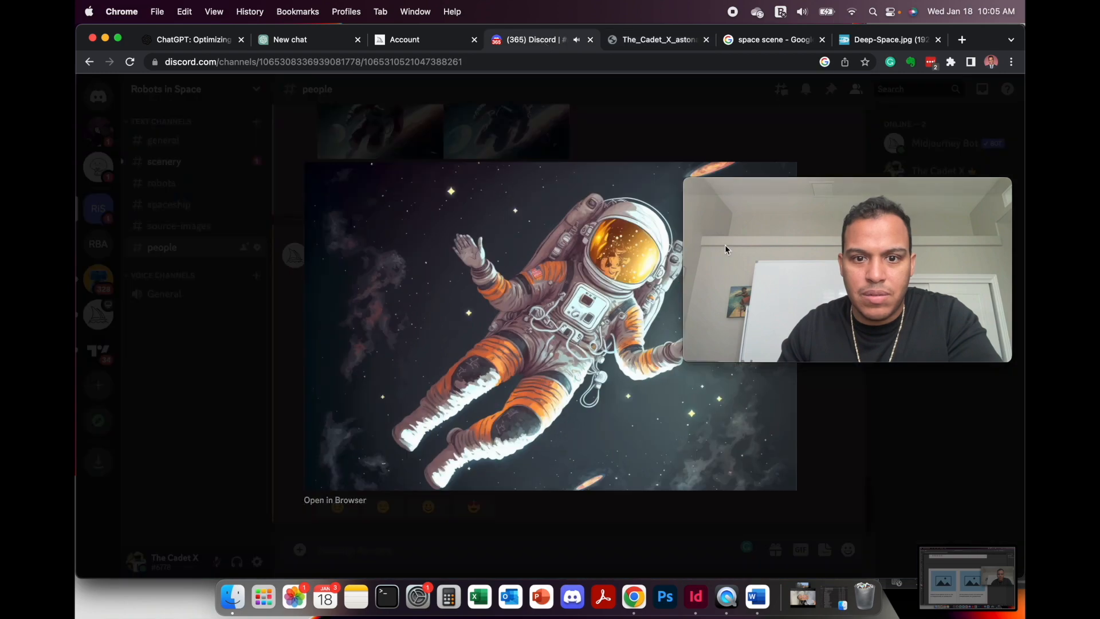
click(777, 146)
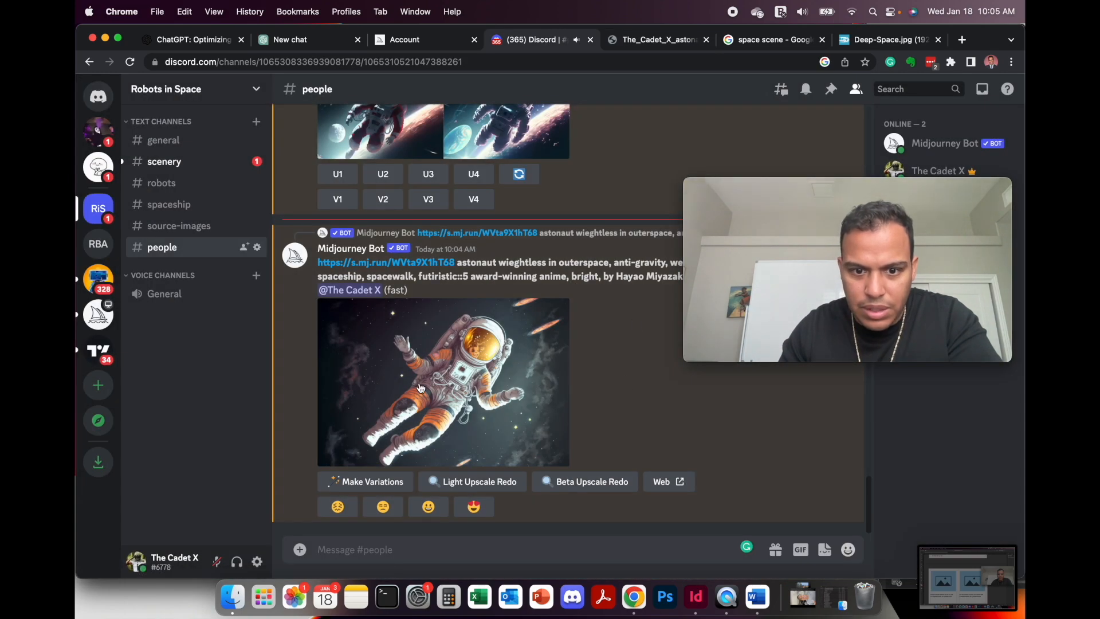
Open the upscaled astronaut picture's page on the Midjourney website and start saving the image.
click(674, 491)
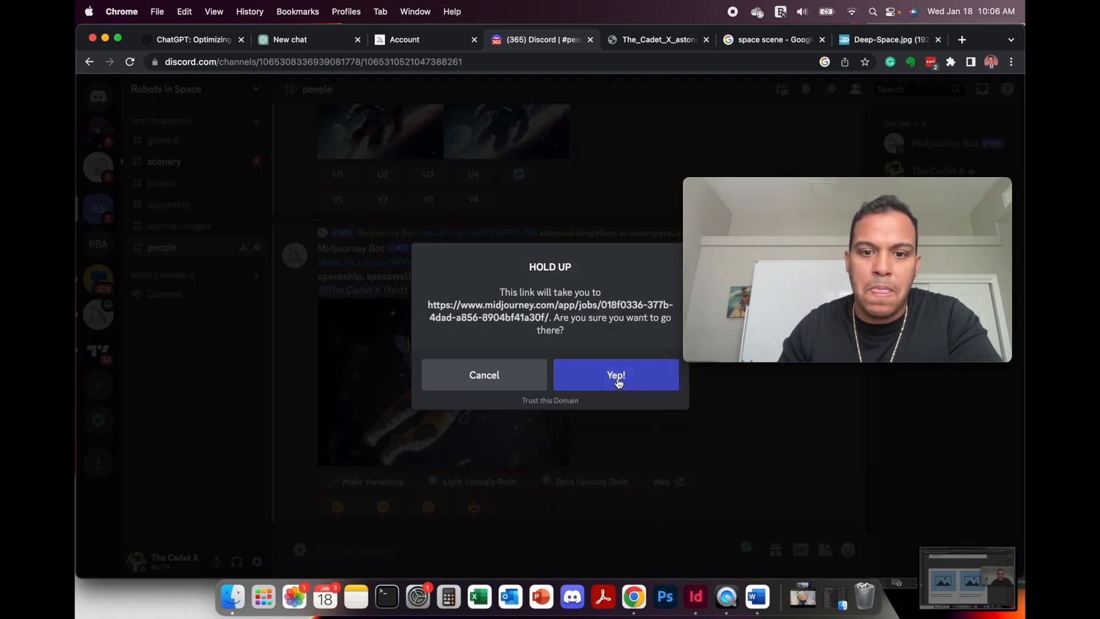
click(618, 378)
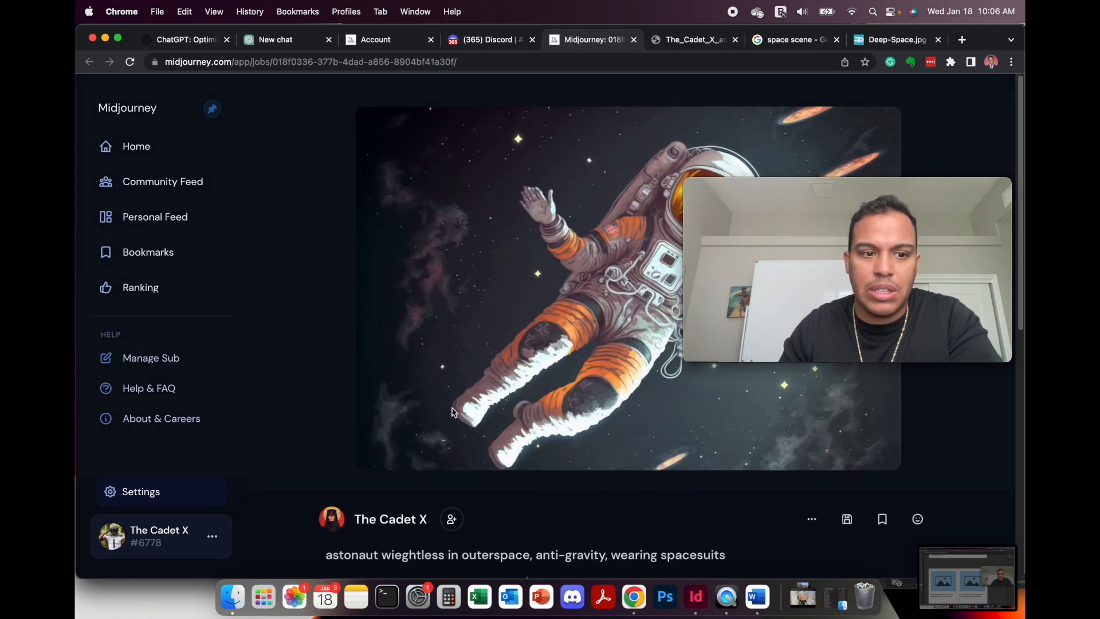
click(847, 519)
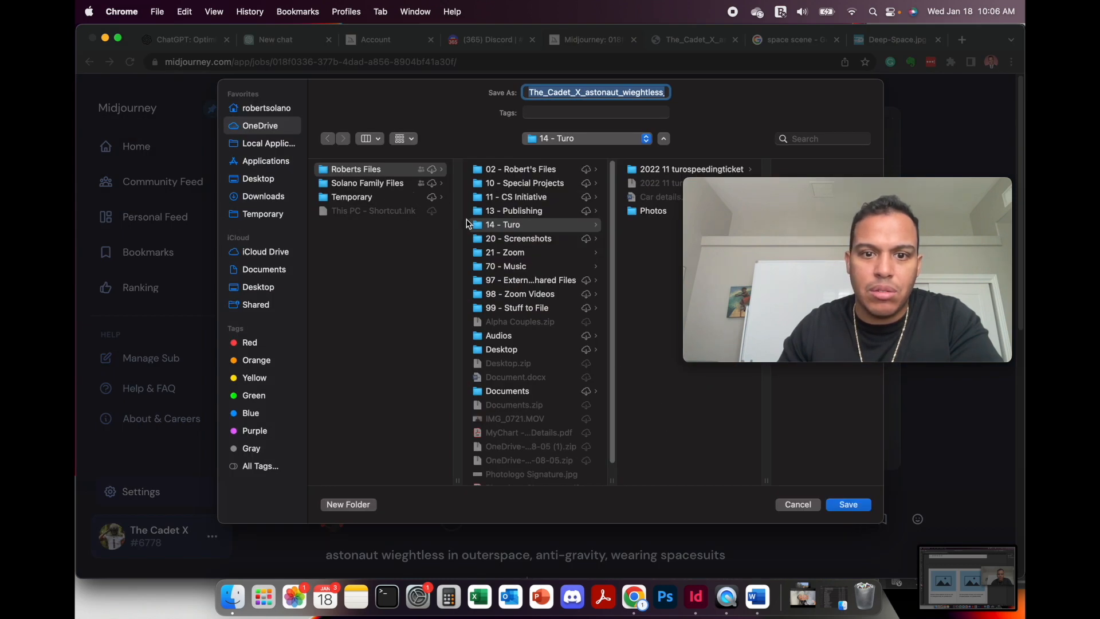
Choose the Discord Photos folder inside 13 - Publishing, 05 - Robots in Space as the save location.
click(527, 213)
drag(738, 184, 755, 334)
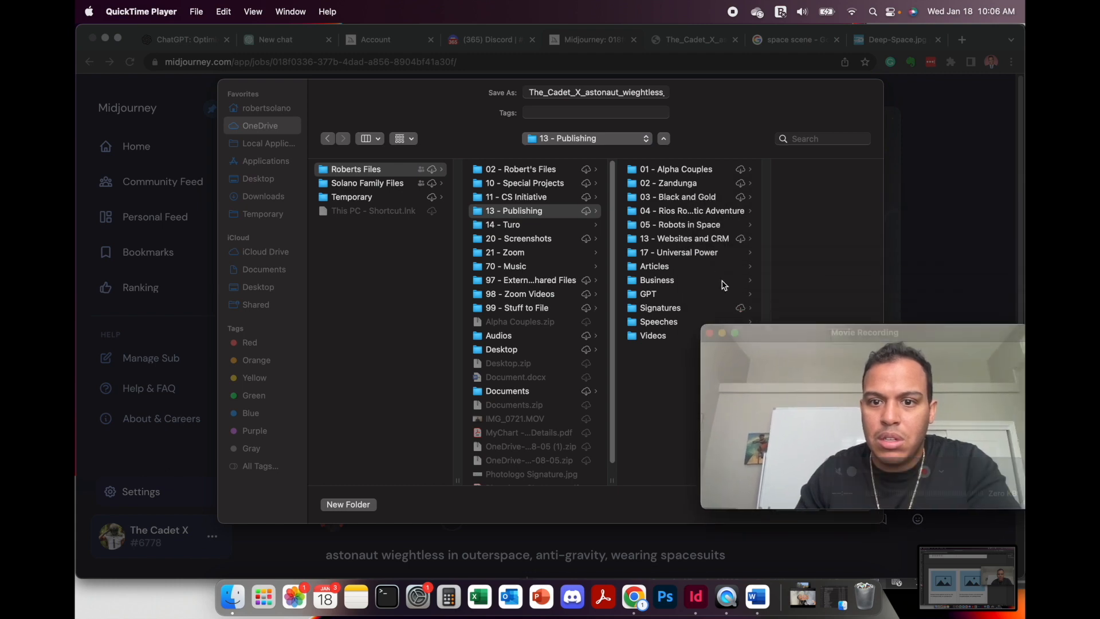
click(695, 226)
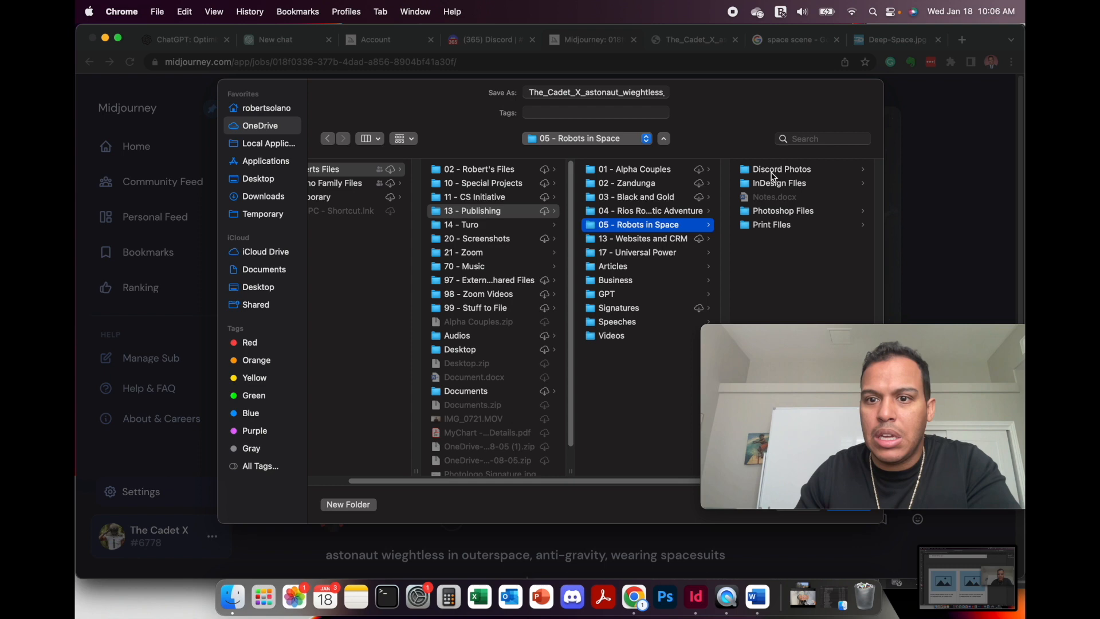
click(771, 171)
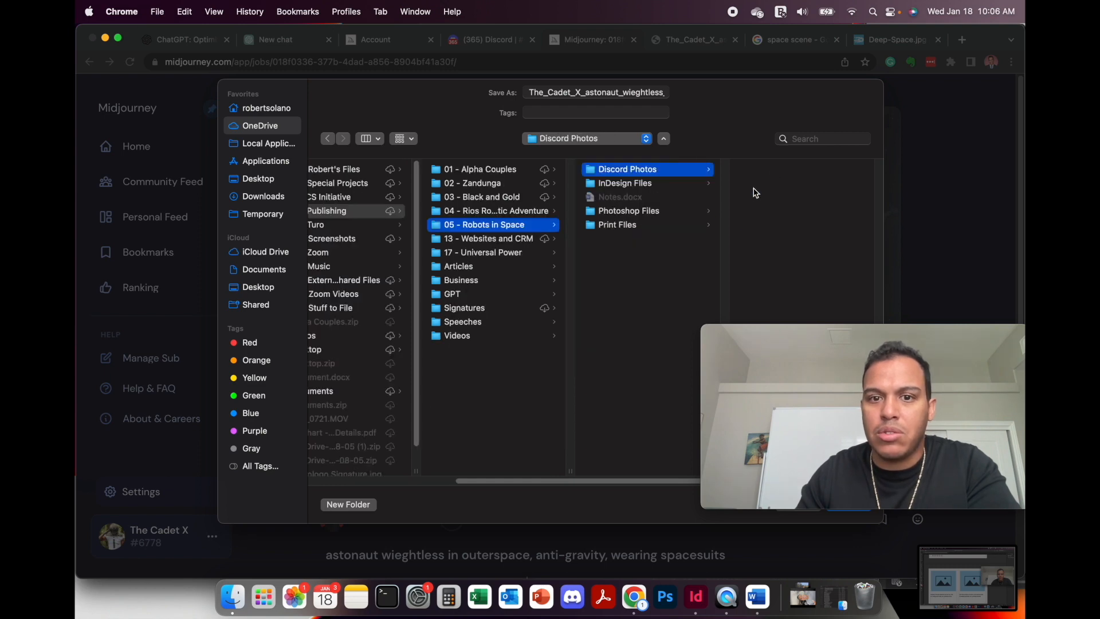
Replace the suggested file name with astronaut.png and save the image in the Discord Photos folder.
double_click(611, 91)
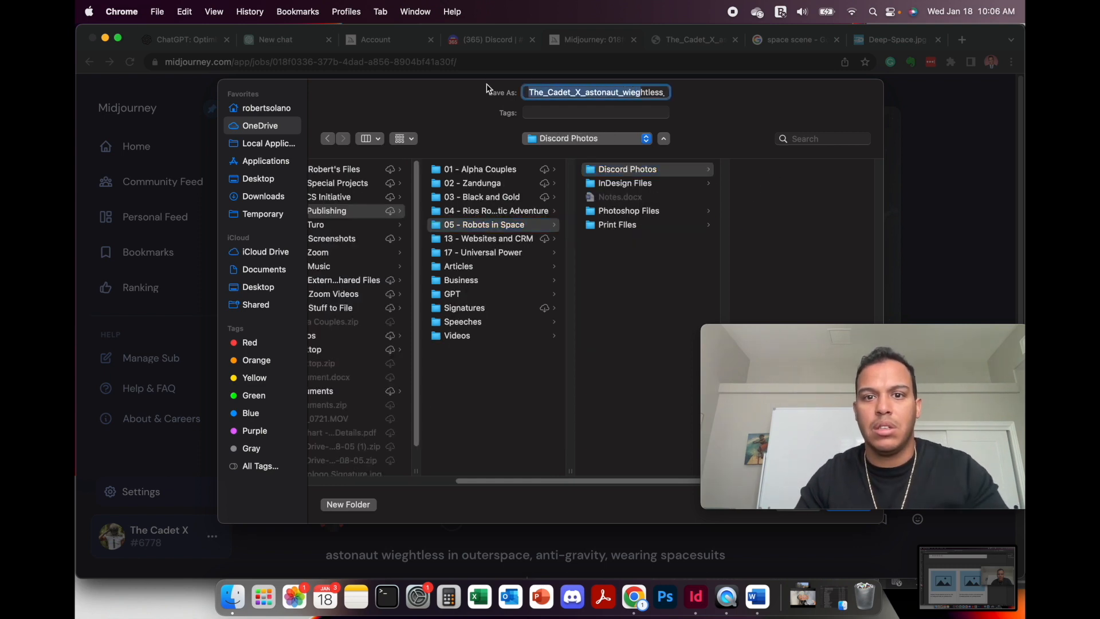
text(astronauhtless_in_outerspace_anti)
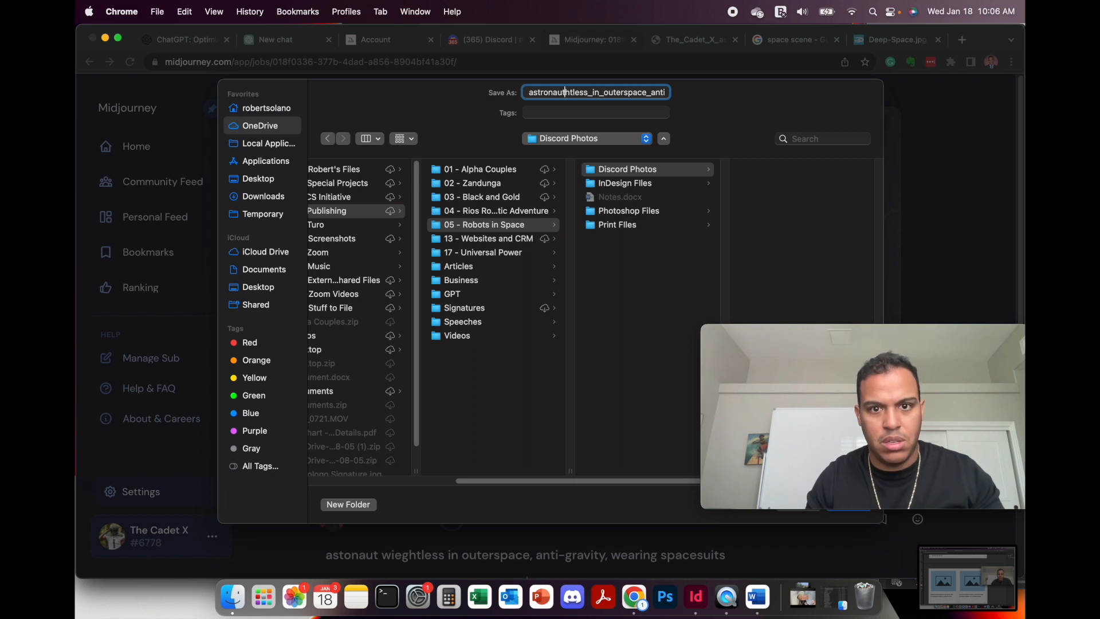
key(Delete)
key(Delete)
key(Delete)
key(Delete)
key(Delete)
key(Delete)
key(Delete)
key(Delete)
key(Delete)
key(Delete)
key(Delete)
key(Delete)
key(Delete)
key(Delete)
key(Delete)
key(Delete)
key(Delete)
key(Delete)
key(Delete)
key(Delete)
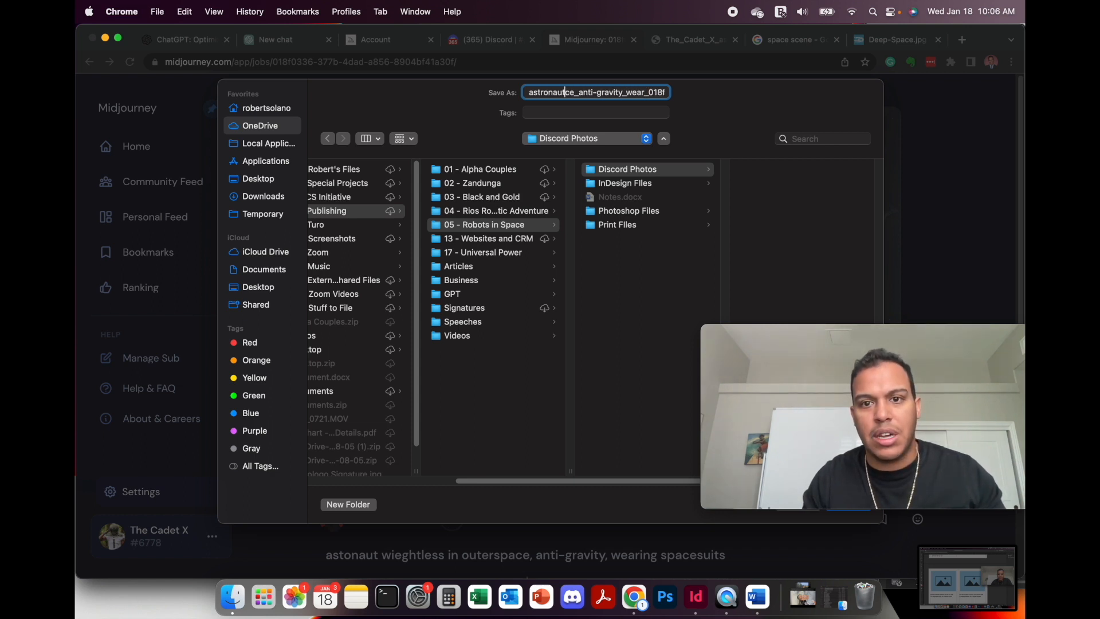
key(Delete)
key(Delete)
key(Delete)
key(Delete)
key(Delete)
key(Delete)
key(Delete)
key(Delete)
key(Delete)
key(Delete)
key(Delete)
key(Delete)
key(Delete)
key(Delete)
key(Delete)
key(Delete)
key(Delete)
key(Delete)
key(Delete)
key(Delete)
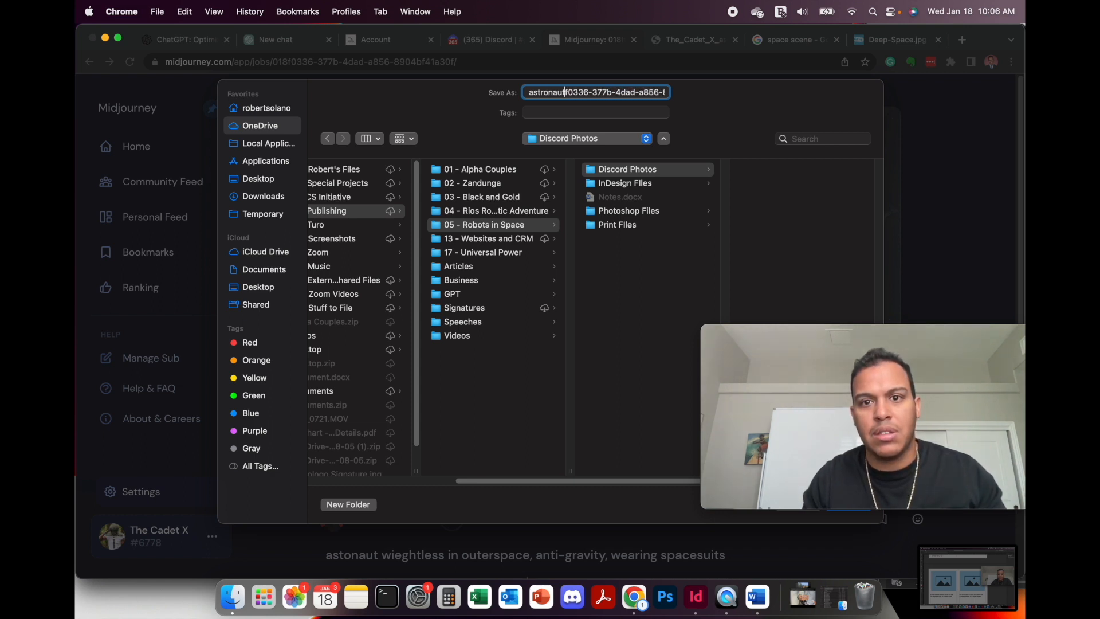
key(Delete)
key(Delete)
key(Delete)
key(Delete)
key(Delete)
key(Delete)
key(Delete)
key(Delete)
key(Delete)
key(Delete)
key(Delete)
key(Delete)
key(Delete)
key(Delete)
key(Delete)
key(Delete)
key(Delete)
key(Delete)
key(Delete)
key(Delete)
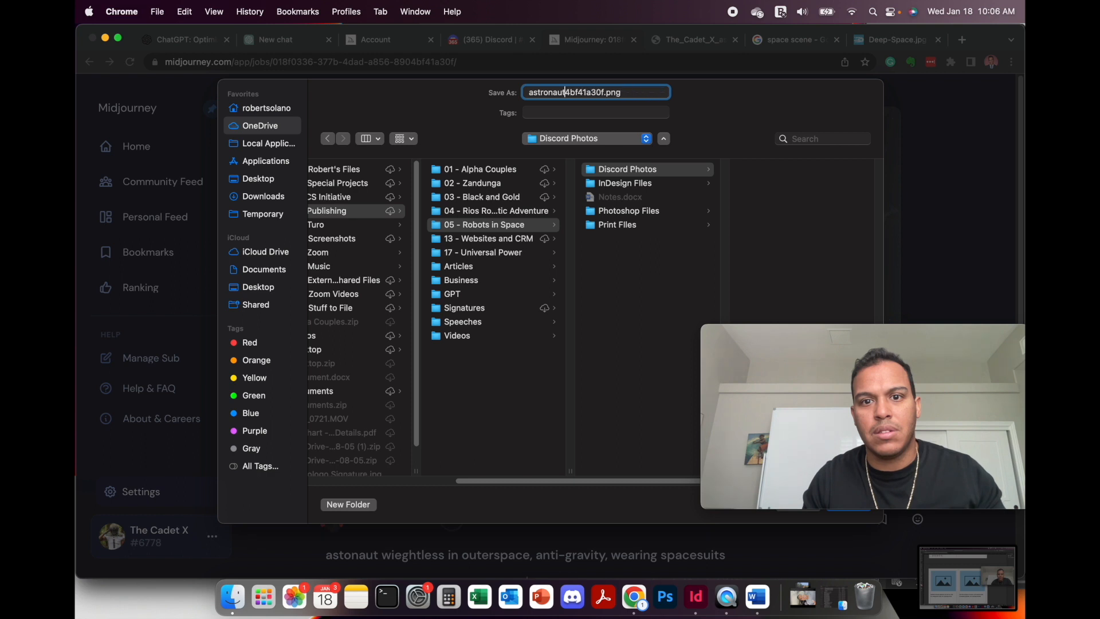
key(Delete)
key(Delete)
key(Delete)
key(Delete)
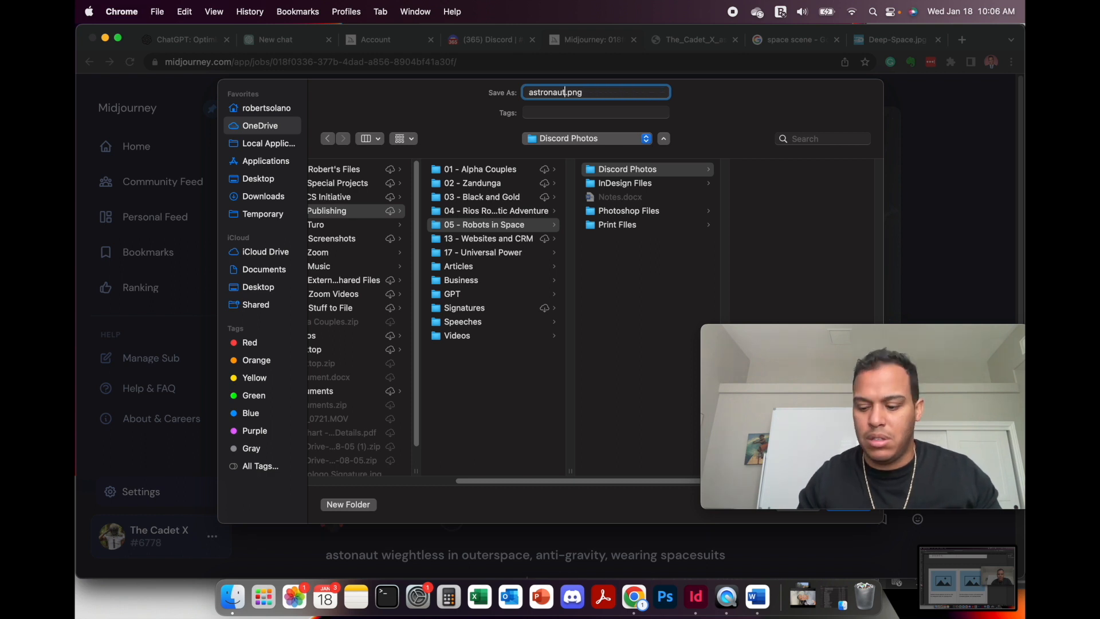
click(786, 229)
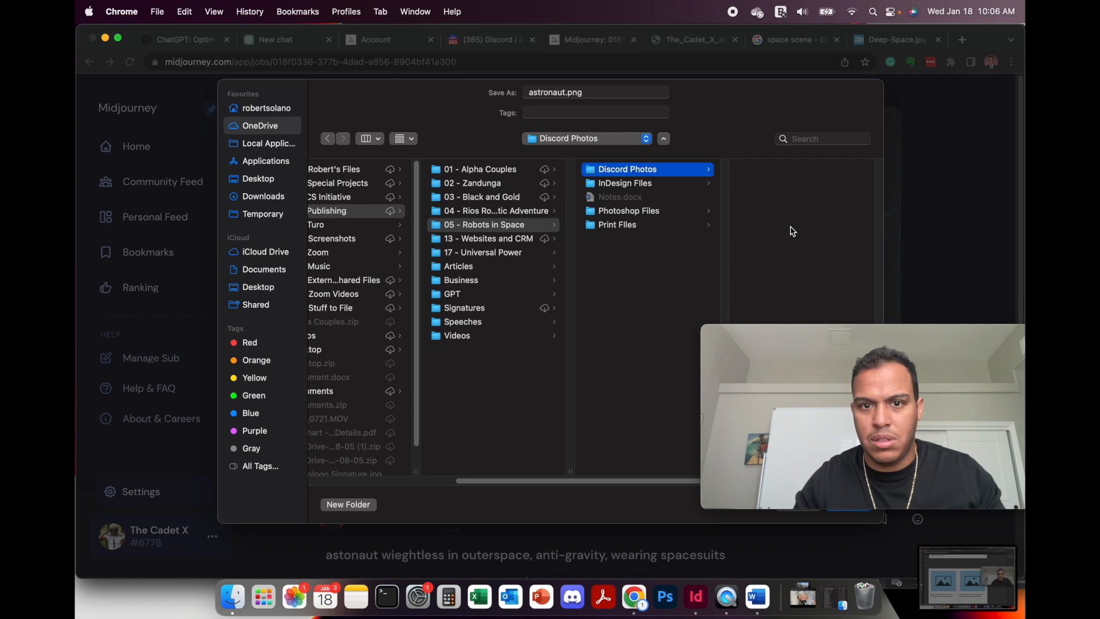
drag(860, 330, 830, 193)
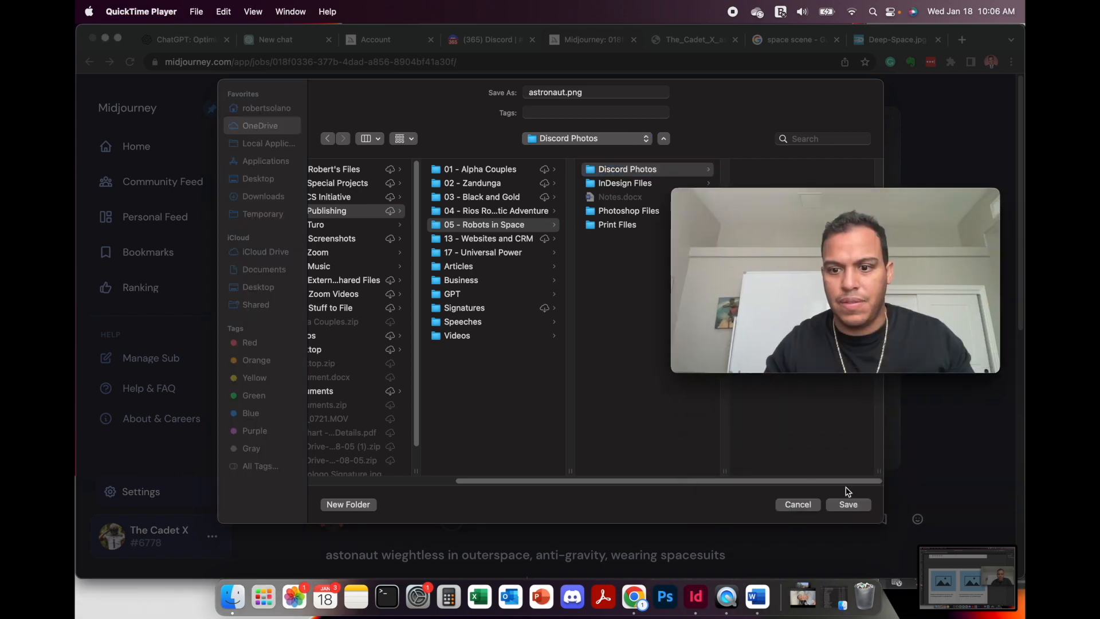
click(856, 506)
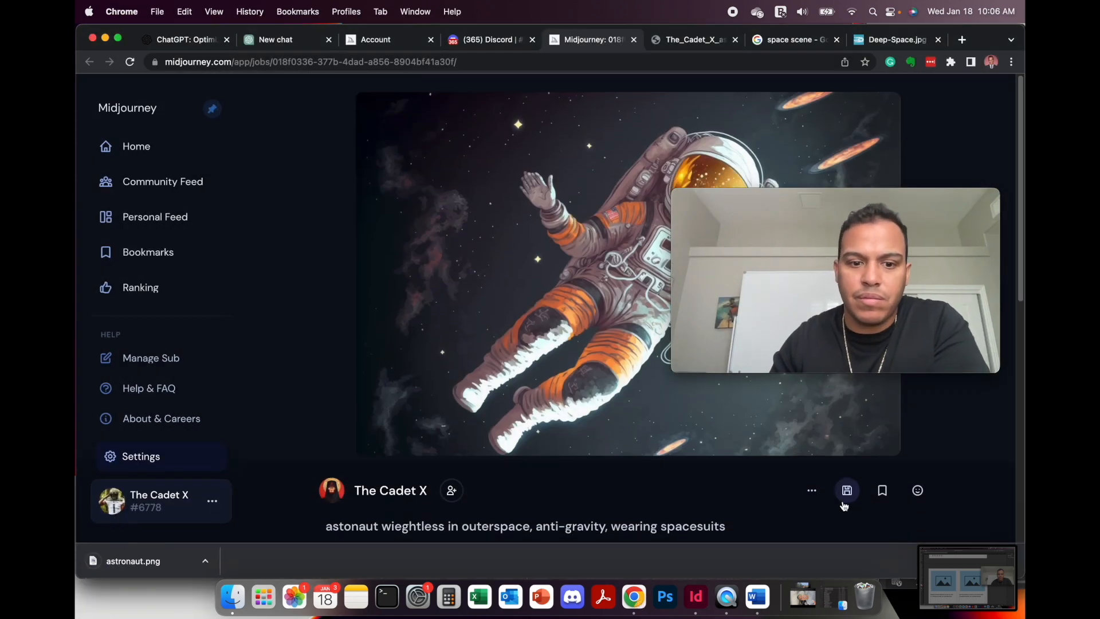
Return to Discord and examine the four enlarged outerspace pictures in the scenery channel, moving the webcam window off them.
click(487, 41)
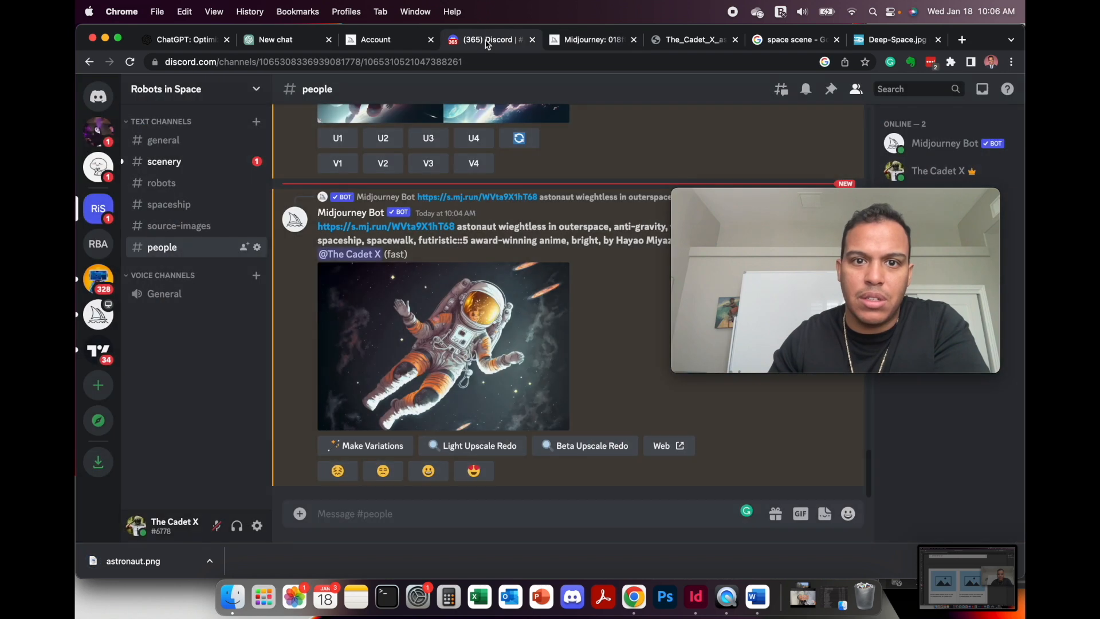
click(164, 163)
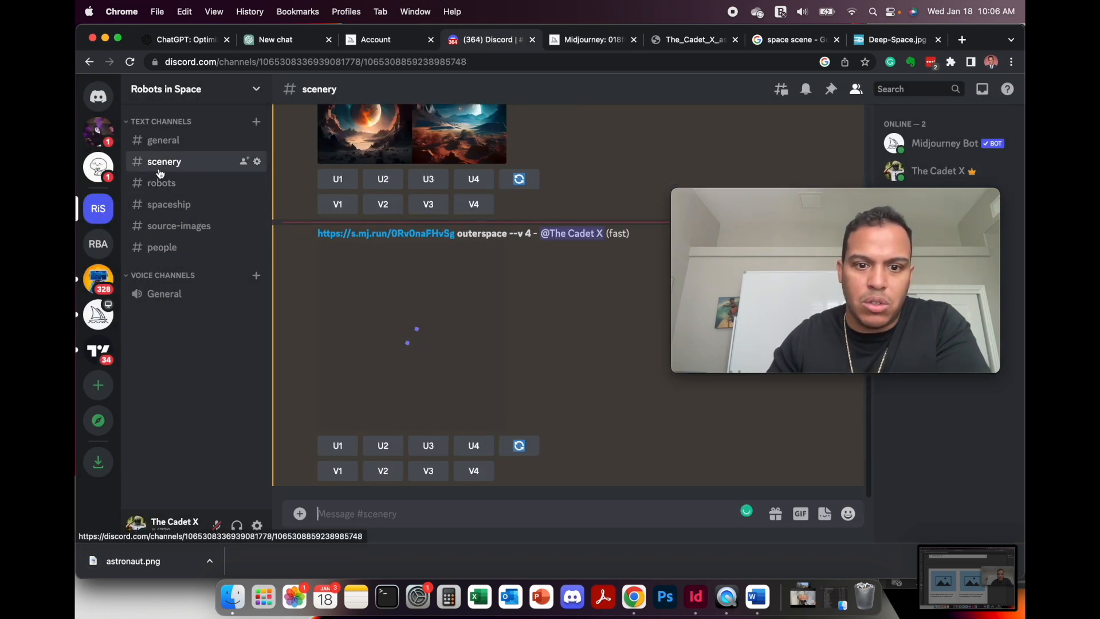
click(448, 331)
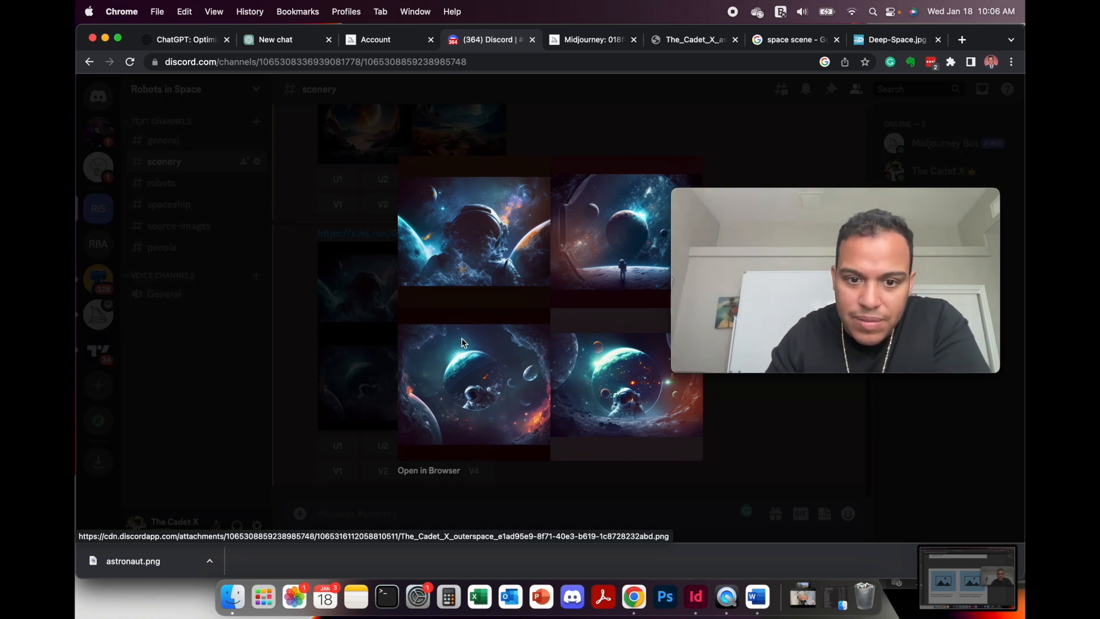
mouse_move(737, 239)
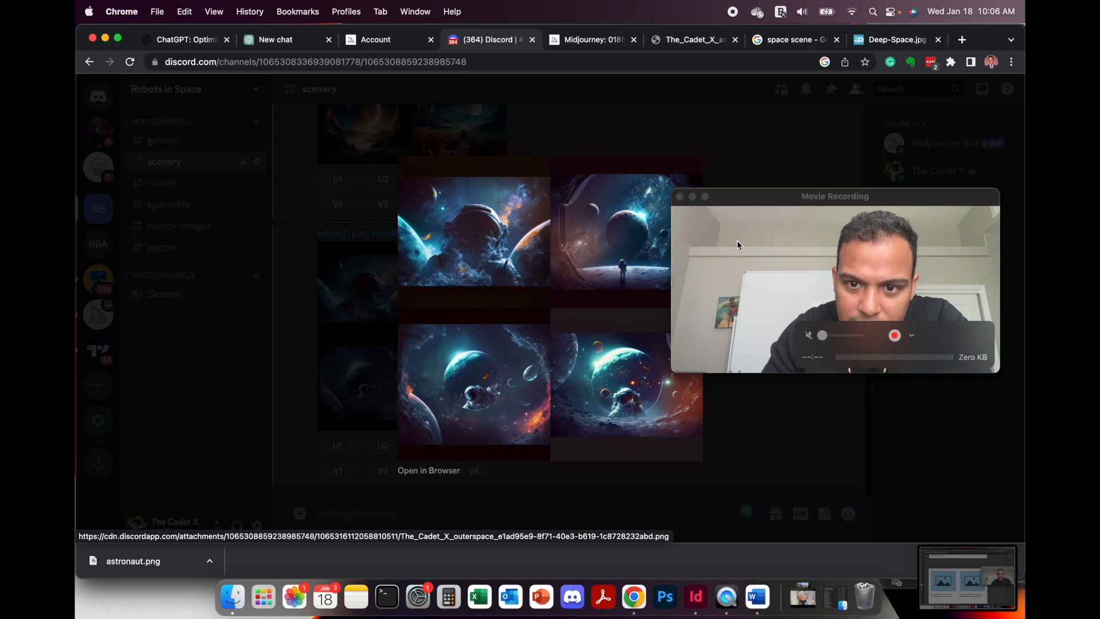
drag(739, 196, 755, 326)
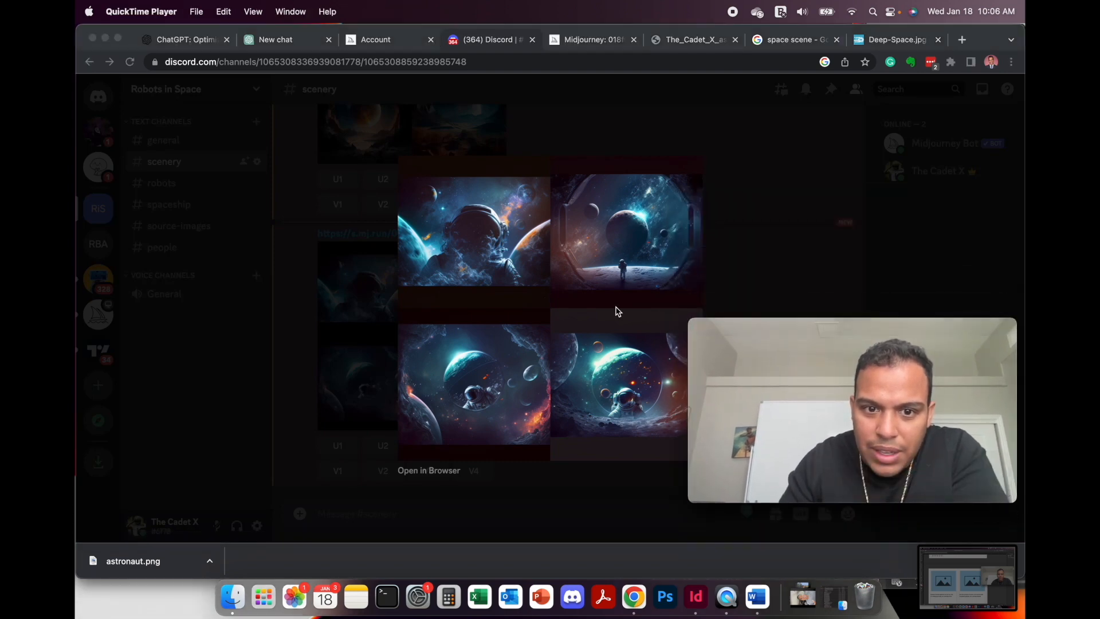
click(766, 284)
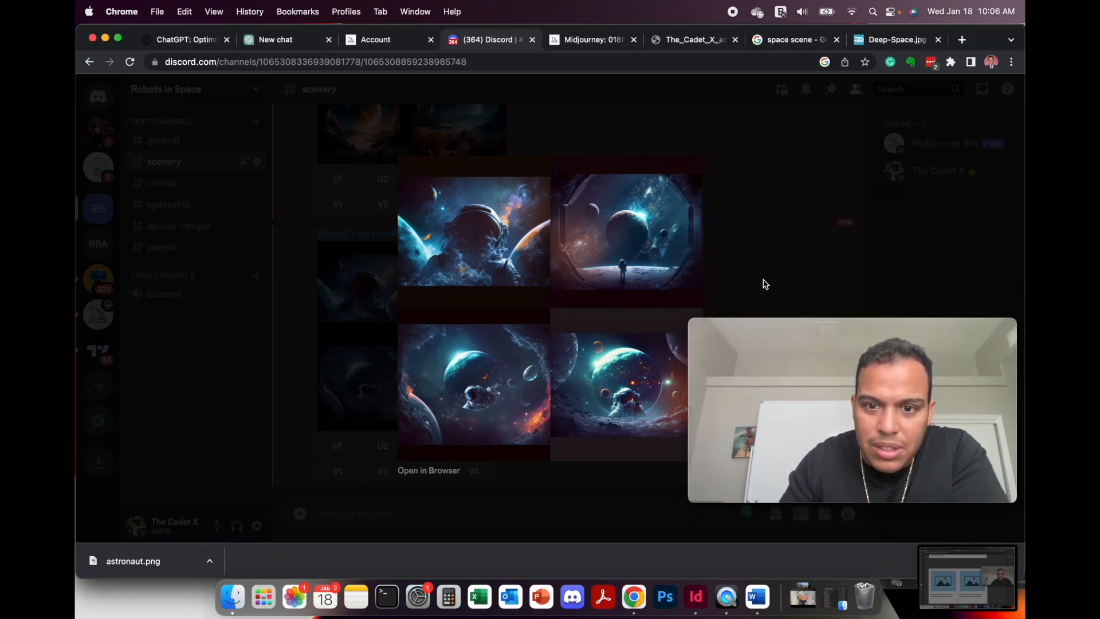
click(743, 284)
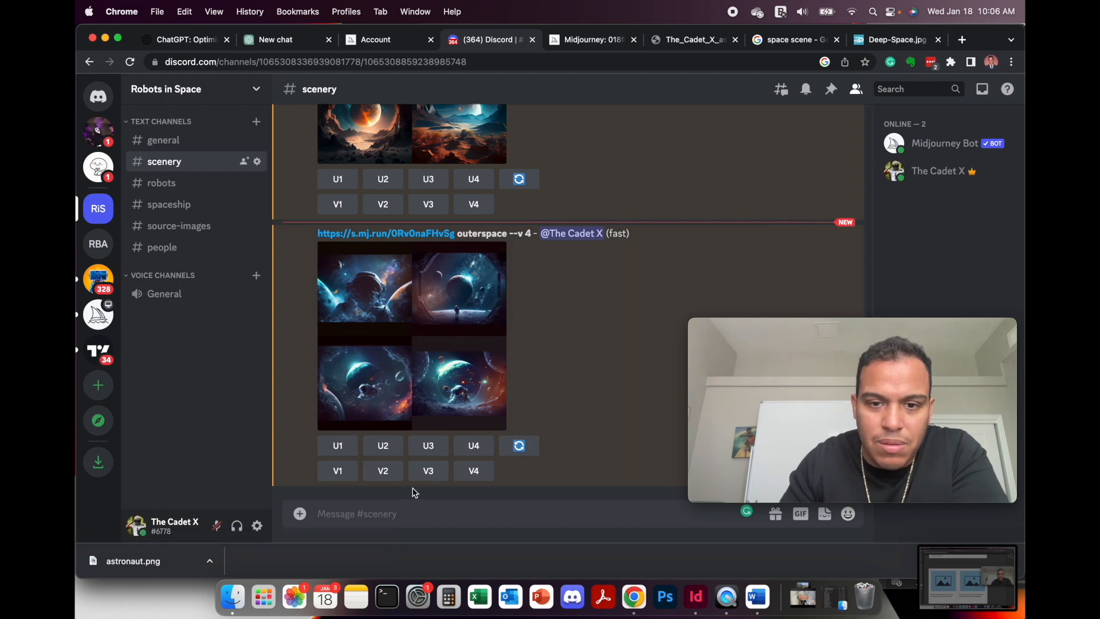
Compare the Deep-Space reference picture in the source-images channel with the outerspace results in the scenery channel.
click(184, 226)
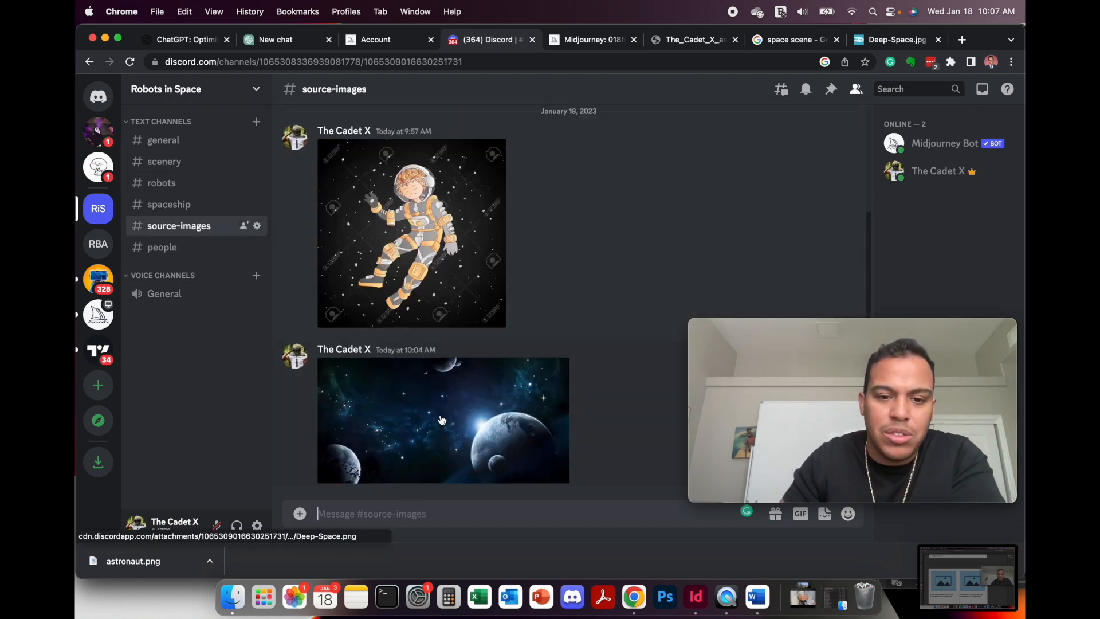
click(454, 431)
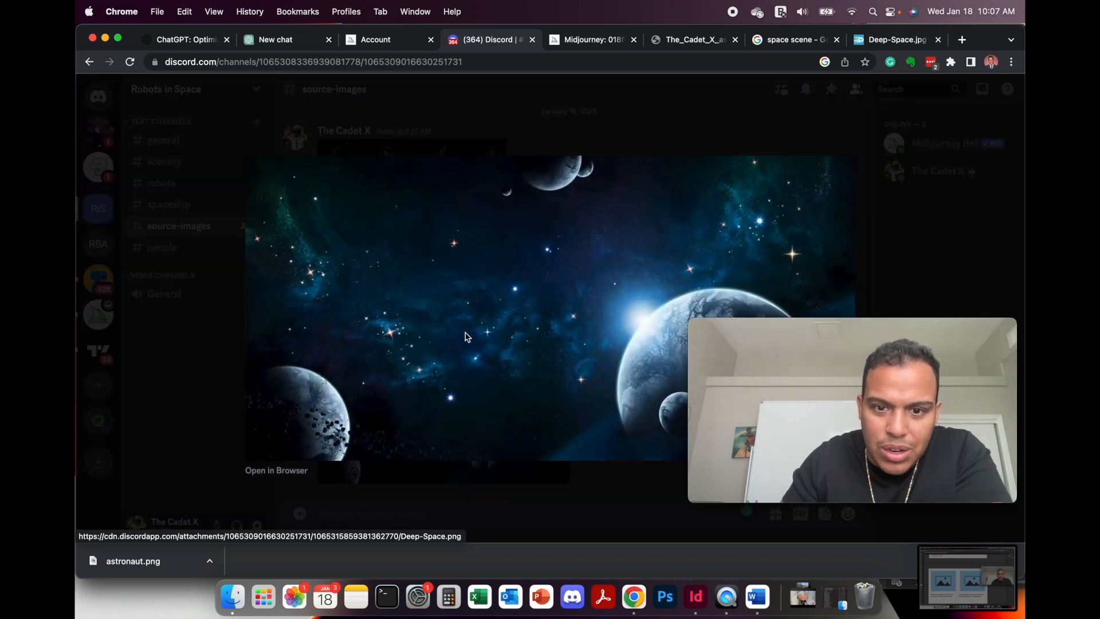
click(216, 384)
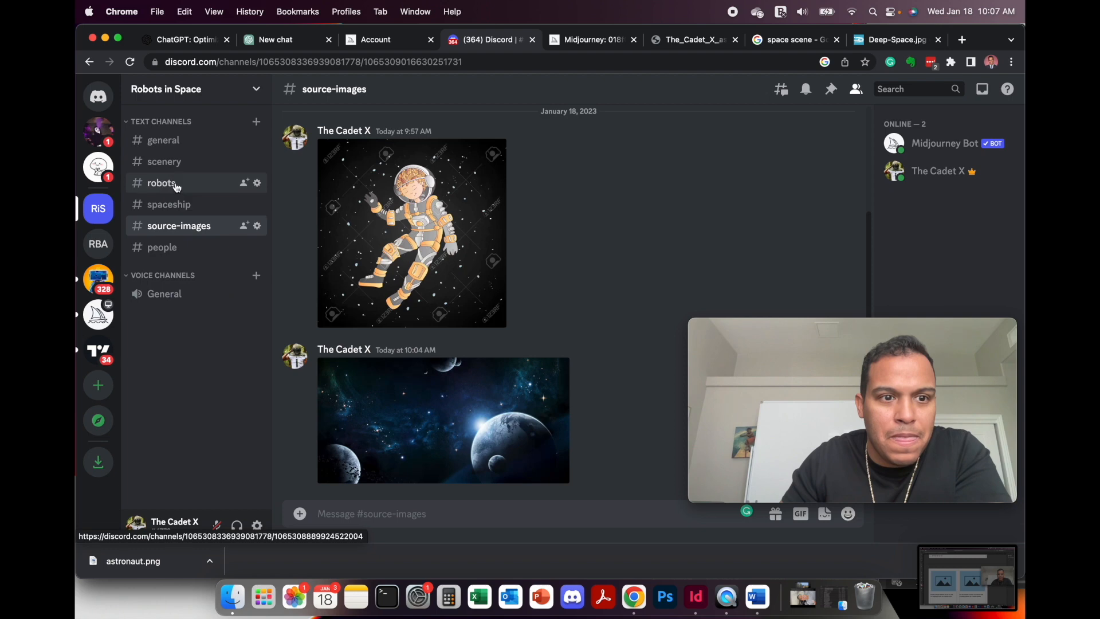
click(173, 168)
click(433, 371)
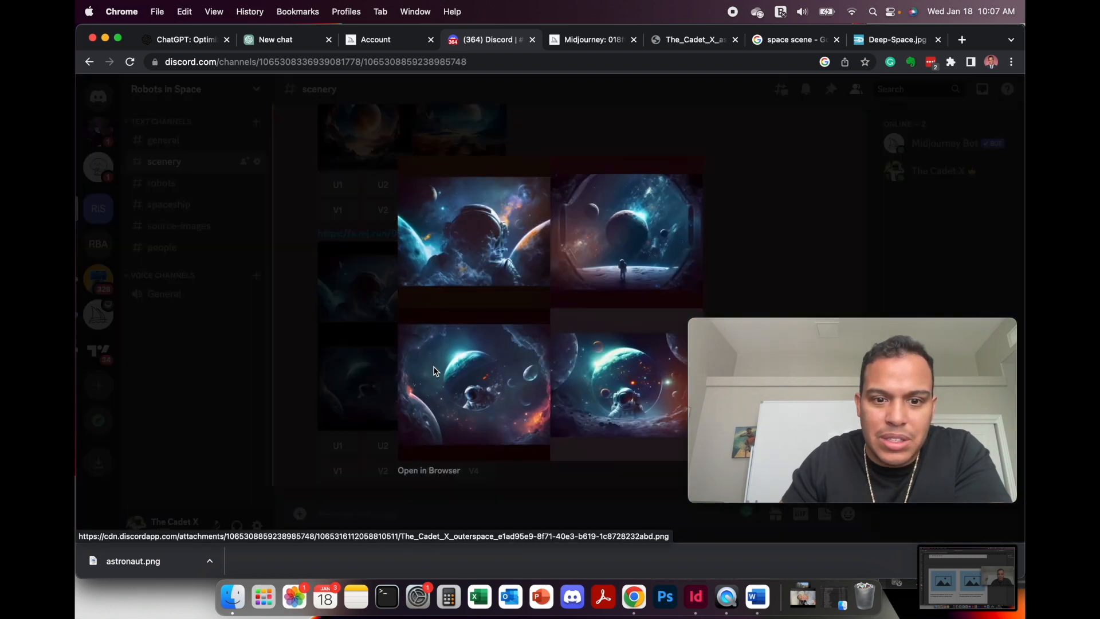
click(374, 414)
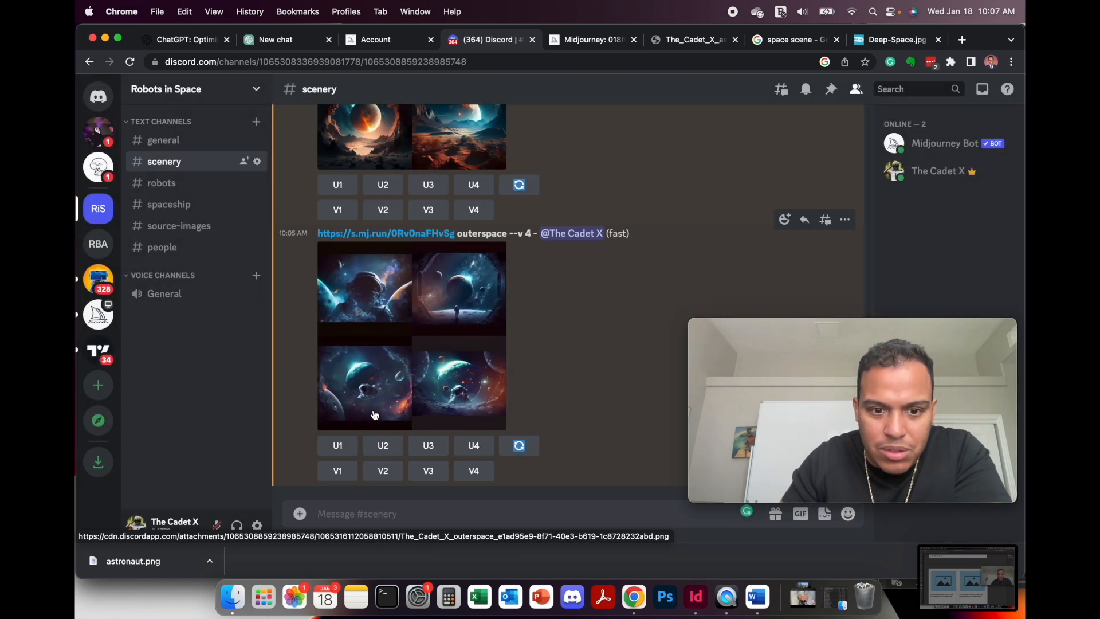
Copy the reference link and outerspace text from the last result into a new /imagine prompt in the scenery channel.
drag(509, 236, 321, 236)
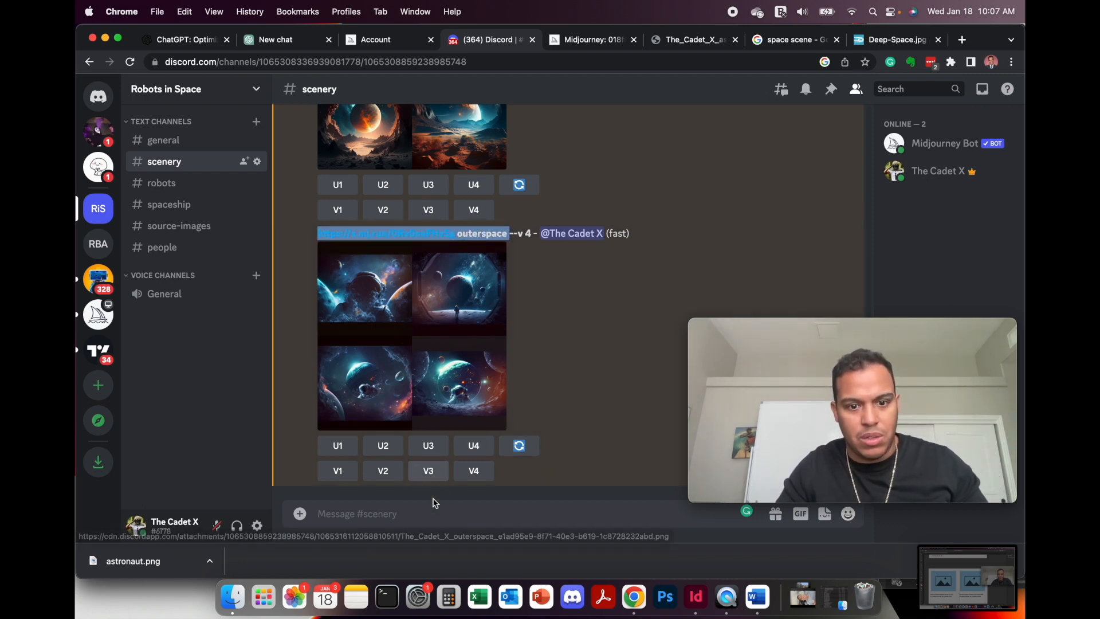
click(429, 514)
text(/imagine)
key(Return)
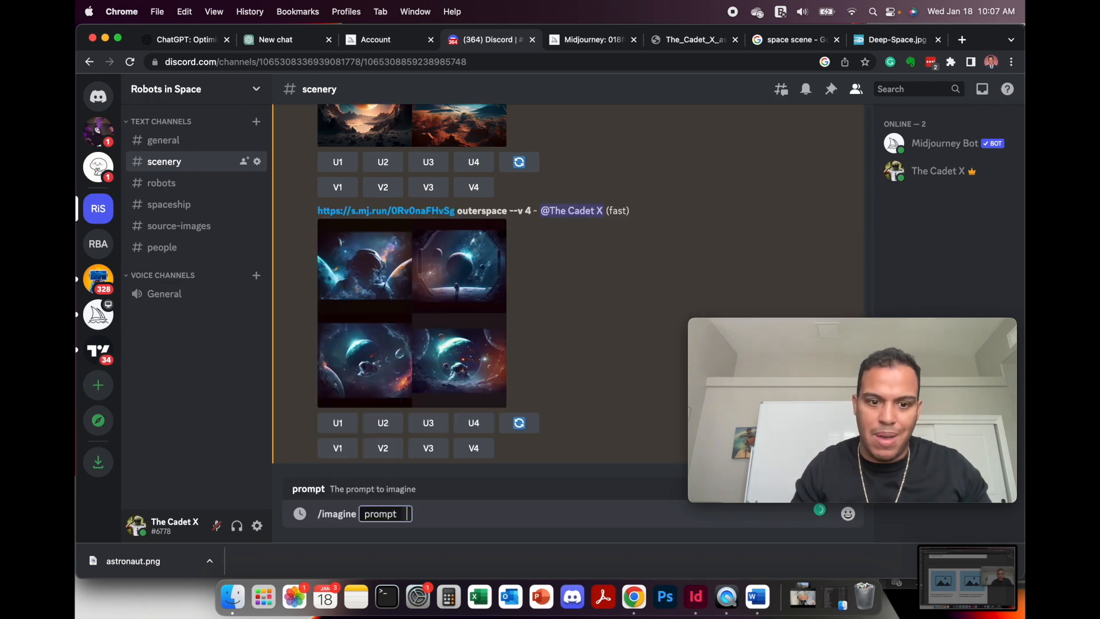
text(https://s.mj.run/0Rv0naFHvSg outerspace)
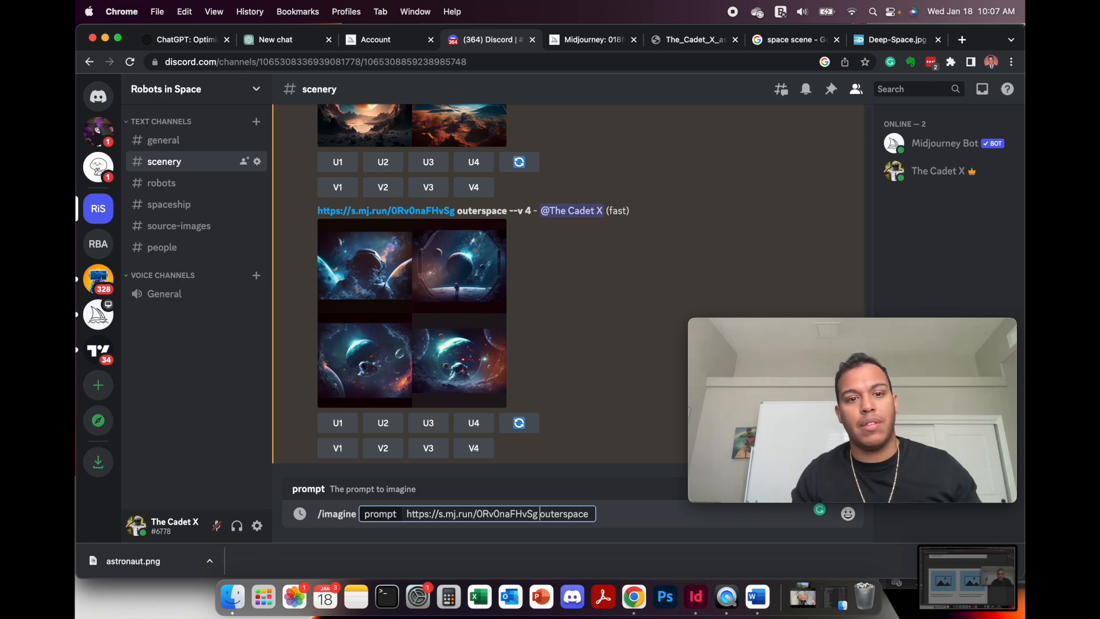
Replace the word outerspace in the prompt with "stars::5, moon::2" and submit it to Midjourney.
text(stars)
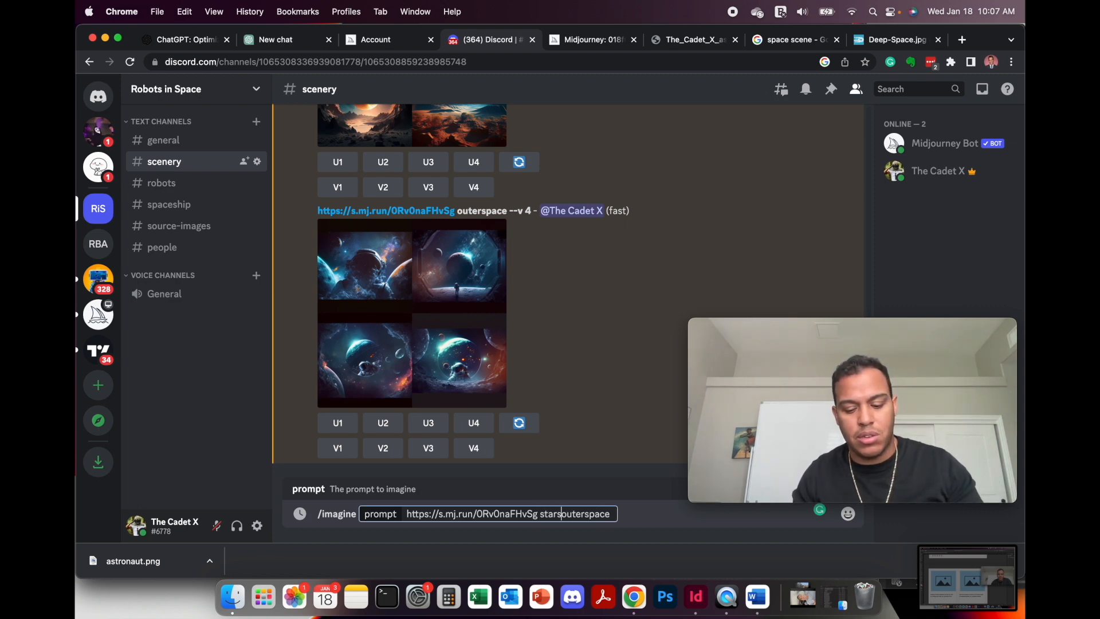
text(::)
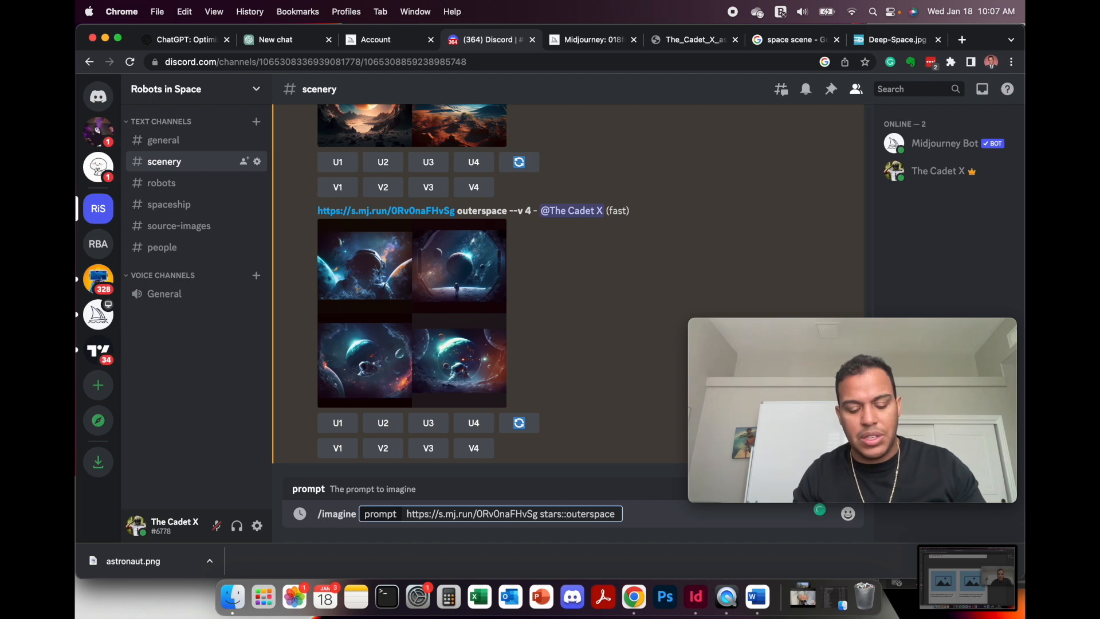
text(5, moon)
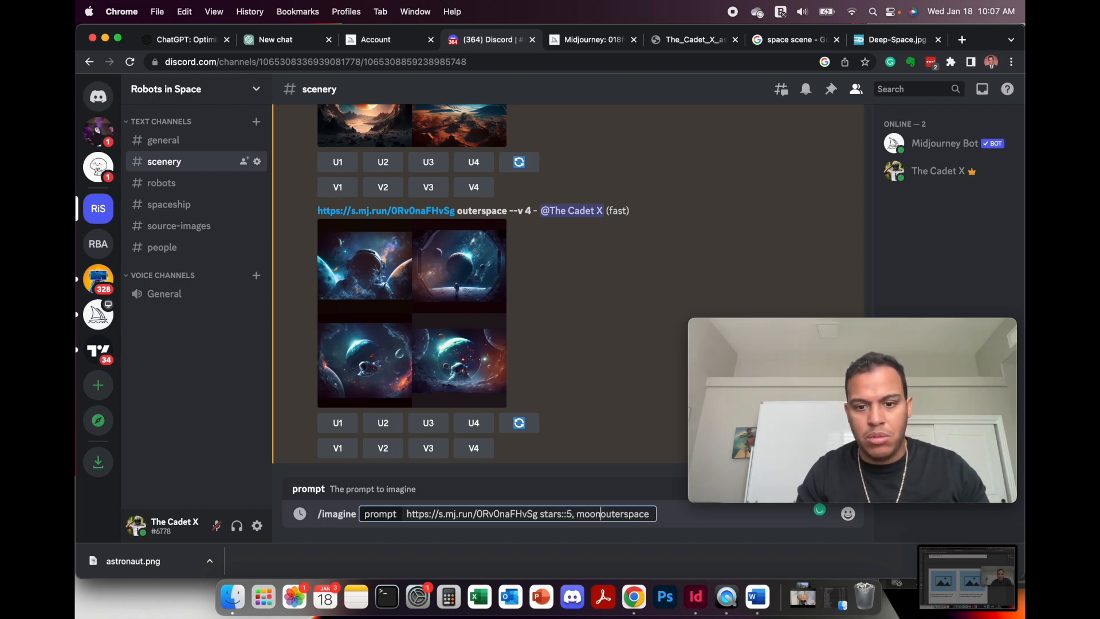
text(::2)
key(Delete)
key(Delete)
key(Delete)
key(Delete)
key(Delete)
key(Delete)
key(Delete)
key(Delete)
key(Delete)
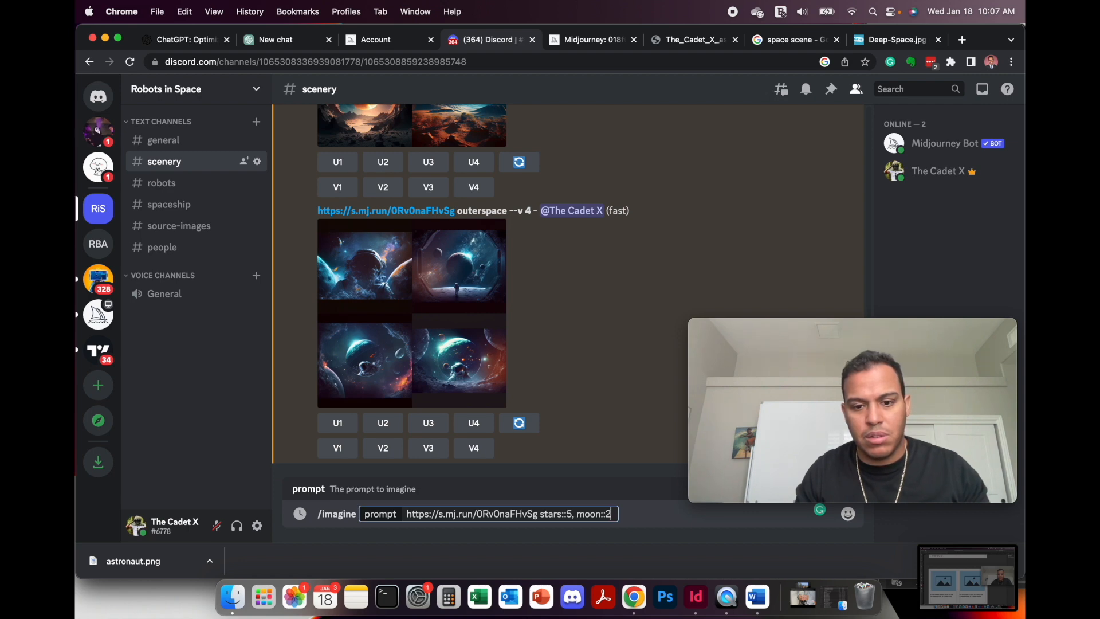
key(Return)
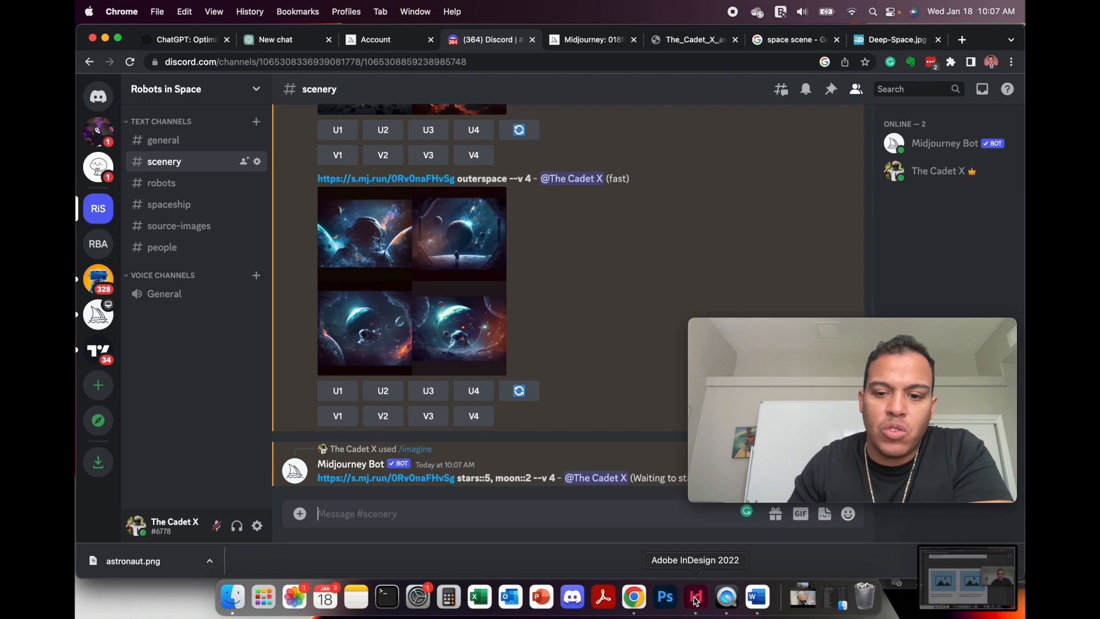
Switch to the book interior in InDesign, move the webcam window lower and show the document's page thumbnails.
click(696, 599)
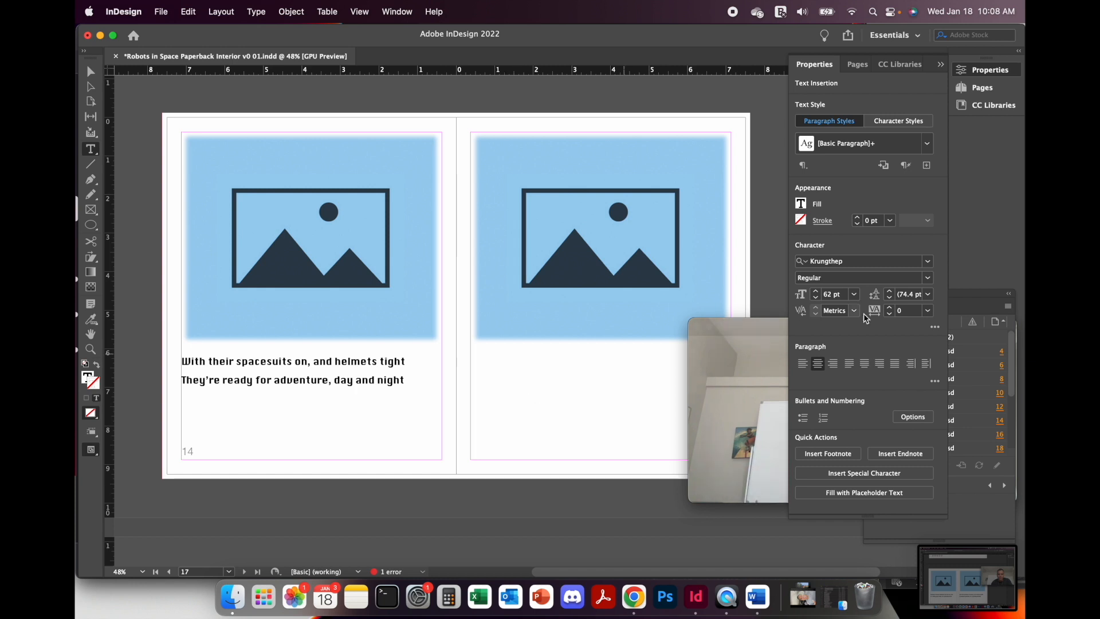
click(754, 411)
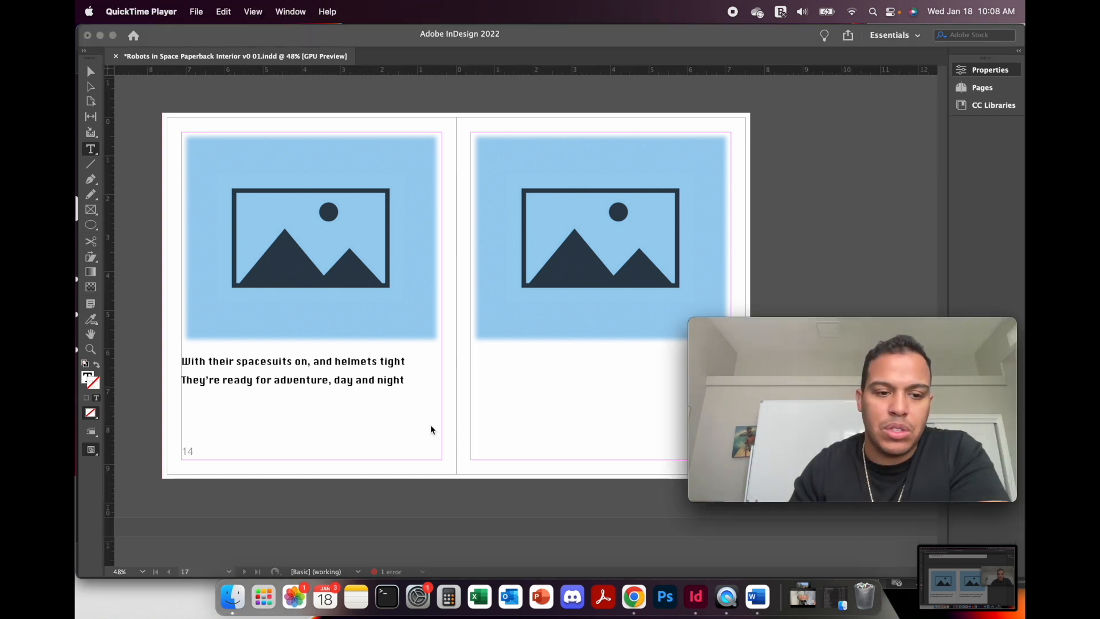
drag(758, 337, 756, 388)
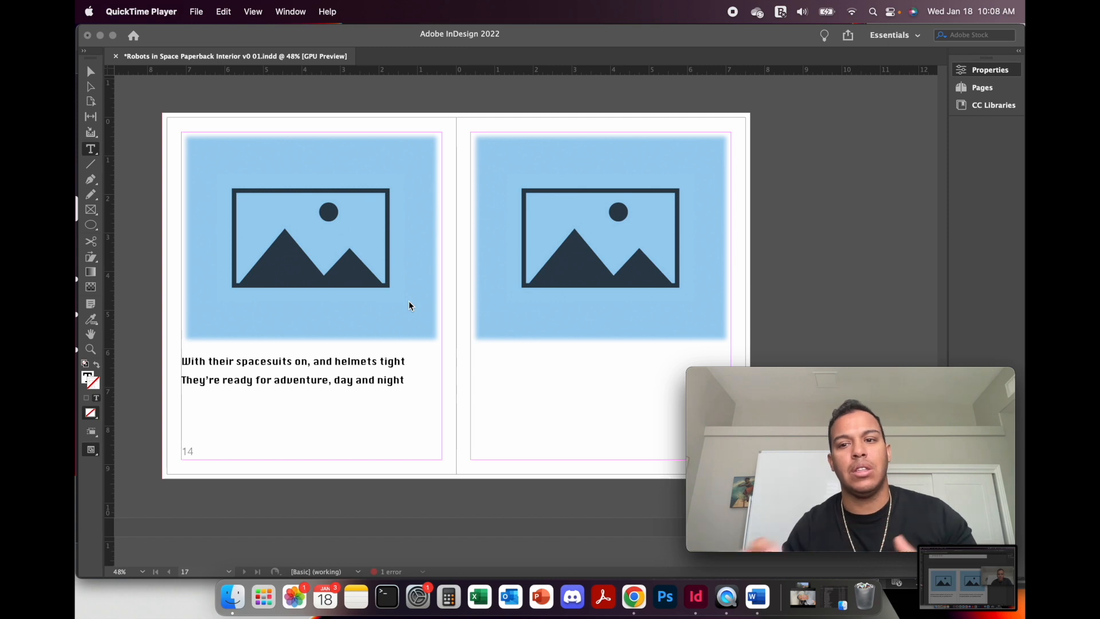
click(982, 89)
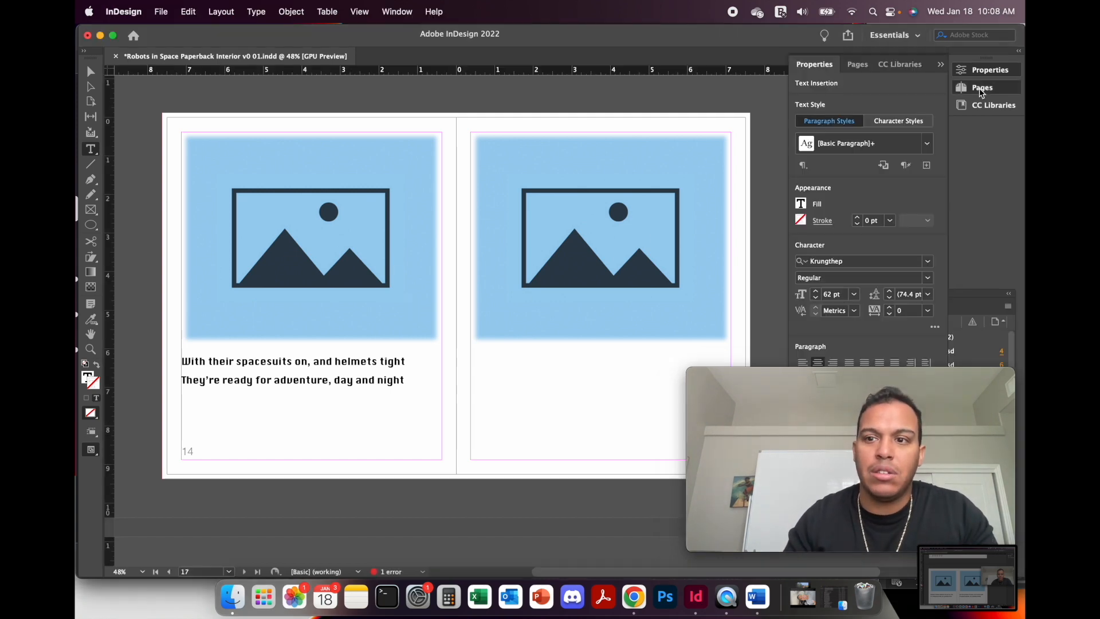
click(983, 89)
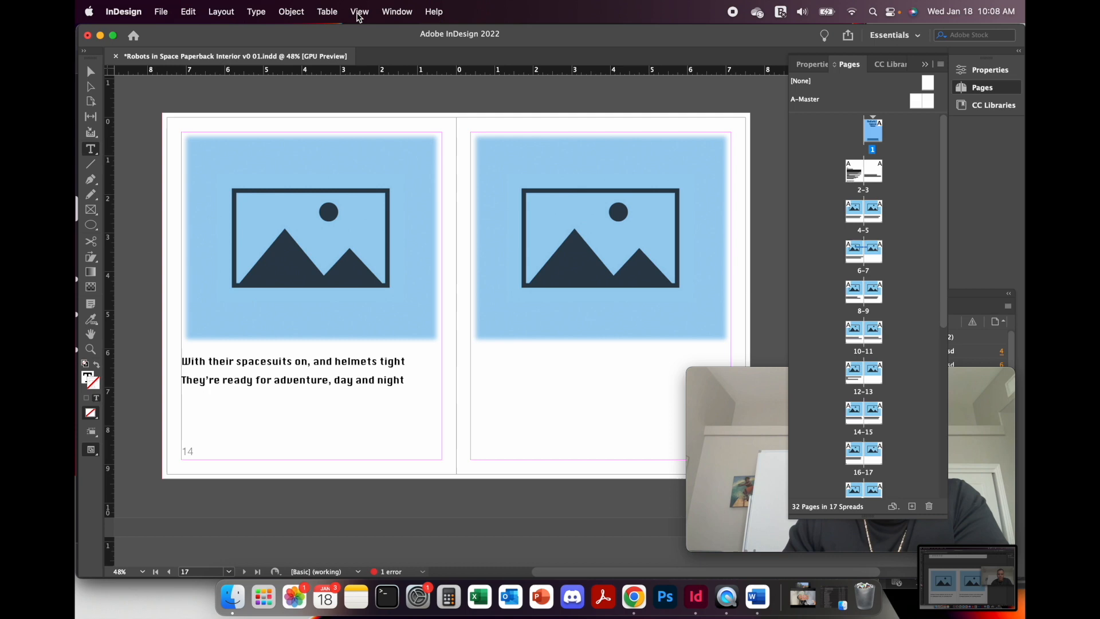
Show the document's linked files and identify the Photoshop file behind the illustration of the "With their spacesuits on" spread.
click(359, 14)
mouse_move(395, 18)
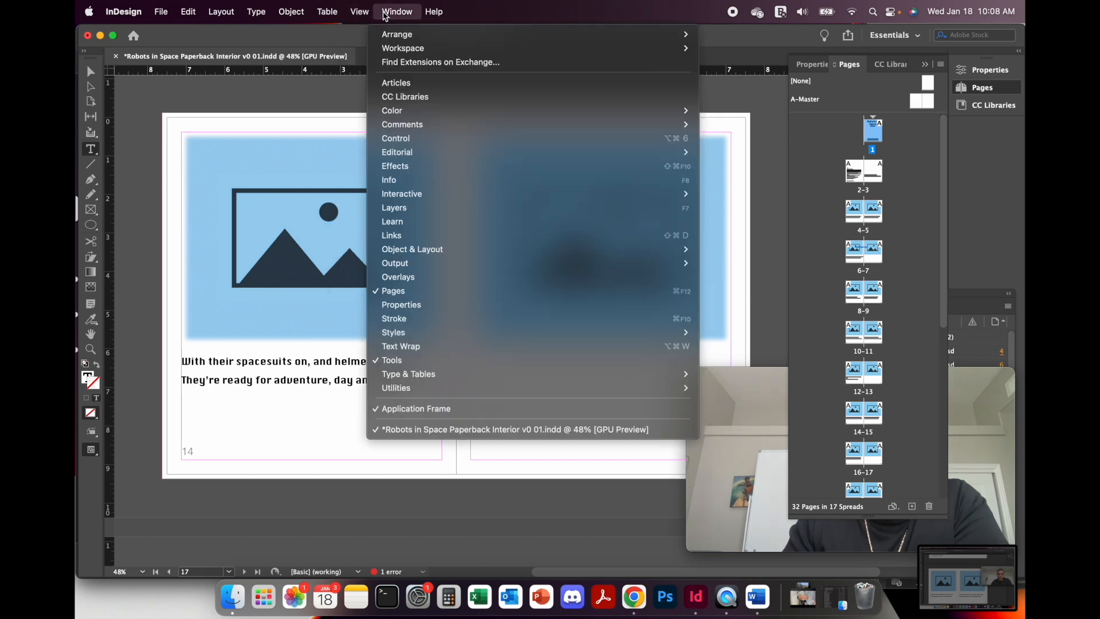
click(404, 235)
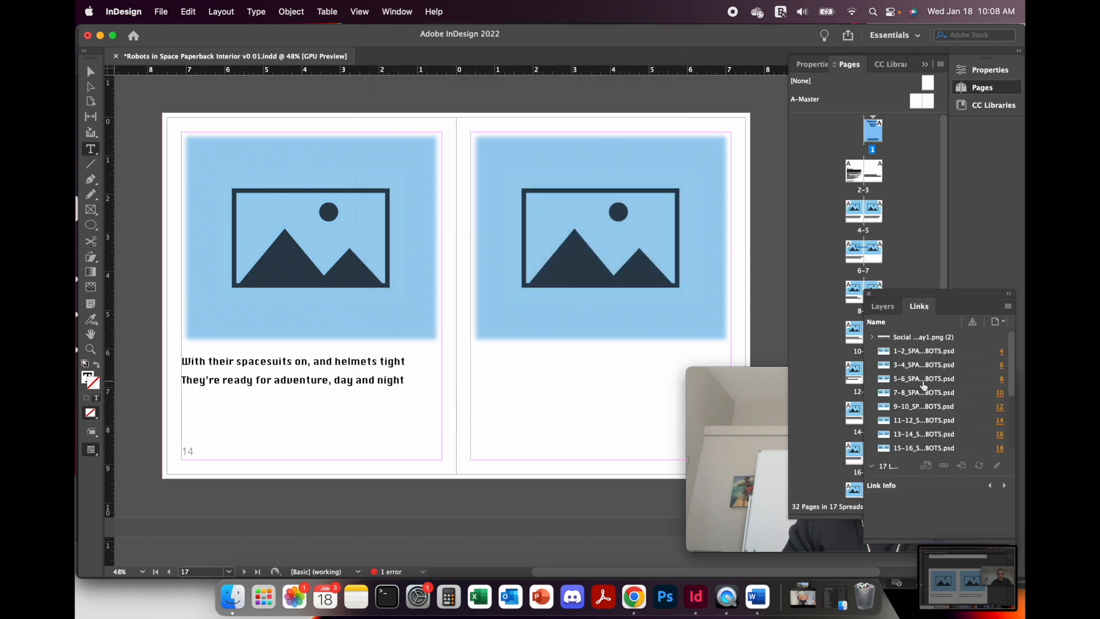
mouse_move(1014, 381)
mouse_down()
mouse_move(1012, 434)
mouse_move(1009, 379)
mouse_move(1008, 392)
mouse_up()
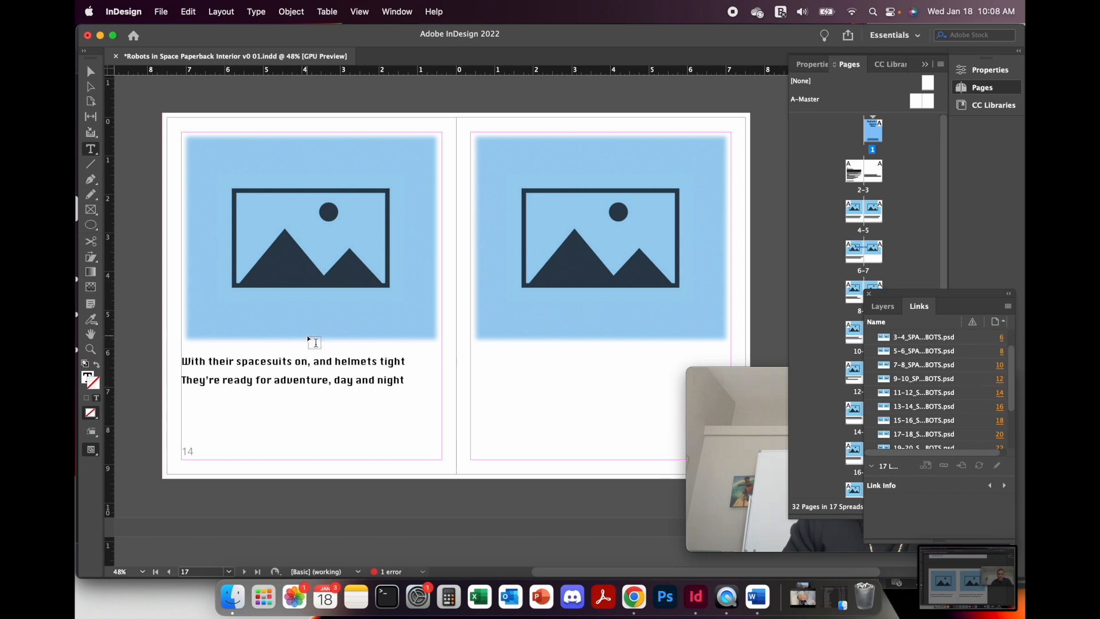
click(91, 71)
click(197, 264)
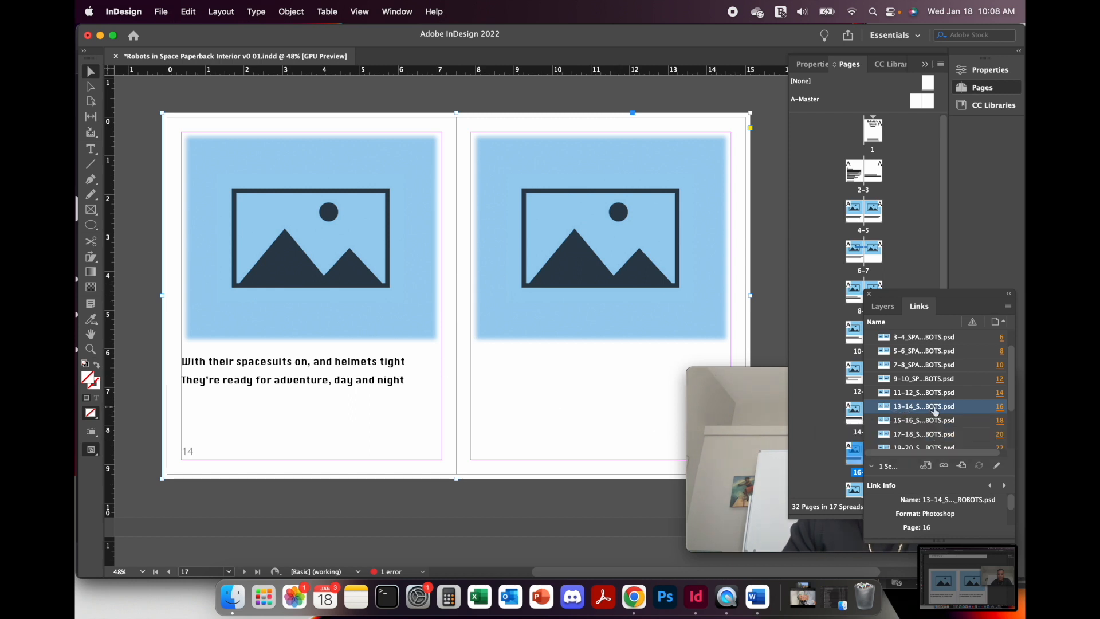
double_click(934, 411)
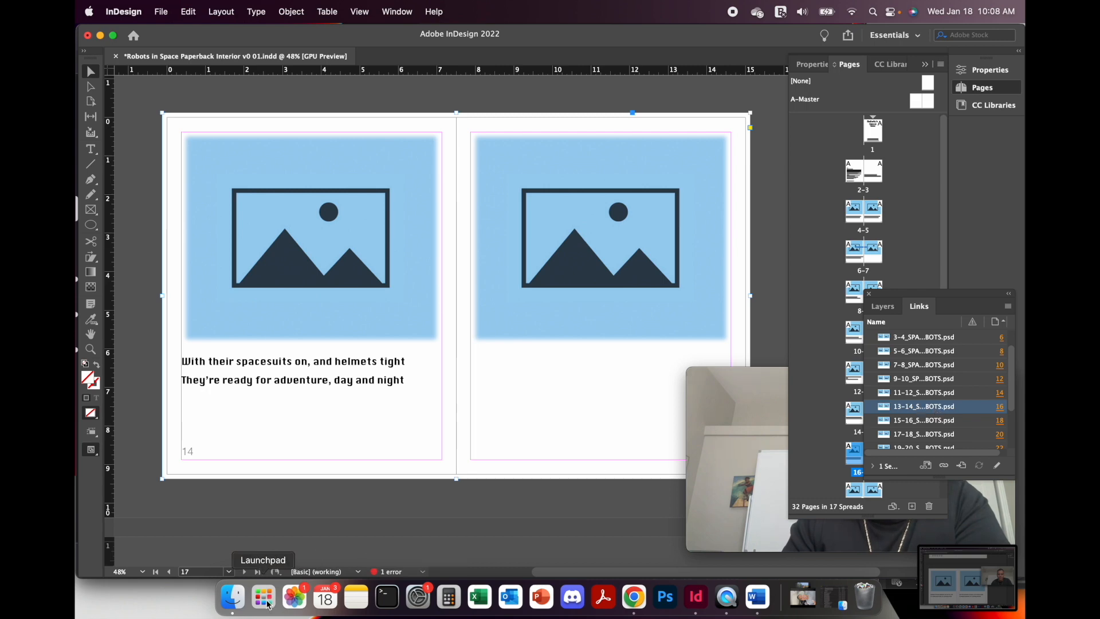
In Finder, open the Photoshop Files folder of 05 - Robots in Space, inside 13 - Publishing on OneDrive.
click(234, 599)
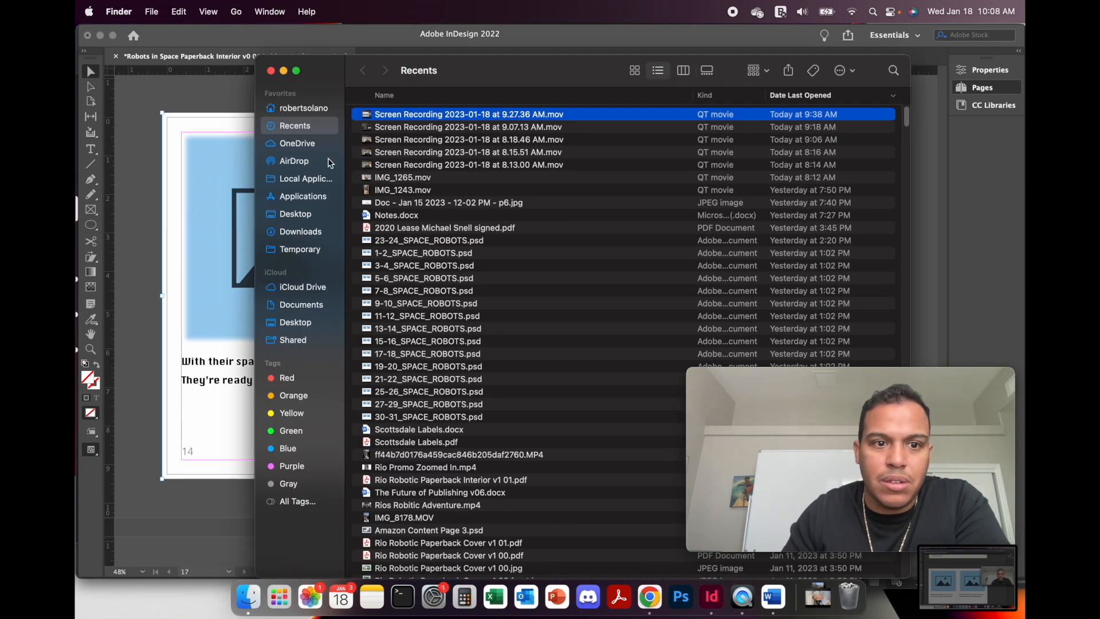
click(297, 145)
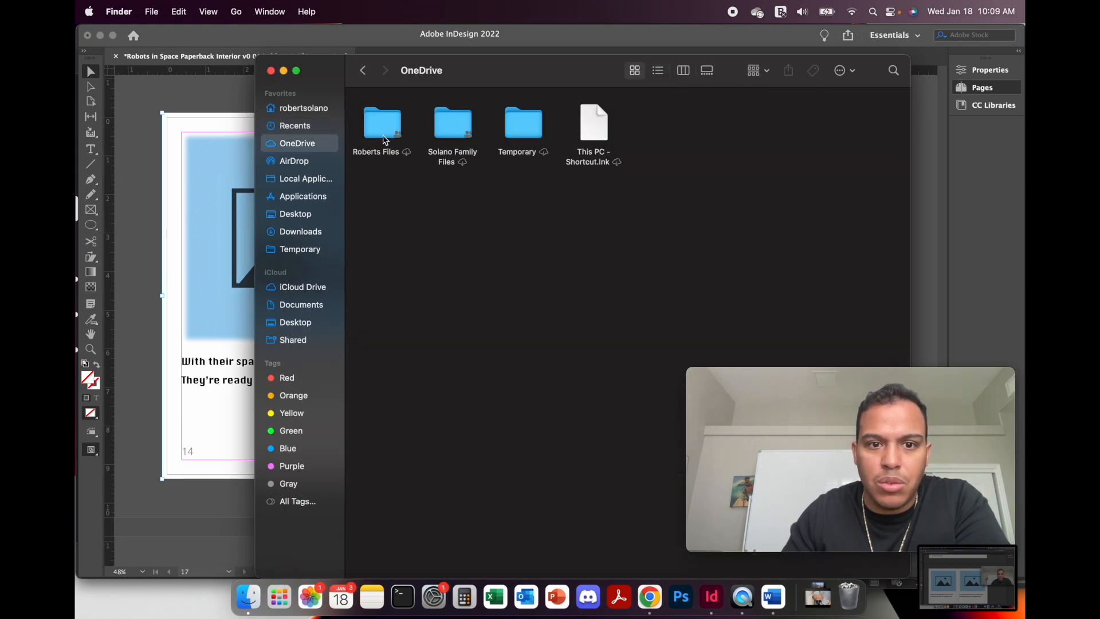
double_click(384, 137)
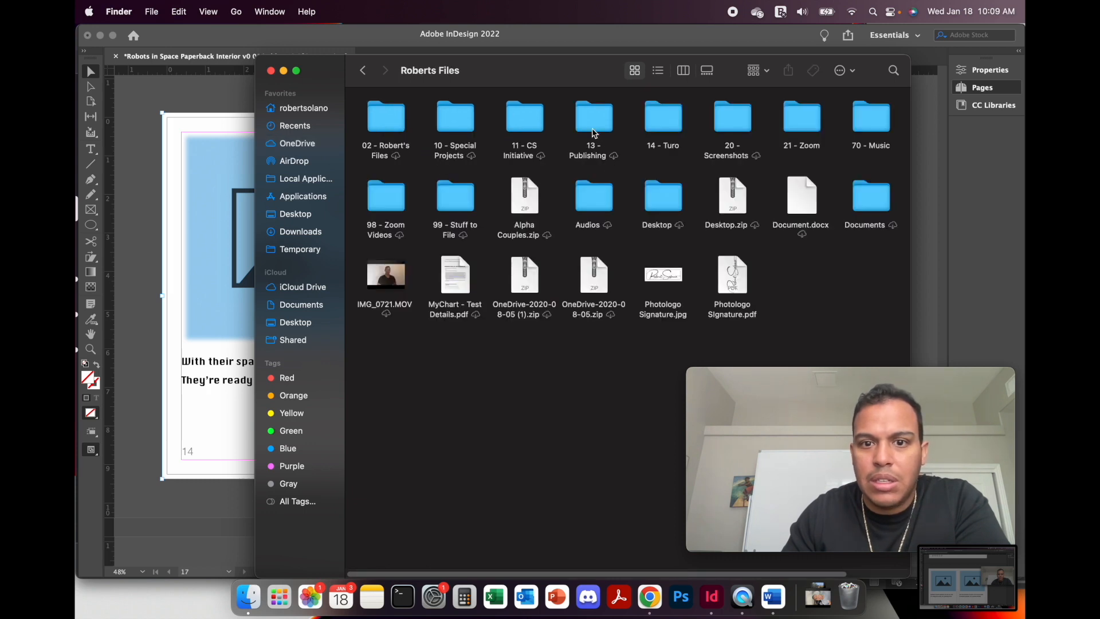
double_click(593, 130)
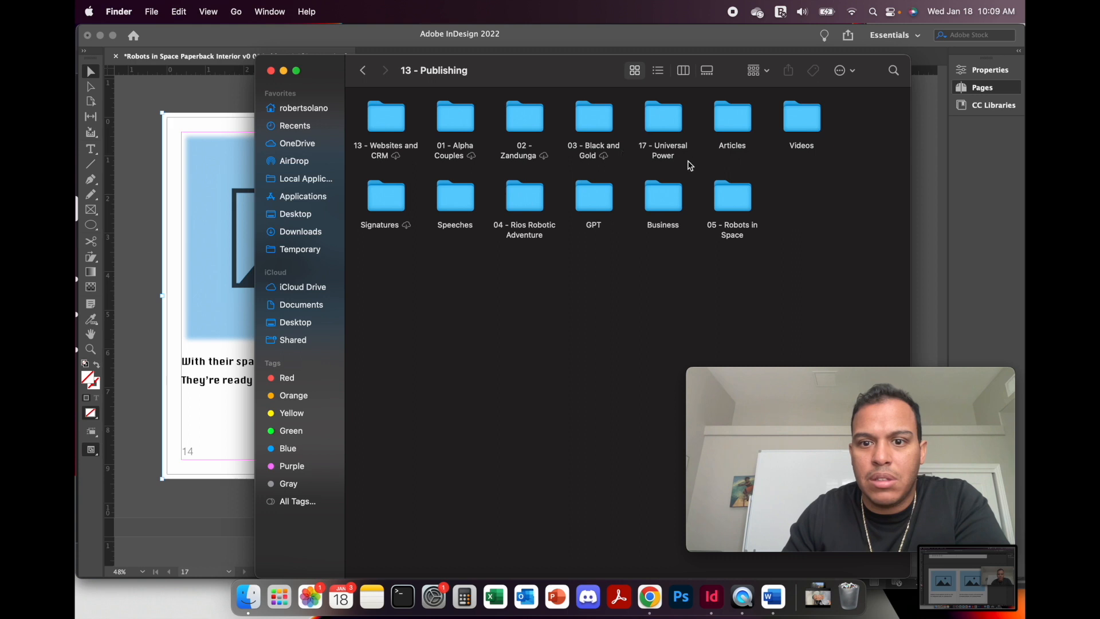
double_click(730, 199)
double_click(457, 131)
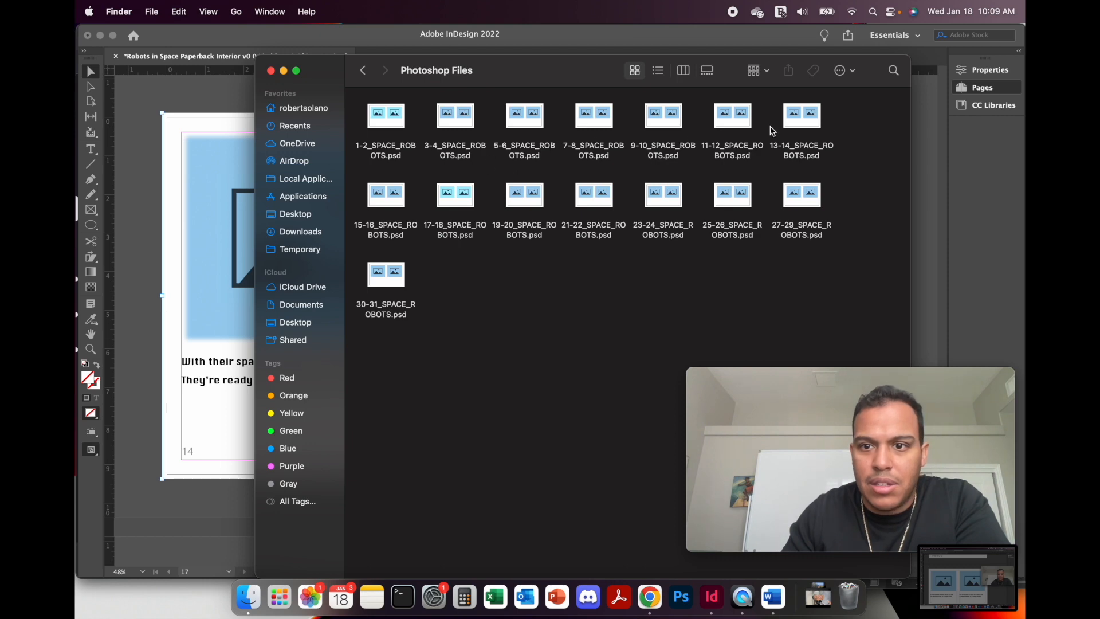
Open 13-14_SPACE_ROBOTS.psd in Photoshop and move the webcam window off the layer list.
double_click(806, 127)
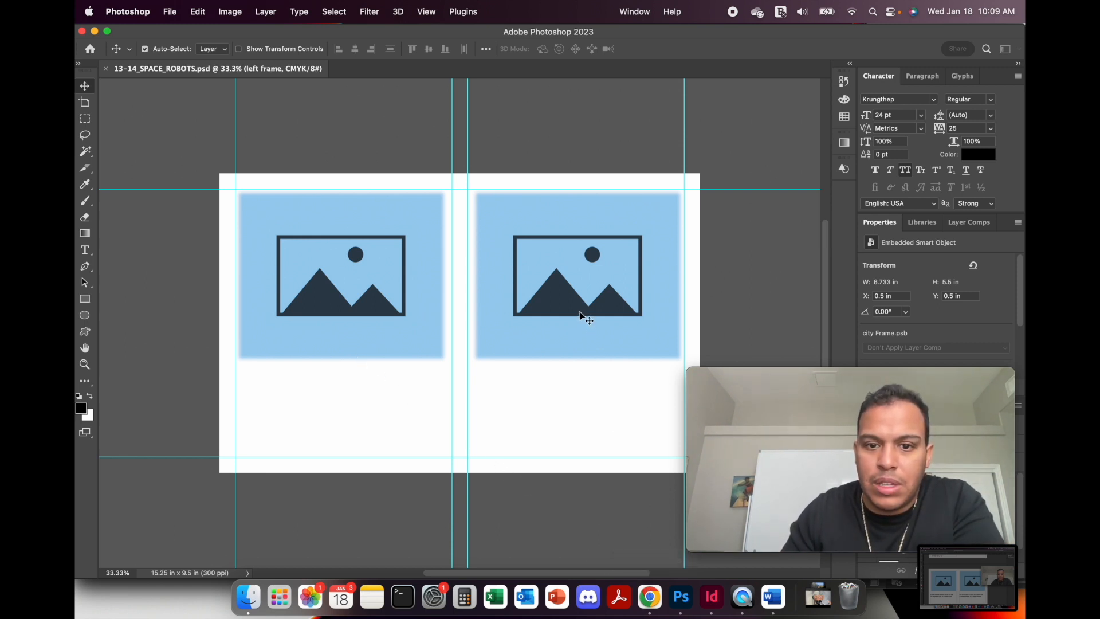
click(621, 387)
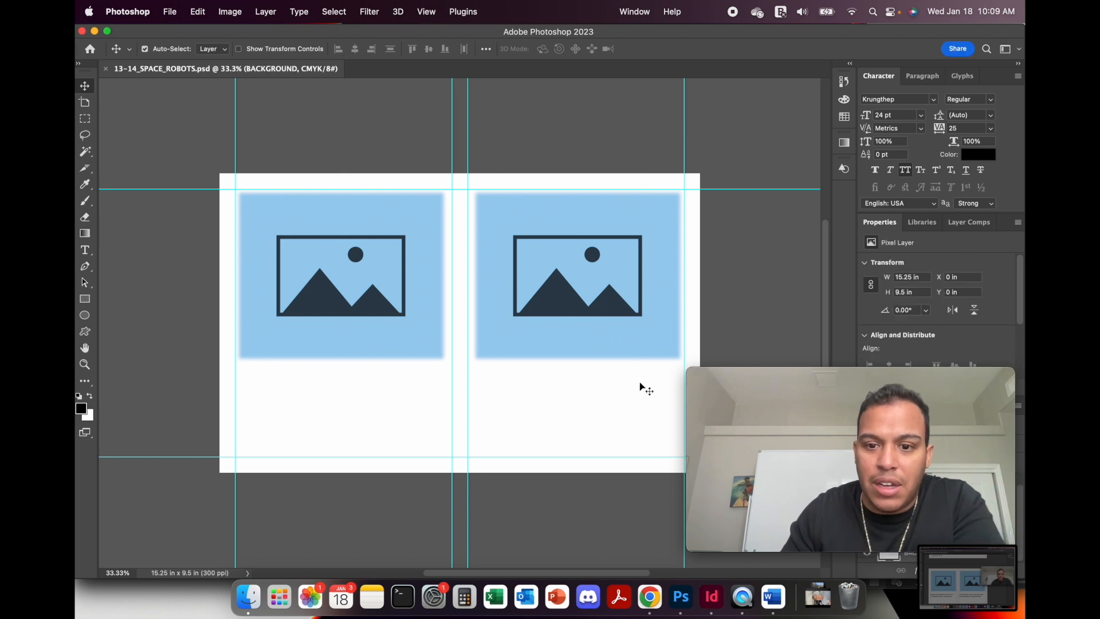
drag(744, 378, 133, 424)
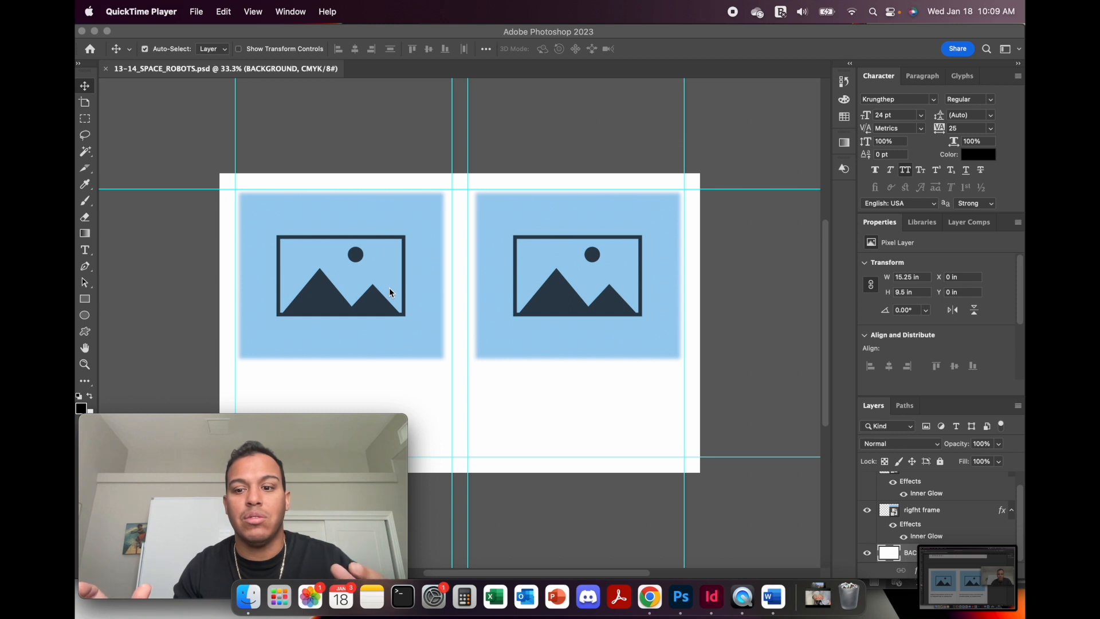
Open the embedded smart object of the "rigfht frame" layer for editing.
click(572, 289)
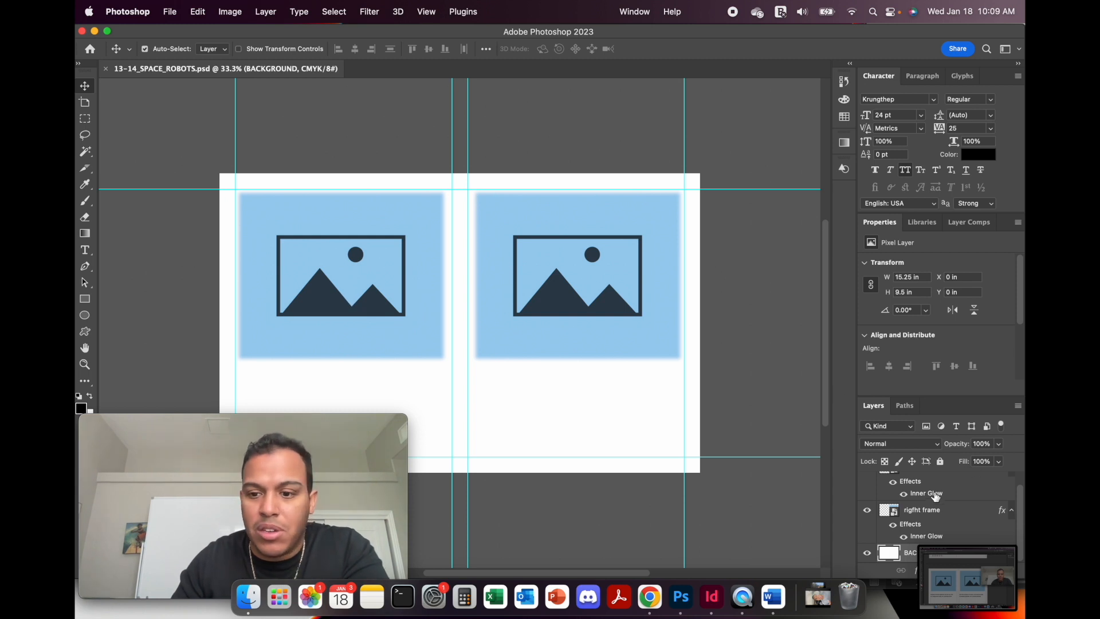
scroll(911, 510, up, 2)
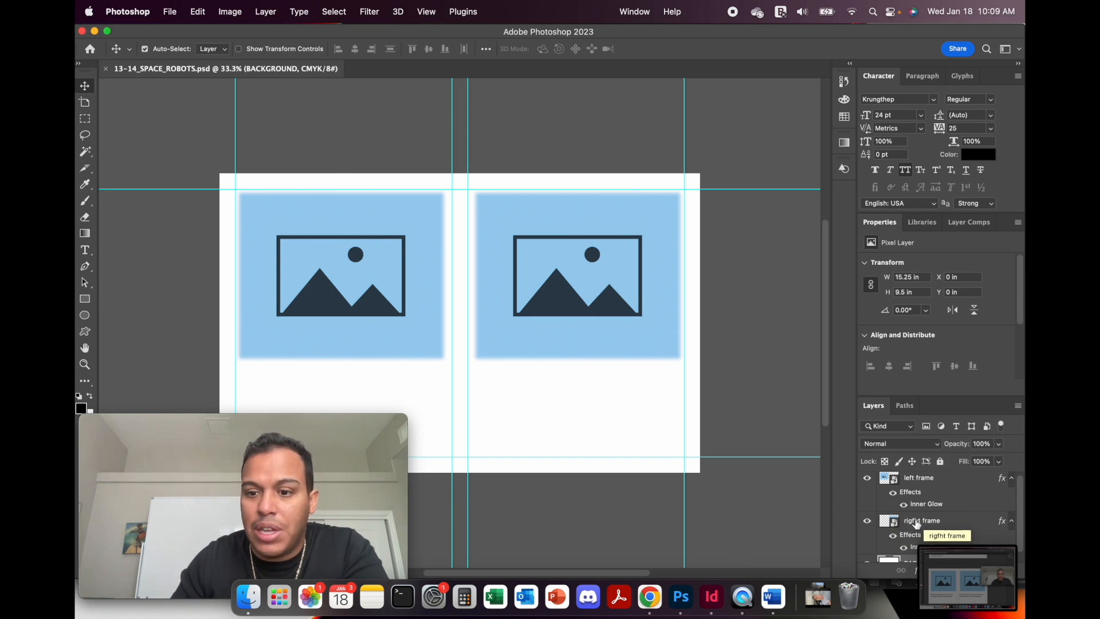
click(897, 522)
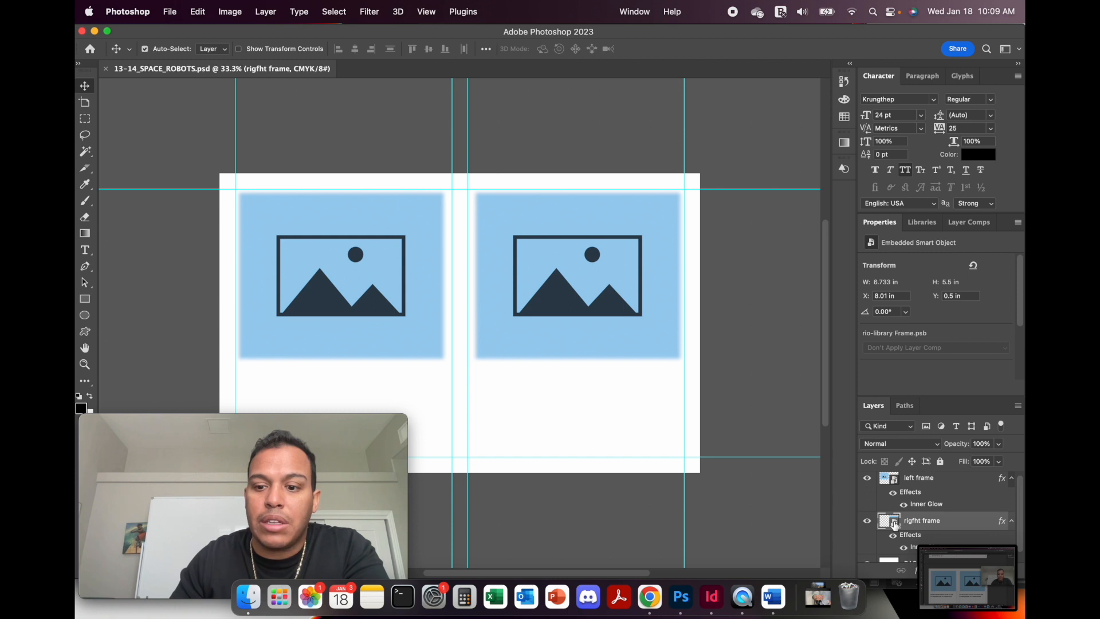
double_click(895, 524)
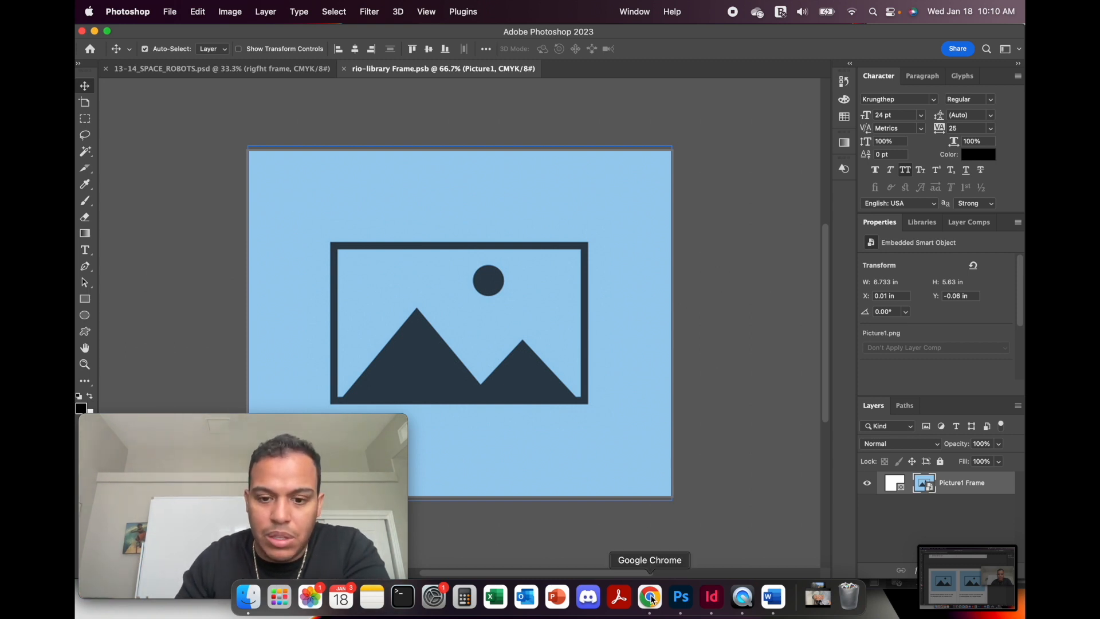
From the Discord Photos folder in Finder, place astronaut.png into the smart object's picture frame in Photoshop, replacing the placeholder.
click(248, 596)
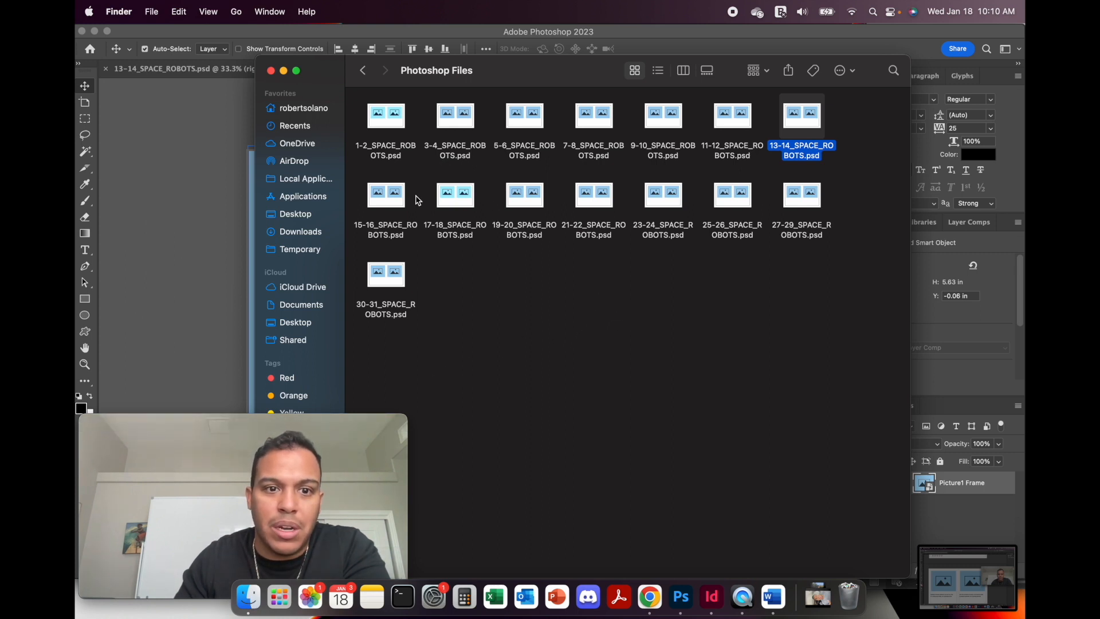
click(364, 71)
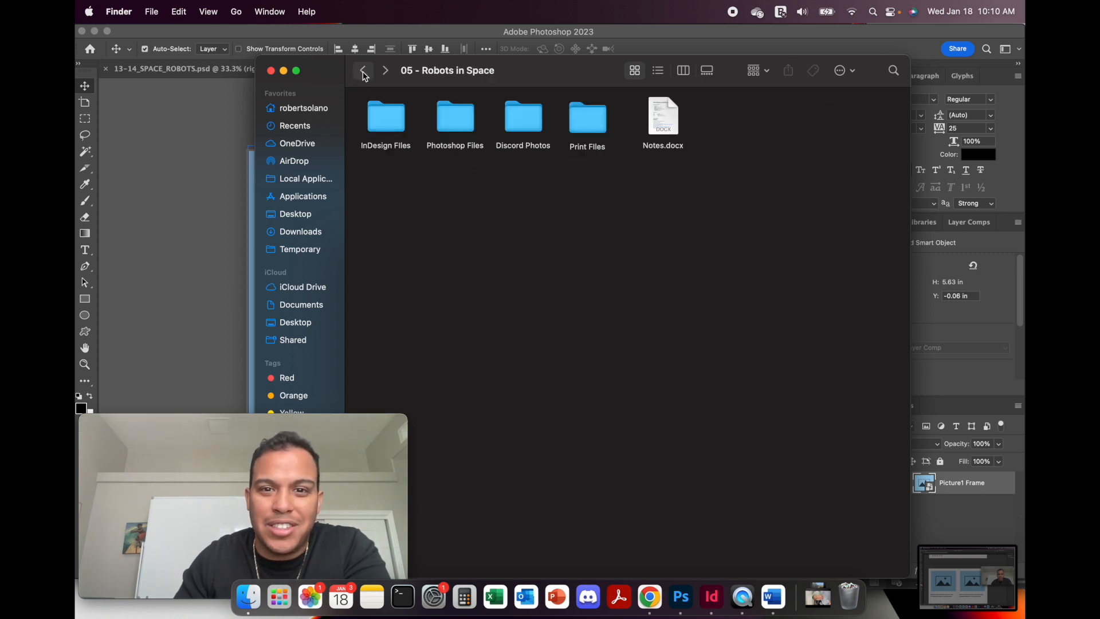
double_click(523, 119)
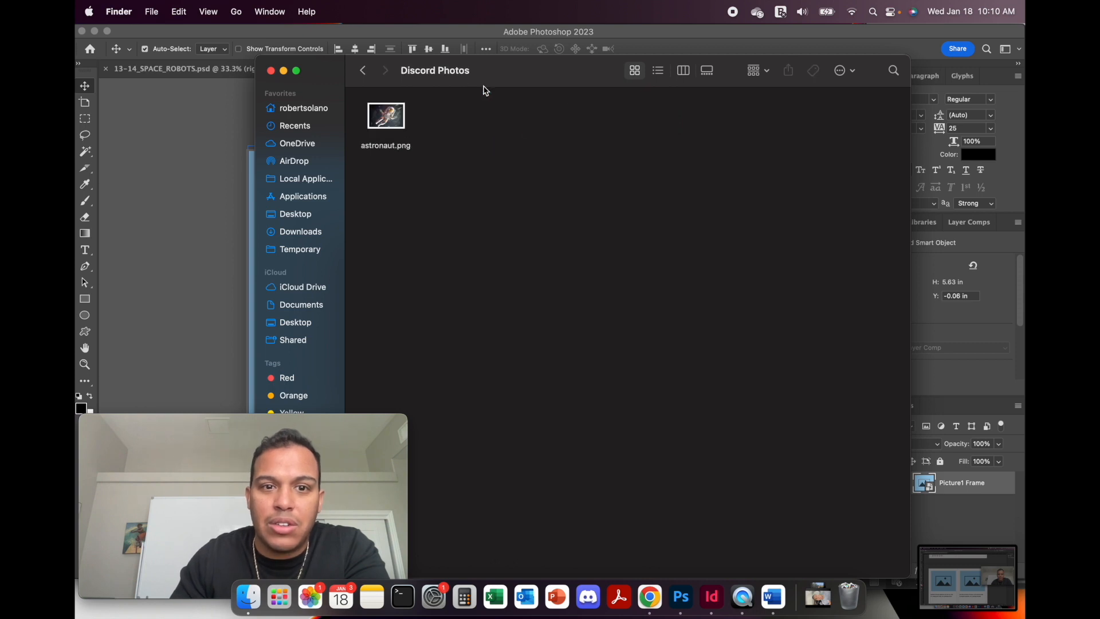
drag(498, 74, 649, 74)
click(537, 115)
drag(537, 115, 319, 247)
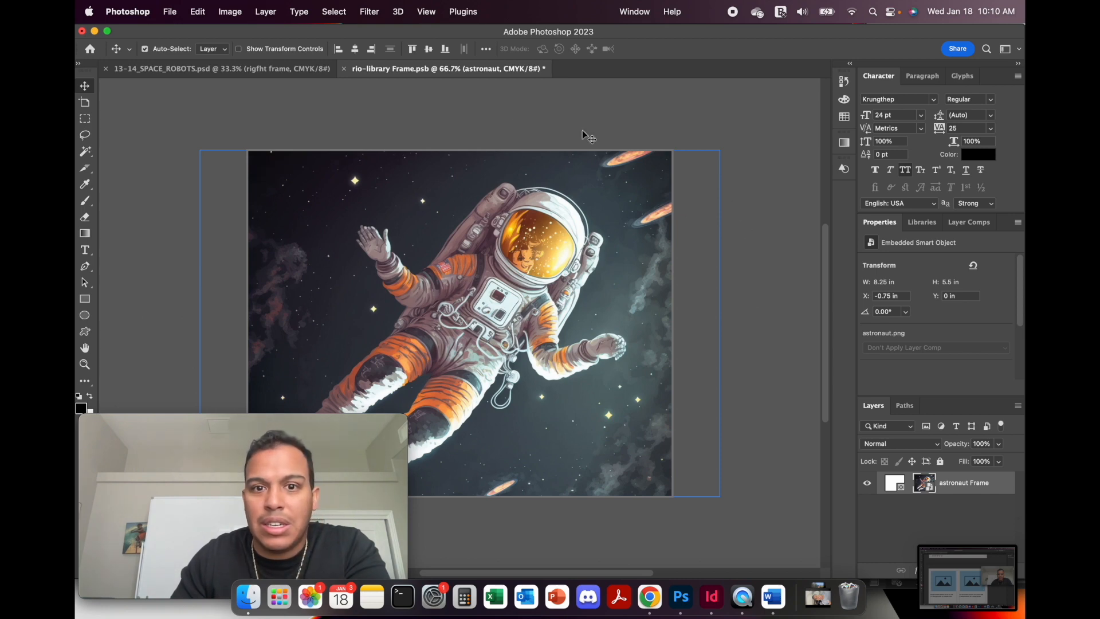
Close the smart object with its changes saved, and save 13-14_SPACE_ROBOTS.psd.
click(344, 70)
click(536, 237)
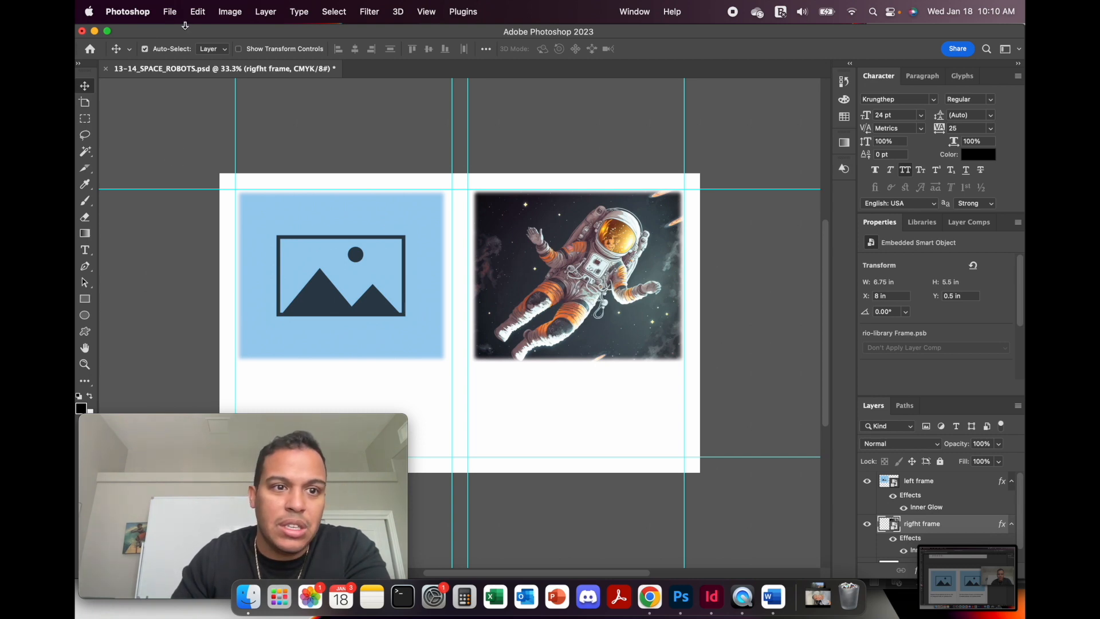
click(169, 11)
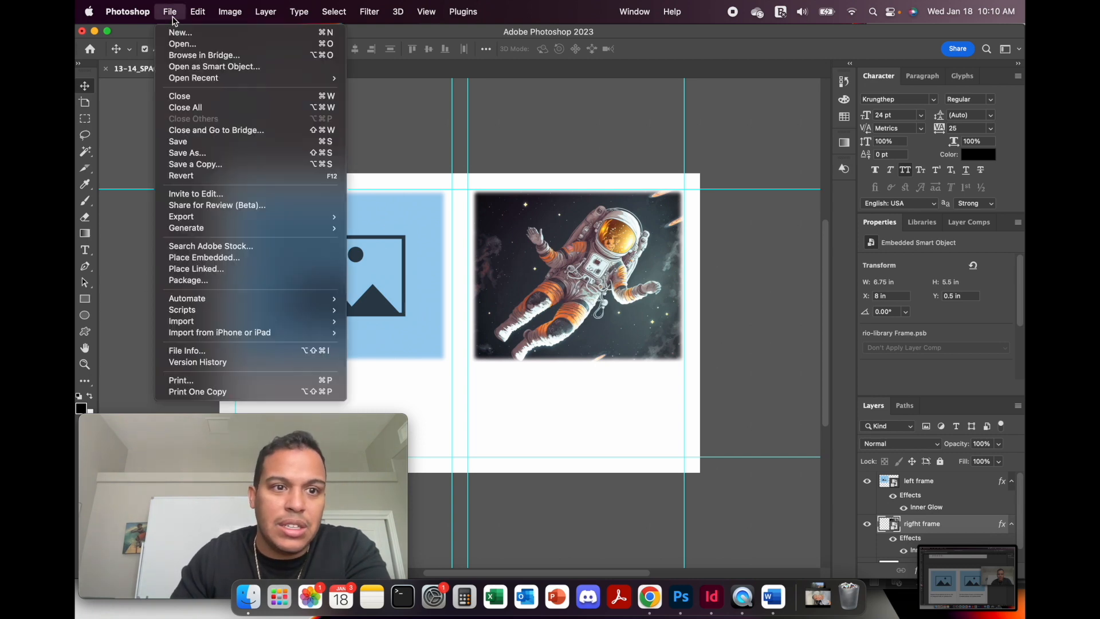
click(198, 145)
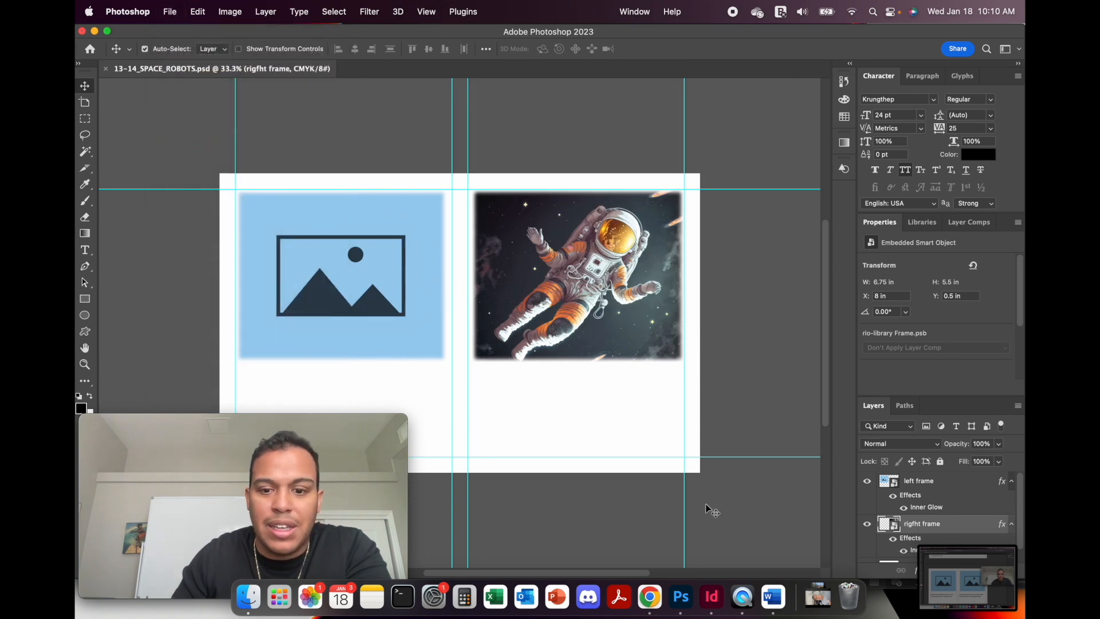
Switch to InDesign and update the modified link to the 13-14 Photoshop file.
click(712, 598)
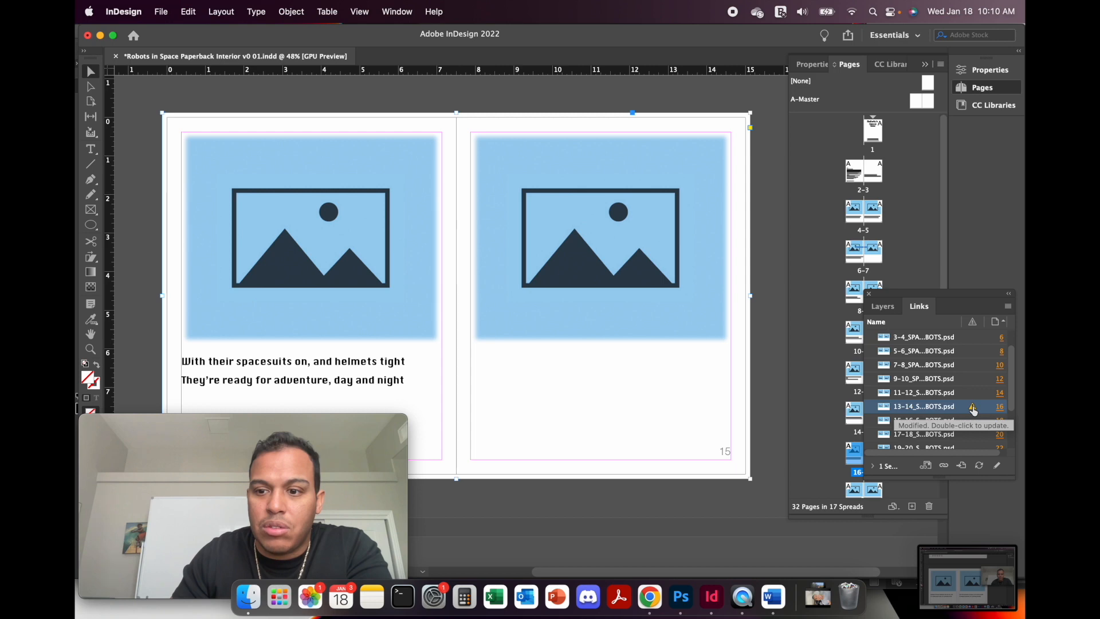
double_click(973, 407)
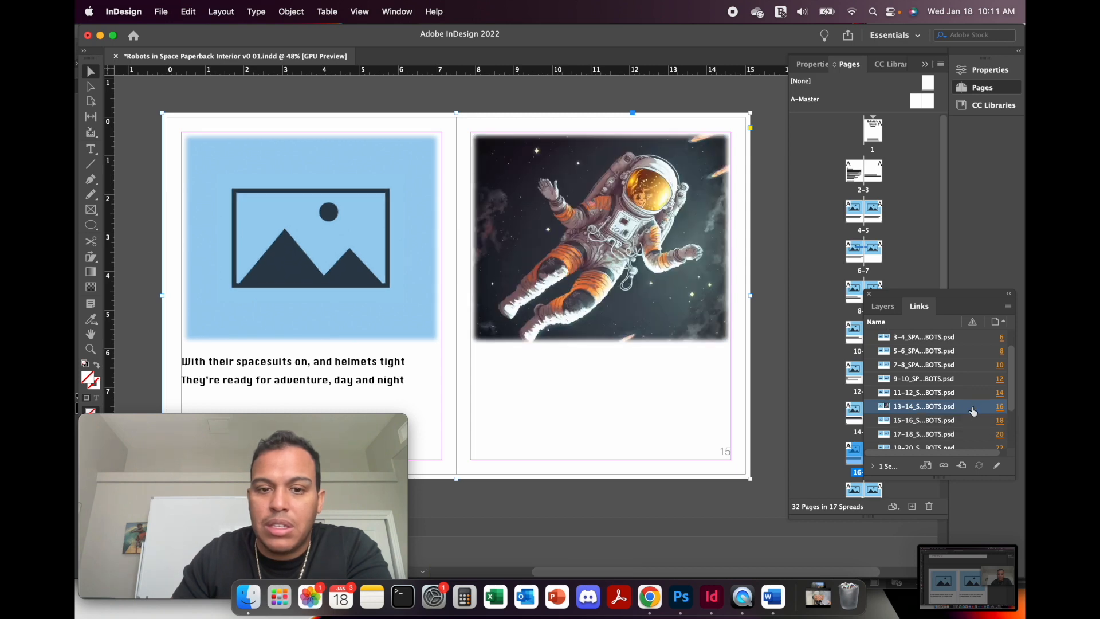
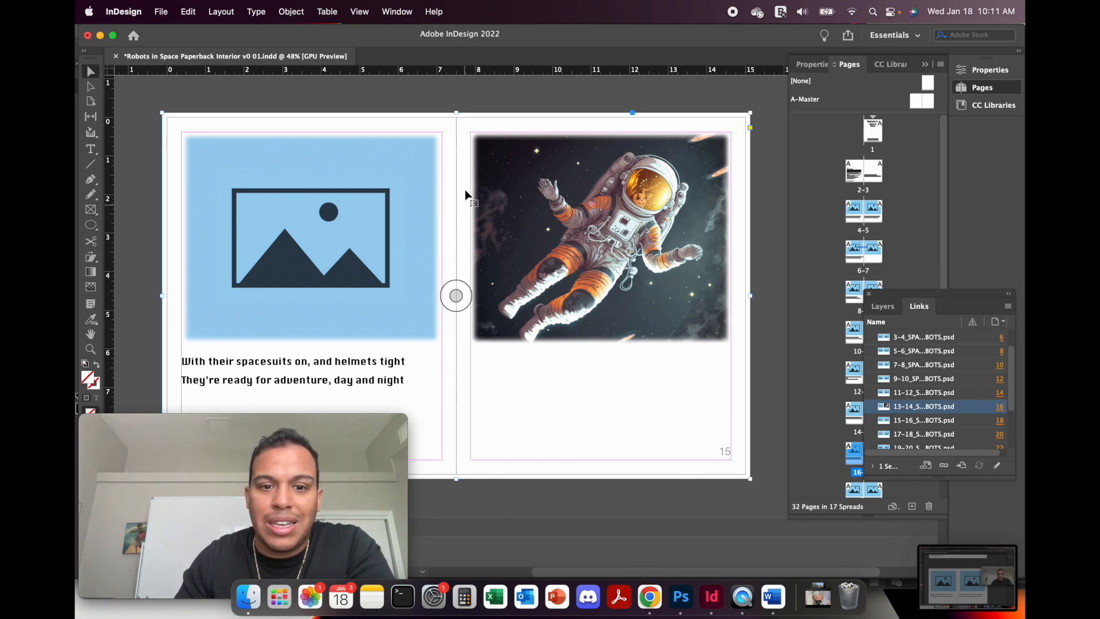
click(682, 601)
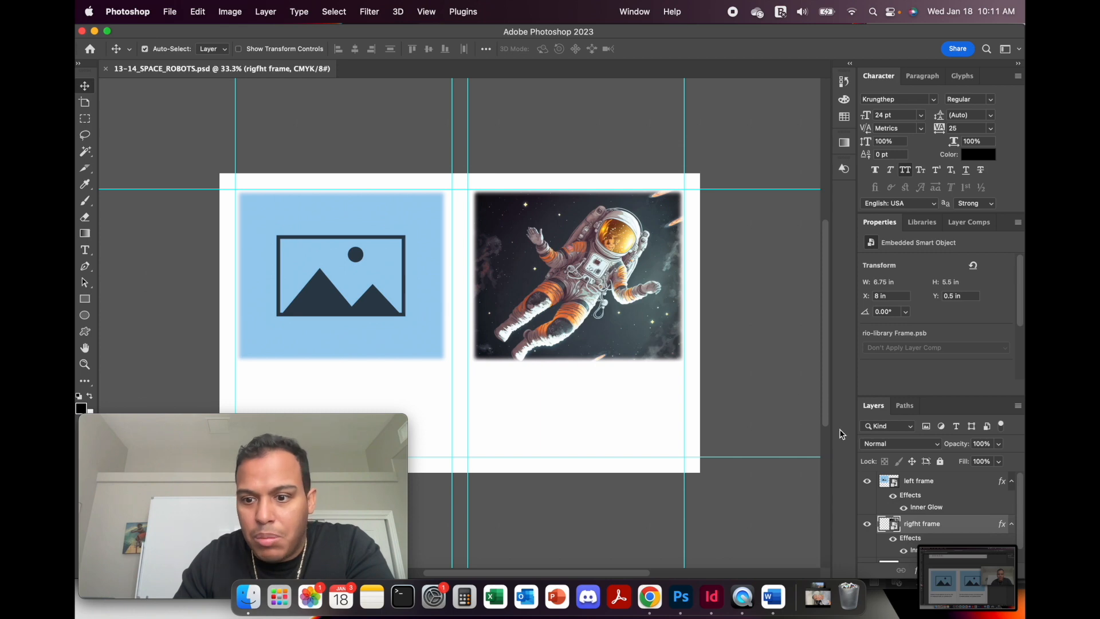
scroll(974, 530, down, 2)
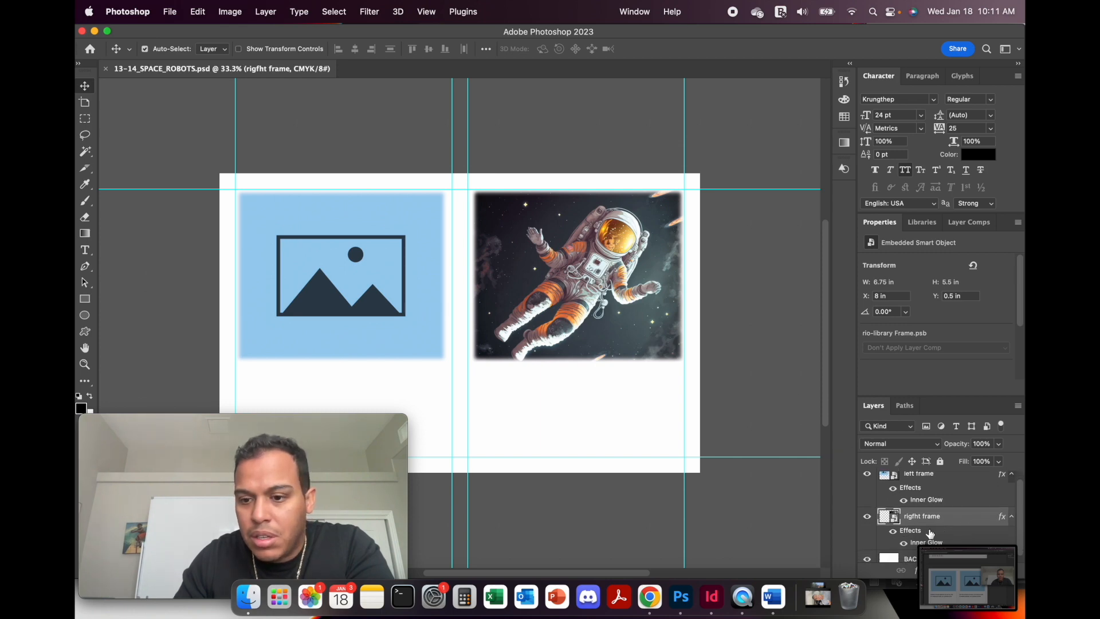
scroll(924, 535, down, 1)
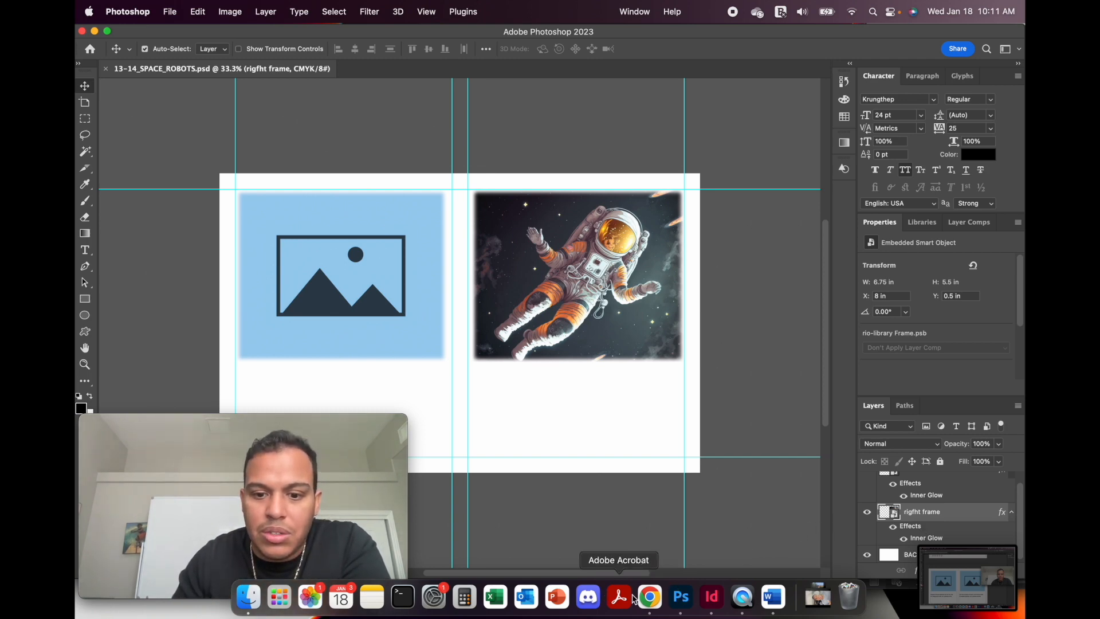
Switch to Discord in Chrome, view the newest Midjourney stars and moon image grid enlarged, and close the preview.
click(650, 597)
click(444, 352)
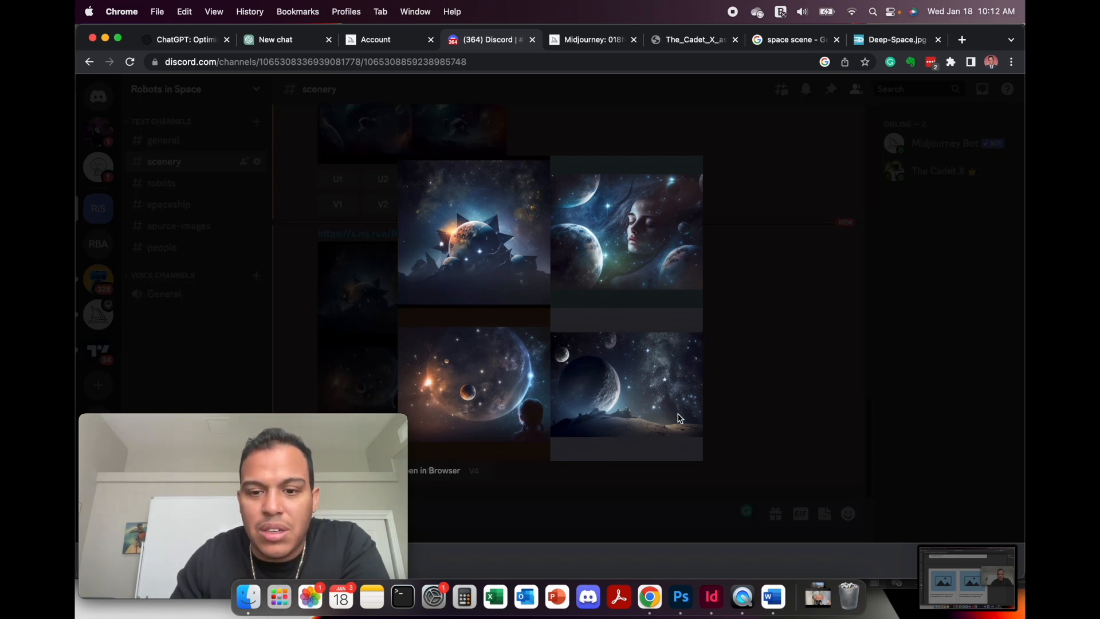
click(745, 397)
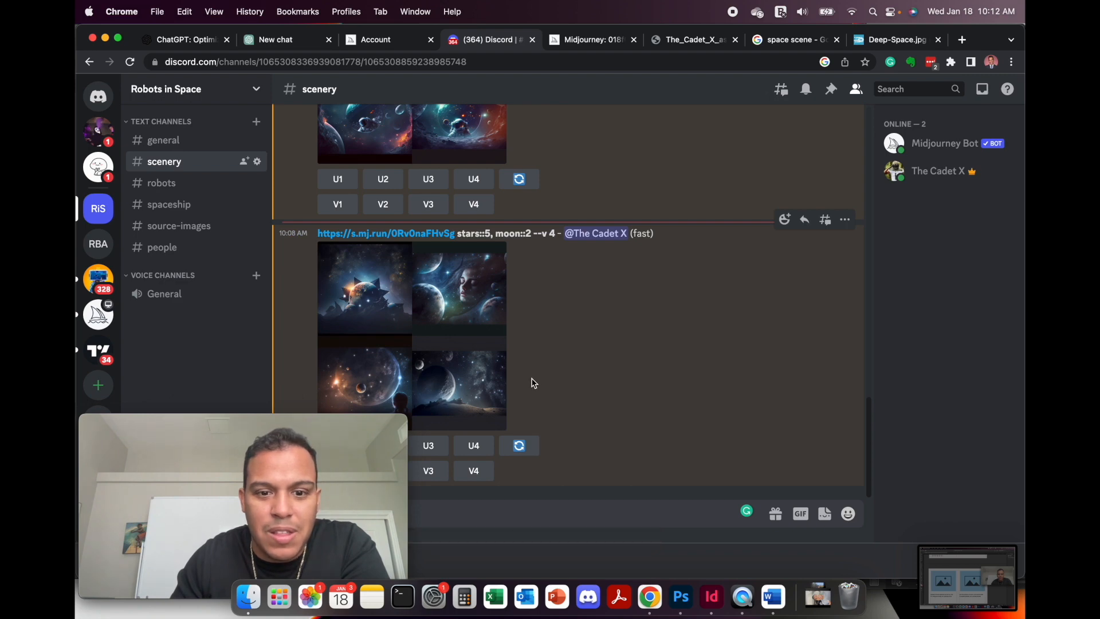
Move the webcam window away from the chat and copy the image link with "stars::5" from the latest scenery prompt.
drag(288, 424, 909, 313)
click(482, 234)
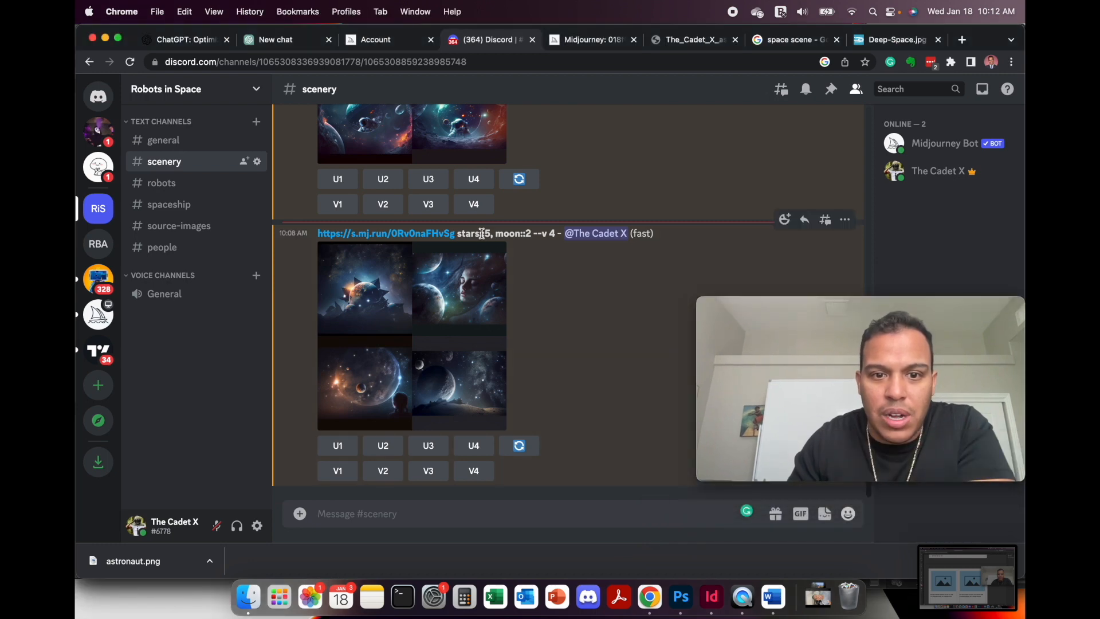
drag(490, 233, 315, 231)
key(super+c)
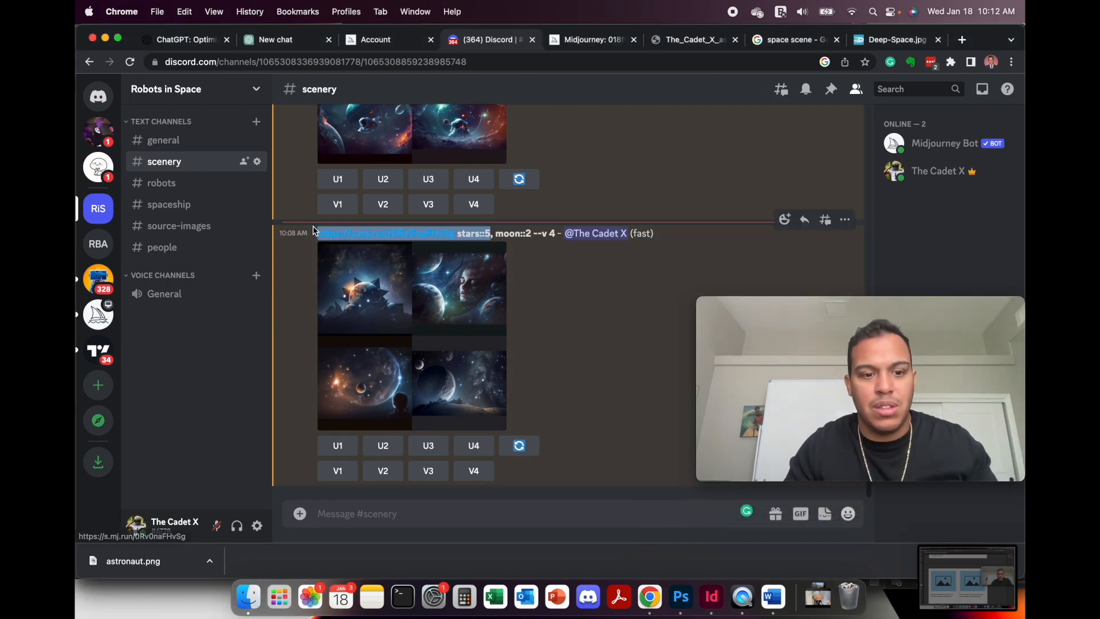
click(414, 504)
text(/imagine prompt)
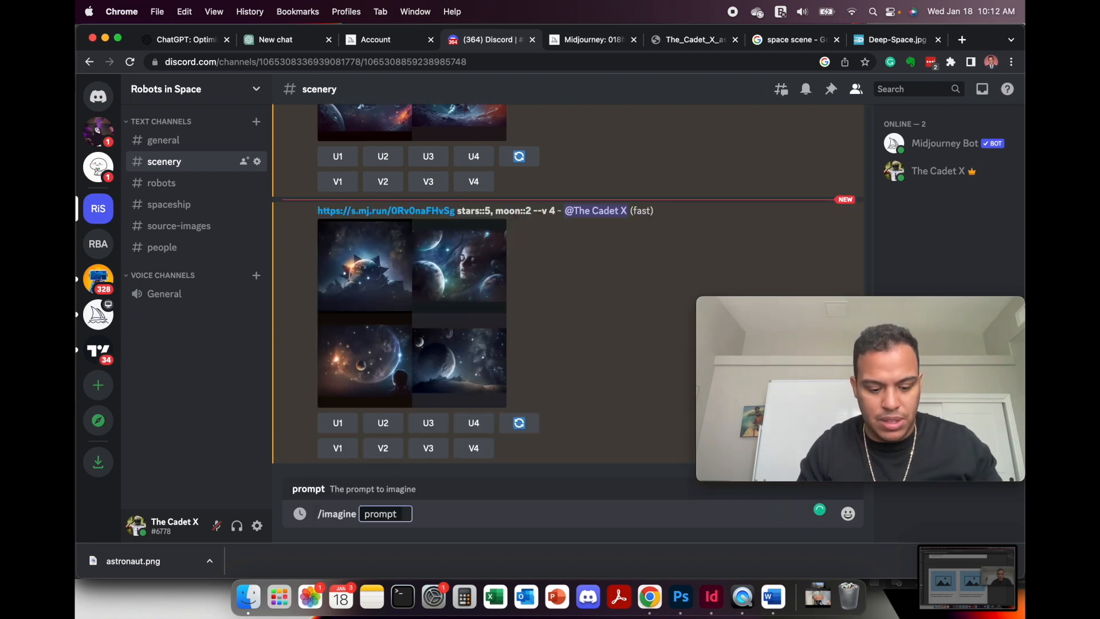
key(super+v)
key(BackSpace)
key(BackSpace)
key(BackSpace)
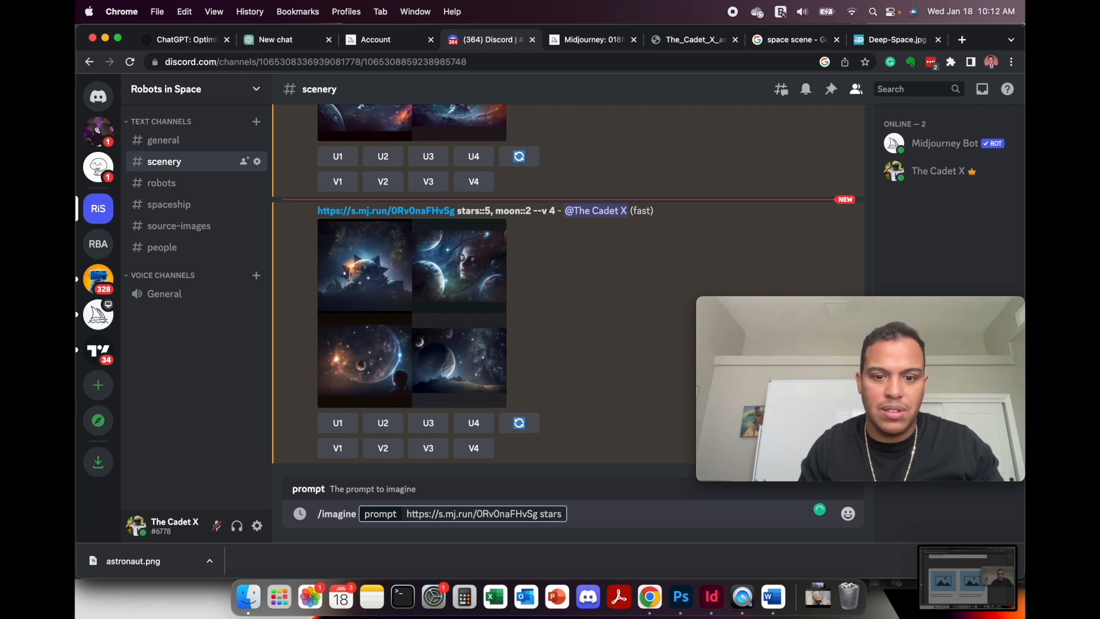
key(Return)
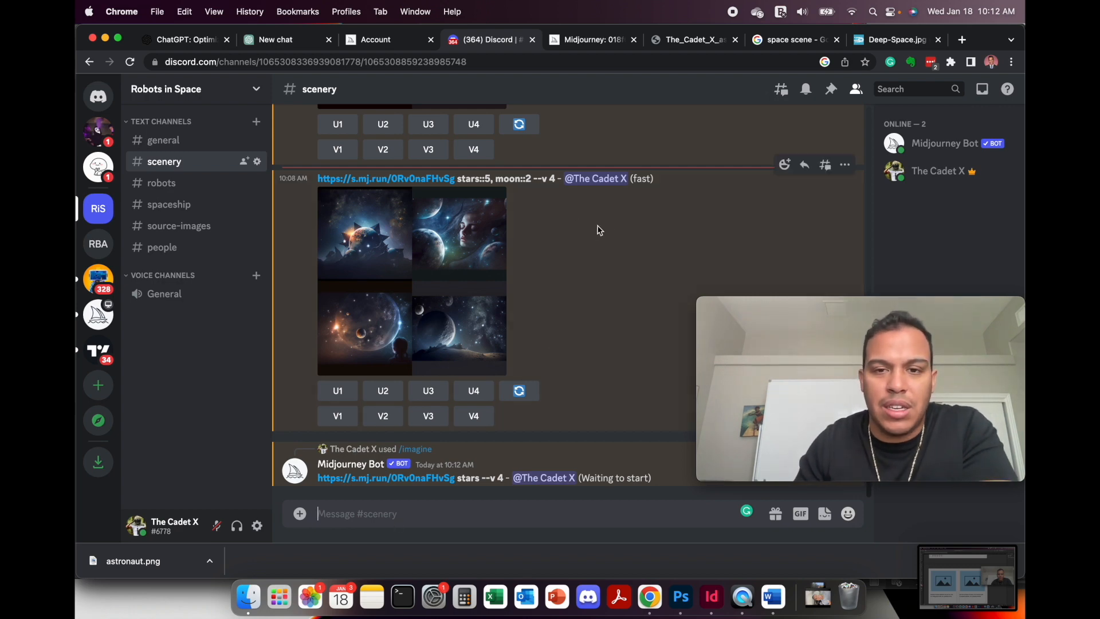
click(688, 600)
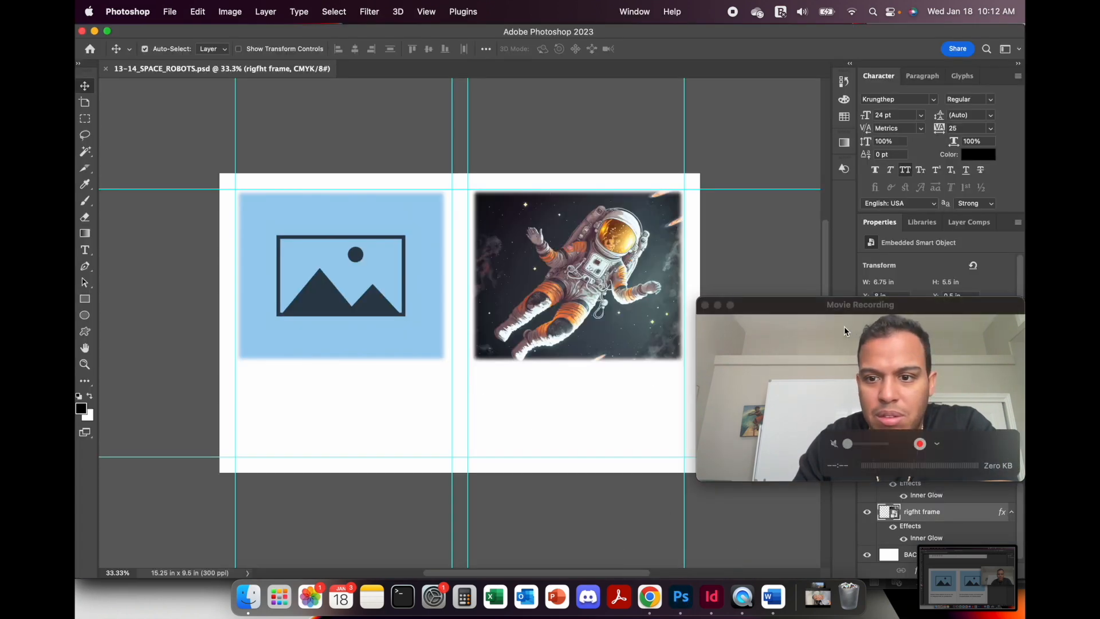
click(804, 314)
drag(805, 314, 748, 101)
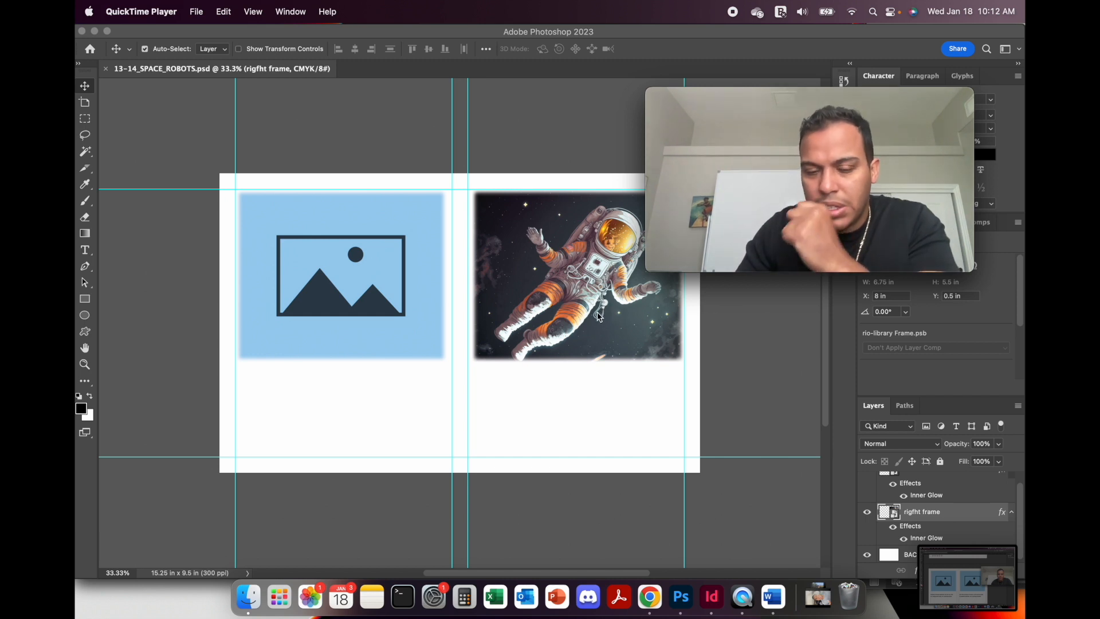
click(559, 350)
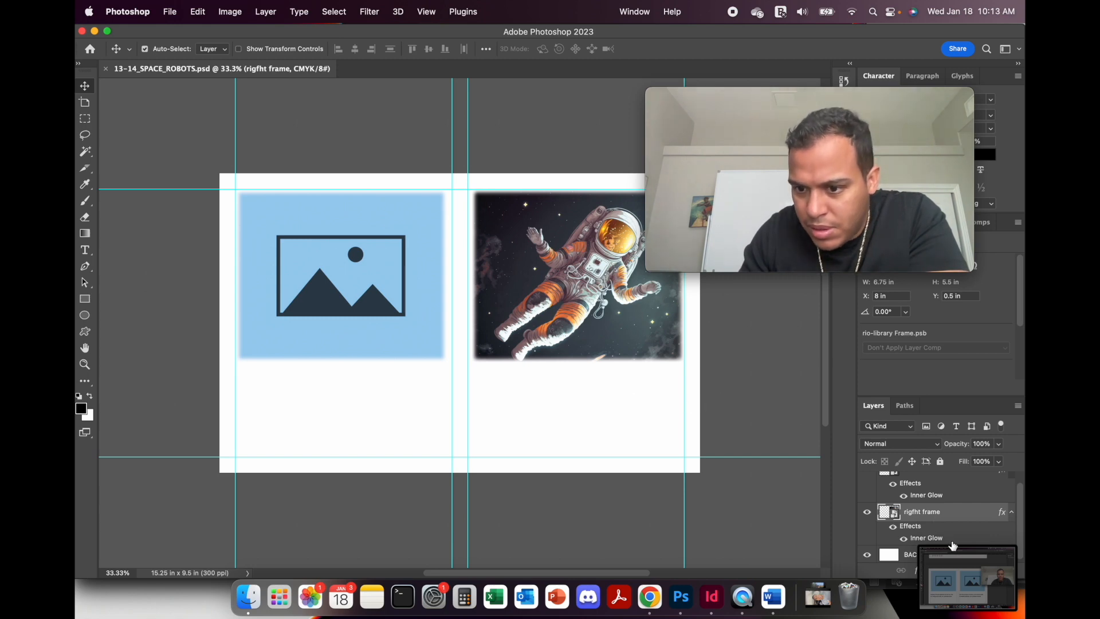
click(803, 494)
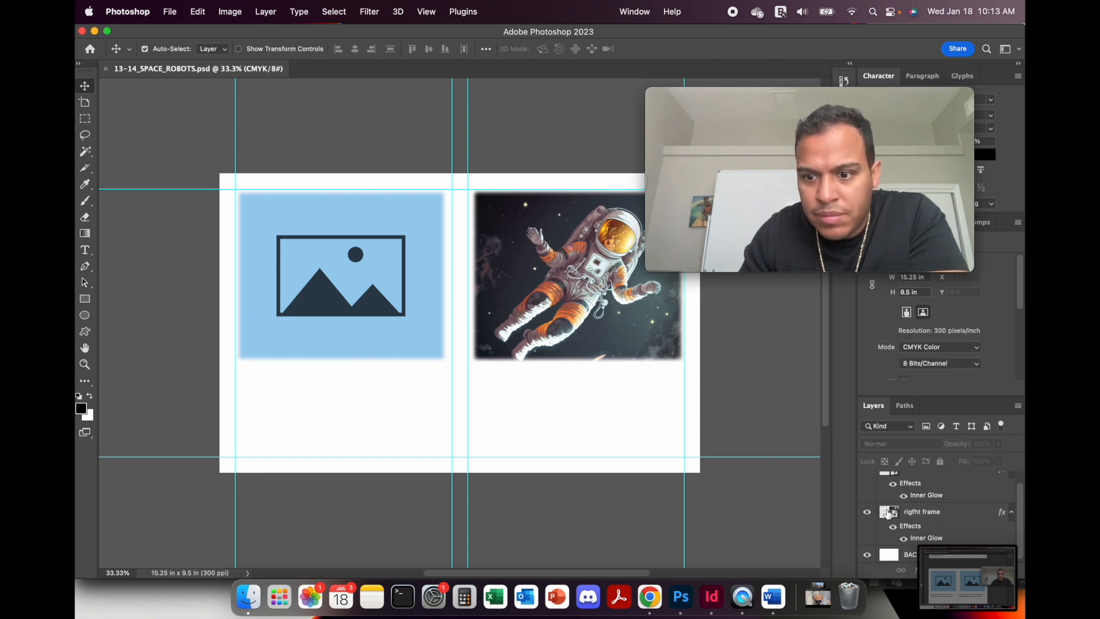
click(918, 518)
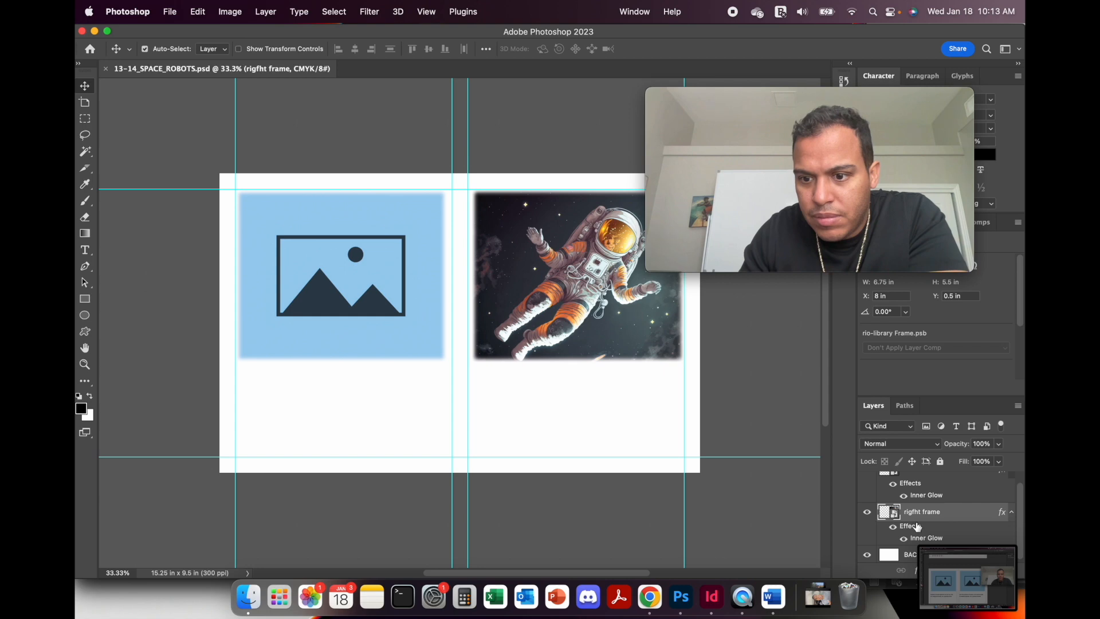
Switch to Discord in Chrome, examine the new "stars" image grid enlarged, and close the preview.
click(650, 596)
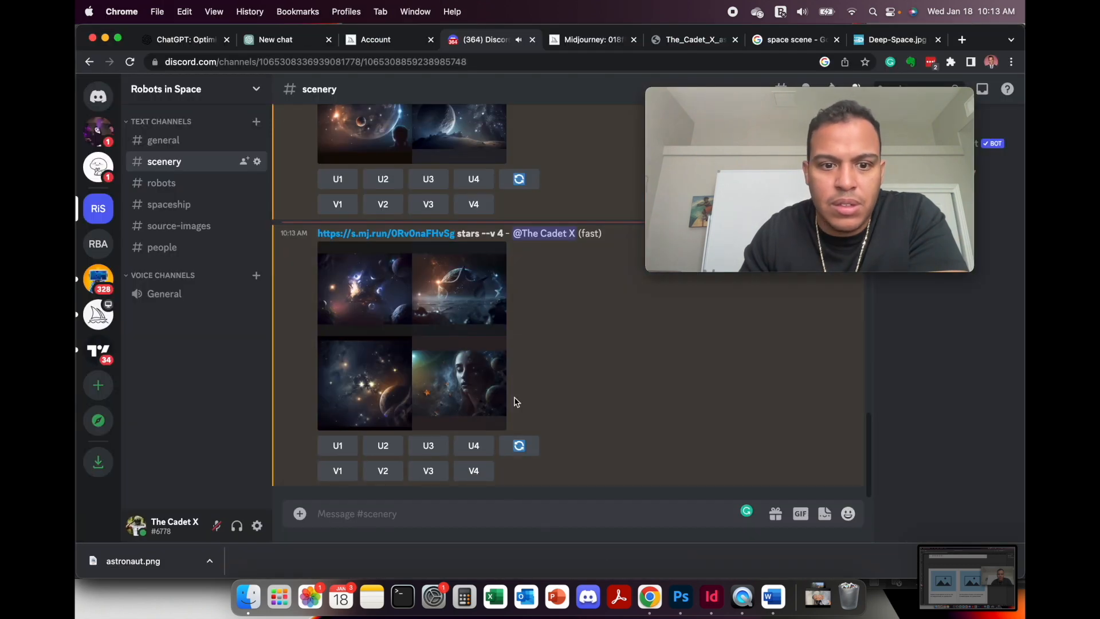
click(489, 351)
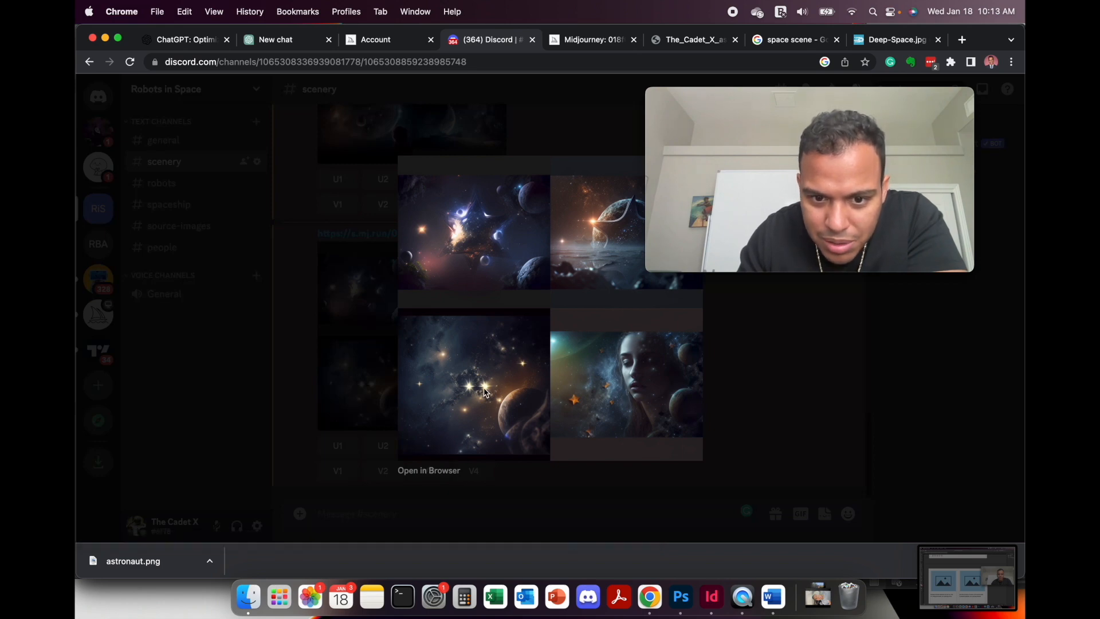
mouse_move(727, 94)
click(667, 101)
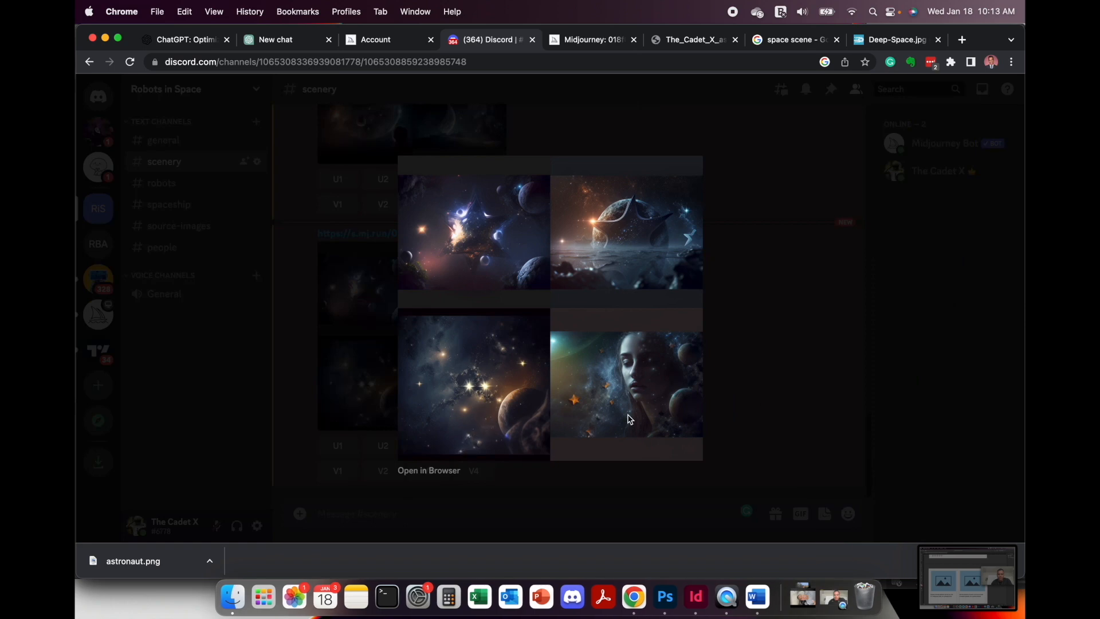
click(754, 373)
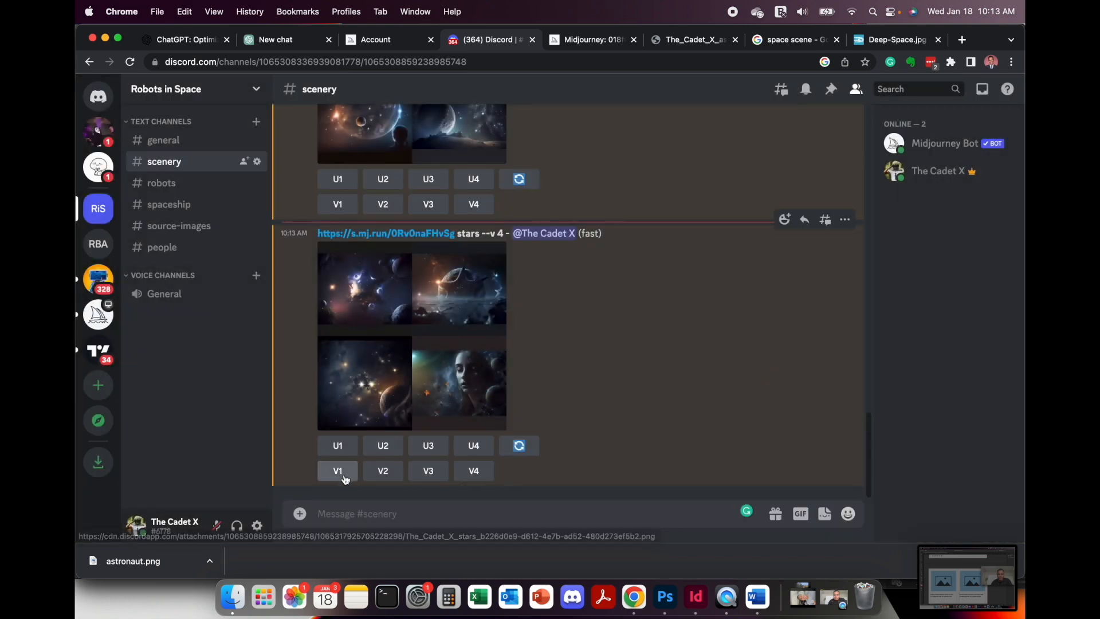
Remix the third "stars" image, adding ", by Hayao Miyazaki" after "stars" with the style phrase copied from the Word notes.
click(427, 472)
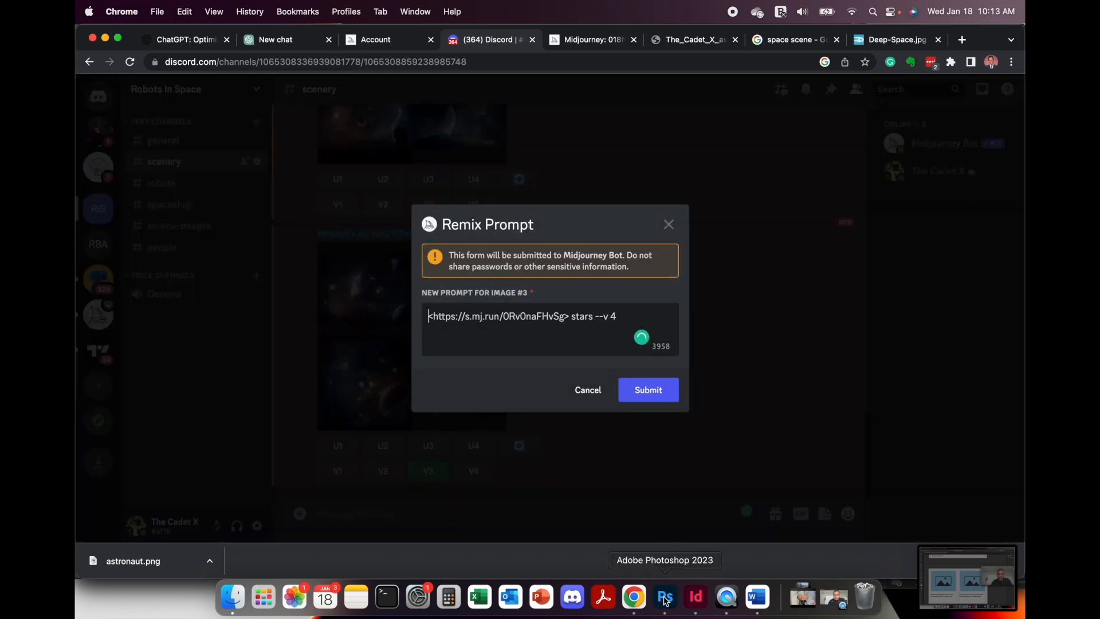
click(756, 604)
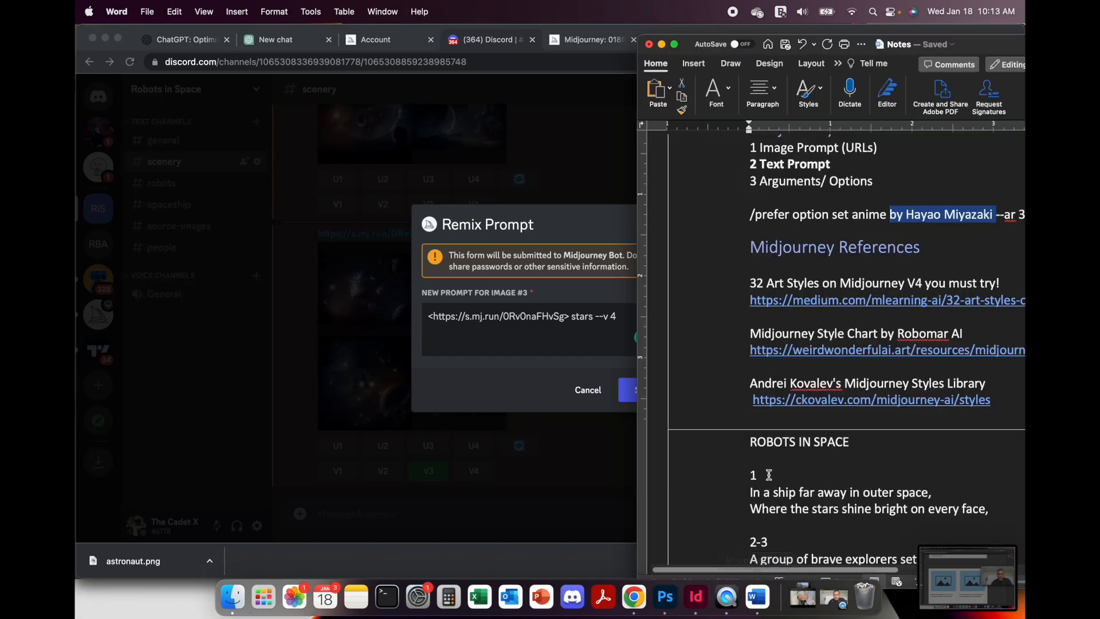
right_click(948, 216)
click(889, 254)
click(598, 318)
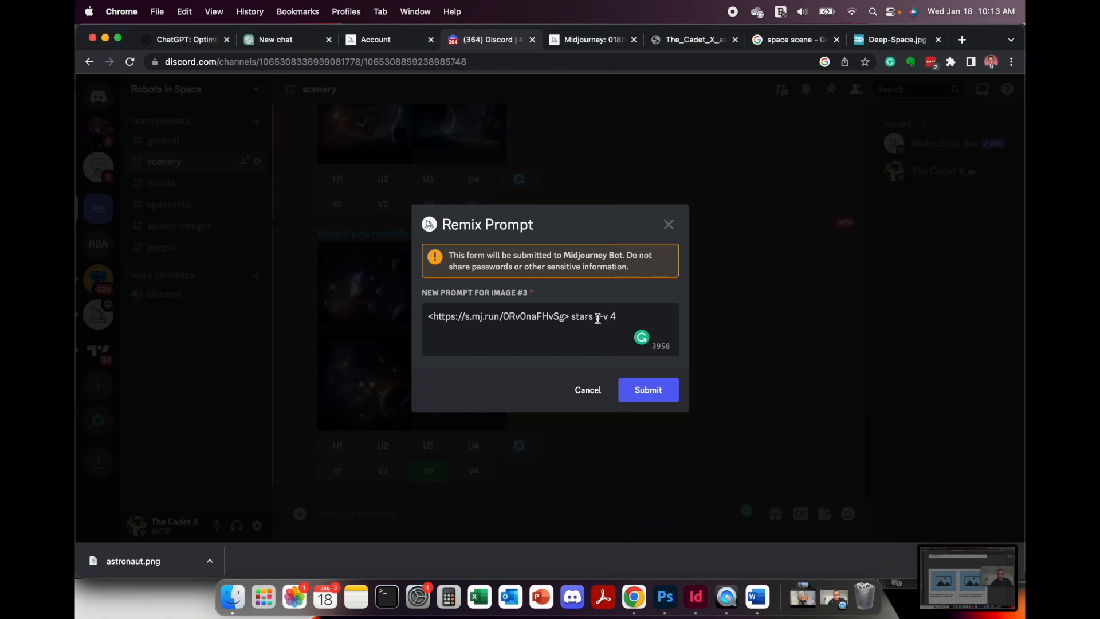
text(, by)
right_click(611, 316)
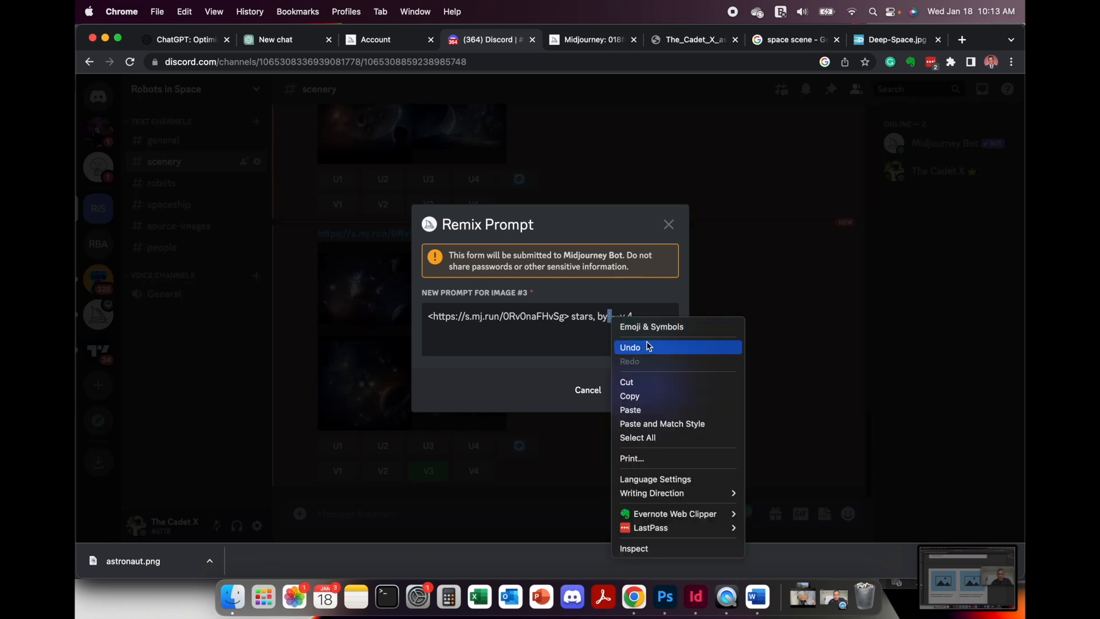
click(663, 424)
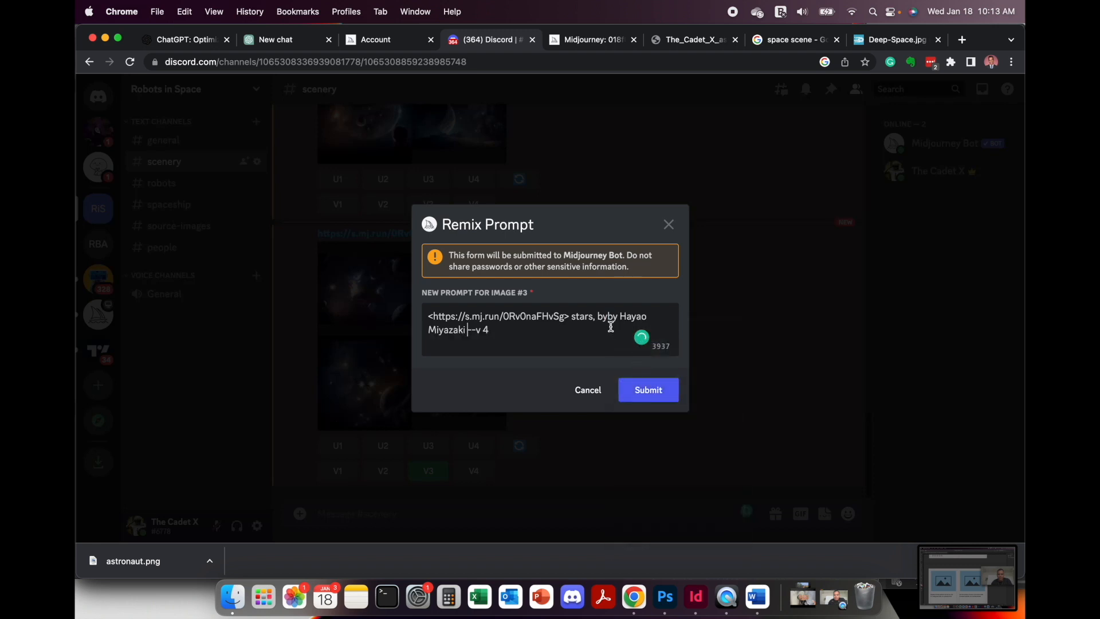
click(643, 391)
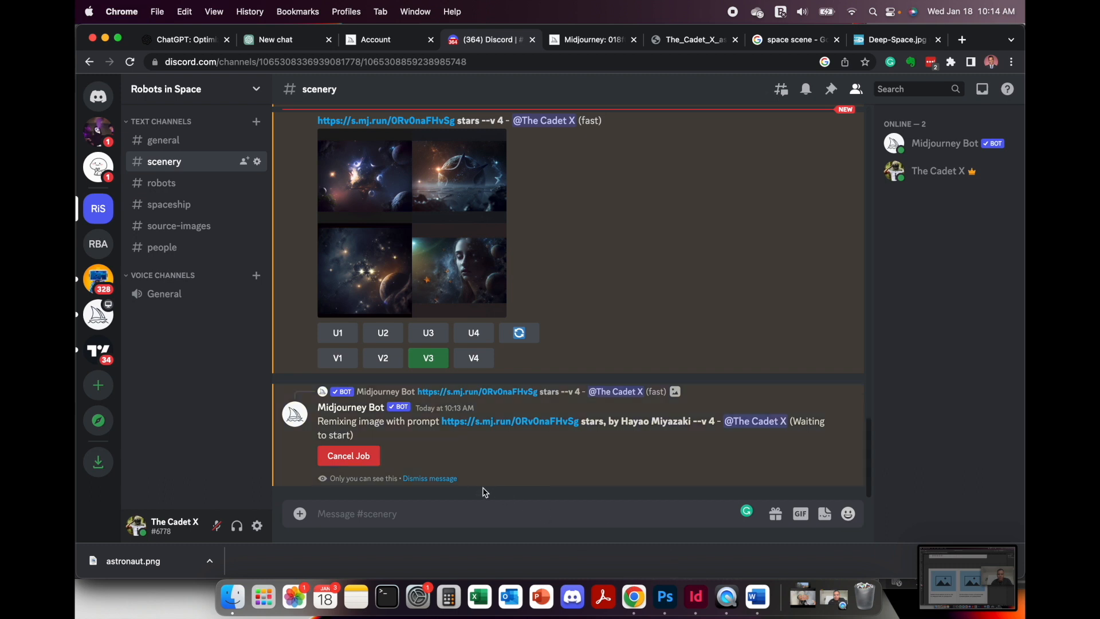
Switch to Photoshop and shift the astronaut frame slightly left to X 7.87 in.
click(666, 599)
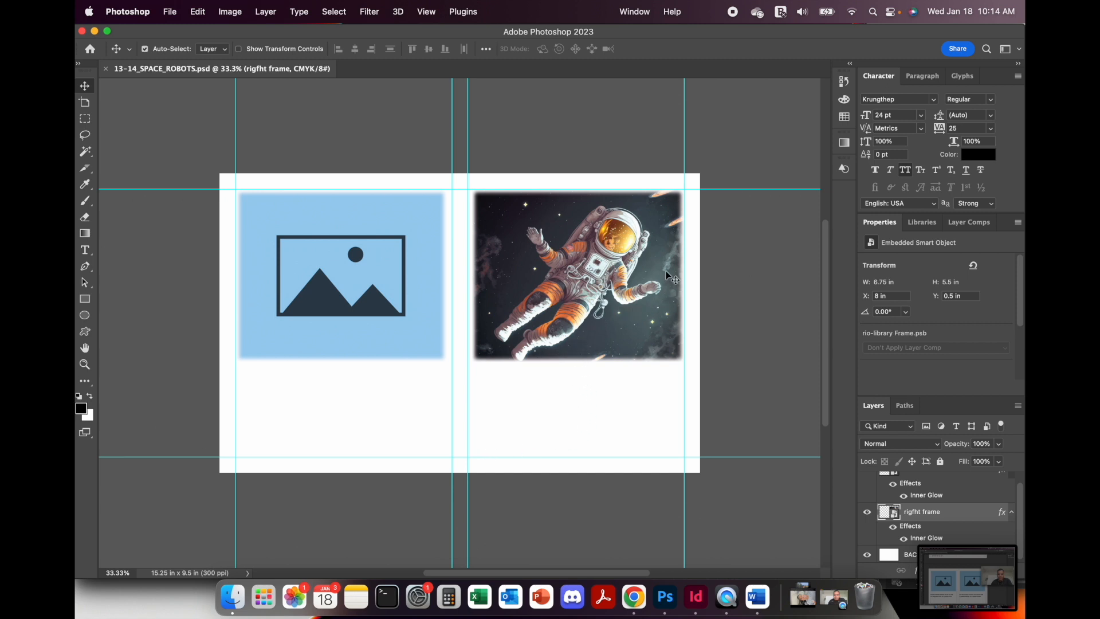
mouse_move(538, 301)
mouse_down()
mouse_move(554, 314)
mouse_move(537, 306)
mouse_up()
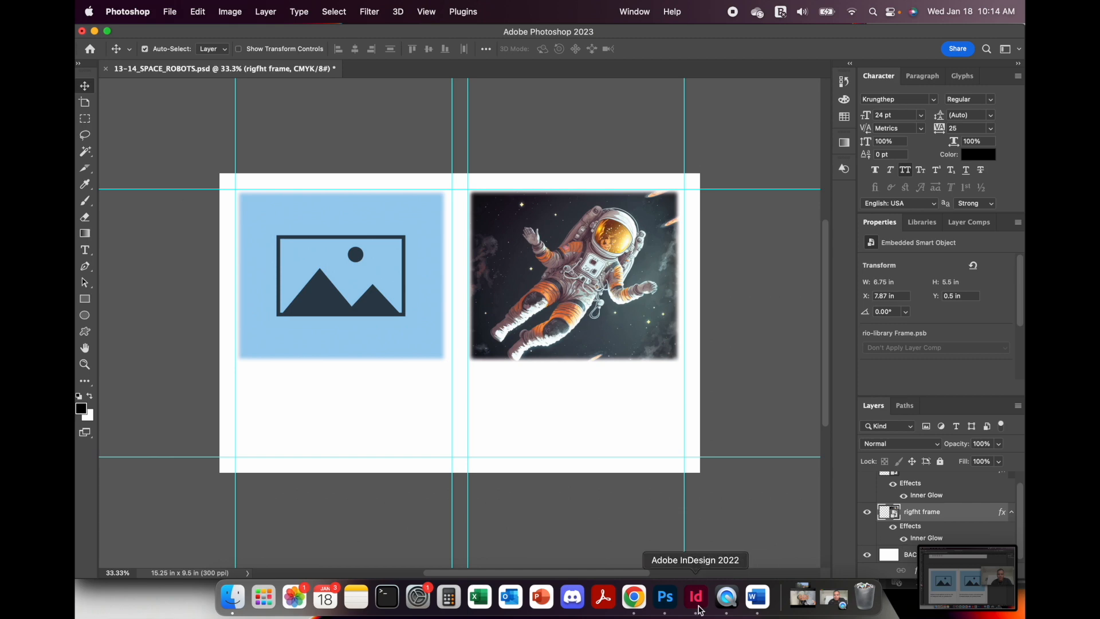
Return to Discord in Chrome, examine the Hayao Miyazaki star variations enlarged, and upscale the third image.
click(636, 600)
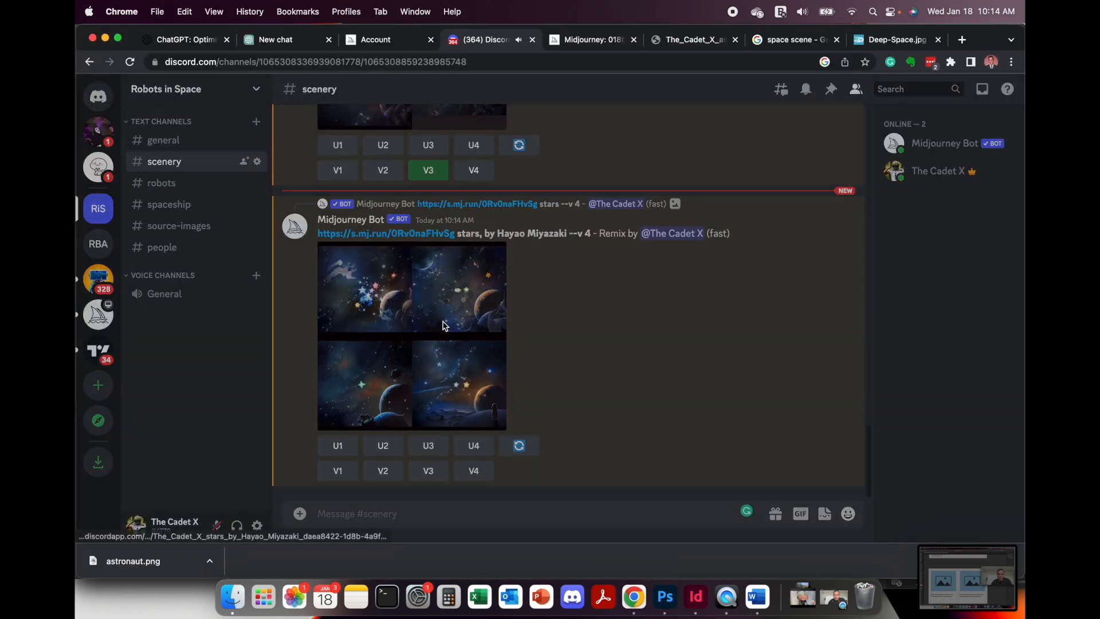
click(444, 322)
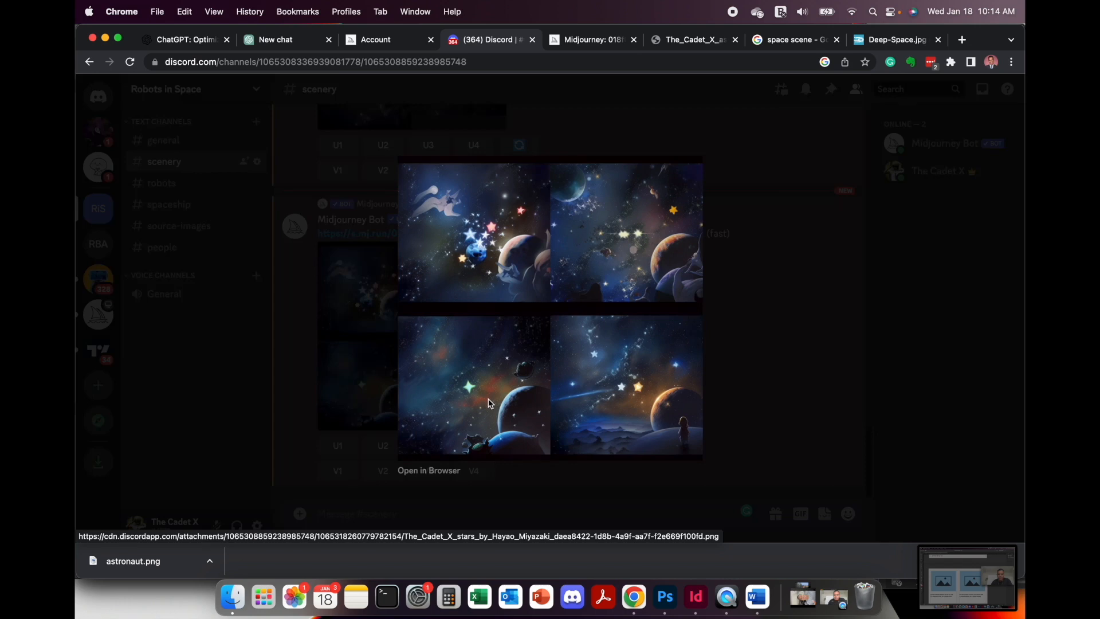
click(739, 404)
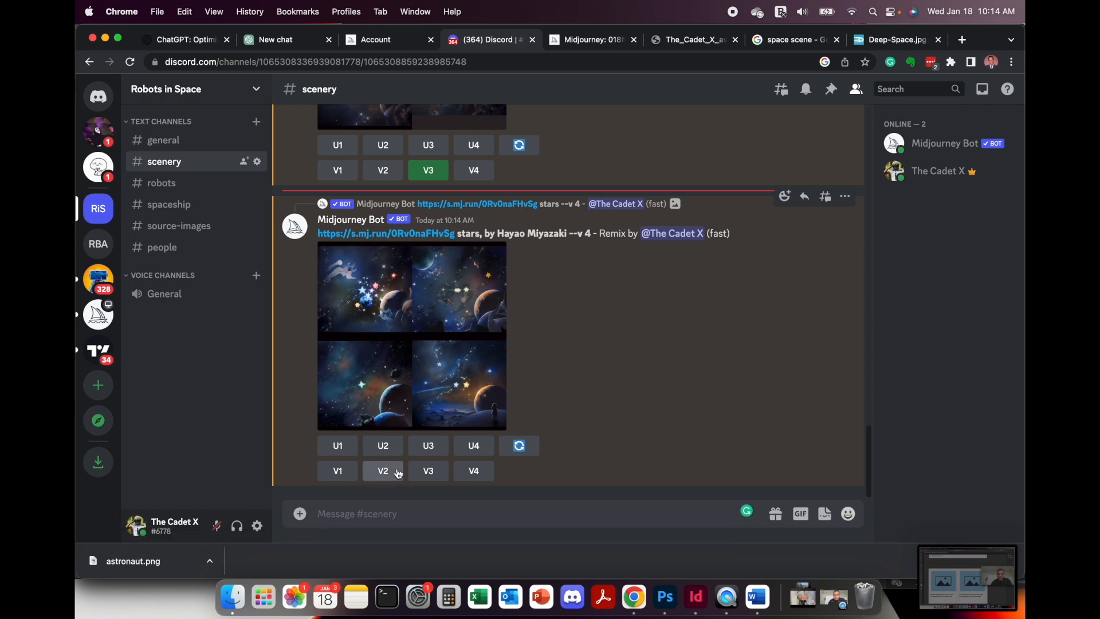
click(427, 446)
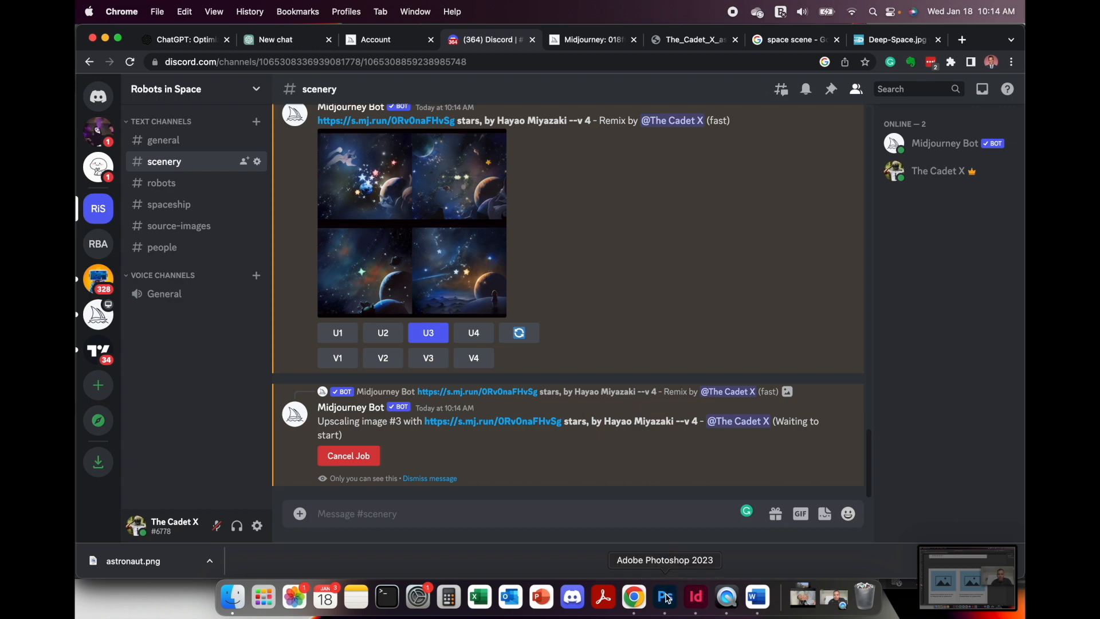
Switch to InDesign to check the spread with the astronaut image, and return to the Photoshop document.
click(695, 601)
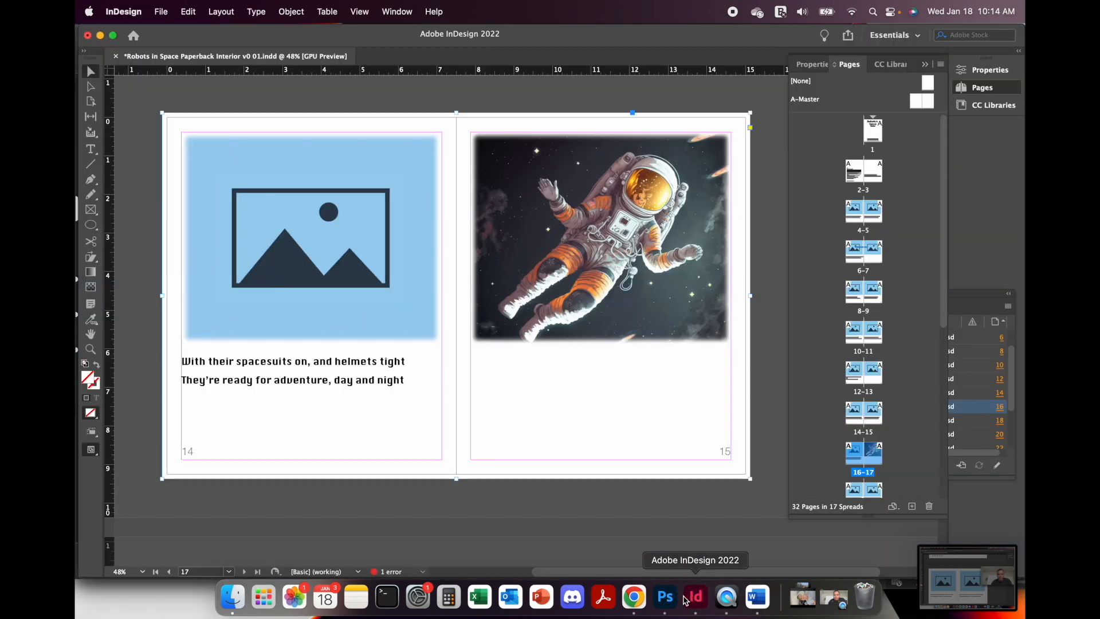
click(664, 599)
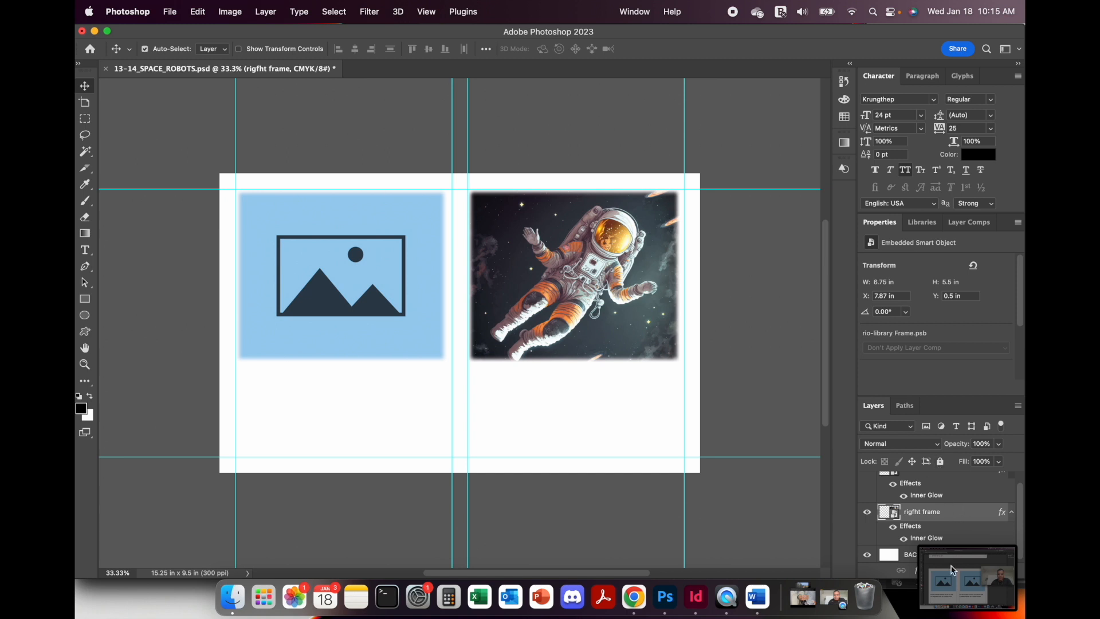
click(835, 596)
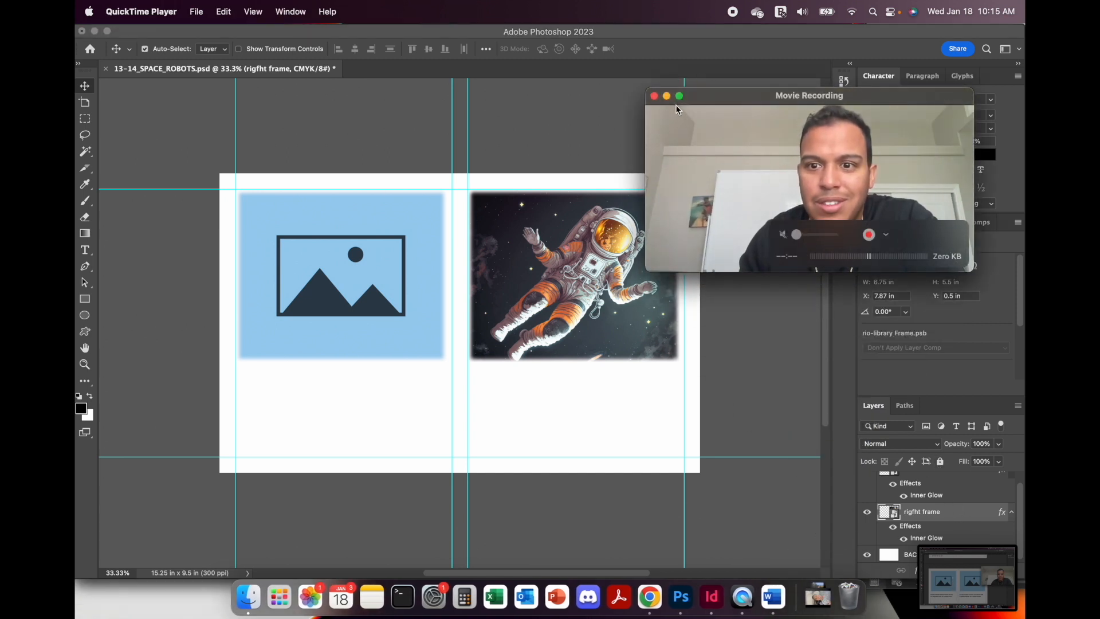
click(731, 366)
drag(868, 91, 320, 87)
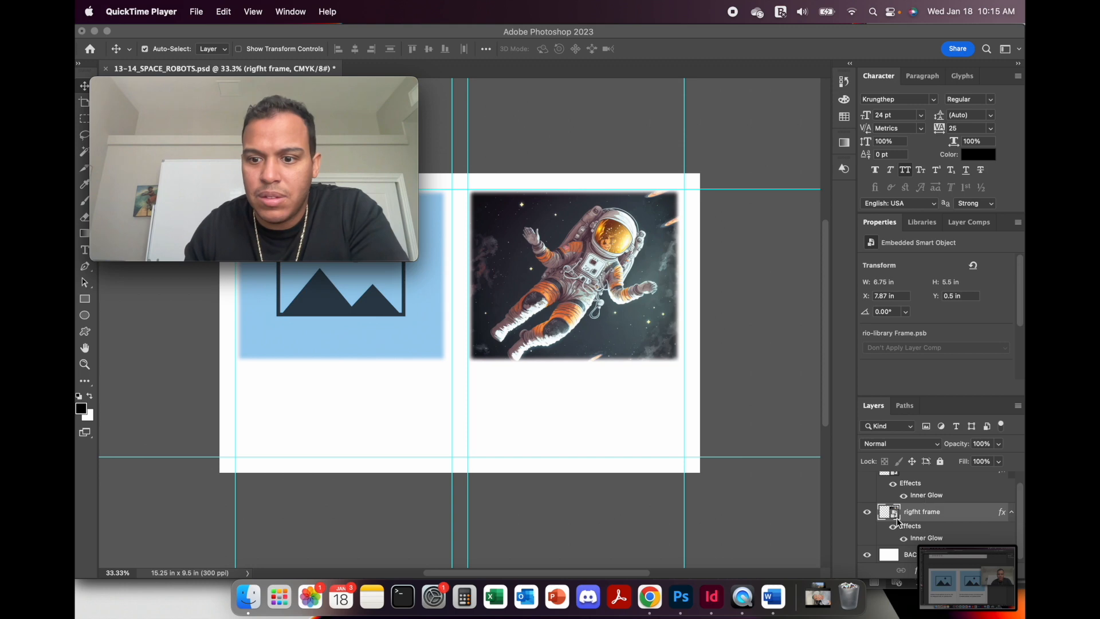
Enlarge the astronaut frame to about 11.65 by 9.5 in, positioned at X 7.62 in and Y 0 in to cover the right page.
click(608, 337)
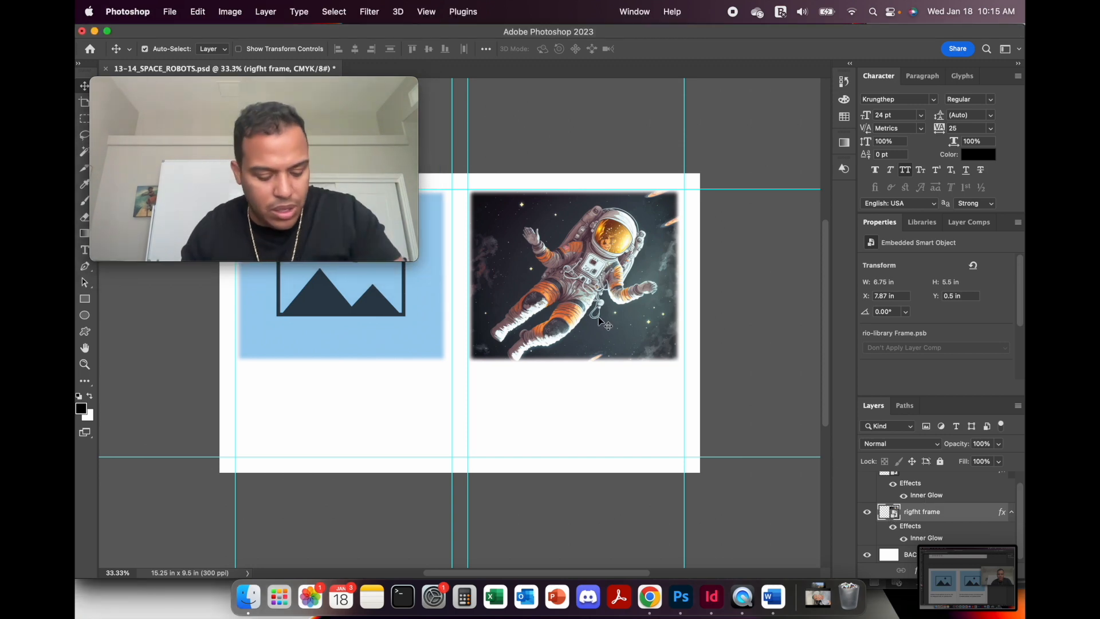
key(super+t)
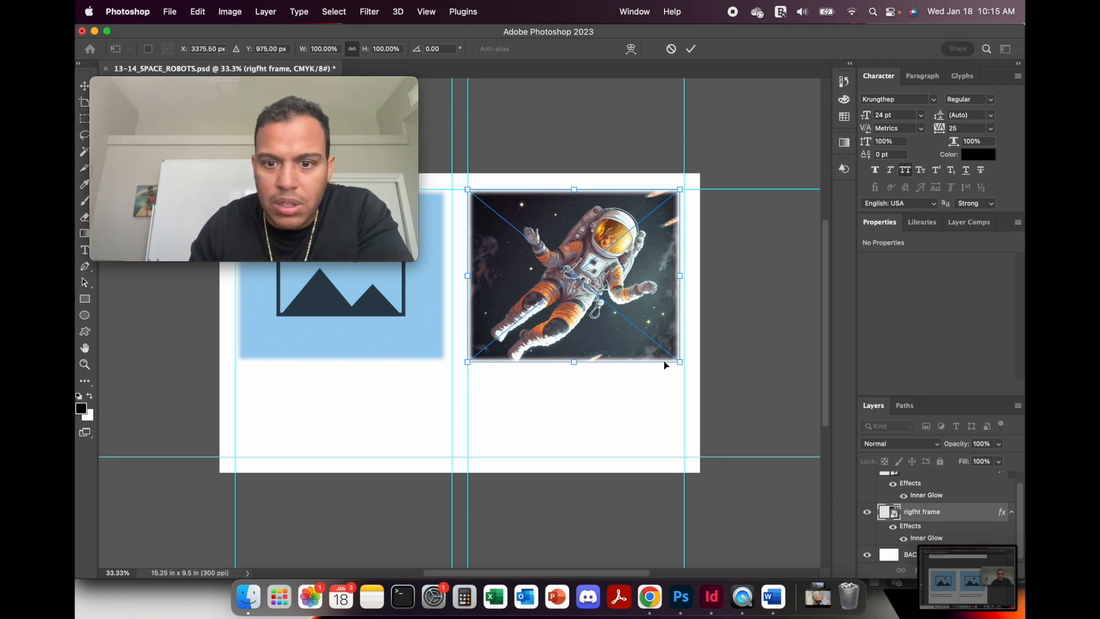
drag(682, 361, 769, 427)
drag(613, 311, 610, 304)
drag(758, 417, 813, 489)
key(Return)
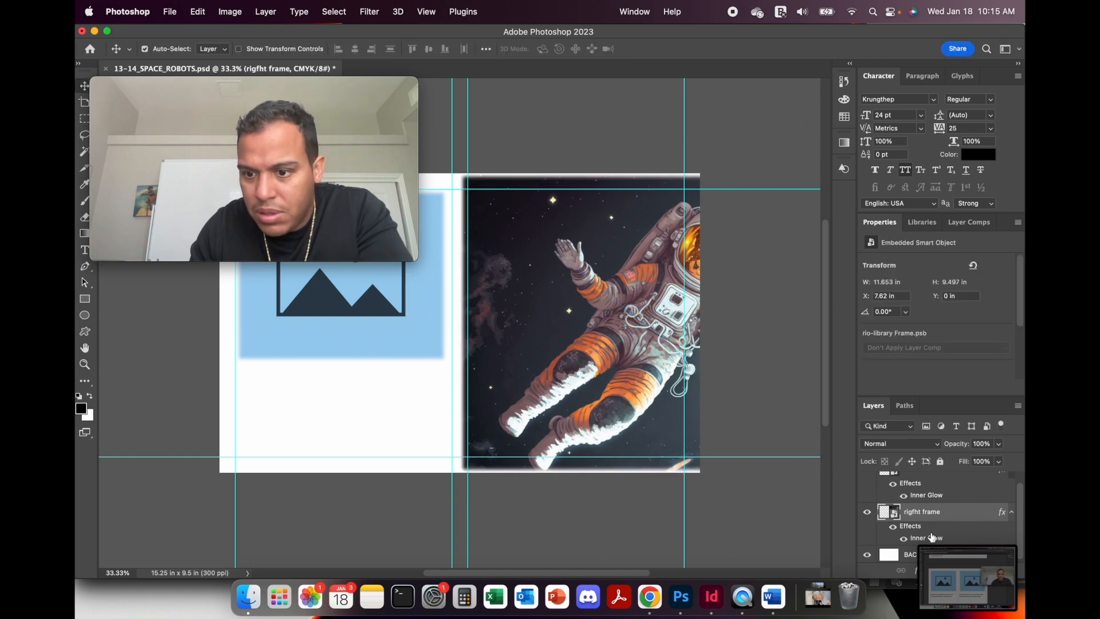
Turn off the Inner Glow effect on the rigfht frame layer.
right_click(934, 537)
click(881, 381)
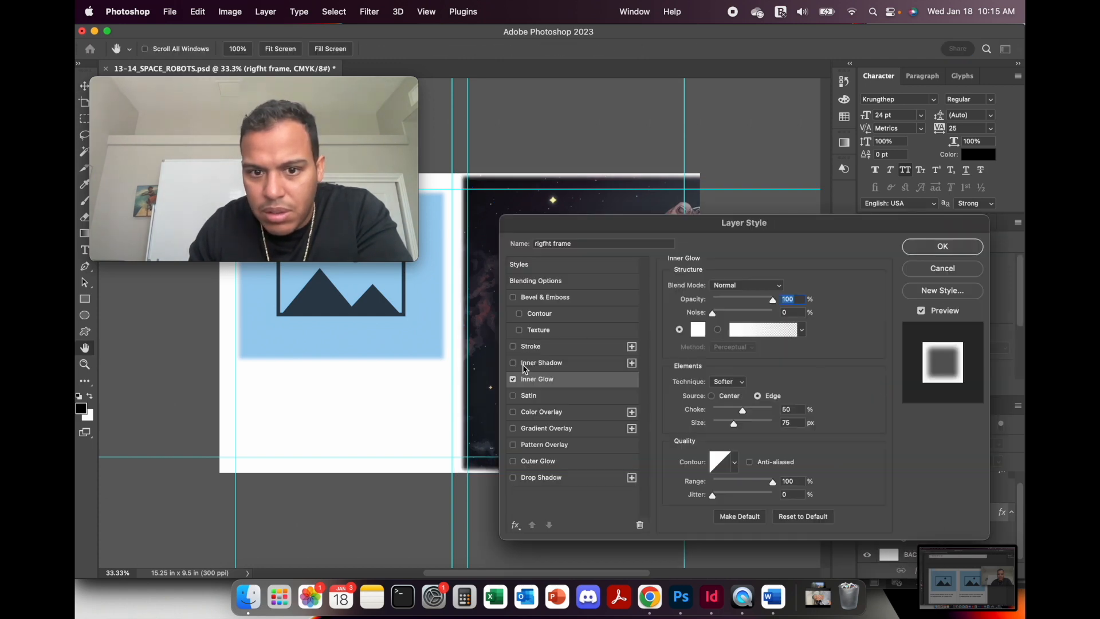
click(513, 379)
click(943, 247)
drag(492, 251, 491, 251)
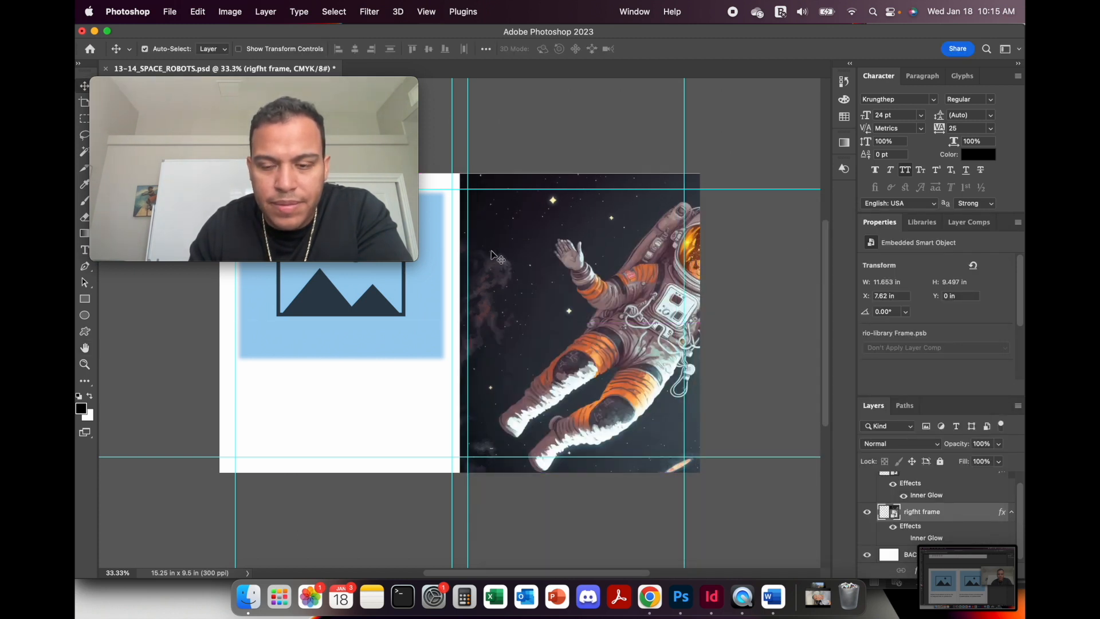
Open the rigfht frame smart object and scale its astronaut image down to 16.49%, about 3.52 by 2.34 in.
double_click(895, 513)
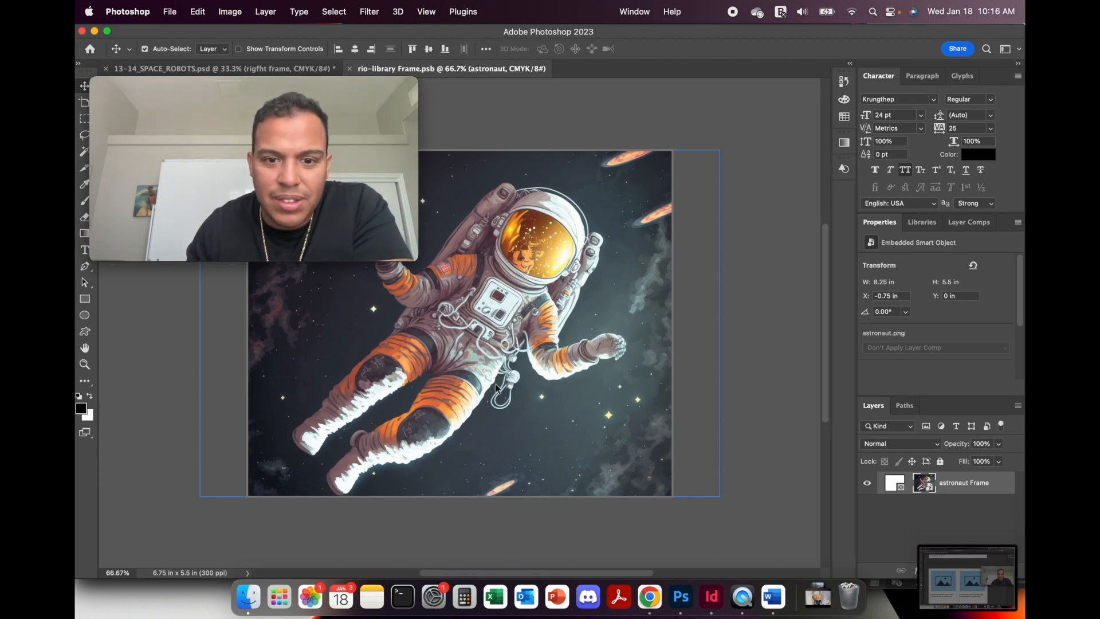
key(super)
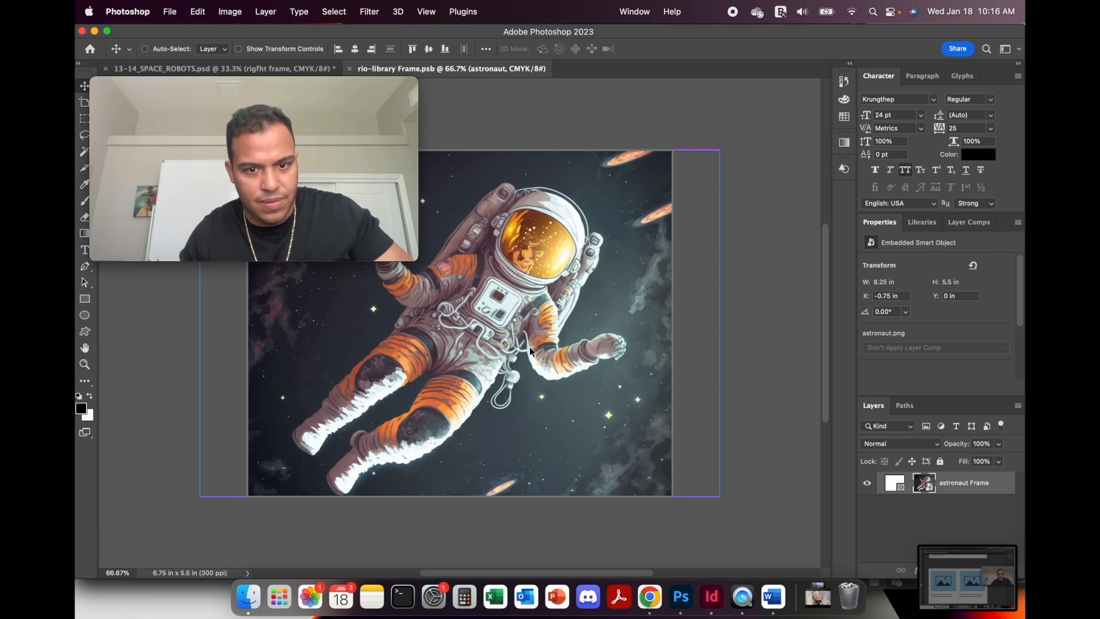
key(super+t)
drag(720, 151, 422, 351)
drag(355, 449, 404, 377)
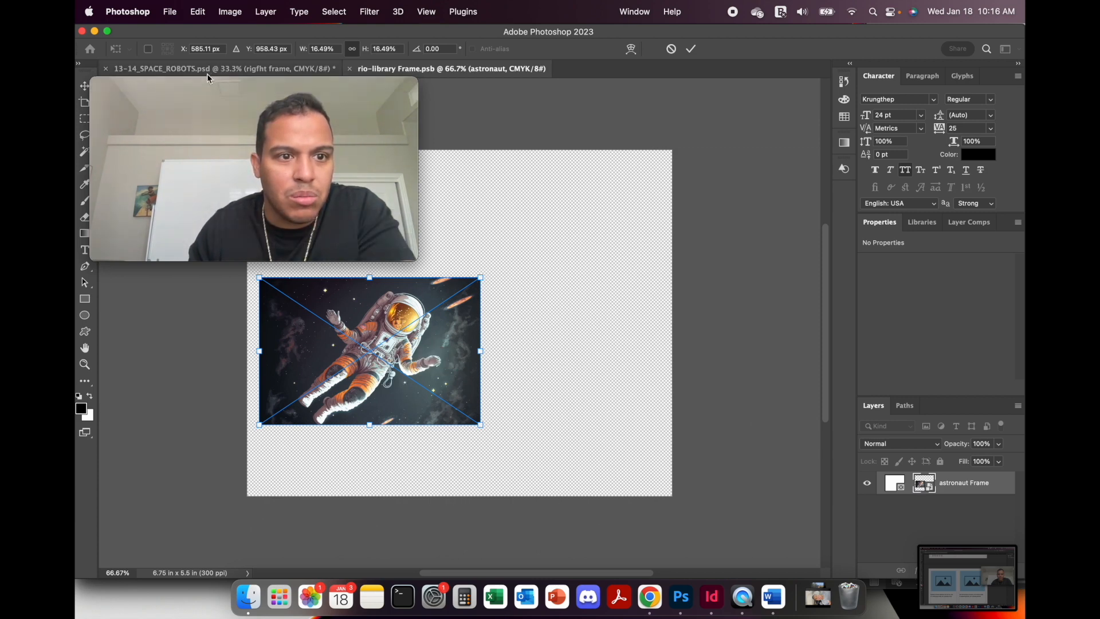
drag(192, 81, 606, 101)
scroll(370, 365, down, 3)
scroll(370, 365, up, 1)
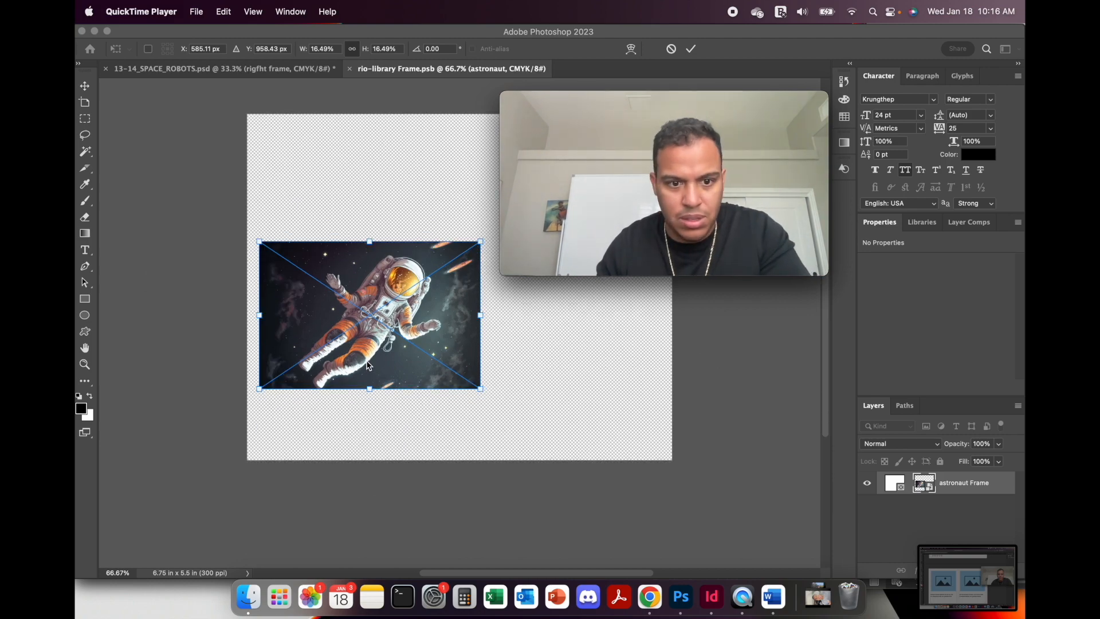
scroll(370, 368, up, 5)
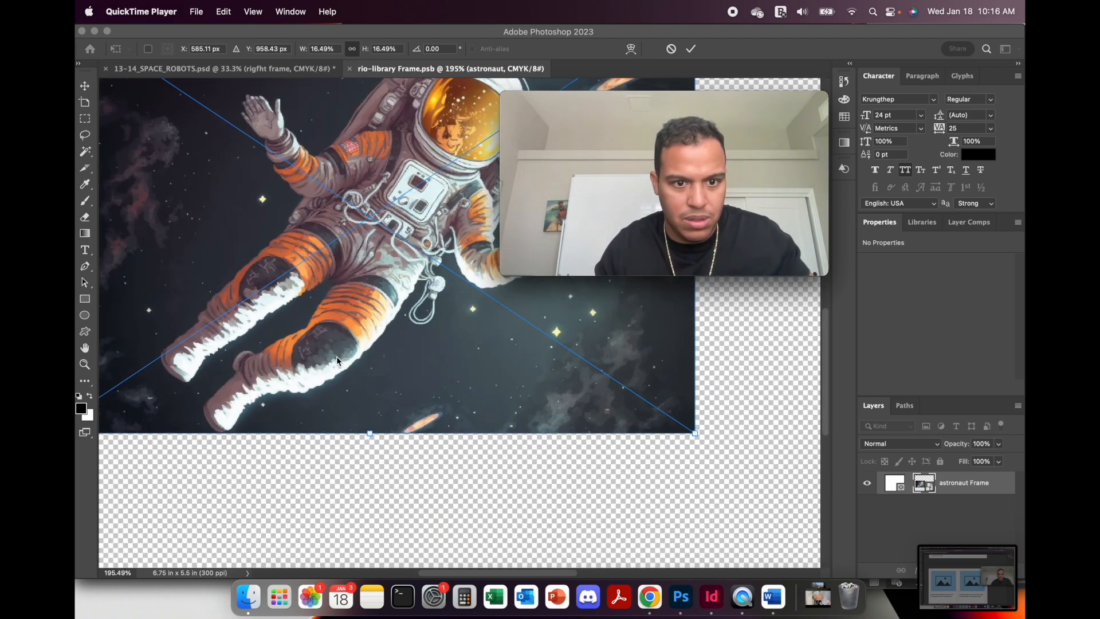
scroll(337, 359, down, 2)
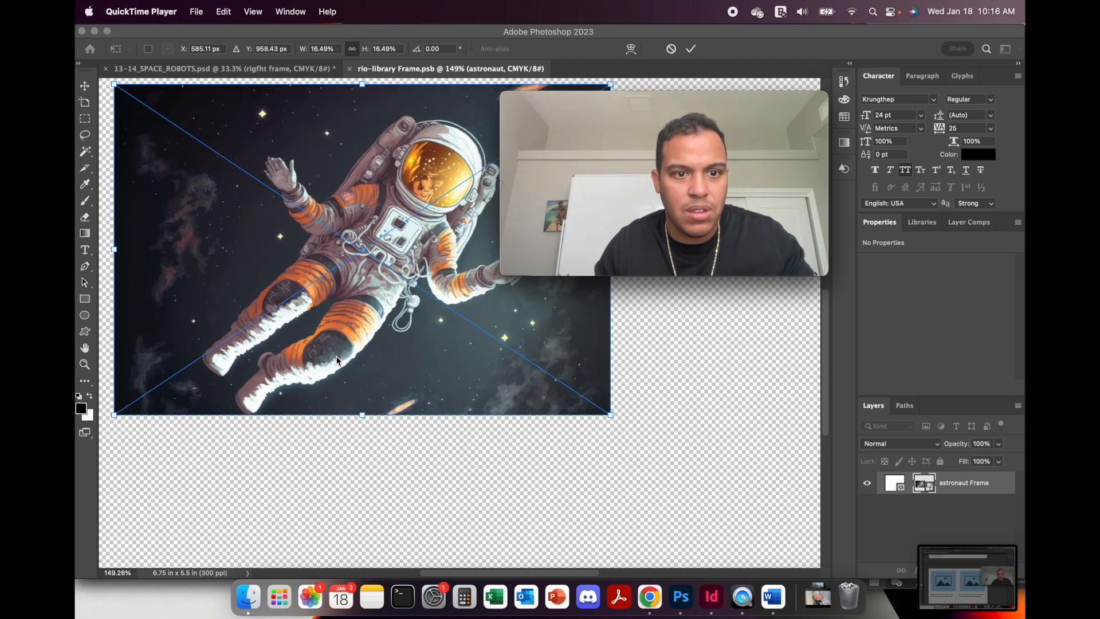
Switch to Chrome to try opening the upscaled star image's Midjourney web page, close the Midjourney tabs, and return to Photoshop.
click(653, 598)
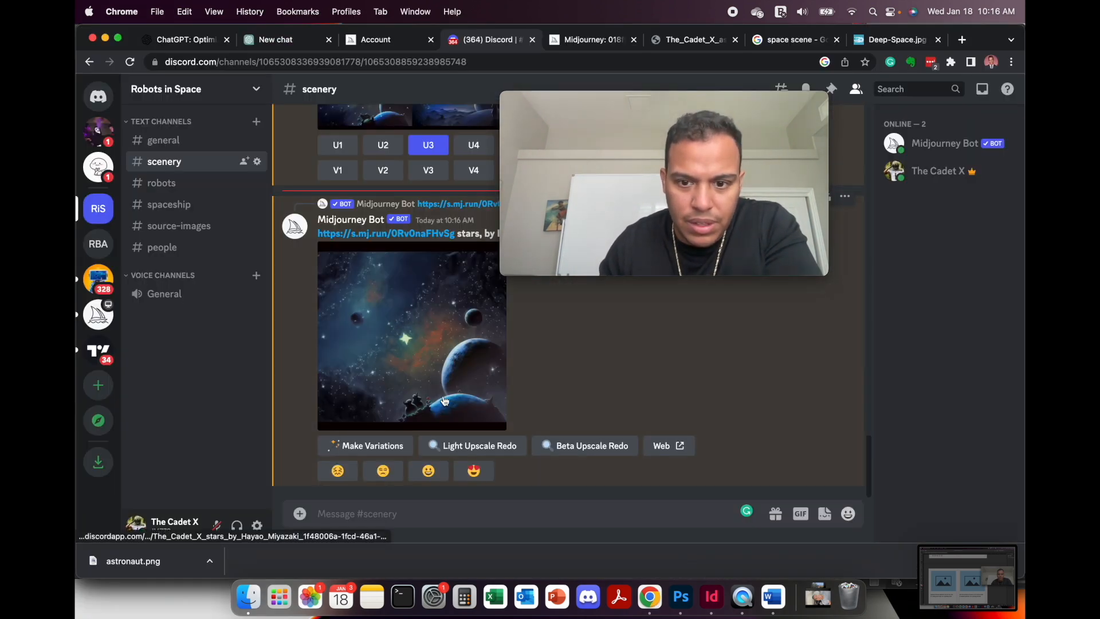
click(669, 446)
click(640, 365)
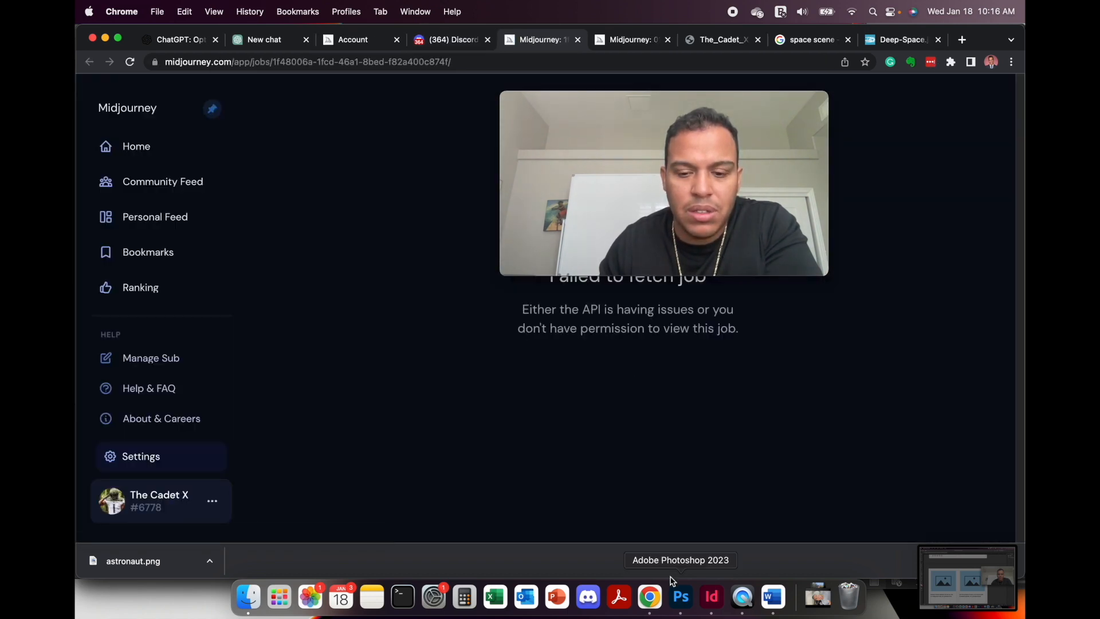
drag(585, 106, 811, 369)
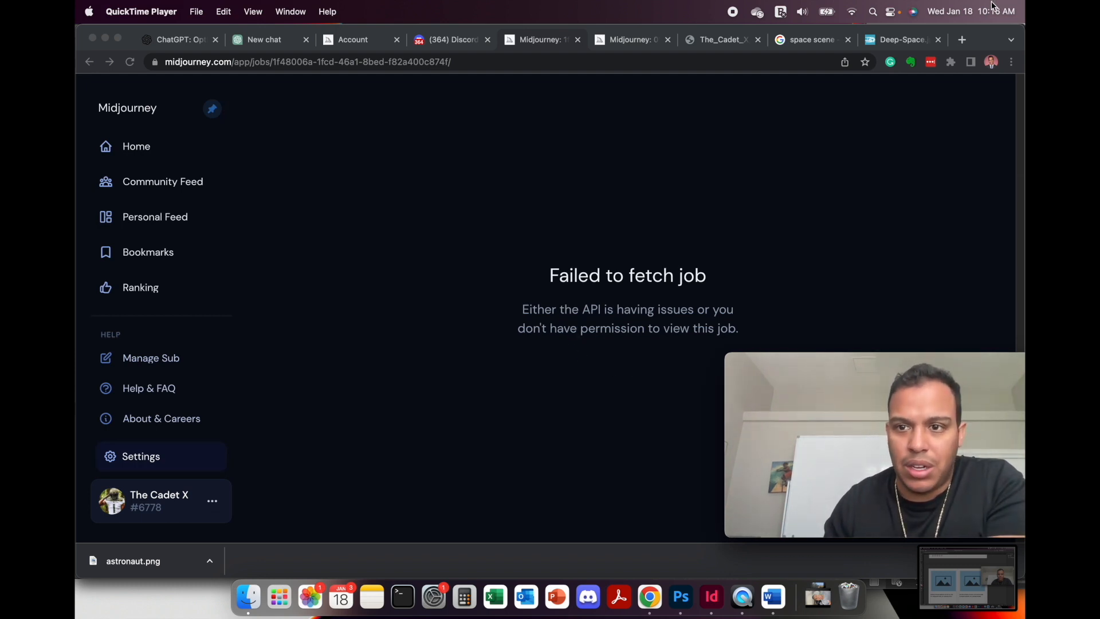
click(691, 236)
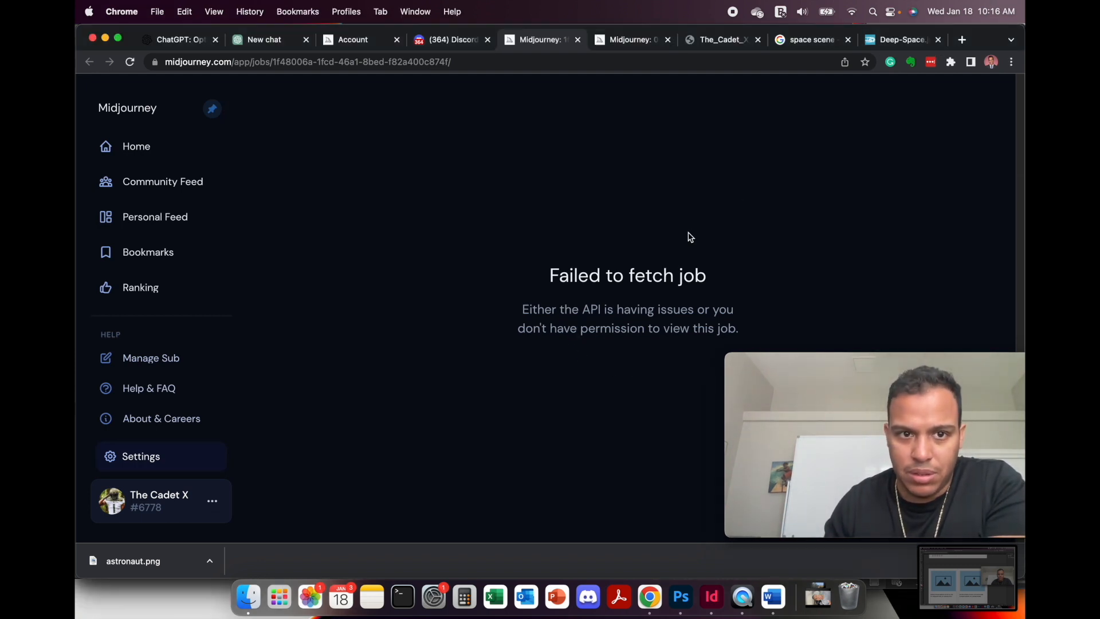
click(577, 39)
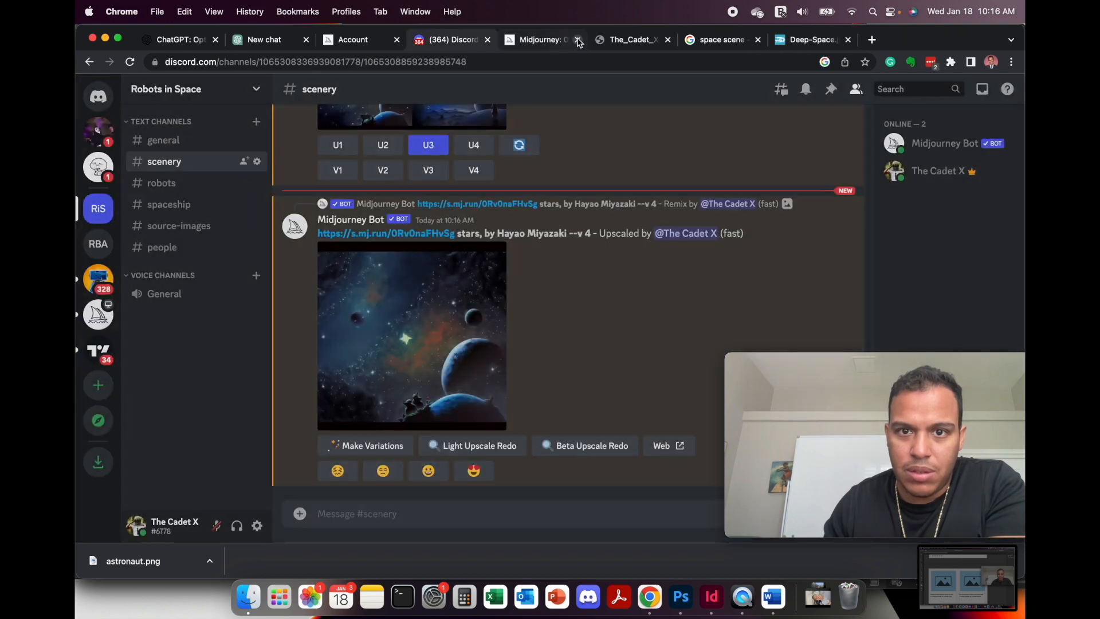
click(575, 40)
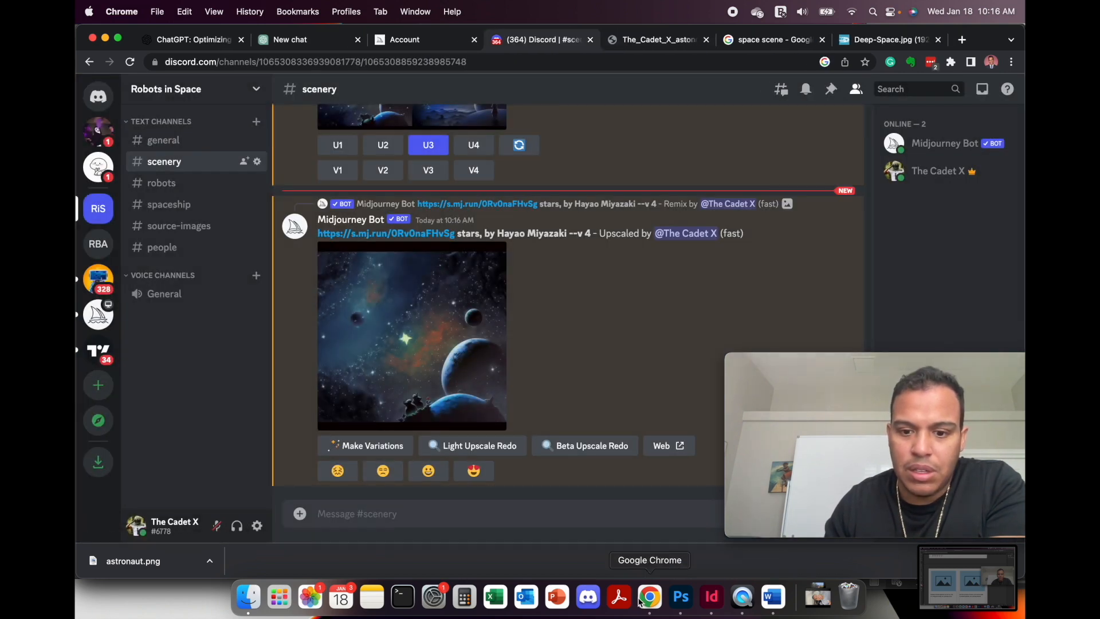
click(681, 597)
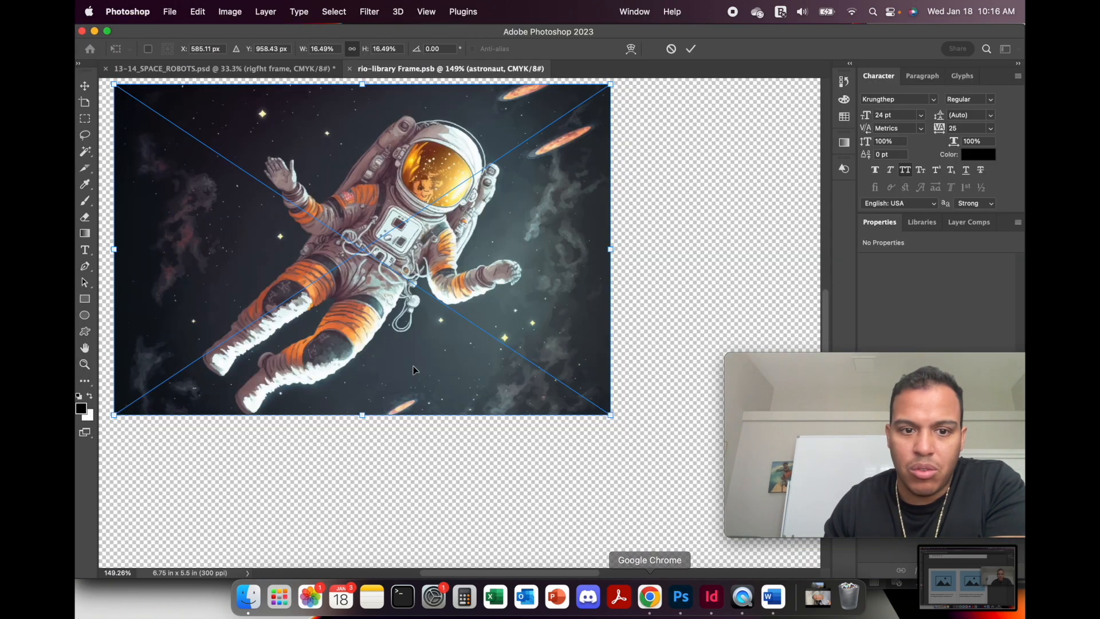
Apply the image scaling and select the dark space background around the astronaut with the Magic Wand.
click(85, 154)
click(228, 281)
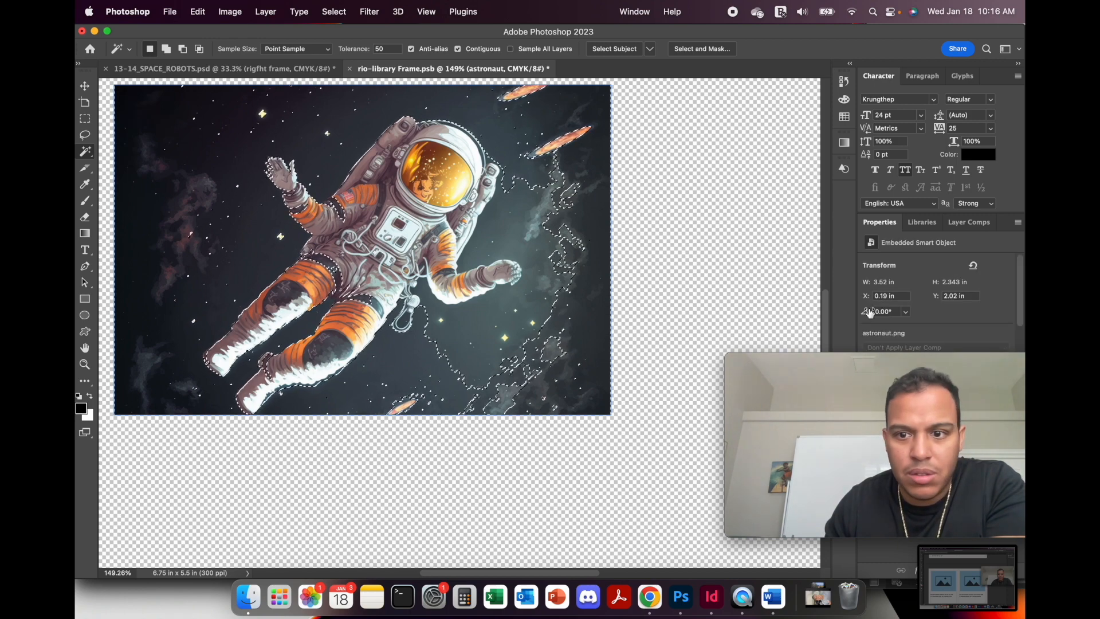
drag(959, 364, 691, 377)
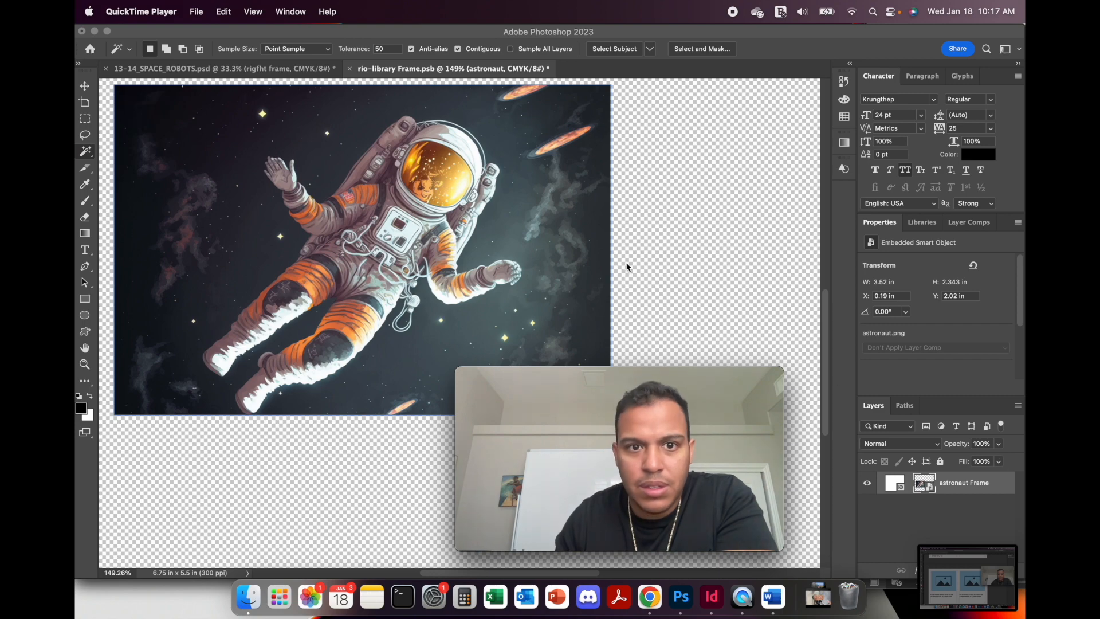
click(144, 183)
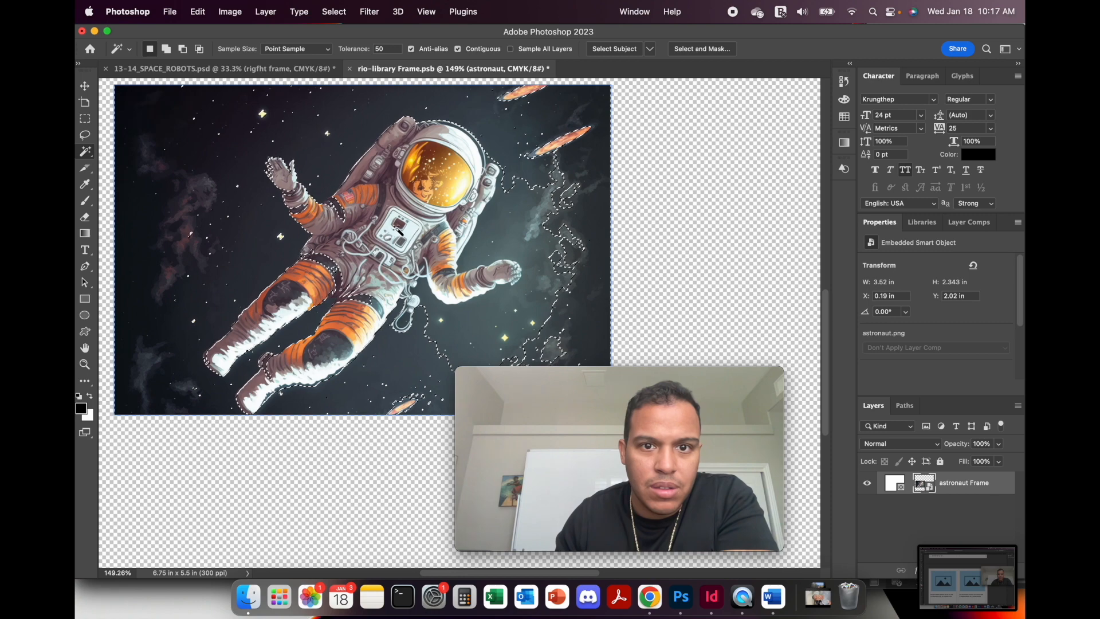
In Select and Mask, replace the current selection with the astronaut using Select Subject, and output it as a selection.
click(700, 51)
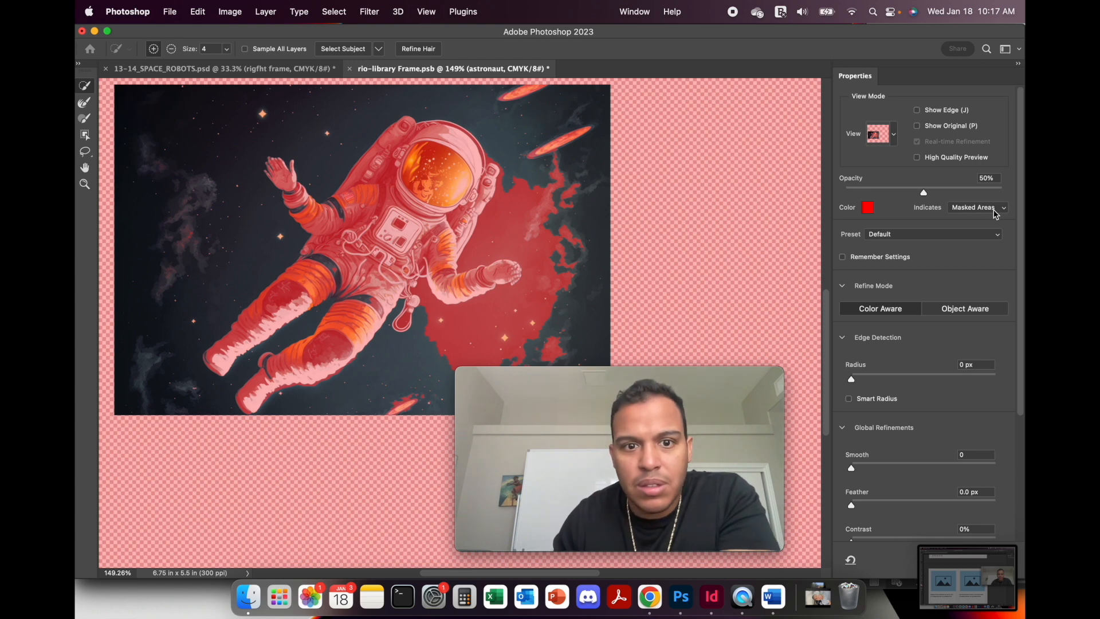
scroll(974, 467, down, 5)
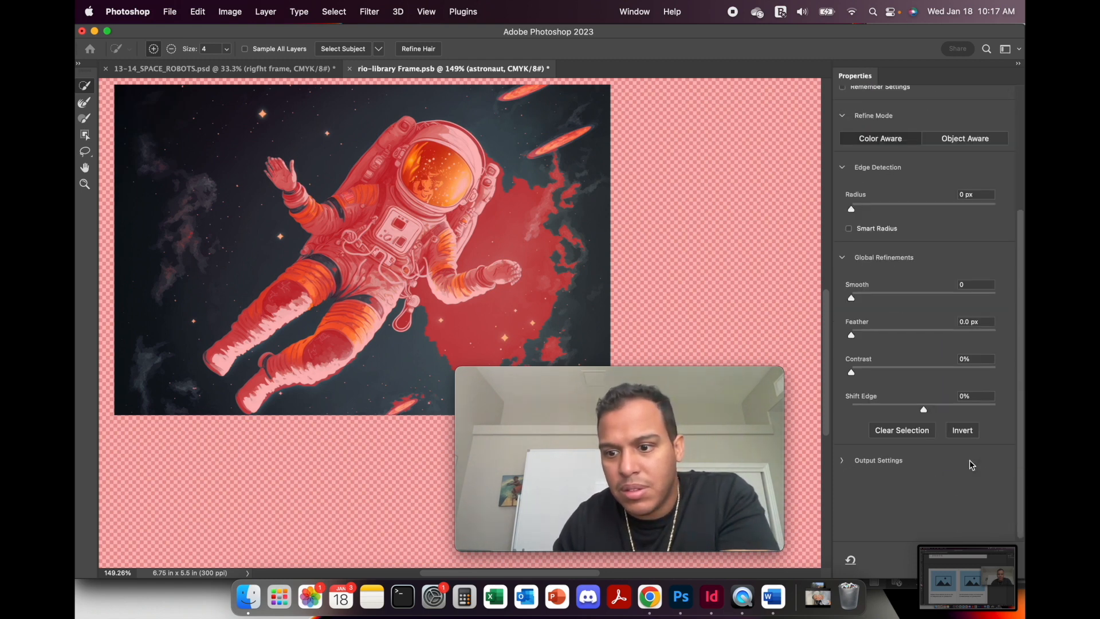
scroll(968, 458, up, 5)
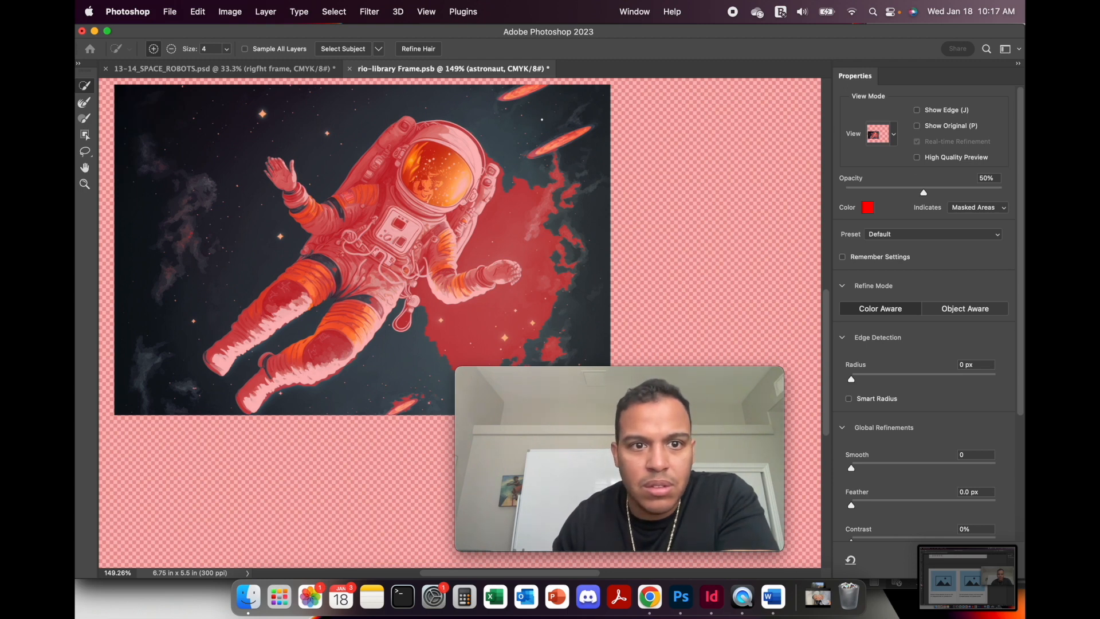
click(352, 49)
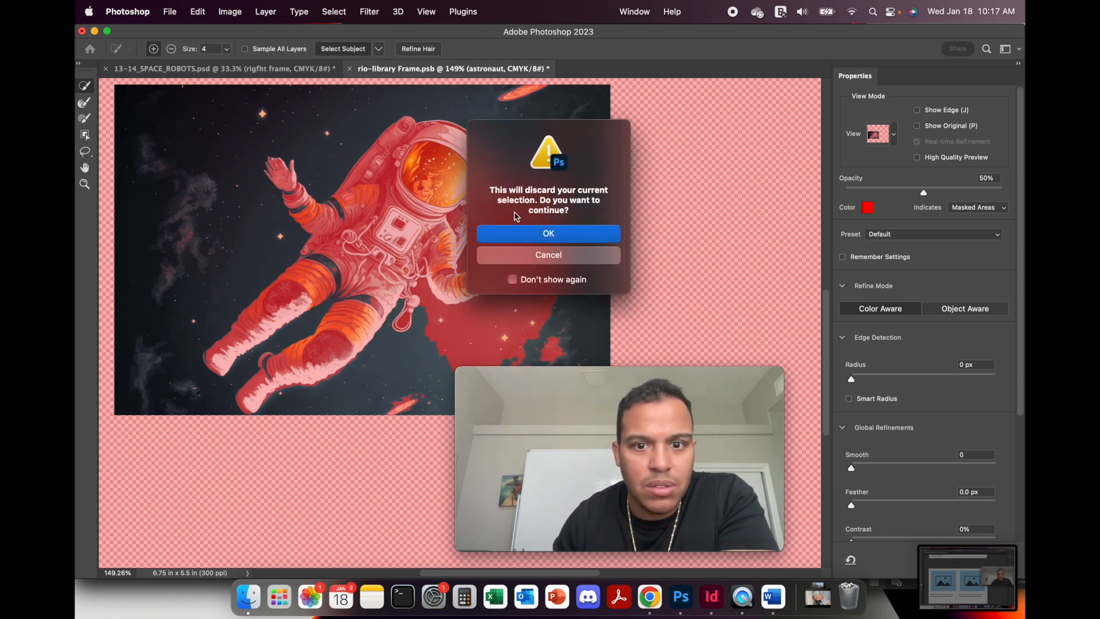
click(534, 235)
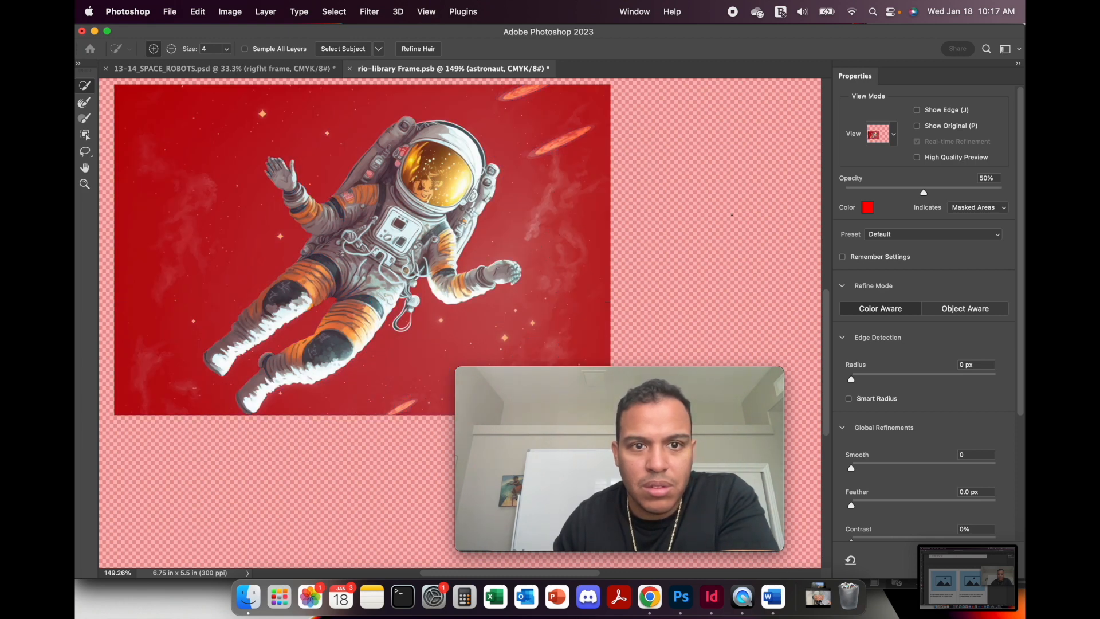
scroll(870, 325, down, 5)
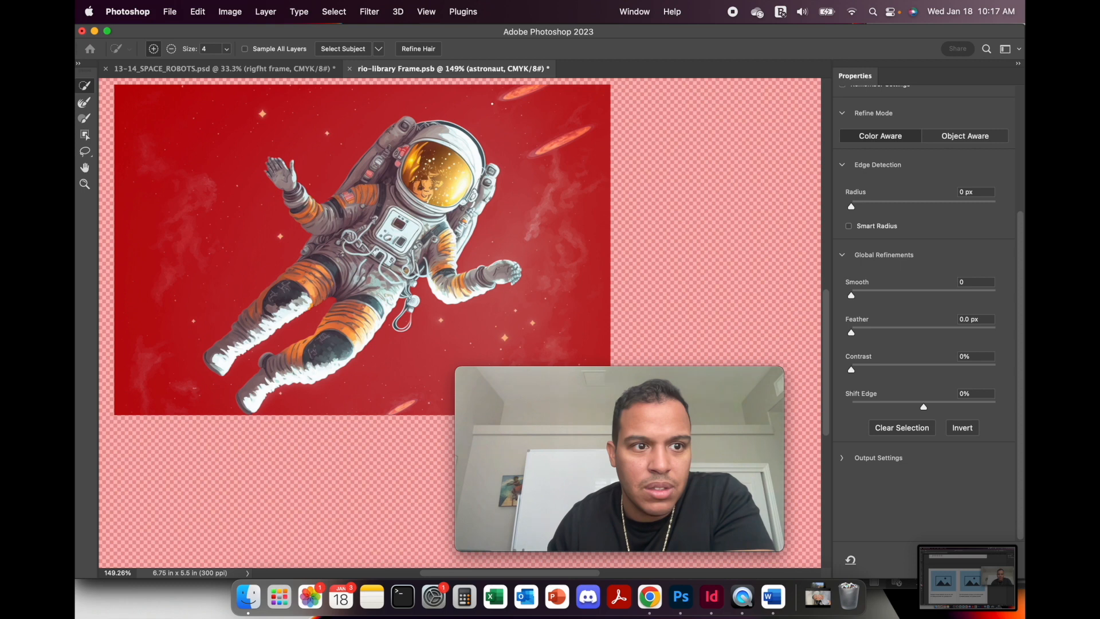
scroll(910, 291, up, 3)
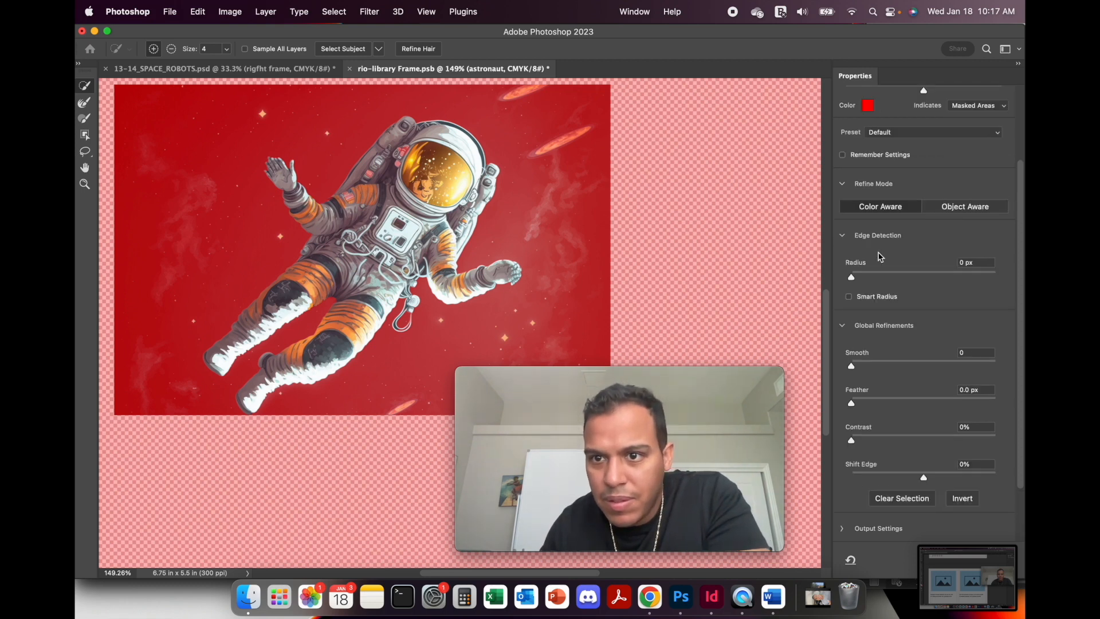
scroll(878, 376, down, 3)
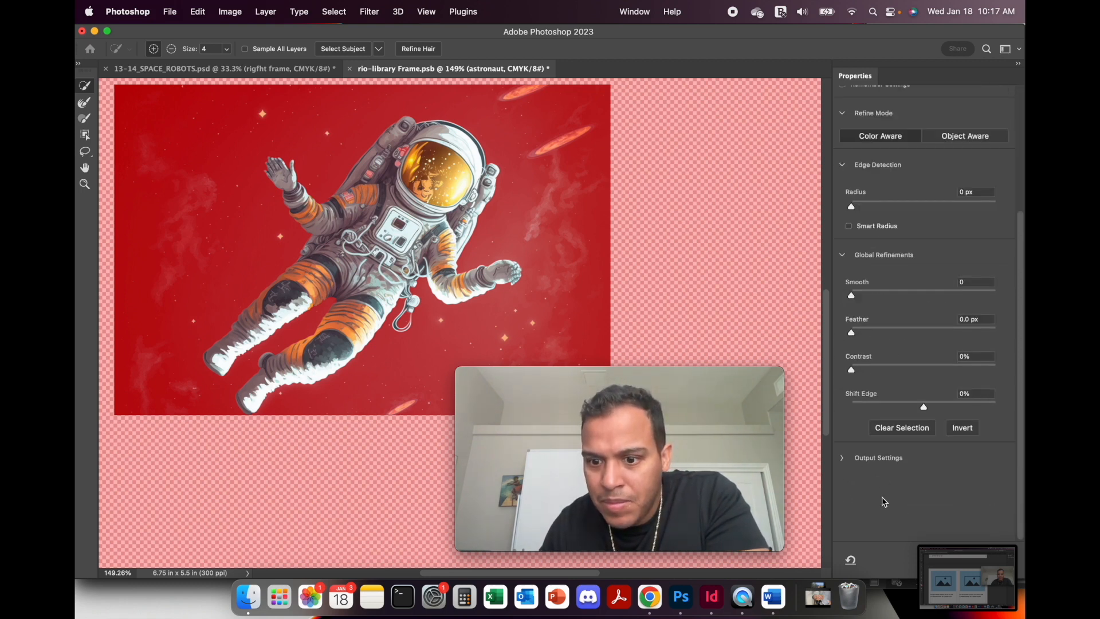
click(842, 458)
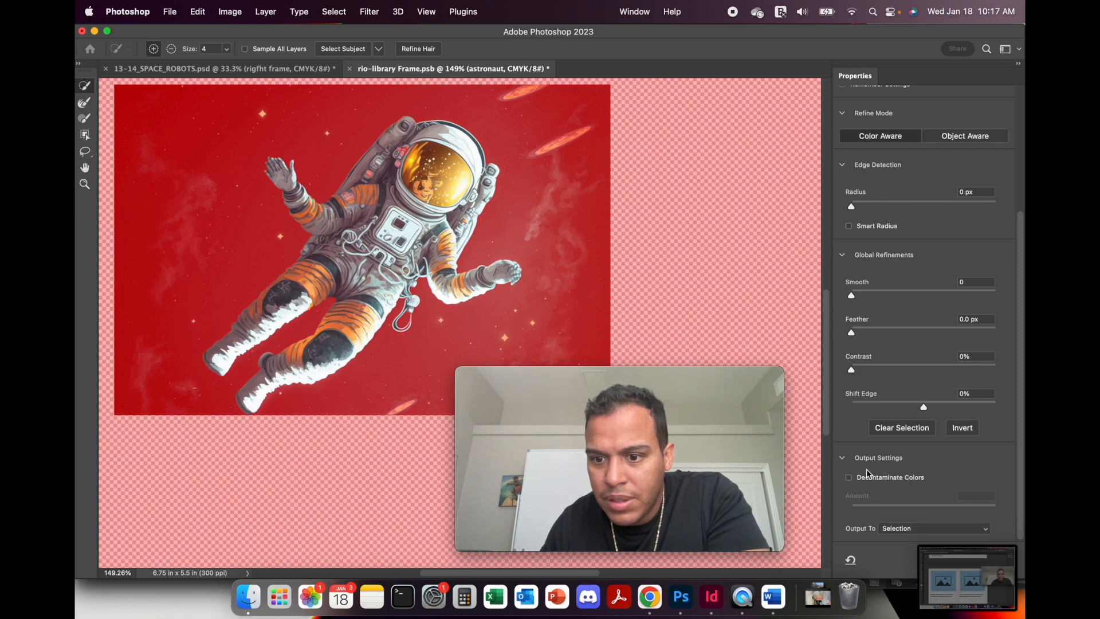
scroll(877, 455, up, 5)
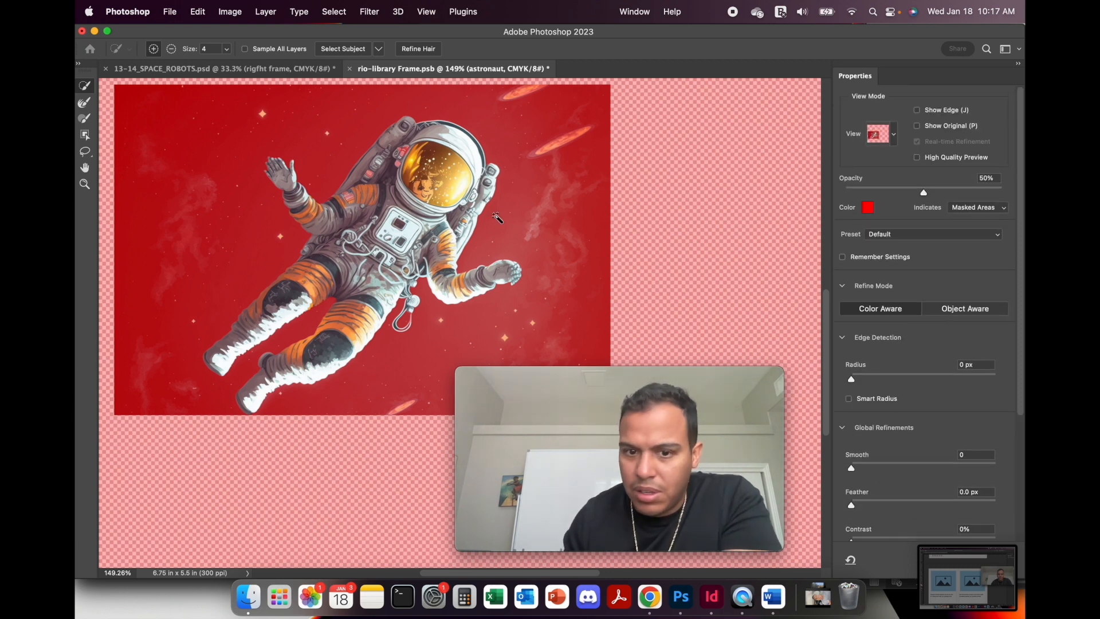
key(Return)
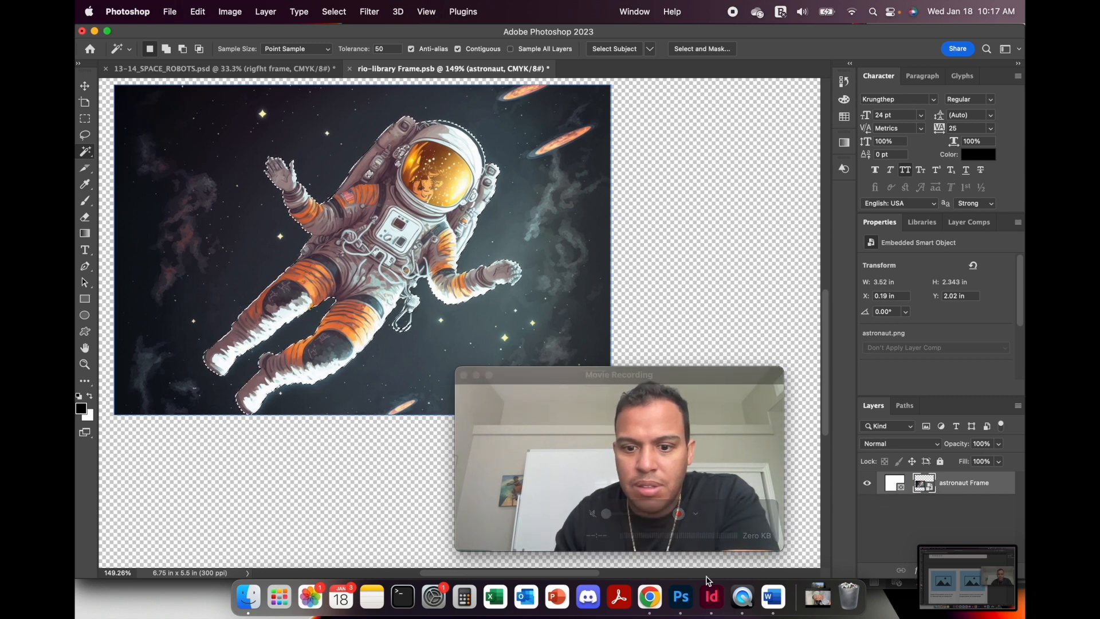
Switch to Chrome, open the upscaled star image's Midjourney page from Discord, and save the image as space.png in the Discord Photos folder.
click(650, 599)
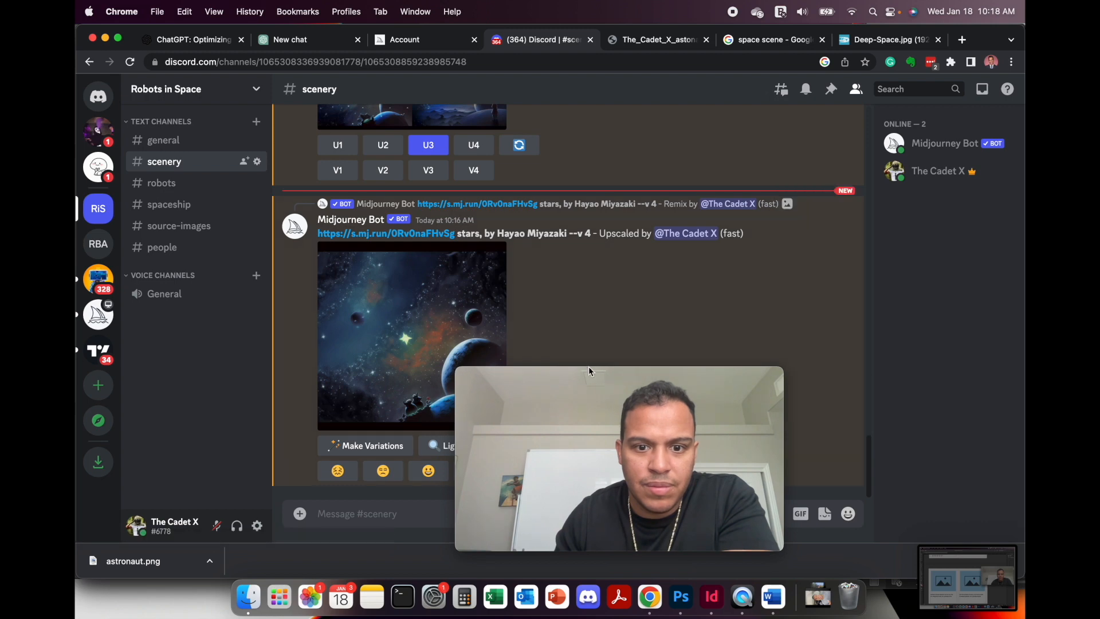
drag(572, 378, 695, 243)
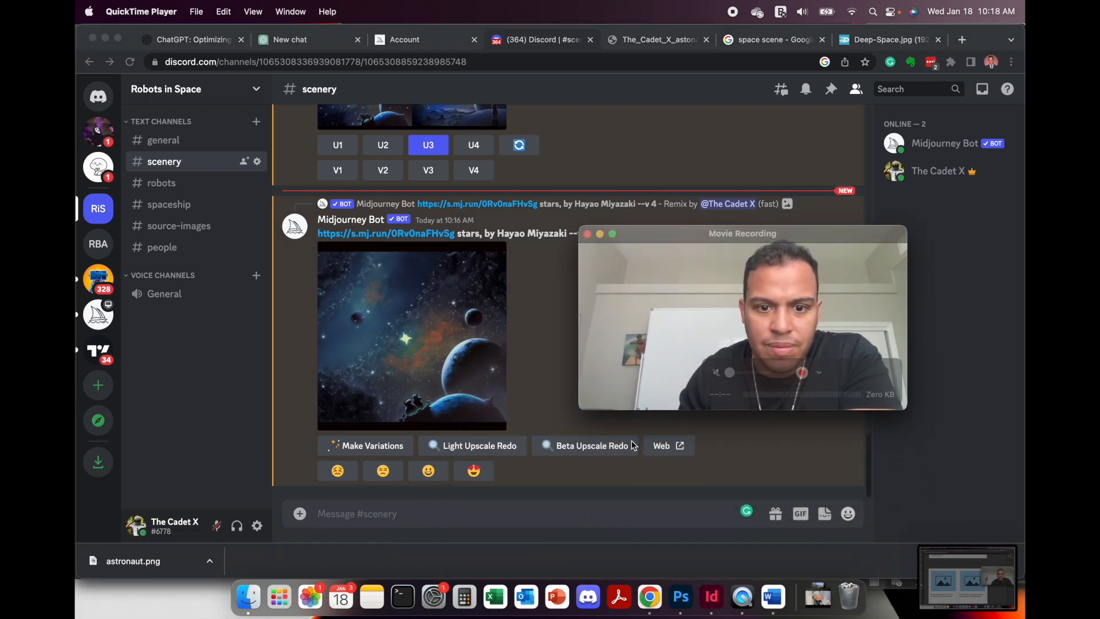
click(668, 451)
click(668, 450)
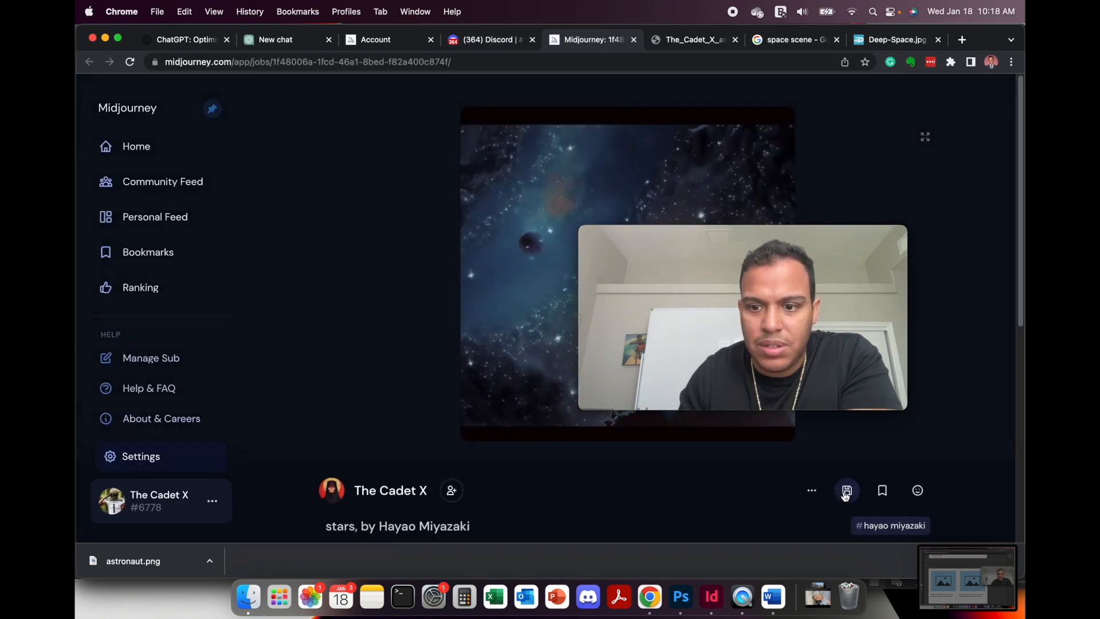
click(847, 492)
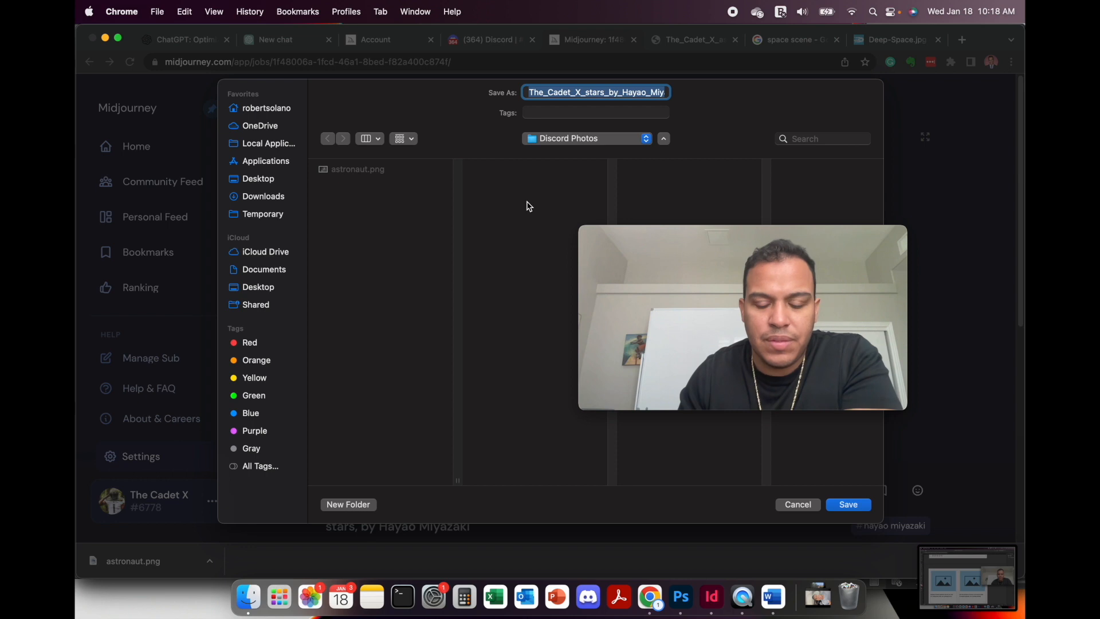
text(space.png)
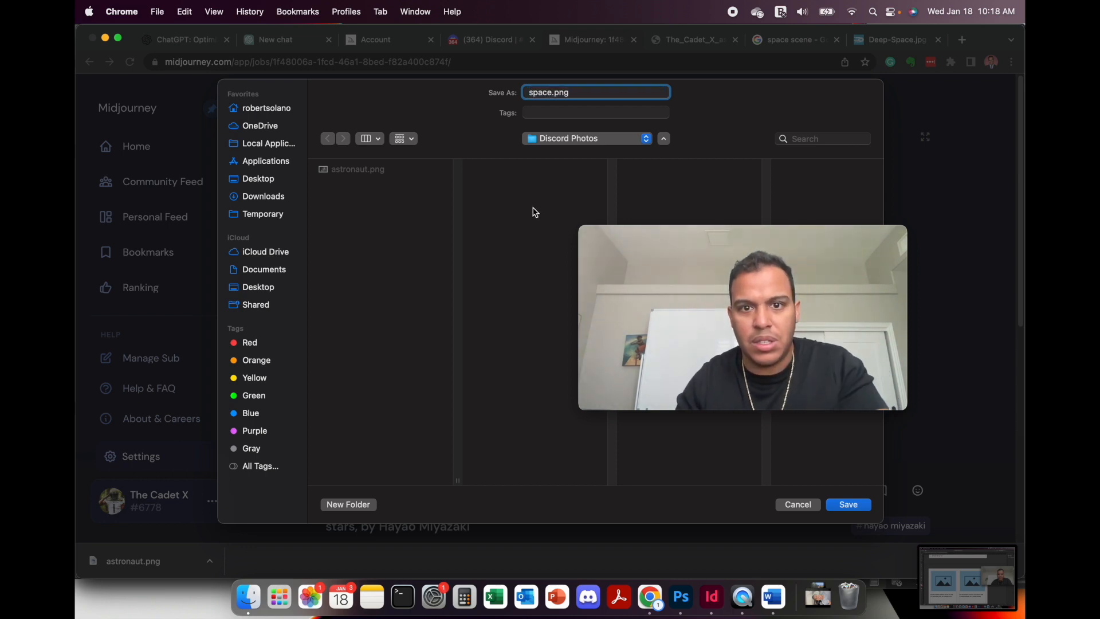
click(848, 505)
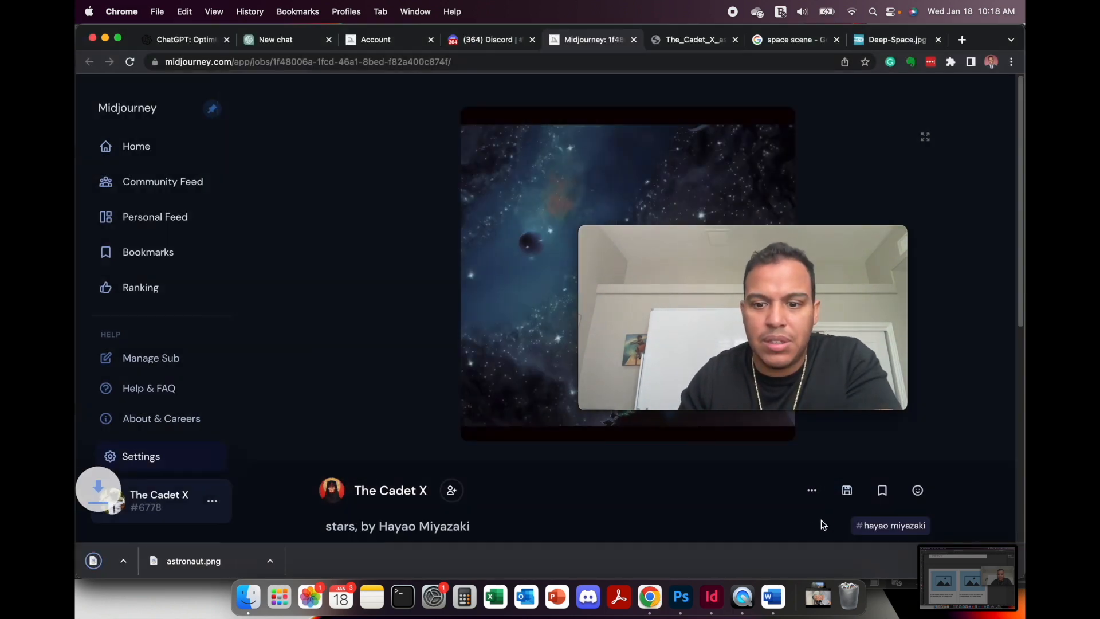
Switch to Photoshop, try placing space.png from the Discord Photos folder into the astronaut frame document, and undo the placement.
click(680, 599)
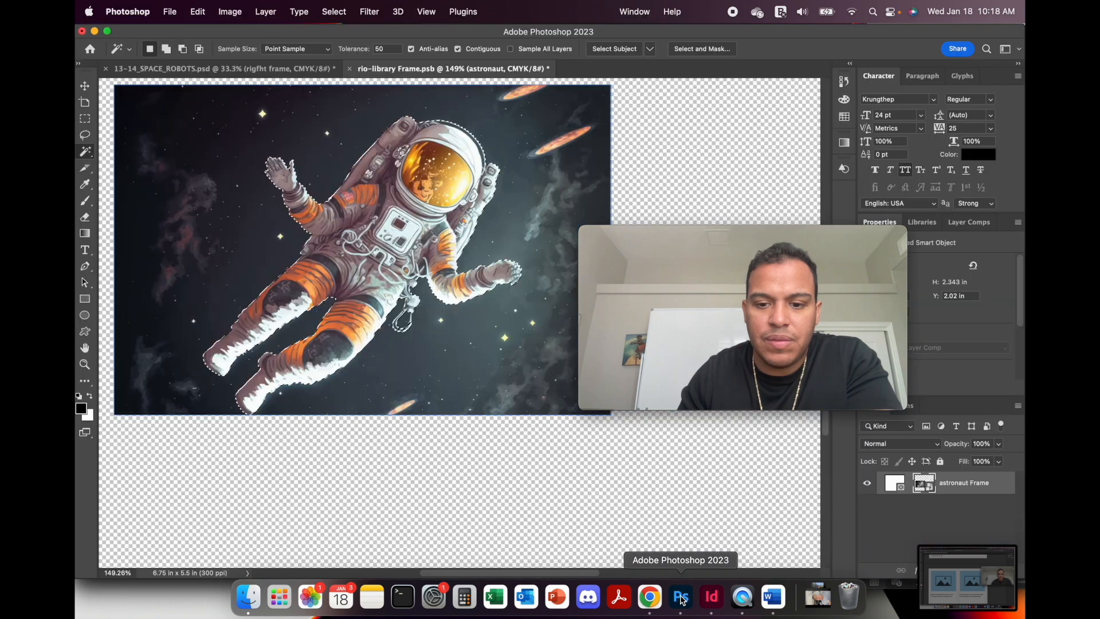
click(249, 598)
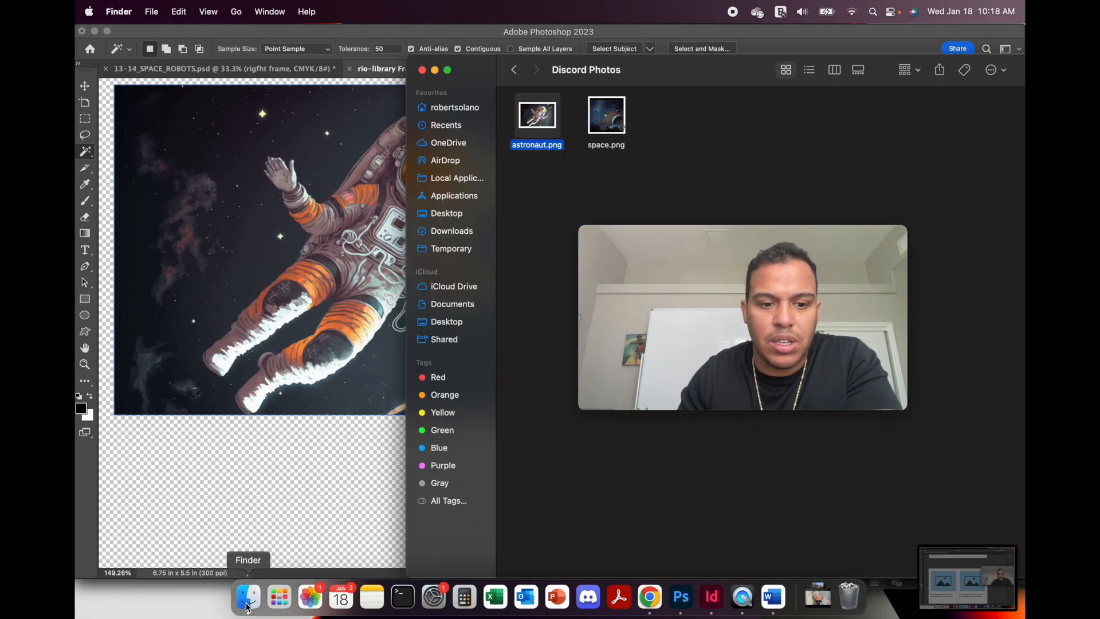
click(607, 118)
drag(607, 118, 159, 465)
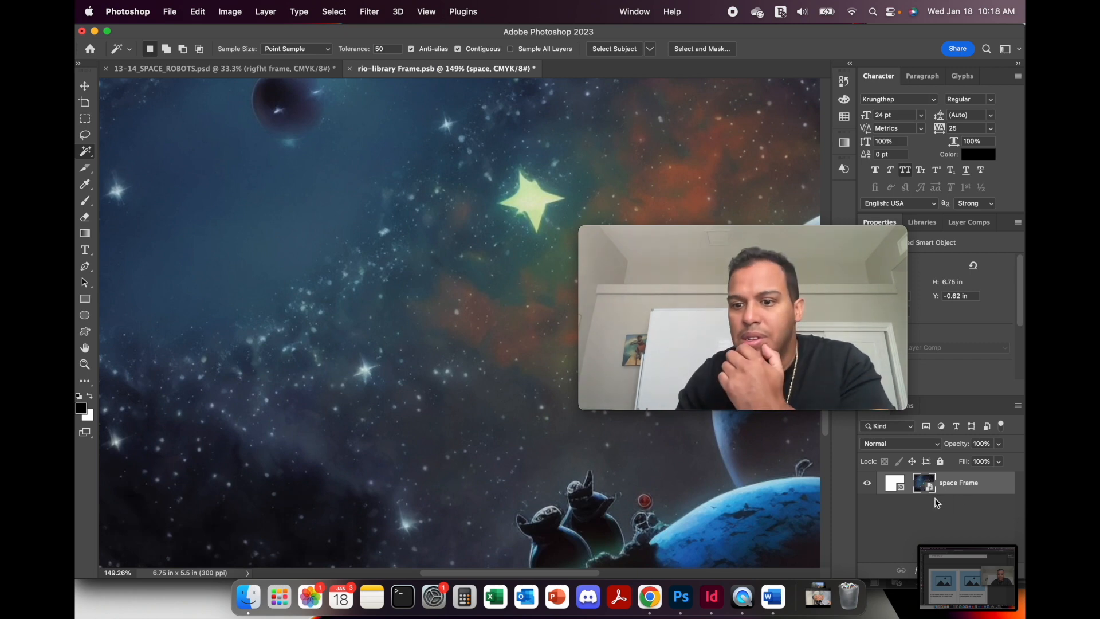
click(916, 507)
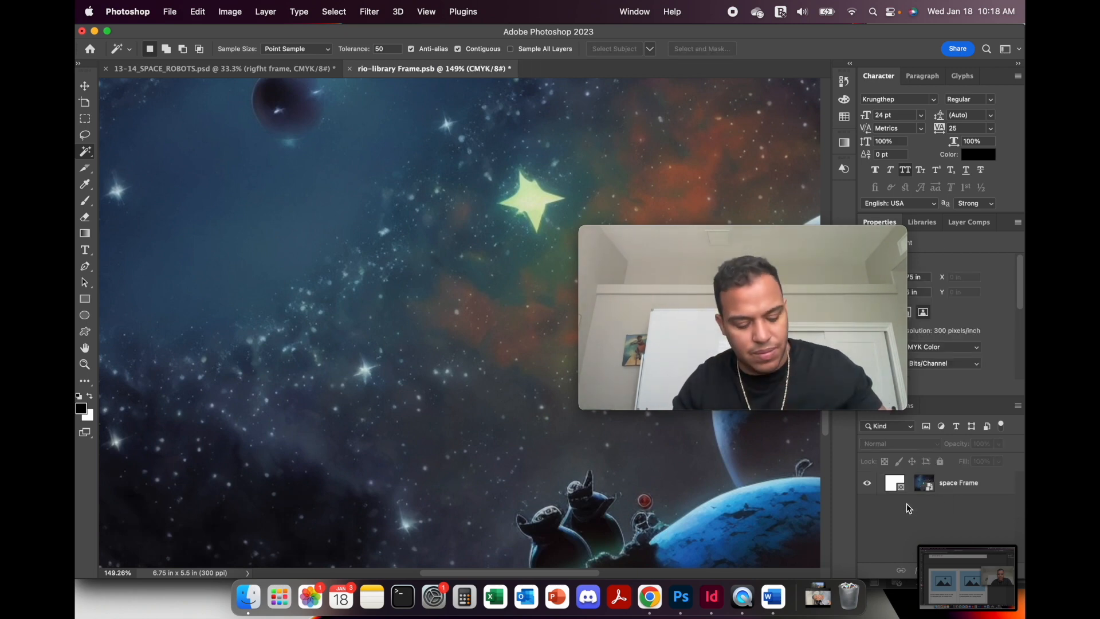
key(super+z)
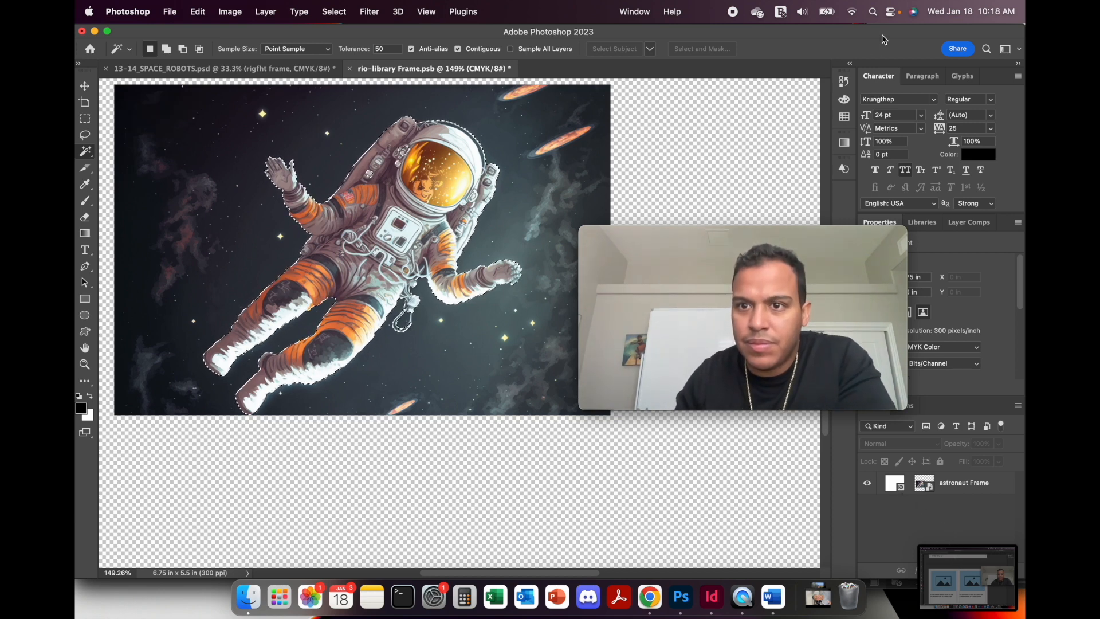
Add a new layer above the astronaut frame, try bringing in space.png with that layer active, and undo the placement.
drag(884, 34, 795, 32)
click(897, 571)
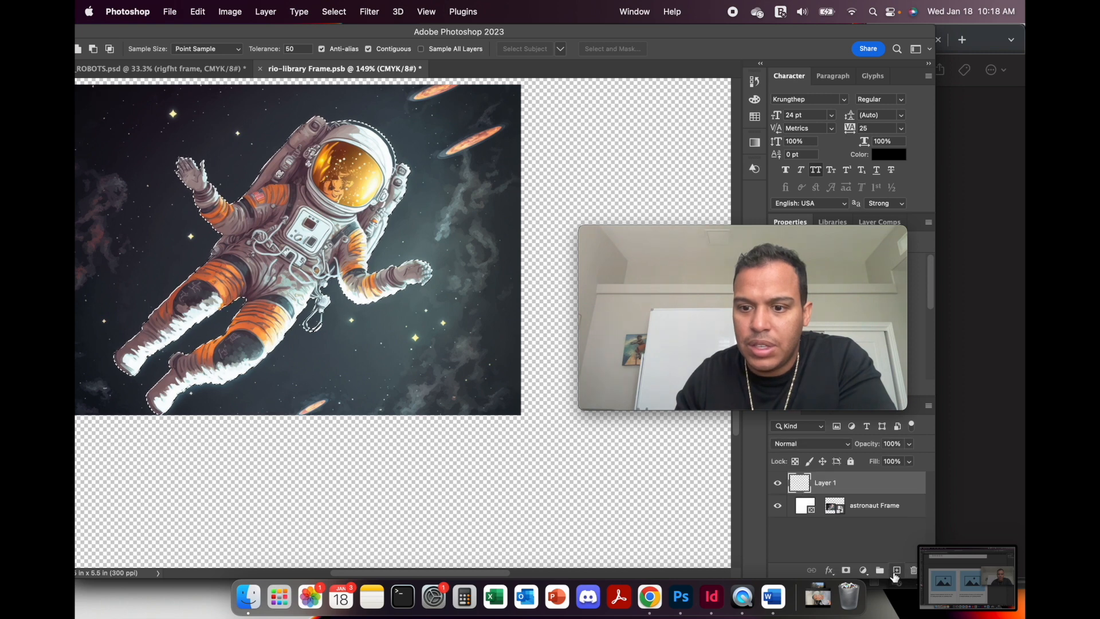
click(248, 597)
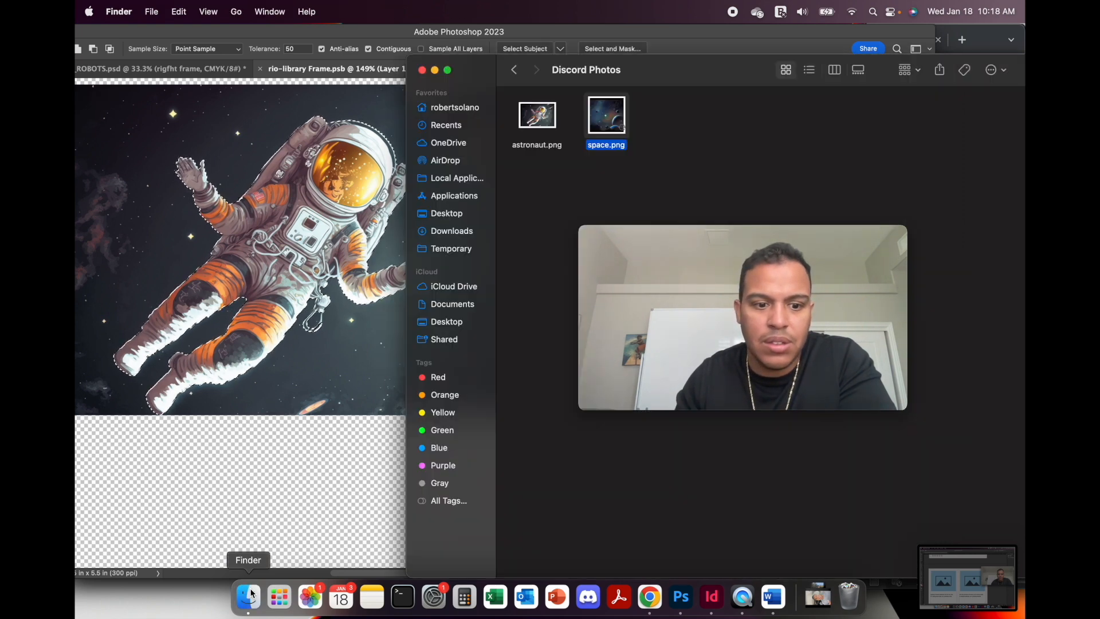
drag(618, 119, 289, 502)
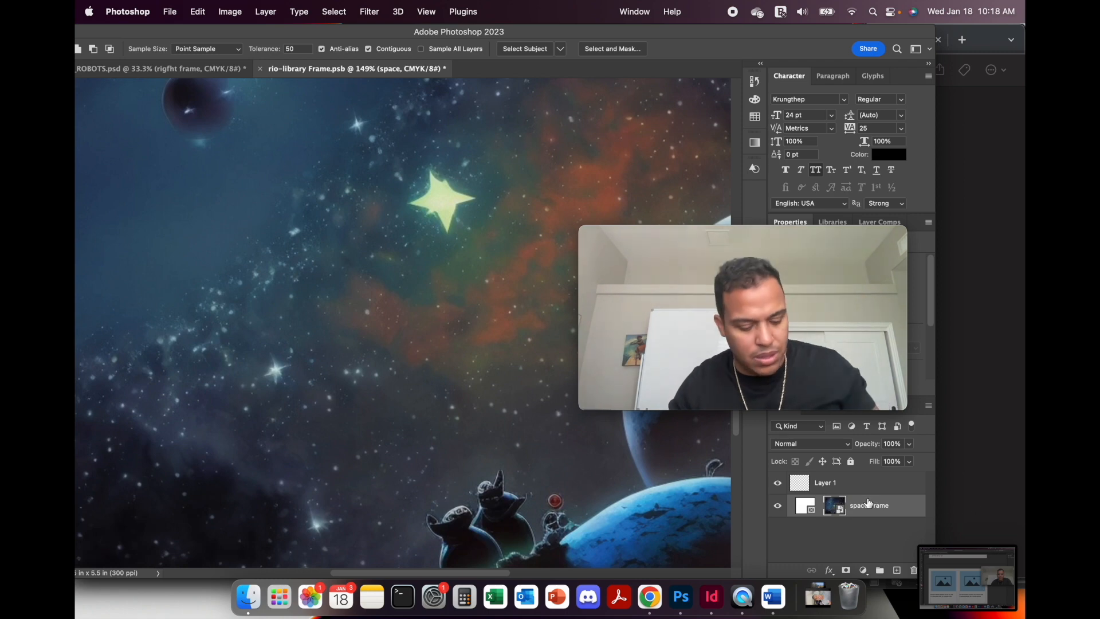
key(super+z)
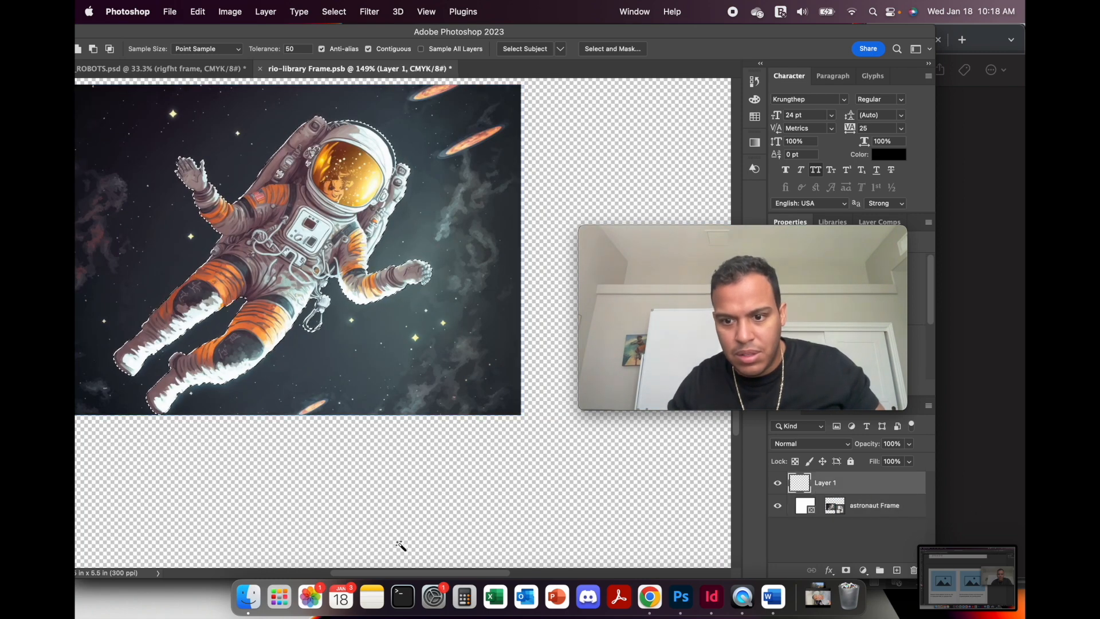
Place space.png again, try moving Layer 1 below the frame, and undo both the reordering and the placement.
click(253, 600)
drag(607, 126, 273, 464)
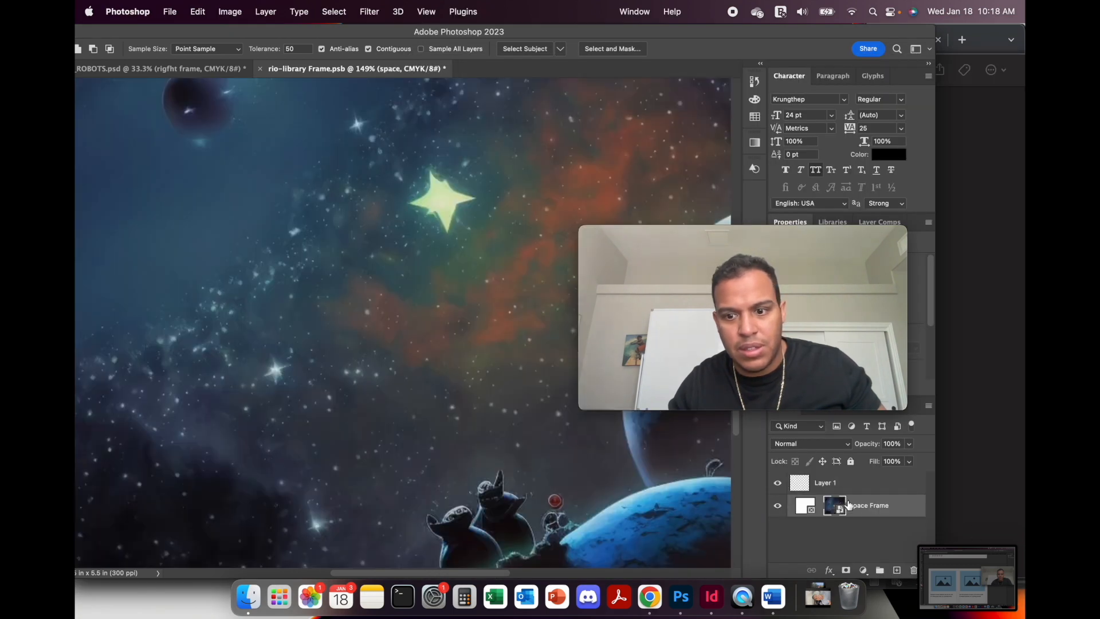
drag(817, 490, 816, 528)
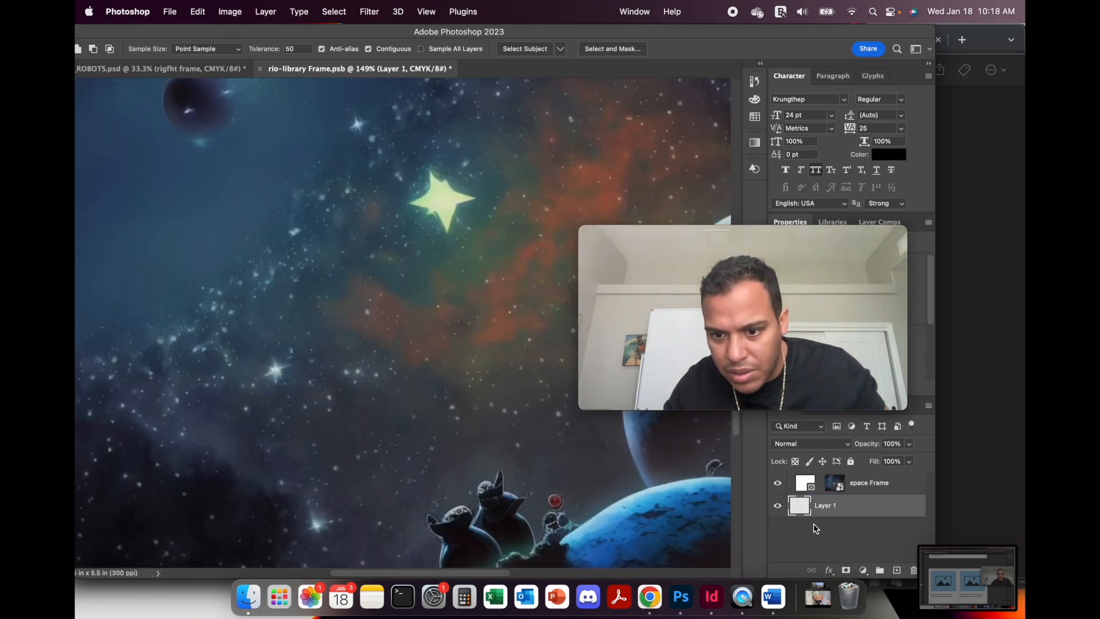
key(super+z)
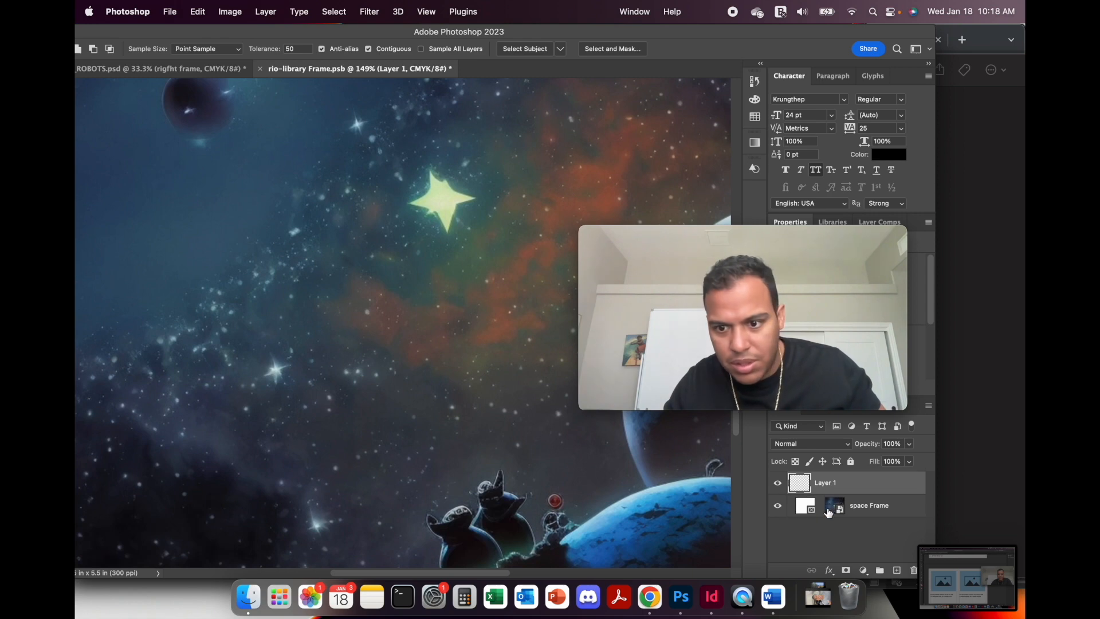
click(831, 509)
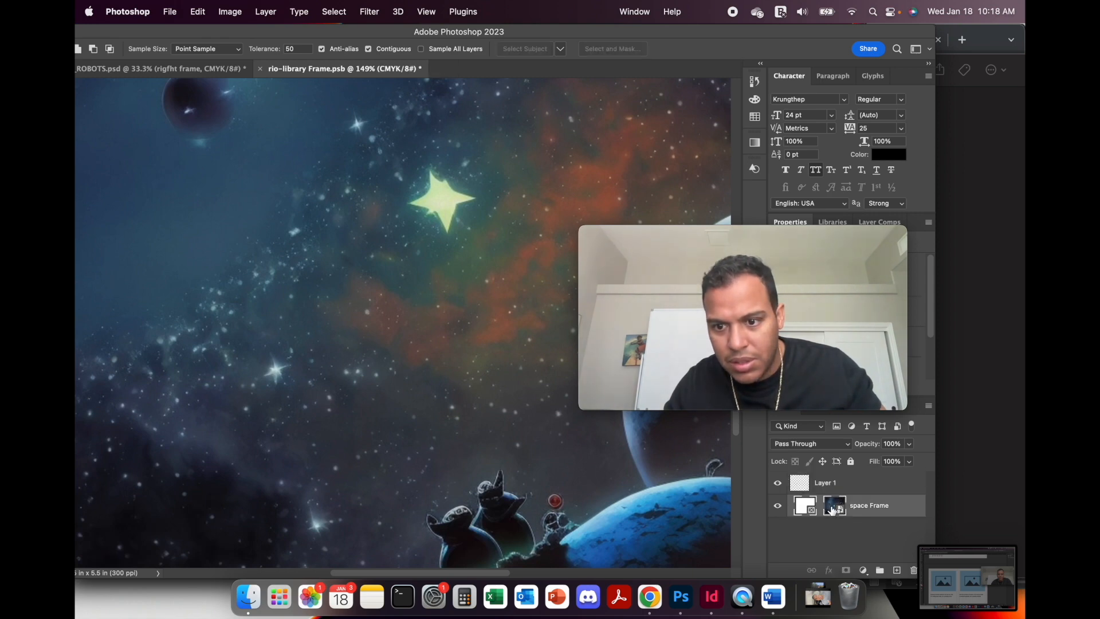
key(super+z)
click(582, 462)
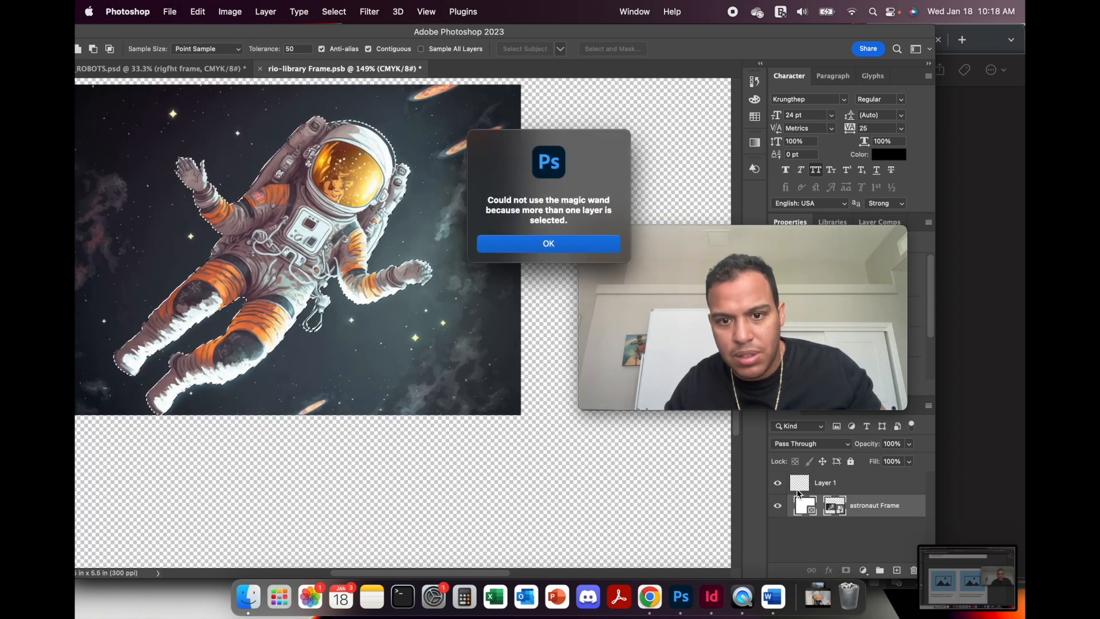
click(535, 244)
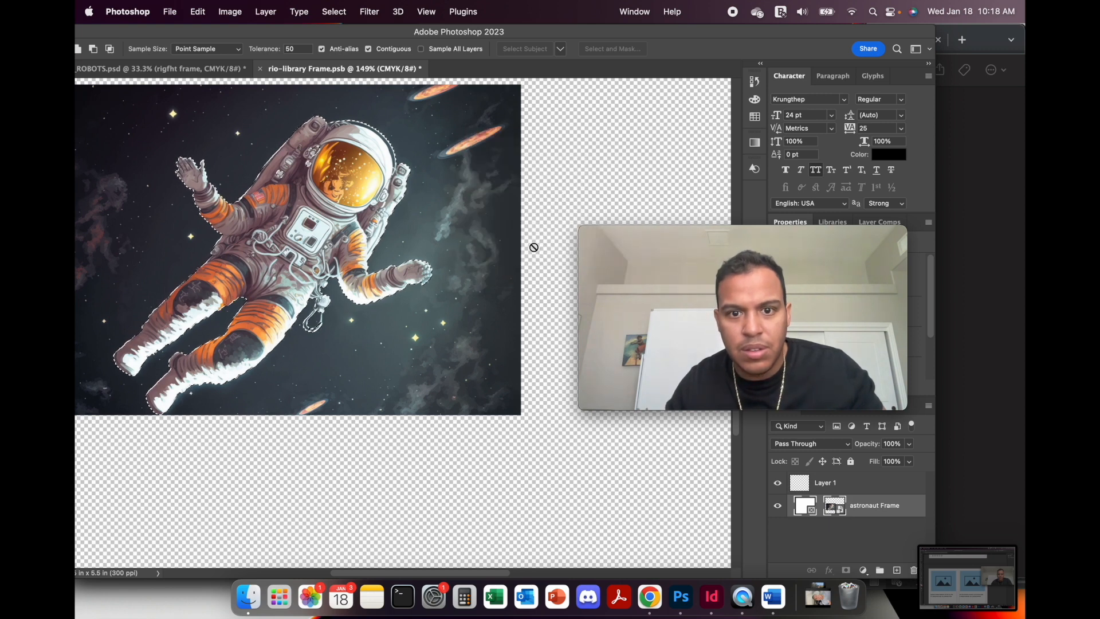
With Layer 1 selected and the Move tool active, try placing space.png from Finder once more, and undo it.
click(831, 482)
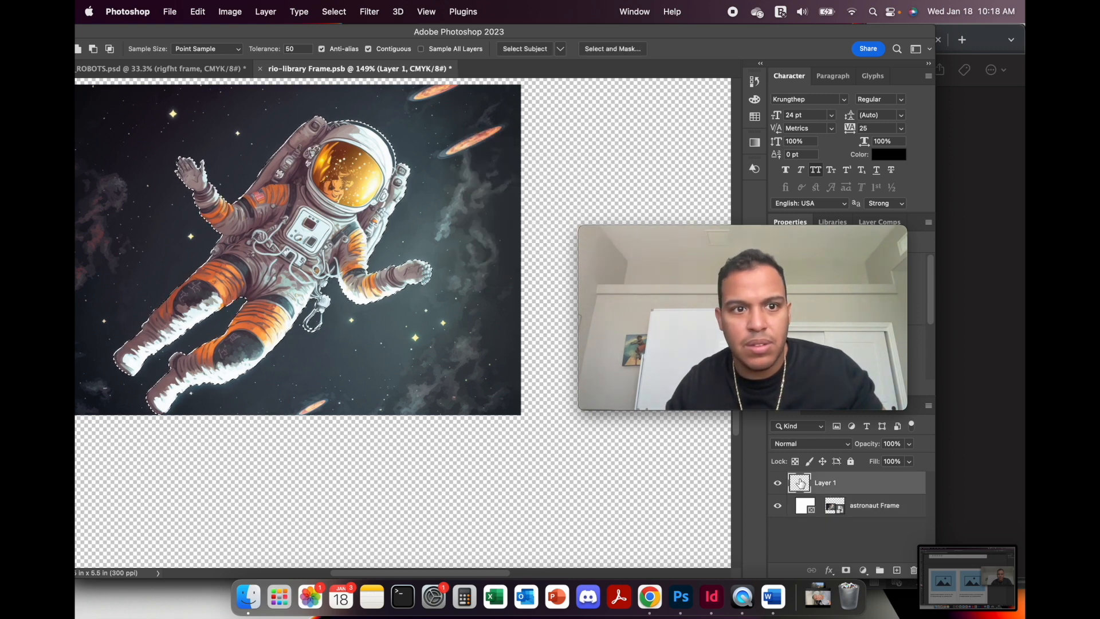
drag(365, 32, 463, 33)
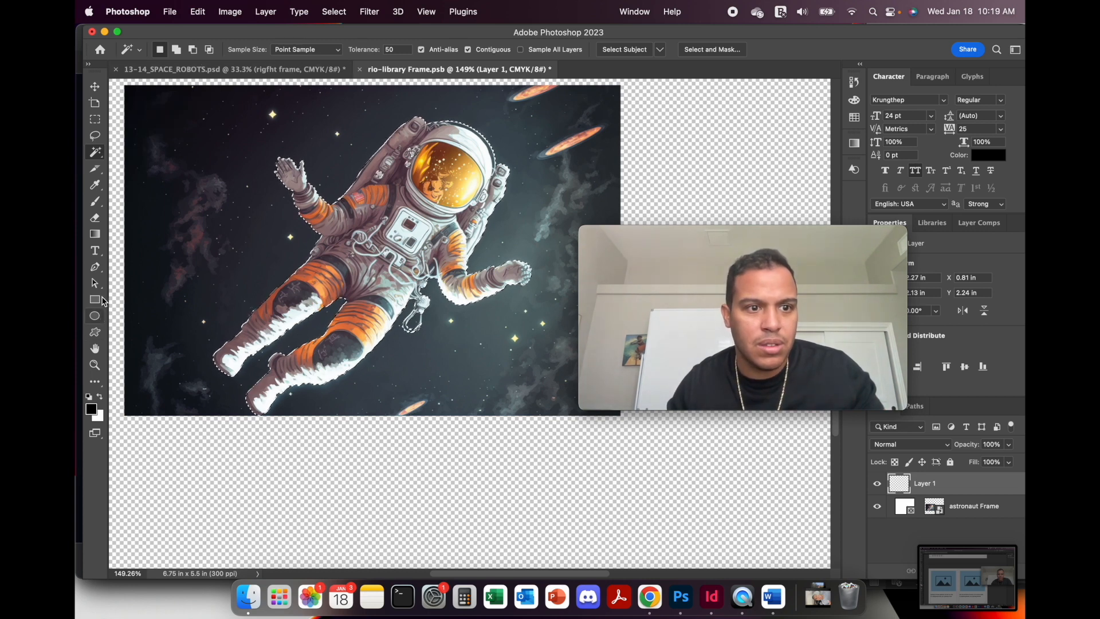
click(95, 86)
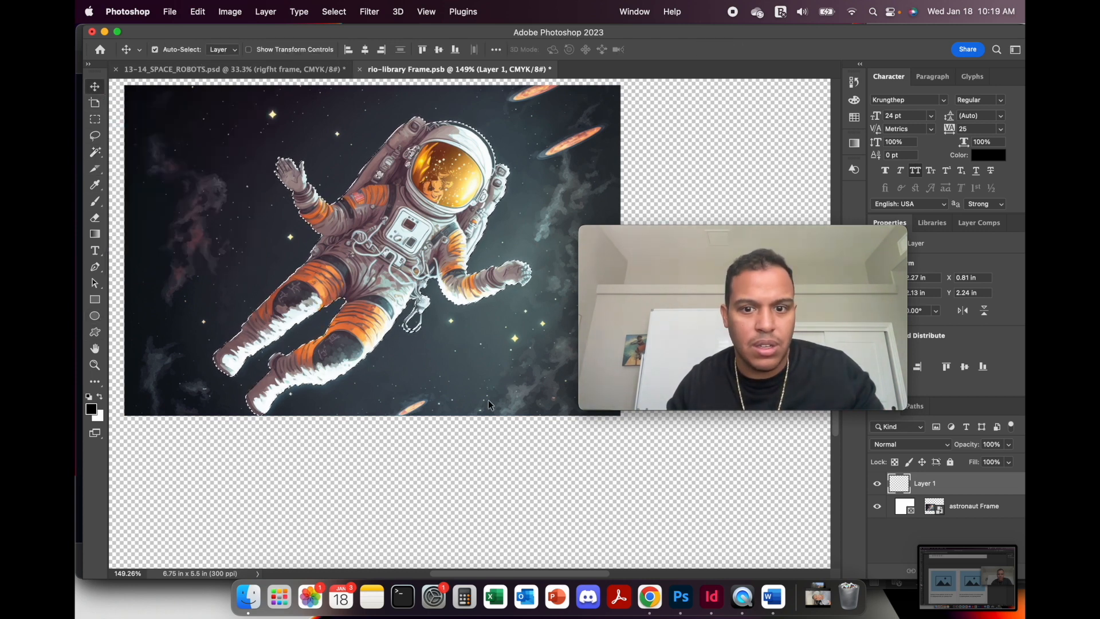
click(248, 596)
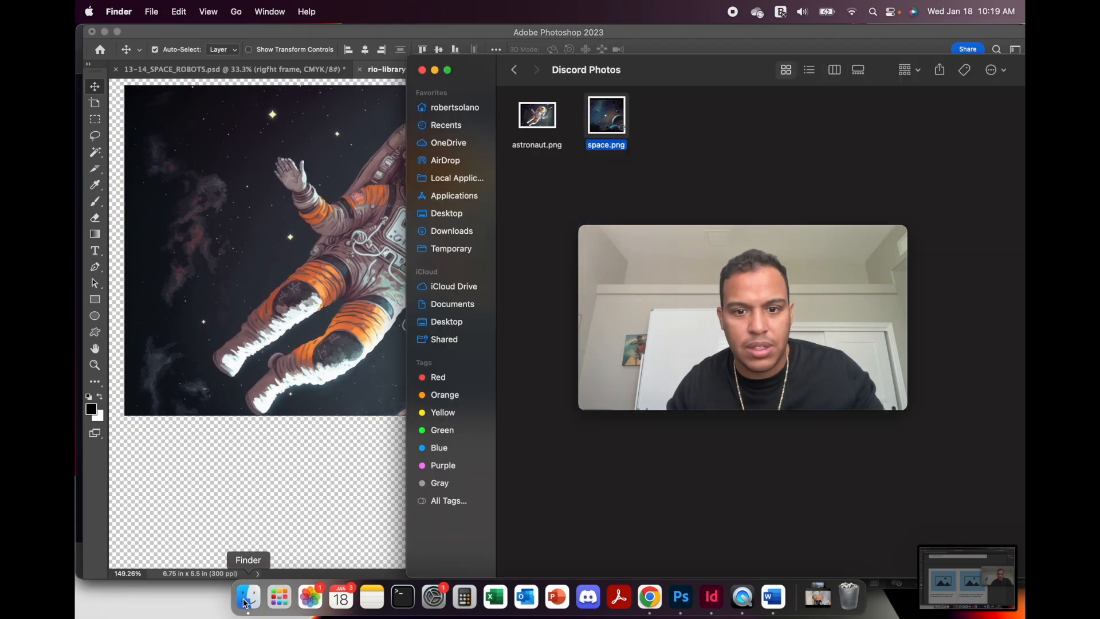
drag(383, 331, 237, 543)
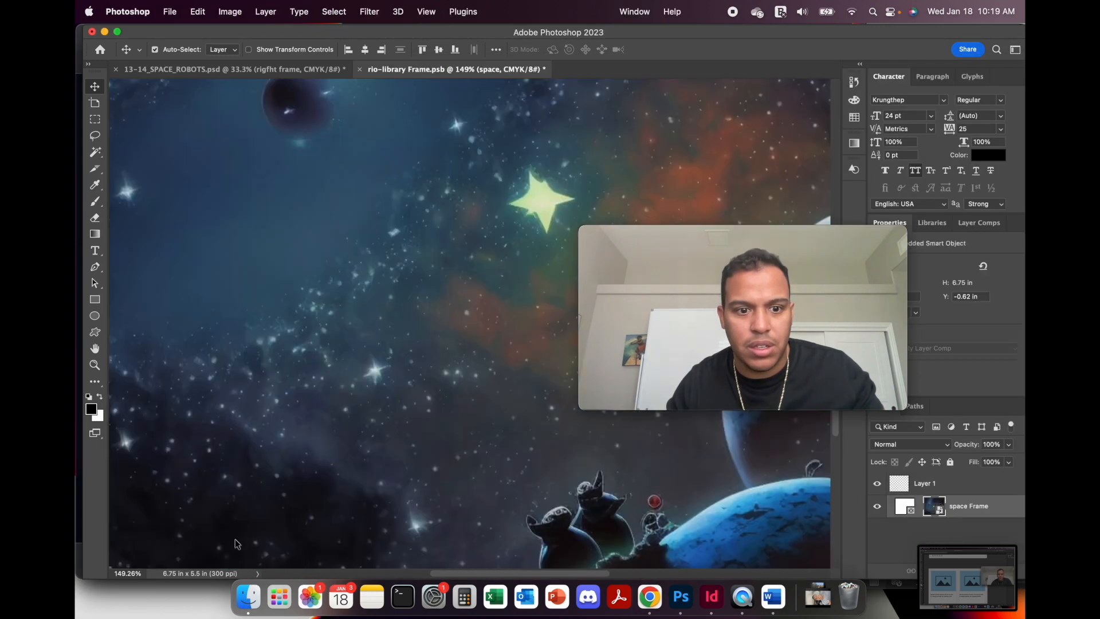
click(911, 484)
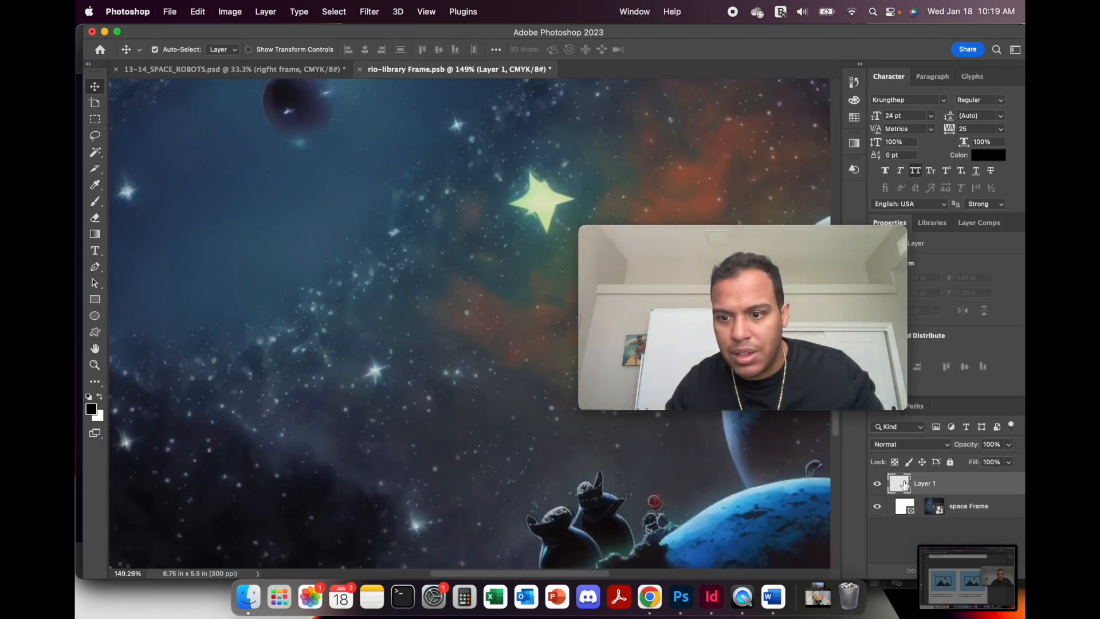
key(super+z)
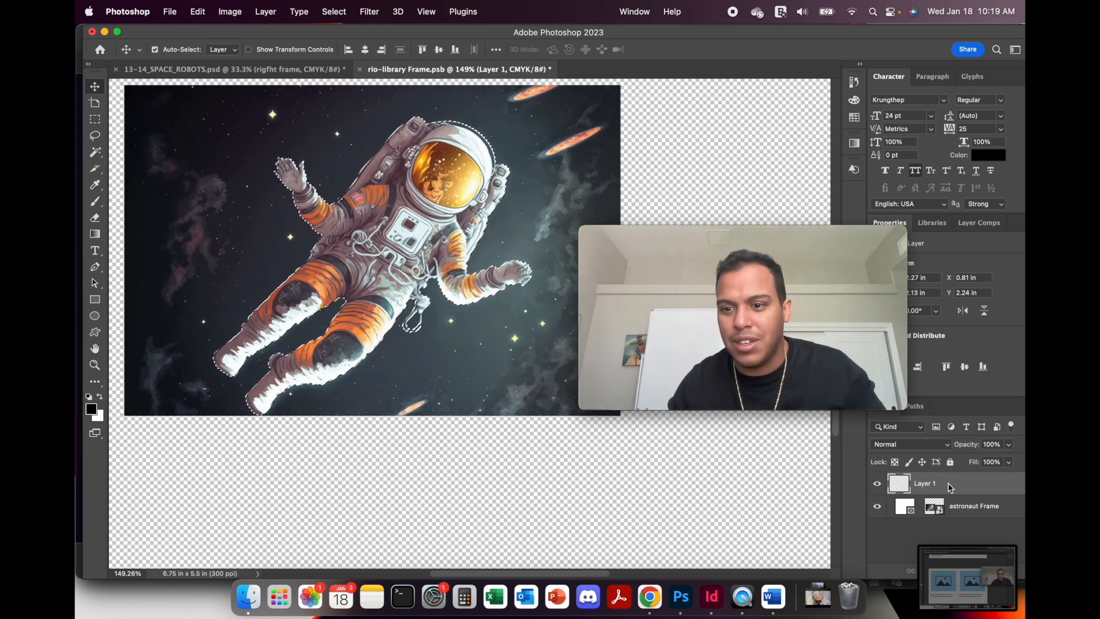
click(900, 486)
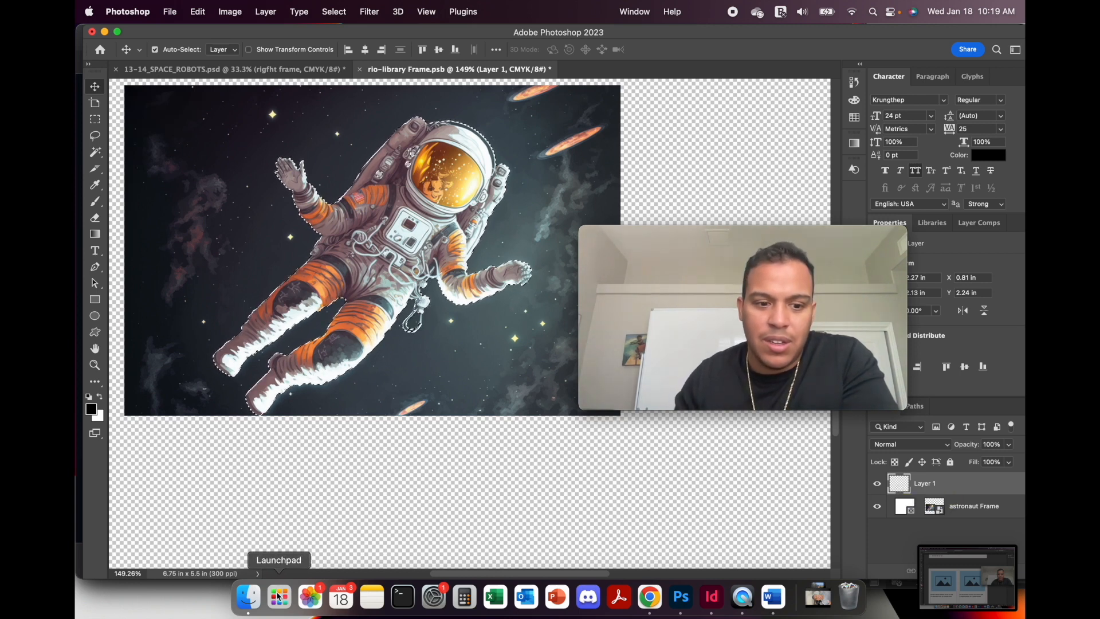
click(250, 598)
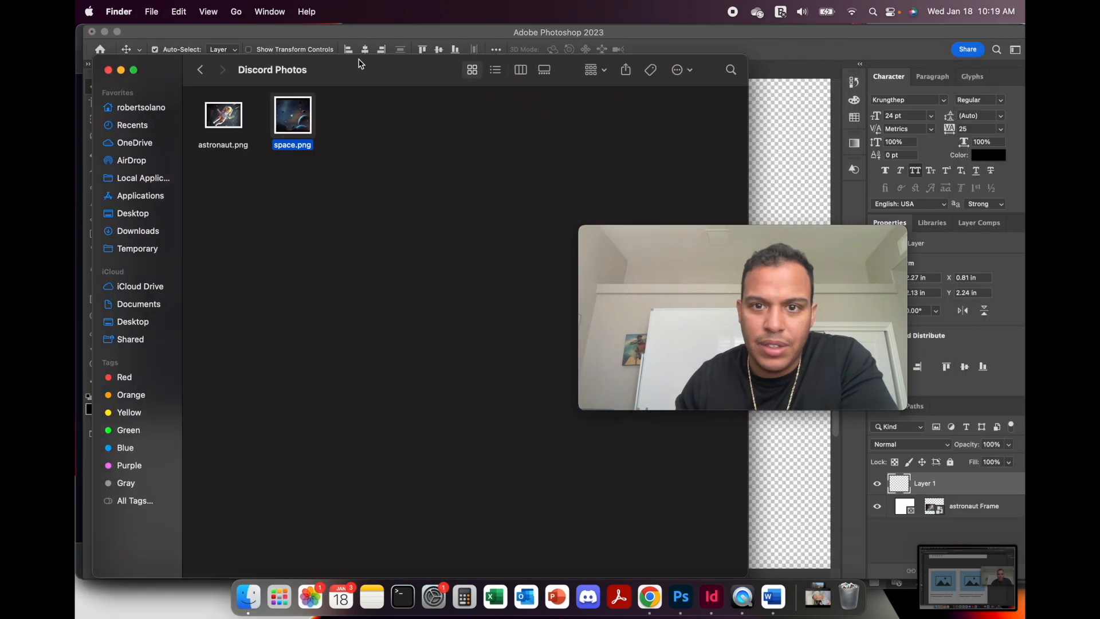
drag(361, 64, 306, 63)
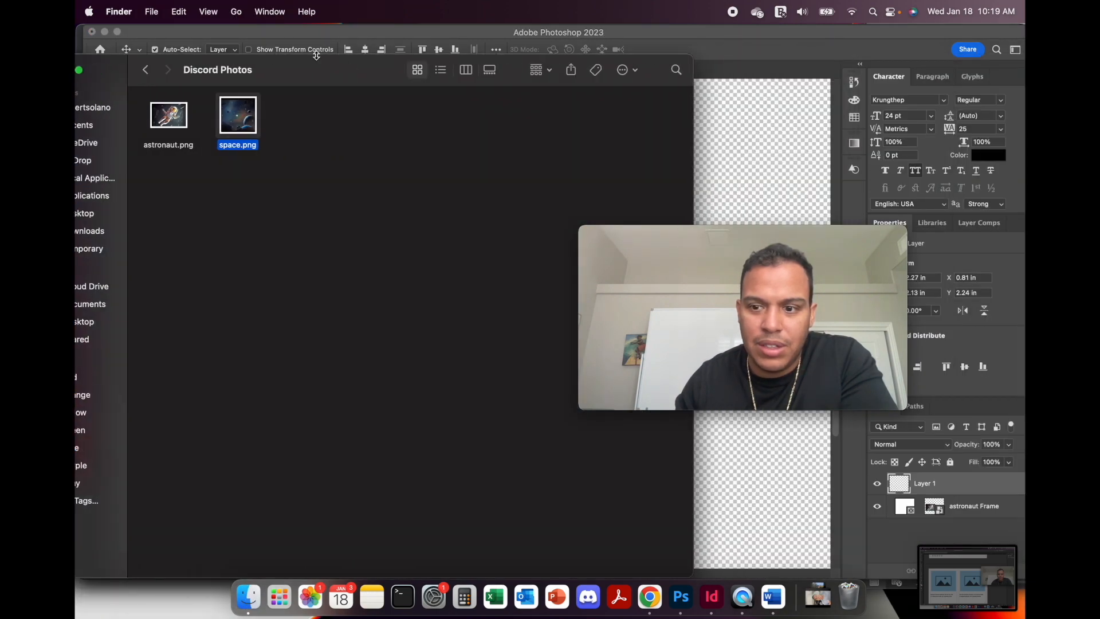
click(906, 522)
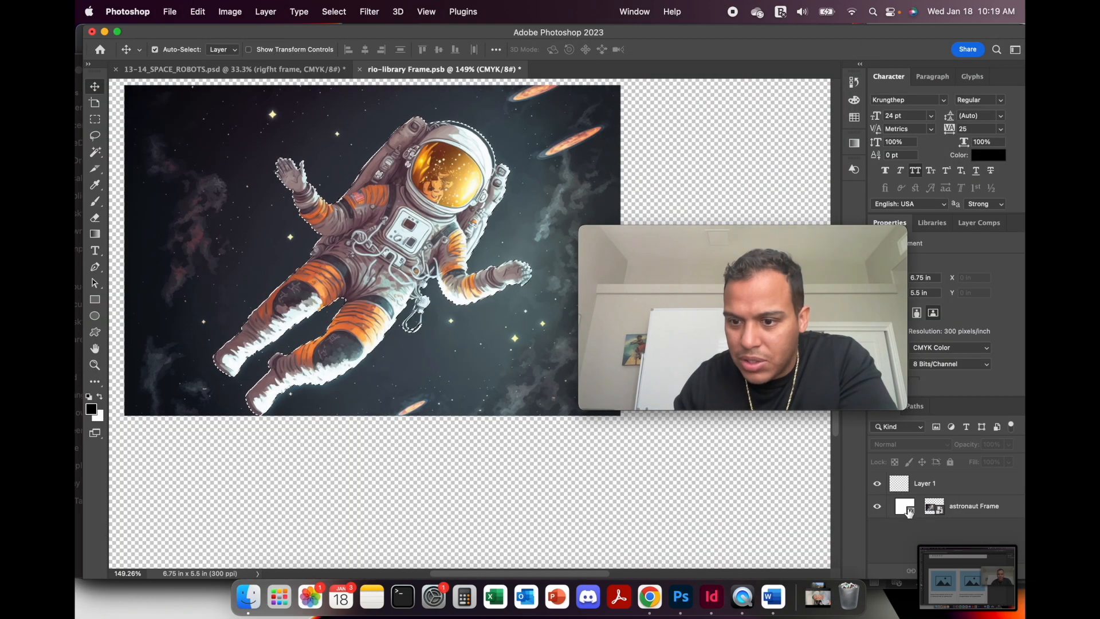
click(911, 510)
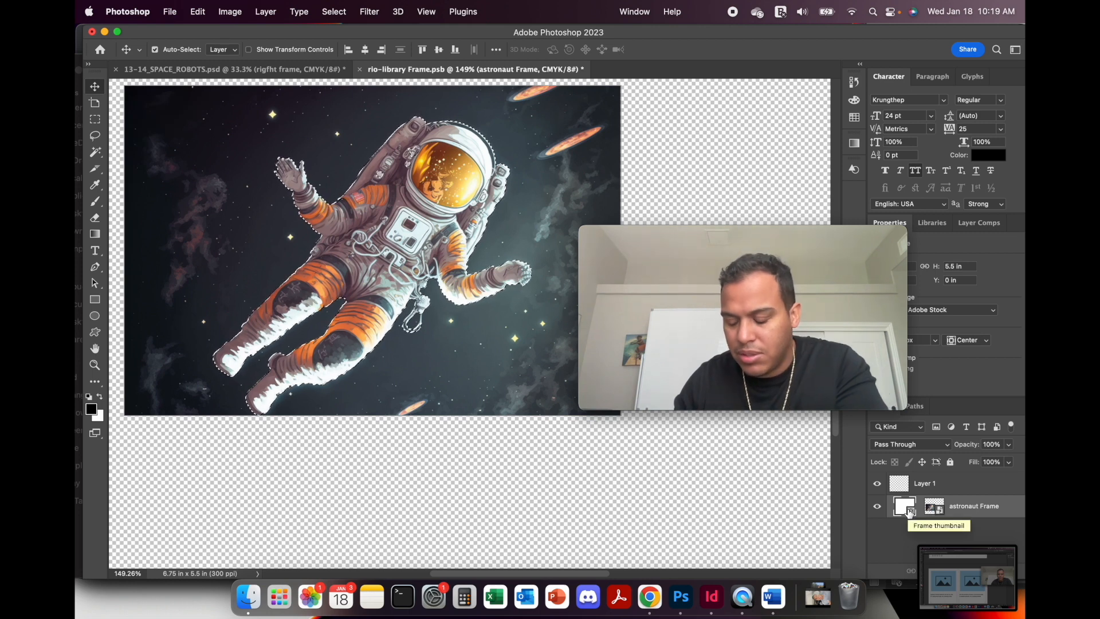
Undo the added layer, the astronaut selection and the scaling of the astronaut image.
key(super+z)
key(super+z)
key(super+z)
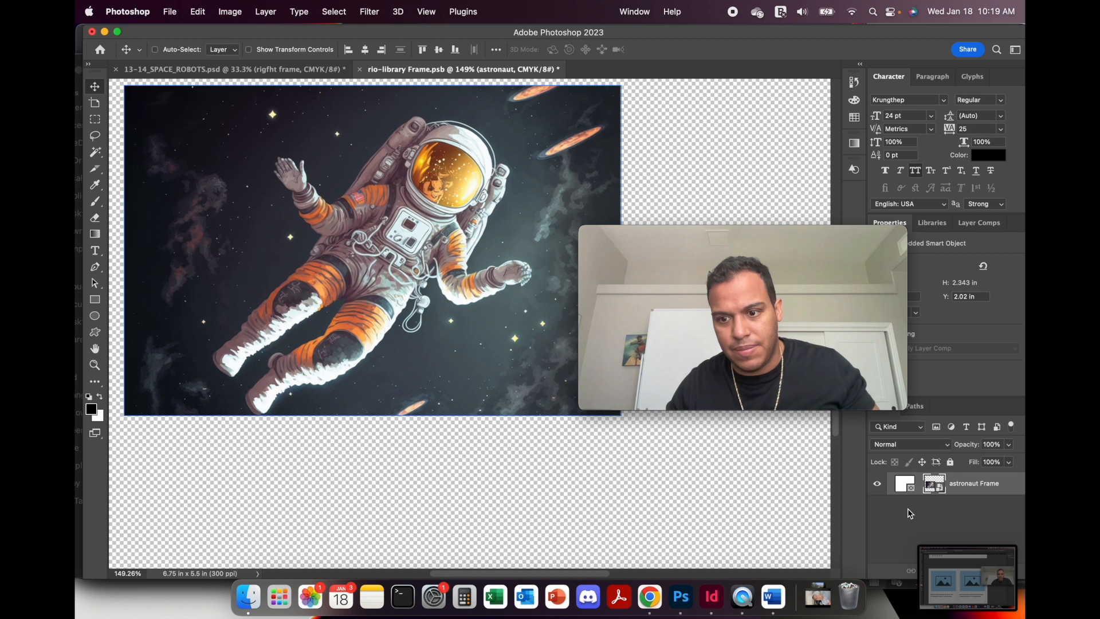
click(901, 535)
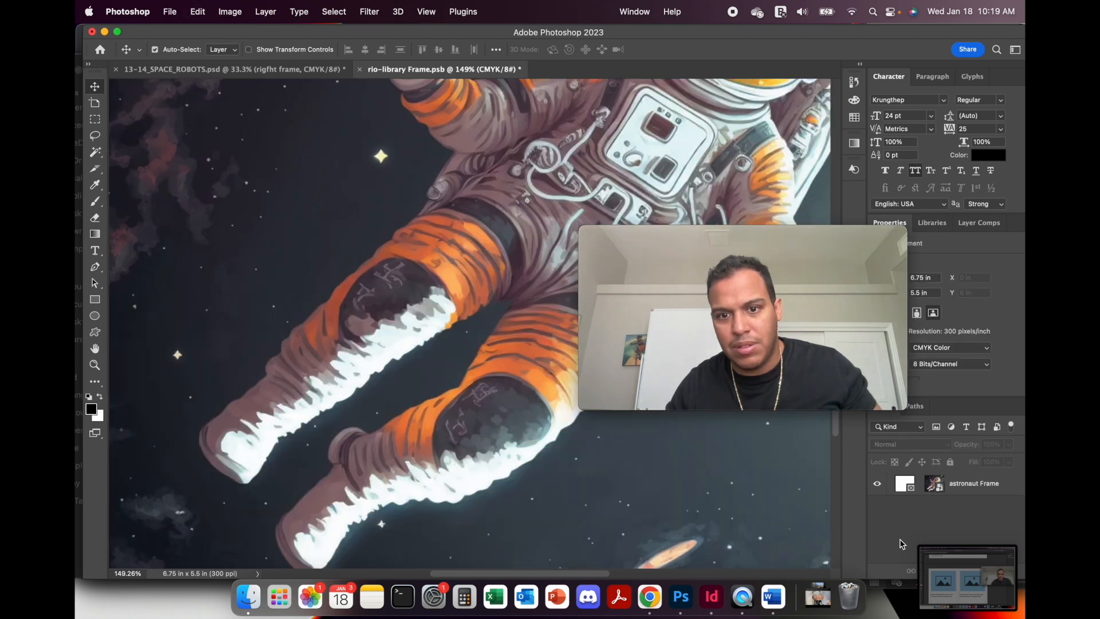
Move the astronaut frame so it lines up with the canvas edges at Y 0 in.
scroll(736, 471, right, 5)
scroll(728, 469, left, 4)
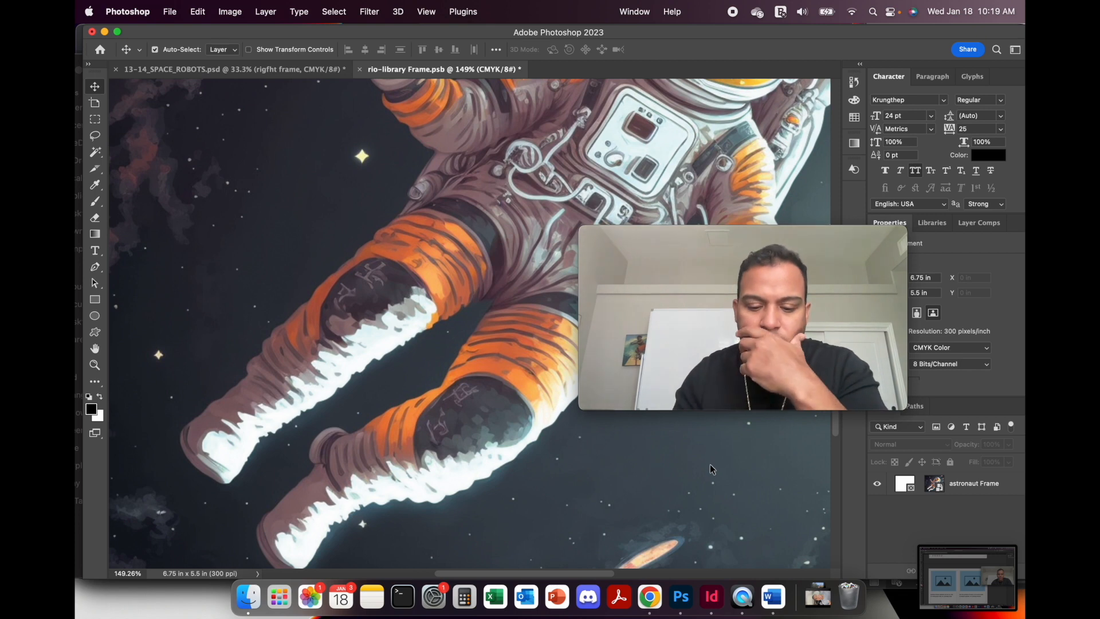
click(710, 507)
scroll(711, 504, down, 10)
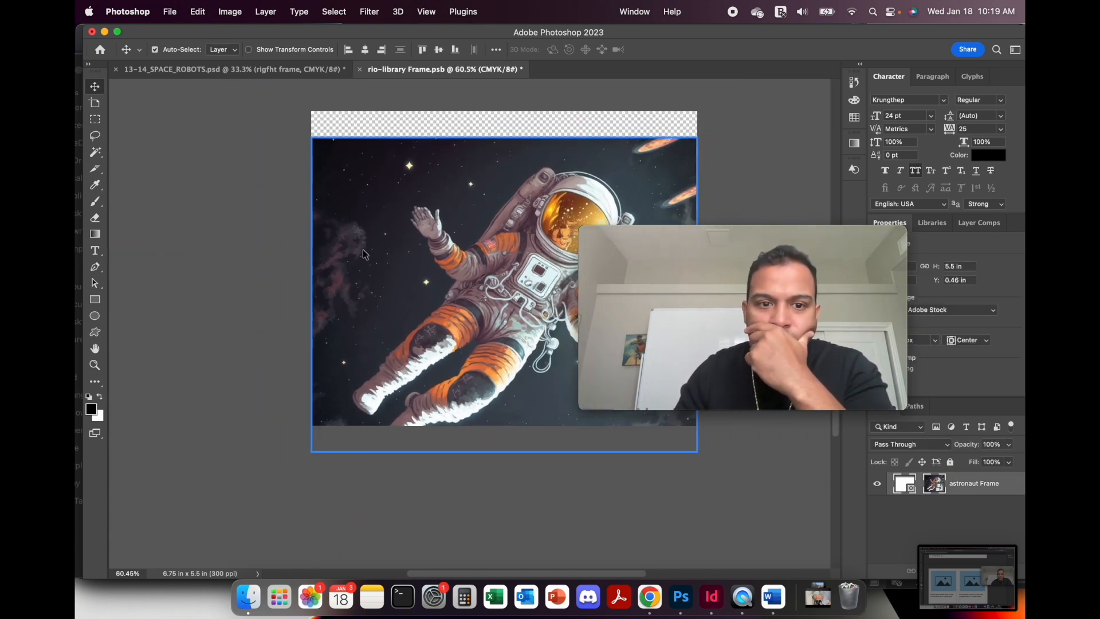
drag(388, 266, 388, 244)
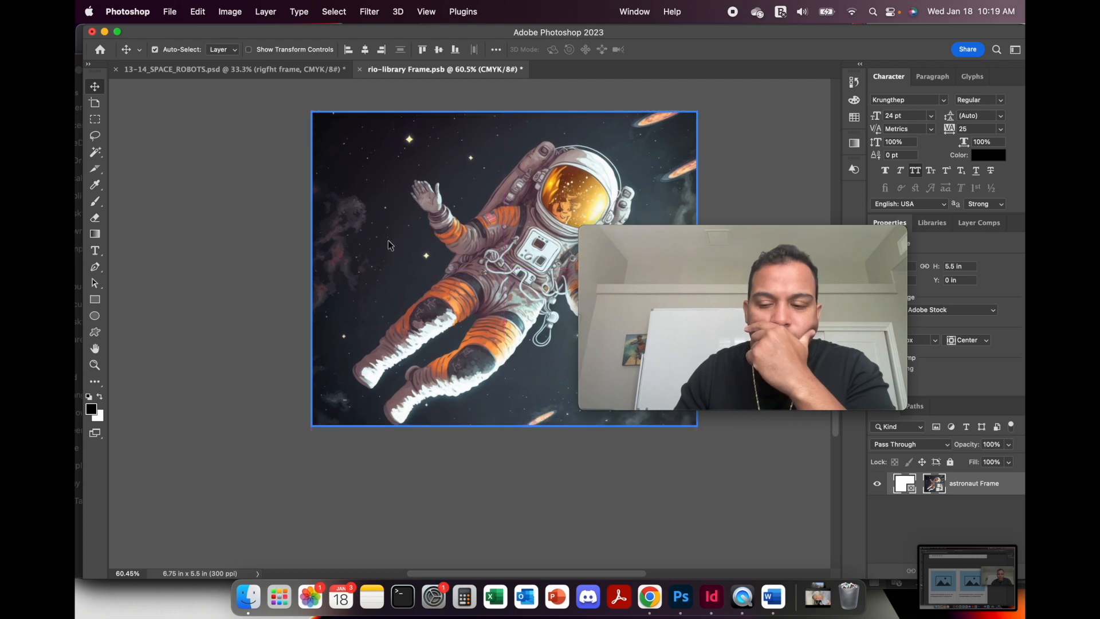
Close the astronaut frame document with its changes saved, and deselect the layer in the 13-14_SPACE_ROBOTS.psd spread.
mouse_move(639, 373)
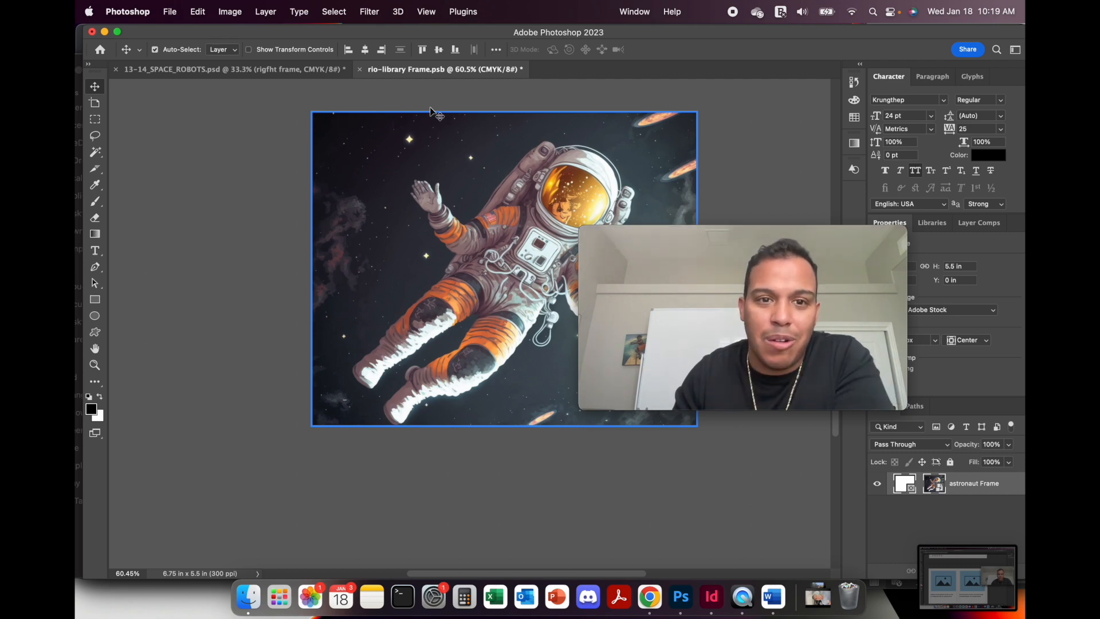
click(359, 70)
click(554, 254)
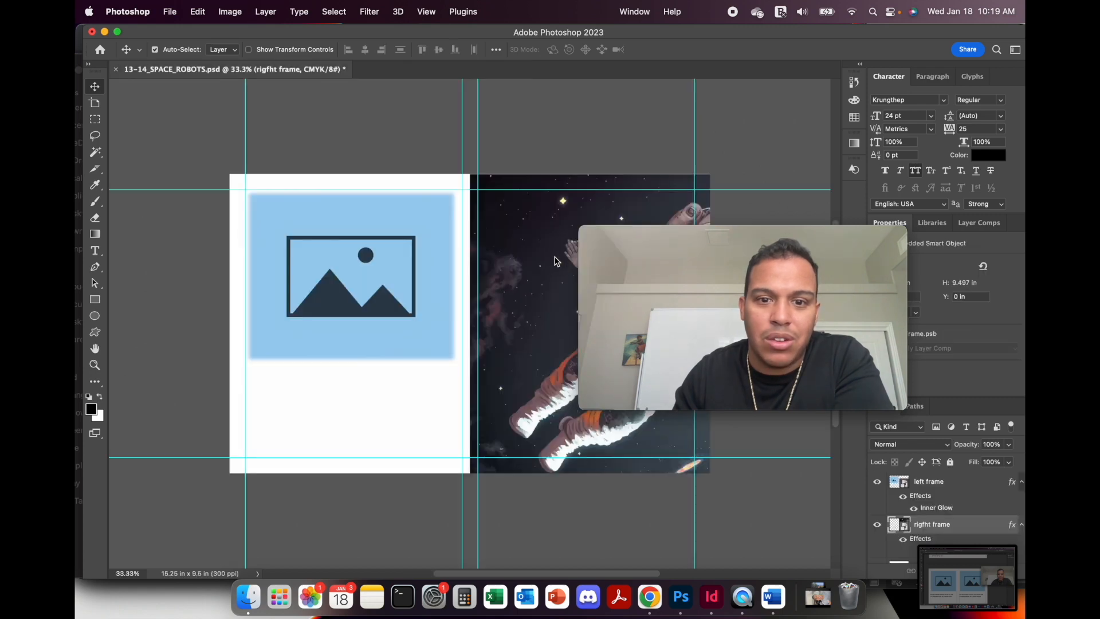
click(528, 163)
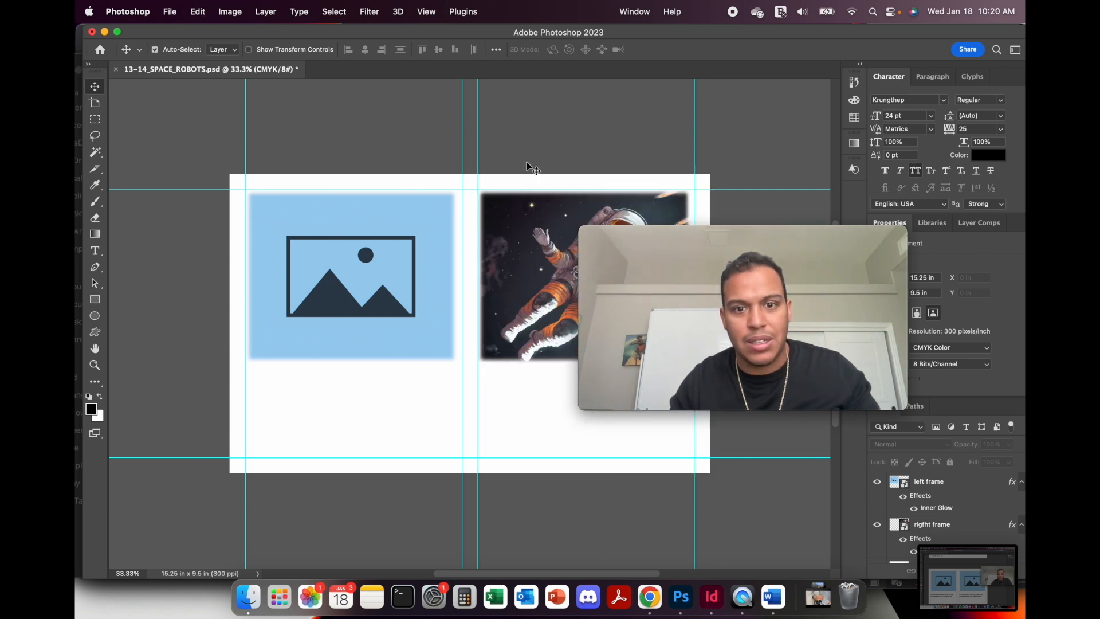
Switch to Chrome and look through the people channel of the Robots in Space Discord server for images of children in space suits.
mouse_move(637, 266)
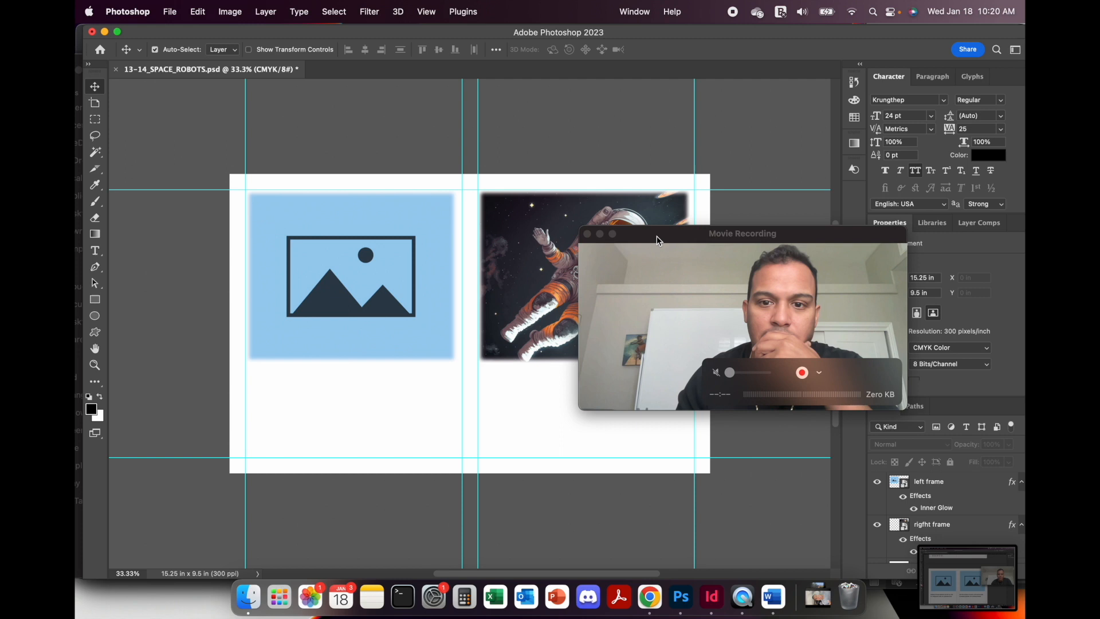
drag(645, 240, 642, 336)
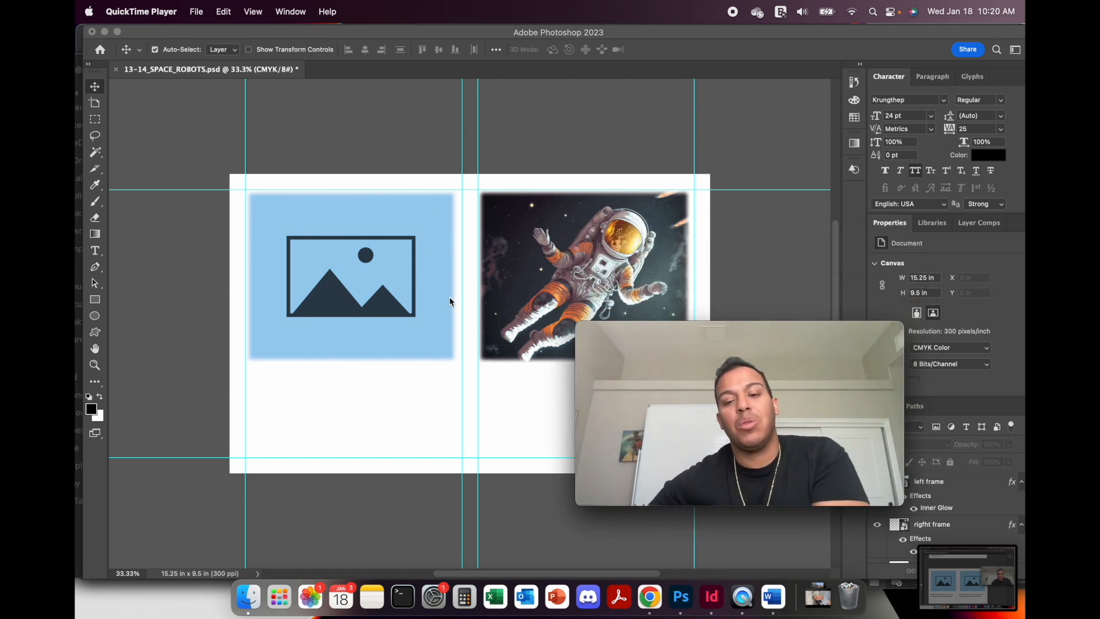
click(647, 600)
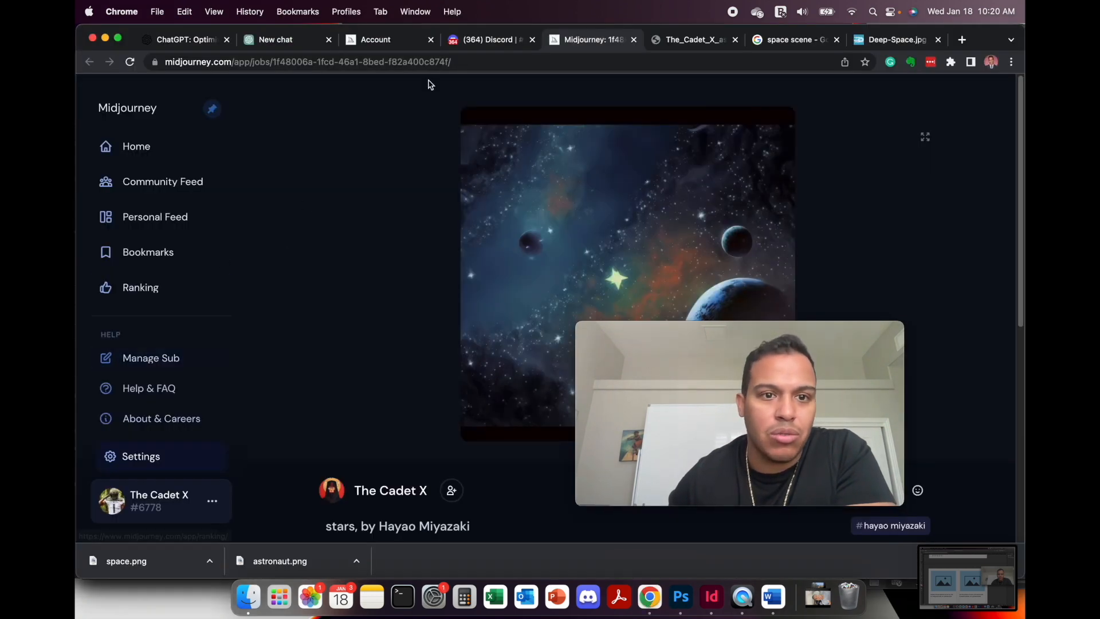
click(487, 40)
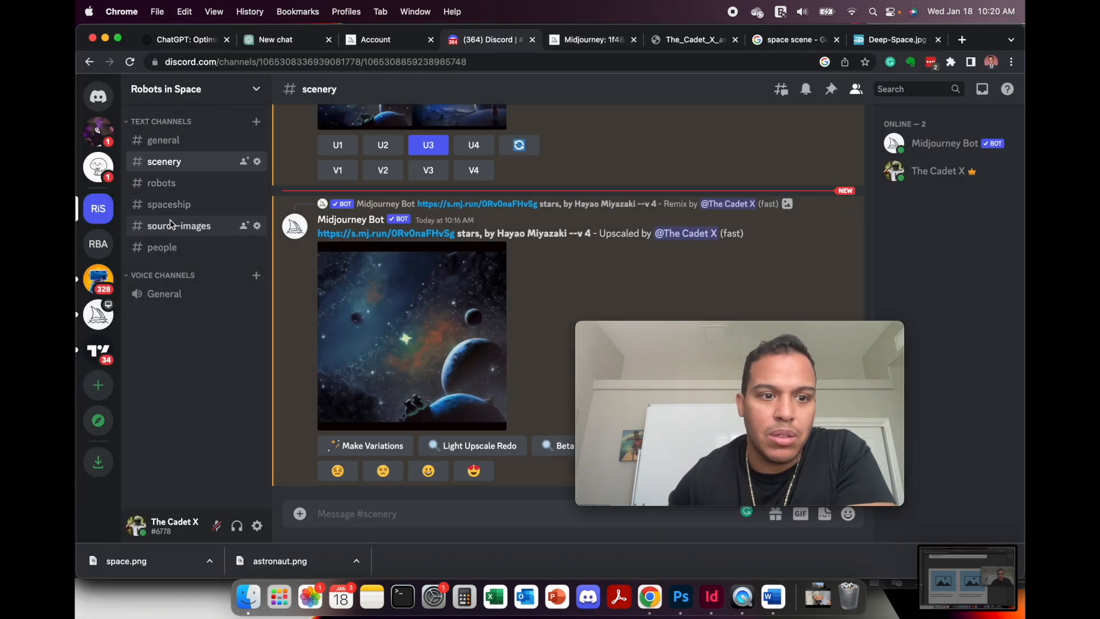
click(165, 247)
scroll(523, 285, up, 5)
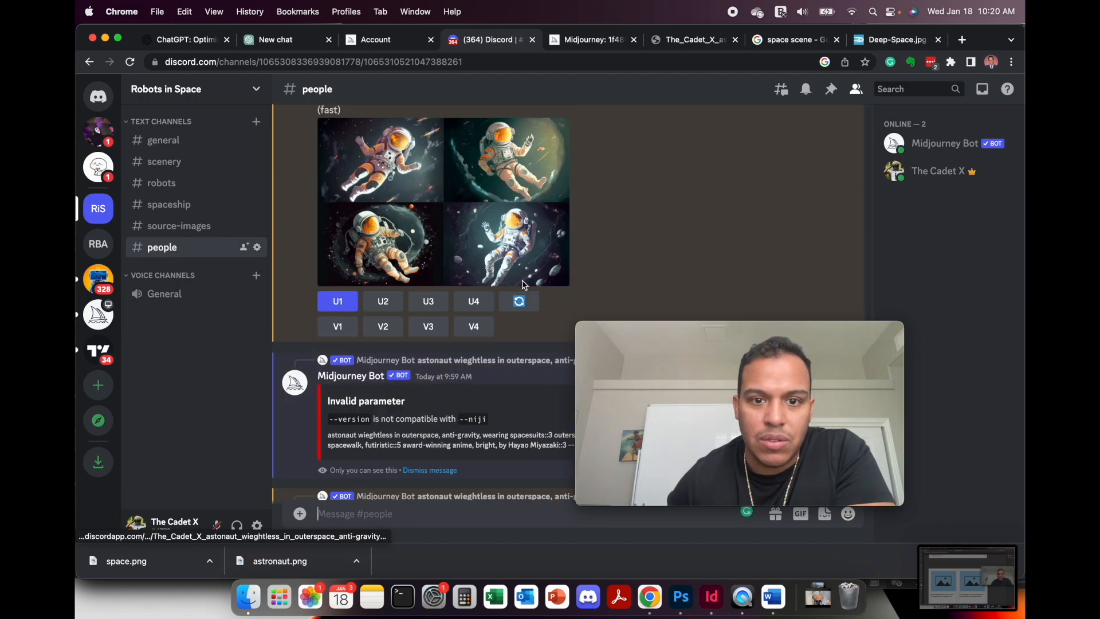
scroll(523, 285, up, 8)
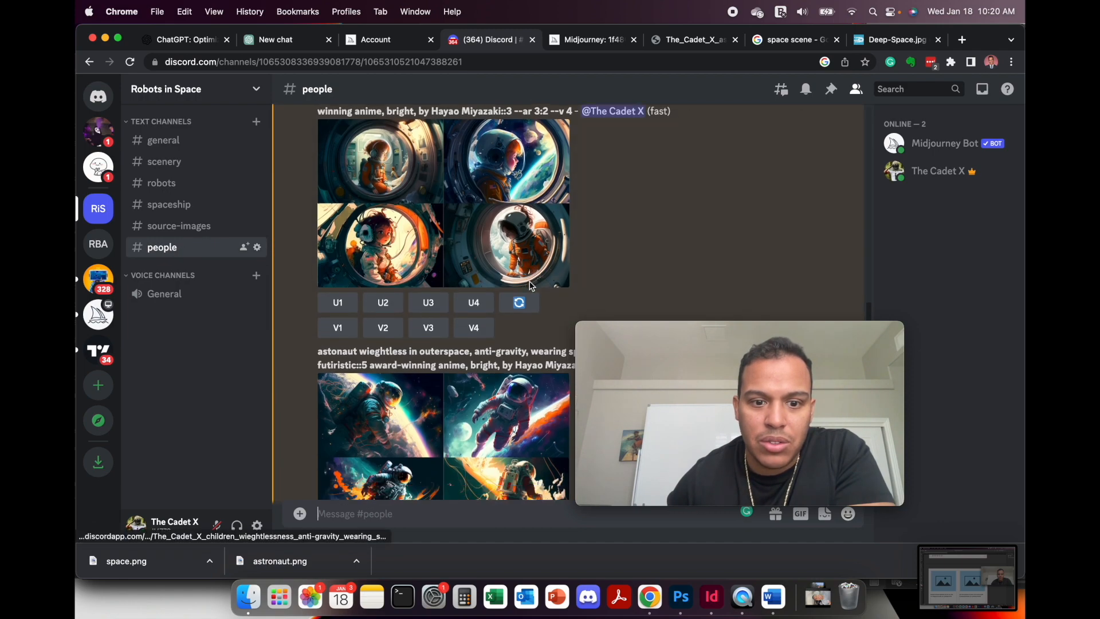
scroll(530, 285, down, 3)
scroll(530, 285, up, 6)
scroll(530, 285, up, 10)
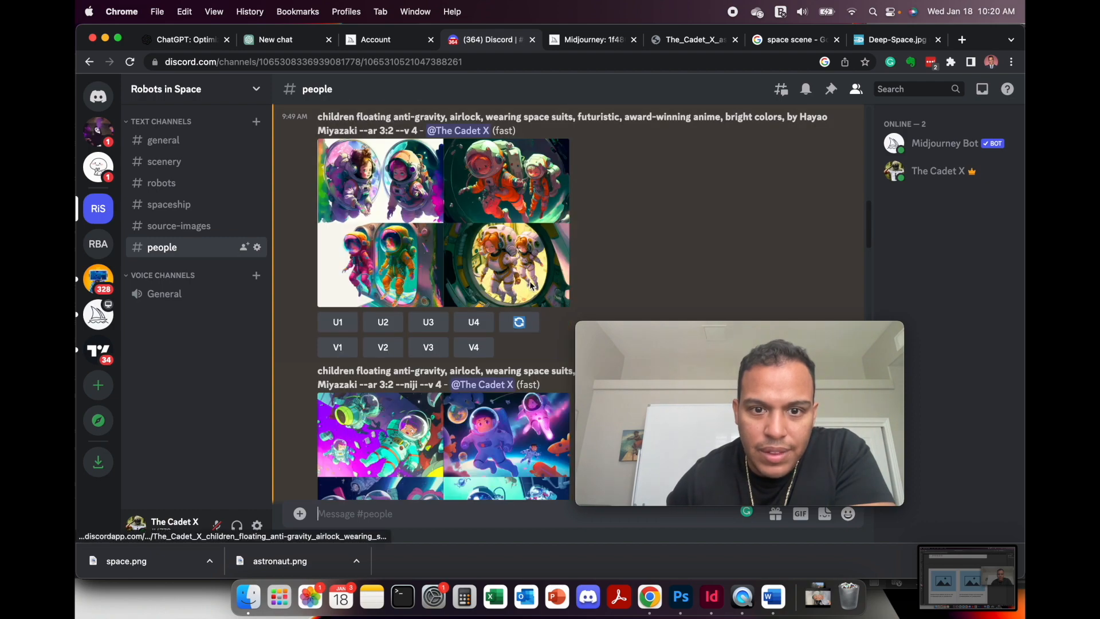
scroll(530, 284, up, 2)
scroll(530, 285, up, 4)
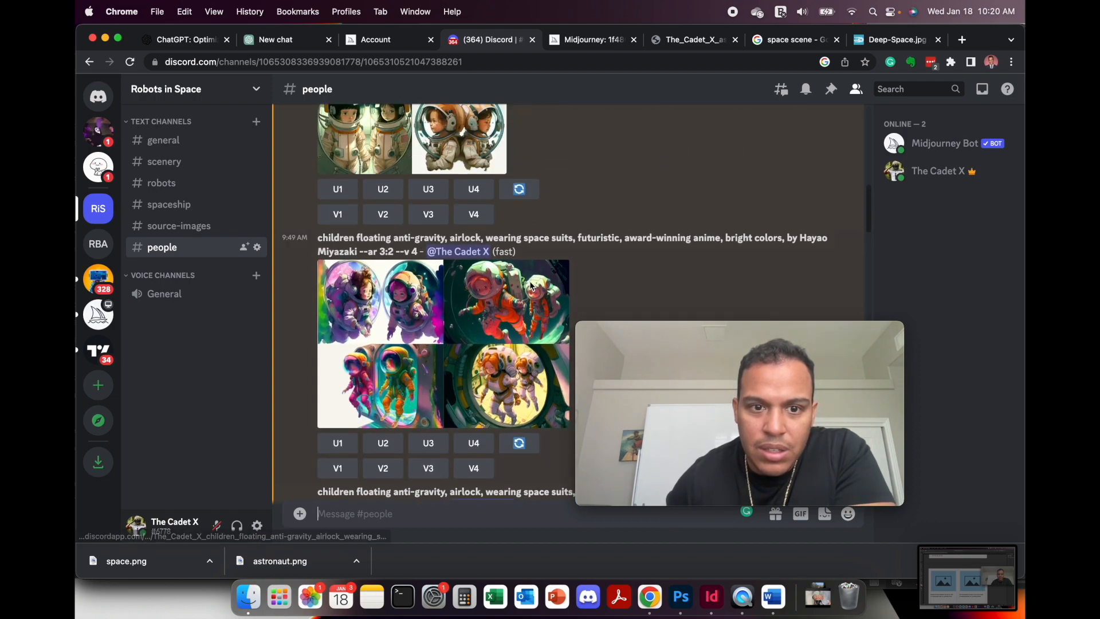
scroll(530, 285, up, 3)
scroll(532, 285, down, 2)
Examine enlarged views of the "children floating anti-gravity" and "children in airlock" image grids.
click(527, 351)
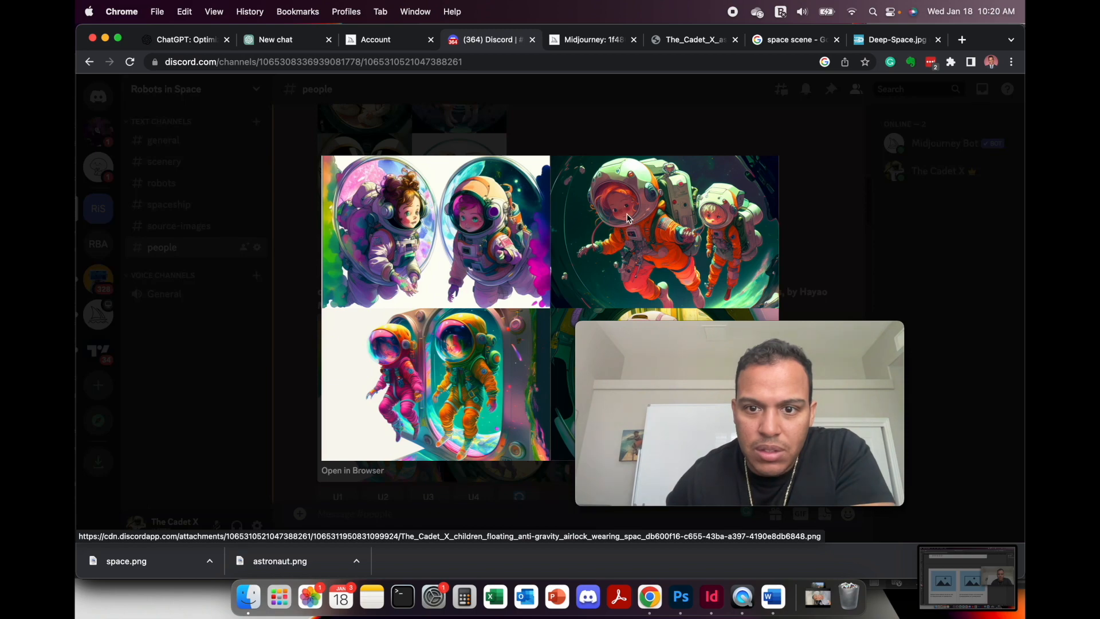
click(801, 259)
scroll(516, 246, up, 3)
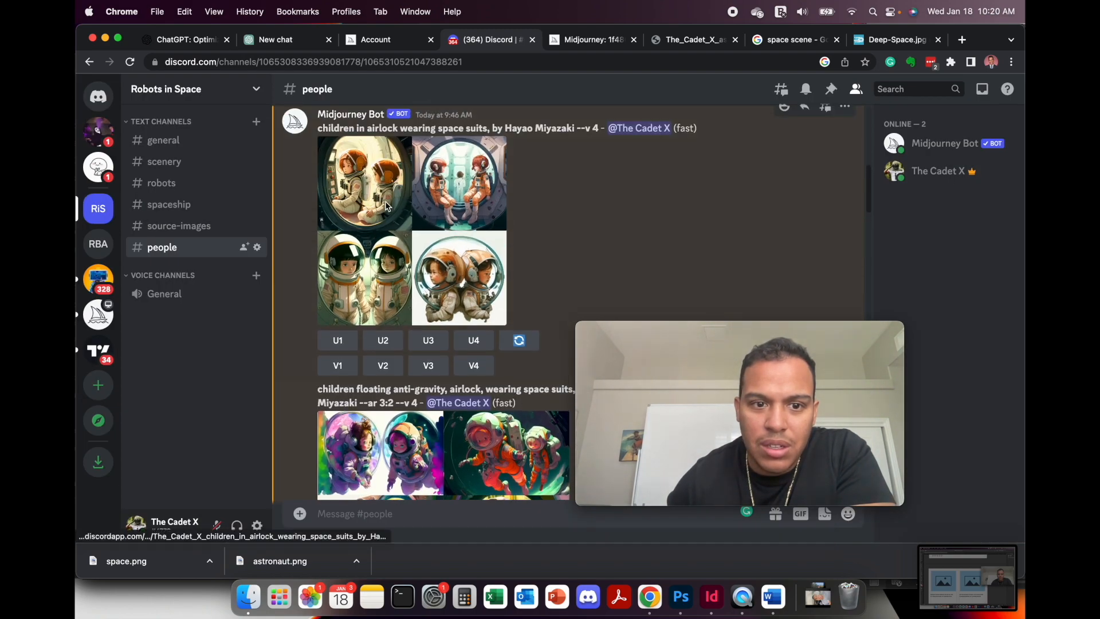
click(387, 206)
click(805, 256)
scroll(665, 263, down, 3)
scroll(559, 281, down, 8)
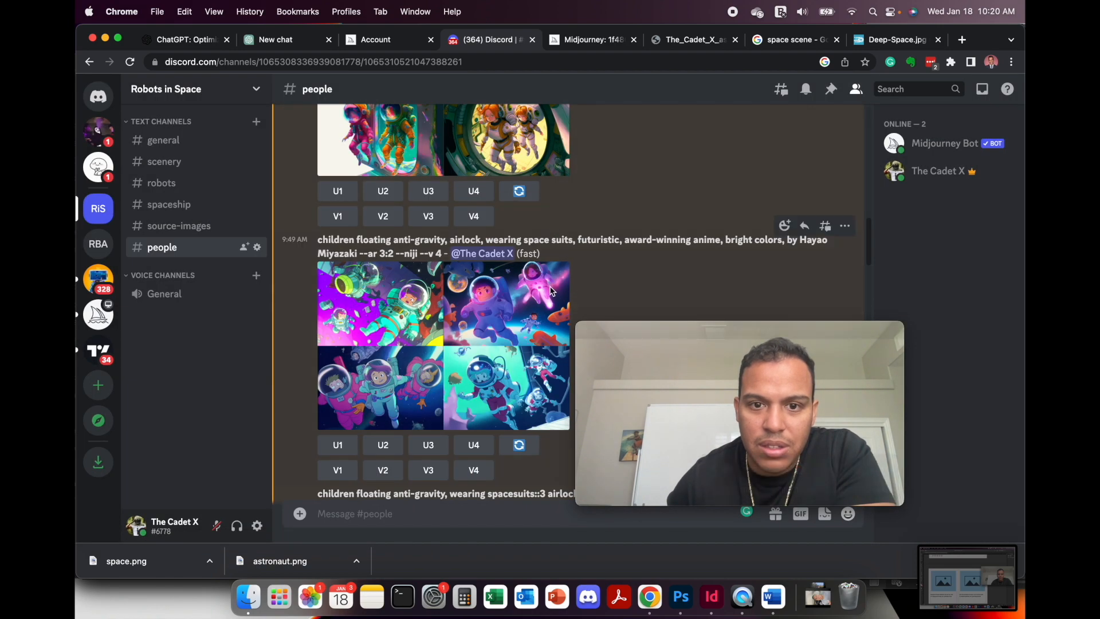
scroll(550, 281, up, 1)
click(505, 184)
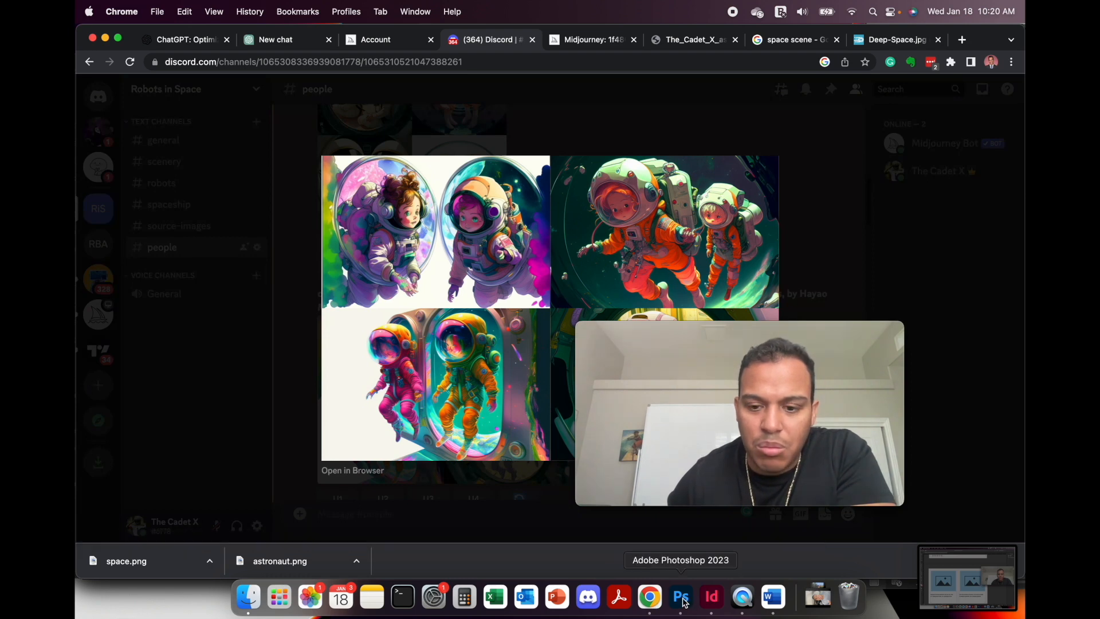
Check the spread's text in InDesign, and in Discord upscale image 2 of the 3:2 v4 "children floating anti-gravity" grid.
click(710, 599)
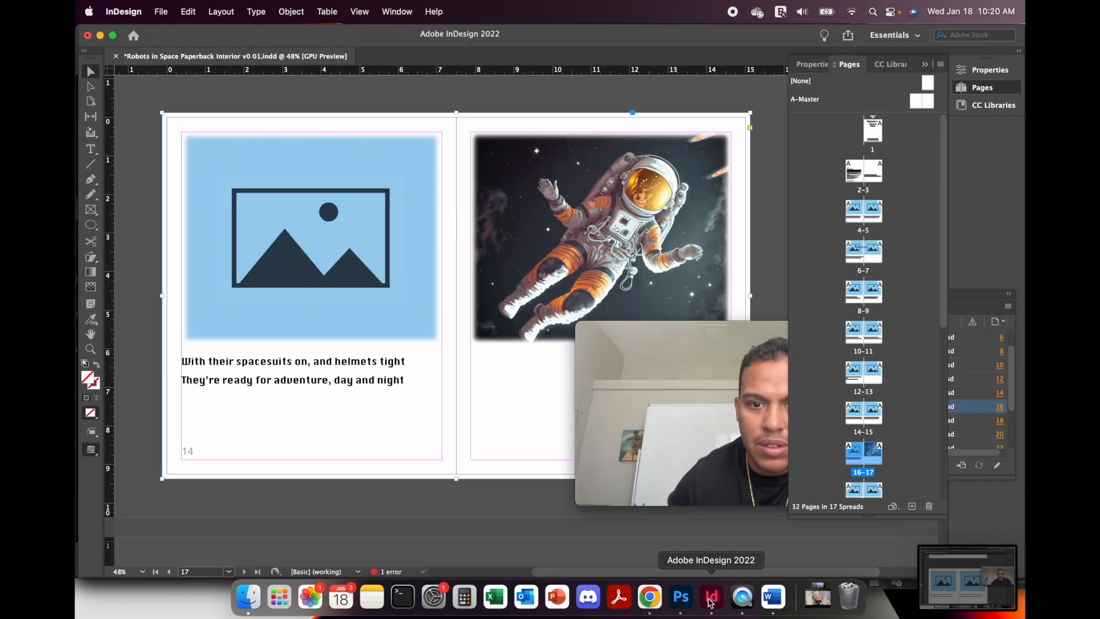
click(651, 598)
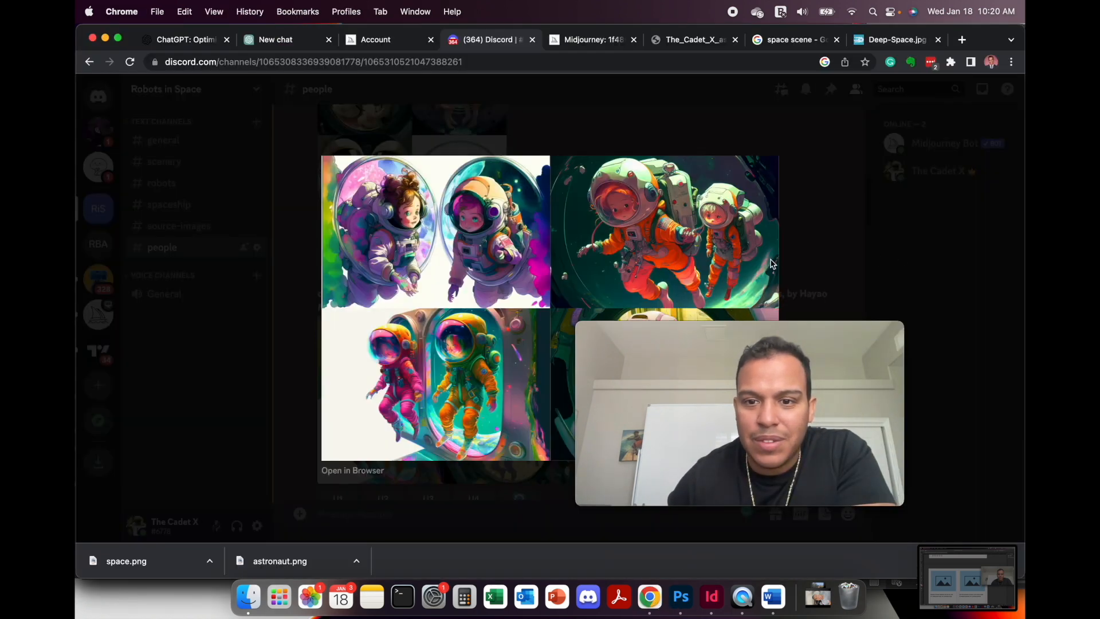
click(804, 286)
drag(649, 335, 671, 196)
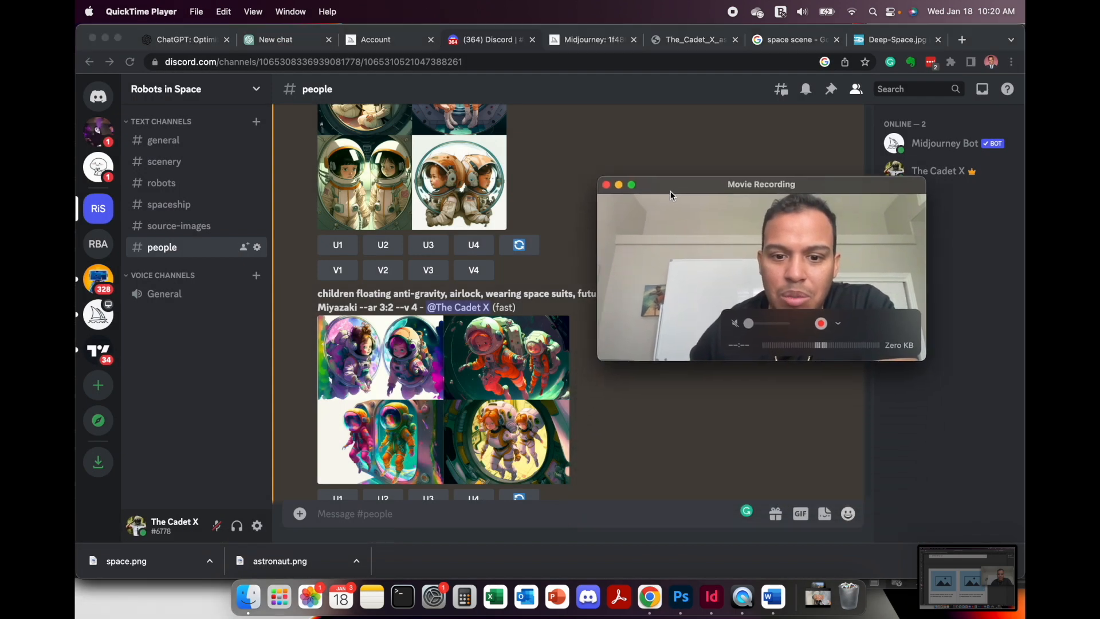
scroll(507, 439, down, 3)
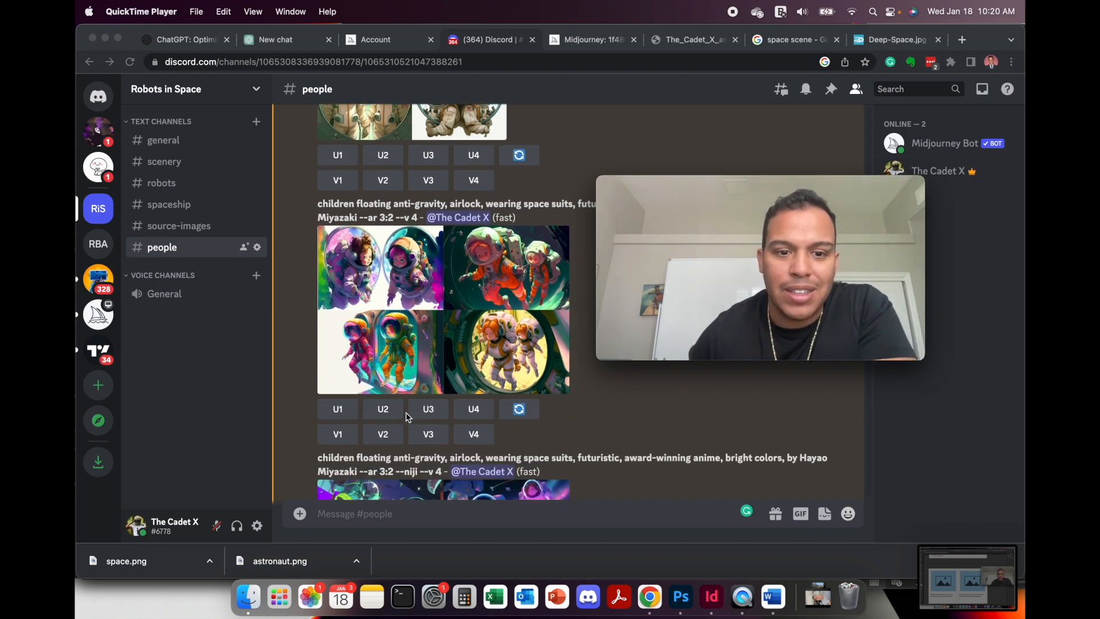
click(385, 411)
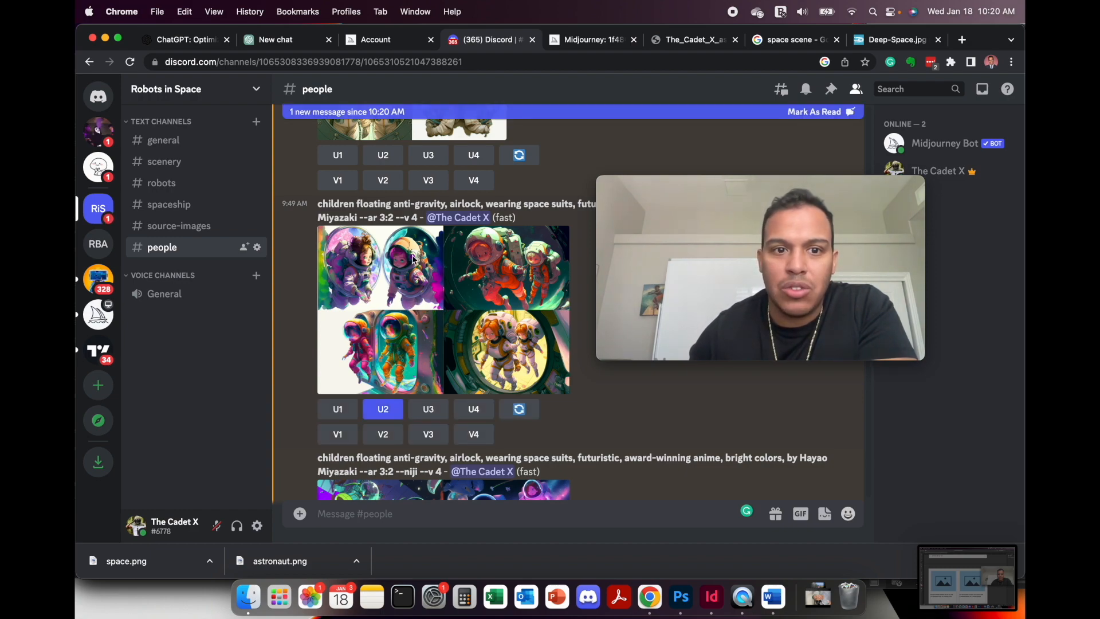
Check the upscaling job in the people channel, and review the text on pages 12 and 13 in InDesign.
scroll(520, 376, down, 5)
scroll(520, 377, down, 5)
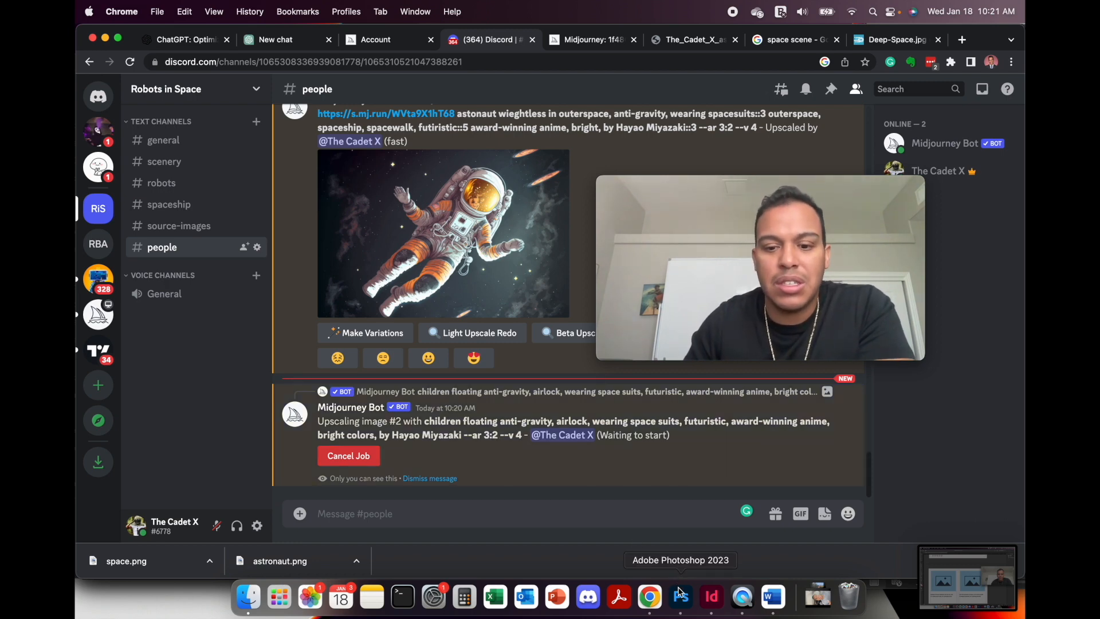
click(709, 600)
scroll(510, 424, up, 5)
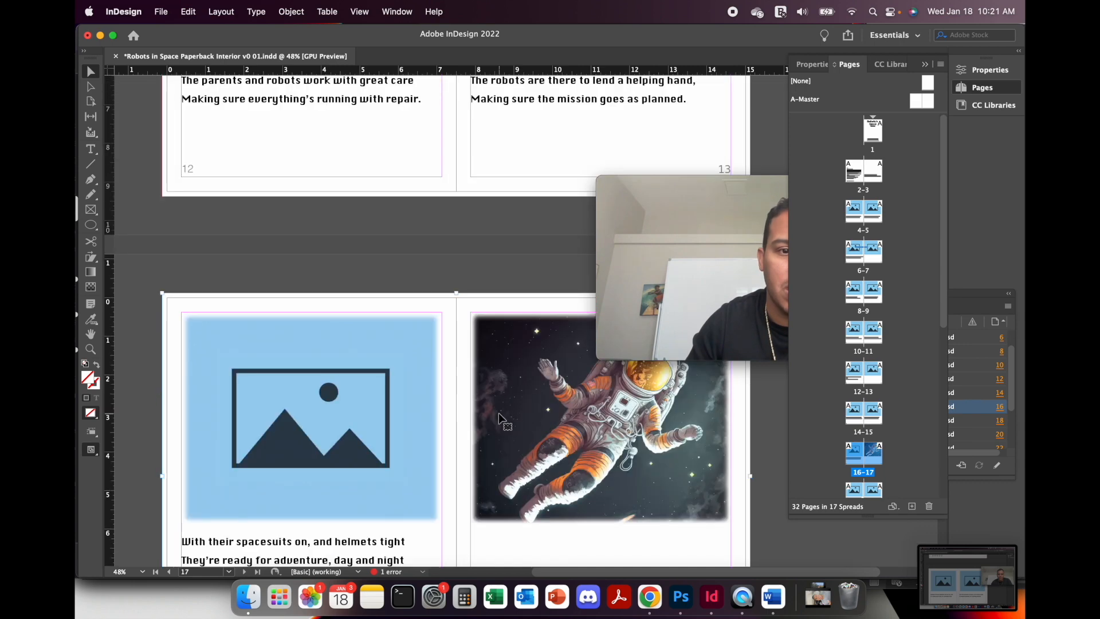
scroll(500, 419, up, 5)
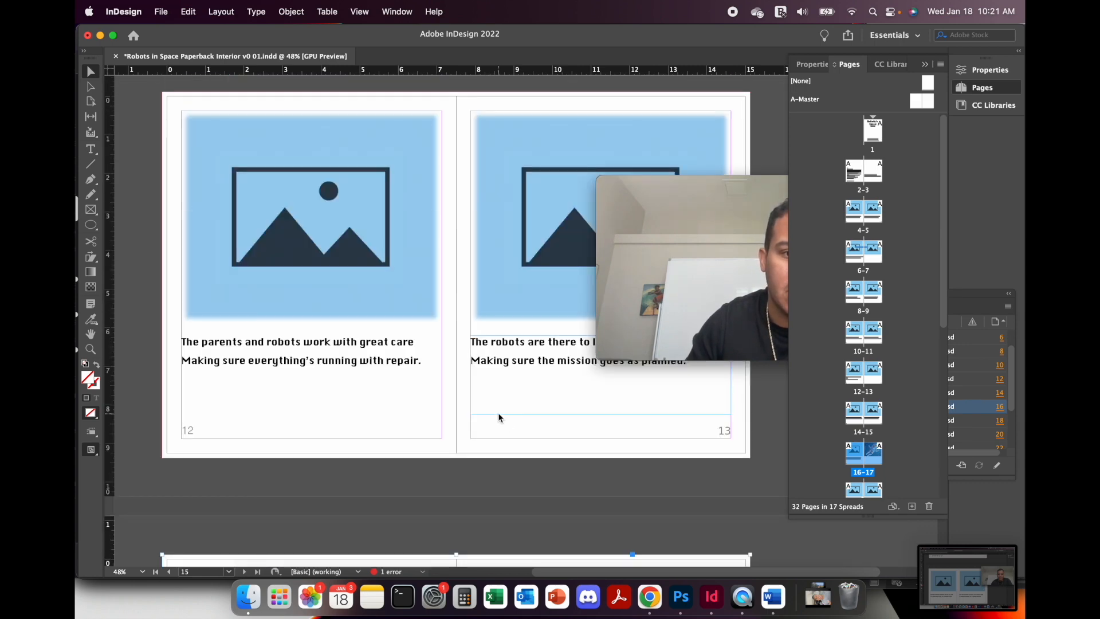
scroll(500, 418, up, 3)
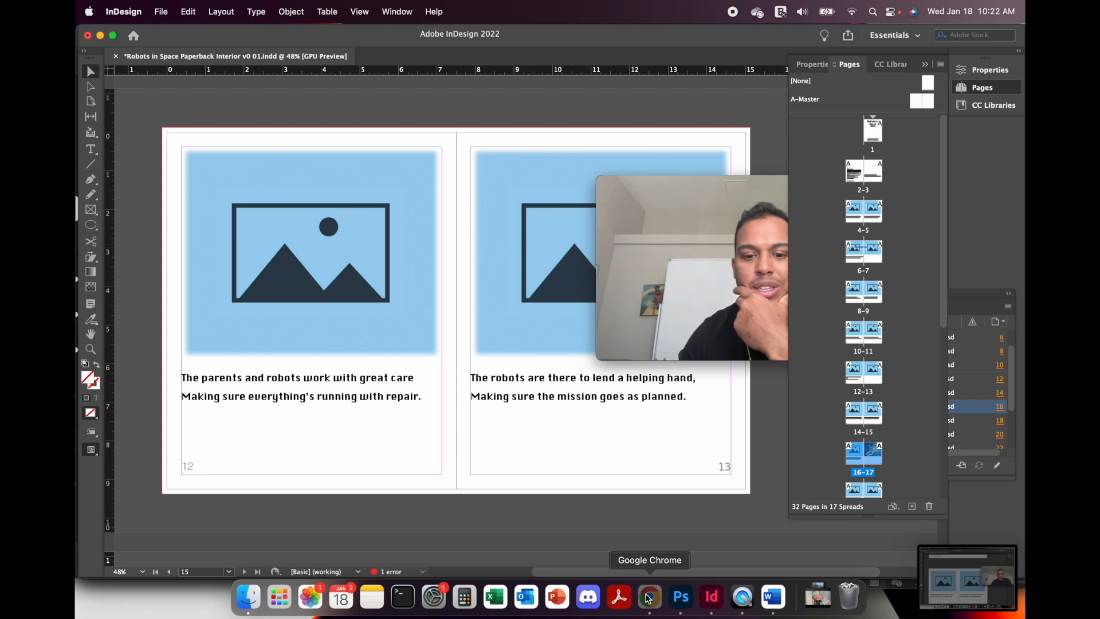
Back in Chrome, copy the children prompt up to "by Hayao Miyazaki" and paste it into a new /imagine command.
click(648, 598)
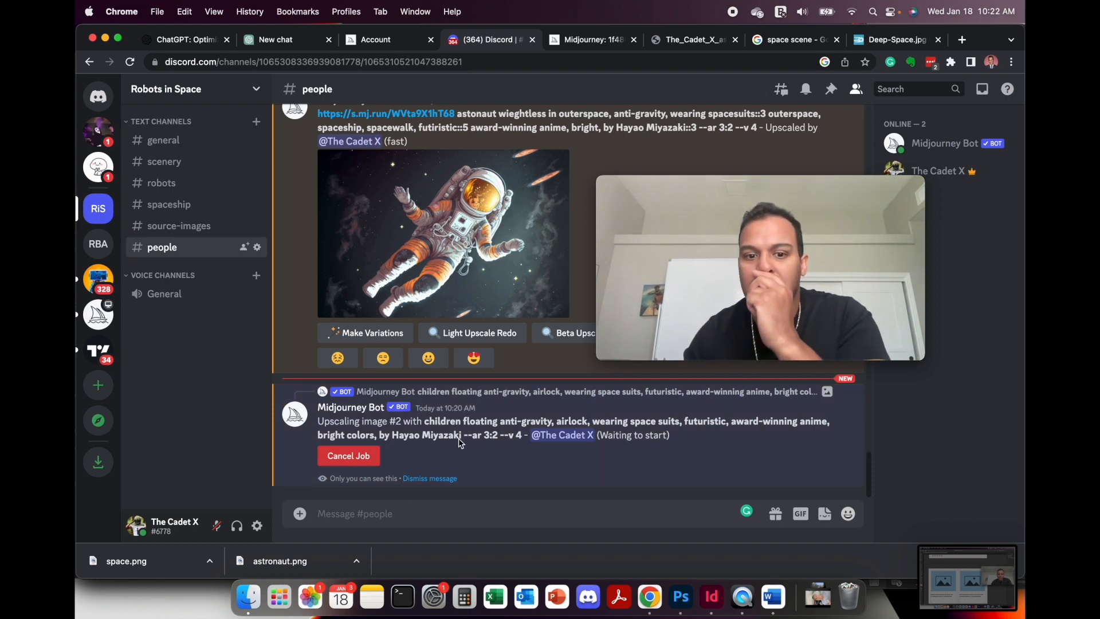
drag(464, 438, 423, 426)
key(super+c)
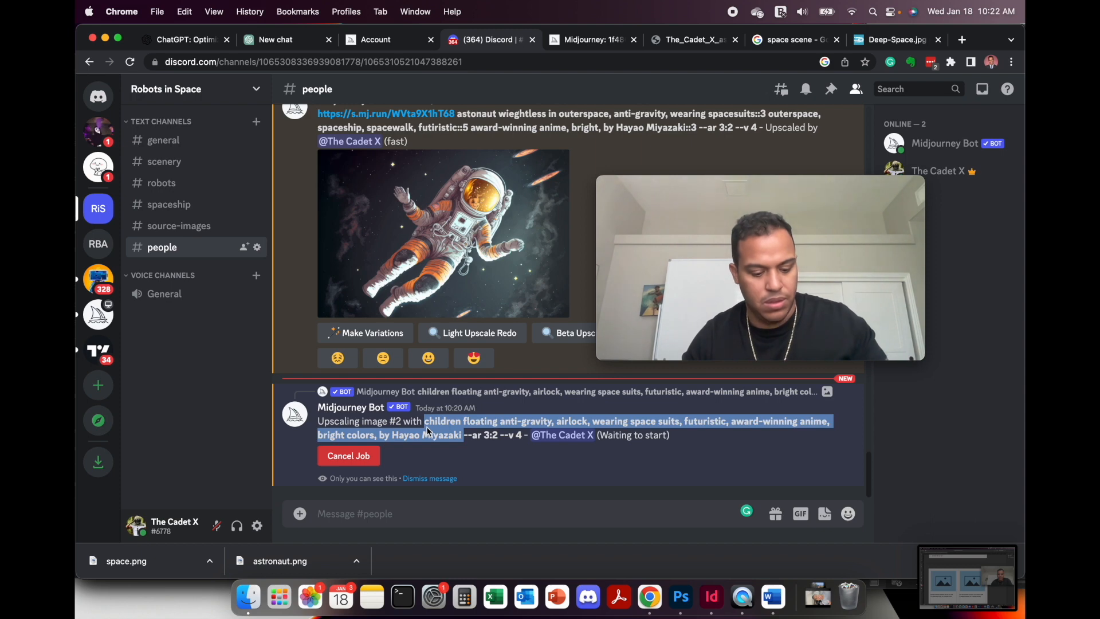
click(389, 519)
text(/)
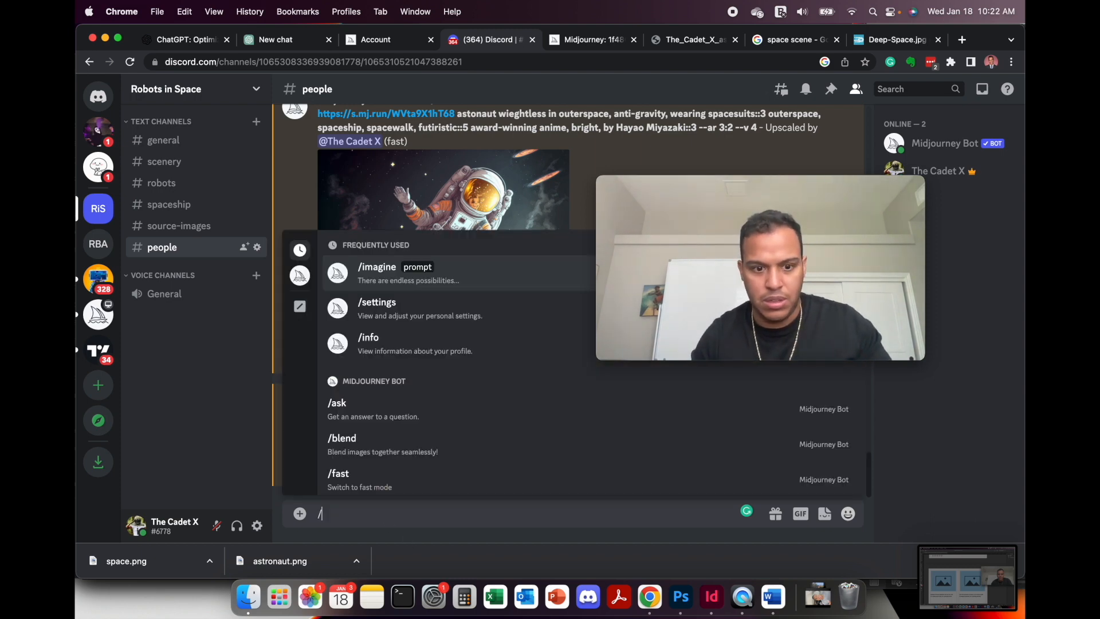
key(Return)
key(super+v)
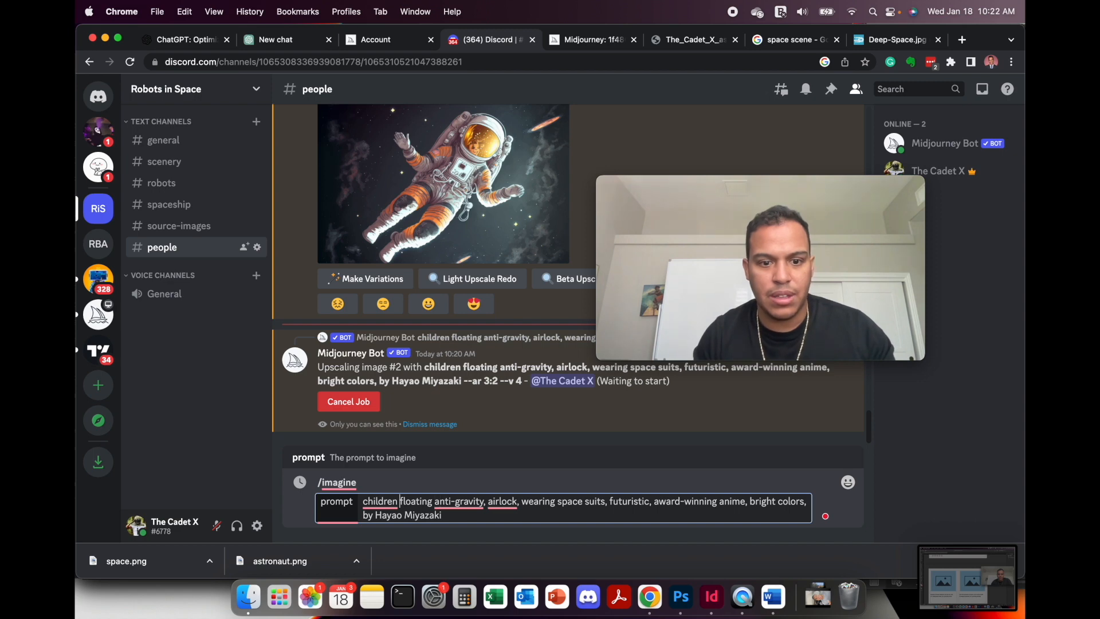
Insert "astronaut, with wrench, repairing machine" at the start of the imagine prompt.
text(astronau)
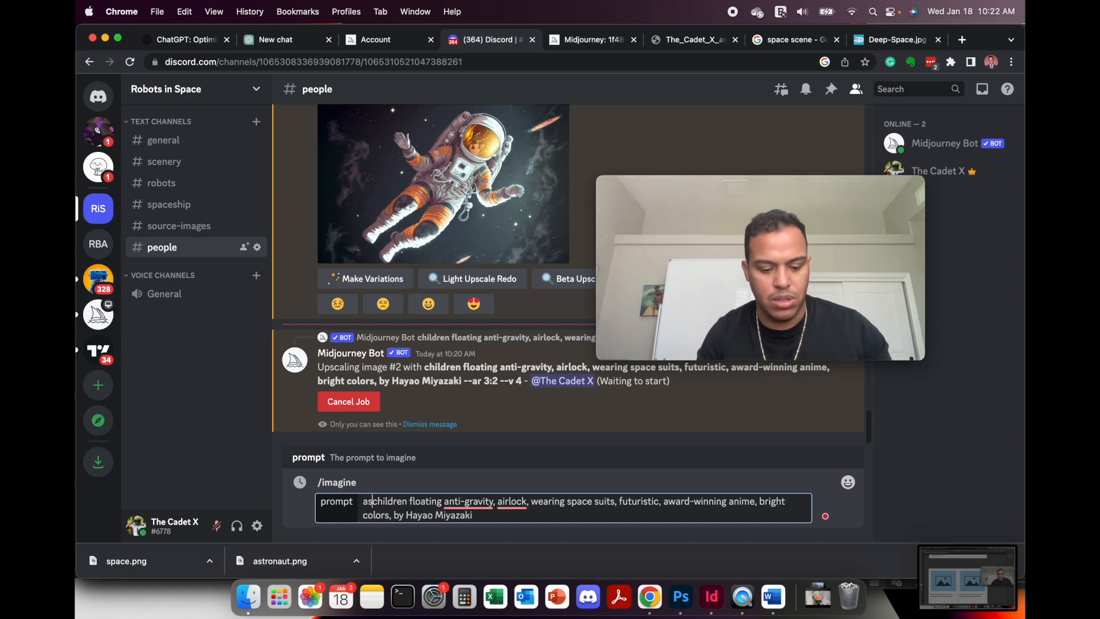
text(ts)
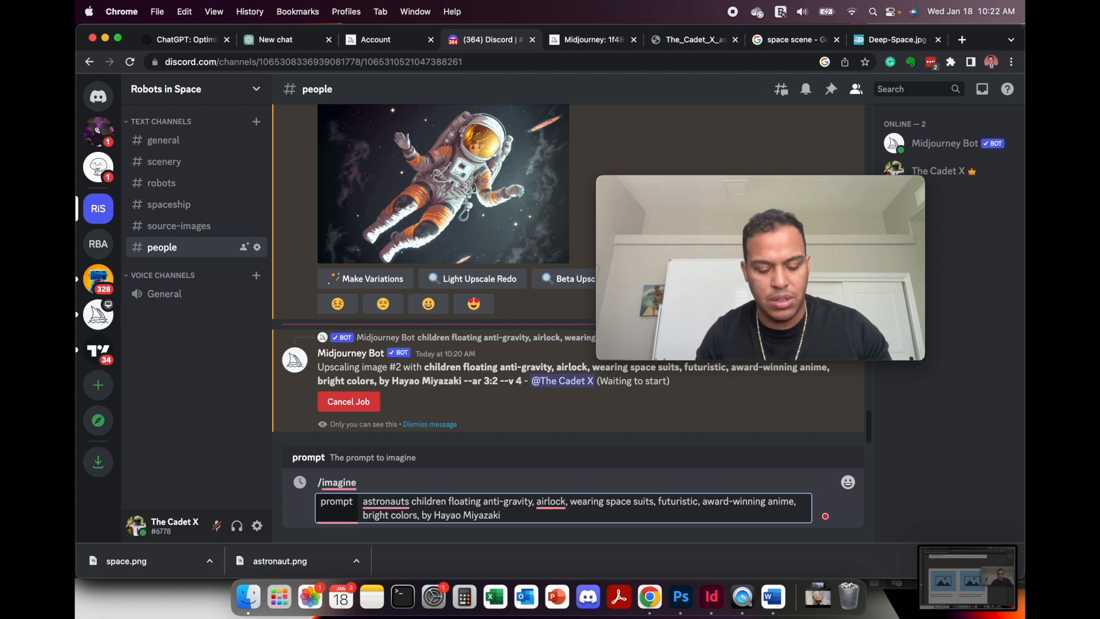
key(BackSpace)
key(BackSpace)
text(, with scre)
key(BackSpace)
key(BackSpace)
key(BackSpace)
key(BackSpace)
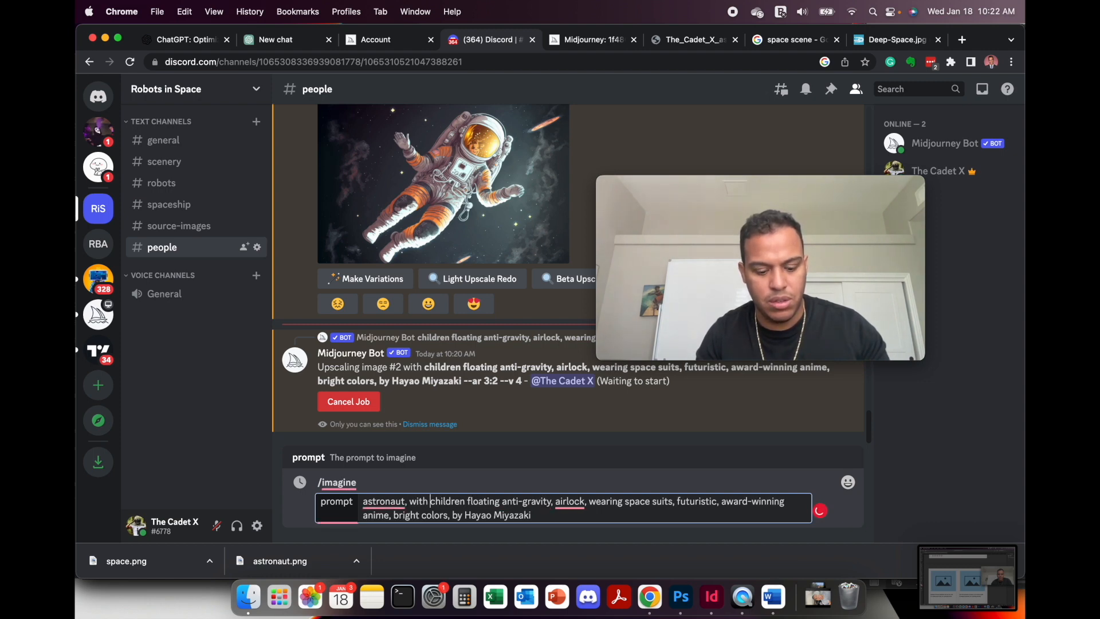
text(wrench, repairing)
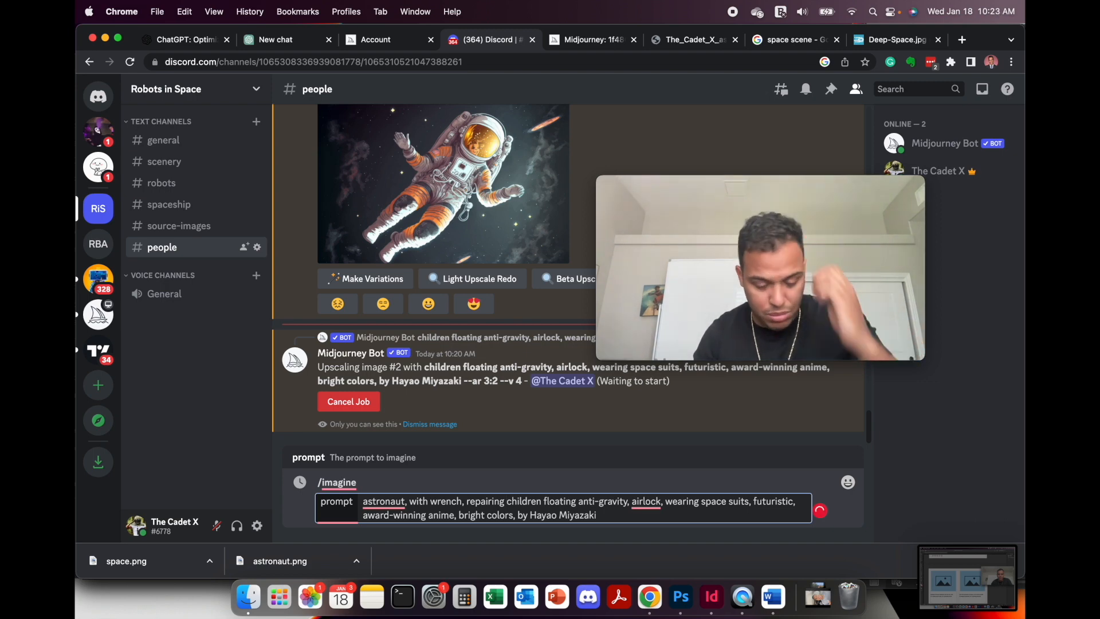
text( machine)
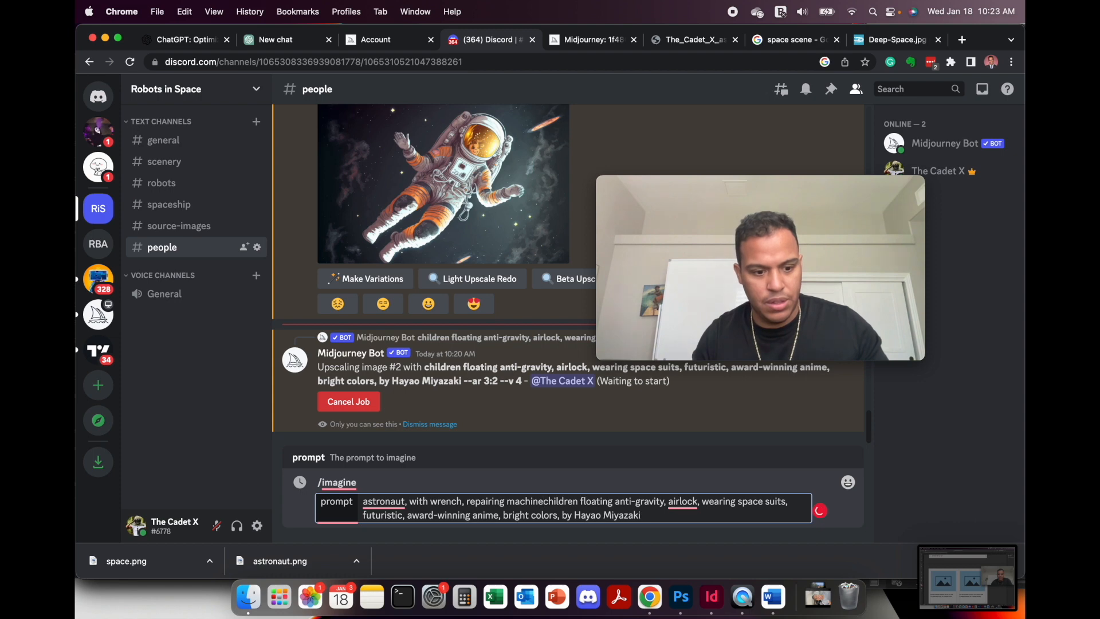
Delete the old prompt wording between "repairing machine" and ", by Hayao Miyazaki".
key(Delete)
key(Delete)
key(Delete)
key(Delete)
key(Delete)
key(Delete)
key(Delete)
key(Delete)
key(Delete)
key(Delete)
key(Delete)
key(Delete)
key(Delete)
key(Delete)
key(Delete)
key(Delete)
key(Delete)
key(Delete)
key(Delete)
key(Delete)
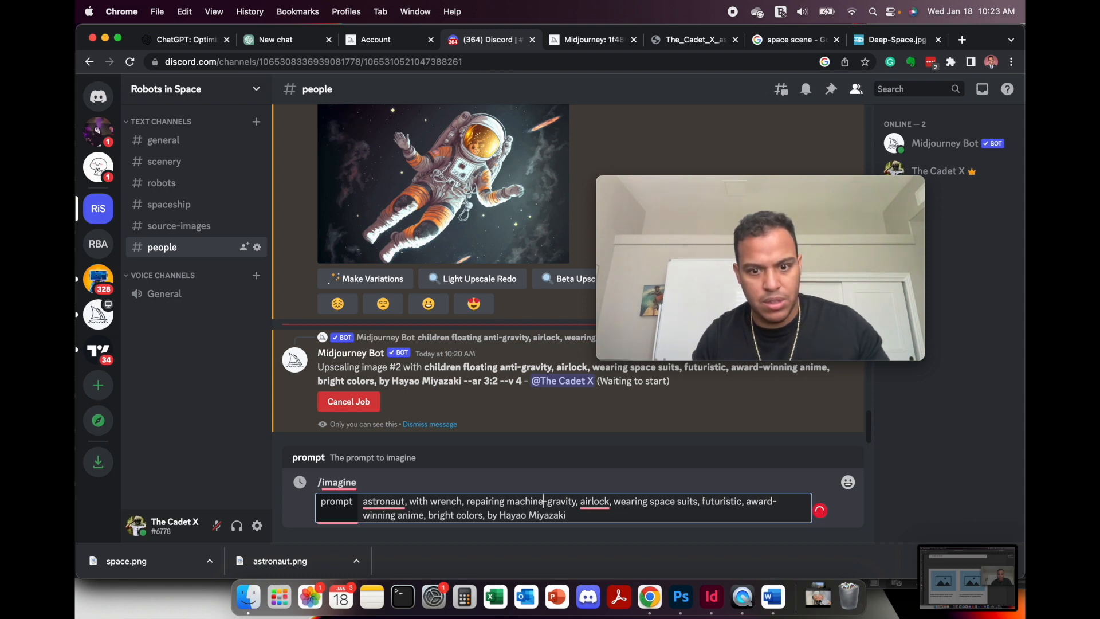
key(Delete)
key(Delete)
key(Delete)
key(Delete)
key(Delete)
key(Delete)
key(Delete)
key(Delete)
key(Delete)
key(Delete)
key(Delete)
key(Delete)
key(Delete)
key(Delete)
key(Delete)
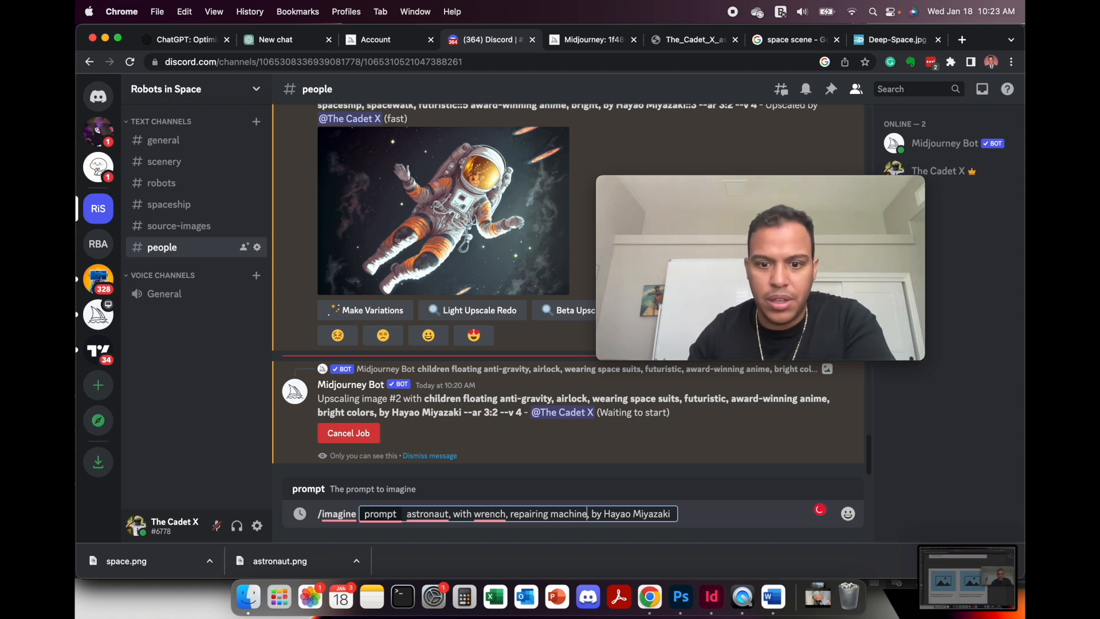
Append the aspect ratio argument --ar3:2 to the astronaut prompt and submit it to Midjourney.
mouse_move(497, 518)
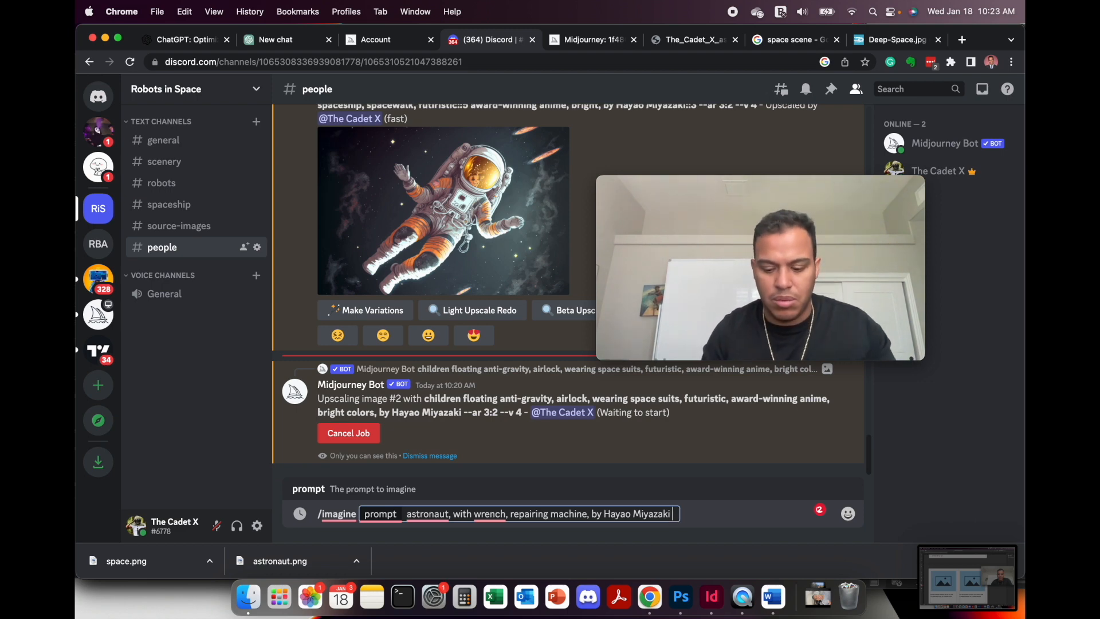
text(--ar)
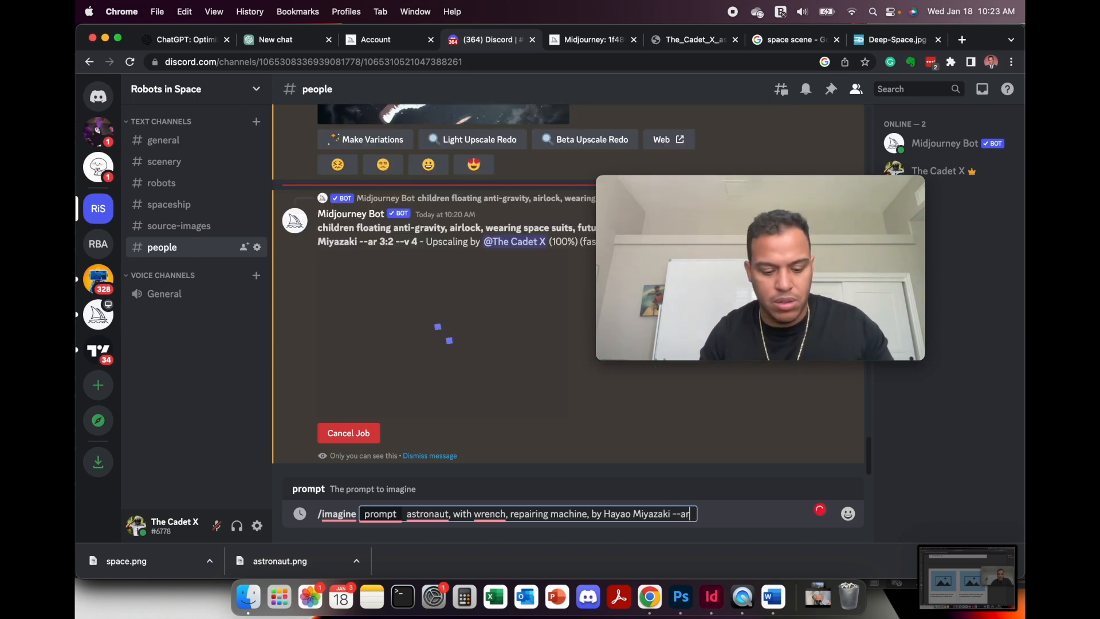
text( 3:2)
key(Return)
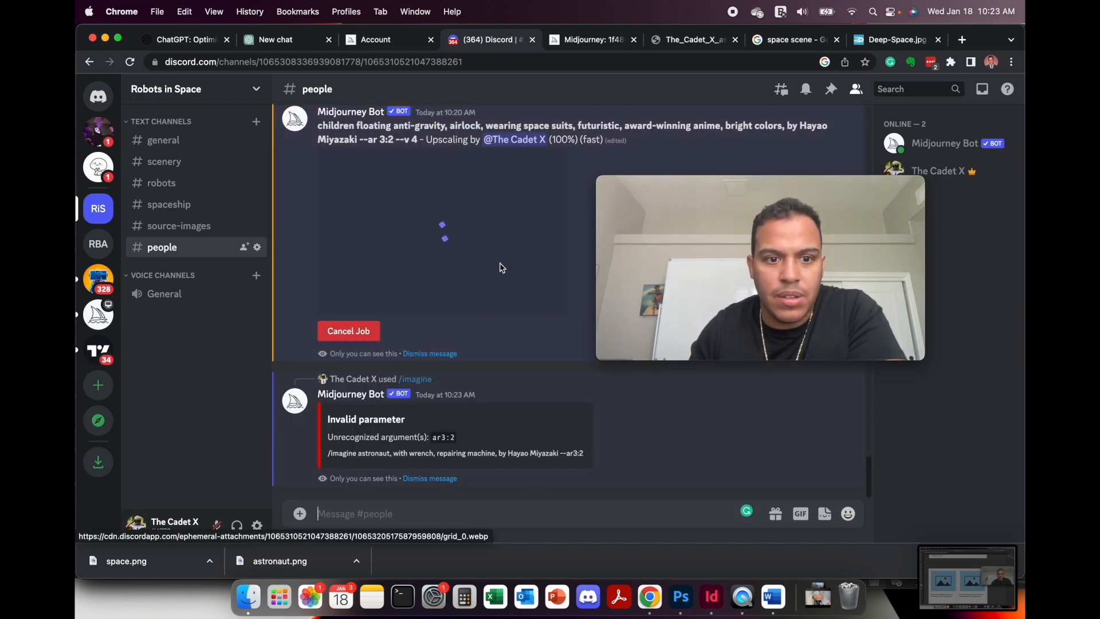
View the upscaled image of the floating children at larger size, and open its job page on the Midjourney website.
click(455, 348)
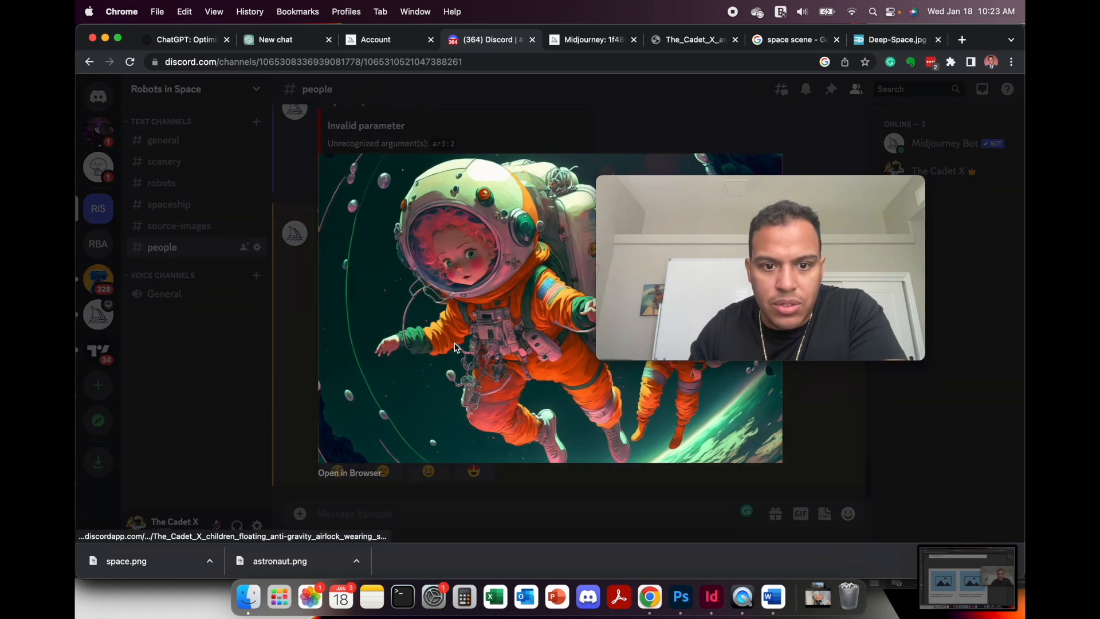
mouse_move(670, 229)
drag(674, 187, 723, 171)
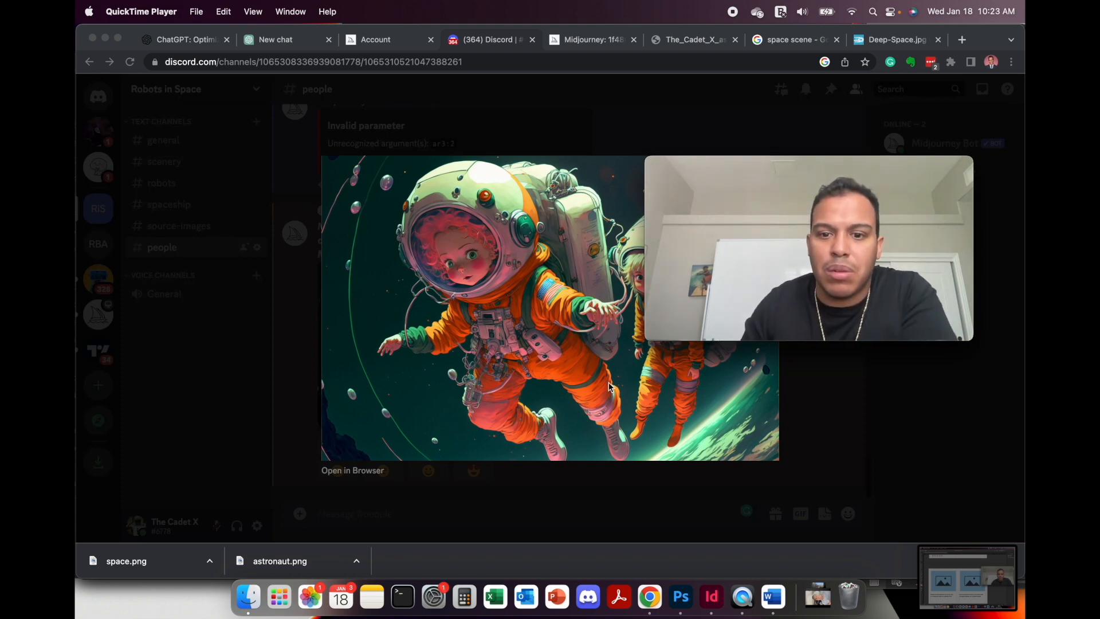
click(787, 404)
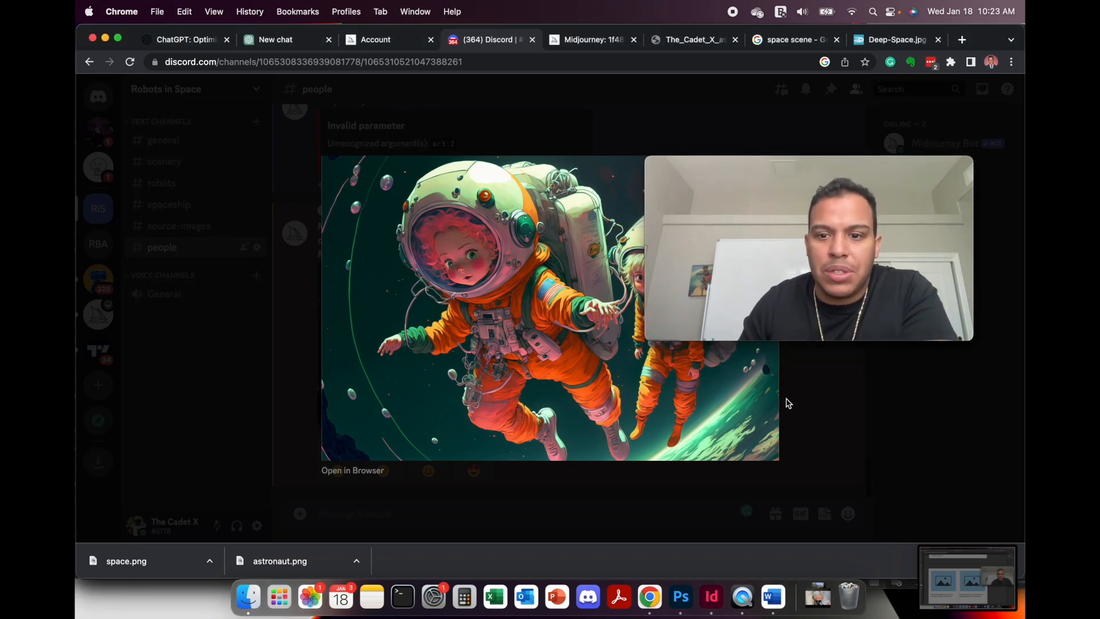
click(791, 401)
click(671, 450)
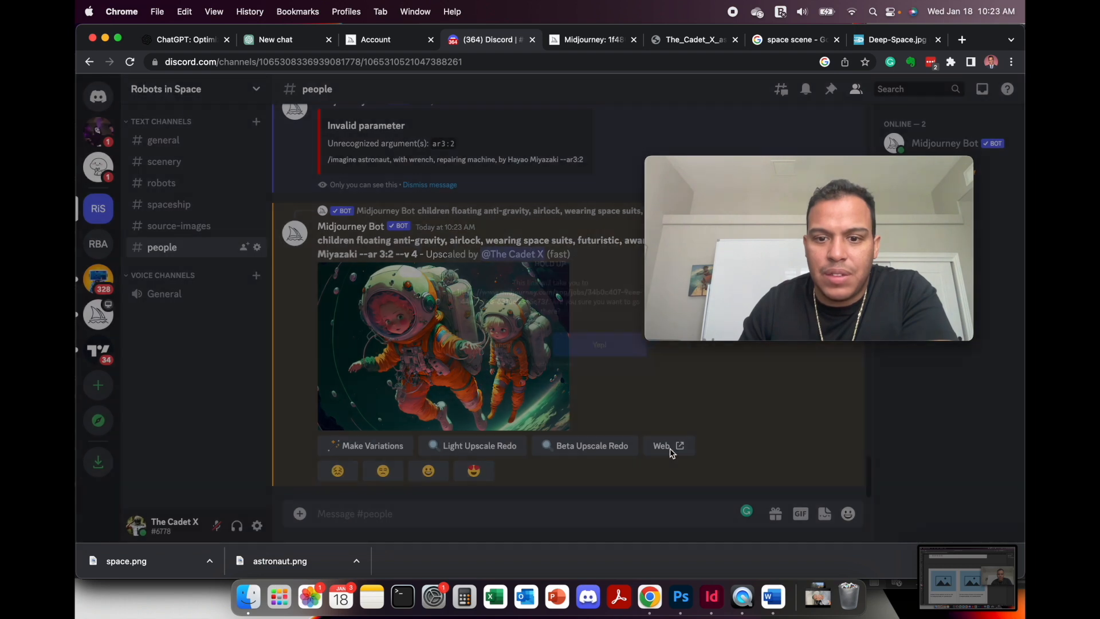
click(610, 361)
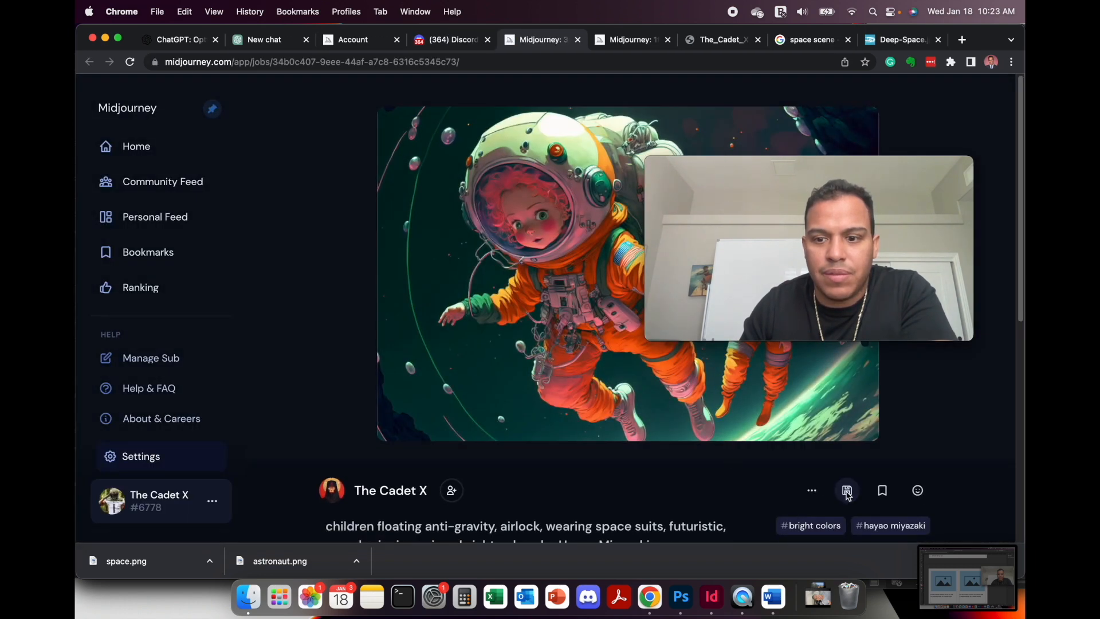
Save the children image as "children astonaut.png" in the Discord Photos folder.
click(848, 492)
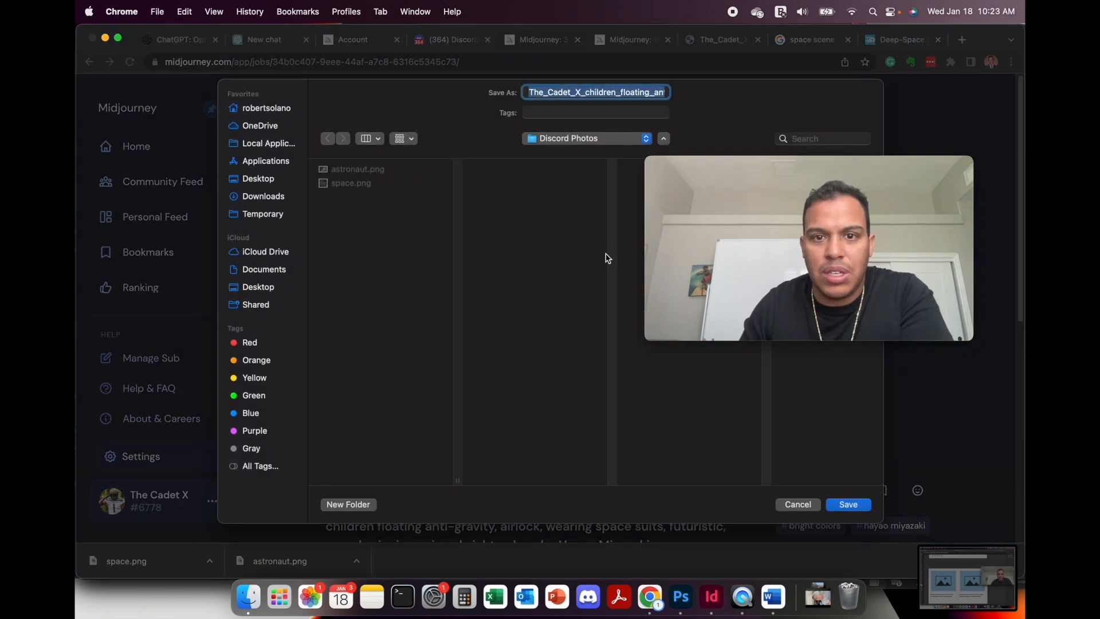
text(children)
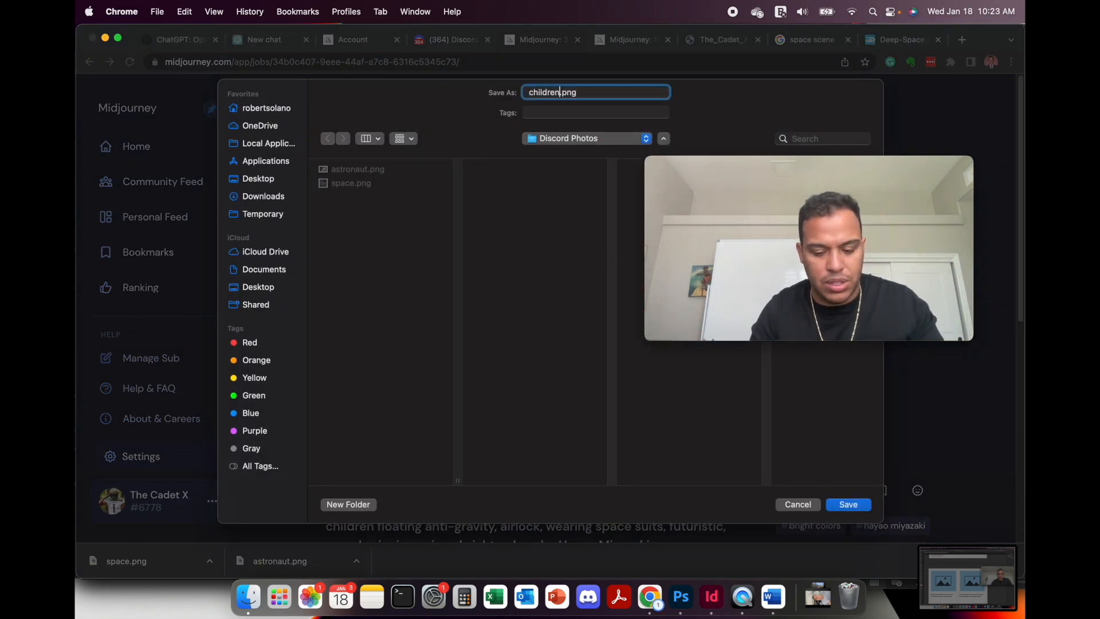
text( astonaut)
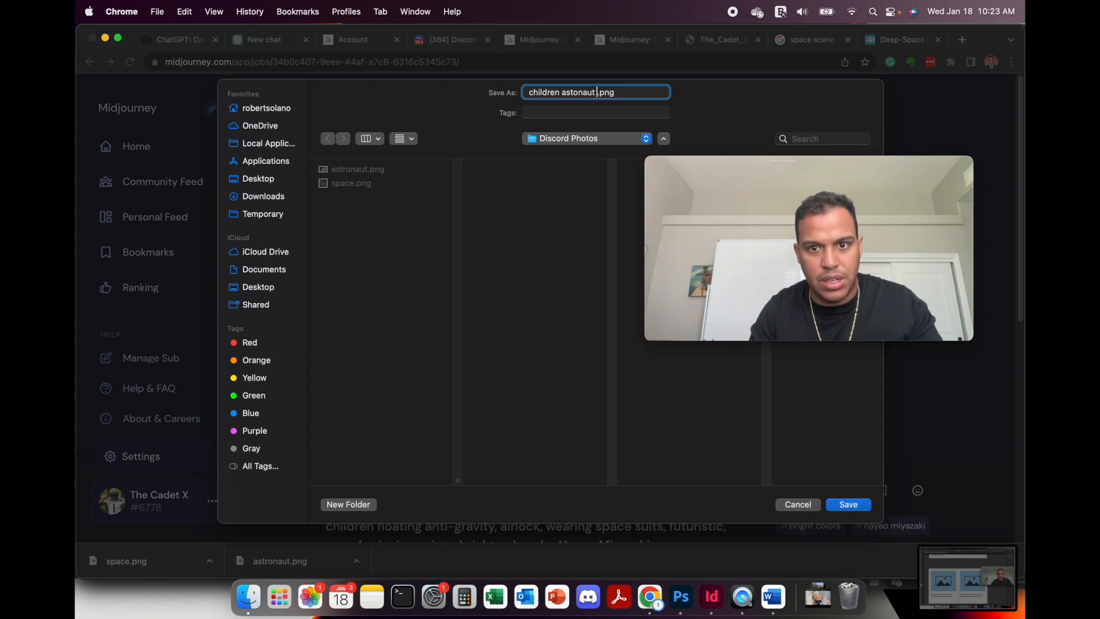
key(BackSpace)
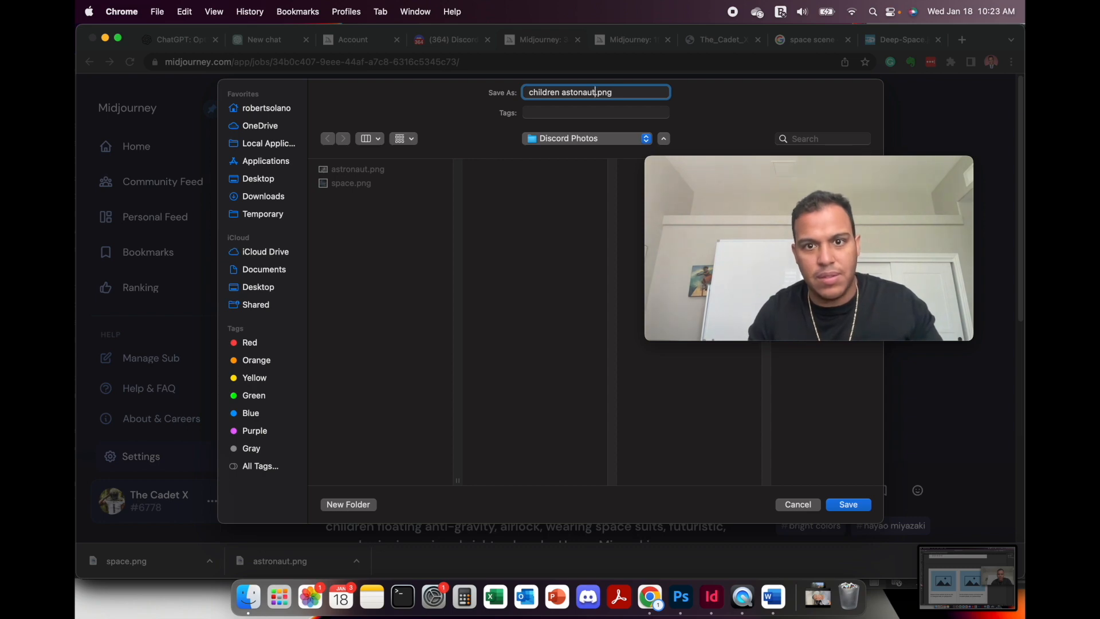
click(851, 505)
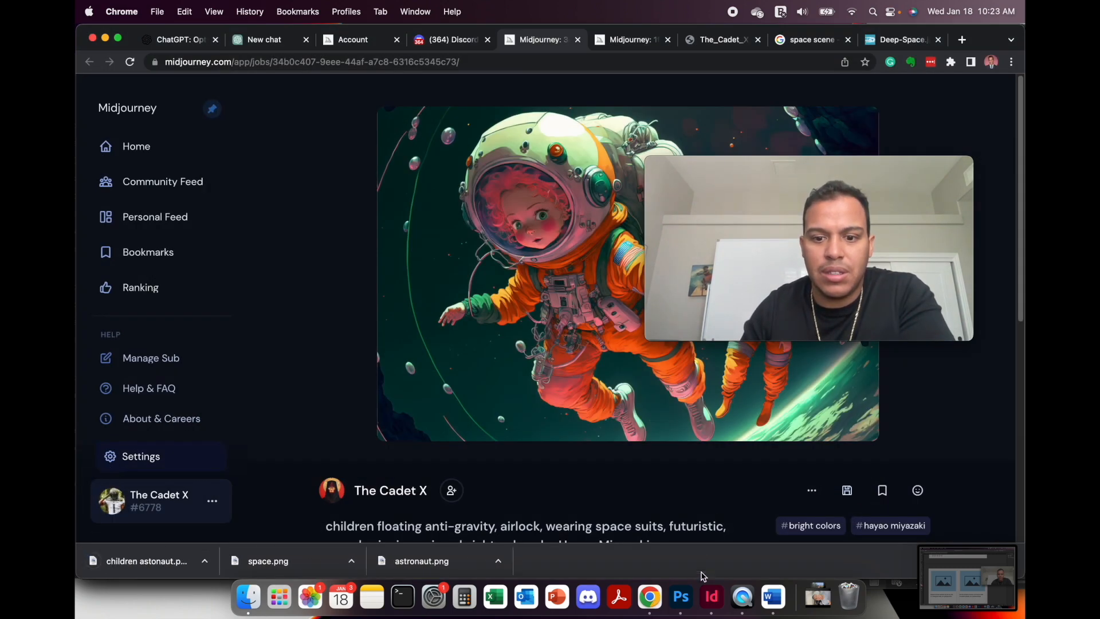
Switch to Photoshop, open the left frame smart object, and place the children astronaut image from Finder's Discord Photos folder into its picture frame.
click(687, 601)
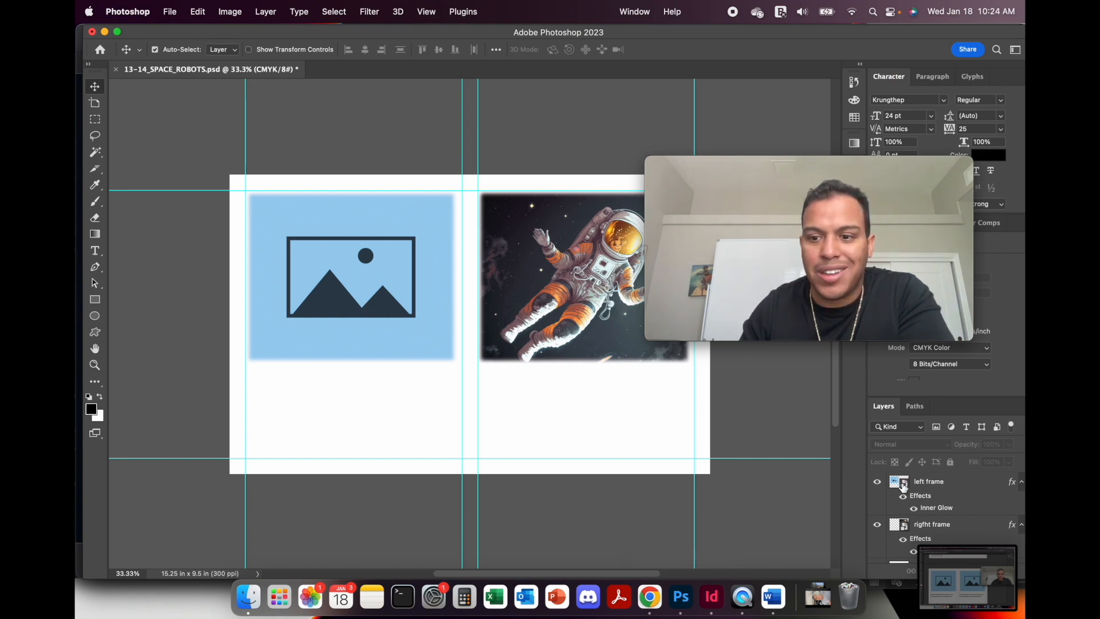
double_click(904, 486)
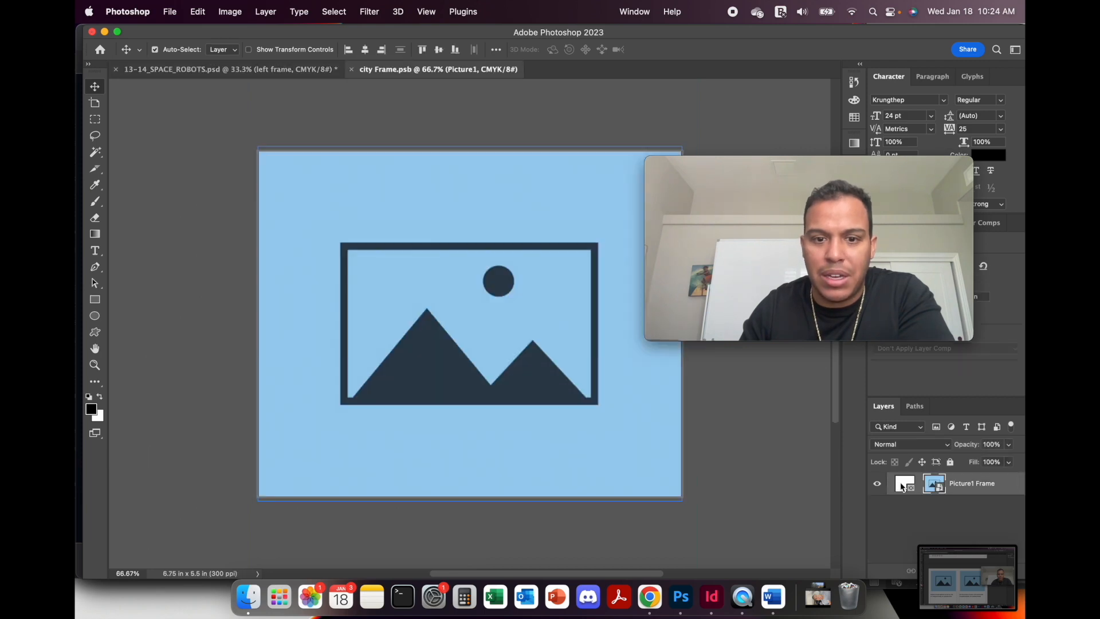
click(246, 598)
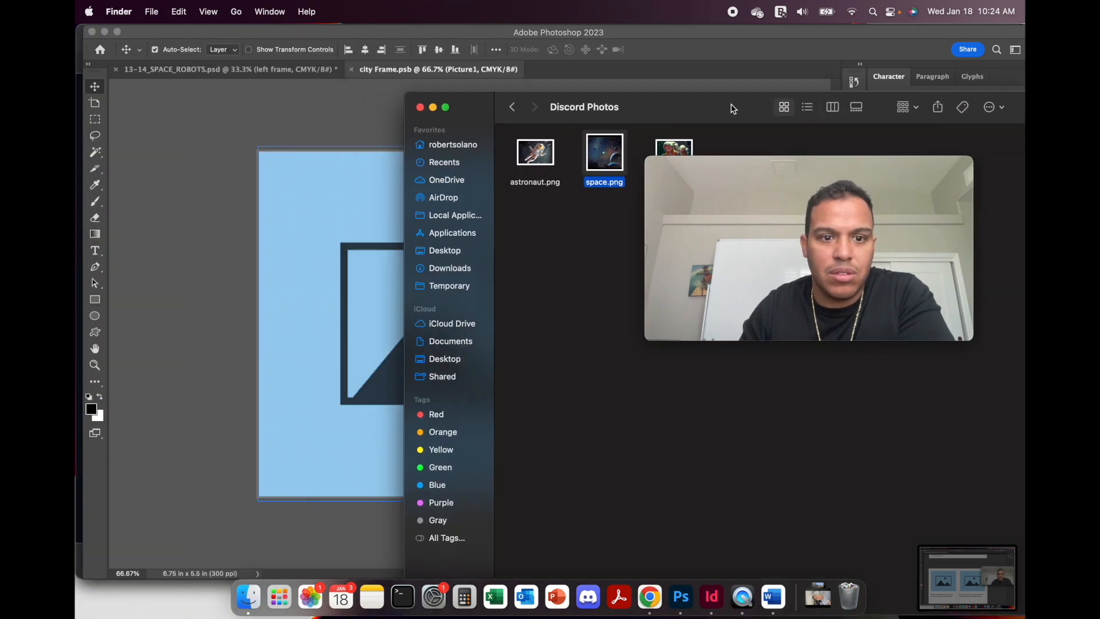
drag(733, 108, 753, 96)
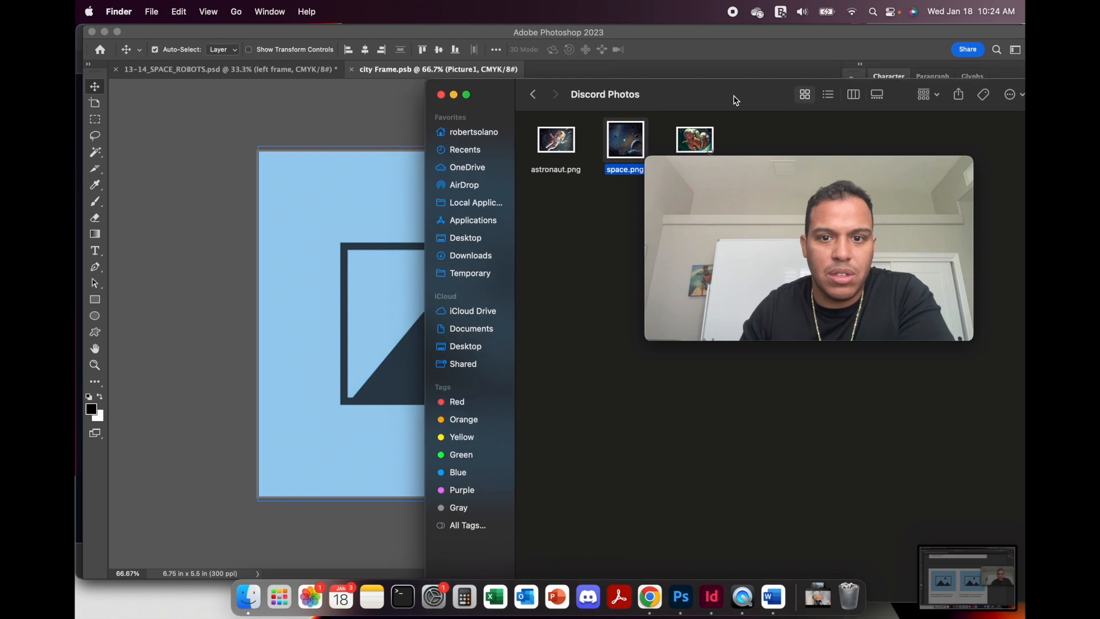
drag(695, 141, 327, 240)
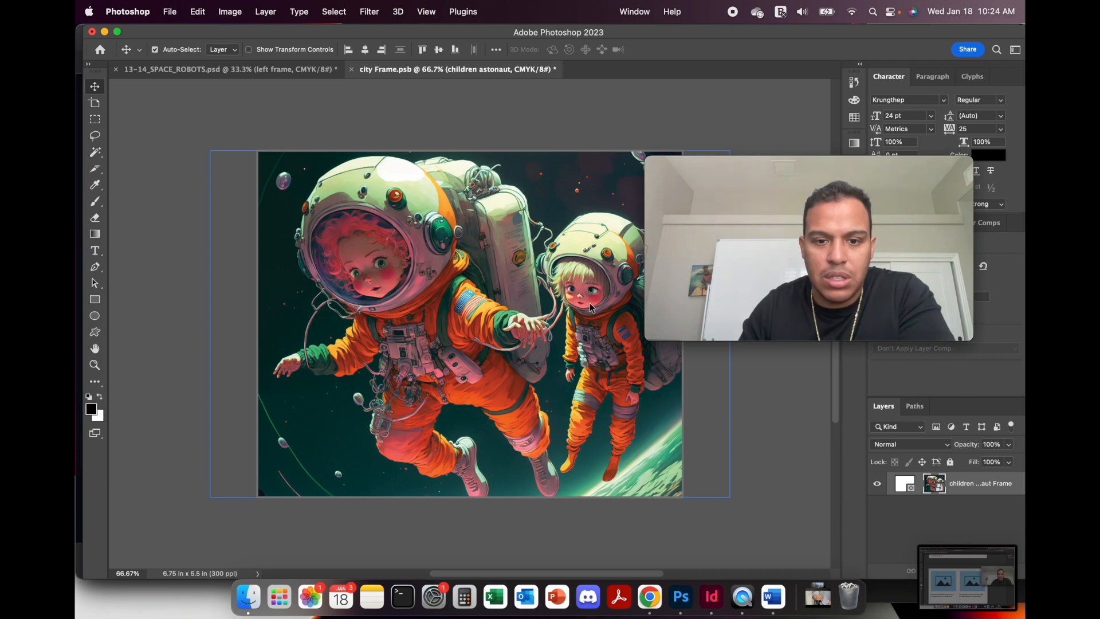
Close city Frame.psb with its changes saved, and save the 13-14_SPACE_ROBOTS.psd spread.
click(352, 70)
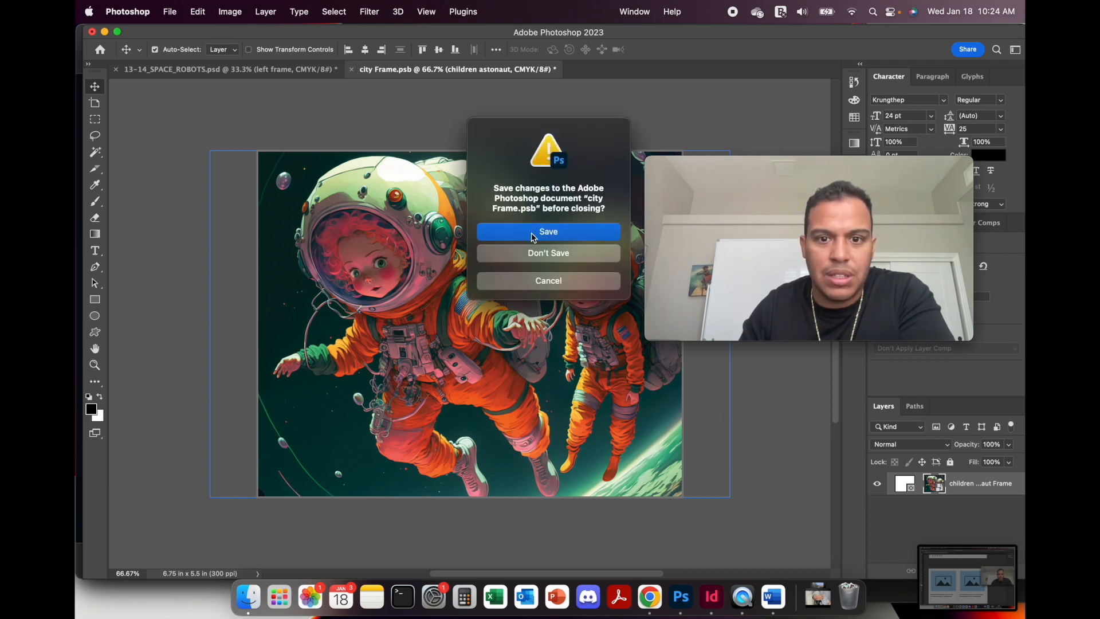
click(532, 234)
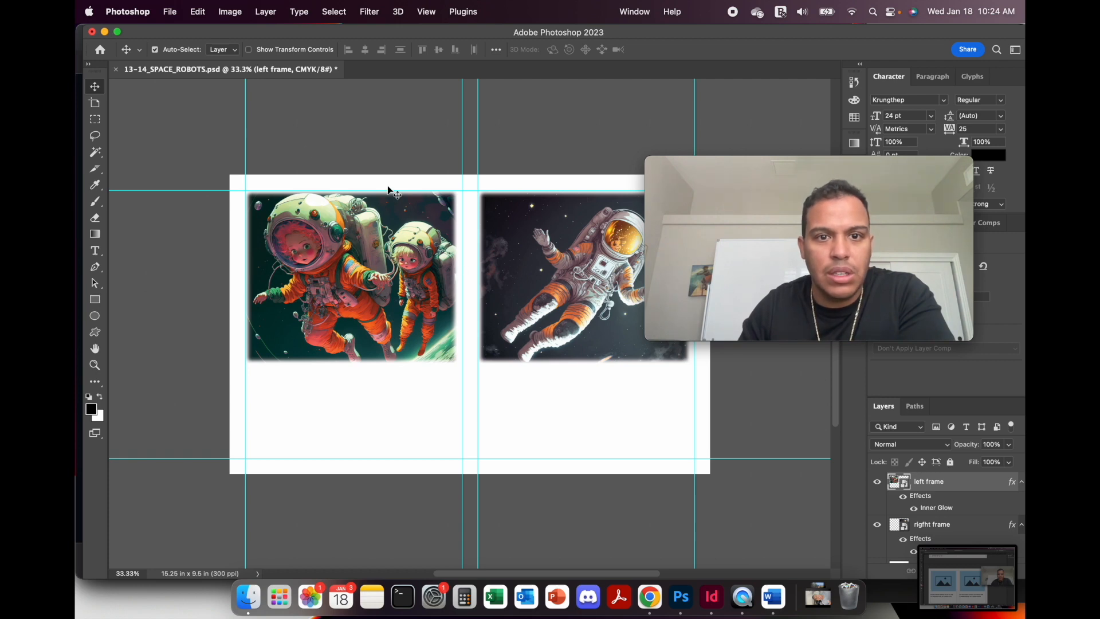
click(170, 12)
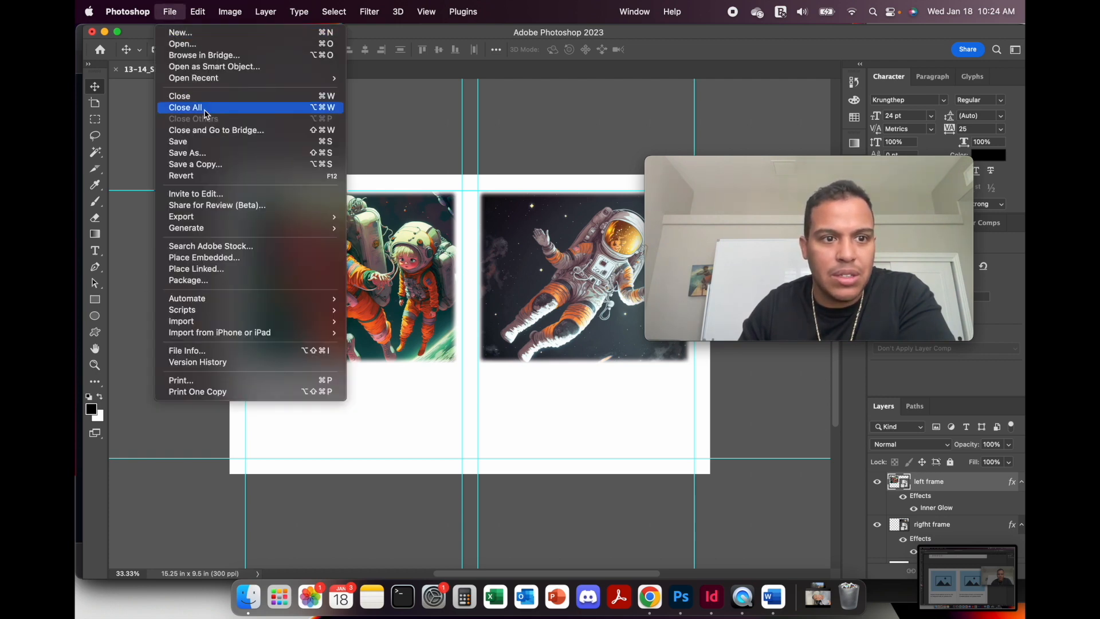
click(208, 141)
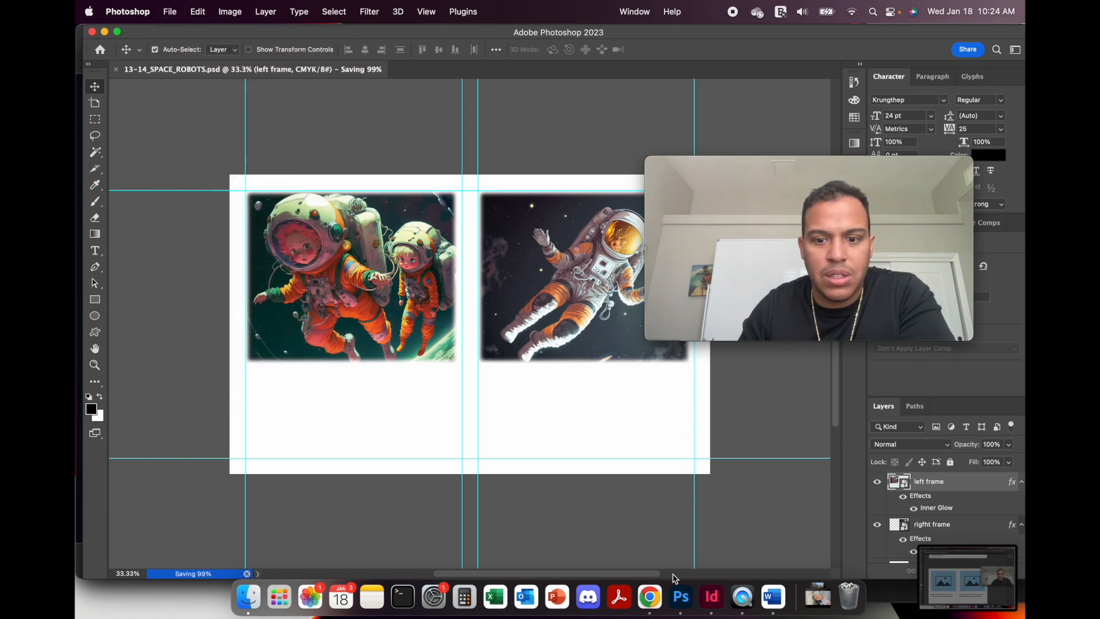
Switch to InDesign and update the modified link 13-14_SPACE_ROBOTS.psd on the "With their spacesuits on" spread.
click(712, 597)
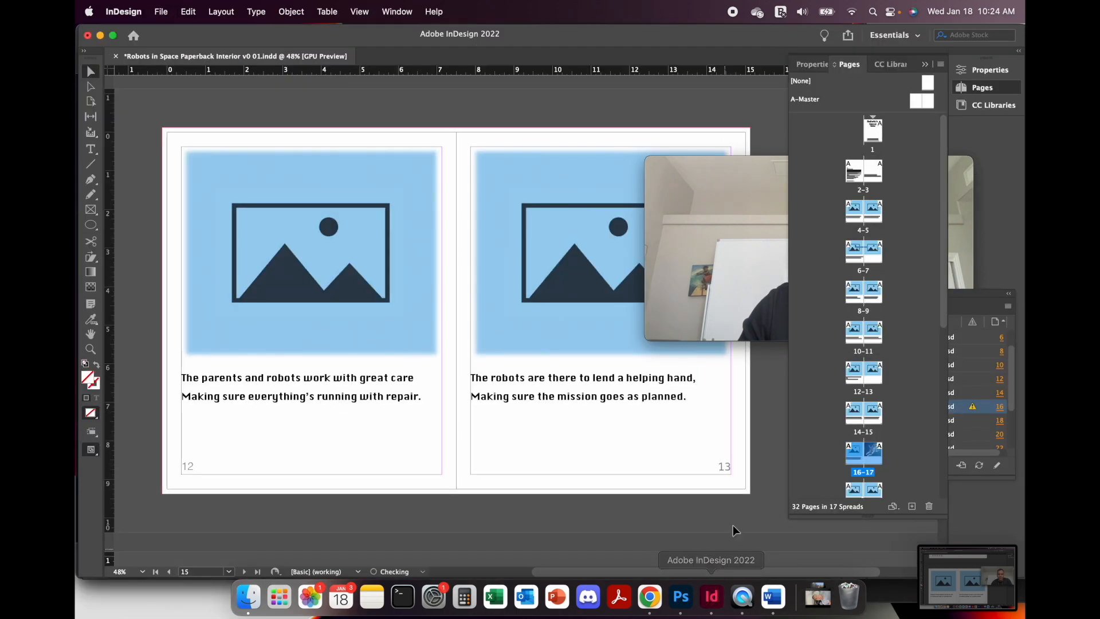
scroll(599, 378, down, 2)
scroll(598, 378, down, 10)
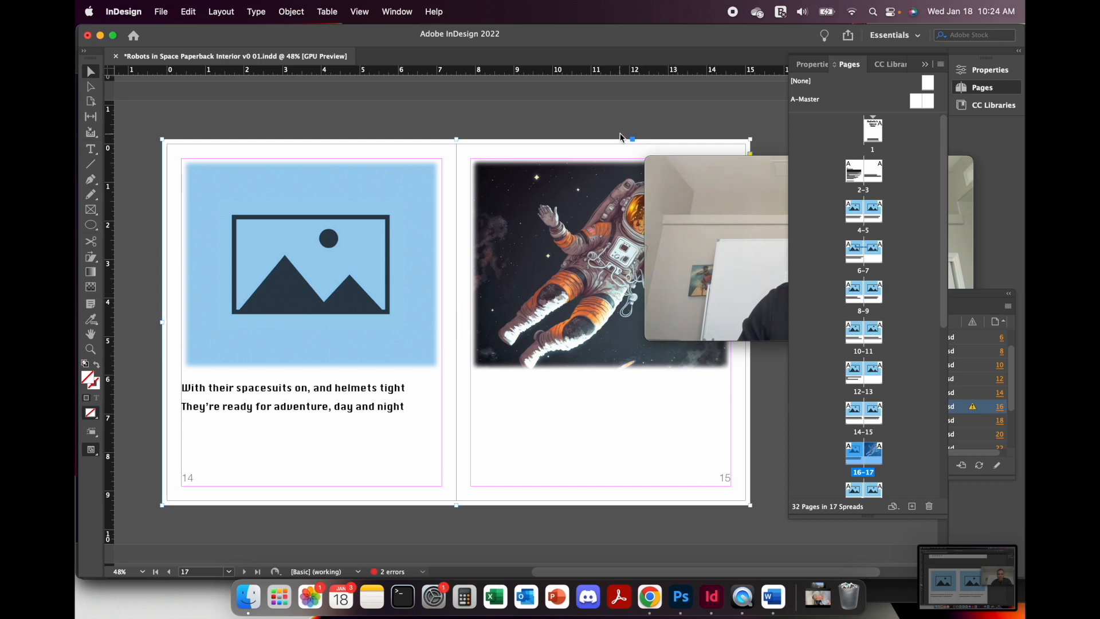
click(970, 312)
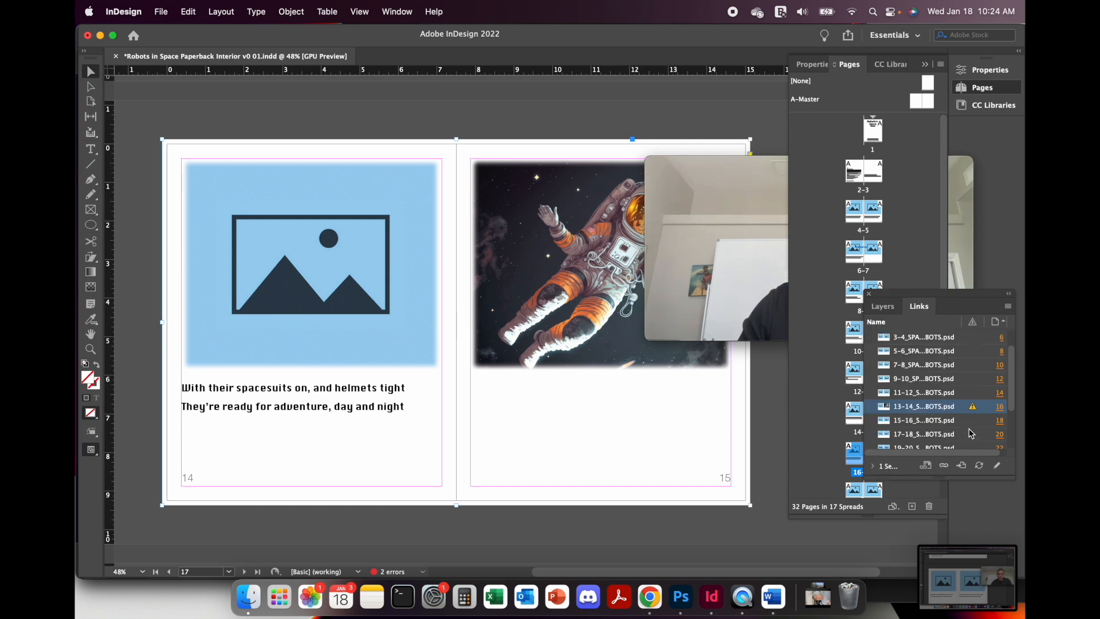
click(973, 407)
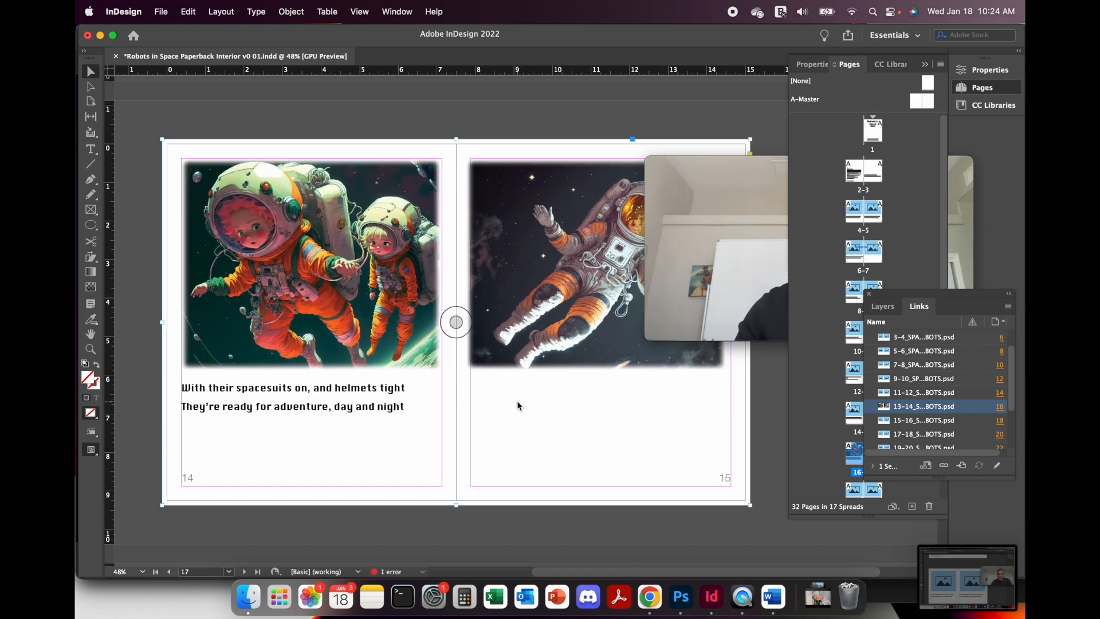
mouse_move(724, 219)
drag(721, 176, 656, 360)
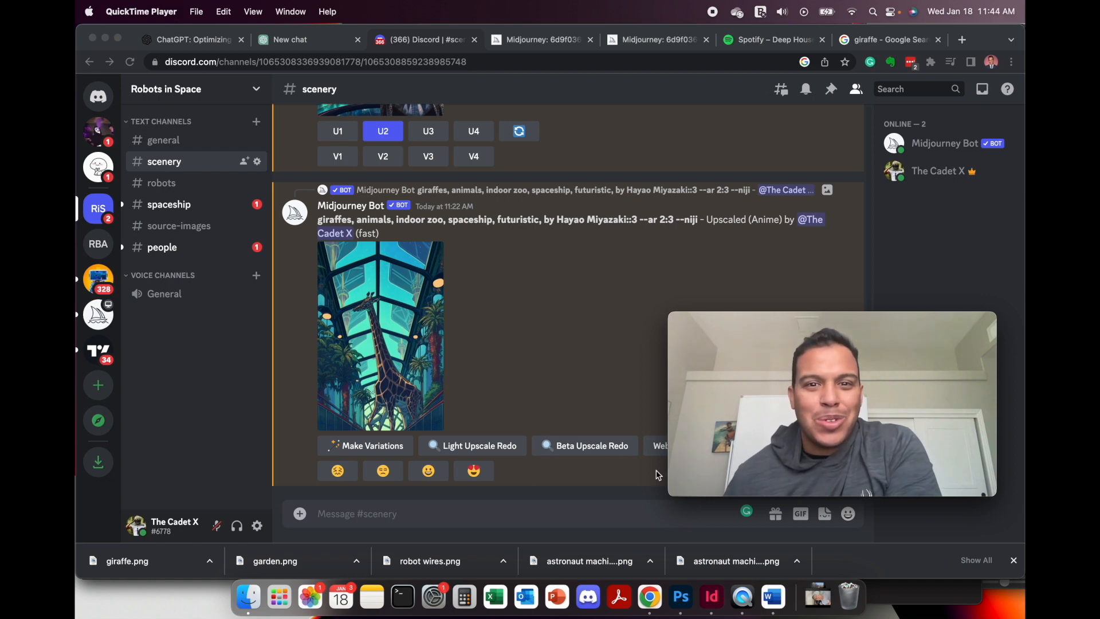
Back in InDesign, look through the book spreads to check which picture frames are filled, up to the children and astronaut spread.
mouse_move(673, 497)
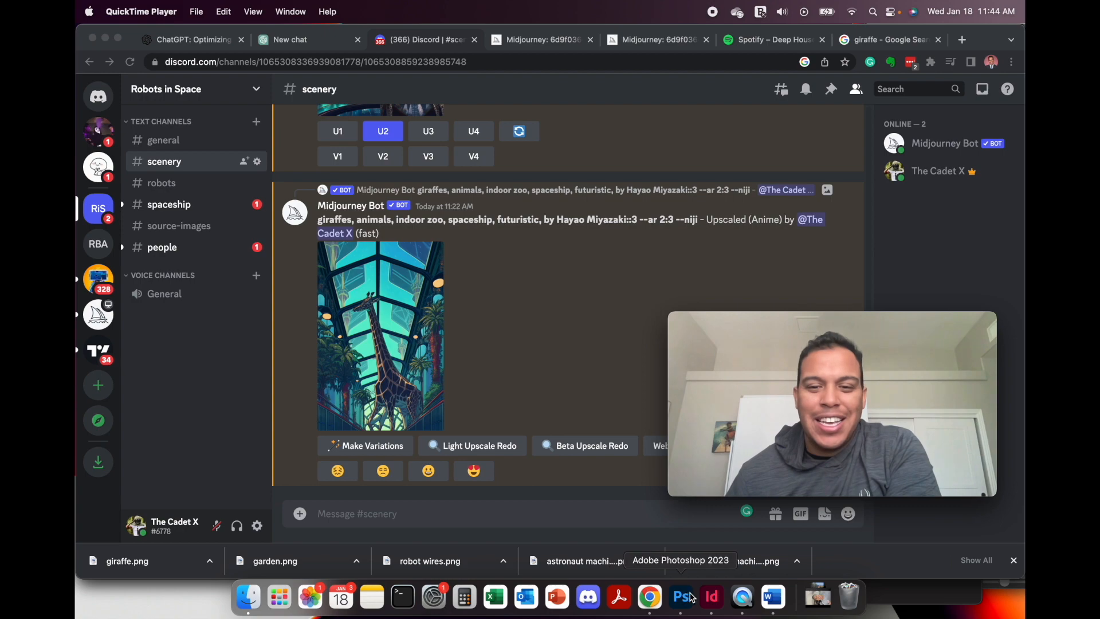
click(712, 597)
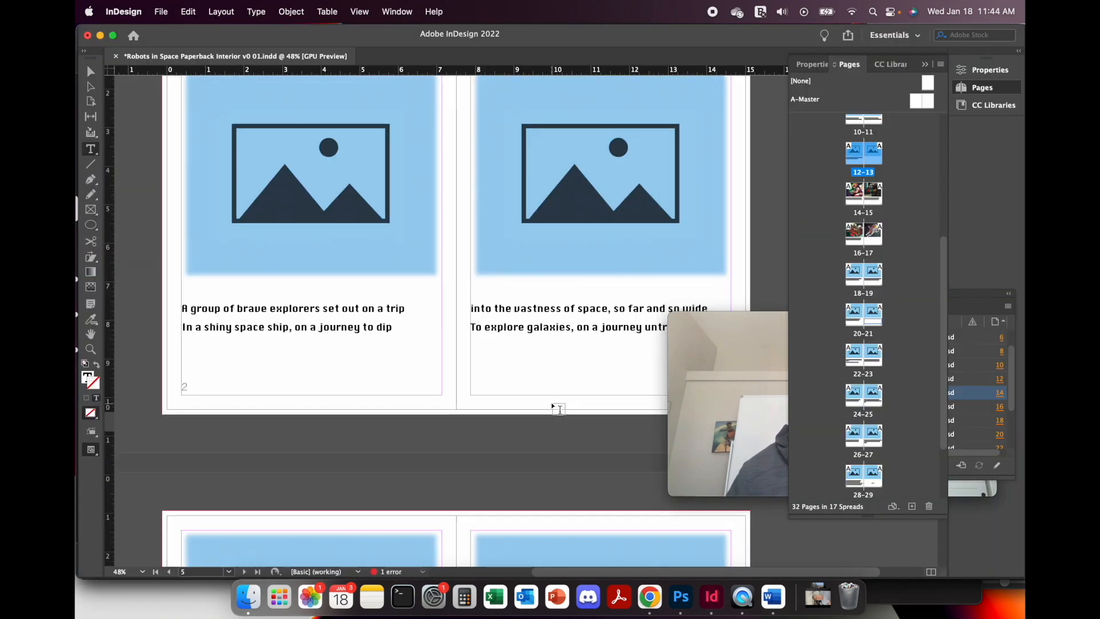
scroll(556, 407, down, 5)
click(745, 324)
scroll(509, 370, down, 20)
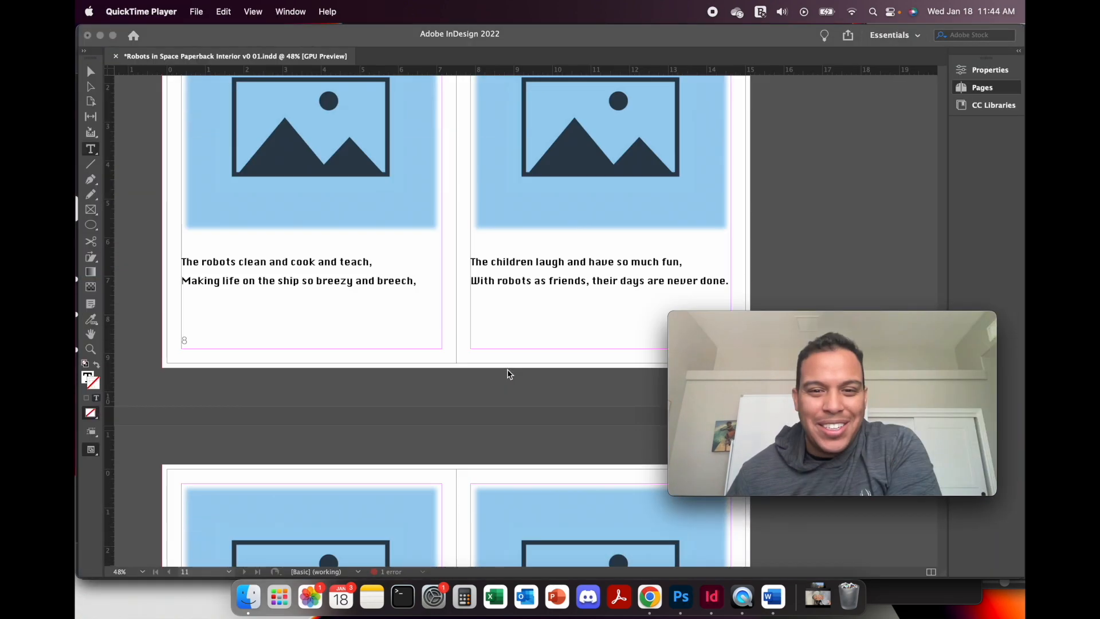
scroll(507, 373, down, 8)
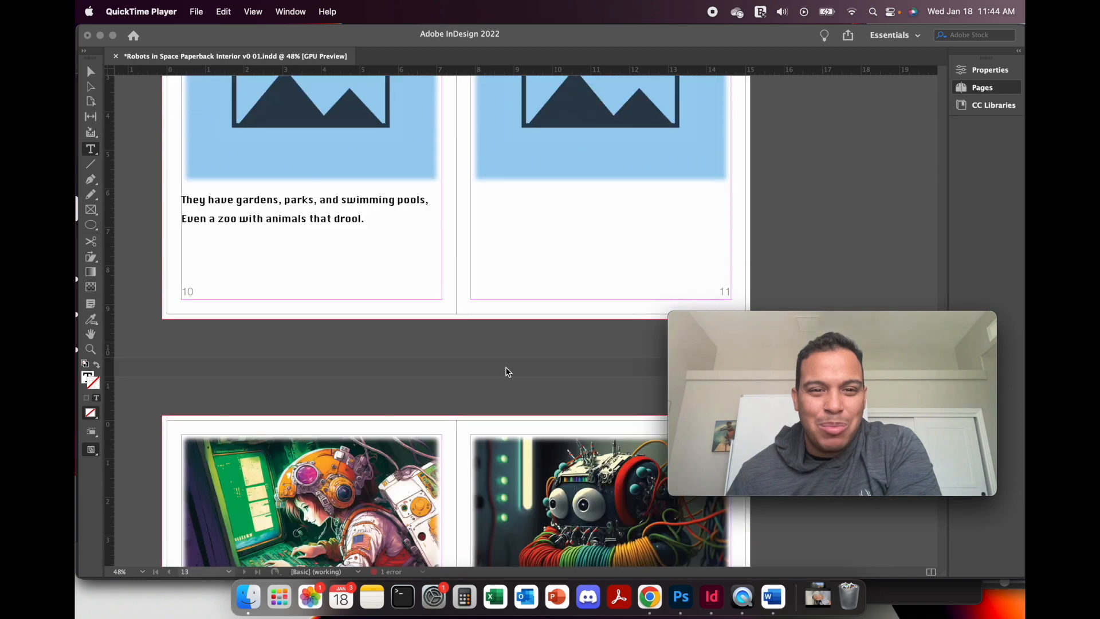
scroll(502, 370, down, 8)
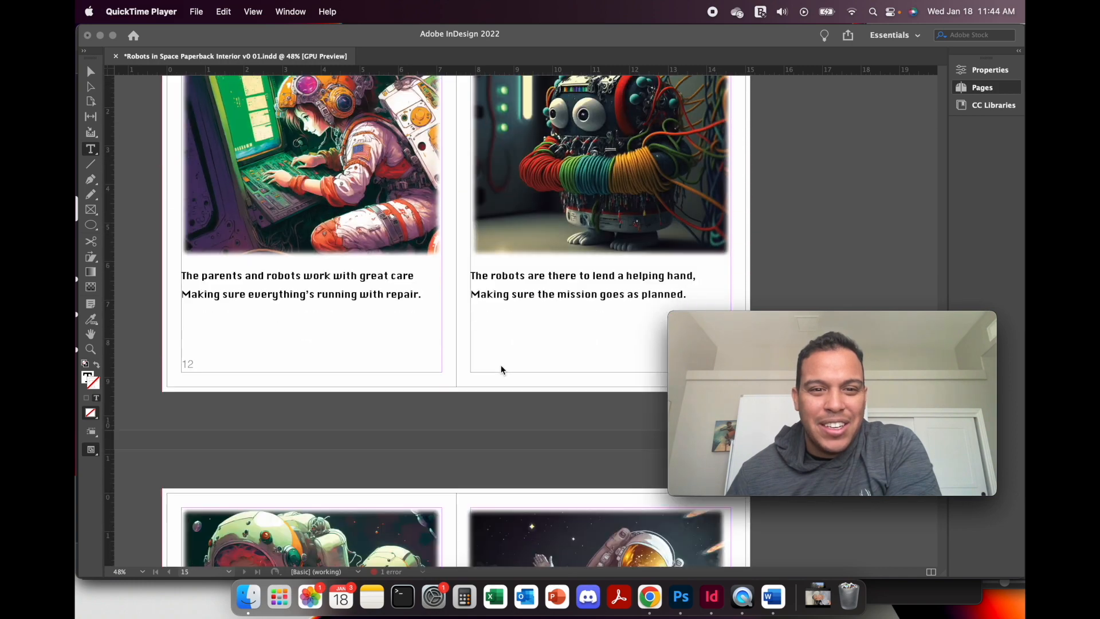
scroll(496, 368, down, 8)
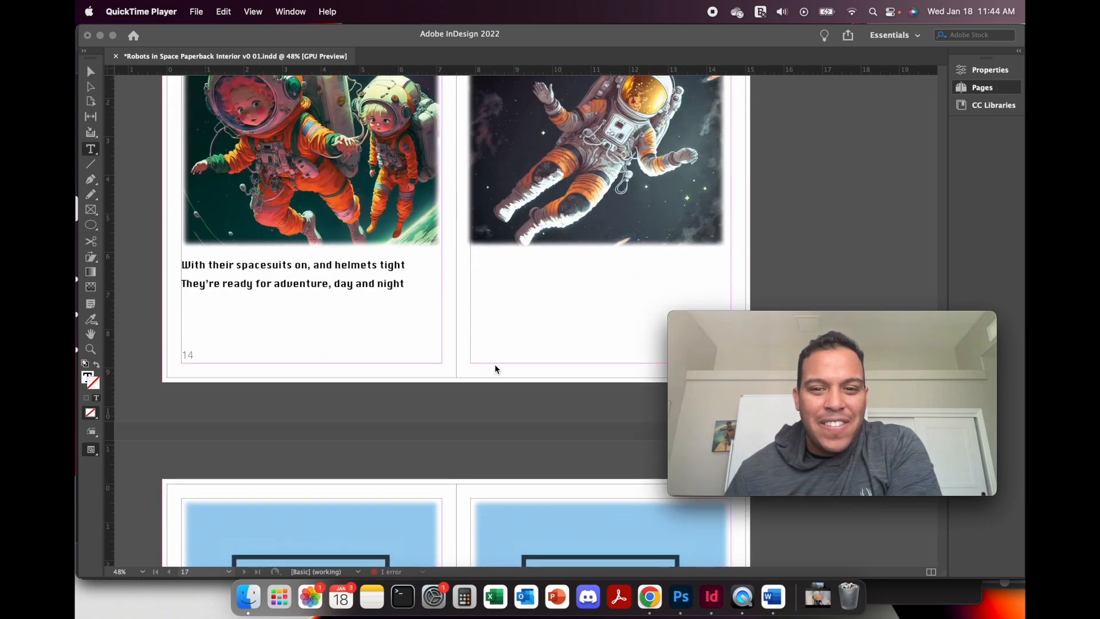
scroll(497, 368, up, 10)
scroll(497, 368, up, 1)
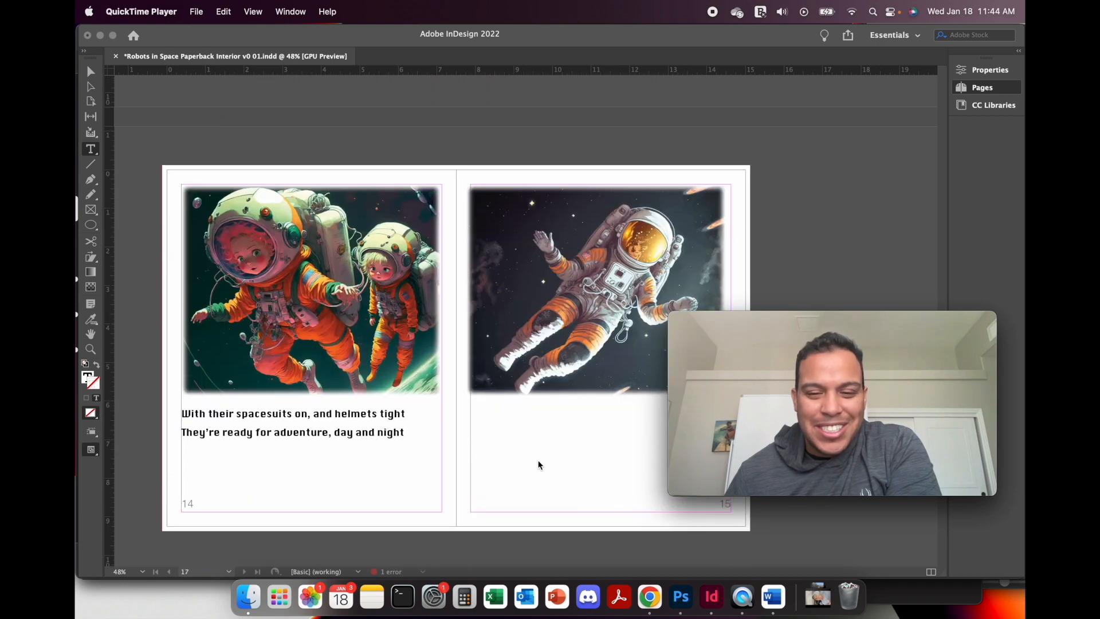
Switch to Chrome and look over the giraffe images in the scenery channel and the children playing soccer images in the people channel.
click(650, 597)
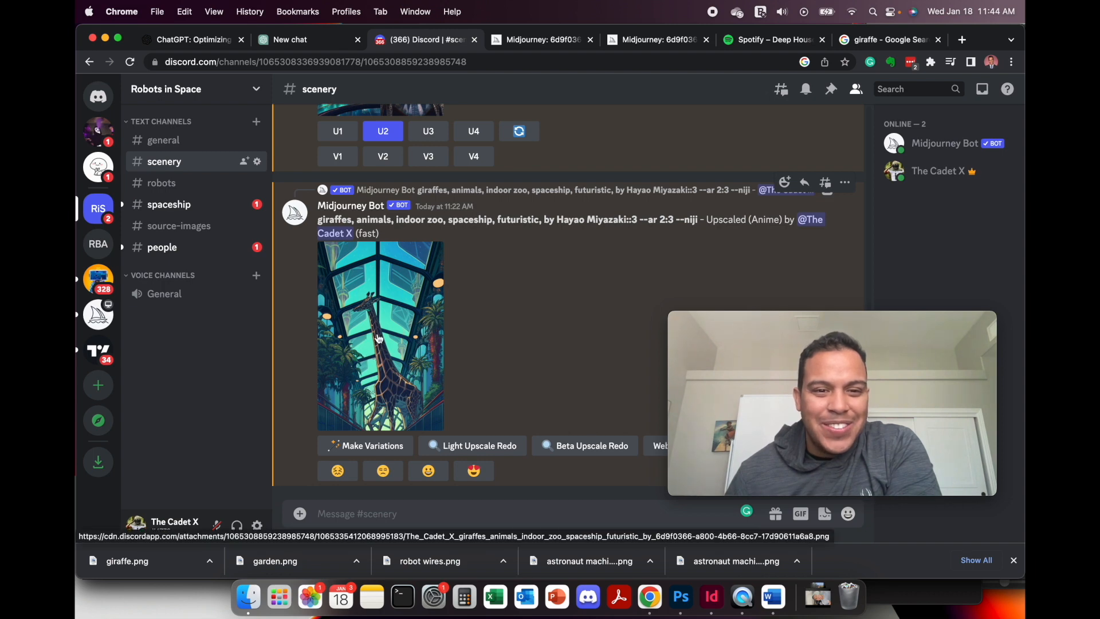
scroll(398, 340, up, 5)
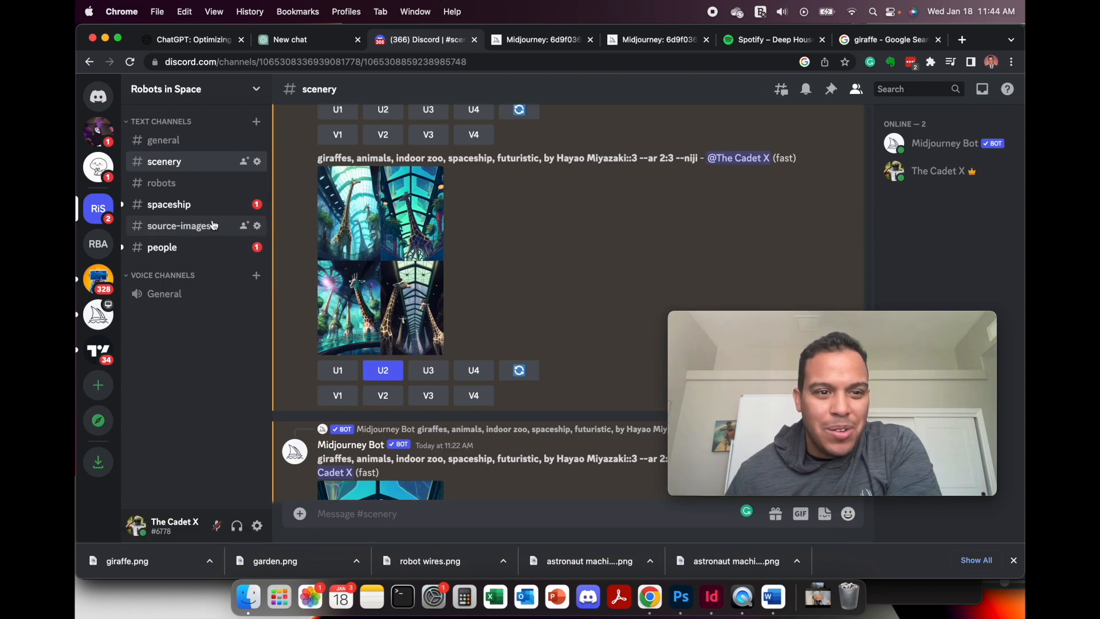
click(210, 251)
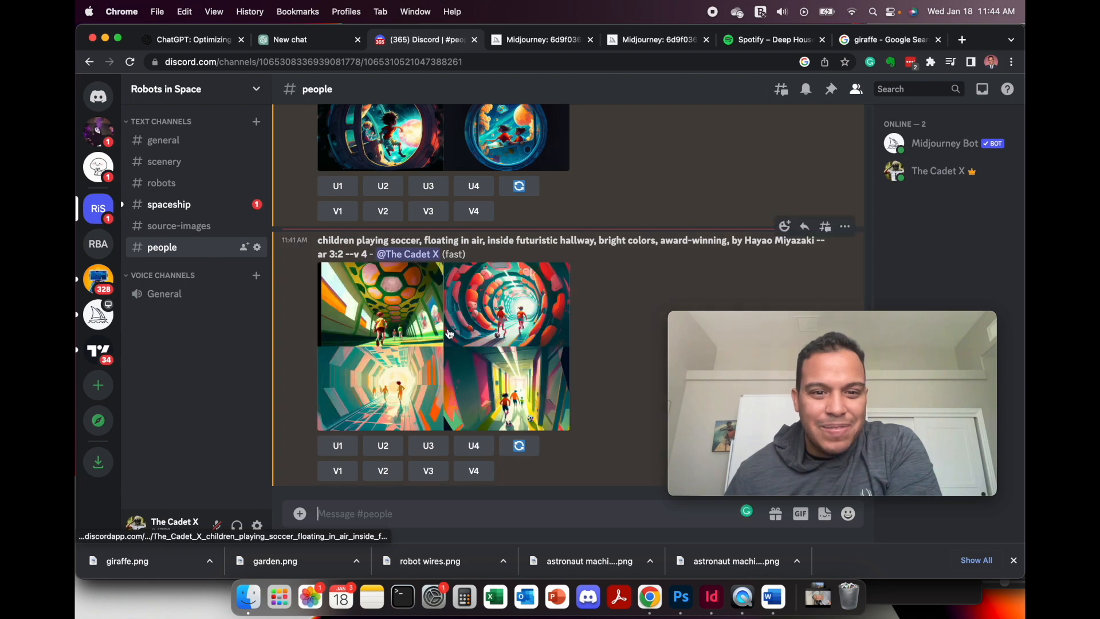
scroll(458, 359, up, 1)
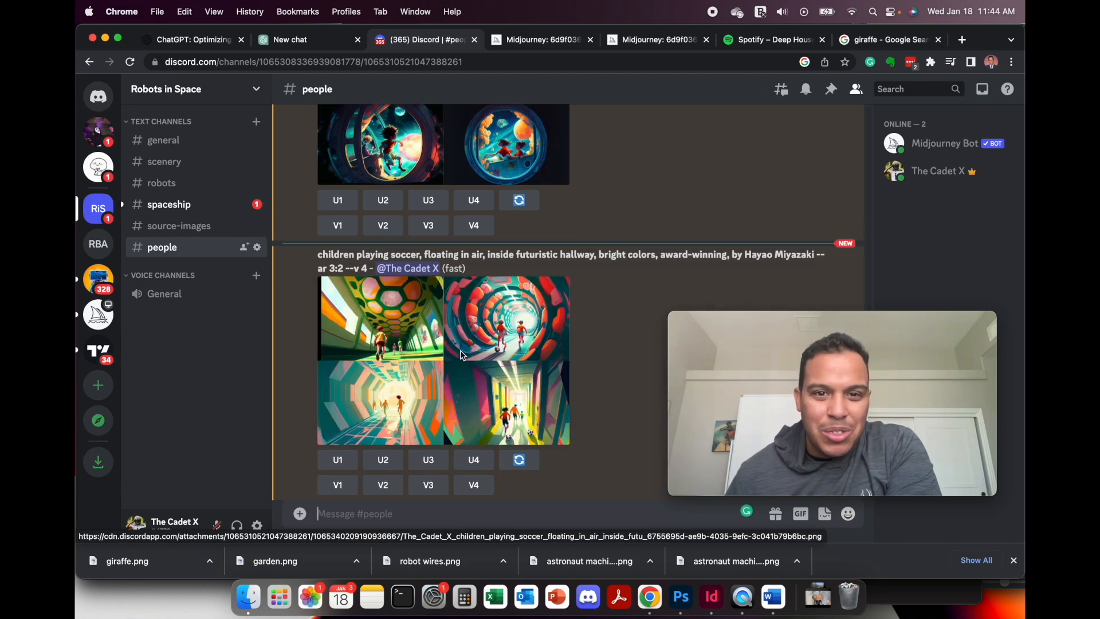
Look at the upscaled futuristic space ship image in the spaceship channel.
scroll(464, 352, up, 1)
click(172, 205)
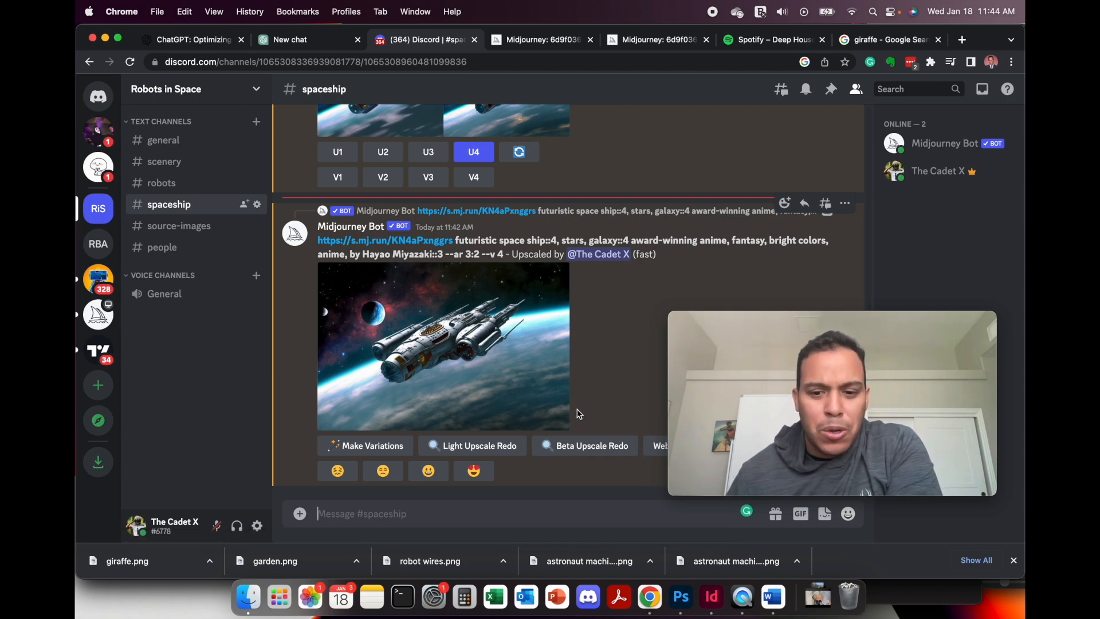
Switch to Photoshop and open the Neural Filters for the giraffe layer of 9-10_SPACE_ROBOTS.psd.
click(682, 597)
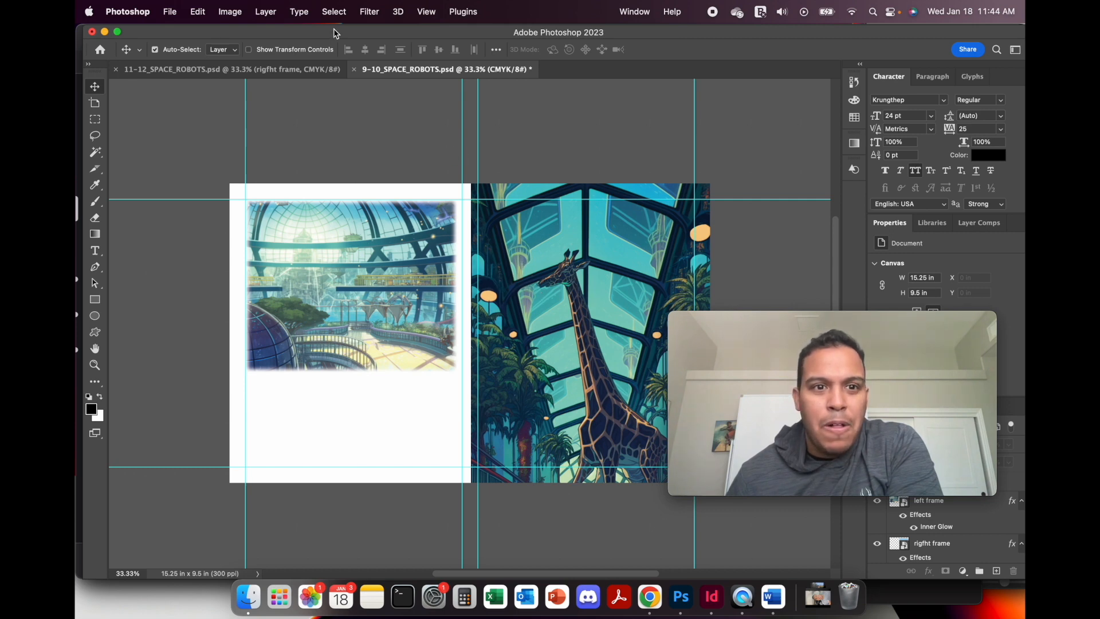
click(368, 13)
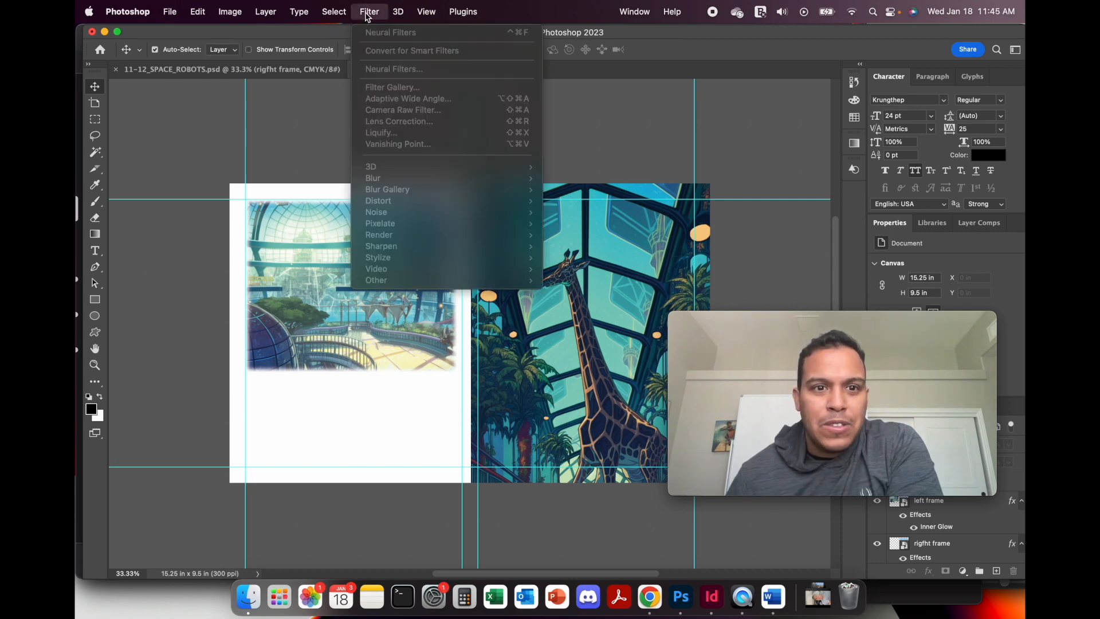
click(627, 306)
click(626, 304)
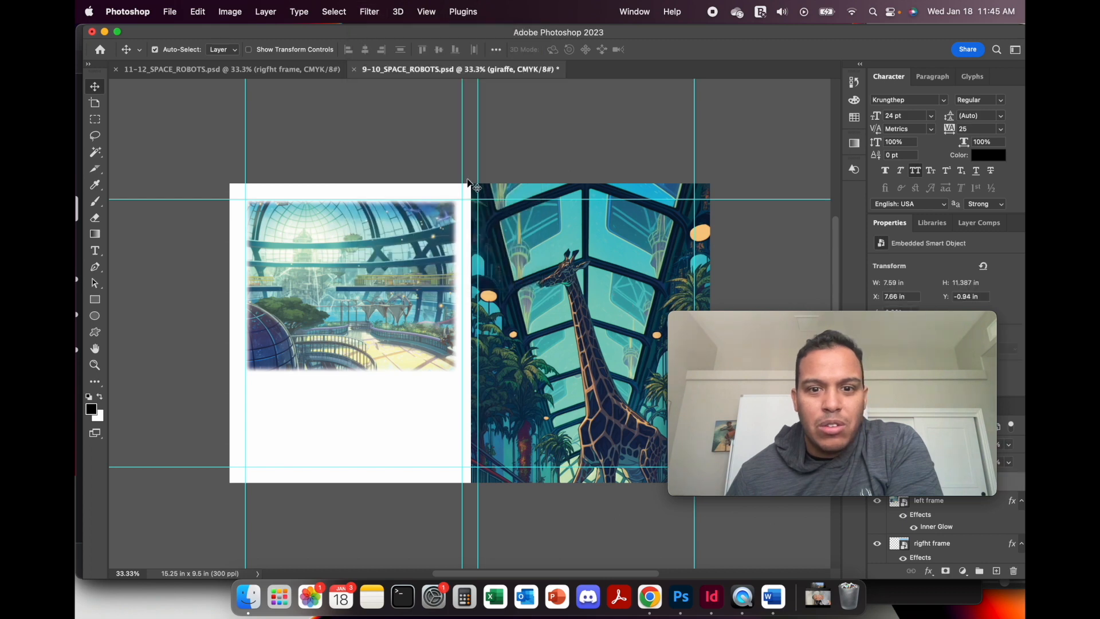
click(337, 13)
mouse_move(366, 13)
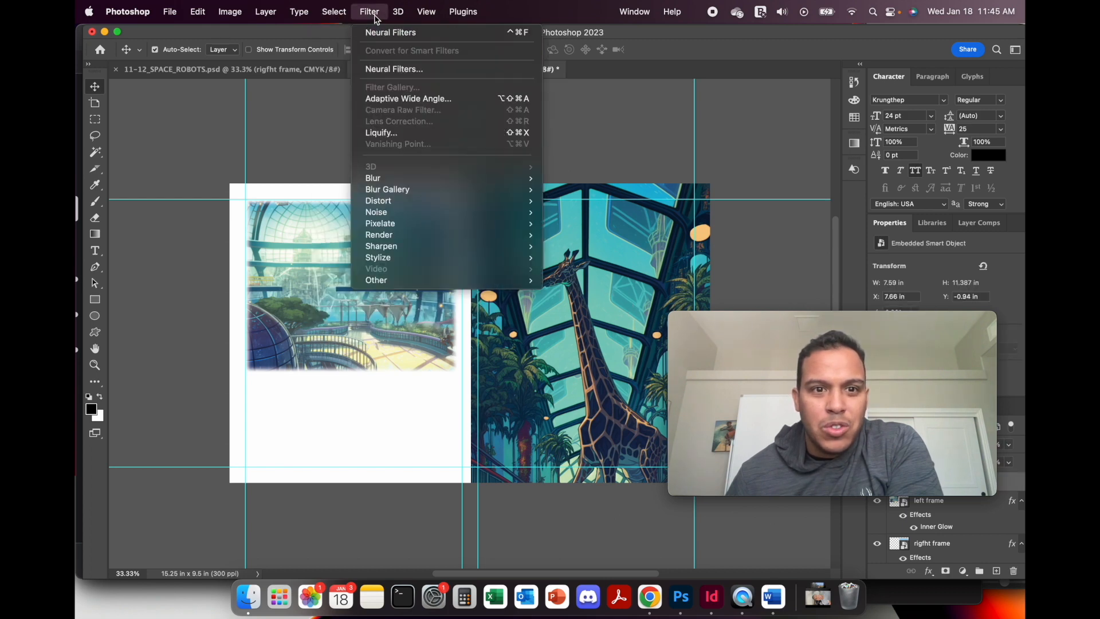
click(379, 33)
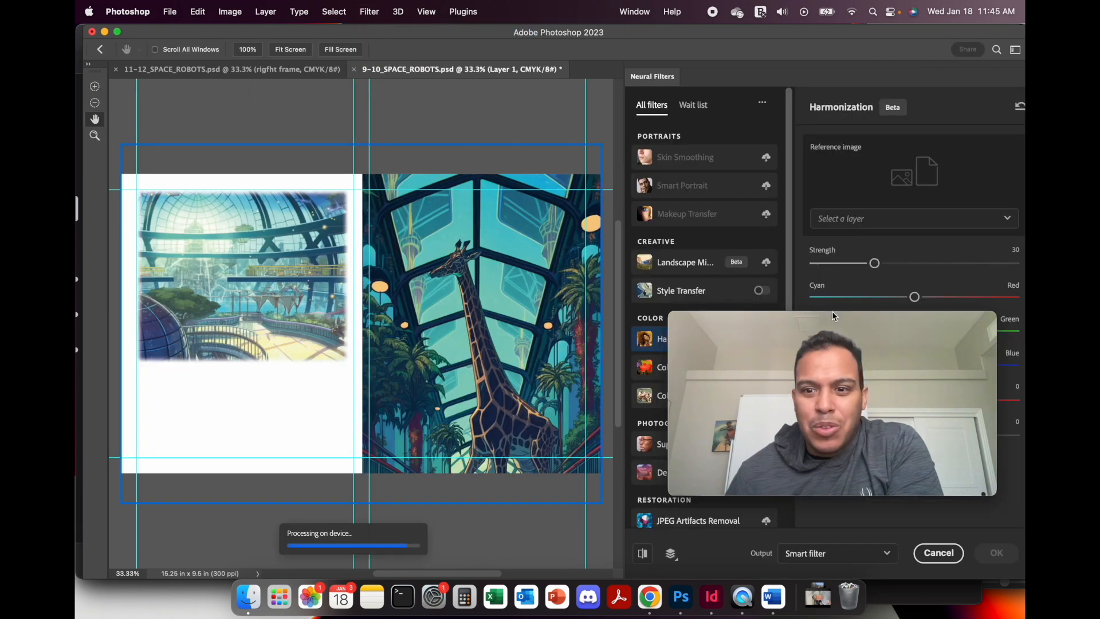
Harmonize the giraffe layer using left frame as the reference layer, with the strength set to 63.
mouse_move(851, 321)
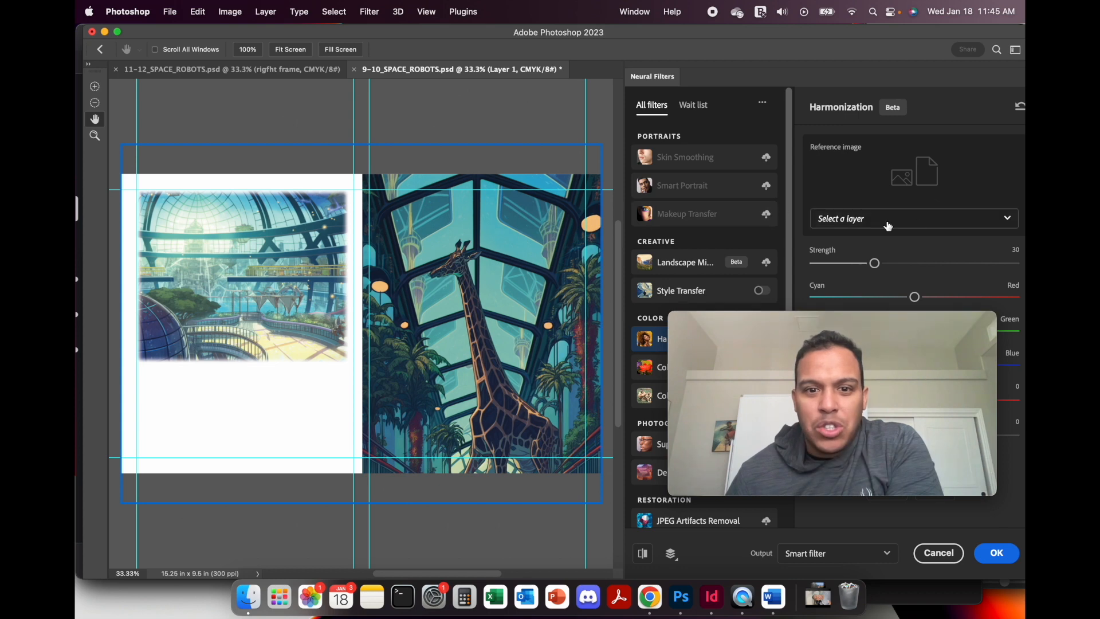
click(936, 223)
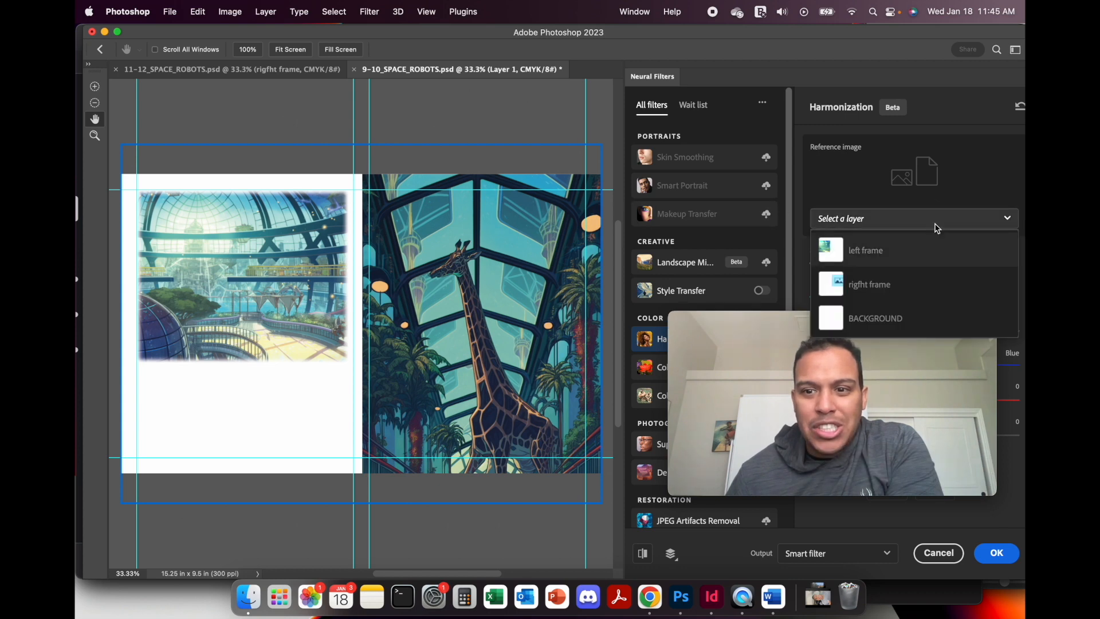
click(834, 255)
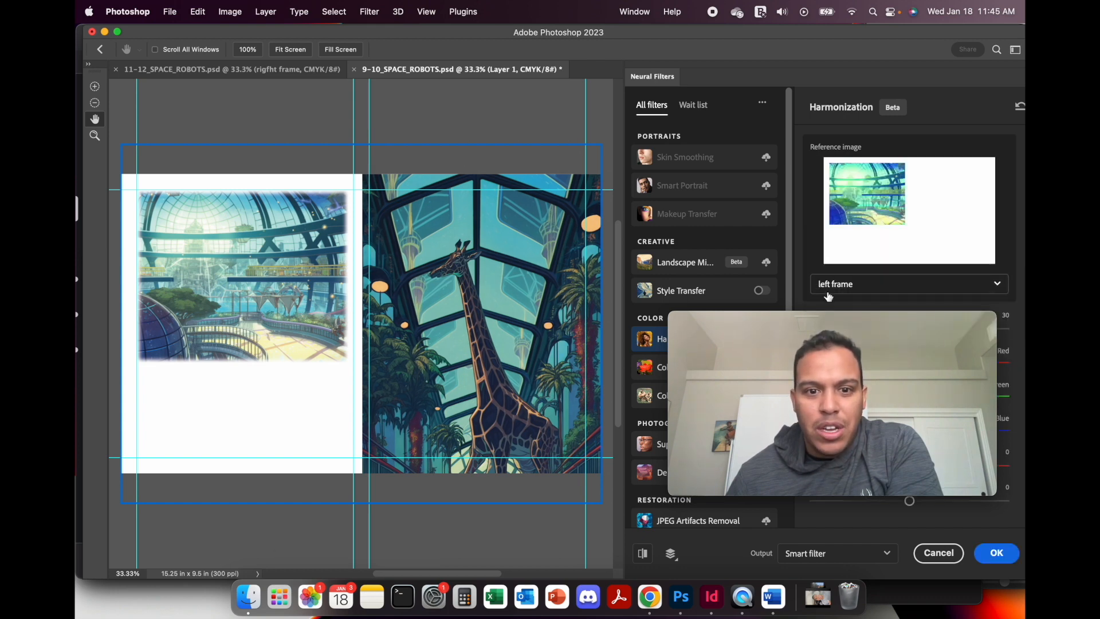
drag(903, 322, 801, 116)
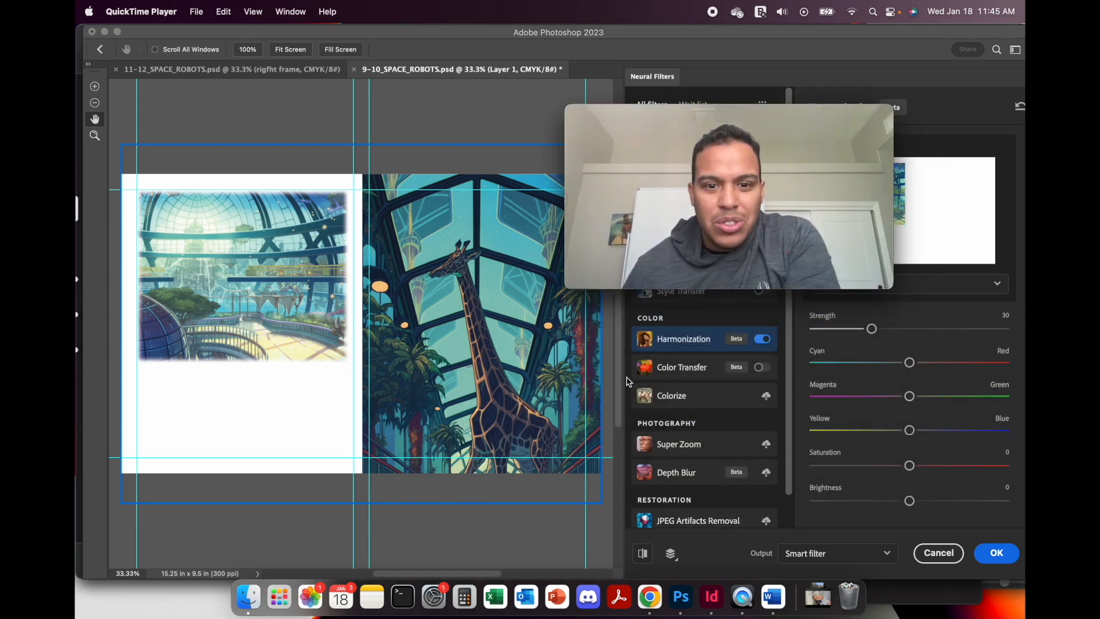
click(872, 332)
drag(872, 331, 946, 334)
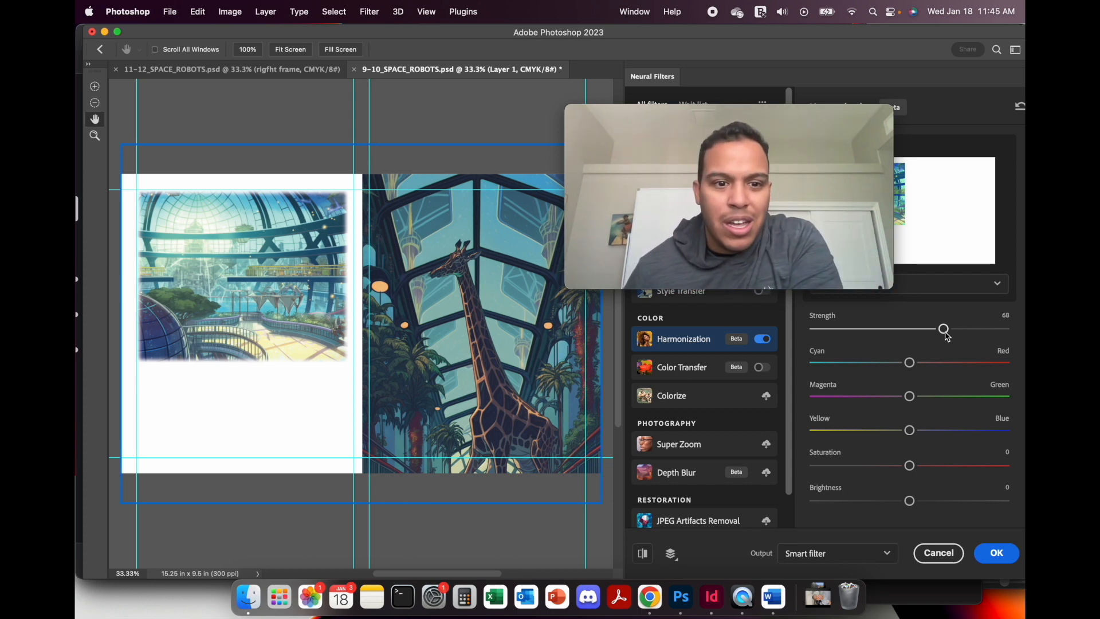
drag(946, 332, 935, 331)
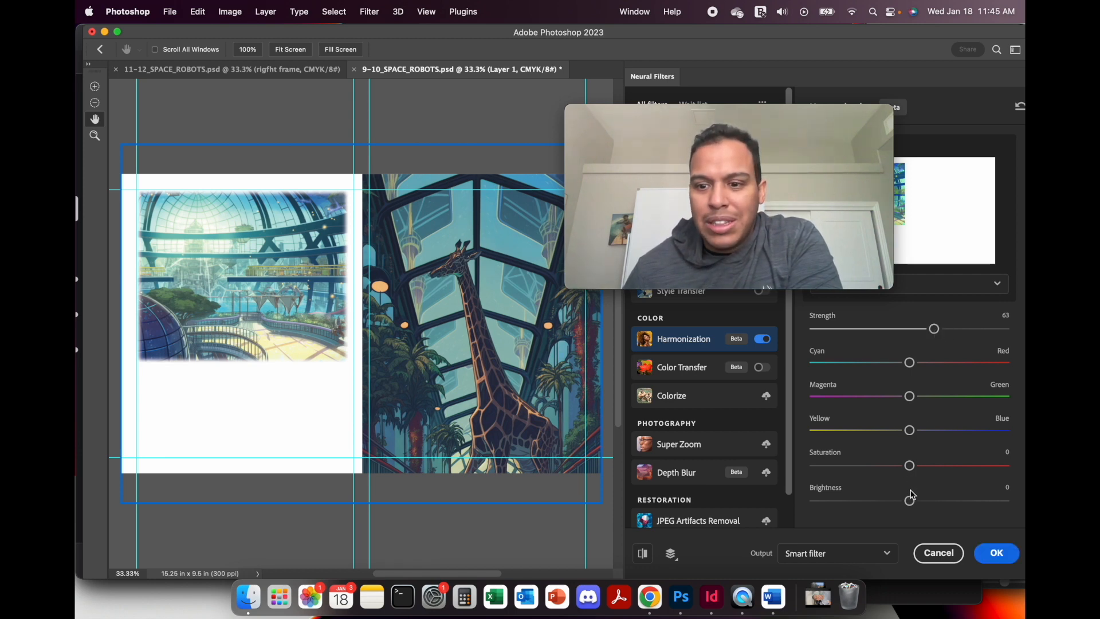
Set the harmonization brightness to +23 and apply it to the giraffe layer as a smart filter.
drag(911, 502, 934, 502)
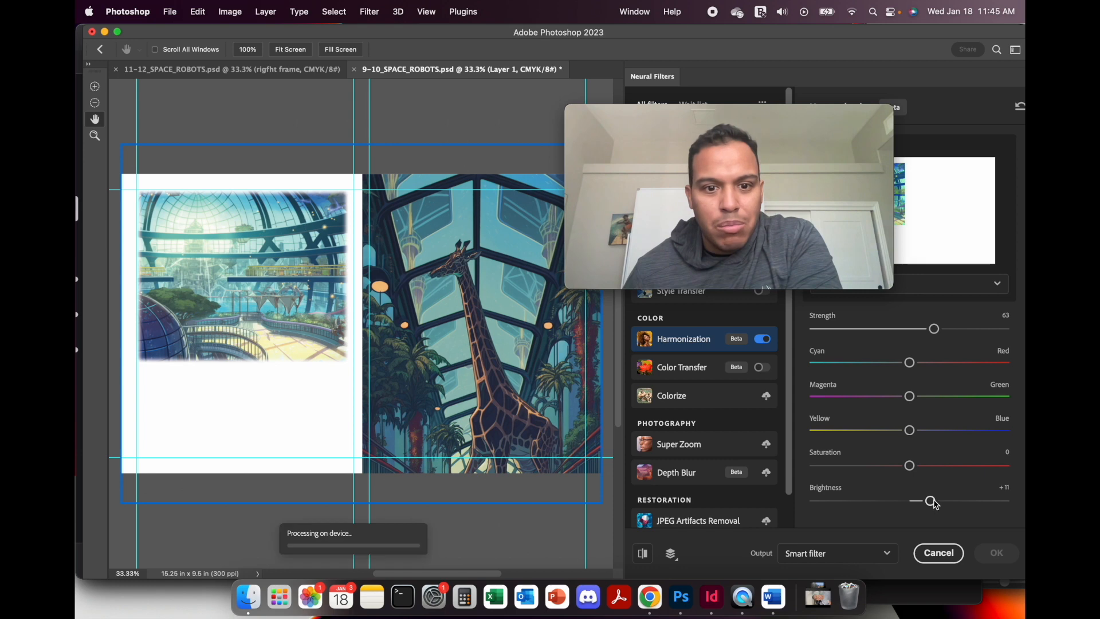
drag(931, 504, 946, 505)
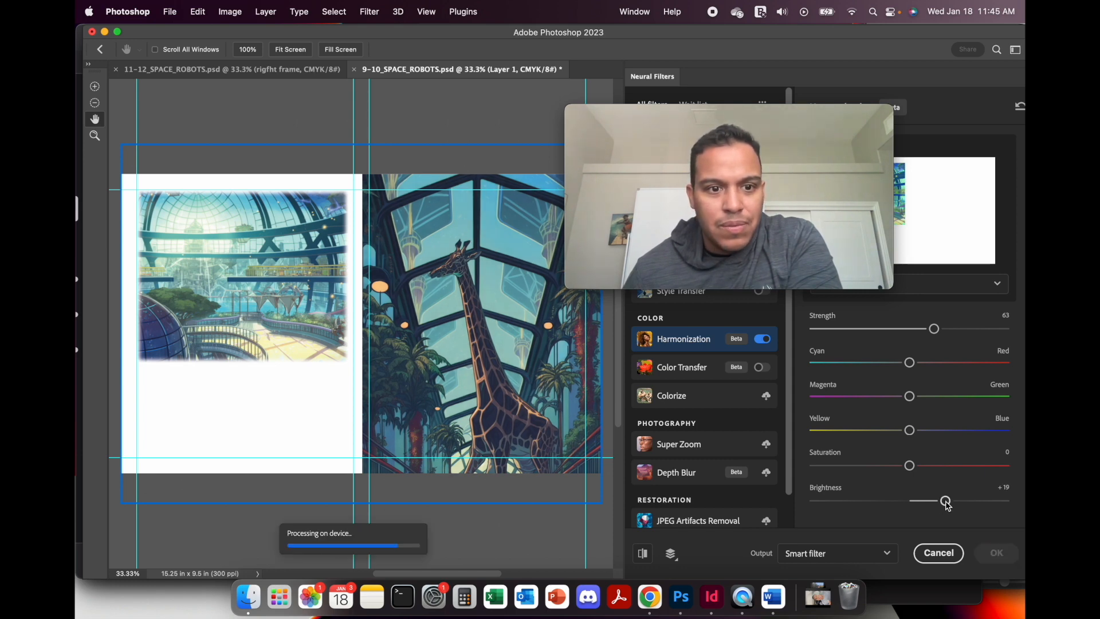
drag(946, 503, 955, 506)
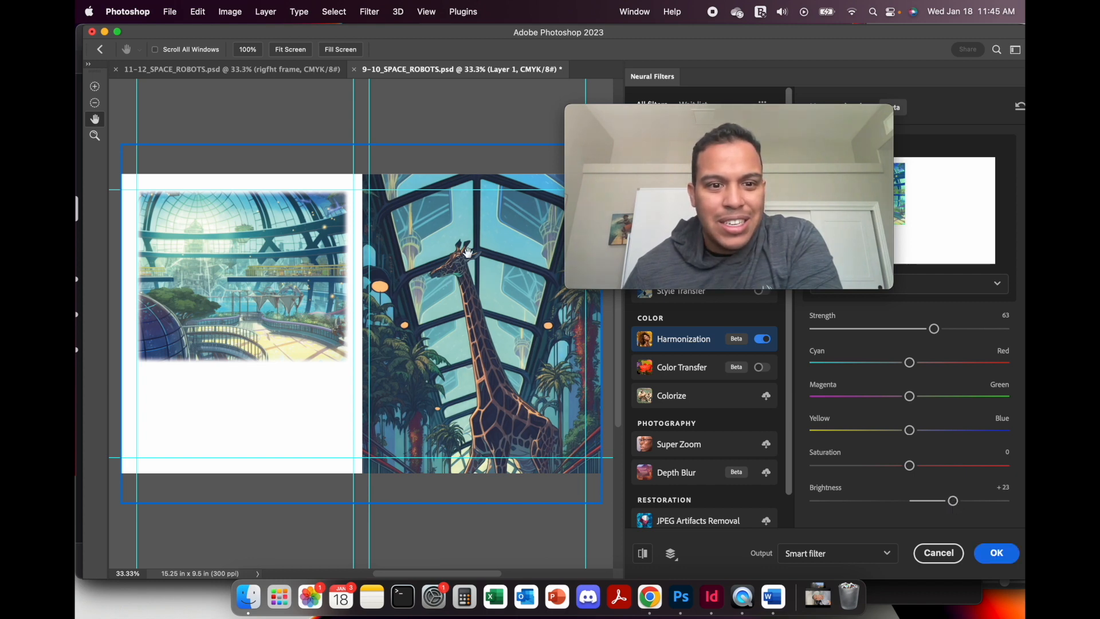
click(997, 553)
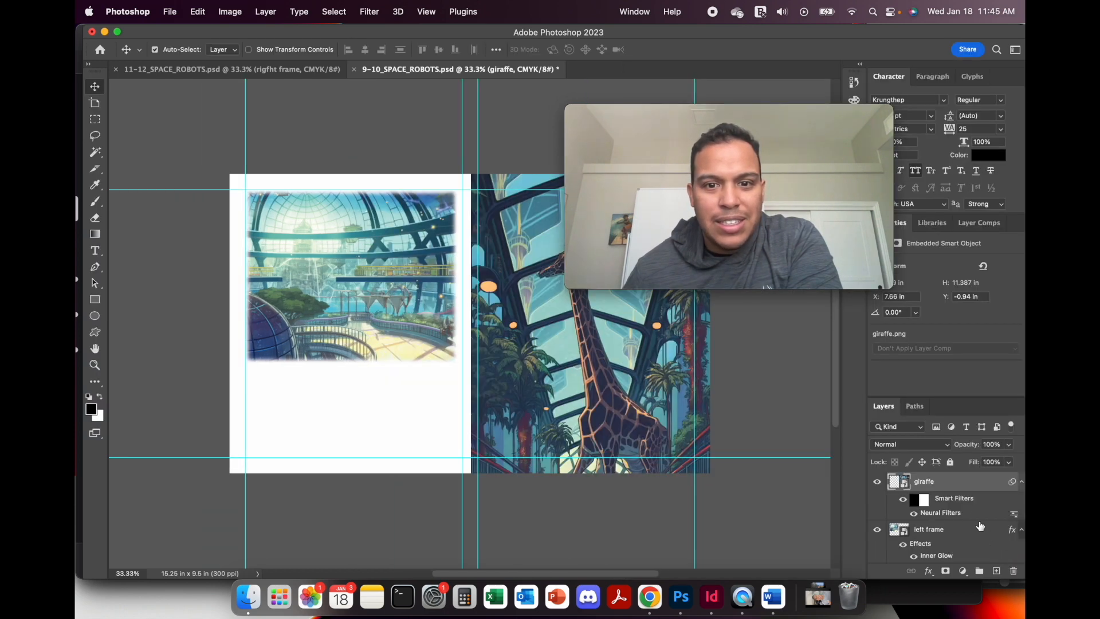
Save the 9-10_SPACE_ROBOTS.psd spread, then switch to InDesign and update its modified link.
click(171, 12)
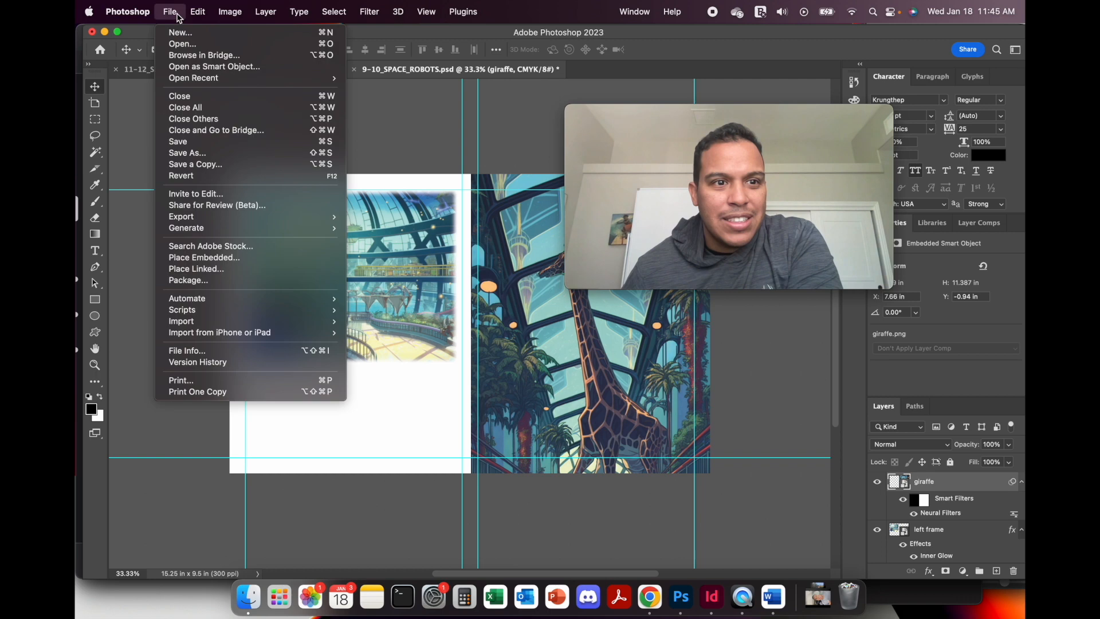
click(204, 144)
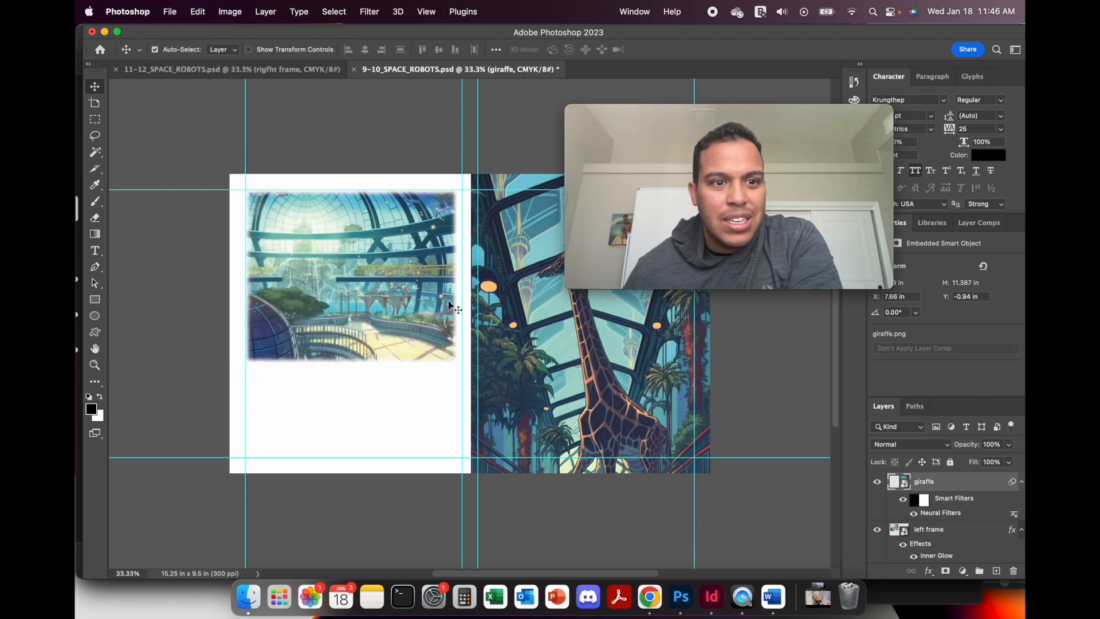
click(713, 599)
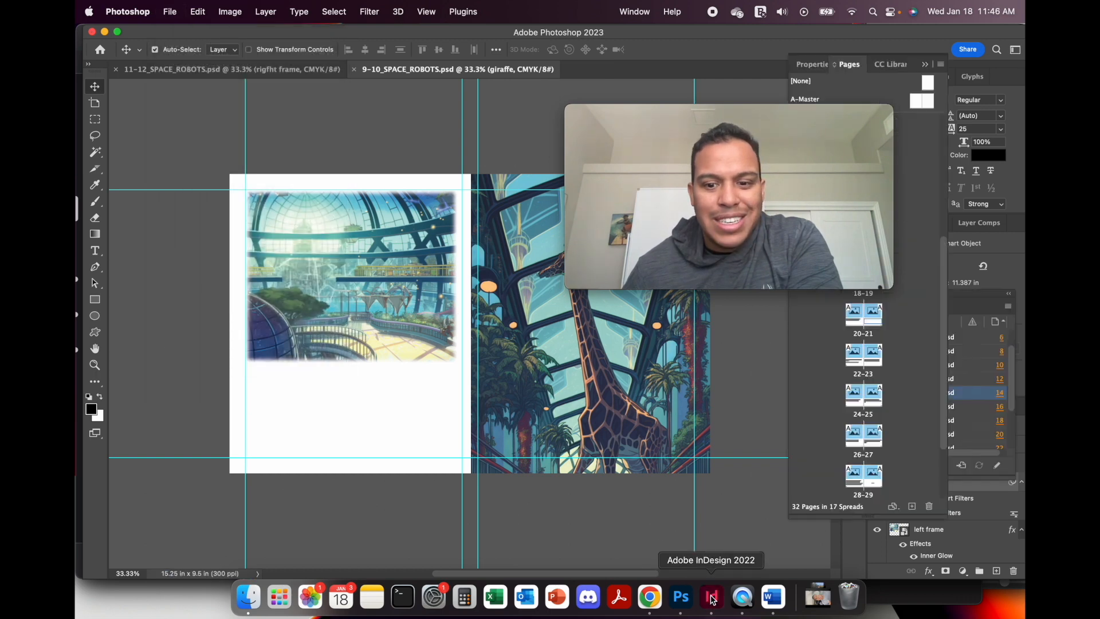
scroll(480, 325, up, 5)
scroll(479, 324, up, 3)
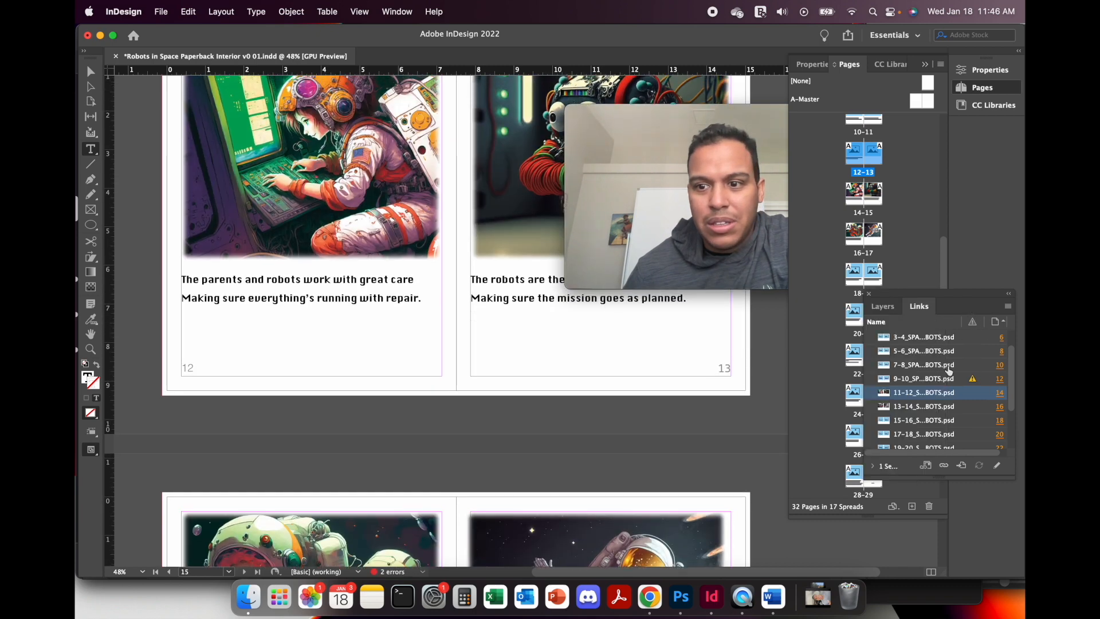
click(973, 379)
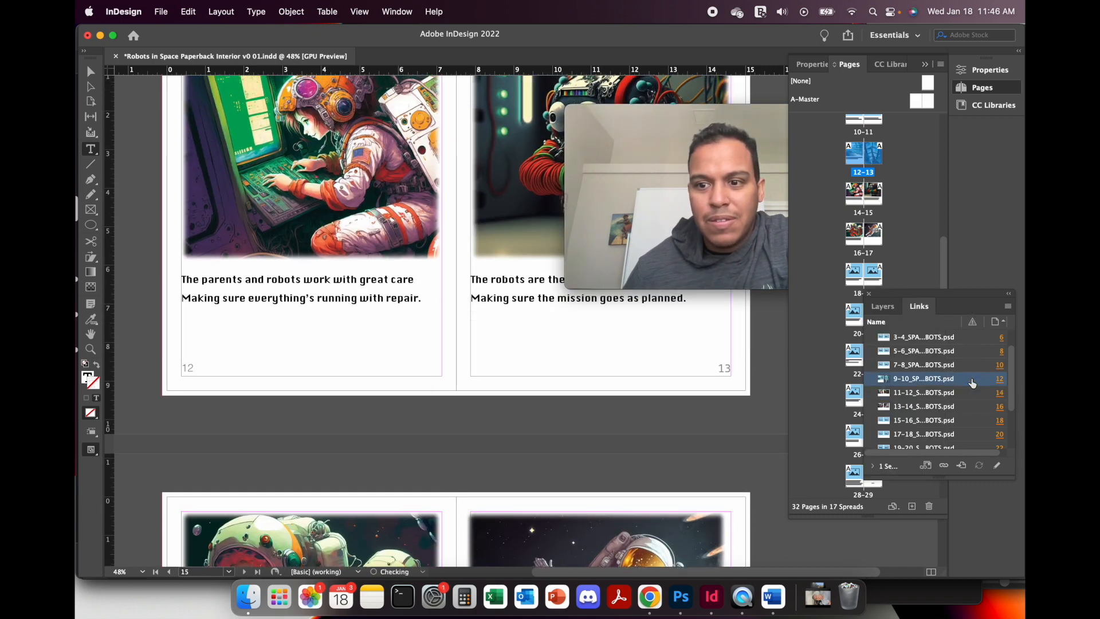
Review the garden and giraffe spread, then look back through the earlier pages to the copyright page and opening verse.
scroll(349, 331, down, 3)
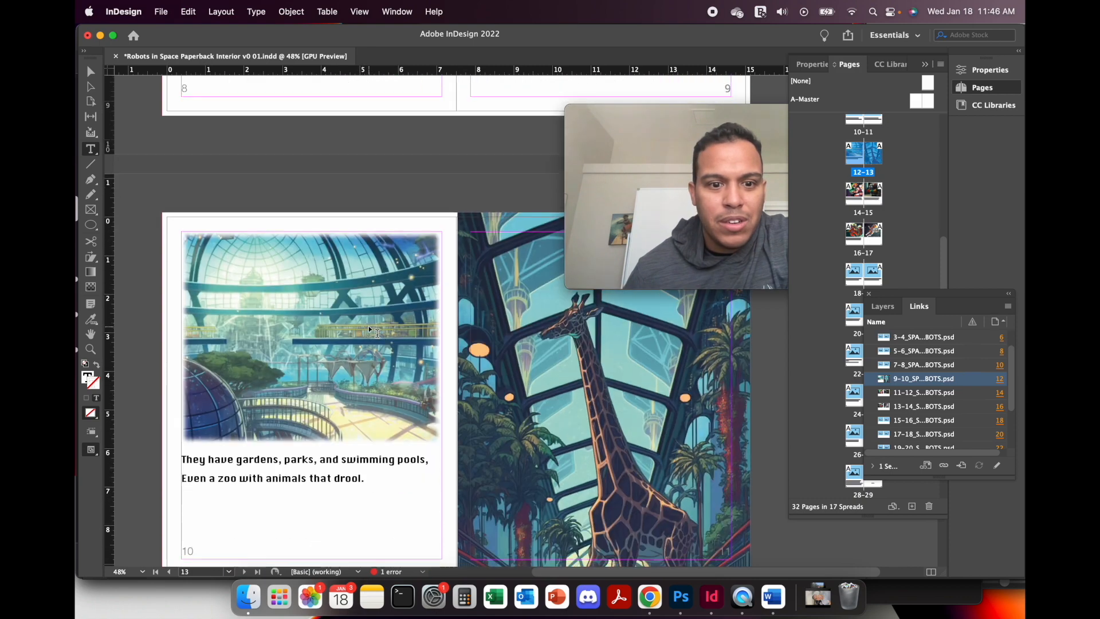
scroll(516, 229, down, 1)
mouse_move(673, 119)
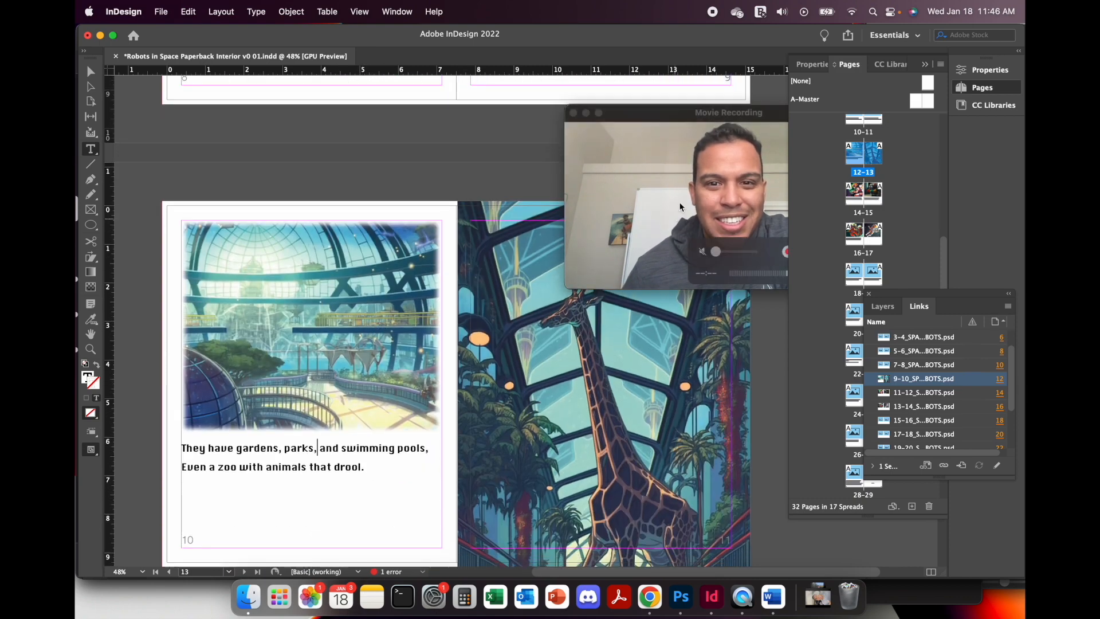
drag(673, 119, 682, 75)
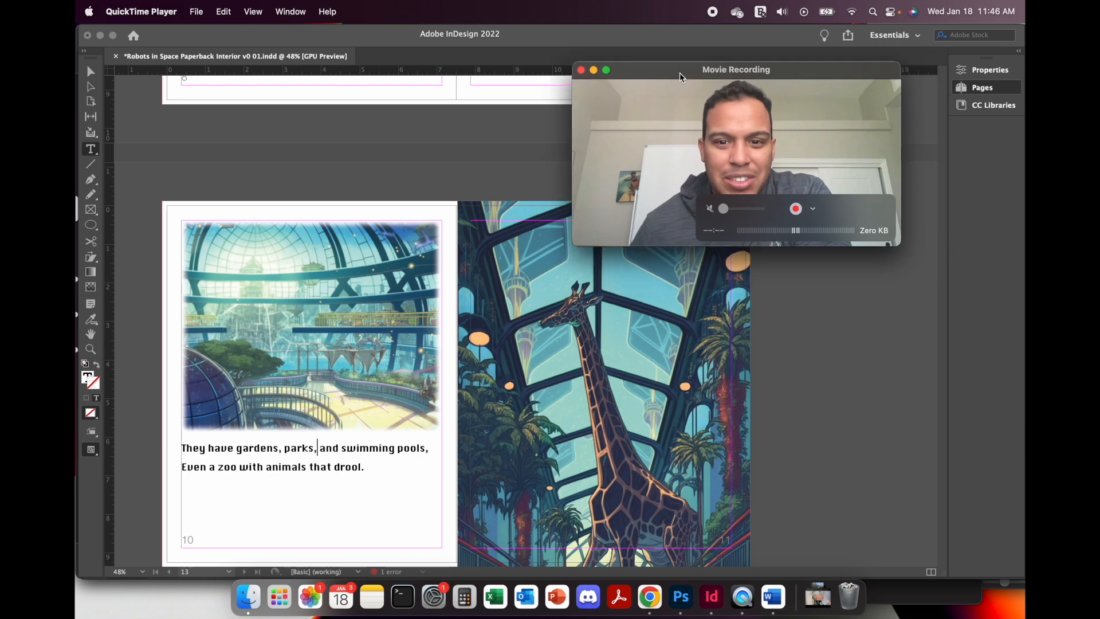
scroll(495, 374, down, 1)
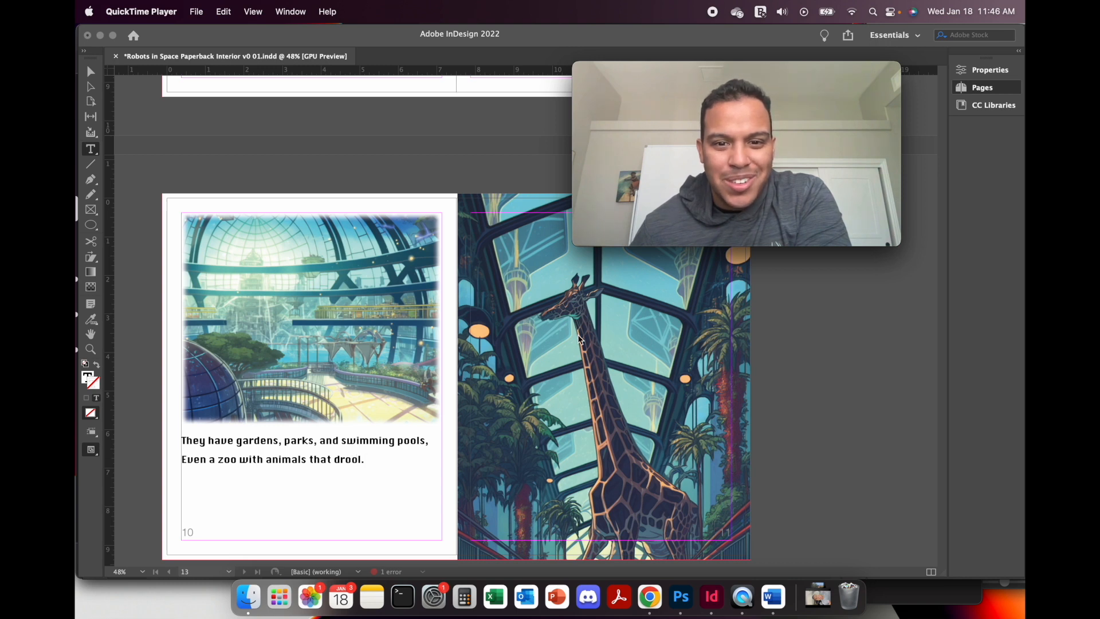
scroll(599, 440, down, 1)
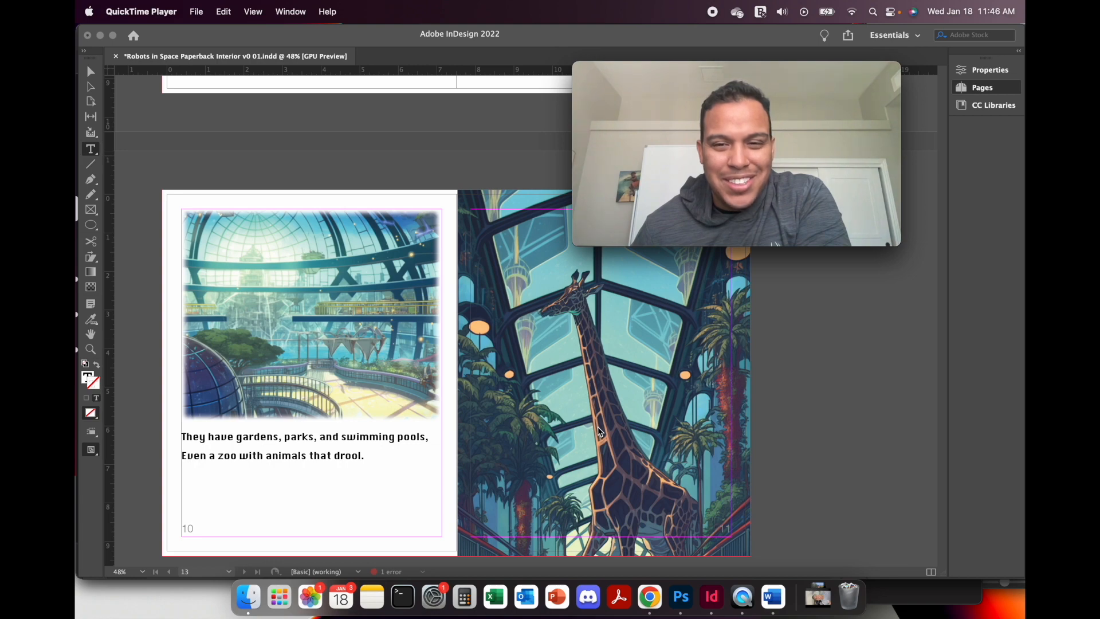
scroll(597, 421, up, 12)
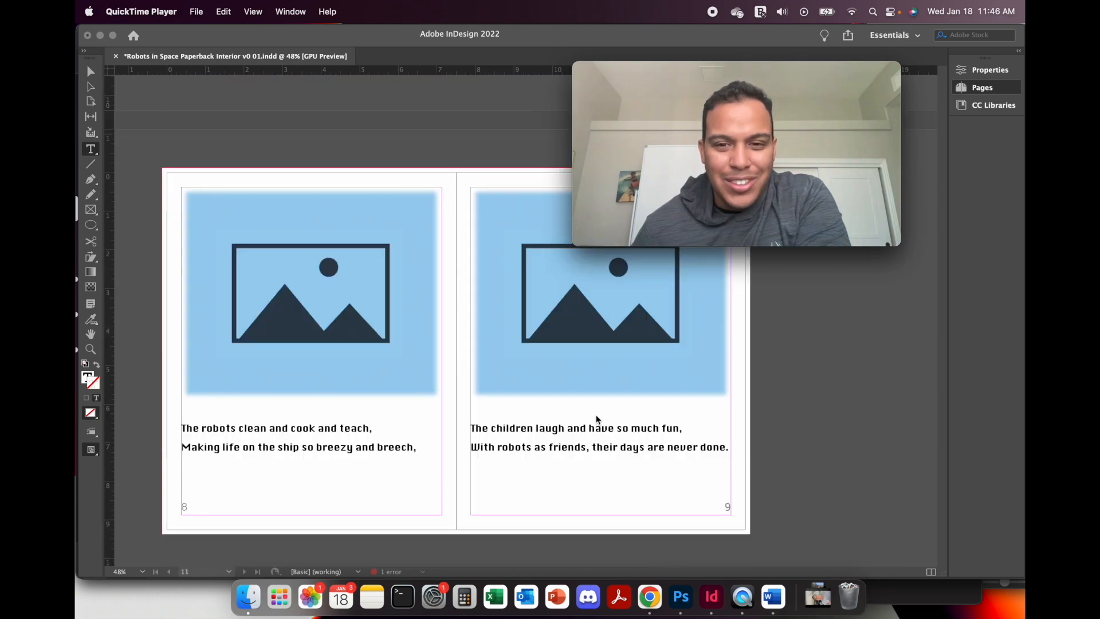
scroll(596, 419, up, 15)
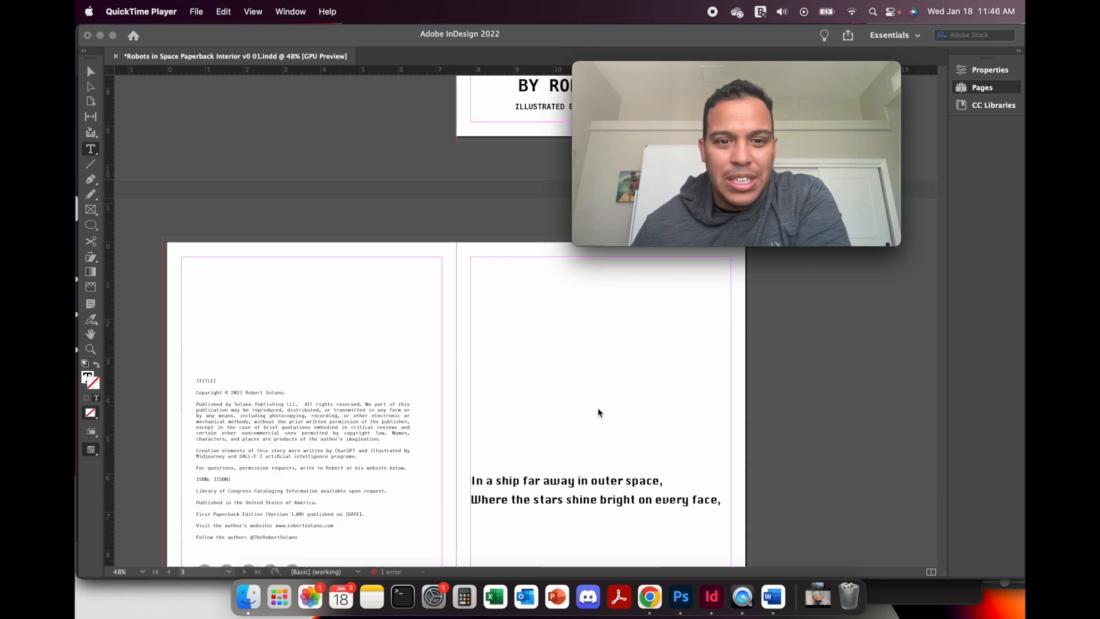
scroll(598, 412, down, 5)
scroll(598, 412, up, 1)
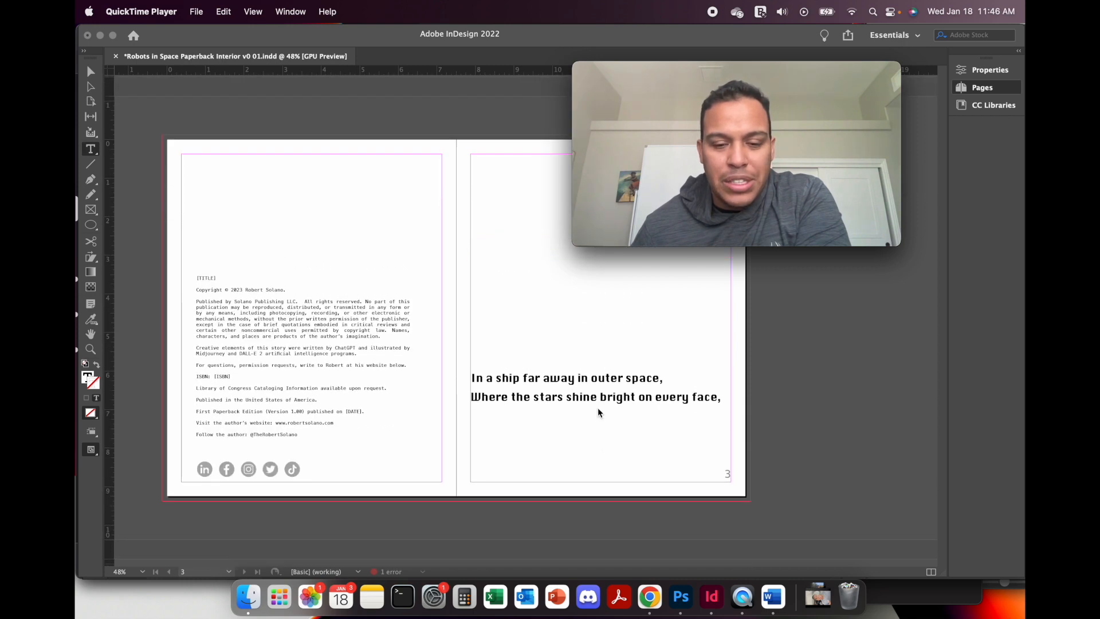
scroll(597, 412, up, 1)
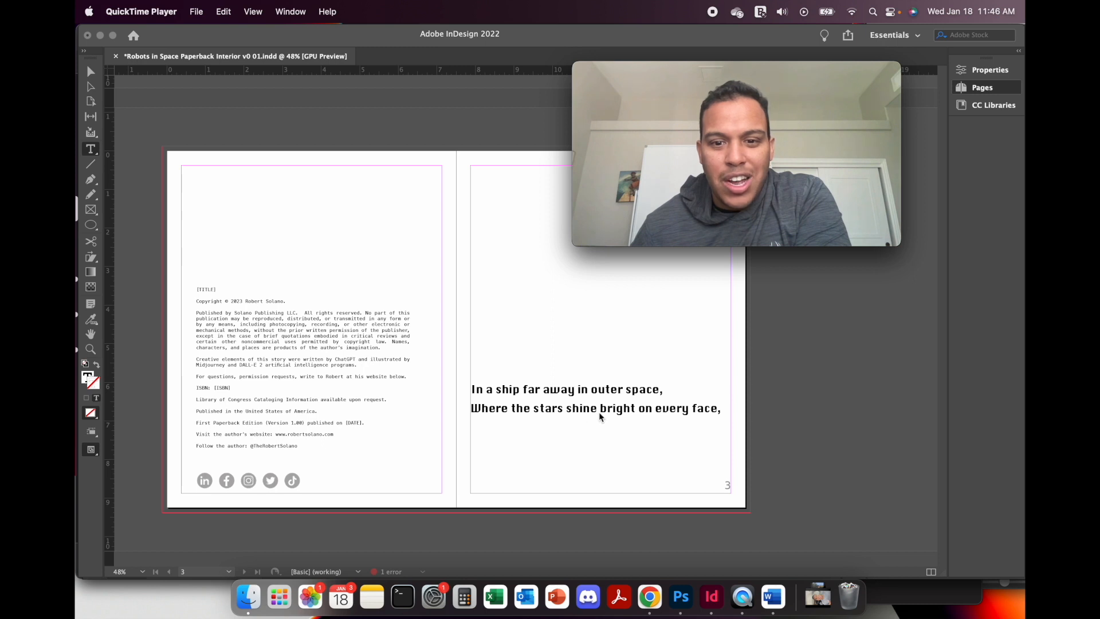
Change the page number under the "In a ship far away in outer space" verse to 1.
scroll(602, 435, up, 2)
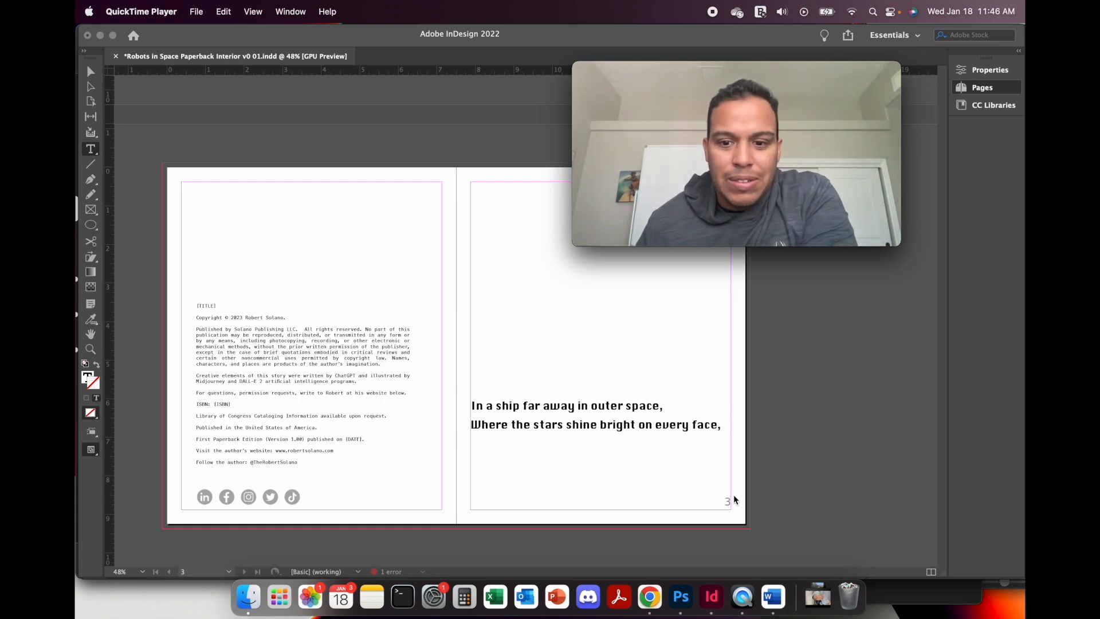
scroll(668, 491, down, 5)
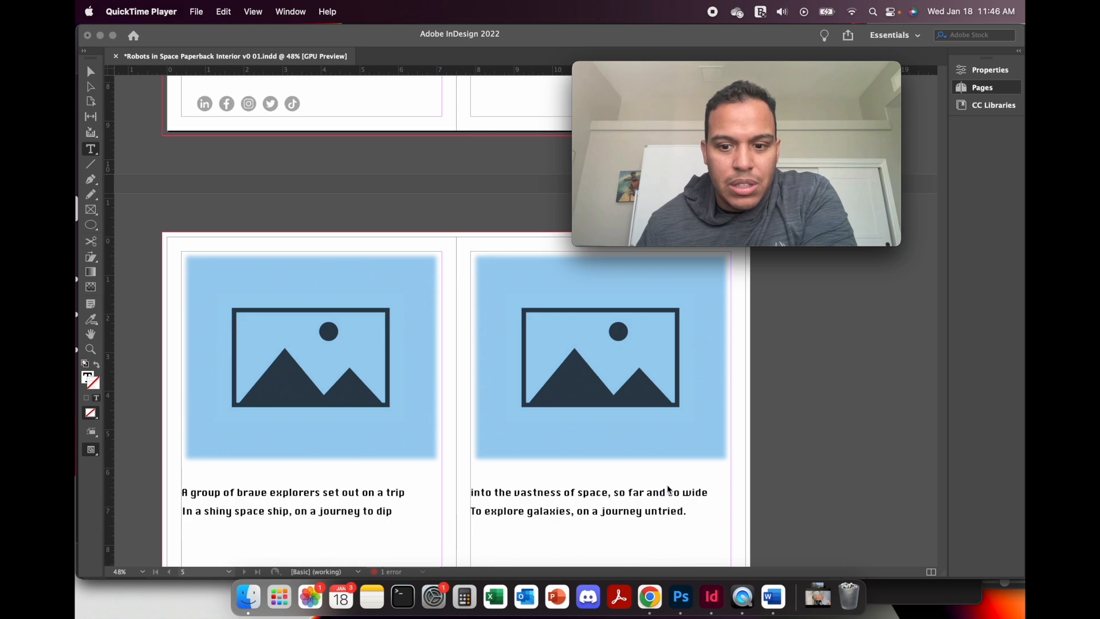
key(super+shift+Page_Up)
scroll(669, 488, down, 2)
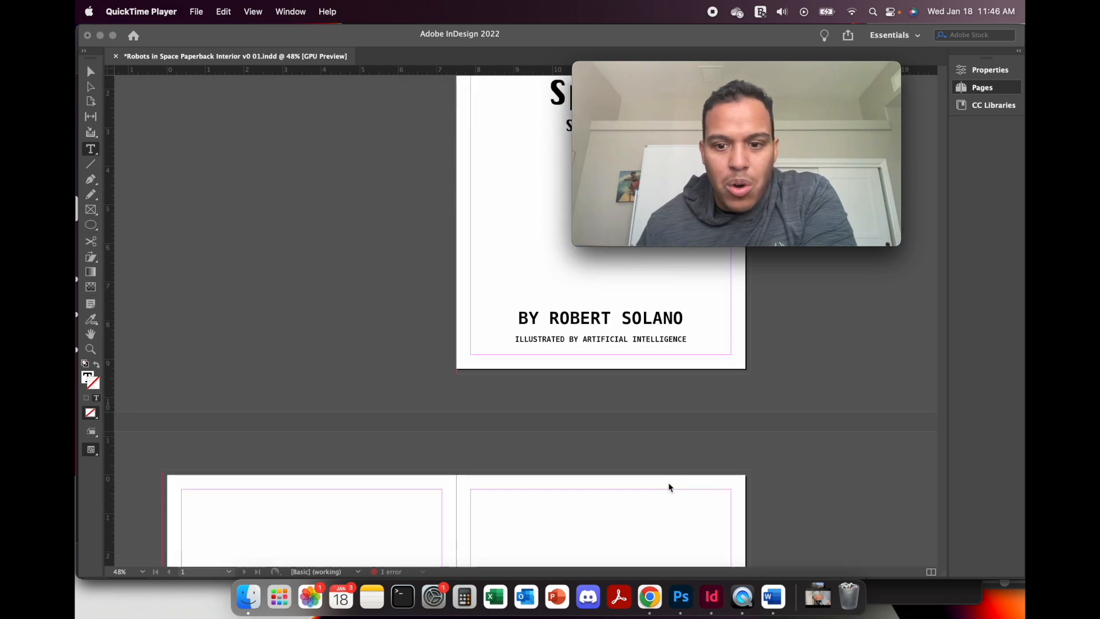
scroll(668, 487, down, 5)
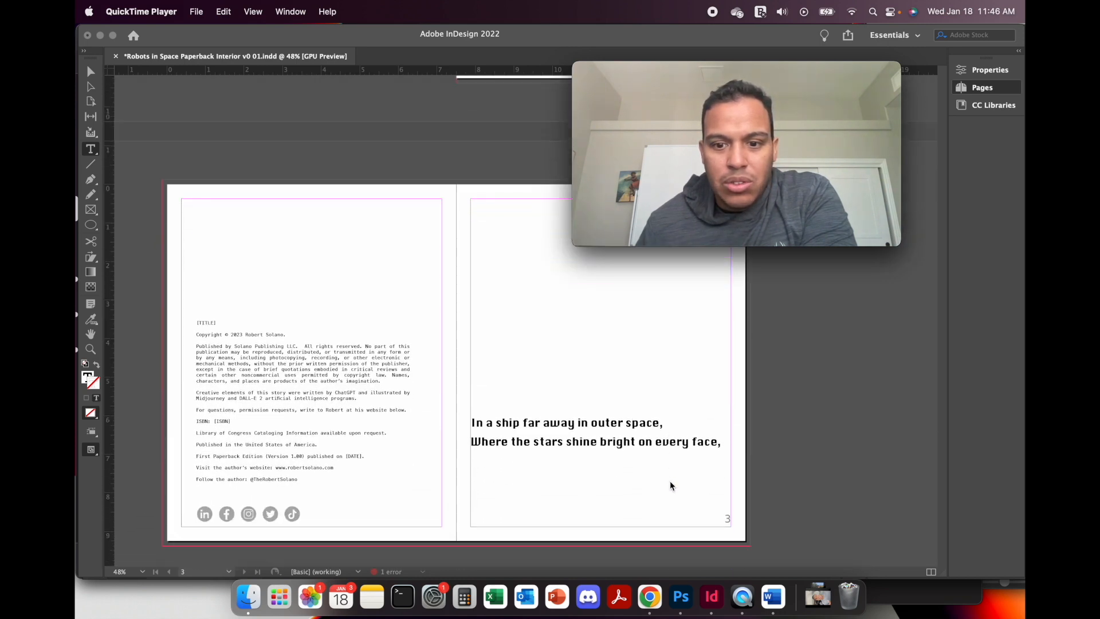
click(726, 517)
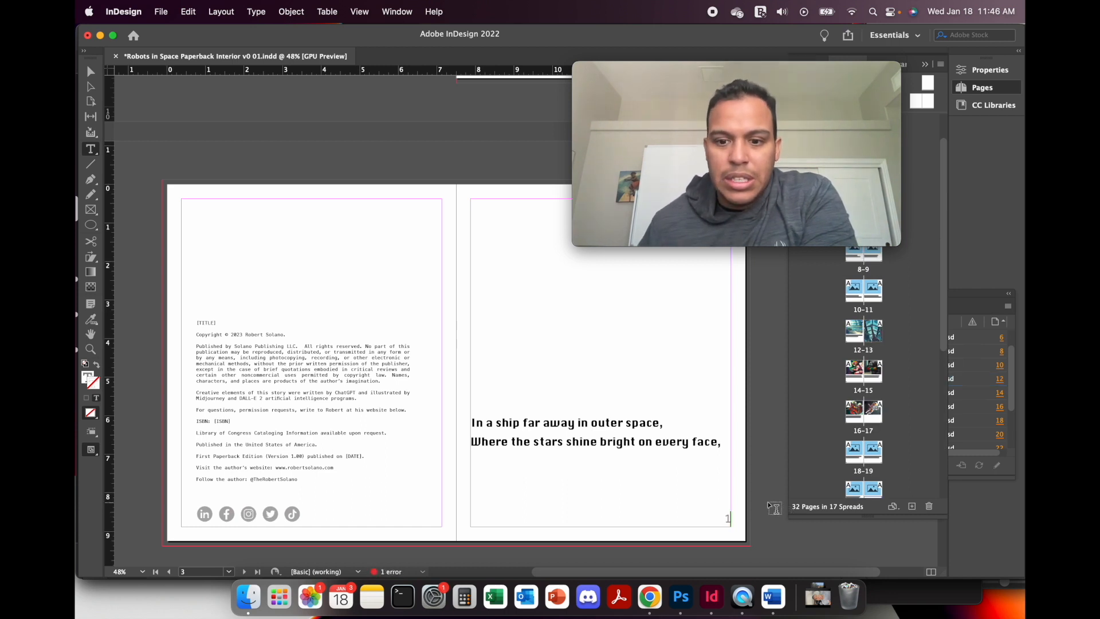
Leave text editing, switch to the Discord spaceship channel in Chrome, and open the upscaled futuristic space ship image on the Midjourney website.
click(91, 76)
key(x)
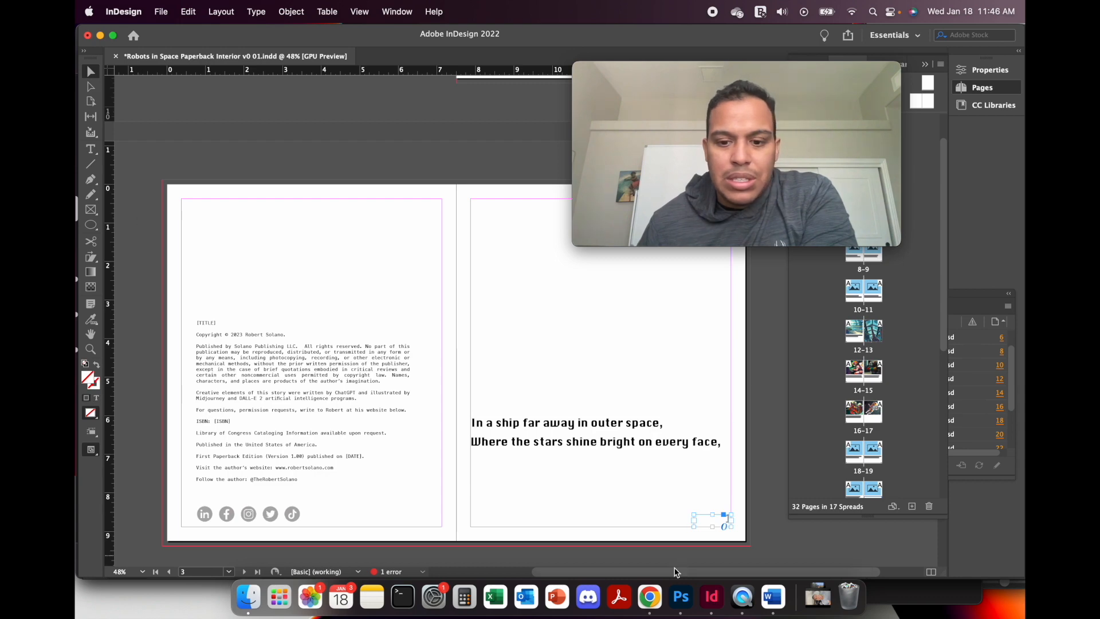
click(587, 600)
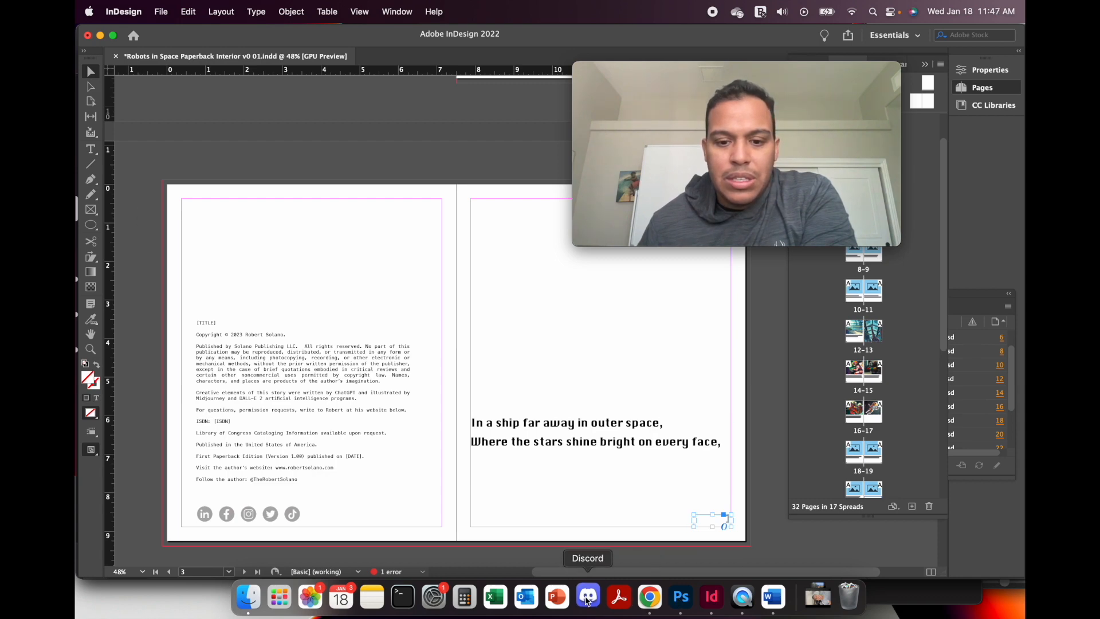
click(658, 601)
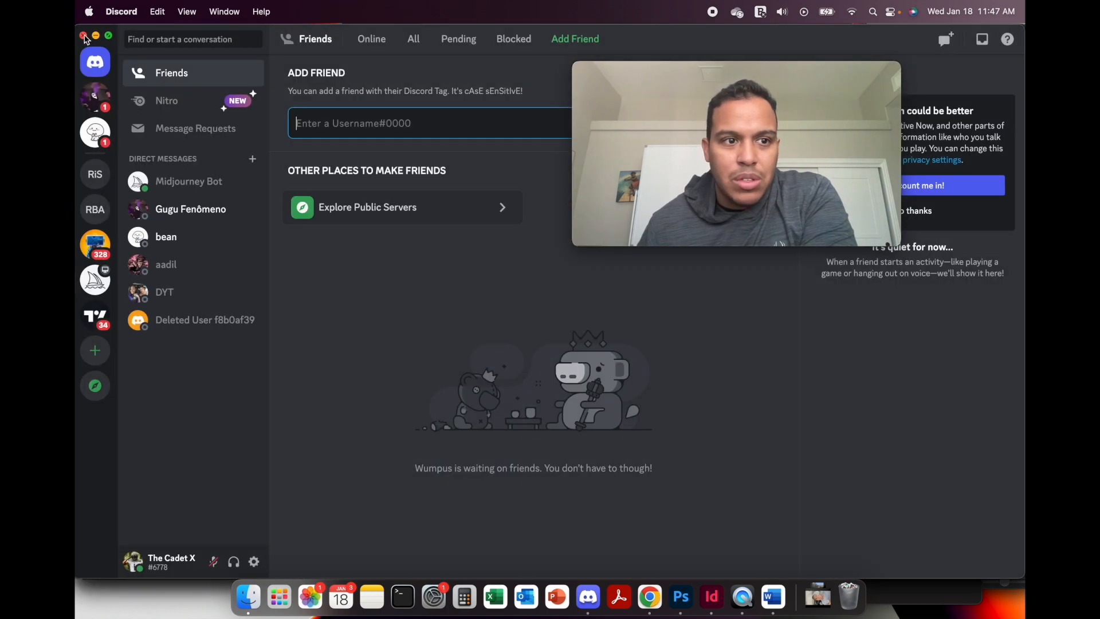
click(84, 36)
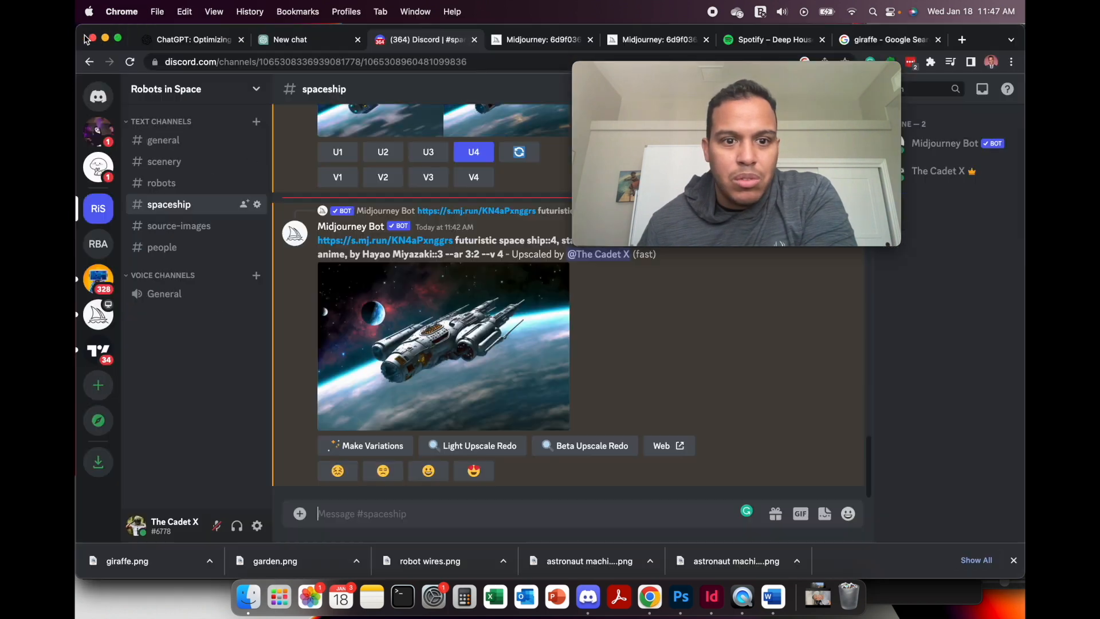
click(674, 450)
click(623, 366)
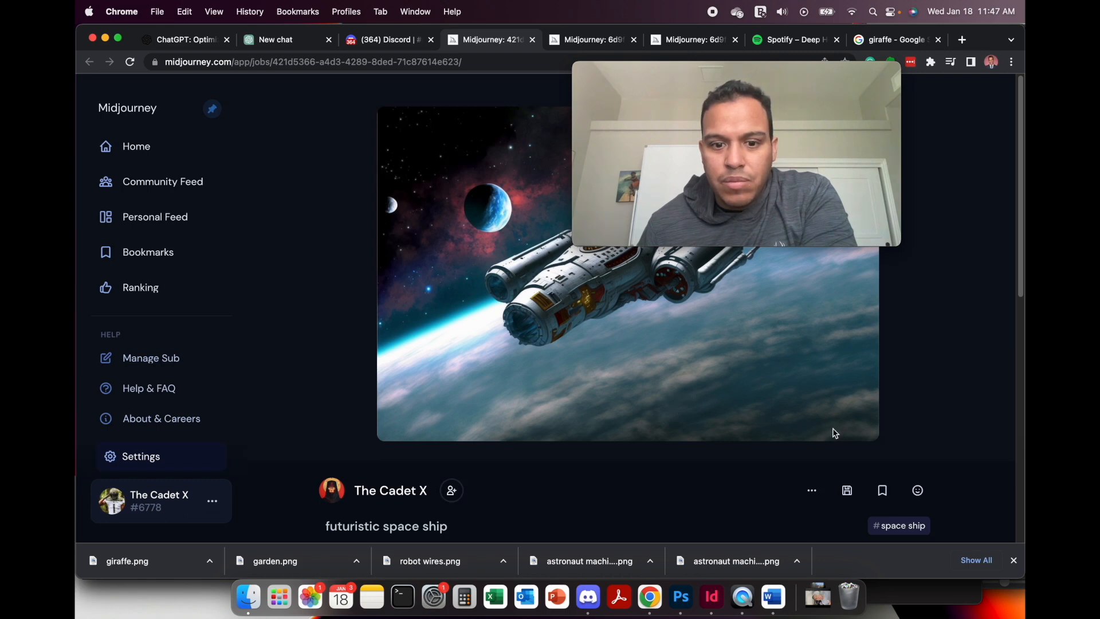
Save the futuristic space ship image as spaceship.png in the Discord folder.
click(849, 490)
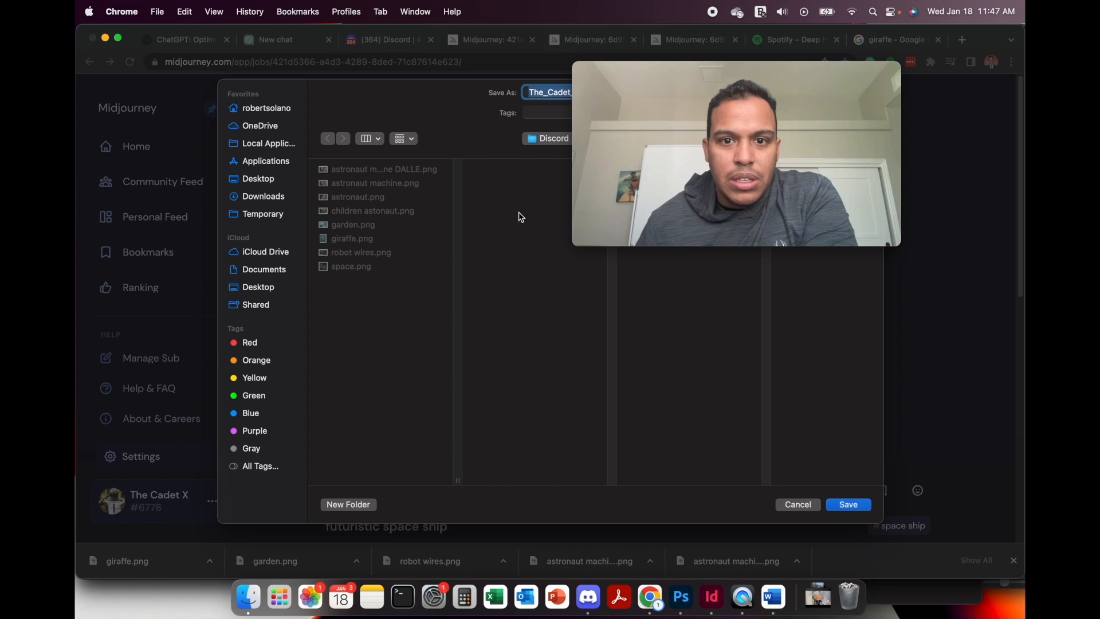
text(spa)
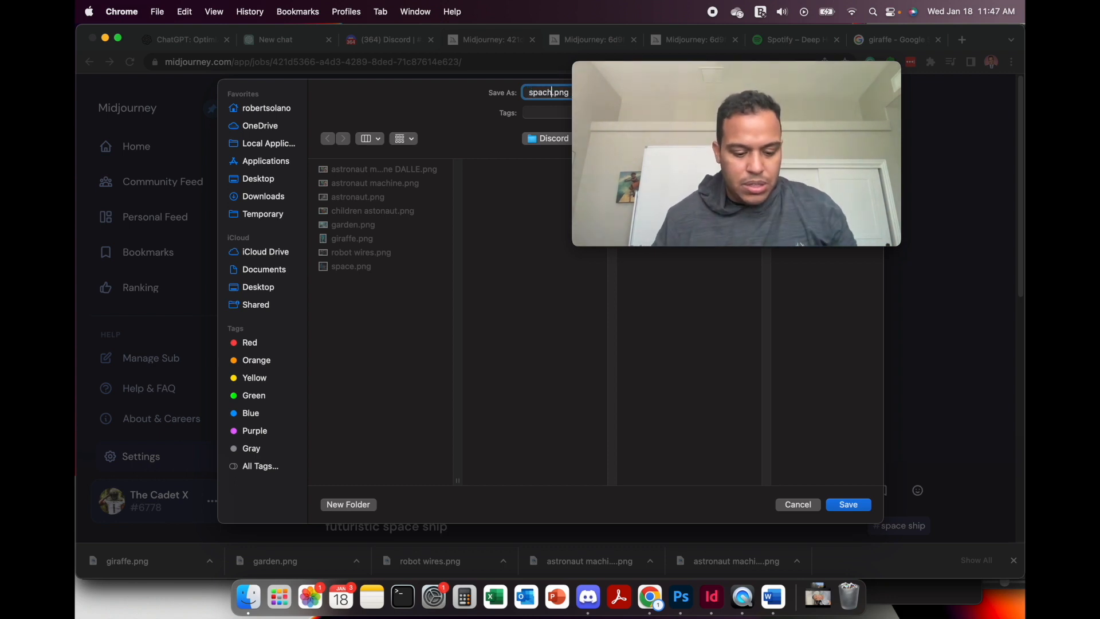
text(ch)
key(BackSpace)
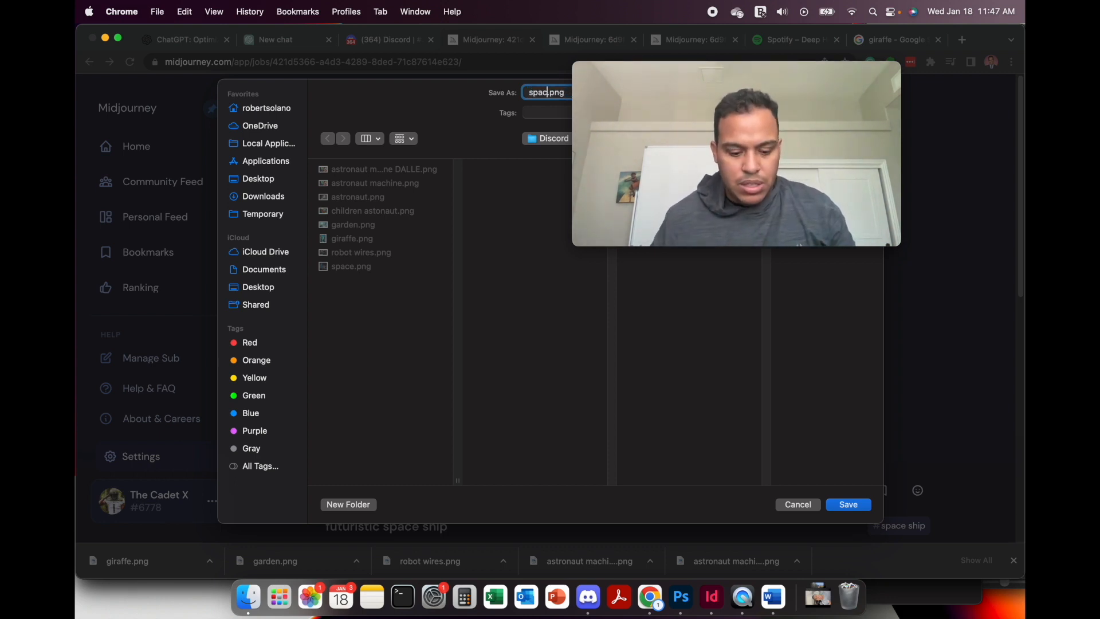
text(eship)
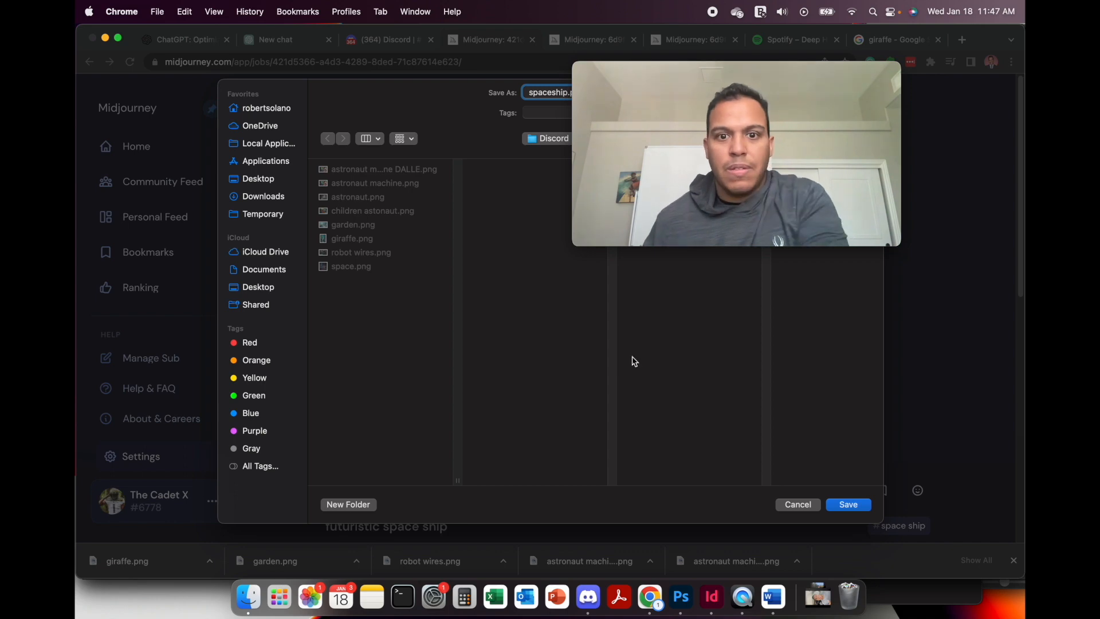
click(849, 506)
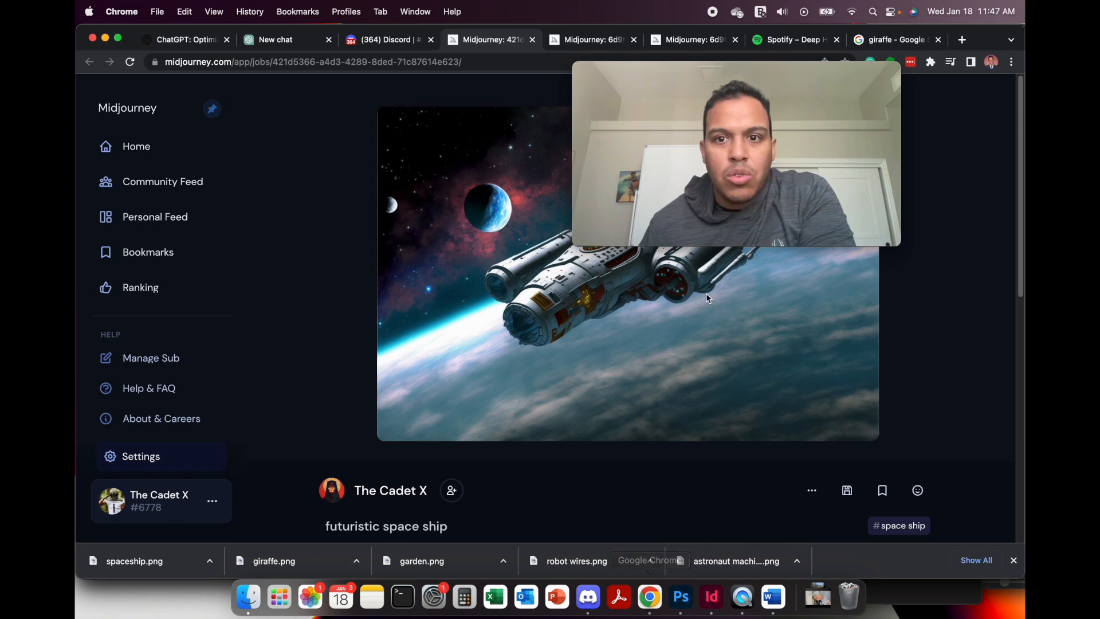
Search the web for dalle2 and open OpenAI's DALL·E 2 page.
click(592, 46)
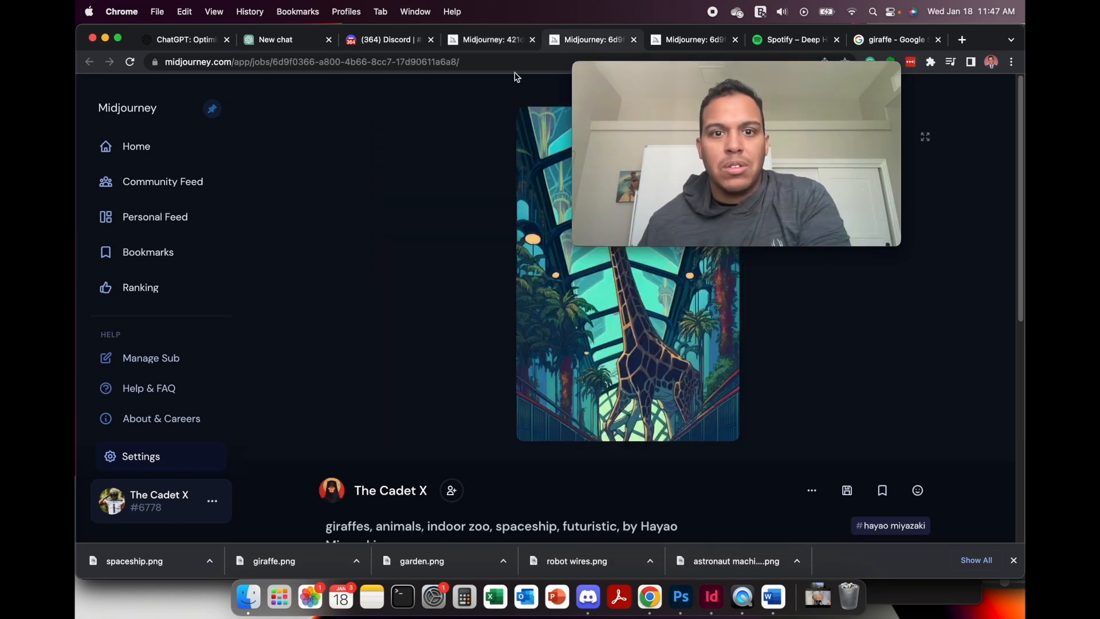
click(484, 60)
text(dalle2)
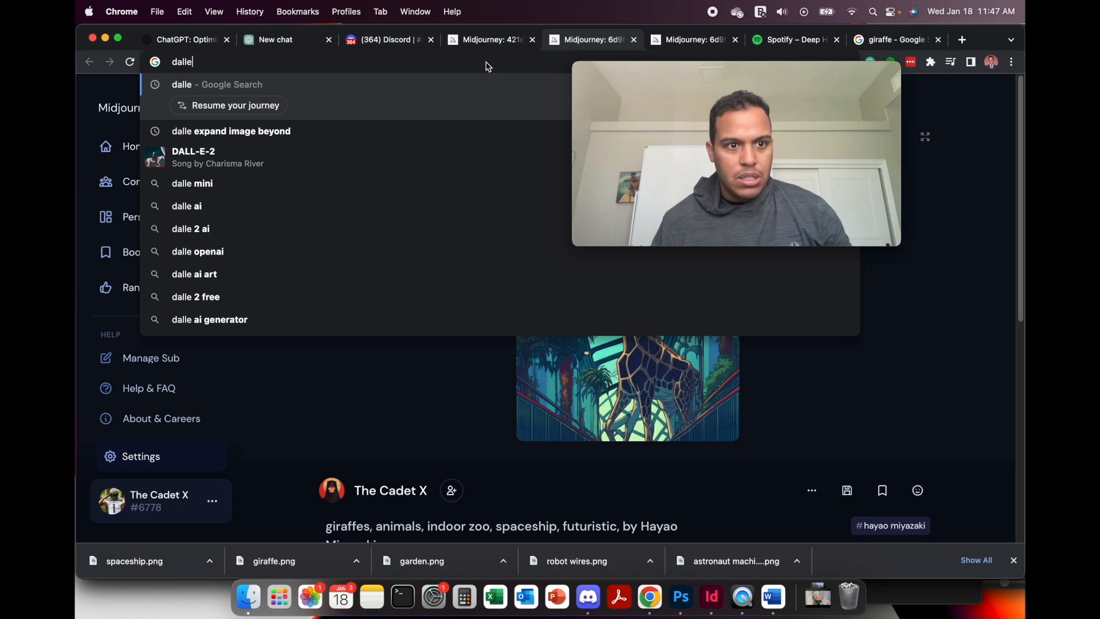
key(Return)
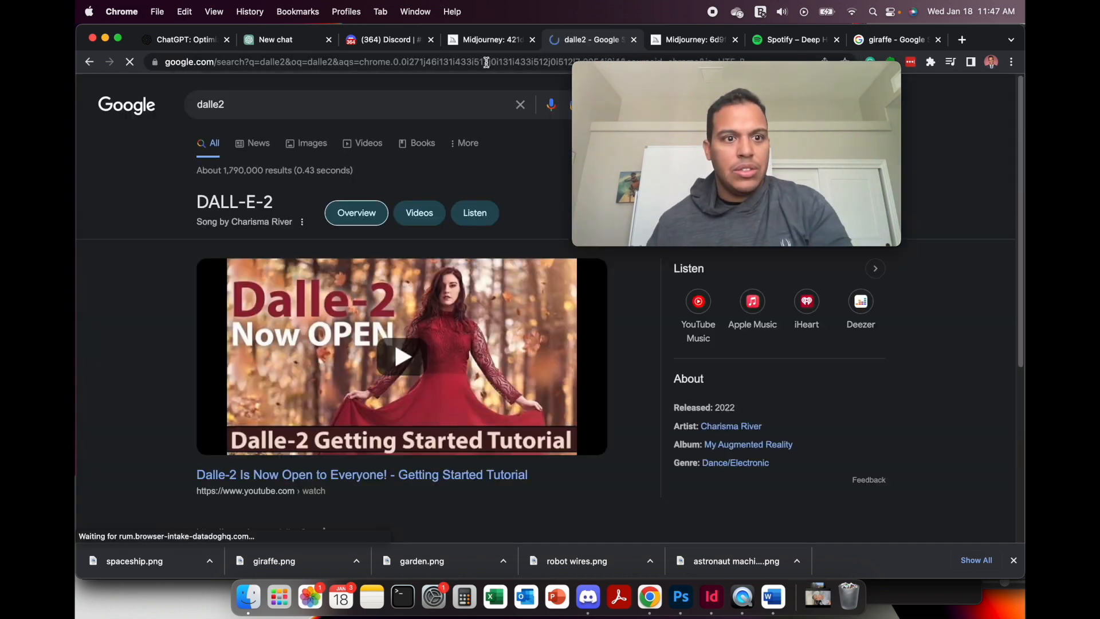
scroll(238, 308, down, 2)
scroll(238, 309, down, 5)
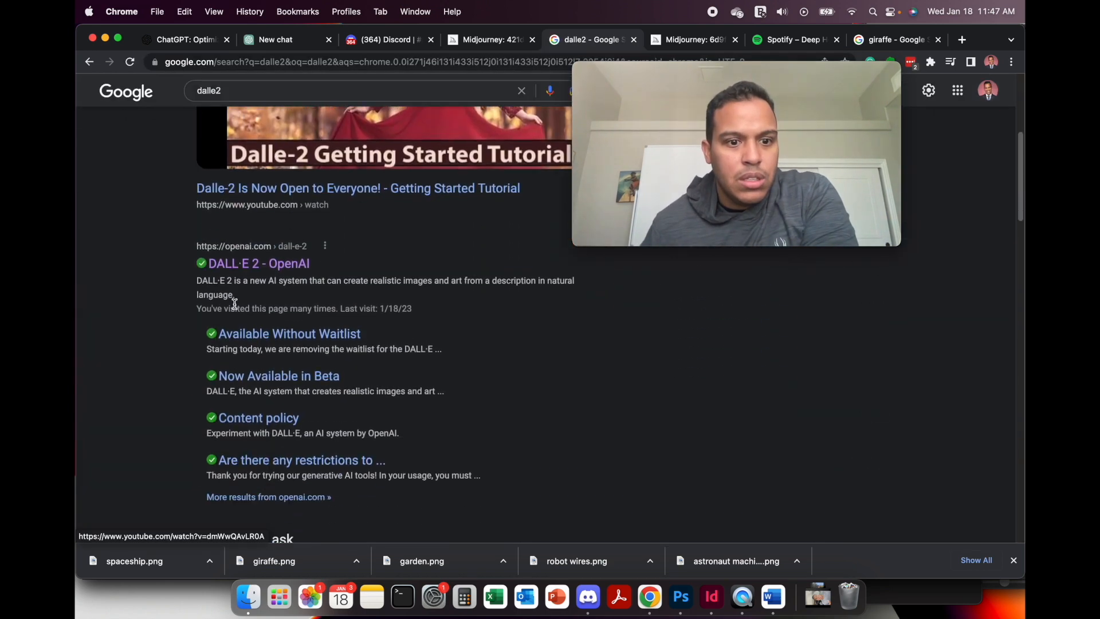
click(242, 263)
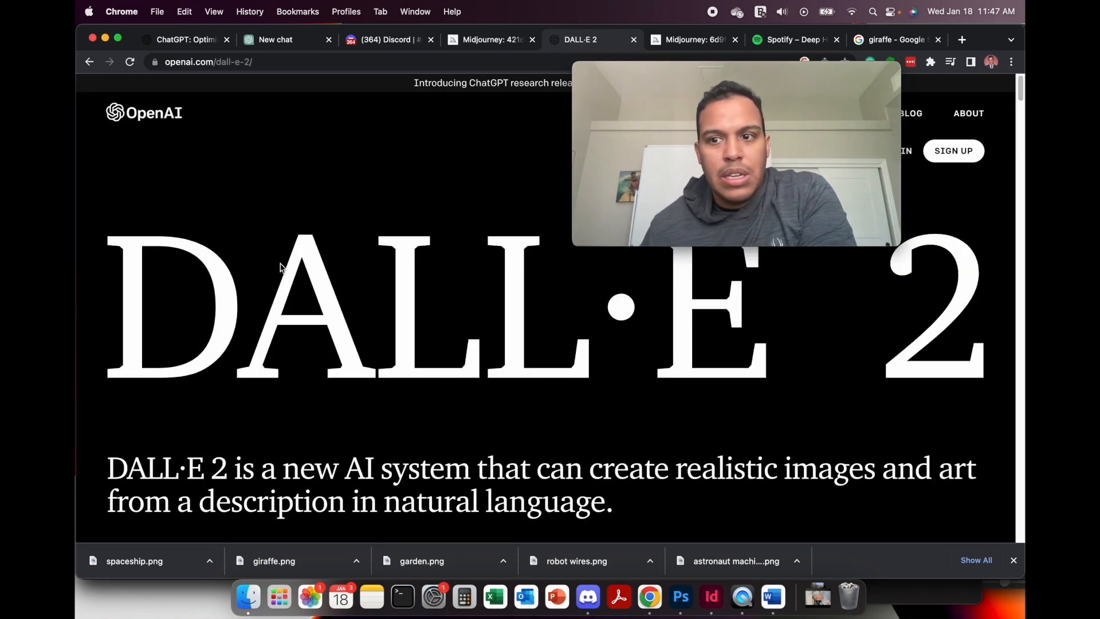
Log in to DALL·E with the Google account.
drag(859, 78, 786, 81)
click(882, 135)
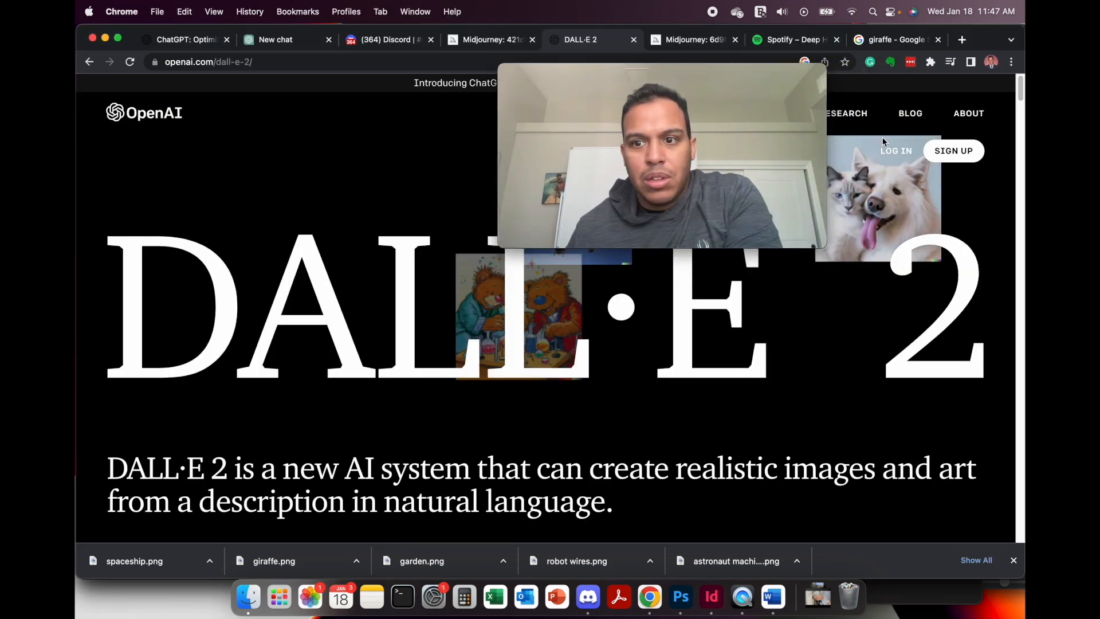
click(887, 152)
drag(665, 120, 821, 125)
click(550, 436)
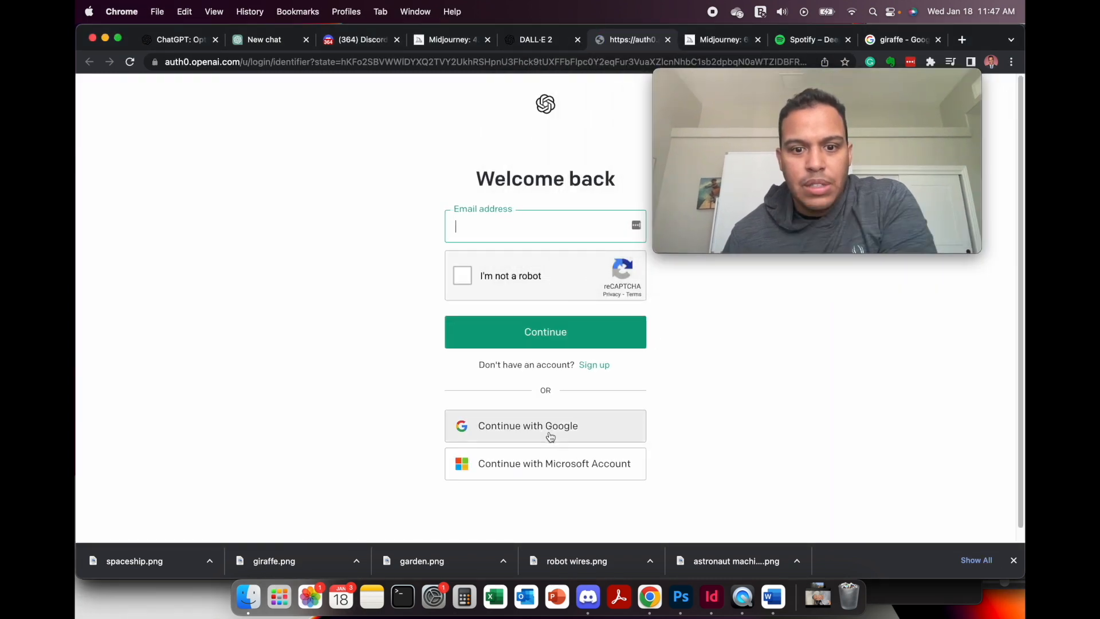
click(550, 435)
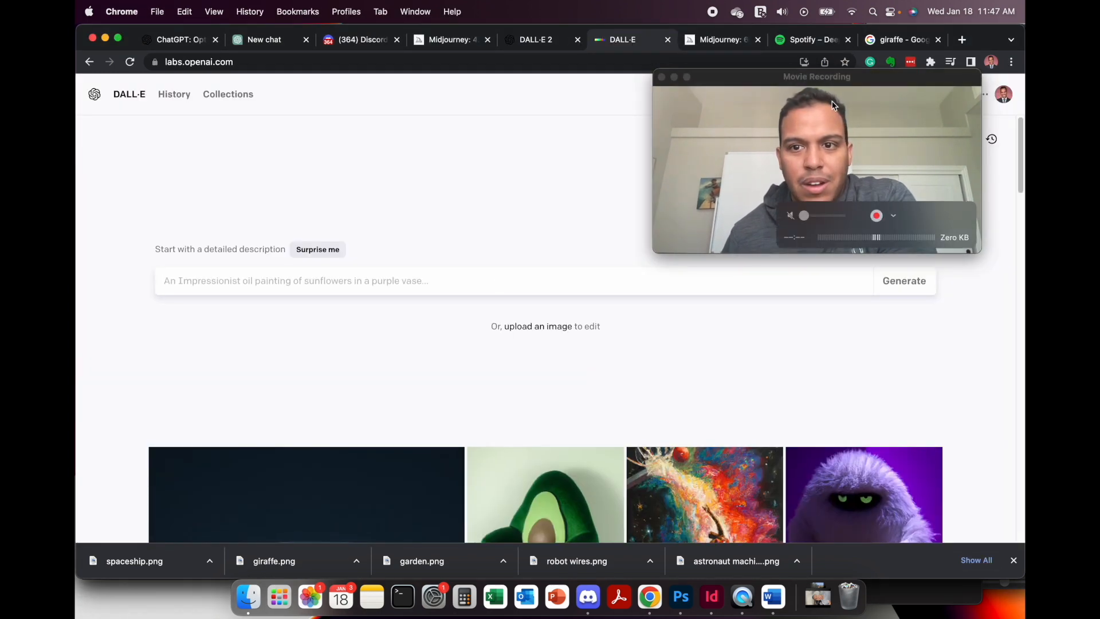
Open DALL·E's Outpainting editor from the account options.
drag(738, 77, 687, 90)
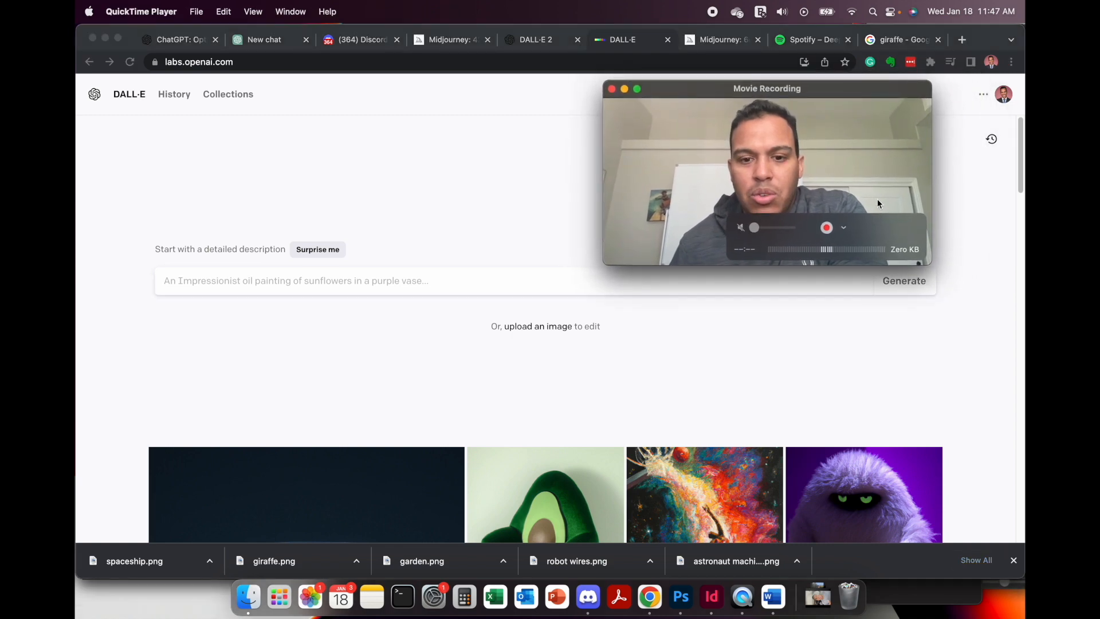
click(984, 103)
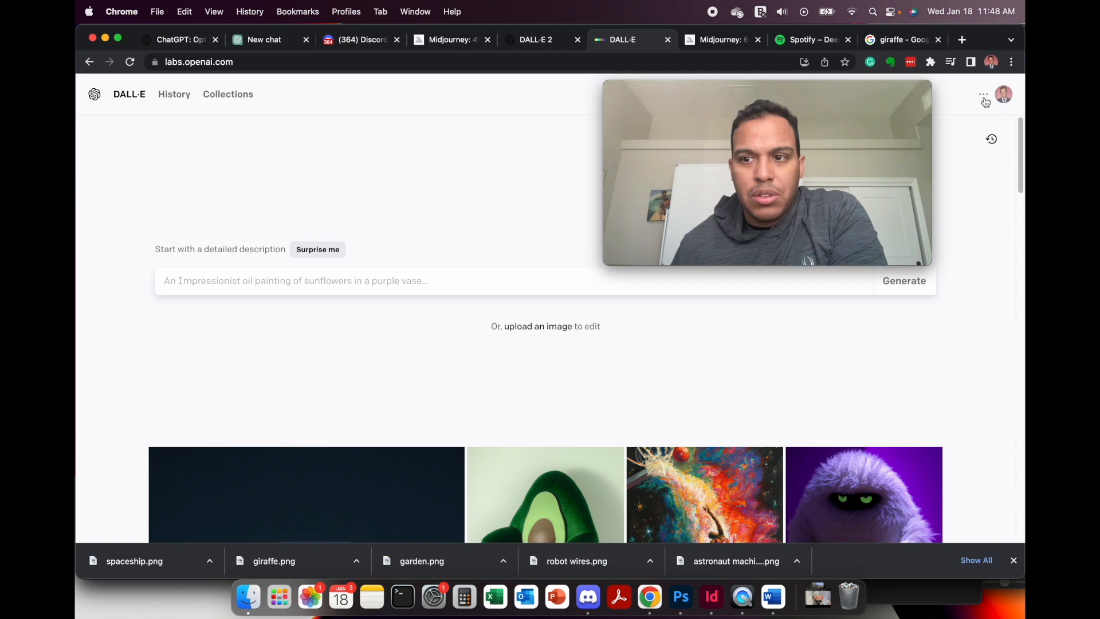
click(984, 97)
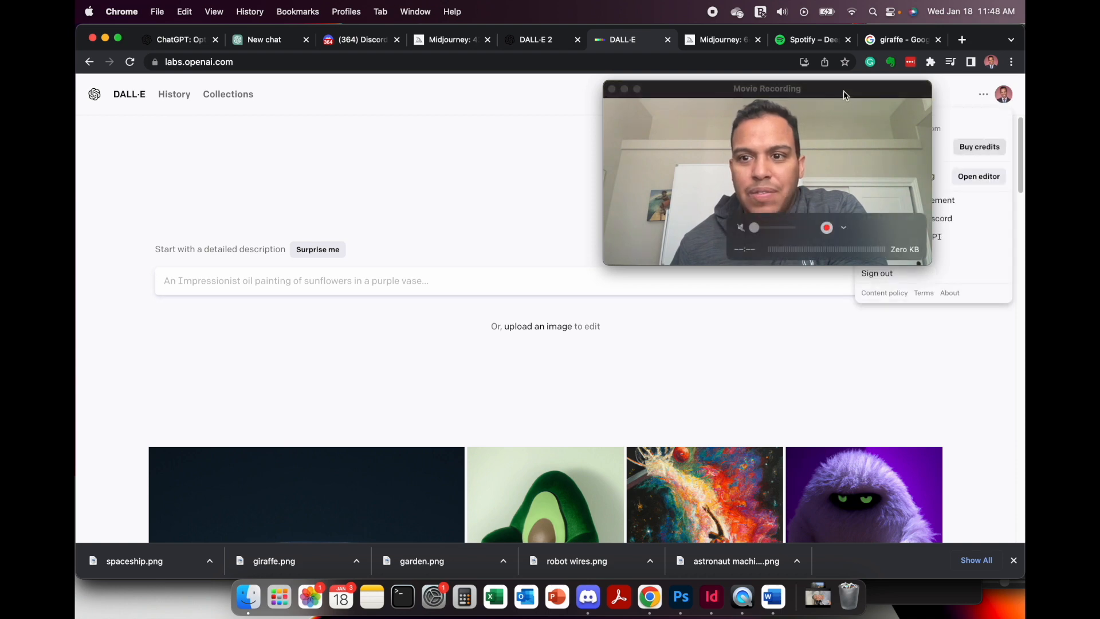
drag(844, 91, 735, 92)
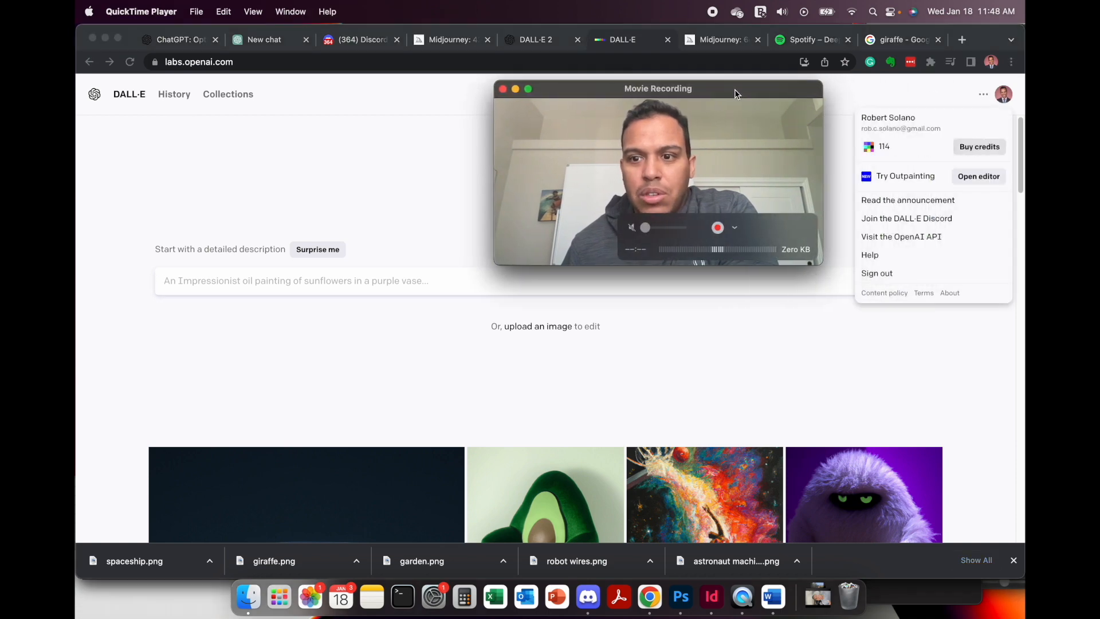
click(904, 174)
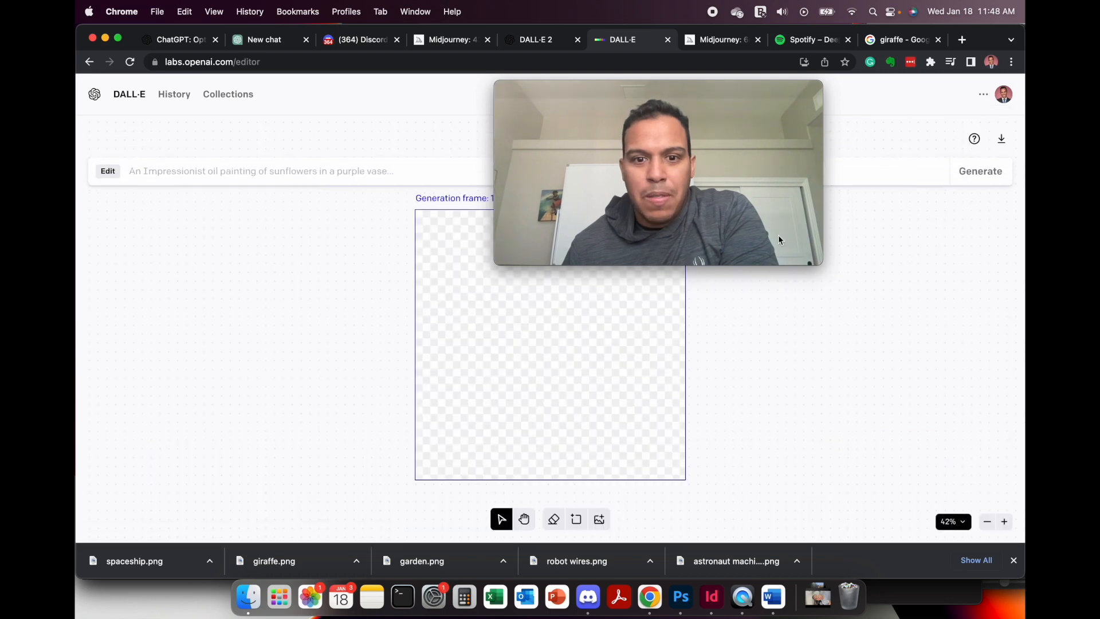
Upload spaceship.png to the editor canvas and confirm its placement.
click(248, 599)
click(275, 504)
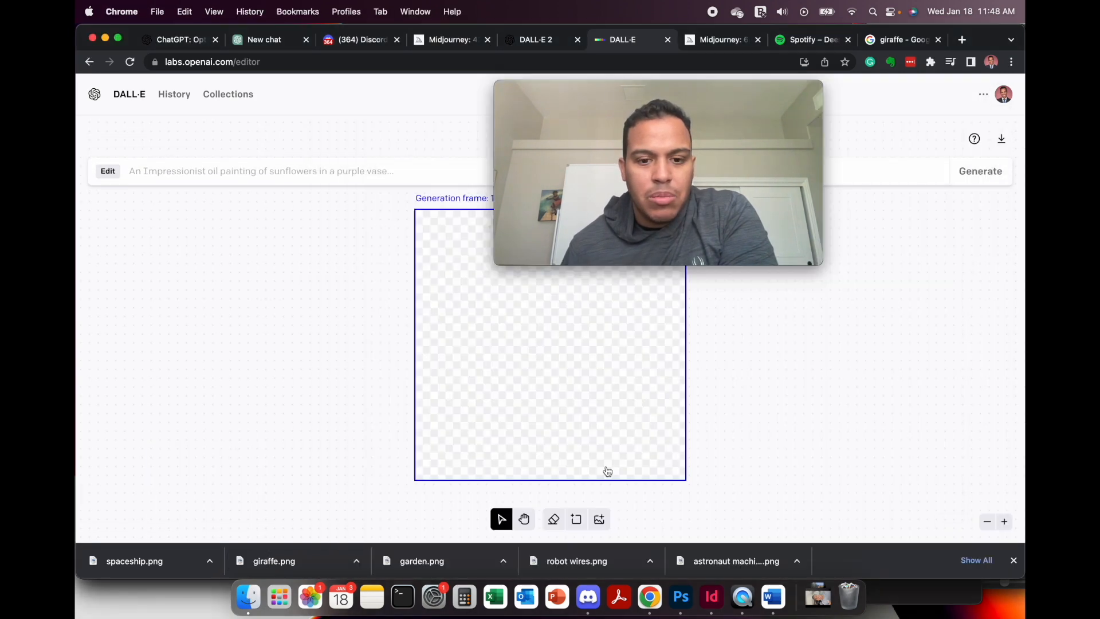
click(597, 519)
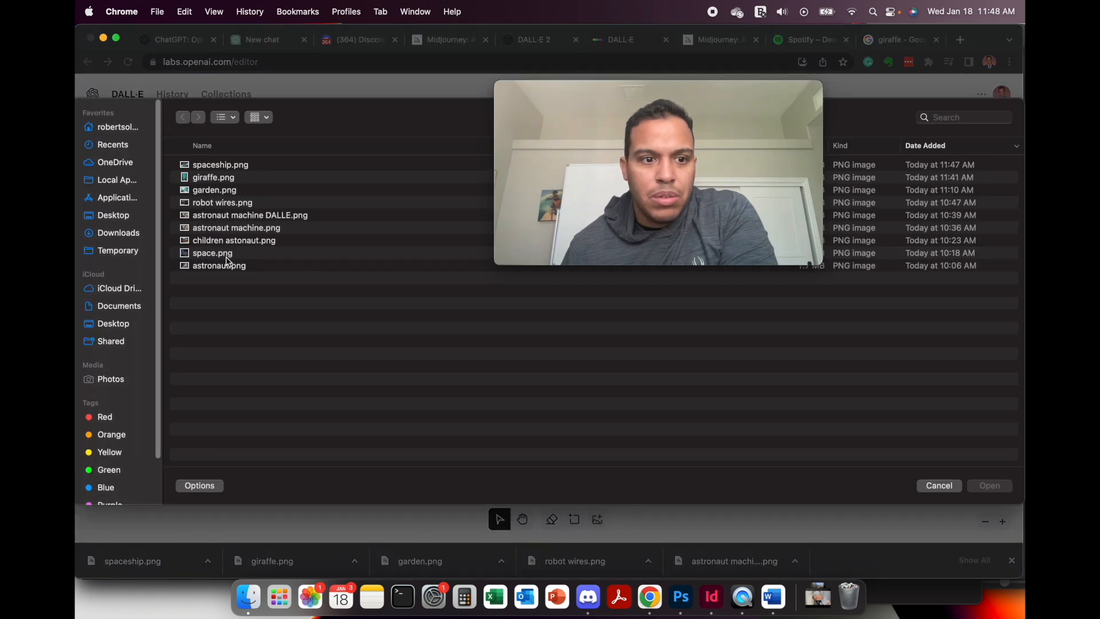
click(232, 165)
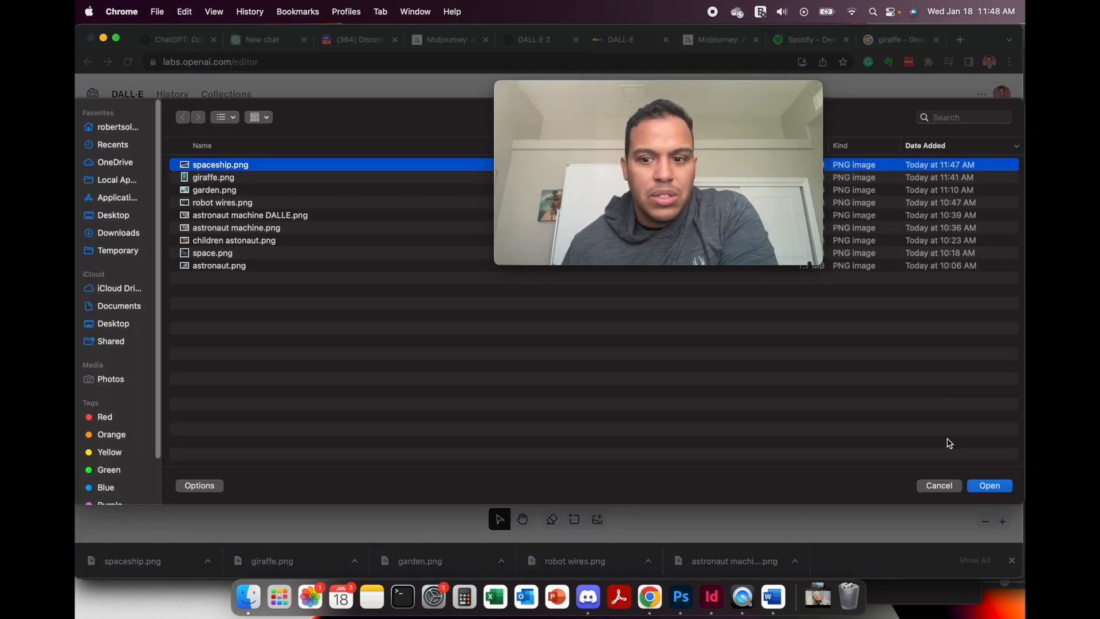
click(983, 486)
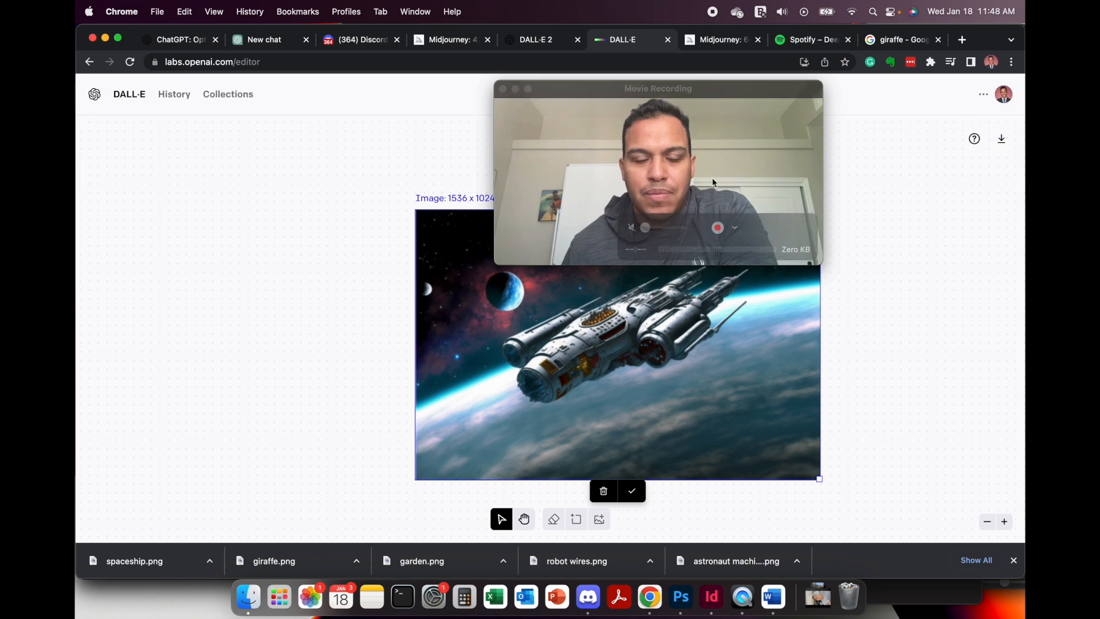
click(692, 93)
drag(693, 93, 284, 260)
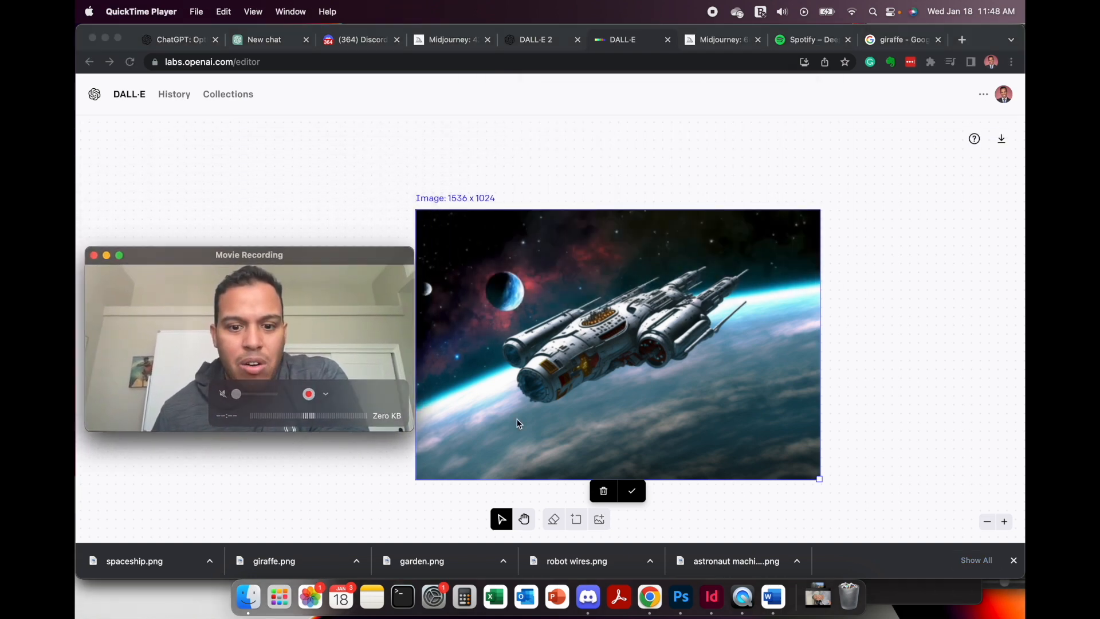
click(572, 519)
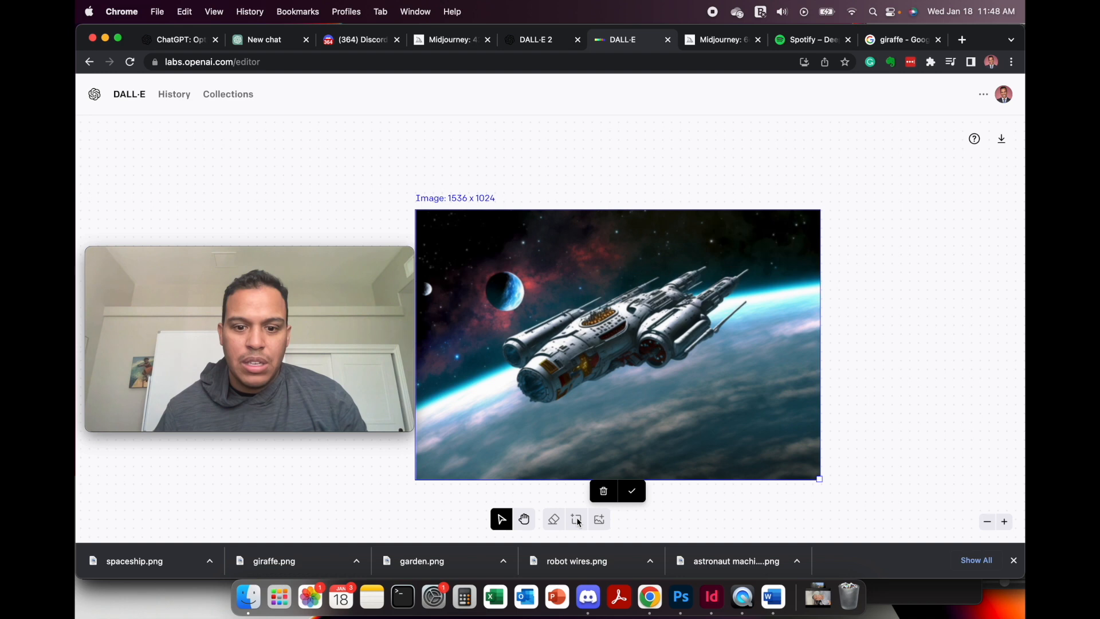
click(632, 491)
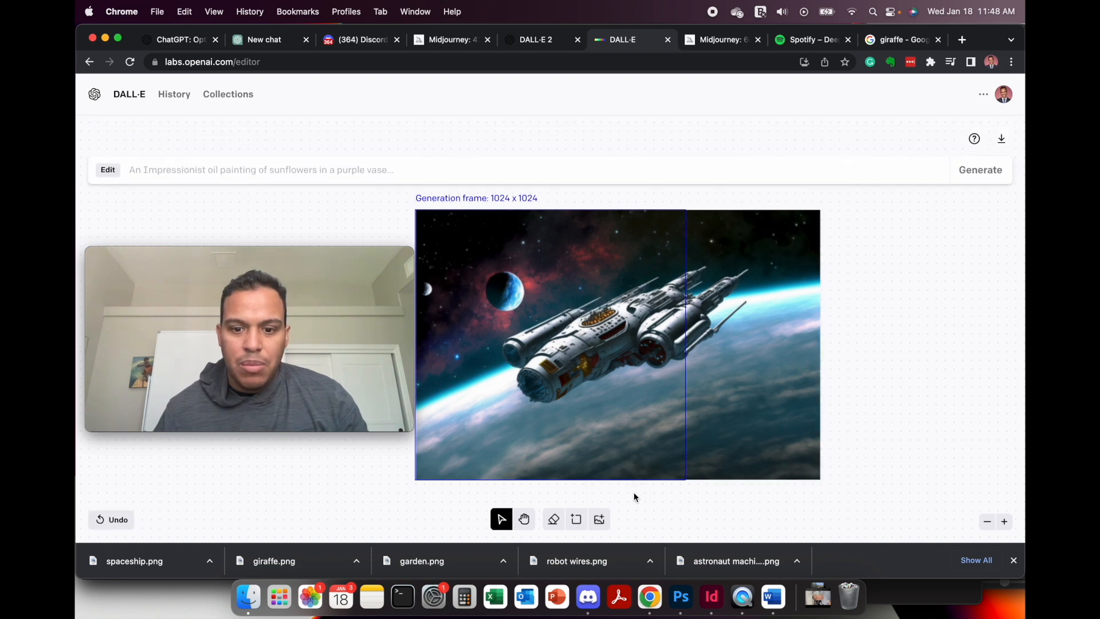
Add a generation frame extending above the left part of the spaceship image and generate its fill with the prompt "outerspace".
click(577, 521)
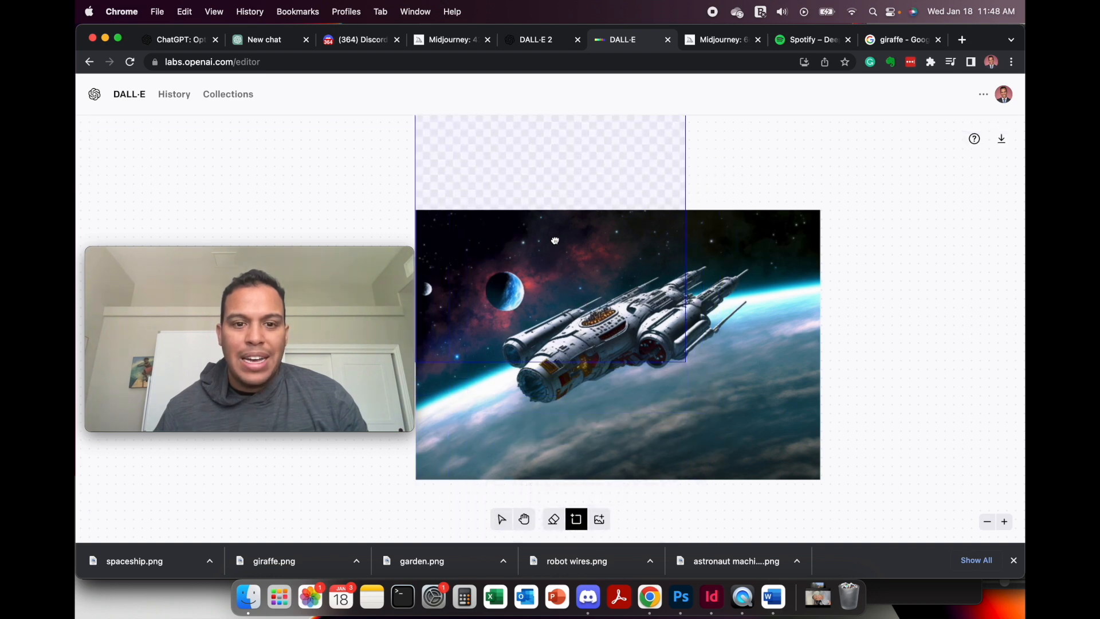
scroll(555, 243, up, 3)
scroll(555, 243, up, 4)
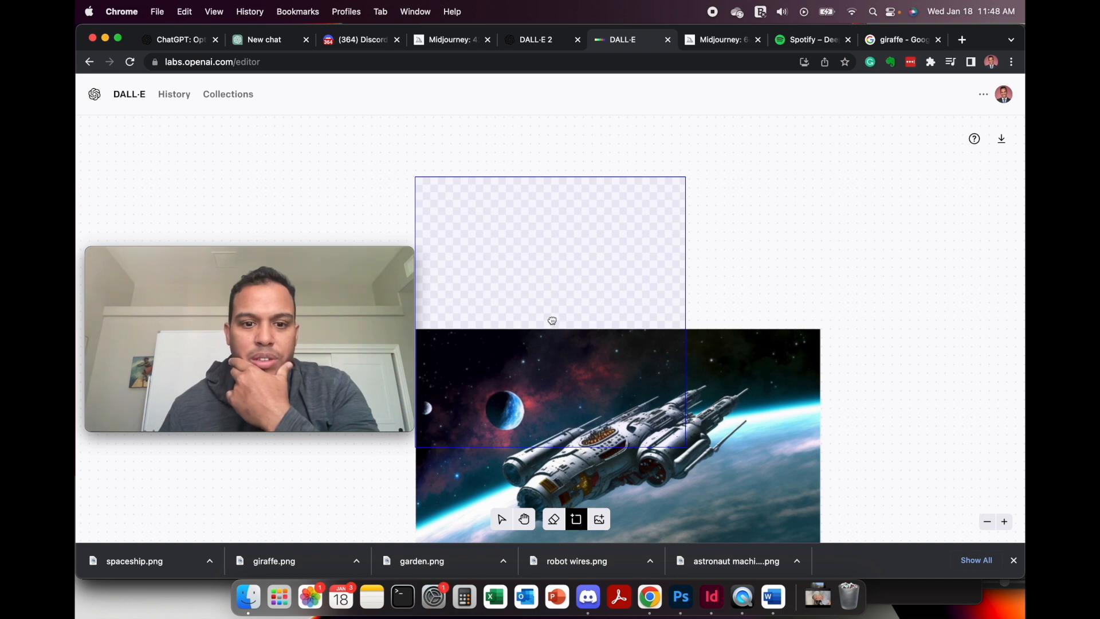
click(553, 321)
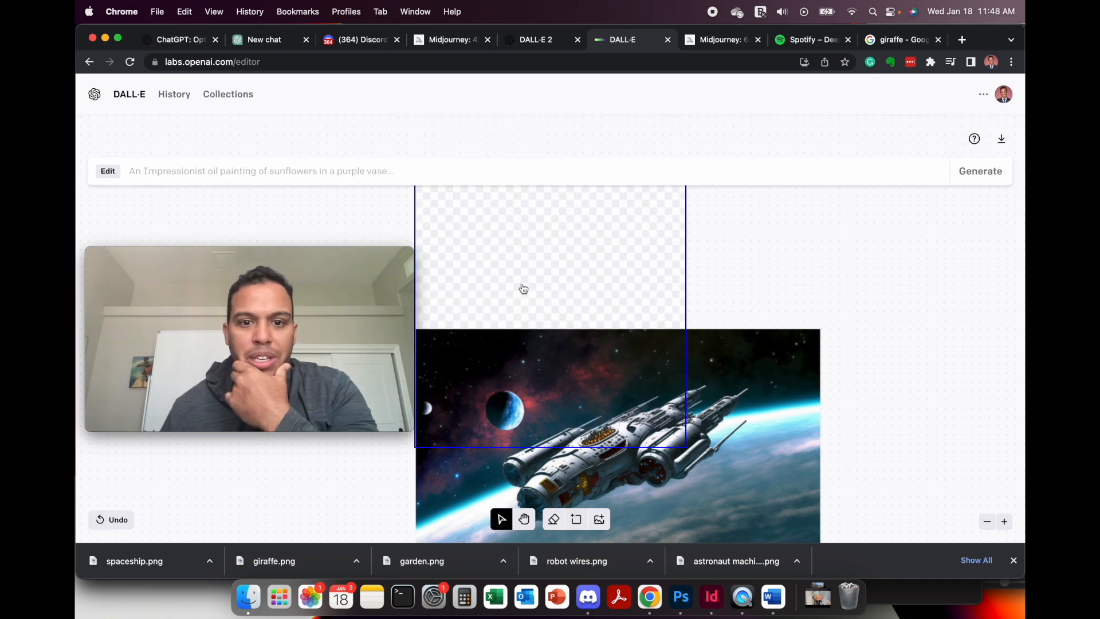
scroll(668, 324, up, 2)
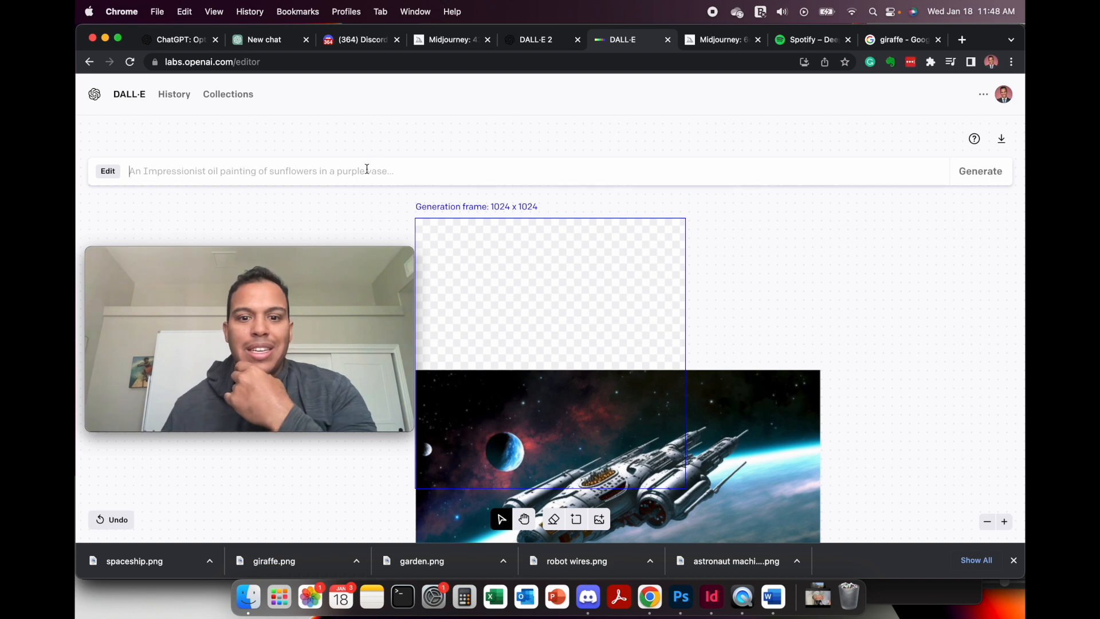
text(outerspace)
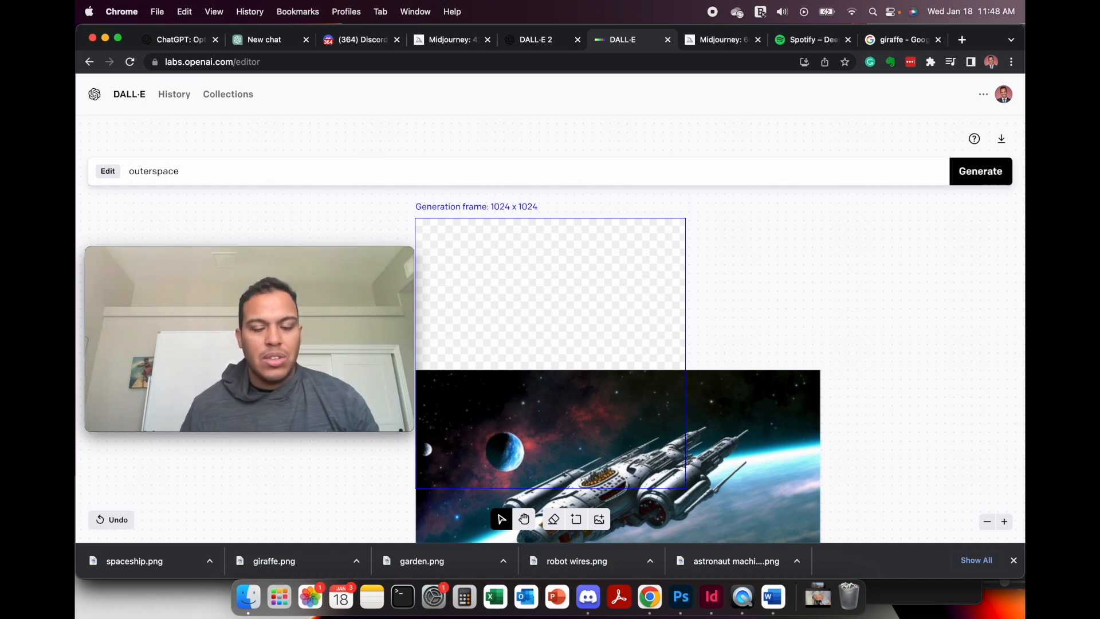
click(973, 179)
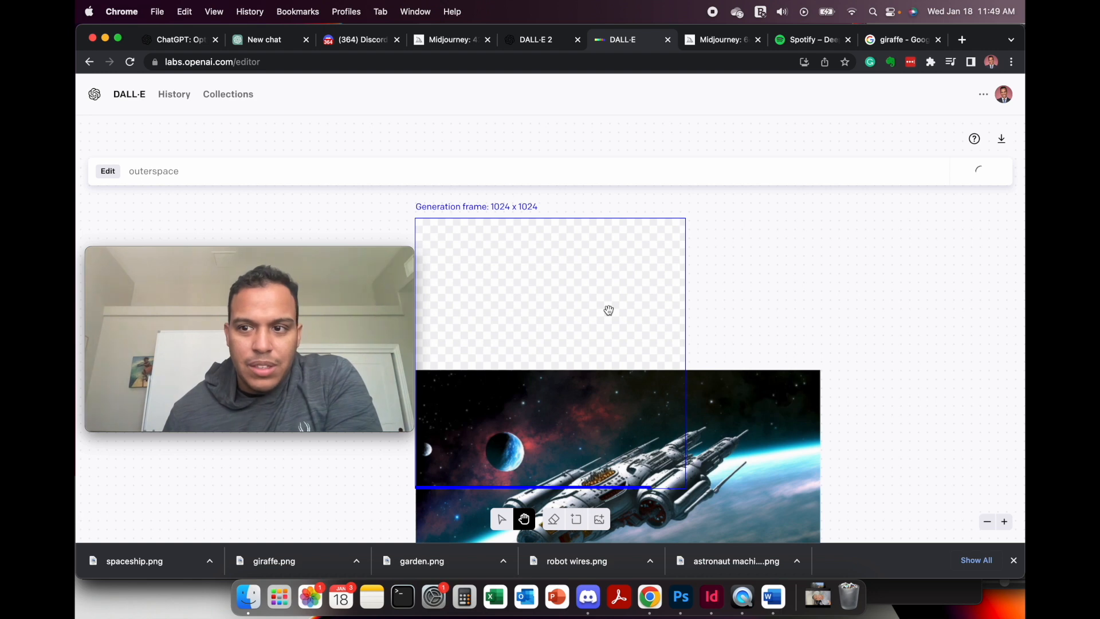
scroll(608, 310, down, 1)
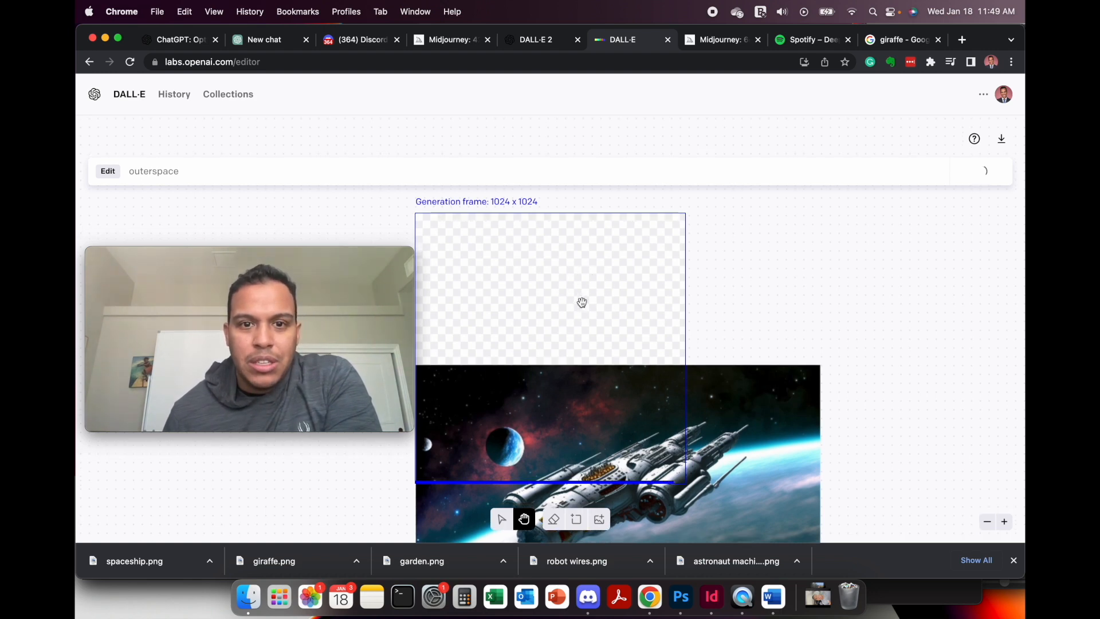
Switch to the ChatGPT conversation and review the suggested children's book titles, including entries 9, 7 and 6.
click(259, 40)
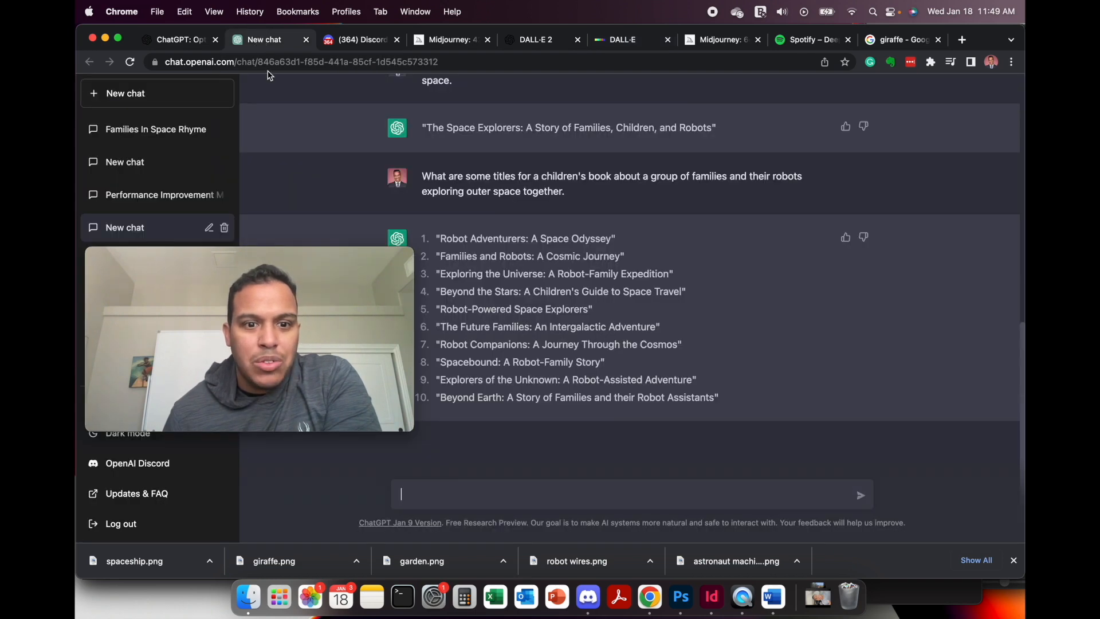
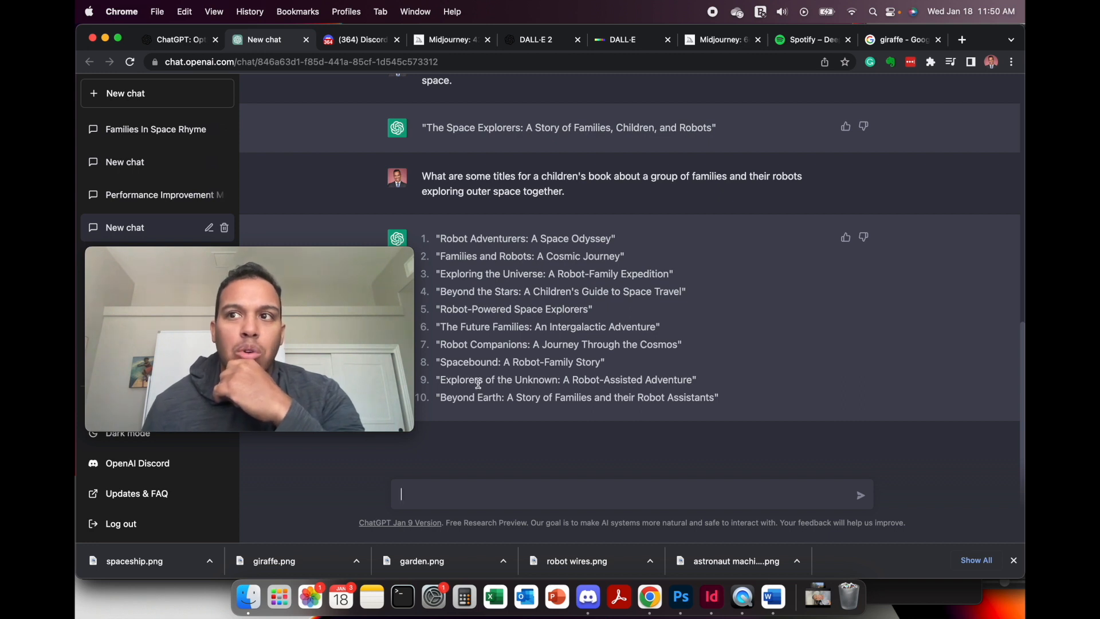
drag(560, 383, 474, 378)
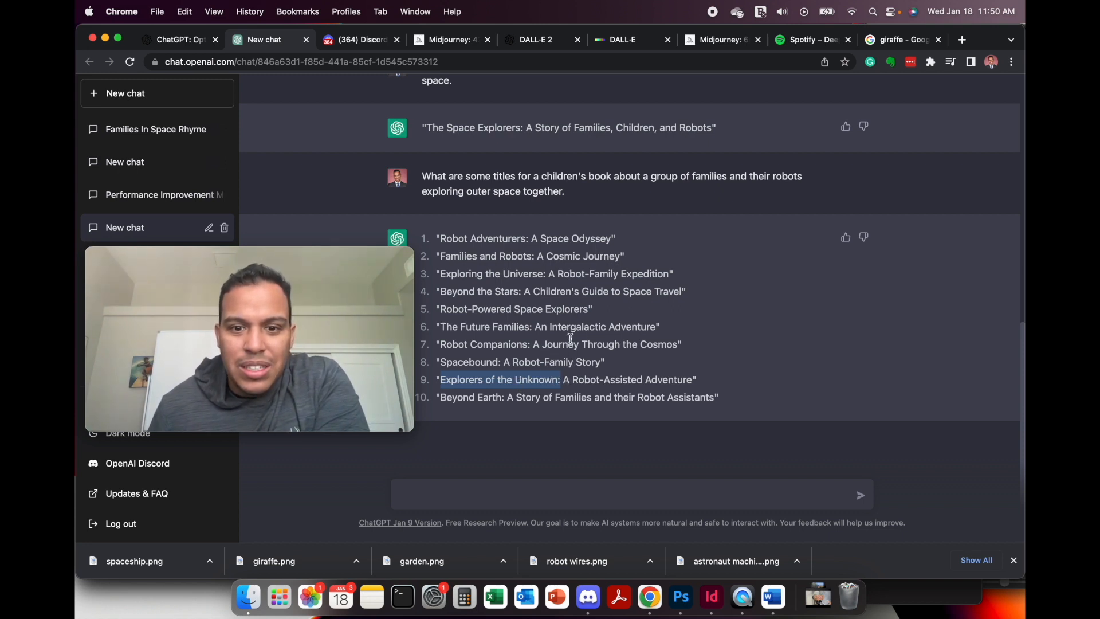
drag(547, 344, 654, 344)
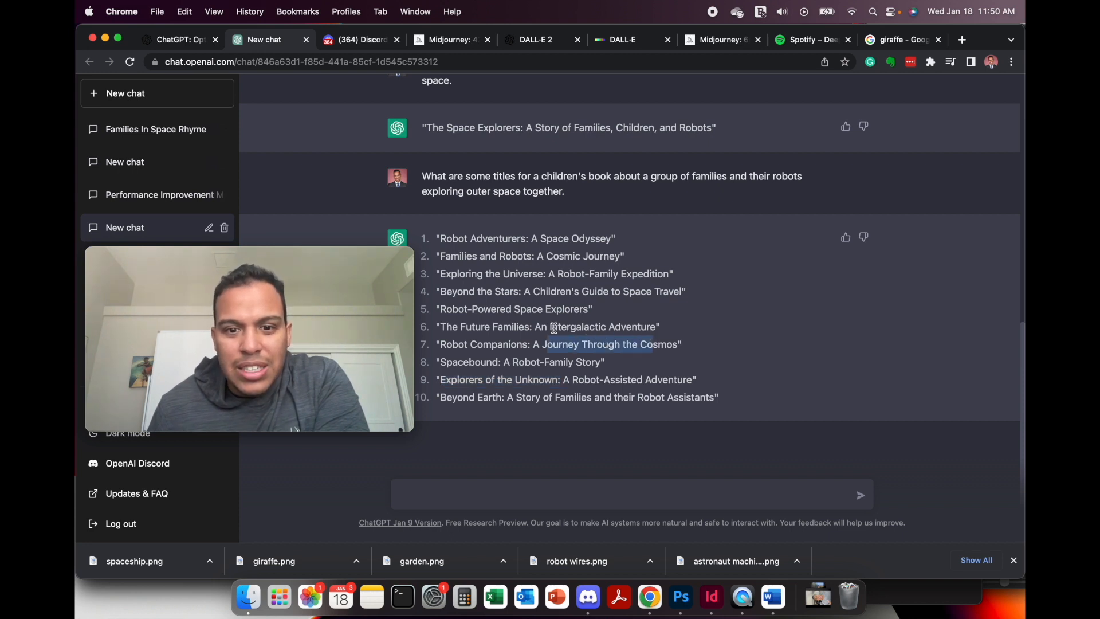
drag(539, 328, 647, 337)
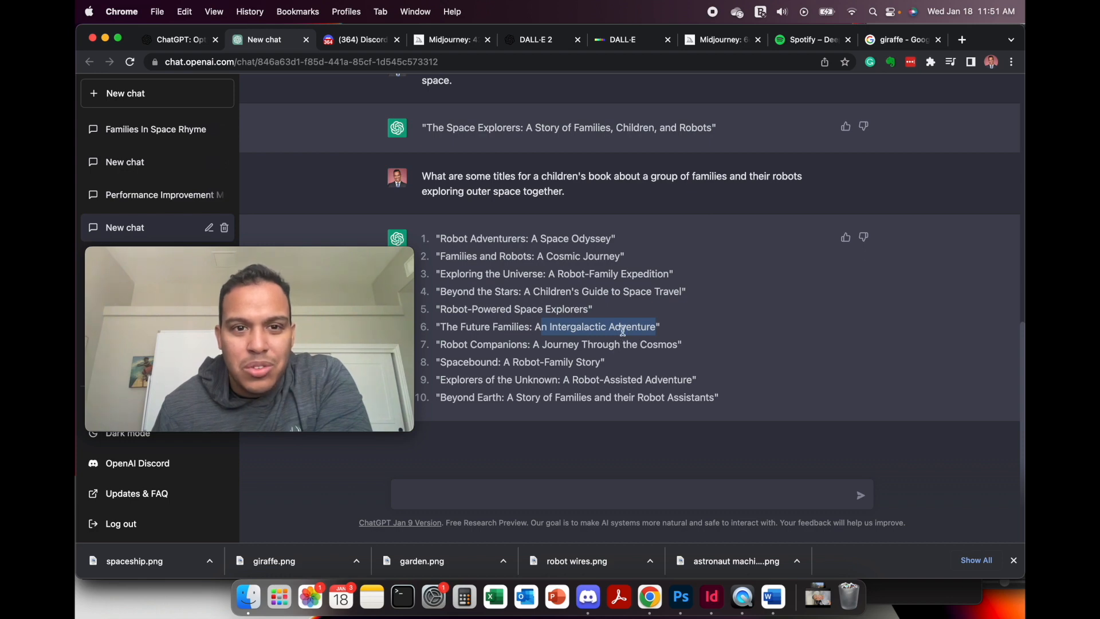
Return to the DALL·E editor, compare the generated outer space variations, and accept the fourth one.
click(636, 47)
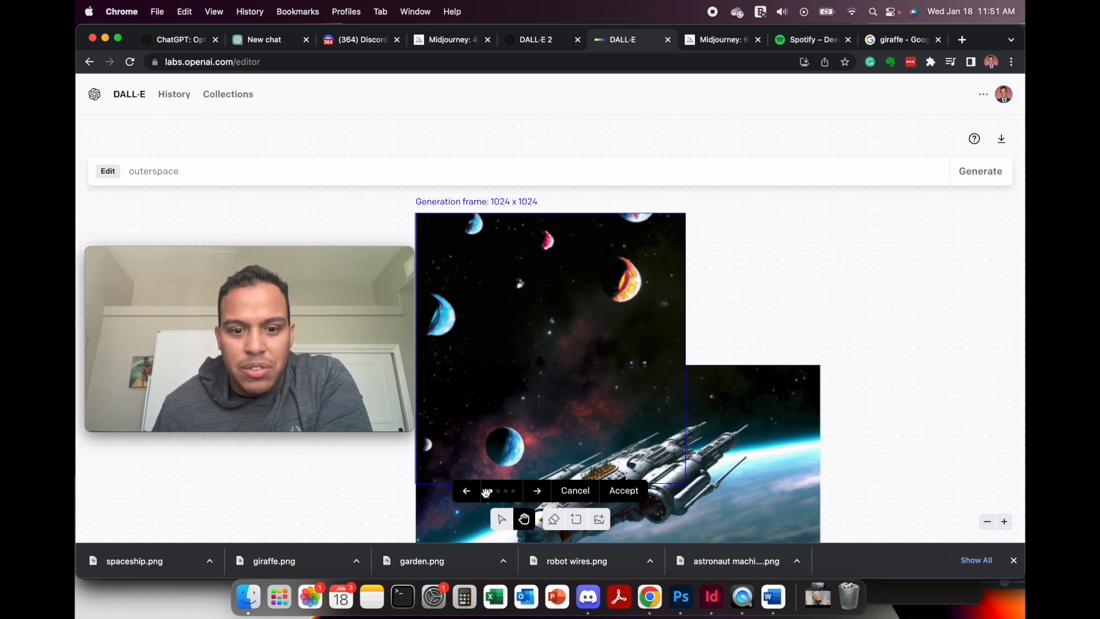
click(539, 491)
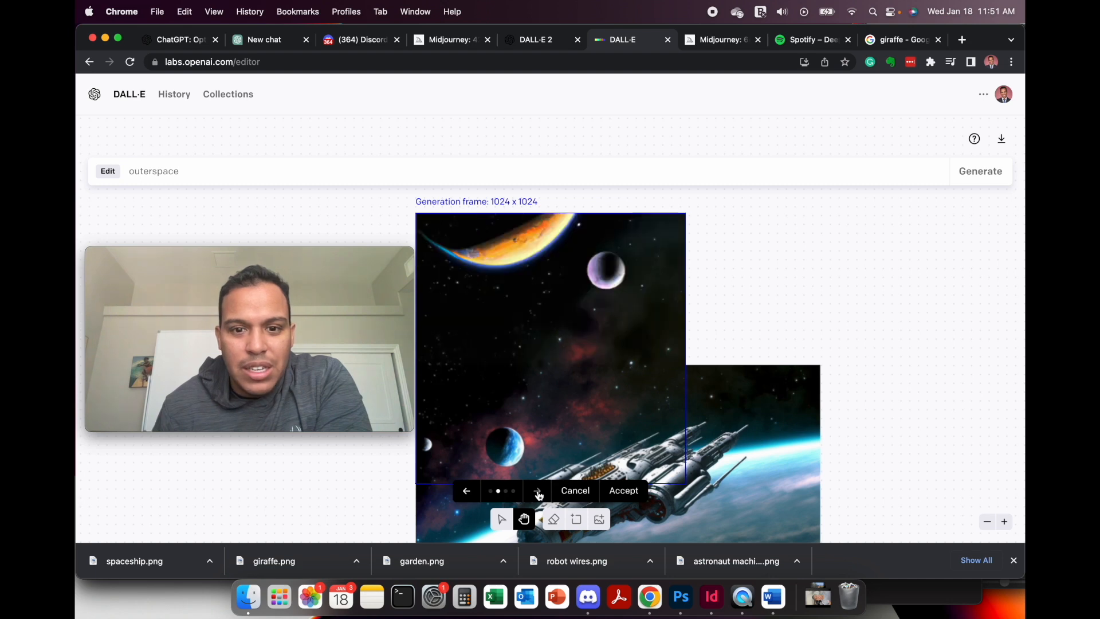
click(538, 492)
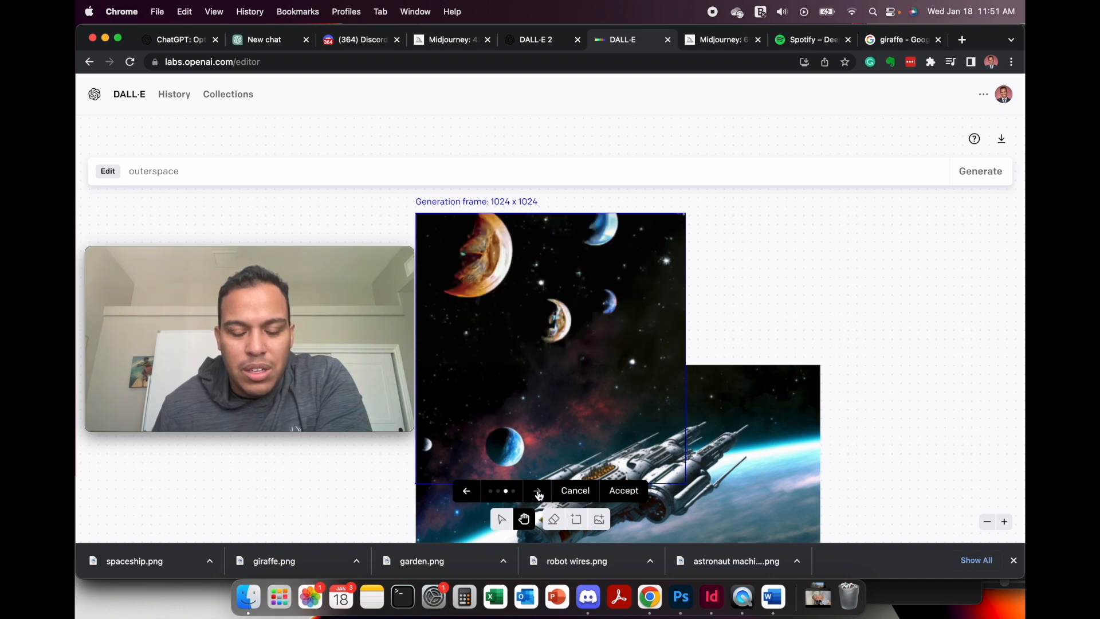
click(539, 492)
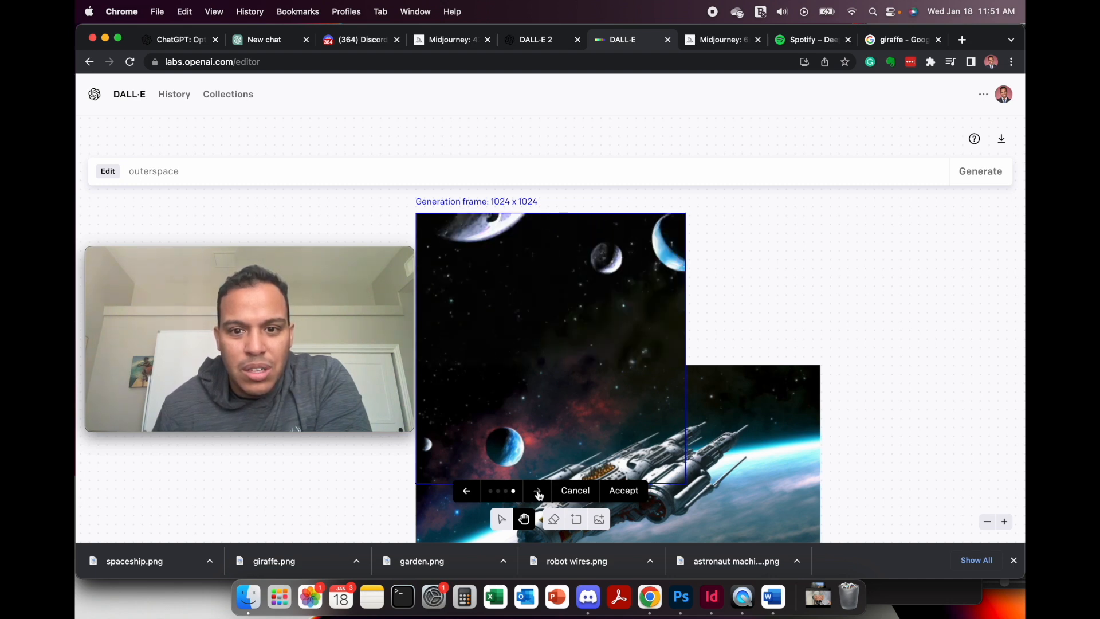
click(539, 491)
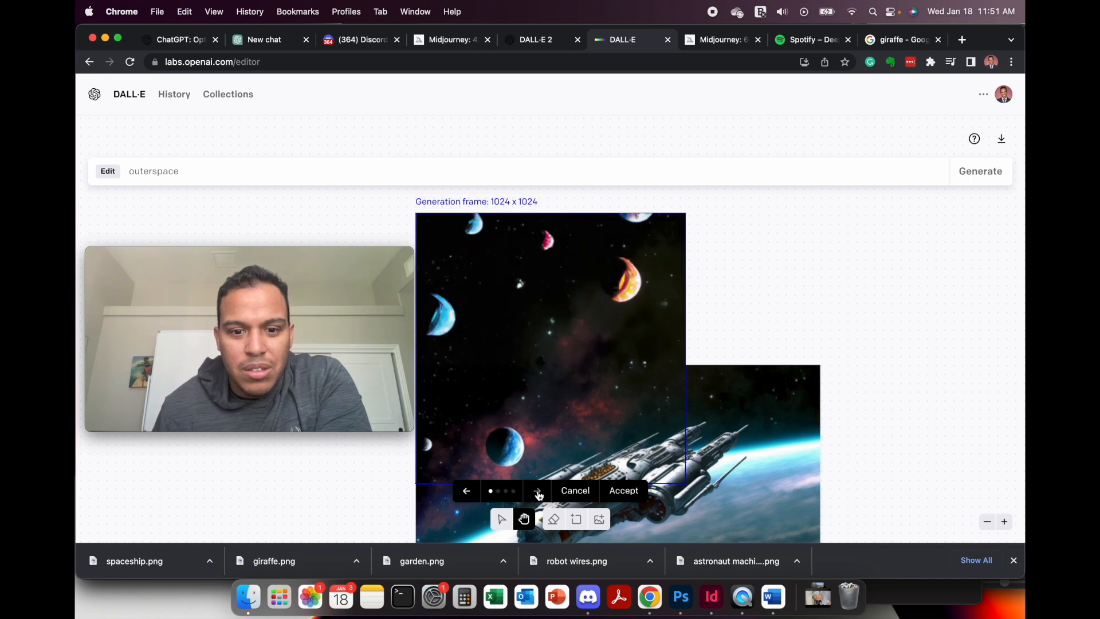
click(539, 492)
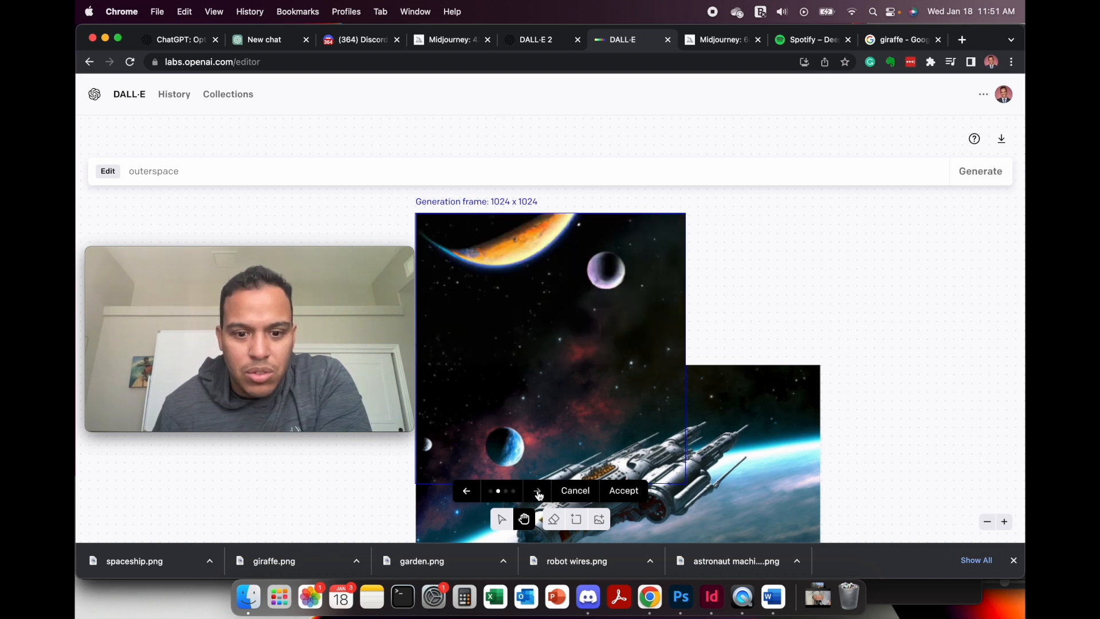
click(539, 492)
click(538, 493)
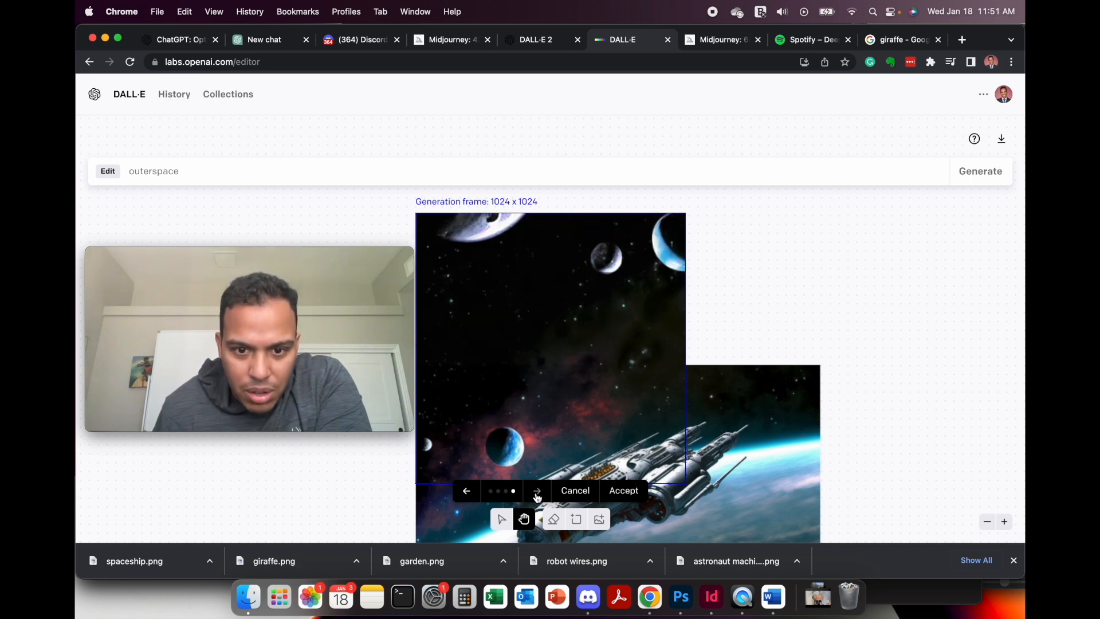
click(467, 491)
click(467, 491)
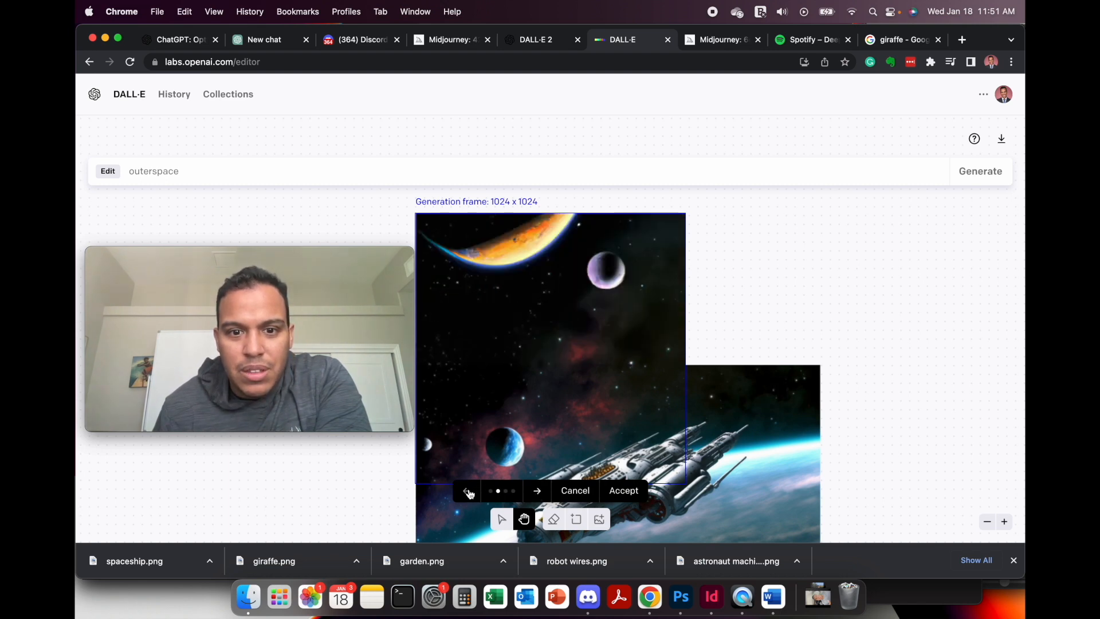
click(467, 491)
click(467, 492)
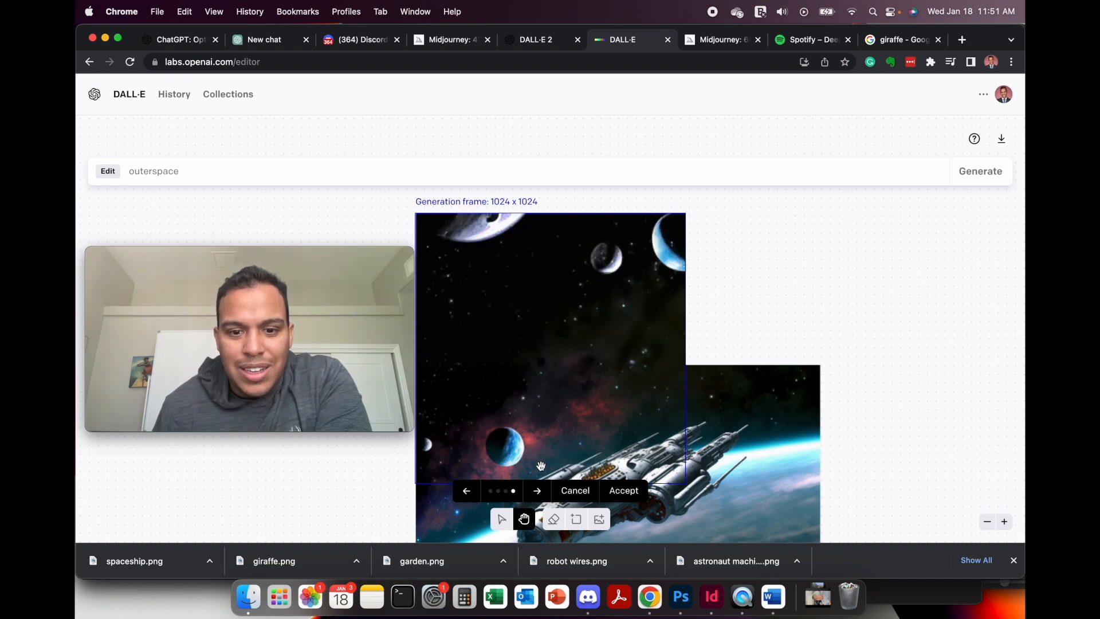
click(623, 492)
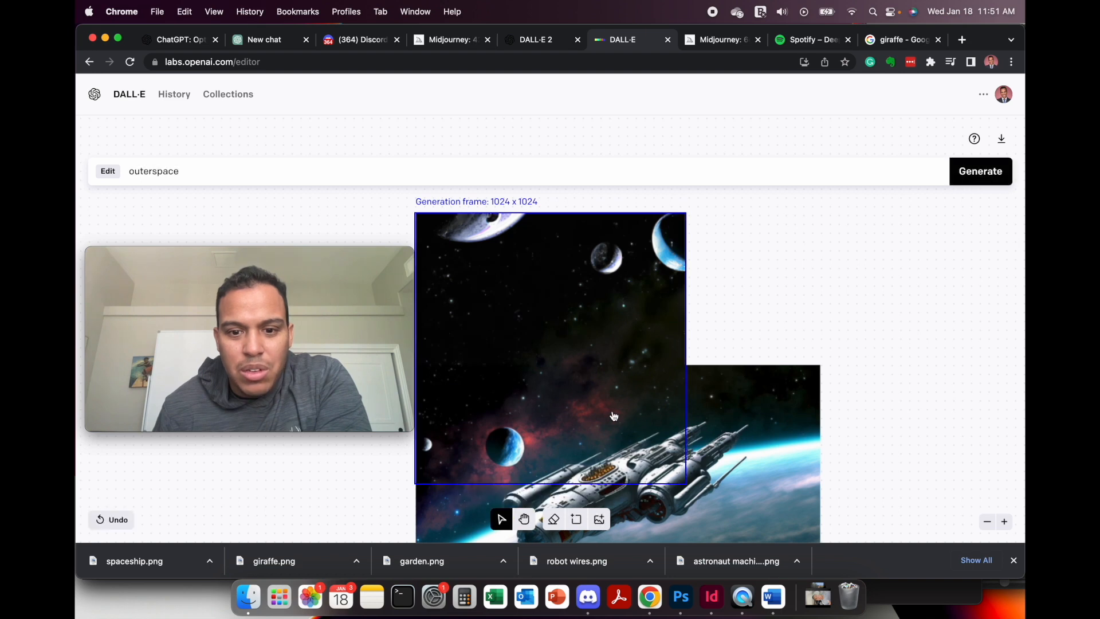
Add a second generation frame over the empty upper-right area of the spaceship image and generate its fill with the prompt "outerspace".
click(578, 520)
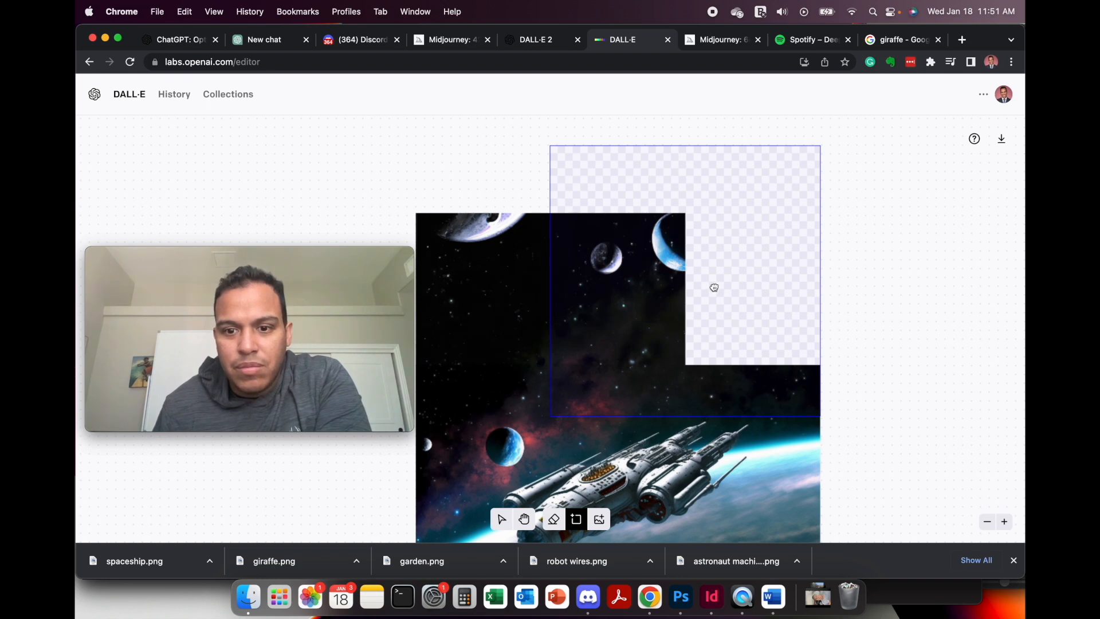
drag(715, 287, 714, 279)
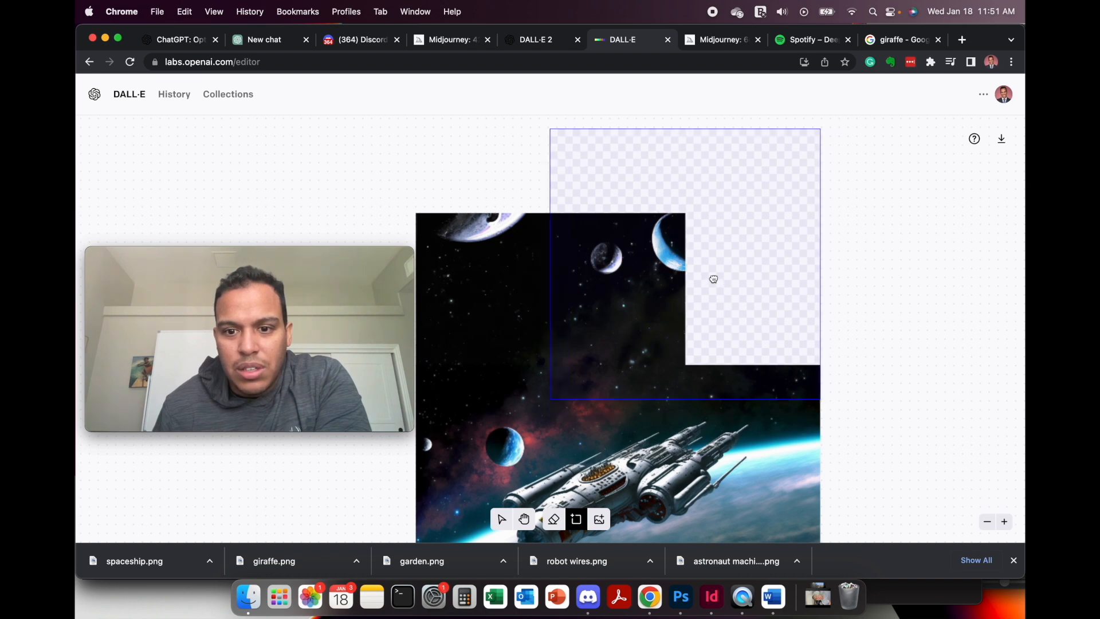
click(714, 279)
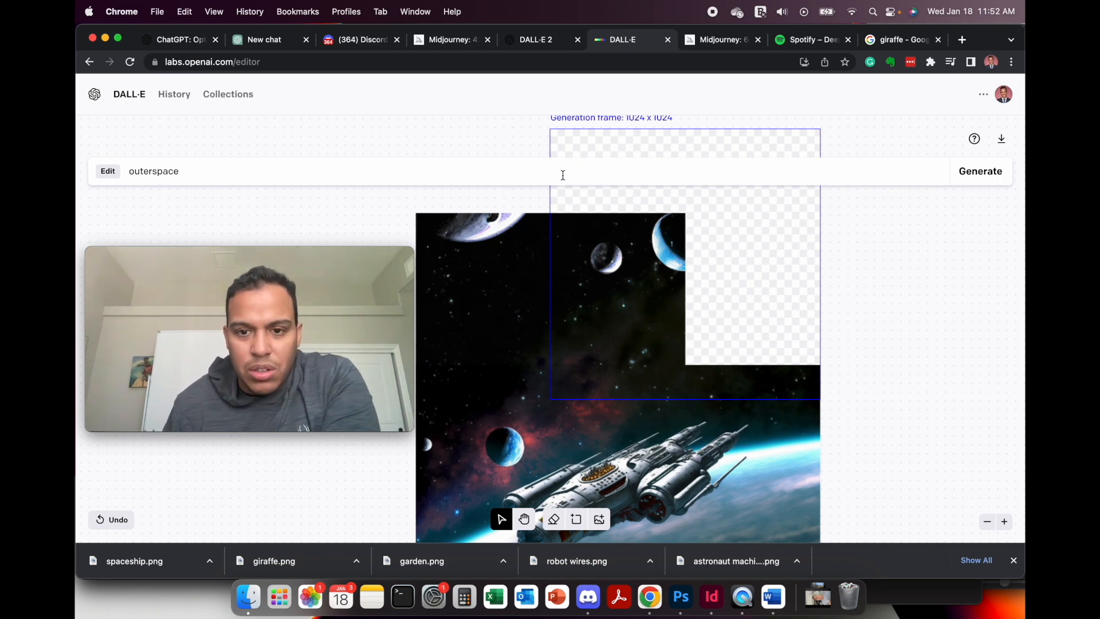
click(310, 166)
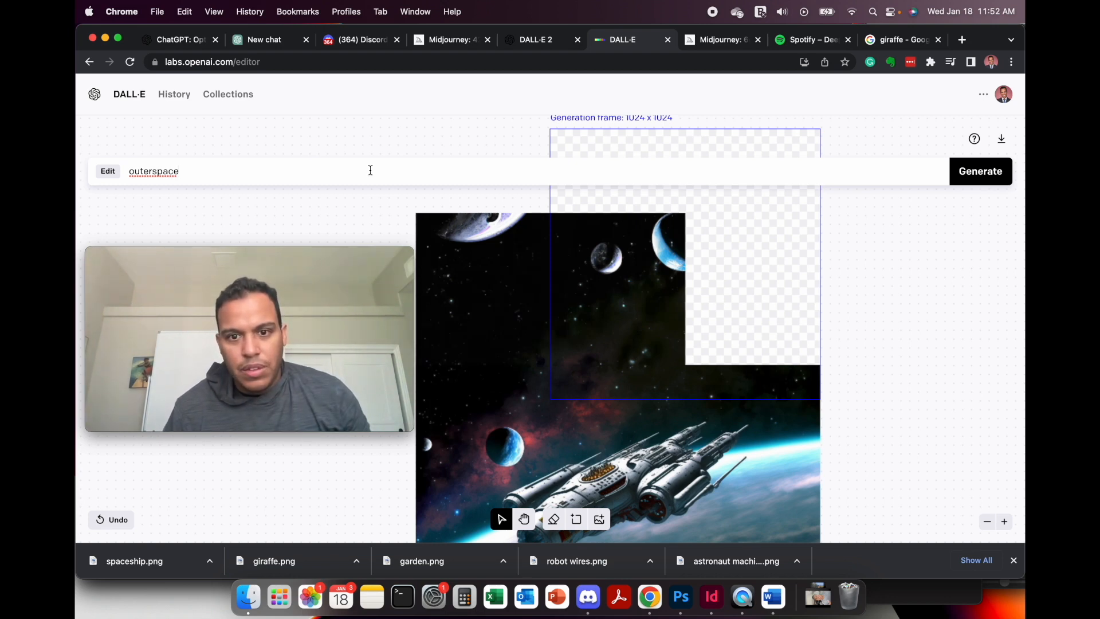
click(981, 174)
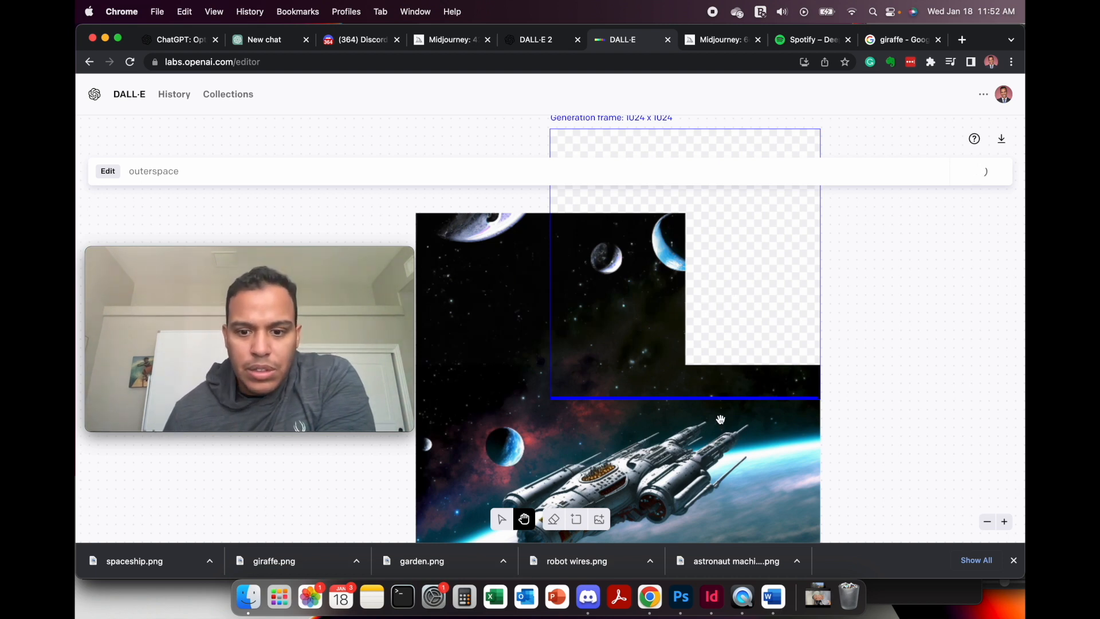
Switch to InDesign and review the Robots in Space spreads from the opening verse through page 15.
click(710, 599)
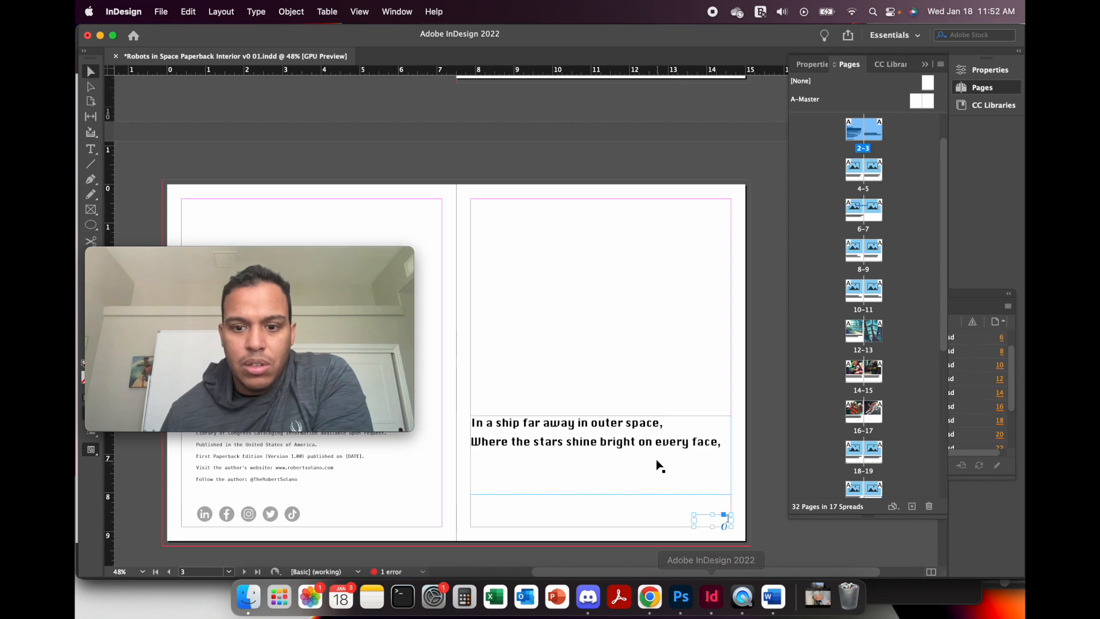
scroll(659, 466, down, 10)
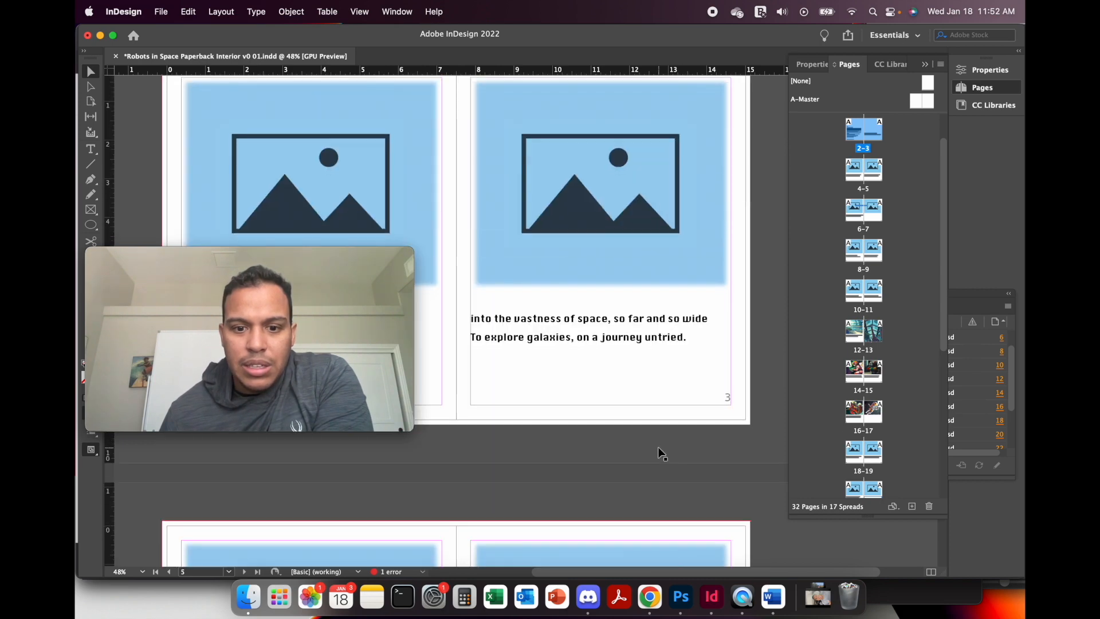
scroll(657, 447, down, 10)
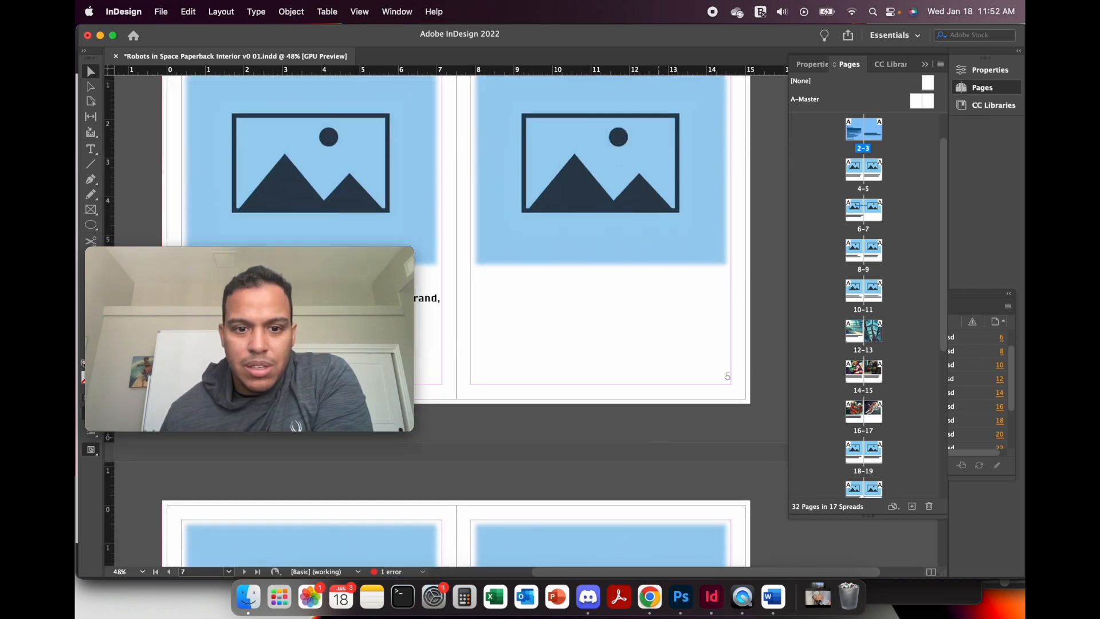
scroll(659, 442, down, 12)
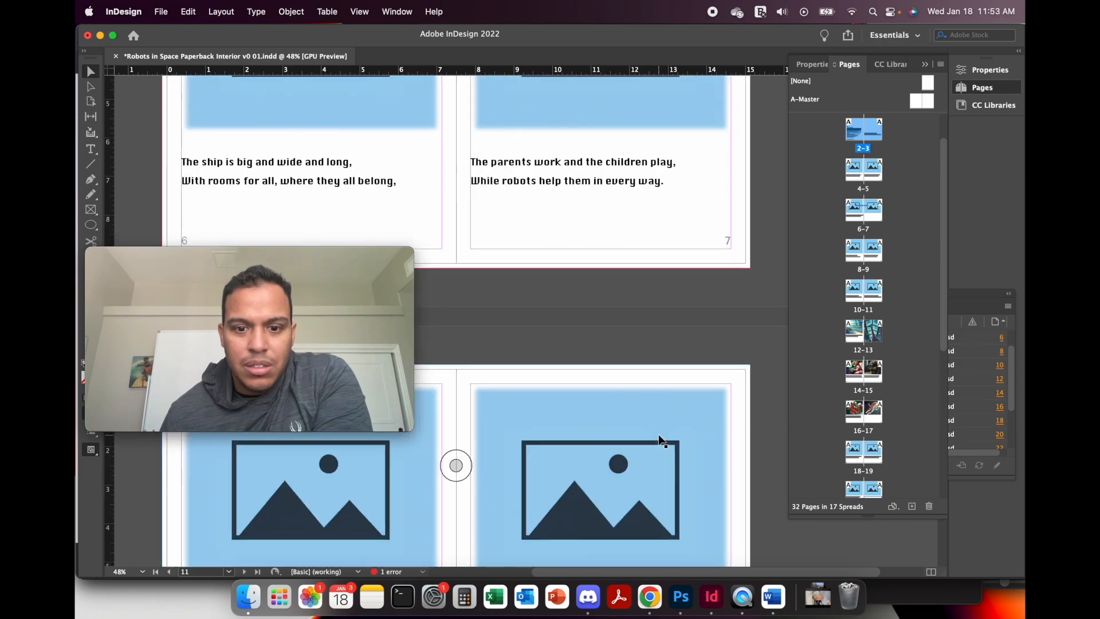
scroll(659, 439, down, 10)
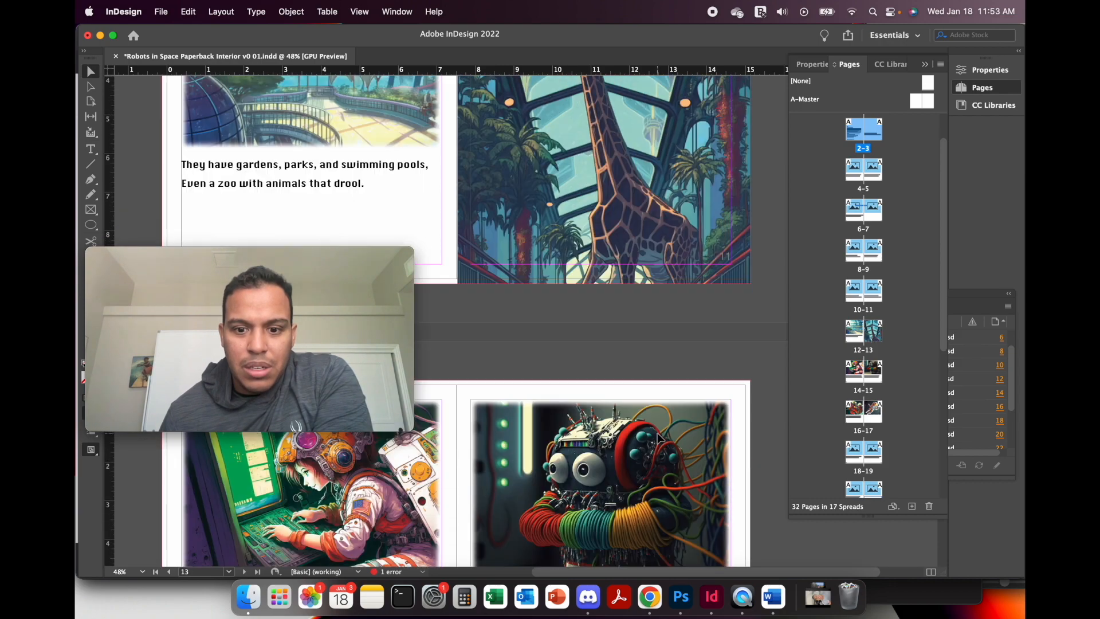
scroll(658, 438, down, 10)
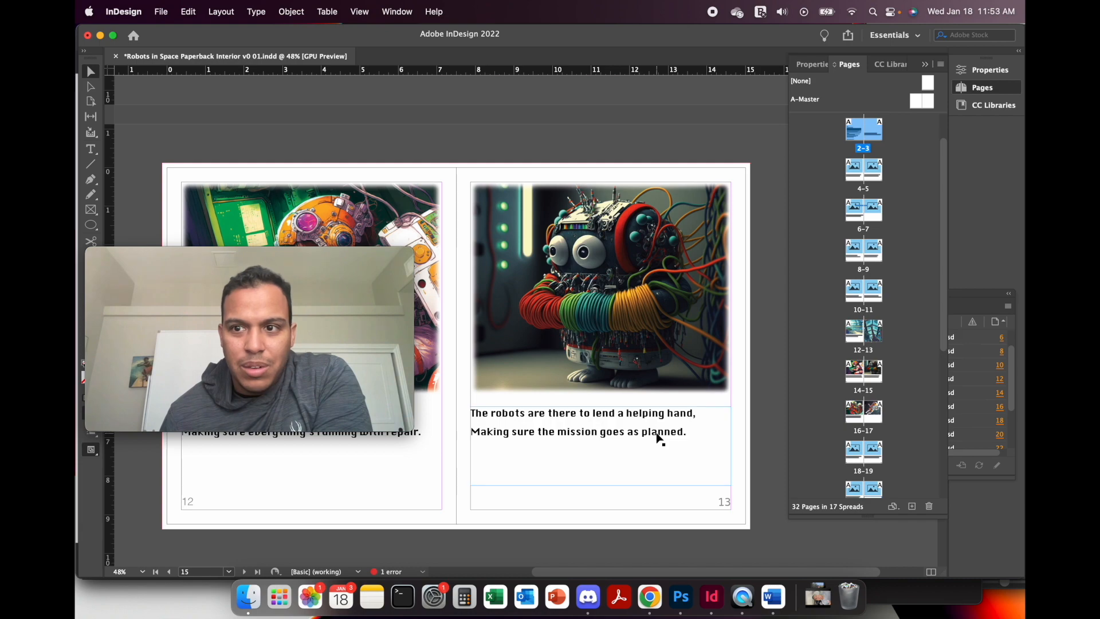
scroll(659, 439, down, 10)
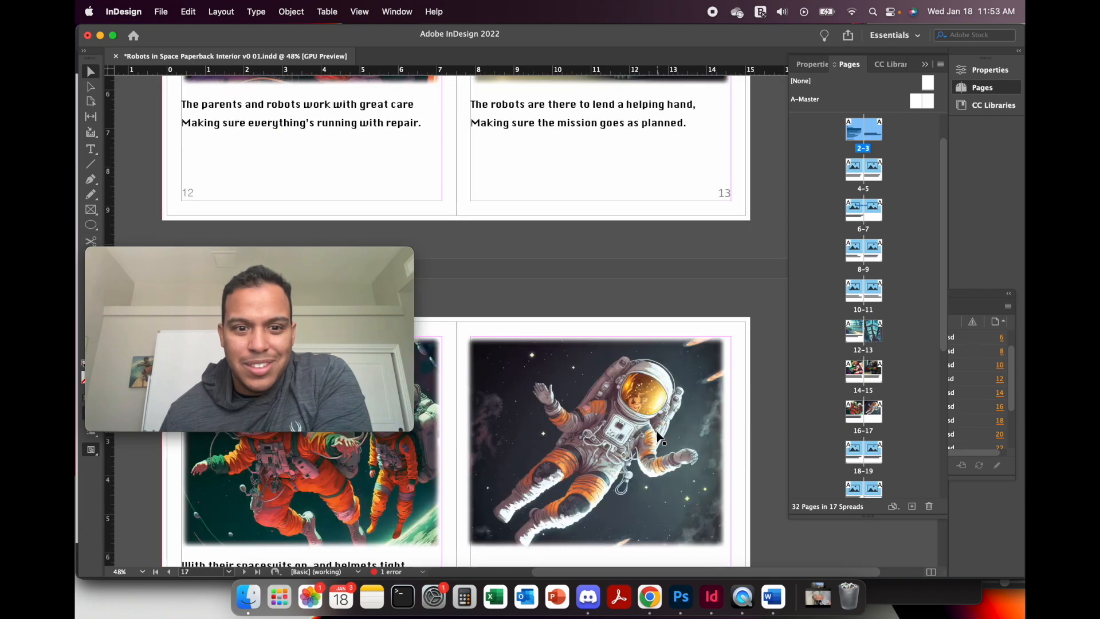
scroll(659, 439, down, 10)
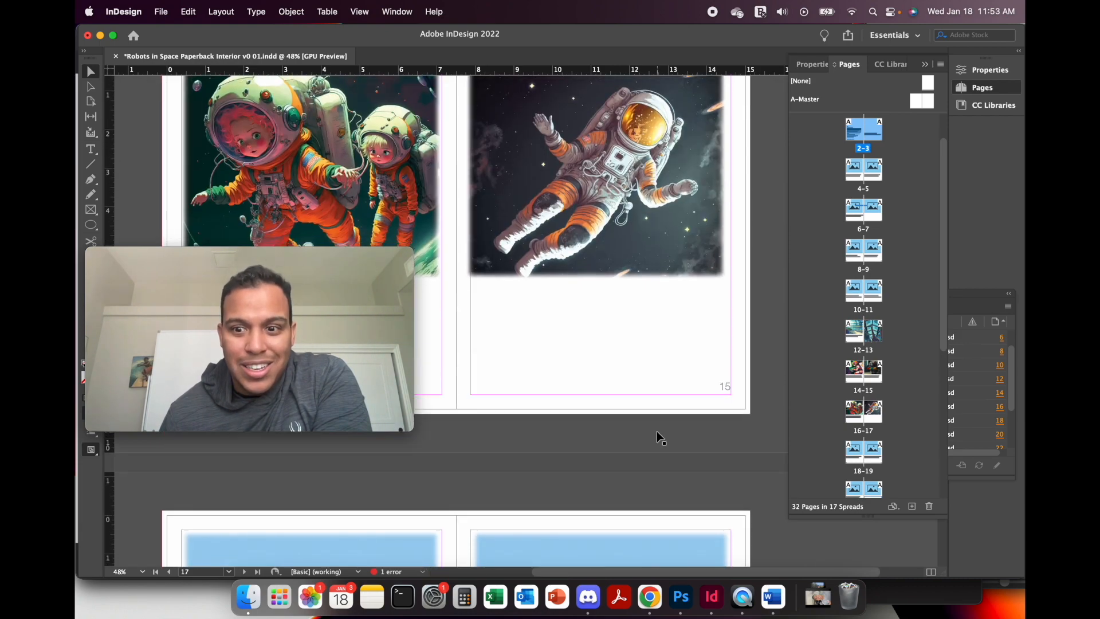
Look over the page thumbnails of the Robots in Space document through to the last spread.
scroll(858, 360, down, 10)
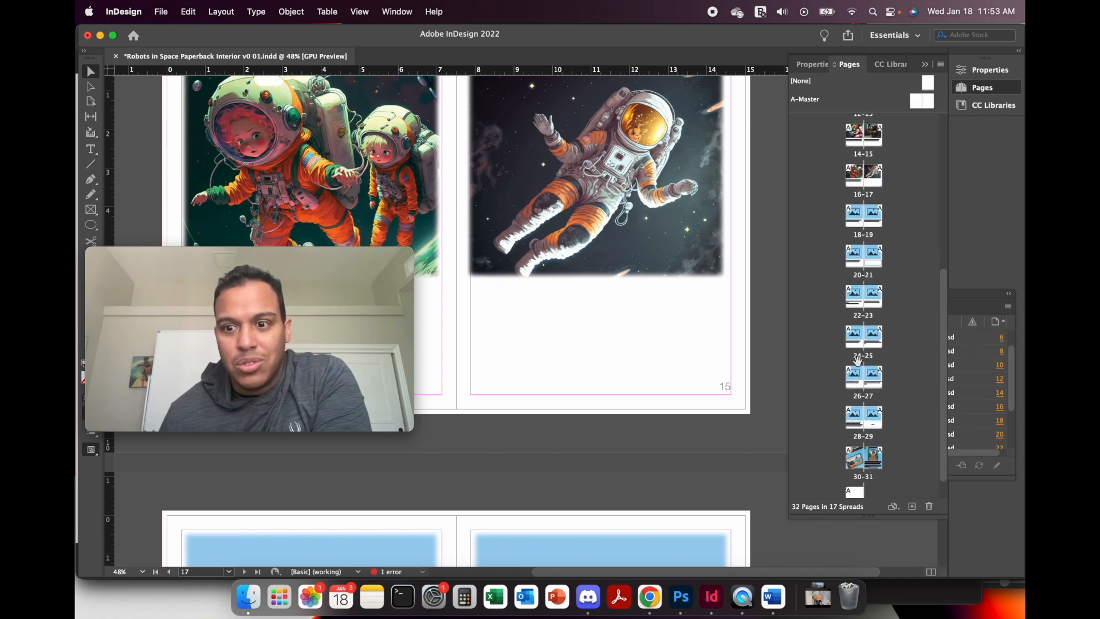
scroll(858, 360, up, 10)
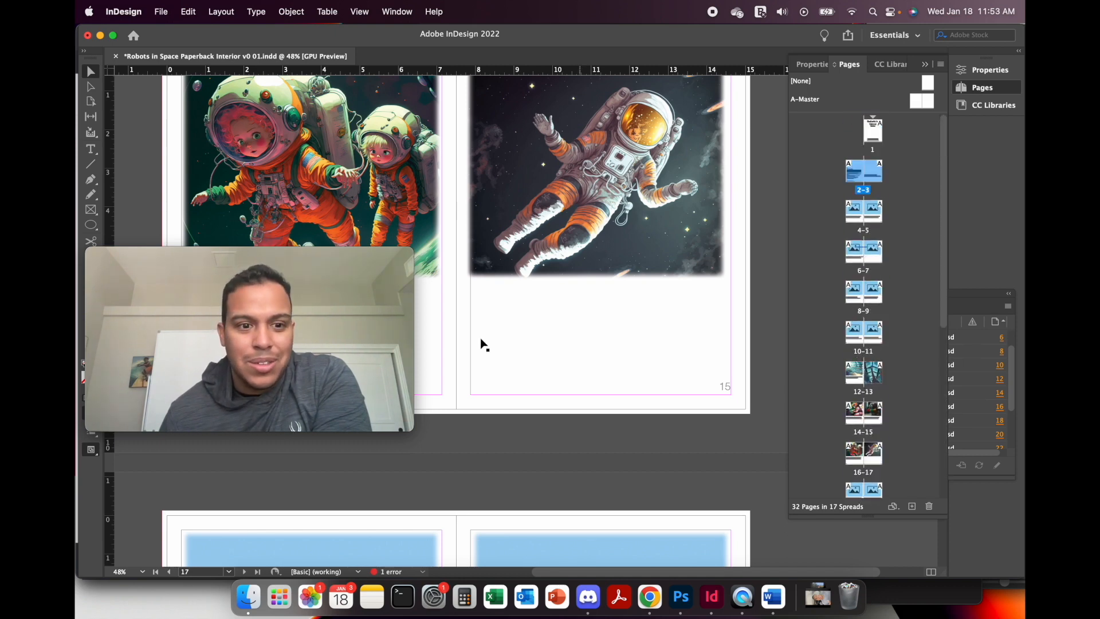
mouse_move(330, 330)
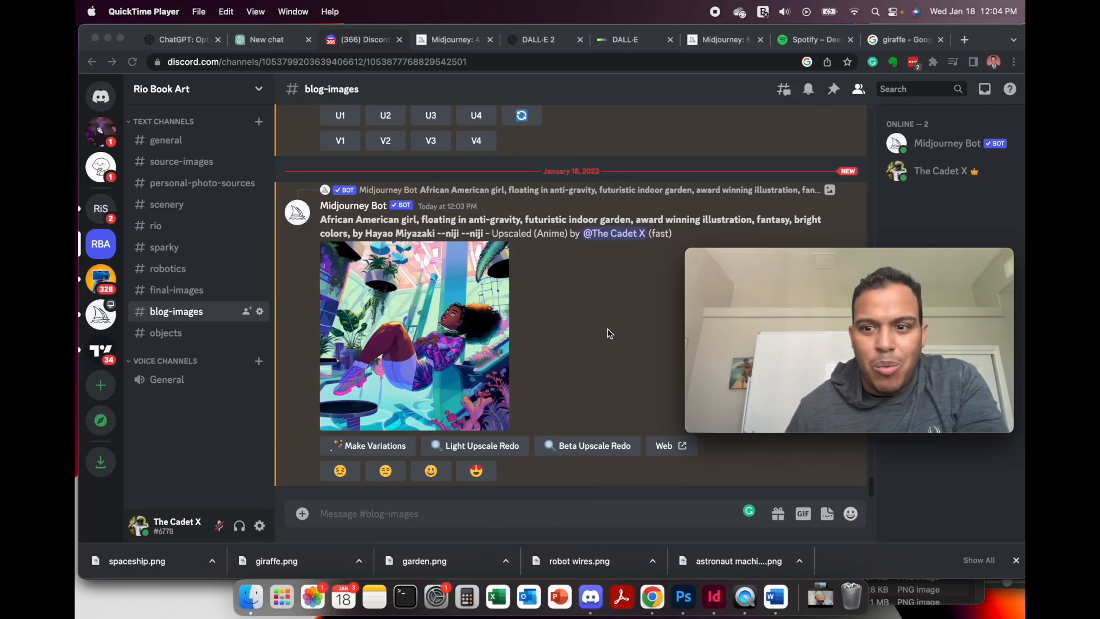
Switch to Discord's blog-images channel and view the upscaled anti-gravity girl in the indoor garden enlarged, leaving the preview closed.
click(524, 262)
click(453, 316)
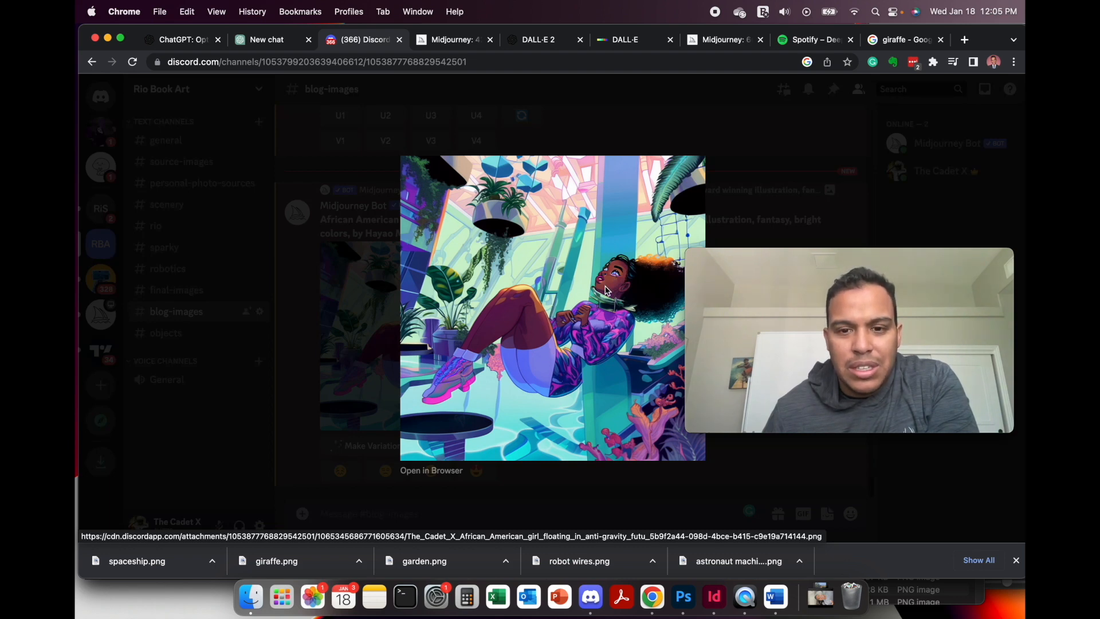
click(729, 225)
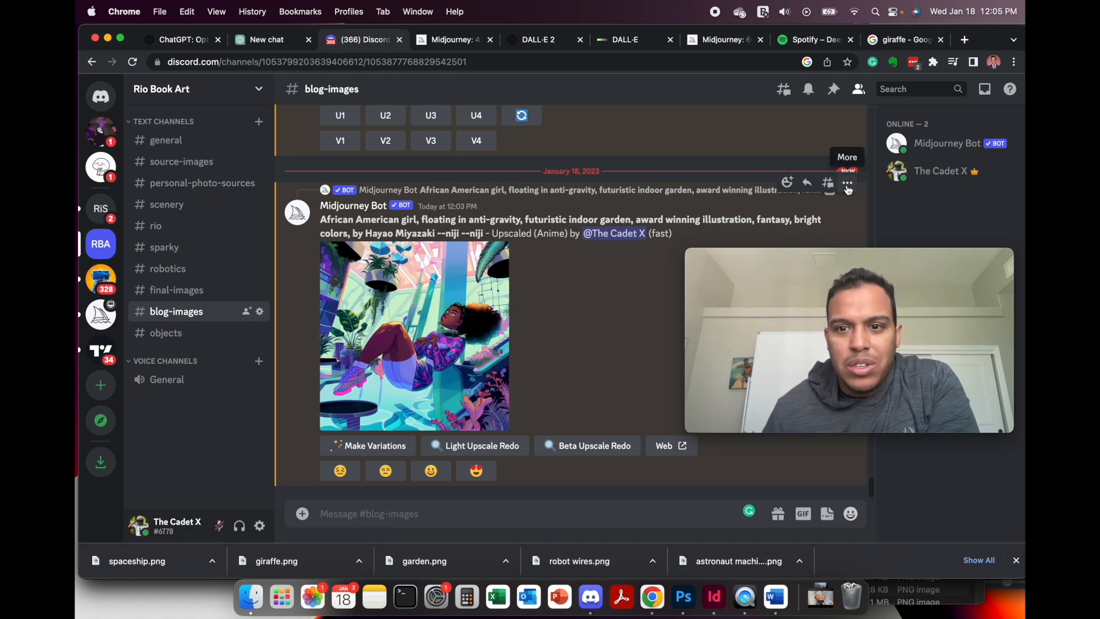
Add an envelope emoji reaction to the Midjourney Bot message with the upscaled girl in the futuristic indoor garden.
click(848, 184)
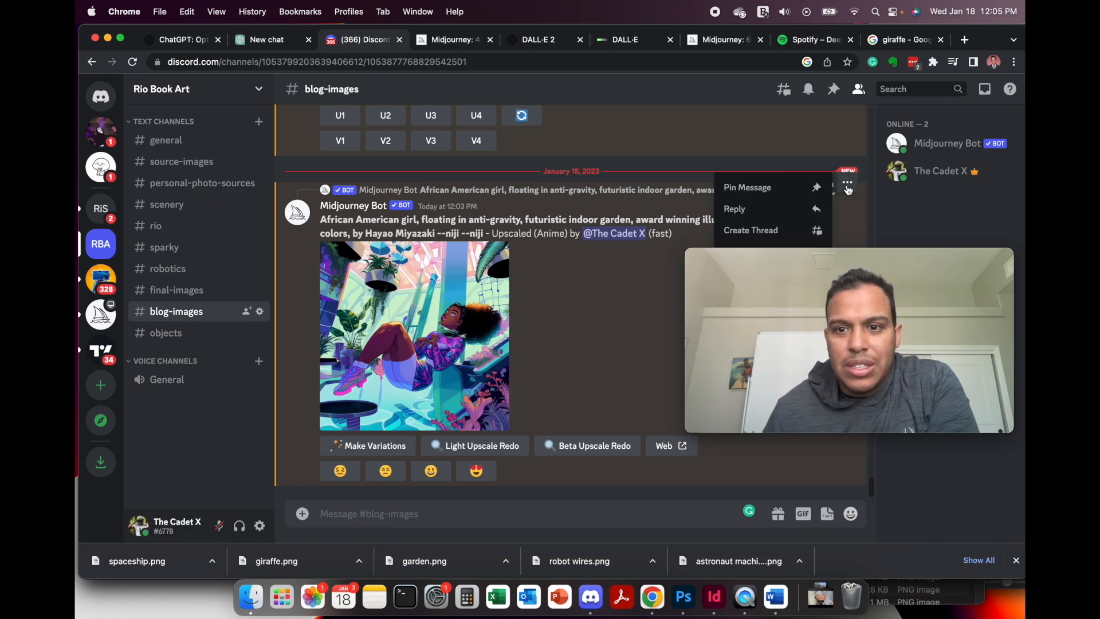
click(853, 223)
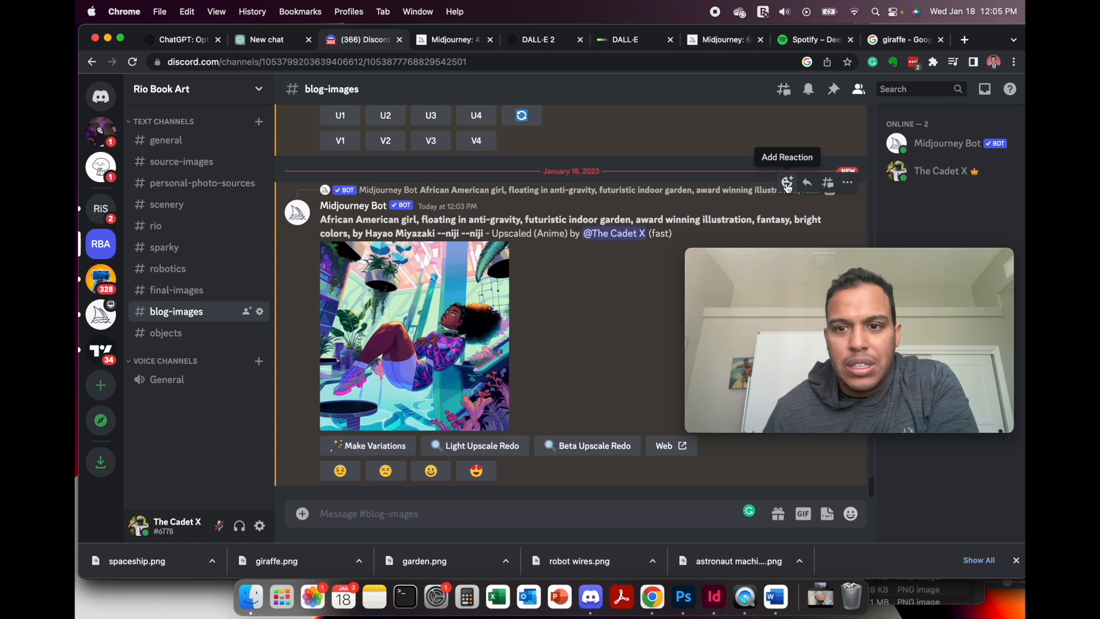
click(788, 184)
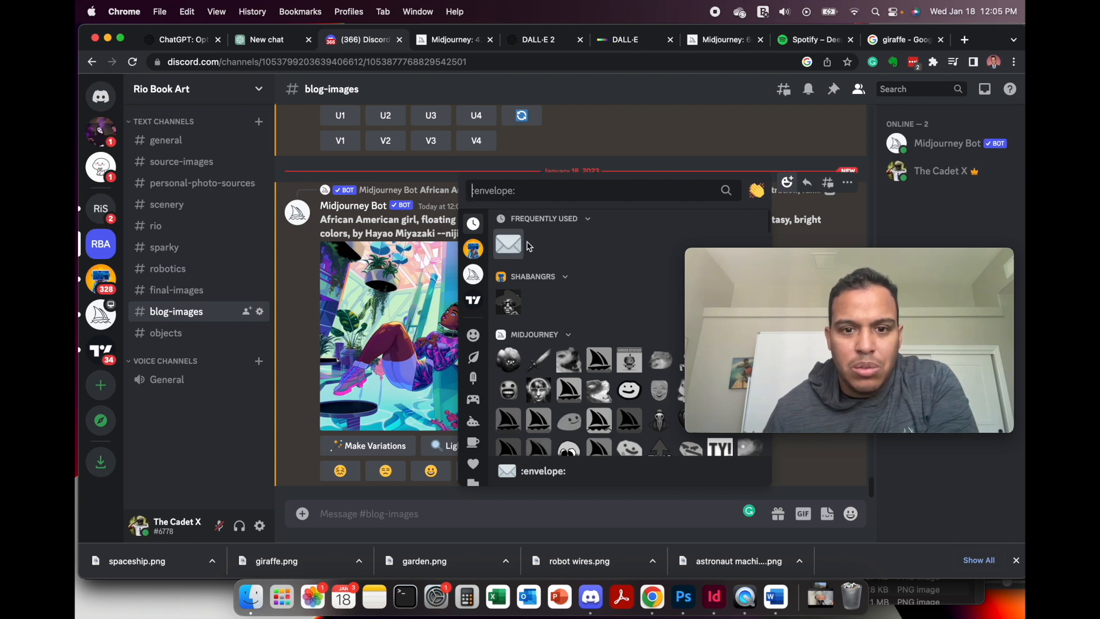
scroll(551, 375, down, 5)
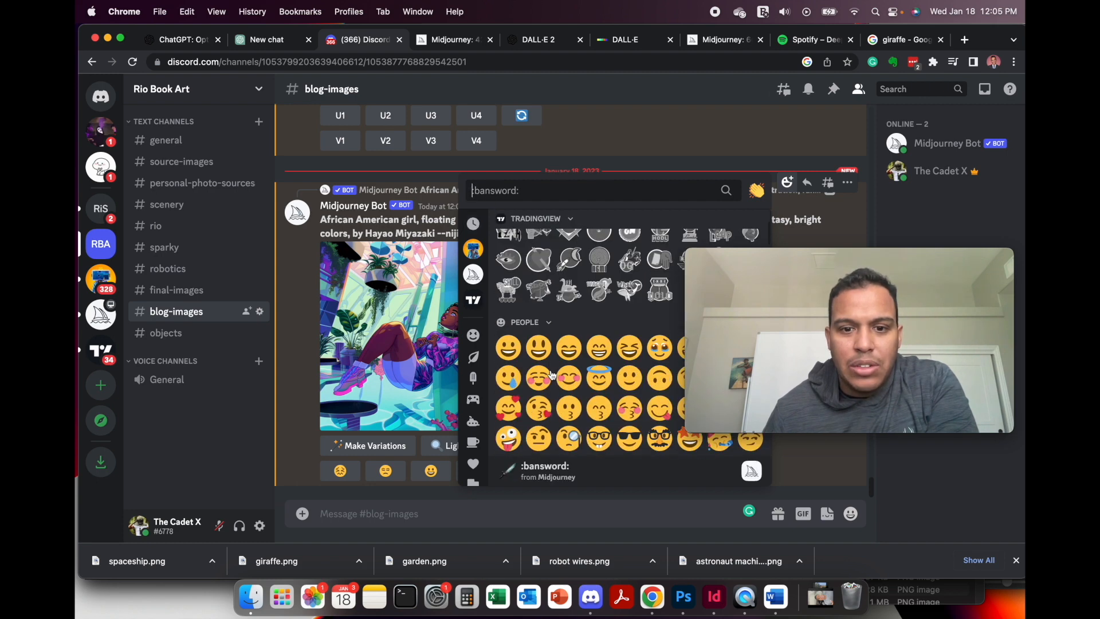
scroll(539, 321, up, 5)
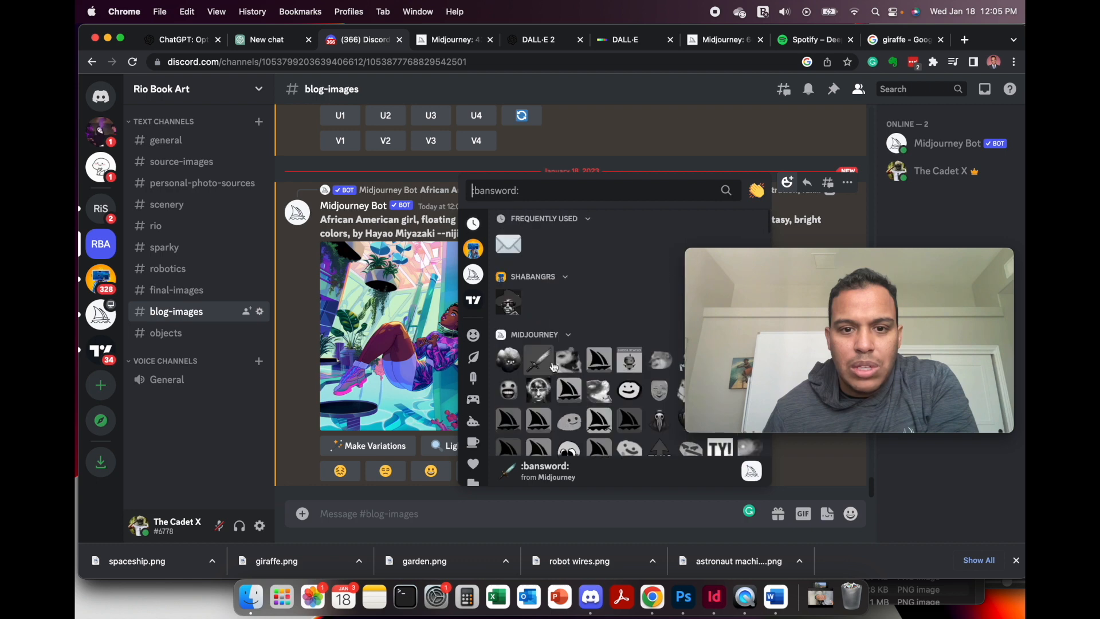
click(509, 245)
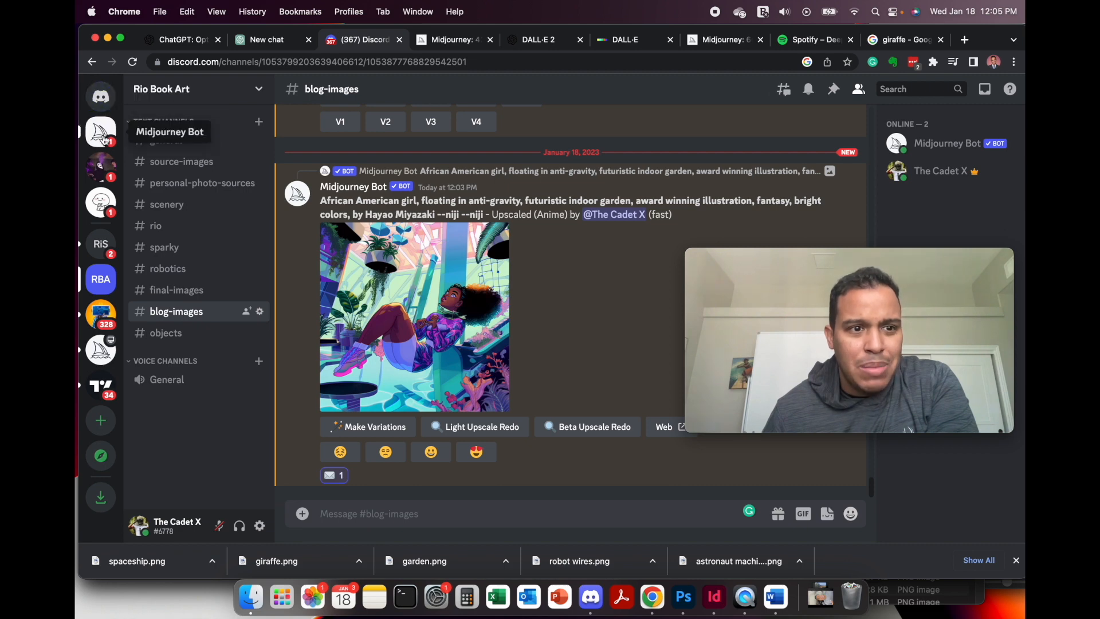
Open the Midjourney Bot's new direct message and copy the seed number of the indoor garden image.
click(102, 133)
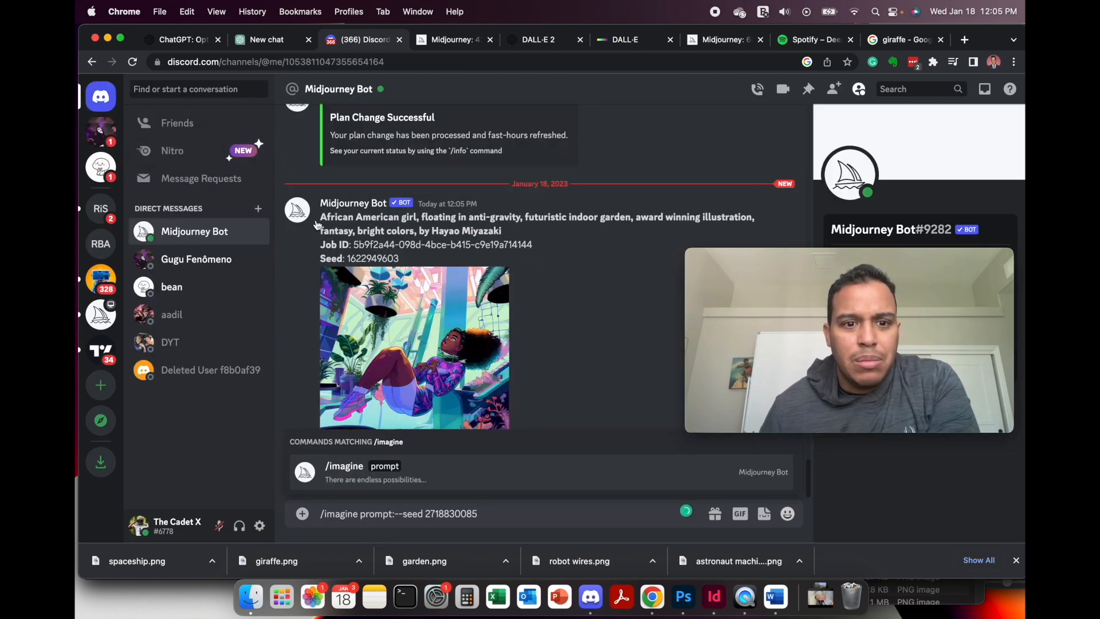
click(399, 259)
drag(398, 258, 346, 259)
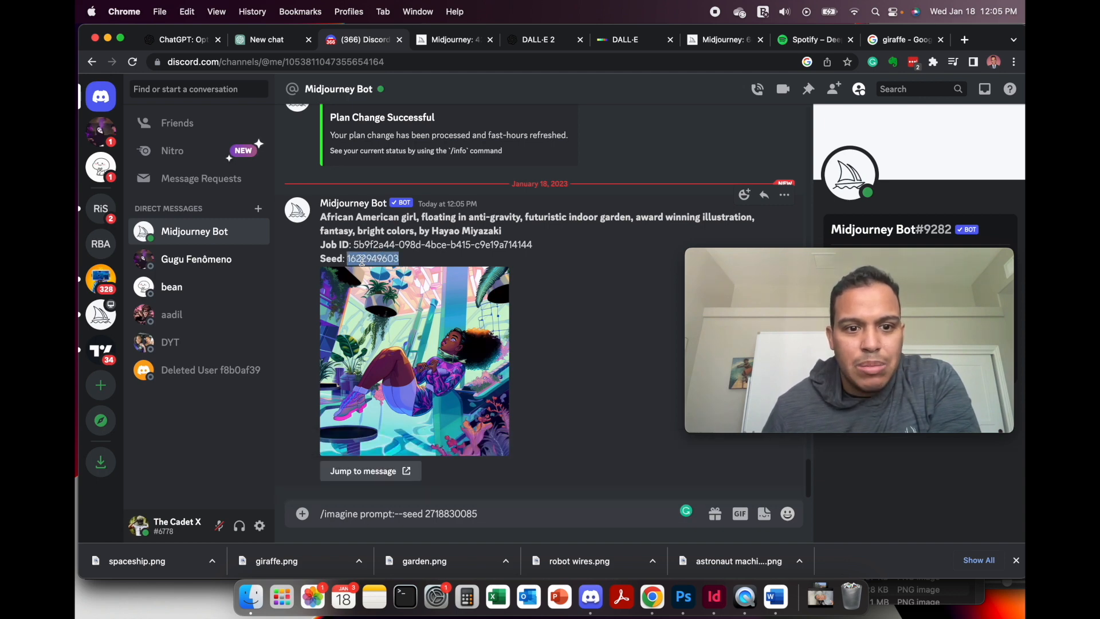
right_click(362, 262)
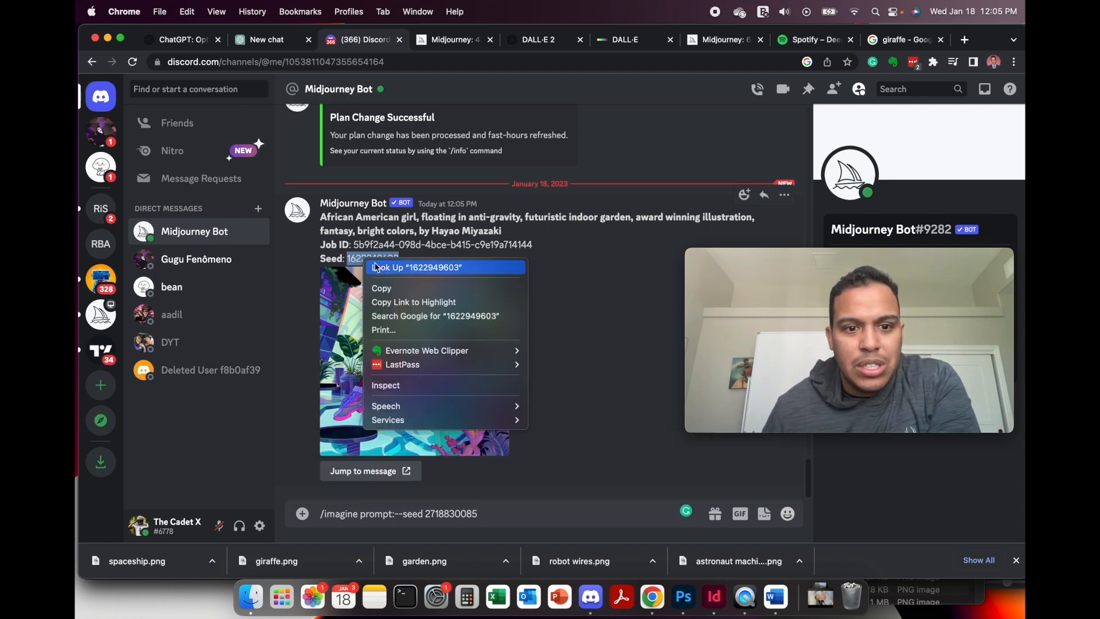
click(389, 292)
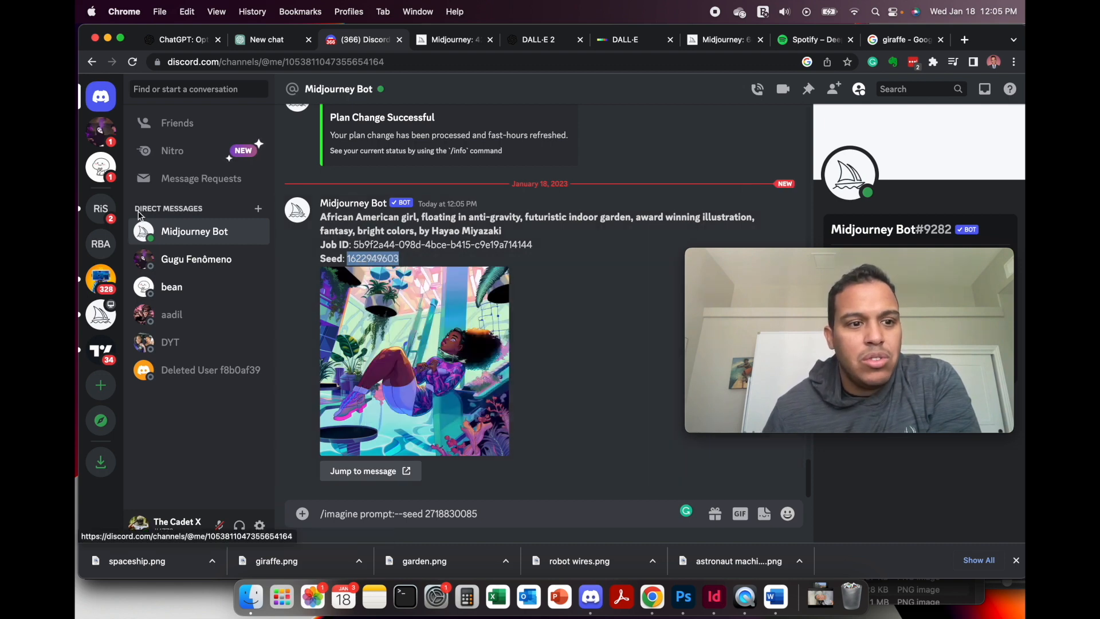
Go to the people channel of the Robots in Space server and review the window-gazing child grid and the soccer image.
click(100, 212)
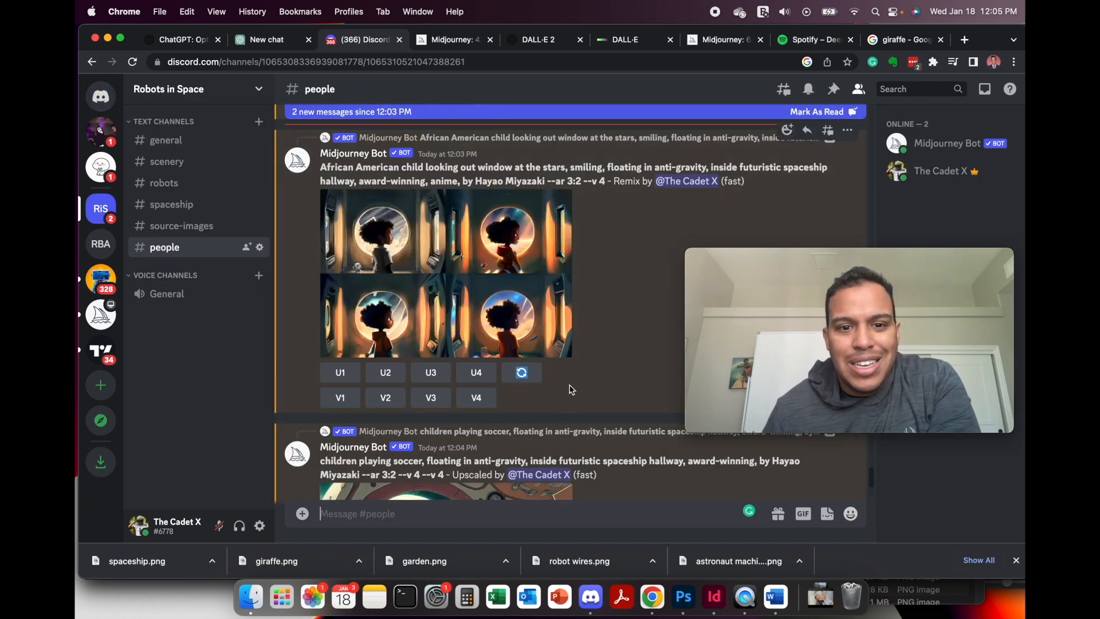
scroll(571, 390, down, 5)
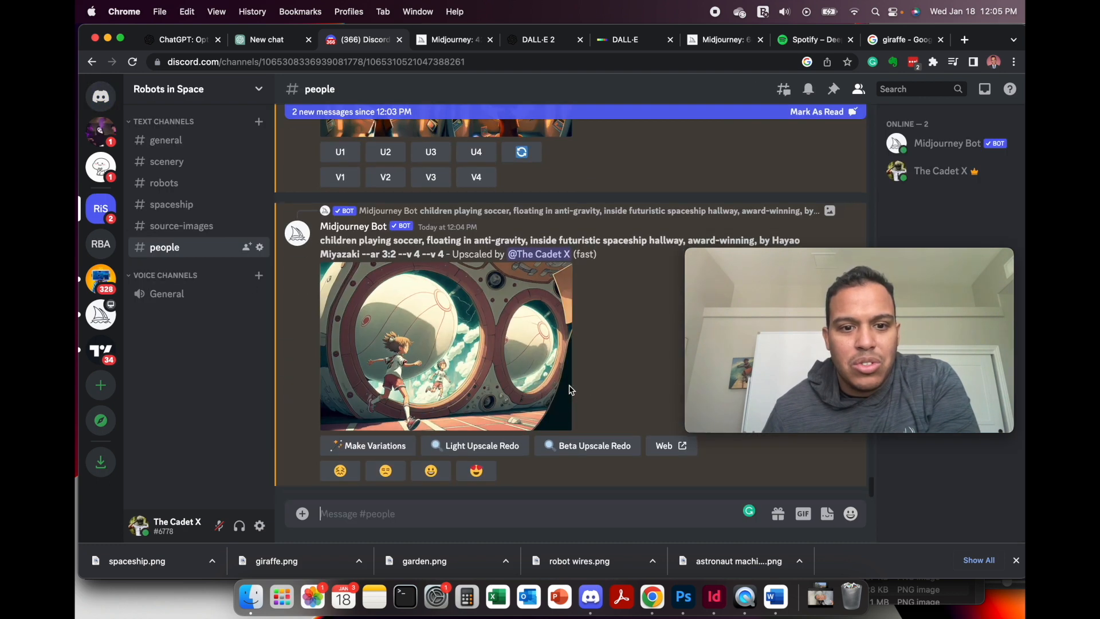
scroll(570, 391, up, 3)
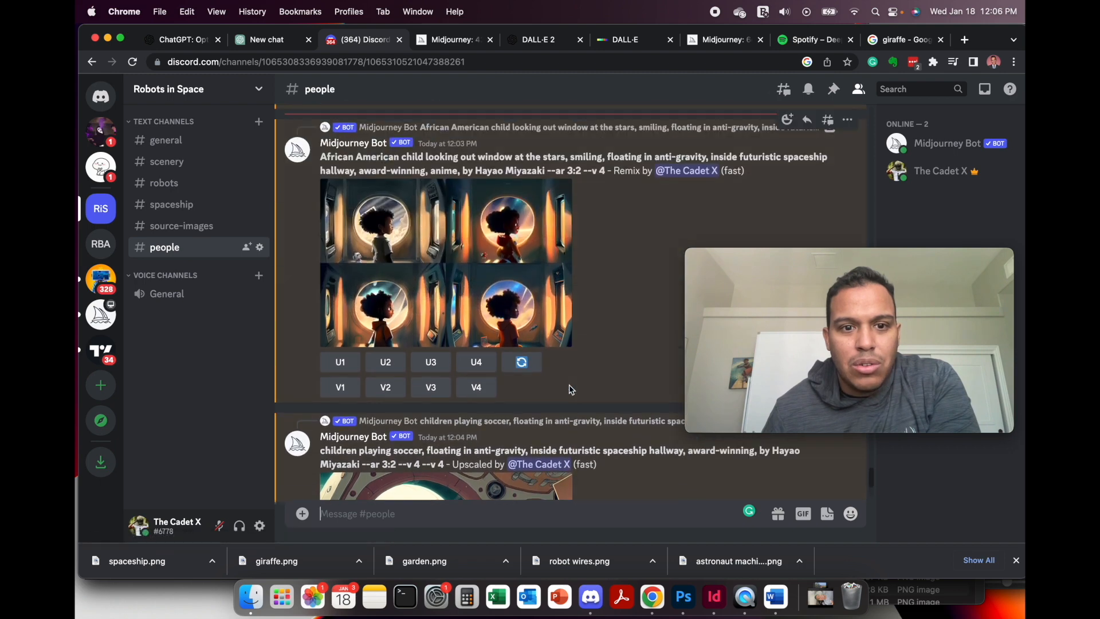
scroll(569, 390, down, 3)
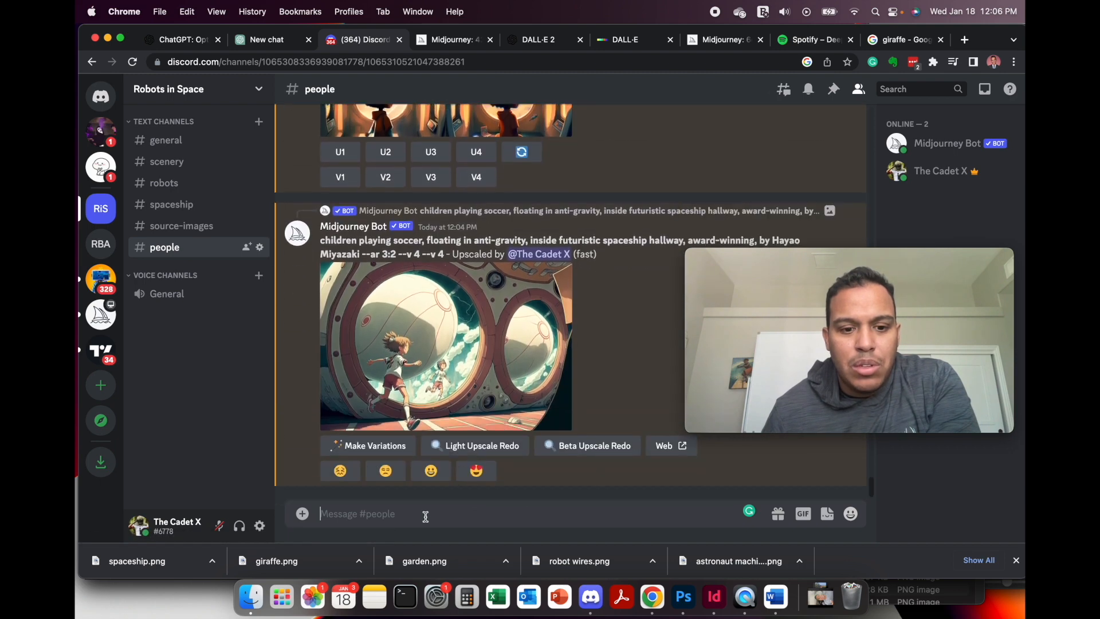
Start an /imagine prompt reading "African American child staring out the window looking at the stars," with correct spelling.
text(/)
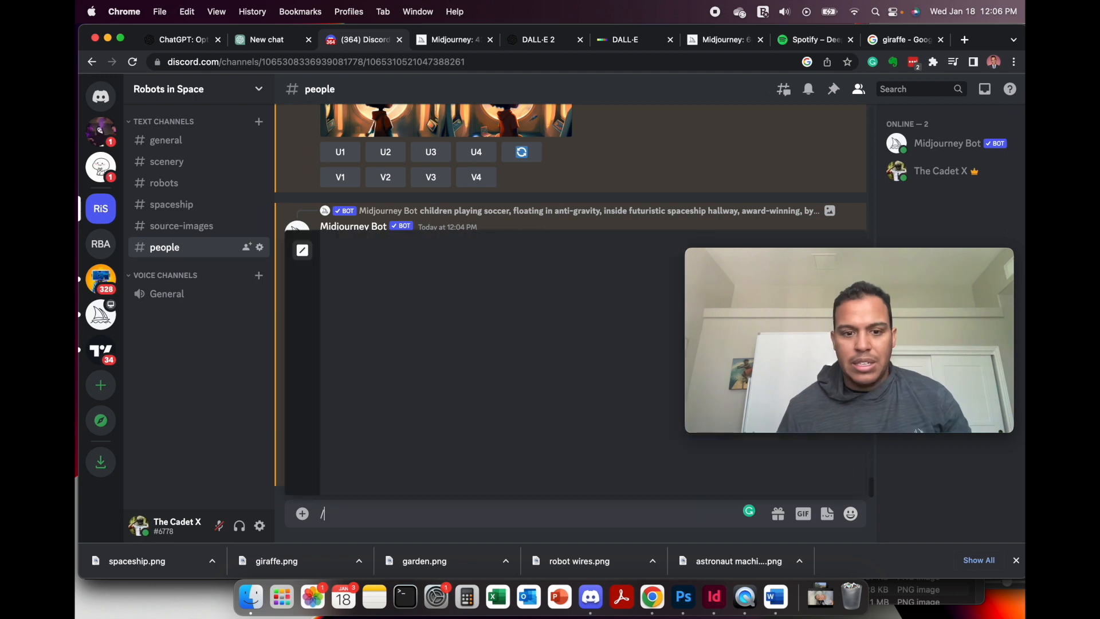
key(Return)
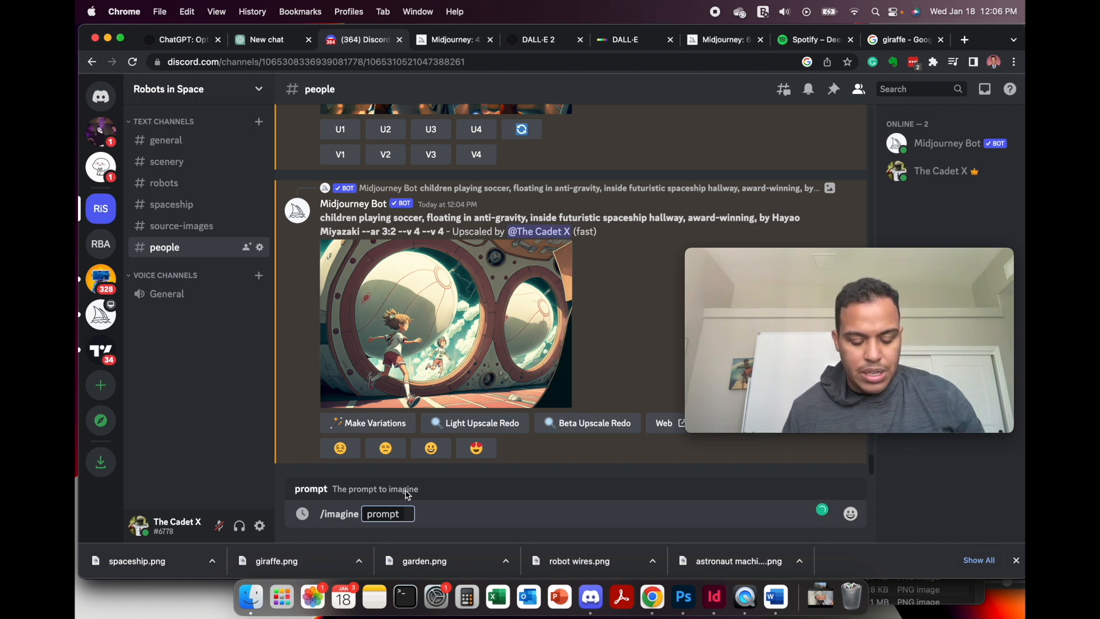
text(African)
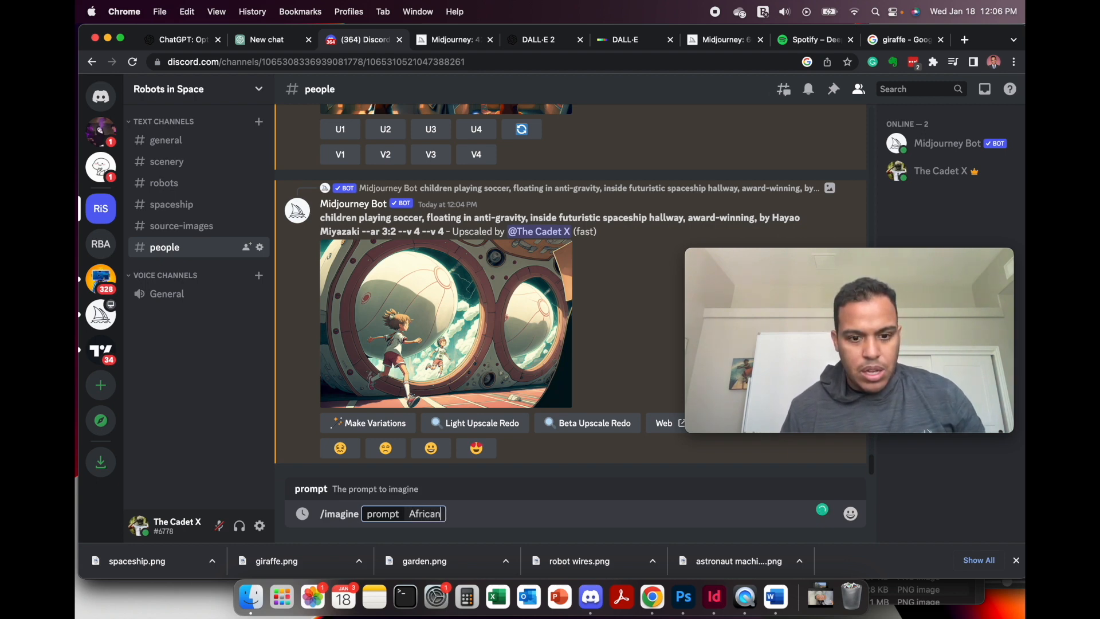
text( Americ)
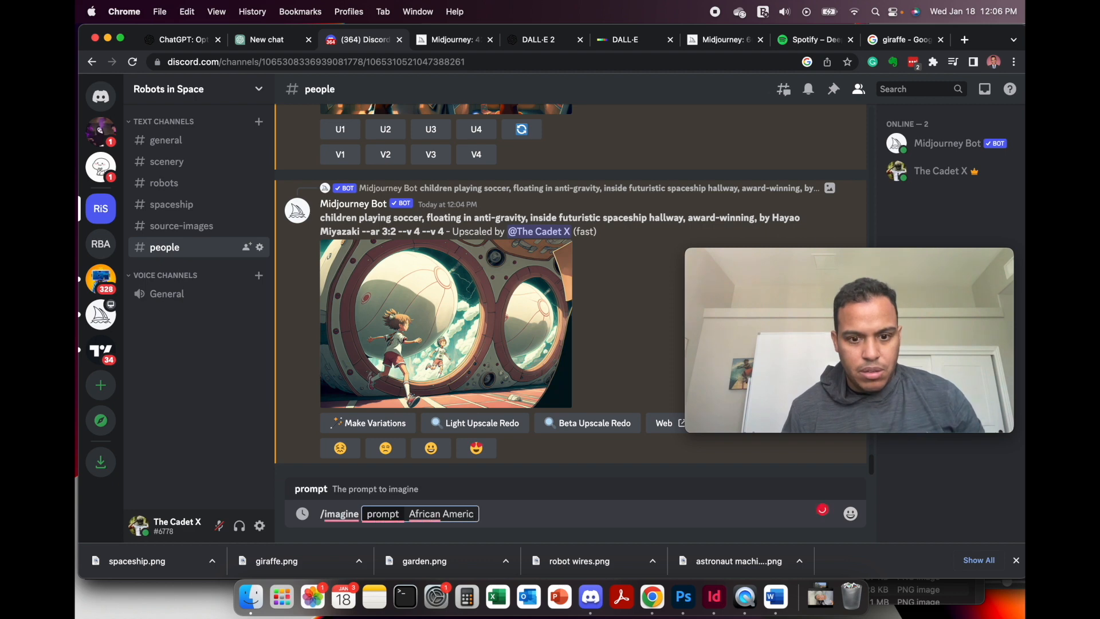
text(an)
text( chil)
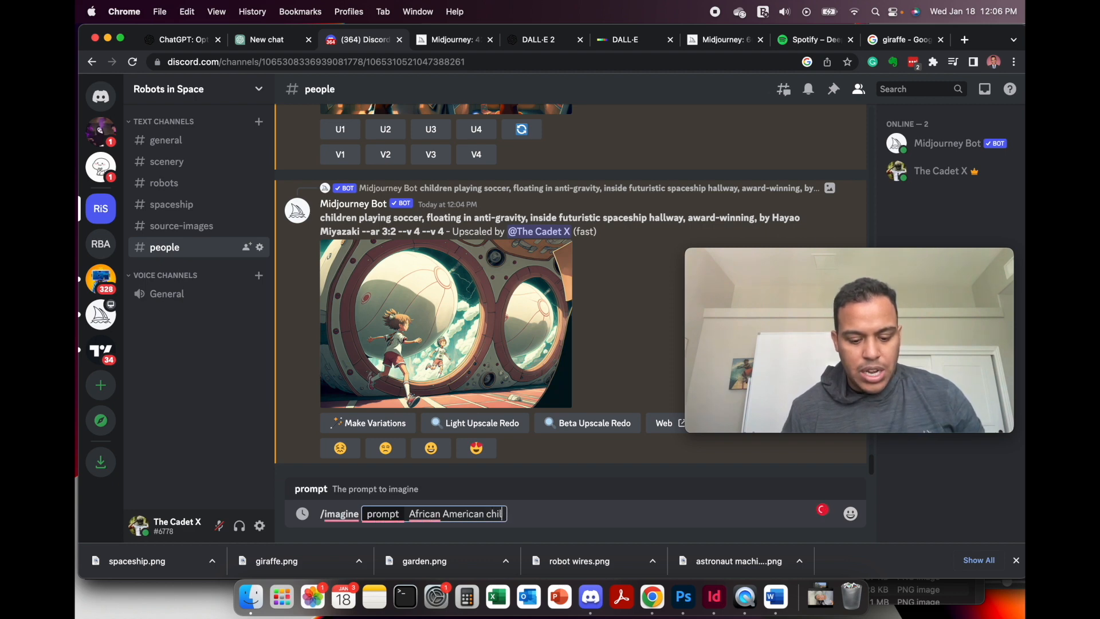
text(d starin)
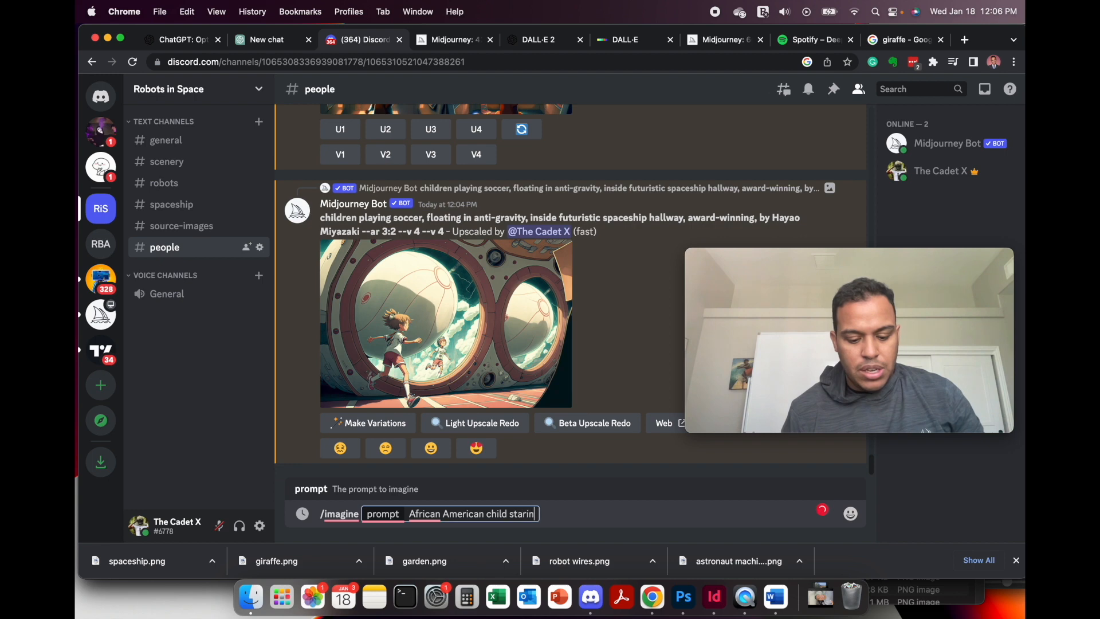
text(g out th ewindow)
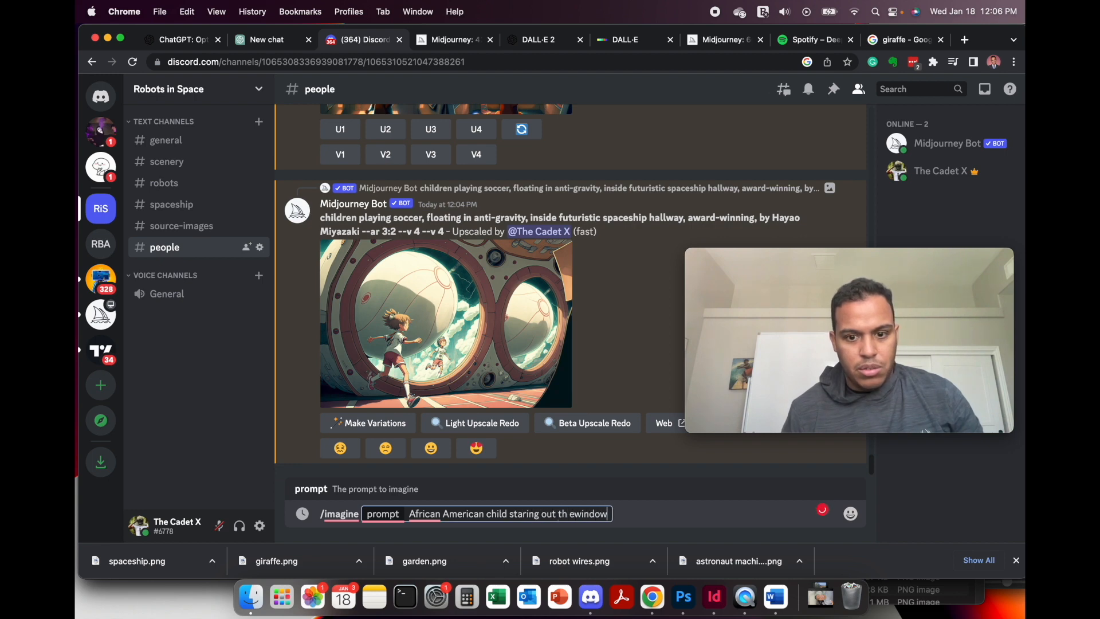
text( looking at the stars,)
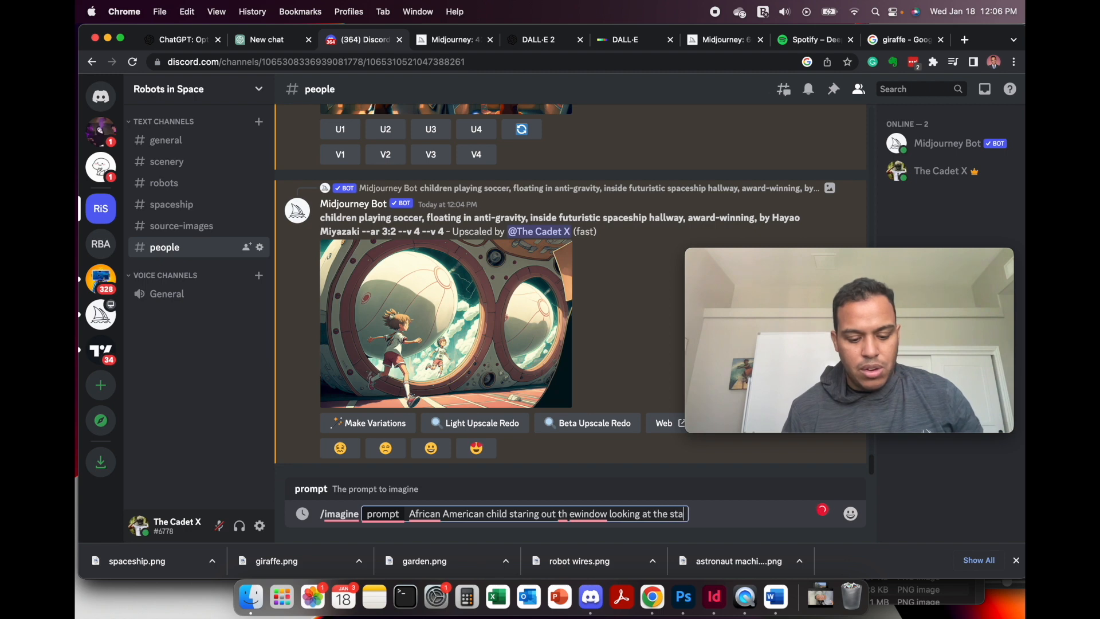
right_click(585, 515)
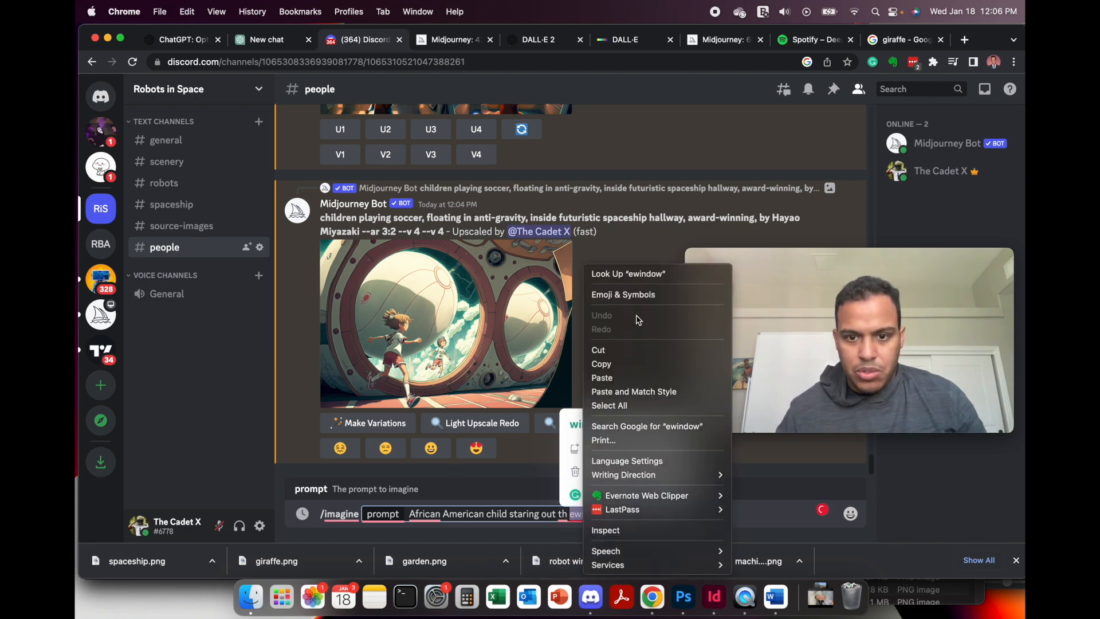
click(579, 423)
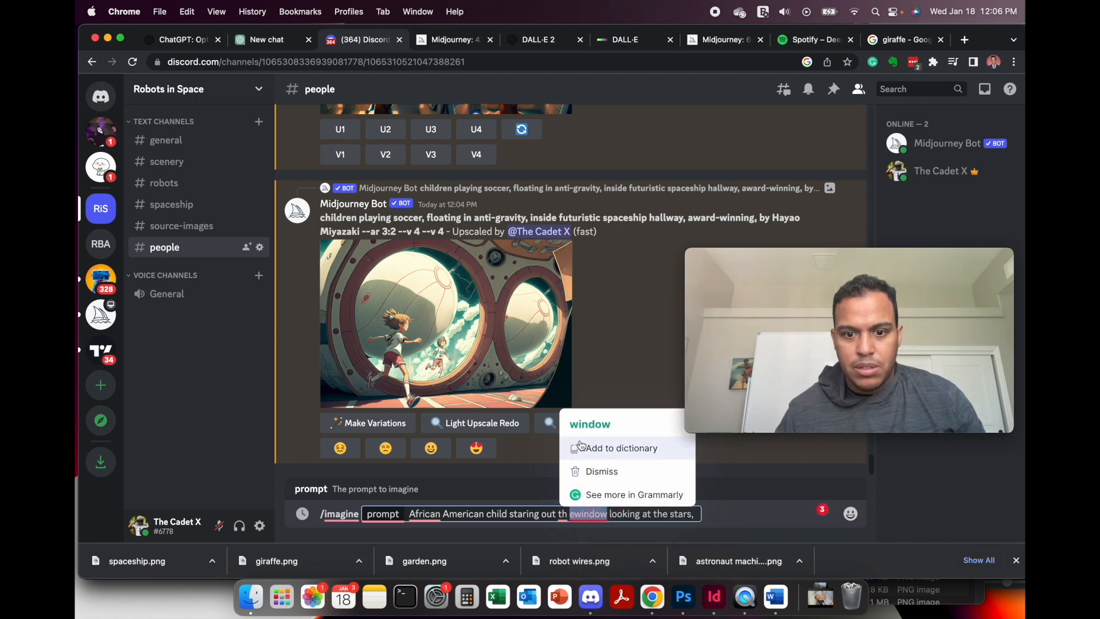
click(587, 423)
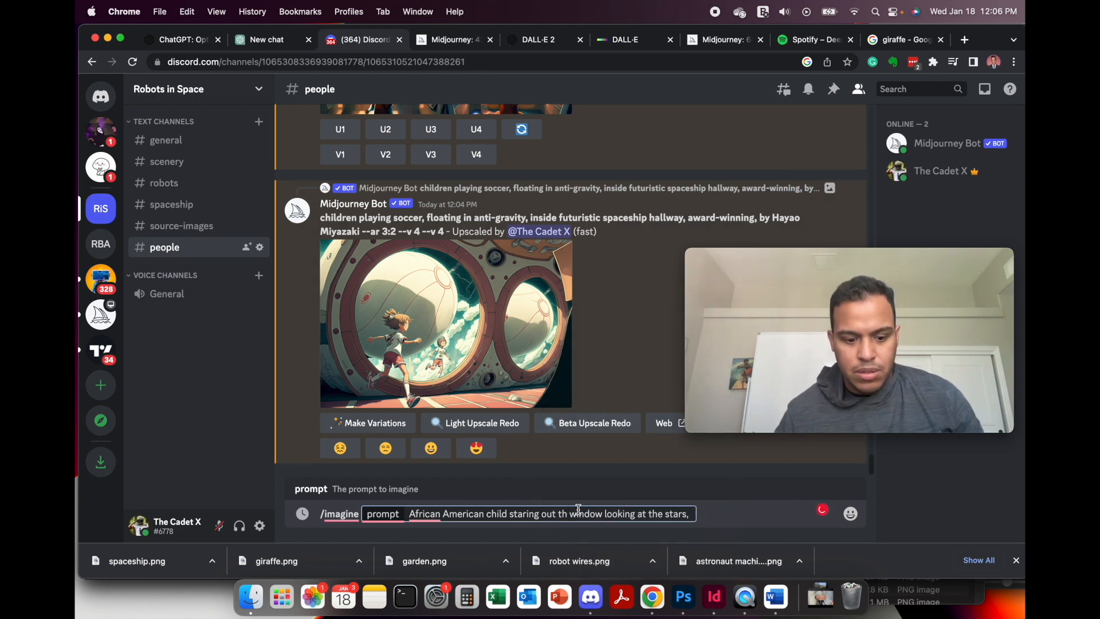
text(e)
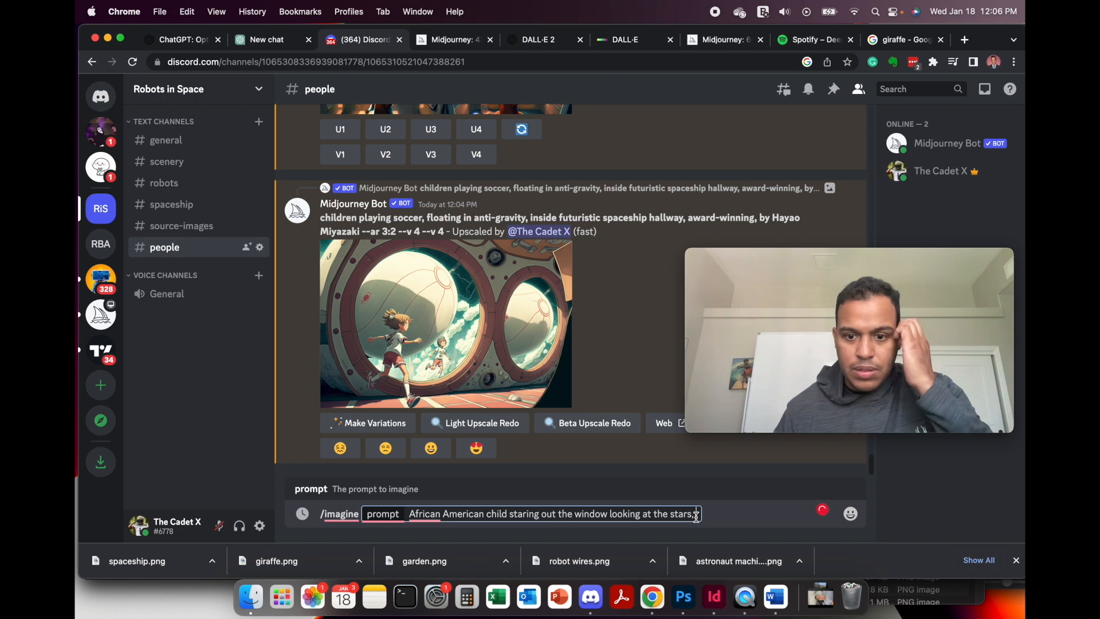
text( stars, by Hay)
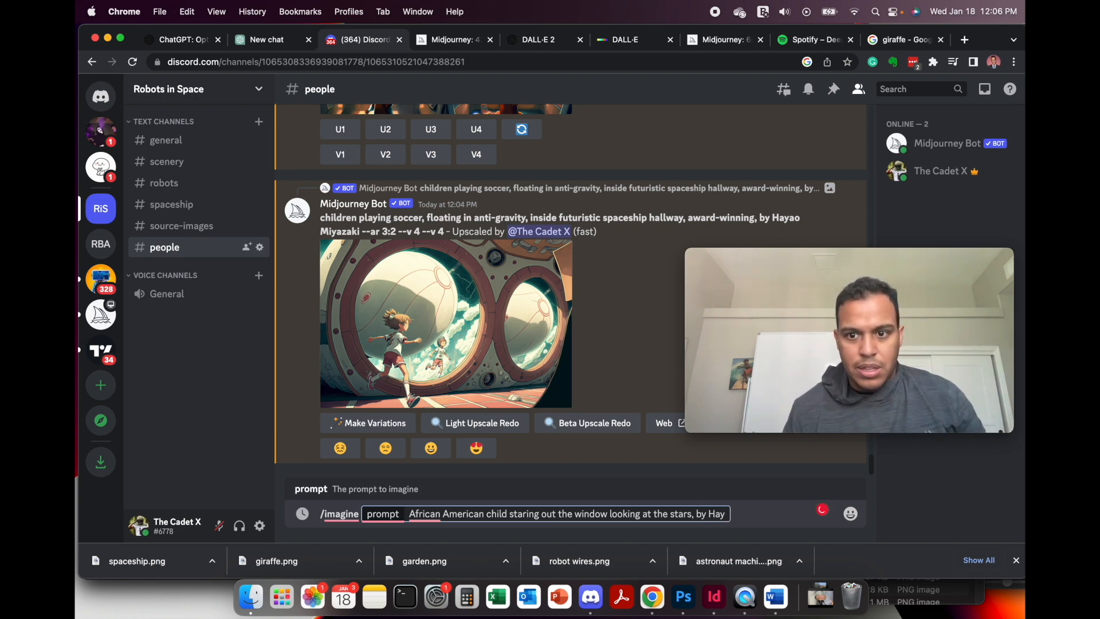
text(ao M)
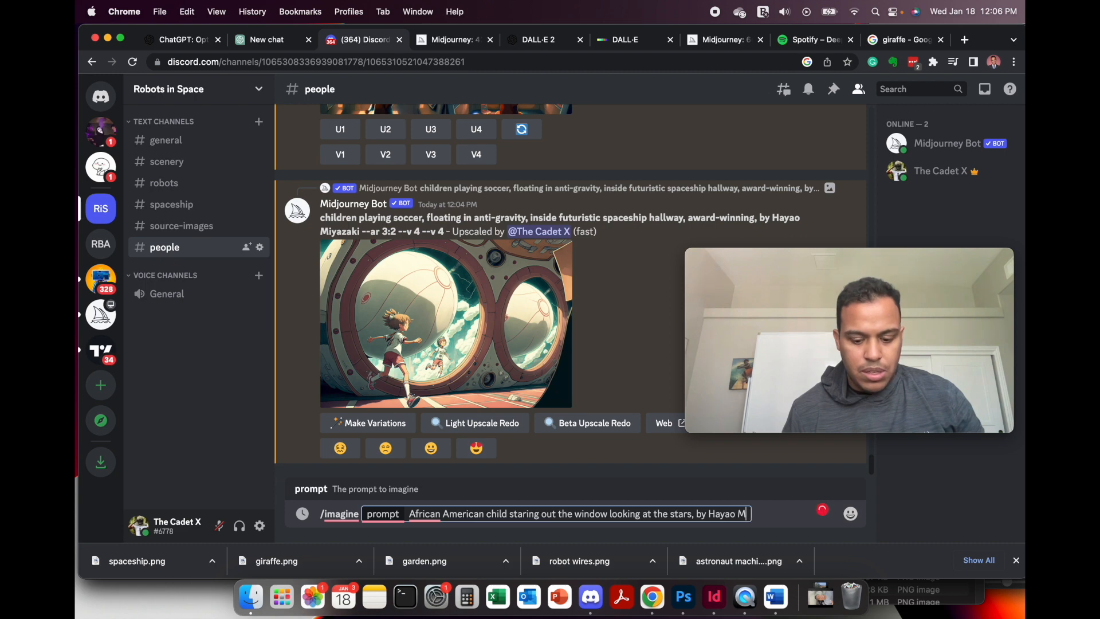
text(iyasaki)
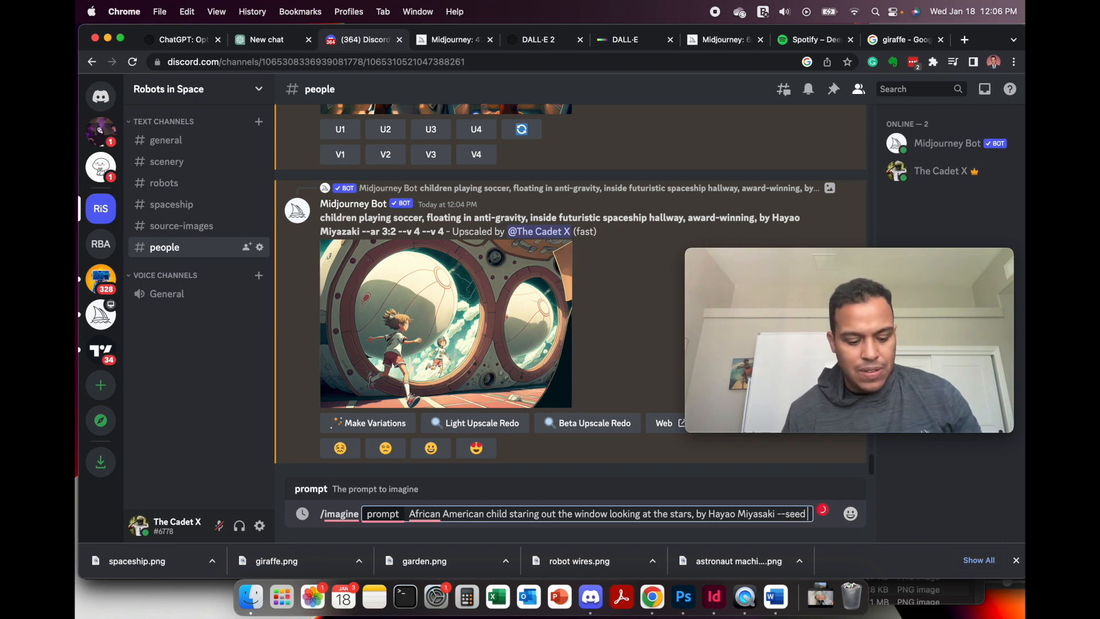
text(--seed)
key(super+v)
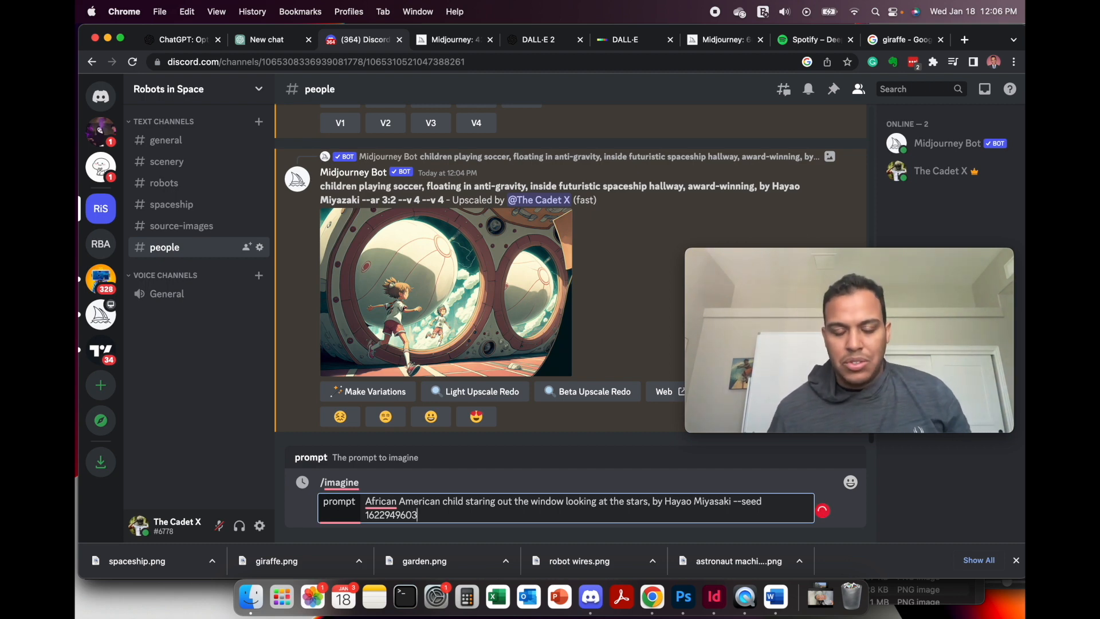
Generate the window-gazing child prompt, and enlarge the indoor garden image in the Midjourney Bot direct message for reference.
key(Return)
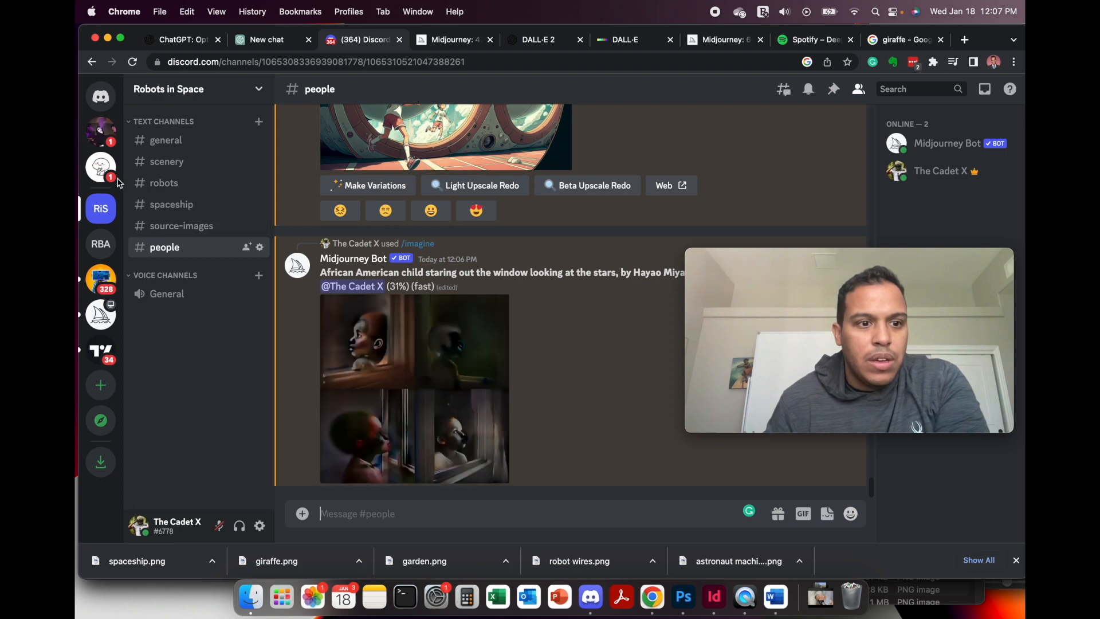
click(102, 108)
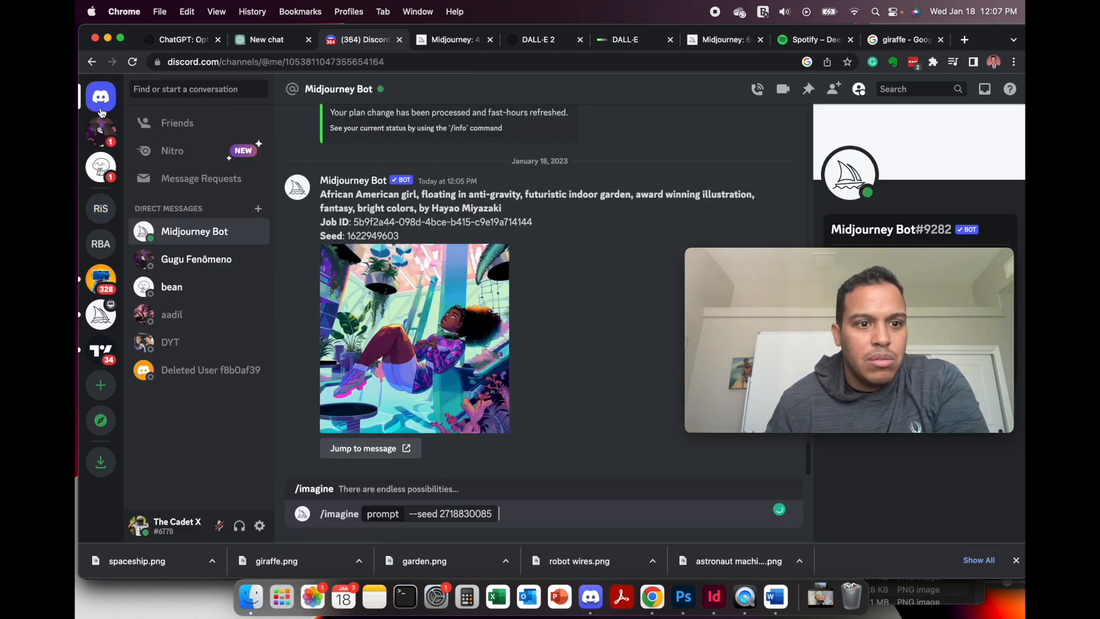
click(409, 319)
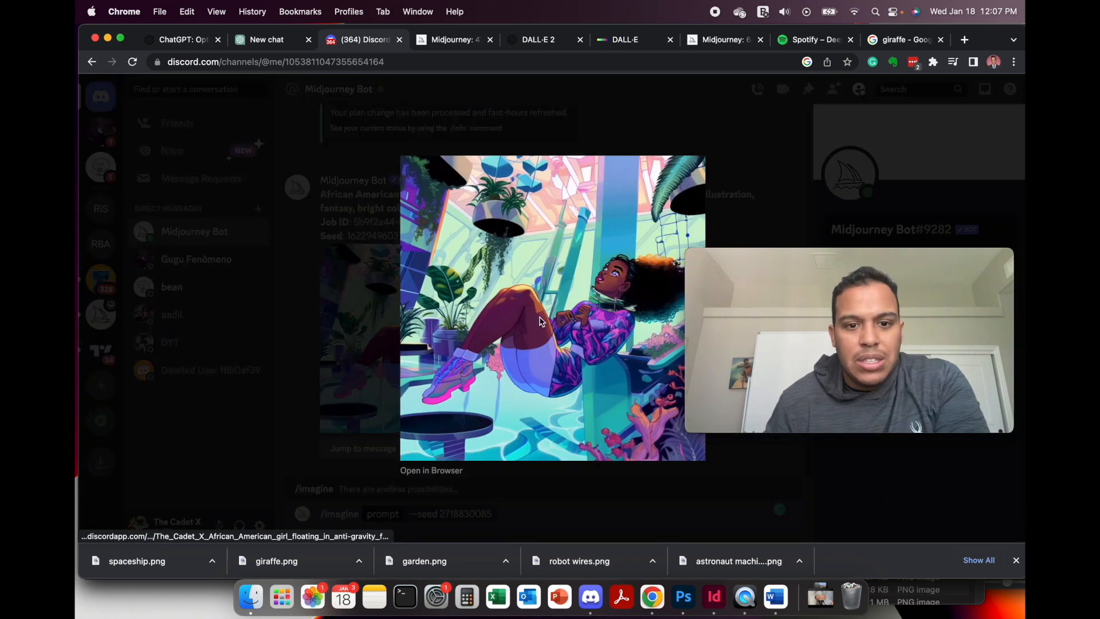
right_click(542, 319)
click(580, 365)
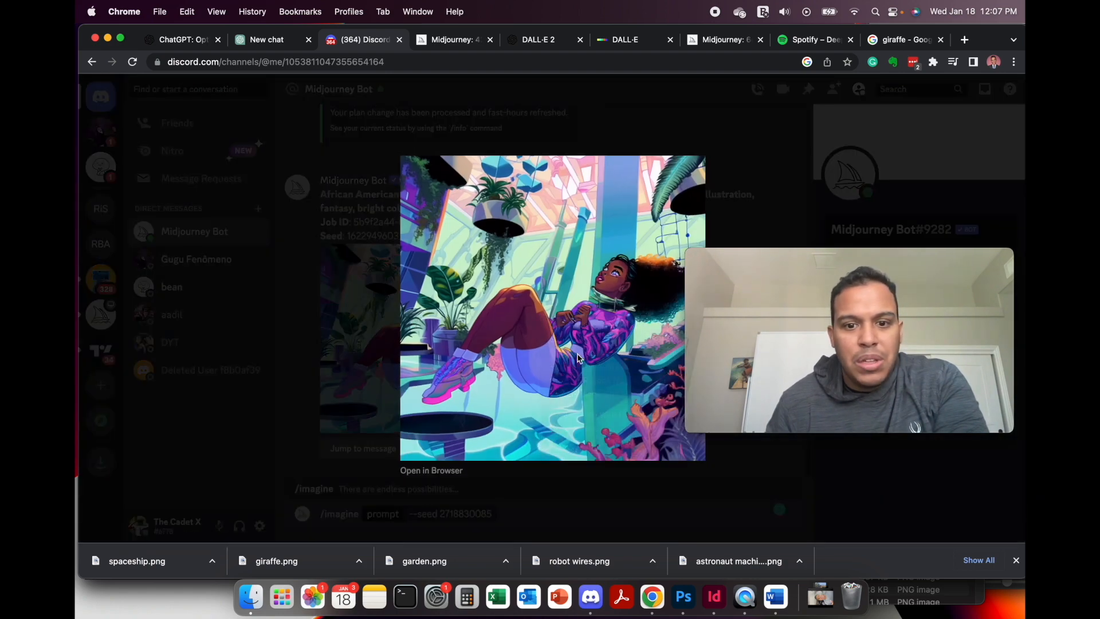
click(390, 144)
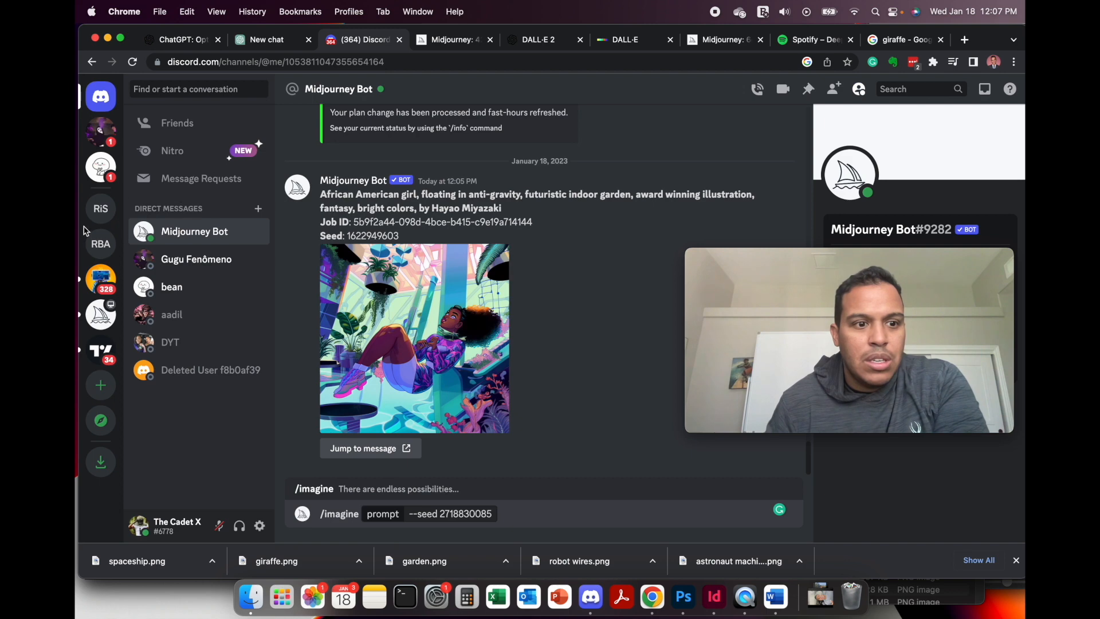
Return to the Robots in Space server's people channel and examine the newly generated window-gazing child grid at a larger size.
click(99, 217)
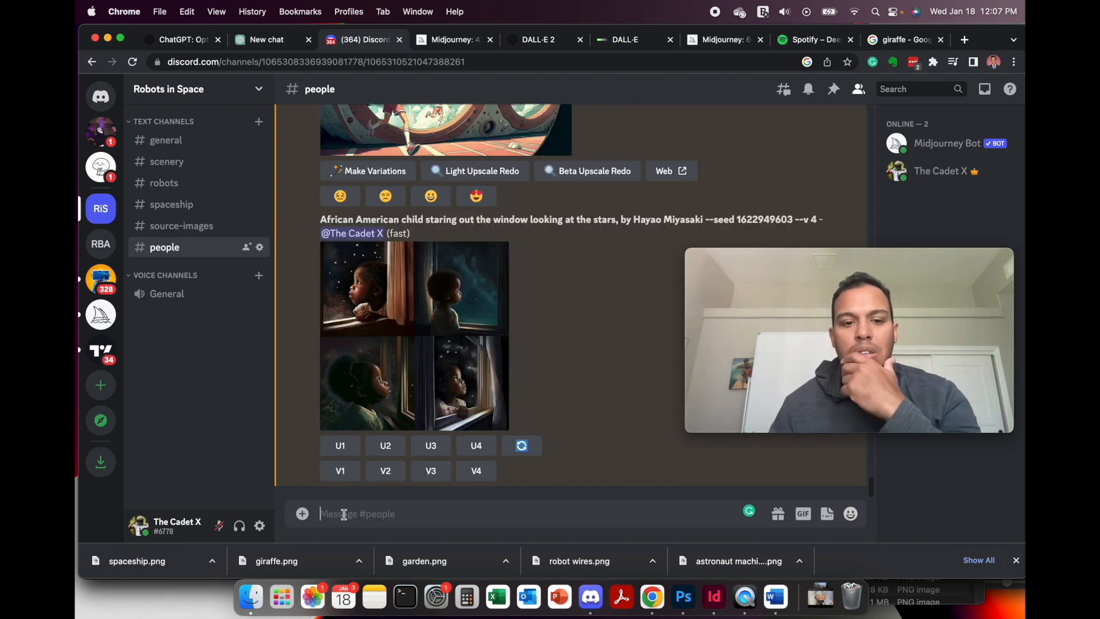
click(440, 366)
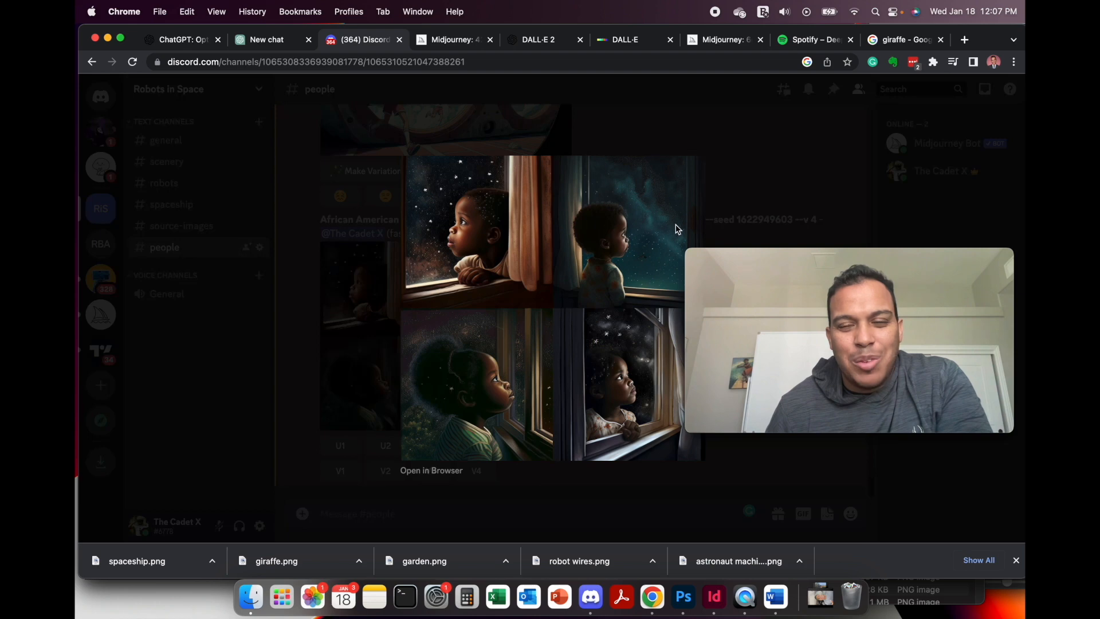
click(709, 226)
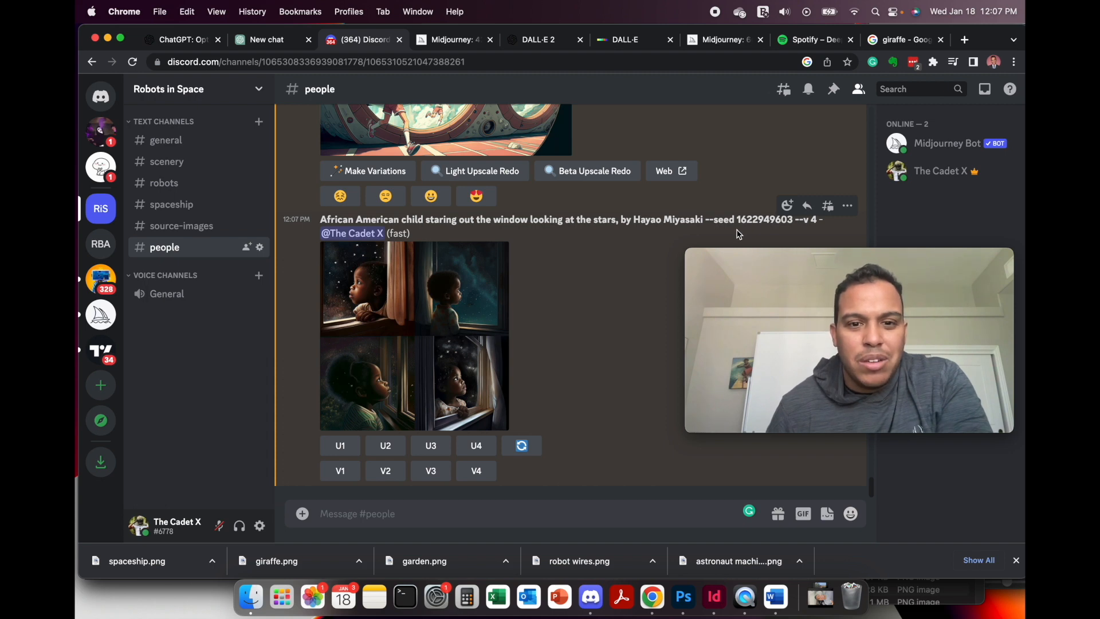
scroll(618, 247, up, 3)
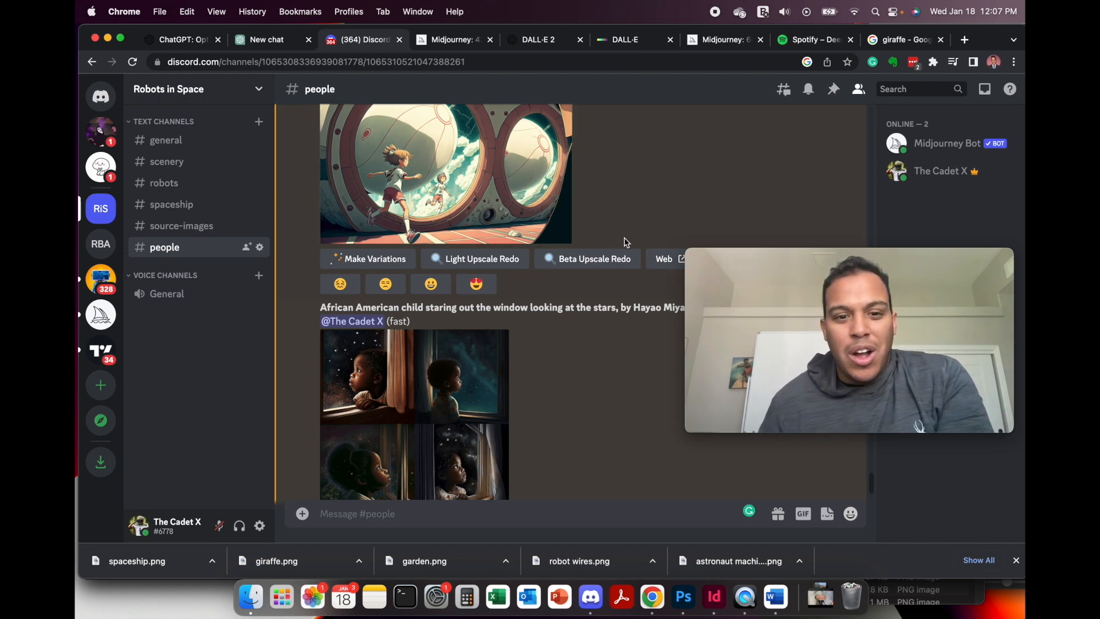
scroll(616, 266, down, 3)
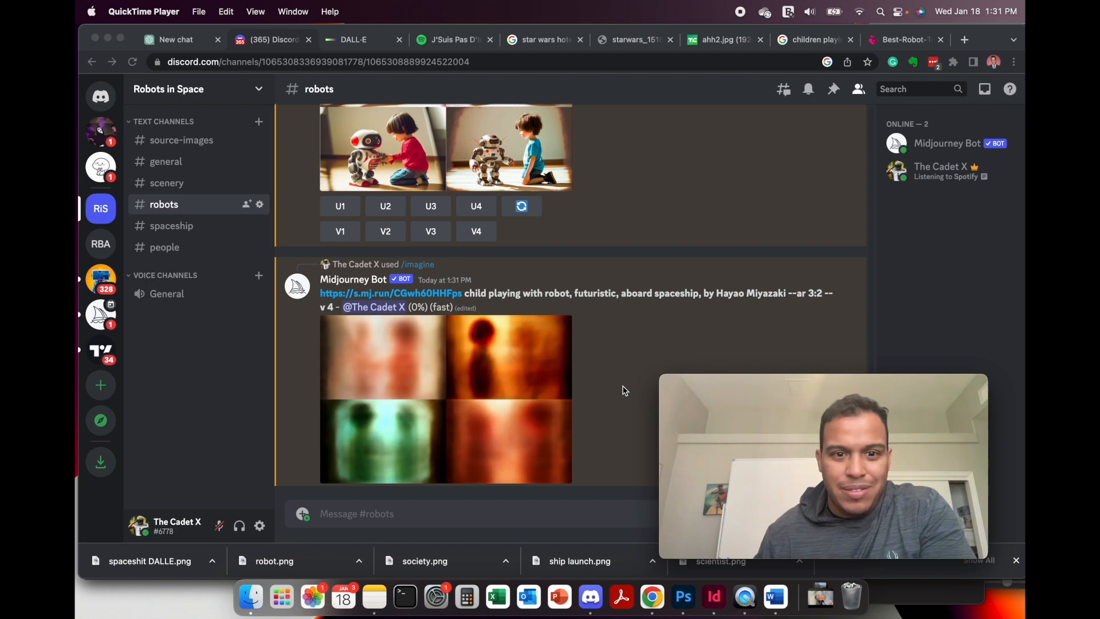
Switch to InDesign and review the spread thumbnails to check which pages have artwork and which still hold placeholders.
click(714, 597)
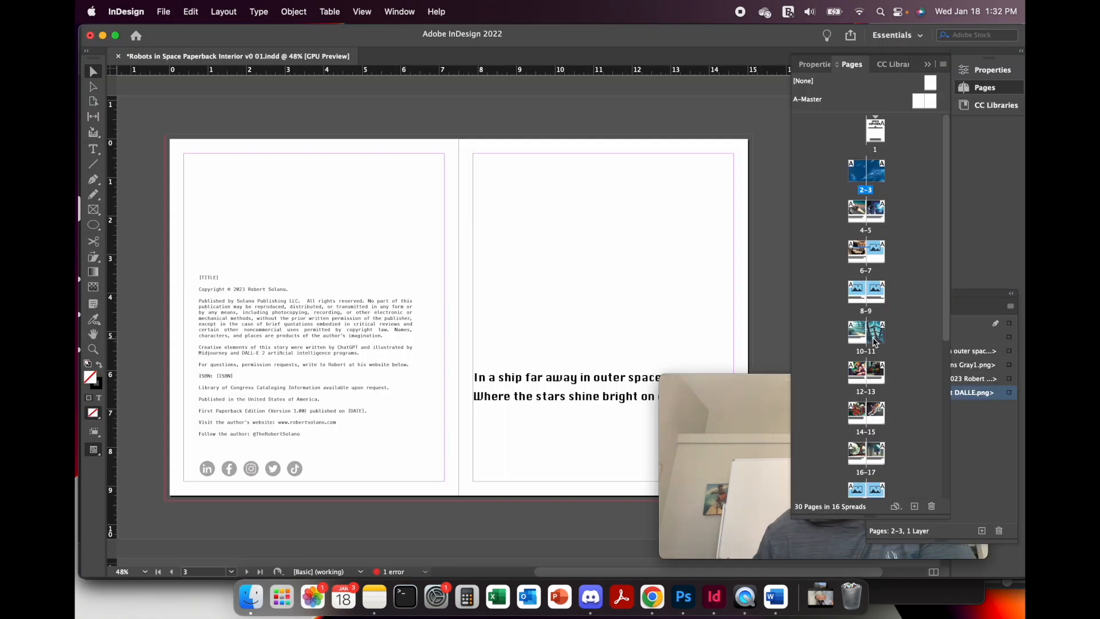
scroll(868, 439, down, 5)
scroll(876, 436, down, 3)
scroll(876, 434, down, 1)
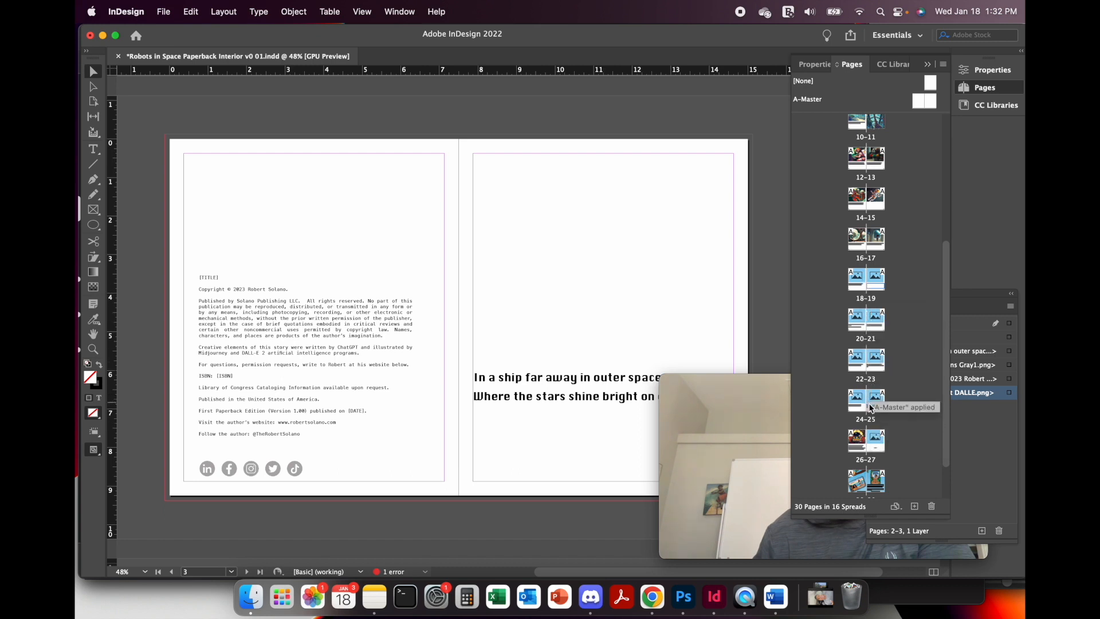
scroll(877, 386, up, 5)
scroll(877, 385, up, 8)
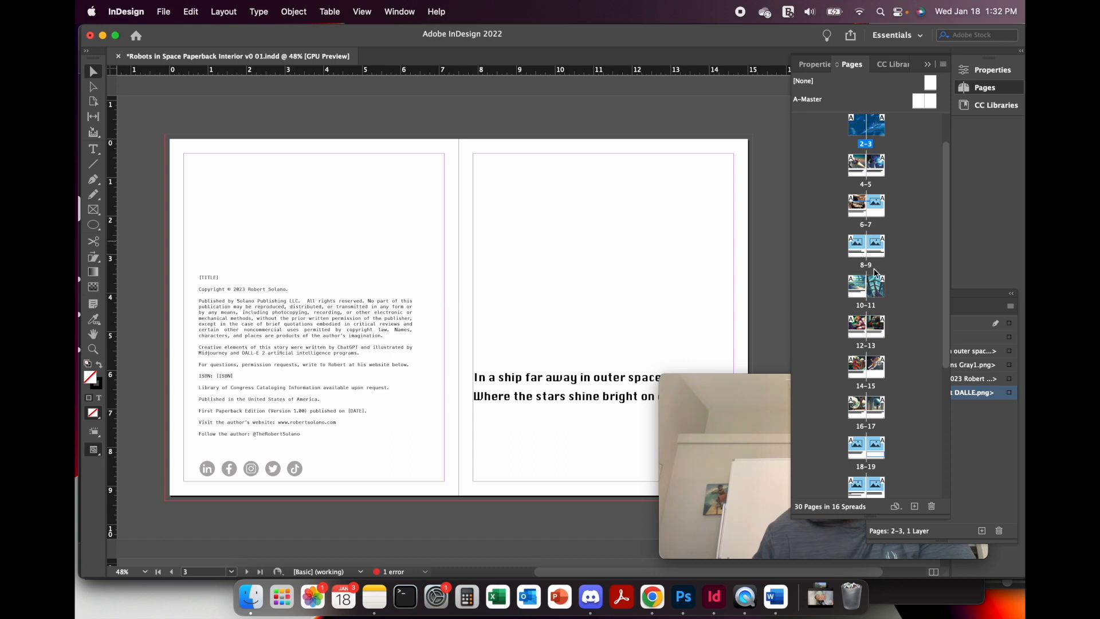
scroll(871, 275, up, 4)
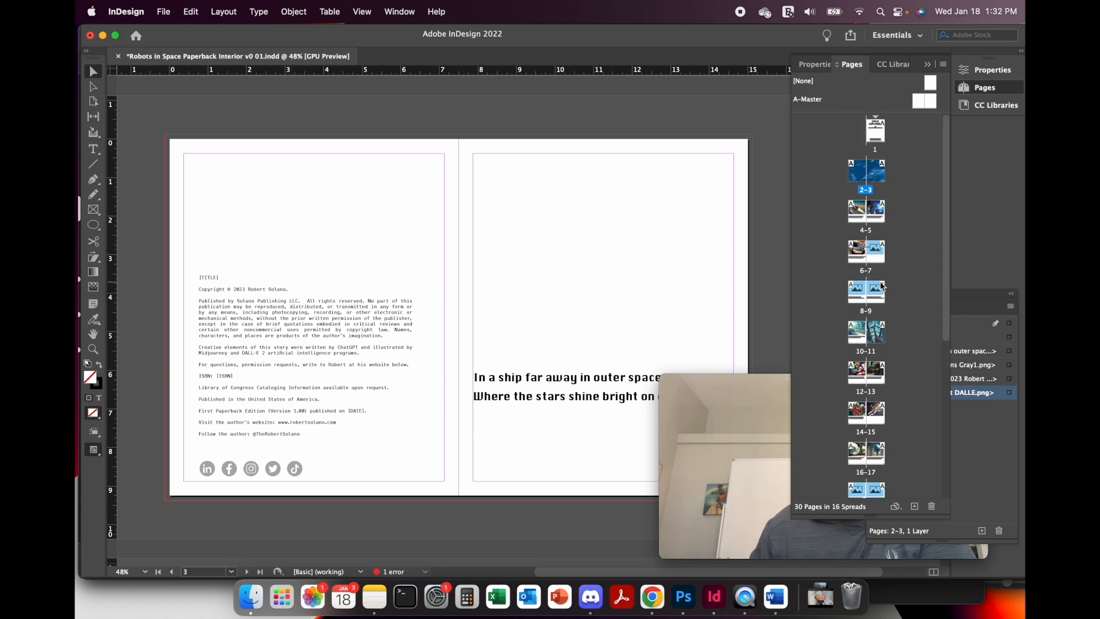
scroll(869, 332, down, 4)
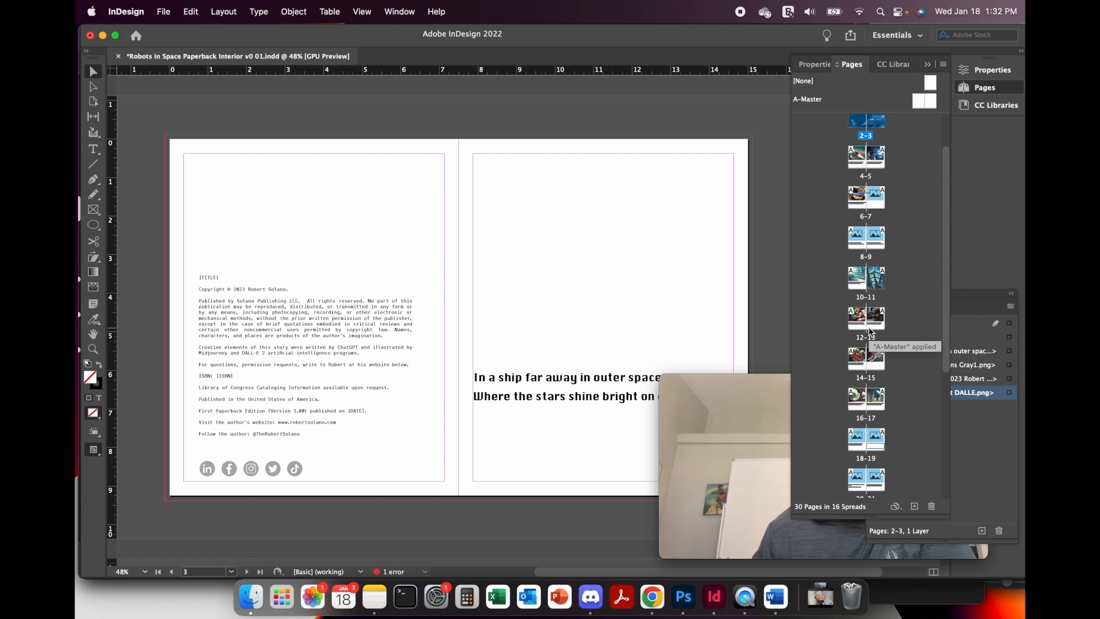
click(766, 383)
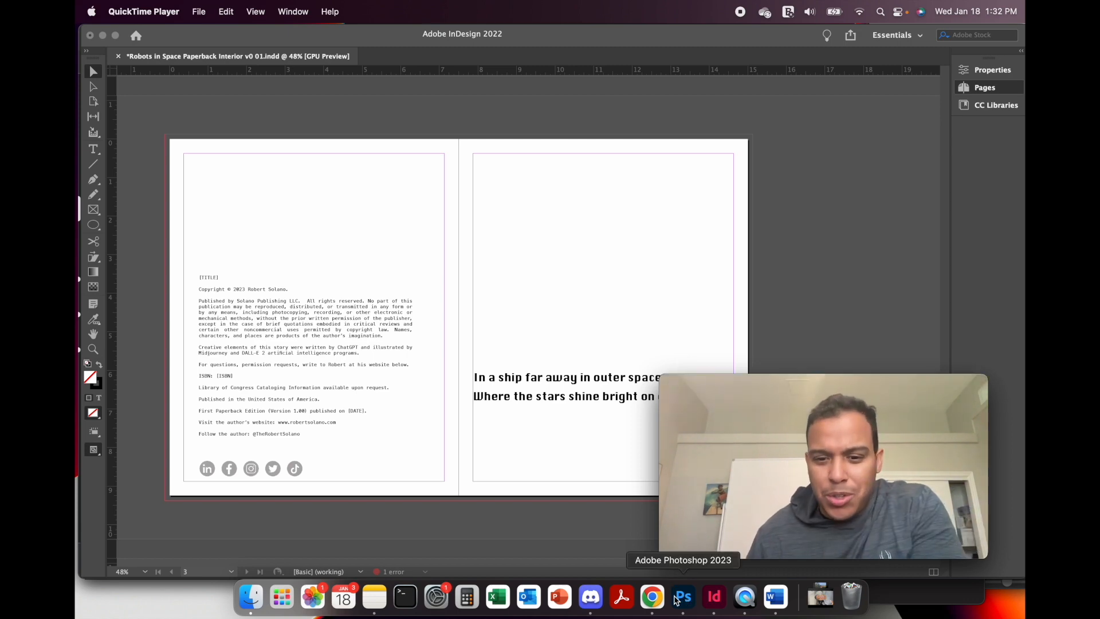
Switch to Chrome to view the extended night-sky spaceship artwork in the DALL-E editor, and return to InDesign.
click(654, 599)
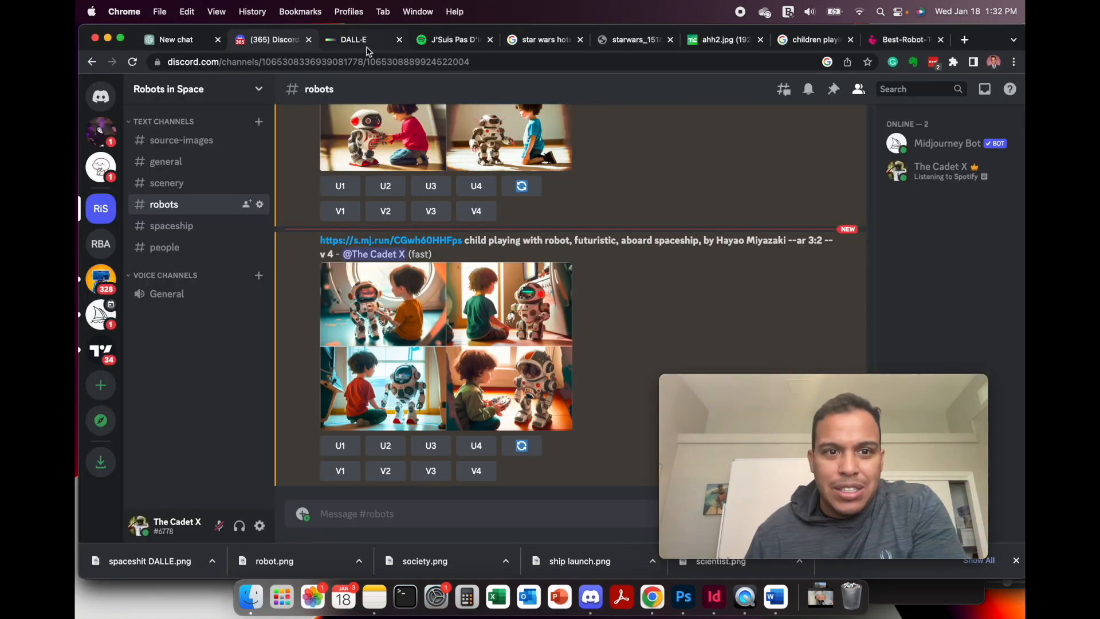
click(358, 43)
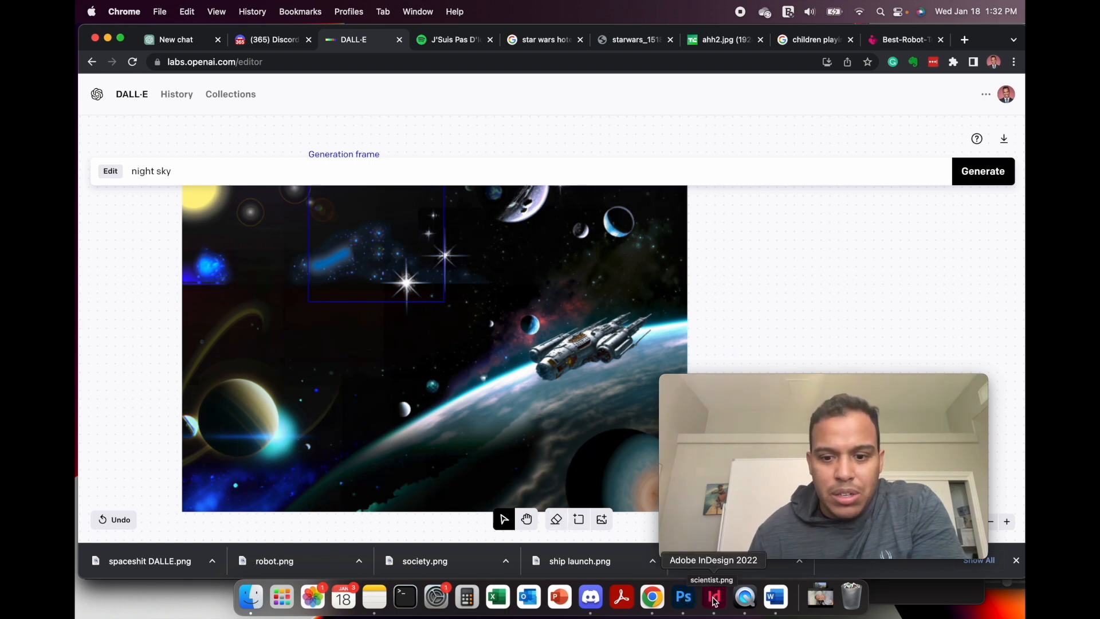
click(714, 597)
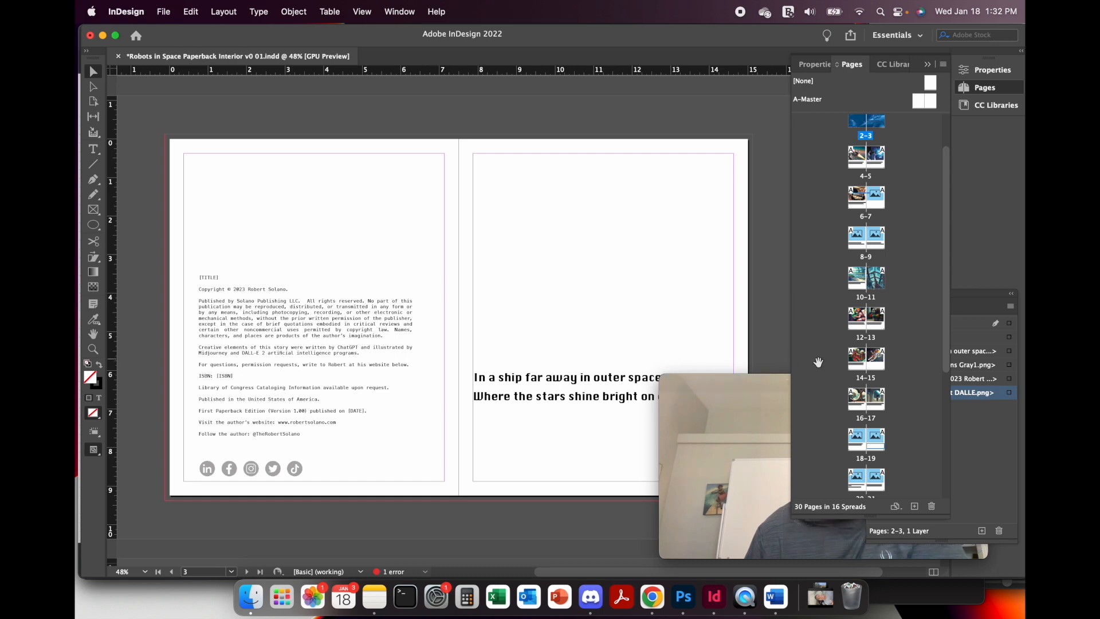
click(767, 490)
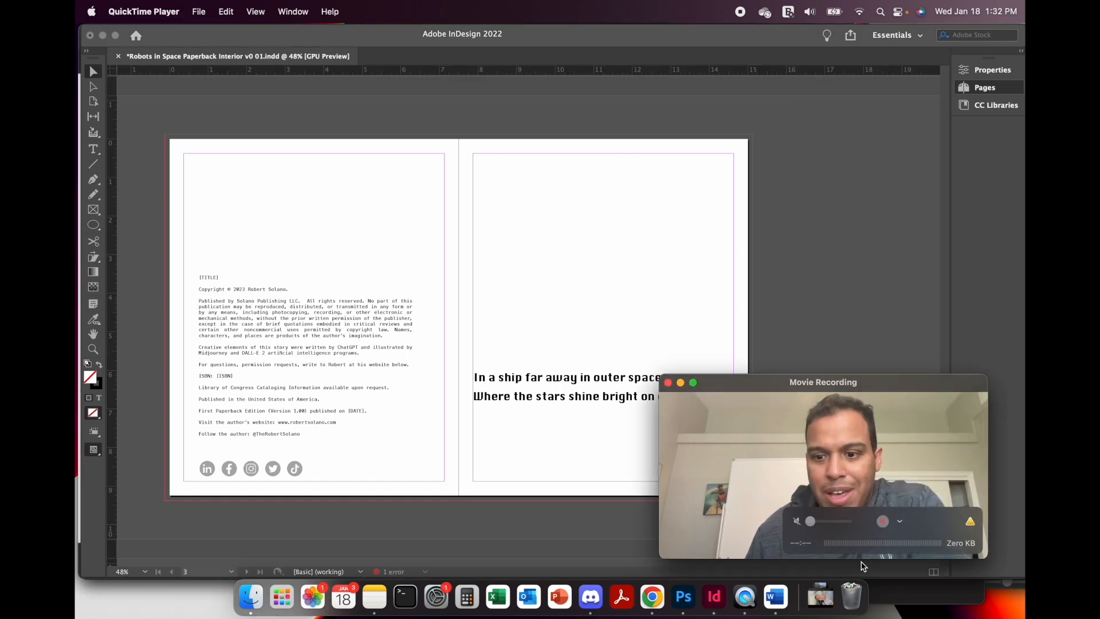
Unlock and show the spaceshit DALLE.png background image on the page 2–3 spread.
click(715, 598)
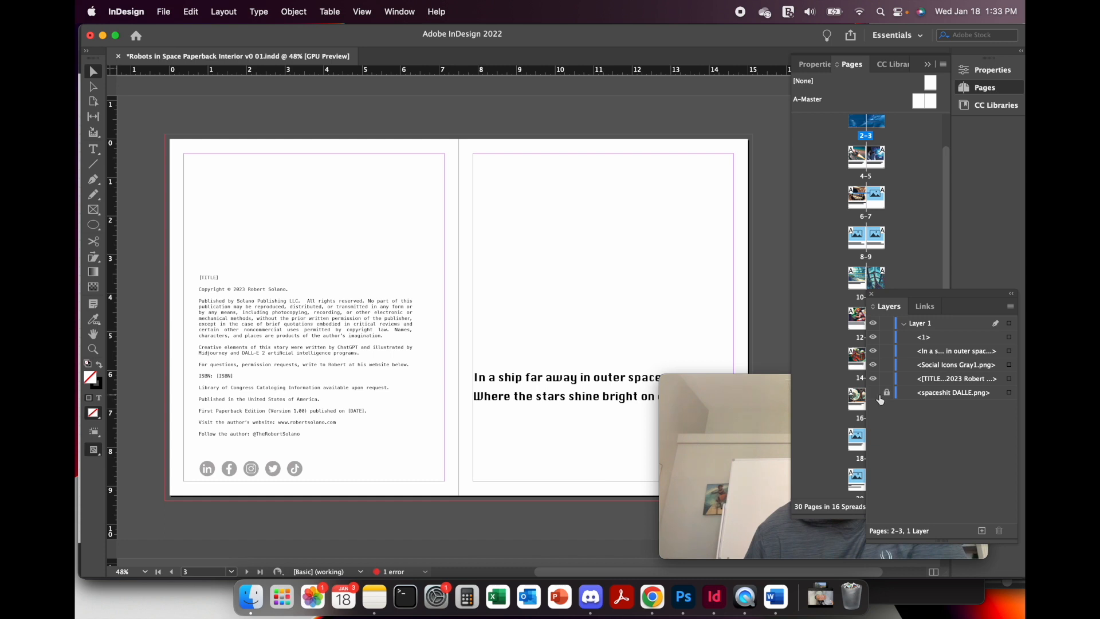
click(873, 393)
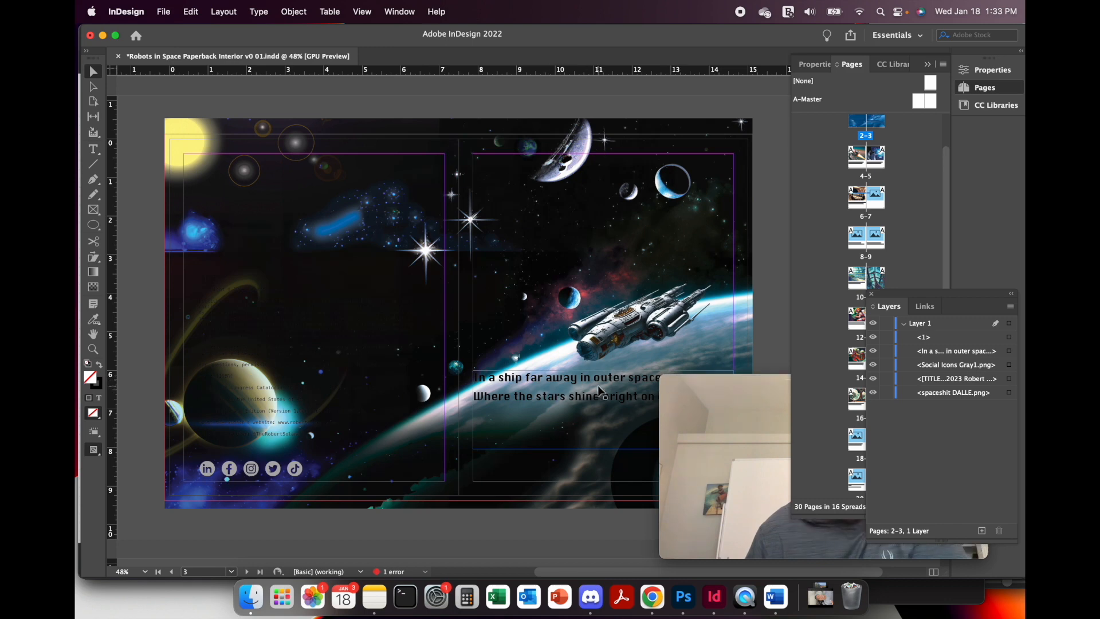
click(711, 389)
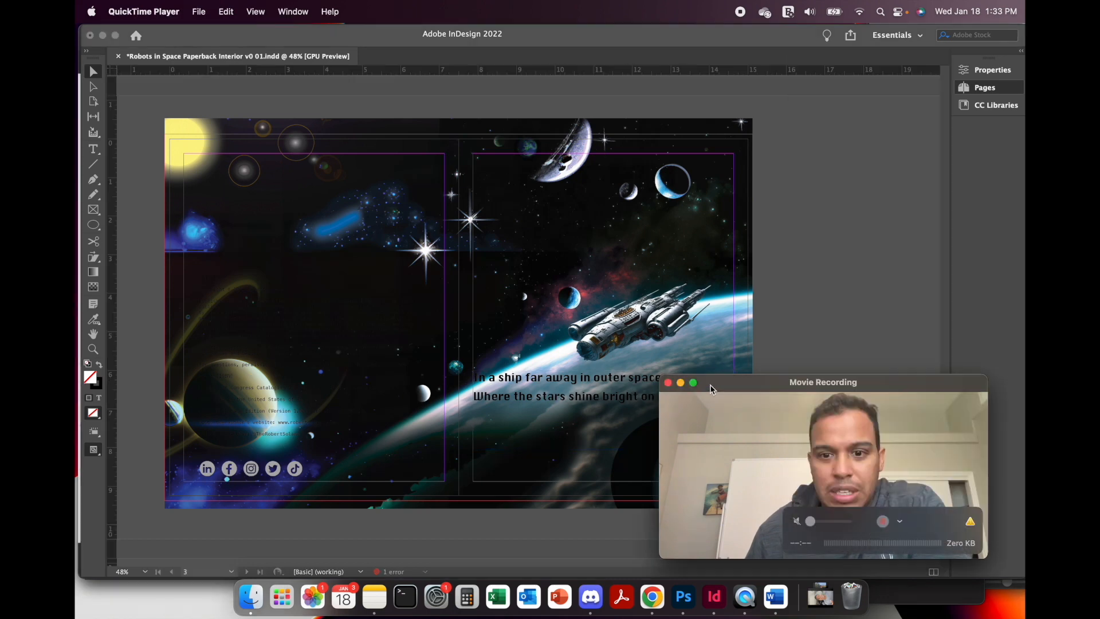
drag(711, 389, 755, 381)
Set the fill of all the "In a ship far away in outer space" text on page 3 to [Paper].
click(498, 381)
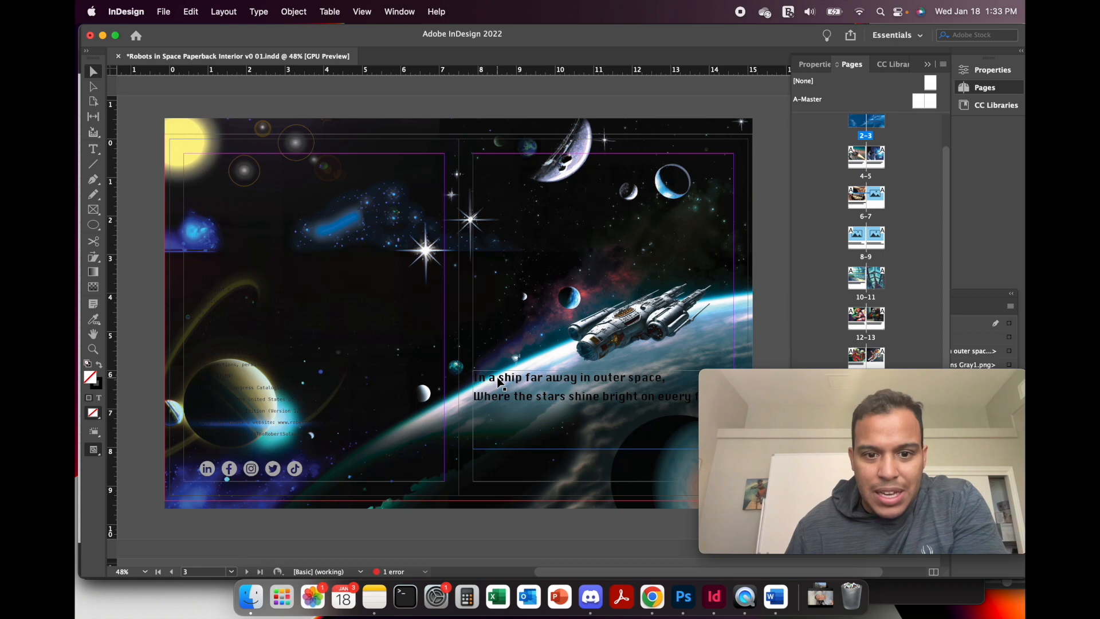
double_click(498, 381)
key(super+a)
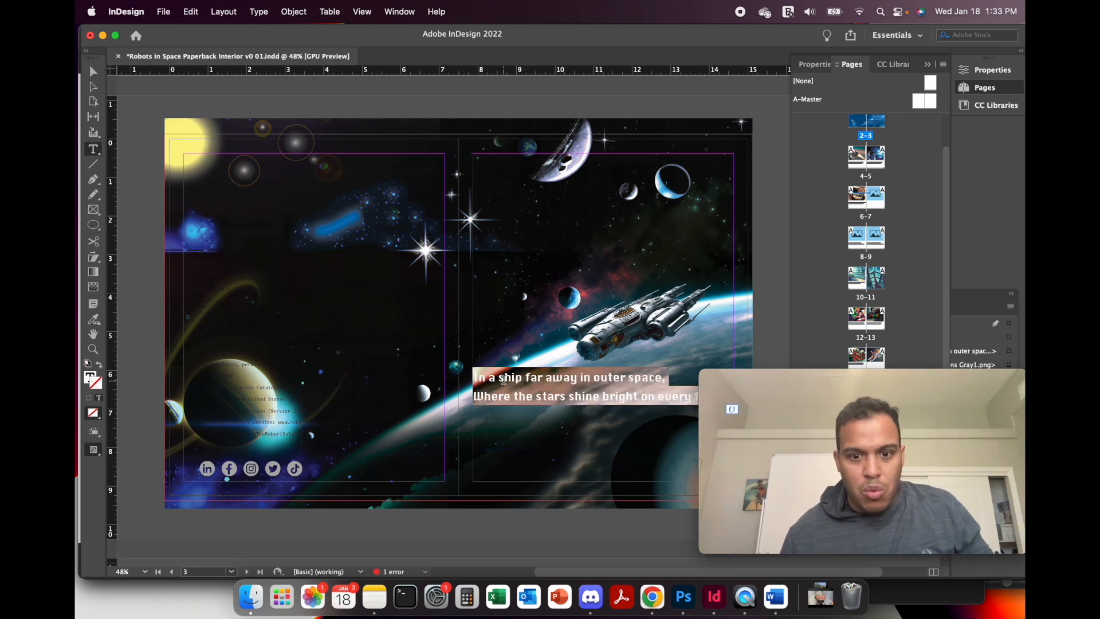
click(816, 66)
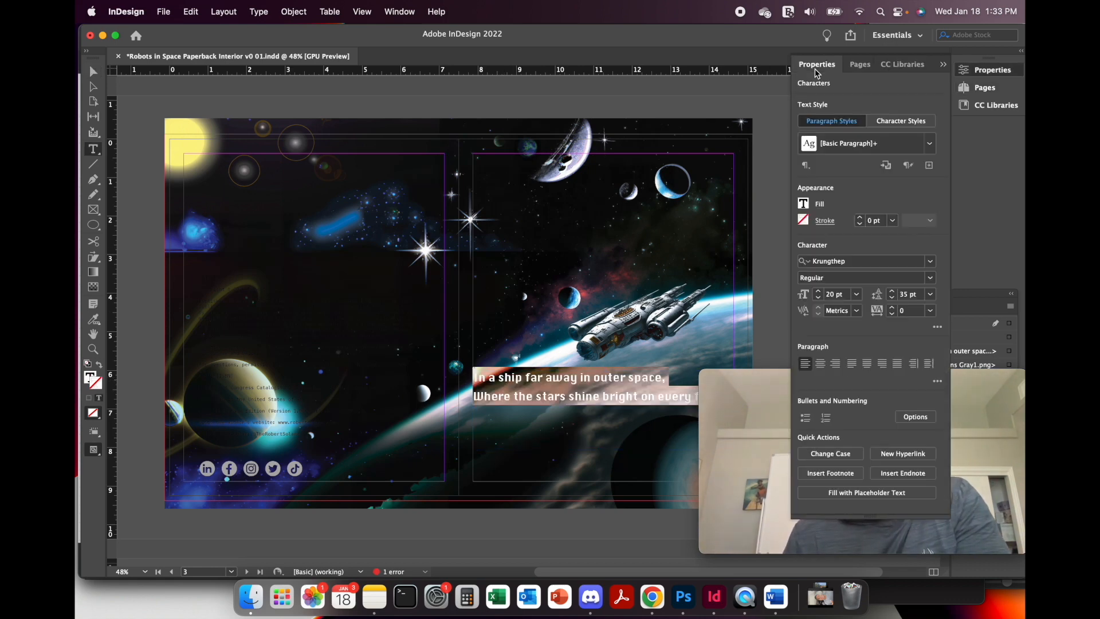
click(803, 204)
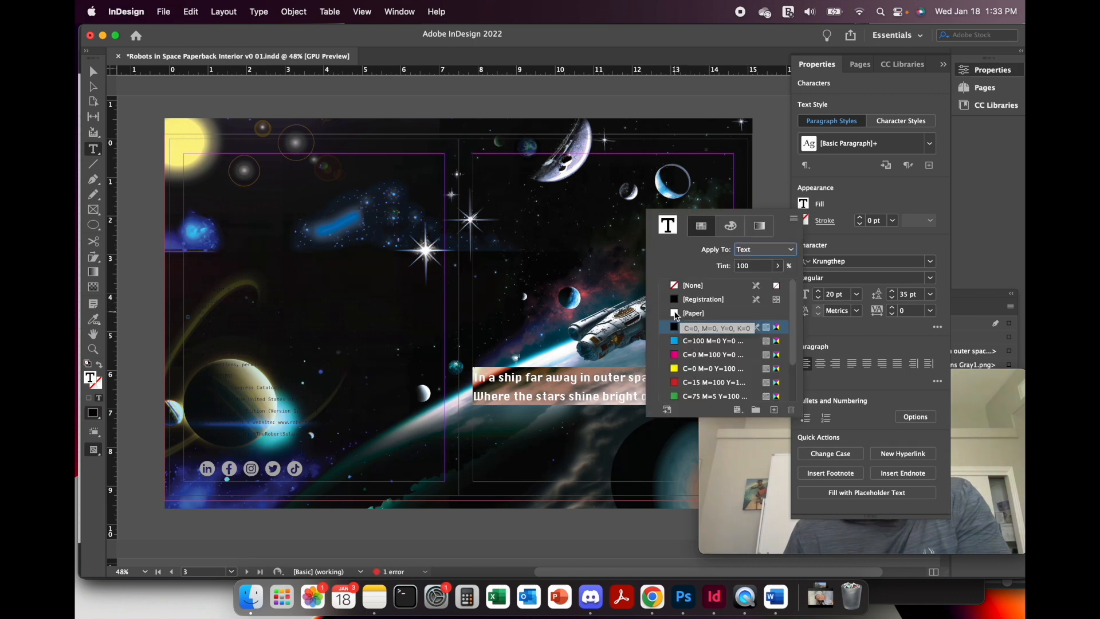
click(677, 315)
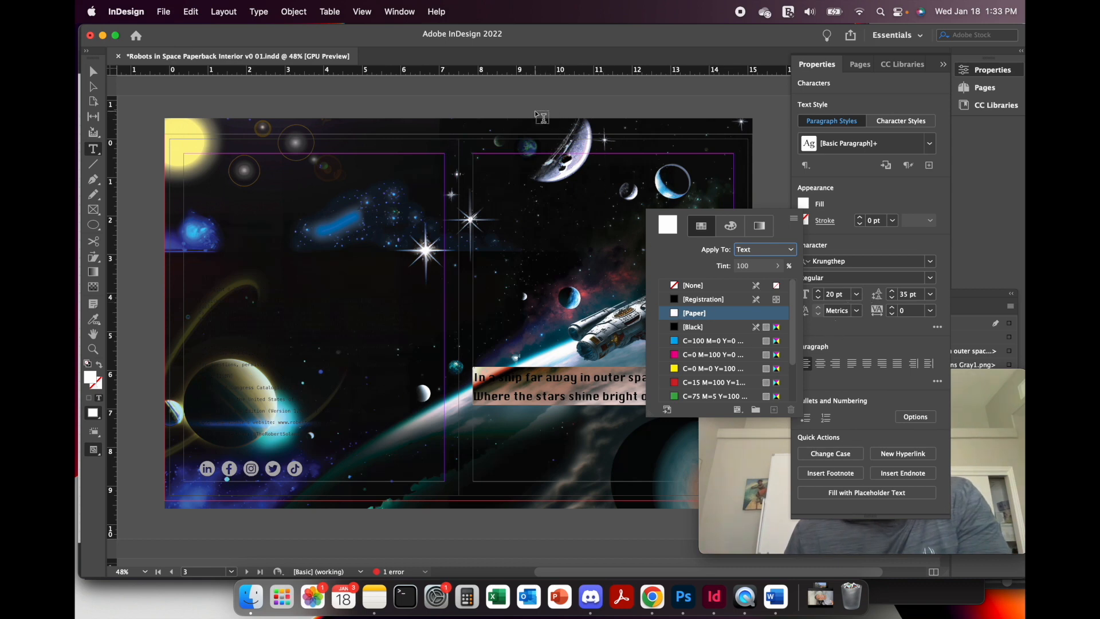
click(568, 261)
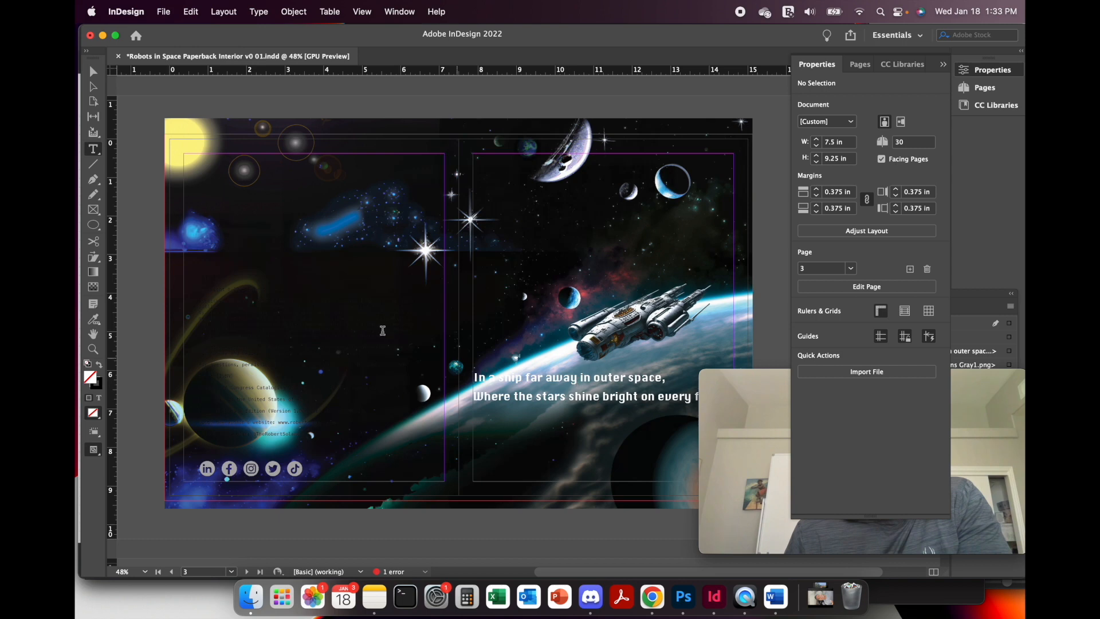
Move the page 3 story text frame lower on the page, to about X 8 in, Y 6.945 in.
click(93, 71)
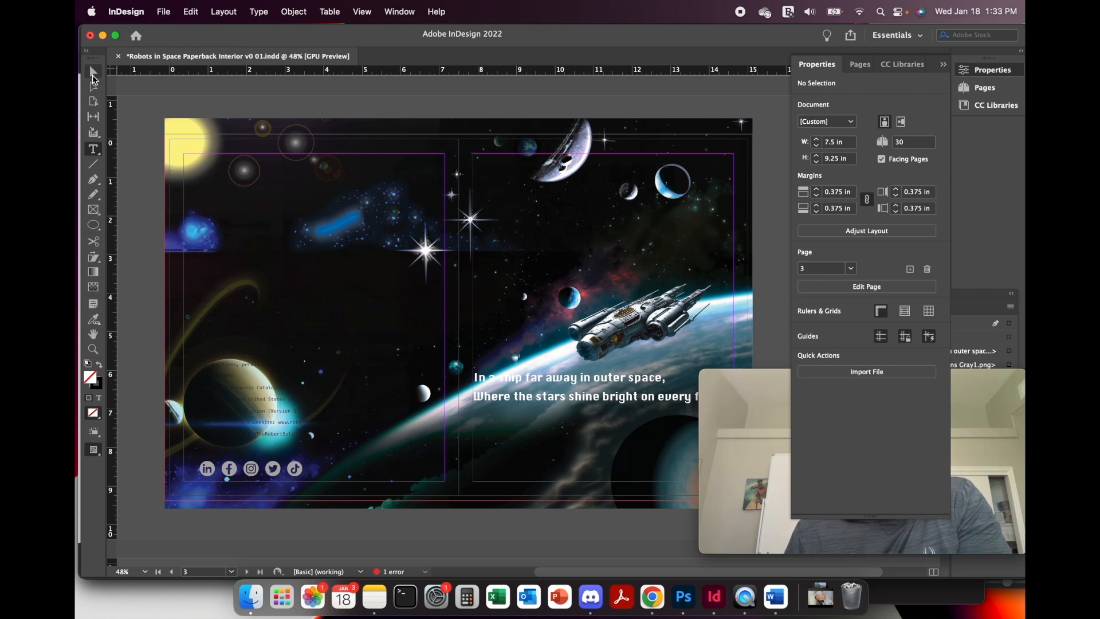
click(559, 387)
drag(559, 386, 570, 430)
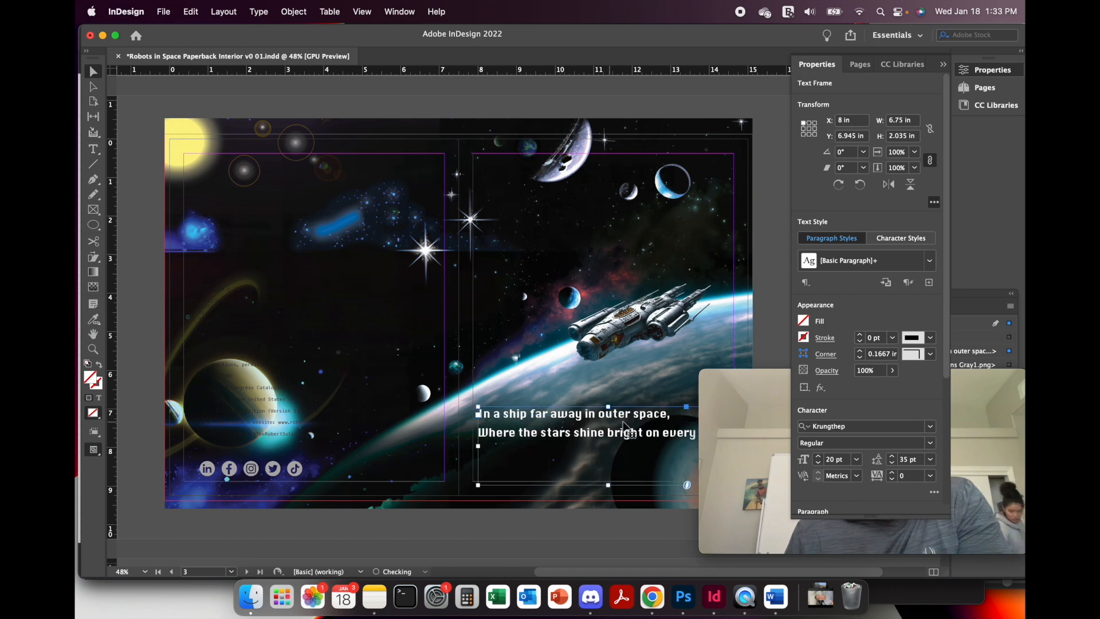
drag(757, 379, 734, 133)
Set the fill of all the copyright text on page 2 to [Paper].
click(286, 373)
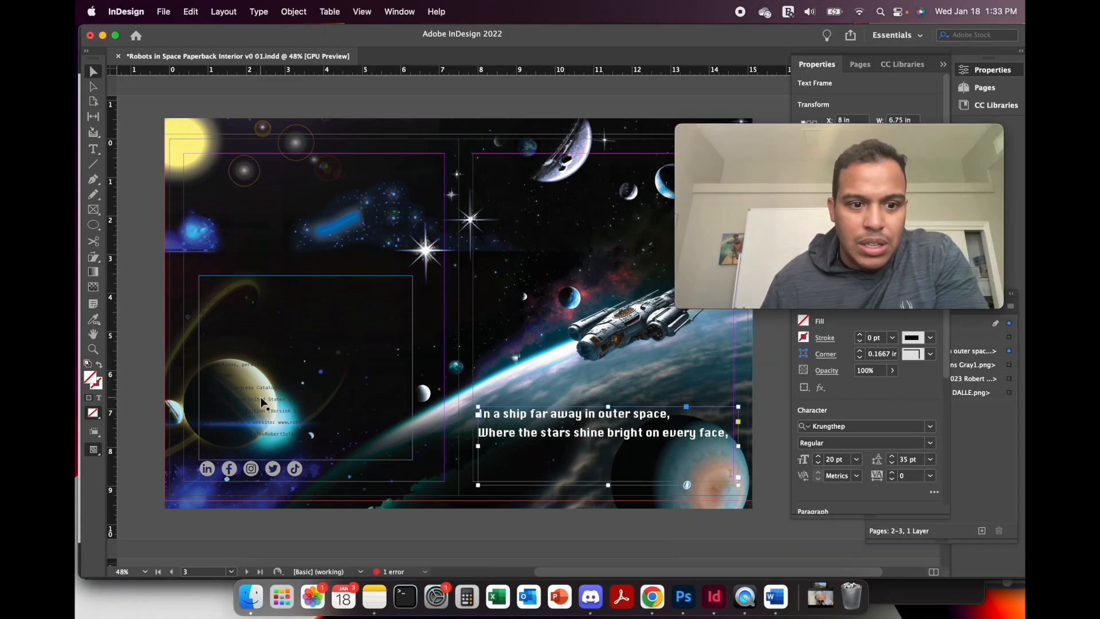
double_click(265, 398)
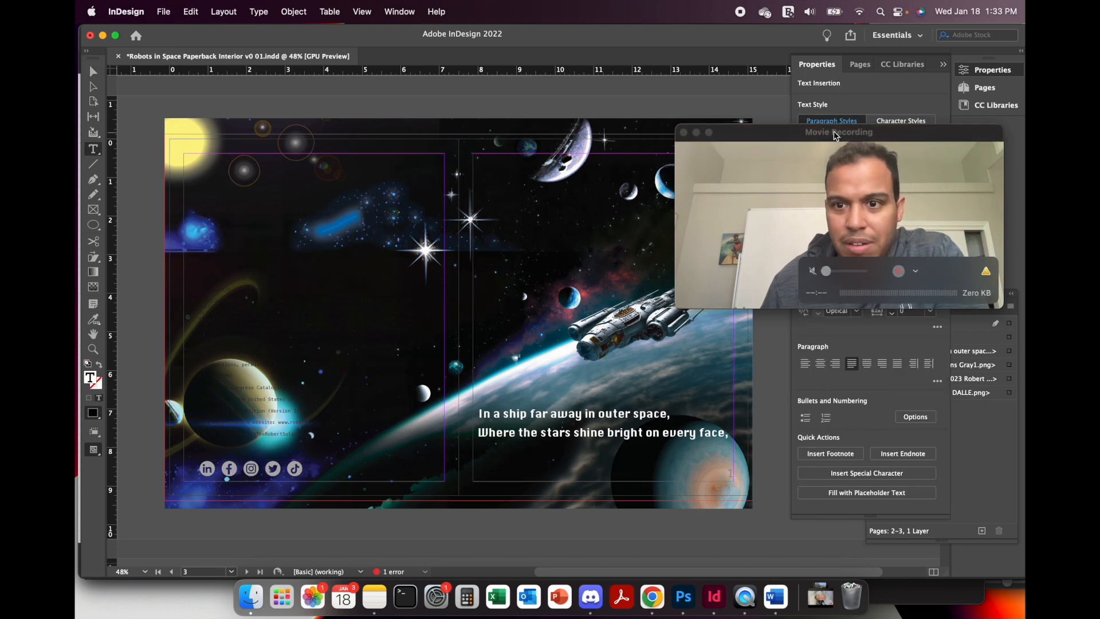
click(696, 133)
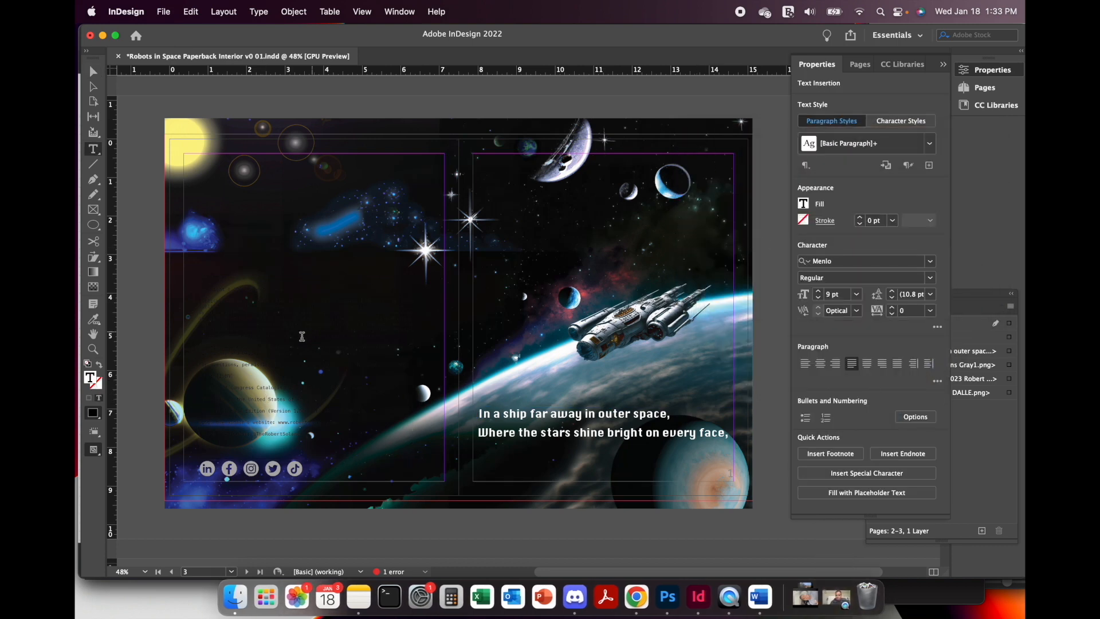
key(super+a)
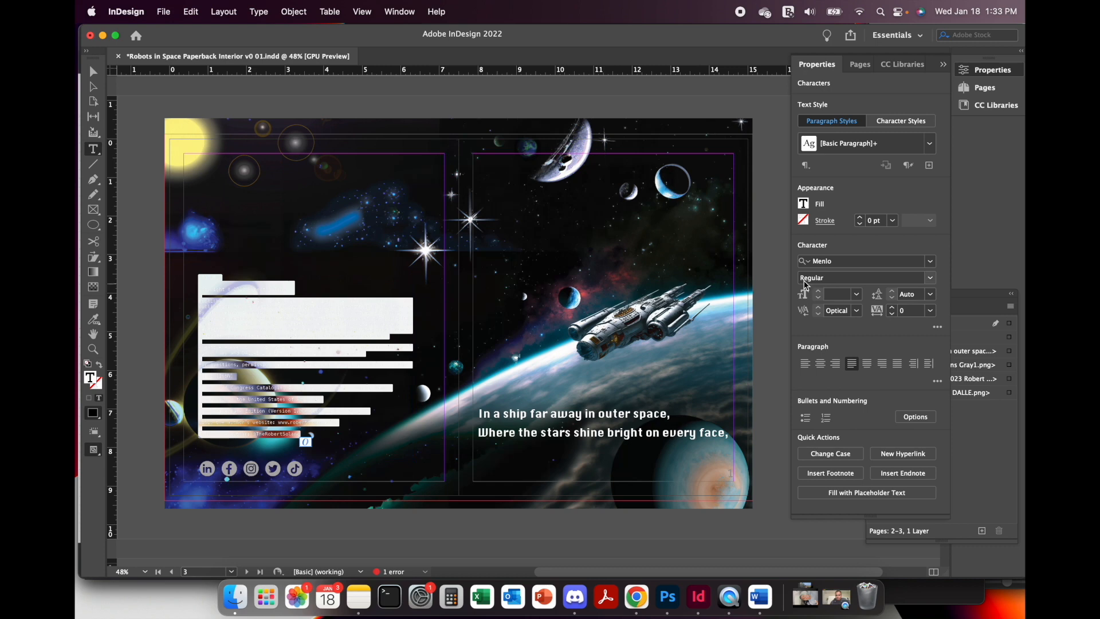
click(805, 204)
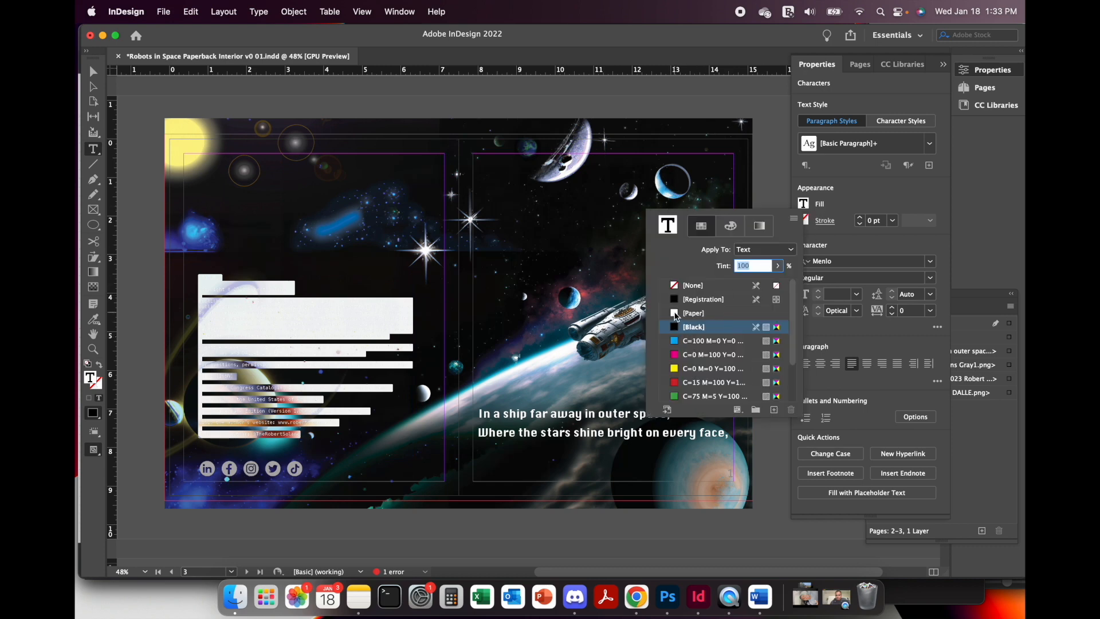
click(676, 313)
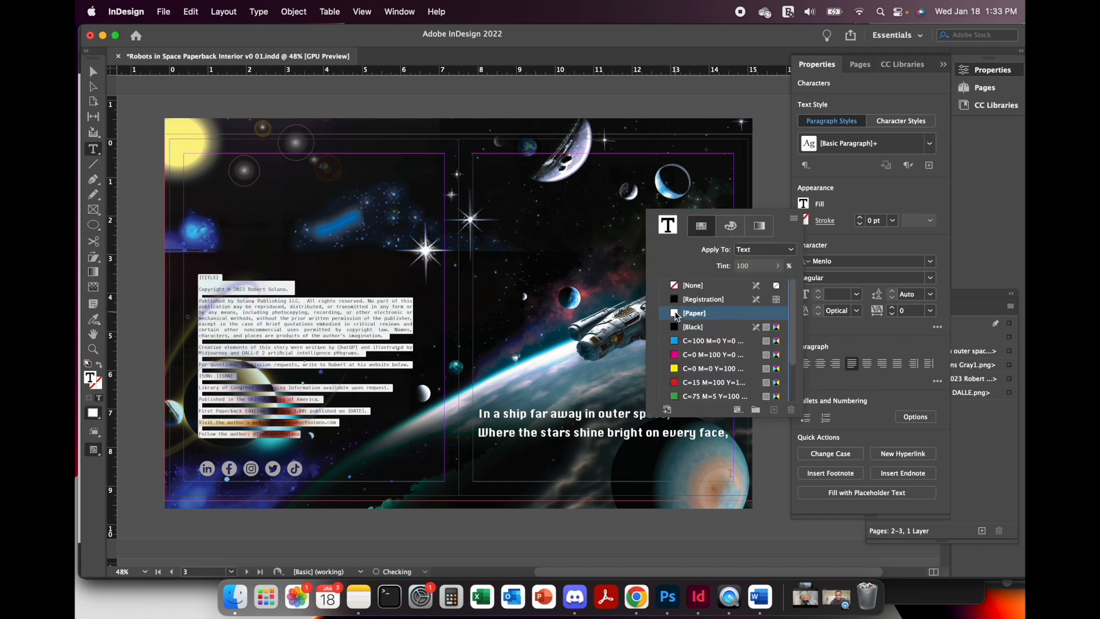
click(158, 344)
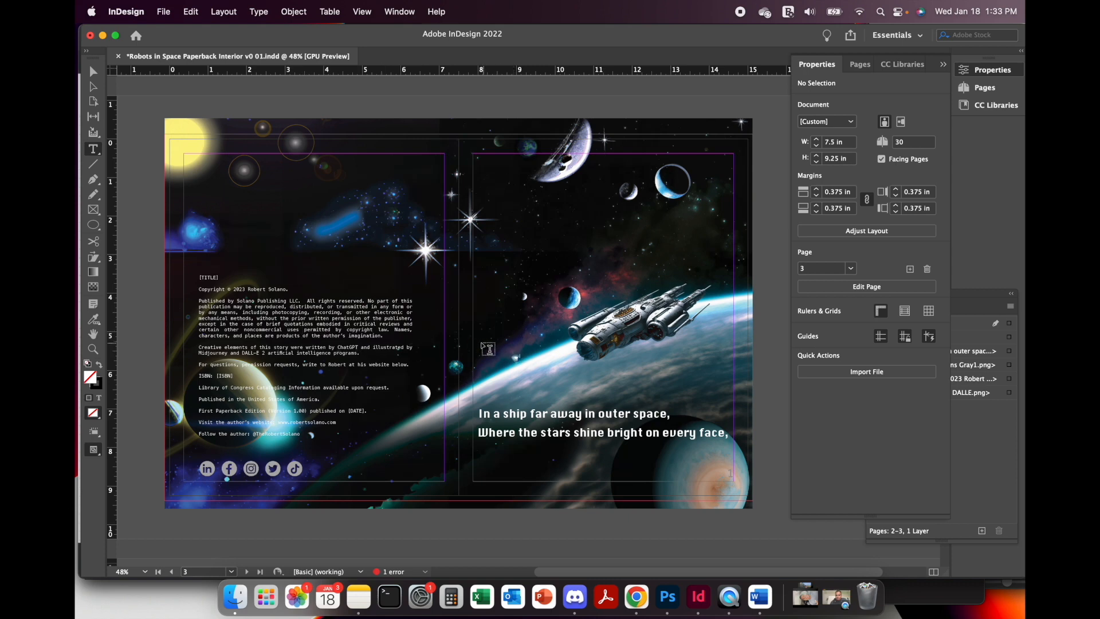
Switch to the Robots in Space Discord server in Chrome, check the people and spaceship channels, and open the robots channel.
scroll(642, 404, down, 5)
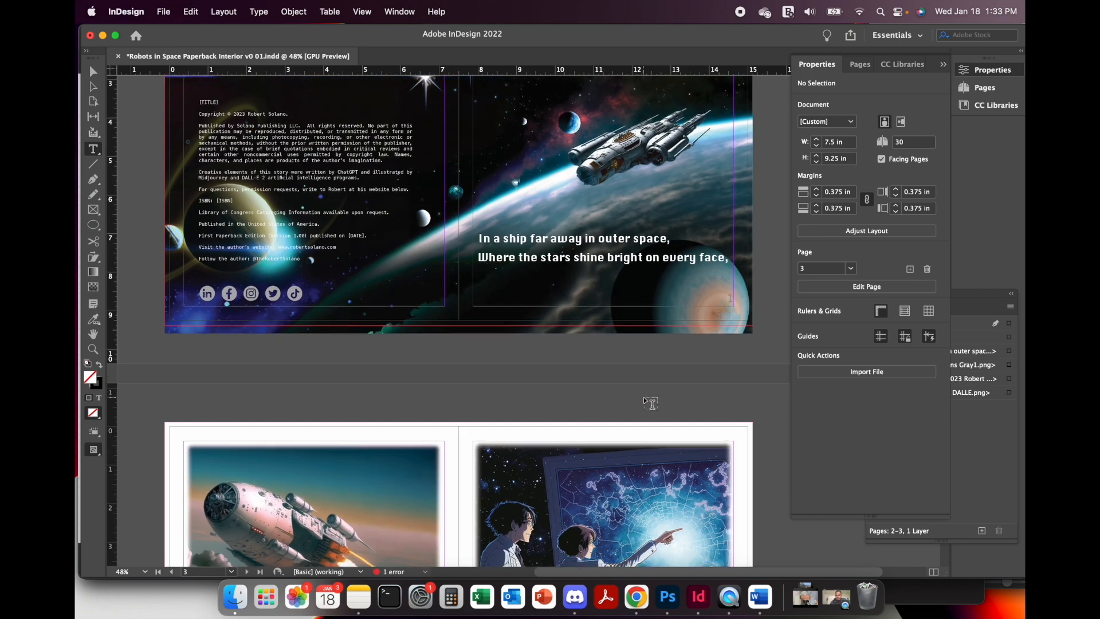
scroll(646, 400, down, 1)
click(721, 596)
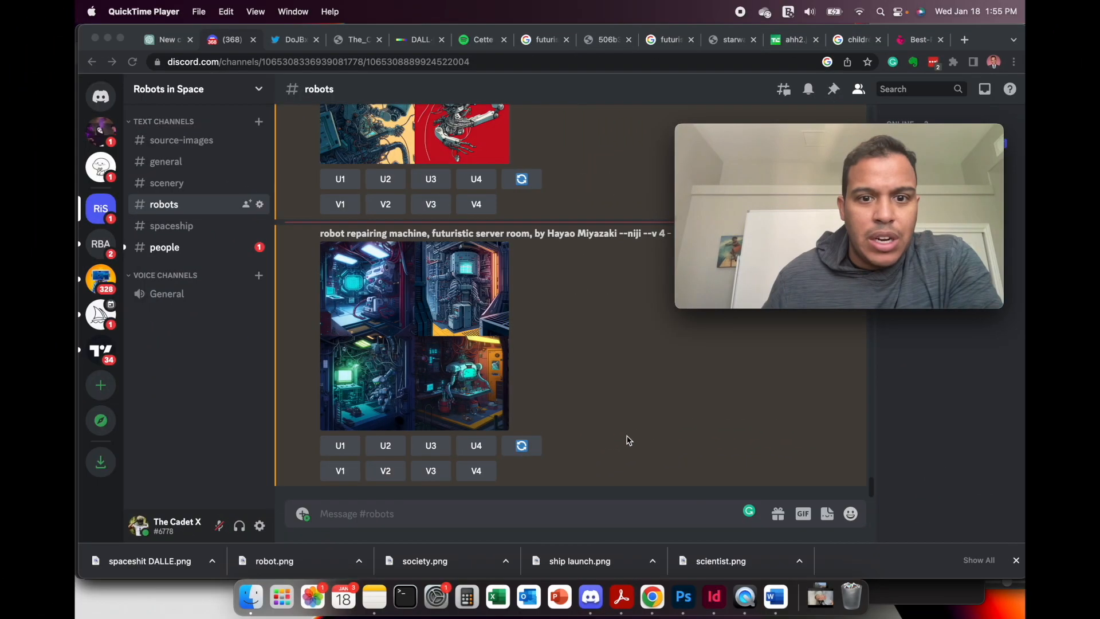
click(201, 248)
click(199, 251)
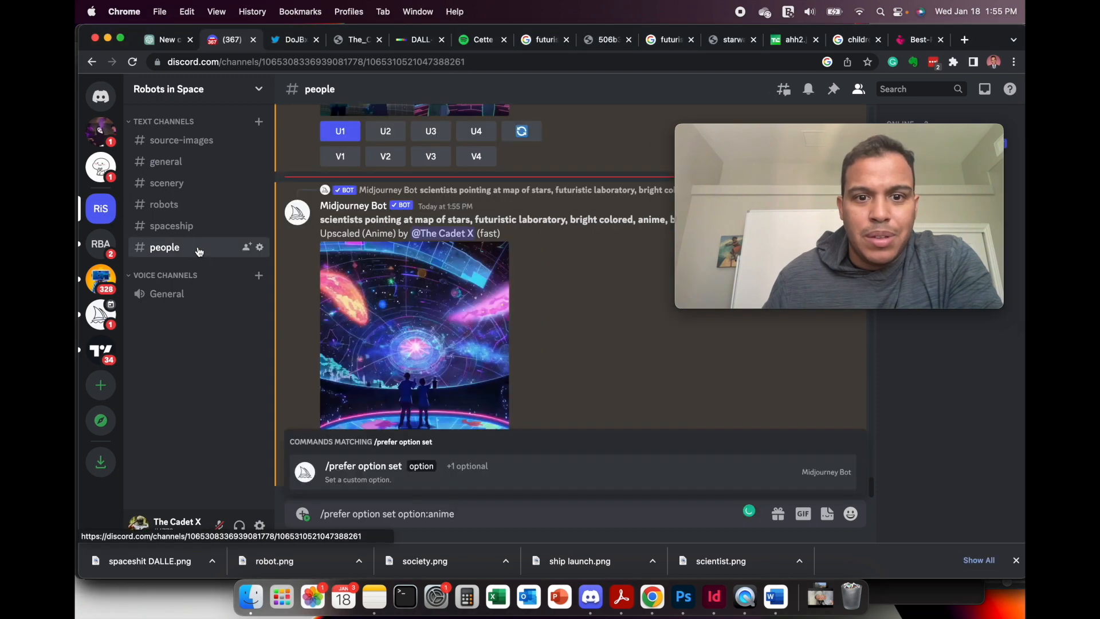
drag(768, 135, 769, 270)
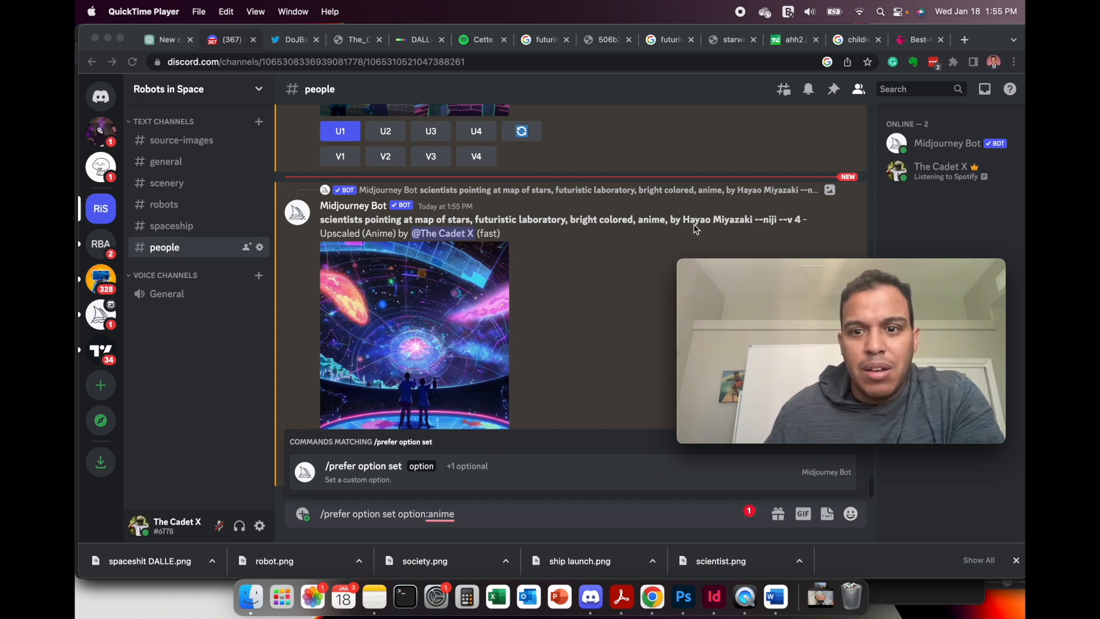
click(723, 229)
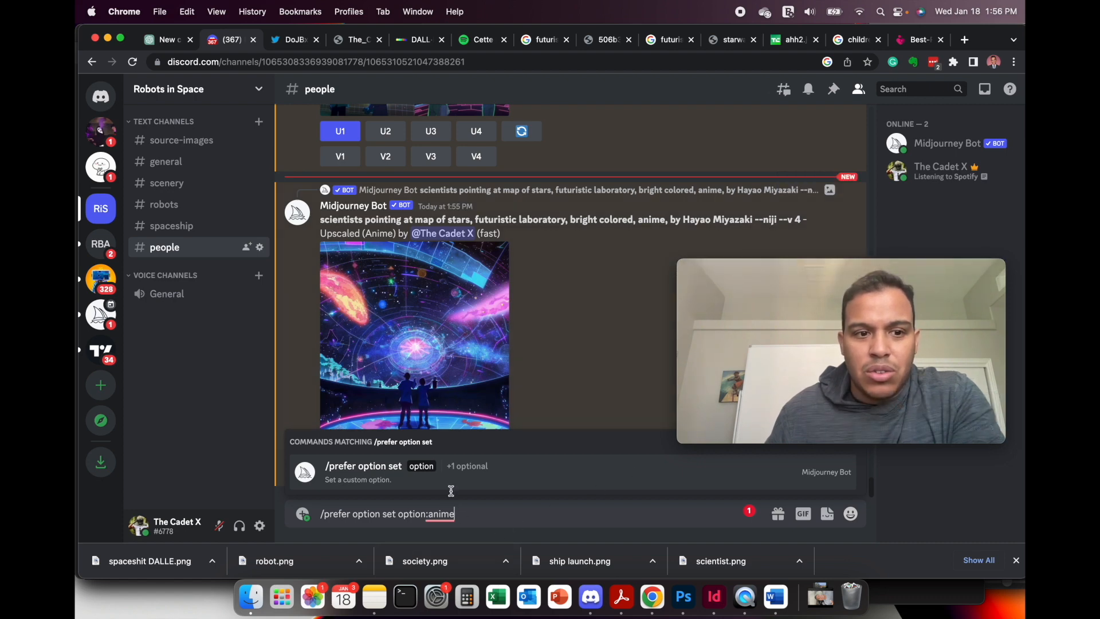
click(186, 229)
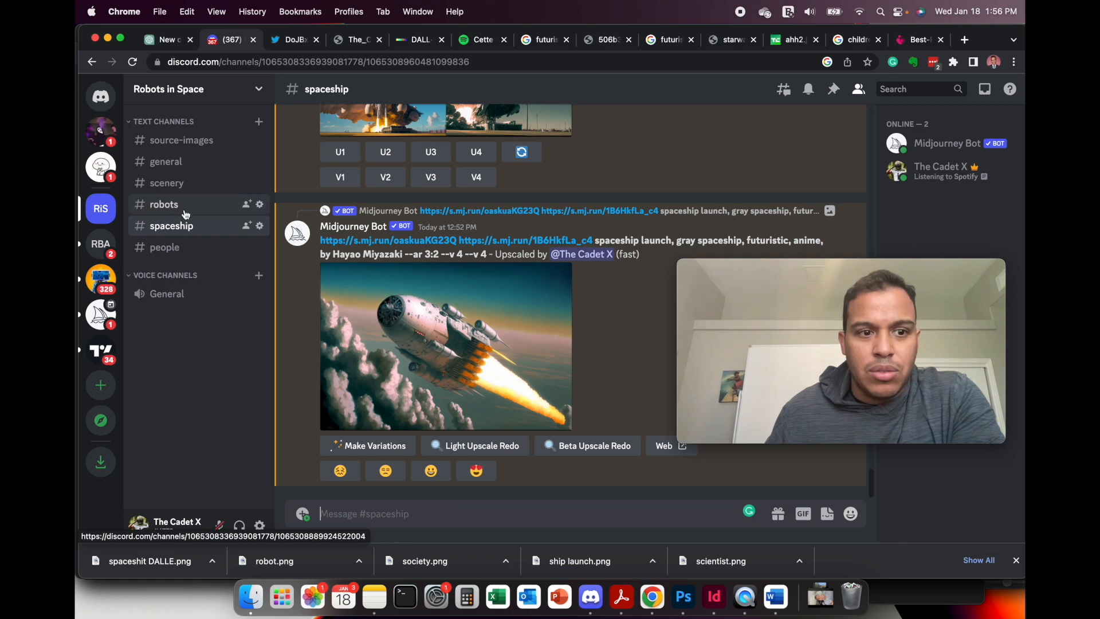
click(184, 211)
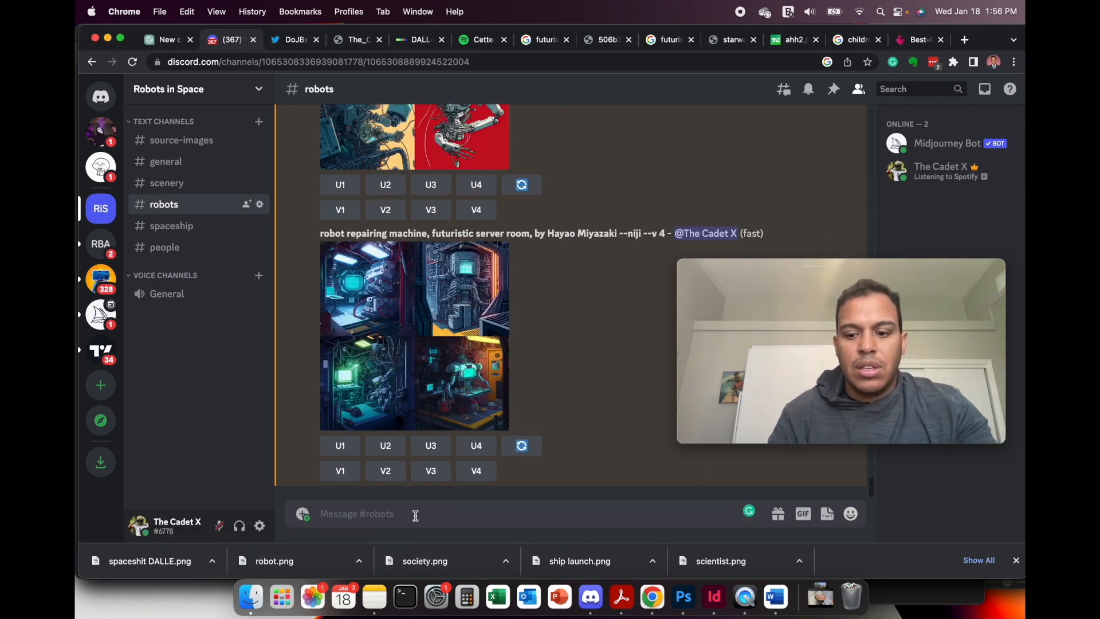
text(/)
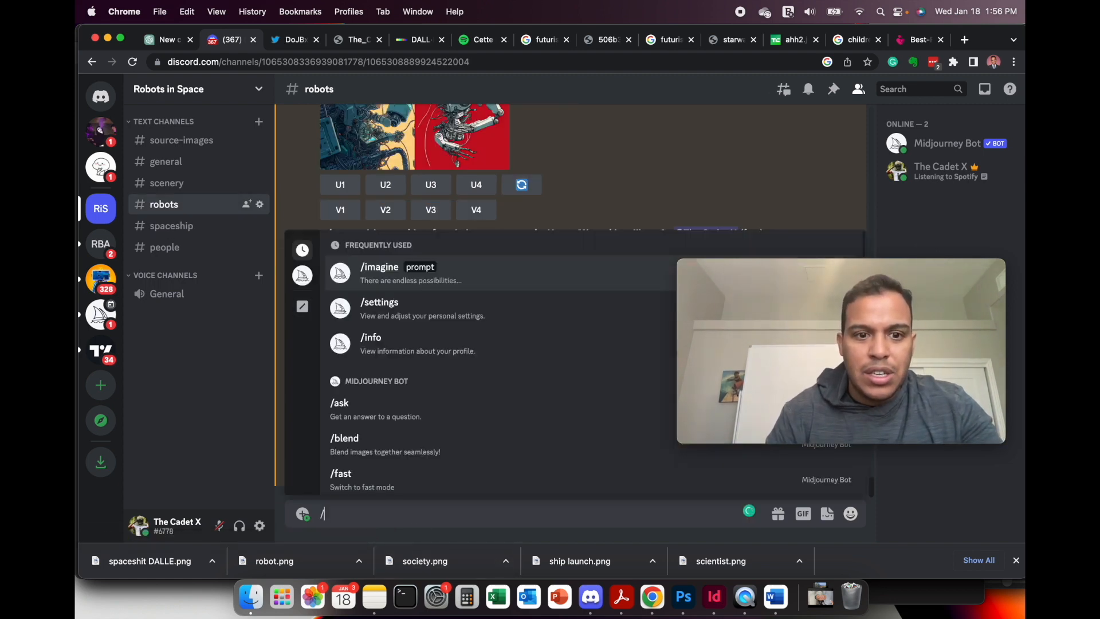
text(op)
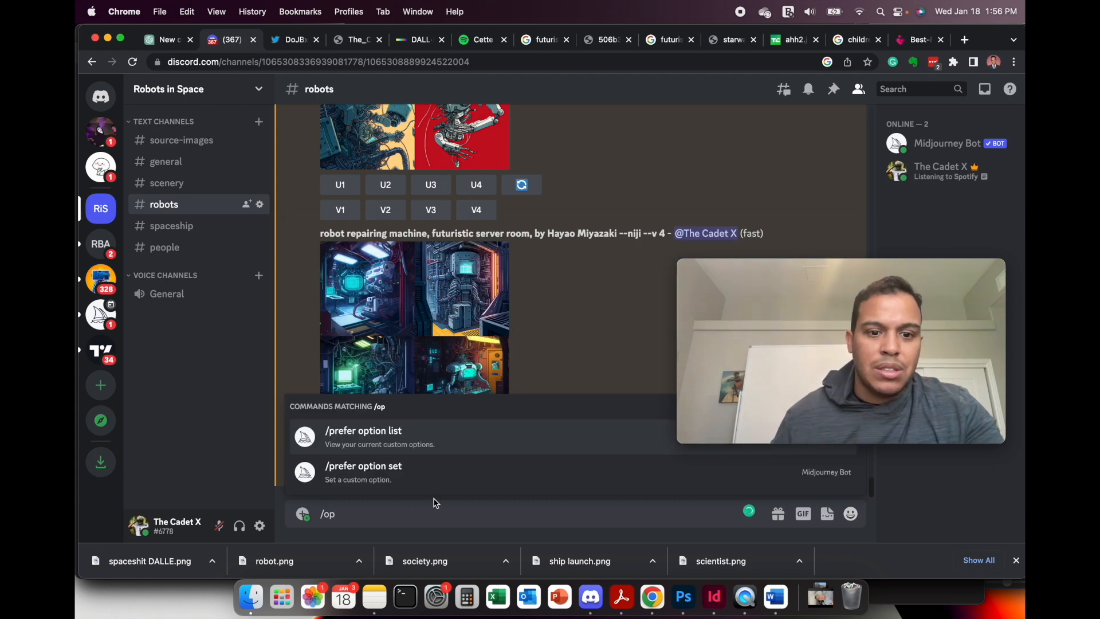
click(371, 474)
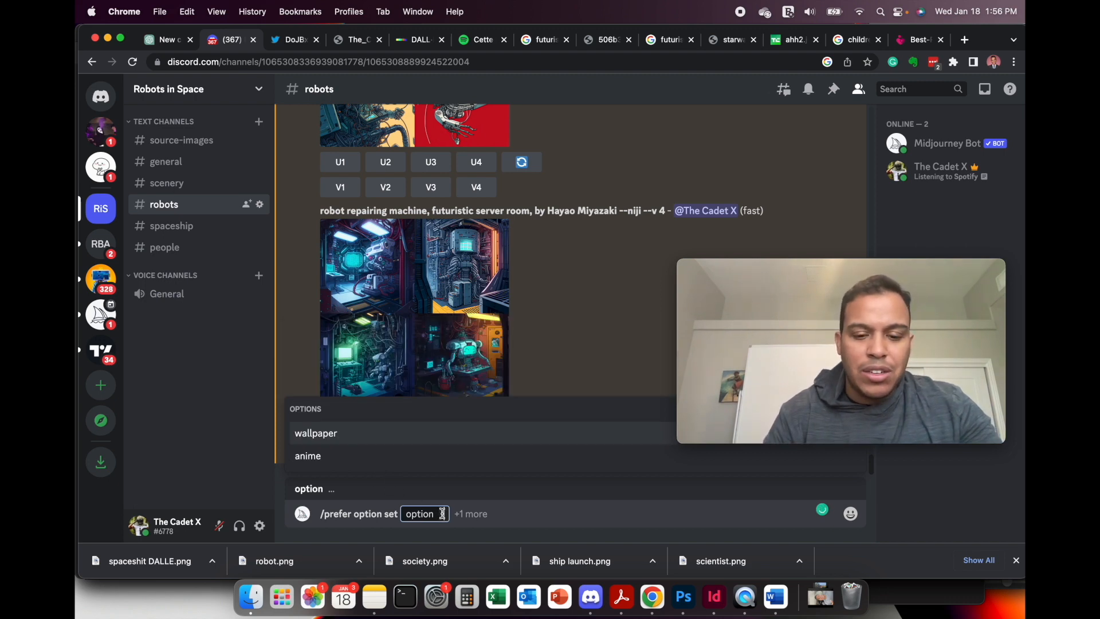
text(anime)
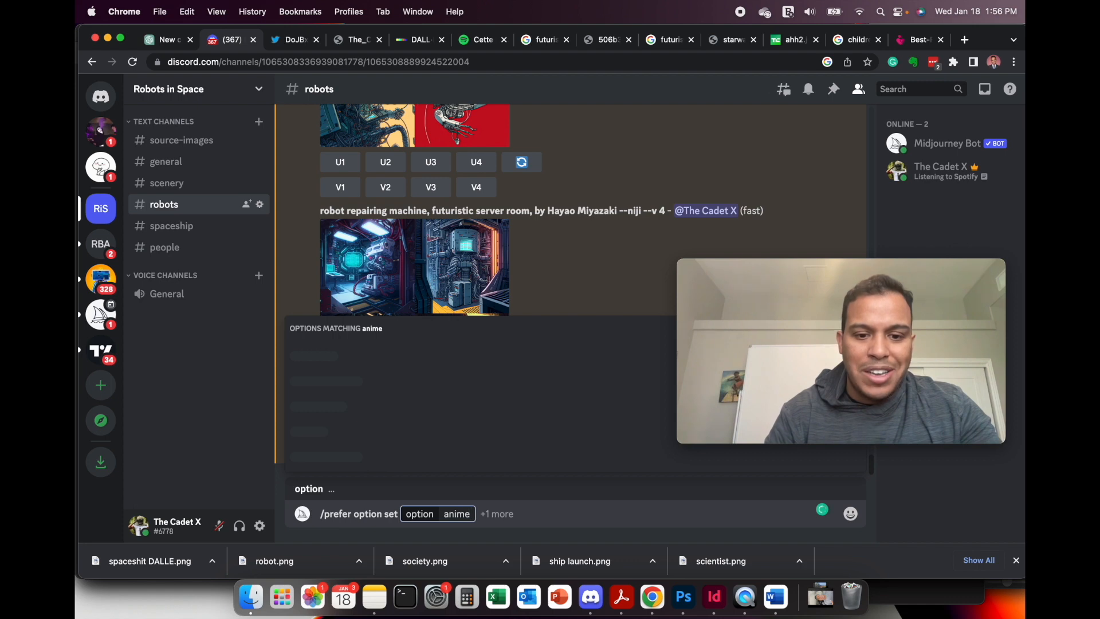
click(513, 519)
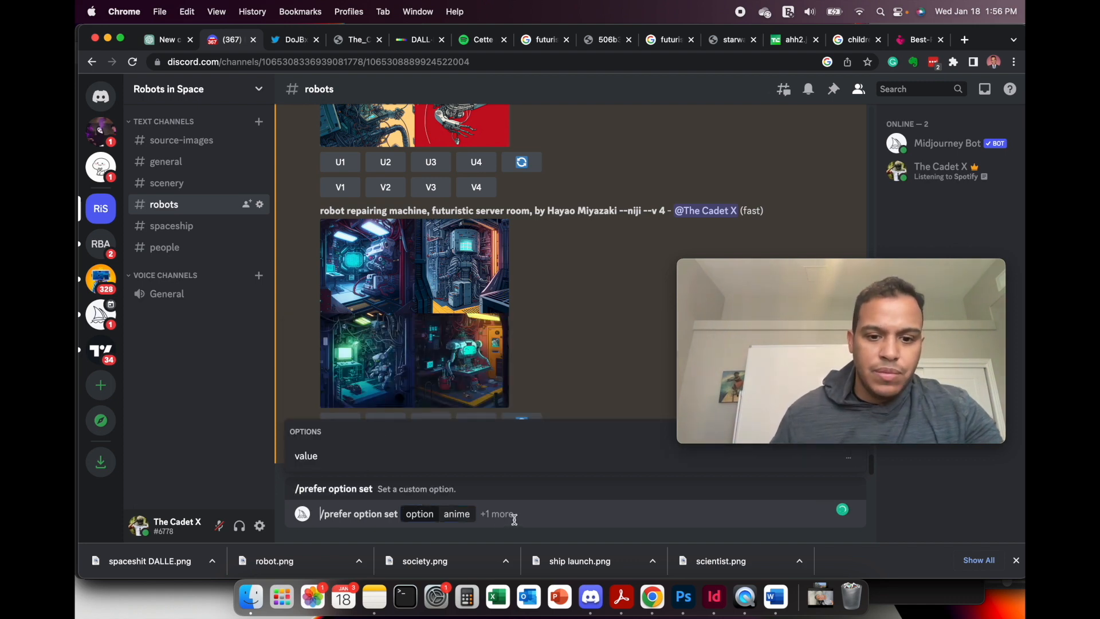
click(311, 458)
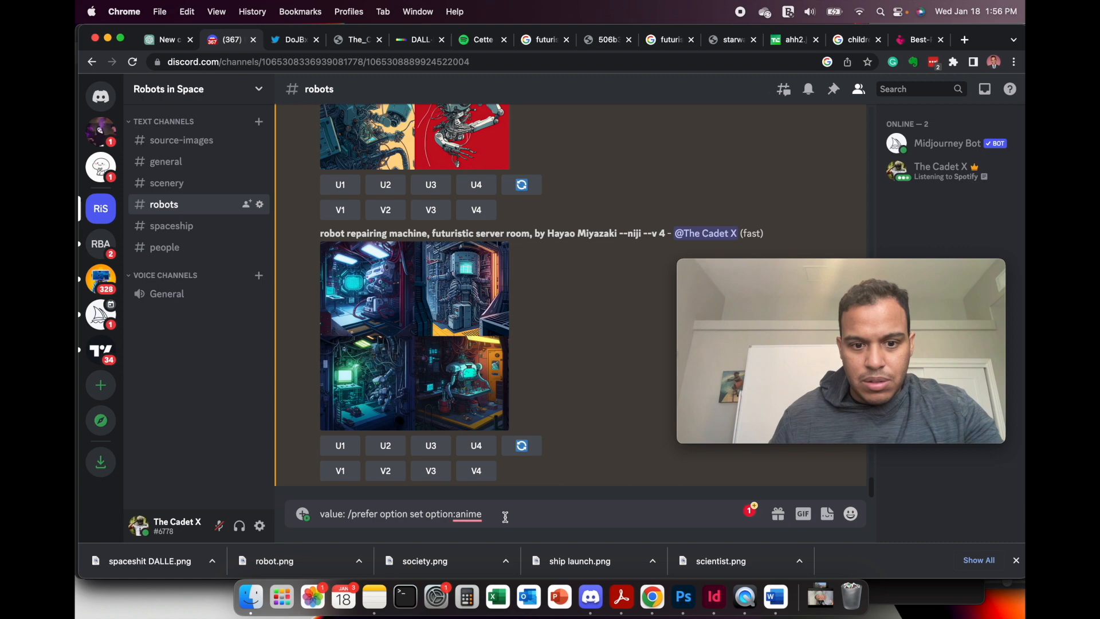
drag(505, 517, 236, 514)
key(BackSpace)
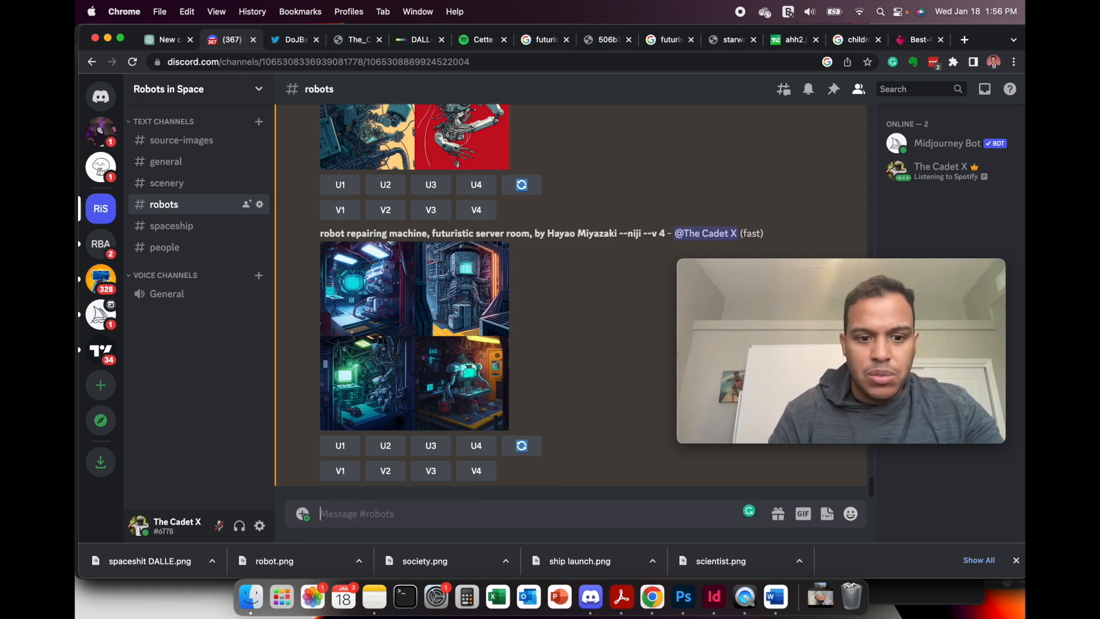
Try to set the Midjourney custom option anime to "bright colored, anime, by Hayao Miyazaki --niji" with the prefer option set command.
text(/pre)
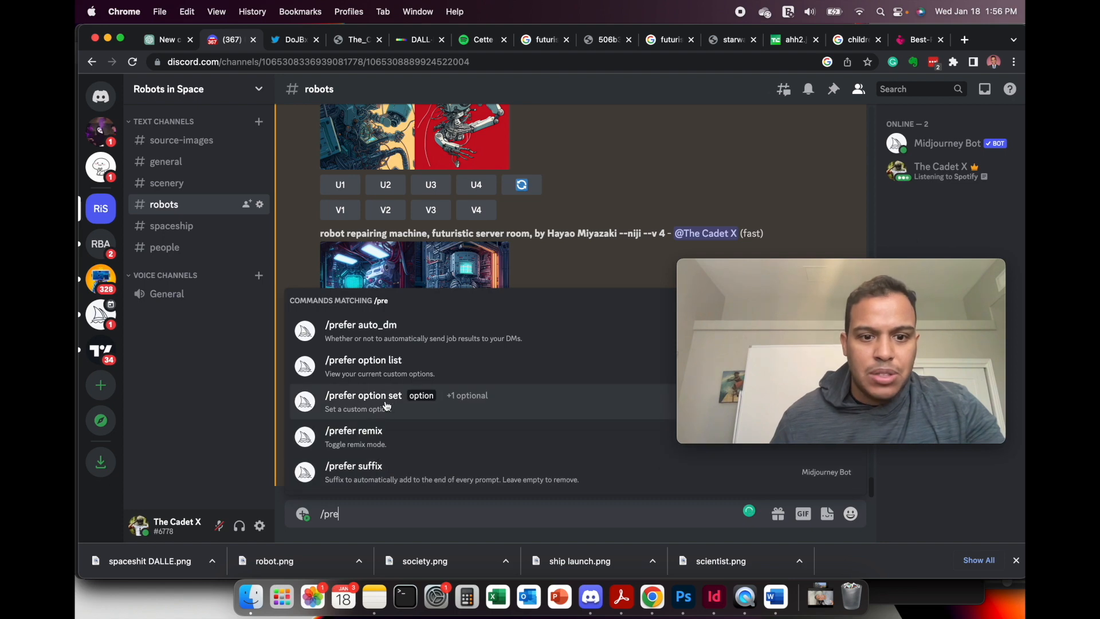
click(387, 406)
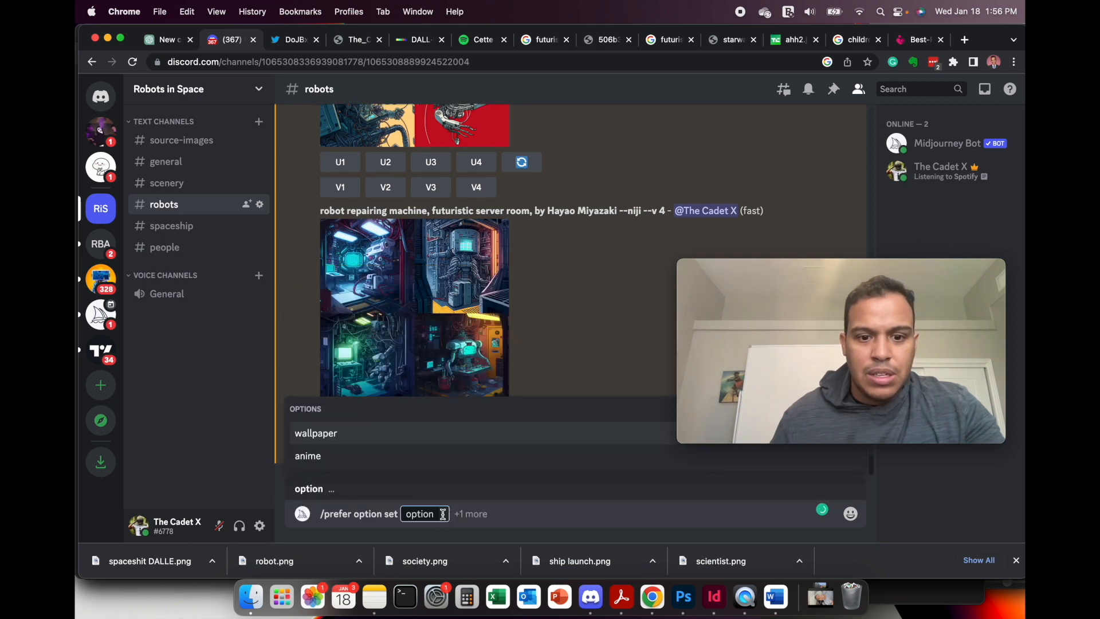
text(anime)
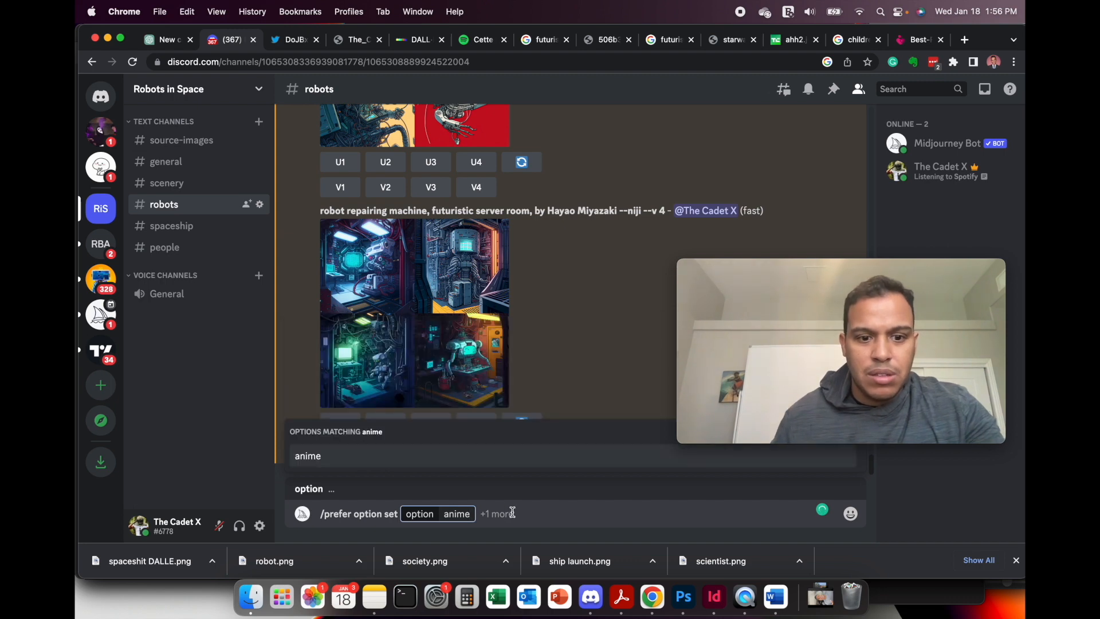
key(Tab)
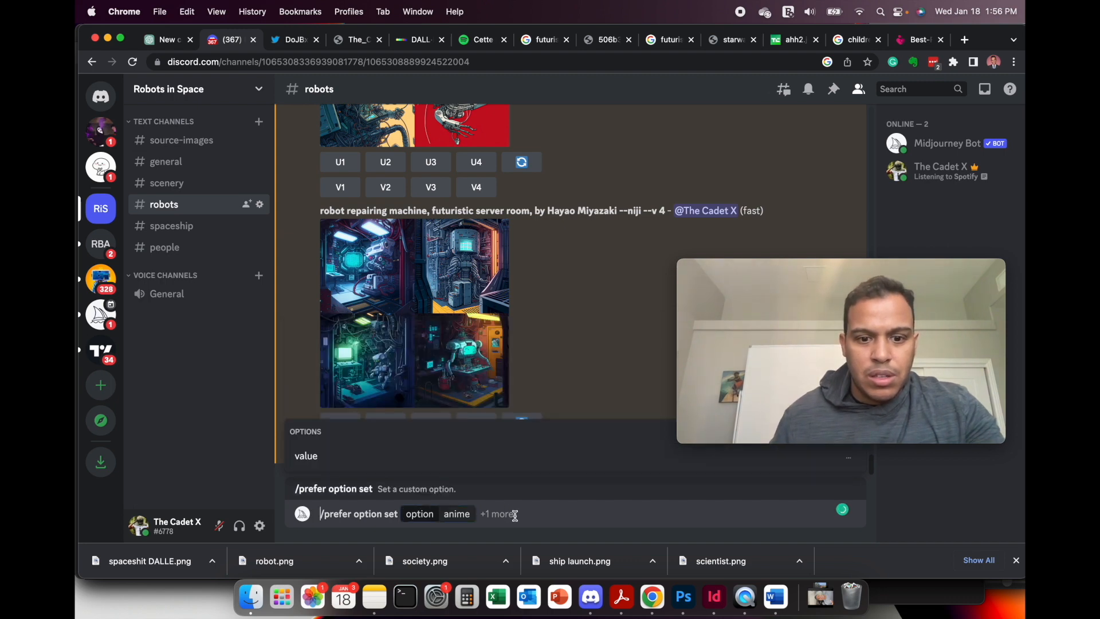
click(308, 458)
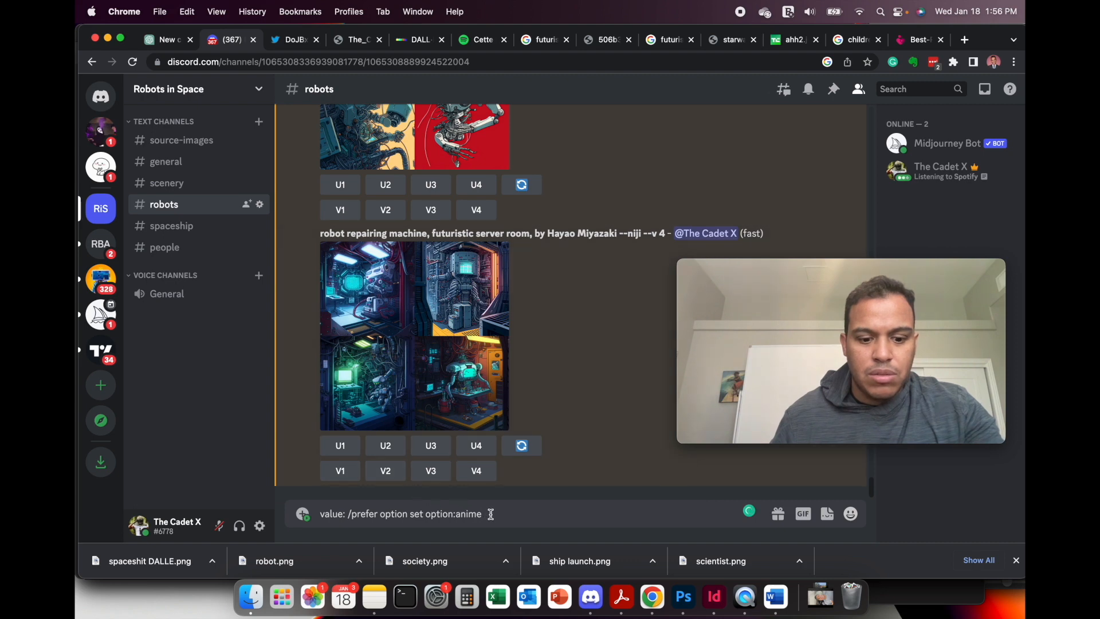
text(bright colored, anime, by Hayao Miyazaki --niji)
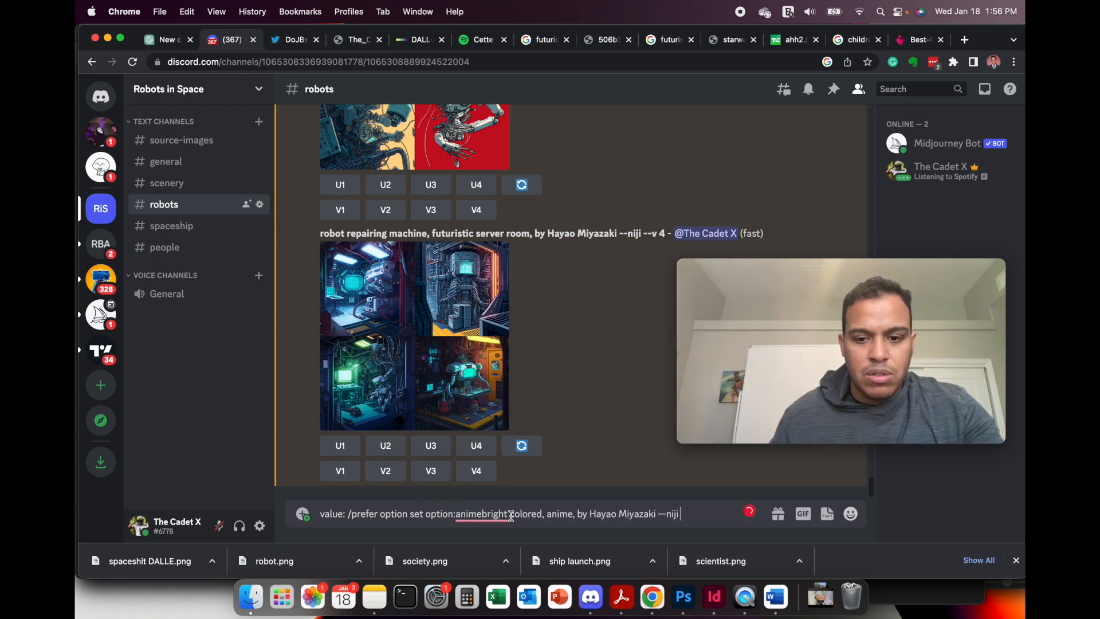
key(Return)
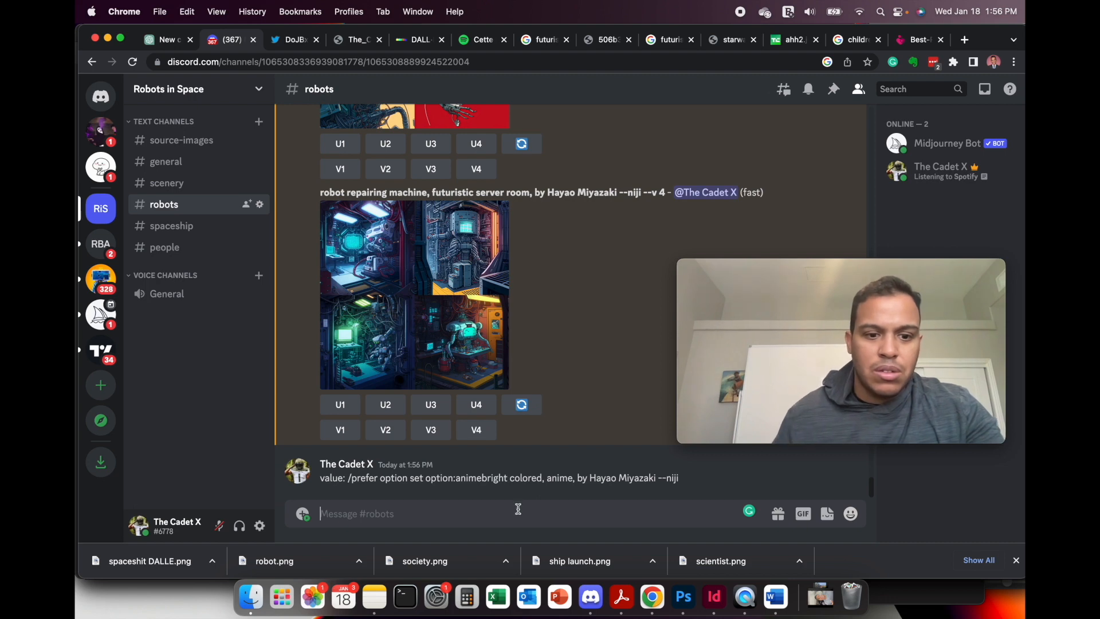
Set the Midjourney custom option anime to "bright colored, anime, by Hayao Miyazaki --niji --ar 3:2" with the prefer option set command.
text(/)
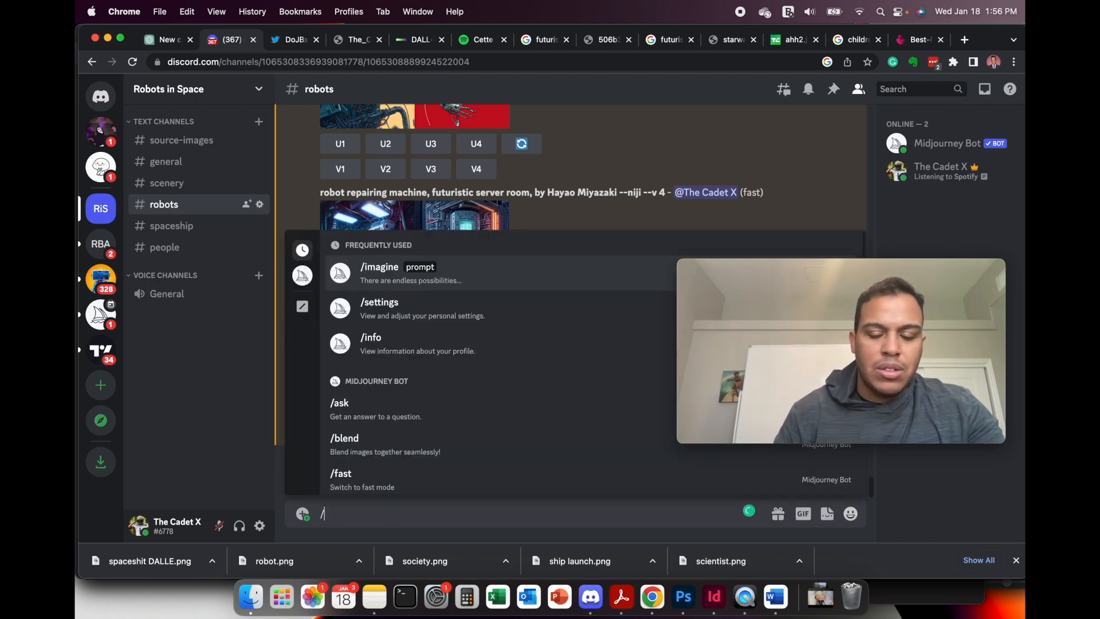
text(pref)
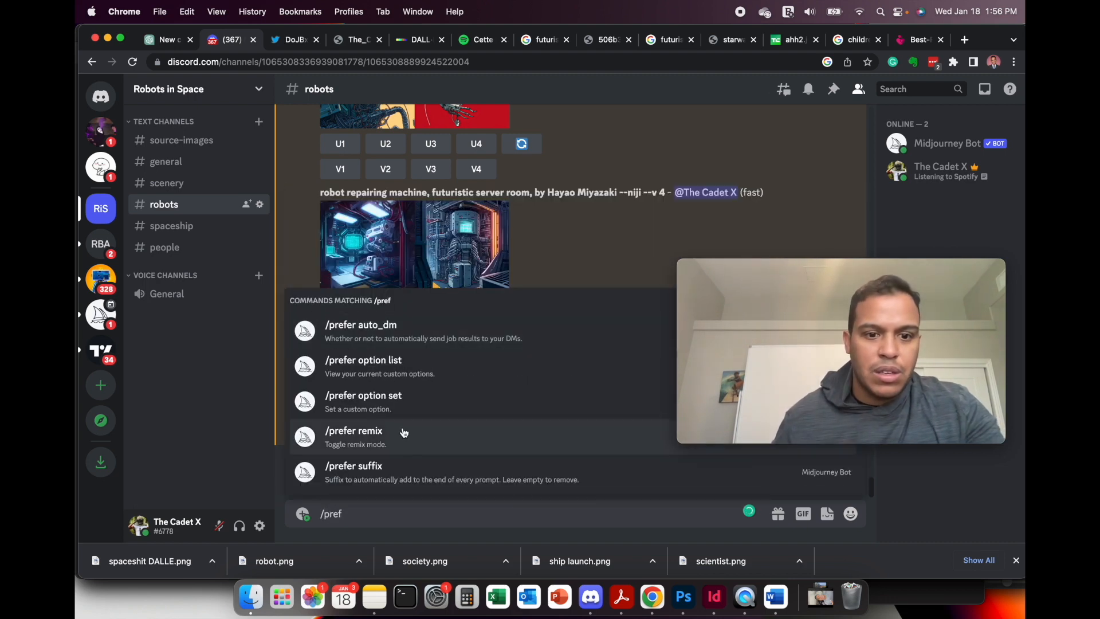
click(398, 393)
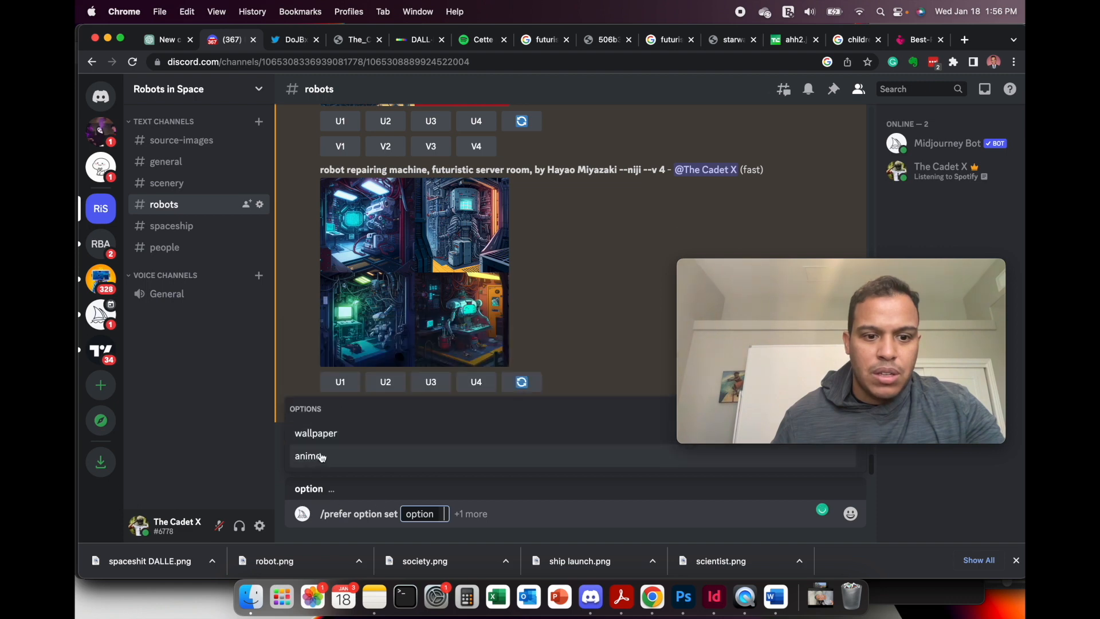
click(322, 457)
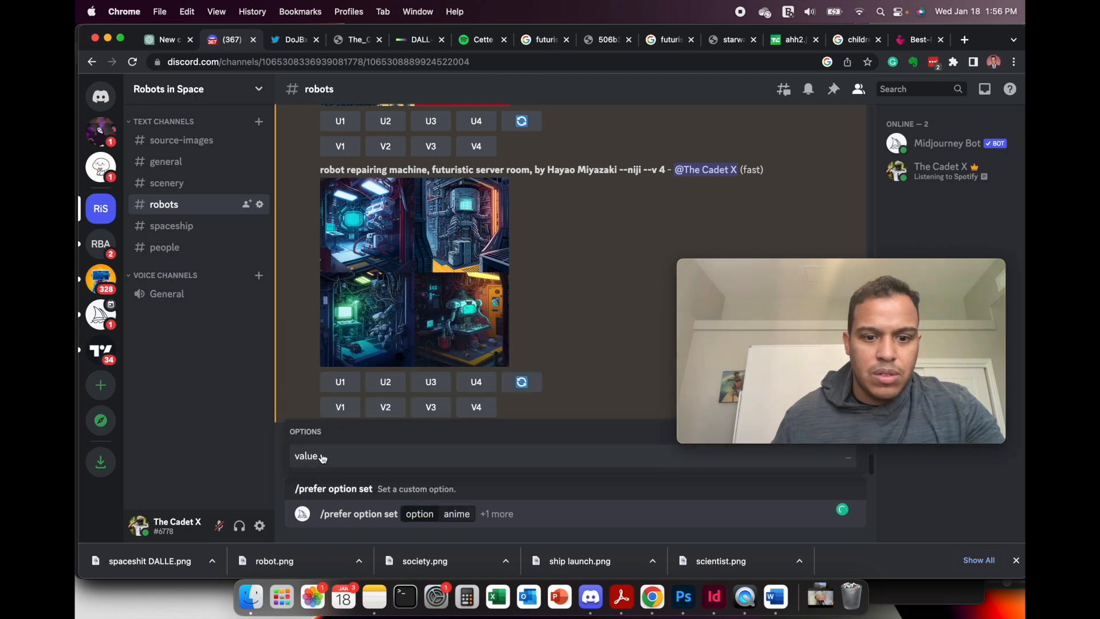
click(321, 458)
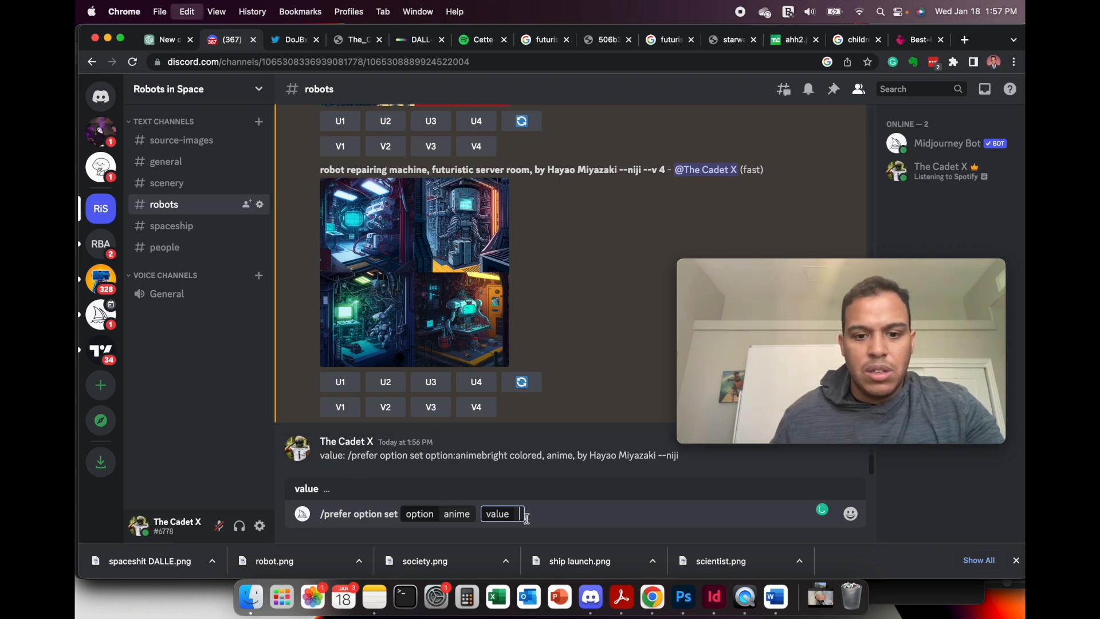
text(bright colored, anime, by Hayao Miyazaki --niji)
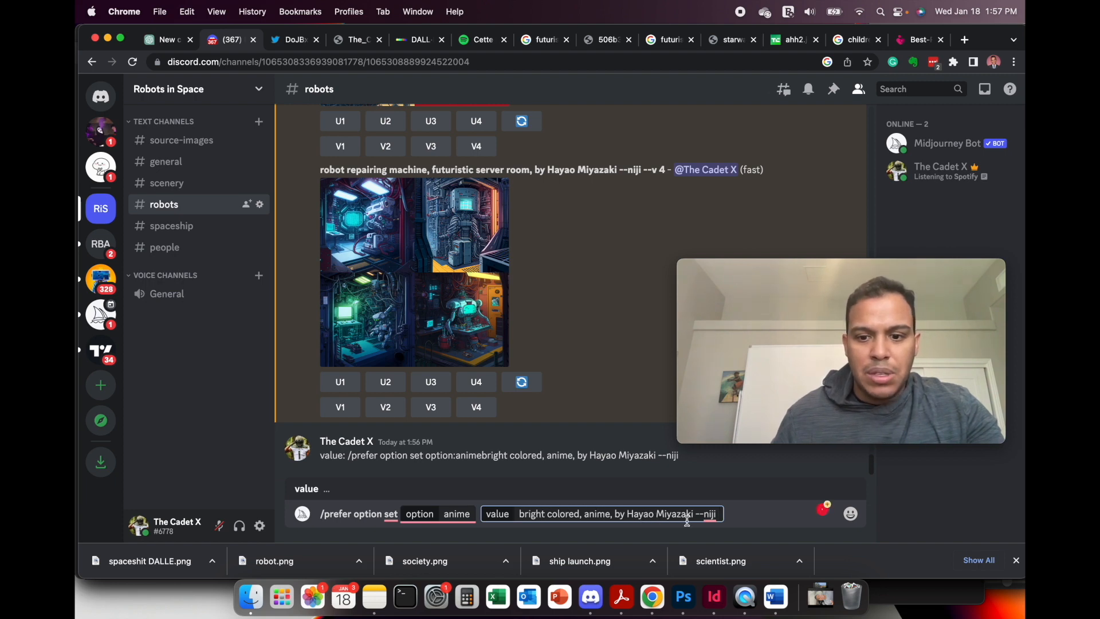
text(--ar 3:2)
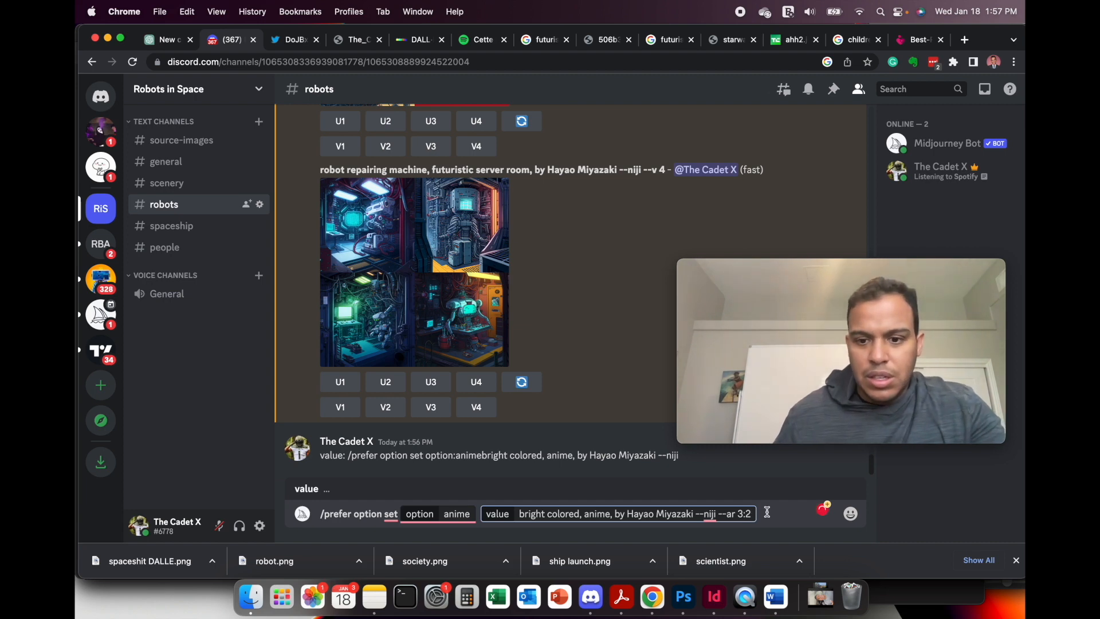
key(Return)
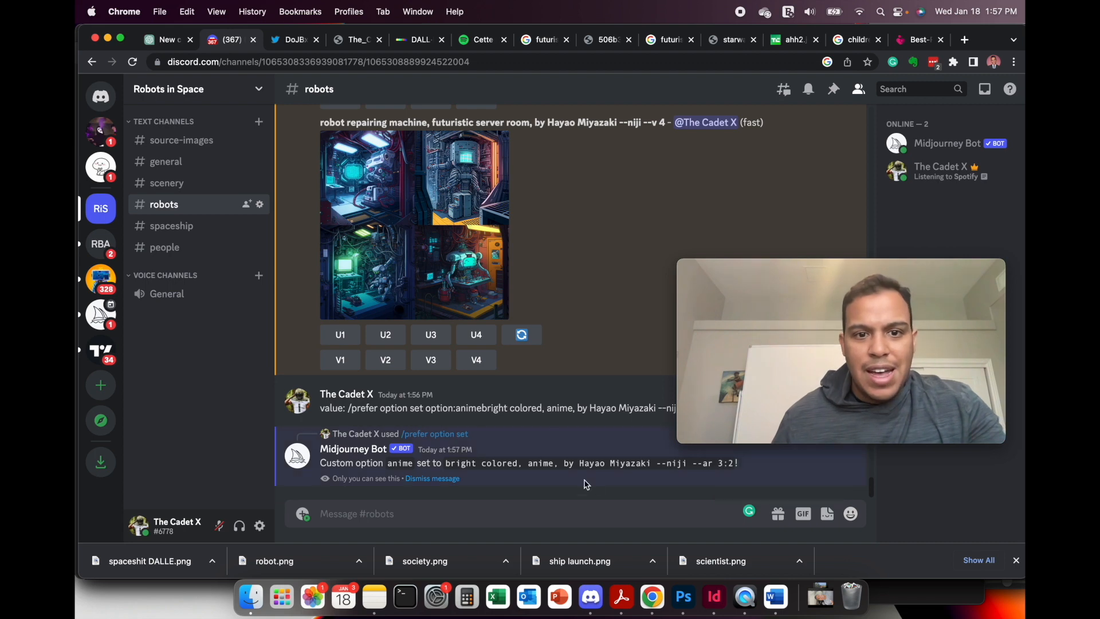
scroll(527, 425, up, 1)
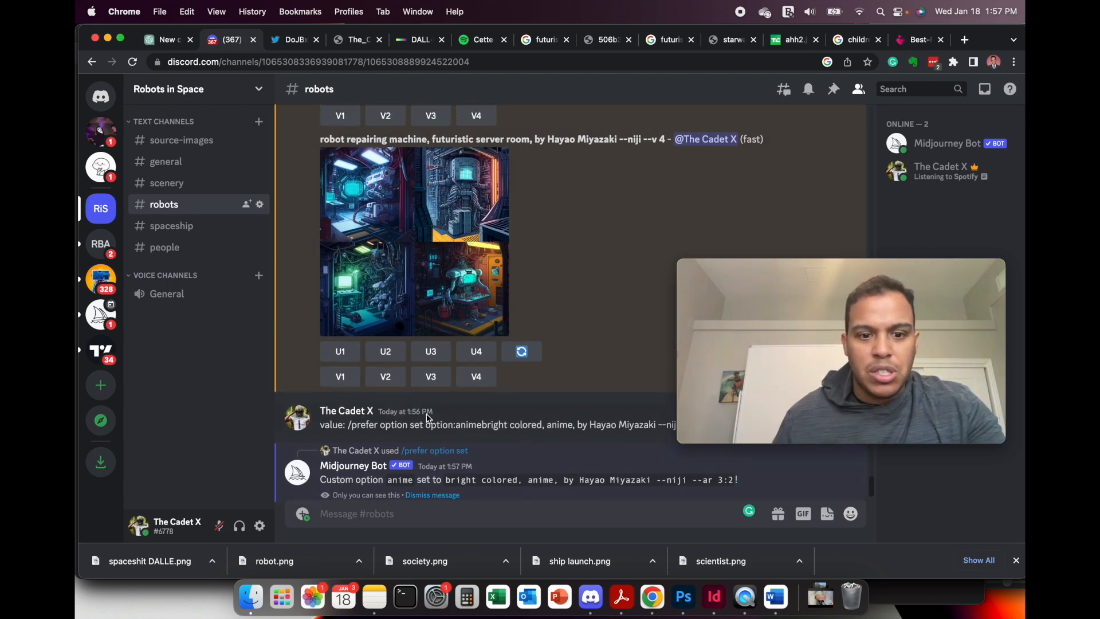
scroll(344, 469, down, 1)
Generate images in the robots channel with the imagine prompt "robot repairing a machine, futuristic room --anime".
text(/)
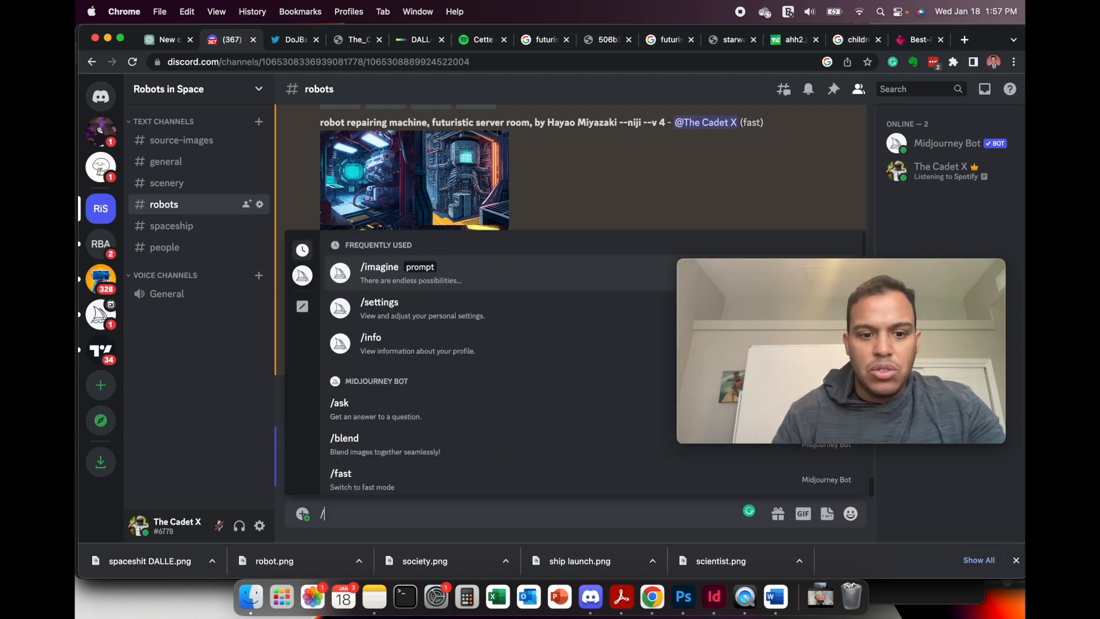
key(Return)
text(robot)
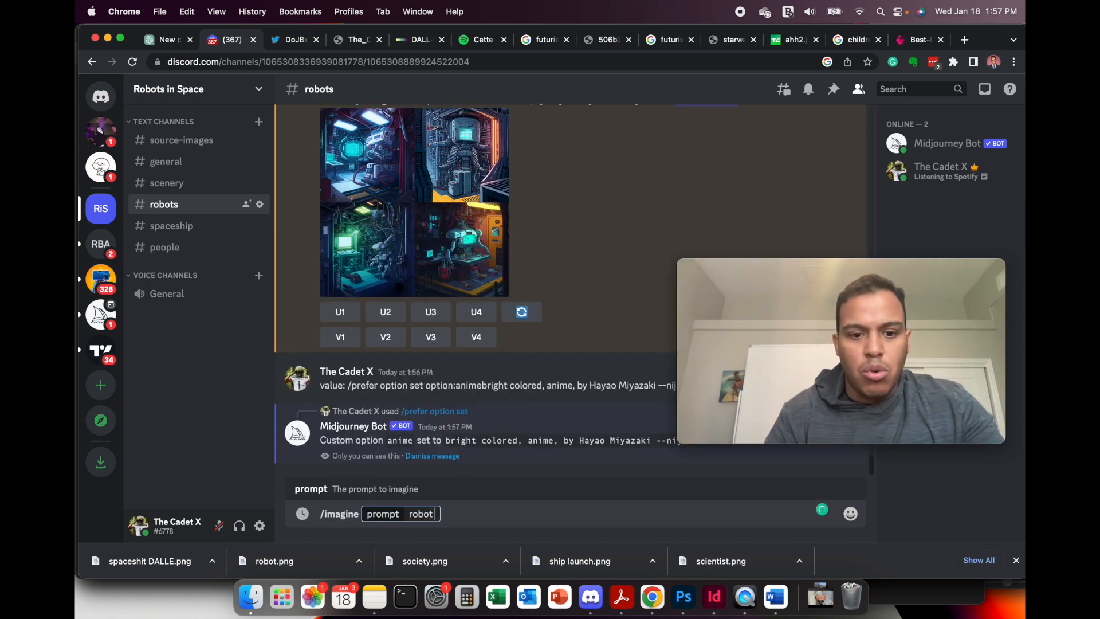
text( repairi)
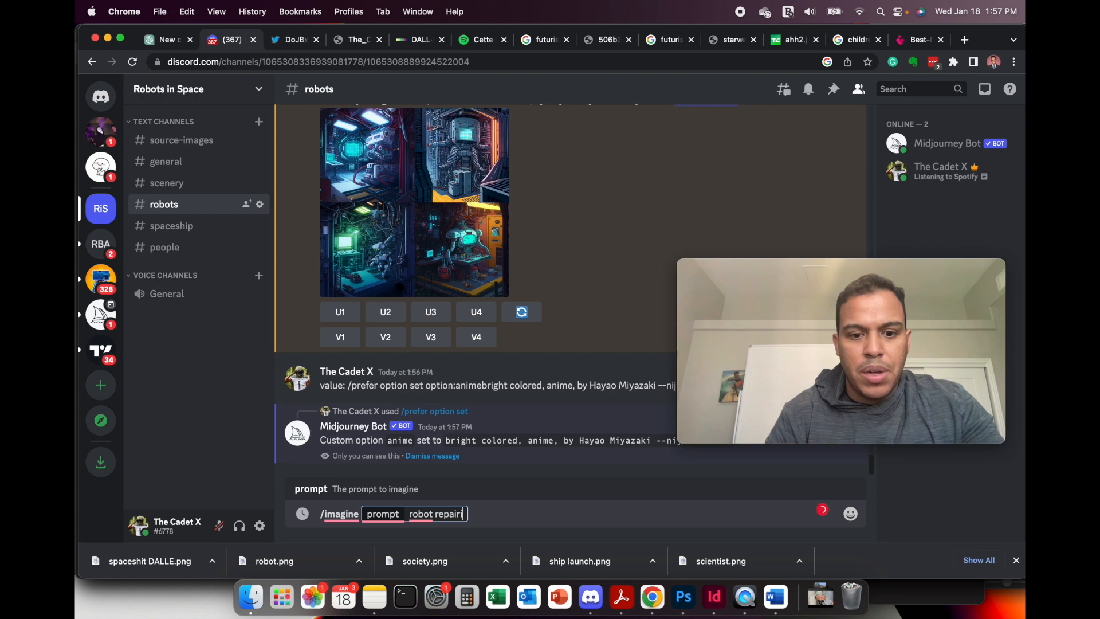
text(ng a ma)
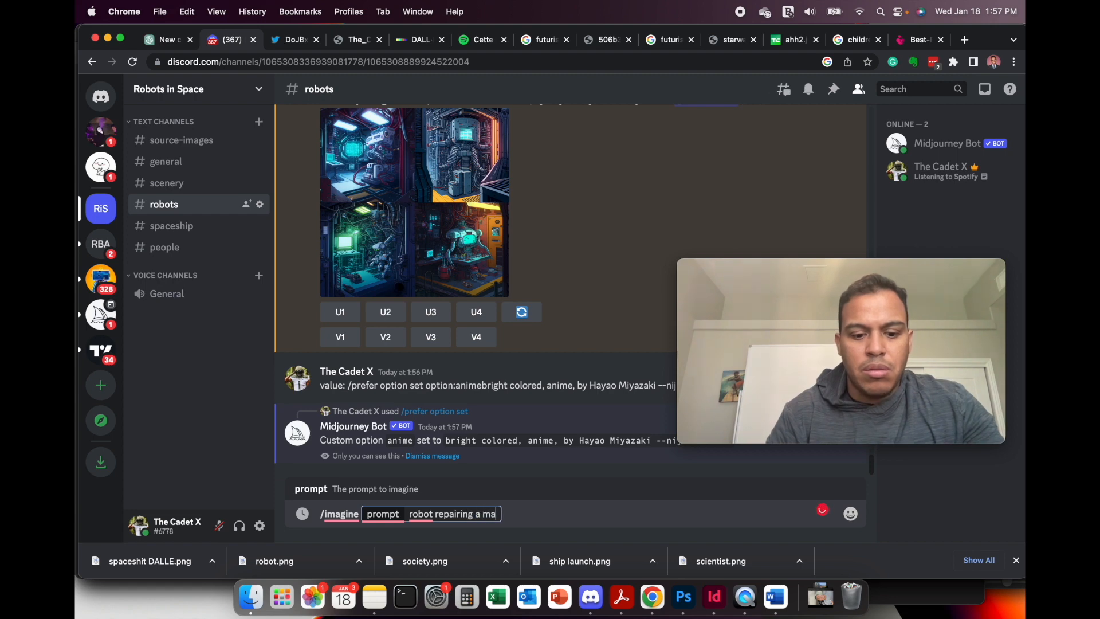
text(chine,)
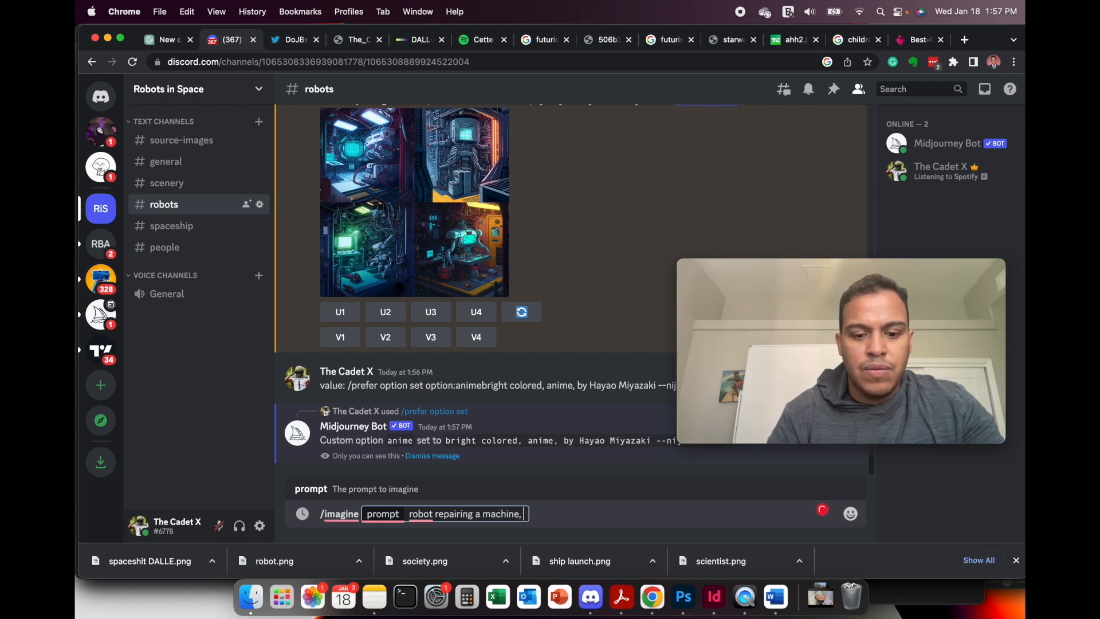
text( futuristic server room)
key(BackSpace)
key(BackSpace)
key(BackSpace)
key(BackSpace)
key(BackSpace)
key(BackSpace)
key(BackSpace)
key(BackSpace)
key(BackSpace)
key(BackSpace)
key(BackSpace)
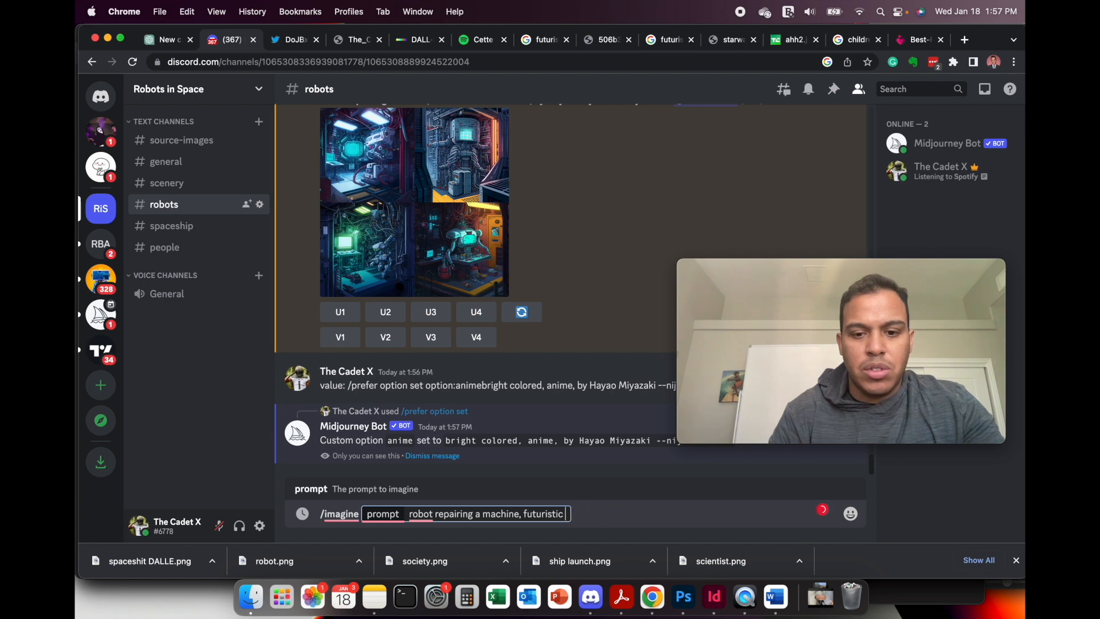
text(room)
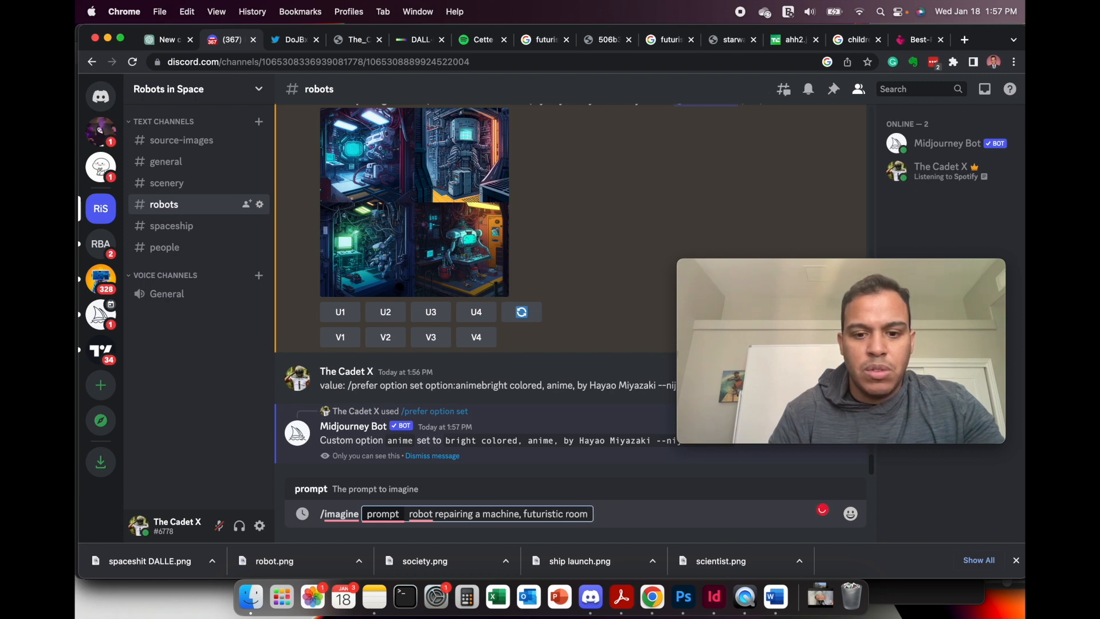
text( --anime)
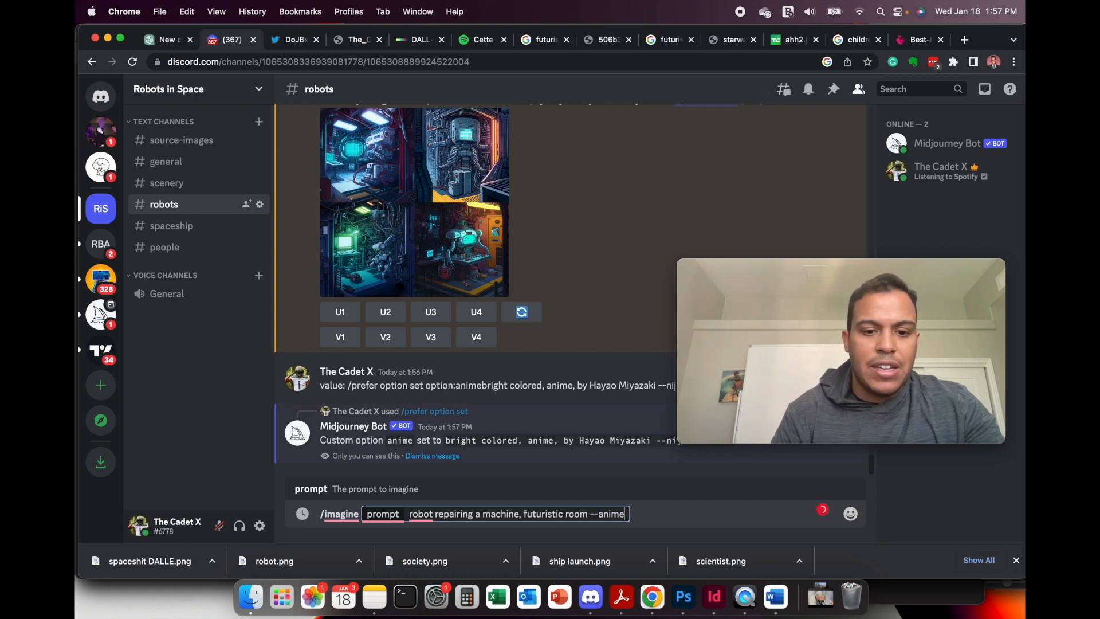
key(Return)
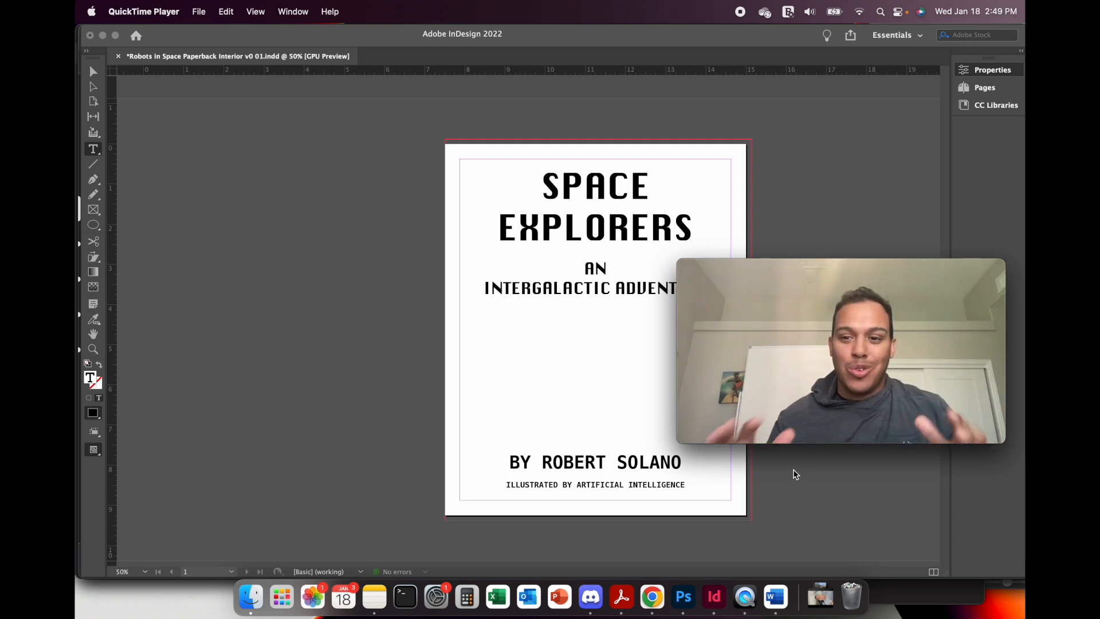
Switch to the book interior in InDesign and review the illustrated spreads from the title page through pages 14 and 15.
mouse_move(823, 330)
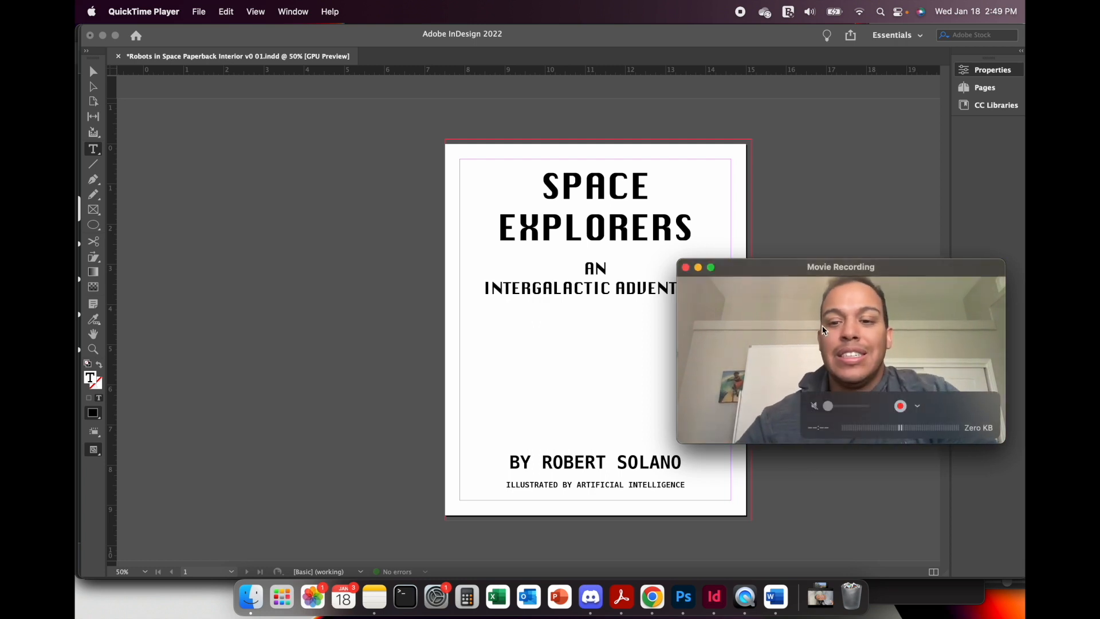
click(796, 238)
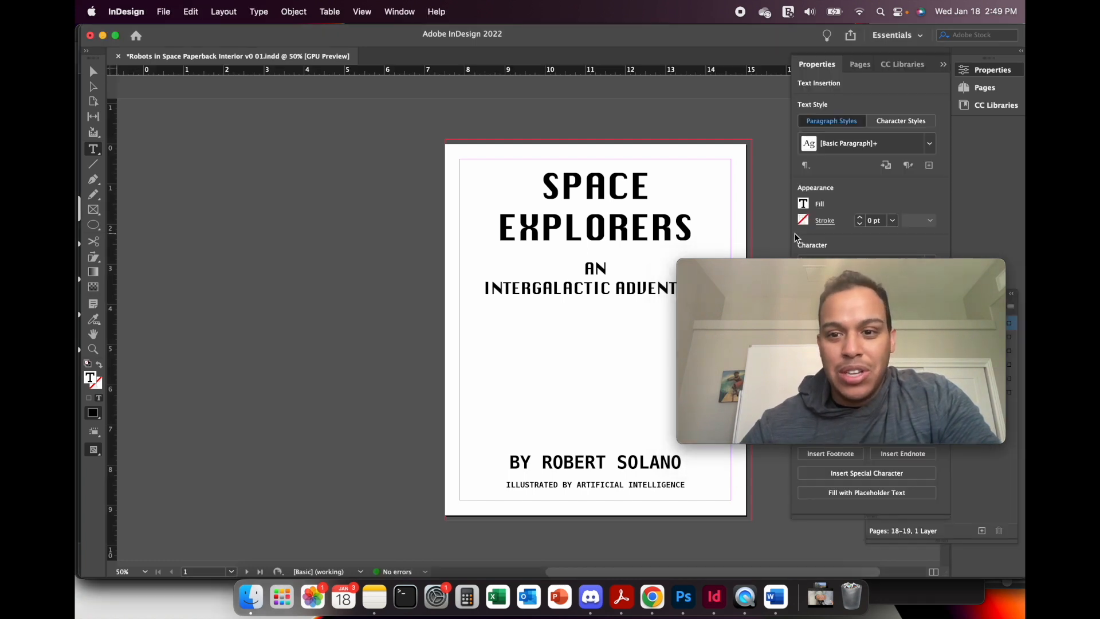
scroll(785, 237, down, 4)
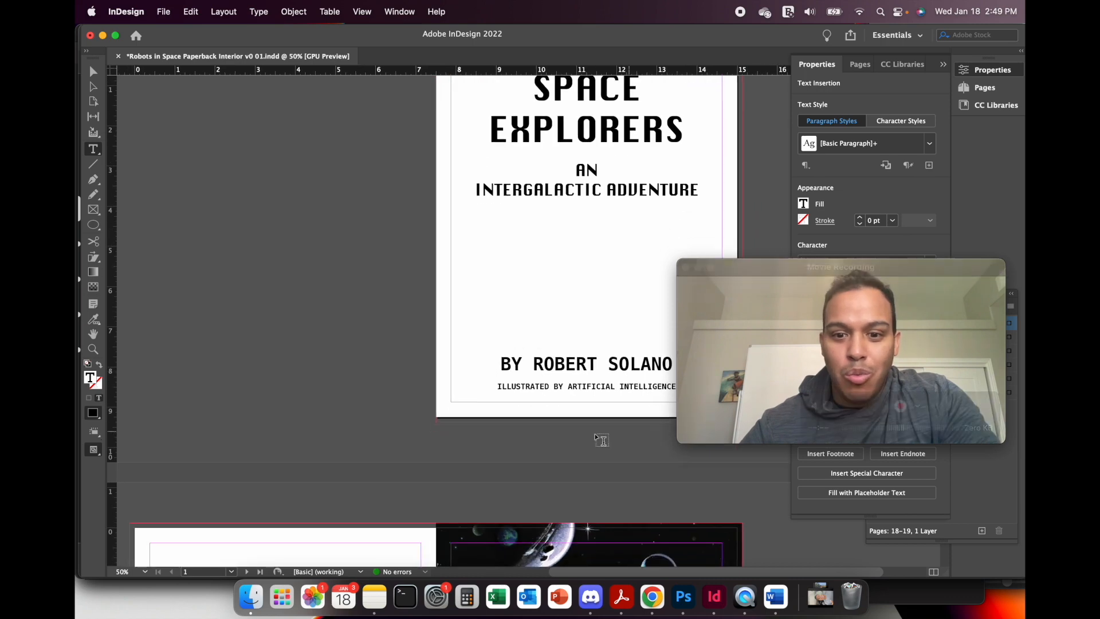
scroll(602, 440, down, 3)
scroll(601, 441, down, 8)
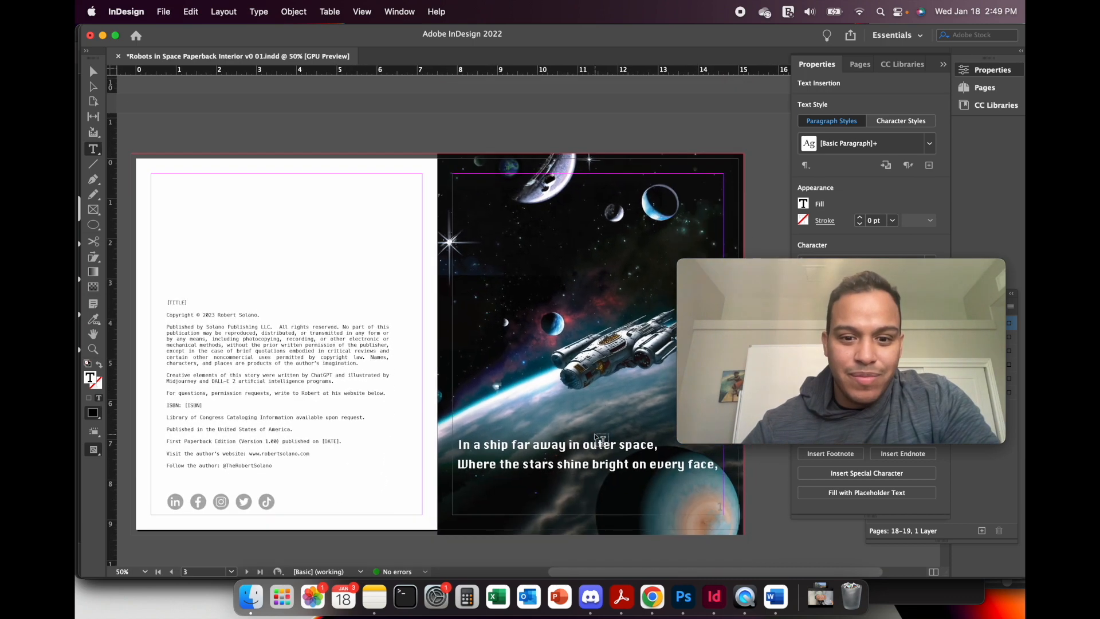
scroll(590, 385, down, 7)
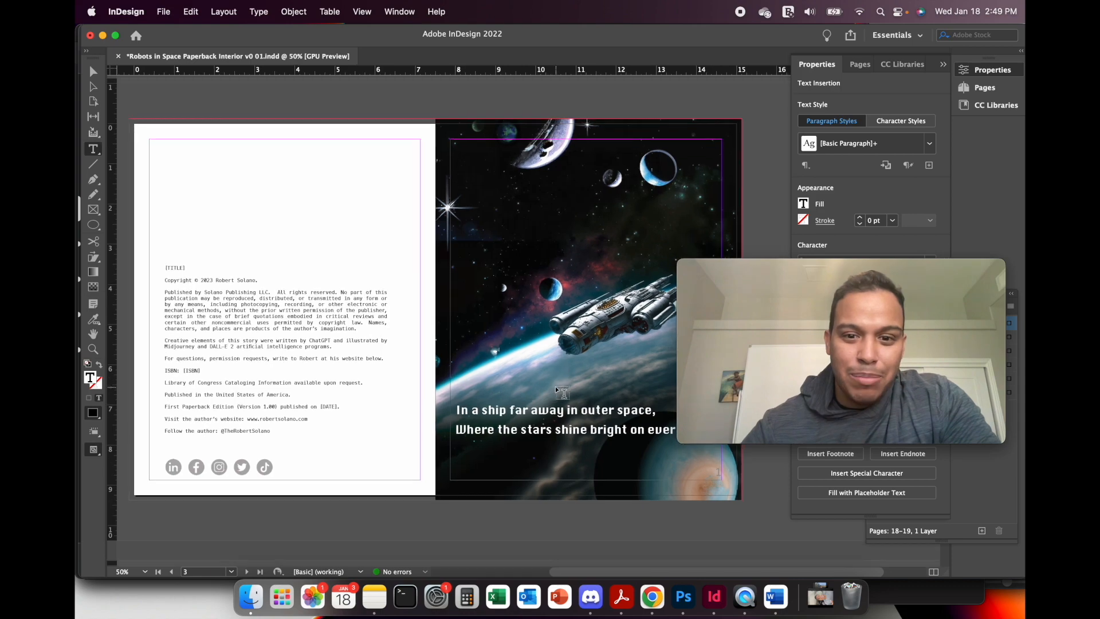
scroll(563, 393, down, 9)
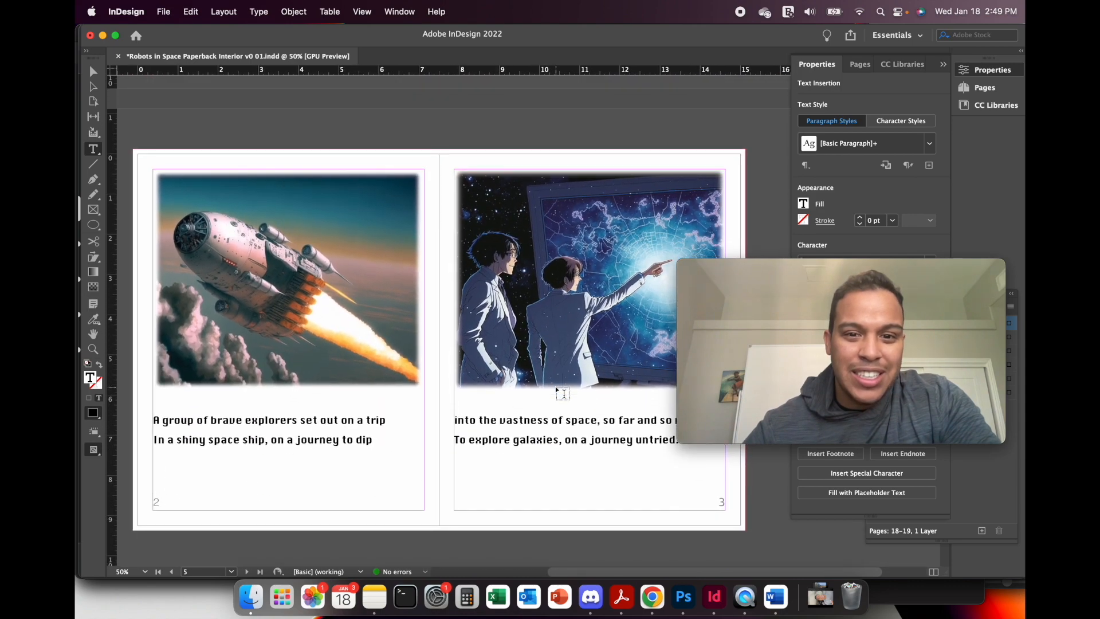
scroll(563, 393, down, 13)
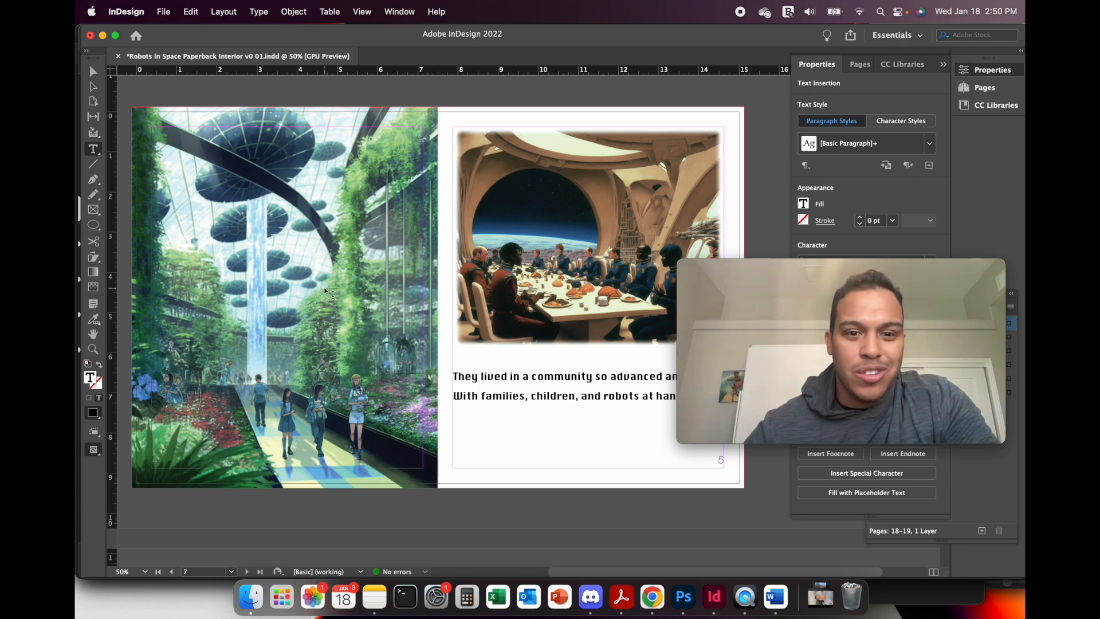
scroll(331, 294, down, 10)
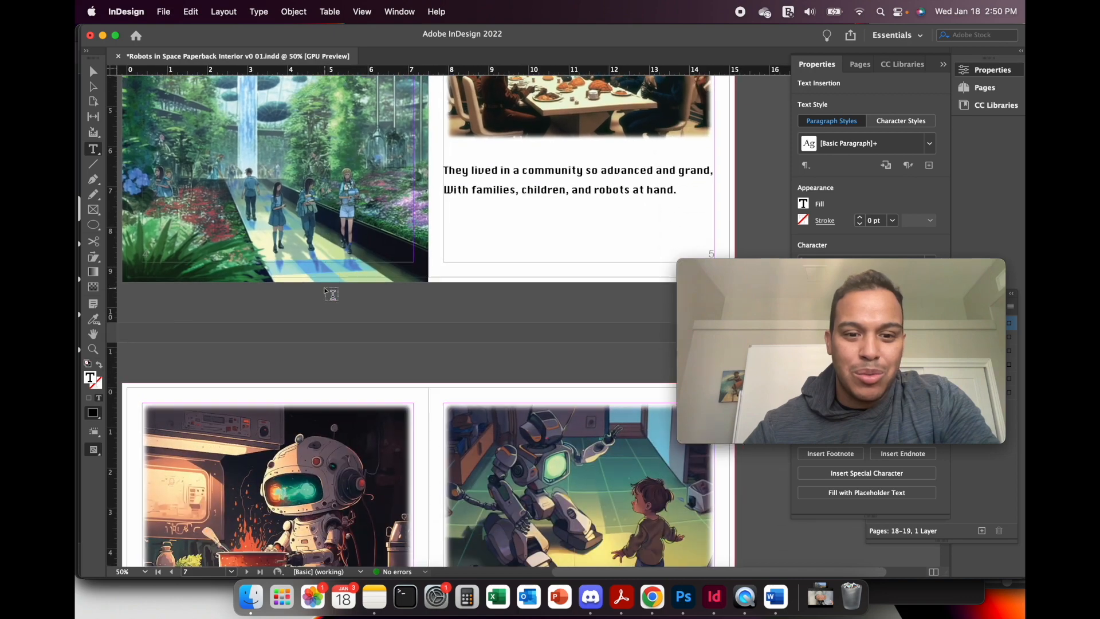
scroll(331, 294, down, 6)
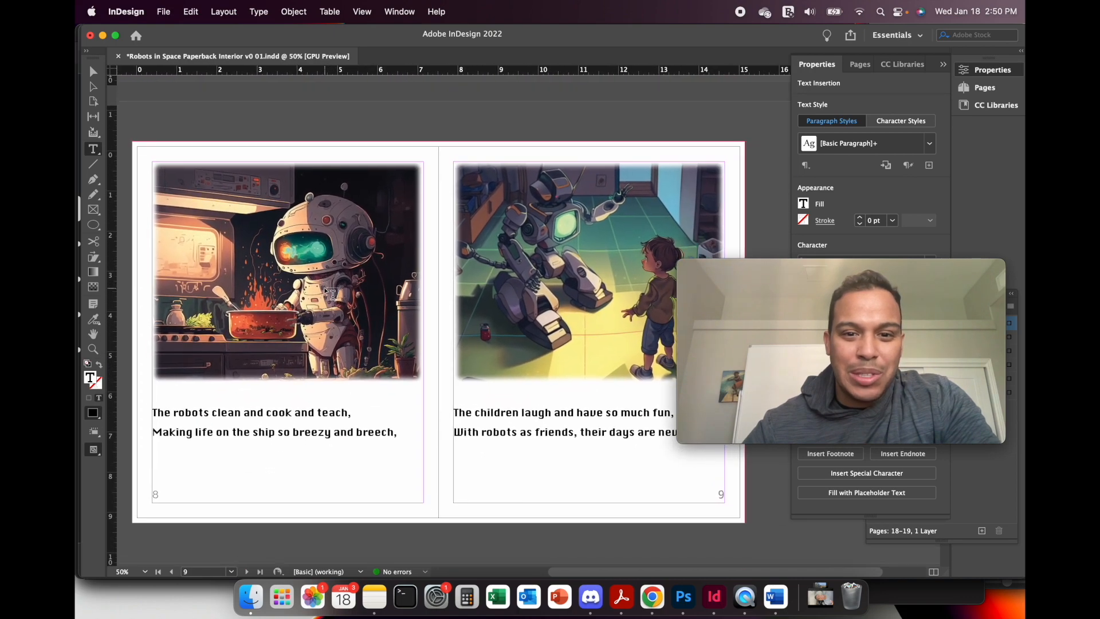
scroll(331, 293, down, 5)
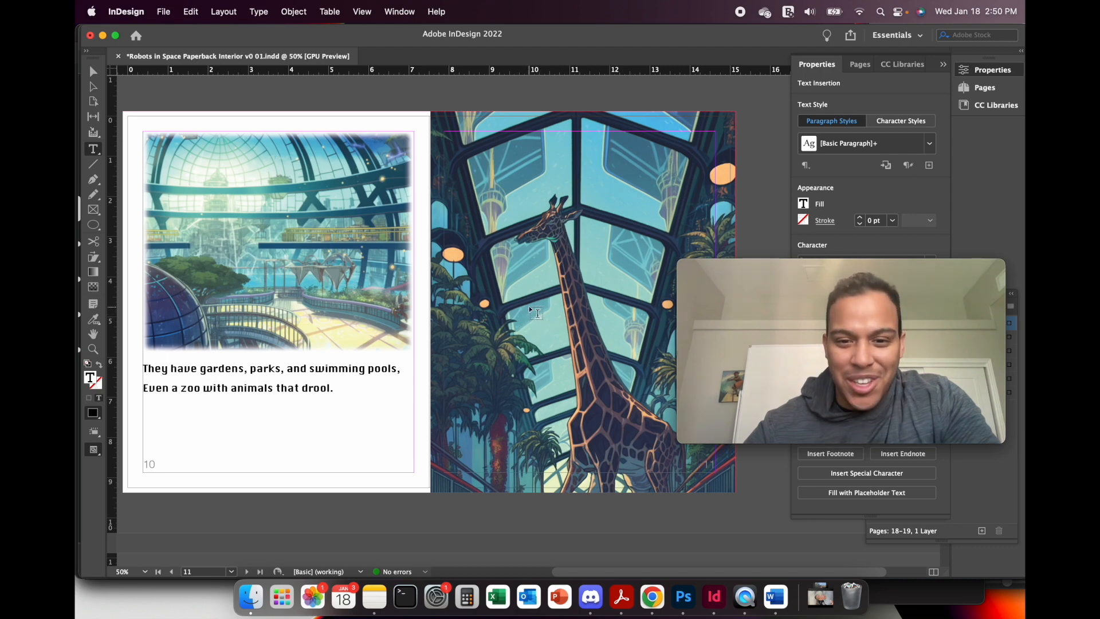
scroll(412, 315, down, 6)
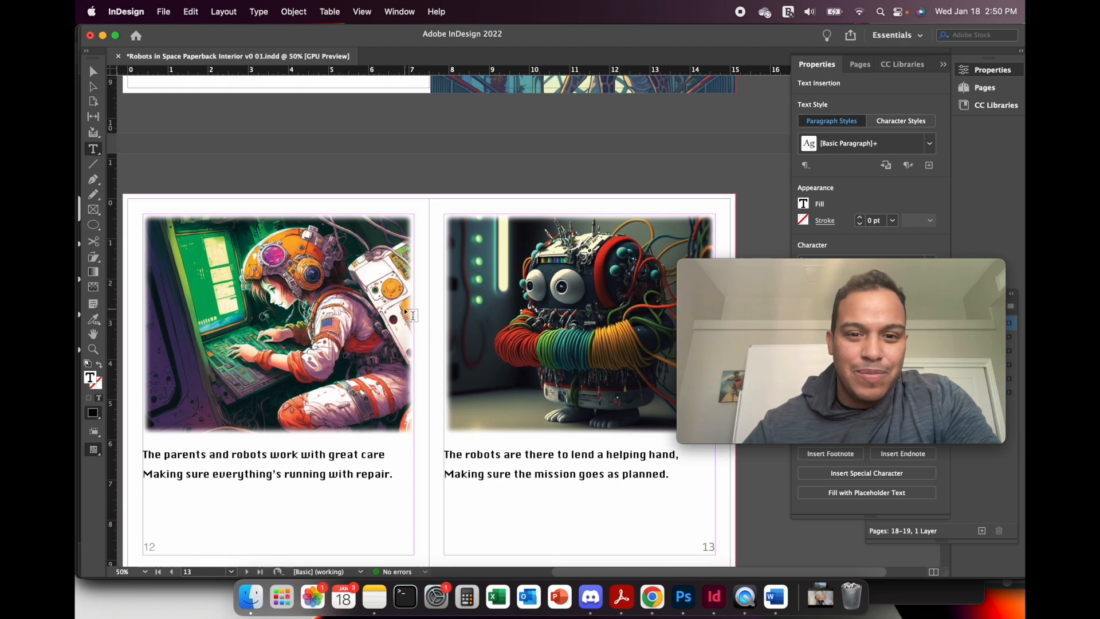
scroll(412, 315, down, 3)
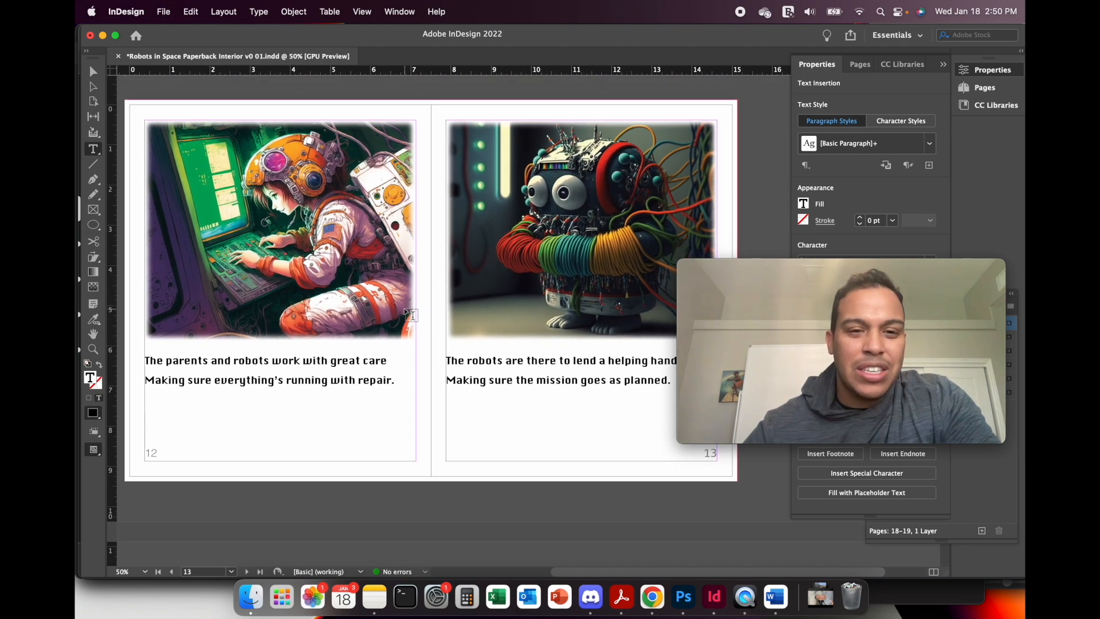
scroll(412, 314, down, 8)
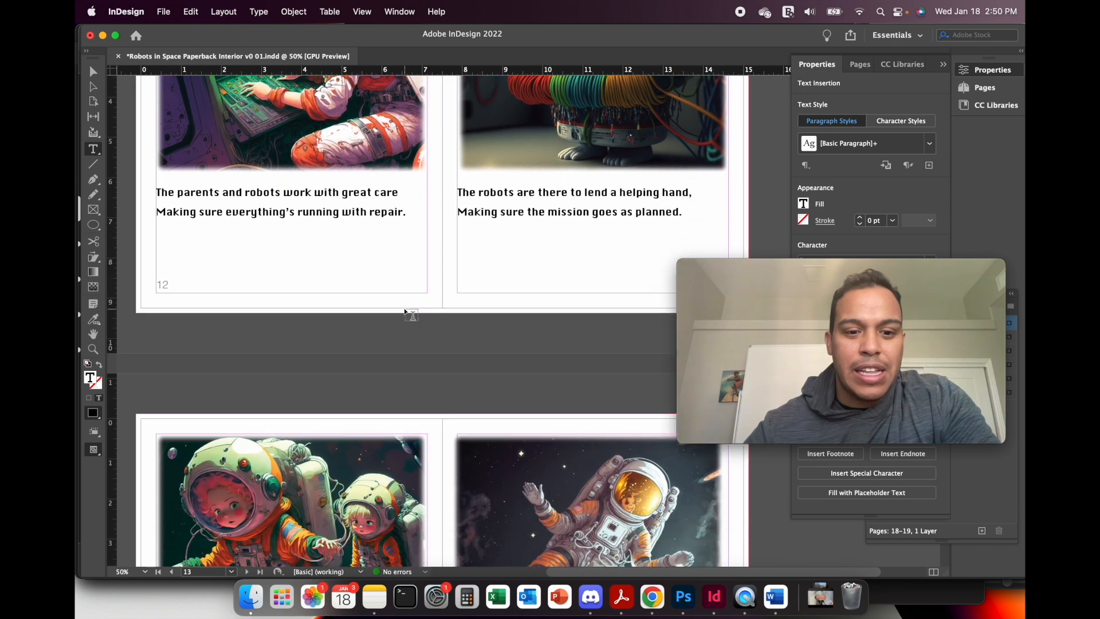
scroll(411, 315, down, 2)
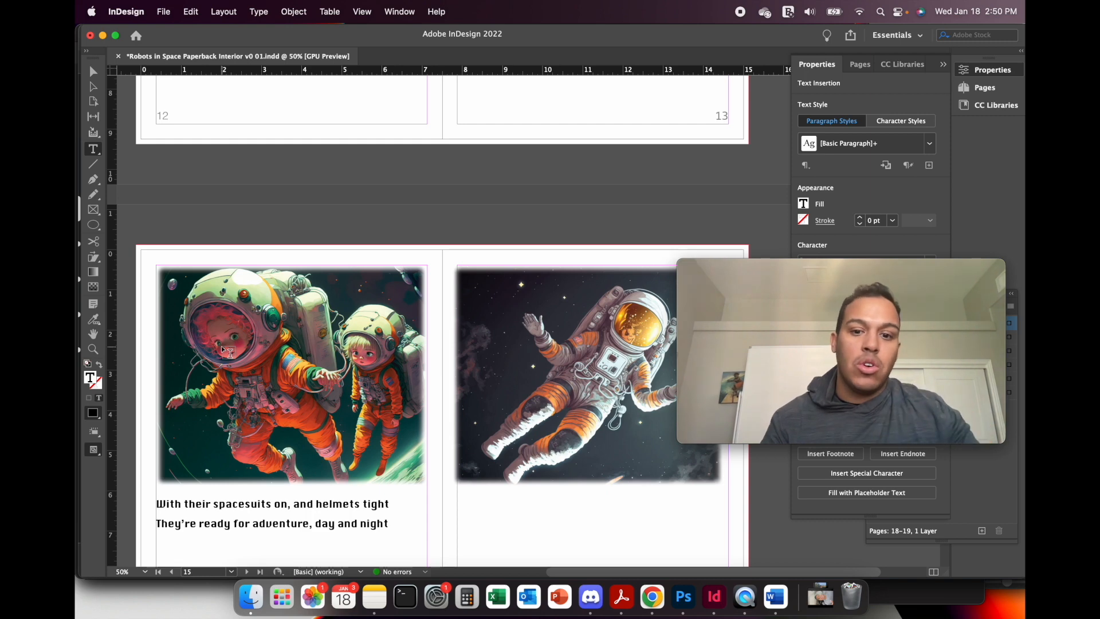
scroll(227, 352, down, 5)
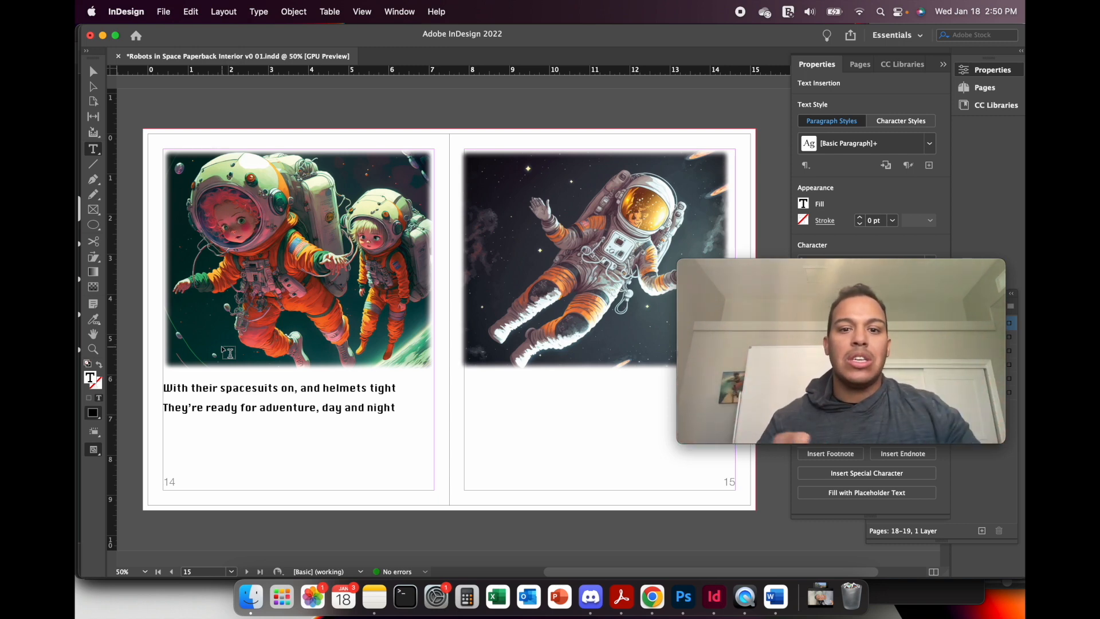
Look through the spreads from page 14 to page 23, checking each page's illustration and verse.
scroll(228, 351, down, 3)
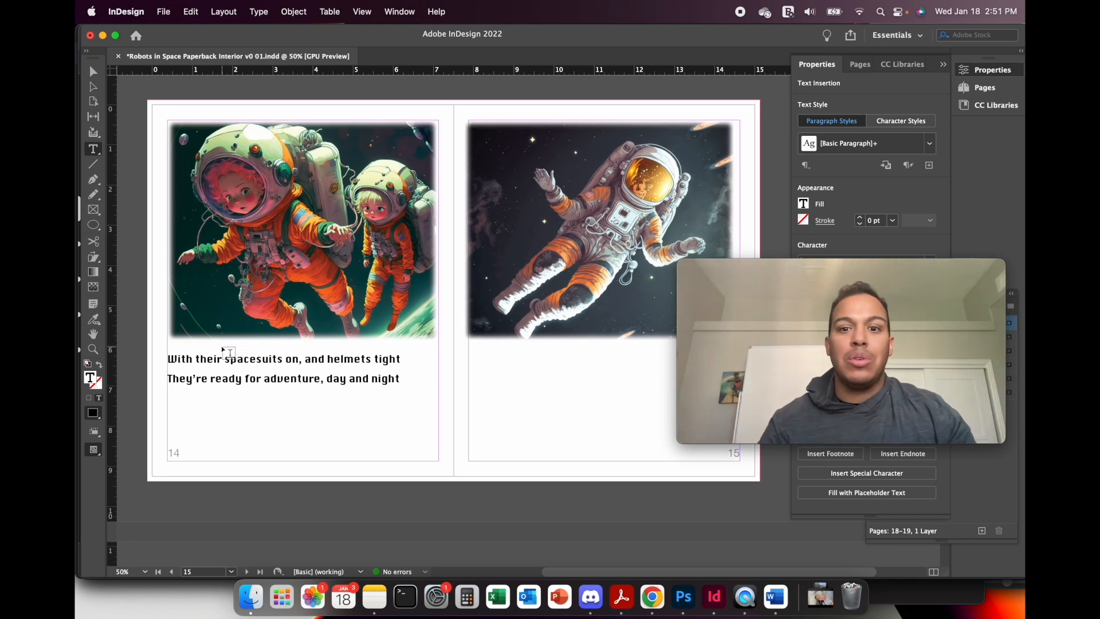
scroll(227, 352, down, 10)
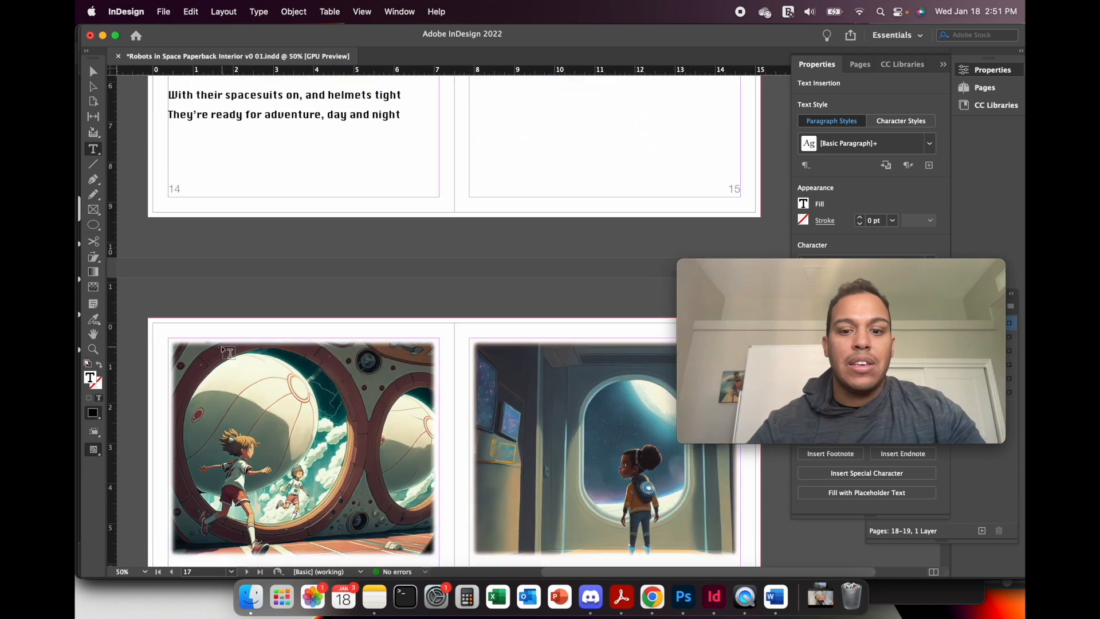
scroll(228, 352, down, 3)
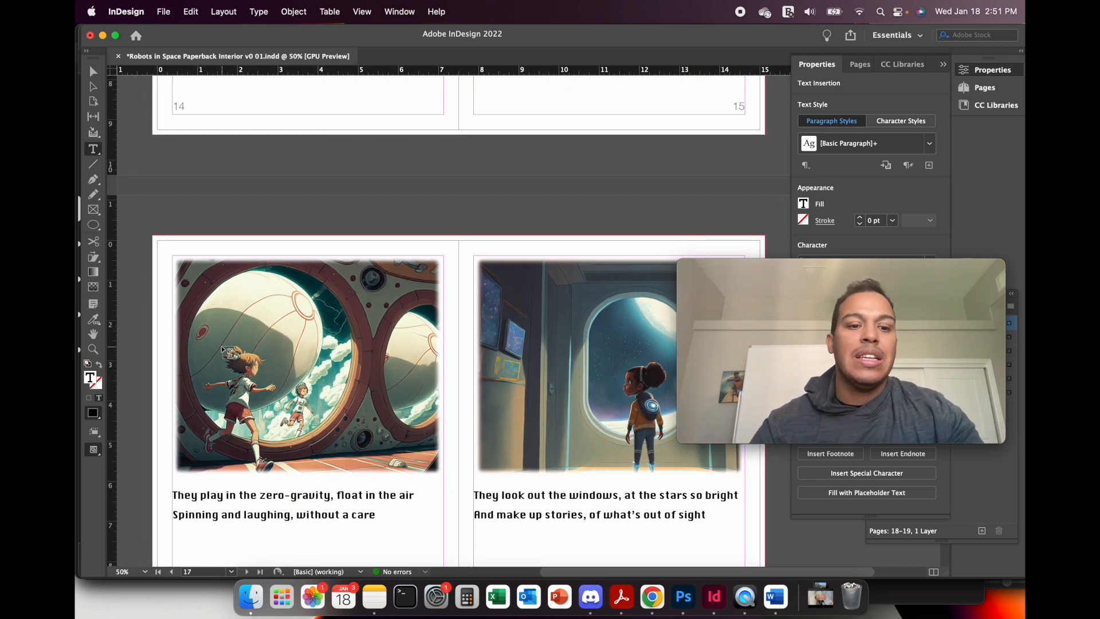
scroll(225, 351, down, 2)
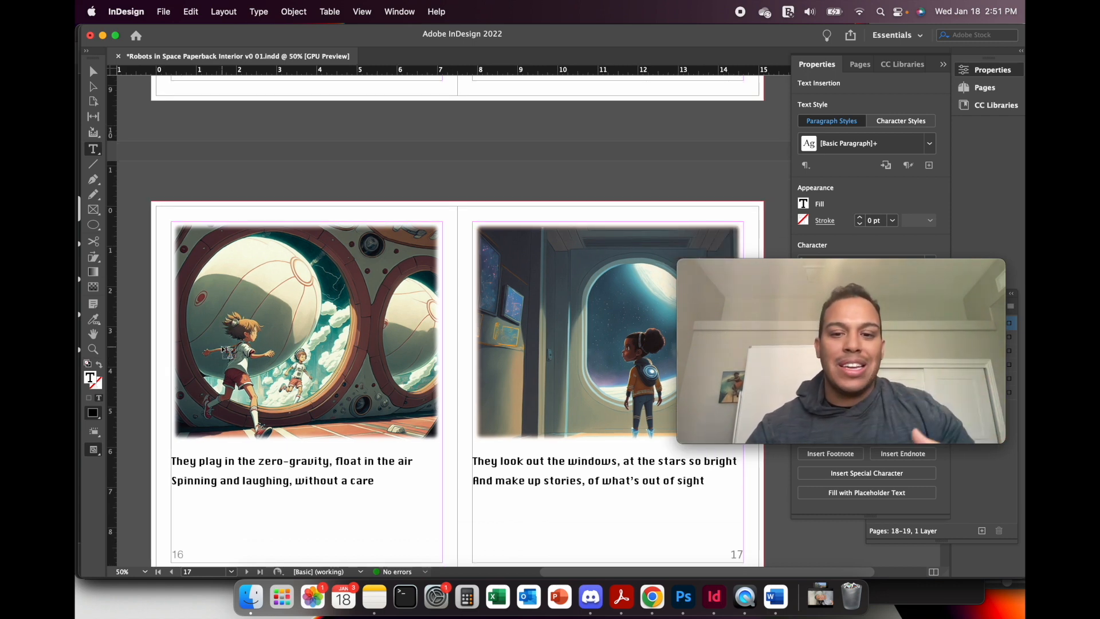
scroll(227, 352, down, 3)
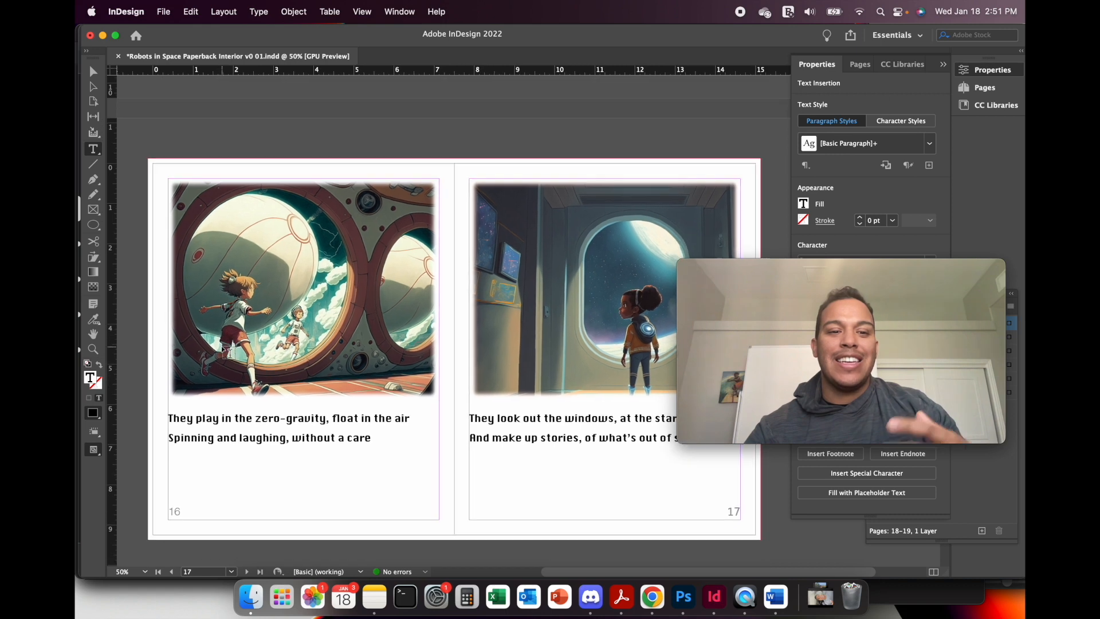
scroll(228, 352, down, 7)
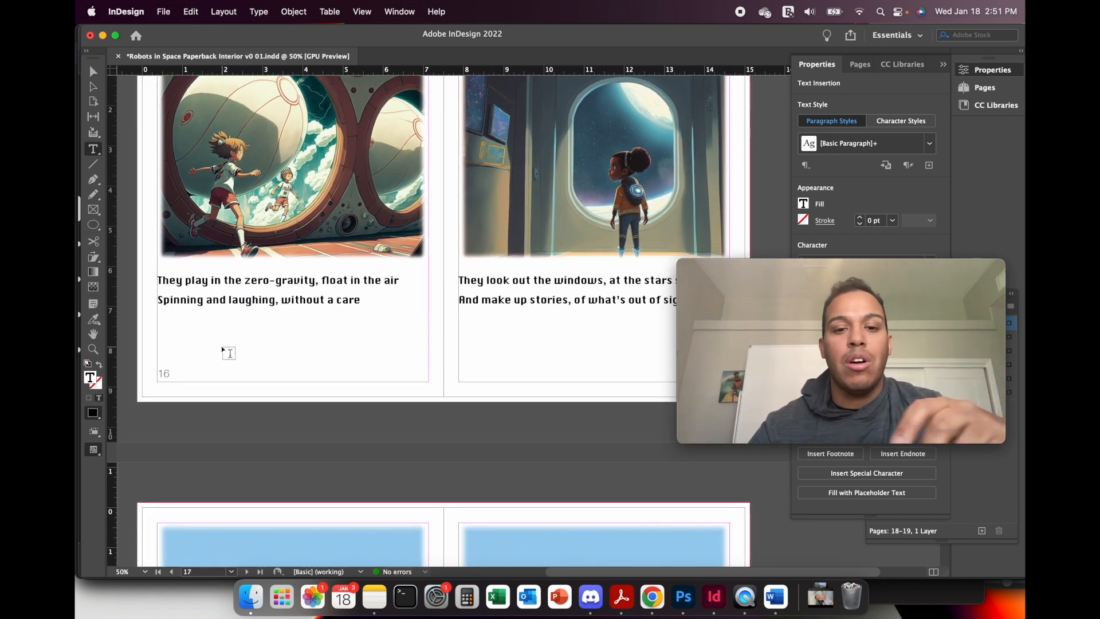
scroll(227, 352, down, 8)
scroll(229, 353, up, 6)
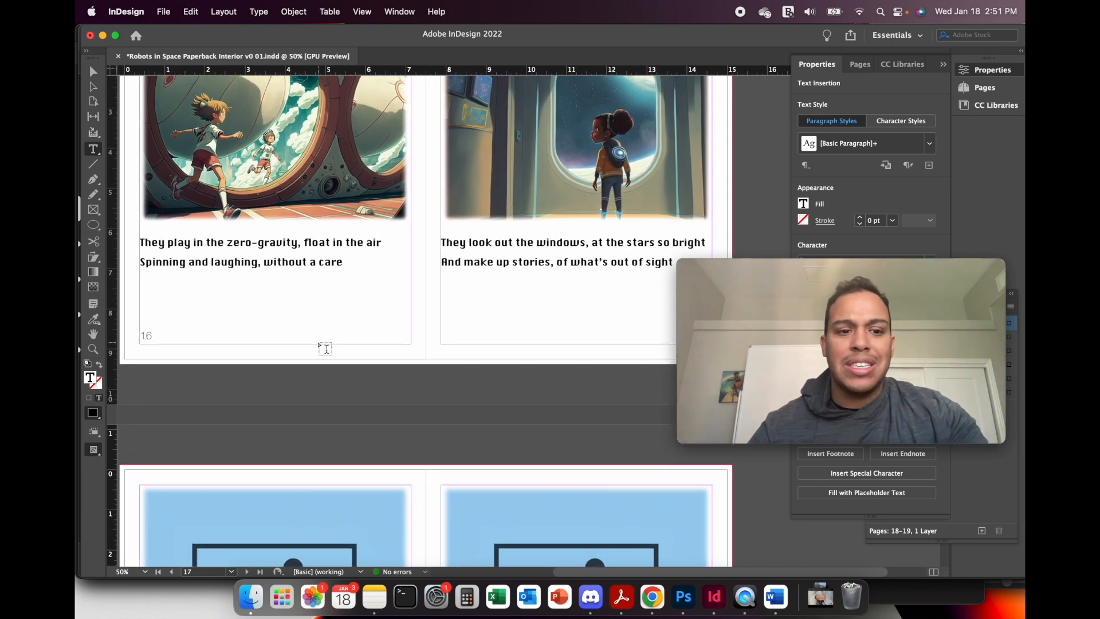
scroll(326, 349, down, 2)
scroll(325, 348, down, 20)
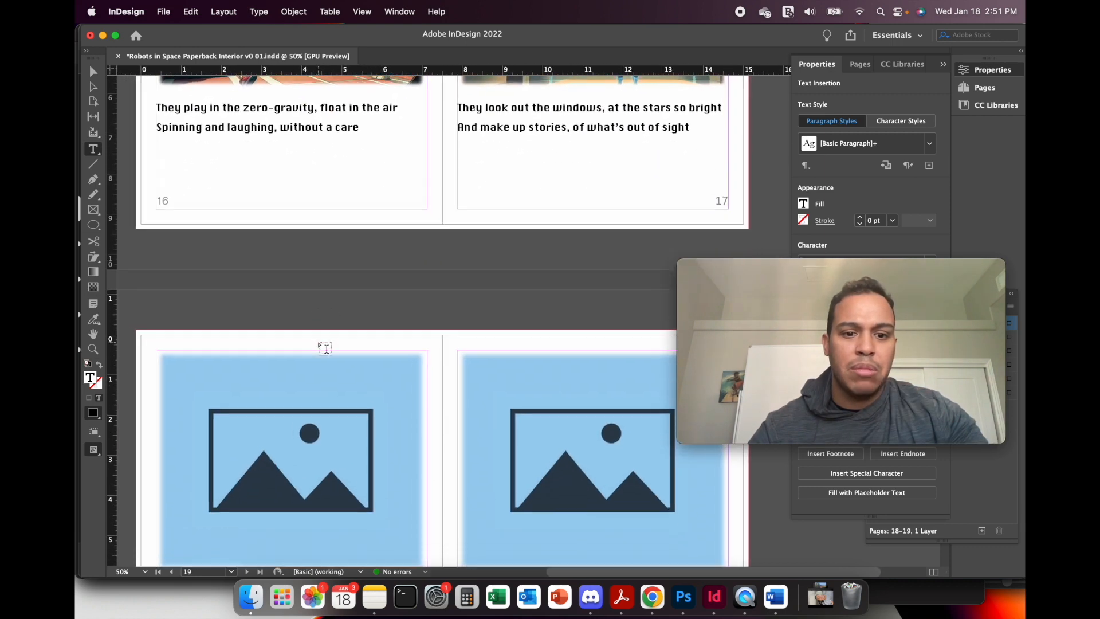
scroll(325, 349, down, 20)
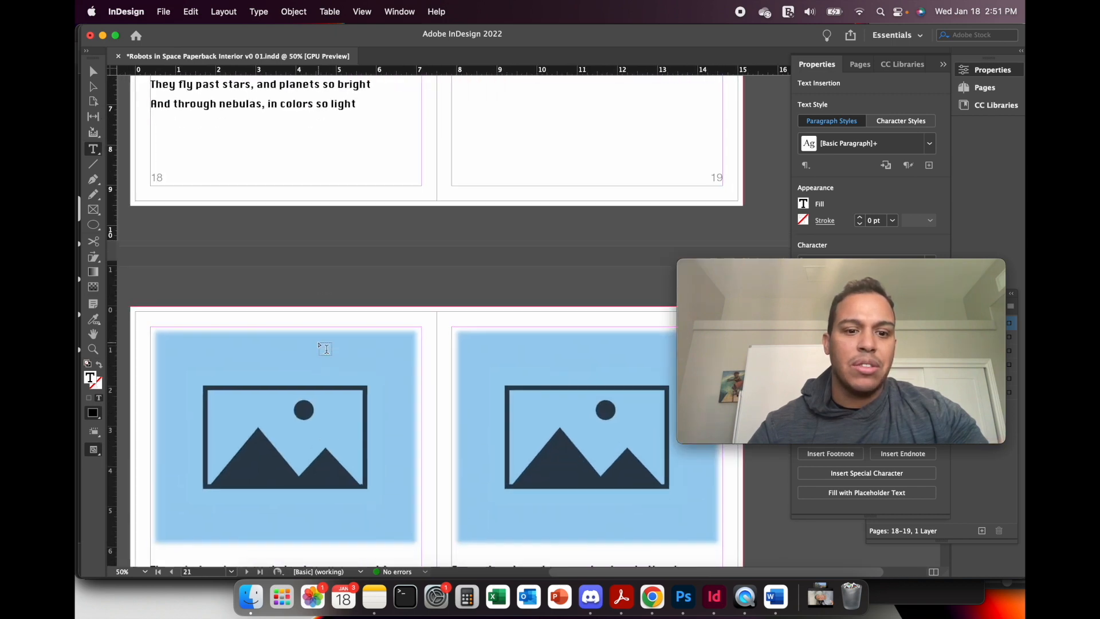
scroll(325, 349, down, 12)
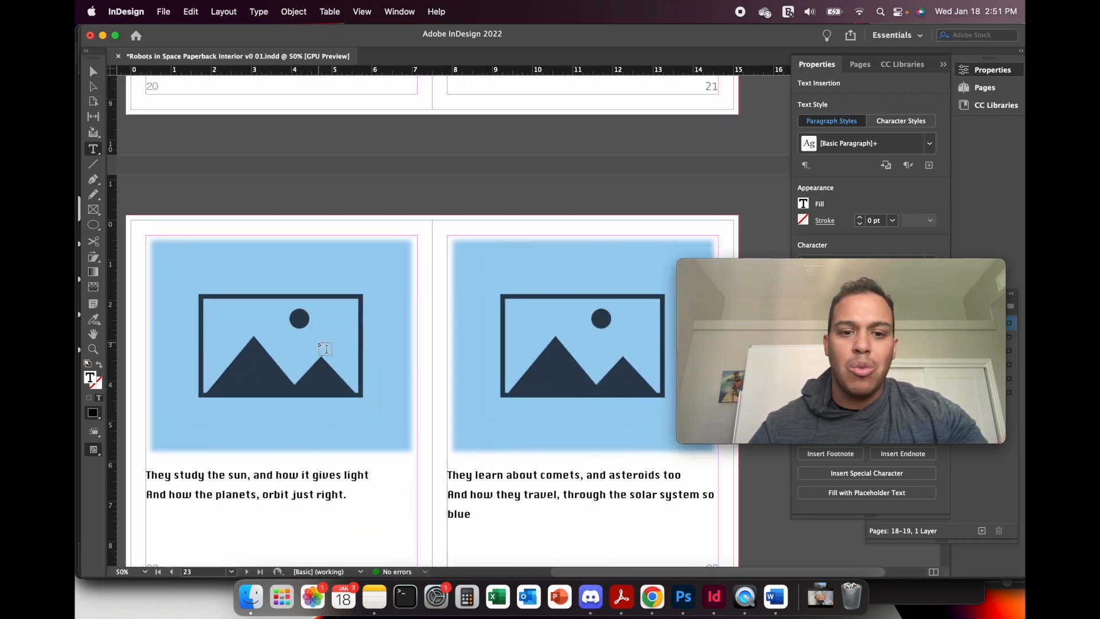
scroll(325, 348, down, 7)
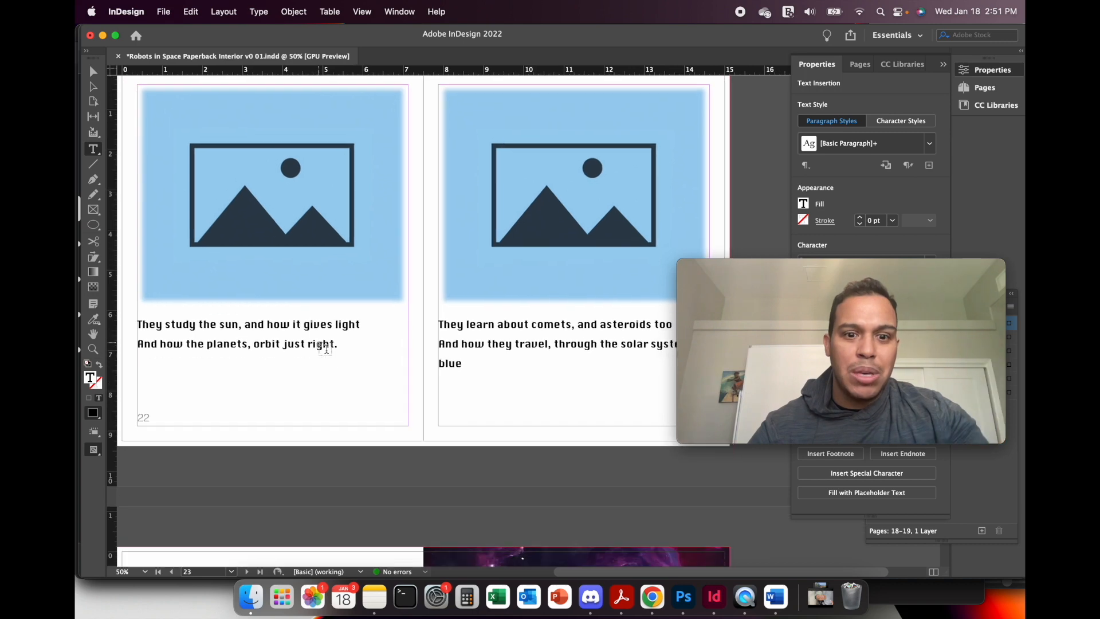
Review the closing spreads from page 24 through the THE END page and the start of the promotional spread.
scroll(325, 348, down, 14)
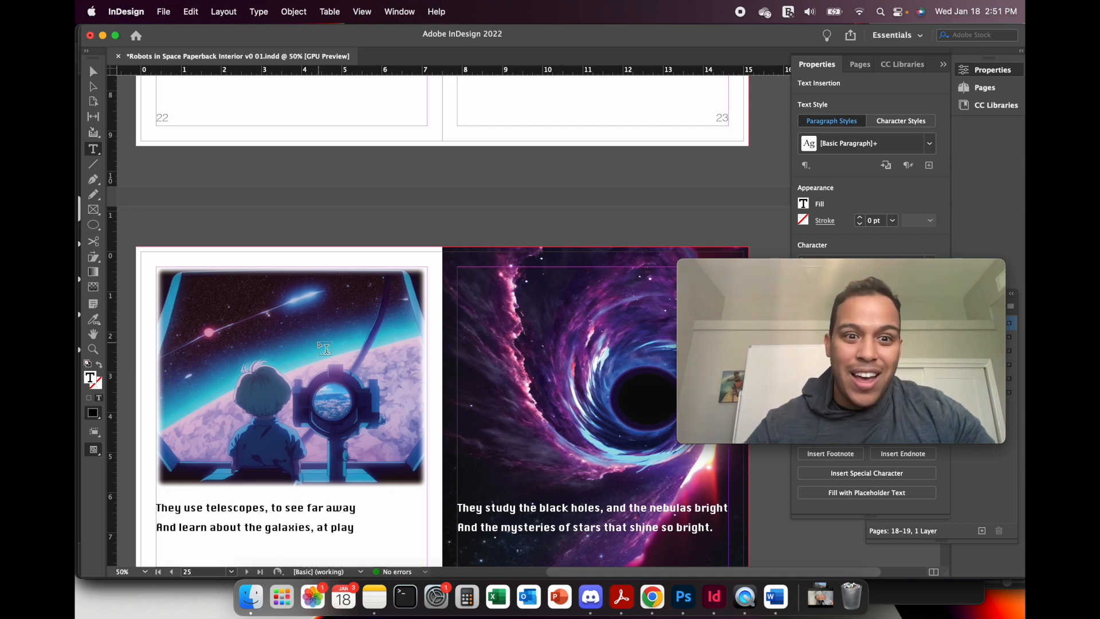
scroll(325, 349, down, 4)
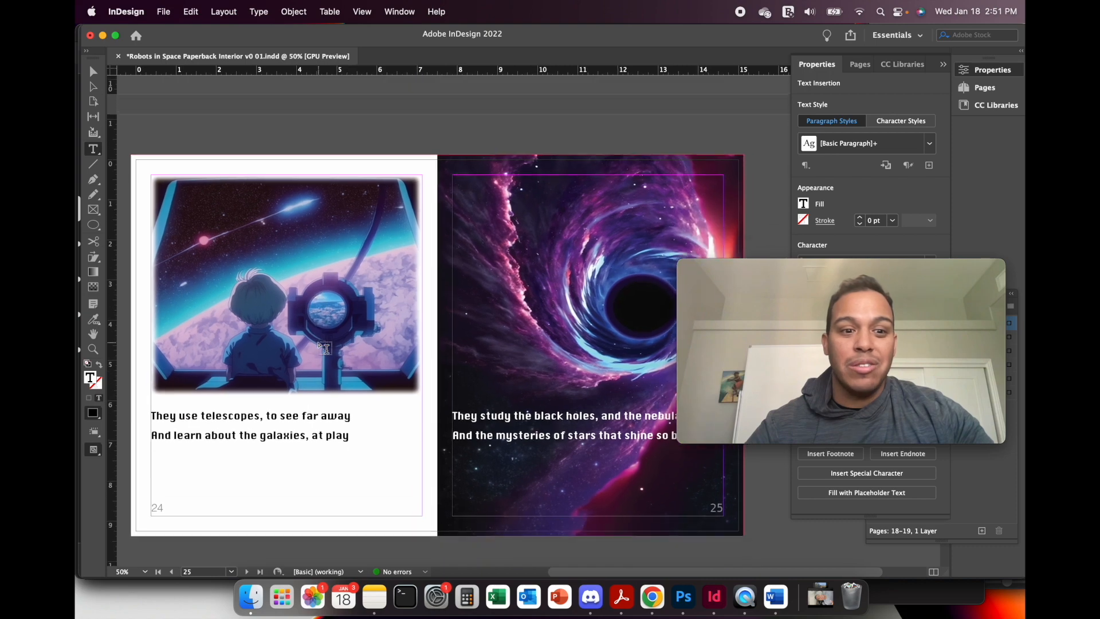
scroll(324, 348, down, 6)
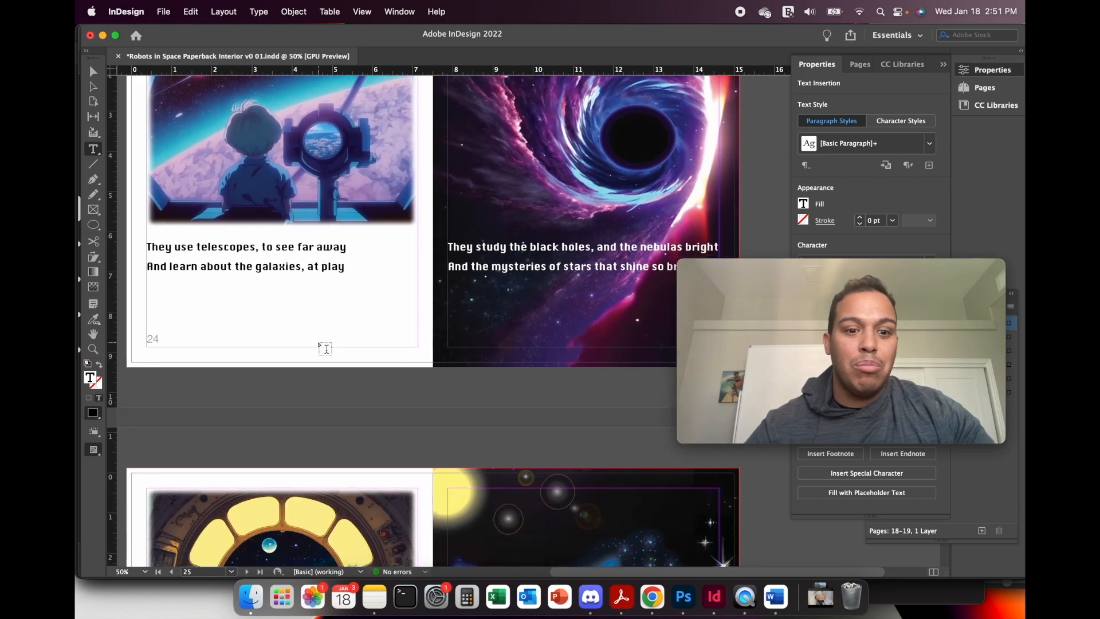
scroll(325, 349, down, 7)
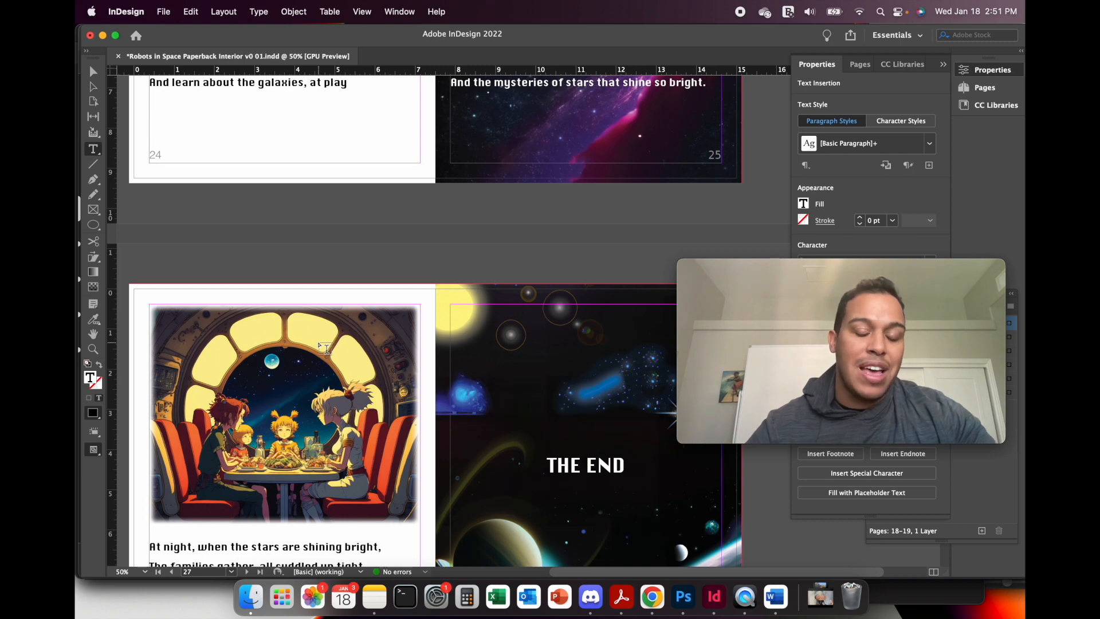
scroll(325, 349, down, 3)
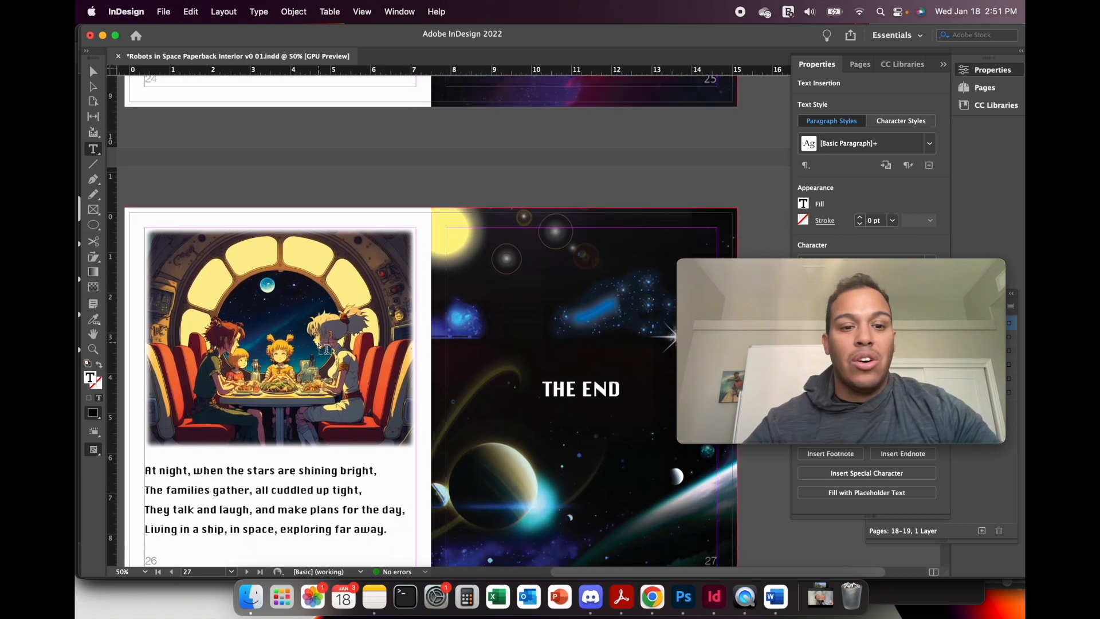
scroll(325, 348, down, 2)
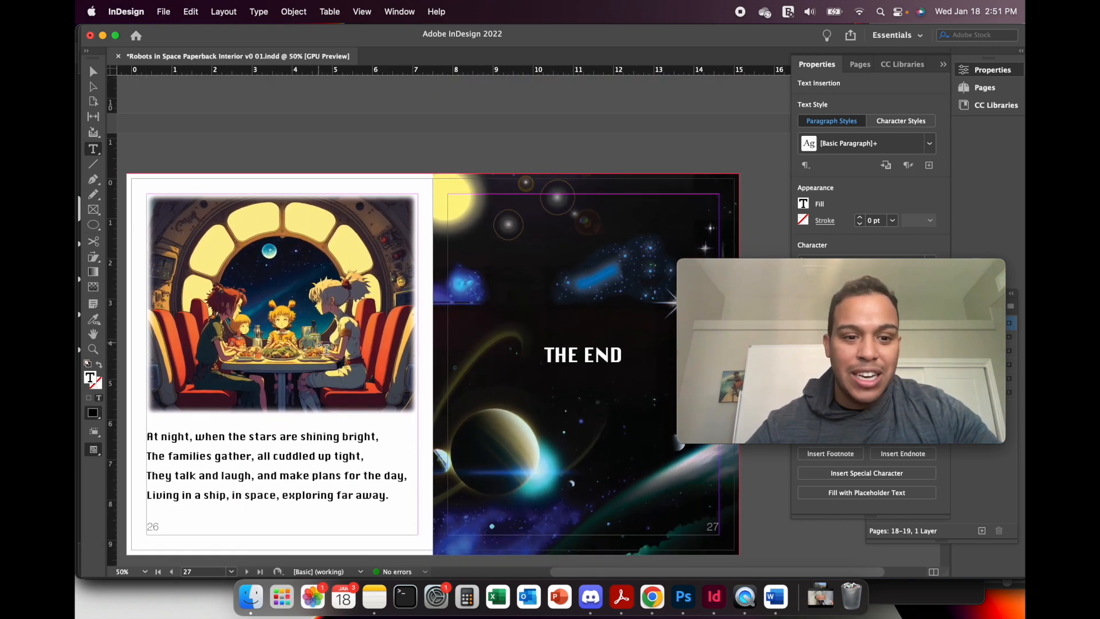
scroll(325, 349, down, 8)
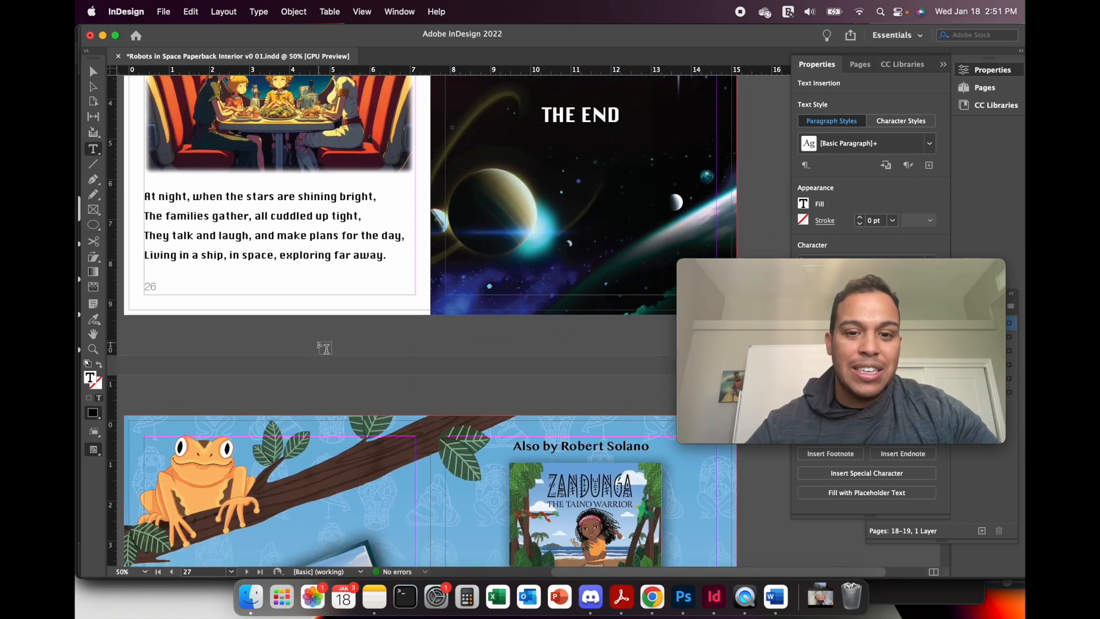
Go back from the THE END spread to pages 18–19, checking which pages still hold placeholder images.
scroll(325, 348, up, 7)
scroll(325, 349, up, 1)
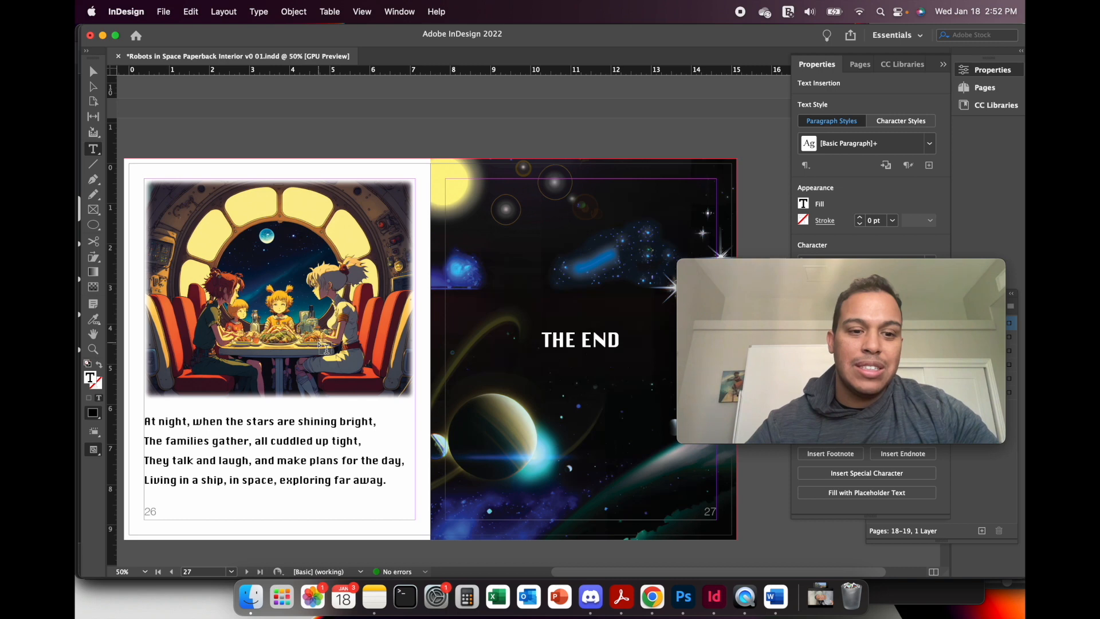
scroll(325, 349, up, 7)
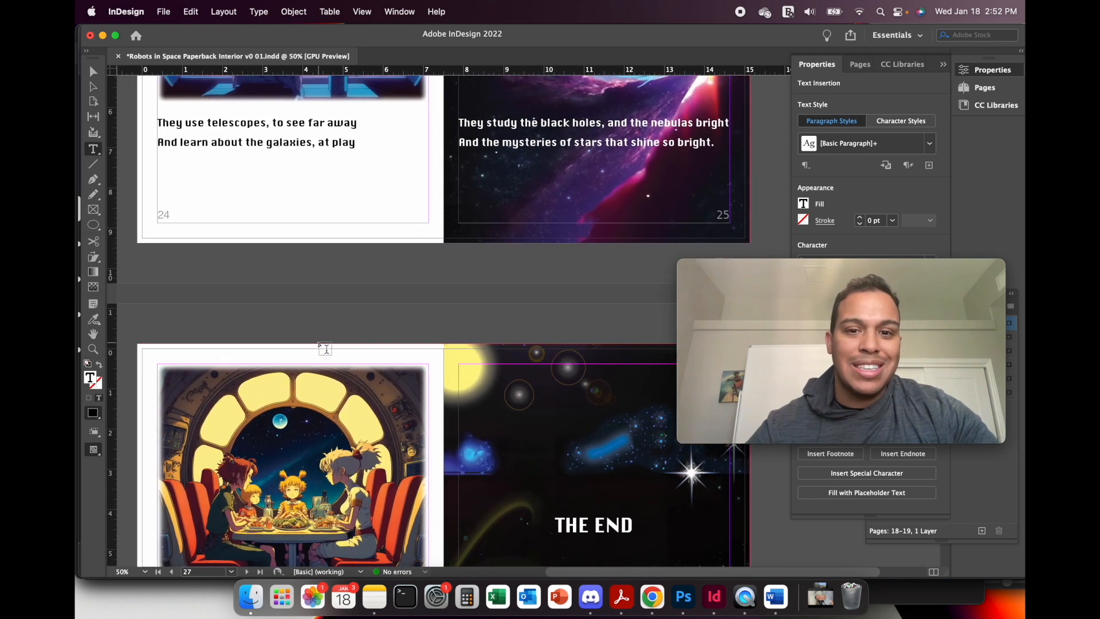
scroll(325, 348, up, 3)
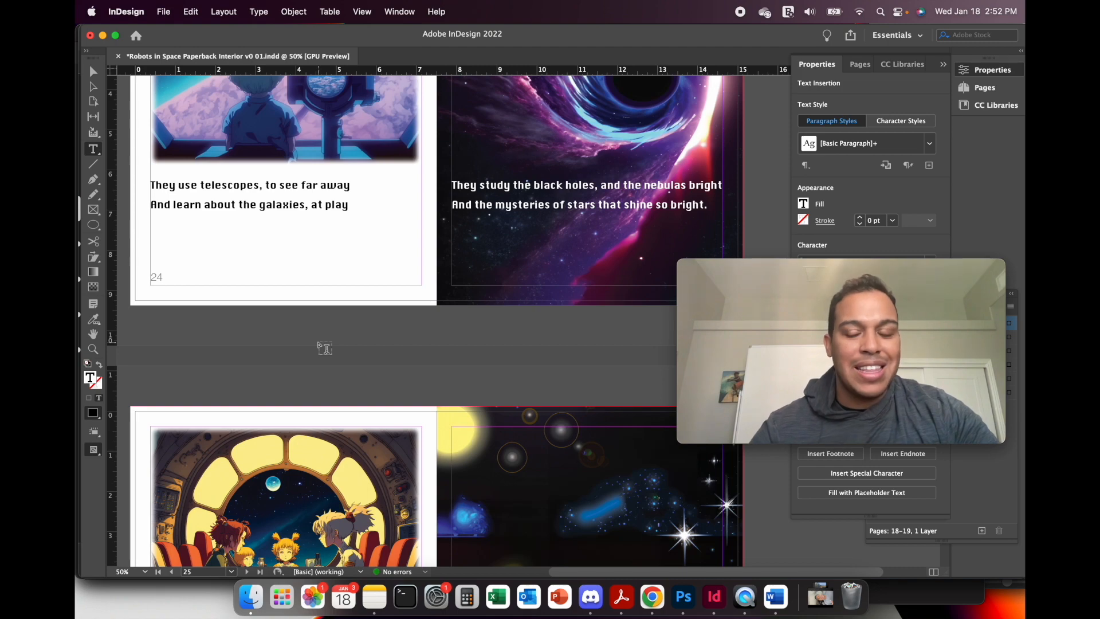
scroll(325, 348, up, 6)
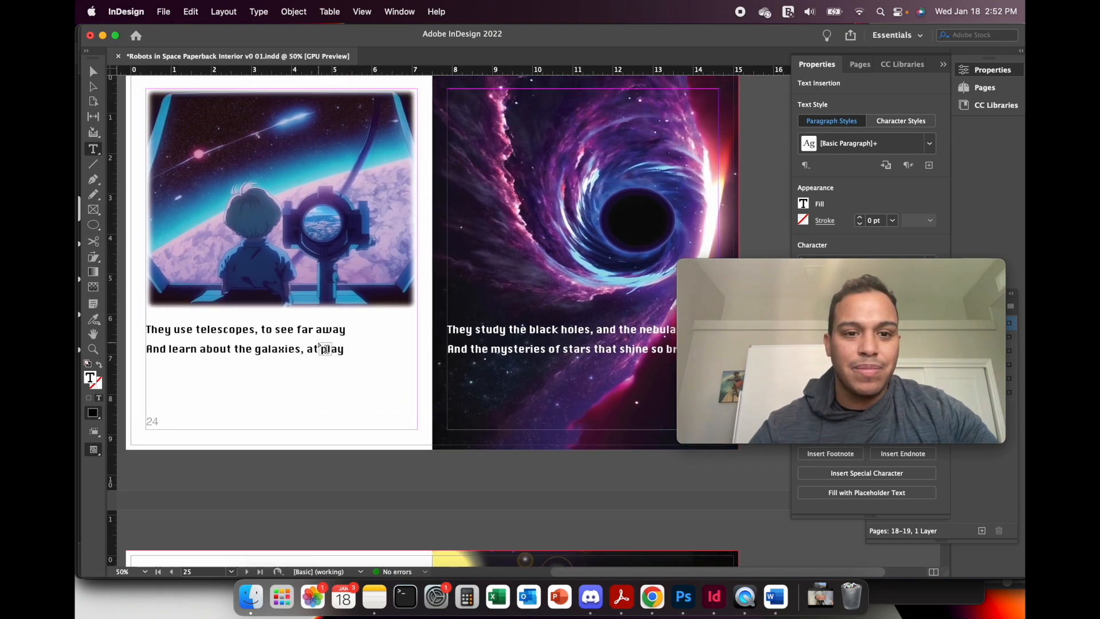
scroll(325, 349, up, 9)
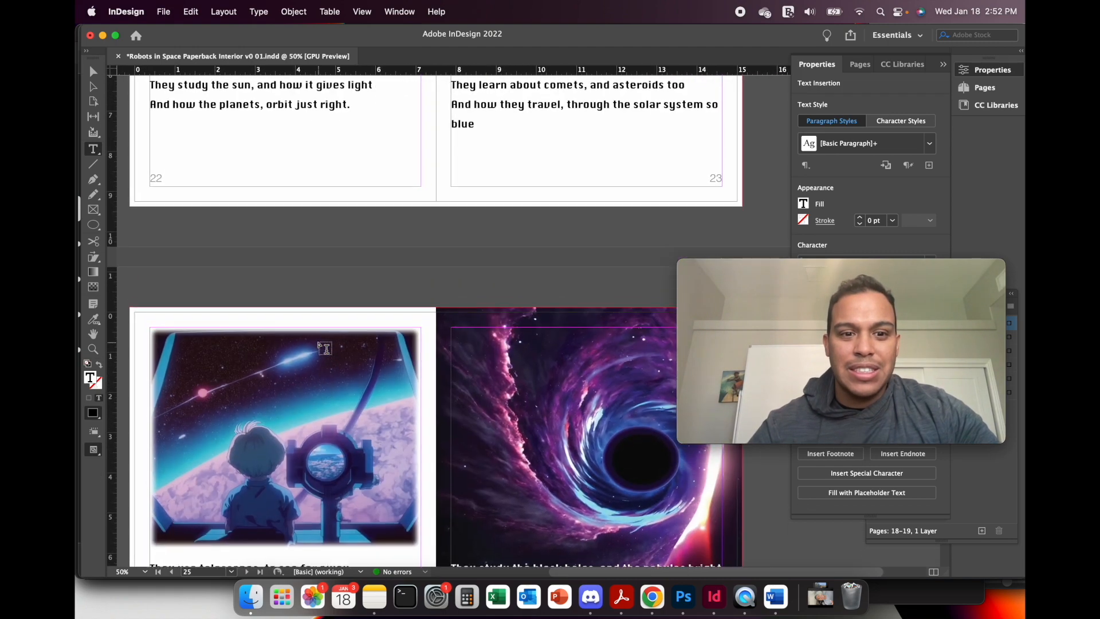
scroll(325, 349, up, 20)
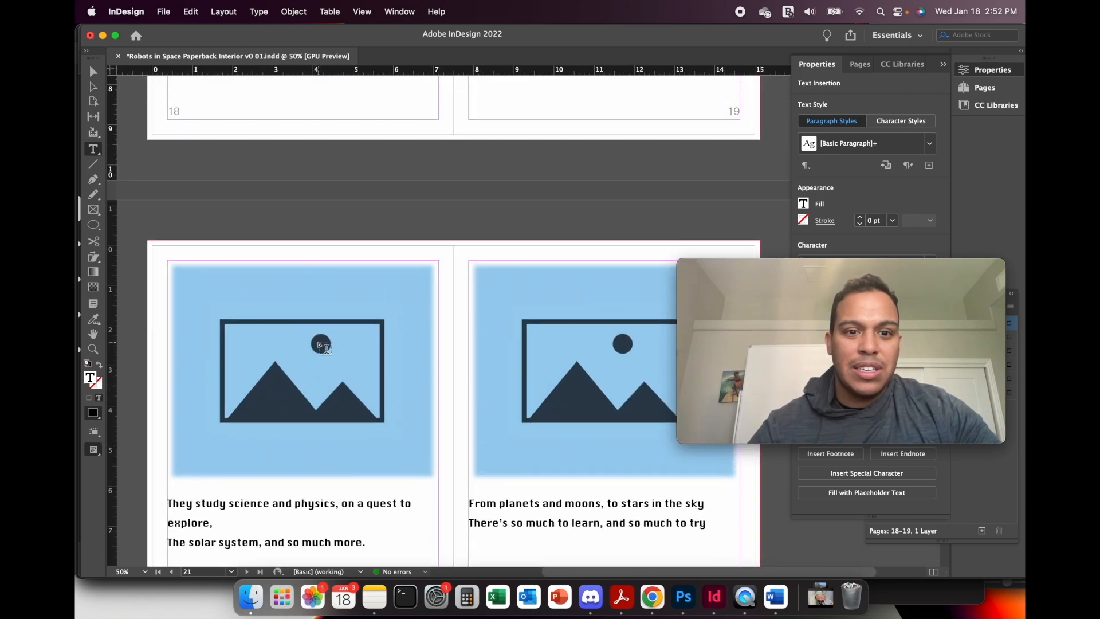
scroll(325, 349, up, 12)
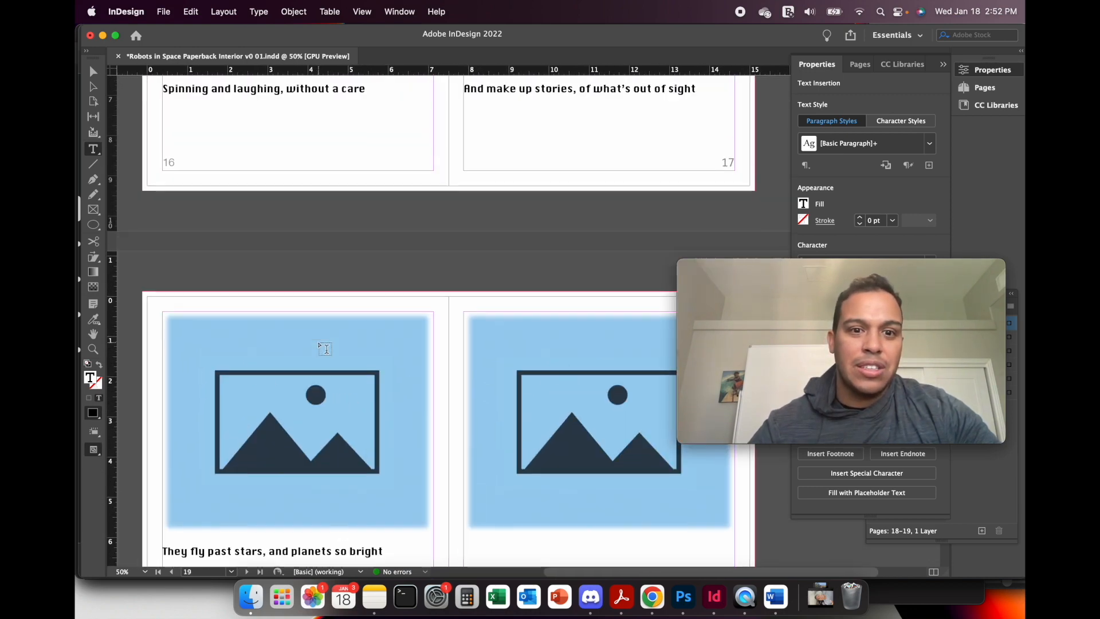
scroll(325, 349, up, 6)
scroll(325, 349, down, 12)
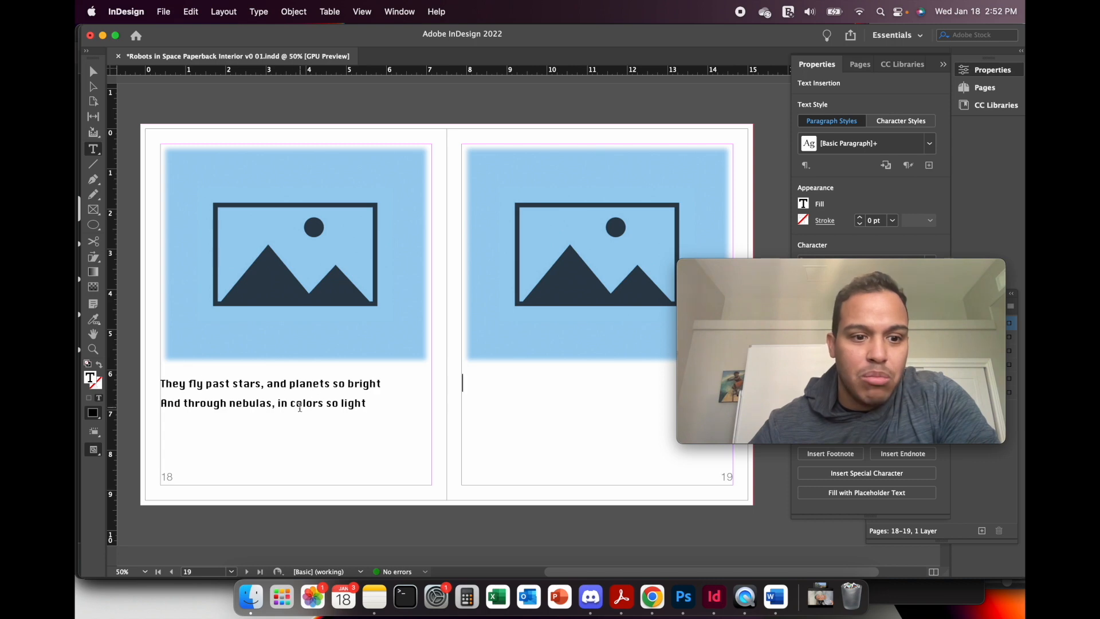
scroll(333, 415, down, 1)
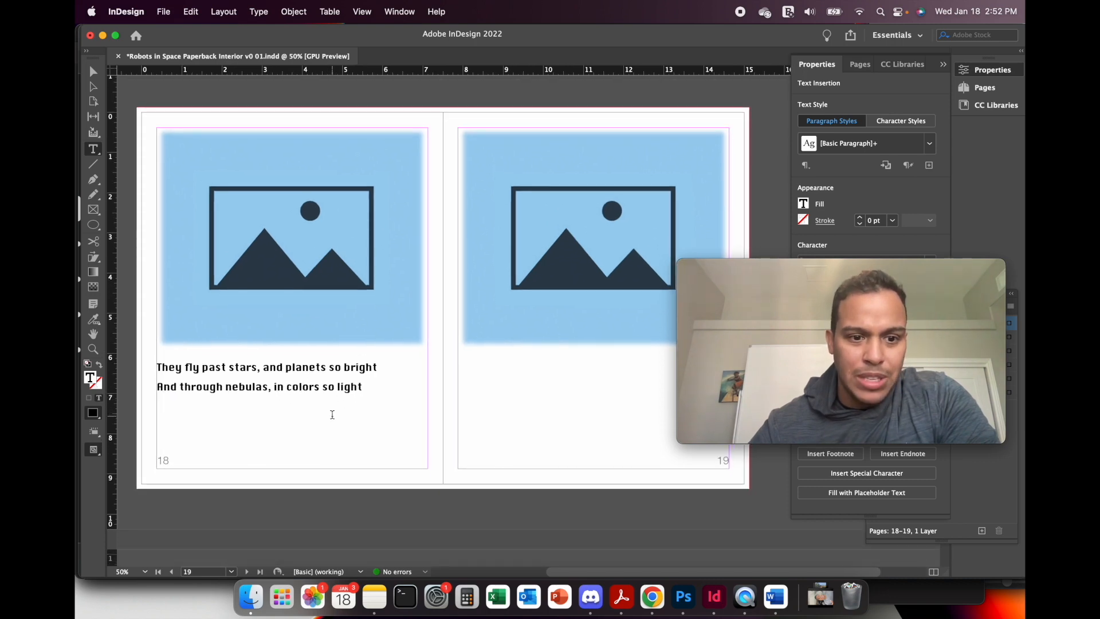
Compare the illustrated spreads from page 14 with the placeholder spreads up to page 23, ending on pages 18–19.
scroll(333, 415, up, 10)
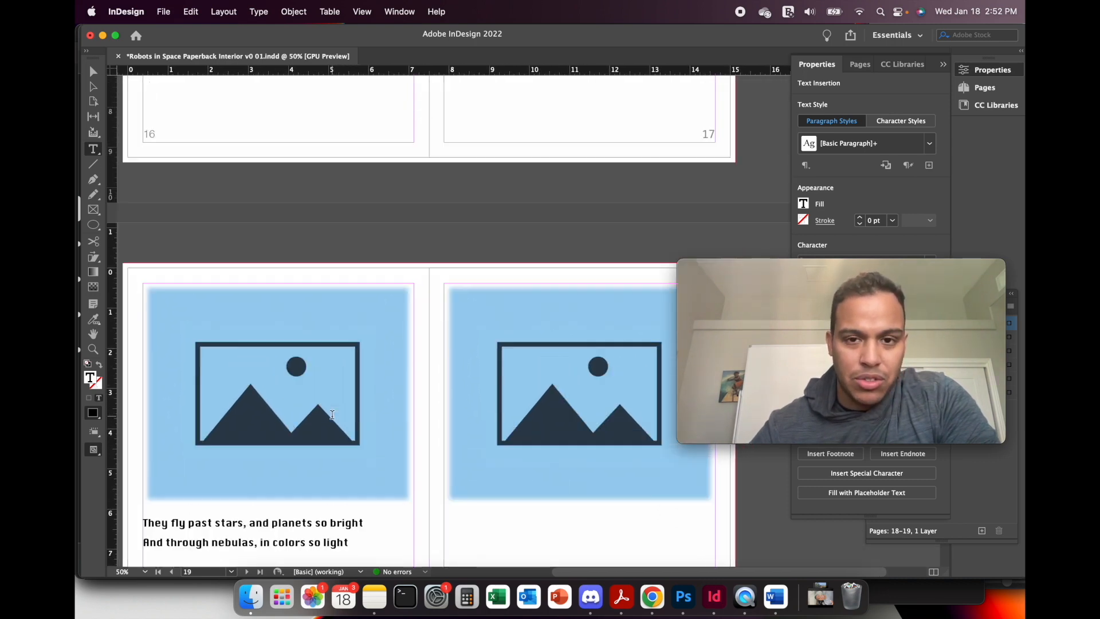
scroll(332, 415, up, 15)
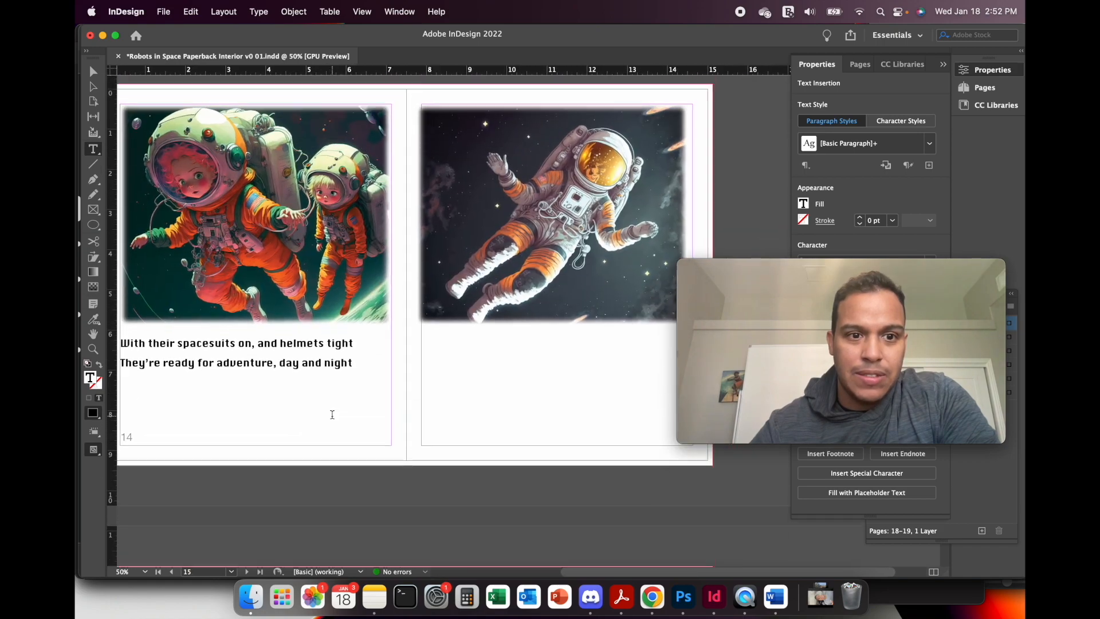
scroll(332, 415, down, 20)
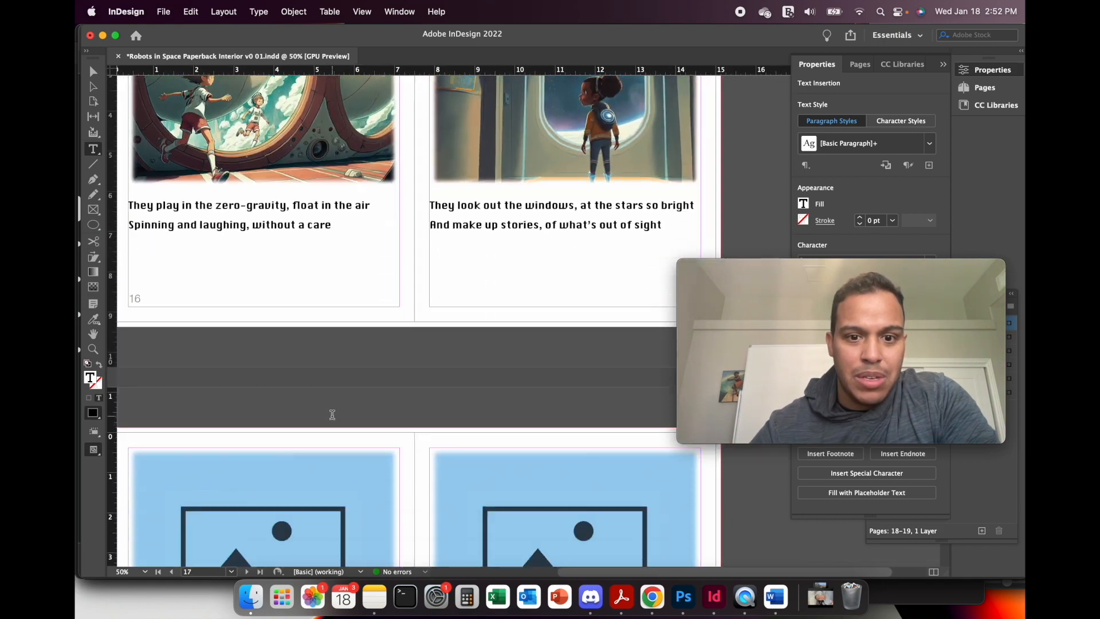
scroll(332, 414, down, 8)
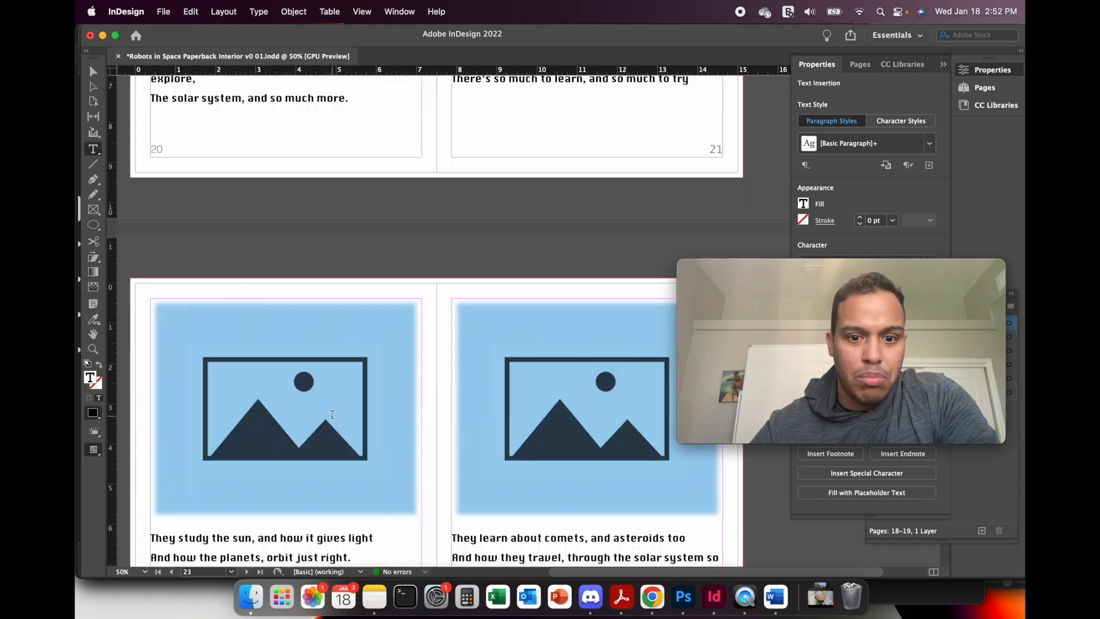
scroll(333, 414, down, 2)
scroll(333, 414, up, 10)
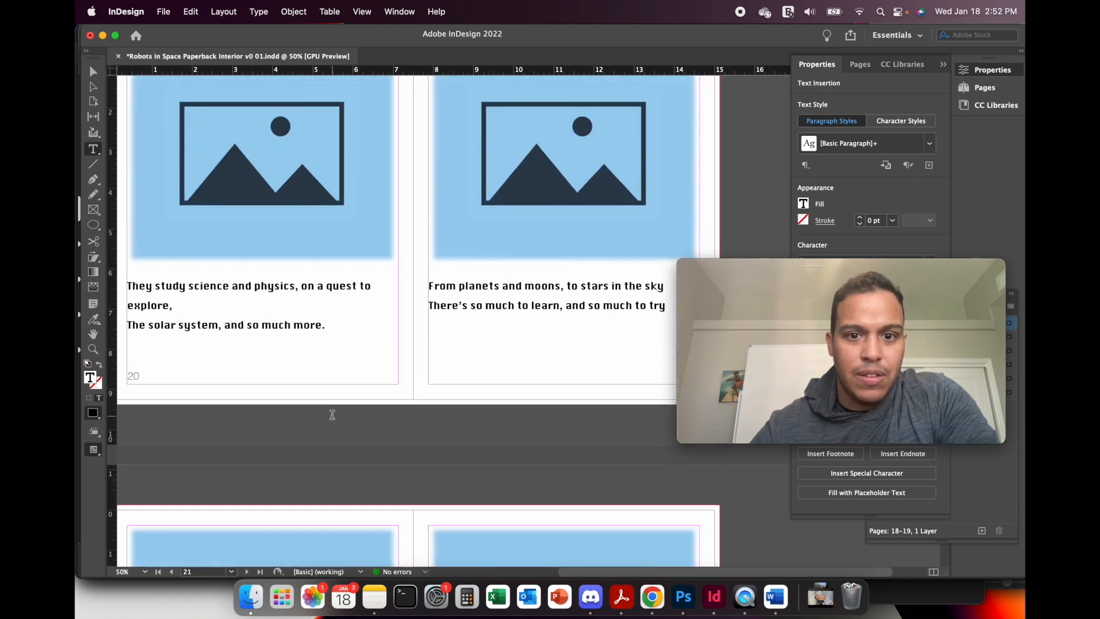
scroll(333, 415, up, 4)
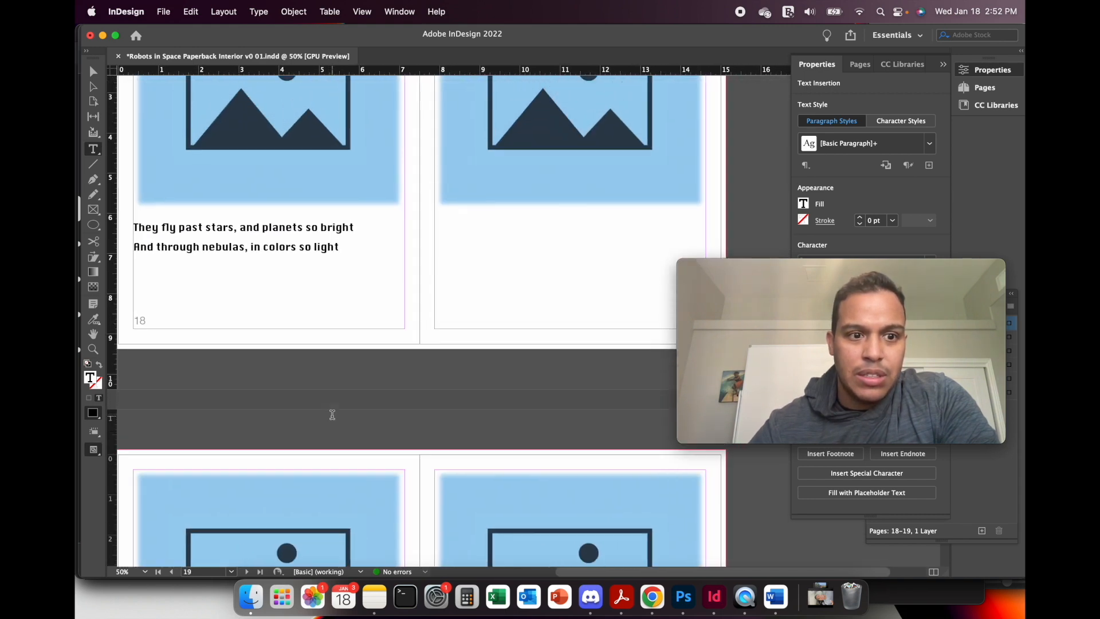
scroll(333, 414, up, 2)
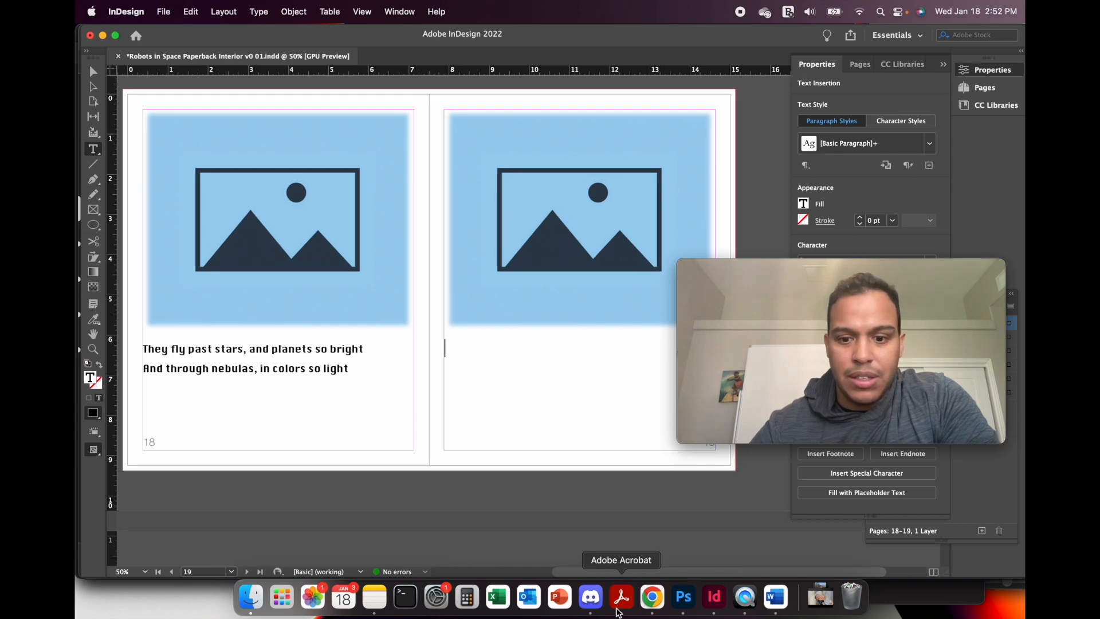
Switch to Photoshop, to the open 17-18_SPACE_ROBOTS.psd artwork.
click(684, 597)
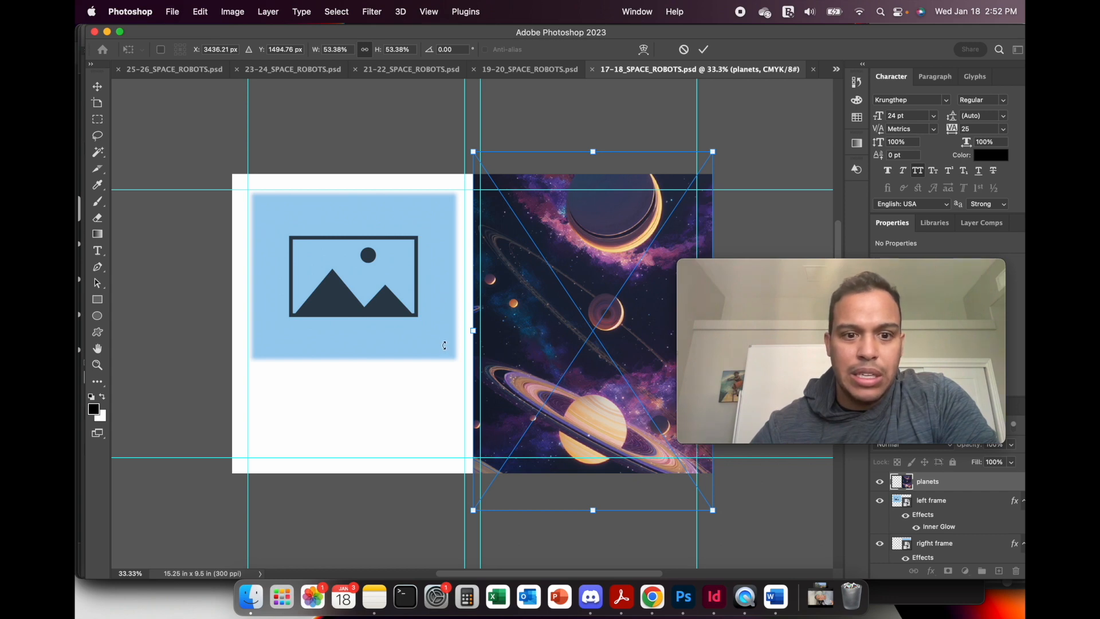
Switch to Chrome, open the upscaled children-at-the-spaceship-window image on Midjourney's website, and try to download it.
click(652, 600)
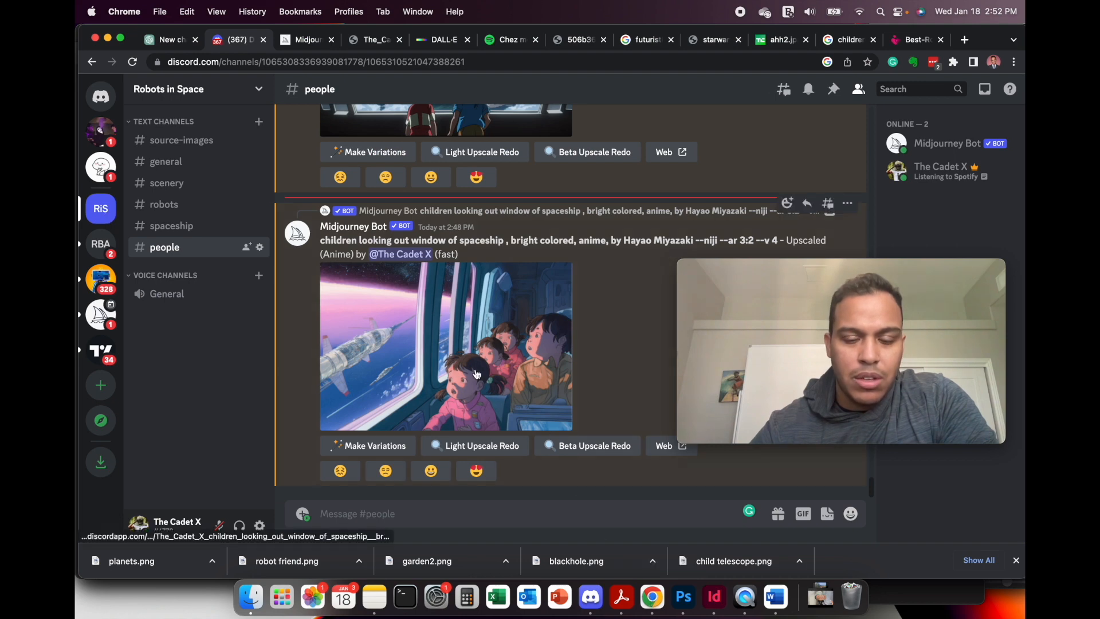
click(665, 449)
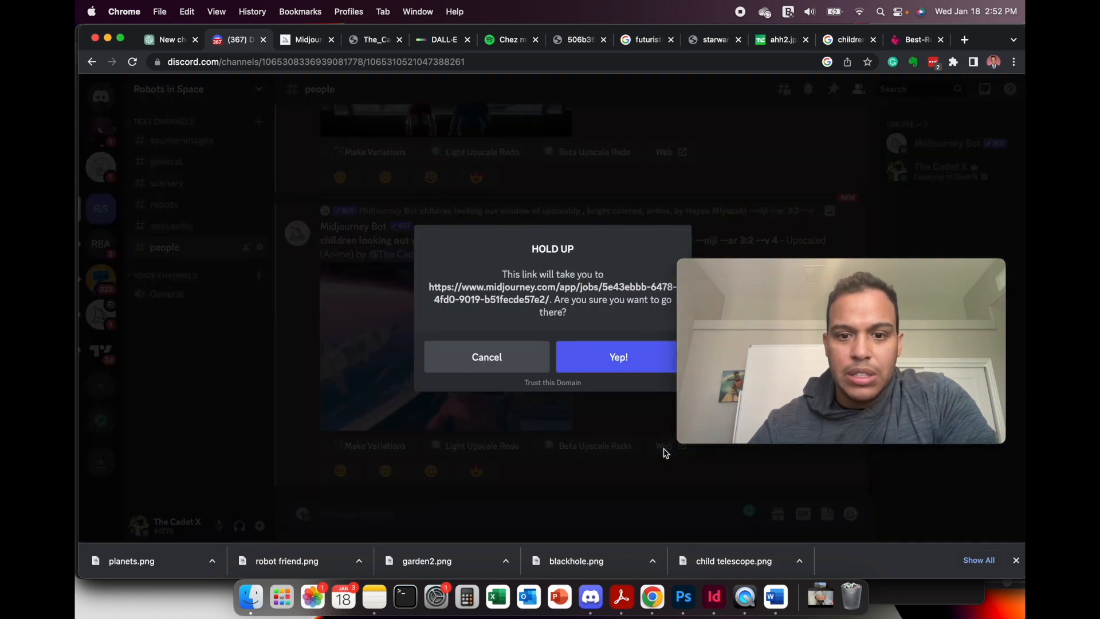
click(607, 361)
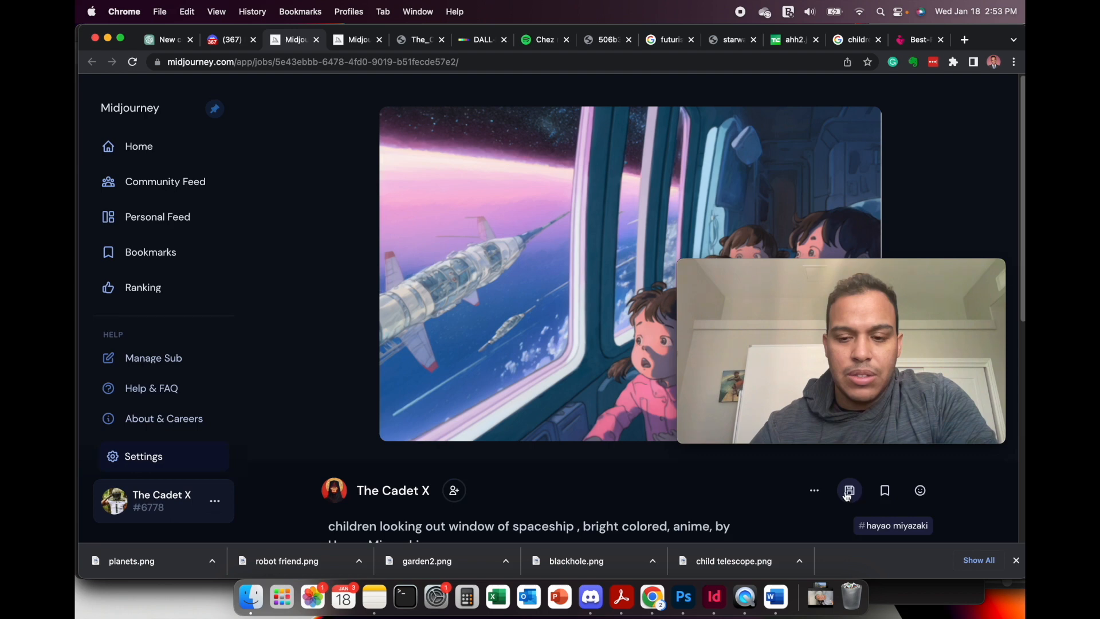
mouse_move(811, 283)
drag(797, 272, 797, 221)
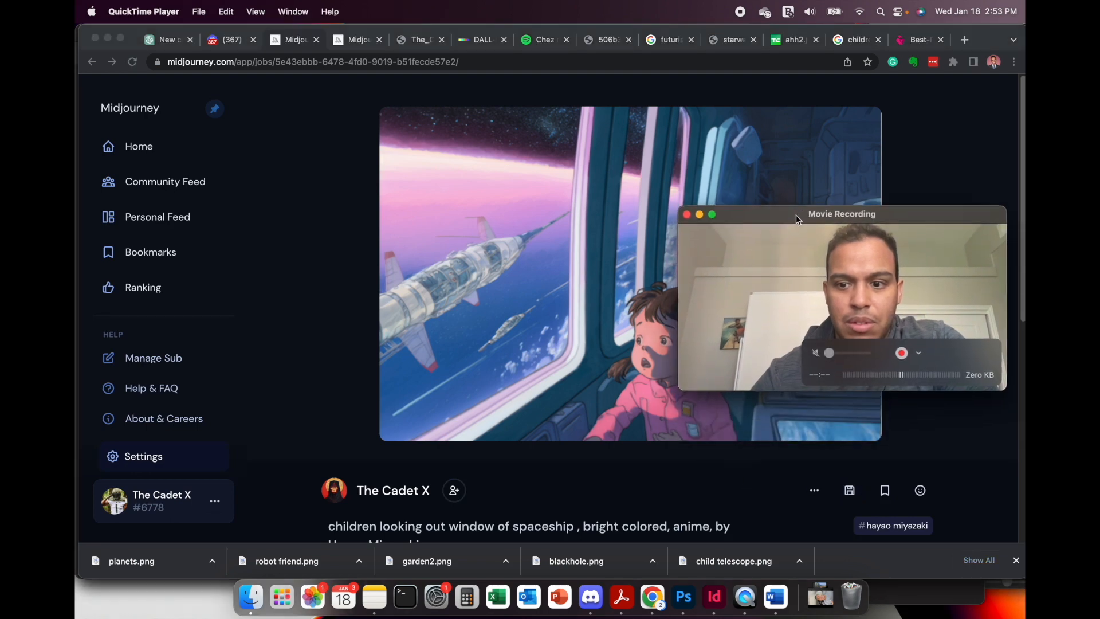
click(849, 492)
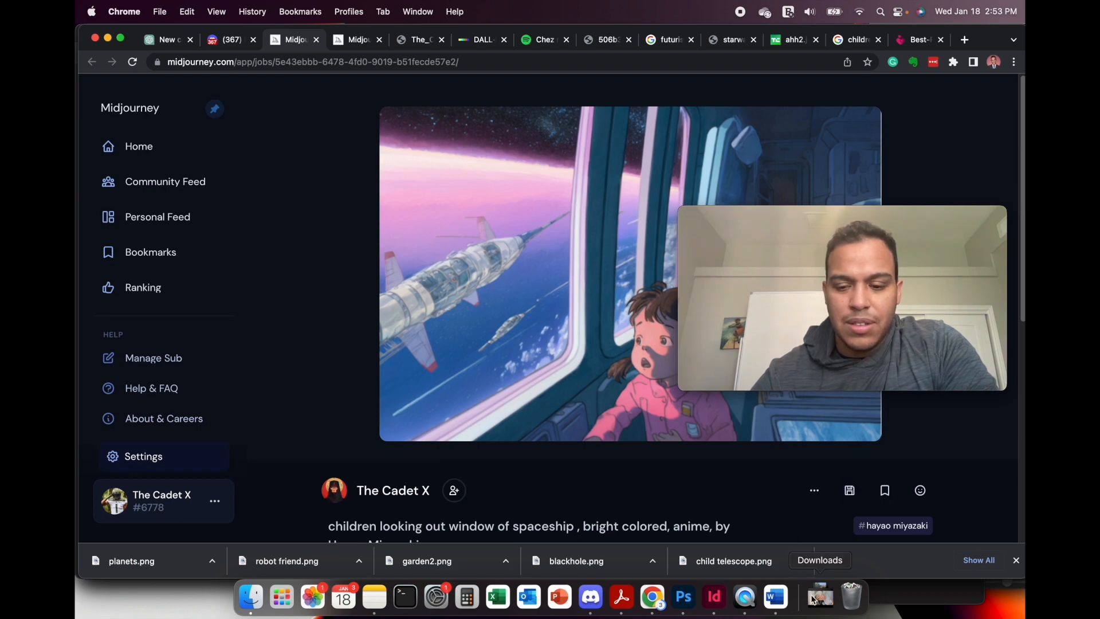
click(850, 490)
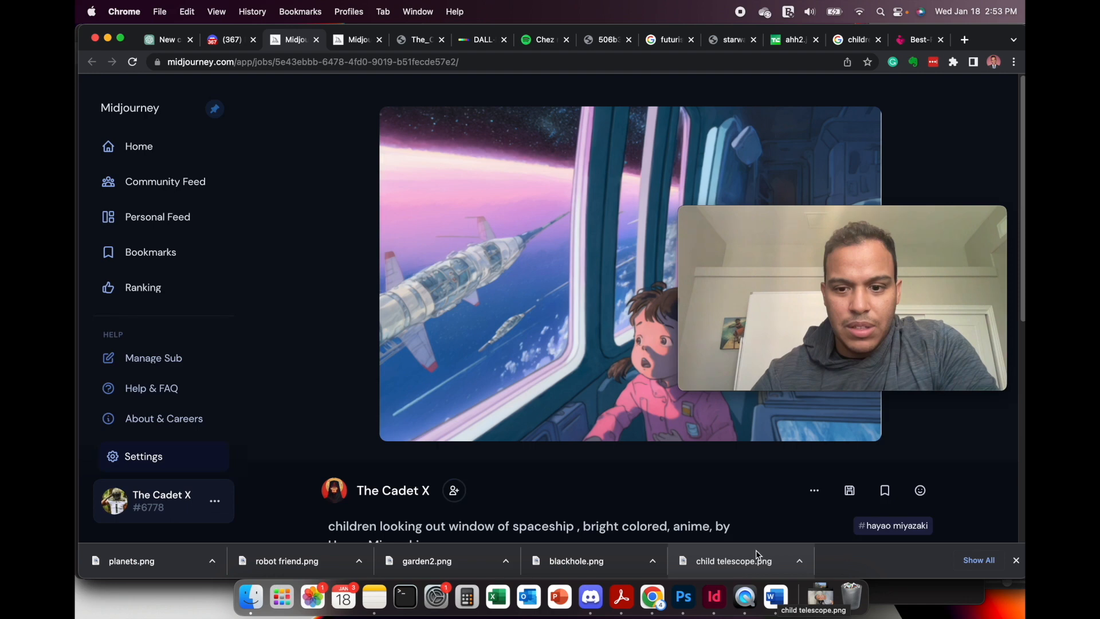
Reload the Midjourney image page and check the Downloads folder for the image.
click(1017, 561)
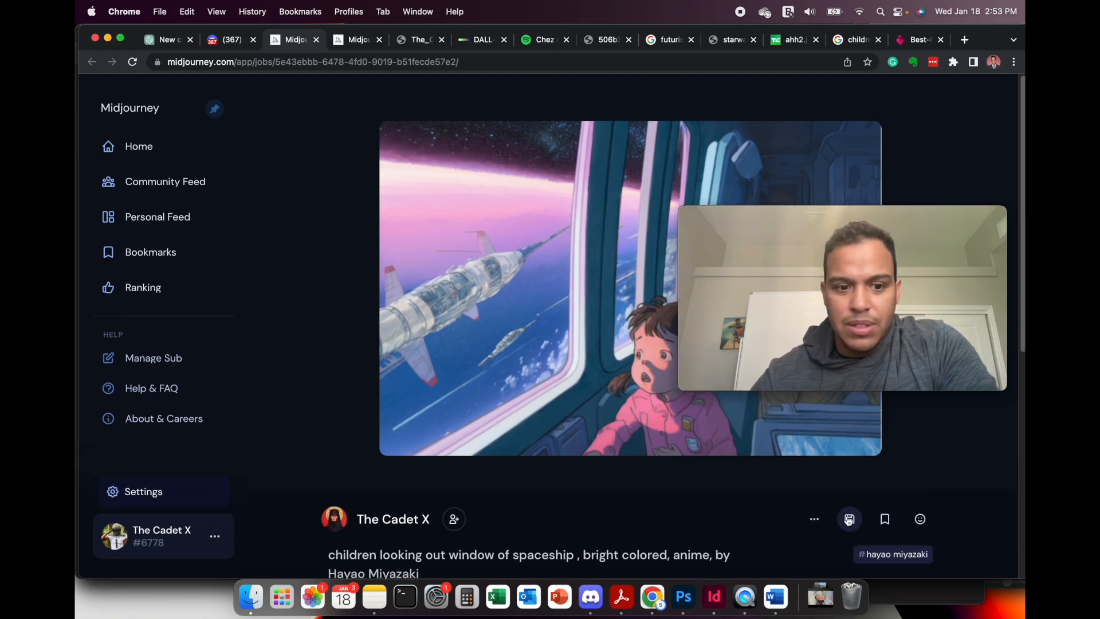
click(132, 63)
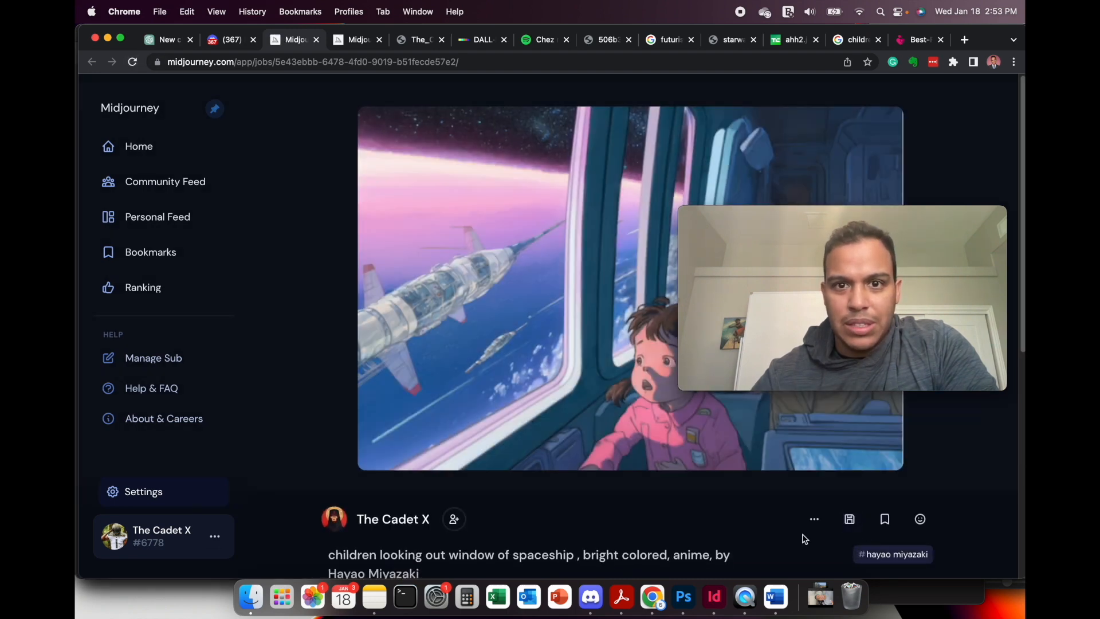
click(820, 599)
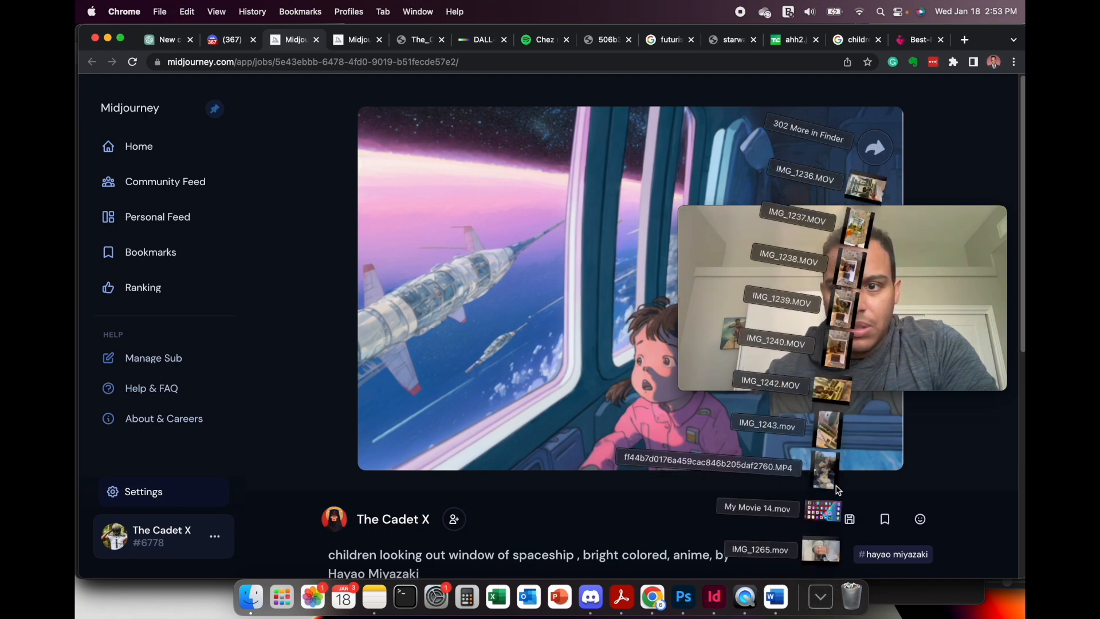
click(338, 335)
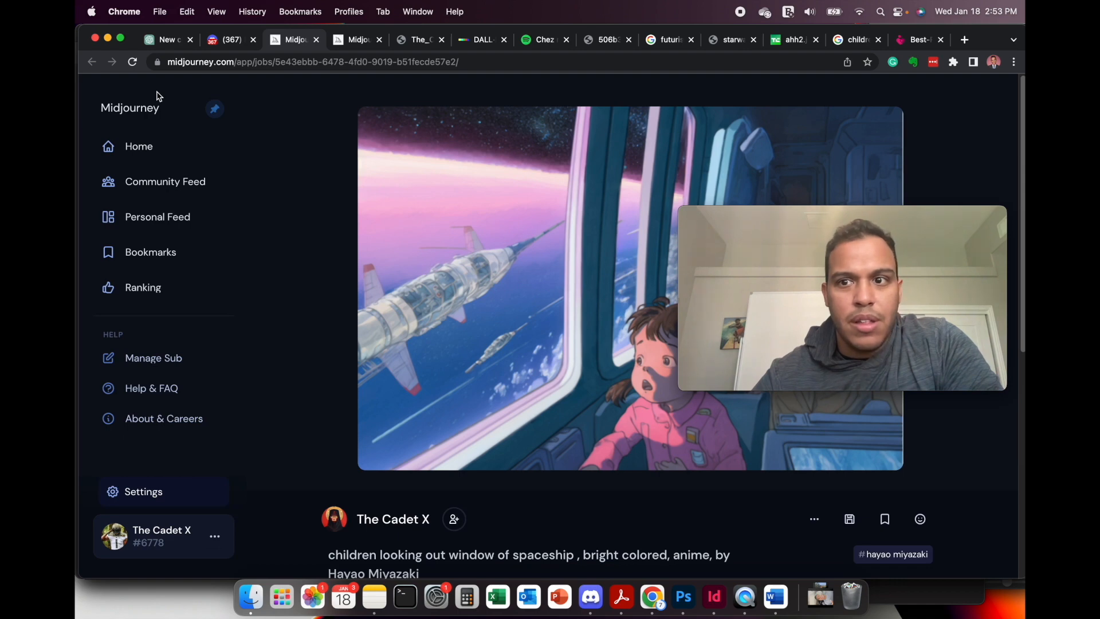
Close the browser window and quit Chrome despite the downloads in progress.
click(96, 39)
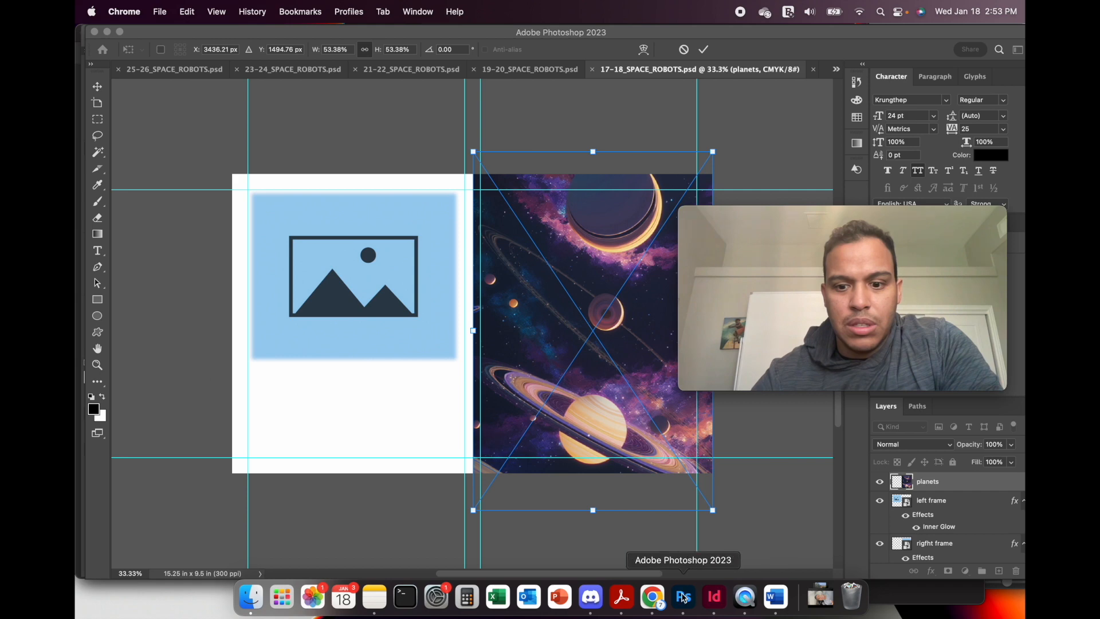
right_click(654, 596)
click(684, 558)
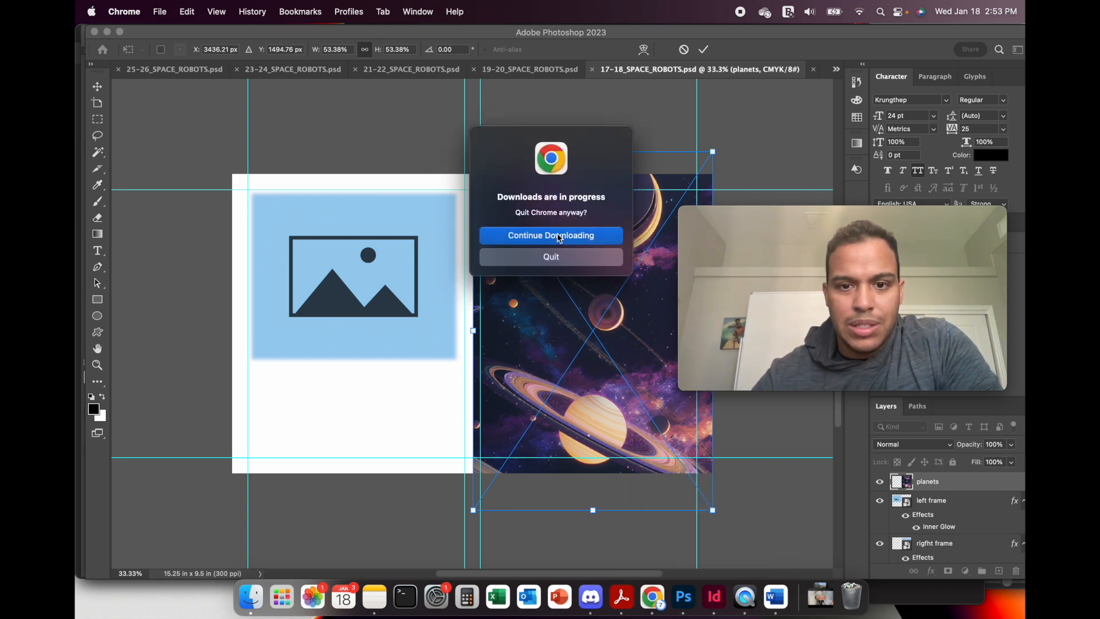
click(561, 263)
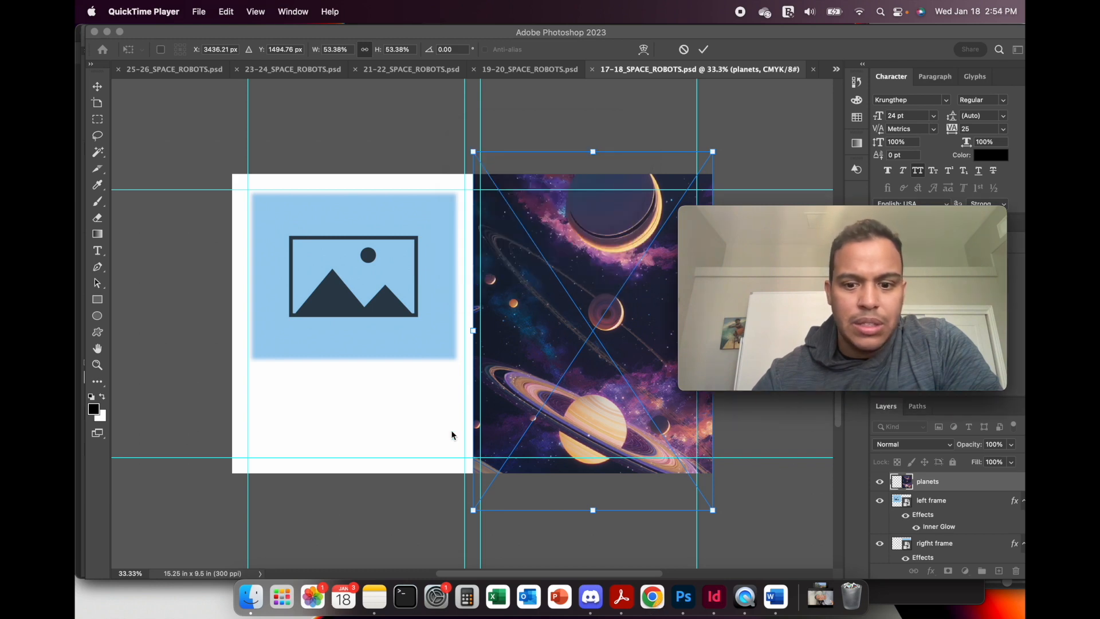
Restart Chrome, go to discord.com, and open the Robots in Space server's people channel.
click(653, 599)
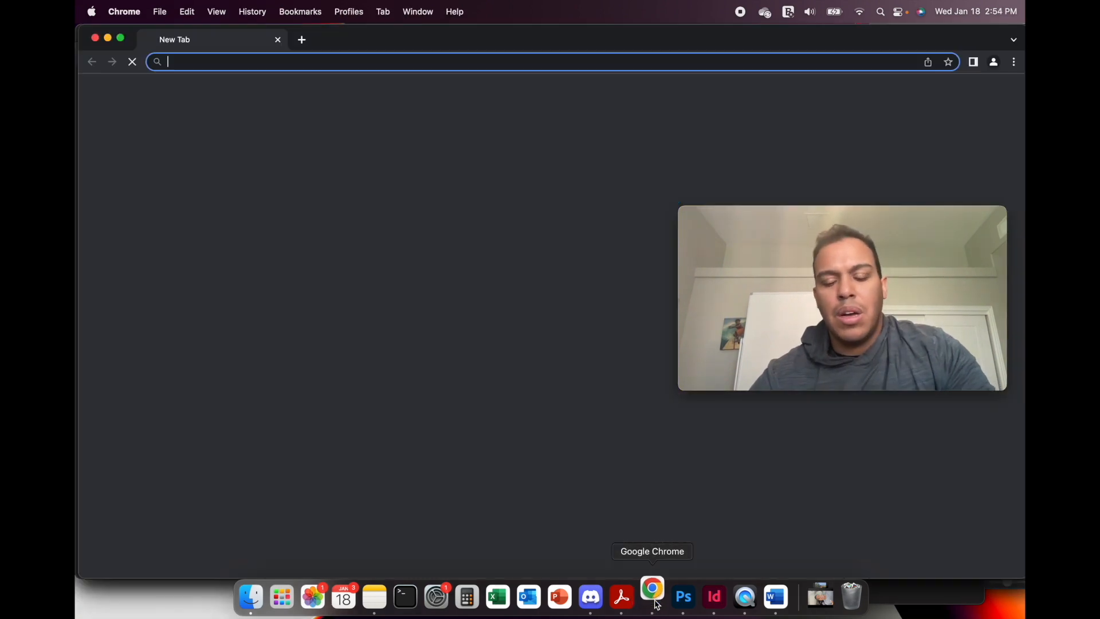
click(385, 61)
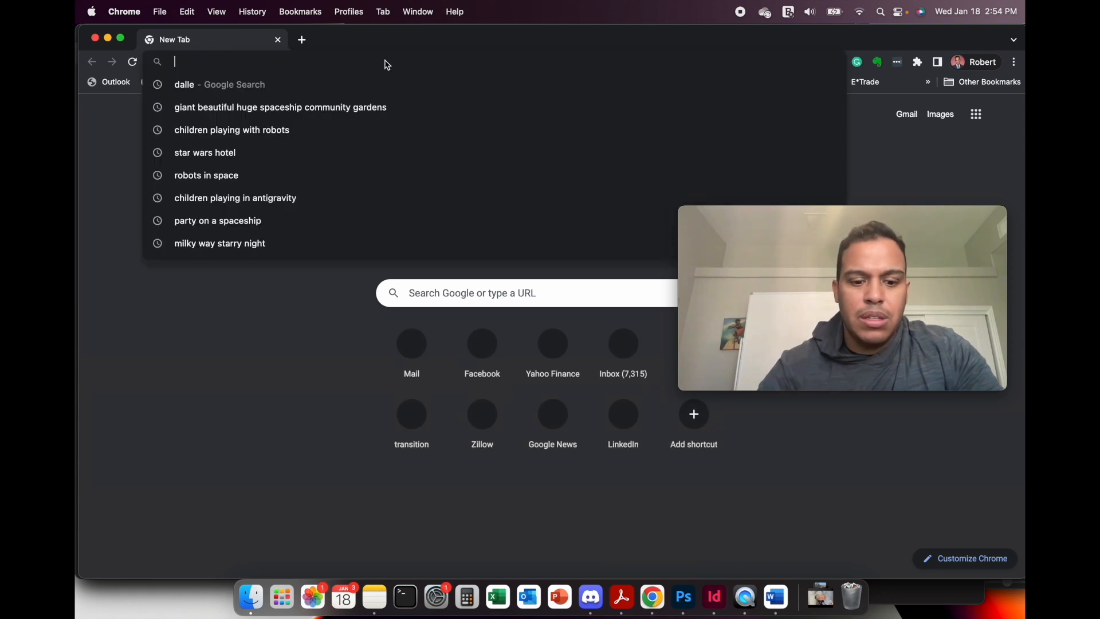
text(discord.com)
key(Return)
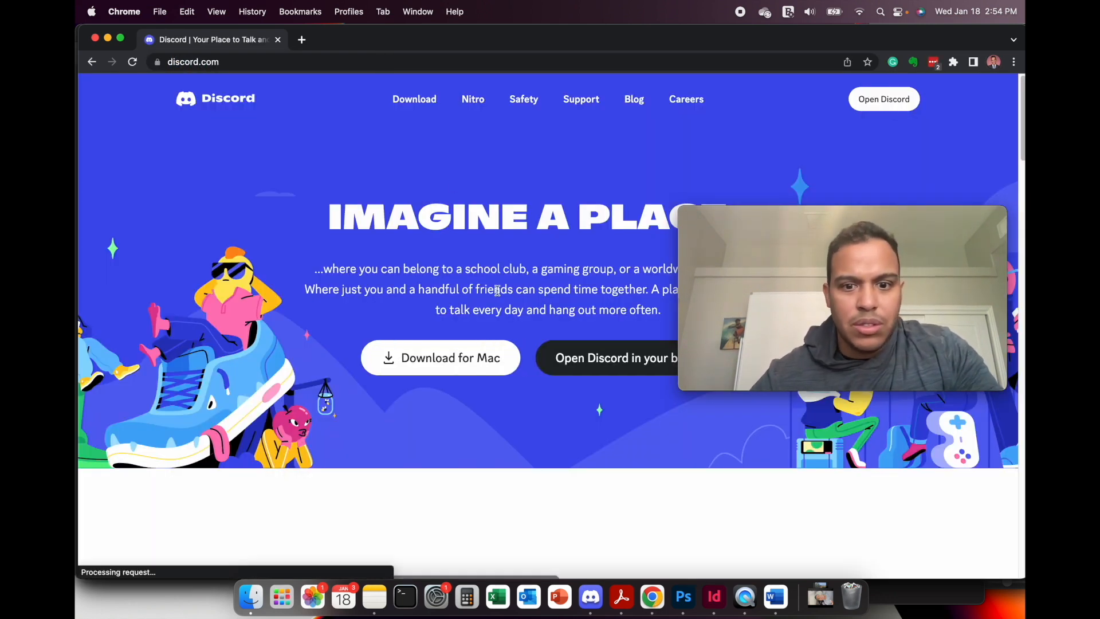
click(592, 359)
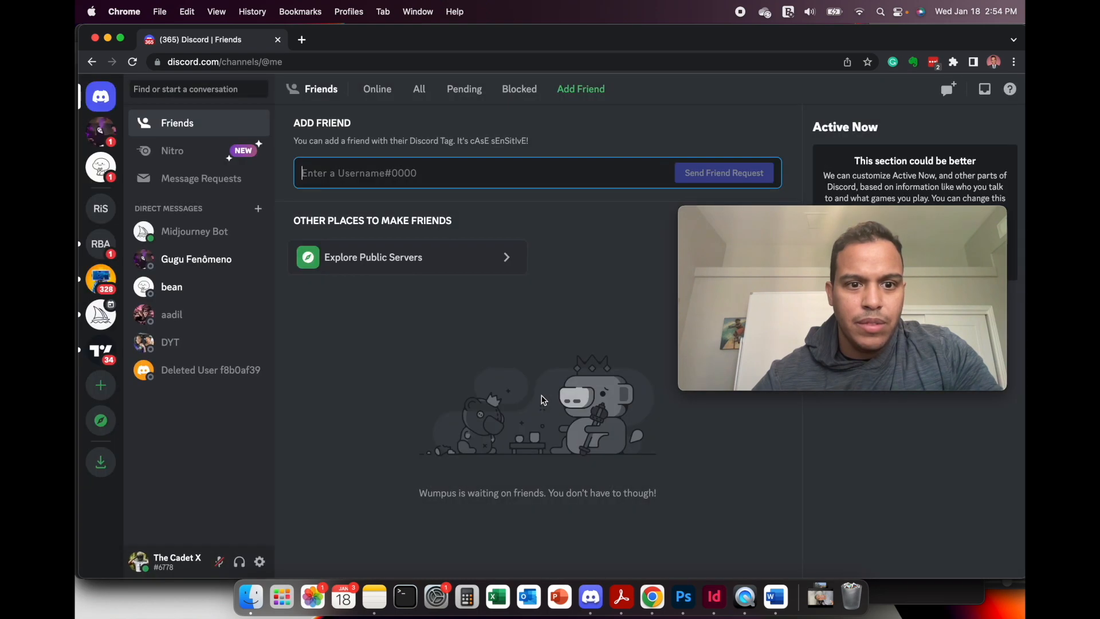
click(104, 211)
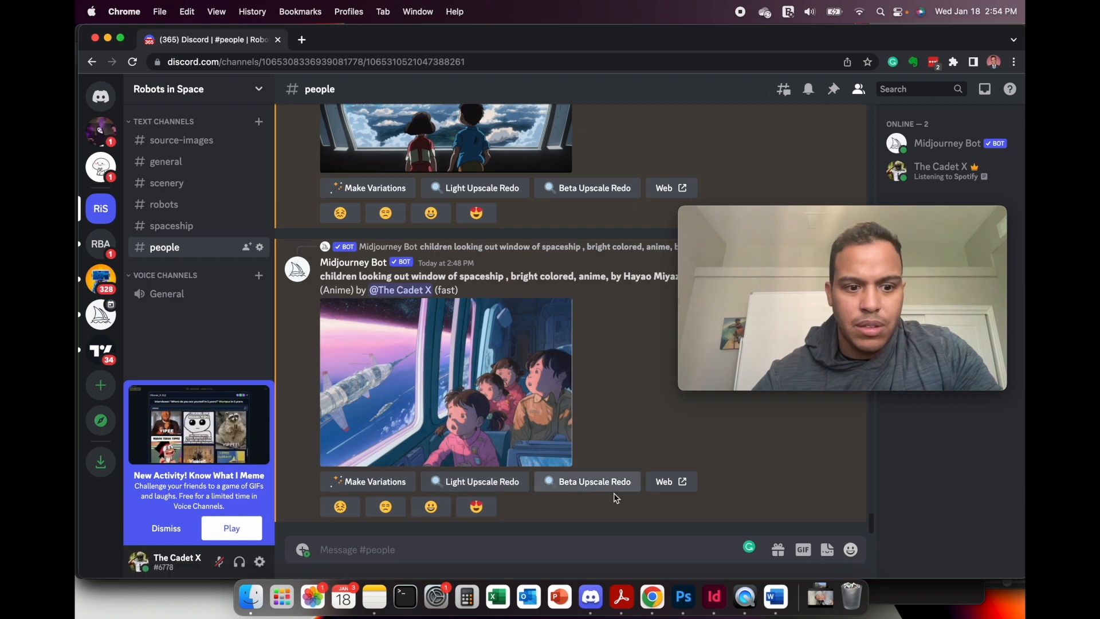
Open the children-at-the-window image on Midjourney's website and save it as "children looking window.png" in Discord Photos.
click(665, 482)
click(615, 372)
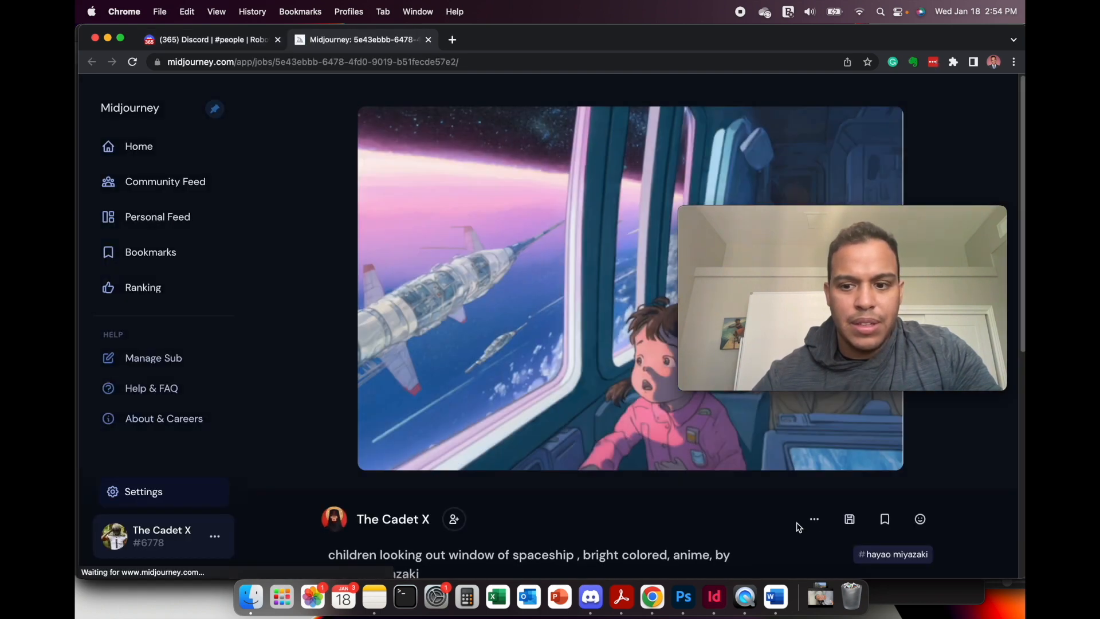
click(849, 521)
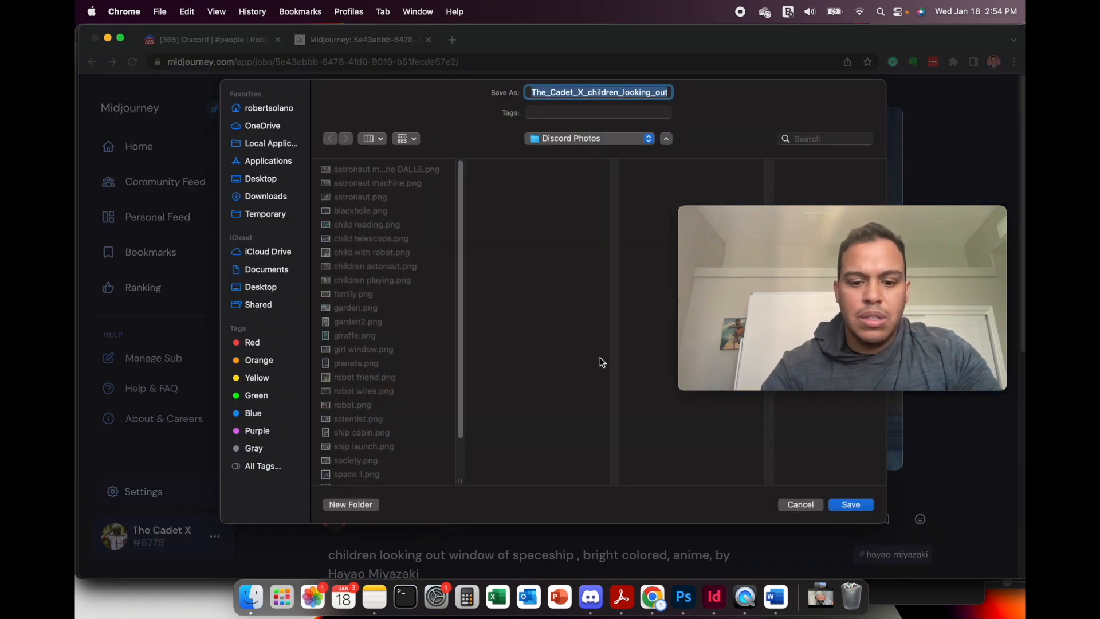
text(children looking win.png)
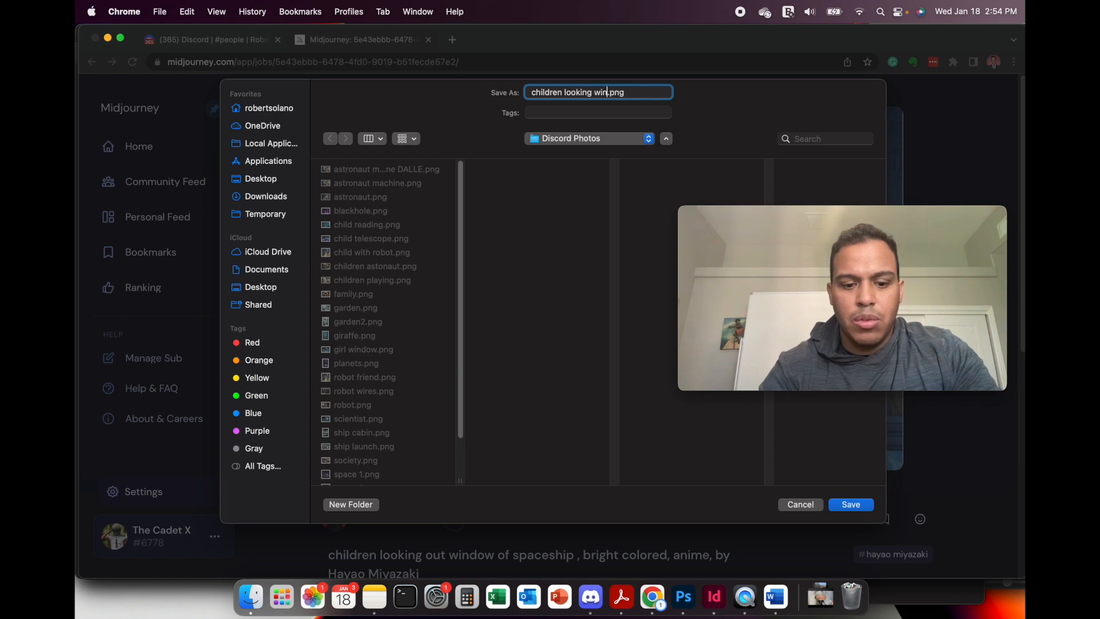
key(Return)
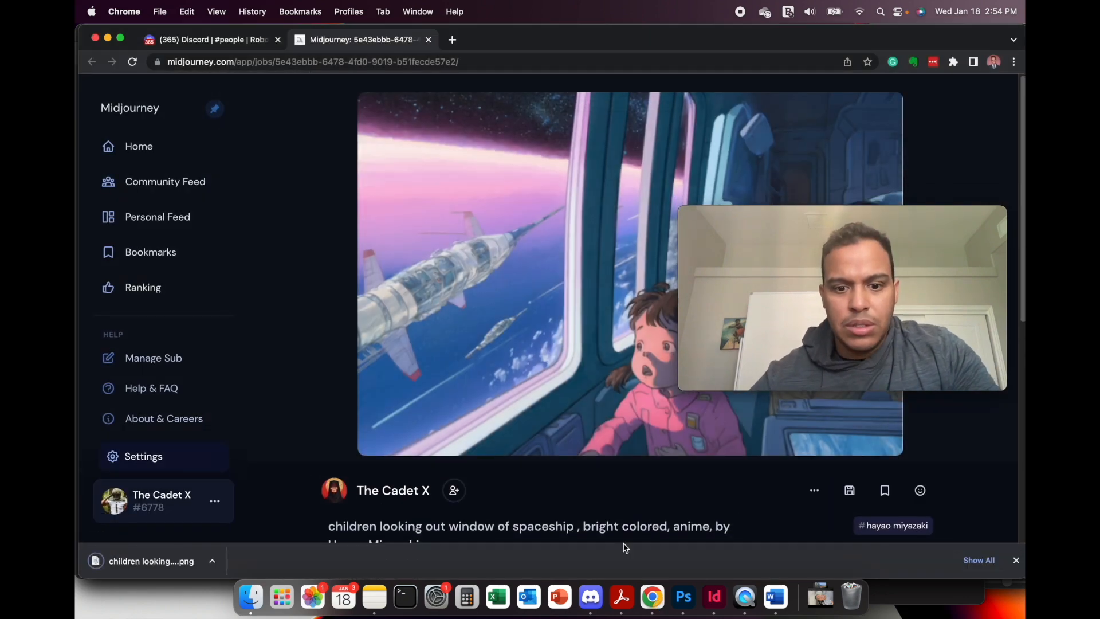
Return to Photoshop, commit the planets image placement, and open the left frame's smart object for editing.
click(685, 598)
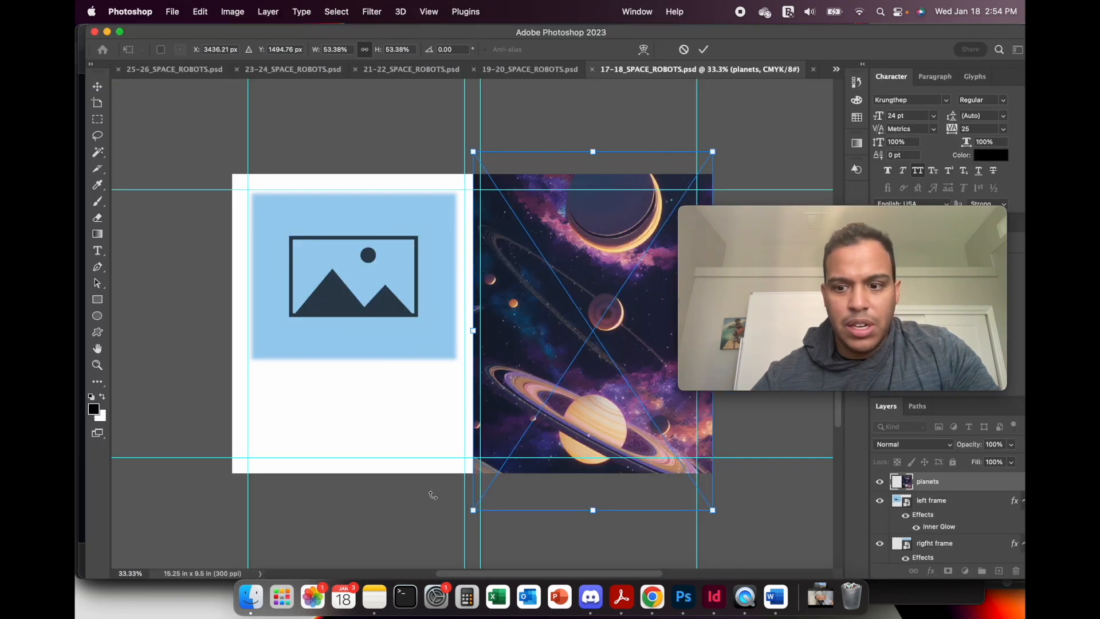
click(905, 505)
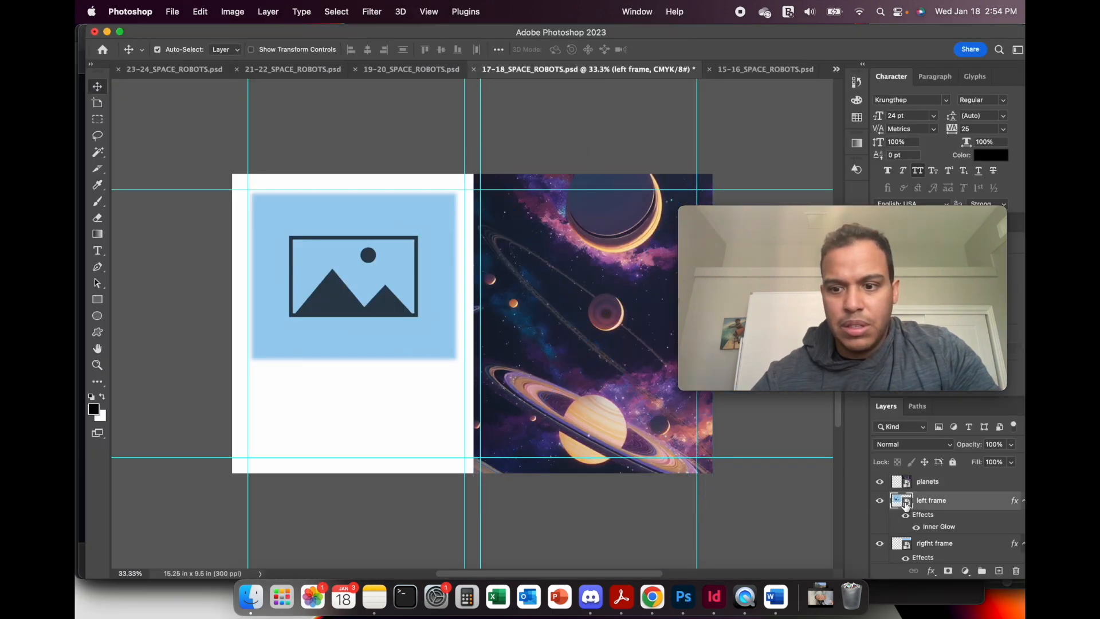
double_click(906, 504)
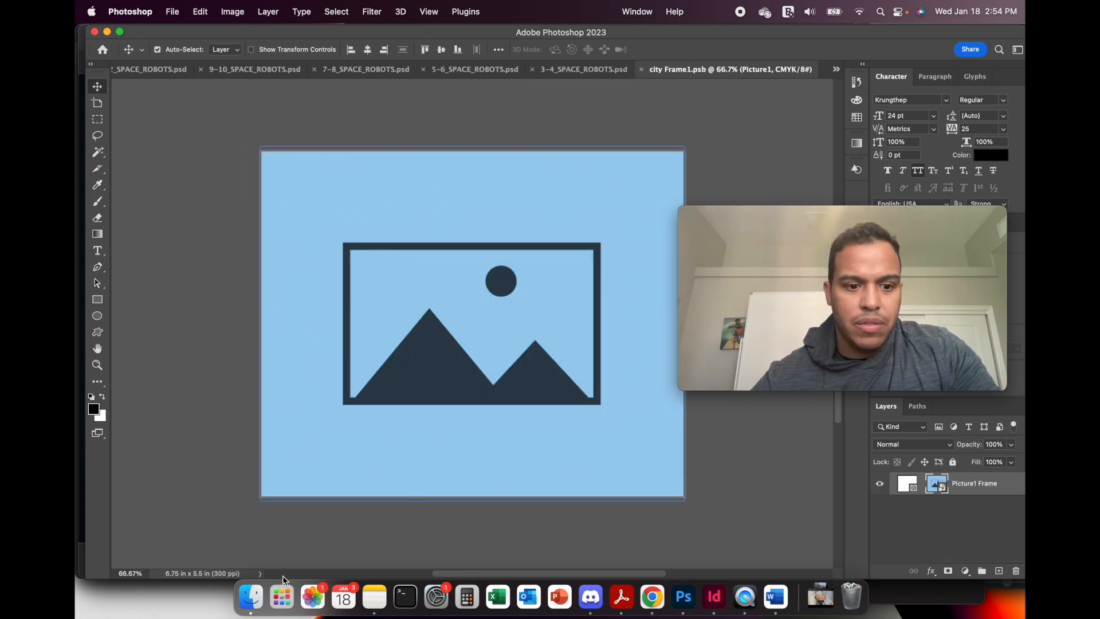
Place children looking window.png from the Discord Photos folder into the picture frame and shift it left so the children fill the frame.
click(250, 600)
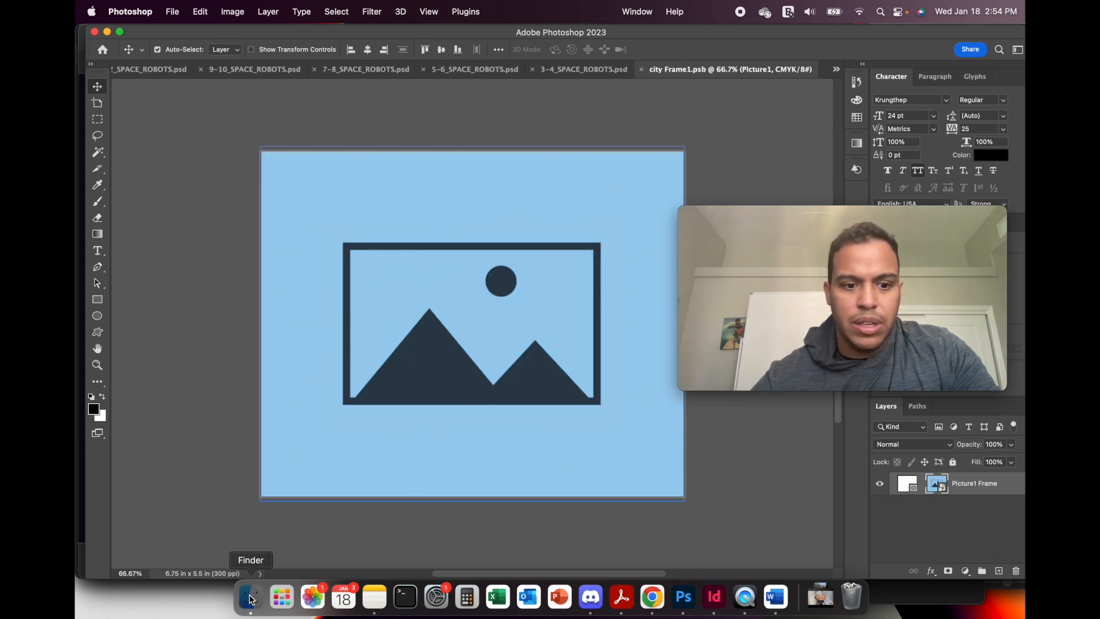
click(874, 410)
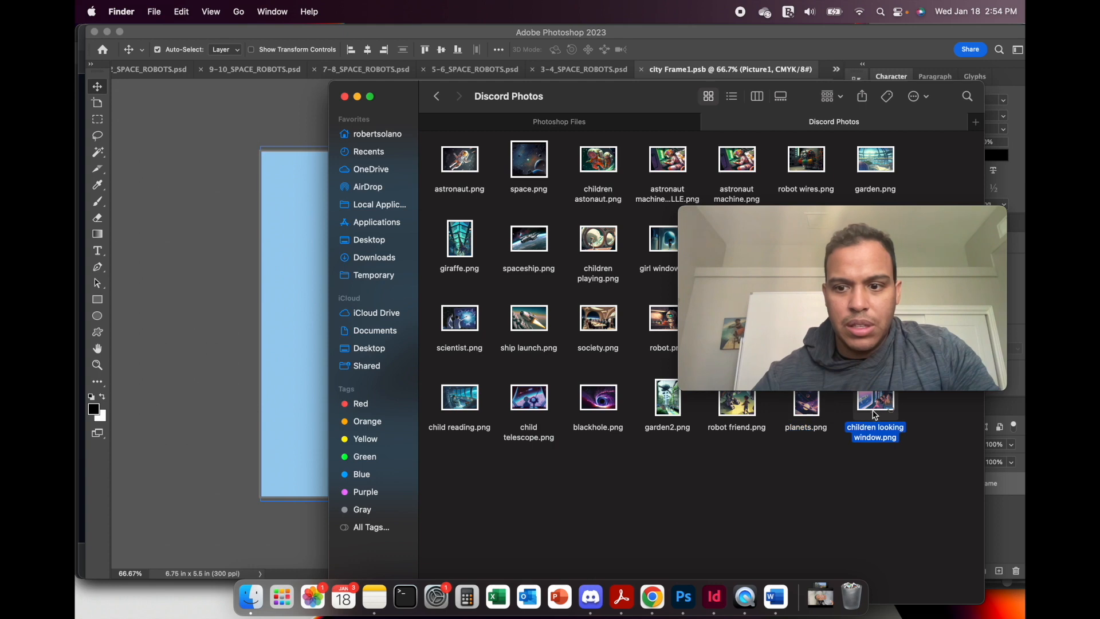
drag(874, 410, 280, 381)
drag(459, 366, 427, 361)
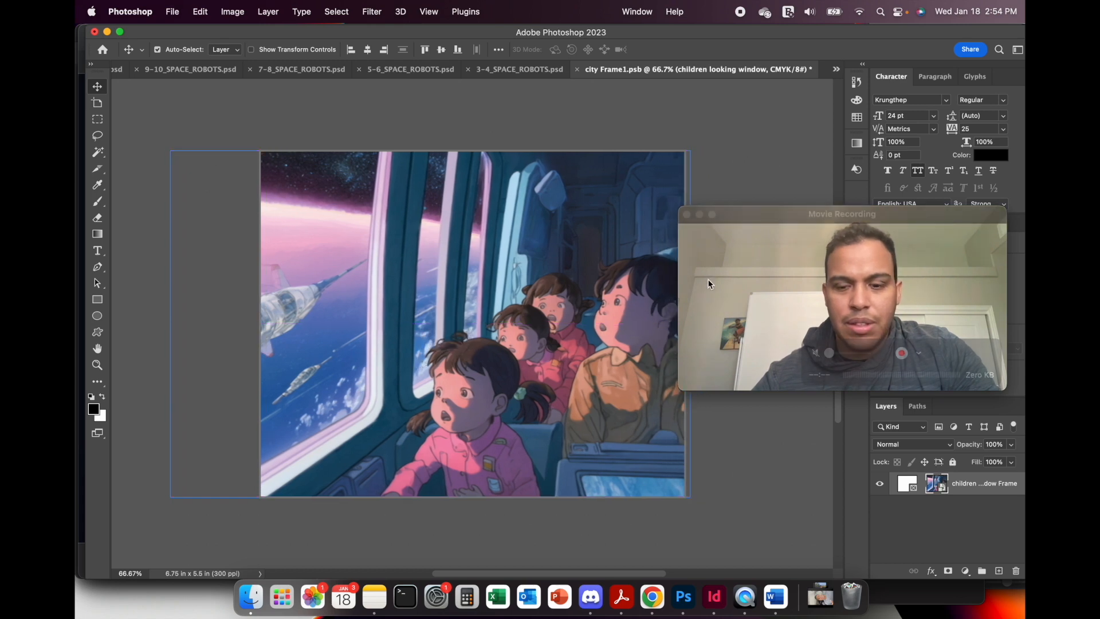
click(730, 172)
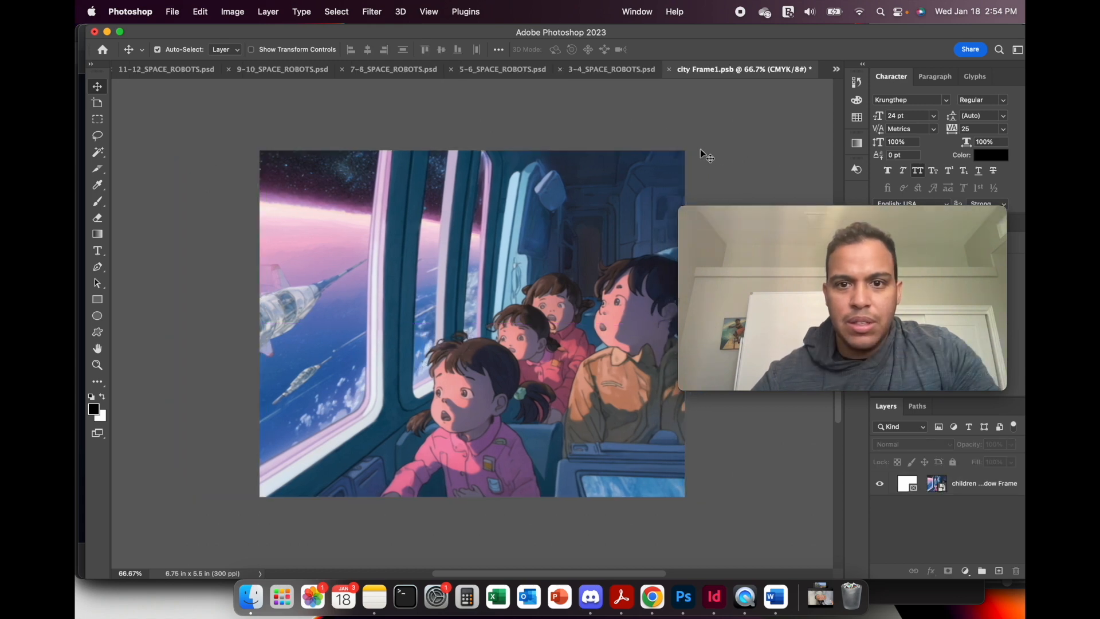
Close the frame's smart object with its changes saved, and save 17-18_SPACE_ROBOTS.psd.
click(669, 69)
click(565, 232)
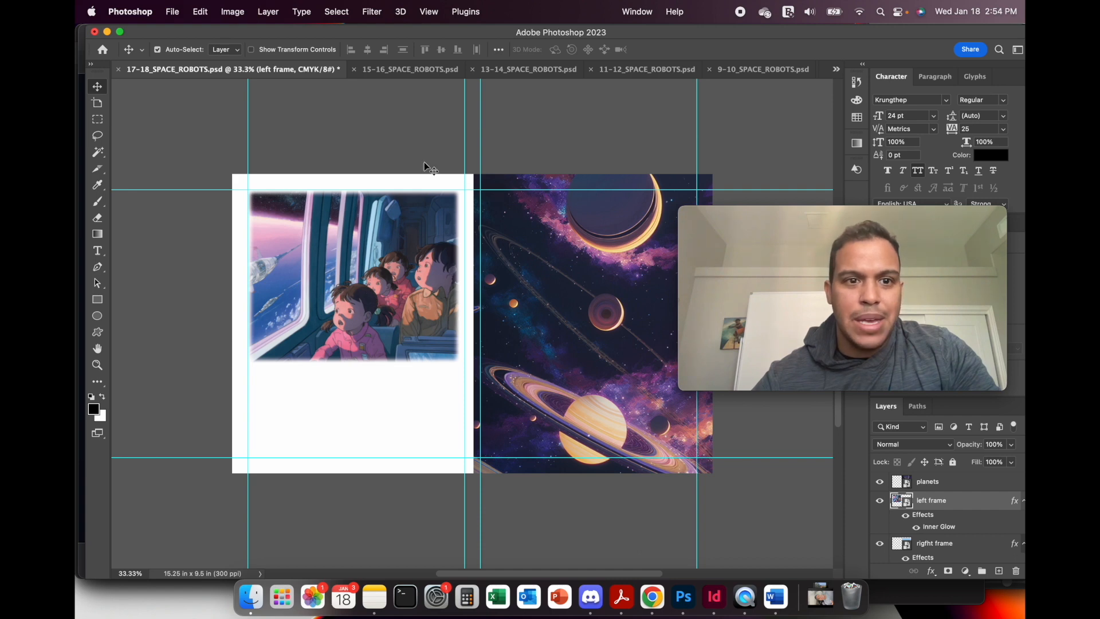
click(173, 12)
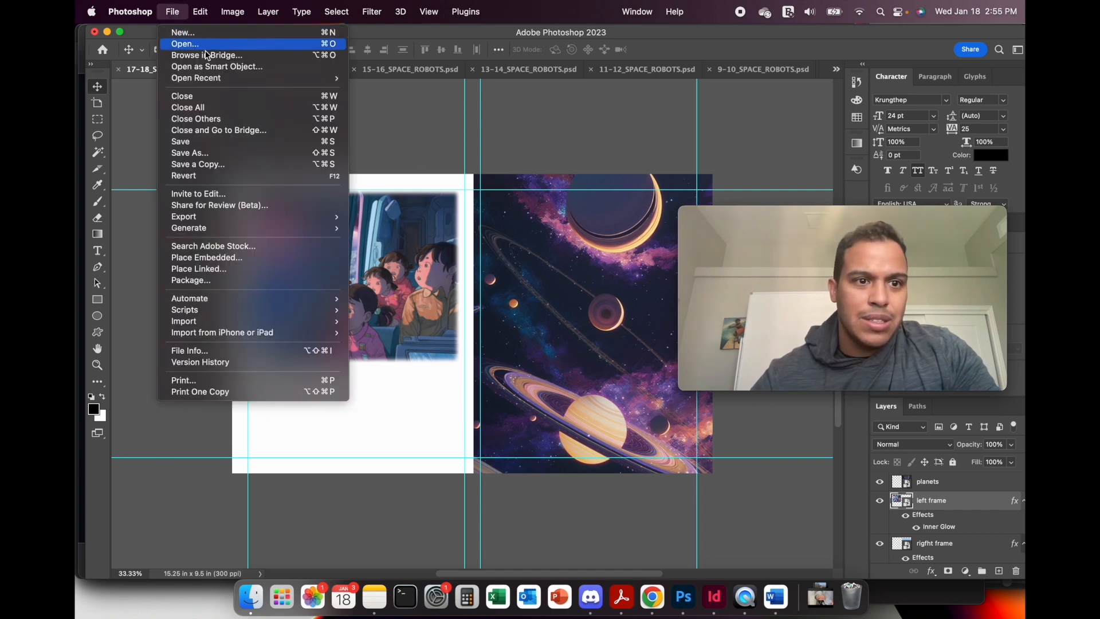
click(207, 144)
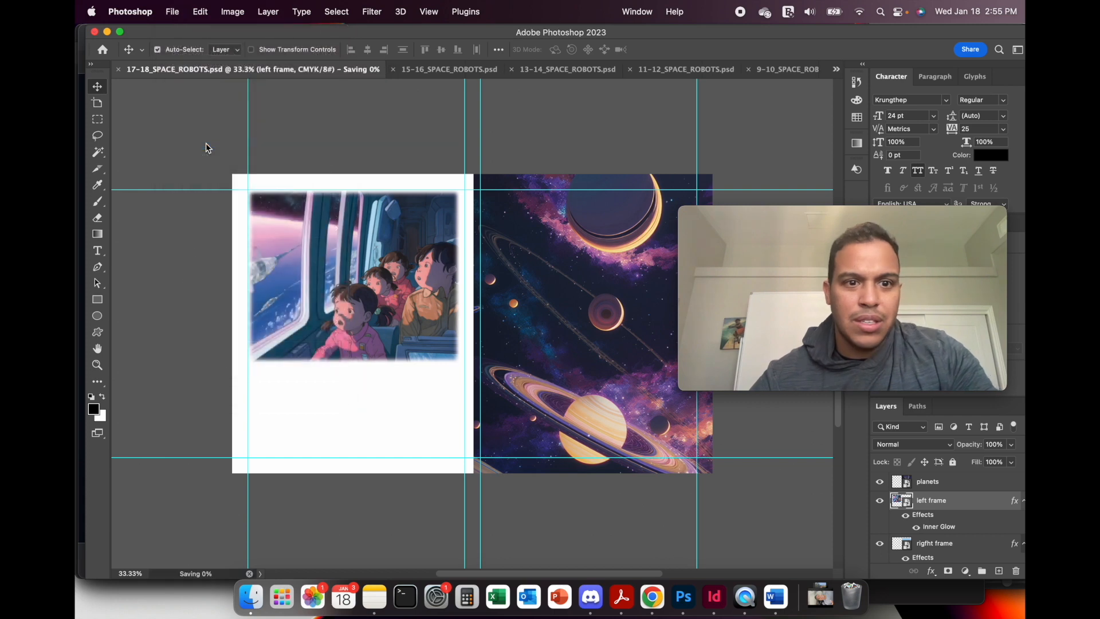
Switch to InDesign, to the placeholder spread on pages 18–19 of the book.
click(715, 597)
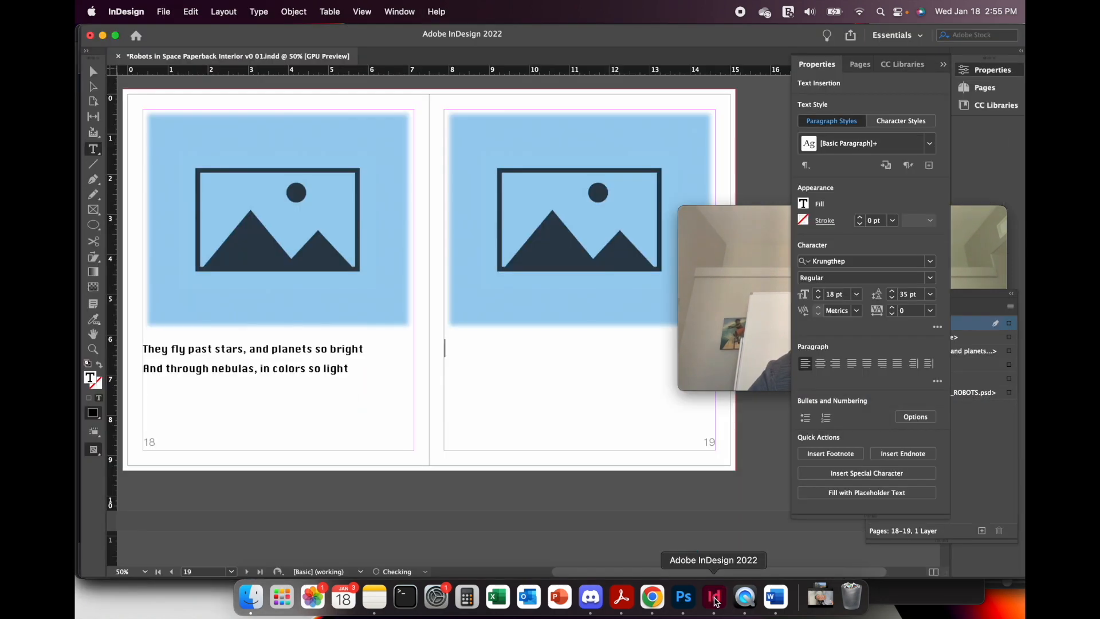
click(791, 287)
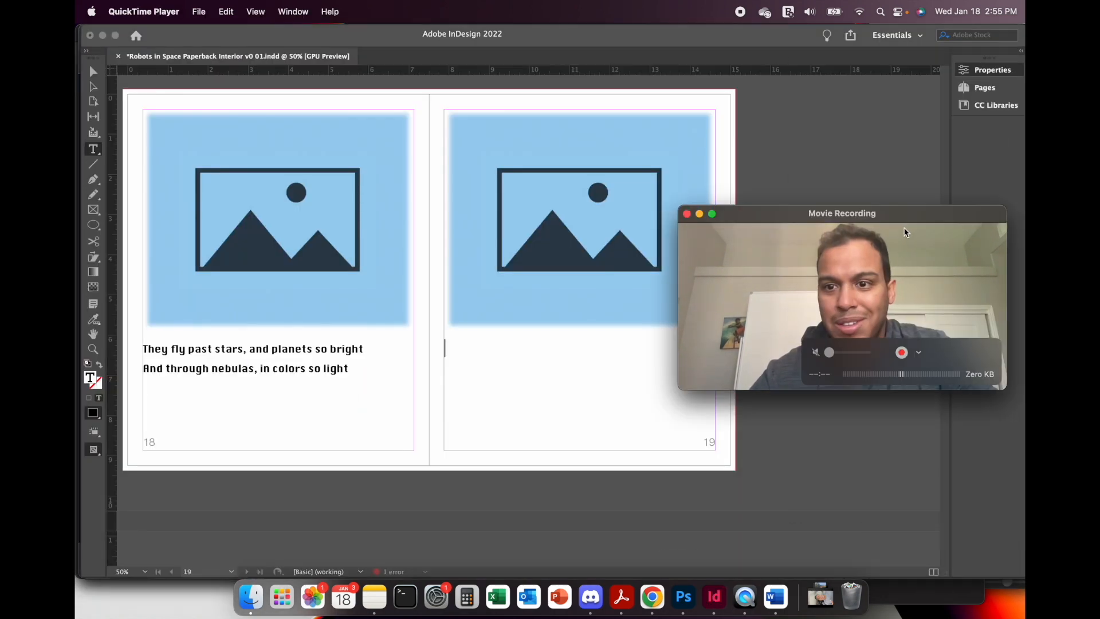
drag(921, 223, 791, 223)
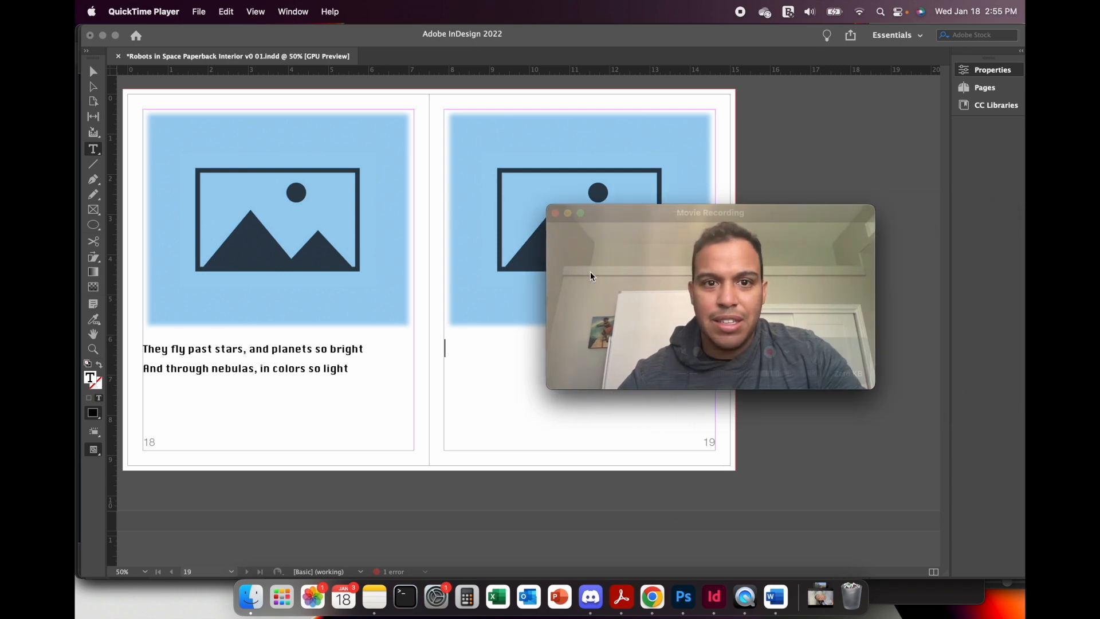
Return to InDesign and update the modified link 17-18_SPACE_ROBOTS.psd so the spread on pages 18–19 uses the new artwork.
click(293, 12)
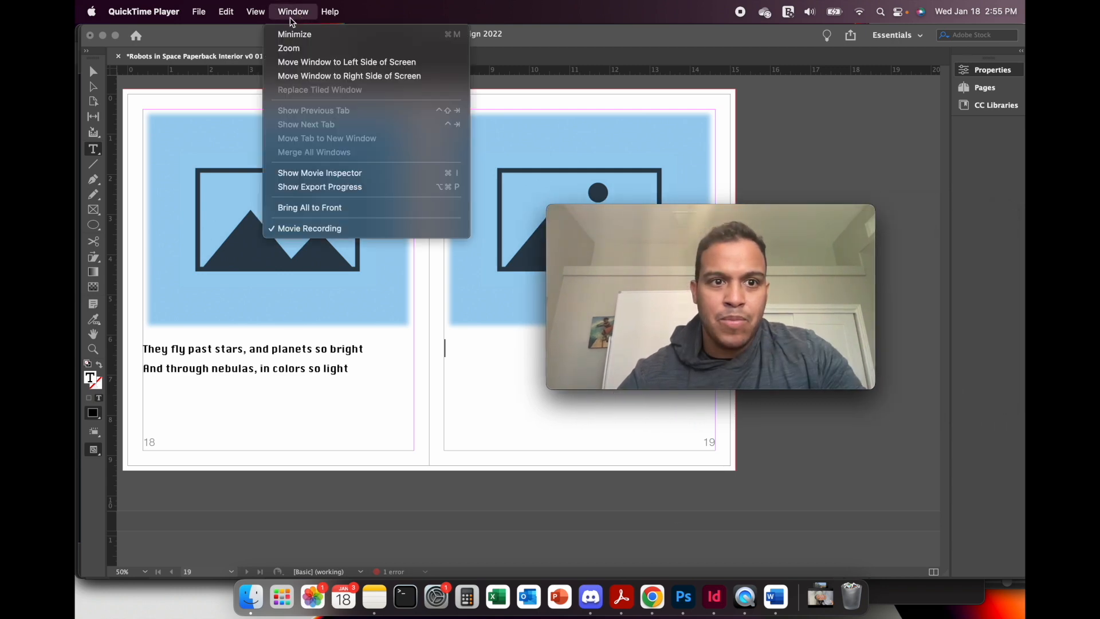
mouse_move(258, 13)
mouse_move(293, 12)
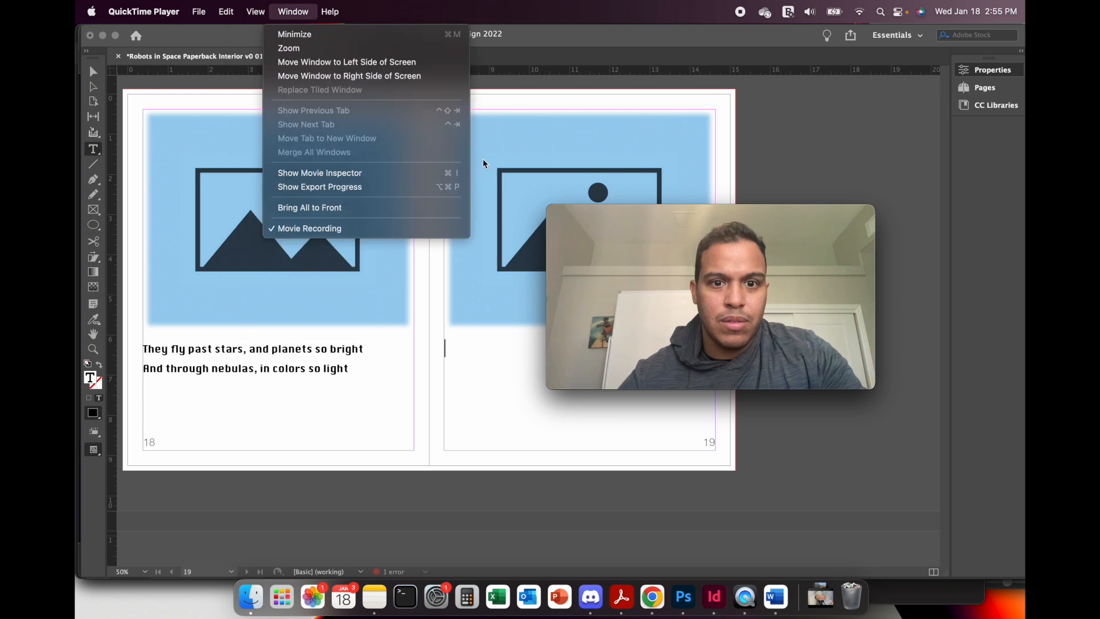
click(761, 152)
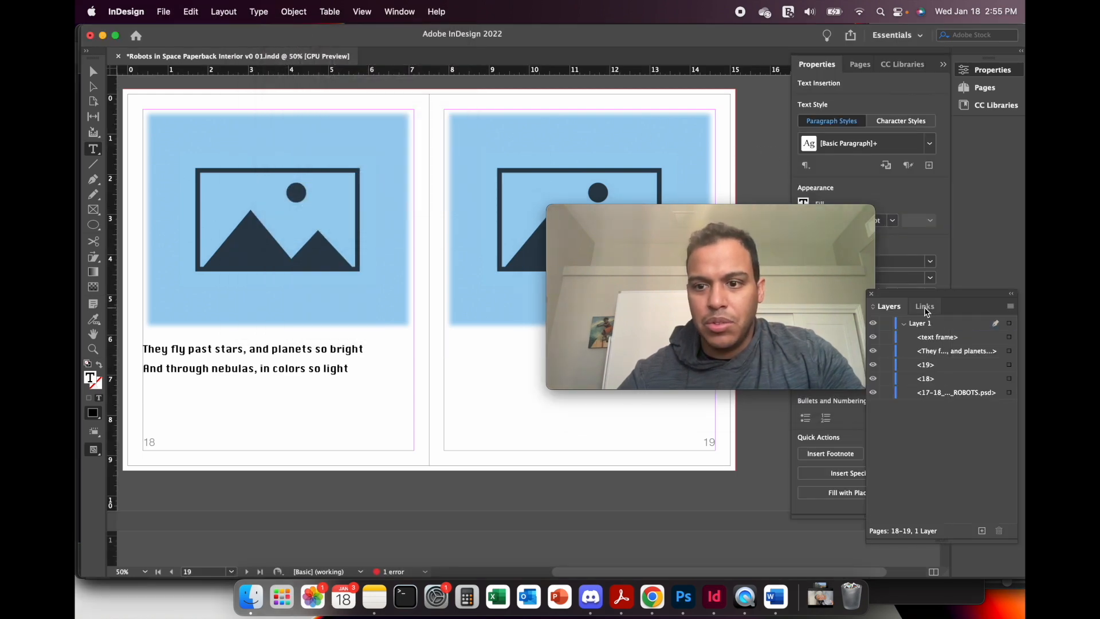
click(922, 306)
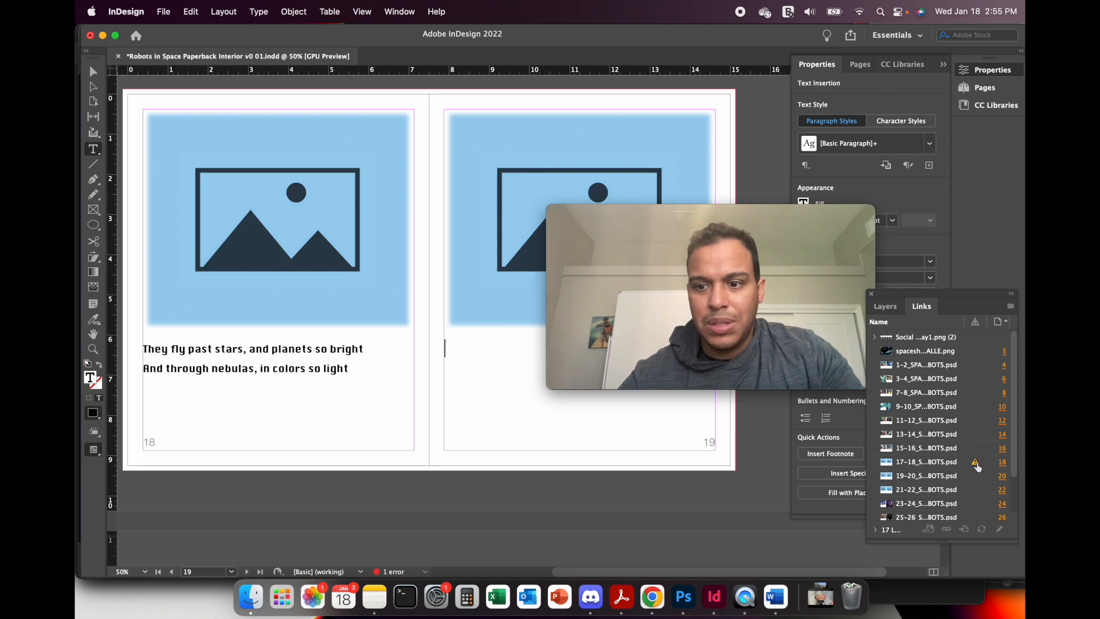
click(976, 464)
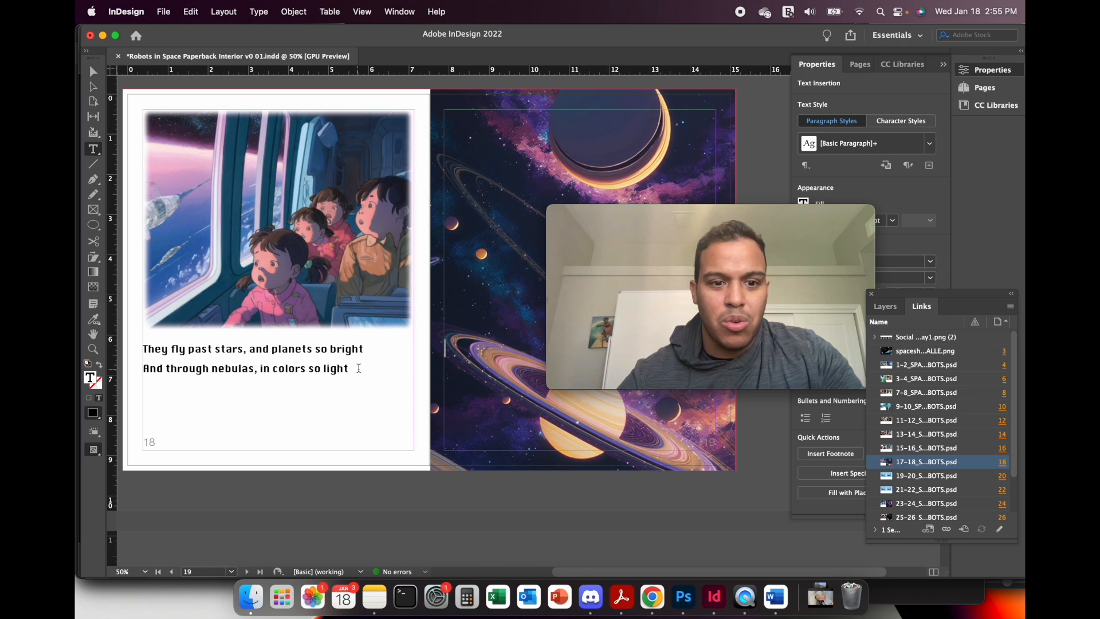
Add a period after "And through nebulas, in colors so light" on page 18, and go to the spread on pages 20–21.
click(338, 373)
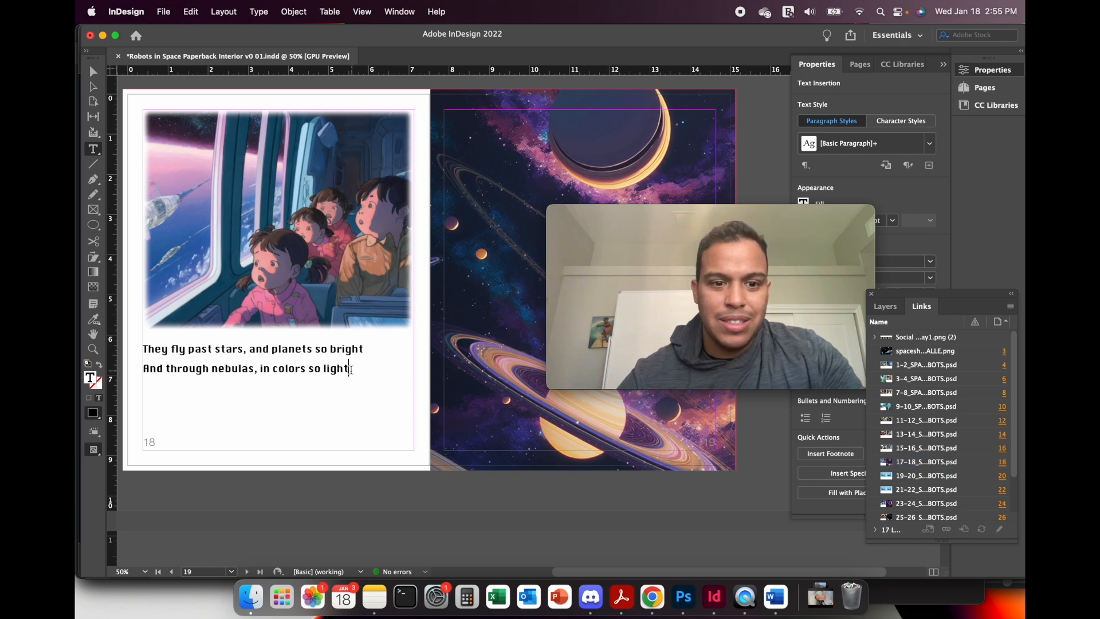
scroll(339, 373, down, 10)
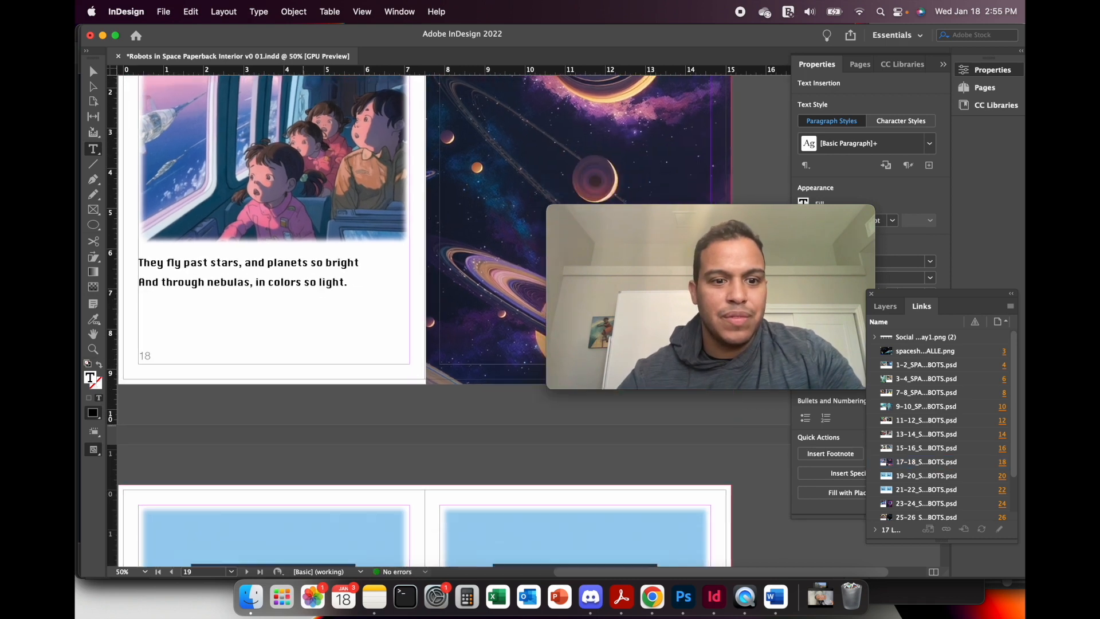
scroll(277, 499, down, 3)
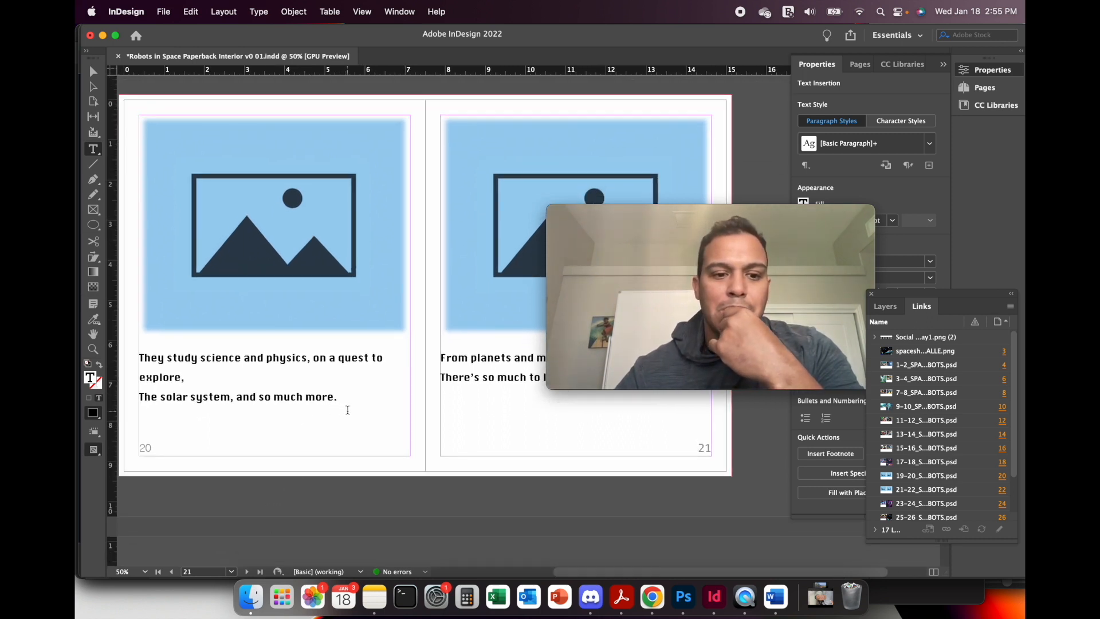
Switch to Discord in Chrome, dismiss the new activity announcement, and open the scenery channel of the Robots in Space server.
mouse_move(642, 216)
drag(642, 215, 716, 143)
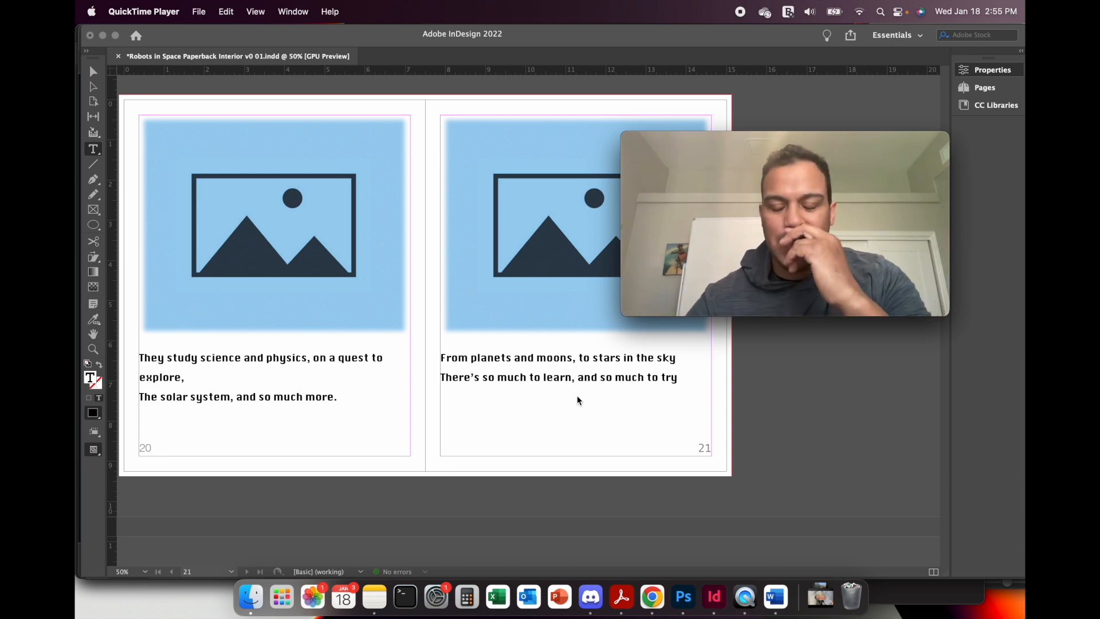
click(653, 598)
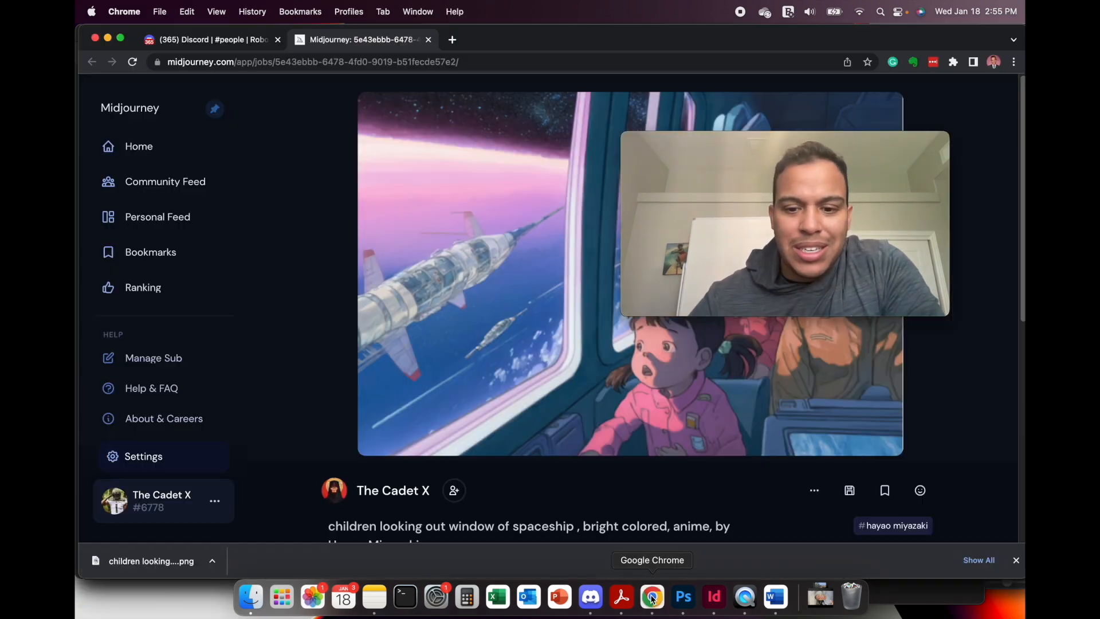
click(240, 40)
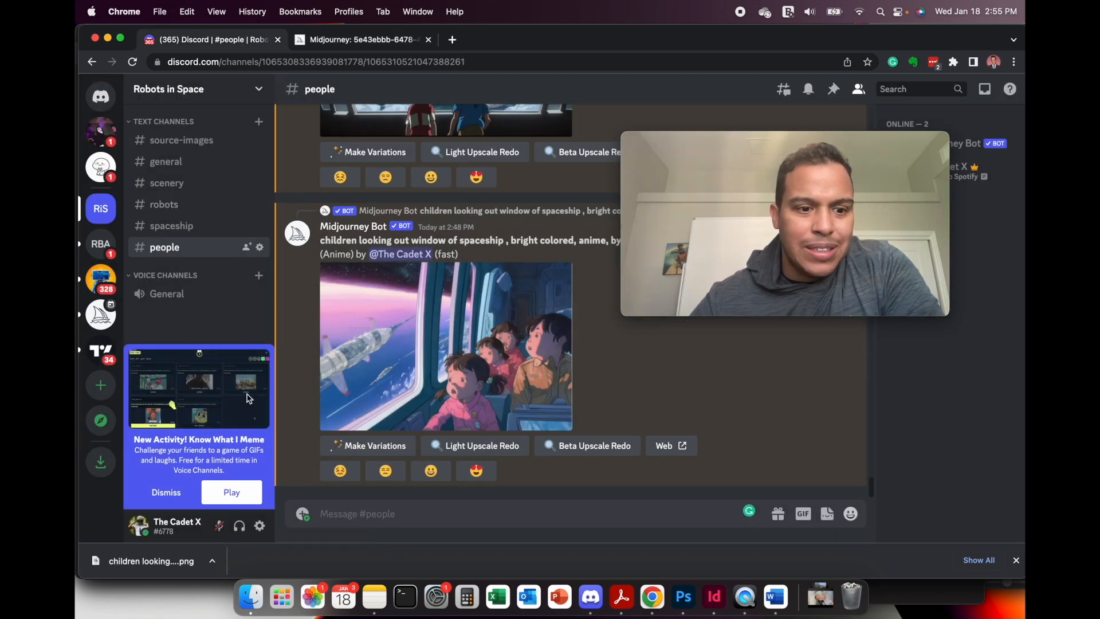
click(167, 492)
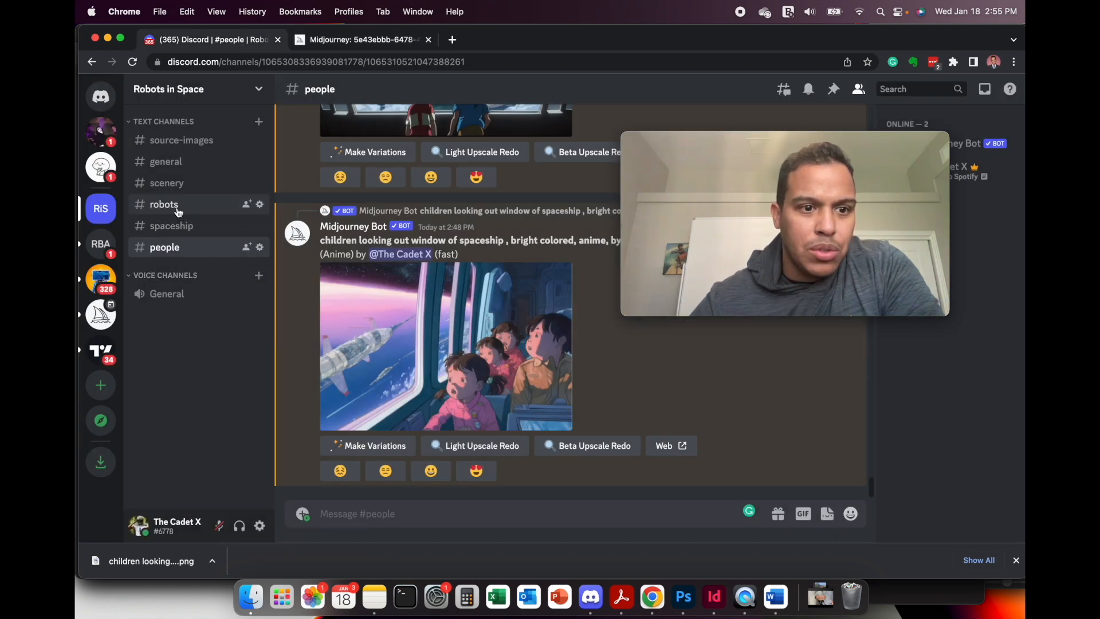
click(184, 183)
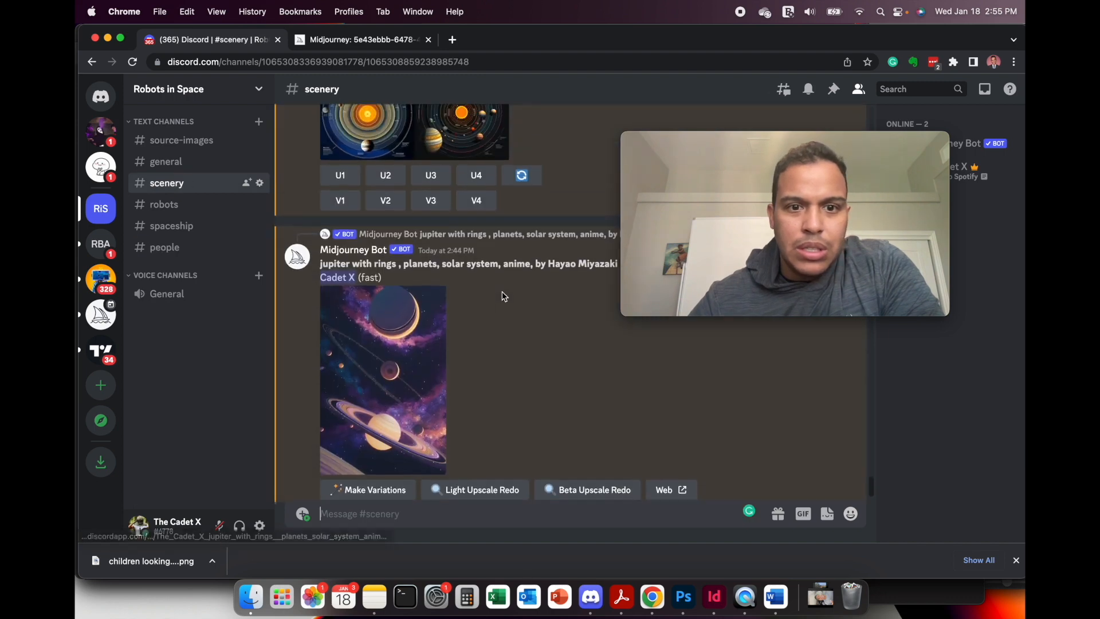
Compare the enlarged images in the "diagram of solar system rings and planets" grid, and upscale the second one.
scroll(504, 297, up, 5)
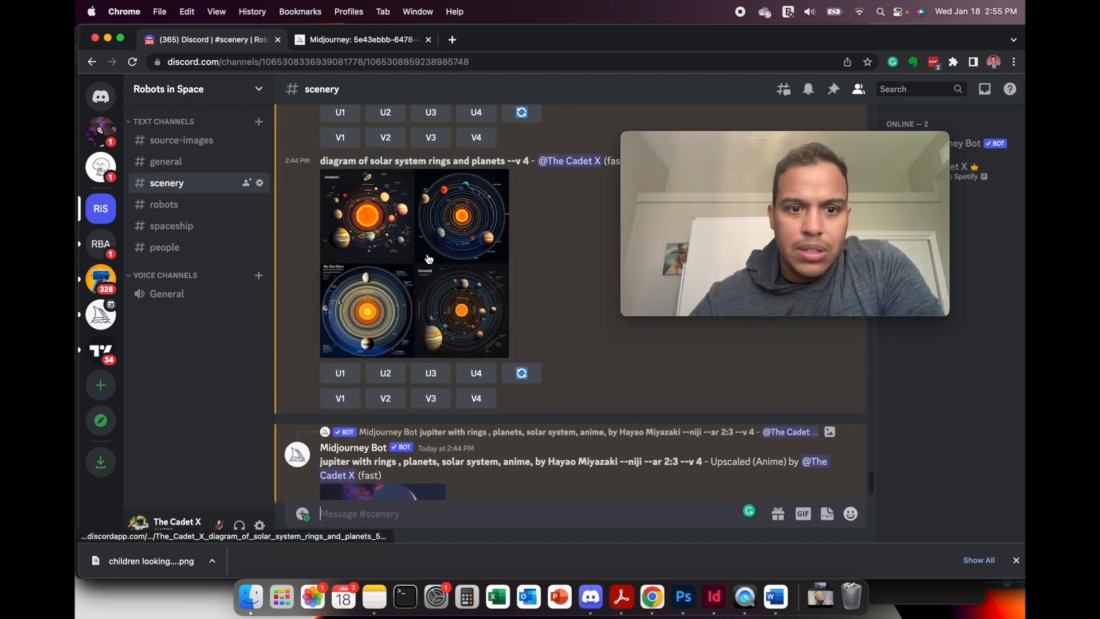
click(414, 259)
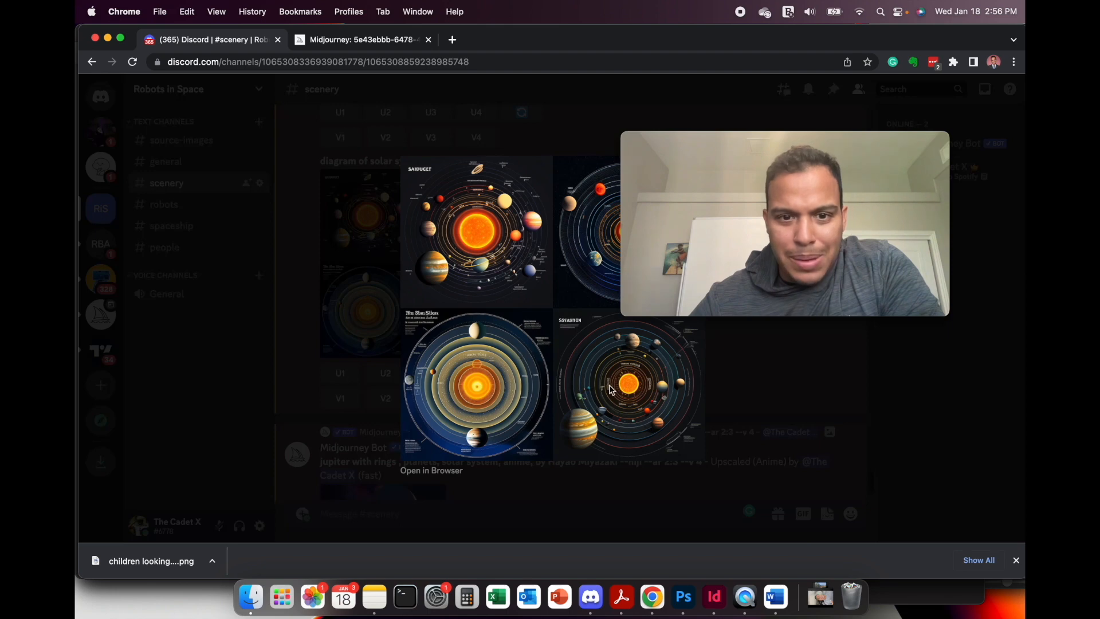
mouse_move(632, 175)
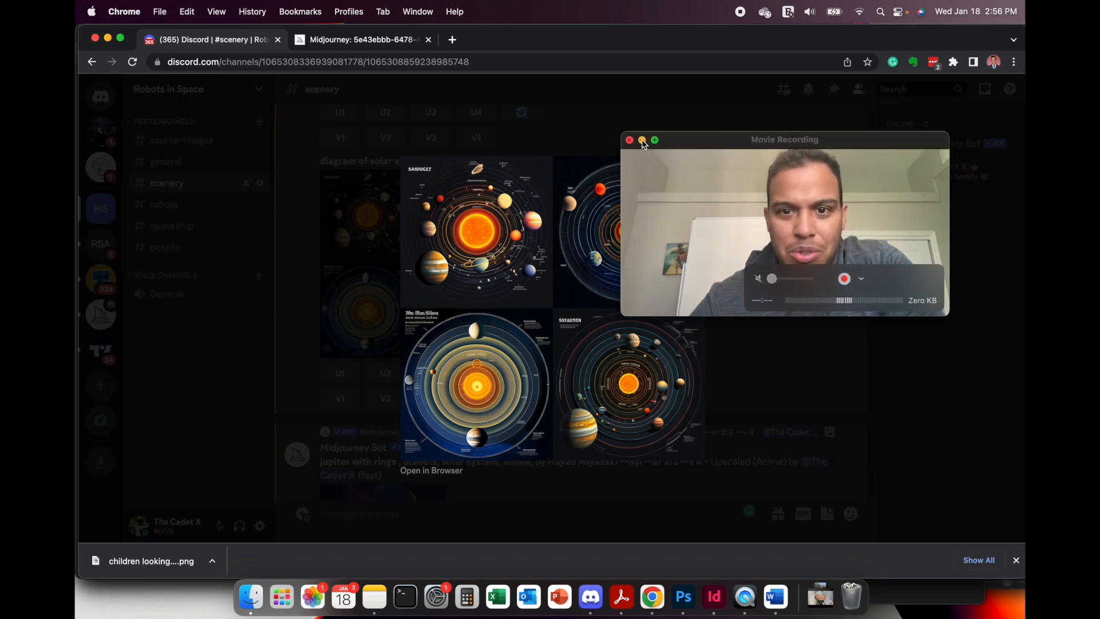
drag(686, 141, 725, 107)
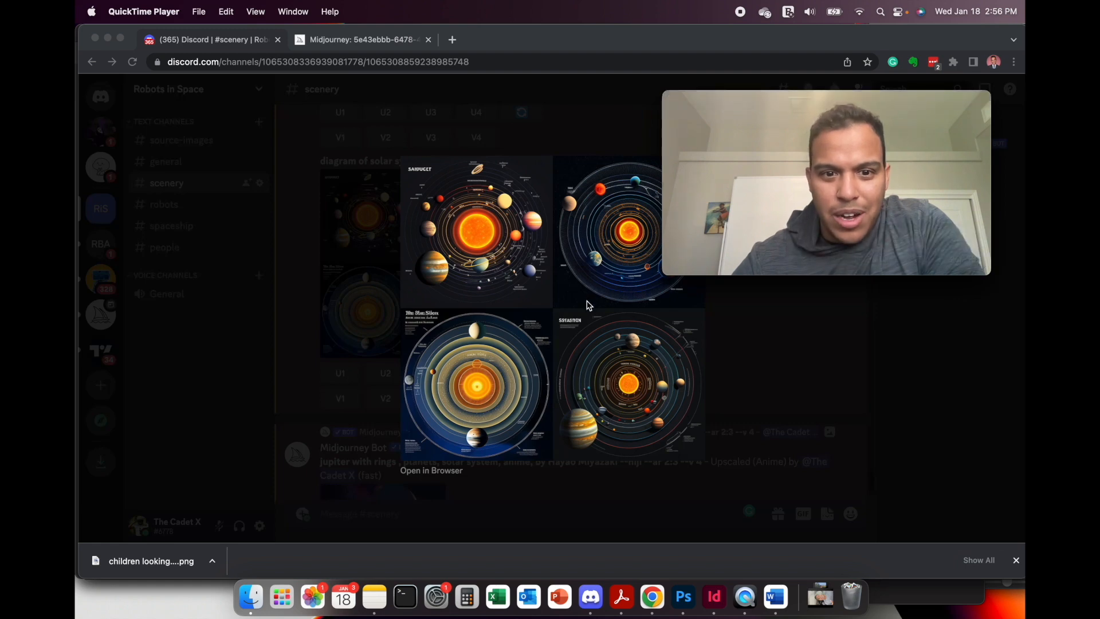
click(630, 248)
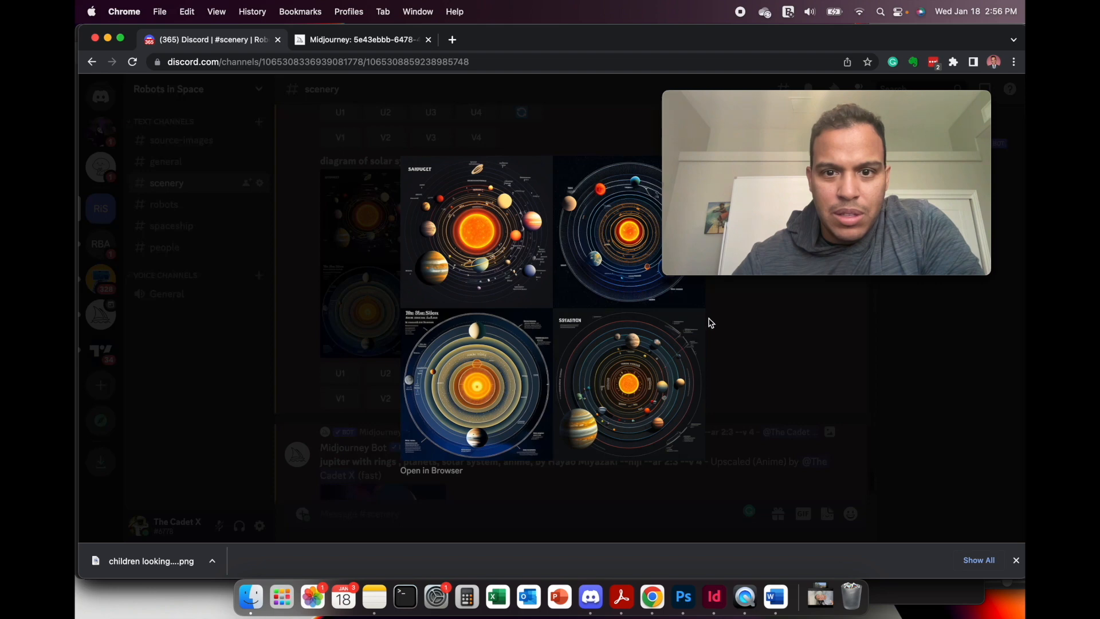
click(763, 102)
mouse_move(763, 102)
mouse_down()
mouse_move(800, 261)
mouse_move(800, 151)
mouse_move(779, 104)
mouse_up()
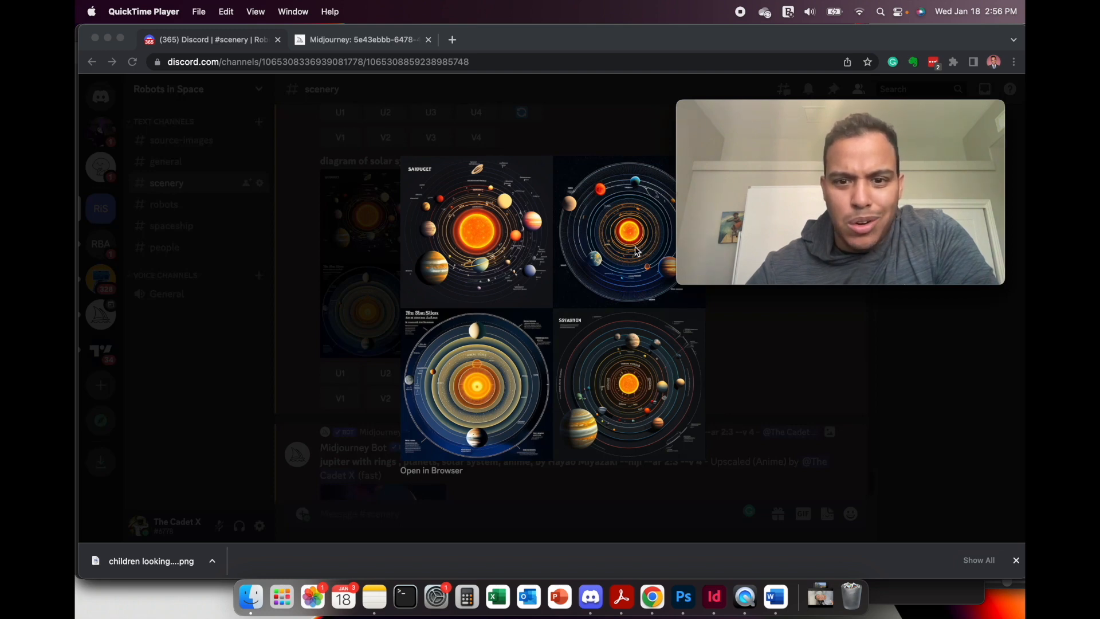
click(742, 352)
click(742, 347)
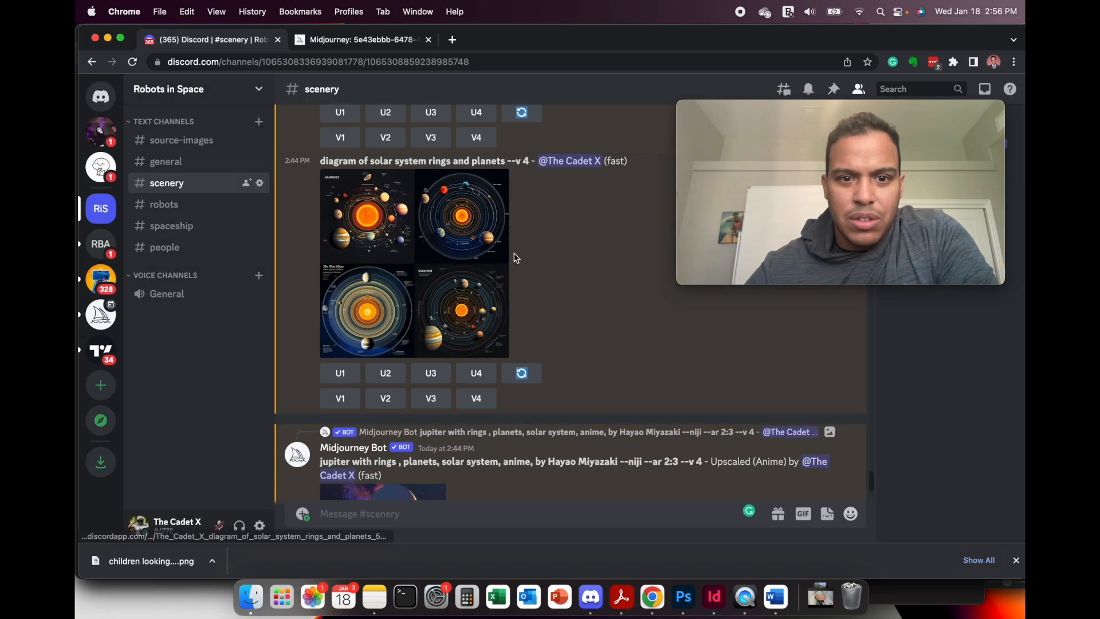
click(388, 375)
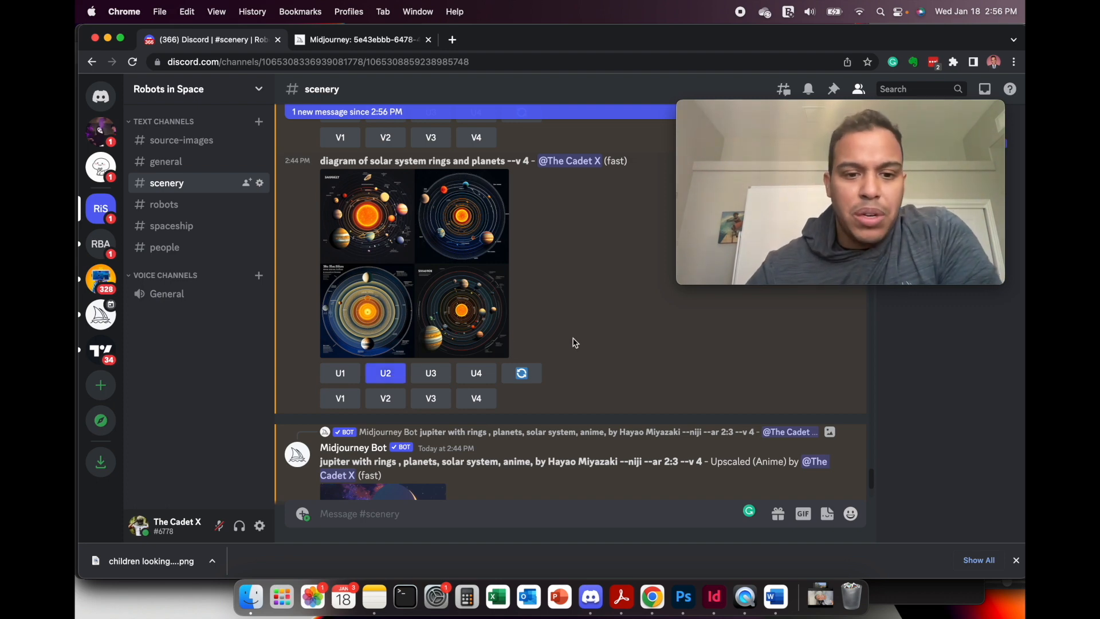
scroll(536, 293, down, 5)
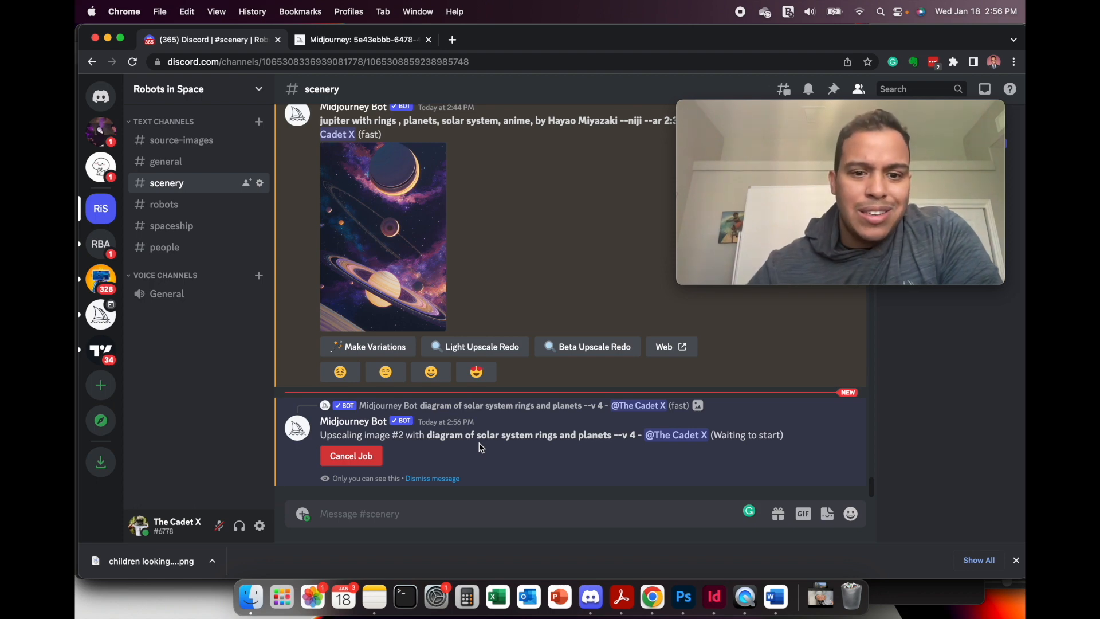
Switch to InDesign and review the verses and illustrations on the spreads around the placeholder pages 20–23.
click(714, 597)
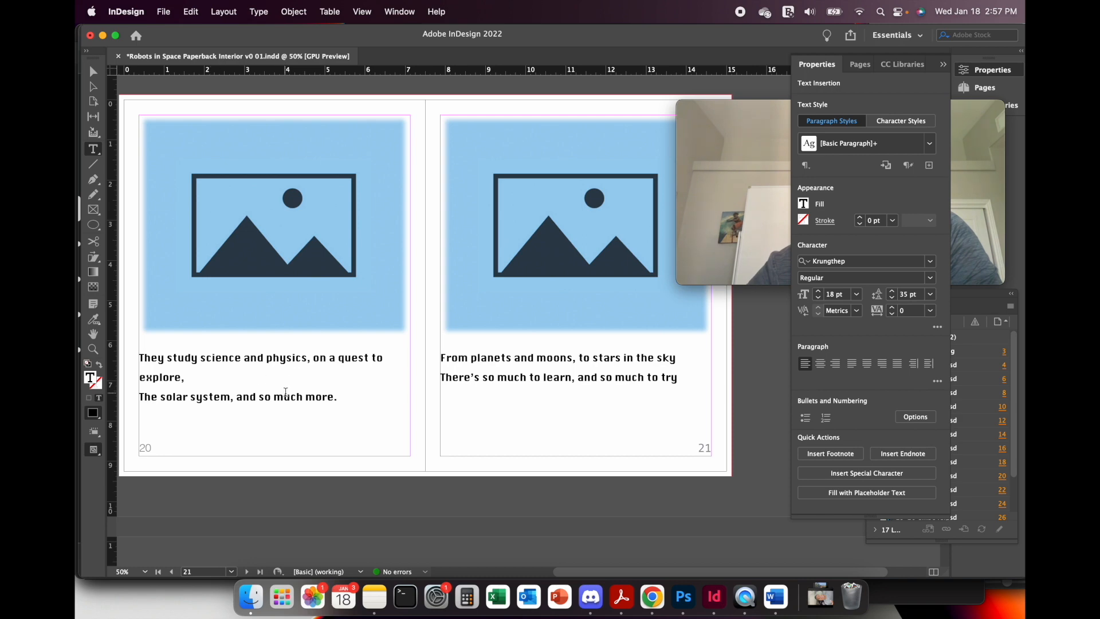
scroll(286, 392, down, 10)
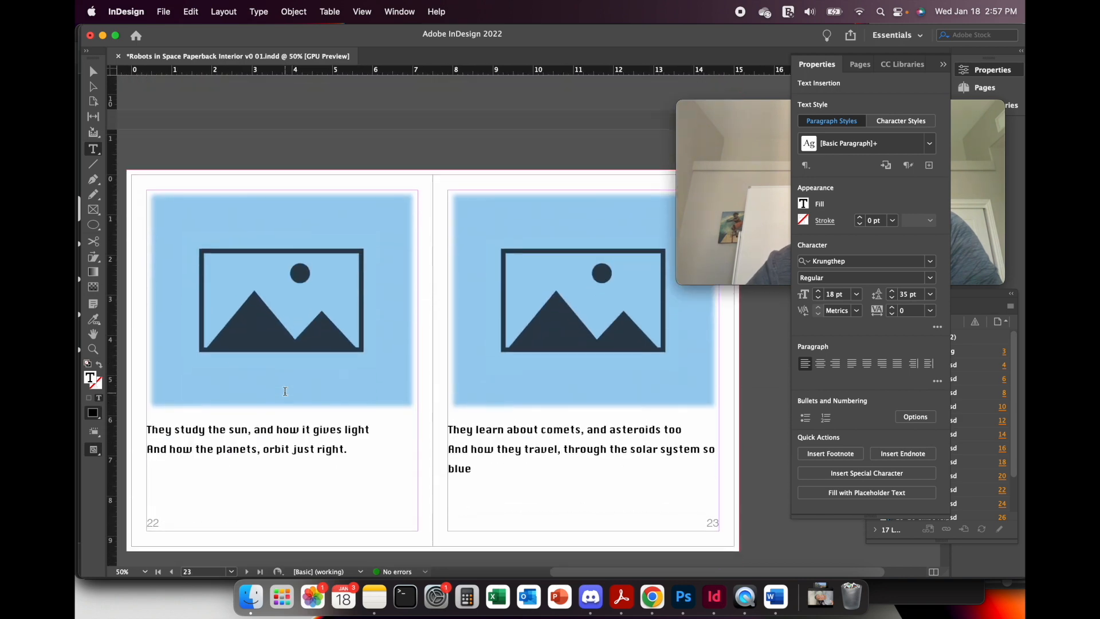
scroll(285, 392, down, 4)
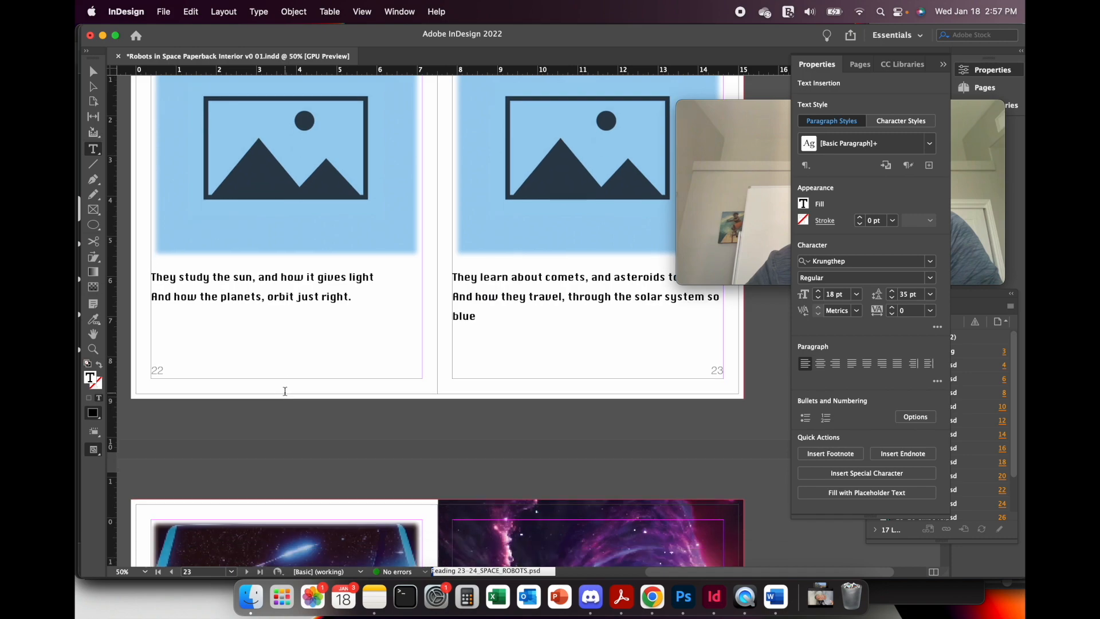
scroll(285, 392, down, 4)
scroll(285, 392, up, 10)
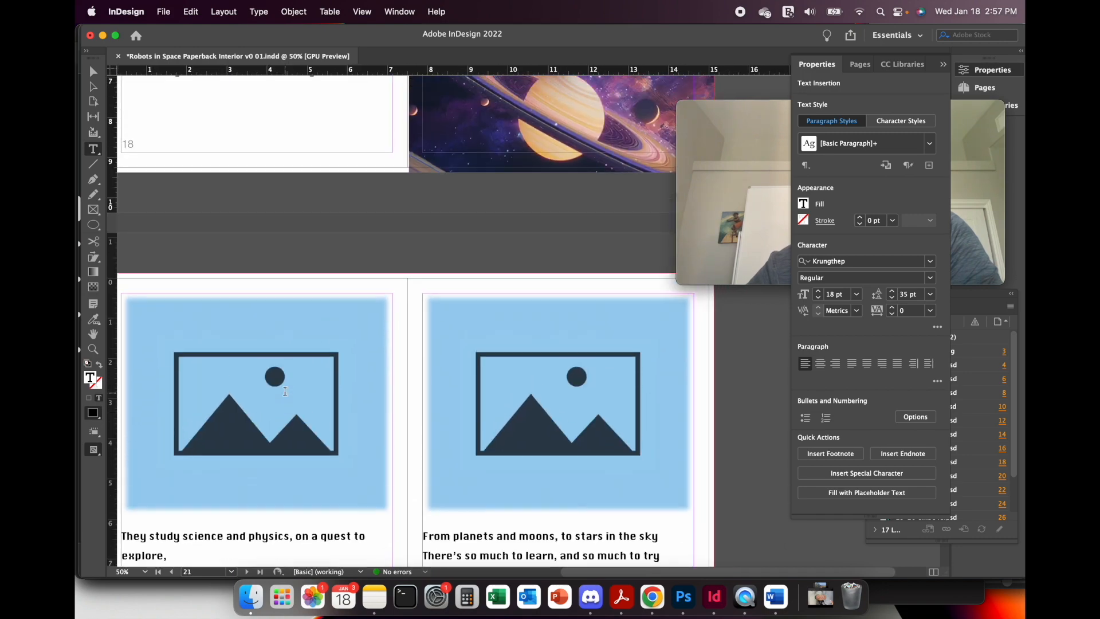
scroll(285, 392, up, 20)
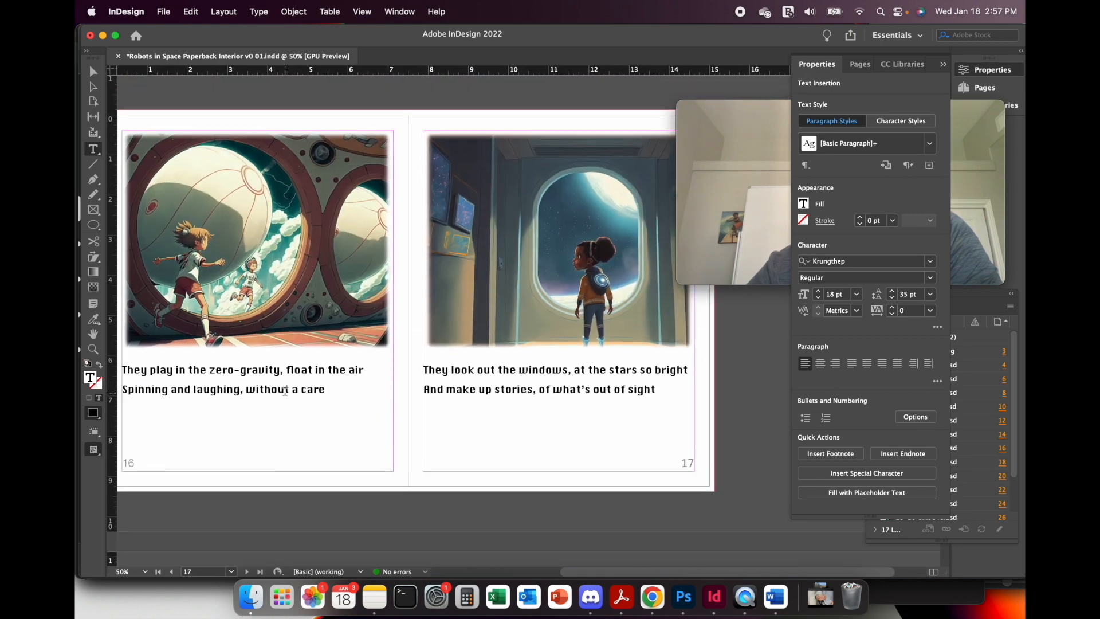
scroll(285, 391, up, 5)
scroll(285, 391, down, 15)
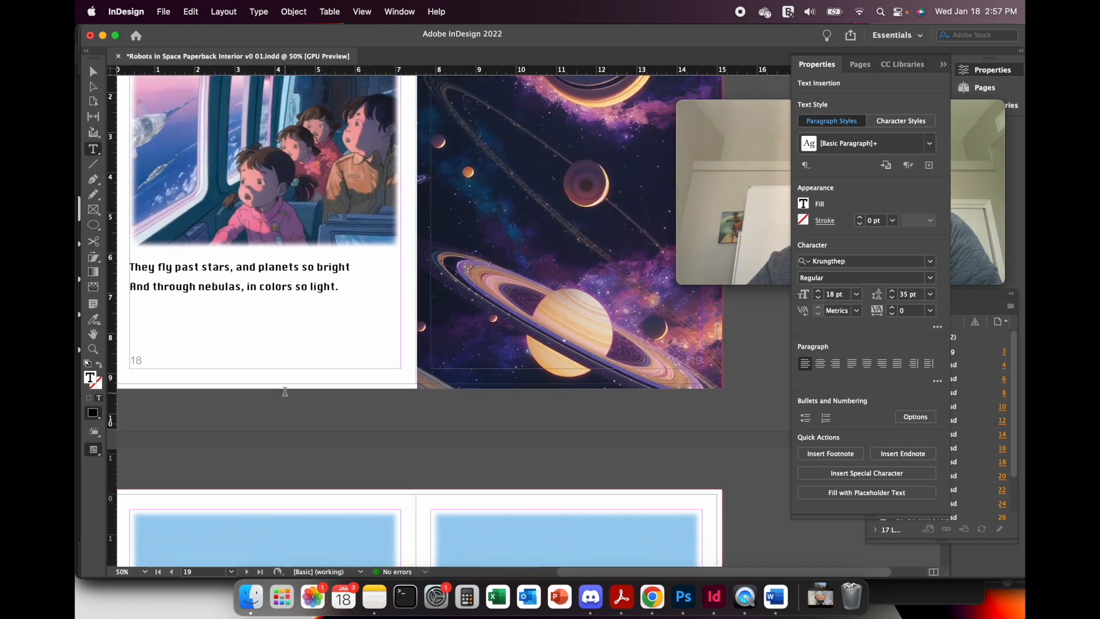
scroll(285, 391, down, 13)
scroll(285, 392, up, 3)
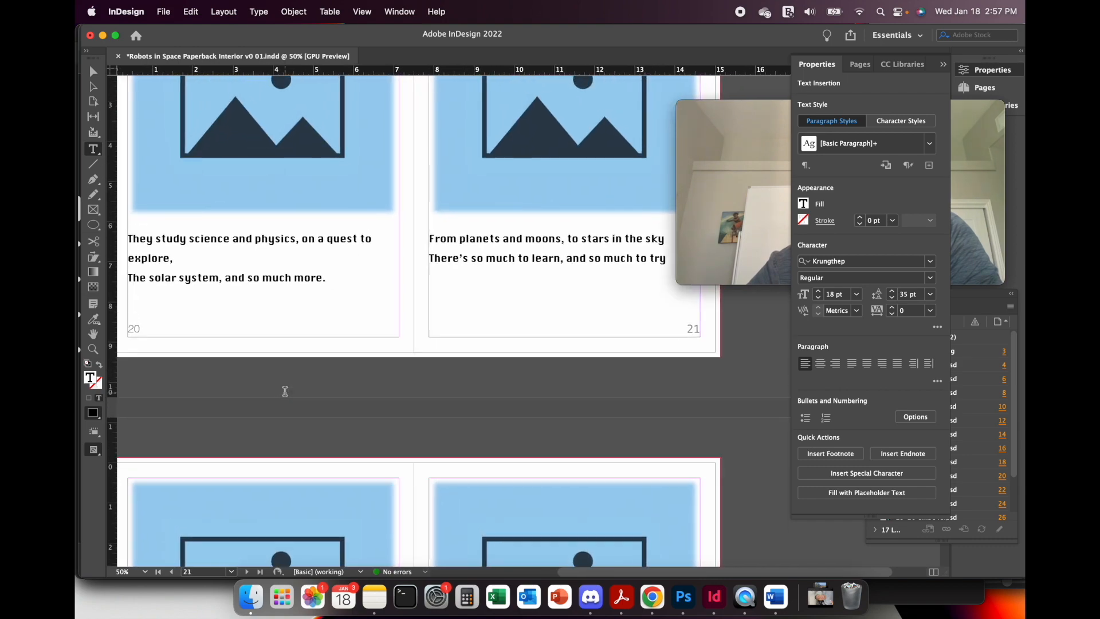
scroll(285, 391, up, 3)
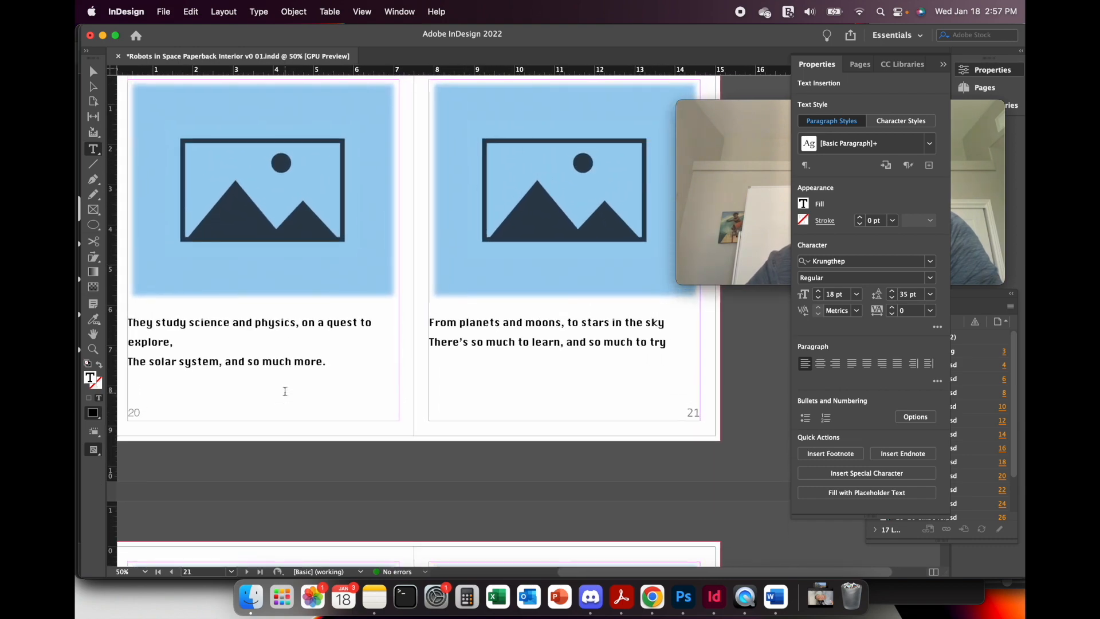
drag(770, 110, 770, 373)
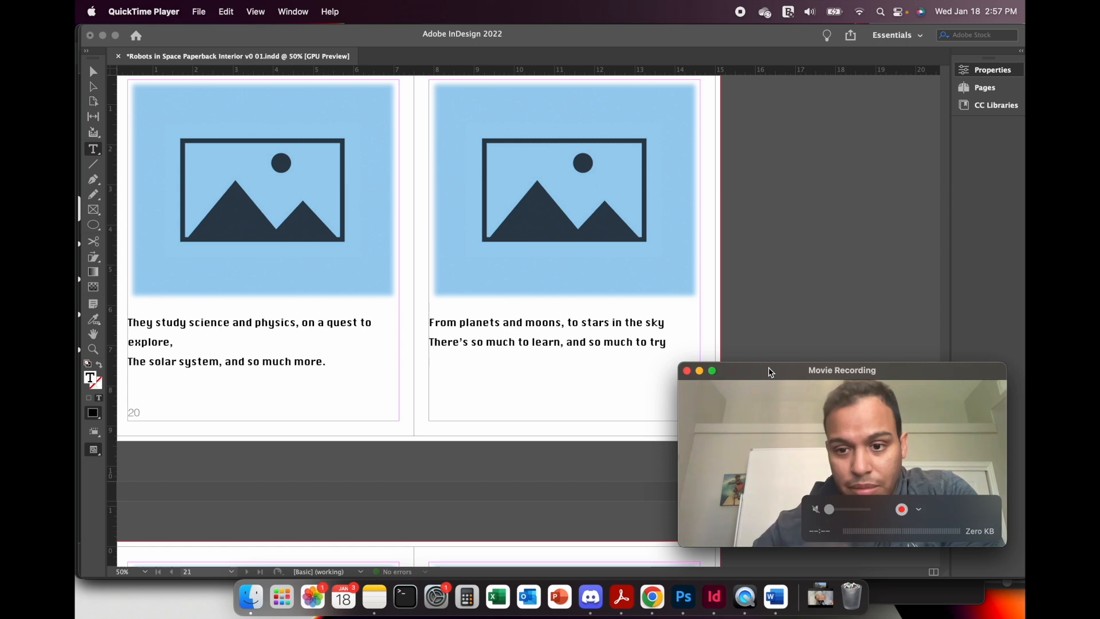
drag(770, 373, 680, 375)
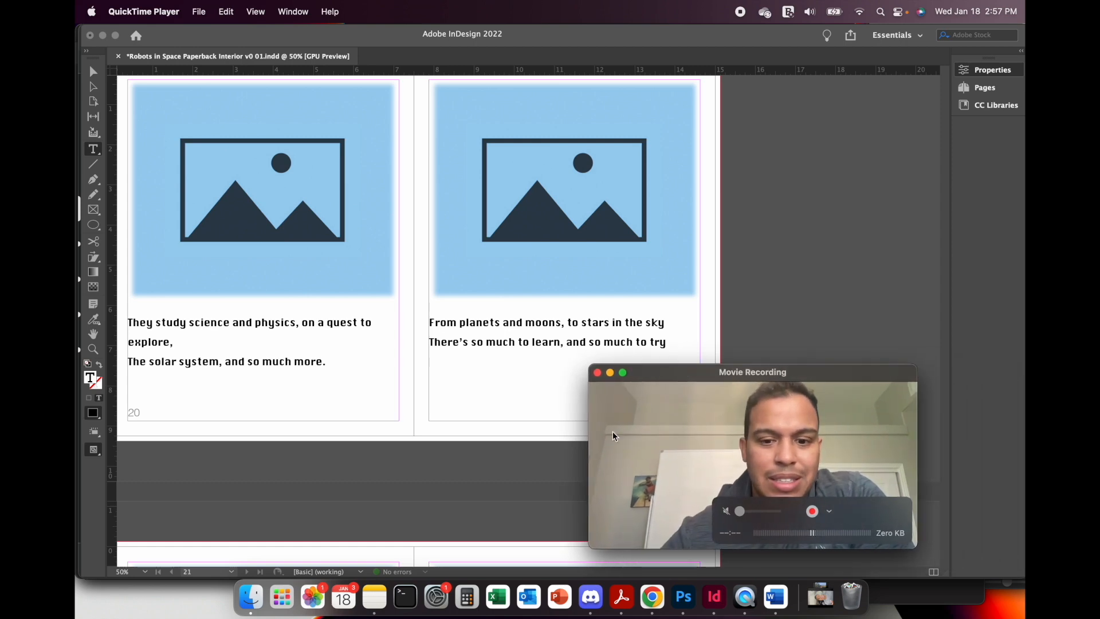
Switch to Discord in Chrome and submit the /imagine prompt "children in futuristic classroom, learning about rockets --anime2" in the people channel.
click(652, 599)
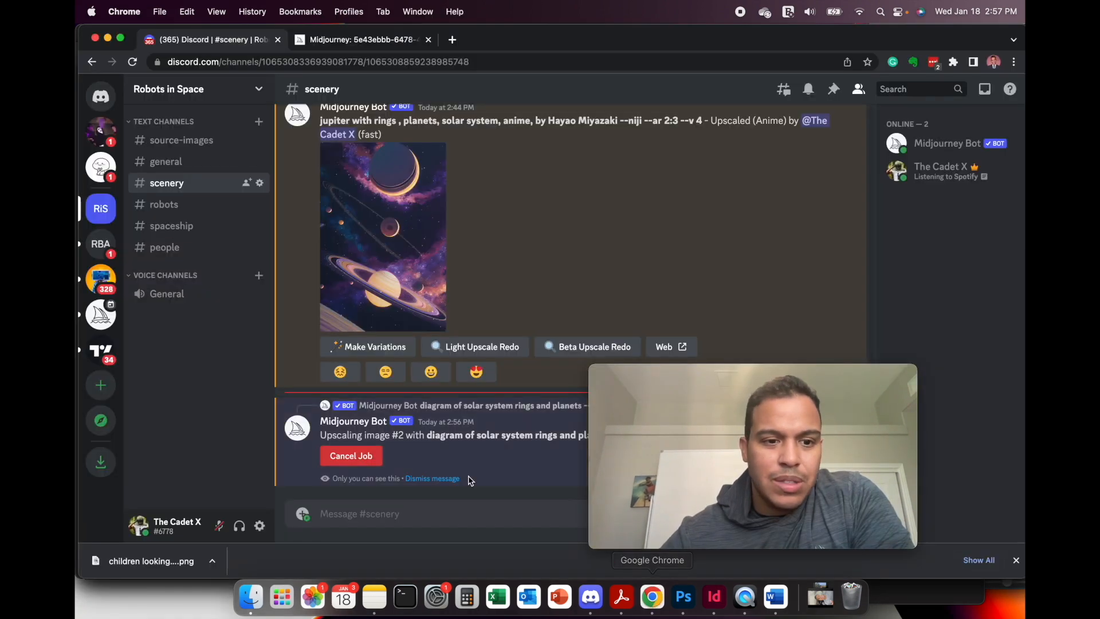
click(164, 247)
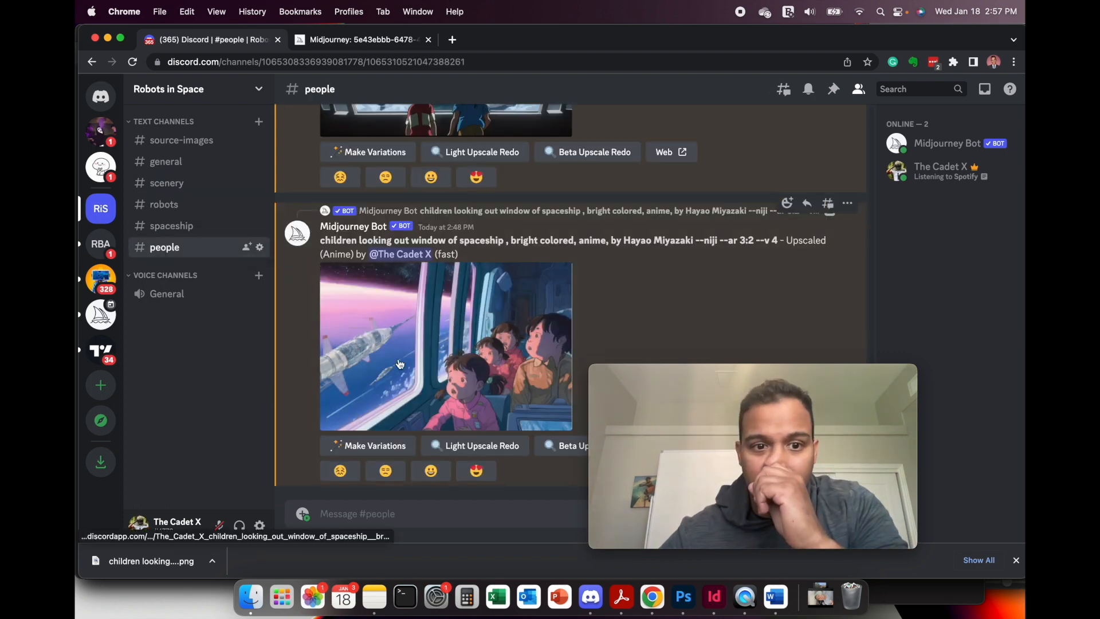
text(/imagine)
key(Return)
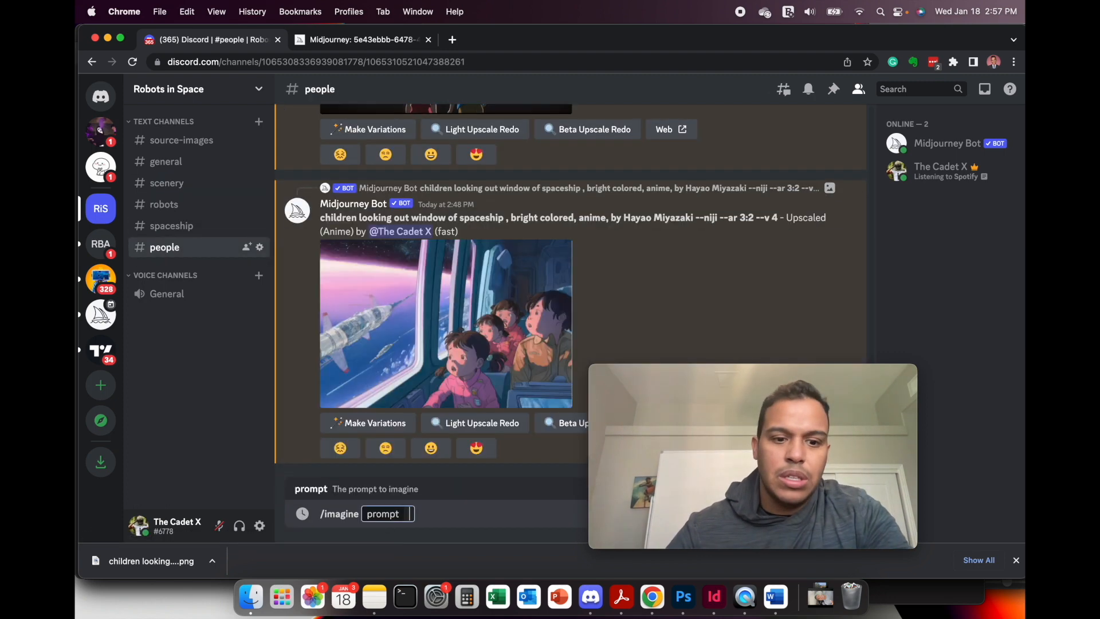
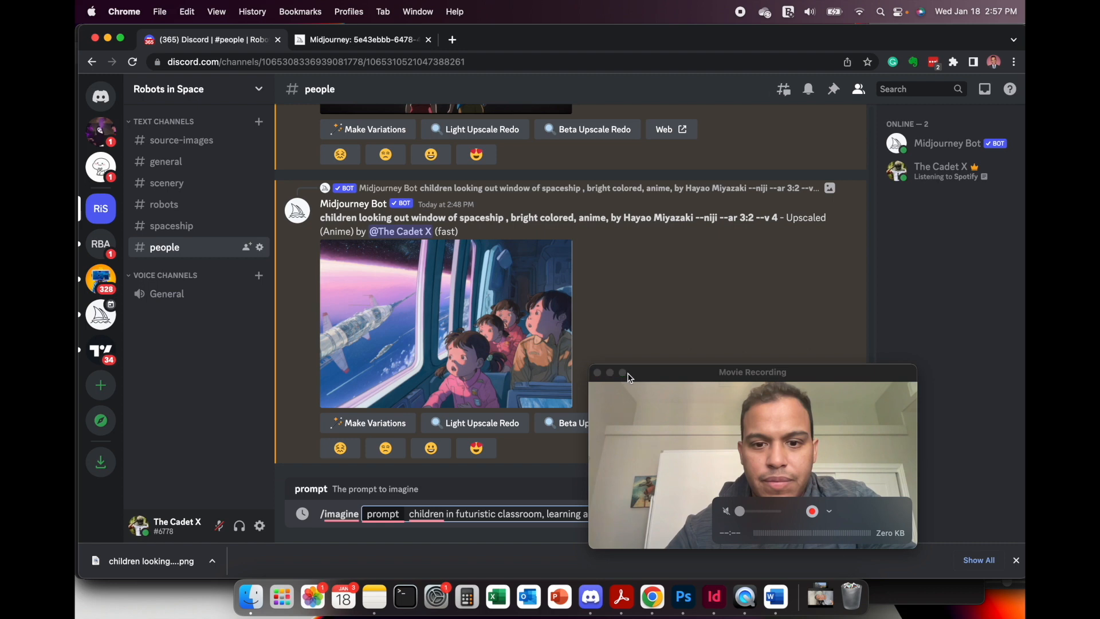
drag(658, 376, 665, 302)
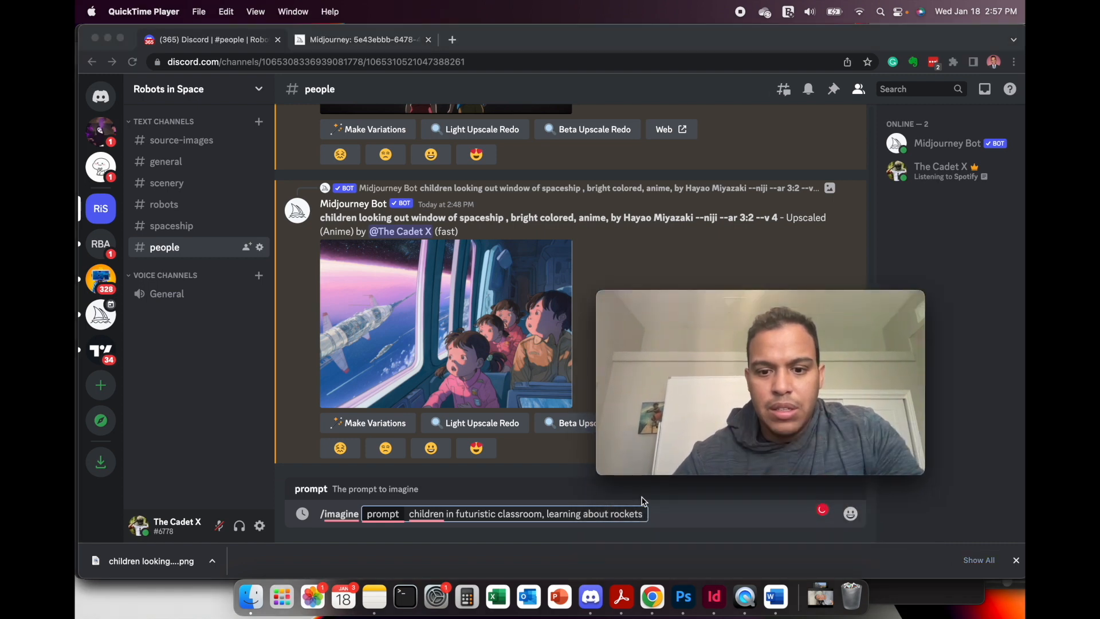
click(646, 519)
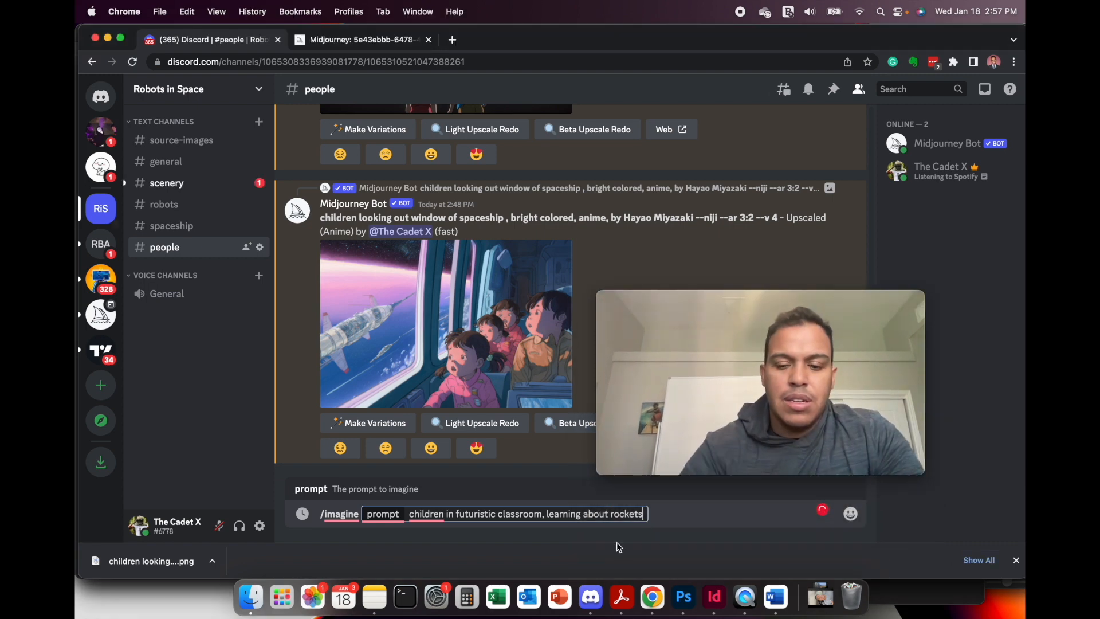
text(--anime2)
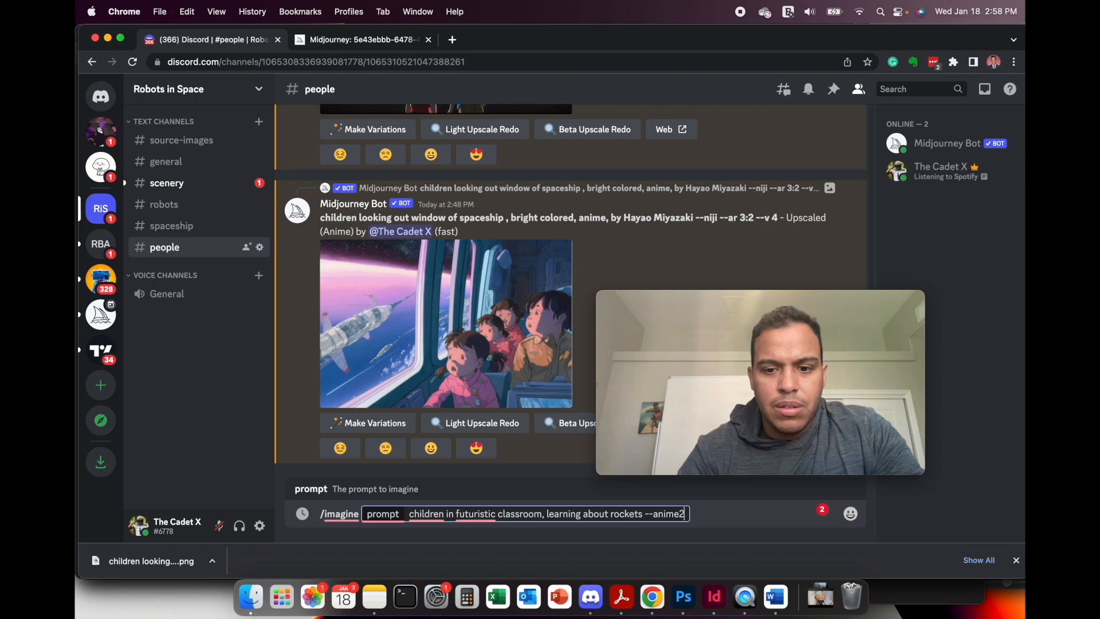
key(Return)
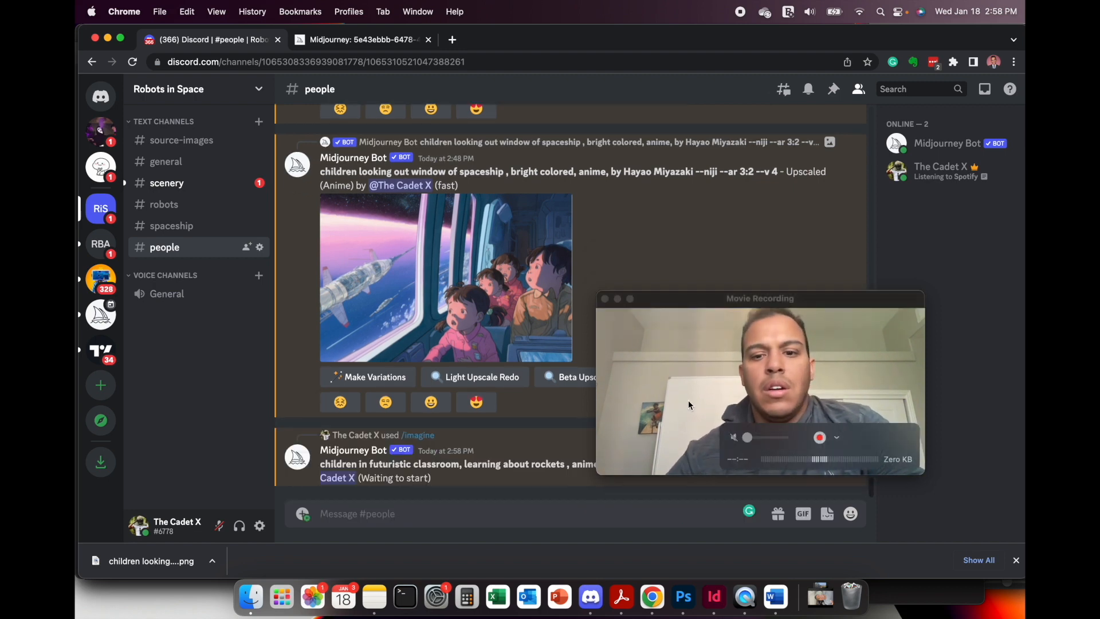
drag(691, 300, 703, 267)
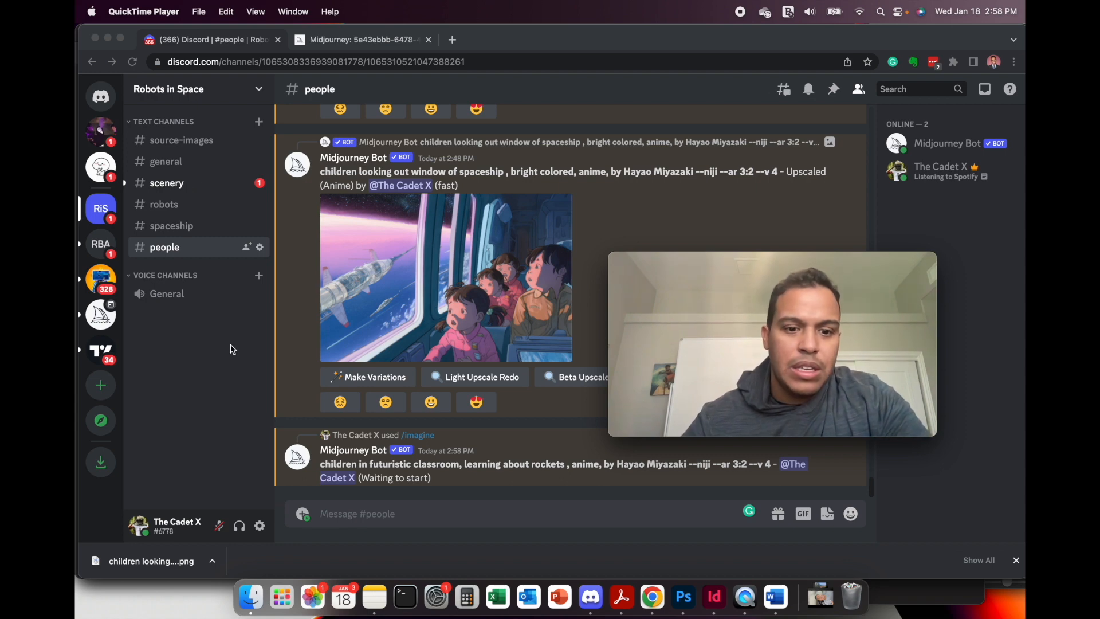
Start a /prefer option set command in the people channel with "picasso" as the option name.
click(376, 514)
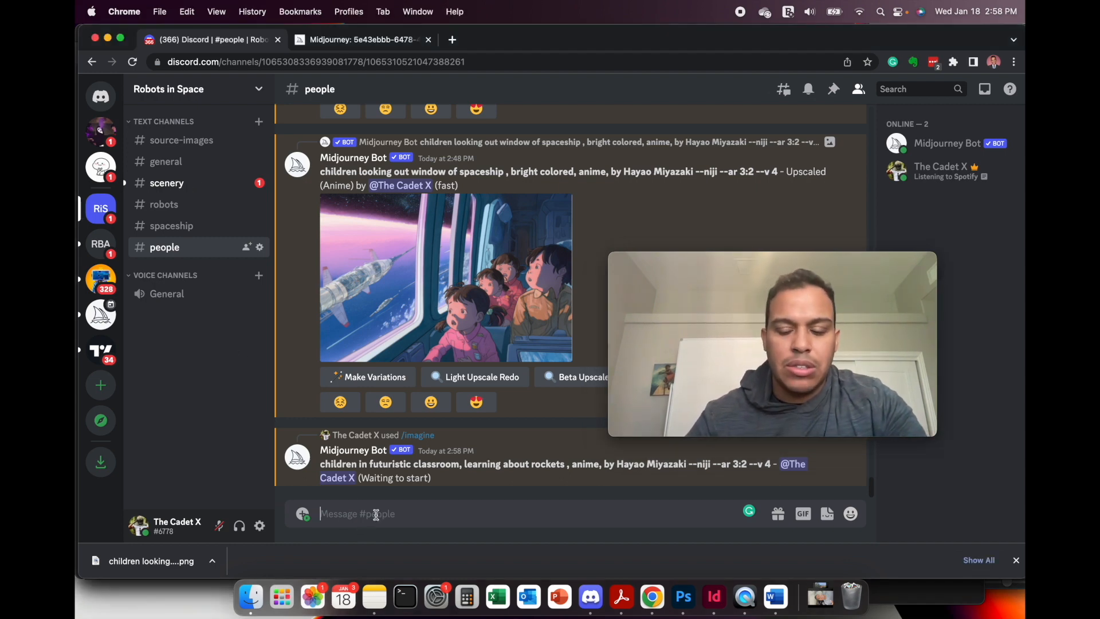
text(/)
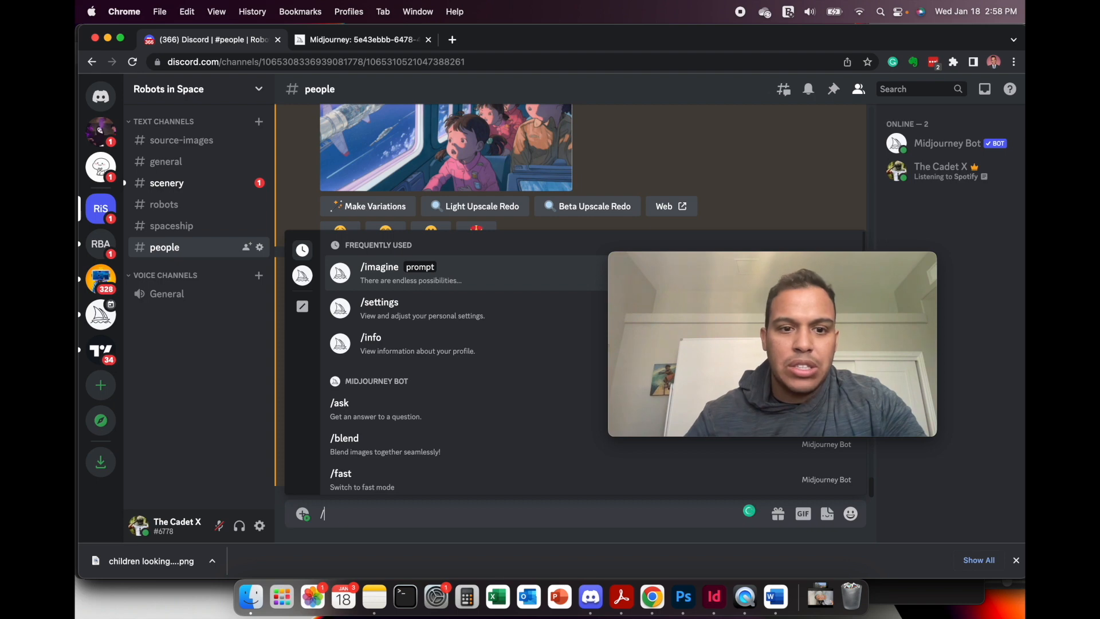
text(pref)
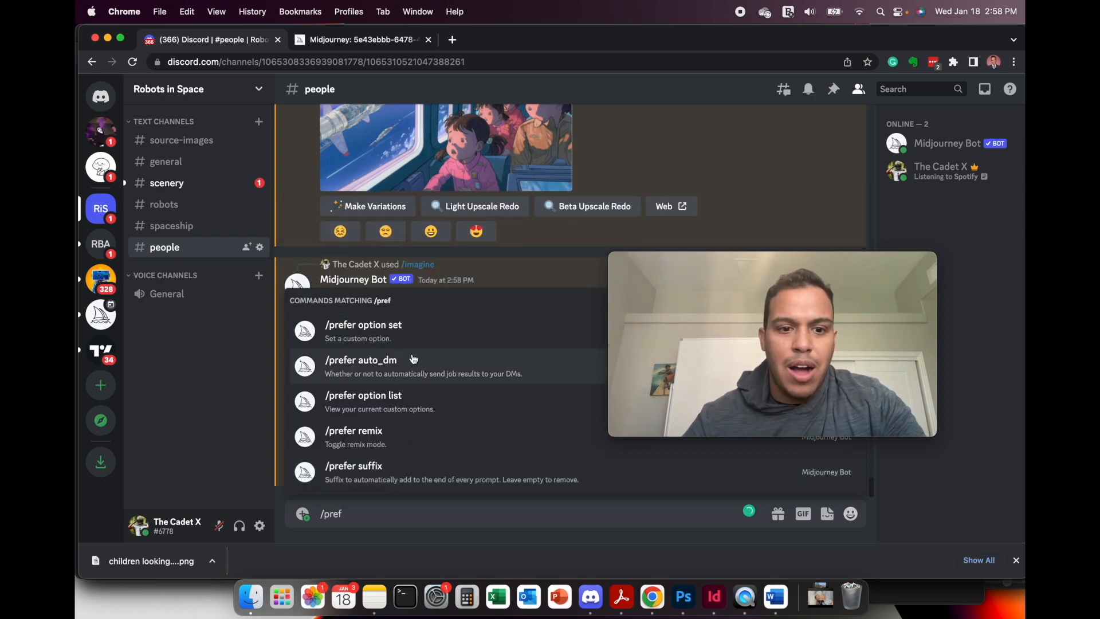
key(Tab)
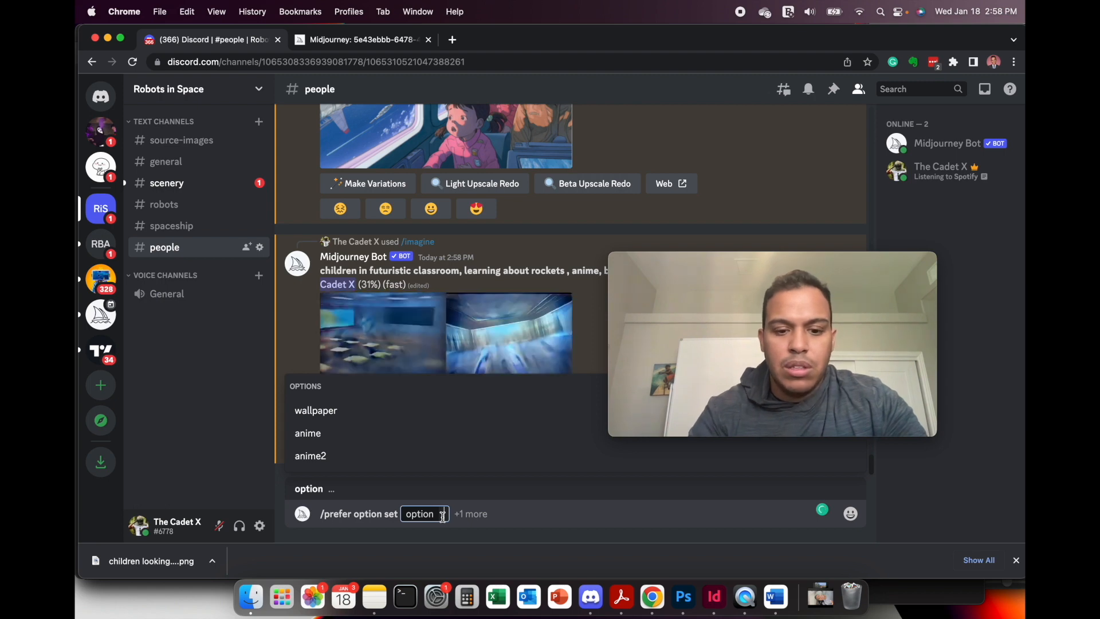
text(name)
key(BackSpace)
key(BackSpace)
key(BackSpace)
key(BackSpace)
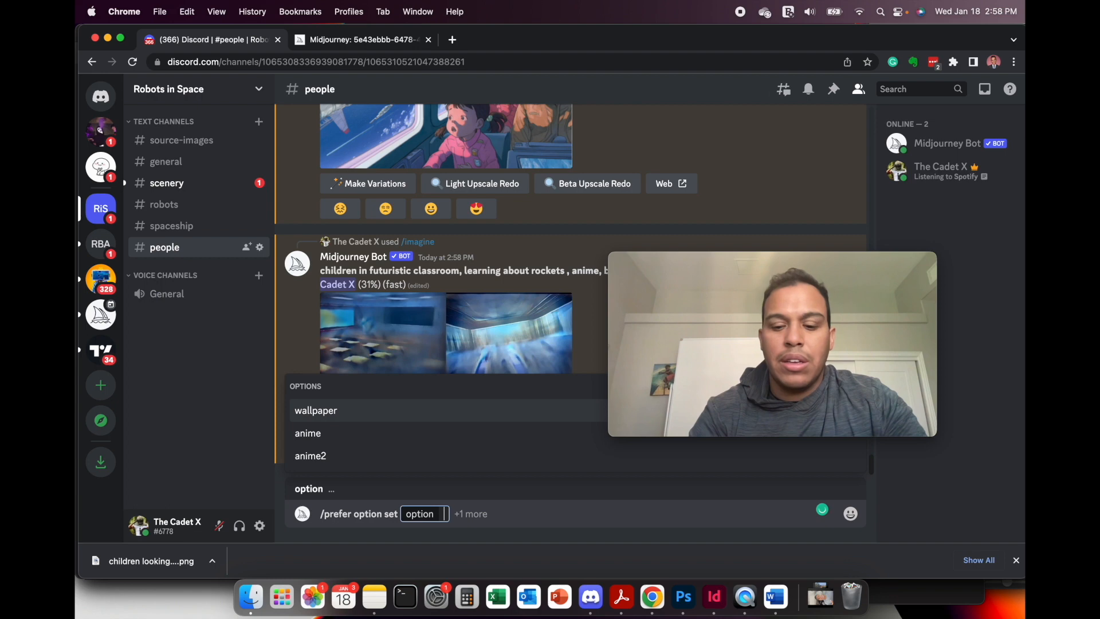
text(picasso)
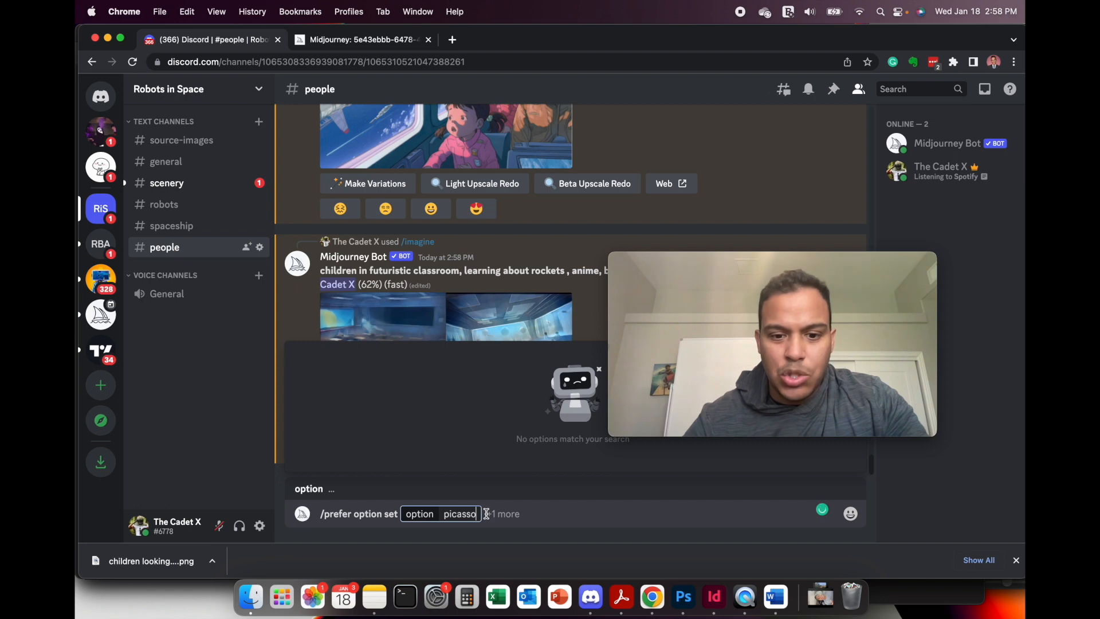
Give the picasso option the value ", by Pablo Picasso" and submit the command.
click(487, 514)
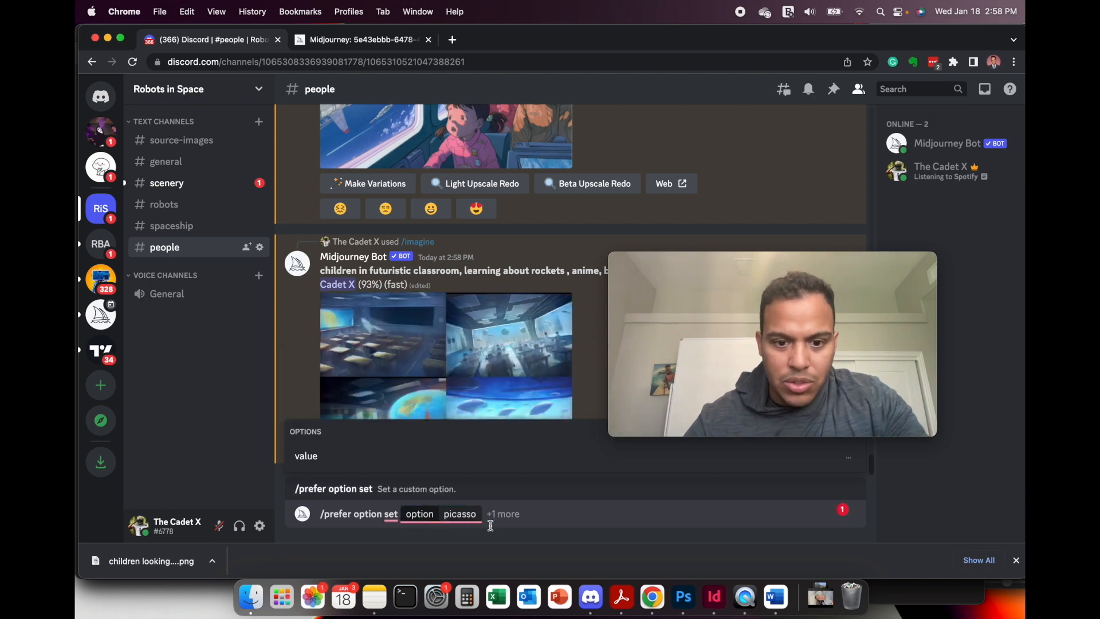
click(313, 458)
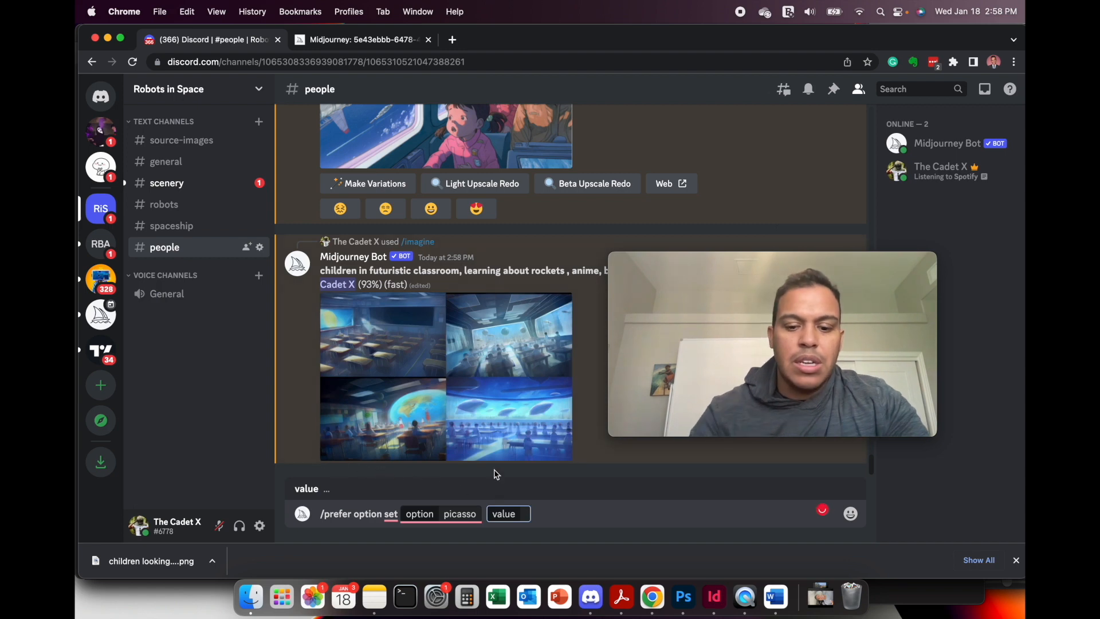
text(by Pab)
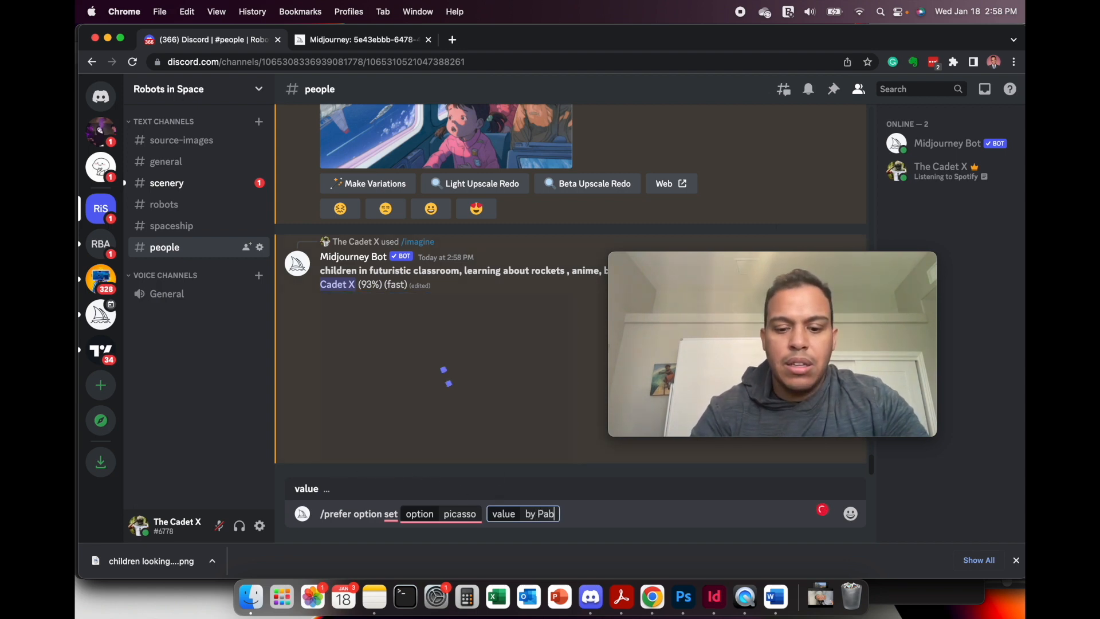
text(lo Picasso)
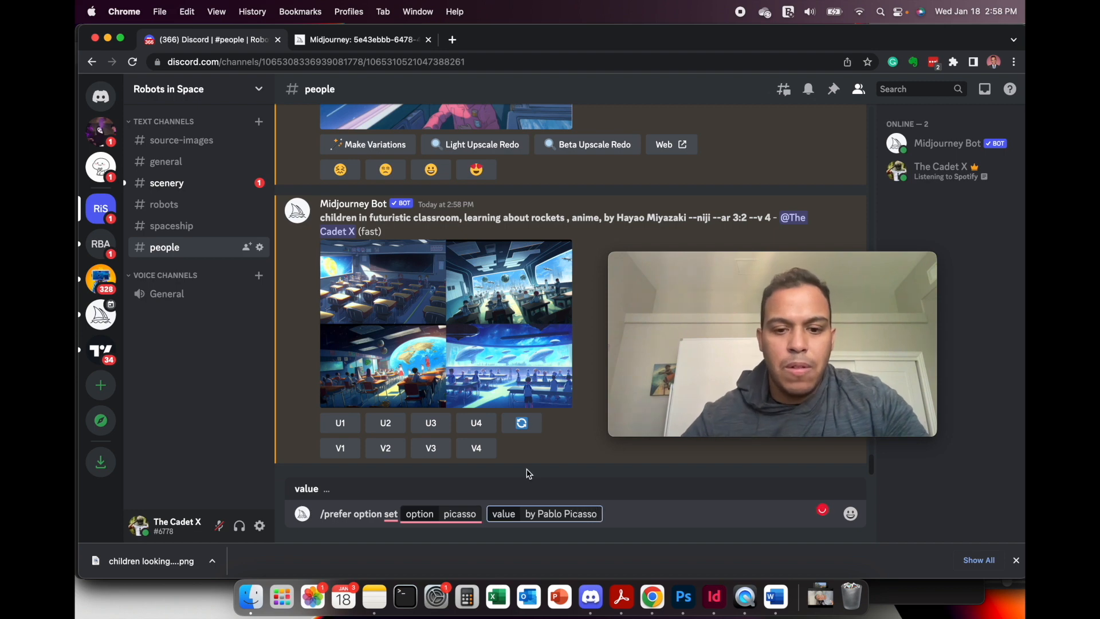
text(,)
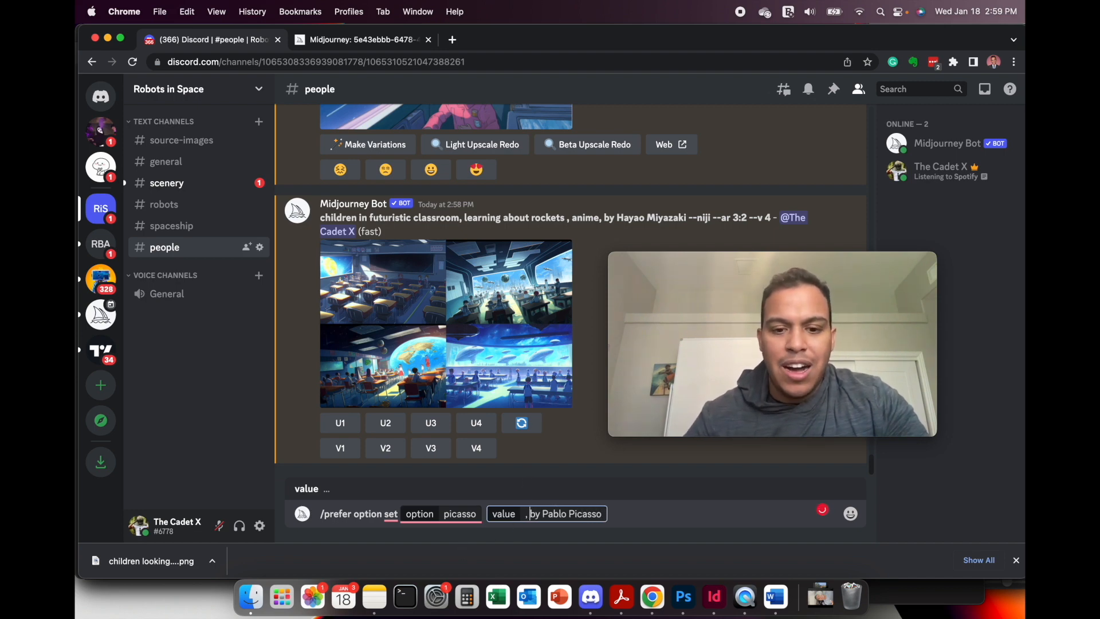
click(616, 515)
key(Return)
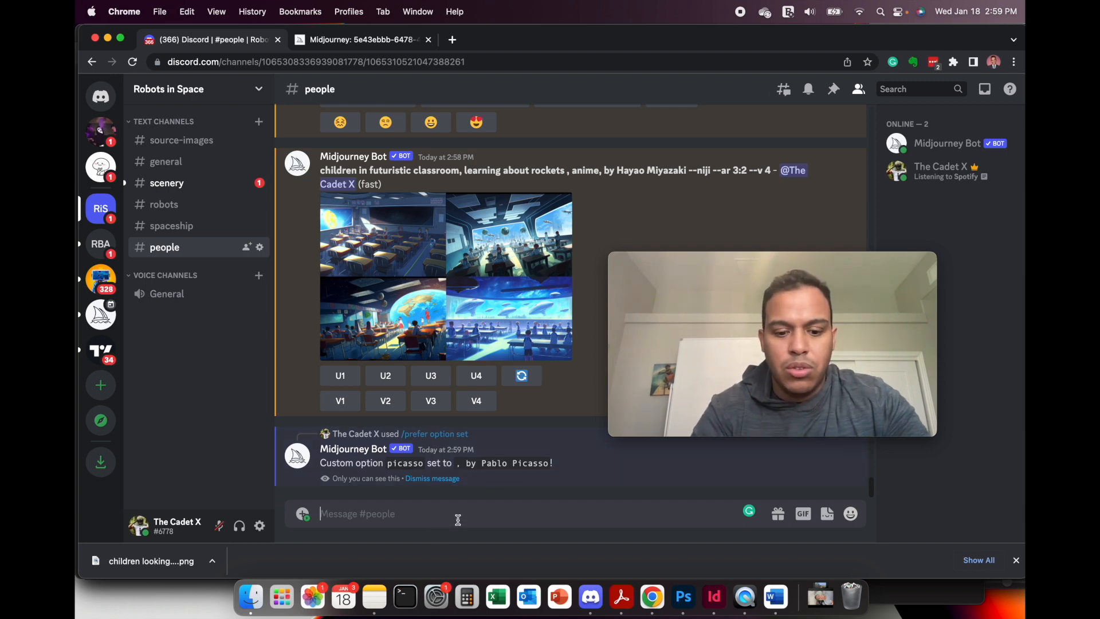
Submit the /imagine prompt "children playing in the park --picasso" to try the custom option.
text(/imagine prompt children playing in the park)
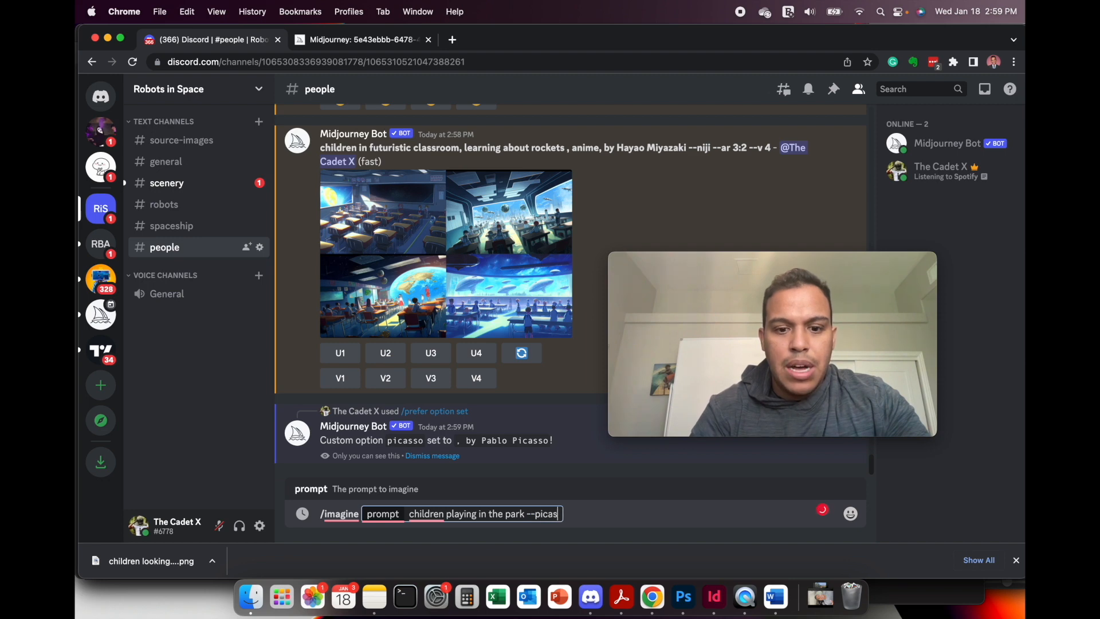
text(--picasso)
key(Return)
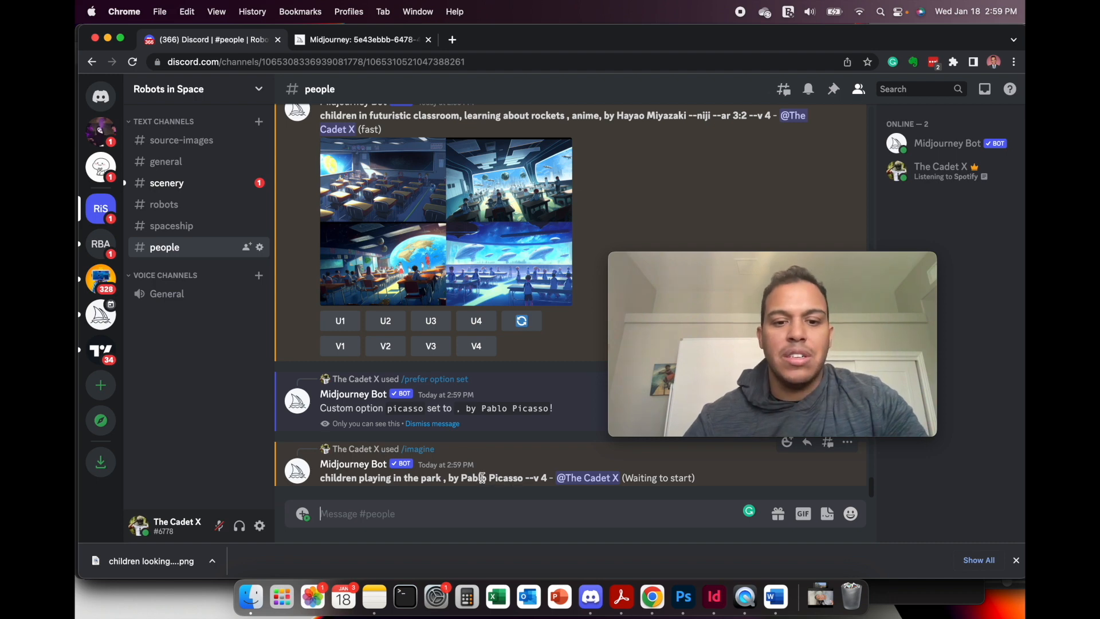
View the upscaled solar system diagram in the scenery channel, and review the verses on pages 20–23 in InDesign.
click(203, 188)
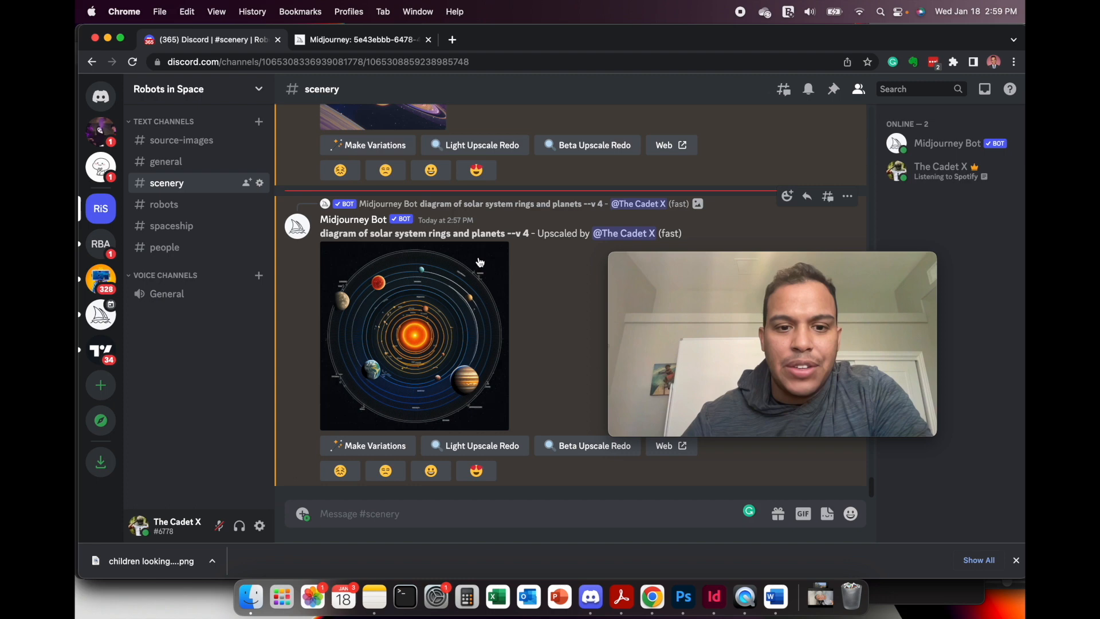
click(714, 598)
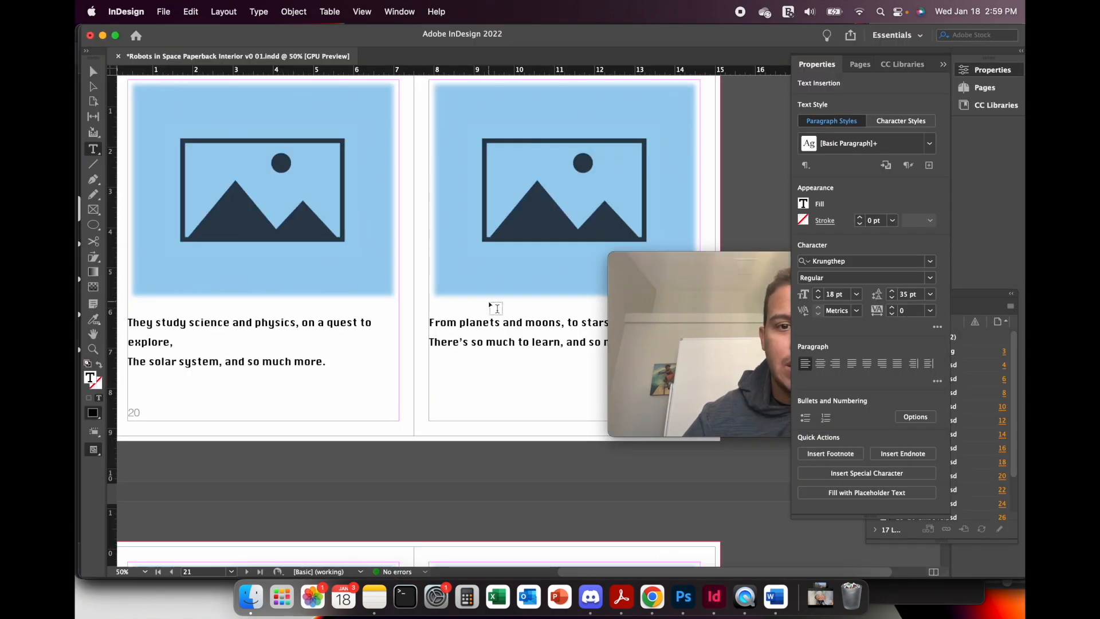
scroll(495, 308, up, 2)
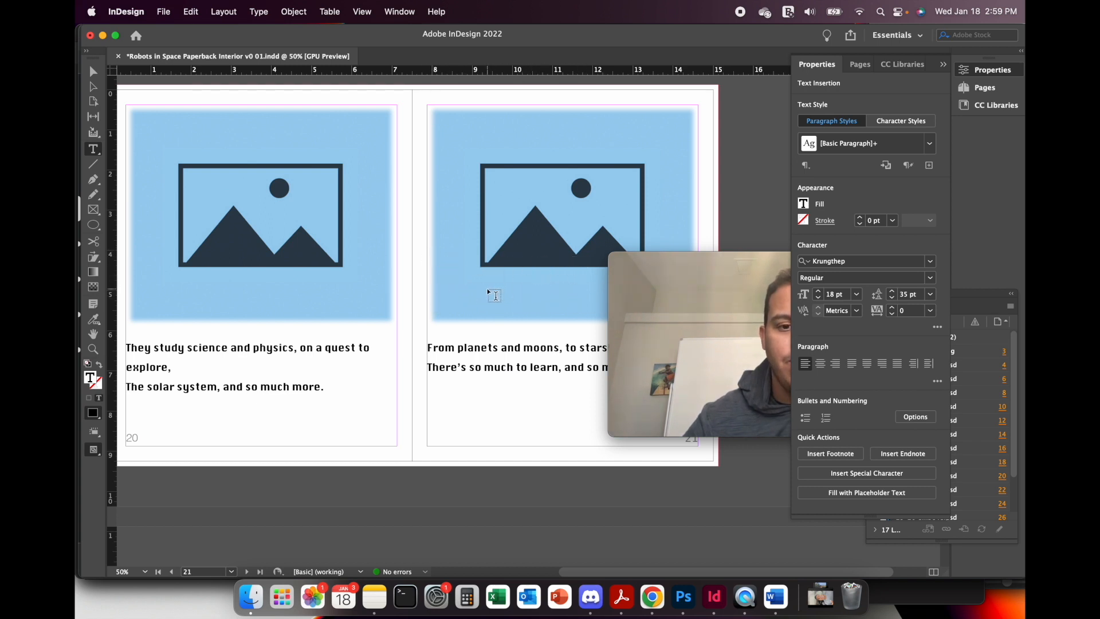
scroll(494, 295, down, 15)
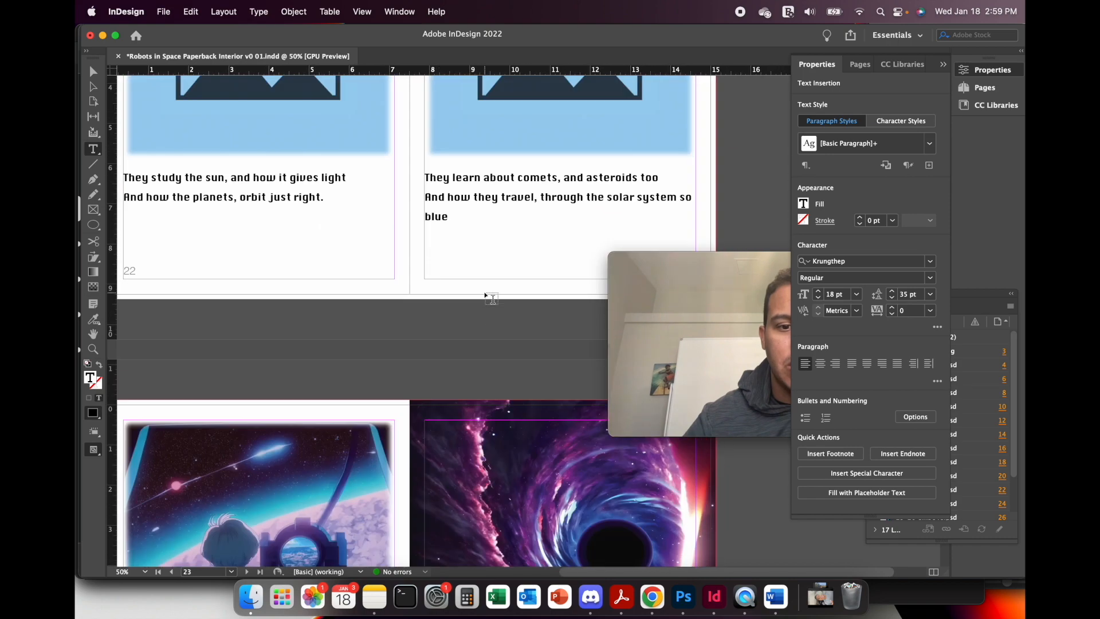
scroll(492, 299, up, 15)
scroll(492, 299, down, 6)
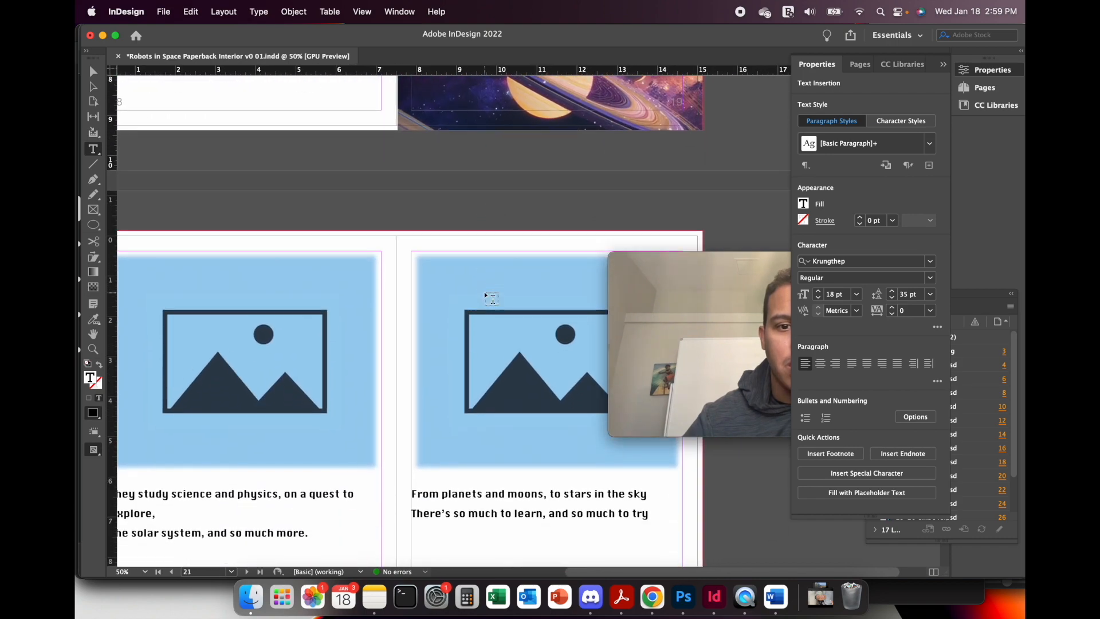
scroll(491, 299, down, 1)
Switch to Discord in Chrome and reuse the diagram's prompt as "diagram of solar system rings and planets --ar 3:2" with /imagine in the scenery channel.
click(652, 596)
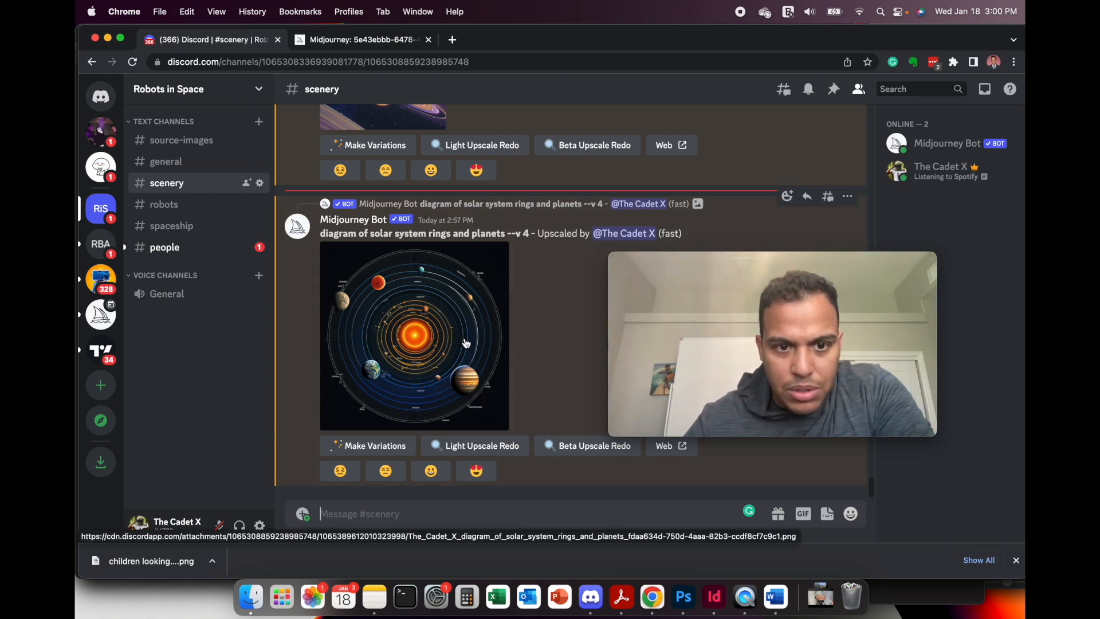
drag(508, 235, 316, 234)
key(super+c)
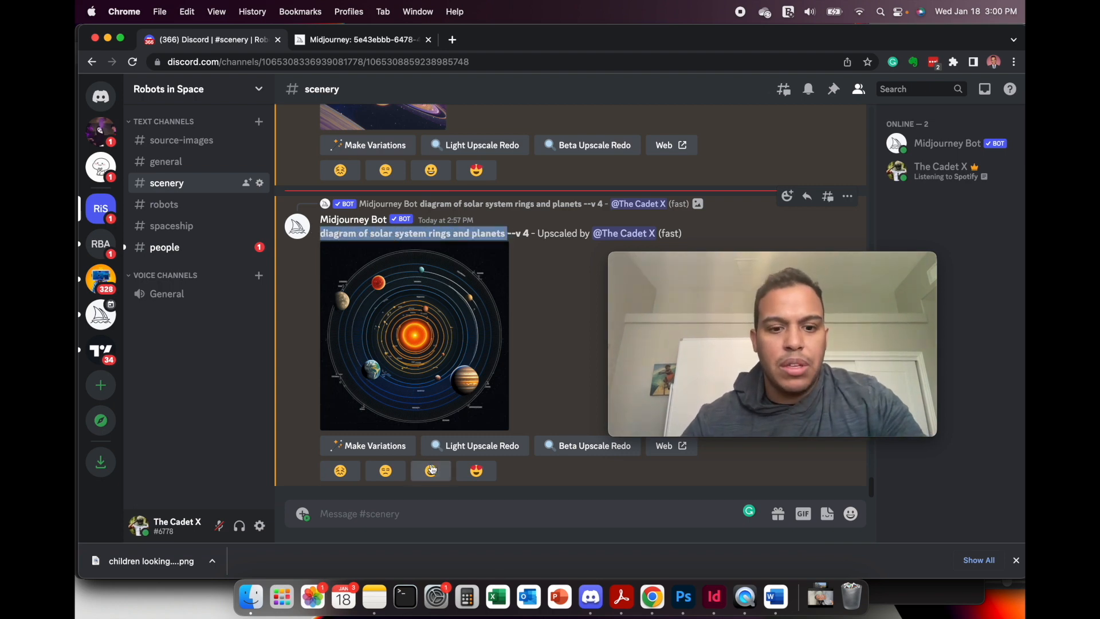
text(/)
key(Return)
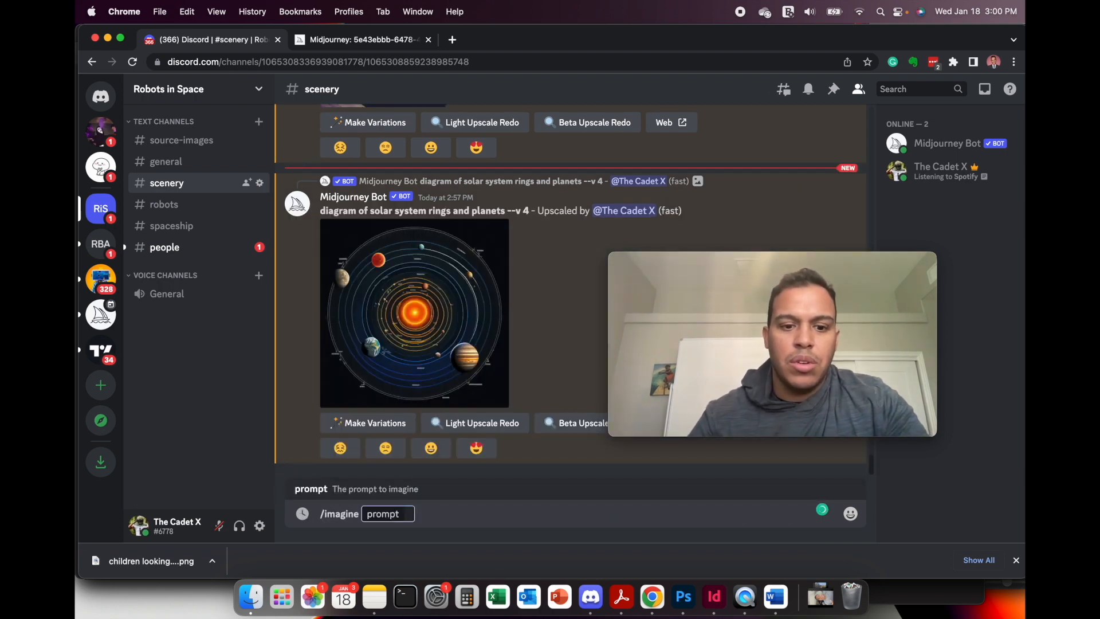
key(super+v)
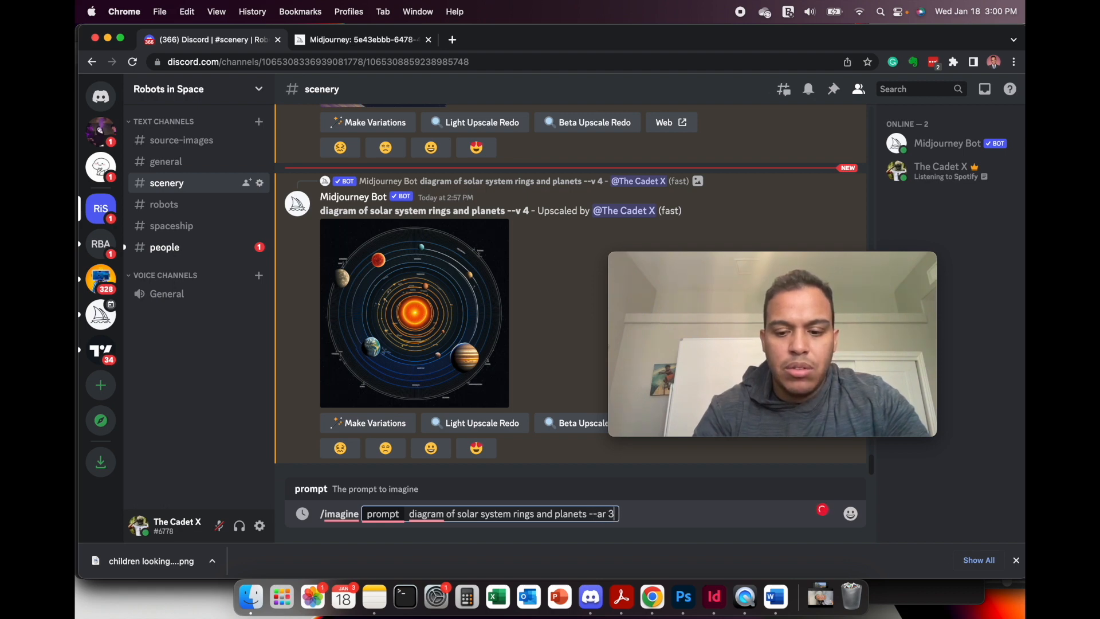
text(2)
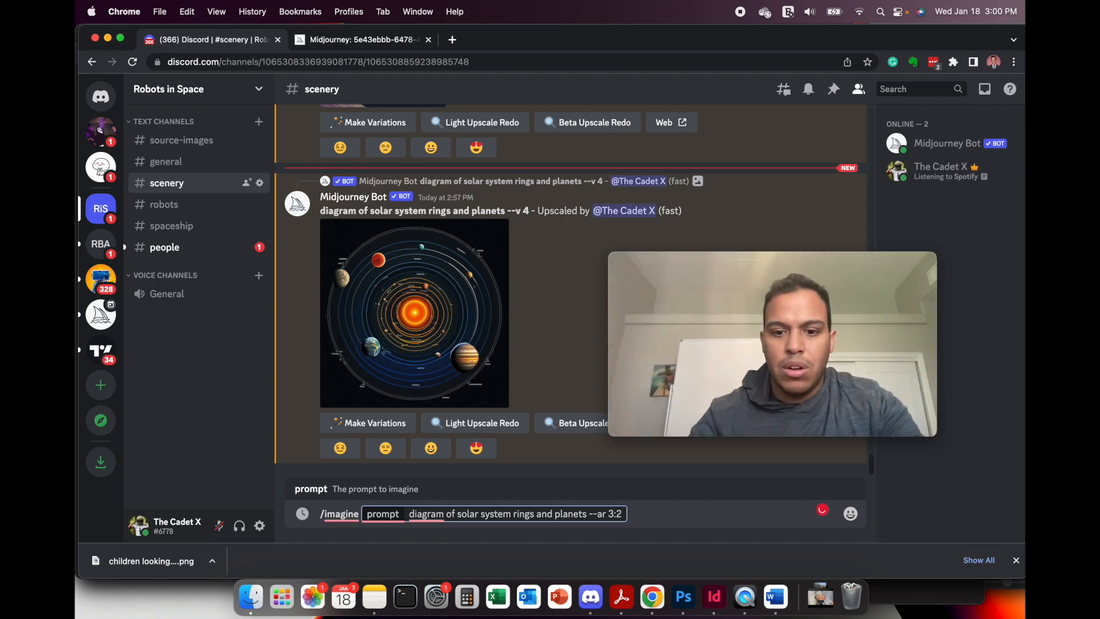
key(Return)
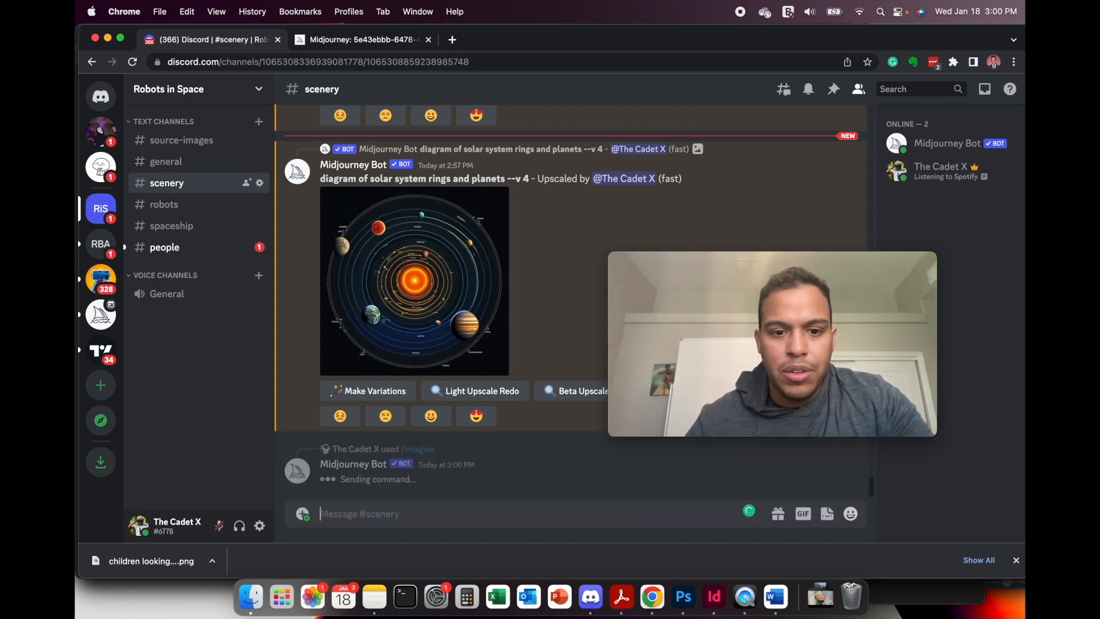
Open the people channel to check the image grid generated for "children playing in the park".
click(198, 252)
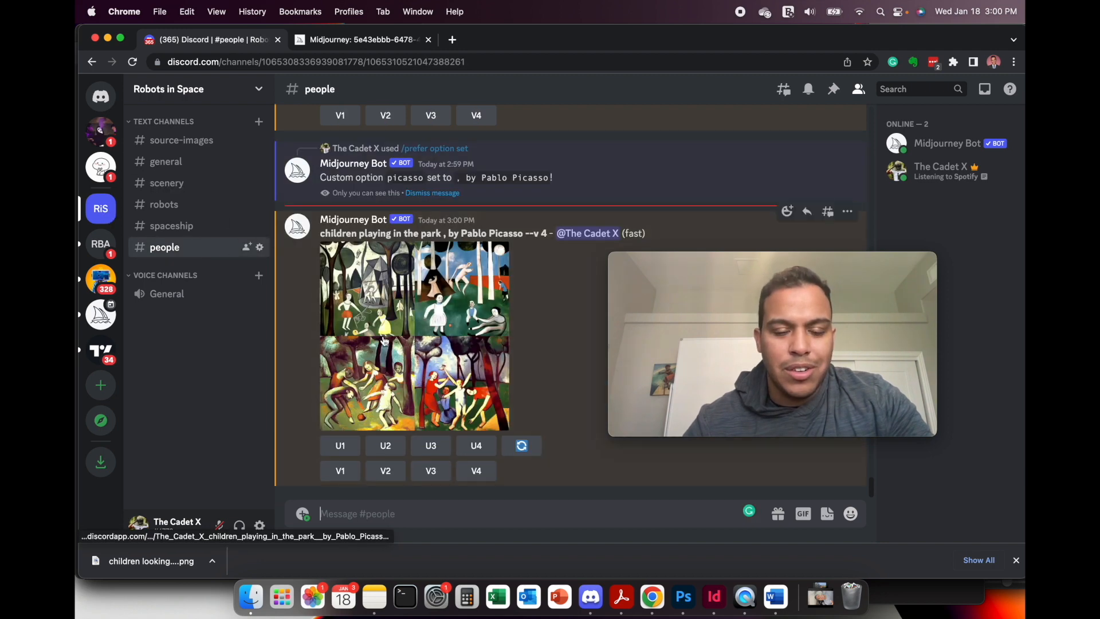
Inspect the enlarged Picasso-style image grid of children playing in the park.
click(413, 339)
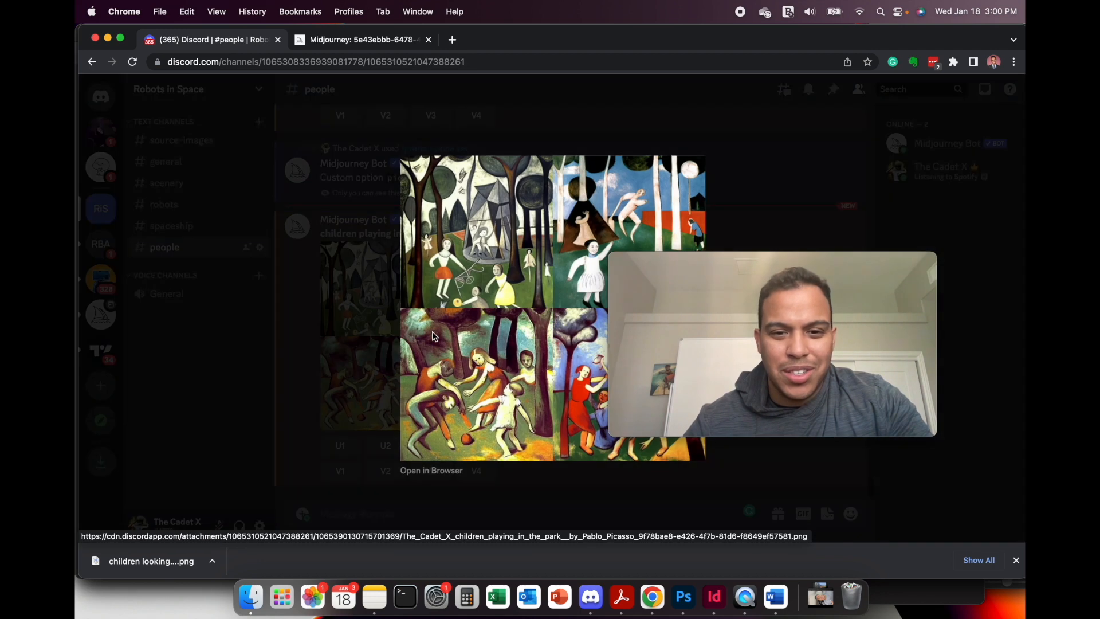
drag(699, 265, 753, 229)
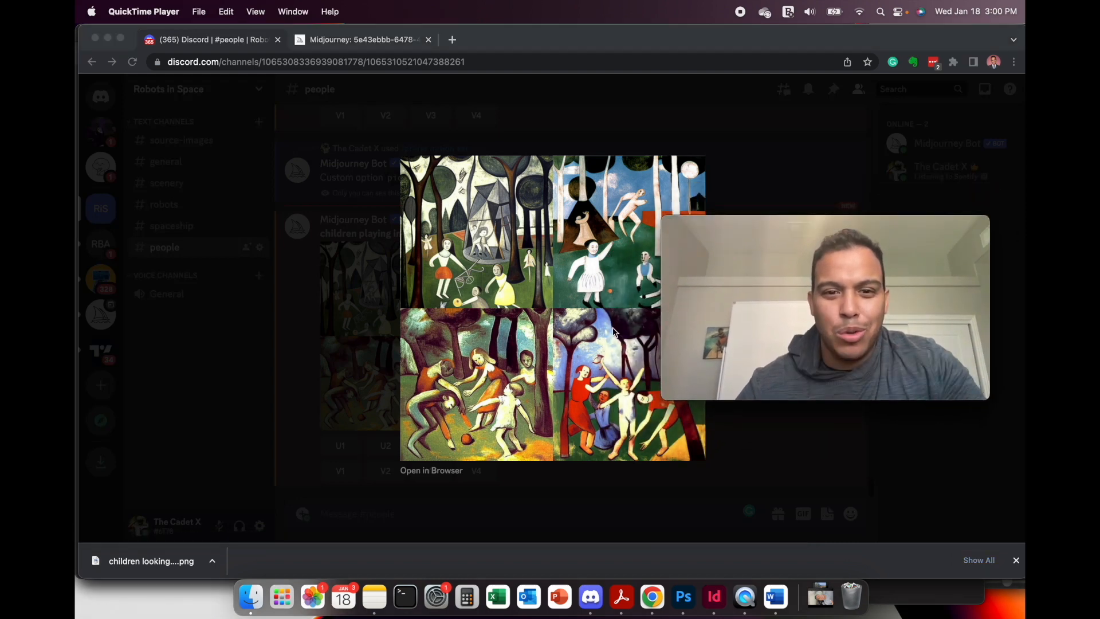
click(740, 173)
click(723, 148)
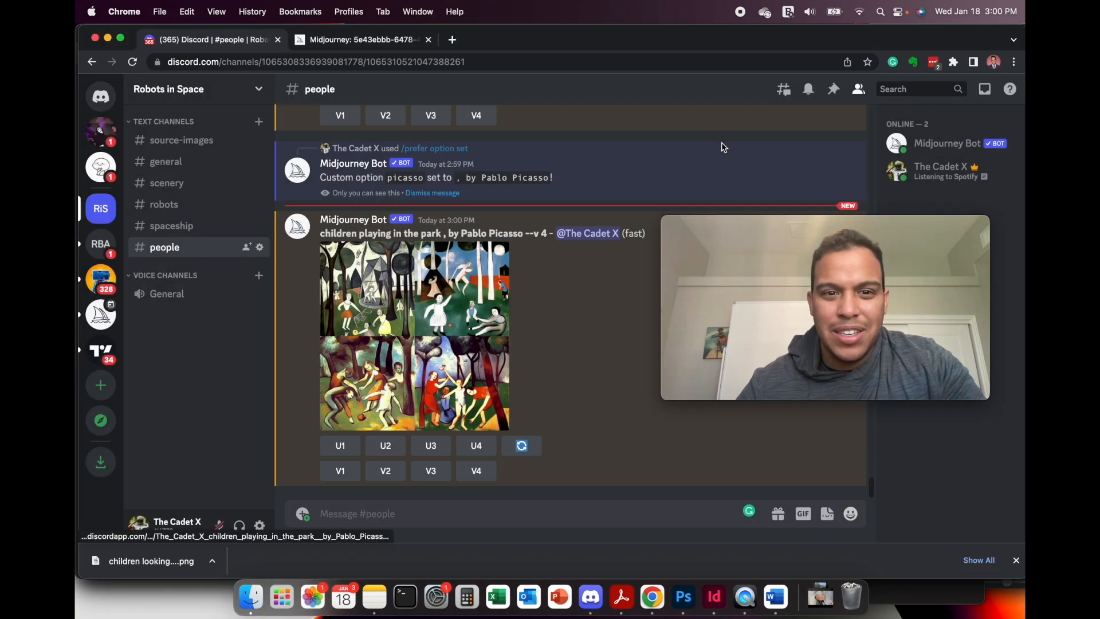
Review the enlarged futuristic classroom grid in the people channel and re-roll its prompt for a new set of images.
scroll(467, 280, up, 5)
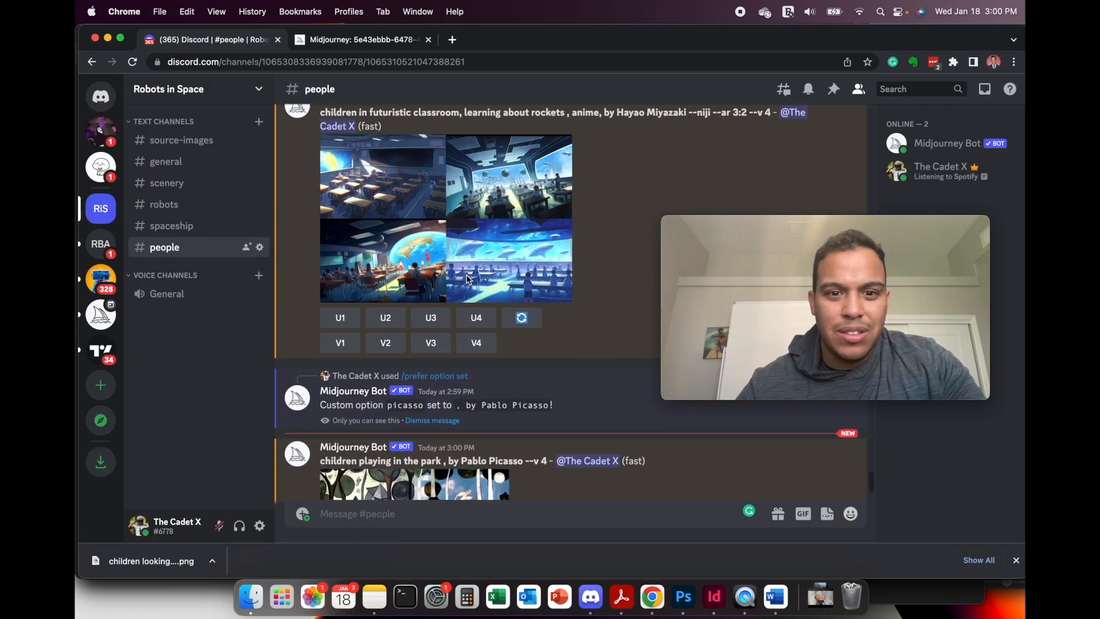
scroll(467, 279, up, 1)
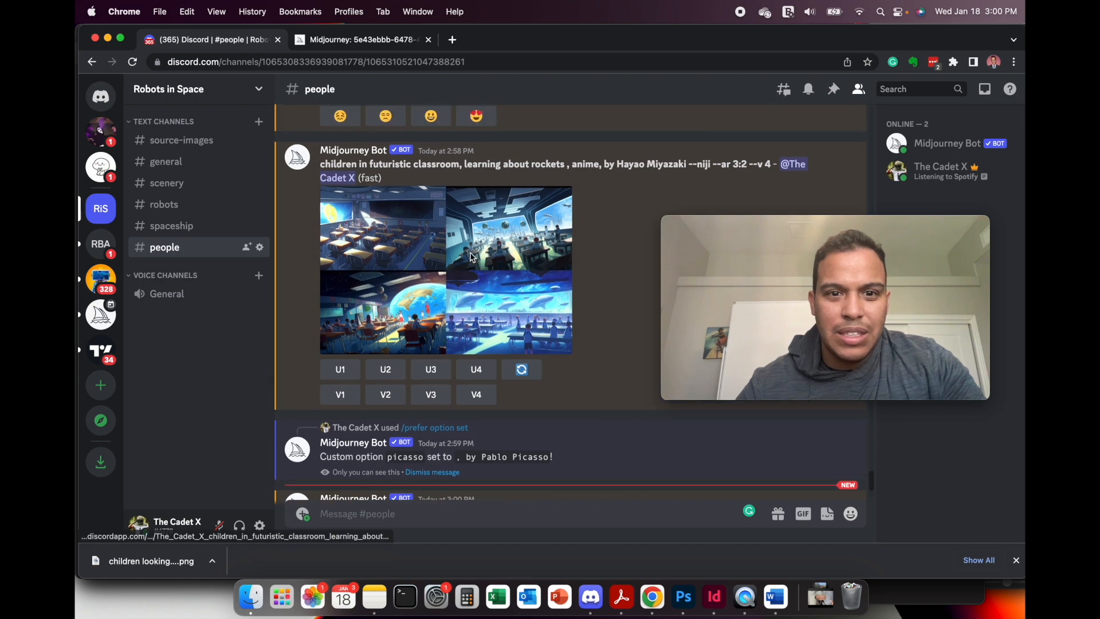
click(455, 274)
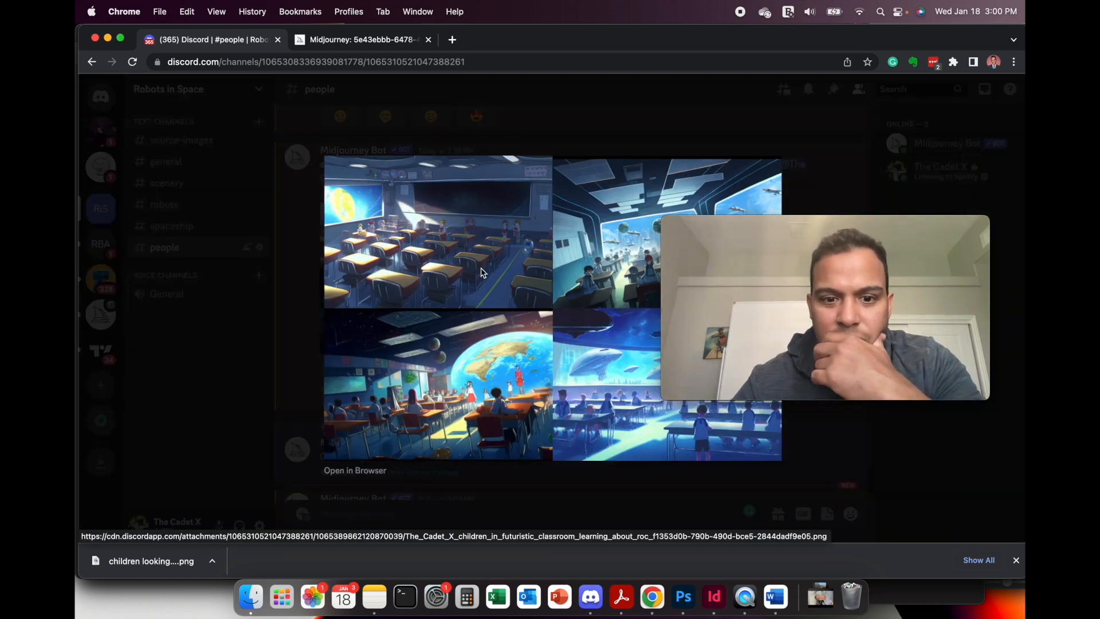
drag(734, 224, 745, 188)
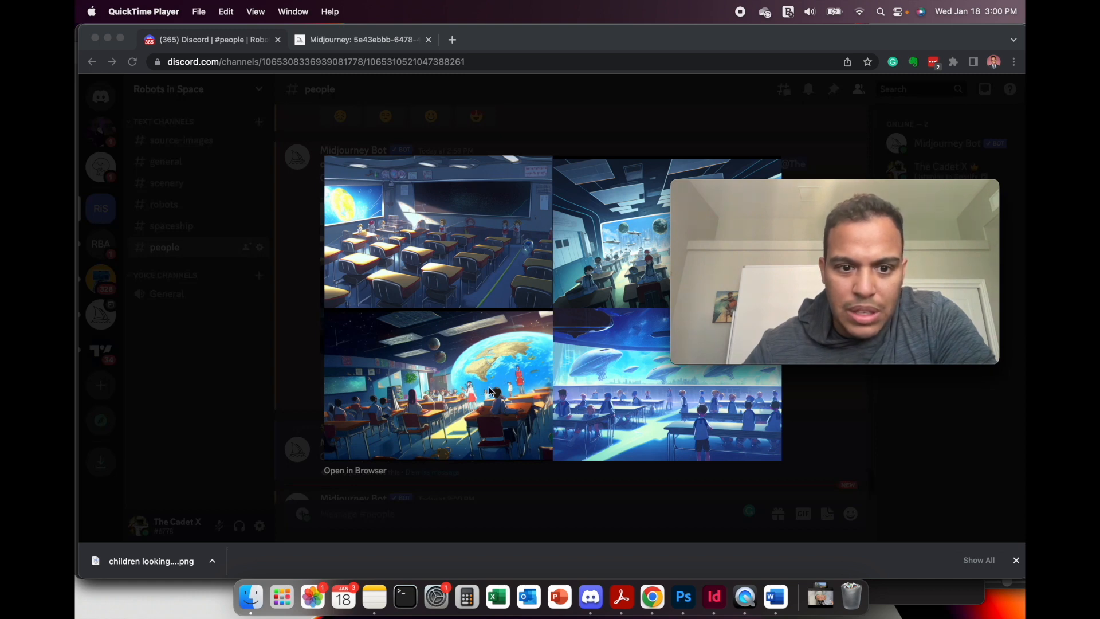
click(796, 410)
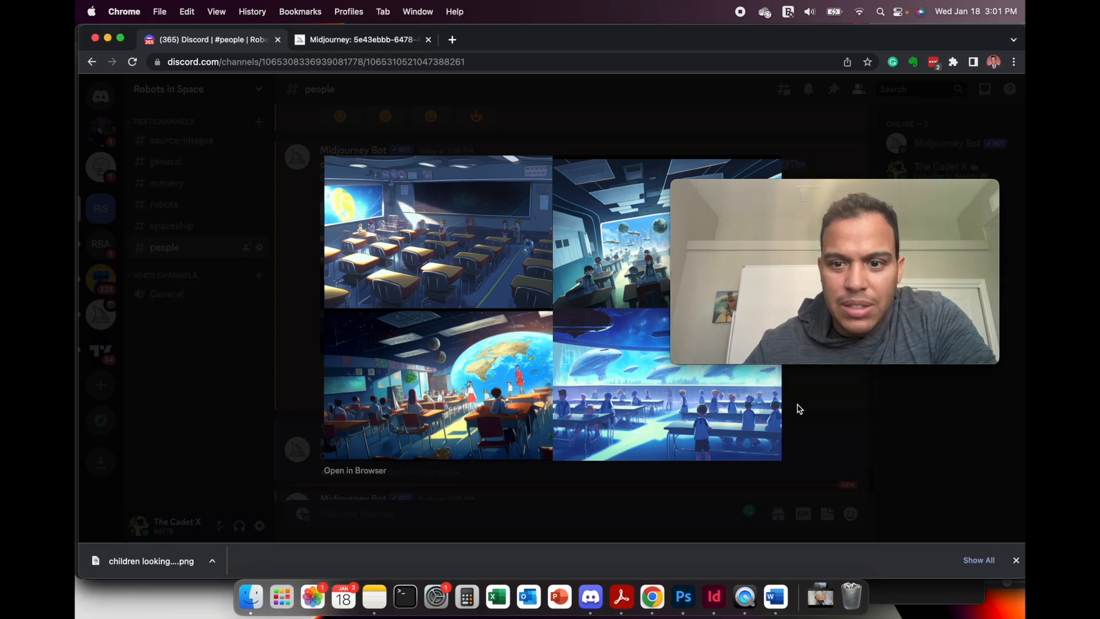
click(839, 151)
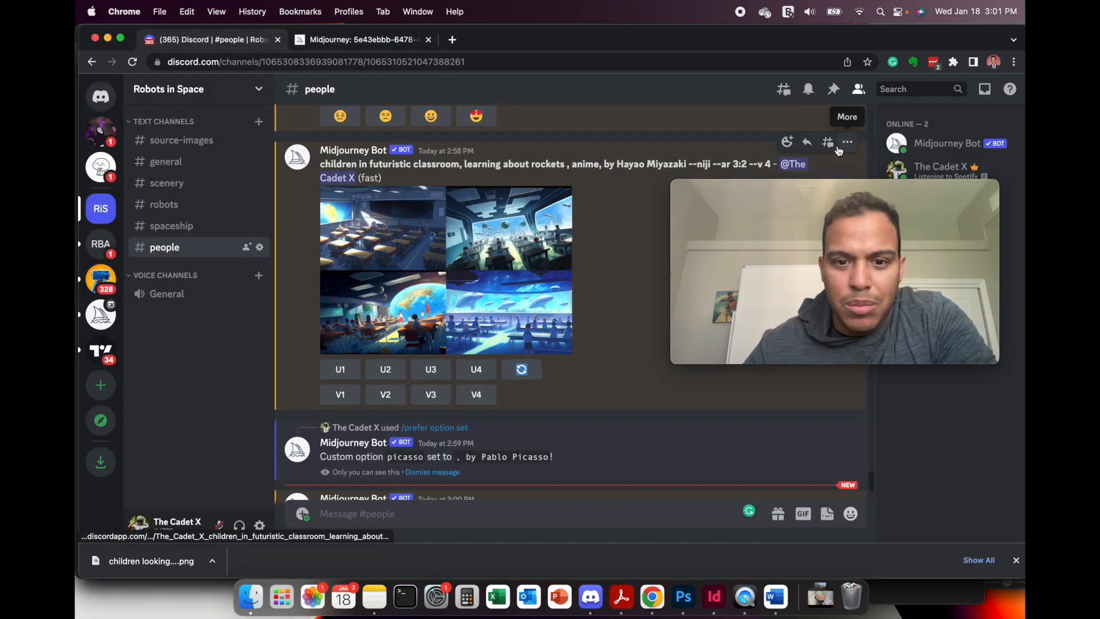
click(523, 369)
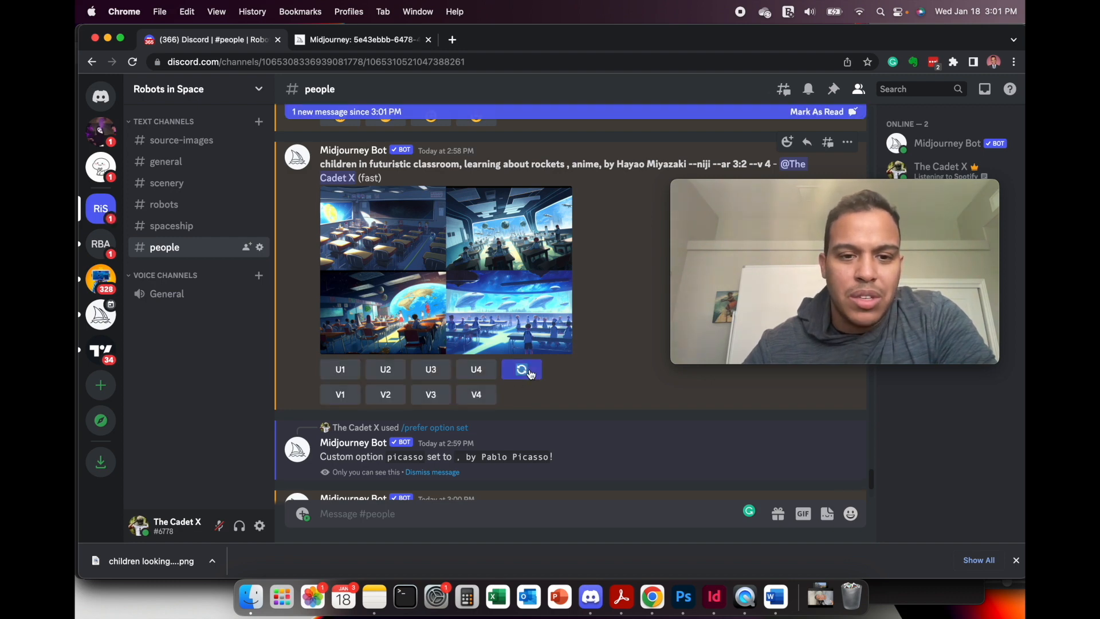
Recheck the futuristic classroom grid and generate variations of its third image with the remix prompt unchanged.
scroll(531, 373, up, 2)
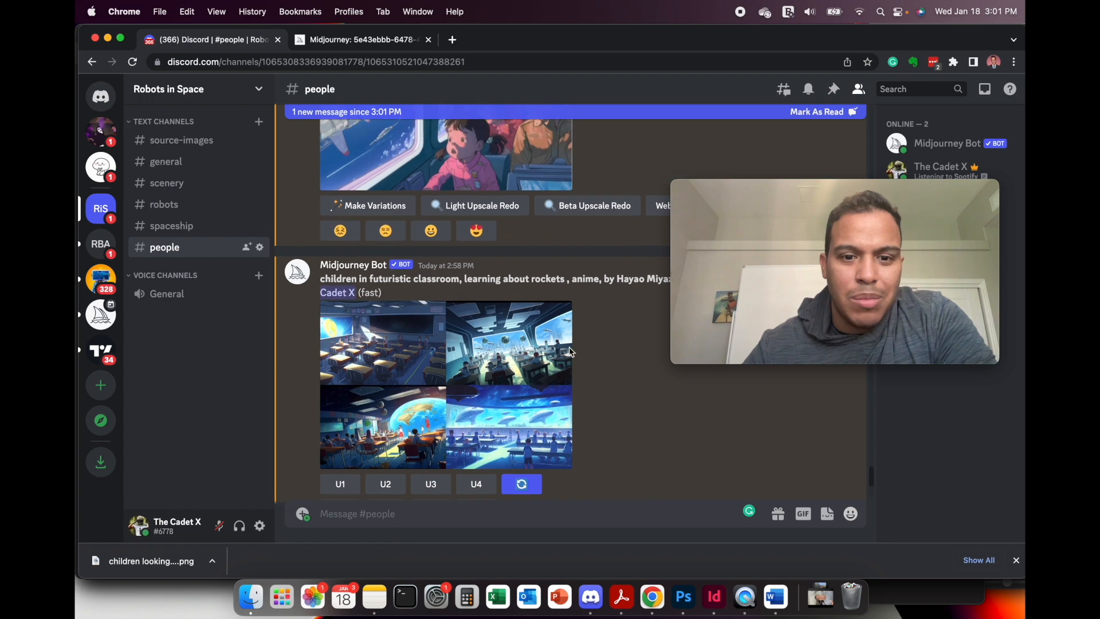
scroll(571, 351, down, 2)
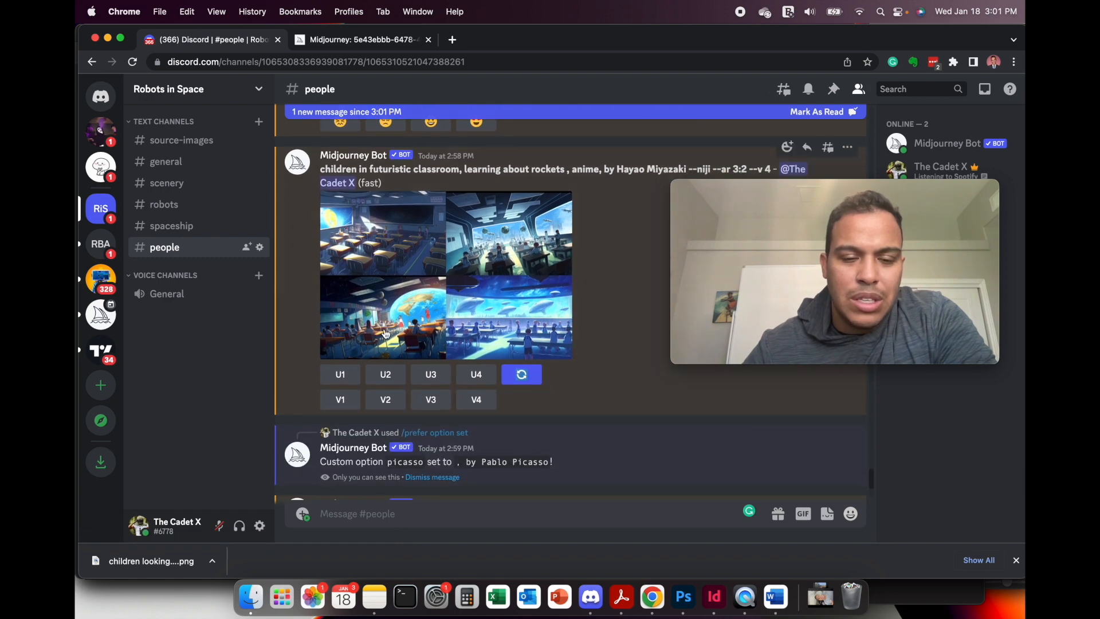
click(403, 335)
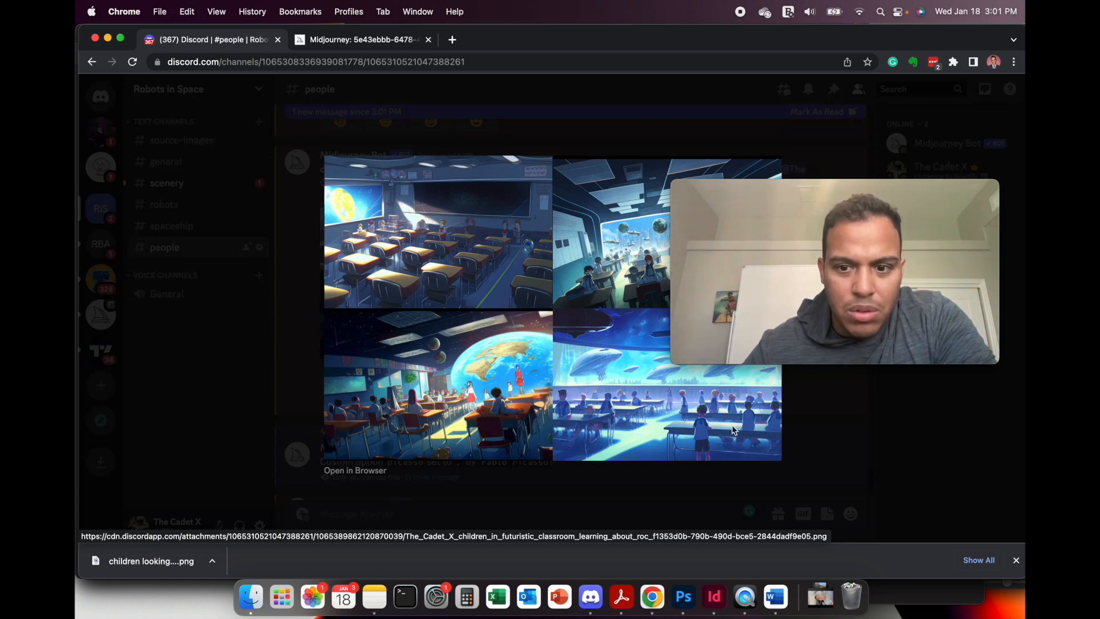
click(805, 430)
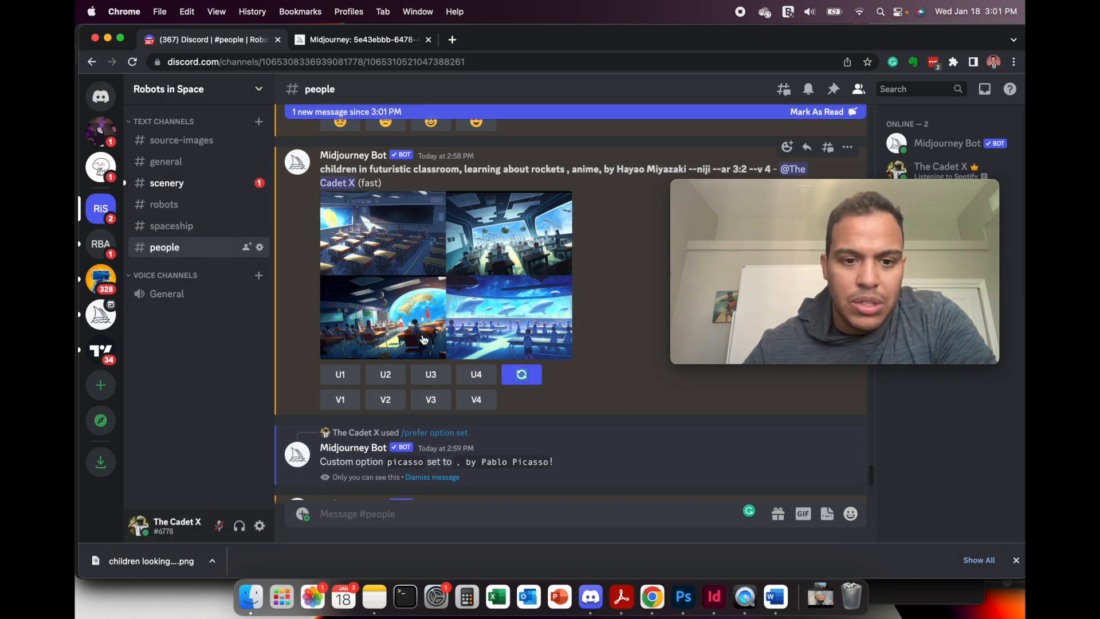
click(431, 400)
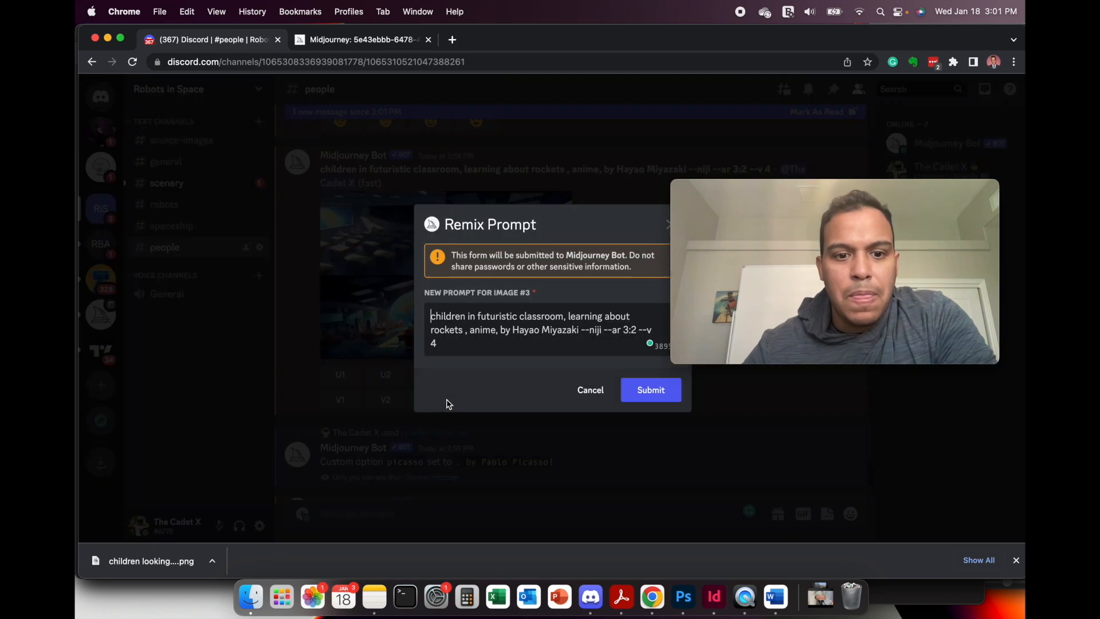
click(648, 389)
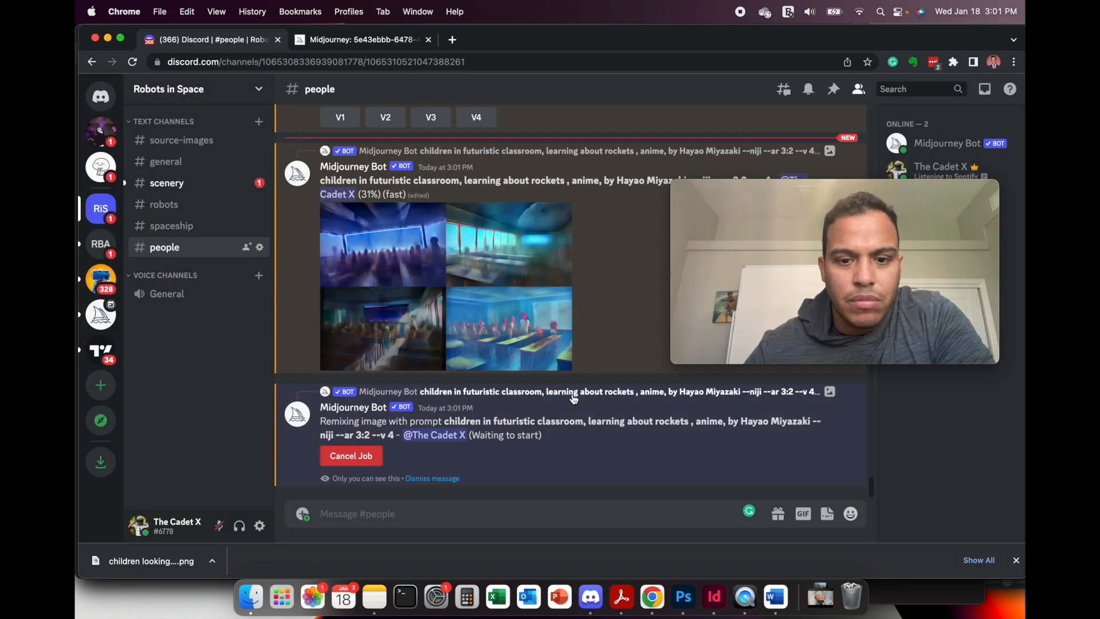
Review the 3:2 solar system diagram grid in the scenery channel and upscale its third image.
click(221, 185)
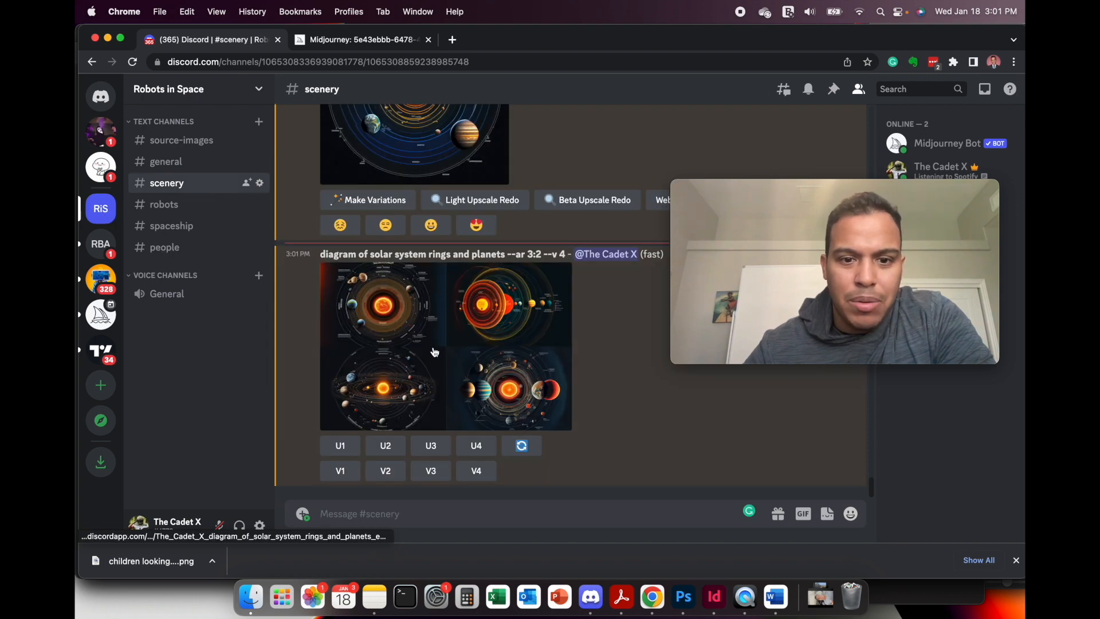
click(444, 361)
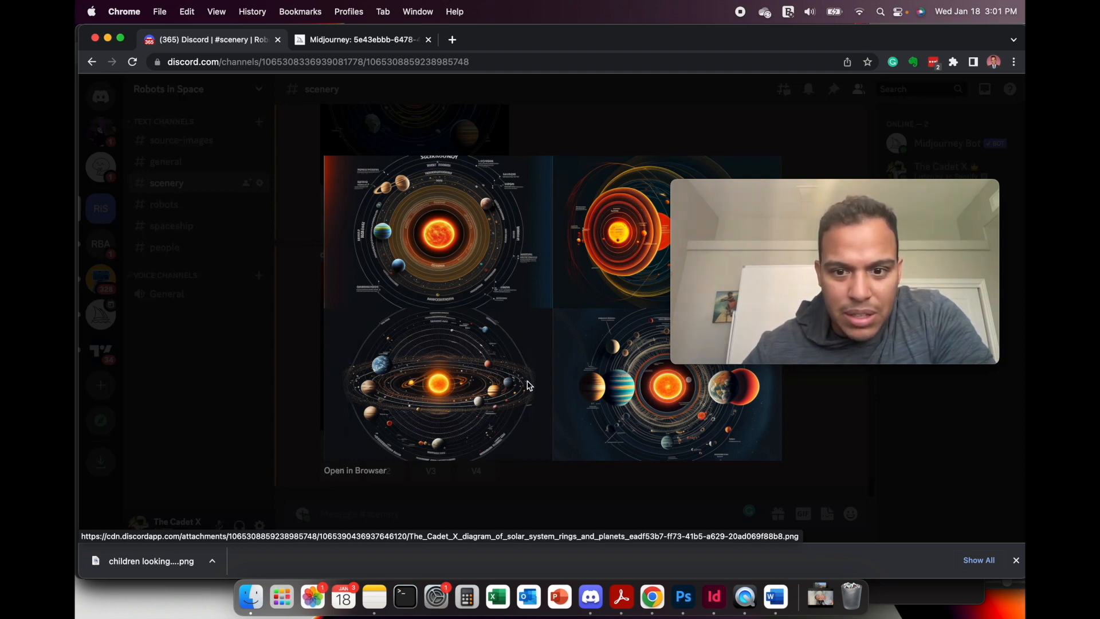
mouse_move(699, 231)
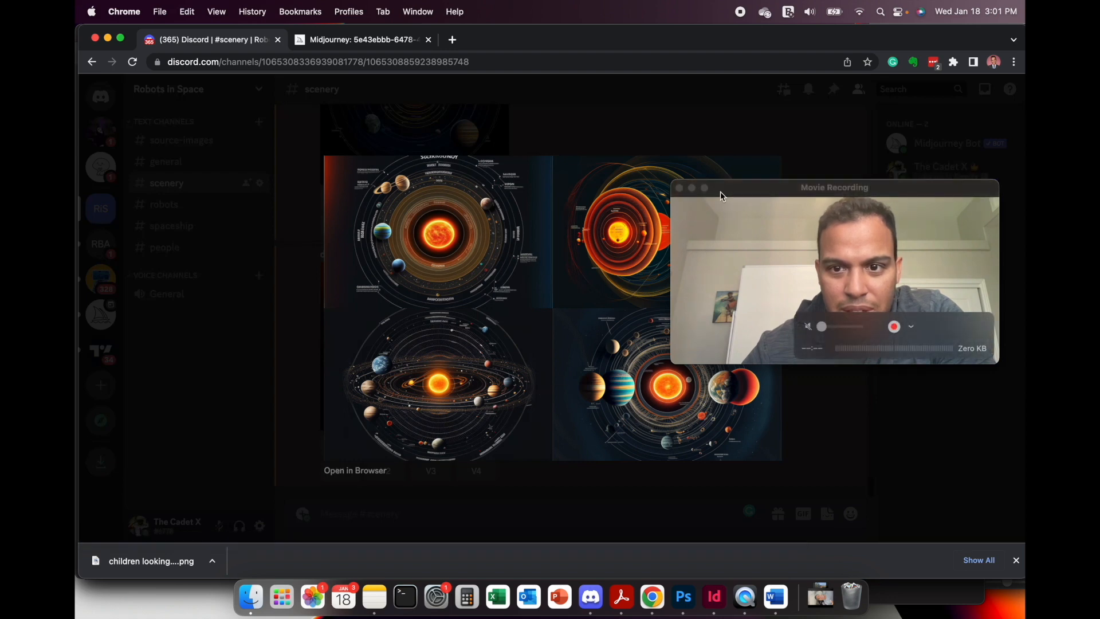
drag(728, 191, 740, 140)
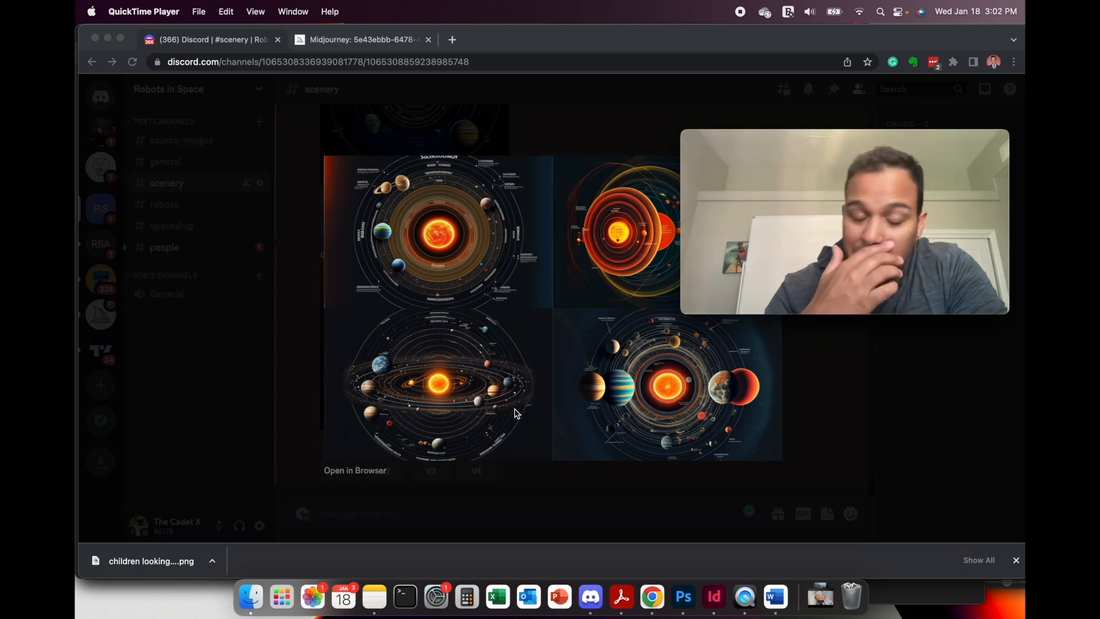
click(691, 401)
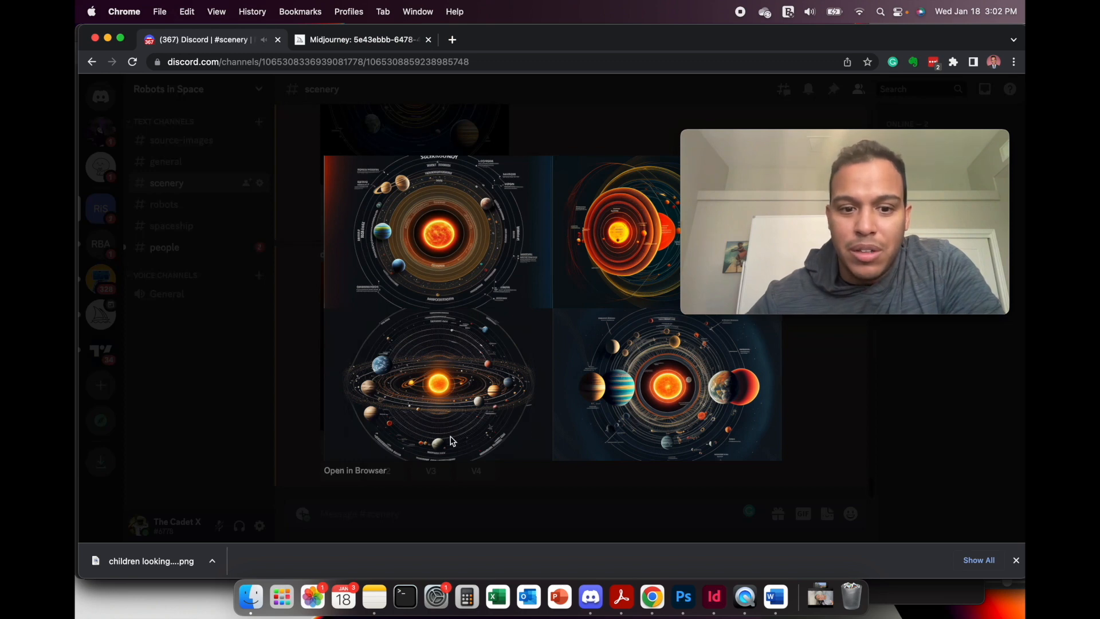
click(551, 489)
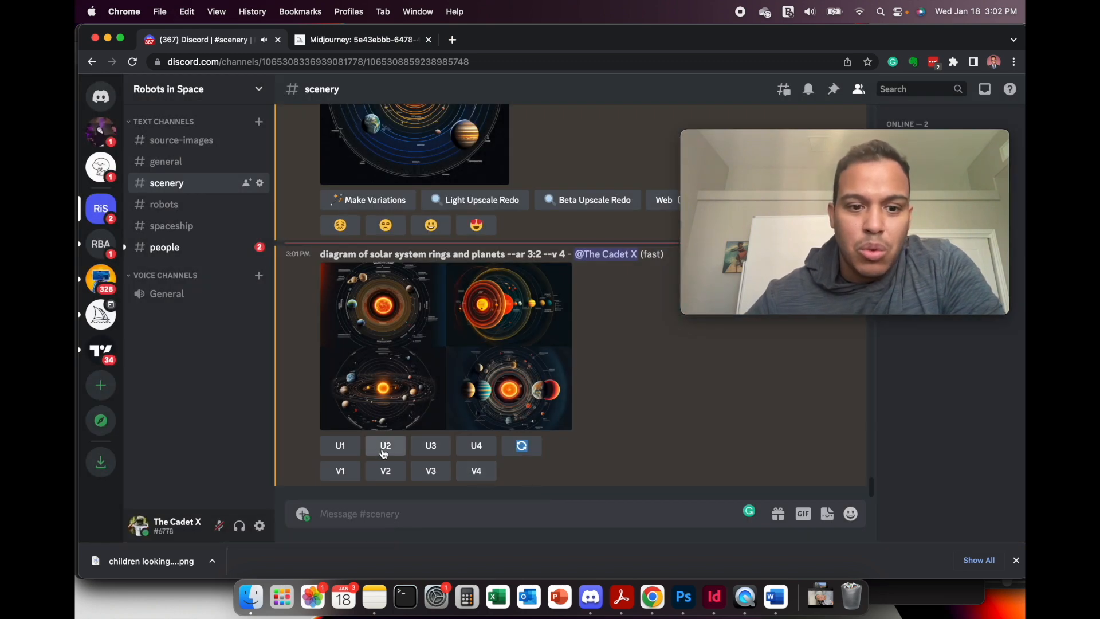
click(431, 449)
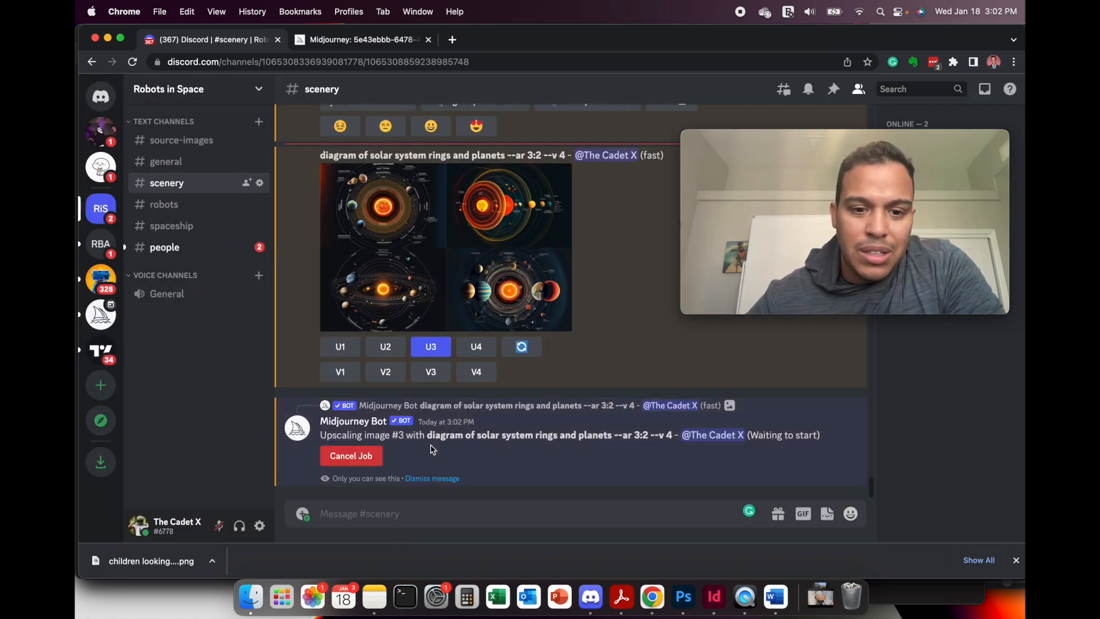
scroll(593, 381, up, 5)
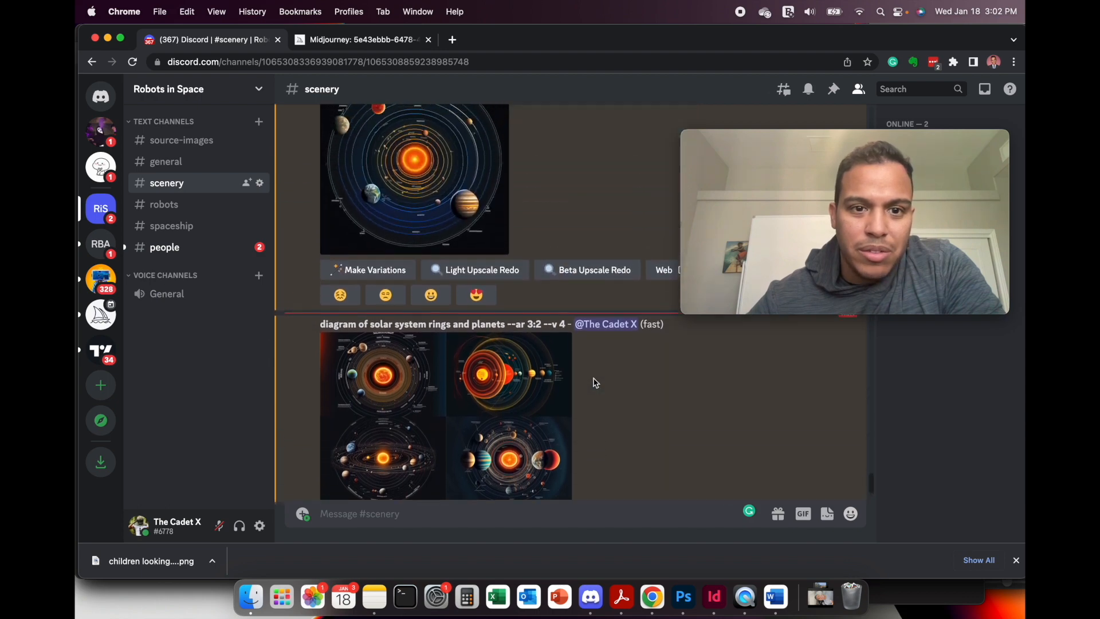
scroll(594, 381, down, 5)
Open the people channel and inspect the enlarged grid of variations made from the third classroom image.
click(202, 252)
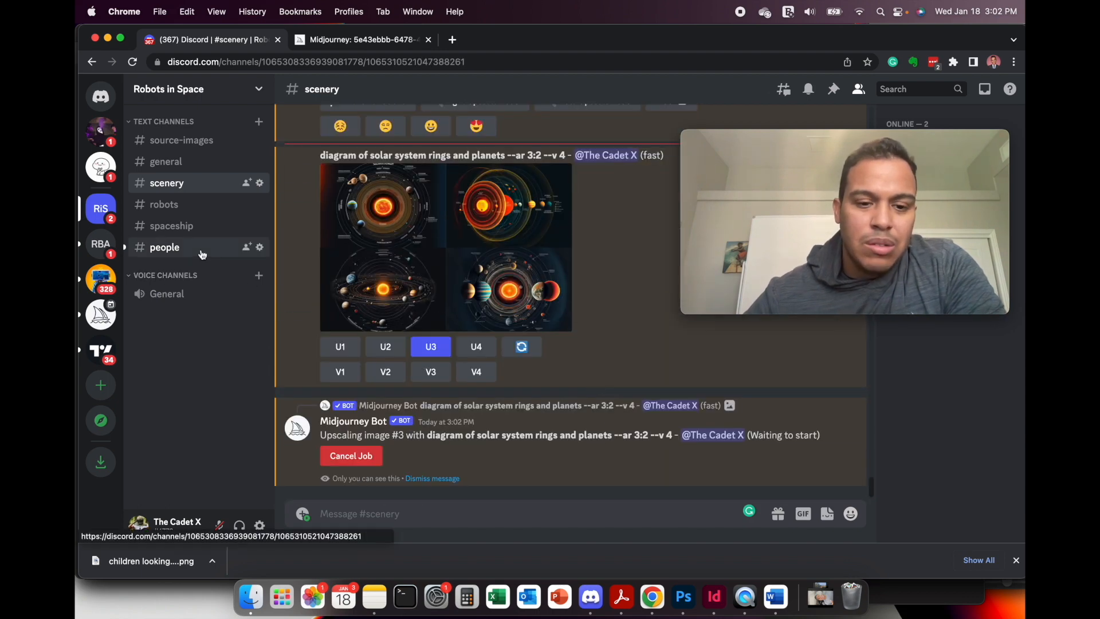
scroll(522, 335, down, 6)
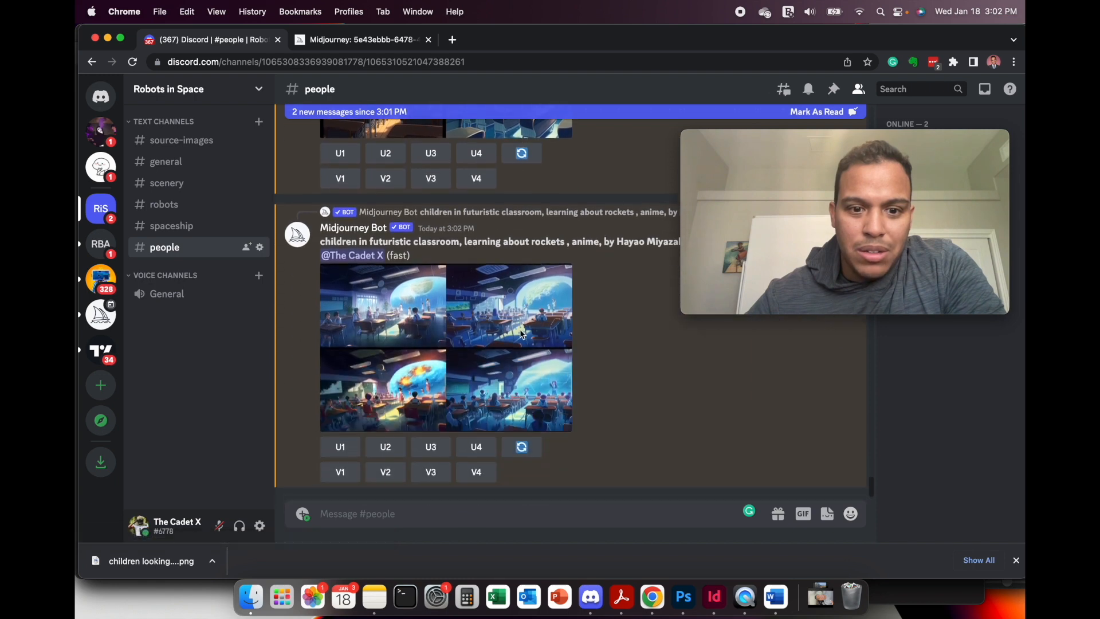
click(522, 335)
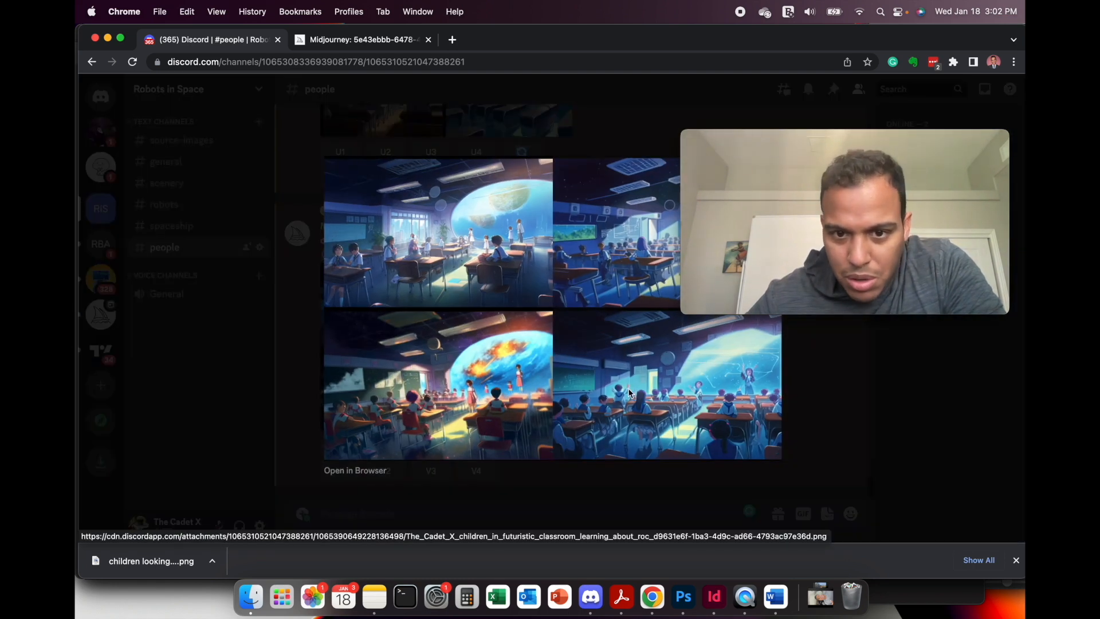
mouse_move(792, 149)
drag(788, 143, 787, 326)
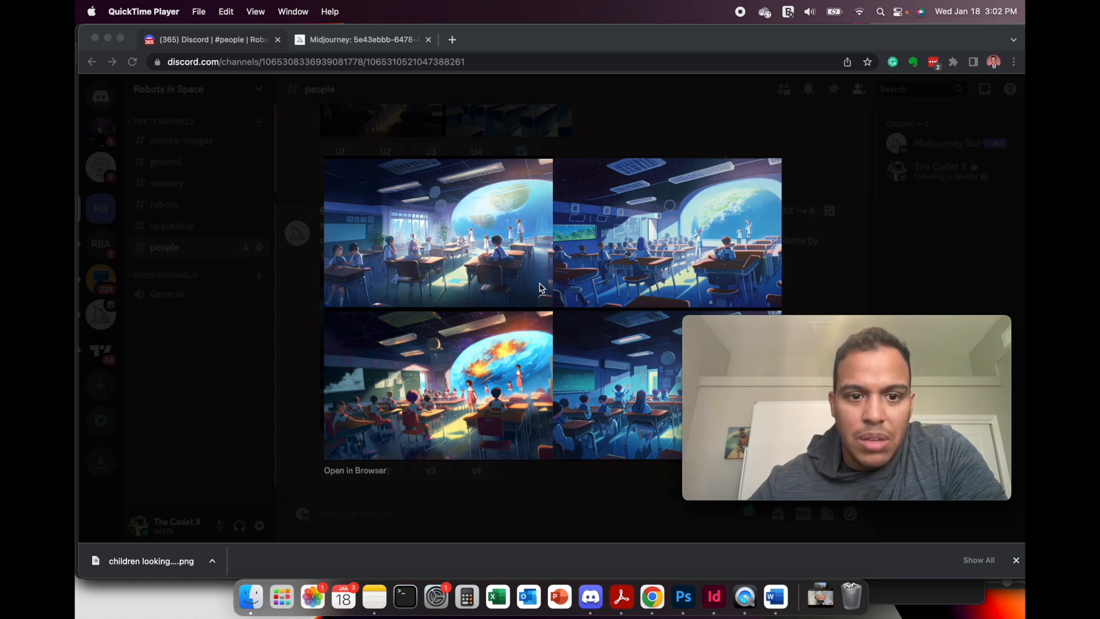
click(802, 250)
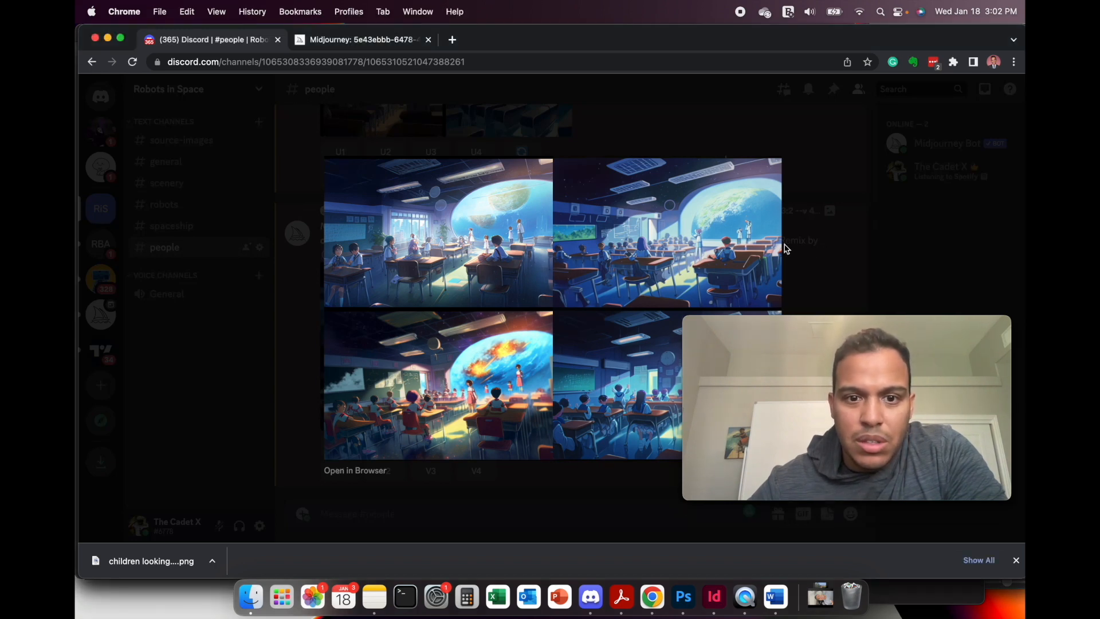
click(808, 225)
Inspect the re-rolled futuristic classroom grid and compare it with the grid of variations.
scroll(554, 178, up, 3)
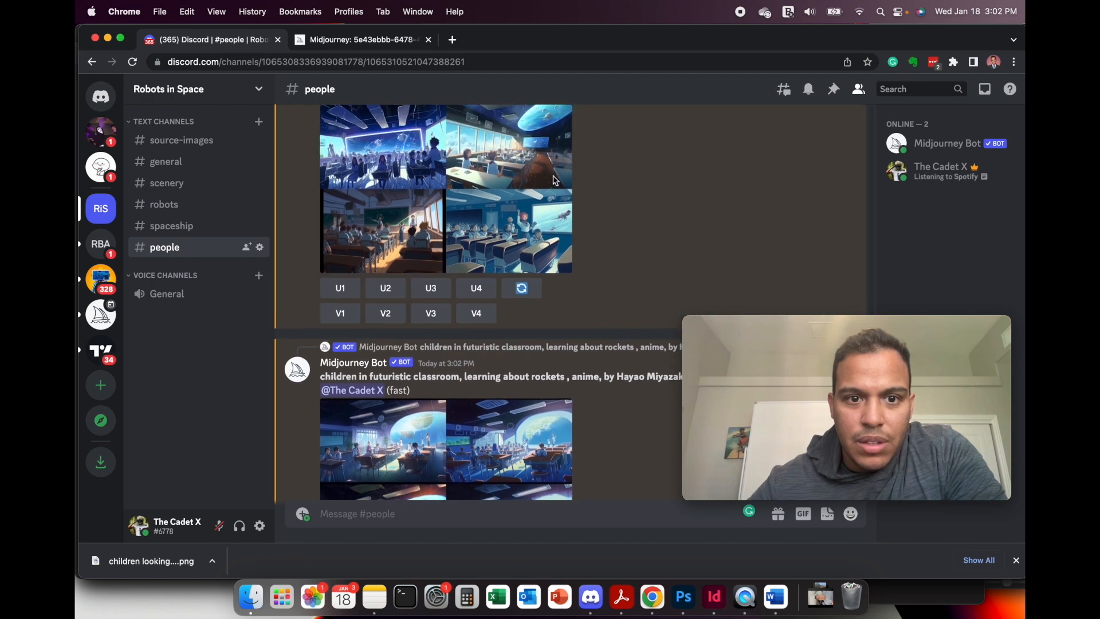
click(435, 180)
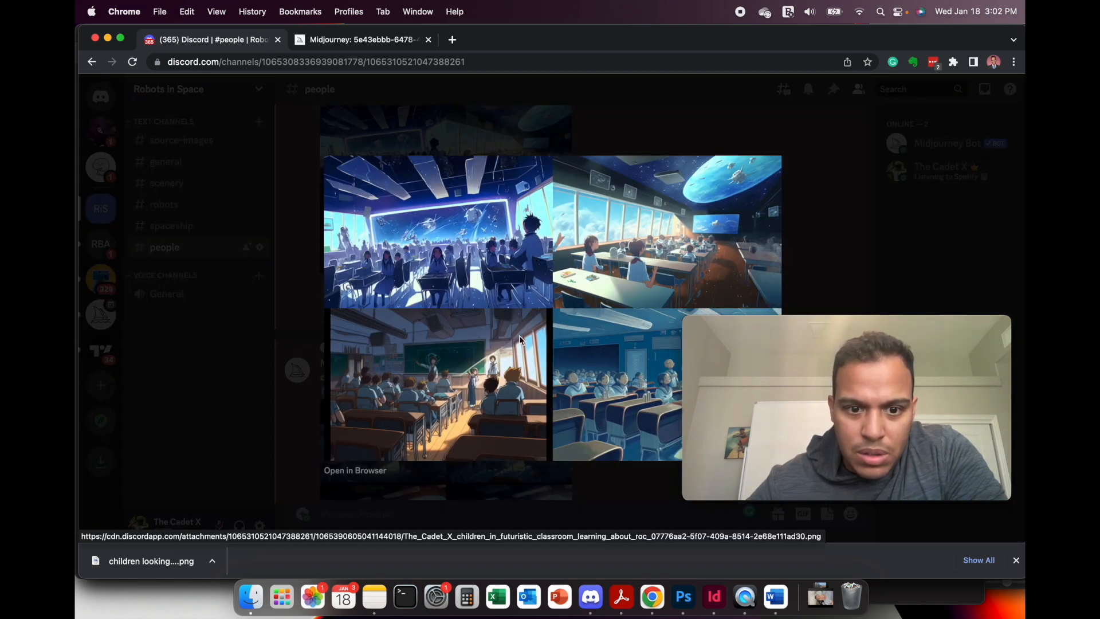
click(825, 296)
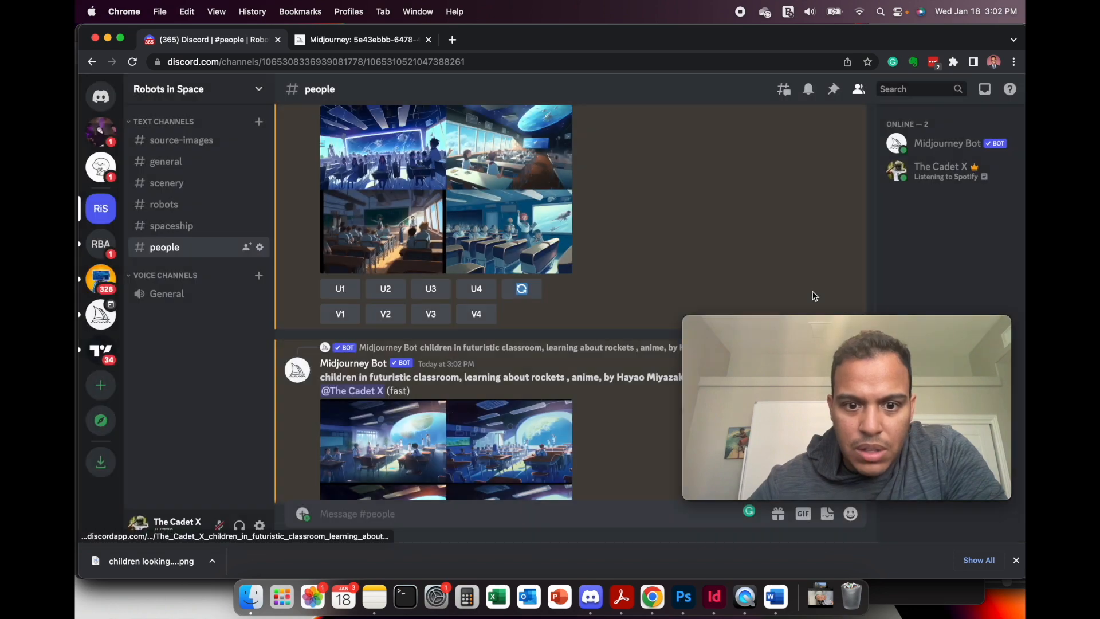
click(538, 352)
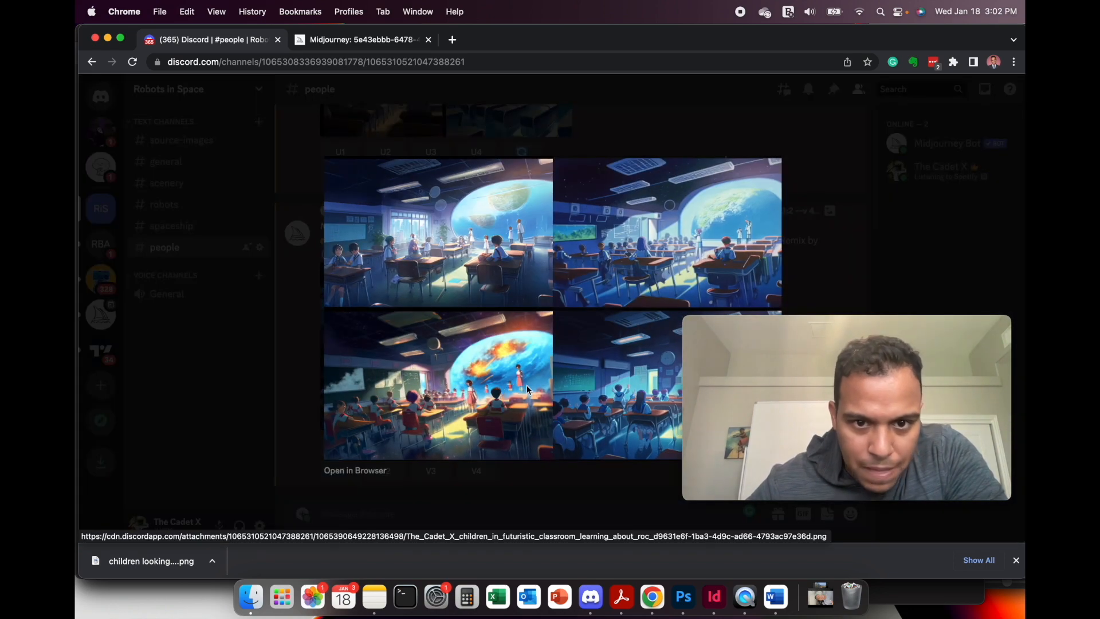
click(814, 291)
Return to the original futuristic classroom grid and examine its four images enlarged.
scroll(576, 306, down, 3)
scroll(576, 305, up, 10)
scroll(576, 305, up, 2)
click(438, 262)
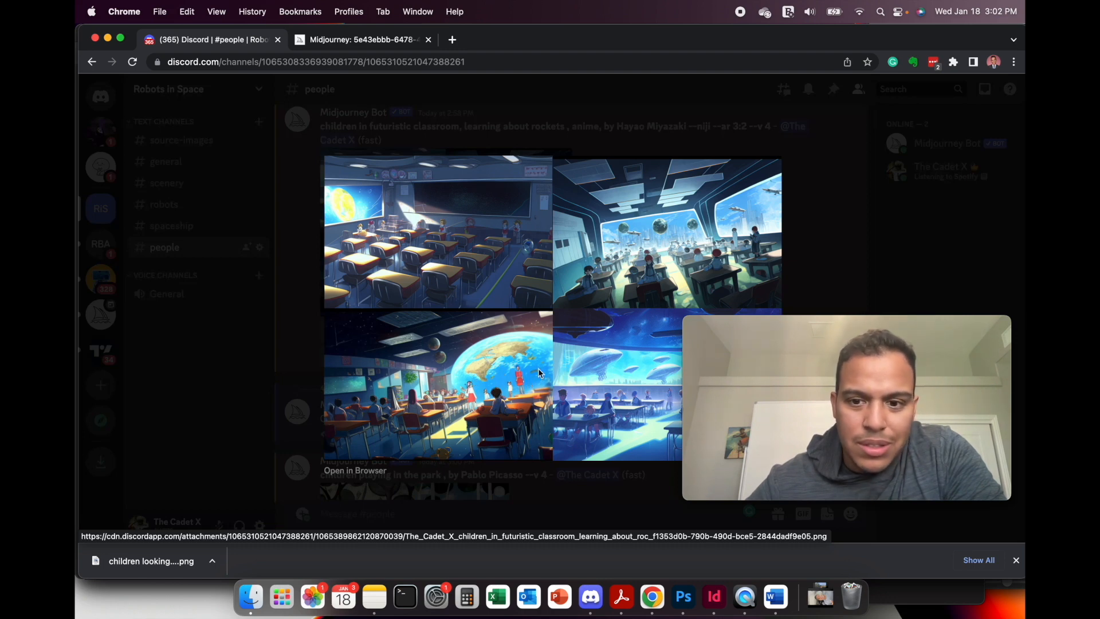
click(827, 268)
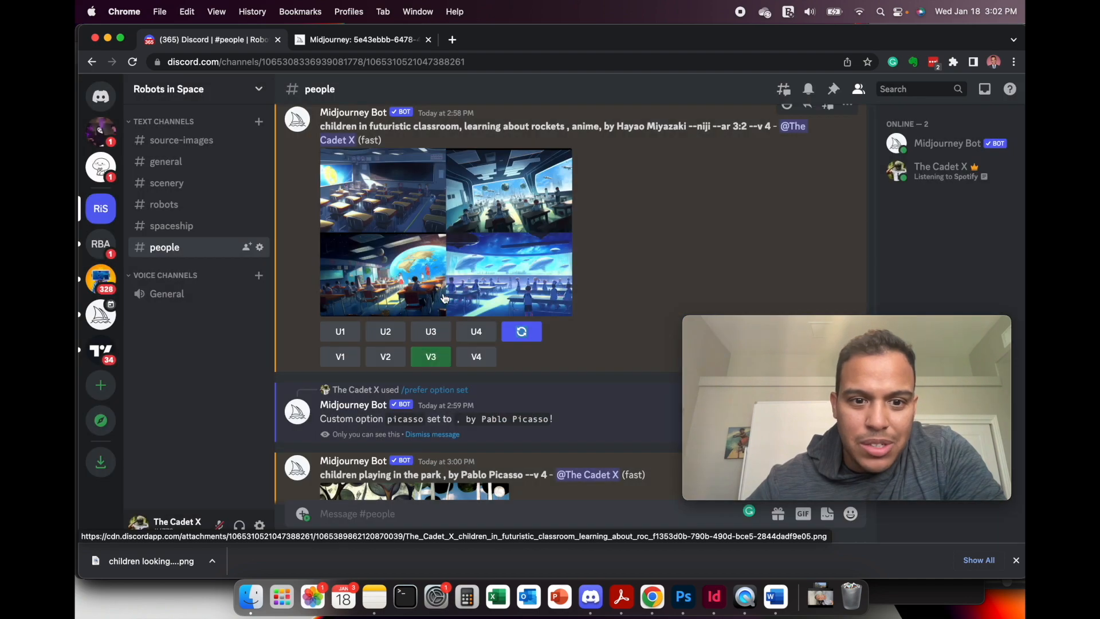
Upscale the third image of the original futuristic classroom grid and view the upscaling job in the people channel.
click(429, 329)
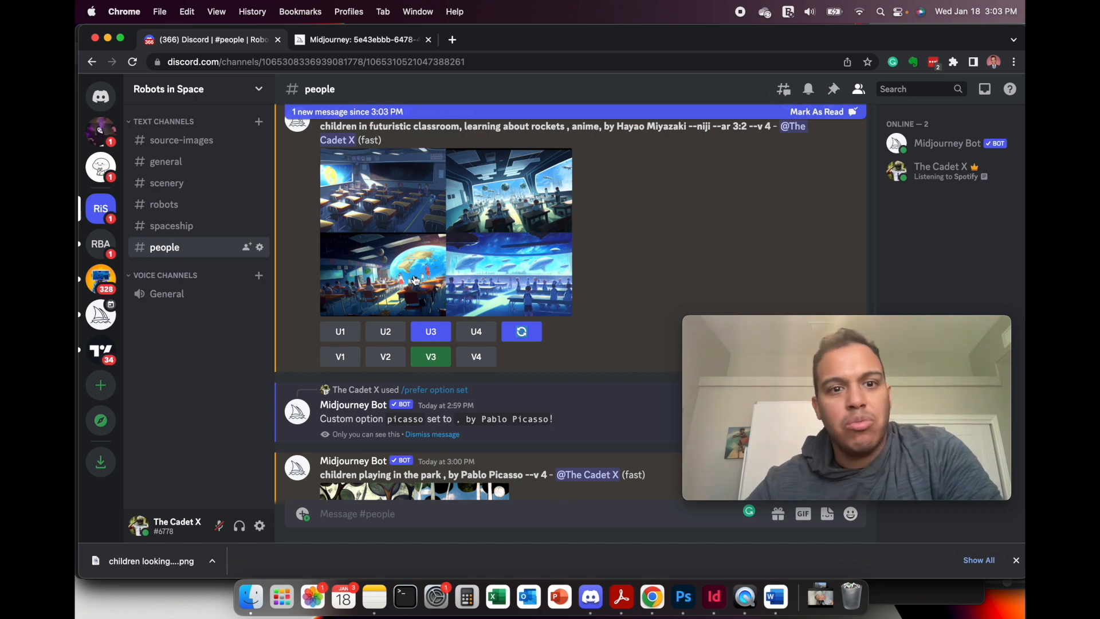
scroll(410, 279, down, 8)
scroll(416, 279, down, 3)
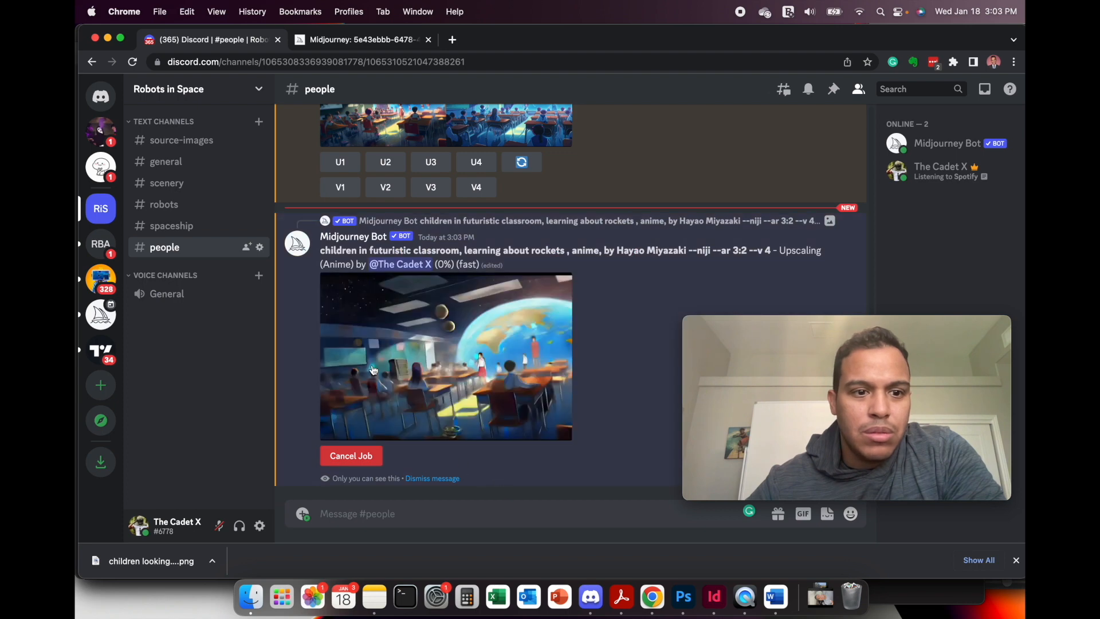
Switch to InDesign and view the whole spread of pages 20–21 with its two placeholder images.
click(711, 598)
scroll(570, 483, left, 3)
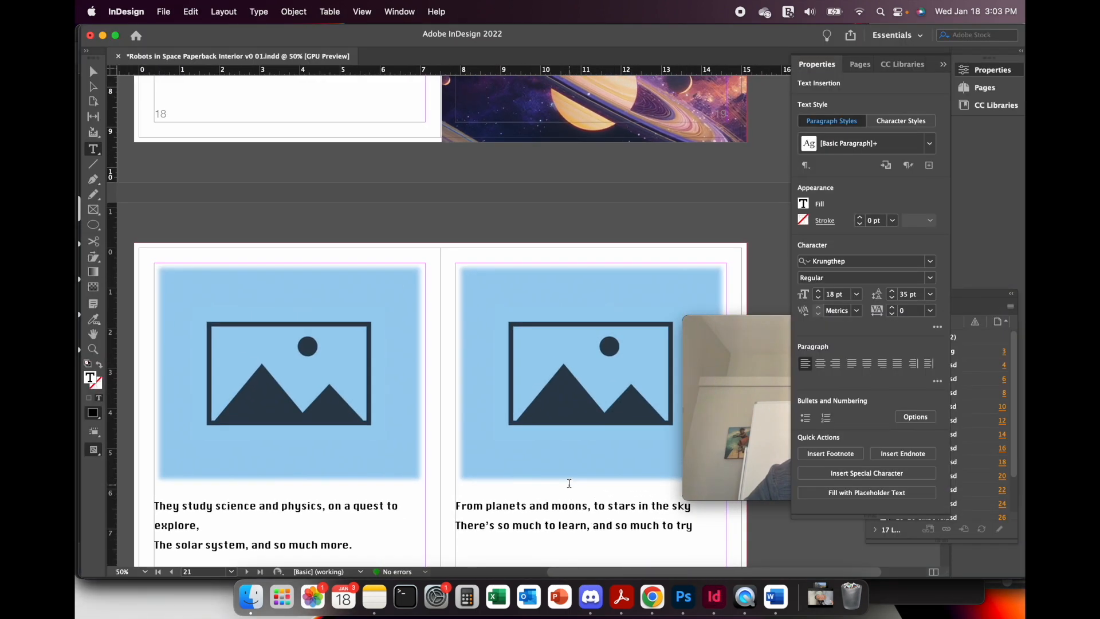
scroll(569, 483, up, 4)
scroll(569, 484, down, 5)
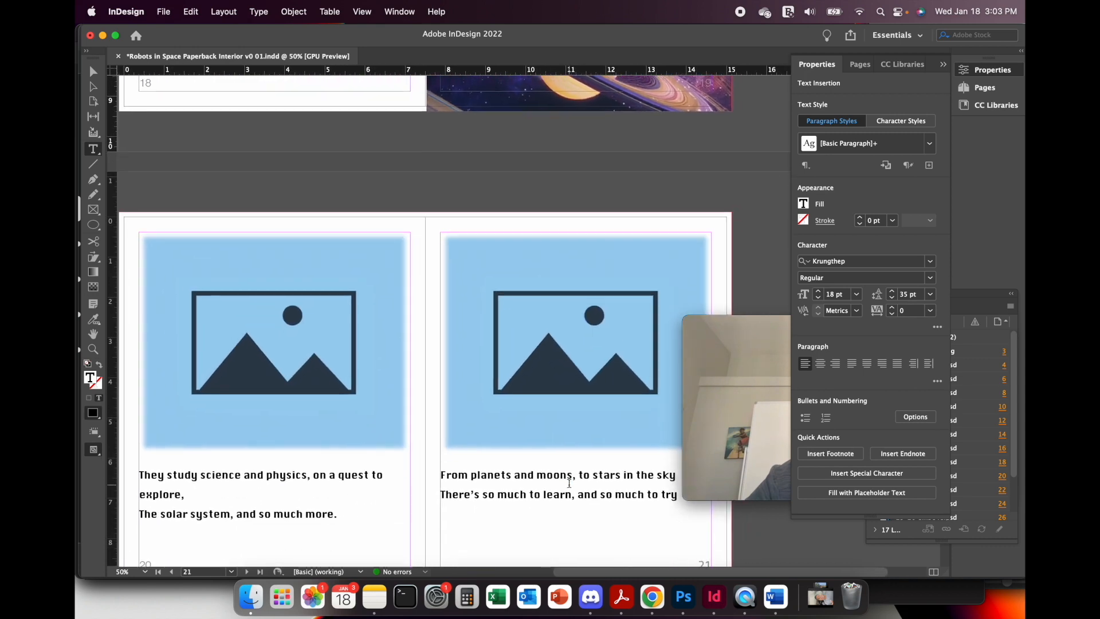
scroll(569, 483, down, 2)
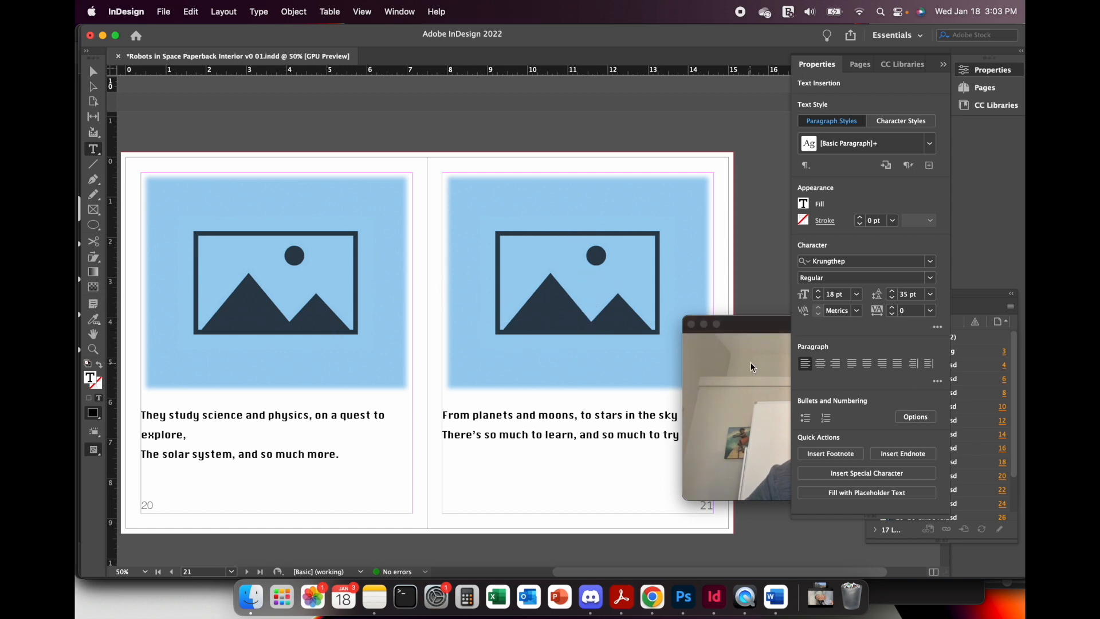
click(769, 358)
drag(795, 336, 668, 364)
click(423, 161)
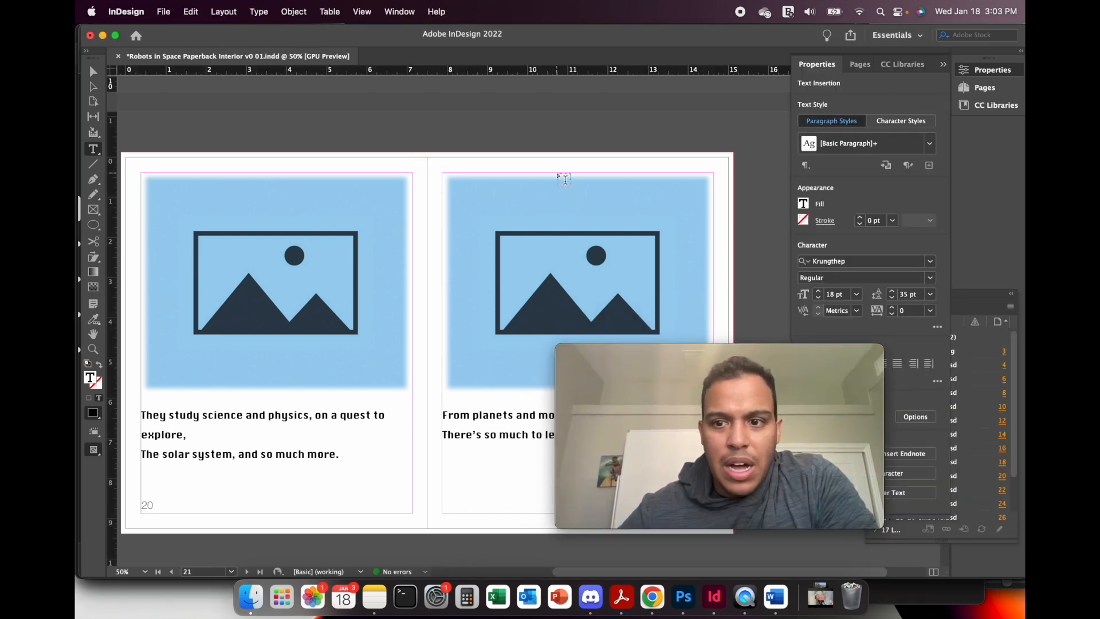
Look up which Space Robots file is placed on pages 20–21 in the layer list and compare it with Photoshop's open documents.
click(970, 296)
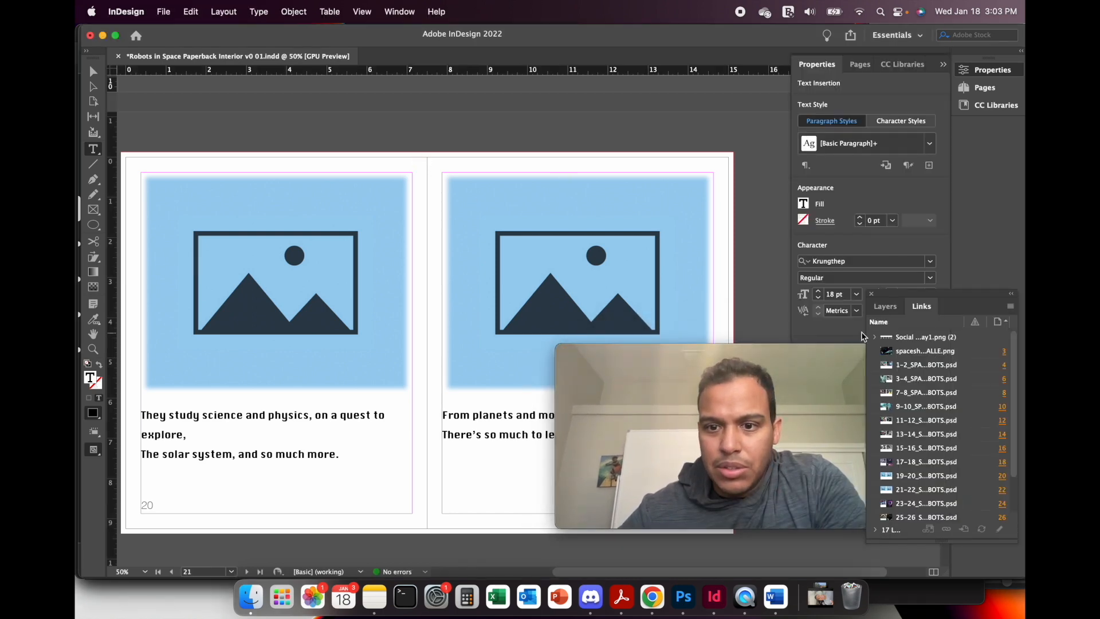
click(898, 308)
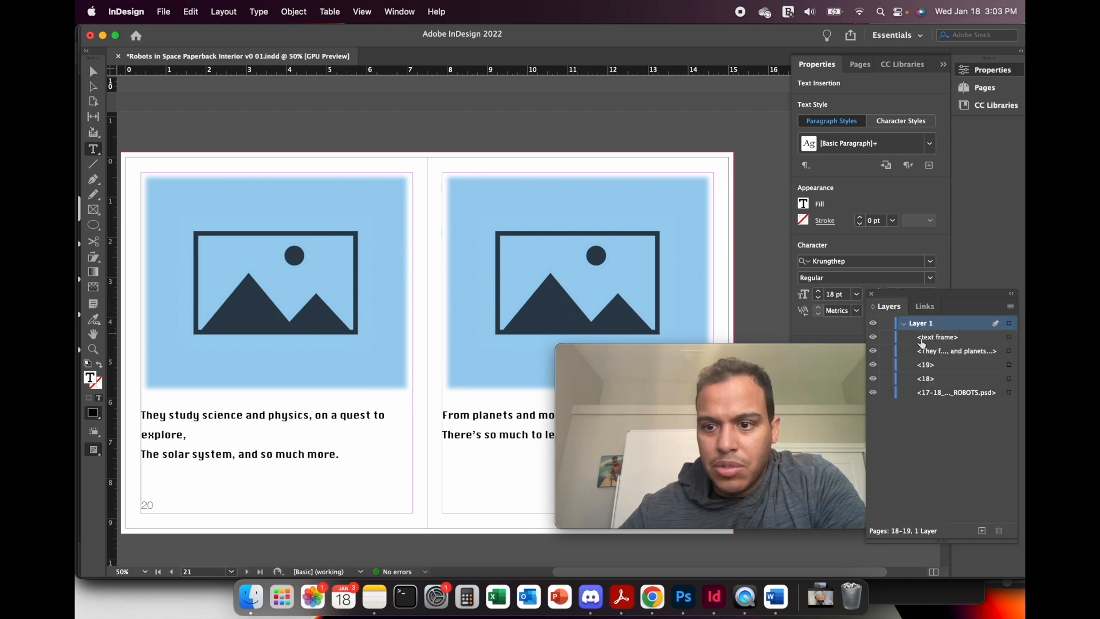
click(934, 395)
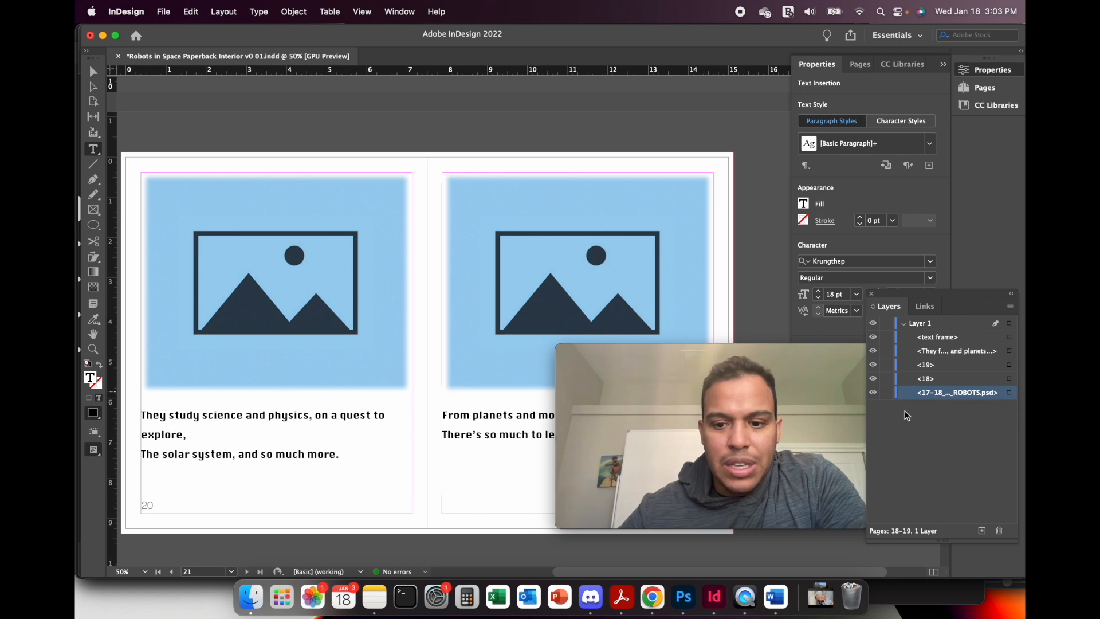
click(683, 597)
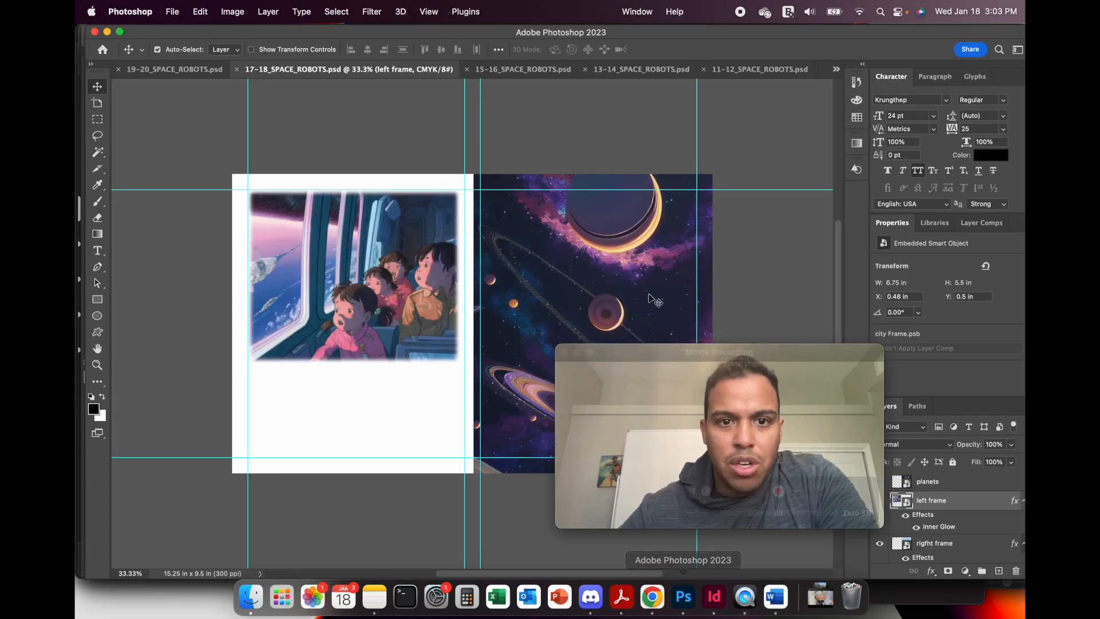
click(836, 71)
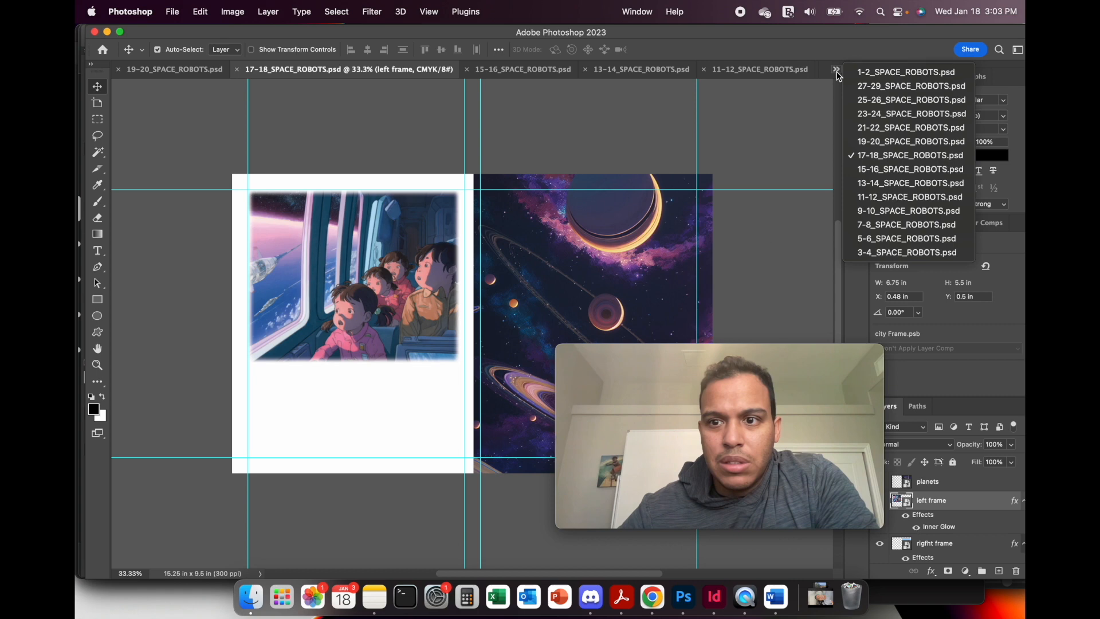
click(879, 157)
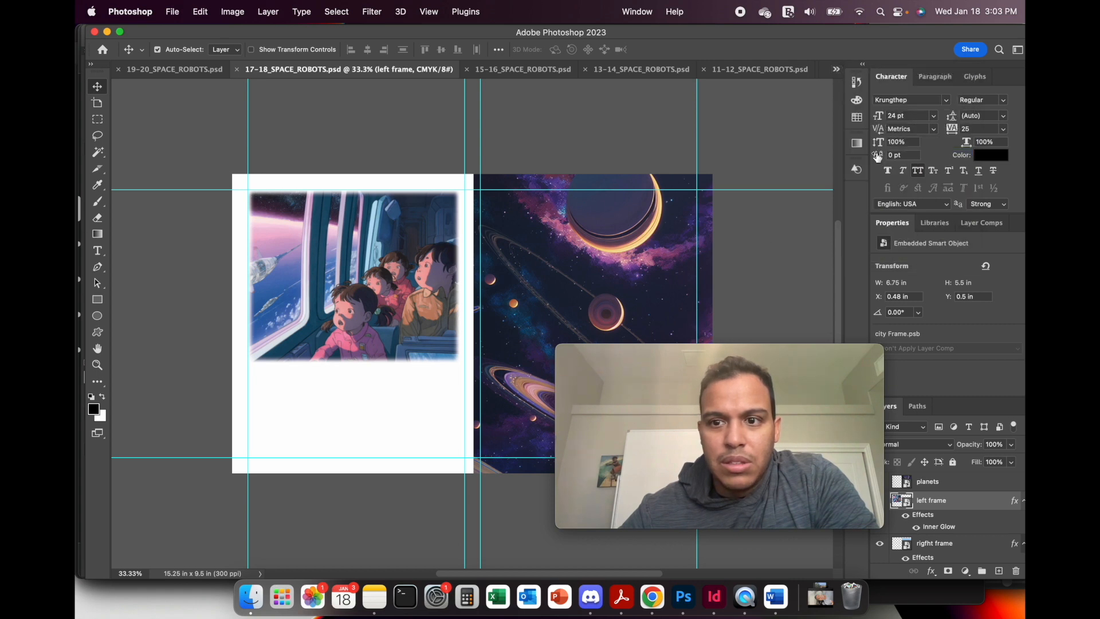
click(714, 596)
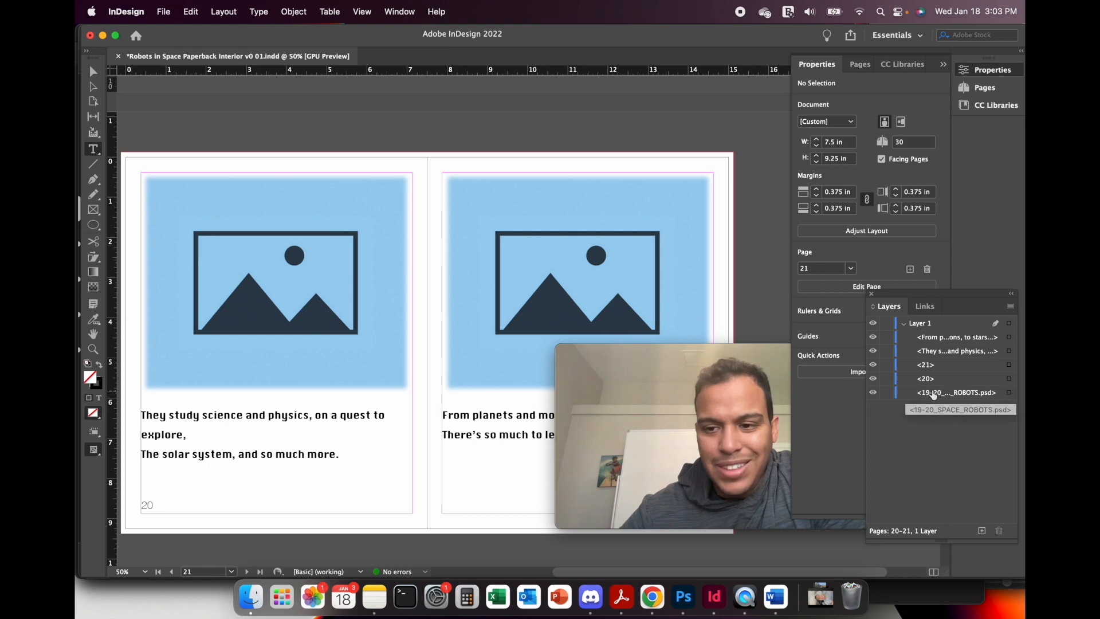
Switch to Photoshop, bring up 19-20_SPACE_ROBOTS.psd and open the contents of its left frame smart object.
click(683, 601)
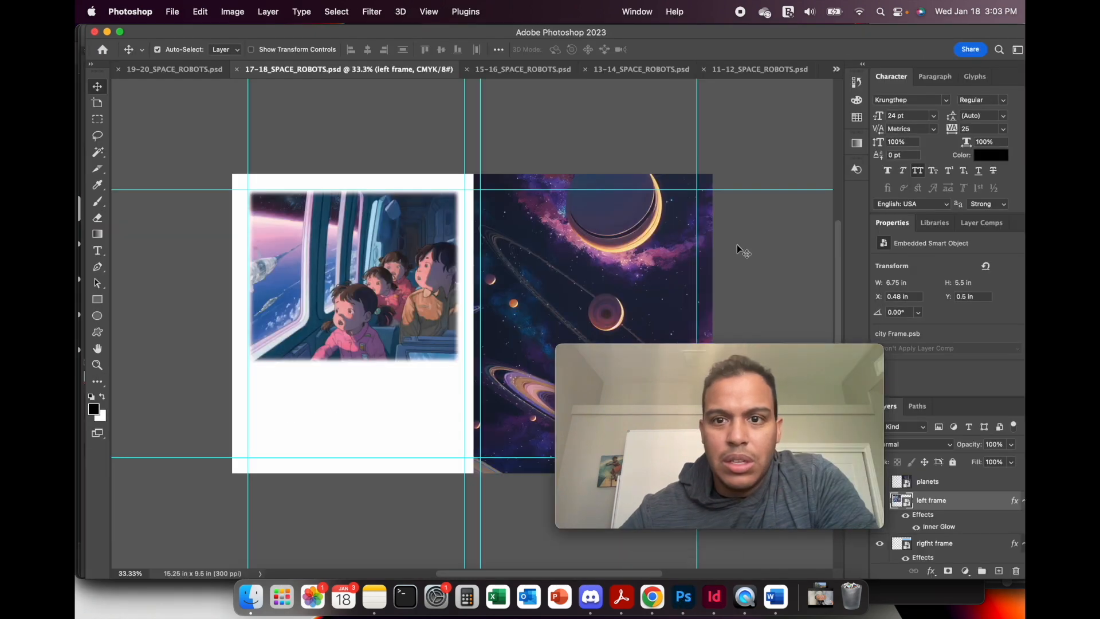
click(836, 70)
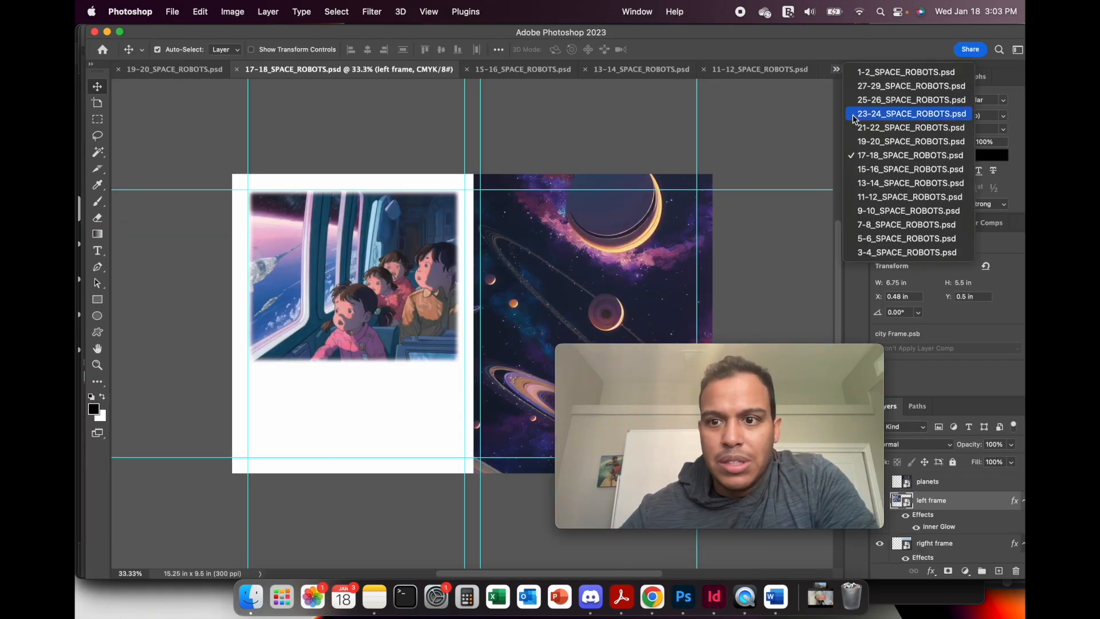
click(907, 141)
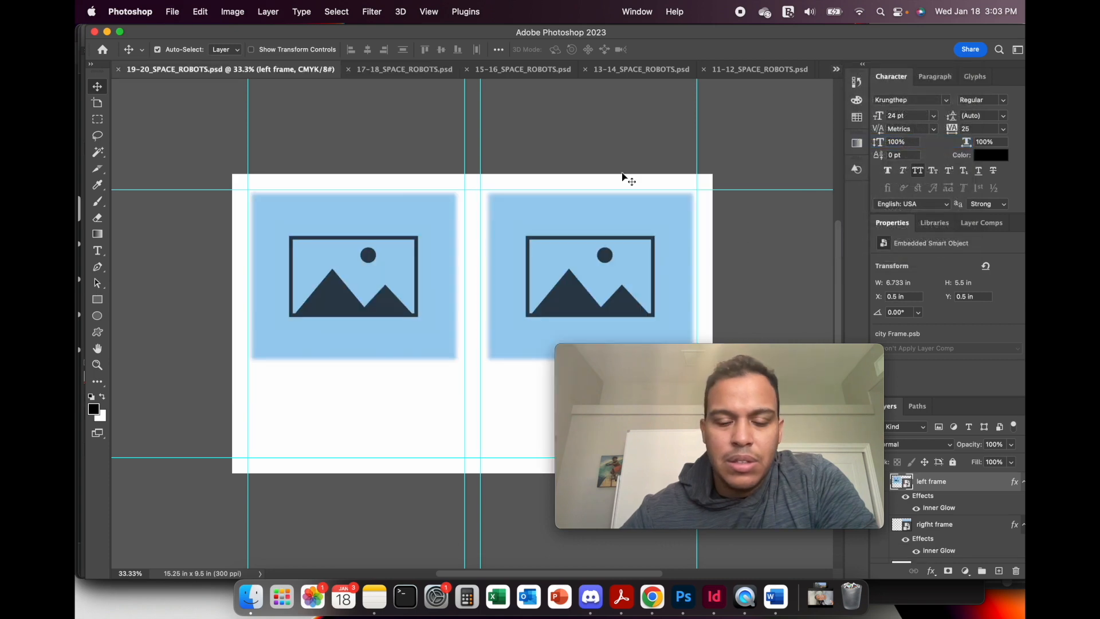
double_click(905, 485)
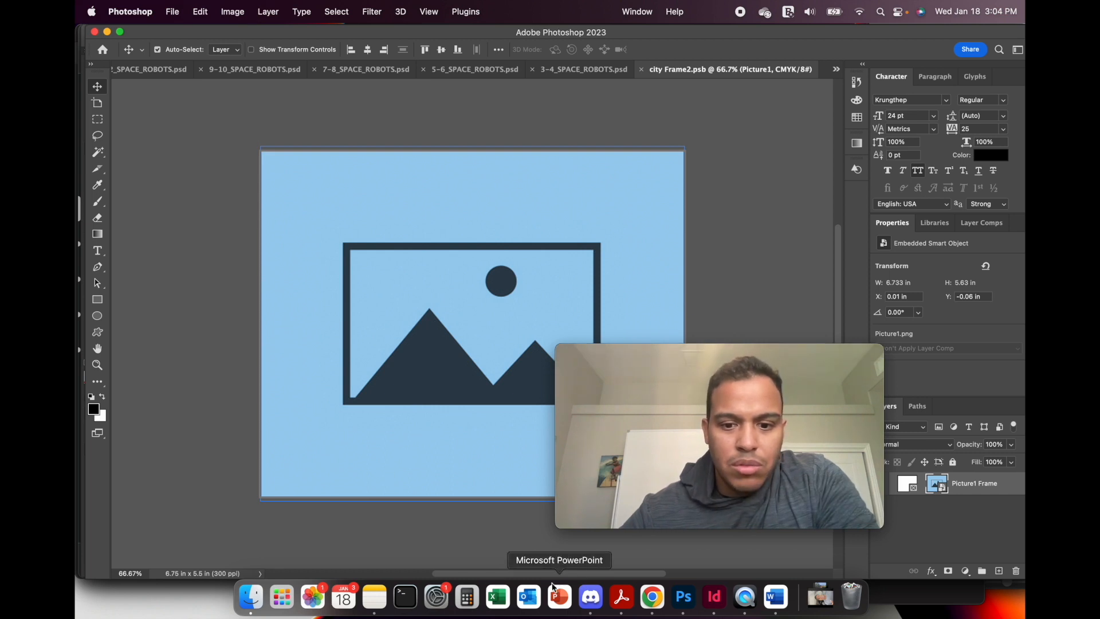
Return to Discord and check the upscales of the solar system diagram in scenery and the classroom image in people.
click(653, 596)
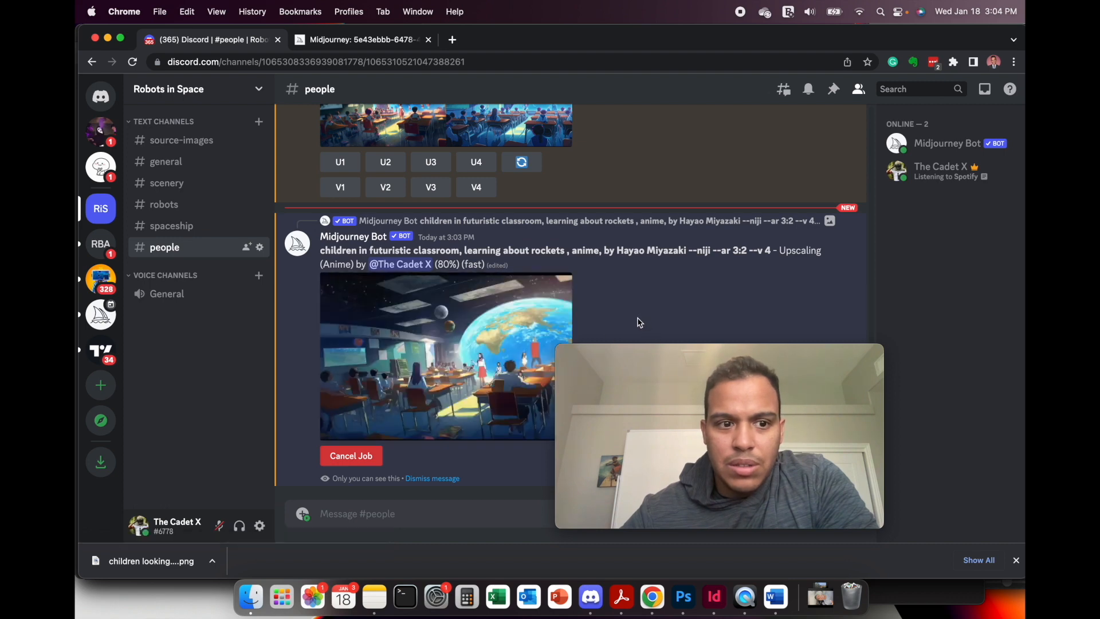
click(185, 189)
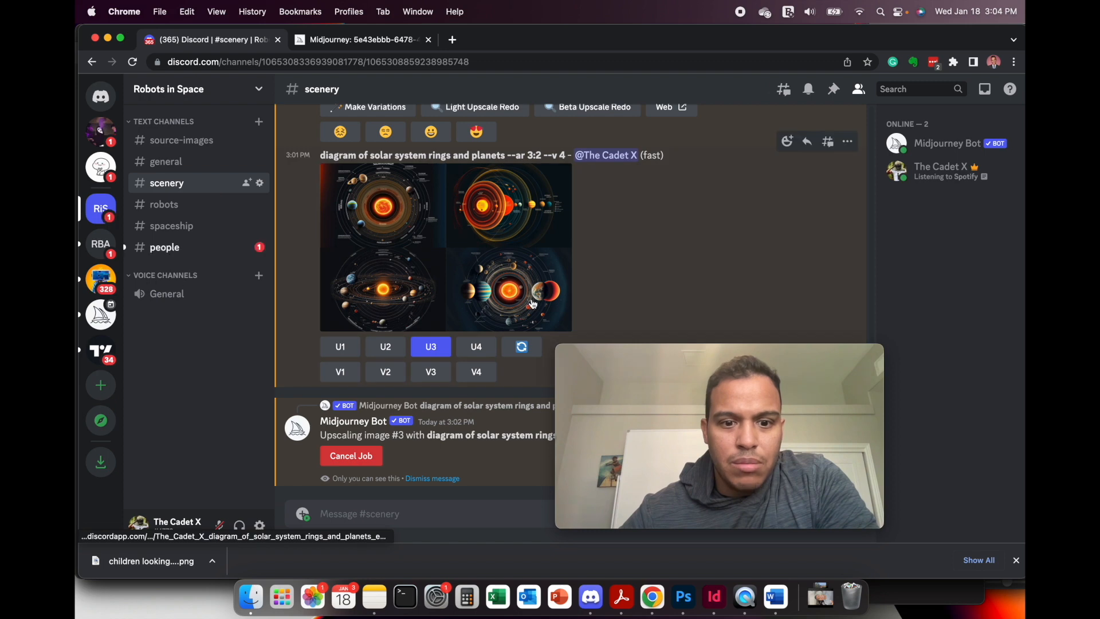
click(197, 253)
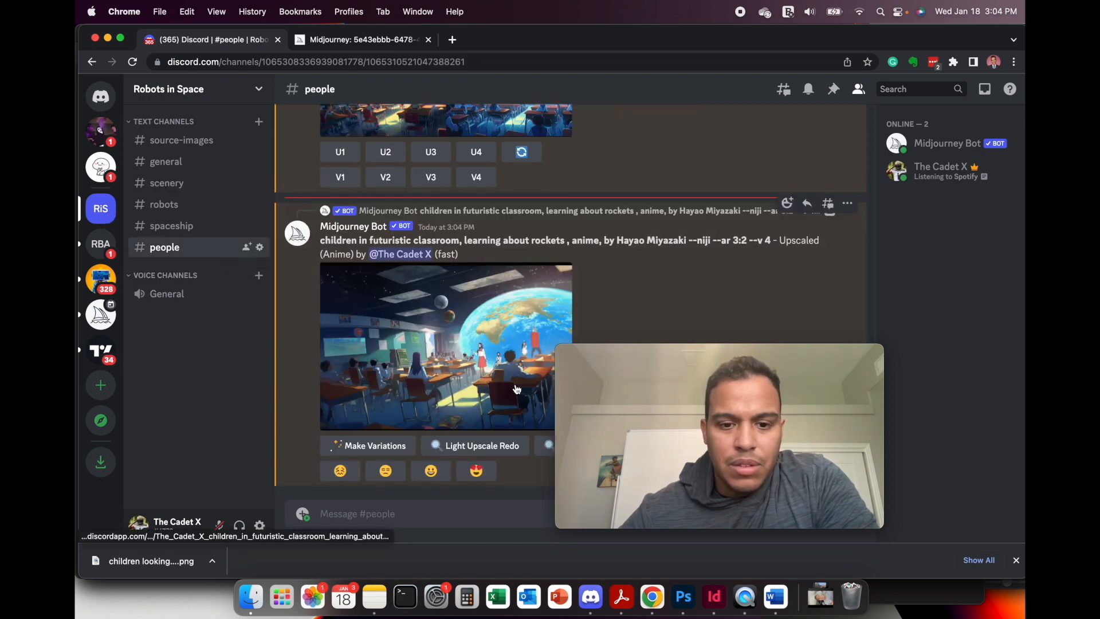
click(659, 356)
drag(659, 356, 690, 240)
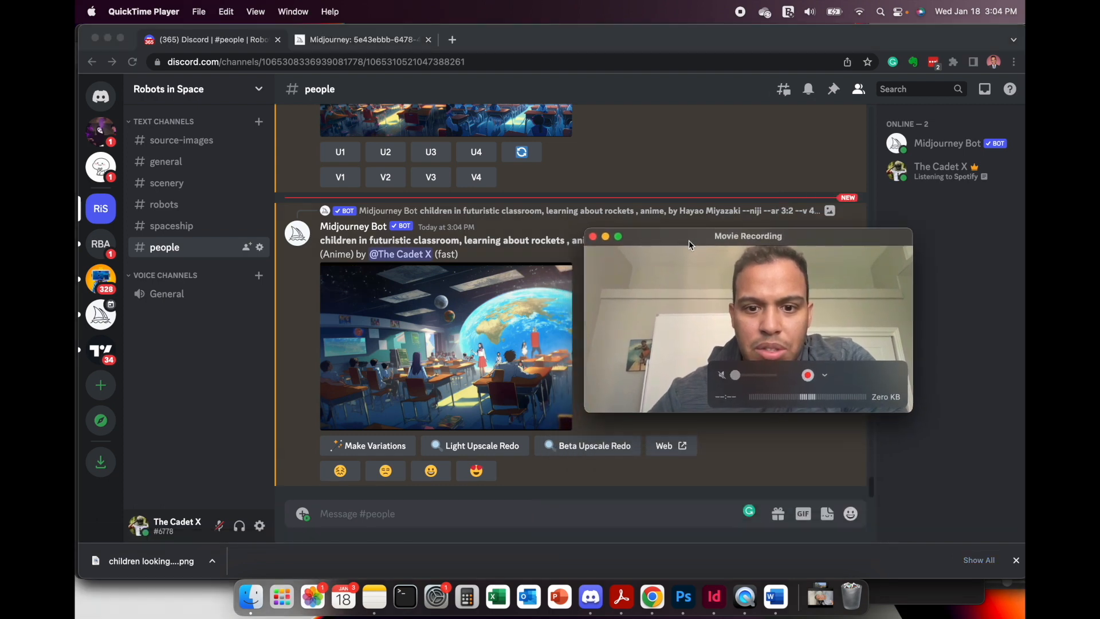
Try to open the upscaled futuristic classroom image on the Midjourney website.
click(675, 447)
click(672, 447)
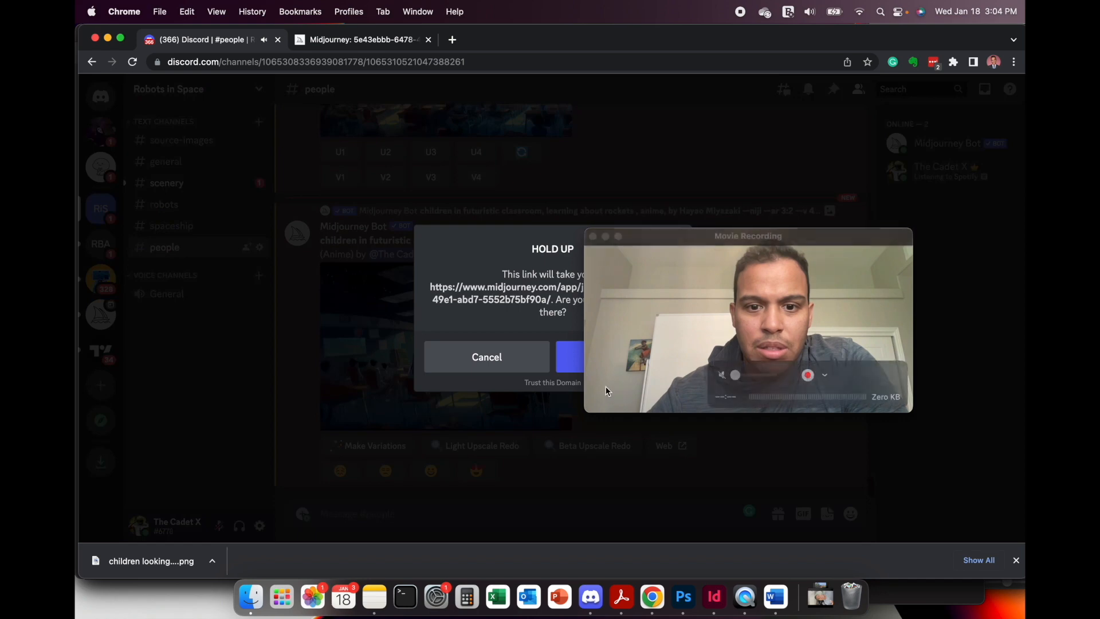
drag(656, 239, 727, 237)
click(607, 362)
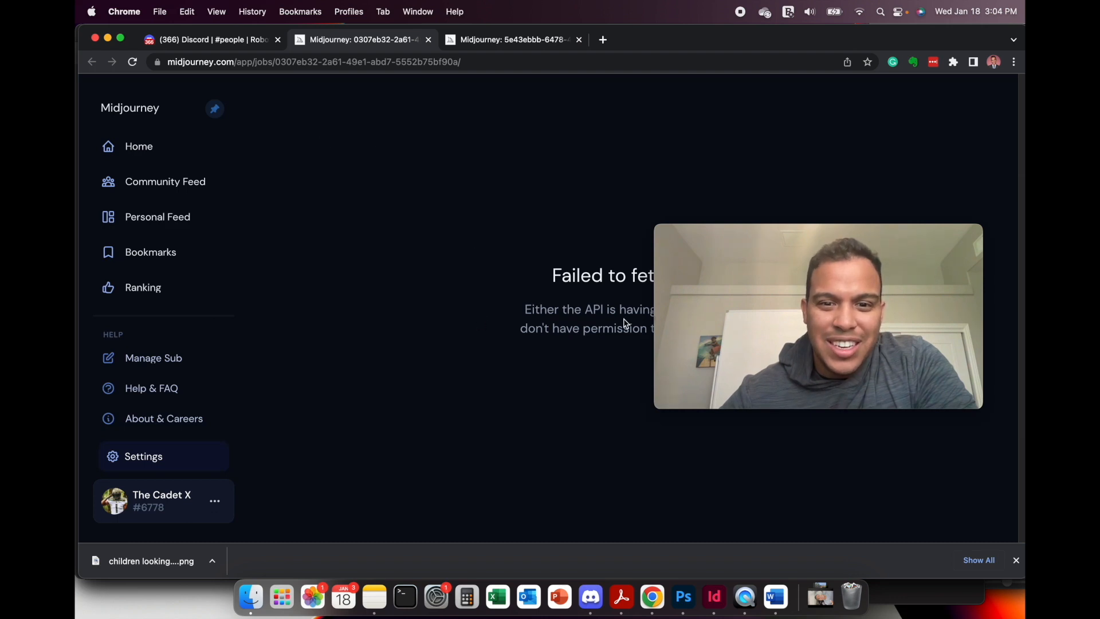
drag(742, 238, 768, 94)
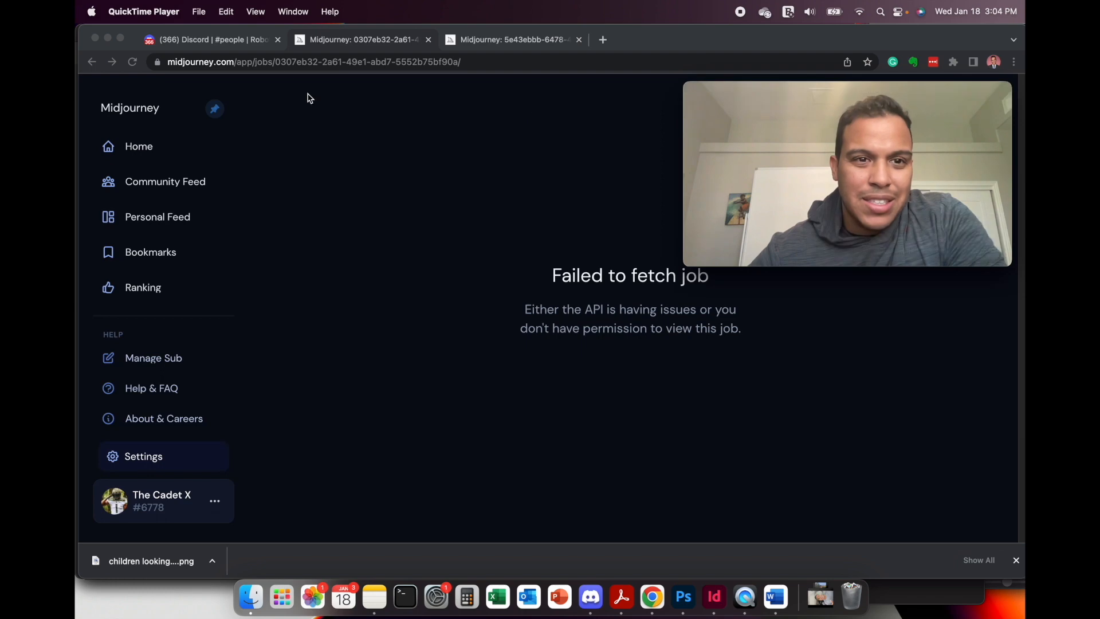
Open the upscaled solar system diagram from scenery on the Midjourney website and save it as solar system.png in Discord Photos.
click(218, 45)
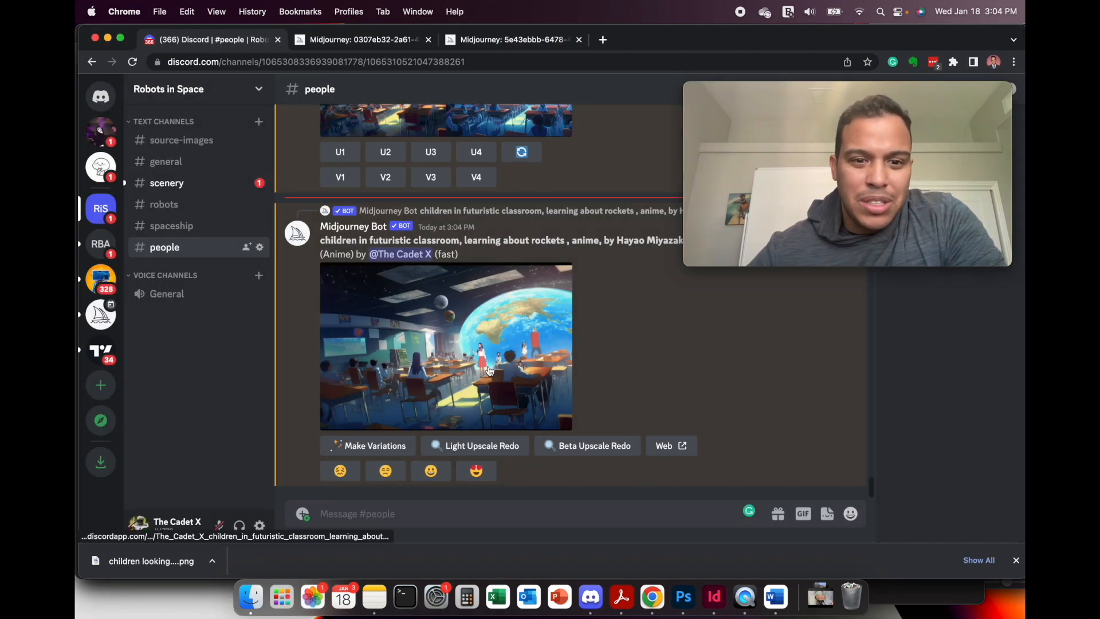
click(202, 189)
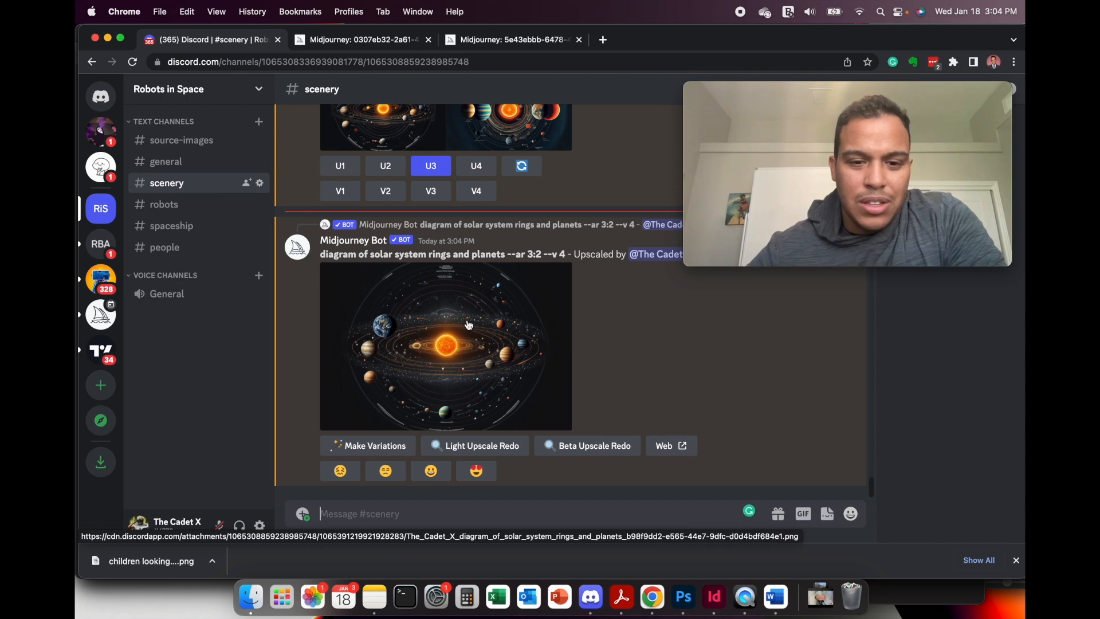
click(683, 447)
click(610, 354)
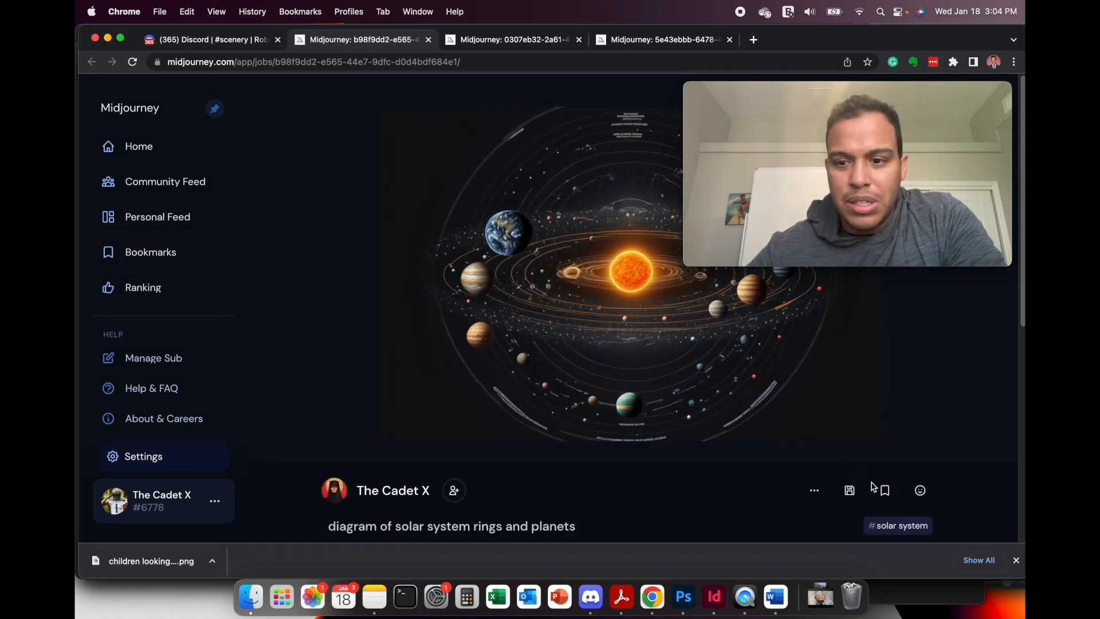
click(850, 492)
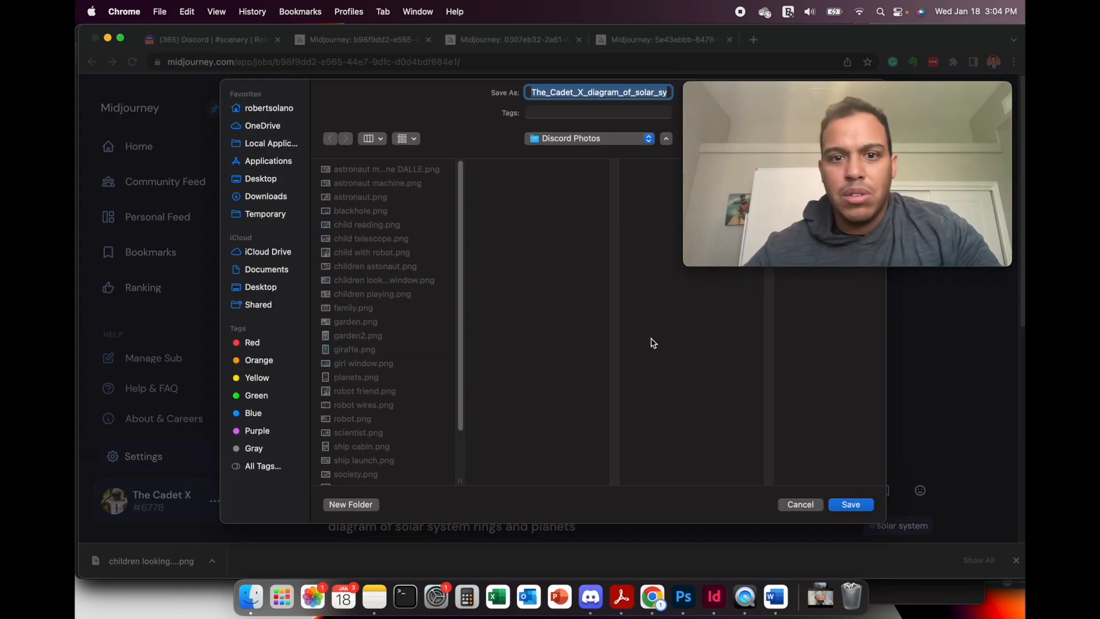
text(solar )
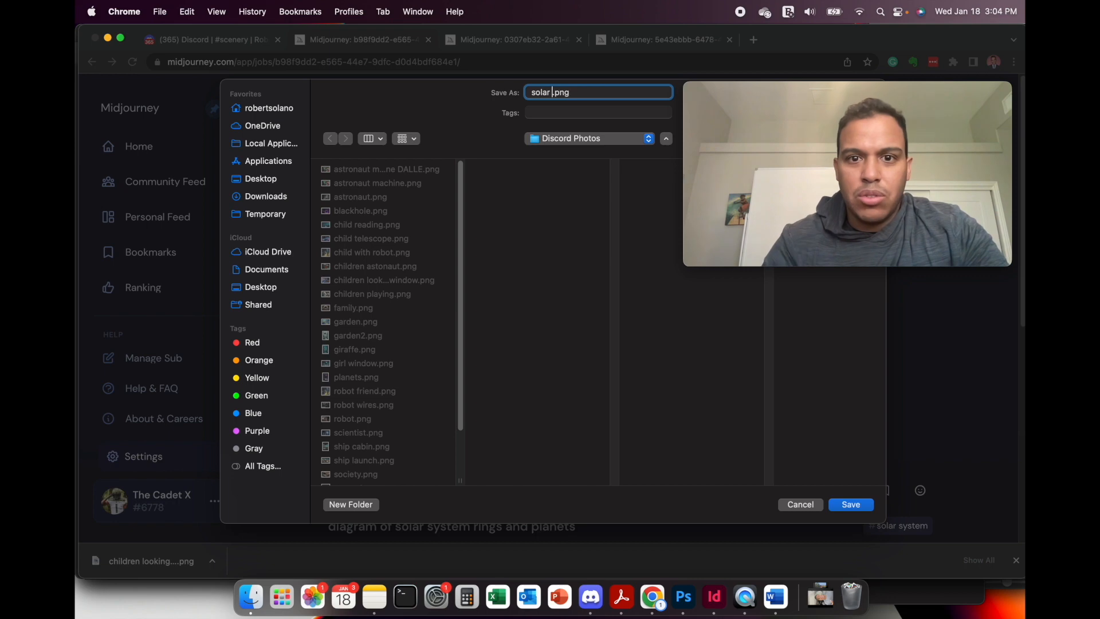
text(system)
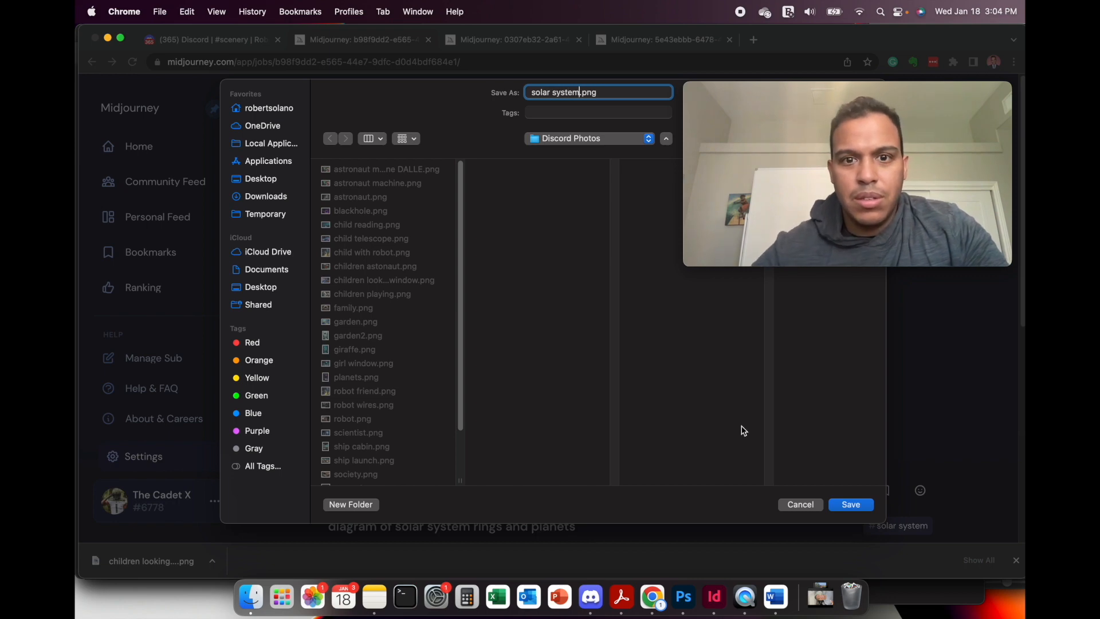
click(852, 510)
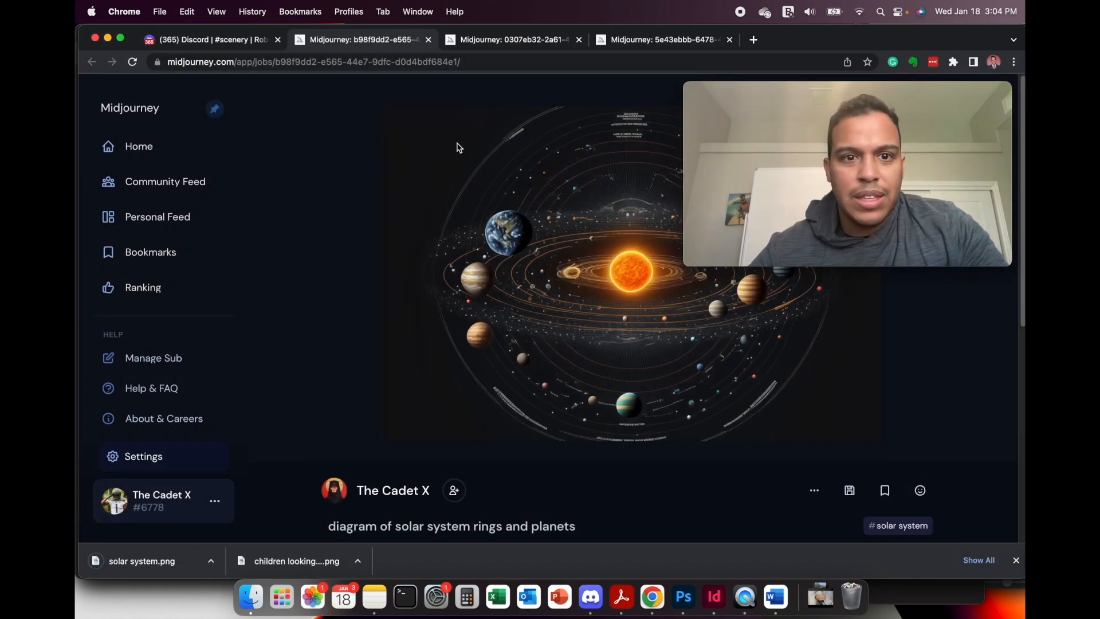
Go back to the people channel and retry opening the upscaled classroom image's Midjourney web page.
click(228, 46)
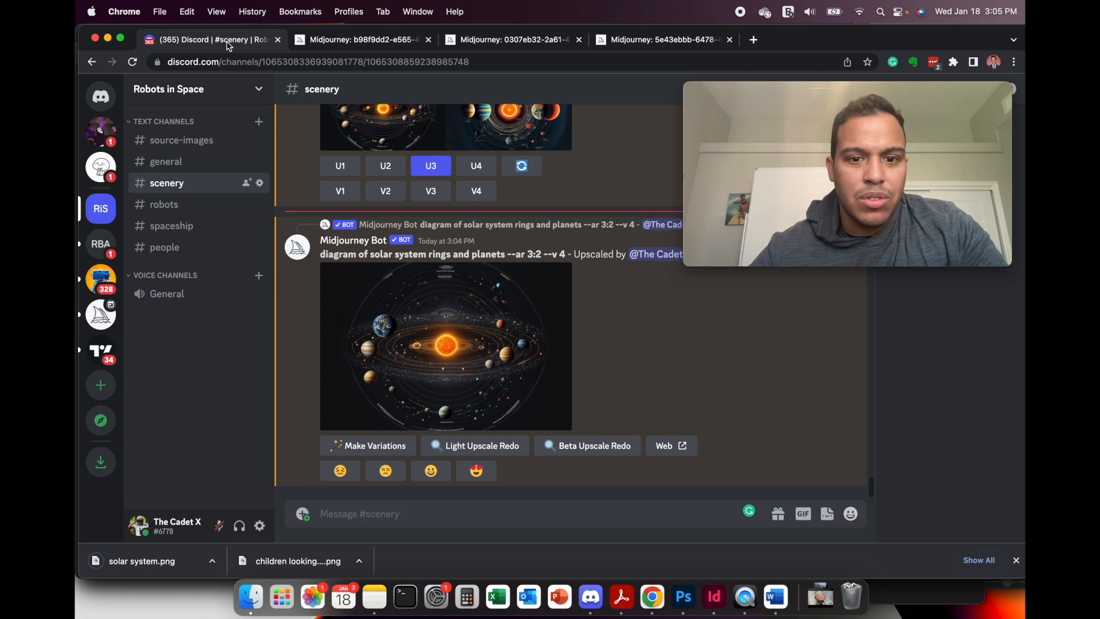
click(200, 249)
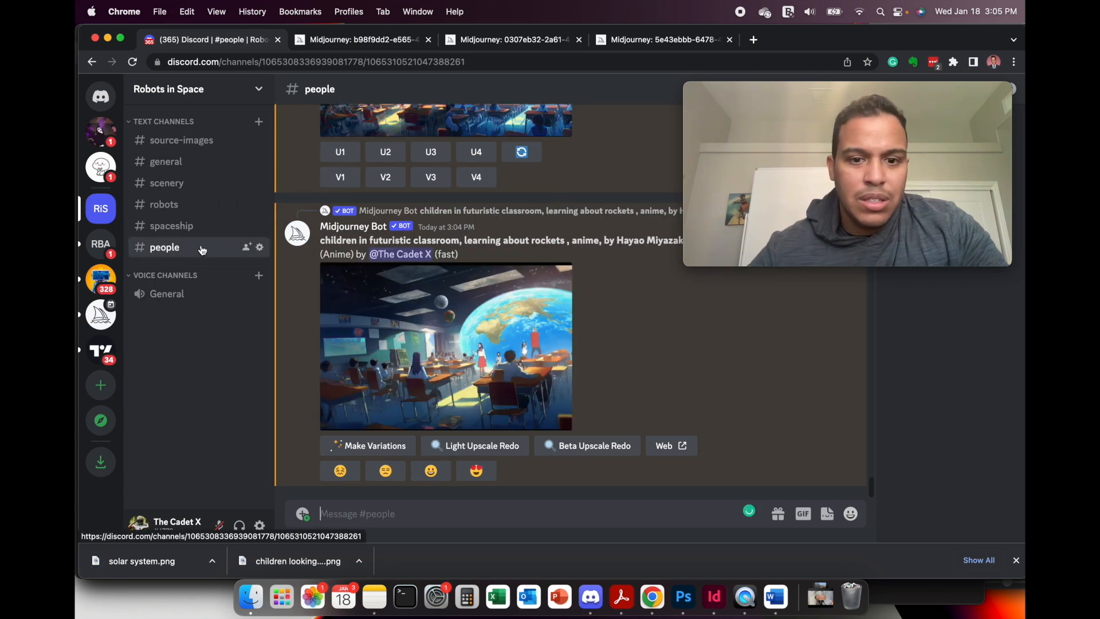
click(666, 446)
click(637, 367)
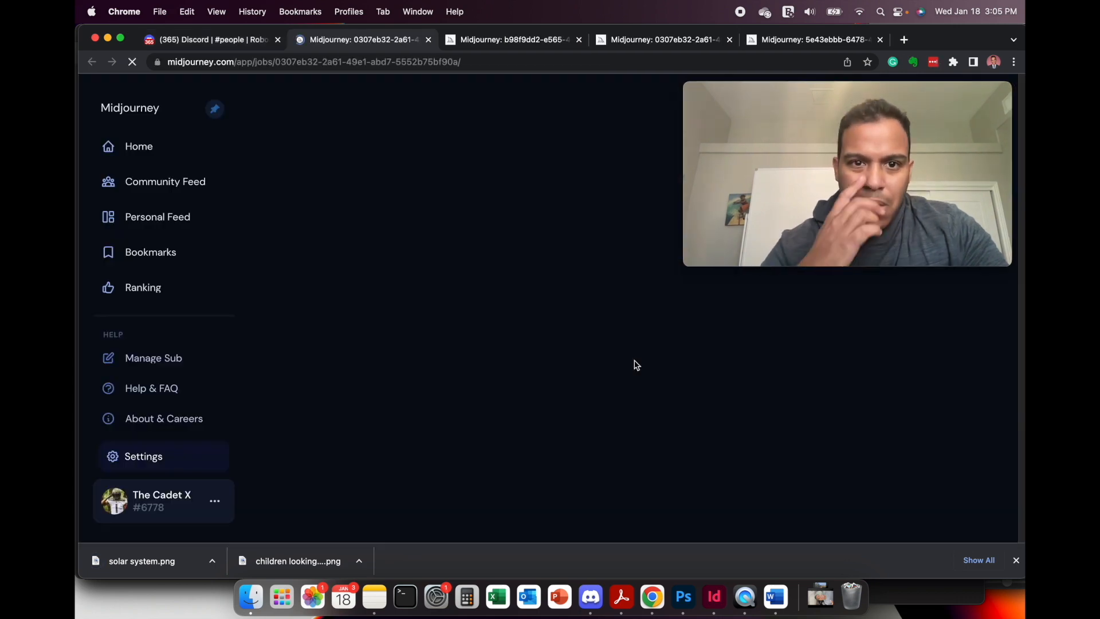
Return to the Discord people channel and close all the Midjourney web pages opened beside it.
click(240, 39)
click(428, 40)
click(428, 39)
click(429, 40)
click(429, 40)
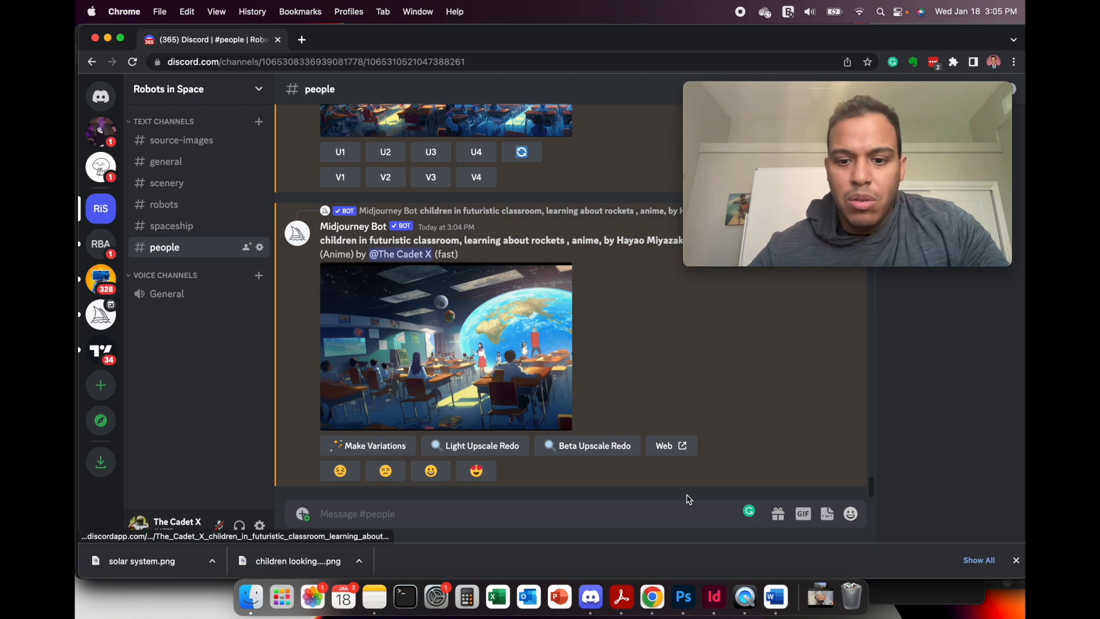
In Photoshop, replace the right frame's placeholder in 19-20_SPACE_ROBOTS.psd with solar system.png from Discord Photos, saving the frame's contents.
click(685, 597)
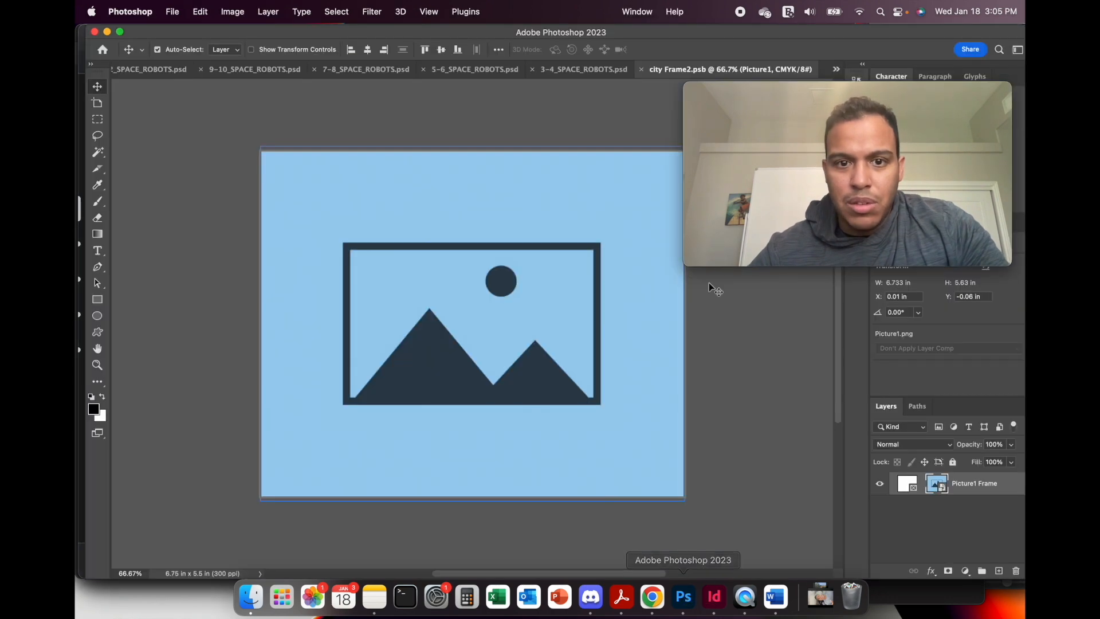
click(643, 71)
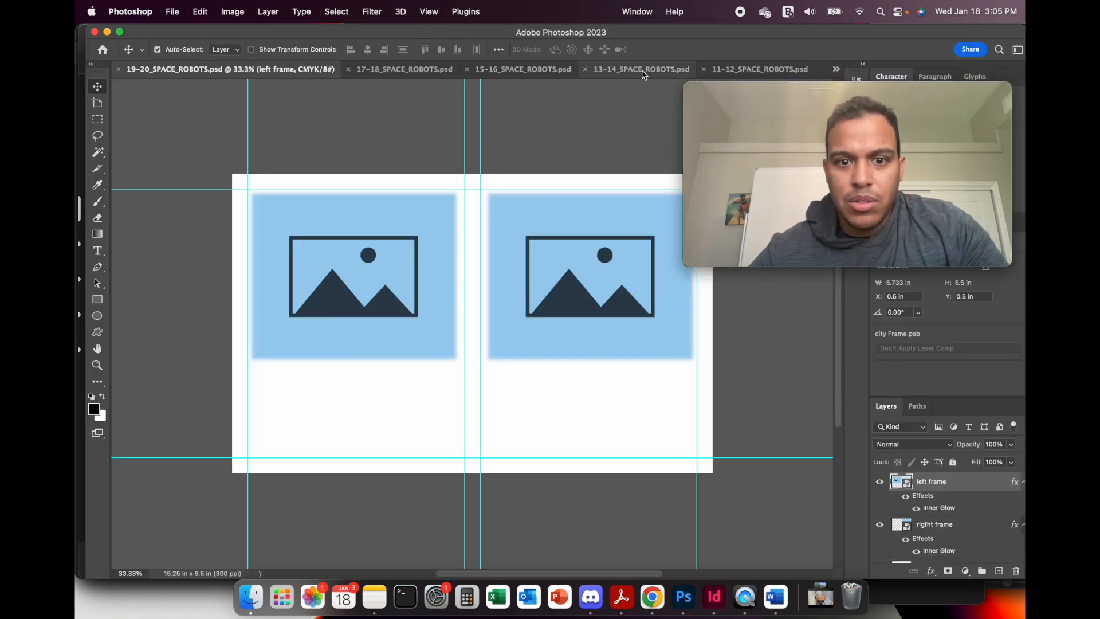
click(905, 530)
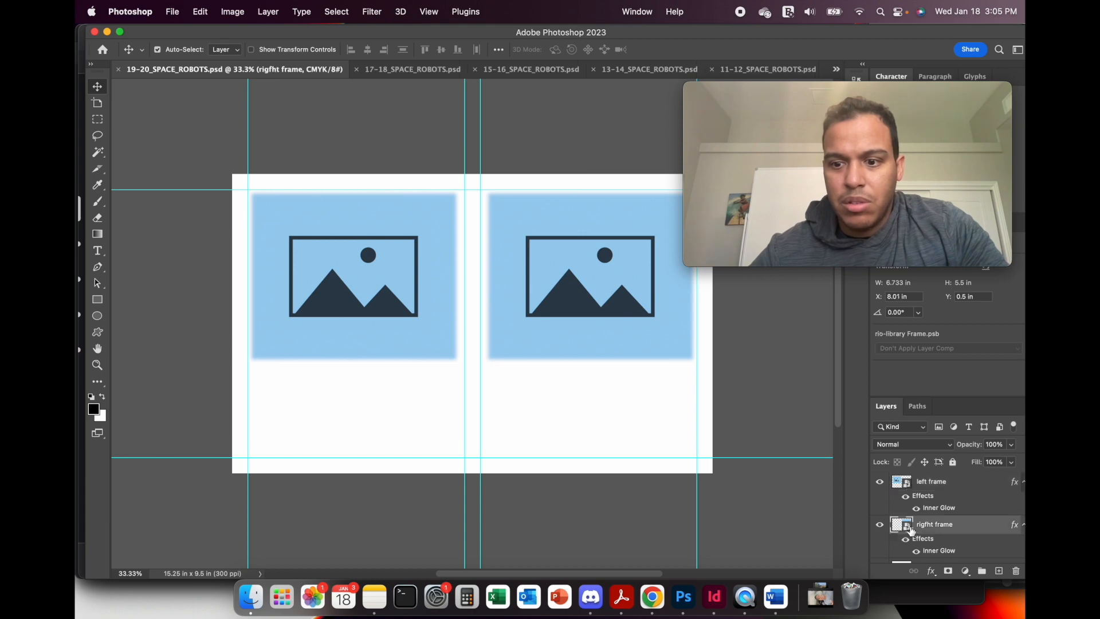
double_click(908, 531)
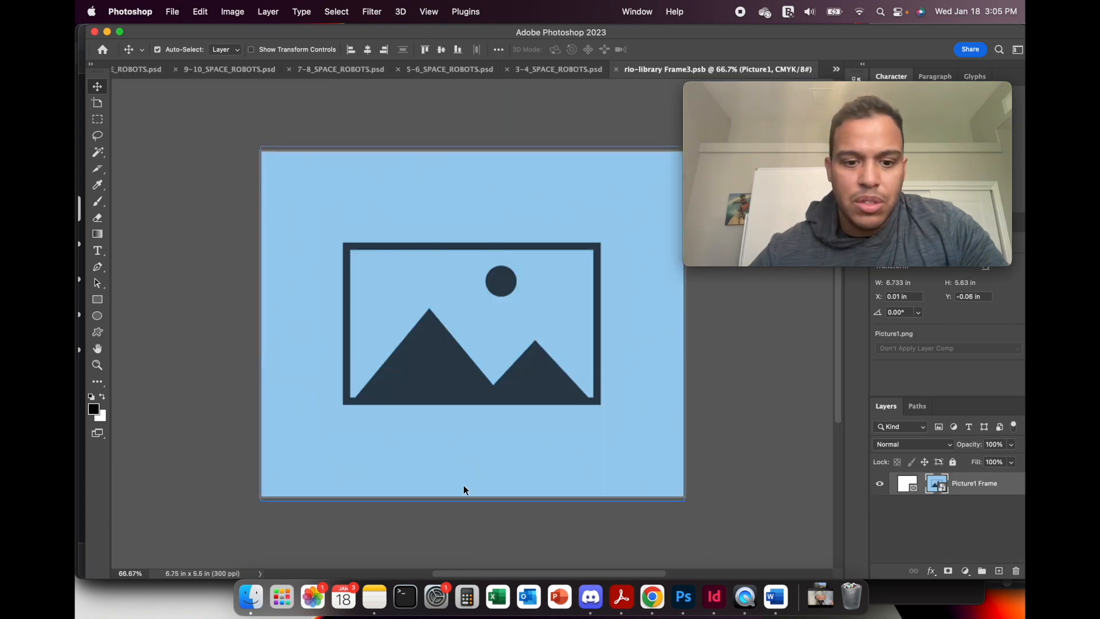
click(251, 597)
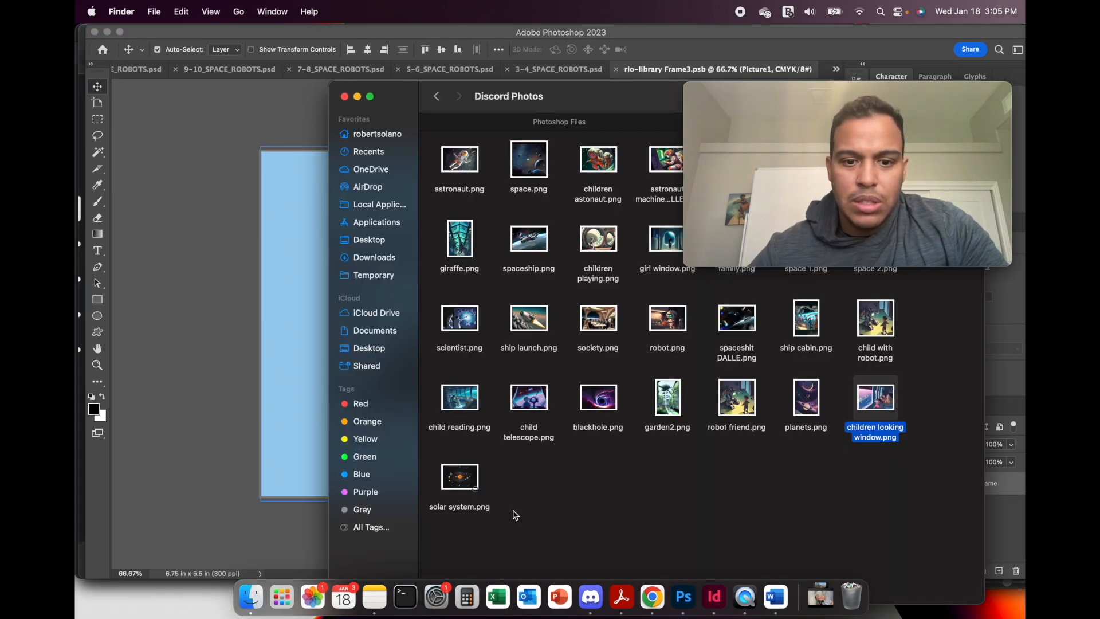
click(470, 488)
drag(456, 484, 288, 400)
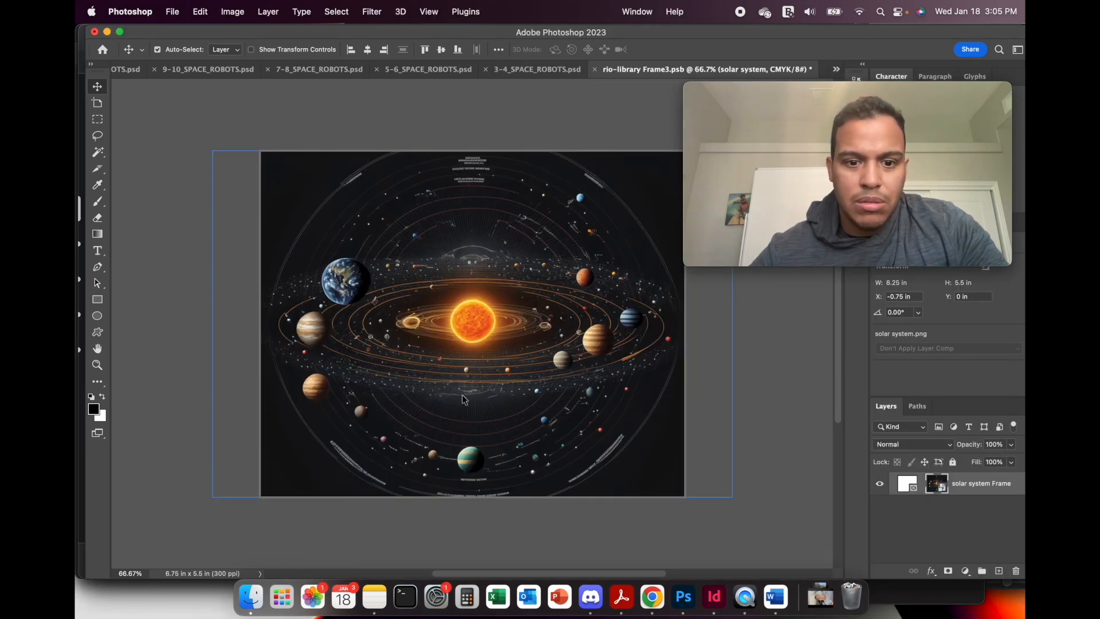
click(595, 71)
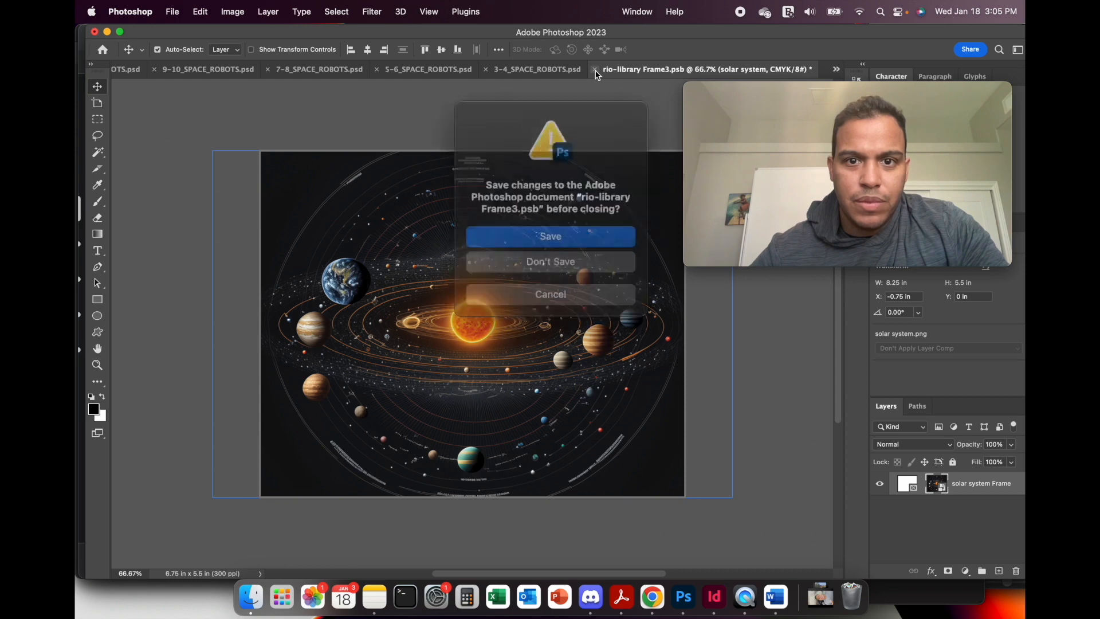
click(550, 232)
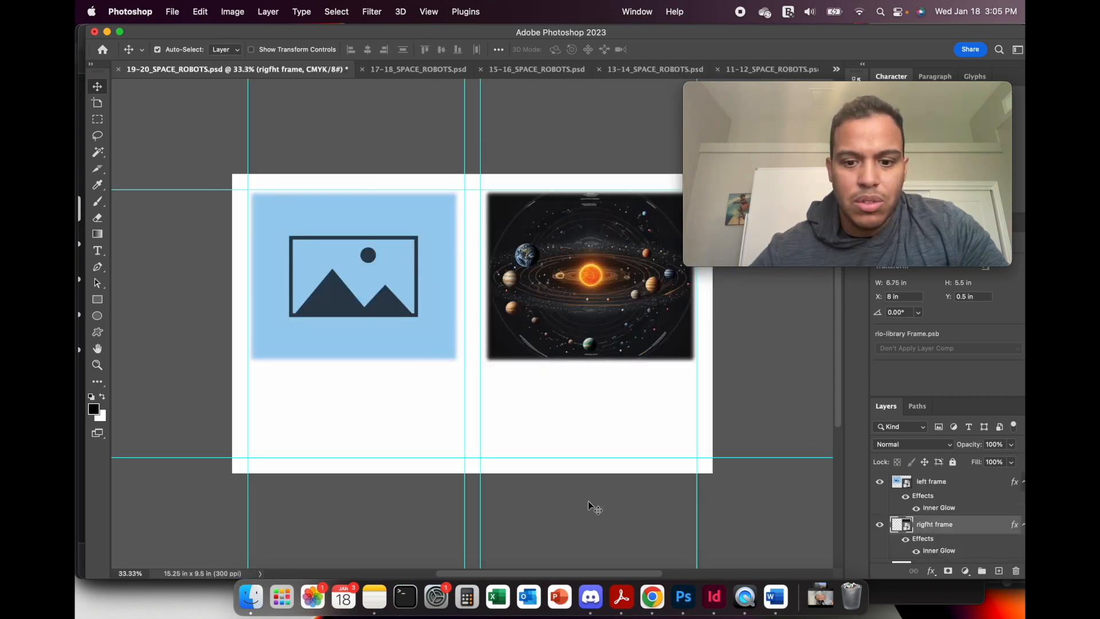
Switch to Chrome, open the upscaled futuristic classroom image on the Midjourney website and save it as children in classroom.png in Discord Photos.
click(652, 597)
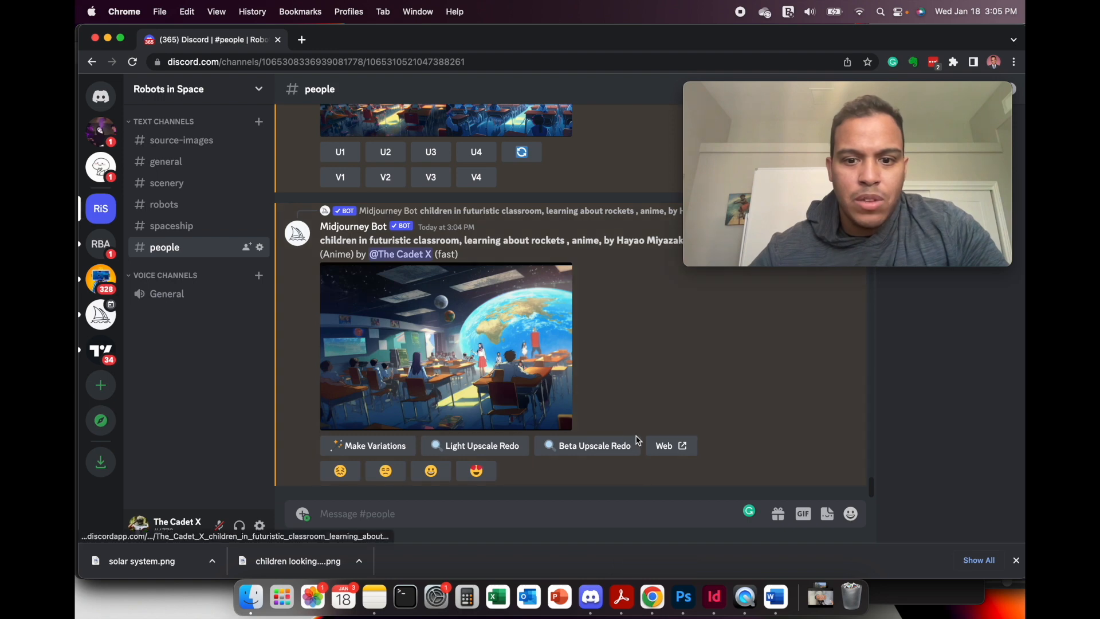
click(659, 445)
click(621, 364)
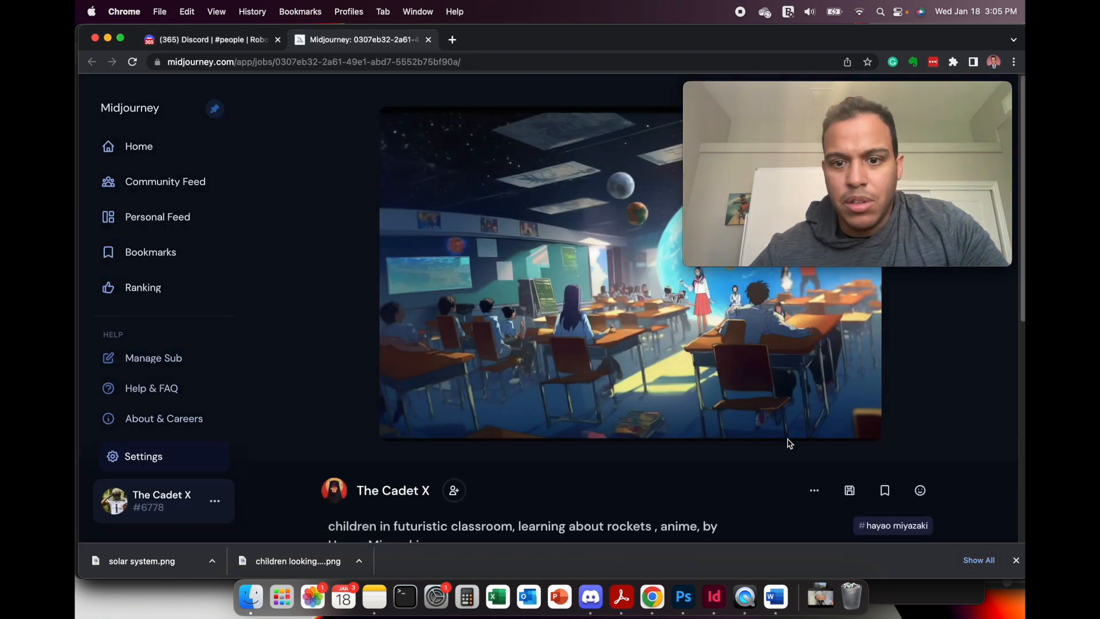
click(851, 491)
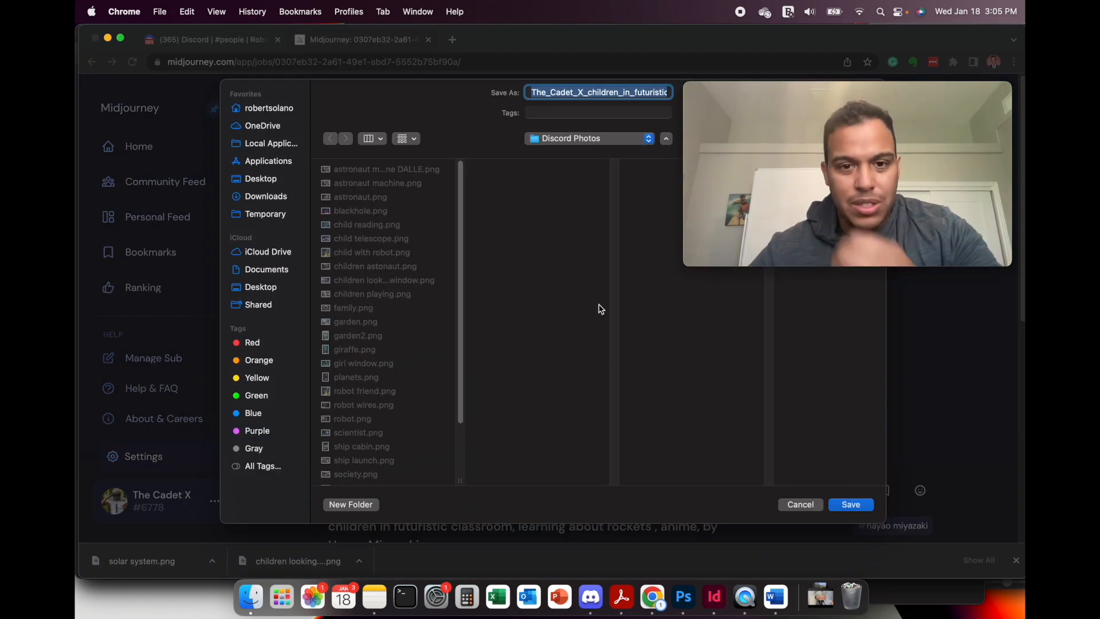
text(children in classroom.png)
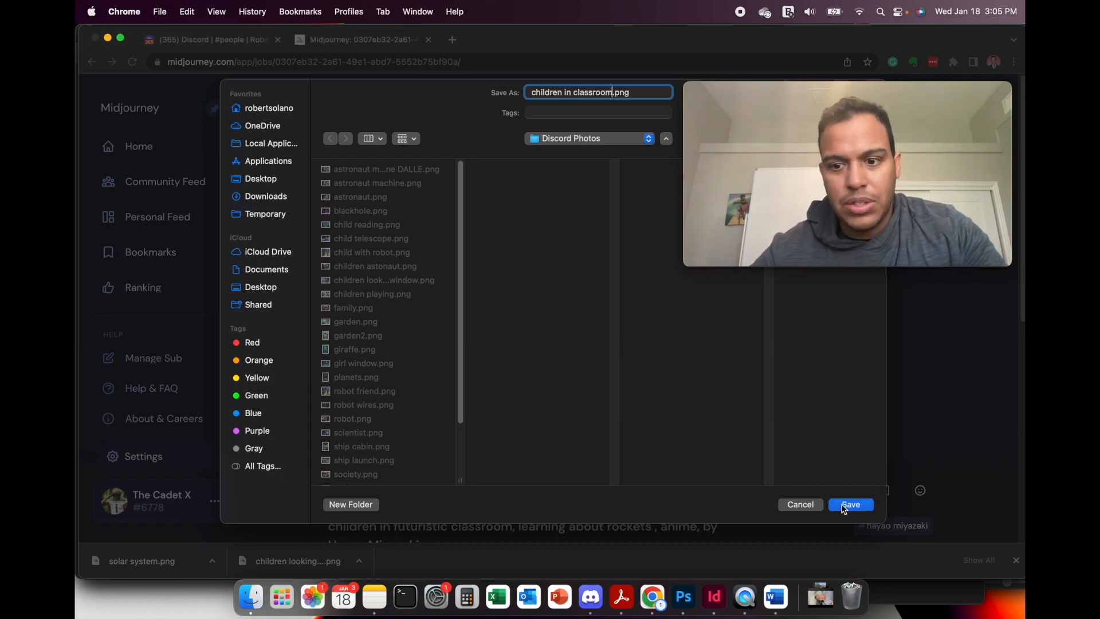
click(843, 507)
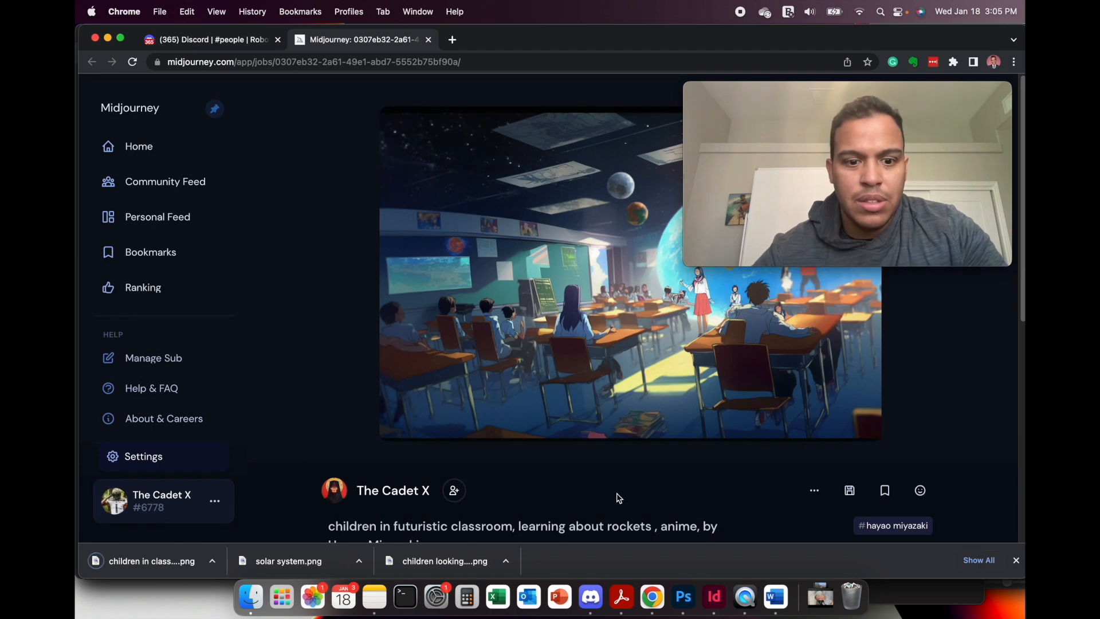
Back in Photoshop, replace the left frame's placeholder in 19-20_SPACE_ROBOTS.psd with children in classroom.png and save the frame's contents.
click(683, 597)
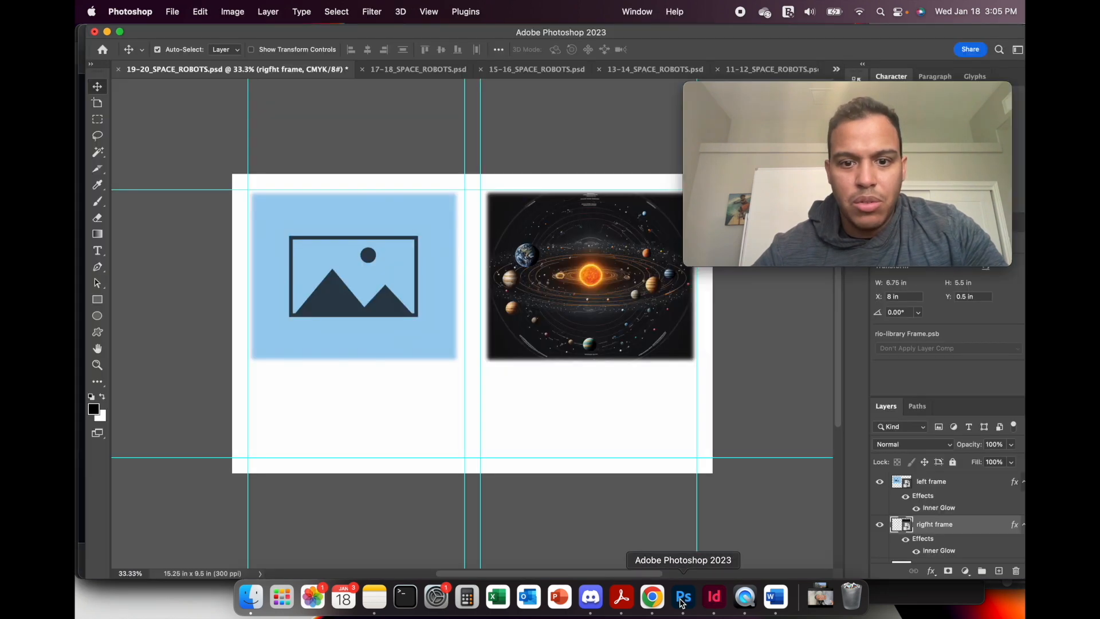
double_click(909, 488)
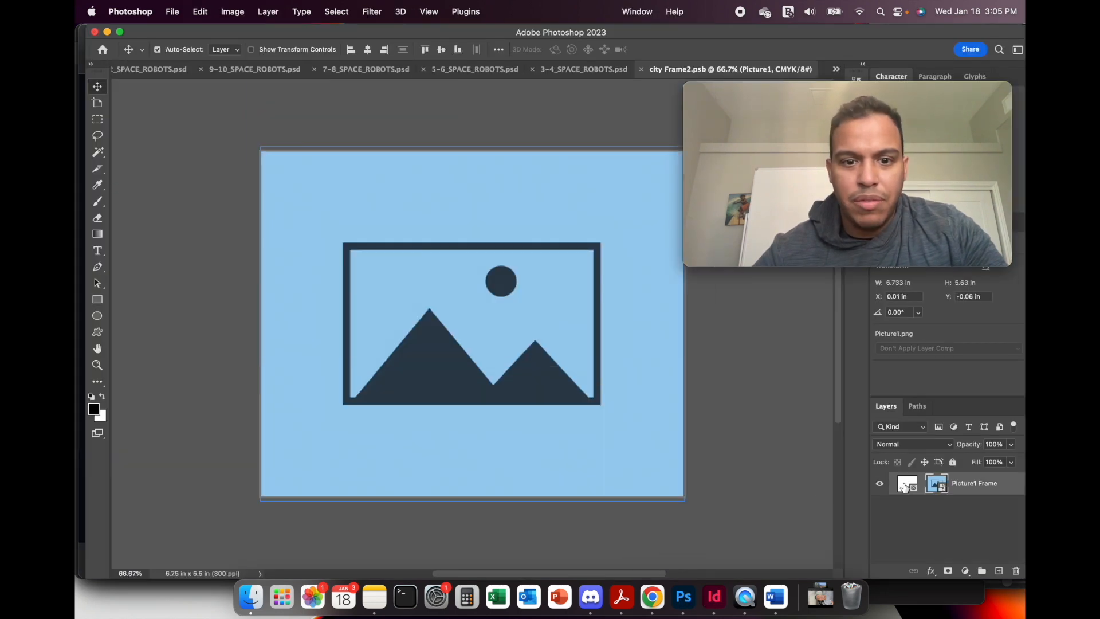
click(250, 596)
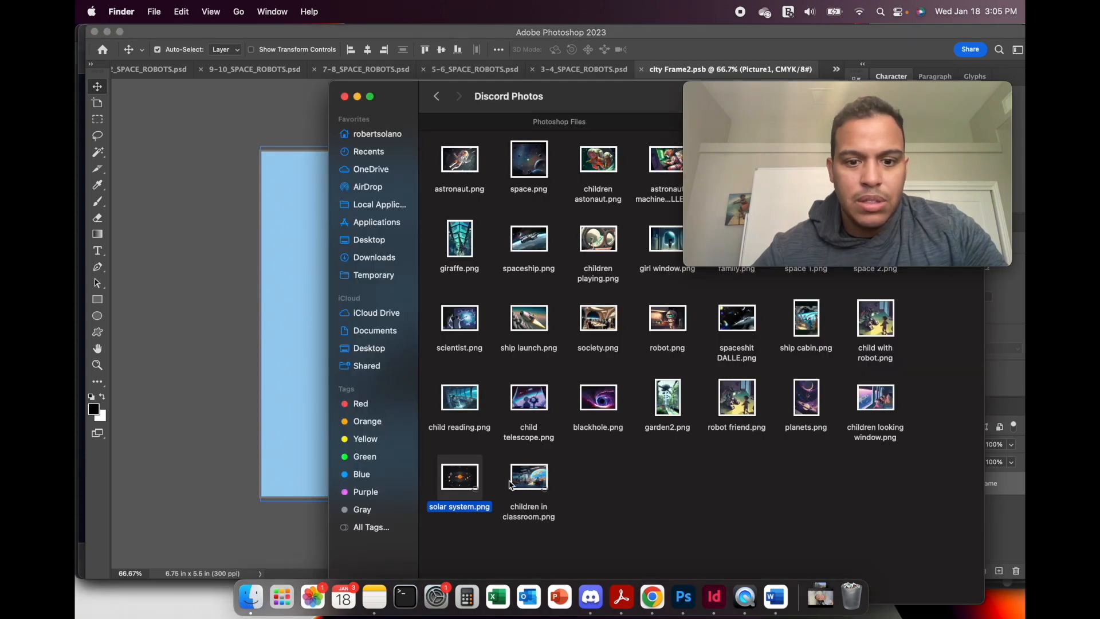
click(528, 479)
drag(528, 481, 282, 438)
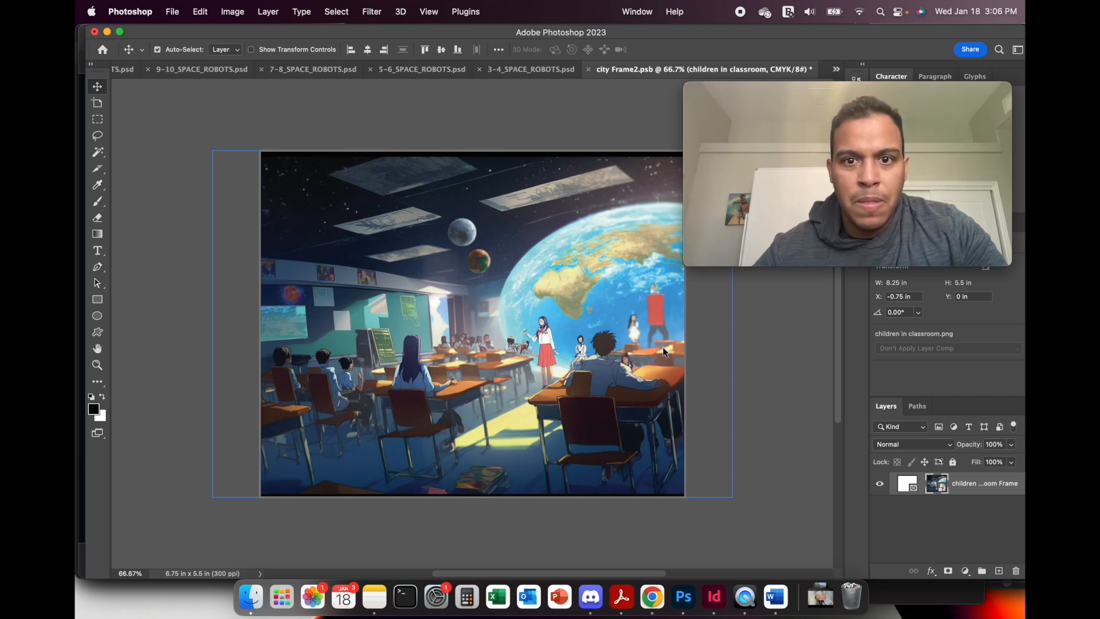
click(587, 70)
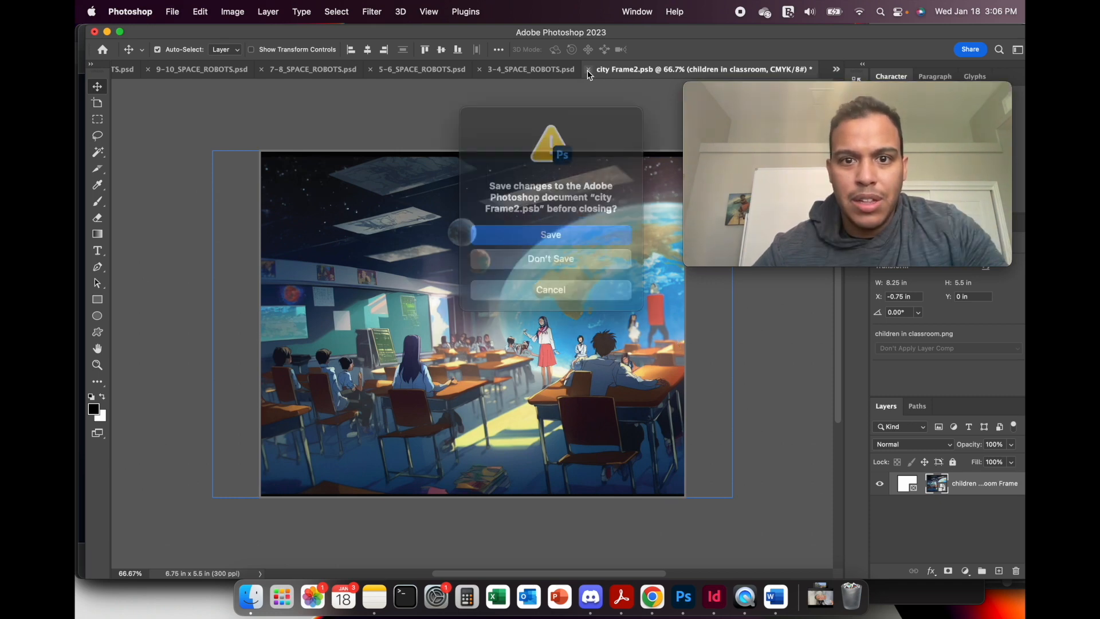
click(546, 230)
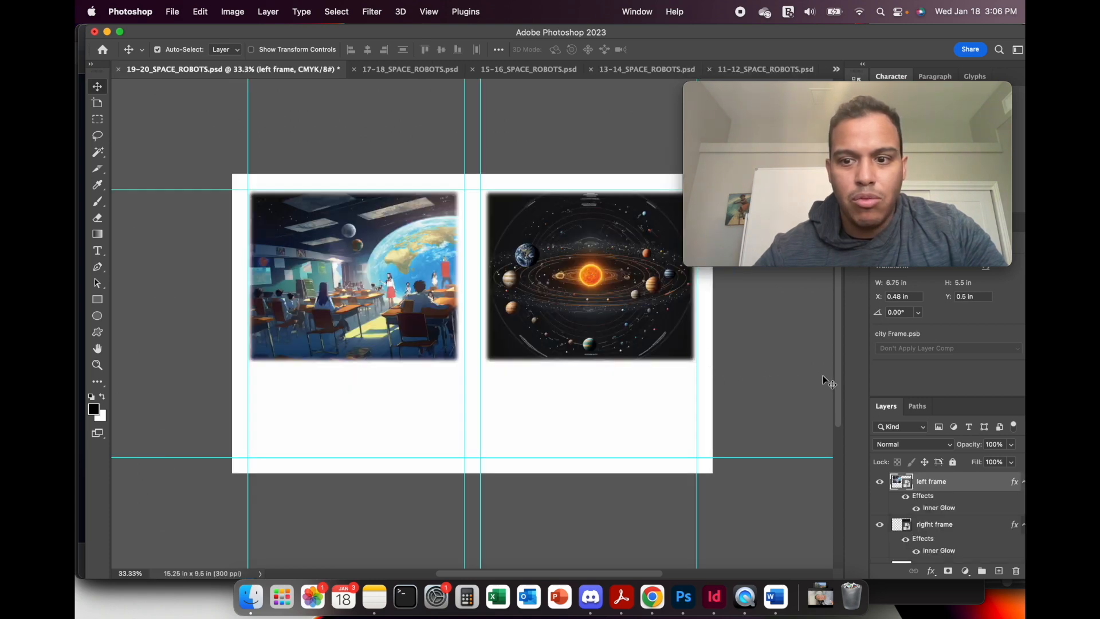
Check the page 20–21 spread in InDesign, then return to Photoshop and save 19-20_SPACE_ROBOTS.psd.
click(713, 597)
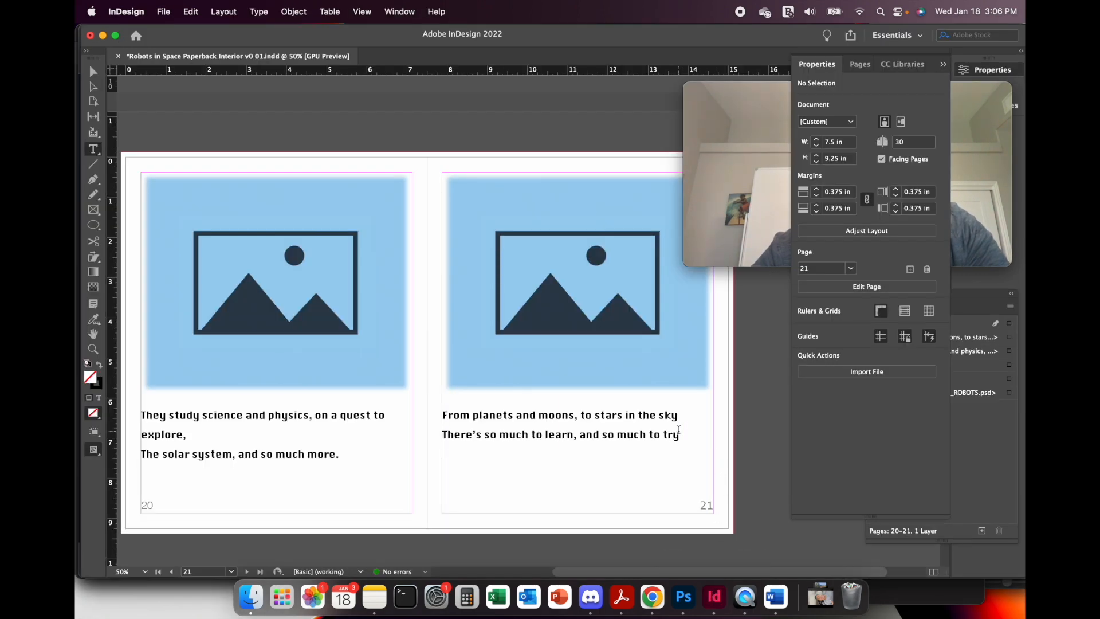
click(684, 597)
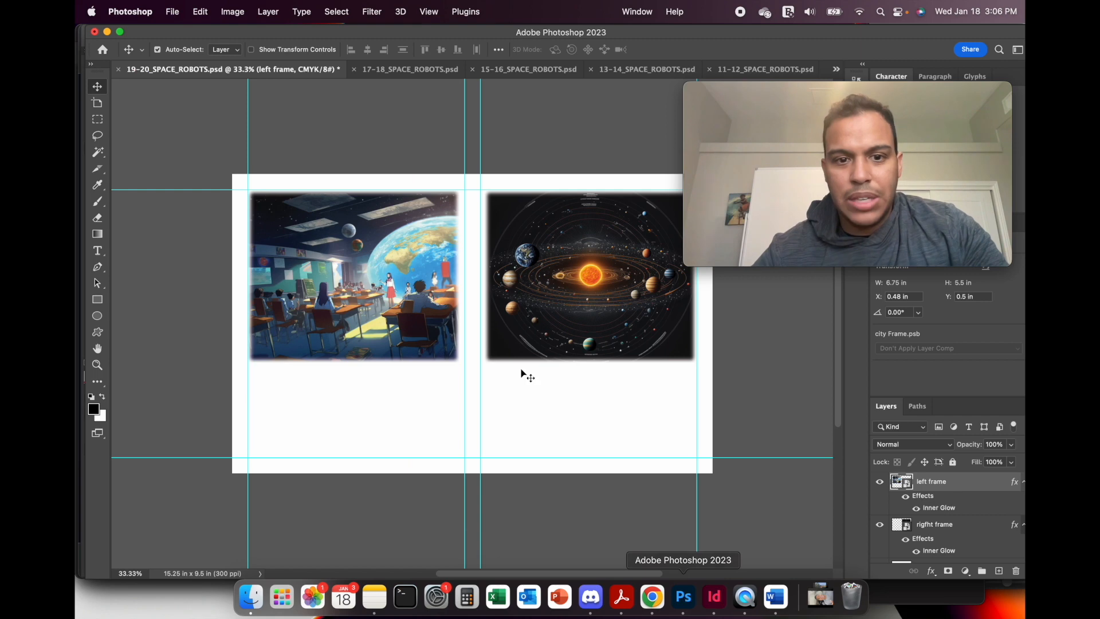
click(171, 11)
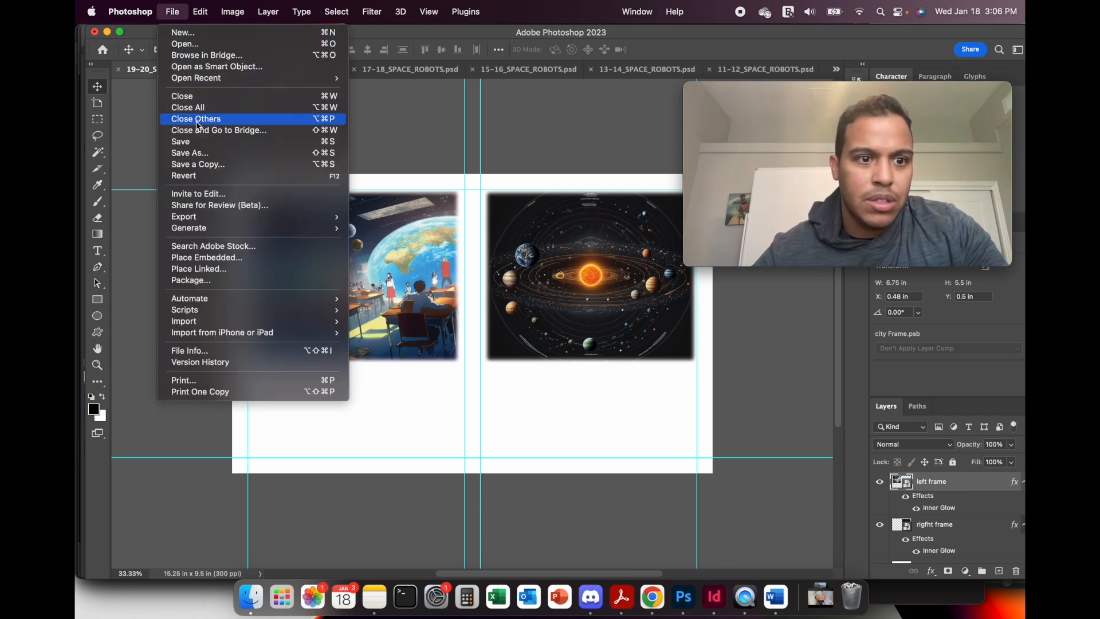
click(199, 143)
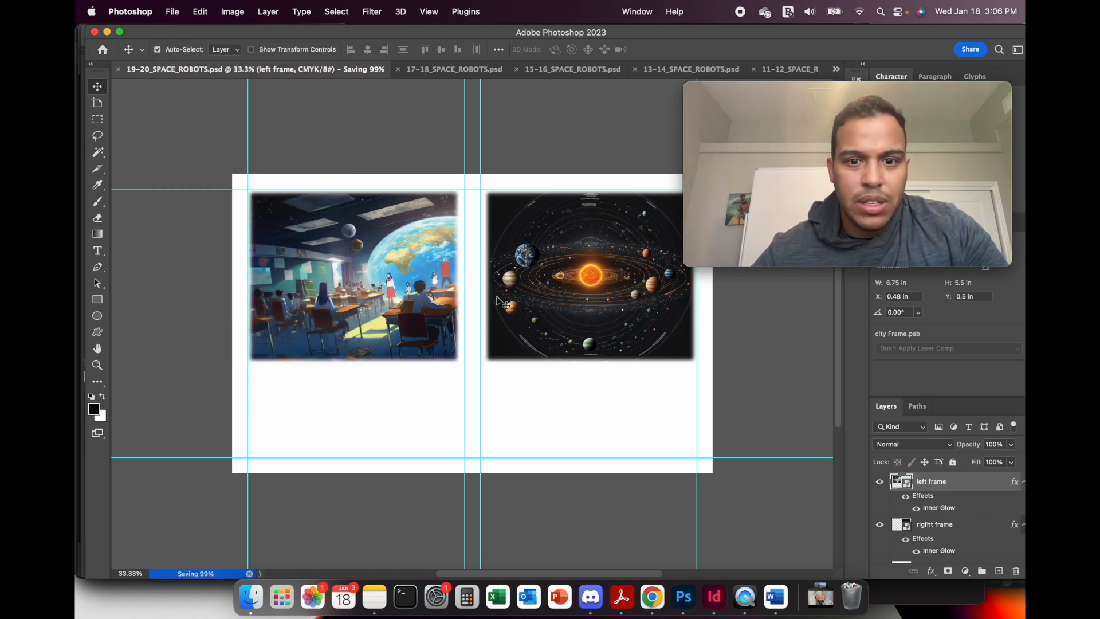
Switch to InDesign and update the modified link to 19-20_SPACE_ROBOTS.psd on the page 20–21 spread.
click(714, 597)
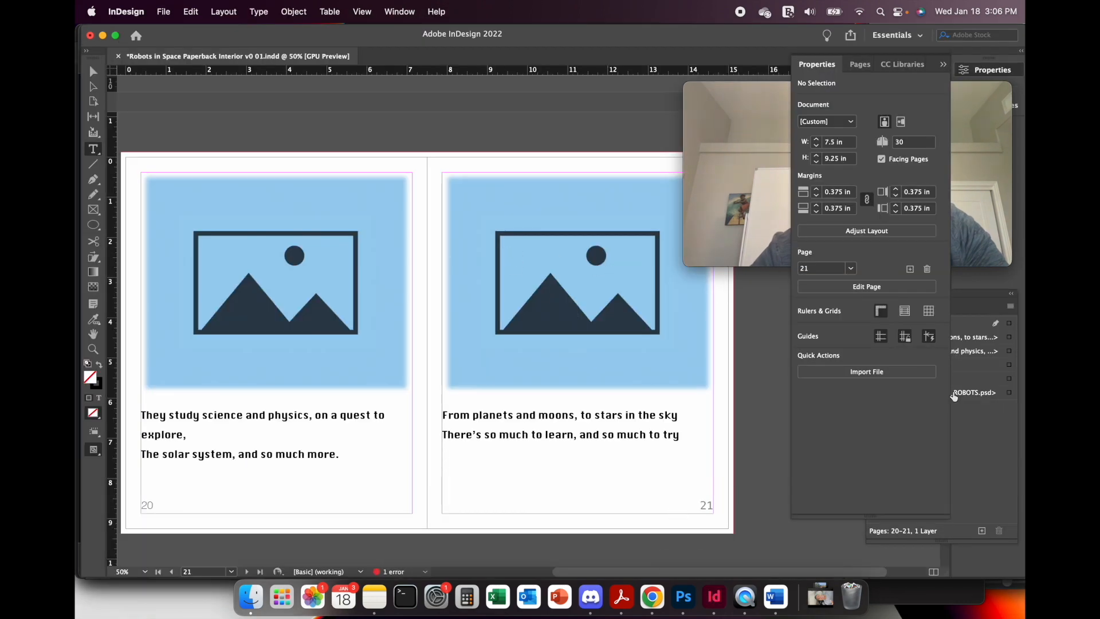
click(975, 235)
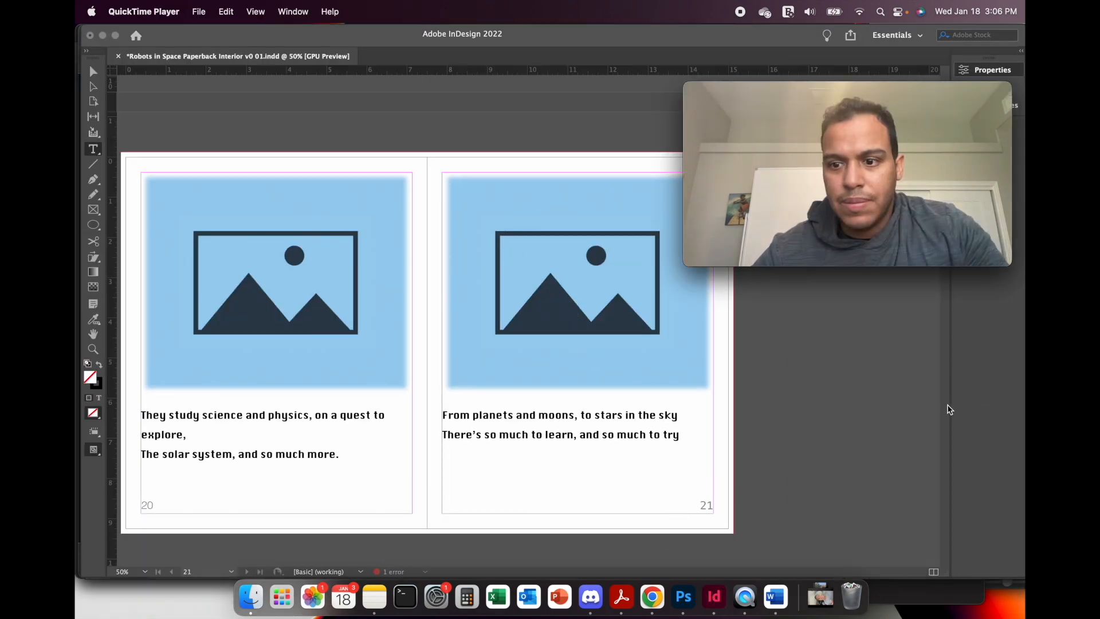
click(887, 509)
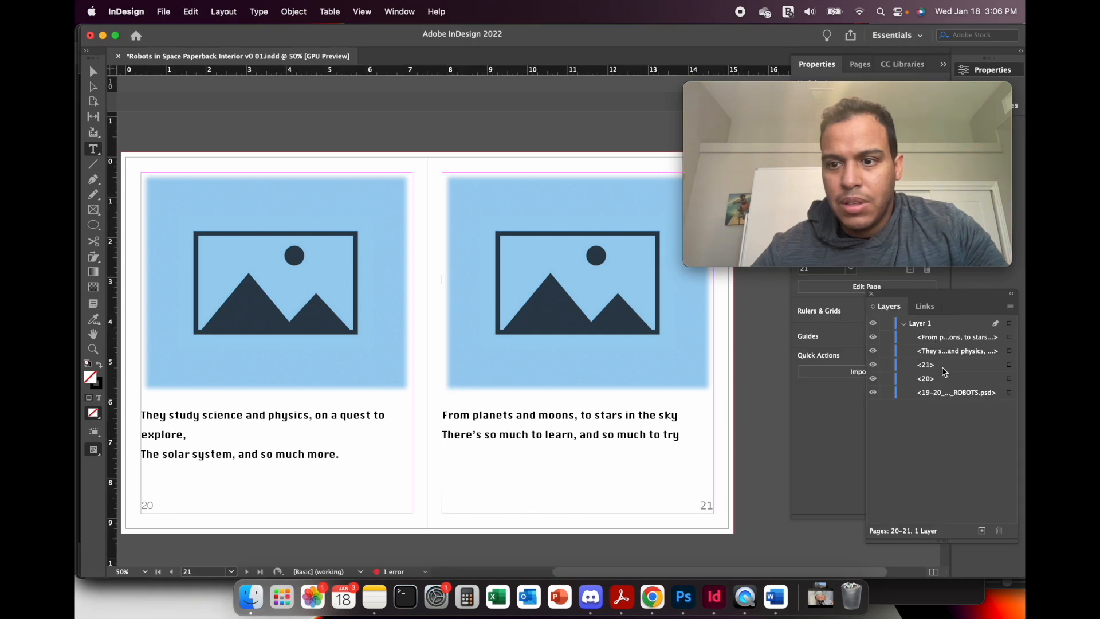
click(925, 307)
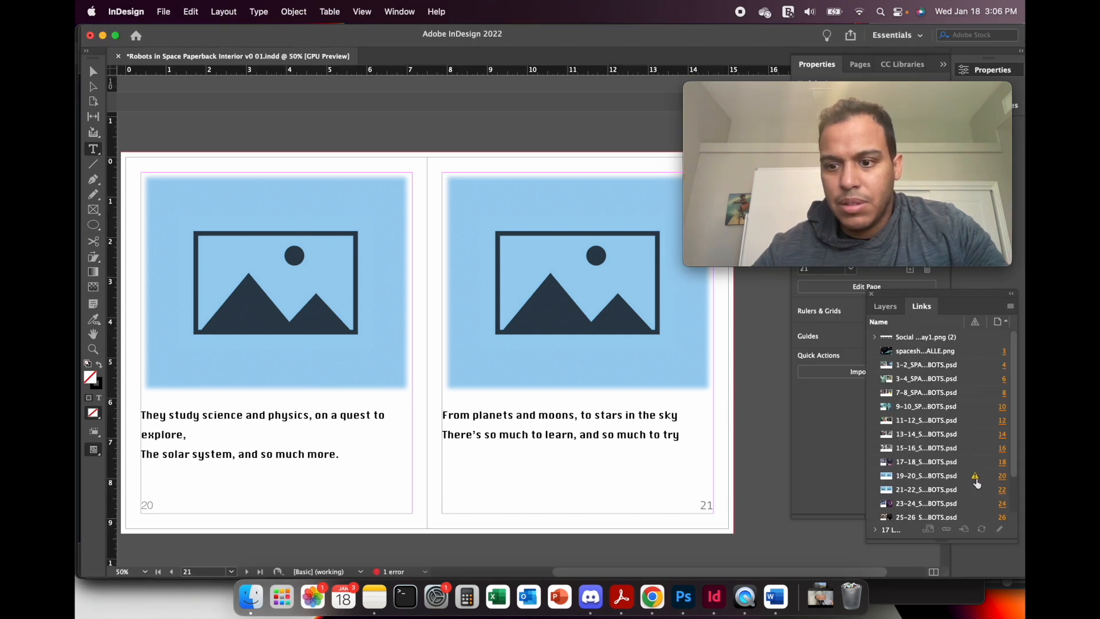
double_click(977, 481)
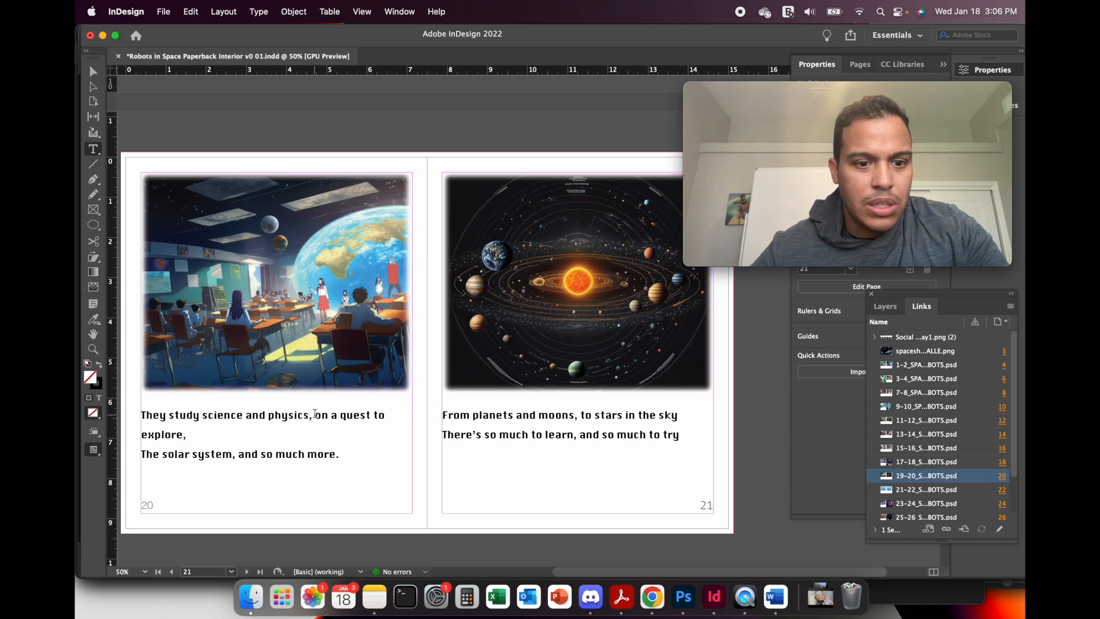
Shorten page 20's opening text to "They study science on a quest to explore," and end page 21's last line with a period.
click(315, 414)
key(BackSpace)
key(BackSpace)
key(BackSpace)
key(BackSpace)
key(BackSpace)
key(BackSpace)
key(BackSpace)
key(BackSpace)
key(BackSpace)
key(BackSpace)
key(BackSpace)
key(BackSpace)
key(BackSpace)
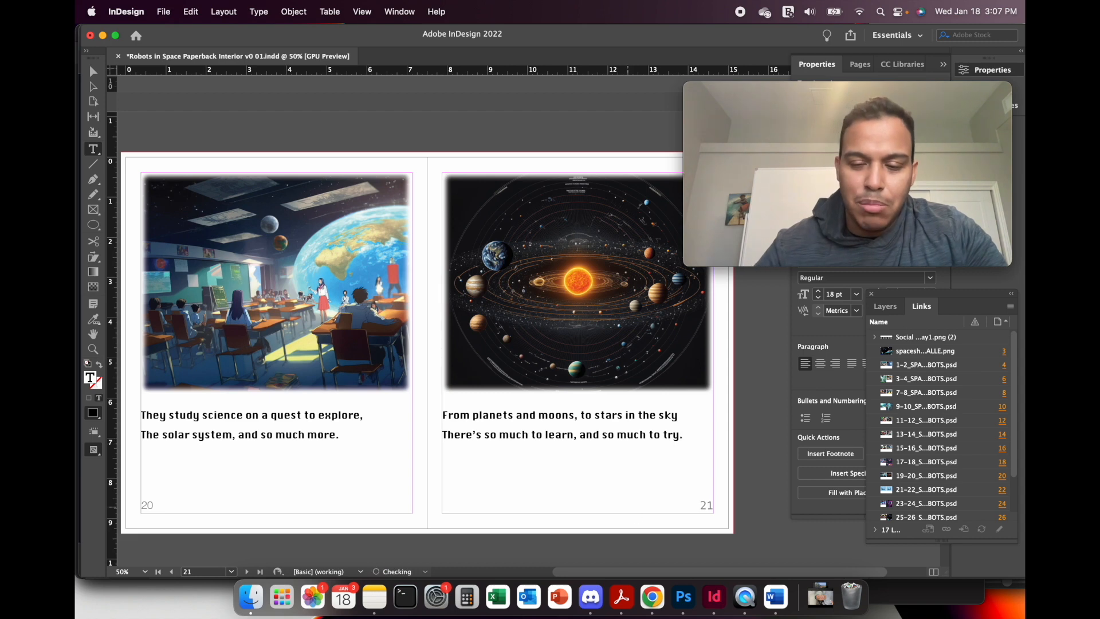
click(760, 406)
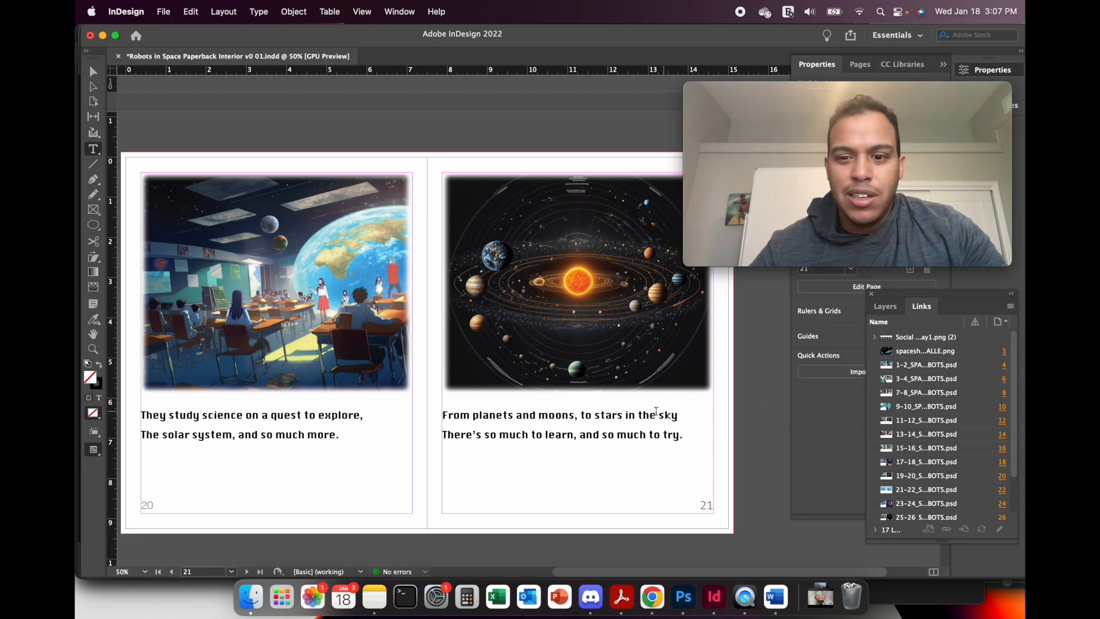
Review the placed images and verses across the book's spreads, ending at the unfinished pages 22–23.
scroll(657, 412, down, 15)
scroll(657, 411, down, 20)
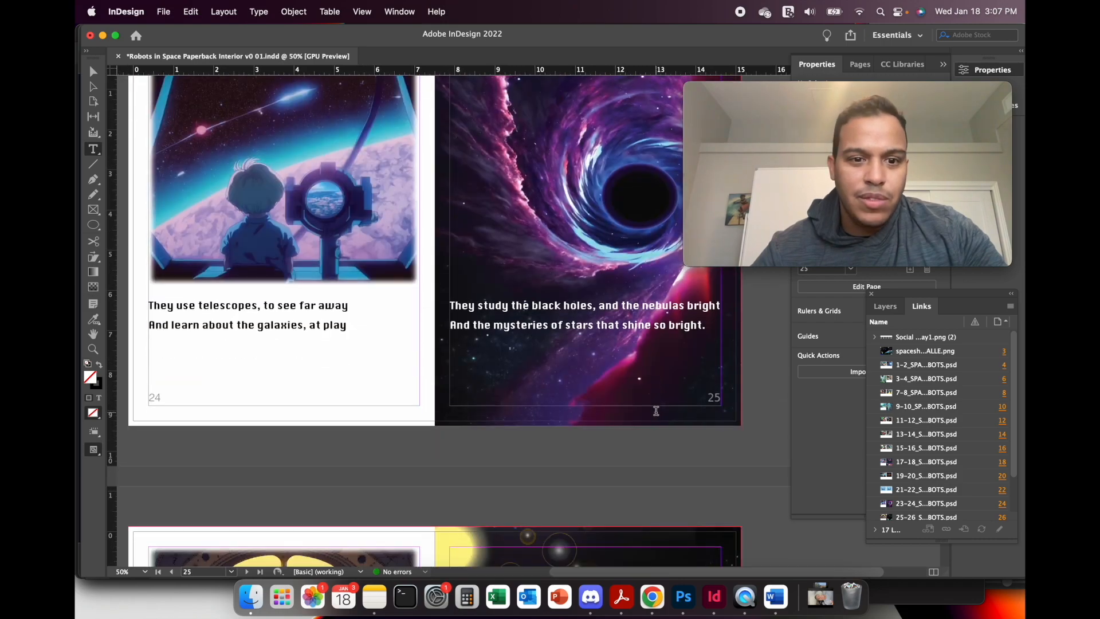
scroll(657, 410, up, 20)
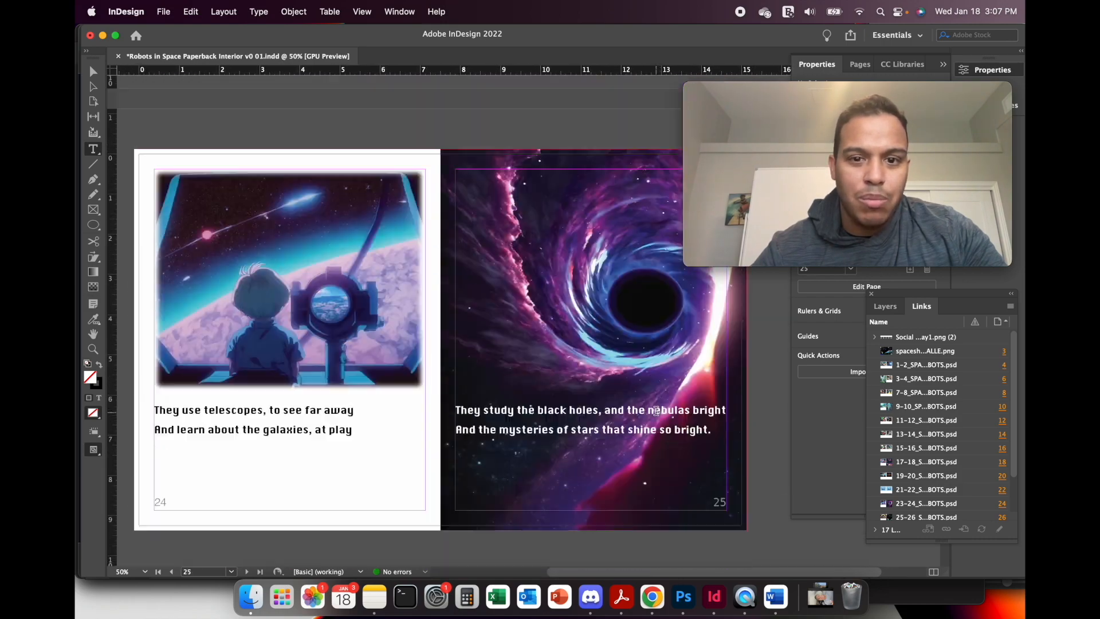
scroll(656, 410, up, 20)
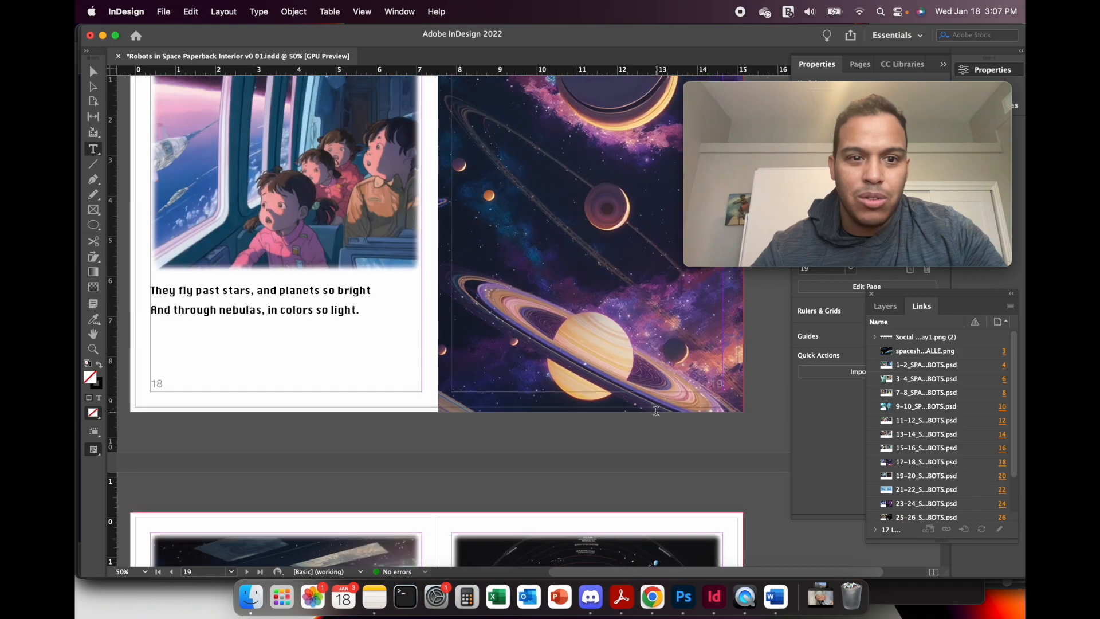
scroll(656, 412, up, 20)
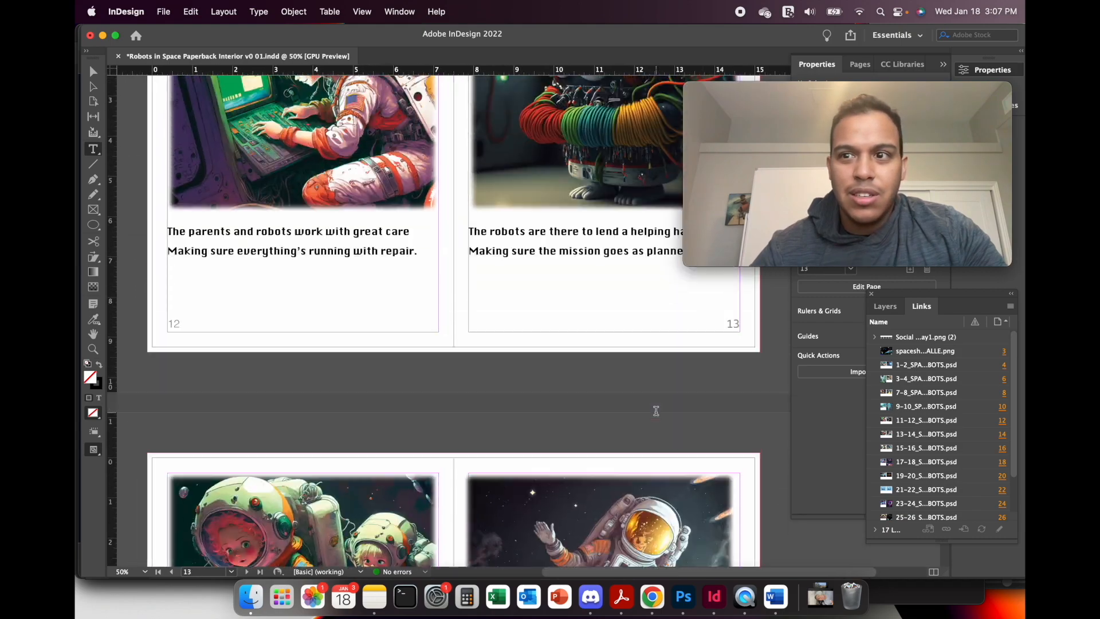
scroll(657, 411, up, 20)
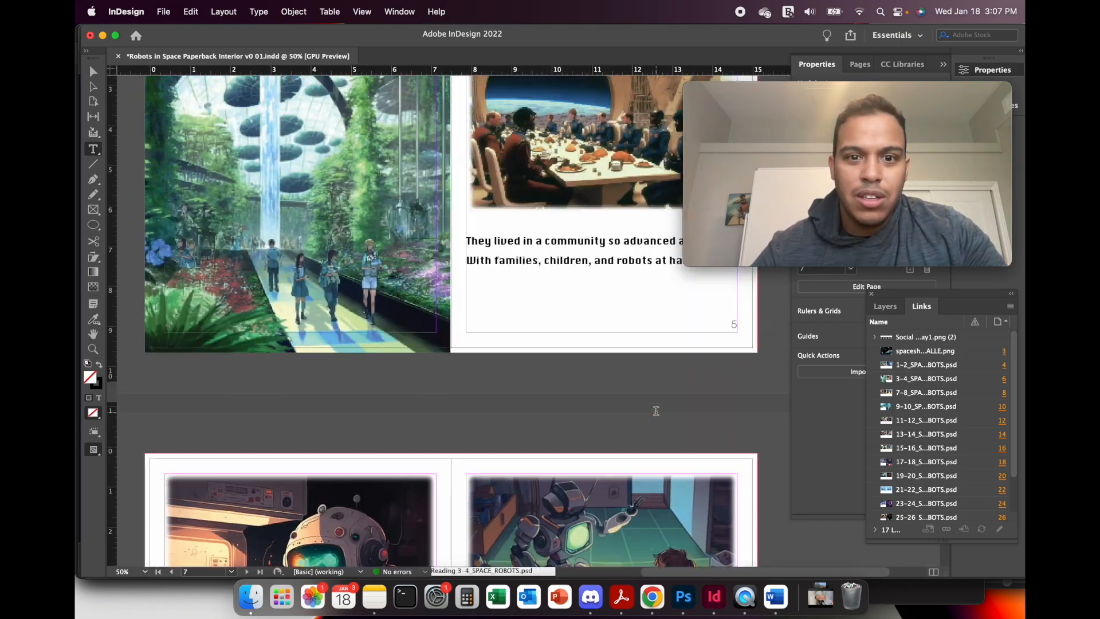
scroll(656, 411, up, 5)
scroll(656, 410, down, 15)
scroll(656, 411, down, 20)
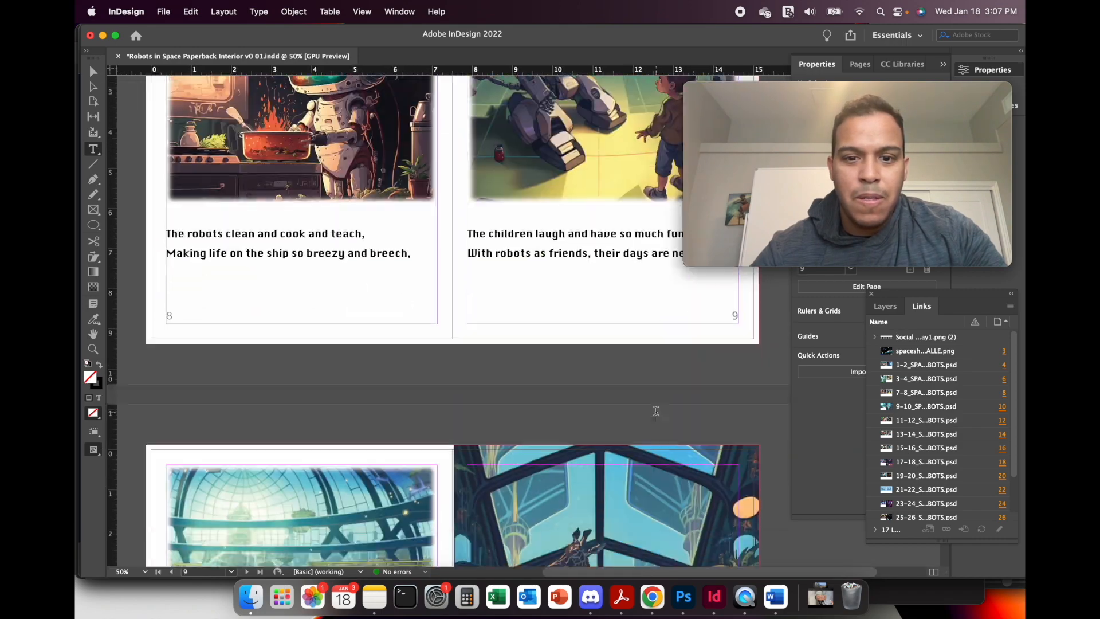
scroll(656, 411, down, 8)
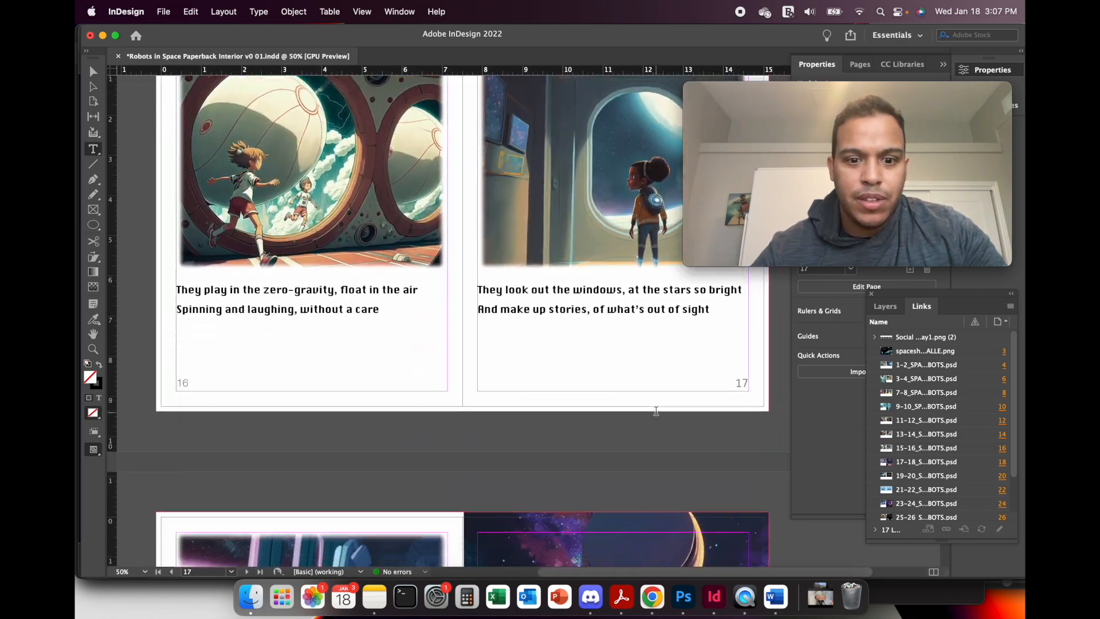
scroll(656, 410, down, 5)
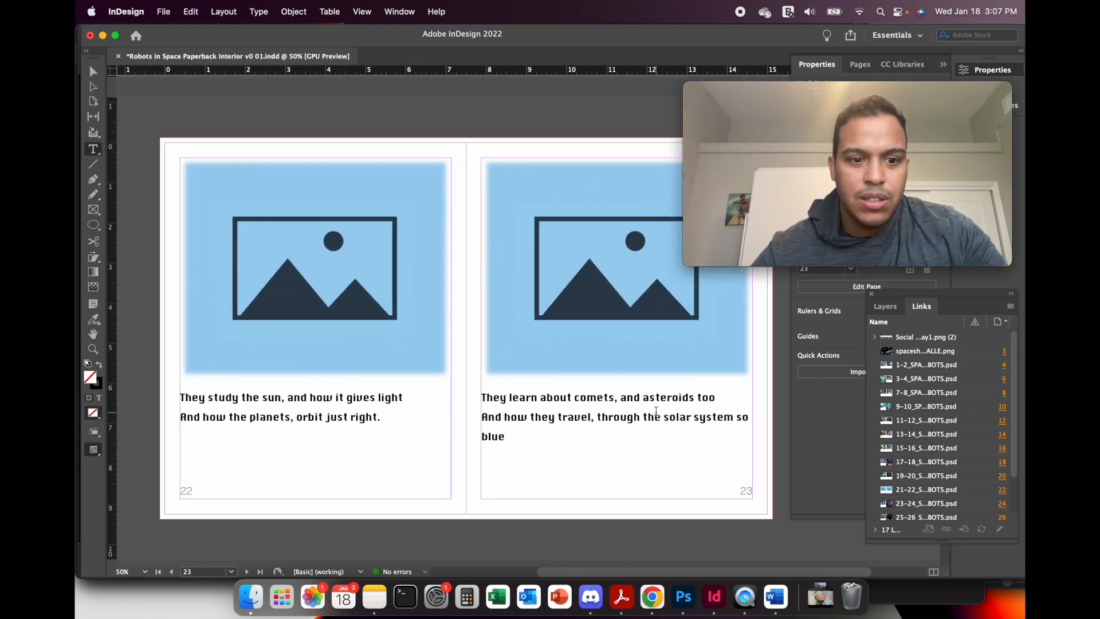
Examine the verses on pages 22–23, especially the closing word "blue" on page 23, and compare them with the text on pages 24–25.
scroll(657, 411, up, 1)
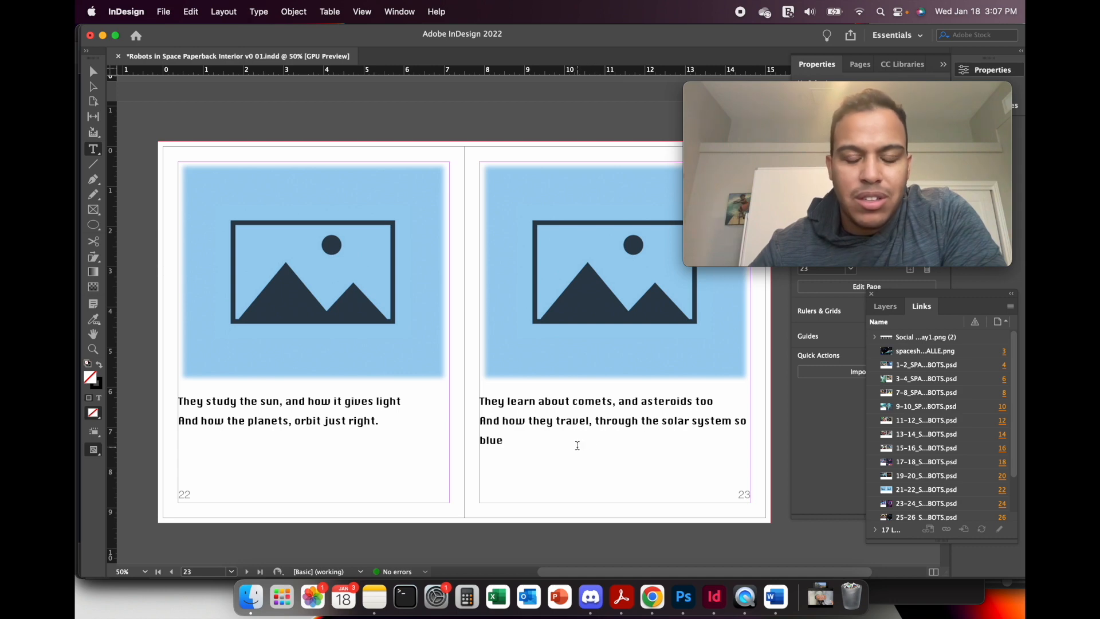
scroll(578, 446, down, 2)
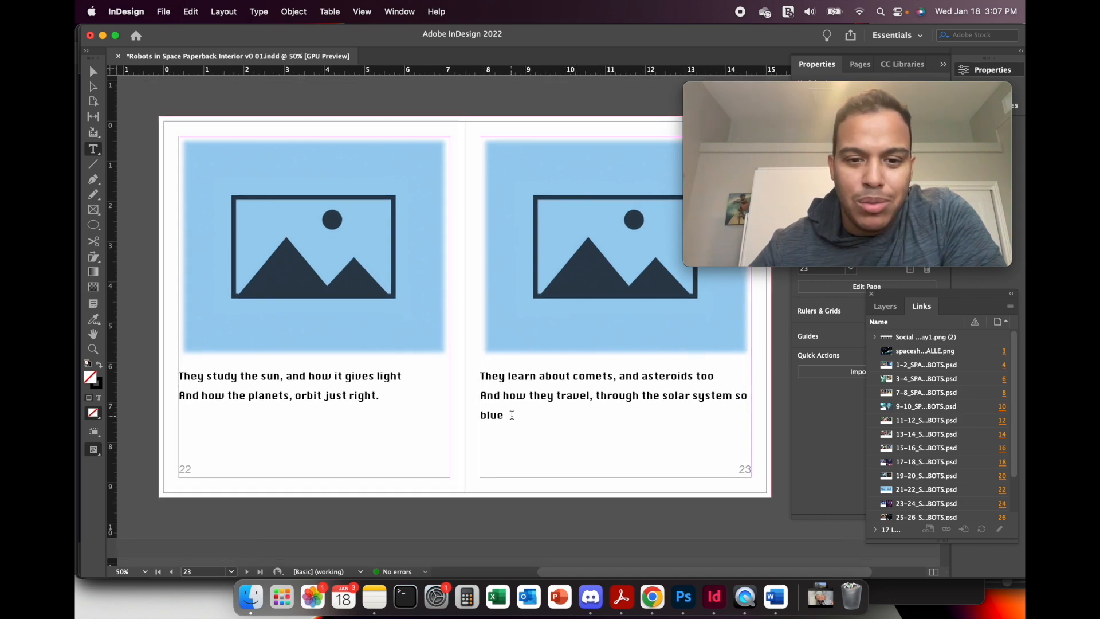
drag(509, 416, 482, 417)
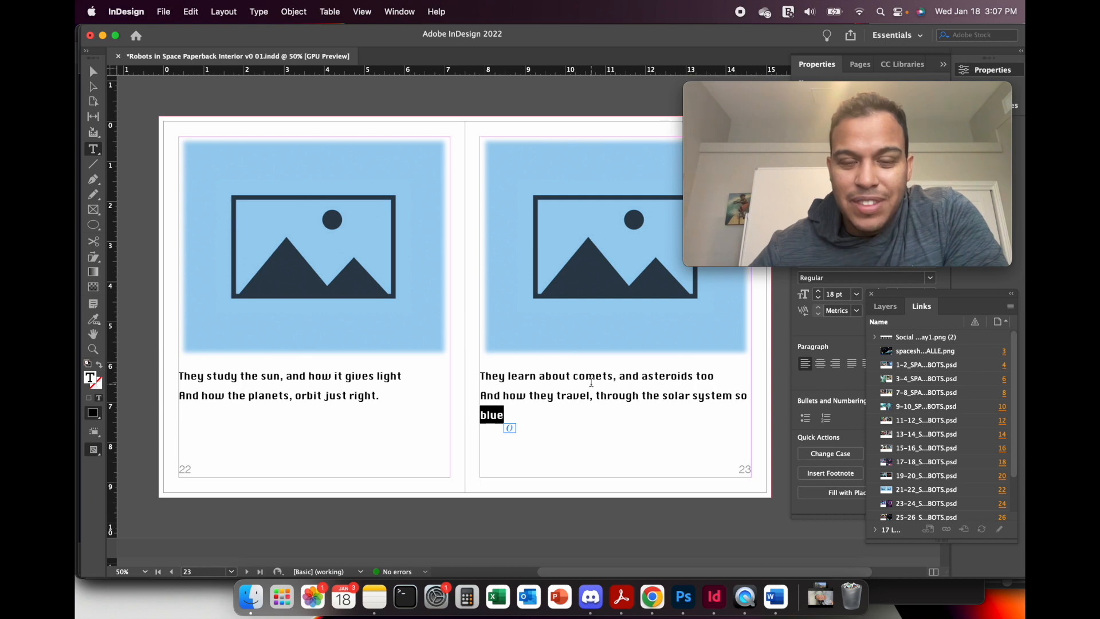
scroll(572, 412, down, 3)
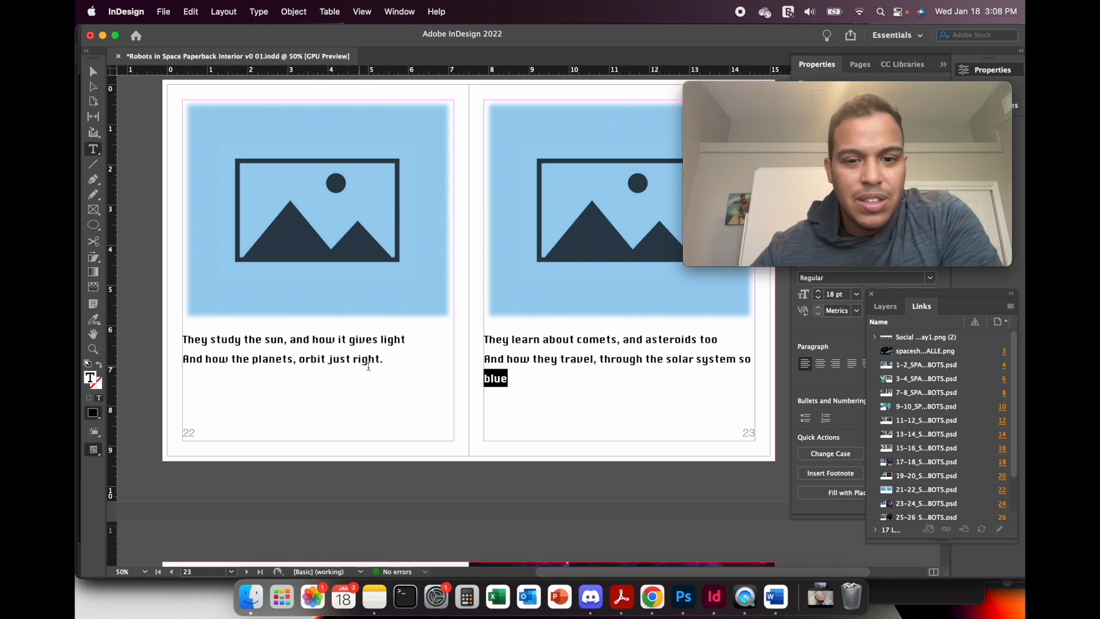
scroll(554, 369, down, 10)
scroll(557, 368, down, 5)
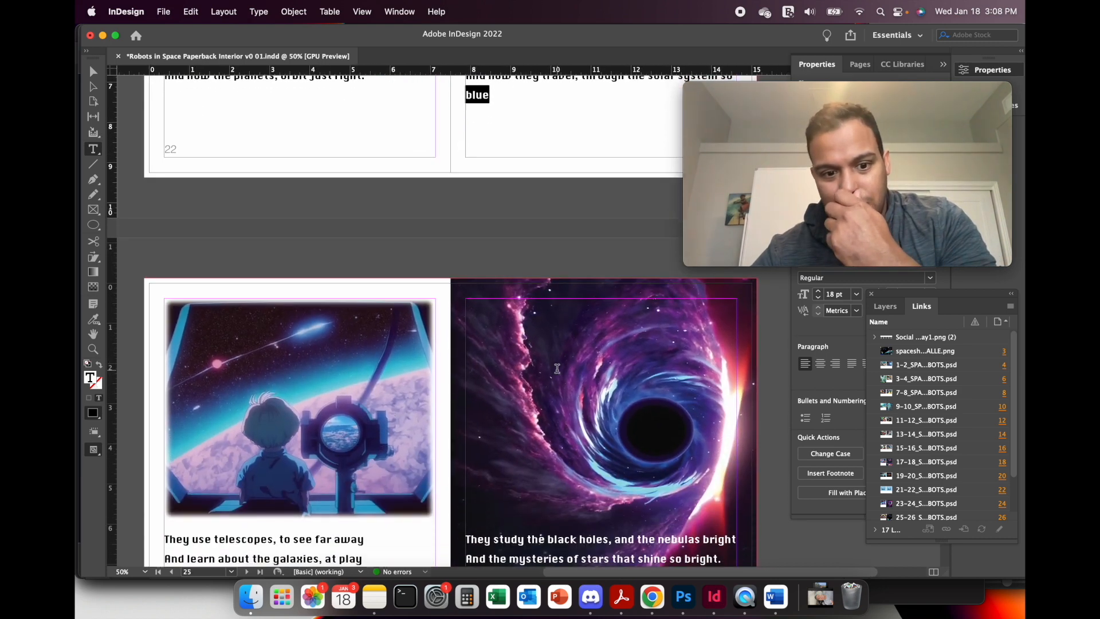
scroll(557, 369, up, 12)
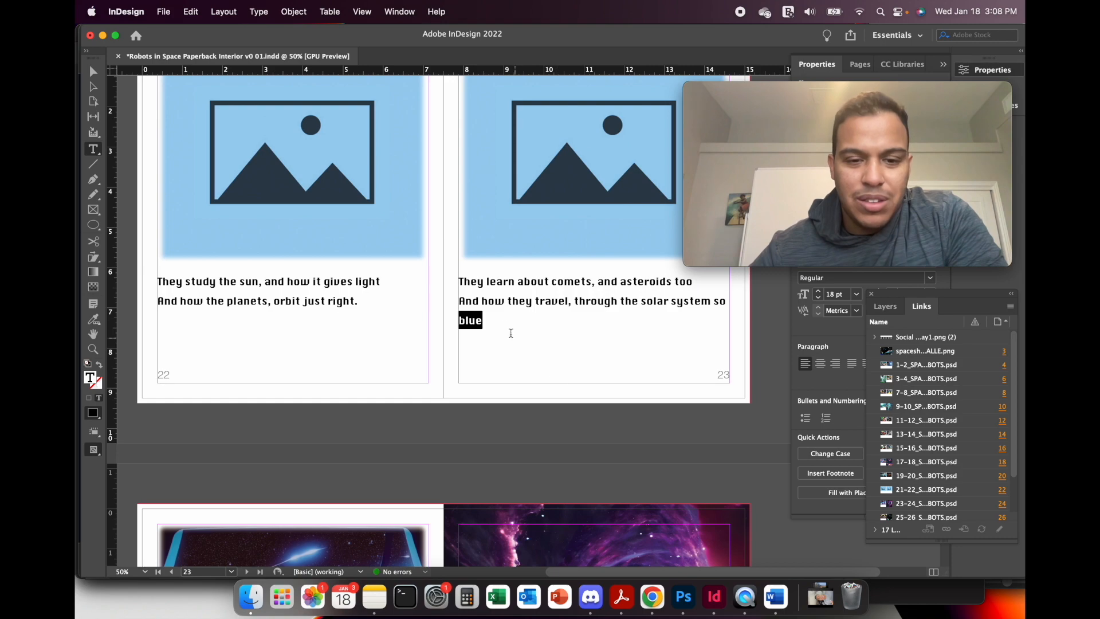
click(498, 322)
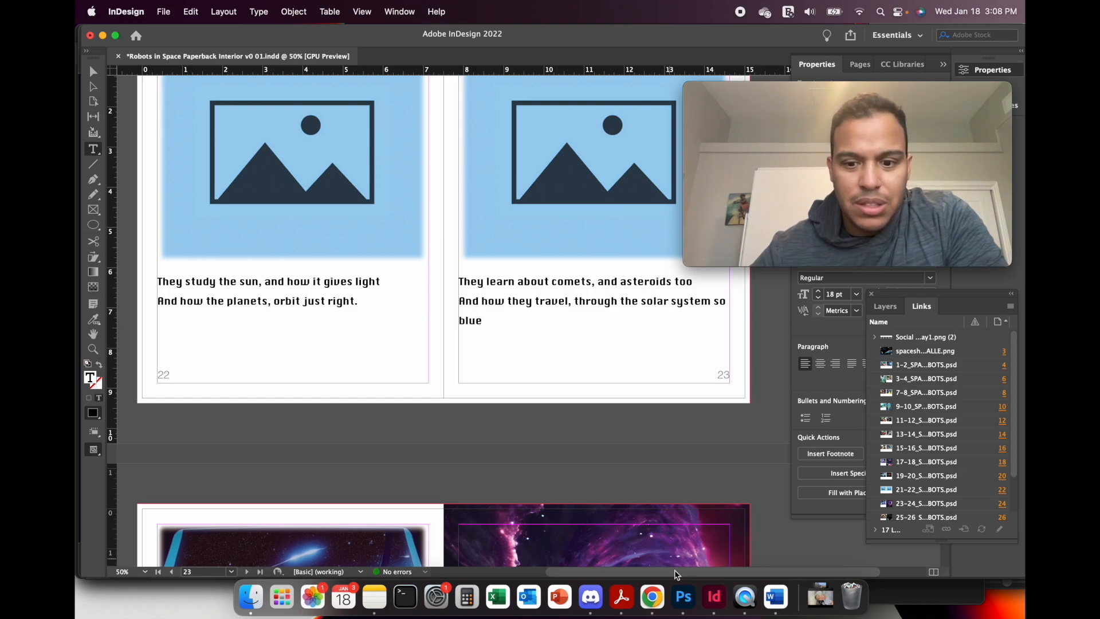
scroll(629, 517, down, 15)
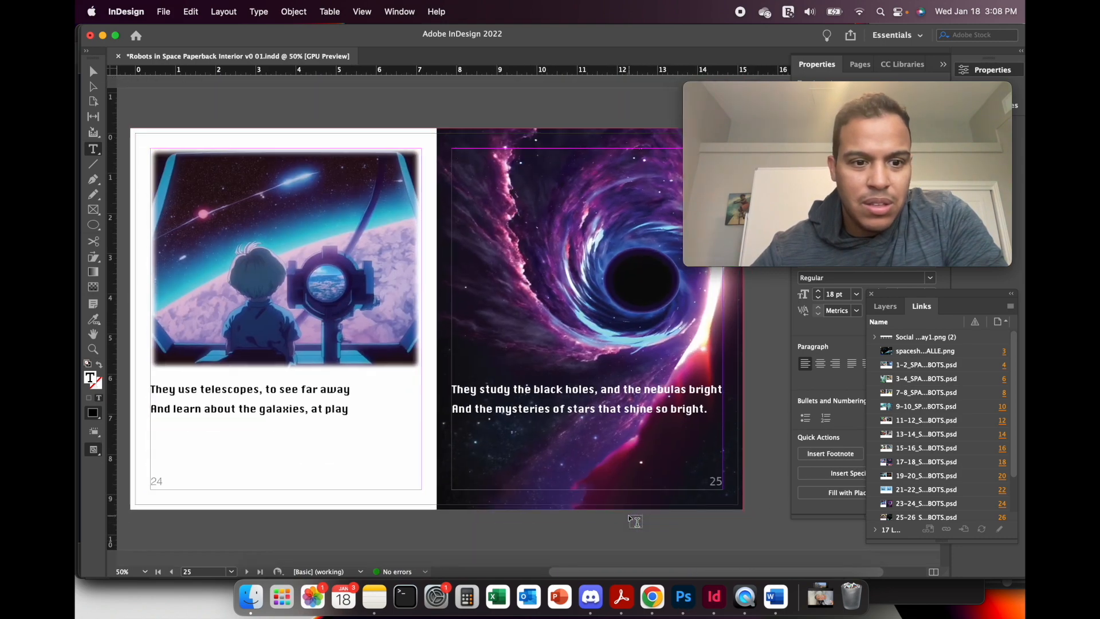
scroll(635, 521, up, 15)
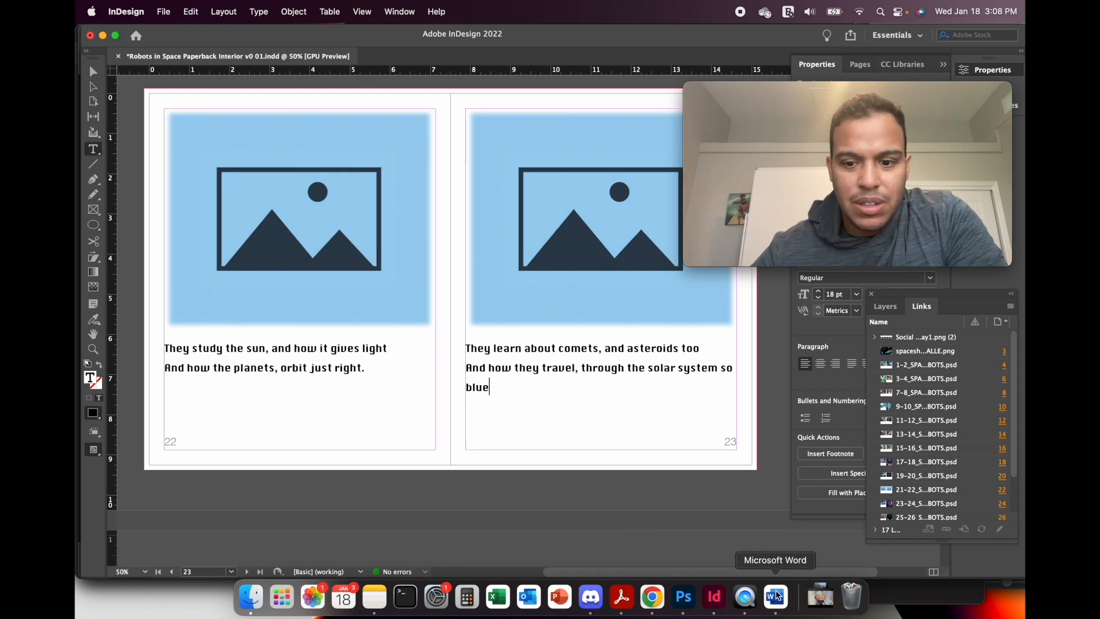
Switch to the Notes document in Word and read through the draft verses for alternative lines for the book.
click(777, 596)
scroll(831, 465, down, 20)
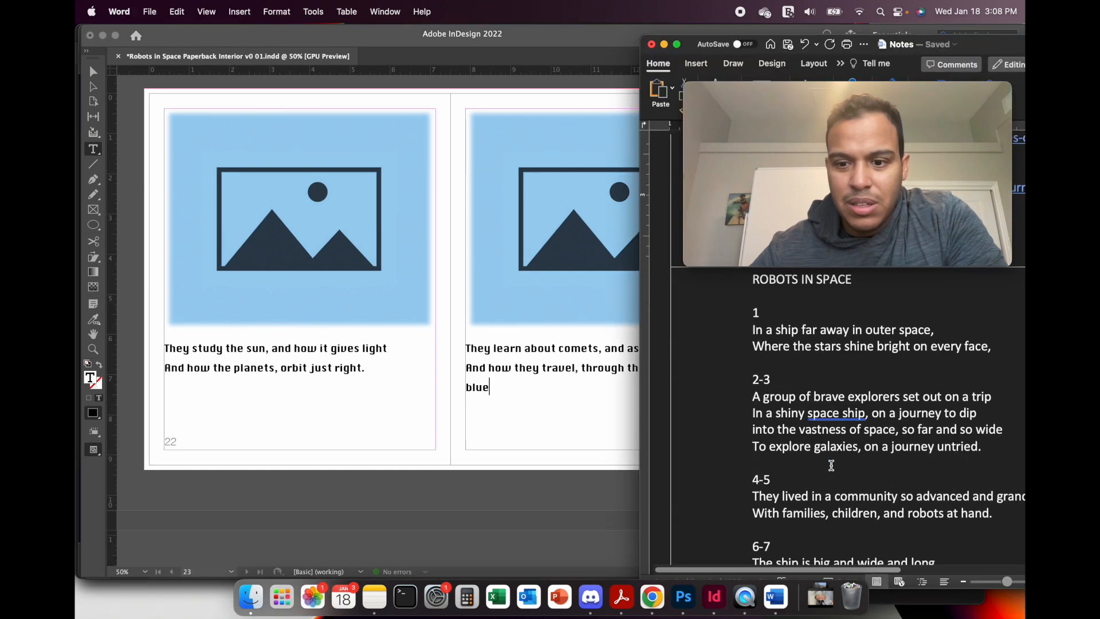
scroll(831, 464, down, 20)
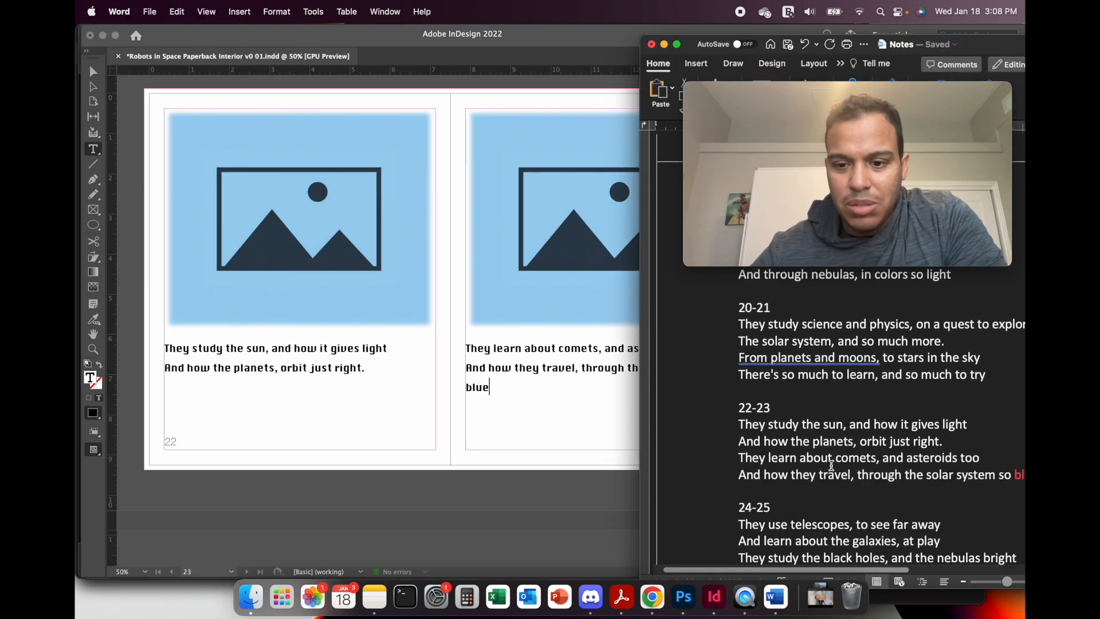
scroll(832, 465, down, 6)
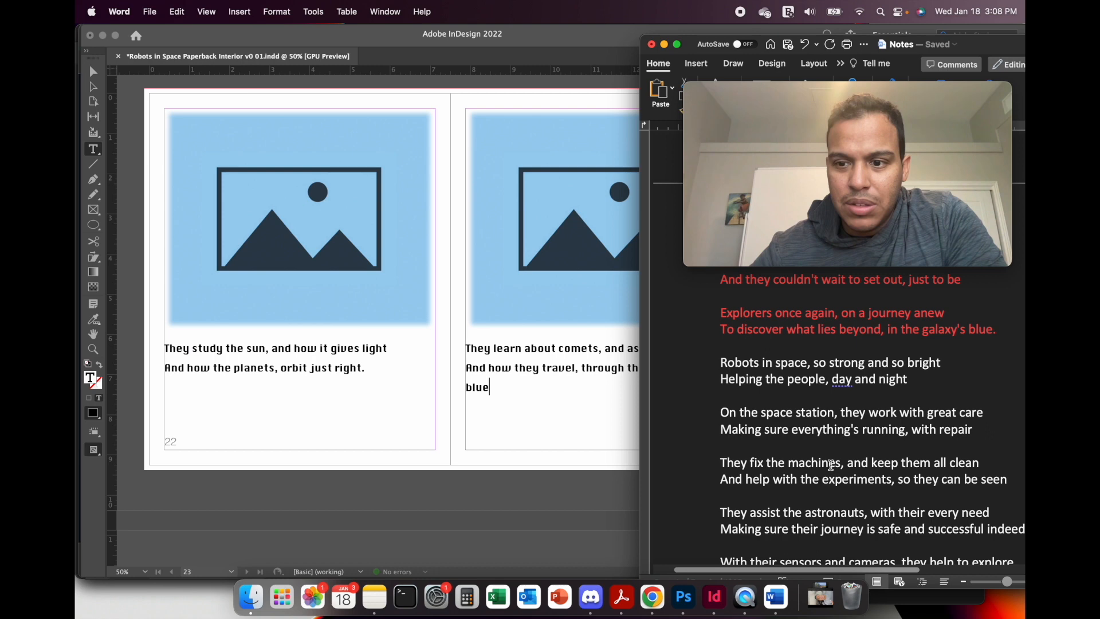
scroll(832, 464, down, 5)
scroll(831, 465, down, 6)
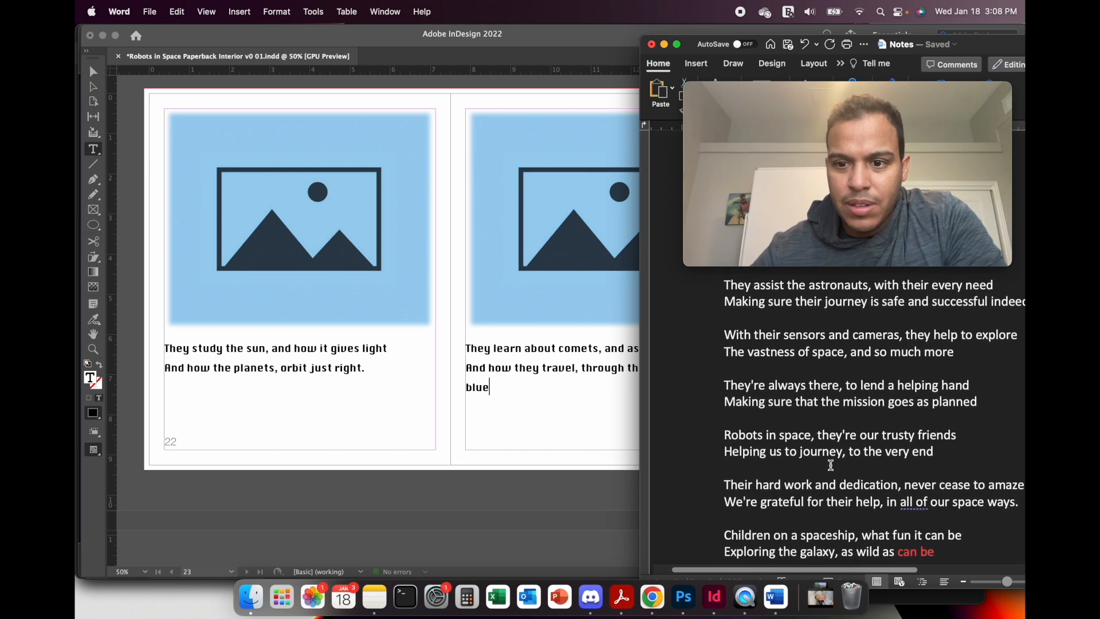
scroll(831, 465, down, 1)
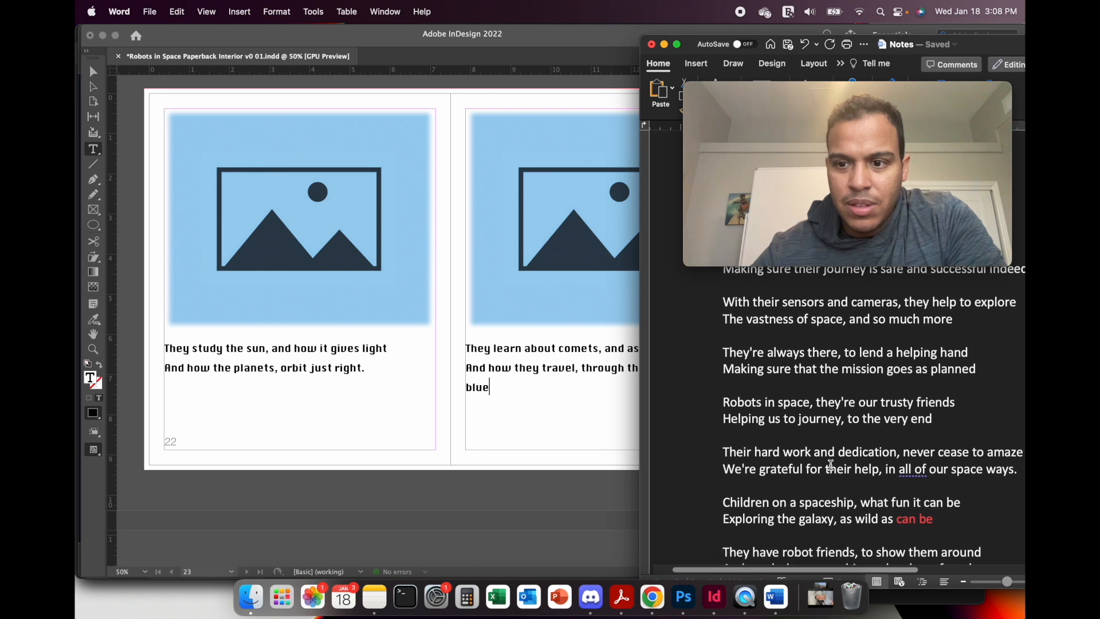
scroll(854, 416, down, 3)
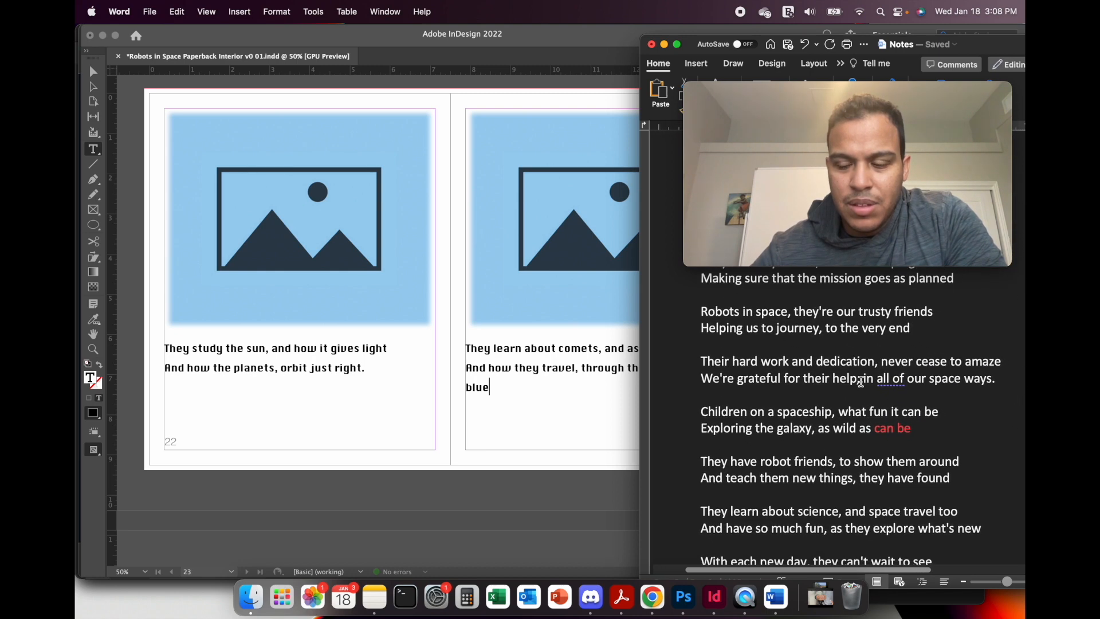
scroll(861, 382, down, 2)
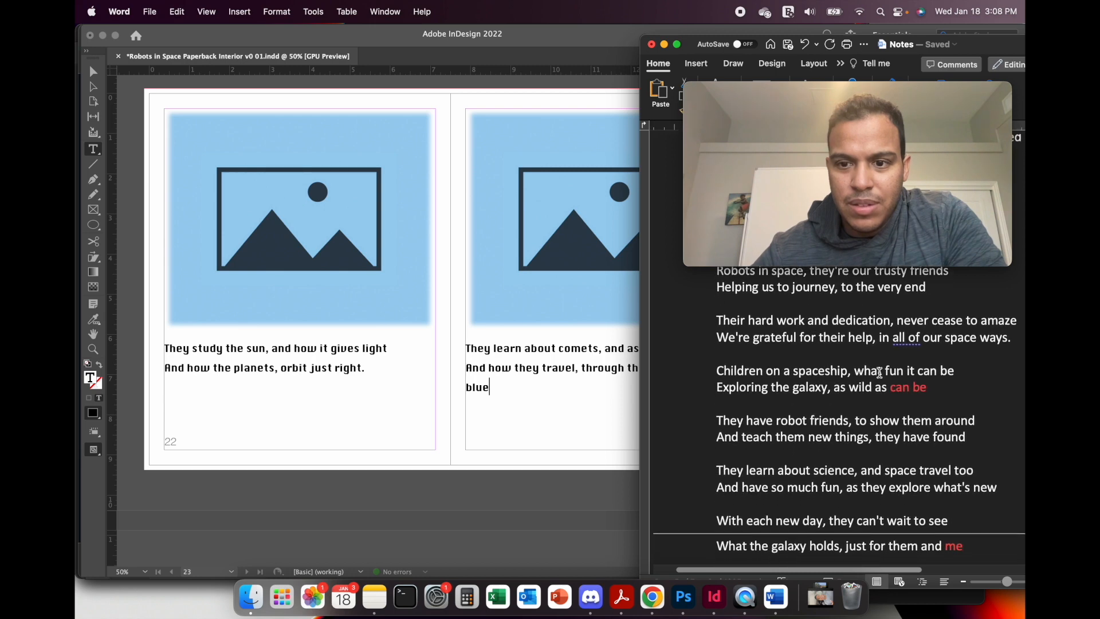
scroll(877, 373, down, 3)
scroll(884, 371, down, 2)
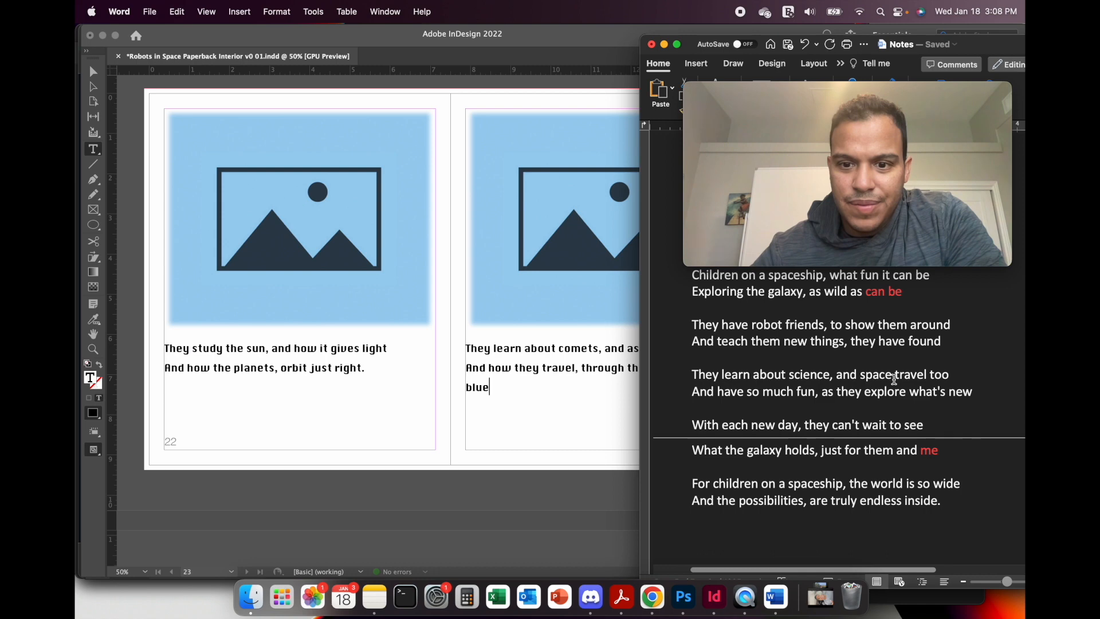
scroll(894, 378, down, 2)
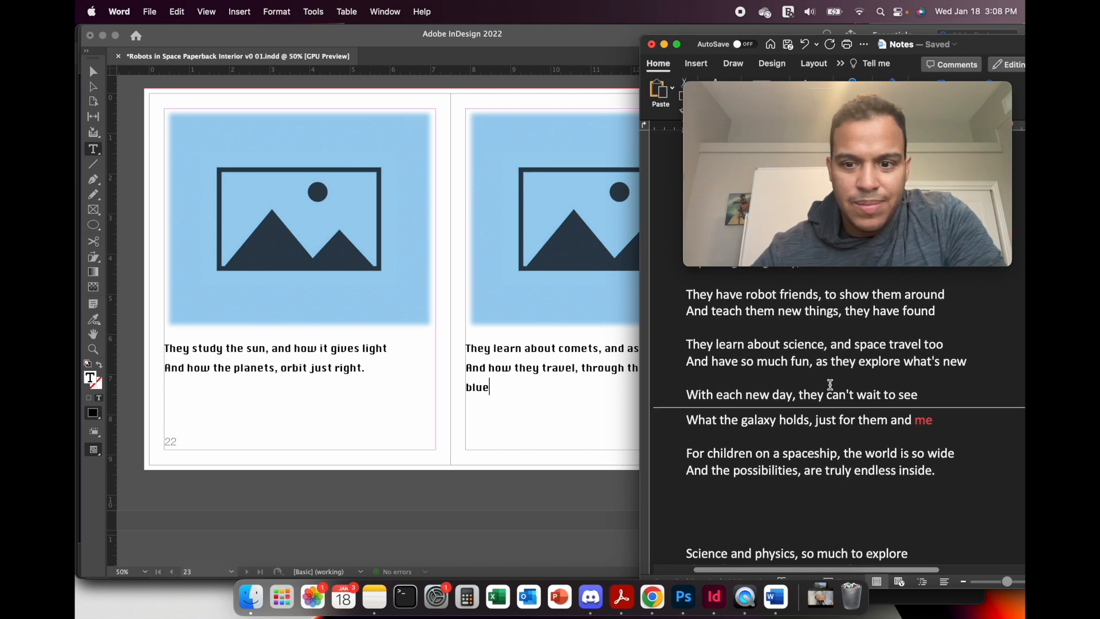
scroll(831, 384, down, 2)
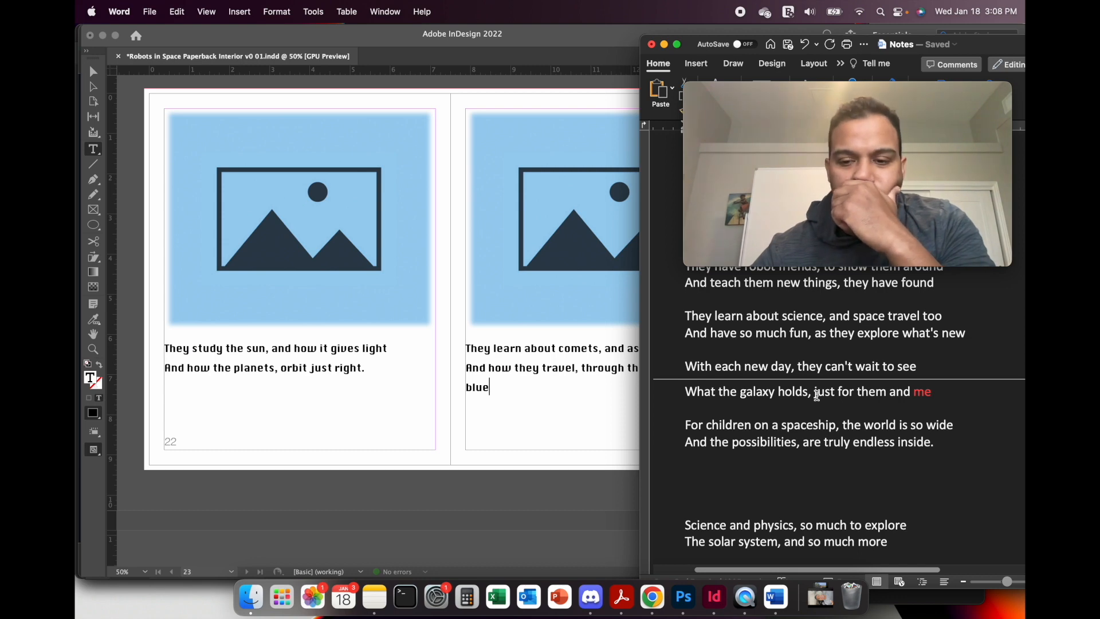
scroll(818, 395, down, 3)
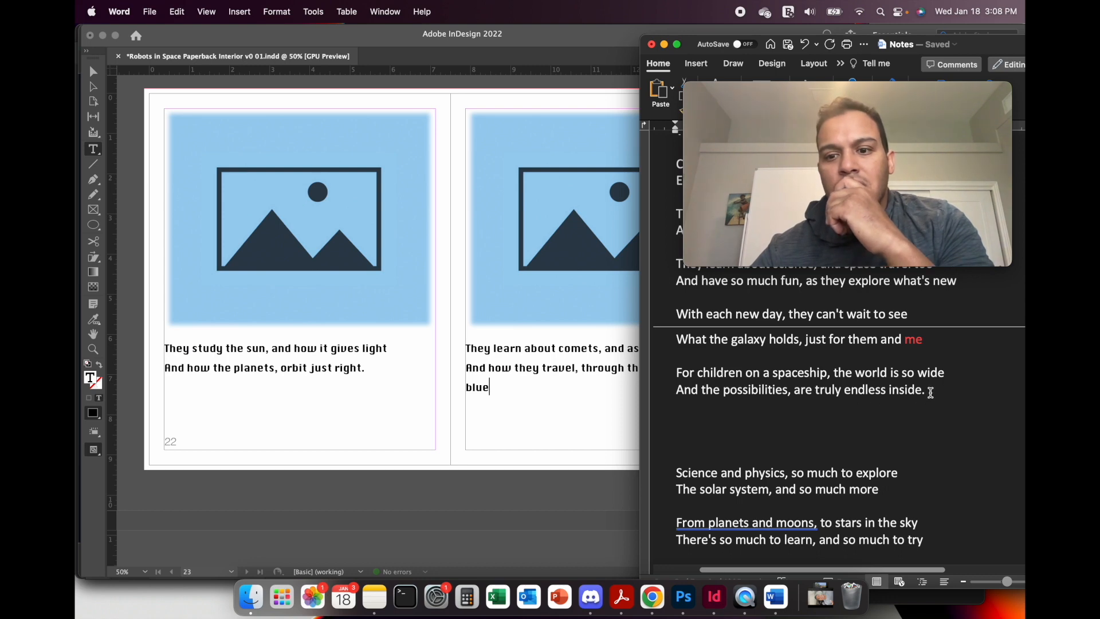
Select the couplet starting "For children on a spaceship, the world is so wide" in the notes and compare it with the page 24–25 spread.
drag(930, 394, 687, 374)
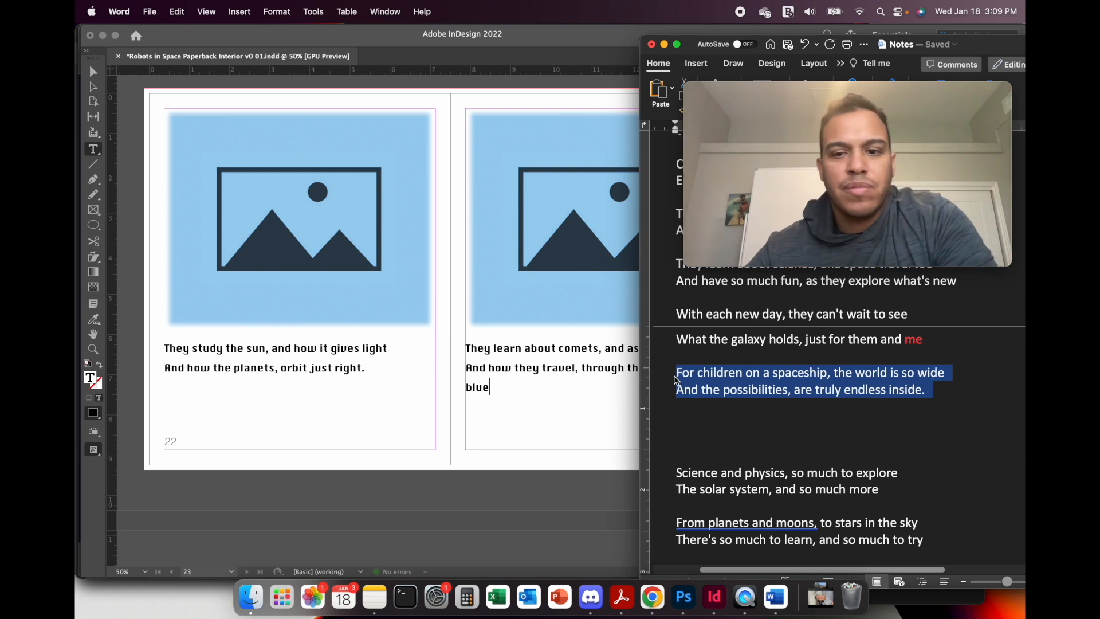
scroll(512, 405, down, 5)
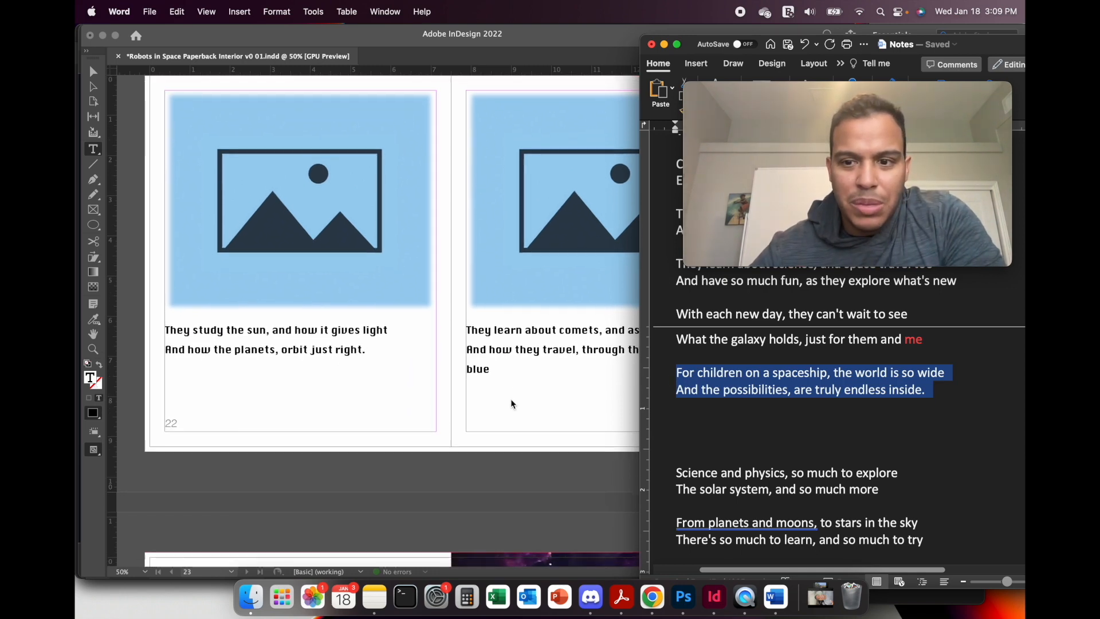
scroll(513, 404, down, 10)
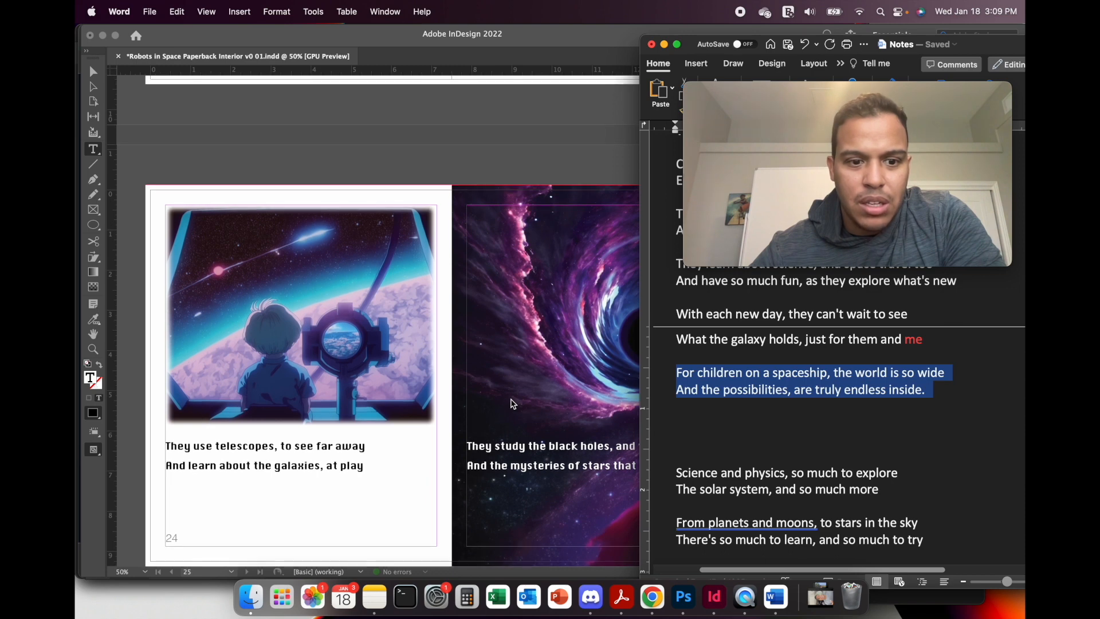
scroll(512, 404, up, 1)
scroll(512, 404, up, 1)
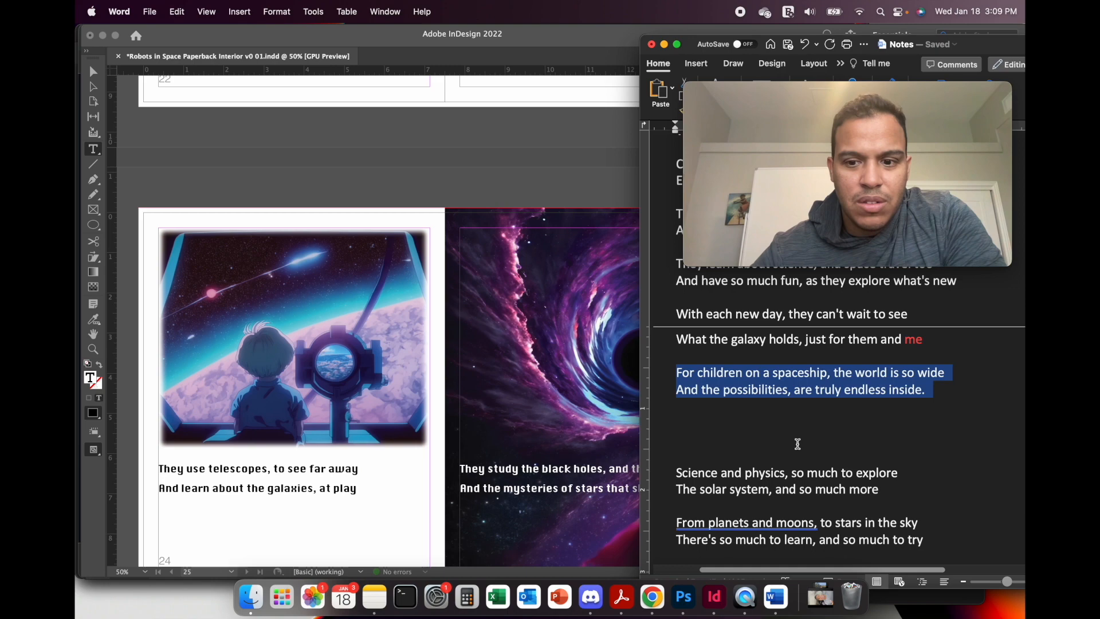
Find the couplet starting "We're constantly learning, and that's the best part" in the Word notes and copy both lines.
scroll(798, 445, down, 5)
scroll(798, 444, down, 6)
scroll(798, 444, down, 5)
scroll(798, 444, down, 1)
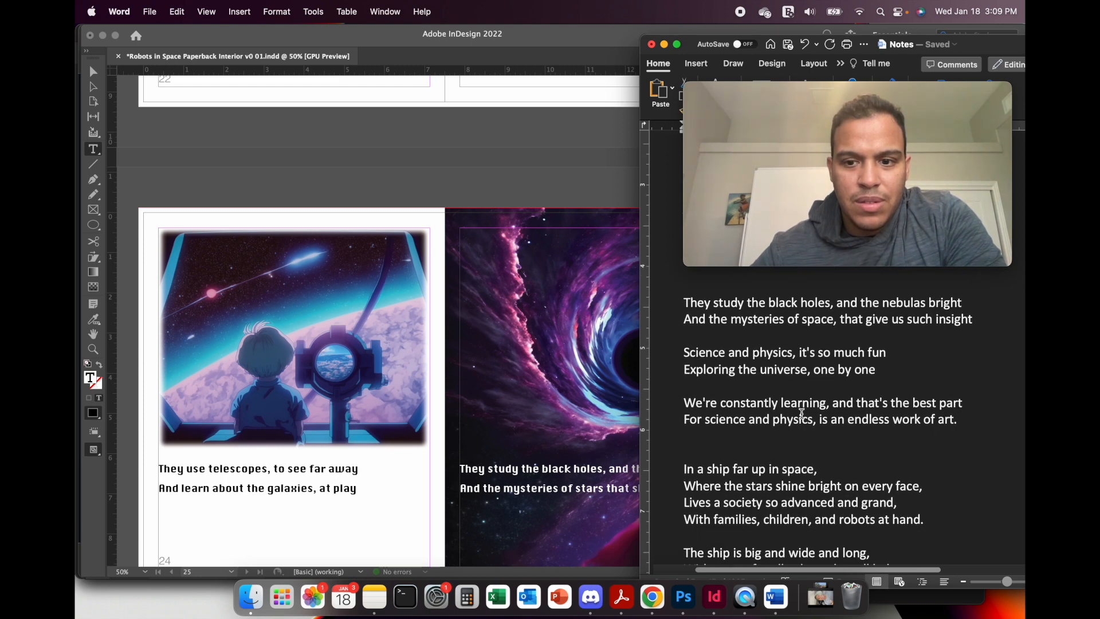
scroll(823, 413, down, 1)
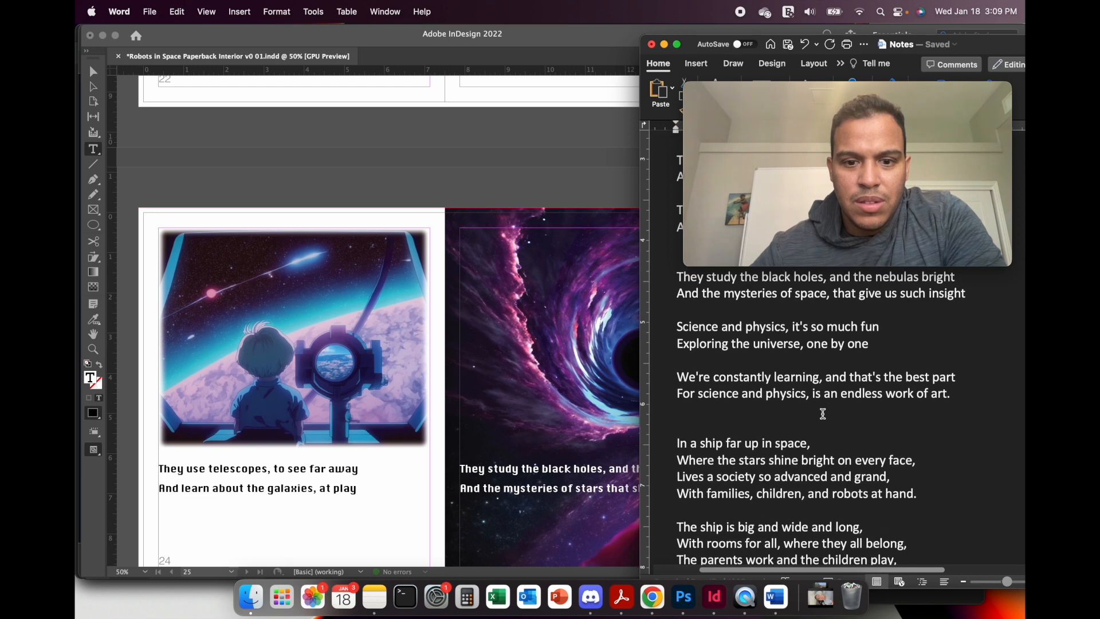
drag(956, 406, 692, 376)
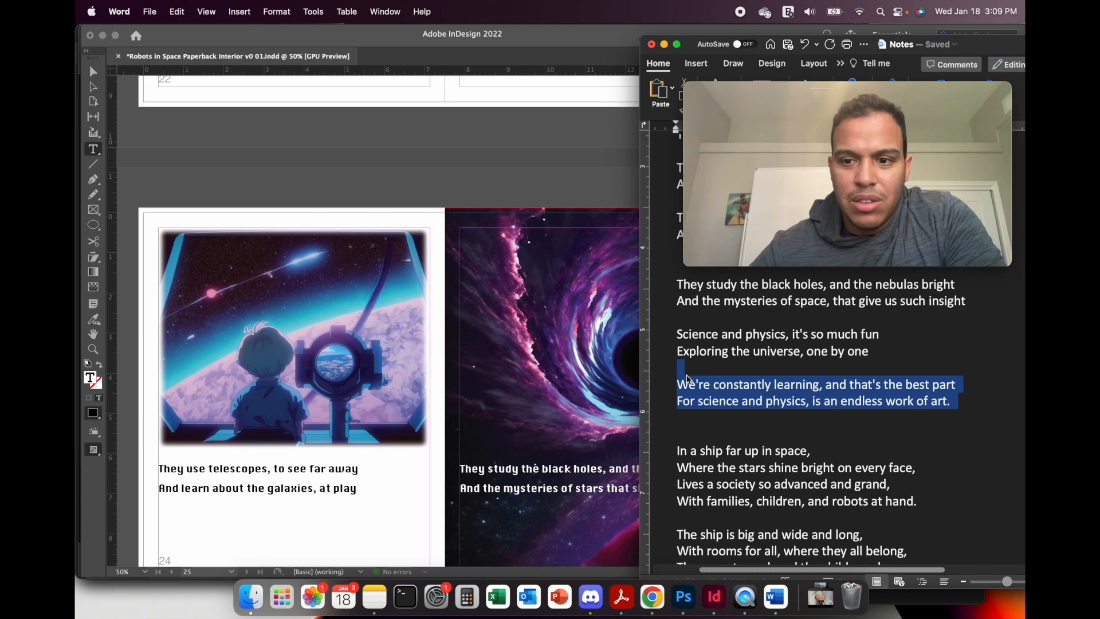
right_click(764, 397)
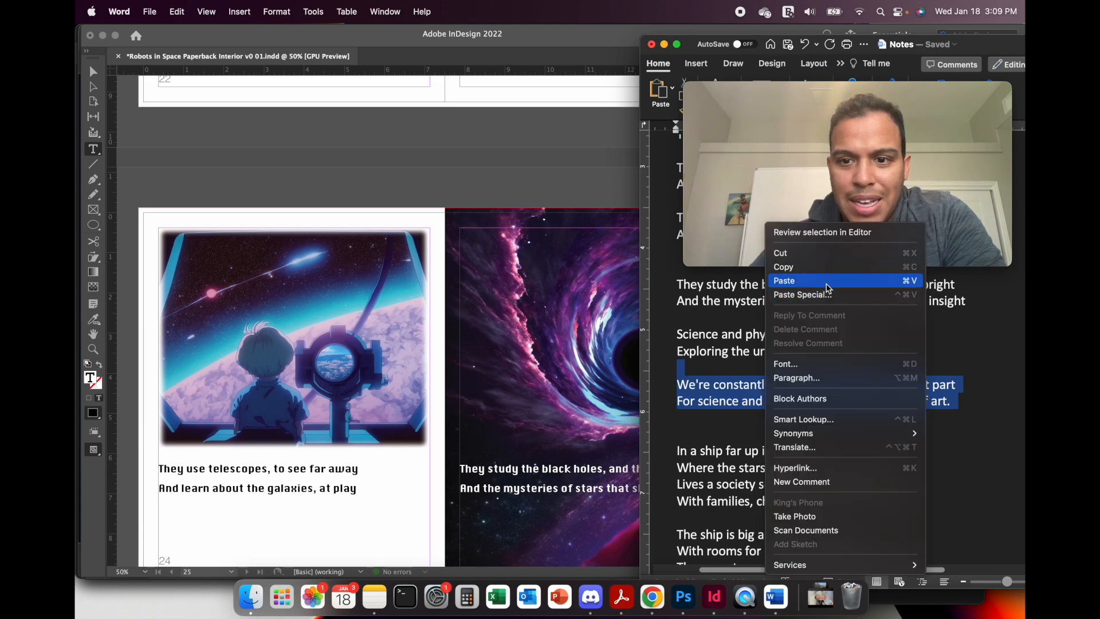
click(808, 267)
click(728, 422)
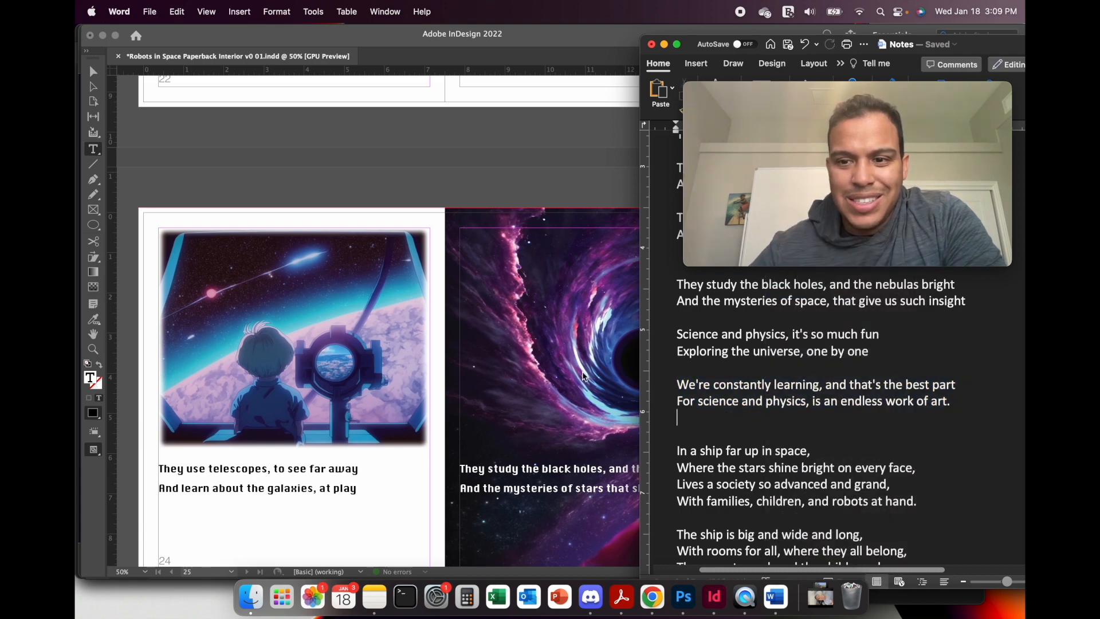
Switch to InDesign, replace the page 23 verse with the copied couplet and remove its blank first line.
scroll(584, 375, up, 10)
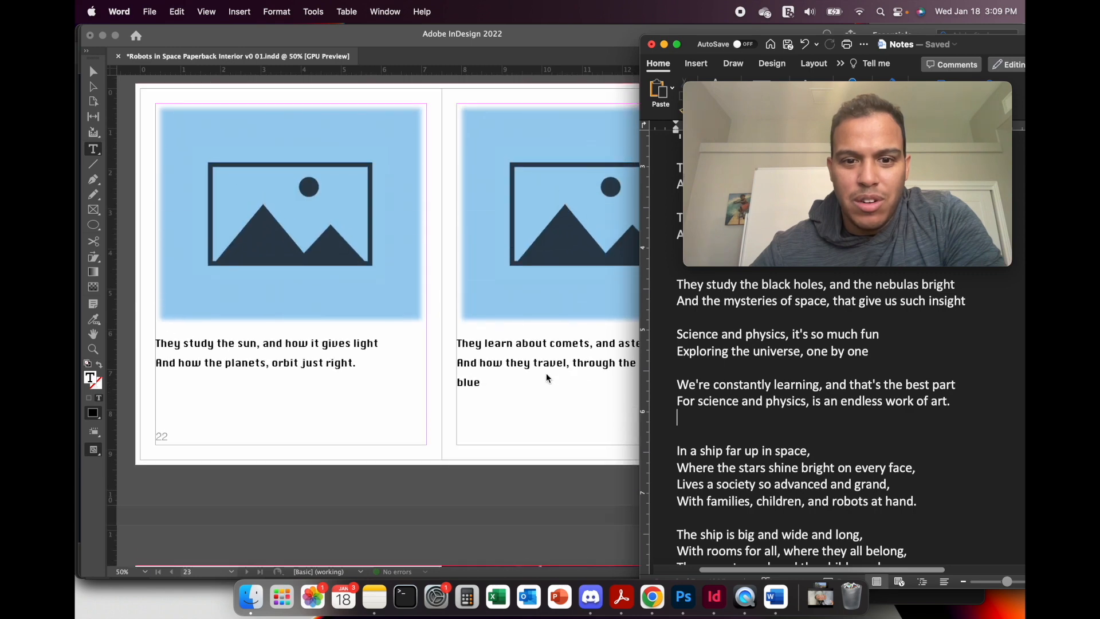
click(546, 378)
drag(481, 382, 453, 345)
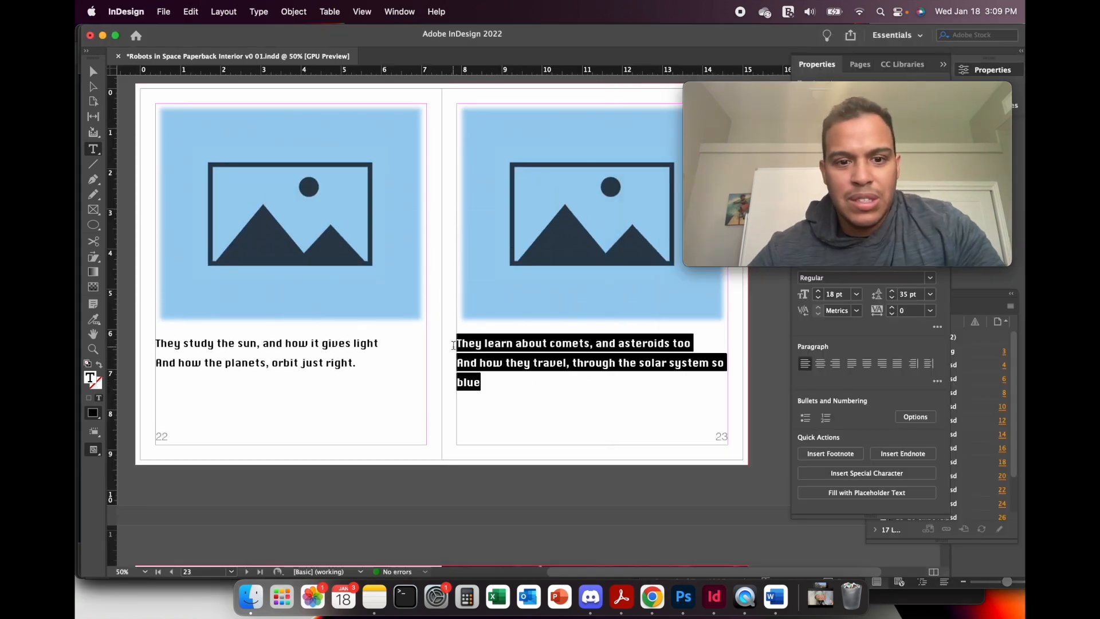
key(super+v)
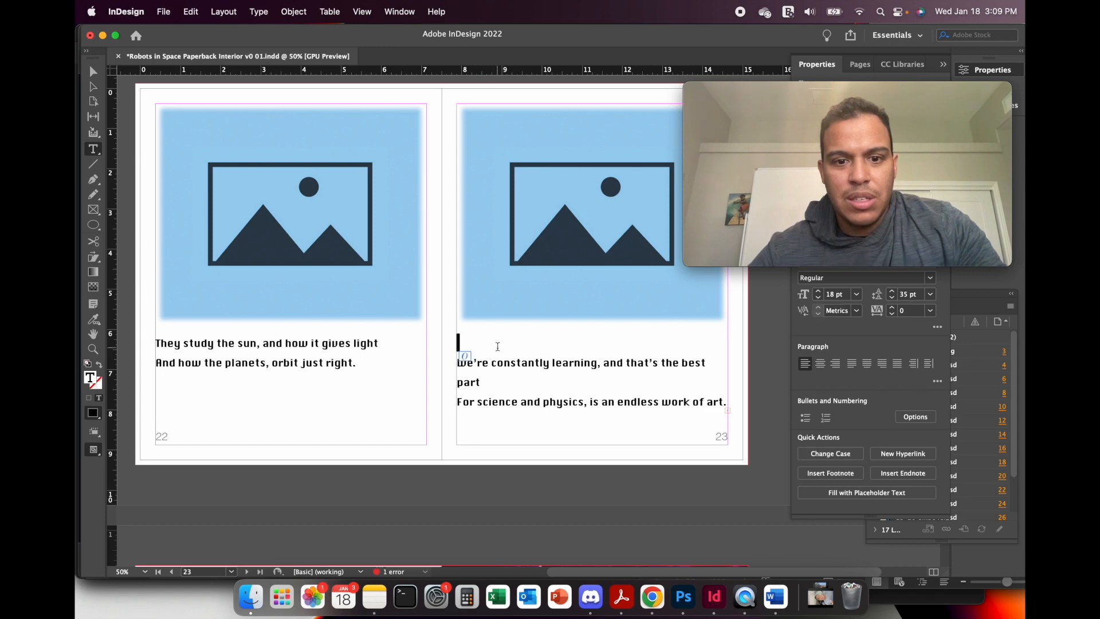
key(BackSpace)
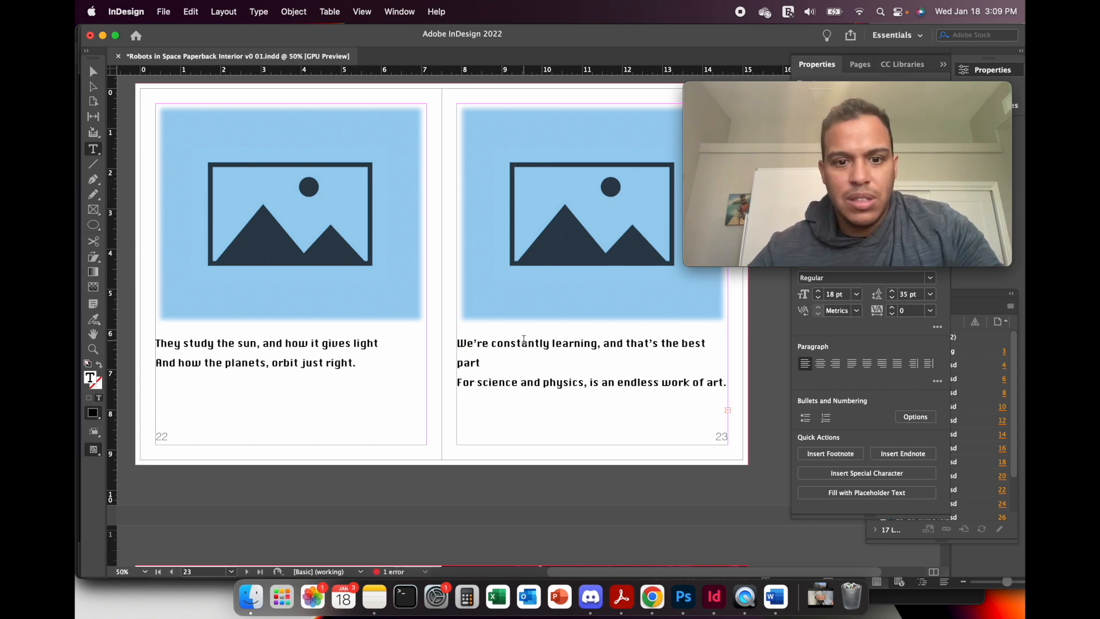
Change the opening word "We're" of the page 23 verse to "They're".
drag(490, 344, 457, 344)
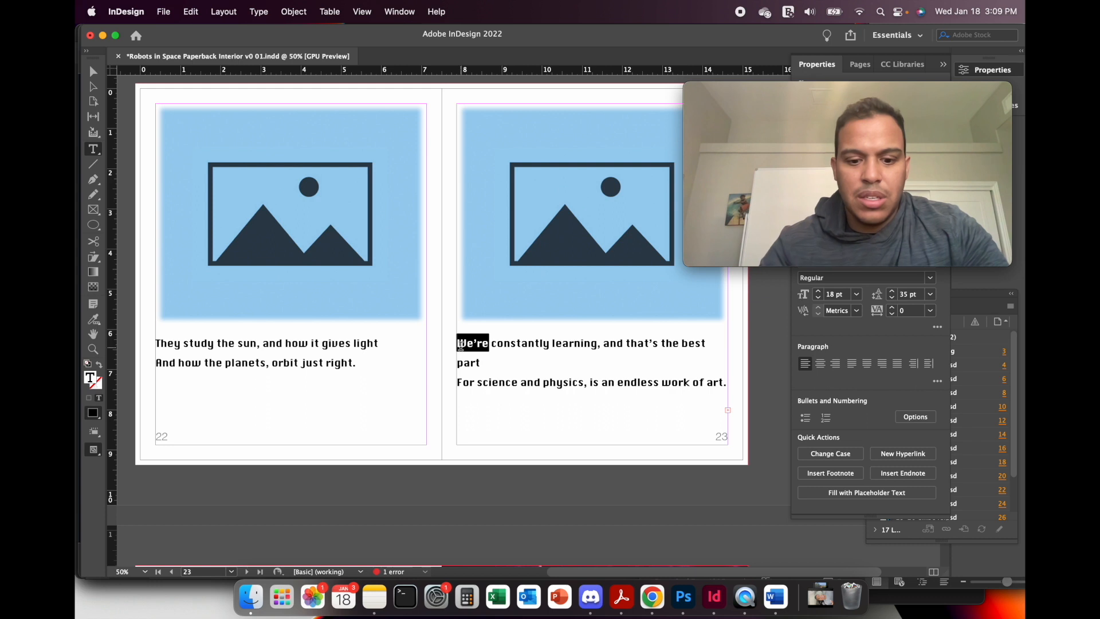
text(They)
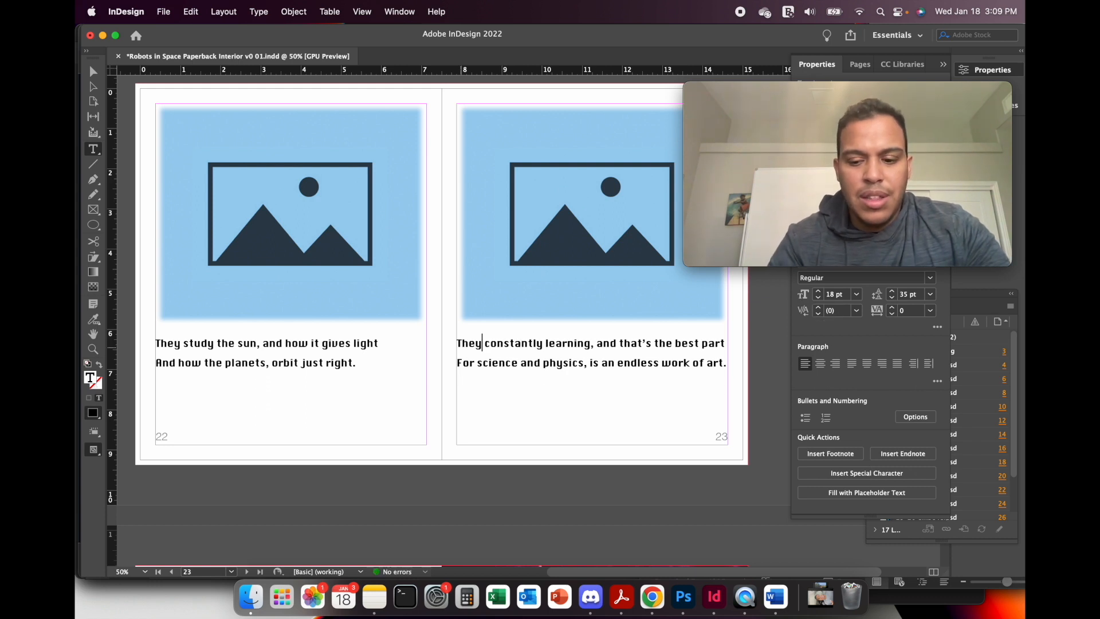
text(’re)
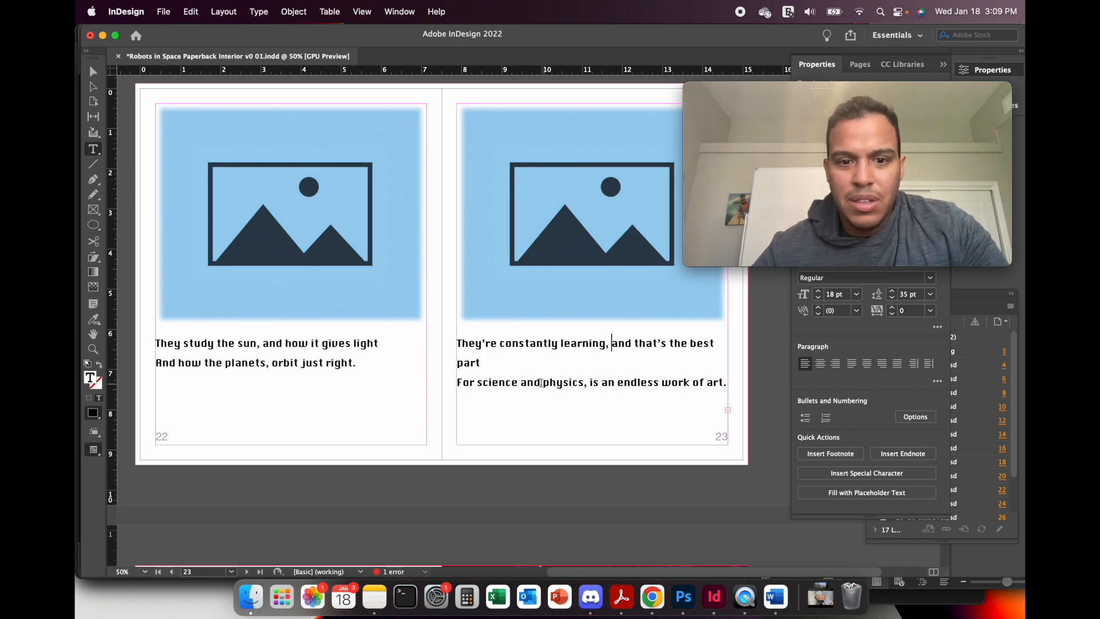
drag(475, 383, 465, 383)
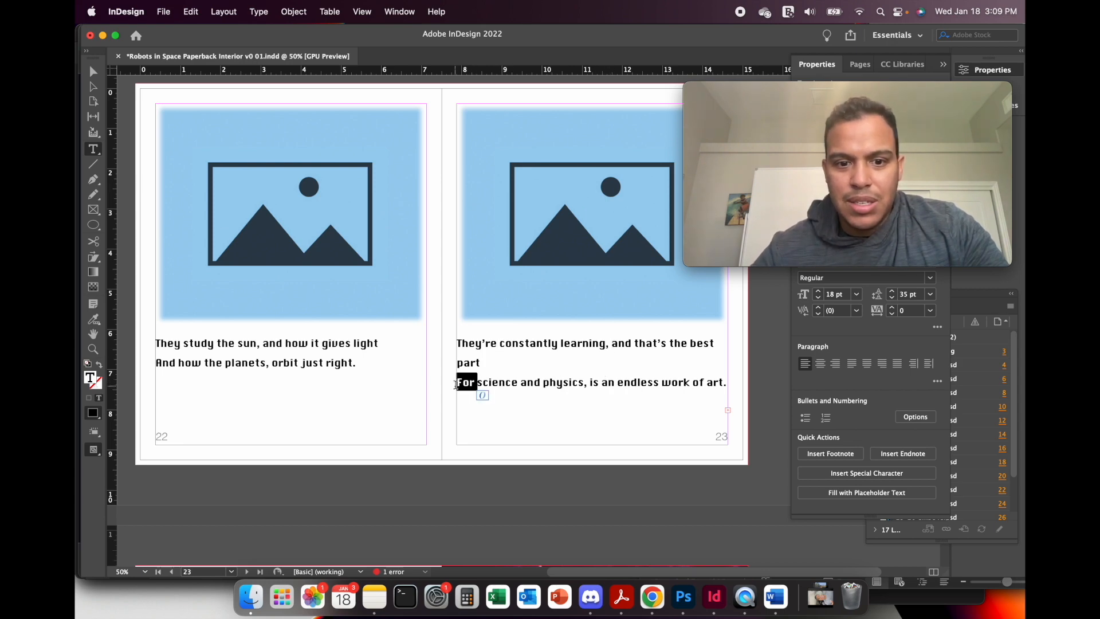
click(554, 383)
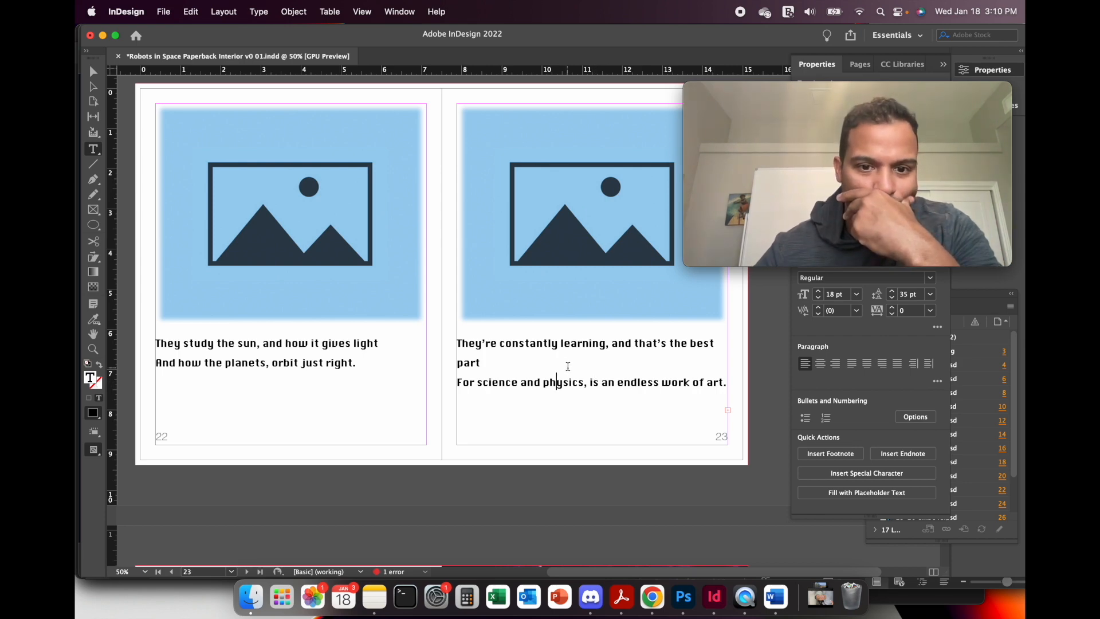
Replace "constantly" with "always" in the first line of the page 23 verse.
scroll(568, 368, down, 2)
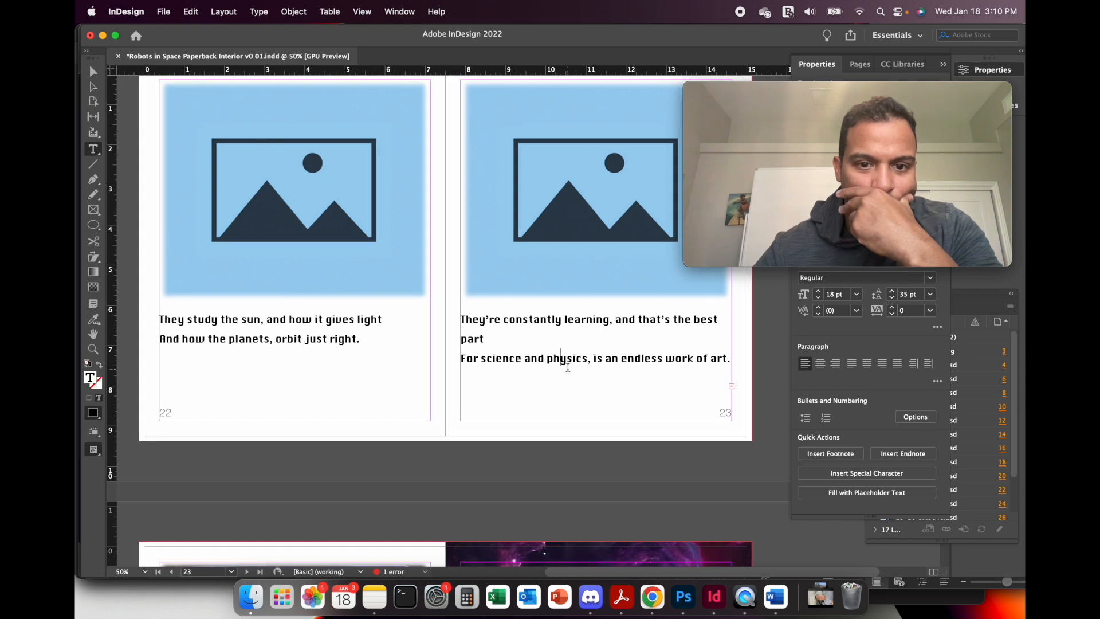
scroll(568, 368, up, 1)
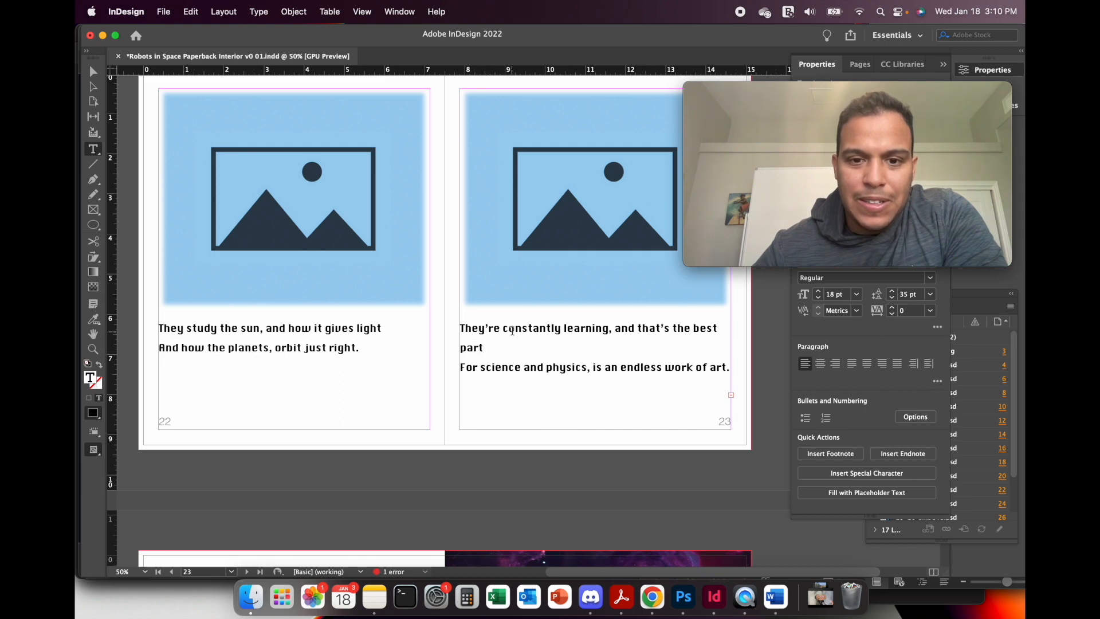
double_click(561, 328)
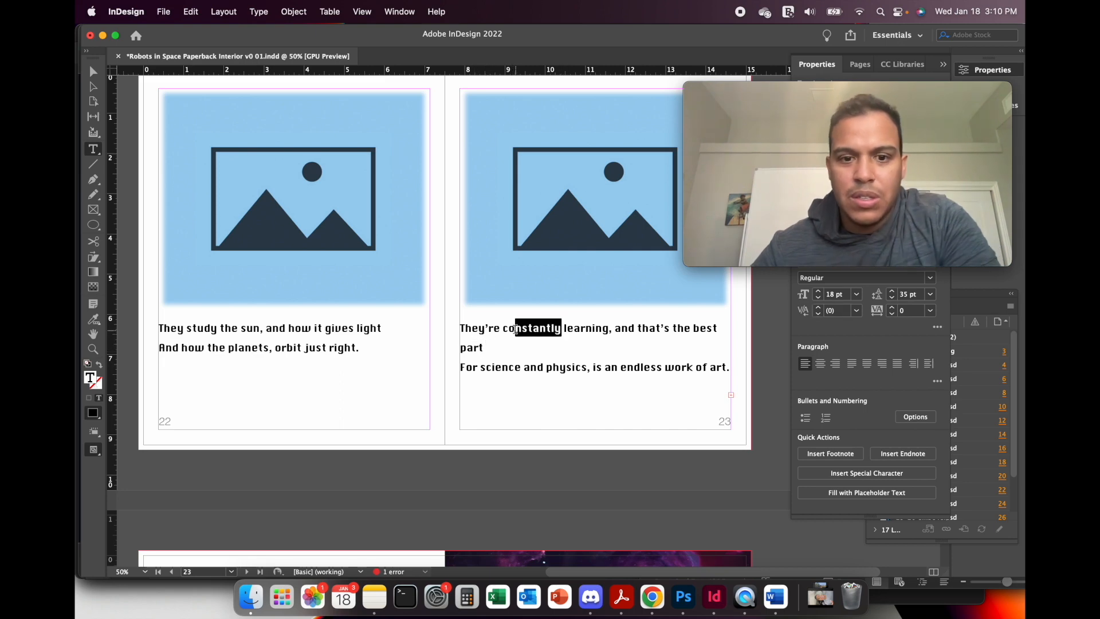
text(always)
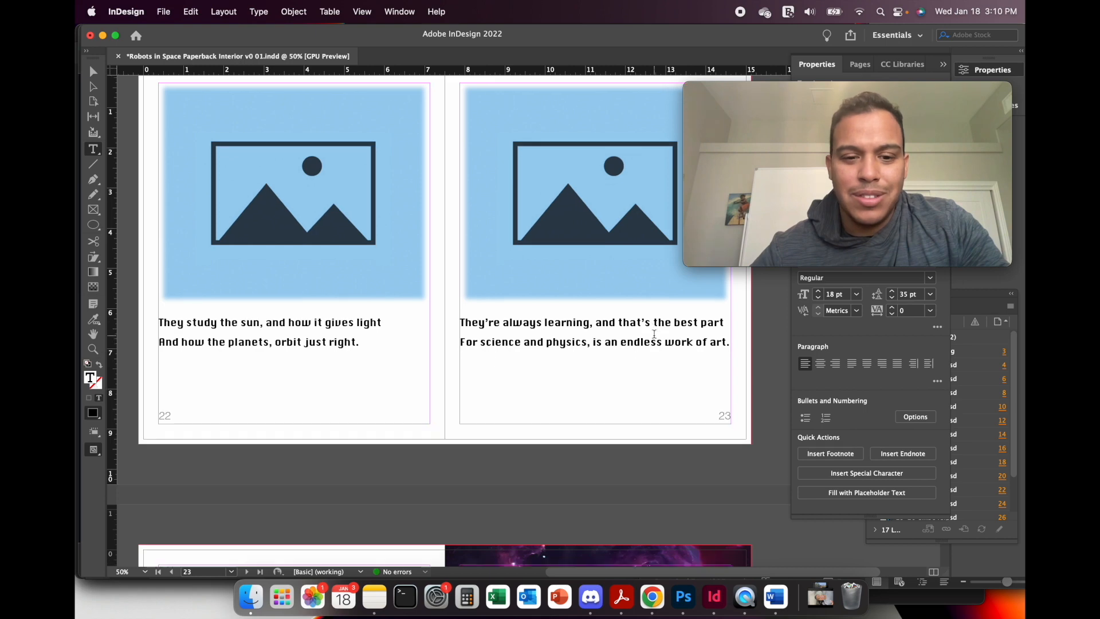
Review the verses on pages 20–23, and look through the book's spreads from the "Space Explorers" title page.
scroll(655, 333, up, 3)
scroll(655, 334, up, 10)
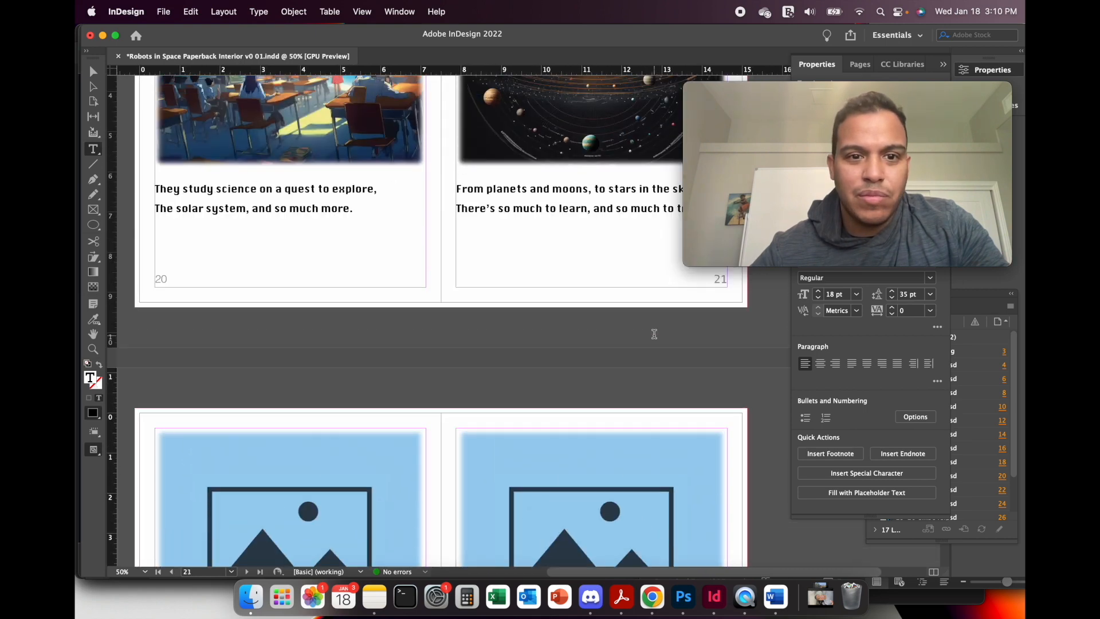
scroll(654, 333, down, 2)
scroll(654, 333, down, 8)
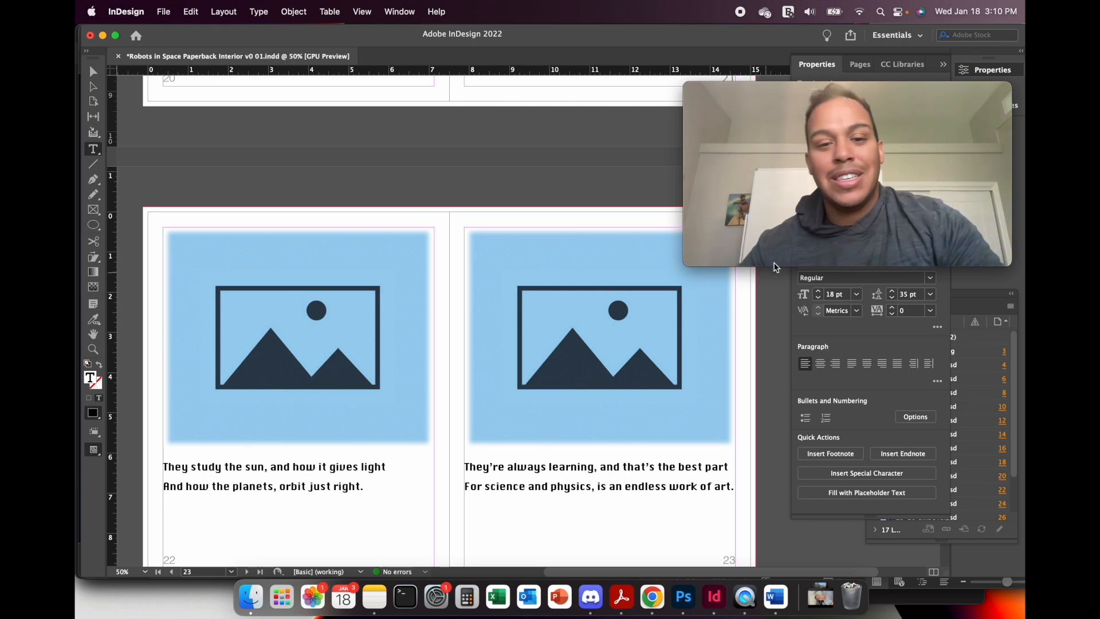
mouse_move(696, 247)
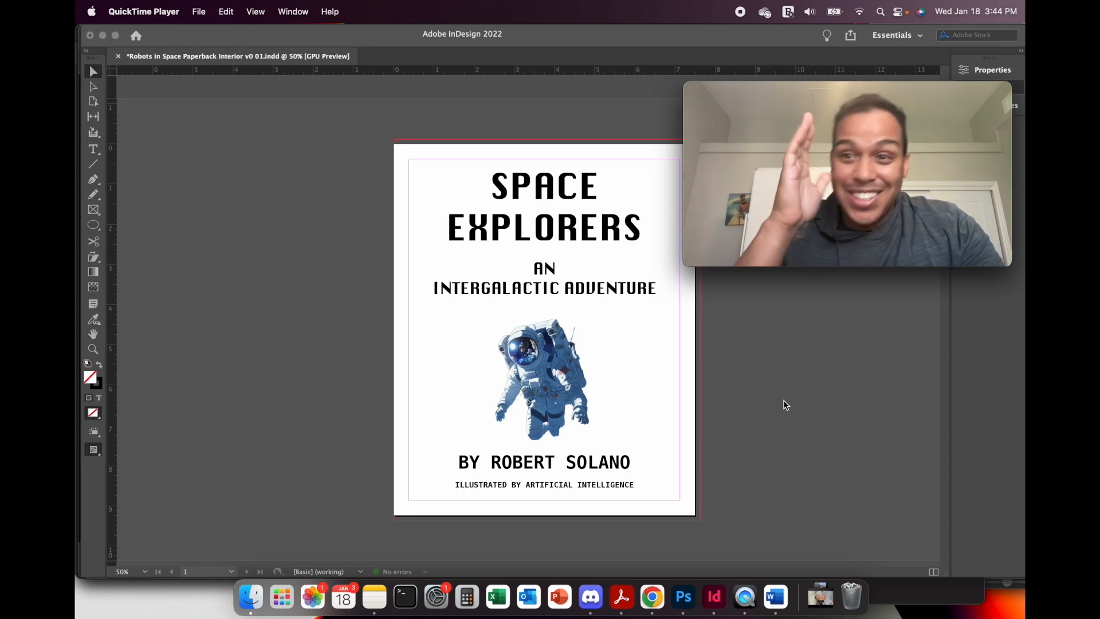
scroll(609, 413, down, 20)
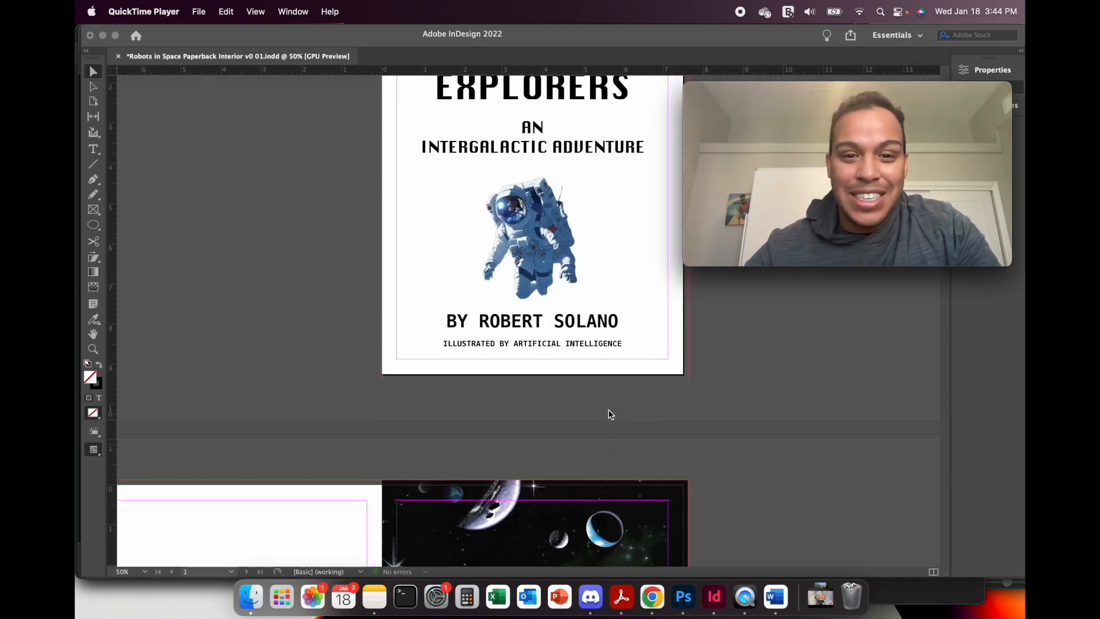
scroll(609, 413, up, 12)
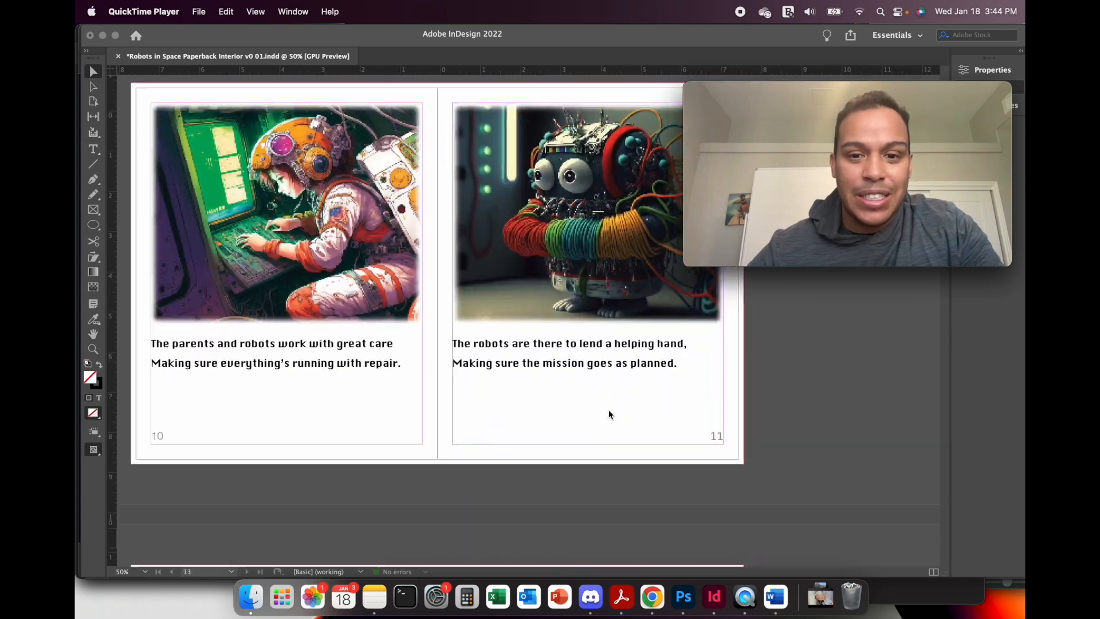
scroll(609, 413, up, 6)
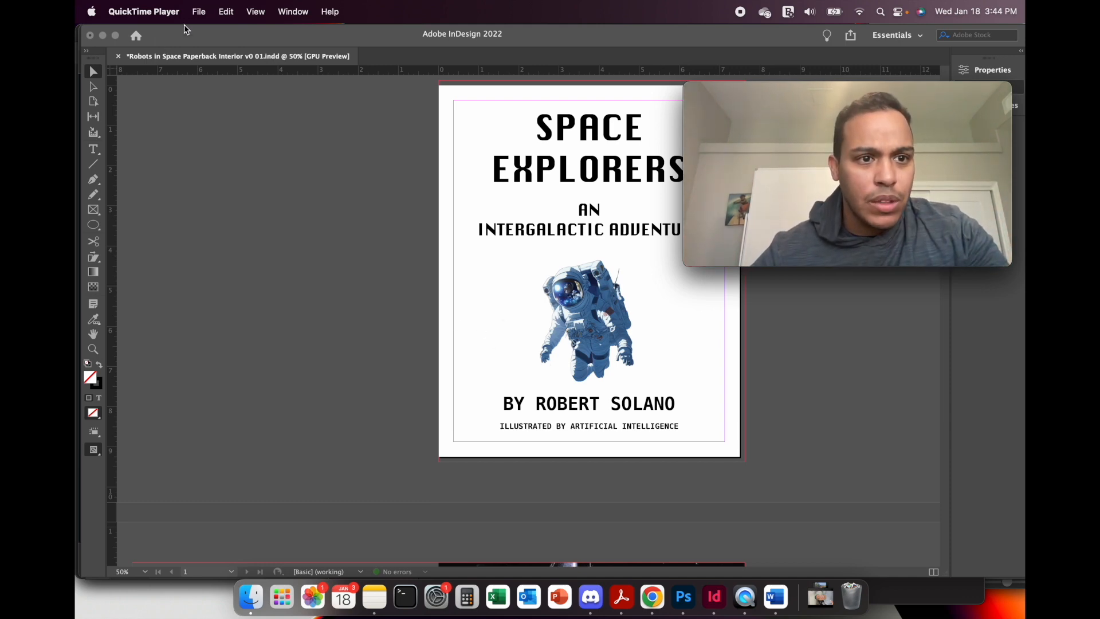
click(209, 13)
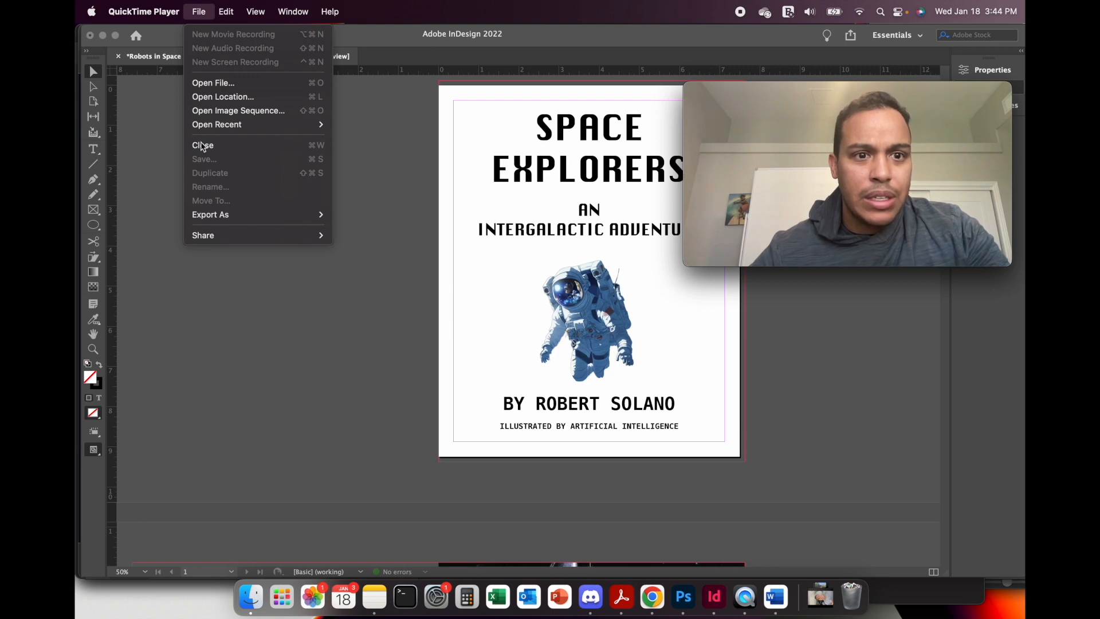
click(185, 269)
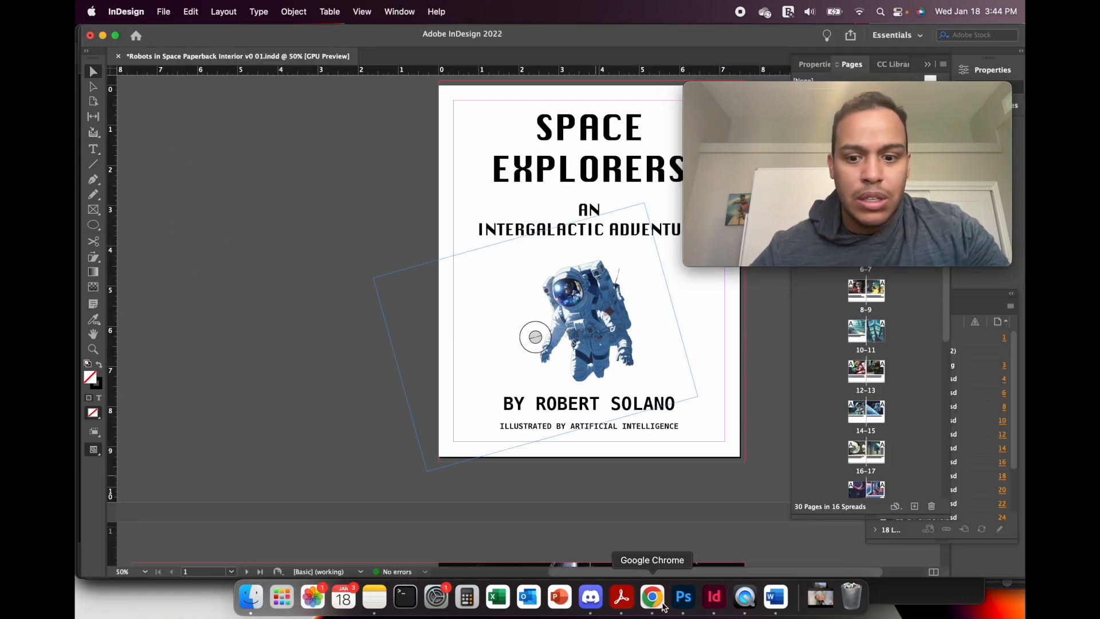
click(684, 596)
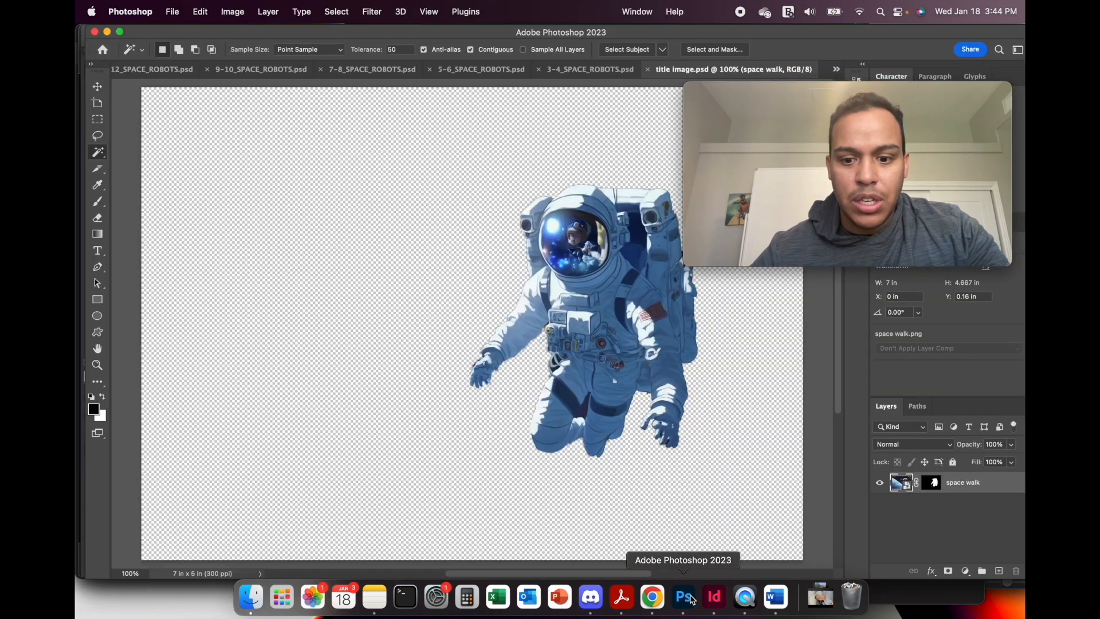
click(172, 12)
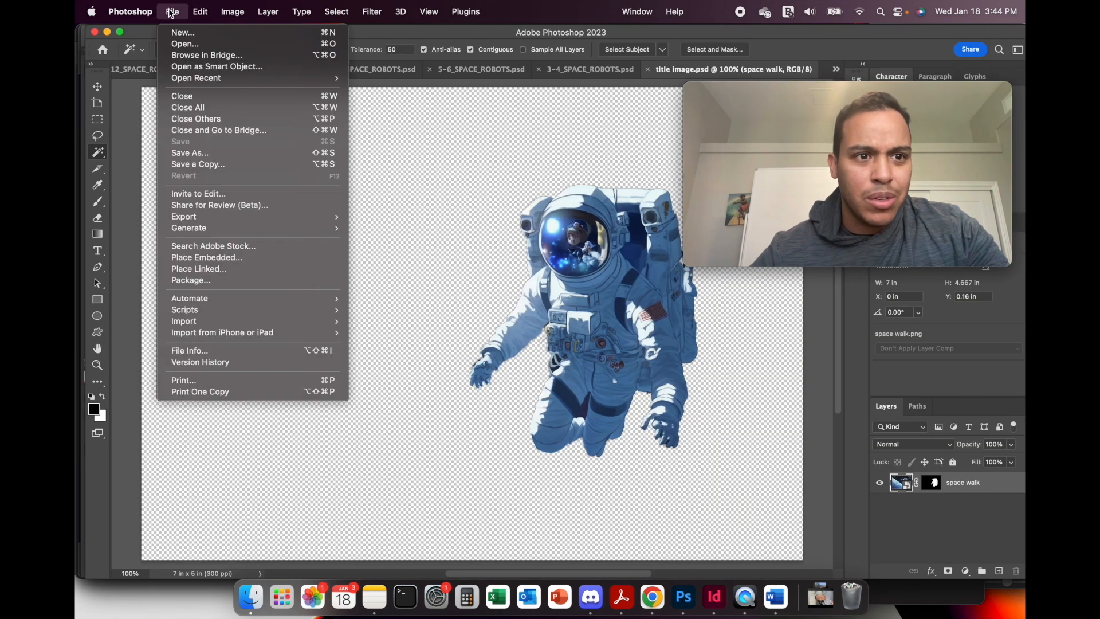
click(214, 45)
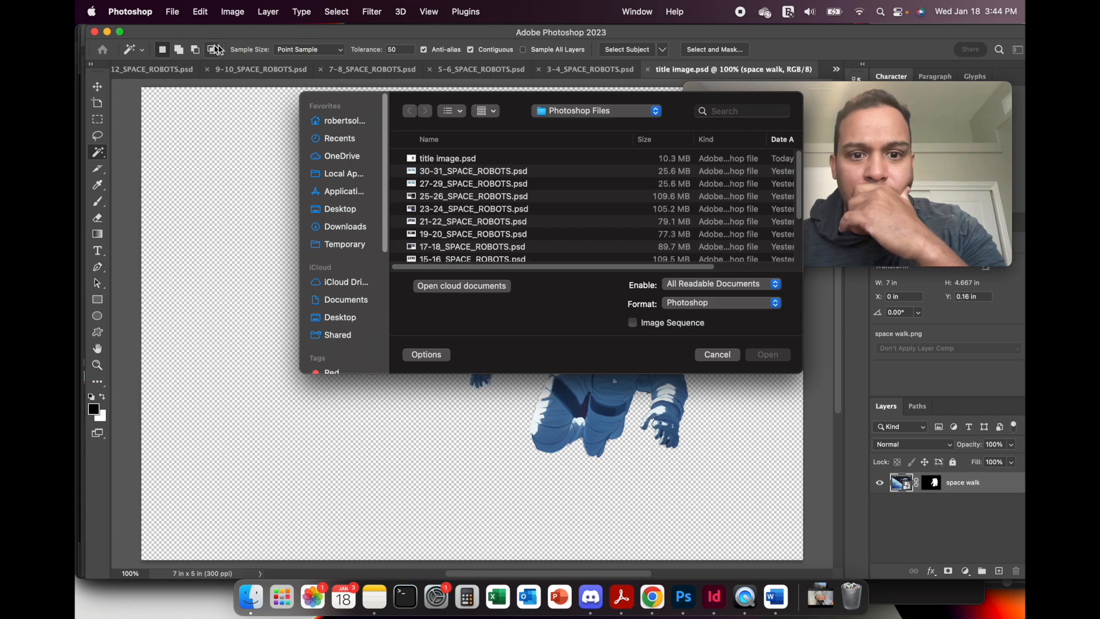
scroll(475, 191, down, 5)
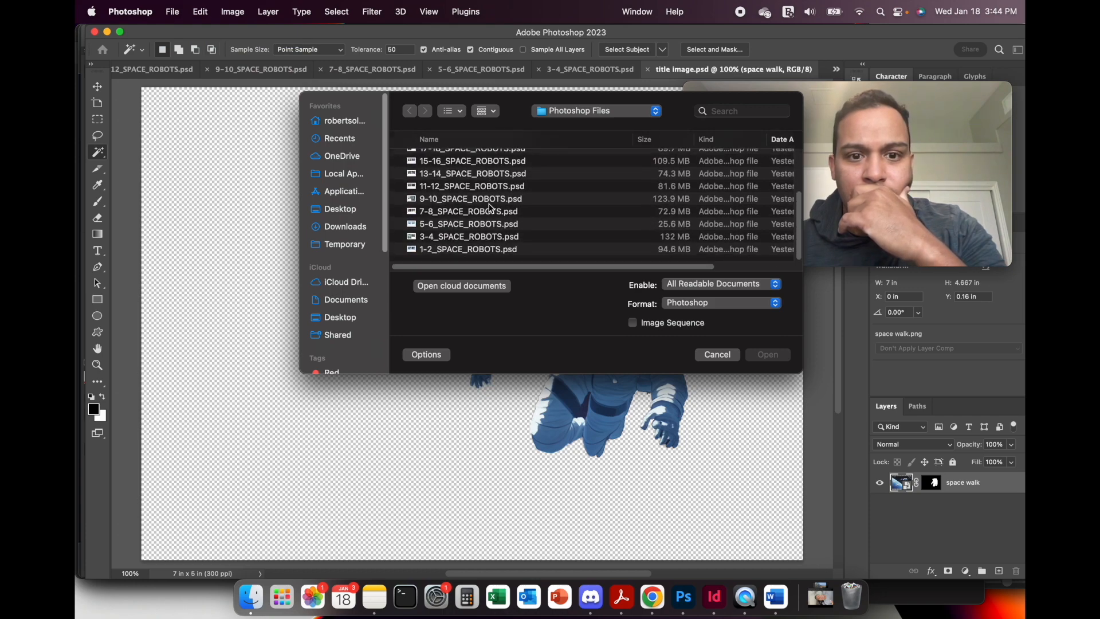
click(718, 355)
Switch to InDesign and open Robots in Space Paperback Cover v0 01.indd from the 05 - Robots in Space project's InDesign Files folder.
click(715, 597)
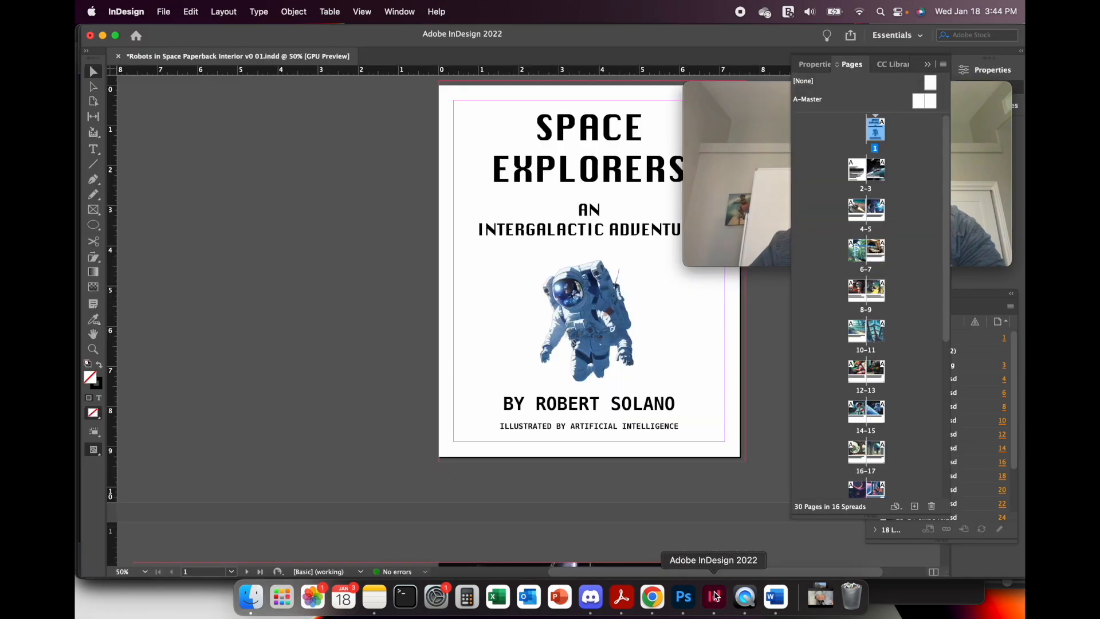
click(164, 12)
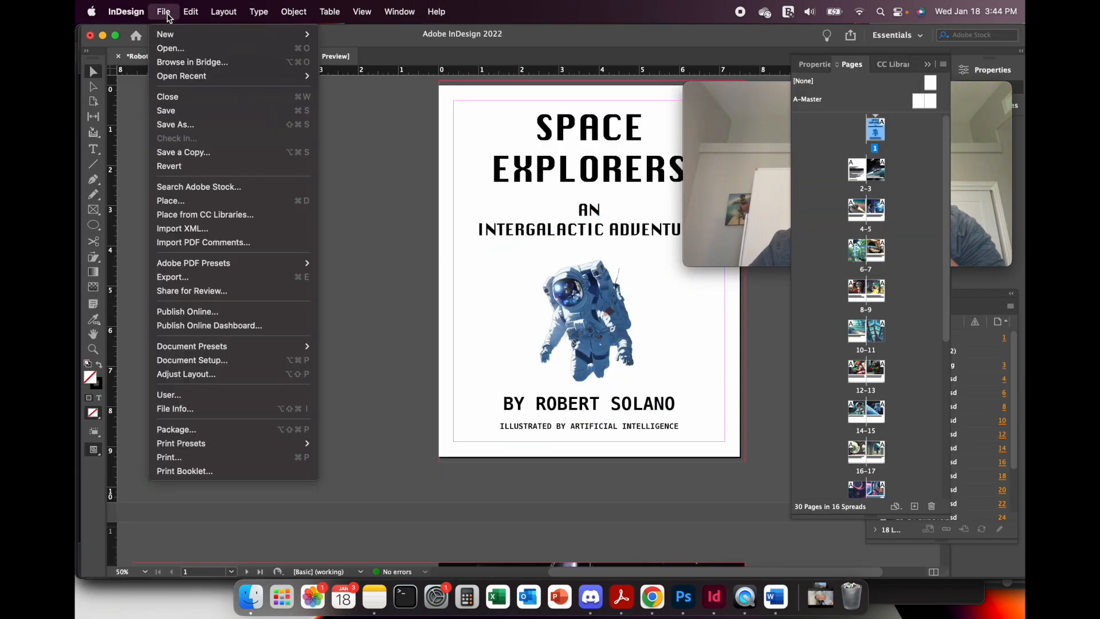
click(192, 50)
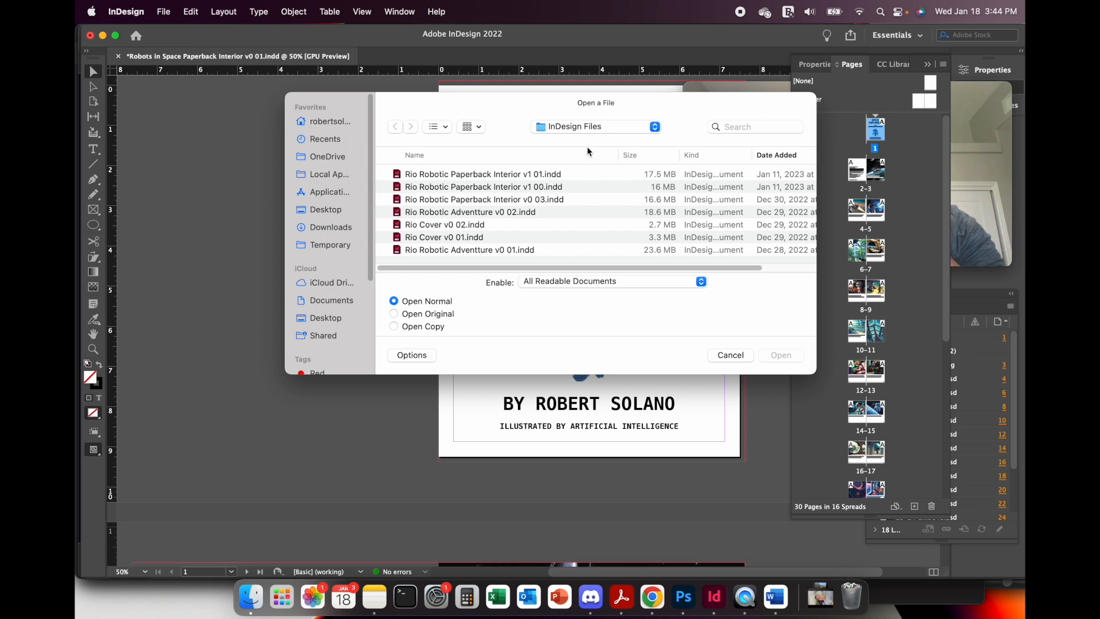
click(612, 126)
click(566, 160)
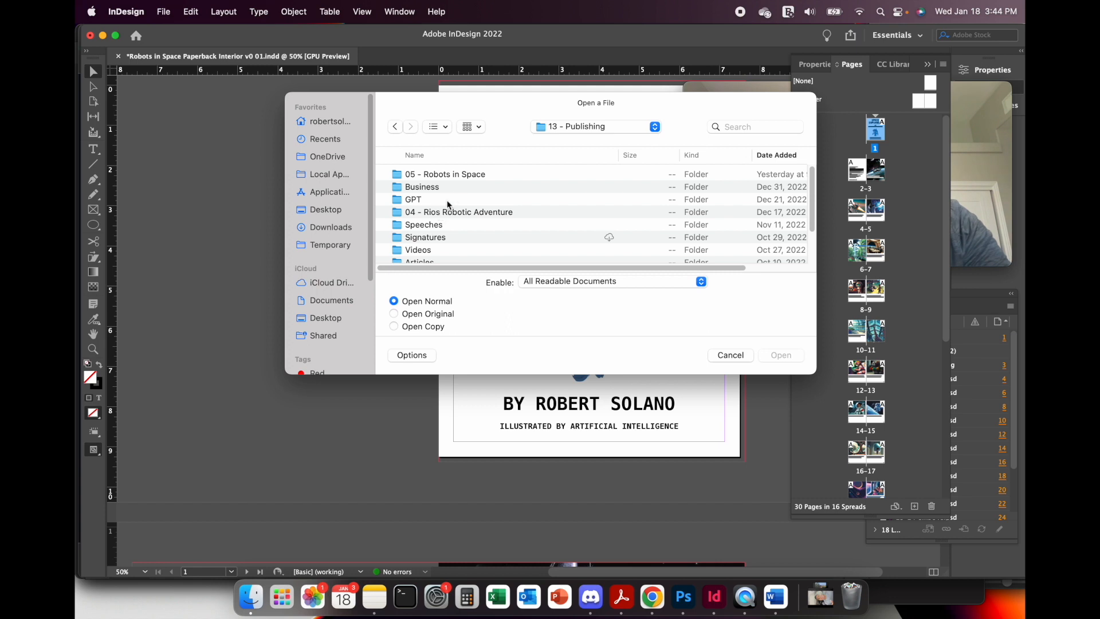
double_click(477, 175)
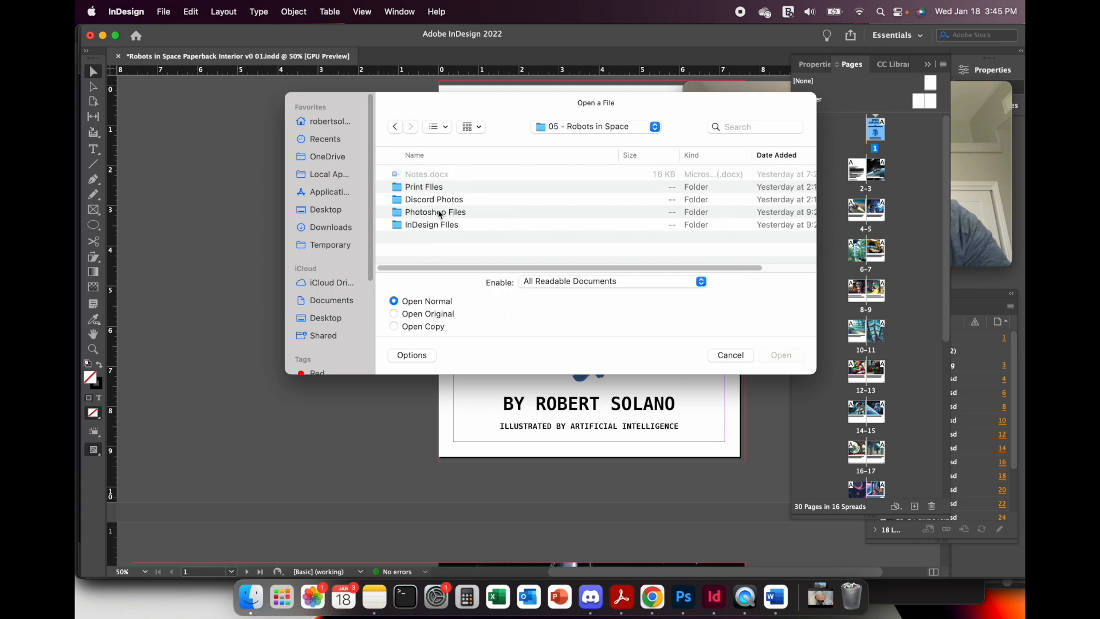
double_click(431, 225)
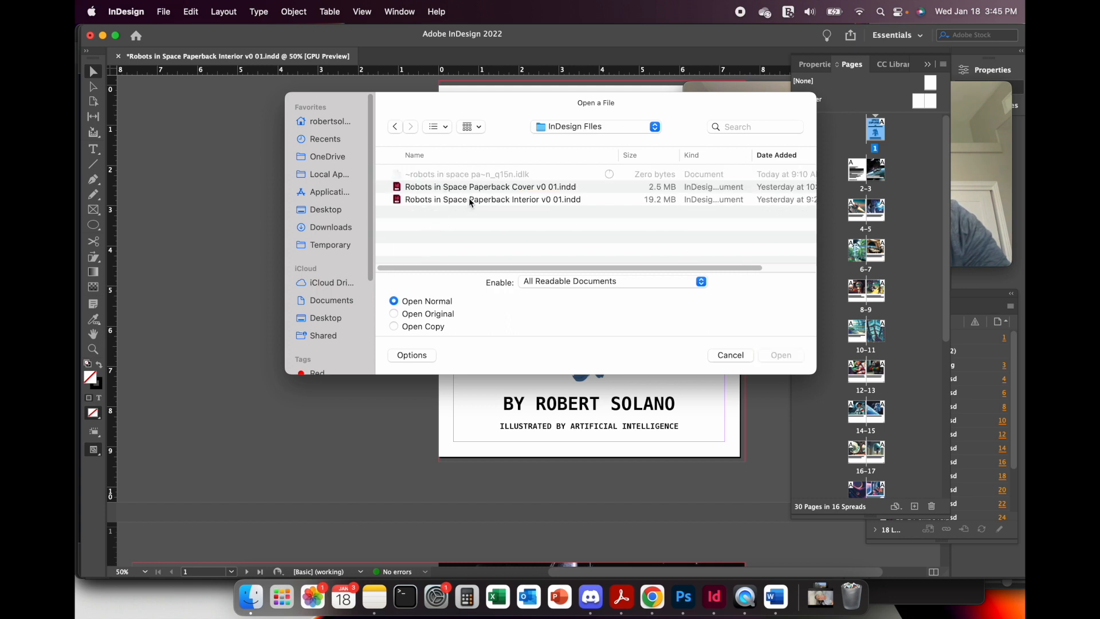
click(491, 188)
click(784, 354)
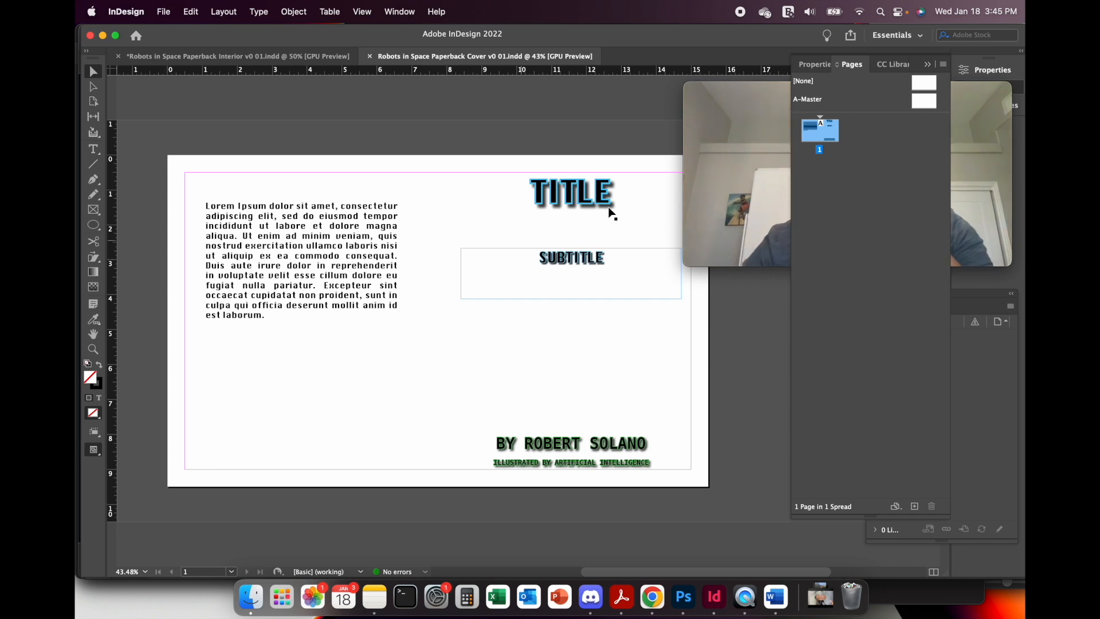
drag(765, 96, 662, 426)
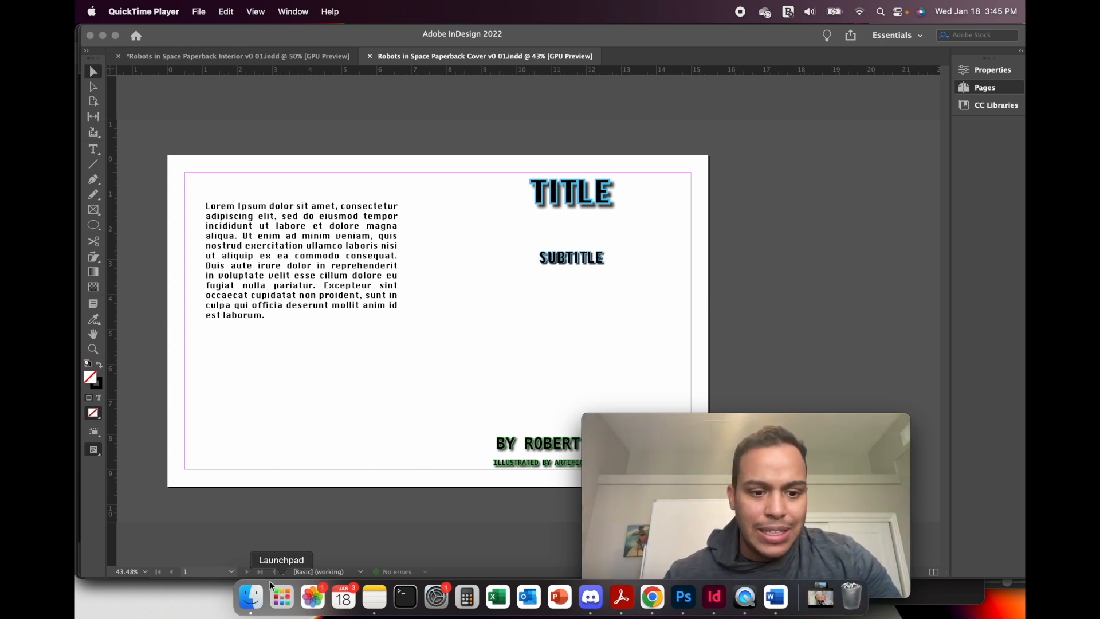
Place spaceshit DALLE.png from the Discord Photos folder in Finder onto the cover page.
click(251, 599)
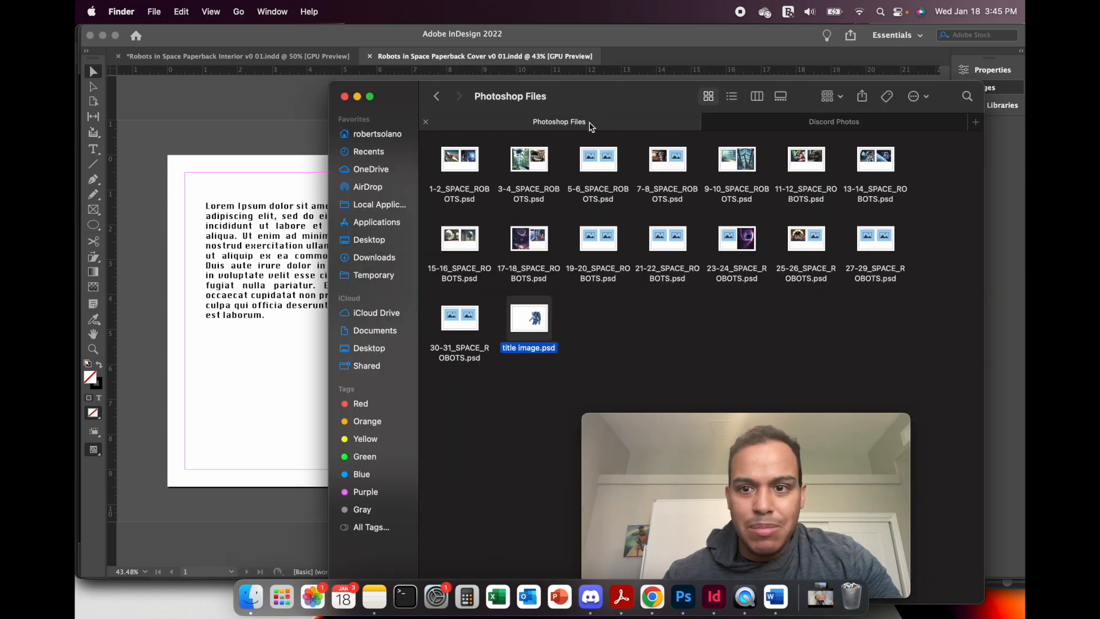
click(773, 130)
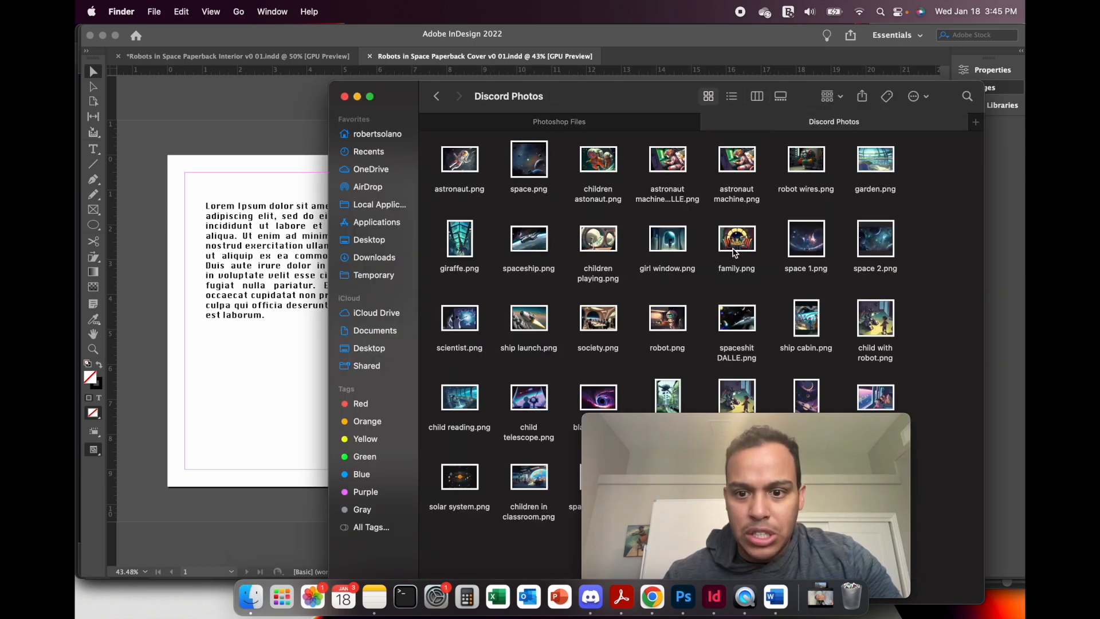
click(742, 326)
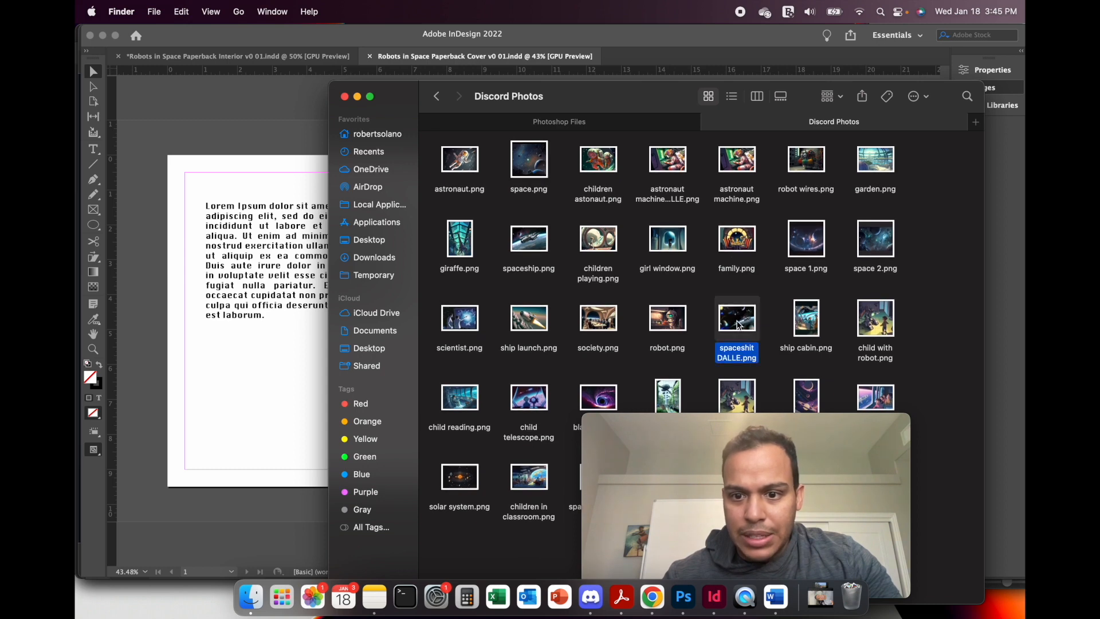
drag(737, 326, 253, 318)
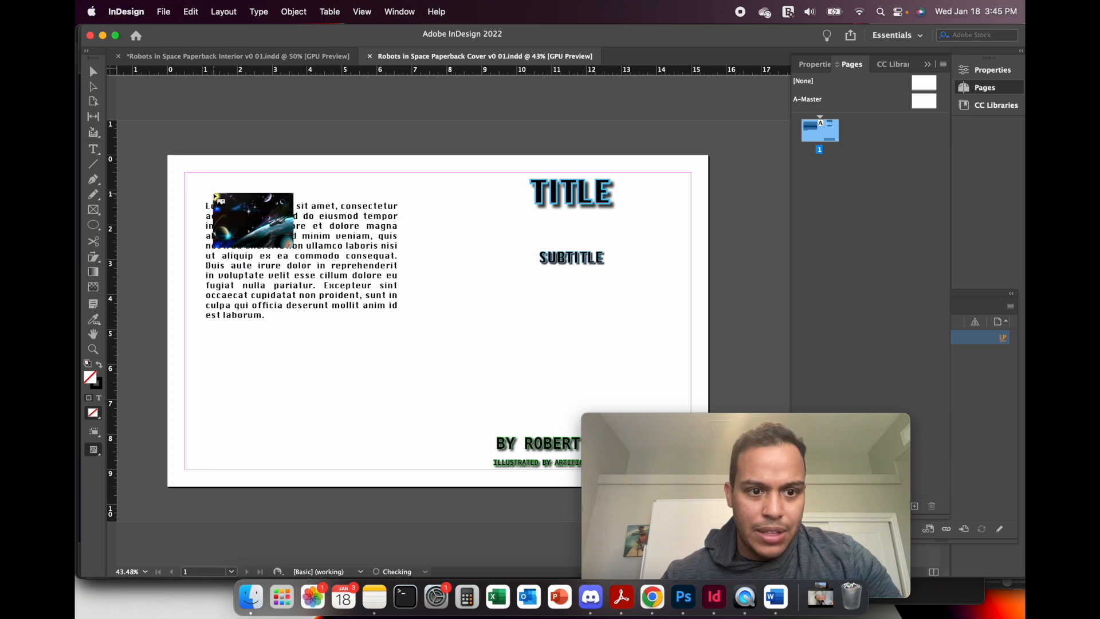
click(213, 193)
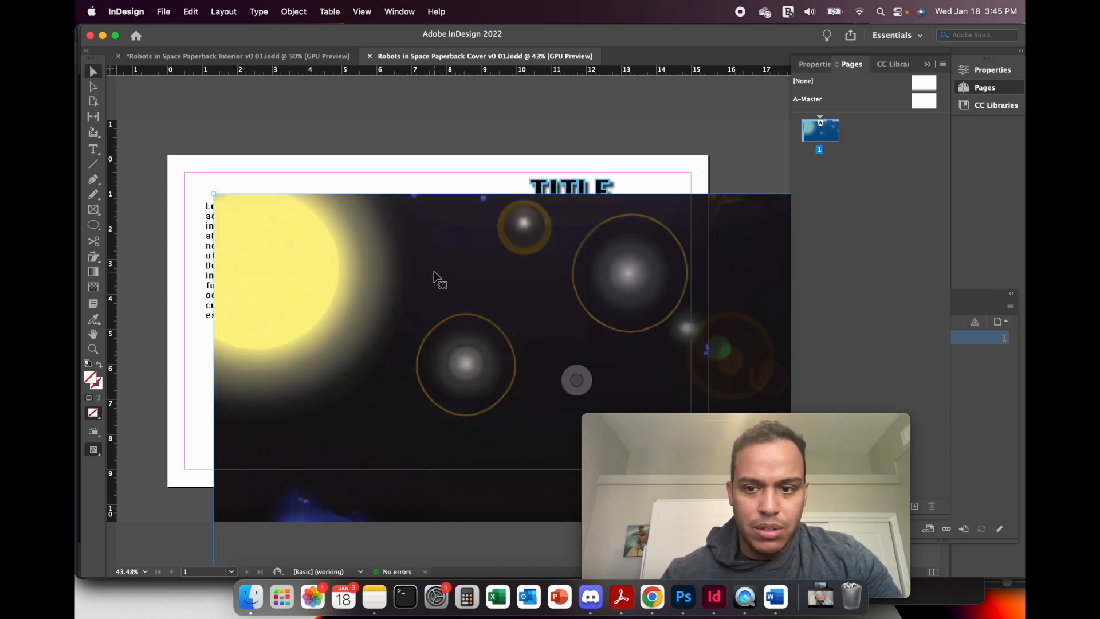
Shrink the space image's frame and align its upper-left corner with the cover page's corner.
scroll(434, 274, down, 10)
mouse_move(520, 321)
mouse_down()
mouse_move(368, 223)
mouse_move(484, 289)
mouse_move(539, 352)
mouse_move(579, 368)
mouse_move(527, 319)
mouse_up()
scroll(527, 319, up, 2)
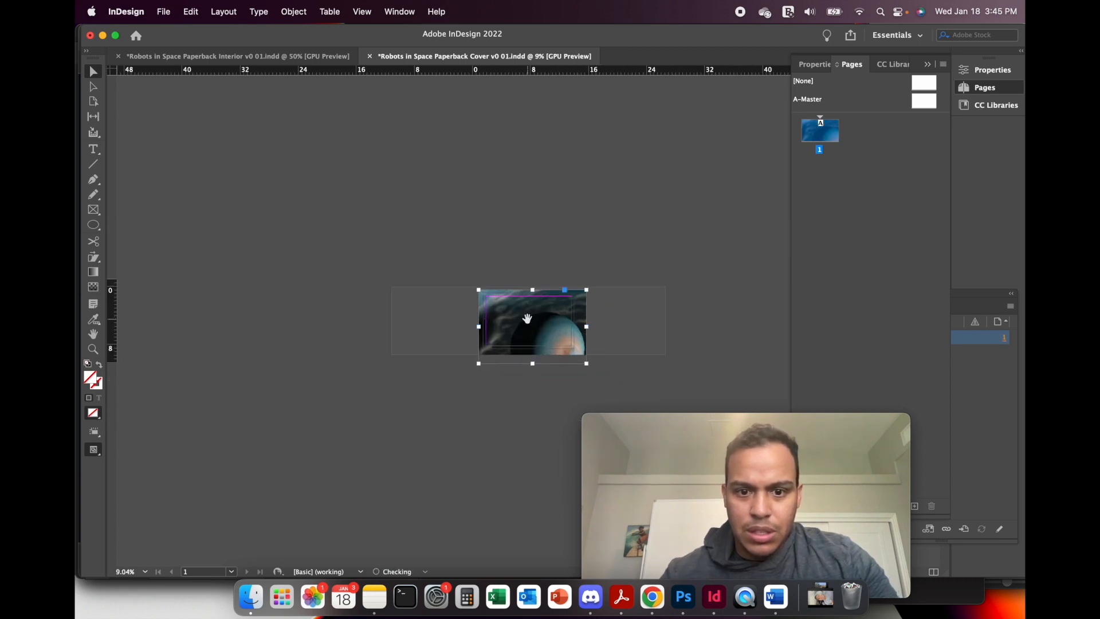
scroll(528, 318, up, 5)
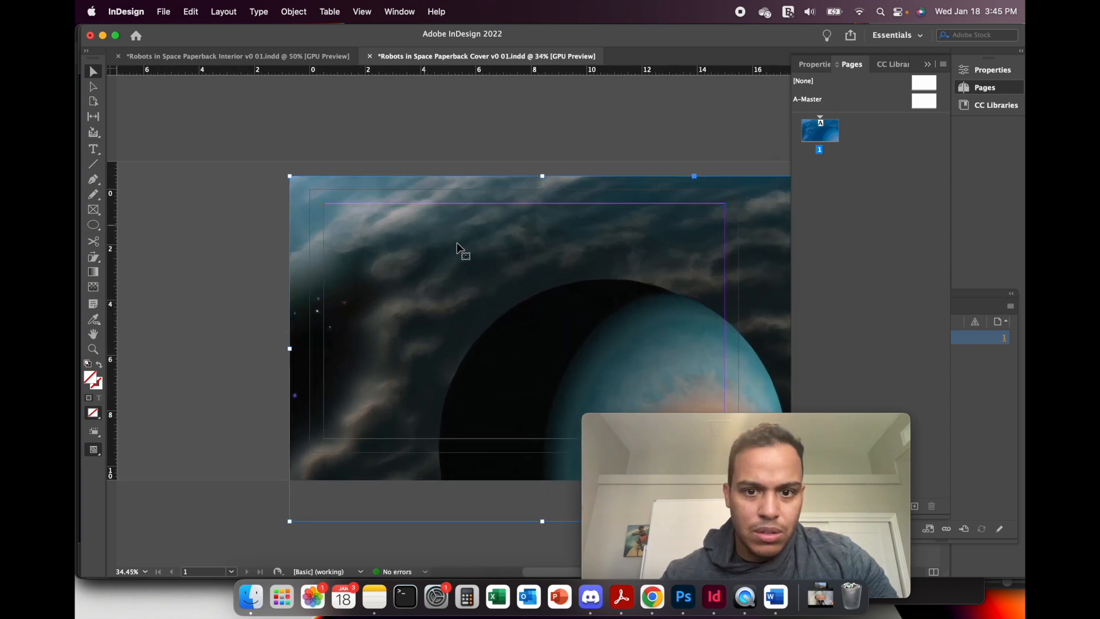
scroll(479, 263, right, 5)
drag(294, 253, 276, 190)
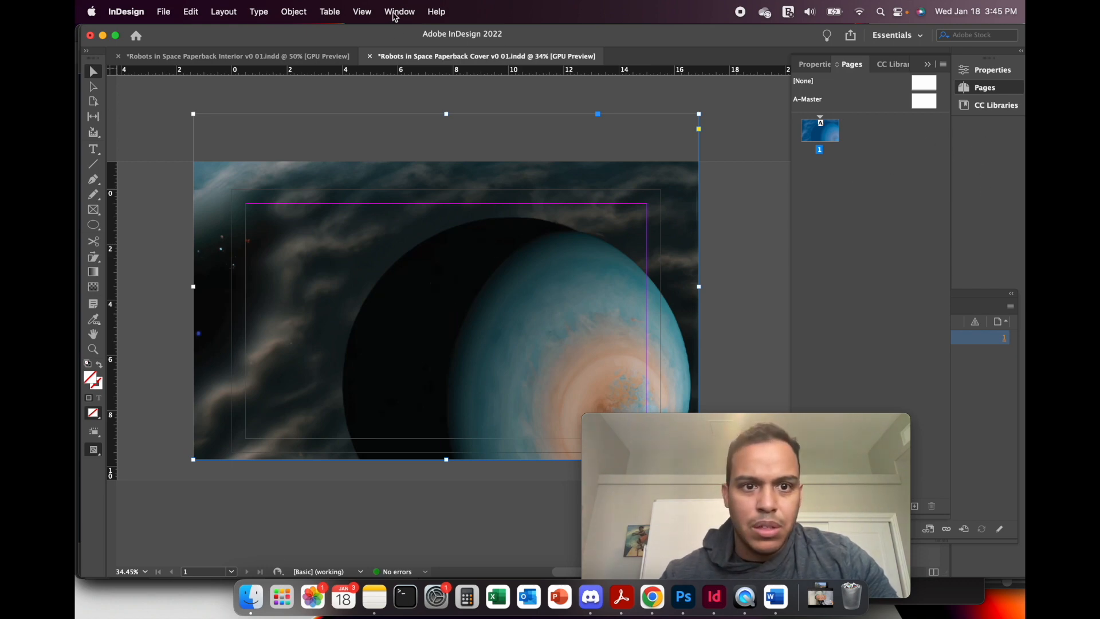
drag(193, 114, 284, 221)
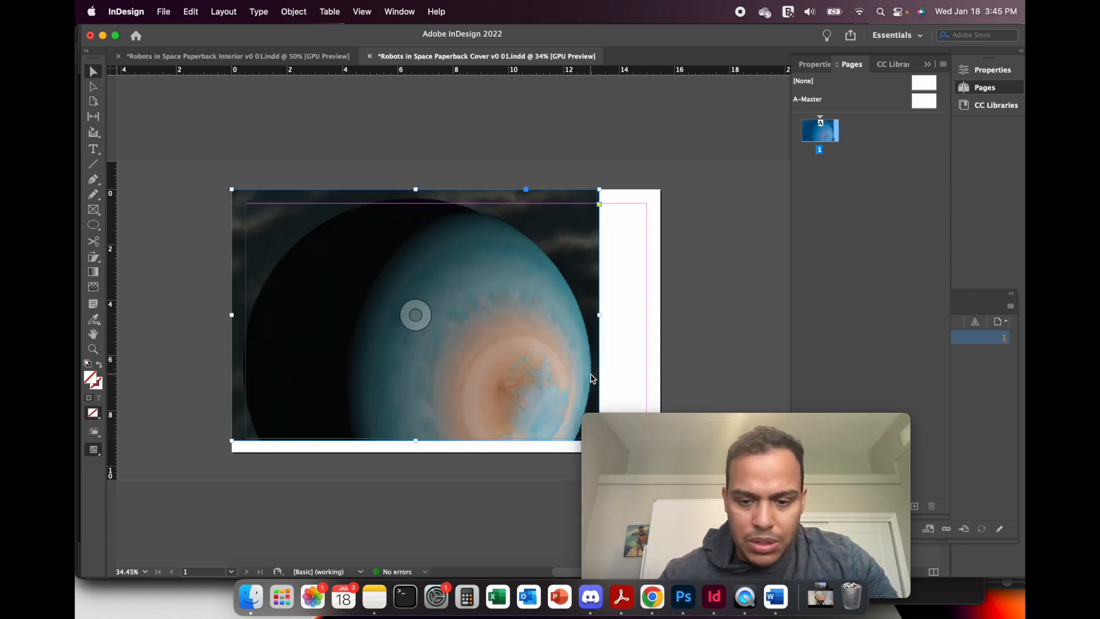
Enlarge the image frame to the cover's full width and shift it up so it overhangs the page above and below.
drag(652, 429, 739, 289)
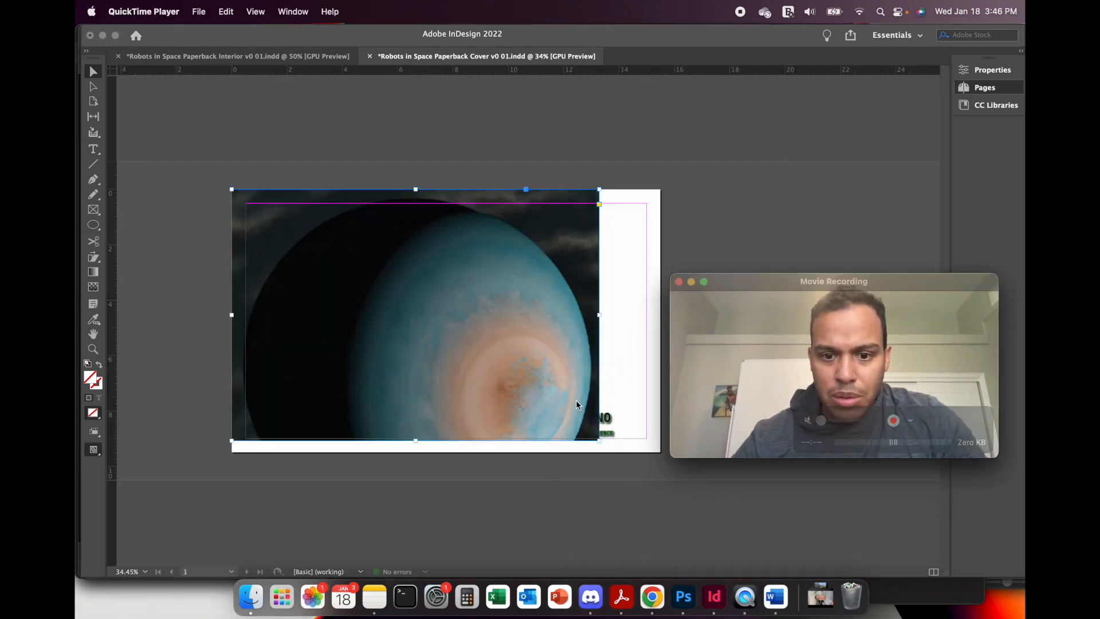
click(602, 441)
drag(599, 440, 602, 442)
click(603, 446)
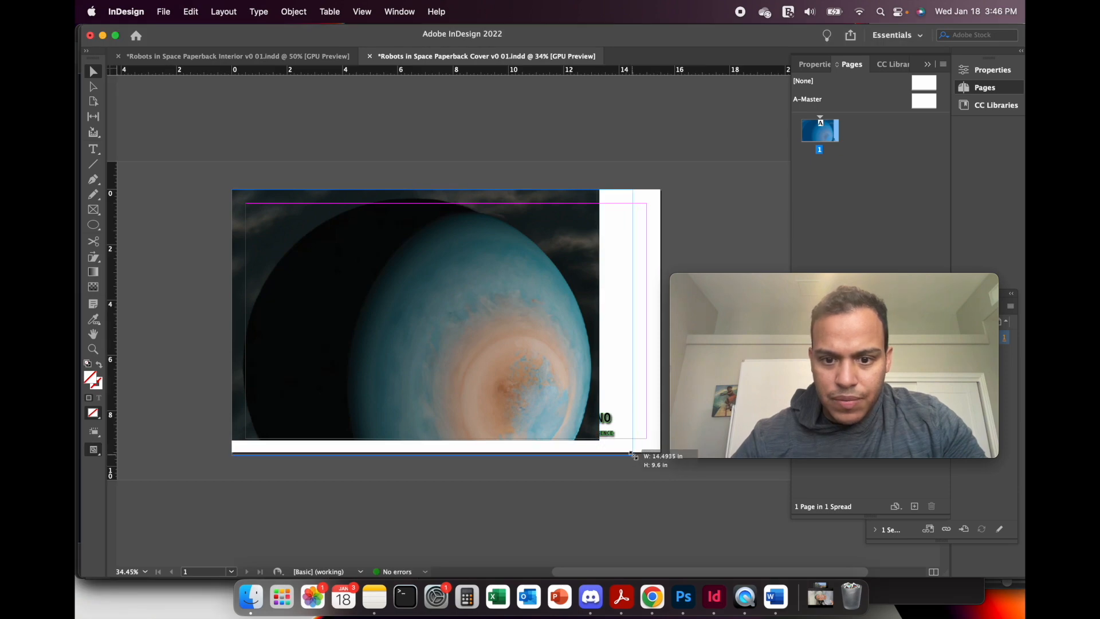
drag(659, 468, 661, 480)
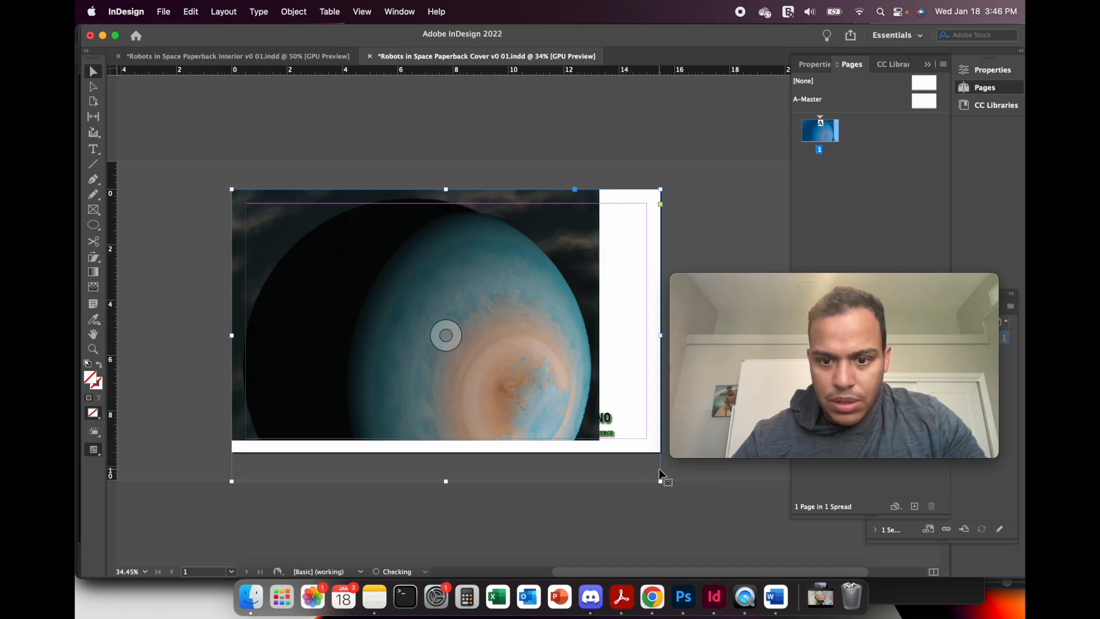
drag(556, 394, 556, 380)
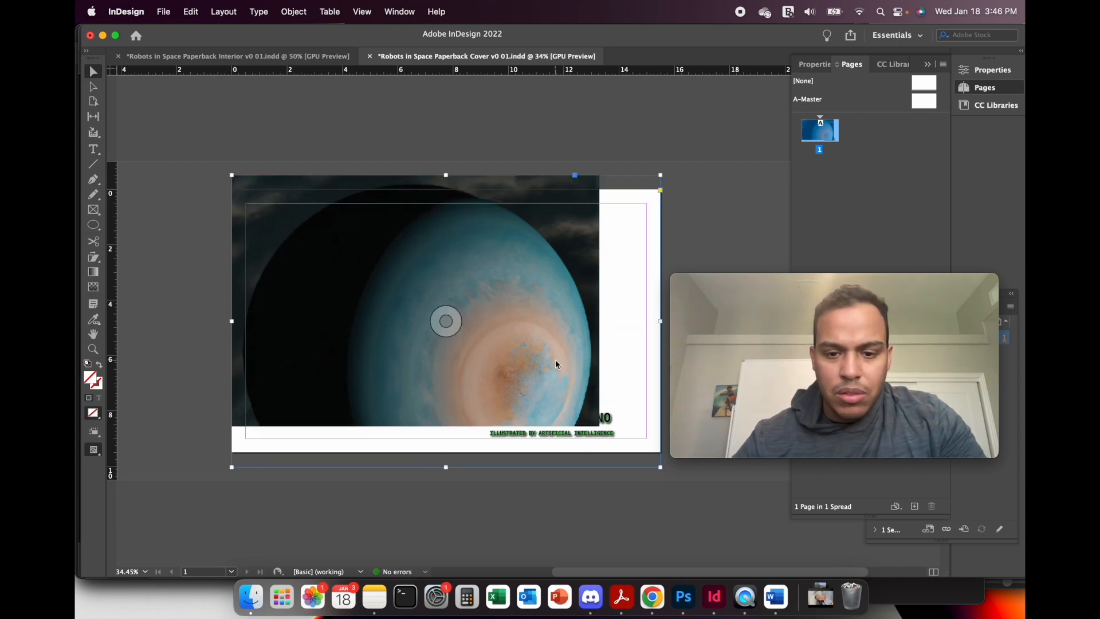
Fit the space image's content to its frame.
right_click(581, 348)
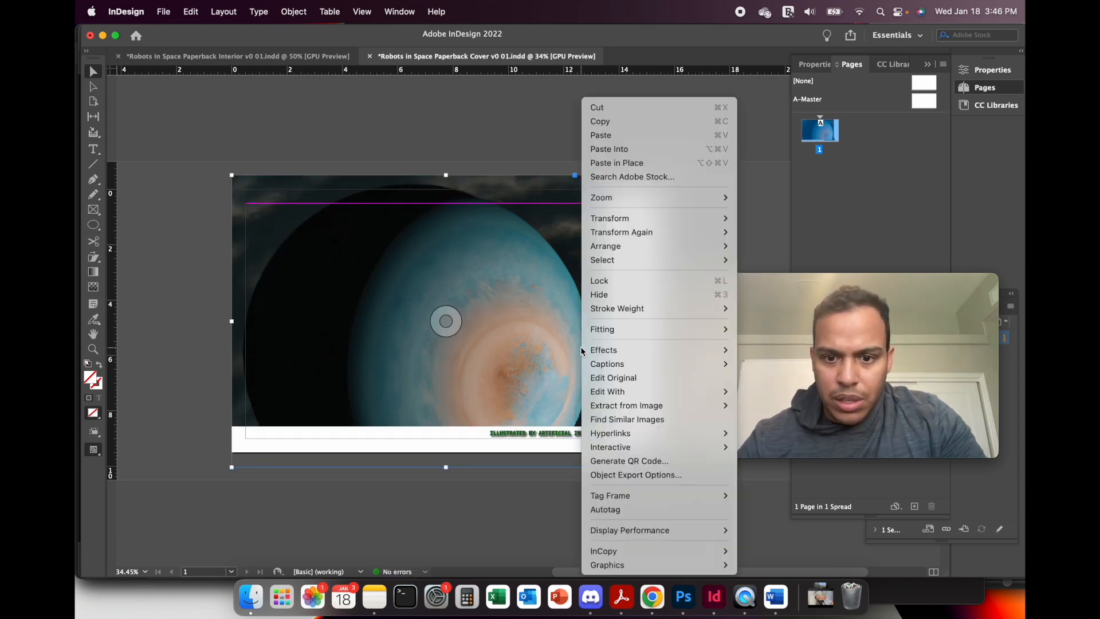
mouse_move(652, 328)
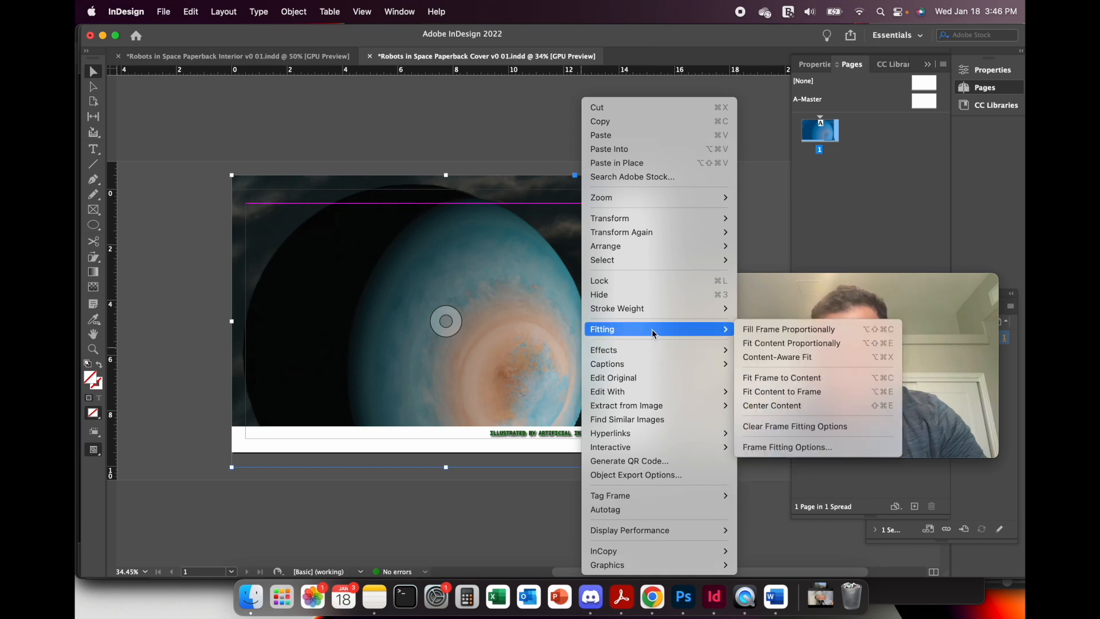
click(771, 393)
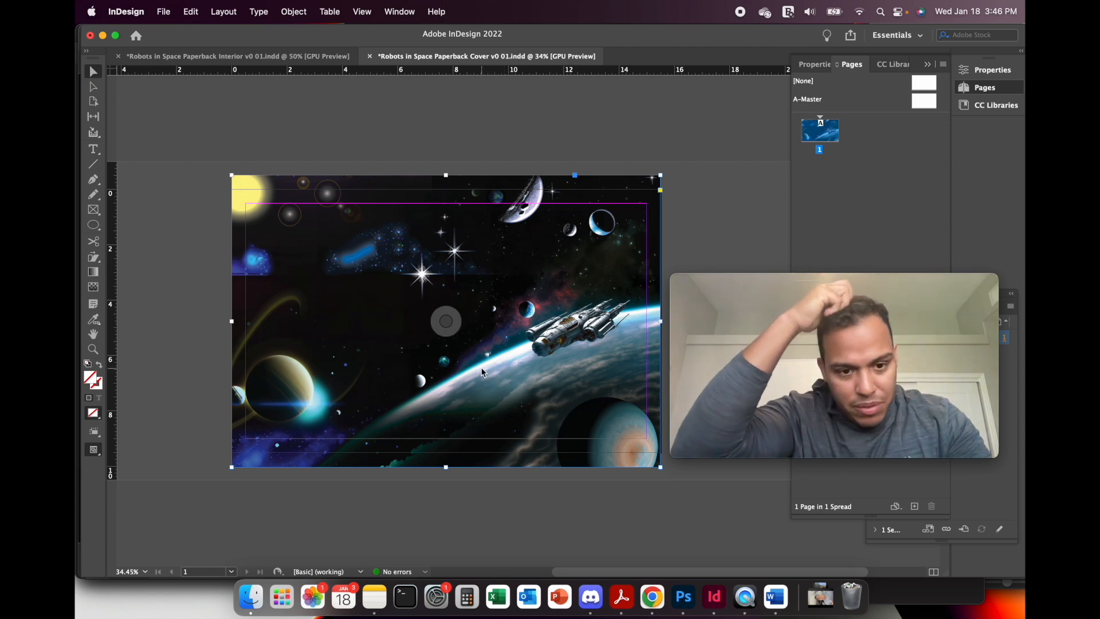
Flip the space image horizontally and move it back over the cover page.
right_click(462, 365)
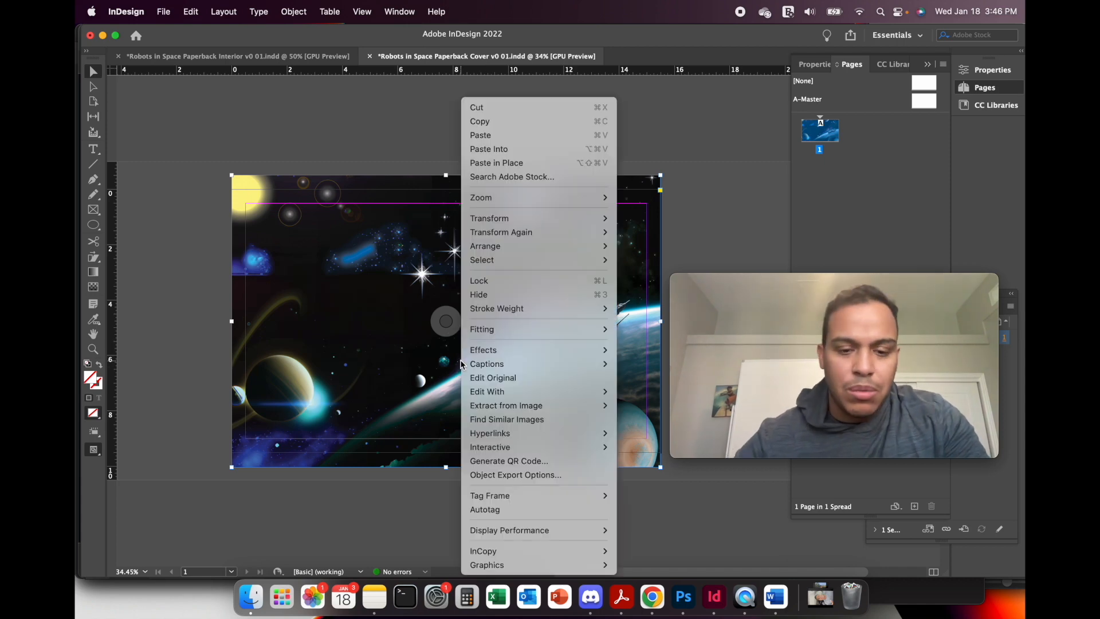
mouse_move(523, 332)
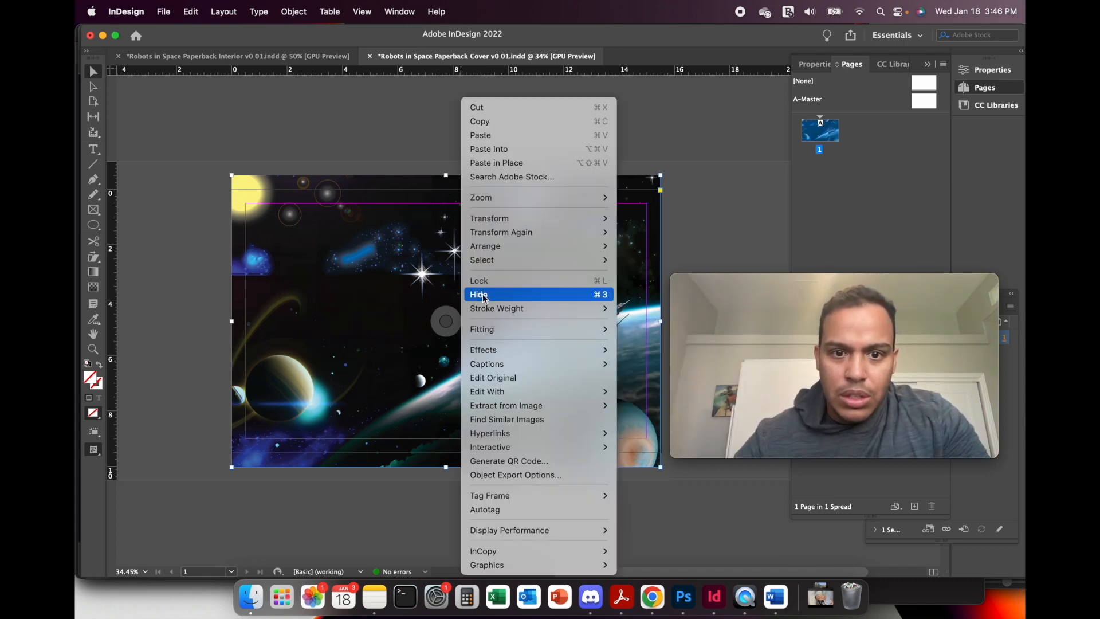
mouse_move(527, 221)
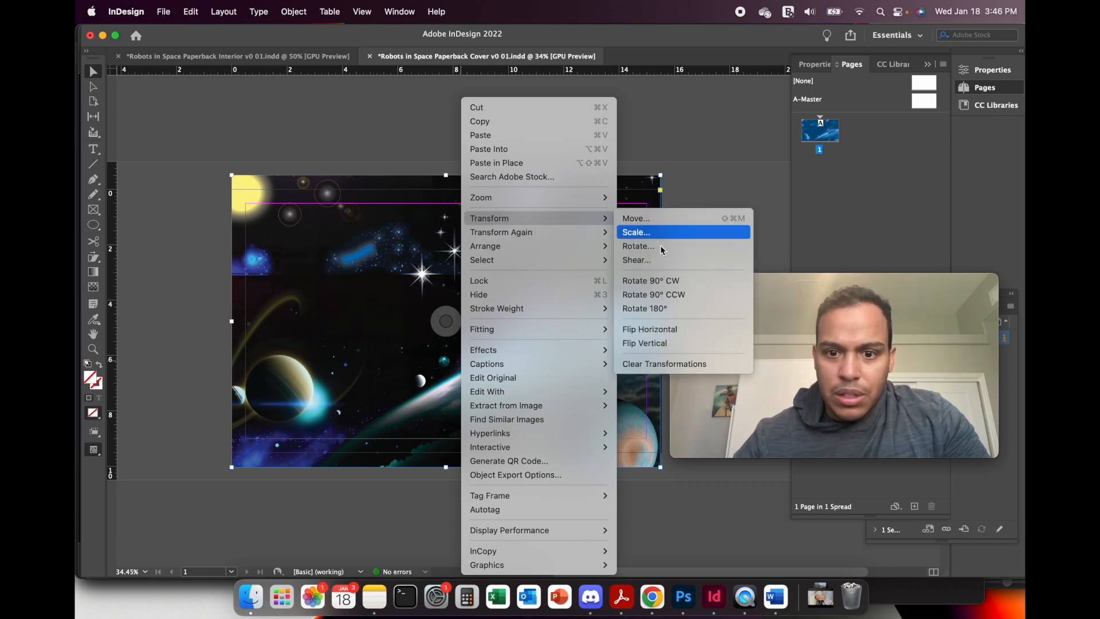
click(685, 331)
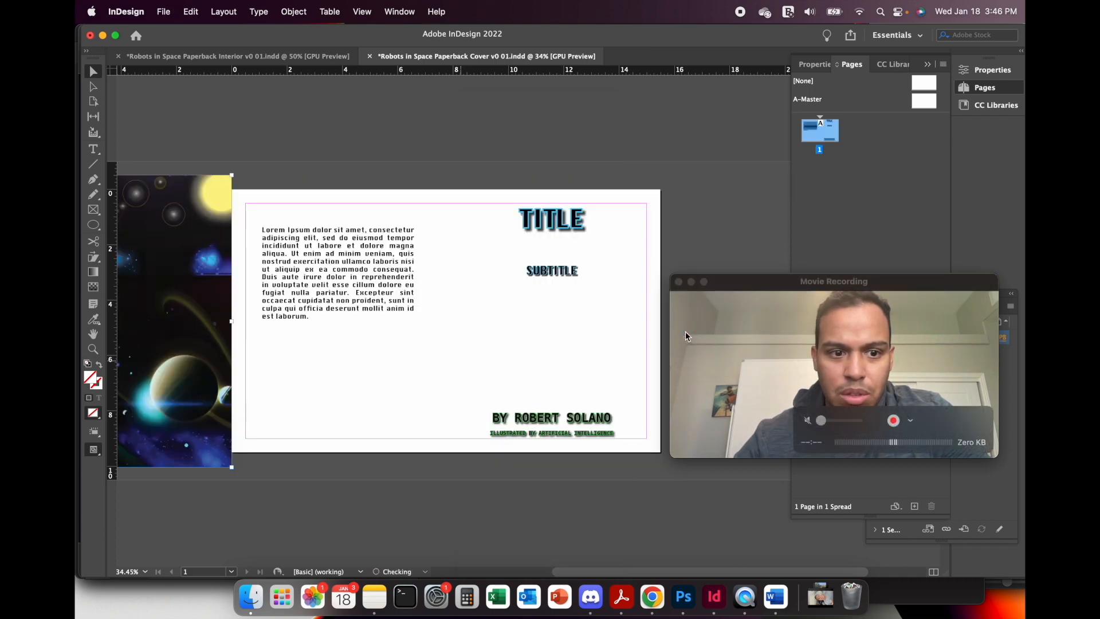
drag(194, 353, 615, 363)
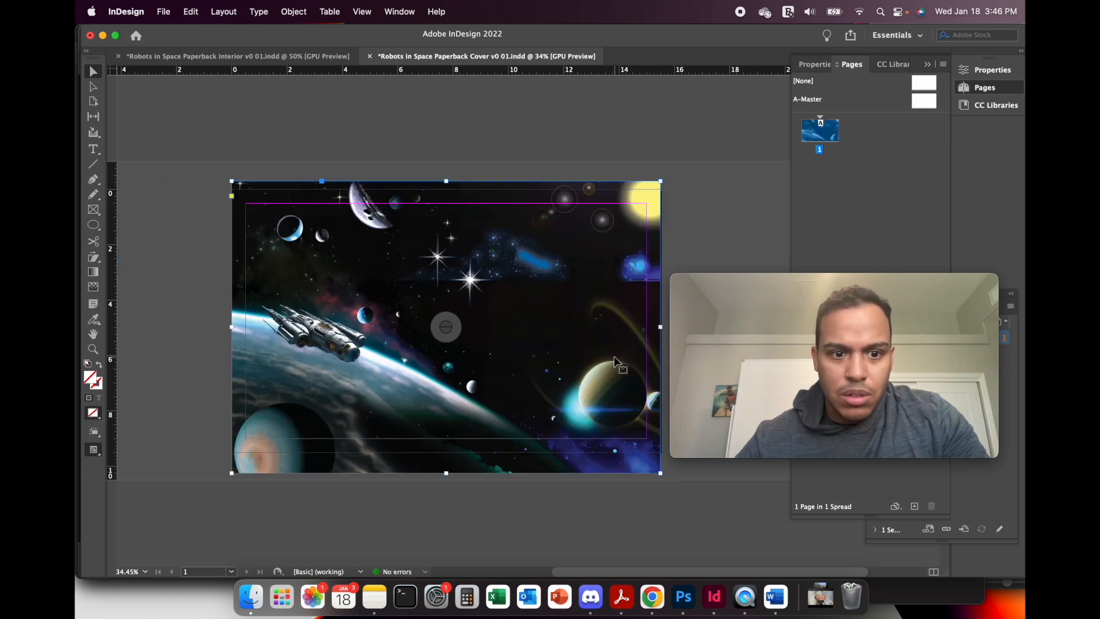
click(555, 161)
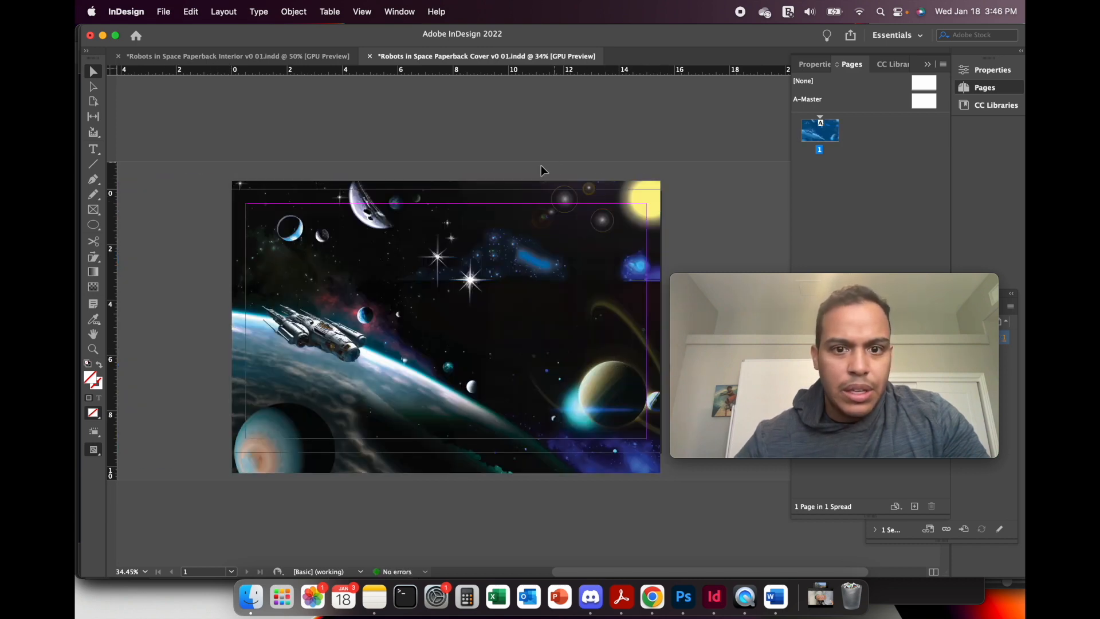
Try to add title image.psd from the Photoshop Files folder and move it towards the front cover, and undo both changes.
click(256, 601)
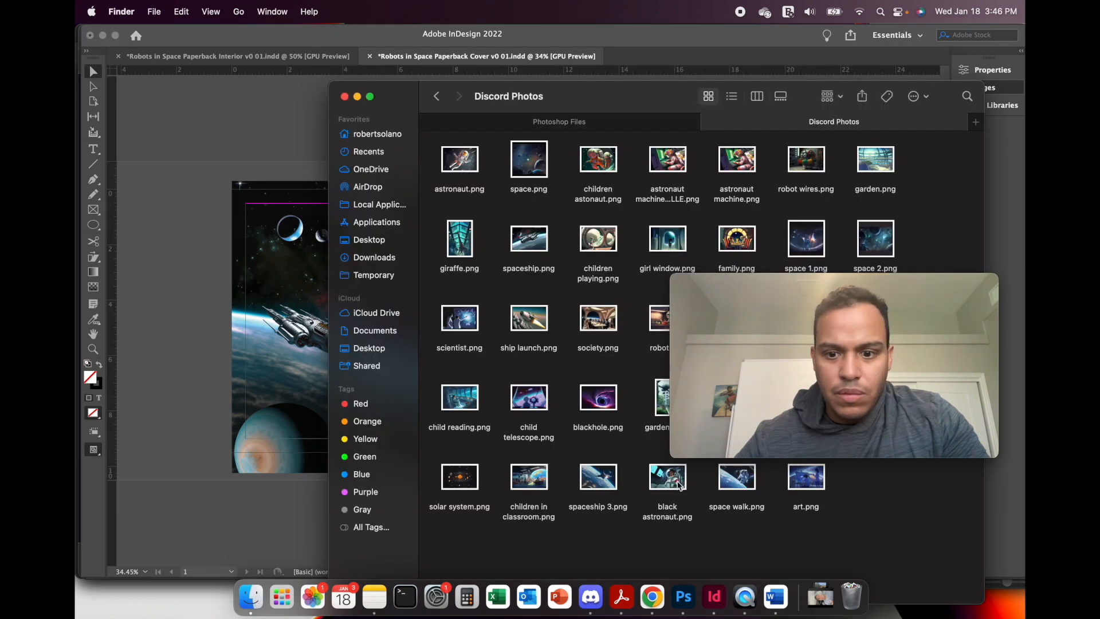
click(579, 129)
drag(523, 329, 292, 325)
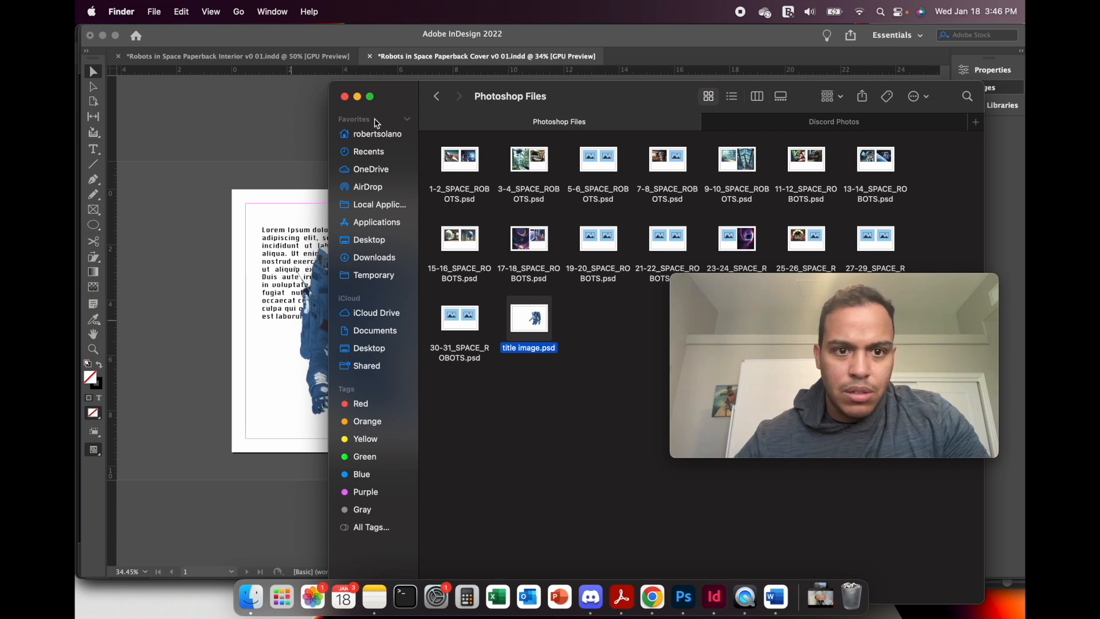
click(358, 97)
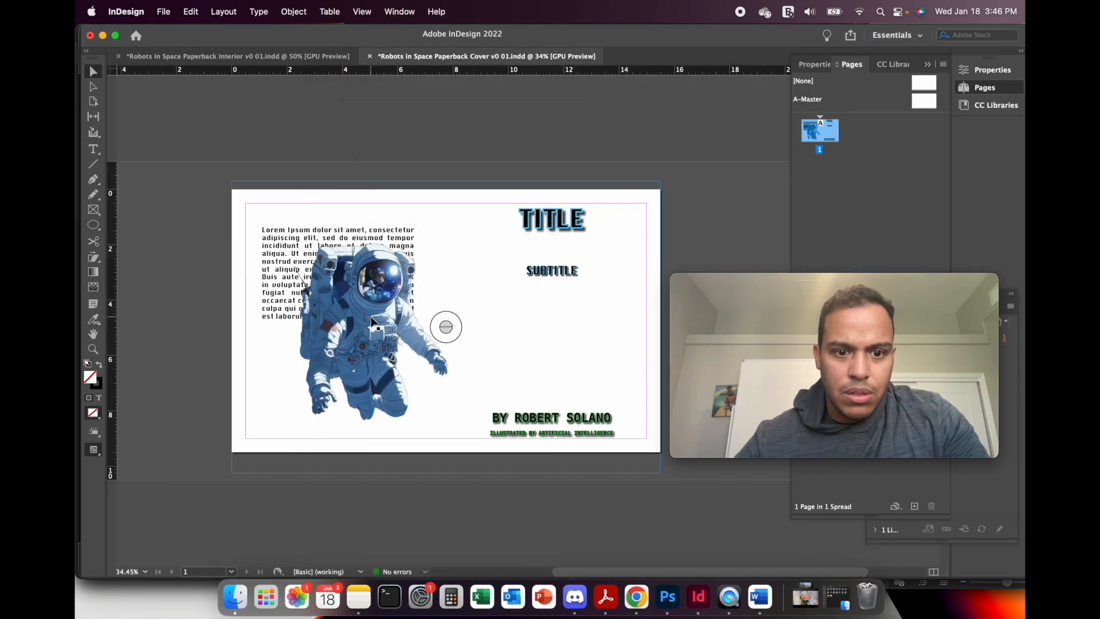
drag(426, 298, 478, 289)
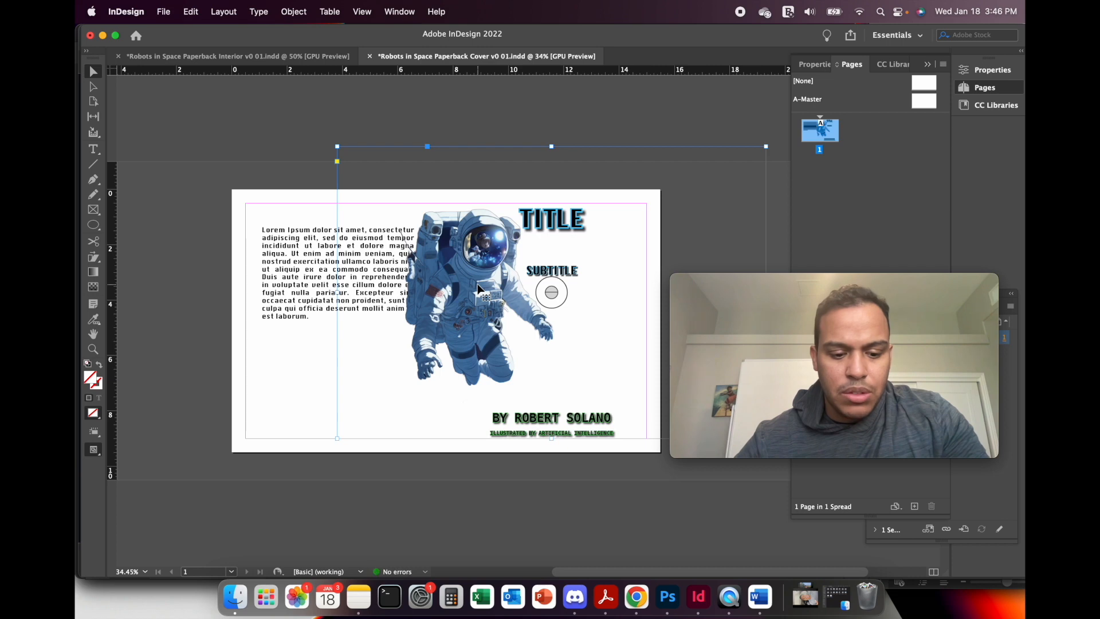
key(super+z)
key(super+z)
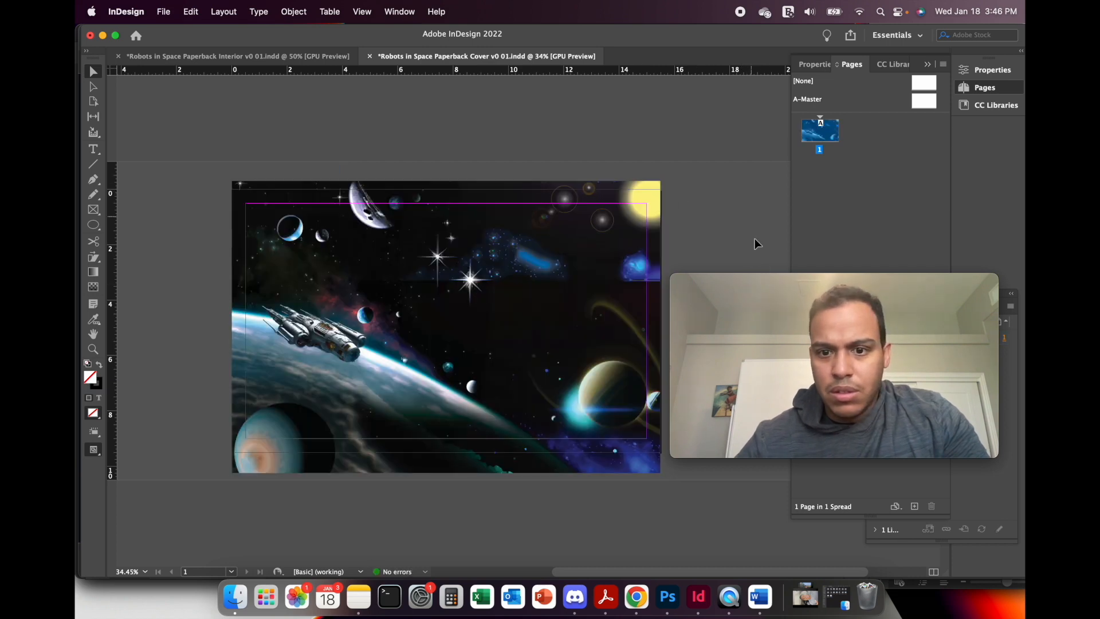
Try to place title image.psd from the Photoshop Files folder on the cover.
drag(740, 280, 770, 317)
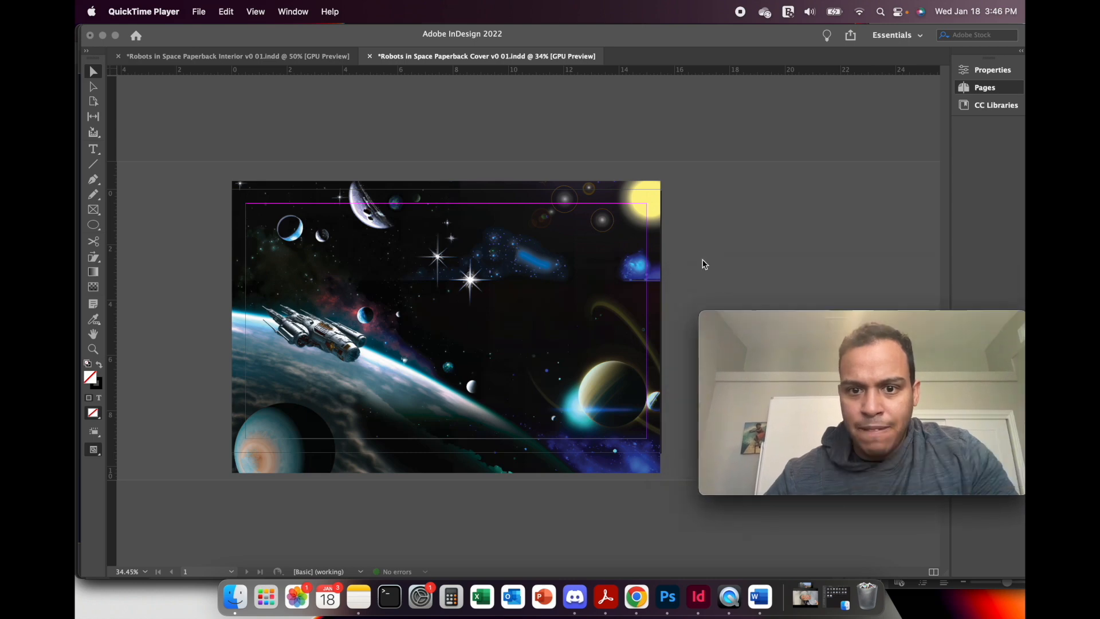
click(704, 264)
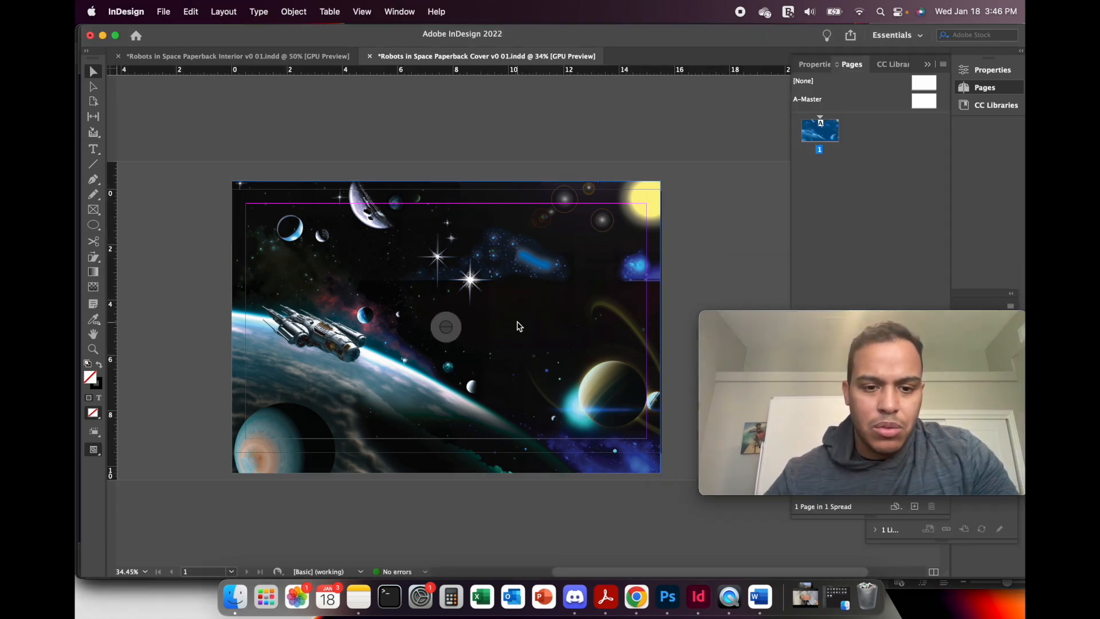
click(238, 598)
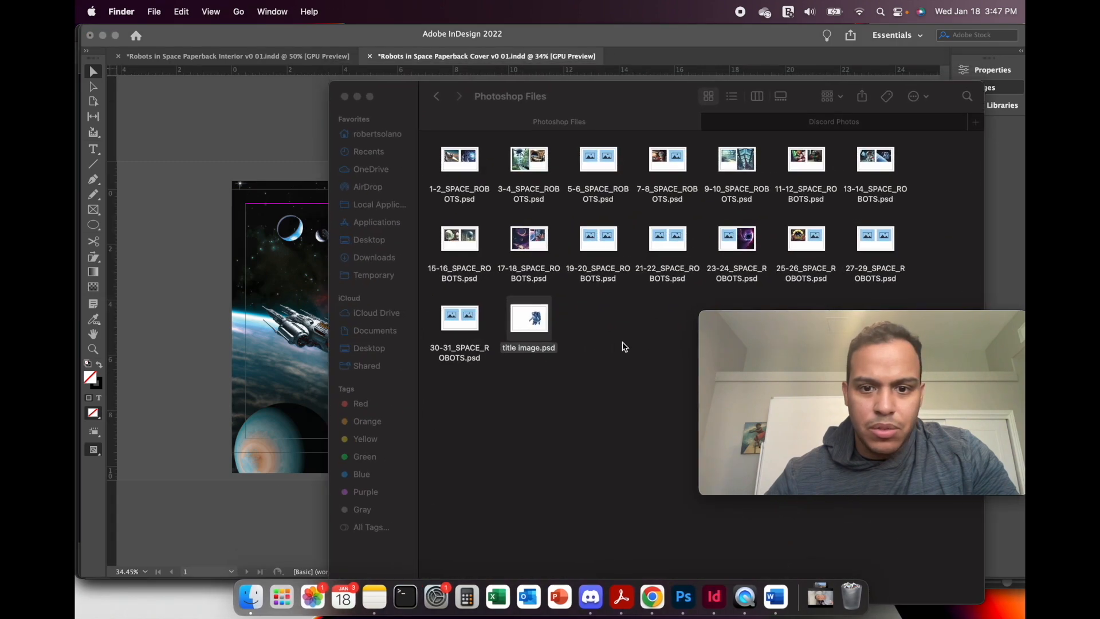
drag(529, 319, 327, 341)
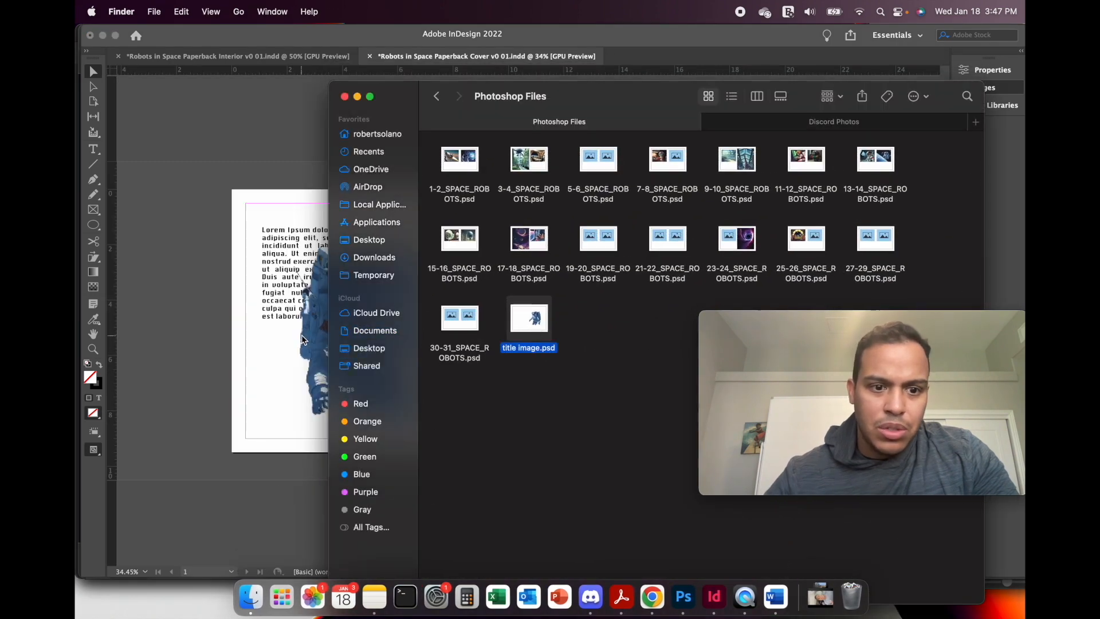
click(215, 361)
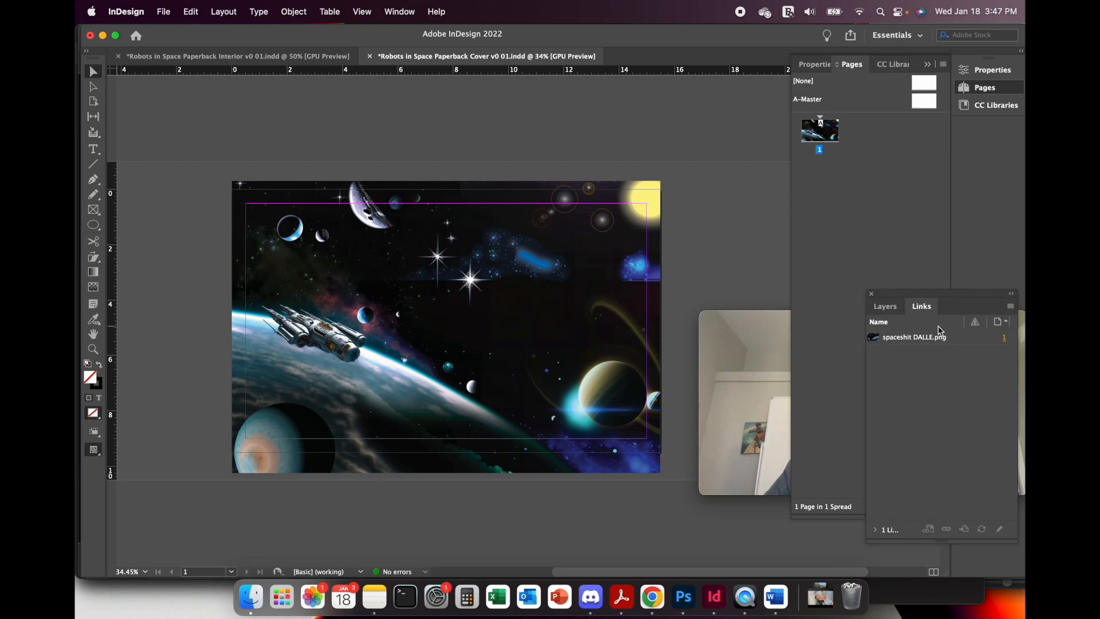
Add a new layer above Layer 1 and move the spaceshit DALLE.png image to the bottom of Layer 1's stack.
click(887, 306)
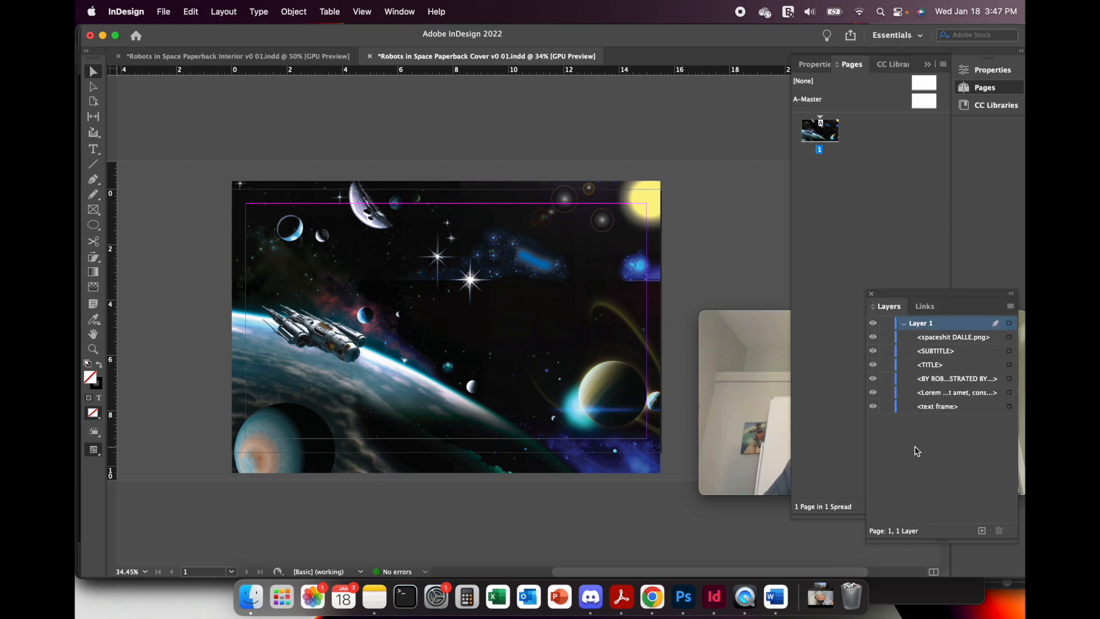
click(949, 464)
click(983, 530)
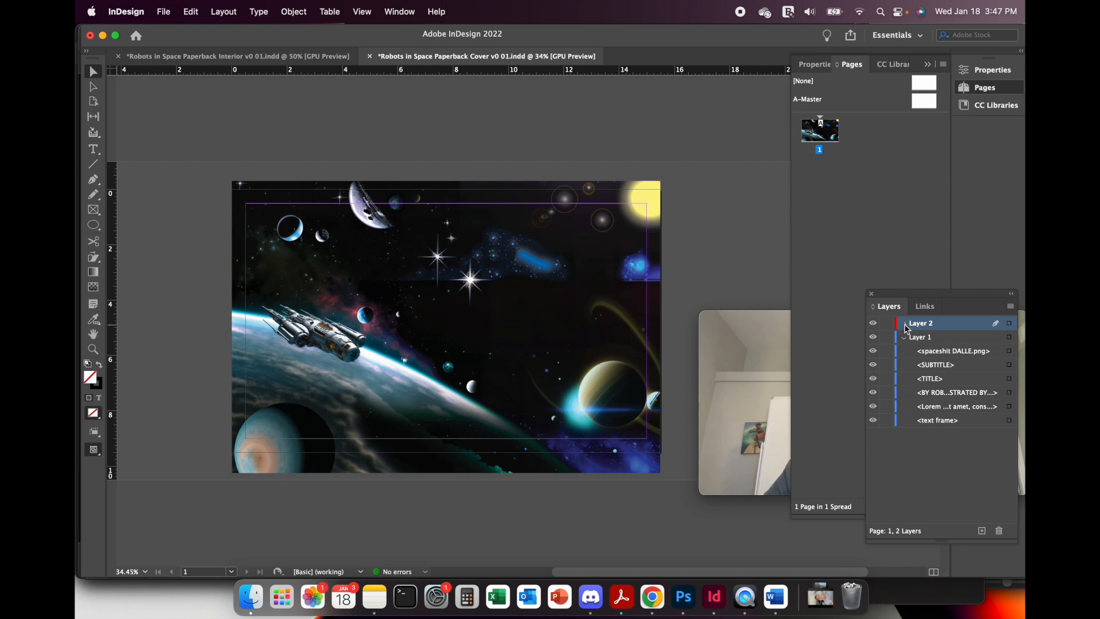
click(930, 352)
drag(932, 354, 931, 427)
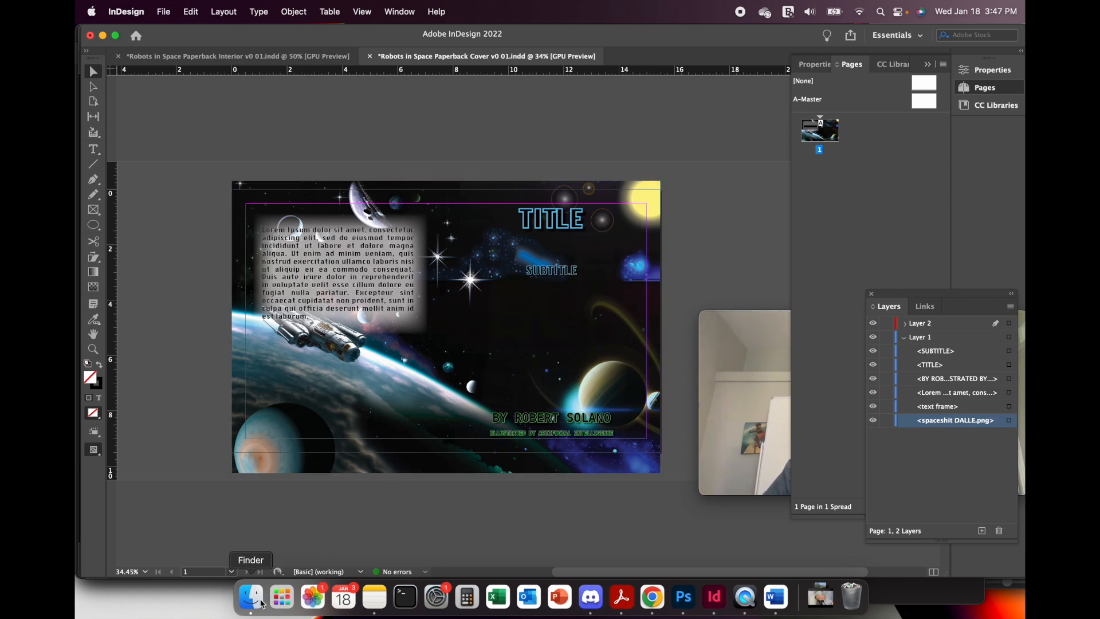
Place title image.psd from the Photoshop Files folder on Layer 2 and move the astronaut below the subtitle on the front cover.
click(921, 325)
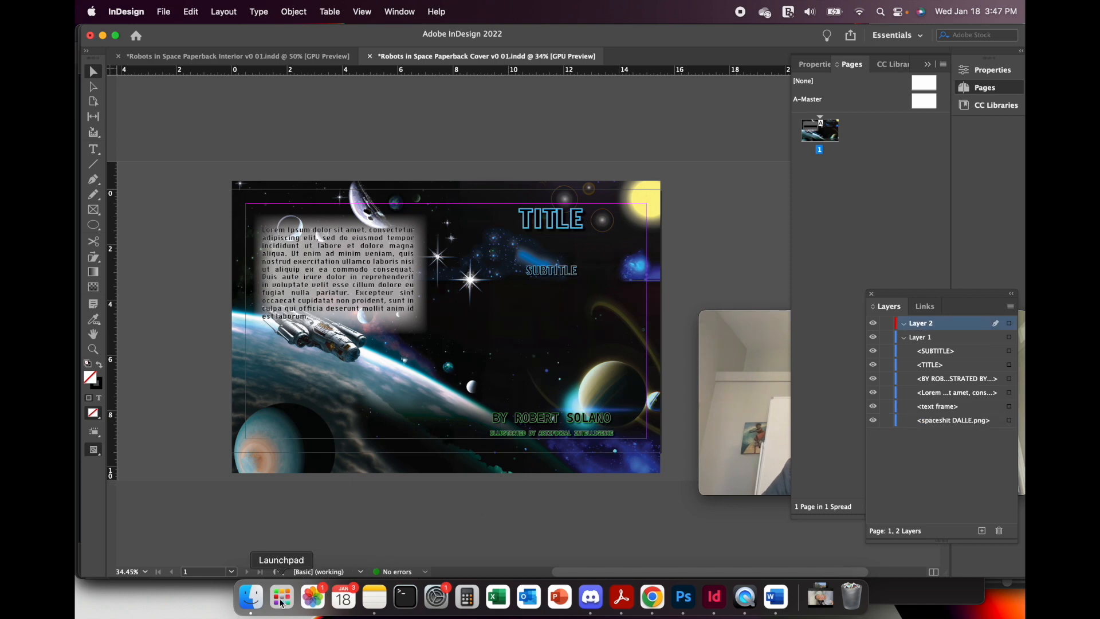
click(251, 596)
drag(534, 329, 430, 305)
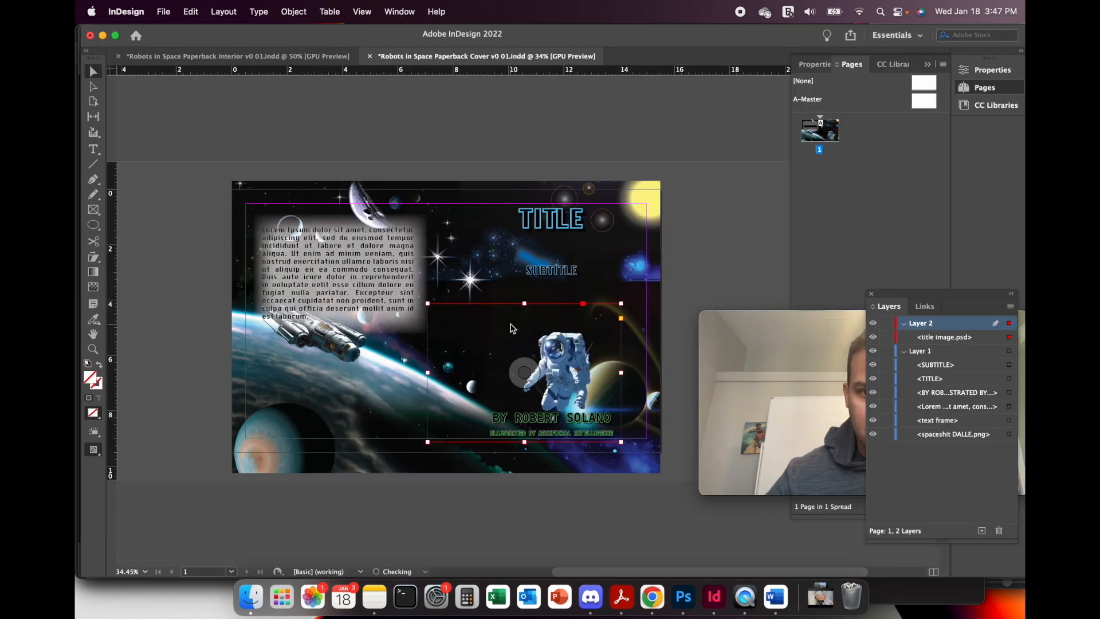
drag(558, 355, 536, 333)
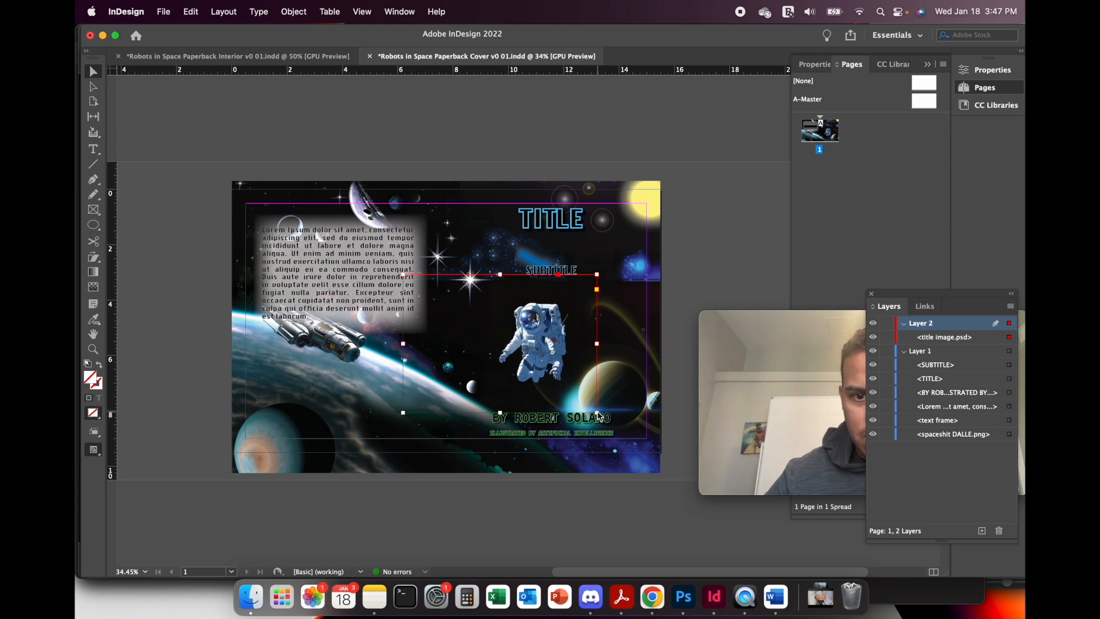
Enlarge the astronaut image's frame up towards the title and fit the image to the enlarged frame.
drag(599, 413, 641, 457)
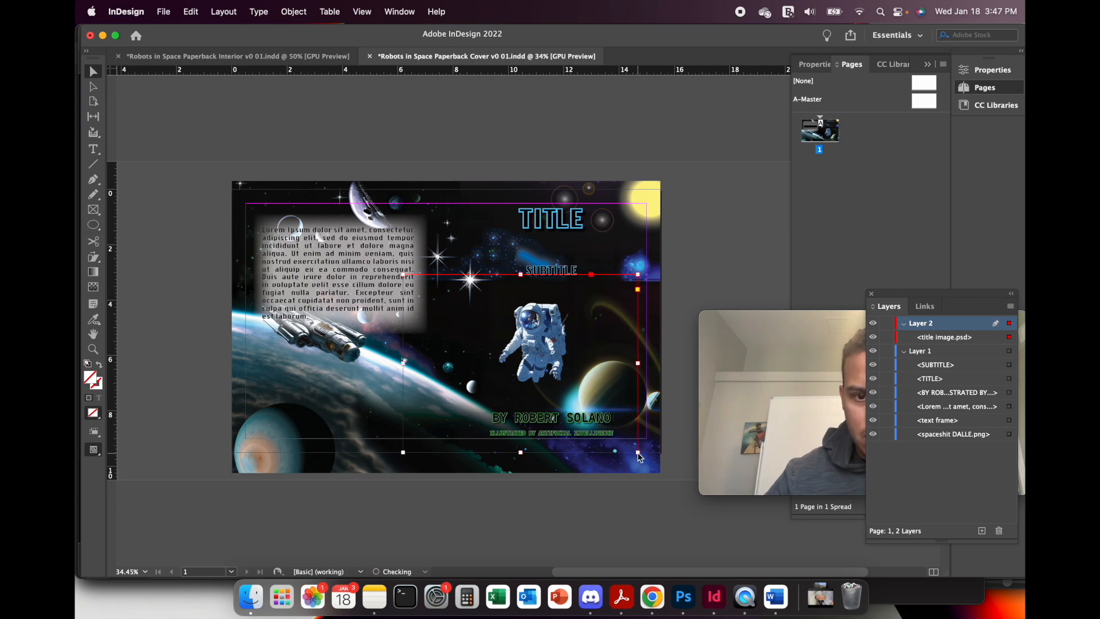
key(super+z)
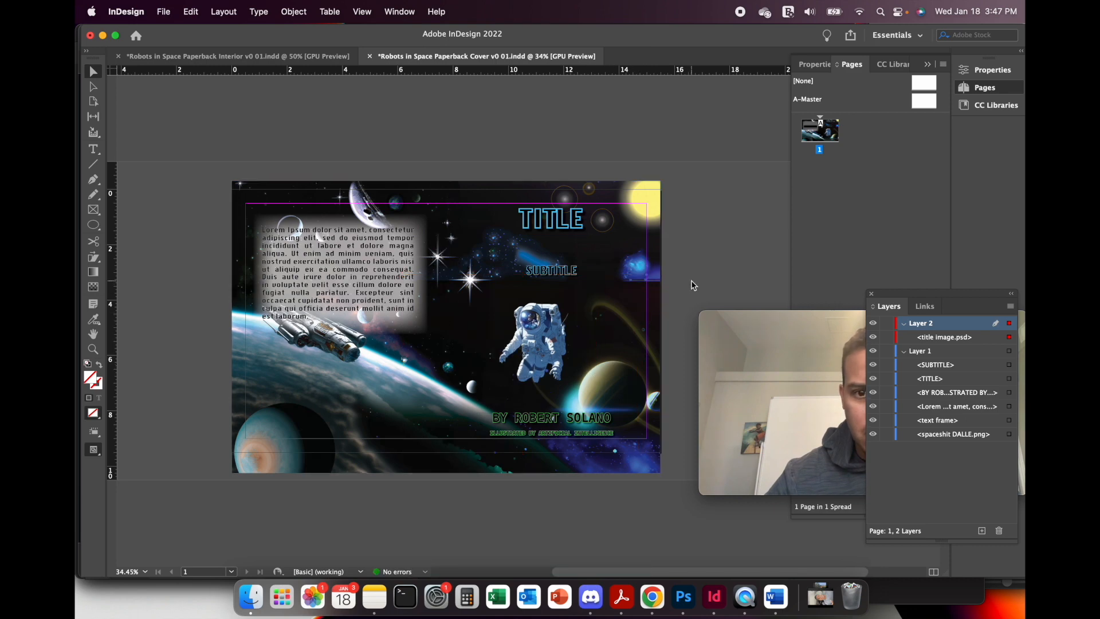
drag(598, 276, 636, 225)
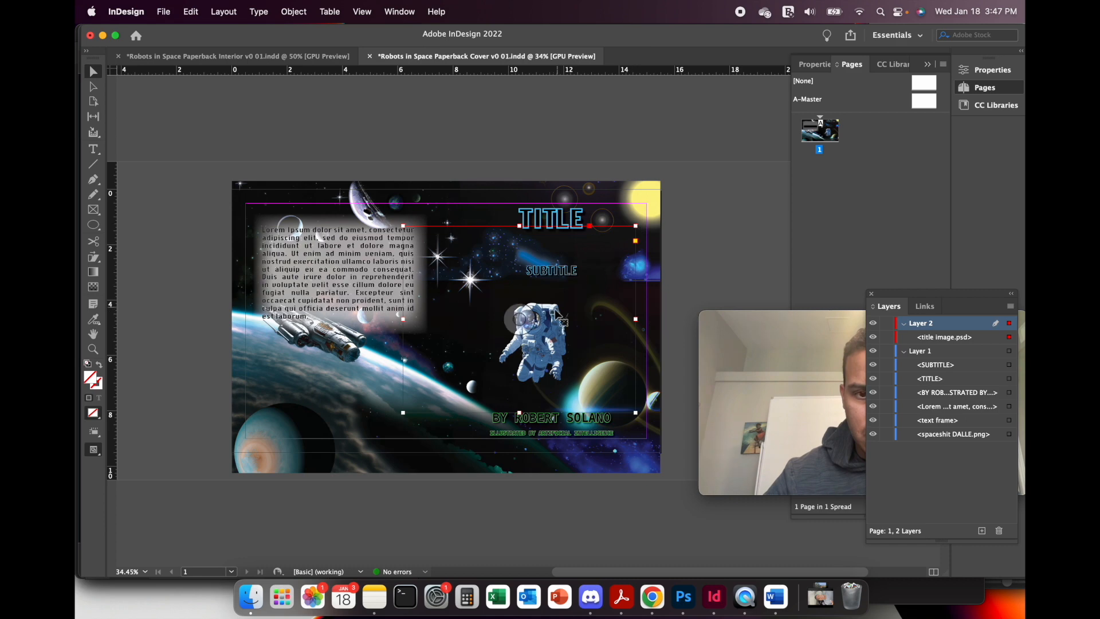
right_click(557, 314)
mouse_move(592, 319)
click(751, 373)
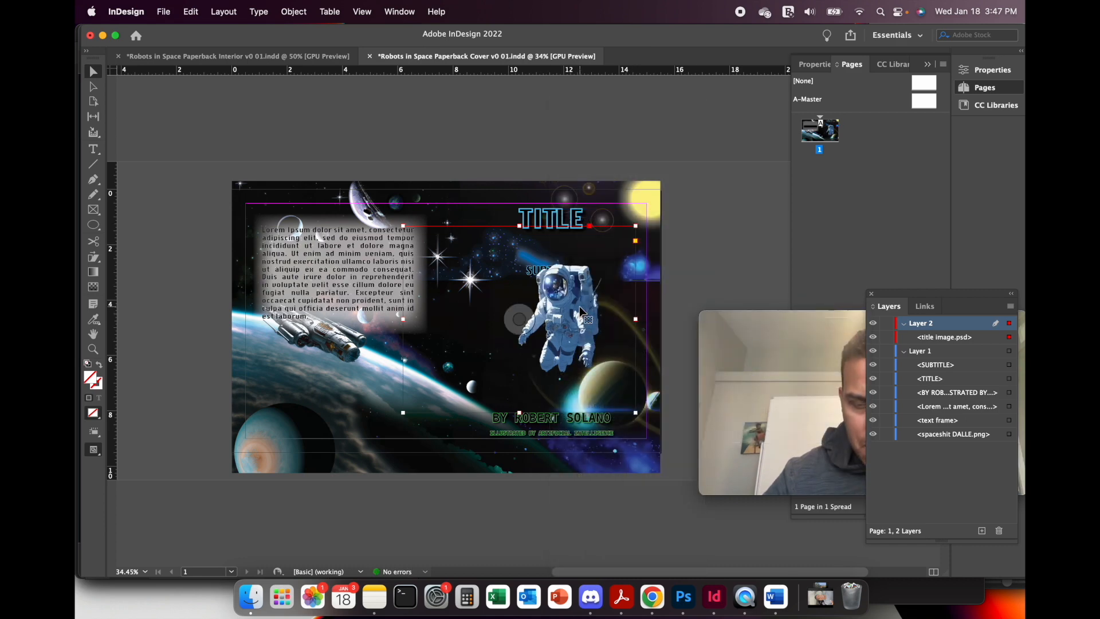
Tilt the astronaut counter-clockwise and position it between the subtitle and the author line on the front cover.
drag(576, 307, 571, 331)
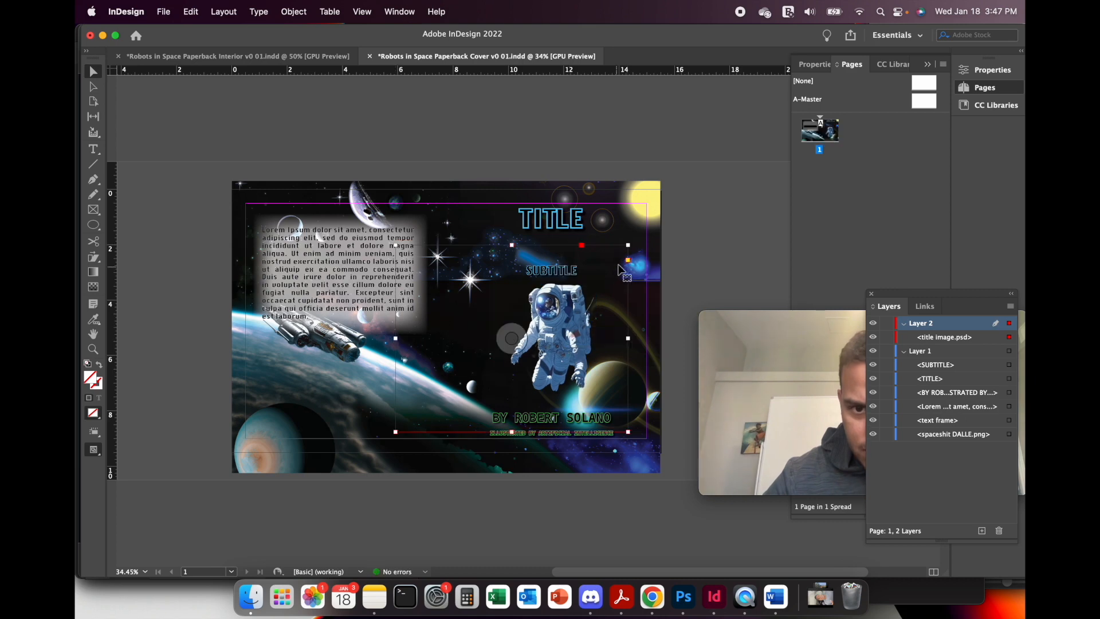
drag(632, 243, 585, 238)
drag(553, 300, 535, 323)
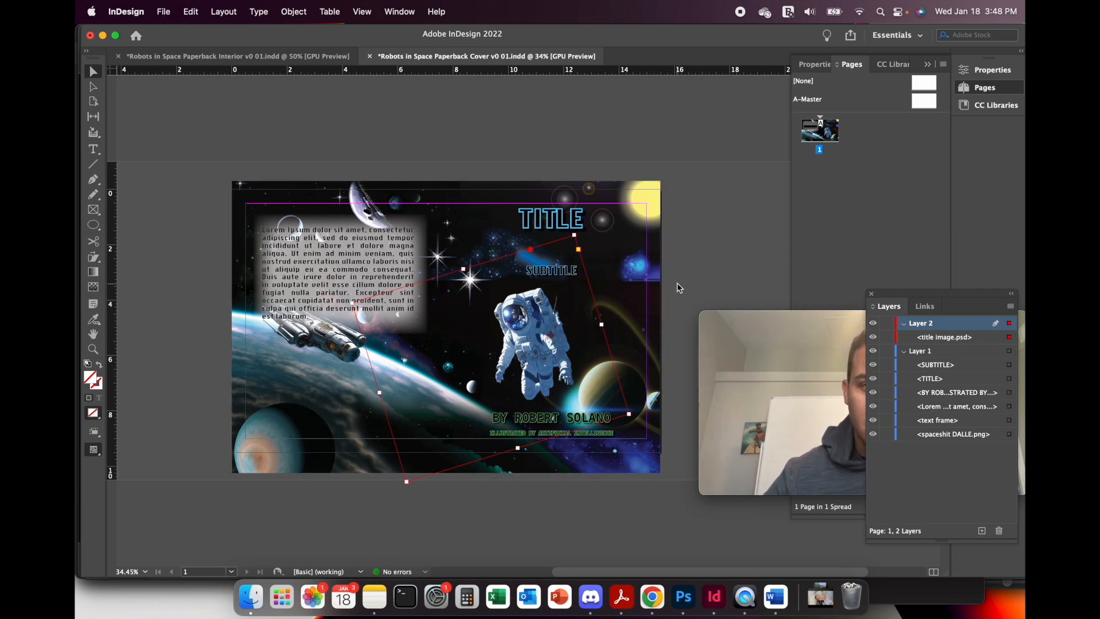
Try the space background at different heights and align its top edge with the top edge of the cover page.
click(653, 268)
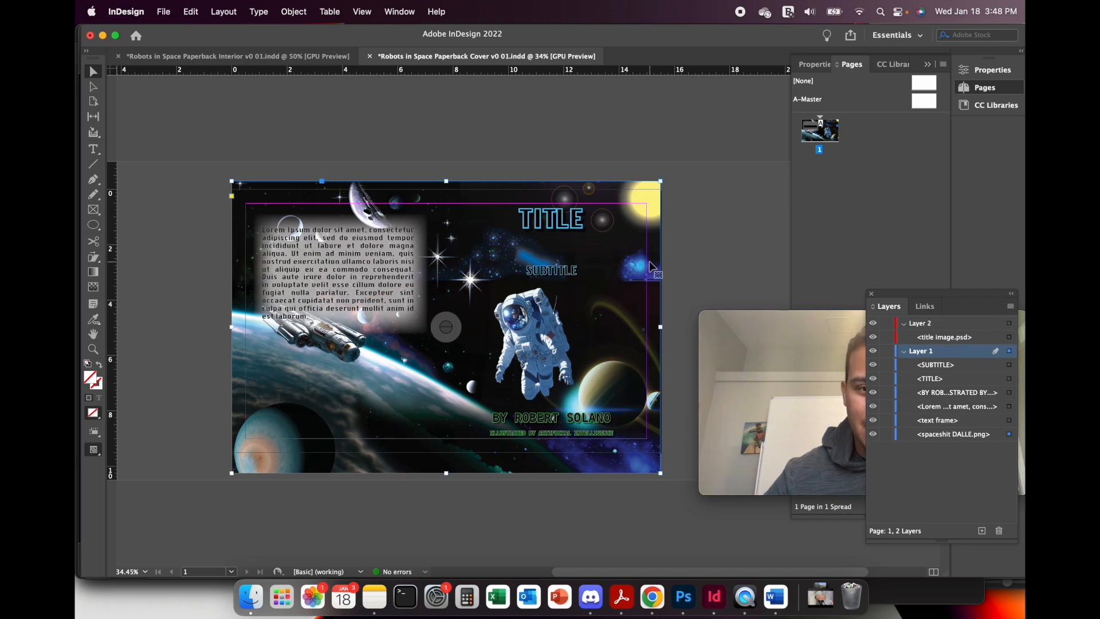
drag(652, 266, 652, 250)
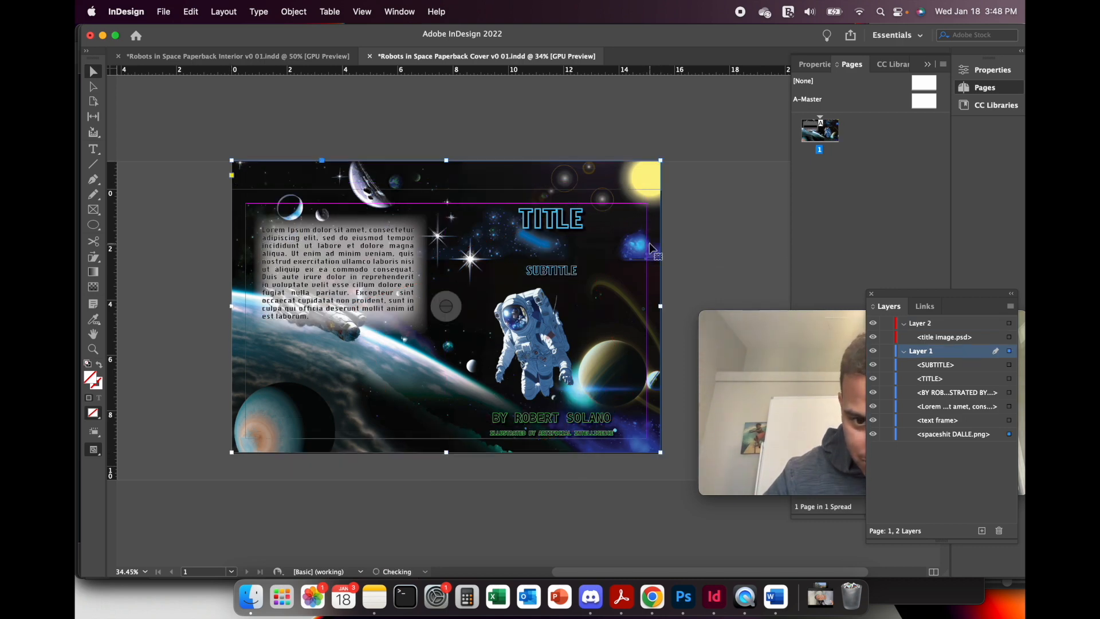
drag(653, 250, 652, 279)
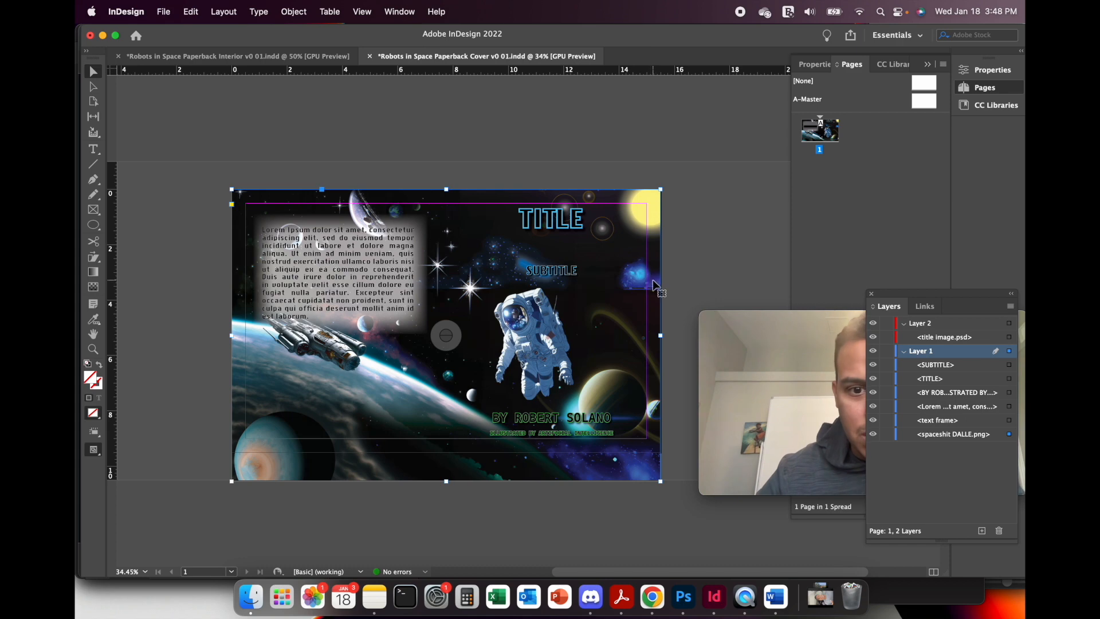
drag(656, 290, 655, 261)
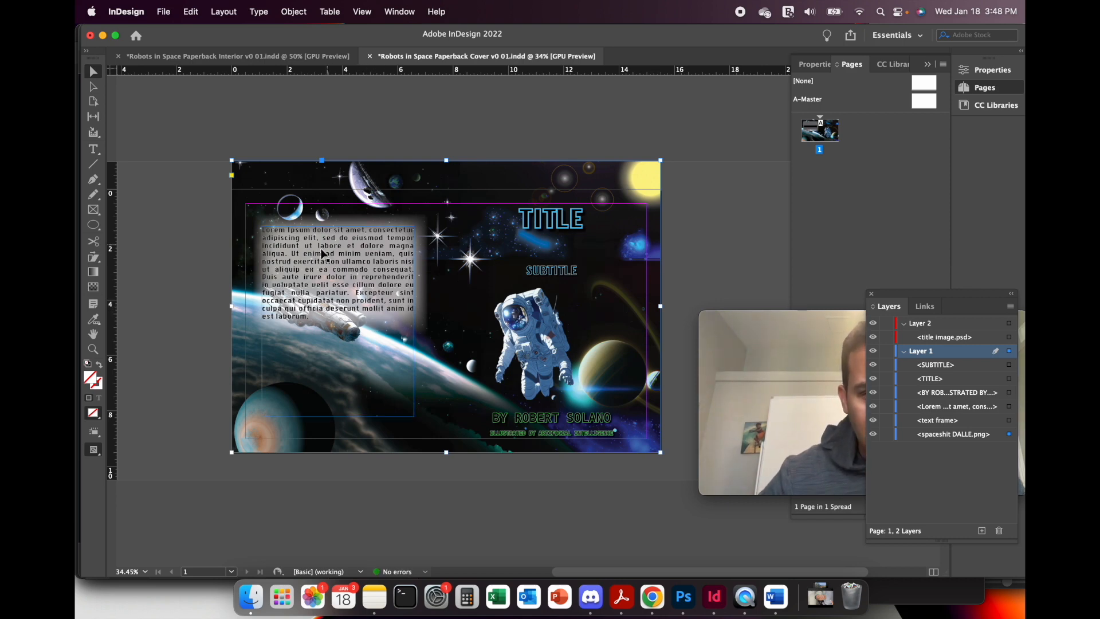
click(339, 273)
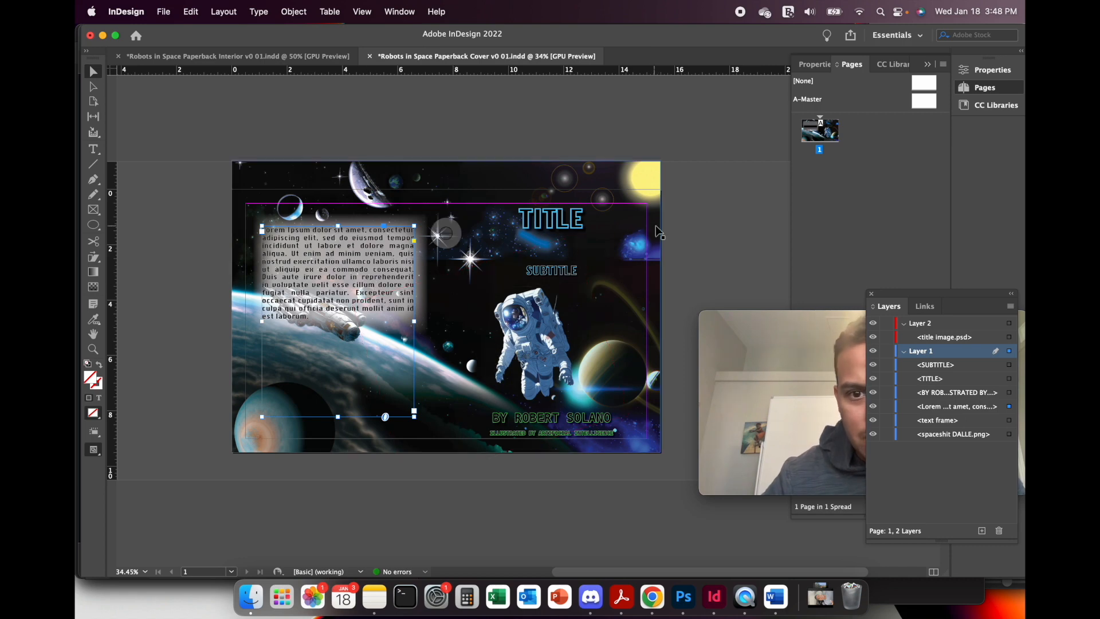
drag(662, 236, 662, 264)
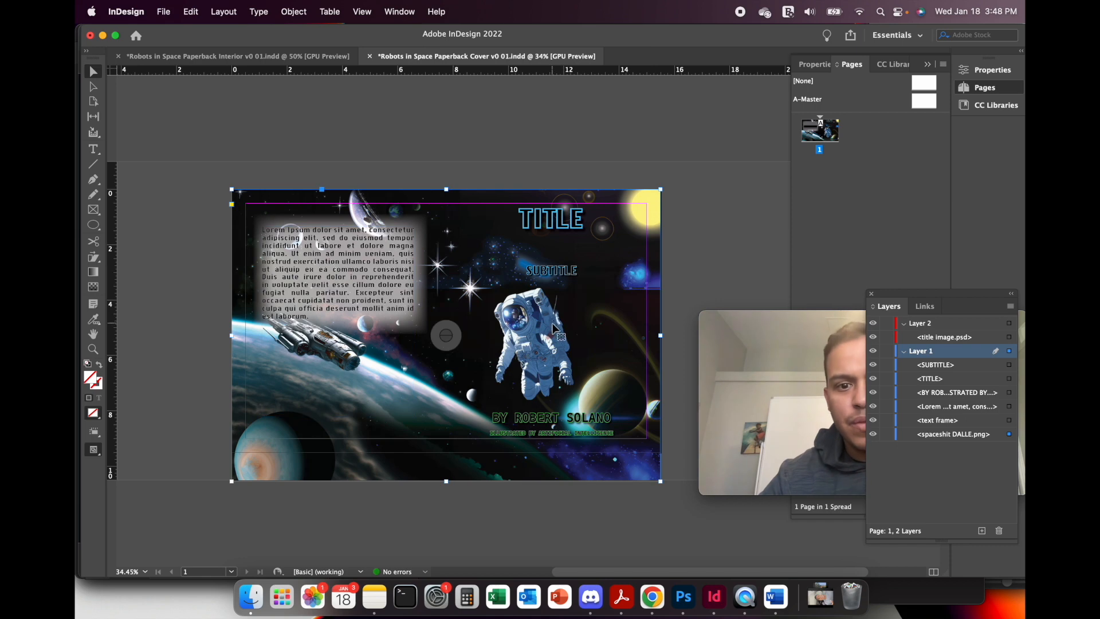
Check the title and subtitle in the paperback interior document, and switch to the Notes document in Word to find the 6-7 verse.
click(576, 233)
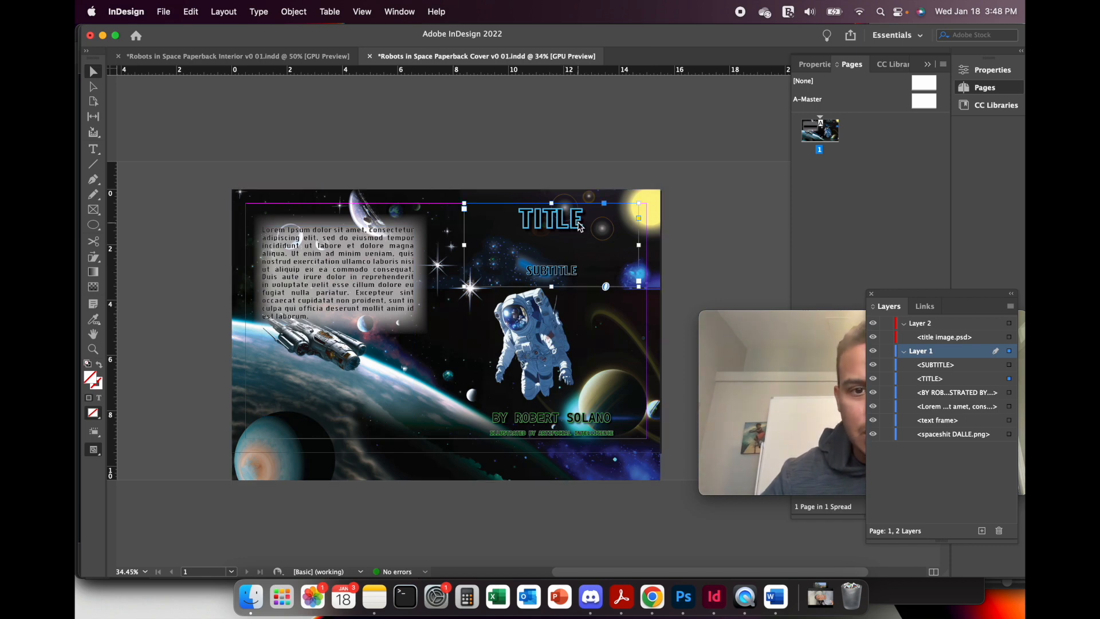
click(228, 60)
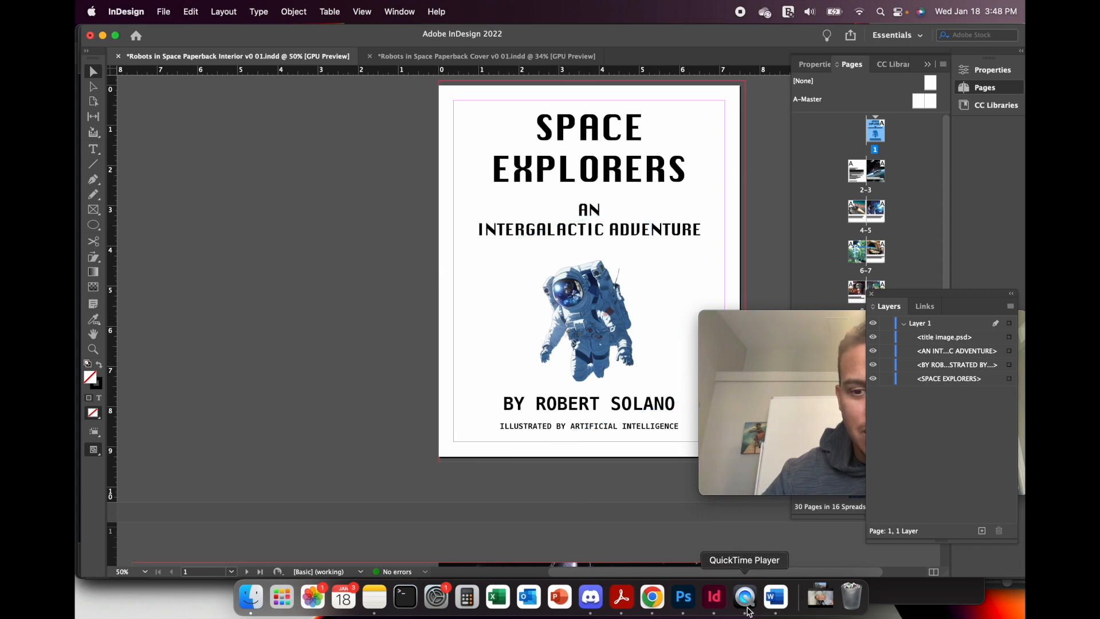
click(776, 597)
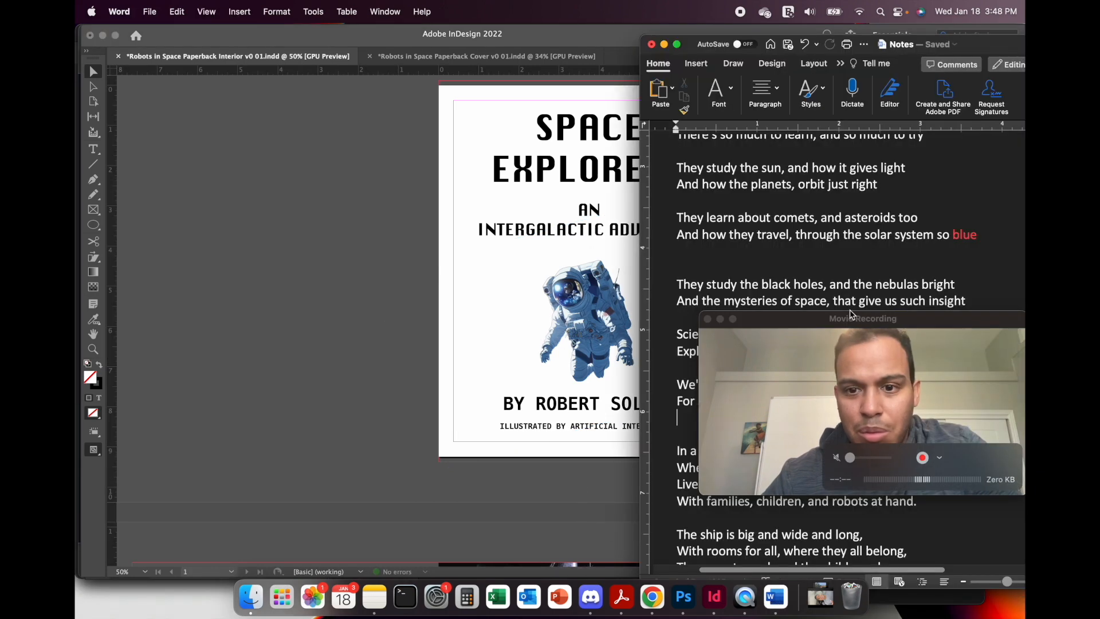
scroll(845, 277, down, 10)
scroll(845, 277, down, 20)
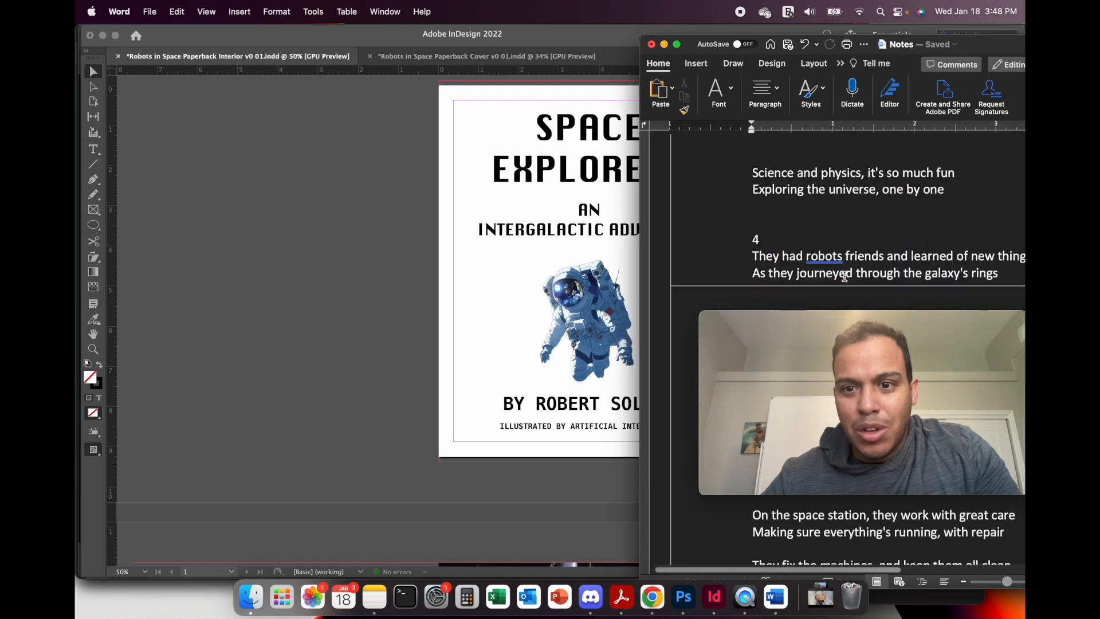
scroll(844, 277, down, 2)
Add the line "SPACE EXPLORERS AN DINTERGALATCTI ADVENTURE" between the 6-7 and 8-9 verses in the notes.
click(847, 273)
key(Return)
key(Return)
text(S)
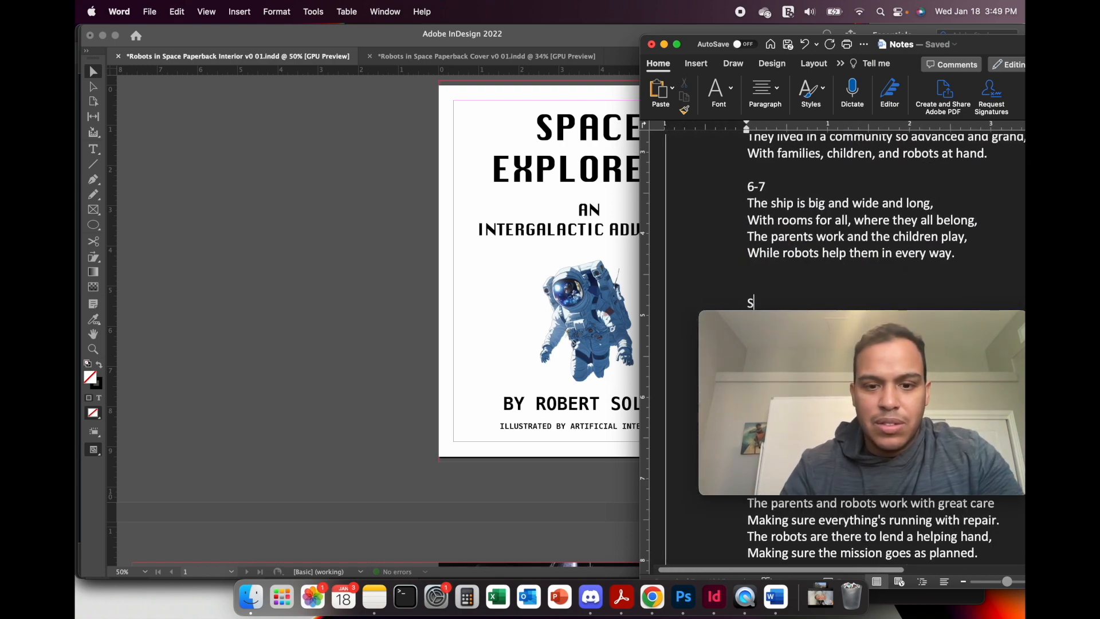
text(PACE EX)
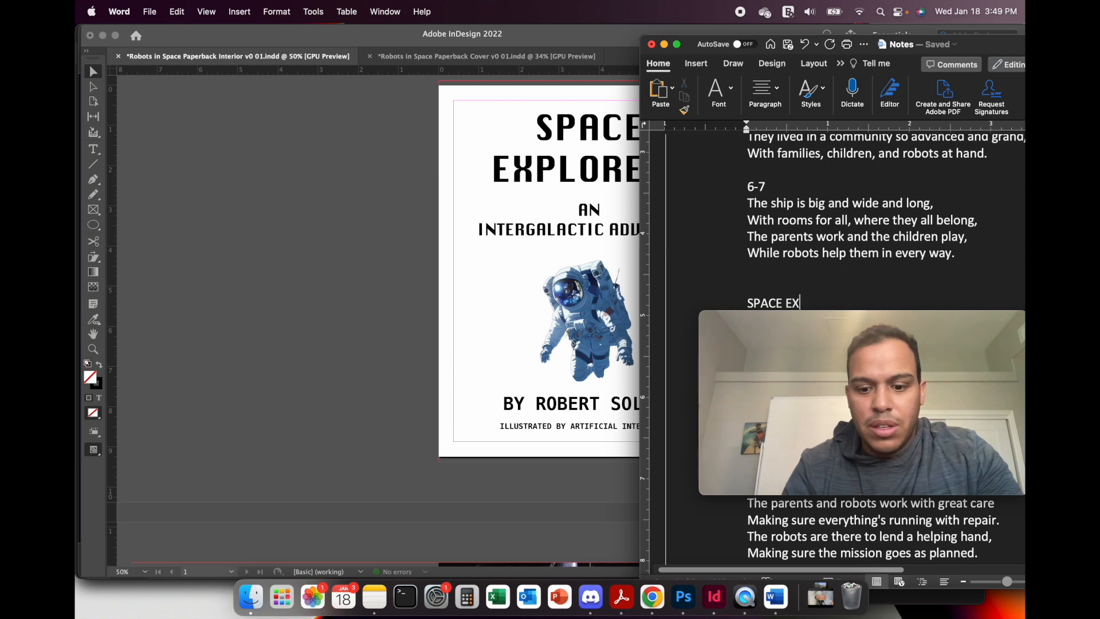
text(PLORERS A)
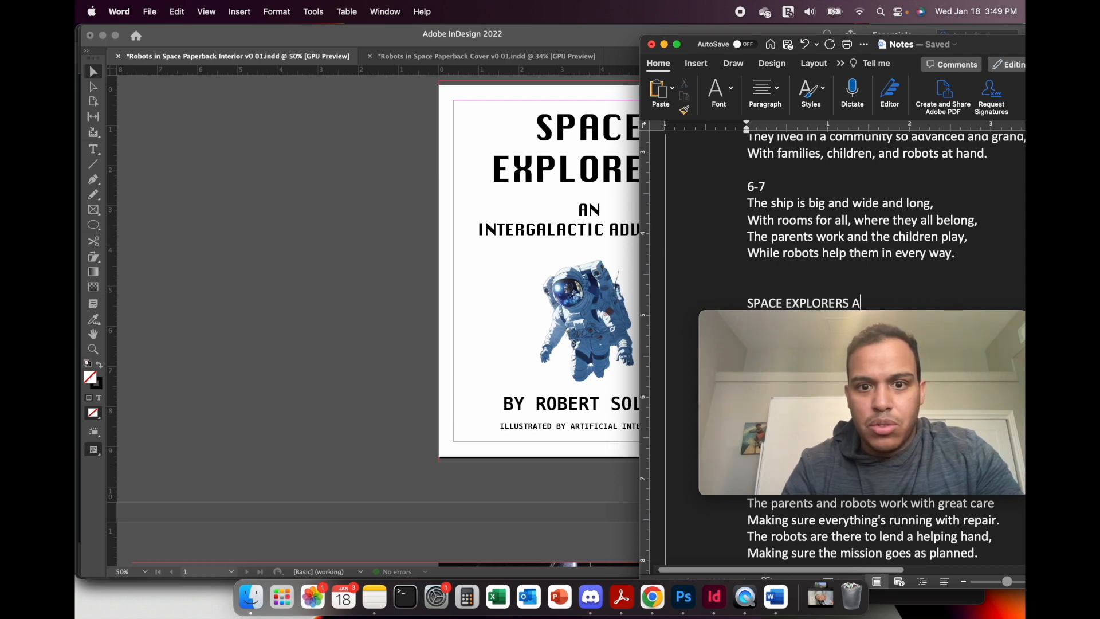
text(N DINTERGALATC)
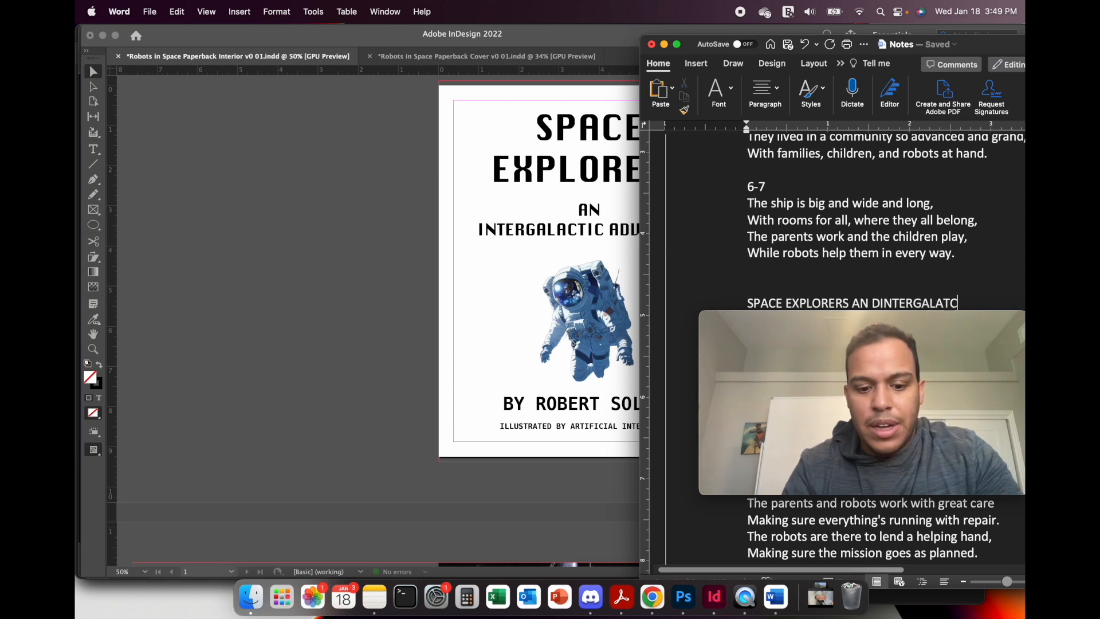
text(TI ADVENTURE)
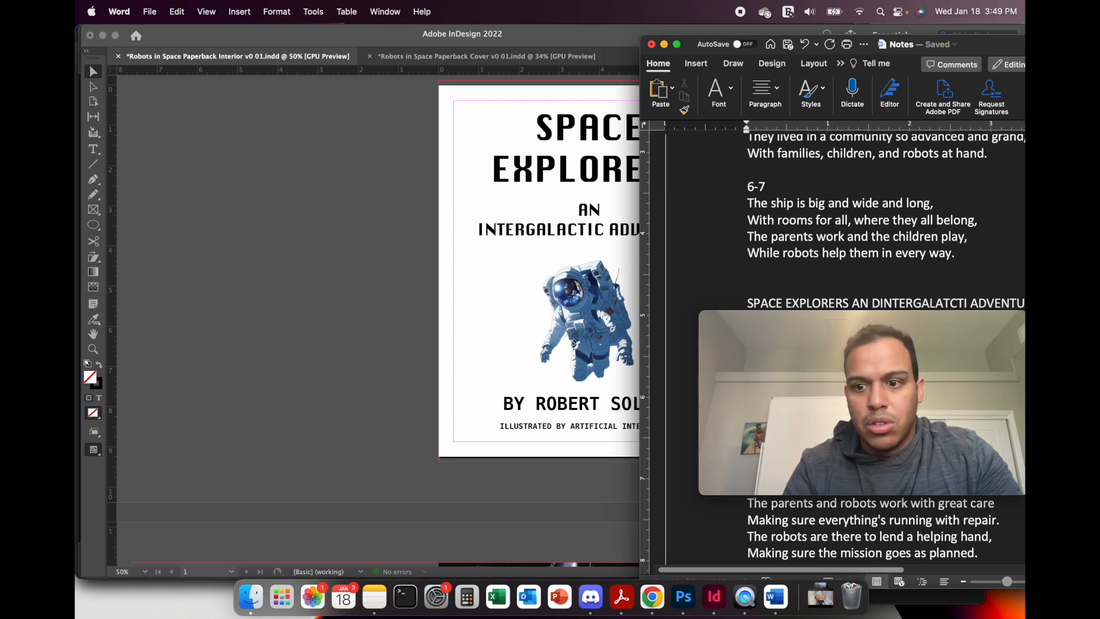
key(Return)
Move the webcam window off the verses and add "intergalactic" on a new line below the SPACE EXPLORERS line in the notes.
click(947, 352)
drag(947, 352, 940, 401)
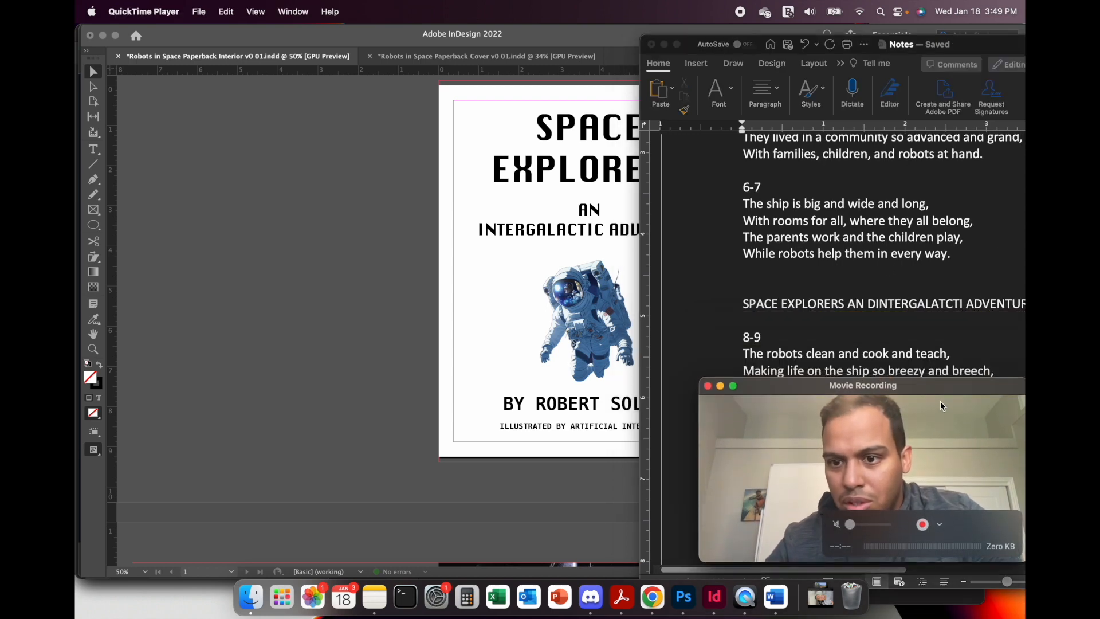
click(933, 303)
scroll(935, 303, down, 2)
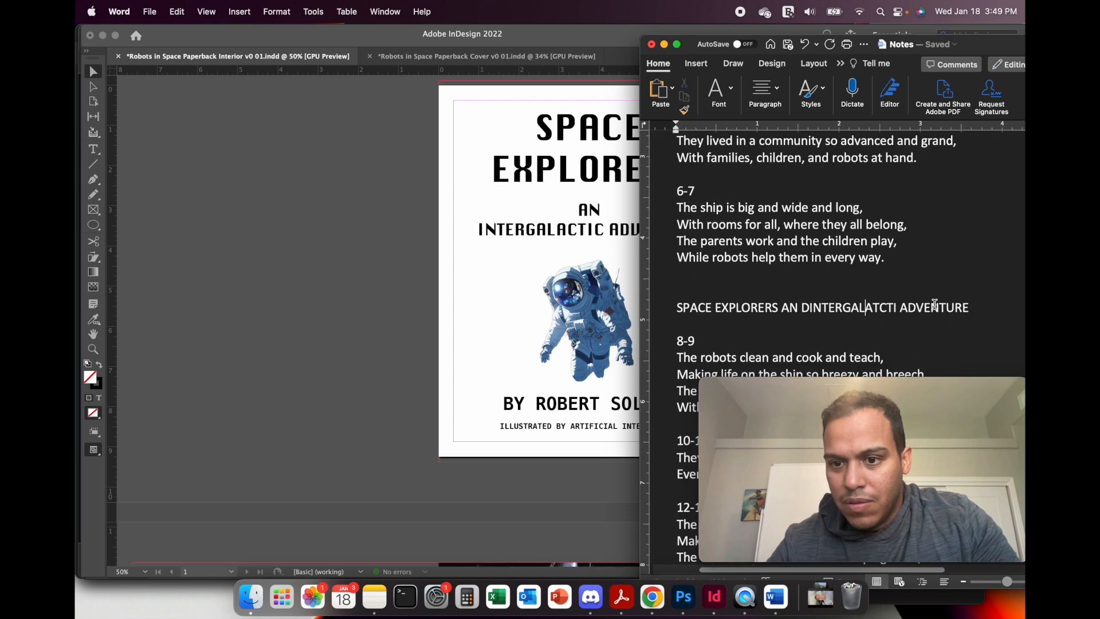
click(993, 296)
key(Return)
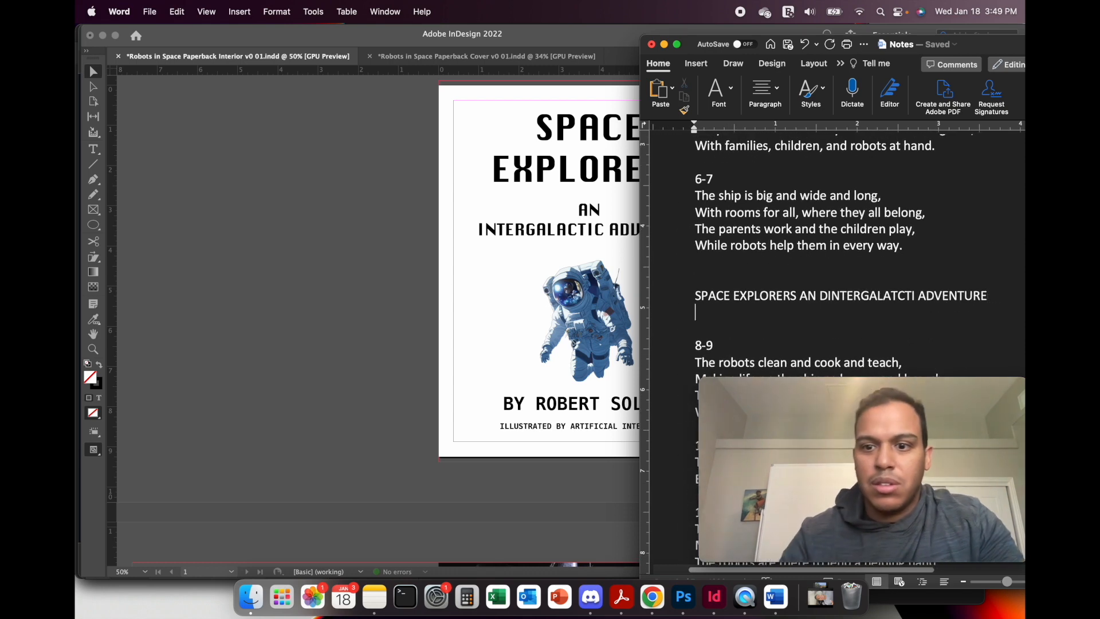
text(intergalactic)
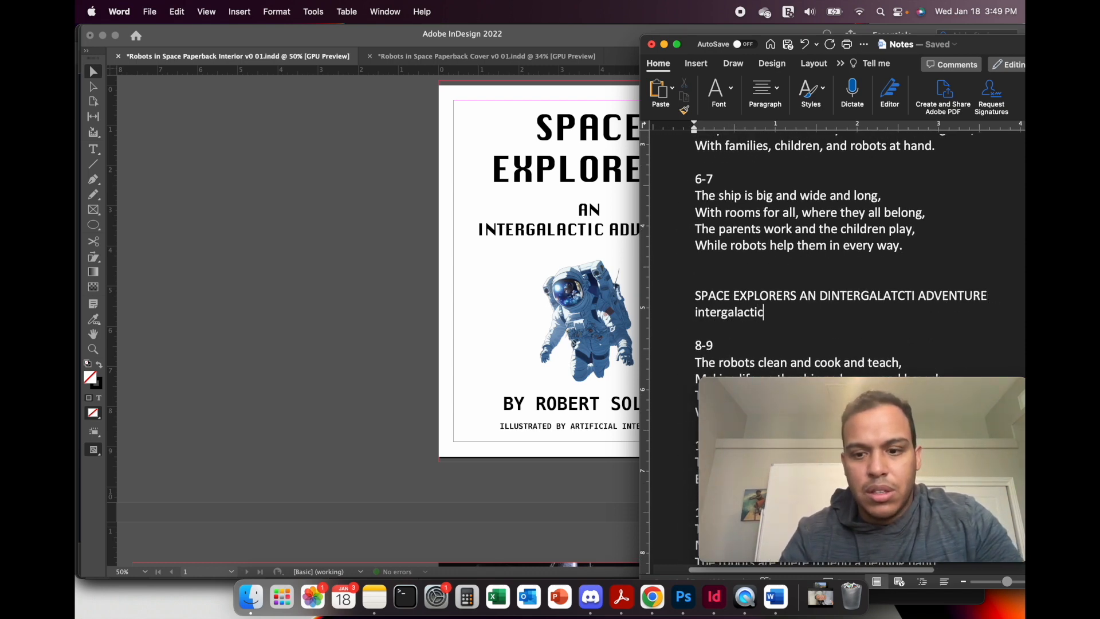
key(Return)
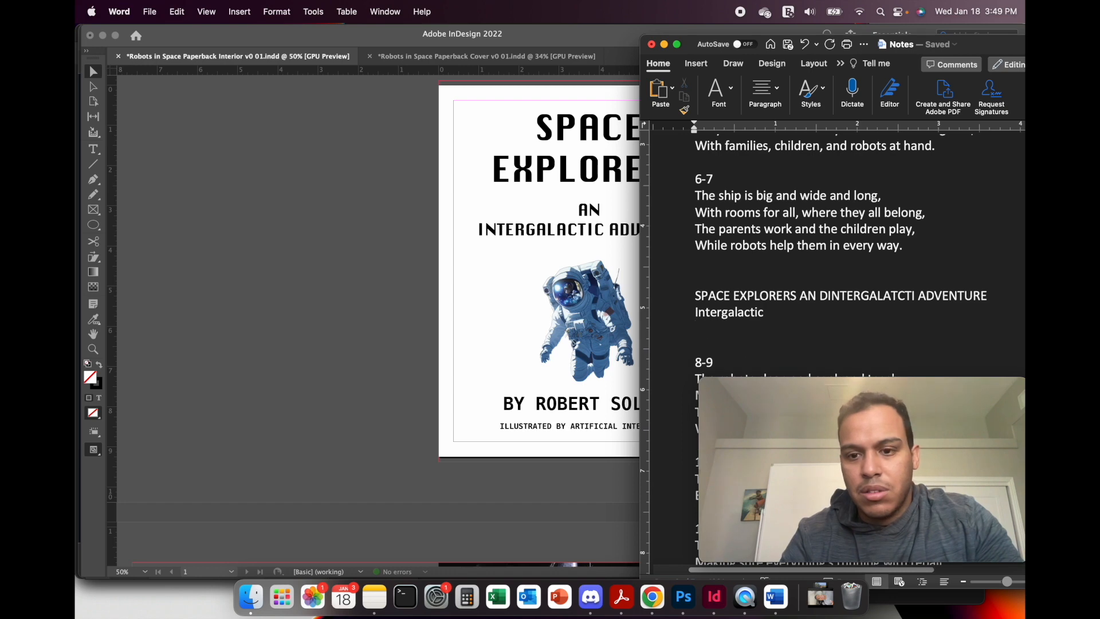
text(dsdsfsd)
key(Return)
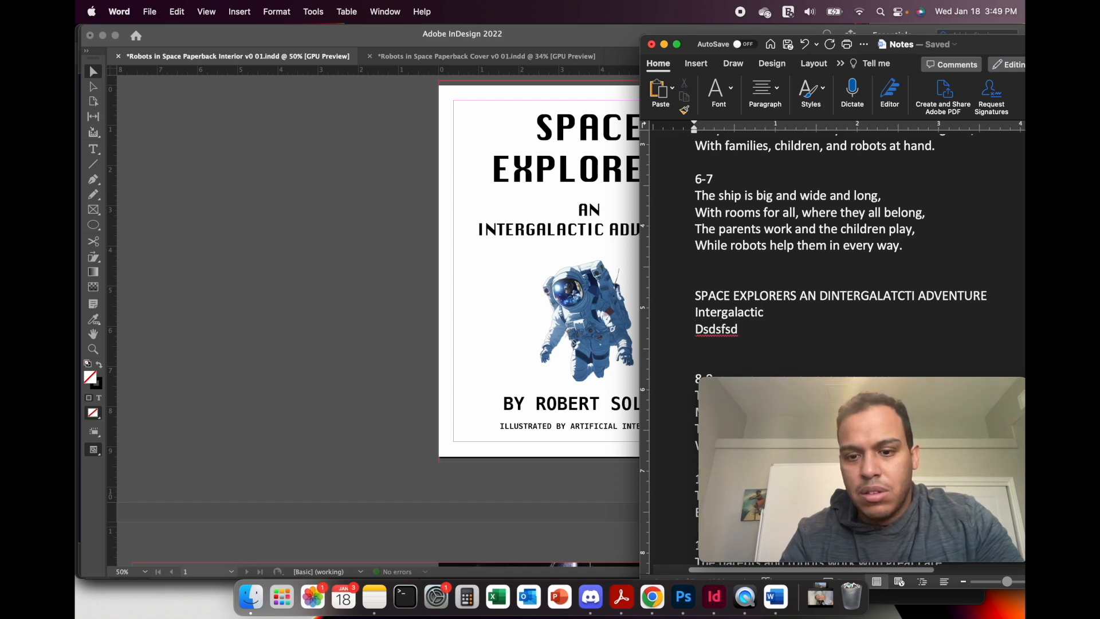
key(BackSpace)
key(BackSpace)
key(BackSpace)
key(BackSpace)
key(BackSpace)
key(BackSpace)
key(BackSpace)
key(BackSpace)
key(BackSpace)
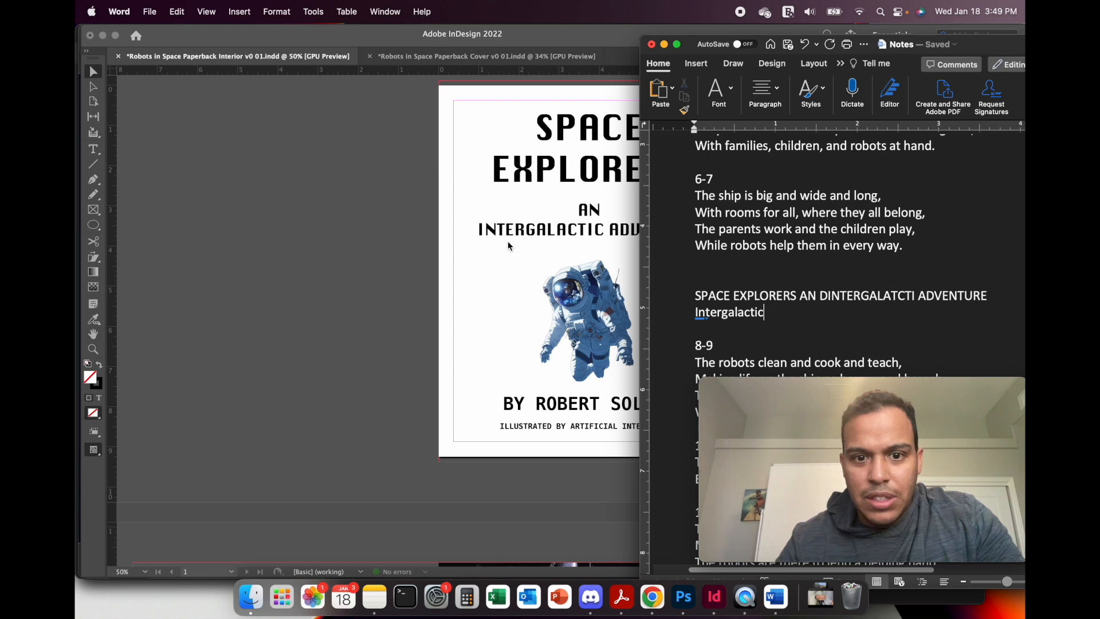
Switch to InDesign and copy the whole subtitle "AN INTERGALACTIC ADVENTURE" from the interior document's title page.
click(578, 239)
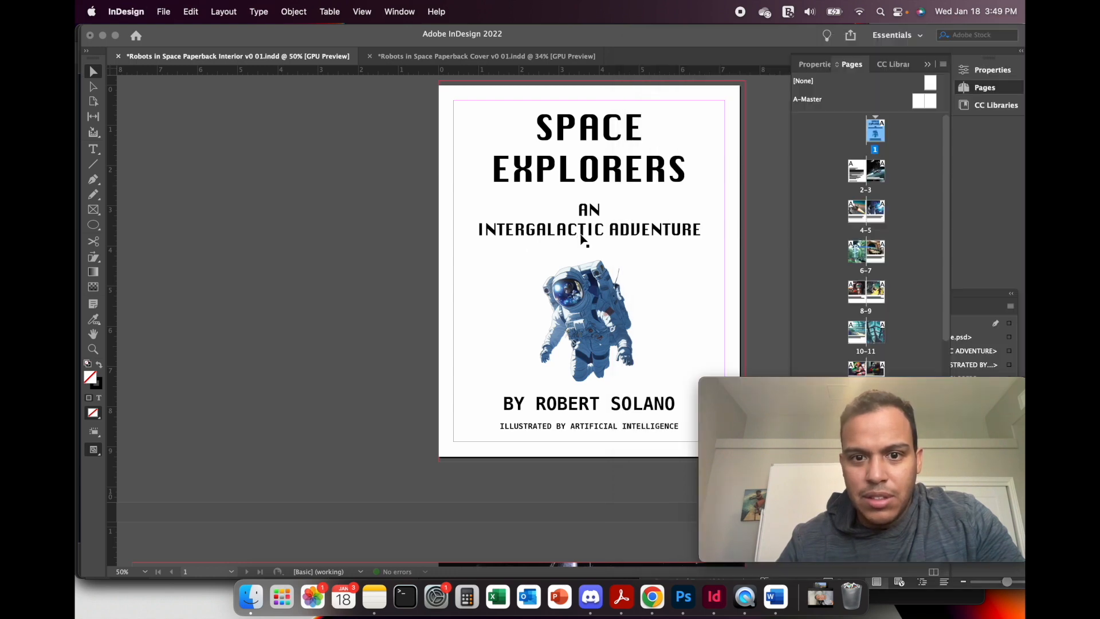
double_click(692, 232)
key(super+a)
key(super+c)
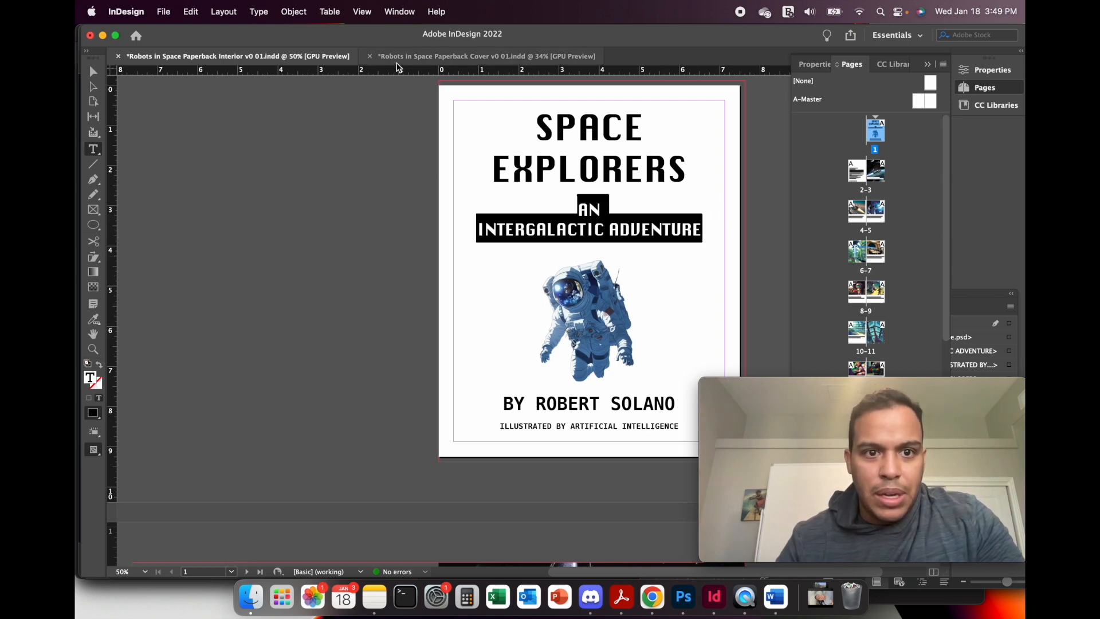
Switch to the paperback cover document, locate the SUBTITLE text object in Layer 1 and save the cover.
click(411, 58)
drag(519, 218, 583, 222)
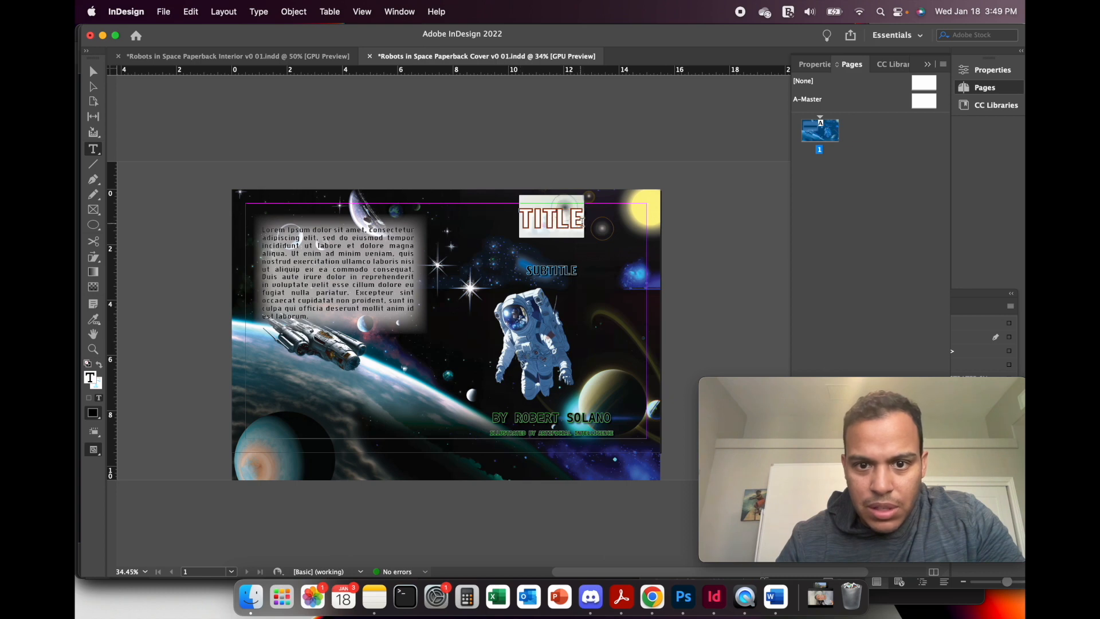
click(547, 269)
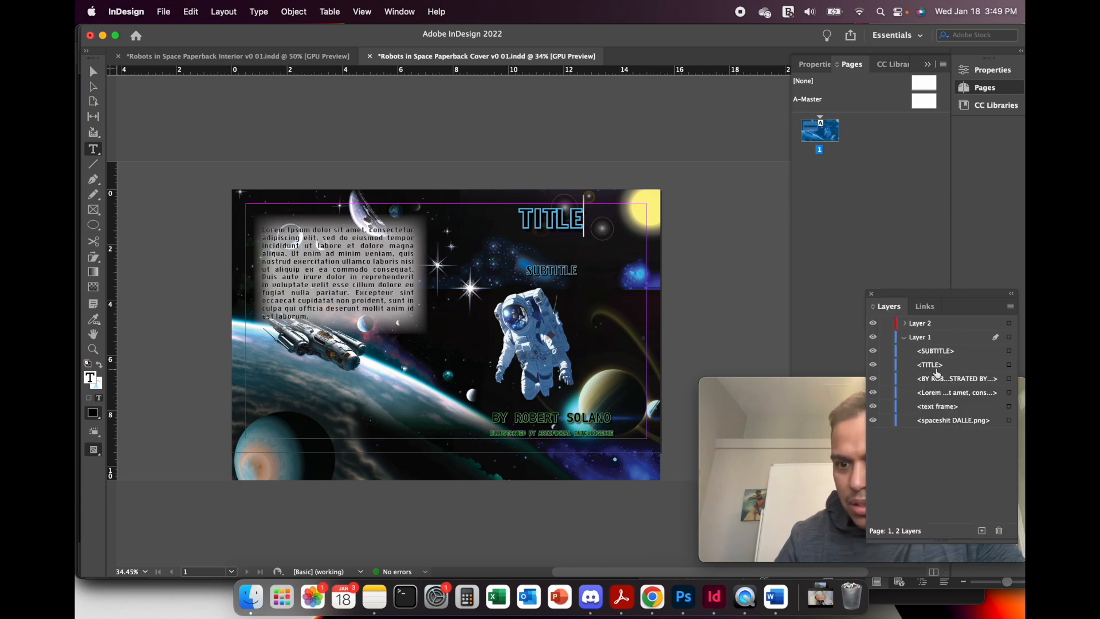
click(944, 352)
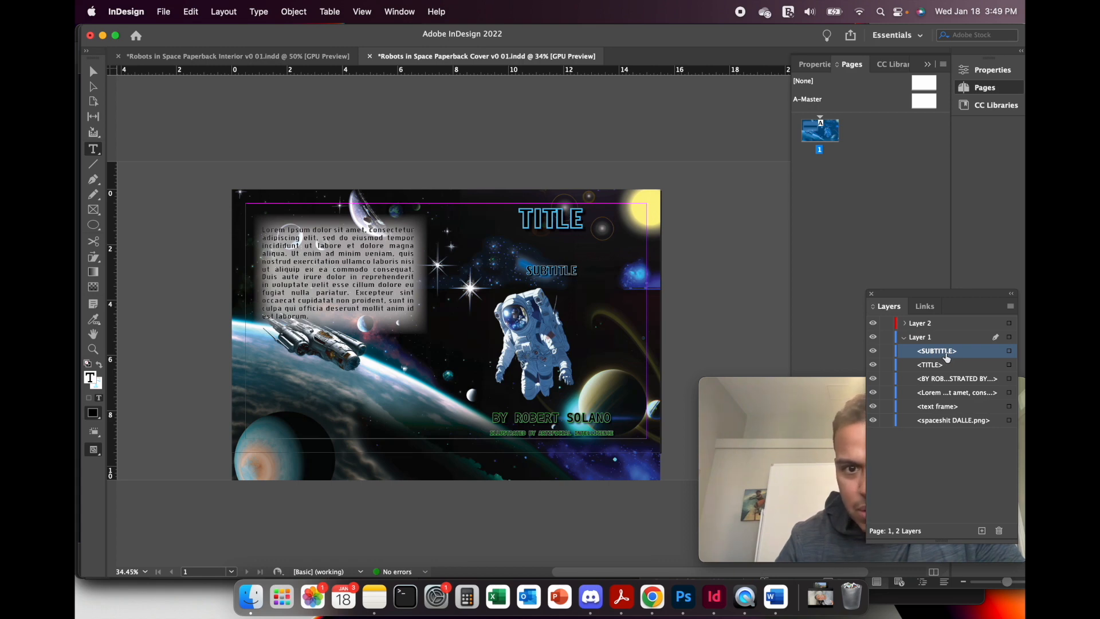
key(super+f)
key(super+s)
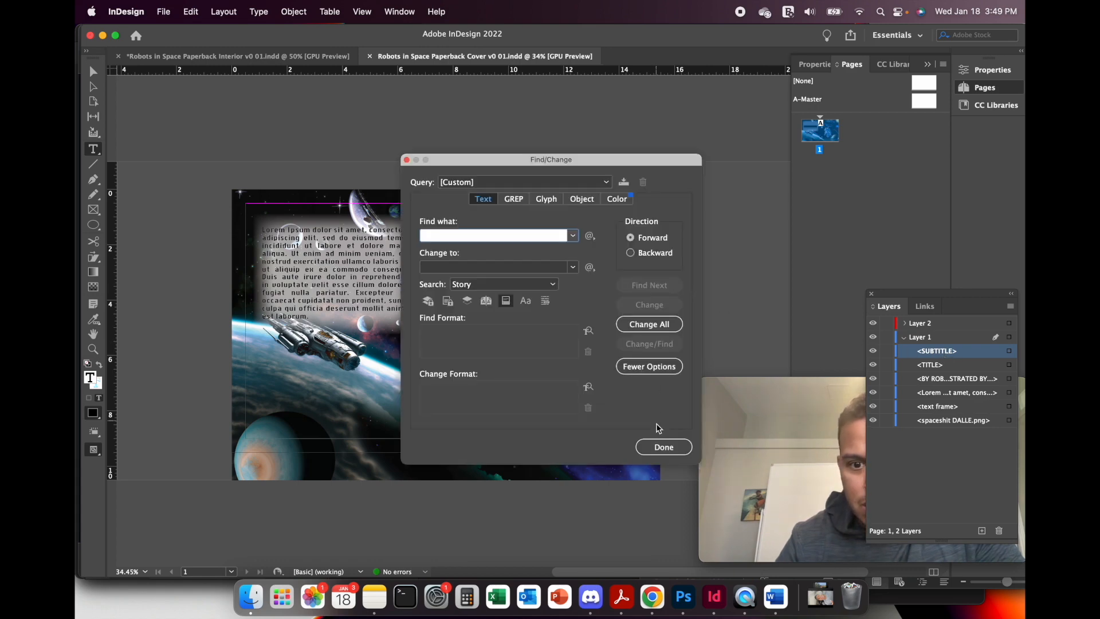
click(659, 449)
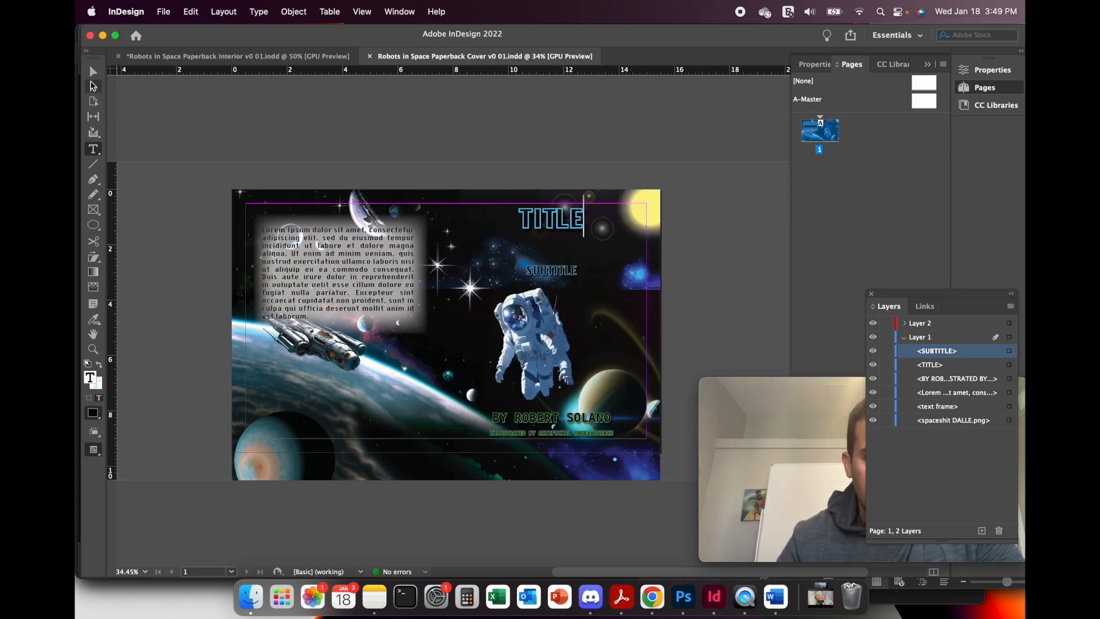
Shorten the title frame to end above the subtitle and replace SUBTITLE with the copied "AN INTERGALACTIC ADVENTURE" text.
key(Escape)
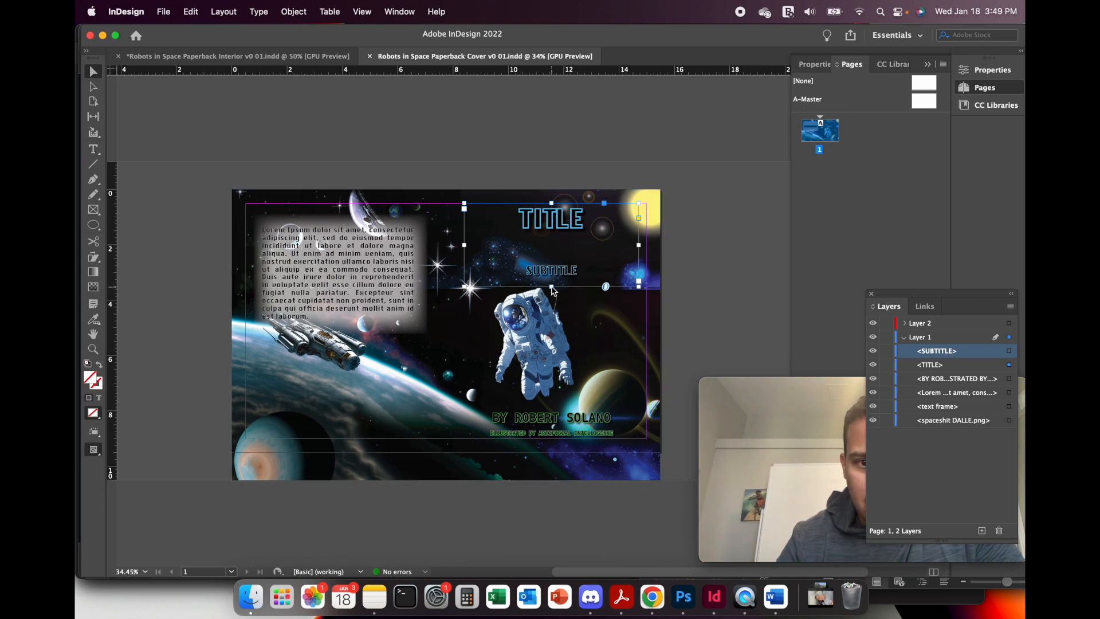
drag(551, 287, 552, 264)
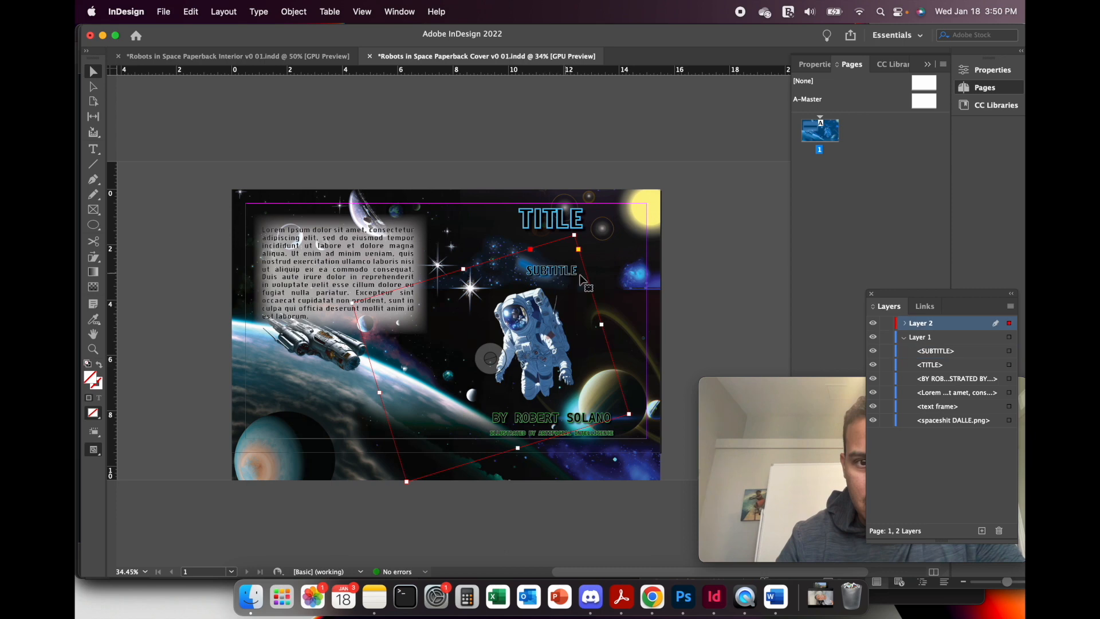
double_click(593, 270)
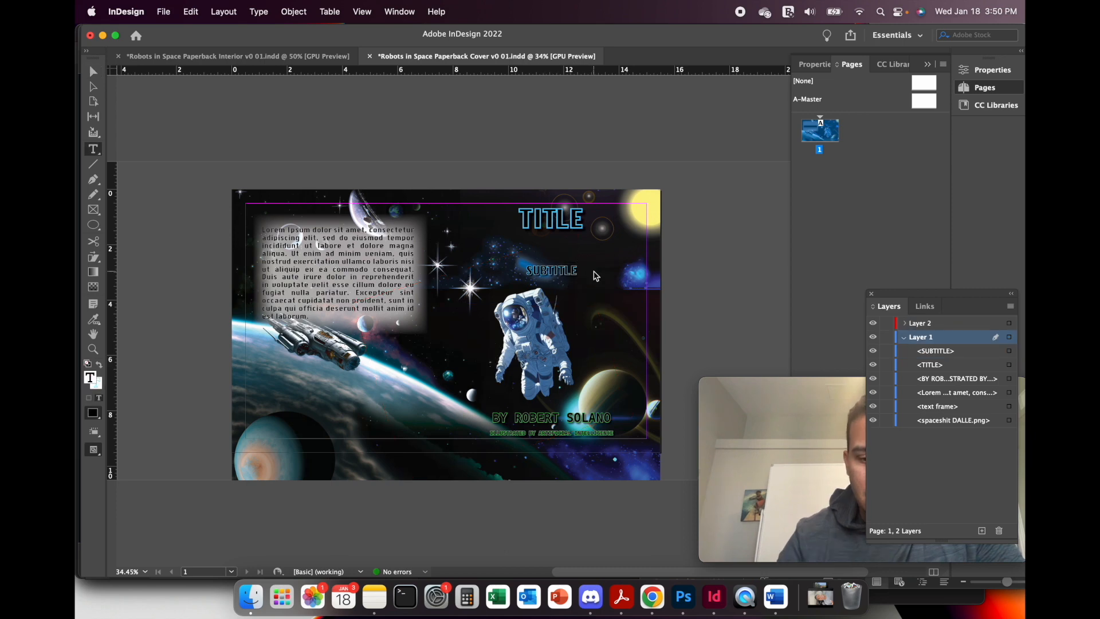
key(BackSpace)
key(BackSpace)
key(BackSpace)
key(BackSpace)
key(BackSpace)
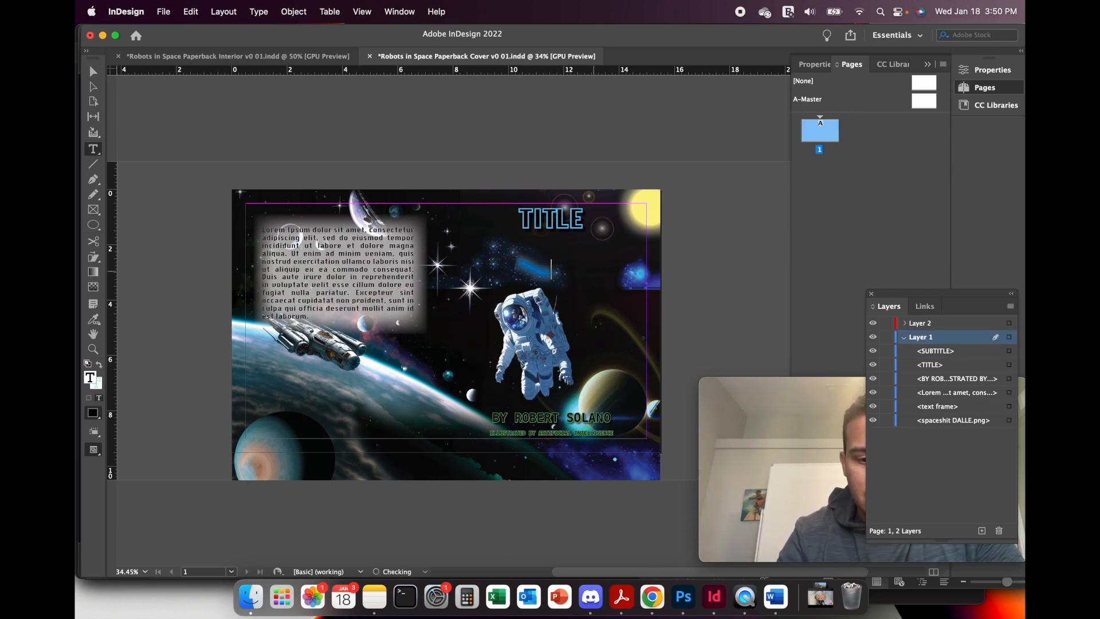
key(super+v)
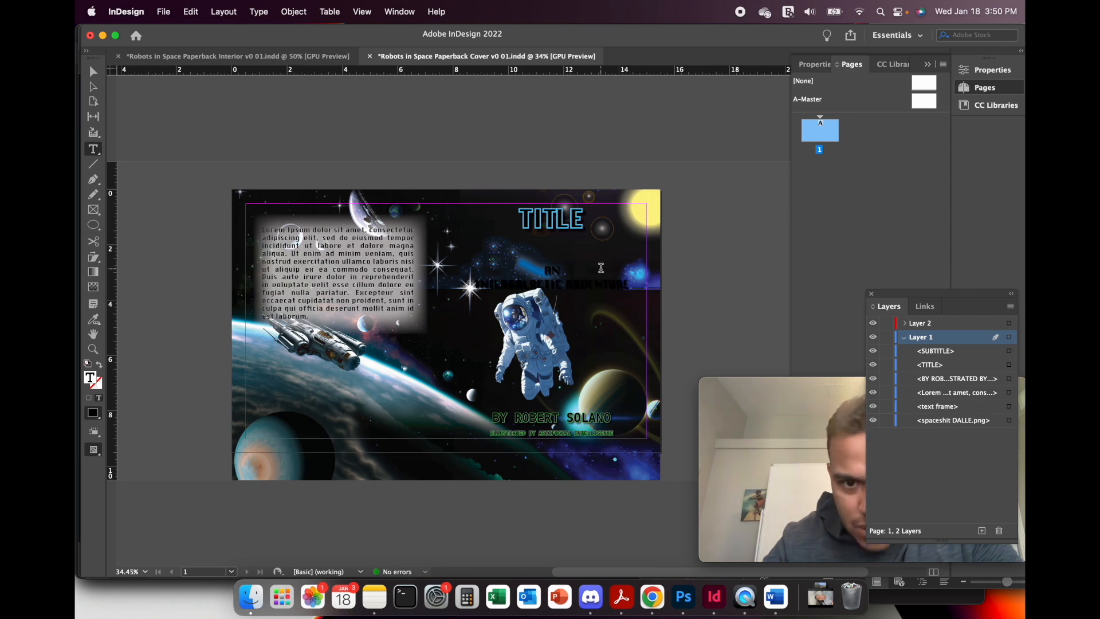
Set the fill of the whole "AN INTERGALACTIC ADVENTURE" subtitle to [Paper].
key(super+a)
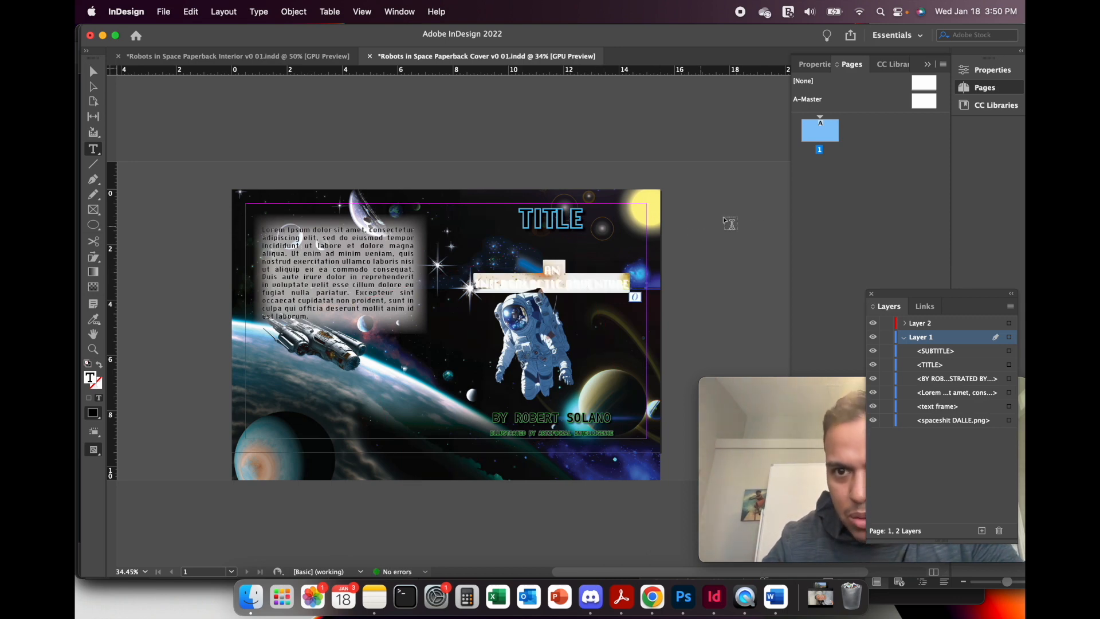
click(814, 64)
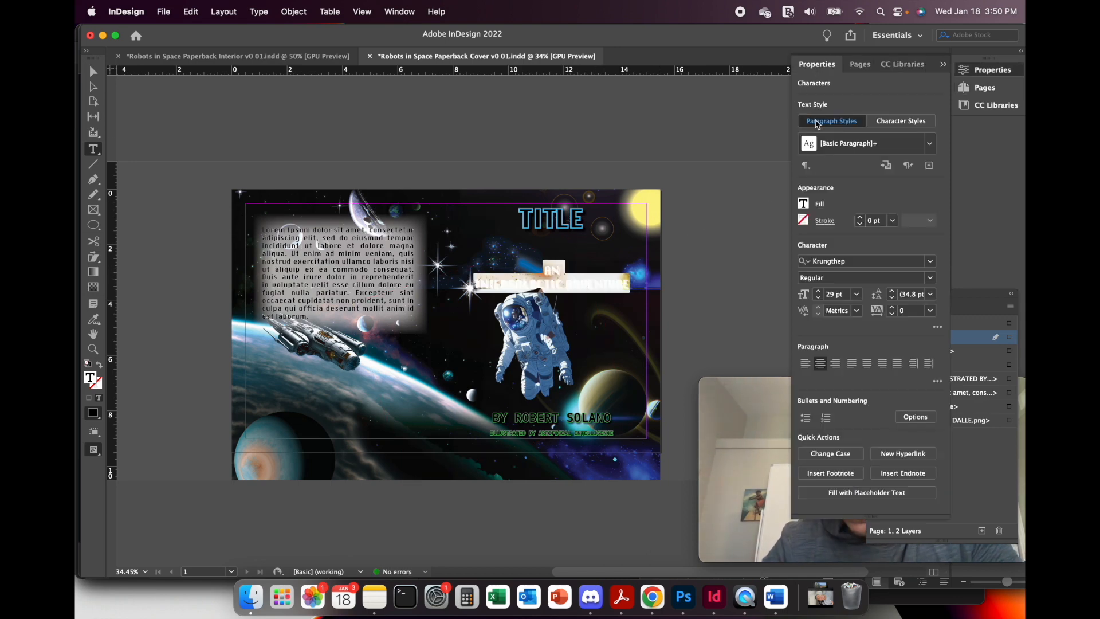
click(803, 204)
click(677, 318)
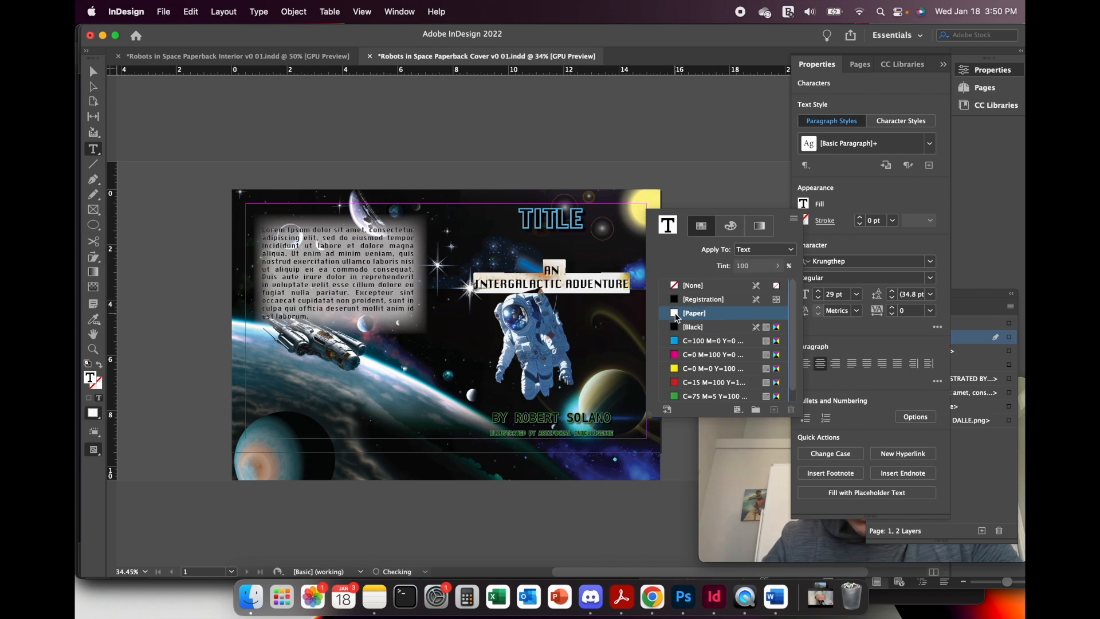
Replace the placeholder TITLE on the front cover with "SPACE EXPLORERS".
click(575, 225)
click(578, 219)
click(579, 220)
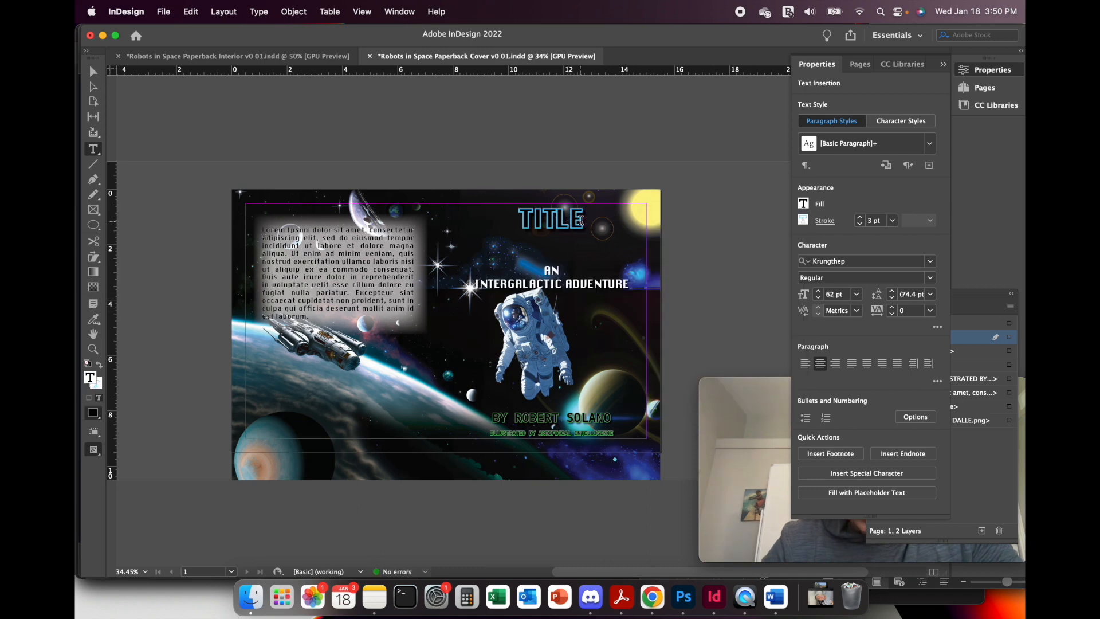
double_click(582, 227)
text(SPA)
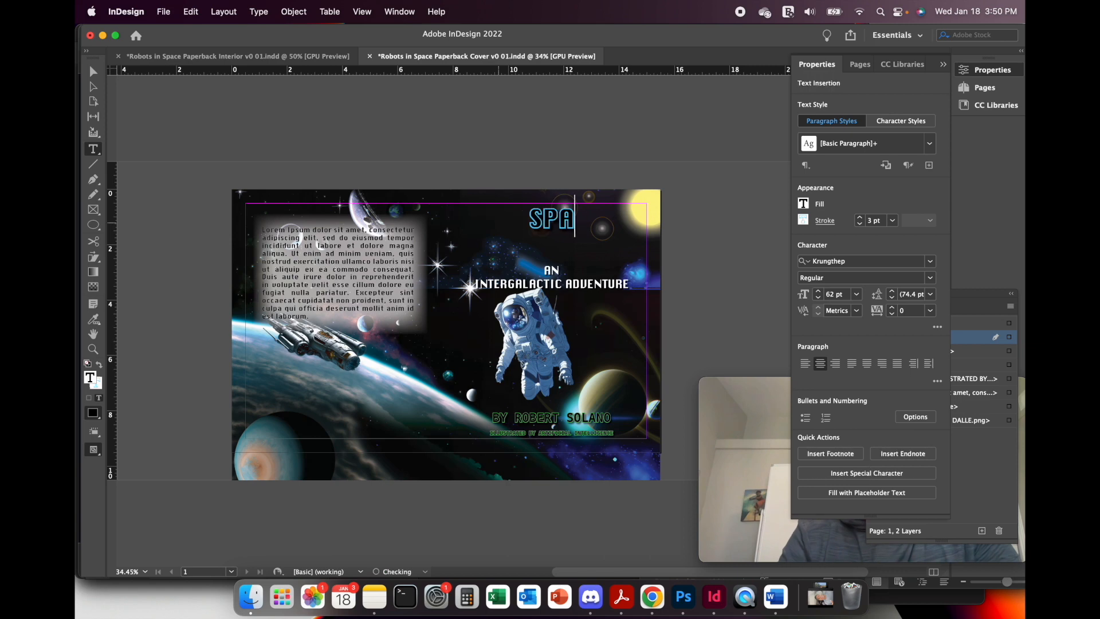
text(CE EXPLORERS)
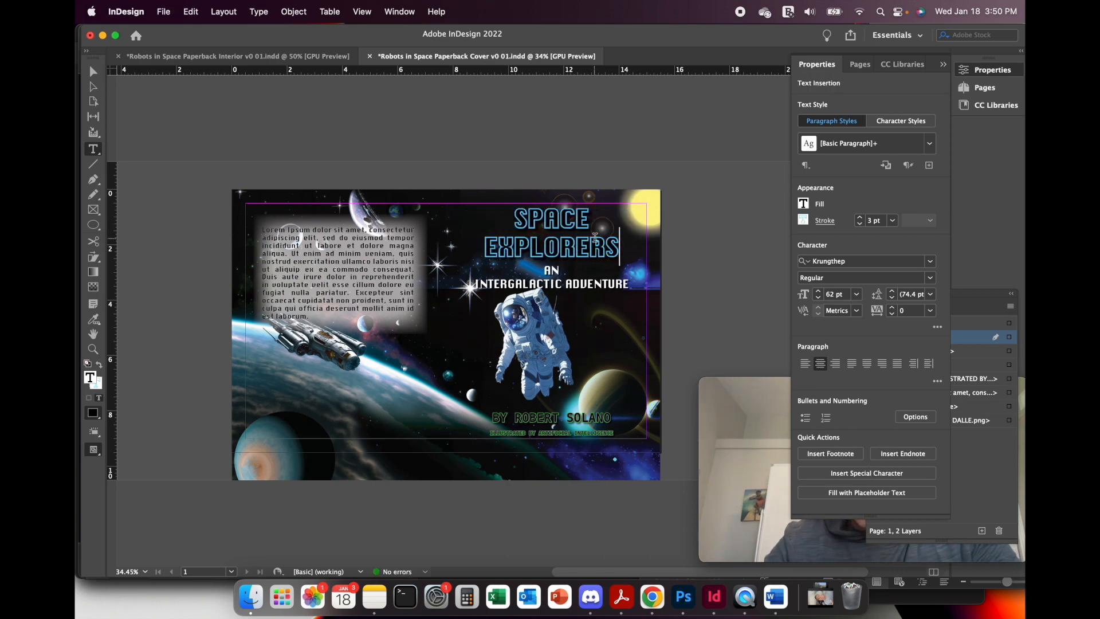
Try a [Paper] fill on the "SPACE EXPLORERS" title text.
key(super+a)
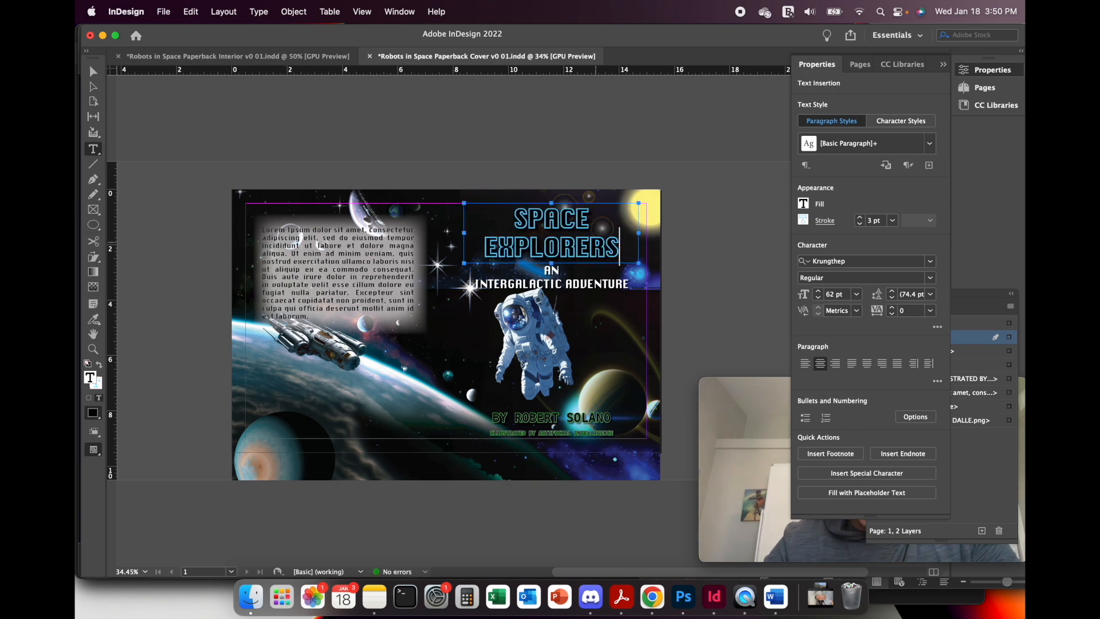
click(804, 203)
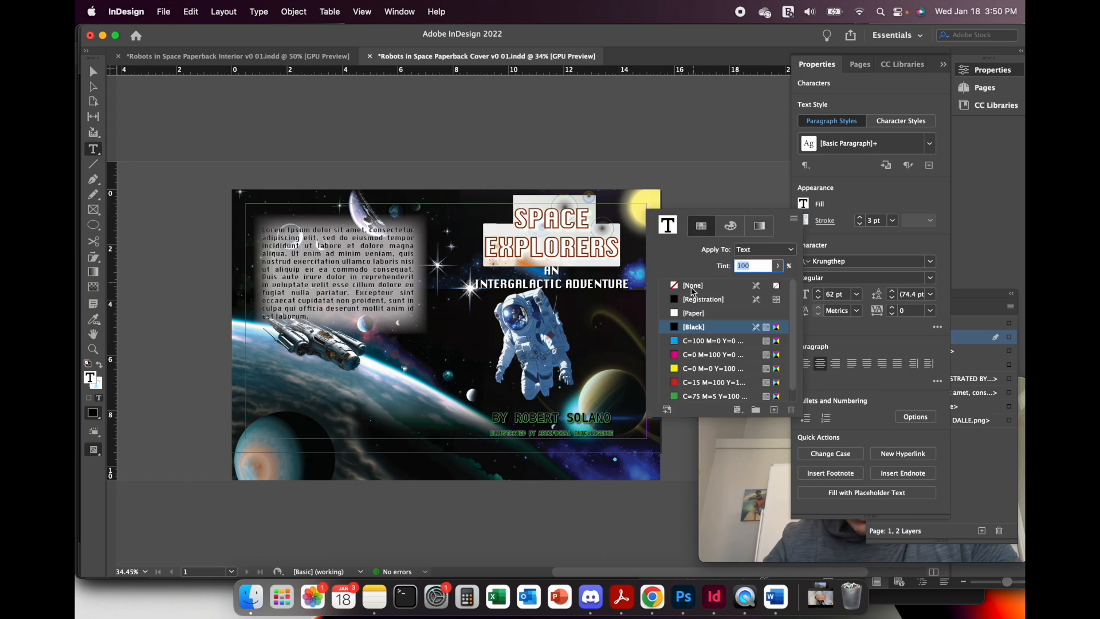
click(677, 314)
click(720, 204)
click(703, 178)
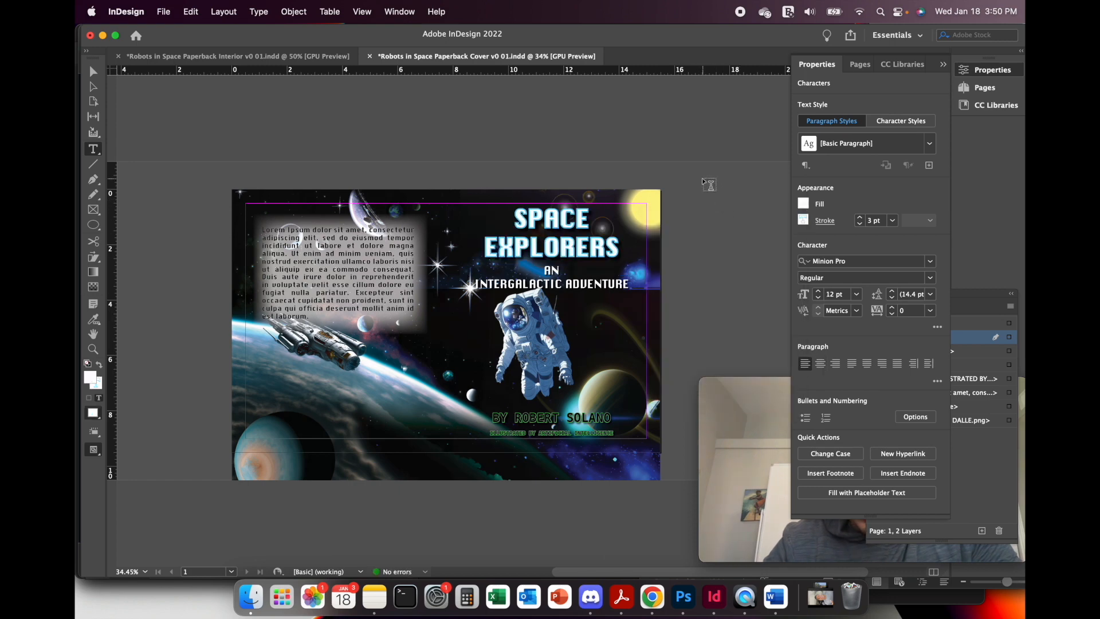
click(615, 250)
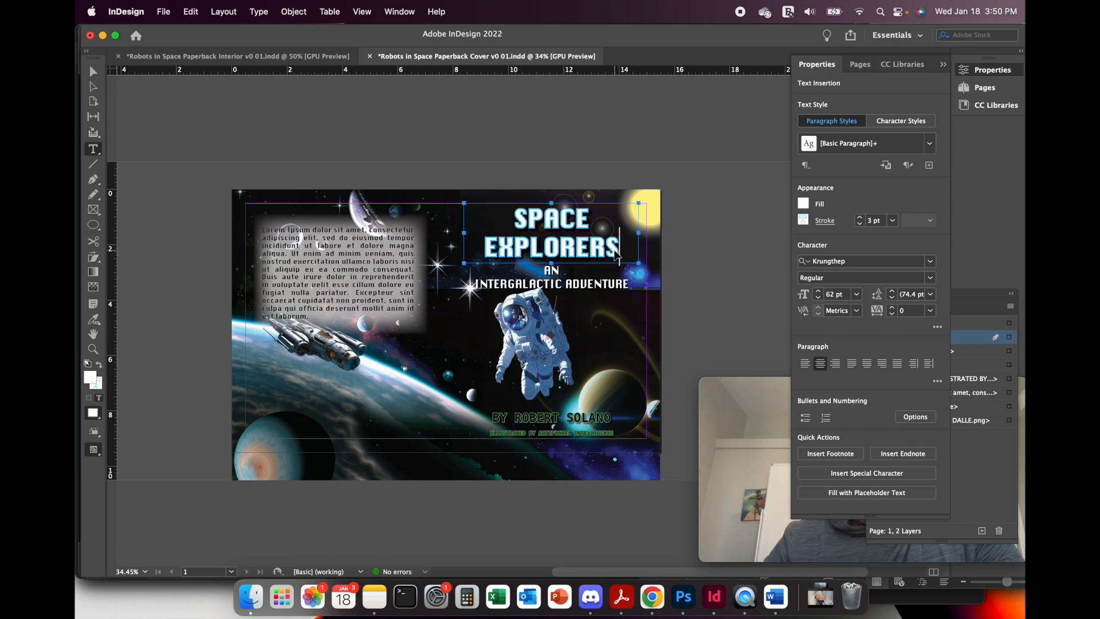
click(681, 249)
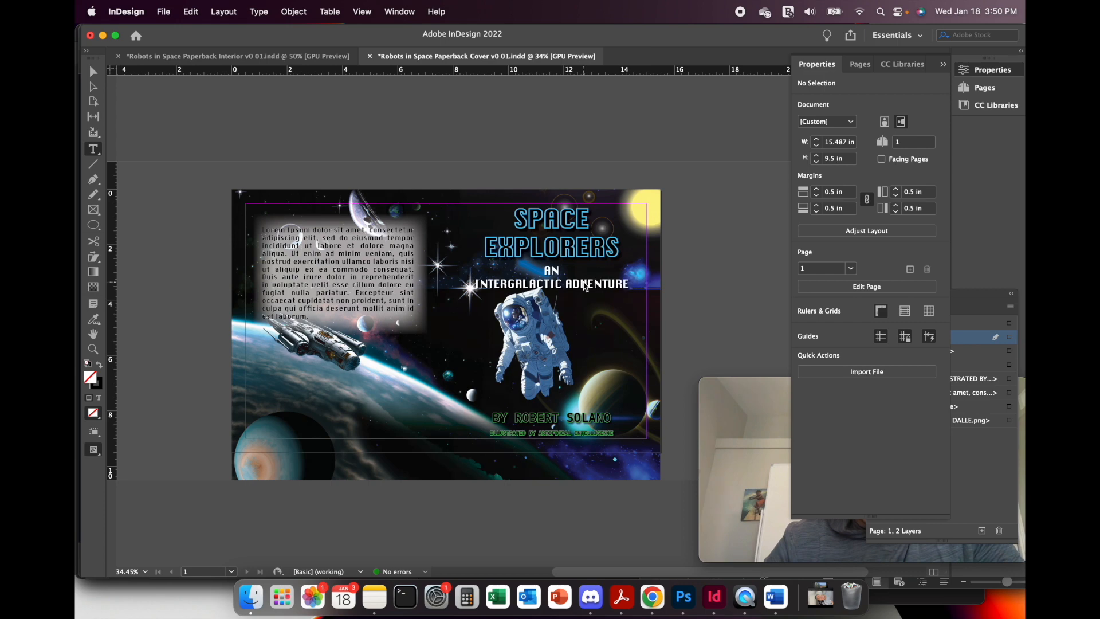
Select both lines of the "AN INTERGALACTIC ADVENTURE" subtitle text on the front cover for restyling.
key(super+a)
click(700, 277)
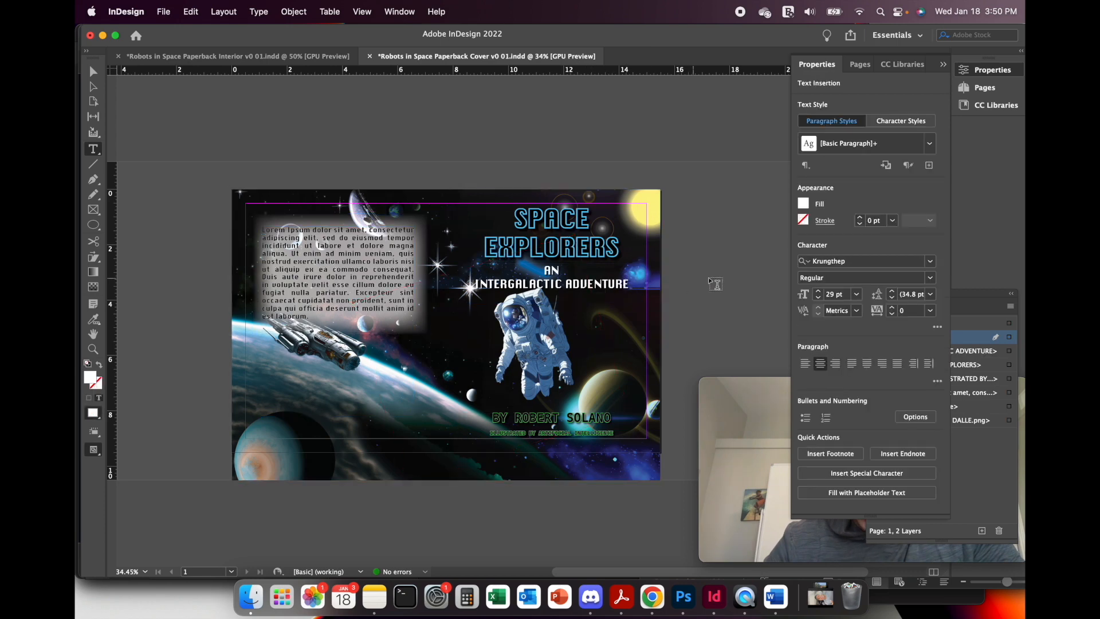
click(626, 284)
drag(626, 284, 527, 274)
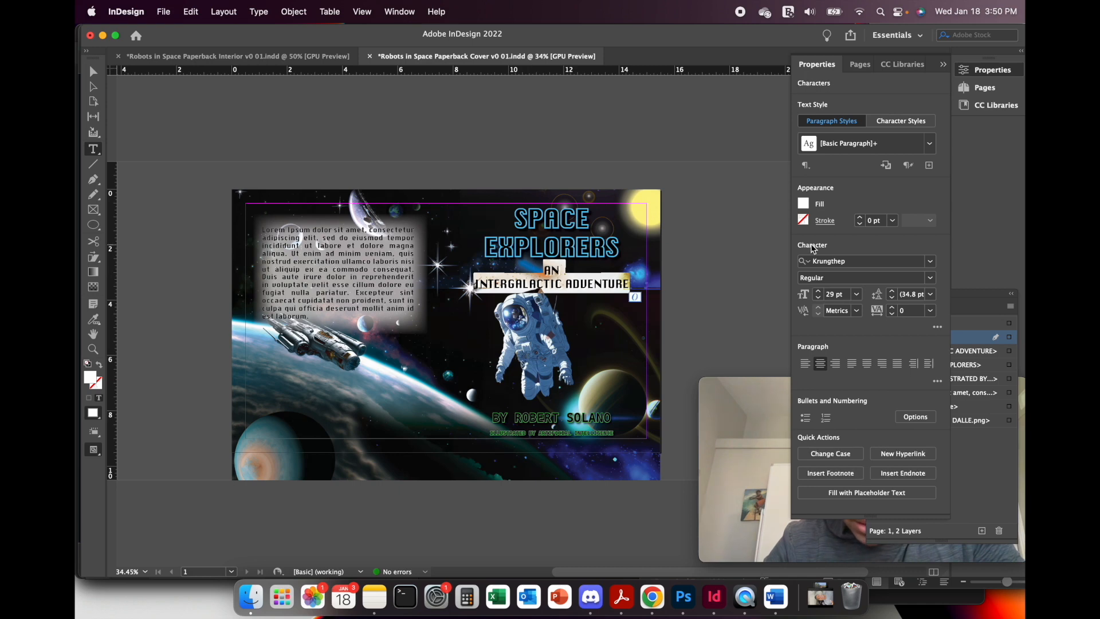
Set the front-cover subtitle's fill to Black and its stroke to the cyan C=100 M=0 swatch.
click(804, 204)
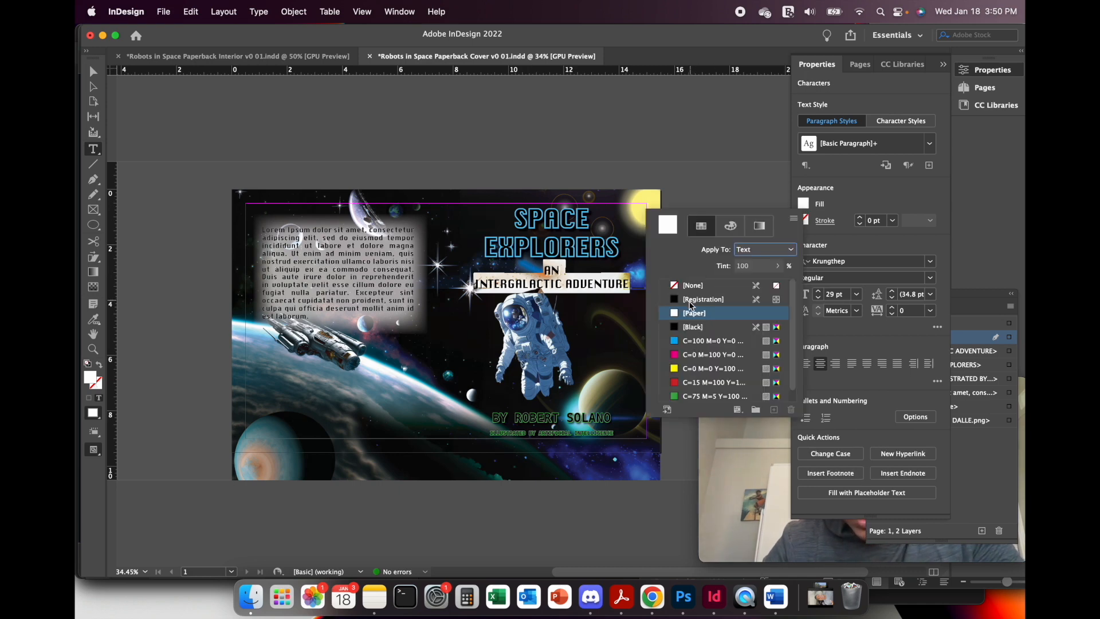
click(679, 329)
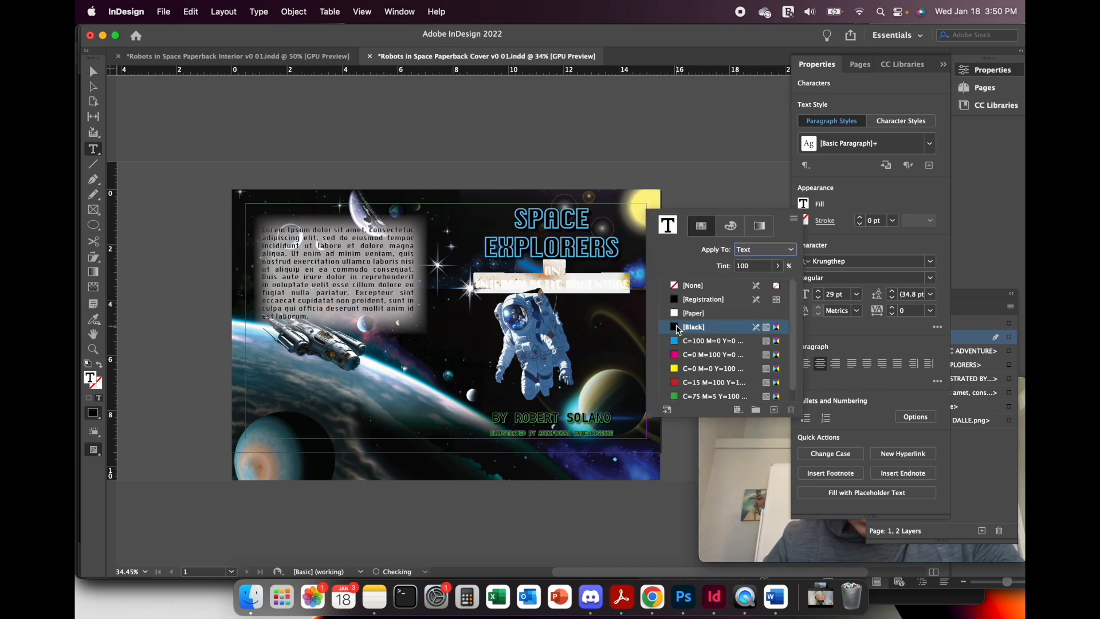
click(810, 225)
click(823, 223)
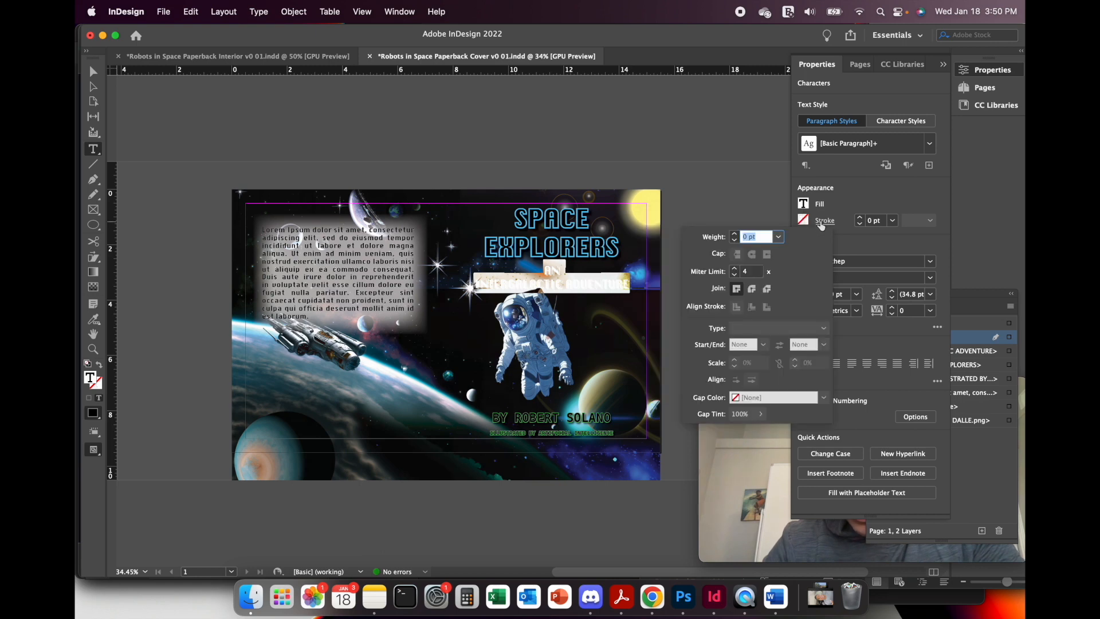
click(806, 224)
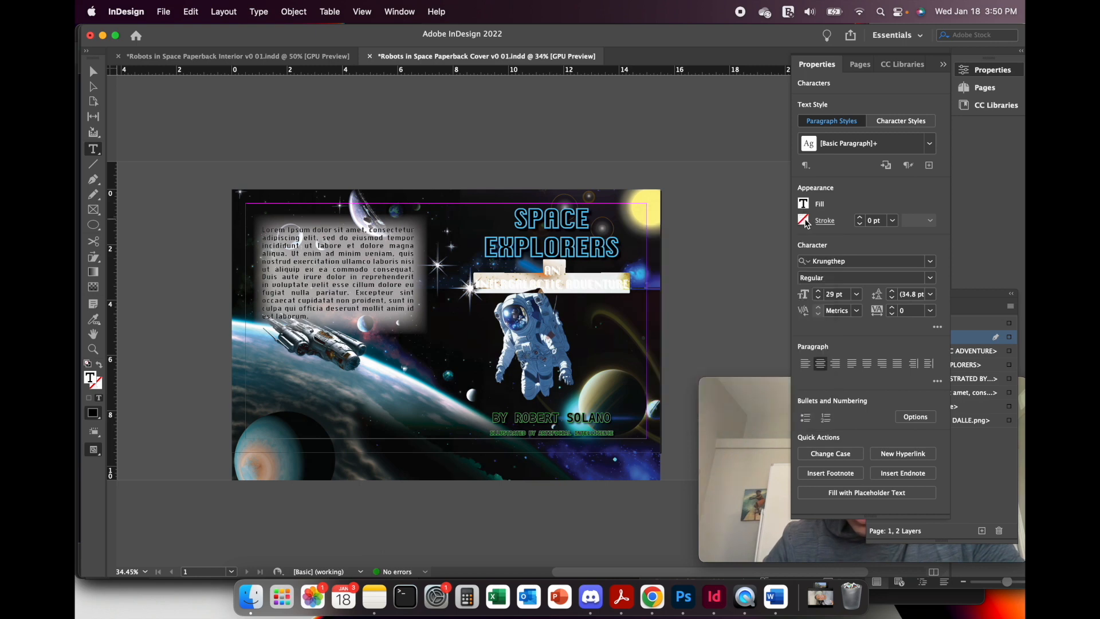
click(804, 221)
click(676, 358)
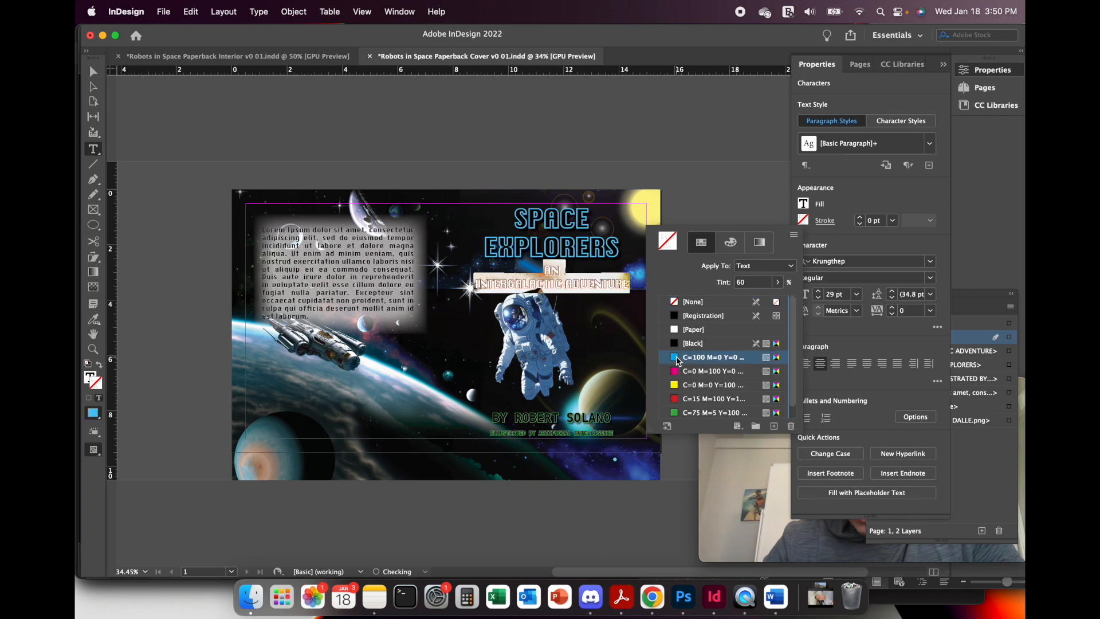
click(680, 236)
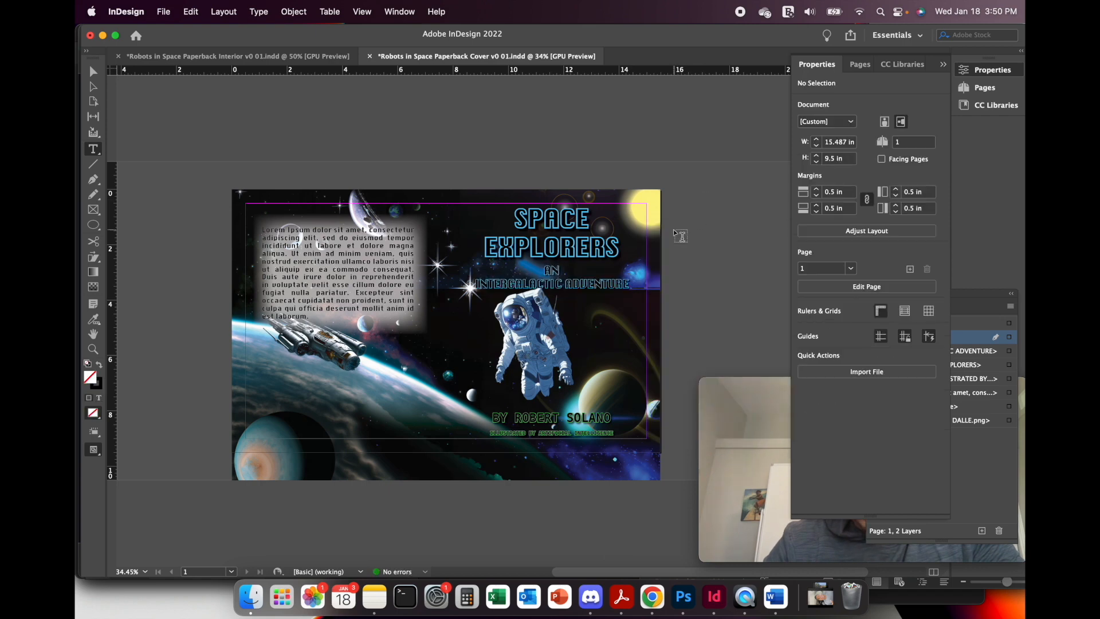
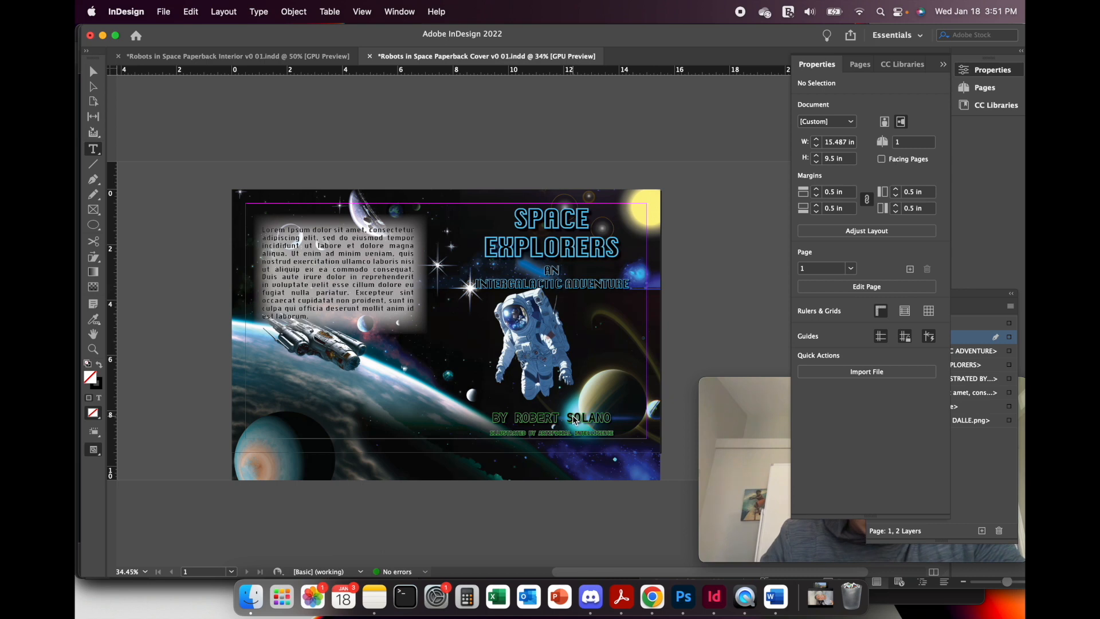
Give the author and illustrator credit lines on the front cover the cyan C=100 M=0 fill and no stroke.
click(573, 421)
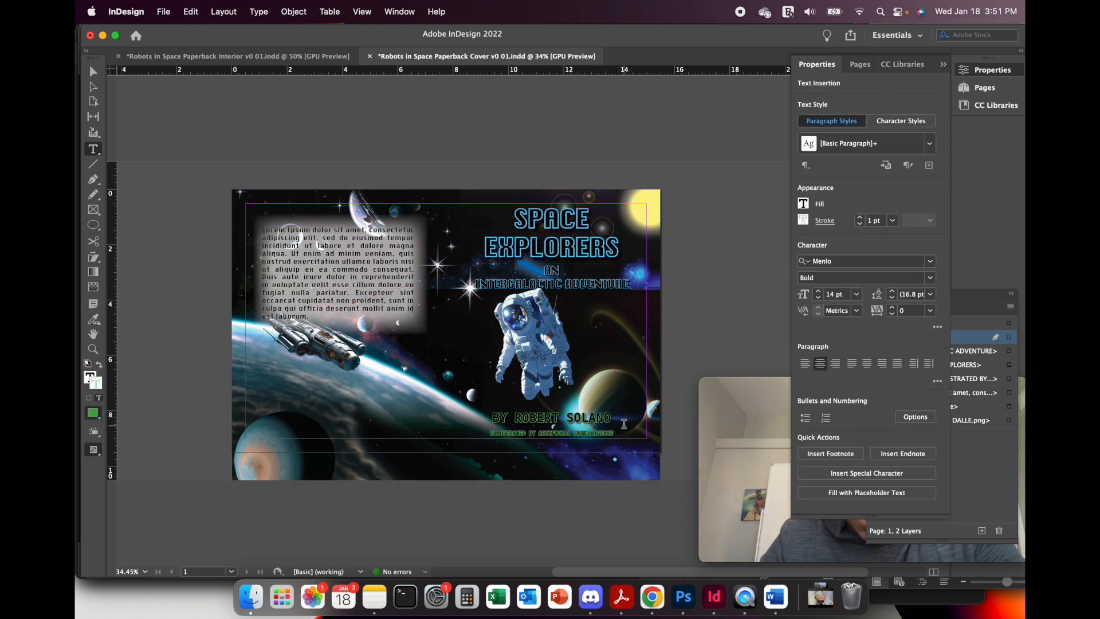
drag(624, 427, 492, 410)
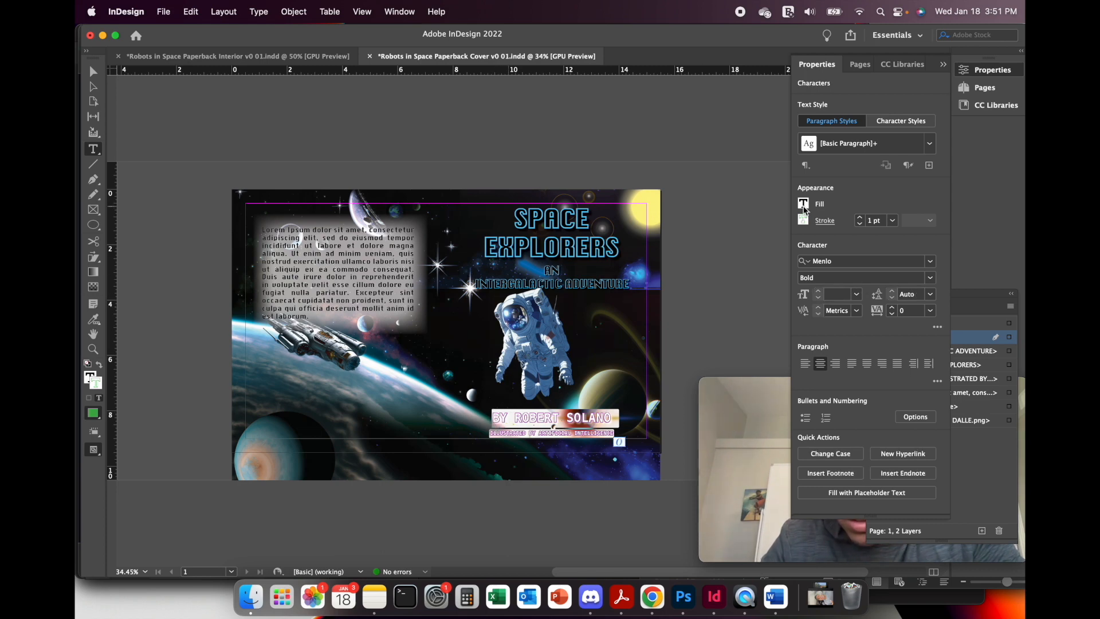
click(805, 206)
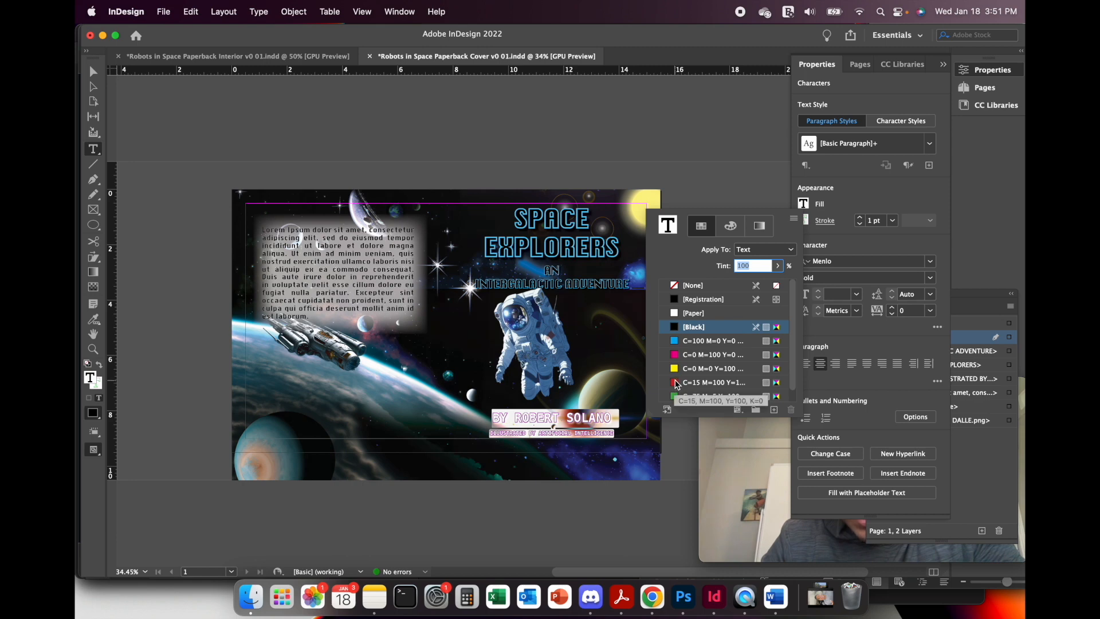
scroll(676, 386, down, 1)
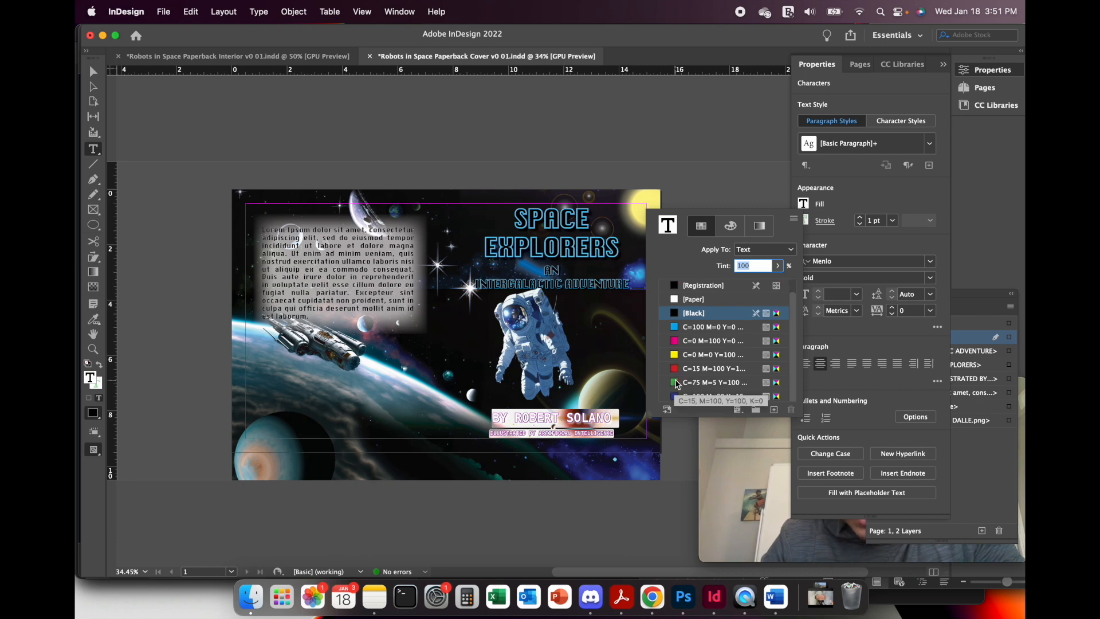
click(676, 328)
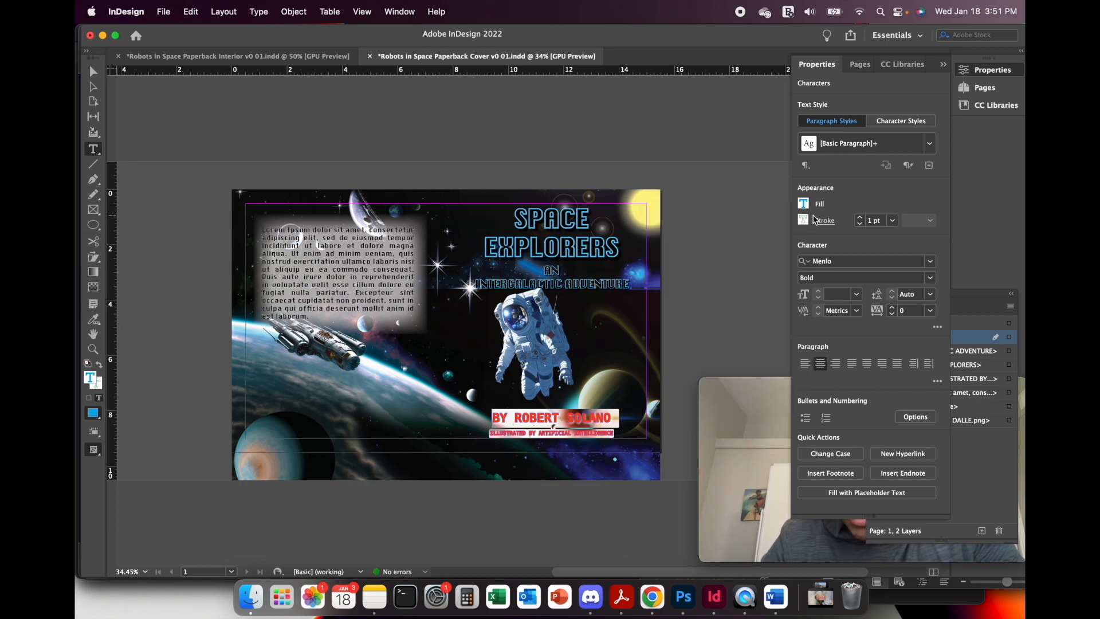
click(804, 220)
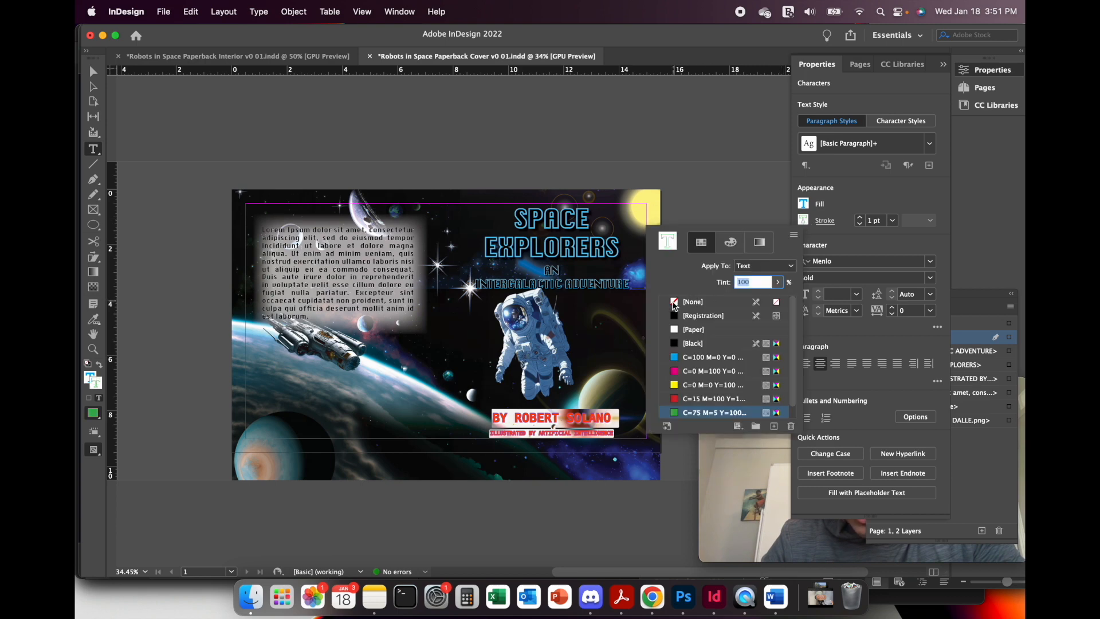
click(675, 302)
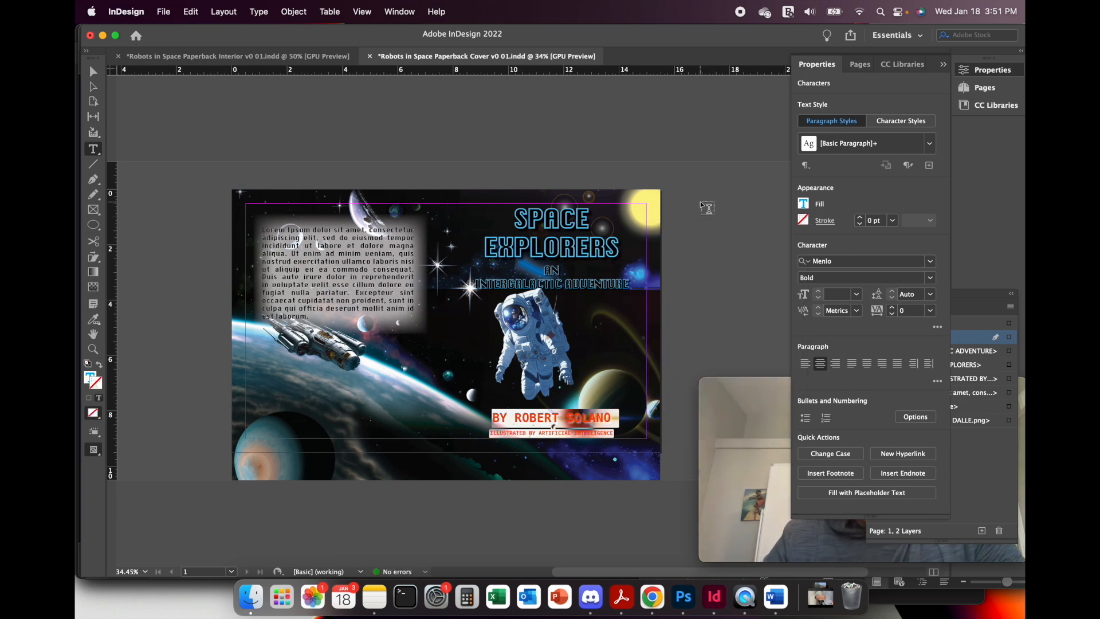
click(706, 209)
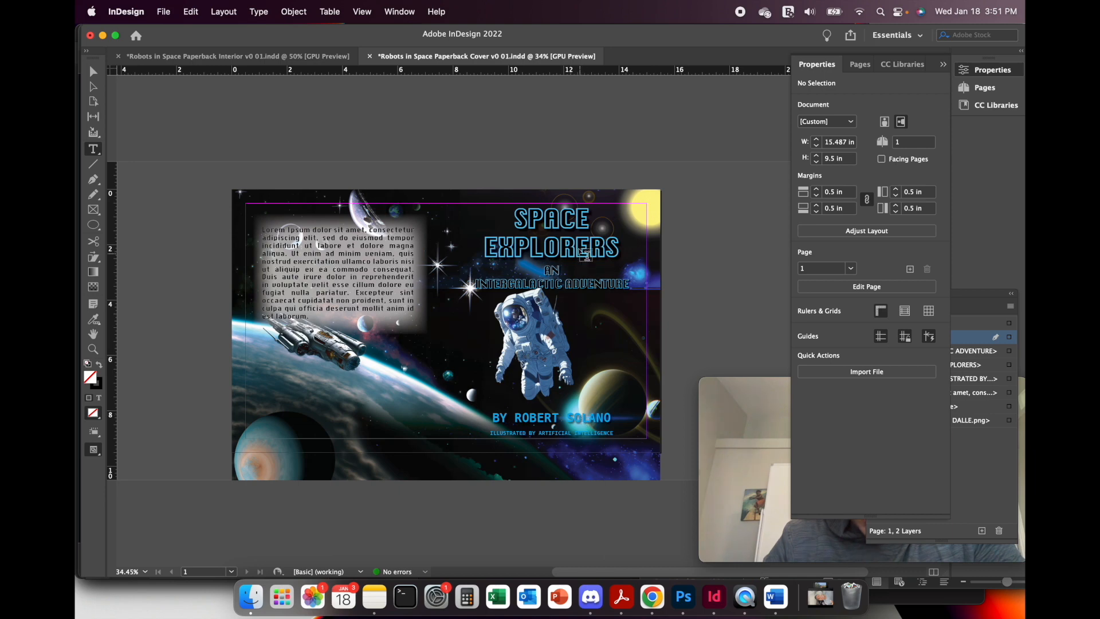
Remove the stroke from the whole SPACE EXPLORERS title and fill it with the cyan C=100 M=0 swatch.
double_click(592, 246)
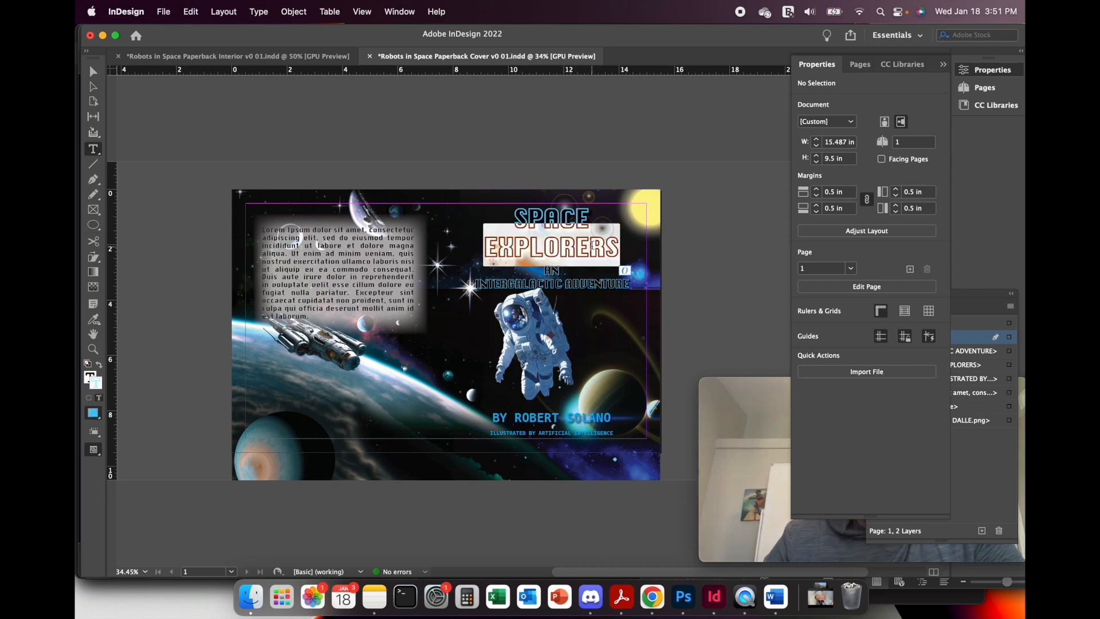
click(592, 246)
key(super+a)
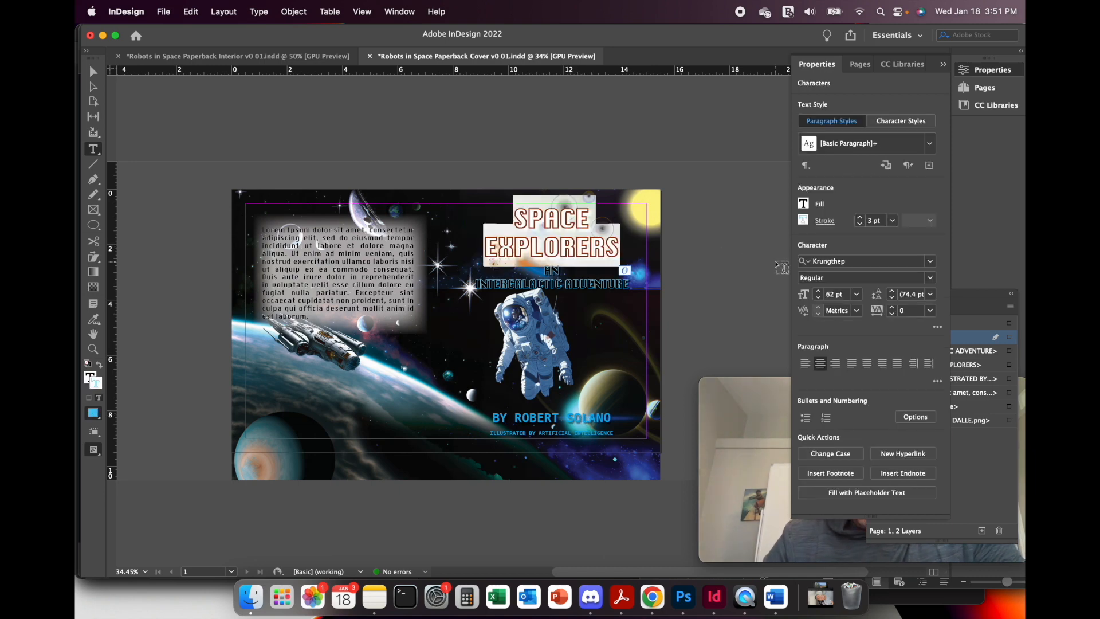
click(803, 220)
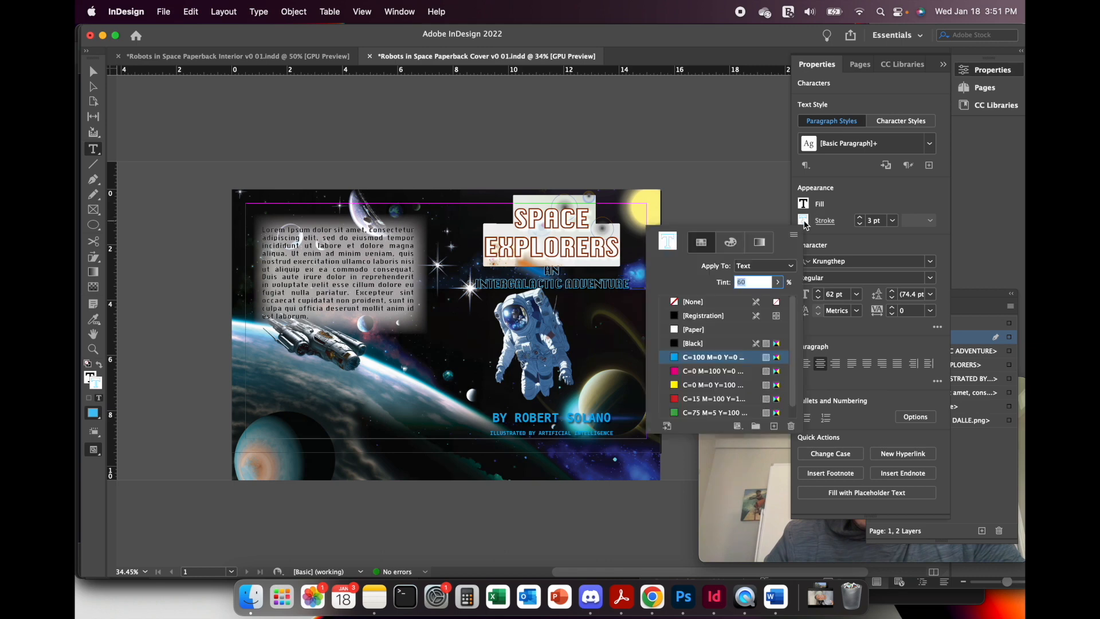
click(690, 302)
click(805, 204)
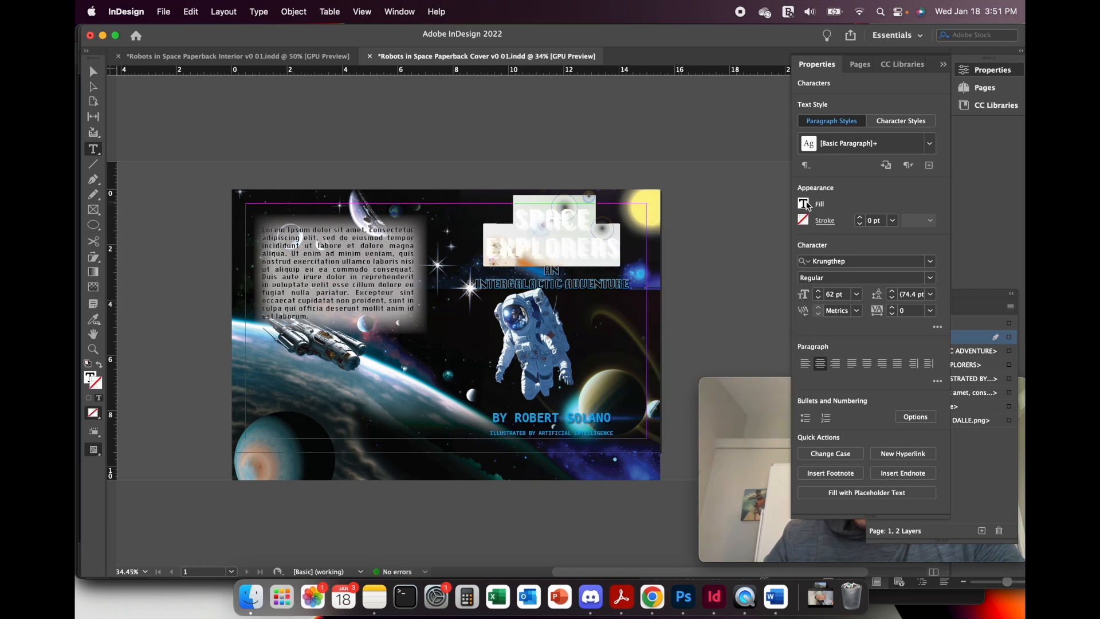
click(804, 204)
click(678, 341)
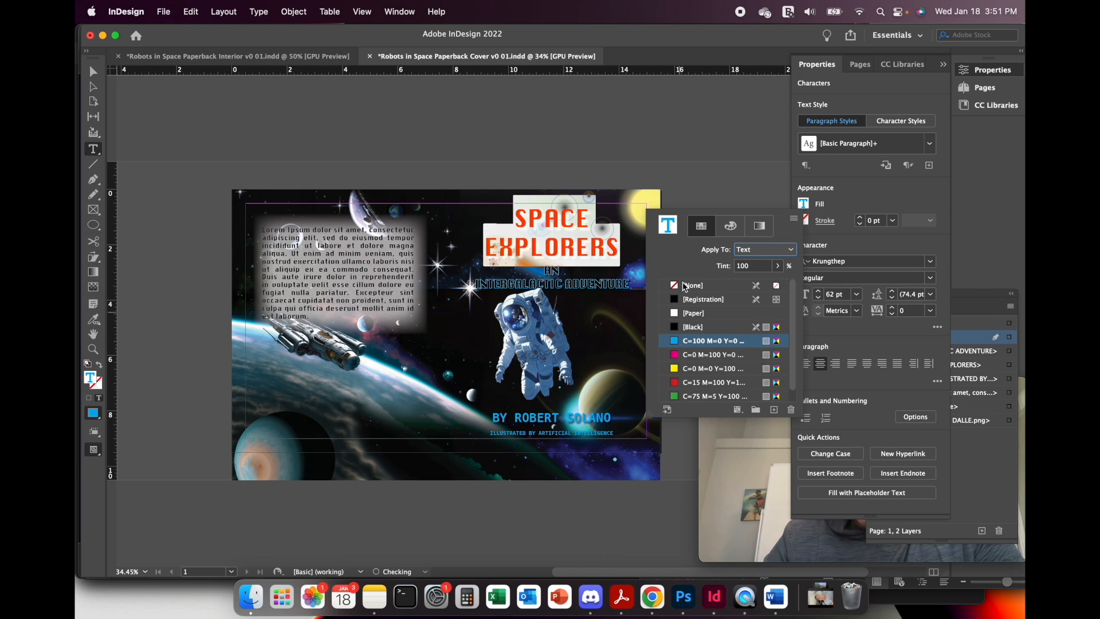
click(713, 189)
click(716, 193)
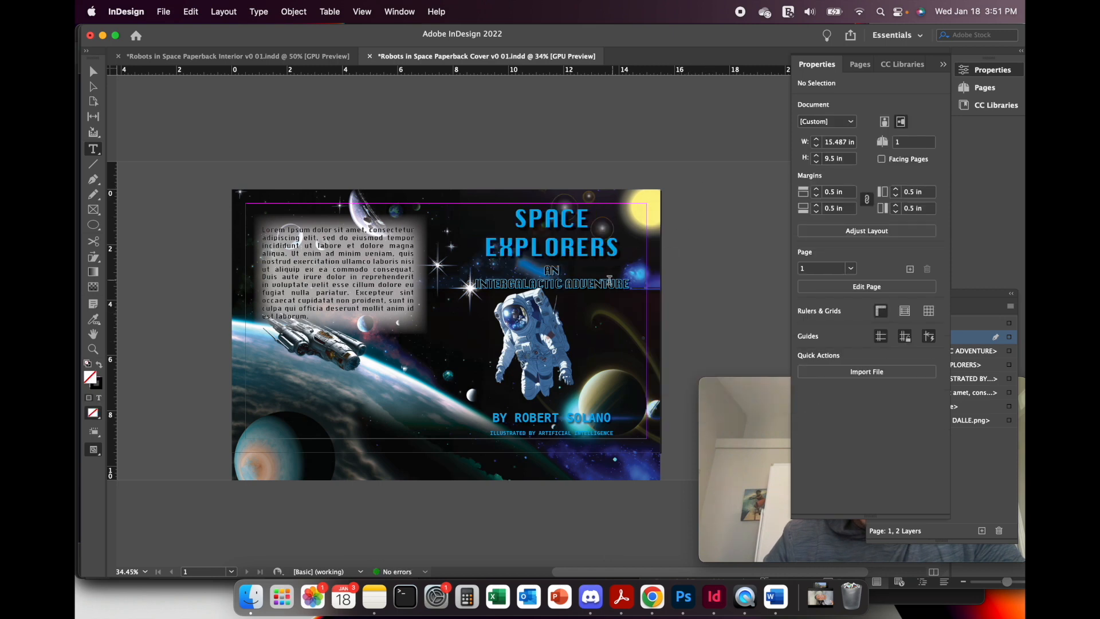
Remove the stroke from the full subtitle text and fill it with the cyan C=100 M=0 swatch.
click(609, 285)
key(super+a)
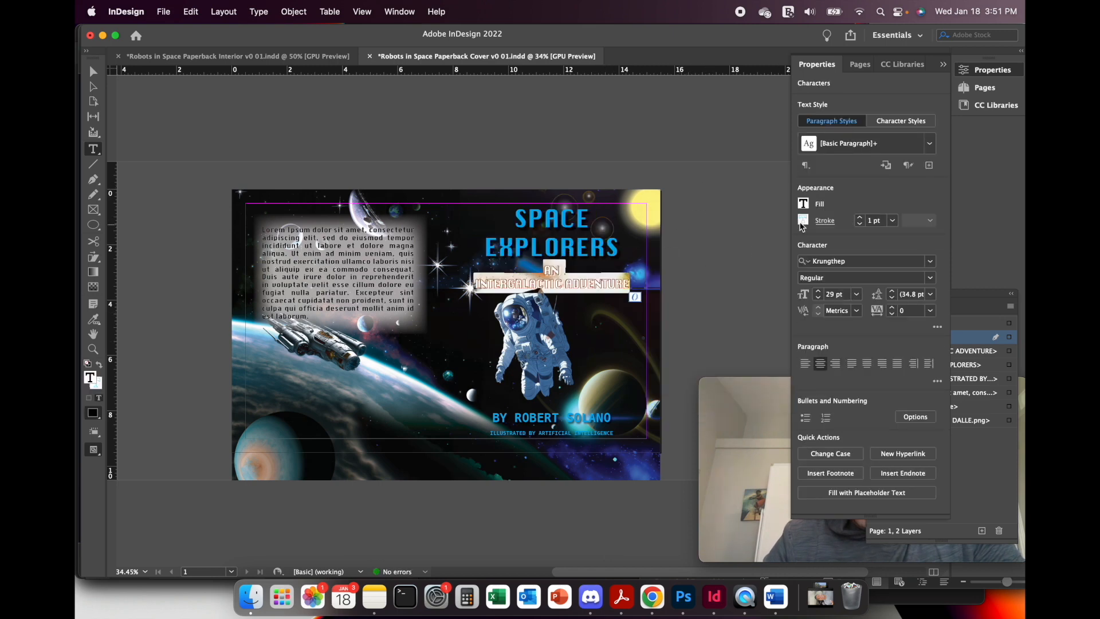
click(805, 220)
click(688, 304)
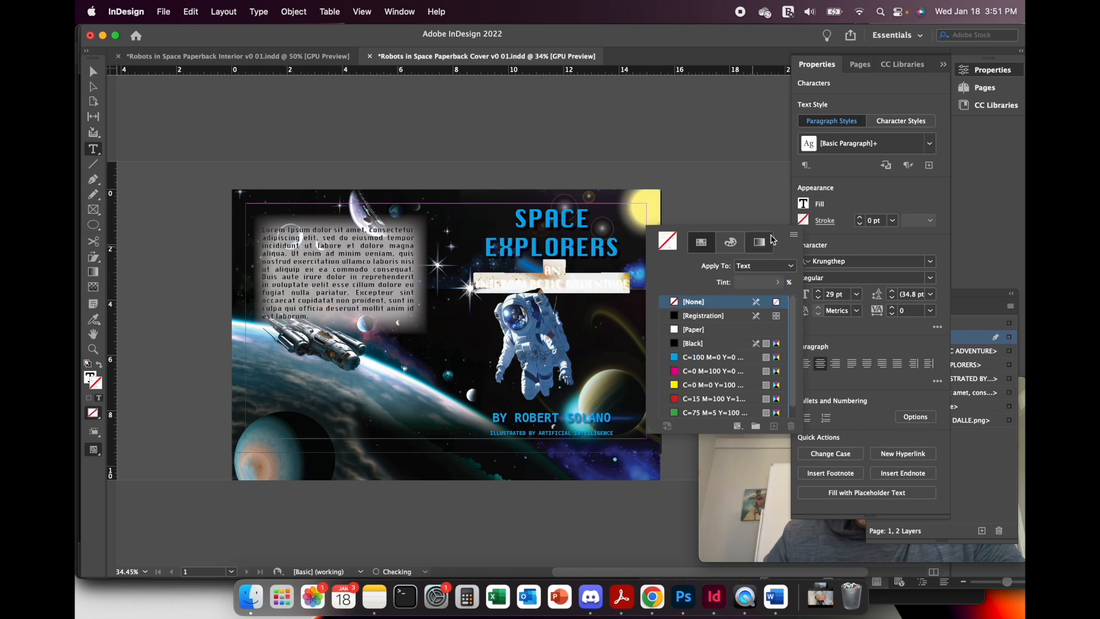
click(806, 205)
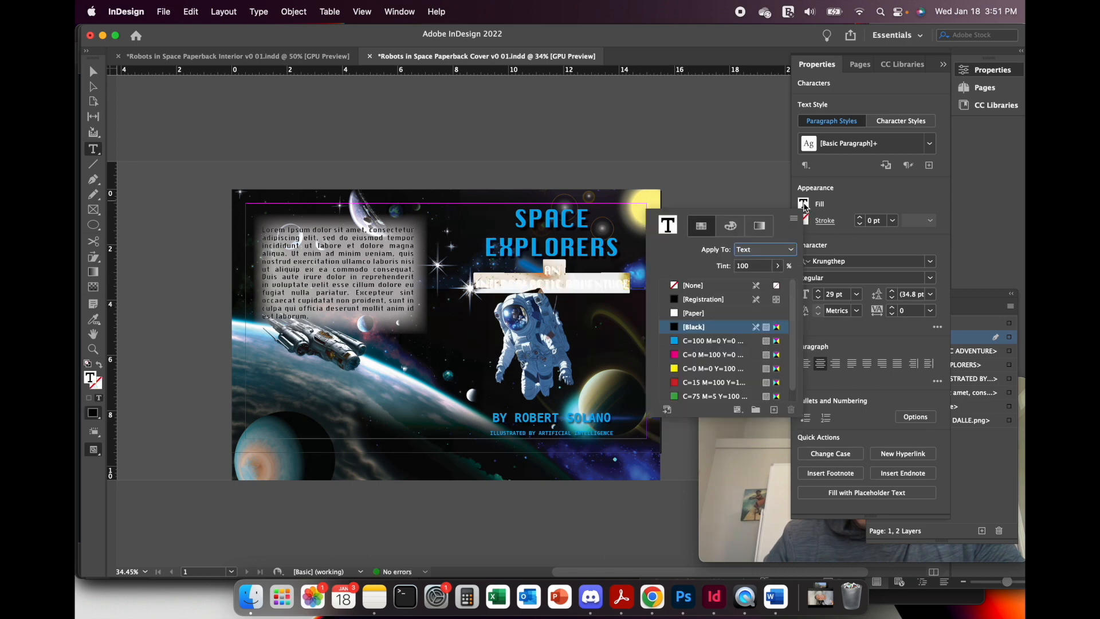
click(677, 342)
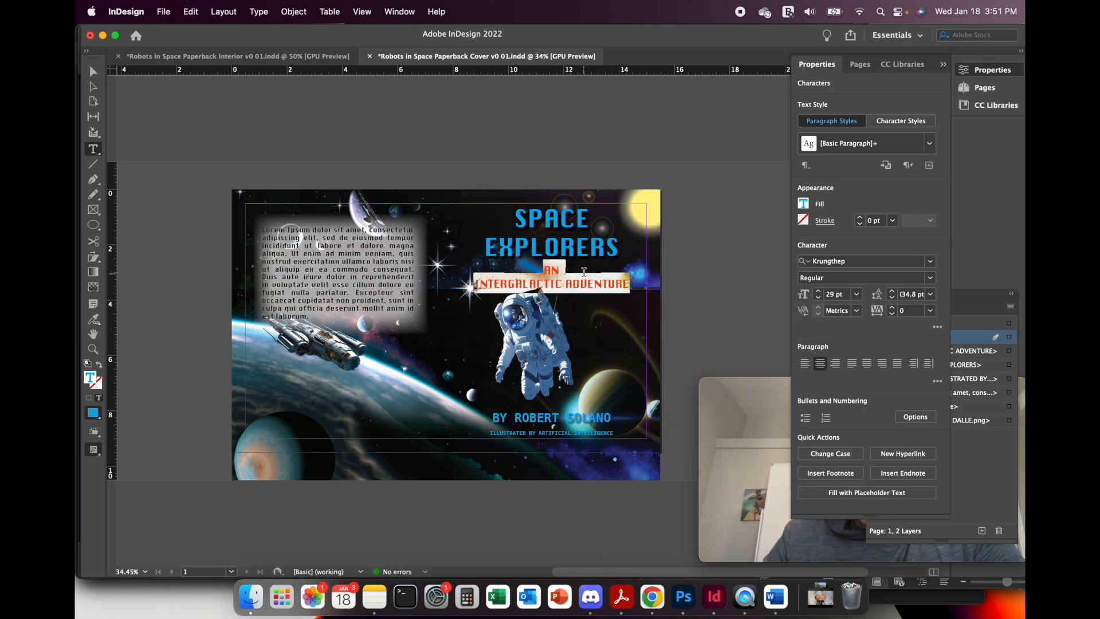
Delete the line break after AN so the subtitle reads AN INTERGALACTIC ADVENTURE on one line.
click(578, 272)
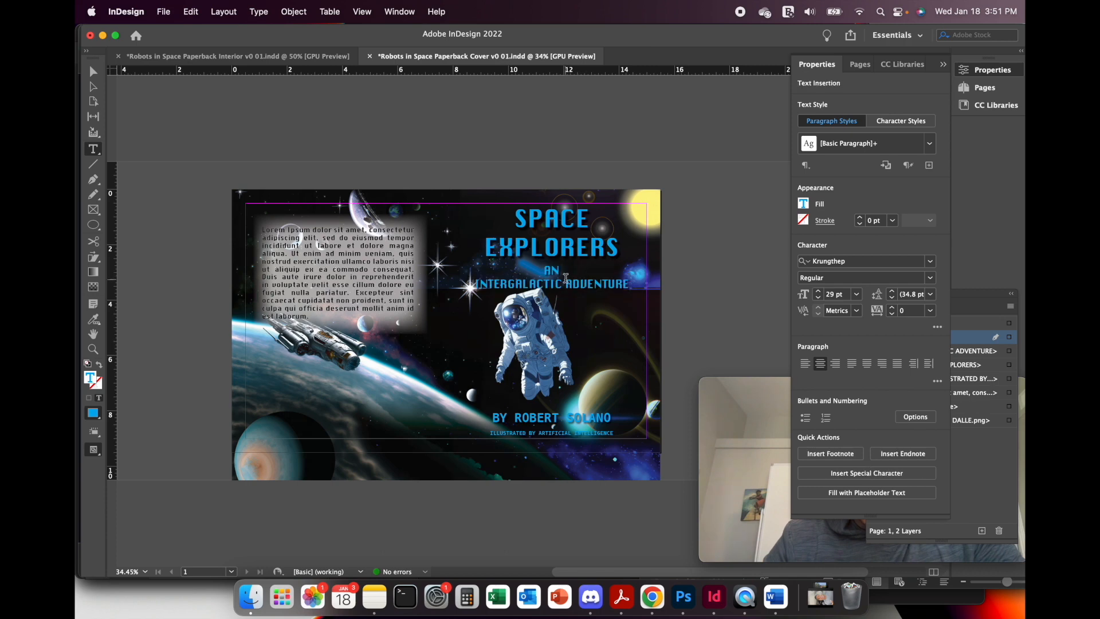
key(Delete)
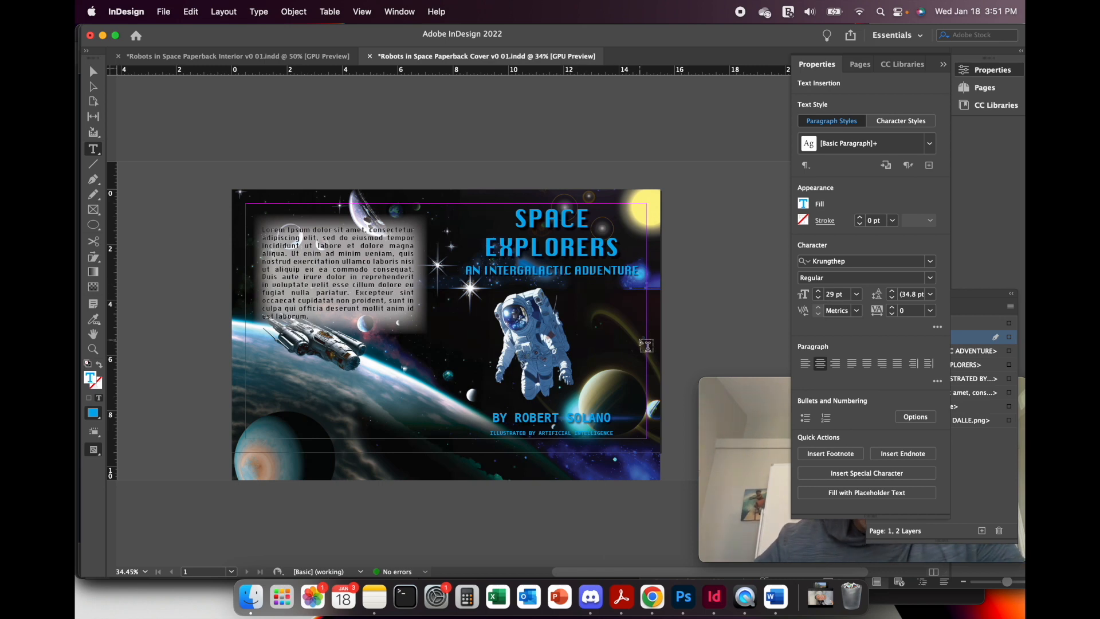
click(688, 341)
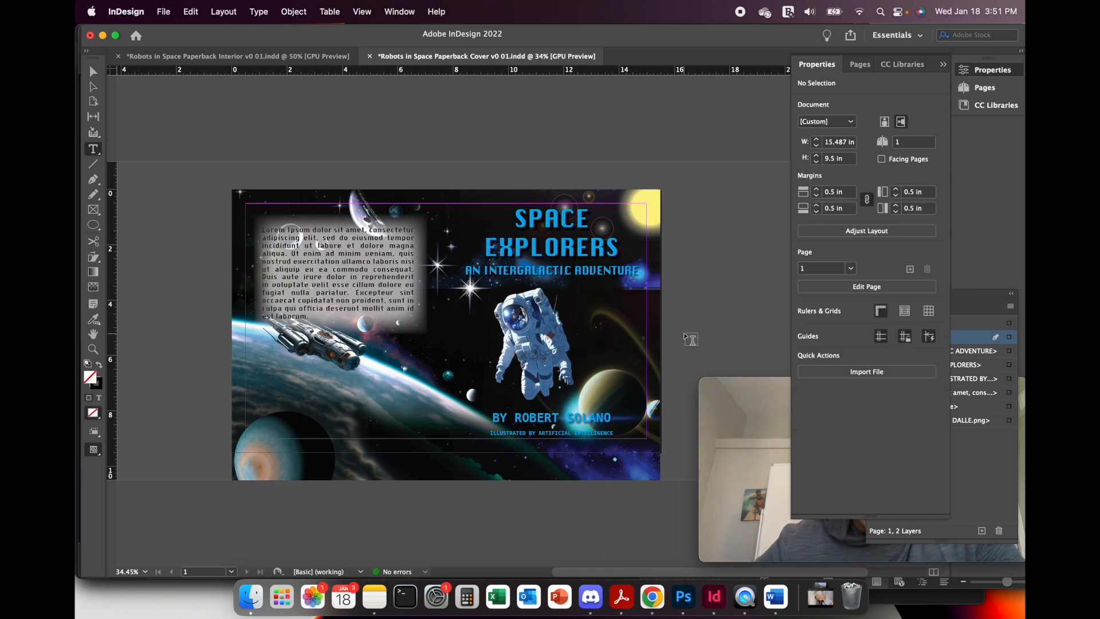
Shorten the background image frame to 9.5 in high, aligning its lower edge with the page edge.
click(94, 71)
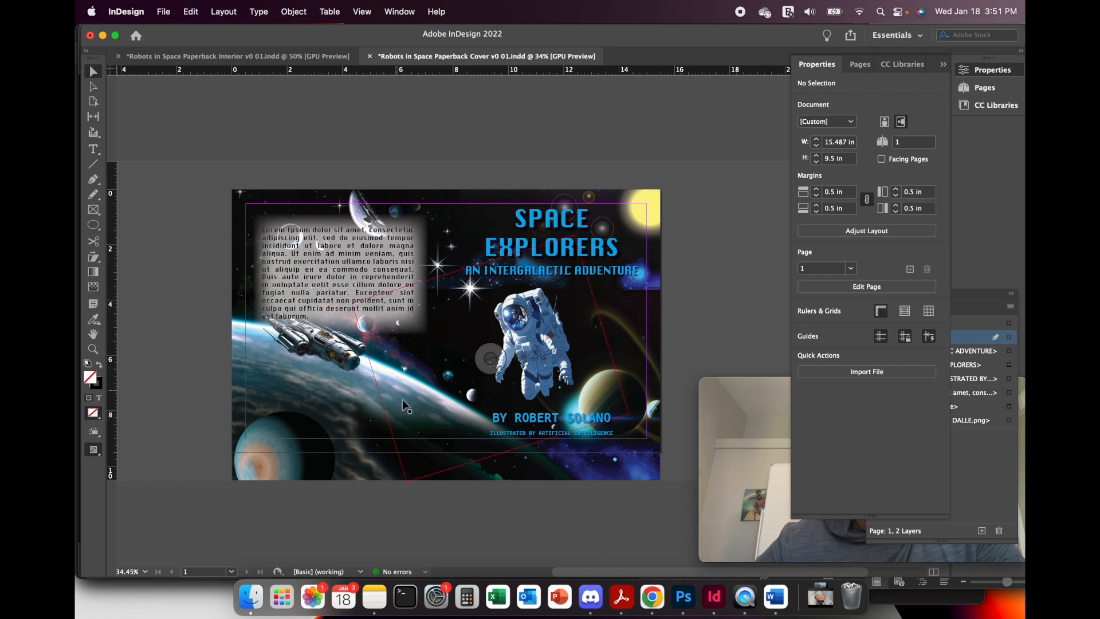
click(483, 475)
drag(448, 482, 448, 453)
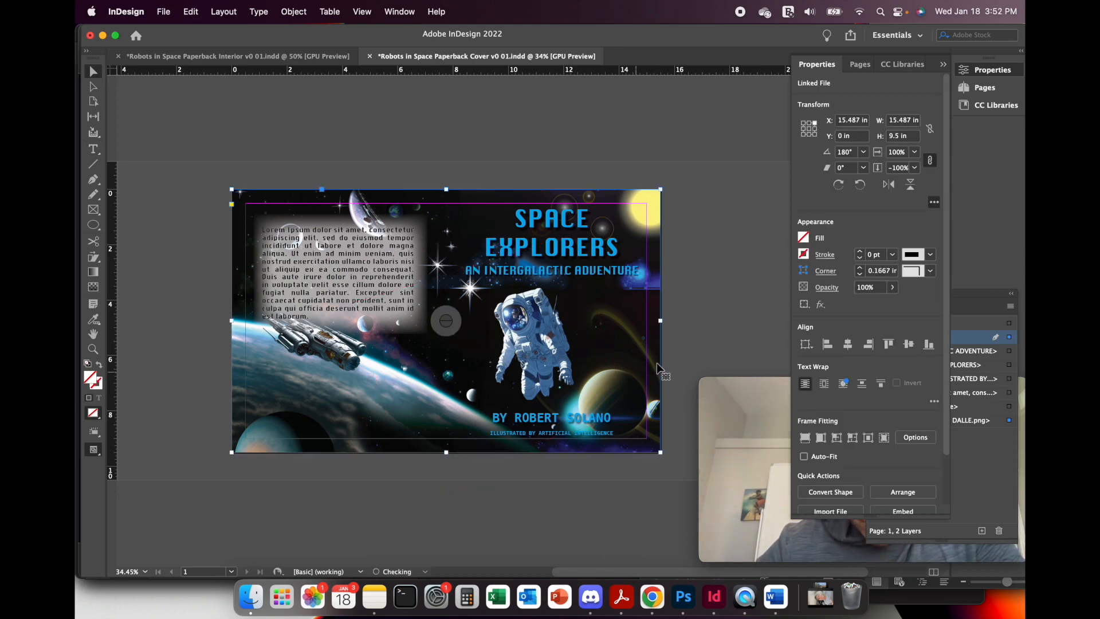
click(701, 345)
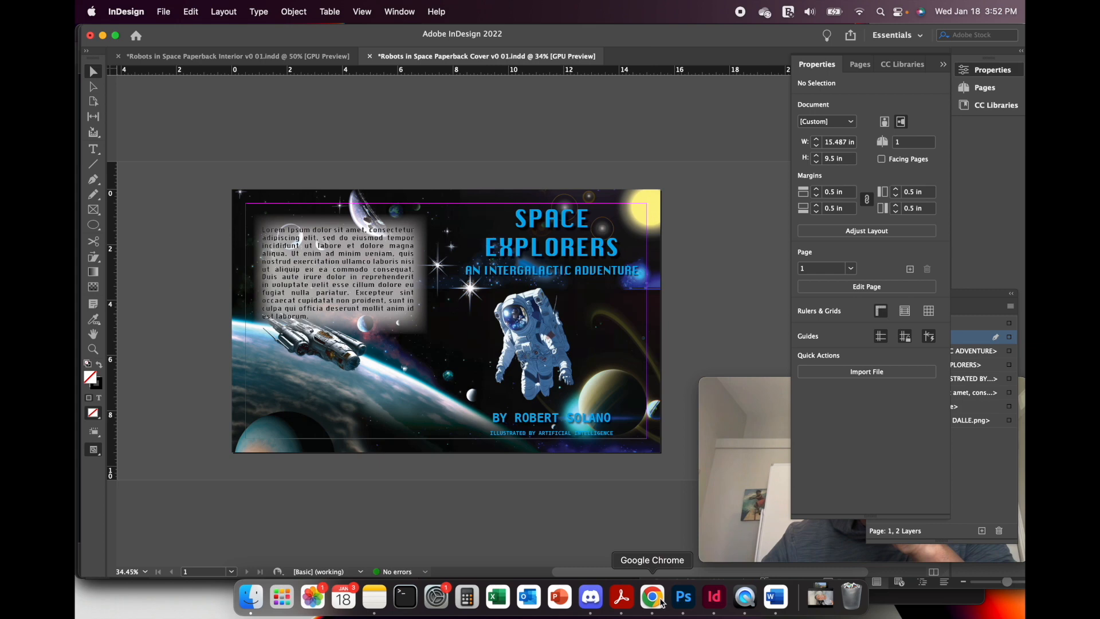
Switch to Chrome and search Google for "chat gpt" in the tab showing the Midjourney astronaut image.
click(654, 598)
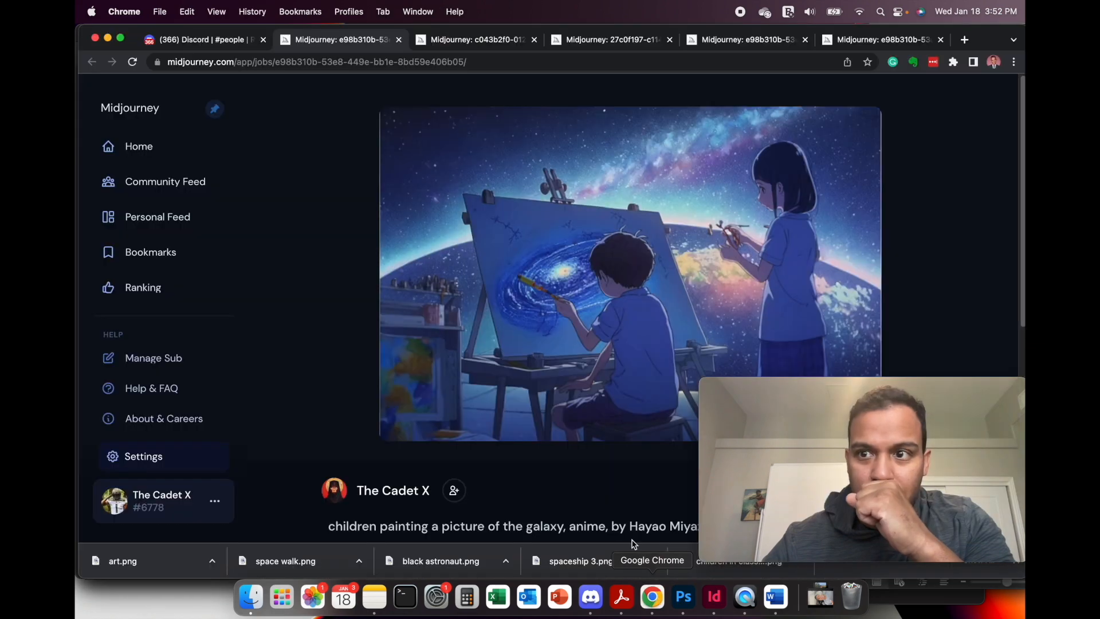
click(218, 40)
click(473, 40)
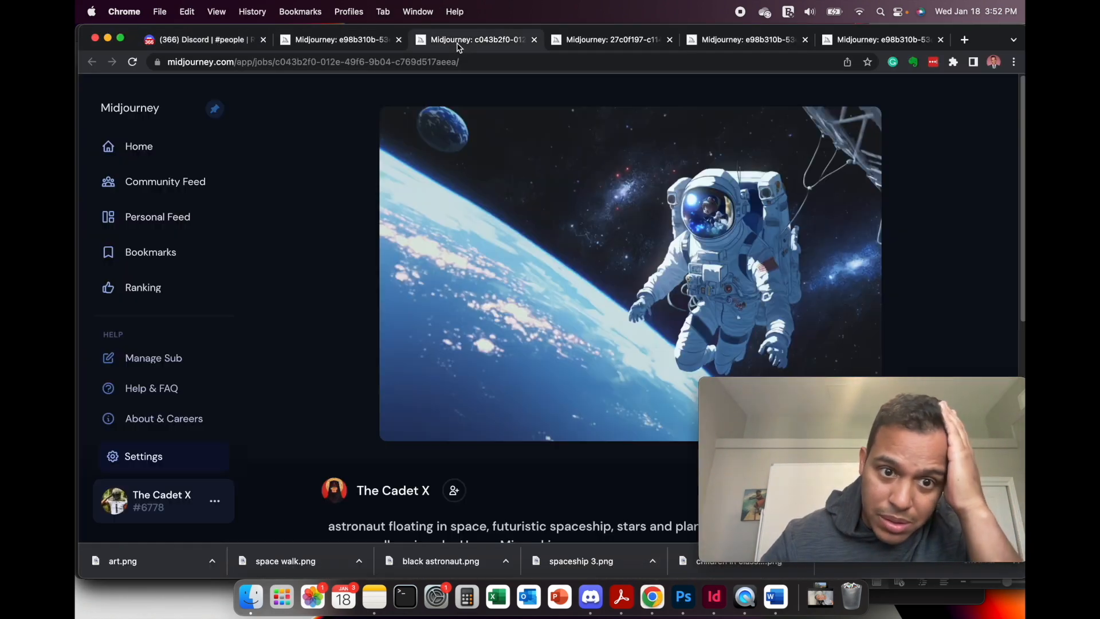
click(241, 64)
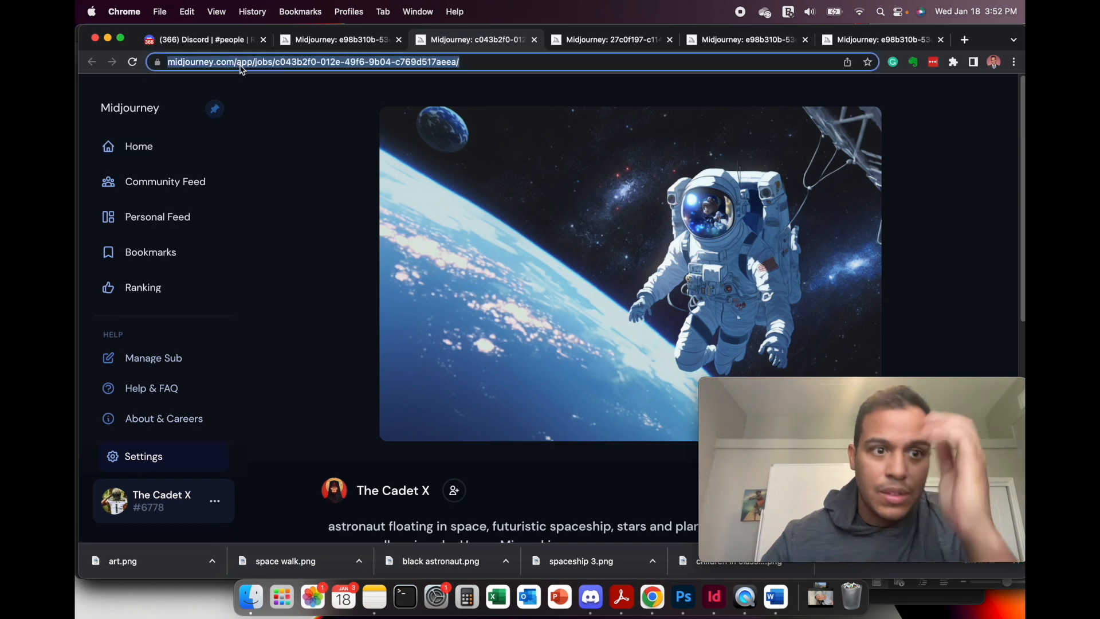
text(chat)
key(Return)
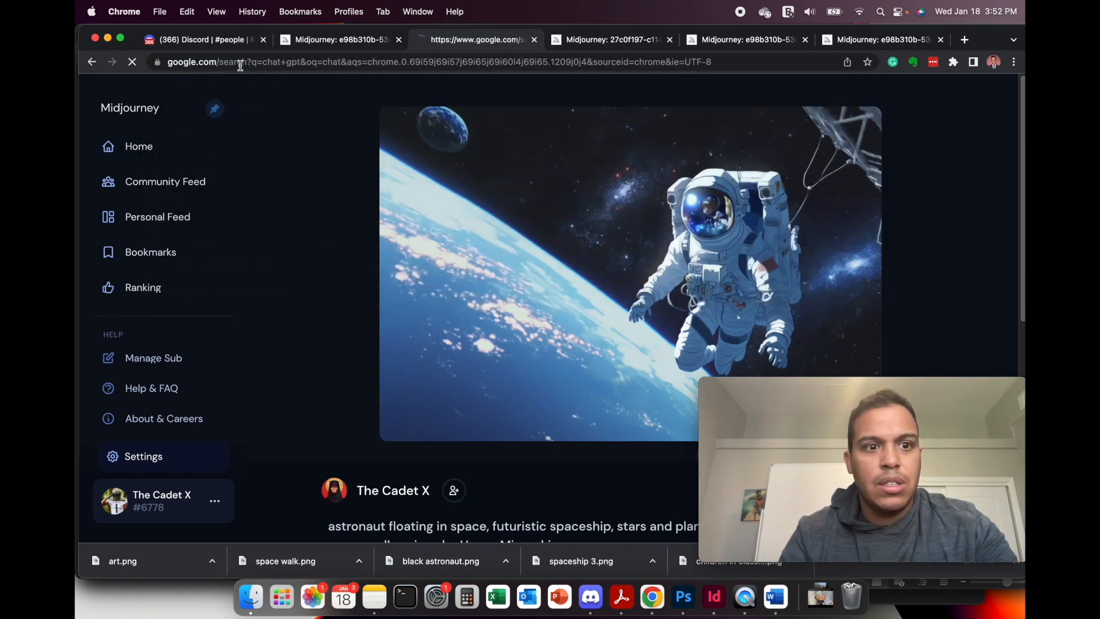
Launch ChatGPT from its search result and begin a prompt reading "Write a children's book summary for a story about".
click(224, 213)
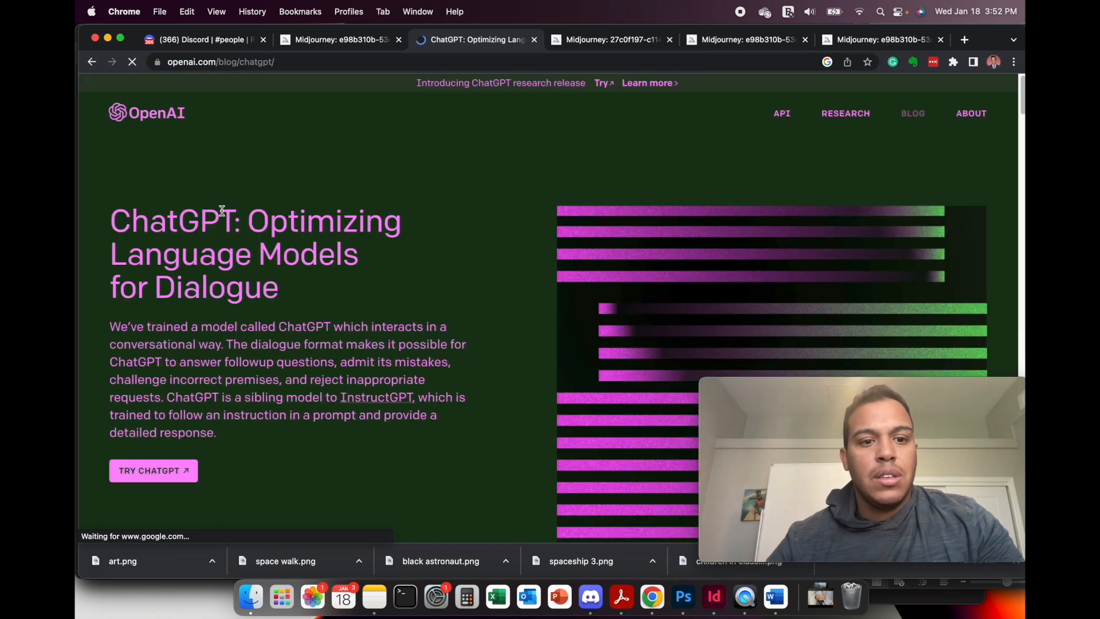
click(154, 471)
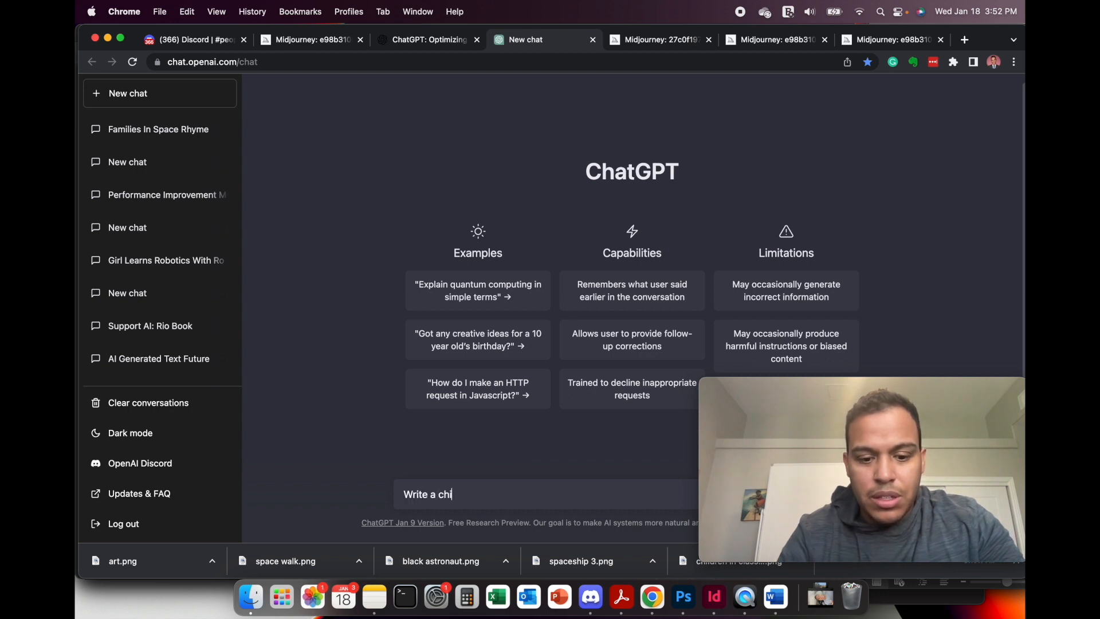
text(summary)
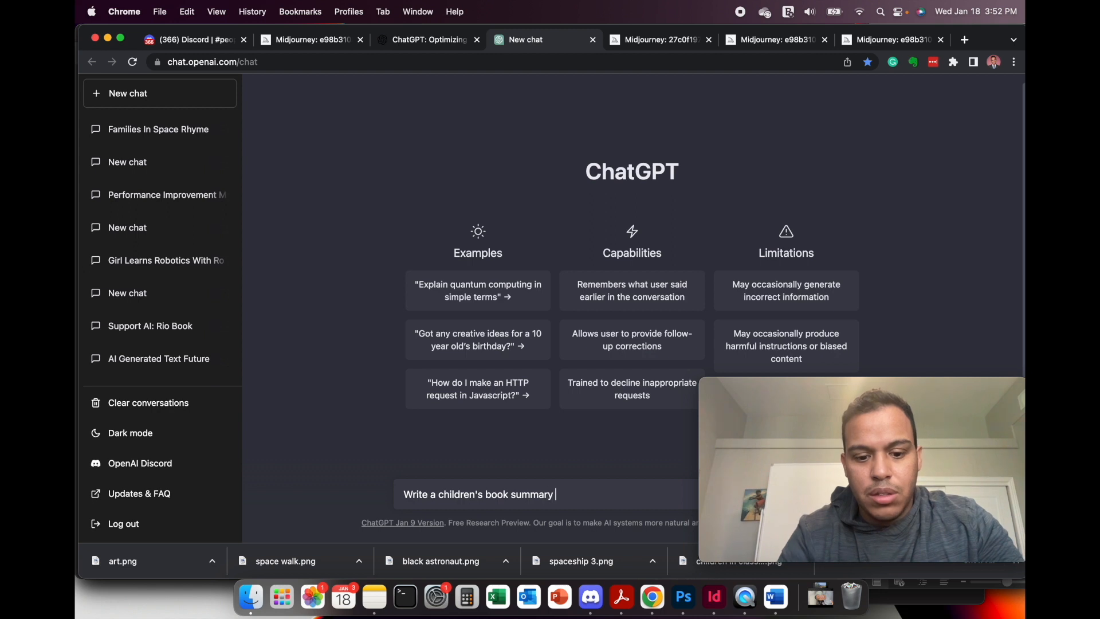
text( for a story about childr)
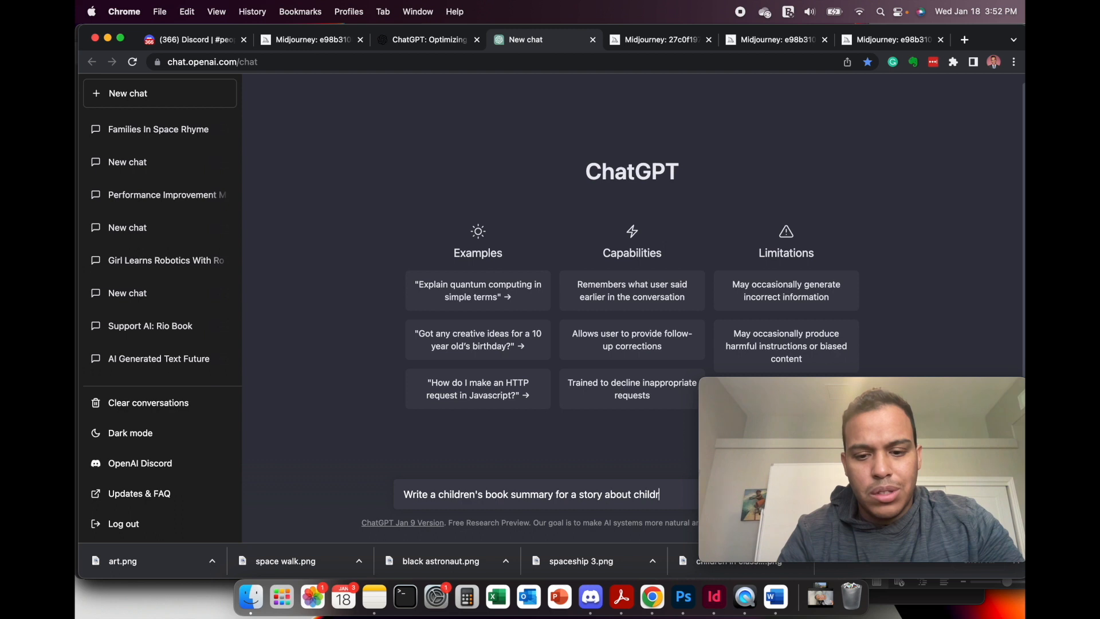
key(BackSpace)
key(BackSpace)
key(BackSpace)
key(BackSpace)
key(BackSpace)
key(BackSpace)
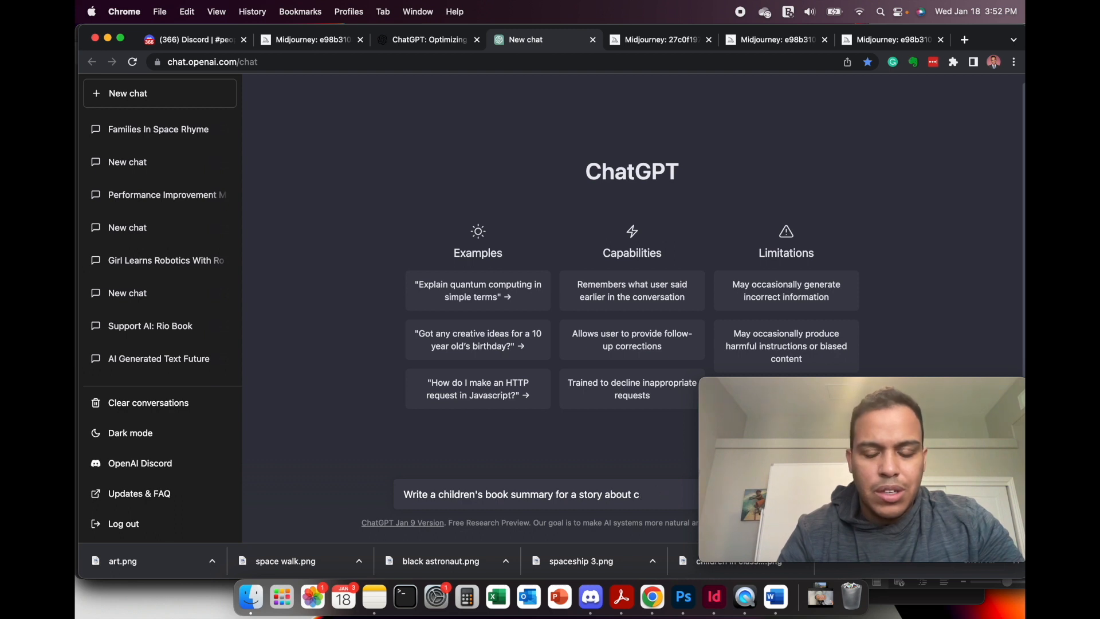
Continue the prompt with "a group of space explorers who travel the galaxy".
text(a group of spa)
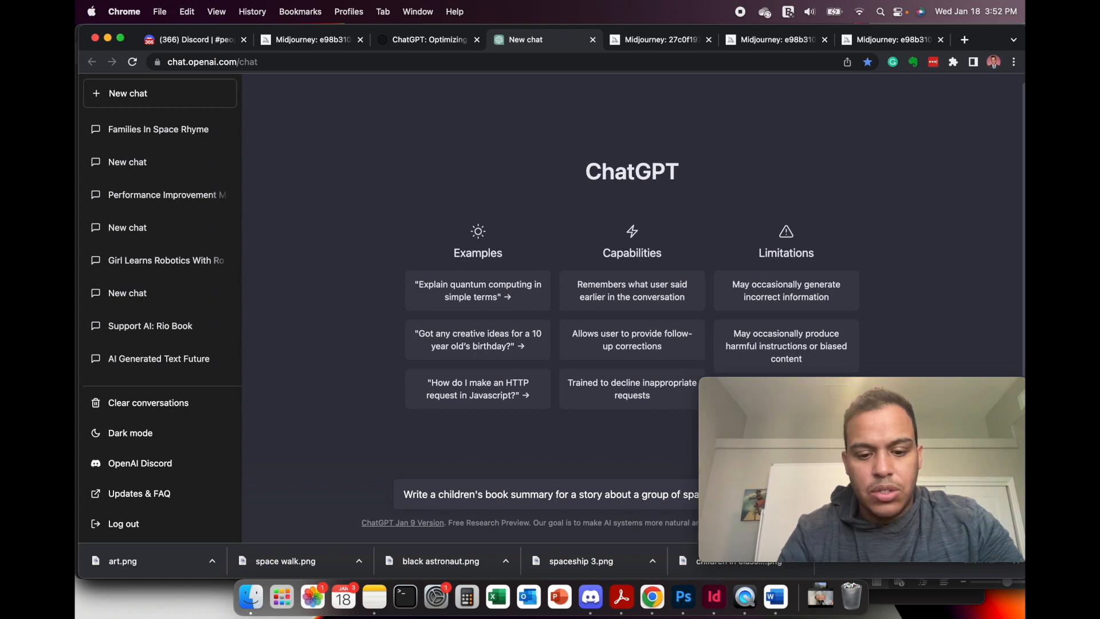
mouse_move(755, 406)
drag(754, 401, 755, 281)
click(848, 502)
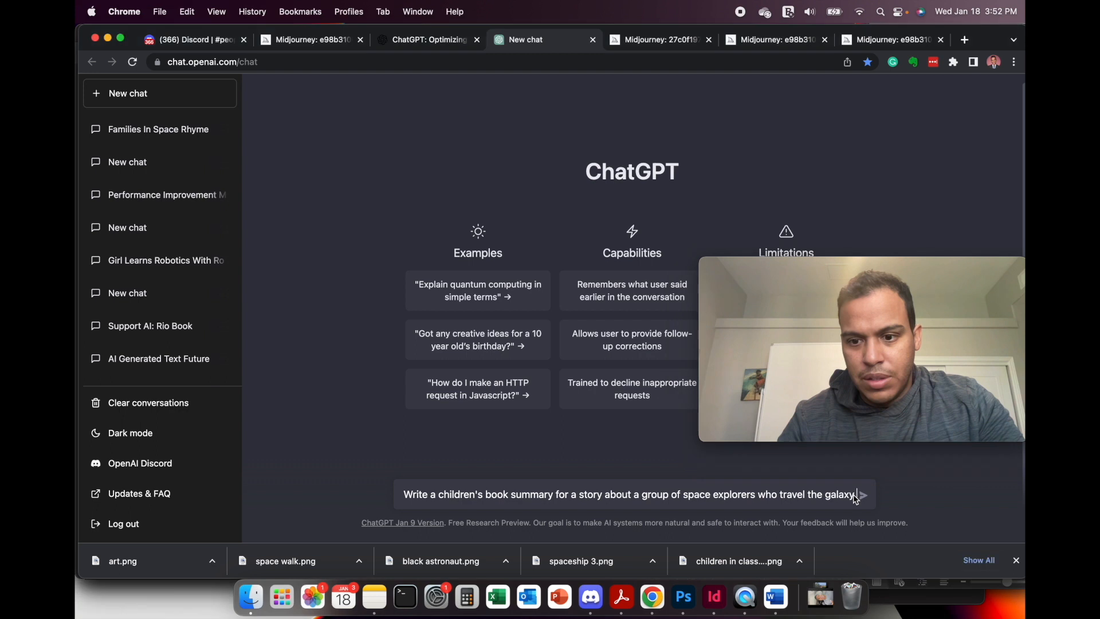
Extend the prompt with "learning about science, the stars, and space.".
text(learnign about)
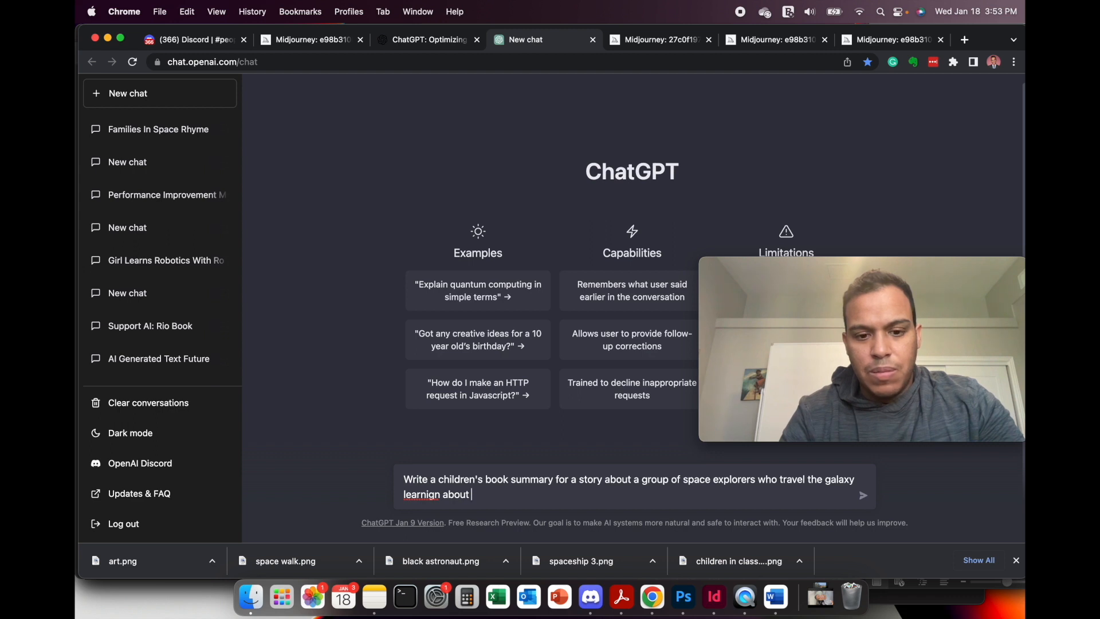
text(space)
key(BackSpace)
key(BackSpace)
key(BackSpace)
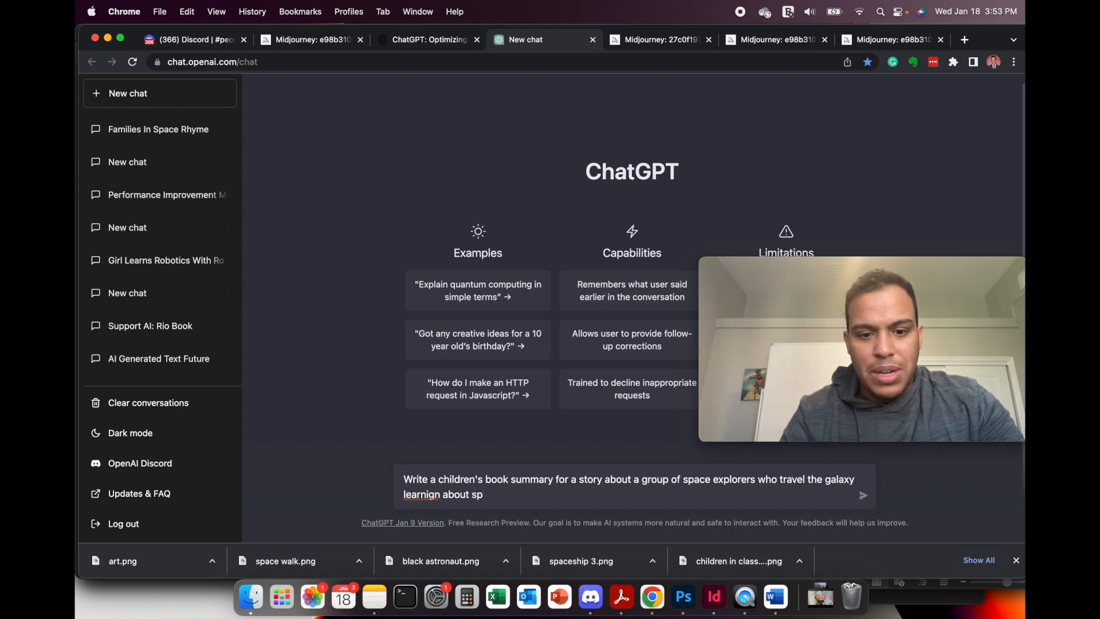
text(ience,)
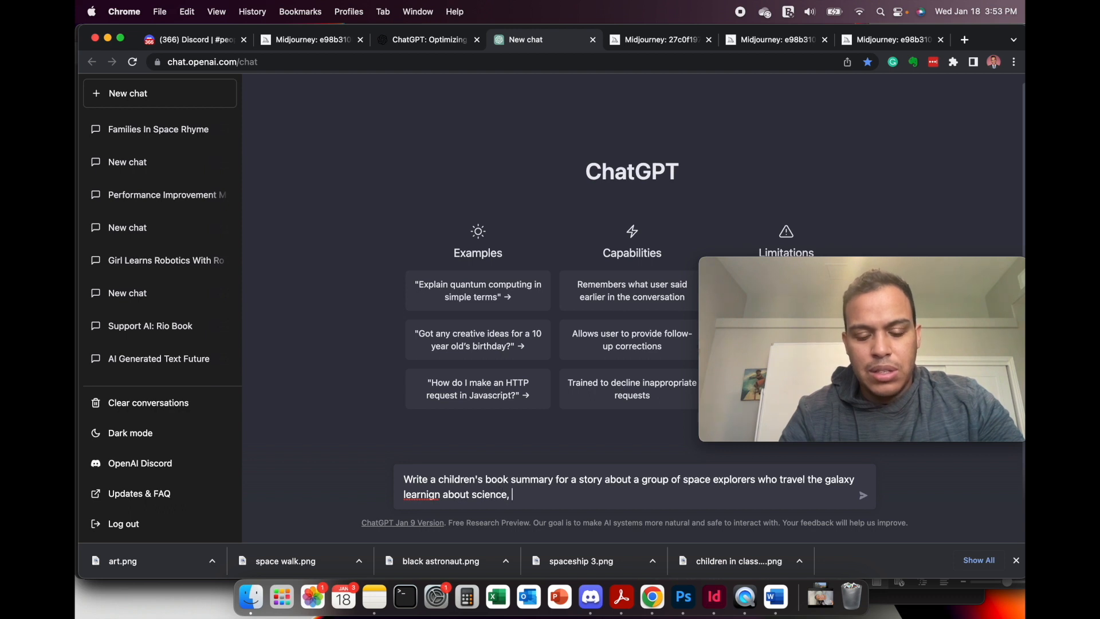
text( the stars, and)
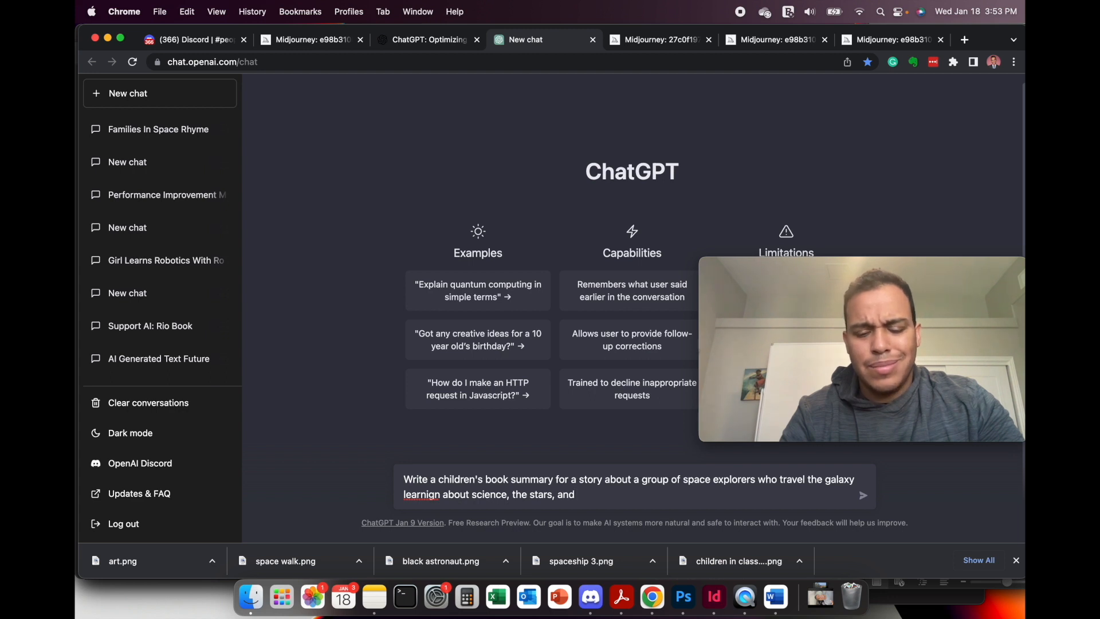
text(space)
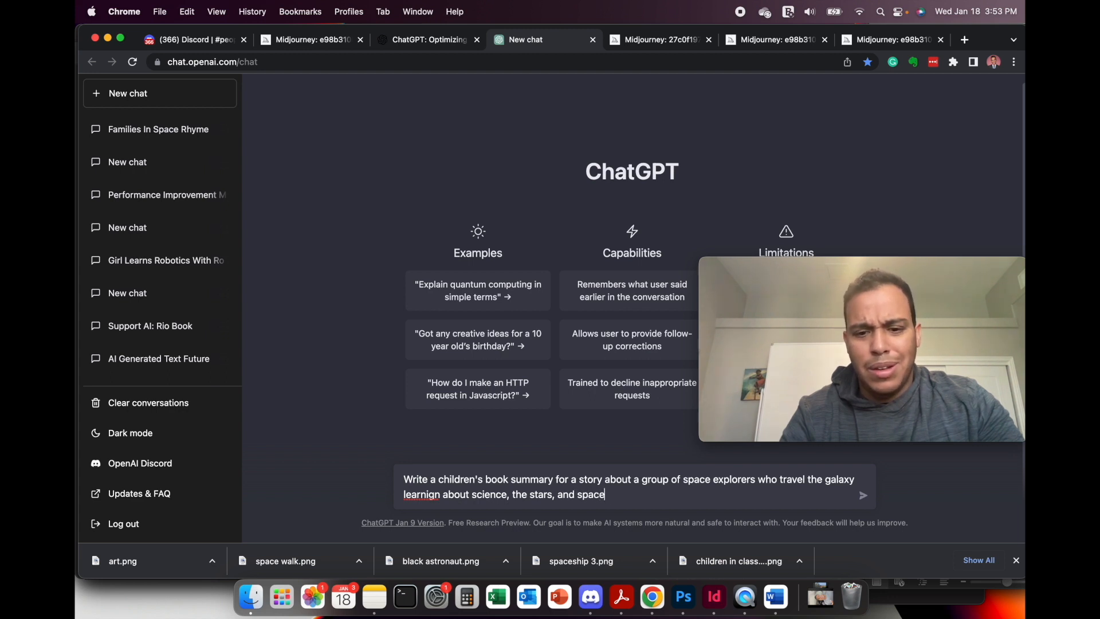
text(.)
Correct the misspelled "learnign" to "learning" and submit the prompt.
right_click(423, 494)
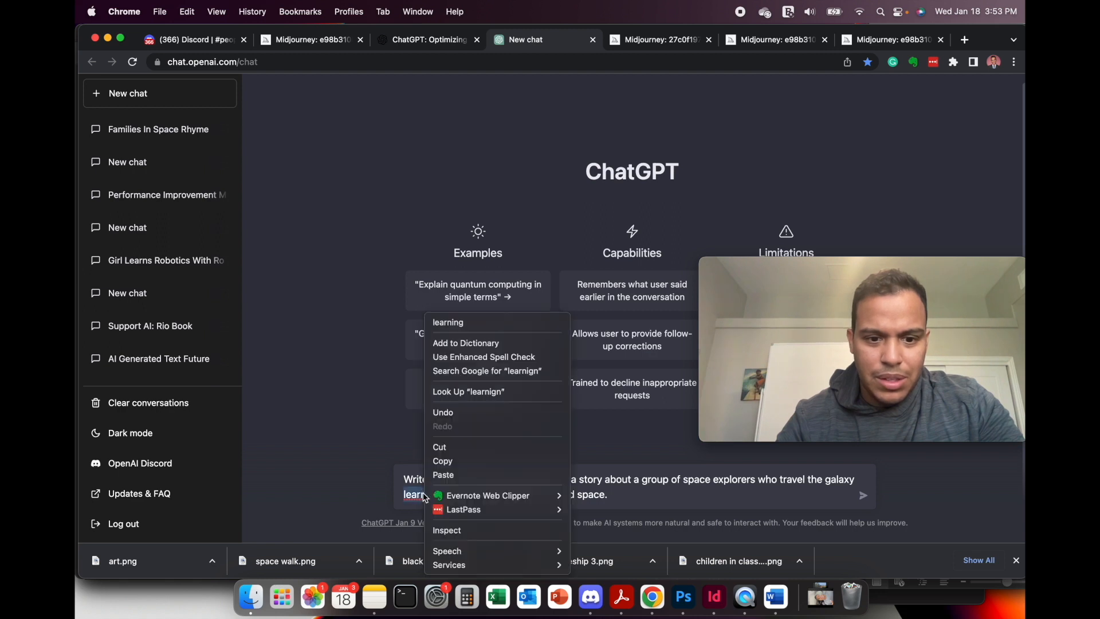
click(450, 319)
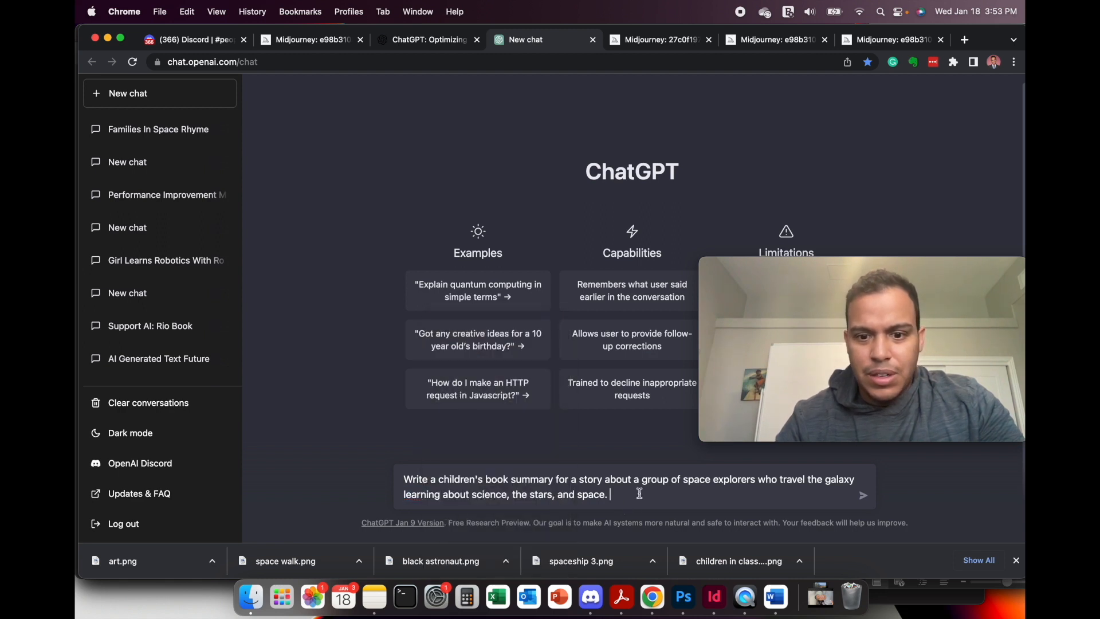
key(Return)
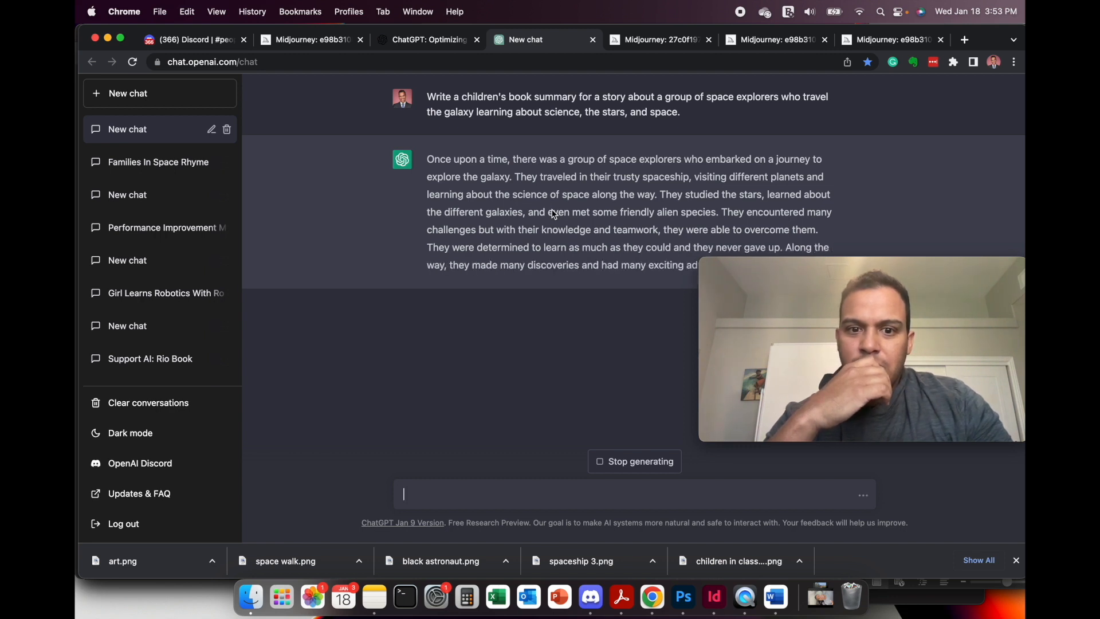
Select and copy the entire generated story summary from ChatGPT's response.
mouse_move(796, 282)
drag(796, 283, 796, 322)
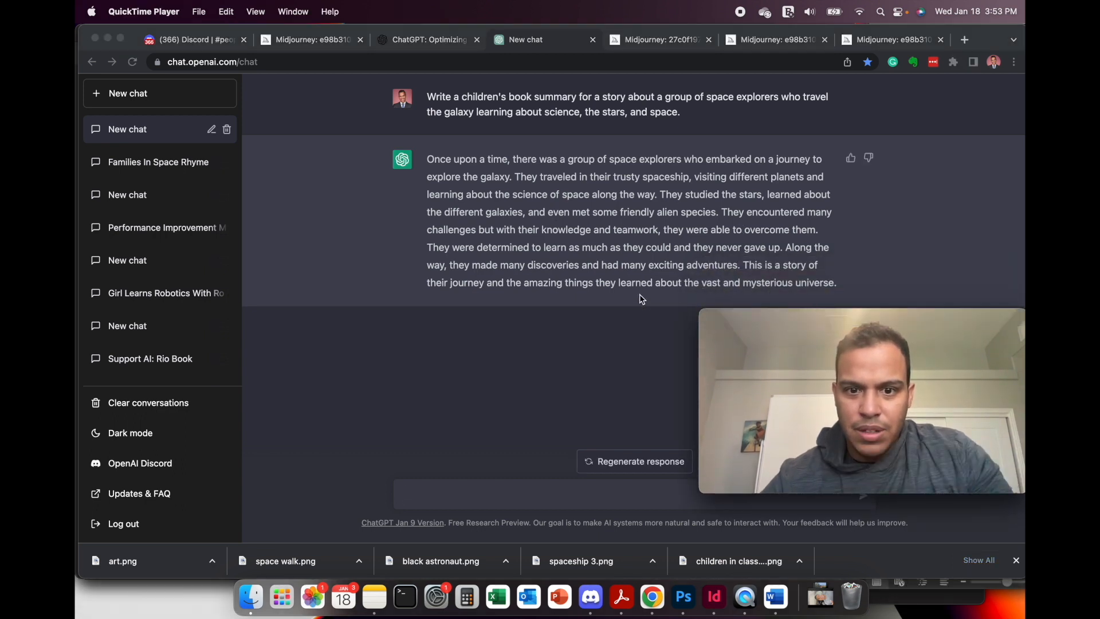
click(667, 284)
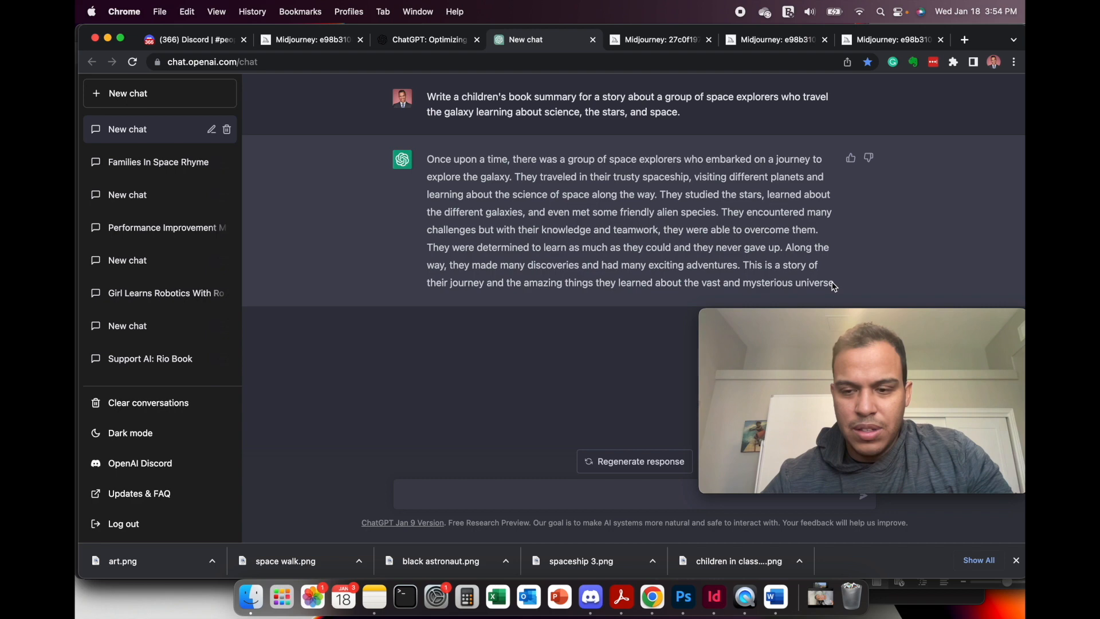
mouse_move(837, 284)
mouse_down()
mouse_move(619, 252)
mouse_move(448, 191)
mouse_move(837, 293)
mouse_up()
click(439, 174)
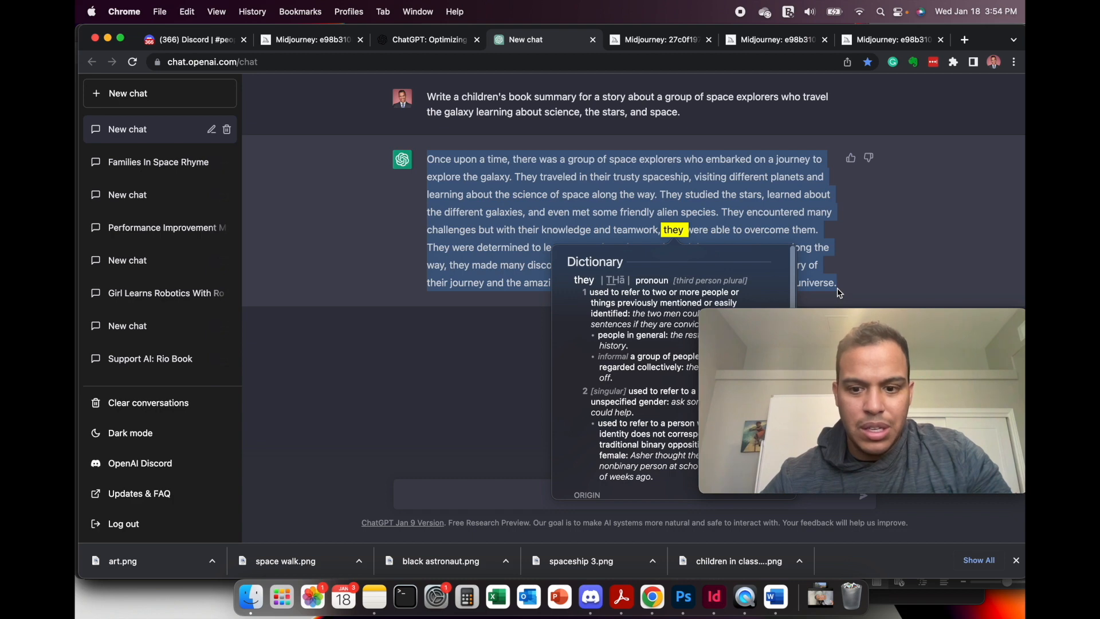
Switch to the Notes document in Word, widen its window and go to the end of the text.
click(776, 597)
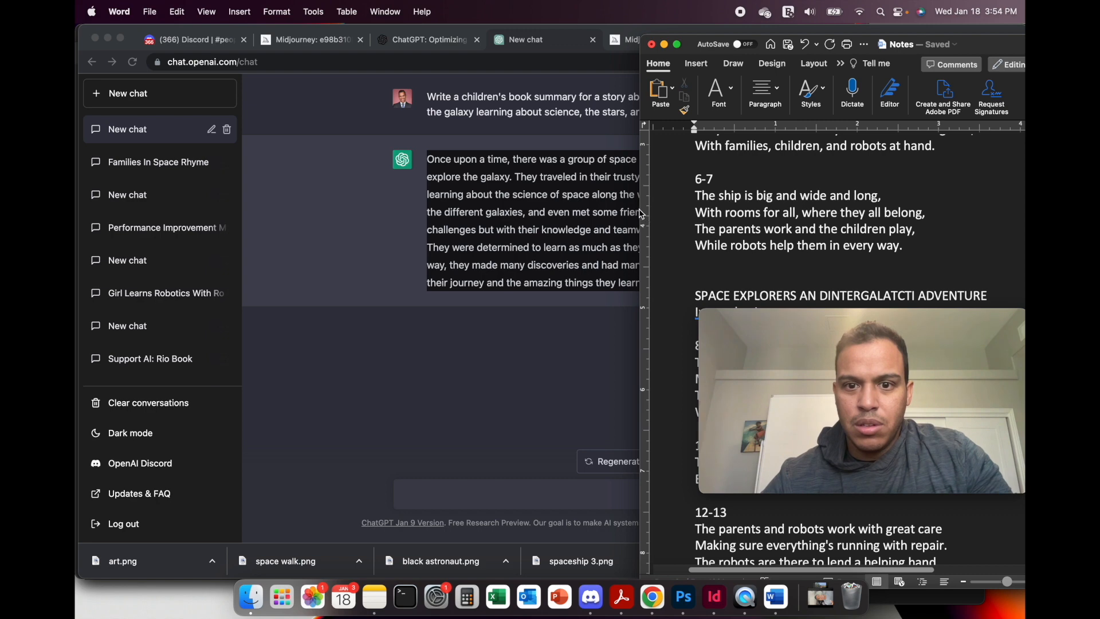
click(672, 213)
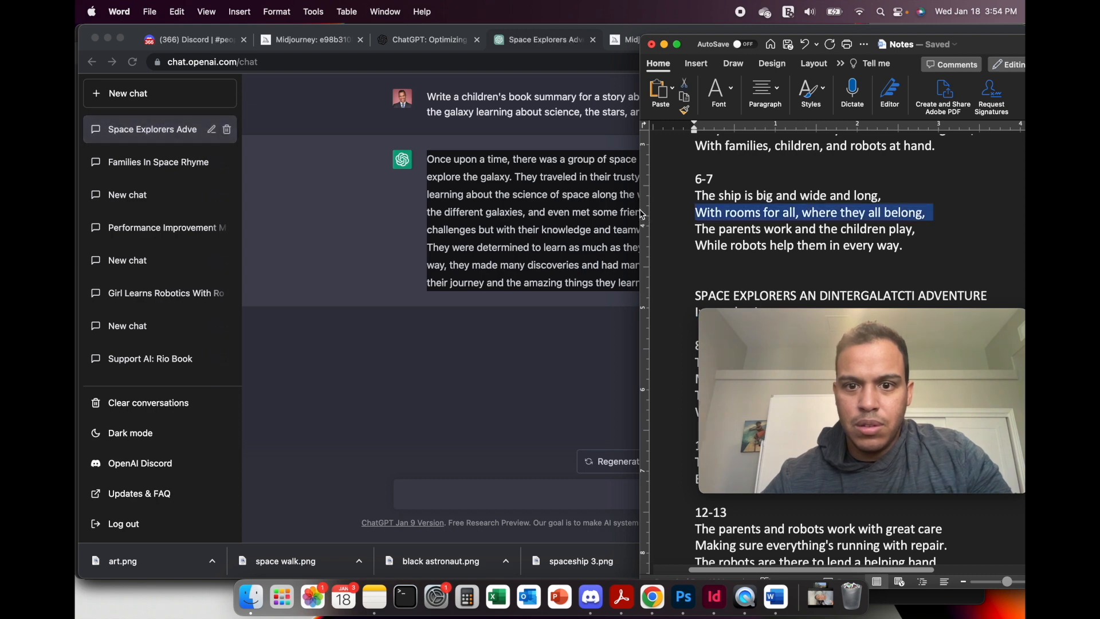
drag(641, 215, 235, 181)
scroll(430, 338, down, 20)
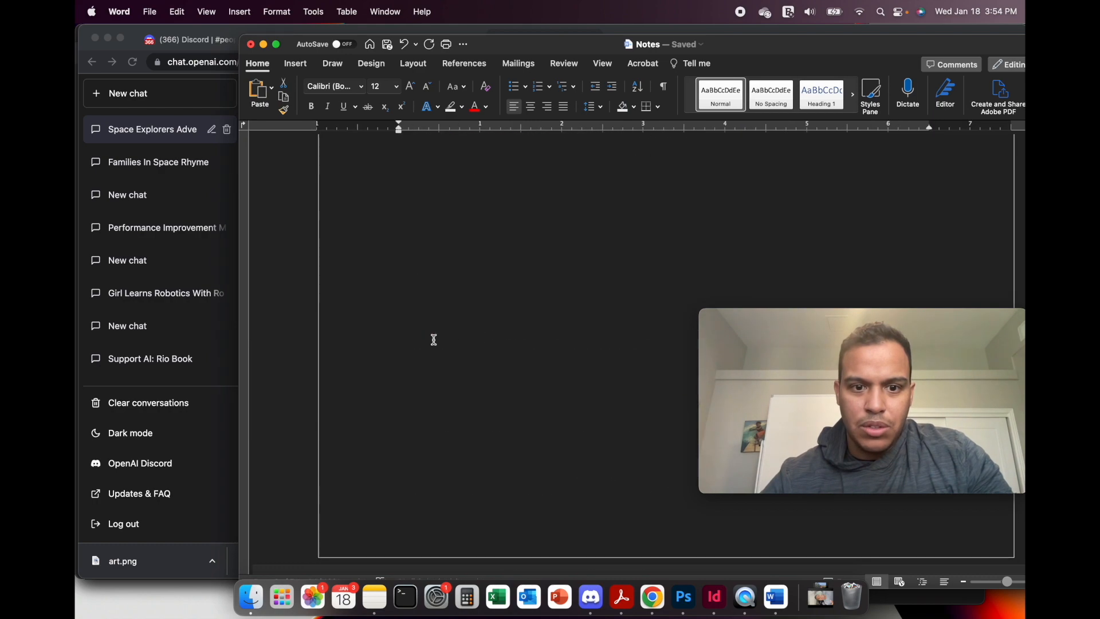
Paste the copied summary as a new paragraph after the last stanza, using the document's own text formatting.
scroll(433, 339, up, 5)
click(684, 330)
key(Return)
key(Return)
key(super+v)
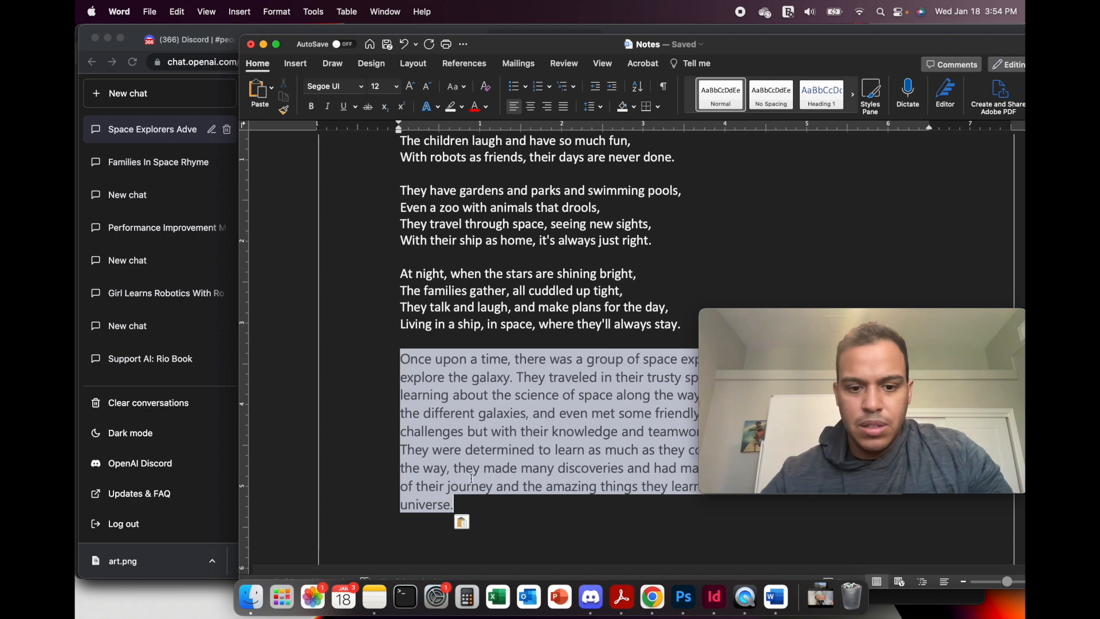
click(461, 521)
click(502, 504)
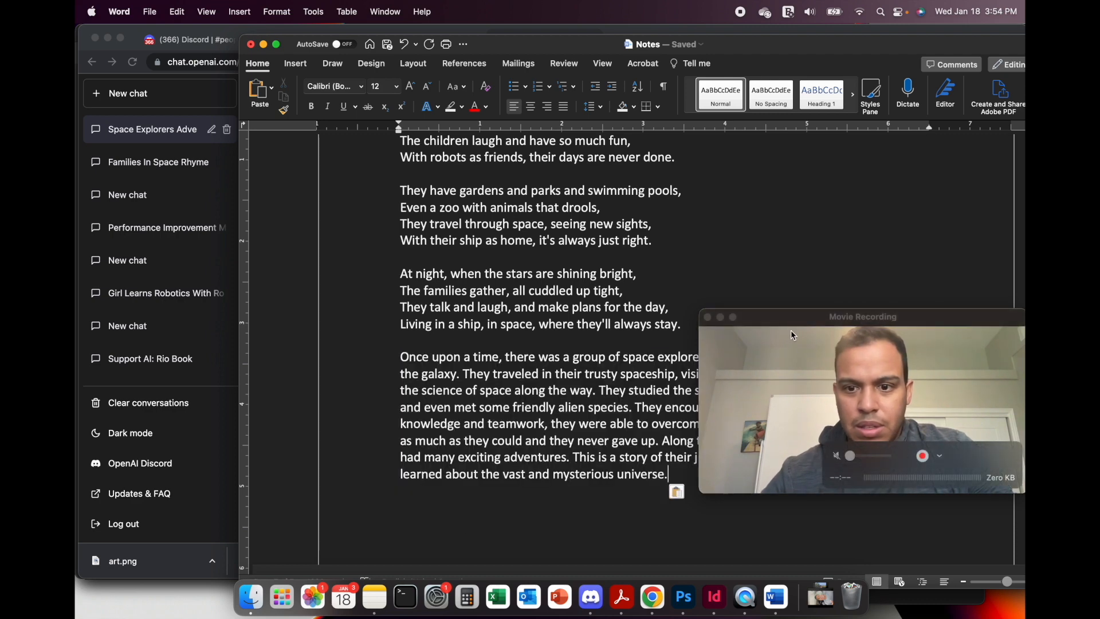
Add the line "Children ages 4 to 8 will love this story about" above the pasted summary, separated by a blank line.
drag(808, 318, 735, 152)
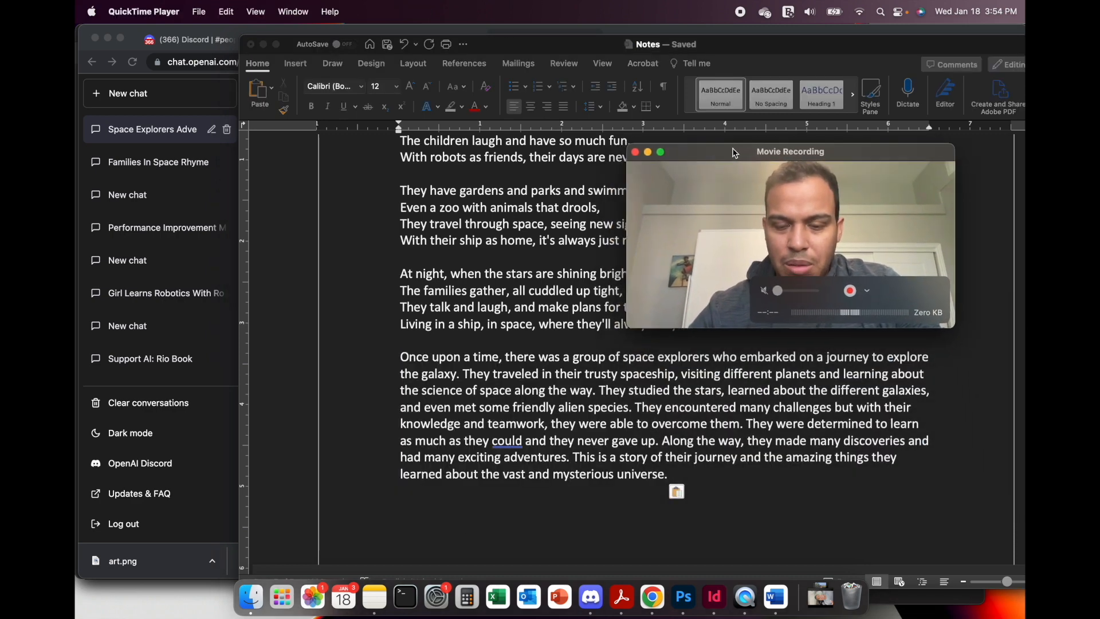
click(478, 364)
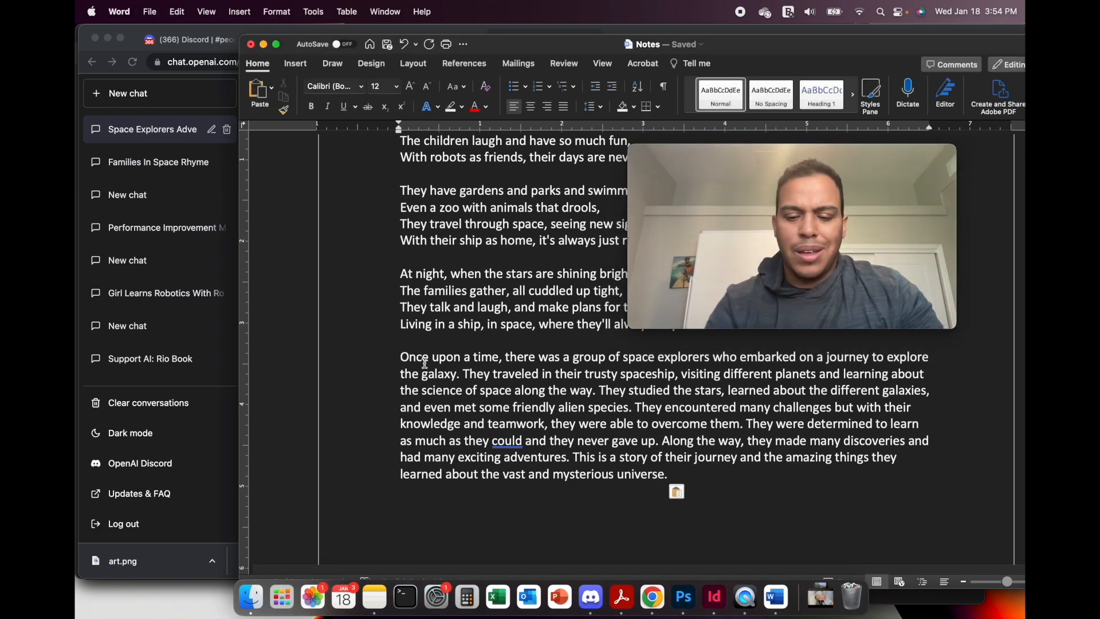
click(402, 358)
text(Childre)
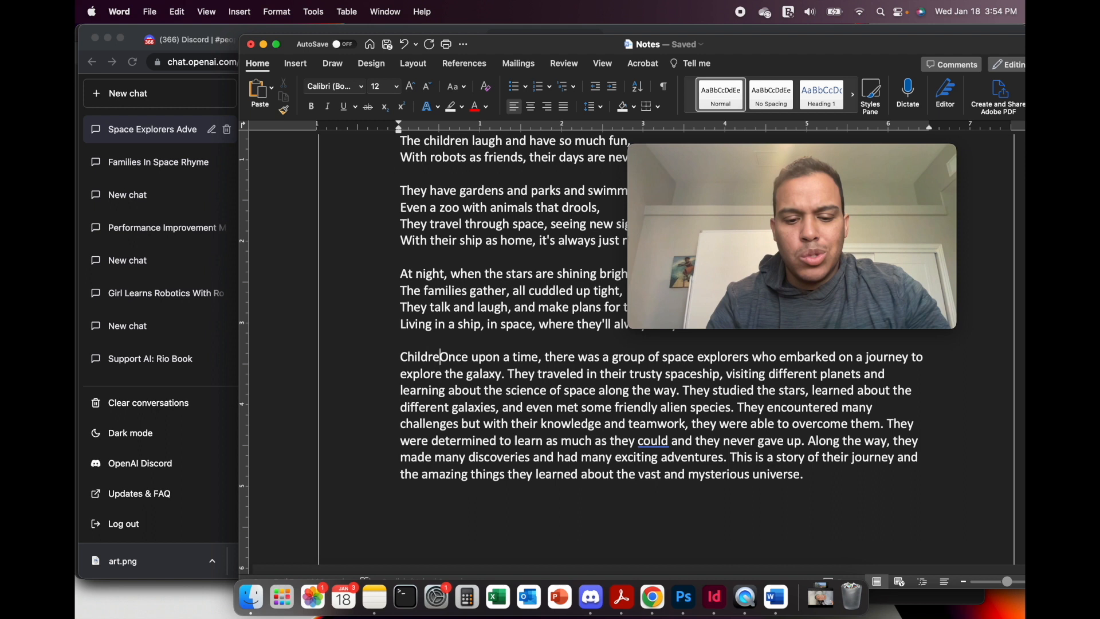
text(n ages )
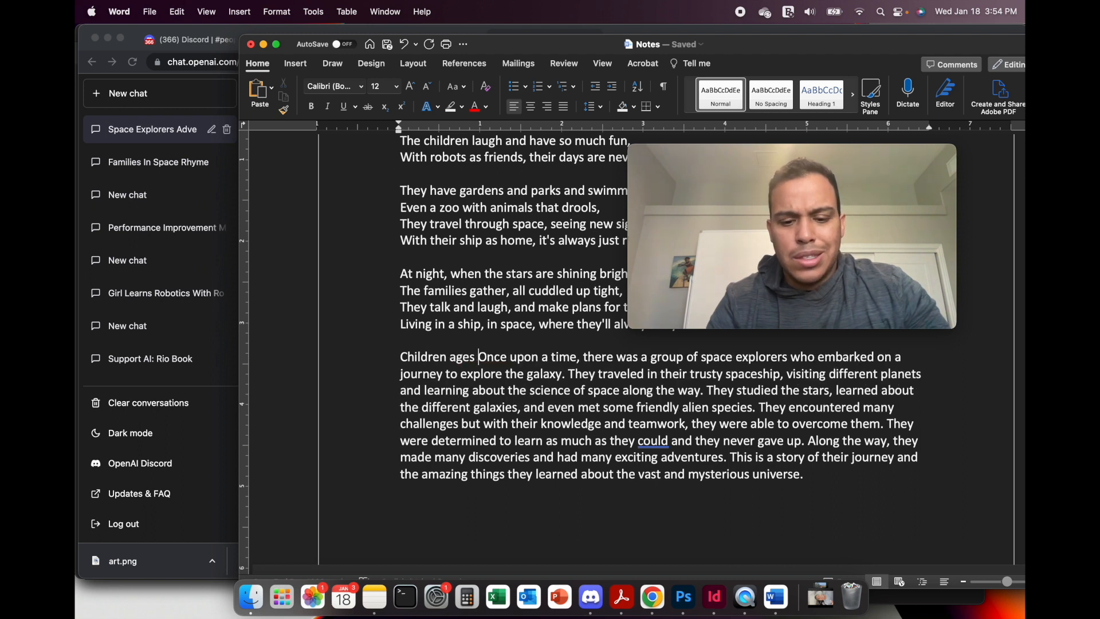
text(4)
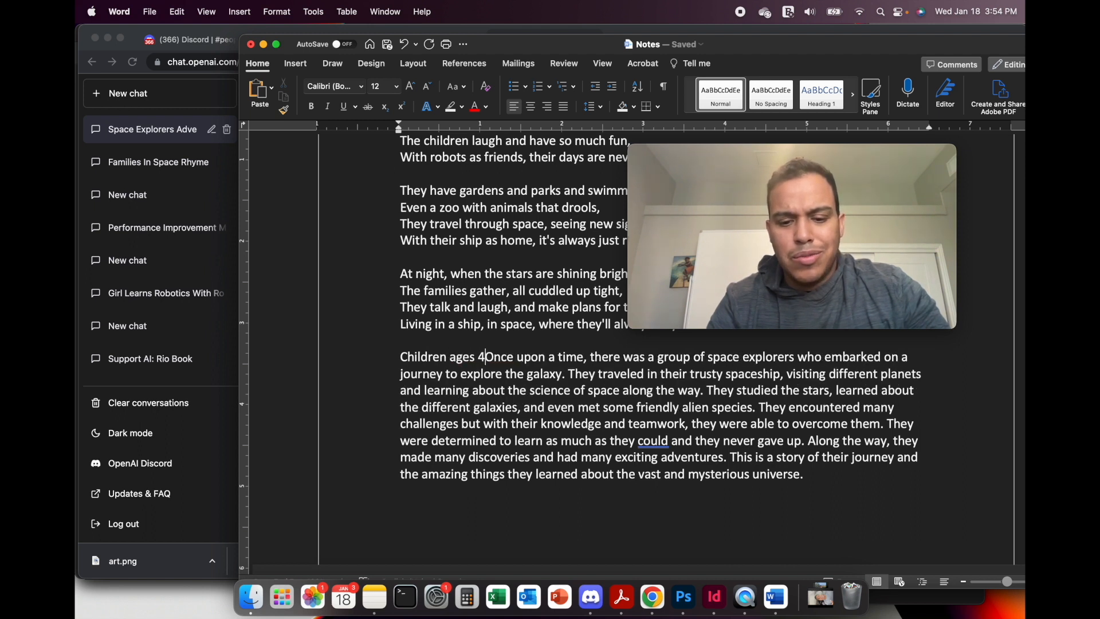
text( to 8 will lo)
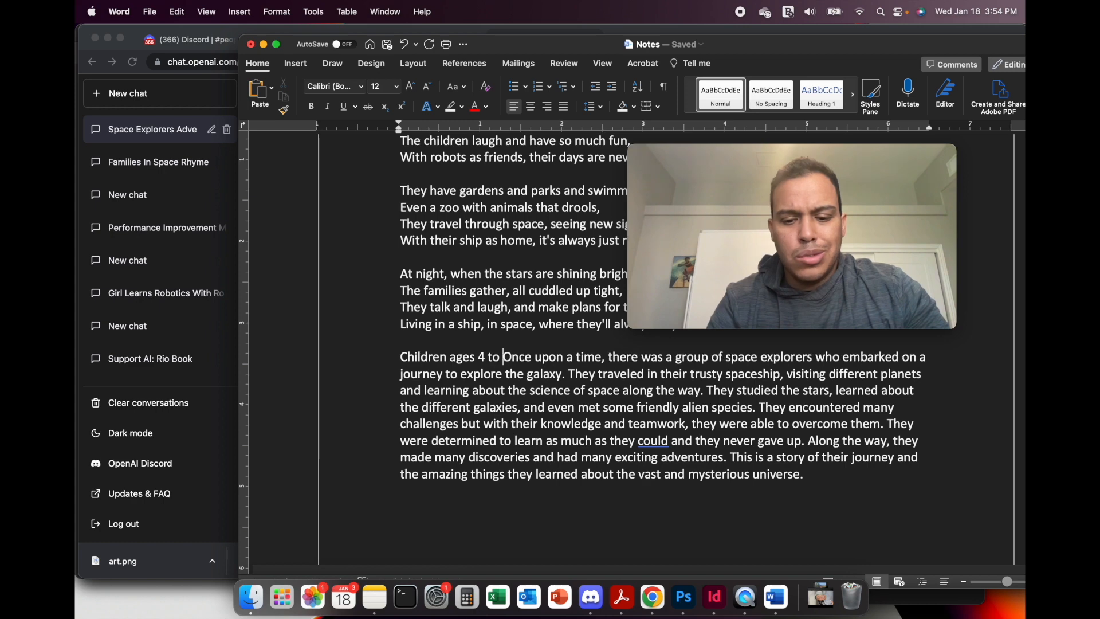
text(ve this)
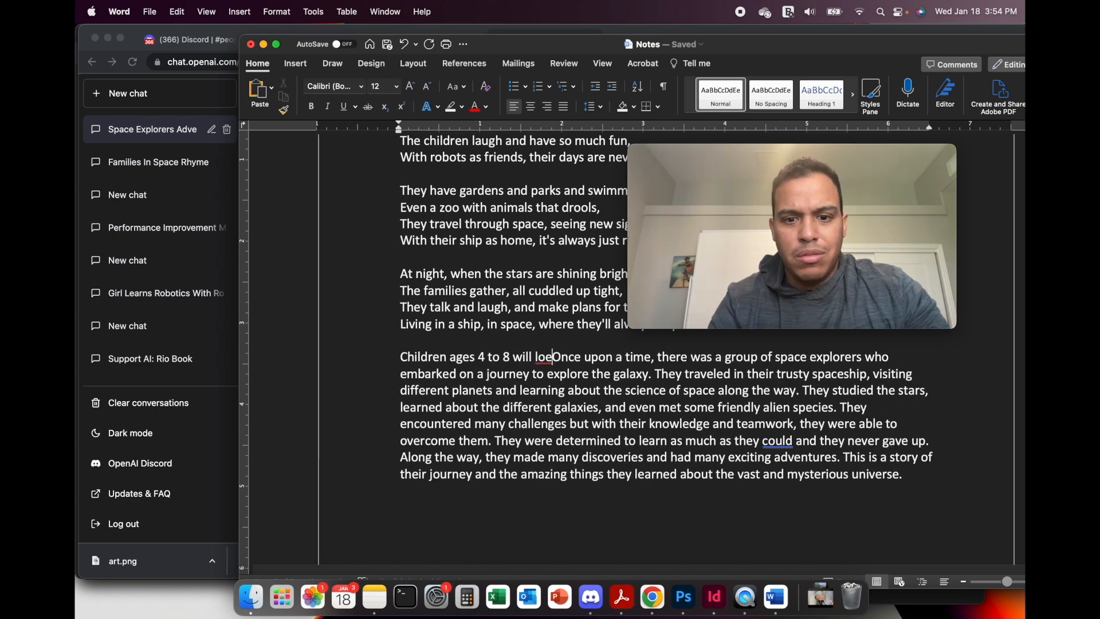
text( story about)
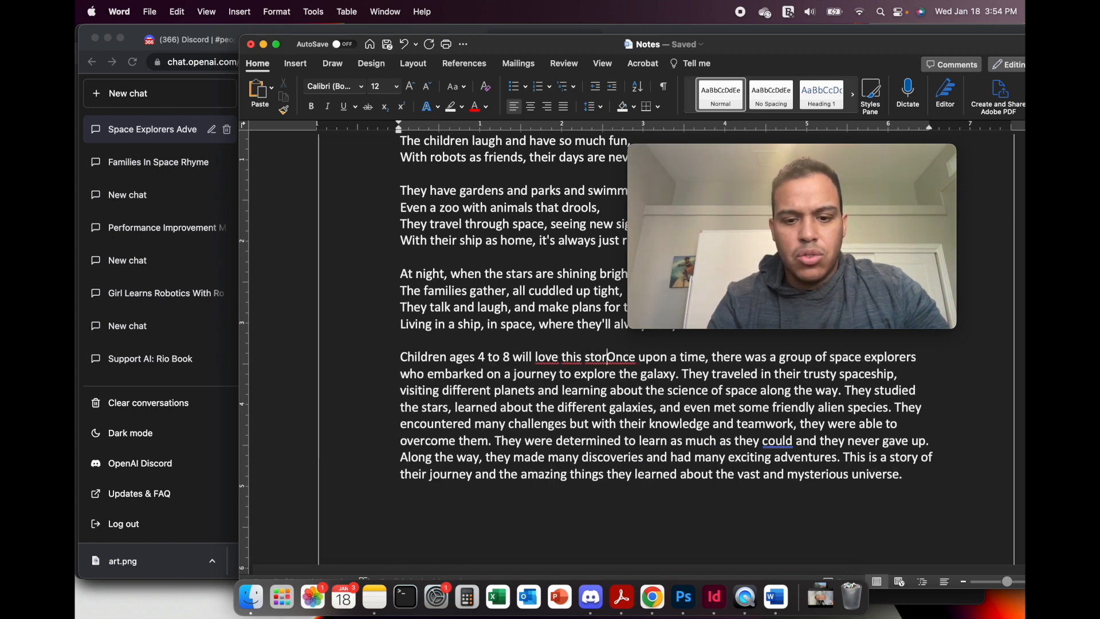
key(Return)
key(Return)
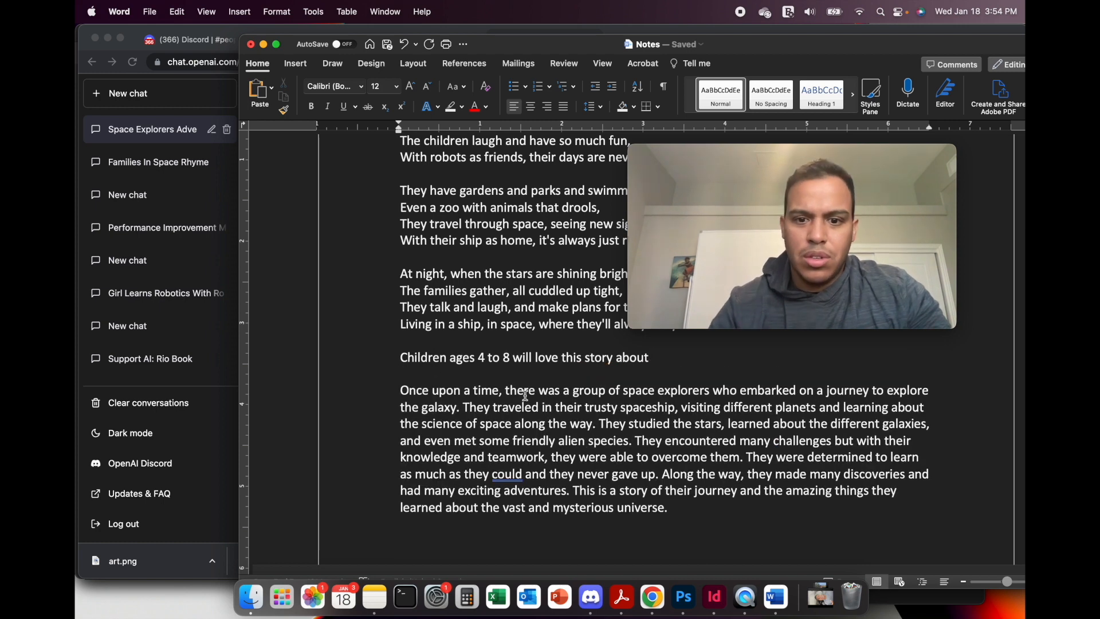
Replace the summary's opening "Once upon a time, there was" by joining the new line to "a group", and delete "trusty" before "spaceship".
drag(566, 394, 428, 394)
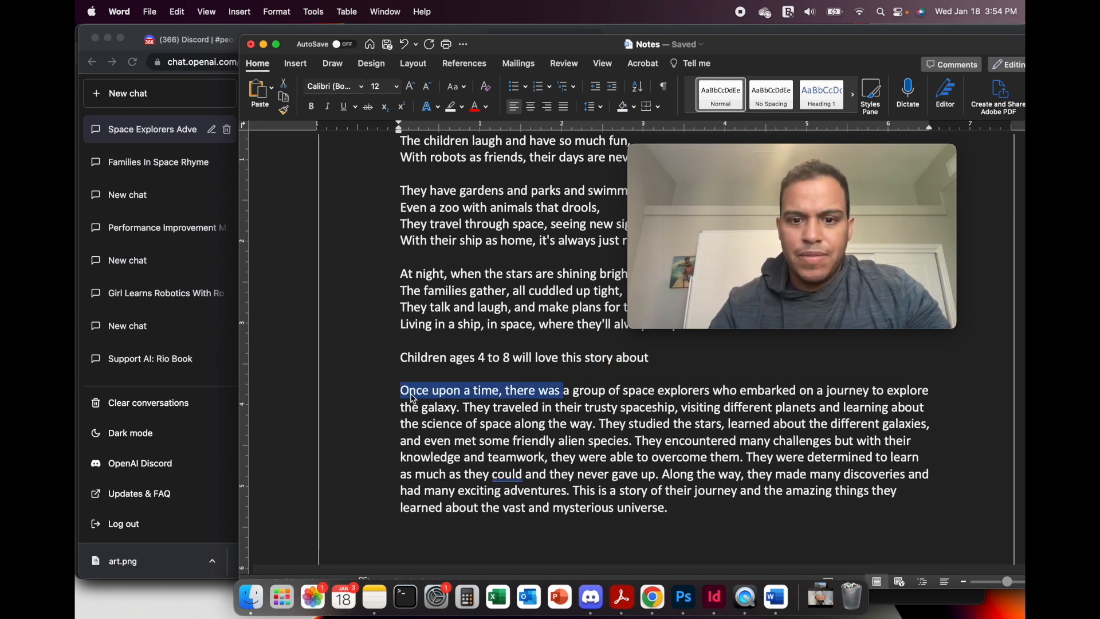
key(BackSpace)
key(BackSpace)
key(BackSpace)
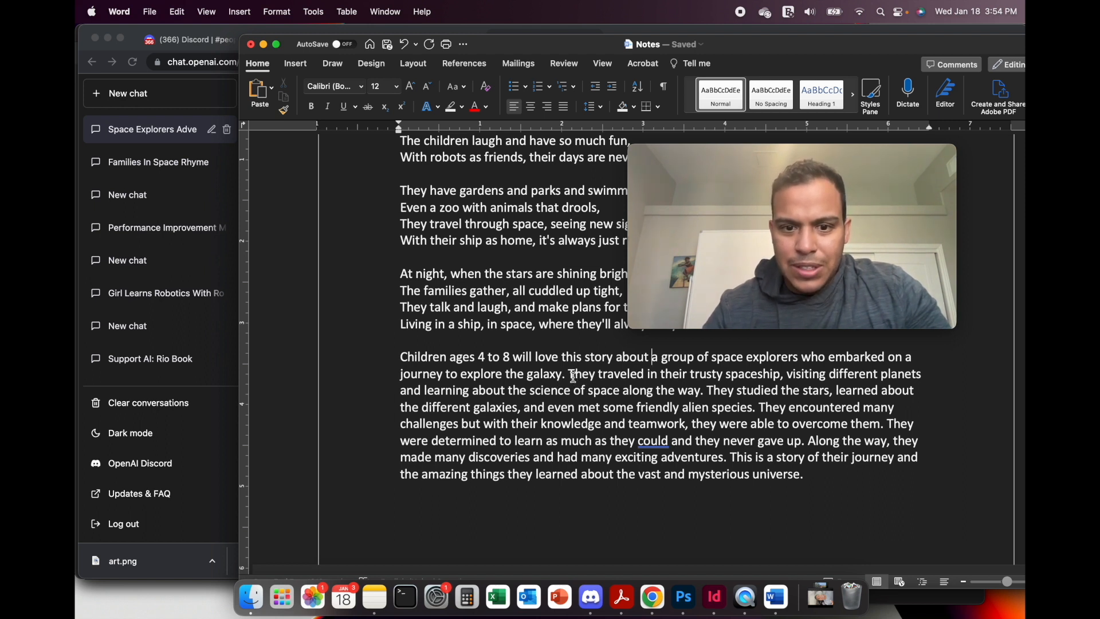
drag(724, 374, 692, 373)
key(BackSpace)
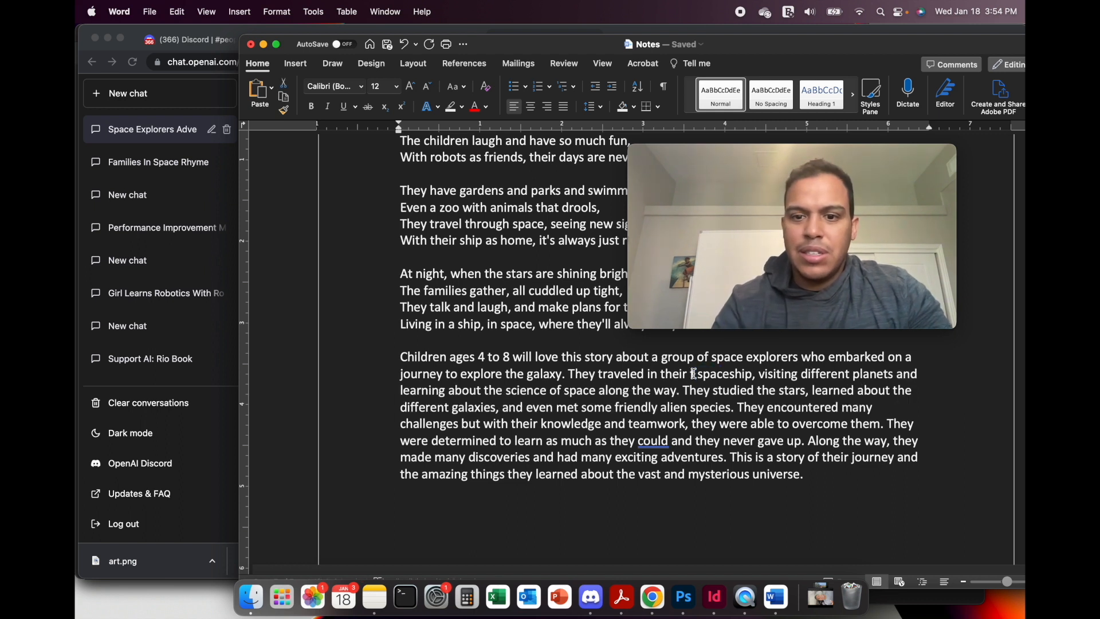
Delete the stray letter before "spaceship", the text from "They studied the stars" through "overcome", and the sentence beginning "They were determined to learn".
key(BackSpace)
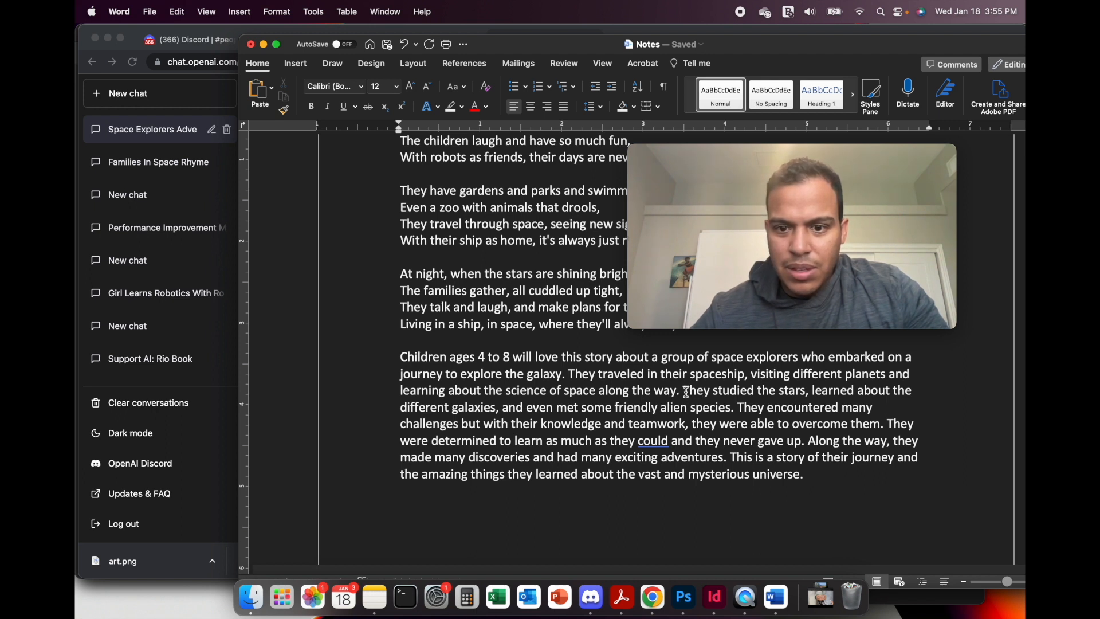
drag(685, 392, 801, 427)
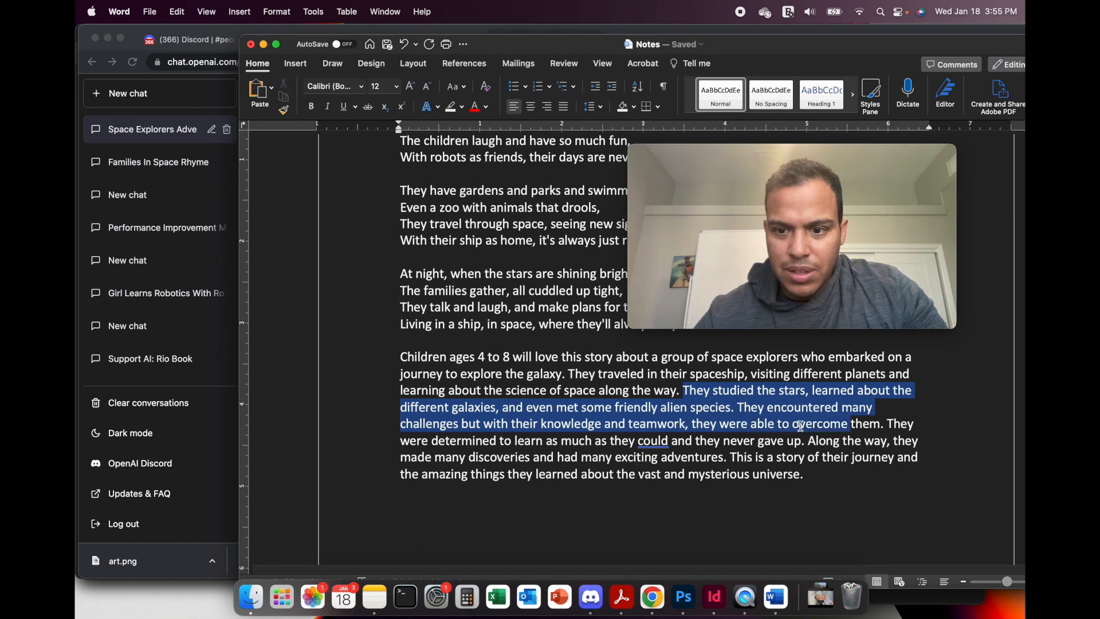
key(BackSpace)
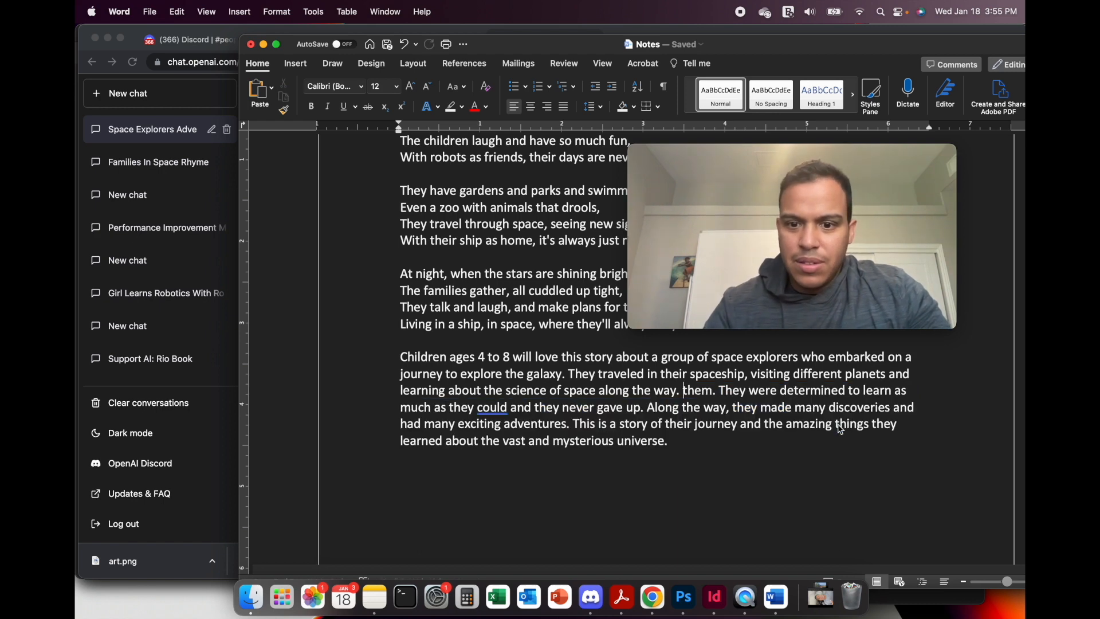
key(BackSpace)
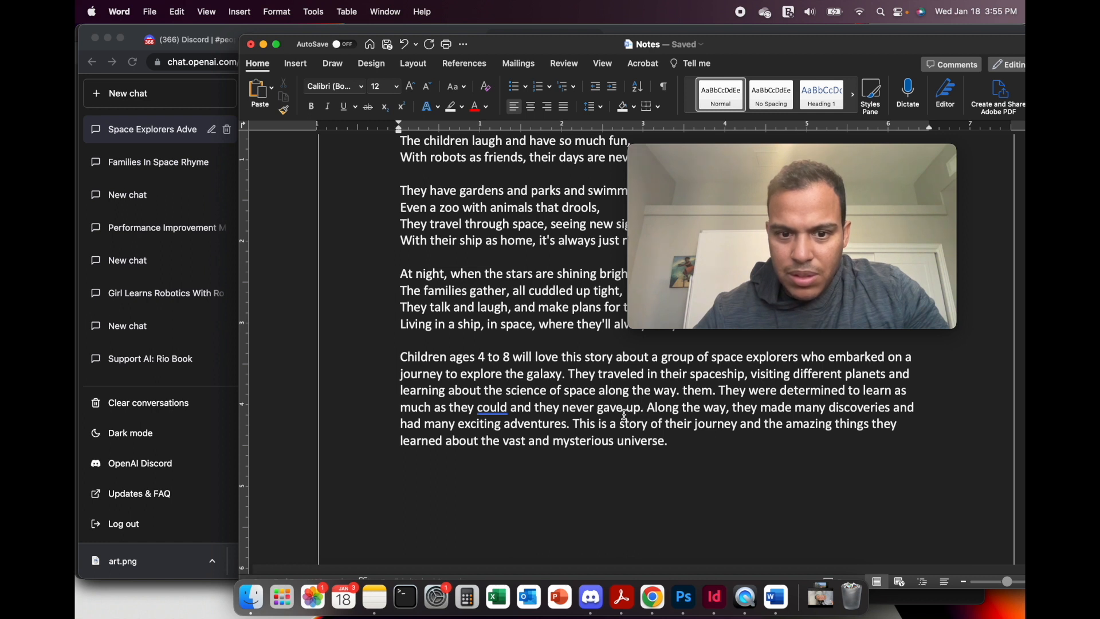
drag(644, 408, 731, 391)
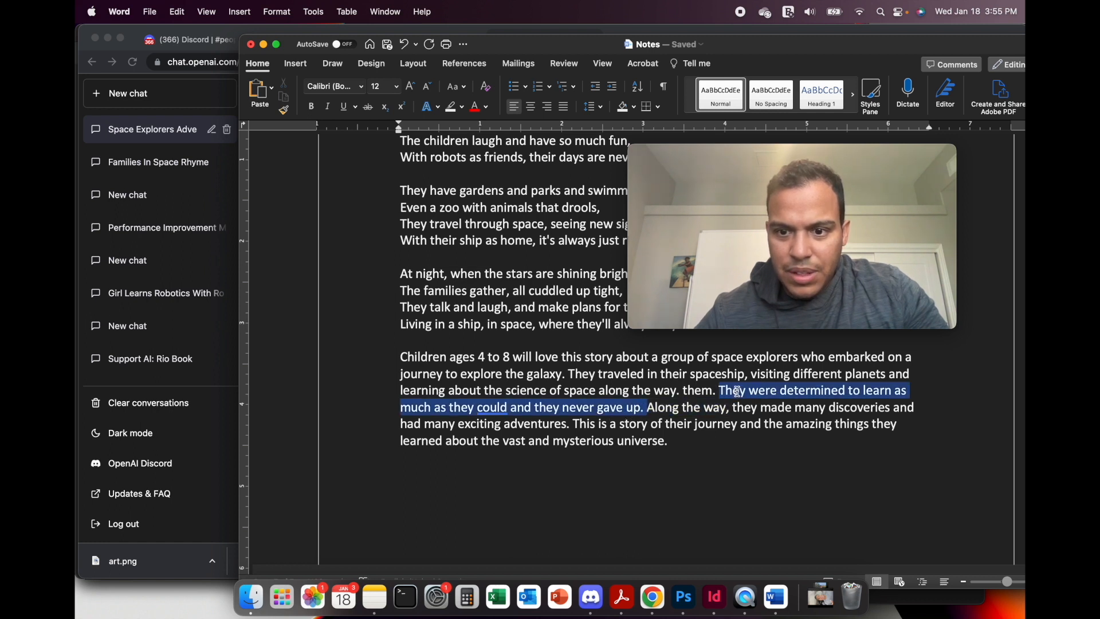
key(BackSpace)
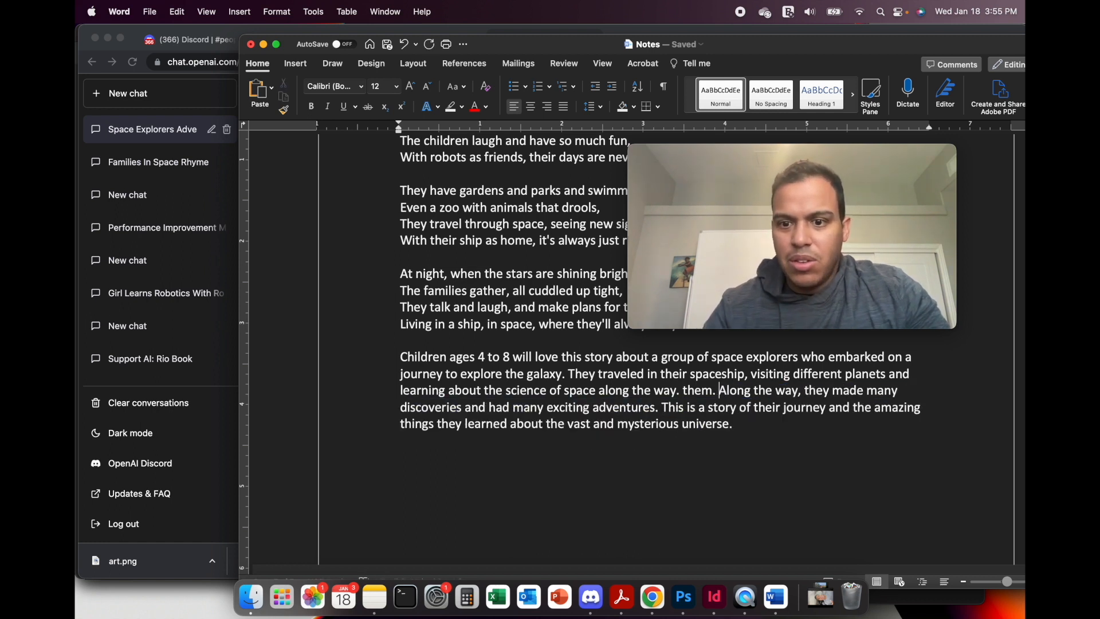
Put the "Along the way" sentence in the present tense by changing "made" to "make" and "had" to "have".
click(860, 391)
key(BackSpace)
key(BackSpace)
text(ke)
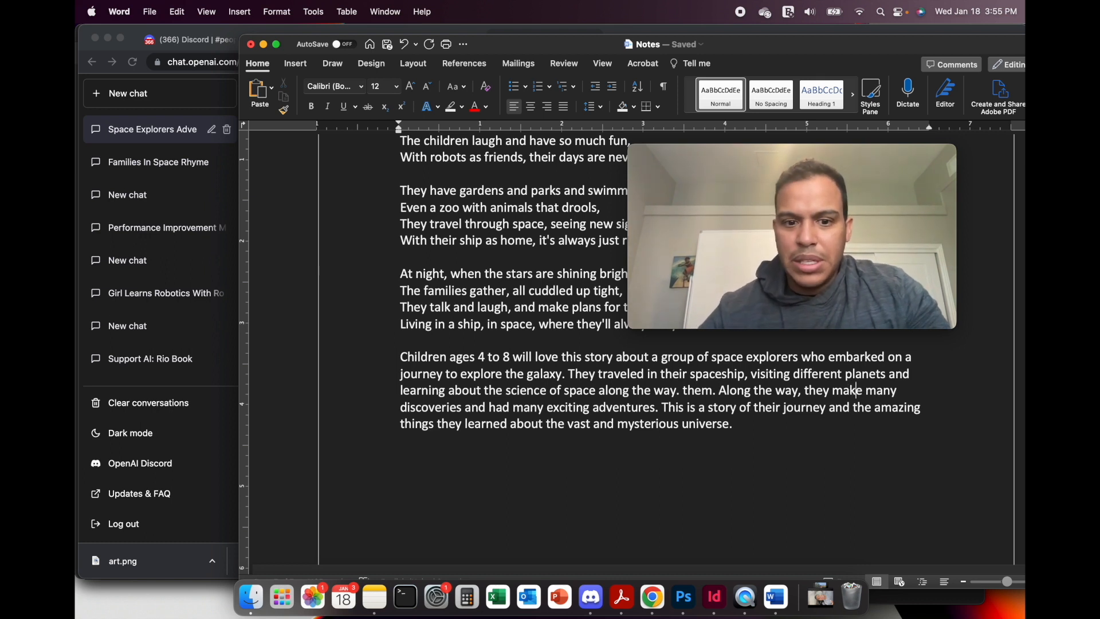
click(509, 408)
key(BackSpace)
text(ve)
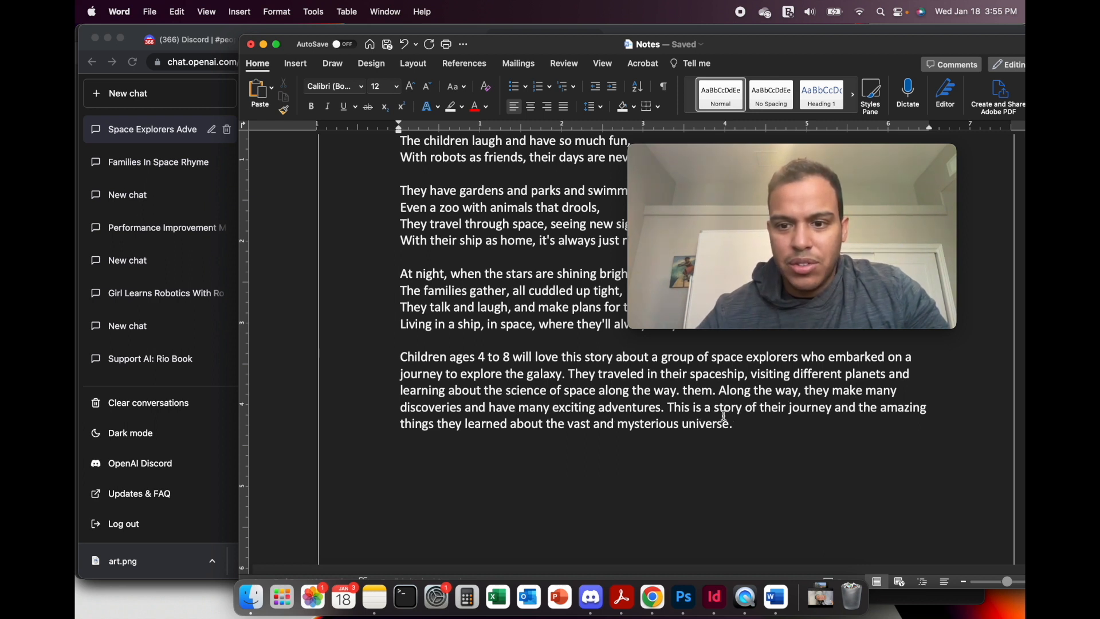
Replace "learned about" in the summary's last sentence with "see in".
double_click(509, 425)
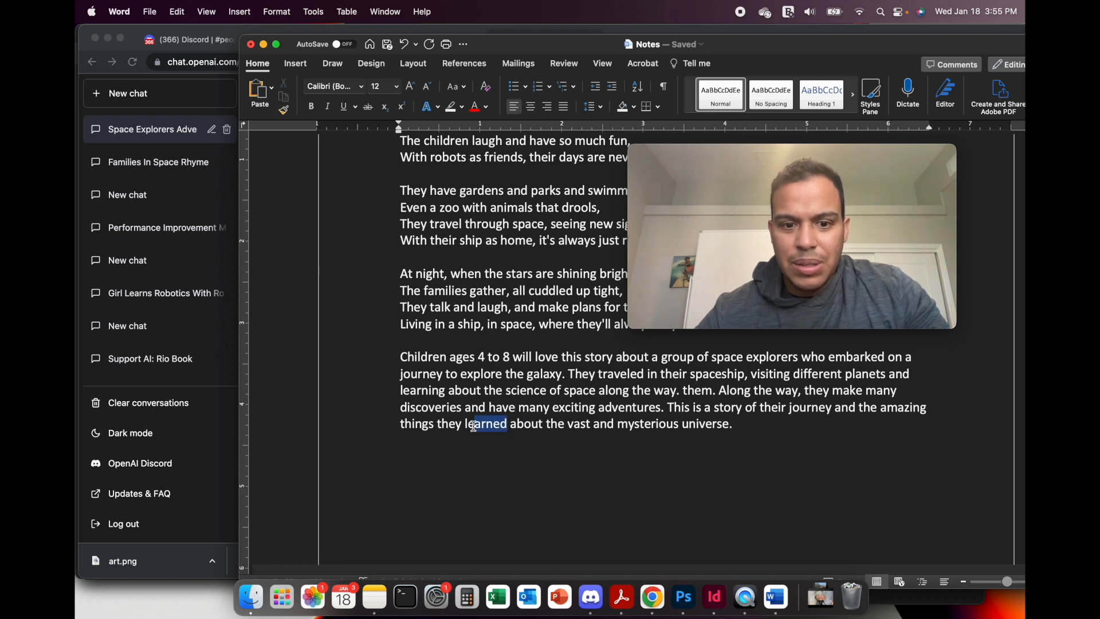
text(see)
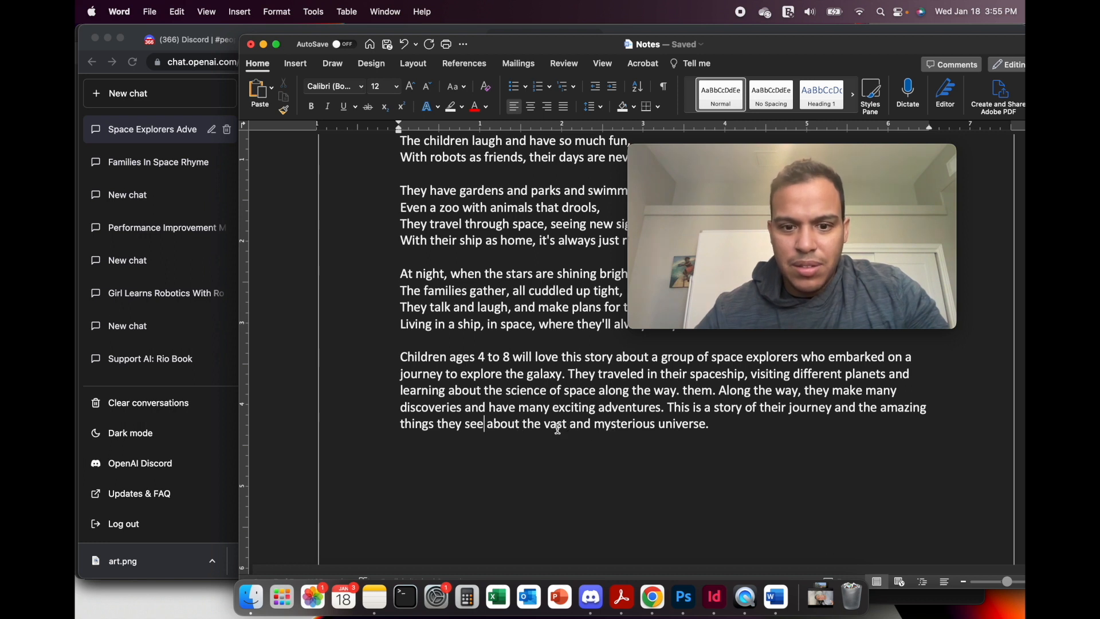
text( in)
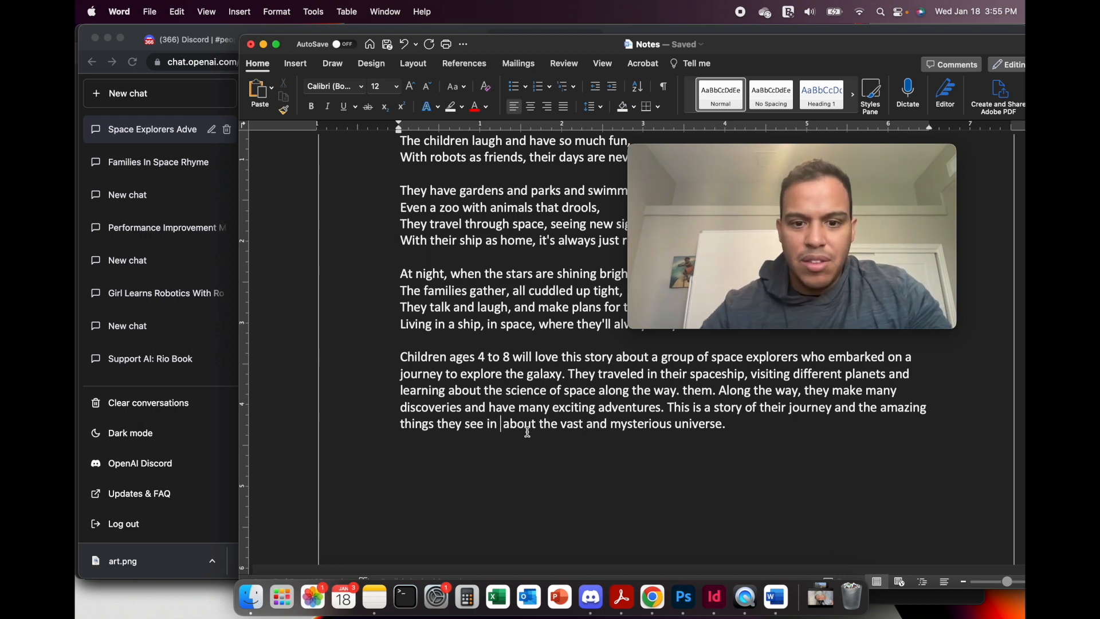
key(BackSpace)
key(BackSpace)
key(BackSpace)
key(BackSpace)
key(BackSpace)
key(BackSpace)
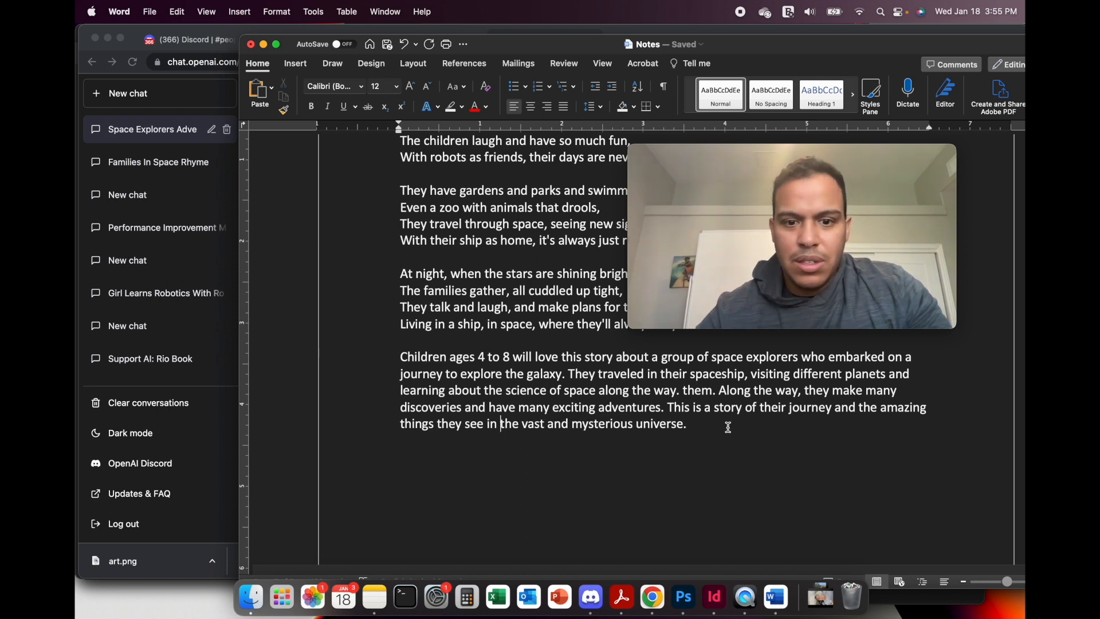
Copy the whole edited summary paragraph, switch to the paperback cover in InDesign, and replace the back cover's placeholder text with it.
drag(698, 426, 415, 363)
key(super+c)
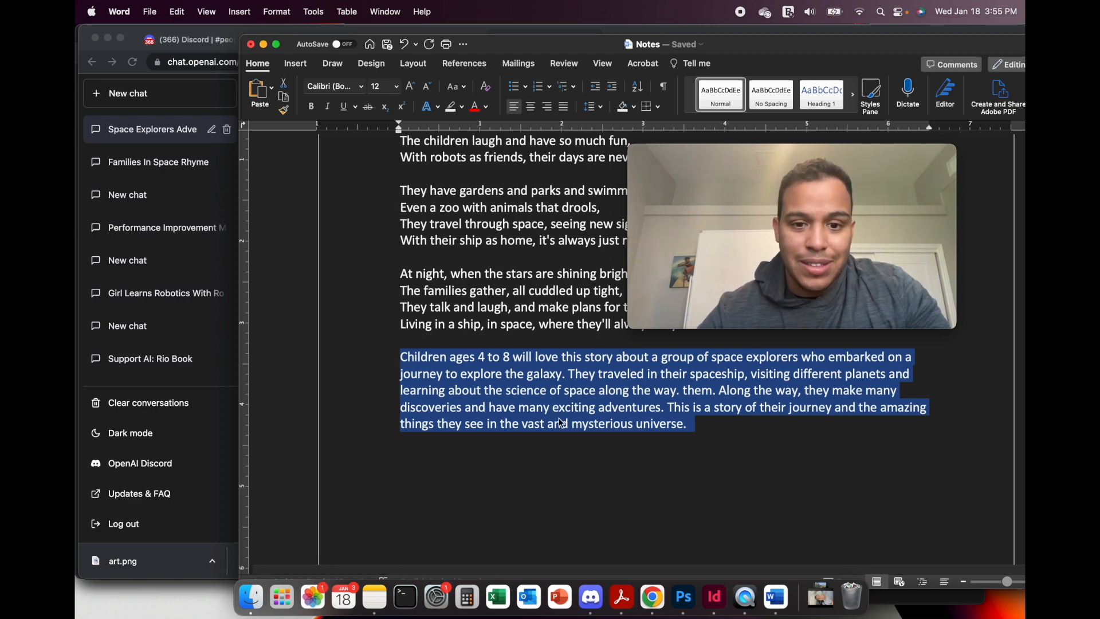
click(711, 596)
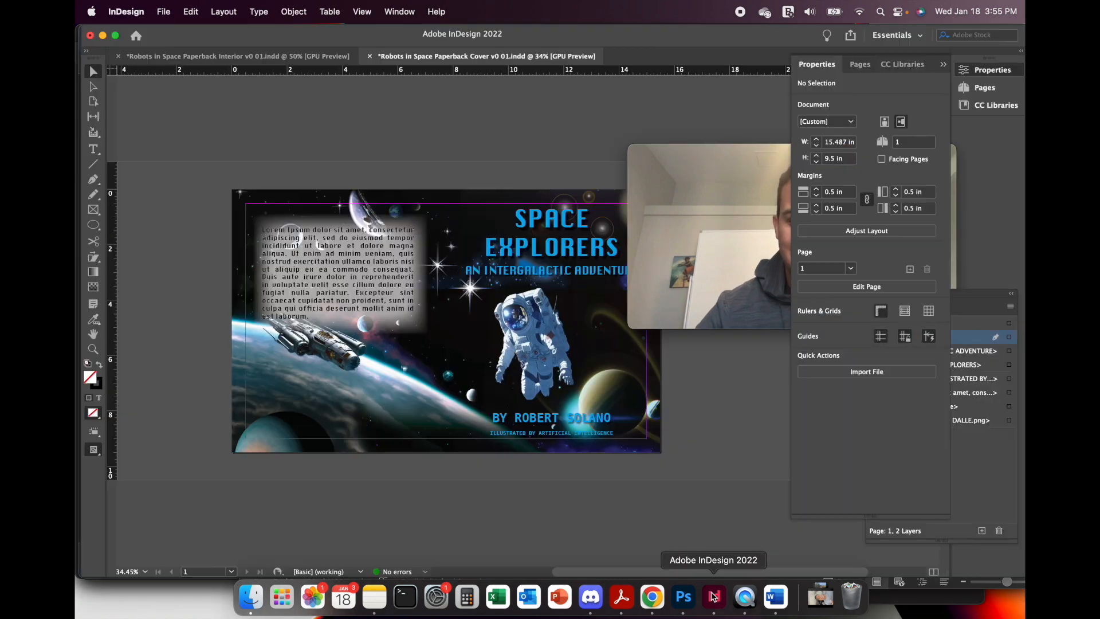
double_click(338, 295)
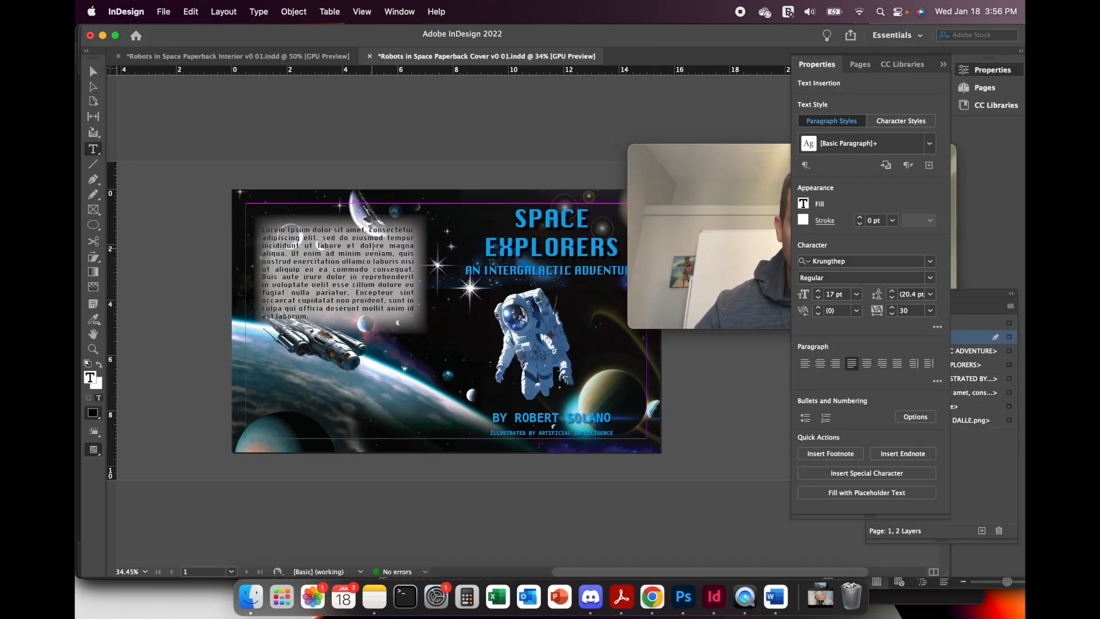
key(super+a)
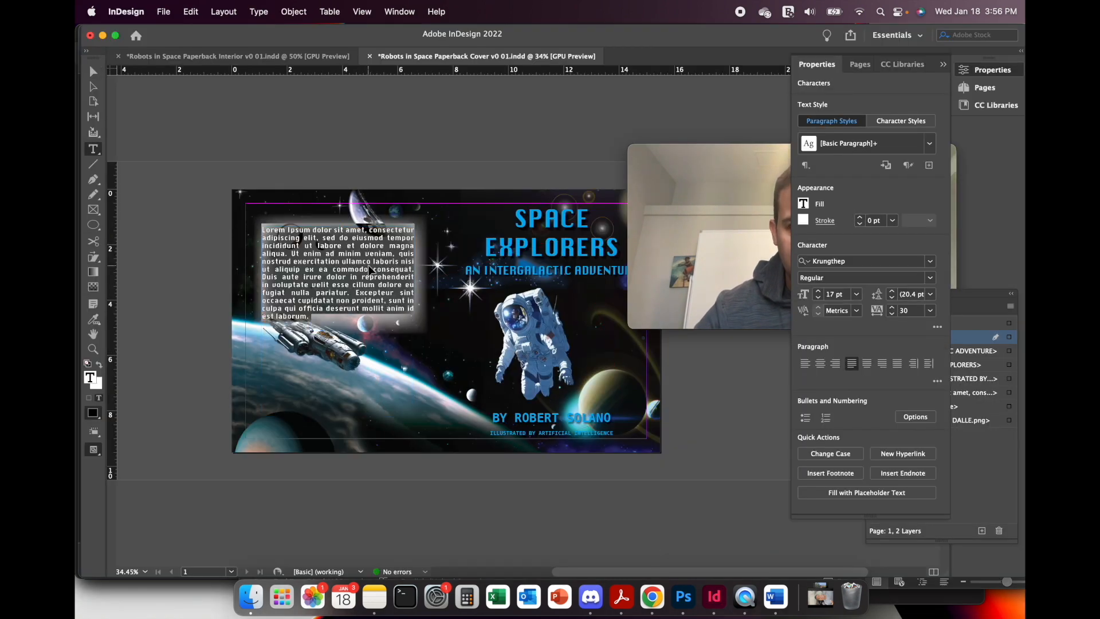
key(super+v)
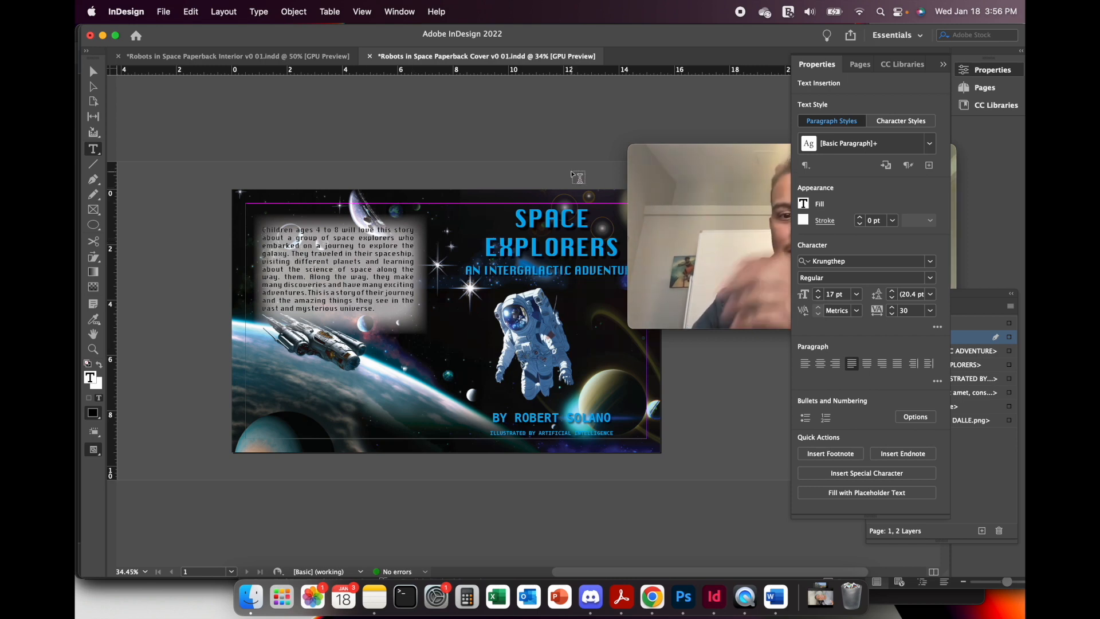
mouse_move(653, 158)
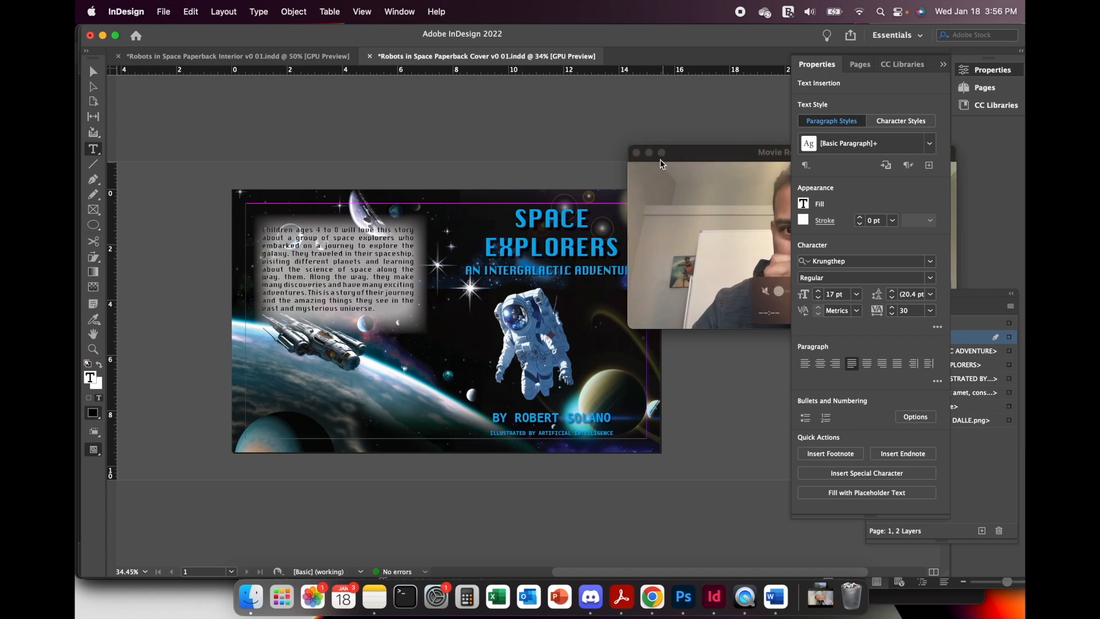
drag(699, 159, 739, 100)
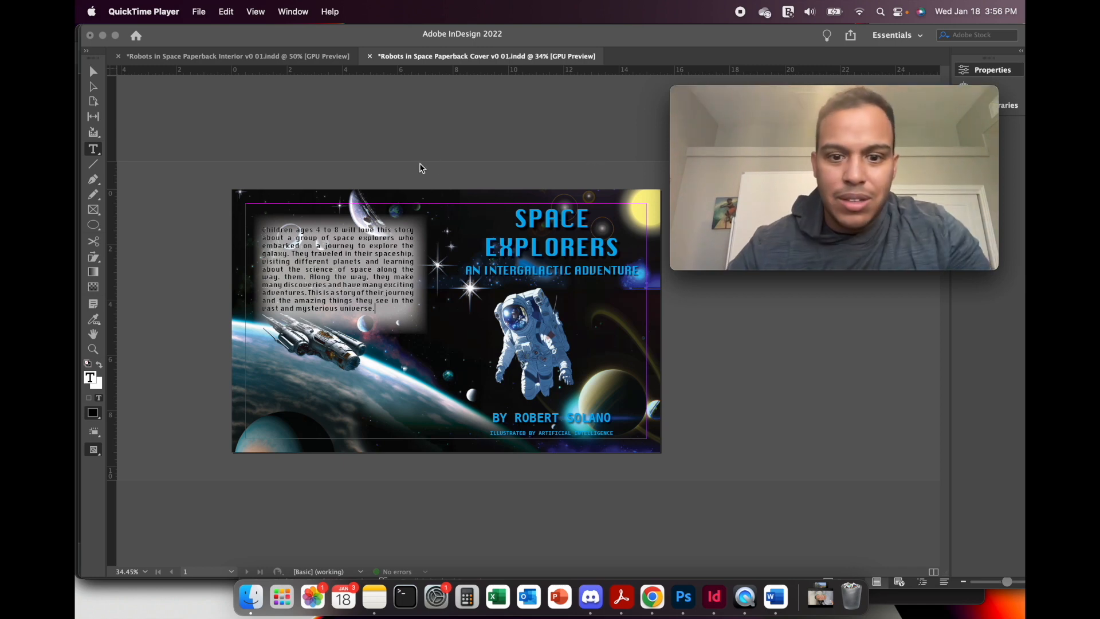
click(200, 13)
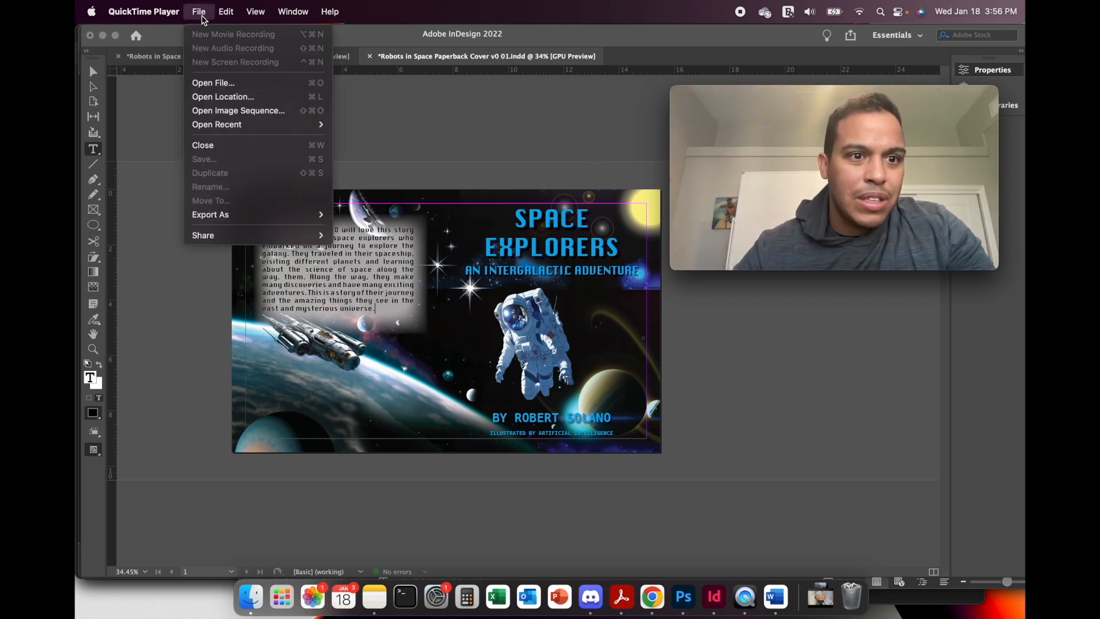
click(173, 178)
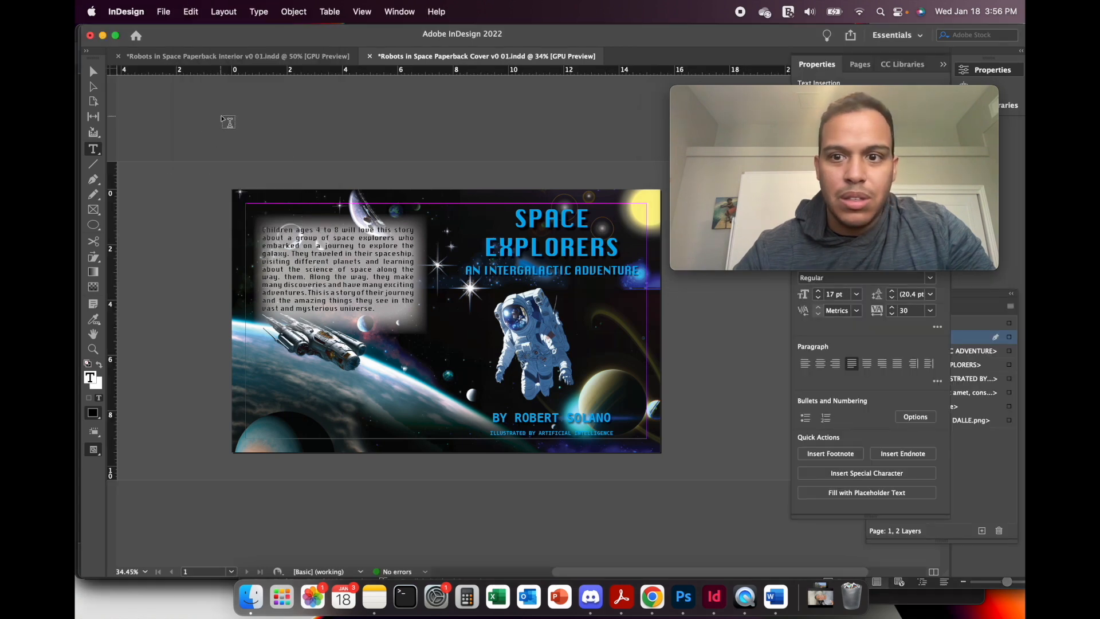
Save the cover document and start an Adobe PDF (Print) export into the Print Files folder of 05 - Robots in Space.
click(163, 12)
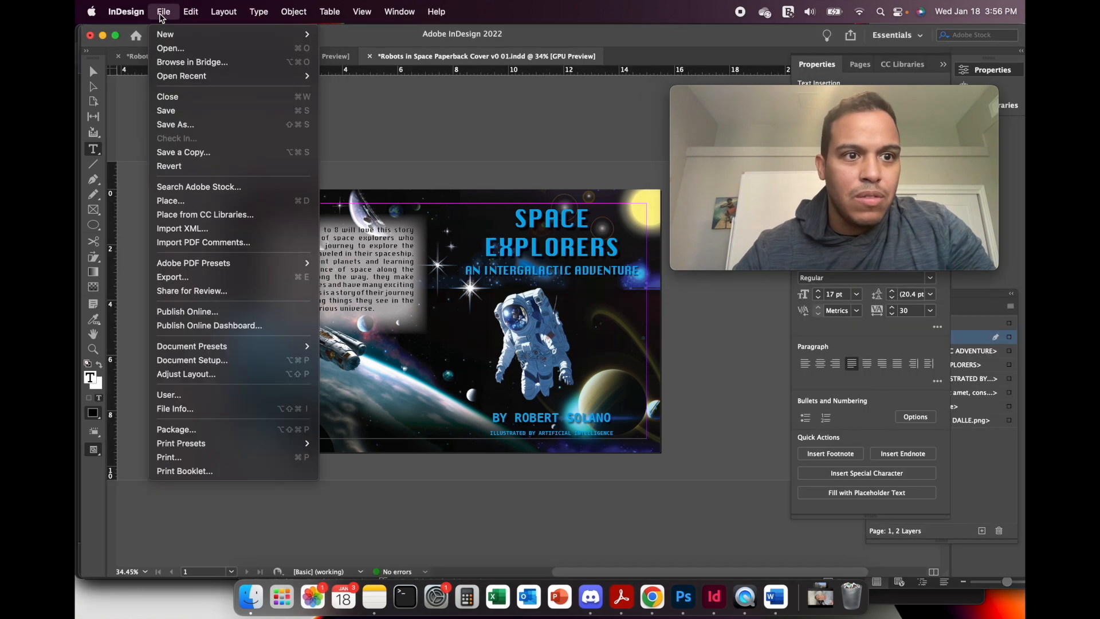
click(178, 112)
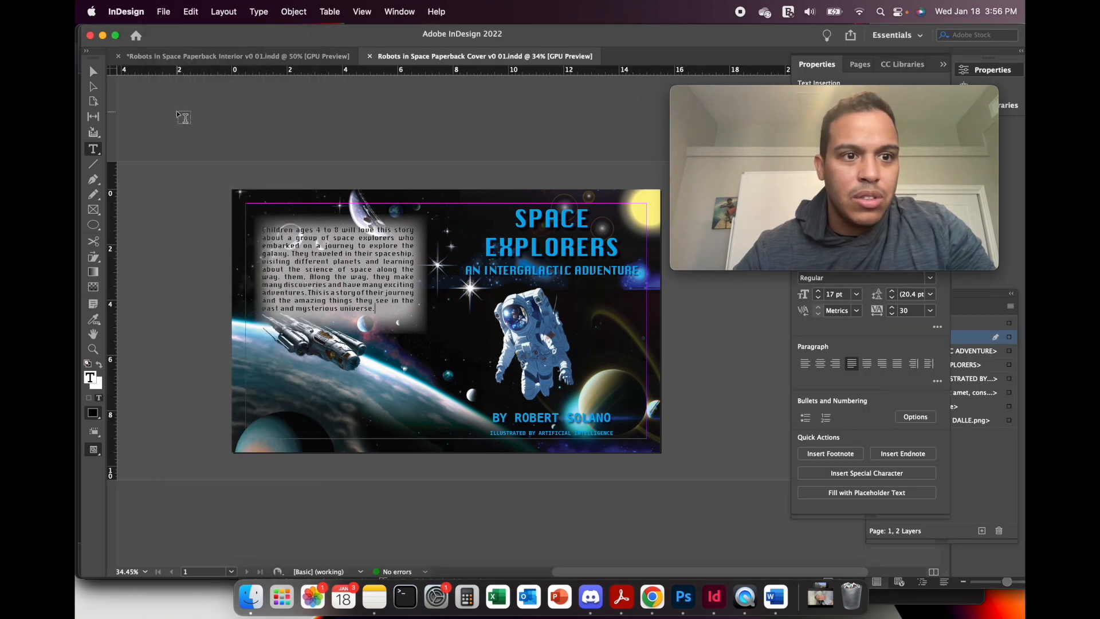
click(165, 14)
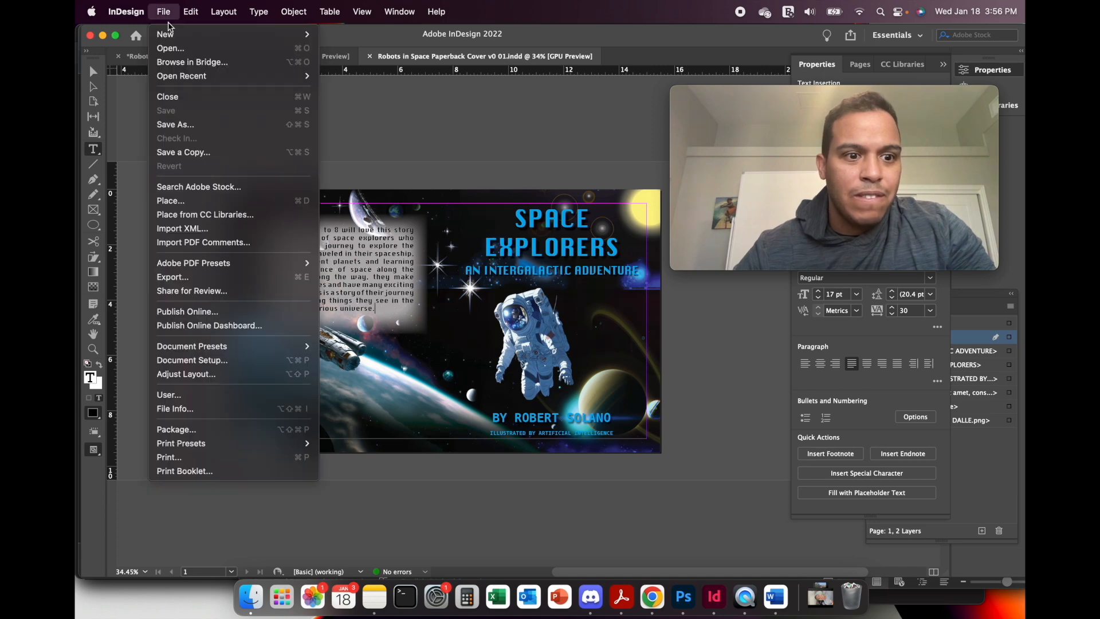
click(209, 283)
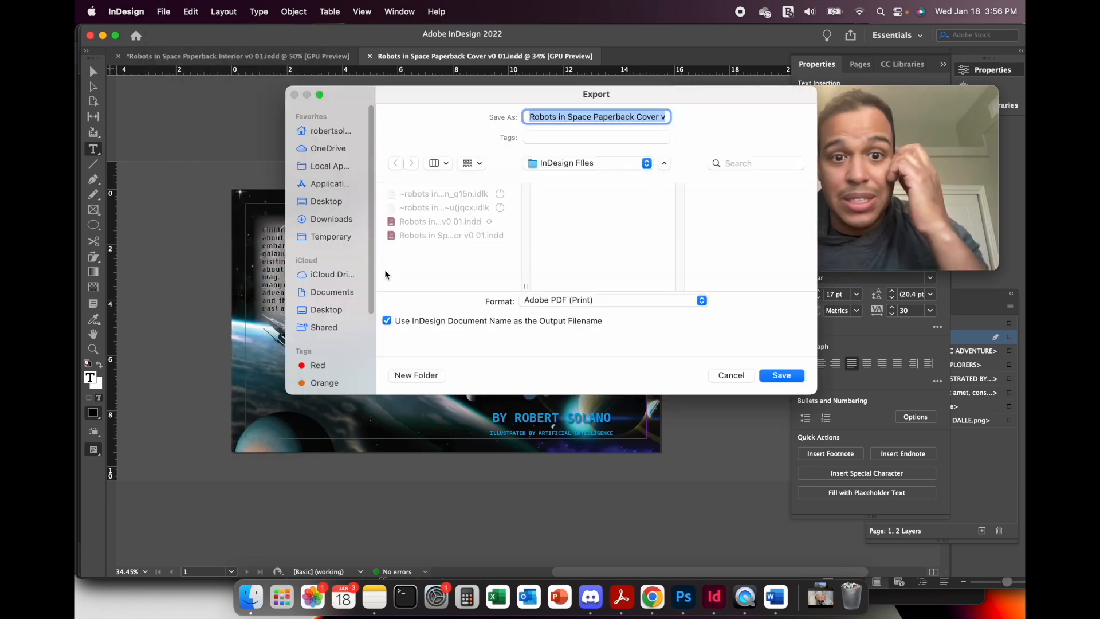
click(645, 163)
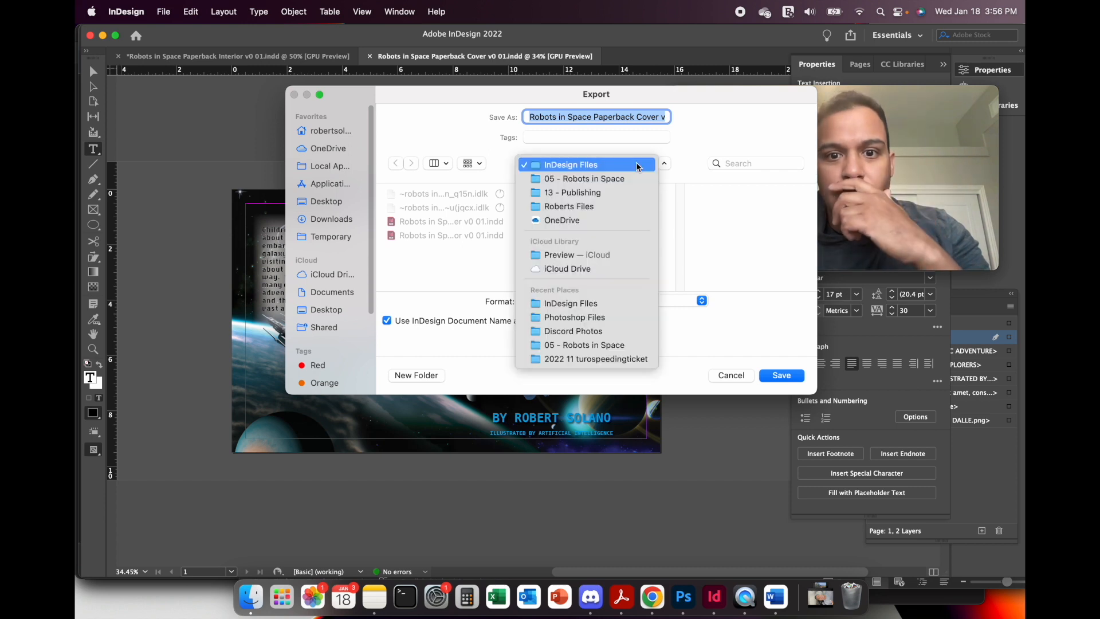
click(611, 182)
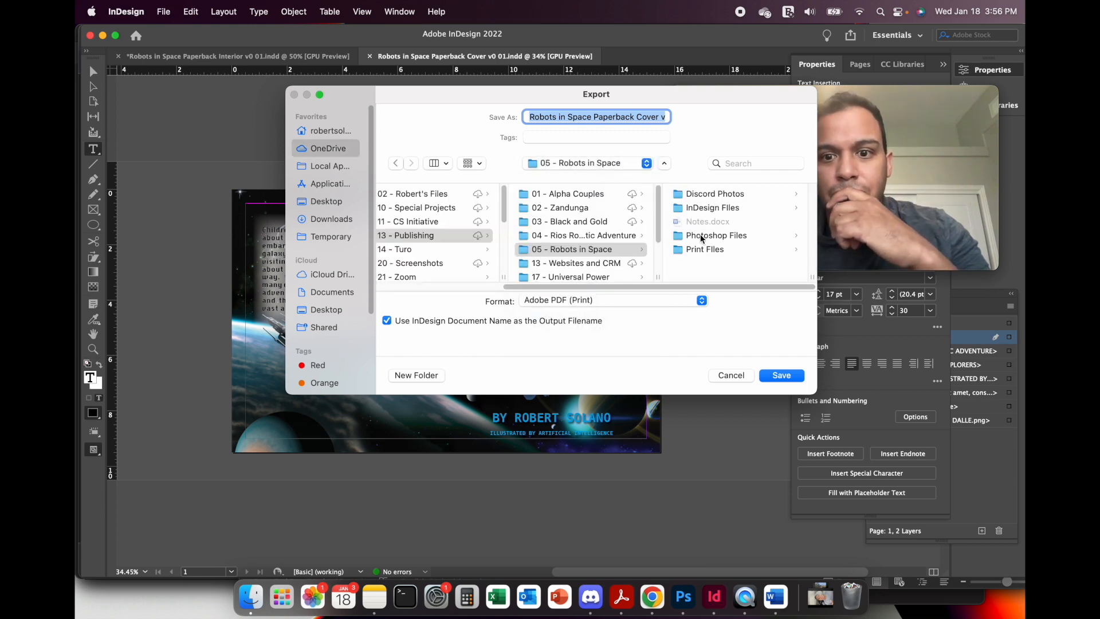
click(700, 251)
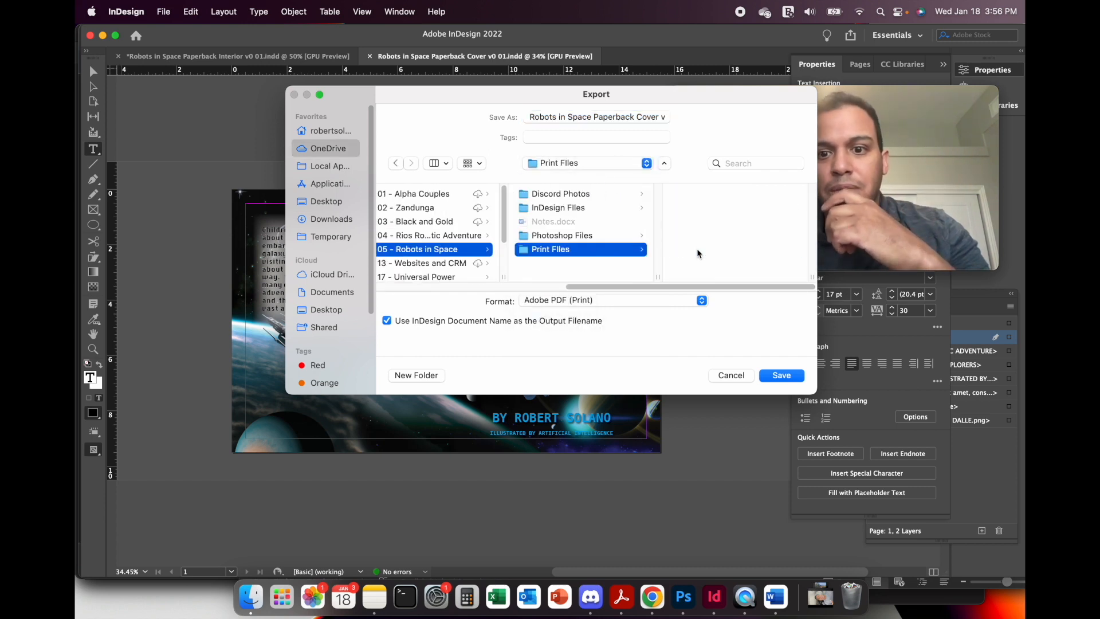
Check the export's full file name, keep it as Robots in Space Paperback Cover v0 01.pdf, and continue to the PDF export options.
click(588, 116)
click(659, 117)
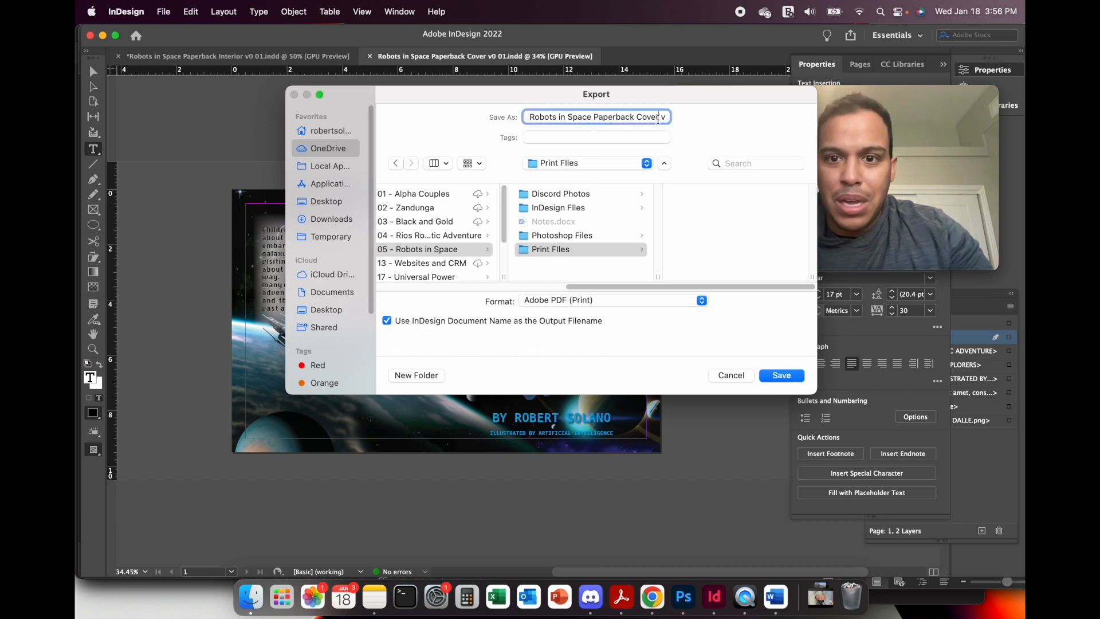
key(Right)
key(Right)
key(Right)
key(Right)
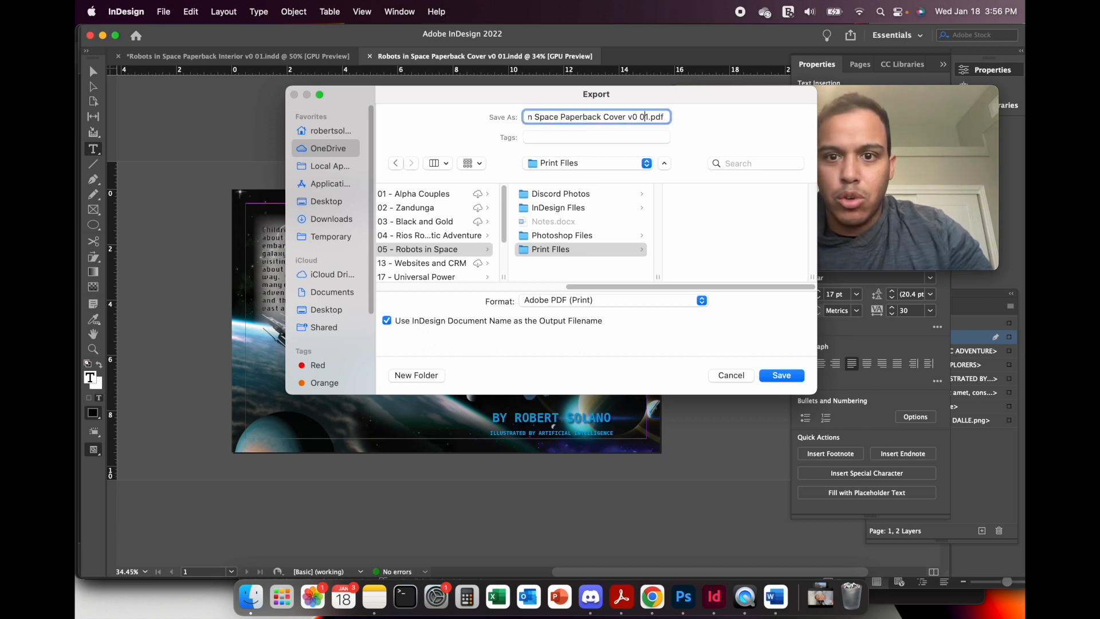
click(780, 375)
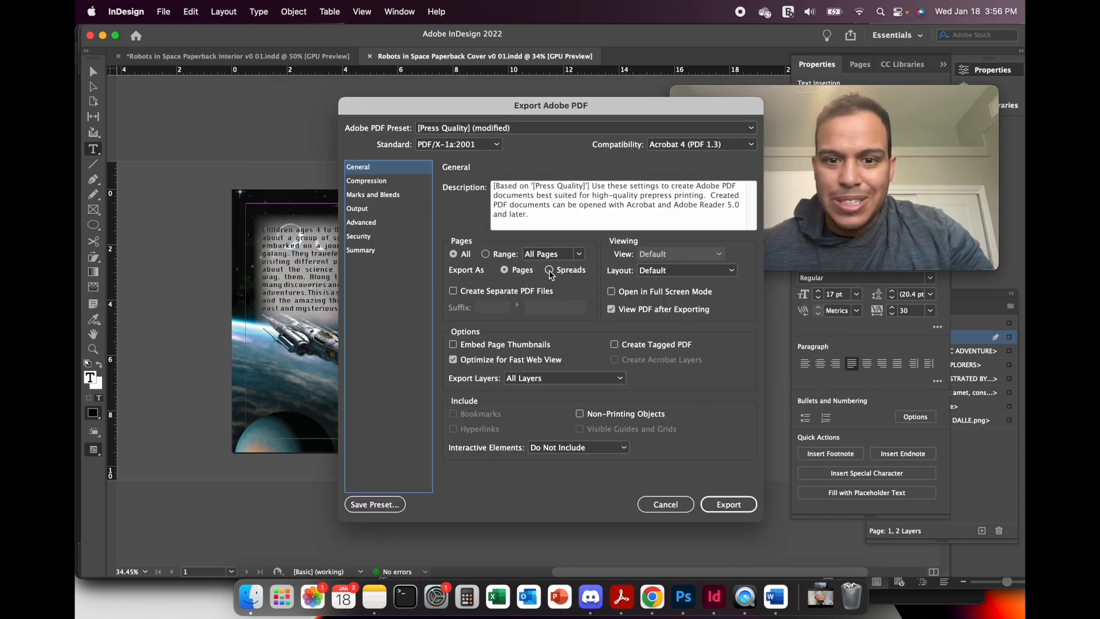
Set the PDF to export as spreads and review the marks and bleeds, output and general settings.
click(550, 270)
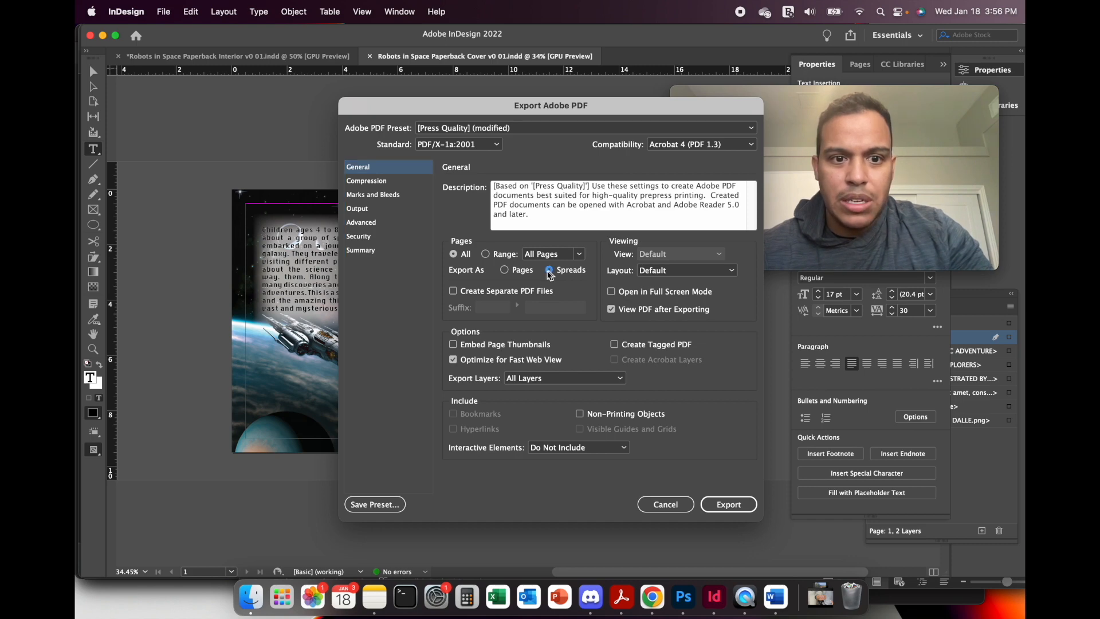
click(382, 195)
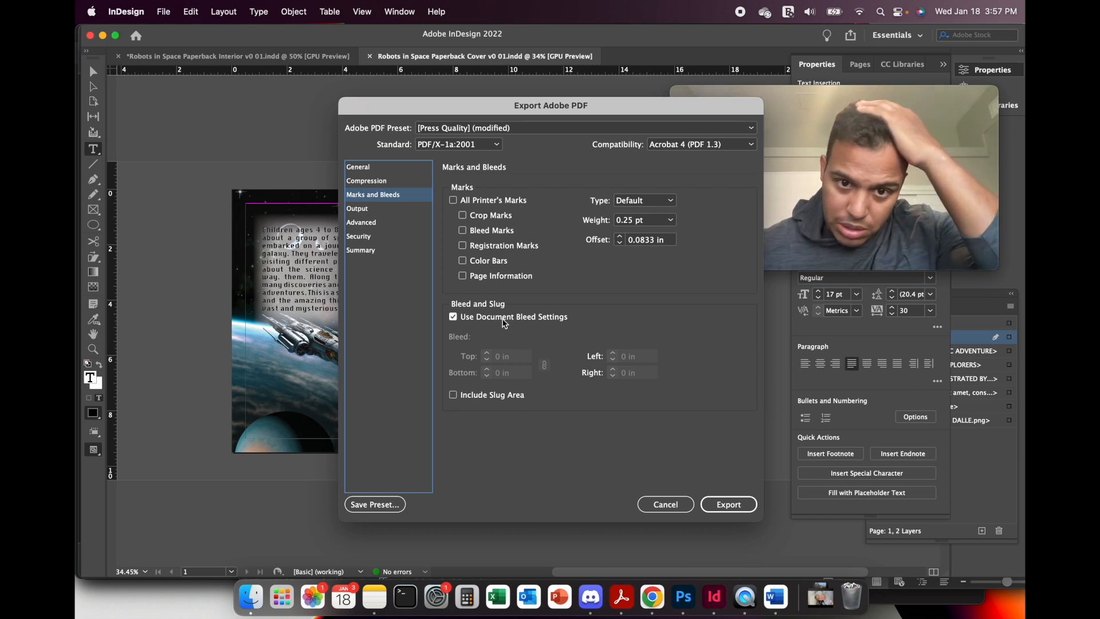
click(380, 211)
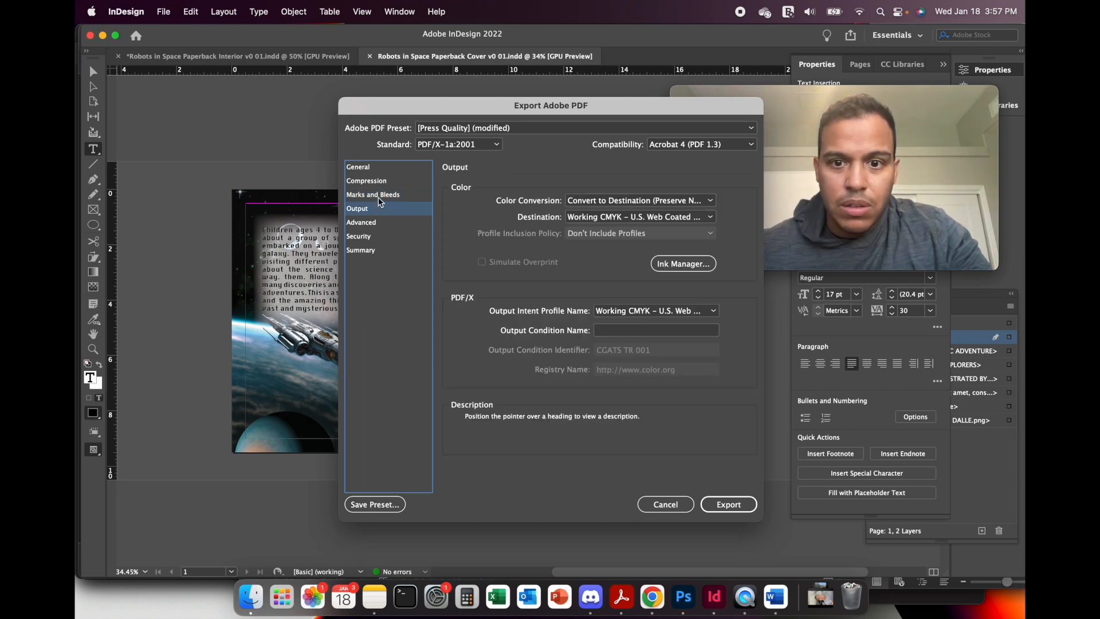
click(368, 169)
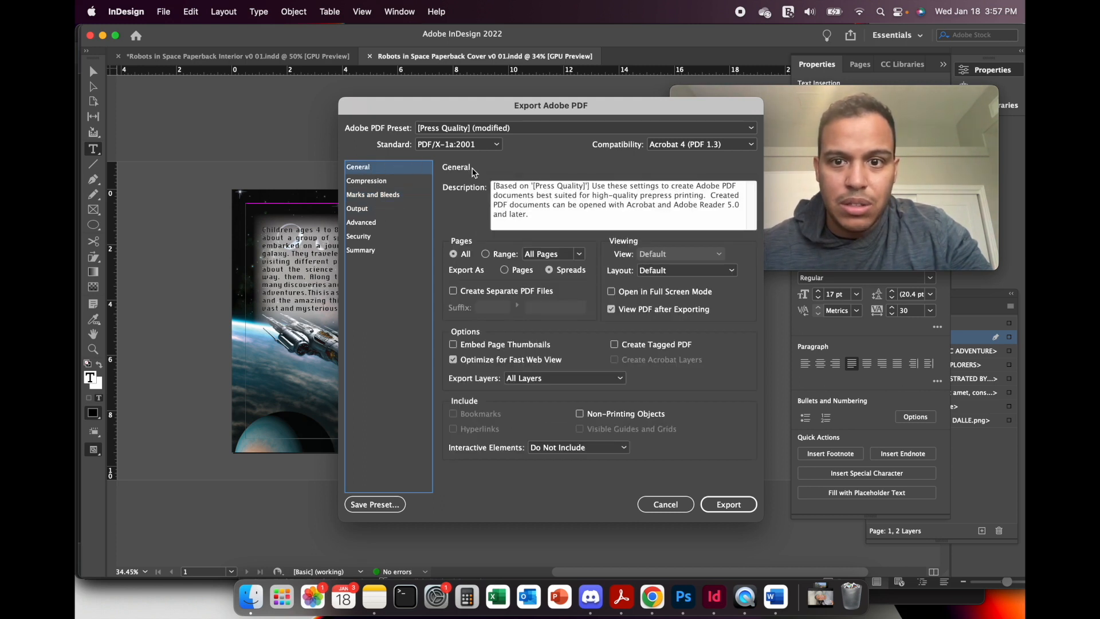
Export the cover PDF, close the exported file in Acrobat, and return to InDesign.
click(720, 504)
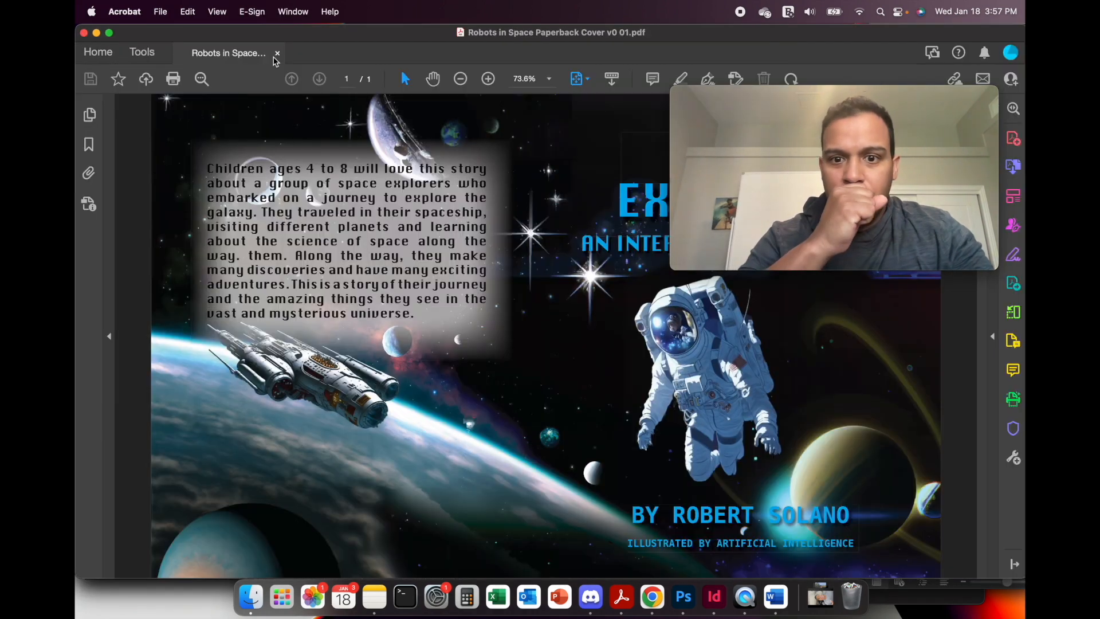
click(276, 50)
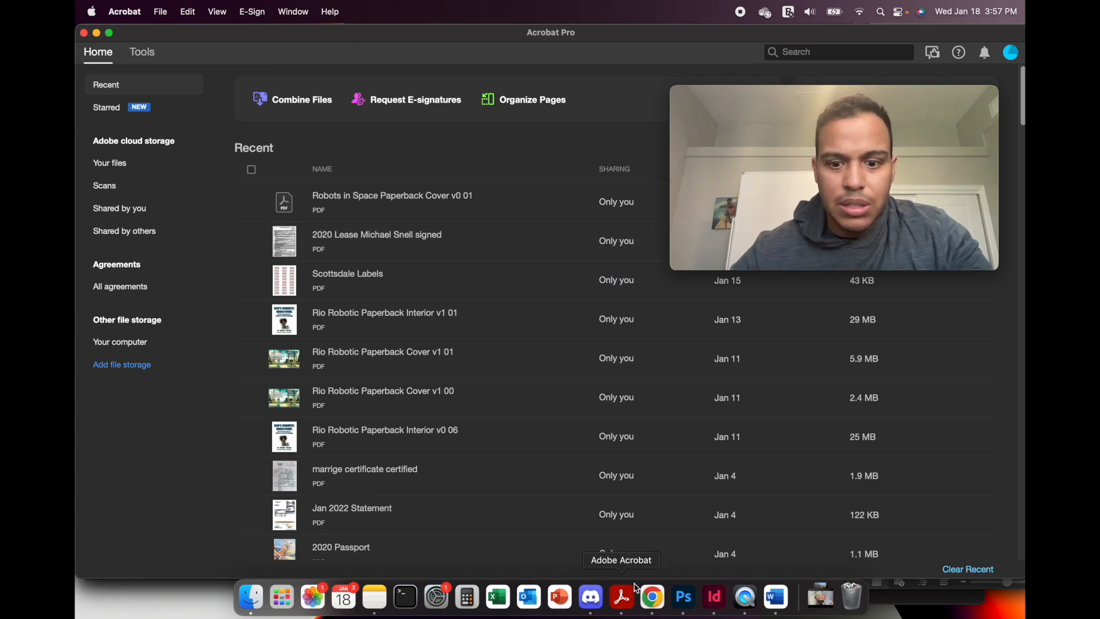
click(716, 599)
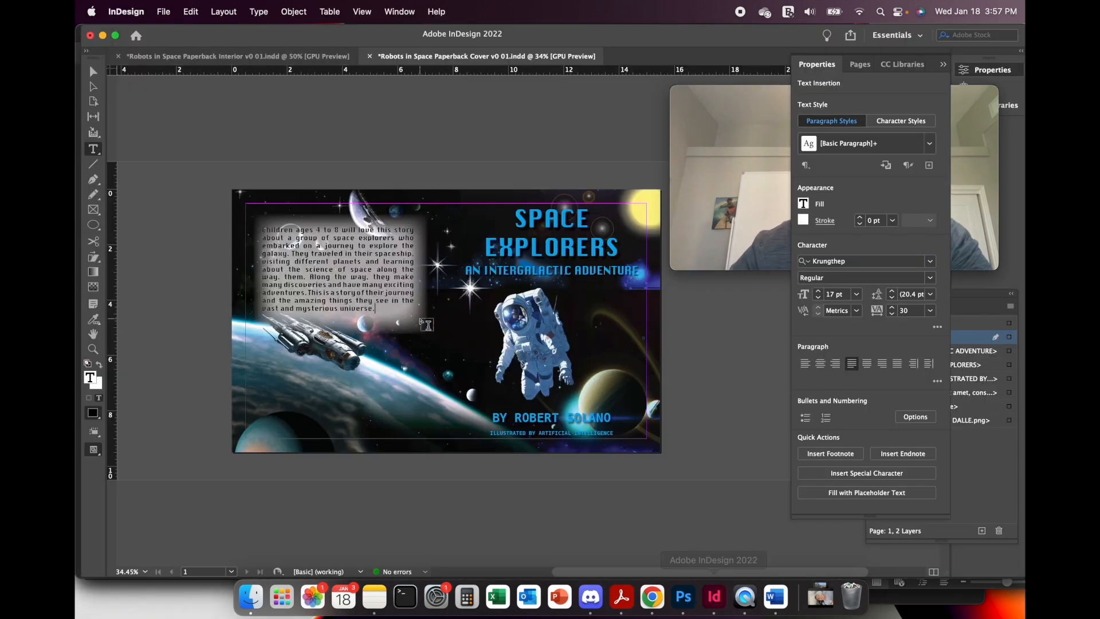
Start an Adobe PDF (Print) export of the paperback interior document into the Print Files folder of 05 - Robots in Space, keeping its document name.
click(249, 57)
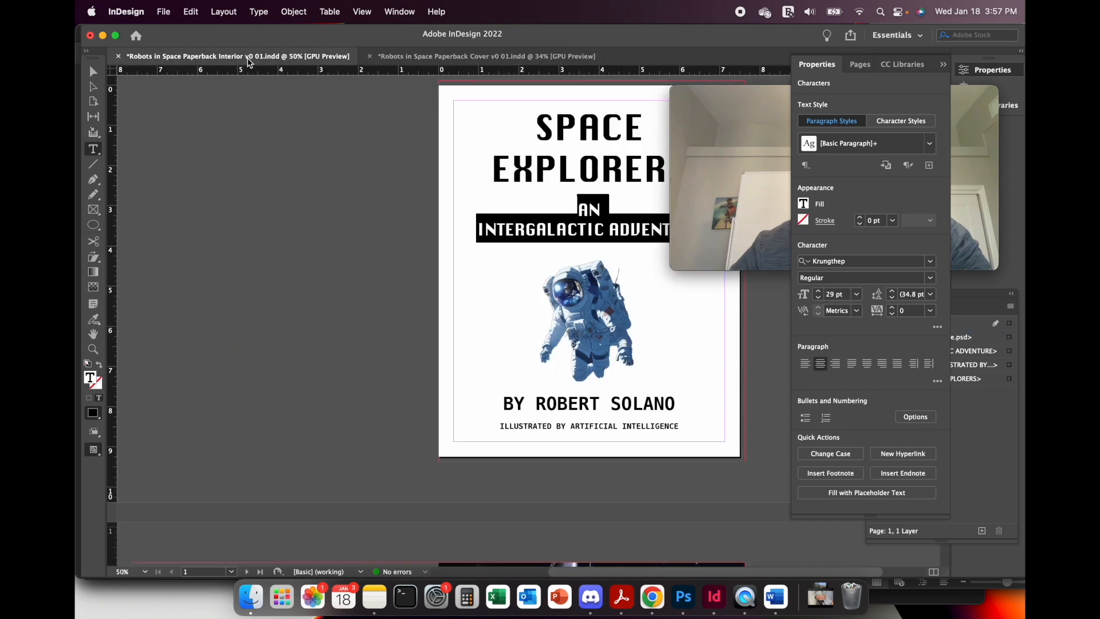
click(510, 181)
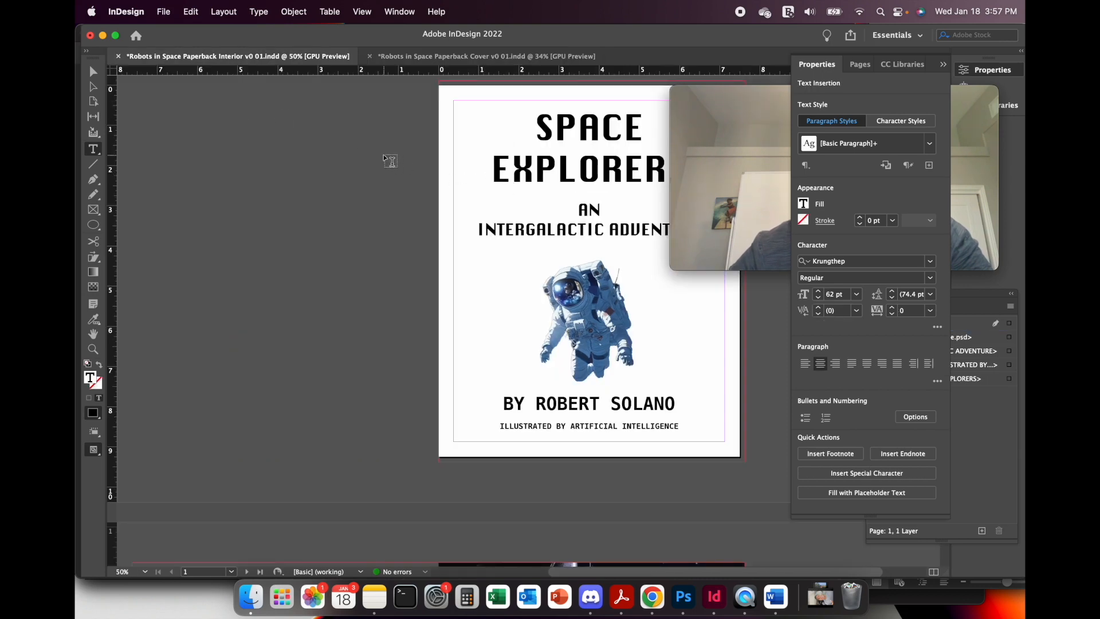
click(164, 12)
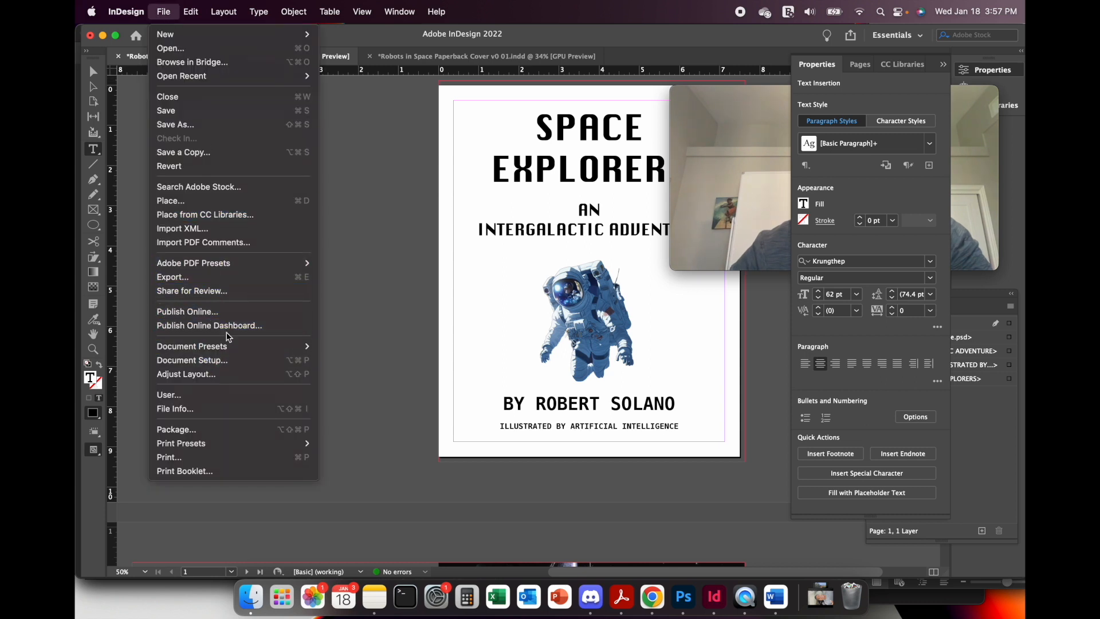
click(257, 280)
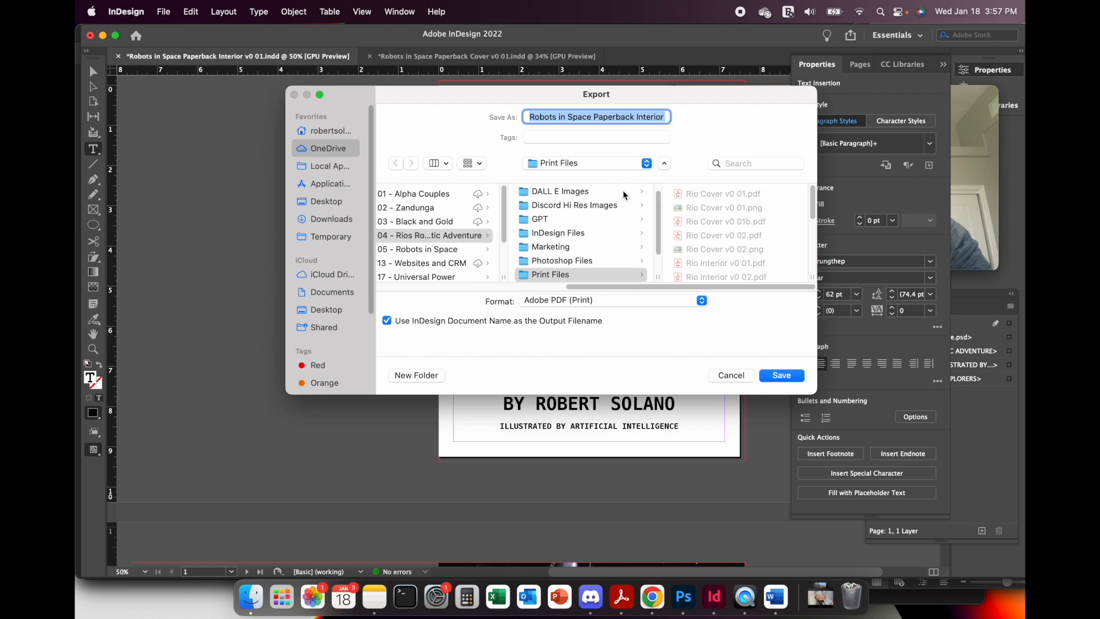
click(421, 250)
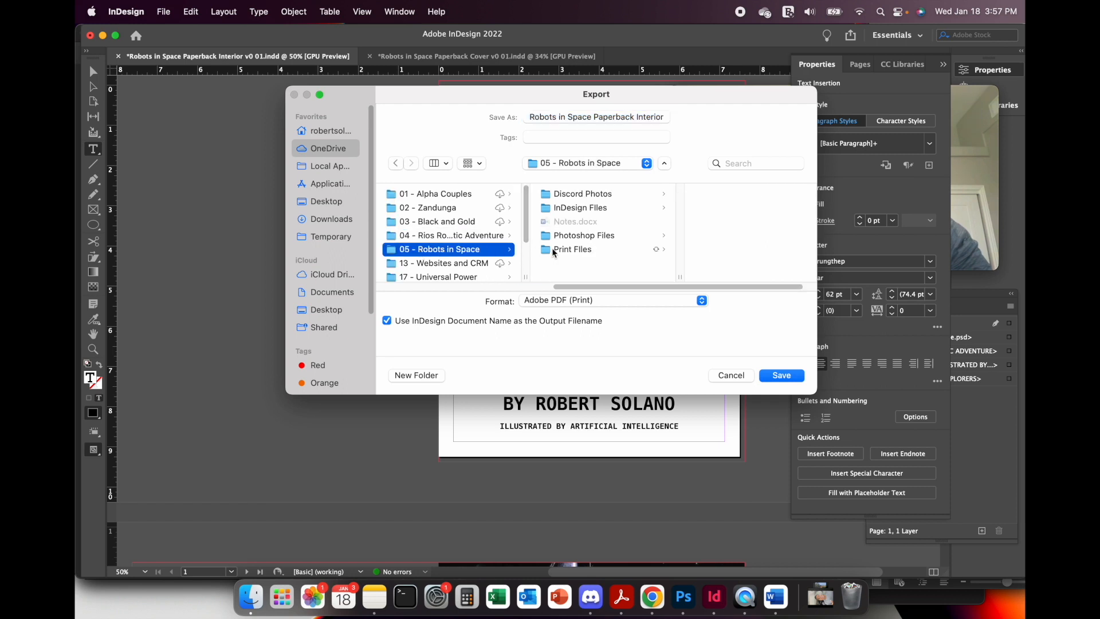
click(569, 253)
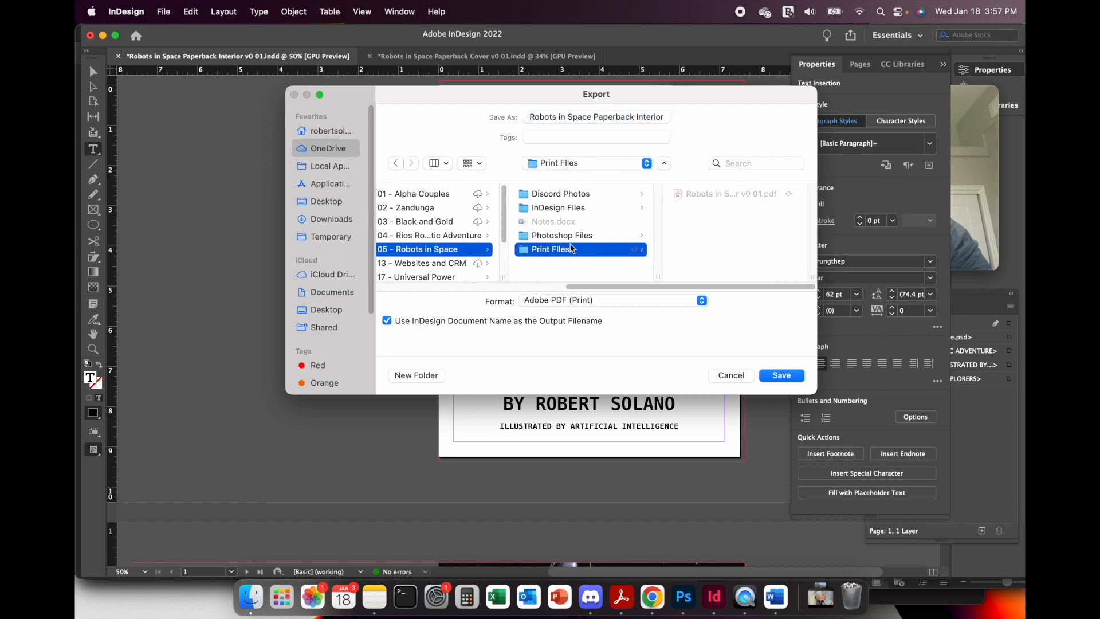
click(588, 119)
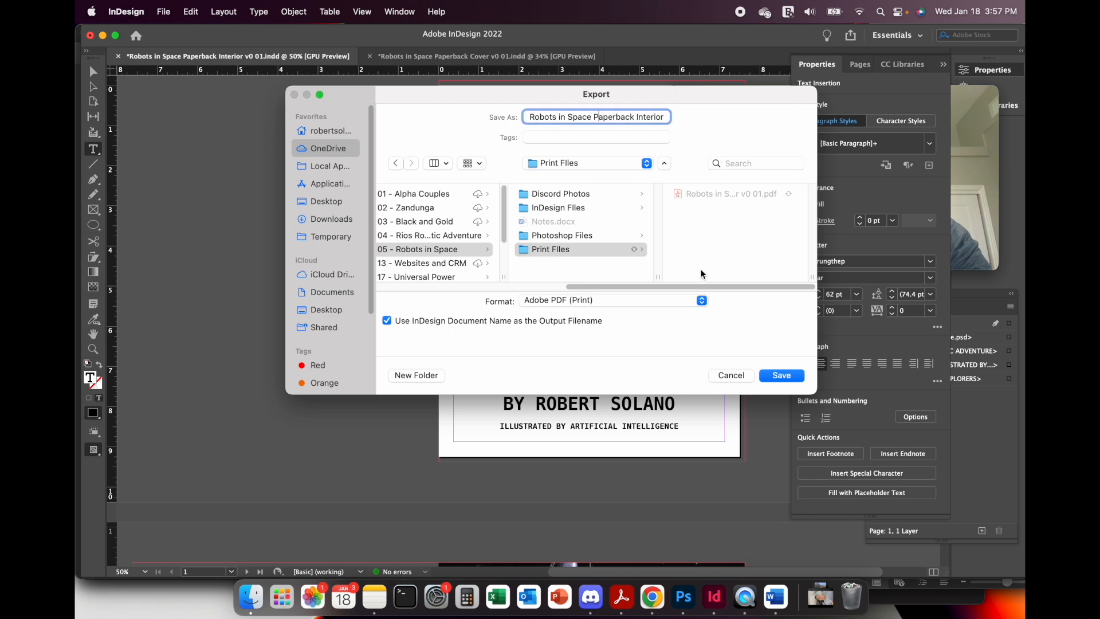
click(782, 376)
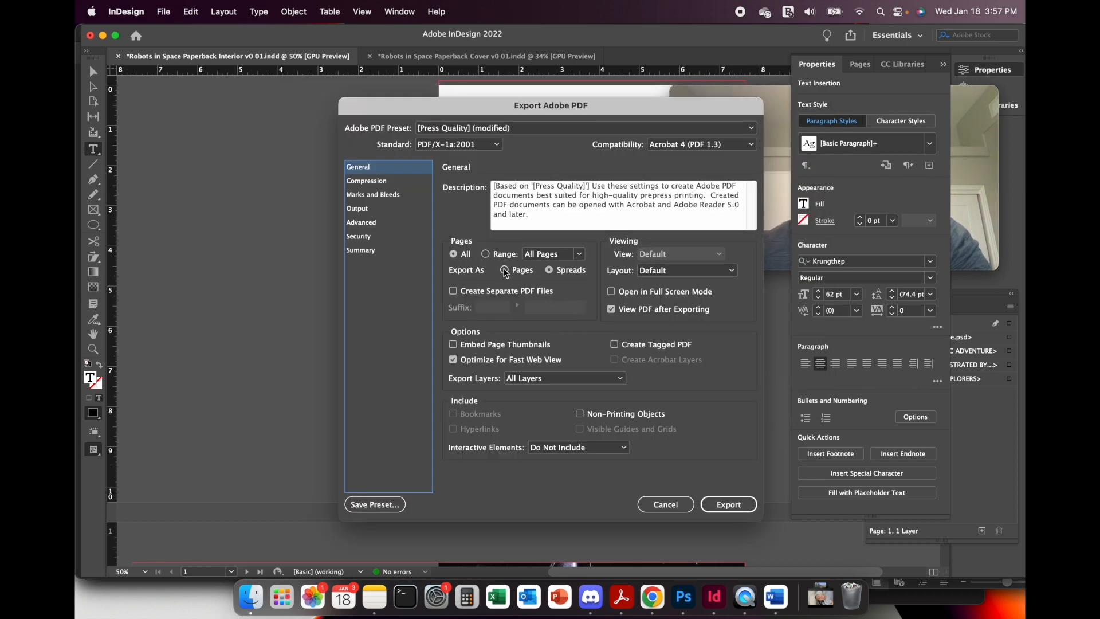
Set the interior PDF to export as single pages, check the document bleed settings, and export it.
click(506, 273)
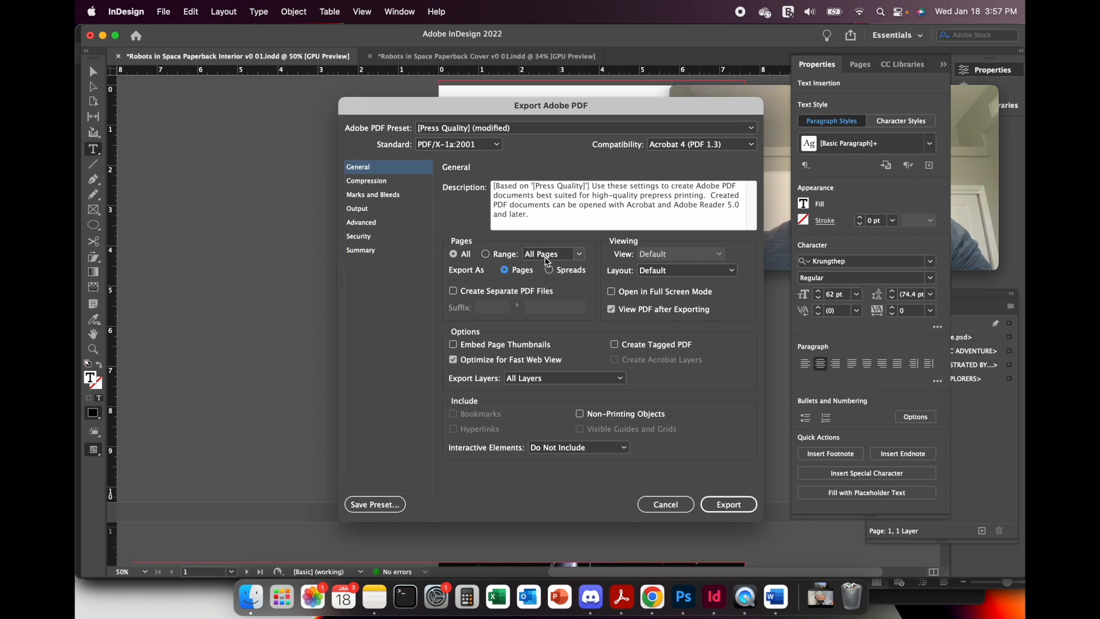
click(371, 198)
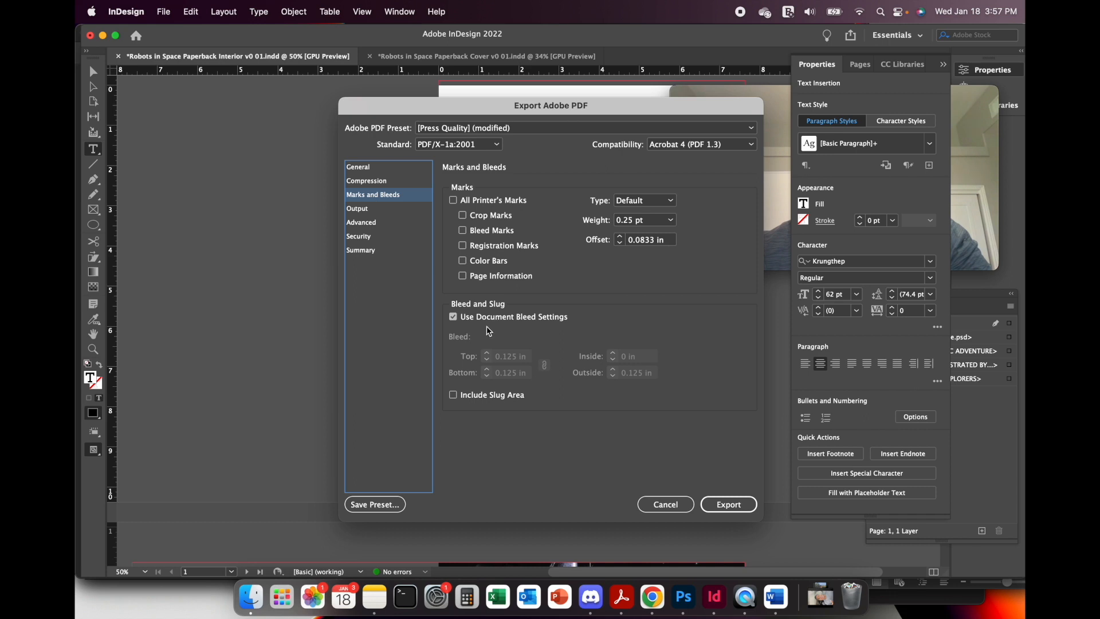
click(366, 170)
click(726, 505)
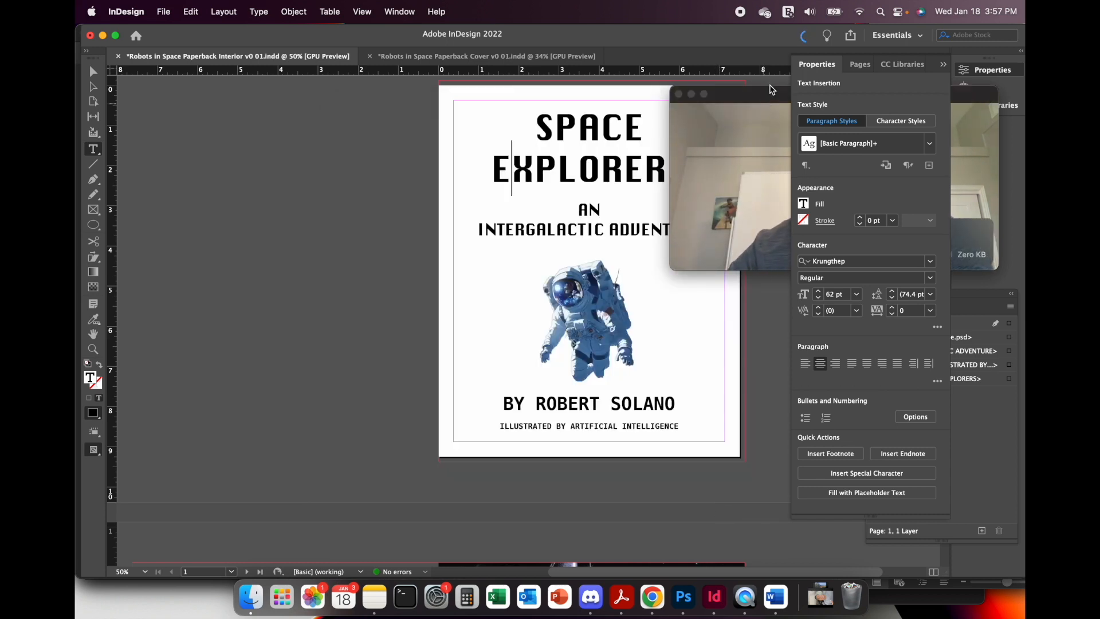
click(759, 100)
drag(760, 101, 165, 408)
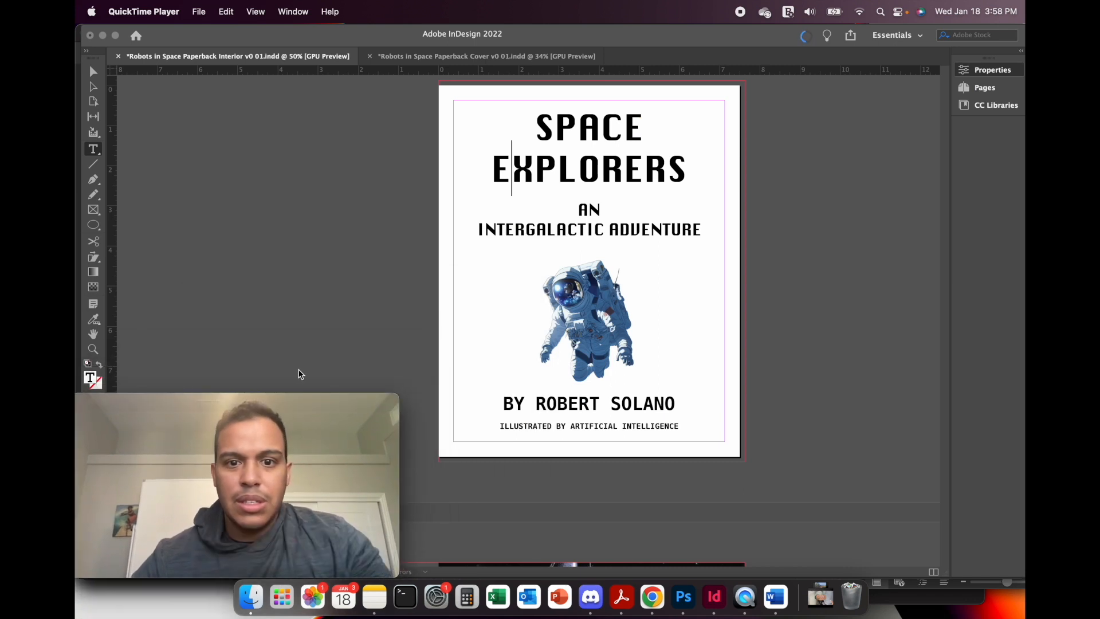
click(811, 40)
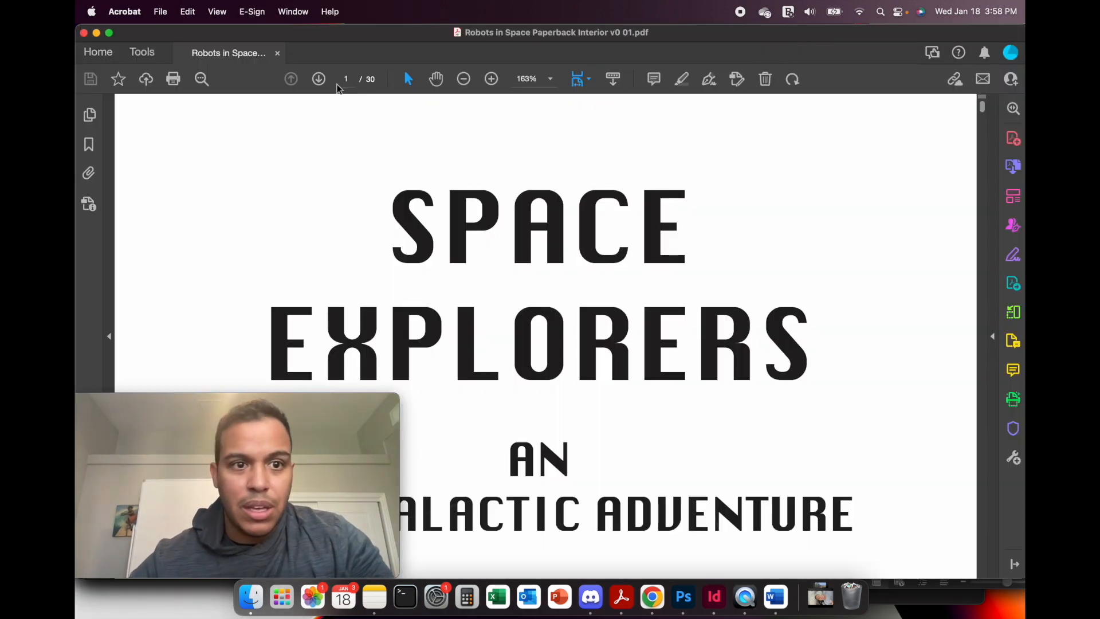
Display the exported interior PDF in a two-page scrolling view in Acrobat.
click(216, 12)
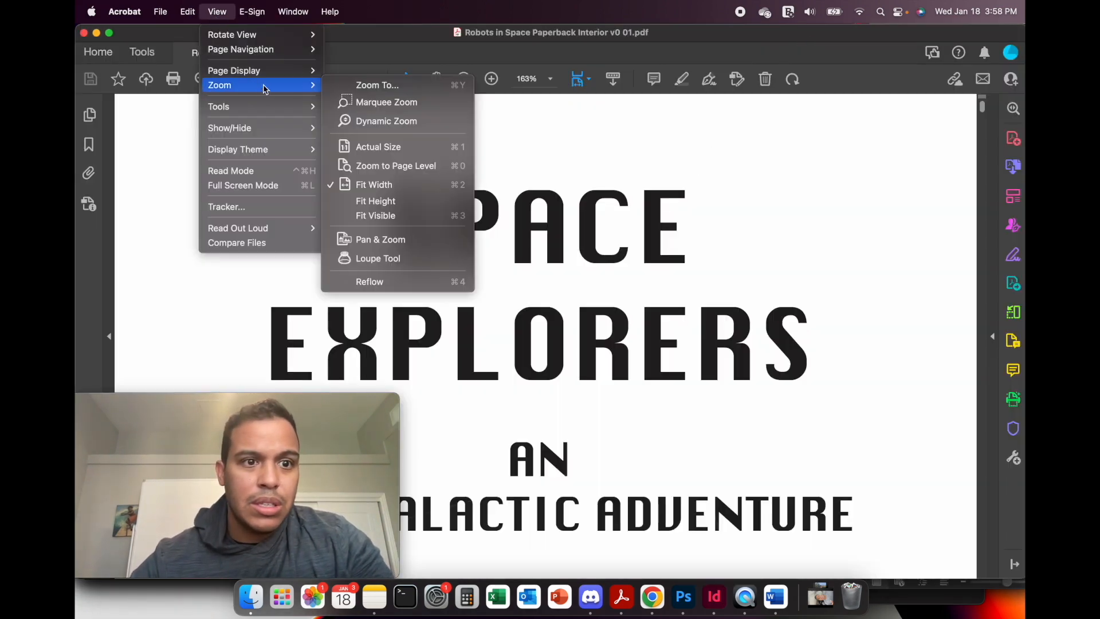
mouse_move(283, 78)
click(377, 111)
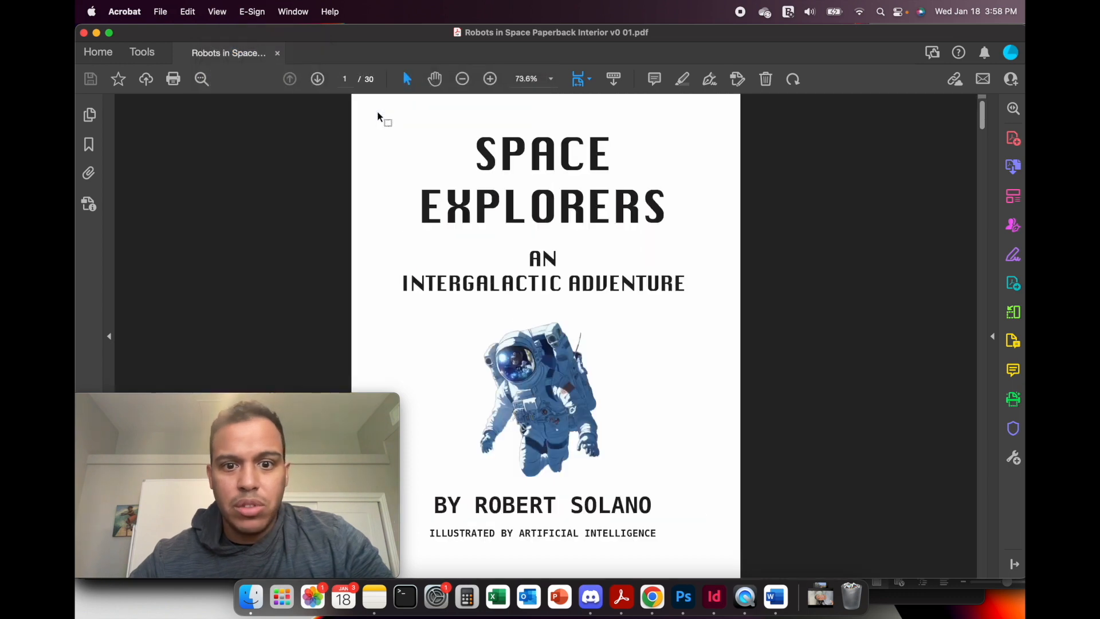
right_click(581, 279)
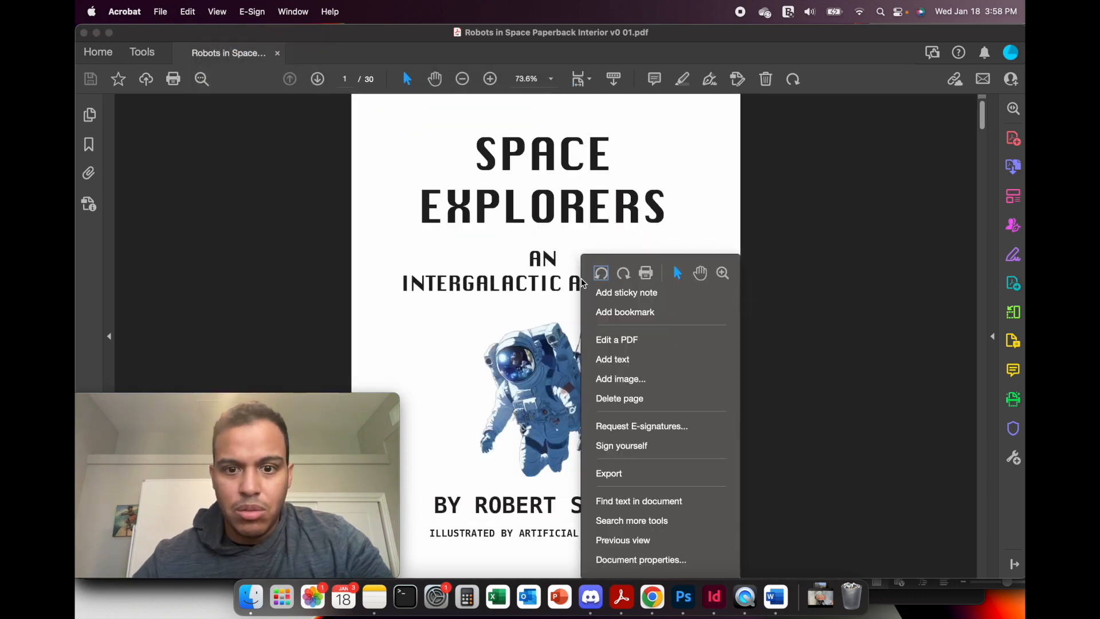
click(827, 241)
Review every spread of the interior PDF through the author page and back to the title page, and close the file.
scroll(827, 241, down, 3)
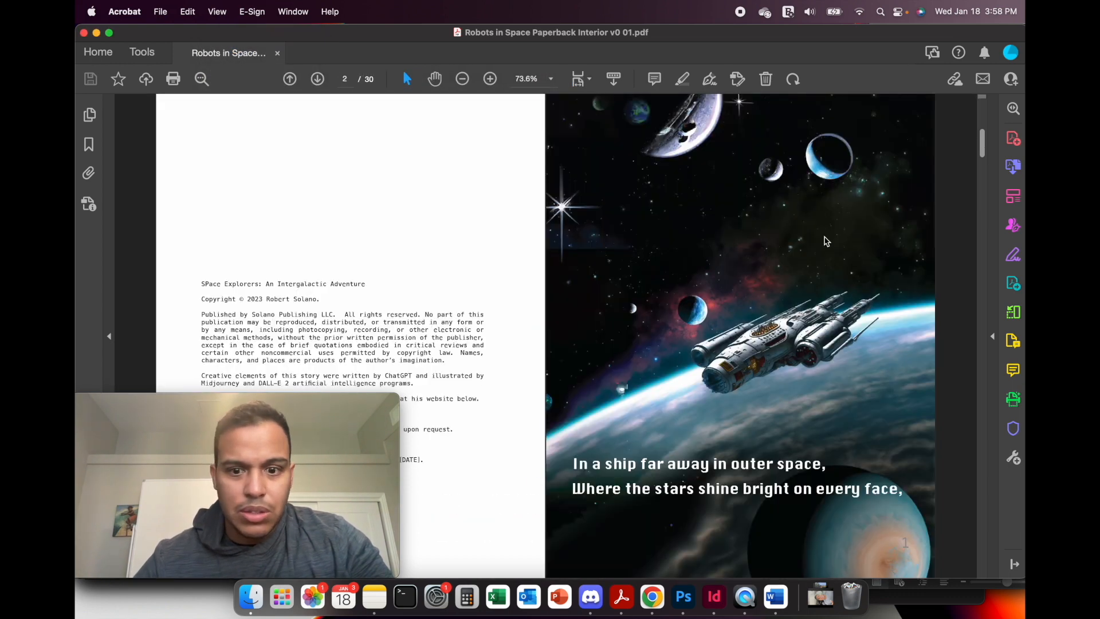
scroll(827, 241, down, 3)
scroll(826, 239, down, 3)
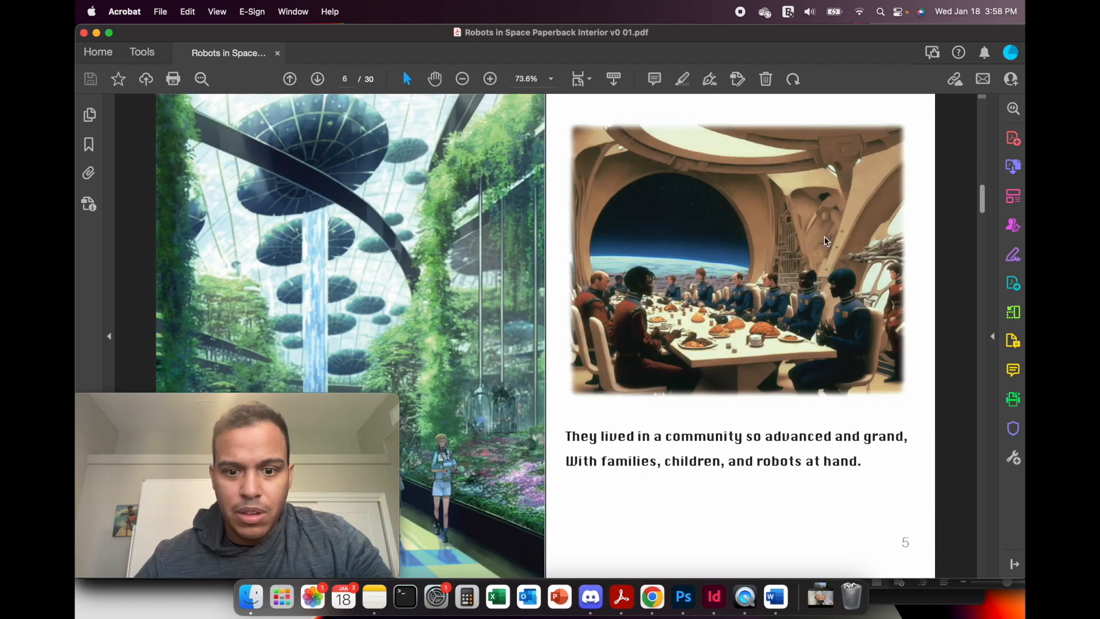
scroll(824, 236, down, 12)
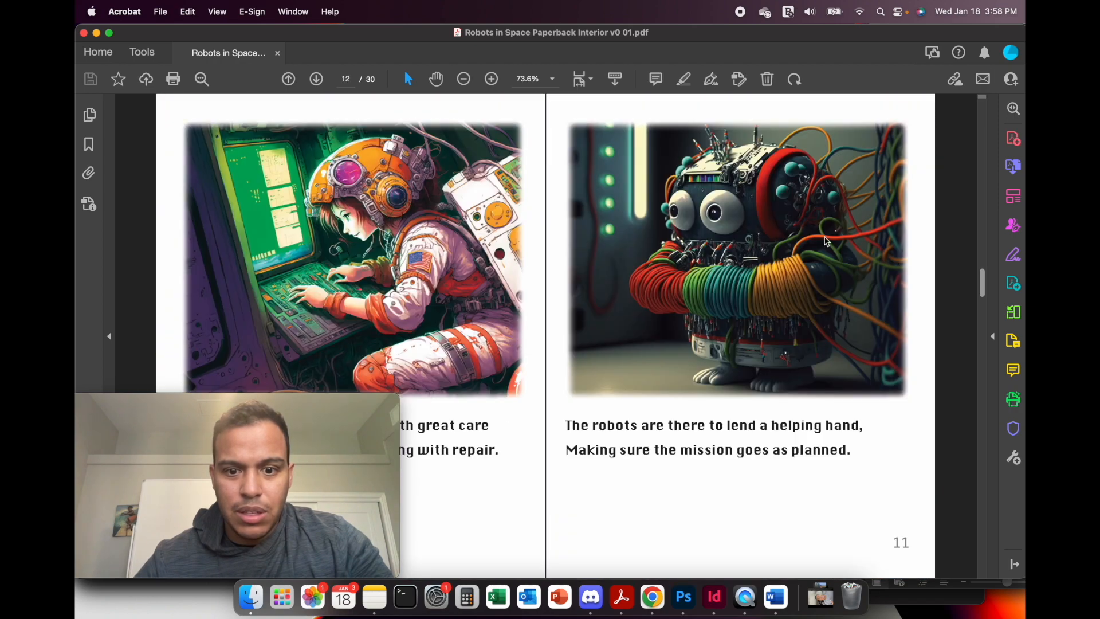
scroll(824, 236, down, 15)
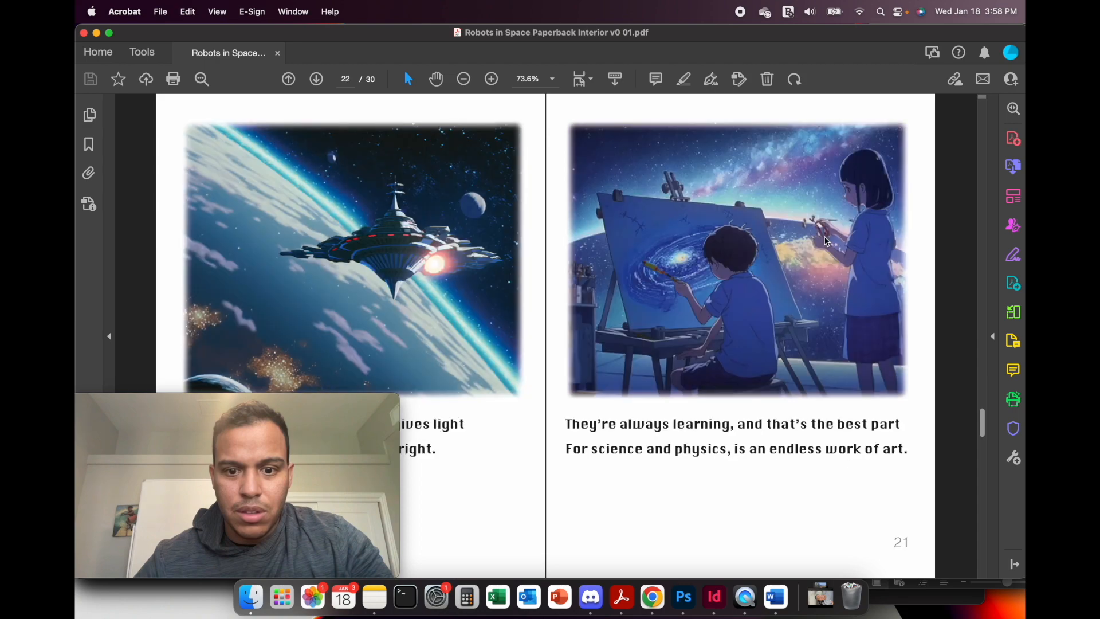
scroll(824, 237, down, 3)
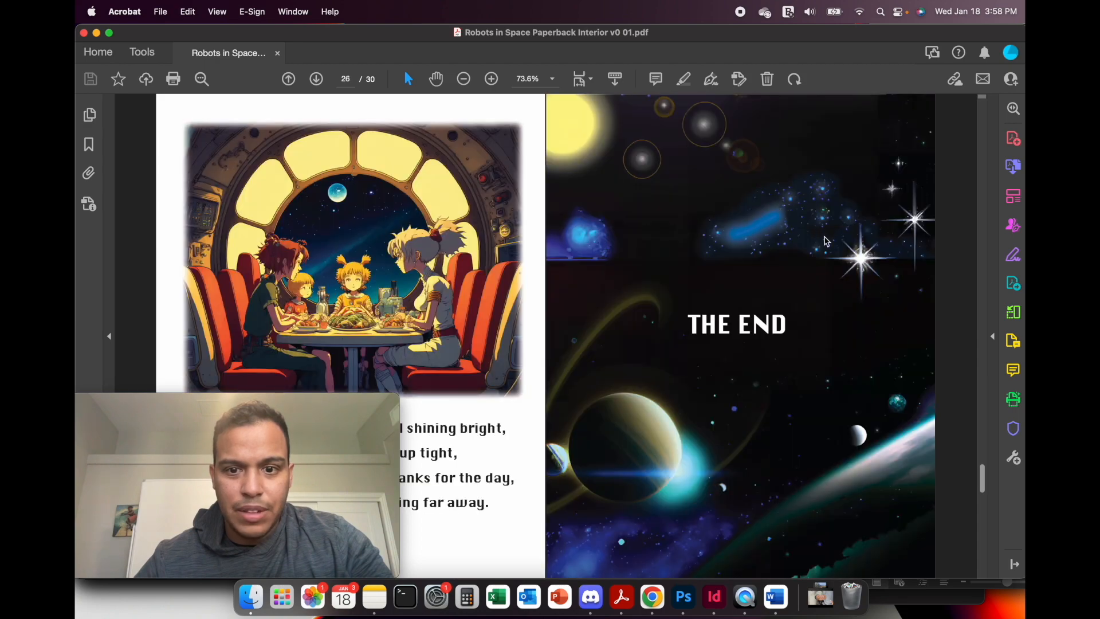
scroll(825, 239, up, 2)
scroll(824, 237, down, 4)
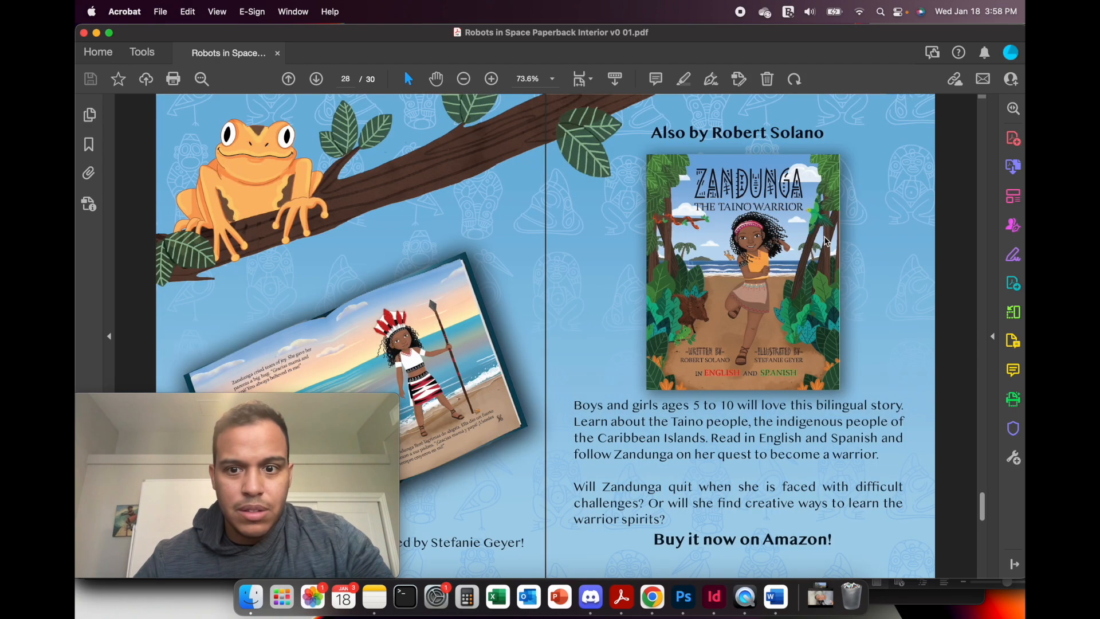
scroll(827, 241, down, 3)
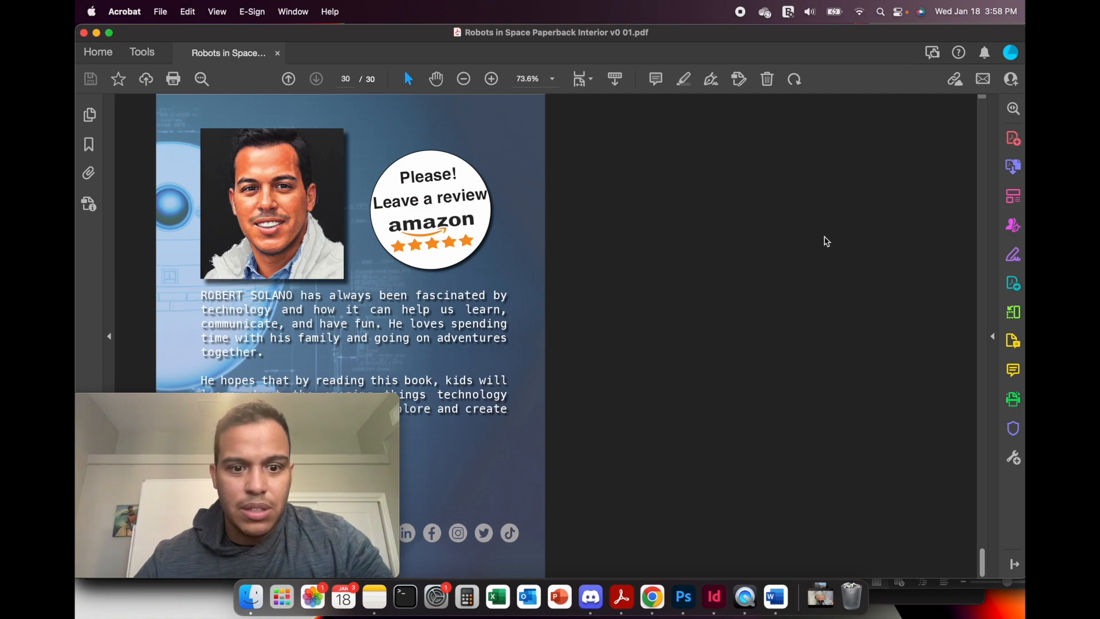
scroll(827, 241, up, 15)
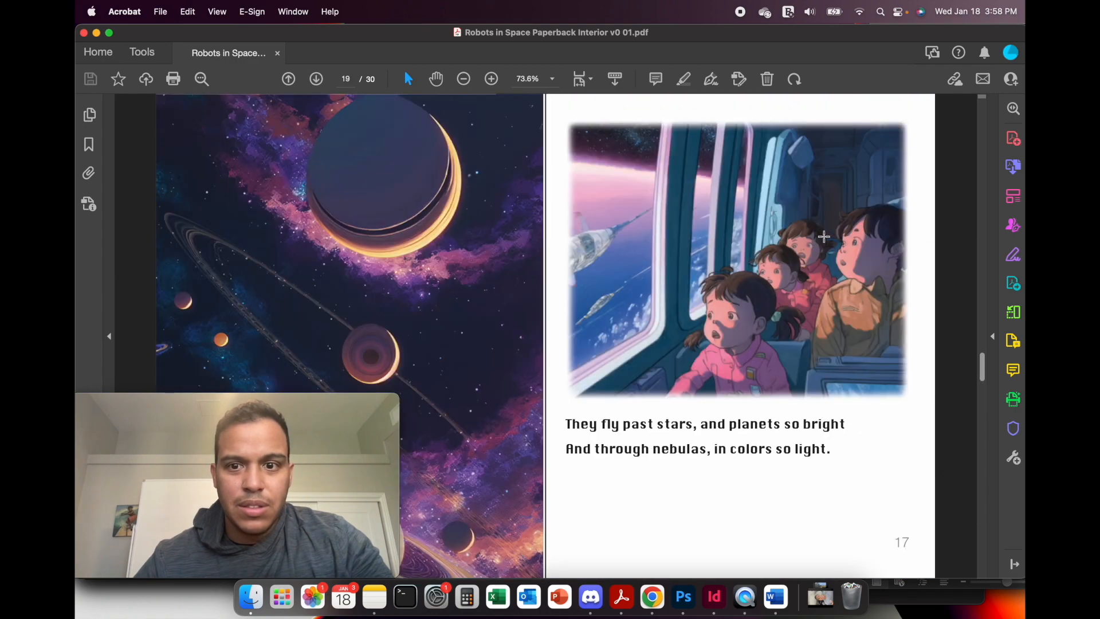
scroll(827, 242, up, 10)
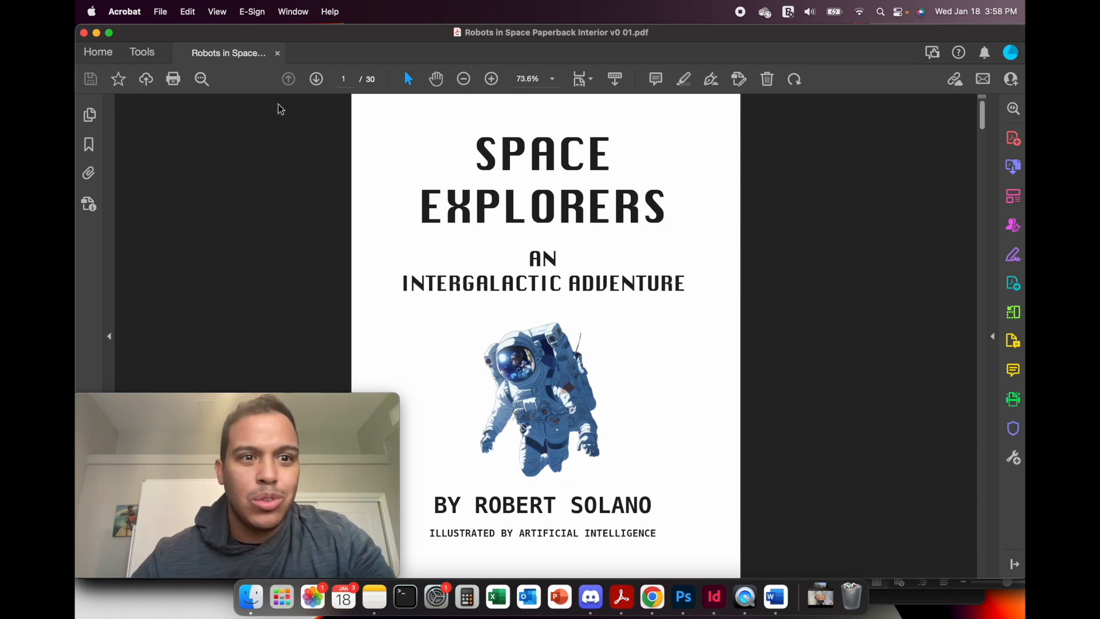
click(277, 54)
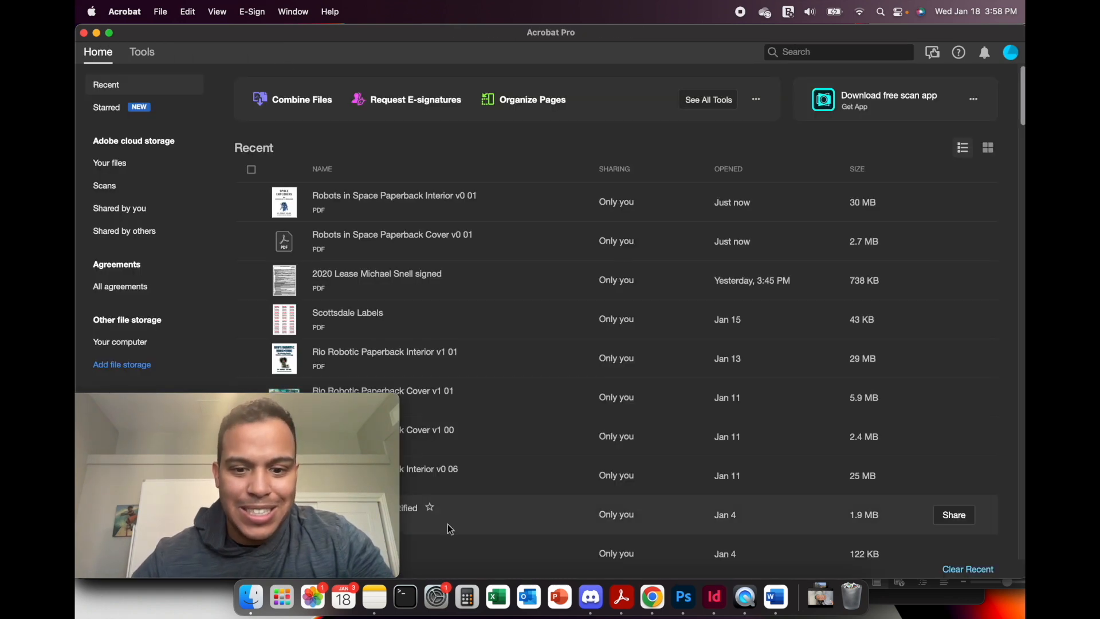
Switch to Chrome and close the OpenAI blog tab and all but one of the Midjourney tabs.
click(655, 598)
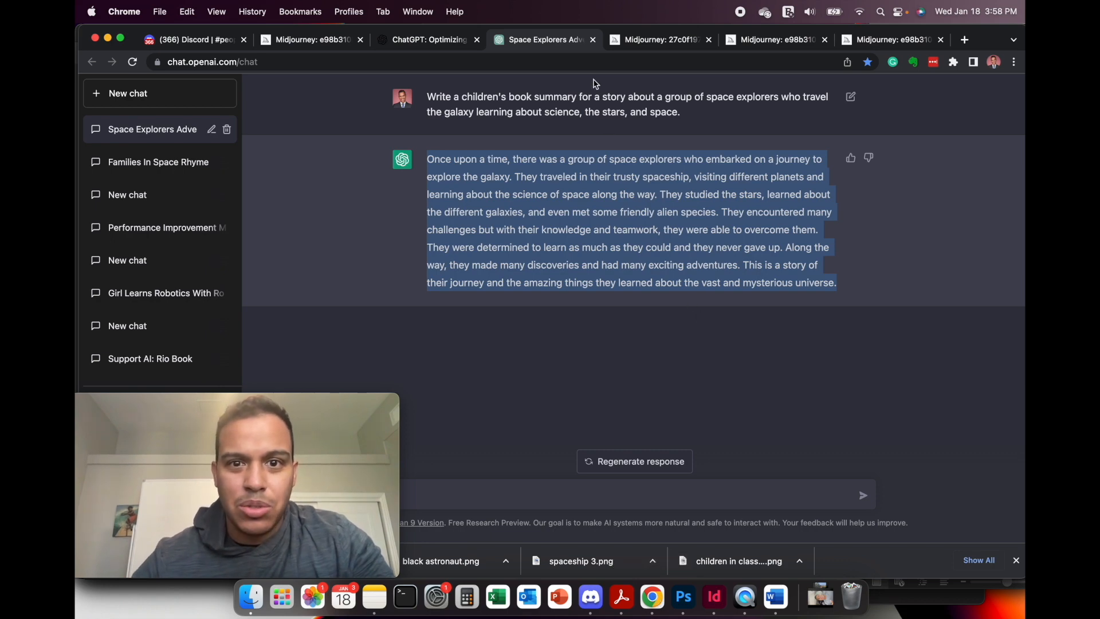
click(444, 45)
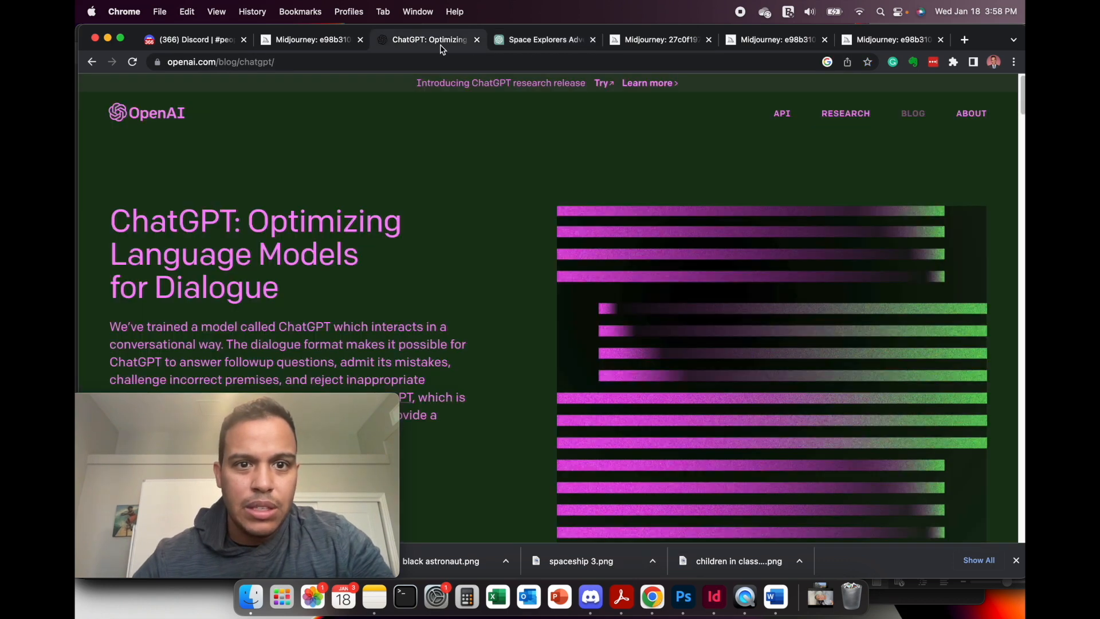
click(345, 46)
click(360, 39)
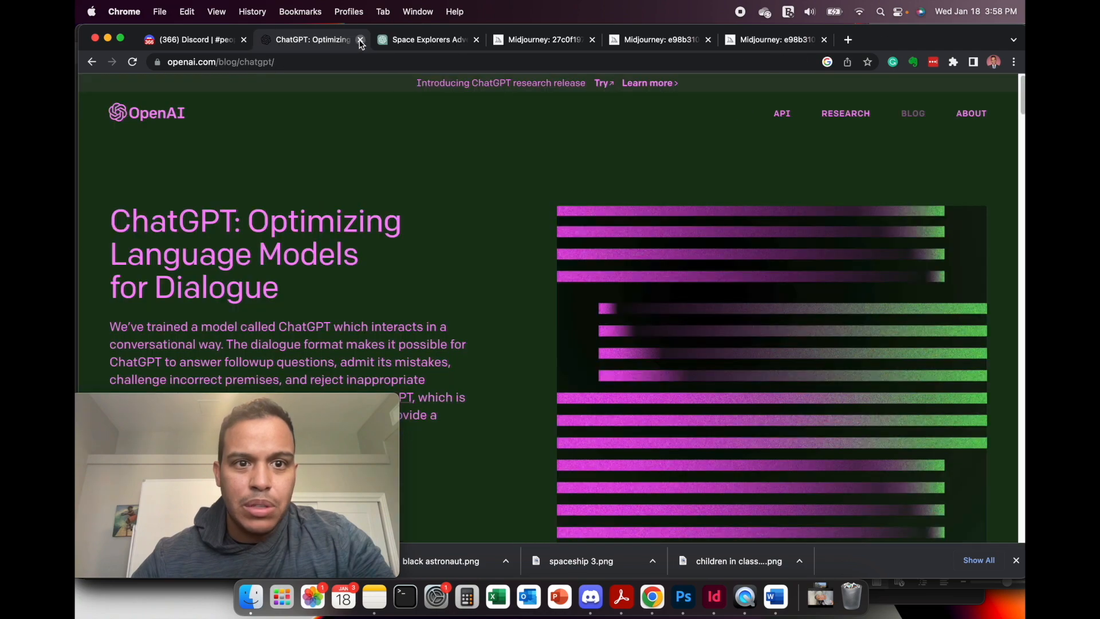
click(360, 40)
click(422, 44)
click(477, 41)
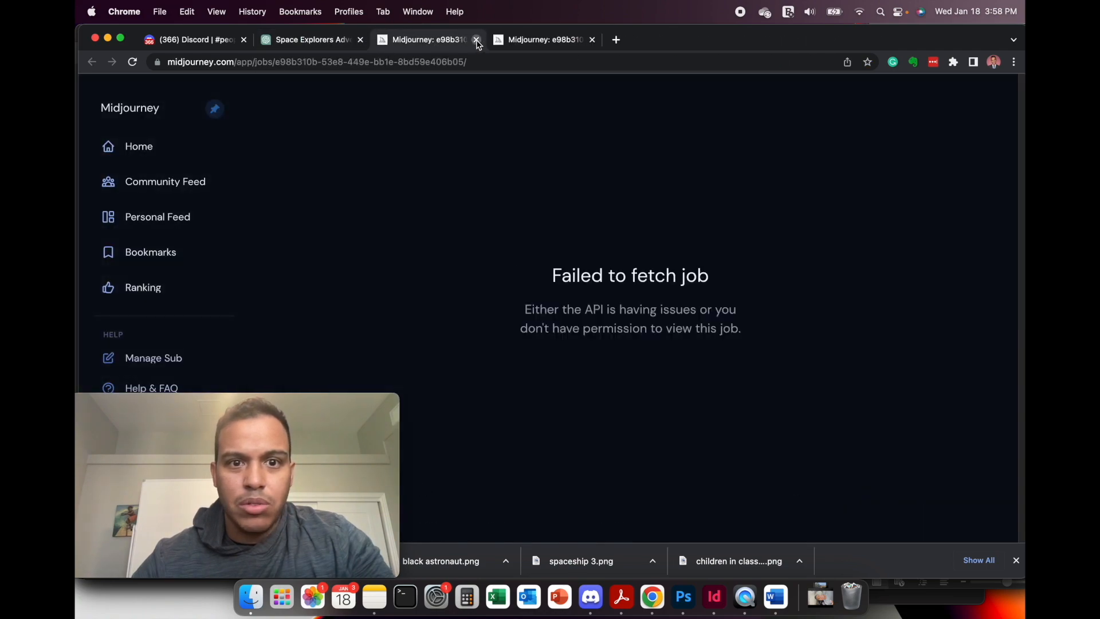
click(477, 41)
Open the ISBN dashboard on myidentifiers.com in place of the remaining Midjourney page.
click(450, 62)
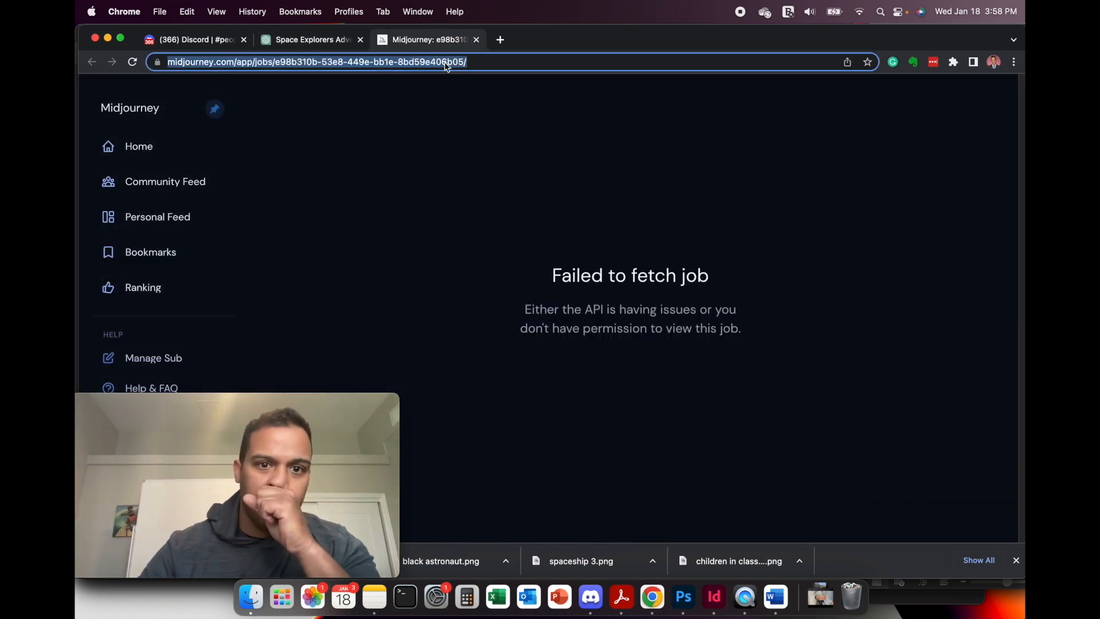
text(my)
key(Return)
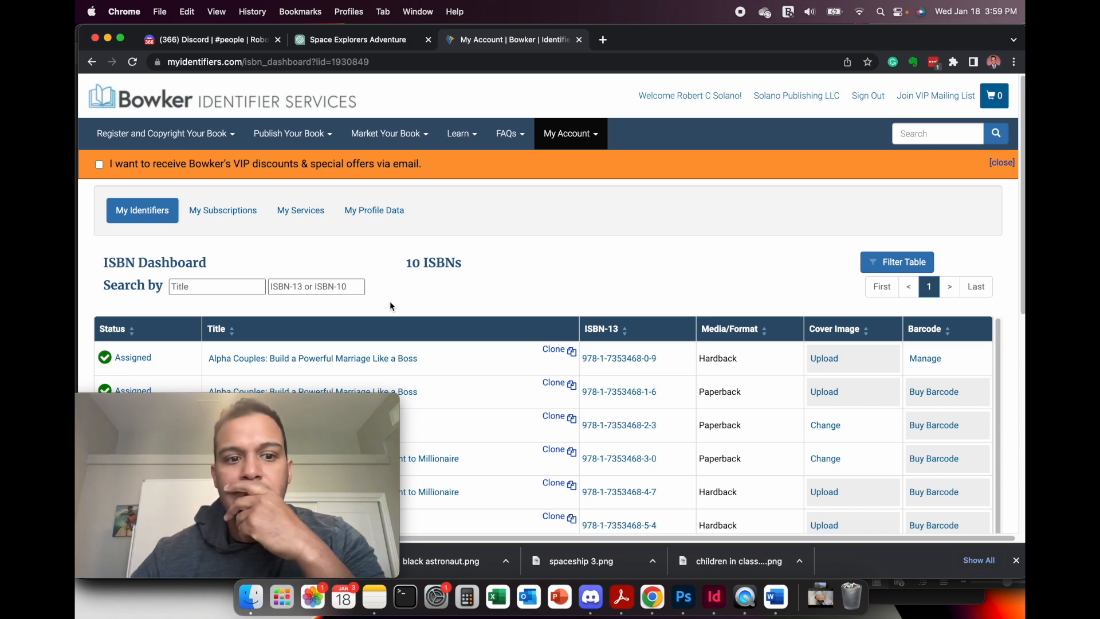
Open the title data form for the first unassigned ISBN and place the cursor in its Book Title field.
scroll(390, 304, down, 1)
scroll(390, 305, down, 2)
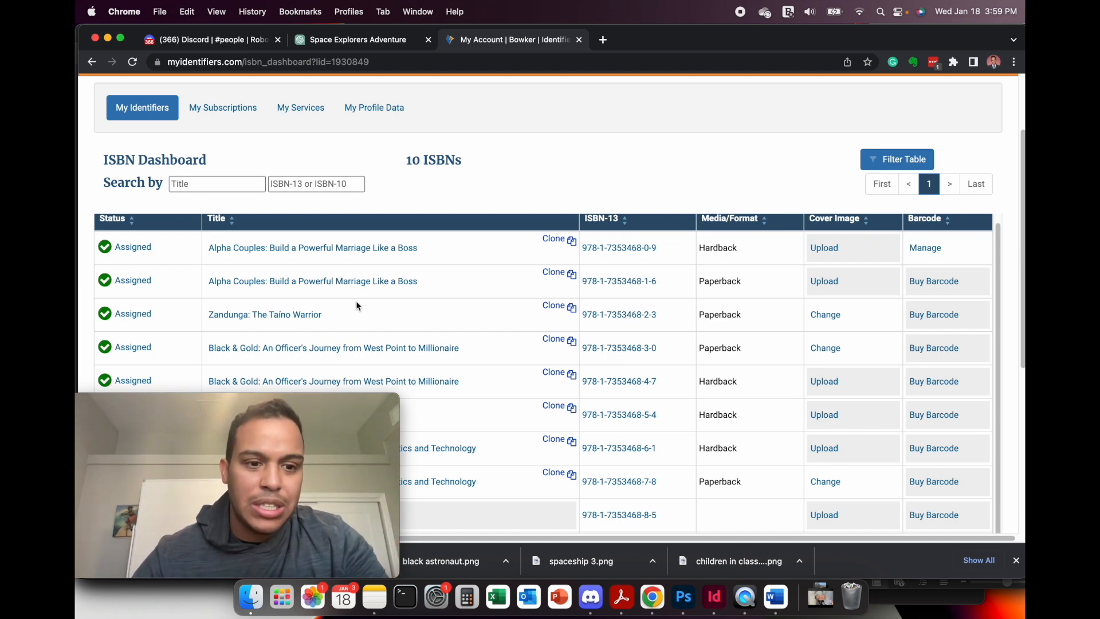
click(337, 397)
drag(337, 397, 379, 235)
scroll(459, 421, down, 2)
scroll(461, 422, down, 2)
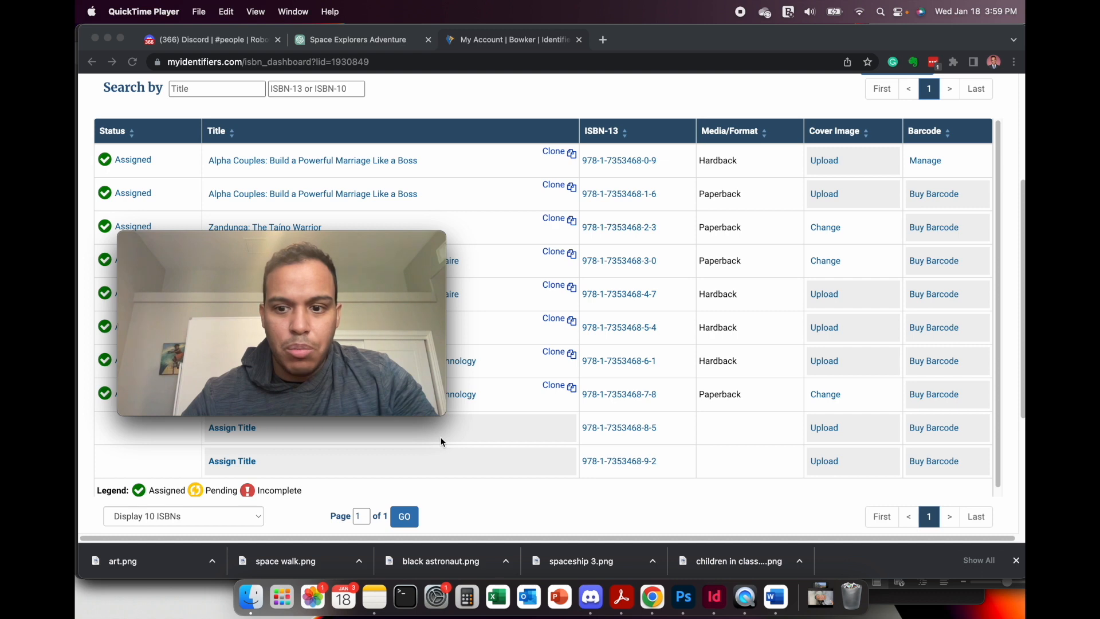
click(244, 429)
click(235, 429)
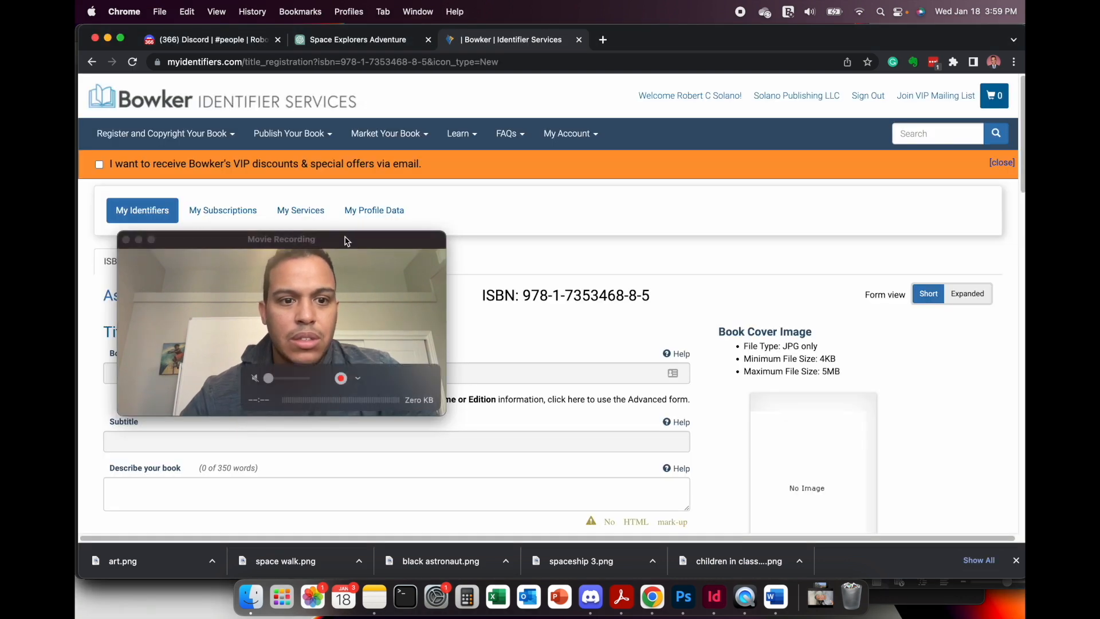
drag(347, 241, 902, 130)
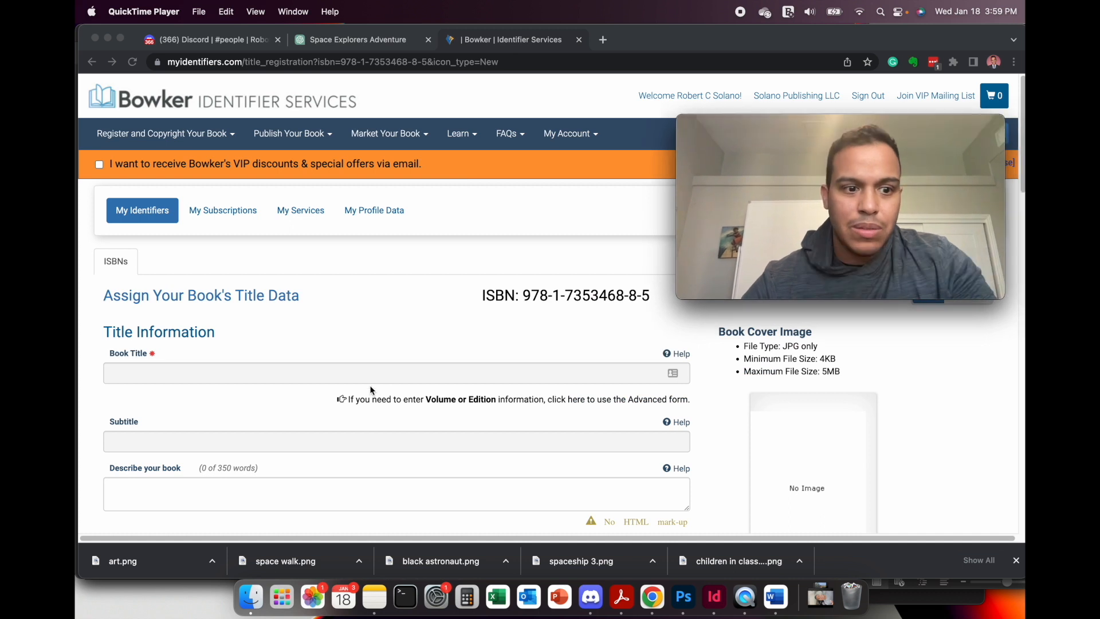
click(299, 377)
click(299, 376)
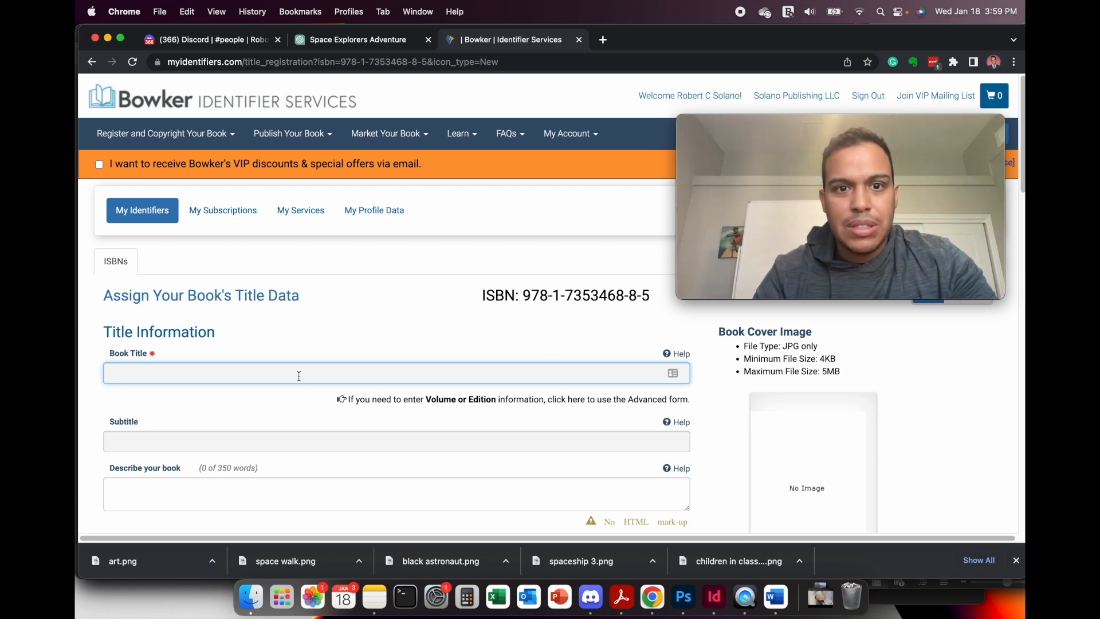
Reopen the Robots in Space Paperback Interior v0 01 PDF in Acrobat and check the title page's wording, including in InDesign.
click(373, 49)
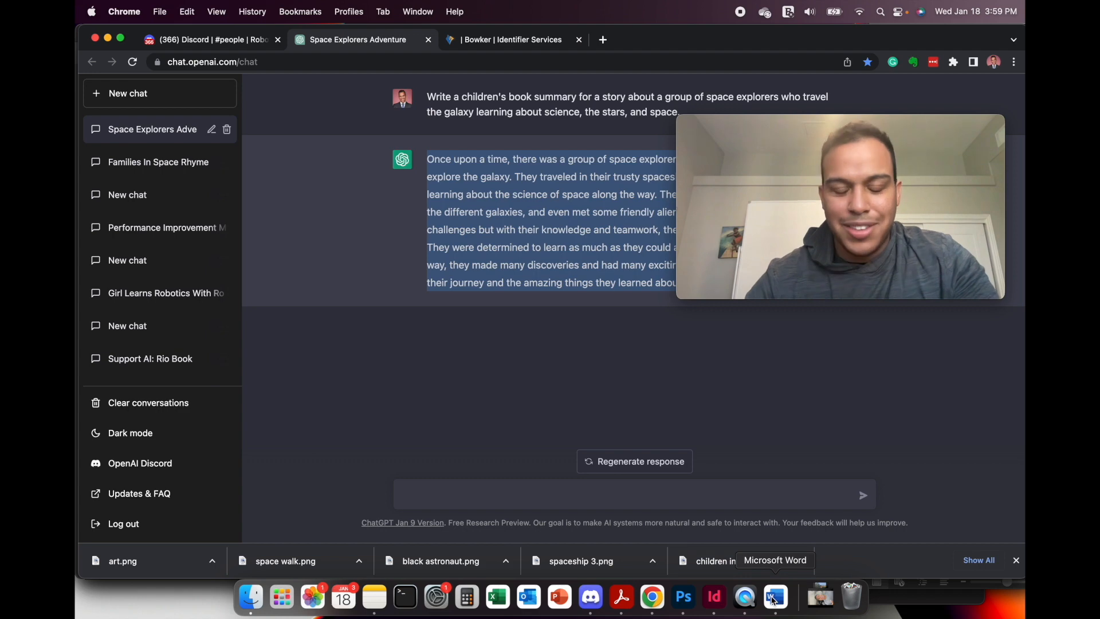
click(628, 599)
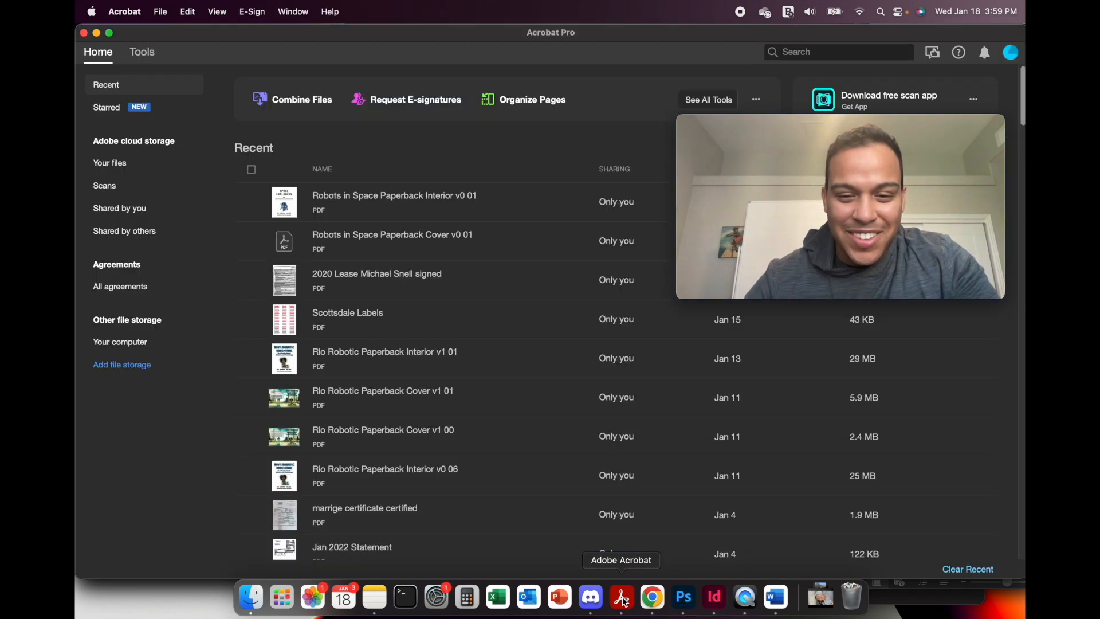
click(354, 200)
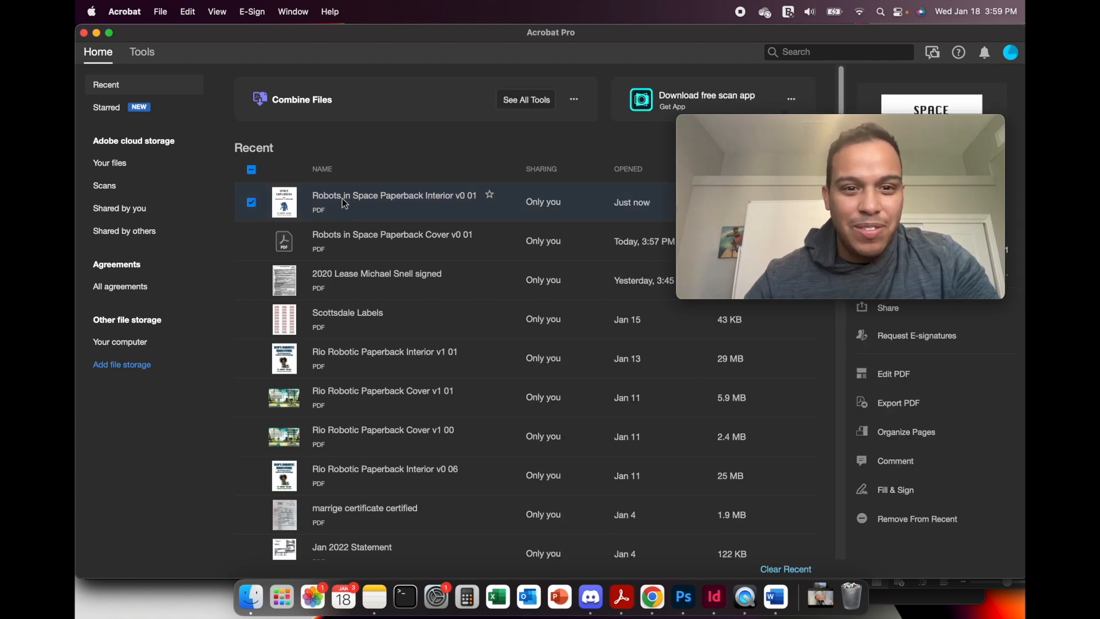
double_click(341, 198)
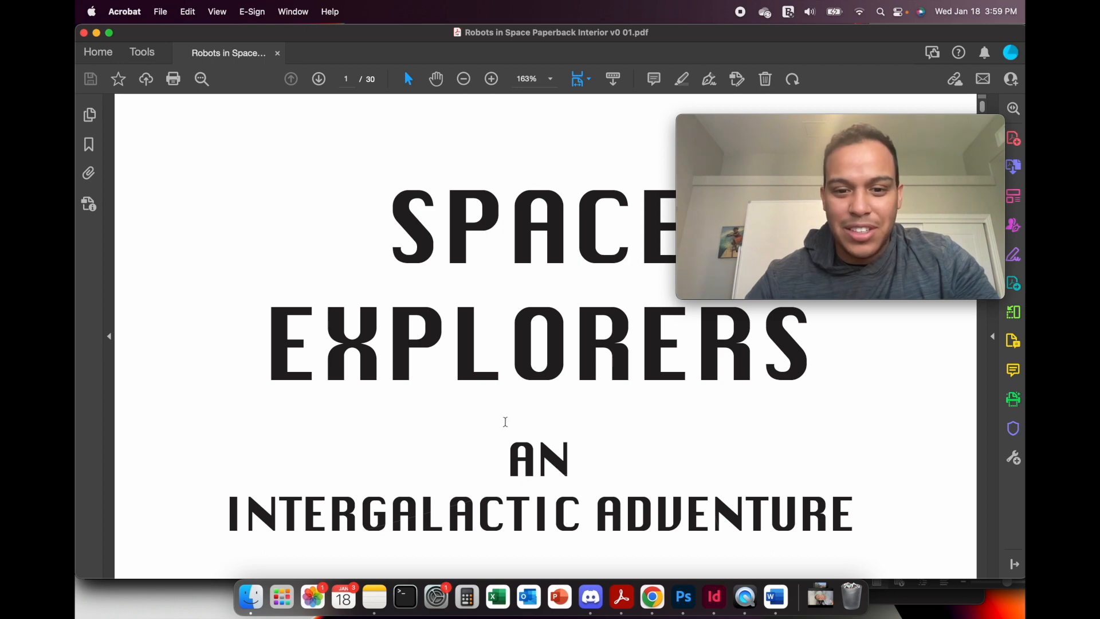
drag(512, 458, 762, 540)
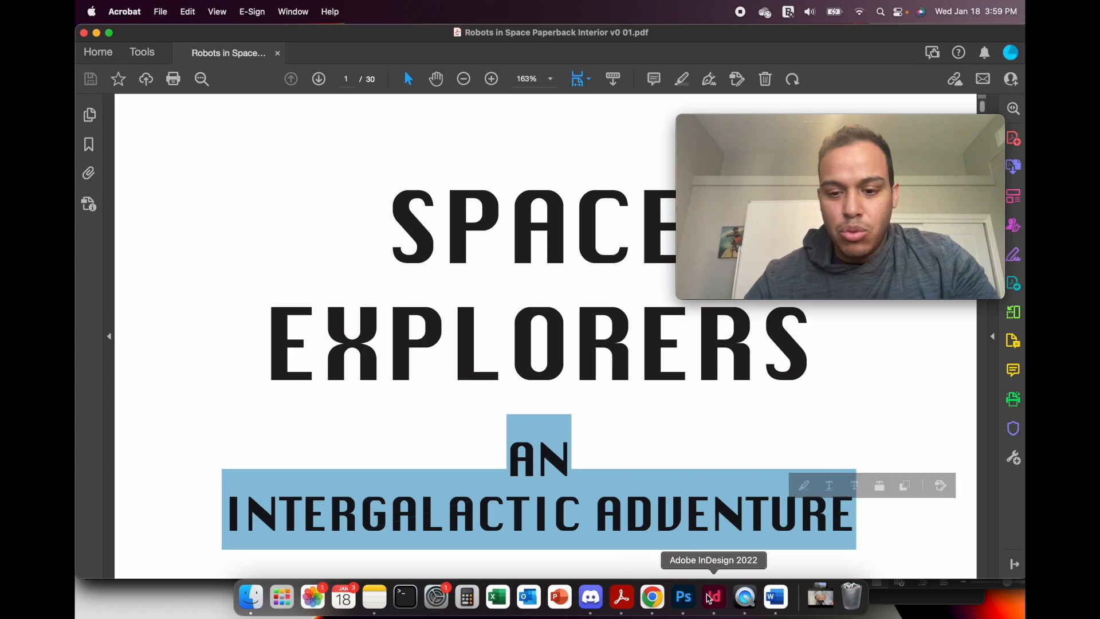
click(714, 598)
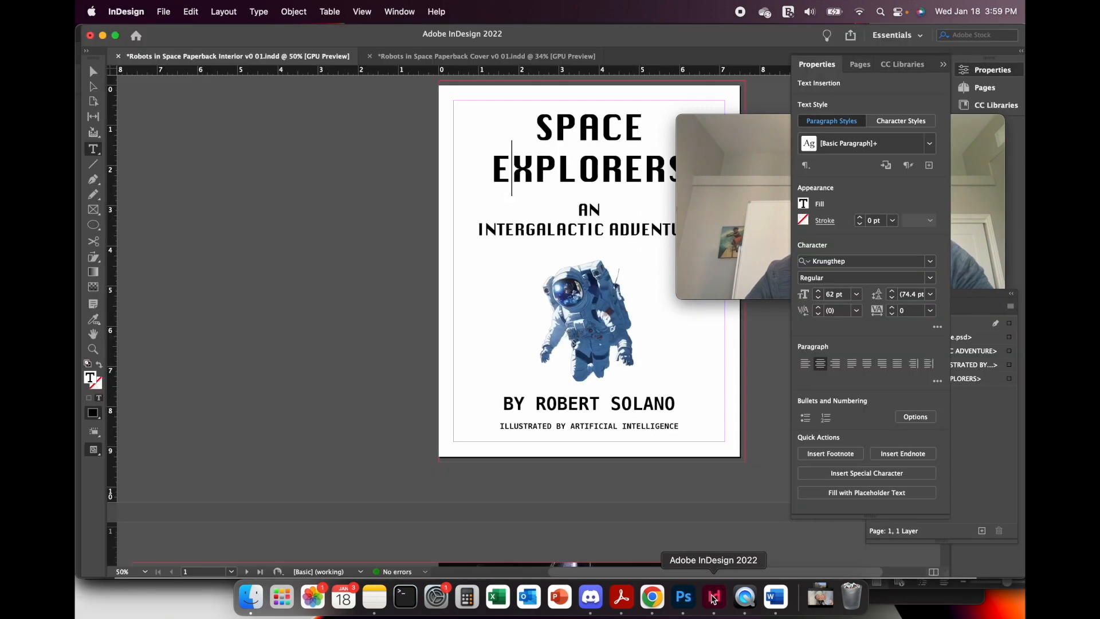
In a new Chrome tab, search Google for the exact phrase "Space Explorers: An Intergalactic Adventure" in quotation marks.
click(652, 598)
click(601, 40)
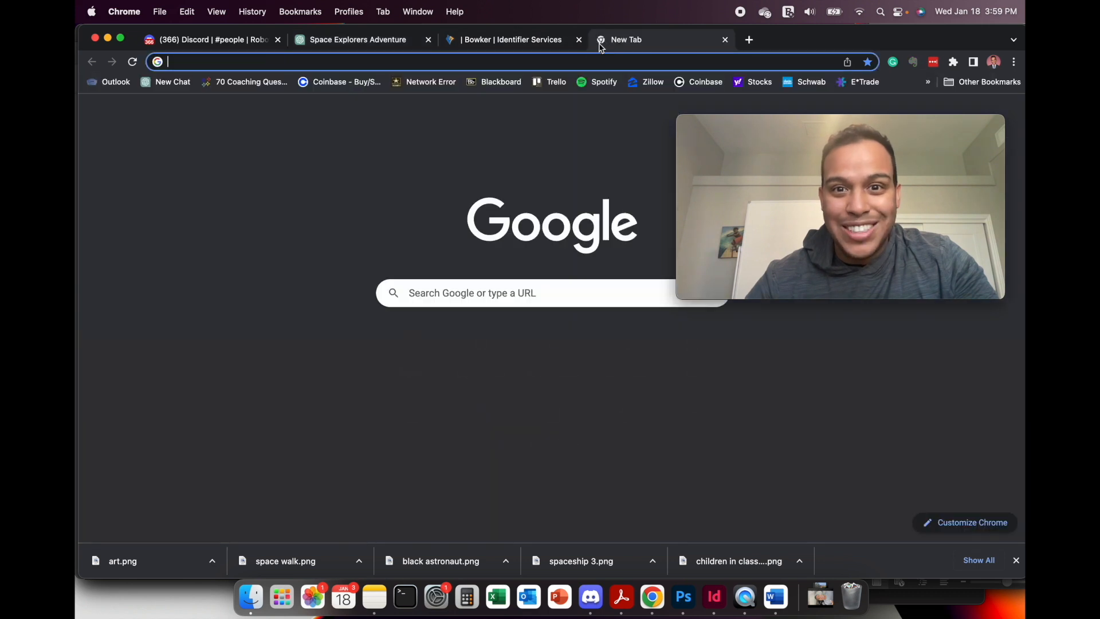
click(569, 63)
click(465, 291)
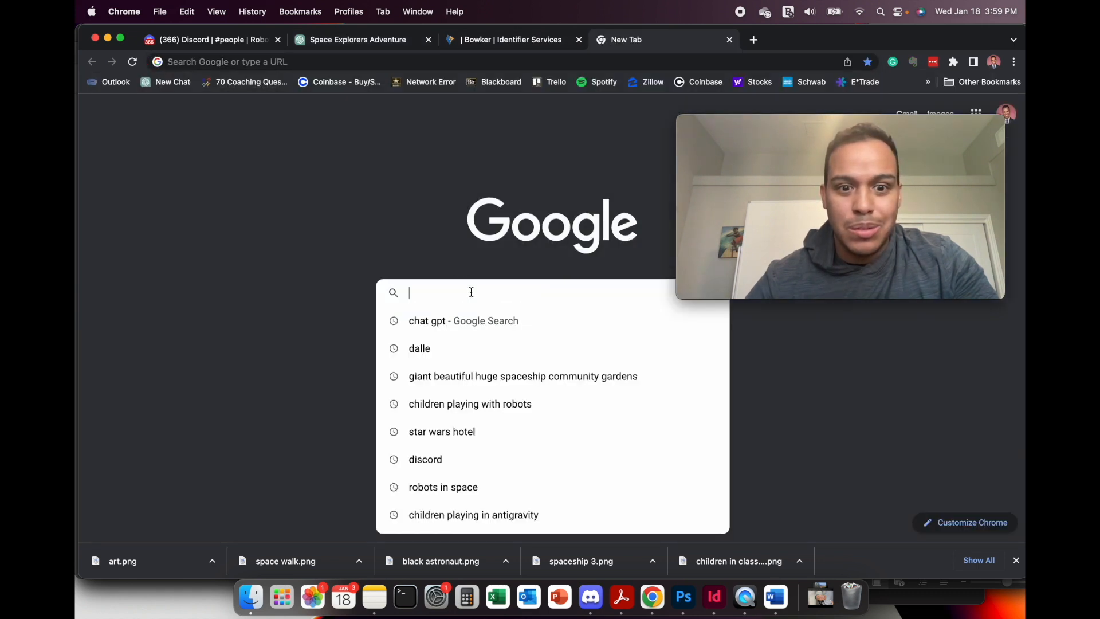
text("Space Exp)
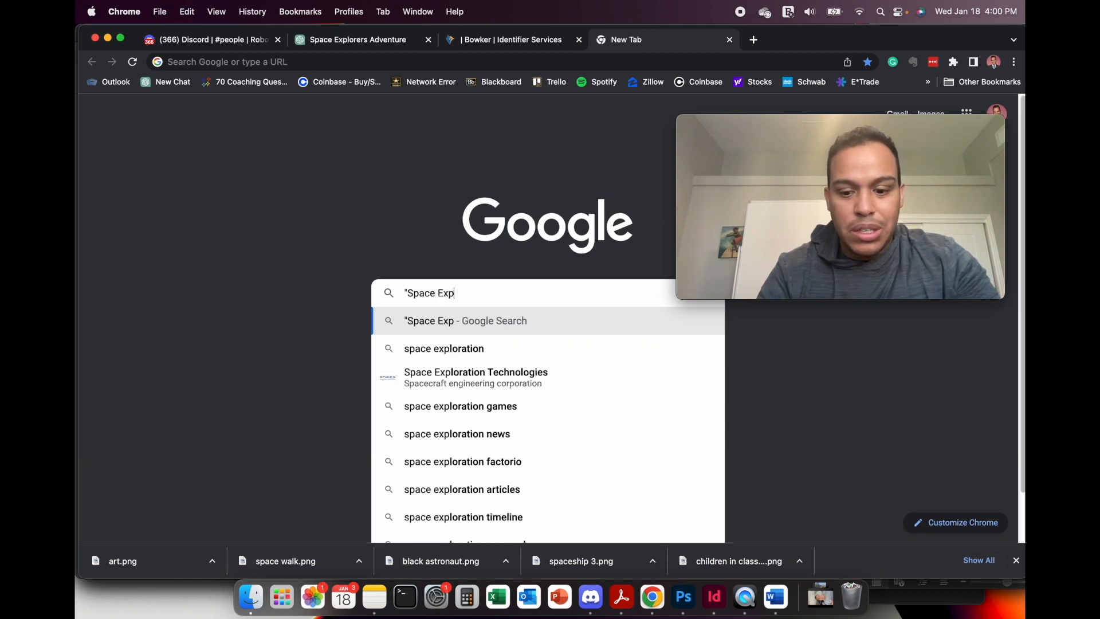
text(lorers: AM le)
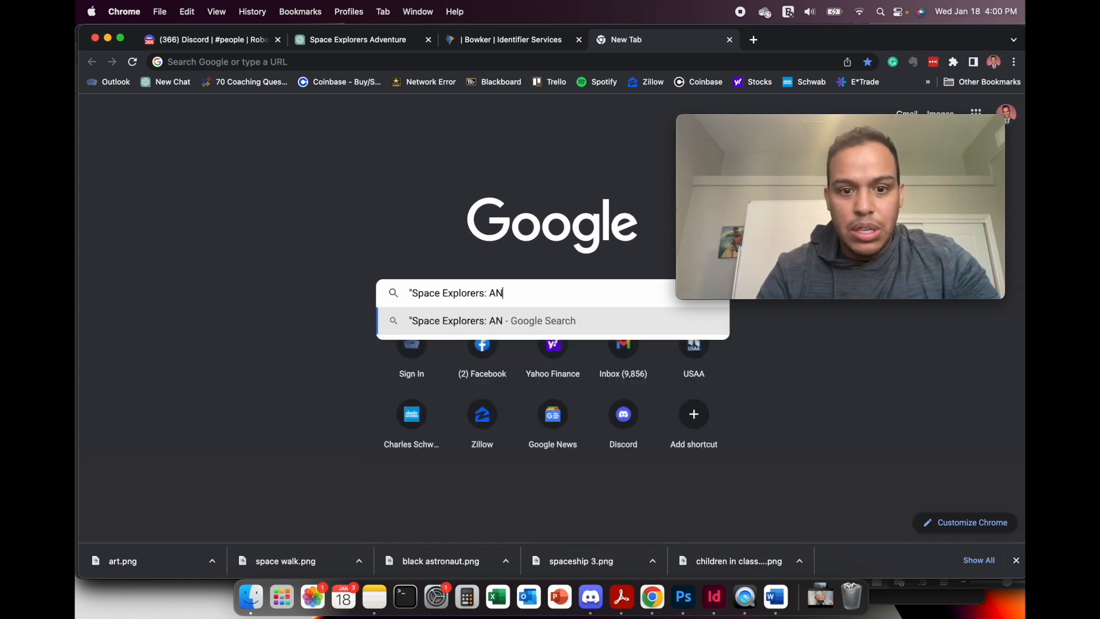
key(BackSpace)
key(BackSpace)
key(BackSpace)
key(BackSpace)
text(n Intergalactic )
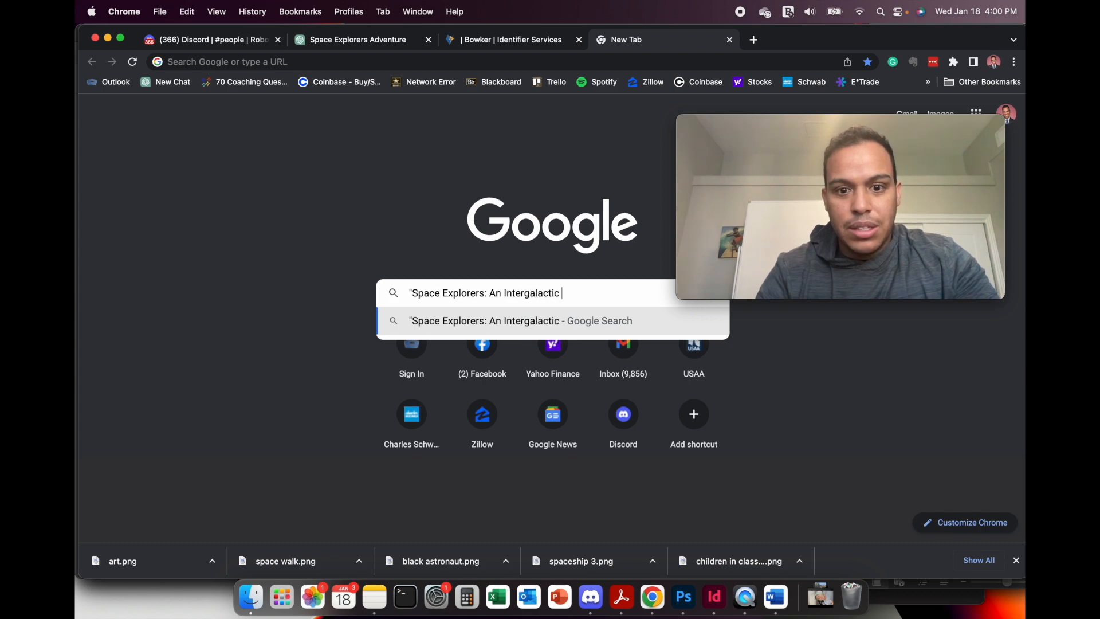
text(Adventure")
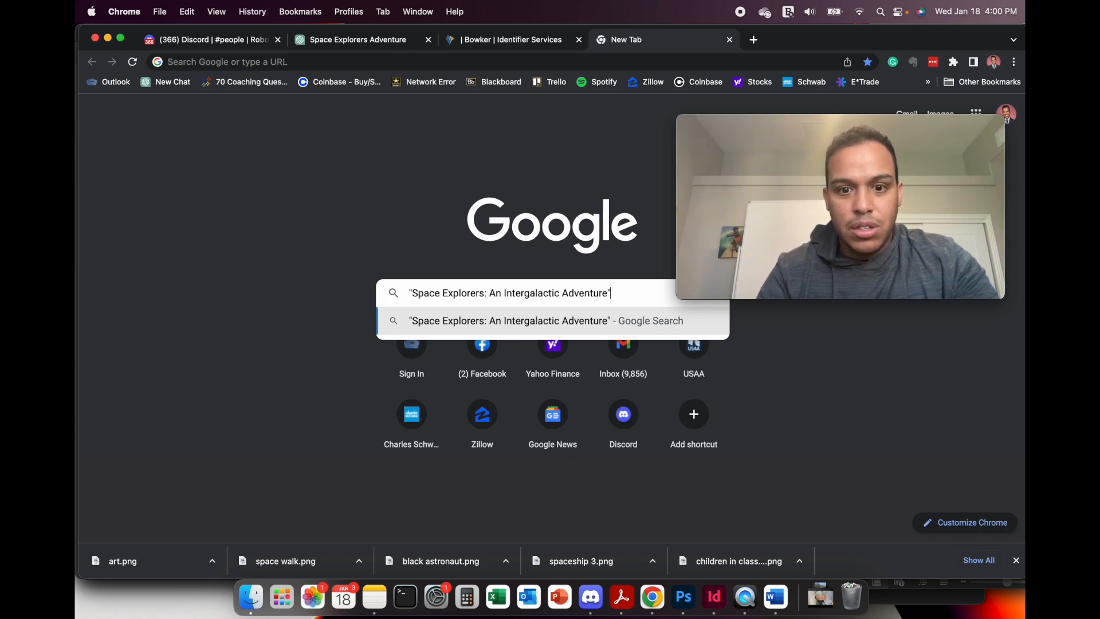
key(Return)
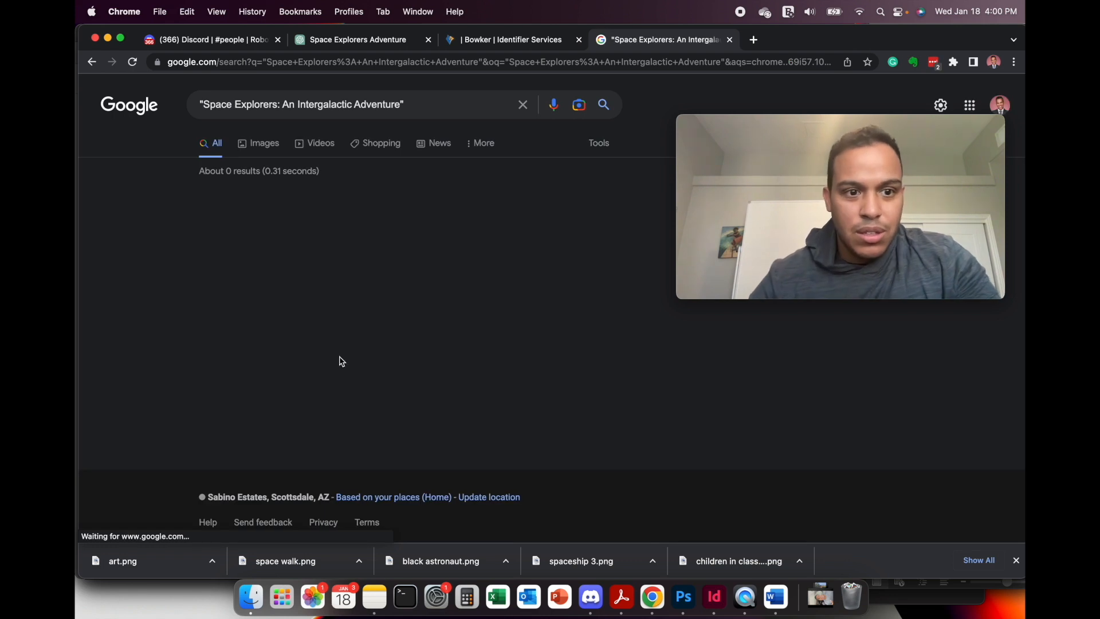
Repeat the title search without quotation marks and scan the results for an existing book with the same name.
click(207, 107)
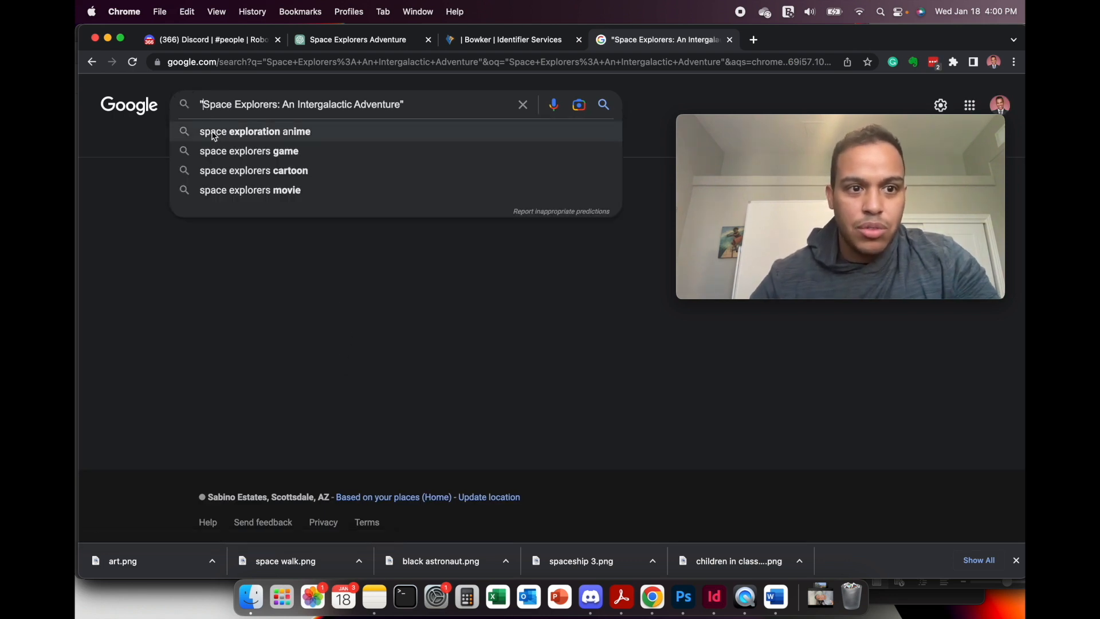
key(BackSpace)
click(416, 105)
key(BackSpace)
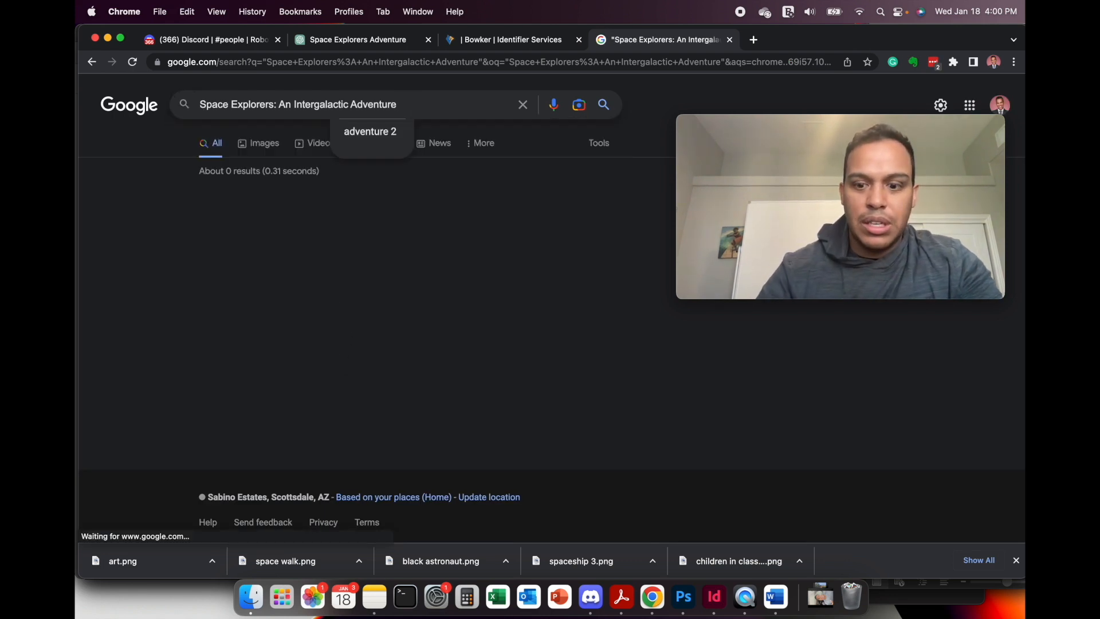
key(Return)
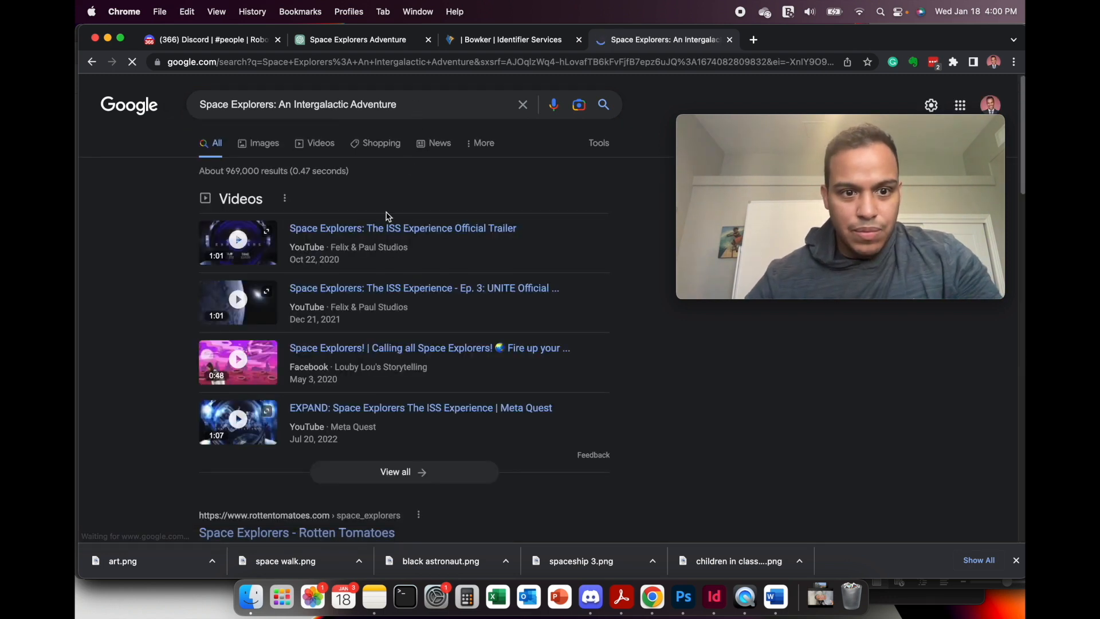
scroll(418, 245, down, 5)
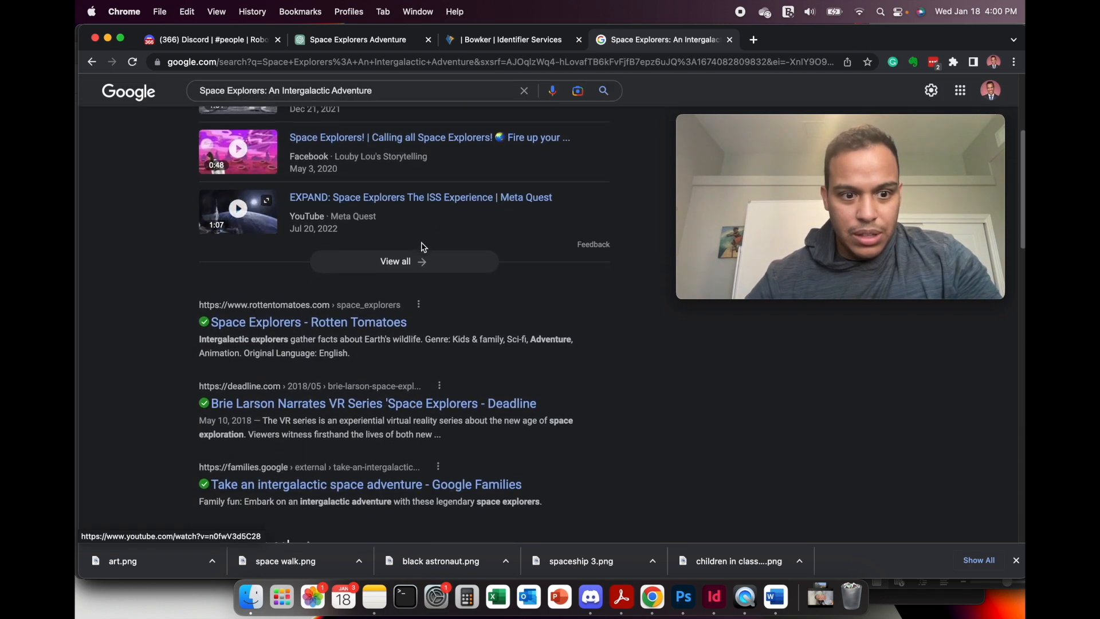
scroll(355, 332, down, 3)
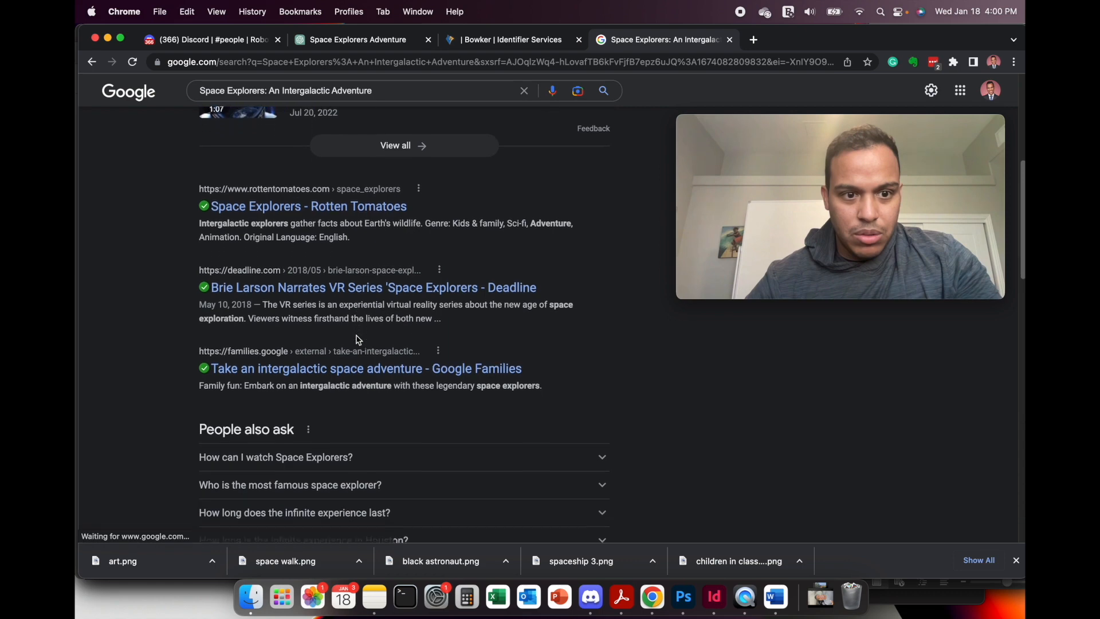
scroll(416, 298, down, 10)
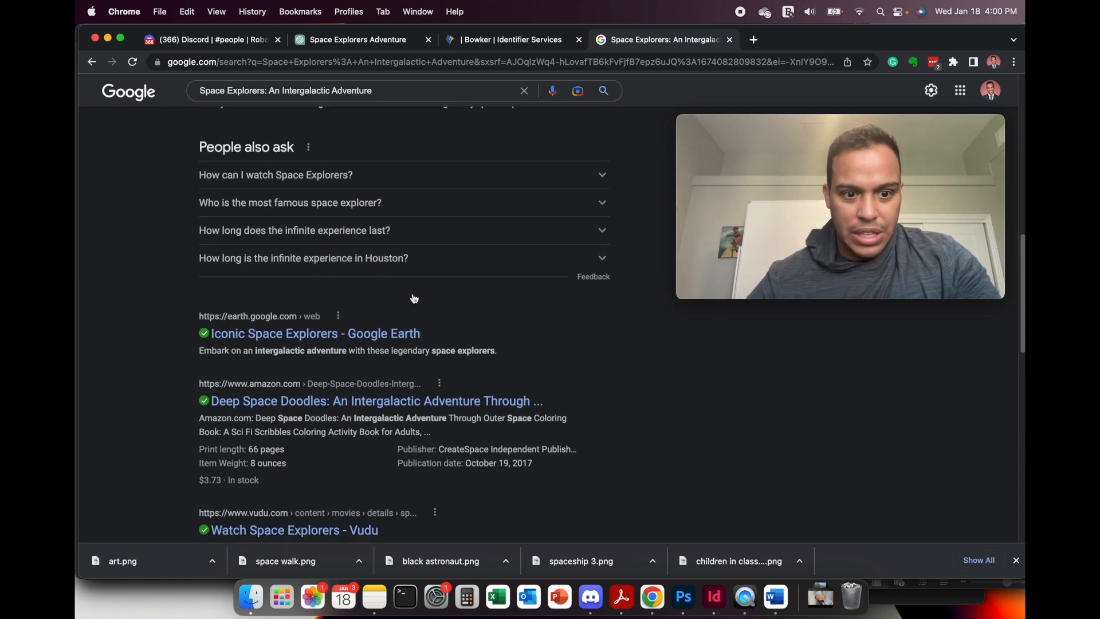
scroll(413, 294, down, 8)
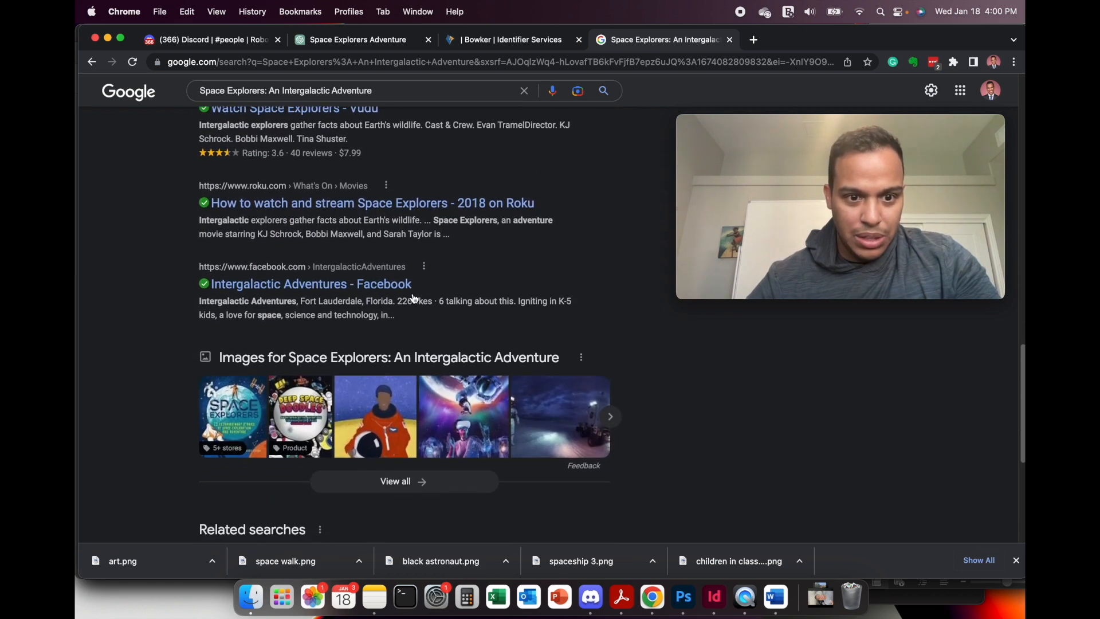
scroll(412, 300, up, 8)
scroll(413, 298, up, 10)
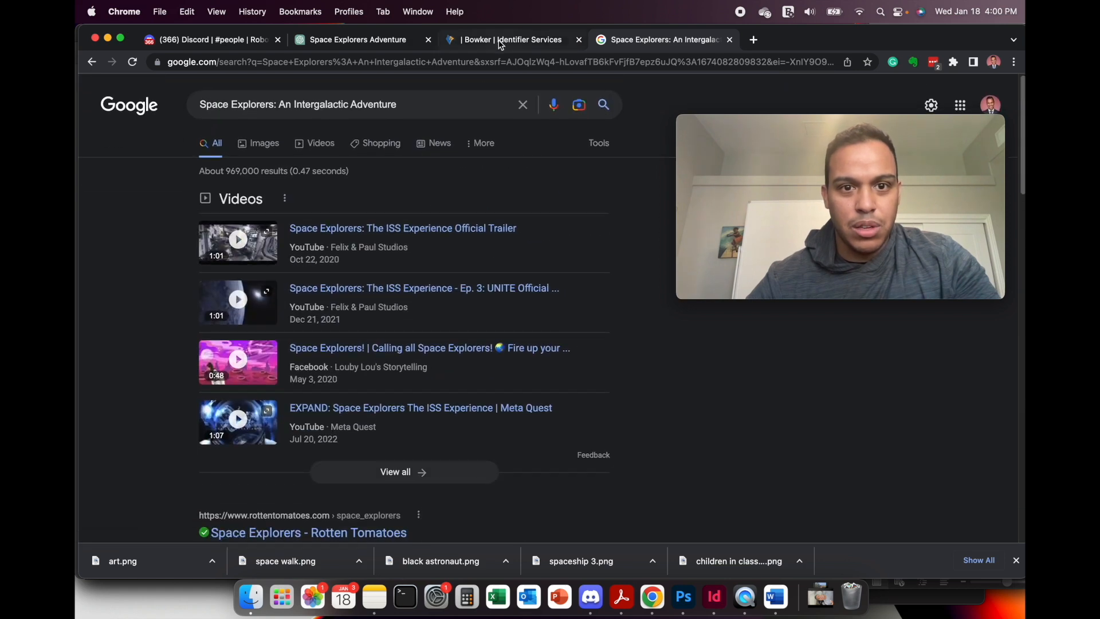
Fill in the Bowker form with the book title Space Explorers and the subtitle An Intergalactic Adventure.
click(500, 40)
text(Space Explorers)
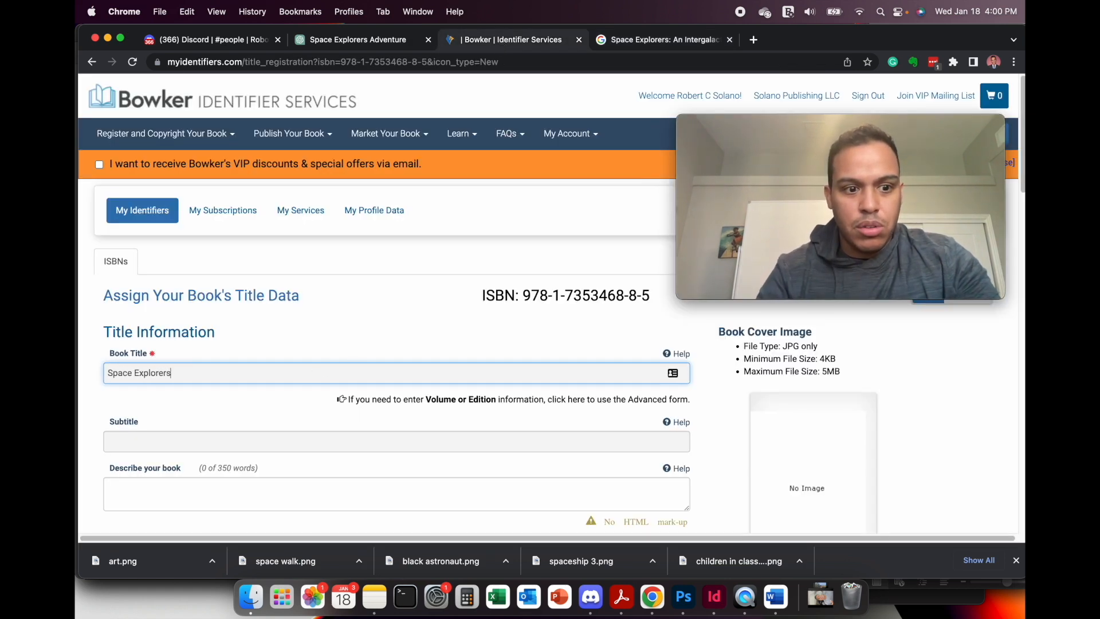
click(306, 435)
text(An Intergalactic Adventure)
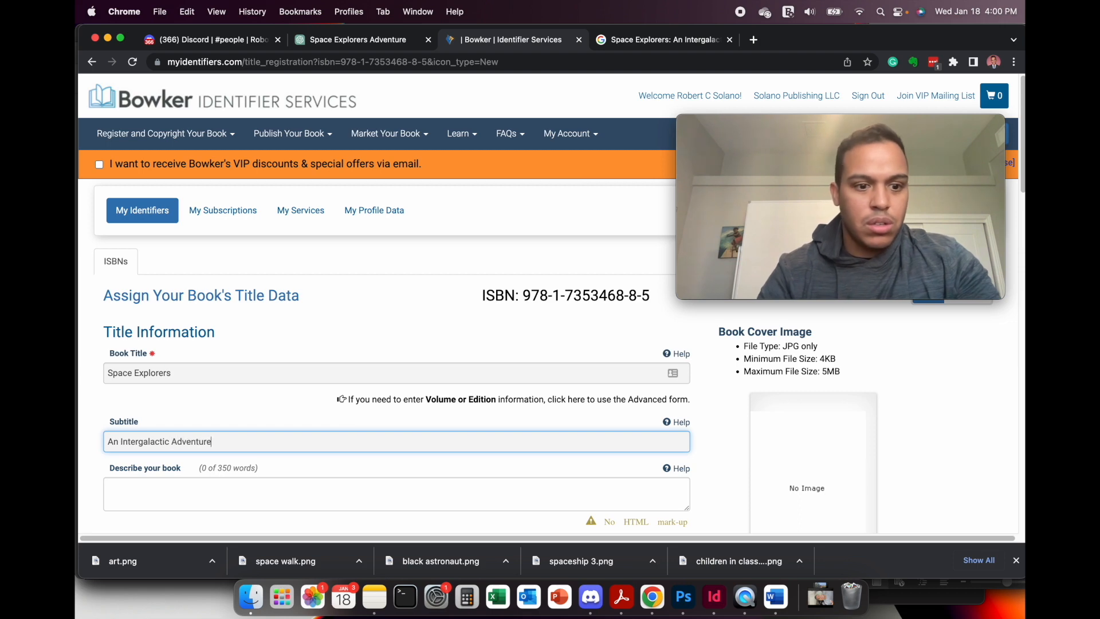
scroll(333, 458, down, 3)
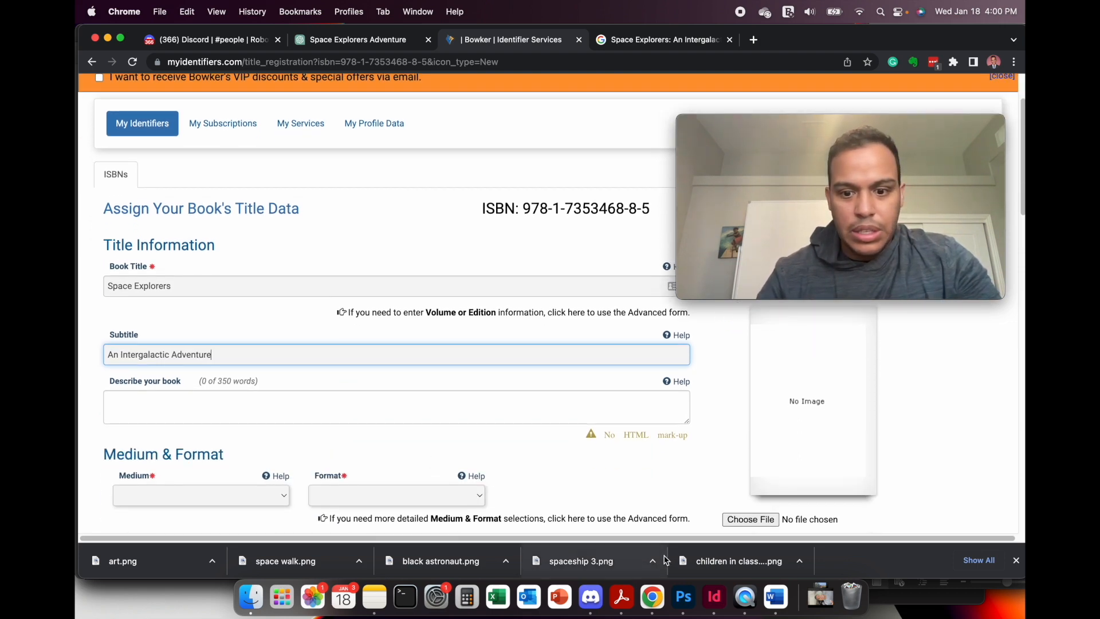
click(622, 597)
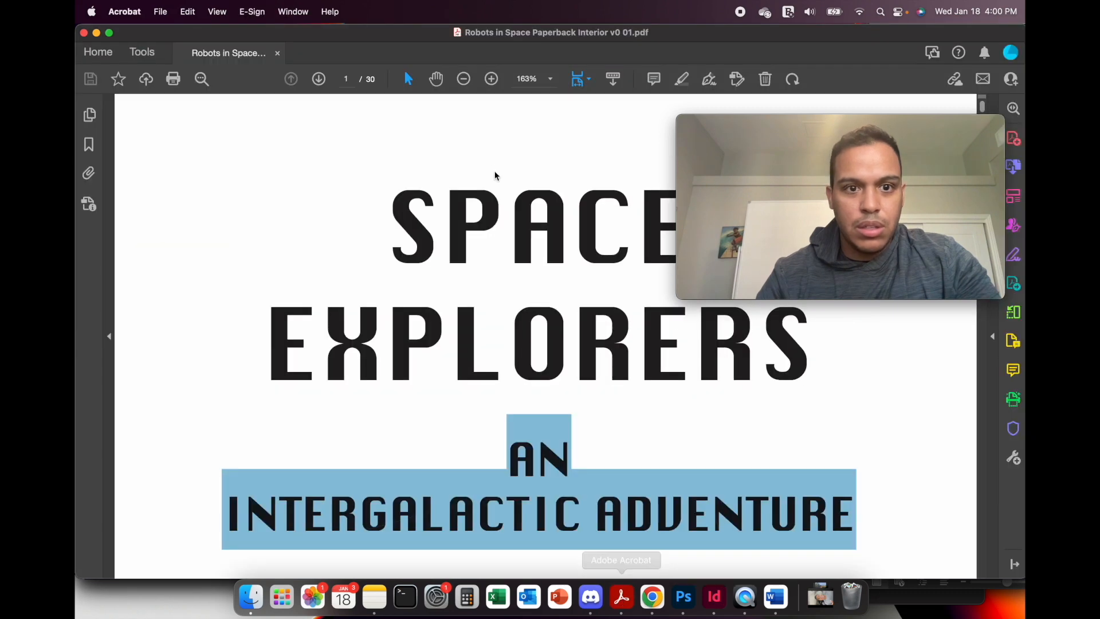
click(164, 12)
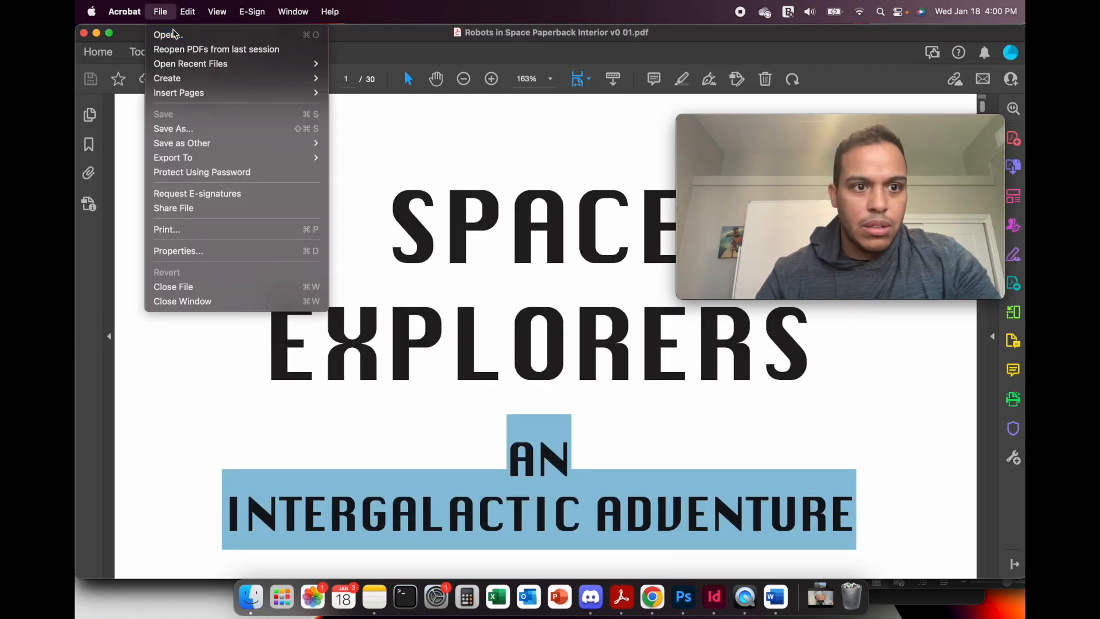
click(175, 34)
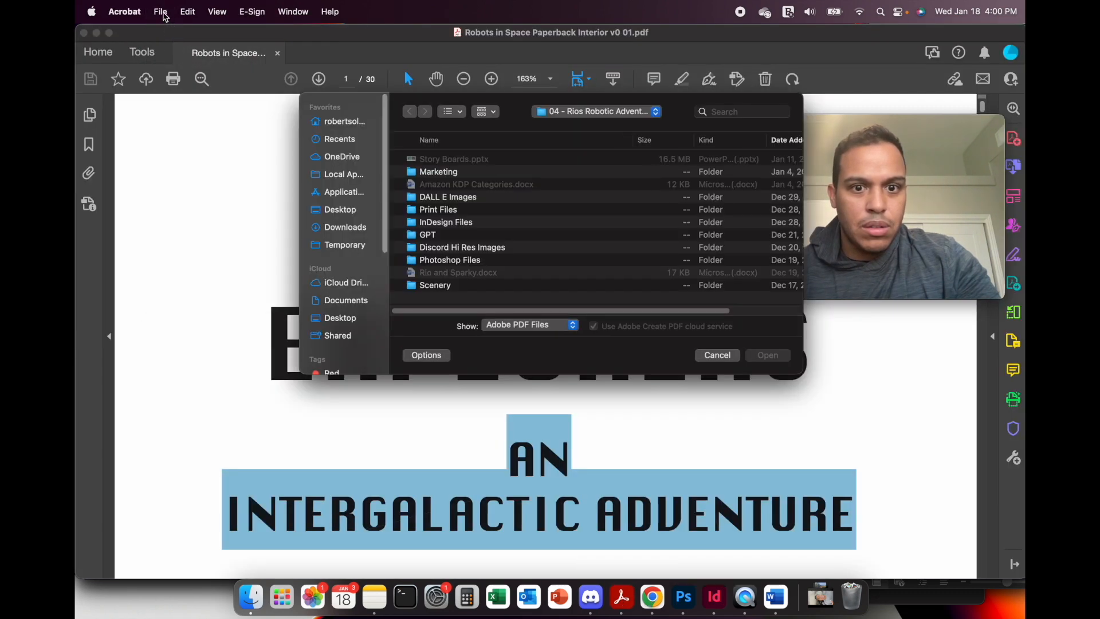
click(161, 12)
click(716, 359)
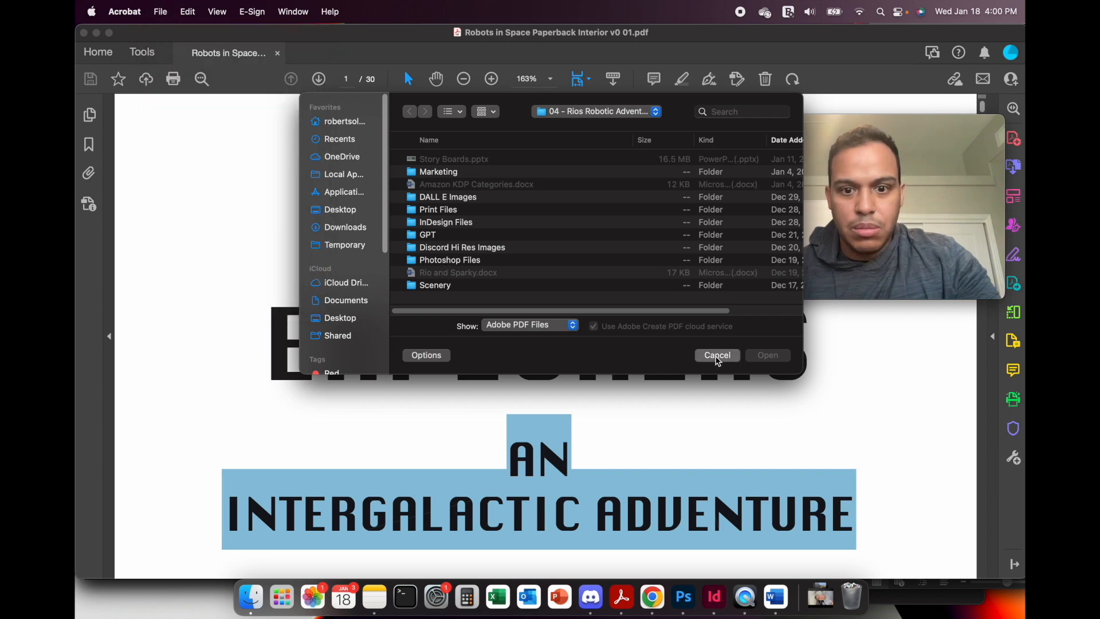
click(159, 14)
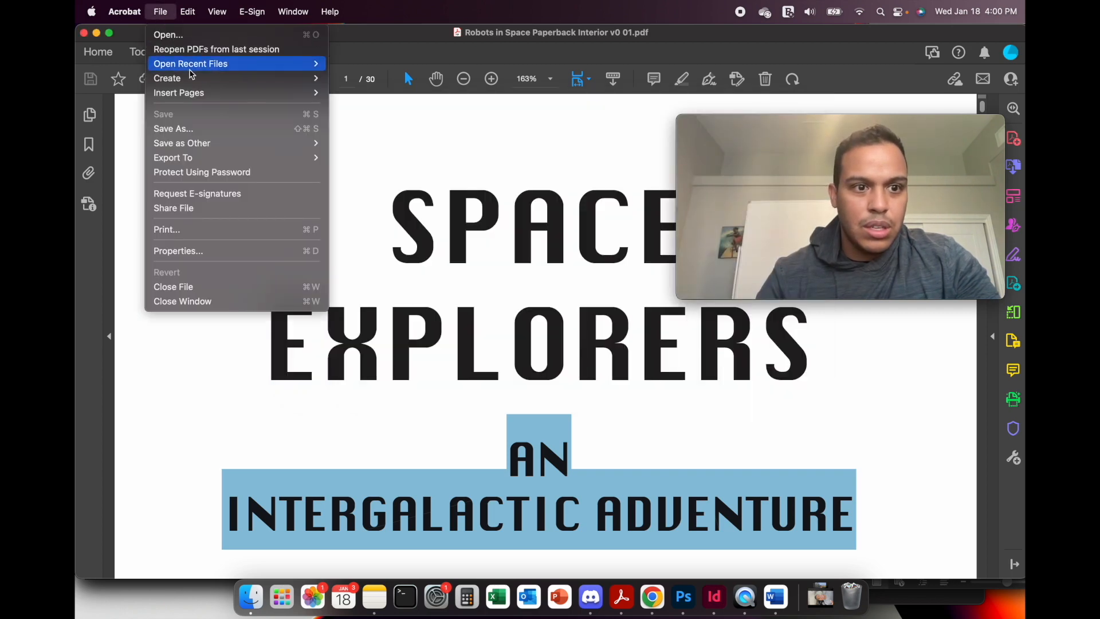
mouse_move(238, 81)
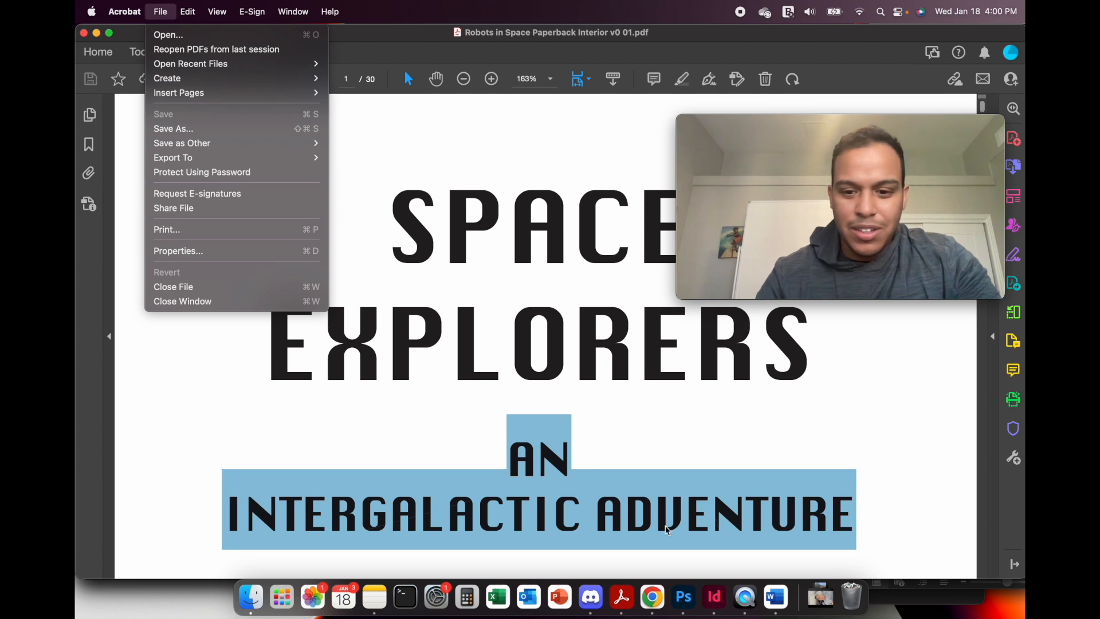
Copy the blurb for children ages 4 to 8 from the Word Notes document into the Bowker form's book description in Chrome.
click(776, 597)
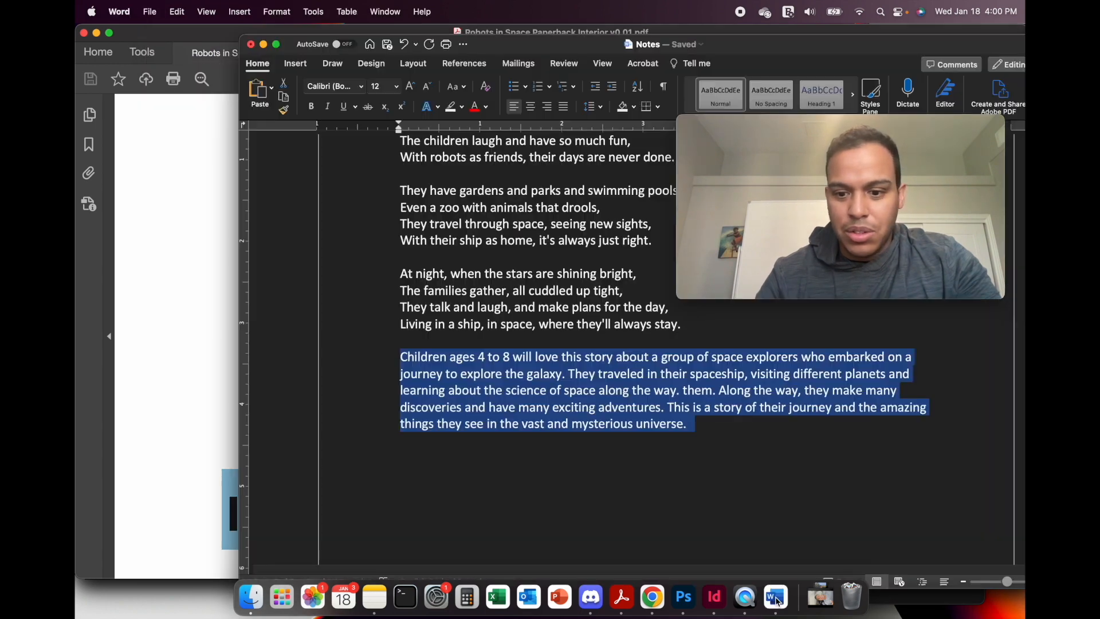
right_click(571, 408)
click(591, 268)
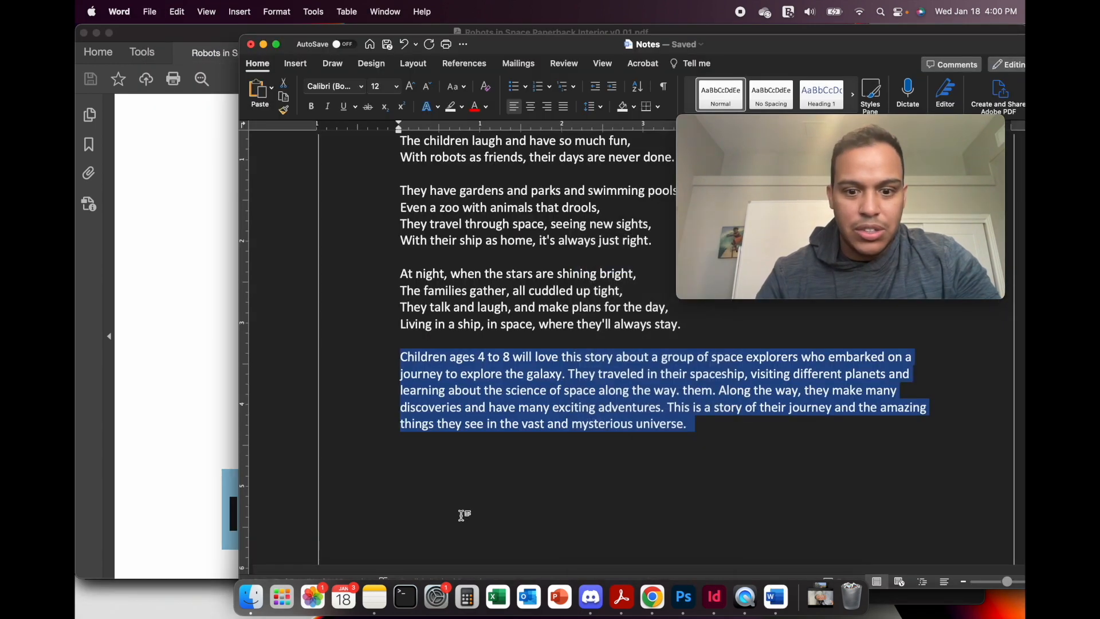
click(653, 596)
click(223, 419)
text(Children ages 4 to 8 will love this story about a group of space explorers who embarked on a journey to explore the galaxy. They traveled in their spaceship, visiting different planets and learning about the science of space along the way. them. Along the way, they make many discoveries and have many exciting adventures. This is a story of their journey and the amazing things they see in the vast and mysterious universe.)
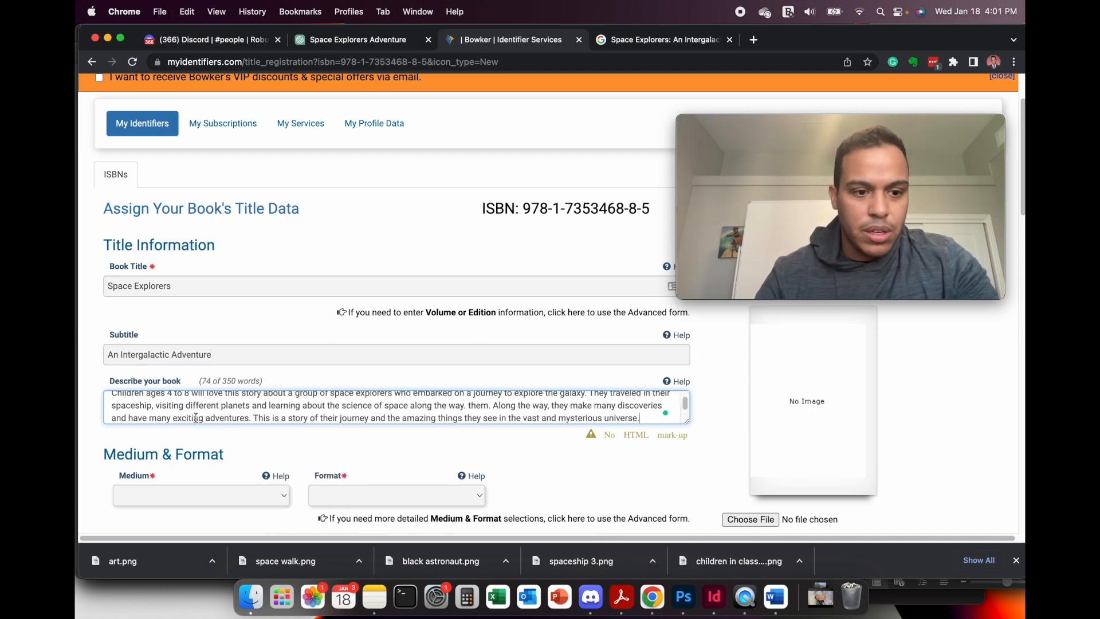
Set the book's medium to Print and its format to Paperback.
scroll(196, 418, up, 1)
scroll(196, 418, down, 5)
scroll(196, 418, down, 1)
click(258, 343)
click(203, 381)
click(344, 338)
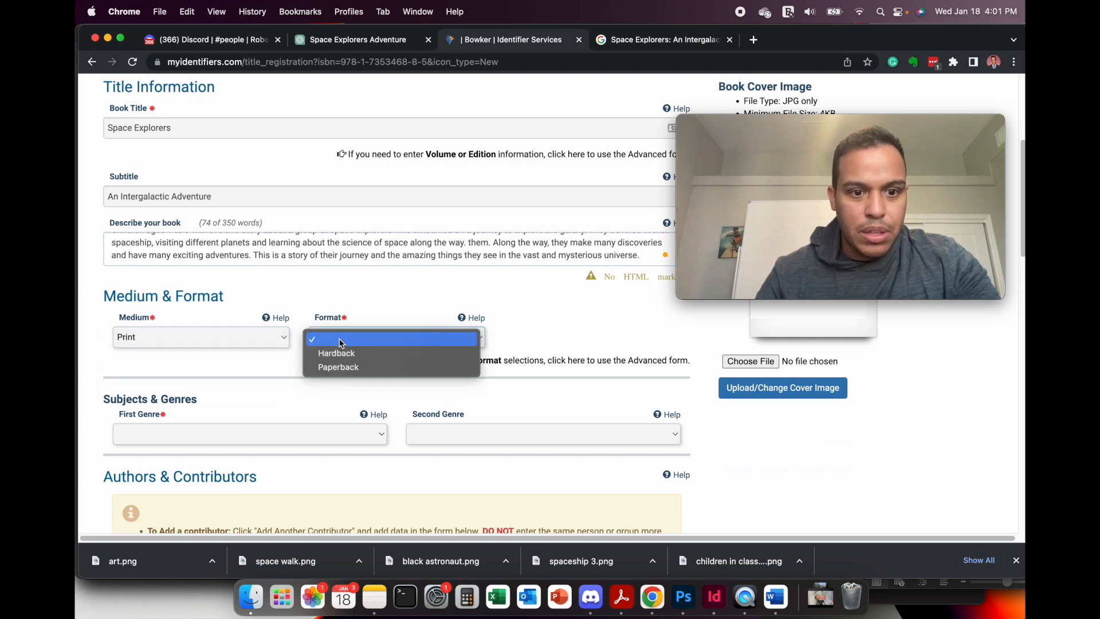
click(347, 371)
Set the first genre to CHILDREN'S FICTION and the second genre to COMICS and GRAPHIC NOVELS_GENERAL.
scroll(342, 367, down, 3)
click(325, 344)
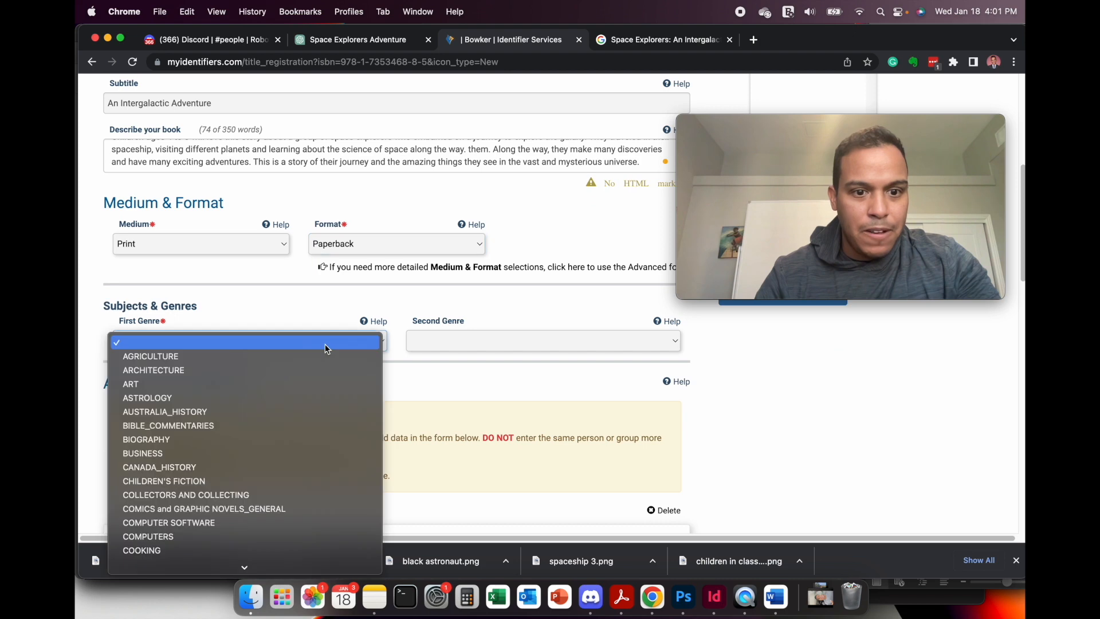
click(220, 481)
click(471, 341)
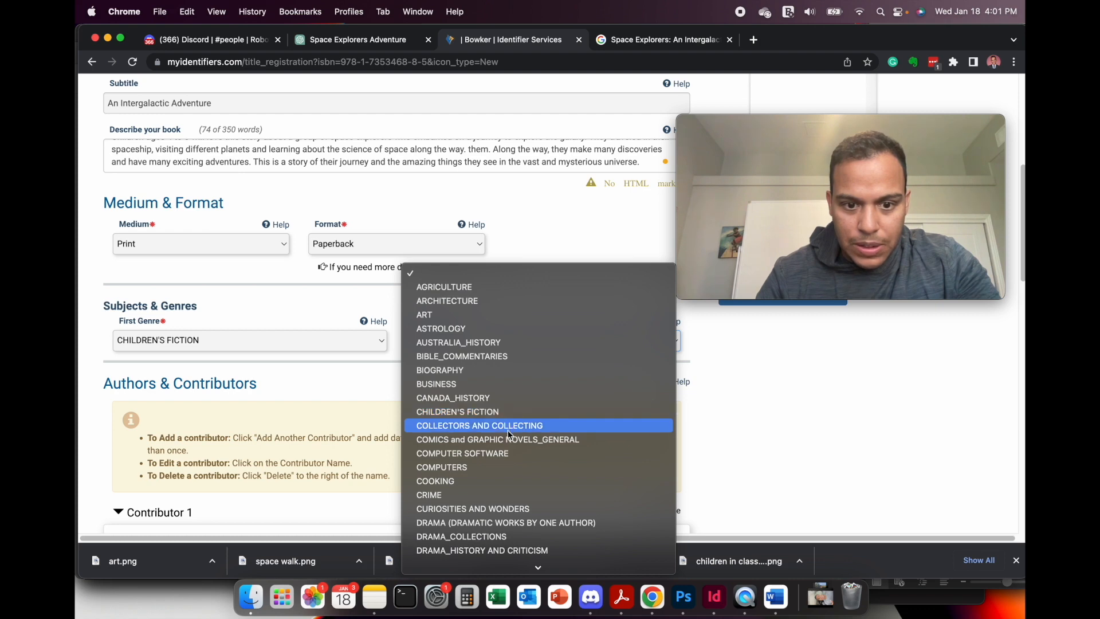
click(504, 442)
Enter the author's first and last name for the first individual contributor.
scroll(505, 446, down, 5)
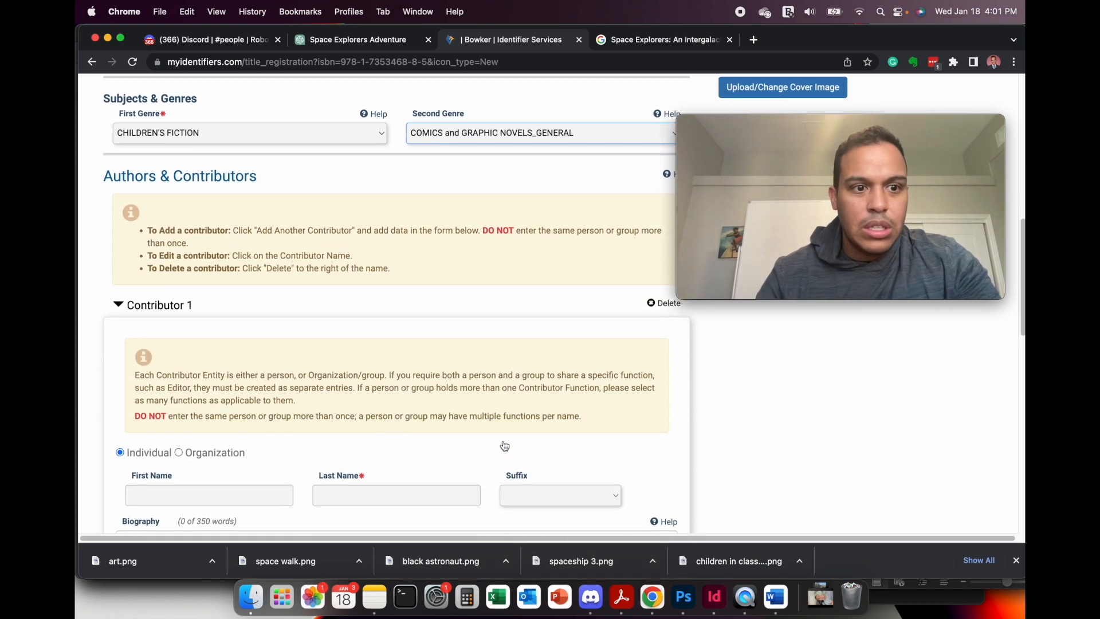
scroll(177, 454, down, 3)
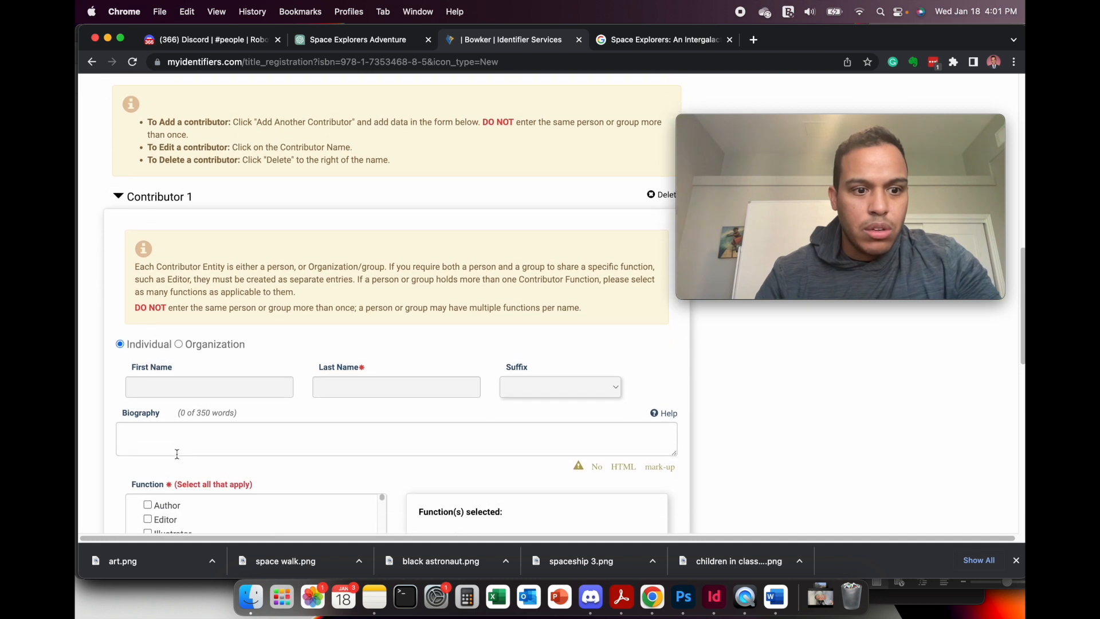
click(197, 387)
text(Robert)
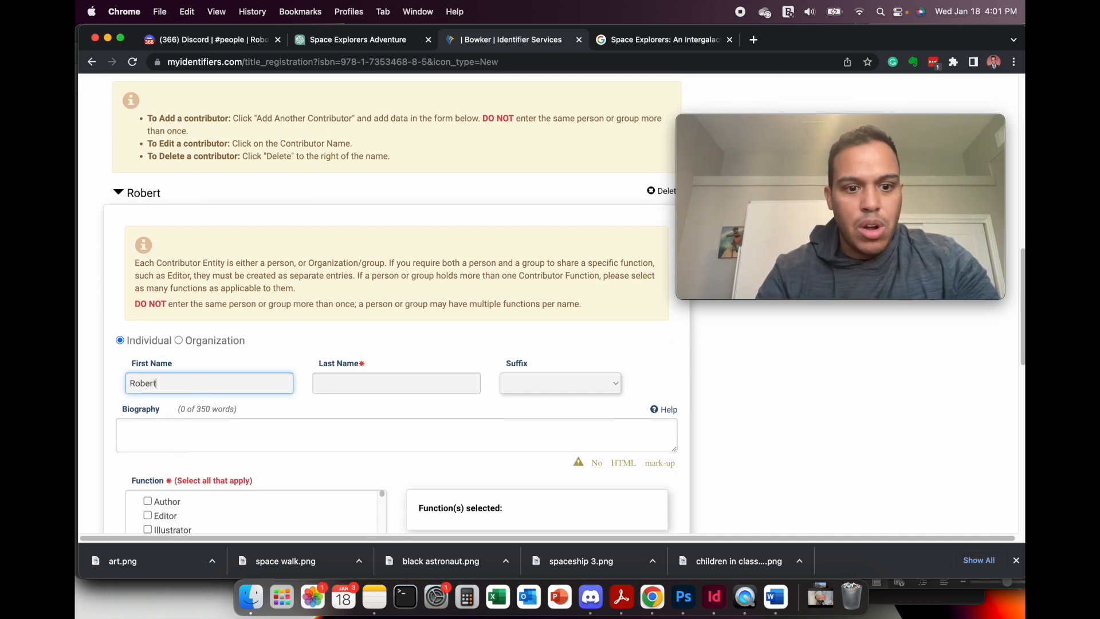
click(337, 384)
text(Solano)
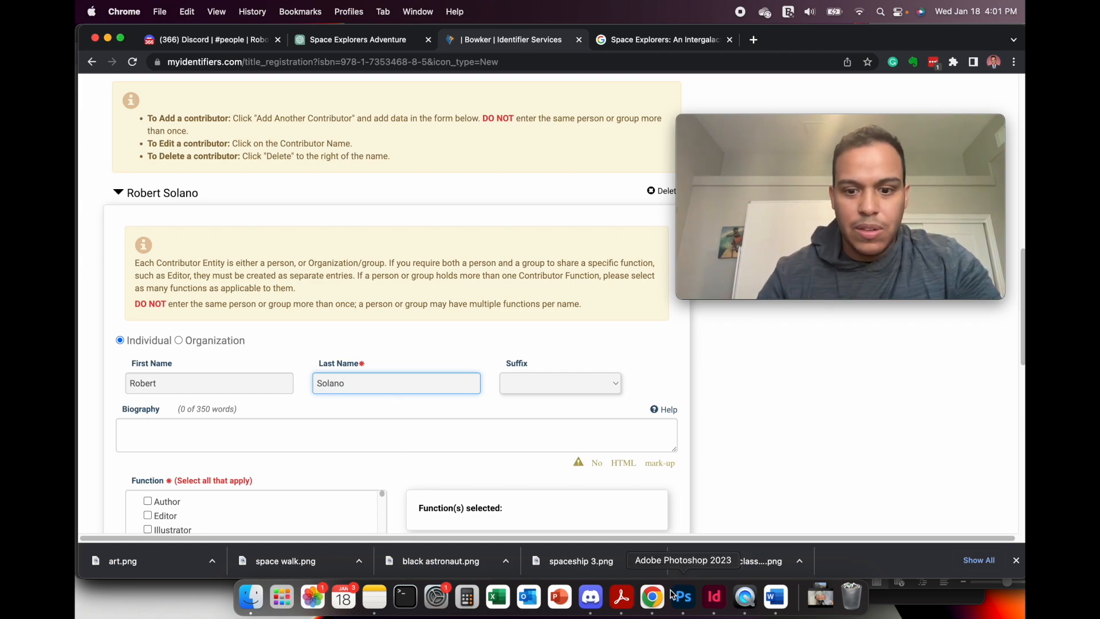
Switch to the interior PDF in Acrobat and copy both paragraphs of the author biography on page 30.
click(622, 596)
scroll(490, 317, down, 20)
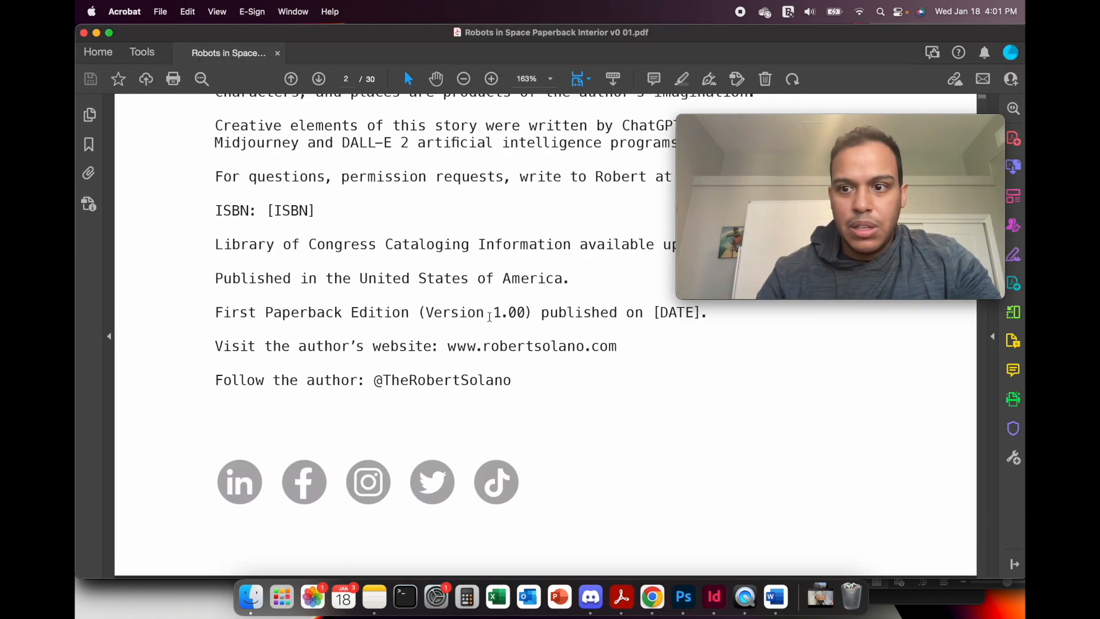
scroll(490, 317, down, 20)
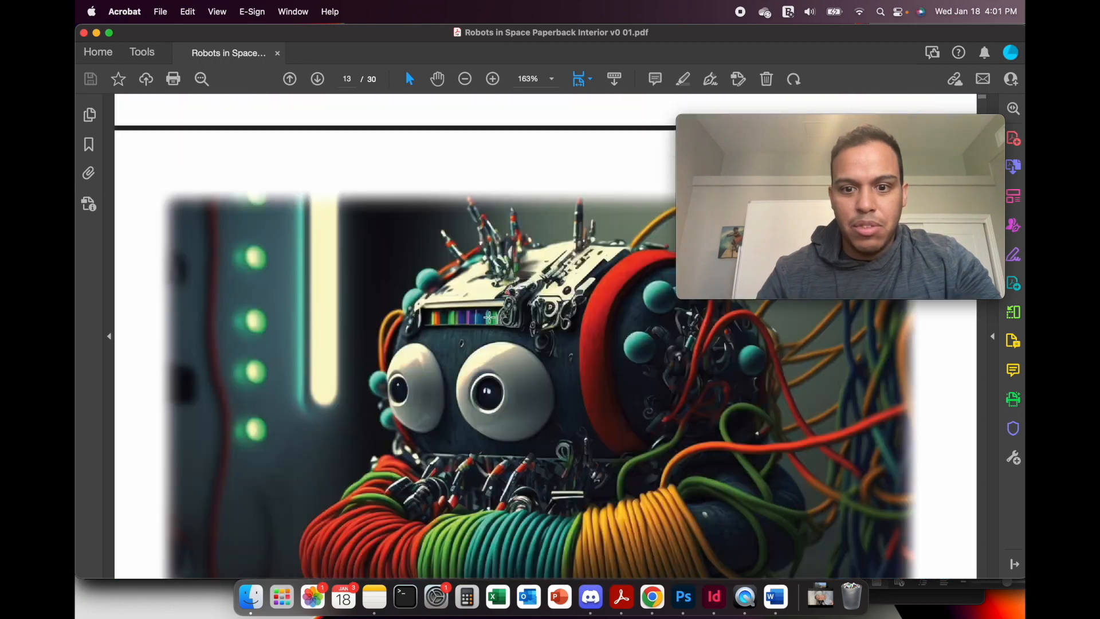
scroll(490, 317, down, 20)
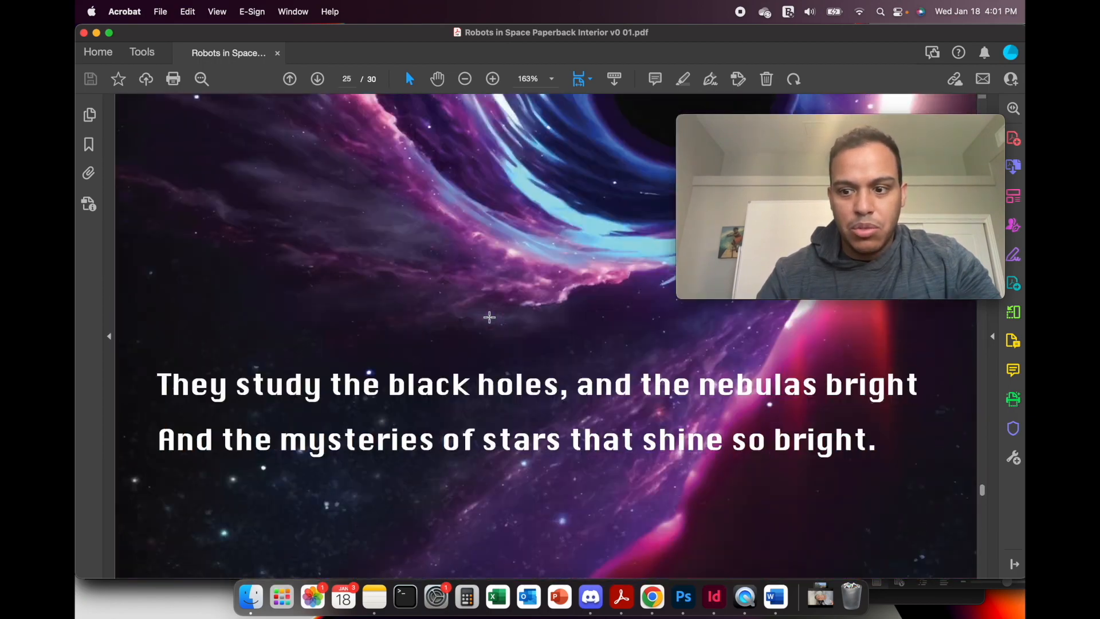
scroll(490, 317, down, 15)
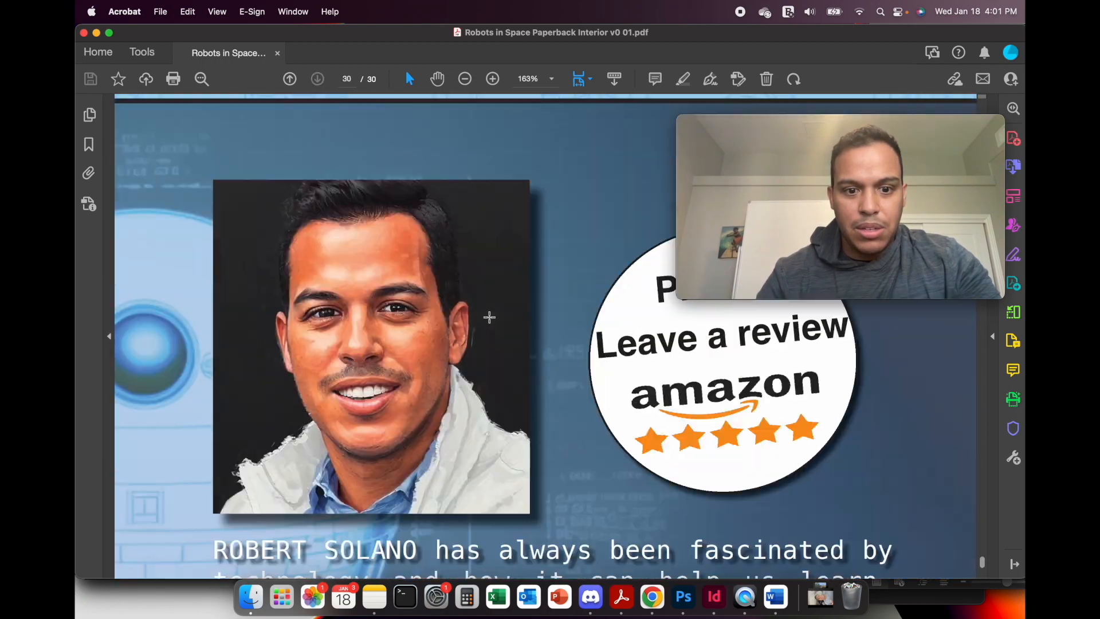
scroll(490, 317, down, 5)
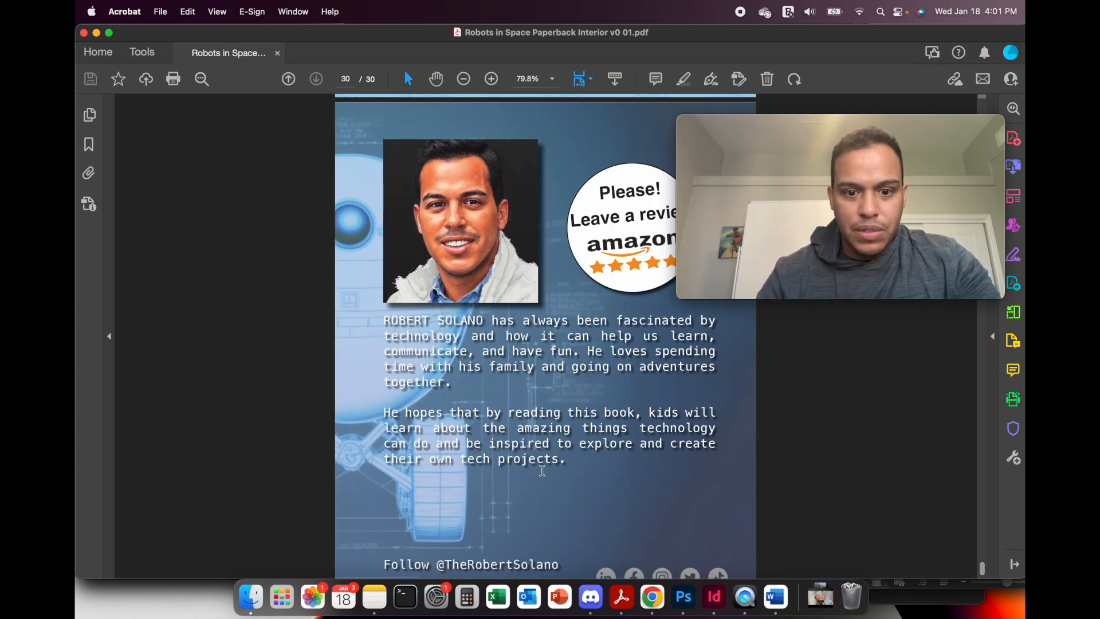
drag(571, 461, 383, 319)
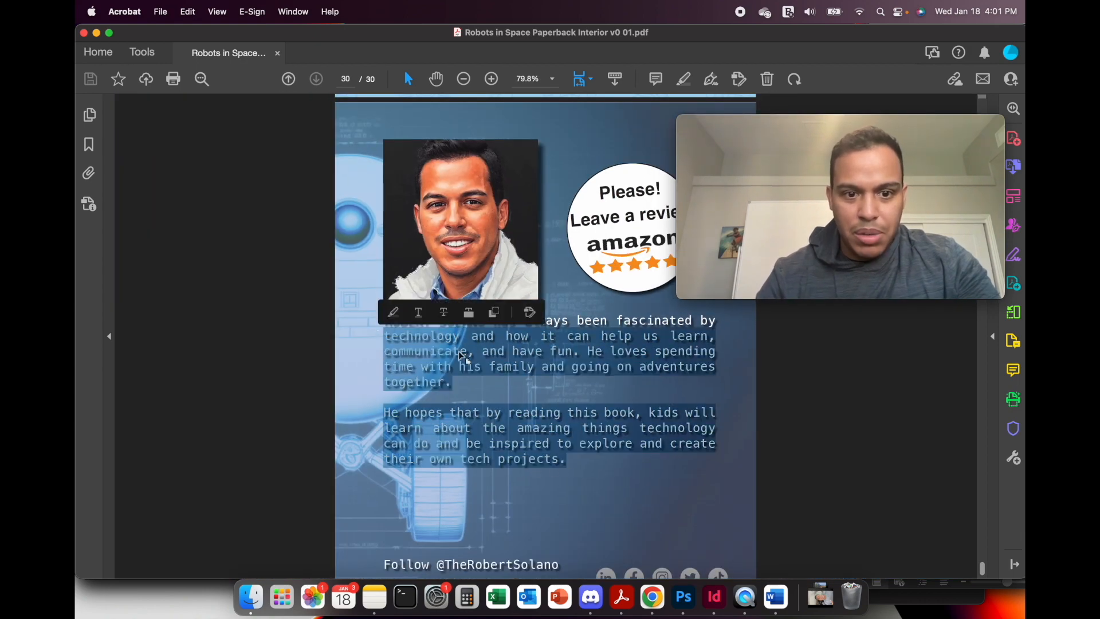
click(538, 396)
mouse_move(584, 460)
mouse_down()
mouse_move(488, 429)
mouse_move(399, 325)
mouse_move(596, 428)
mouse_move(571, 467)
mouse_up()
click(396, 325)
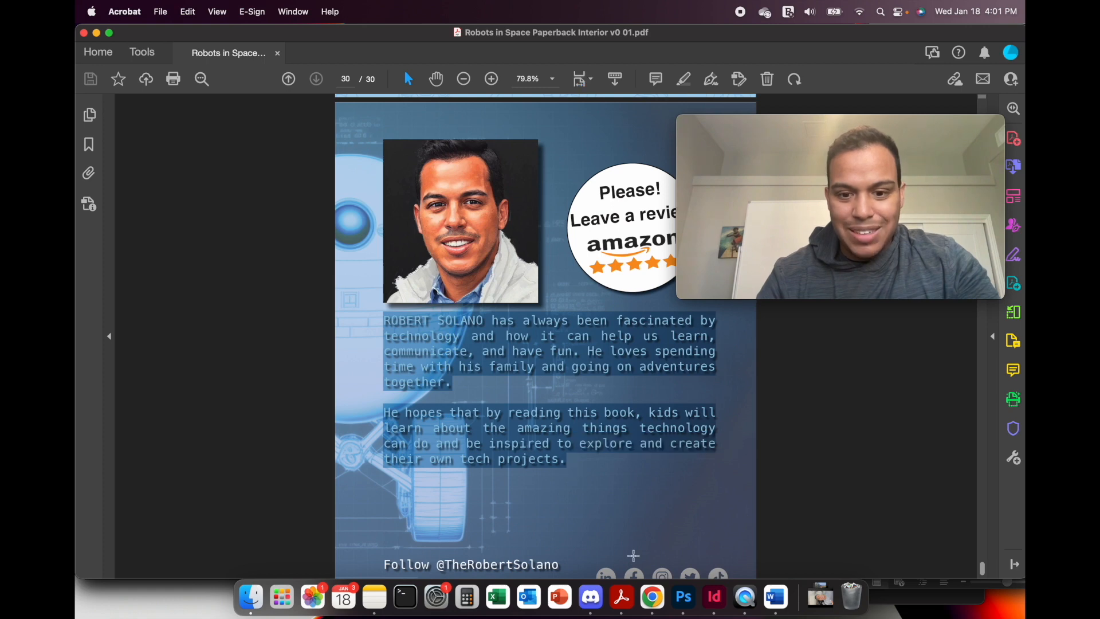
Back in Chrome, paste the copied biography into the first contributor's Biography field and enlarge the field to show more lines.
click(652, 597)
click(384, 441)
key(super+v)
scroll(378, 439, up, 2)
scroll(377, 439, up, 3)
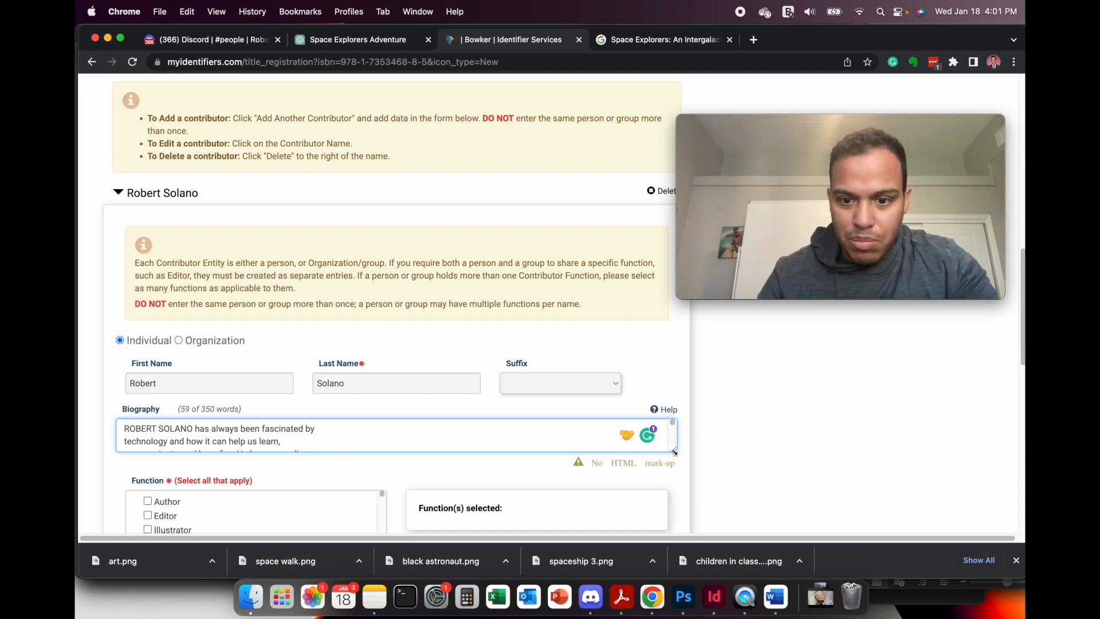
drag(673, 452, 682, 533)
scroll(444, 486, up, 1)
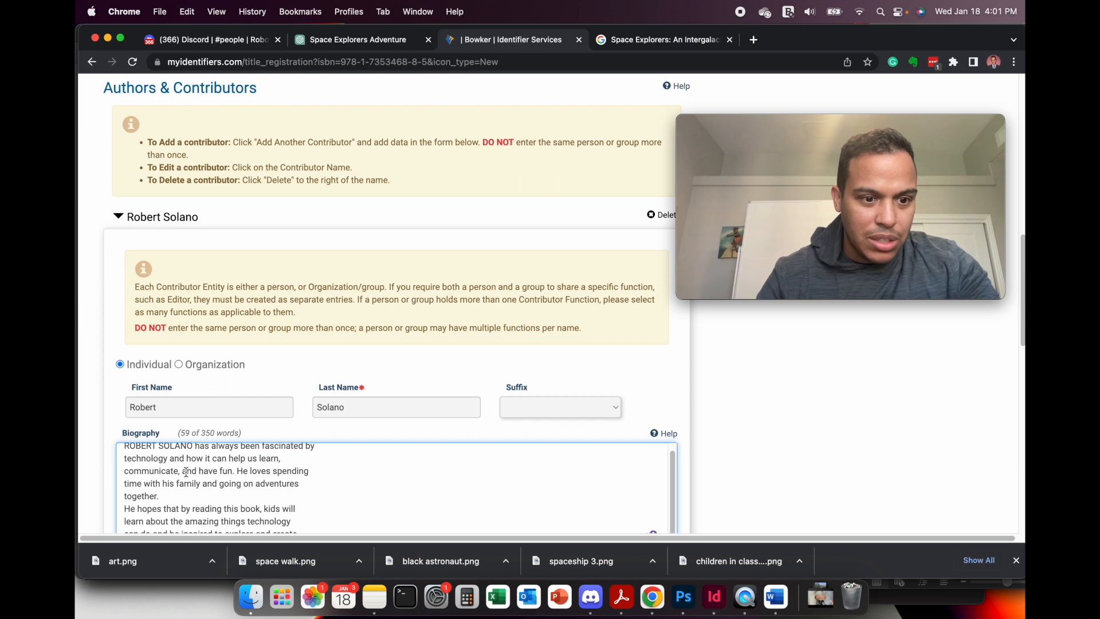
Remove the stray line breaks from the pasted biography, leaving two flowing paragraphs separated by a blank line.
scroll(105, 435, down, 3)
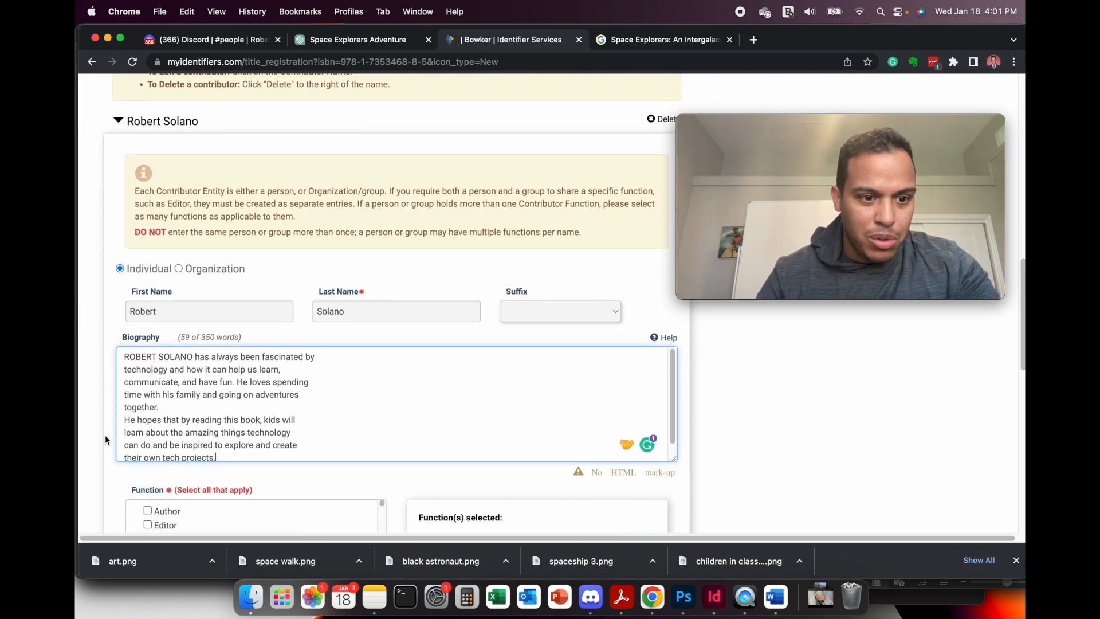
click(123, 369)
key(BackSpace)
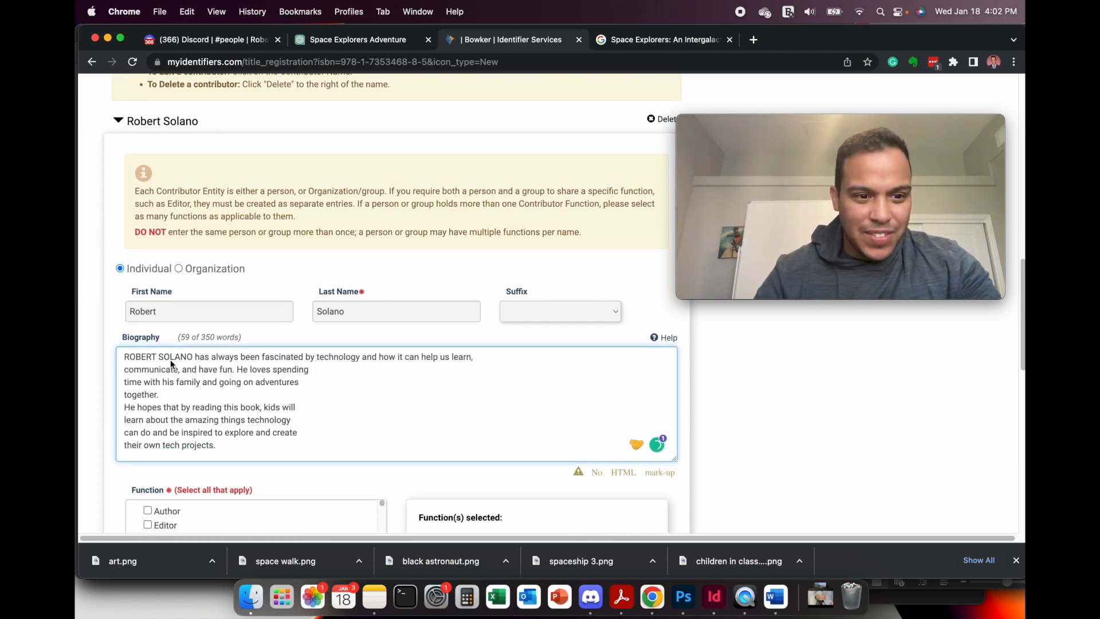
key(BackSpace)
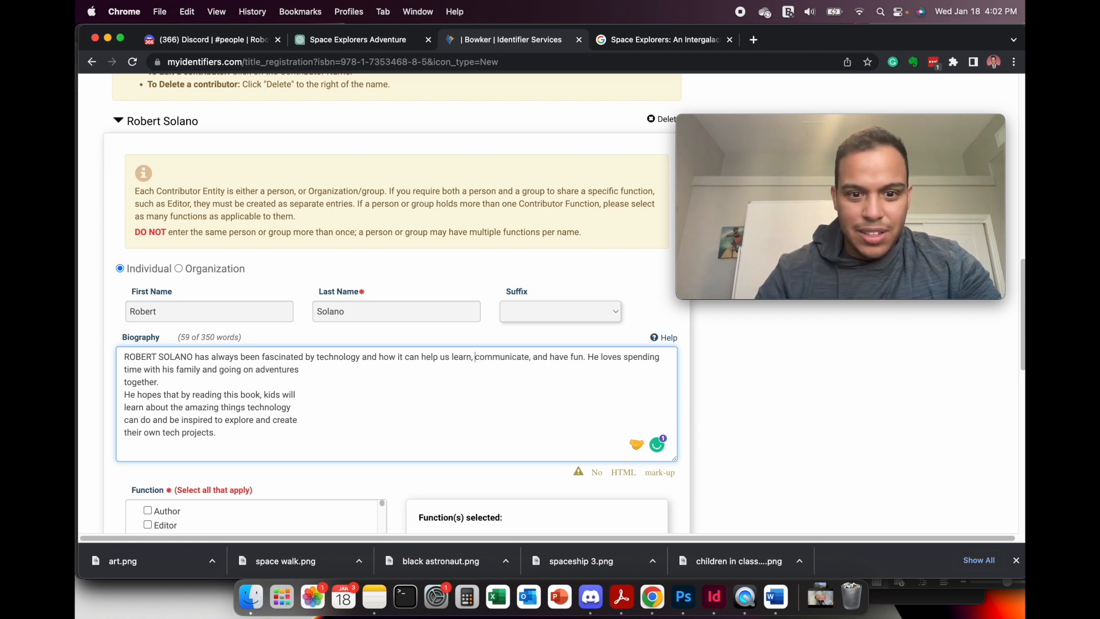
click(125, 383)
key(BackSpace)
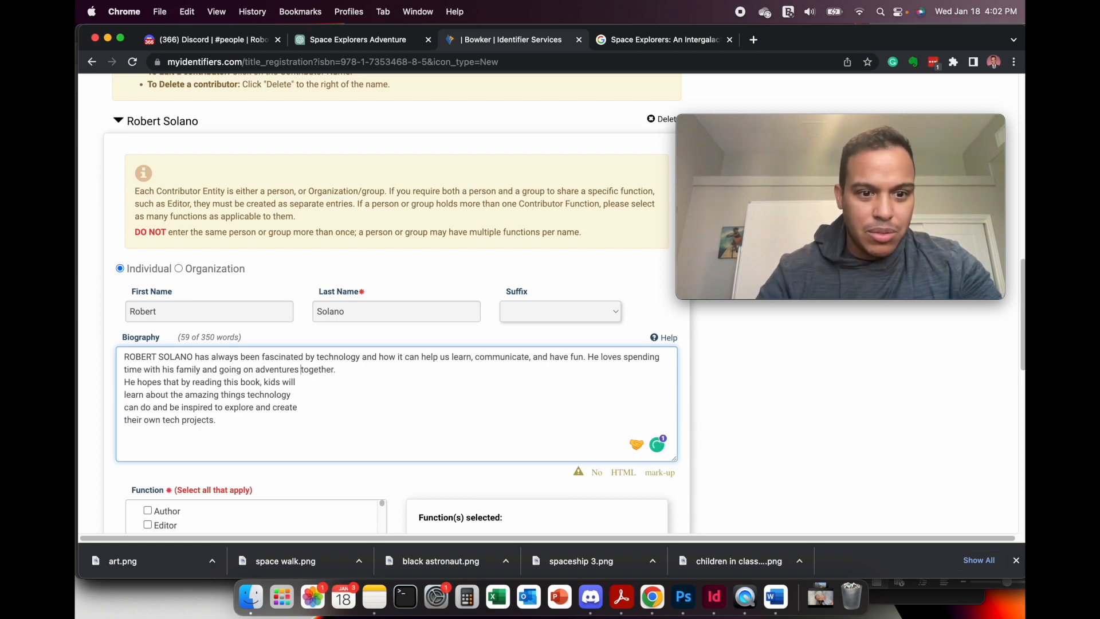
click(125, 383)
key(Return)
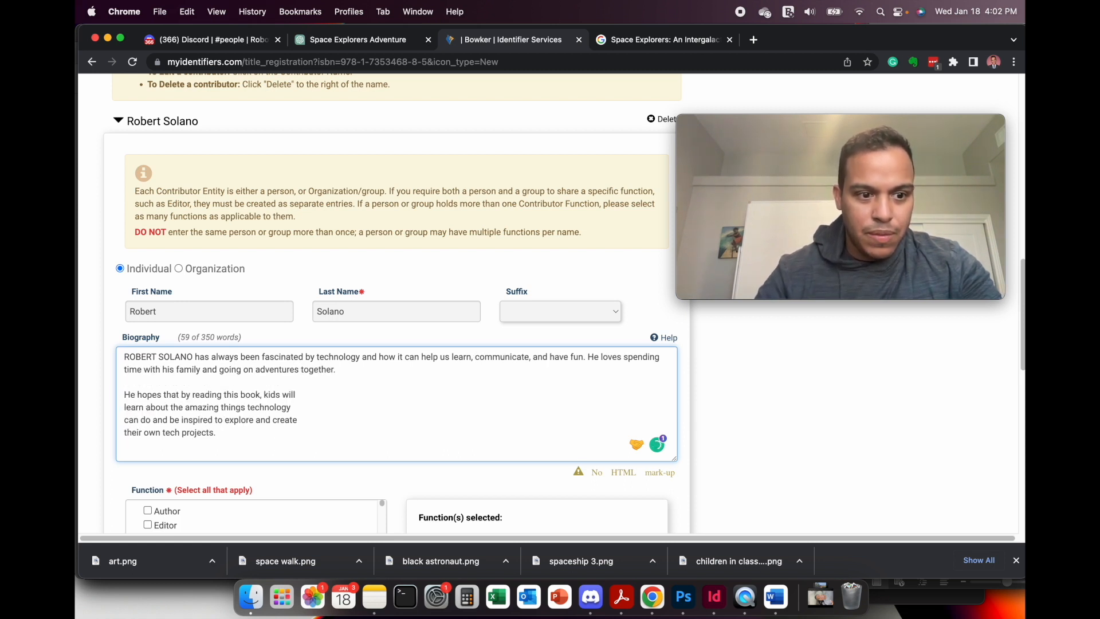
key(BackSpace)
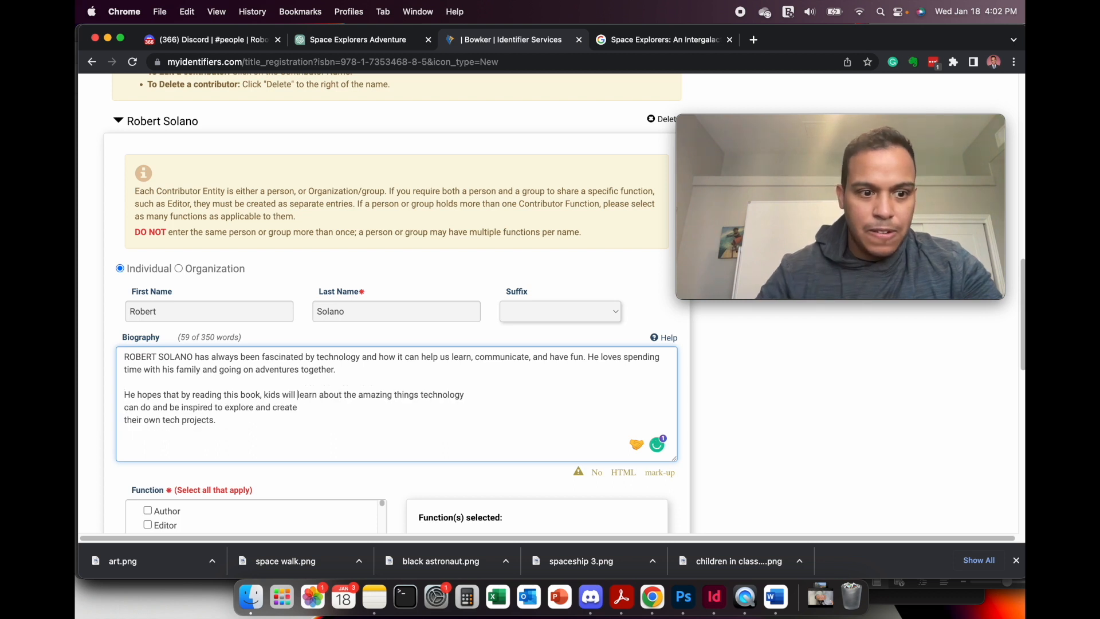
click(124, 408)
key(BackSpace)
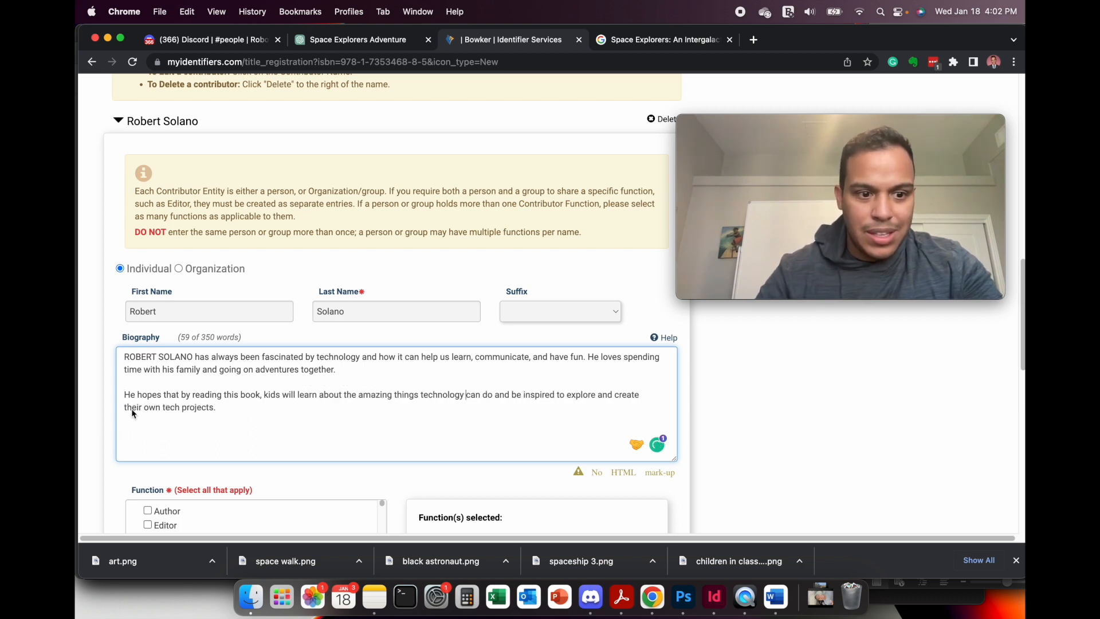
click(123, 407)
key(BackSpace)
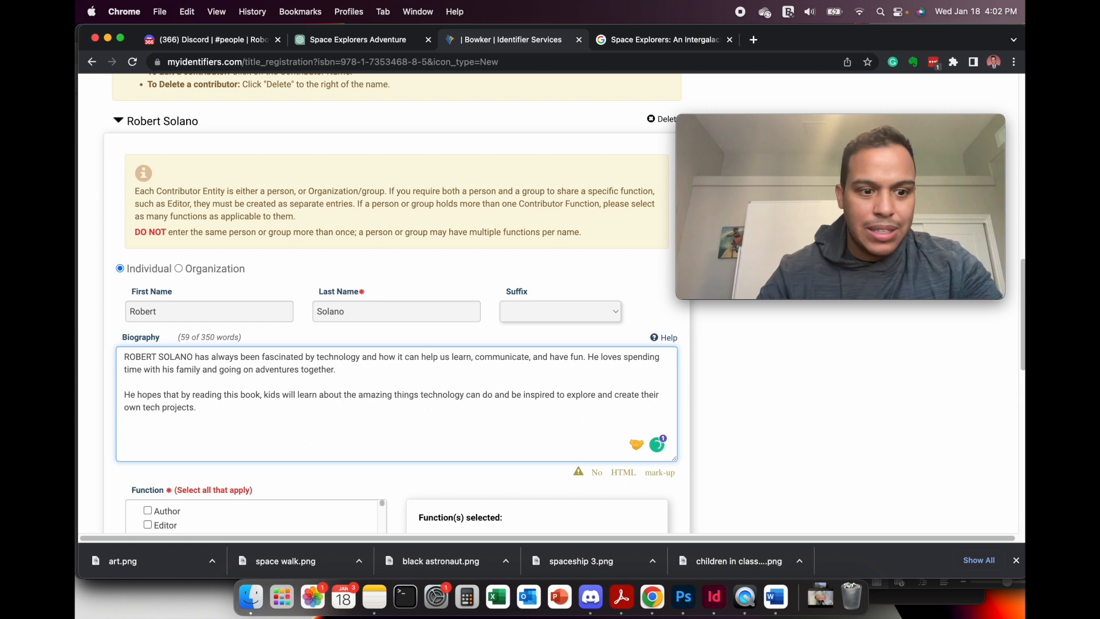
Assign the Author function to the first contributor and add another contributor to the form.
scroll(85, 408, down, 5)
click(148, 357)
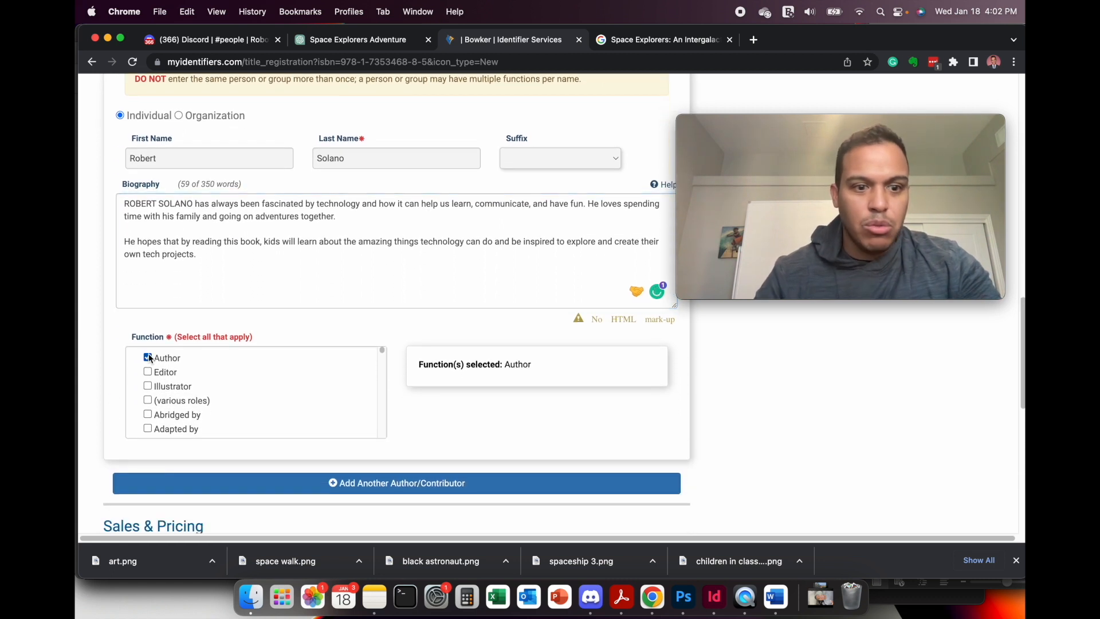
click(421, 484)
Name the second contributor with the first name Artificial and the last name Intelligence.
scroll(519, 453, down, 5)
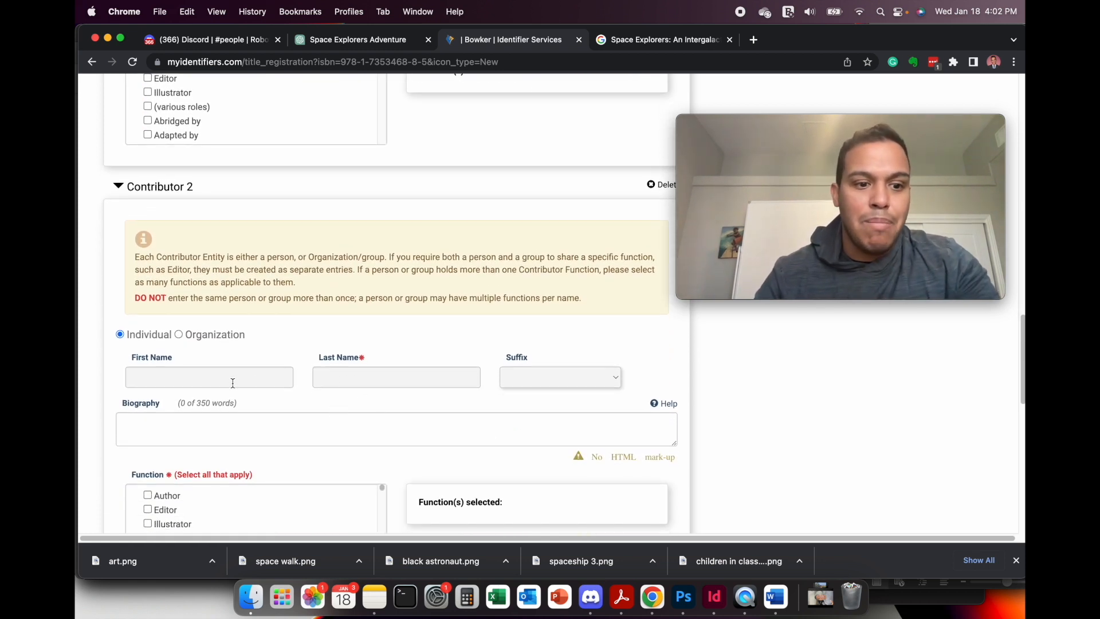
click(236, 383)
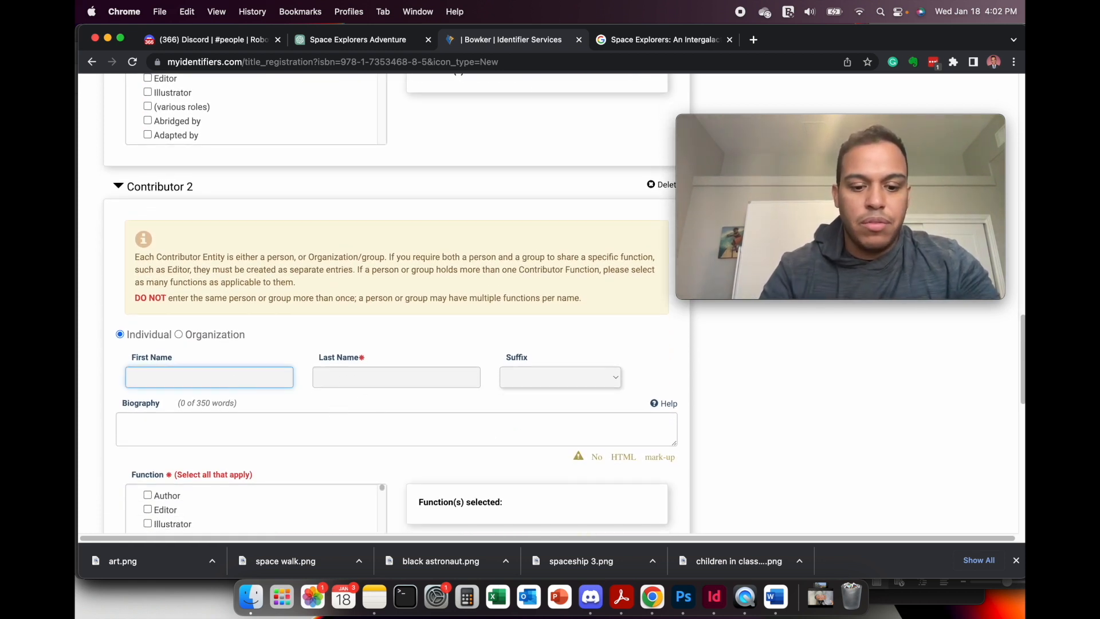
text(Artific)
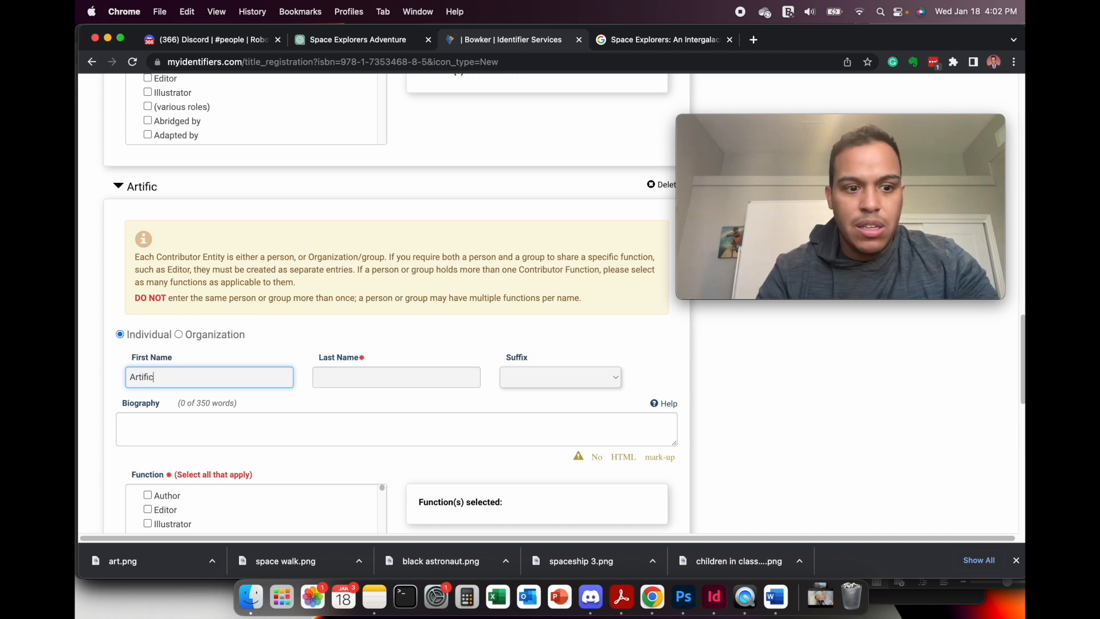
text(ial)
click(370, 381)
text(Intelligence)
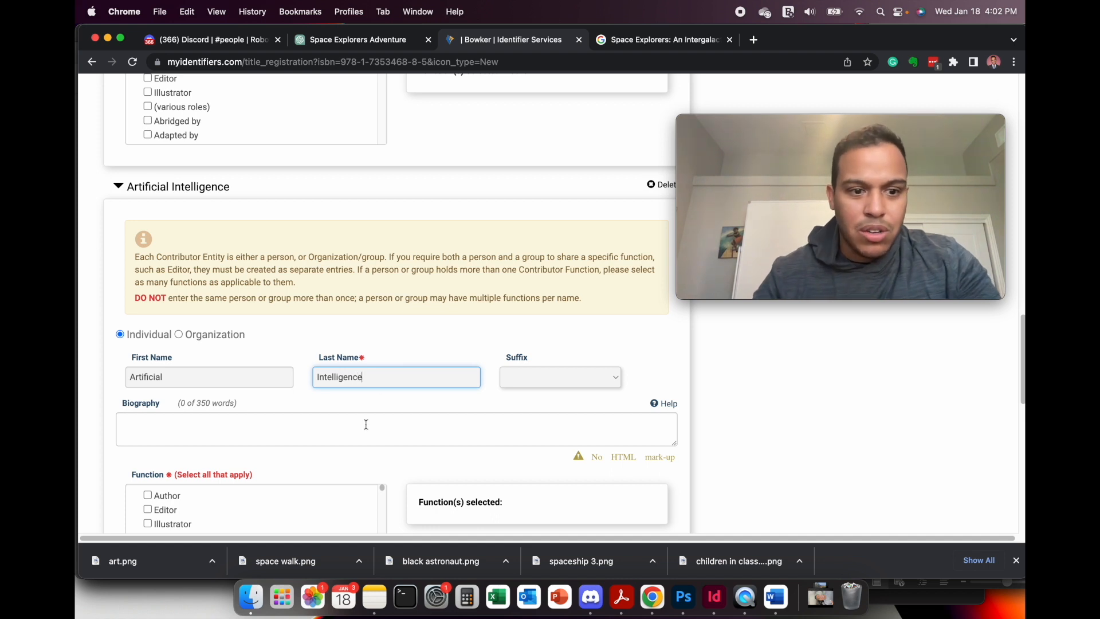
Assign the Illustrator function to the Artificial Intelligence contributor.
scroll(365, 423, down, 3)
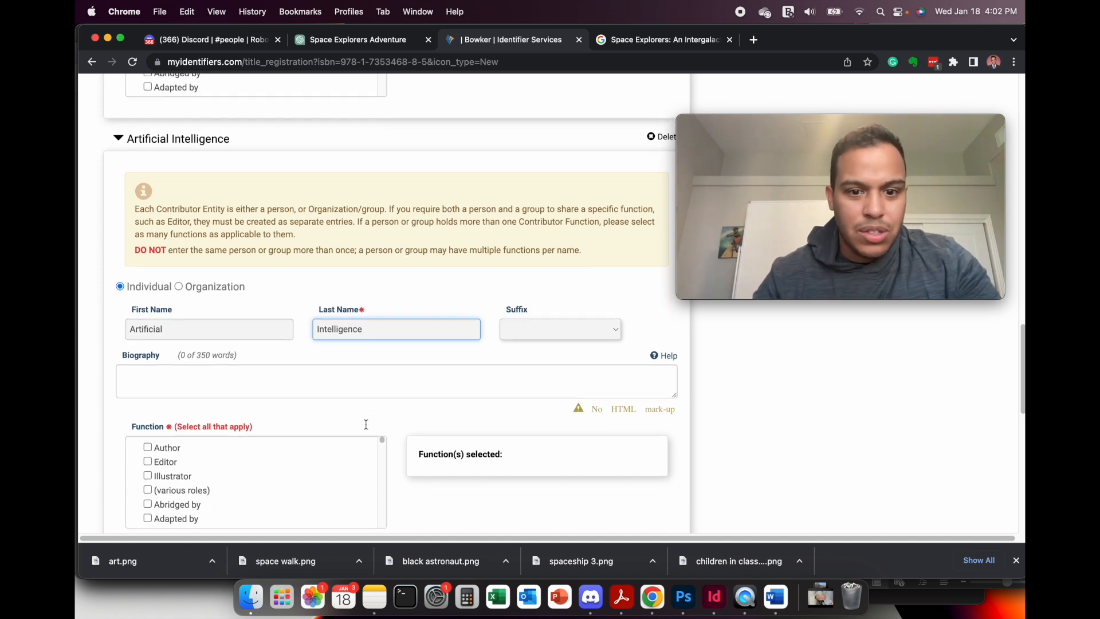
scroll(215, 429, down, 1)
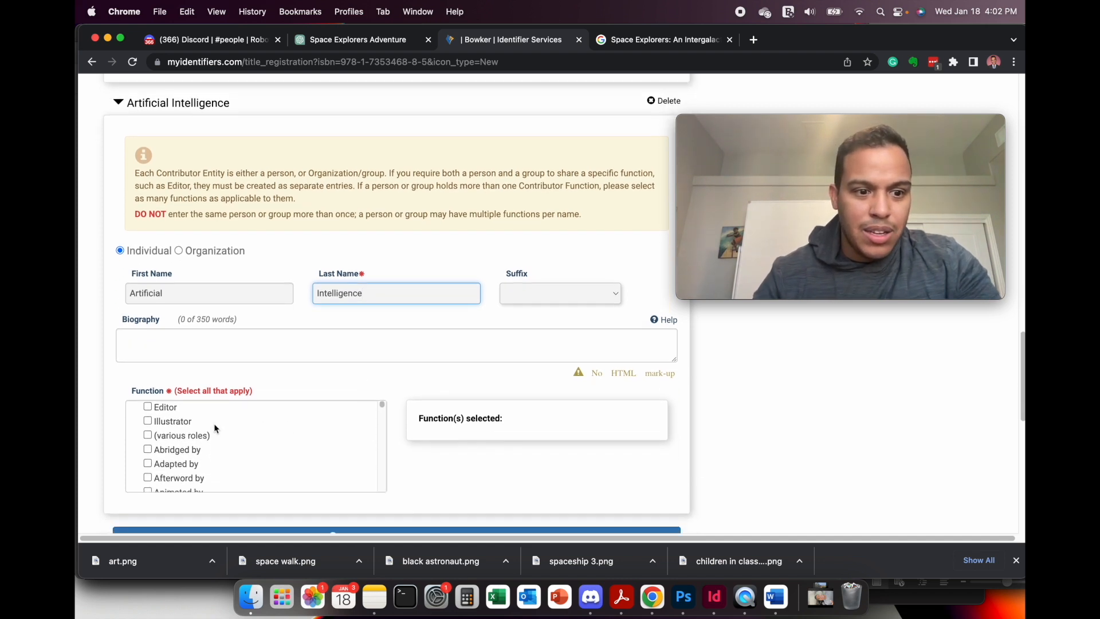
click(148, 422)
scroll(149, 426, up, 1)
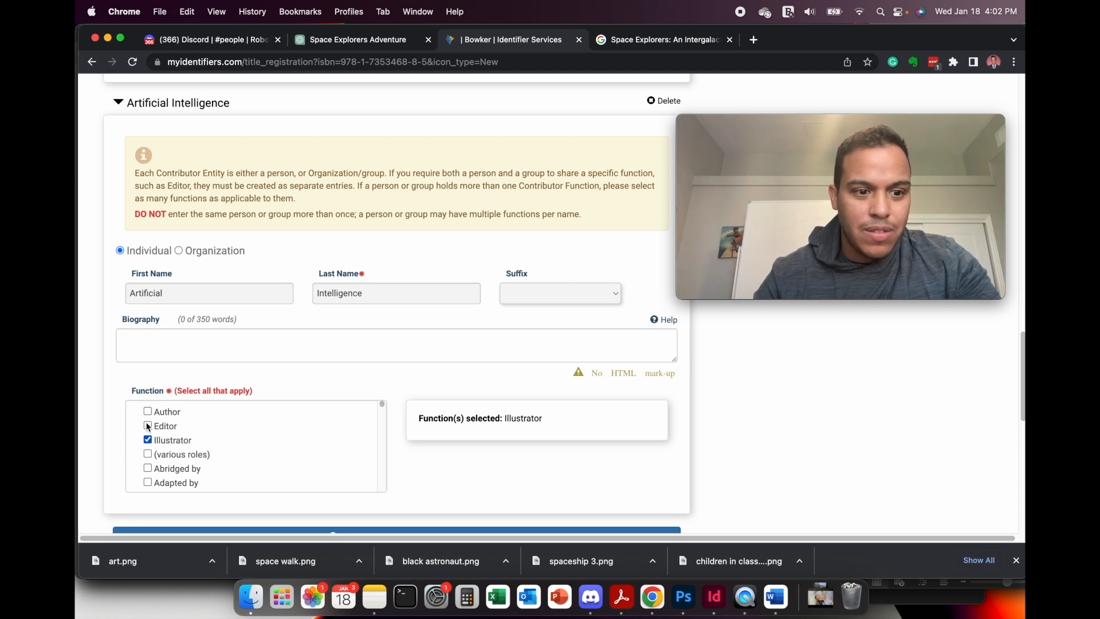
Add the Author function to the Artificial Intelligence contributor alongside Illustrator.
click(148, 411)
scroll(719, 454, down, 5)
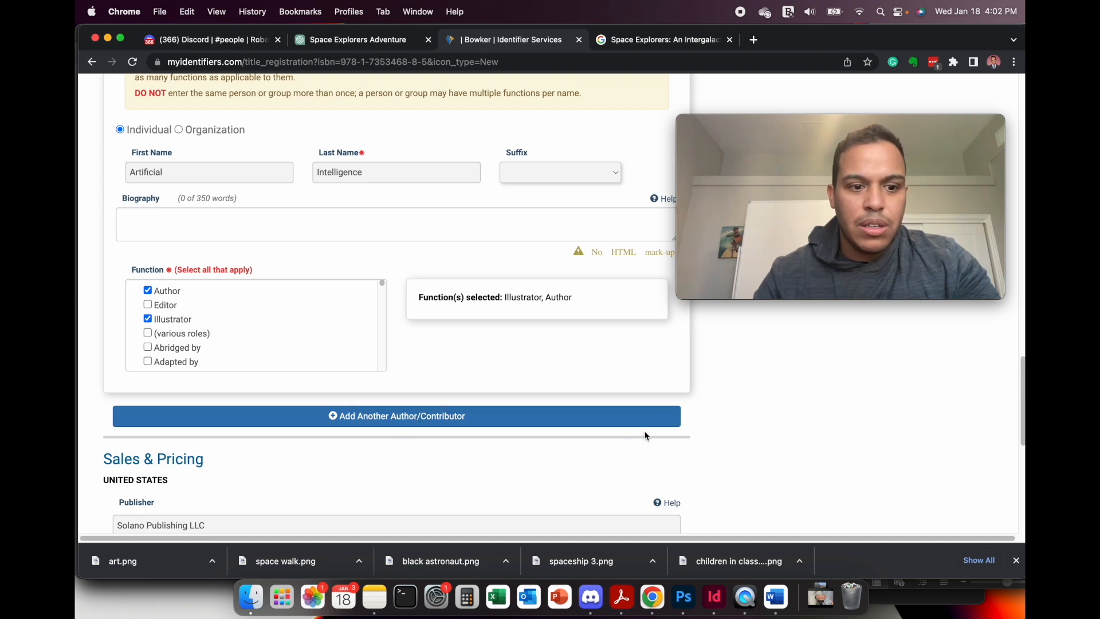
Set the publication date in the Sales & Pricing section to January 18, 2023.
scroll(644, 431, down, 10)
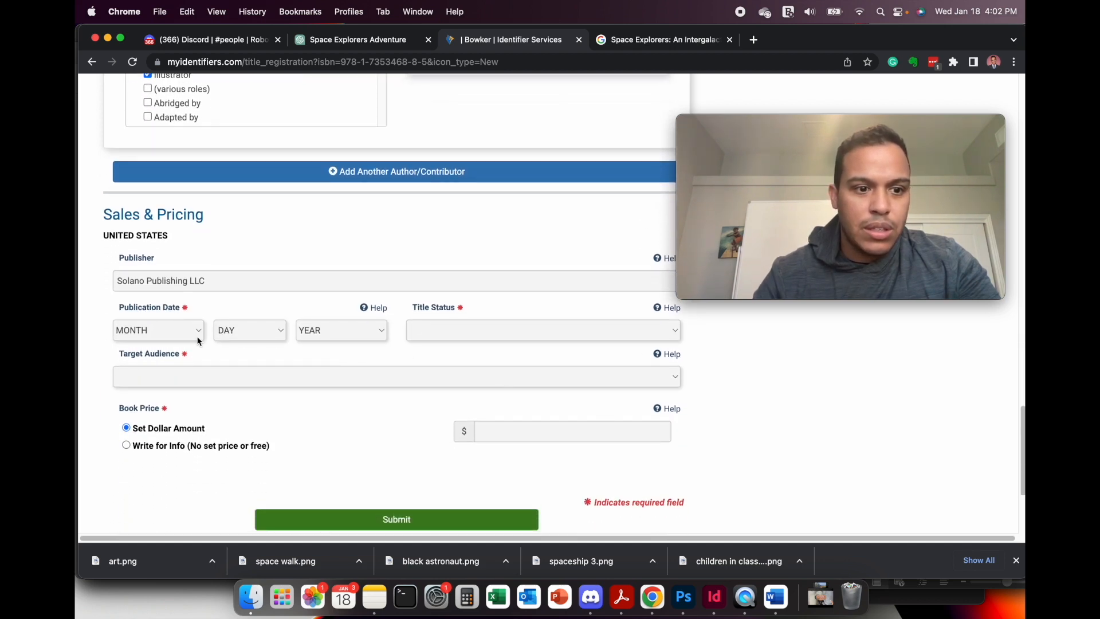
click(183, 337)
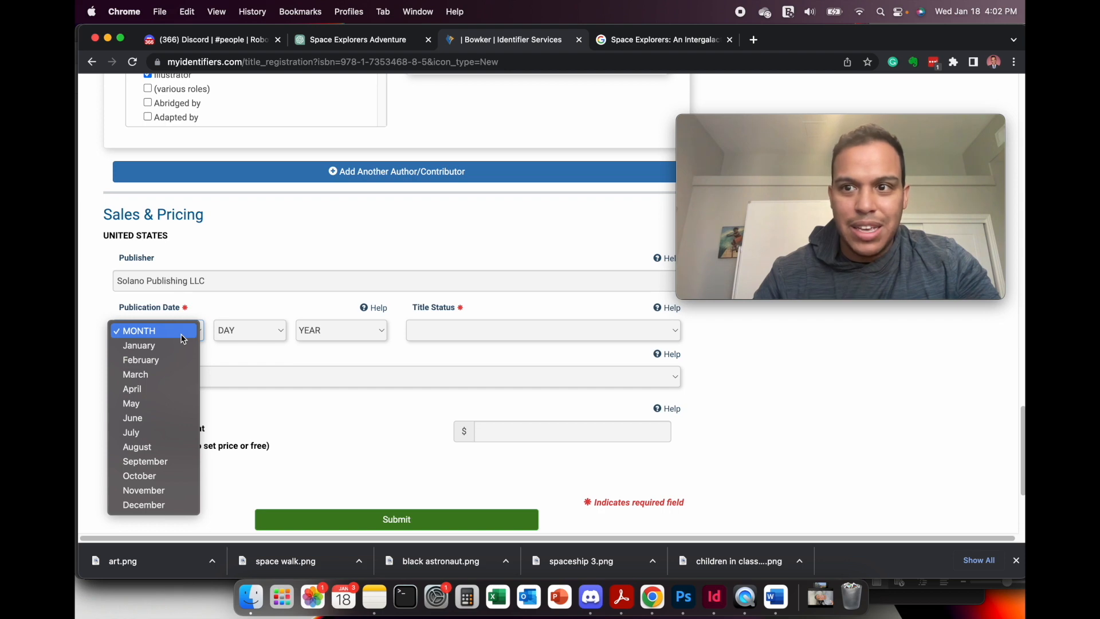
click(173, 346)
click(250, 331)
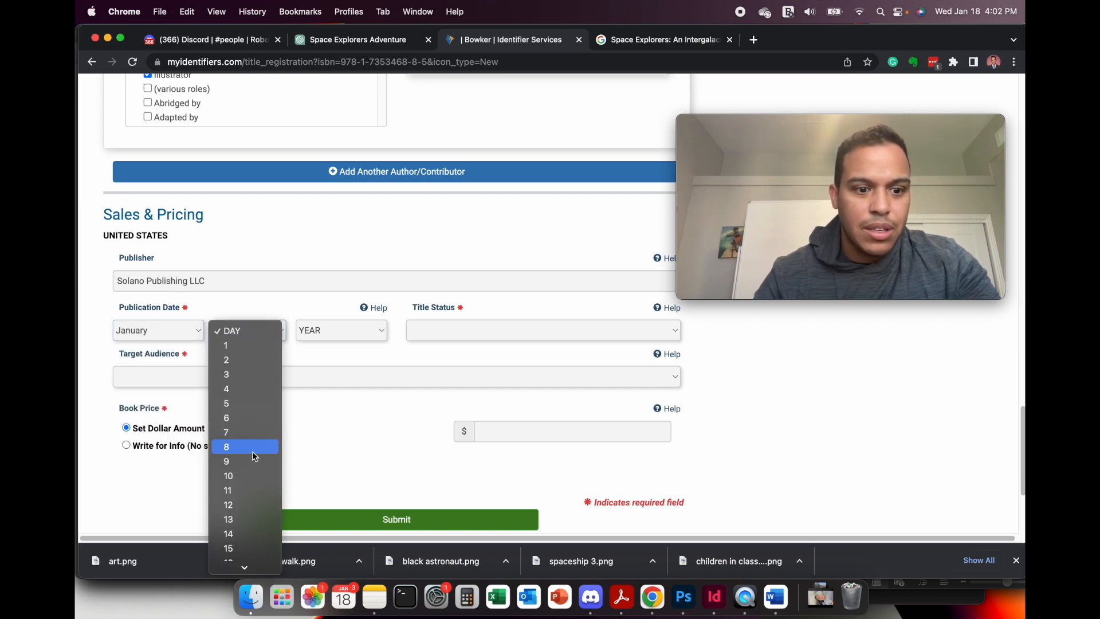
scroll(253, 524, down, 4)
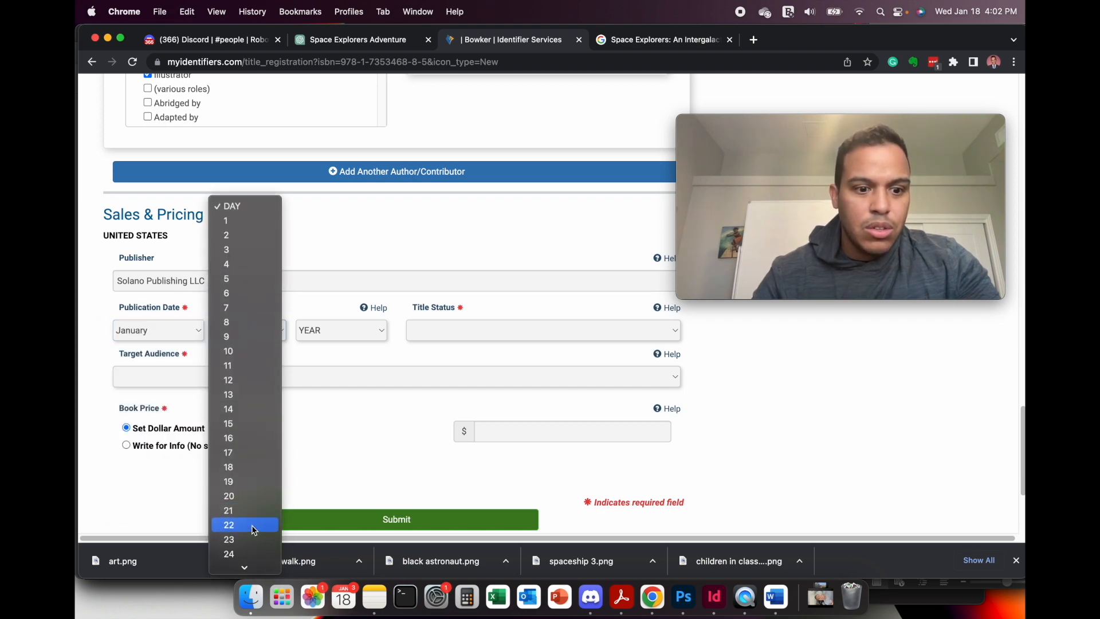
click(239, 470)
click(360, 336)
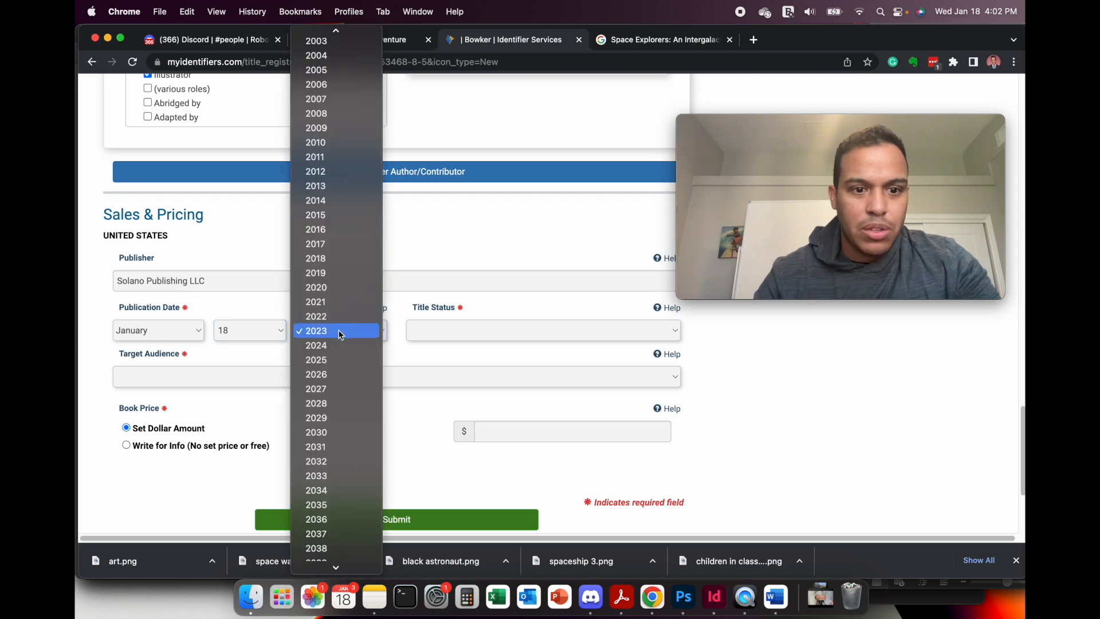
click(341, 335)
Set the title status to Active Record and the target audience to Juvenile Audience.
click(456, 331)
click(468, 352)
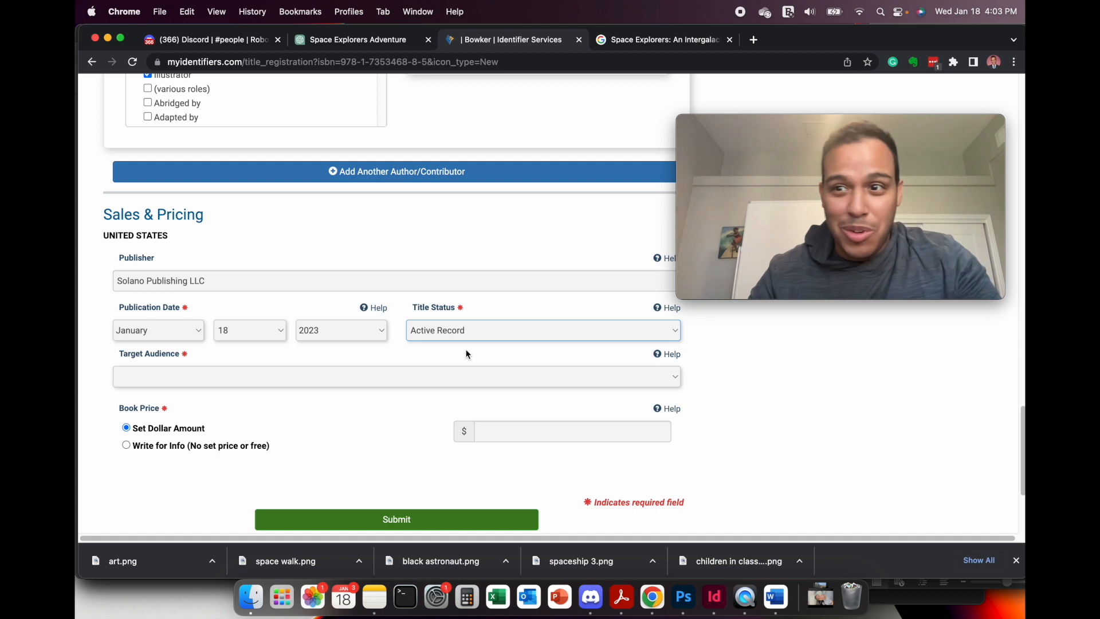
click(312, 379)
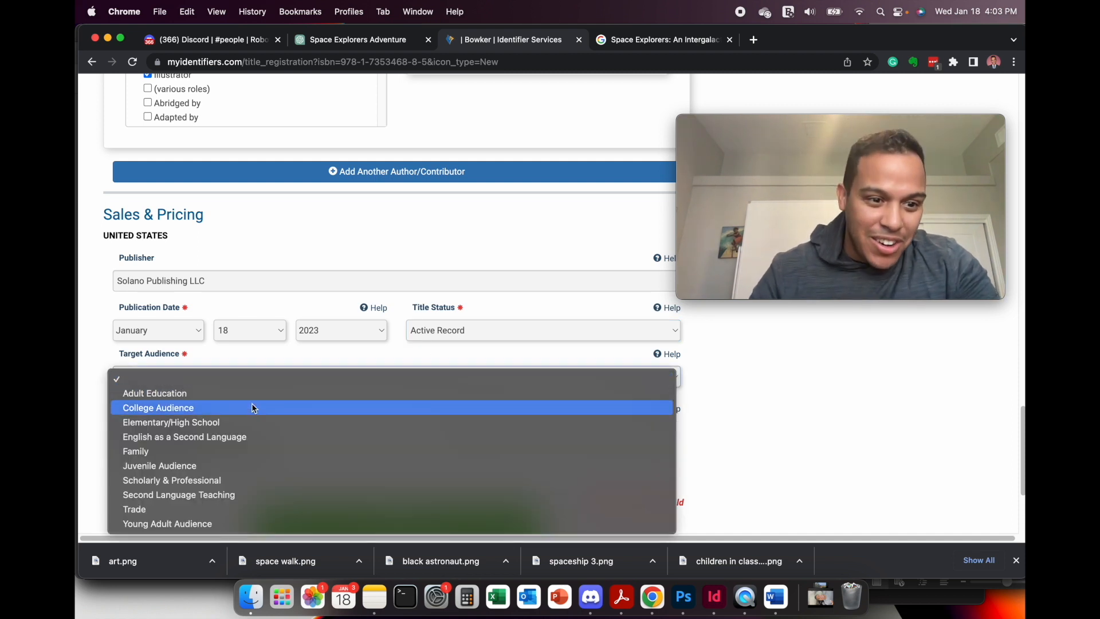
click(212, 473)
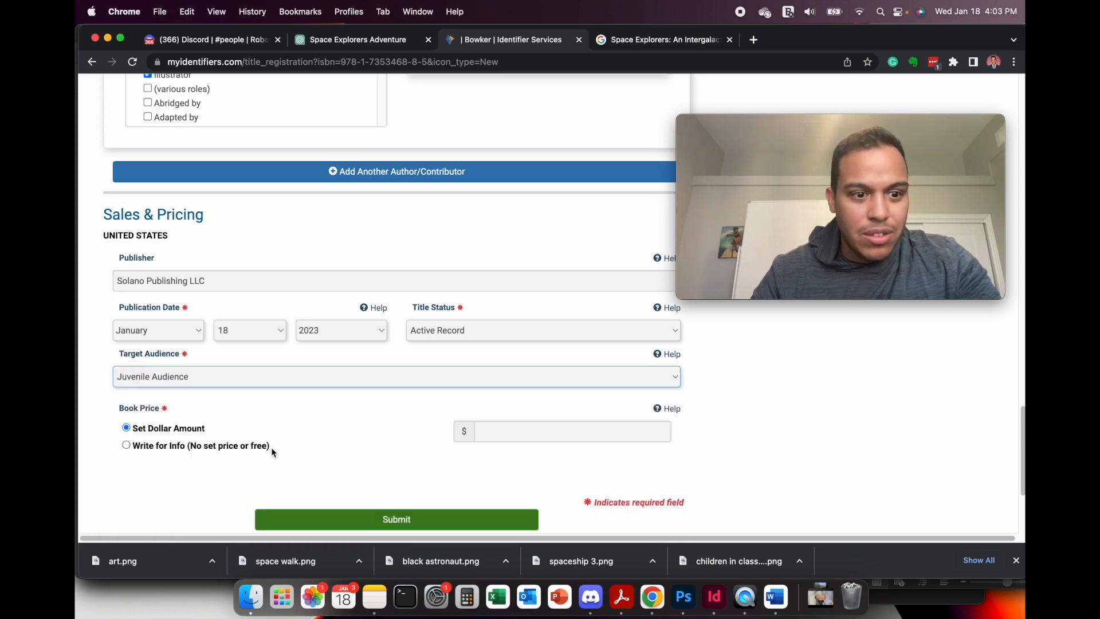
Set the book price to 15 dollars and submit the title registration, dismissing the confirmation.
scroll(270, 450, down, 2)
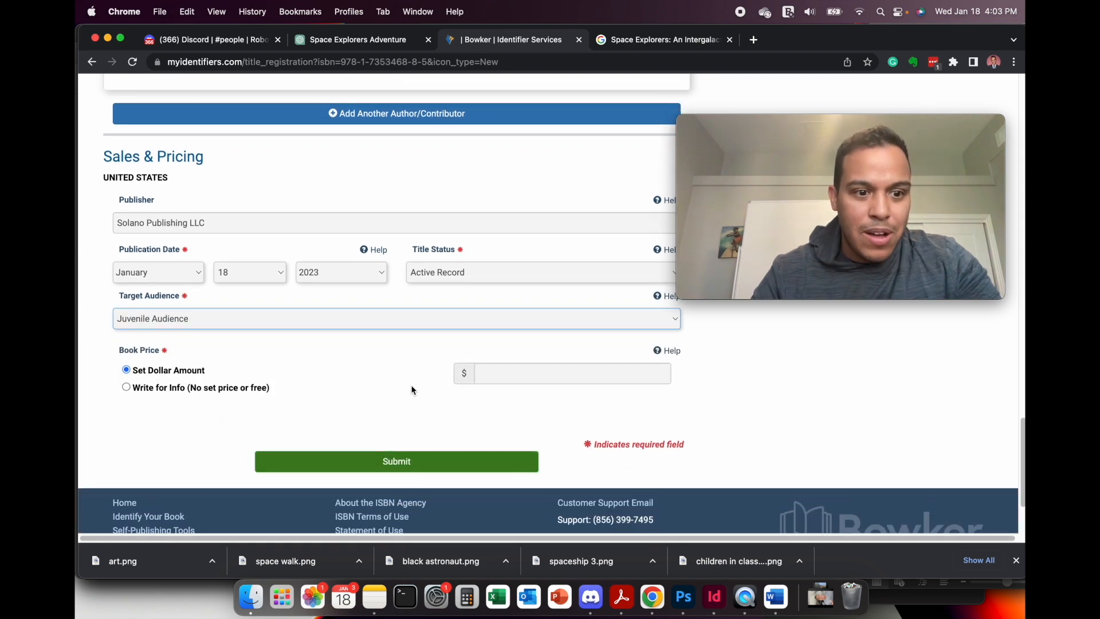
click(498, 381)
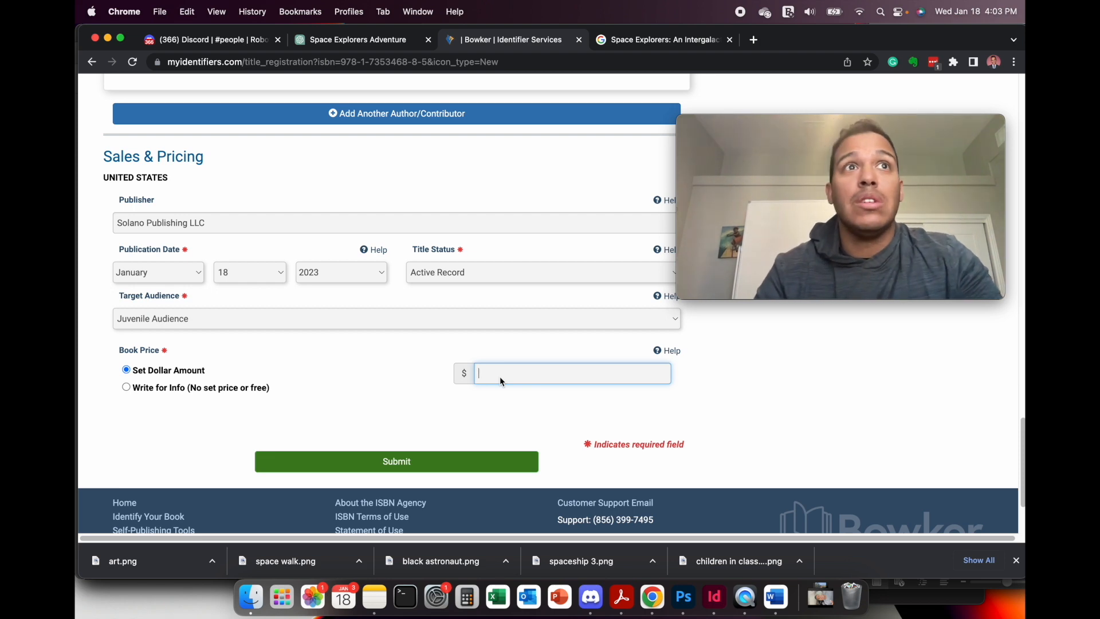
text(15)
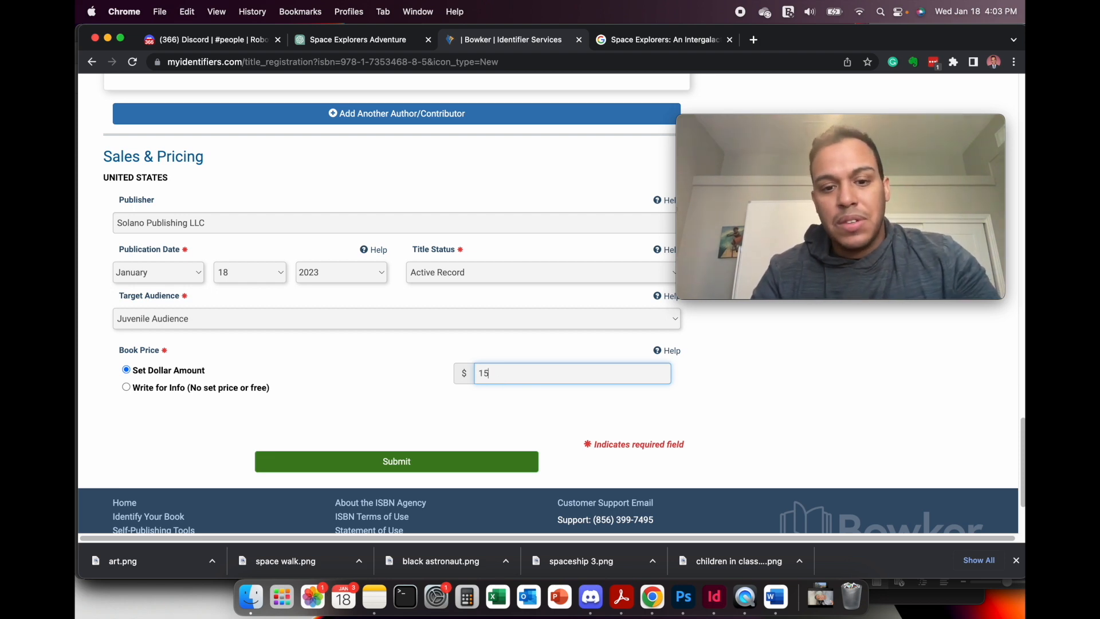
click(434, 462)
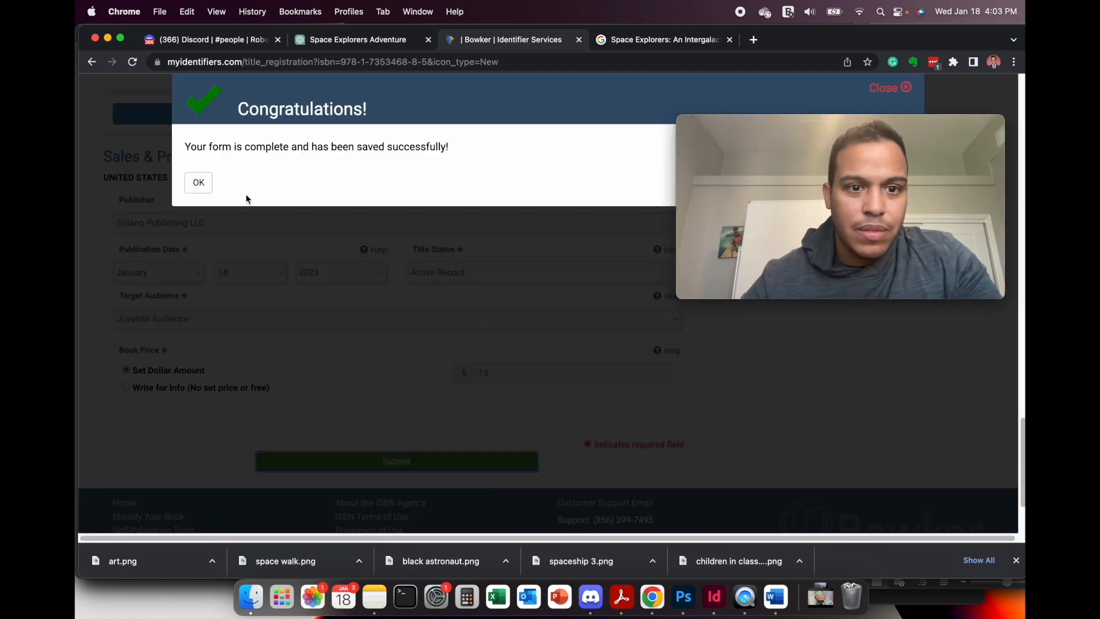
click(199, 182)
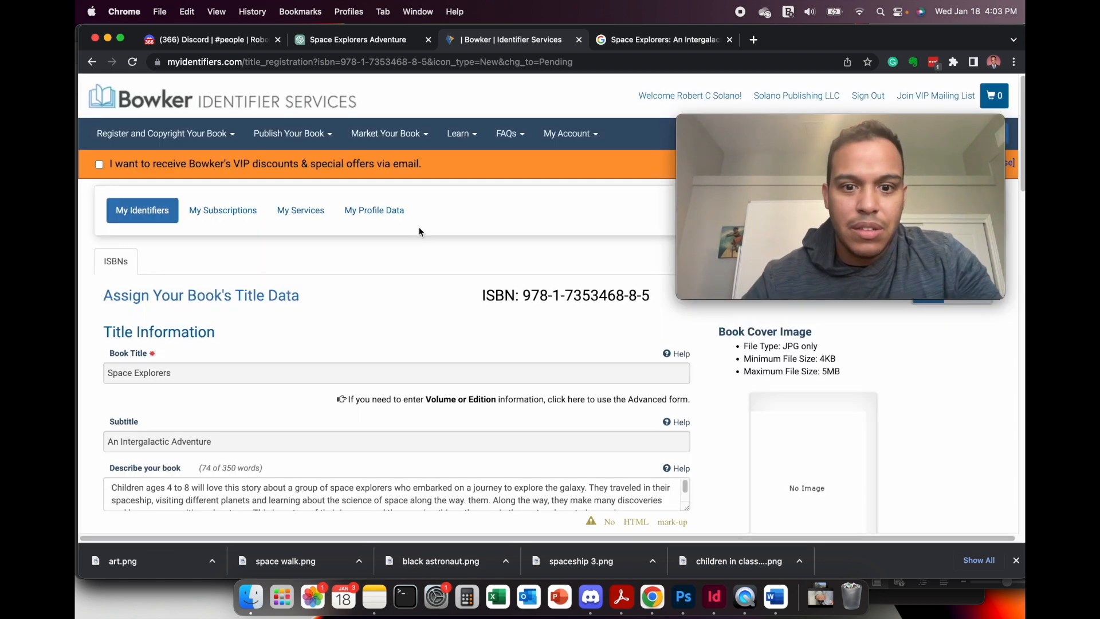
Copy the book's ISBN from the heading of the title data page.
scroll(463, 313, down, 1)
scroll(462, 313, up, 1)
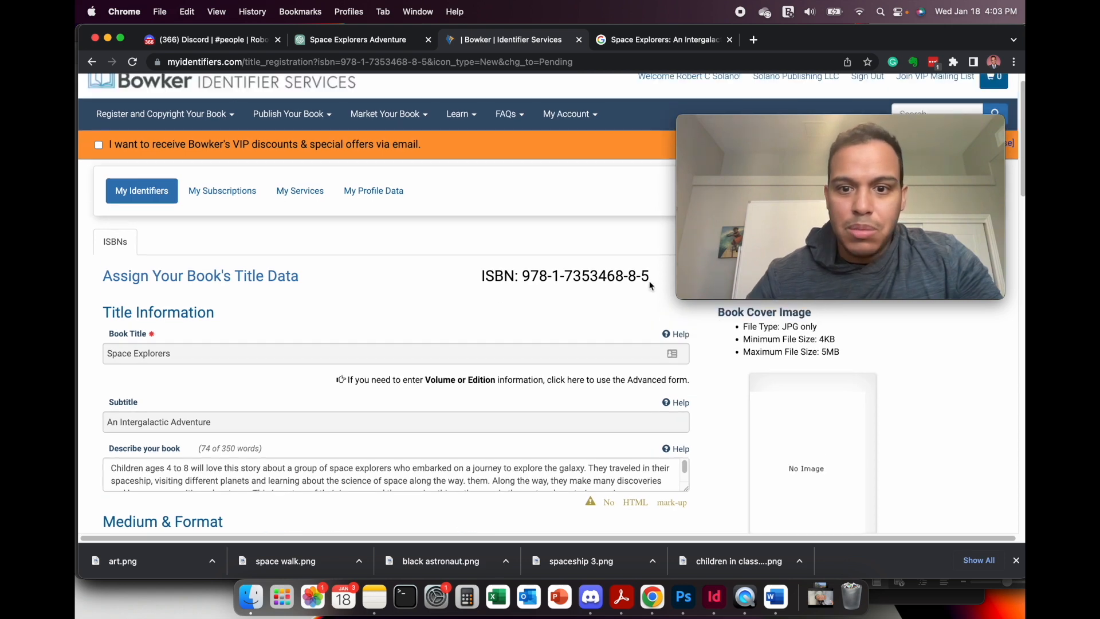
drag(649, 282, 521, 282)
click(521, 282)
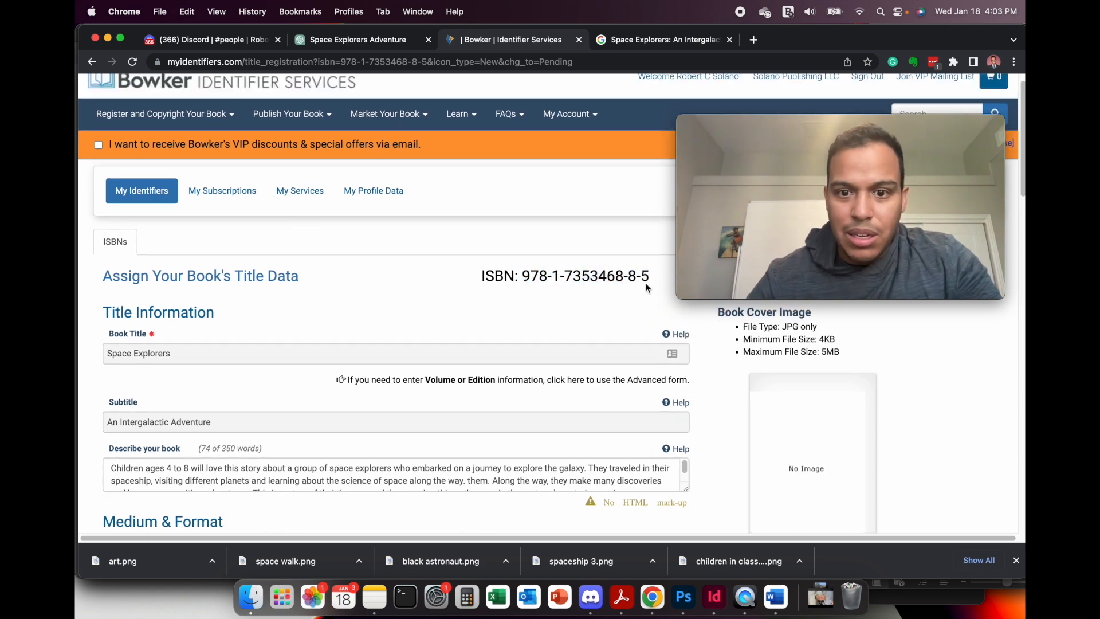
drag(650, 280, 521, 284)
key(super+c)
click(715, 597)
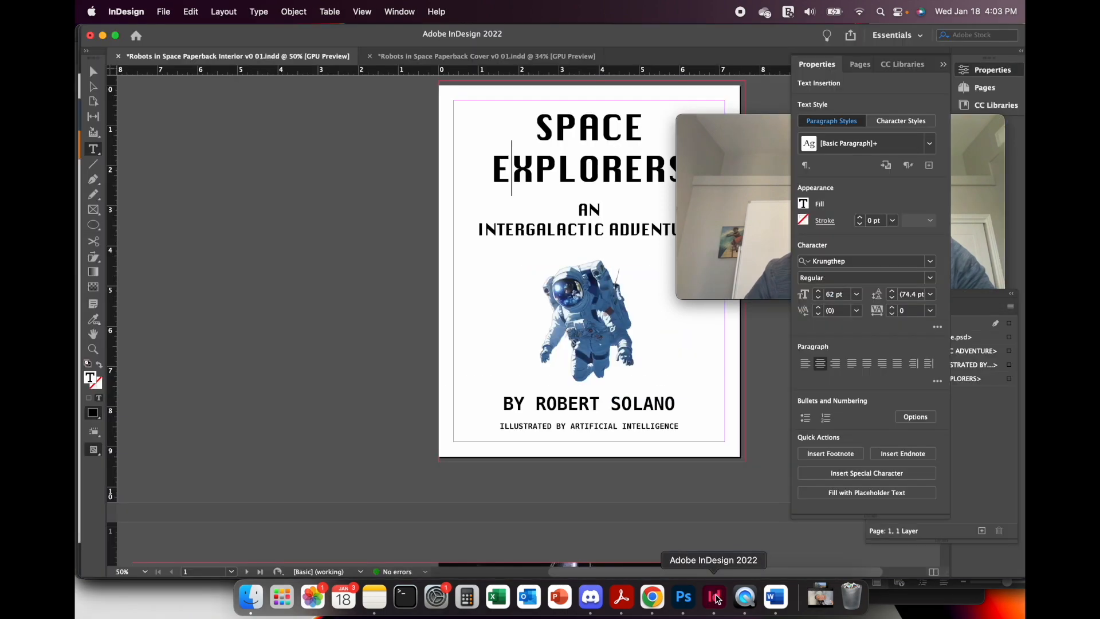
scroll(505, 442, down, 10)
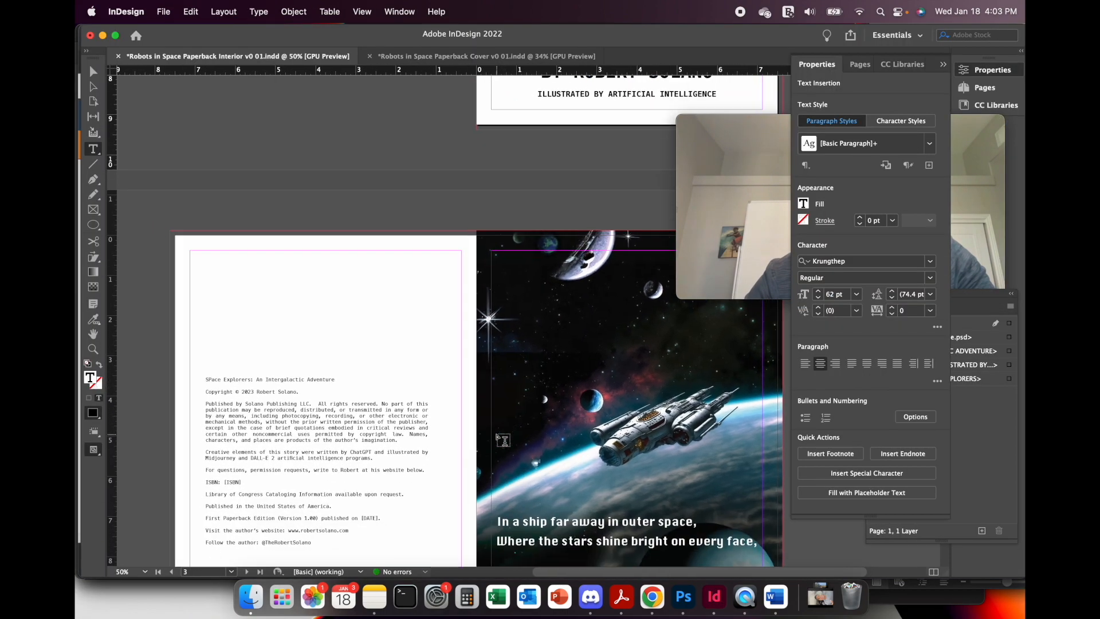
scroll(346, 394, up, 5)
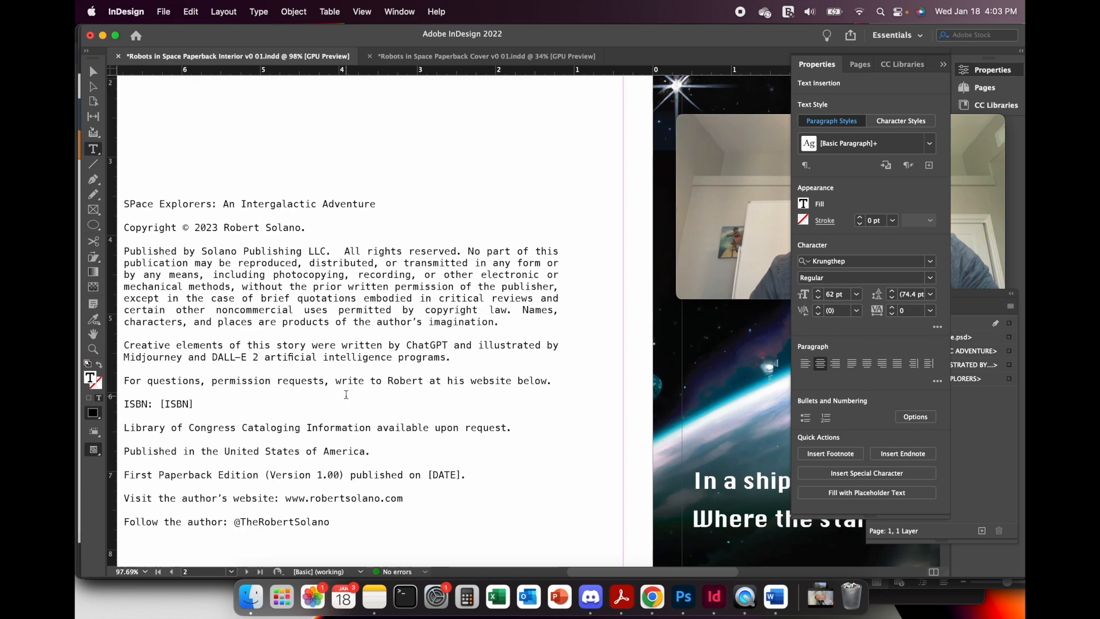
drag(213, 404, 185, 404)
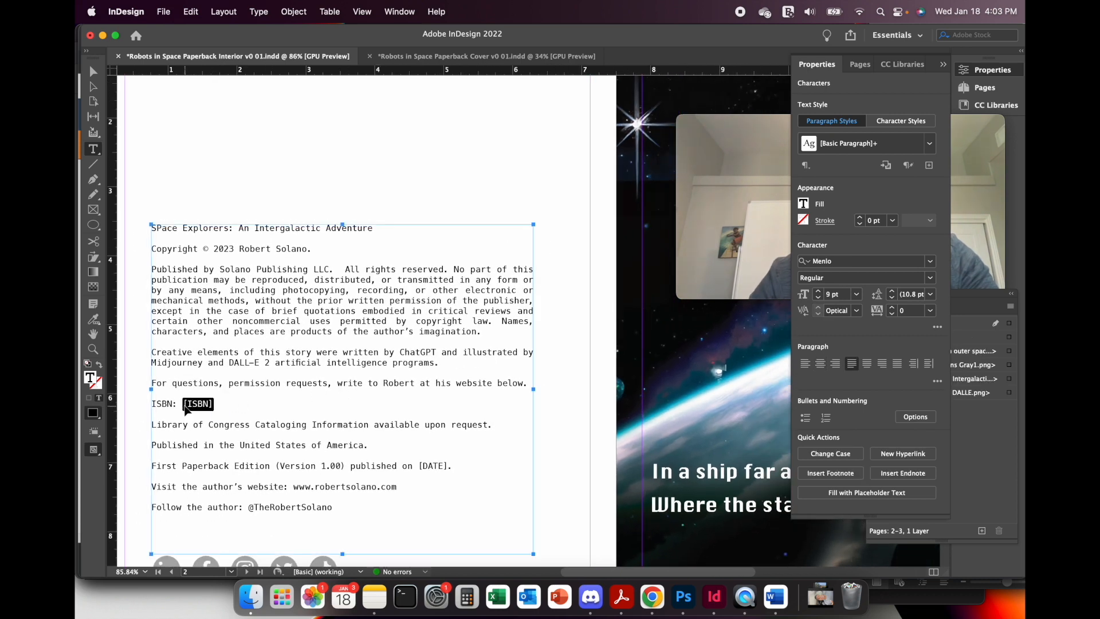
key(super+v)
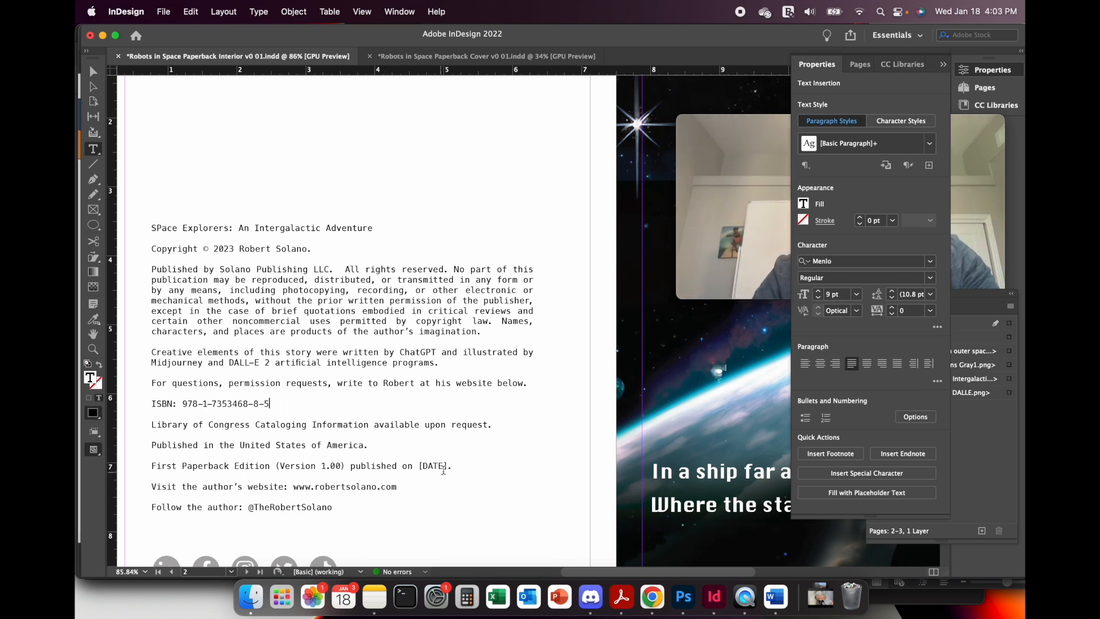
Replace the [DATE] placeholder in the First Paperback Edition line with January 18, 2023.
click(447, 466)
key(BackSpace)
key(BackSpace)
key(BackSpace)
key(BackSpace)
key(BackSpace)
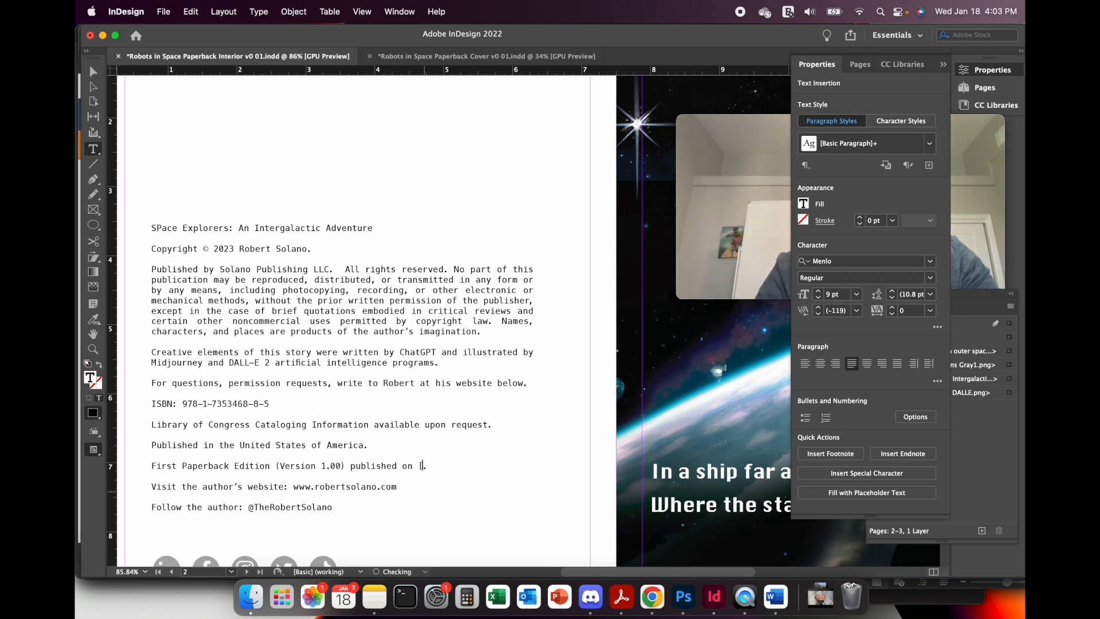
text(January 18, 2023)
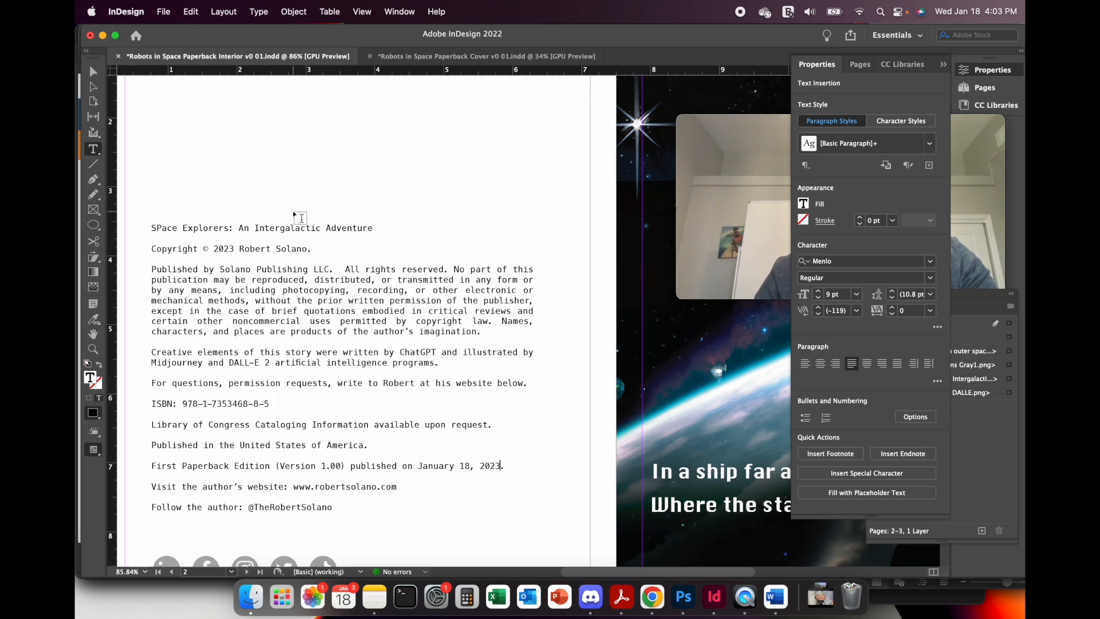
Save the interior document, then switch to Acrobat and close the previously exported interior PDF.
click(163, 11)
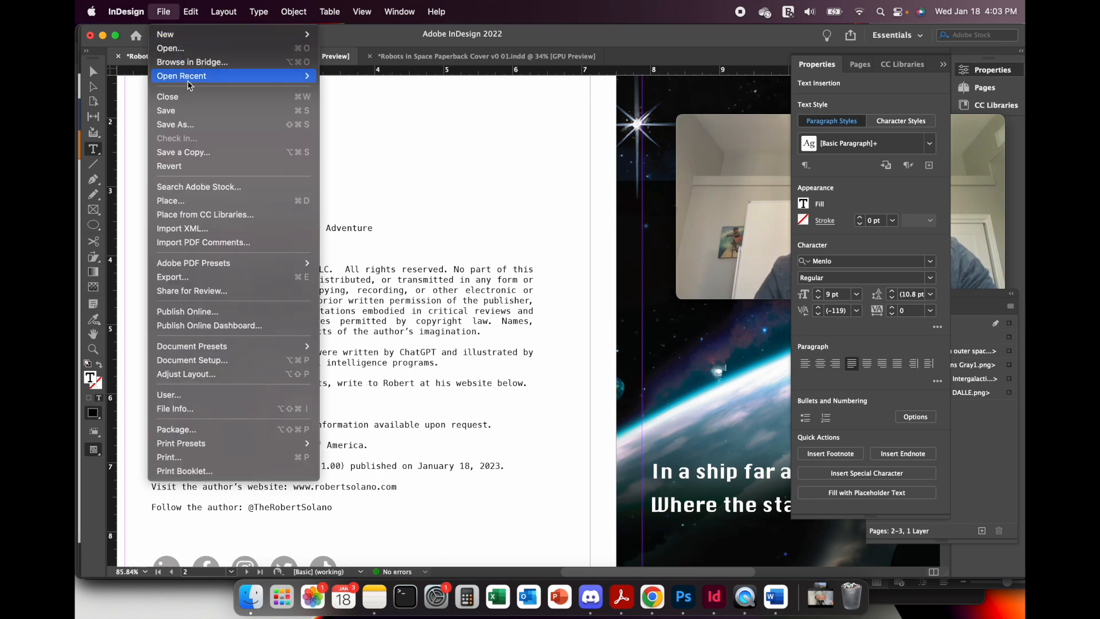
click(200, 115)
click(622, 597)
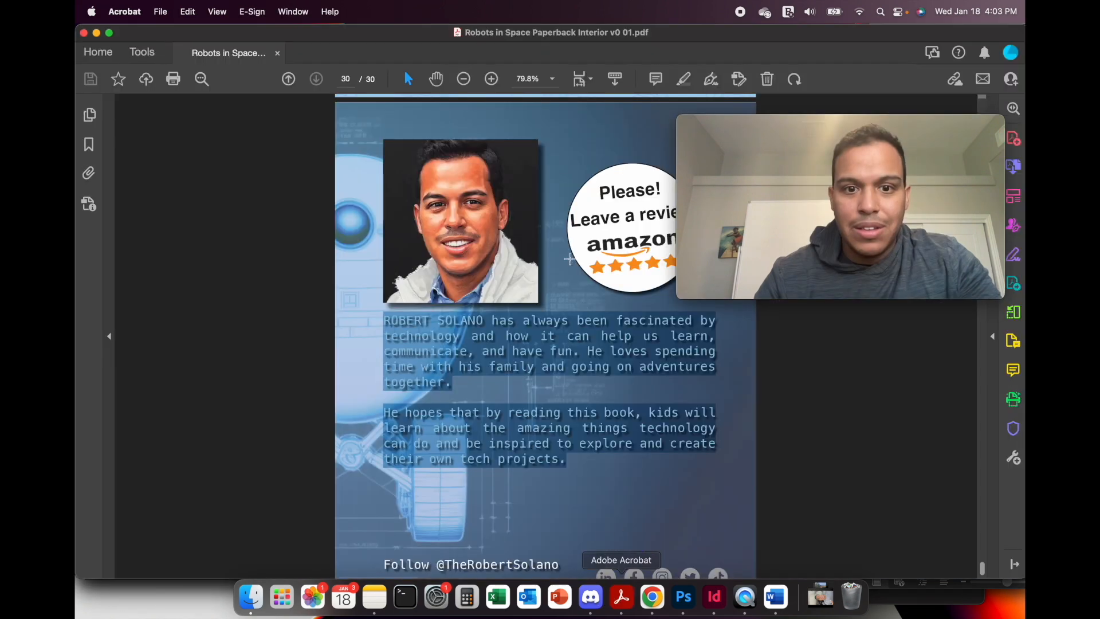
click(277, 53)
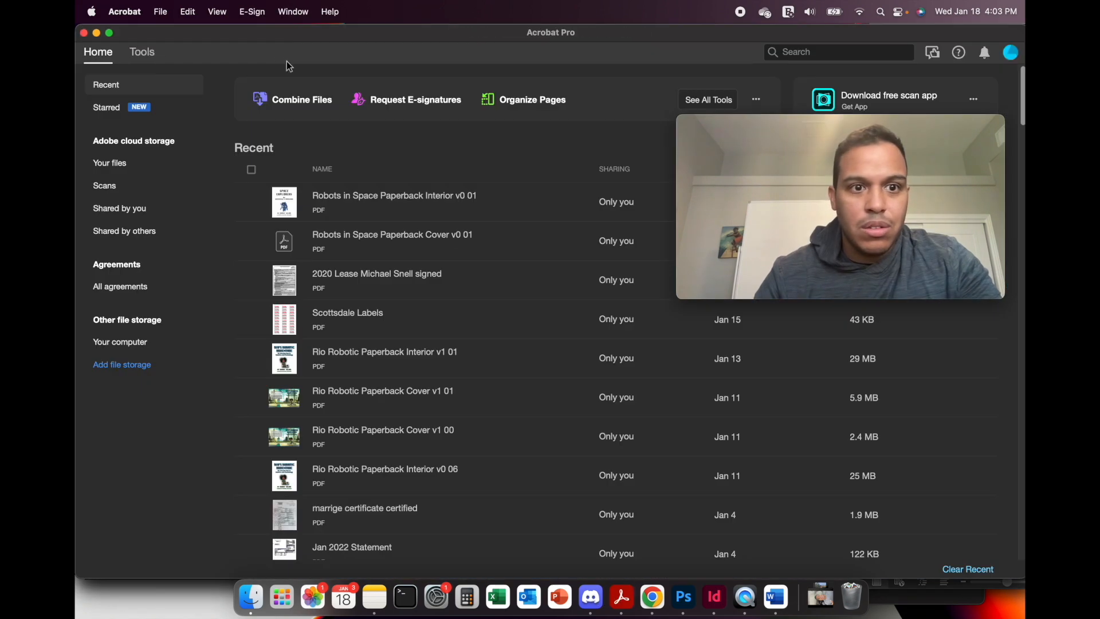
Switch to InDesign and export the interior as a print PDF for all pages, replacing Robots in Space Paperback Interior v0 01.pdf.
click(714, 596)
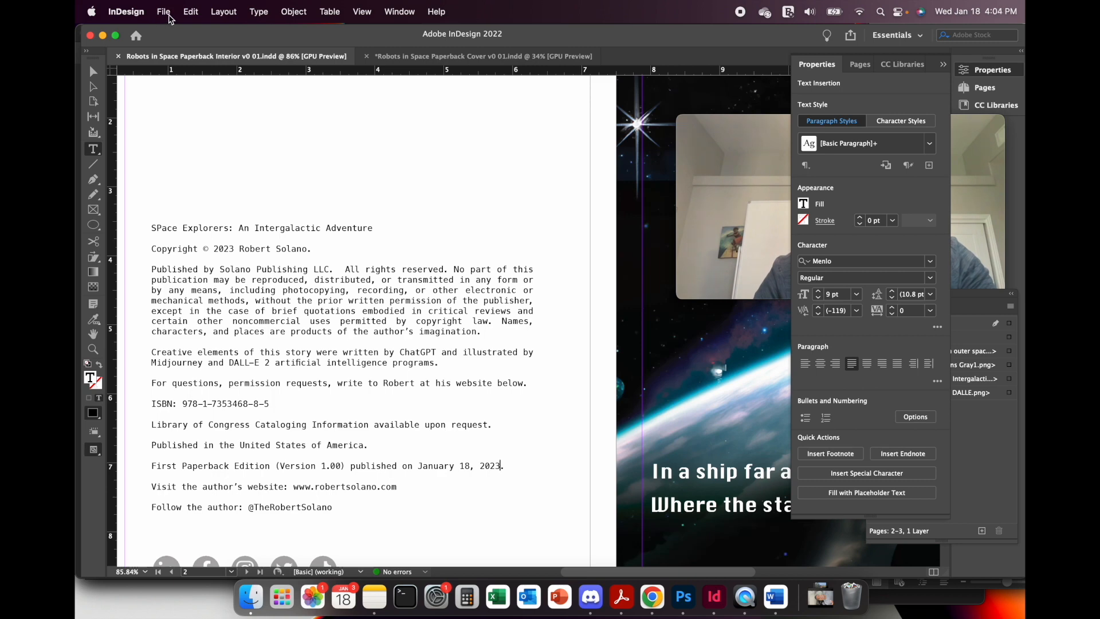
click(170, 17)
click(225, 278)
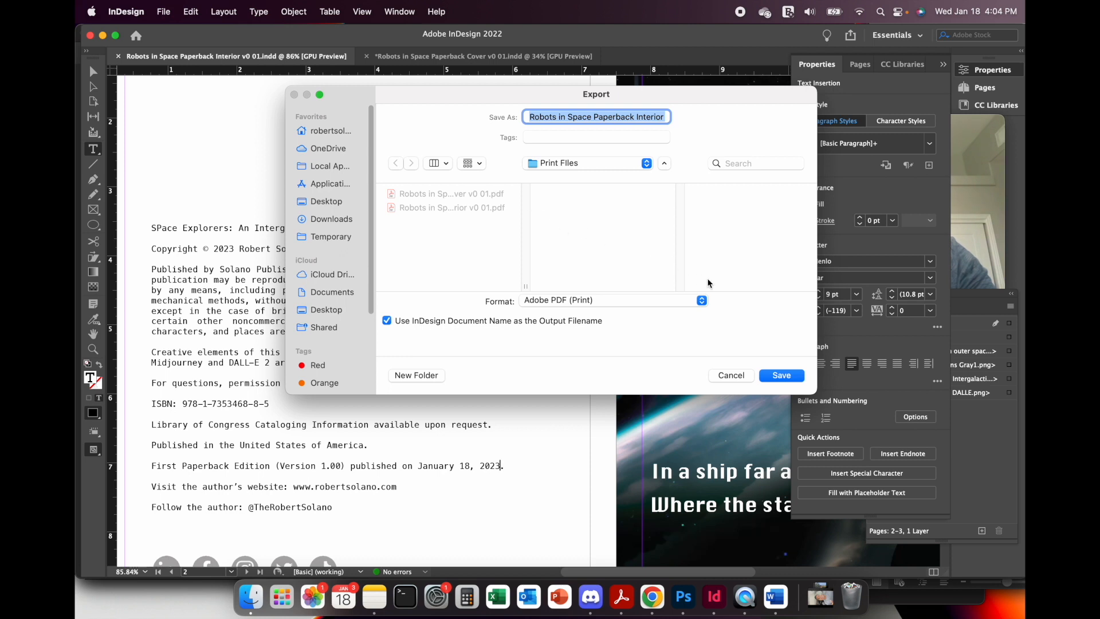
click(781, 376)
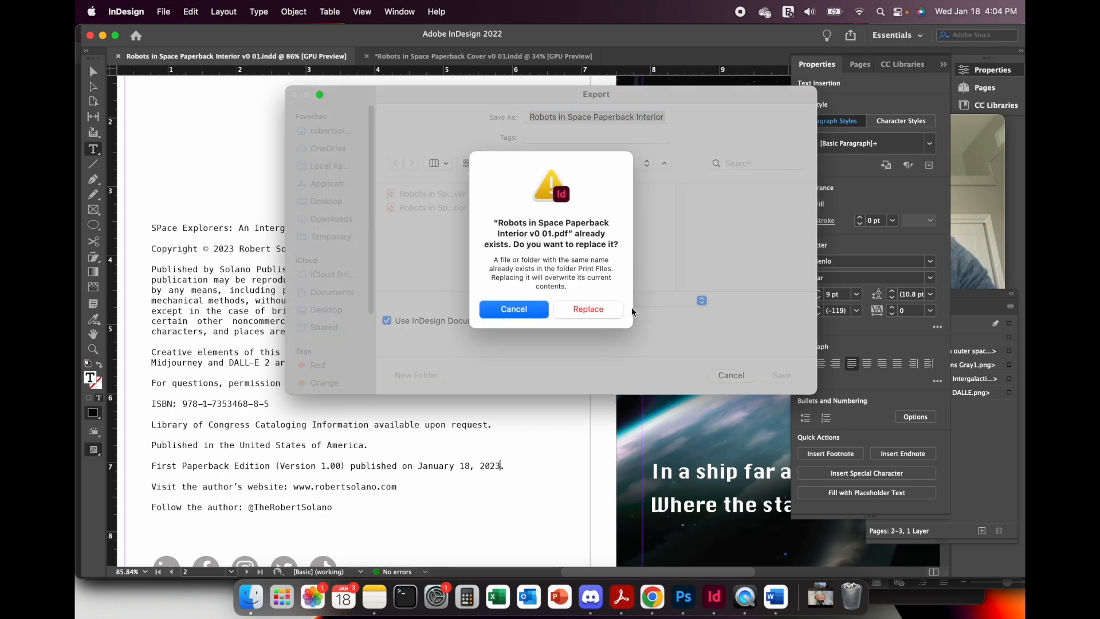
click(609, 310)
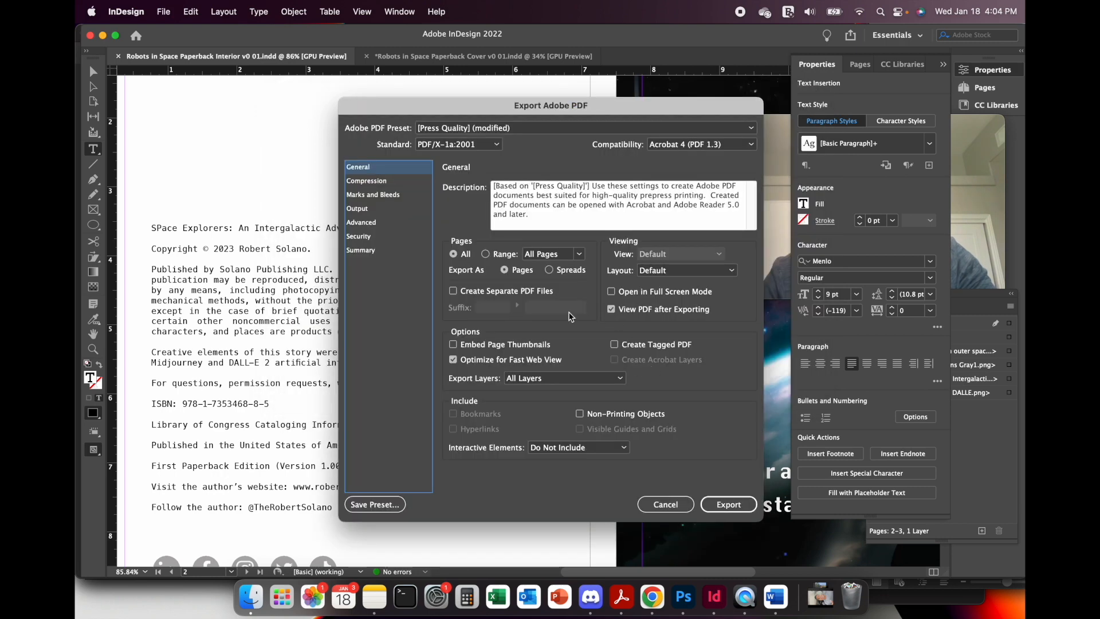
click(719, 499)
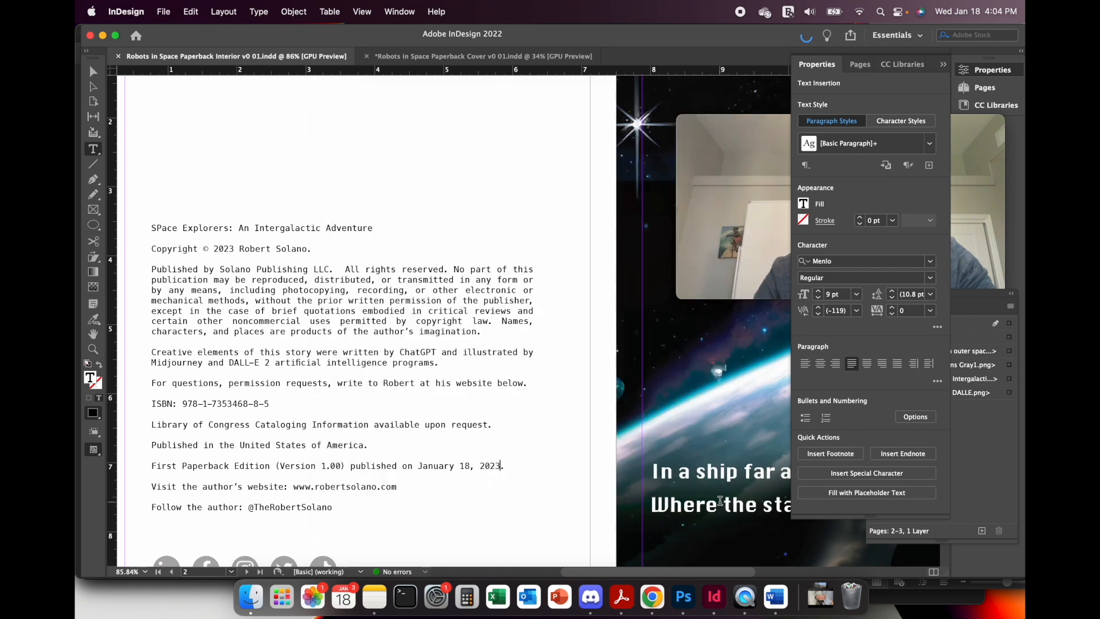
Switch to Chrome, enlarge the book description box on the Bowker title form and select the entire description.
click(653, 599)
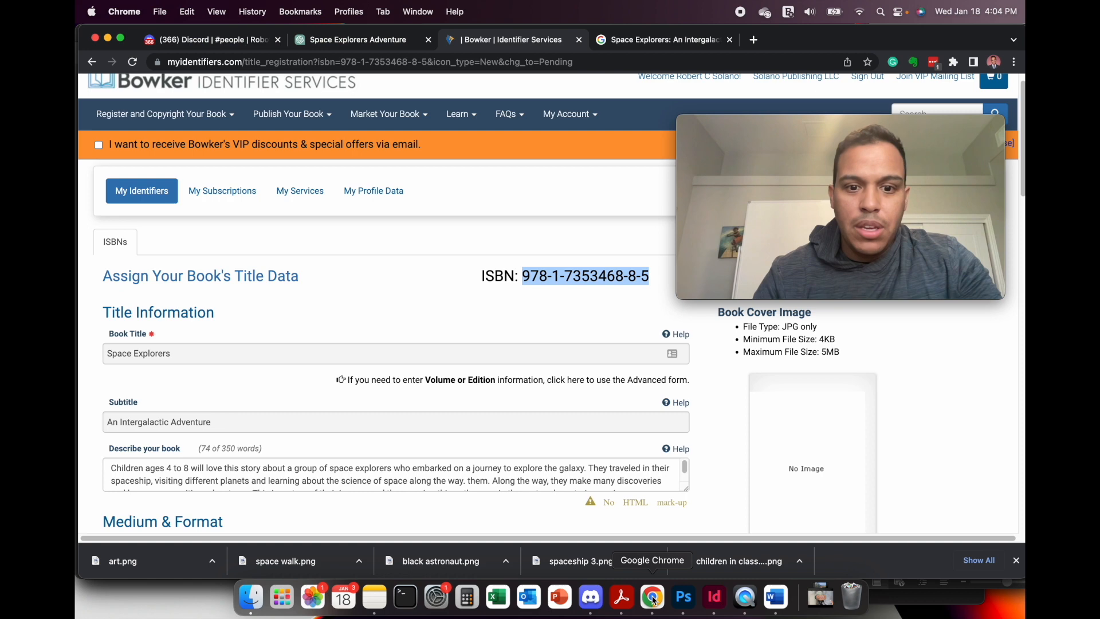
click(351, 473)
scroll(482, 461, down, 1)
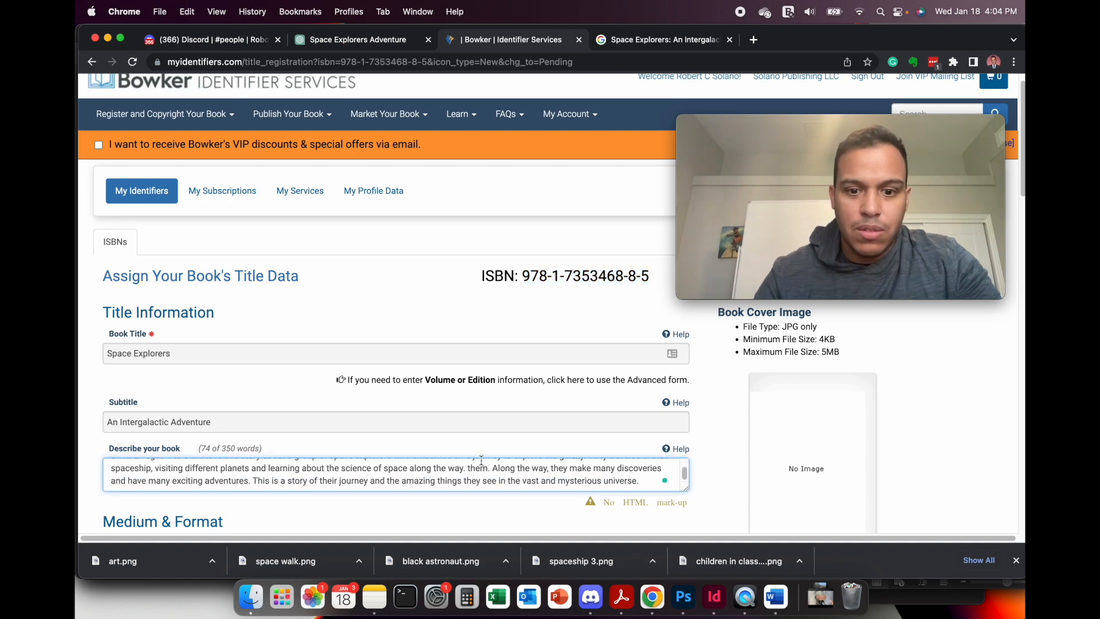
drag(687, 491, 648, 528)
key(super+a)
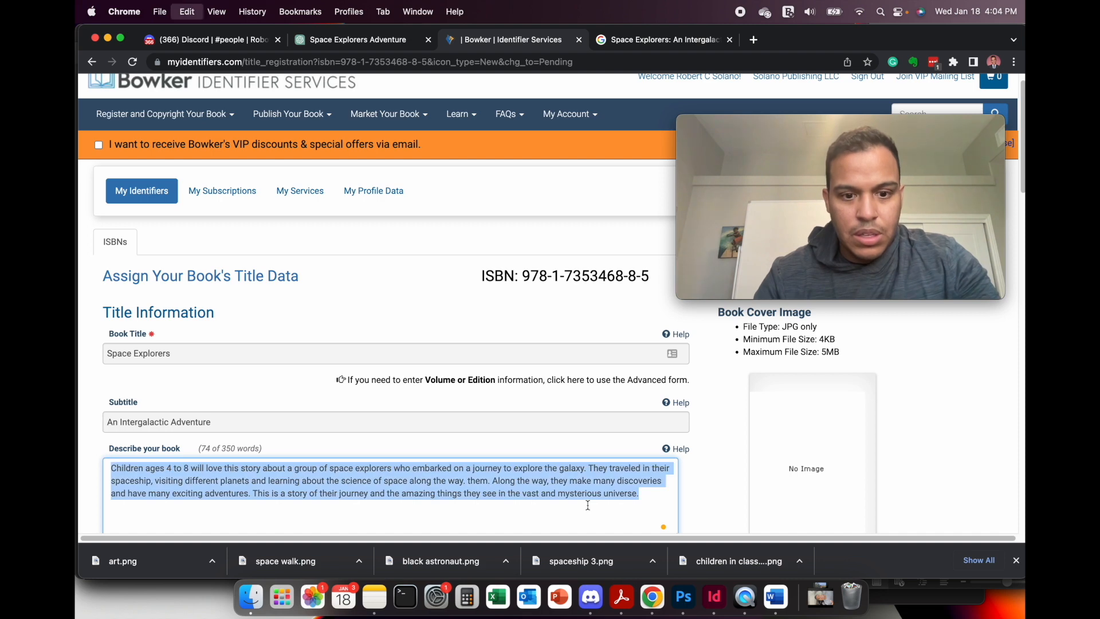
Replace the Google results page in Chrome with the Amazon KDP site and sign in to open the bookshelf.
key(super+Tab)
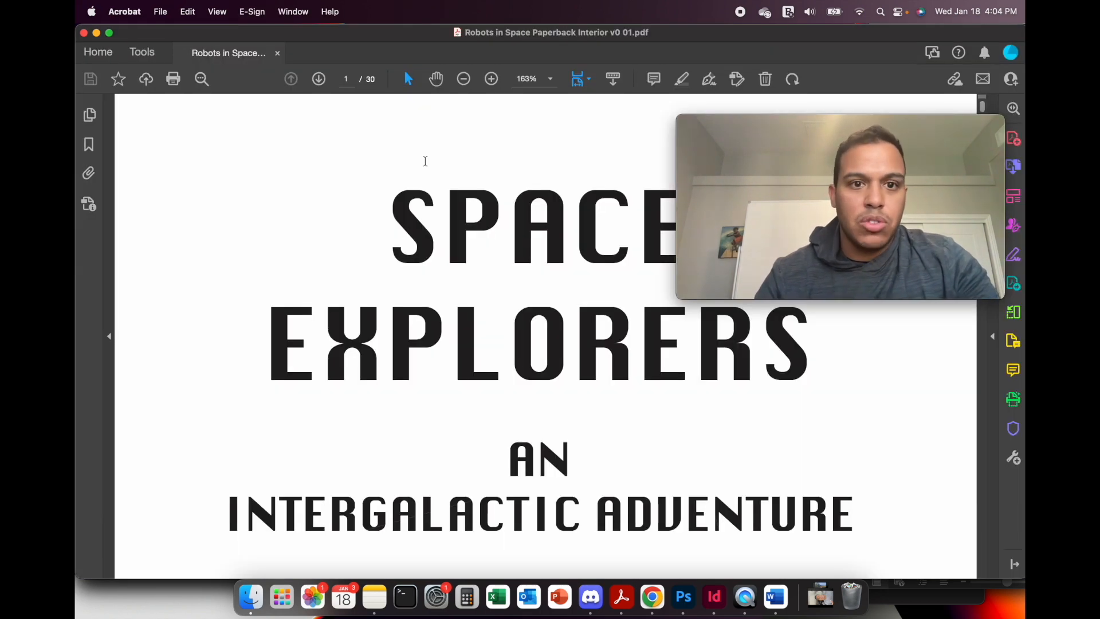
click(652, 597)
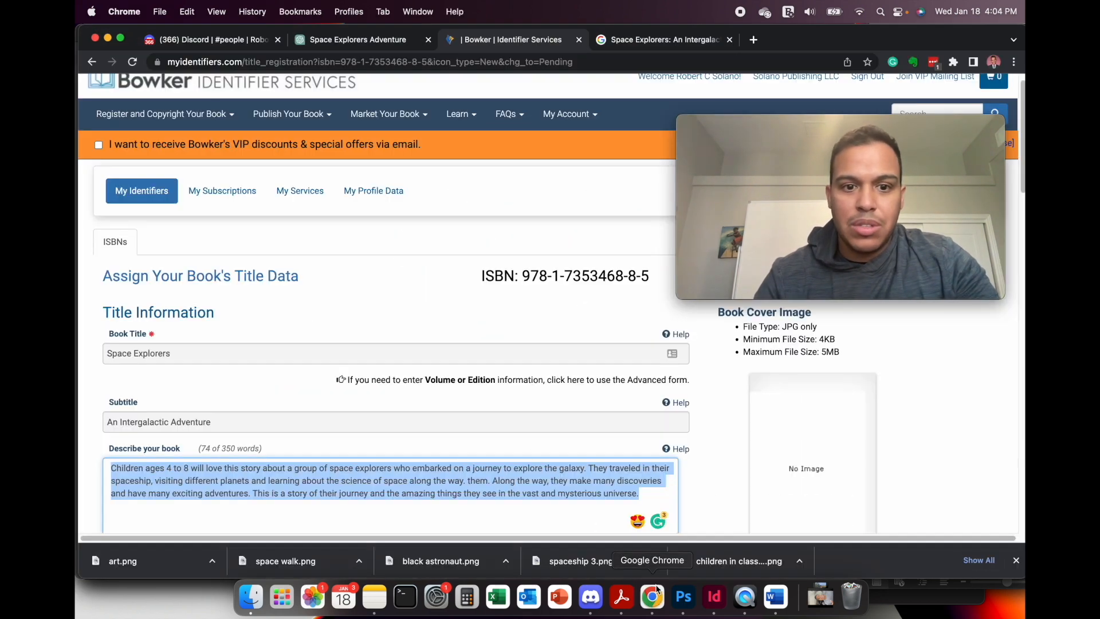
click(659, 40)
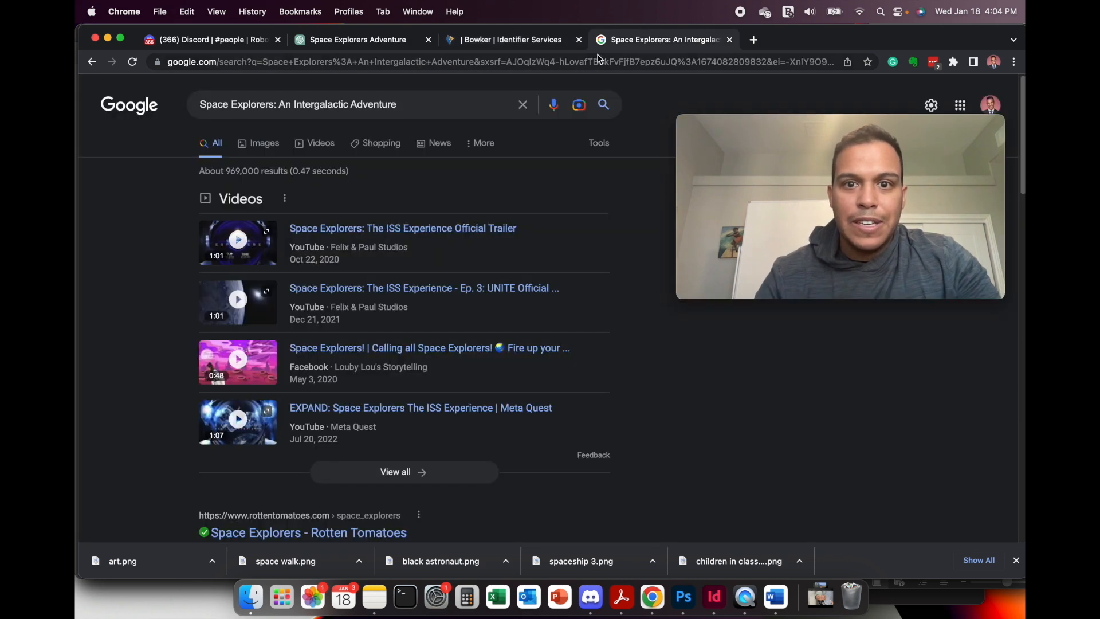
click(582, 63)
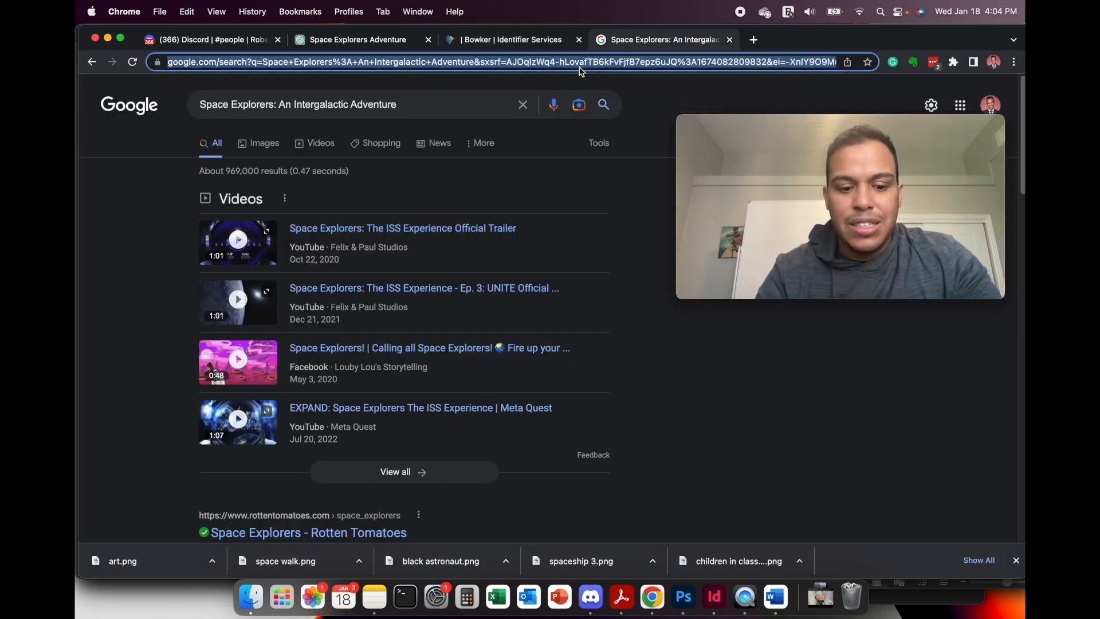
text(amazon kdp)
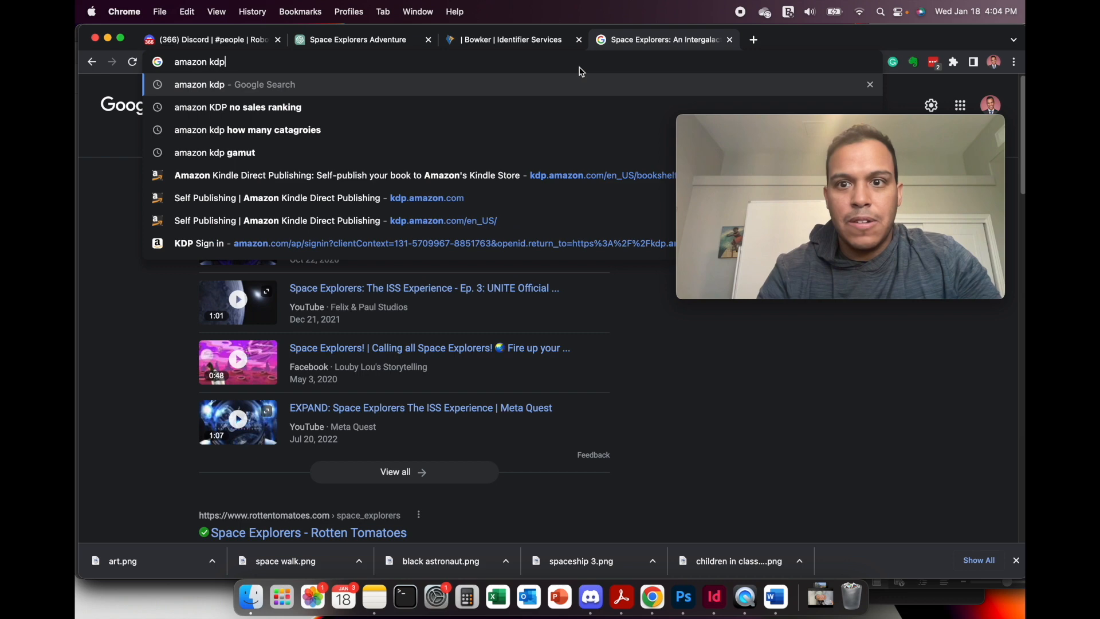
key(Return)
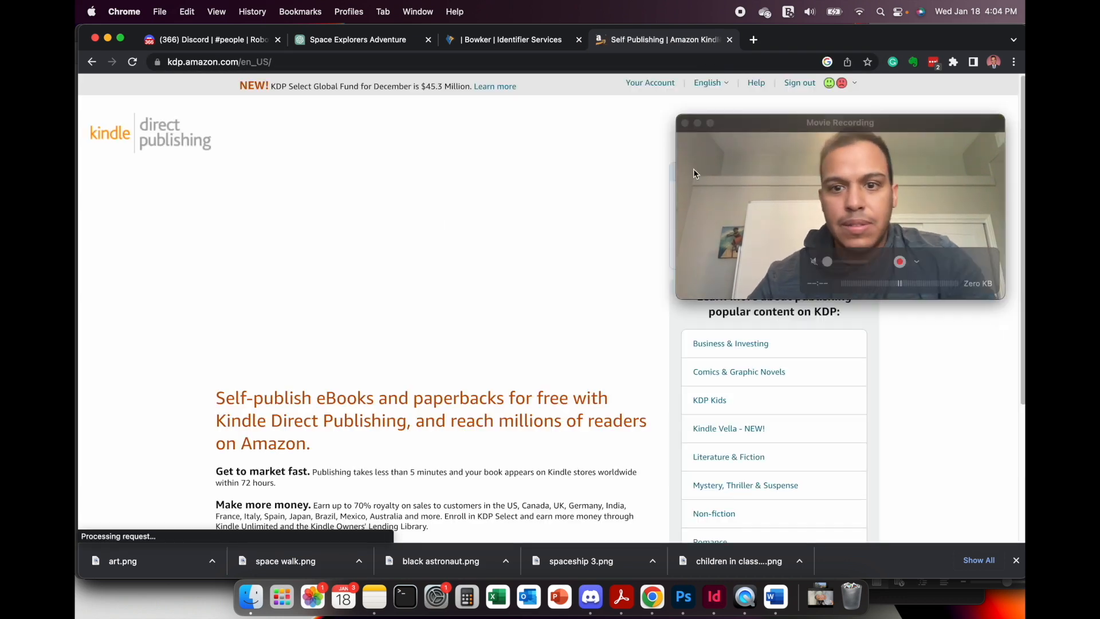
drag(758, 123, 748, 287)
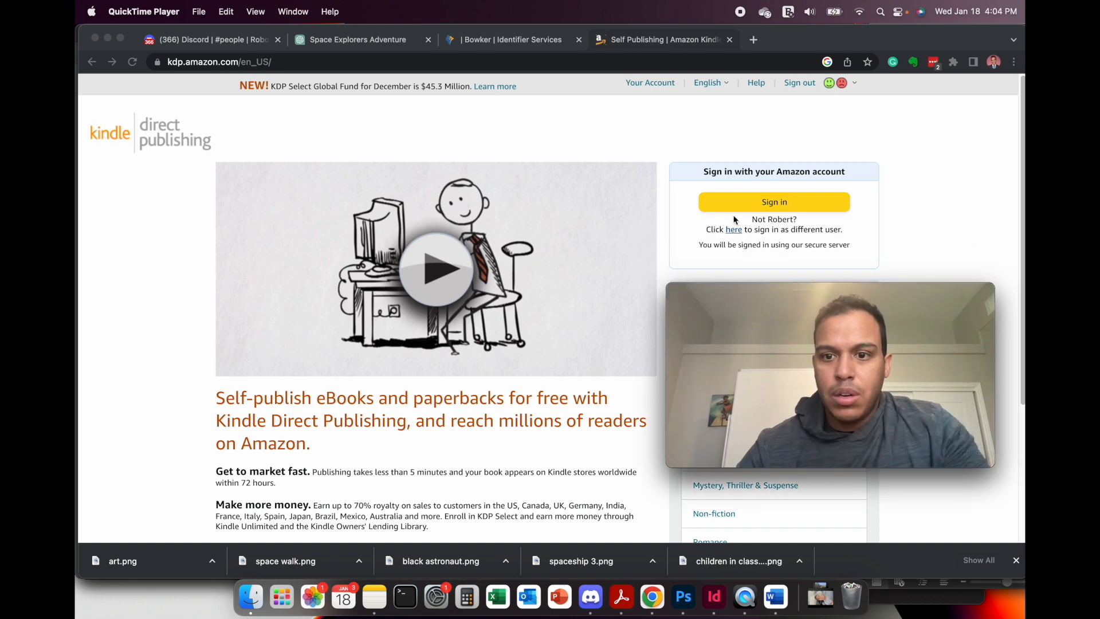
click(745, 253)
click(756, 207)
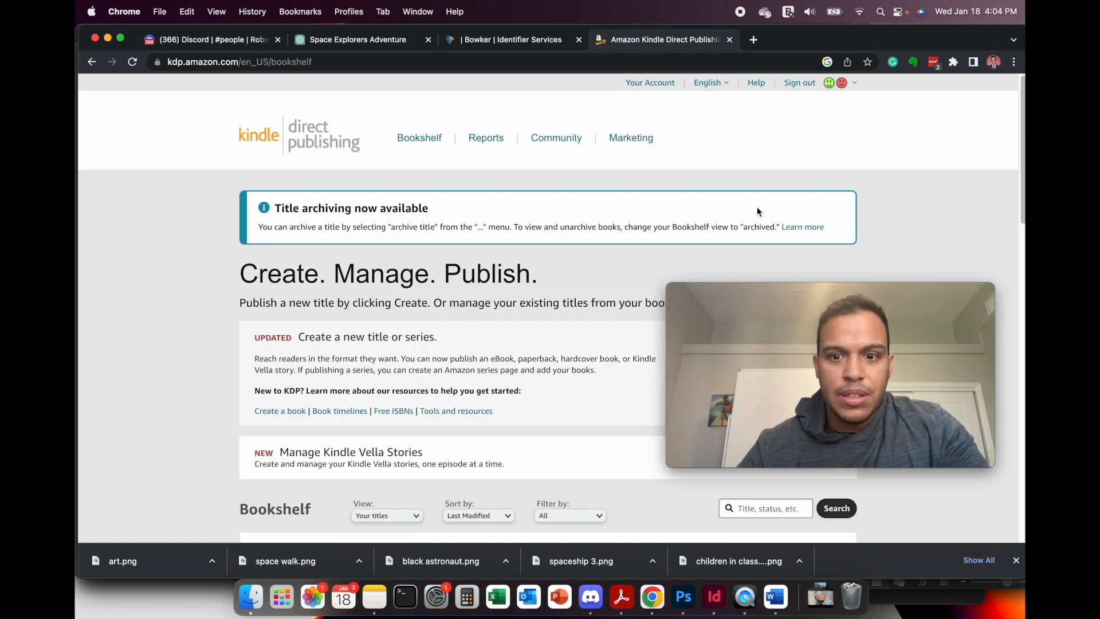
Start creating a new paperback title from the KDP bookshelf.
drag(752, 289, 749, 144)
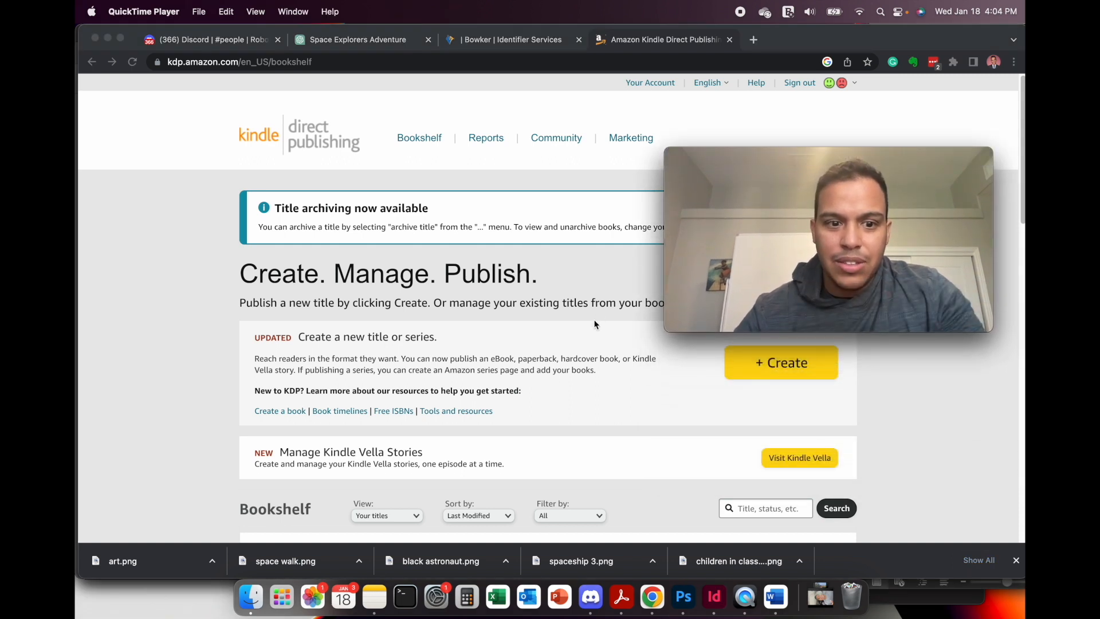
scroll(595, 325, down, 2)
scroll(594, 325, up, 2)
click(756, 369)
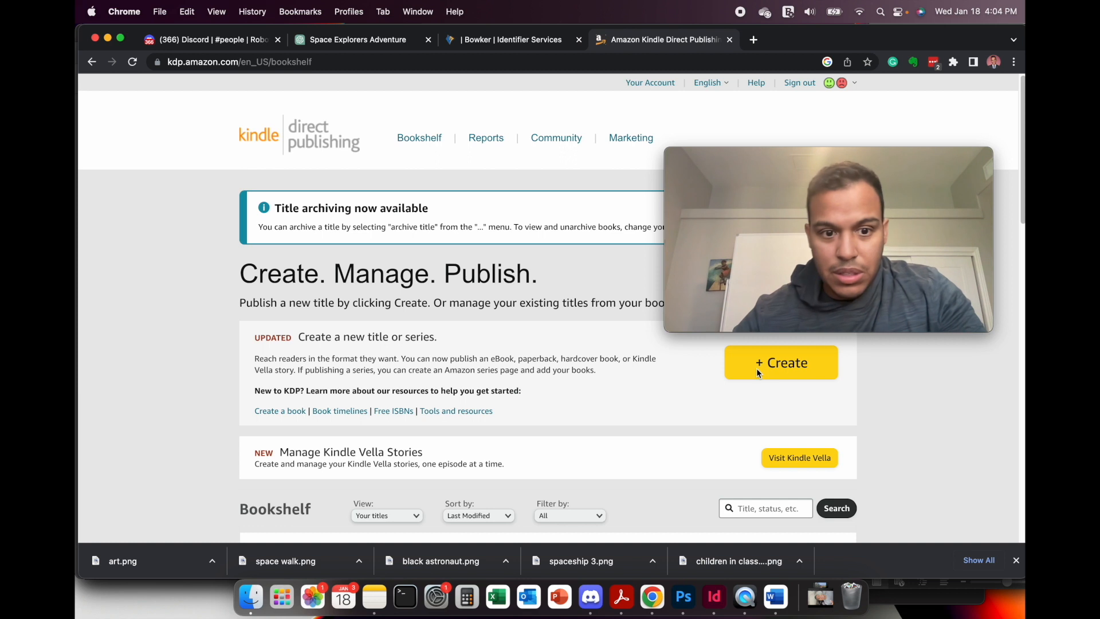
click(767, 367)
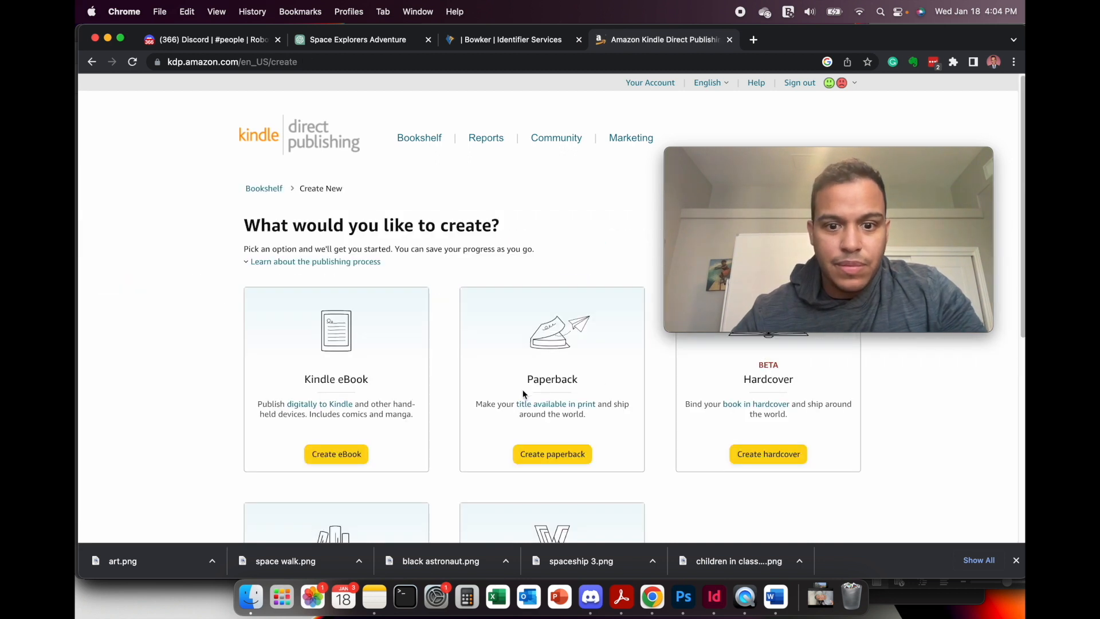
click(555, 453)
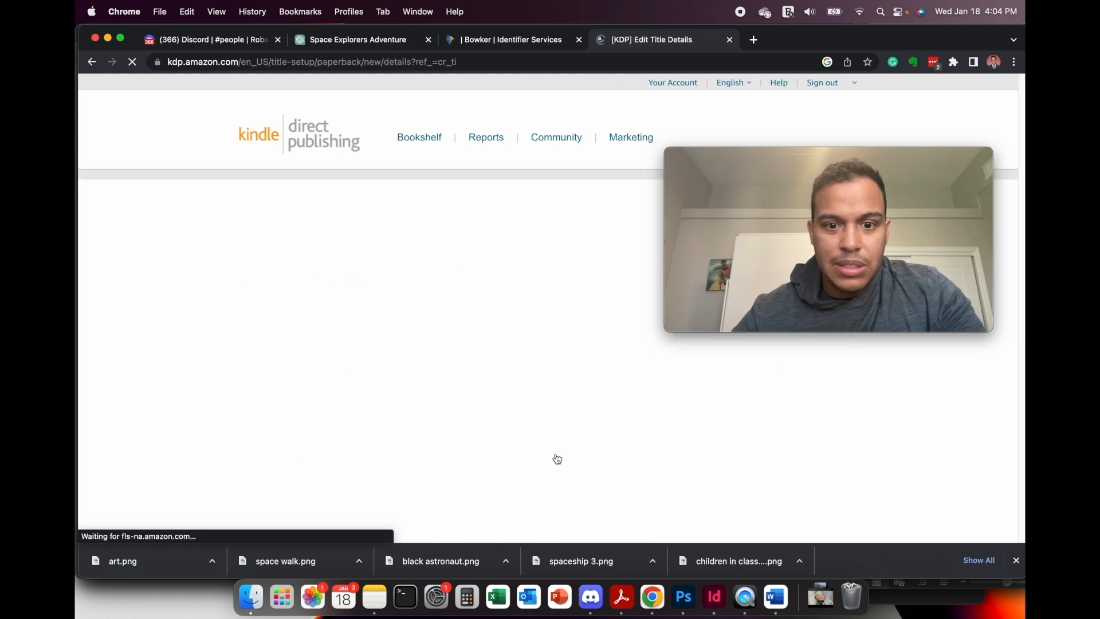
Enter Space Explorers as the book title and An Intergalactic Adventure as the subtitle in the paperback details.
scroll(516, 392, down, 1)
click(489, 391)
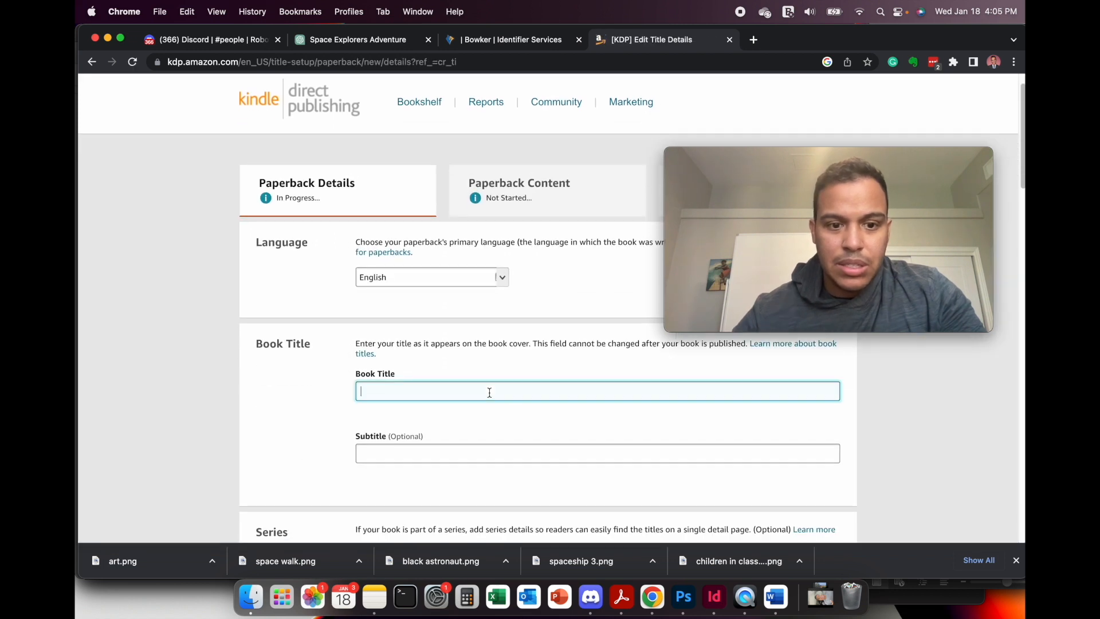
text(Space Exp)
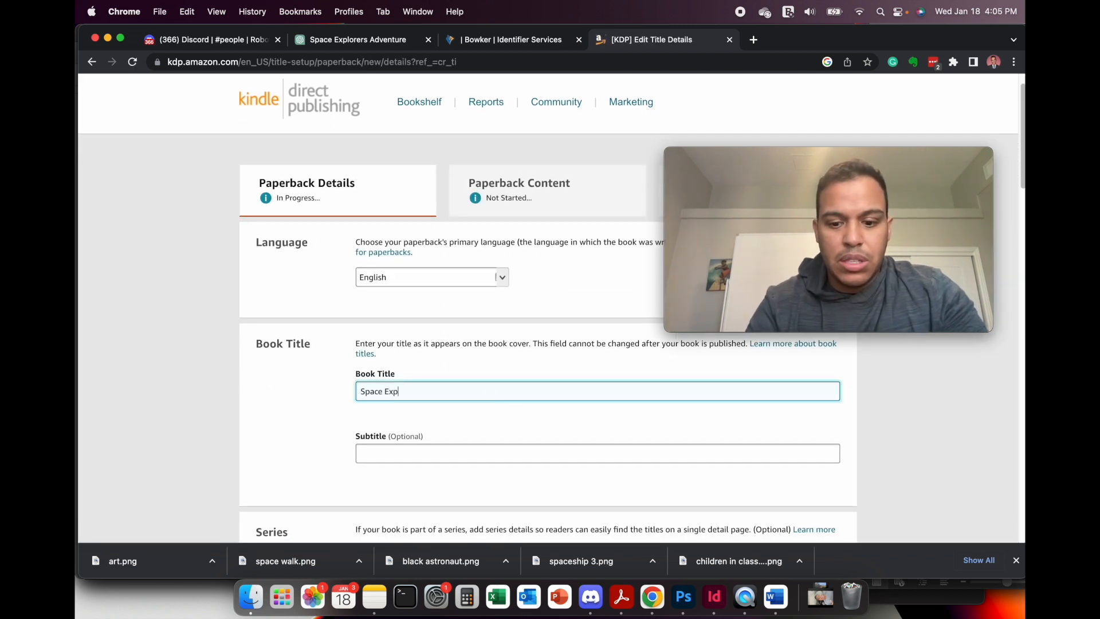
text(lorers)
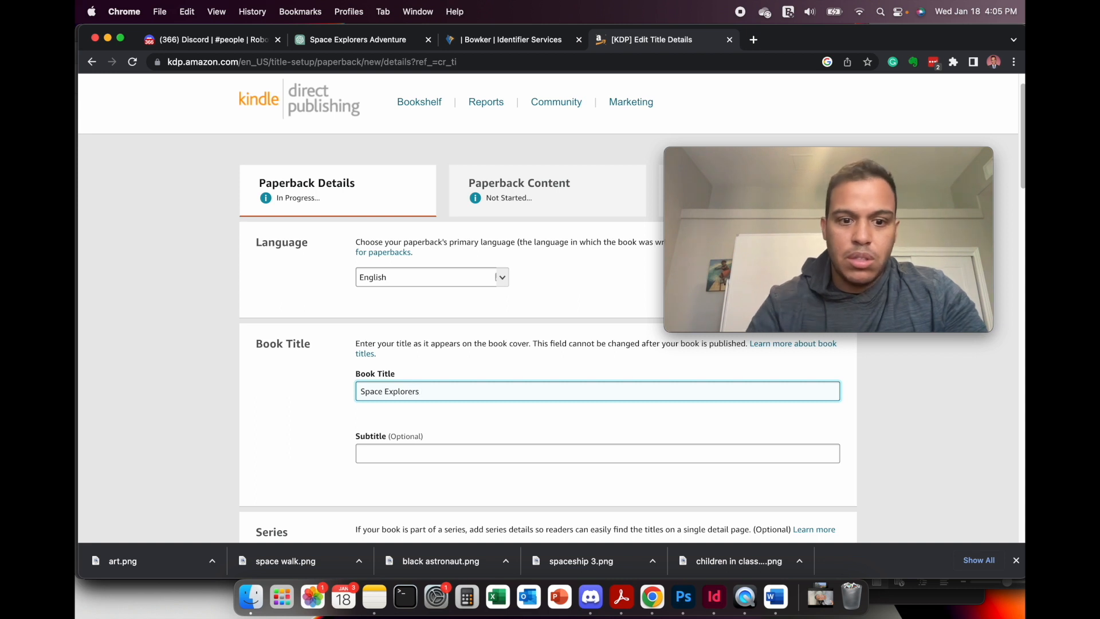
click(489, 452)
text(An intergalactic Adventure)
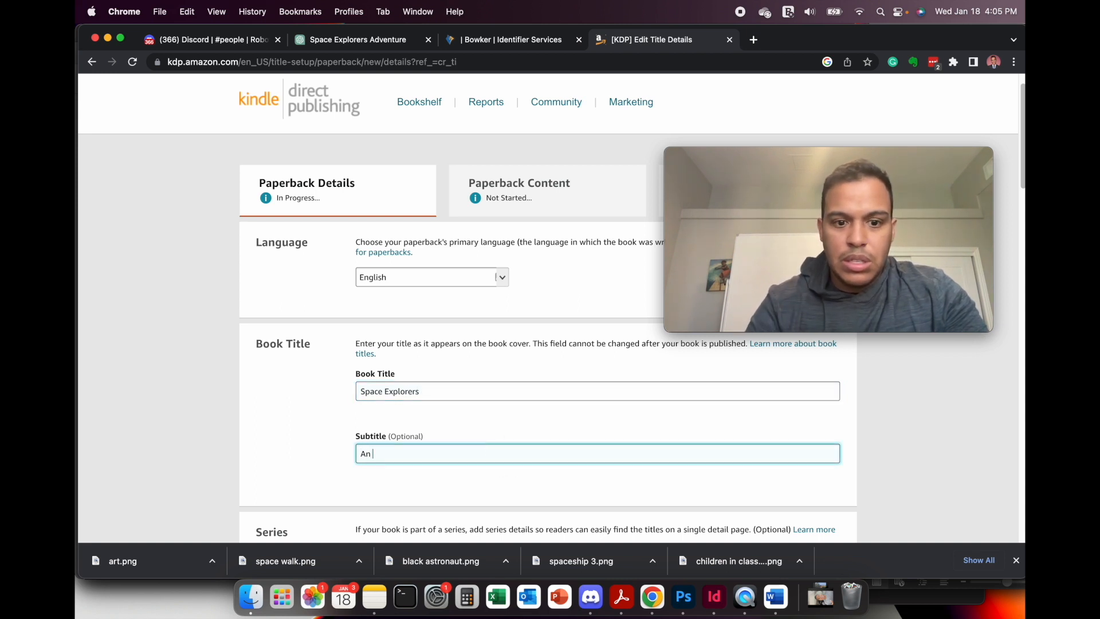
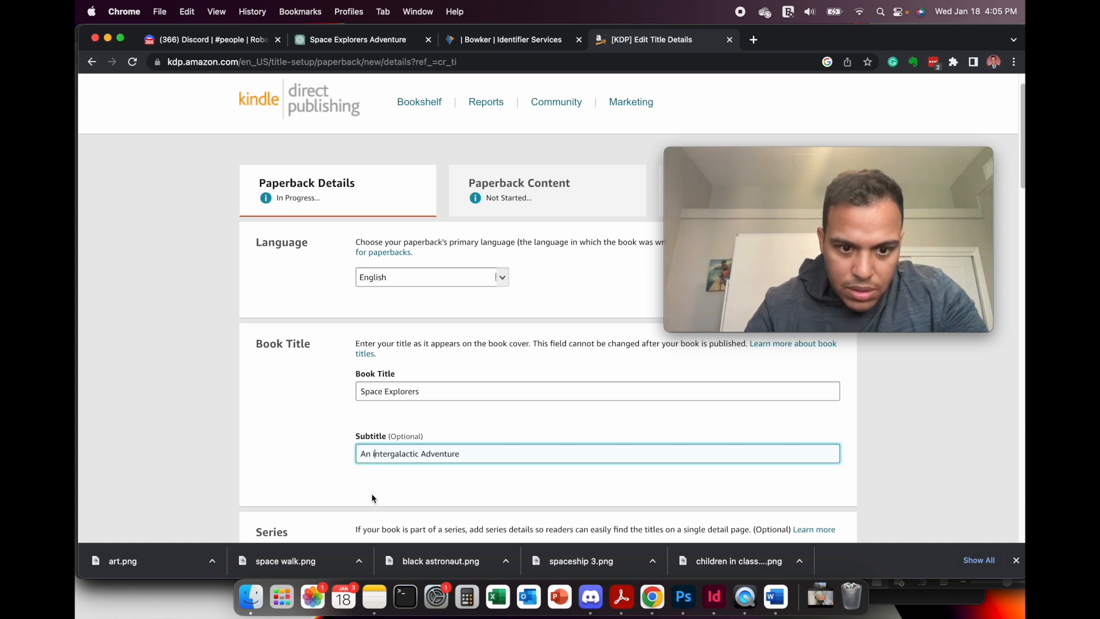
Fill in the primary author's first and last name with the saved autofill entry.
scroll(372, 498, down, 3)
scroll(417, 465, down, 2)
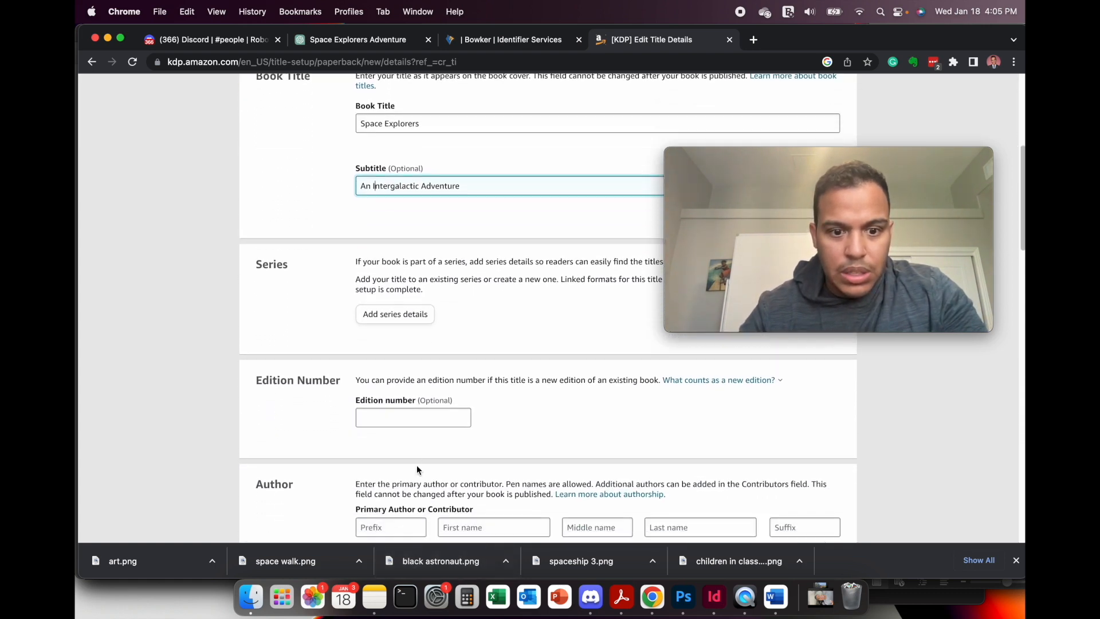
scroll(418, 469, down, 3)
click(447, 363)
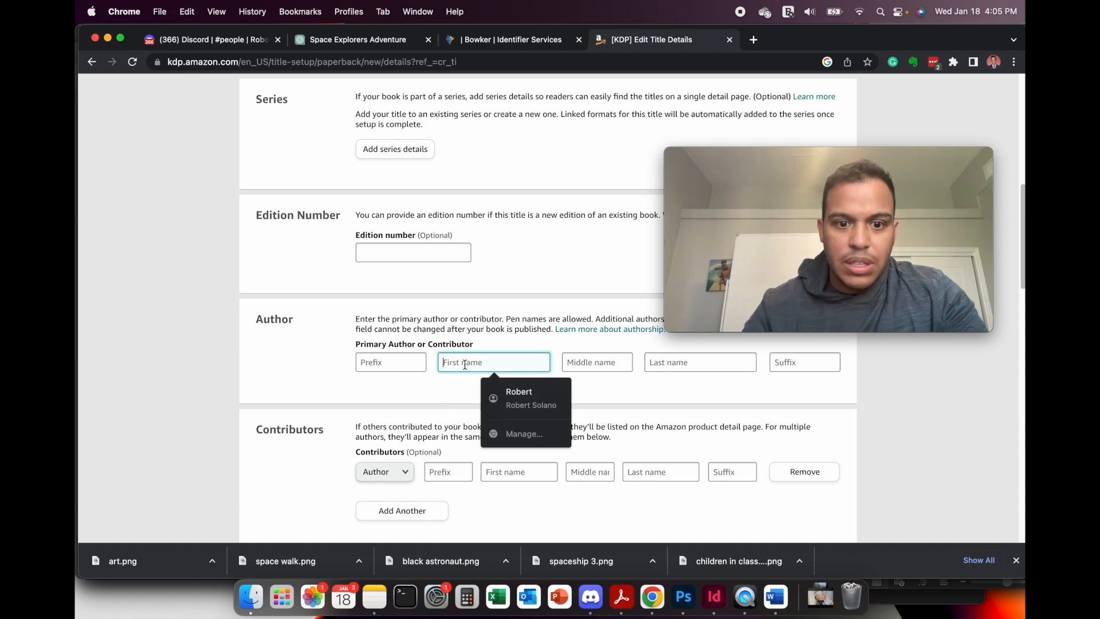
click(564, 394)
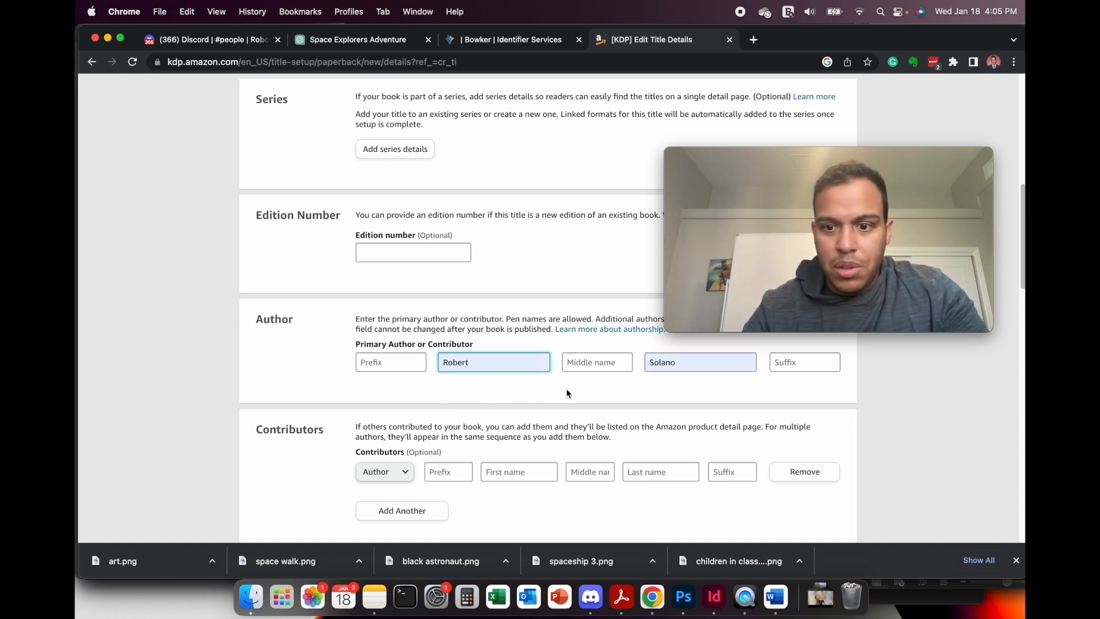
Set the first contributor's role to Illustrator and enter Midjourney as the last name.
scroll(566, 389, down, 2)
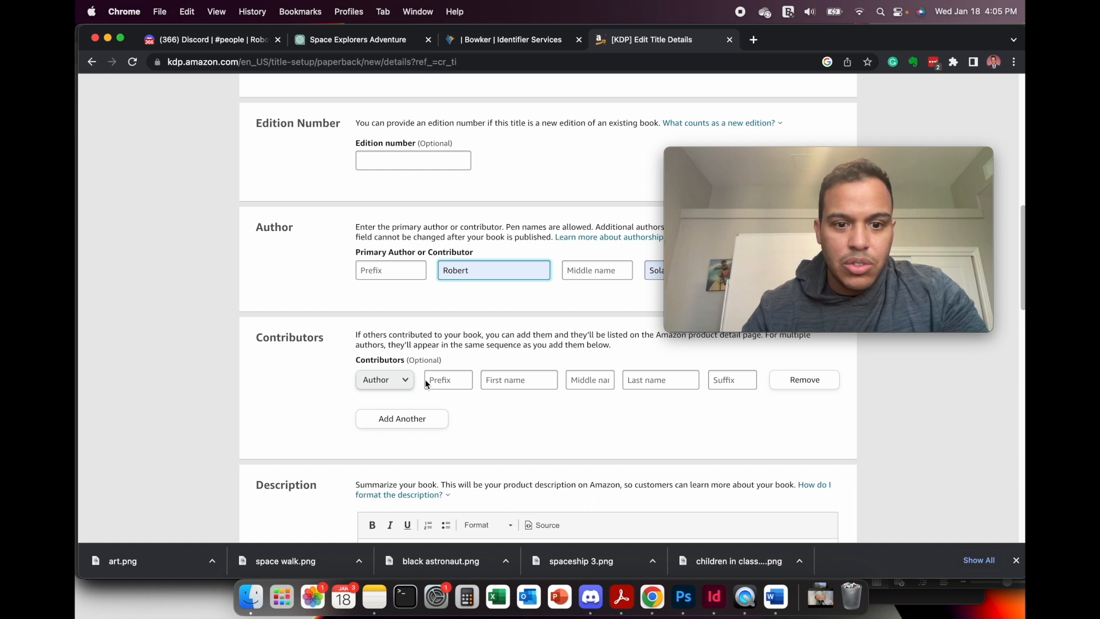
click(404, 379)
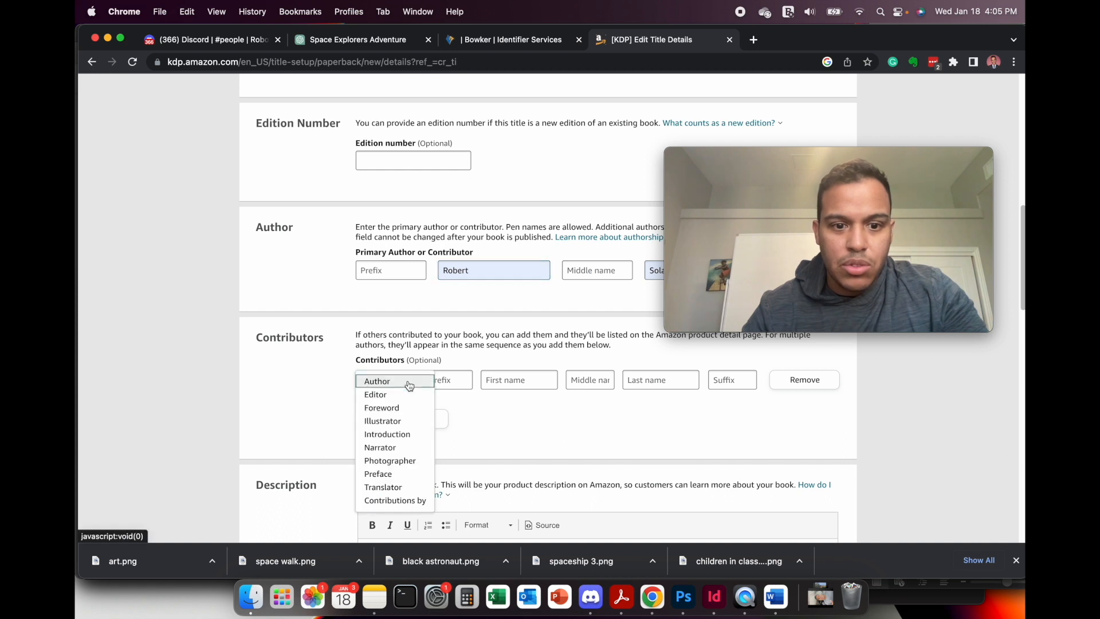
click(384, 421)
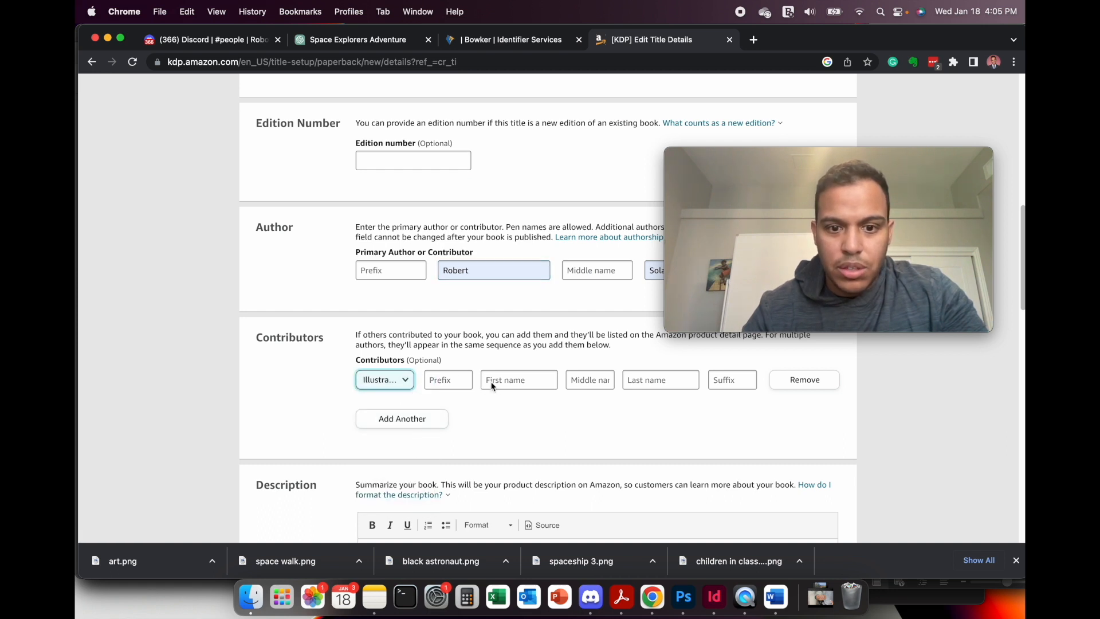
click(639, 383)
text(Midjourney)
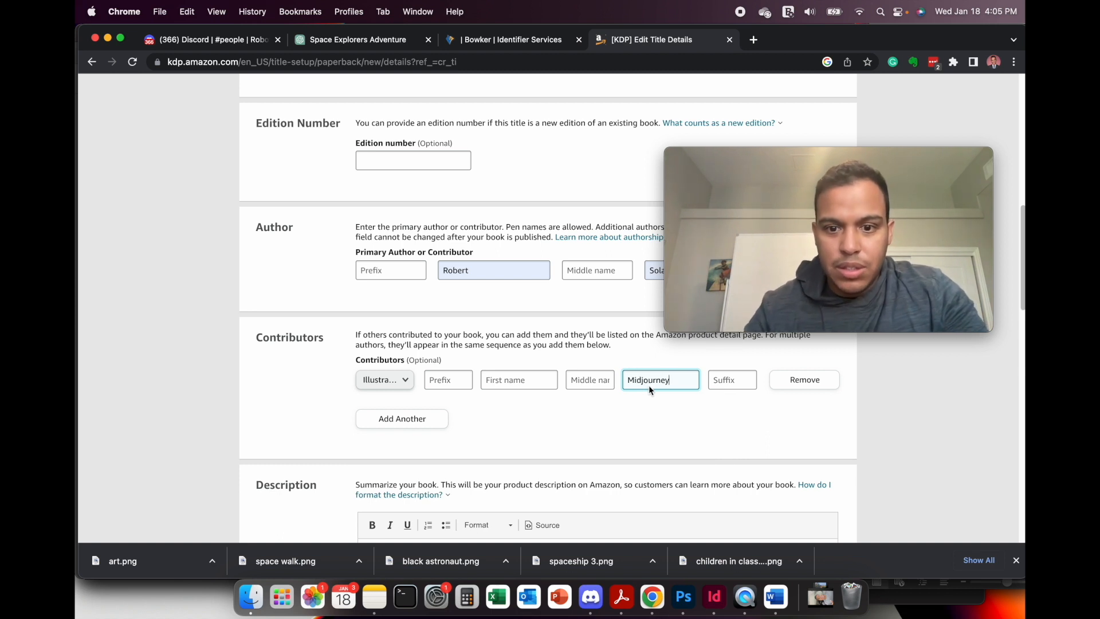
Add a second contributor with the last name ChatGPT and the role Author.
click(429, 419)
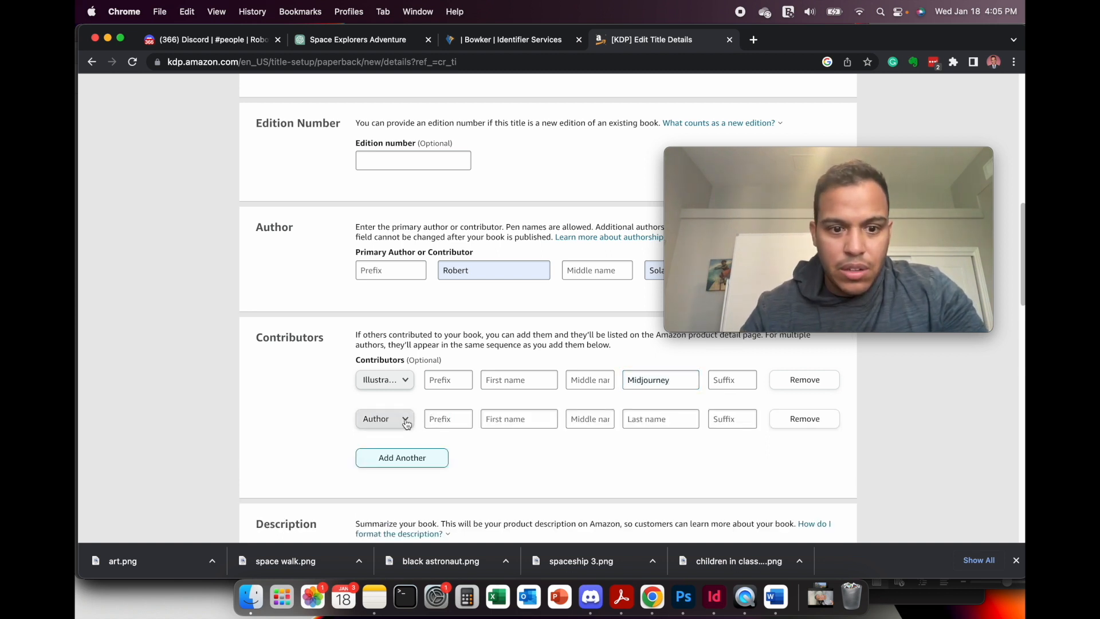
click(404, 418)
click(641, 418)
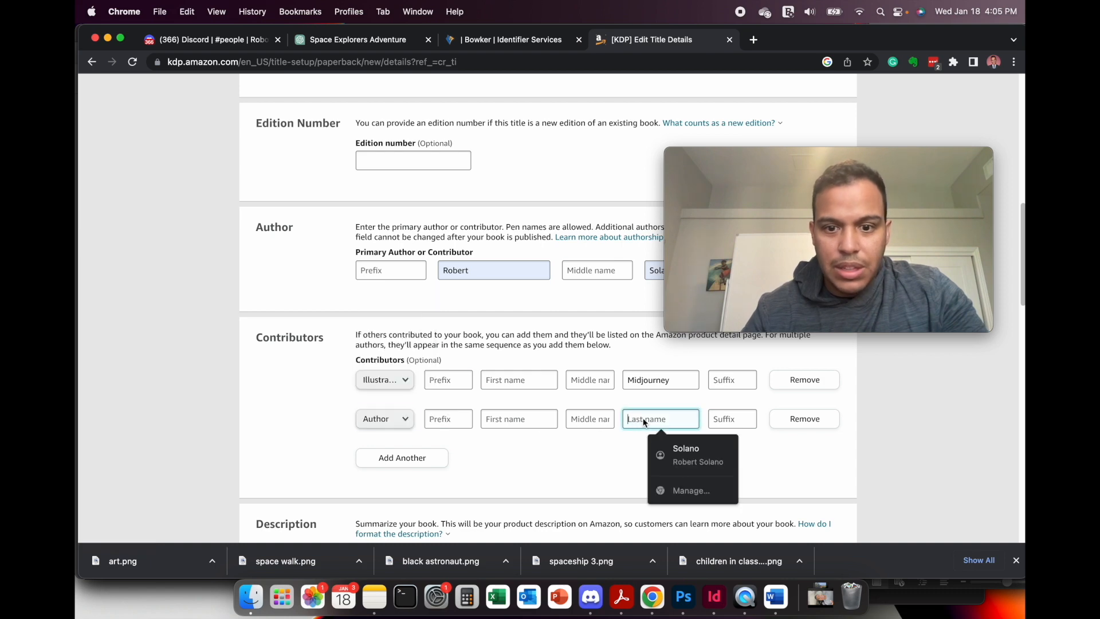
key(c)
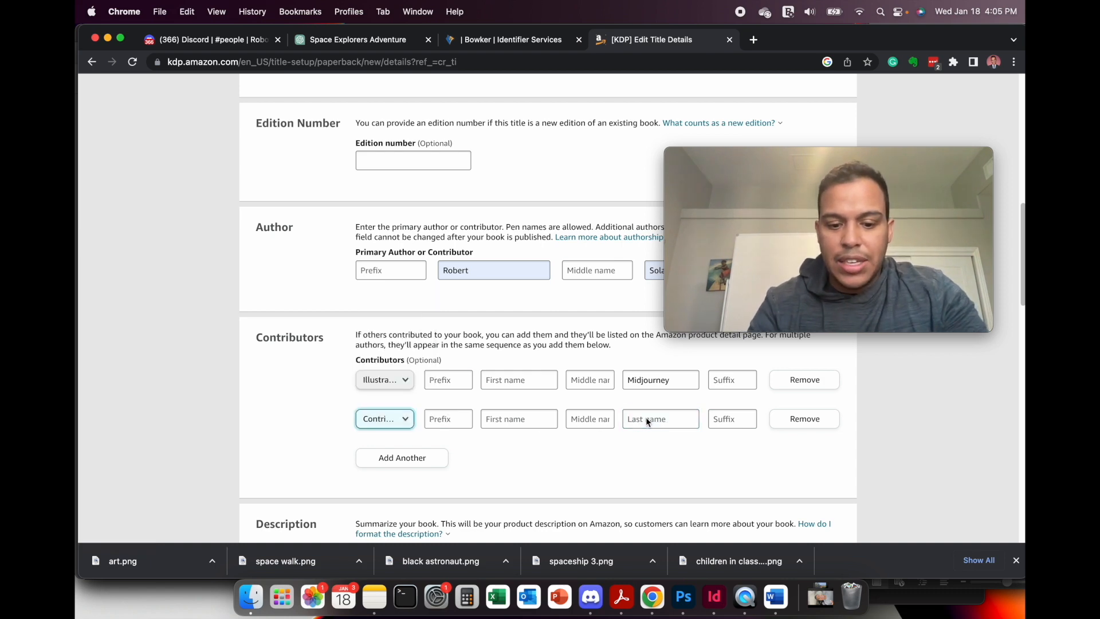
click(665, 420)
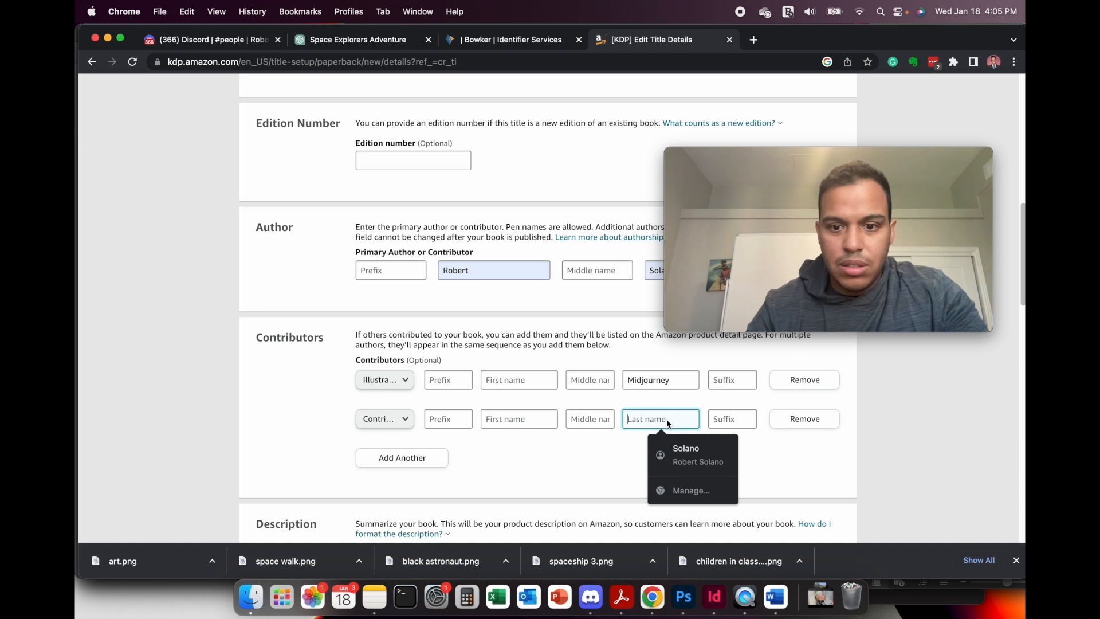
text(ChatGPT)
click(380, 419)
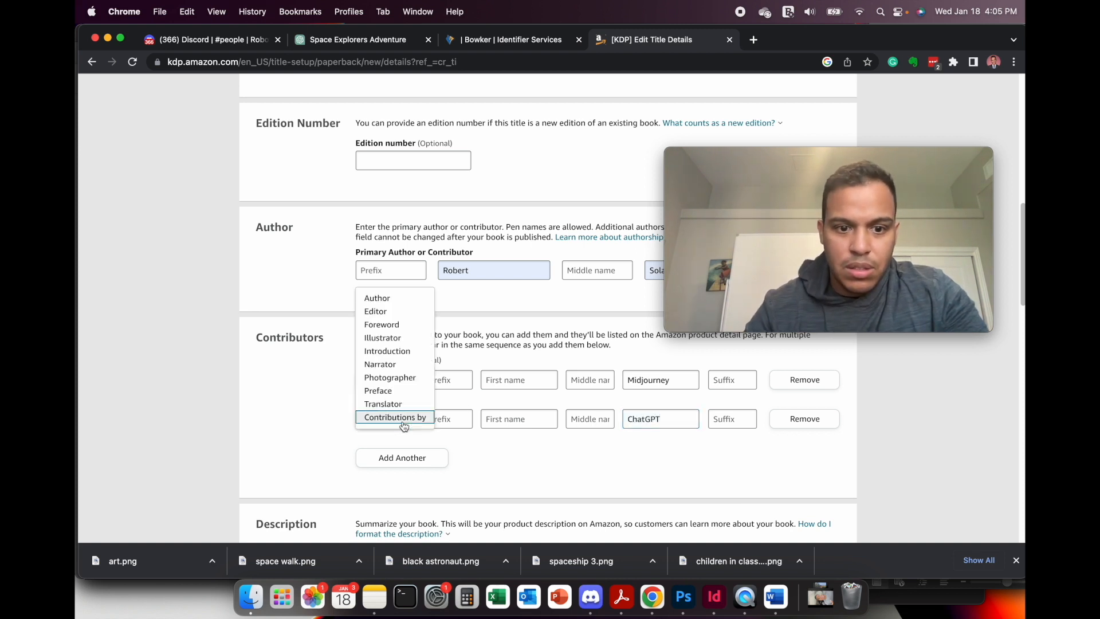
click(383, 299)
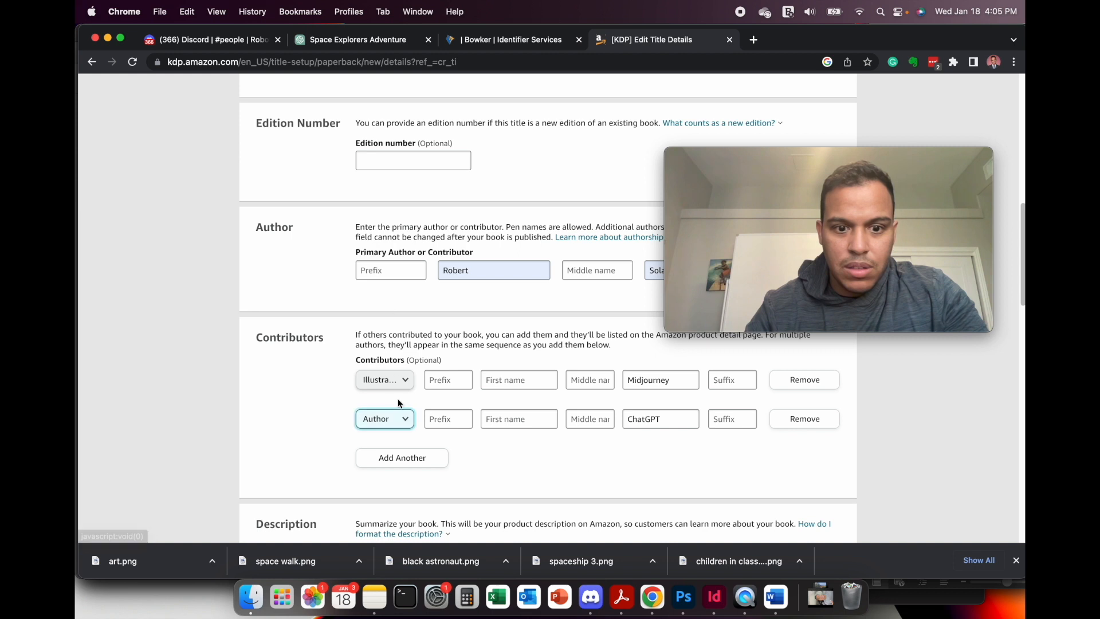
Add a third contributor with the role Contributions by, first name Artificial and last name Intelligence.
click(406, 457)
click(406, 459)
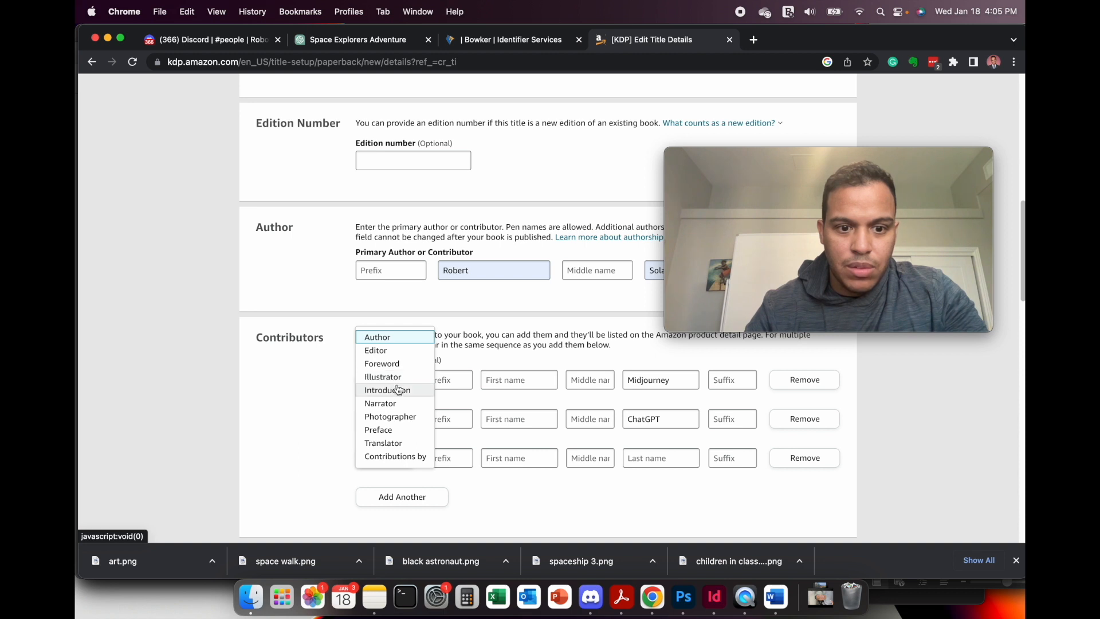
click(400, 456)
click(533, 462)
text(Artificial)
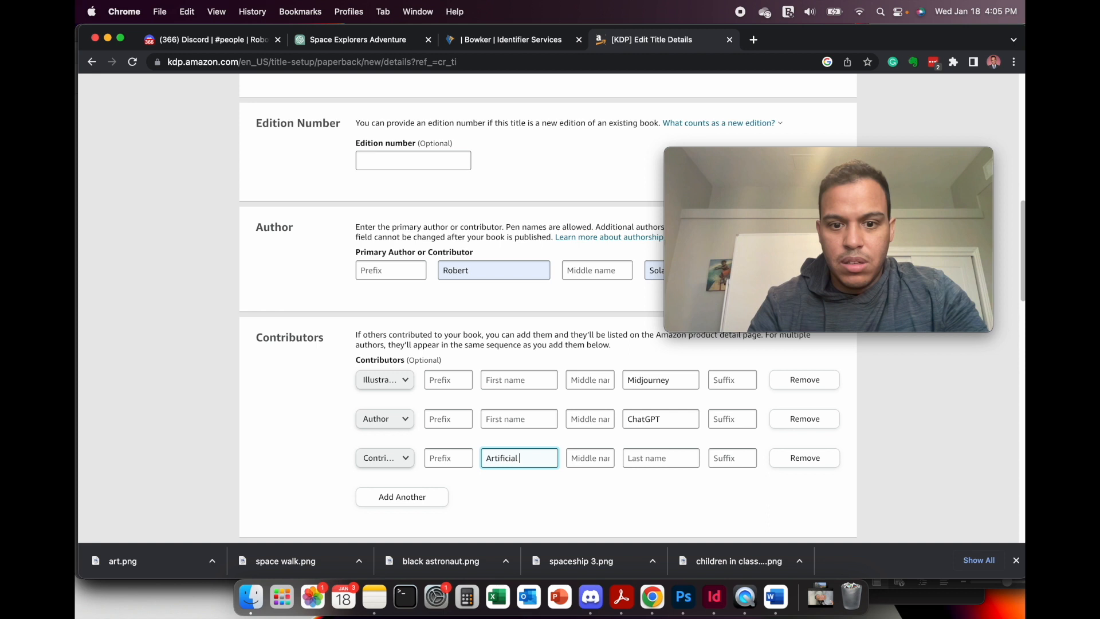
click(657, 459)
text(Intelligence)
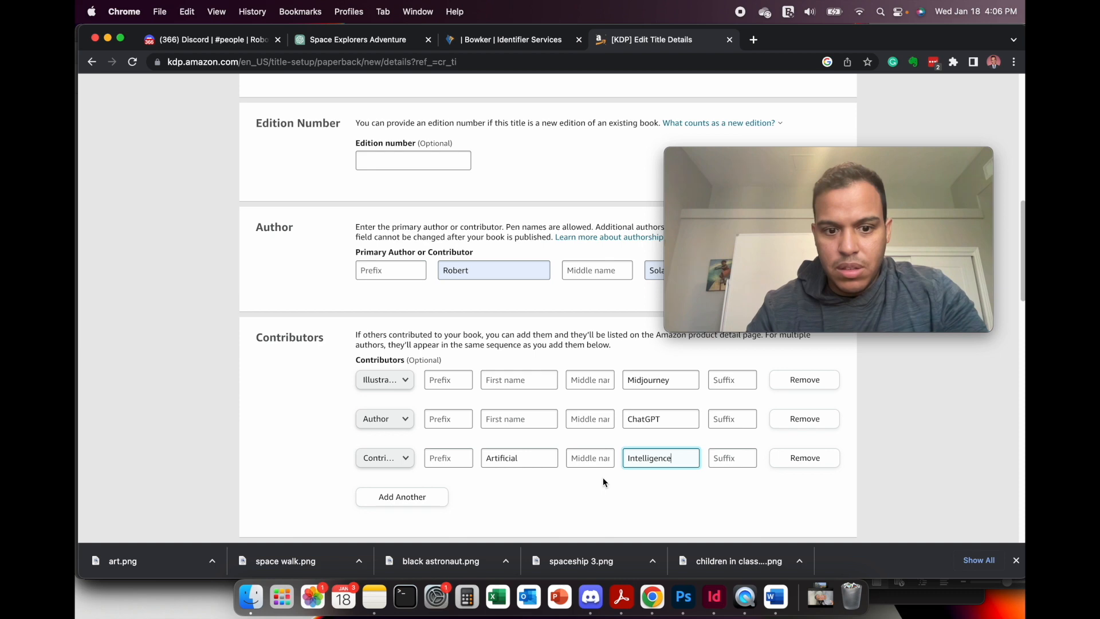
Fill in the book description with the space explorers summary for ages 4 to 8, and declare ownership of the copyright and publishing rights.
scroll(603, 477, down, 5)
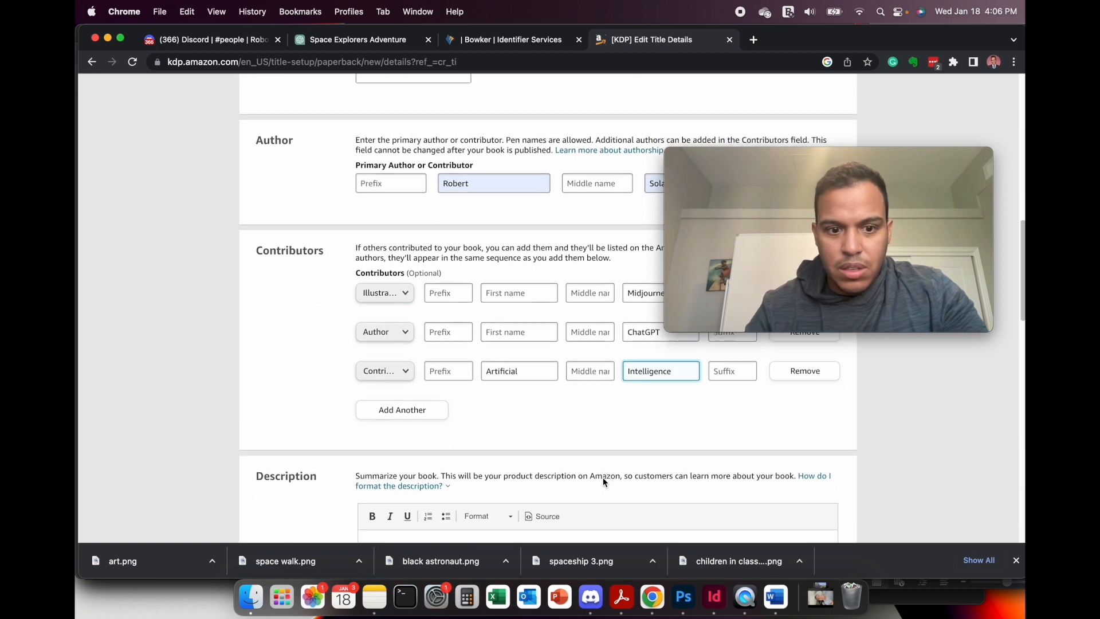
click(492, 450)
text(Children ages 4 to 8 will love this story about a group of space explorers who embarked on a journey to explore the galaxy. They traveled in their spaceship, visiting different planets and learning about the secrets of space along the way. Along the way, they make many discoveries and have many exciting adventures. This is a story of their journey and the amazing things they see in the vast and mysterious universe.)
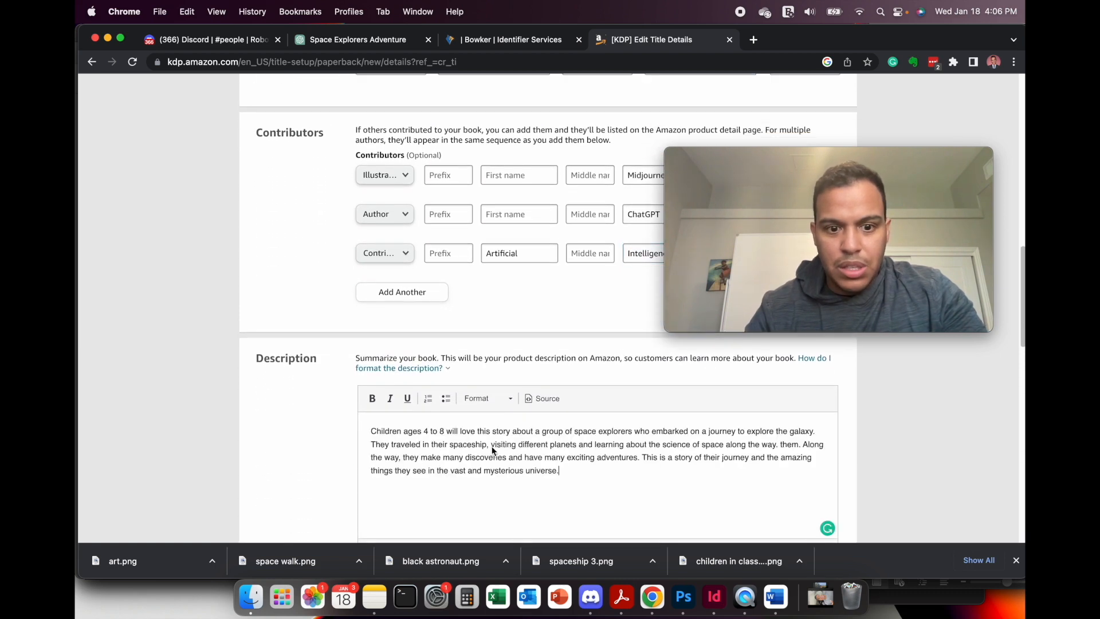
scroll(493, 451, down, 3)
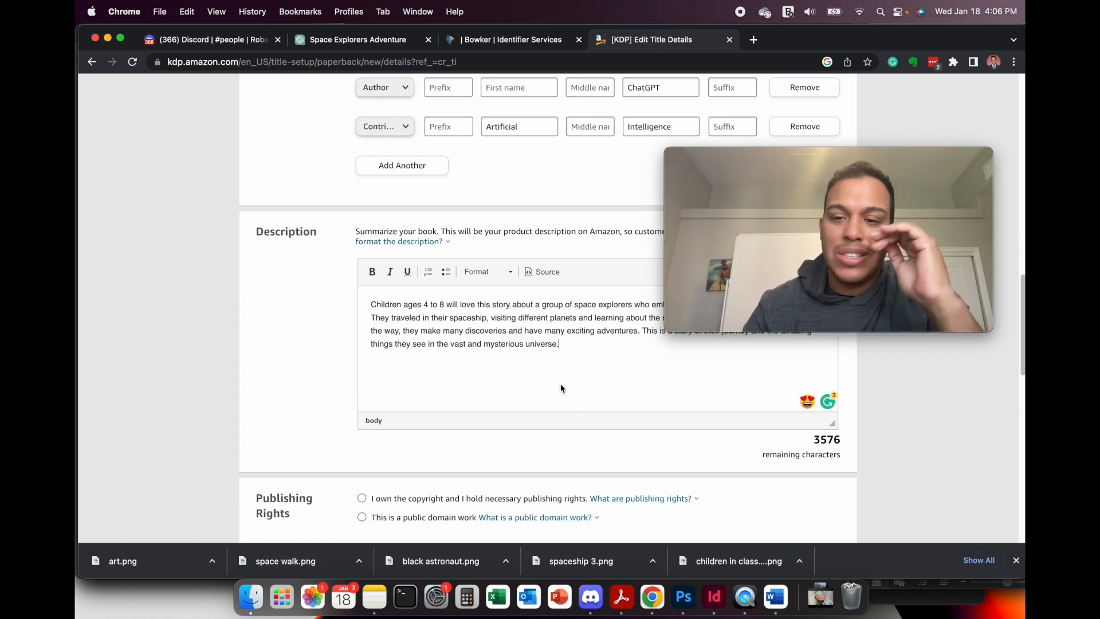
scroll(561, 388, down, 3)
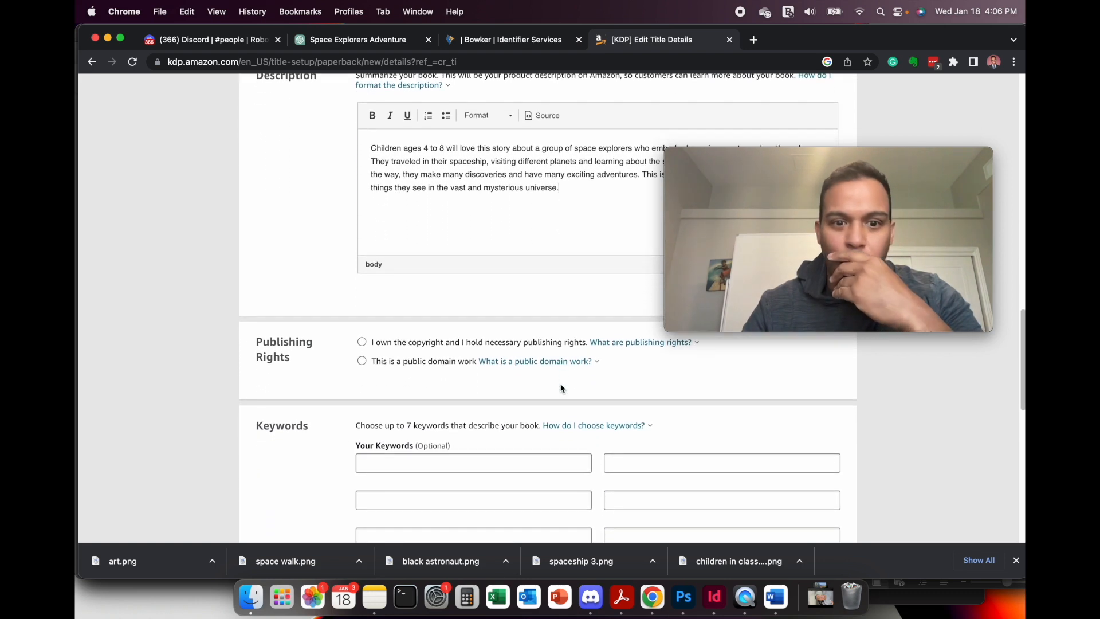
scroll(562, 387, up, 2)
scroll(549, 334, down, 2)
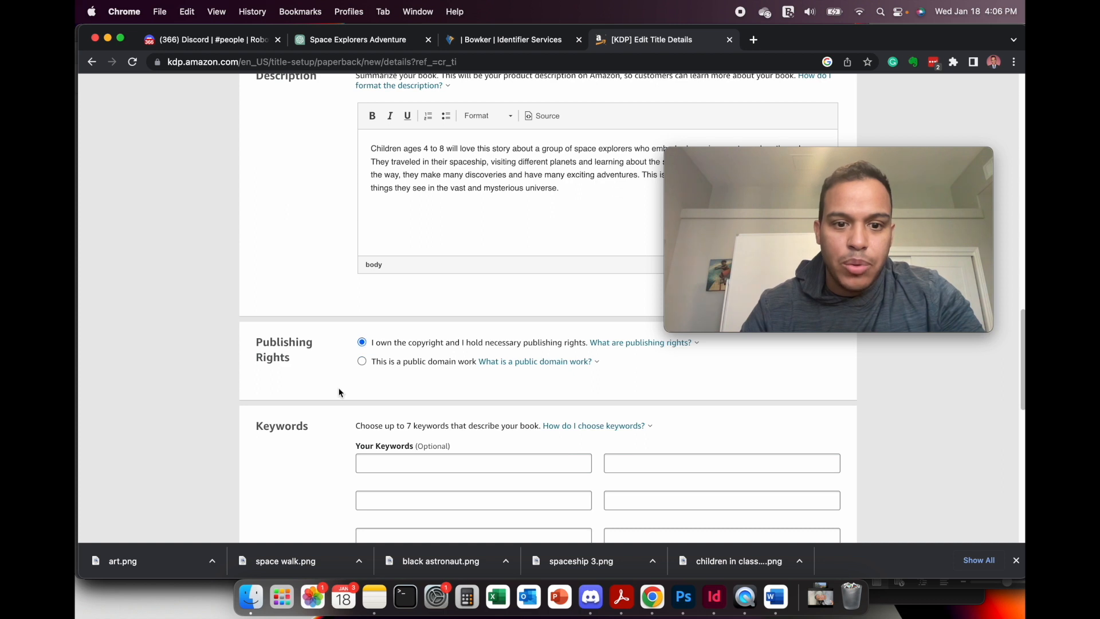
Enter Children's Book, Space, Artificial Intelligence and Robots as the first four keywords.
scroll(338, 389, down, 2)
click(417, 367)
text(Children's Book)
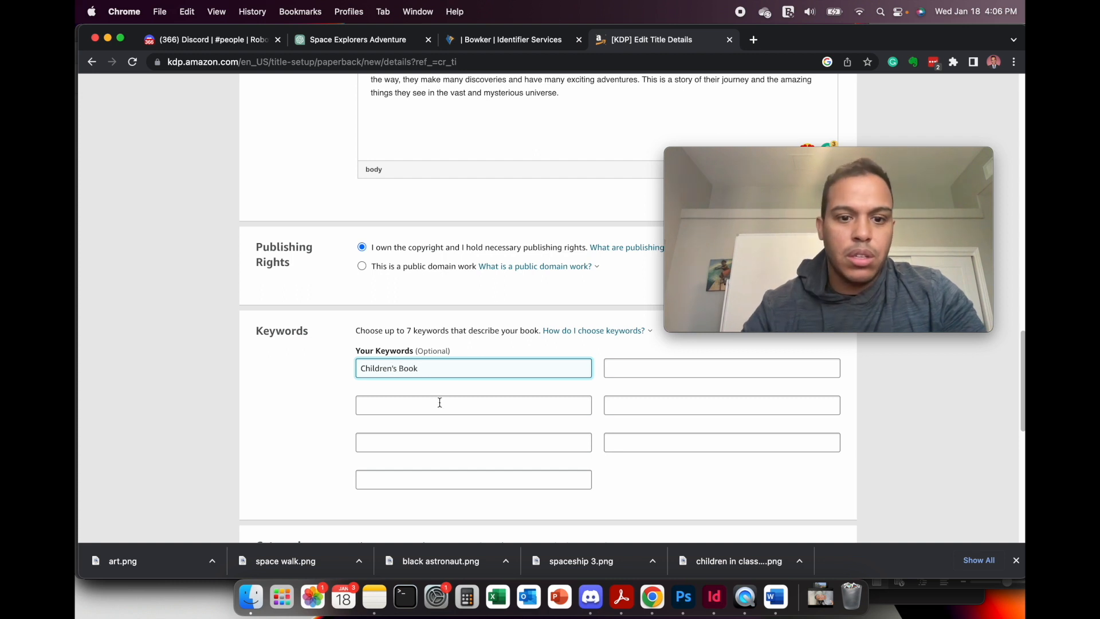
click(440, 403)
text(Robo)
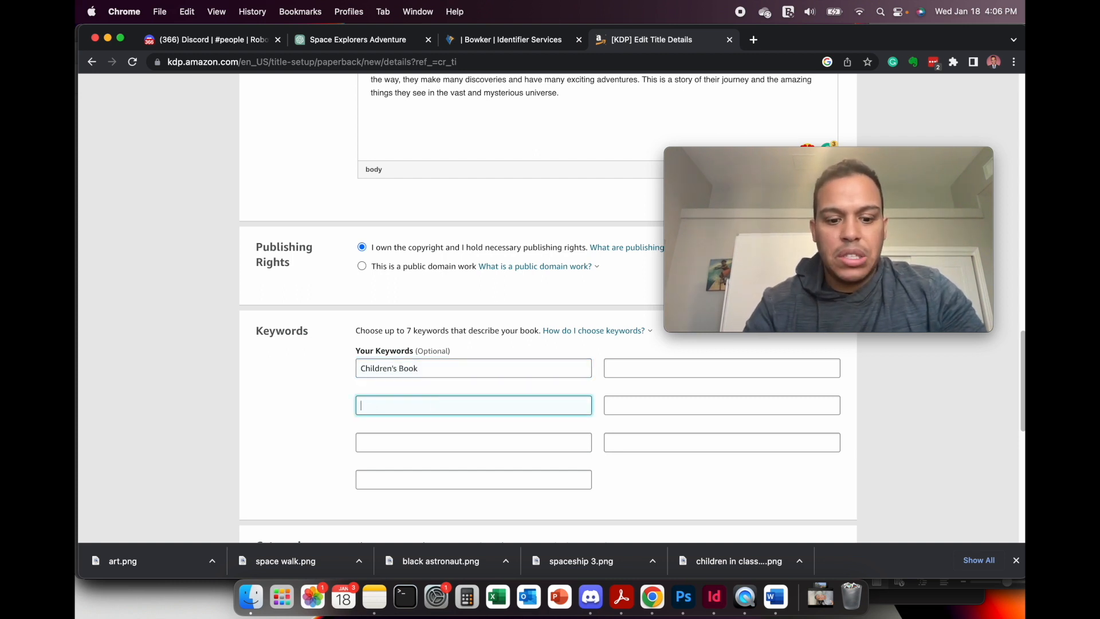
text(e)
click(458, 445)
text(Arti)
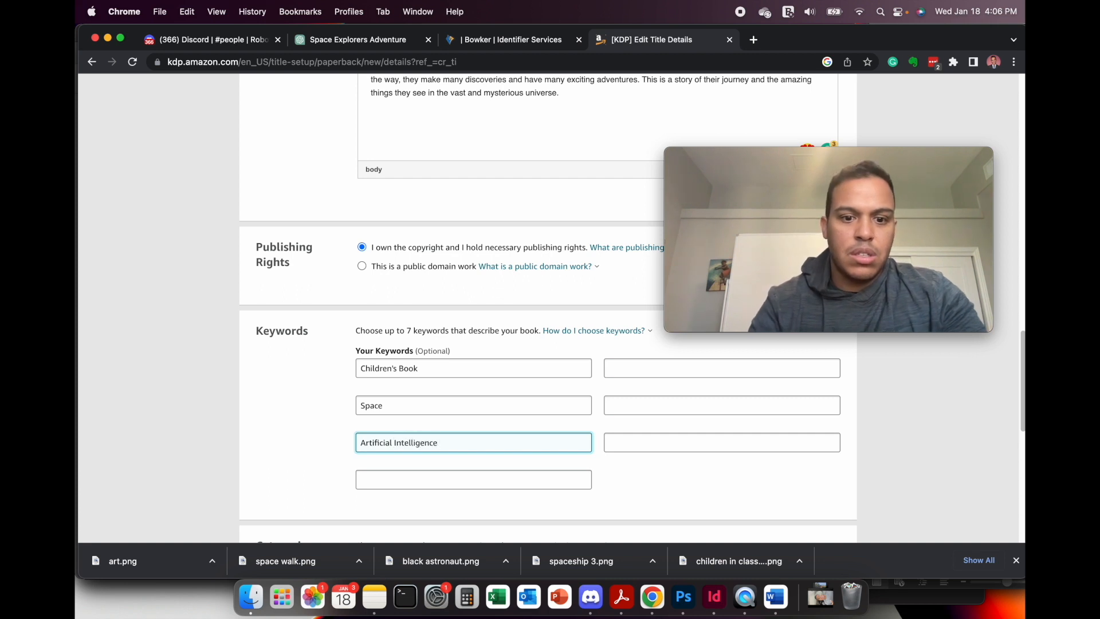
click(508, 479)
text(Robots)
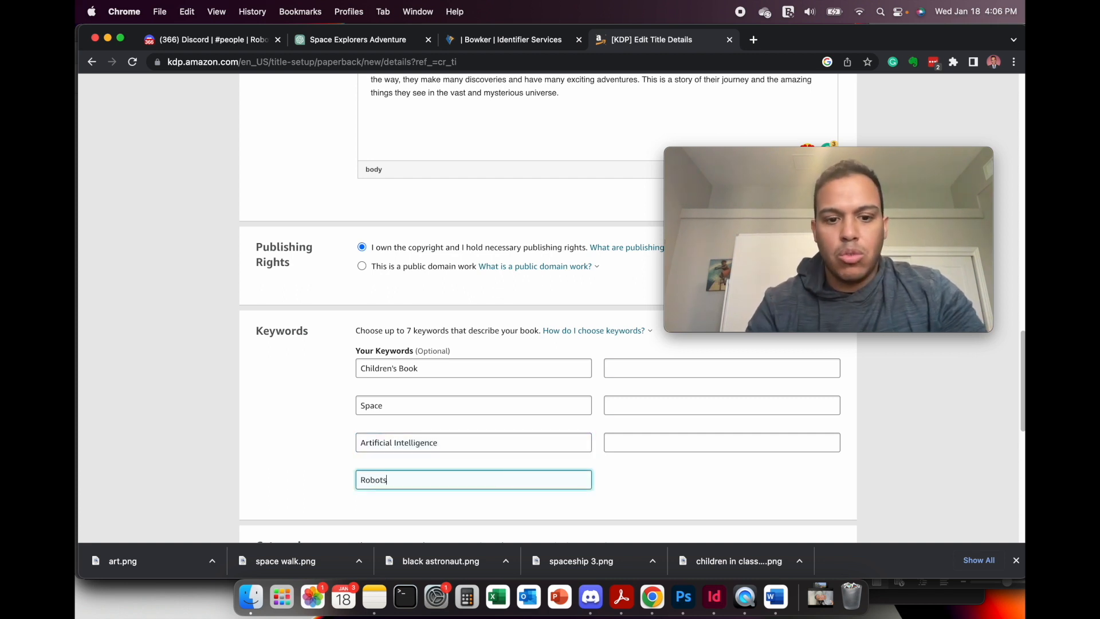
Fill the three remaining keyword fields with LatinX, Astronaut and African American.
click(695, 370)
text(LatinX)
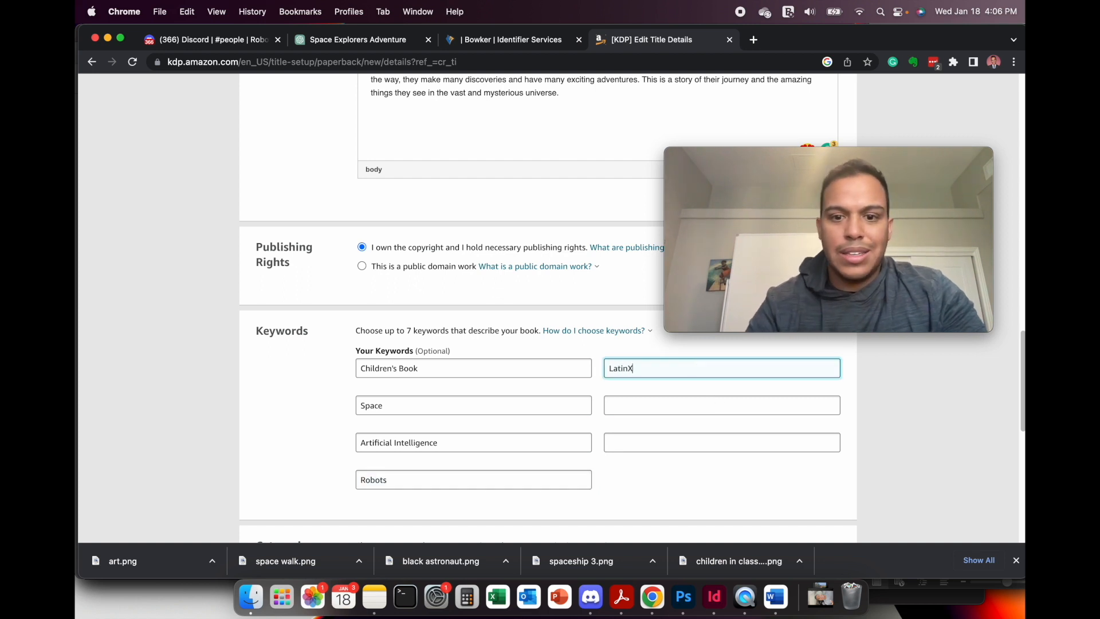
click(704, 403)
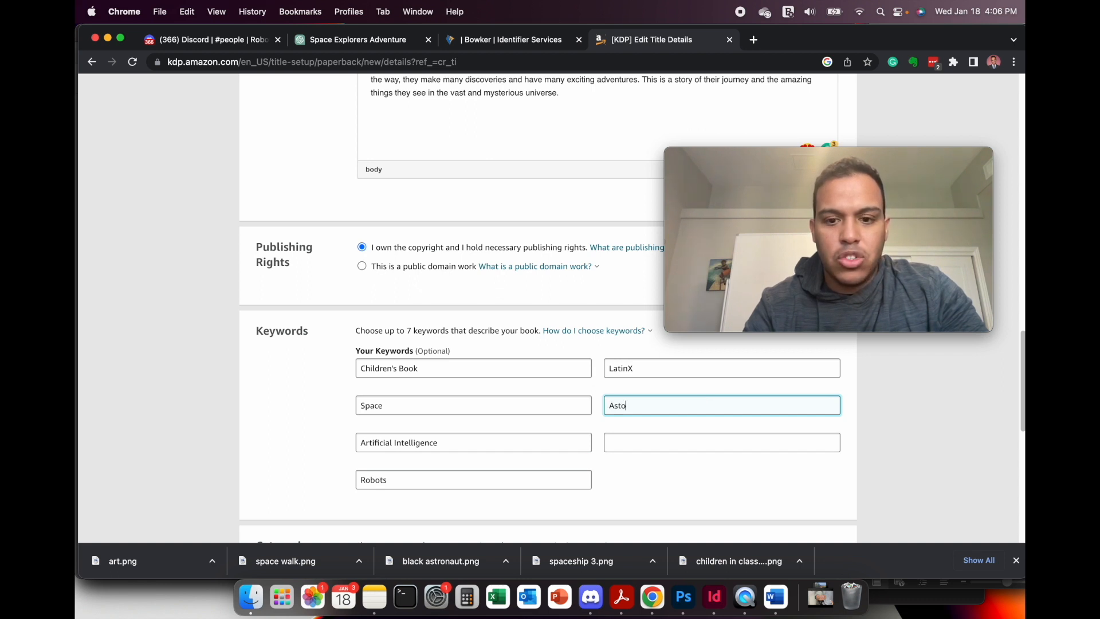
text(Astronaut)
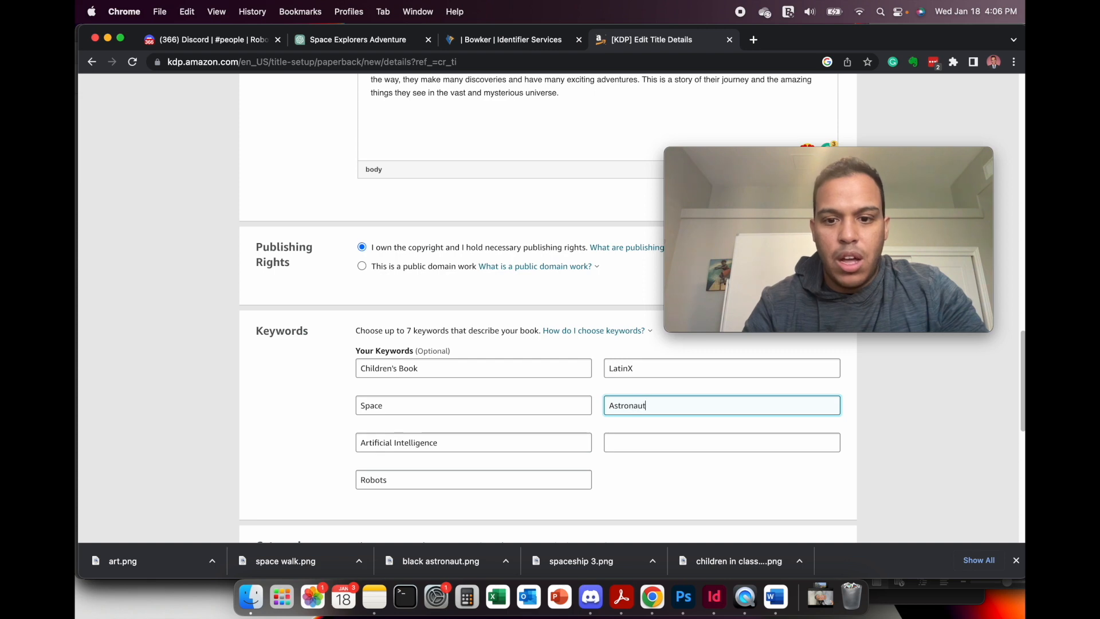
click(732, 441)
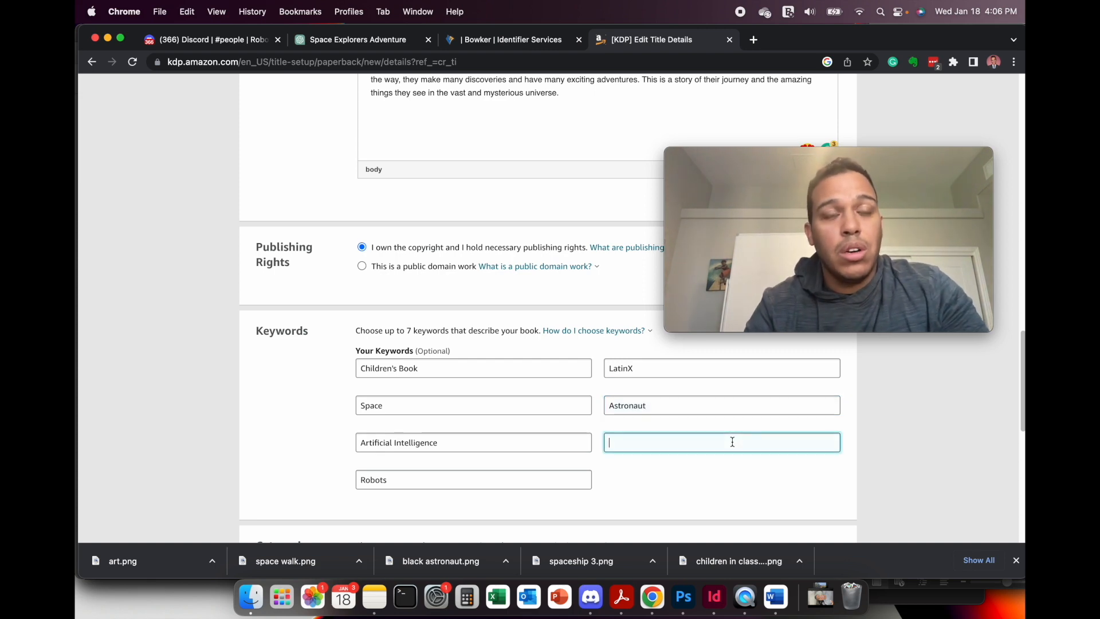
text(Div)
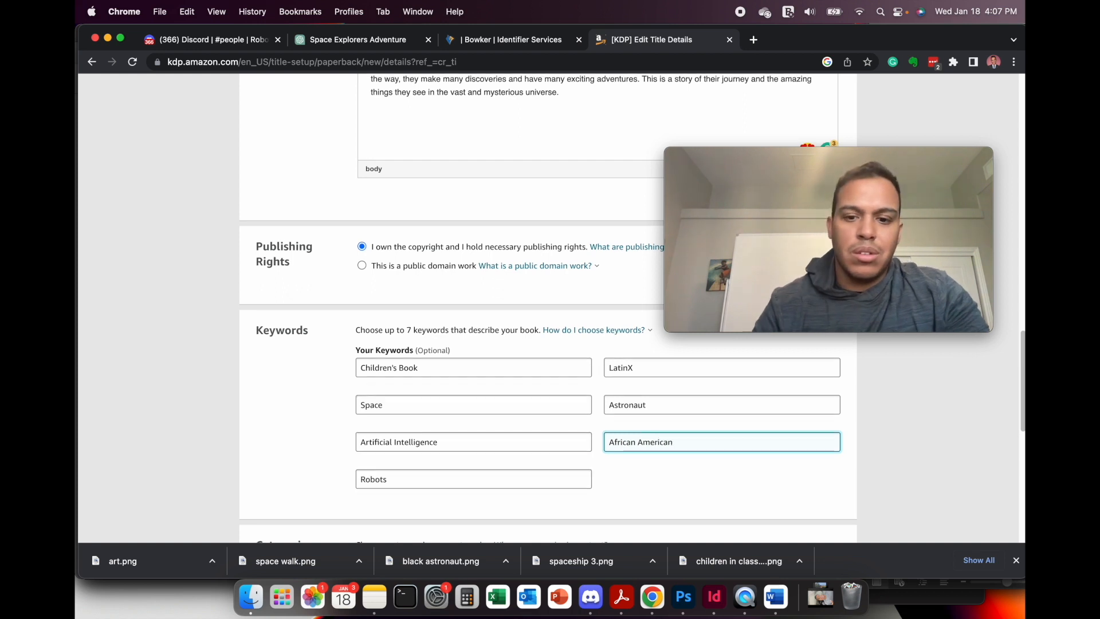
Open the category chooser and examine the Juvenile Fiction subcategories for ones that suit the book.
scroll(633, 308, down, 5)
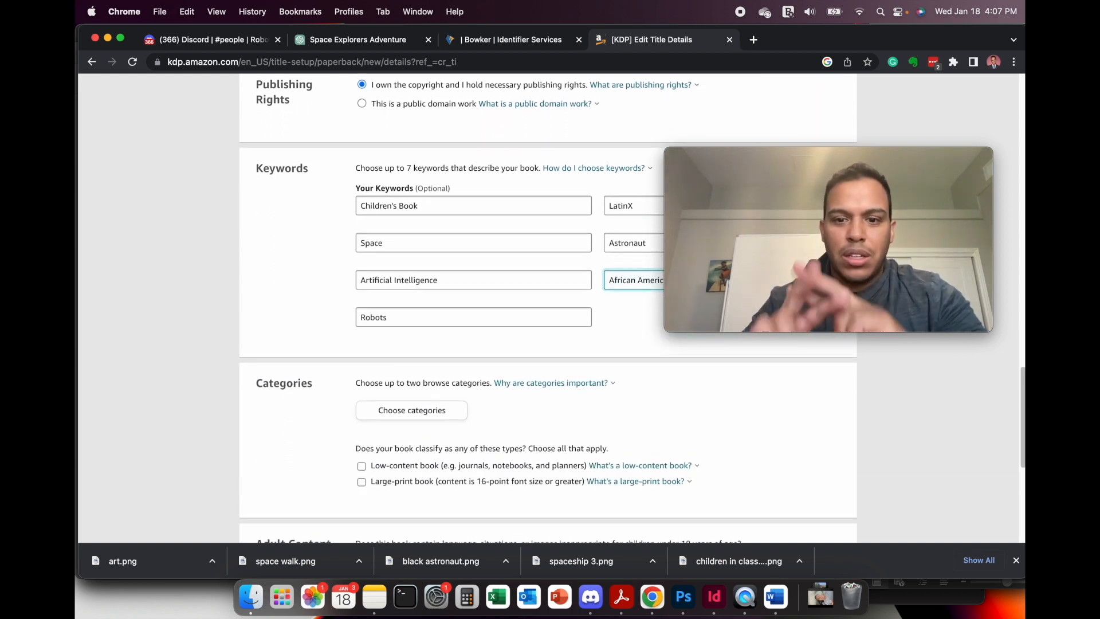
click(427, 411)
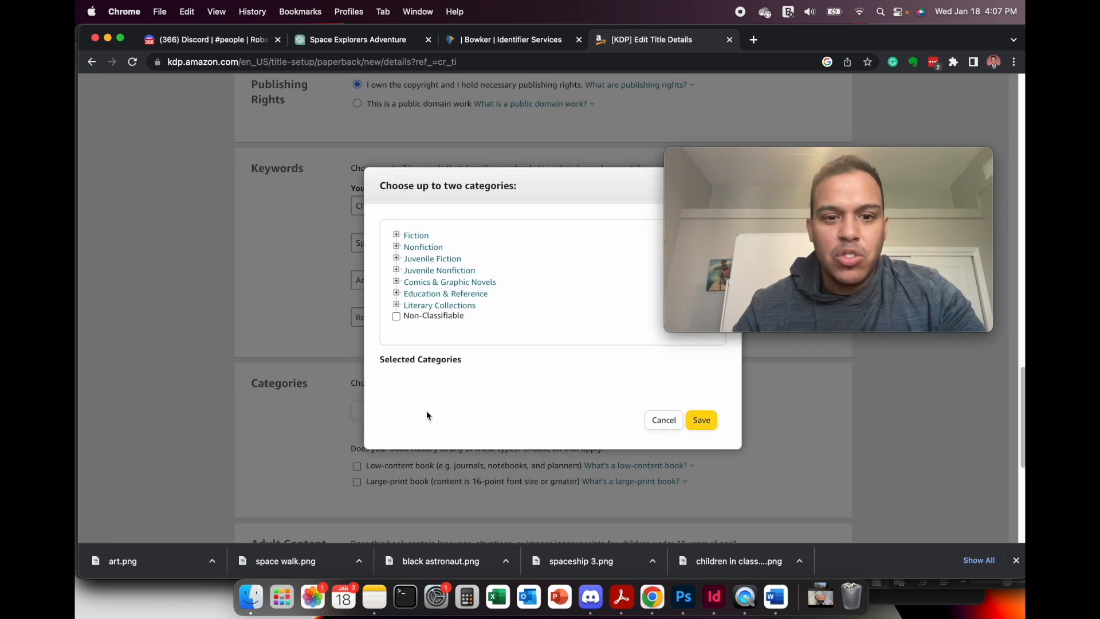
click(397, 259)
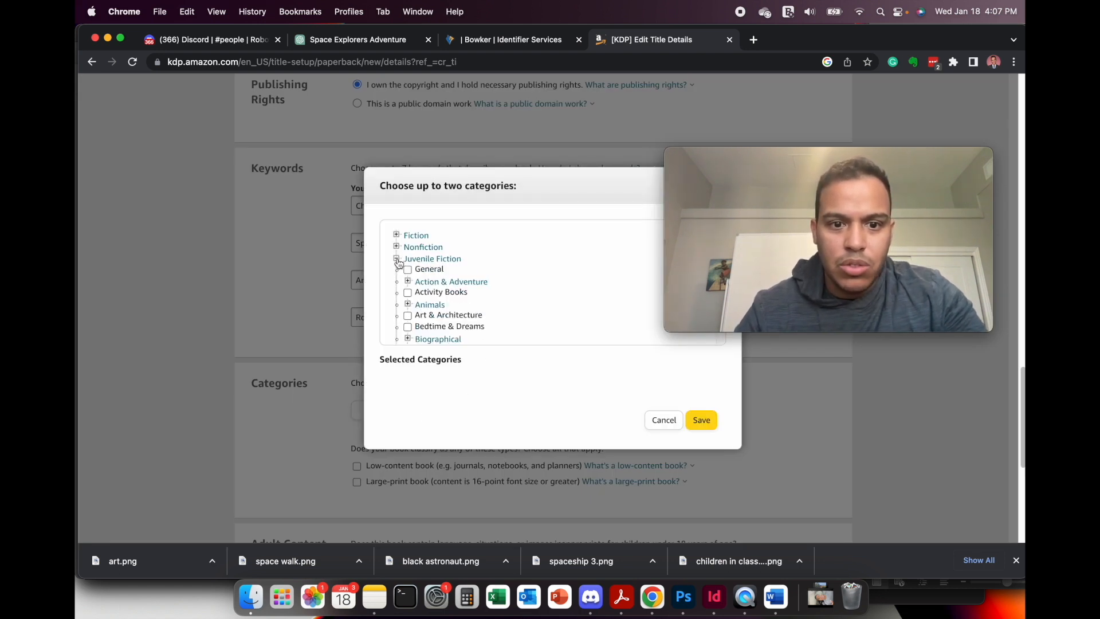
scroll(413, 281, down, 2)
scroll(413, 281, down, 5)
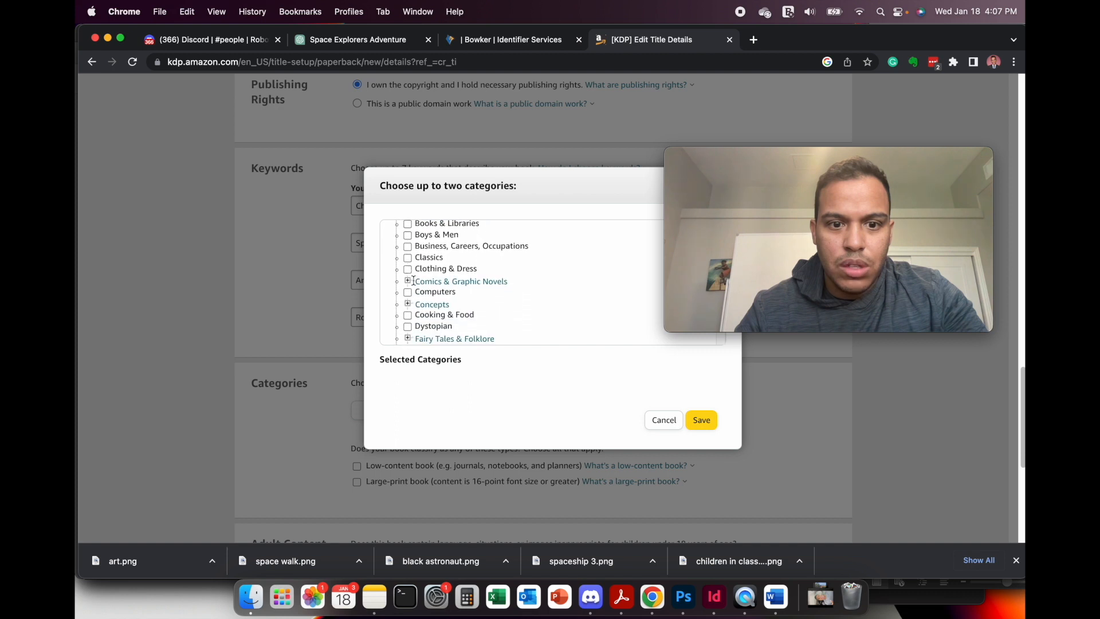
scroll(414, 280, down, 5)
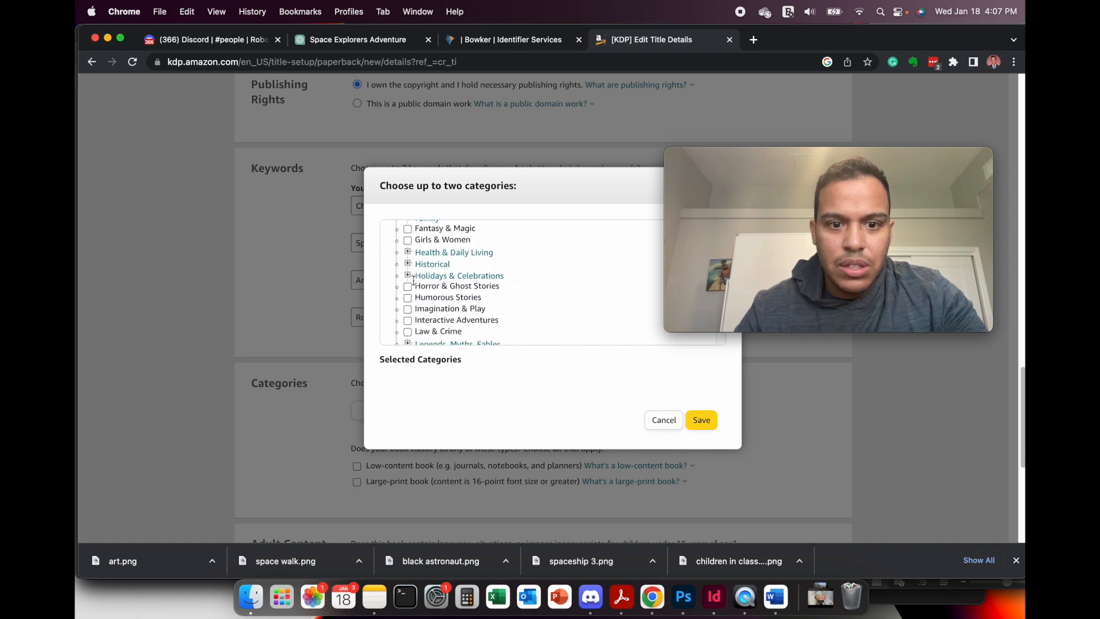
scroll(414, 285, down, 5)
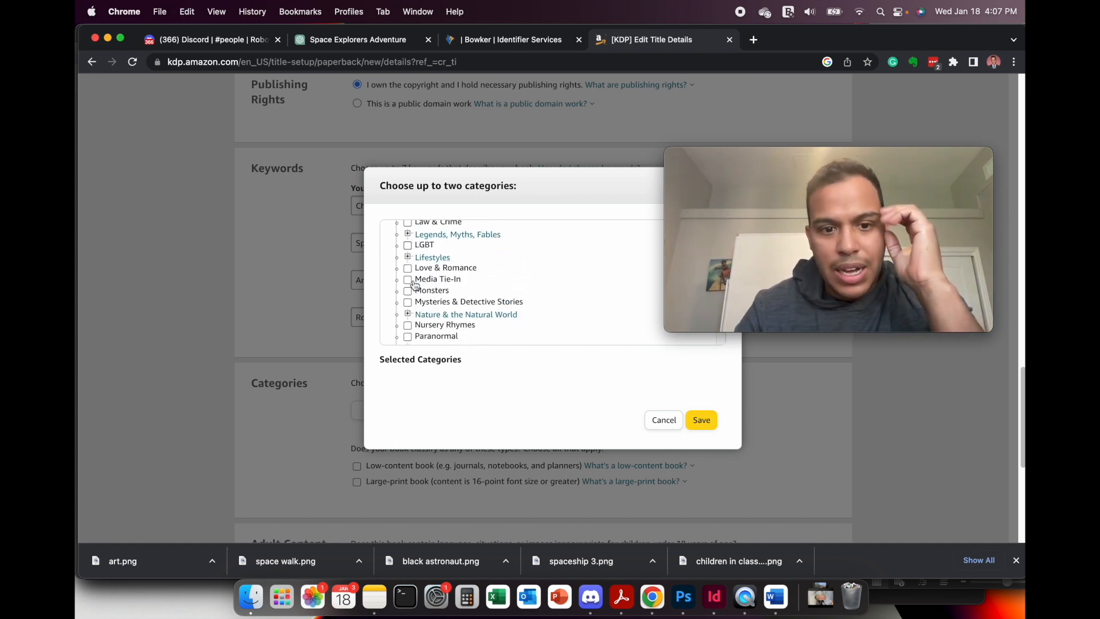
scroll(415, 285, down, 5)
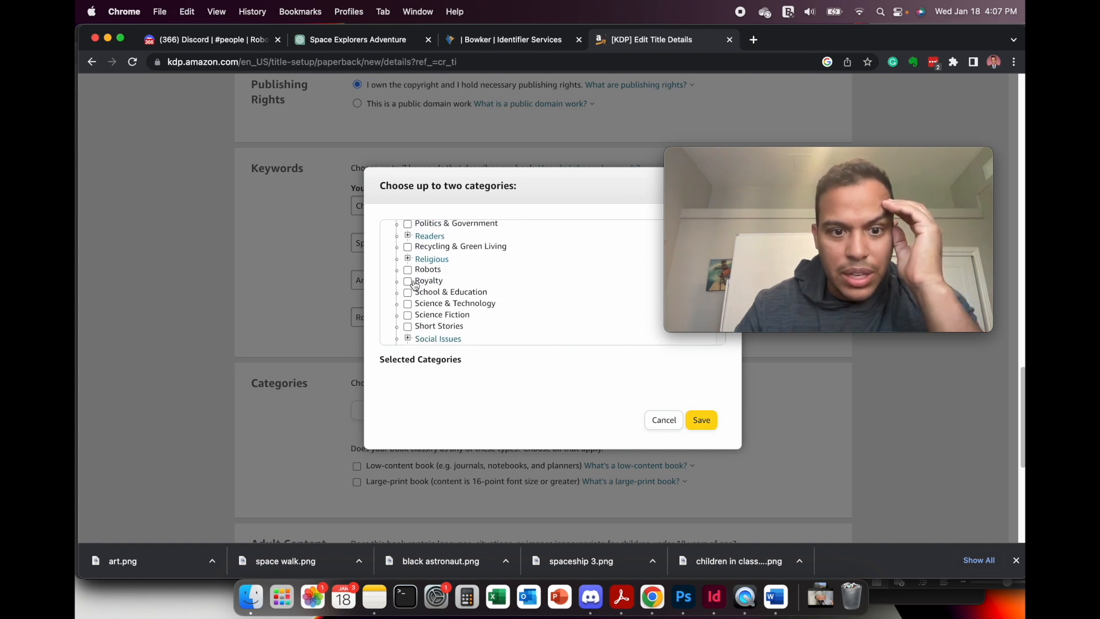
scroll(415, 285, down, 3)
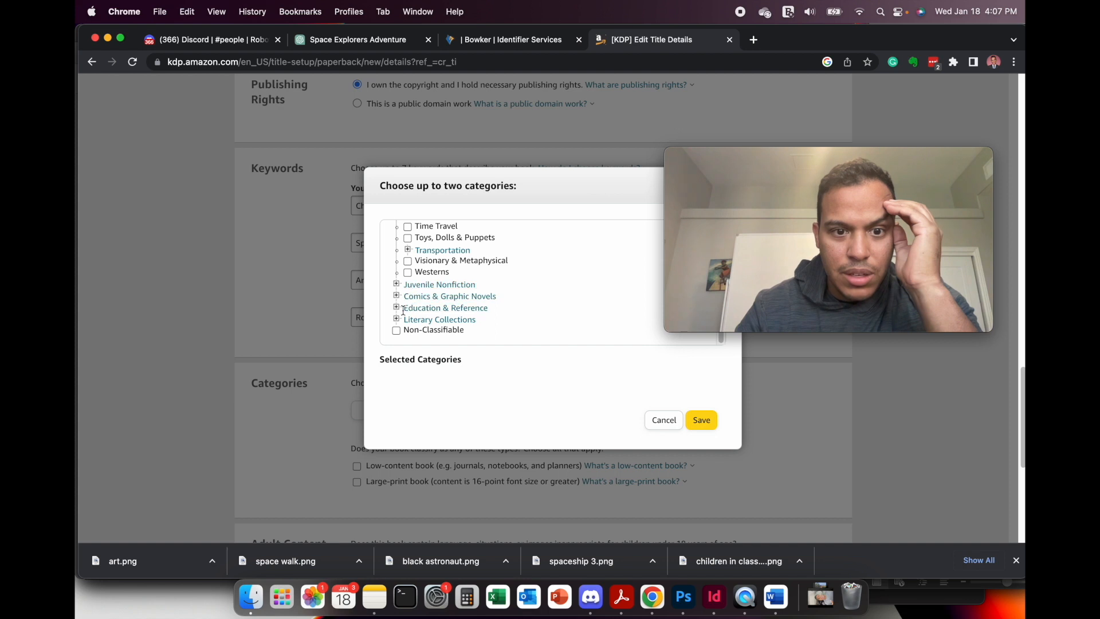
scroll(400, 292, up, 10)
scroll(402, 290, up, 5)
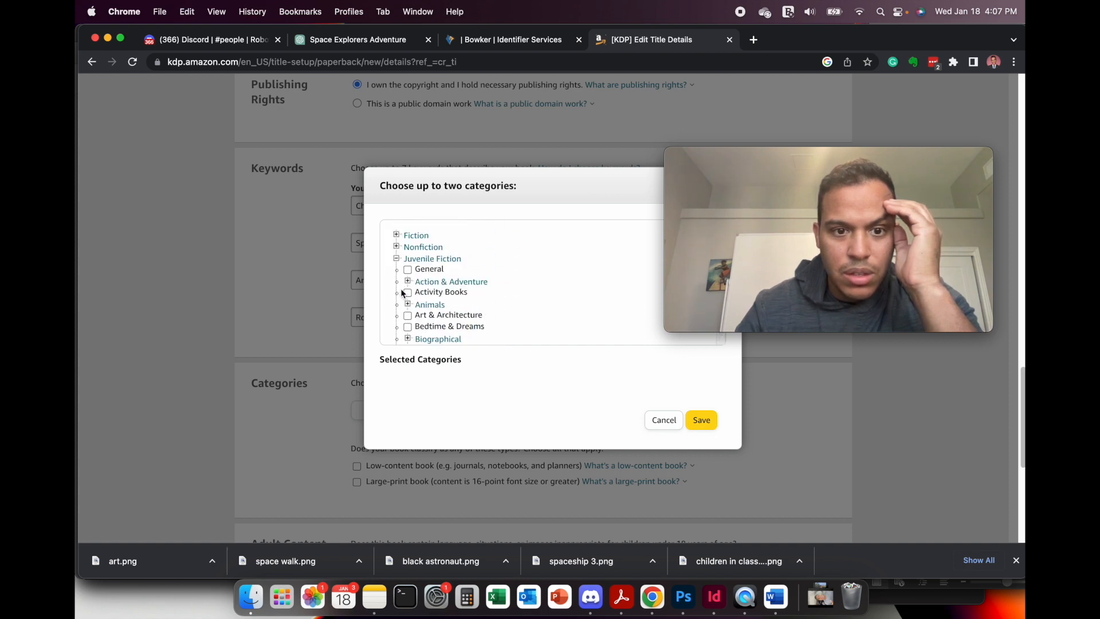
Expand the Fiction category and examine its subcategories for a suitable match.
click(397, 235)
scroll(453, 287, down, 4)
scroll(452, 286, down, 6)
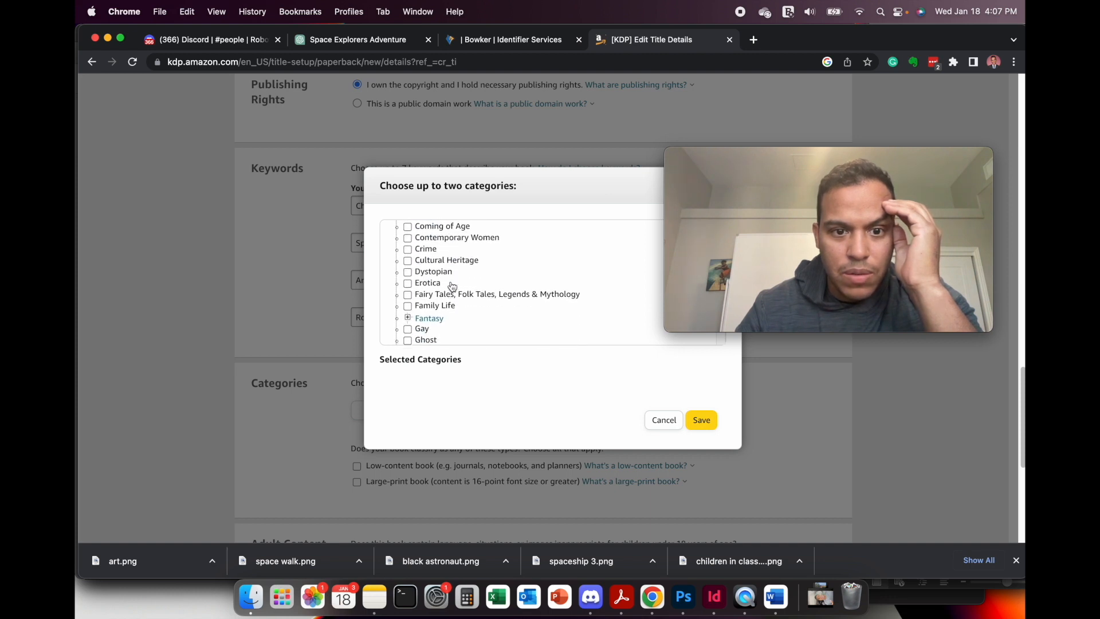
scroll(452, 286, down, 6)
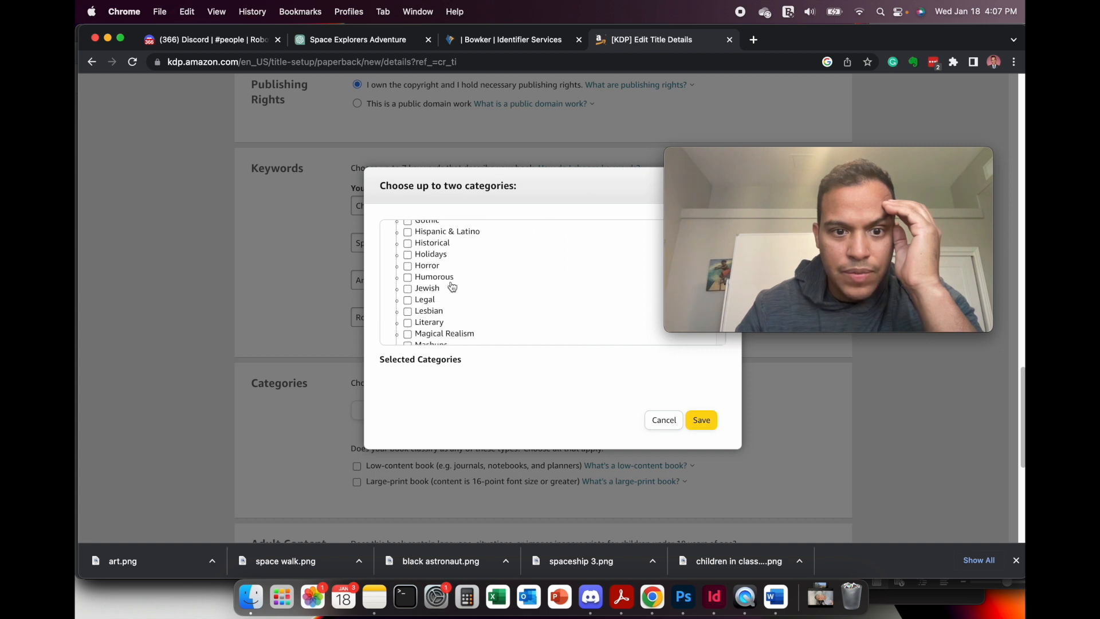
scroll(452, 287, down, 5)
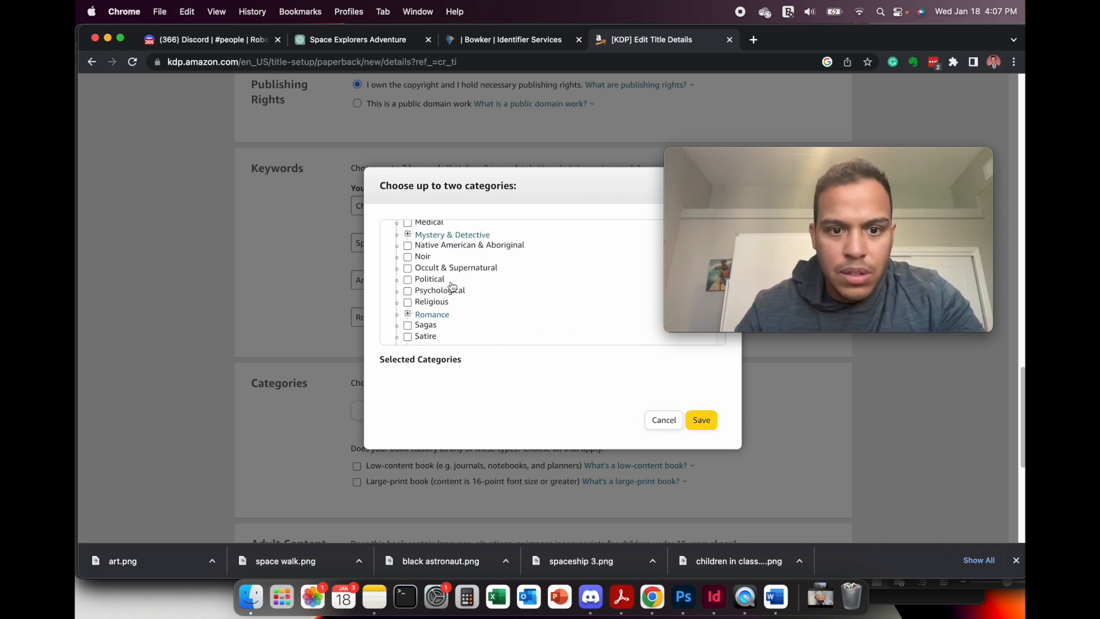
scroll(452, 287, down, 6)
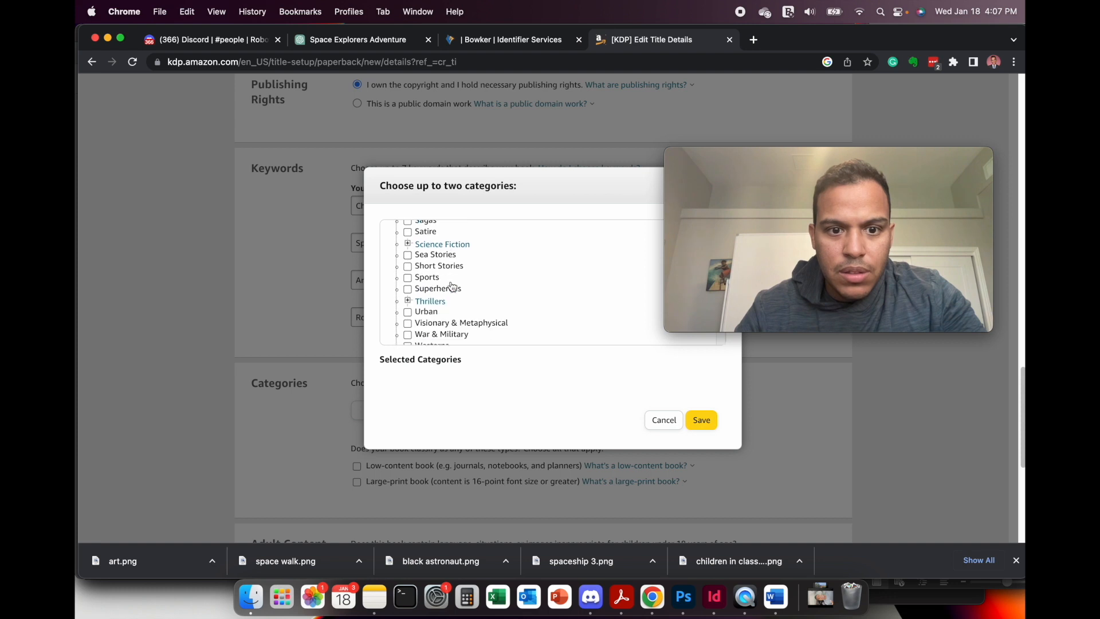
Select General under Juvenile Fiction > Comics & Graphic Novels as the first browse category.
scroll(452, 286, down, 5)
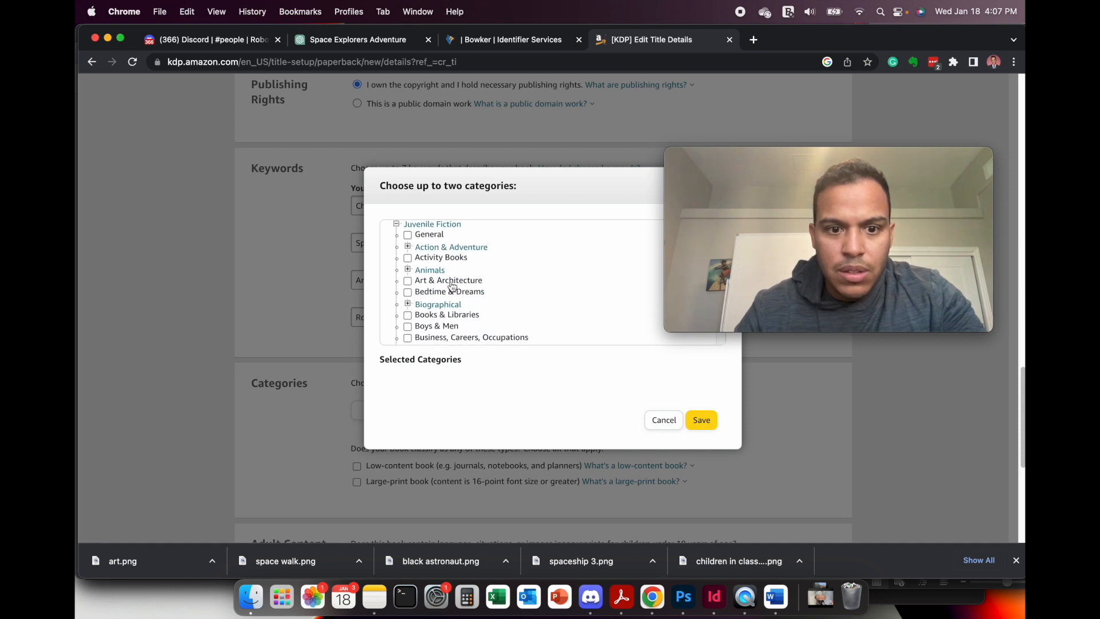
scroll(452, 286, down, 3)
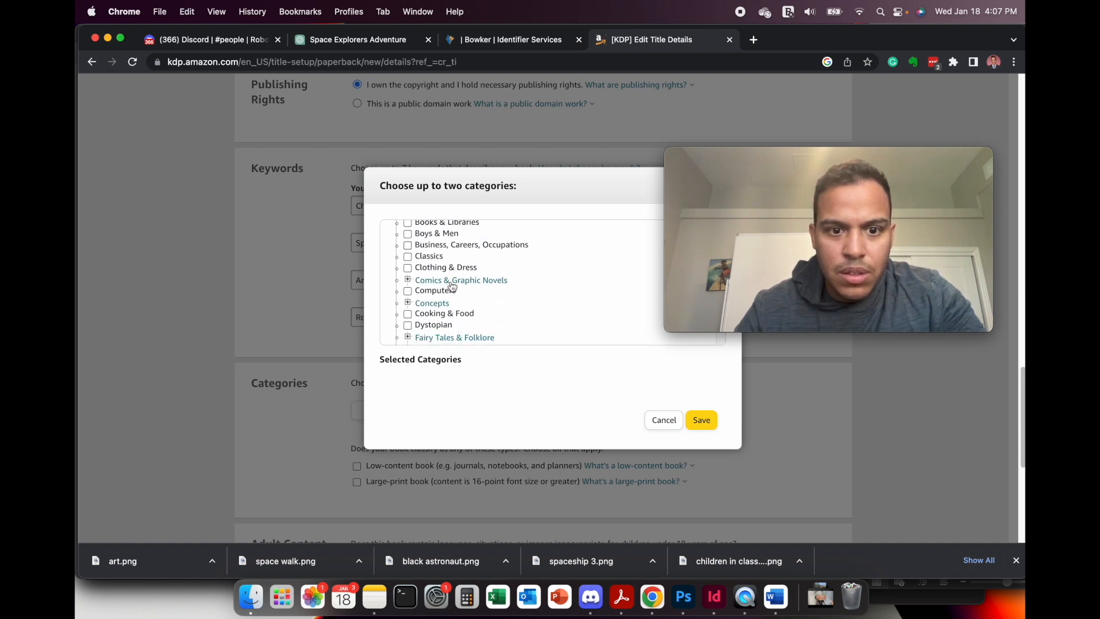
click(407, 242)
click(420, 254)
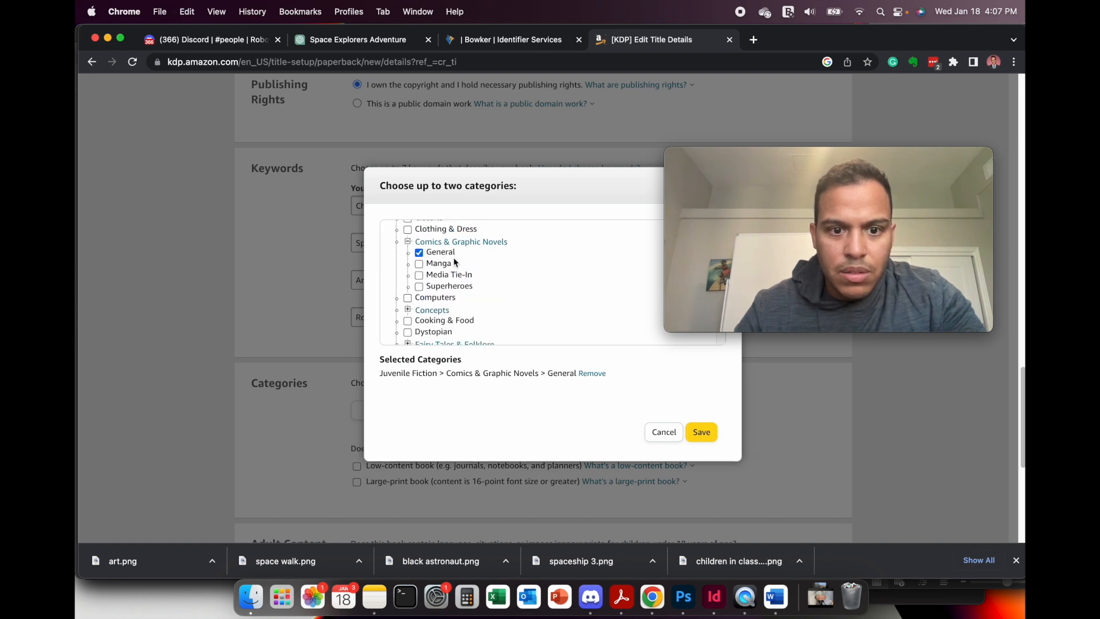
Select Robots under Juvenile Fiction as the second browse category.
scroll(477, 272, down, 5)
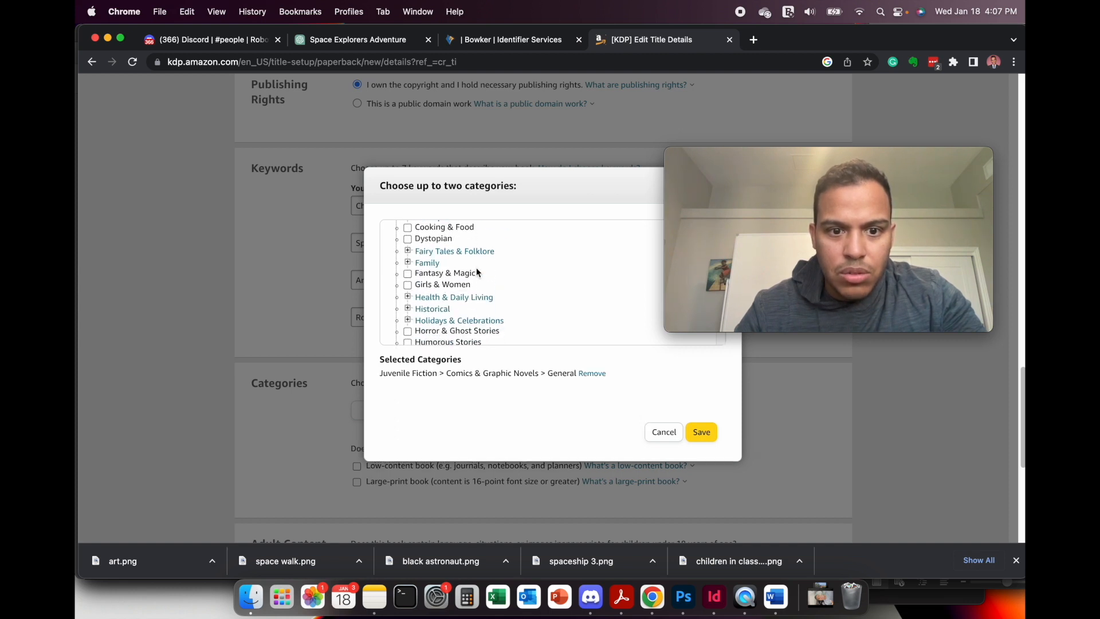
scroll(478, 272, down, 5)
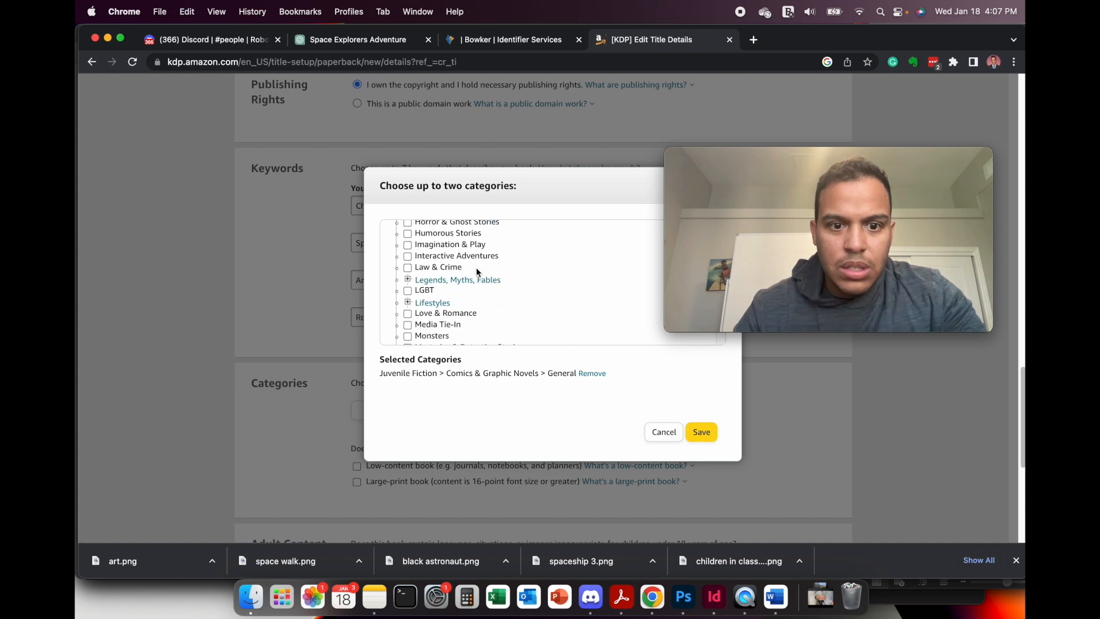
scroll(477, 272, down, 5)
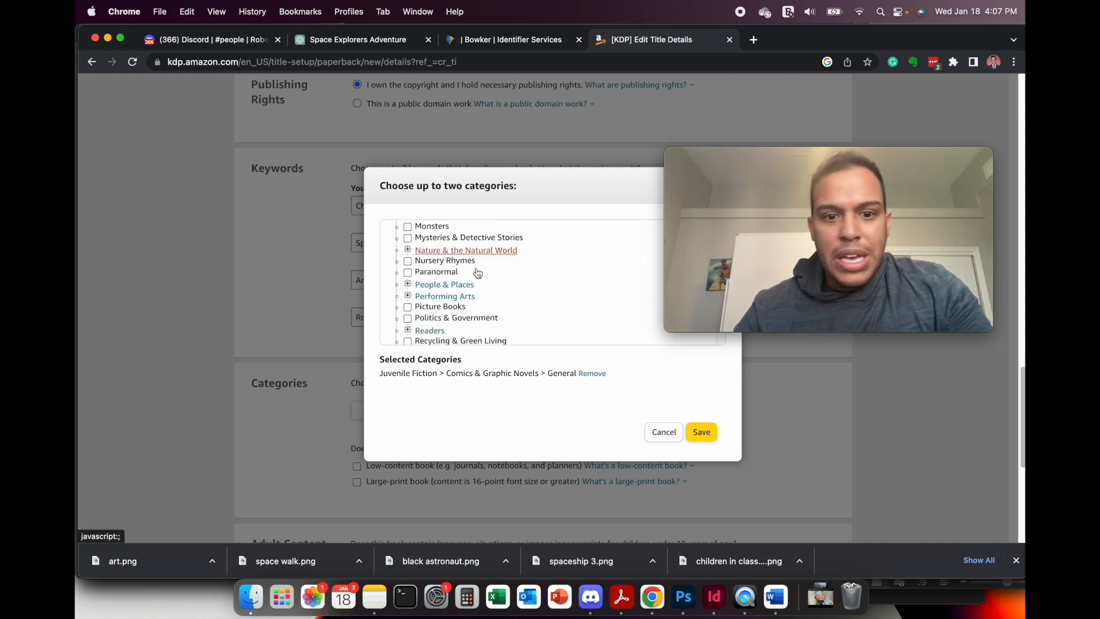
scroll(476, 267, down, 3)
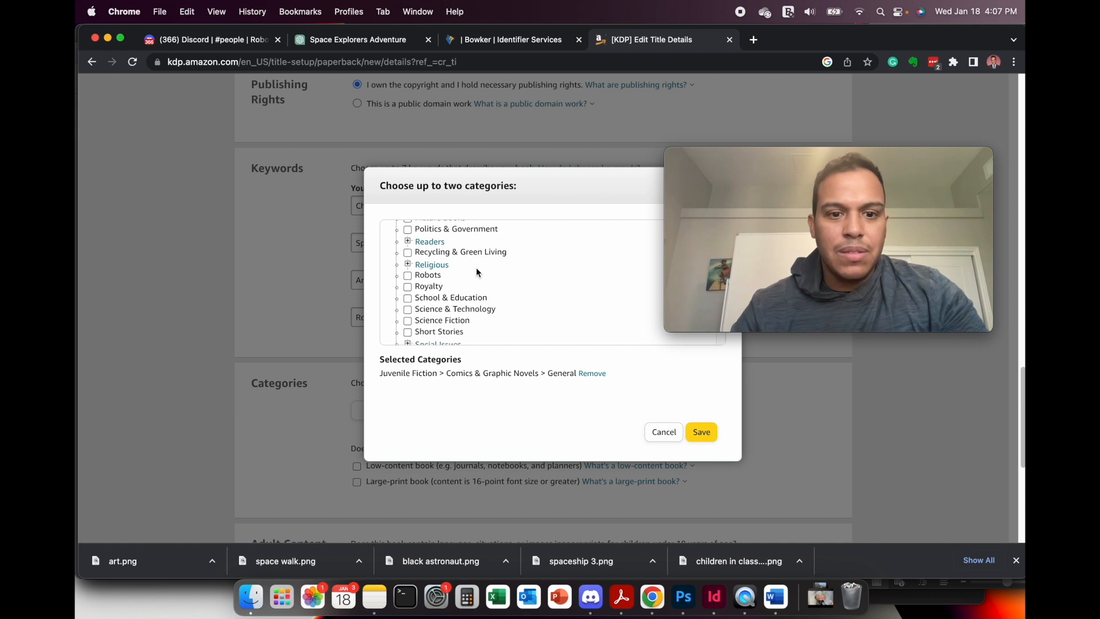
click(408, 271)
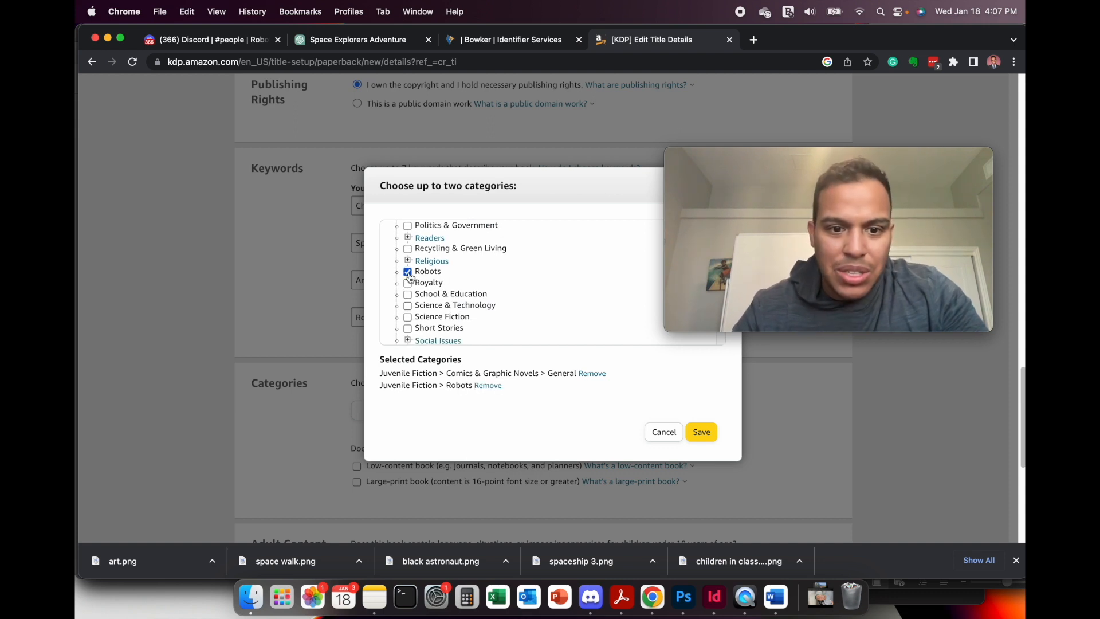
Try to add Science & Technology under Juvenile Fiction as a further category, and save the category selection.
scroll(460, 280, down, 3)
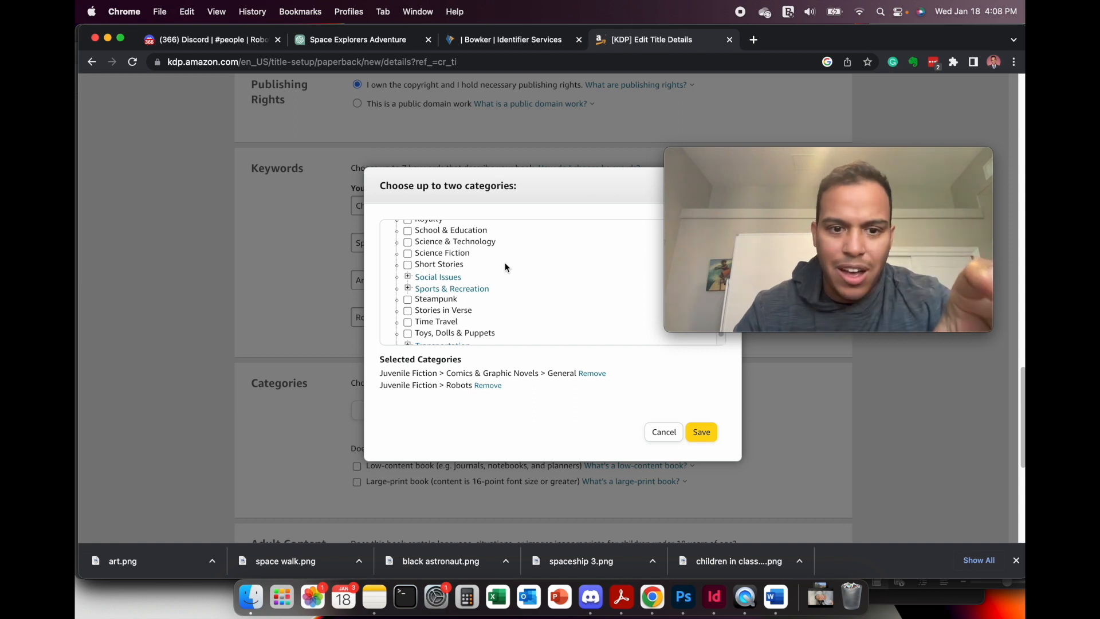
scroll(505, 265, down, 1)
scroll(504, 265, up, 2)
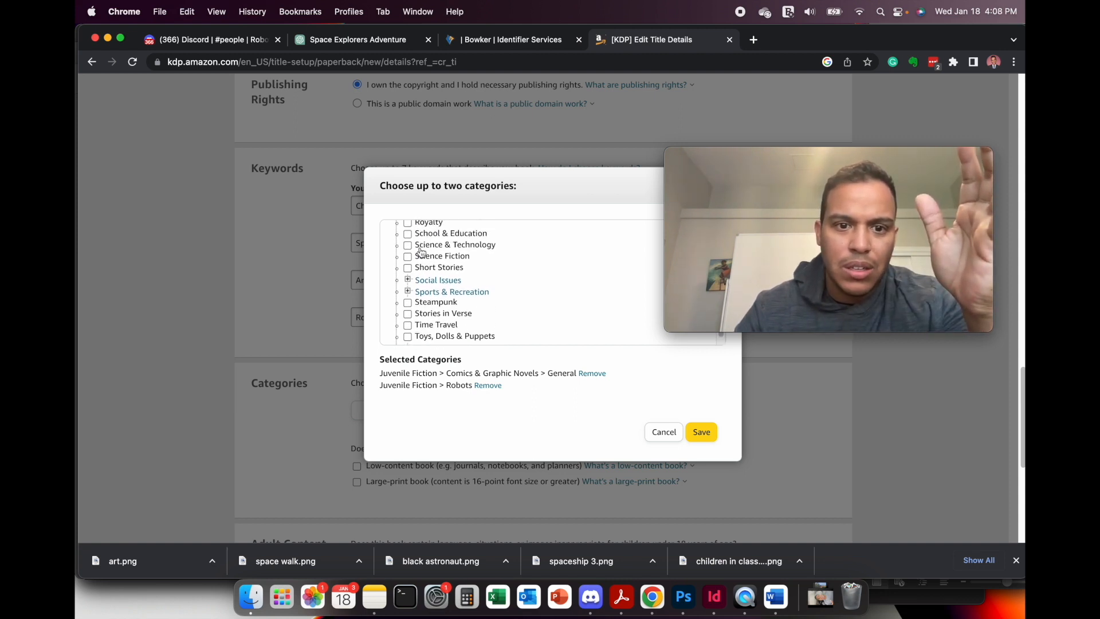
click(408, 246)
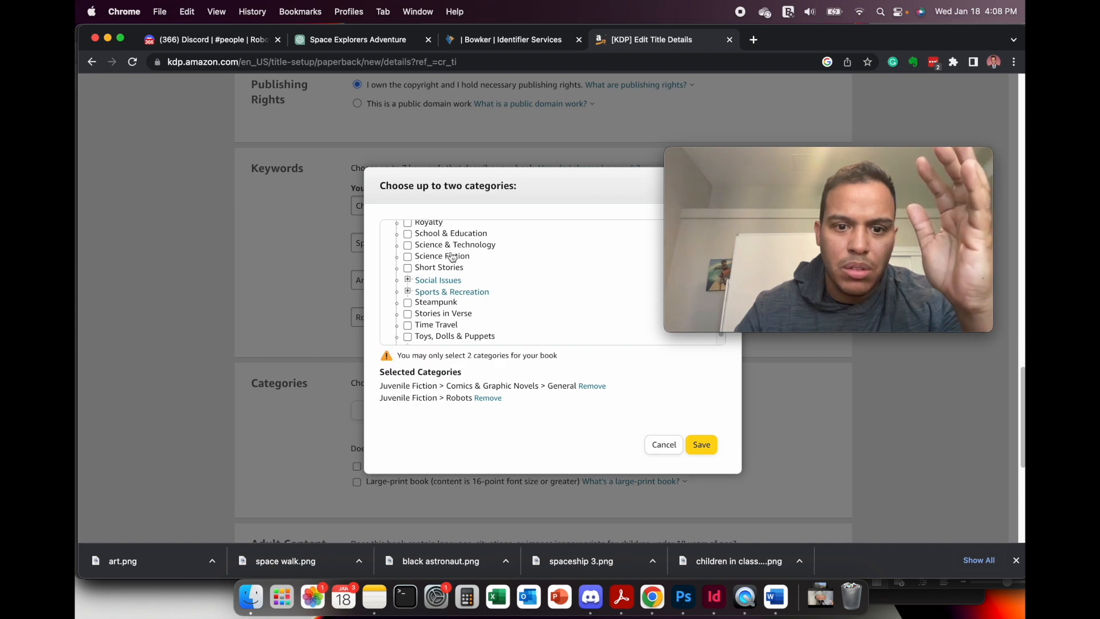
click(704, 447)
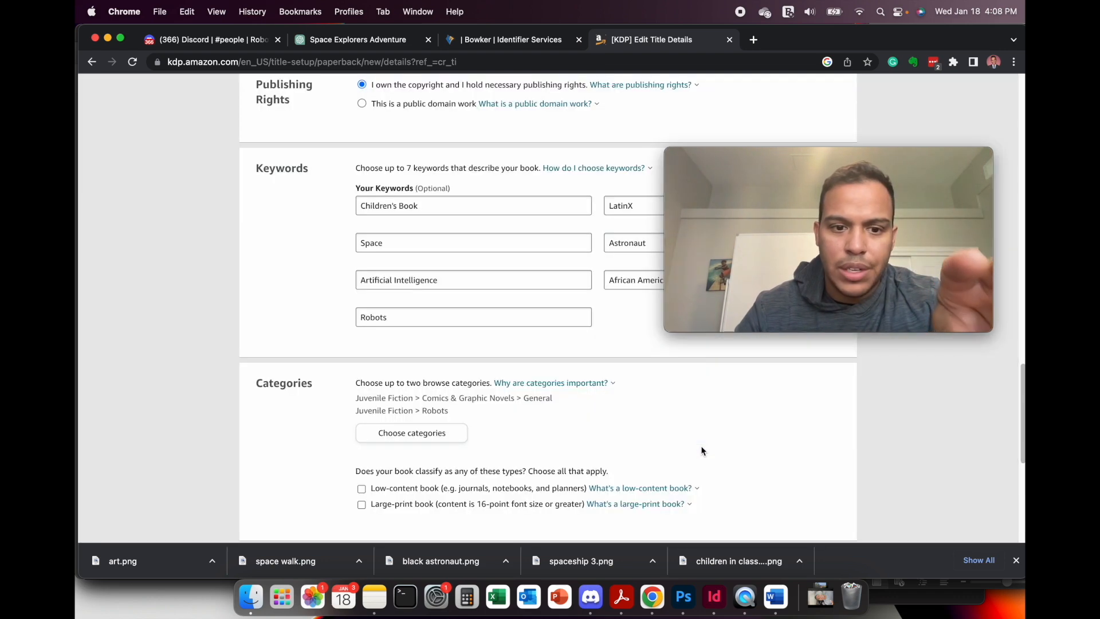
Declare that the book contains no adult content, and save the details to continue to the paperback content page.
scroll(703, 451, down, 3)
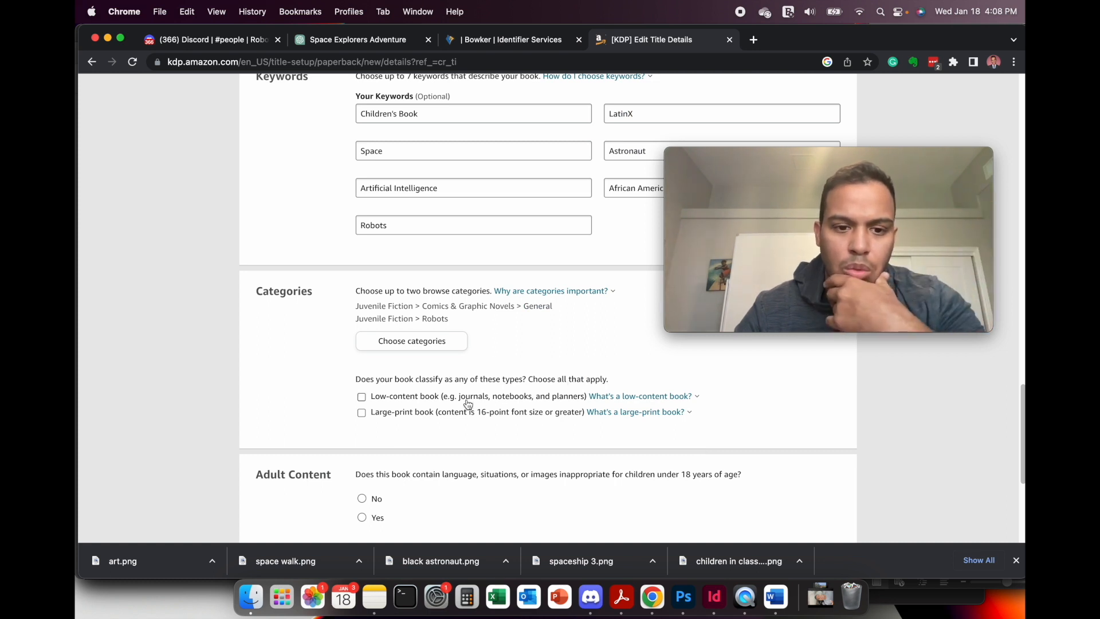
scroll(408, 400, down, 2)
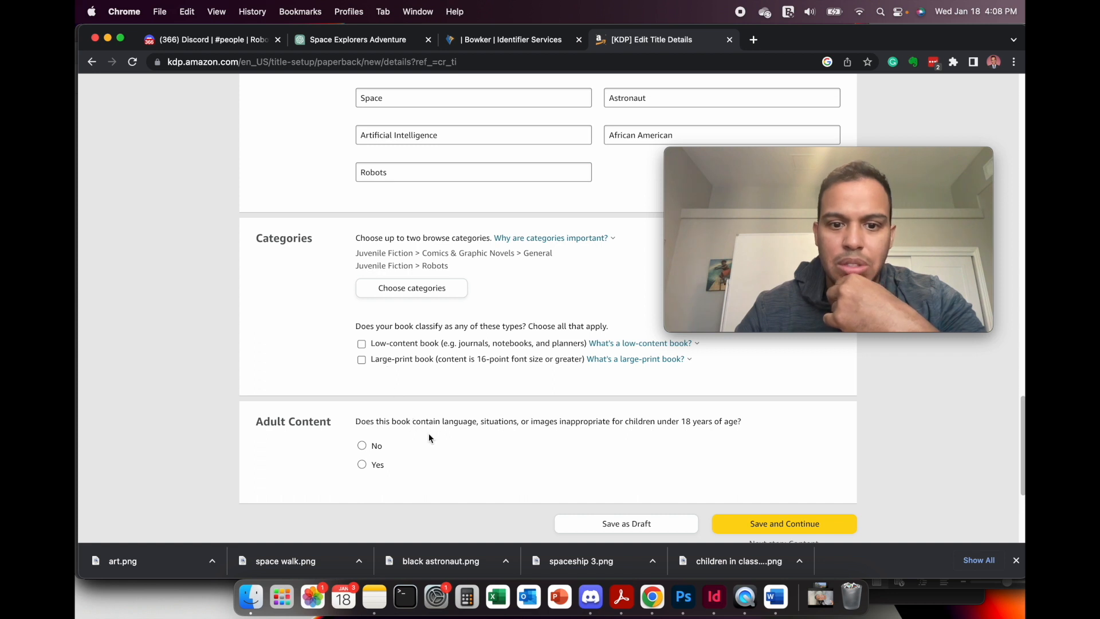
click(362, 446)
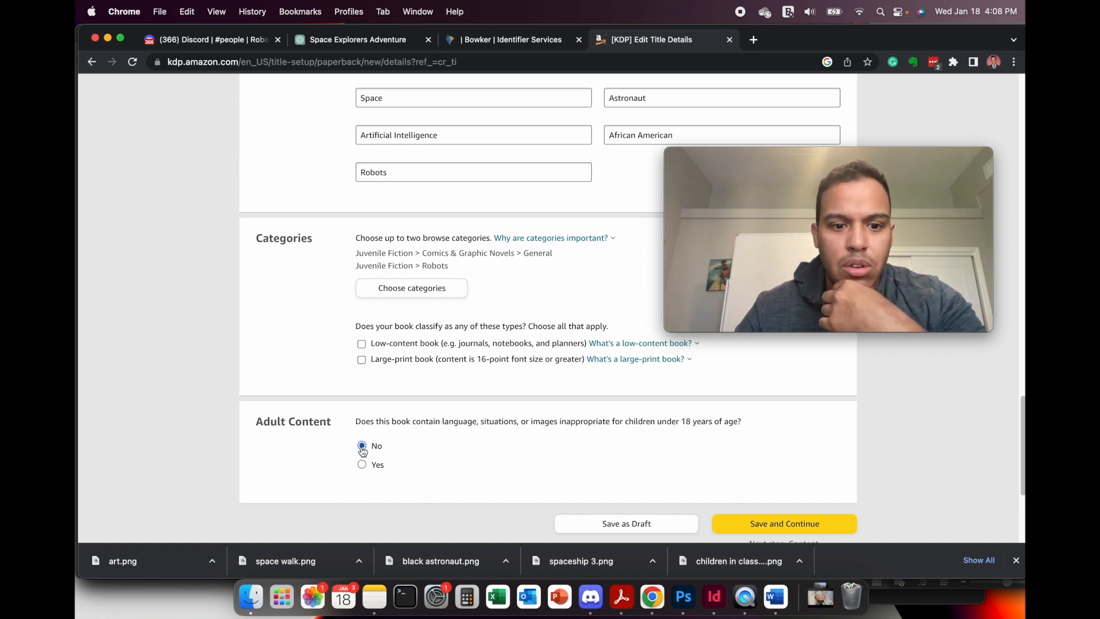
click(758, 525)
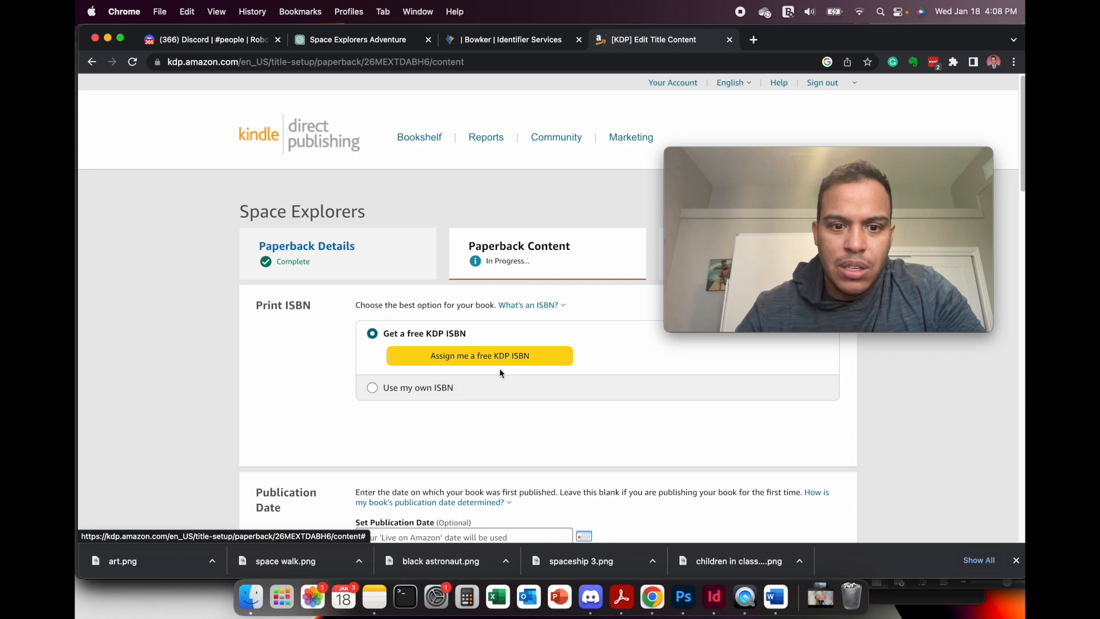
Choose to use your own ISBN for the paperback and look for the number in the Word Notes document.
click(372, 388)
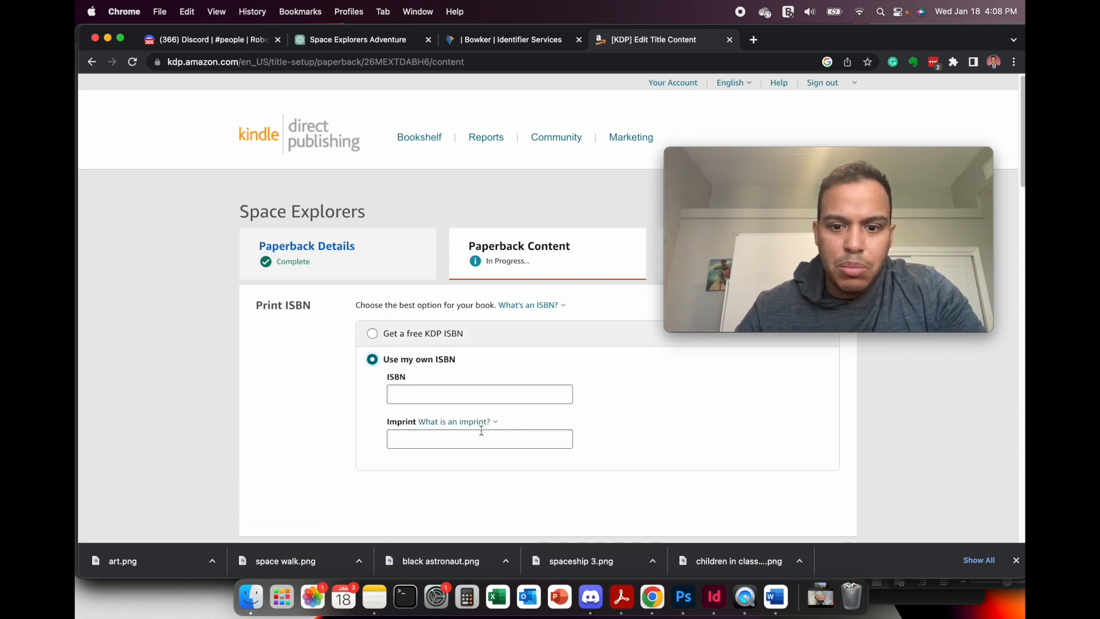
click(774, 598)
scroll(732, 481, down, 2)
scroll(732, 481, up, 9)
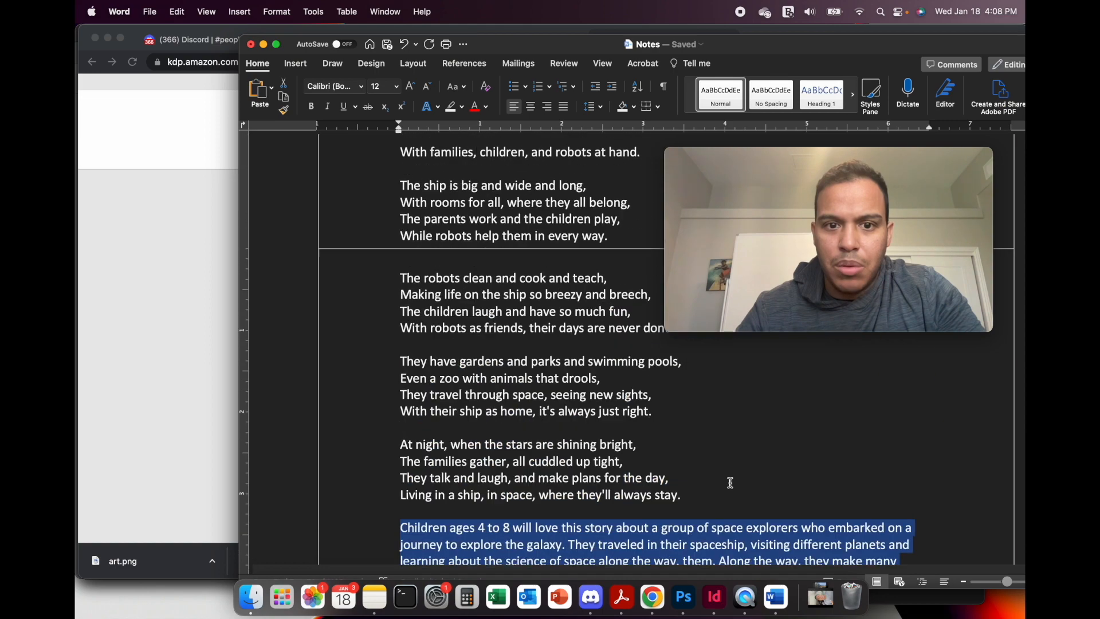
scroll(732, 482, up, 5)
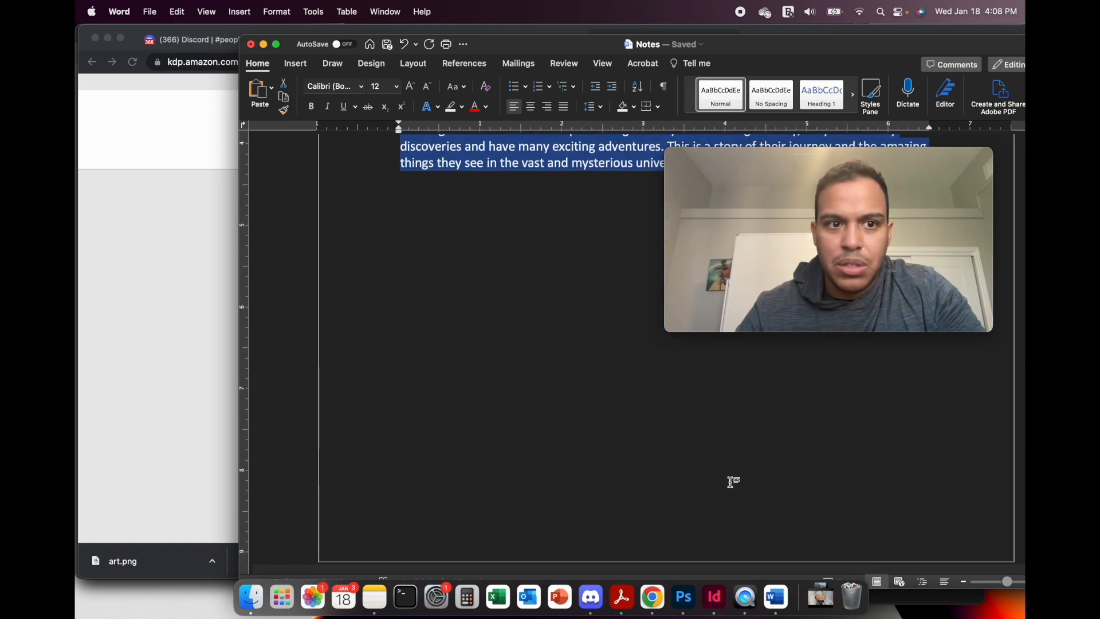
click(189, 148)
click(476, 40)
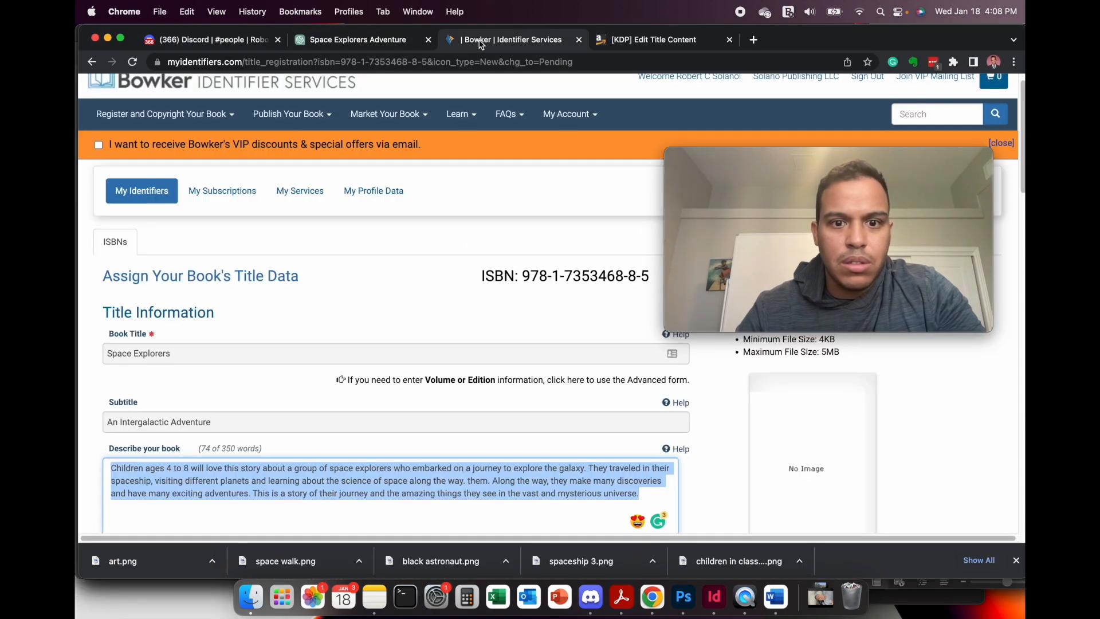
click(524, 286)
drag(525, 281, 649, 282)
key(super+c)
click(634, 40)
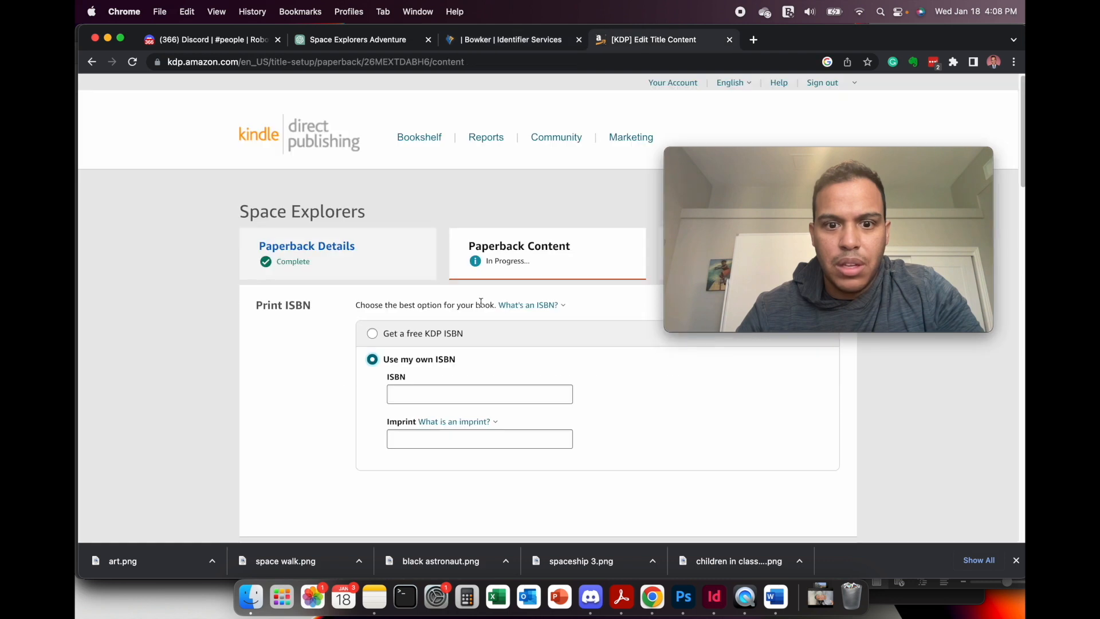
click(439, 402)
key(super+v)
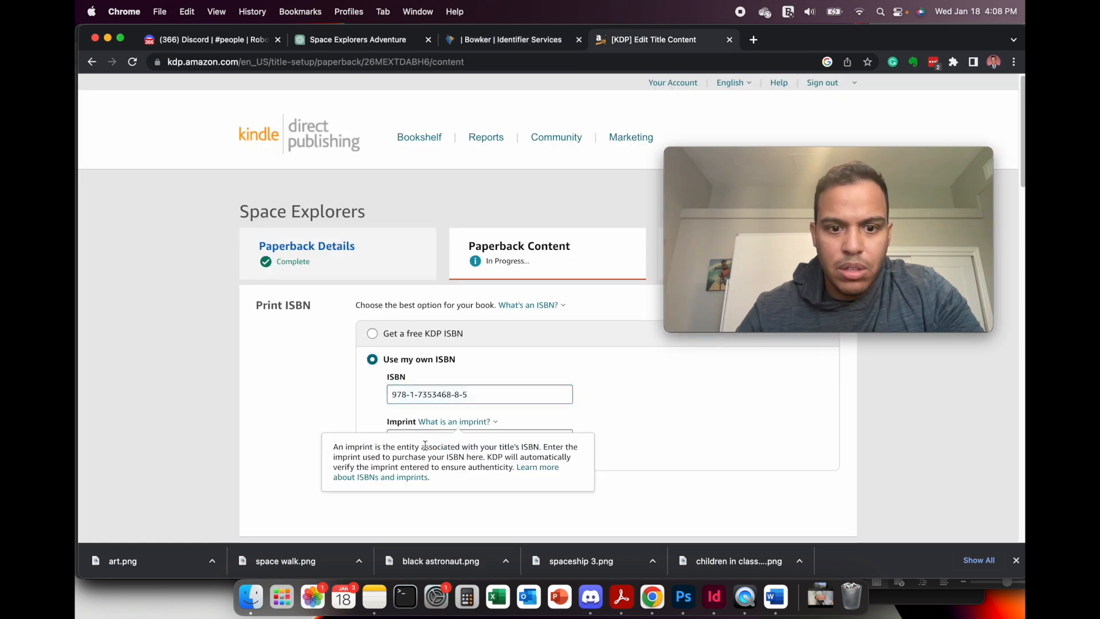
Enter Solano Publishing as the imprint for the print ISBN.
click(538, 445)
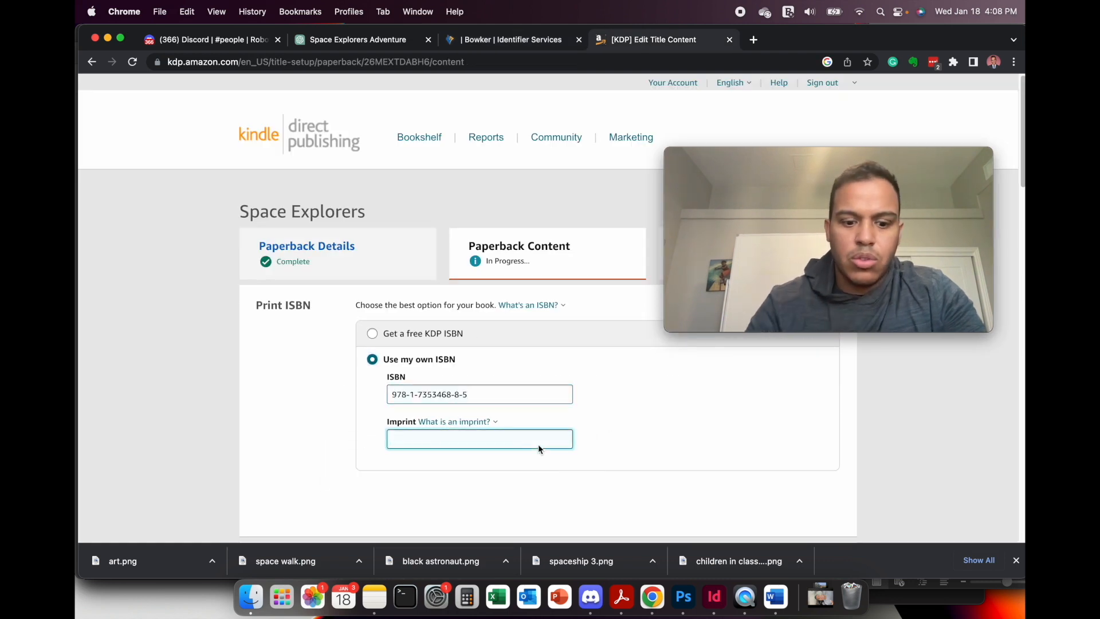
text(Solano P)
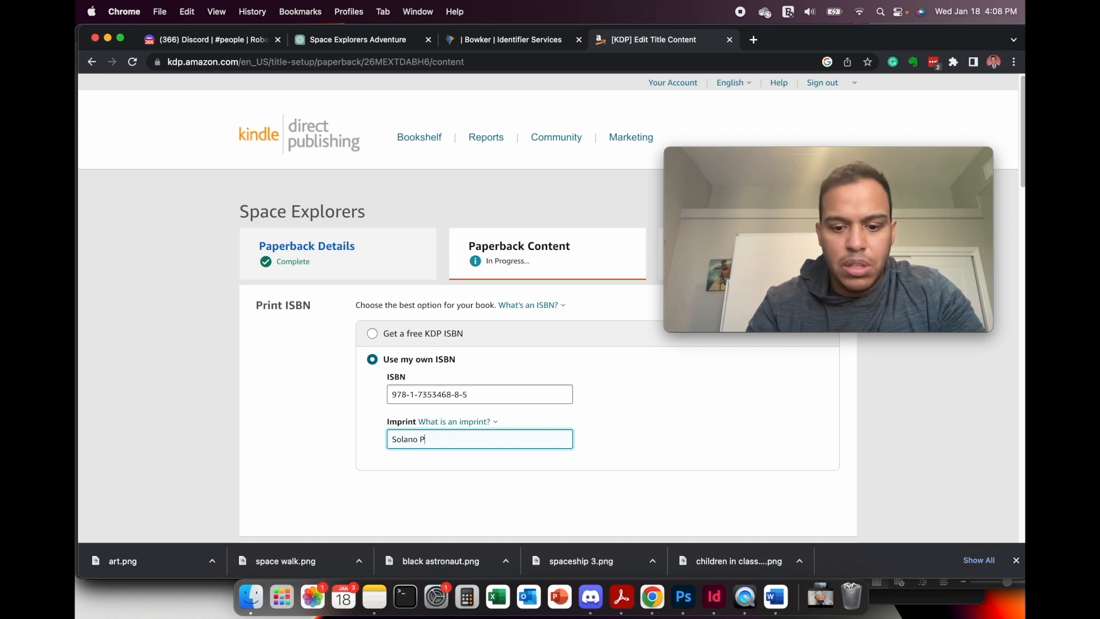
text(ublishing)
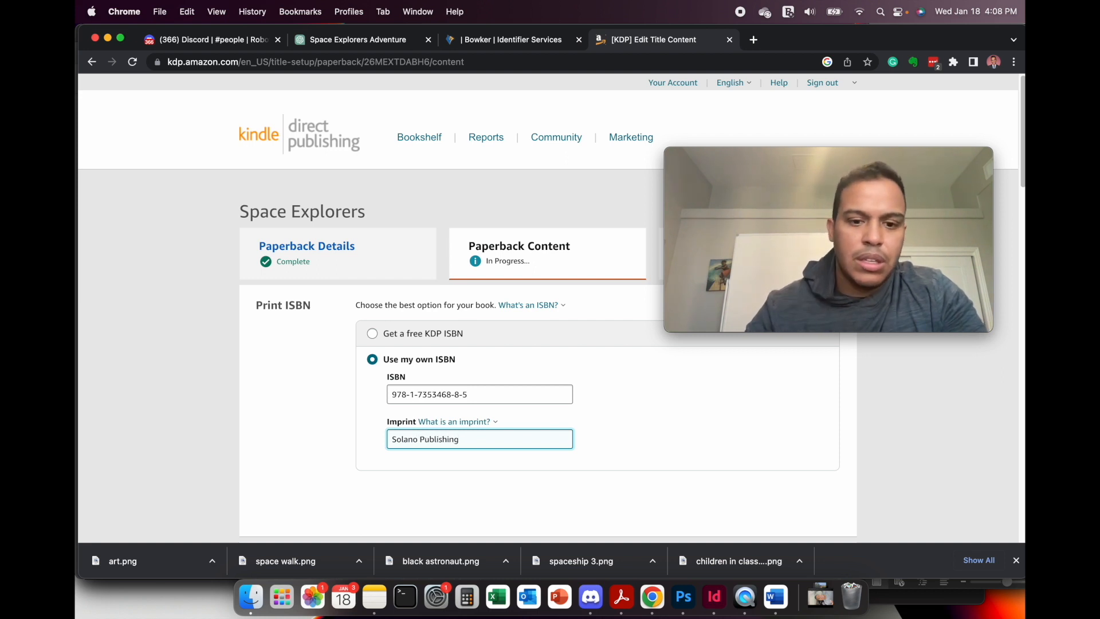
Set the paperback's publication date to 01/18/2023.
scroll(606, 444, down, 5)
scroll(606, 439, down, 3)
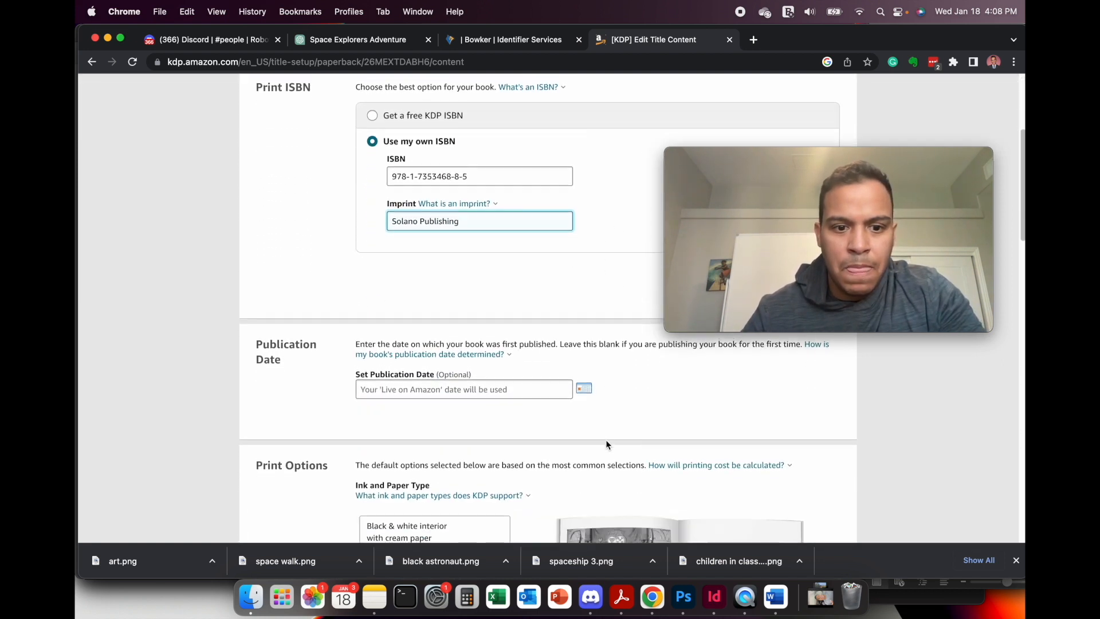
click(547, 384)
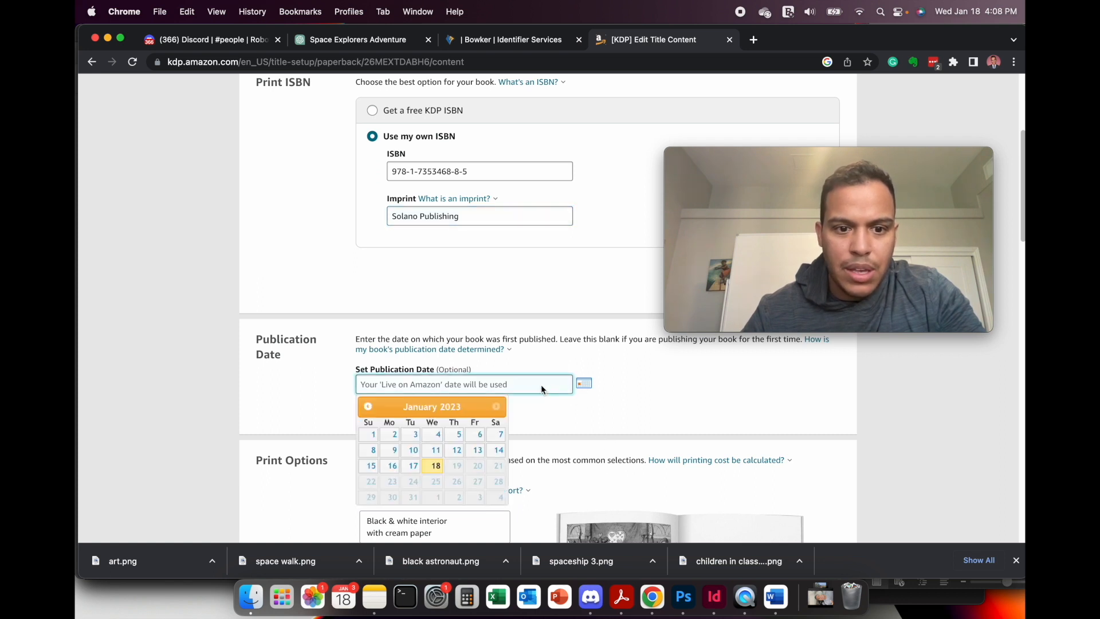
click(439, 464)
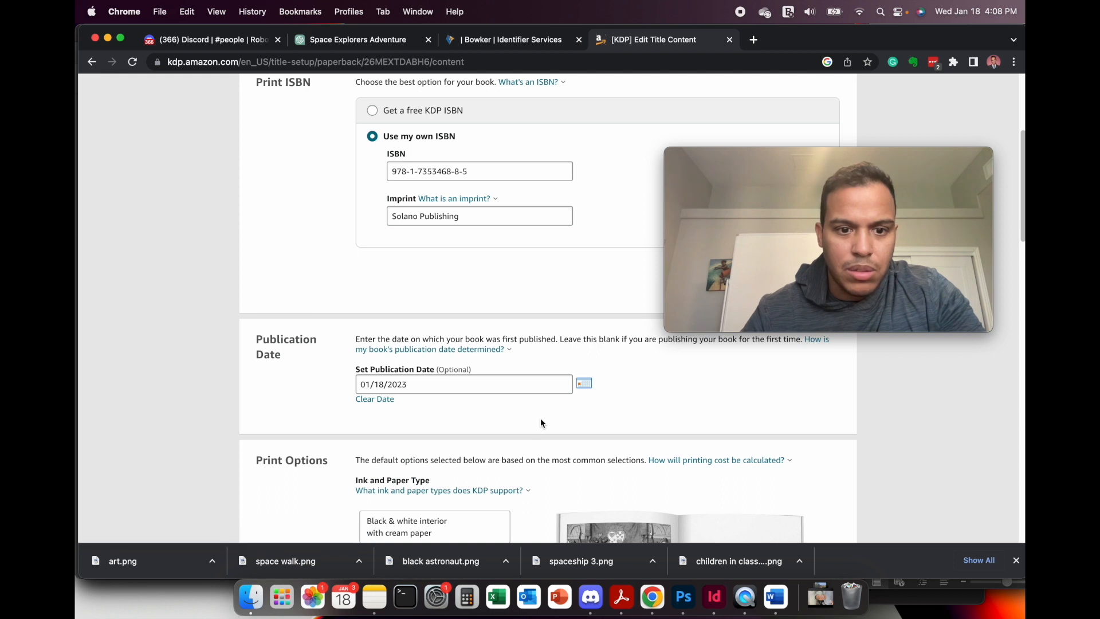
Choose premium color interior with white paper as the ink and paper type.
scroll(540, 423, down, 5)
scroll(541, 423, down, 2)
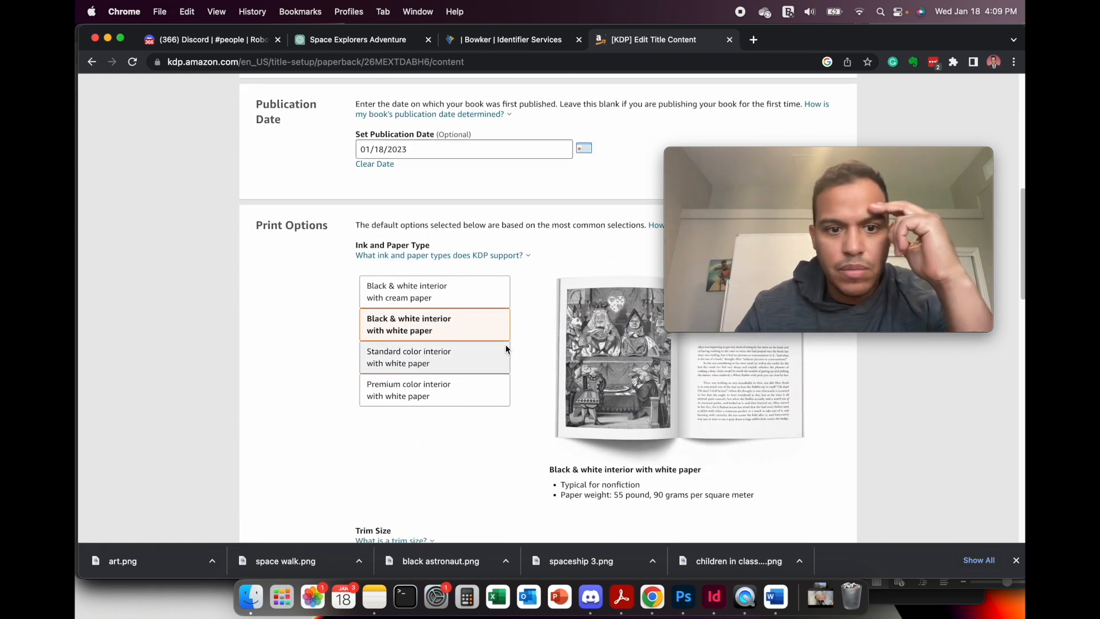
click(441, 392)
Change the trim size to 7.5 x 9.25 in.
scroll(440, 393, down, 1)
scroll(441, 394, down, 8)
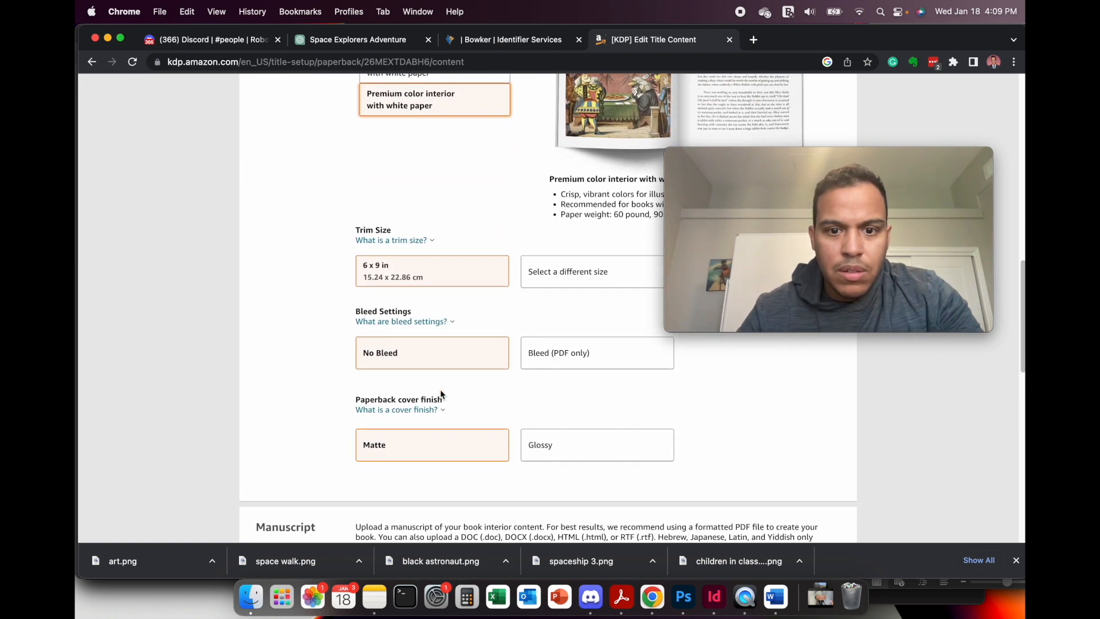
click(565, 278)
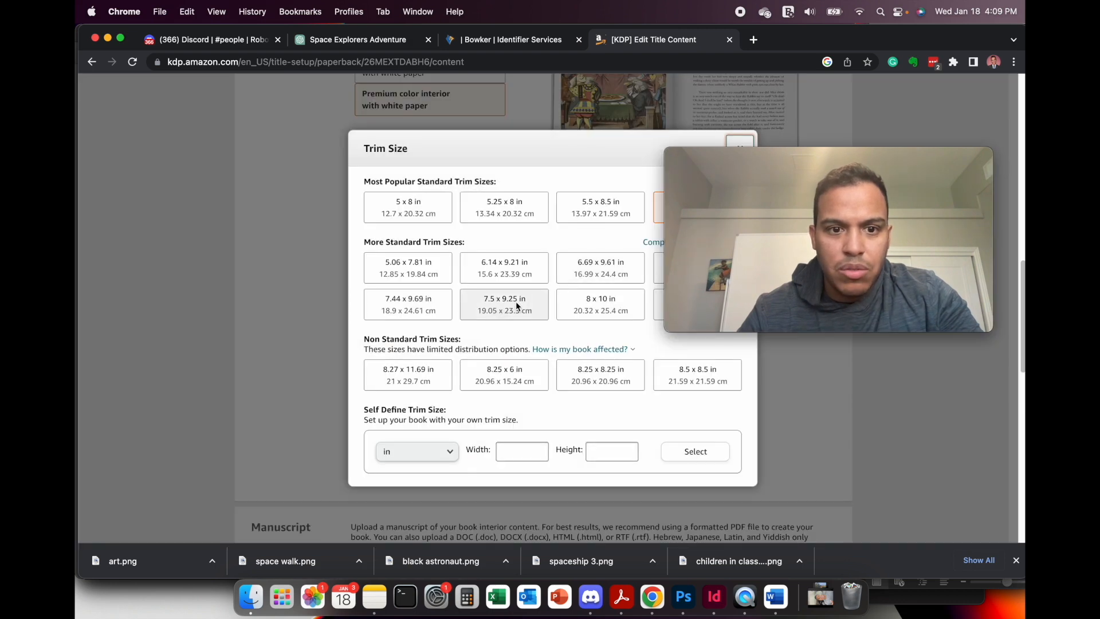
click(516, 301)
Set the bleed setting to Bleed (PDF only) and the paperback cover finish to Glossy.
scroll(516, 302, down, 2)
click(548, 298)
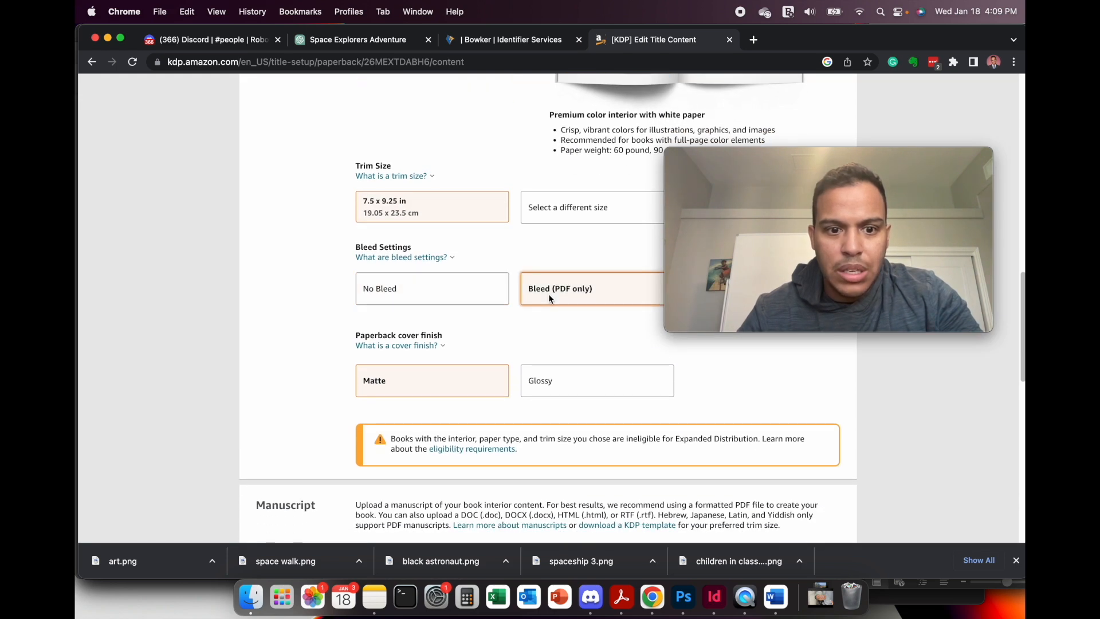
click(526, 374)
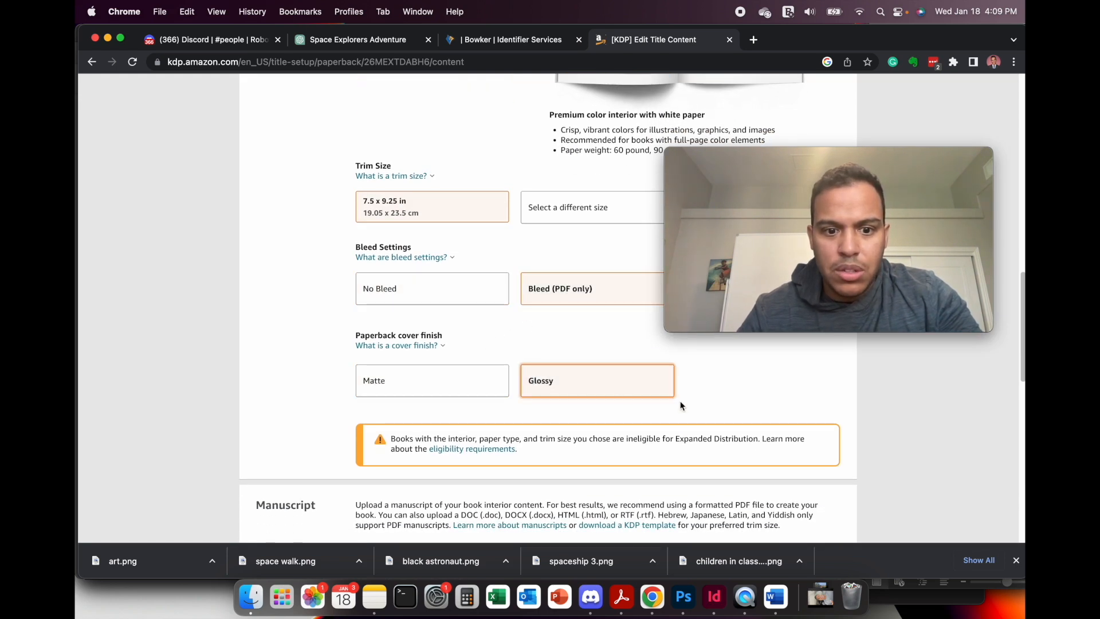
Upload "Robots in Space Paperback Interior v0 01.pdf" from 13 - Publishing > 05 - Robots in Space > Print Files as the paperback manuscript.
scroll(680, 405, down, 4)
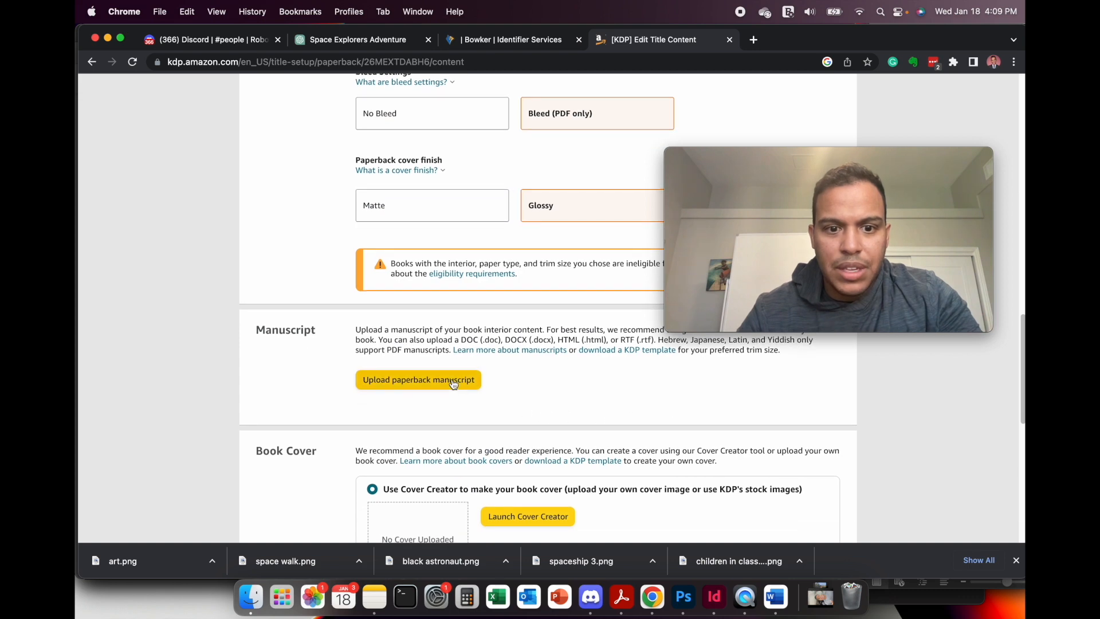
click(456, 383)
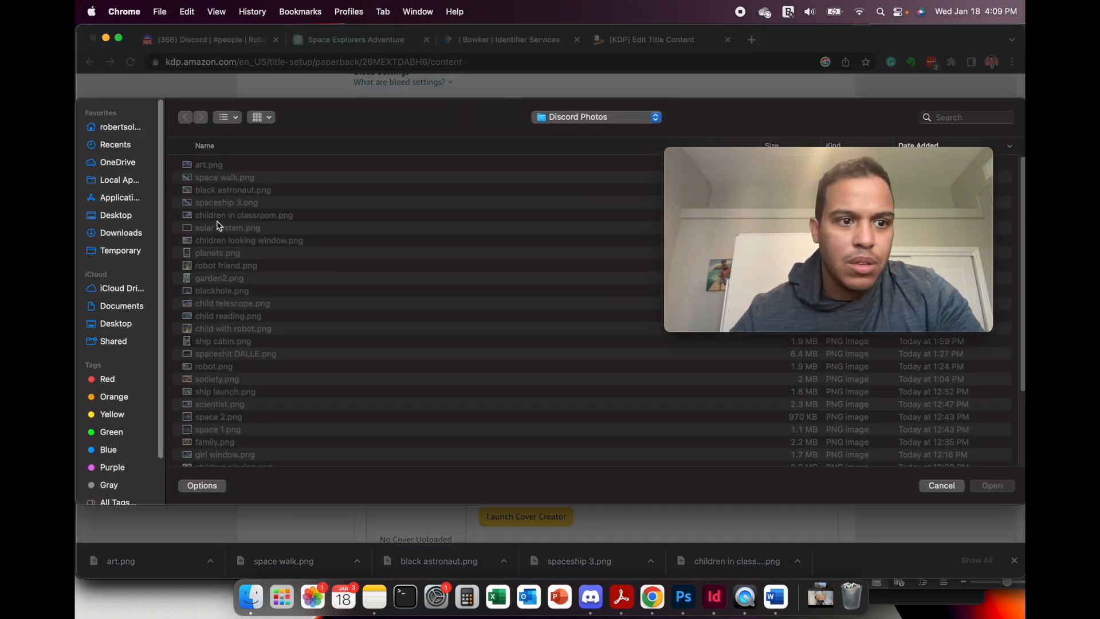
click(123, 165)
double_click(205, 177)
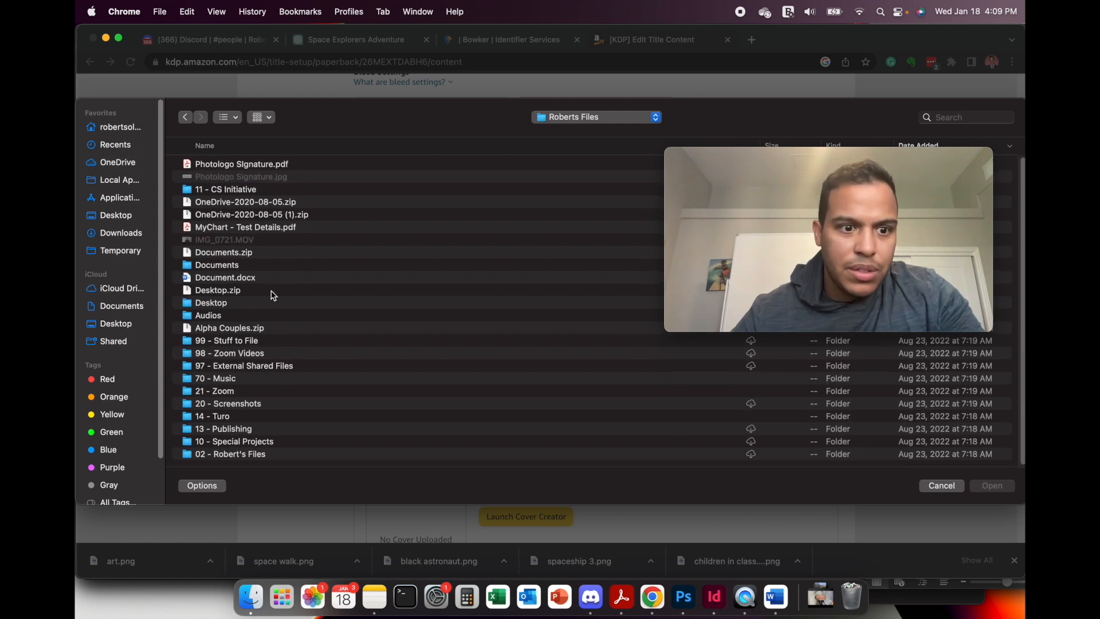
double_click(252, 429)
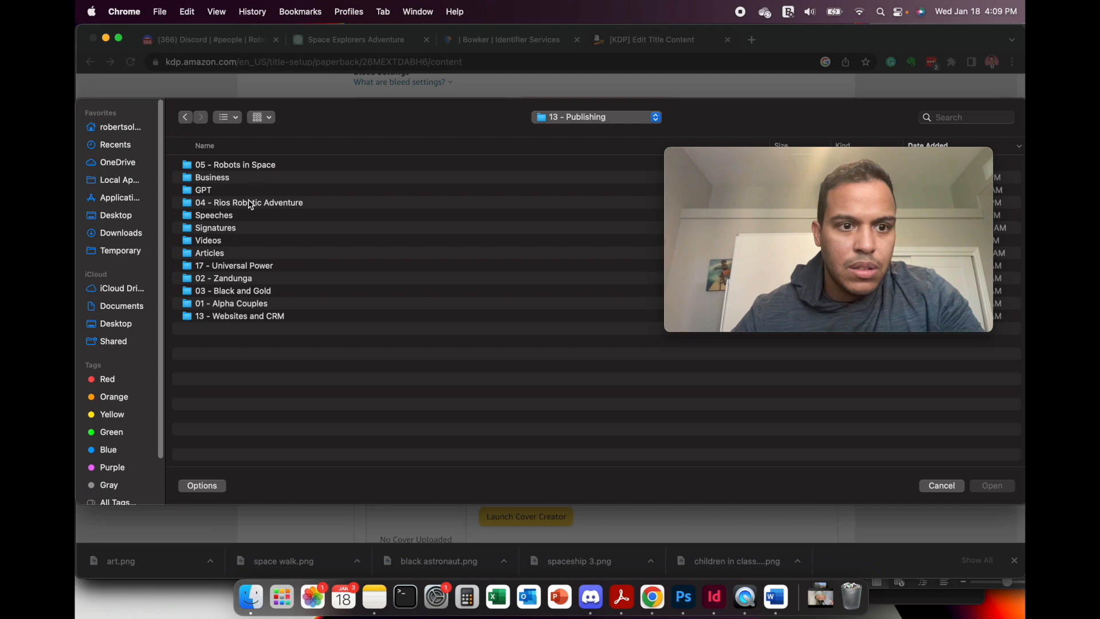
double_click(266, 165)
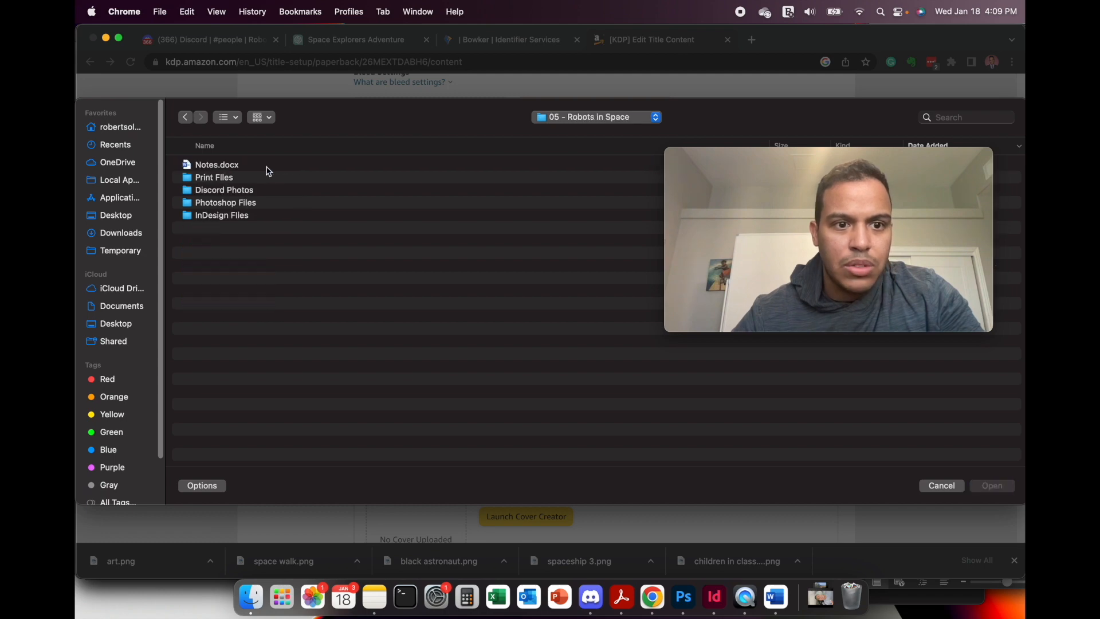
double_click(234, 179)
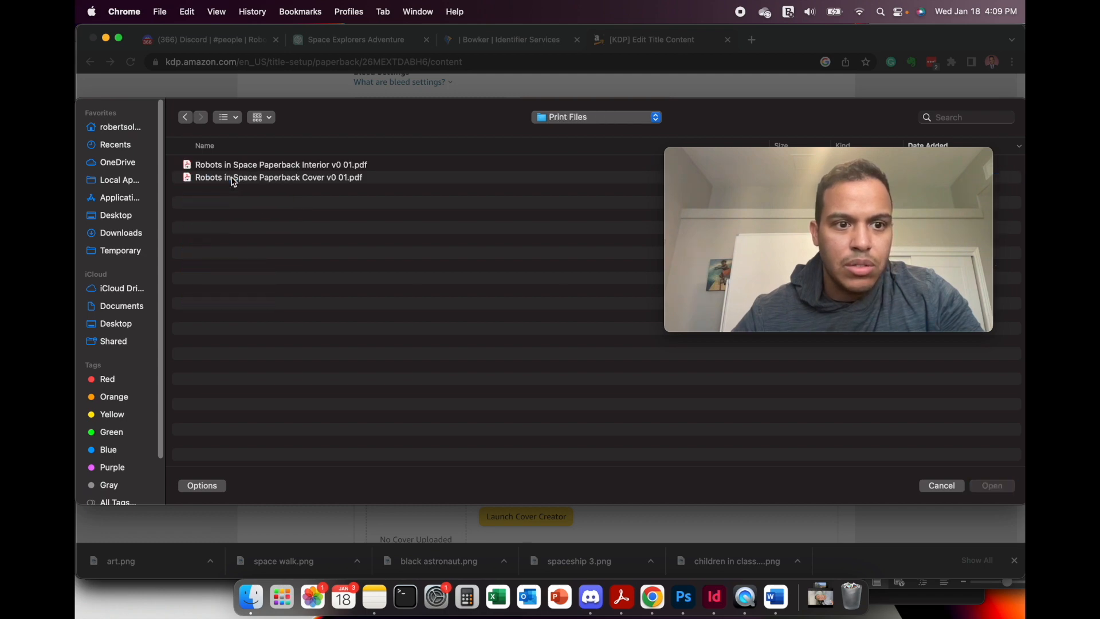
click(283, 167)
click(984, 490)
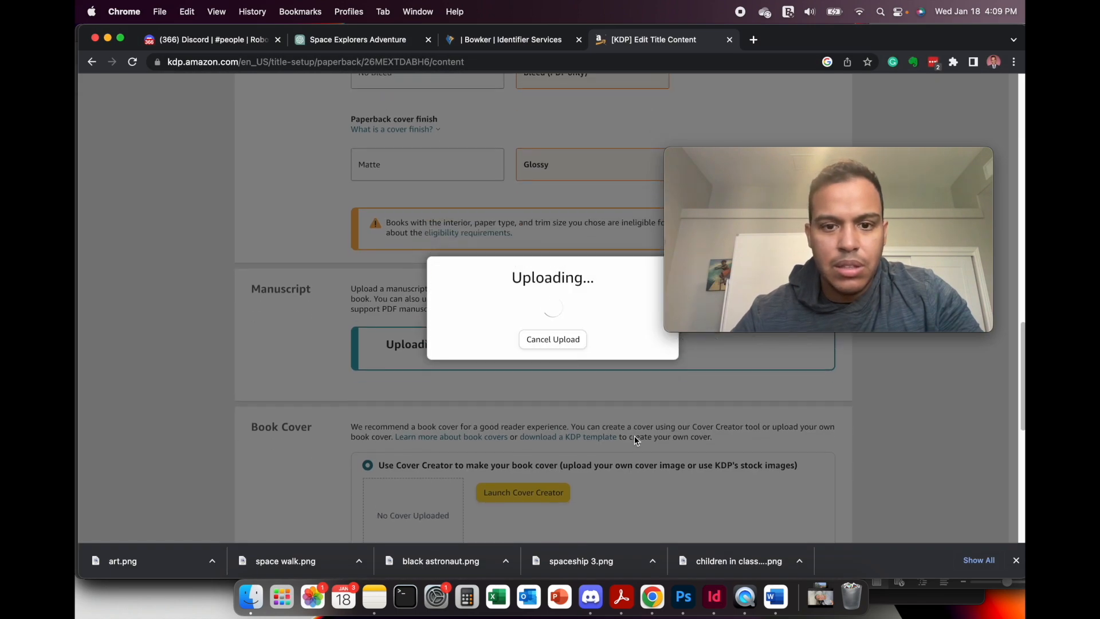
Choose to upload an existing print-ready PDF cover and upload "Robots in Space Paperback Cover v0 01.pdf" as the book cover.
scroll(634, 436, down, 1)
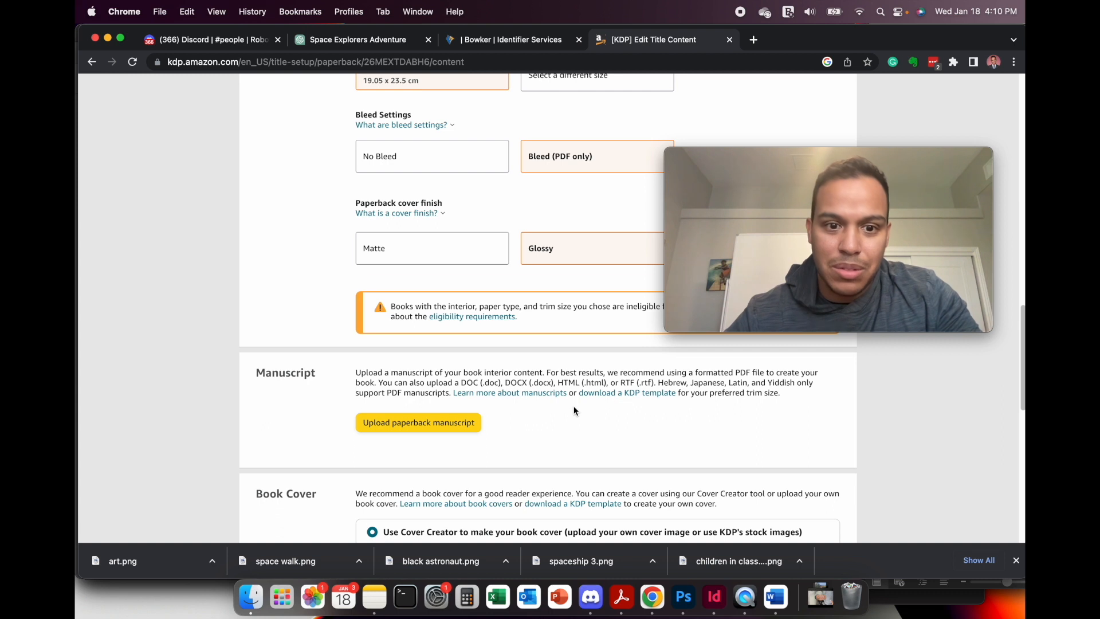
scroll(575, 410, down, 3)
scroll(574, 407, down, 2)
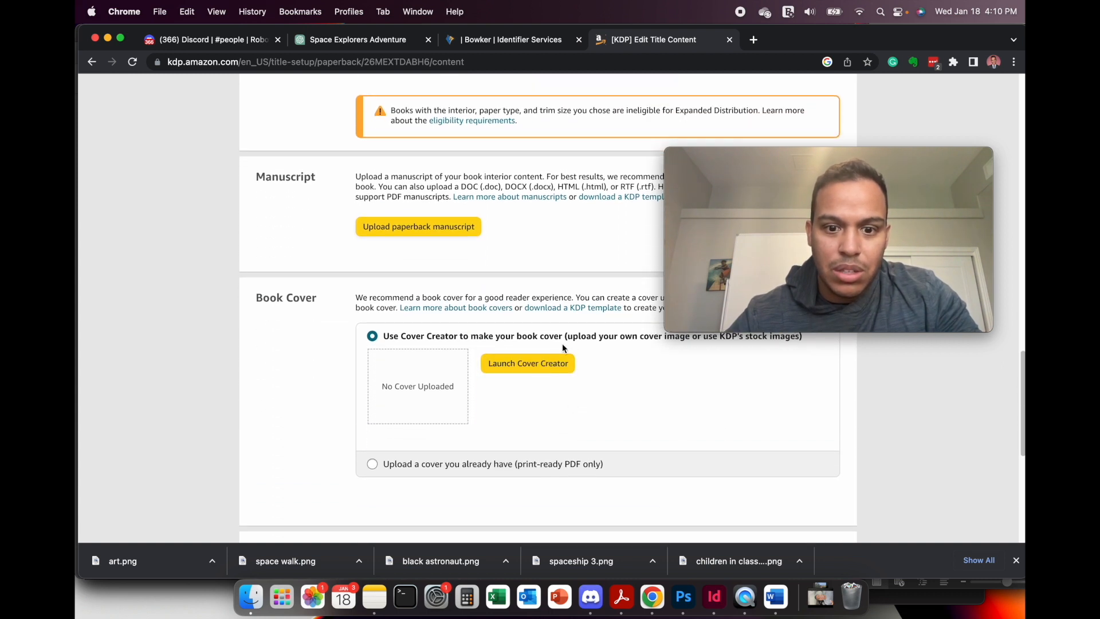
scroll(539, 274, up, 1)
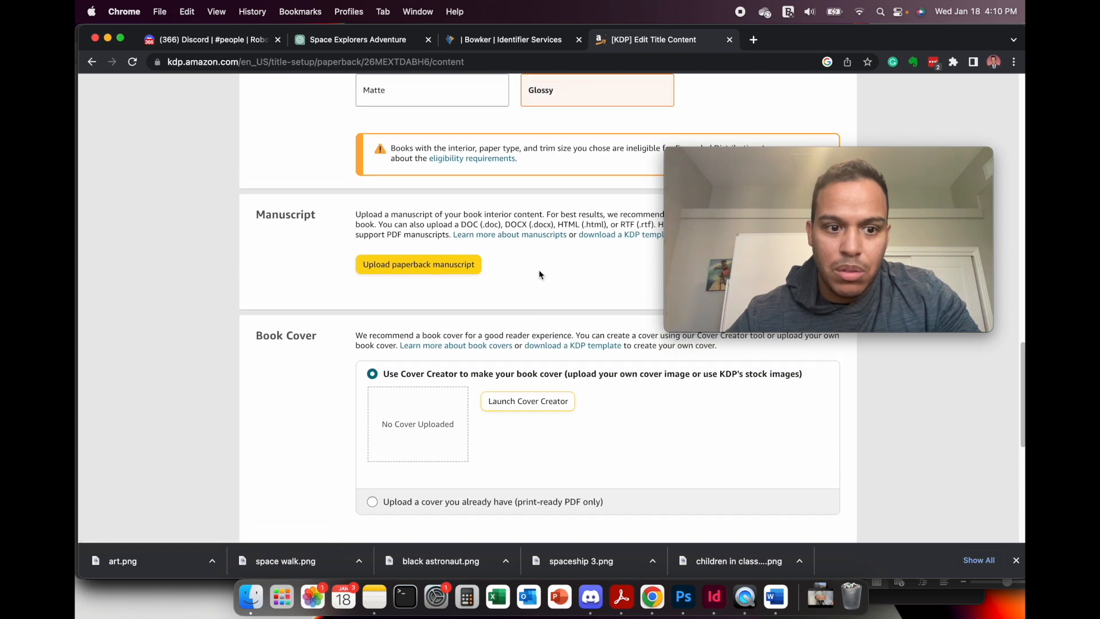
scroll(539, 274, down, 3)
click(432, 404)
click(543, 324)
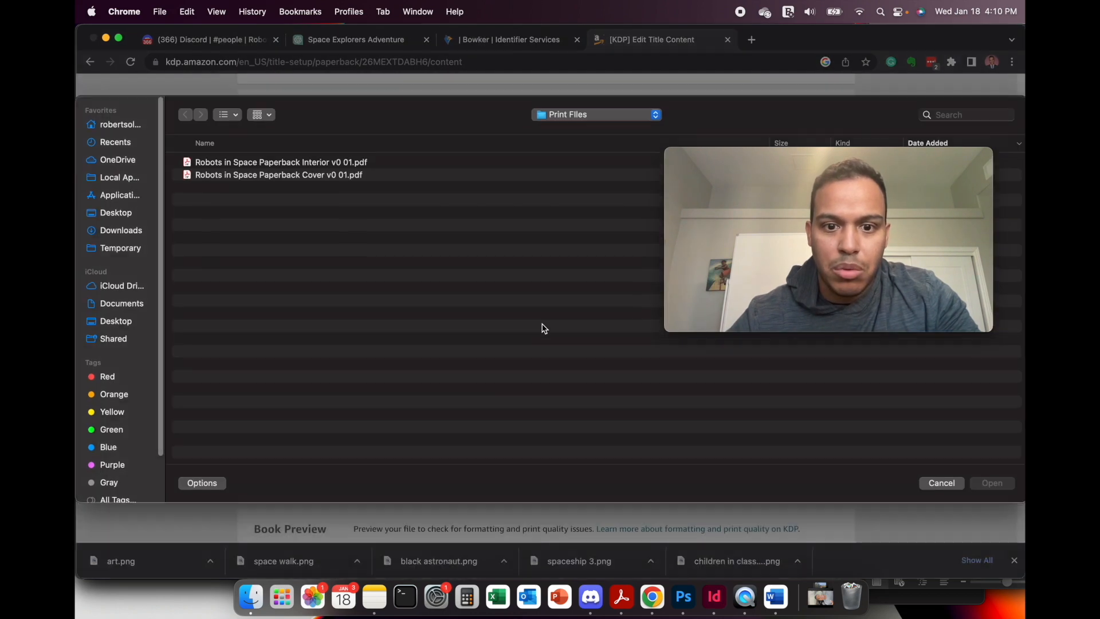
click(320, 179)
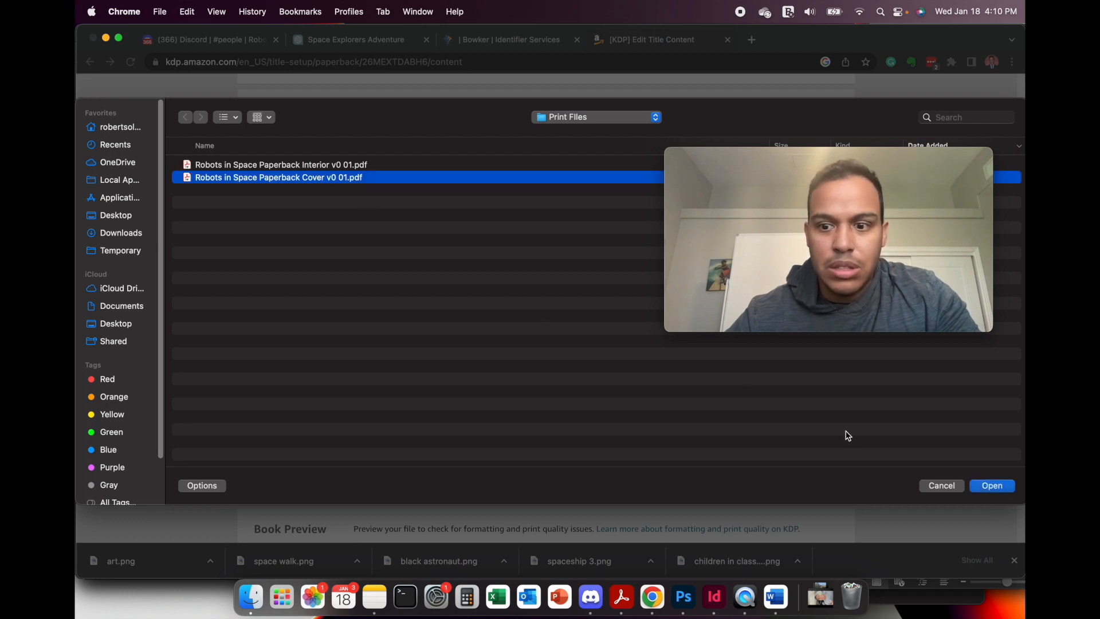
click(996, 487)
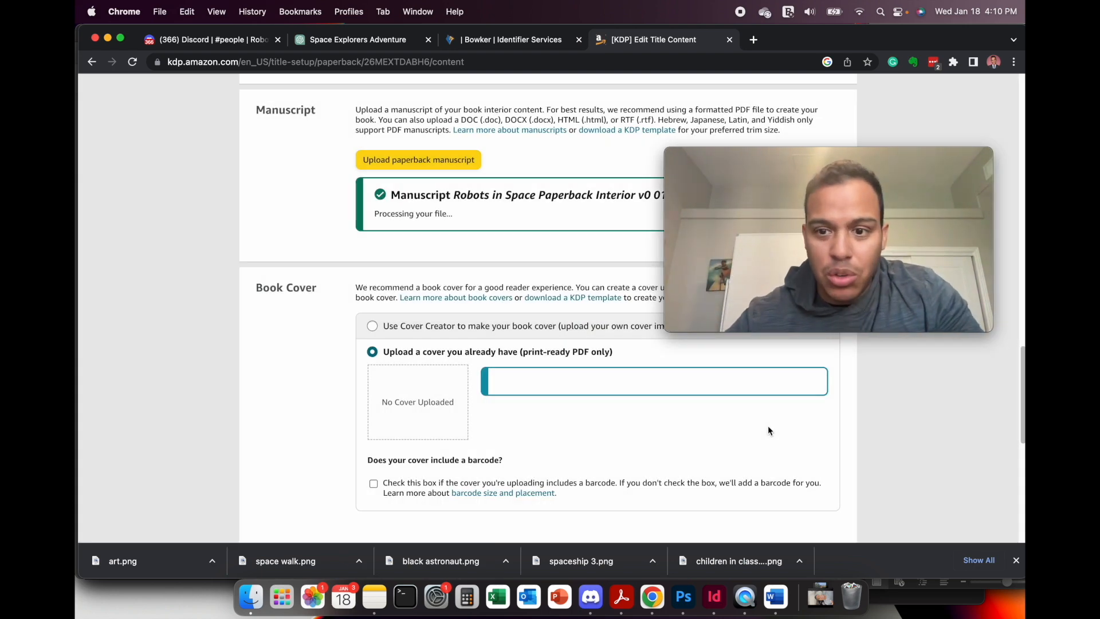
Launch the previewer for the uploaded manuscript and cover.
scroll(768, 425, down, 4)
scroll(768, 426, down, 3)
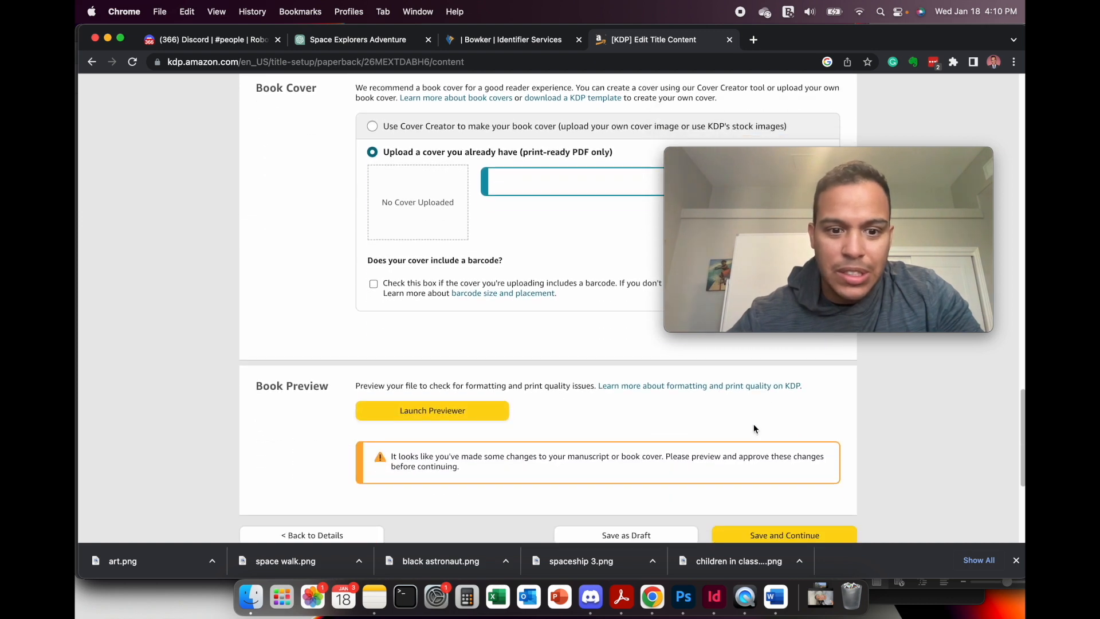
click(487, 416)
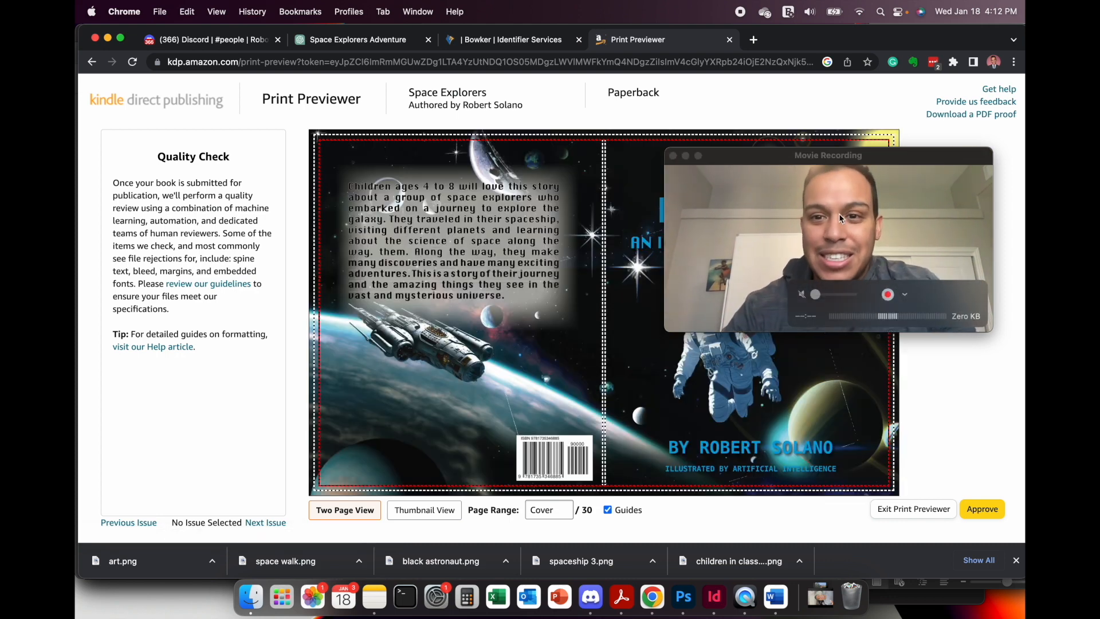
drag(904, 158, 913, 98)
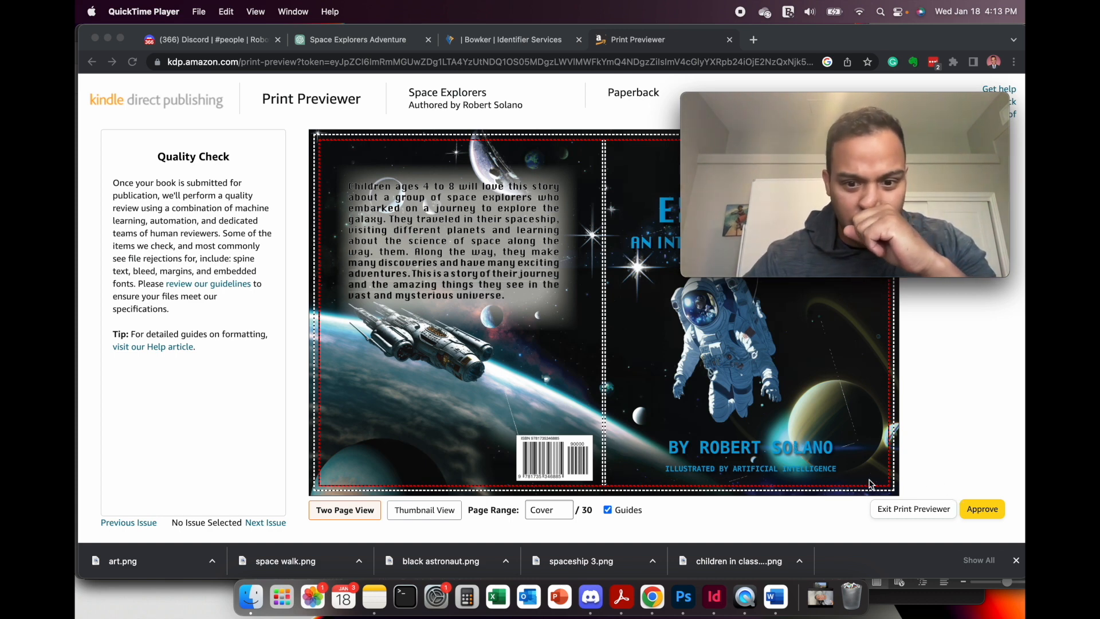
click(933, 454)
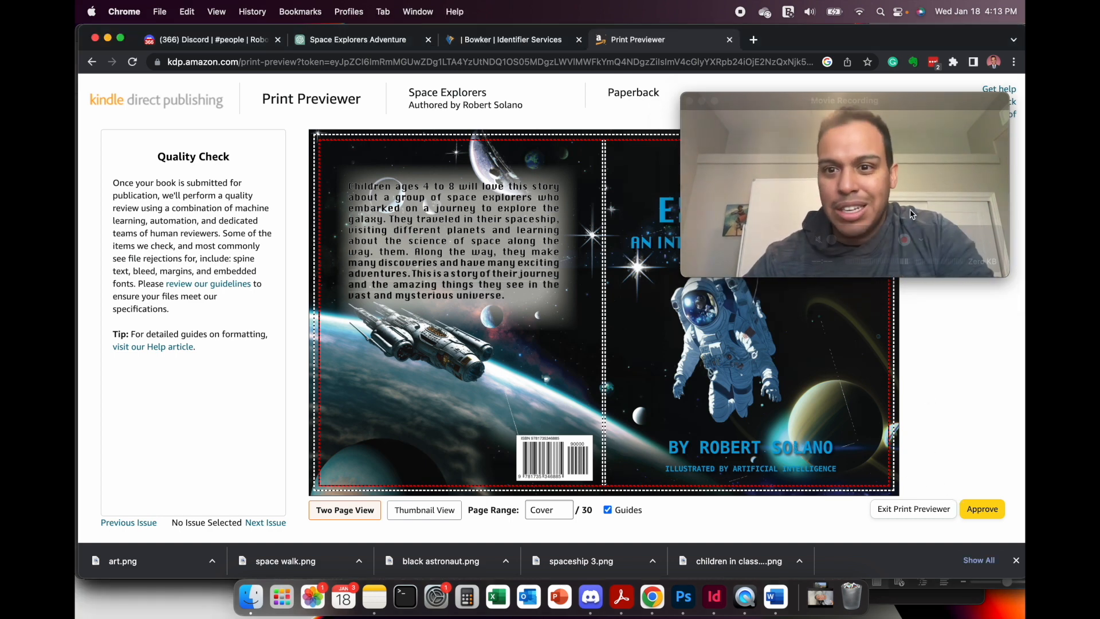
drag(929, 103, 890, 105)
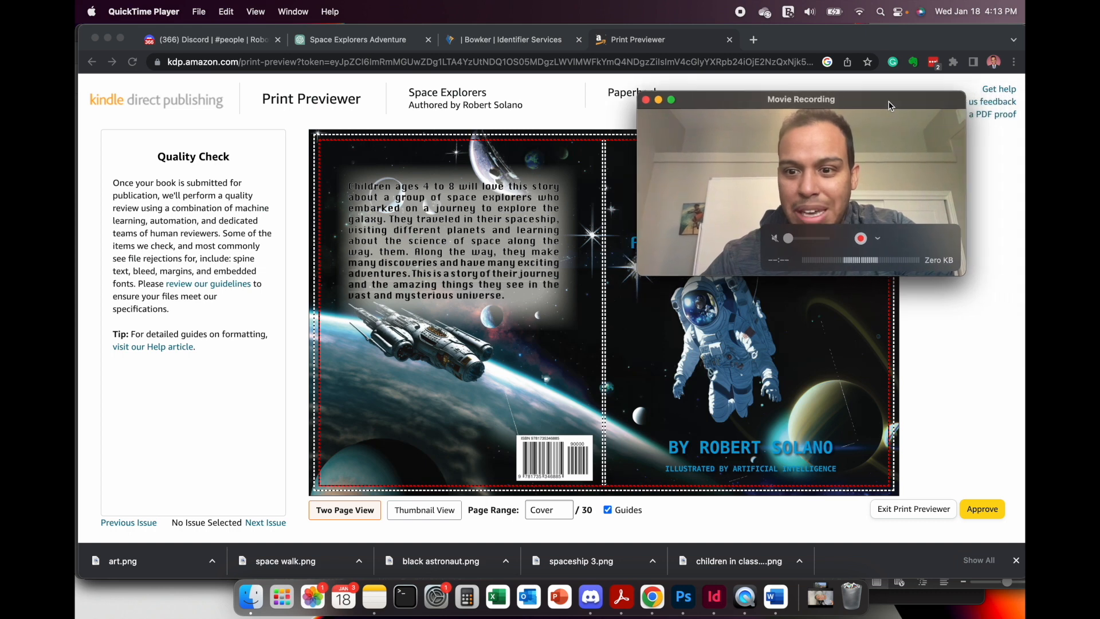
click(904, 371)
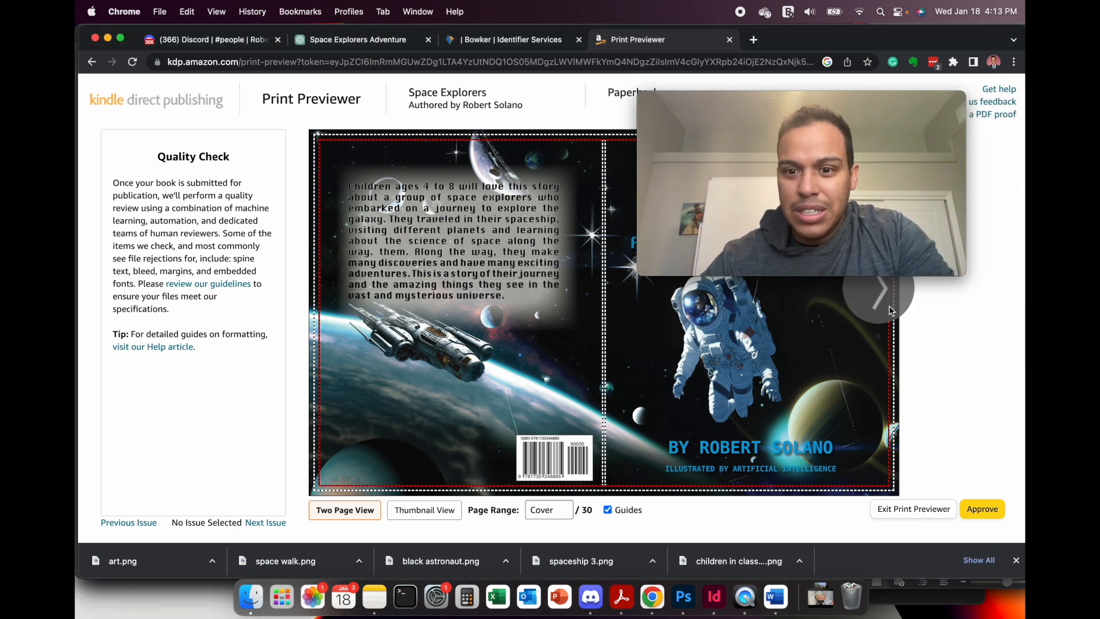
Examine the book's interior spreads in the print previewer from page 1 through pages 28-29, checking text and artwork against the margin guides.
click(890, 309)
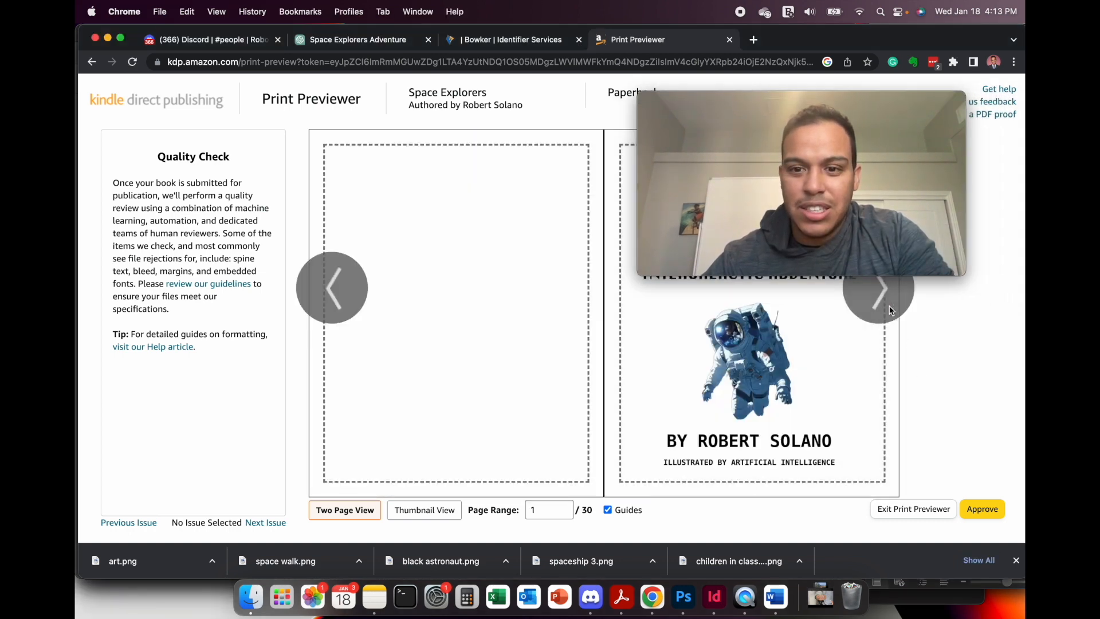
click(886, 307)
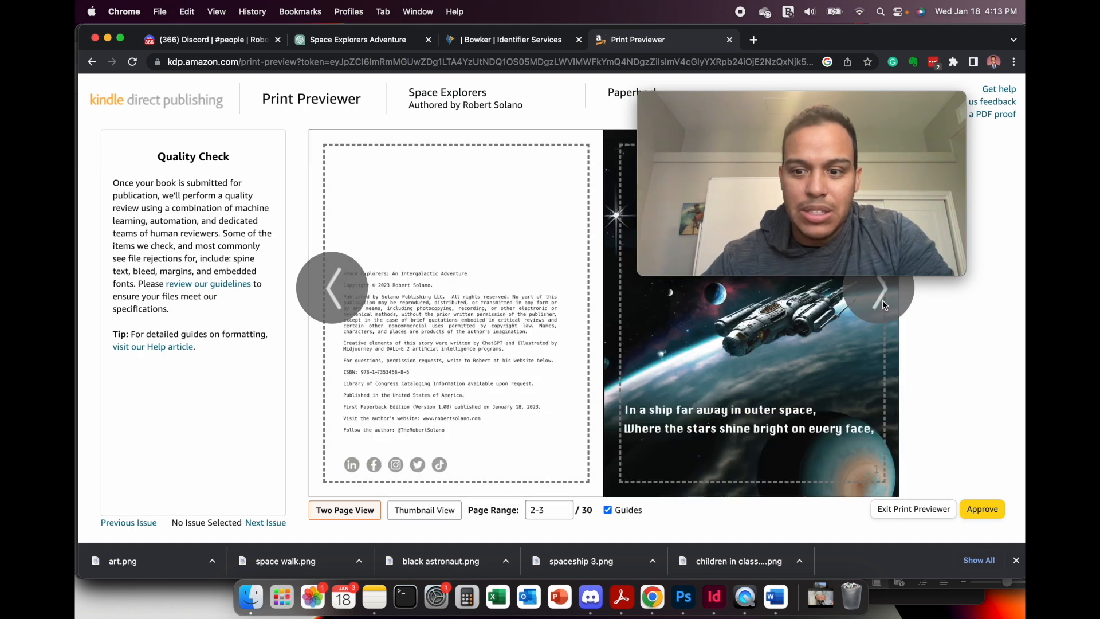
click(882, 300)
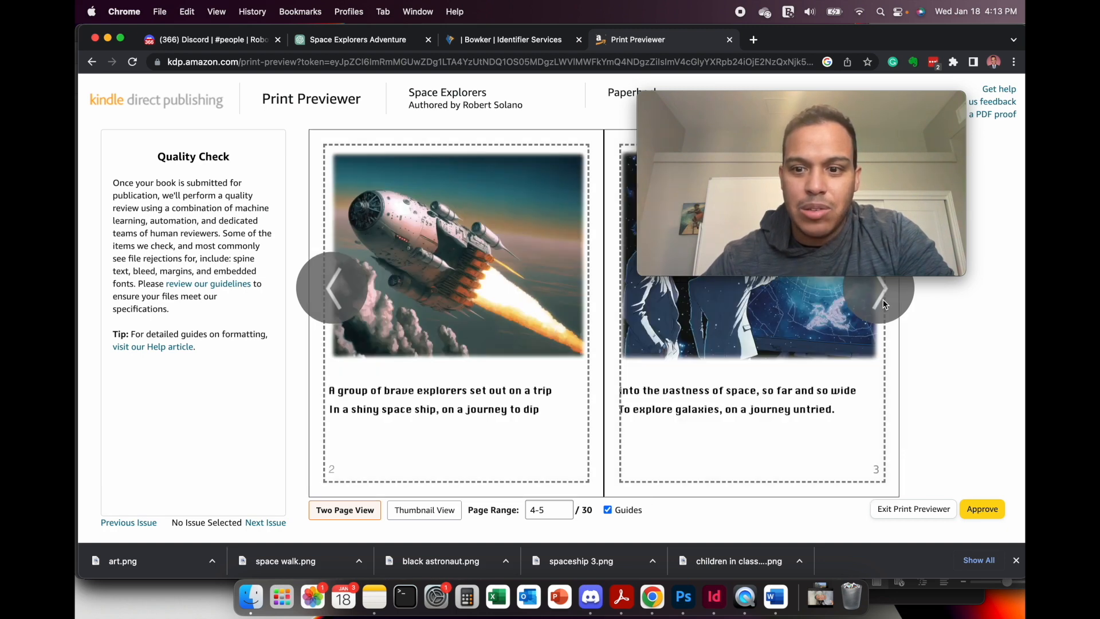
click(882, 302)
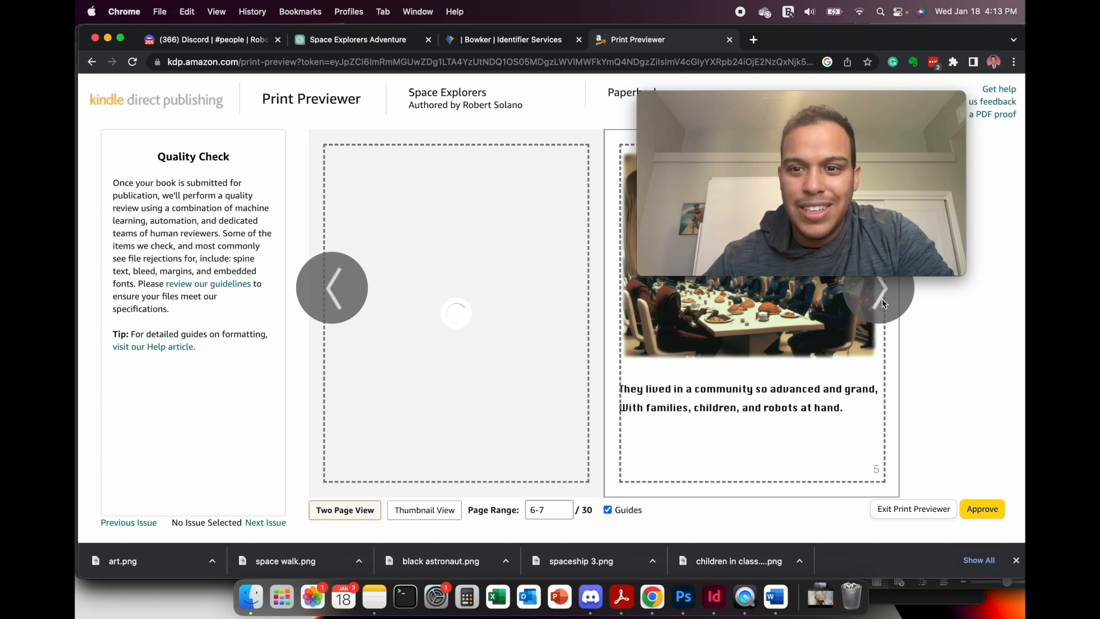
click(883, 302)
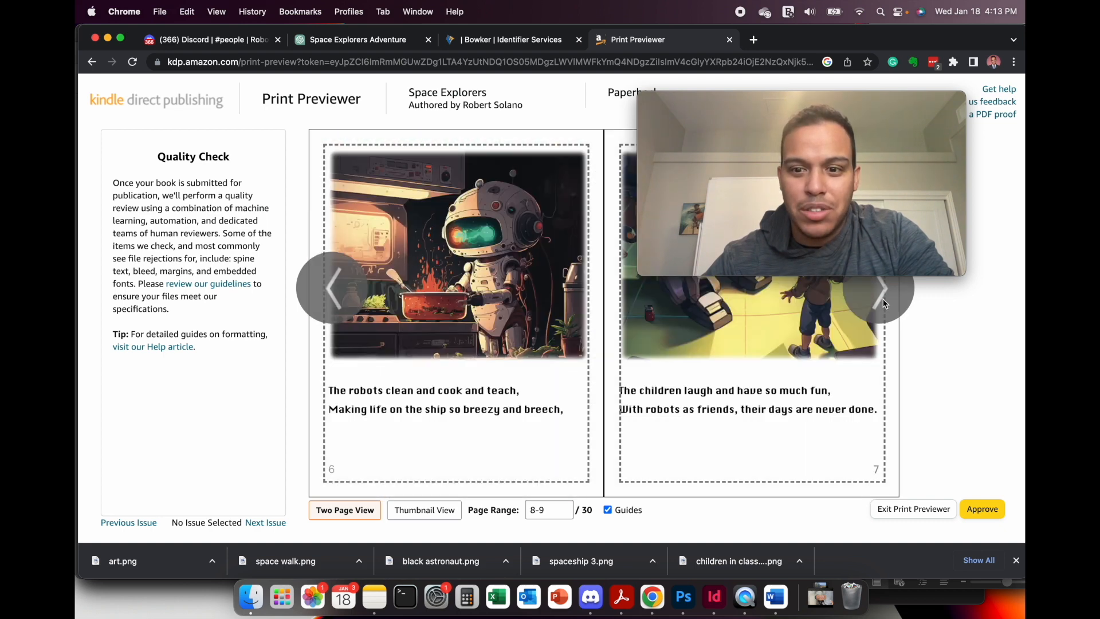
click(882, 302)
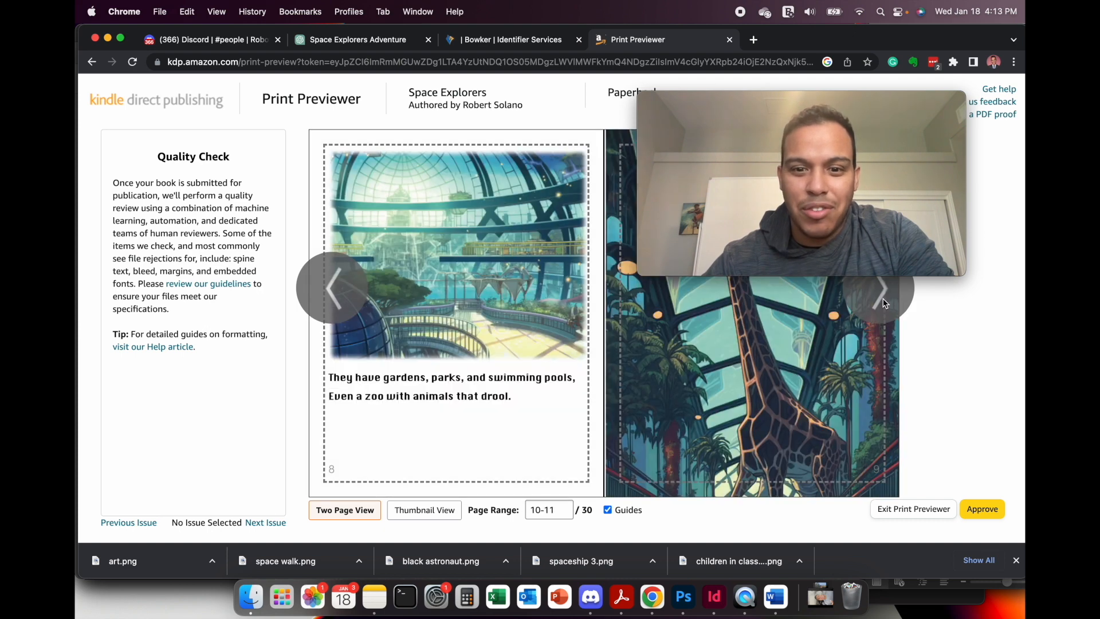
click(882, 298)
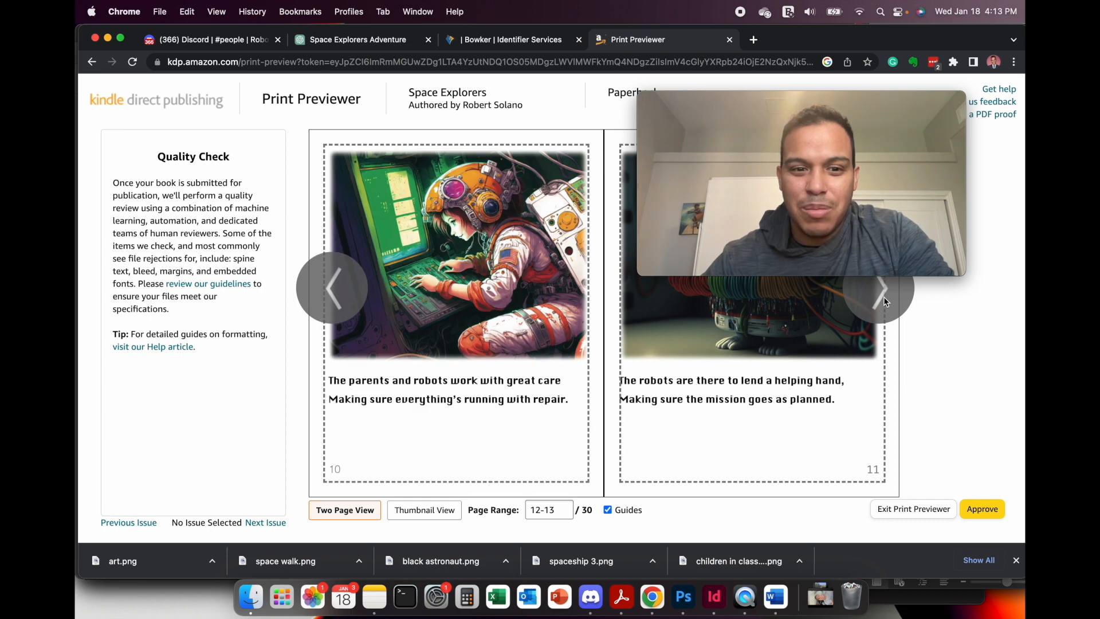
click(883, 297)
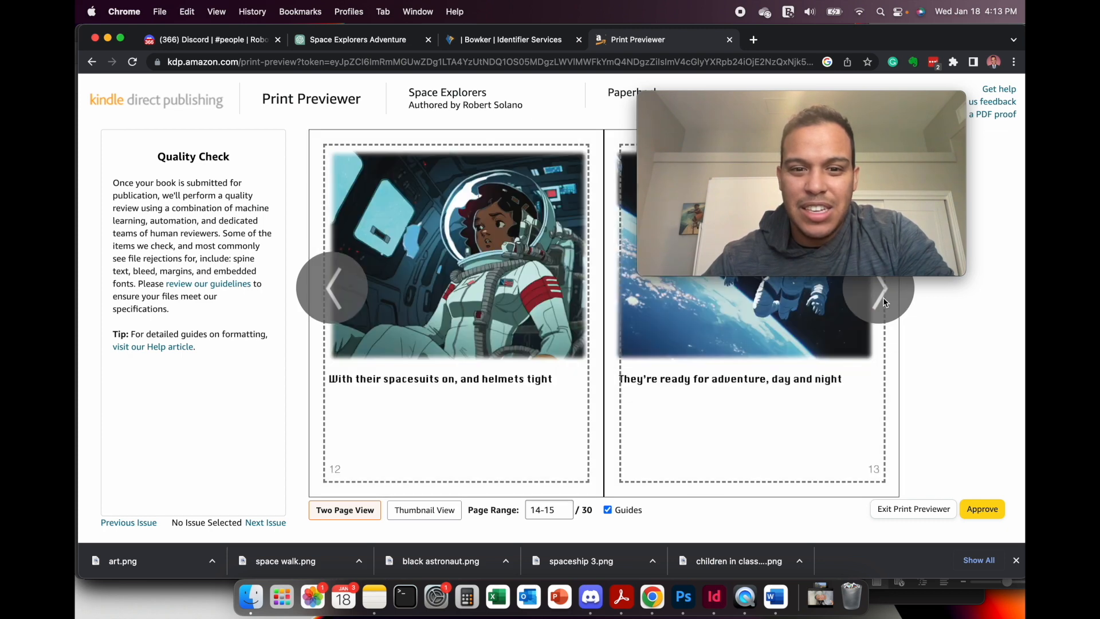
click(882, 297)
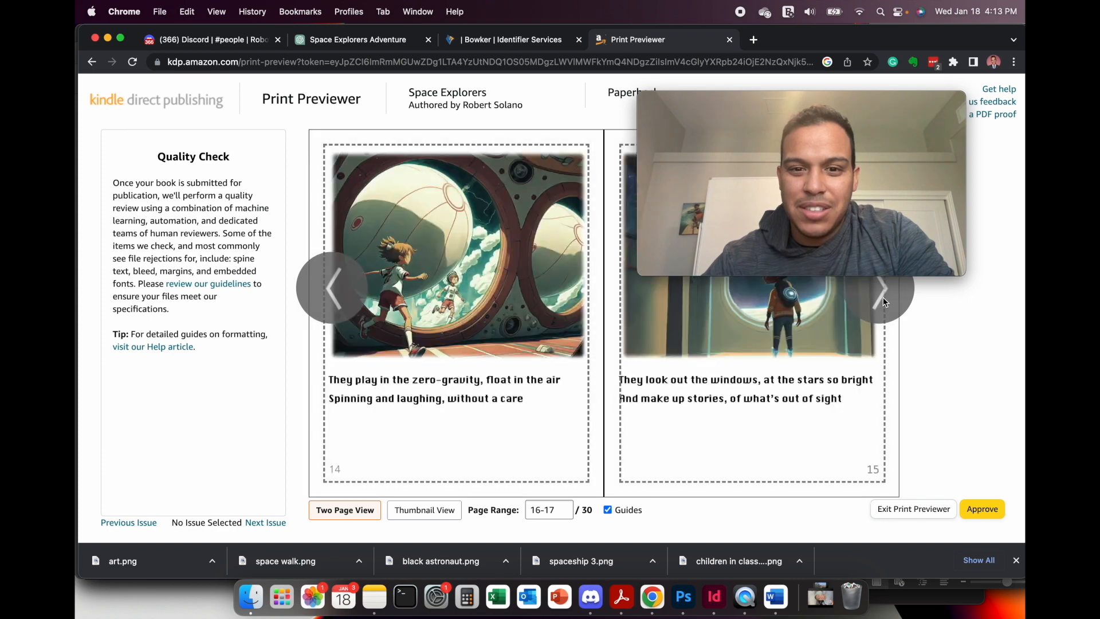
click(883, 297)
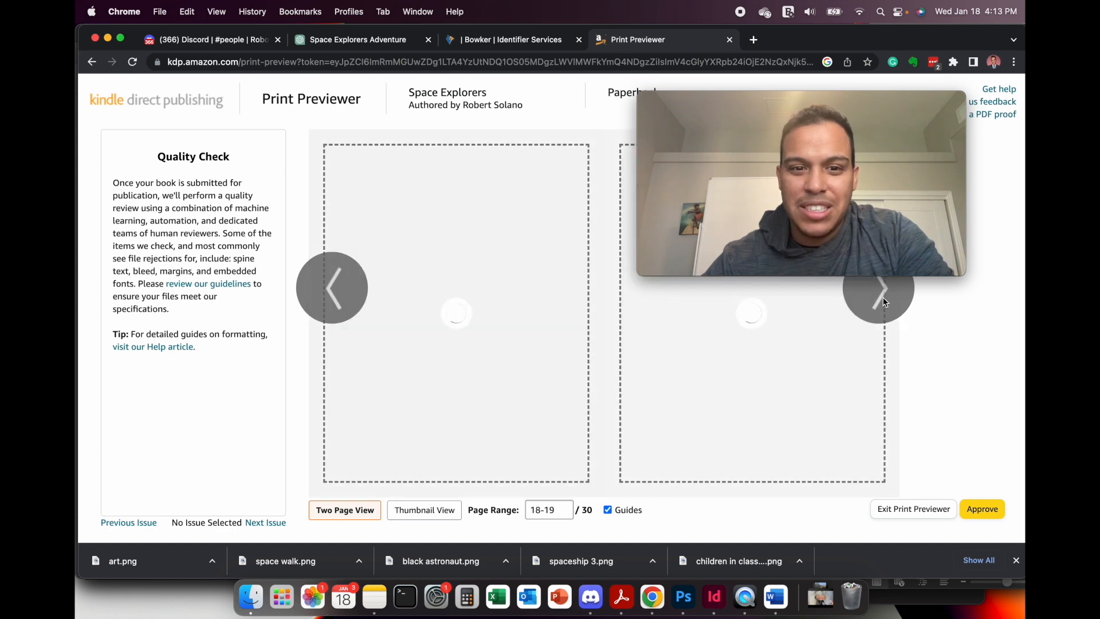
click(882, 294)
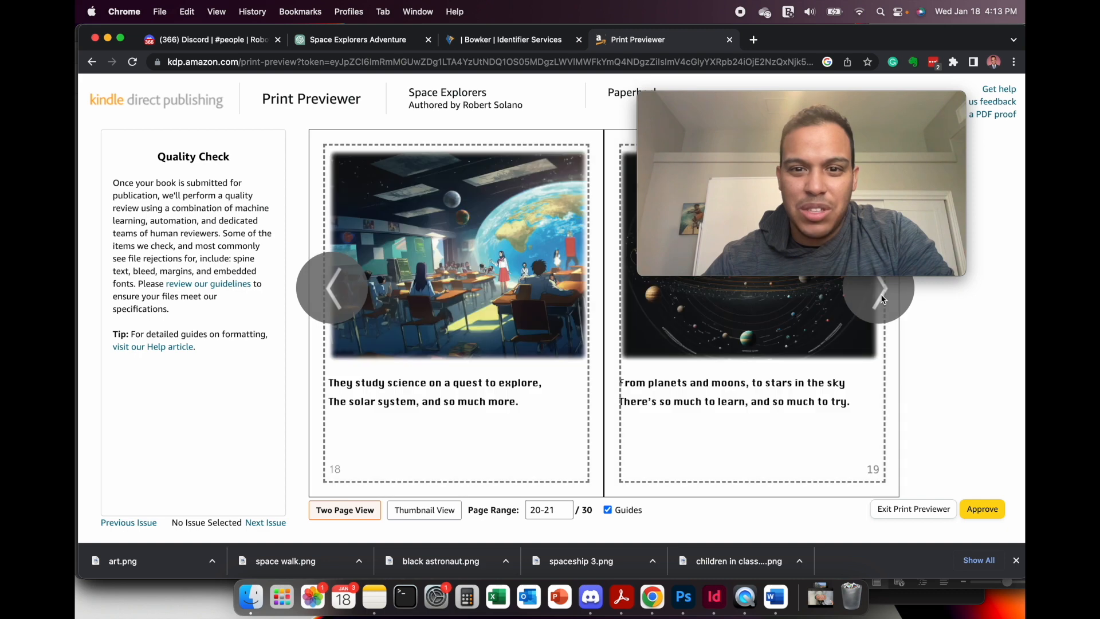
click(882, 294)
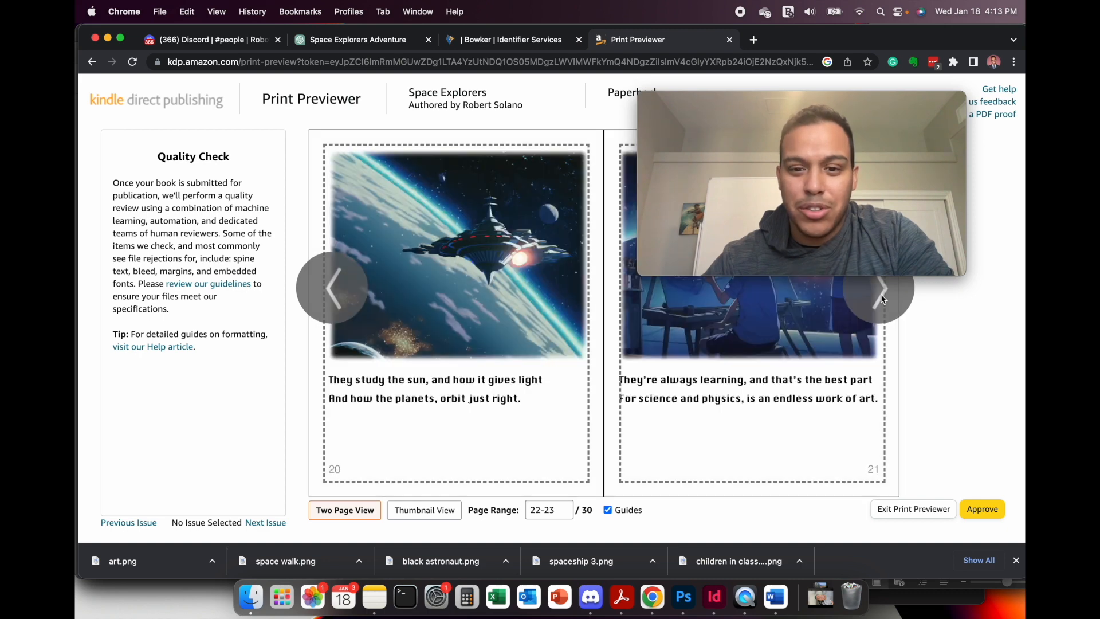
click(881, 294)
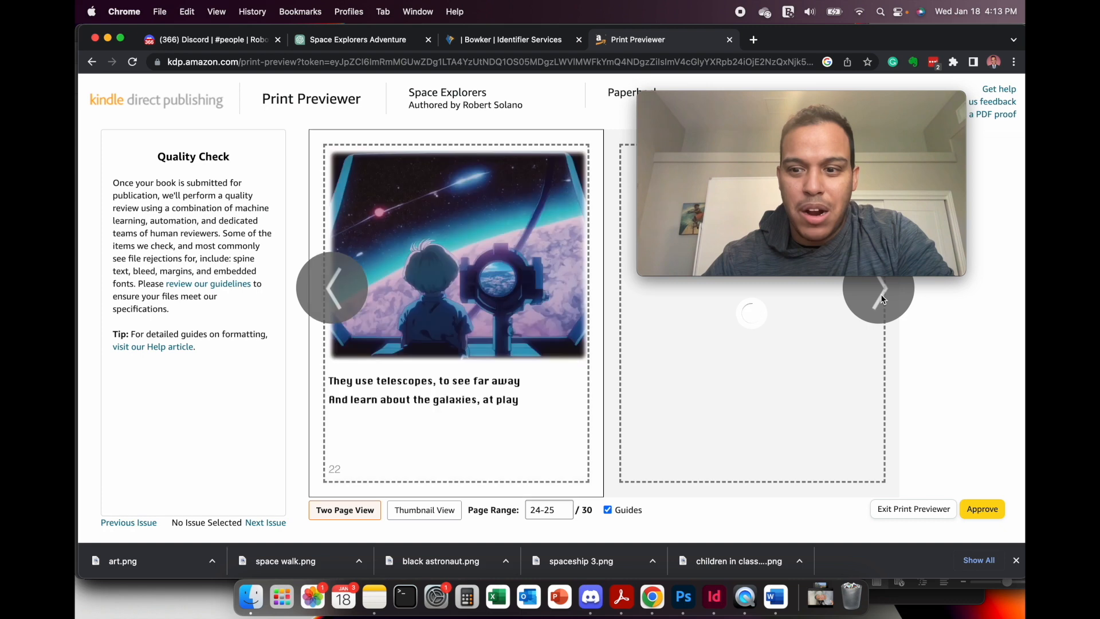
click(882, 294)
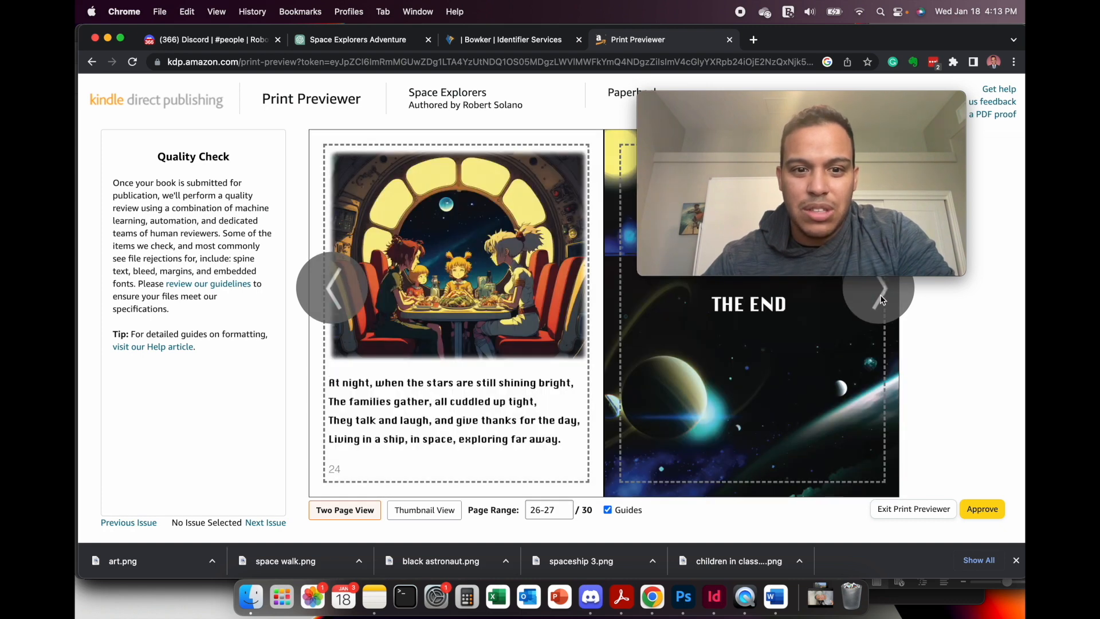
click(881, 295)
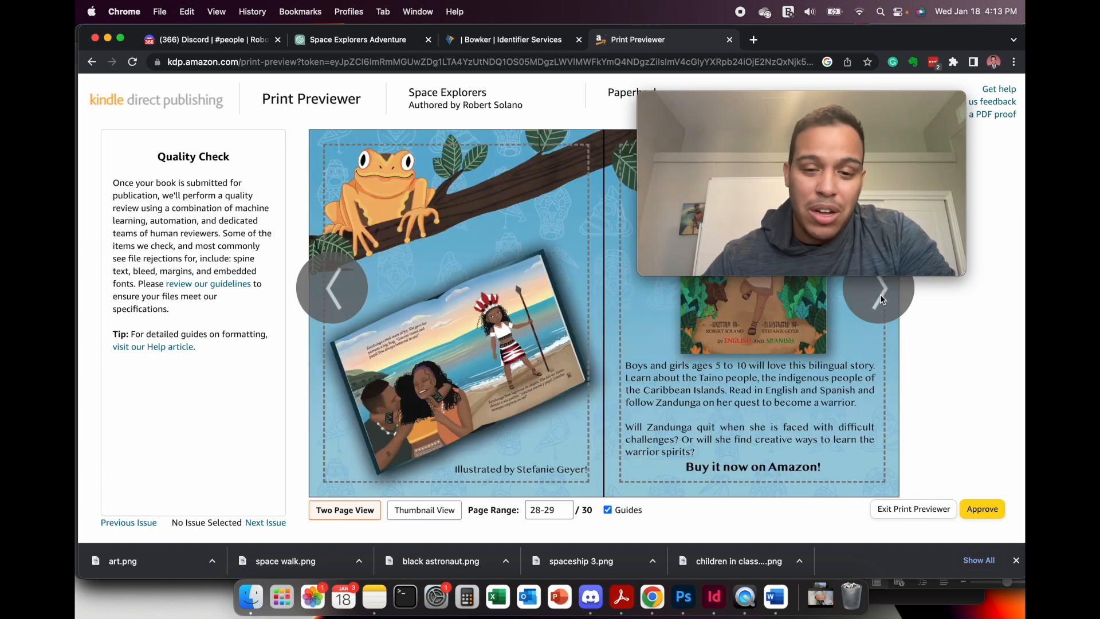
mouse_move(795, 186)
drag(725, 102, 198, 114)
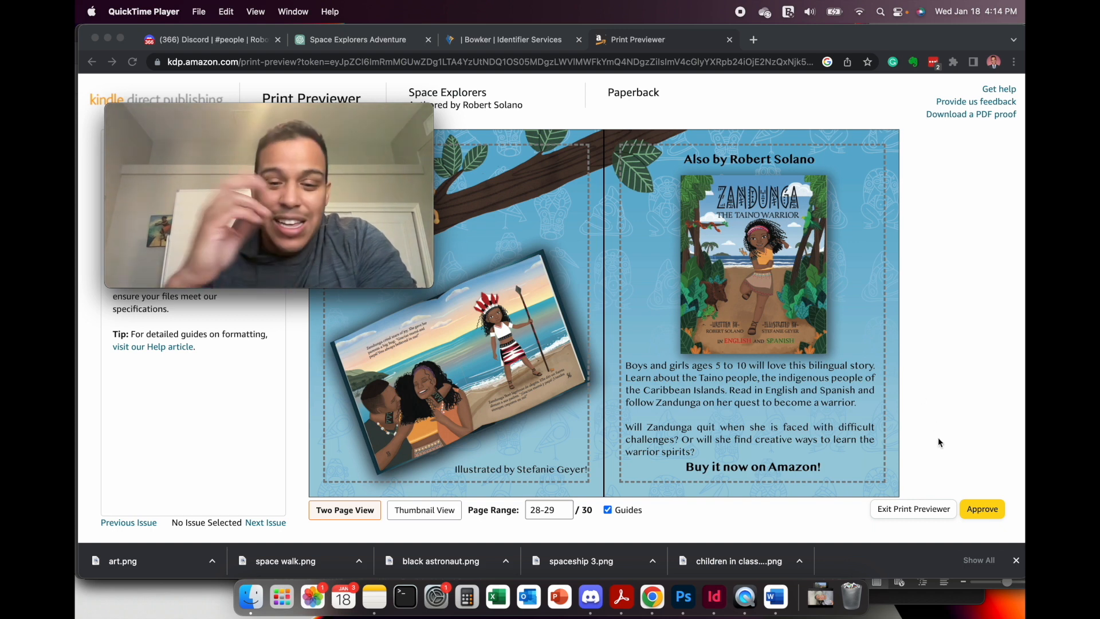
Approve the print preview and save the completed paperback content to continue to the rights and pricing stage.
click(975, 502)
click(976, 504)
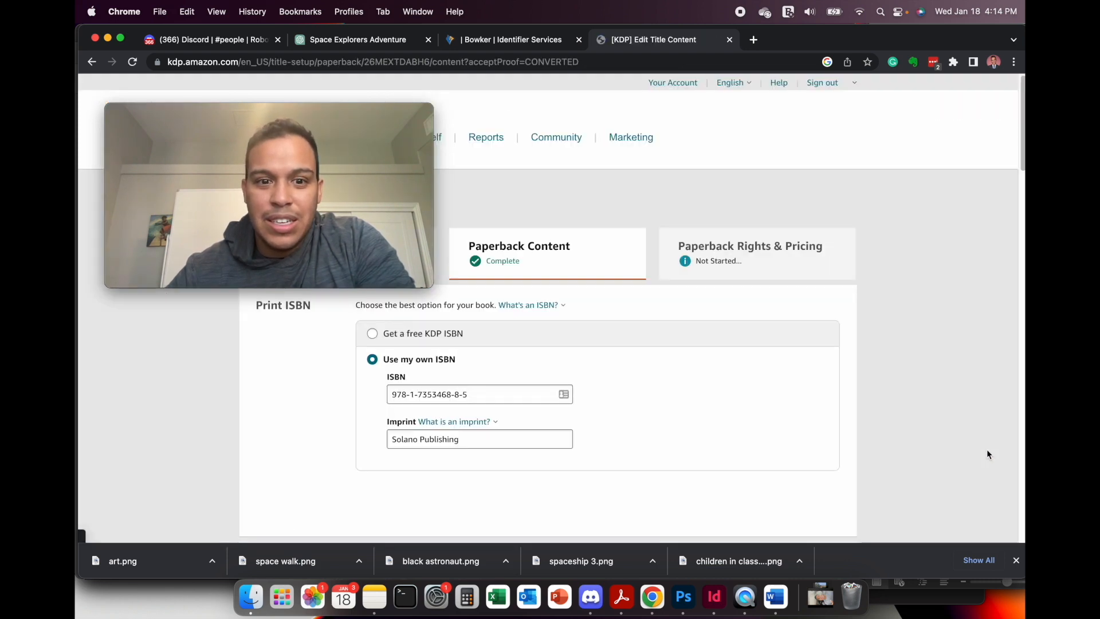
scroll(764, 406, down, 17)
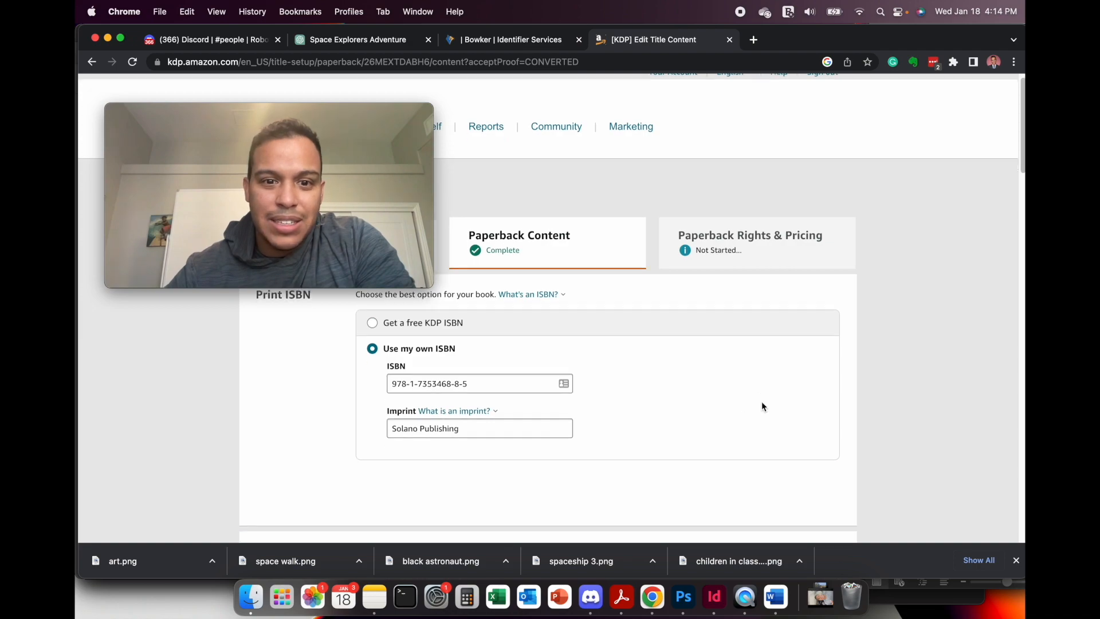
scroll(762, 405, down, 15)
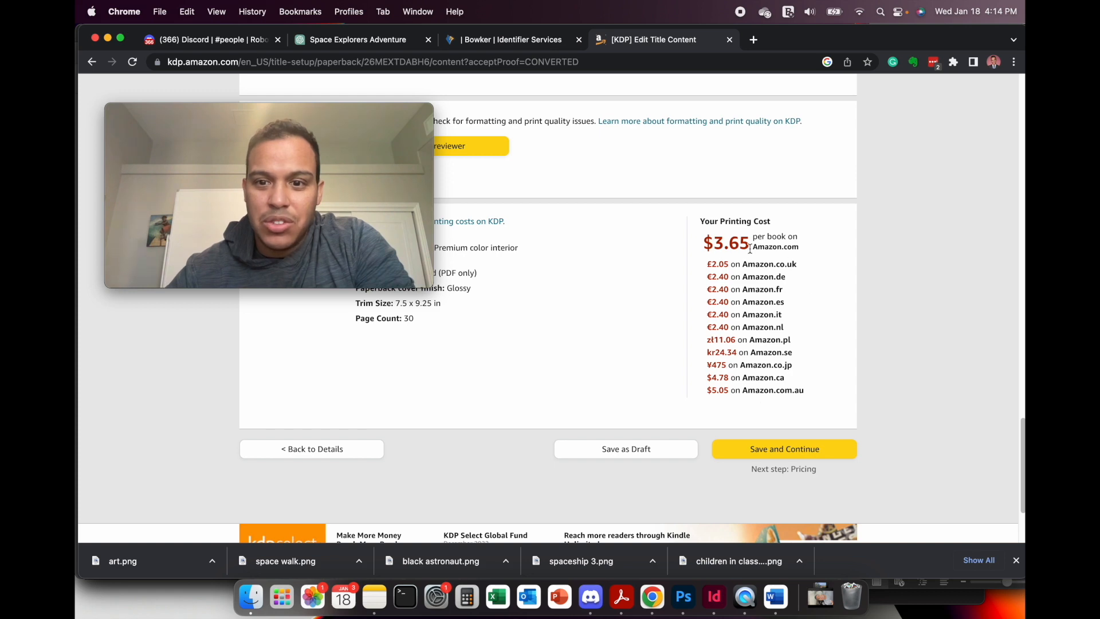
click(787, 451)
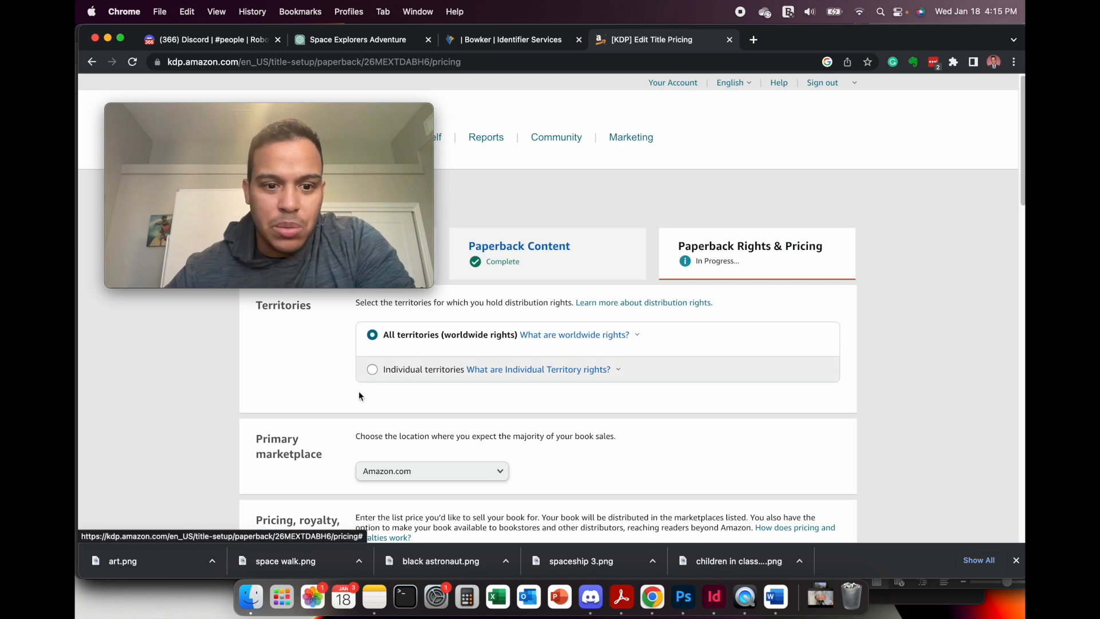
Try a list price of 9.99 USD for the Amazon.com marketplace to check the royalty.
scroll(373, 384, down, 4)
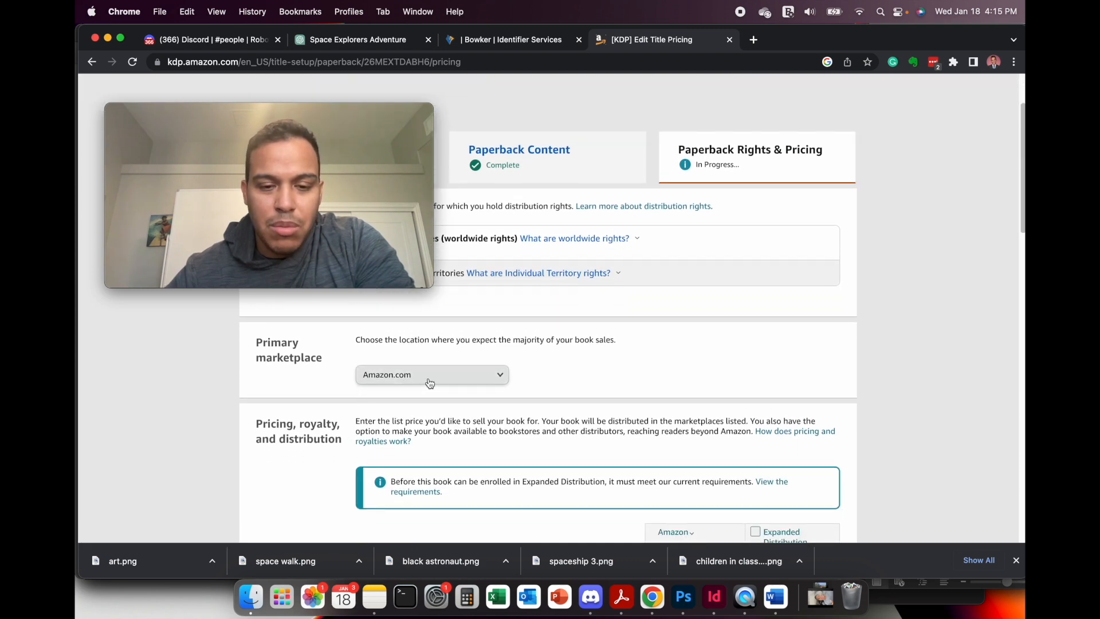
click(350, 120)
drag(349, 120, 915, 211)
scroll(598, 335, down, 3)
scroll(598, 335, down, 5)
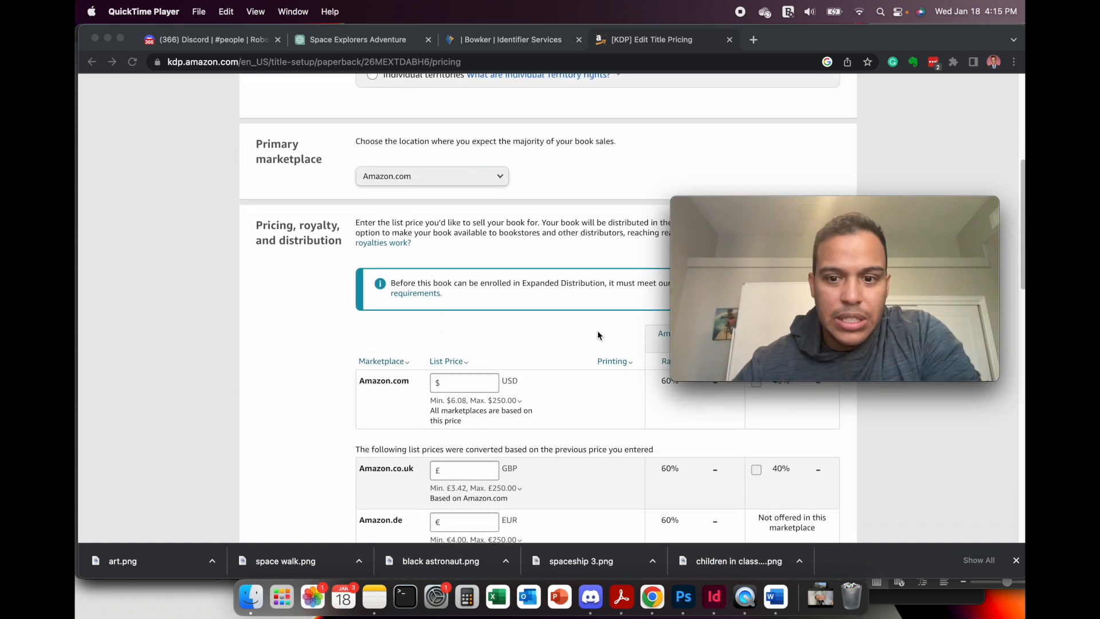
scroll(599, 335, up, 3)
drag(776, 213, 786, 119)
scroll(618, 330, down, 2)
scroll(617, 331, down, 1)
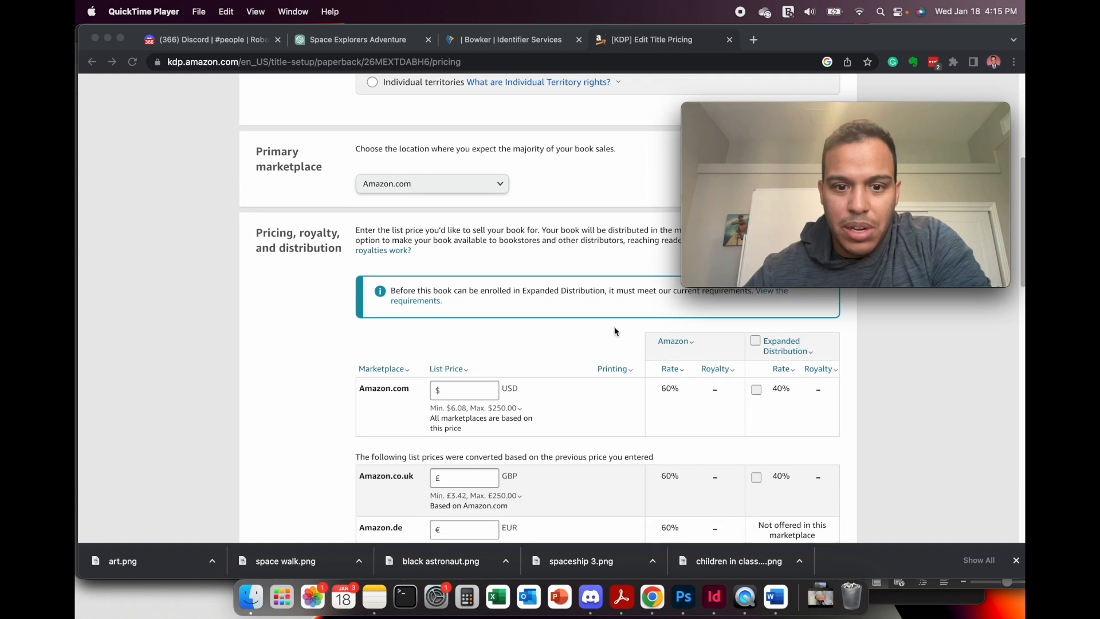
click(485, 391)
click(478, 391)
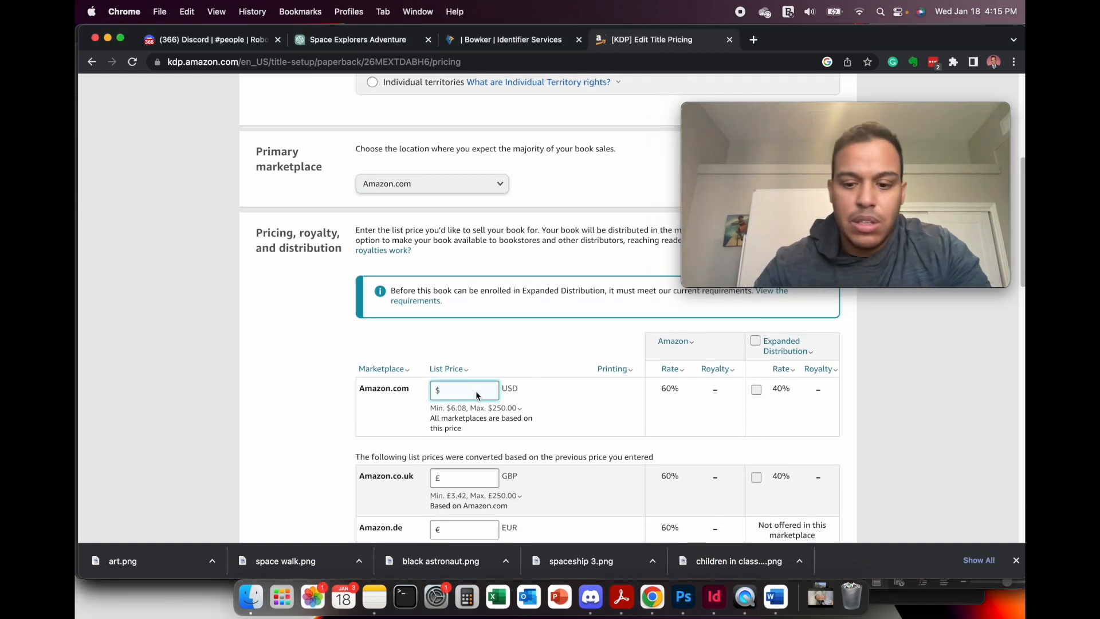
text(9)
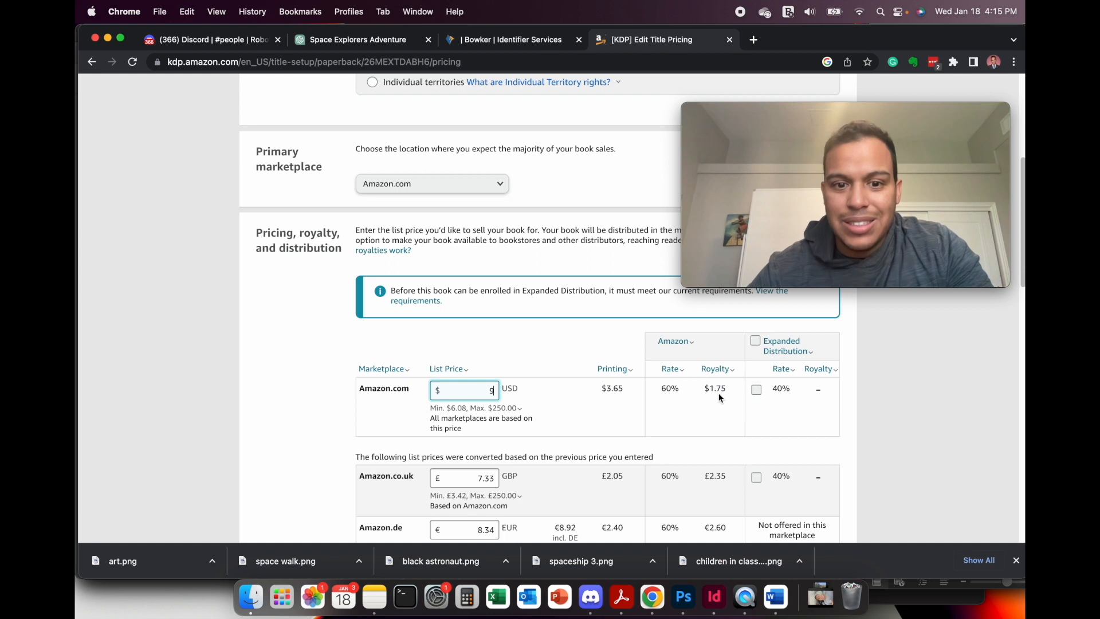
text(.99)
click(566, 390)
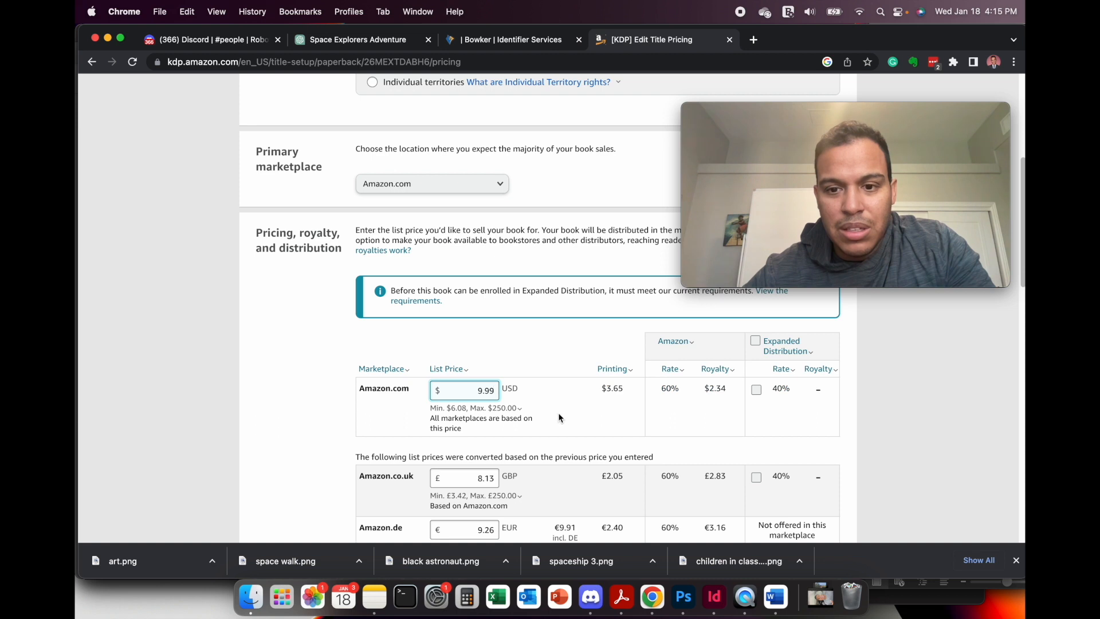
Try Amazon.com list prices of 9.95, 8 and 10 USD in turn to compare the royalties.
key(BackSpace)
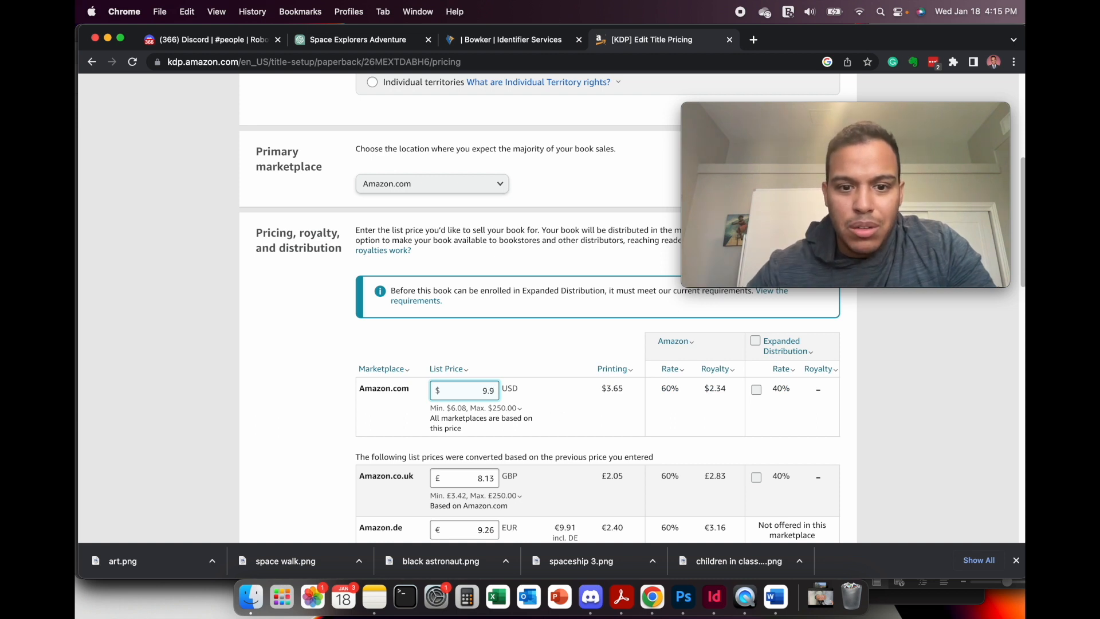
text(5)
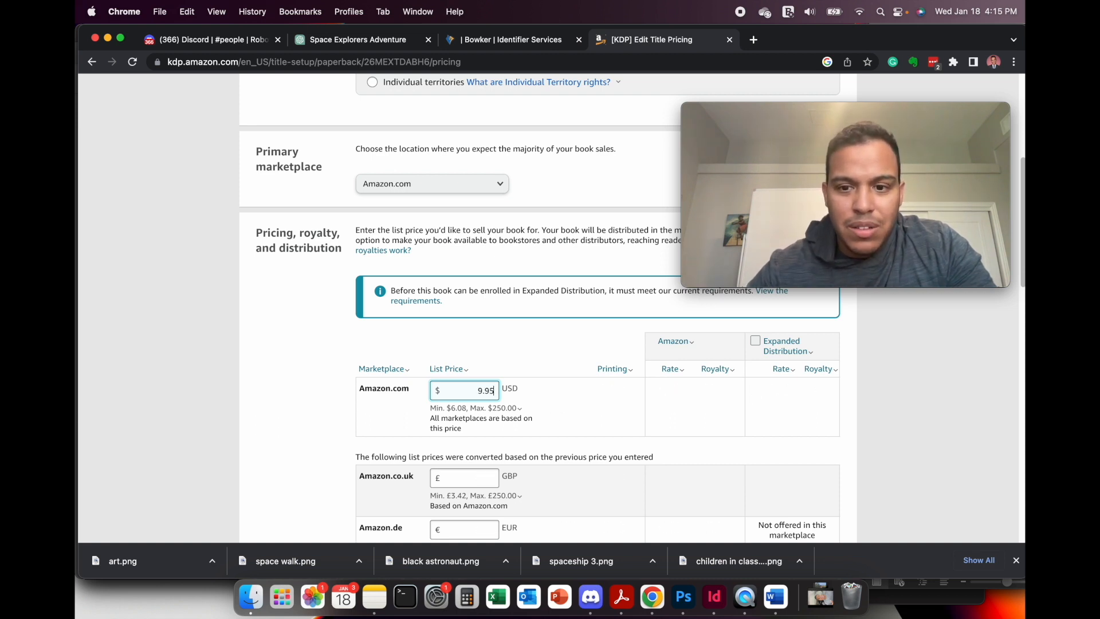
key(BackSpace)
key(BackSpace)
key(BackSpace)
key(BackSpace)
text(8)
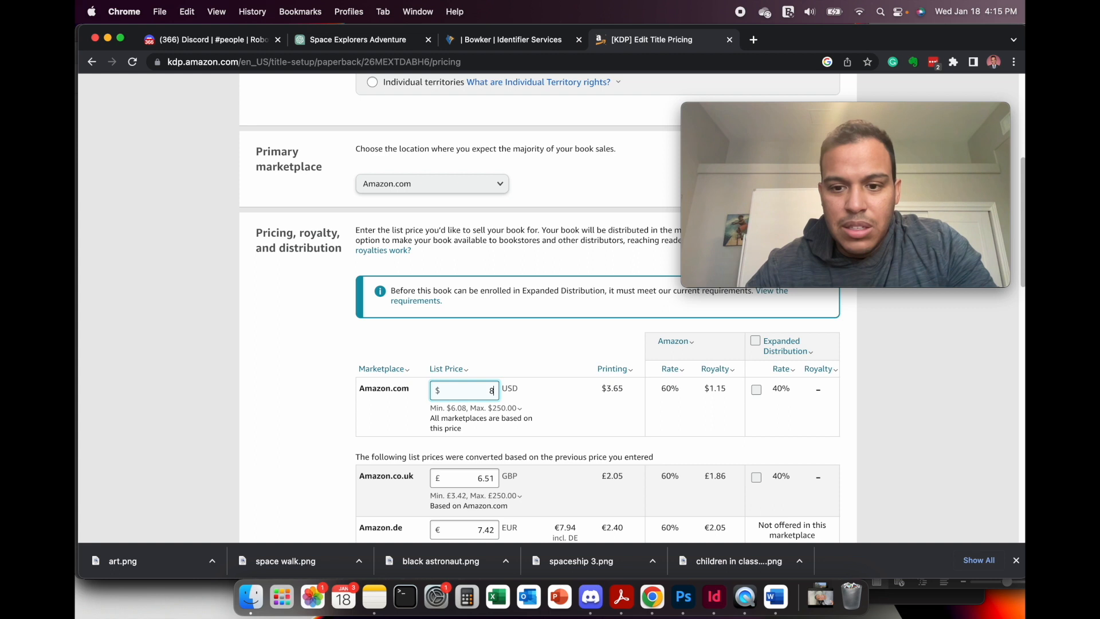
key(BackSpace)
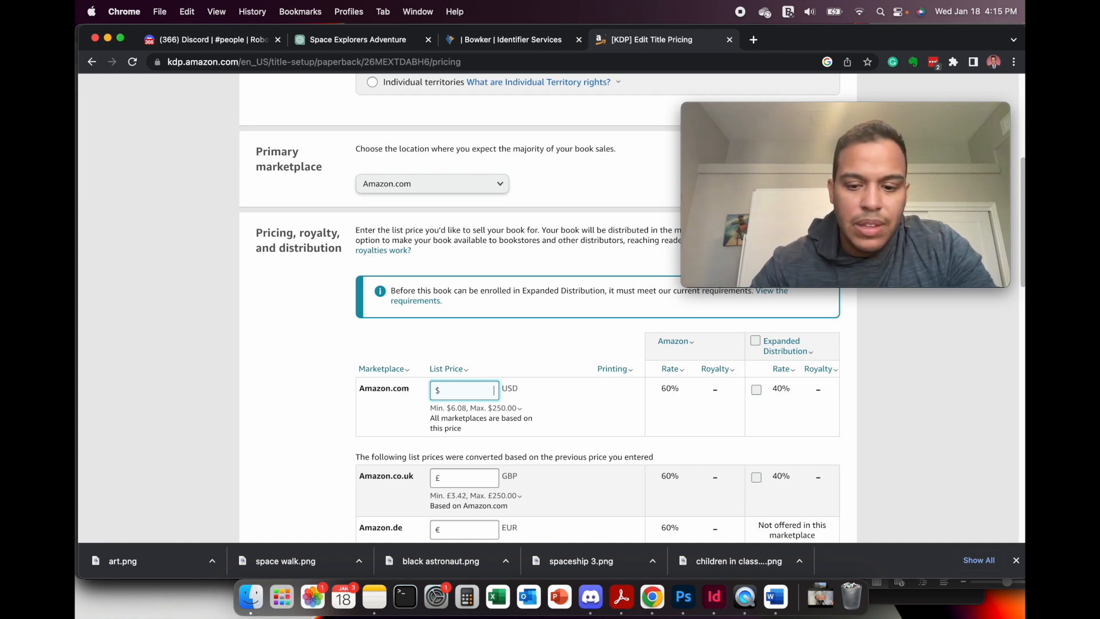
text(10)
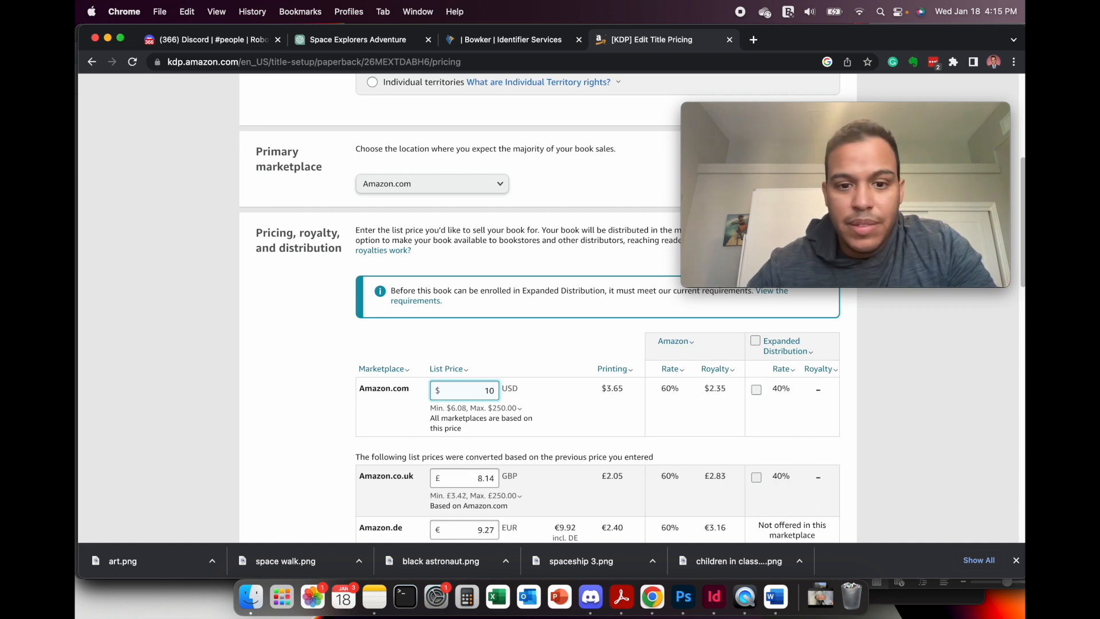
Set the Amazon.com list price to 9.95 USD.
key(BackSpace)
key(BackSpace)
text(9)
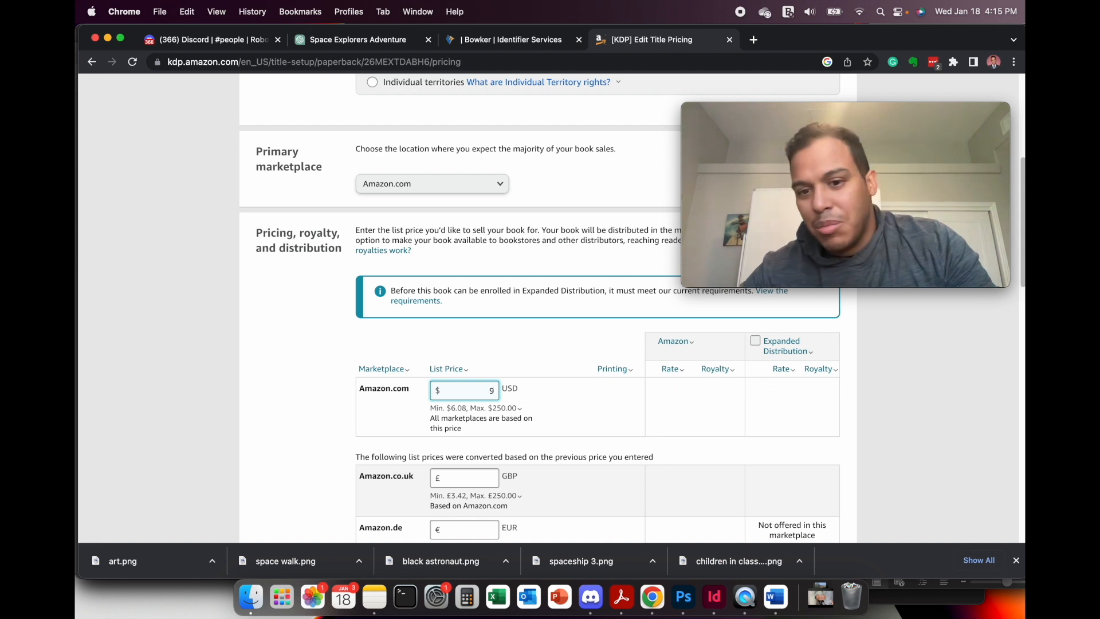
text(.95)
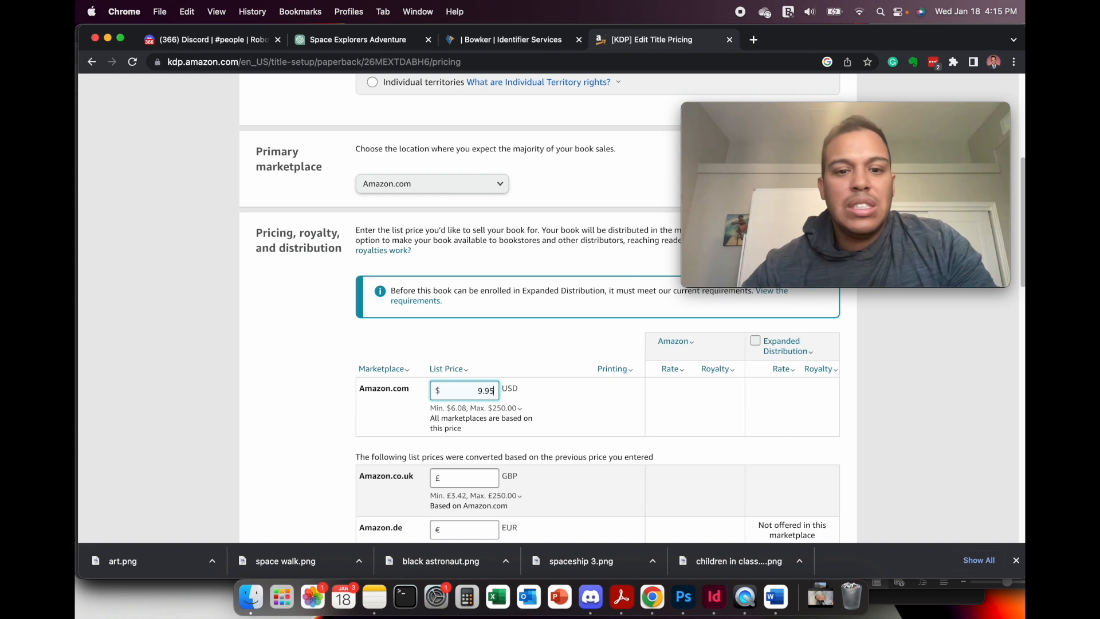
Review the Amazon.com royalty, the converted list prices for the other marketplaces, and the terms and proof options below them.
scroll(598, 422, down, 2)
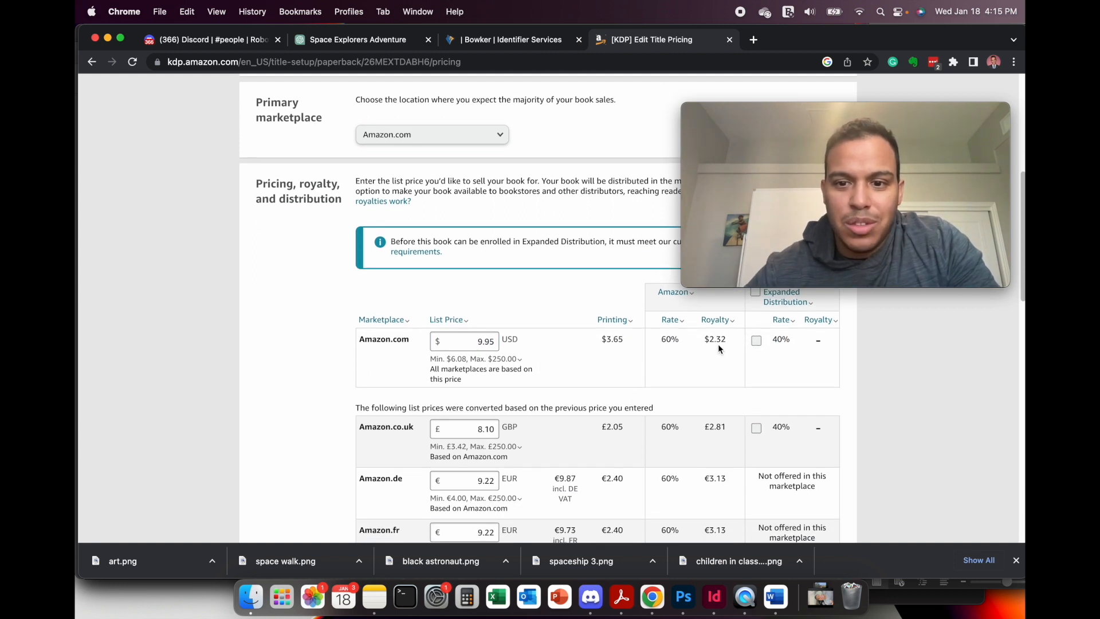
scroll(575, 392, down, 1)
scroll(574, 390, down, 2)
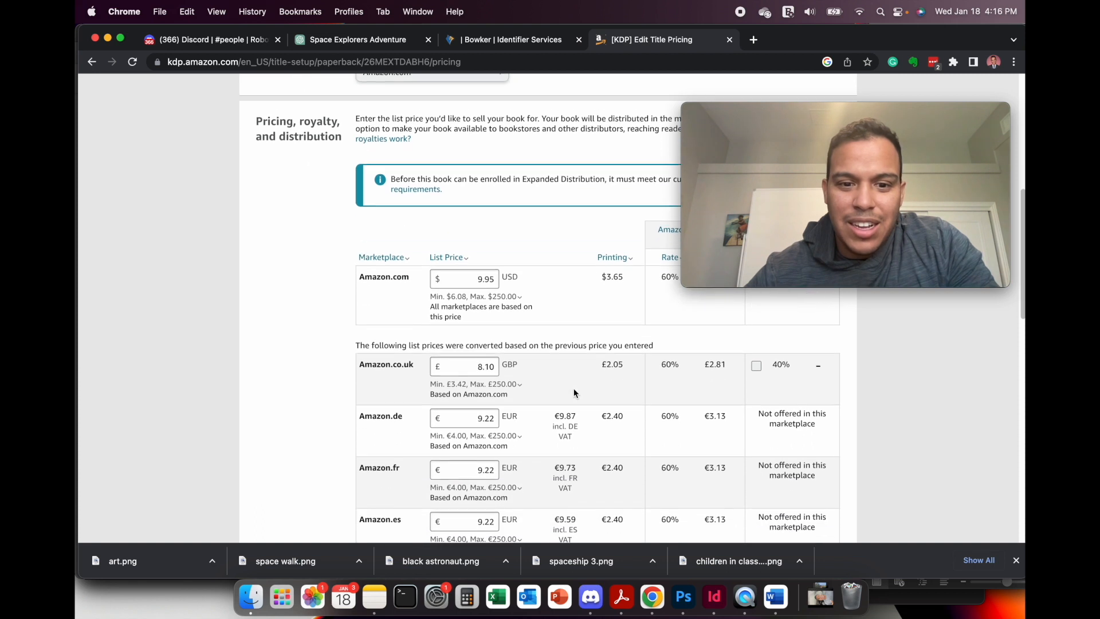
scroll(574, 391, down, 2)
scroll(573, 387, down, 1)
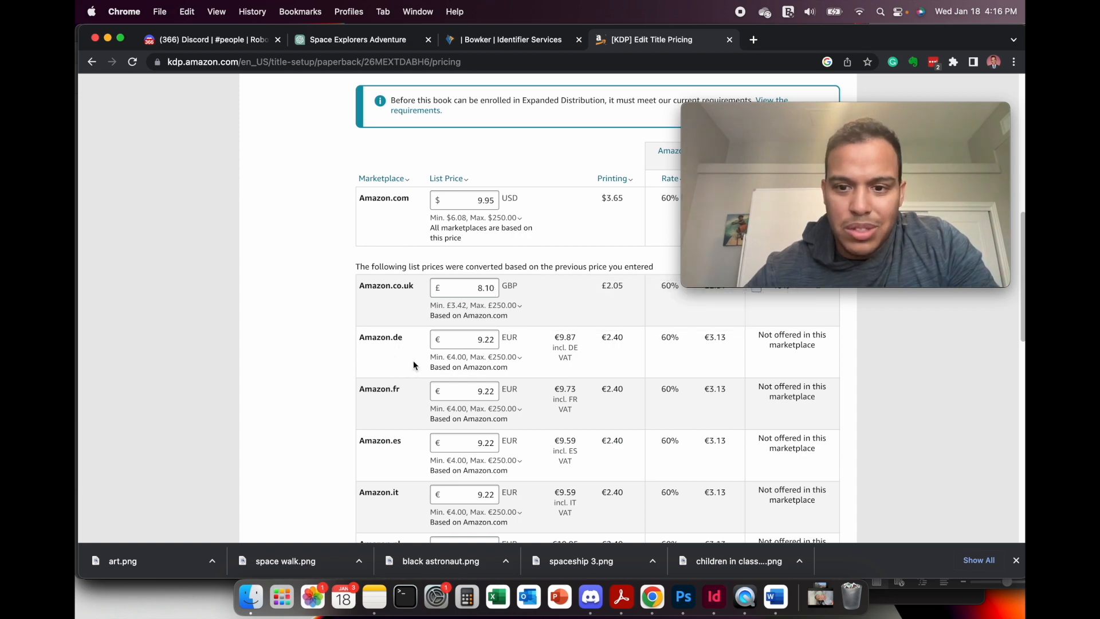
scroll(414, 360, up, 2)
scroll(414, 361, down, 4)
scroll(414, 365, down, 6)
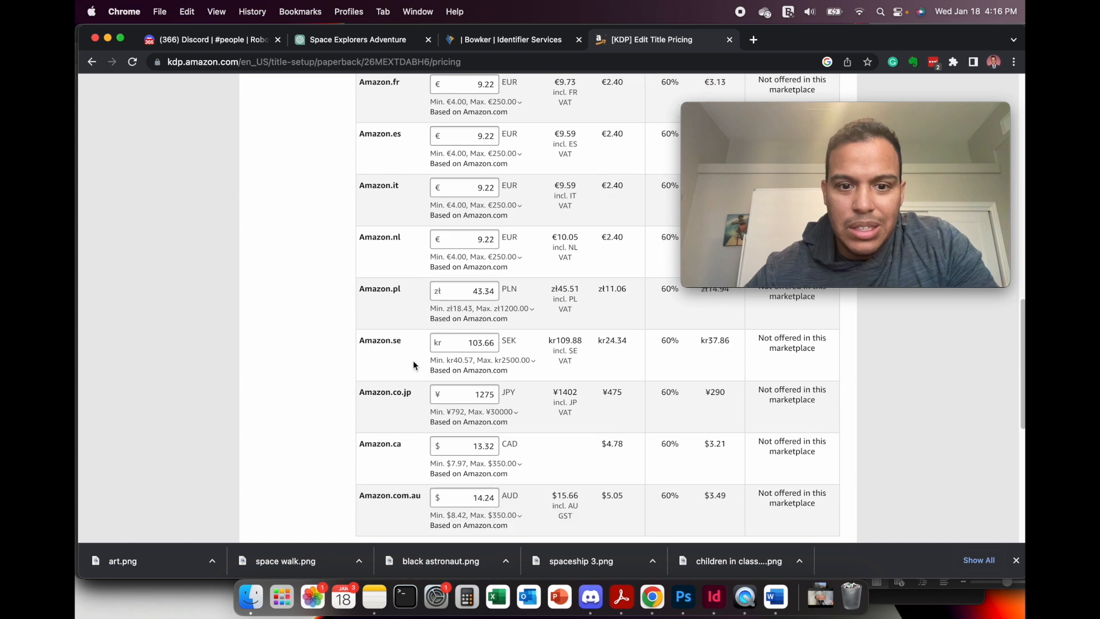
scroll(414, 365, down, 3)
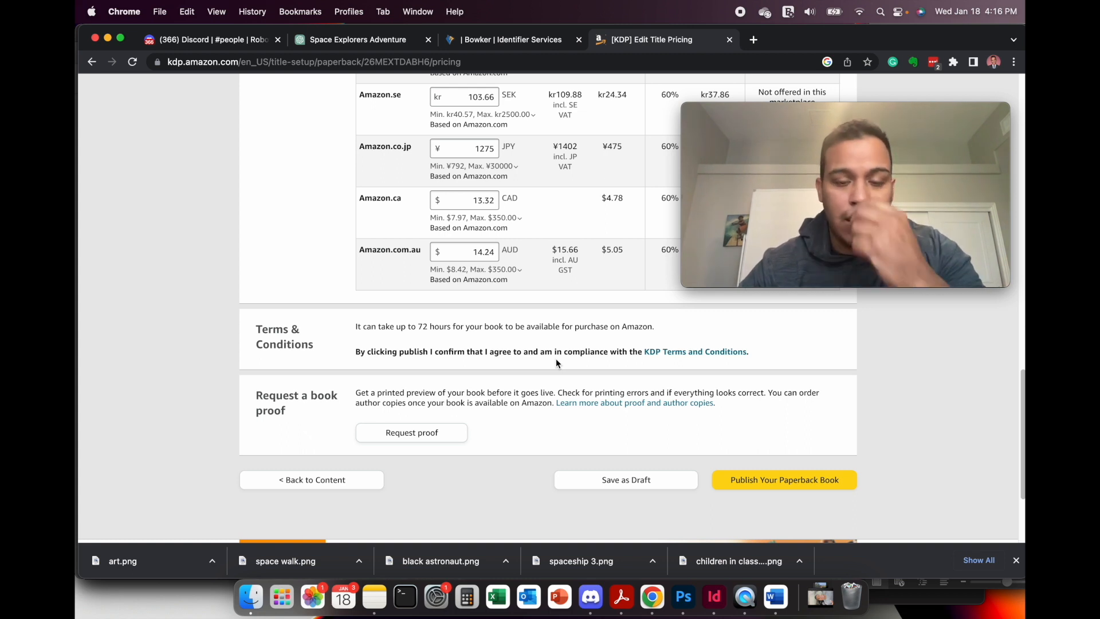
Publish the paperback book and dismiss the submission notice without starting a Kindle eBook.
click(771, 484)
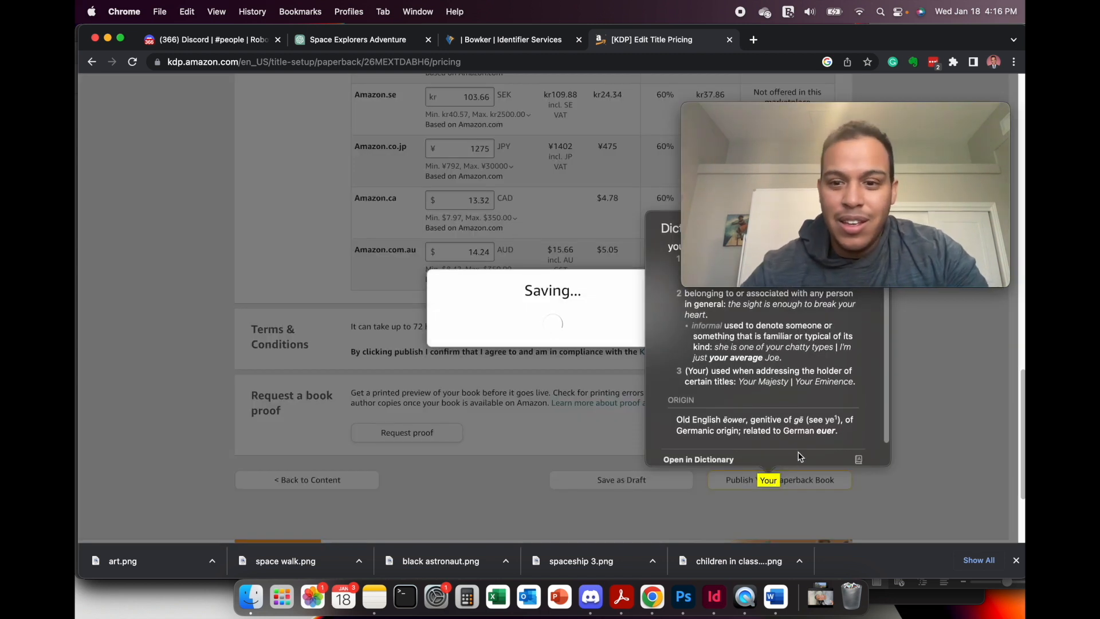
click(915, 415)
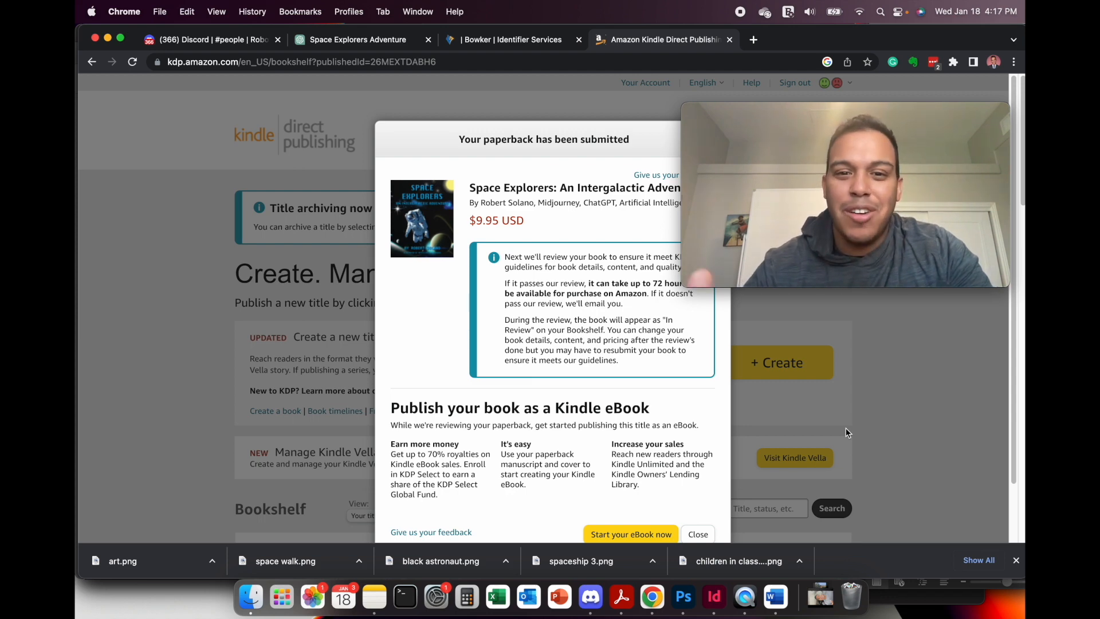
scroll(693, 419, down, 3)
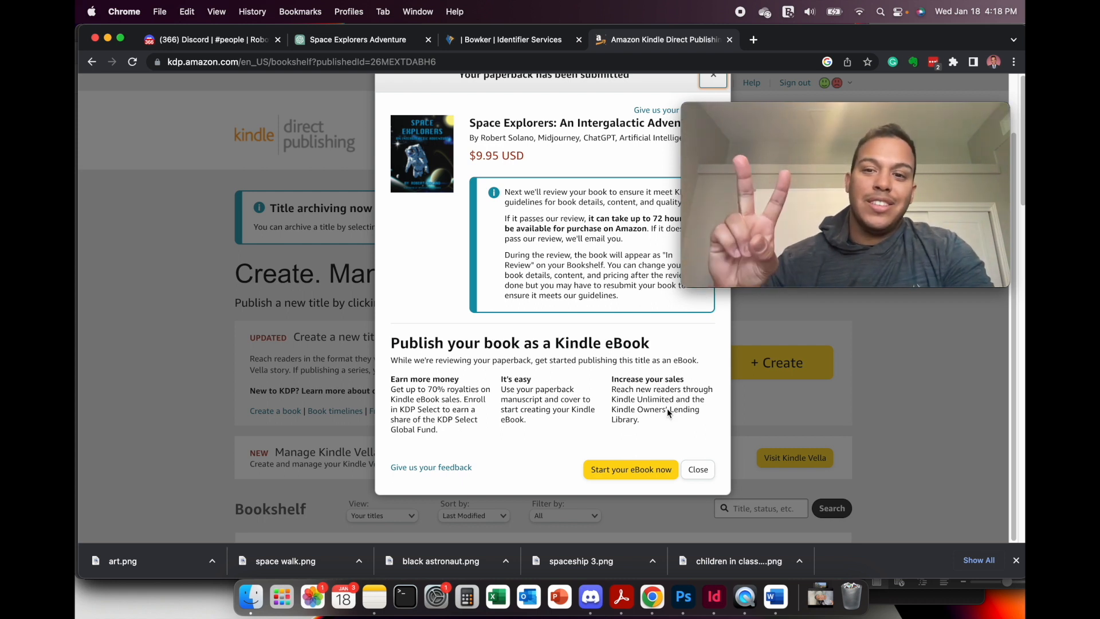
click(697, 470)
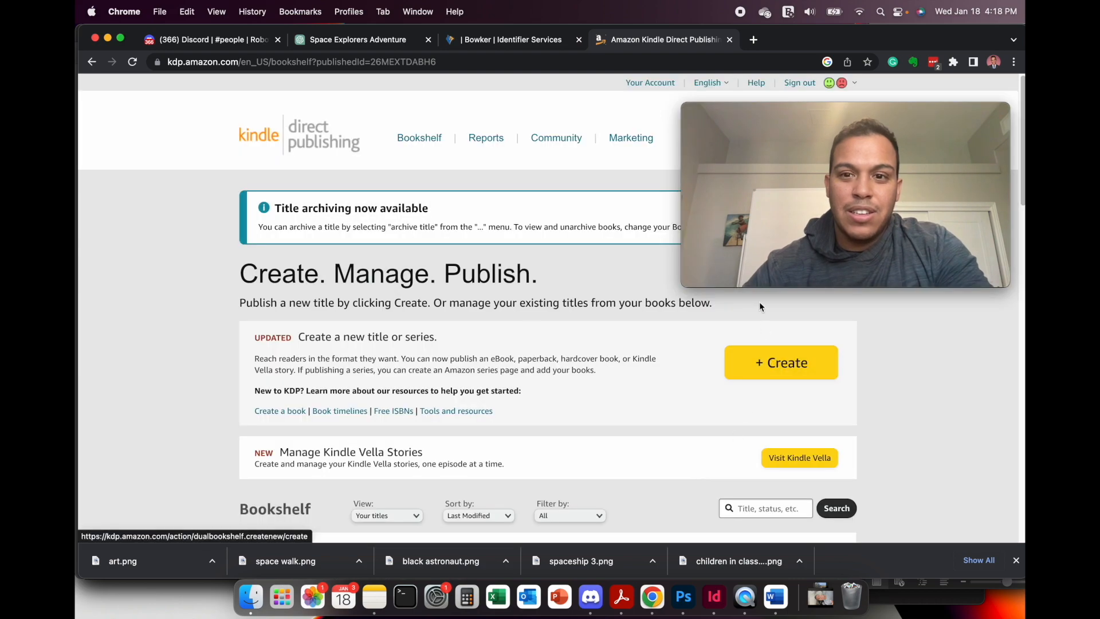